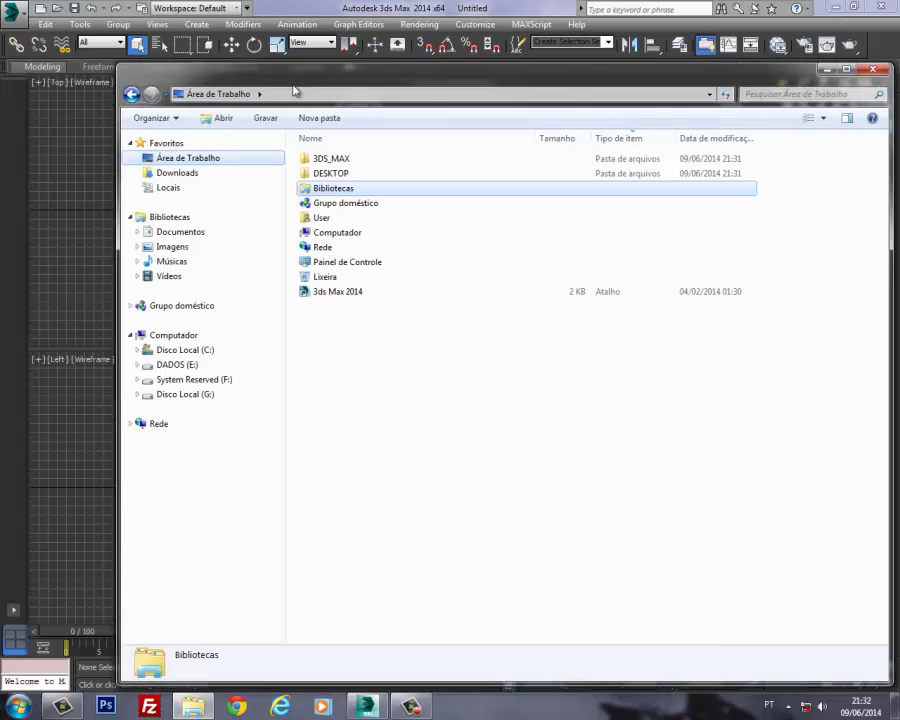
# Step: Open the TEXTURAS folder inside 3DS_MAX and AULA_MODELAGEM on the desktop
pyautogui.click(404, 187)
pyautogui.doubleClick(404, 187)
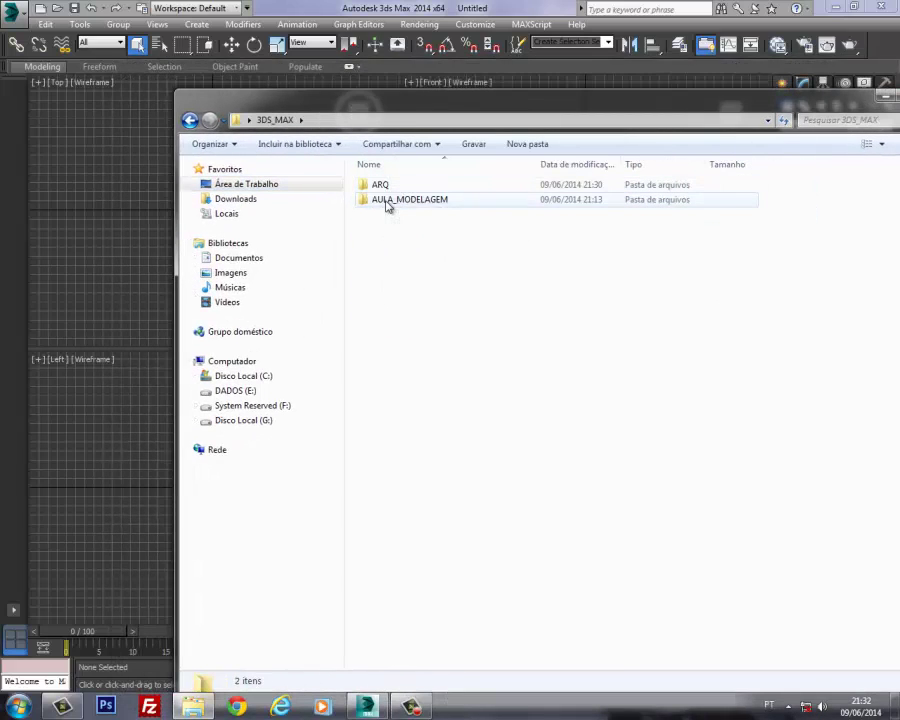
pyautogui.doubleClick(386, 200)
pyautogui.doubleClick(387, 188)
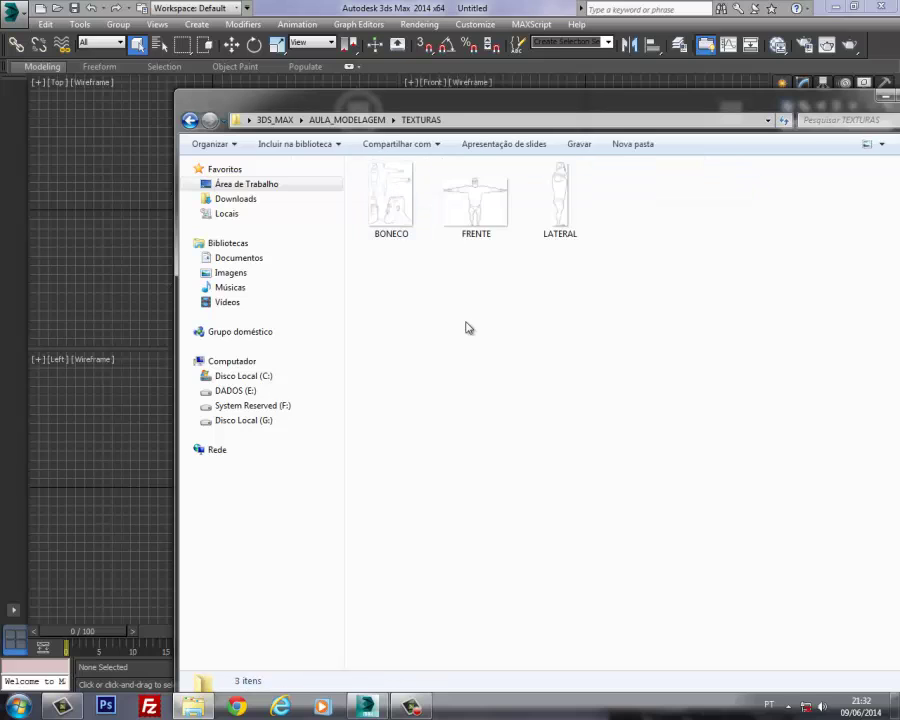
# Step: View the FRENTE and LATERAL reference images of the character, and close the image viewer
pyautogui.doubleClick(476, 215)
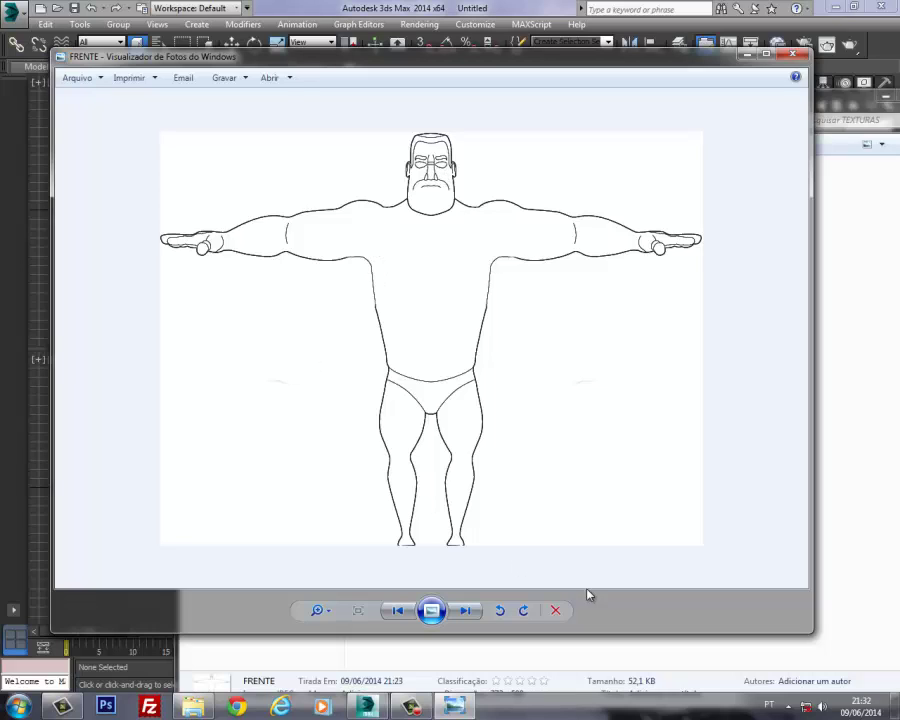
pyautogui.click(466, 611)
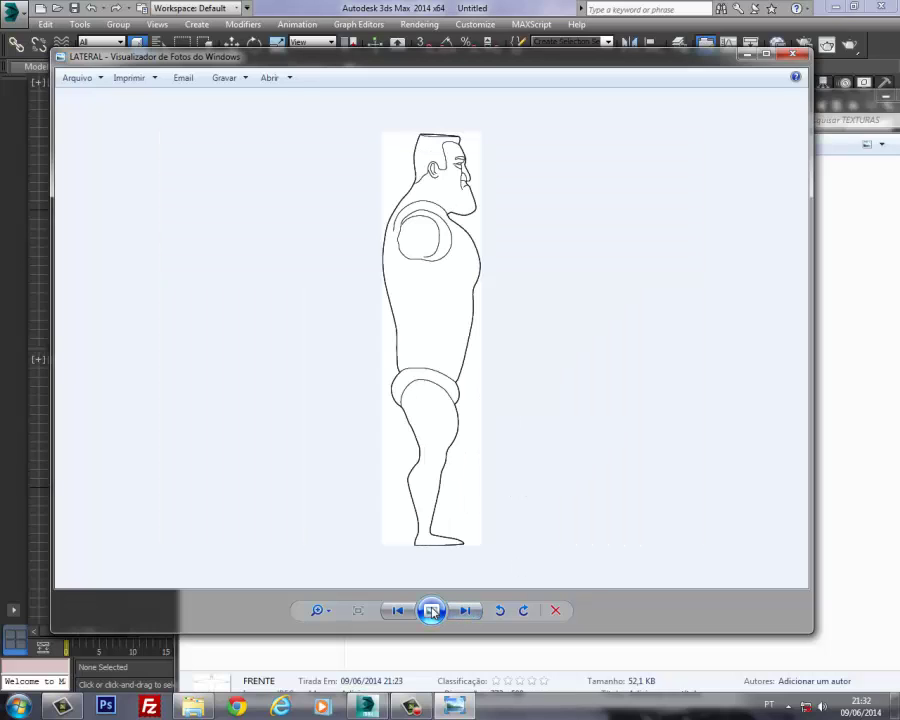
pyautogui.click(398, 610)
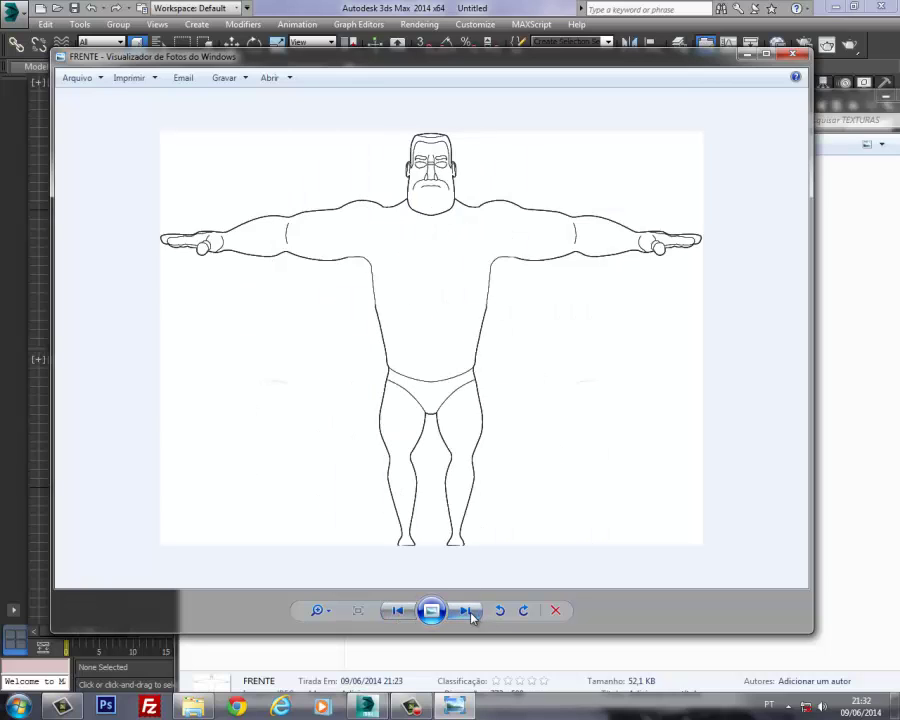
pyautogui.press('Right')
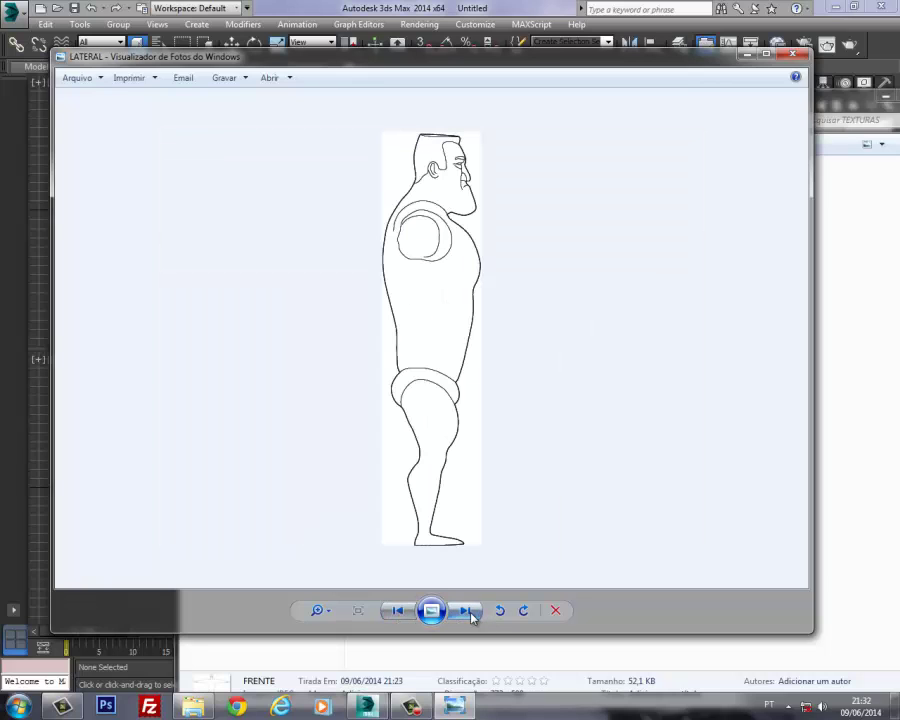
pyautogui.click(802, 55)
# Step: Shrink and reposition the TEXTURAS folder window, and minimize it to return to 3ds Max
pyautogui.moveTo(806, 99); pyautogui.dragTo(680, 44)
pyautogui.moveTo(819, 651); pyautogui.dragTo(648, 516)
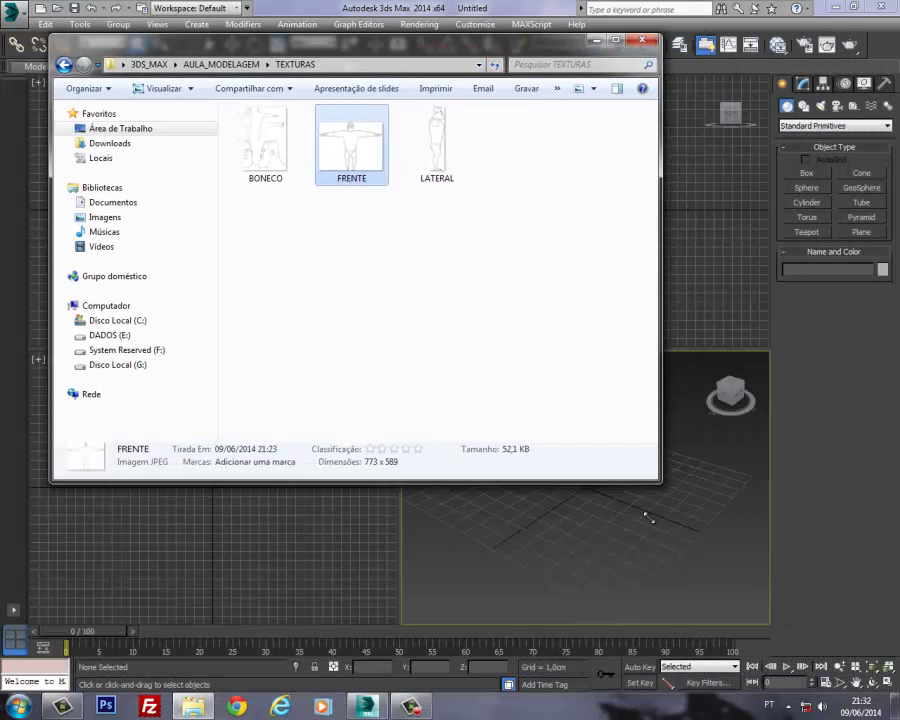
pyautogui.moveTo(408, 54); pyautogui.dragTo(347, 214)
pyautogui.click(536, 172)
# Step: Create a plane in the Front view about 28 cm long and 20.6 cm wide, standing on the ground line
pyautogui.click(858, 232)
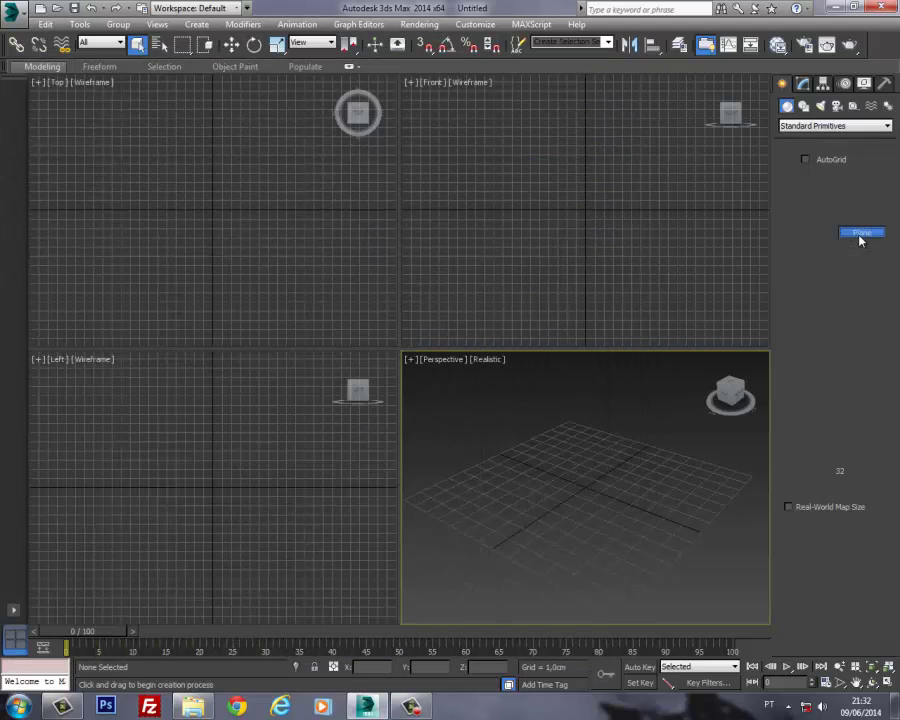
pyautogui.moveTo(570, 424); pyautogui.dragTo(498, 433)
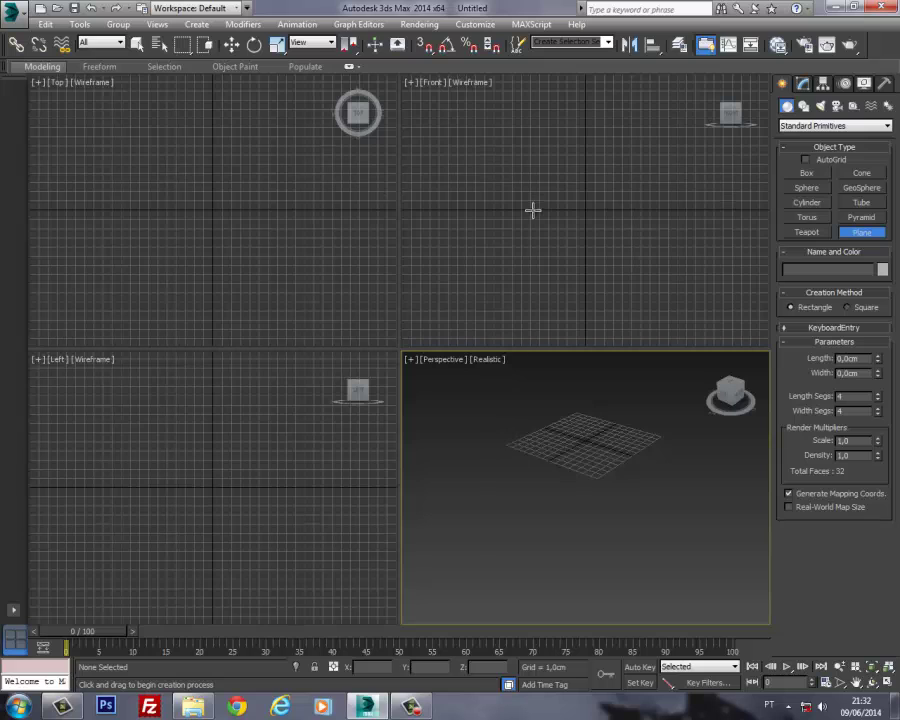
pyautogui.moveTo(532, 209); pyautogui.dragTo(507, 269, button='middle')
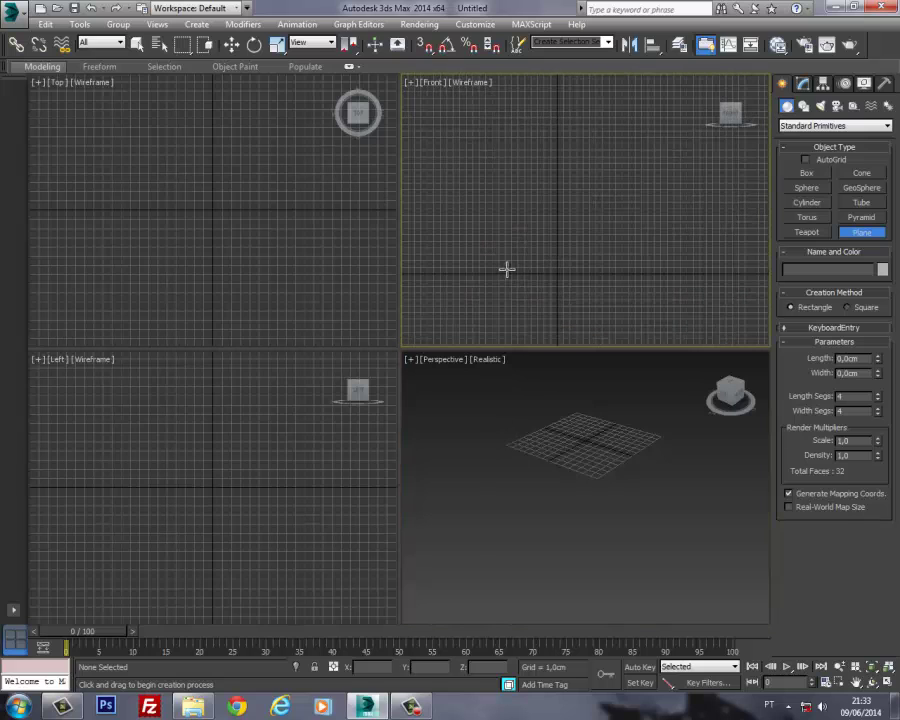
pyautogui.moveTo(500, 273); pyautogui.dragTo(634, 92)
pyautogui.click(231, 44)
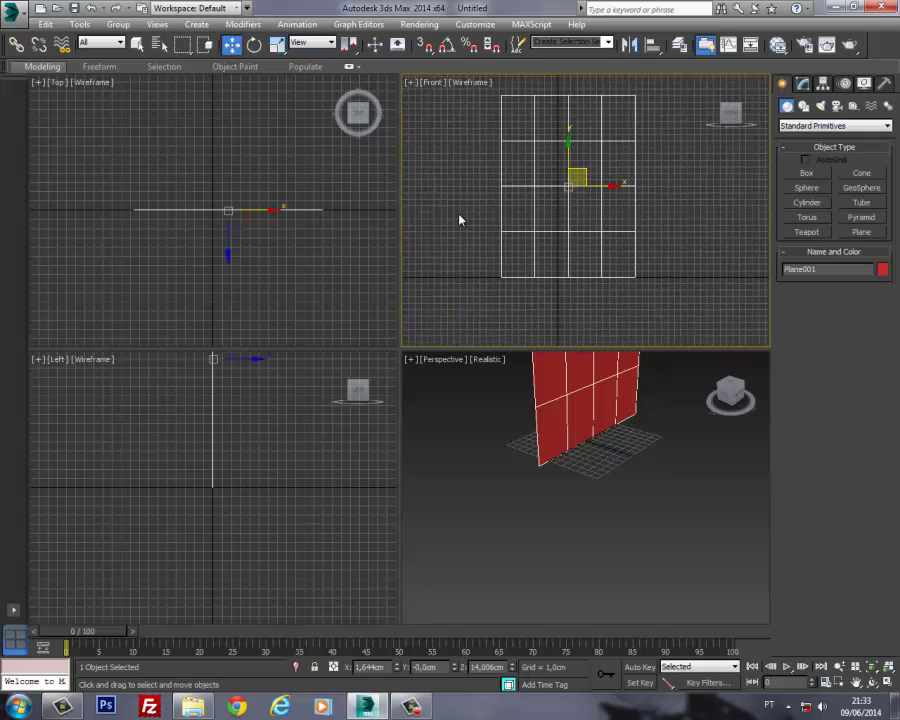
# Step: Set the plane's length and width segments to 1 and center it horizontally on the origin
pyautogui.click(803, 83)
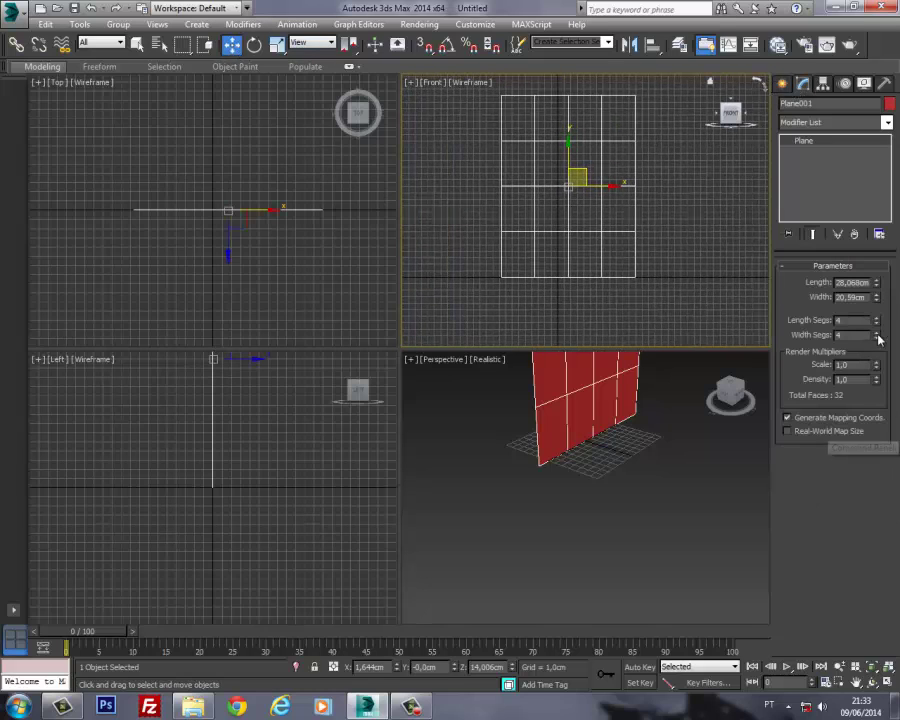
pyautogui.moveTo(877, 325); pyautogui.dragTo(869, 421)
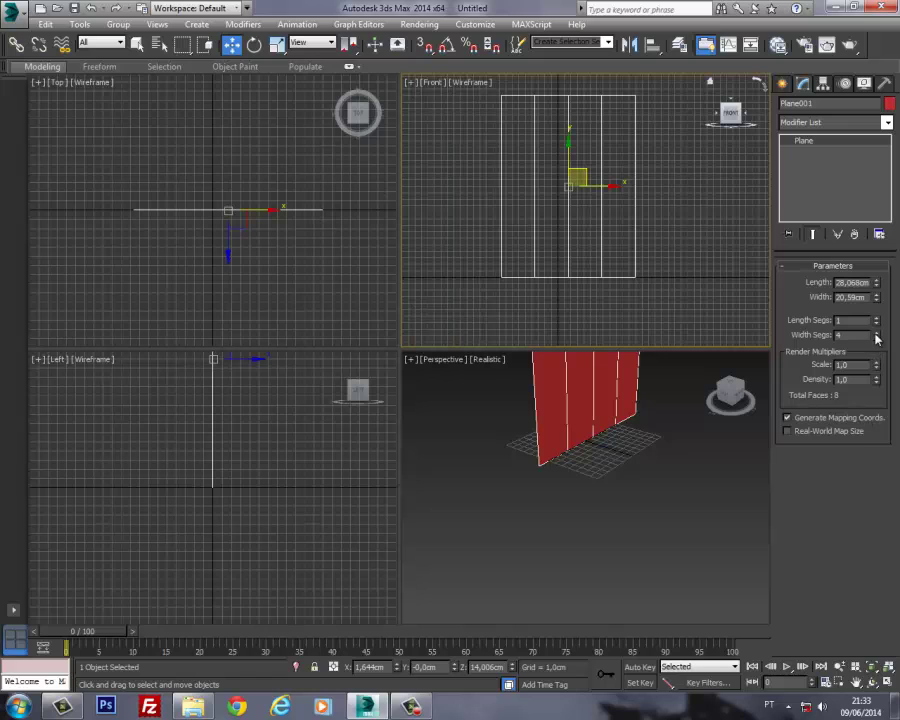
pyautogui.moveTo(879, 341); pyautogui.dragTo(877, 395)
pyautogui.moveTo(598, 275); pyautogui.dragTo(619, 243, button='middle')
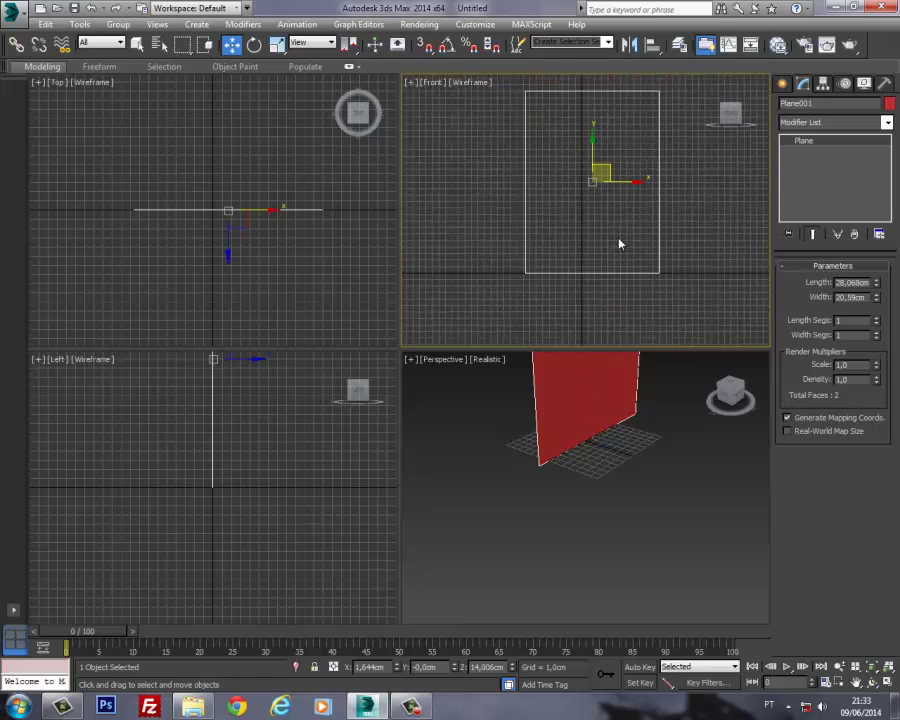
pyautogui.moveTo(623, 186); pyautogui.dragTo(613, 186)
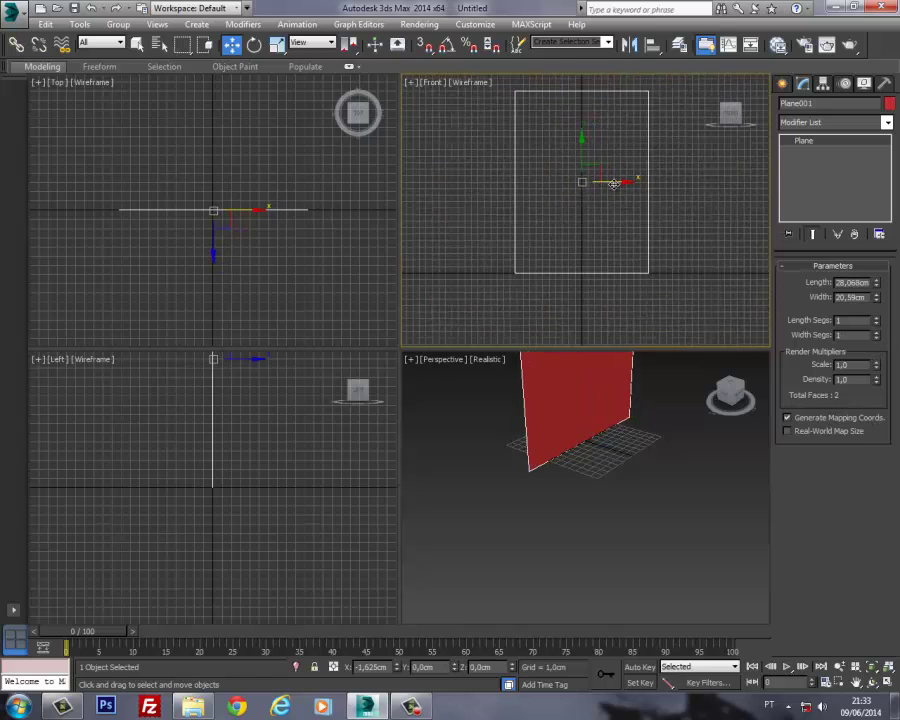
# Step: Check the pixel dimensions of the FRENTE image in the TEXTURAS folder, and close the folder window
pyautogui.click(193, 706)
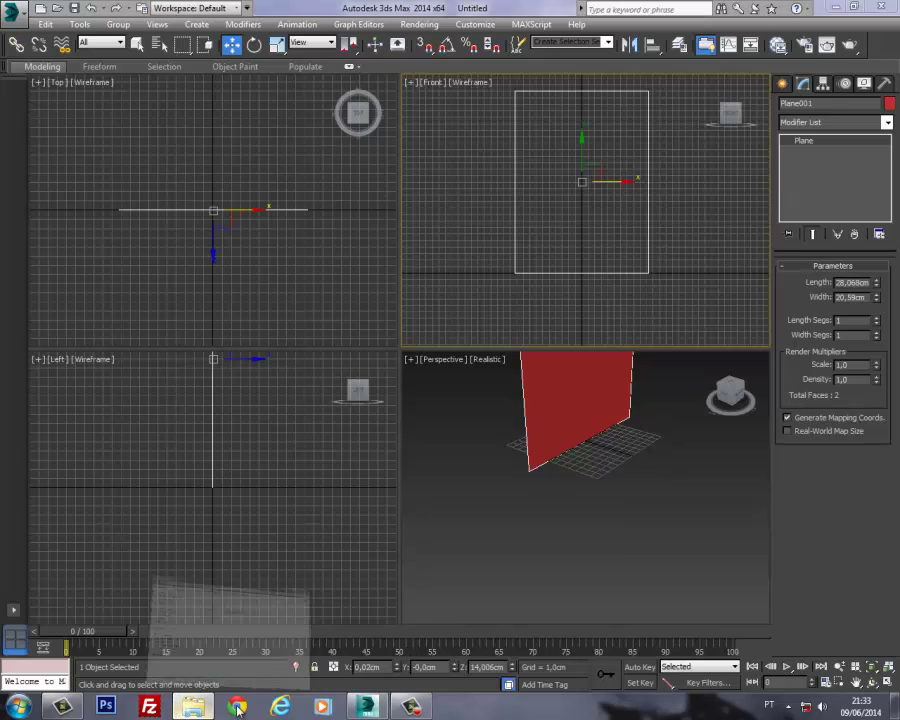
pyautogui.moveTo(353, 167); pyautogui.dragTo(463, 42)
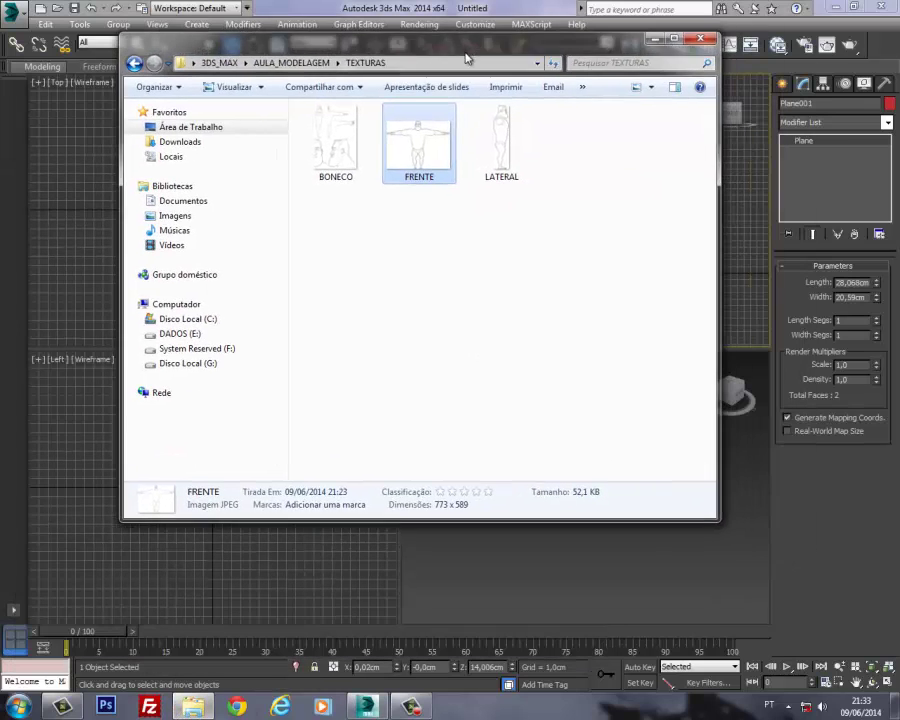
pyautogui.click(442, 305)
pyautogui.click(410, 152)
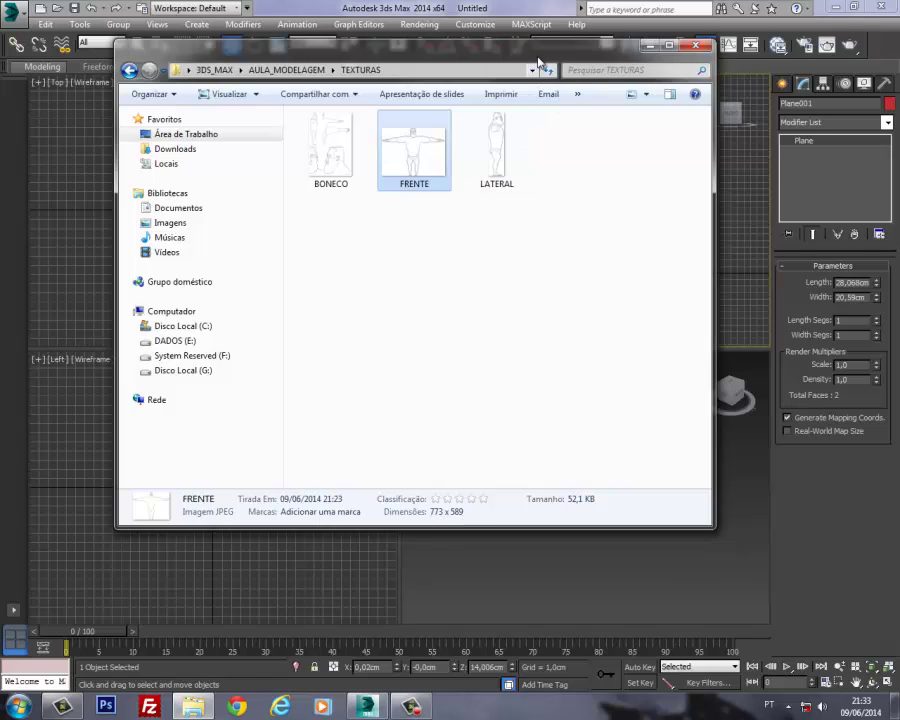
pyautogui.moveTo(372, 44); pyautogui.dragTo(375, 108)
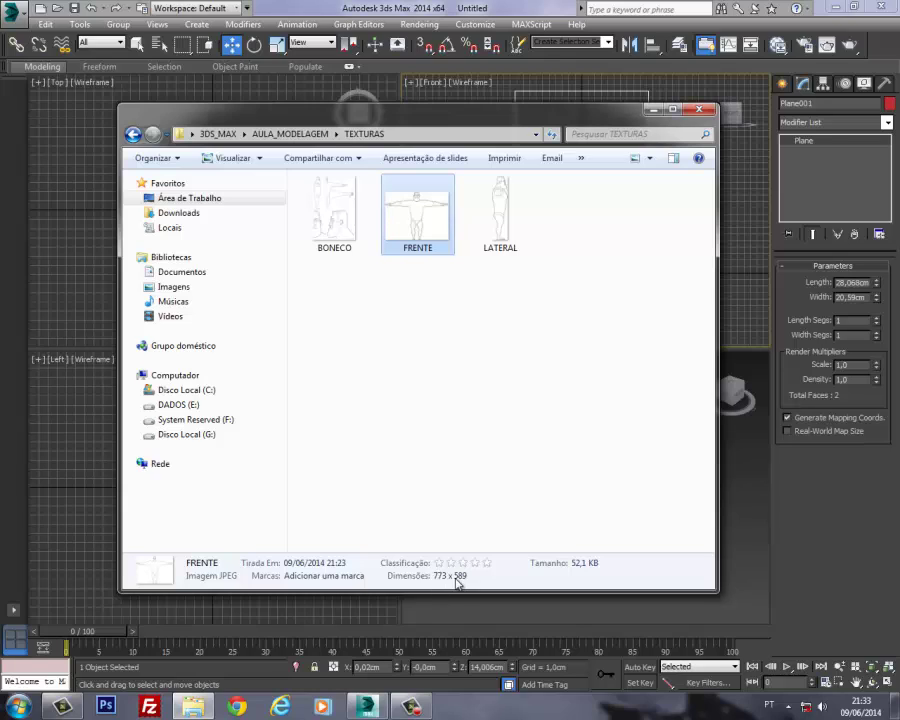
pyautogui.click(698, 111)
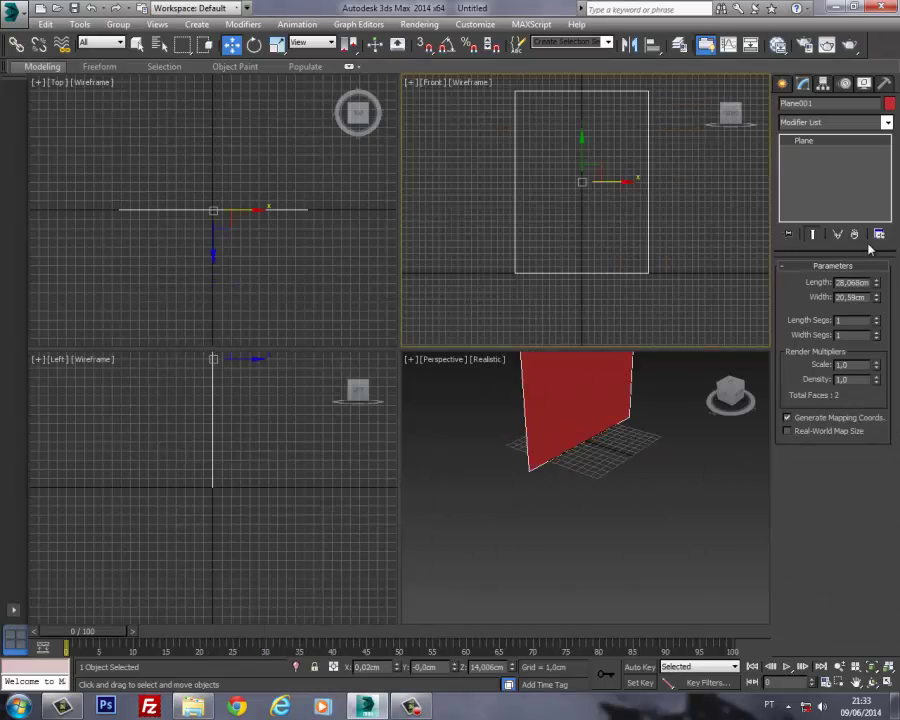
# Step: Set the plane's width to 77 cm and its length to 58 cm
pyautogui.moveTo(878, 284); pyautogui.dragTo(877, 278)
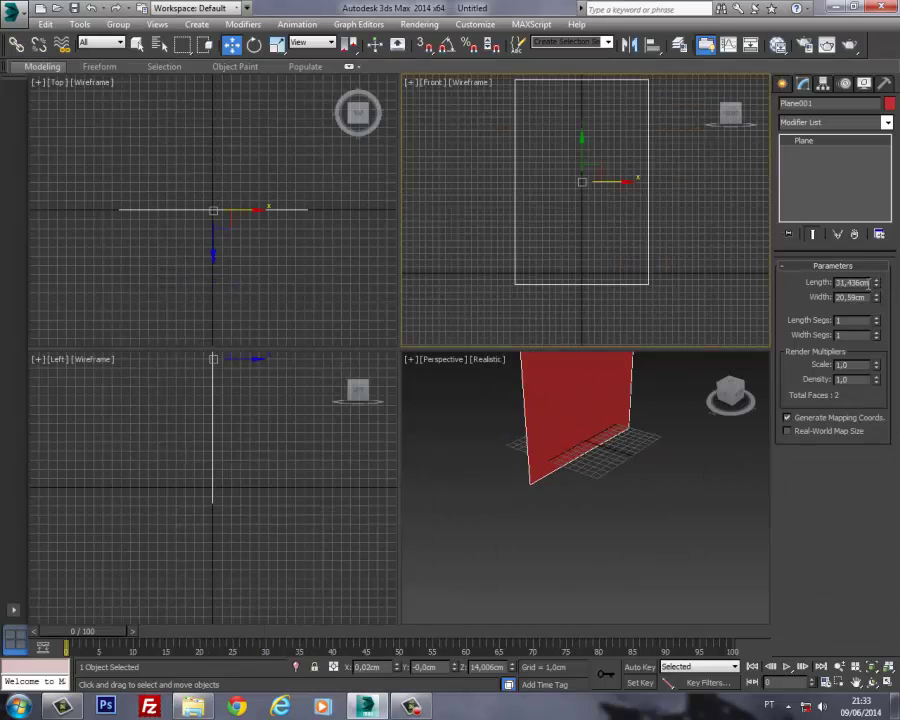
pyautogui.doubleClick(860, 297)
pyautogui.write('77')
pyautogui.press('Return')
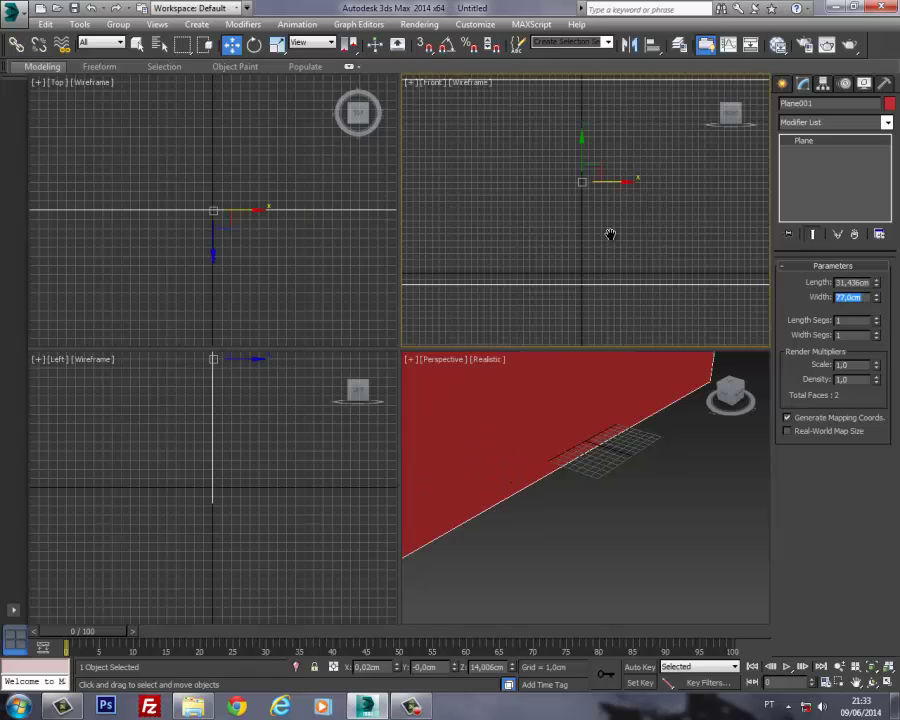
pyautogui.scroll(-4, 609, 235)
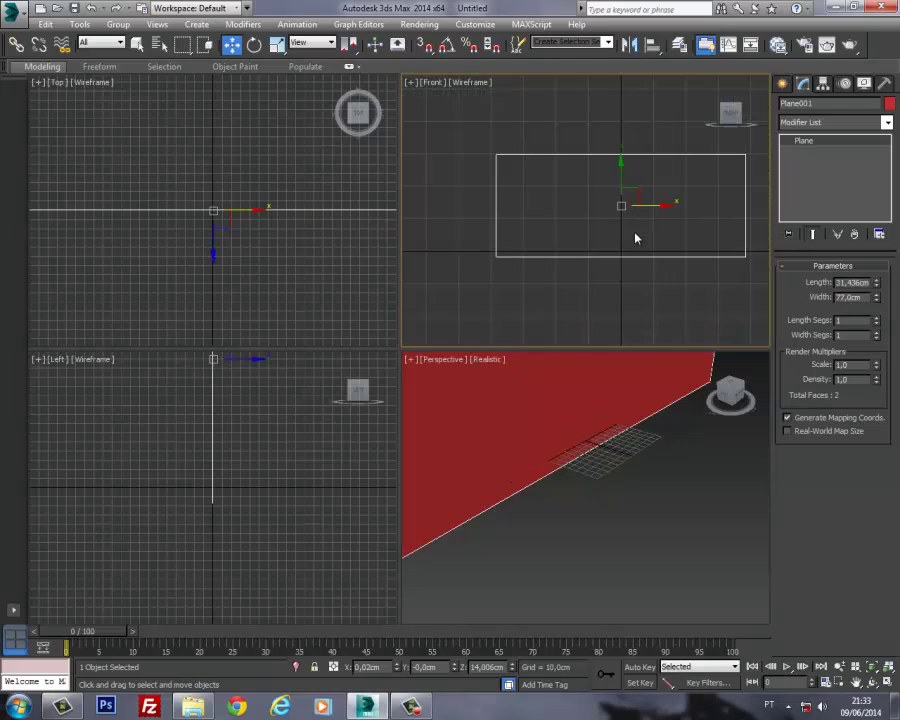
pyautogui.doubleClick(866, 283)
pyautogui.write('58')
pyautogui.press('Return')
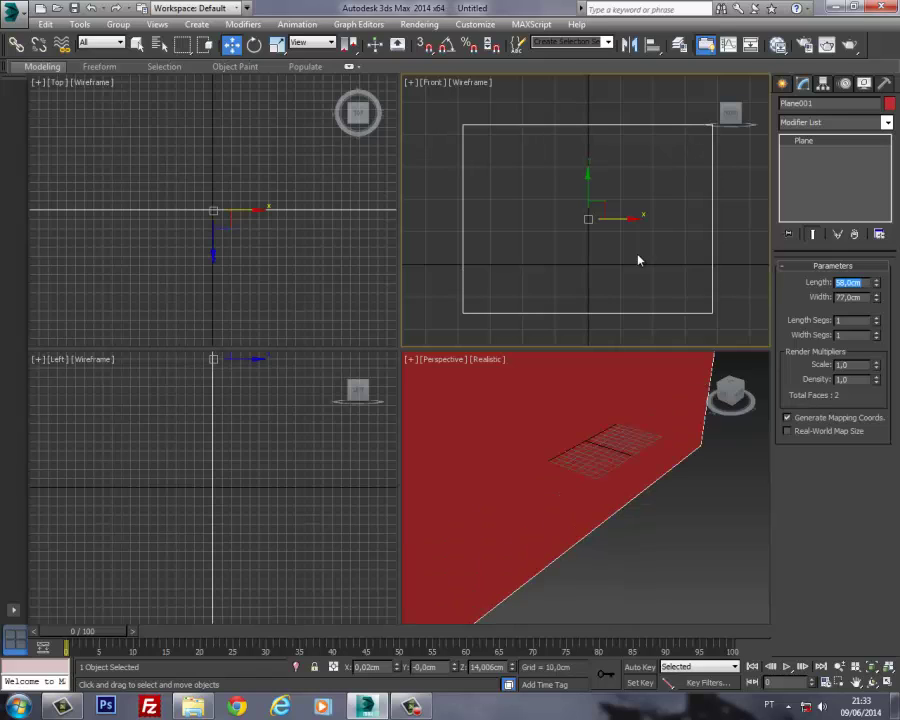
# Step: Move the plane up about 14.75 cm in the Front view so its lower edge rests on the ground line
pyautogui.moveTo(592, 182); pyautogui.dragTo(592, 135)
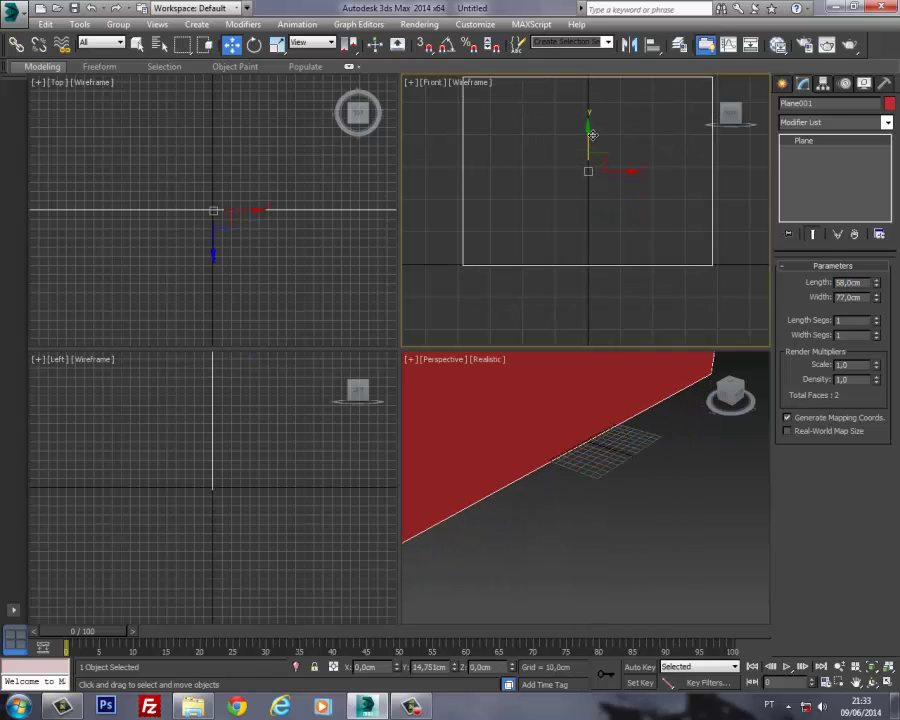
pyautogui.moveTo(612, 241); pyautogui.dragTo(620, 221, button='middle')
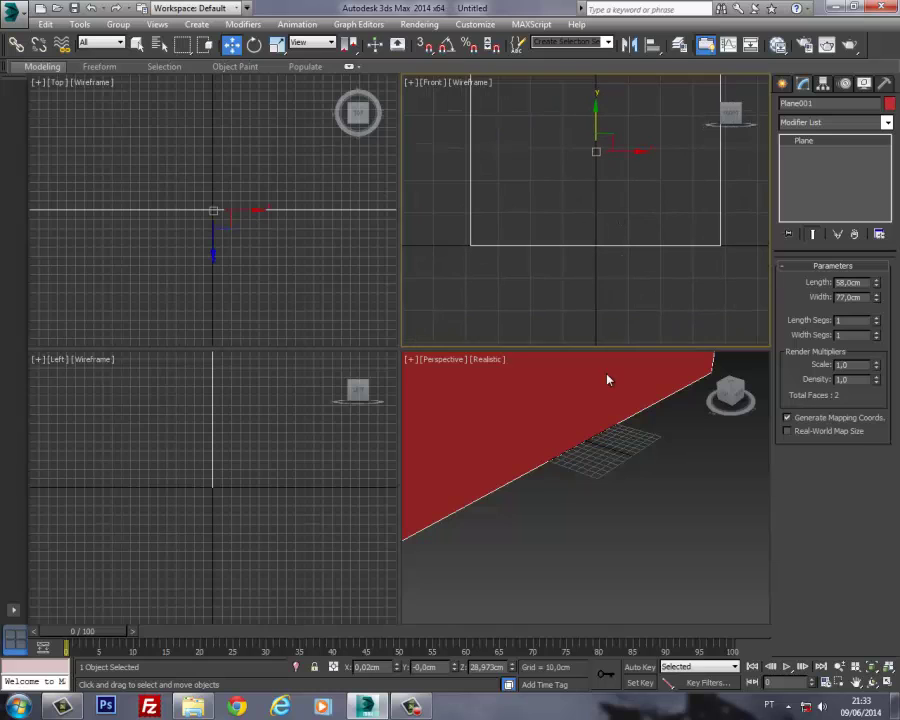
pyautogui.moveTo(606, 377); pyautogui.dragTo(550, 506, button='middle')
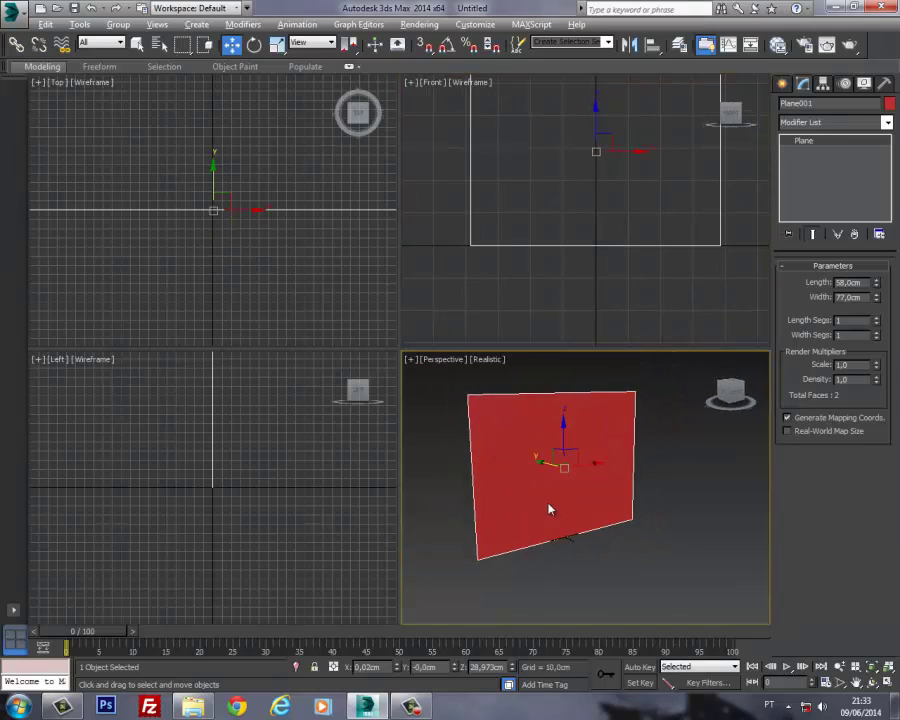
pyautogui.moveTo(668, 238); pyautogui.dragTo(671, 237, button='middle')
pyautogui.moveTo(562, 480); pyautogui.dragTo(566, 450, button='middle')
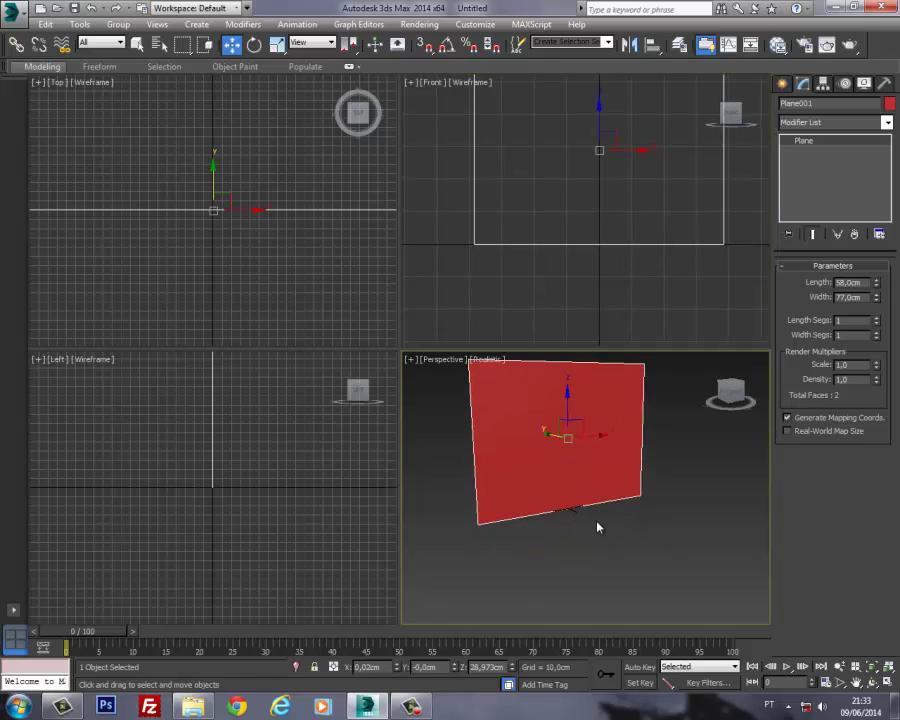
# Step: Create a Standard material in the Slate Material Editor and name it FRENTE
pyautogui.press('m')
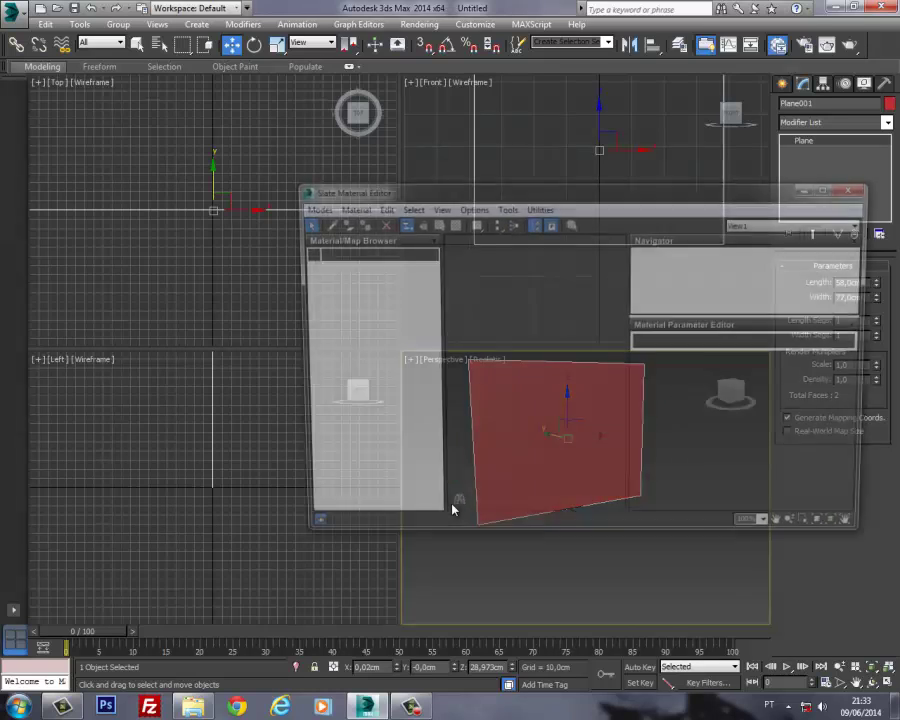
pyautogui.moveTo(500, 197); pyautogui.dragTo(327, 175)
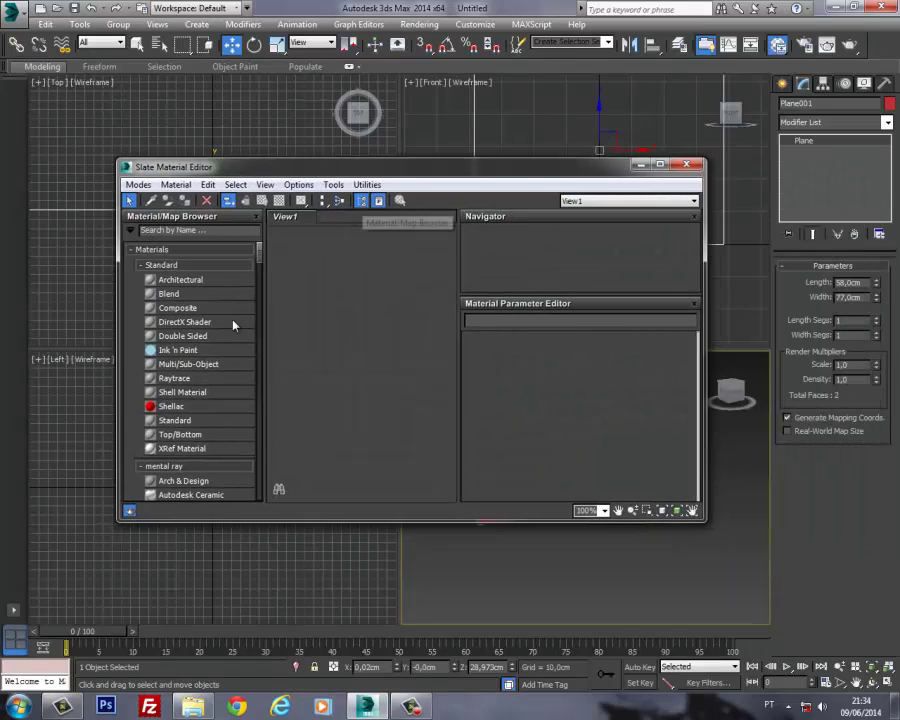
pyautogui.click(153, 421)
pyautogui.moveTo(330, 330); pyautogui.dragTo(390, 307)
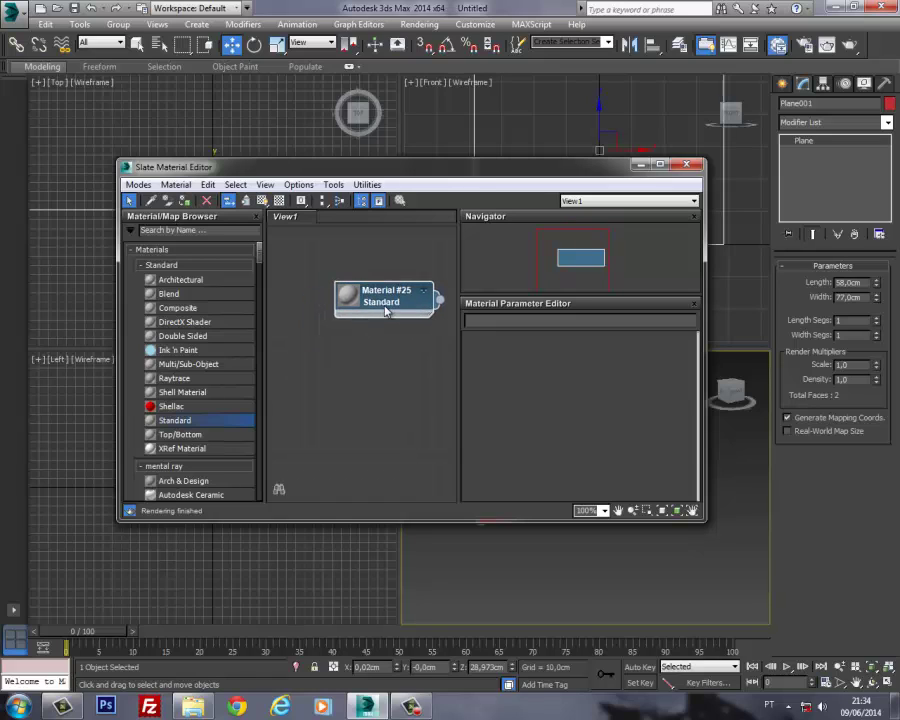
pyautogui.doubleClick(420, 305)
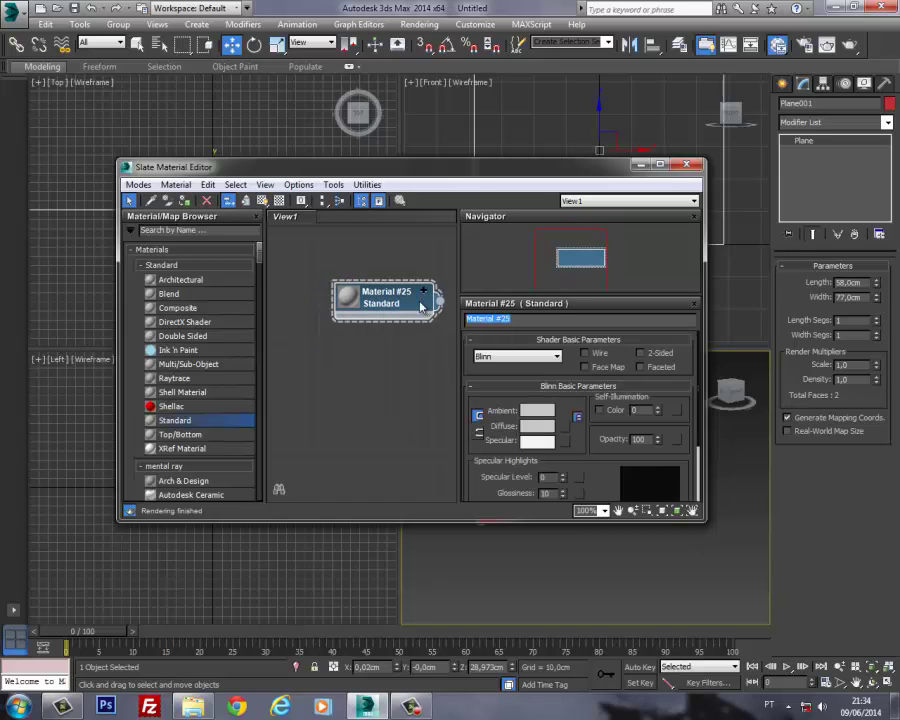
pyautogui.write('FRENTE')
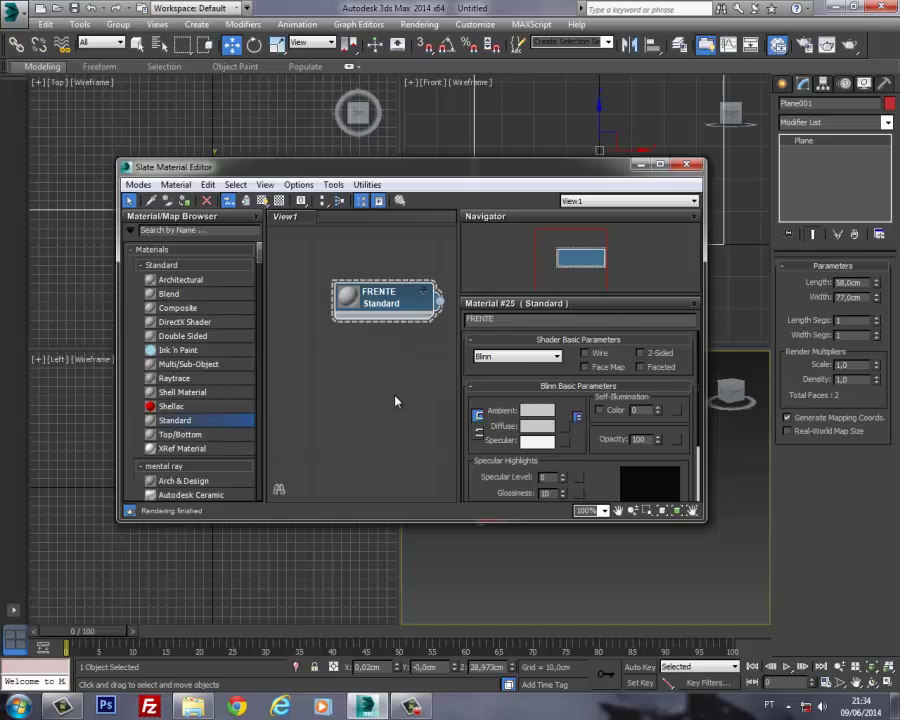
pyautogui.moveTo(395, 401); pyautogui.dragTo(377, 384, button='middle')
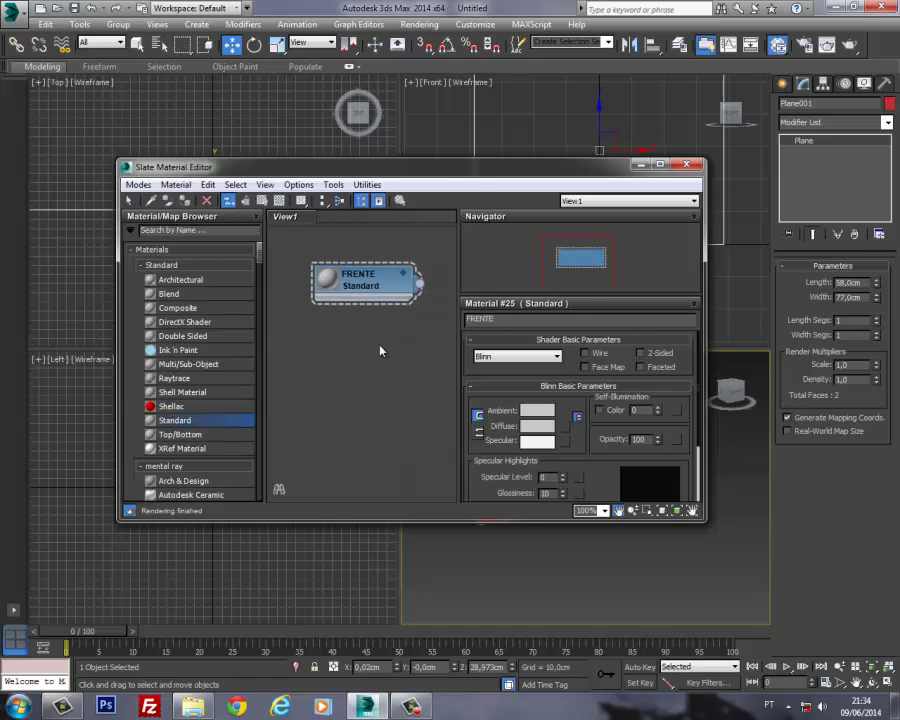
# Step: Assign the FRENTE image from the 3DS_MAX/AULA_MODELAGEM/TEXTURAS folder as a Bitmap in the FRENTE material's Diffuse slot
pyautogui.click(563, 426)
pyautogui.doubleClick(139, 194)
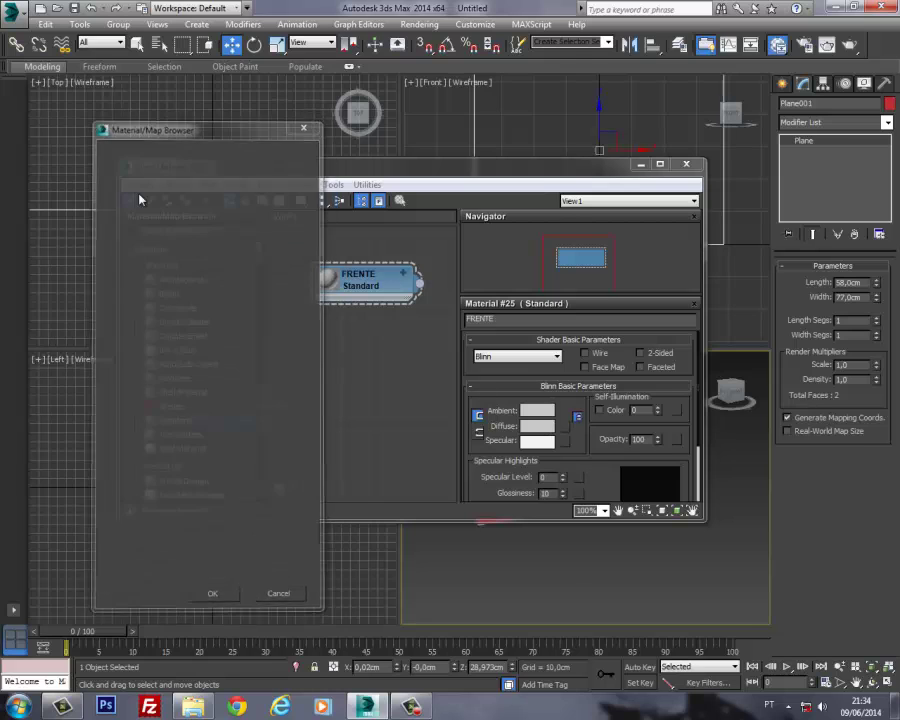
pyautogui.click(48, 140)
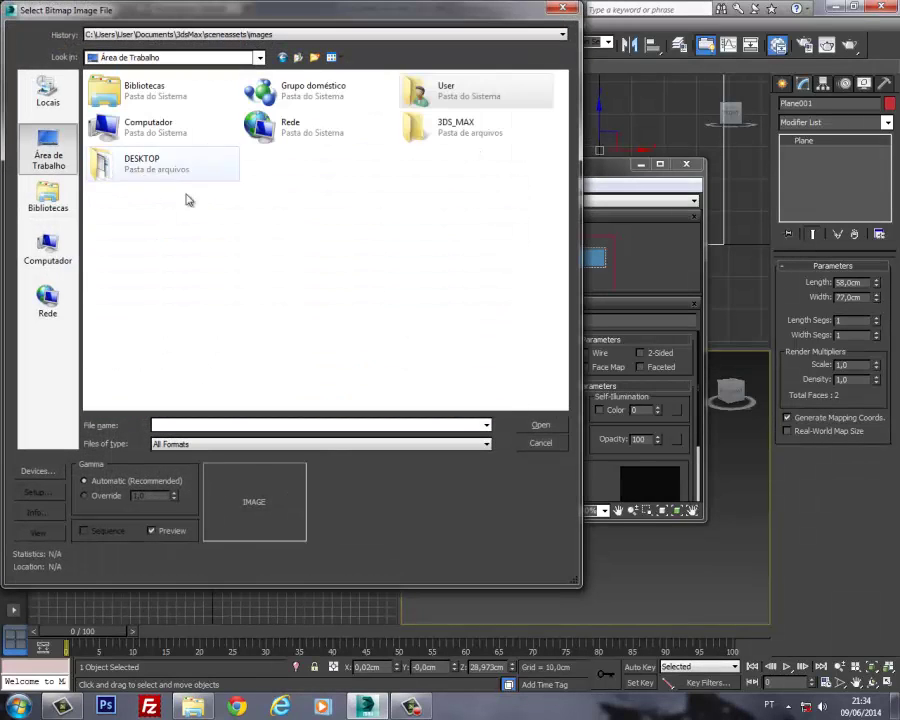
pyautogui.doubleClick(413, 126)
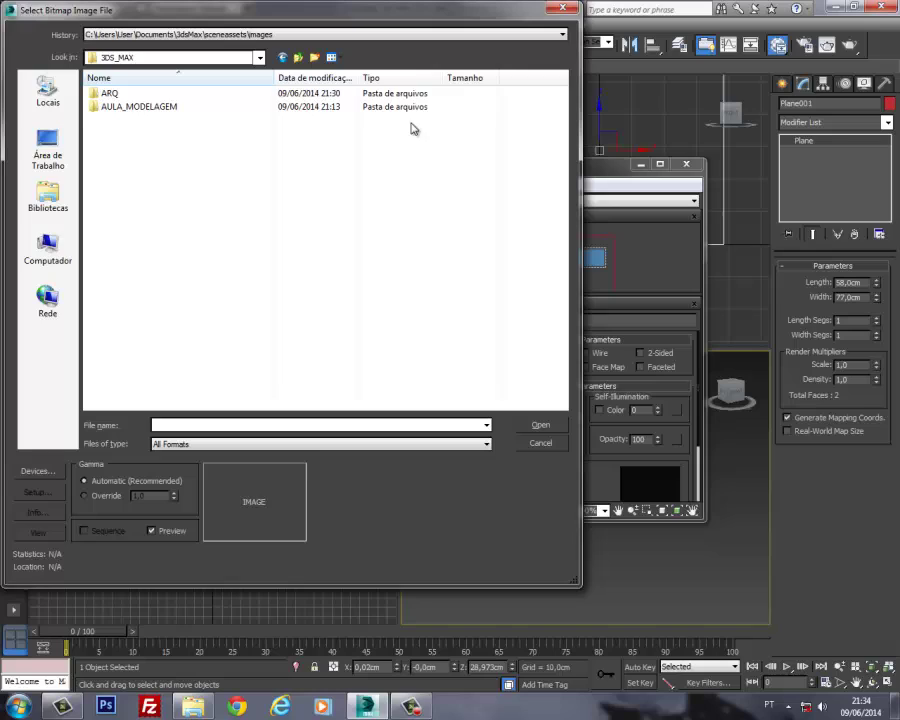
pyautogui.doubleClick(129, 107)
pyautogui.doubleClick(128, 93)
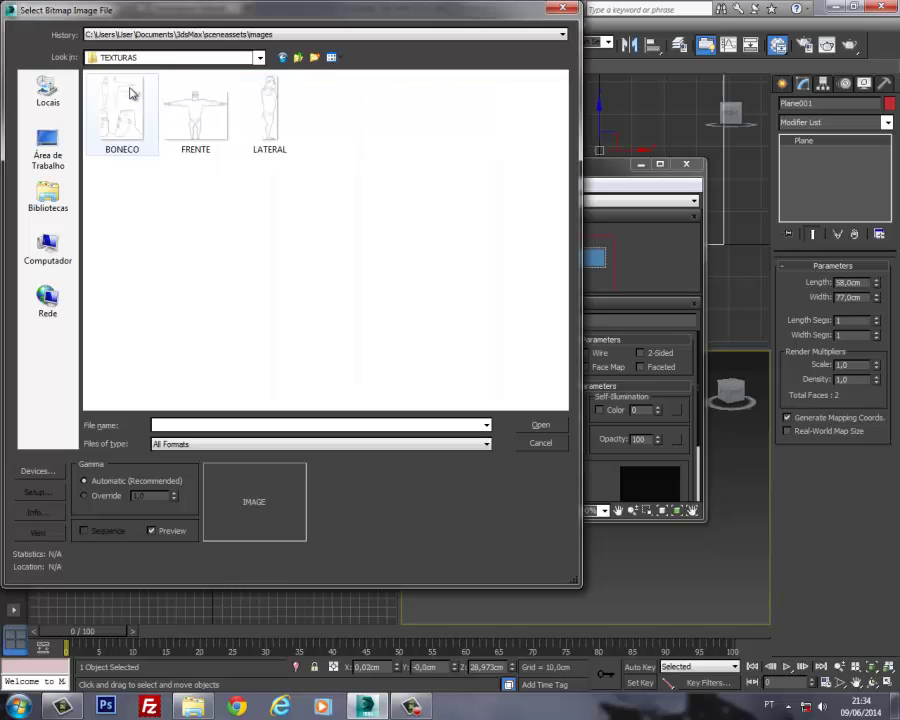
pyautogui.doubleClick(214, 125)
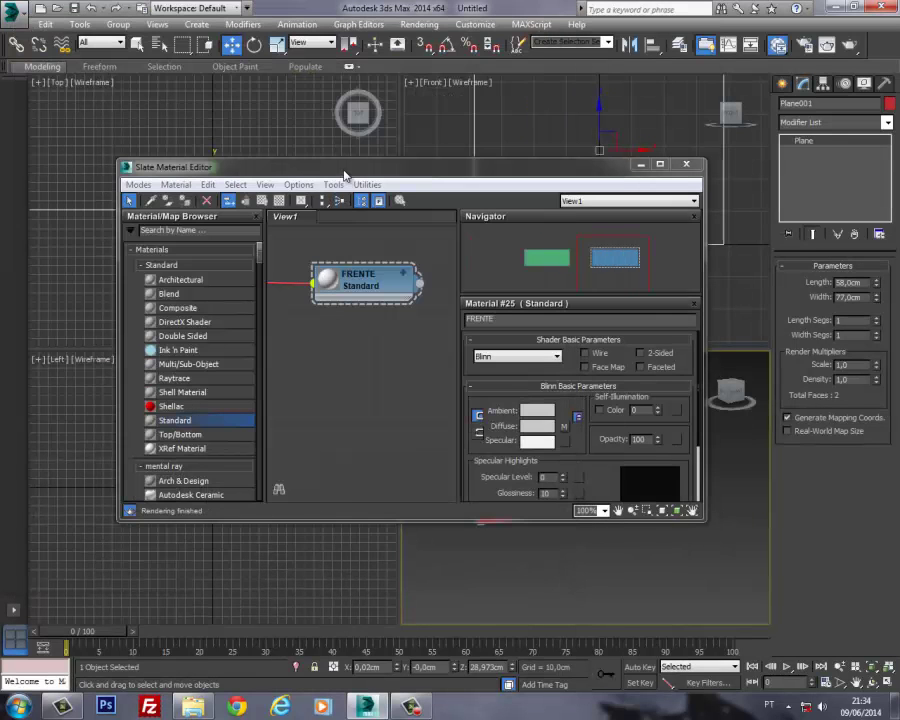
# Step: Move the bitmap node beside the FRENTE material node so both fit in the Slate Material Editor's view
pyautogui.moveTo(344, 171); pyautogui.dragTo(321, 358)
pyautogui.moveTo(305, 501); pyautogui.dragTo(353, 487, button='middle')
pyautogui.scroll(-1, 353, 486)
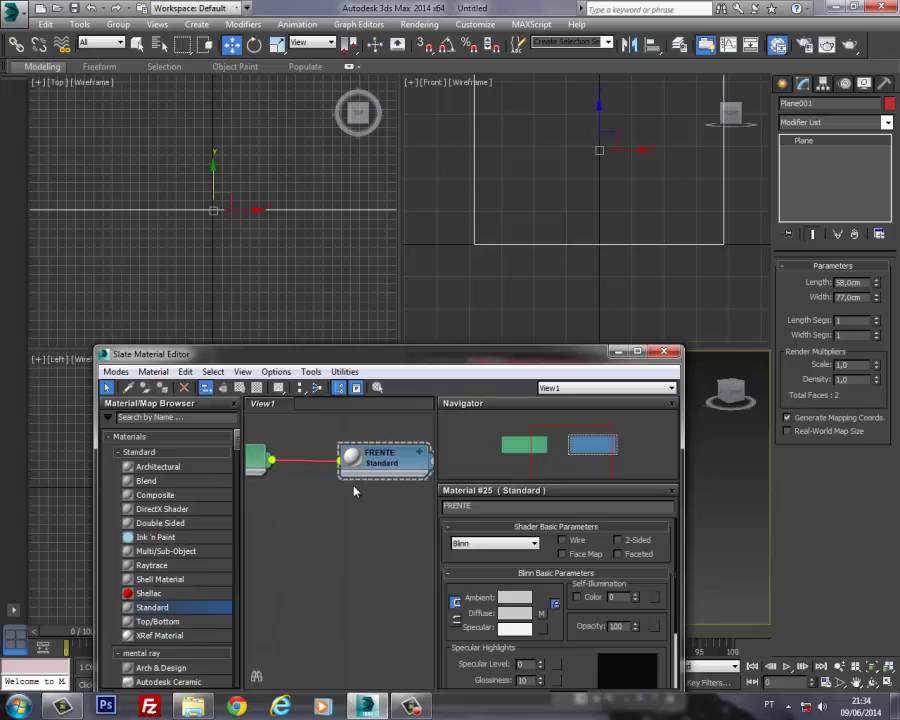
pyautogui.scroll(-1, 353, 490)
pyautogui.moveTo(265, 465); pyautogui.dragTo(305, 464)
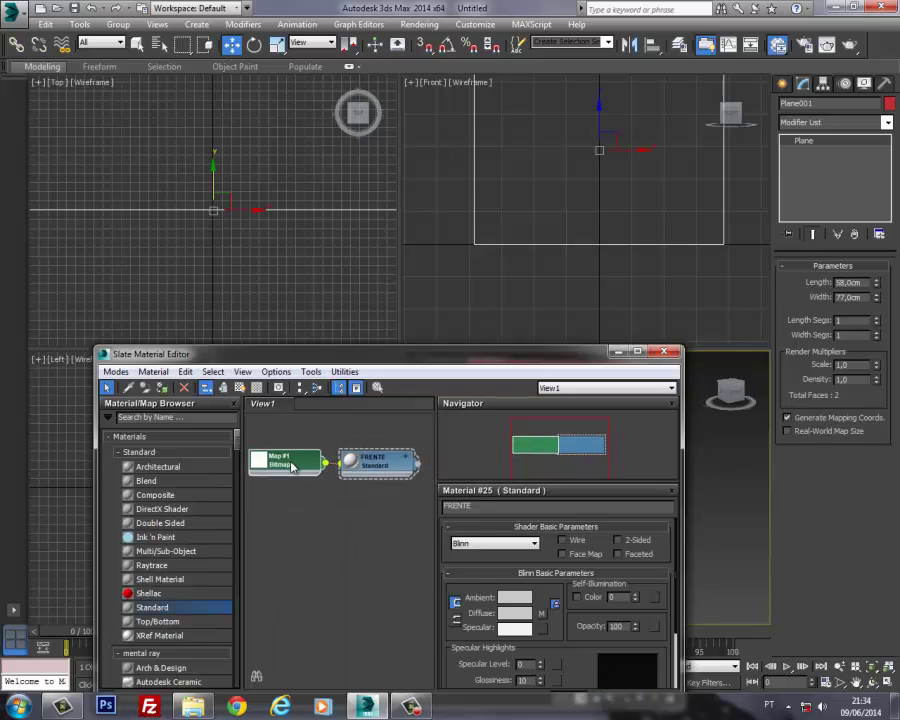
# Step: Assign the FRENTE material to the selected plane with its shaded texture shown in the viewport, and close the Slate Material Editor
pyautogui.moveTo(366, 358); pyautogui.dragTo(658, 453)
pyautogui.moveTo(495, 411); pyautogui.dragTo(514, 407)
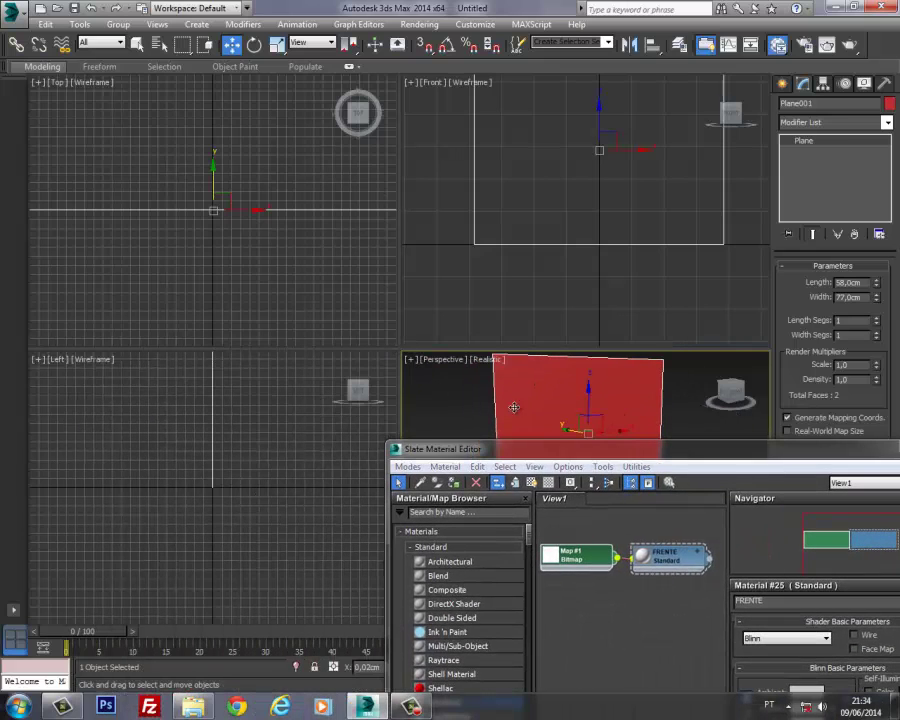
pyautogui.moveTo(520, 457); pyautogui.dragTo(700, 190)
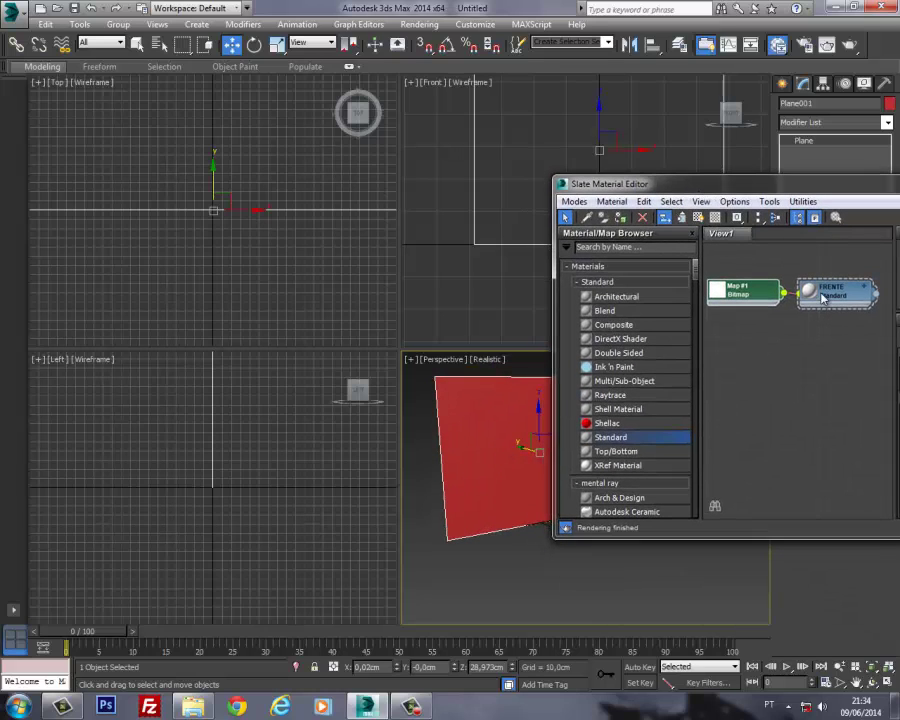
pyautogui.click(836, 289)
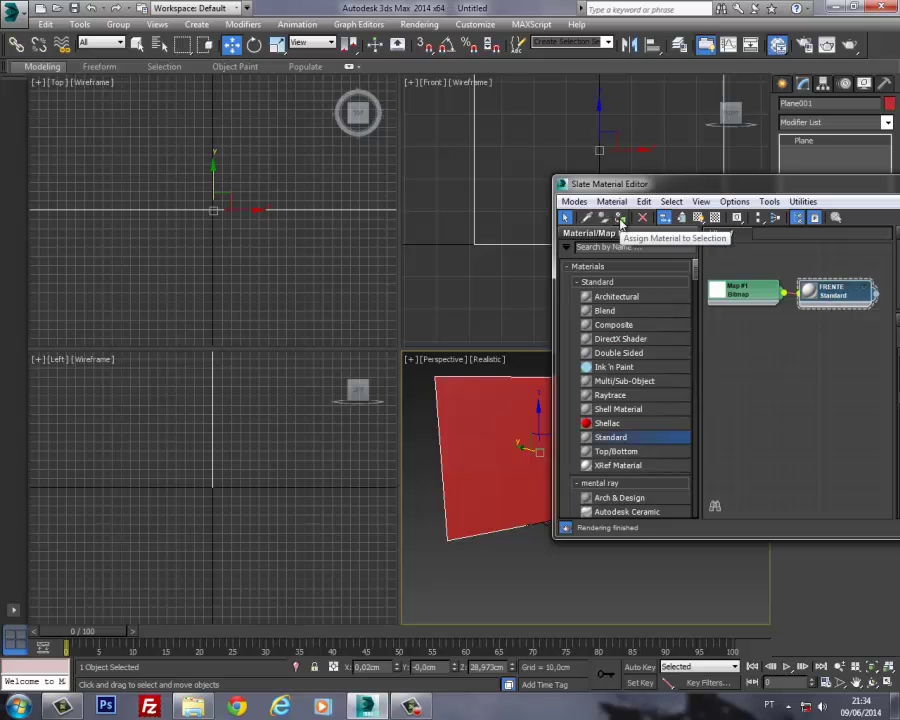
pyautogui.click(621, 221)
pyautogui.moveTo(470, 459); pyautogui.dragTo(458, 466, button='middle')
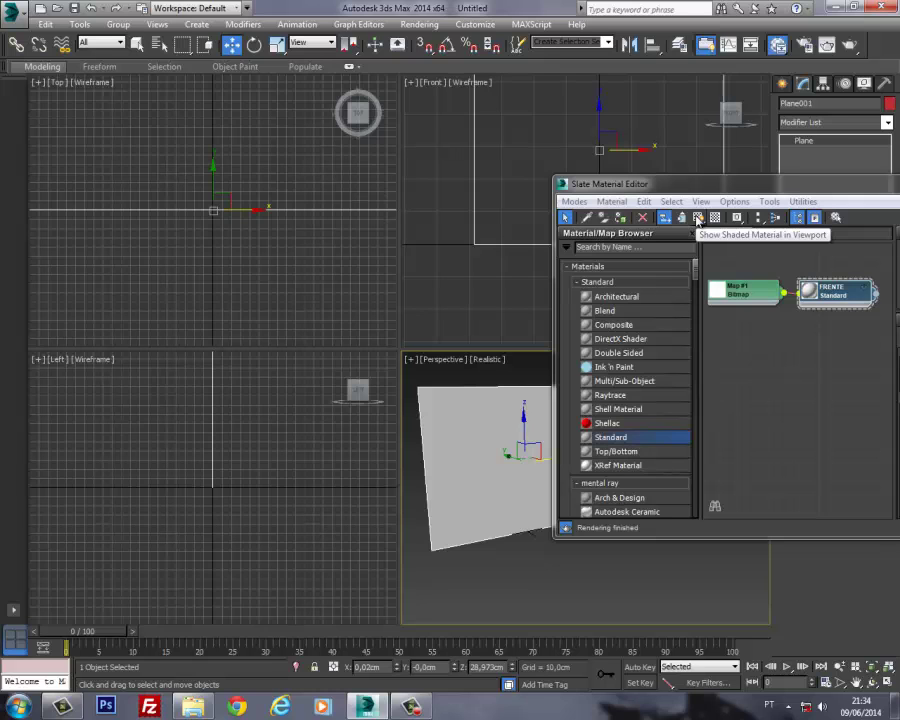
pyautogui.click(698, 219)
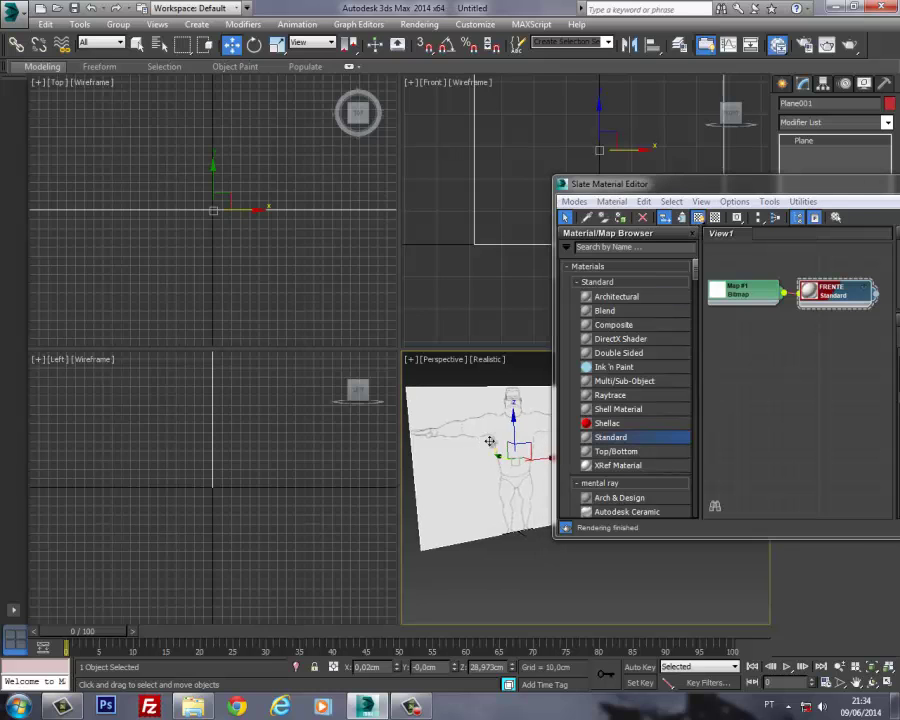
pyautogui.moveTo(851, 196); pyautogui.dragTo(185, 259)
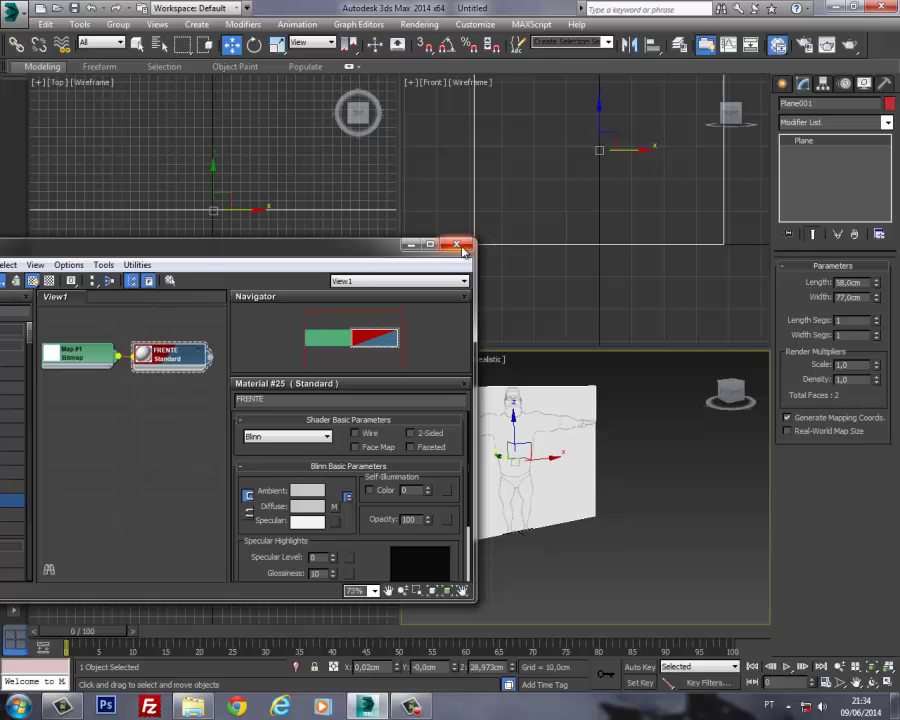
pyautogui.click(459, 245)
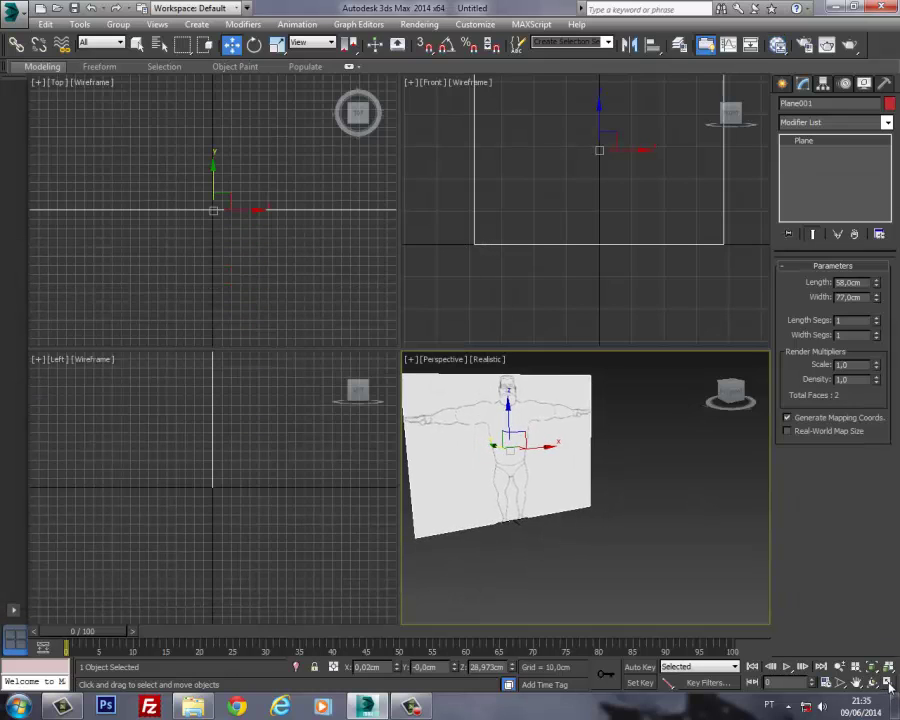
# Step: Show the textured plane in a maximized Front view with the grid hidden
pyautogui.hotkey('alt', 'w')
pyautogui.keyDown('alt'); pyautogui.moveTo(580, 443); pyautogui.dragTo(505, 400, button='middle'); pyautogui.keyUp('alt')
pyautogui.press('f')
pyautogui.scroll(5, 520, 388)
pyautogui.scroll(-6, 505, 400)
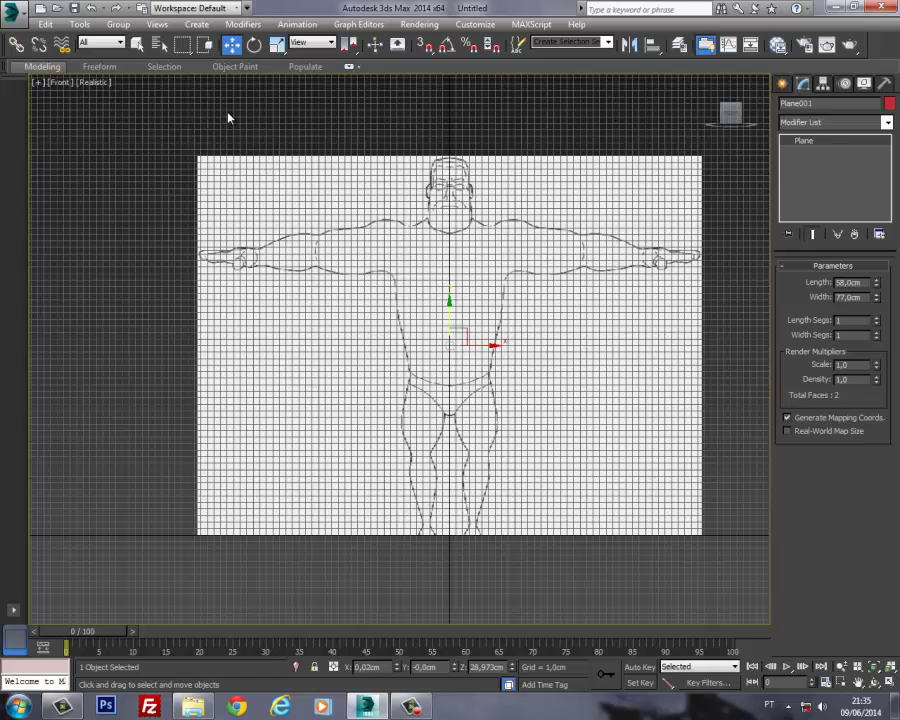
pyautogui.press('g')
pyautogui.press('g')
pyautogui.press('g')
pyautogui.moveTo(420, 359); pyautogui.dragTo(403, 349, button='middle')
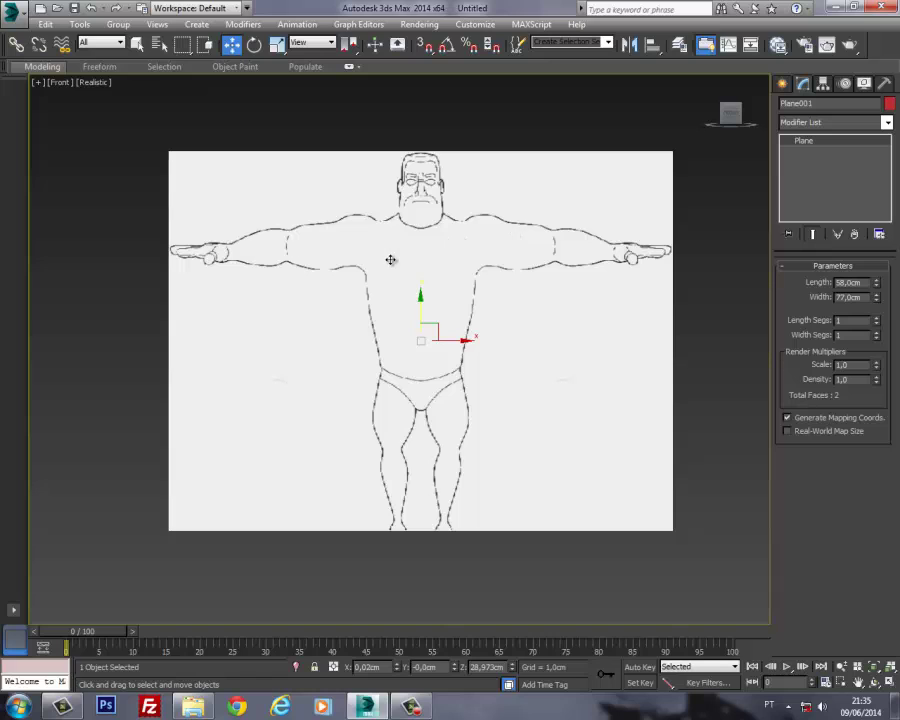
pyautogui.moveTo(392, 259); pyautogui.dragTo(426, 262, button='middle')
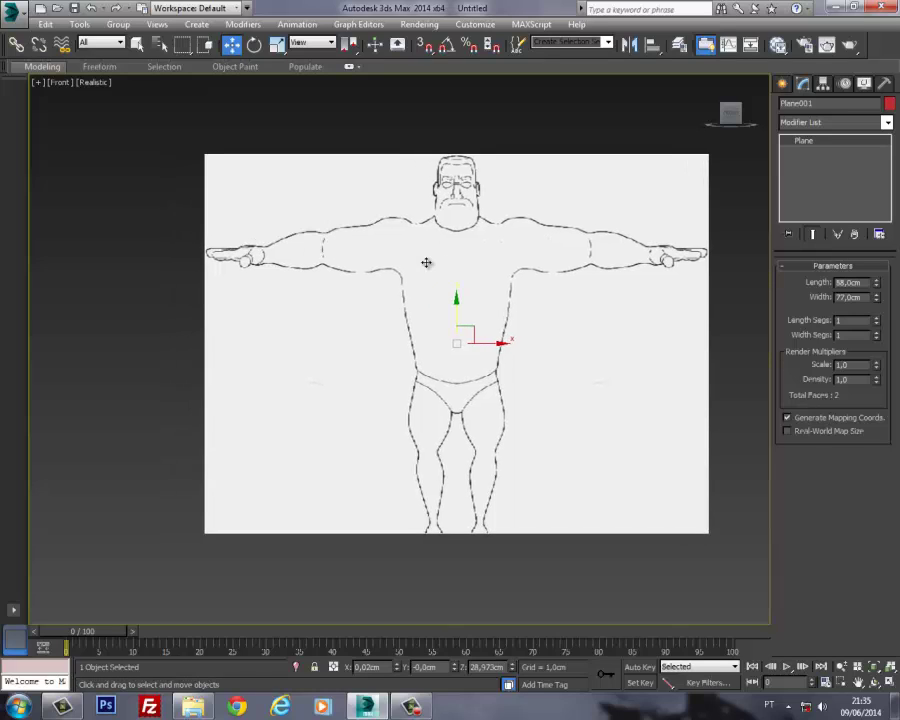
# Step: Draw a plane about 58.6 cm long and 22.7 cm wide in the Left view over the front plane's edge, and nudge it slightly
pyautogui.click(147, 211)
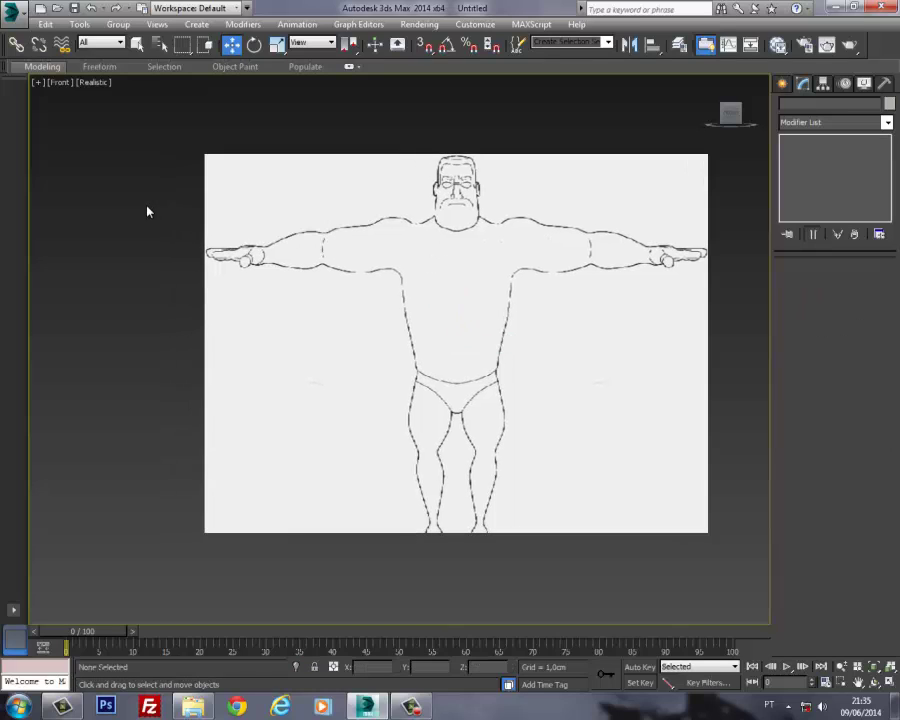
pyautogui.press('l')
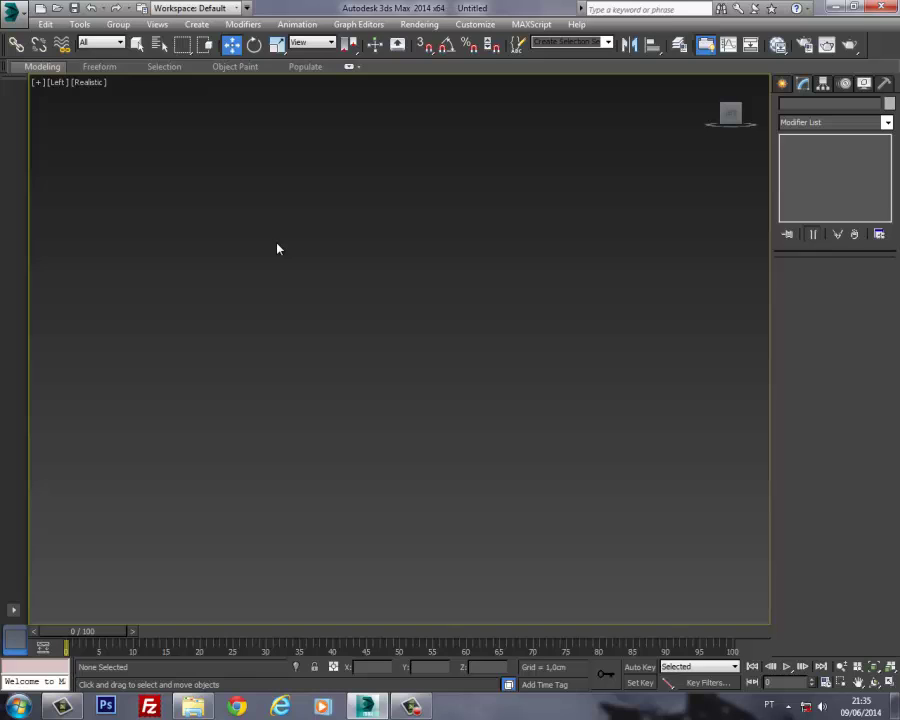
pyautogui.moveTo(255, 135); pyautogui.dragTo(579, 504)
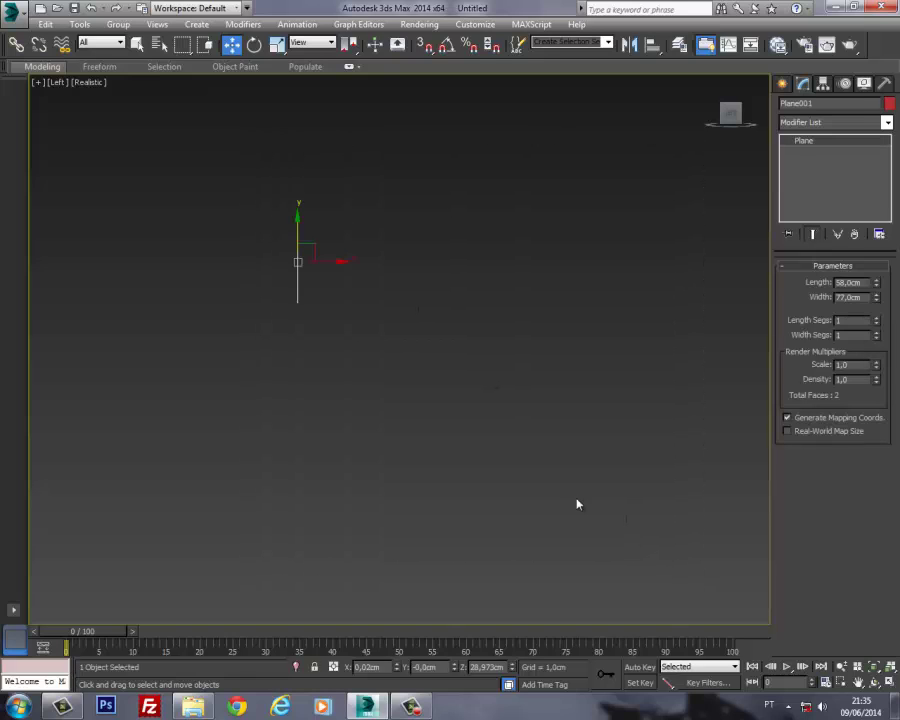
pyautogui.moveTo(519, 427); pyautogui.dragTo(619, 483, button='middle')
pyautogui.press('z')
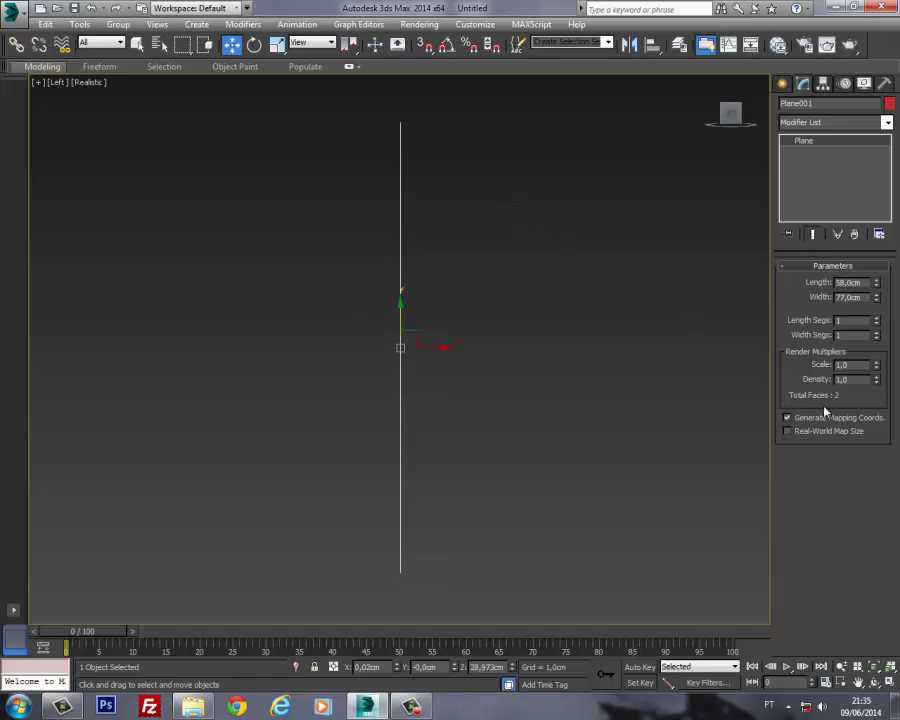
pyautogui.click(785, 84)
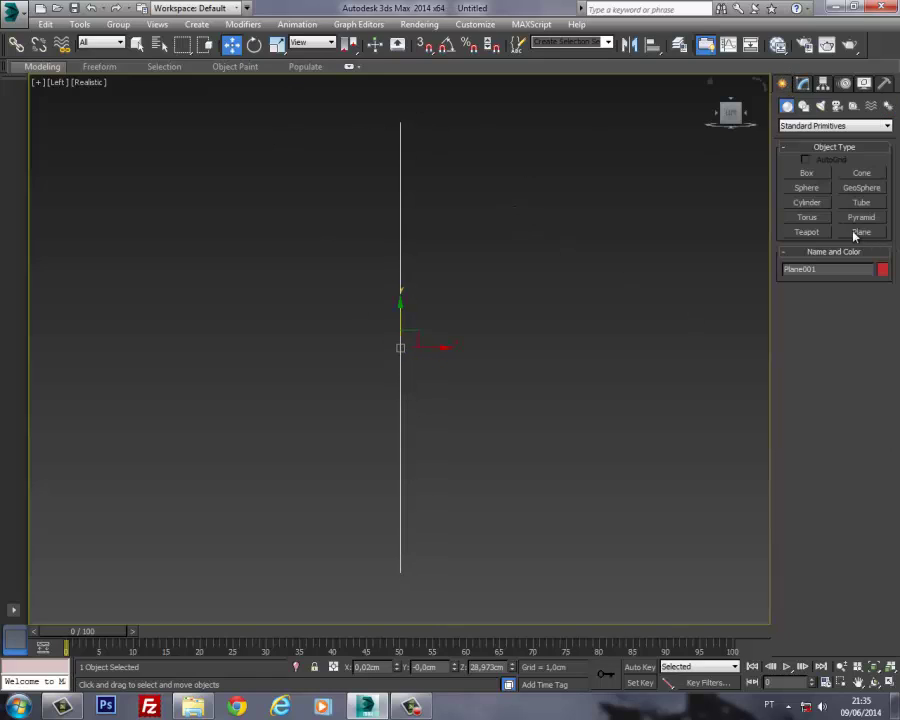
pyautogui.click(860, 232)
pyautogui.moveTo(321, 122); pyautogui.dragTo(496, 578)
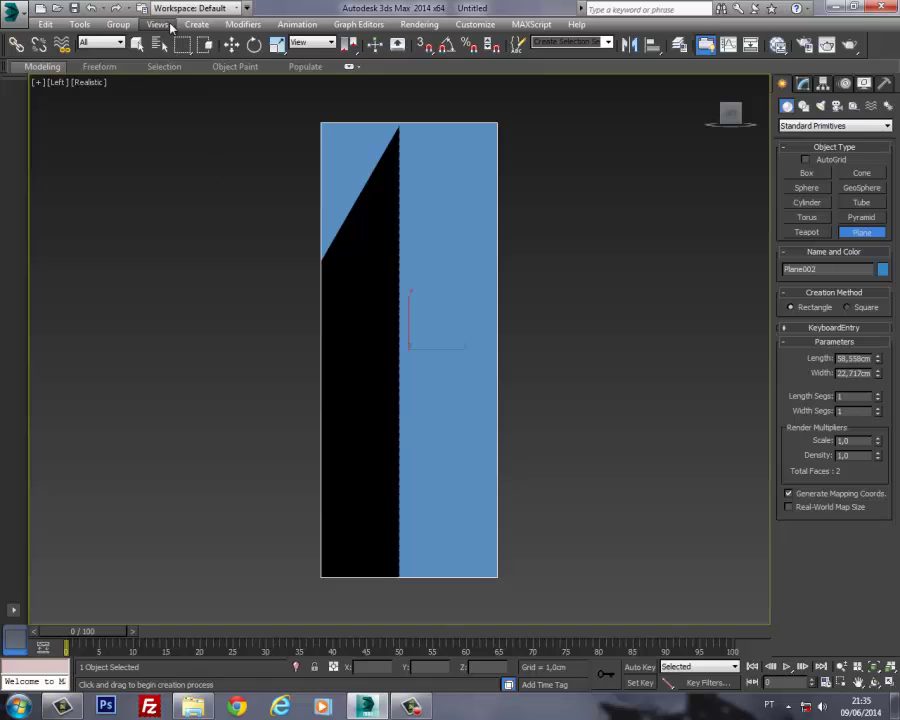
pyautogui.click(232, 47)
pyautogui.moveTo(418, 258); pyautogui.dragTo(423, 262)
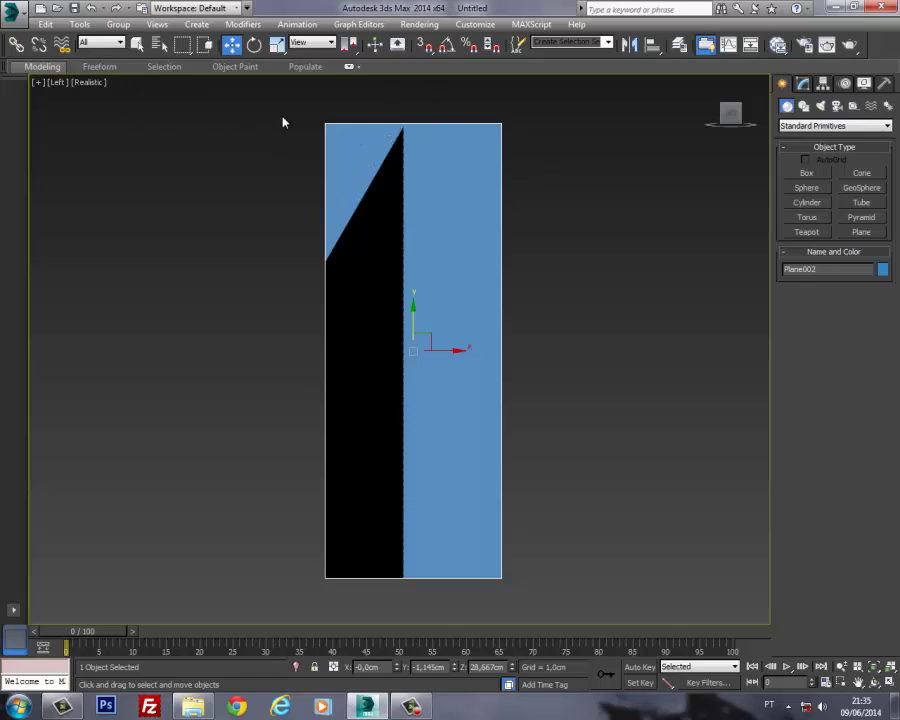
# Step: Change the viewport display from Realistic to Shaded, and view both crossing planes in Perspective
pyautogui.click(86, 86)
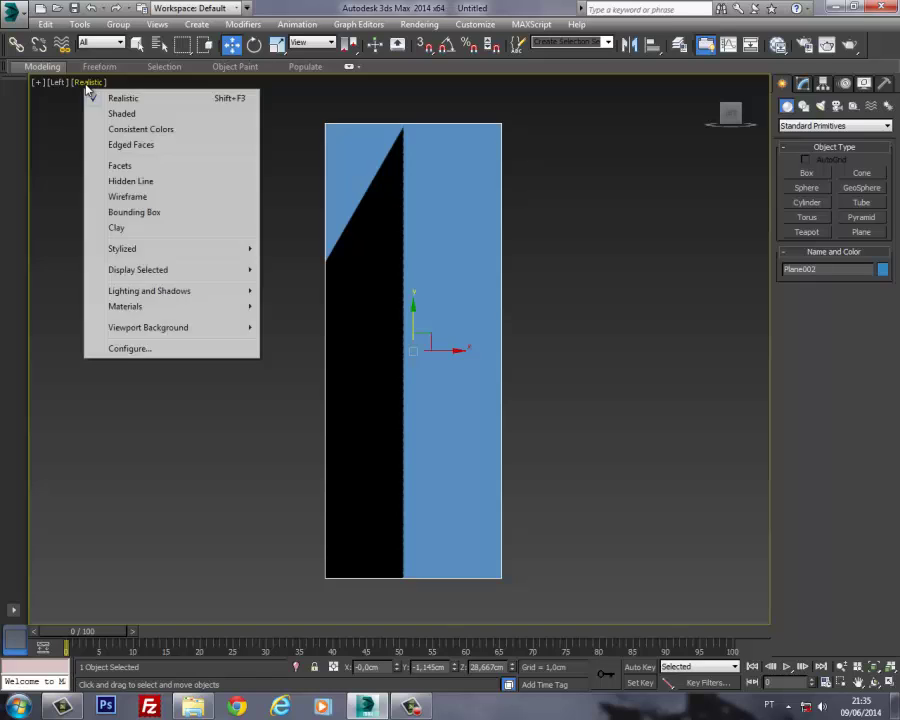
pyautogui.click(141, 117)
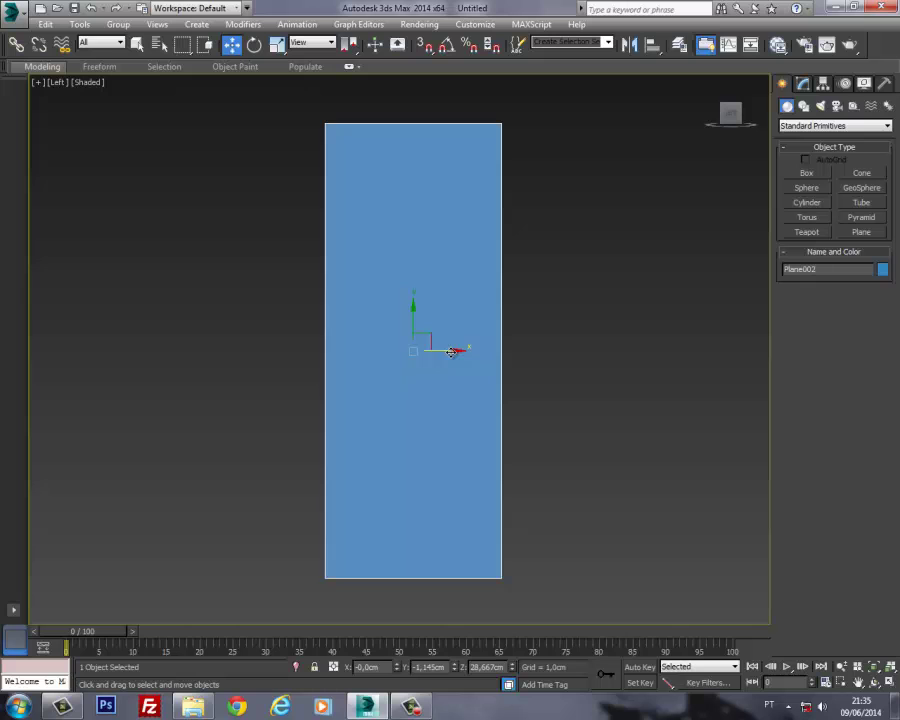
pyautogui.press('p')
pyautogui.scroll(-2, 426, 300)
pyautogui.moveTo(426, 300)
pyautogui.keyDown('alt'); pyautogui.mouseDown(button='middle')
pyautogui.moveTo(416, 306)
pyautogui.moveTo(575, 325)
pyautogui.moveTo(466, 331)
pyautogui.moveTo(603, 328)
pyautogui.moveTo(408, 320)
pyautogui.moveTo(509, 333)
pyautogui.mouseUp(button='middle'); pyautogui.keyUp('alt')
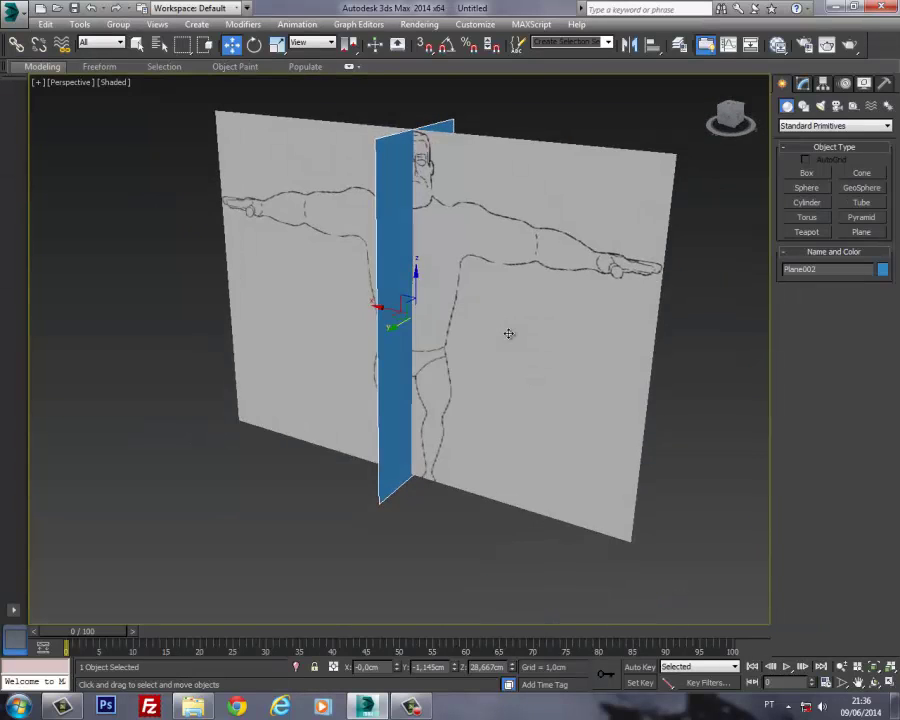
# Step: Check the pixel dimensions of the LATERAL image in the TEXTURAS folder, and minimize the folder window
pyautogui.click(802, 84)
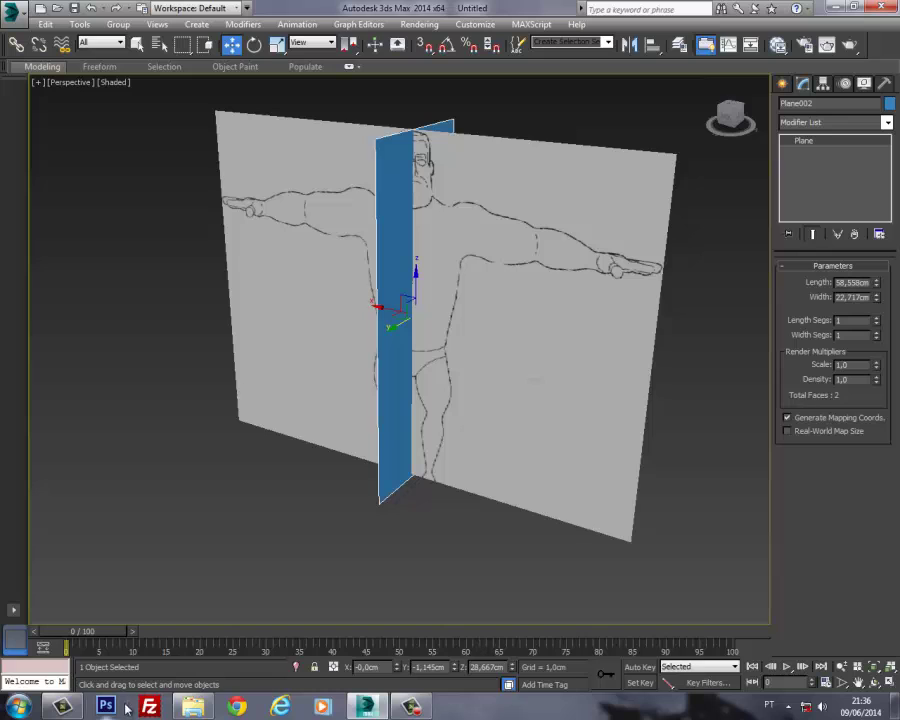
pyautogui.click(193, 706)
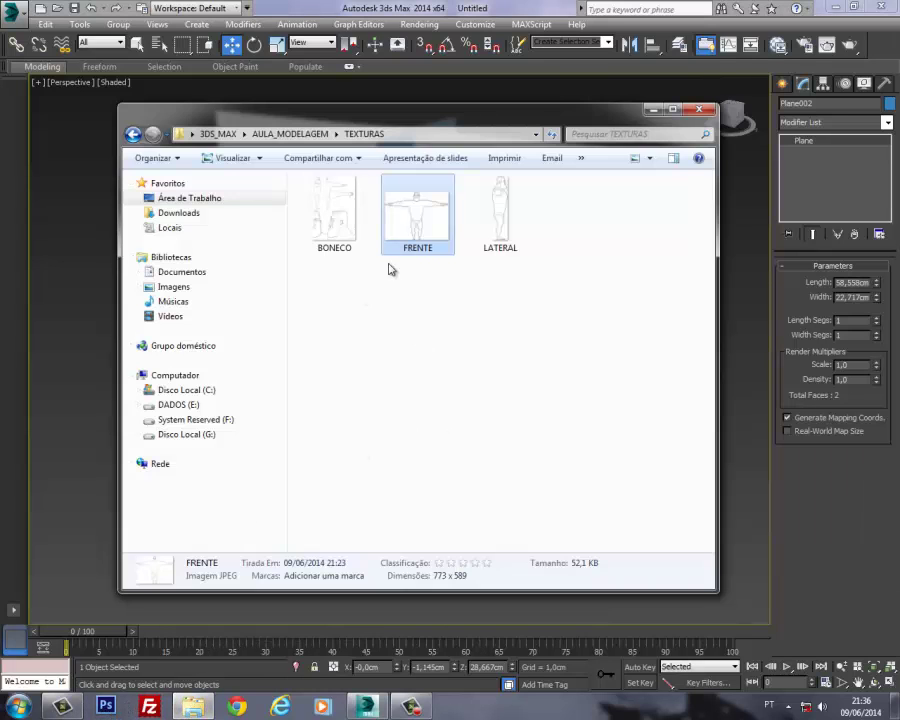
pyautogui.click(506, 229)
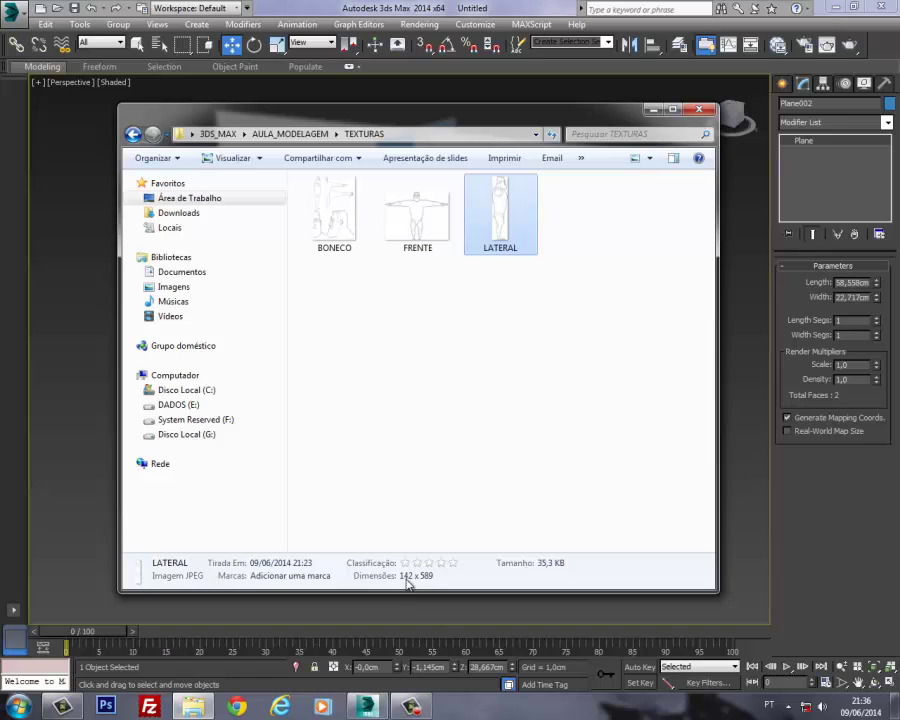
pyautogui.click(649, 109)
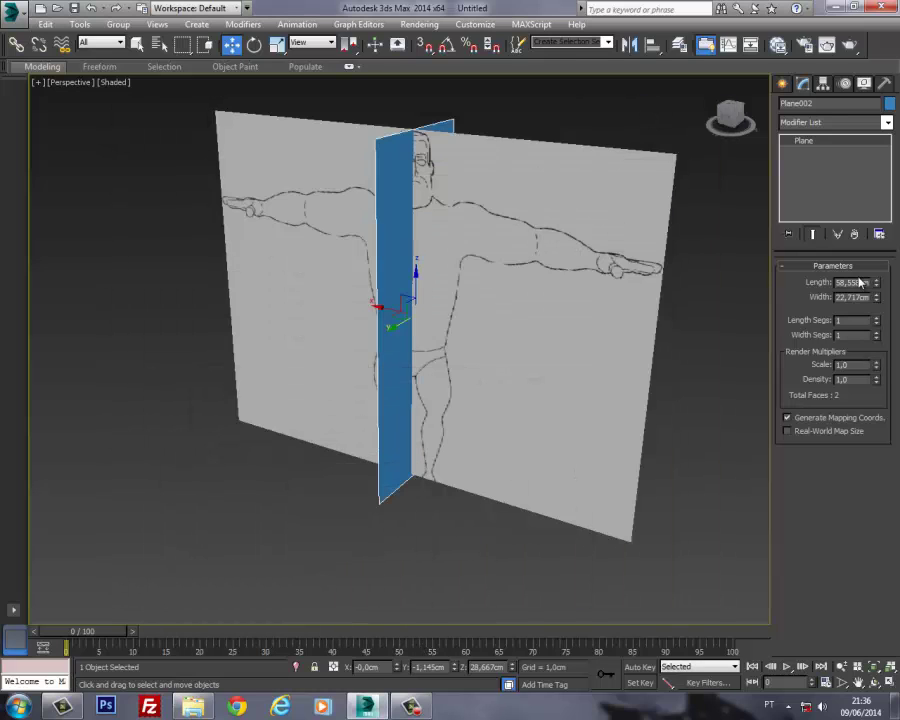
# Step: Set the side plane's length to 58 cm and its width to 14 cm
pyautogui.moveTo(847, 284); pyautogui.dragTo(880, 285)
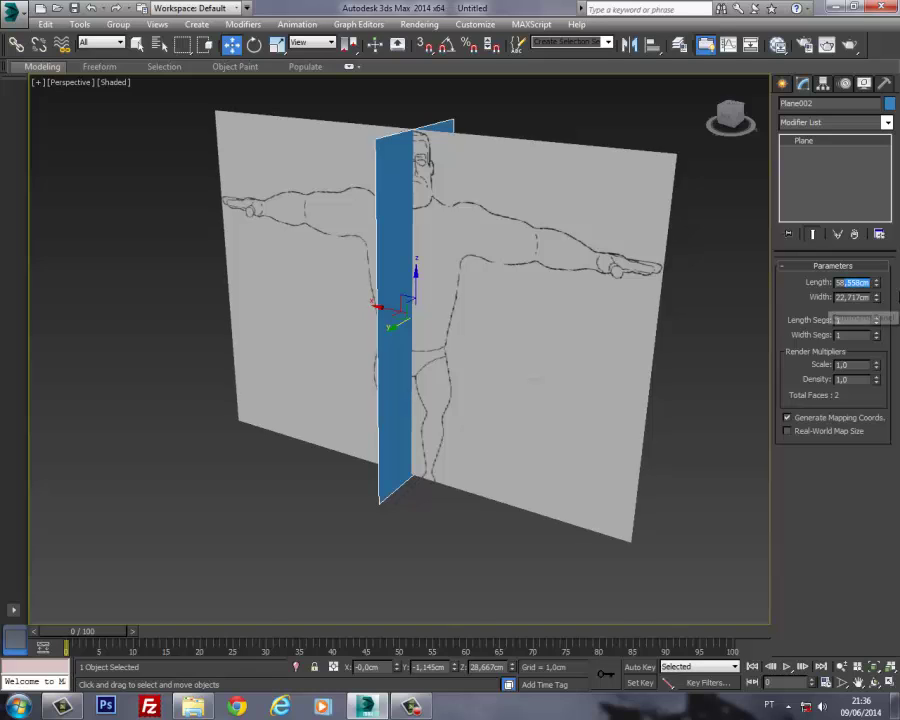
pyautogui.write('58')
pyautogui.press('Return')
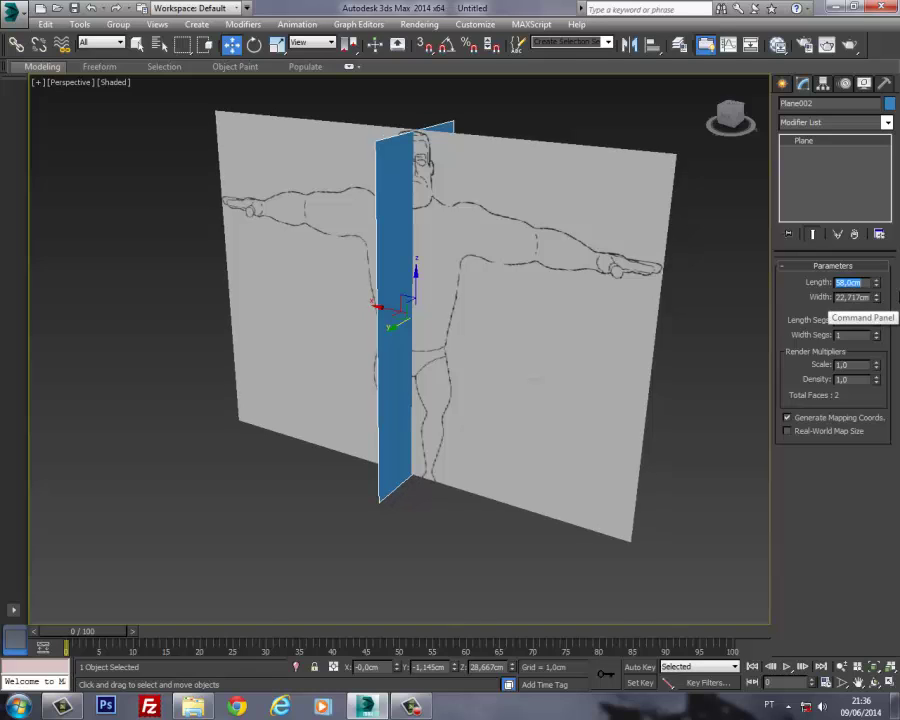
pyautogui.keyDown('alt'); pyautogui.moveTo(711, 399); pyautogui.dragTo(580, 319, button='middle'); pyautogui.keyUp('alt')
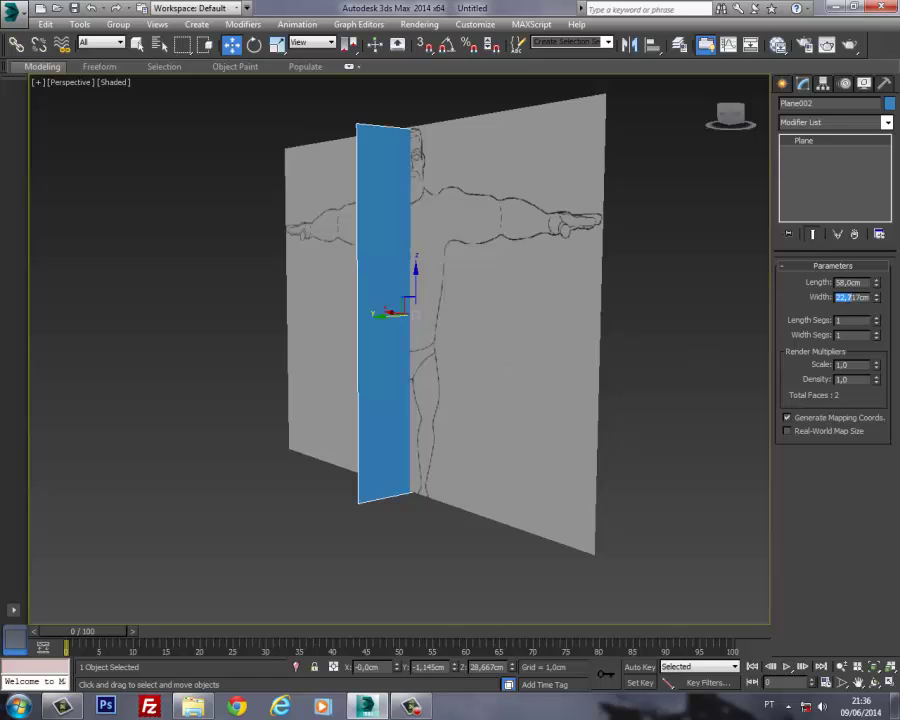
pyautogui.write('14')
pyautogui.press('Return')
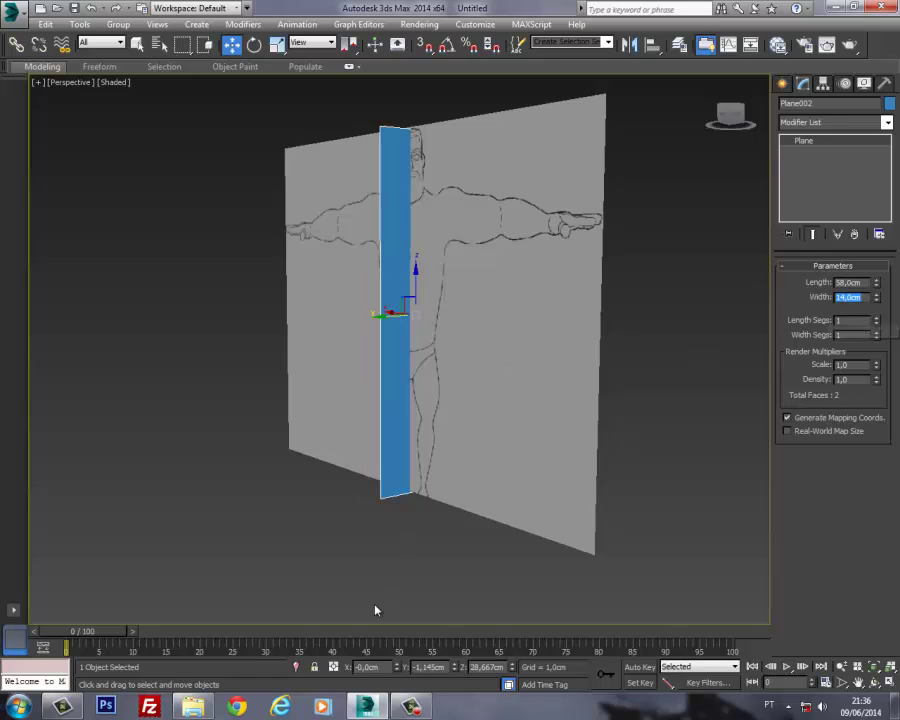
# Step: Recheck the pixel dimensions of the LATERAL image in the TEXTURAS folder, and minimize the folder window
pyautogui.click(193, 706)
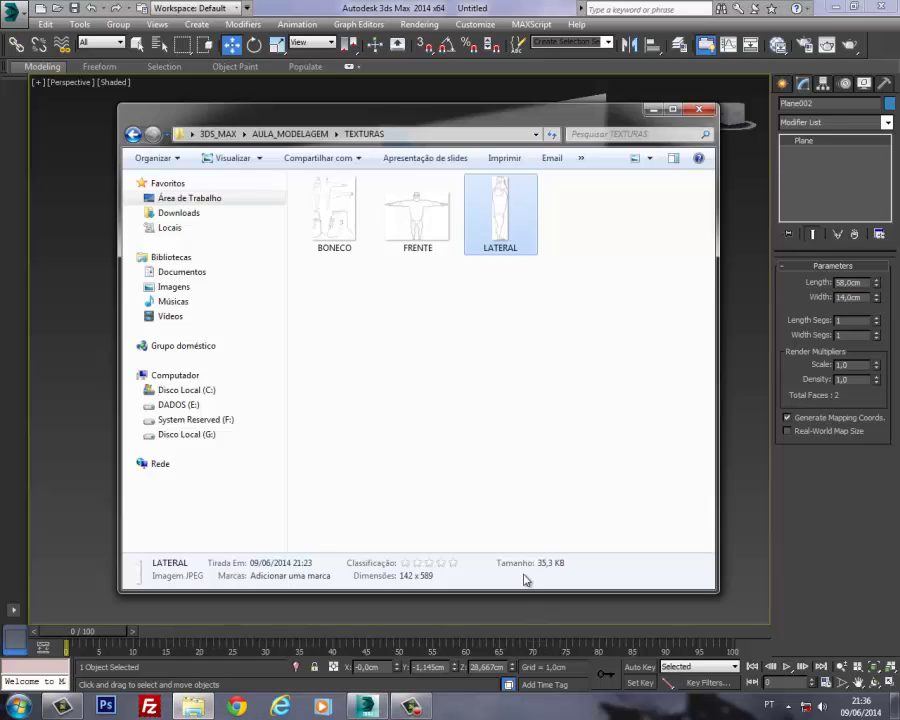
pyautogui.click(651, 110)
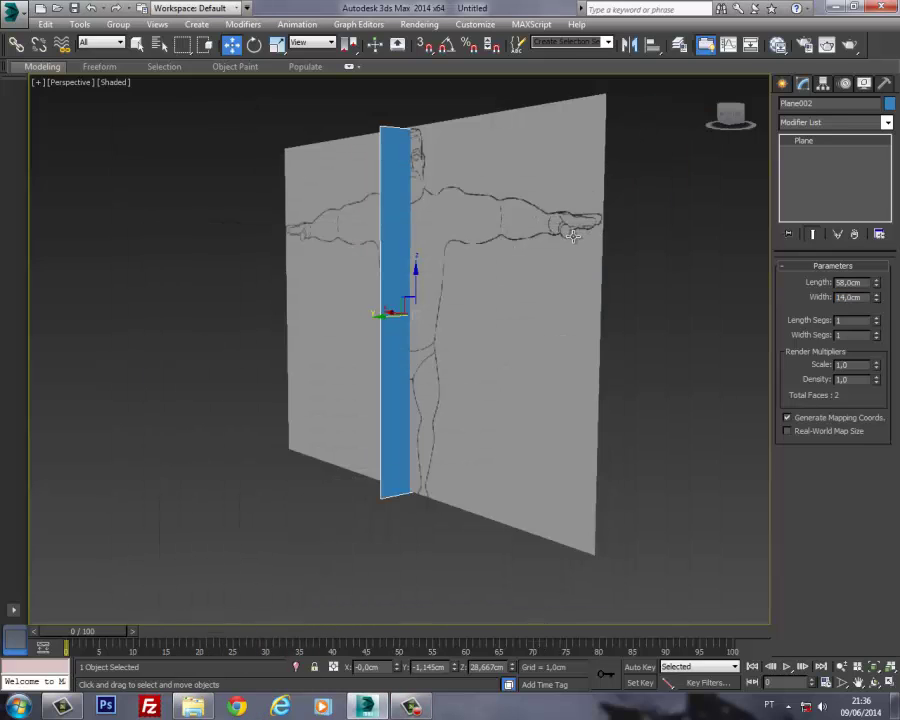
# Step: Align the side plane to the front plane in X, Y and Z position, matching center to center
pyautogui.keyDown('alt'); pyautogui.moveTo(424, 187); pyautogui.dragTo(436, 155, button='middle'); pyautogui.keyUp('alt')
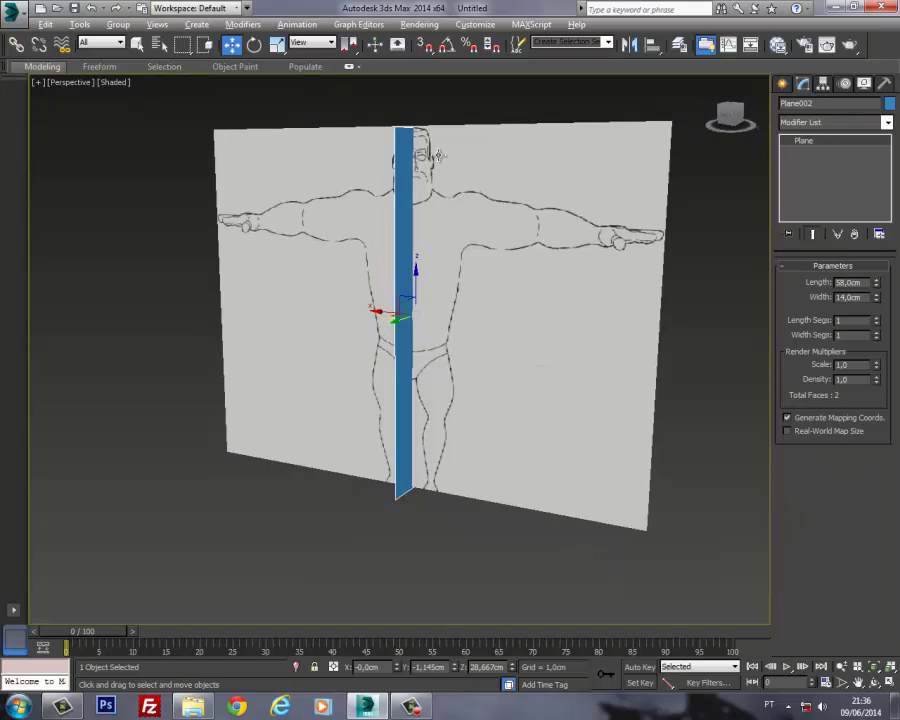
pyautogui.click(653, 45)
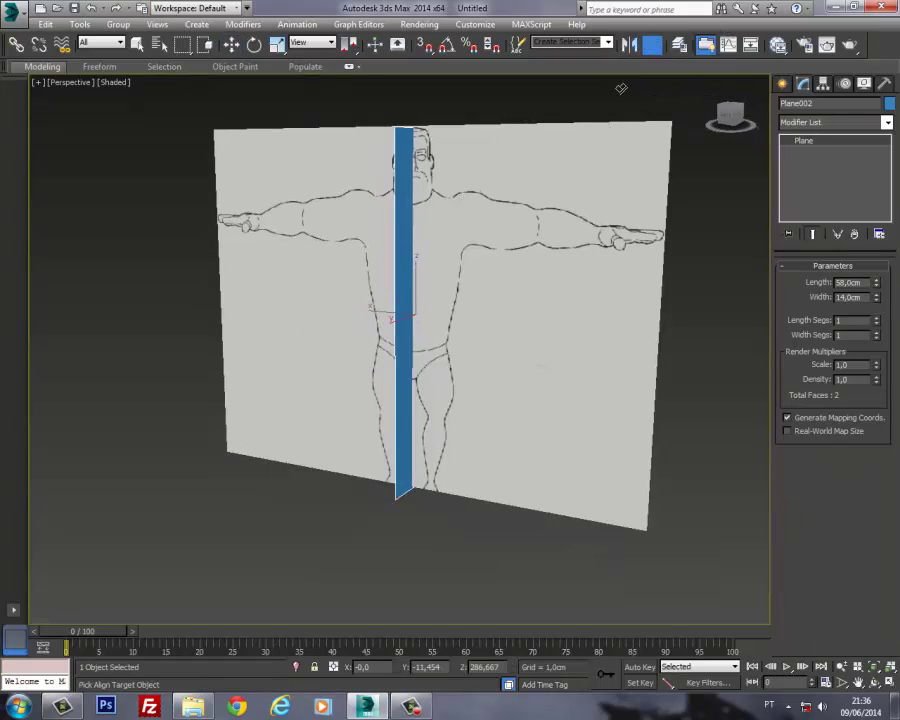
pyautogui.click(548, 178)
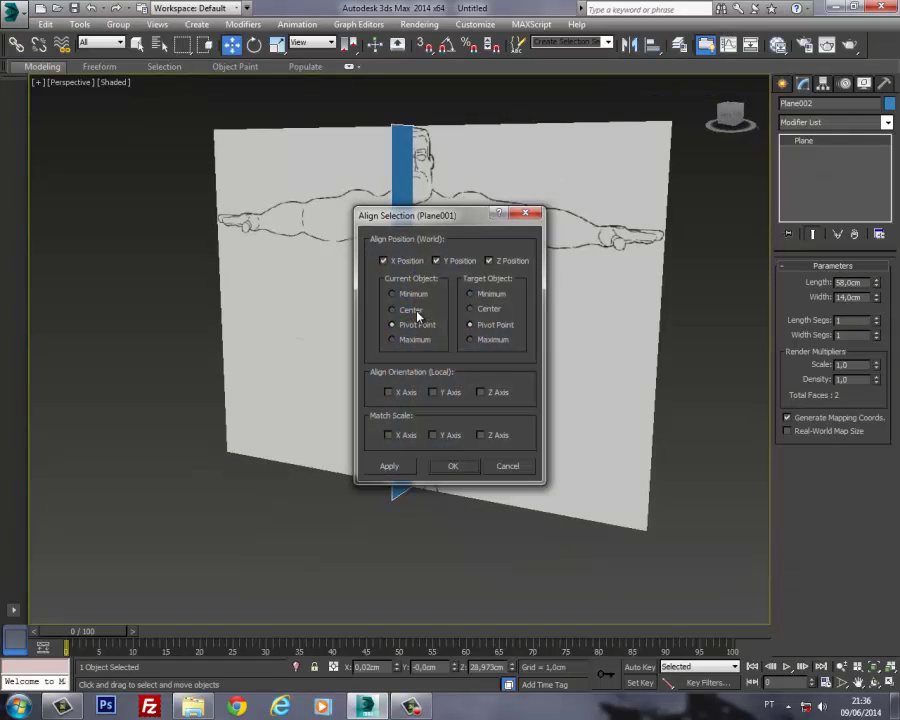
pyautogui.click(416, 313)
pyautogui.click(453, 466)
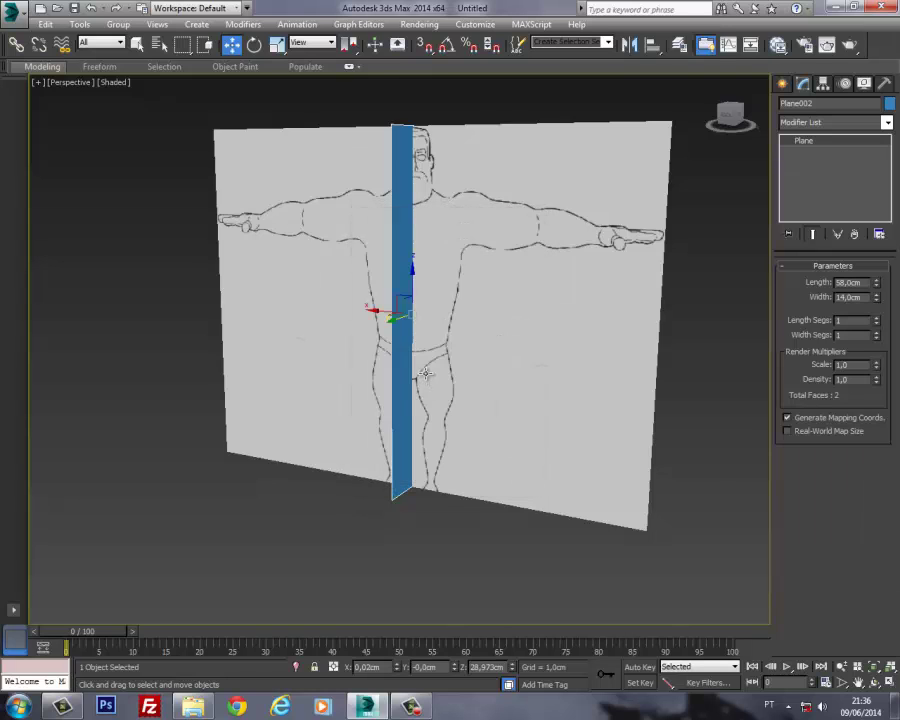
pyautogui.moveTo(420, 372); pyautogui.dragTo(468, 376, button='middle')
pyautogui.click(653, 45)
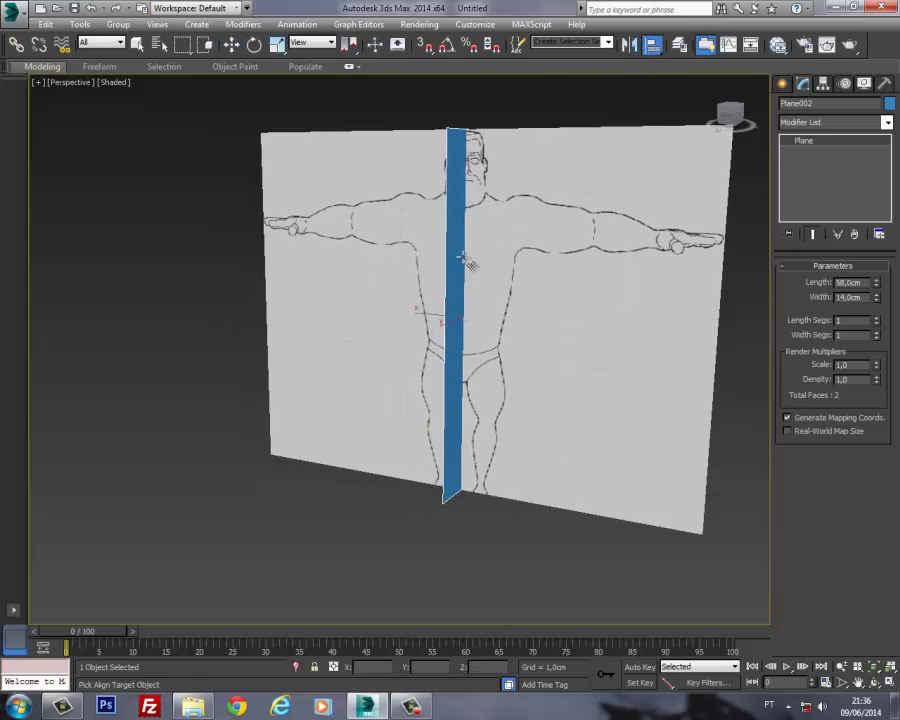
pyautogui.click(522, 274)
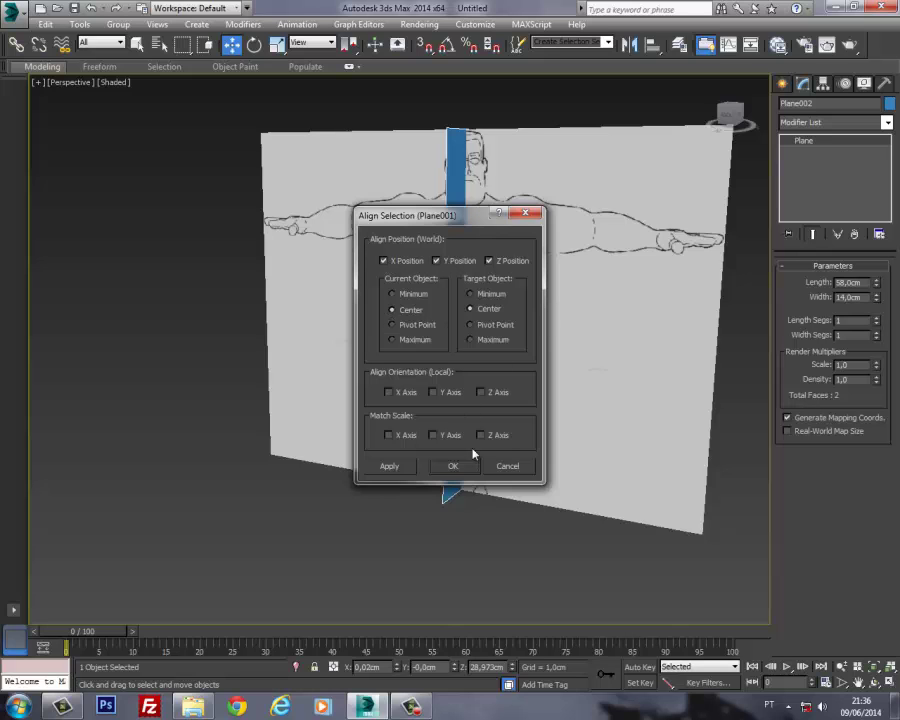
pyautogui.click(453, 466)
# Step: Add a Standard material below FRENTE in the Slate Material Editor and name it LATERAL
pyautogui.keyDown('alt'); pyautogui.moveTo(458, 466); pyautogui.dragTo(493, 391, button='middle'); pyautogui.keyUp('alt')
pyautogui.press('m')
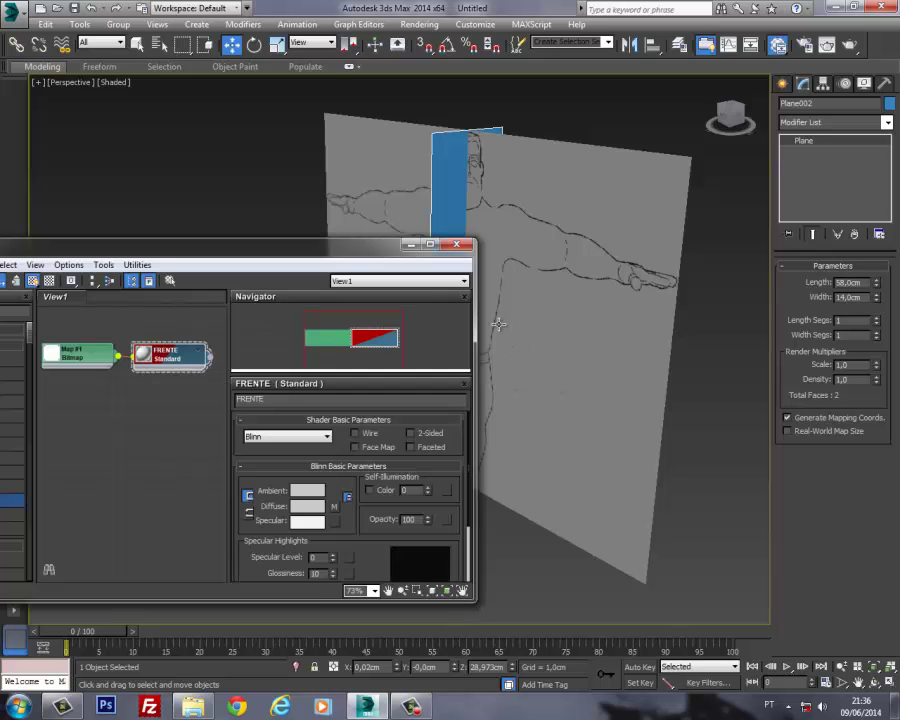
pyautogui.moveTo(418, 241); pyautogui.dragTo(877, 180)
pyautogui.moveTo(472, 153); pyautogui.dragTo(300, 160, button='middle')
pyautogui.moveTo(645, 370); pyautogui.dragTo(649, 363, button='middle')
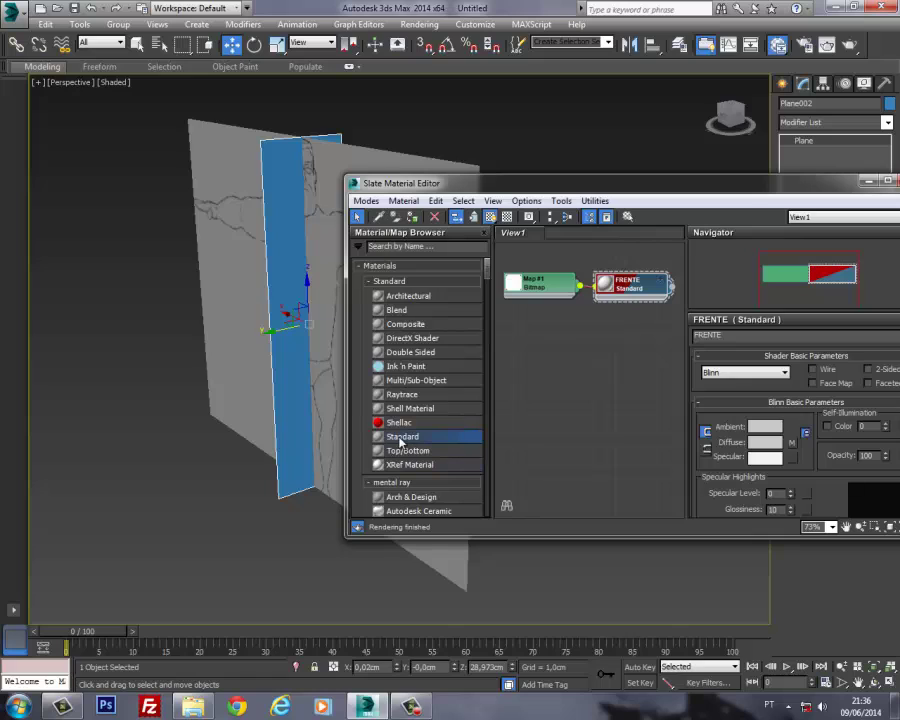
pyautogui.moveTo(401, 441); pyautogui.dragTo(635, 342)
pyautogui.click(660, 331)
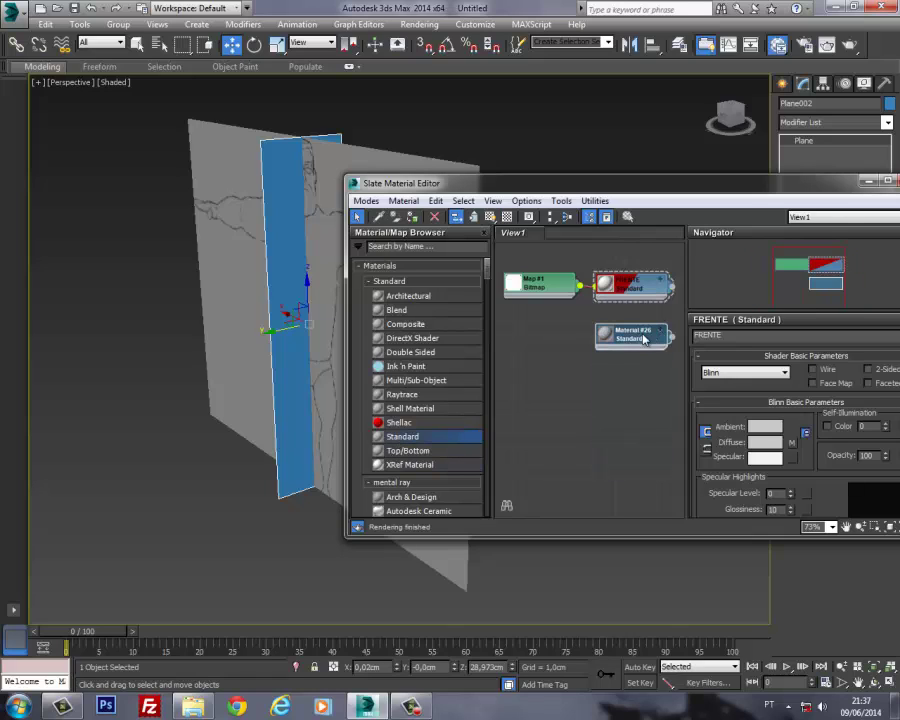
pyautogui.click(645, 339)
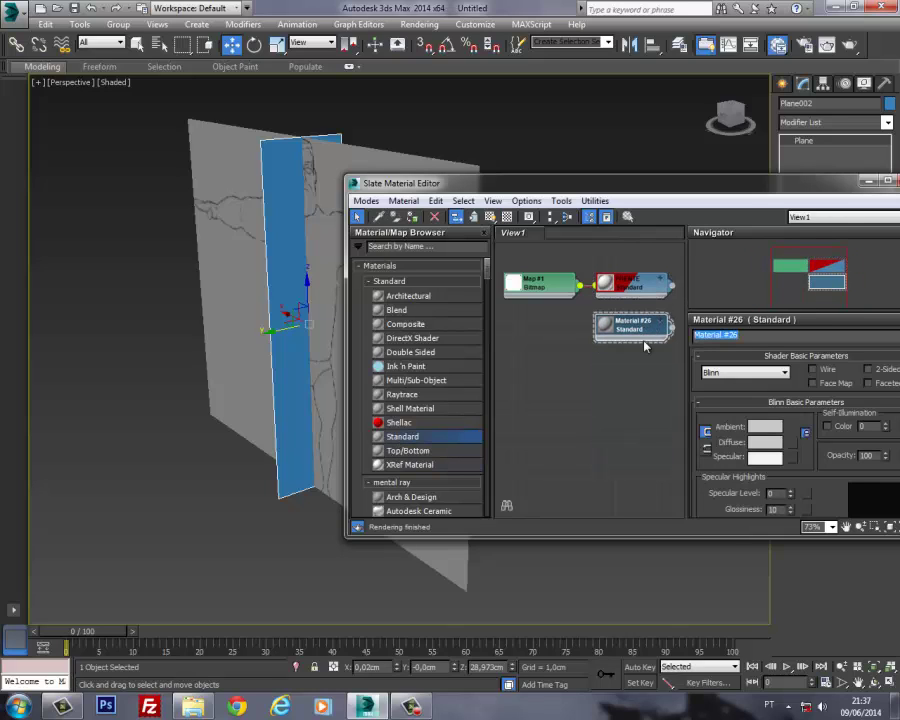
pyautogui.write('LATERAL')
# Step: Load the LATERAL image as a Bitmap in the LATERAL material's diffuse map, and line up its node under Map #1
pyautogui.click(791, 452)
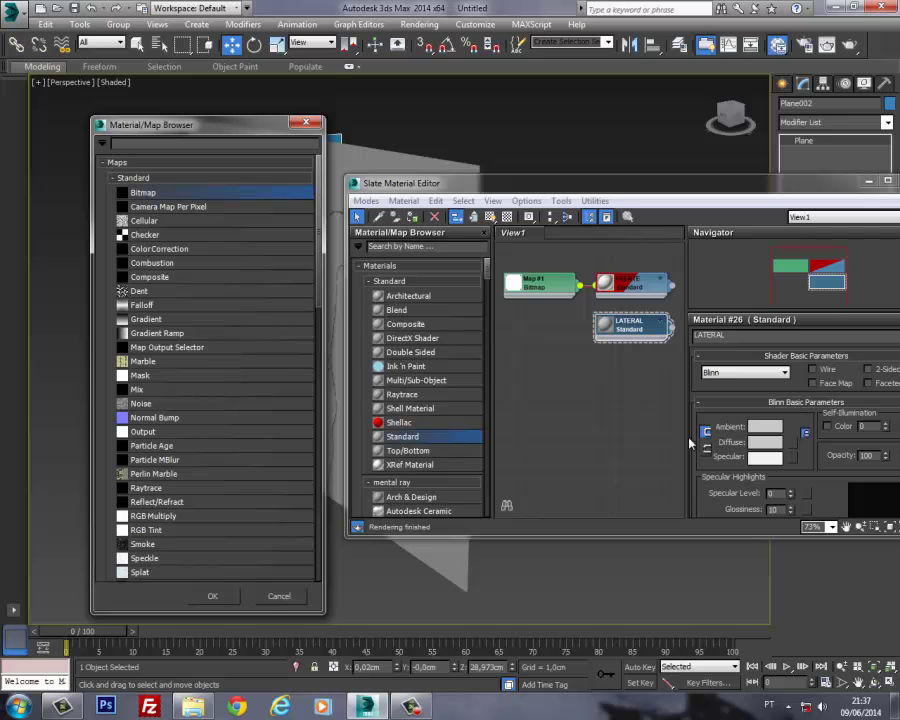
pyautogui.doubleClick(124, 193)
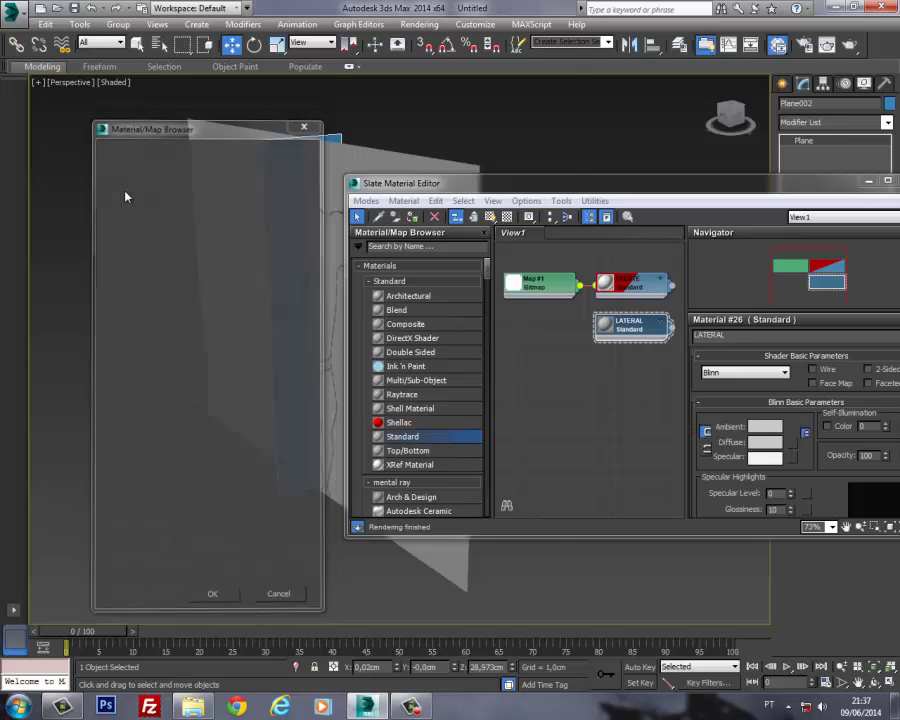
pyautogui.doubleClick(262, 132)
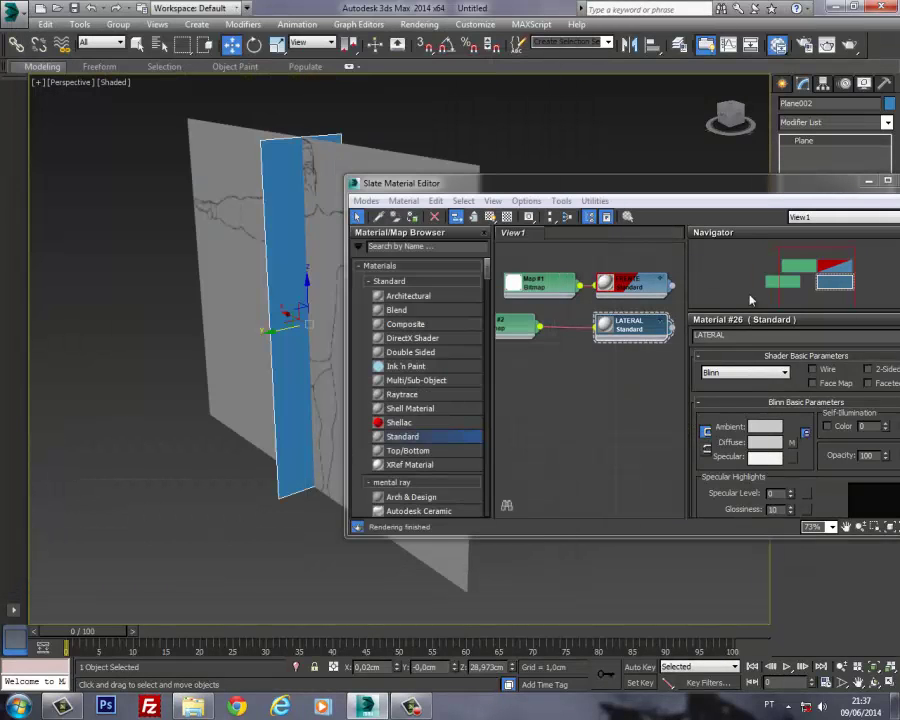
pyautogui.moveTo(515, 328); pyautogui.dragTo(556, 328)
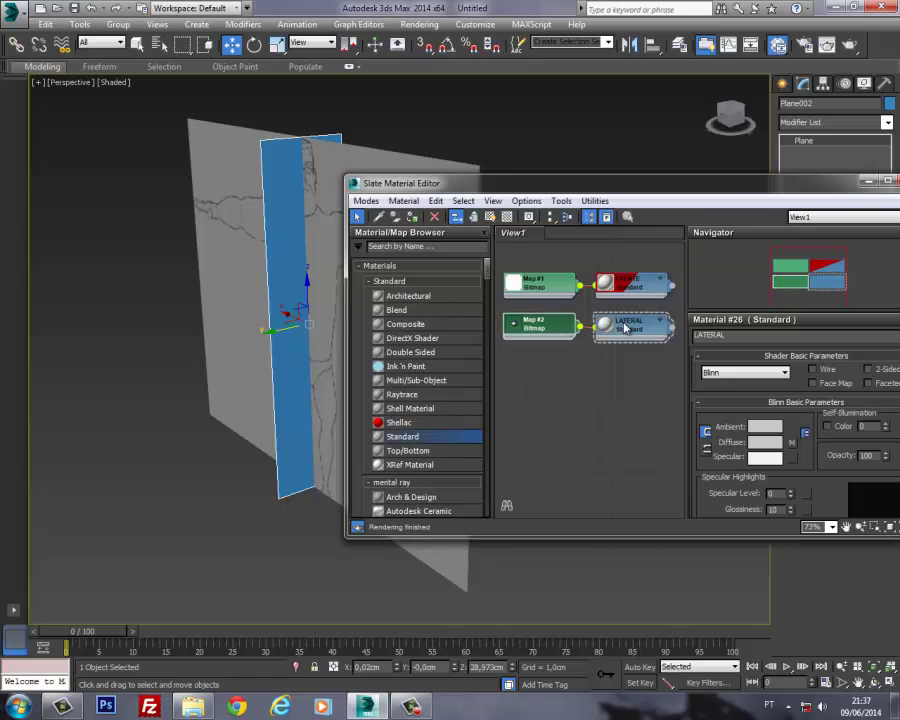
# Step: Assign the LATERAL material to the side plane, show its map in the viewport, and minimize the material editor
pyautogui.click(418, 219)
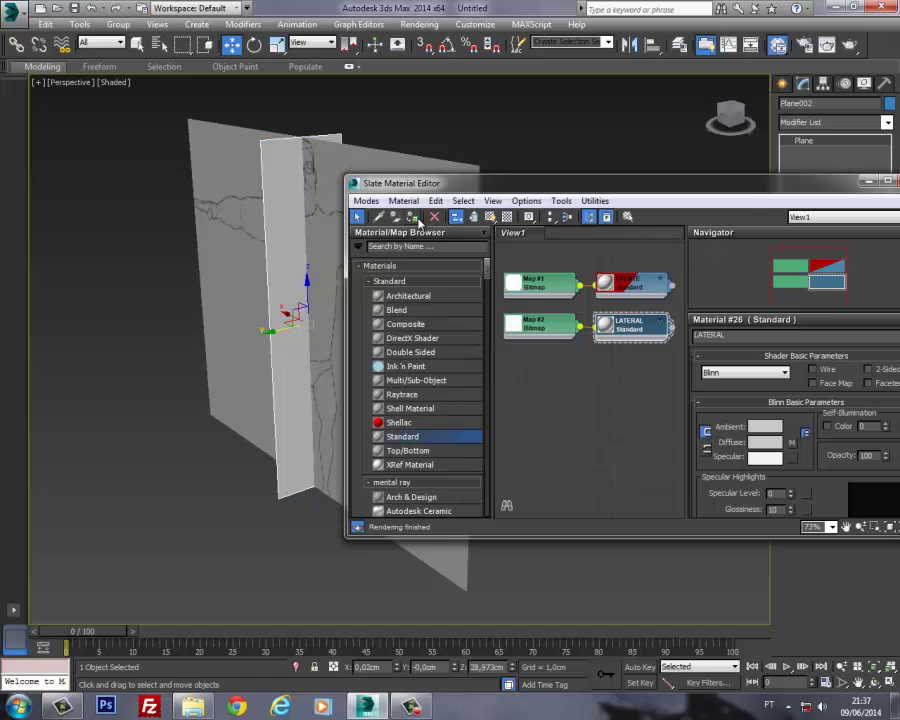
pyautogui.click(490, 218)
pyautogui.keyDown('alt'); pyautogui.moveTo(200, 200); pyautogui.dragTo(117, 195, button='middle'); pyautogui.keyUp('alt')
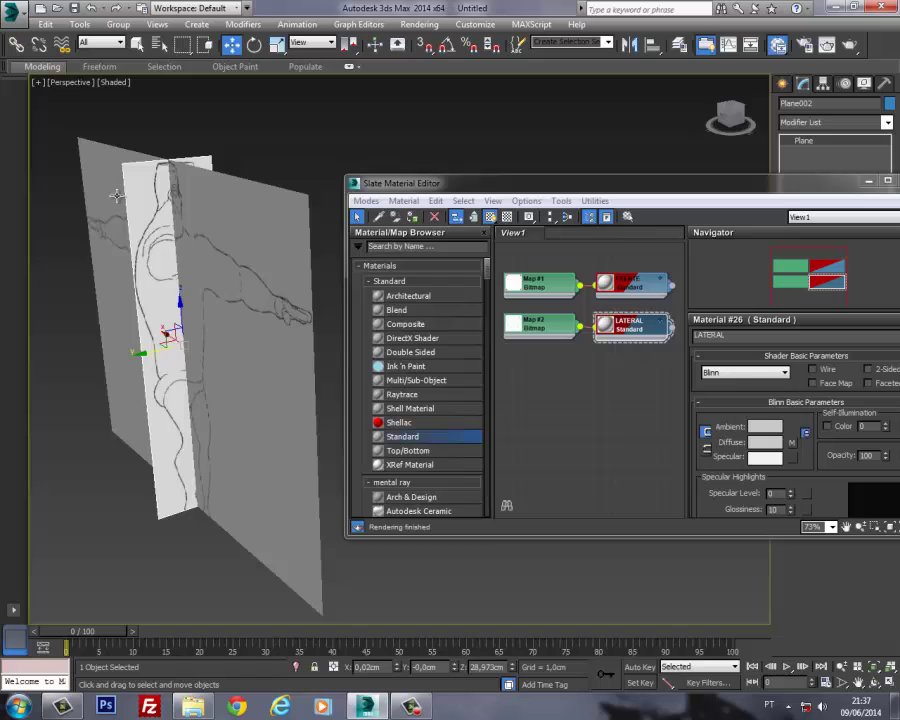
pyautogui.click(868, 182)
pyautogui.moveTo(576, 125); pyautogui.dragTo(571, 126, button='middle')
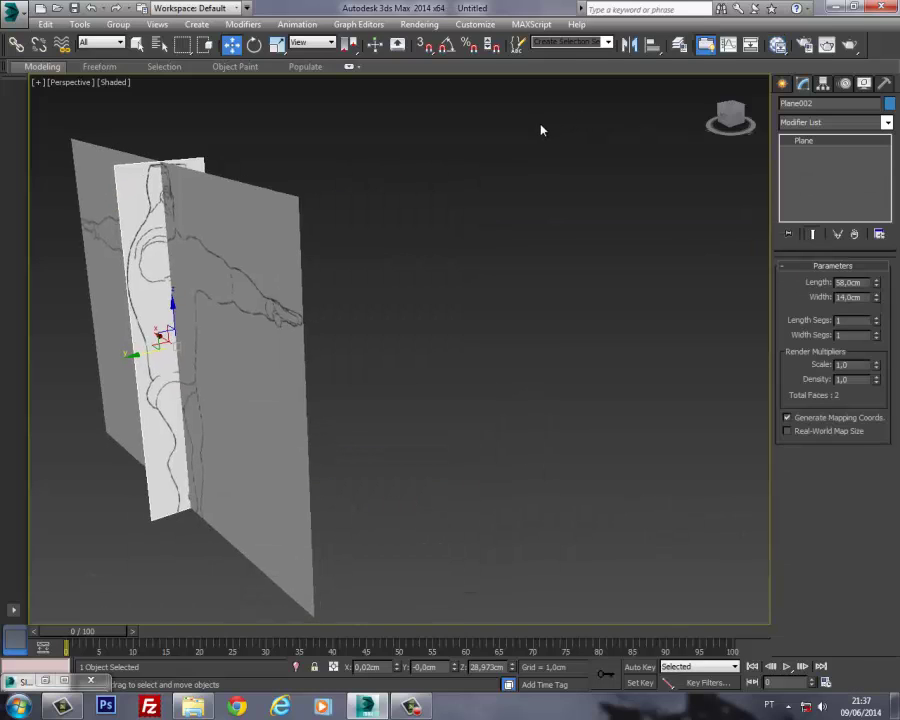
# Step: Mirror the side plane about the X axis in the Left view, with No Clone
pyautogui.press('l')
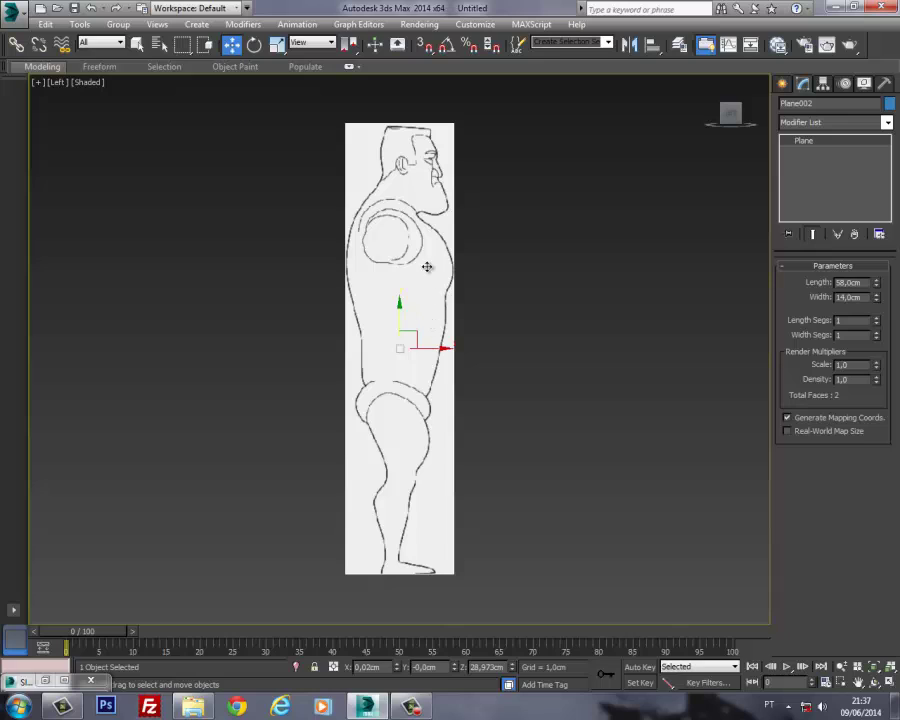
pyautogui.click(254, 44)
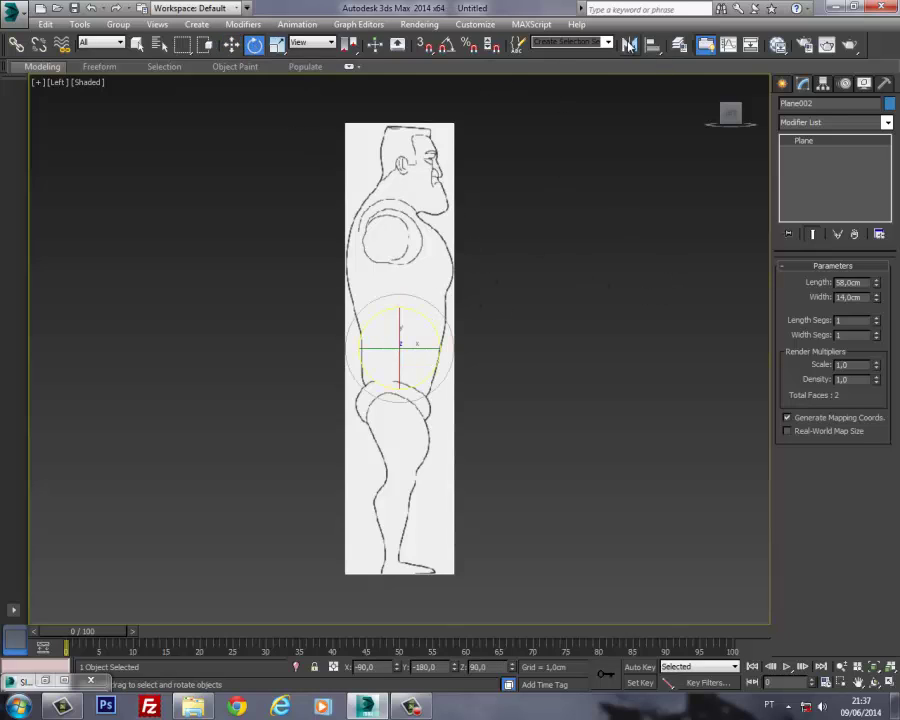
pyautogui.click(629, 45)
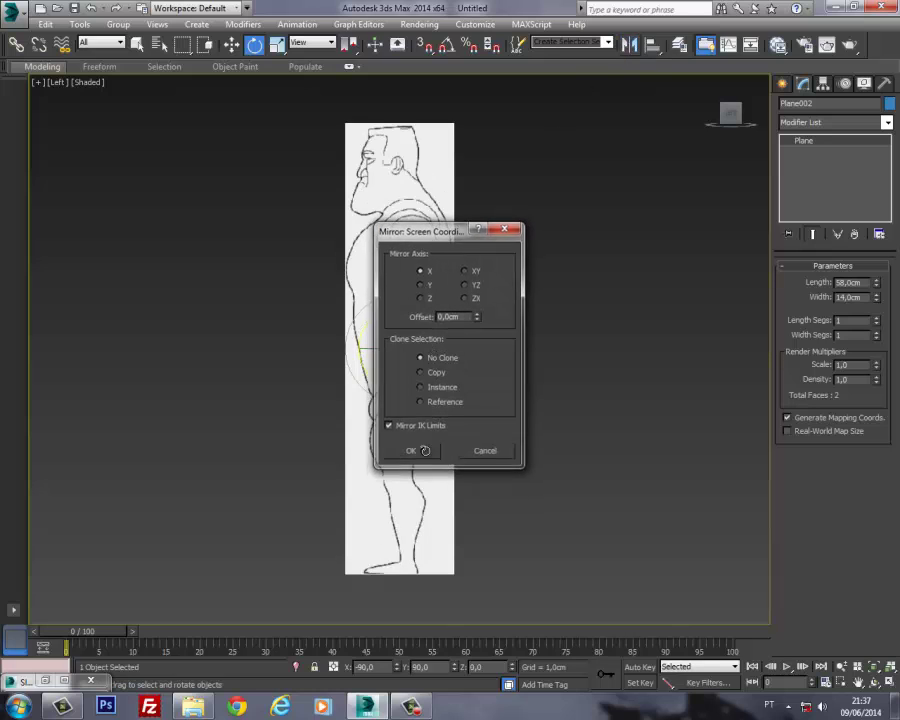
pyautogui.click(411, 451)
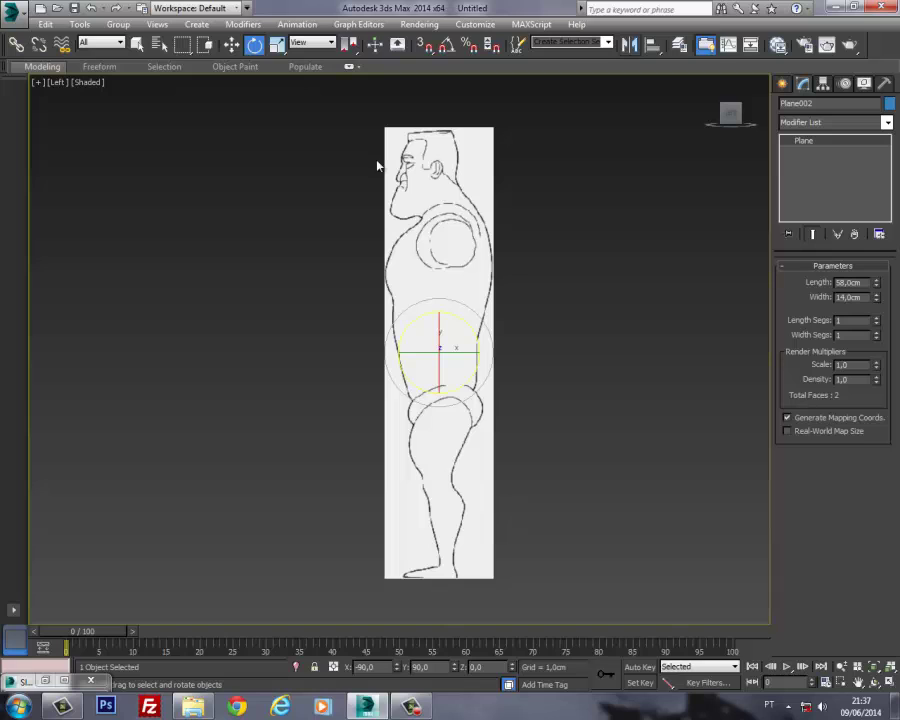
# Step: Move the side plane along X in the Front view to the front plane's left edge, at about X -38.7 cm
pyautogui.moveTo(465, 240)
pyautogui.mouseDown(button='middle')
pyautogui.moveTo(457, 233)
pyautogui.moveTo(440, 249)
pyautogui.mouseUp(button='middle')
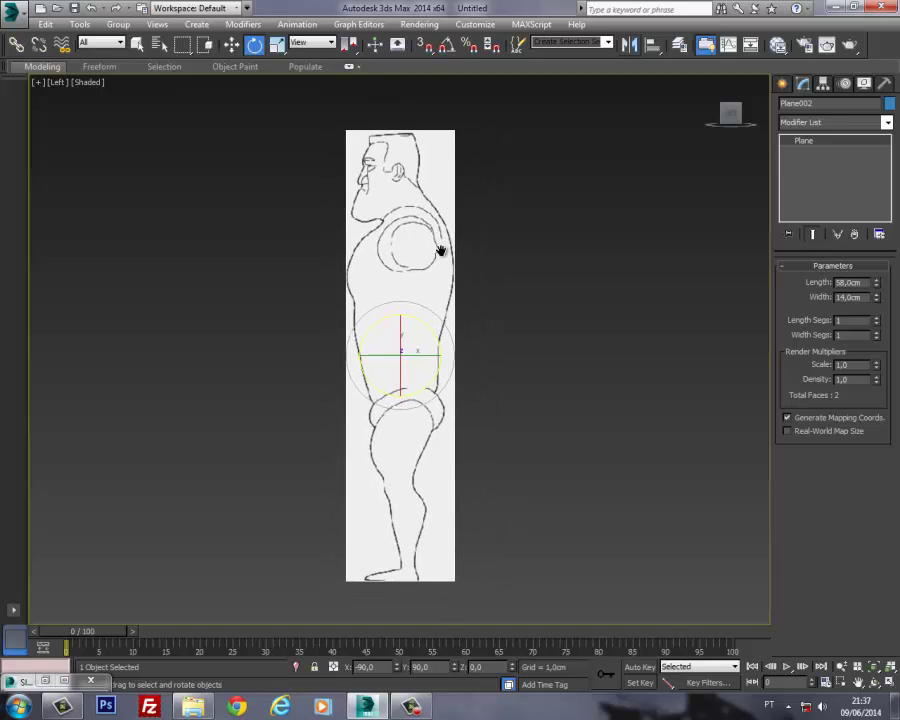
pyautogui.press('p')
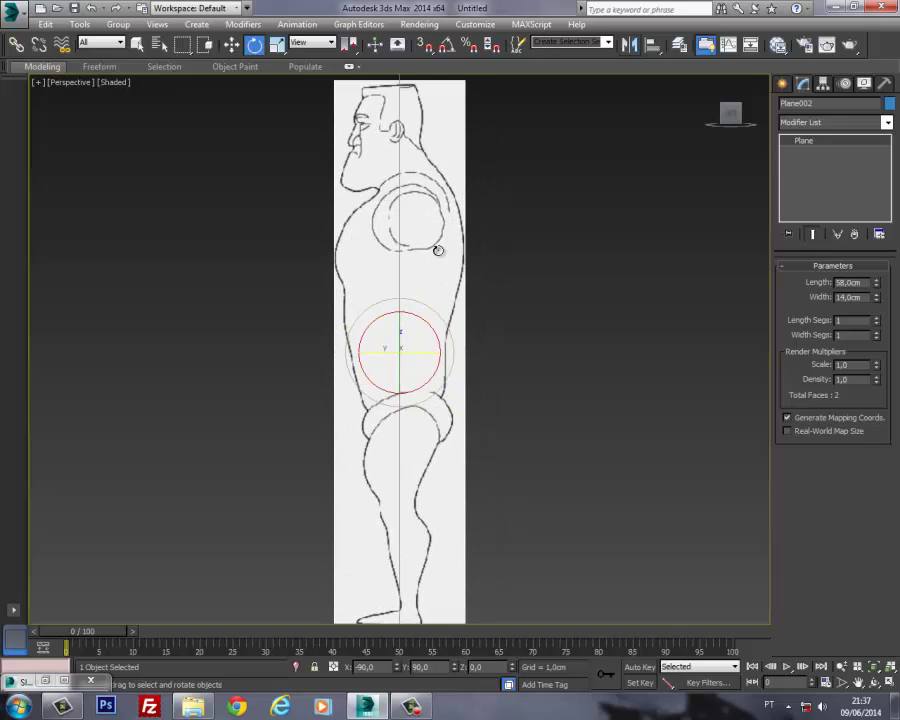
pyautogui.moveTo(436, 250)
pyautogui.keyDown('alt'); pyautogui.mouseDown(button='middle')
pyautogui.moveTo(420, 251)
pyautogui.moveTo(653, 269)
pyautogui.moveTo(550, 281)
pyautogui.moveTo(470, 204)
pyautogui.moveTo(452, 264)
pyautogui.moveTo(406, 275)
pyautogui.moveTo(468, 261)
pyautogui.moveTo(496, 199)
pyautogui.moveTo(465, 172)
pyautogui.mouseUp(button='middle'); pyautogui.keyUp('alt')
pyautogui.scroll(-5, 476, 256)
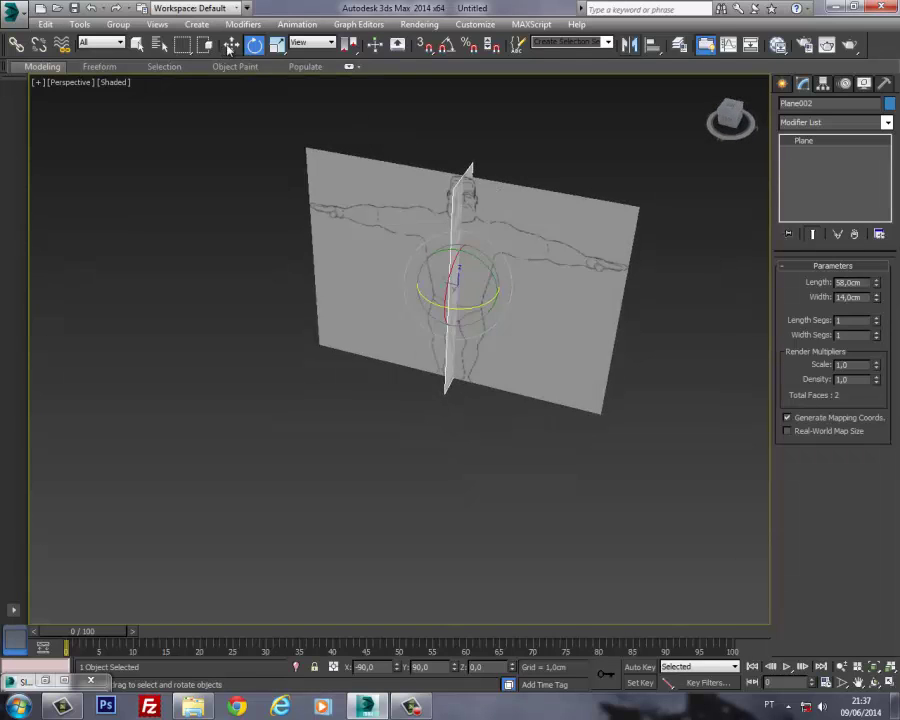
pyautogui.press('w')
pyautogui.moveTo(423, 277)
pyautogui.mouseDown()
pyautogui.moveTo(407, 271)
pyautogui.moveTo(423, 279)
pyautogui.mouseUp()
pyautogui.press('f')
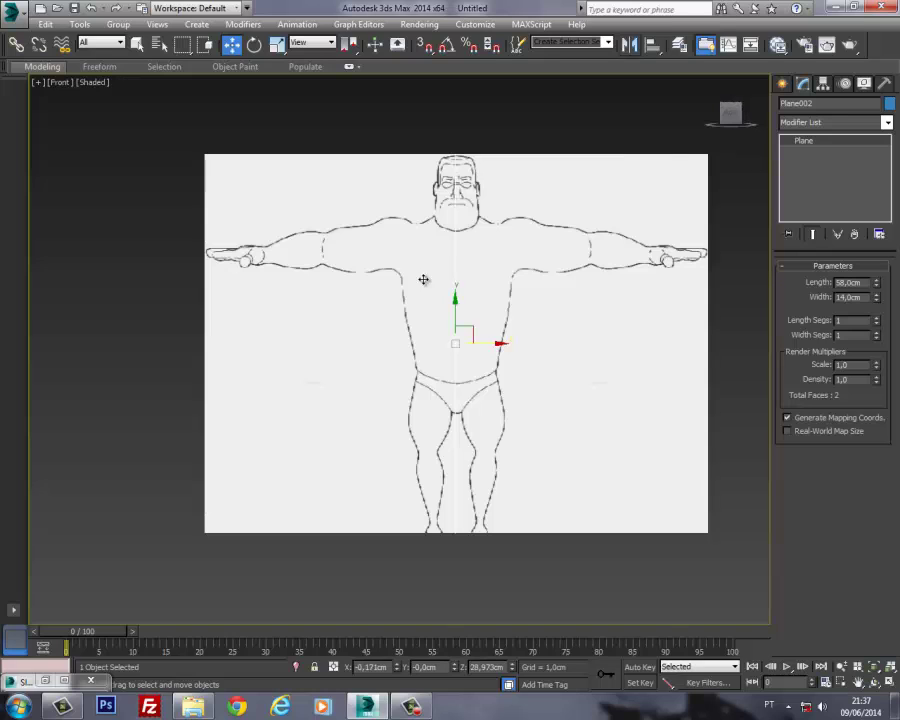
pyautogui.press('F3')
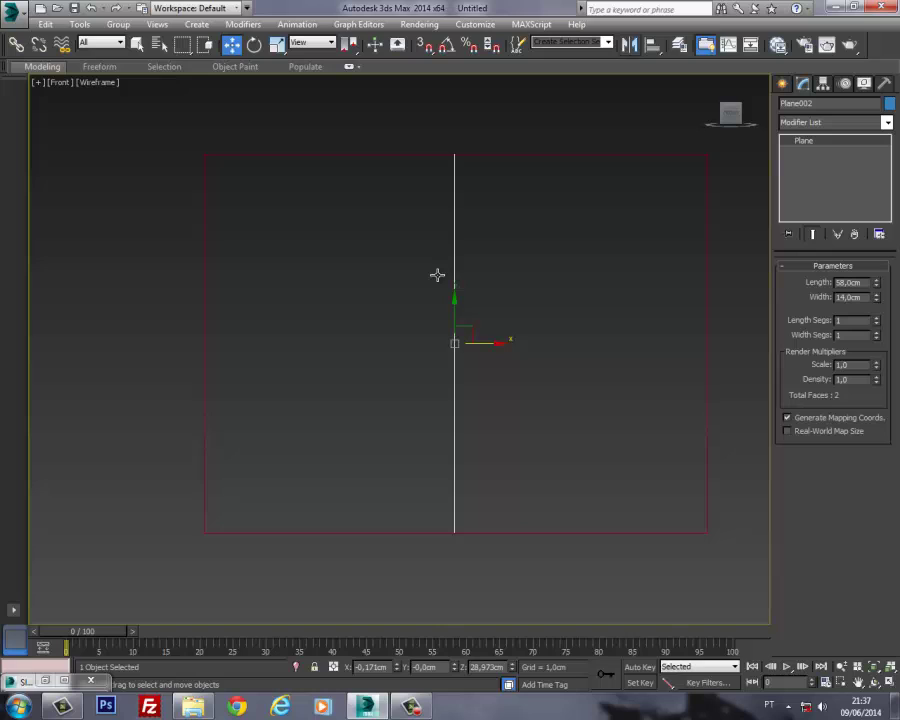
pyautogui.press('F3')
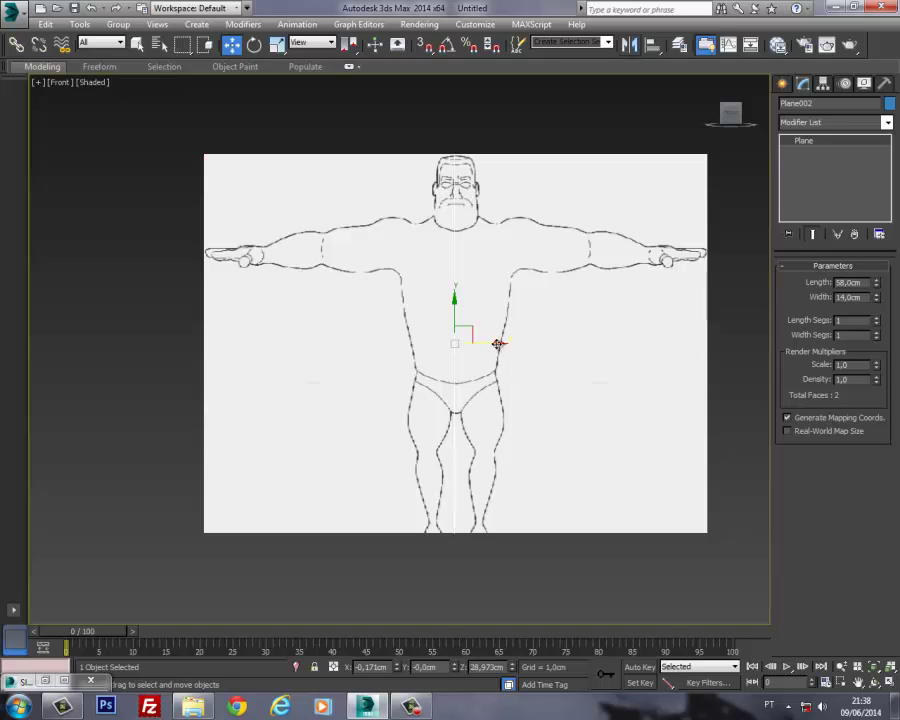
pyautogui.moveTo(494, 344)
pyautogui.mouseDown()
pyautogui.moveTo(283, 328)
pyautogui.moveTo(245, 334)
pyautogui.mouseUp()
# Step: Examine the placement and facing of both reference planes in the Perspective, Left and Front views
pyautogui.press('p')
pyautogui.moveTo(301, 322)
pyautogui.keyDown('alt'); pyautogui.mouseDown(button='middle')
pyautogui.moveTo(251, 336)
pyautogui.moveTo(315, 324)
pyautogui.mouseUp(button='middle'); pyautogui.keyUp('alt')
pyautogui.scroll(-5, 261, 331)
pyautogui.press('l')
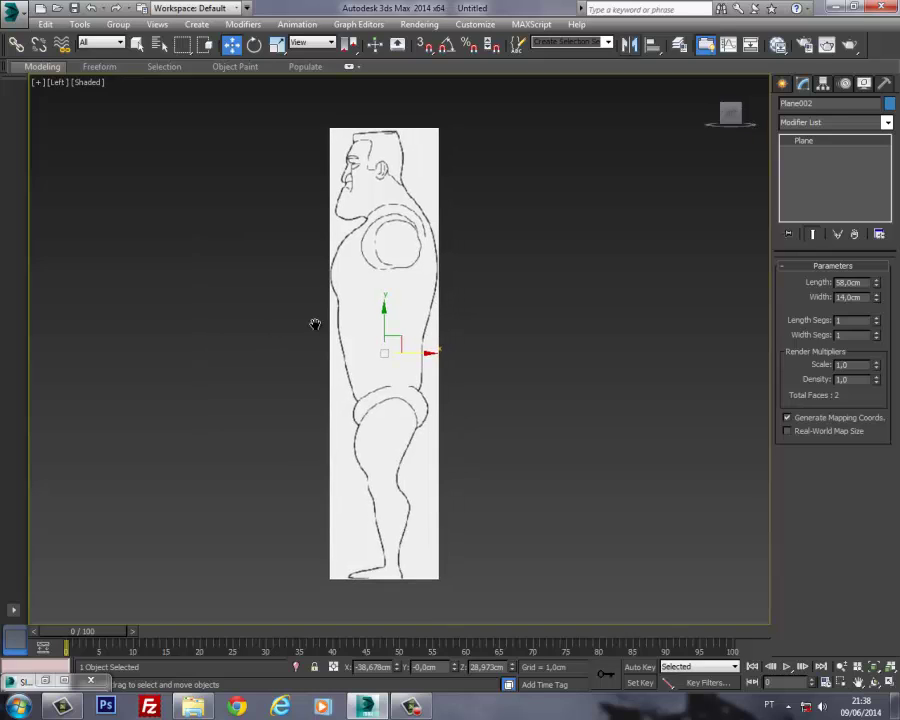
pyautogui.press('f')
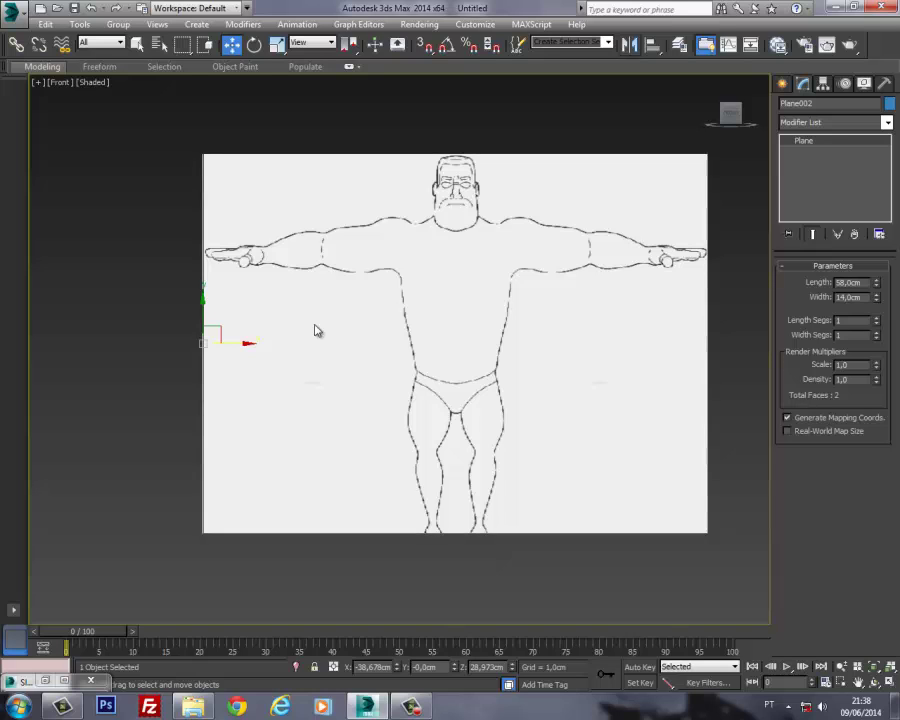
pyautogui.press('l')
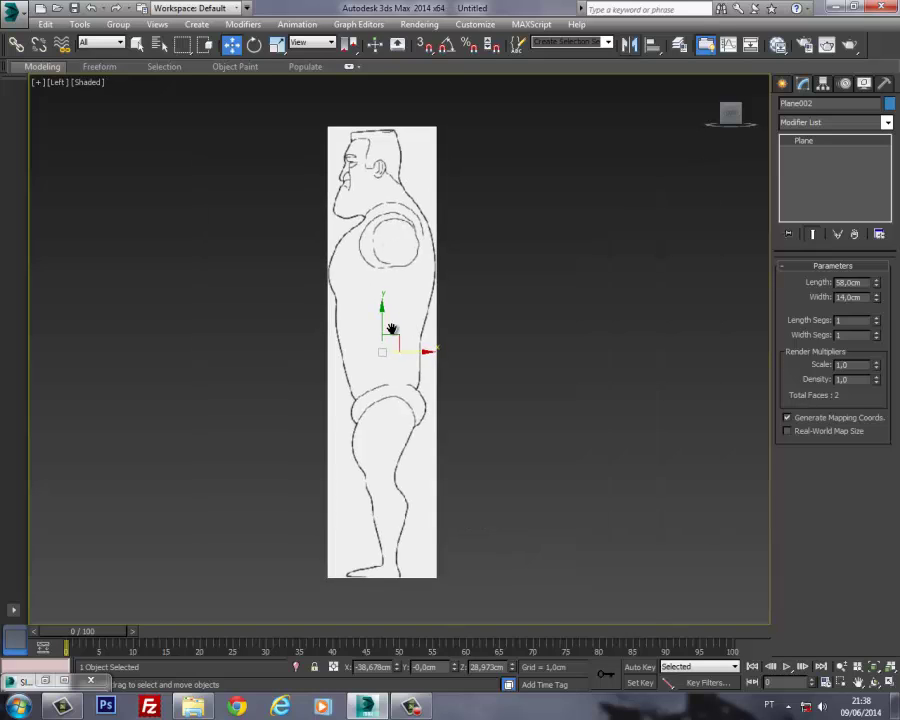
pyautogui.press('p')
pyautogui.scroll(-4, 388, 315)
pyautogui.keyDown('alt'); pyautogui.moveTo(384, 312); pyautogui.dragTo(466, 302, button='middle'); pyautogui.keyUp('alt')
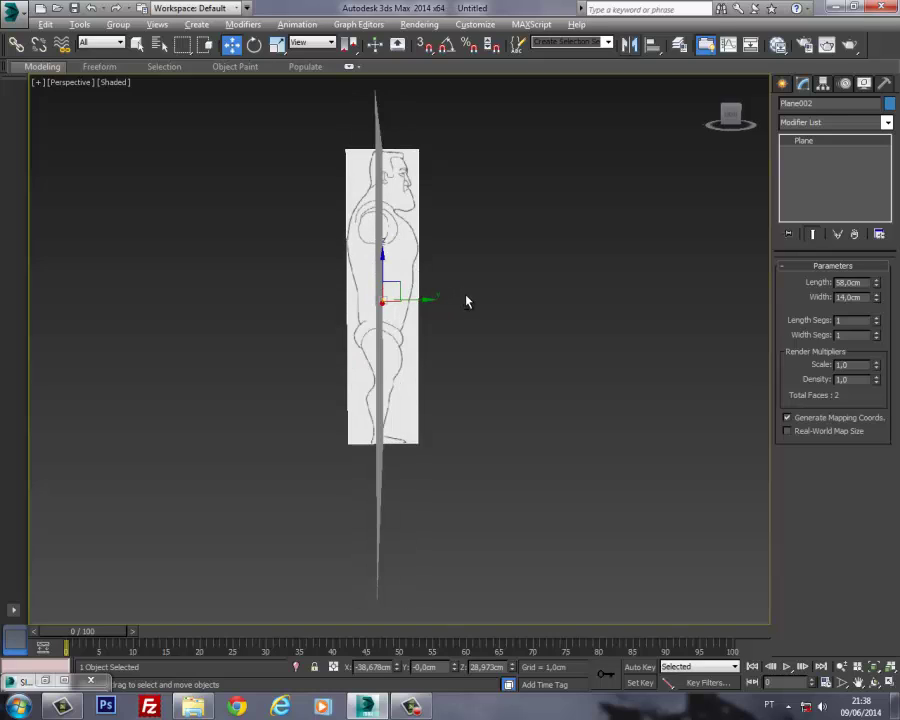
pyautogui.press('l')
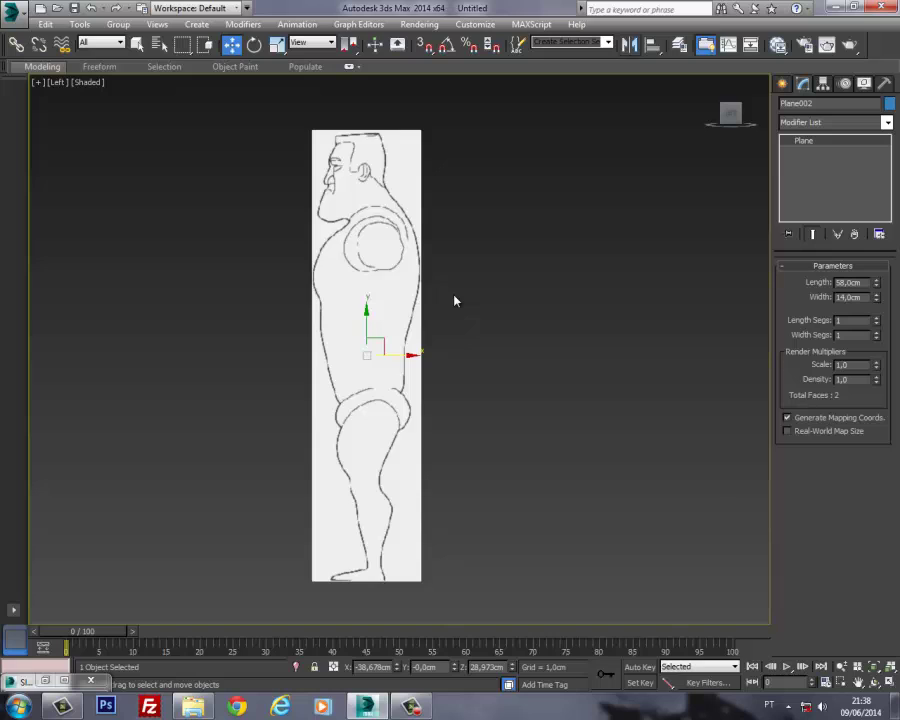
pyautogui.press('f')
pyautogui.press('l')
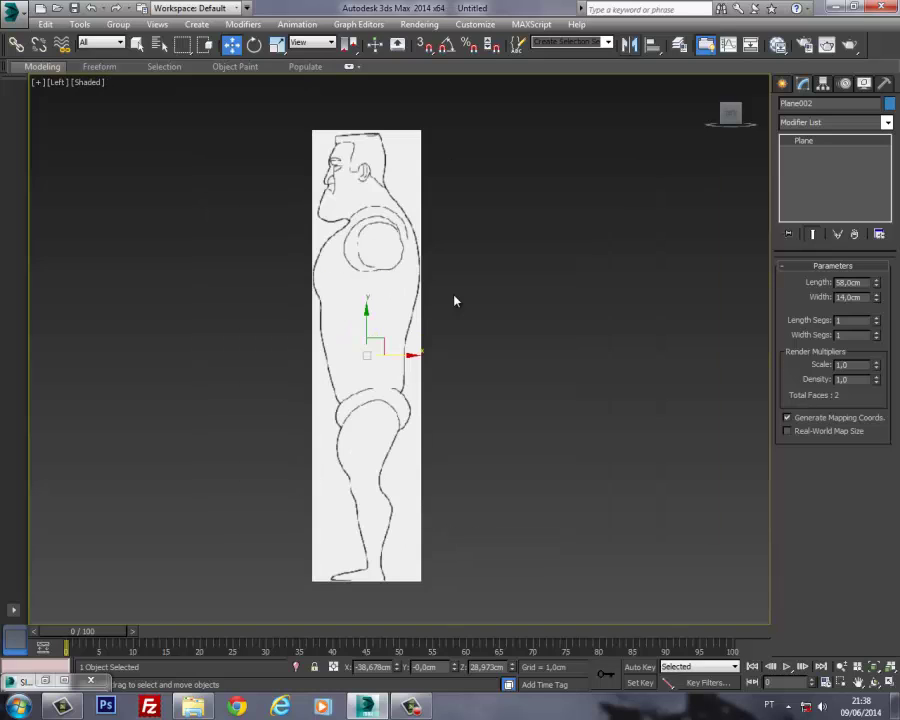
# Step: Move the side plane along X to the opposite side edge of the front plane, at about X 39 cm
pyautogui.moveTo(448, 294)
pyautogui.mouseDown(button='middle')
pyautogui.moveTo(456, 256)
pyautogui.moveTo(453, 271)
pyautogui.mouseUp(button='middle')
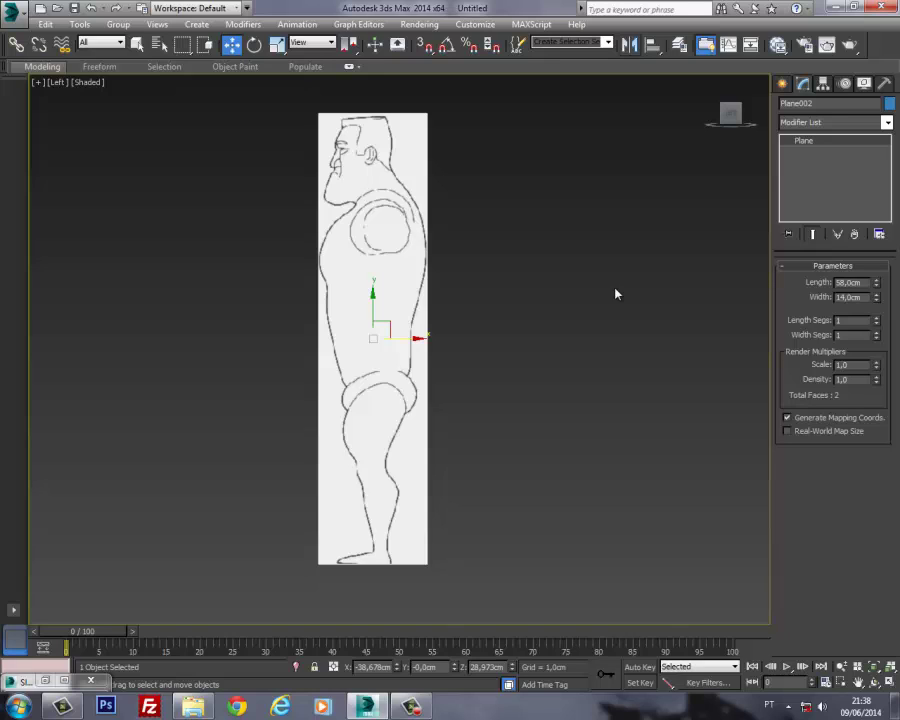
pyautogui.press('f')
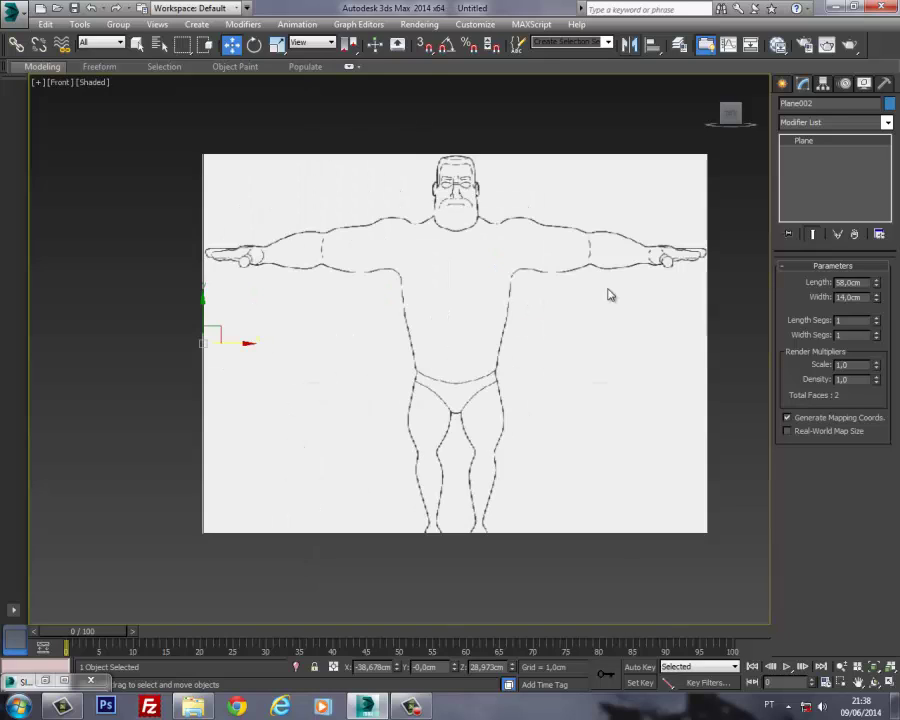
pyautogui.moveTo(610, 294); pyautogui.dragTo(439, 305, button='middle')
pyautogui.press('p')
pyautogui.scroll(-3, 535, 258)
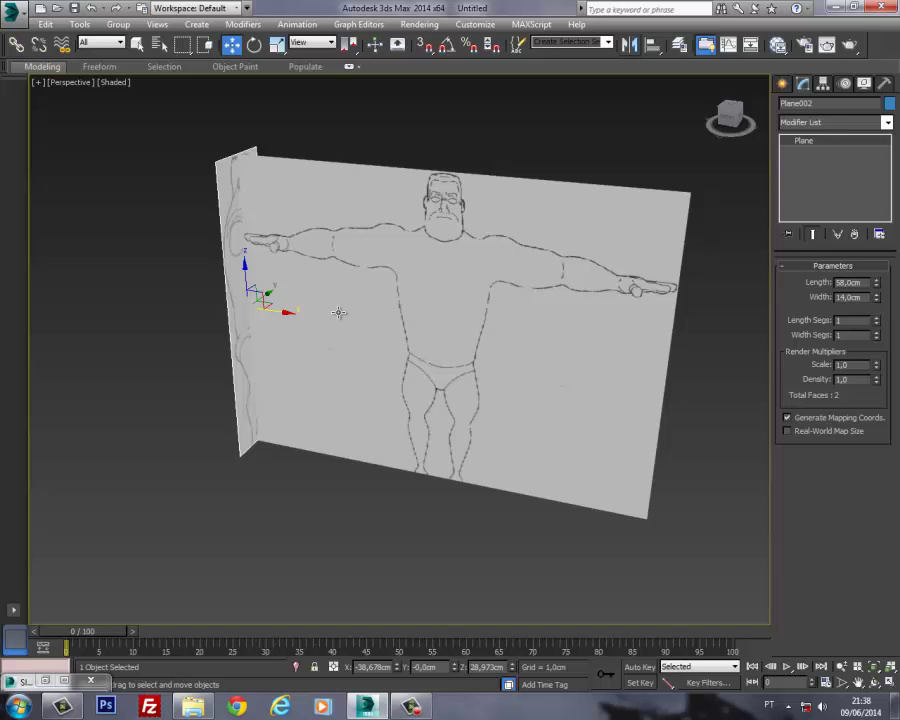
pyautogui.moveTo(337, 312)
pyautogui.keyDown('alt'); pyautogui.mouseDown(button='middle')
pyautogui.moveTo(267, 301)
pyautogui.moveTo(549, 291)
pyautogui.moveTo(535, 326)
pyautogui.moveTo(561, 332)
pyautogui.moveTo(488, 335)
pyautogui.moveTo(439, 315)
pyautogui.mouseUp(button='middle'); pyautogui.keyUp('alt')
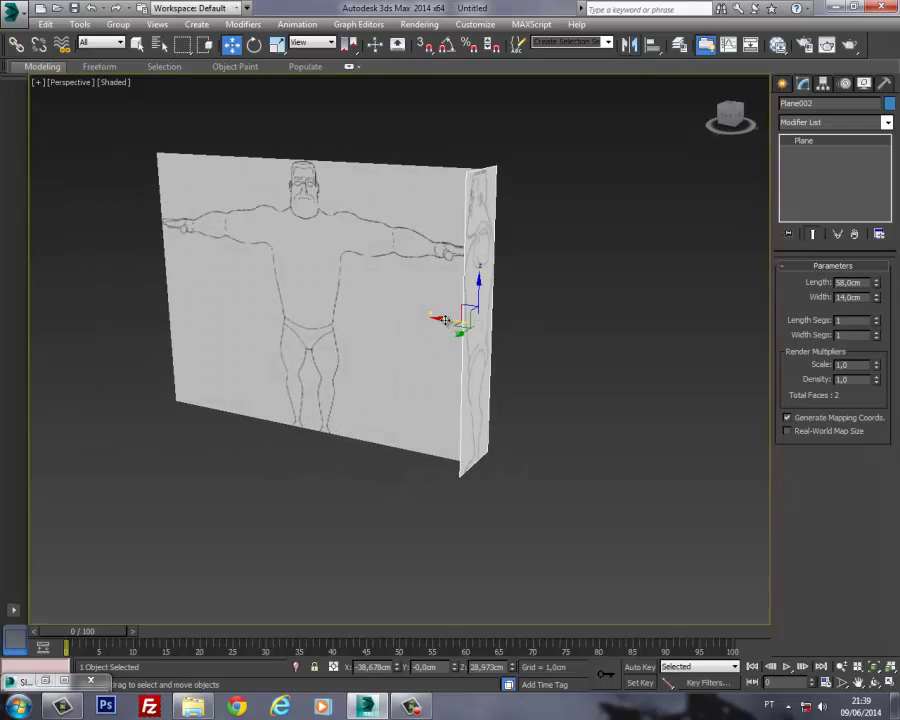
pyautogui.moveTo(445, 320); pyautogui.dragTo(128, 275)
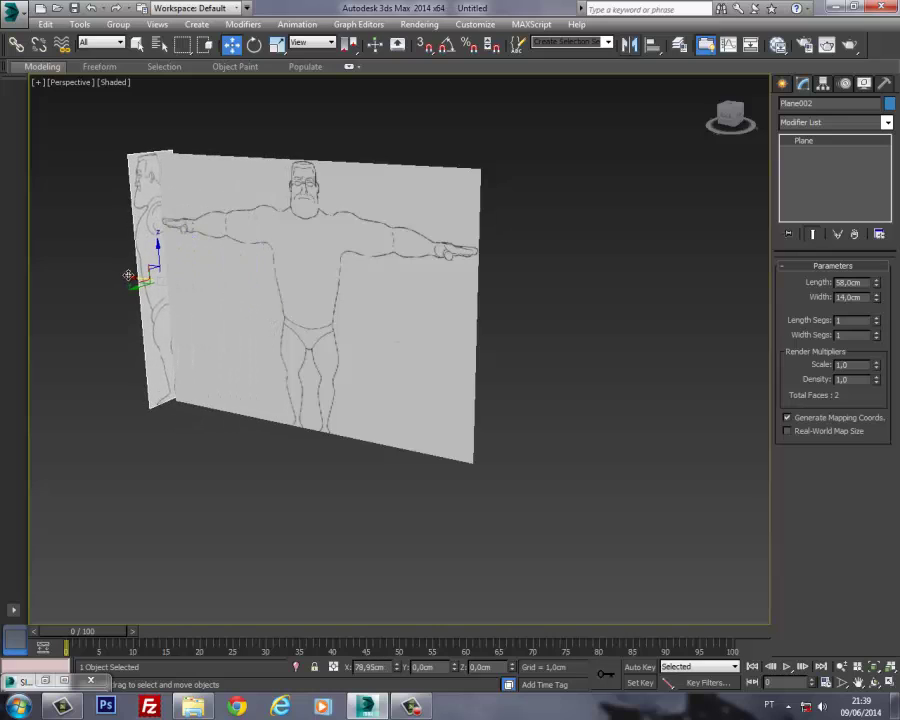
pyautogui.press('l')
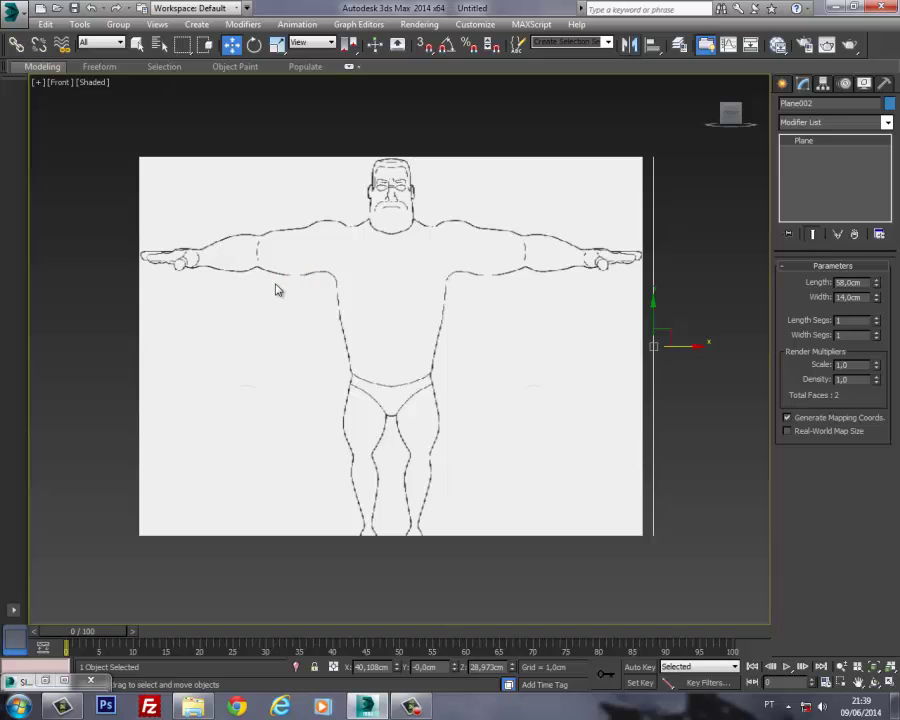
pyautogui.press('p')
pyautogui.moveTo(275, 281)
pyautogui.mouseDown(button='middle')
pyautogui.moveTo(261, 261)
pyautogui.moveTo(315, 283)
pyautogui.moveTo(424, 293)
pyautogui.moveTo(428, 283)
pyautogui.moveTo(402, 277)
pyautogui.moveTo(308, 297)
pyautogui.moveTo(351, 295)
pyautogui.moveTo(335, 303)
pyautogui.moveTo(228, 281)
pyautogui.mouseUp(button='middle')
pyautogui.scroll(-5, 261, 262)
pyautogui.scroll(4, 335, 299)
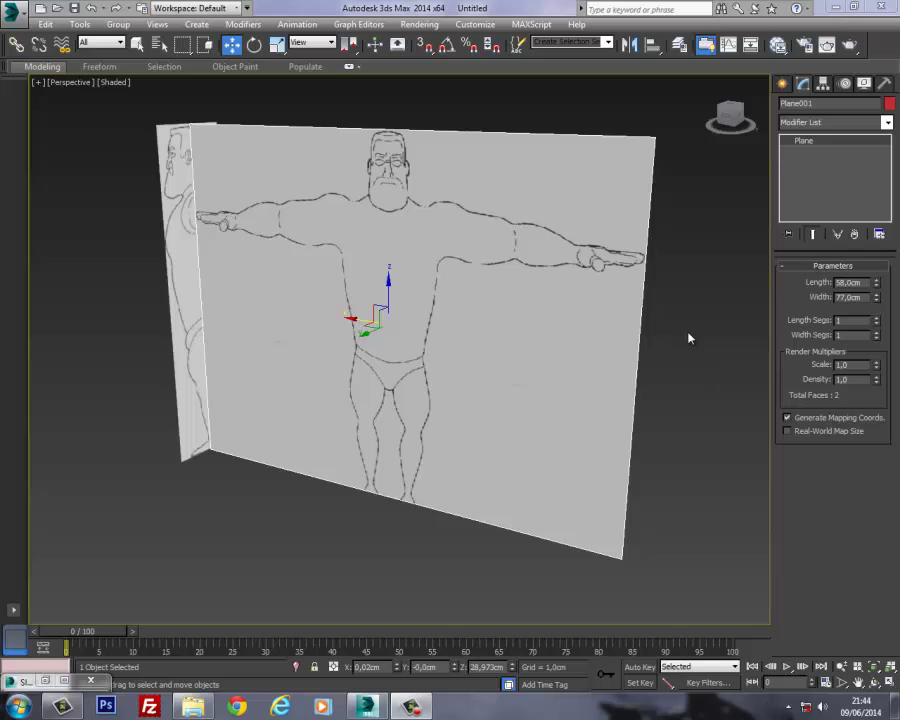
# Step: Try moving the front plane upward along Z, and undo the move
pyautogui.click(686, 336)
pyautogui.moveTo(557, 302)
pyautogui.keyDown('alt'); pyautogui.mouseDown(button='middle')
pyautogui.moveTo(538, 337)
pyautogui.moveTo(544, 343)
pyautogui.mouseUp(button='middle'); pyautogui.keyUp('alt')
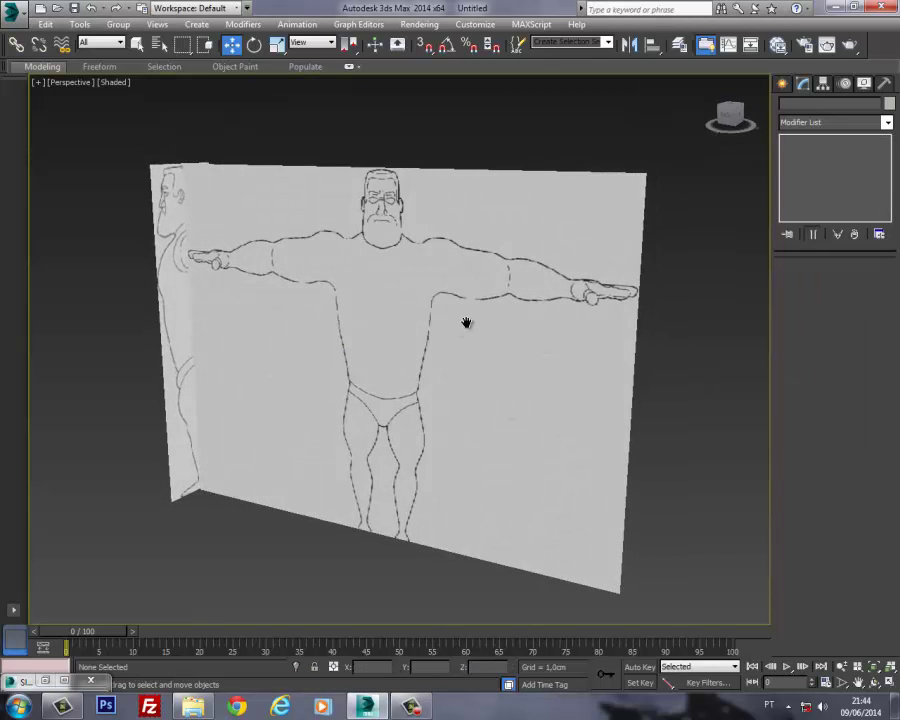
pyautogui.moveTo(466, 322); pyautogui.dragTo(494, 309, button='middle')
pyautogui.moveTo(496, 309)
pyautogui.keyDown('alt'); pyautogui.mouseDown(button='middle')
pyautogui.moveTo(541, 309)
pyautogui.moveTo(520, 309)
pyautogui.mouseUp(button='middle'); pyautogui.keyUp('alt')
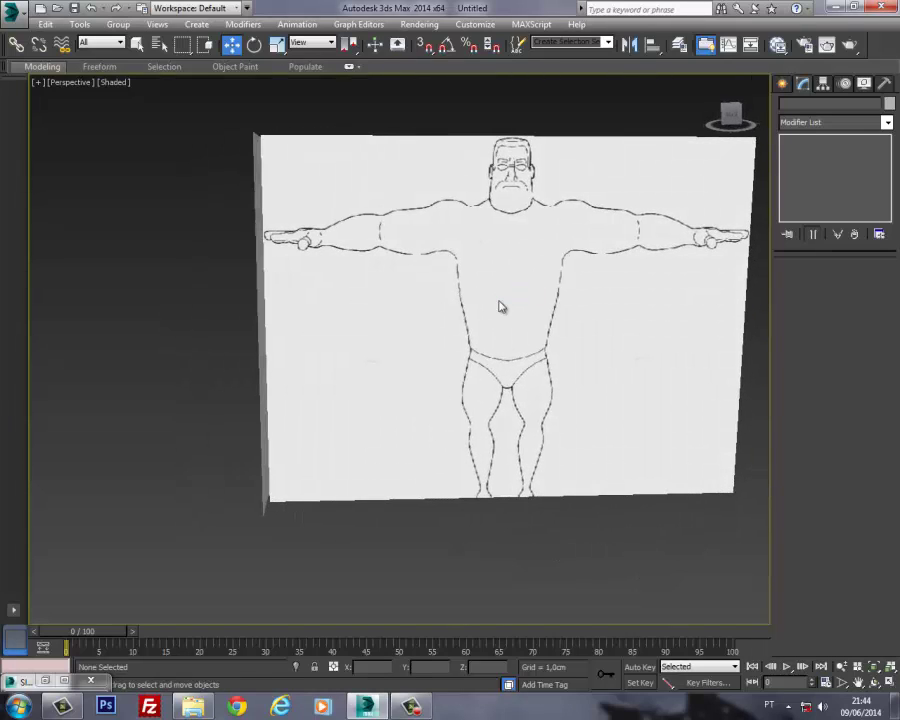
pyautogui.keyDown('alt'); pyautogui.moveTo(499, 300); pyautogui.dragTo(448, 303, button='middle'); pyautogui.keyUp('alt')
pyautogui.click(440, 255)
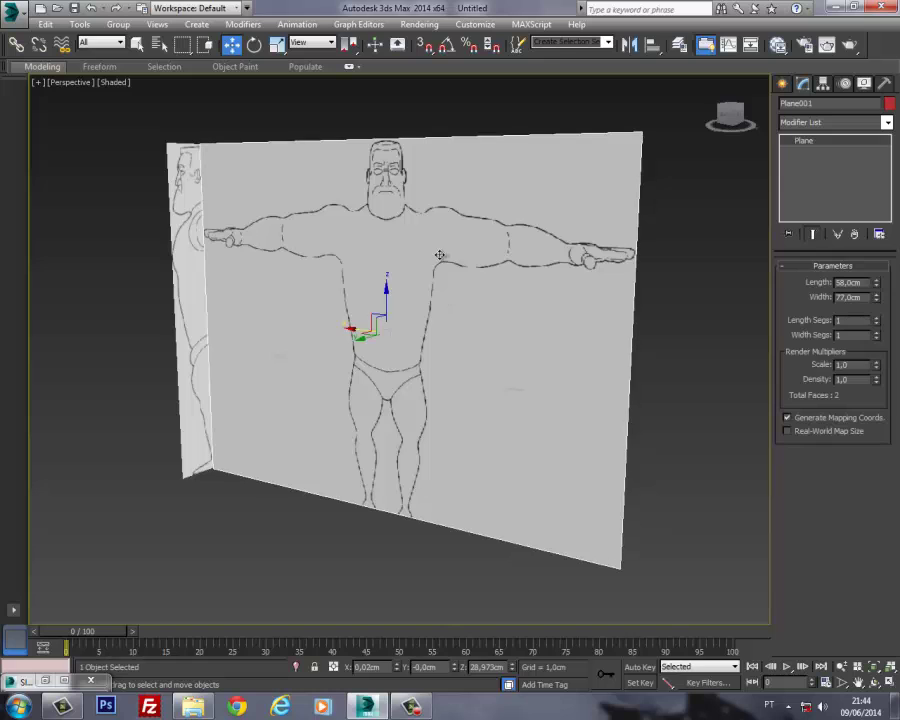
pyautogui.moveTo(390, 295); pyautogui.dragTo(386, 255)
pyautogui.hotkey('ctrl', 'z')
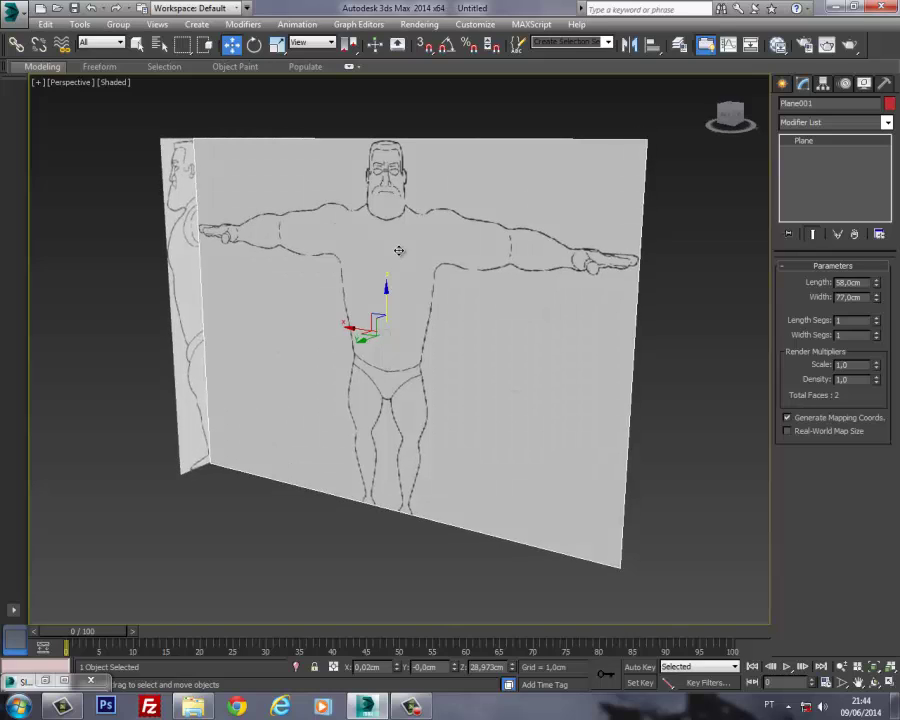
# Step: Freeze the front plane with its default display settings, check how it looks, and unfreeze all objects
pyautogui.rightClick(399, 250)
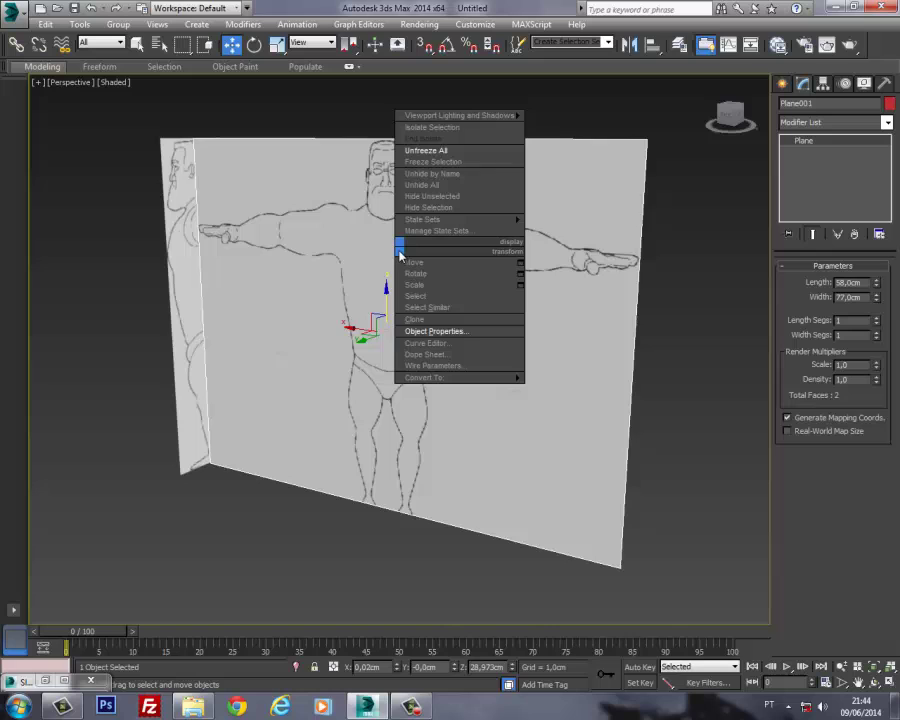
pyautogui.click(418, 163)
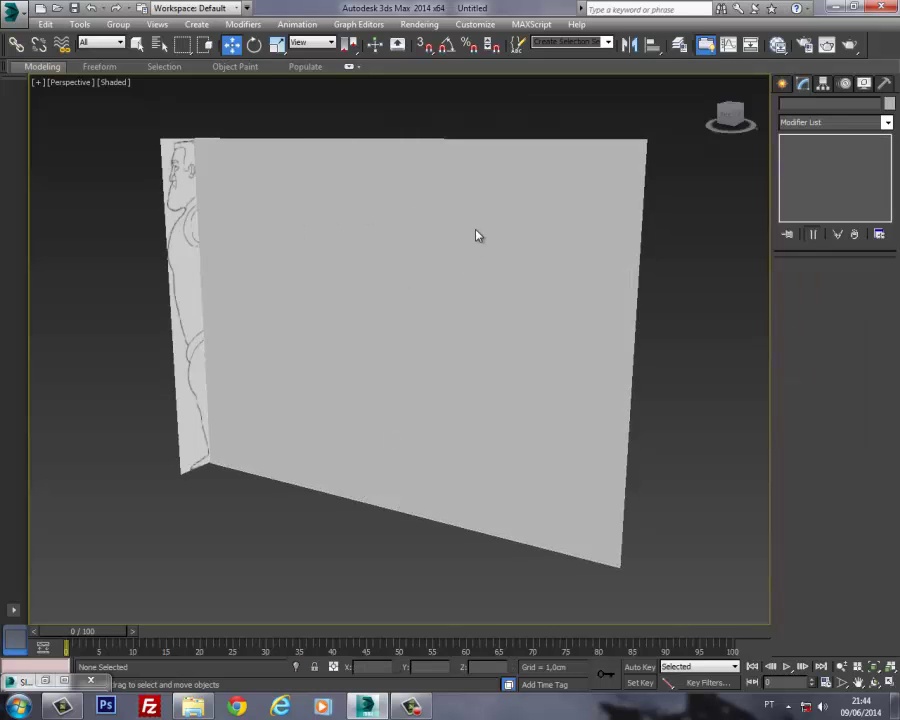
pyautogui.moveTo(472, 237)
pyautogui.keyDown('alt'); pyautogui.mouseDown(button='middle')
pyautogui.moveTo(470, 259)
pyautogui.moveTo(510, 259)
pyautogui.moveTo(462, 260)
pyautogui.moveTo(487, 226)
pyautogui.mouseUp(button='middle'); pyautogui.keyUp('alt')
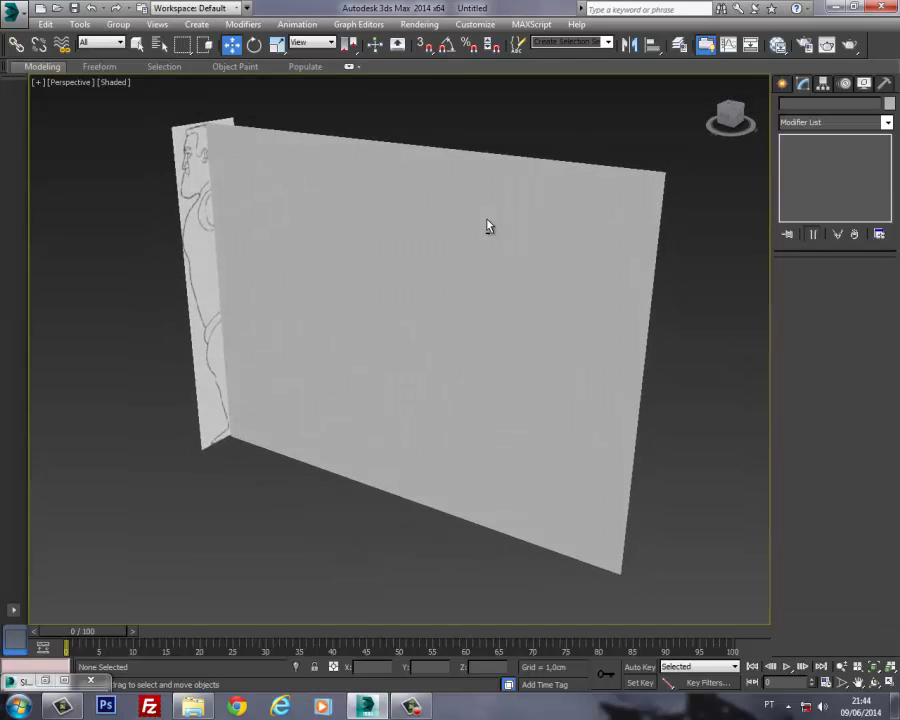
pyautogui.rightClick(437, 271)
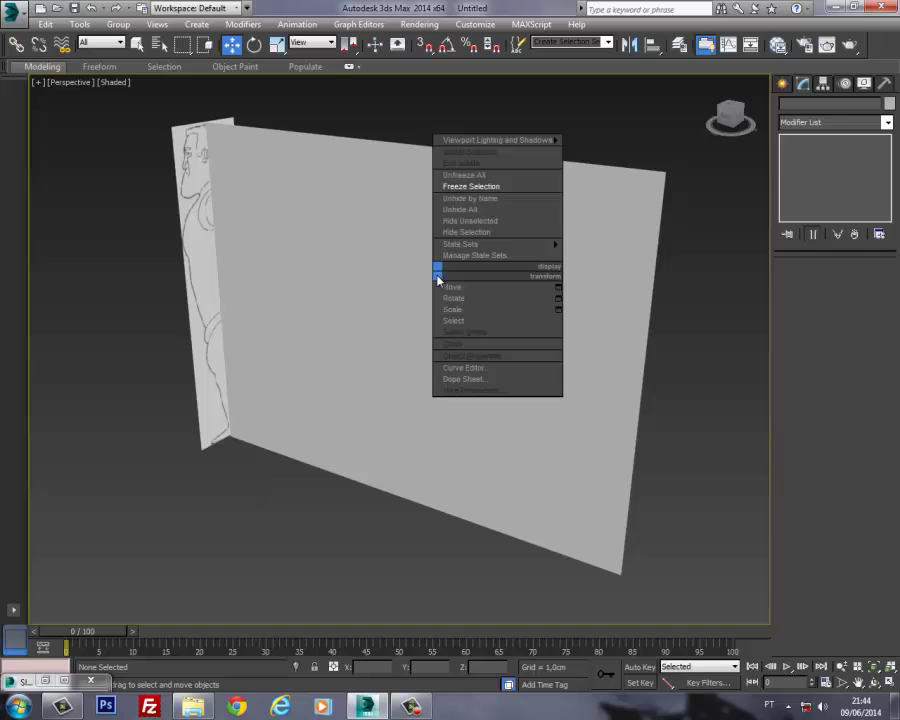
pyautogui.click(457, 179)
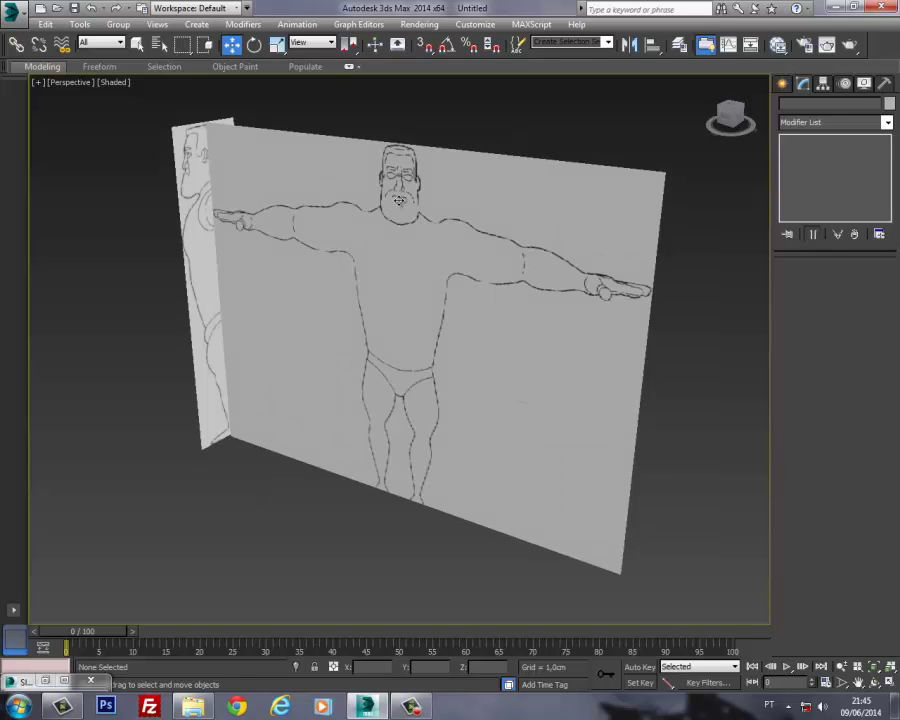
# Step: Disable Show Frozen in Gray in the front plane's object properties and freeze the plane
pyautogui.click(398, 200)
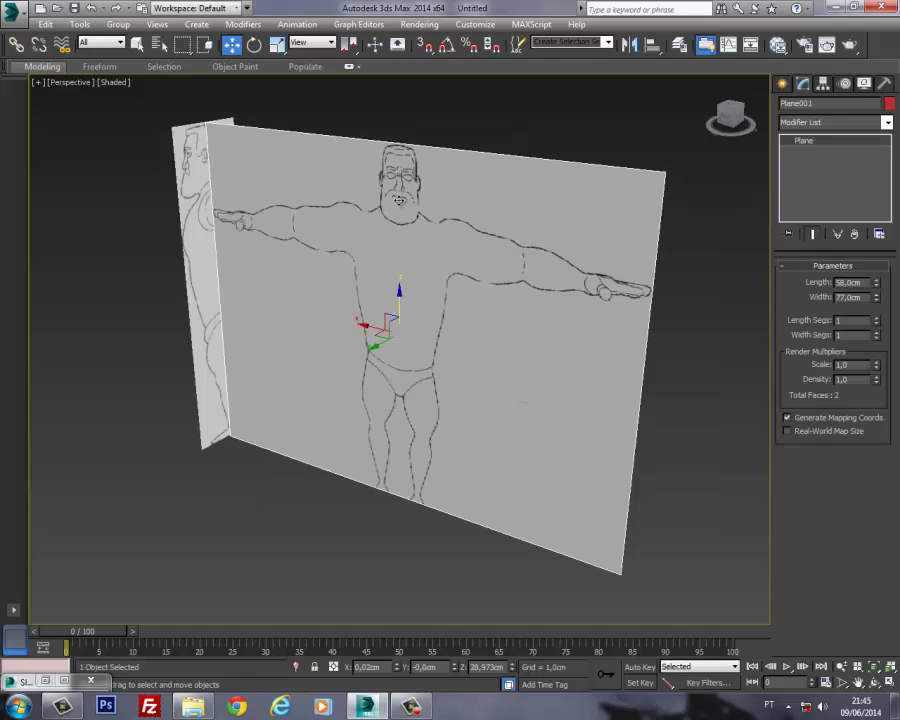
pyautogui.rightClick(394, 208)
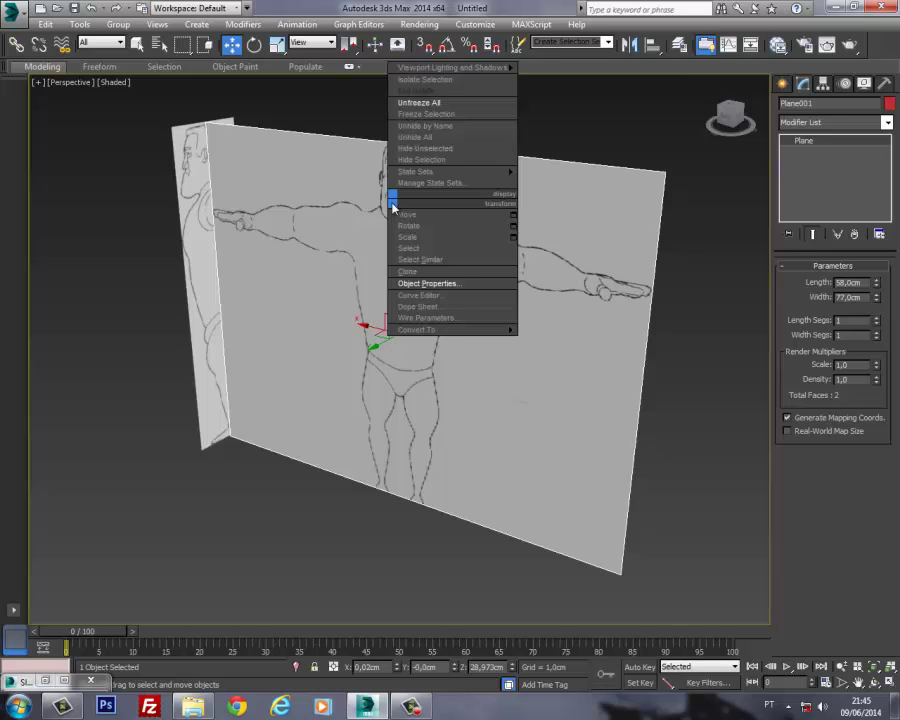
pyautogui.click(443, 287)
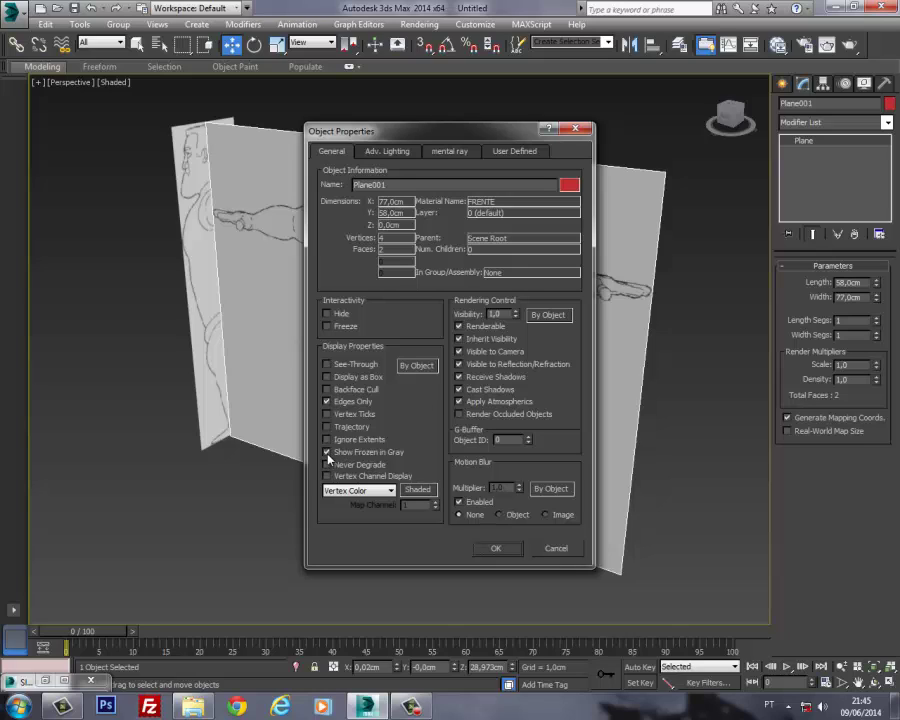
pyautogui.click(498, 550)
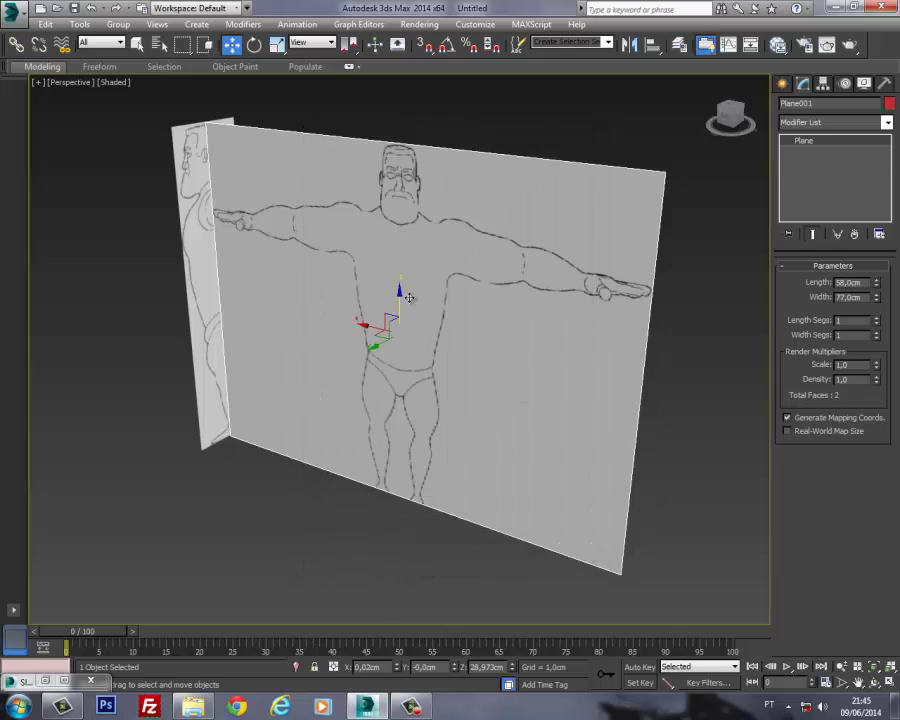
pyautogui.rightClick(400, 280)
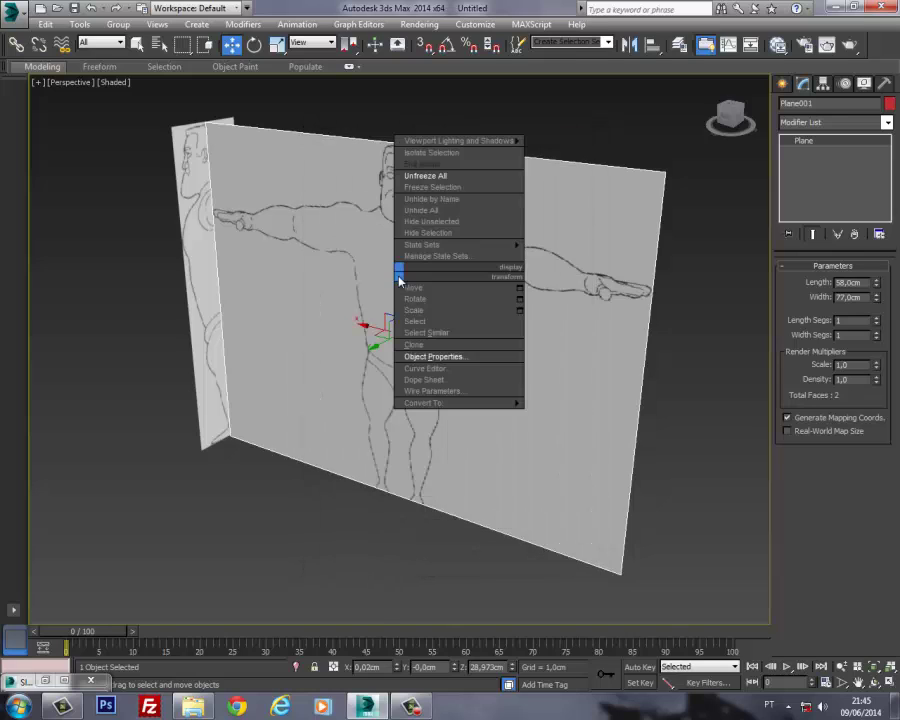
pyautogui.click(419, 188)
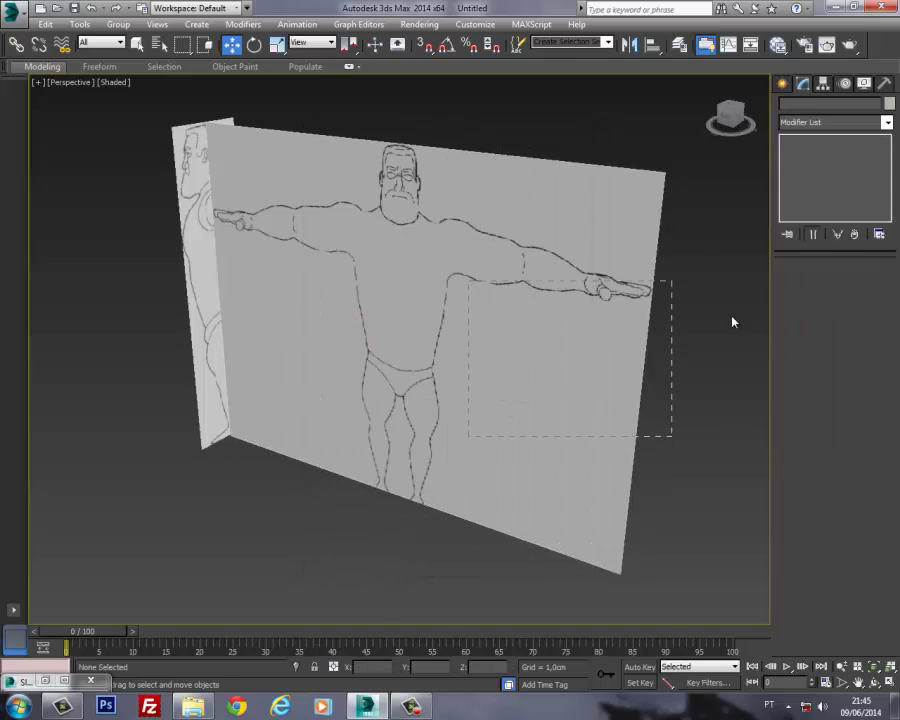
pyautogui.moveTo(594, 141); pyautogui.dragTo(685, 311)
# Step: Turn off Show Frozen in Gray for the side plane, freeze it, and check both frozen planes in Perspective
pyautogui.keyDown('alt'); pyautogui.moveTo(575, 303); pyautogui.dragTo(609, 302, button='middle'); pyautogui.keyUp('alt')
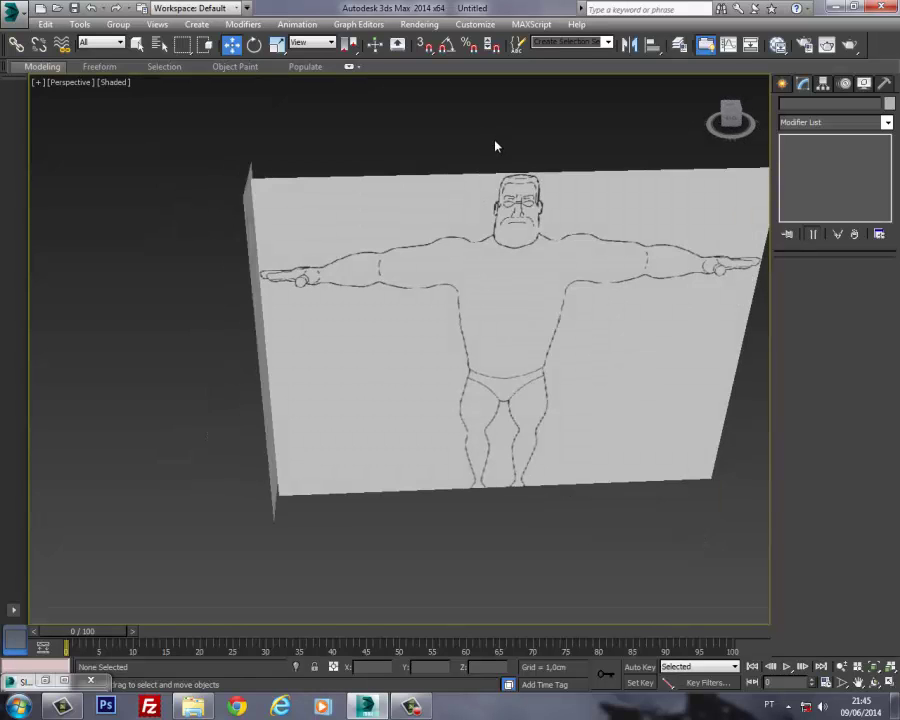
pyautogui.keyDown('alt'); pyautogui.moveTo(662, 352); pyautogui.dragTo(622, 377, button='middle'); pyautogui.keyUp('alt')
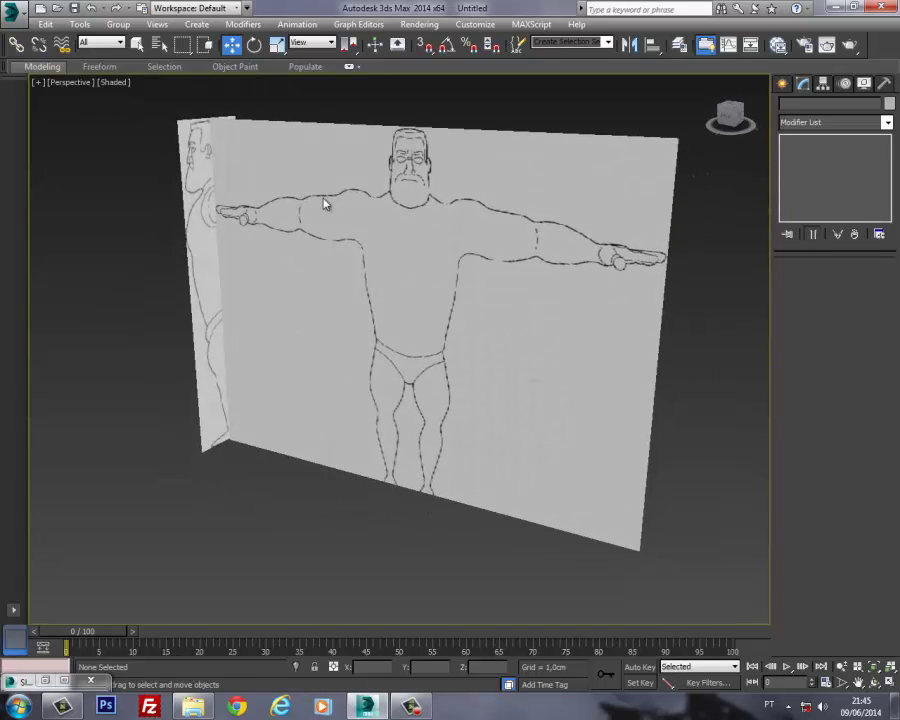
pyautogui.moveTo(348, 201)
pyautogui.keyDown('alt'); pyautogui.mouseDown(button='middle')
pyautogui.moveTo(370, 189)
pyautogui.moveTo(362, 189)
pyautogui.mouseUp(button='middle'); pyautogui.keyUp('alt')
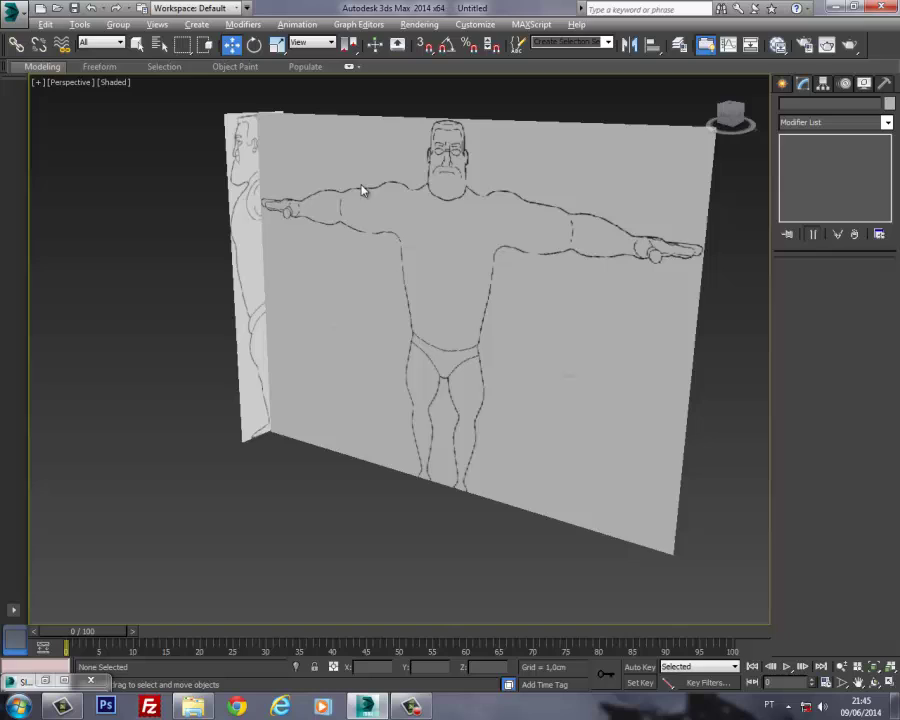
pyautogui.click(239, 158)
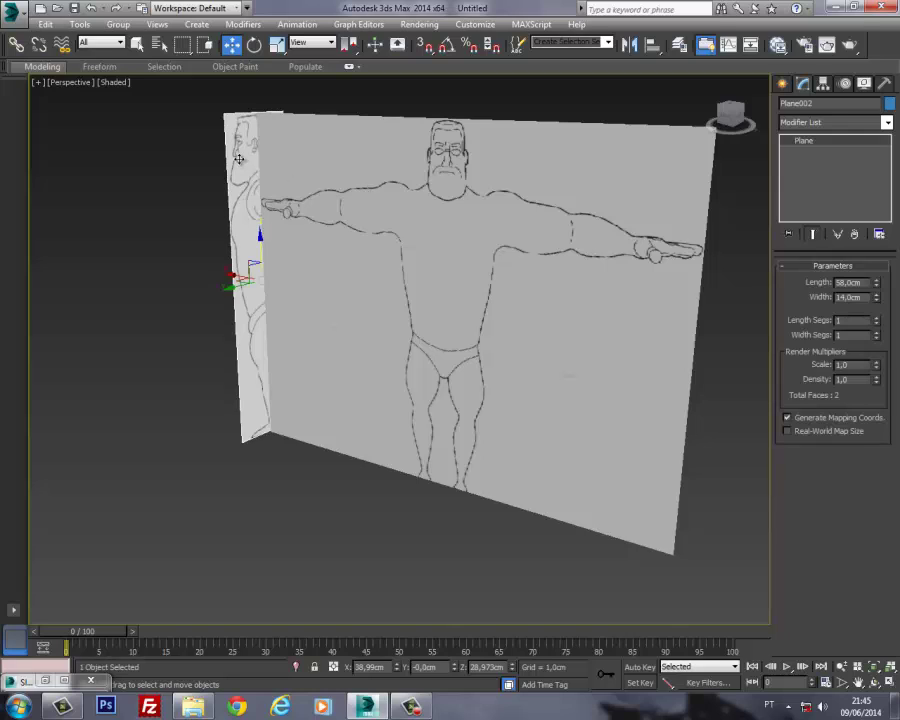
pyautogui.rightClick(239, 158)
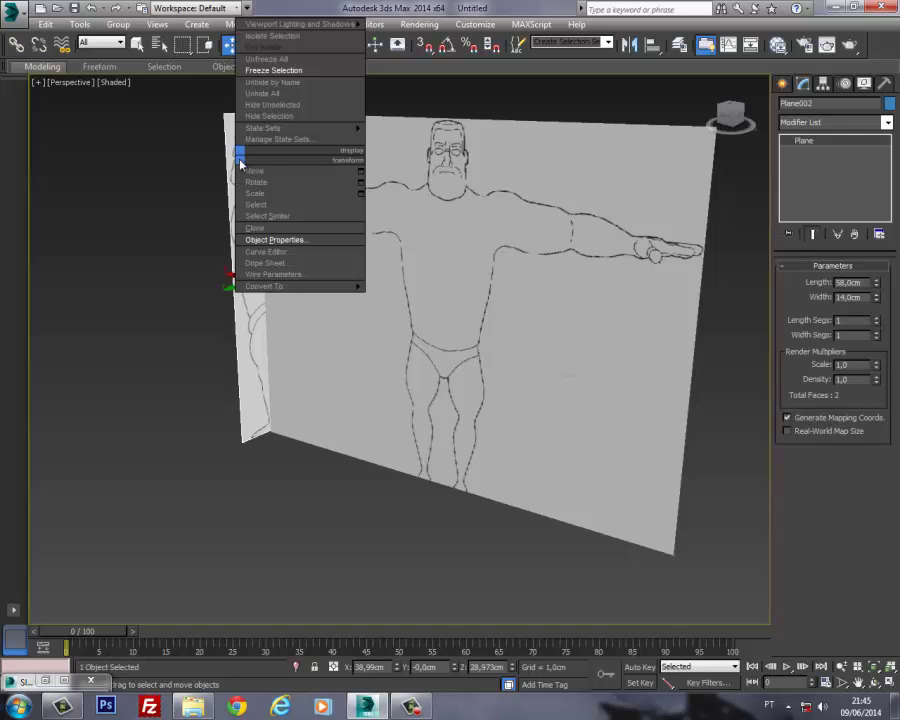
pyautogui.click(310, 244)
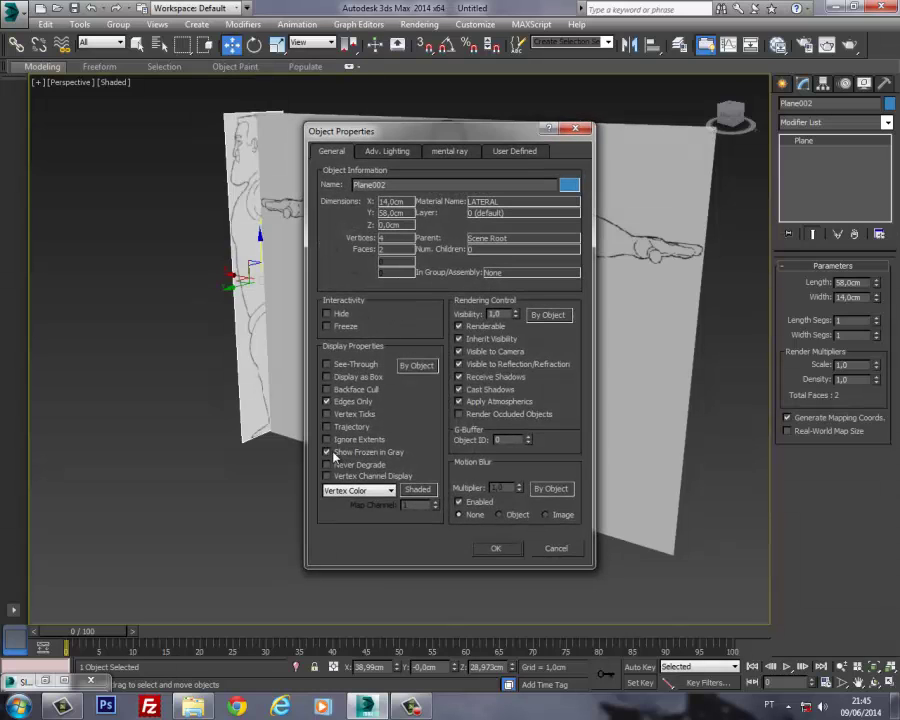
pyautogui.click(327, 452)
pyautogui.click(498, 548)
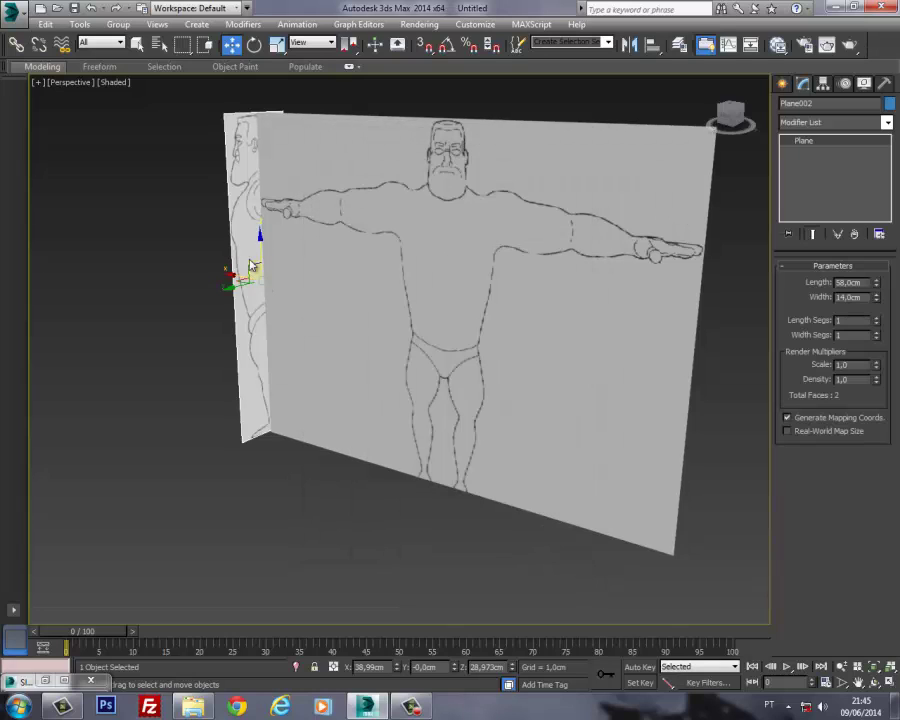
pyautogui.rightClick(249, 260)
pyautogui.click(266, 168)
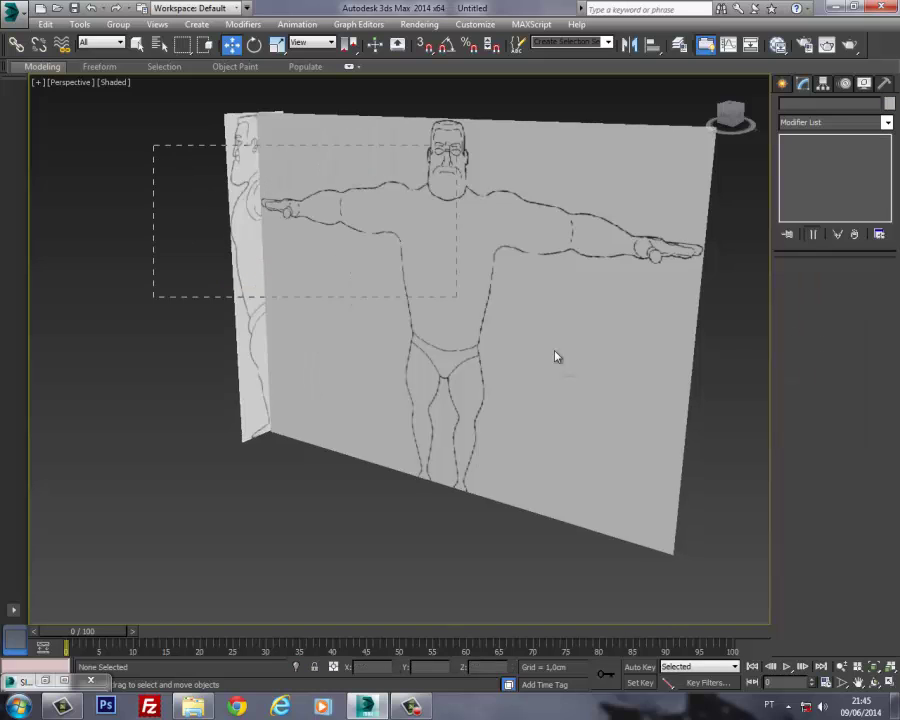
pyautogui.keyDown('alt'); pyautogui.moveTo(557, 356); pyautogui.dragTo(279, 336, button='middle'); pyautogui.keyUp('alt')
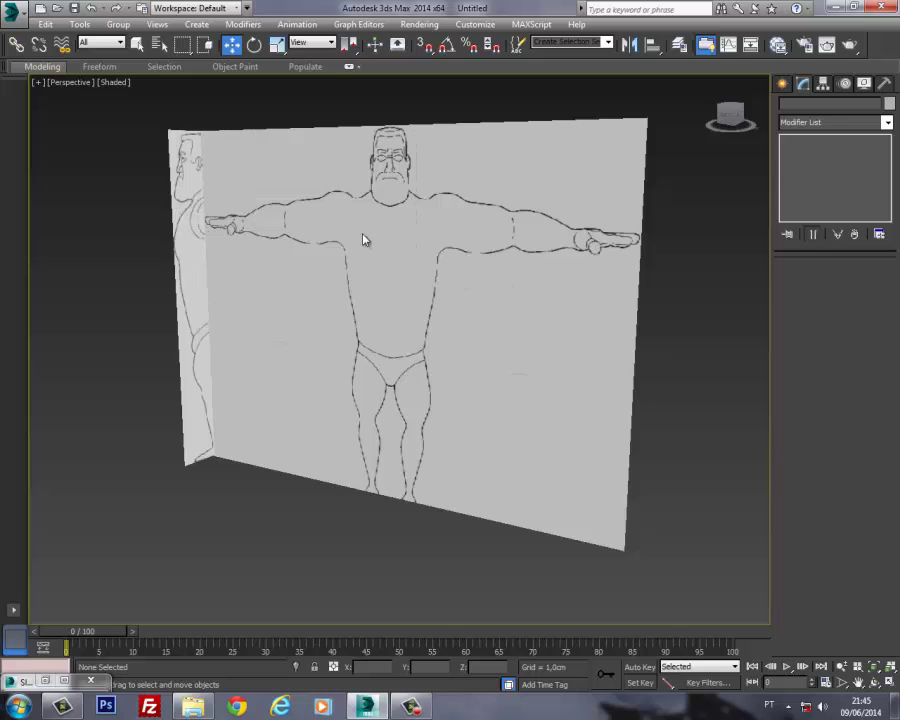
pyautogui.keyDown('alt'); pyautogui.moveTo(364, 240); pyautogui.dragTo(210, 202, button='middle'); pyautogui.keyUp('alt')
pyautogui.keyDown('alt'); pyautogui.moveTo(413, 368); pyautogui.dragTo(168, 303, button='middle'); pyautogui.keyUp('alt')
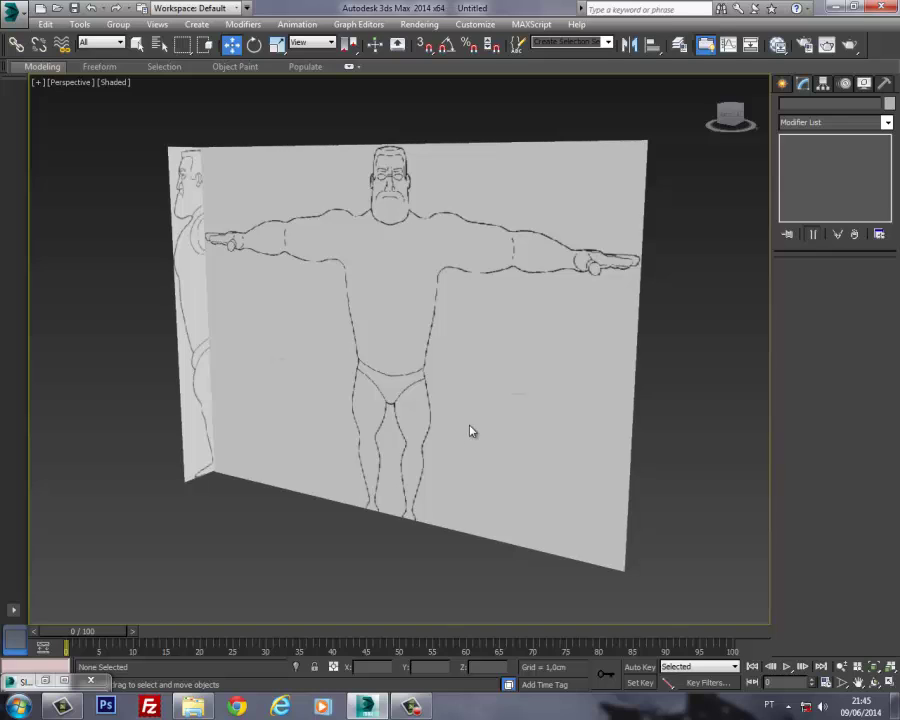
# Step: Create a box over the torso in the Front view, about 25,058 cm long, 16,024 cm wide and 19,788 cm high
pyautogui.press('f')
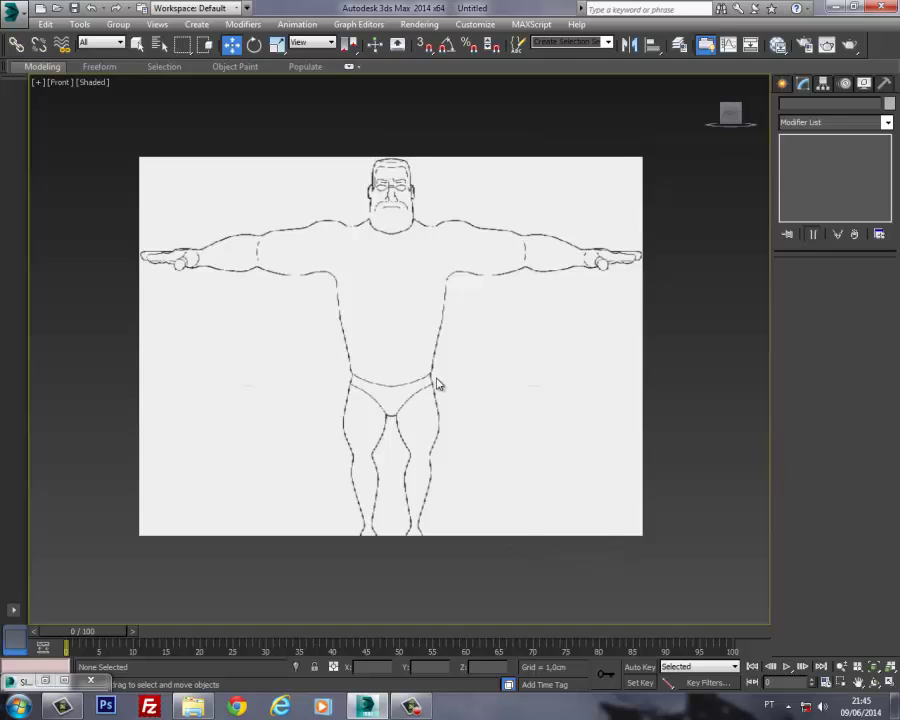
pyautogui.moveTo(434, 376); pyautogui.dragTo(360, 241, button='middle')
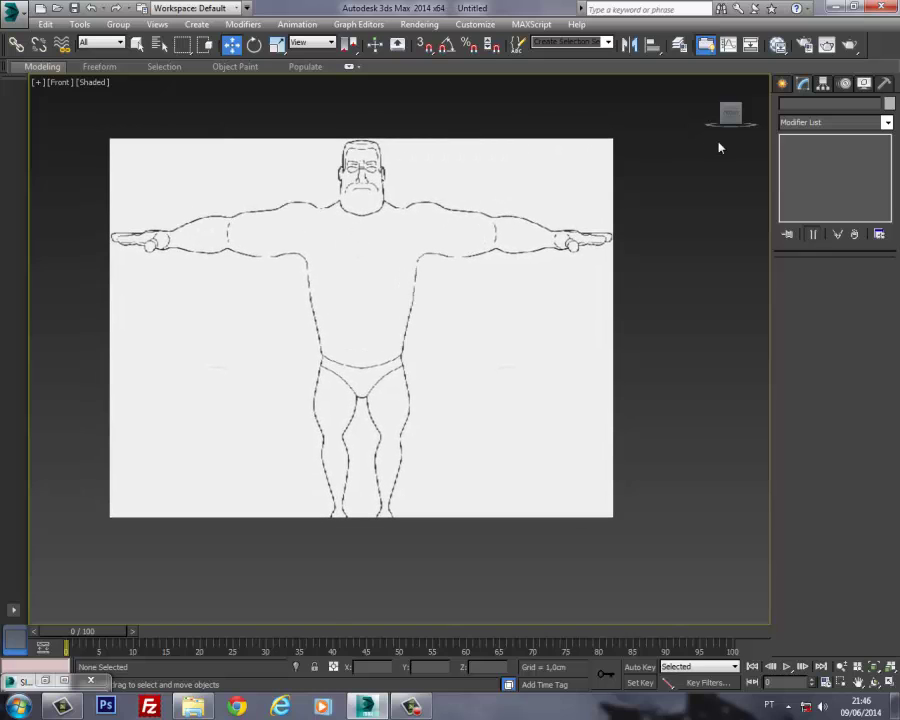
pyautogui.click(783, 83)
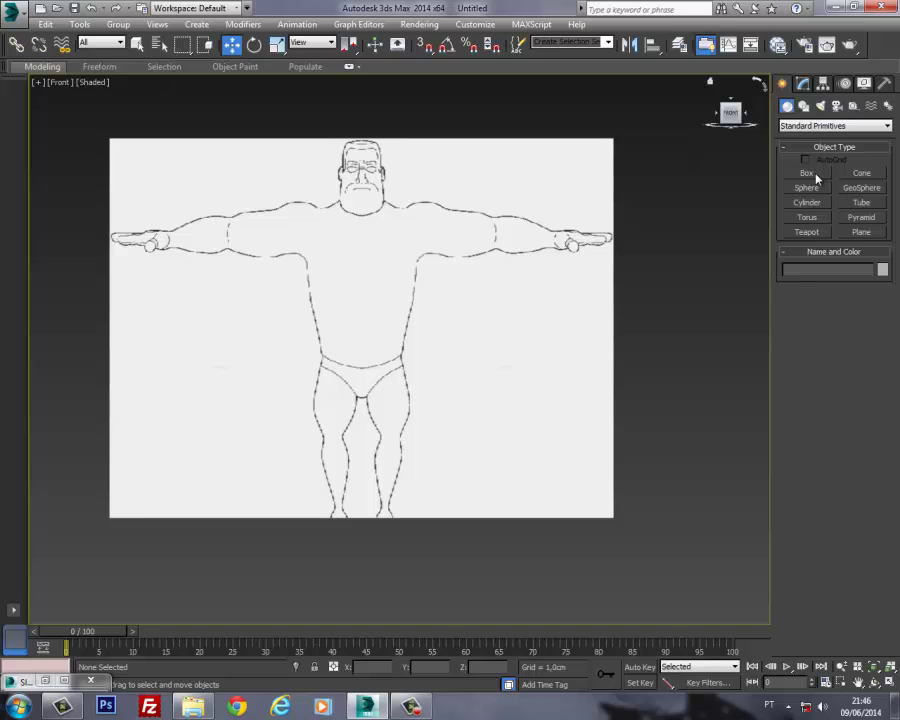
pyautogui.click(812, 175)
pyautogui.moveTo(311, 203); pyautogui.dragTo(416, 368)
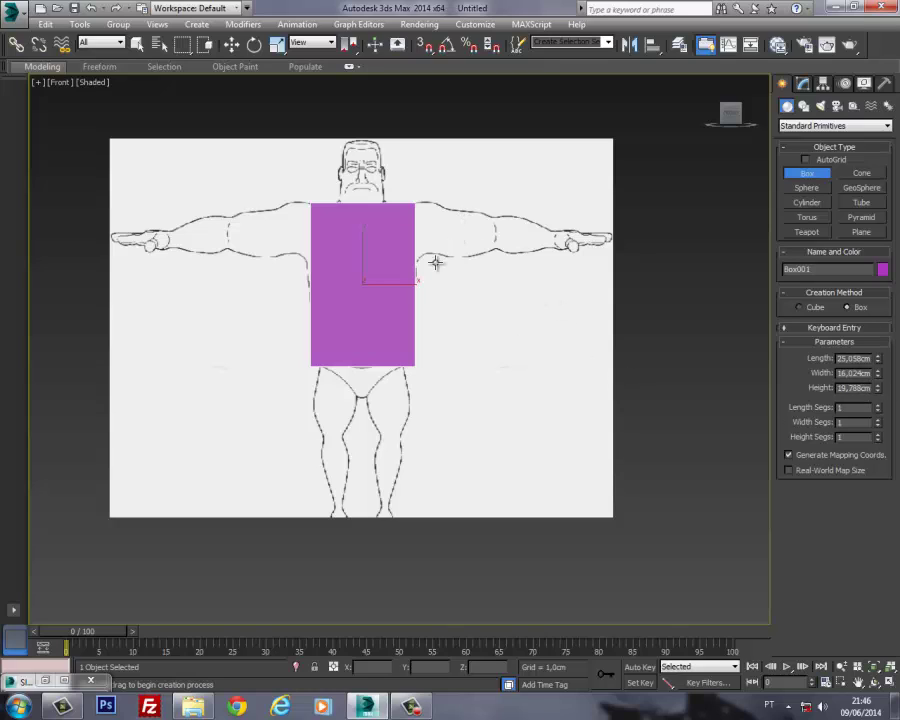
# Step: Move the box to the front edge of the side reference in the Left view and set its height to 14,05 cm
pyautogui.press('p')
pyautogui.scroll(-3, 443, 244)
pyautogui.keyDown('alt'); pyautogui.moveTo(443, 244); pyautogui.dragTo(392, 292, button='middle'); pyautogui.keyUp('alt')
pyautogui.press('l')
pyautogui.click(229, 45)
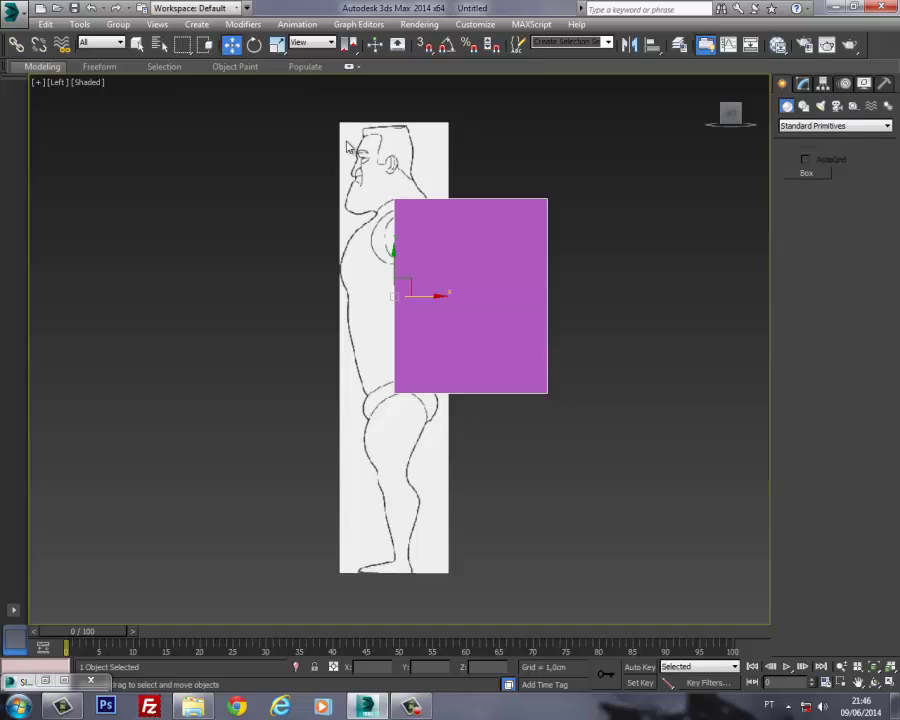
pyautogui.moveTo(436, 295); pyautogui.dragTo(380, 295)
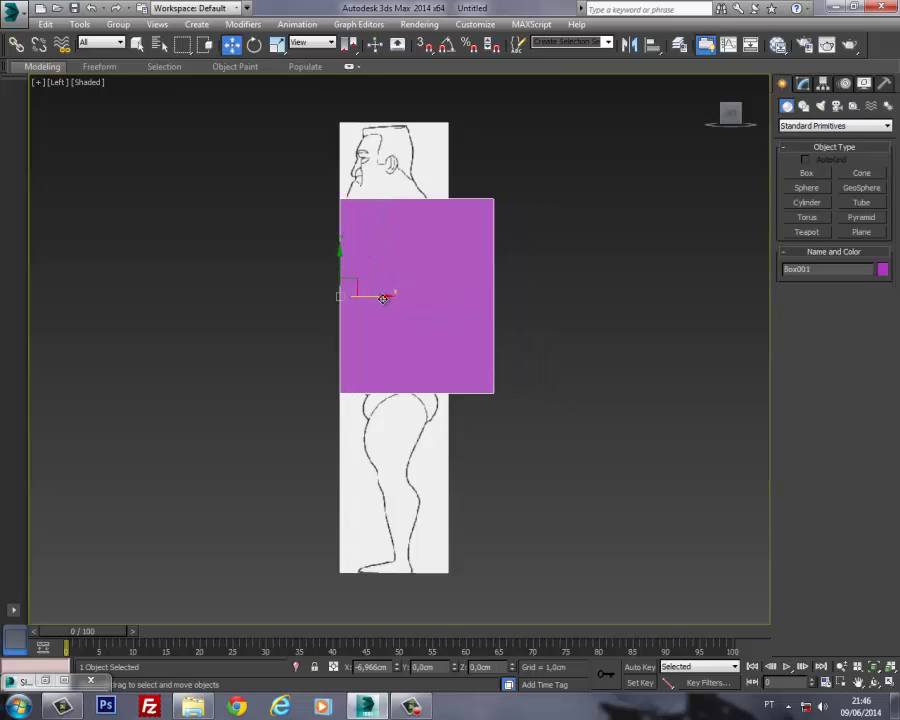
pyautogui.click(803, 83)
pyautogui.moveTo(877, 313); pyautogui.dragTo(866, 336)
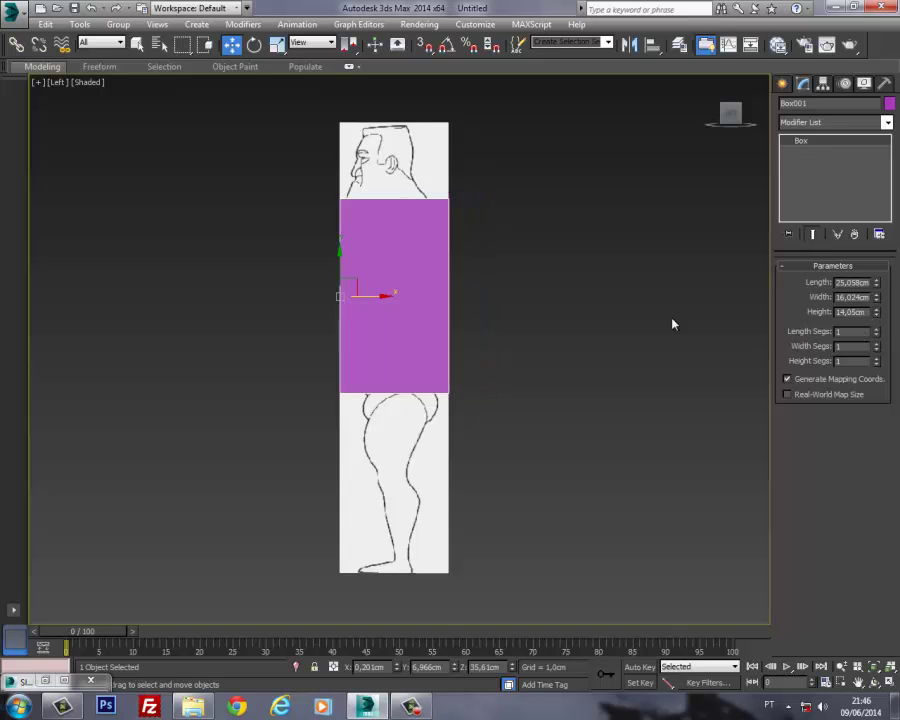
# Step: Center the box on the torso in the Front view at X 0,098 cm and set its width to 17,306 cm
pyautogui.press('p')
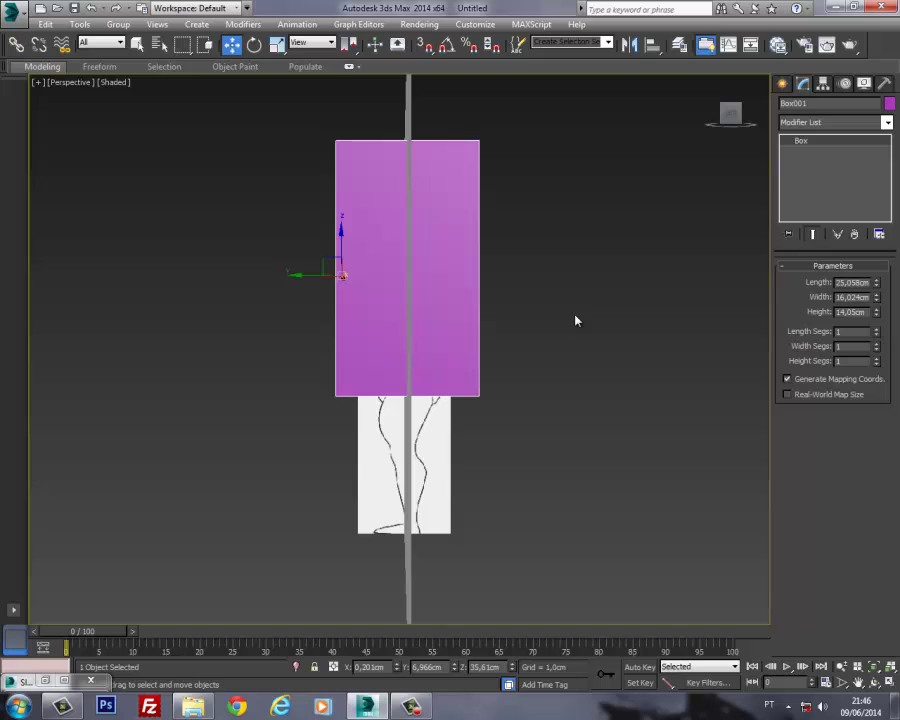
pyautogui.press('f')
pyautogui.moveTo(579, 308); pyautogui.dragTo(600, 309, button='middle')
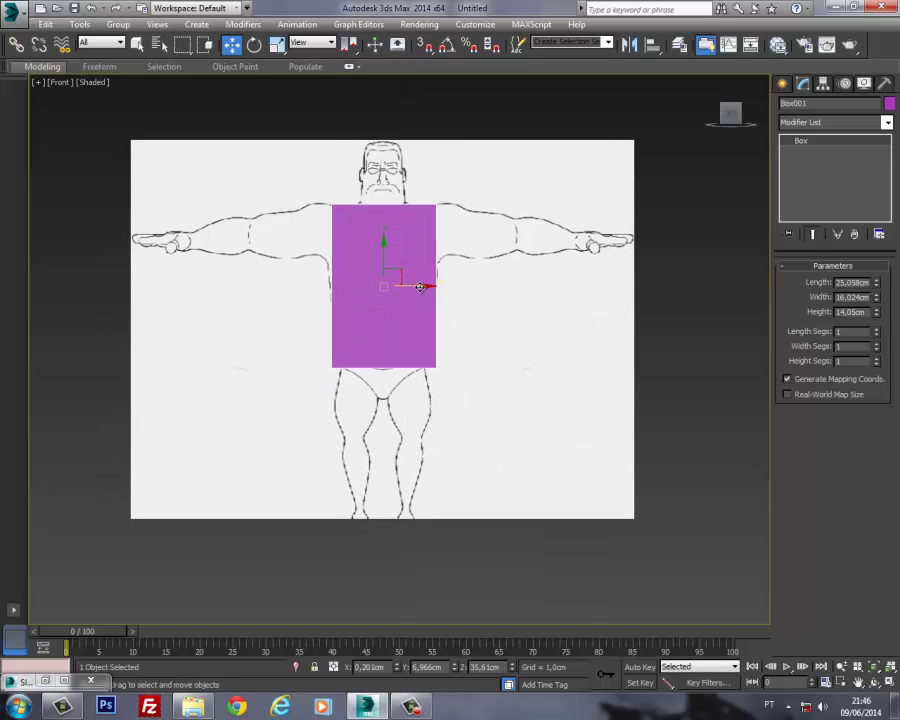
pyautogui.moveTo(420, 286); pyautogui.dragTo(421, 287)
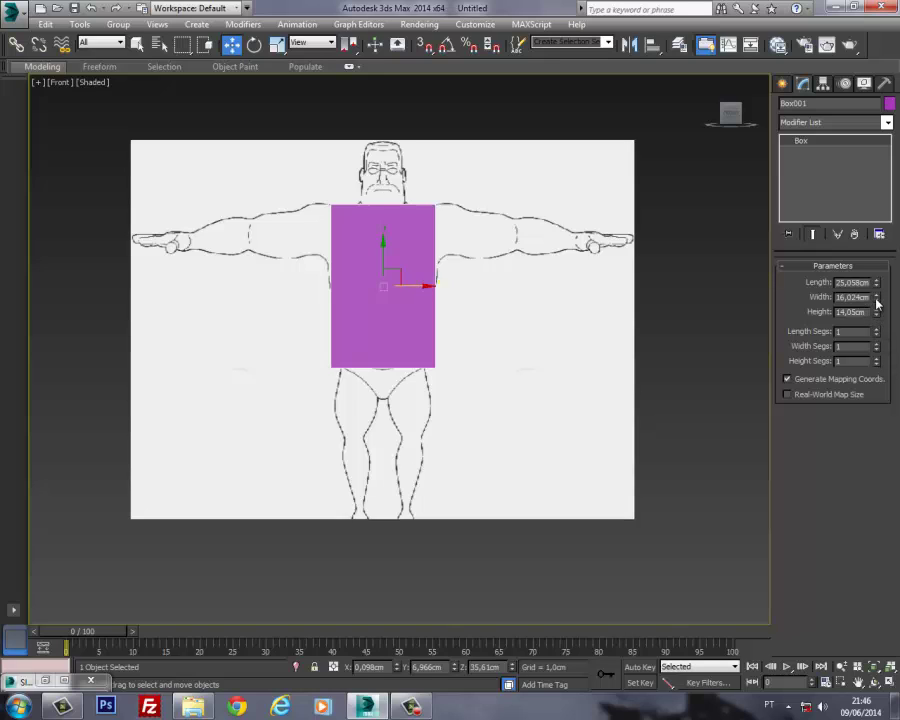
pyautogui.moveTo(876, 298)
pyautogui.mouseDown()
pyautogui.moveTo(878, 314)
pyautogui.moveTo(878, 292)
pyautogui.mouseUp()
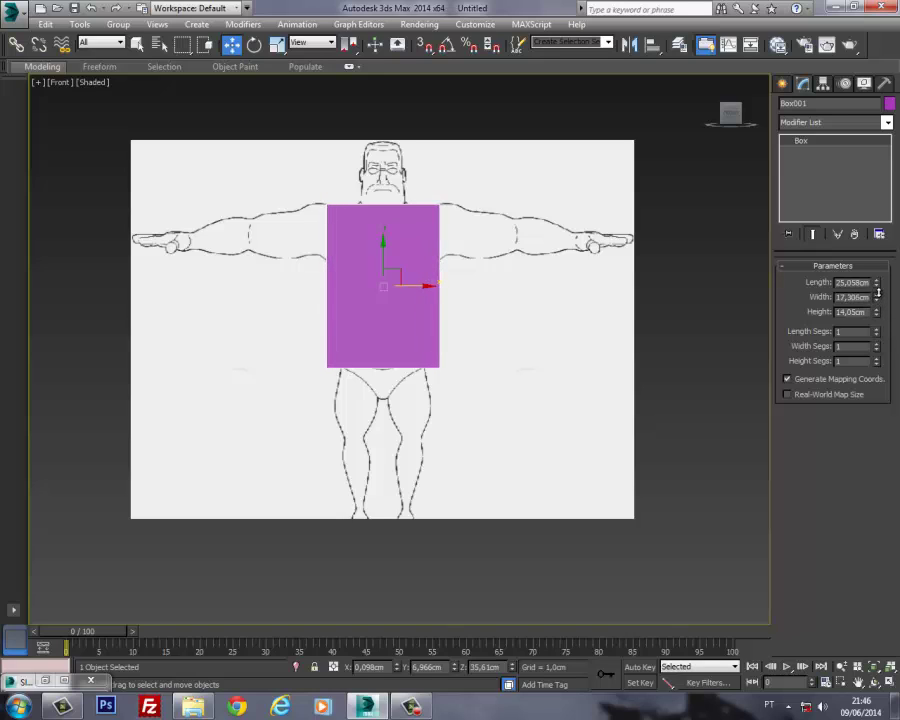
# Step: Show edged faces and set the box to 4 length segments and 3 width segments
pyautogui.moveTo(382, 253)
pyautogui.mouseDown(button='middle')
pyautogui.moveTo(384, 246)
pyautogui.moveTo(370, 267)
pyautogui.moveTo(383, 266)
pyautogui.mouseUp(button='middle')
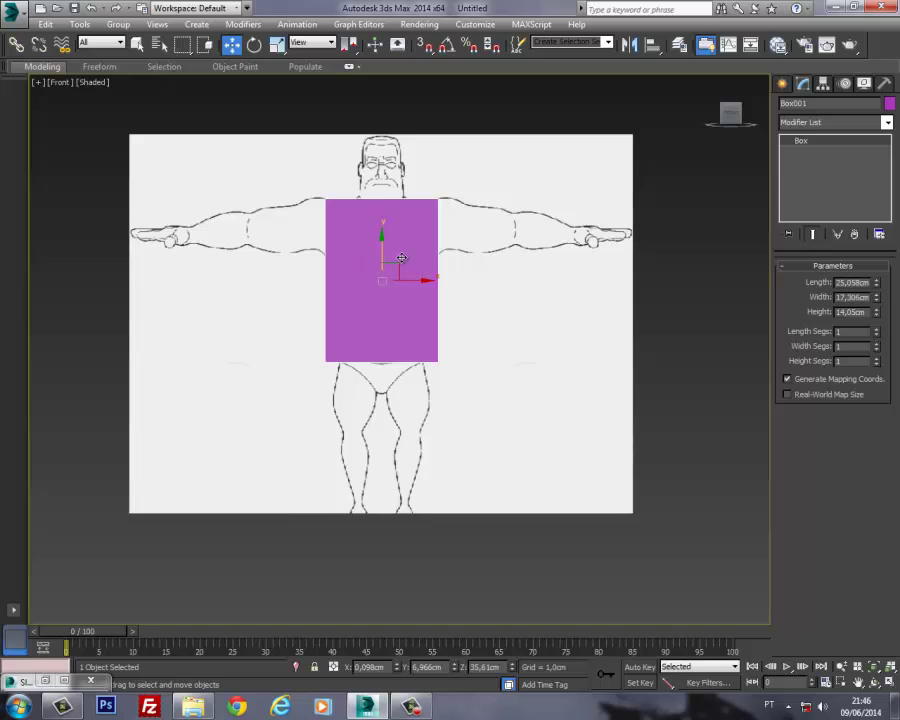
pyautogui.moveTo(402, 262)
pyautogui.mouseDown(button='middle')
pyautogui.moveTo(411, 272)
pyautogui.moveTo(383, 249)
pyautogui.mouseUp(button='middle')
pyautogui.press('F4')
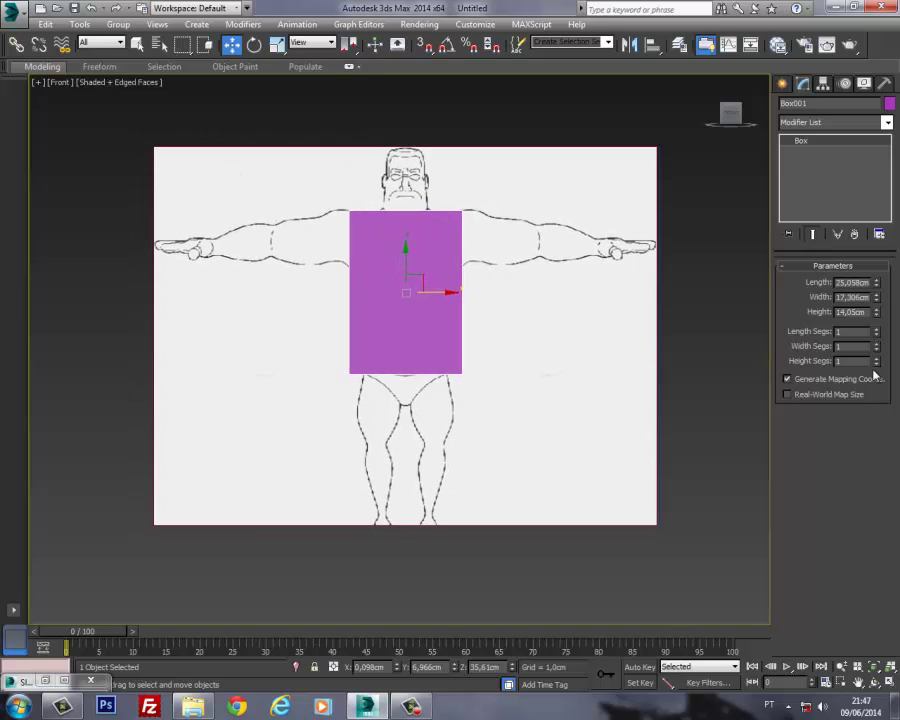
pyautogui.click(877, 331)
pyautogui.click(877, 331)
pyautogui.click(877, 331)
pyautogui.click(877, 331)
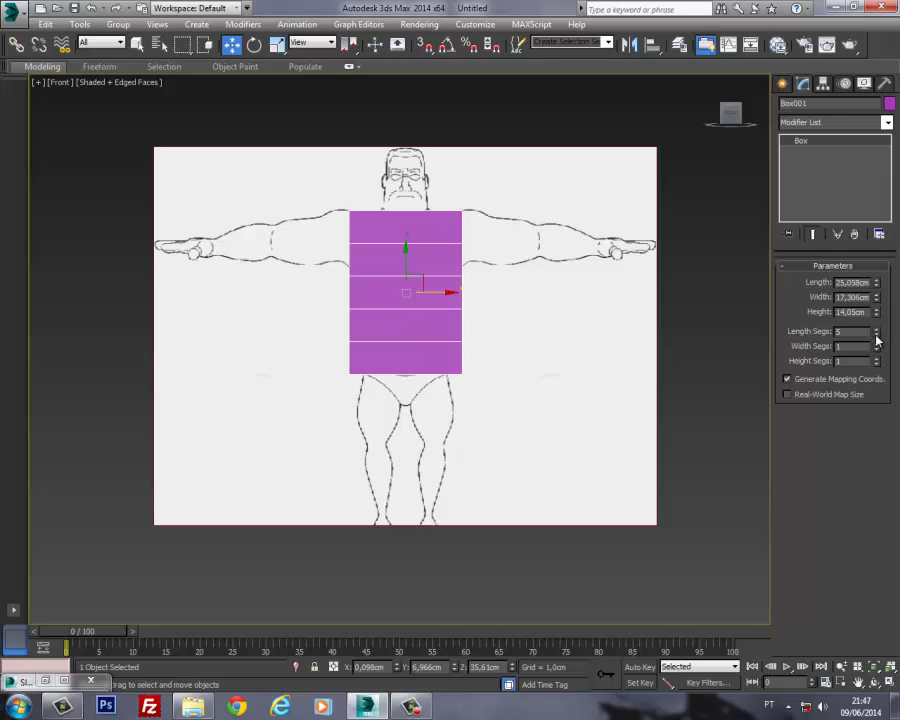
pyautogui.click(877, 335)
pyautogui.moveTo(366, 261); pyautogui.dragTo(372, 253, button='middle')
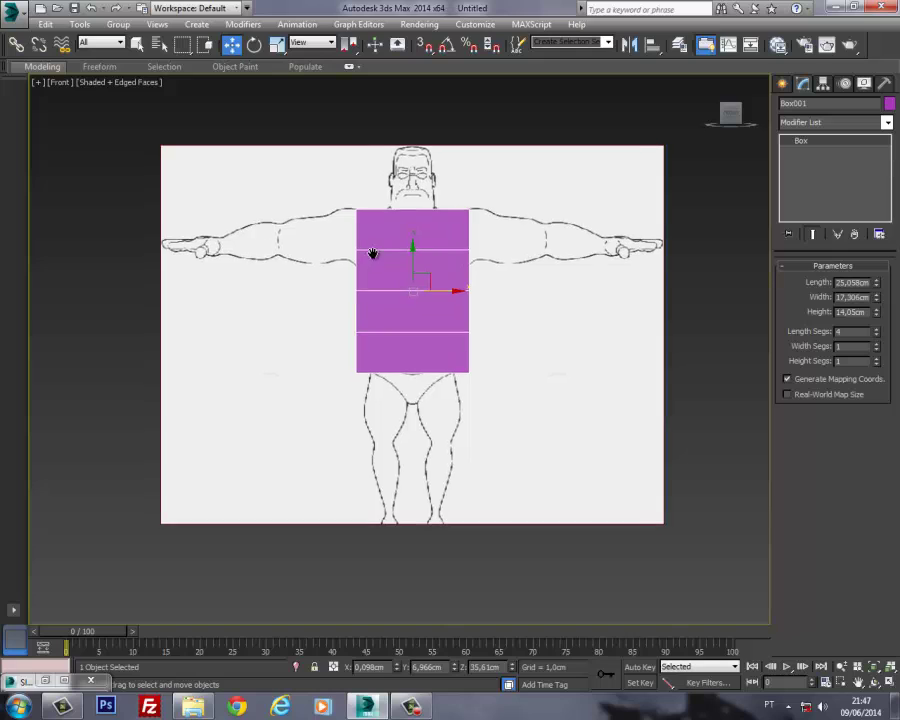
pyautogui.click(877, 344)
pyautogui.click(877, 344)
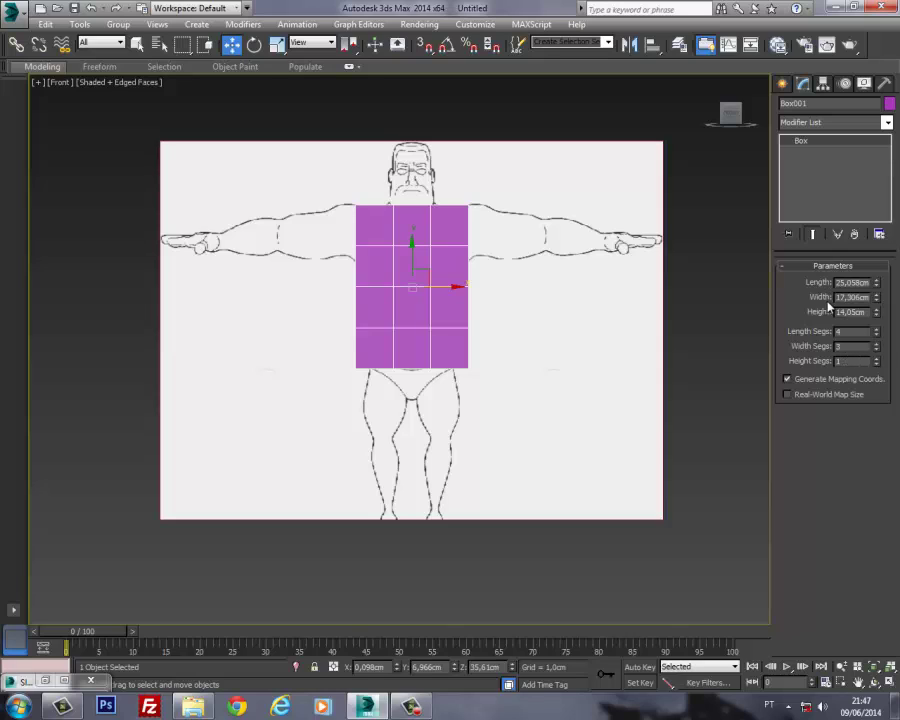
# Step: Check the segmented torso box against the character references in the Front and Left views
pyautogui.click(783, 85)
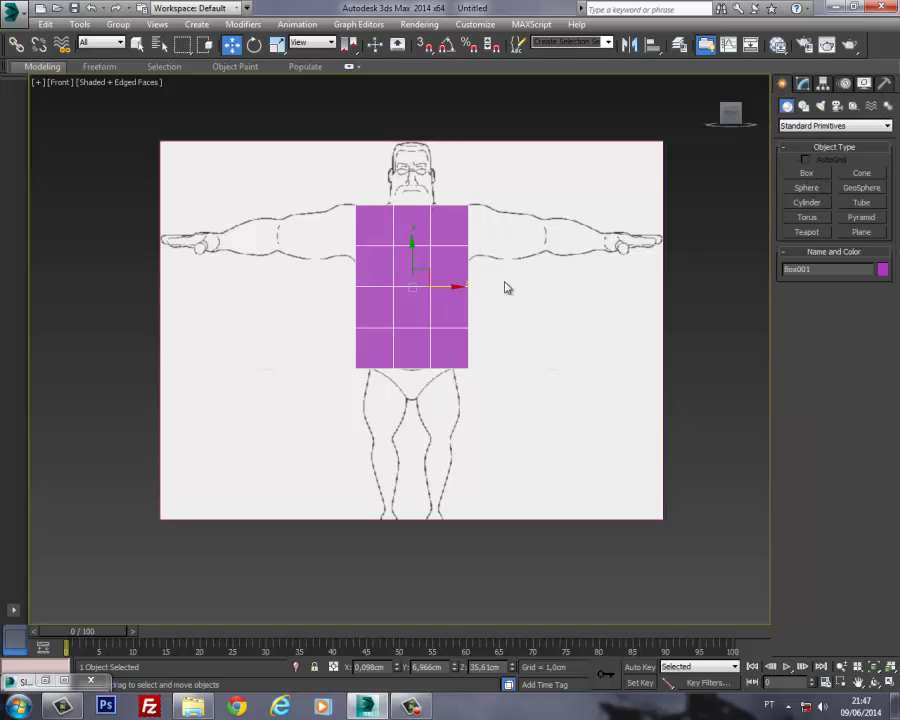
pyautogui.moveTo(504, 280); pyautogui.dragTo(499, 281, button='middle')
pyautogui.moveTo(447, 247); pyautogui.dragTo(441, 249, button='middle')
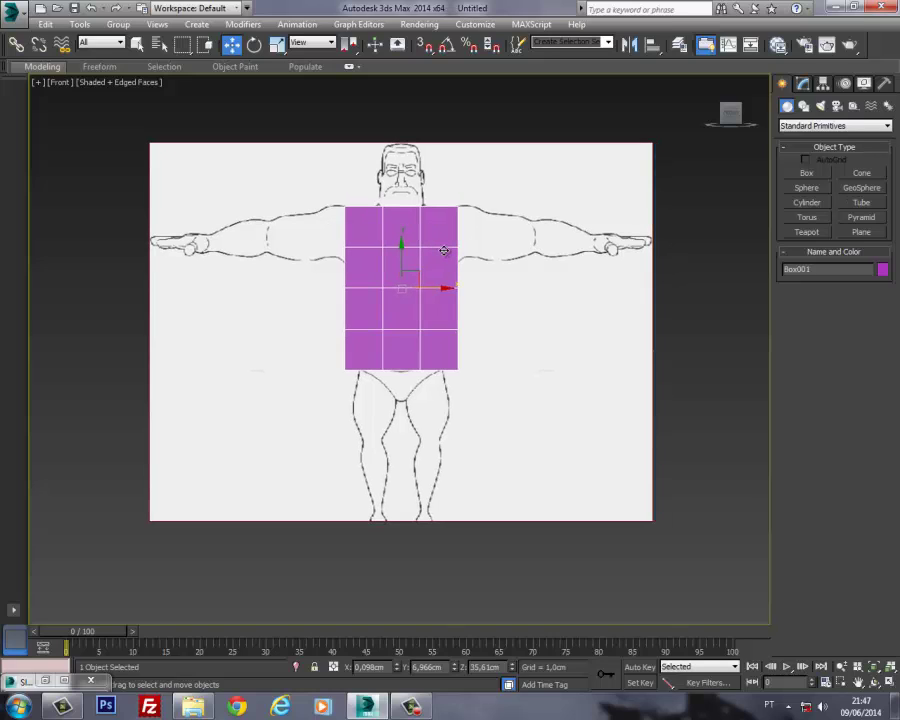
pyautogui.press('l')
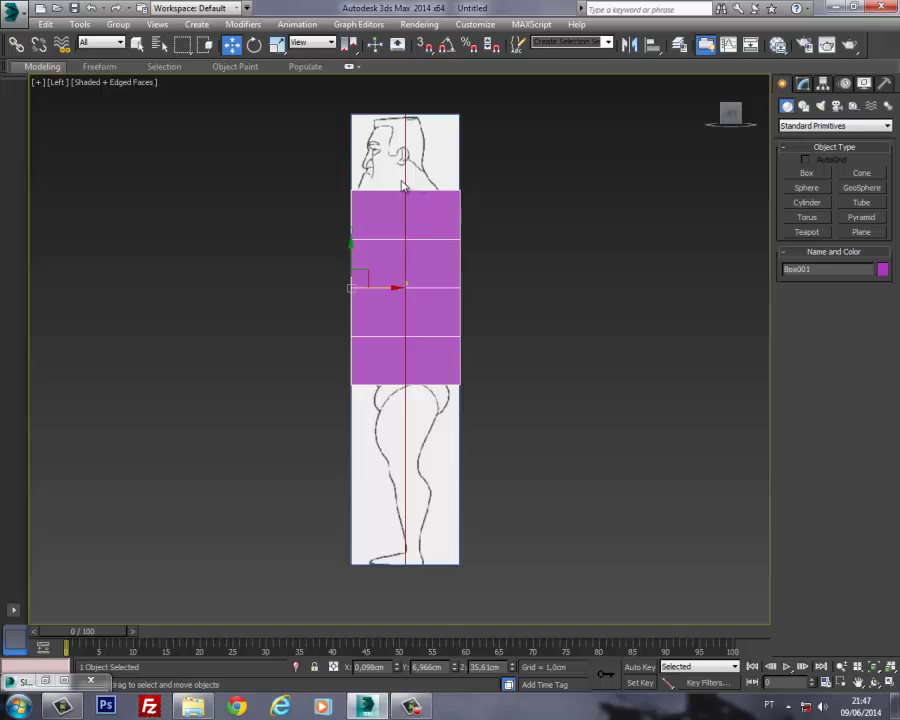
pyautogui.moveTo(418, 234); pyautogui.dragTo(419, 235, button='middle')
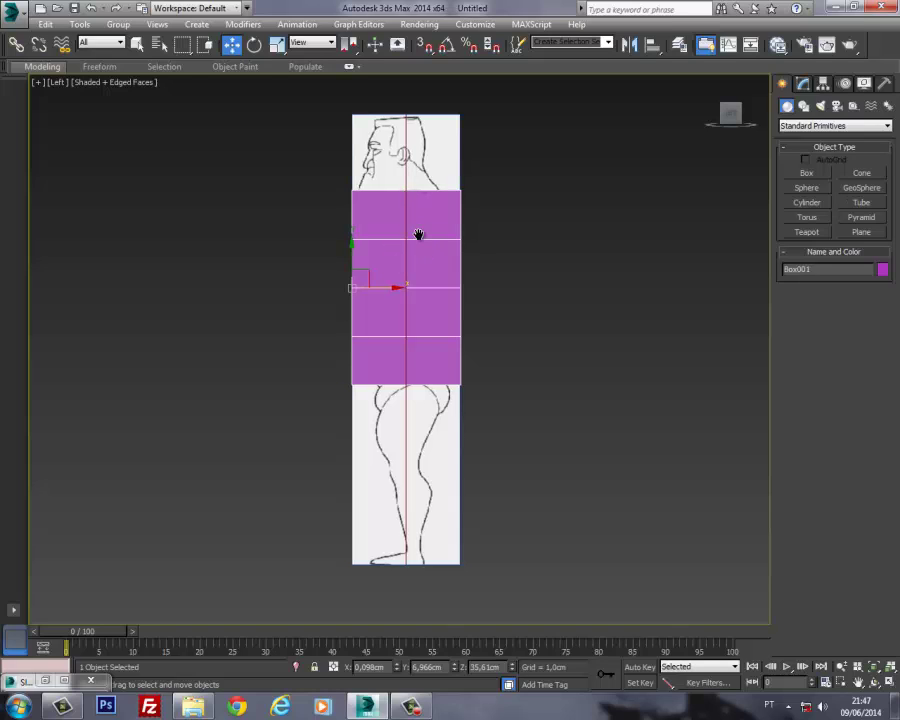
pyautogui.click(803, 85)
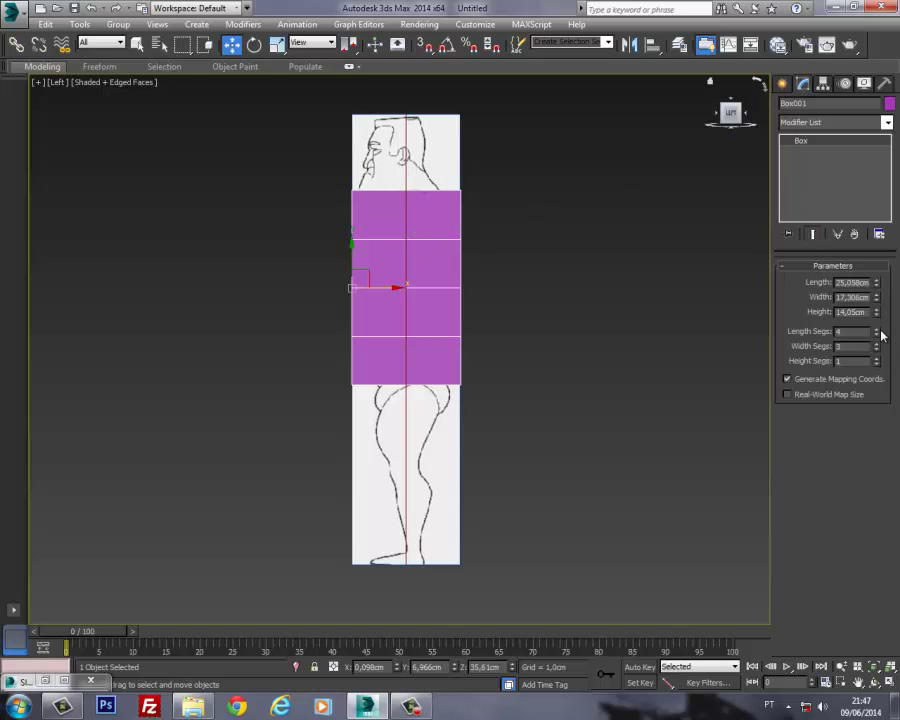
pyautogui.moveTo(531, 250); pyautogui.dragTo(531, 249, button='middle')
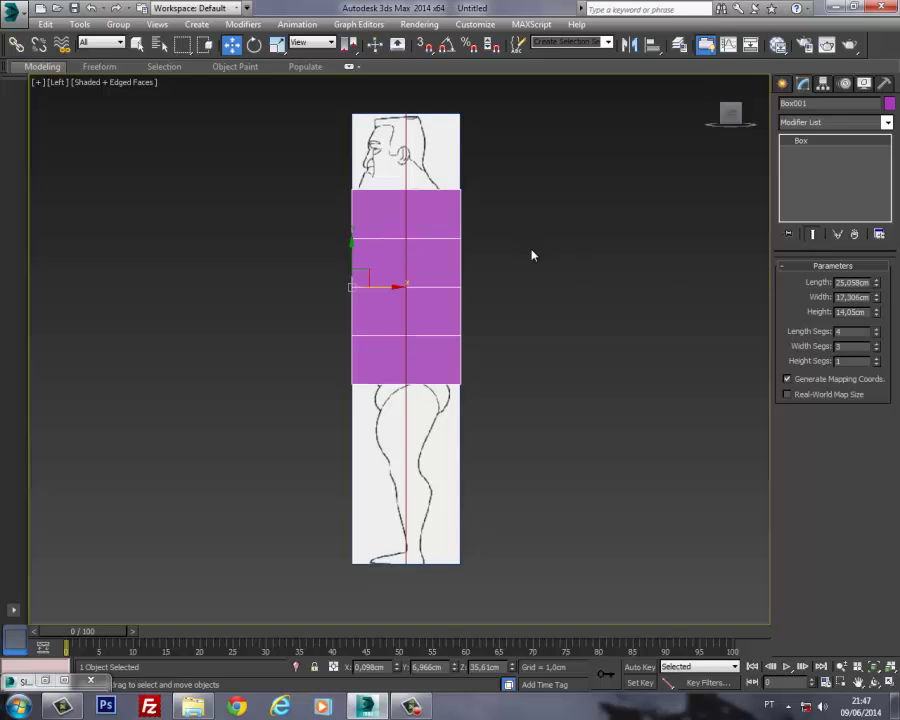
pyautogui.press('f')
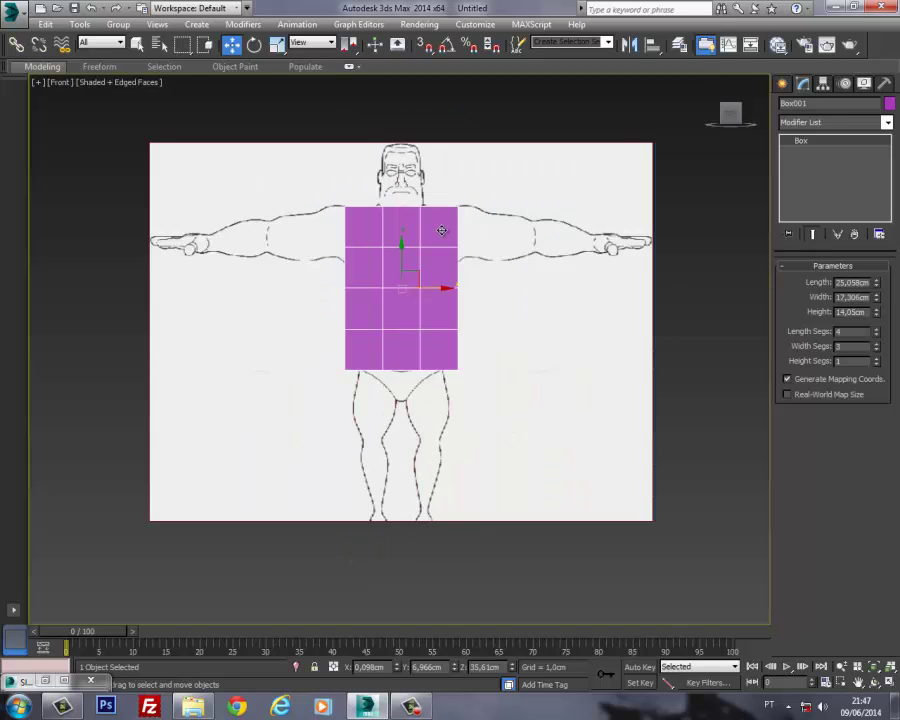
# Step: Apply an Edit Poly modifier to the torso box
pyautogui.click(886, 122)
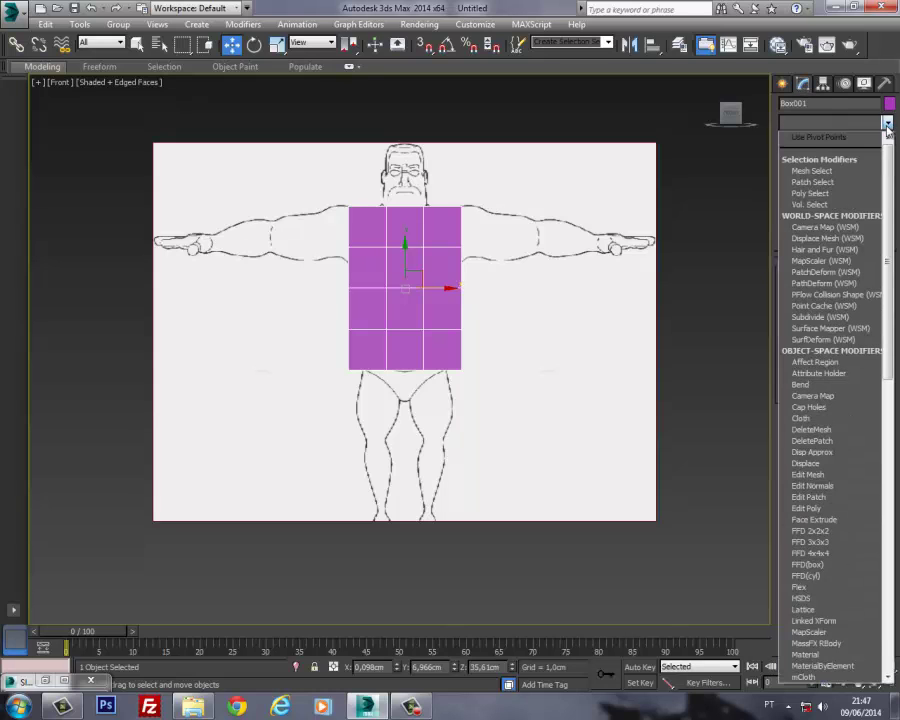
pyautogui.press('e')
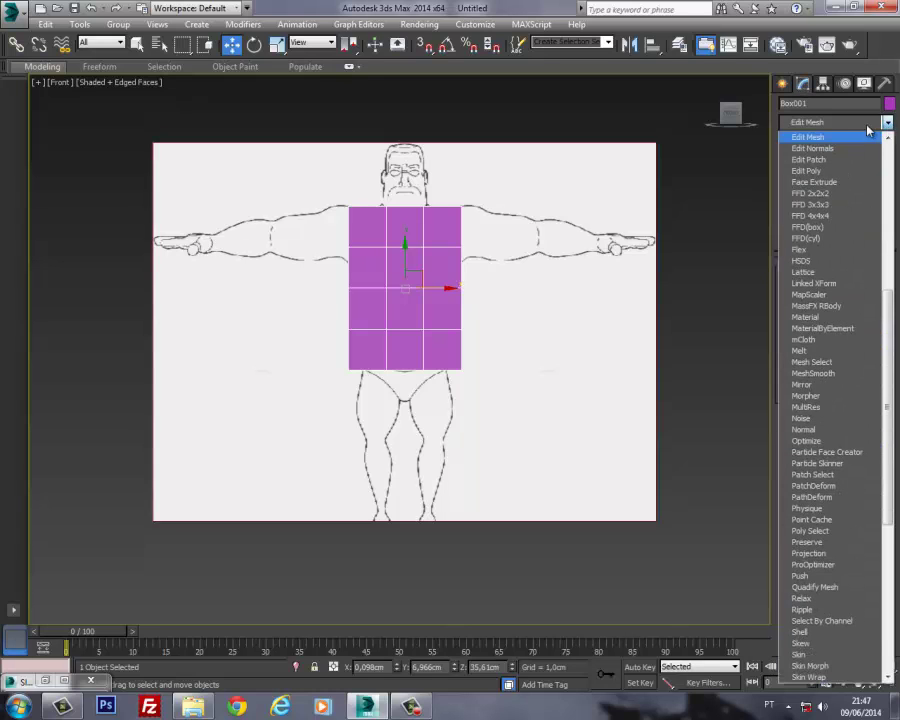
pyautogui.click(808, 171)
pyautogui.moveTo(425, 381); pyautogui.dragTo(426, 353, button='middle')
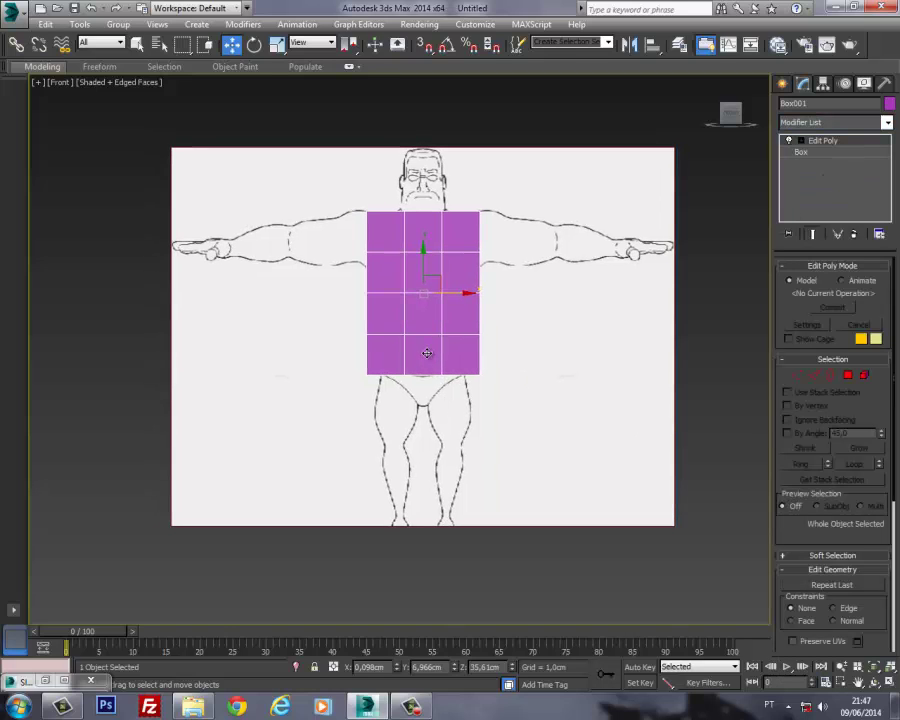
# Step: Move the outer vertices of the three lower rows on one side of the box inward to follow the torso outline
pyautogui.click(797, 375)
pyautogui.moveTo(550, 360); pyautogui.dragTo(500, 326, button='middle')
pyautogui.scroll(3, 500, 326)
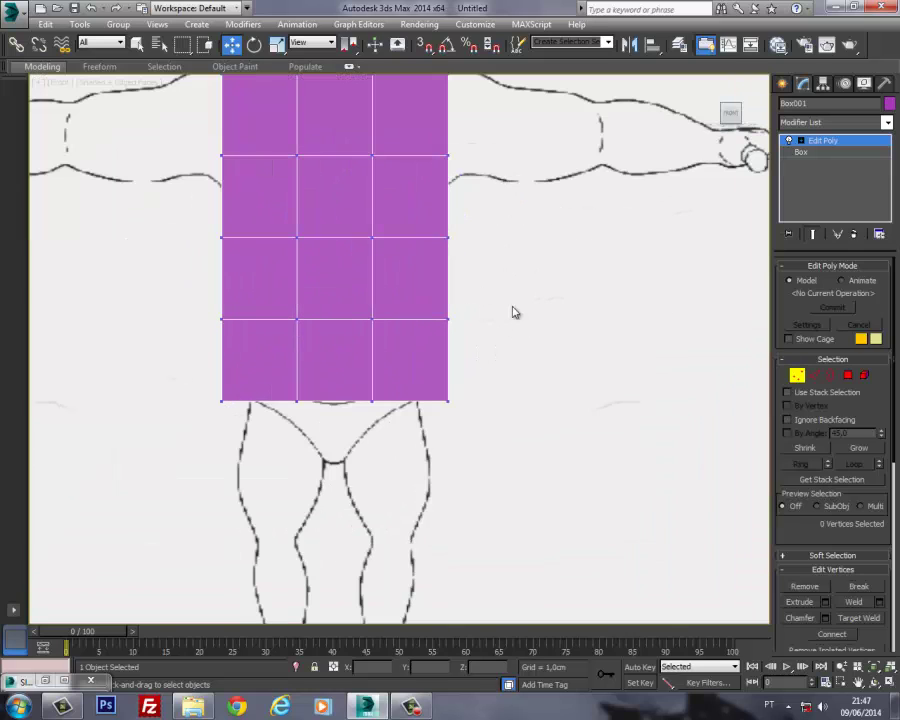
pyautogui.click(801, 141)
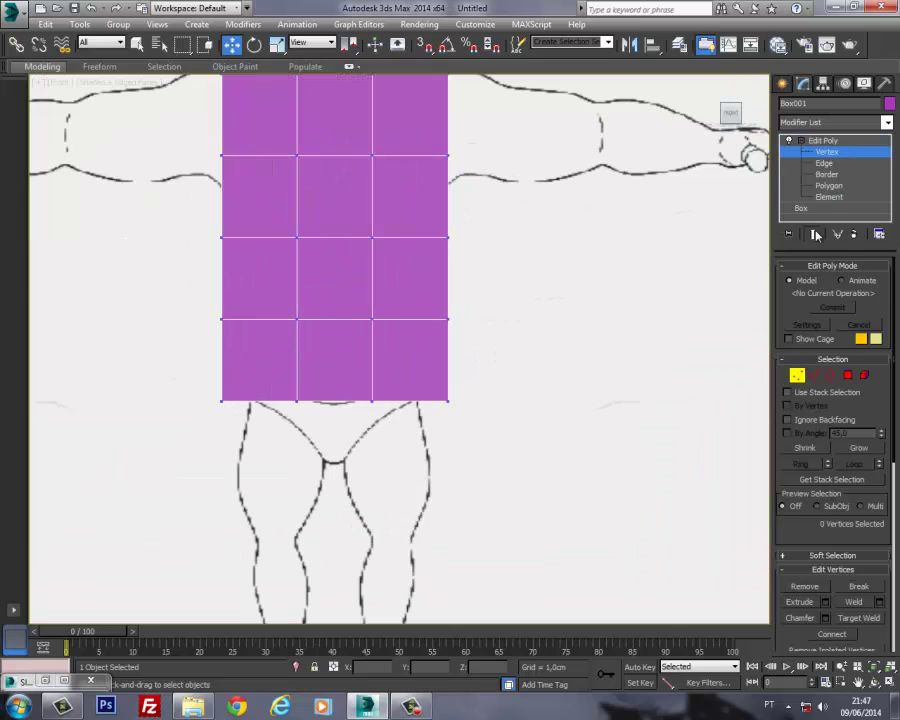
pyautogui.moveTo(476, 290); pyautogui.dragTo(443, 318)
pyautogui.moveTo(467, 217)
pyautogui.mouseDown()
pyautogui.moveTo(442, 248)
pyautogui.moveTo(466, 236)
pyautogui.mouseUp()
pyautogui.moveTo(490, 380); pyautogui.dragTo(451, 393)
pyautogui.moveTo(412, 301); pyautogui.dragTo(409, 370, button='middle')
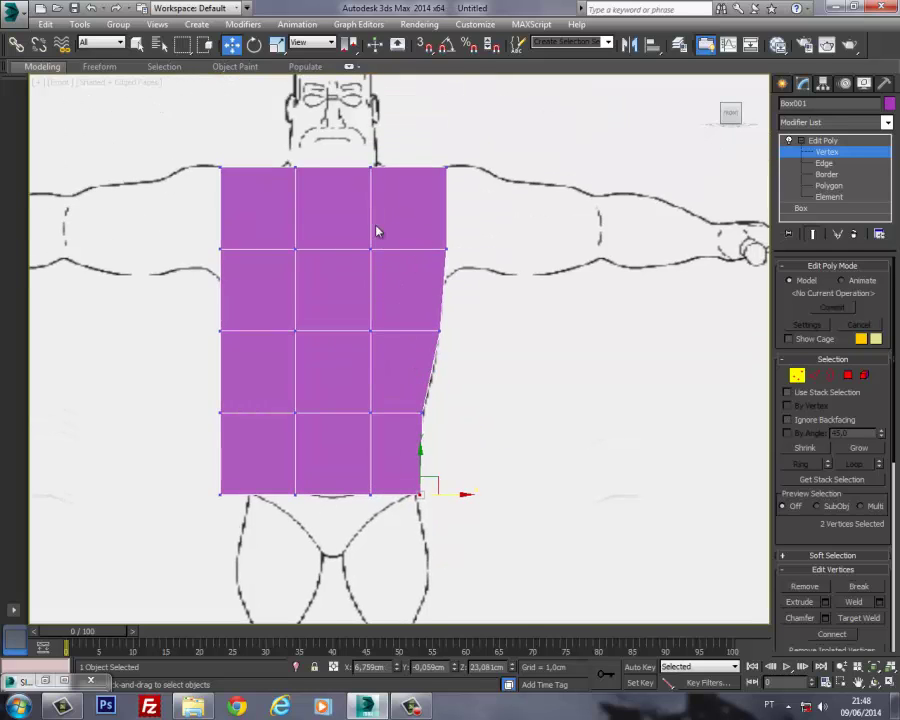
pyautogui.moveTo(376, 231); pyautogui.dragTo(433, 251, button='middle')
pyautogui.scroll(-2, 433, 251)
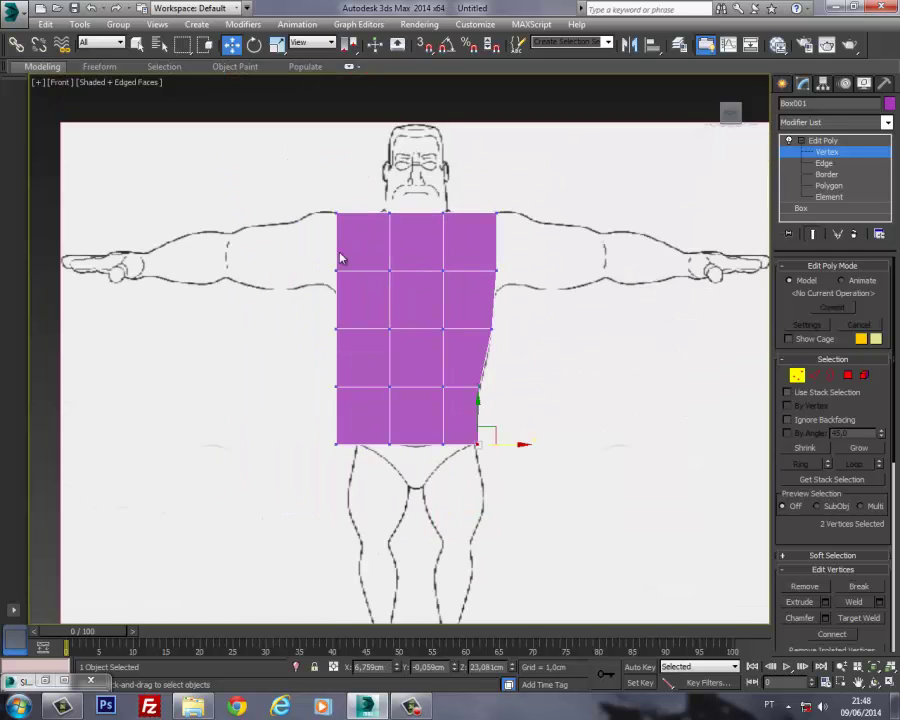
# Step: Leave Vertex level and switch the Edit Poly modifier off and on to compare the torso shape
pyautogui.click(797, 376)
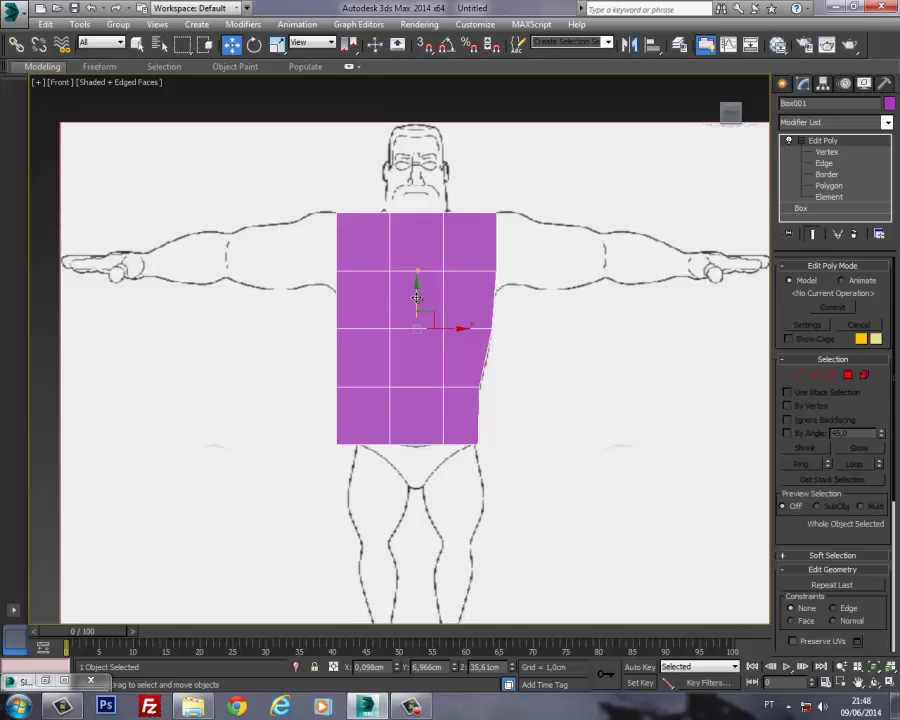
pyautogui.click(802, 141)
pyautogui.click(788, 140)
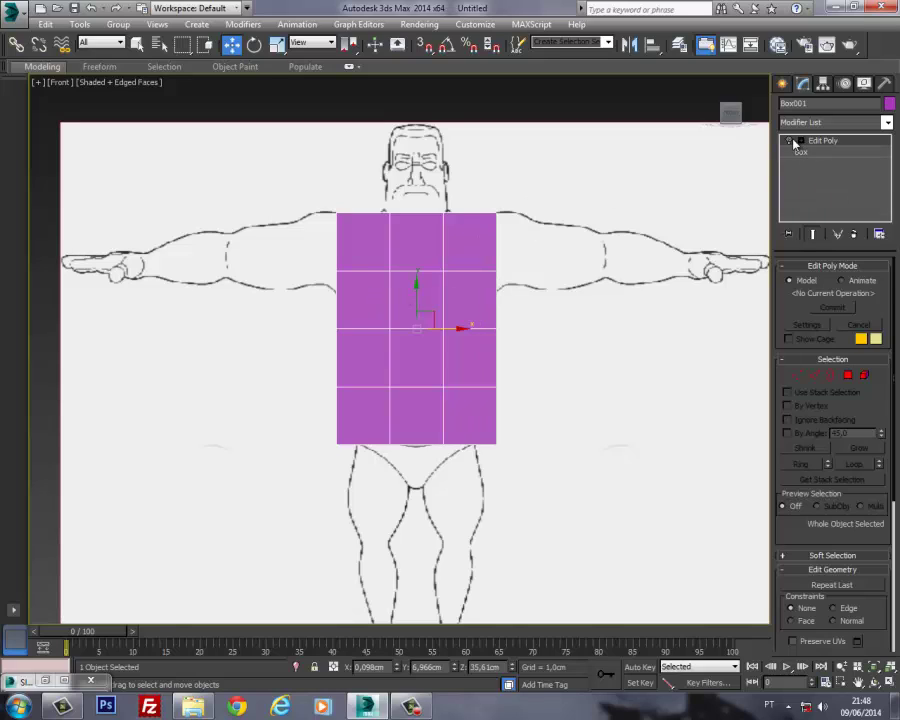
pyautogui.click(790, 140)
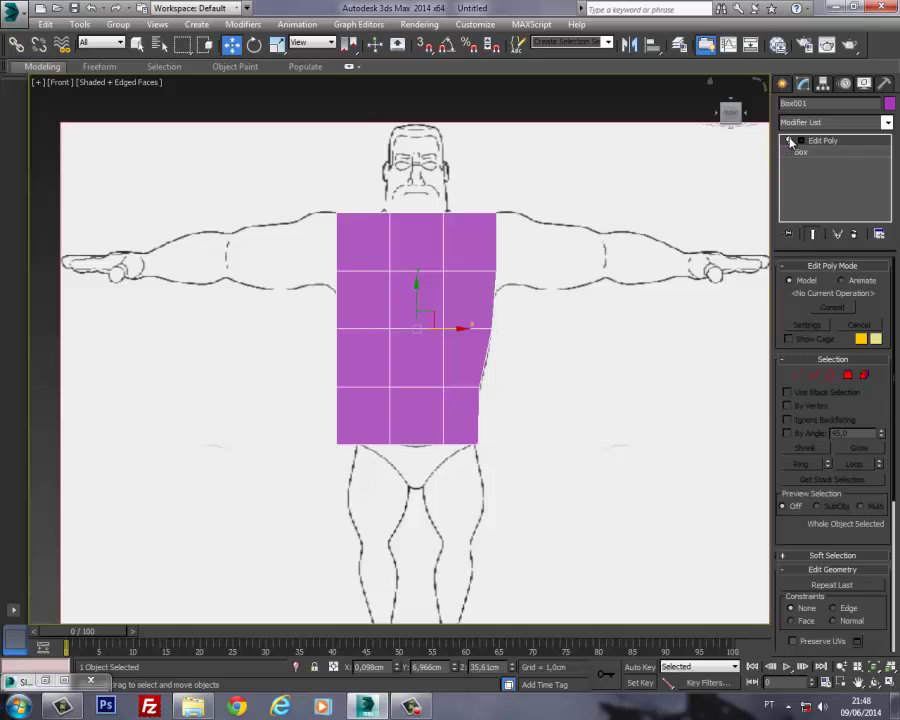
# Step: Turn on See-Through display for the torso box in its Object Properties
pyautogui.rightClick(409, 284)
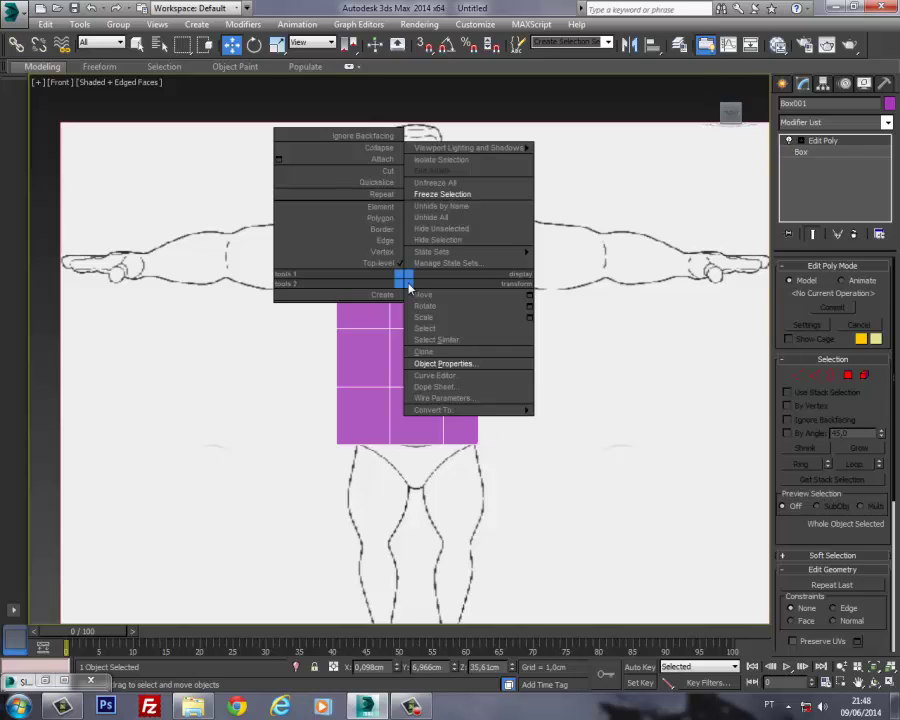
pyautogui.click(451, 364)
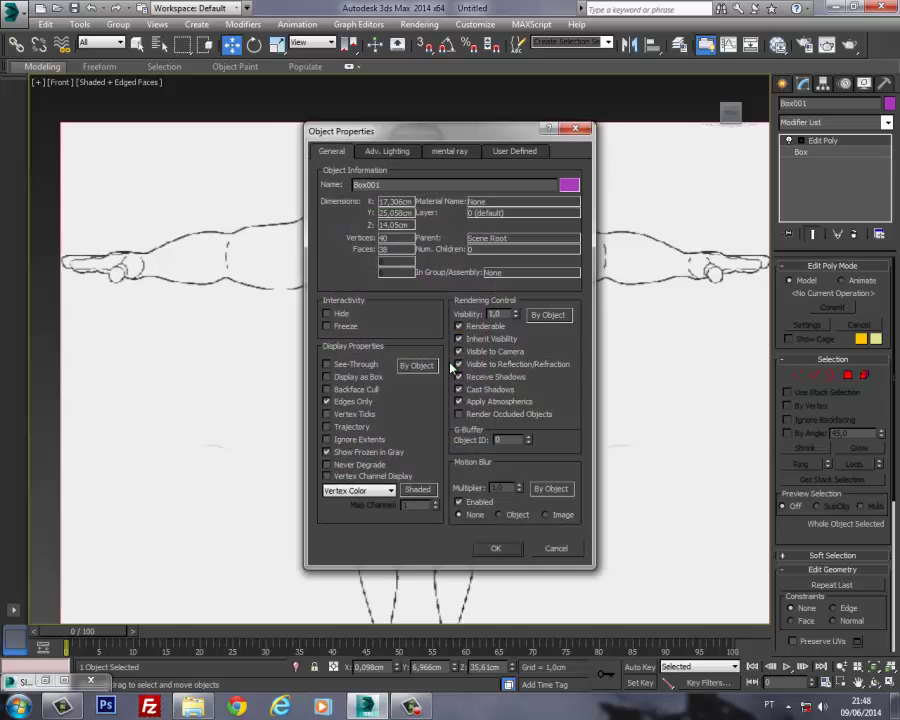
pyautogui.click(327, 365)
pyautogui.click(495, 548)
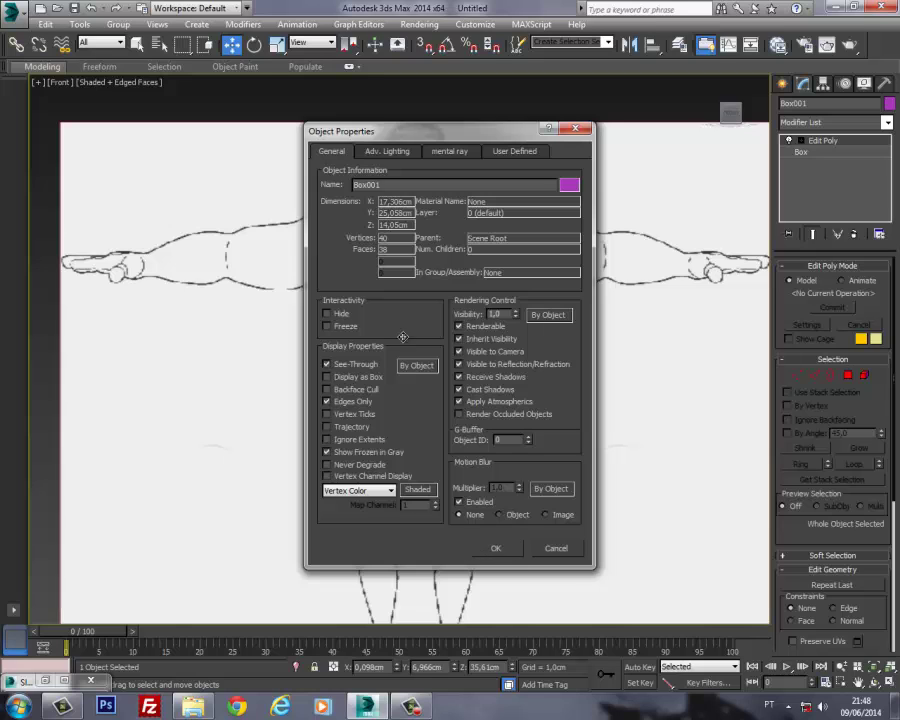
# Step: Move the outer vertices of the three lower rows on the box's unedited side inward to follow the torso outline
pyautogui.moveTo(432, 301)
pyautogui.mouseDown(button='middle')
pyautogui.moveTo(434, 287)
pyautogui.moveTo(458, 275)
pyautogui.mouseUp(button='middle')
pyautogui.click(797, 374)
pyautogui.click(478, 430)
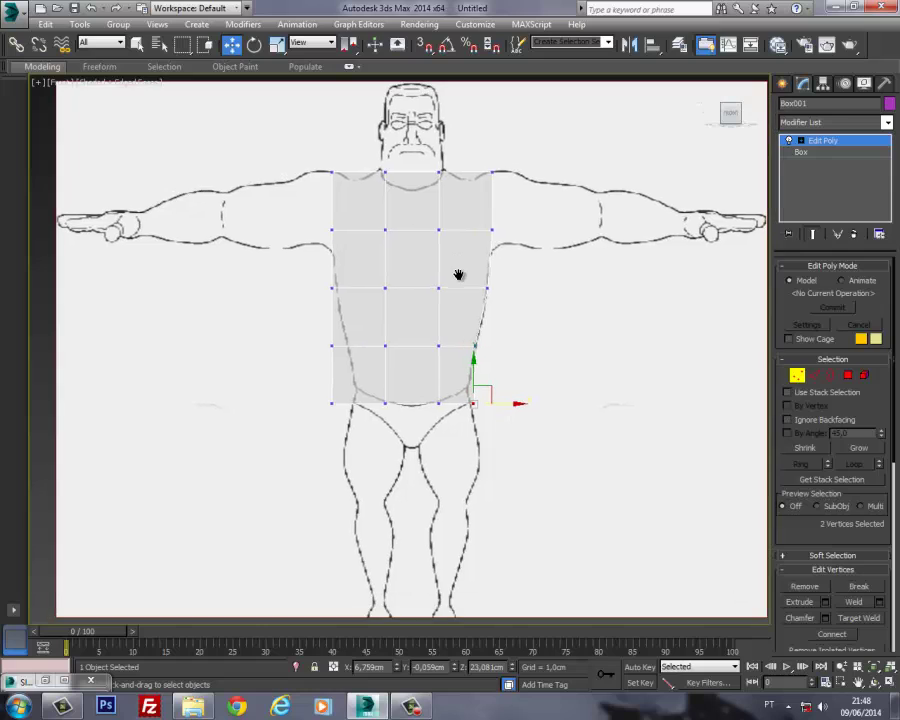
pyautogui.scroll(3, 305, 380)
pyautogui.moveTo(298, 369); pyautogui.dragTo(394, 413)
pyautogui.moveTo(306, 300); pyautogui.dragTo(381, 307)
pyautogui.moveTo(319, 233); pyautogui.dragTo(371, 248)
# Step: Move the two inner vertex columns' top vertices outward to match the width of the neck
pyautogui.click(802, 141)
pyautogui.moveTo(365, 217); pyautogui.dragTo(333, 322, button='middle')
pyautogui.moveTo(360, 172); pyautogui.dragTo(497, 191)
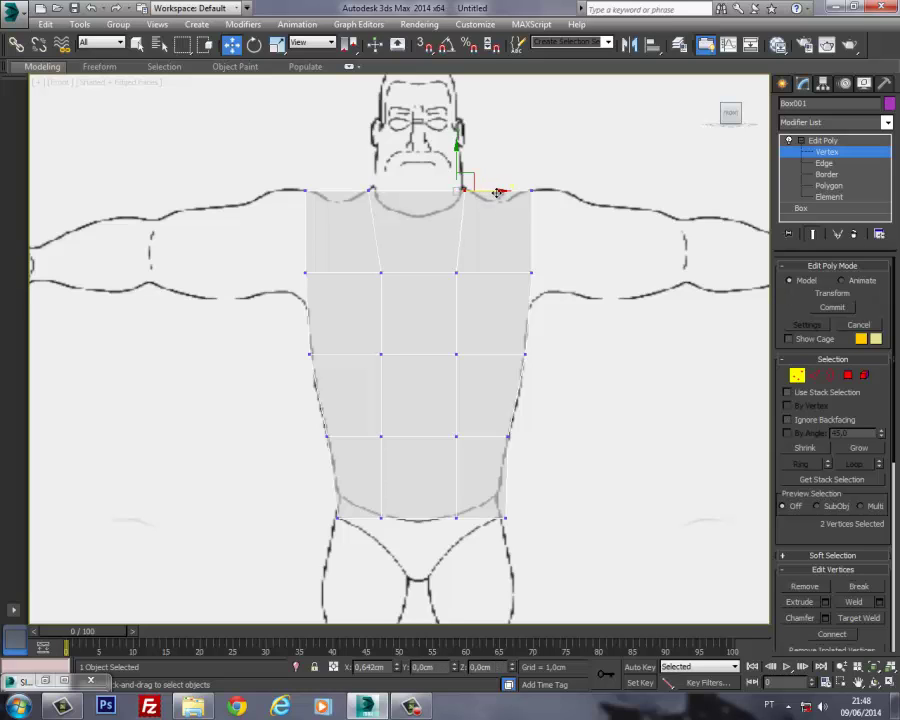
pyautogui.moveTo(443, 289); pyautogui.dragTo(441, 252, button='middle')
pyautogui.scroll(-3, 440, 262)
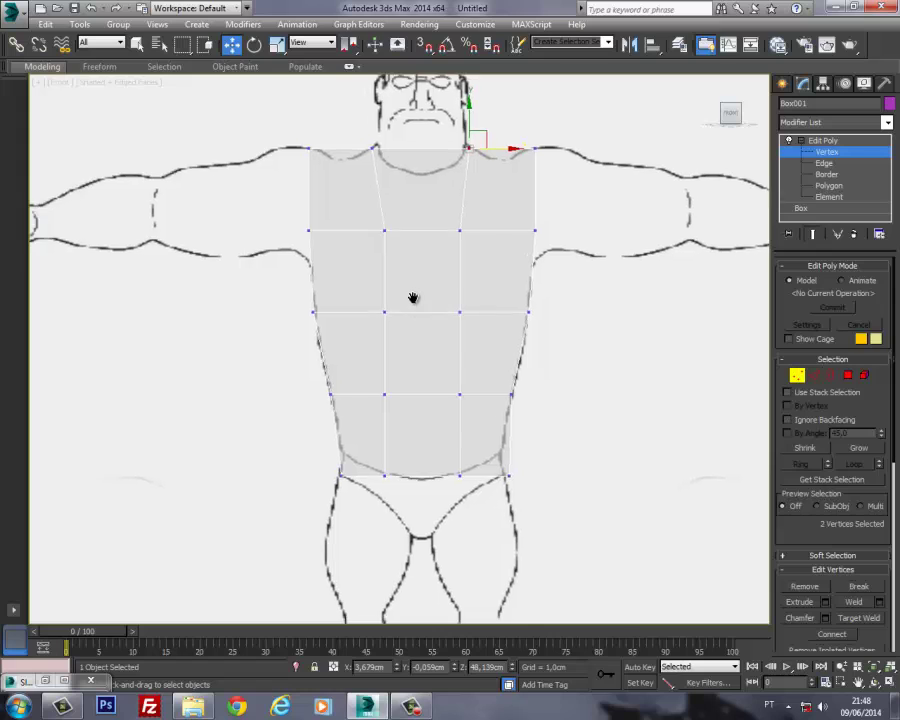
# Step: Try a loop and a ring selection from the top middle edge, and examine the edge ring in the Perspective view
pyautogui.click(814, 376)
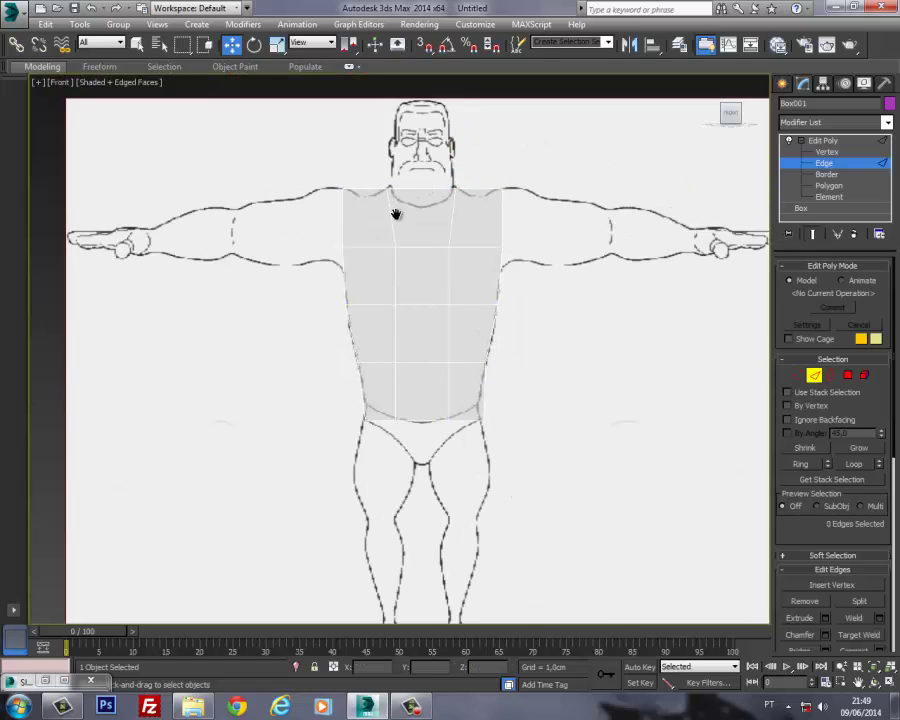
pyautogui.moveTo(397, 214); pyautogui.dragTo(473, 174, button='middle')
pyautogui.moveTo(427, 259); pyautogui.dragTo(480, 169, button='middle')
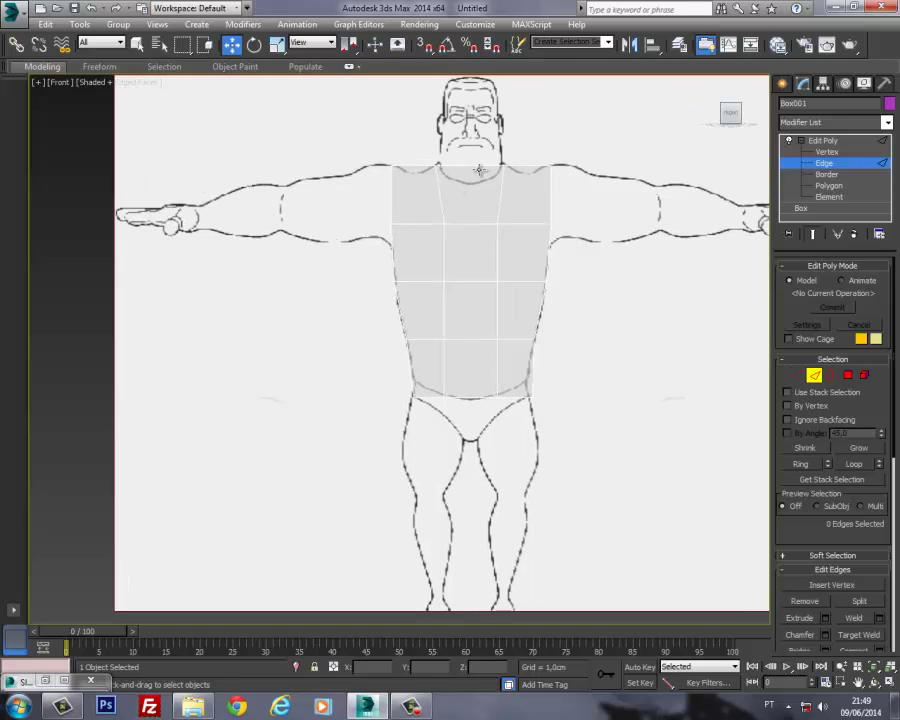
pyautogui.click(468, 167)
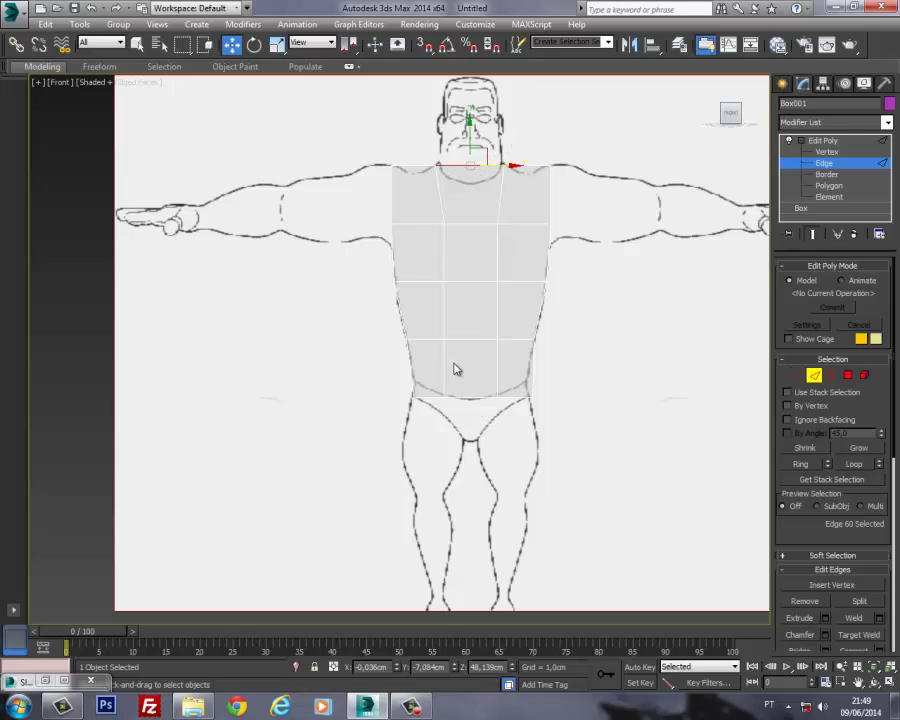
pyautogui.click(855, 464)
pyautogui.hotkey('ctrl', 'z')
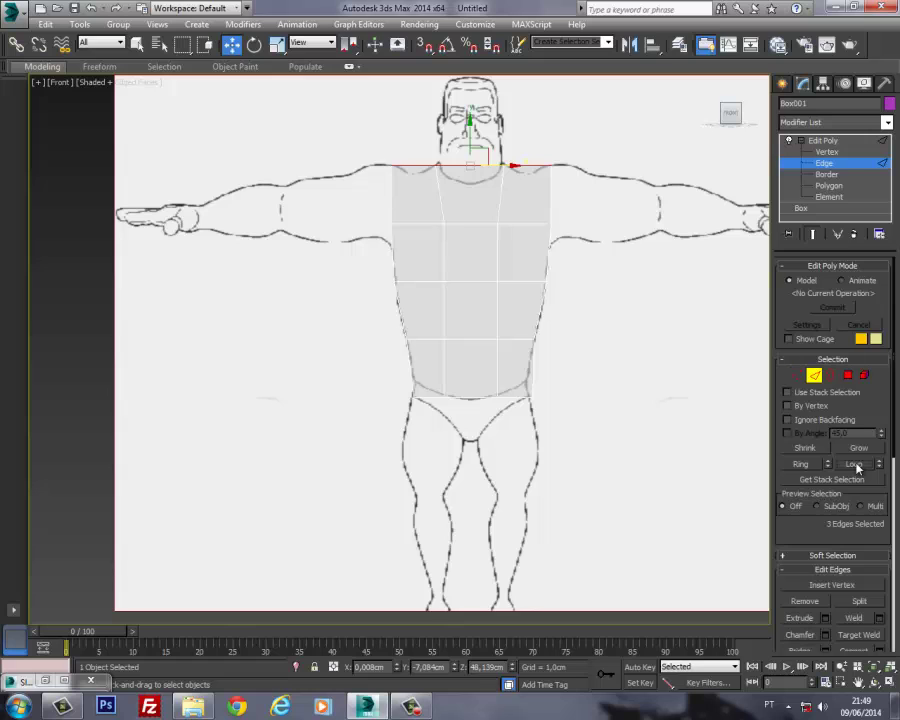
pyautogui.click(808, 466)
pyautogui.scroll(2, 704, 434)
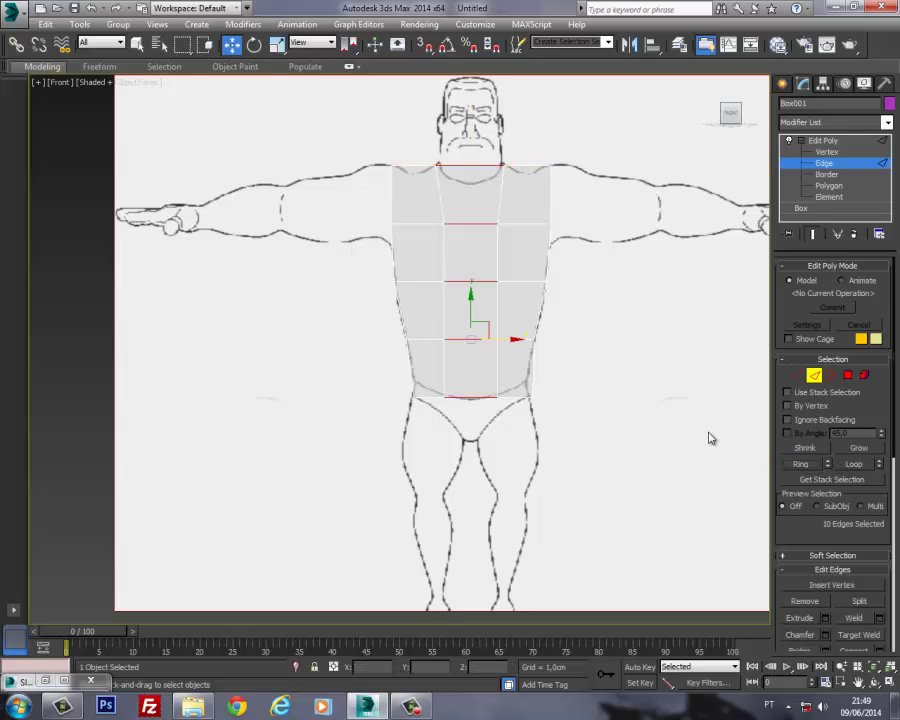
pyautogui.press('p')
pyautogui.keyDown('alt'); pyautogui.moveTo(458, 290); pyautogui.dragTo(530, 270, button='middle'); pyautogui.keyUp('alt')
pyautogui.keyDown('alt'); pyautogui.moveTo(538, 340); pyautogui.dragTo(568, 176, button='middle'); pyautogui.keyUp('alt')
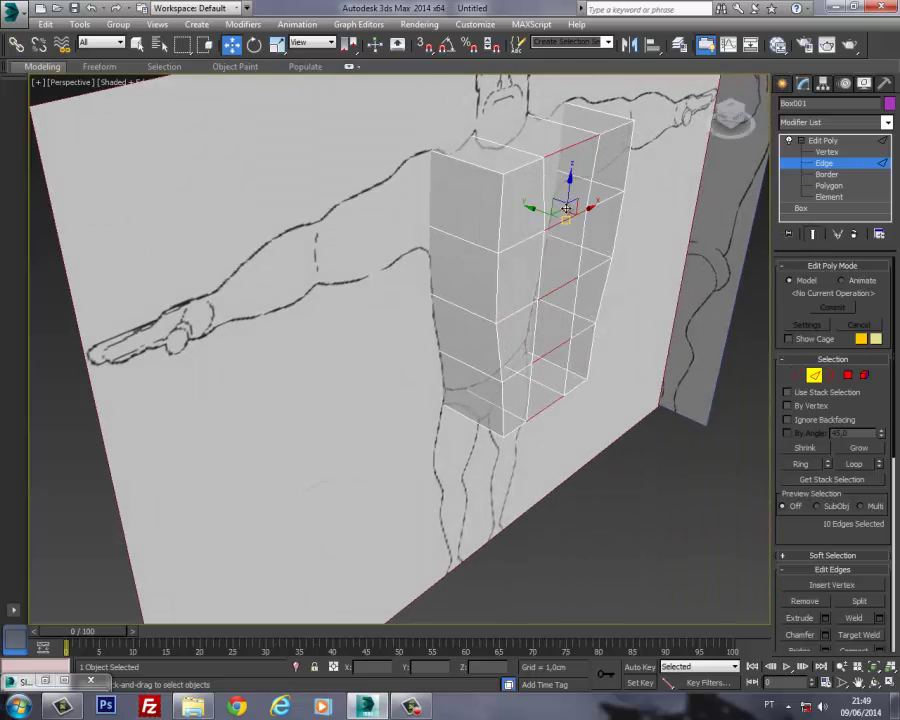
pyautogui.moveTo(574, 307)
pyautogui.keyDown('alt'); pyautogui.mouseDown(button='middle')
pyautogui.moveTo(663, 311)
pyautogui.moveTo(565, 302)
pyautogui.moveTo(556, 377)
pyautogui.moveTo(552, 317)
pyautogui.moveTo(585, 326)
pyautogui.mouseUp(button='middle'); pyautogui.keyUp('alt')
# Step: Select the edge ring through the torso's middle column and connect it with 1 segment to form a centre line
pyautogui.click(569, 184)
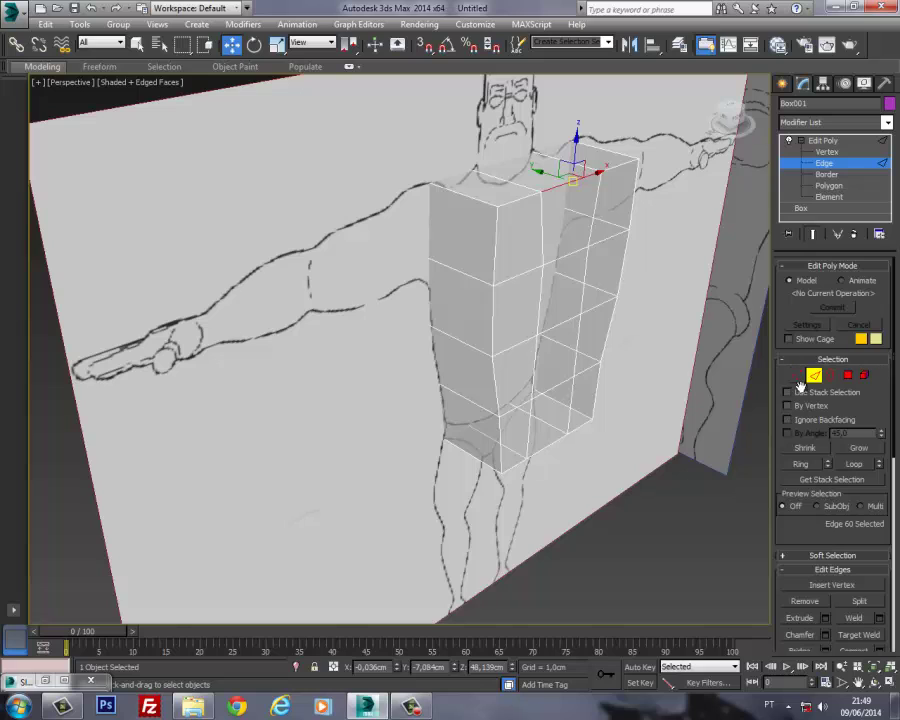
pyautogui.click(802, 466)
pyautogui.keyDown('alt'); pyautogui.moveTo(570, 330); pyautogui.dragTo(572, 291, button='middle'); pyautogui.keyUp('alt')
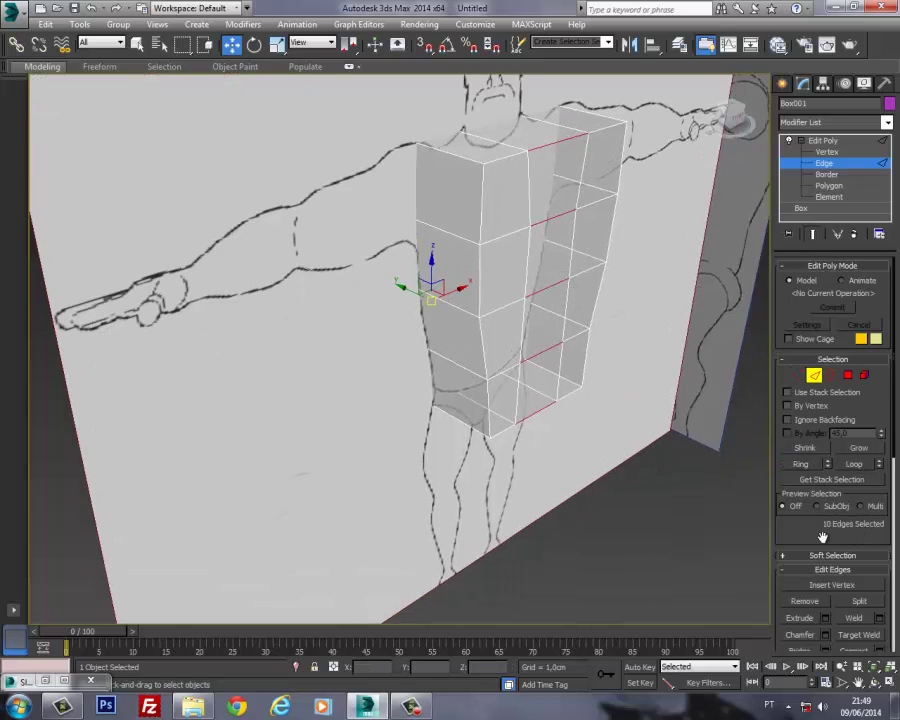
pyautogui.moveTo(803, 540); pyautogui.dragTo(810, 437)
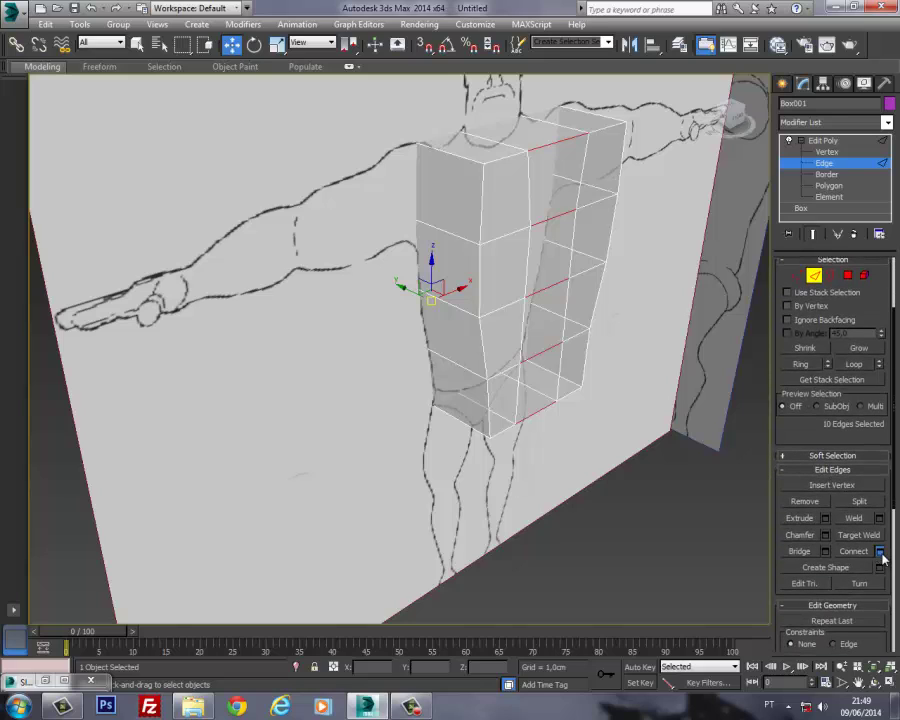
pyautogui.click(879, 551)
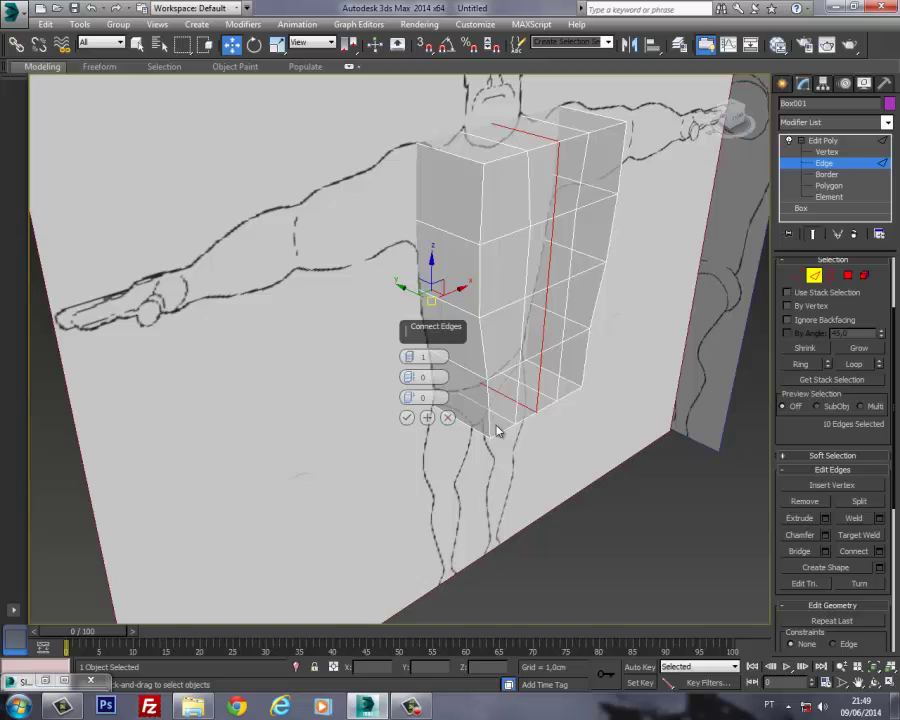
pyautogui.press('f')
pyautogui.scroll(1, 518, 394)
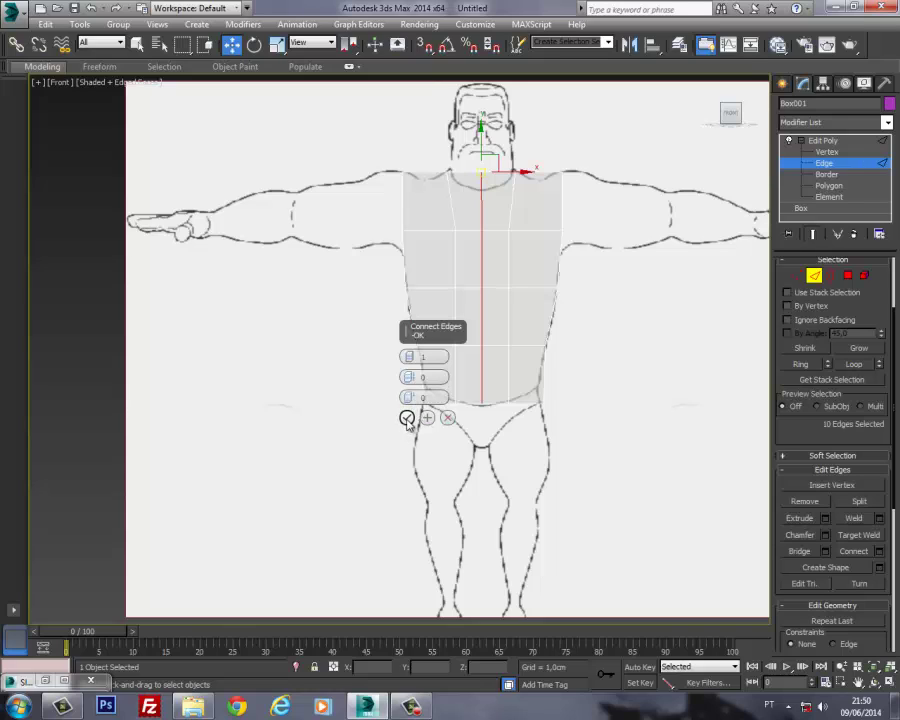
pyautogui.click(407, 419)
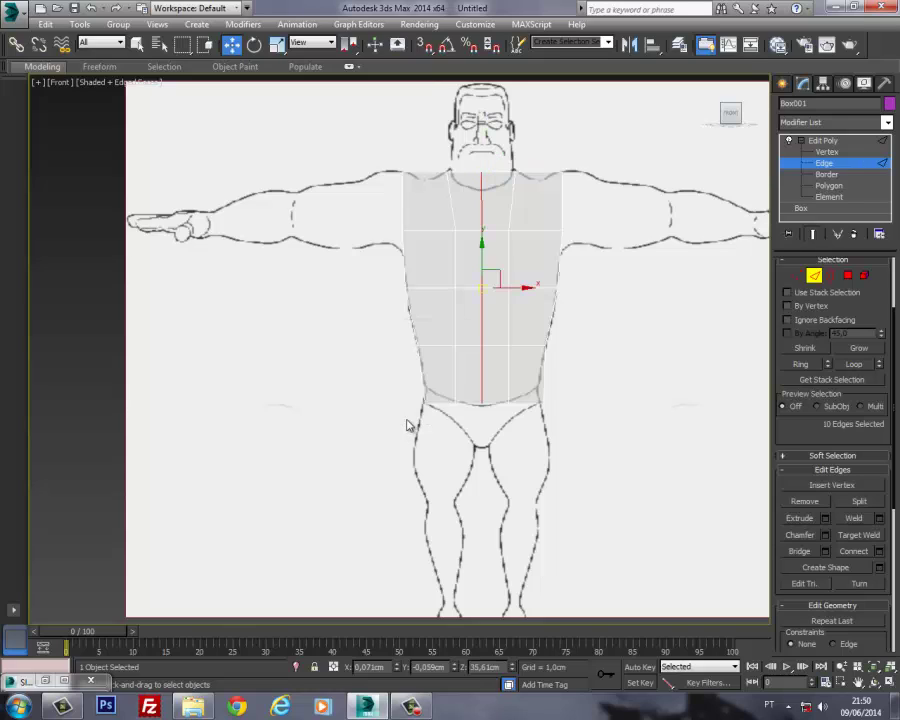
# Step: Delete all polygons on one side of the torso's new centre line in the Front view, and leave Polygon level
pyautogui.press('3')
pyautogui.moveTo(612, 126); pyautogui.dragTo(492, 435)
pyautogui.press('Delete')
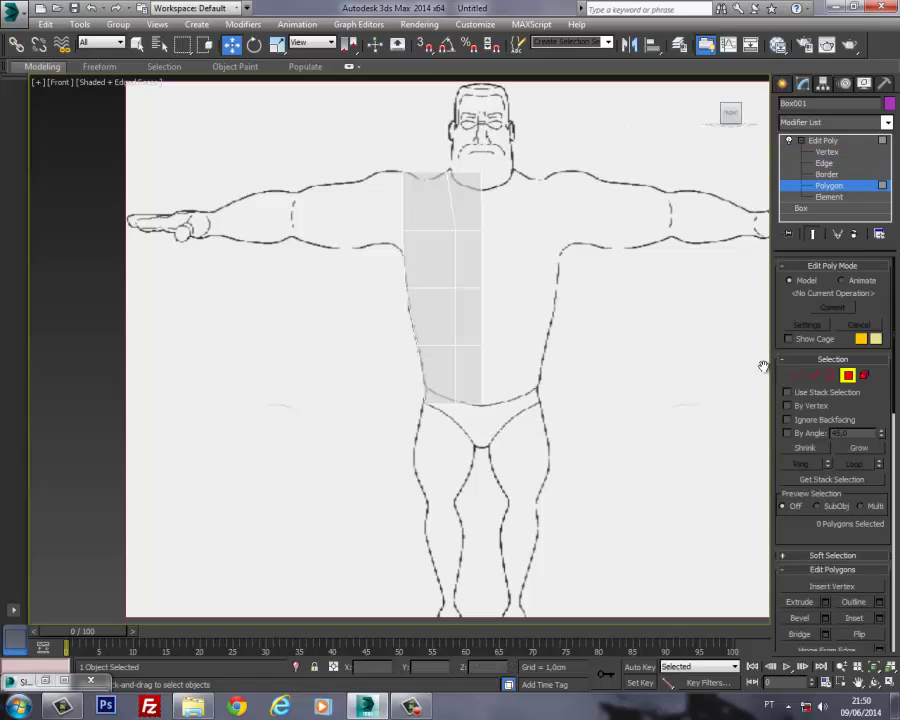
pyautogui.click(848, 378)
pyautogui.click(790, 140)
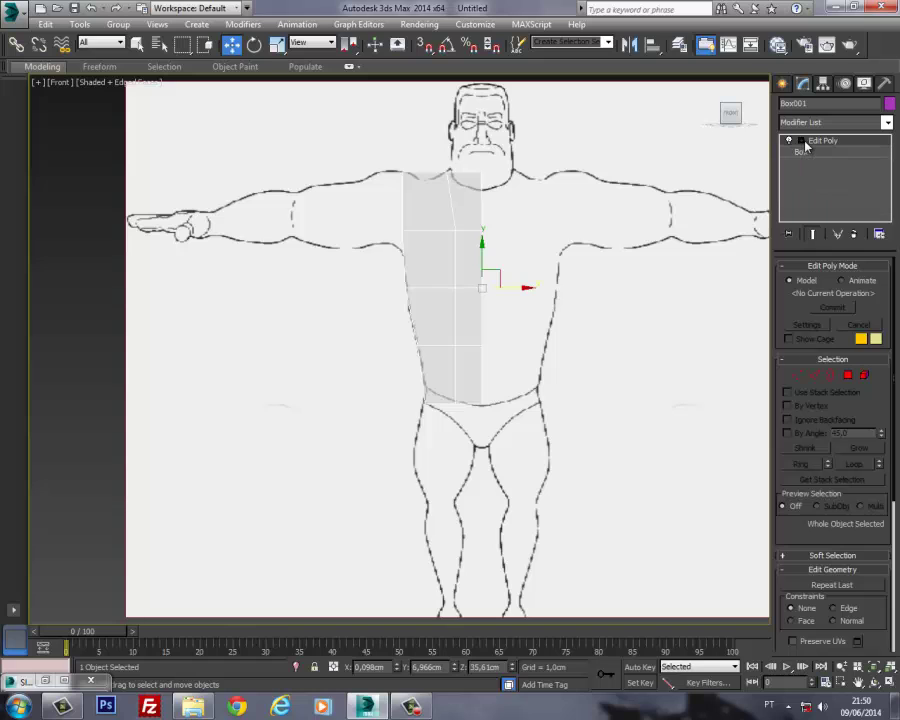
pyautogui.moveTo(536, 291); pyautogui.dragTo(525, 291, button='middle')
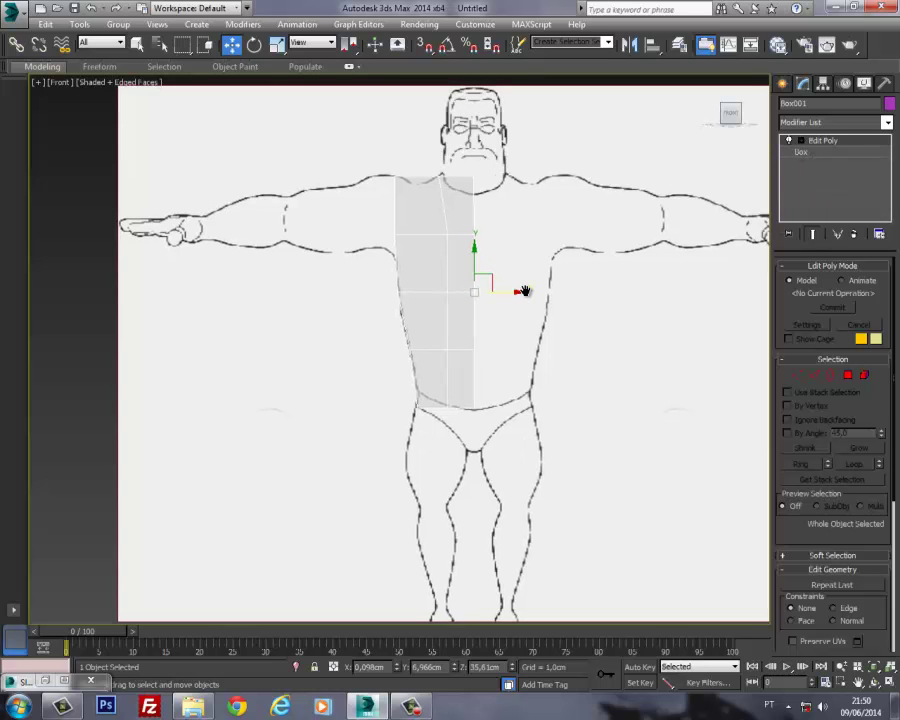
# Step: Move the outer corner vertices of the torso half's lower edge up to the end of the waistline curve
pyautogui.click(798, 375)
pyautogui.moveTo(317, 165); pyautogui.dragTo(353, 151, button='middle')
pyautogui.scroll(5, 428, 201)
pyautogui.moveTo(447, 136); pyautogui.dragTo(411, 33, button='middle')
pyautogui.moveTo(449, 270); pyautogui.dragTo(418, 153, button='middle')
pyautogui.moveTo(374, 336); pyautogui.dragTo(437, 402)
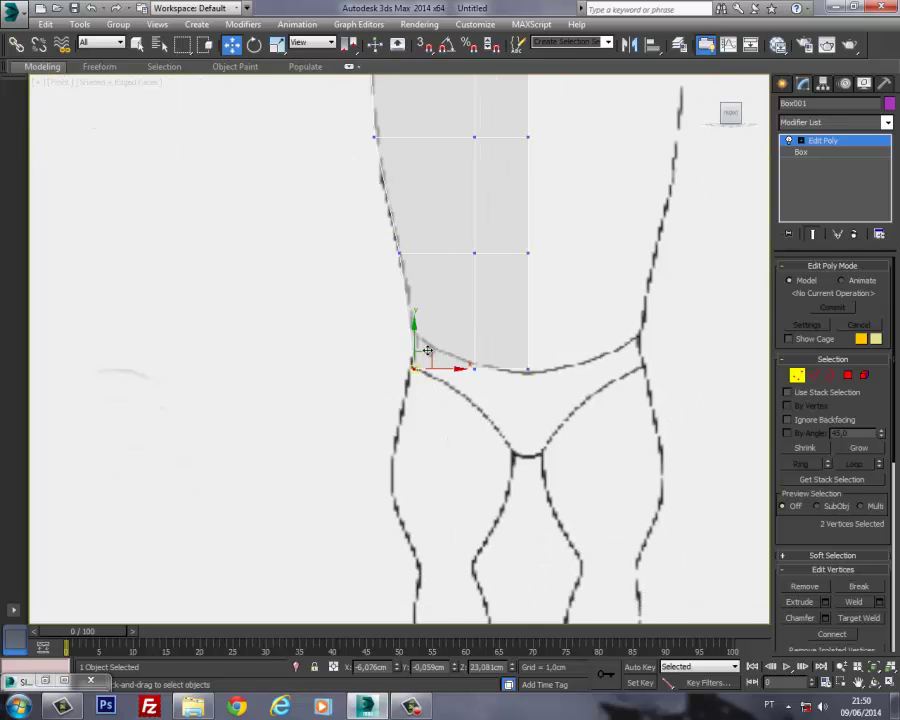
pyautogui.moveTo(432, 356); pyautogui.dragTo(430, 320)
# Step: Move the centre and middle vertices of the torso half's lower edge onto the waistline curve
pyautogui.moveTo(501, 323); pyautogui.dragTo(498, 317, button='middle')
pyautogui.moveTo(563, 392); pyautogui.dragTo(560, 364, button='middle')
pyautogui.moveTo(549, 306); pyautogui.dragTo(508, 349)
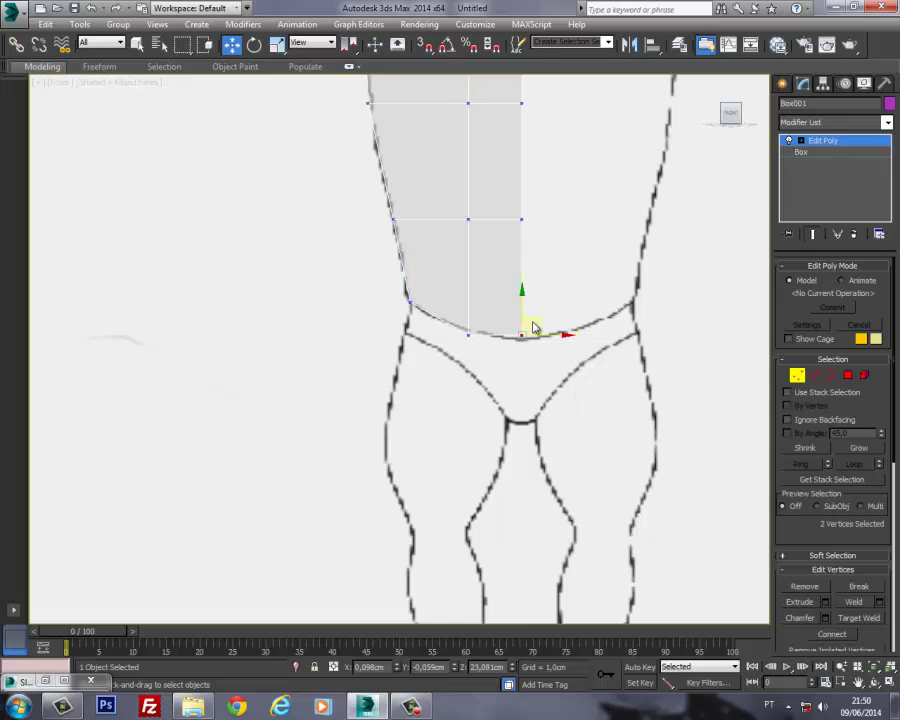
pyautogui.moveTo(458, 366); pyautogui.dragTo(489, 316)
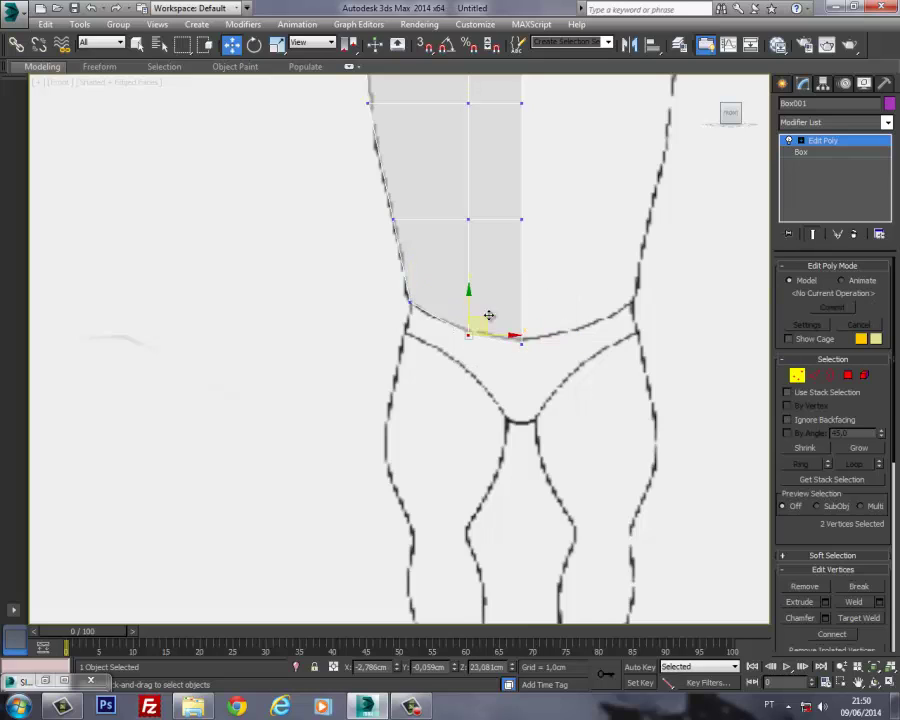
pyautogui.moveTo(532, 368)
pyautogui.mouseDown()
pyautogui.moveTo(509, 323)
pyautogui.moveTo(522, 307)
pyautogui.mouseUp()
# Step: Select the edge ring across the torso half's outer column and connect it to add one vertical edge loop
pyautogui.moveTo(474, 348); pyautogui.dragTo(470, 472, button='middle')
pyautogui.moveTo(388, 251)
pyautogui.mouseDown(button='middle')
pyautogui.moveTo(384, 287)
pyautogui.moveTo(379, 276)
pyautogui.moveTo(424, 280)
pyautogui.moveTo(446, 304)
pyautogui.mouseUp(button='middle')
pyautogui.press('t')
pyautogui.click(815, 376)
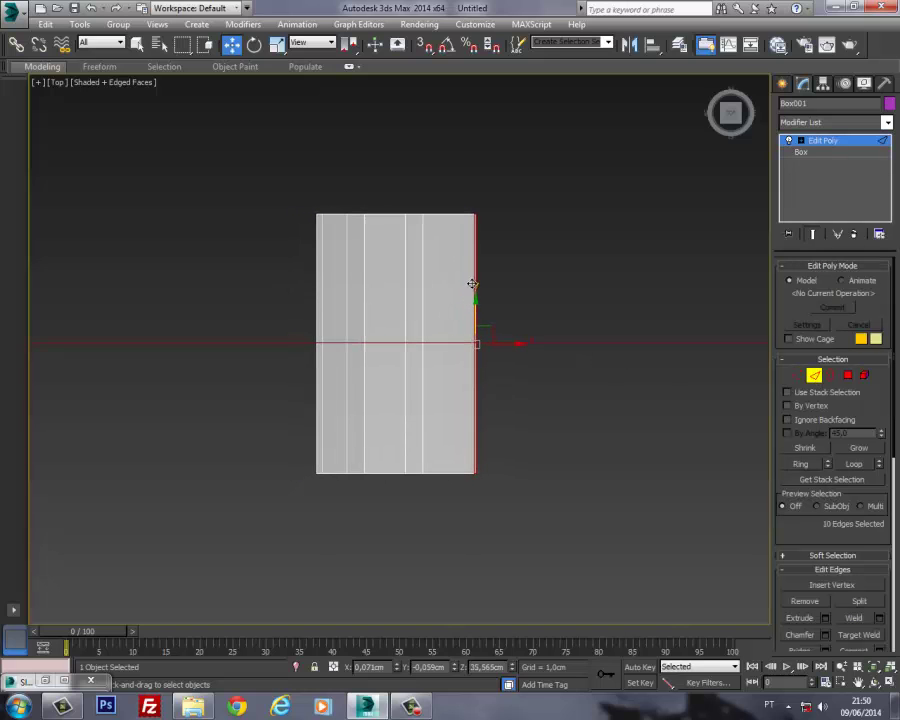
pyautogui.press('p')
pyautogui.moveTo(426, 342)
pyautogui.keyDown('alt'); pyautogui.mouseDown(button='middle')
pyautogui.moveTo(392, 319)
pyautogui.moveTo(548, 228)
pyautogui.moveTo(548, 217)
pyautogui.moveTo(450, 229)
pyautogui.moveTo(434, 205)
pyautogui.mouseUp(button='middle'); pyautogui.keyUp('alt')
pyautogui.click(440, 118)
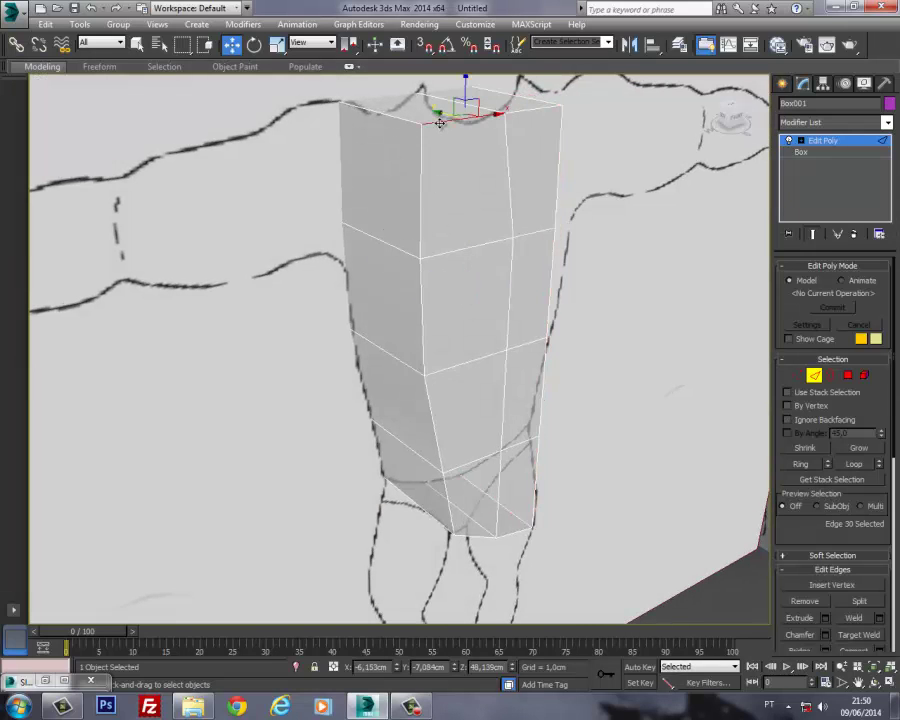
pyautogui.press('f')
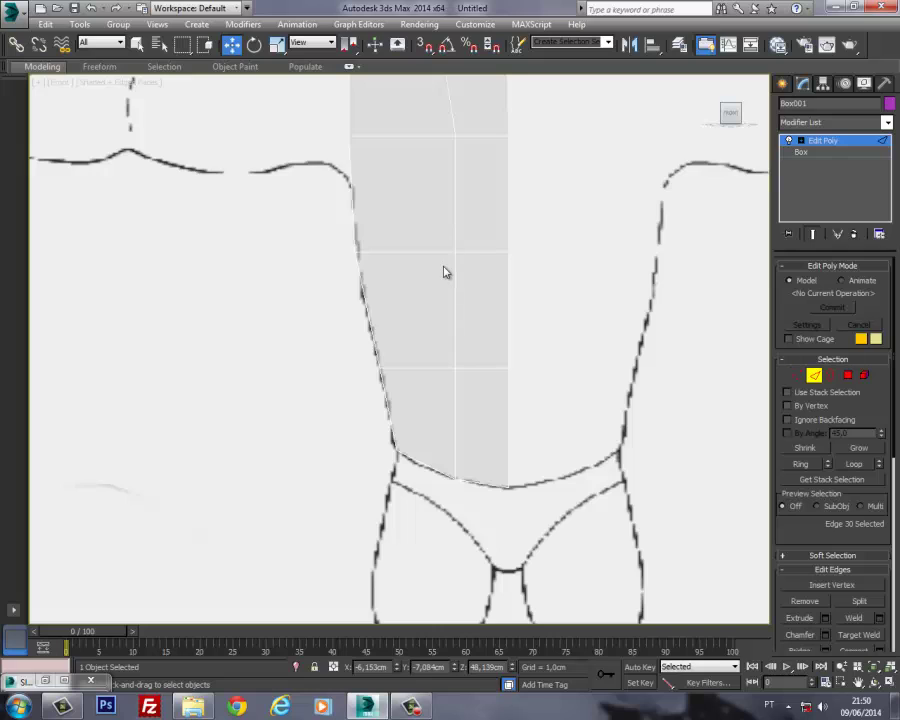
pyautogui.scroll(-2, 446, 273)
pyautogui.moveTo(446, 273); pyautogui.dragTo(440, 308, button='middle')
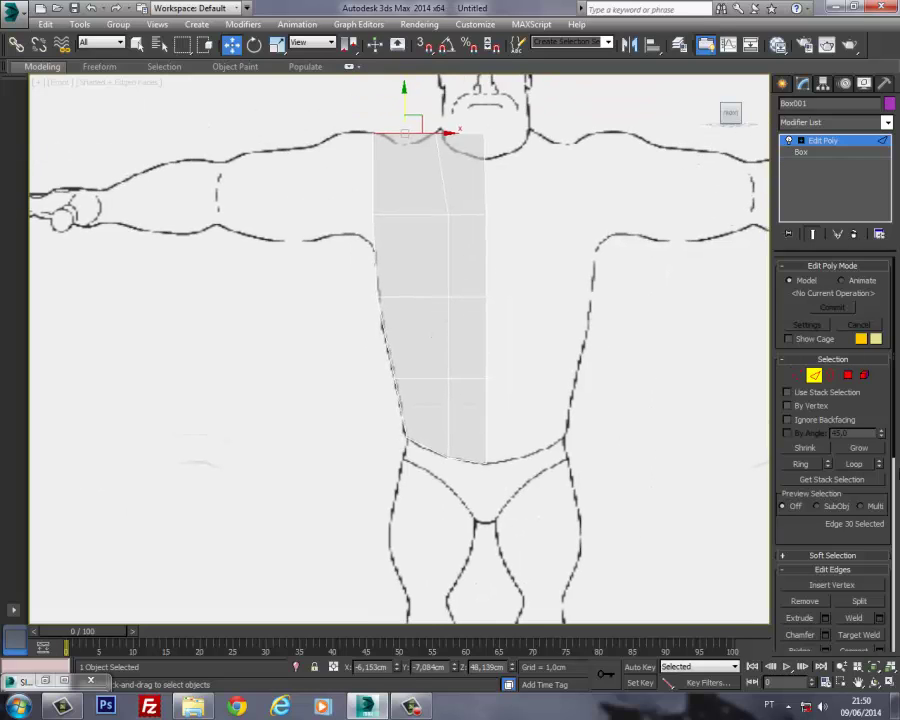
pyautogui.moveTo(418, 236); pyautogui.dragTo(418, 228, button='middle')
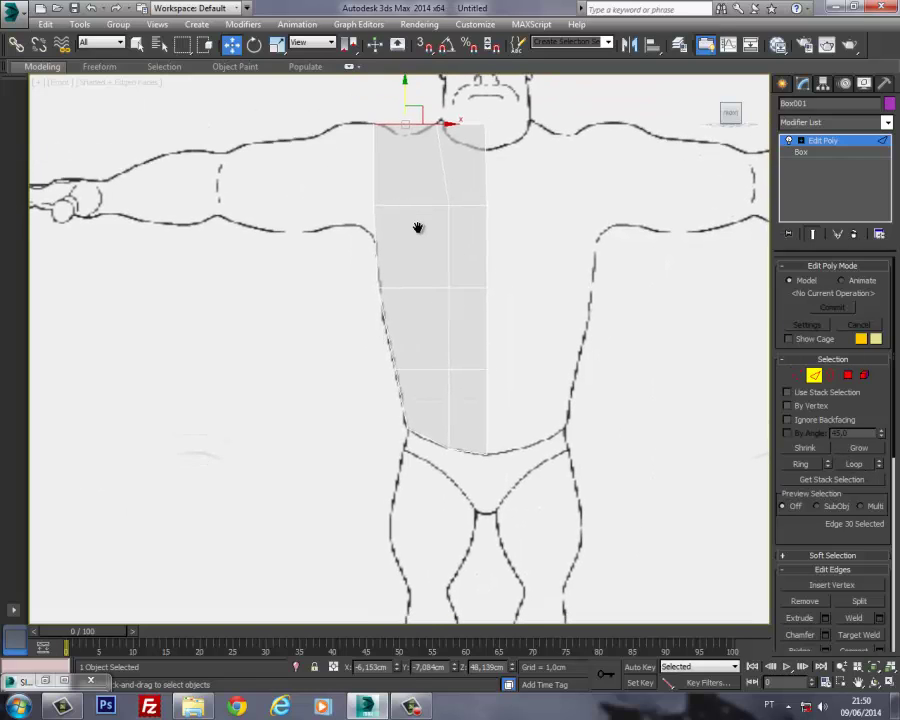
pyautogui.click(801, 467)
pyautogui.moveTo(478, 328); pyautogui.dragTo(478, 303, button='middle')
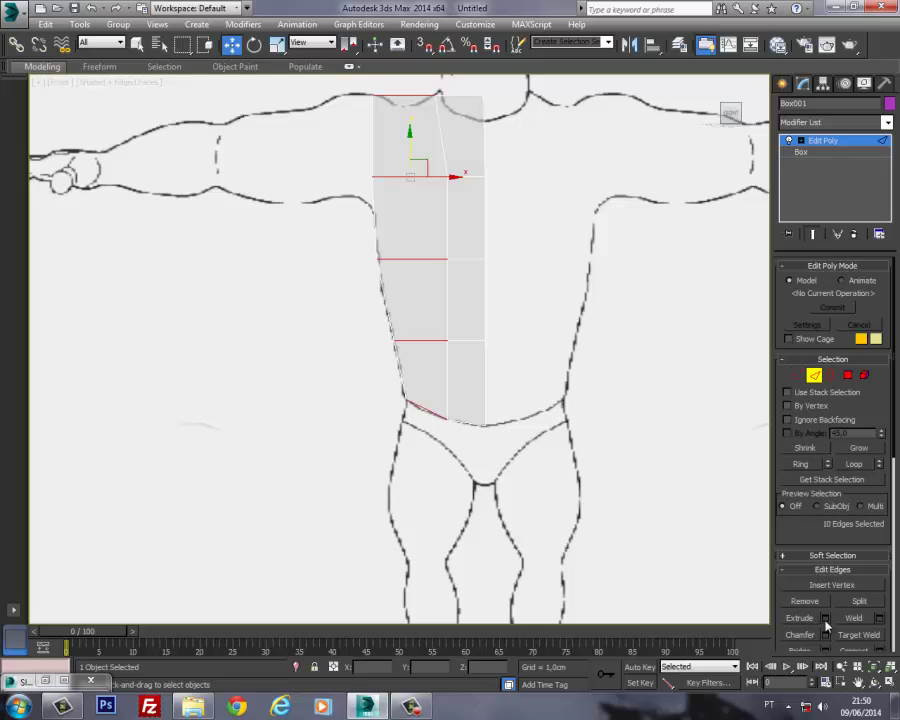
pyautogui.moveTo(806, 534); pyautogui.dragTo(798, 400)
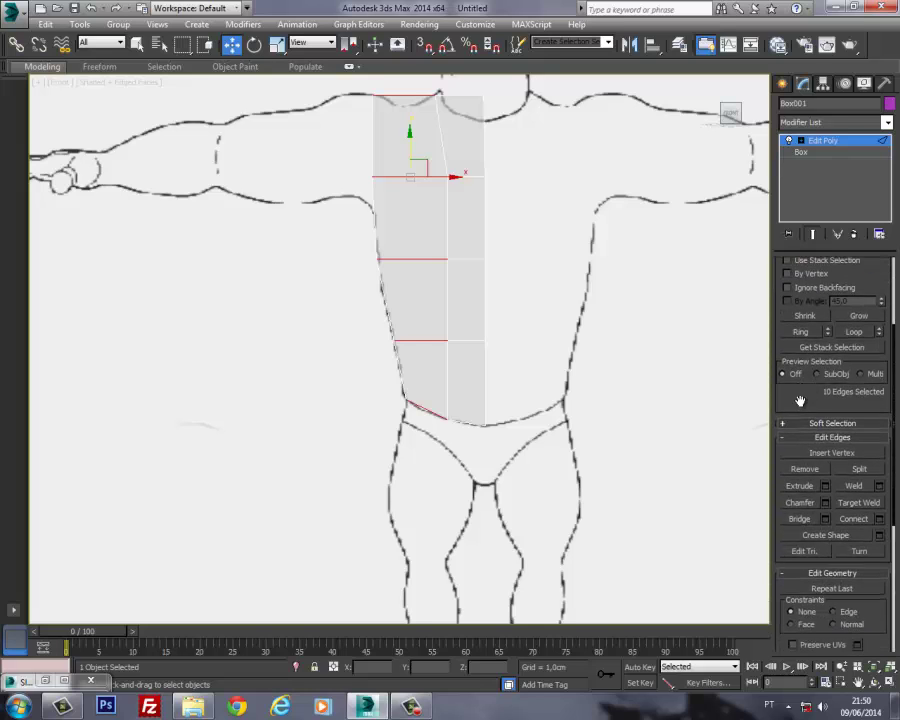
pyautogui.click(880, 519)
pyautogui.click(406, 417)
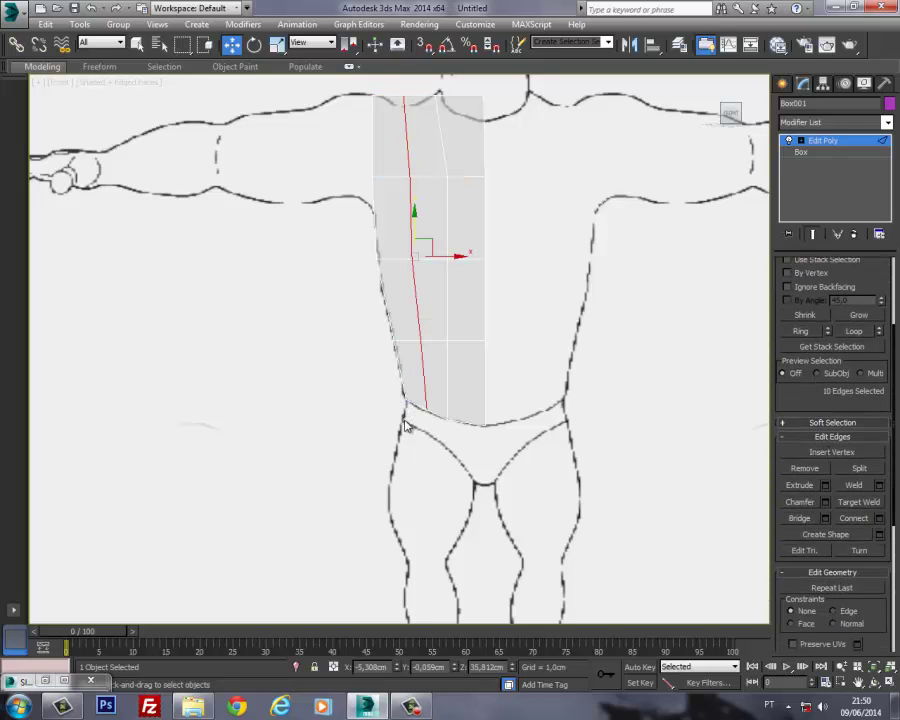
# Step: In the Top view at Vertex level, move the outer columns' vertices on the torso half's negative-Y face inward to Y about -5.8 cm
pyautogui.moveTo(439, 257)
pyautogui.mouseDown(button='middle')
pyautogui.moveTo(445, 270)
pyautogui.moveTo(437, 260)
pyautogui.mouseUp(button='middle')
pyautogui.press('t')
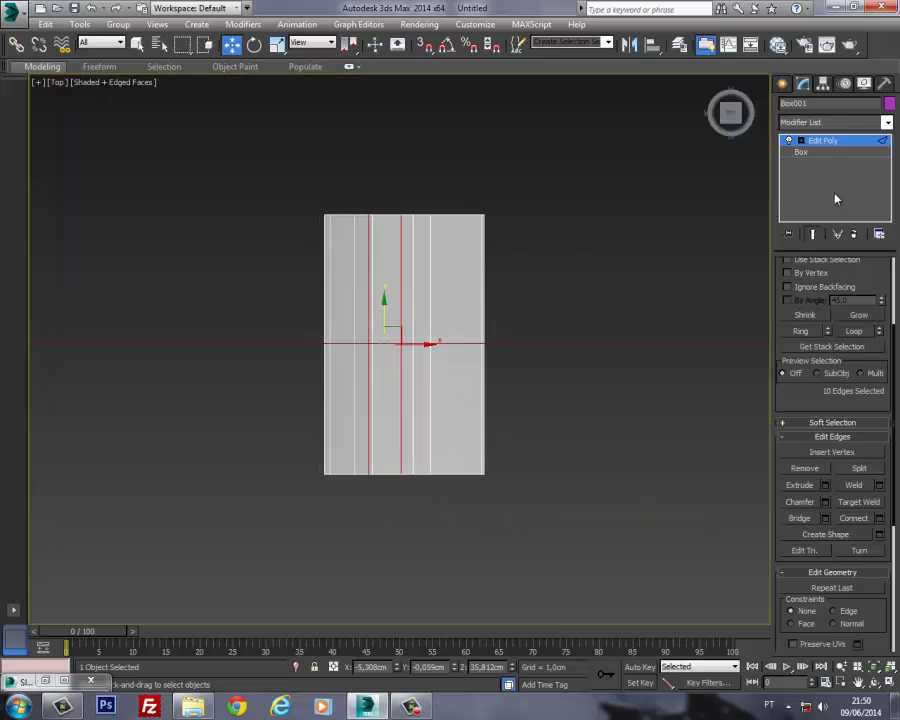
pyautogui.click(800, 142)
pyautogui.click(829, 155)
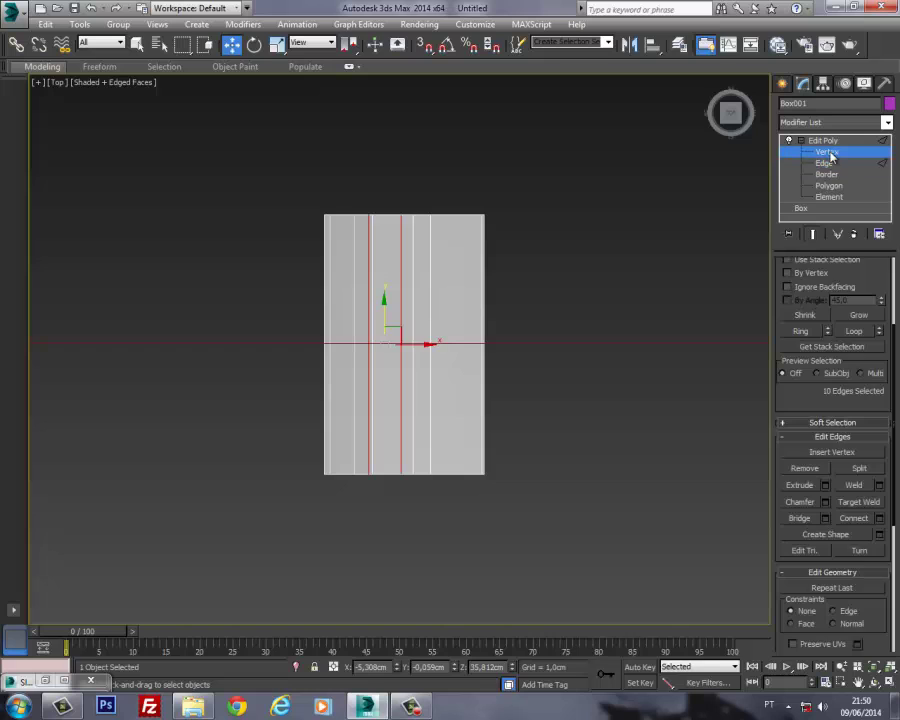
pyautogui.moveTo(524, 250); pyautogui.dragTo(511, 239, button='middle')
pyautogui.scroll(-3, 511, 240)
pyautogui.moveTo(360, 233); pyautogui.dragTo(421, 265, button='middle')
pyautogui.moveTo(305, 243); pyautogui.dragTo(299, 247, button='middle')
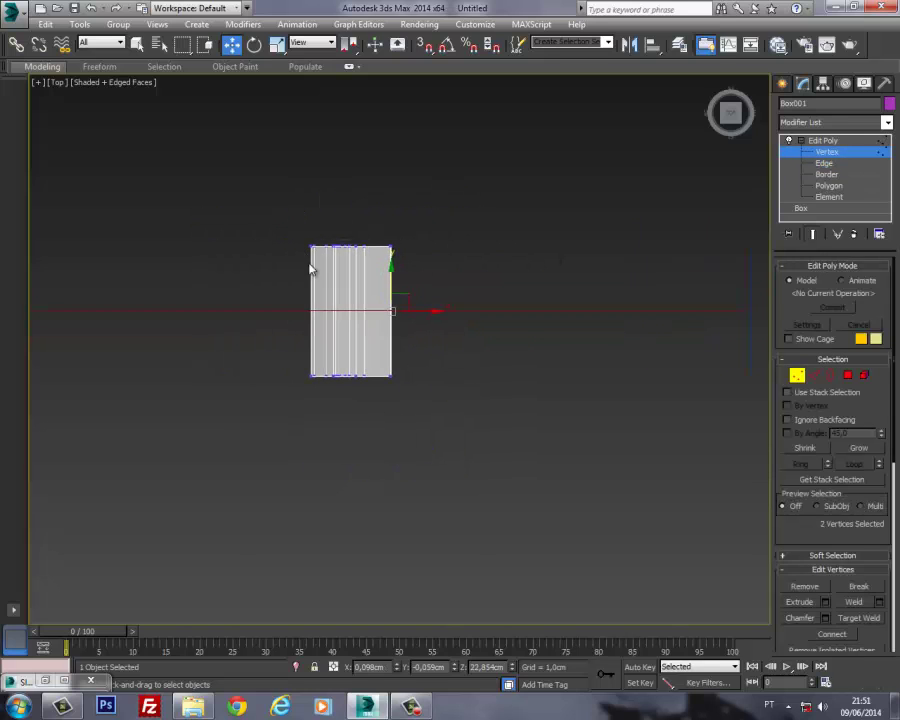
pyautogui.press('p')
pyautogui.keyDown('alt'); pyautogui.moveTo(307, 333); pyautogui.dragTo(432, 331, button='middle'); pyautogui.keyUp('alt')
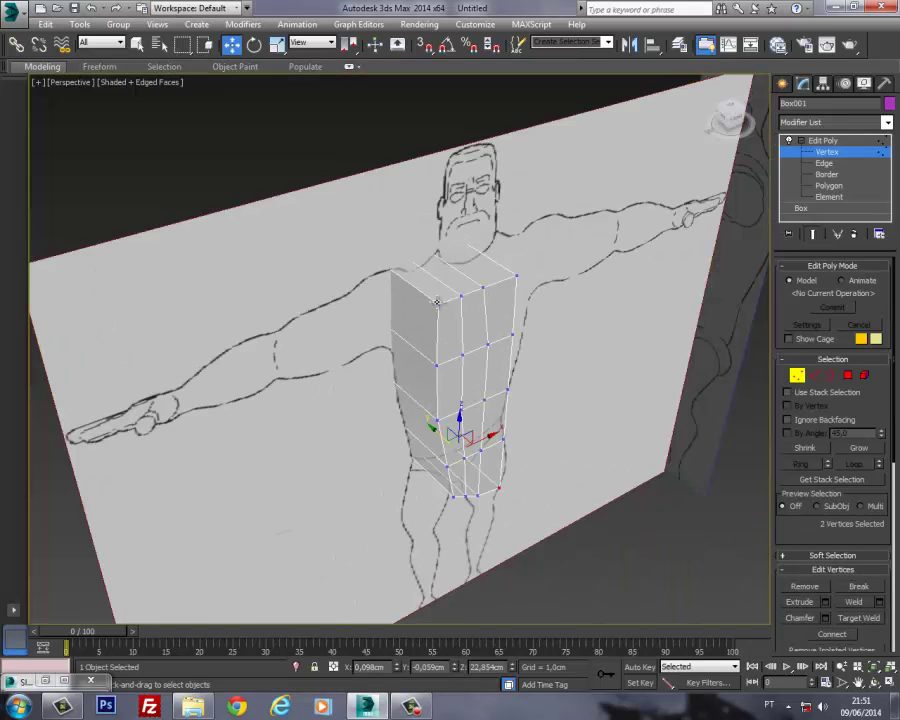
pyautogui.click(437, 299)
pyautogui.press('t')
pyautogui.moveTo(437, 343); pyautogui.dragTo(484, 307, button='middle')
pyautogui.scroll(3, 347, 357)
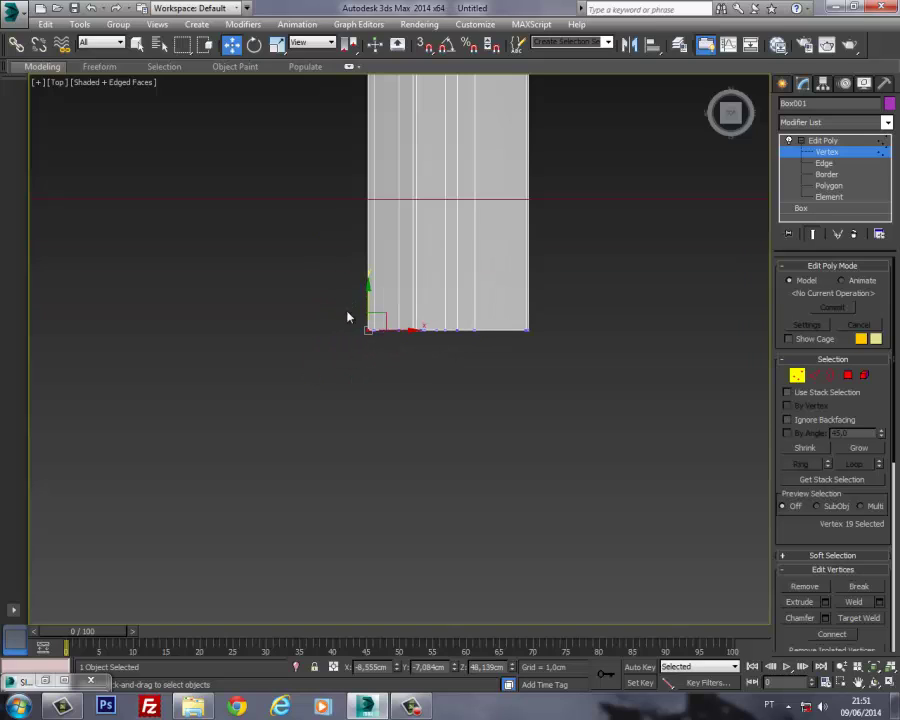
pyautogui.moveTo(467, 363); pyautogui.dragTo(467, 360)
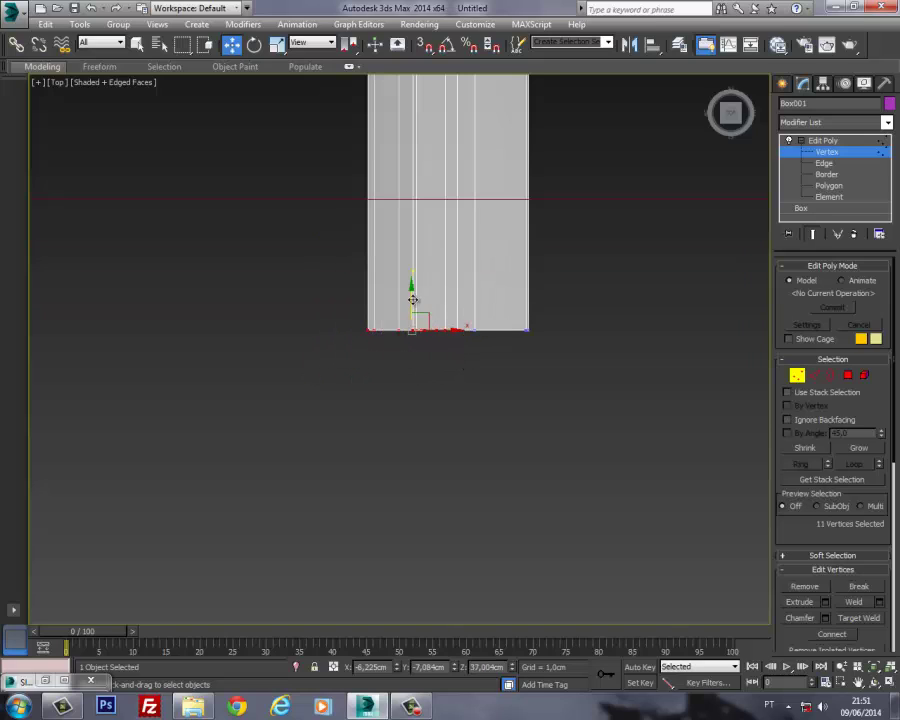
pyautogui.moveTo(418, 301); pyautogui.dragTo(342, 282)
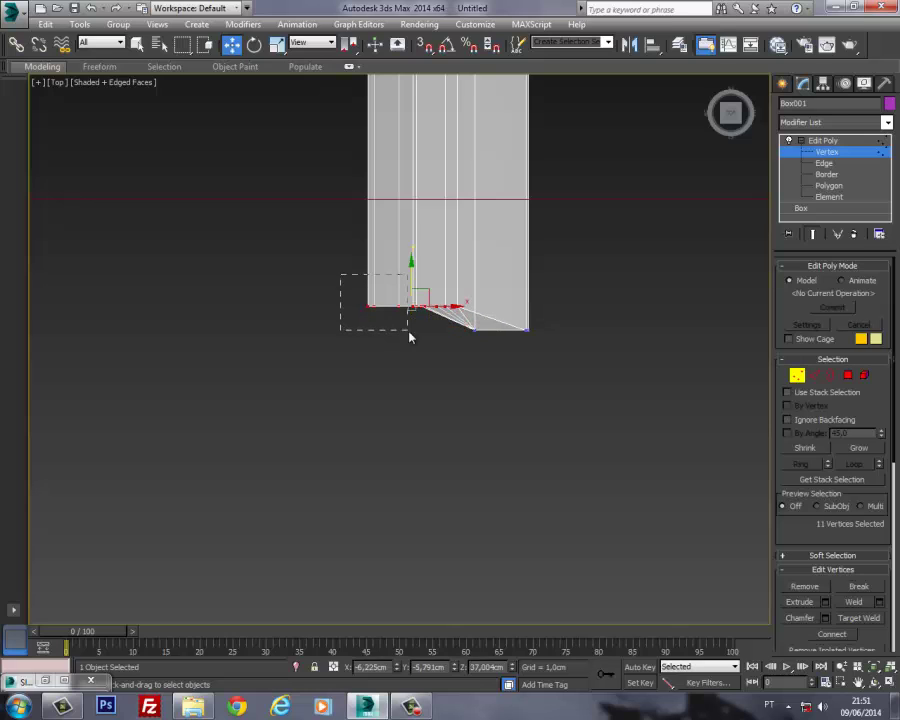
# Step: Move the outermost vertices of the negative-Y face further inward, including the top row's two outer vertices individually in Perspective
pyautogui.moveTo(409, 337); pyautogui.dragTo(408, 334)
pyautogui.moveTo(376, 277); pyautogui.dragTo(386, 246)
pyautogui.moveTo(380, 341); pyautogui.dragTo(443, 311, button='middle')
pyautogui.press('p')
pyautogui.scroll(-5, 348, 370)
pyautogui.click(347, 259)
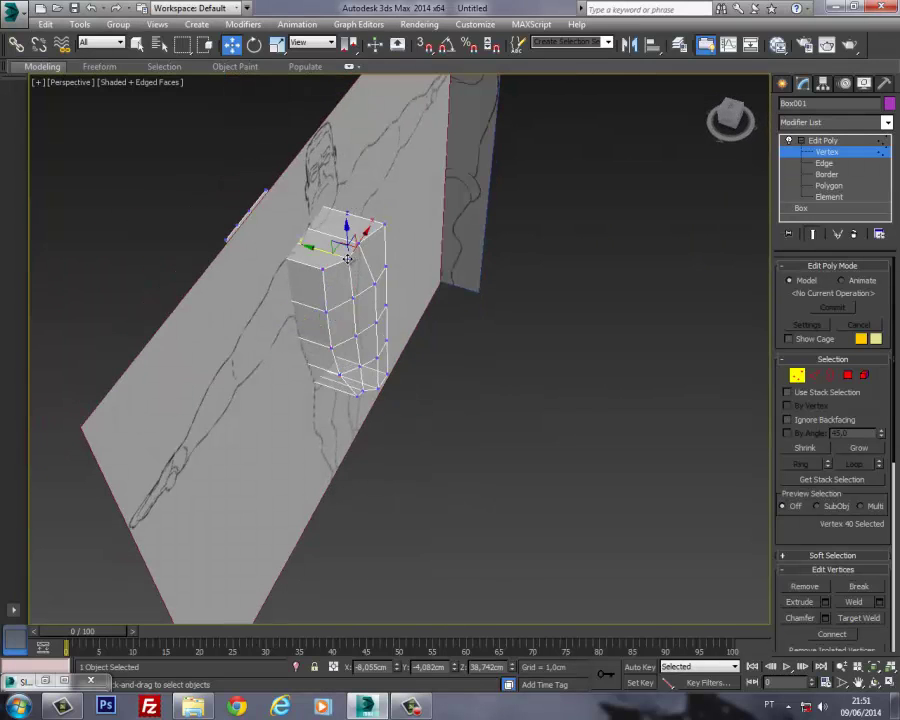
pyautogui.moveTo(326, 253); pyautogui.dragTo(289, 261)
pyautogui.click(323, 270)
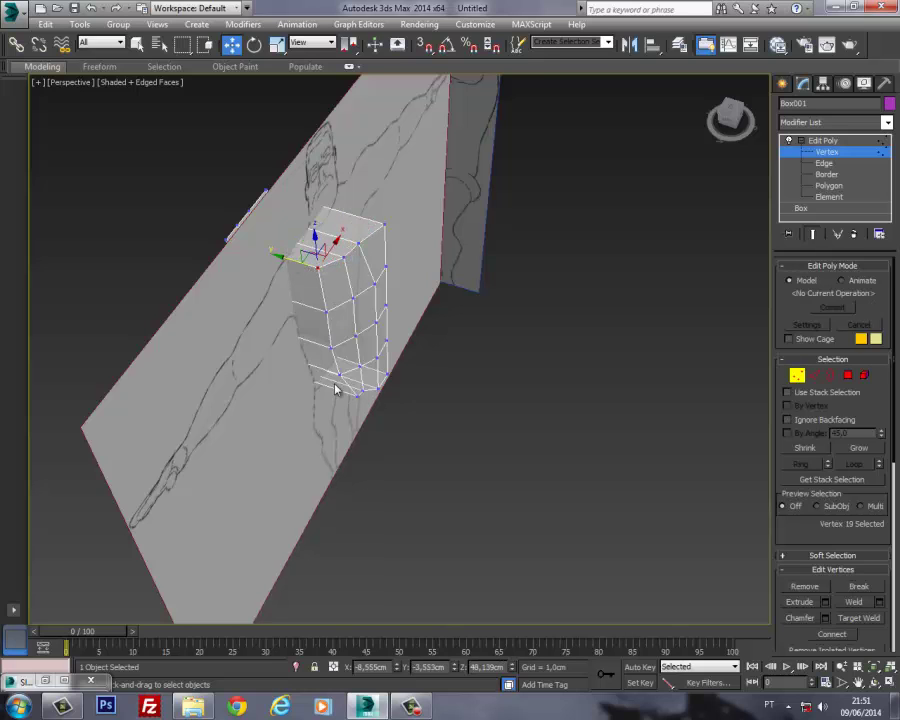
pyautogui.keyDown('alt'); pyautogui.moveTo(333, 381); pyautogui.dragTo(348, 321, button='middle'); pyautogui.keyUp('alt')
# Step: In the Top view, move the negative-Y face's centre-column vertices inward to Y about -4.2 cm and pull in the neighbouring column's vertices
pyautogui.press('t')
pyautogui.scroll(-4, 271, 342)
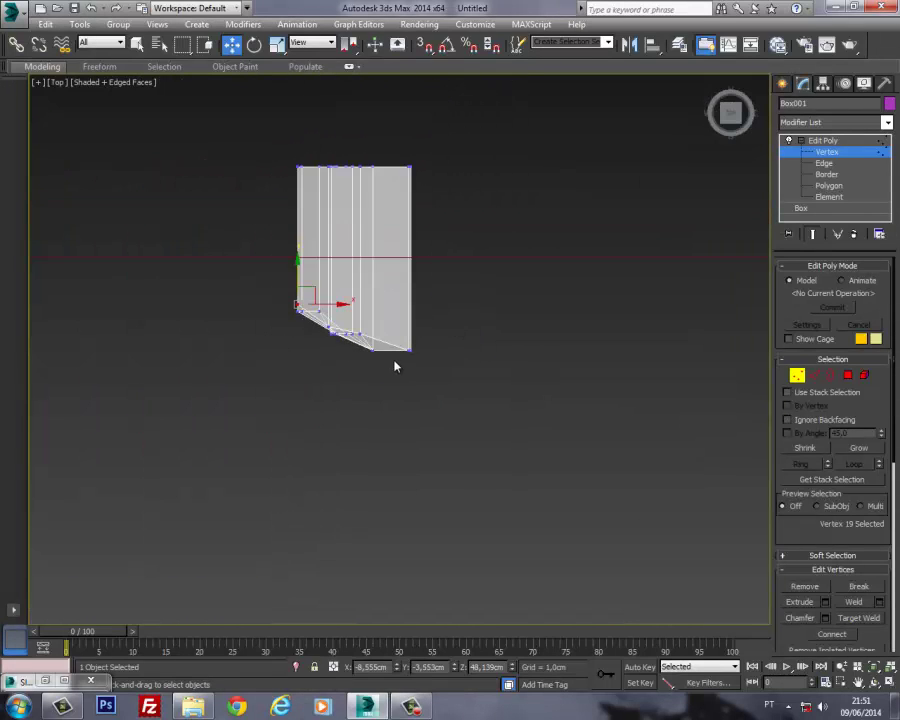
pyautogui.moveTo(367, 345); pyautogui.dragTo(394, 295)
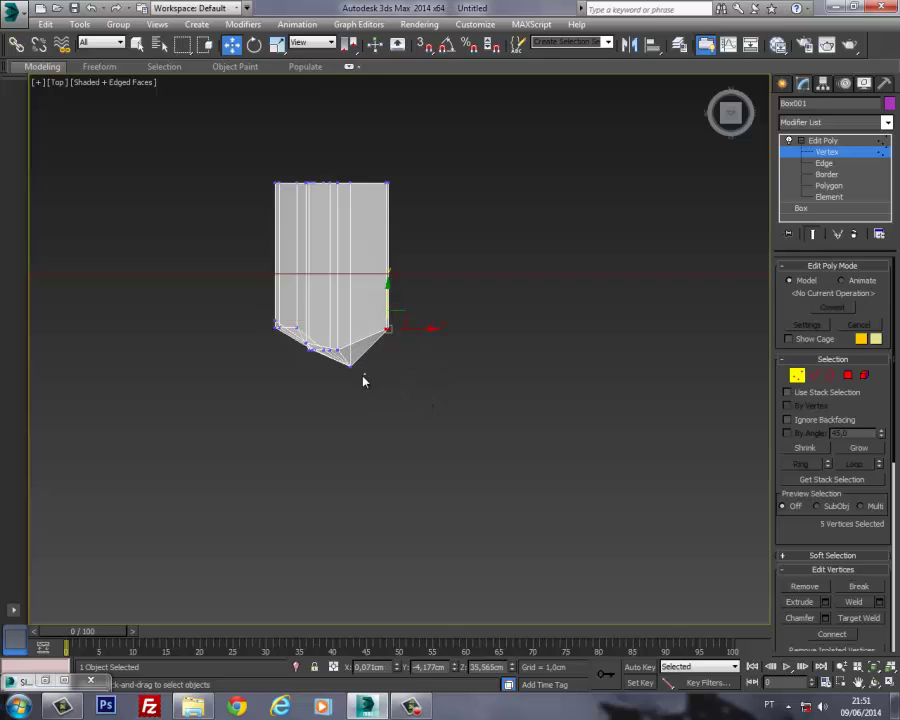
pyautogui.moveTo(363, 375)
pyautogui.mouseDown()
pyautogui.moveTo(339, 355)
pyautogui.moveTo(350, 311)
pyautogui.moveTo(360, 343)
pyautogui.moveTo(342, 305)
pyautogui.mouseUp()
pyautogui.scroll(5, 294, 373)
# Step: Move two outermost vertices of the rounded face to Y about -3.5 cm and the column beside the centre to about -5.4 cm
pyautogui.moveTo(270, 303); pyautogui.dragTo(270, 300)
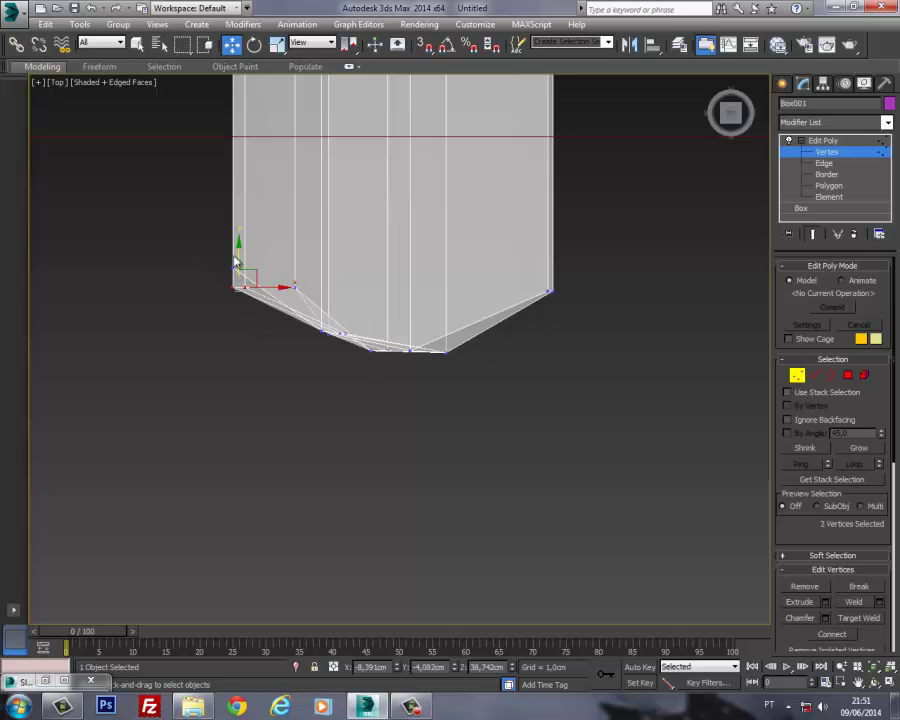
pyautogui.moveTo(237, 258); pyautogui.dragTo(245, 236)
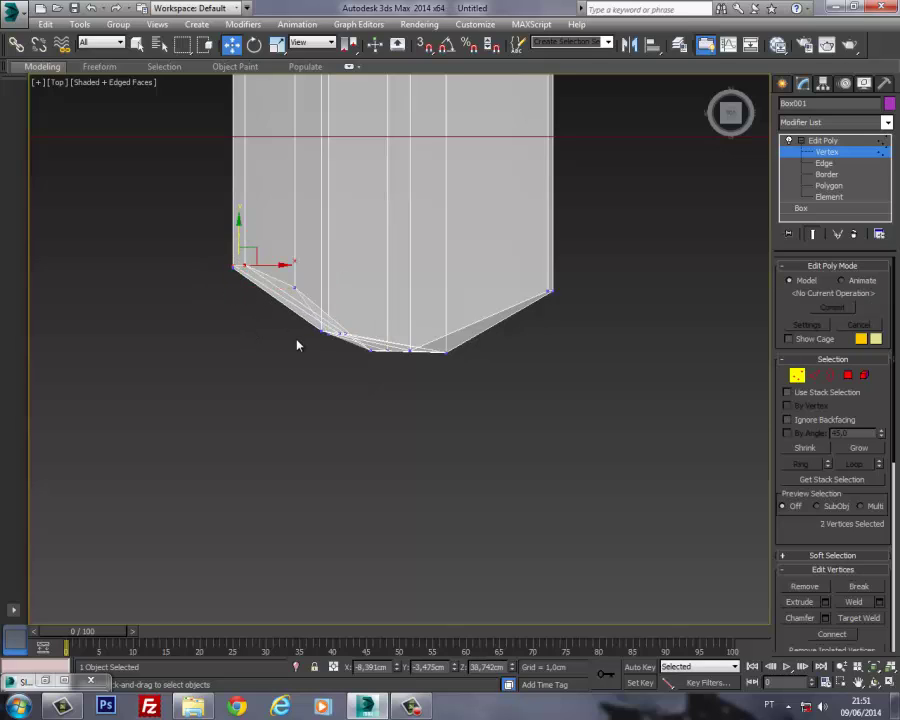
pyautogui.moveTo(494, 384); pyautogui.dragTo(473, 383, button='middle')
pyautogui.moveTo(419, 343); pyautogui.dragTo(424, 304)
pyautogui.moveTo(368, 380); pyautogui.dragTo(368, 383, button='middle')
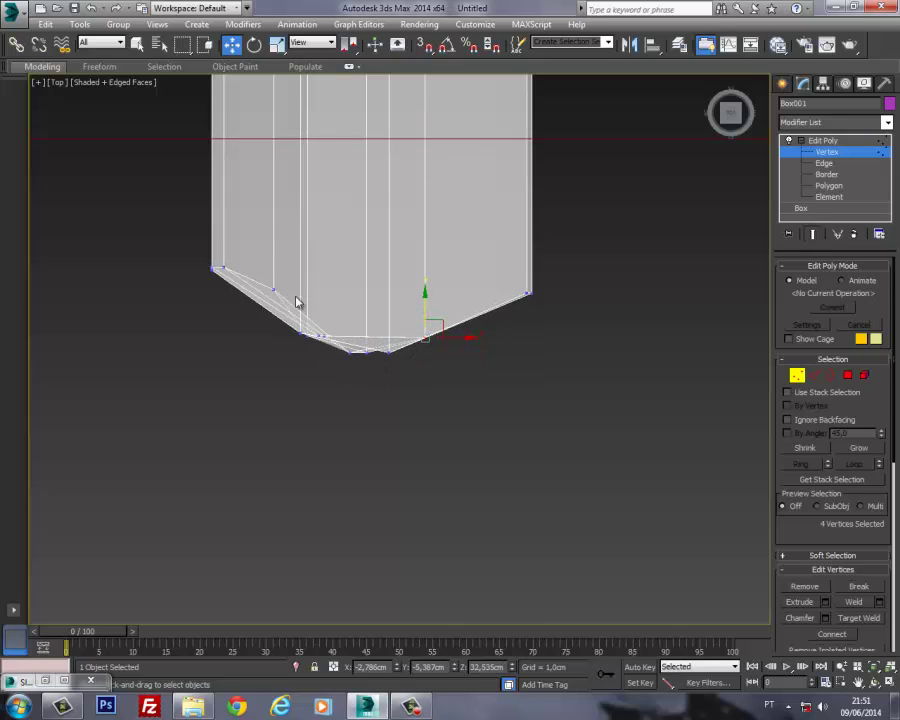
# Step: Move the single outer-side vertex above the waist slightly outward to Y about -4.4 cm
pyautogui.moveTo(256, 302); pyautogui.dragTo(256, 302)
pyautogui.moveTo(275, 256); pyautogui.dragTo(274, 268)
pyautogui.moveTo(352, 351); pyautogui.dragTo(354, 341, button='middle')
# Step: At Edge level, select the outermost vertical edge loop on the torso's positive-Y face and move it inward along Y
pyautogui.press('p')
pyautogui.scroll(-5, 334, 393)
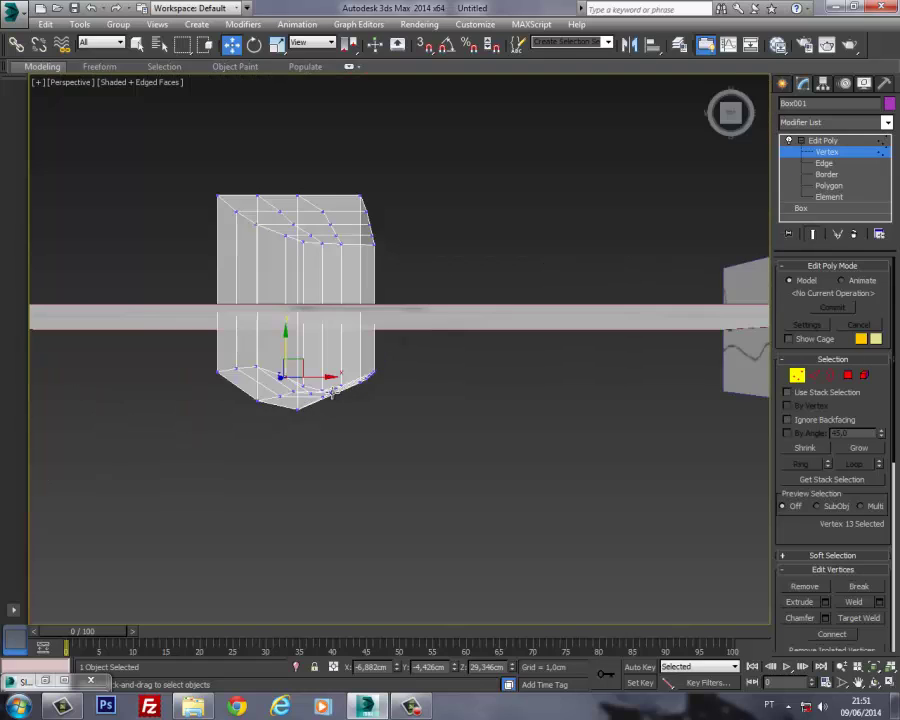
pyautogui.keyDown('alt'); pyautogui.moveTo(334, 393); pyautogui.dragTo(450, 357, button='middle'); pyautogui.keyUp('alt')
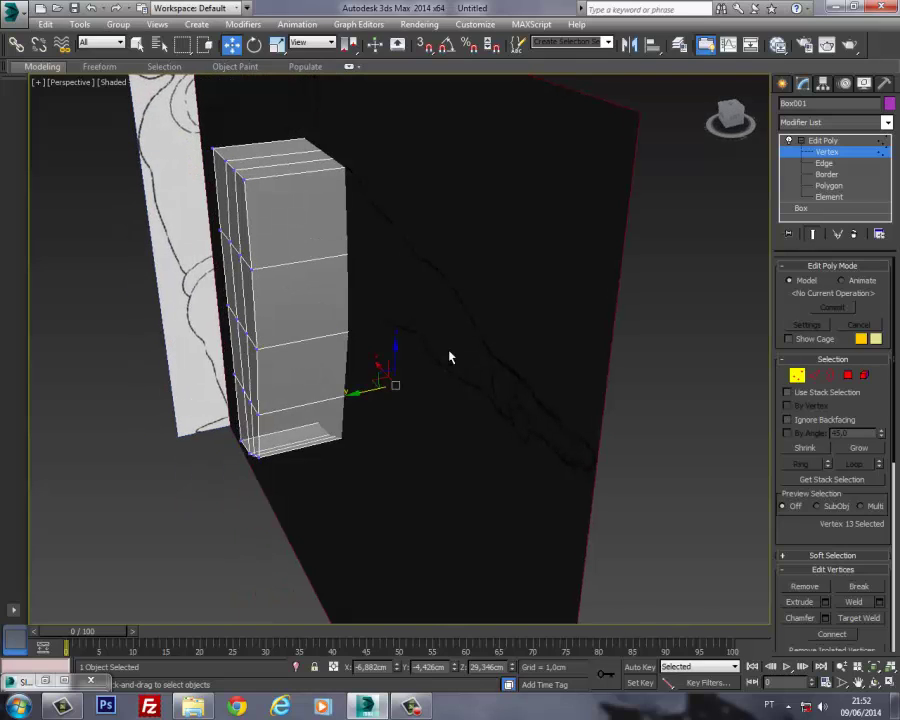
pyautogui.click(814, 377)
pyautogui.click(248, 230)
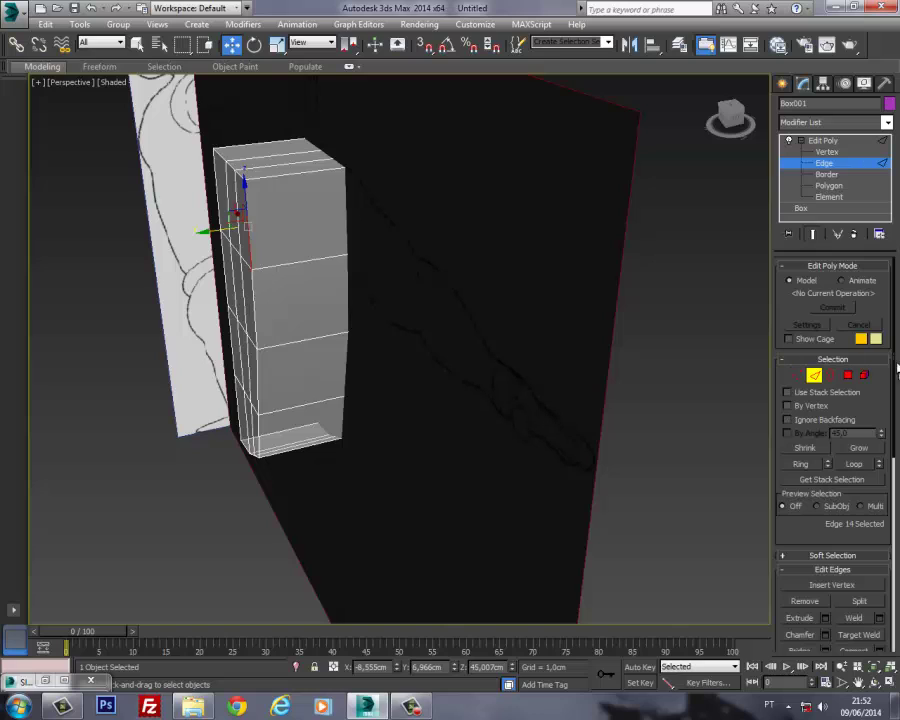
pyautogui.click(854, 464)
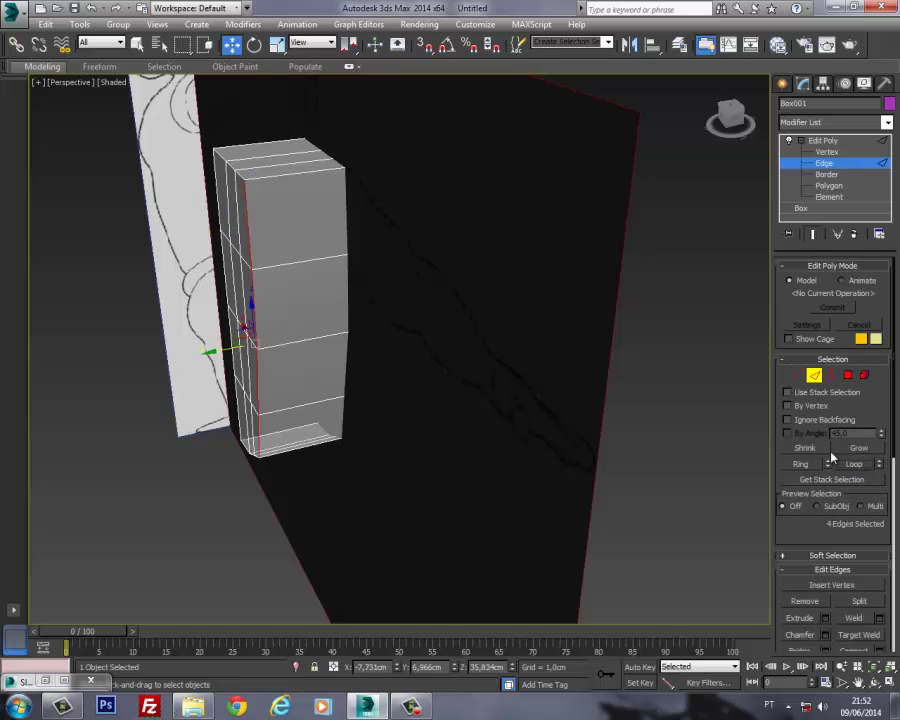
pyautogui.moveTo(225, 352); pyautogui.dragTo(252, 347)
# Step: Select the four vertical edges of the next column on the positive-Y face and move them inward to Y about 6.4 cm
pyautogui.click(239, 231)
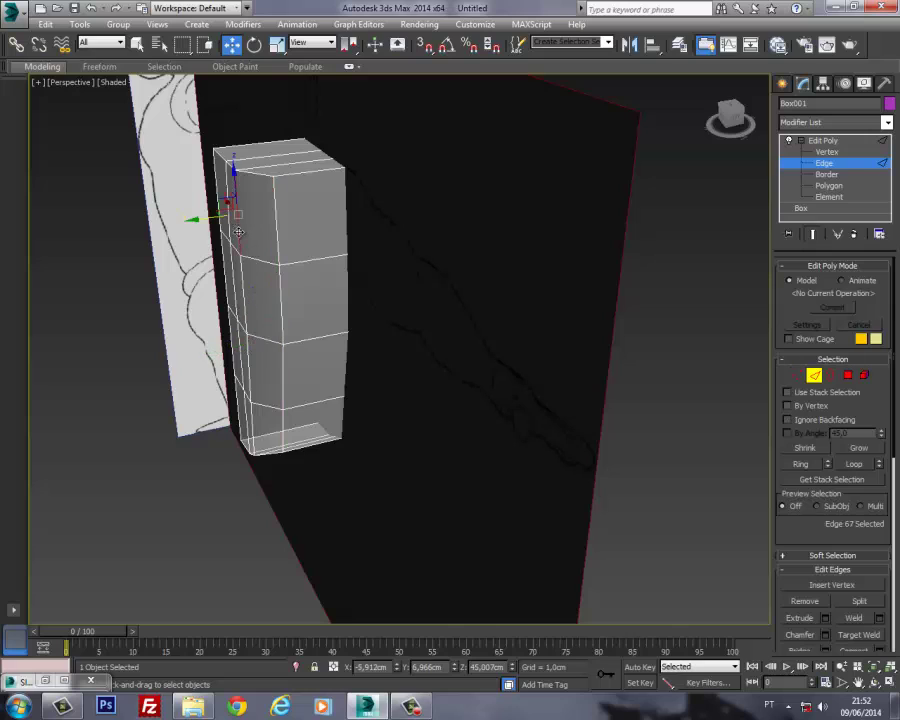
pyautogui.click(866, 468)
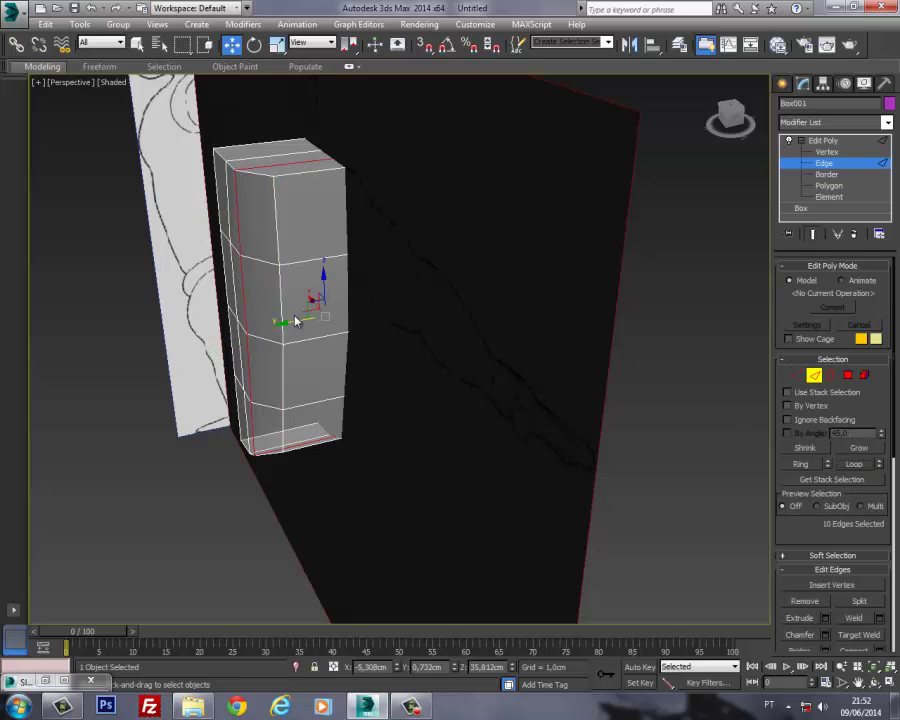
pyautogui.click(239, 232)
pyautogui.keyDown('ctrl'); pyautogui.click(242, 293); pyautogui.keyUp('ctrl')
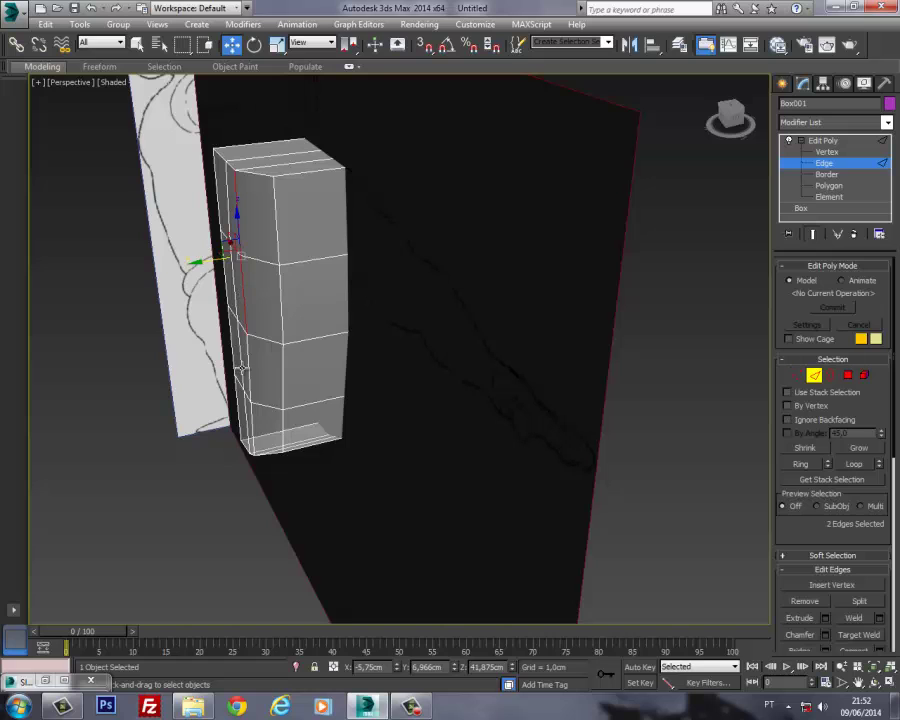
pyautogui.keyDown('ctrl'); pyautogui.click(248, 368); pyautogui.keyUp('ctrl')
pyautogui.keyDown('ctrl'); pyautogui.click(246, 430); pyautogui.keyUp('ctrl')
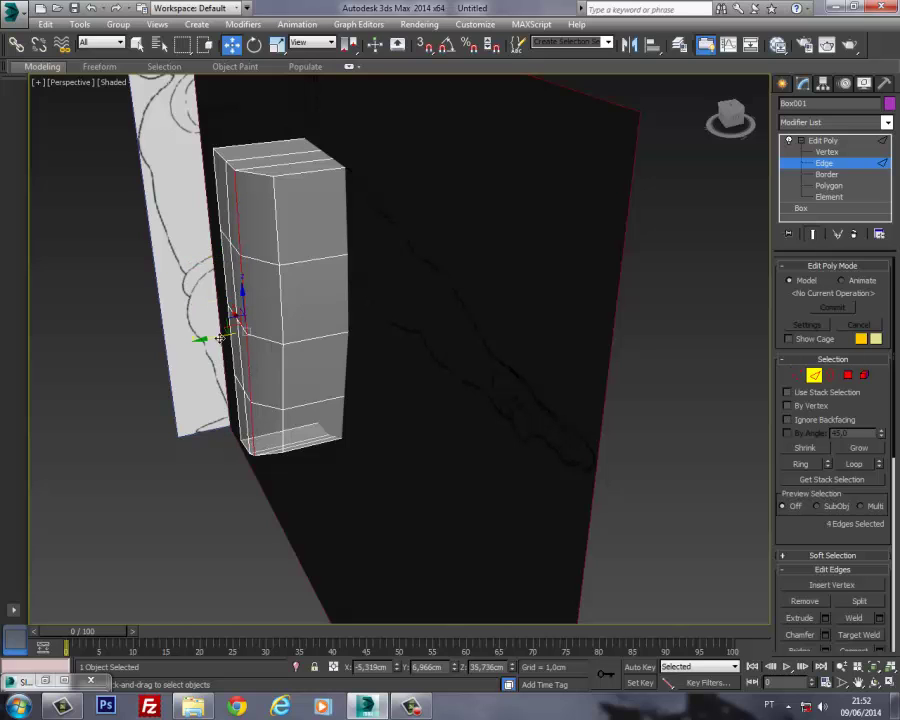
pyautogui.keyDown('alt'); pyautogui.moveTo(233, 327); pyautogui.dragTo(375, 429, button='middle'); pyautogui.keyUp('alt')
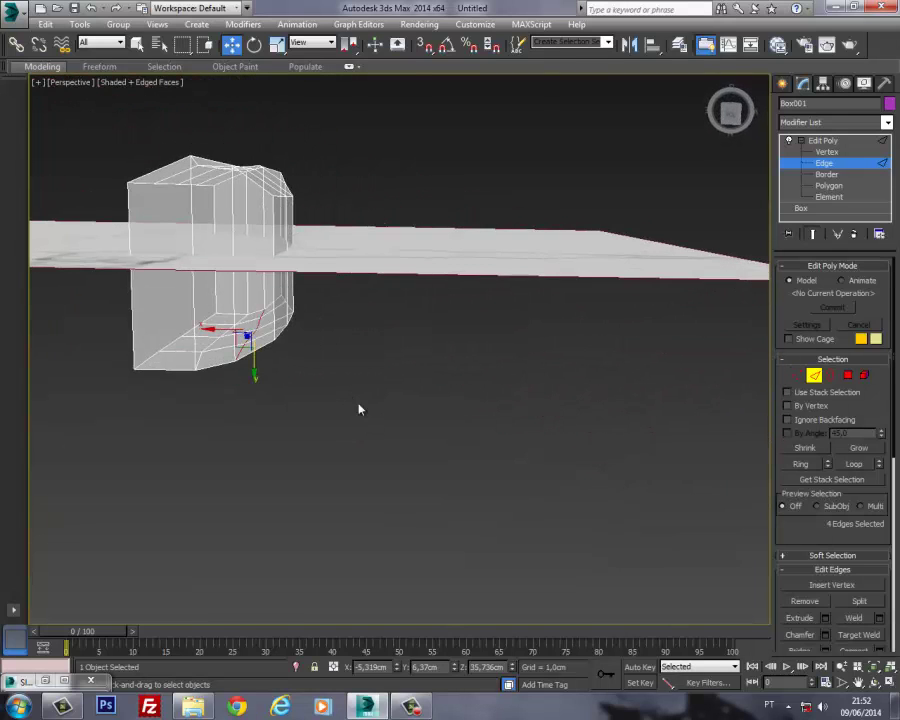
# Step: Examine the rounded torso half from the Top and Perspective views against the reference drawing
pyautogui.press('t')
pyautogui.moveTo(271, 372); pyautogui.dragTo(233, 407, button='middle')
pyautogui.scroll(-3, 233, 407)
pyautogui.moveTo(297, 223)
pyautogui.mouseDown(button='middle')
pyautogui.moveTo(343, 261)
pyautogui.moveTo(313, 222)
pyautogui.mouseUp(button='middle')
pyautogui.moveTo(280, 275); pyautogui.dragTo(255, 244, button='middle')
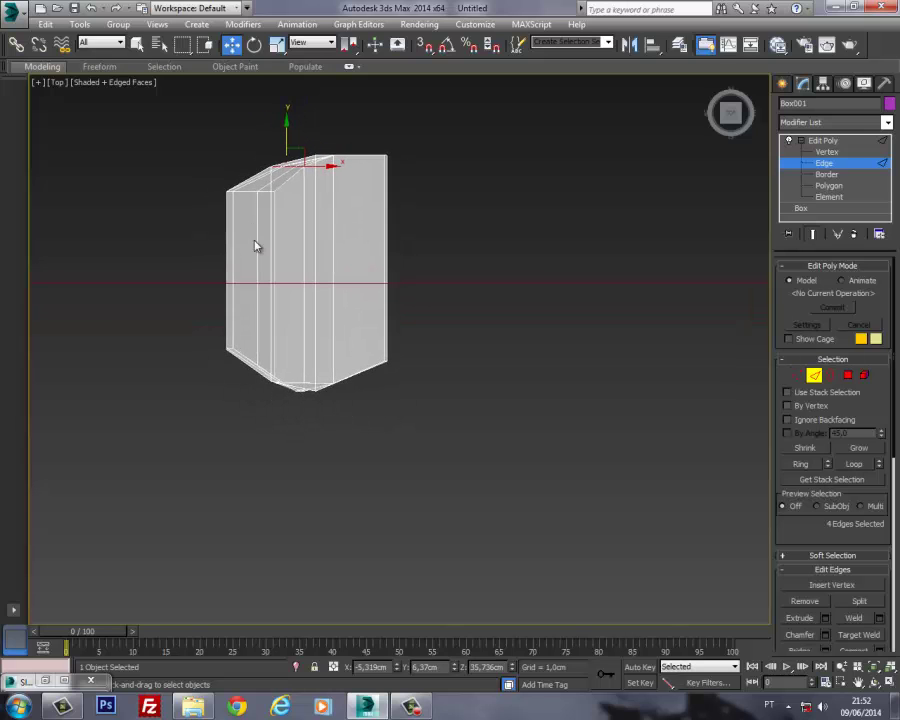
pyautogui.press('p')
pyautogui.scroll(-5, 283, 335)
pyautogui.moveTo(268, 318)
pyautogui.keyDown('alt'); pyautogui.mouseDown(button='middle')
pyautogui.moveTo(344, 400)
pyautogui.moveTo(345, 420)
pyautogui.moveTo(263, 357)
pyautogui.moveTo(226, 343)
pyautogui.moveTo(337, 290)
pyautogui.mouseUp(button='middle'); pyautogui.keyUp('alt')
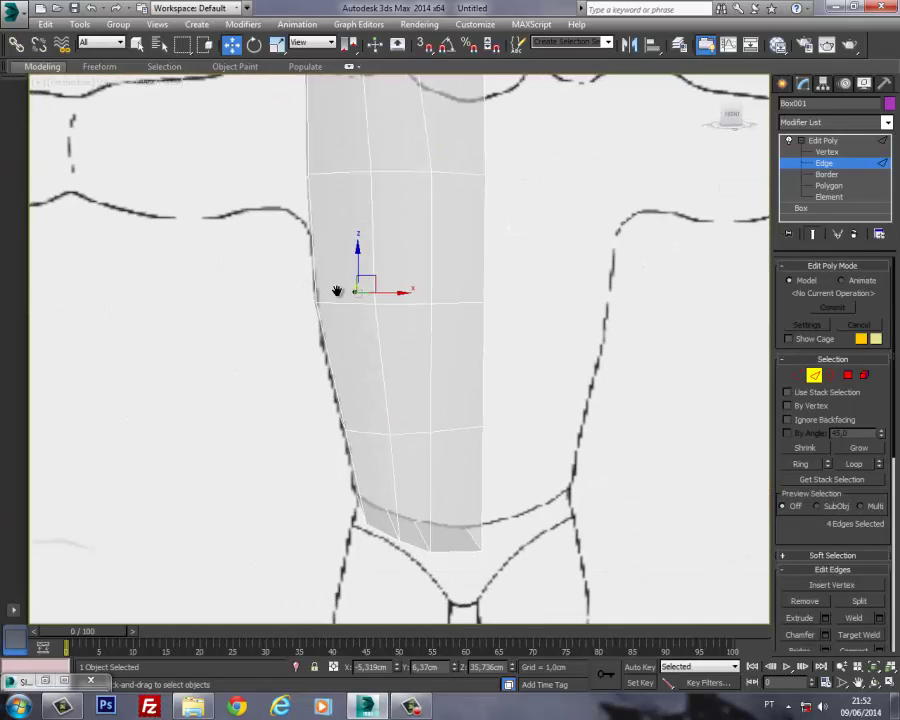
# Step: In the Left view at Vertex level, move the four top-row vertices on the chest side down and inward onto the chest outline
pyautogui.press('l')
pyautogui.scroll(6, 325, 306)
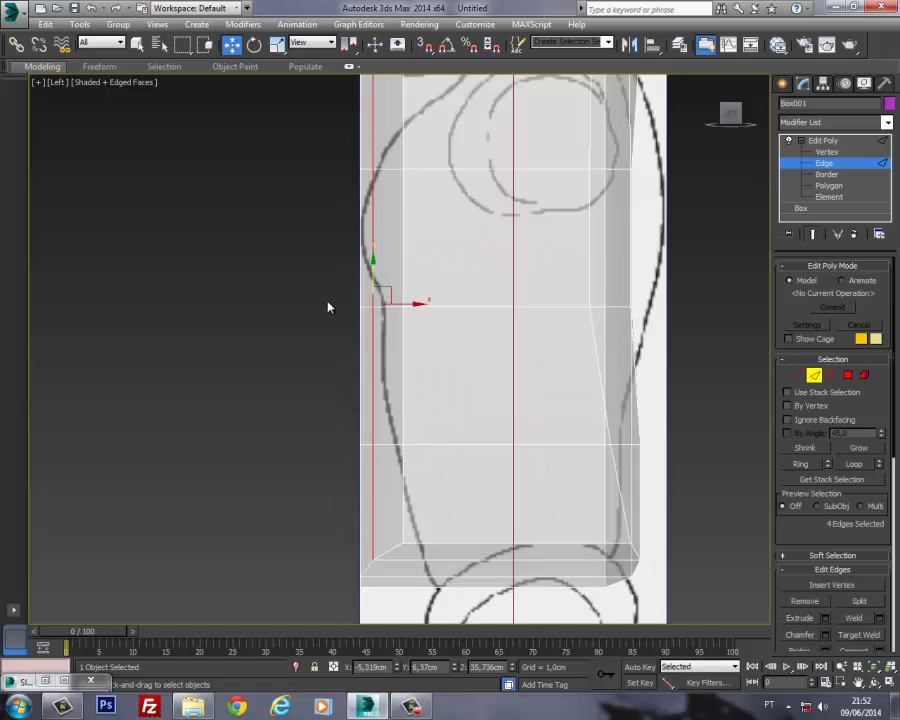
pyautogui.moveTo(252, 333); pyautogui.dragTo(243, 340, button='middle')
pyautogui.click(797, 375)
pyautogui.moveTo(348, 211); pyautogui.dragTo(326, 296, button='middle')
pyautogui.moveTo(370, 203); pyautogui.dragTo(368, 199)
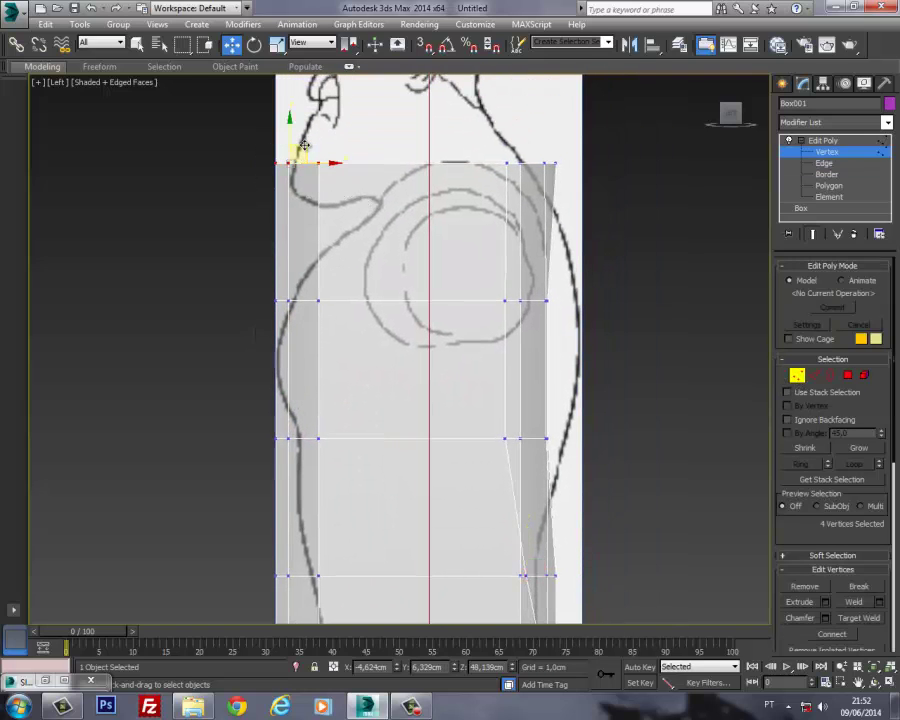
pyautogui.moveTo(303, 146)
pyautogui.mouseDown()
pyautogui.moveTo(348, 177)
pyautogui.moveTo(364, 211)
pyautogui.mouseUp()
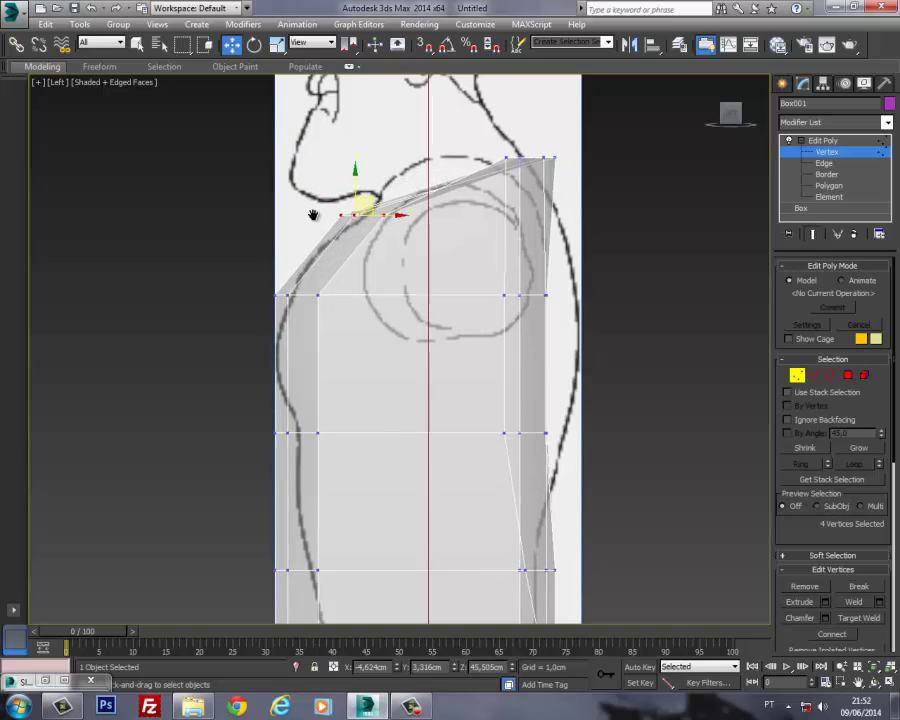
# Step: Move the next three rows of vertices on the chest side inward to follow the chest and belly outline
pyautogui.moveTo(313, 215); pyautogui.dragTo(313, 139, button='middle')
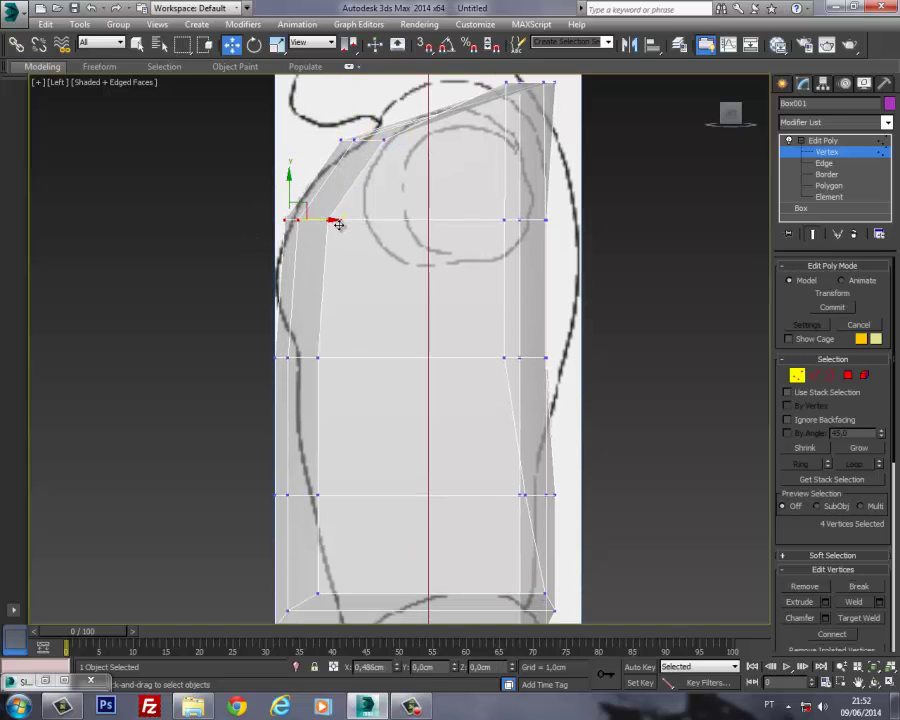
pyautogui.moveTo(335, 221); pyautogui.dragTo(345, 221)
pyautogui.moveTo(333, 374); pyautogui.dragTo(300, 342)
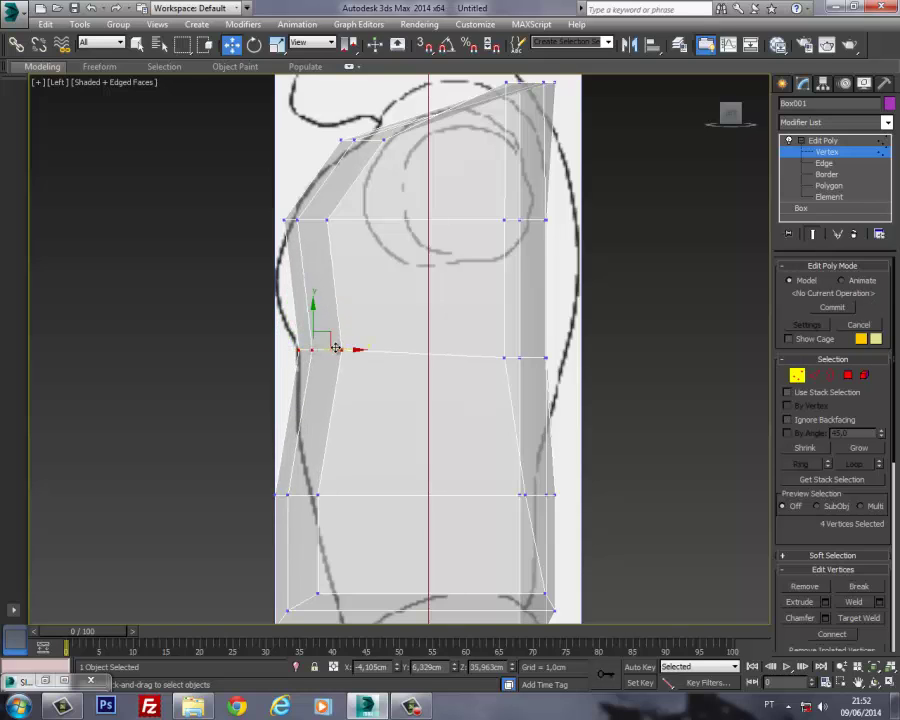
pyautogui.moveTo(334, 344); pyautogui.dragTo(295, 175, button='middle')
pyautogui.moveTo(197, 300); pyautogui.dragTo(333, 321)
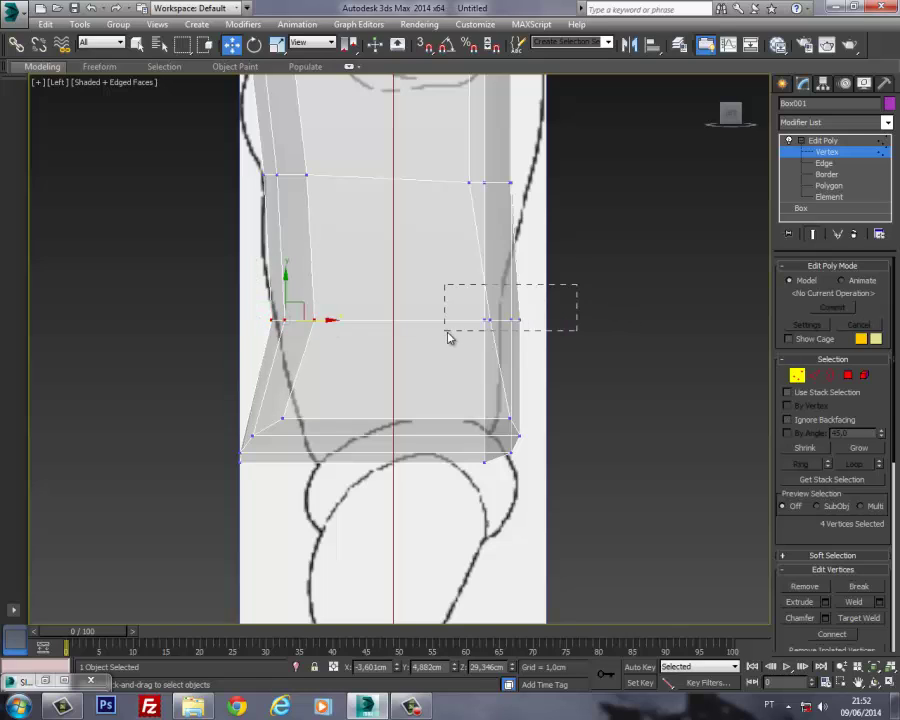
# Step: Move the back-side vertices of the row above the waist onto the back outline, and place its innermost vertex at Y about -4 cm
pyautogui.moveTo(448, 338); pyautogui.dragTo(447, 332)
pyautogui.moveTo(504, 318); pyautogui.dragTo(483, 320)
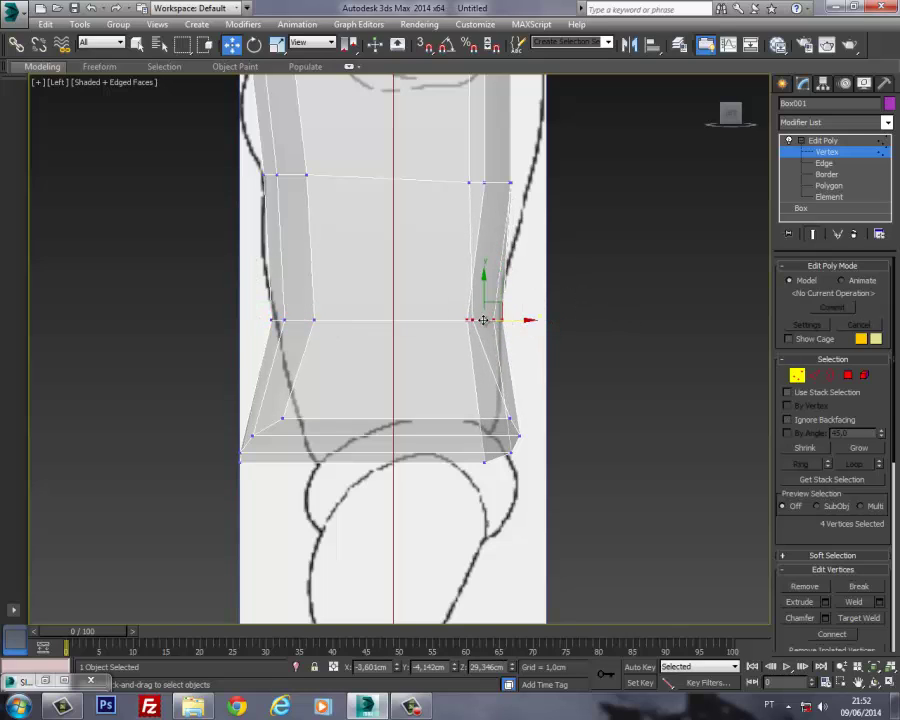
pyautogui.click(465, 321)
pyautogui.click(467, 320)
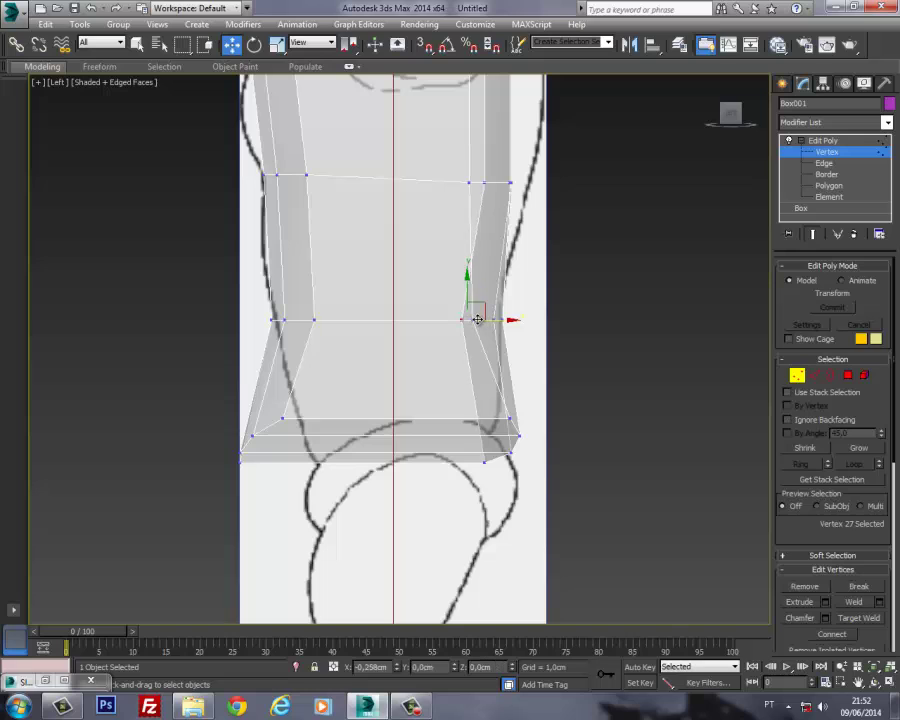
pyautogui.moveTo(483, 320); pyautogui.dragTo(494, 318)
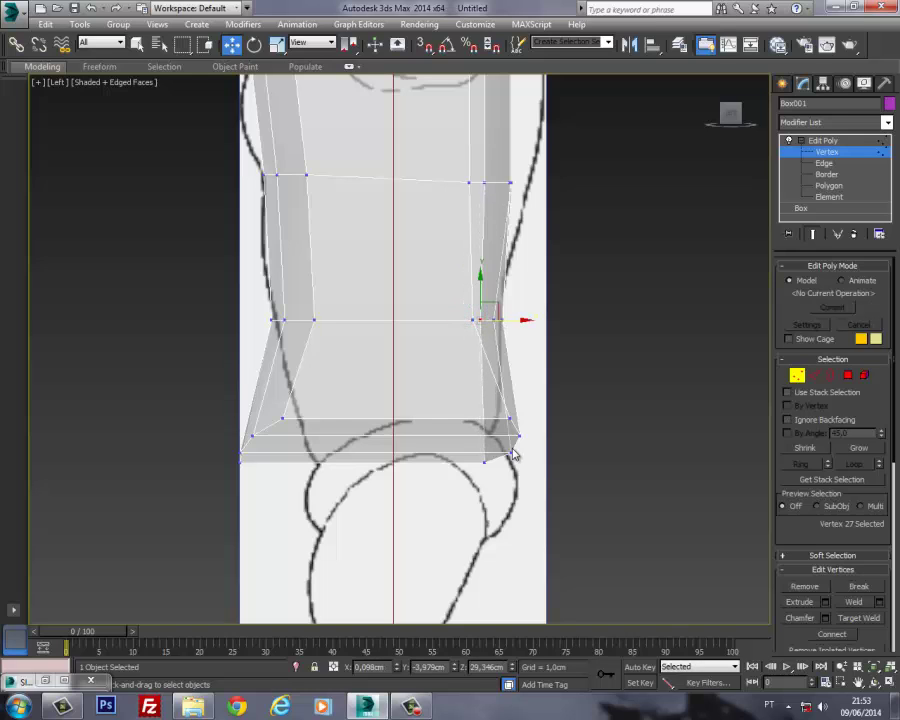
# Step: Move the bottom-row vertices on the back and belly sides inward to follow the waist outline in the side reference
pyautogui.moveTo(539, 456); pyautogui.dragTo(531, 431, button='middle')
pyautogui.moveTo(492, 382); pyautogui.dragTo(486, 395)
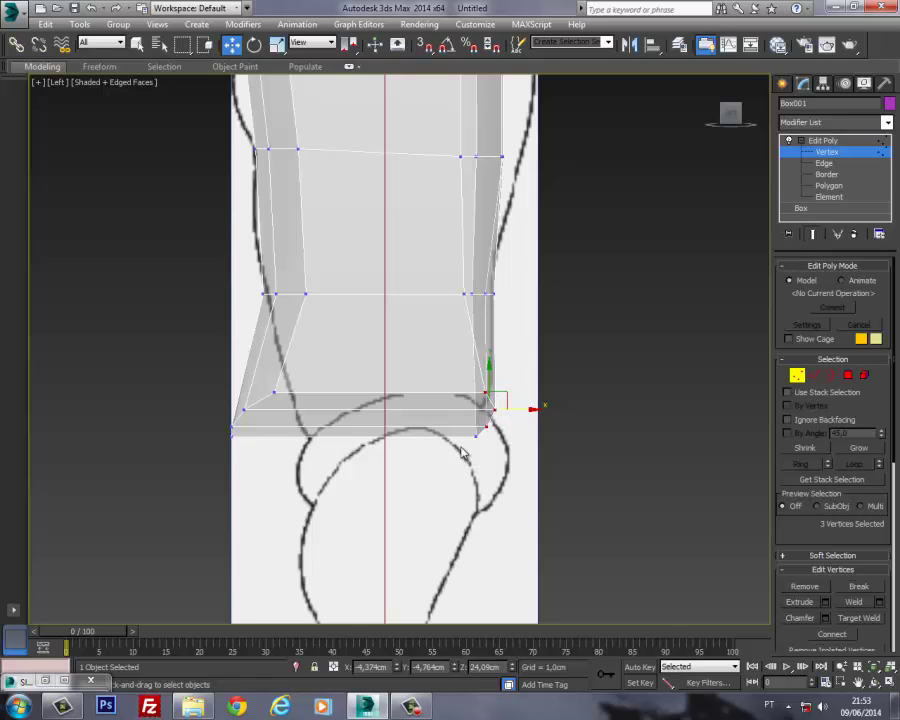
pyautogui.moveTo(293, 467); pyautogui.dragTo(293, 466)
pyautogui.moveTo(288, 417); pyautogui.dragTo(358, 423)
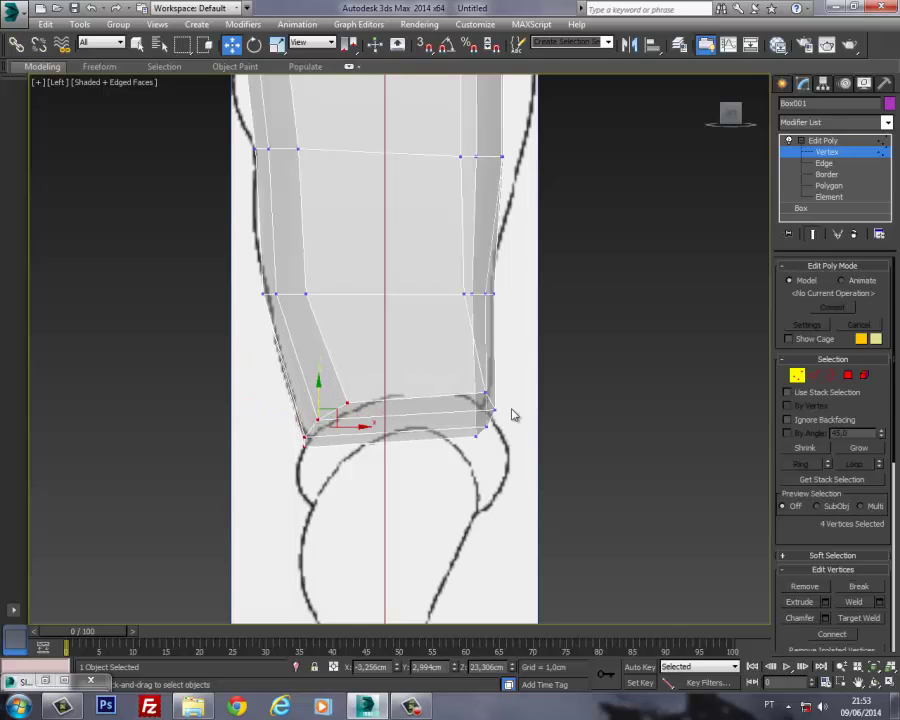
pyautogui.click(485, 394)
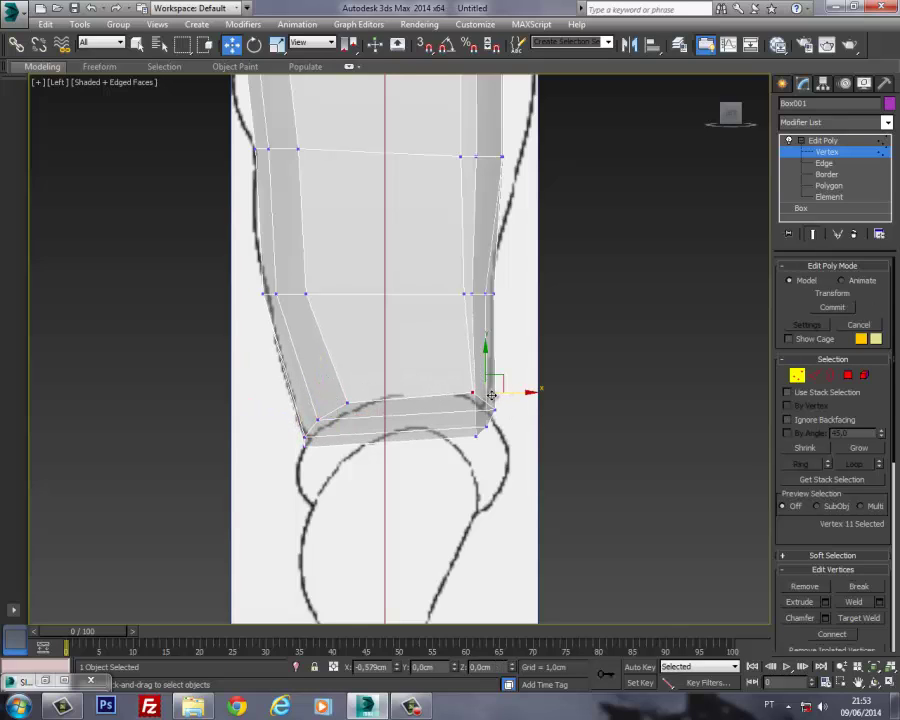
pyautogui.moveTo(491, 396); pyautogui.dragTo(508, 409)
pyautogui.click(493, 411)
# Step: Shift the back-side vertices of the upper rows onto the back outline, including the top row at the base of the neck
pyautogui.scroll(-2, 498, 424)
pyautogui.moveTo(480, 281); pyautogui.dragTo(462, 409, button='middle')
pyautogui.moveTo(394, 317); pyautogui.dragTo(487, 343)
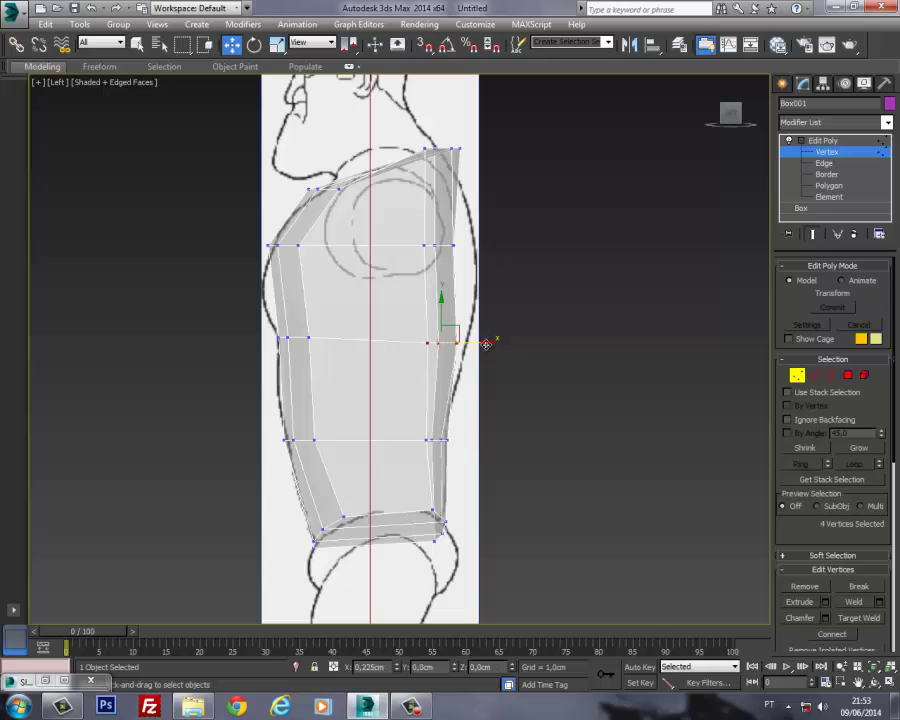
pyautogui.moveTo(416, 237); pyautogui.dragTo(516, 245)
pyautogui.moveTo(473, 175); pyautogui.dragTo(438, 148)
pyautogui.moveTo(416, 222); pyautogui.dragTo(430, 212, button='middle')
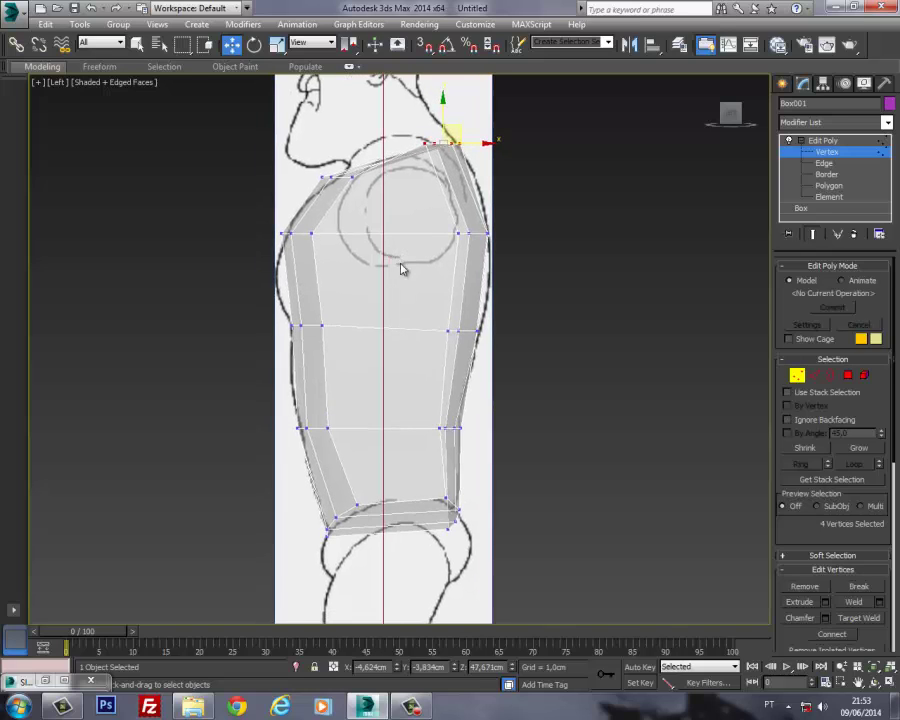
# Step: Connect the ring of vertical edges between the two chest rows with 1 segment, pinch 0 and slide 0
pyautogui.click(815, 375)
pyautogui.click(318, 283)
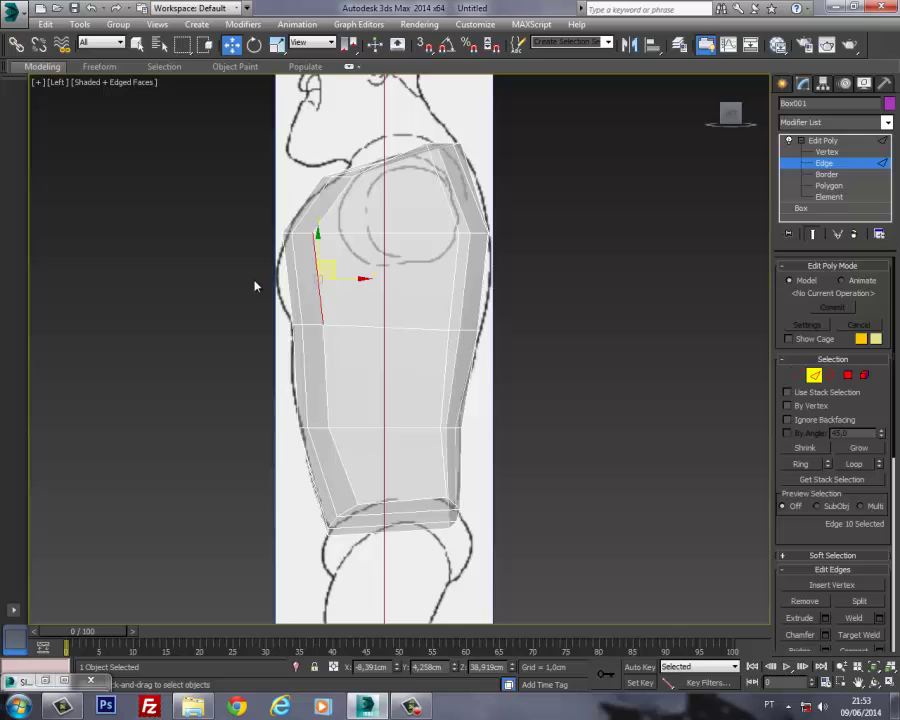
pyautogui.click(802, 464)
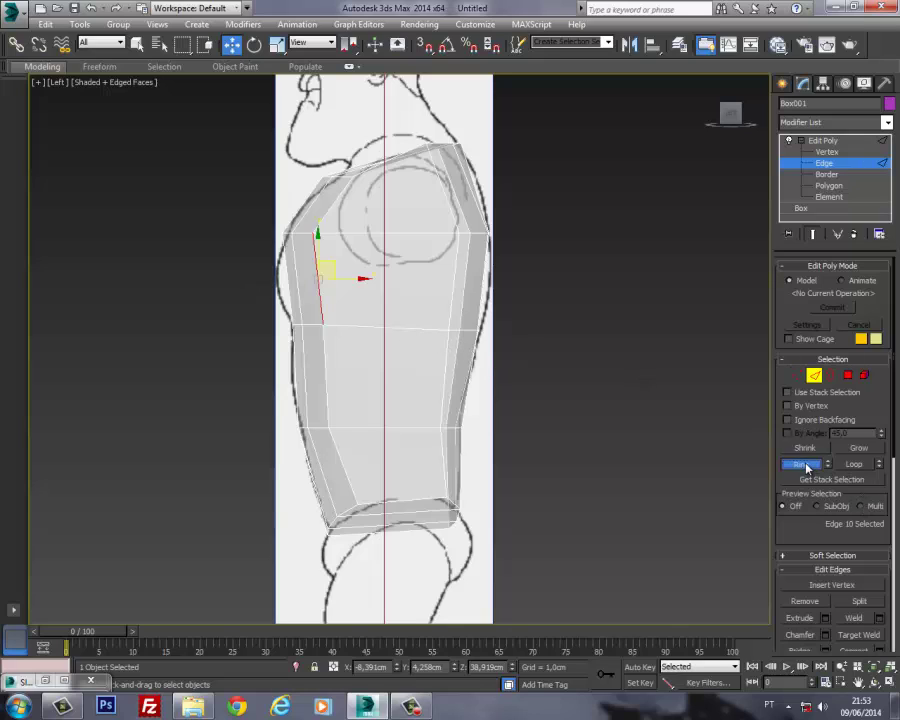
pyautogui.click(878, 649)
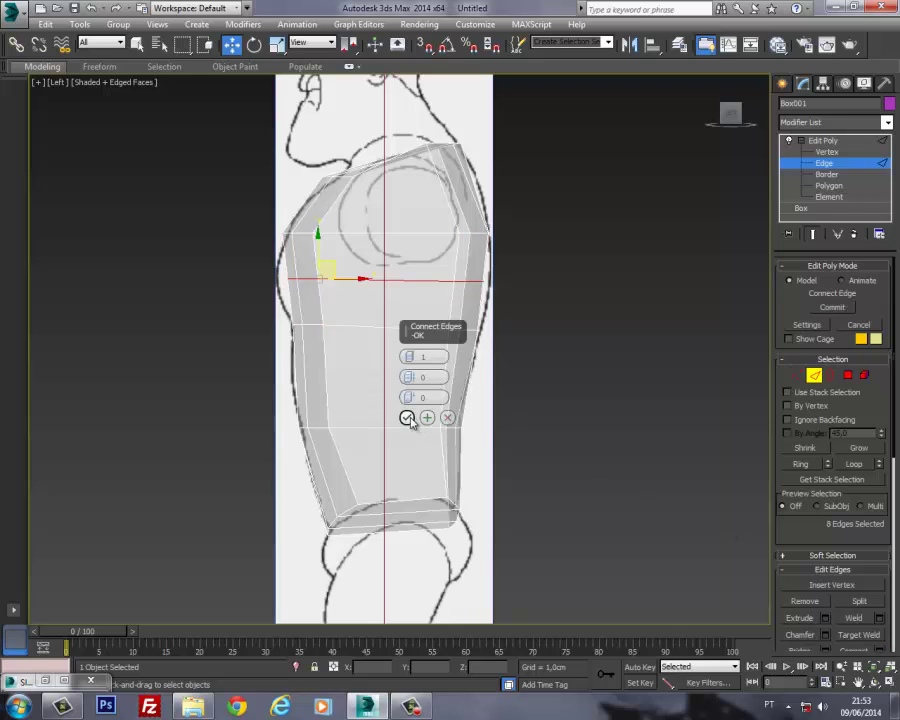
pyautogui.click(407, 418)
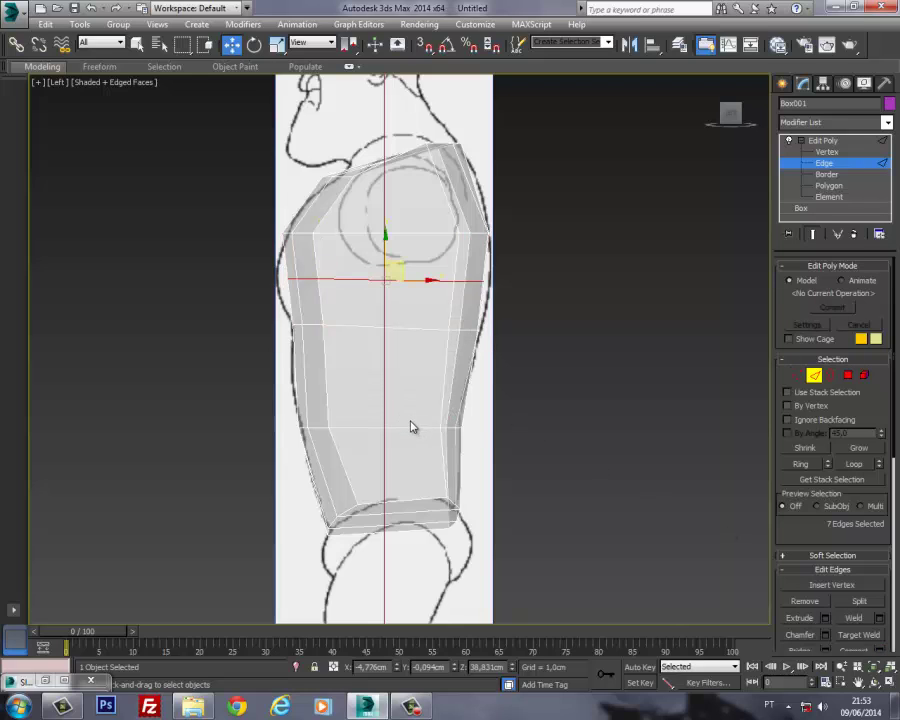
# Step: Move the chest-side vertices of the new edge row outward onto the chest outline in the Left view
pyautogui.click(798, 375)
pyautogui.moveTo(343, 291); pyautogui.dragTo(323, 281)
pyautogui.moveTo(435, 270); pyautogui.dragTo(443, 255, button='middle')
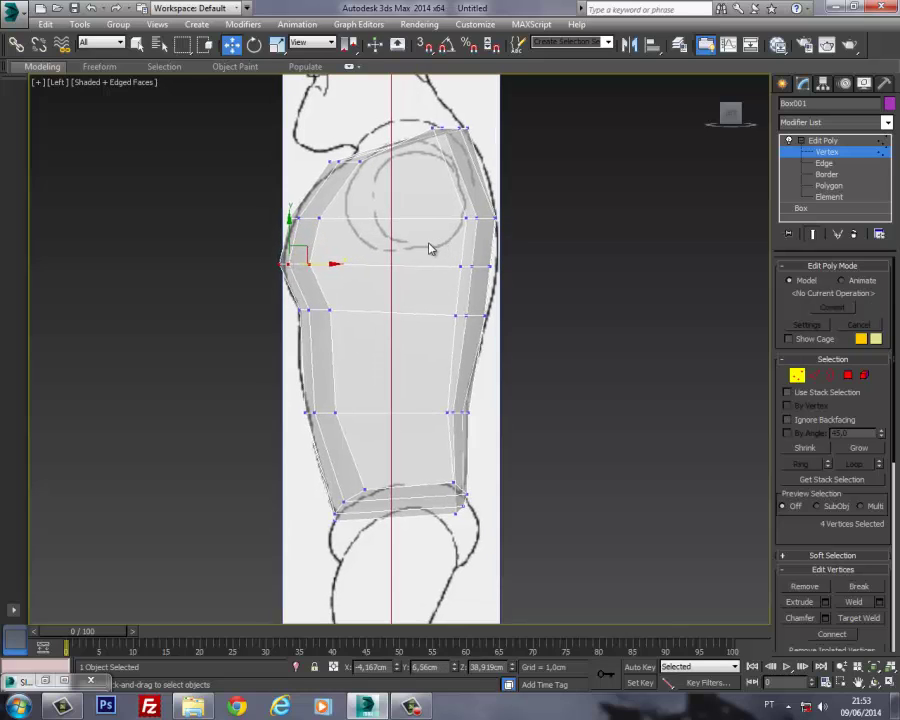
pyautogui.click(568, 270)
# Step: In the Front view, raise the neck-base and outer shoulder vertices to the reference and move the outer chest-row vertices up toward the armpit
pyautogui.press('f')
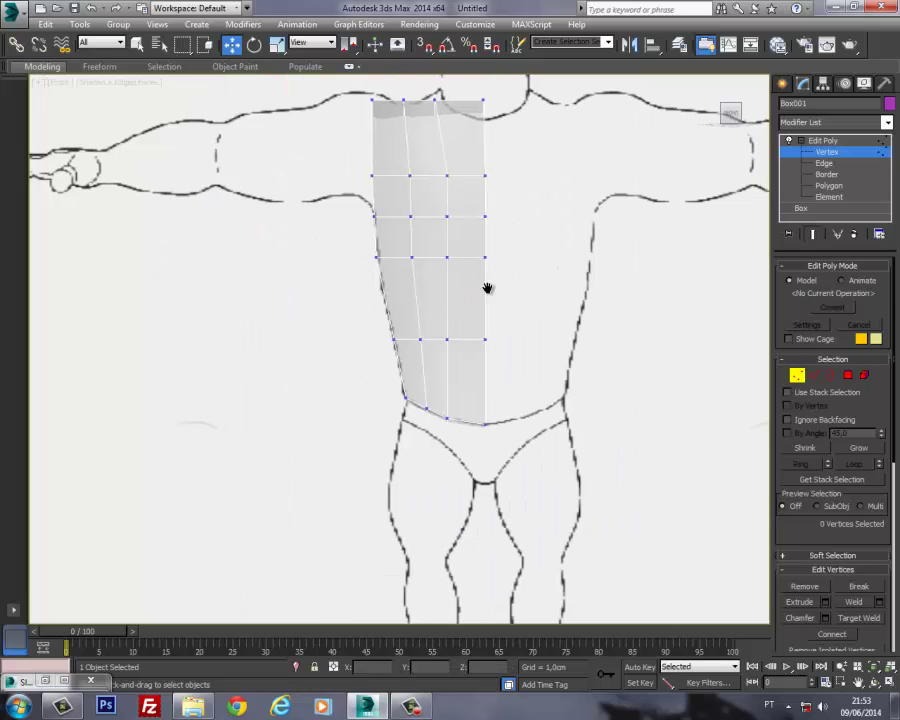
pyautogui.scroll(2, 470, 310)
pyautogui.moveTo(400, 226); pyautogui.dragTo(404, 242, button='middle')
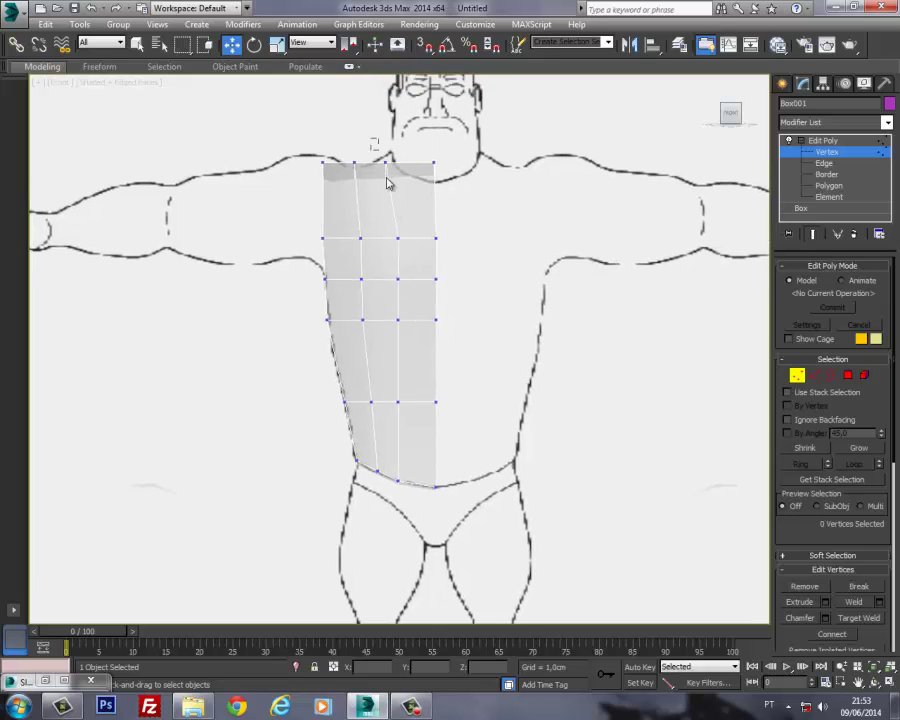
pyautogui.moveTo(388, 182); pyautogui.dragTo(398, 150)
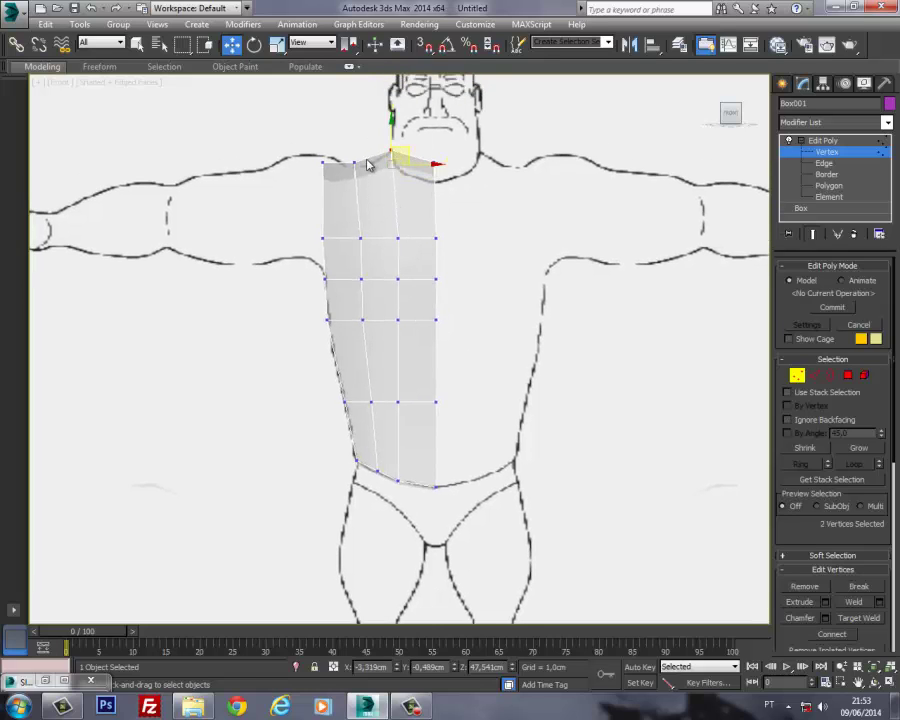
pyautogui.moveTo(329, 188)
pyautogui.mouseDown()
pyautogui.moveTo(339, 137)
pyautogui.moveTo(338, 192)
pyautogui.mouseUp()
pyautogui.moveTo(338, 300); pyautogui.dragTo(337, 203)
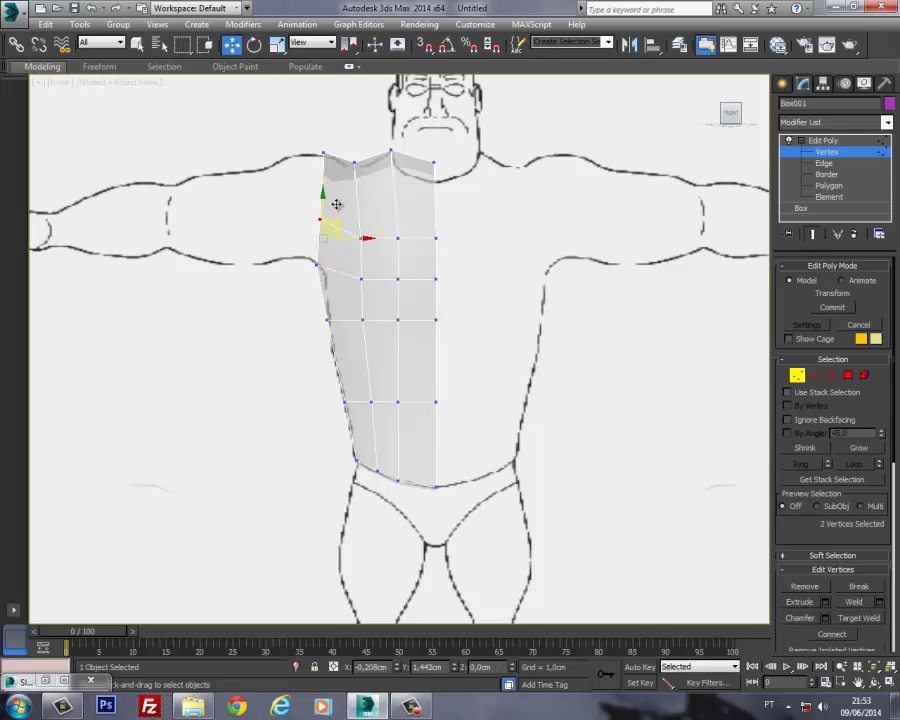
pyautogui.moveTo(459, 266); pyautogui.dragTo(457, 249, button='middle')
pyautogui.click(460, 255)
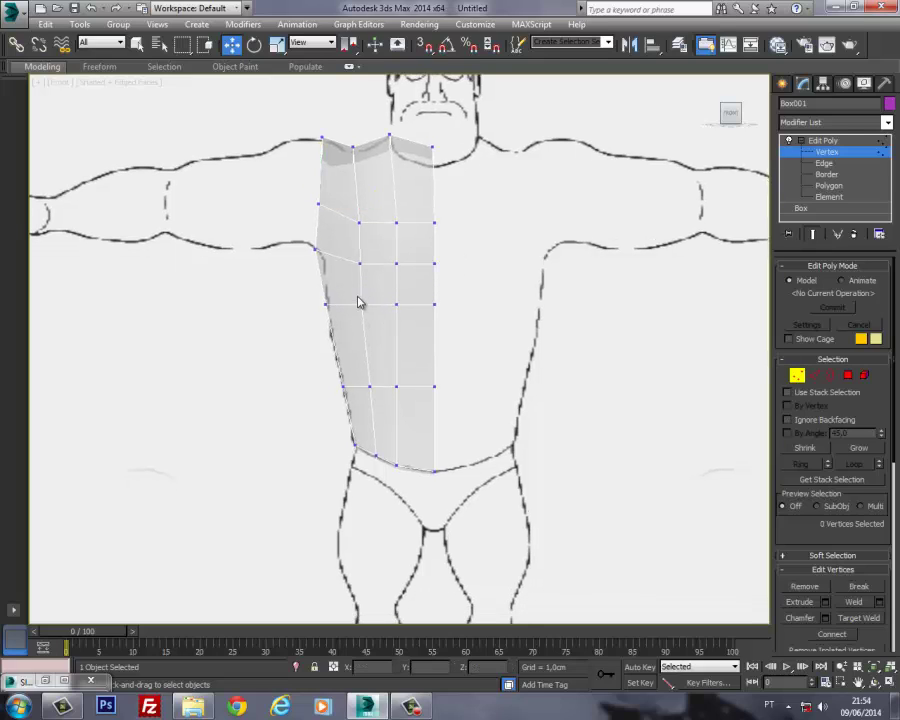
# Step: Lower the inner vertices of the three chest rows slightly so the rows curve down toward the centre line
pyautogui.moveTo(455, 335); pyautogui.dragTo(452, 333)
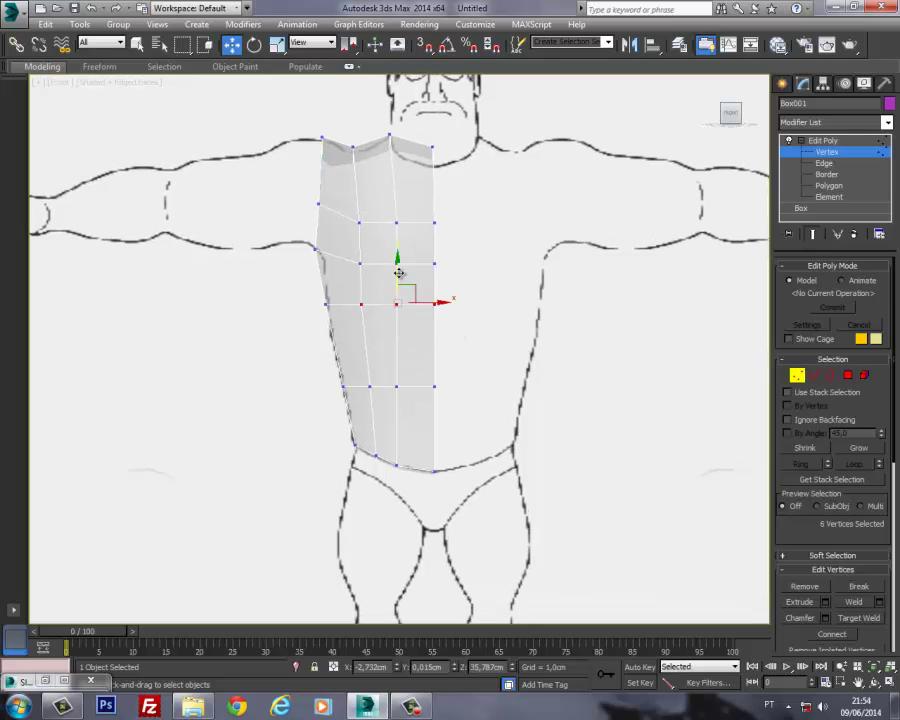
pyautogui.moveTo(477, 252); pyautogui.dragTo(420, 209)
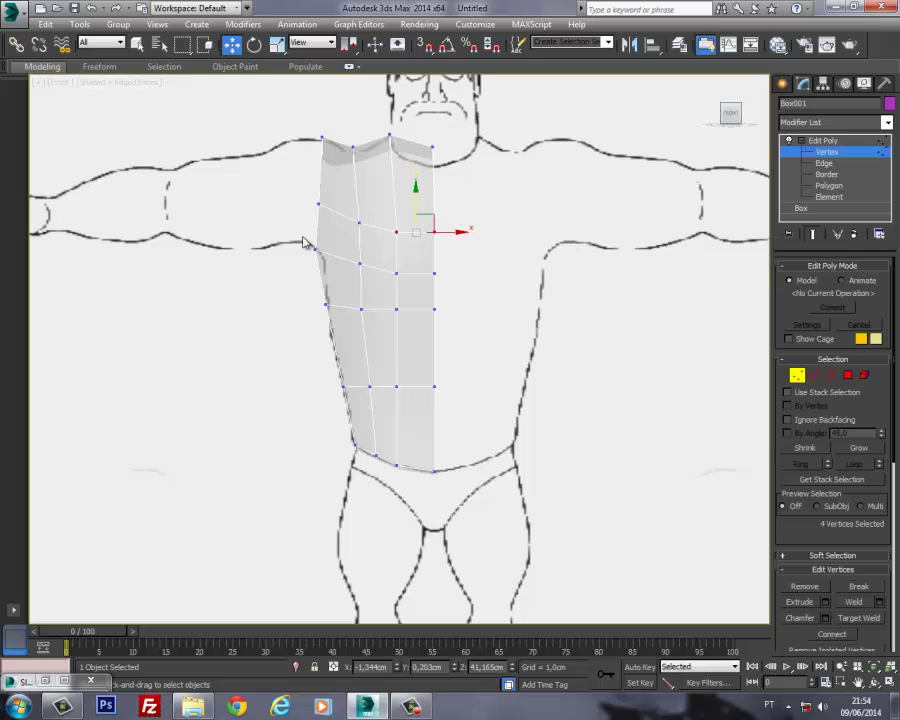
pyautogui.moveTo(470, 409); pyautogui.dragTo(462, 372, button='middle')
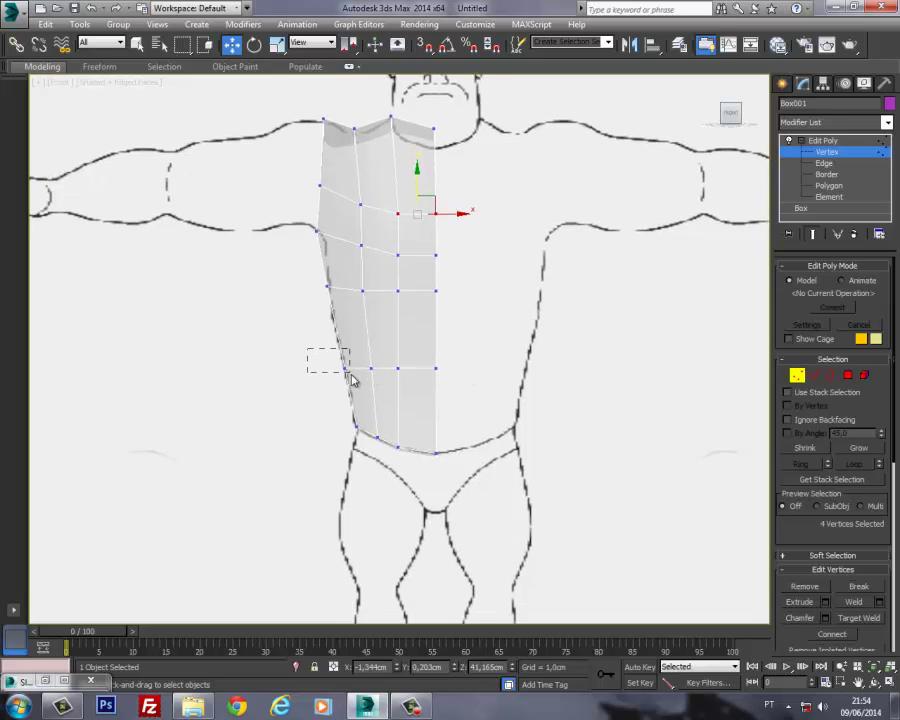
pyautogui.moveTo(349, 373); pyautogui.dragTo(351, 375)
pyautogui.moveTo(287, 220)
pyautogui.mouseDown(button='middle')
pyautogui.moveTo(344, 246)
pyautogui.moveTo(506, 286)
pyautogui.mouseUp(button='middle')
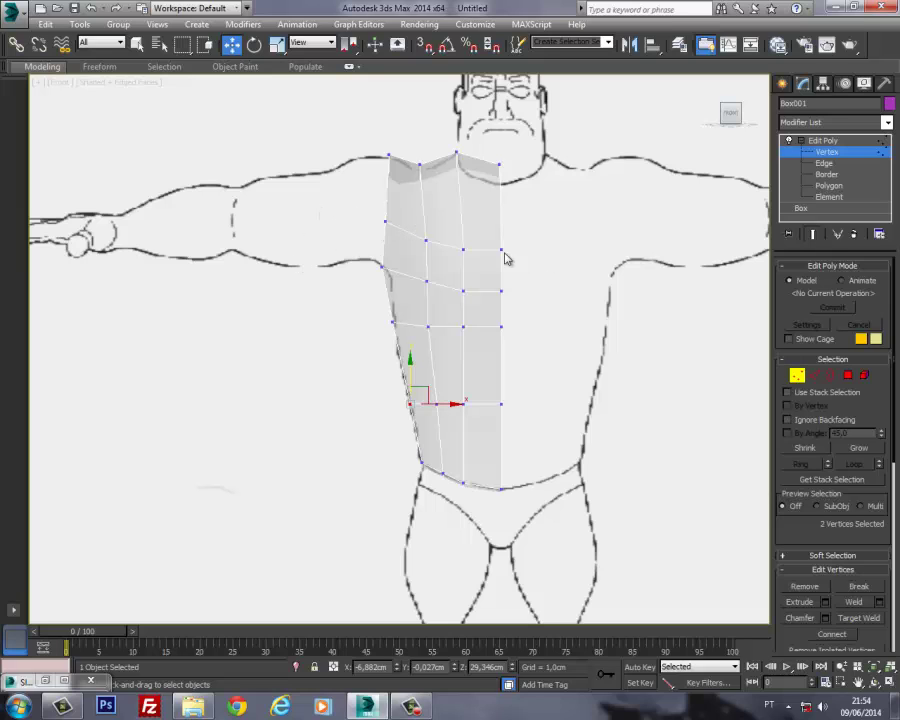
# Step: Lower the two top centre-line vertices onto the neckline, to Z about 45.6 cm
pyautogui.moveTo(437, 222); pyautogui.dragTo(422, 244, button='middle')
pyautogui.moveTo(470, 156); pyautogui.dragTo(507, 226)
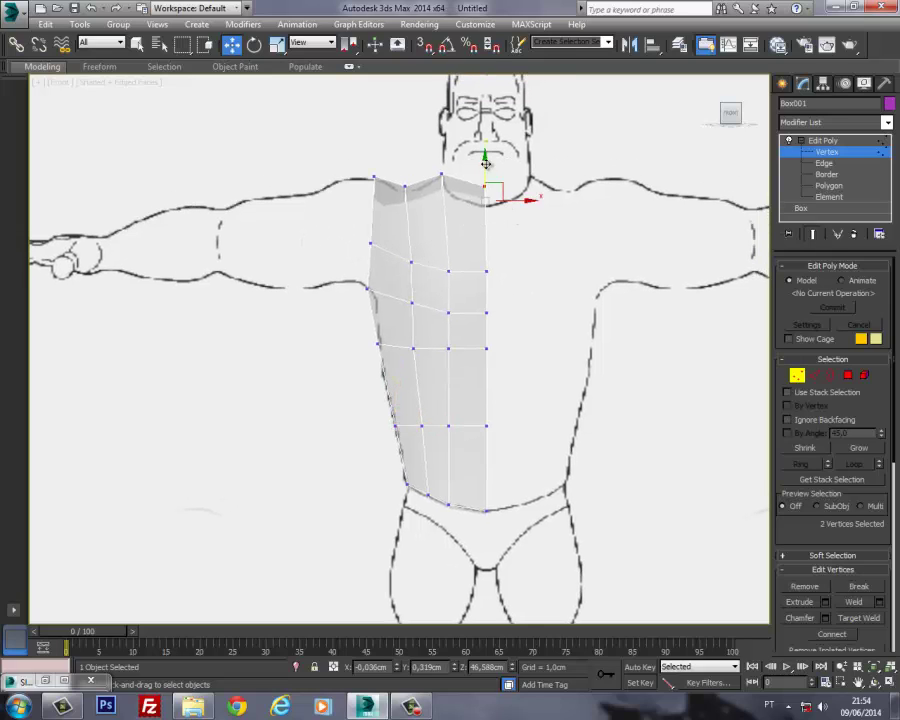
pyautogui.moveTo(485, 163); pyautogui.dragTo(487, 181)
pyautogui.moveTo(462, 249); pyautogui.dragTo(460, 174, button='middle')
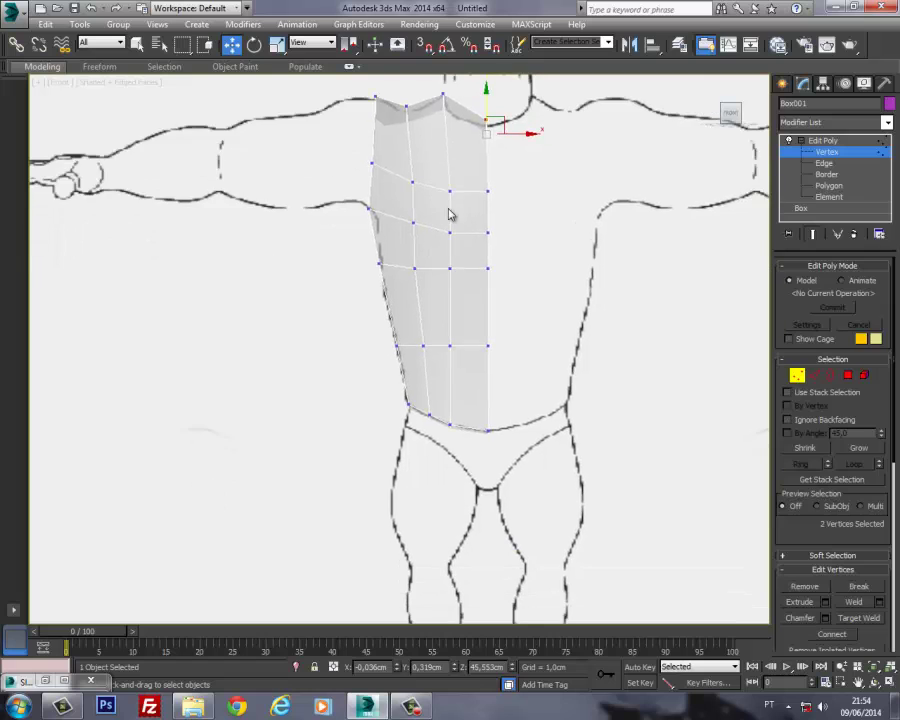
pyautogui.moveTo(461, 281); pyautogui.dragTo(454, 199, button='middle')
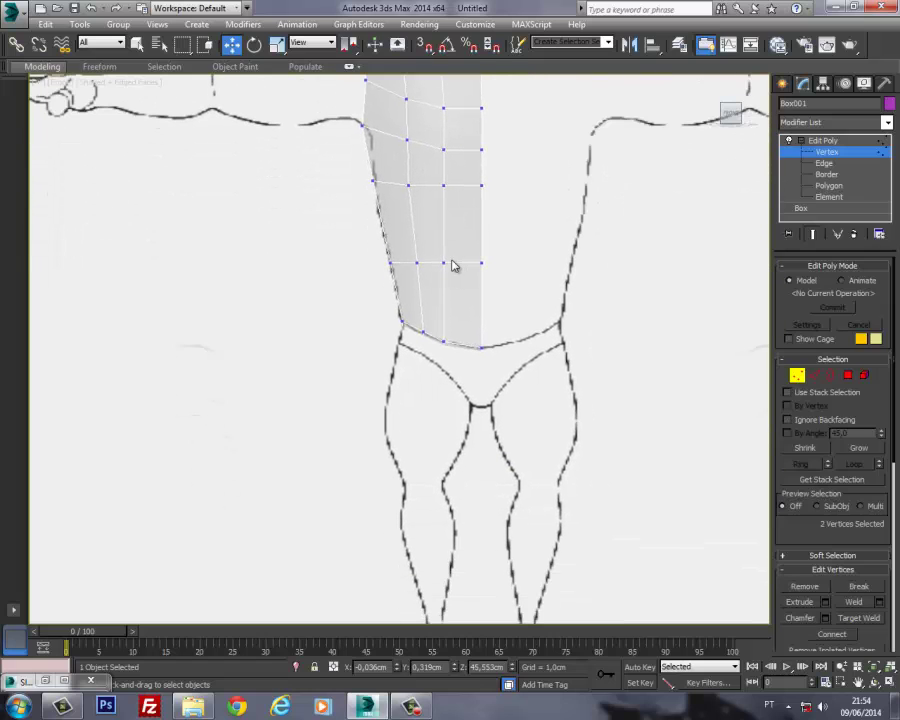
# Step: Leave Vertex level and examine the torso half against both reference planes in the Perspective view
pyautogui.press('l')
pyautogui.scroll(-4, 447, 266)
pyautogui.press('p')
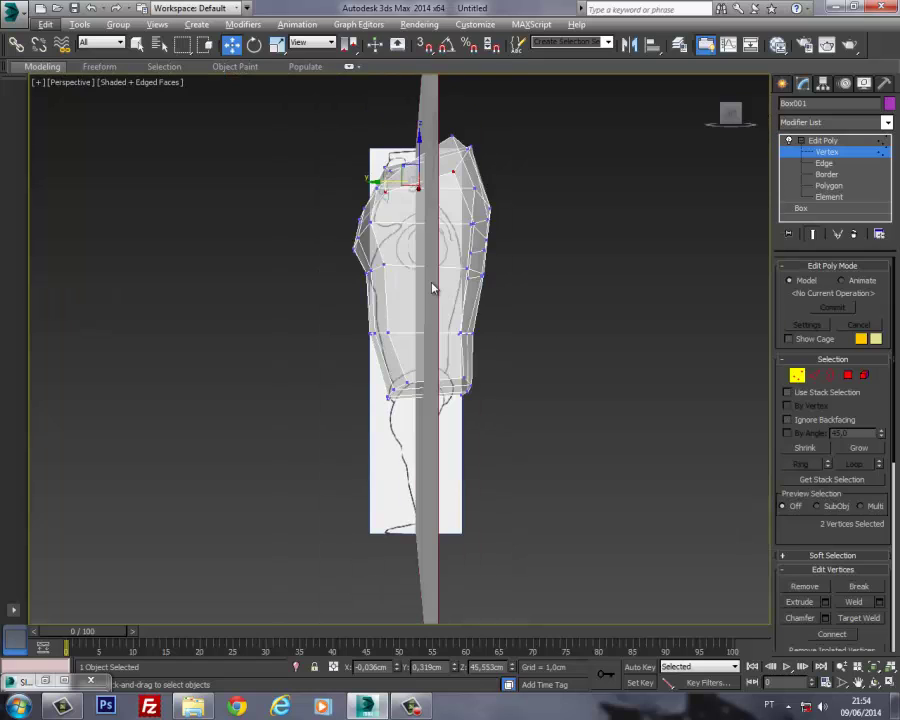
pyautogui.keyDown('alt'); pyautogui.moveTo(417, 291); pyautogui.dragTo(546, 303, button='middle'); pyautogui.keyUp('alt')
pyautogui.click(797, 375)
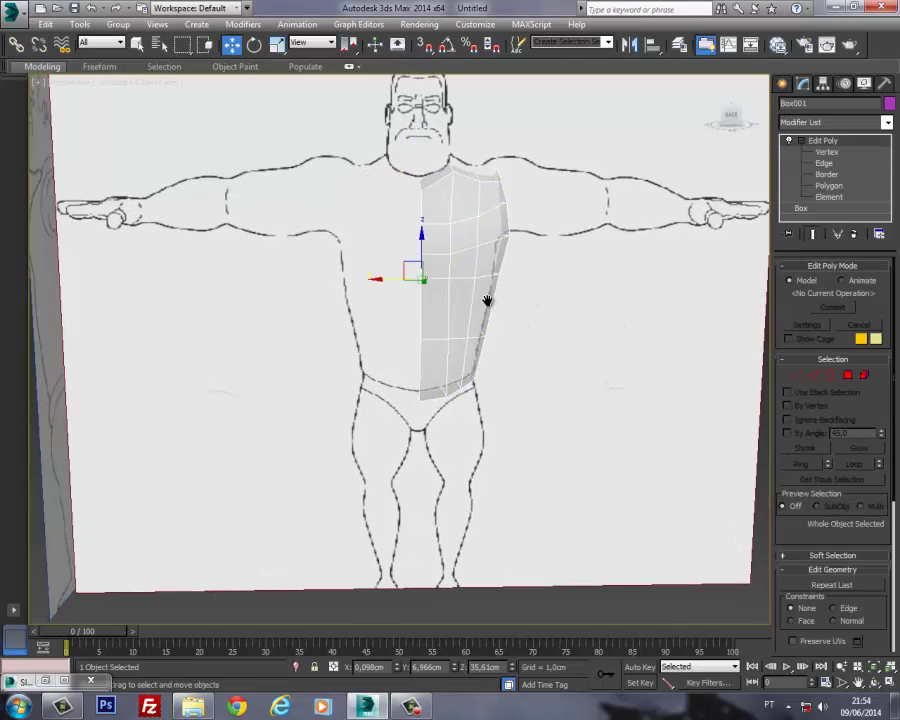
pyautogui.keyDown('alt'); pyautogui.moveTo(486, 299); pyautogui.dragTo(405, 309, button='middle'); pyautogui.keyUp('alt')
pyautogui.keyDown('alt'); pyautogui.moveTo(424, 231); pyautogui.dragTo(455, 275, button='middle'); pyautogui.keyUp('alt')
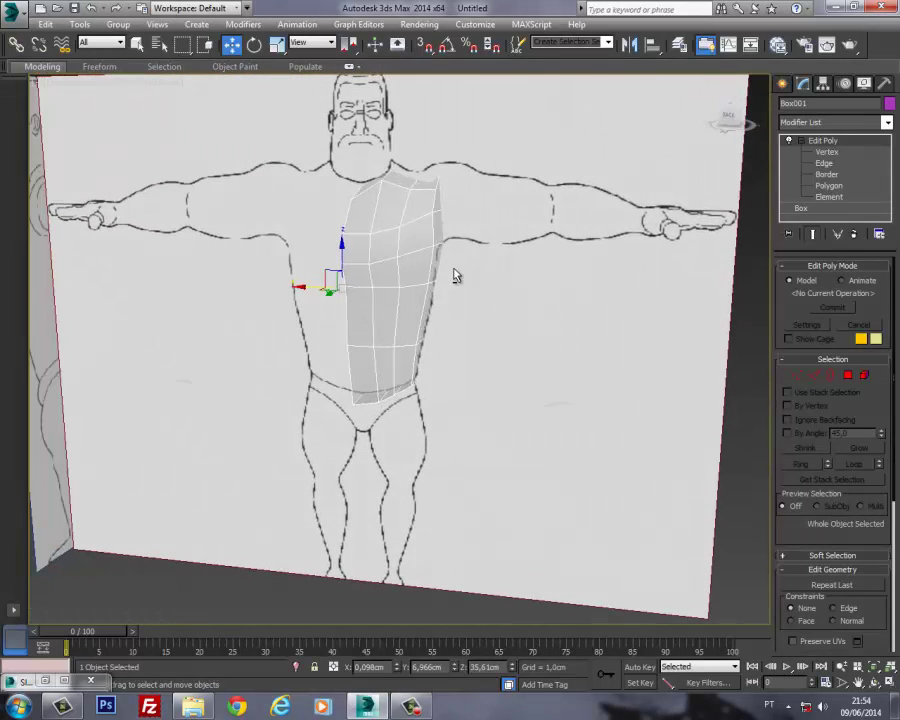
# Step: Add a Symmetry modifier to the torso half, mirrored on the X axis with Flip enabled
pyautogui.click(886, 122)
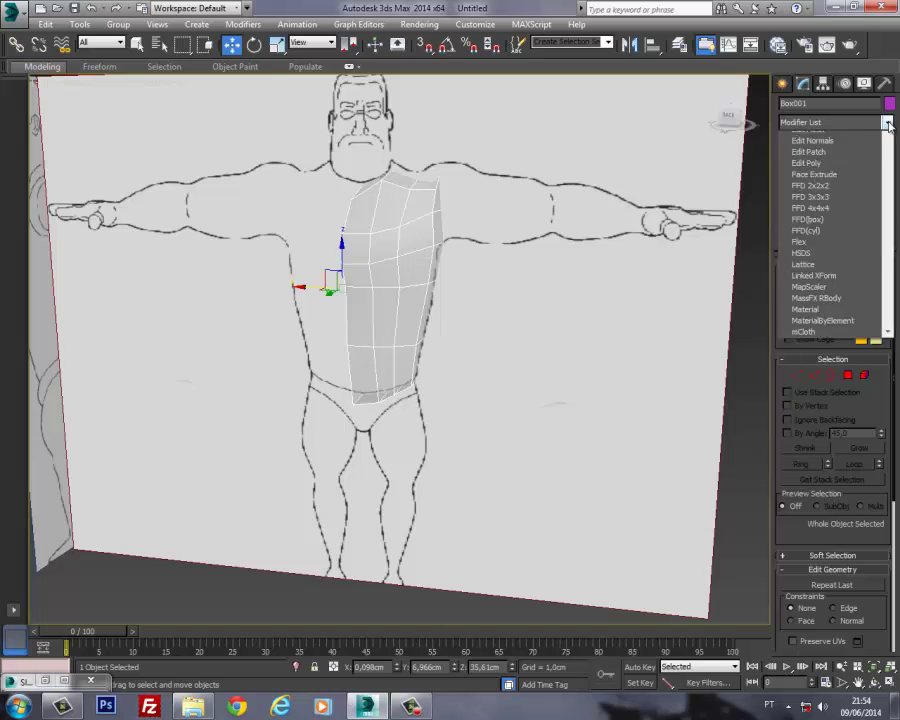
pyautogui.press('s')
pyautogui.press('s')
pyautogui.press('s')
pyautogui.press('s')
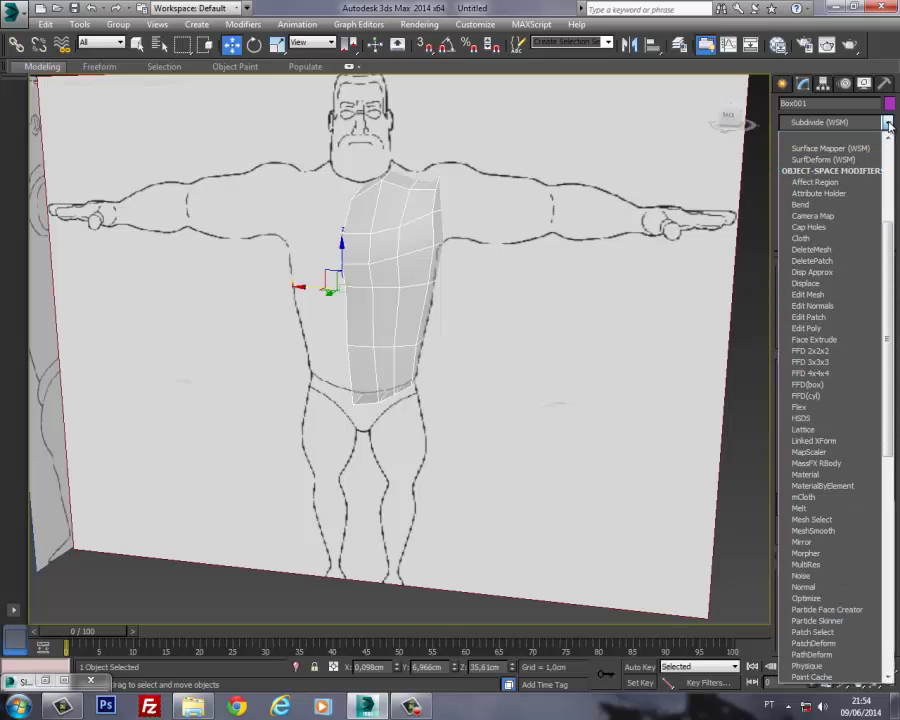
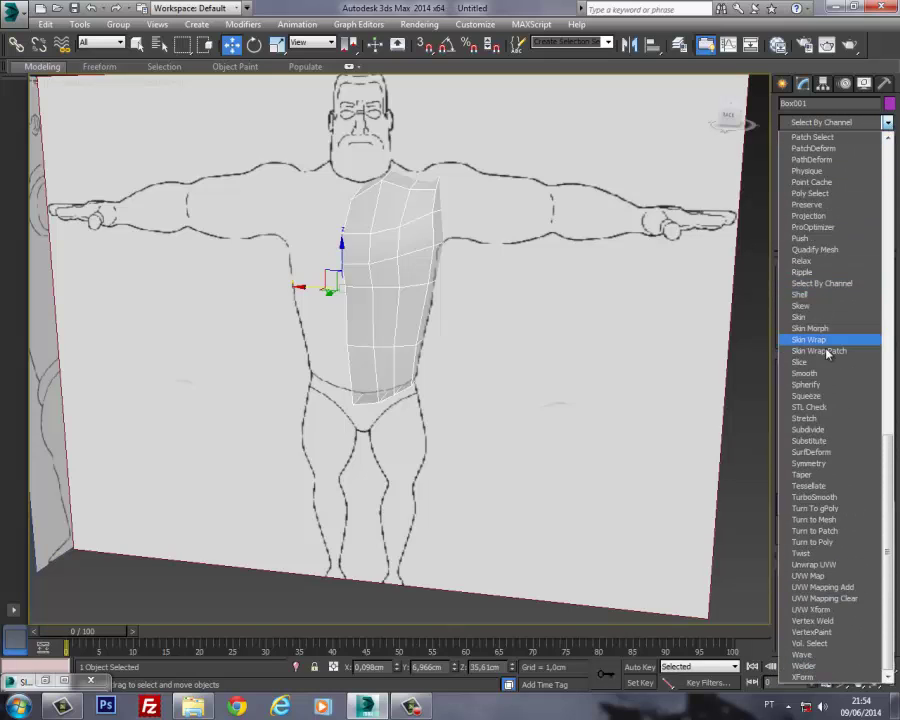
pyautogui.click(797, 464)
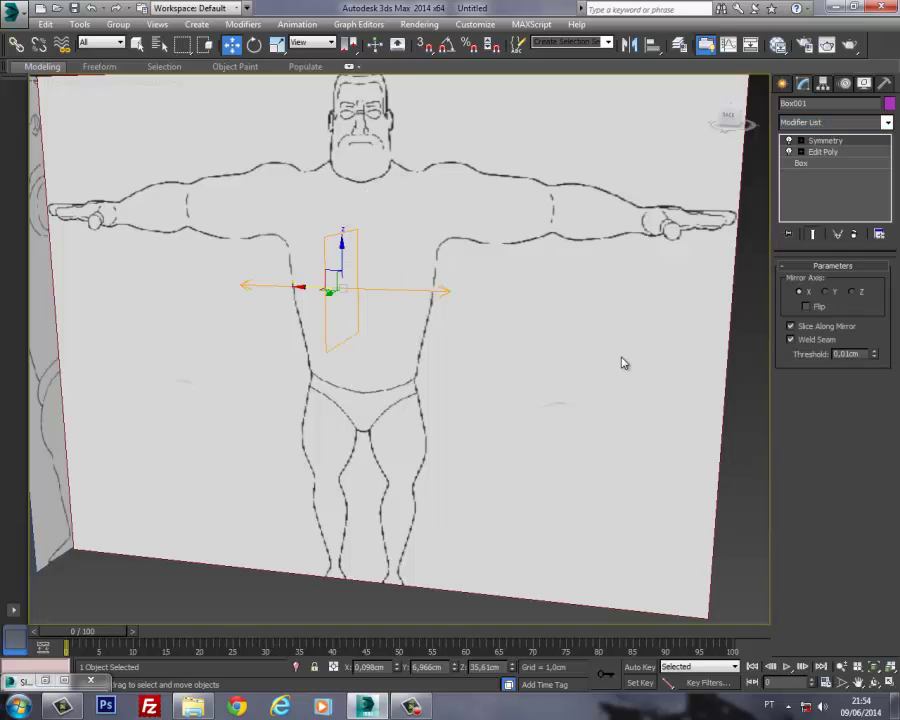
pyautogui.click(807, 308)
pyautogui.moveTo(502, 276); pyautogui.dragTo(534, 245, button='middle')
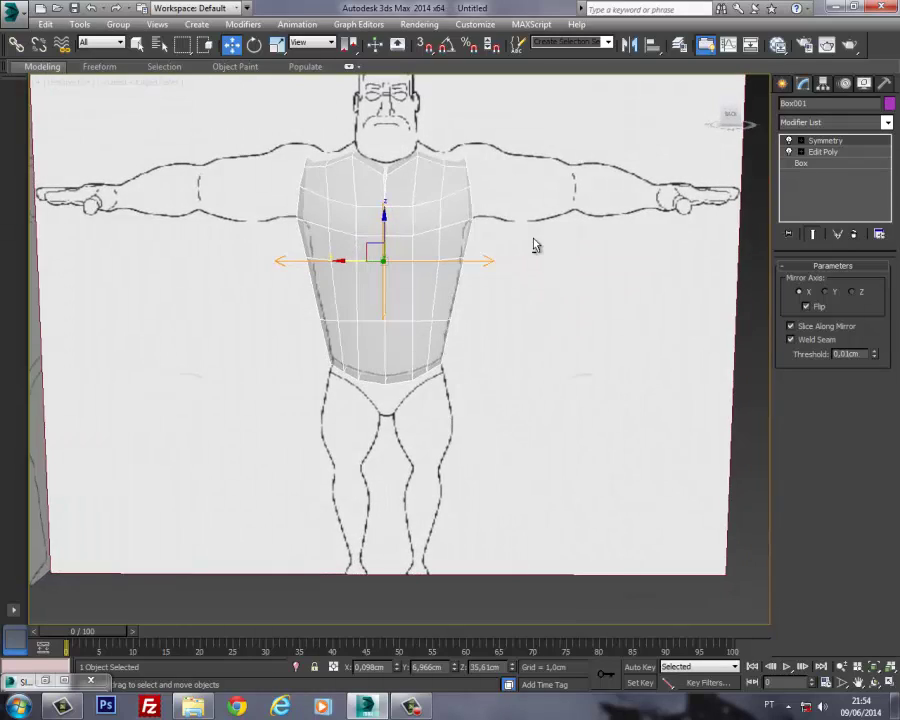
# Step: In the Front view, adjust the Symmetry mirror plane along X to about 0.09 cm so the halves meet at the centre
pyautogui.press('f')
pyautogui.moveTo(435, 223); pyautogui.dragTo(407, 302, button='middle')
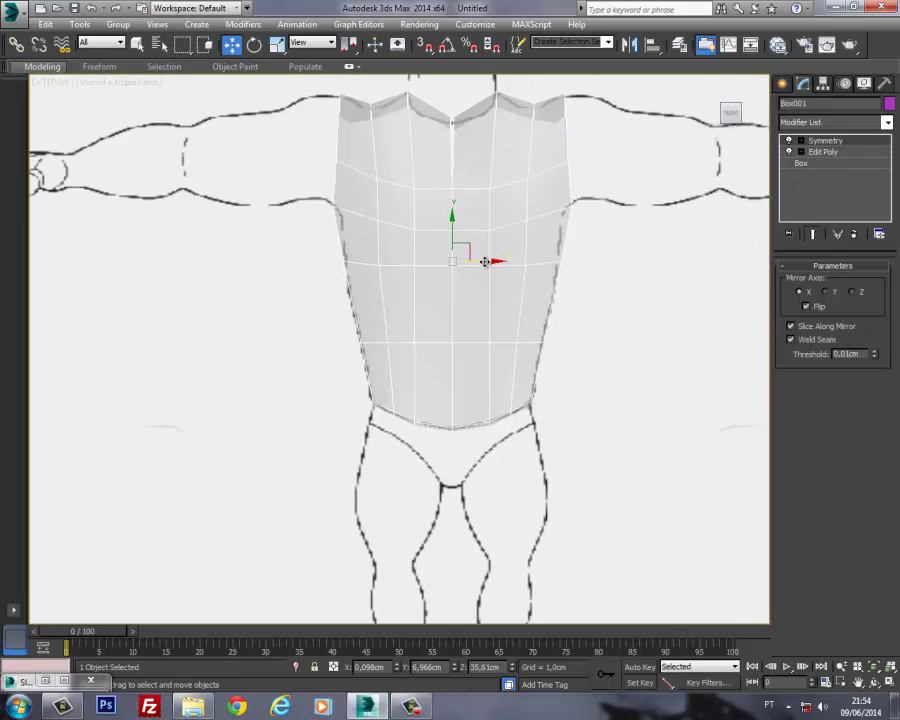
pyautogui.click(801, 141)
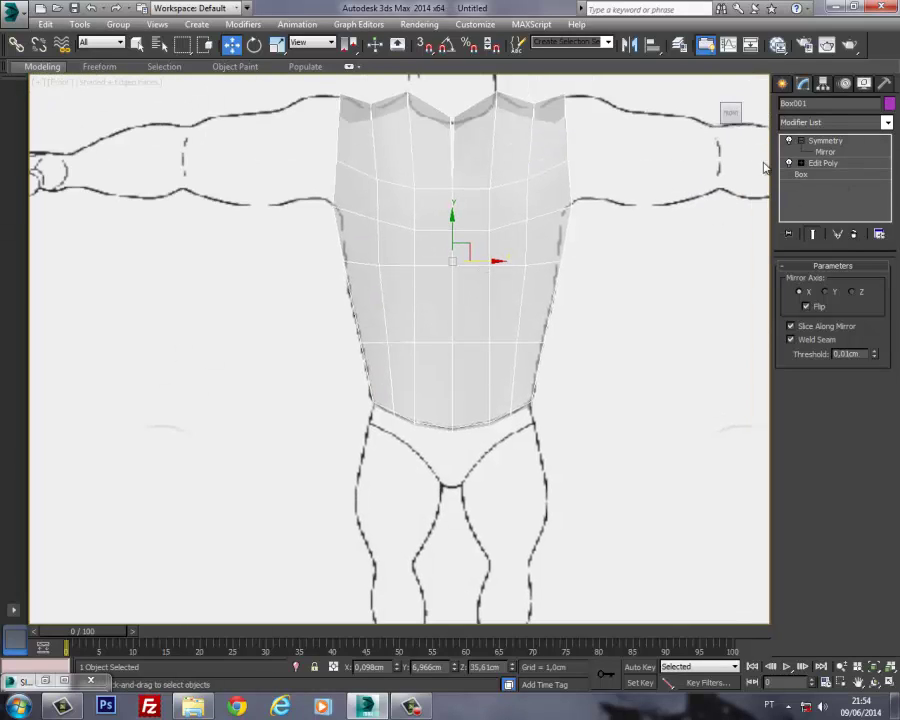
pyautogui.click(825, 151)
pyautogui.moveTo(478, 260); pyautogui.dragTo(479, 260)
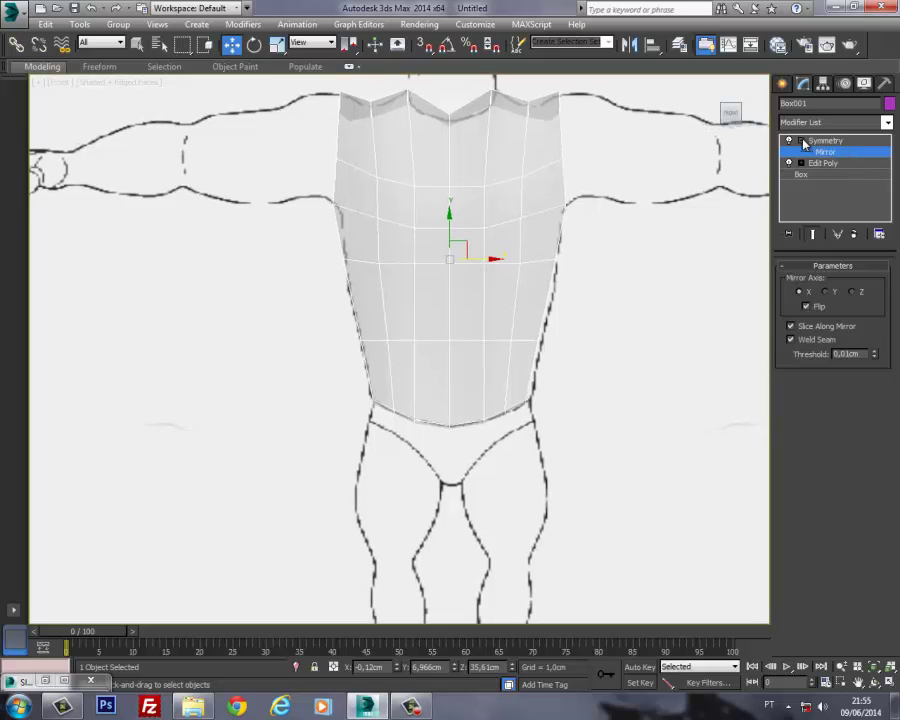
pyautogui.moveTo(494, 259); pyautogui.dragTo(496, 259)
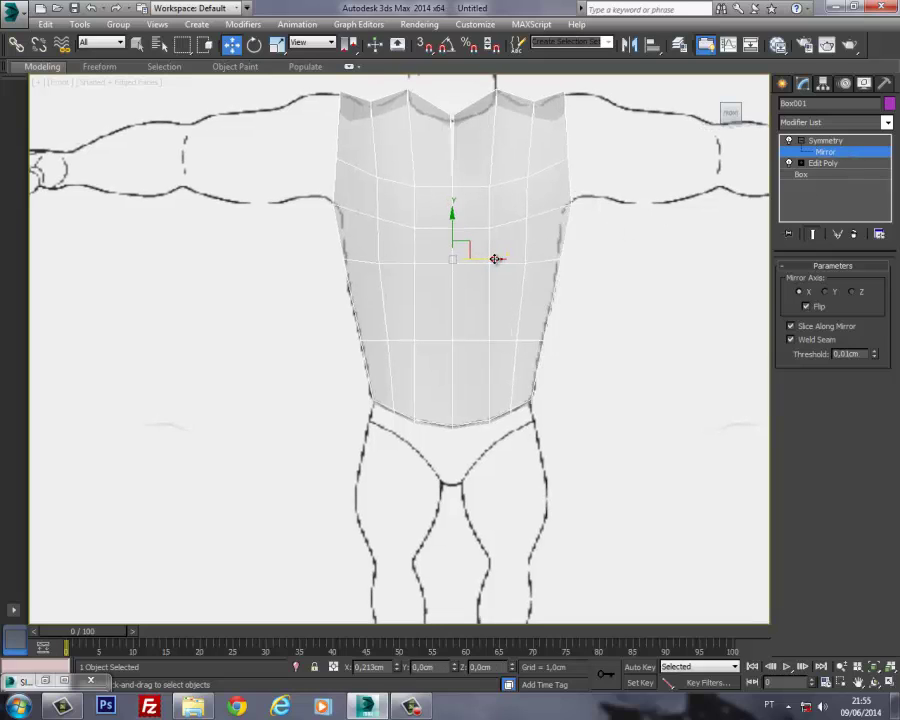
pyautogui.scroll(5, 460, 223)
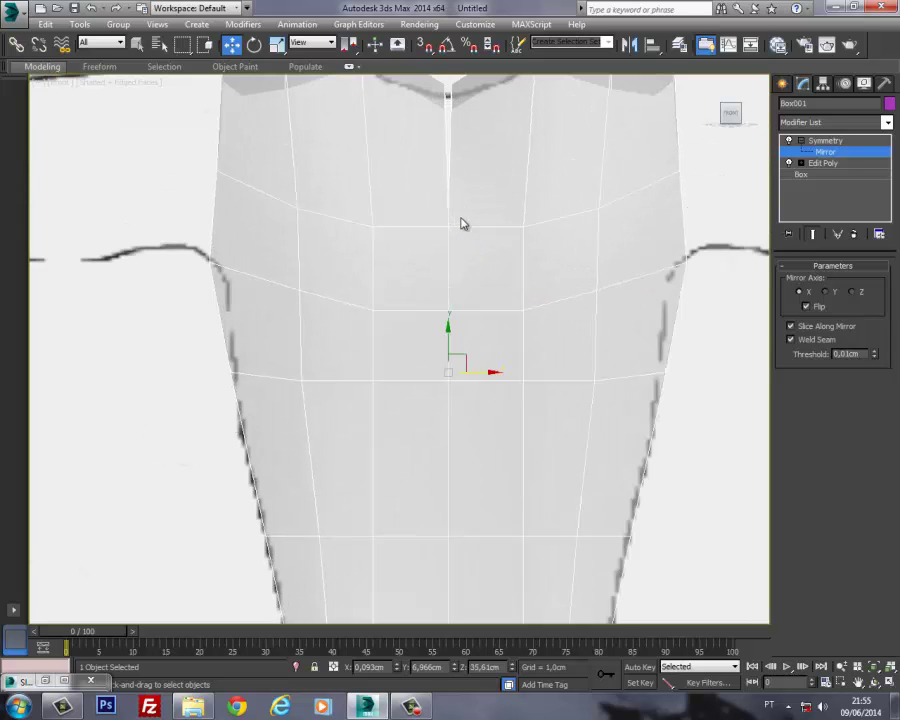
# Step: At the Vertex level of Edit Poly, move the neckline's centre vertex along X to about 0.23 cm to close the gap between the halves
pyautogui.moveTo(453, 187); pyautogui.dragTo(423, 275, button='middle')
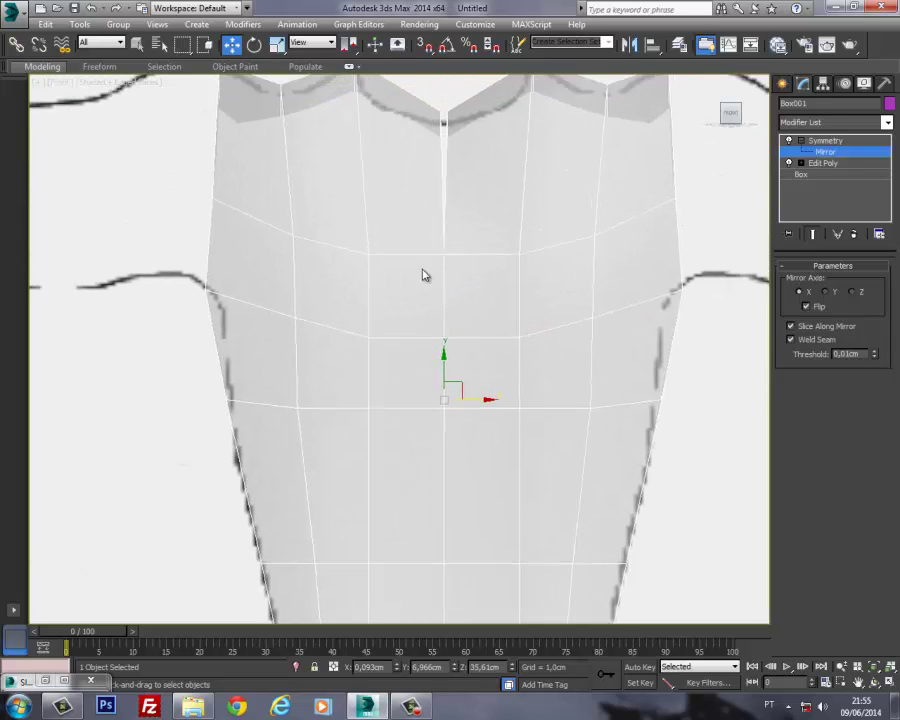
pyautogui.click(802, 141)
pyautogui.click(820, 152)
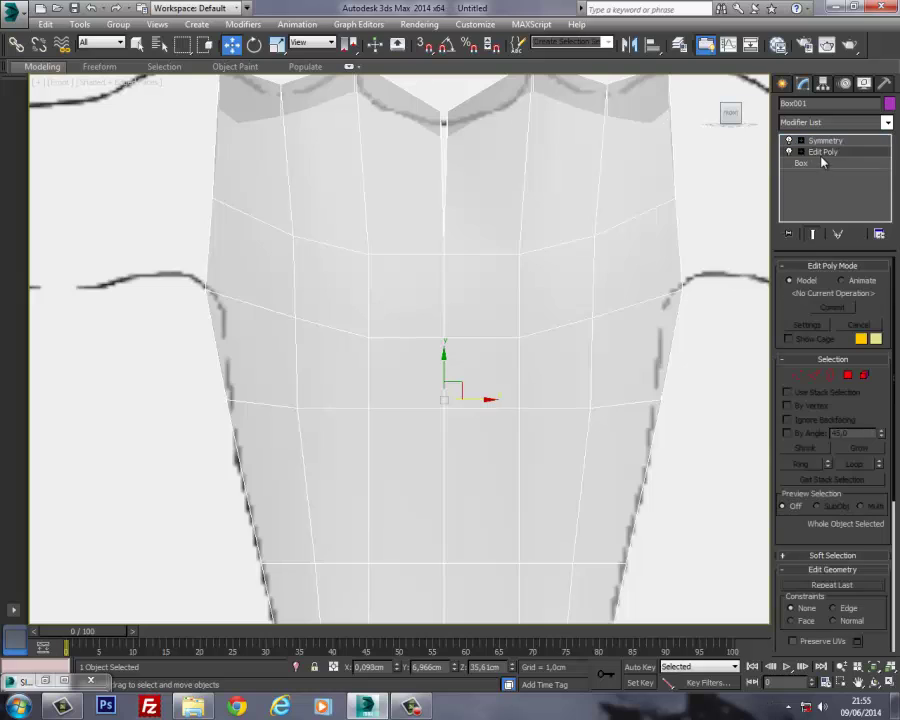
pyautogui.press('1')
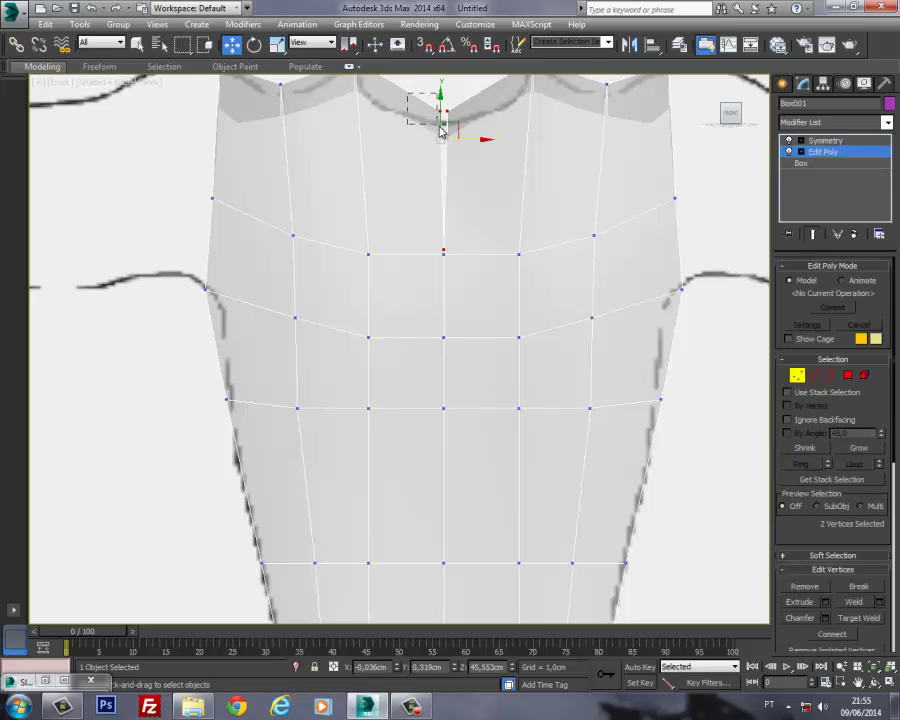
pyautogui.click(443, 111)
pyautogui.moveTo(469, 114); pyautogui.dragTo(478, 112)
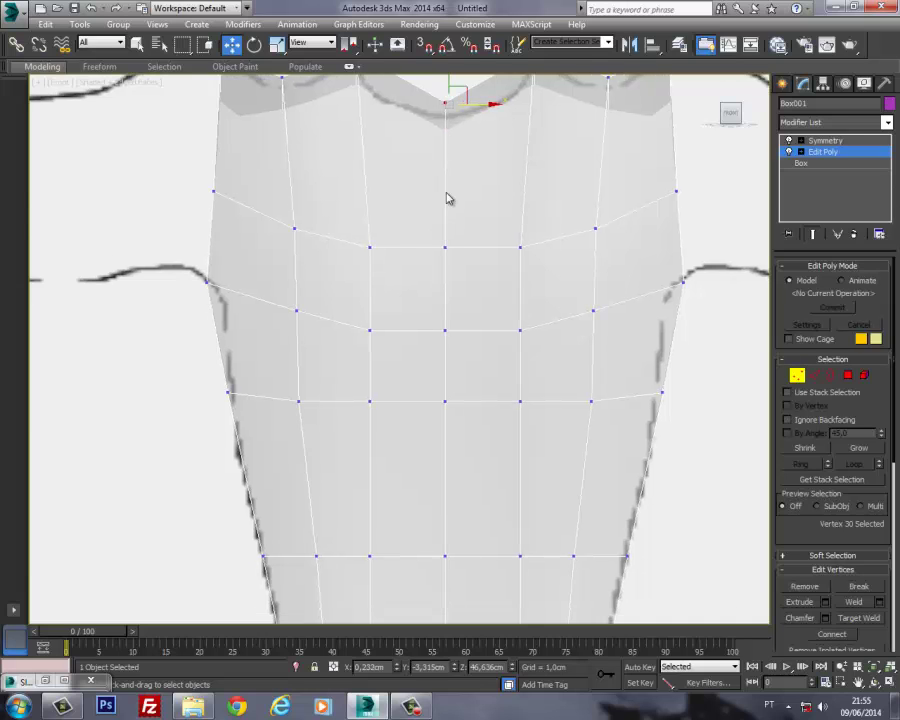
# Step: Move the two outer side vertices below the armpit along X to about -8.14 cm, onto the front reference outline
pyautogui.scroll(-5, 440, 170)
pyautogui.moveTo(479, 183); pyautogui.dragTo(476, 212, button='middle')
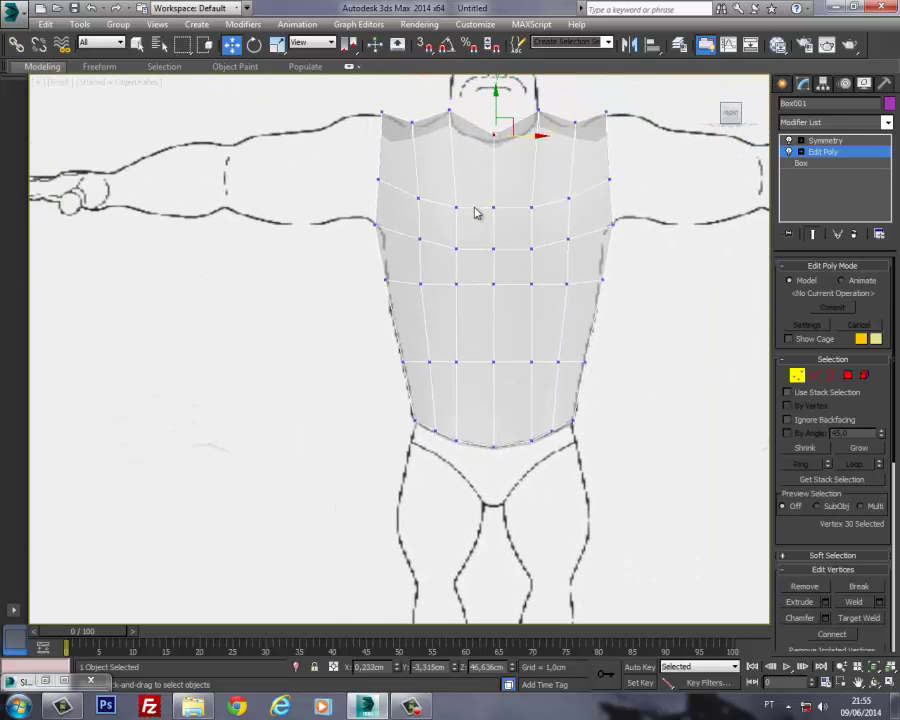
pyautogui.moveTo(409, 312); pyautogui.dragTo(410, 312)
pyautogui.scroll(4, 410, 282)
pyautogui.moveTo(307, 261); pyautogui.dragTo(164, 243, button='middle')
pyautogui.moveTo(258, 253)
pyautogui.mouseDown()
pyautogui.moveTo(295, 253)
pyautogui.moveTo(265, 255)
pyautogui.mouseUp()
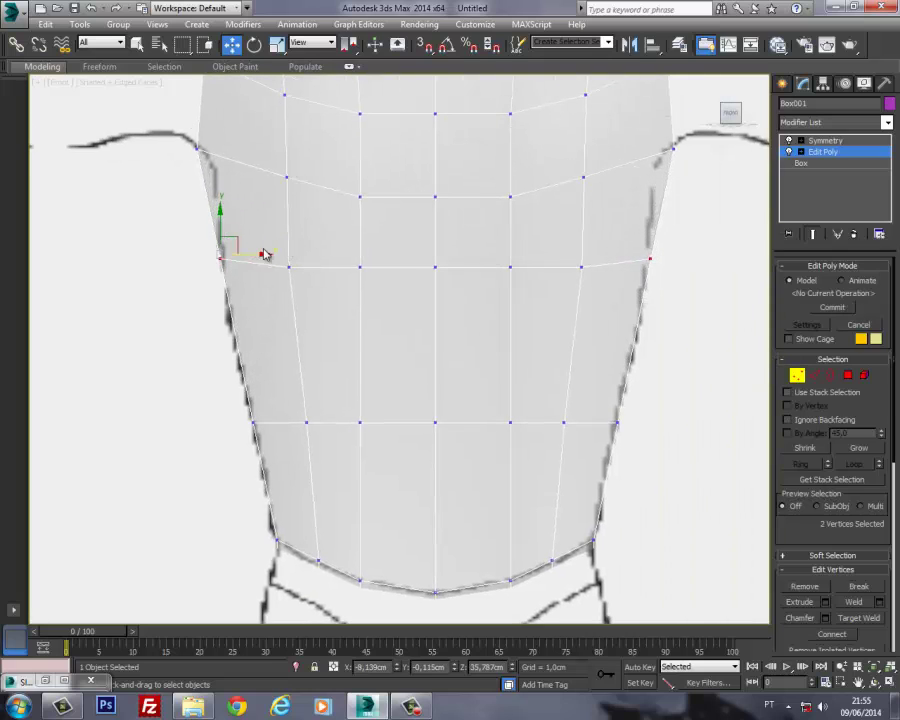
pyautogui.scroll(-4, 305, 225)
pyautogui.moveTo(348, 330); pyautogui.dragTo(365, 396, button='middle')
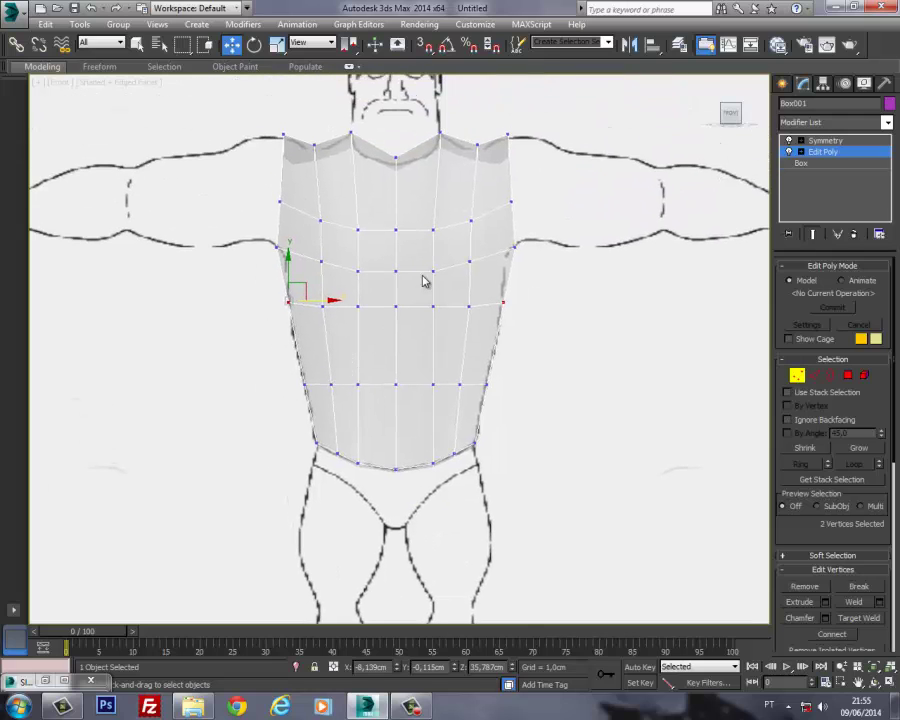
pyautogui.moveTo(423, 281); pyautogui.dragTo(533, 317, button='middle')
pyautogui.moveTo(364, 217)
pyautogui.mouseDown(button='middle')
pyautogui.moveTo(414, 143)
pyautogui.moveTo(375, 109)
pyautogui.mouseUp(button='middle')
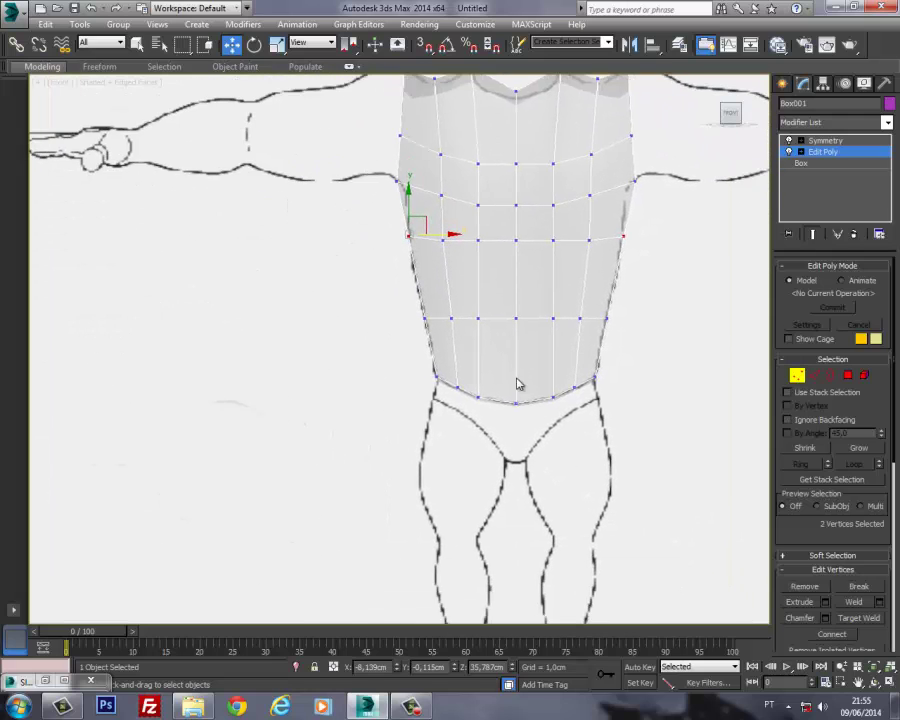
pyautogui.moveTo(488, 414)
pyautogui.mouseDown(button='middle')
pyautogui.moveTo(438, 366)
pyautogui.moveTo(383, 358)
pyautogui.mouseUp(button='middle')
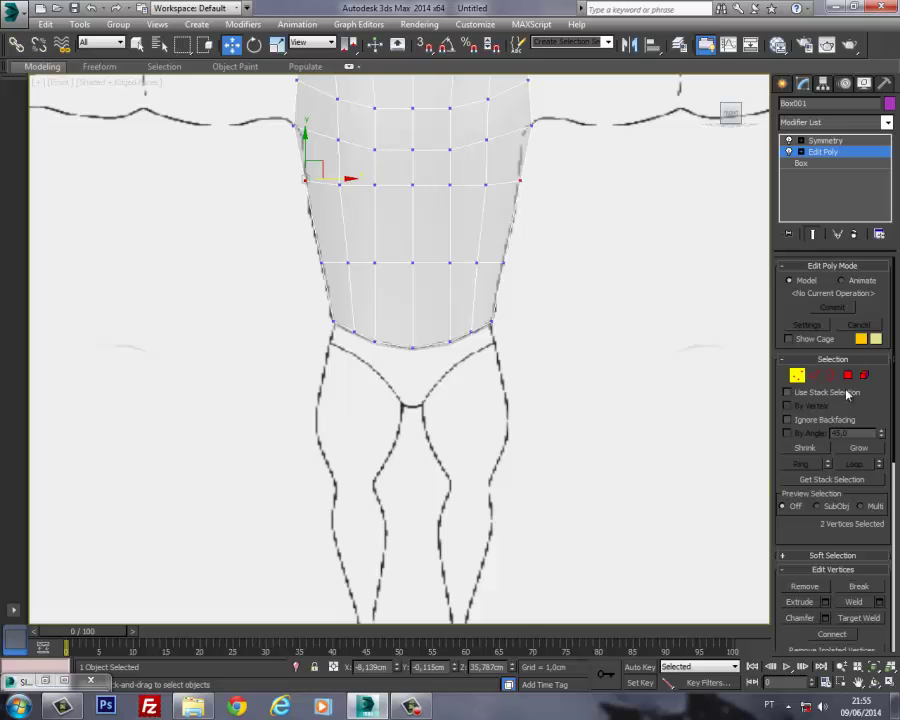
pyautogui.click(848, 375)
pyautogui.moveTo(462, 365); pyautogui.dragTo(436, 408, button='middle')
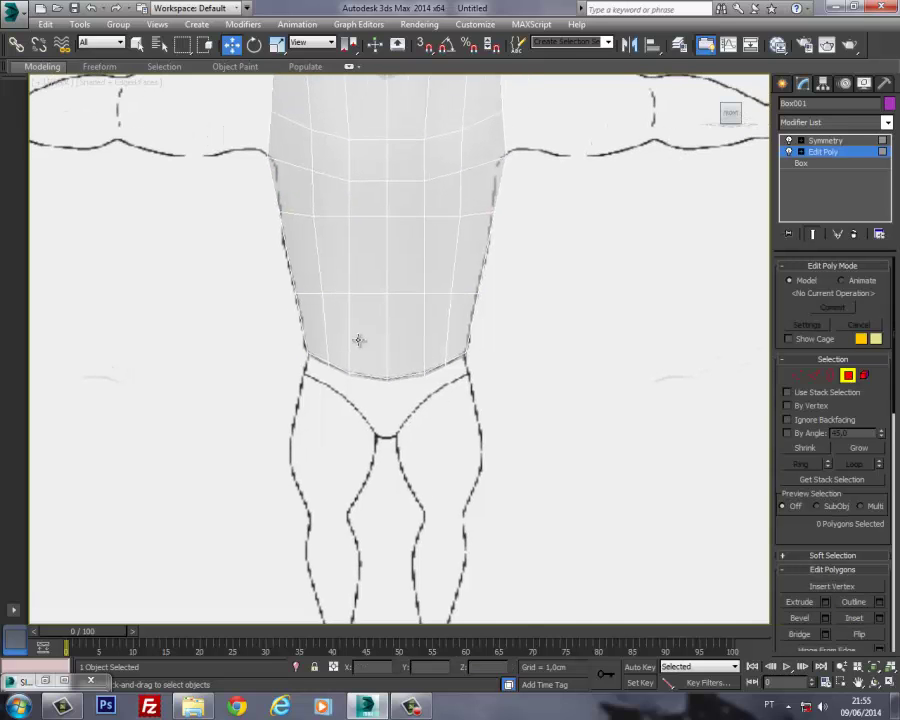
pyautogui.scroll(2, 359, 340)
pyautogui.moveTo(360, 340); pyautogui.dragTo(379, 330, button='middle')
pyautogui.click(318, 305)
pyautogui.keyDown('ctrl'); pyautogui.click(301, 313); pyautogui.keyUp('ctrl')
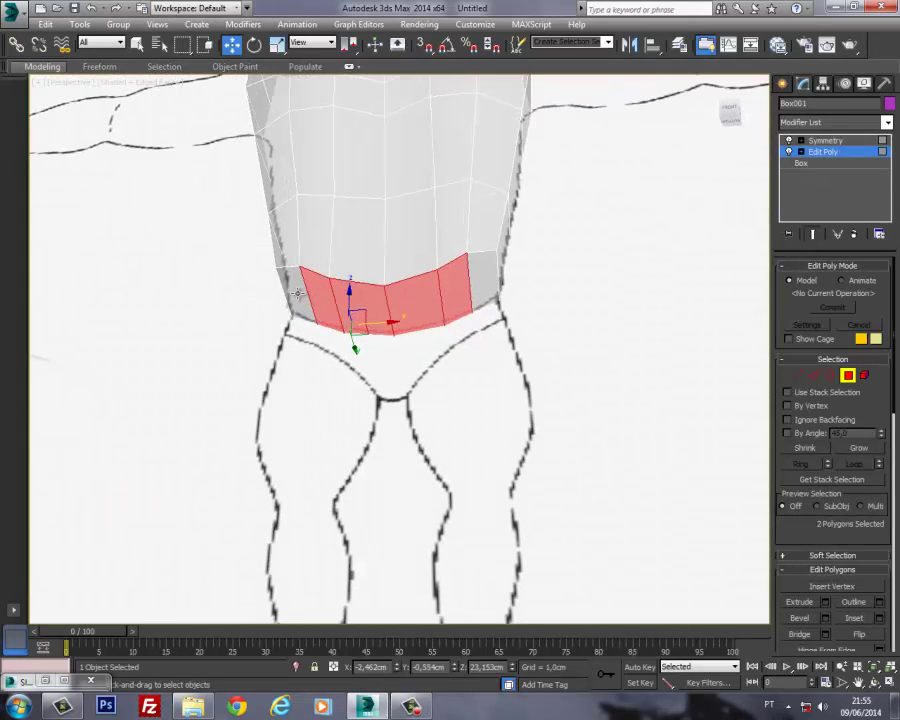
pyautogui.keyDown('ctrl'); pyautogui.click(299, 297); pyautogui.keyUp('ctrl')
pyautogui.keyDown('alt'); pyautogui.moveTo(327, 312); pyautogui.dragTo(498, 381, button='middle'); pyautogui.keyUp('alt')
# Step: Select the ring of front-to-back edges around the torso half's side and Connect them with one new edge loop
pyautogui.click(814, 376)
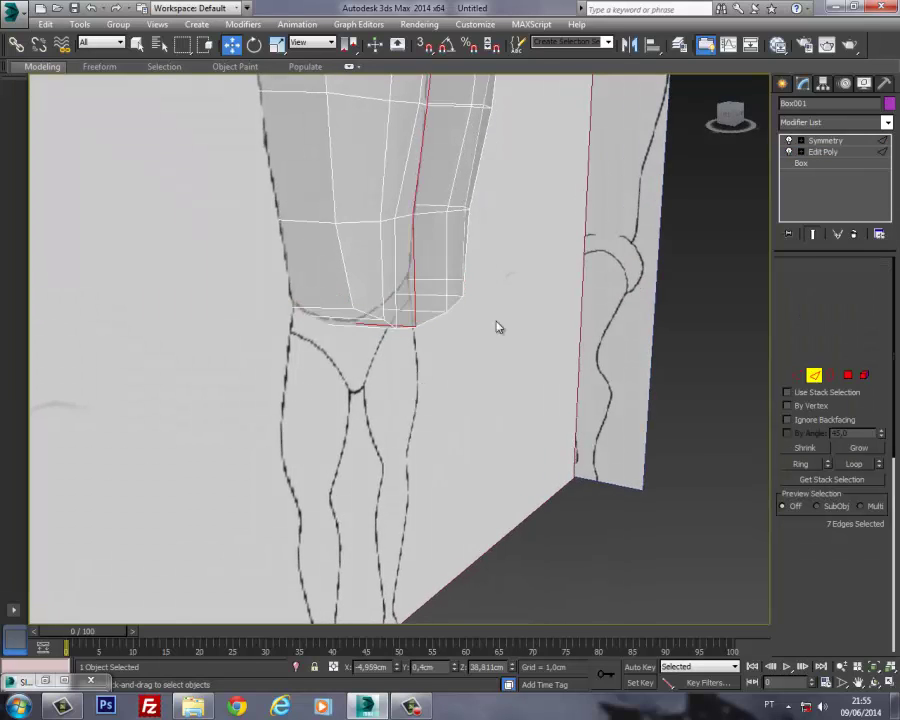
pyautogui.moveTo(311, 320)
pyautogui.keyDown('alt'); pyautogui.mouseDown(button='middle')
pyautogui.moveTo(310, 287)
pyautogui.moveTo(317, 346)
pyautogui.moveTo(307, 341)
pyautogui.mouseUp(button='middle'); pyautogui.keyUp('alt')
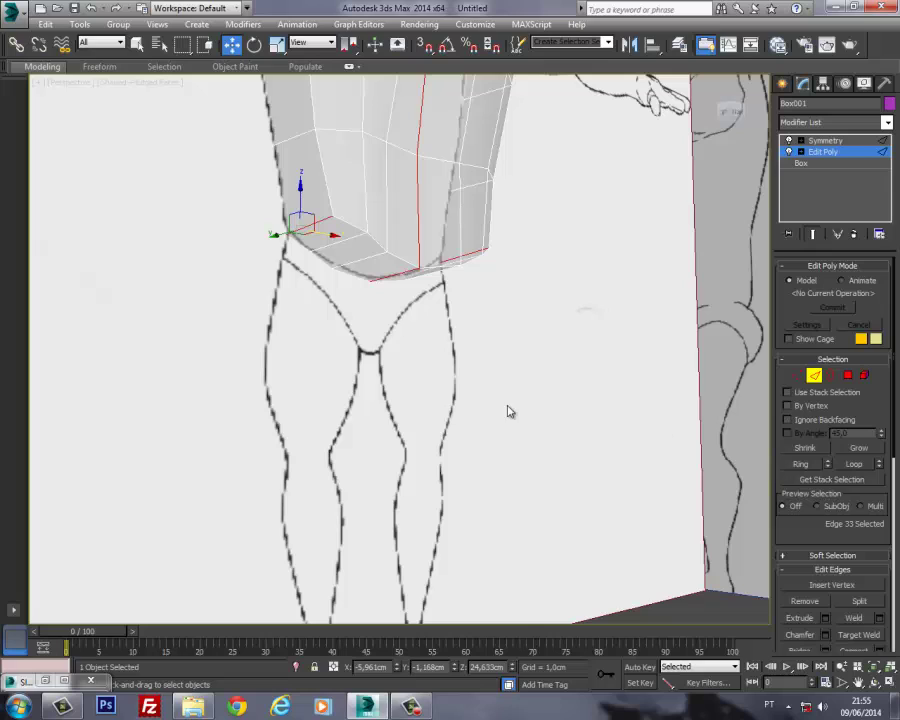
pyautogui.click(810, 466)
pyautogui.keyDown('alt'); pyautogui.moveTo(440, 352); pyautogui.dragTo(450, 376, button='middle'); pyautogui.keyUp('alt')
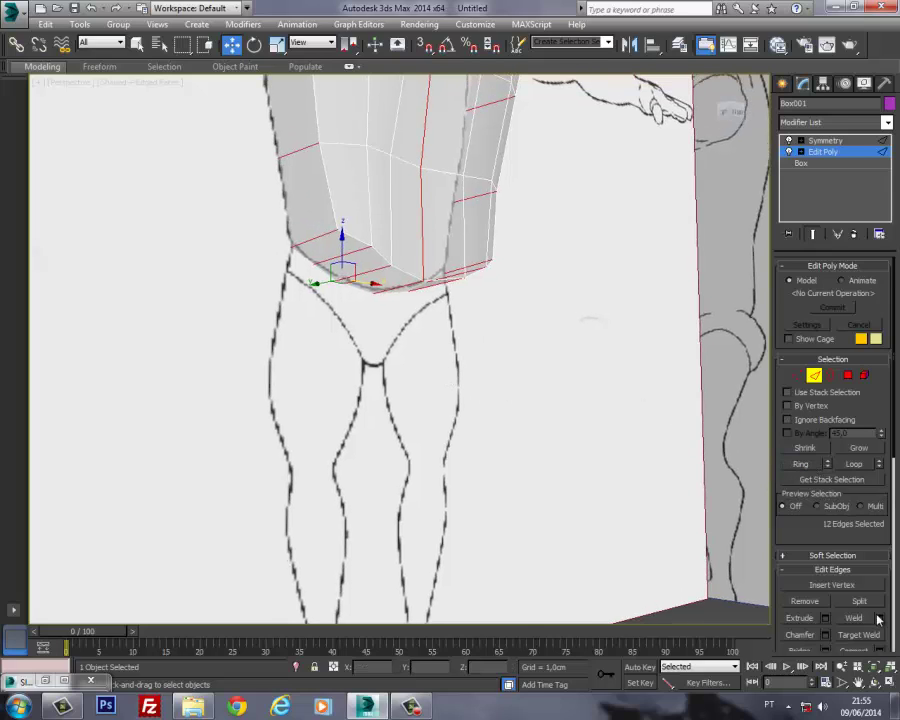
pyautogui.scroll(-3, 805, 540)
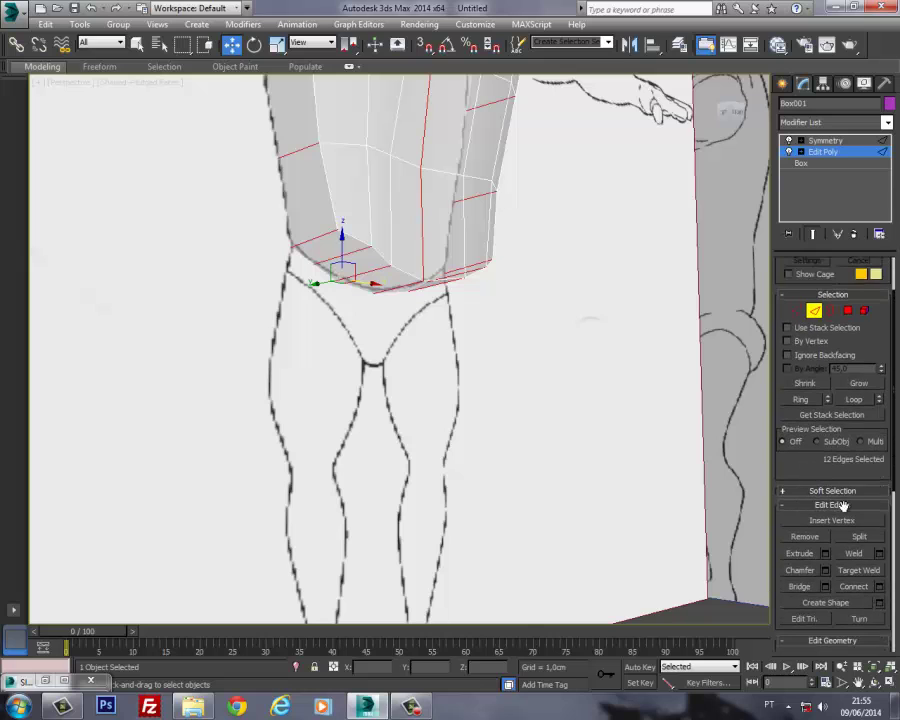
pyautogui.click(879, 591)
pyautogui.click(408, 418)
# Step: In the Top view, select the new middle loop's vertices on the torso half and move them outward along X to about -7.11 cm
pyautogui.keyDown('alt'); pyautogui.moveTo(349, 341); pyautogui.dragTo(364, 462, button='middle'); pyautogui.keyUp('alt')
pyautogui.scroll(-3, 354, 341)
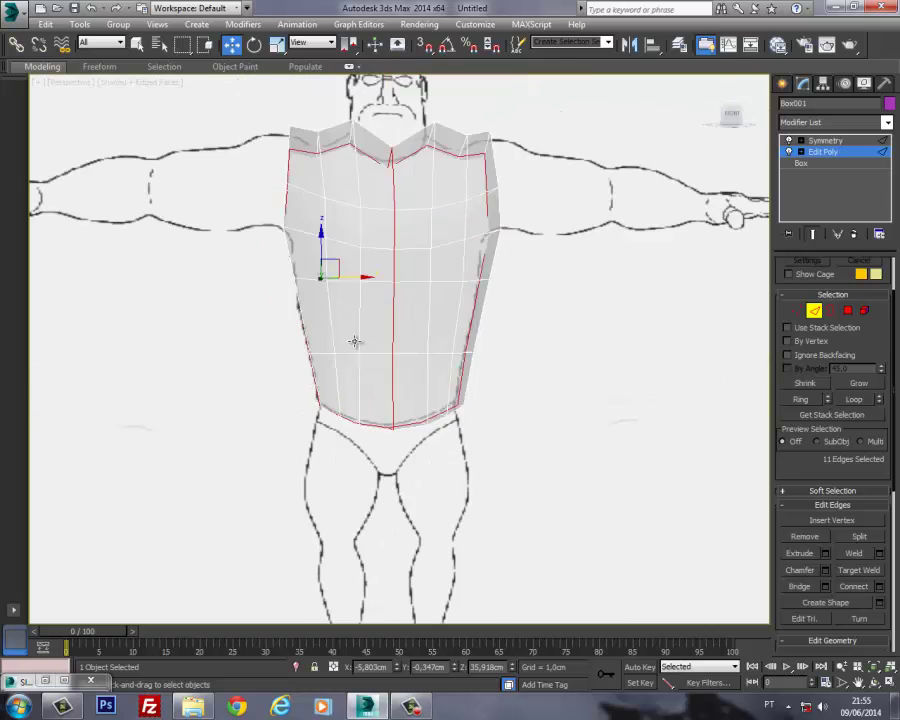
pyautogui.keyDown('alt'); pyautogui.moveTo(354, 341); pyautogui.dragTo(458, 438, button='middle'); pyautogui.keyUp('alt')
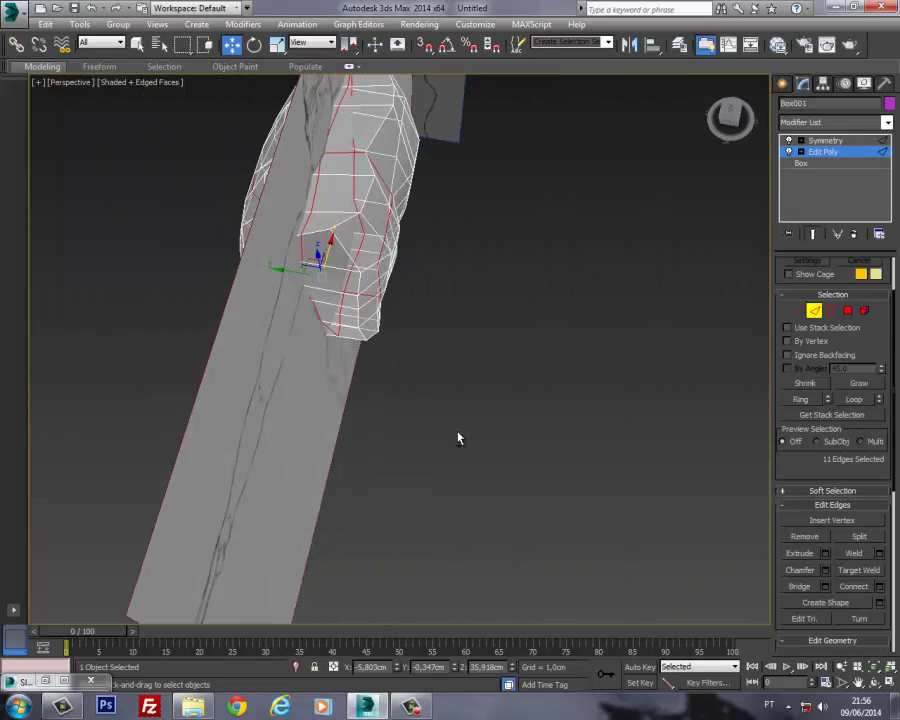
pyautogui.press('t')
pyautogui.moveTo(393, 367); pyautogui.dragTo(342, 368, button='middle')
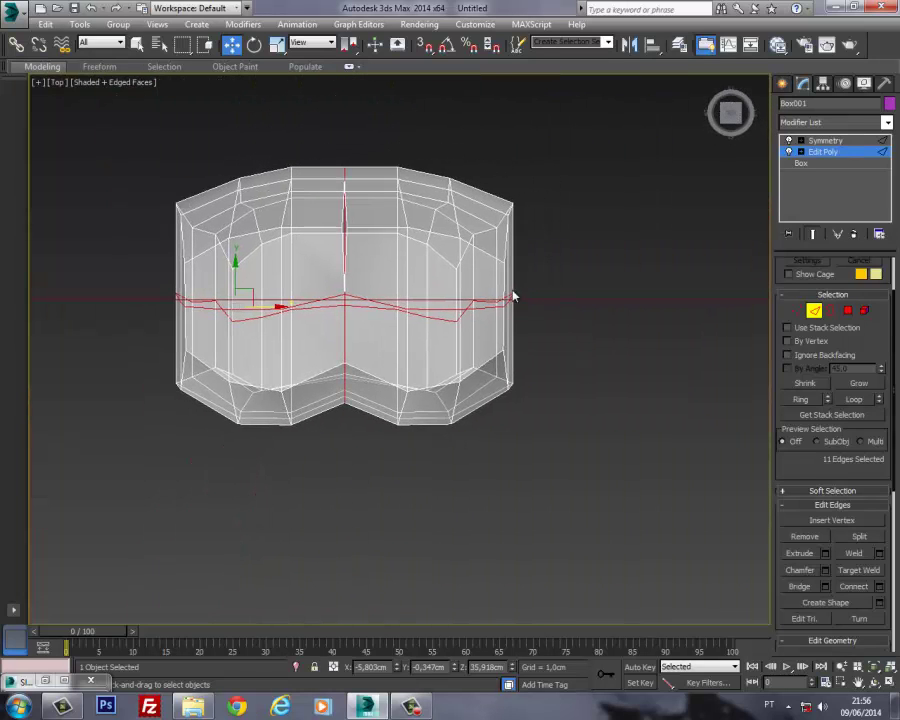
pyautogui.click(797, 311)
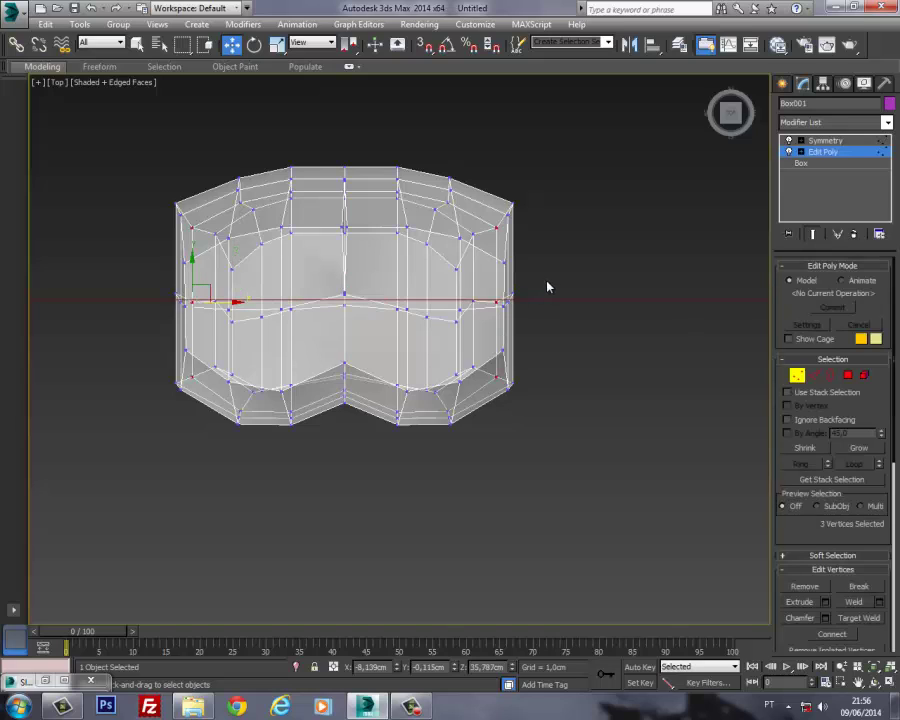
pyautogui.moveTo(619, 299); pyautogui.dragTo(631, 302)
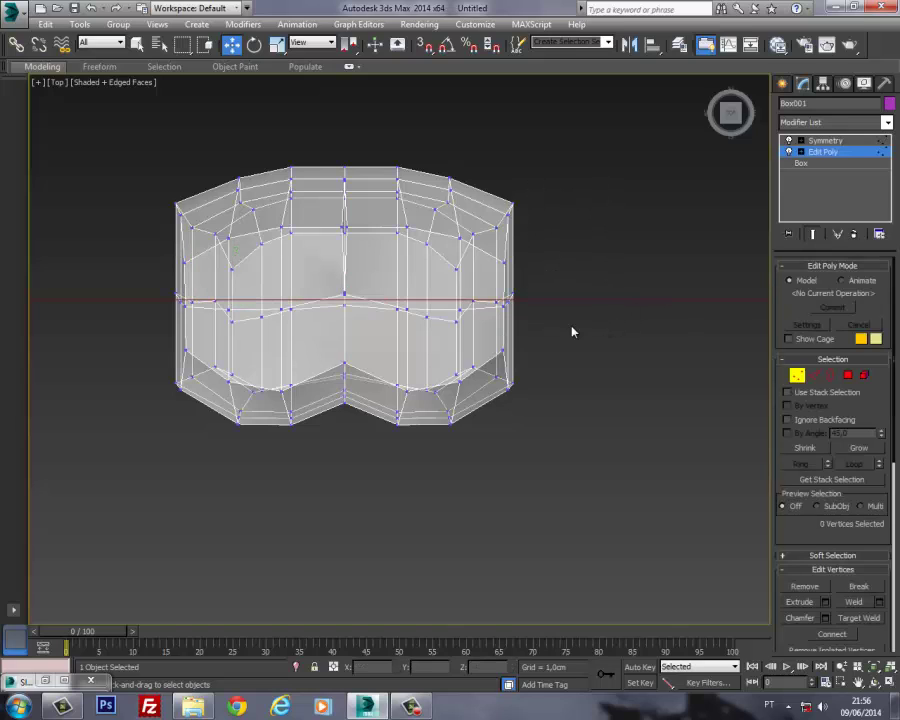
pyautogui.moveTo(570, 324); pyautogui.dragTo(452, 292)
pyautogui.moveTo(155, 285); pyautogui.dragTo(295, 346)
pyautogui.moveTo(182, 300); pyautogui.dragTo(266, 296, button='middle')
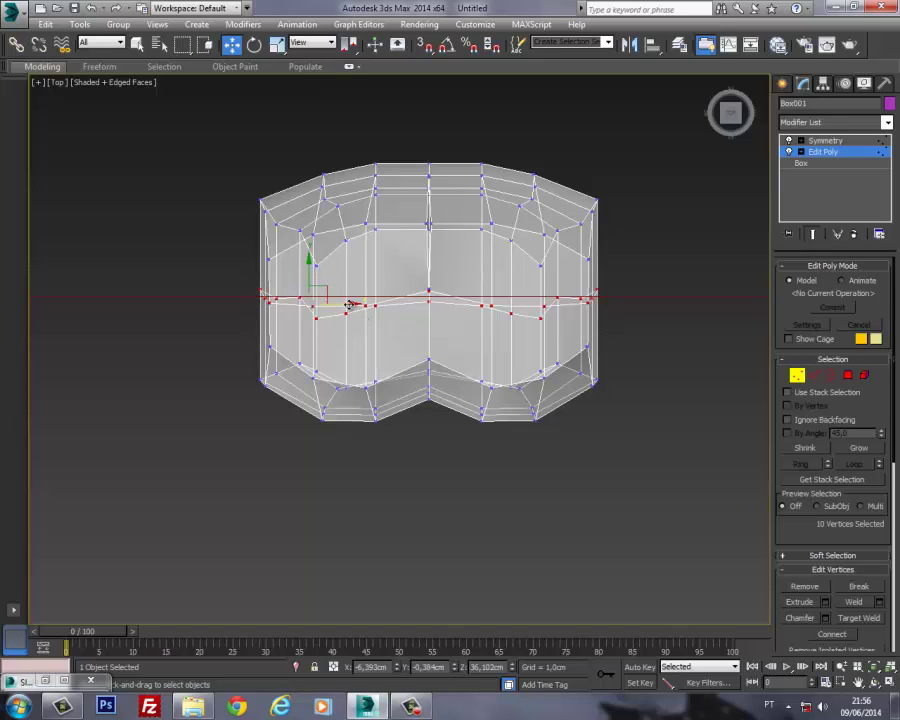
pyautogui.moveTo(350, 303); pyautogui.dragTo(336, 303)
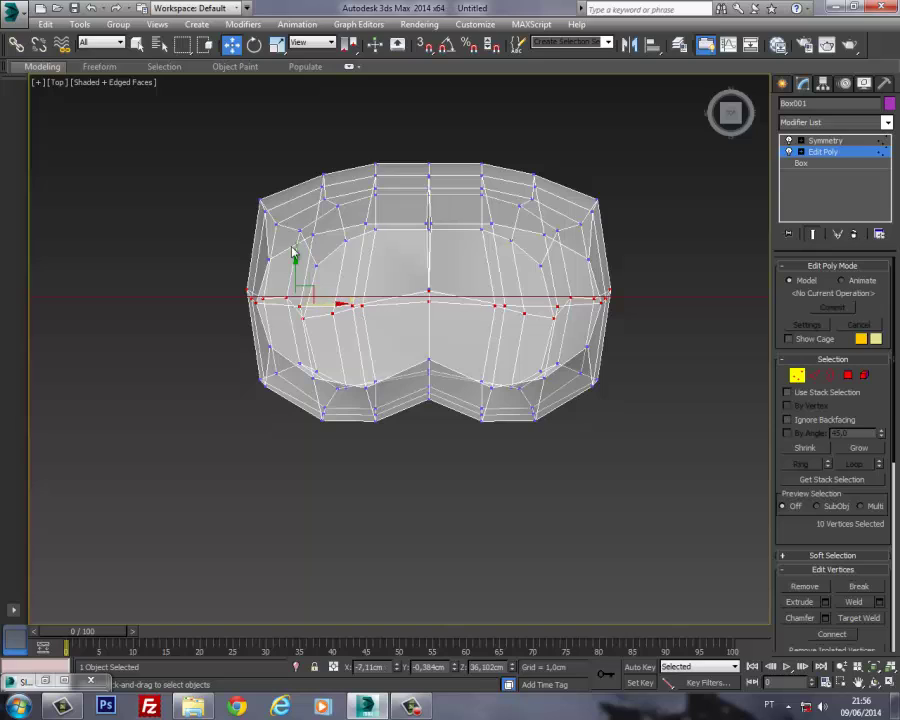
# Step: Round the torso outline by moving the back corner vertices to about X -8.06, Y 4.05 cm and the front ones to X -8.74, Y -4.47 cm
pyautogui.moveTo(235, 186); pyautogui.dragTo(287, 201)
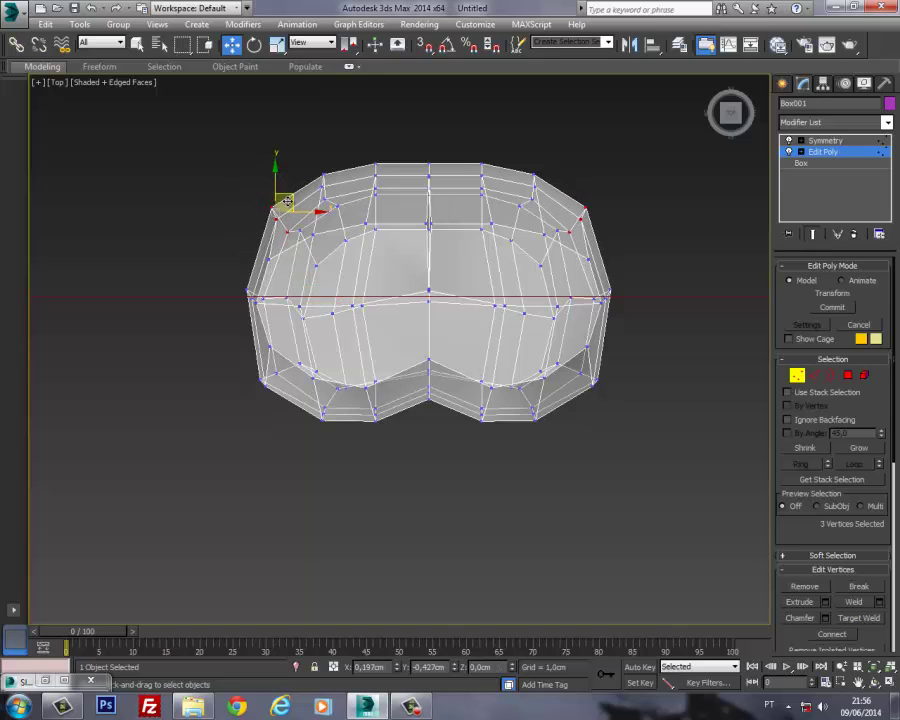
pyautogui.moveTo(338, 390); pyautogui.dragTo(311, 370, button='middle')
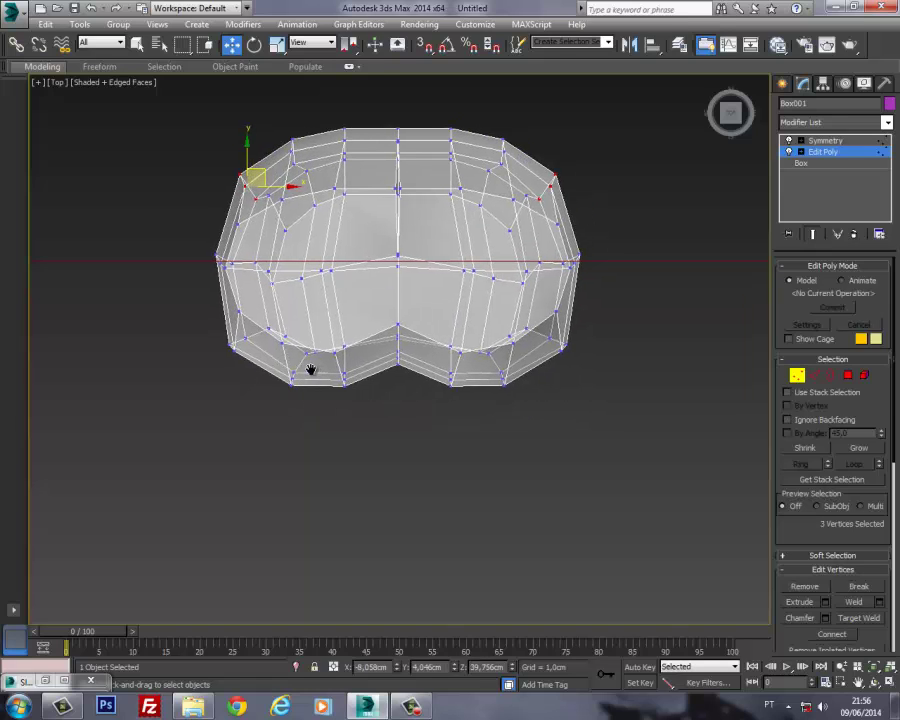
pyautogui.moveTo(240, 362); pyautogui.dragTo(253, 334)
pyautogui.moveTo(313, 327); pyautogui.dragTo(312, 341, button='middle')
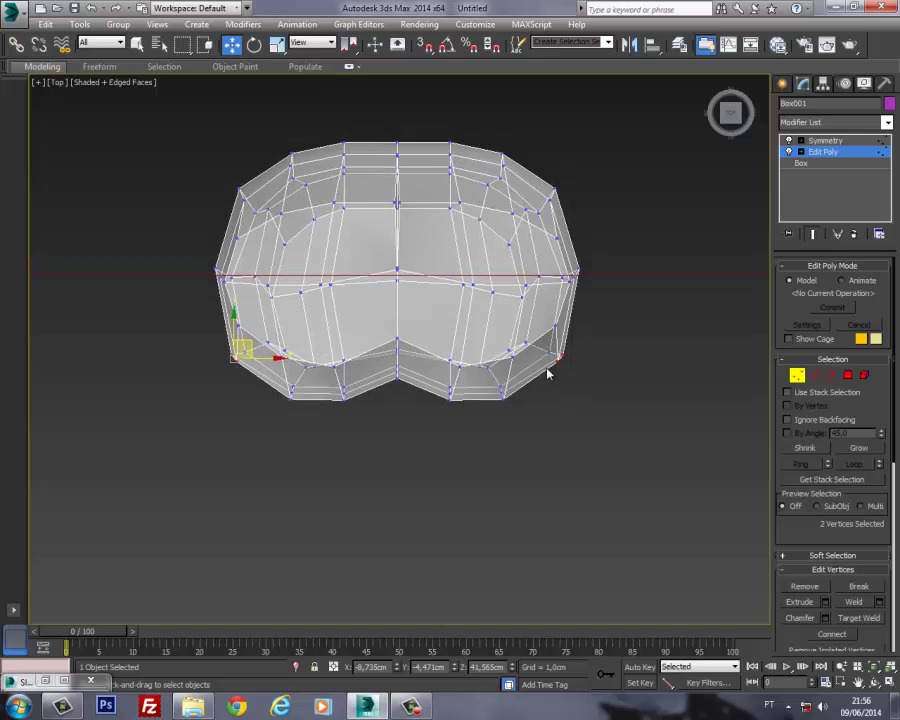
# Step: Leave Vertex level and examine the rounded torso from behind and below in the Perspective view
pyautogui.click(797, 377)
pyautogui.scroll(6, 436, 334)
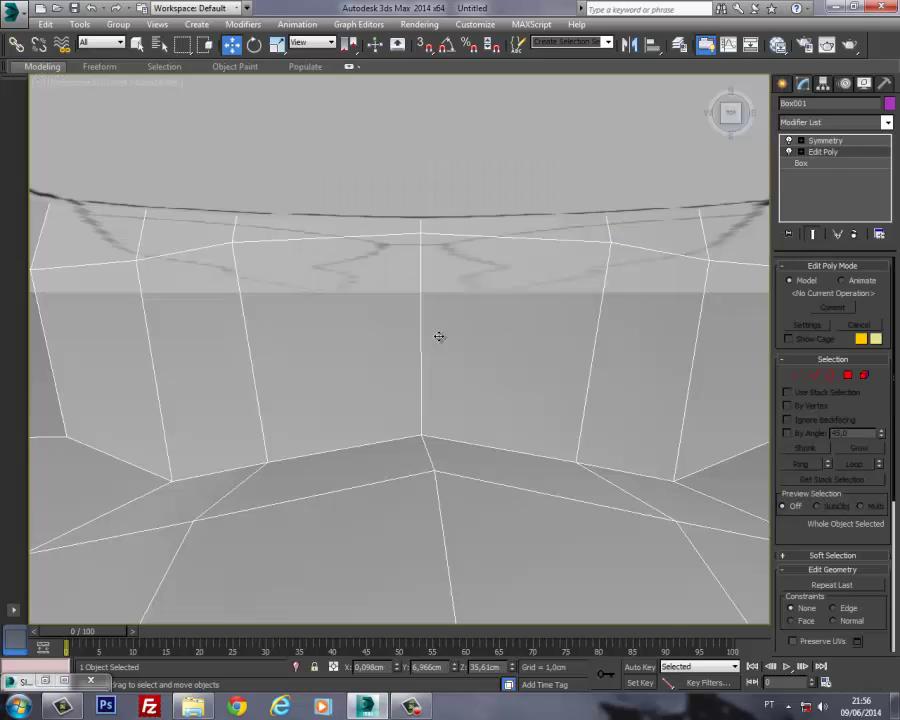
pyautogui.press('p')
pyautogui.keyDown('alt'); pyautogui.moveTo(408, 342); pyautogui.dragTo(665, 241, button='middle'); pyautogui.keyUp('alt')
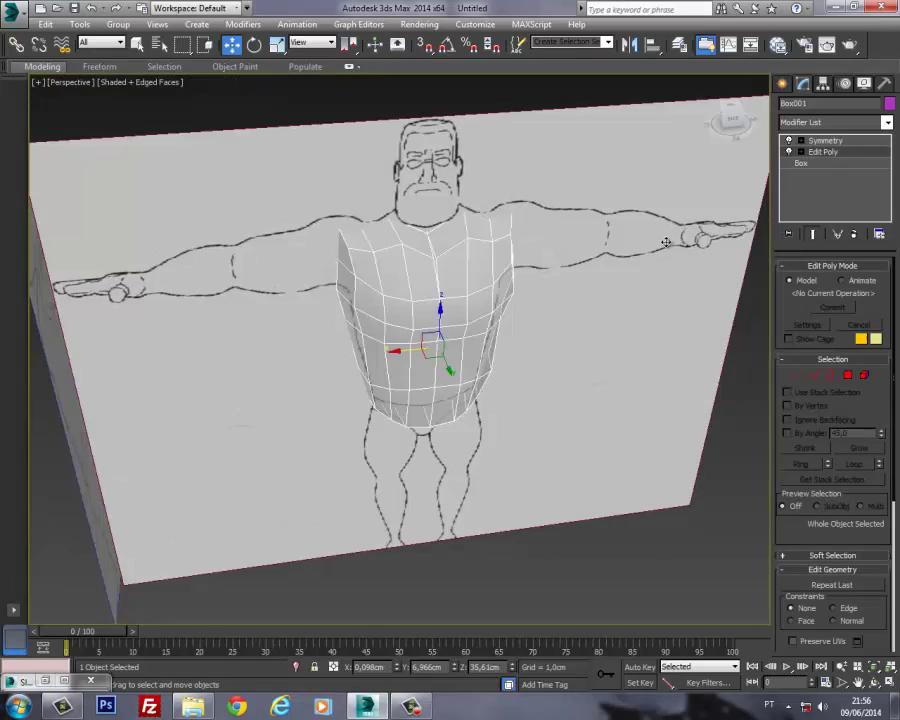
pyautogui.scroll(3, 653, 200)
pyautogui.keyDown('alt'); pyautogui.moveTo(448, 408); pyautogui.dragTo(650, 377, button='middle'); pyautogui.keyUp('alt')
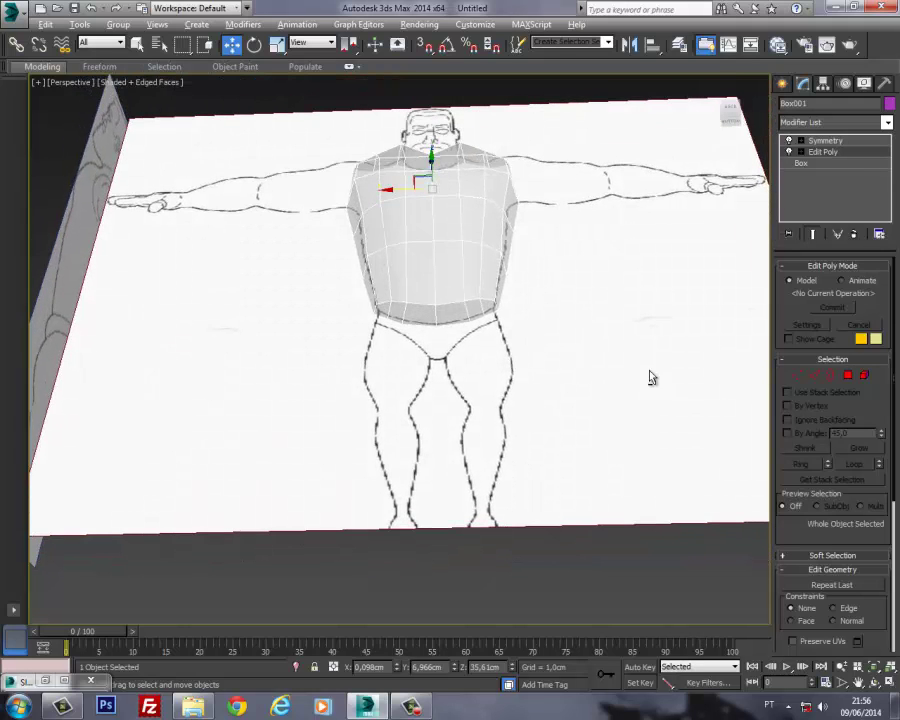
# Step: At Polygon level, Extrude the six selected polygons on the torso's underside by 1.237 cm
pyautogui.click(848, 375)
pyautogui.keyDown('alt'); pyautogui.moveTo(422, 326); pyautogui.dragTo(405, 287, button='middle'); pyautogui.keyUp('alt')
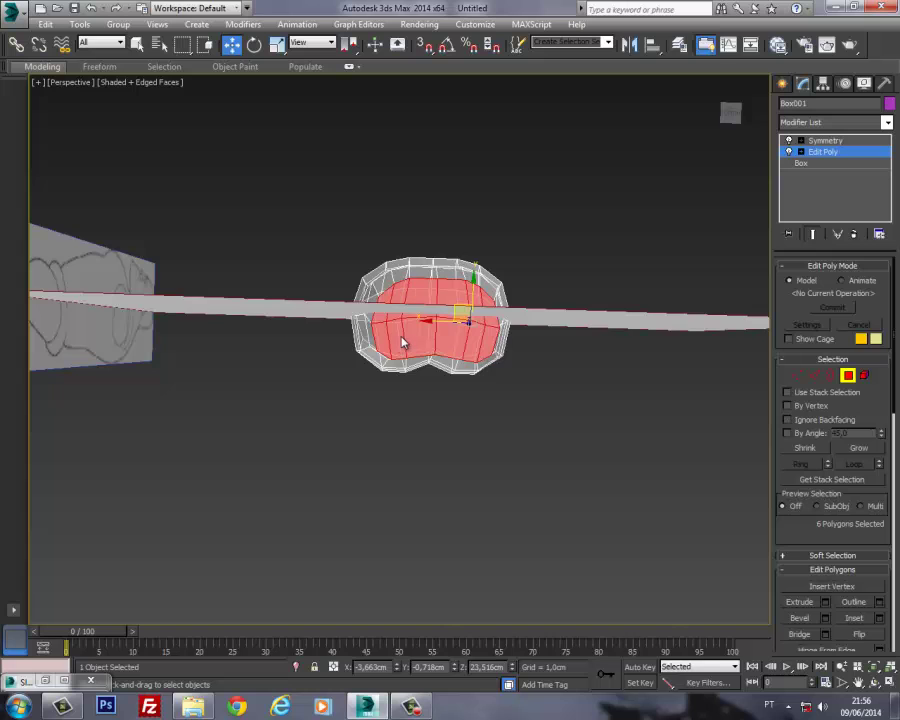
pyautogui.moveTo(394, 330); pyautogui.dragTo(513, 323, button='middle')
pyautogui.keyDown('alt'); pyautogui.moveTo(456, 327); pyautogui.dragTo(448, 328, button='middle'); pyautogui.keyUp('alt')
pyautogui.scroll(4, 448, 328)
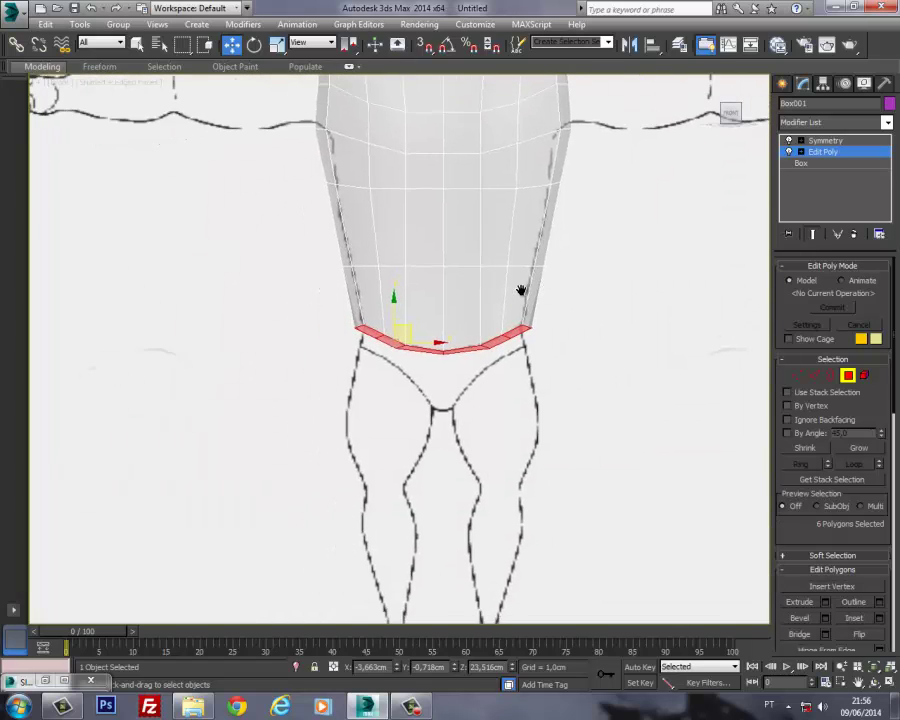
pyautogui.moveTo(567, 362); pyautogui.dragTo(577, 337, button='middle')
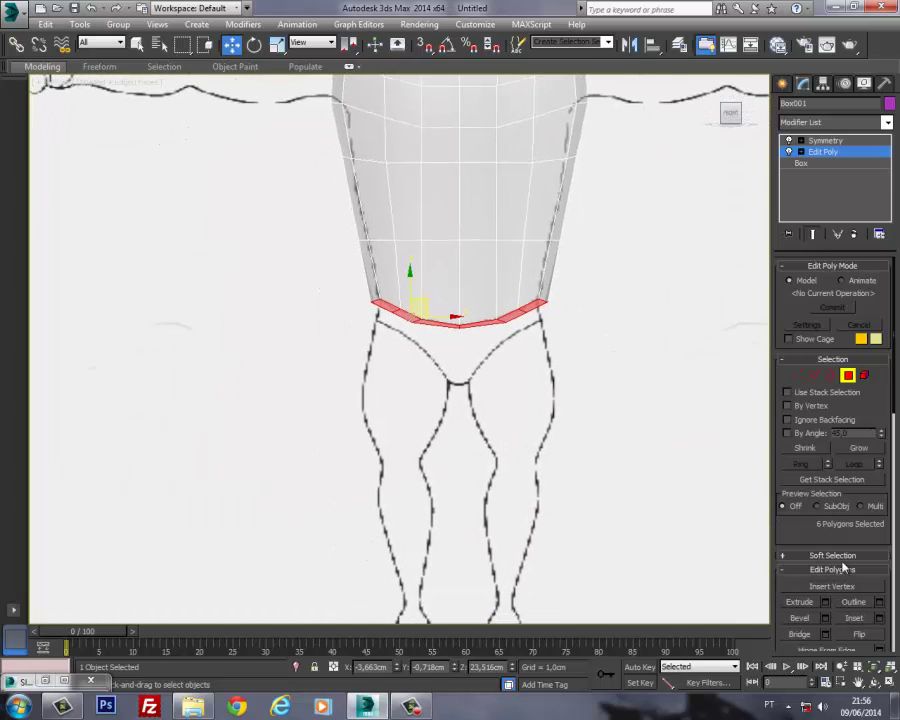
pyautogui.scroll(-3, 824, 505)
pyautogui.click(825, 518)
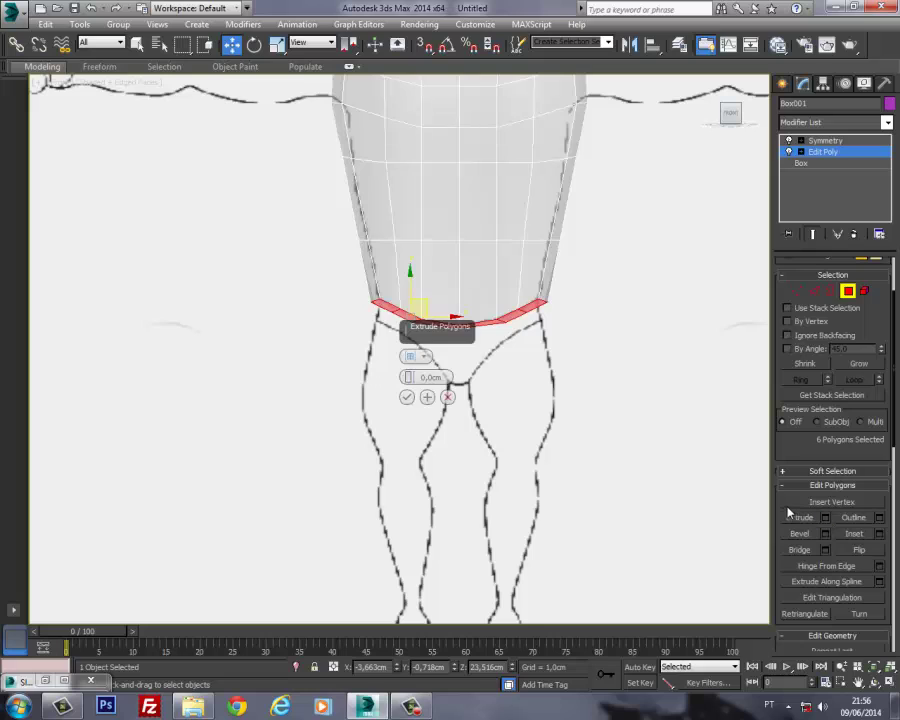
pyautogui.moveTo(414, 377); pyautogui.dragTo(604, 338)
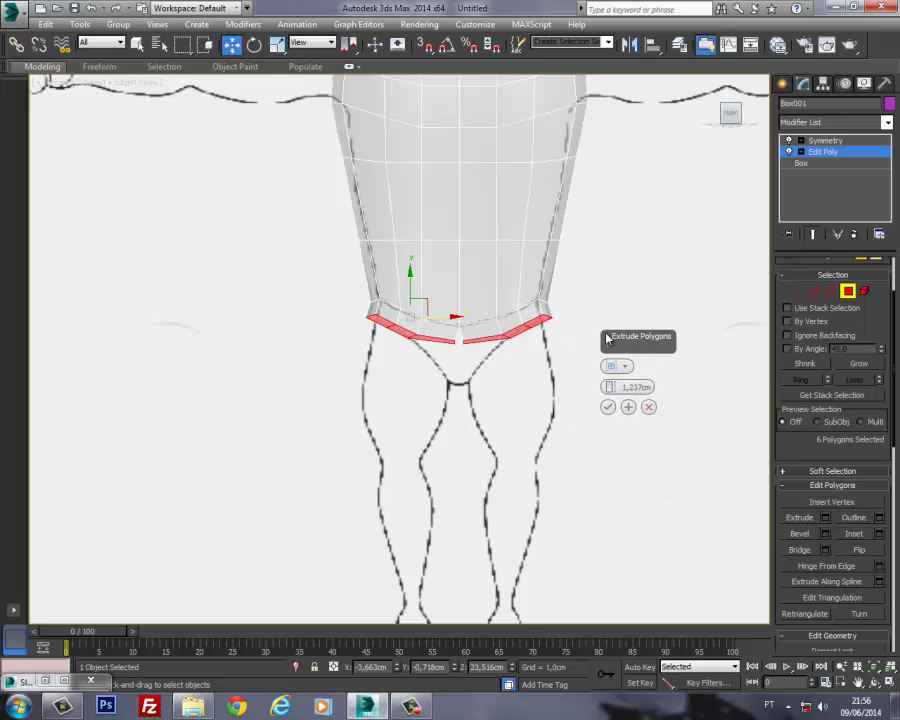
pyautogui.scroll(5, 380, 338)
pyautogui.moveTo(350, 319); pyautogui.dragTo(354, 322, button='middle')
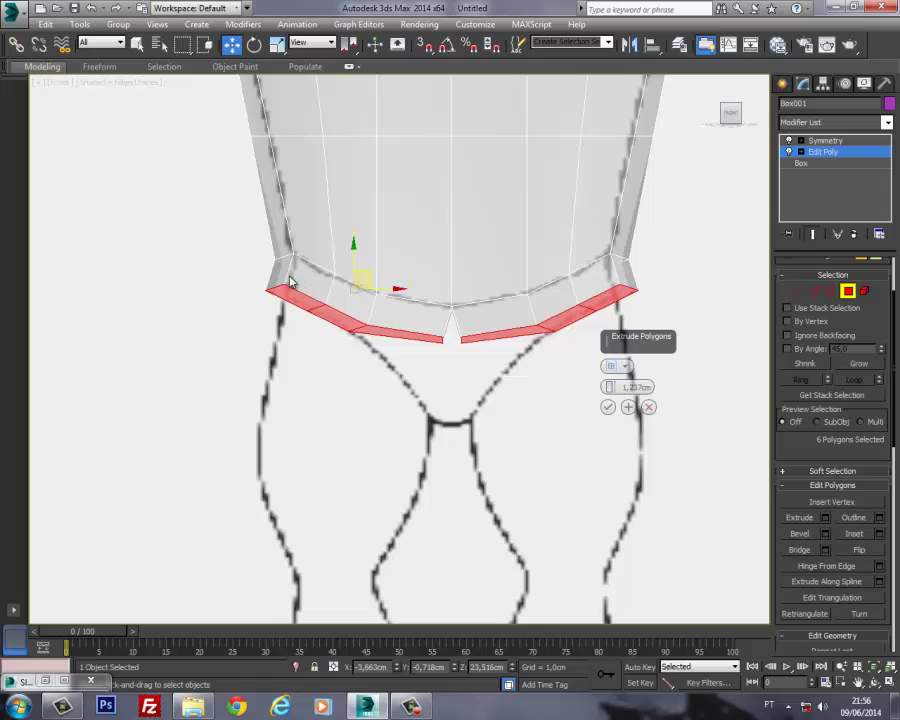
pyautogui.moveTo(400, 349); pyautogui.dragTo(380, 322, button='middle')
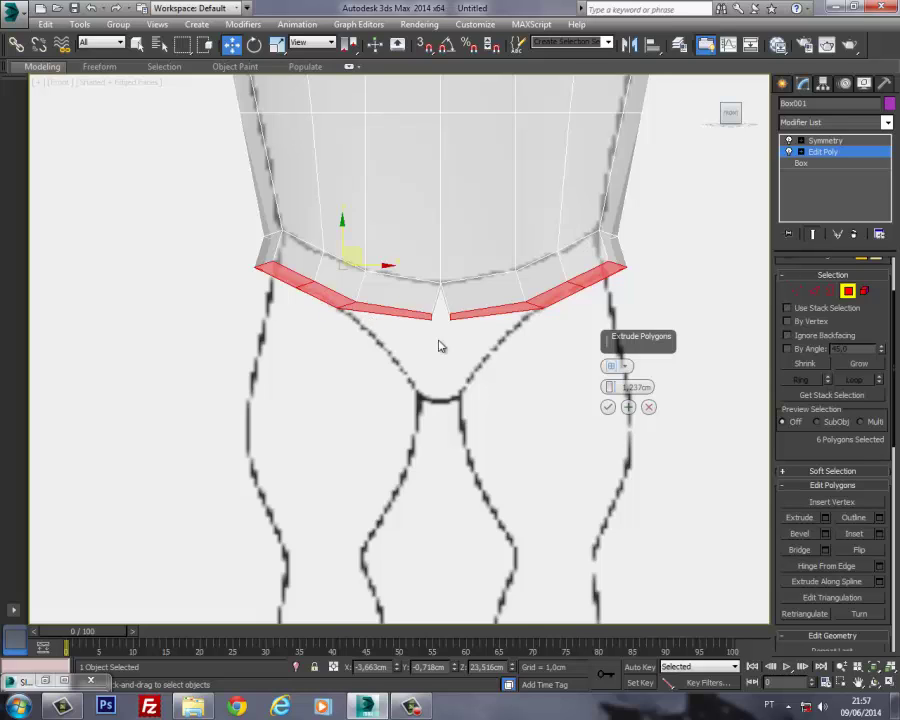
pyautogui.moveTo(434, 319); pyautogui.dragTo(428, 313, button='middle')
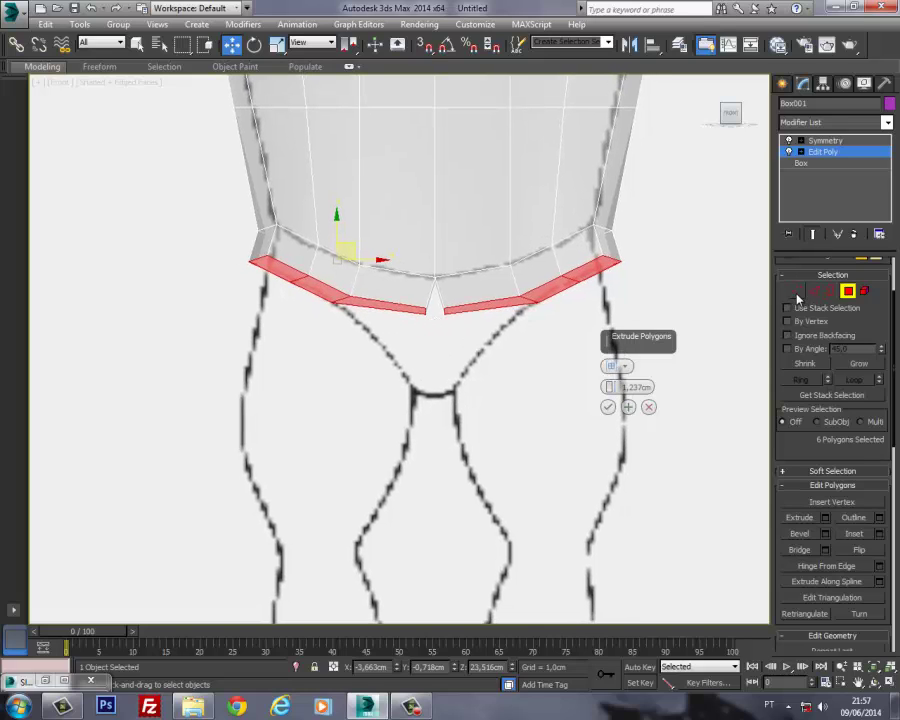
pyautogui.click(607, 406)
pyautogui.moveTo(536, 333); pyautogui.dragTo(558, 339, button='middle')
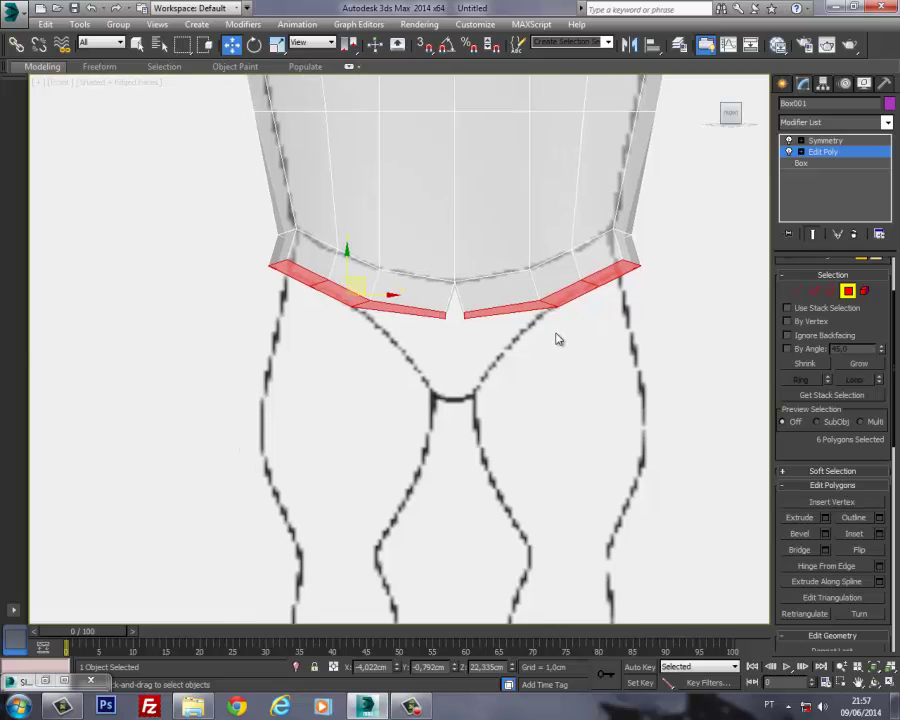
# Step: Close the gap at the bottom centre by moving its three vertices past the symmetry line to about X 0.356, Z 20.654 cm
pyautogui.click(798, 292)
pyautogui.press('F3')
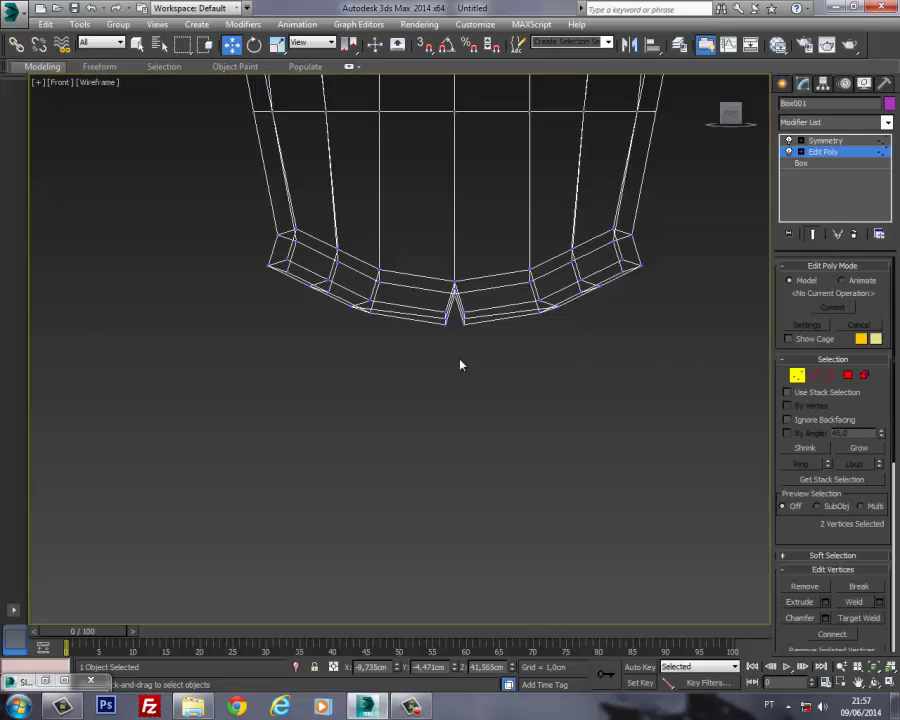
pyautogui.moveTo(452, 344); pyautogui.dragTo(461, 305)
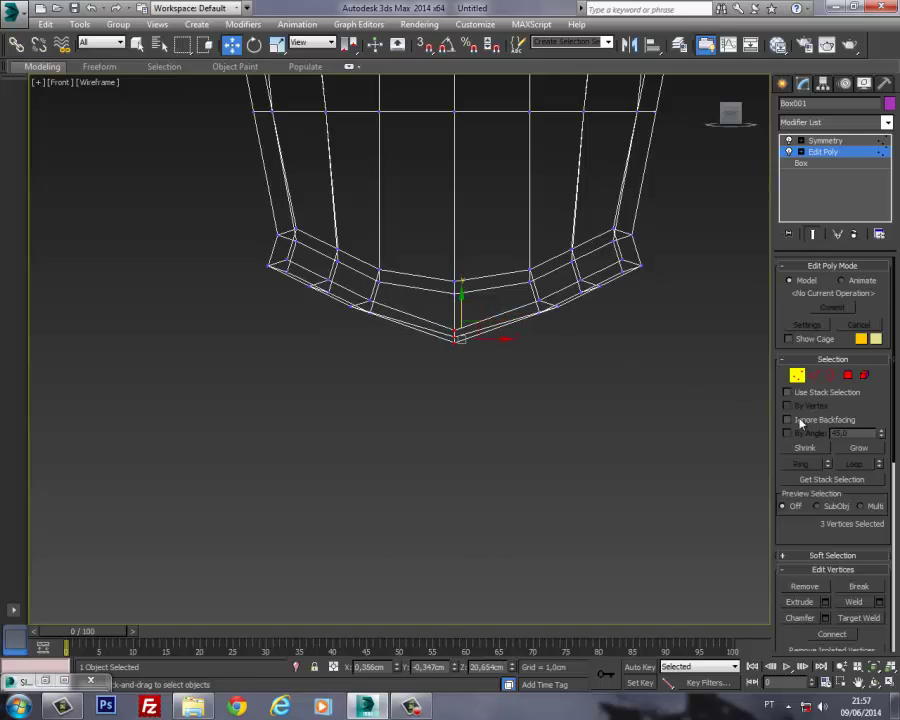
pyautogui.keyDown('ctrl'); pyautogui.click(847, 375); pyautogui.keyUp('ctrl')
pyautogui.press('F3')
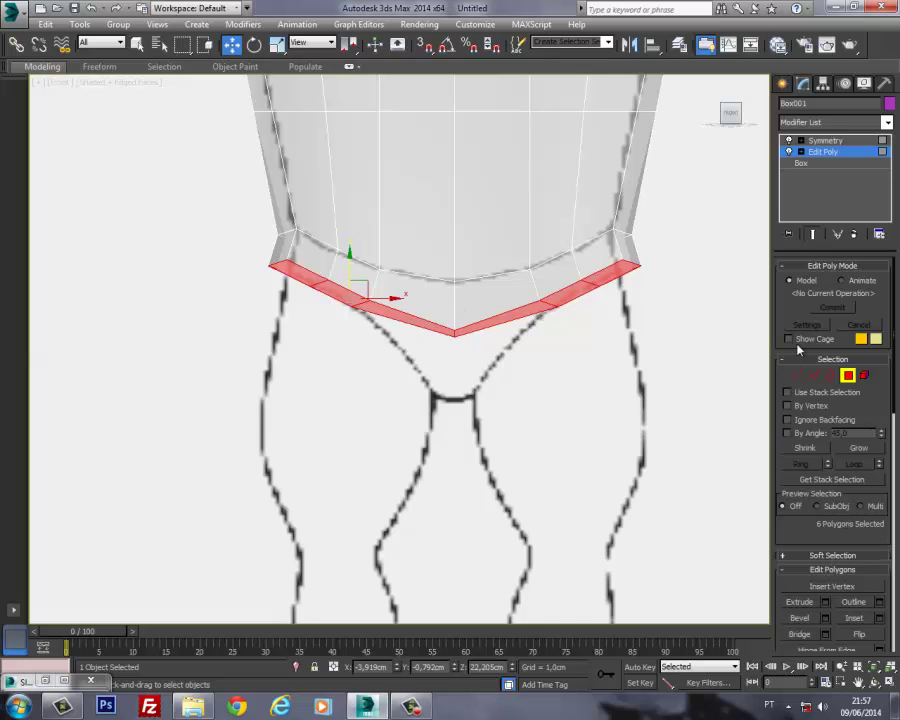
# Step: Select the vertices of the two lowest hip rows and move them inward to about X -4.15, Z 23.1 cm to match the waist outline
pyautogui.click(798, 375)
pyautogui.moveTo(239, 209); pyautogui.dragTo(378, 306)
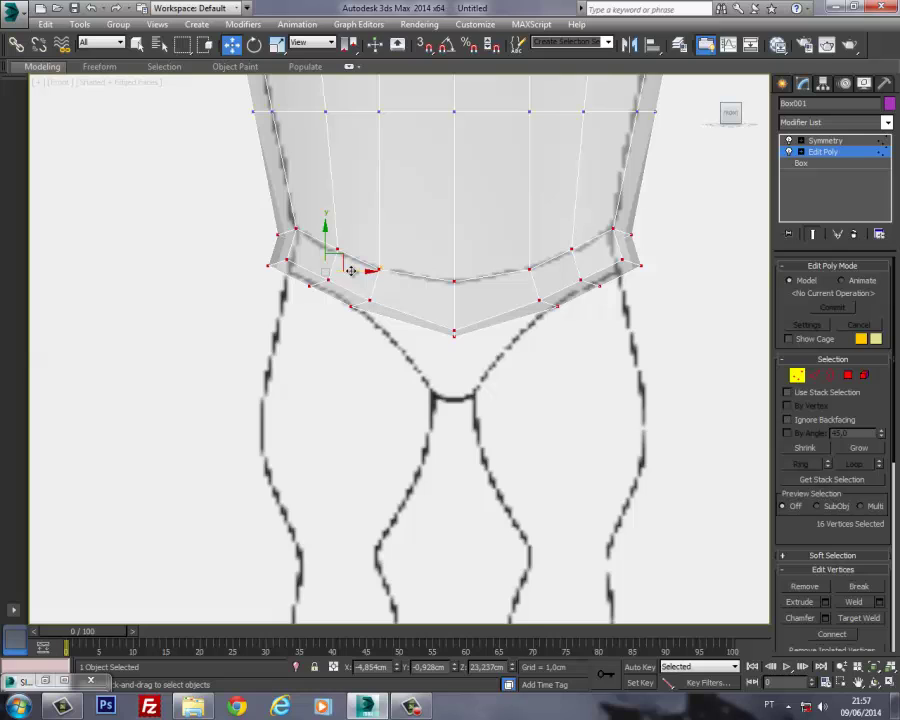
pyautogui.moveTo(352, 265); pyautogui.dragTo(372, 270)
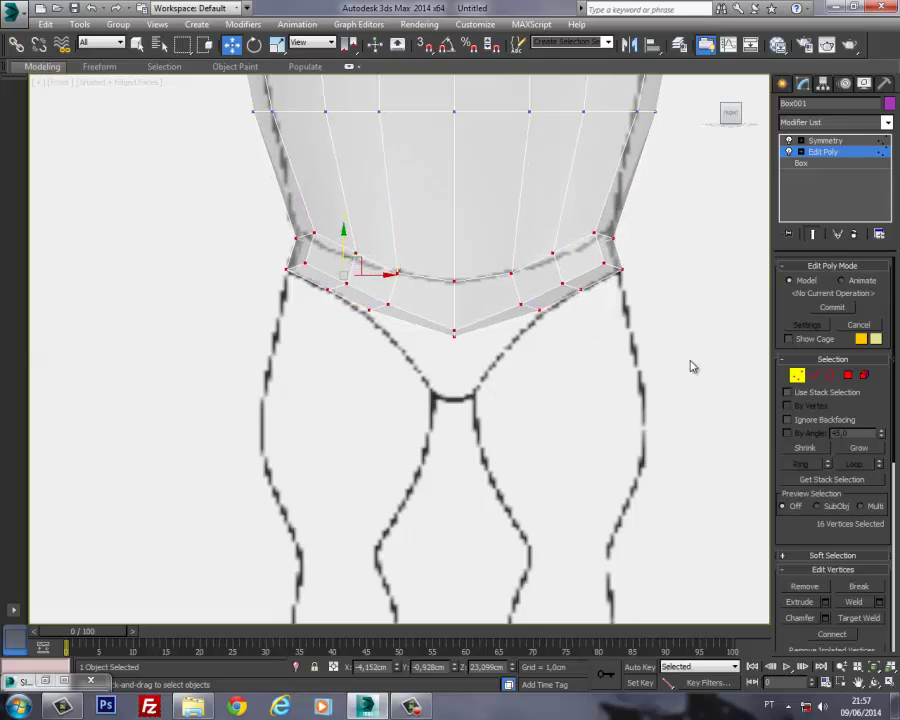
# Step: Extrude the six polygons on the hip's underside by 0.323 cm
pyautogui.click(848, 375)
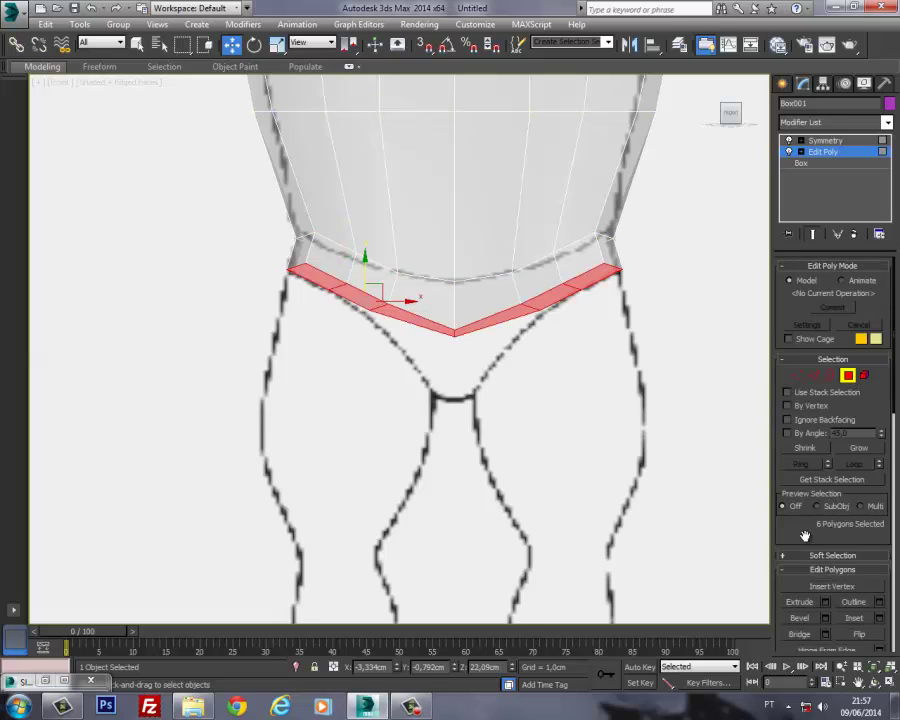
pyautogui.moveTo(805, 536); pyautogui.dragTo(803, 408)
pyautogui.click(825, 474)
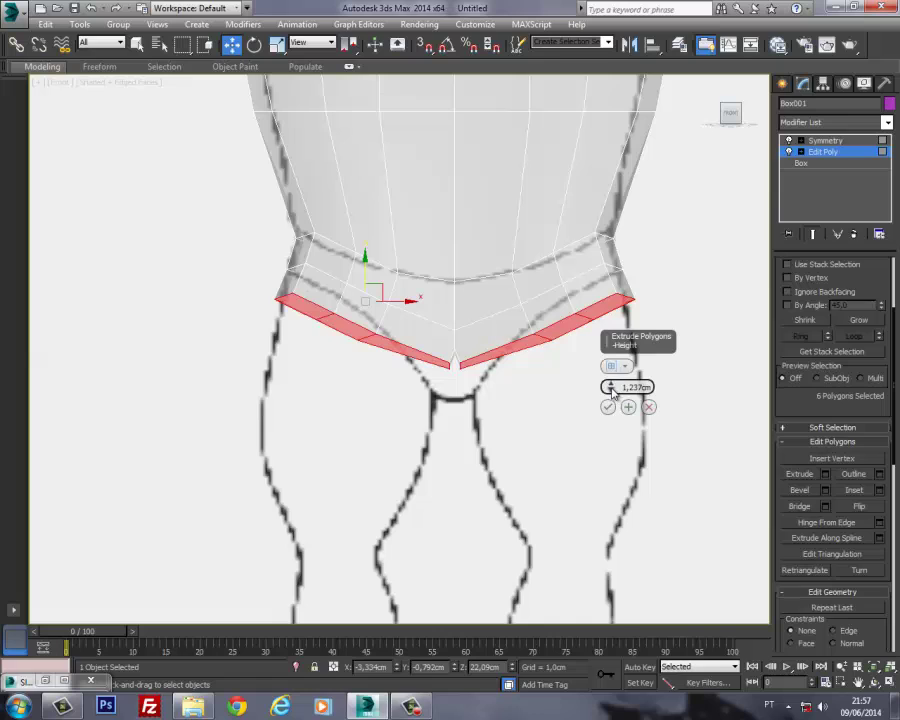
pyautogui.moveTo(608, 387); pyautogui.dragTo(607, 412)
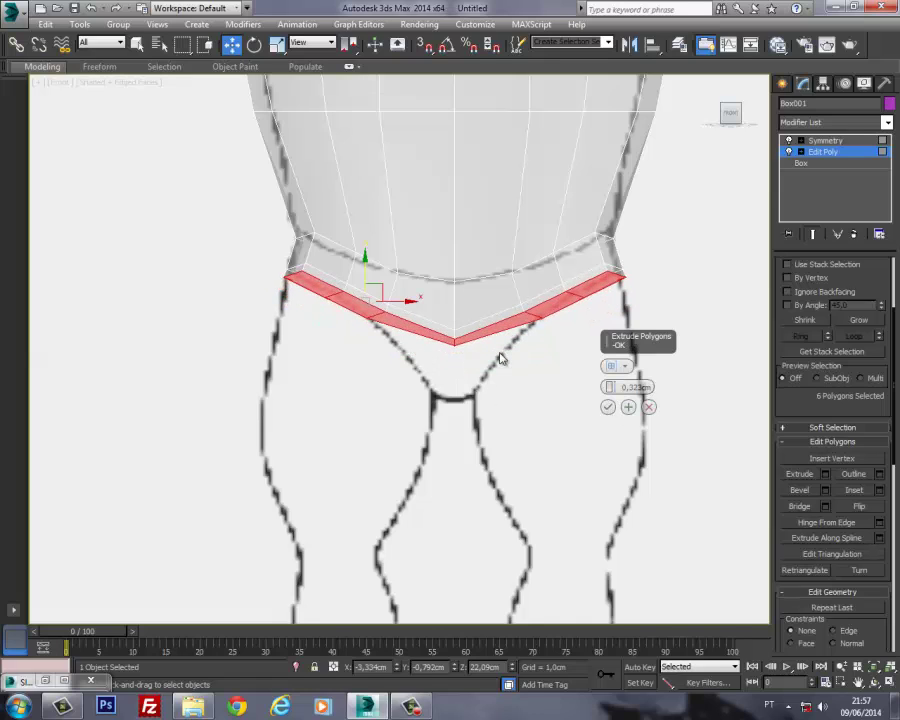
pyautogui.click(607, 407)
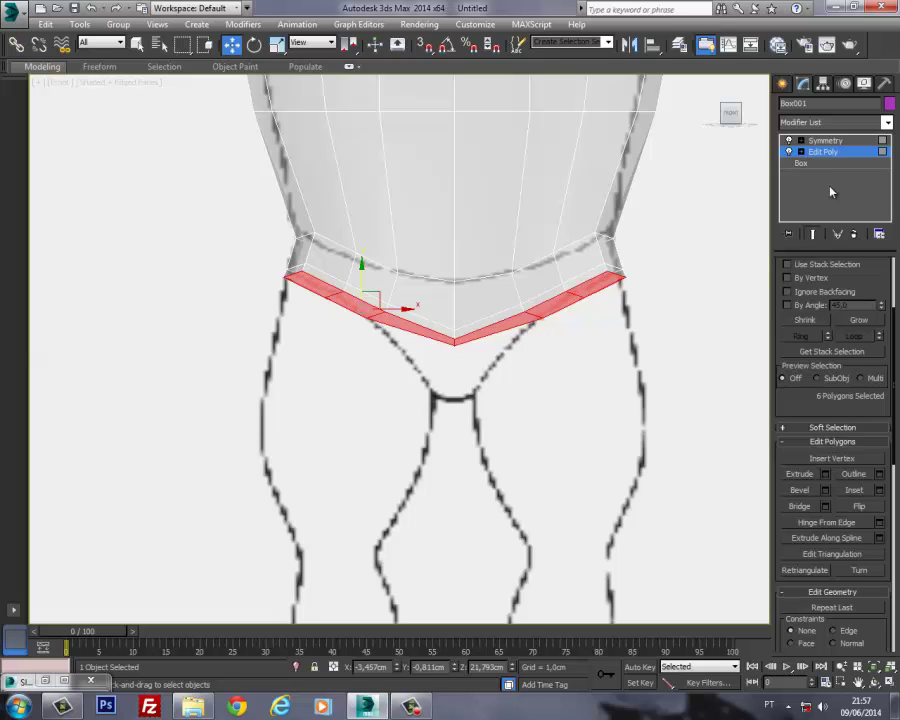
# Step: At Vertex level, select the lowest centre vertices and move them down to the crotch line of the front reference
pyautogui.scroll(3, 869, 270)
pyautogui.click(797, 375)
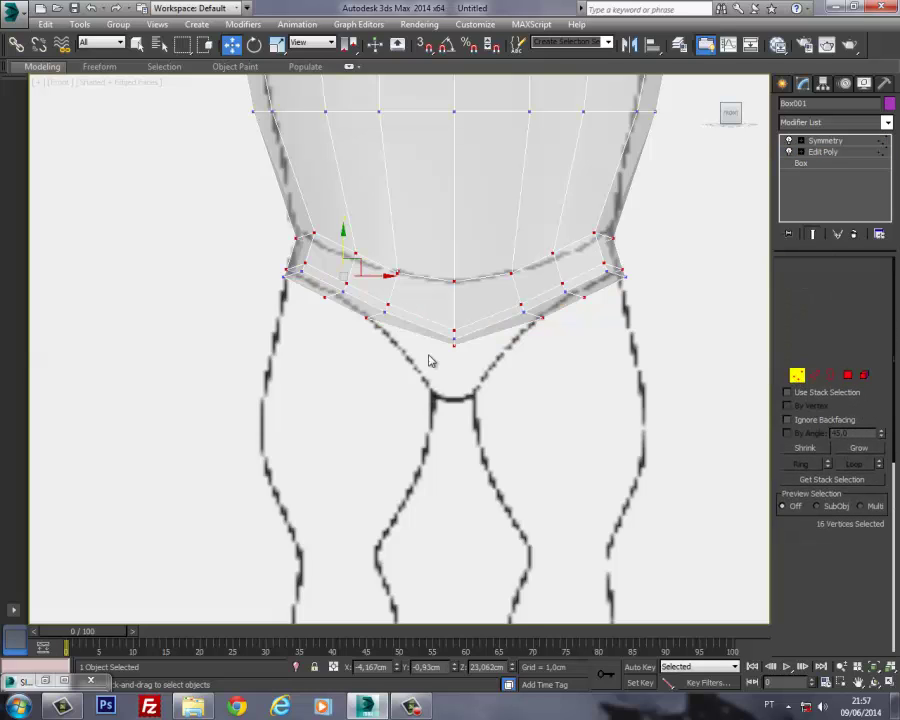
pyautogui.moveTo(443, 364)
pyautogui.mouseDown()
pyautogui.moveTo(470, 335)
pyautogui.moveTo(457, 338)
pyautogui.moveTo(456, 368)
pyautogui.mouseUp()
# Step: Select the lowest vertices beside the crotch in wireframe and lower them to about Z 20.91 cm
pyautogui.moveTo(344, 298); pyautogui.dragTo(390, 322)
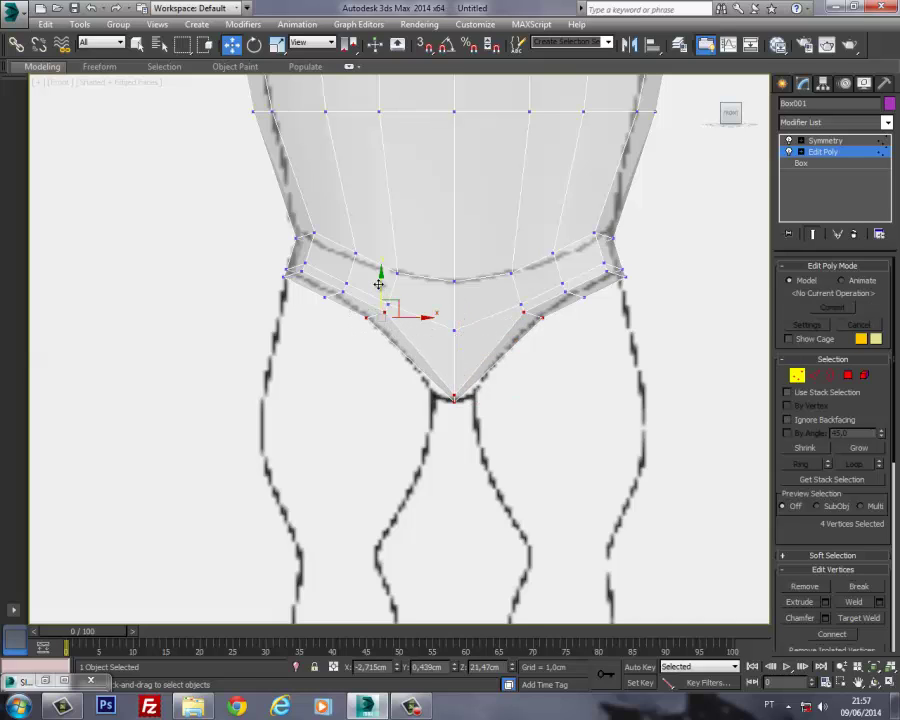
pyautogui.press('F3')
pyautogui.click(350, 347)
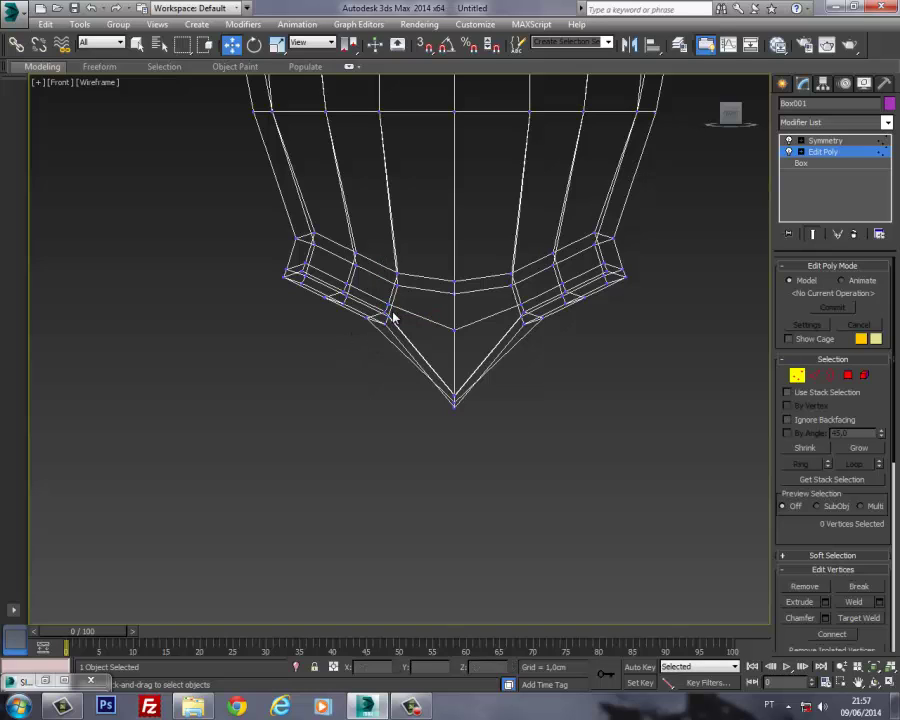
pyautogui.scroll(4, 393, 336)
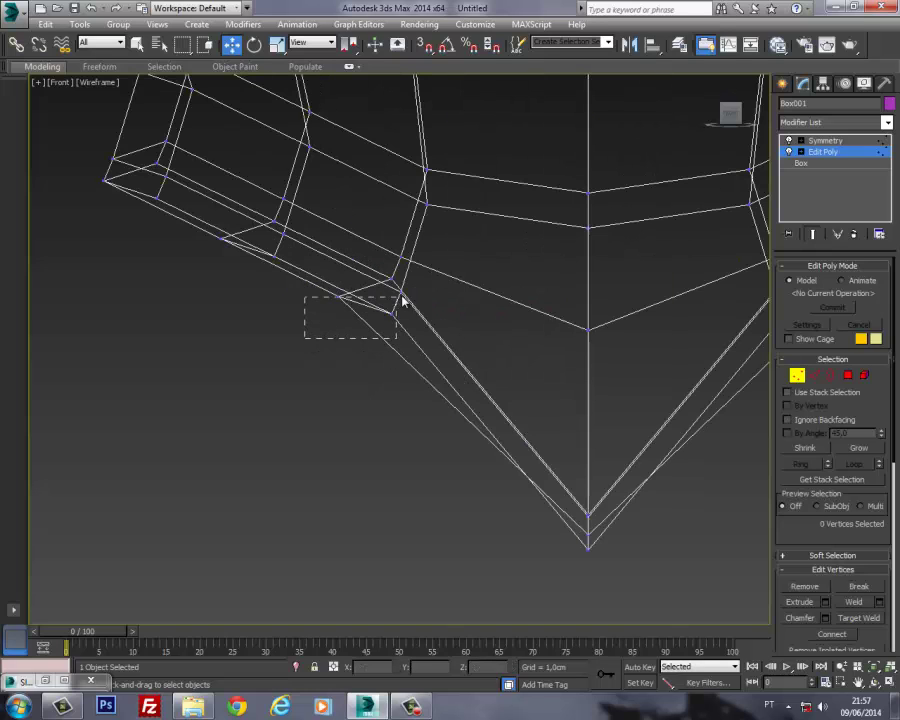
pyautogui.moveTo(401, 297); pyautogui.dragTo(380, 296)
pyautogui.scroll(-4, 380, 295)
pyautogui.moveTo(380, 294); pyautogui.dragTo(340, 318, button='middle')
# Step: Select the next four lowest vertices toward the outer hip and lower them to about Z 22.1 cm along the leg opening
pyautogui.moveTo(248, 298); pyautogui.dragTo(263, 327, button='middle')
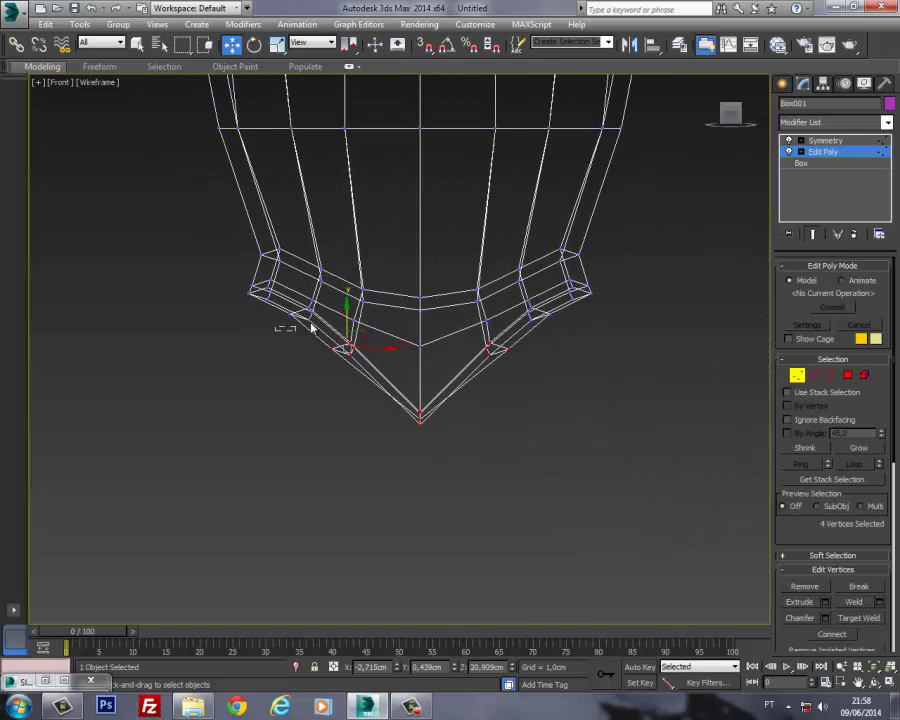
pyautogui.scroll(5, 324, 305)
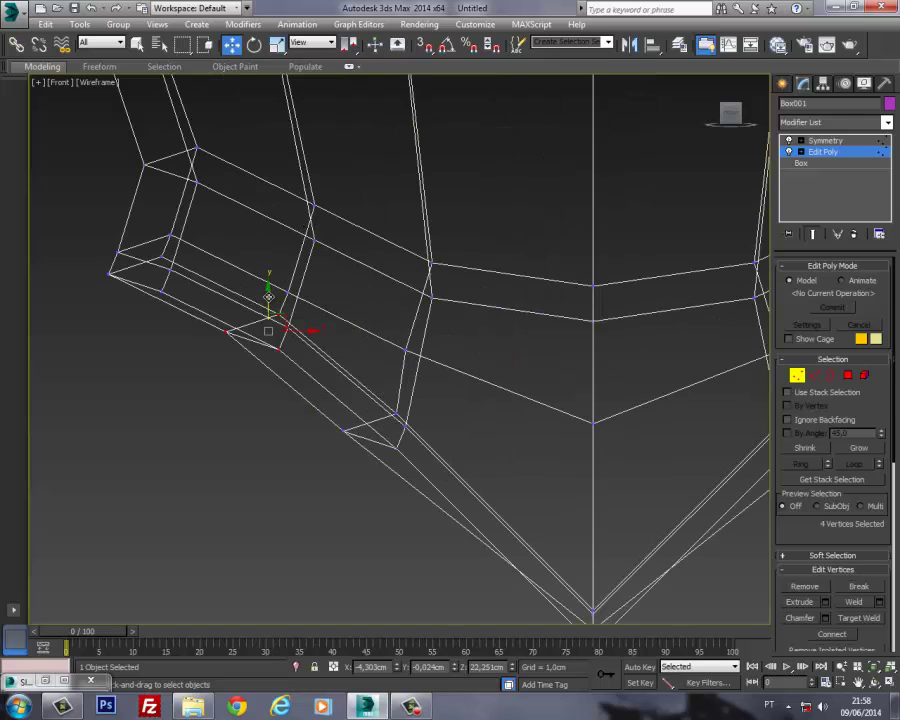
pyautogui.scroll(-5, 268, 297)
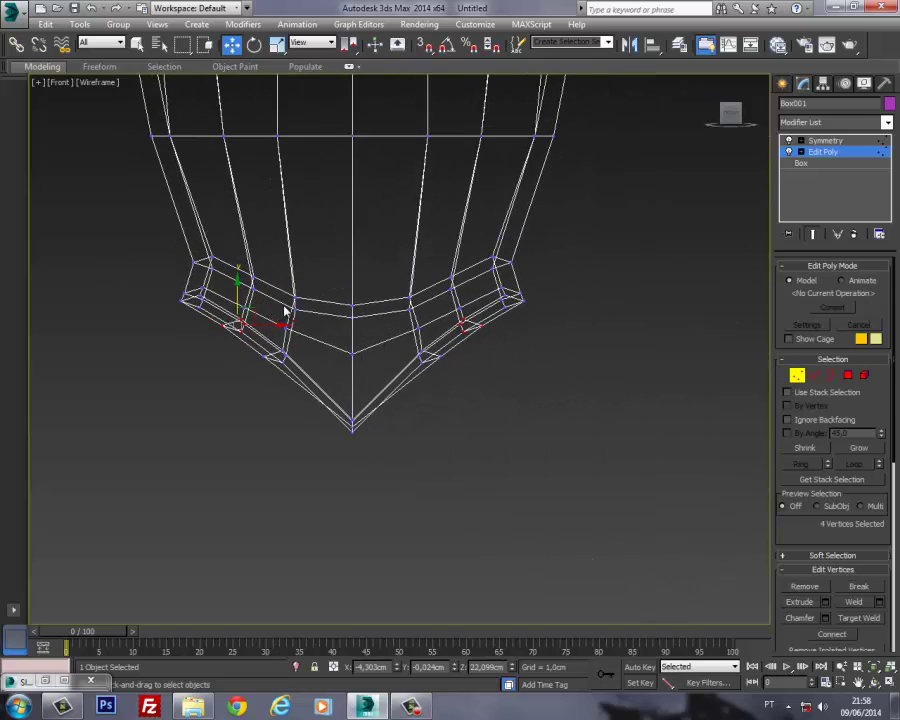
pyautogui.press('F3')
pyautogui.moveTo(394, 344); pyautogui.dragTo(405, 298, button='middle')
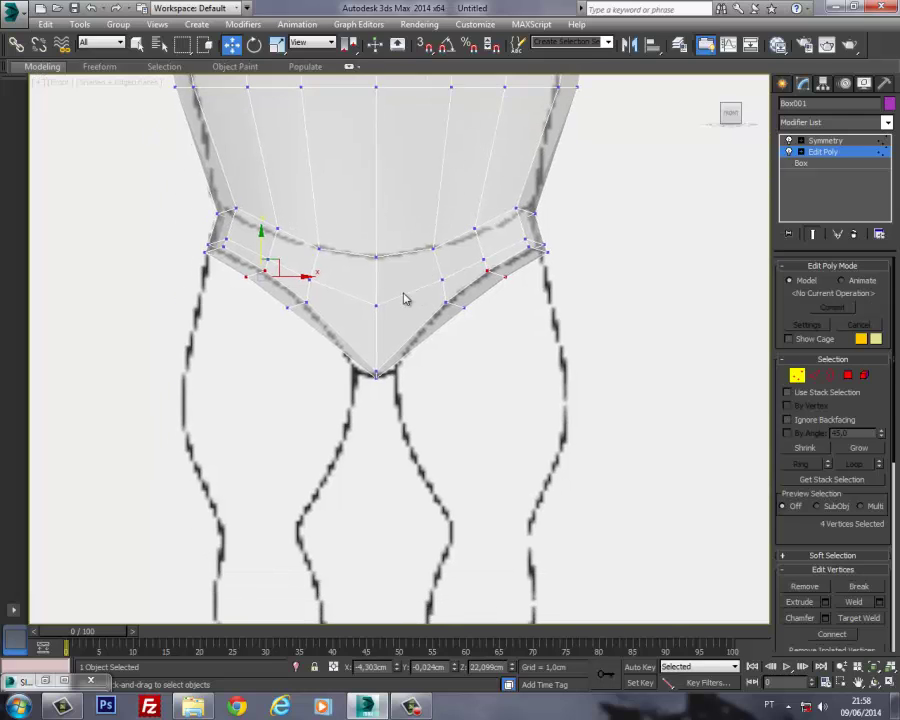
# Step: At Polygon level, select the six underside polygons of the hip half, from the crotch to the outer hip, front and back
pyautogui.click(848, 376)
pyautogui.click(336, 336)
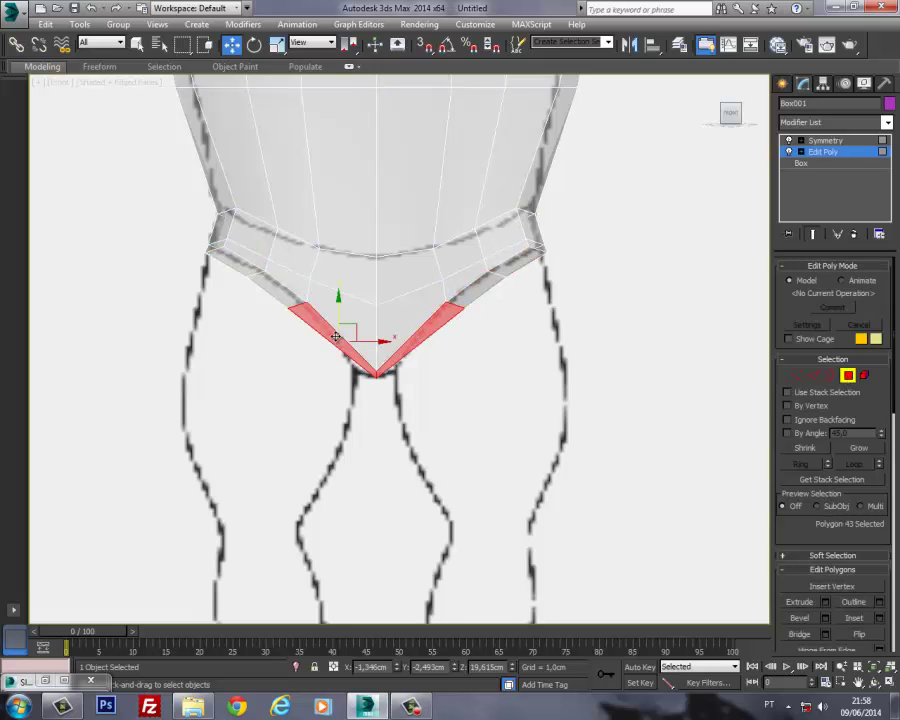
pyautogui.press('p')
pyautogui.keyDown('alt'); pyautogui.moveTo(320, 339); pyautogui.dragTo(387, 298, button='middle'); pyautogui.keyUp('alt')
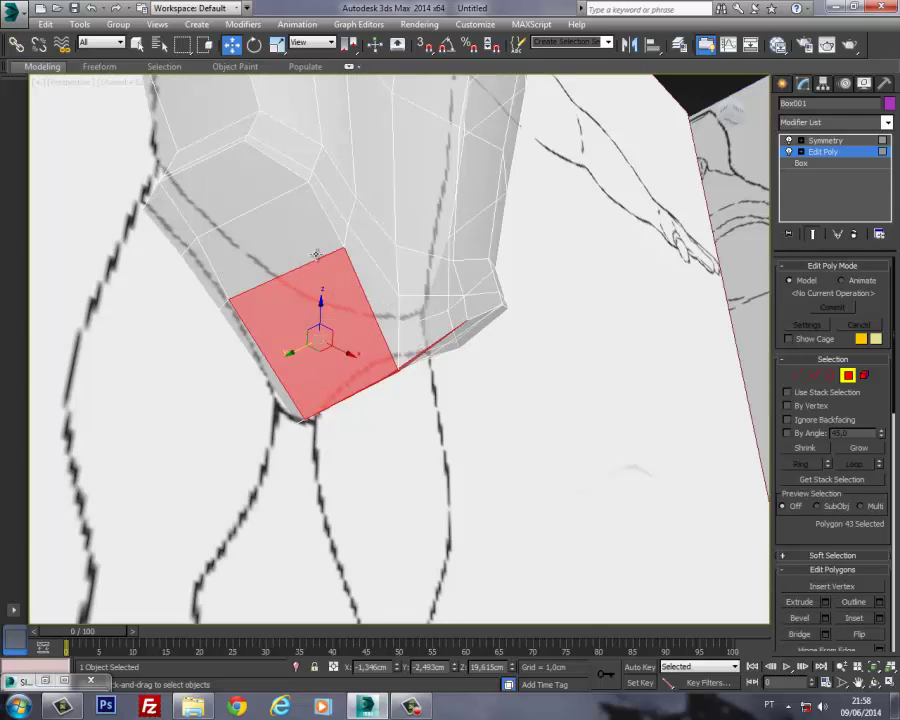
pyautogui.keyDown('ctrl'); pyautogui.click(312, 250); pyautogui.keyUp('ctrl')
pyautogui.keyDown('ctrl'); pyautogui.click(231, 199); pyautogui.keyUp('ctrl')
pyautogui.keyDown('alt'); pyautogui.moveTo(231, 199); pyautogui.dragTo(302, 228, button='middle'); pyautogui.keyUp('alt')
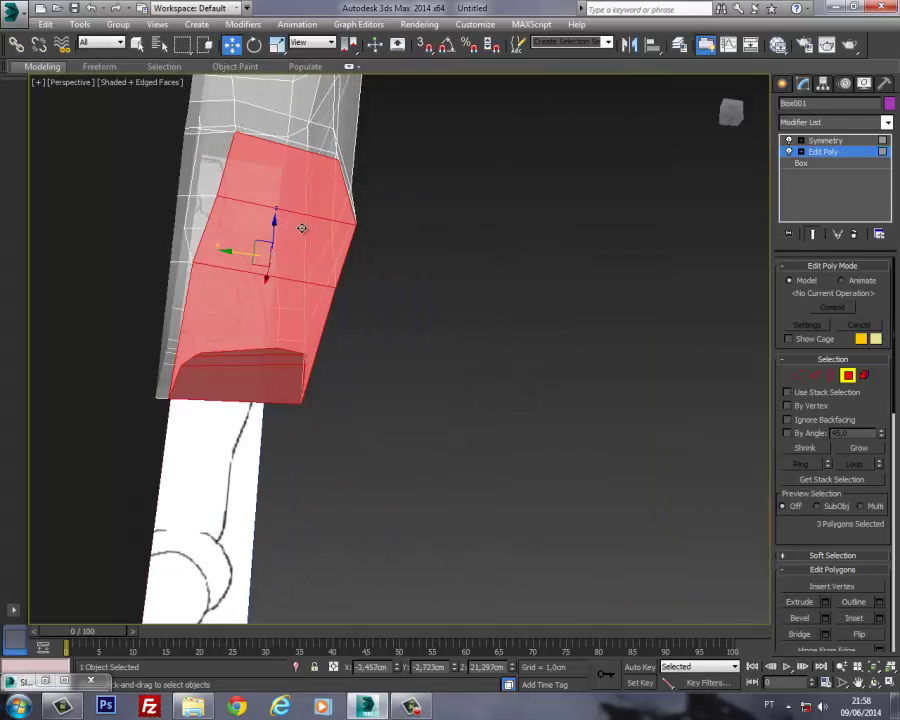
pyautogui.keyDown('ctrl'); pyautogui.click(216, 174); pyautogui.keyUp('ctrl')
pyautogui.keyDown('ctrl'); pyautogui.click(183, 216); pyautogui.keyUp('ctrl')
pyautogui.keyDown('ctrl'); pyautogui.click(171, 302); pyautogui.keyUp('ctrl')
pyautogui.keyDown('alt'); pyautogui.moveTo(250, 311); pyautogui.dragTo(251, 339, button='middle'); pyautogui.keyUp('alt')
# Step: Inset the six selected underside polygons as a group by 0.567 cm
pyautogui.scroll(-3, 810, 490)
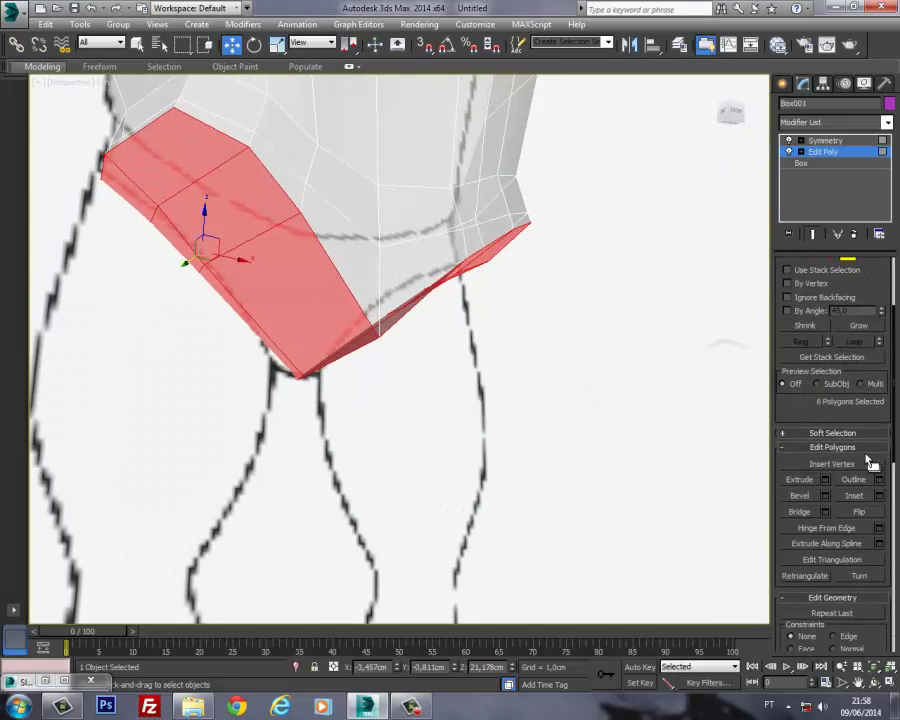
pyautogui.click(880, 496)
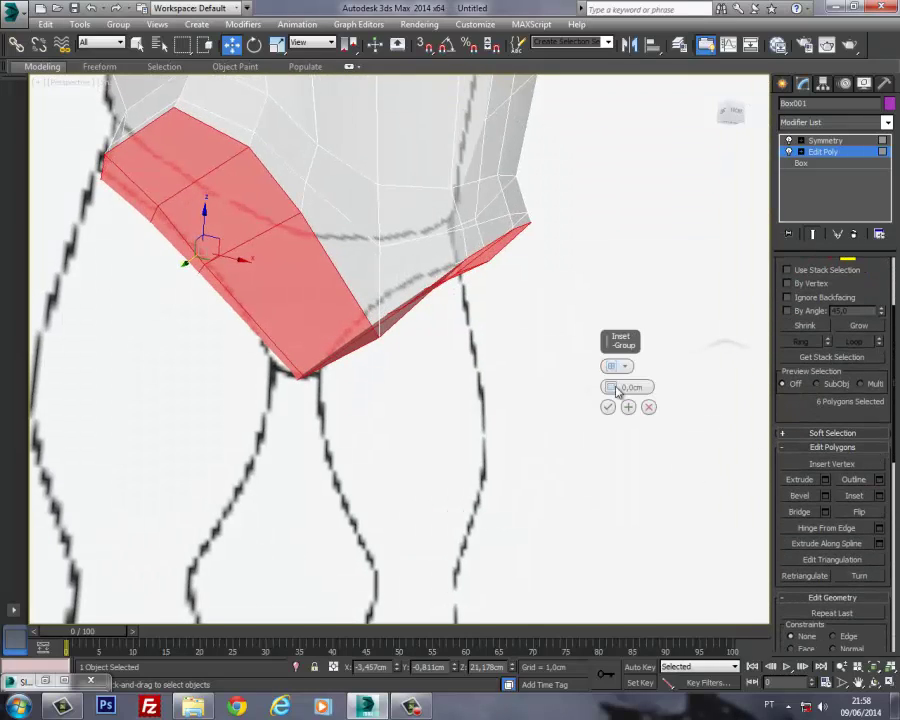
pyautogui.moveTo(611, 387)
pyautogui.mouseDown()
pyautogui.moveTo(606, 358)
pyautogui.moveTo(615, 376)
pyautogui.mouseUp()
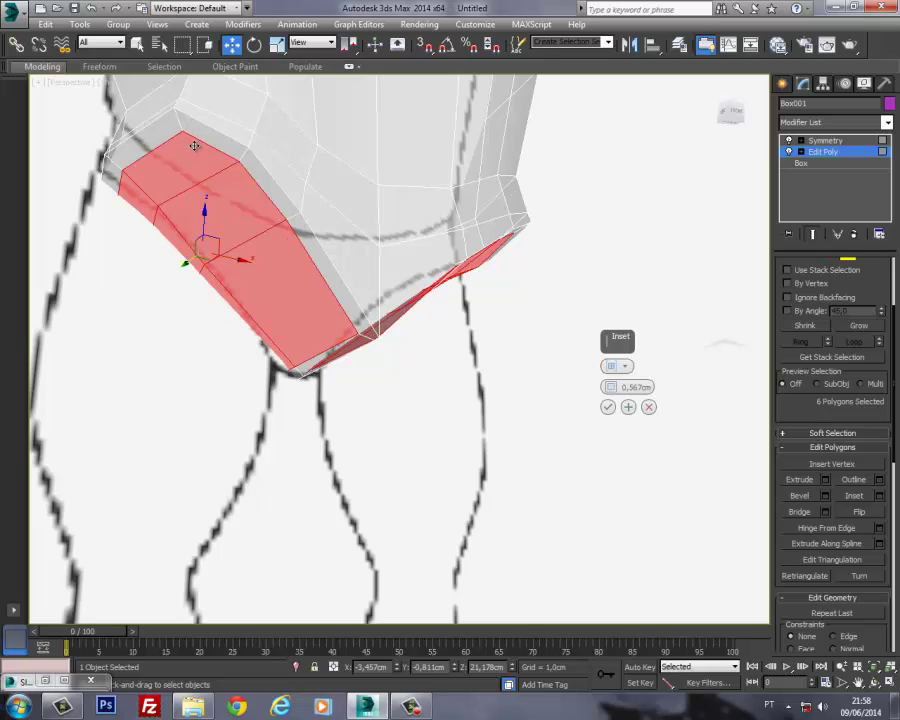
# Step: Preview the inset with the By Polygon type and set it back to Group
pyautogui.click(626, 368)
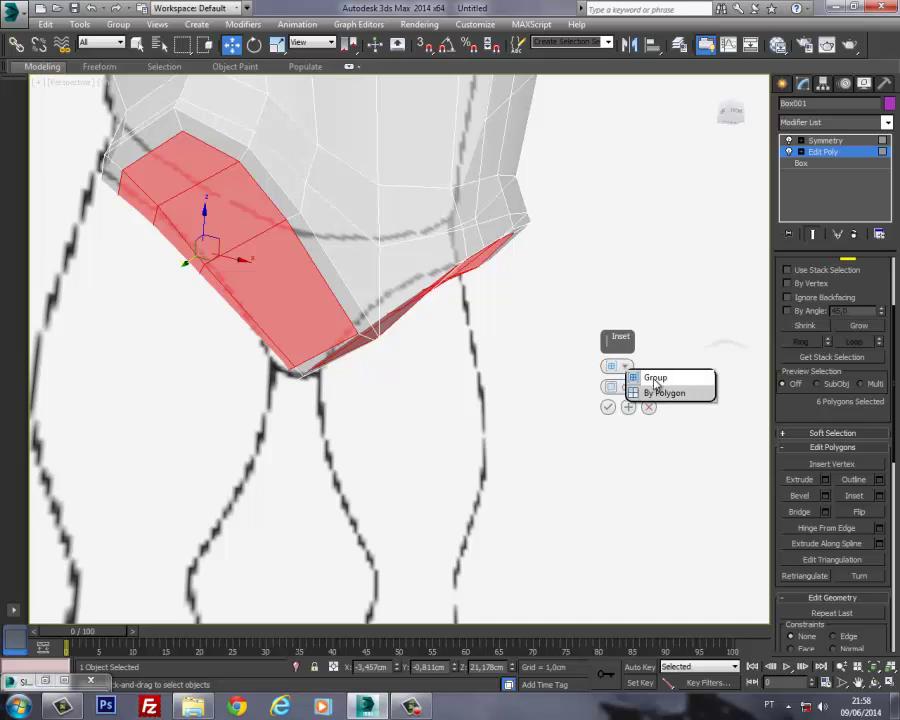
pyautogui.click(670, 393)
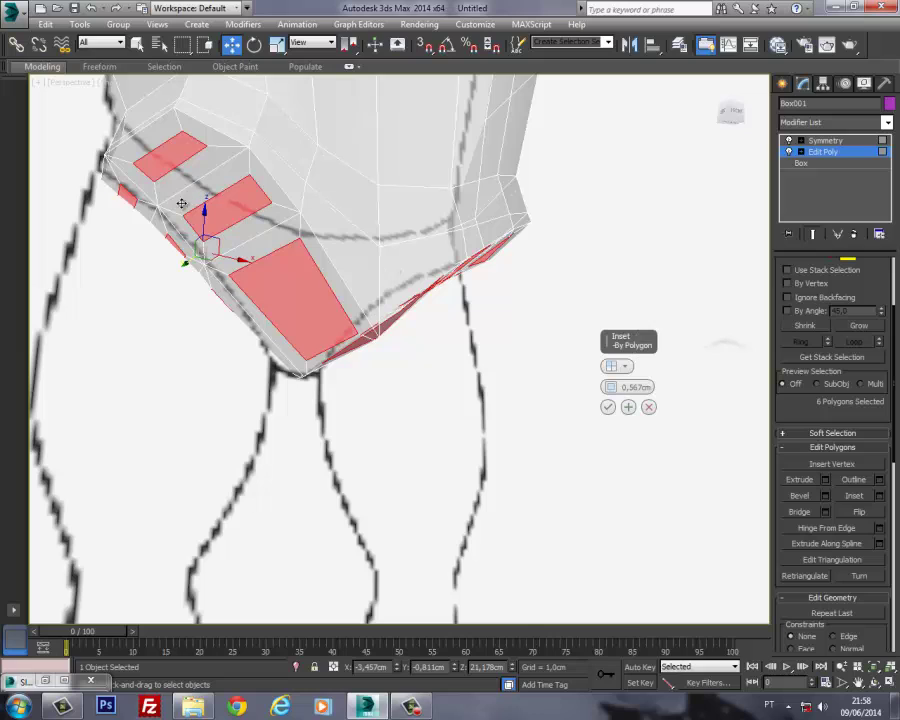
pyautogui.click(622, 367)
pyautogui.click(640, 377)
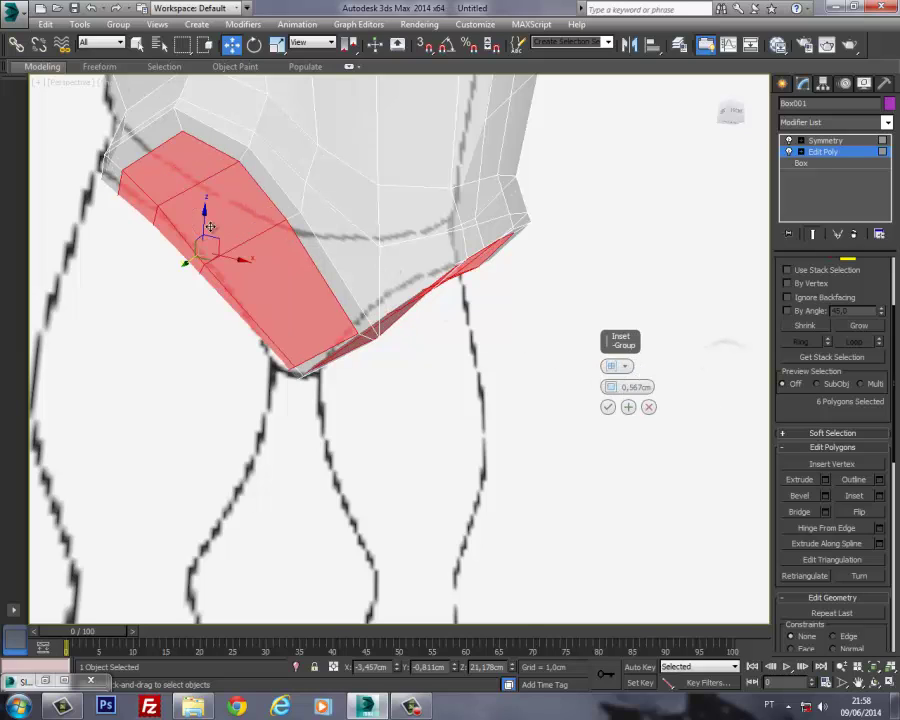
# Step: Accept the 0.567 cm inset and move the six polygons outward and down to about X -4.135, Z 20.563 cm in the front view
pyautogui.click(608, 407)
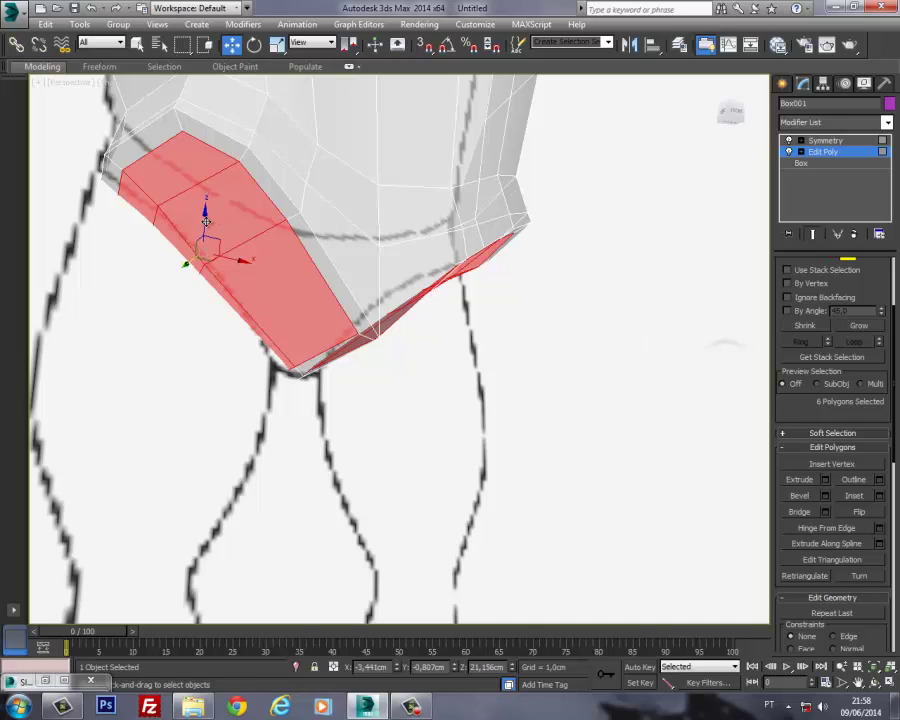
pyautogui.press('f')
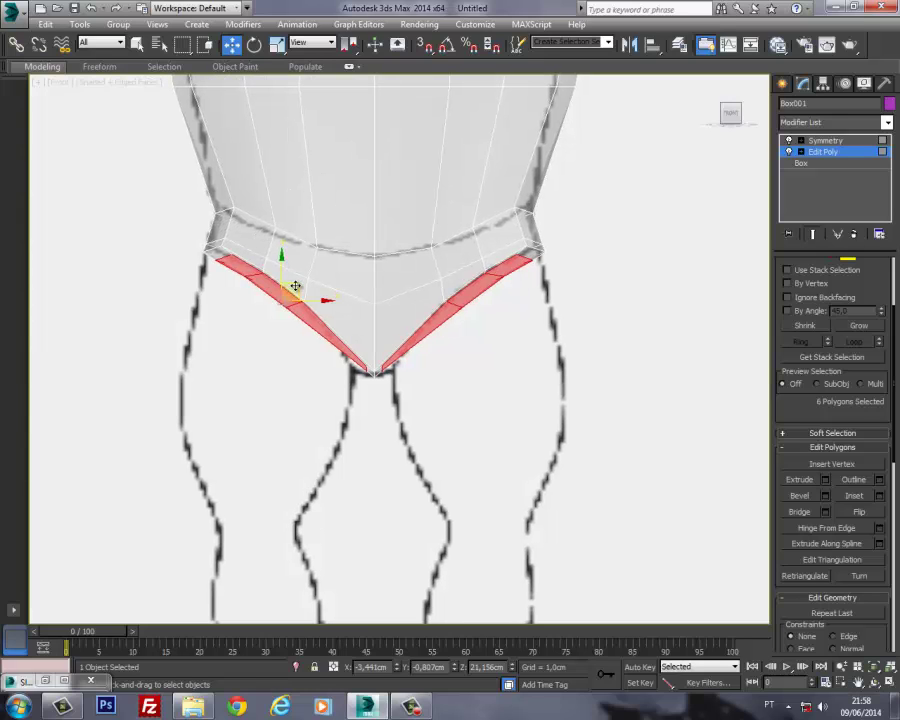
pyautogui.moveTo(293, 287); pyautogui.dragTo(278, 301)
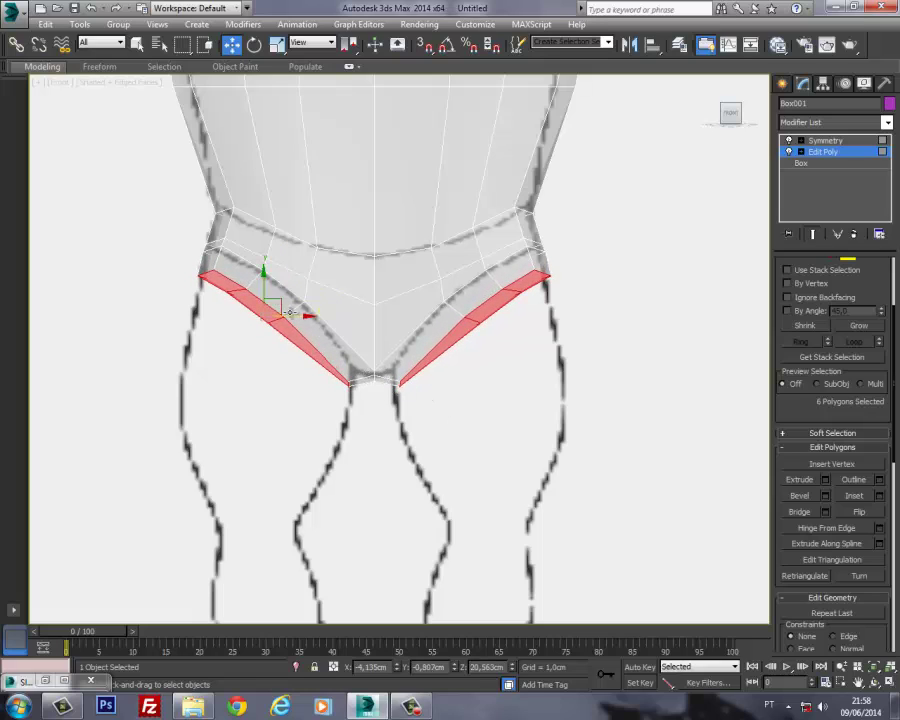
# Step: Extrude the six leg-opening polygons by 3.872 cm
pyautogui.scroll(4, 350, 357)
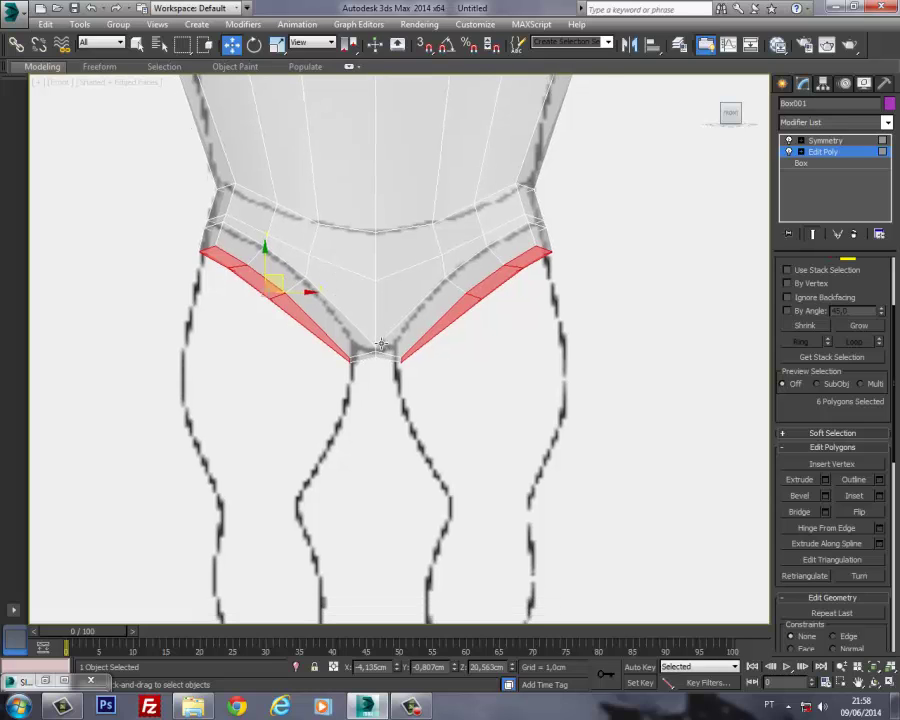
pyautogui.scroll(-3, 350, 357)
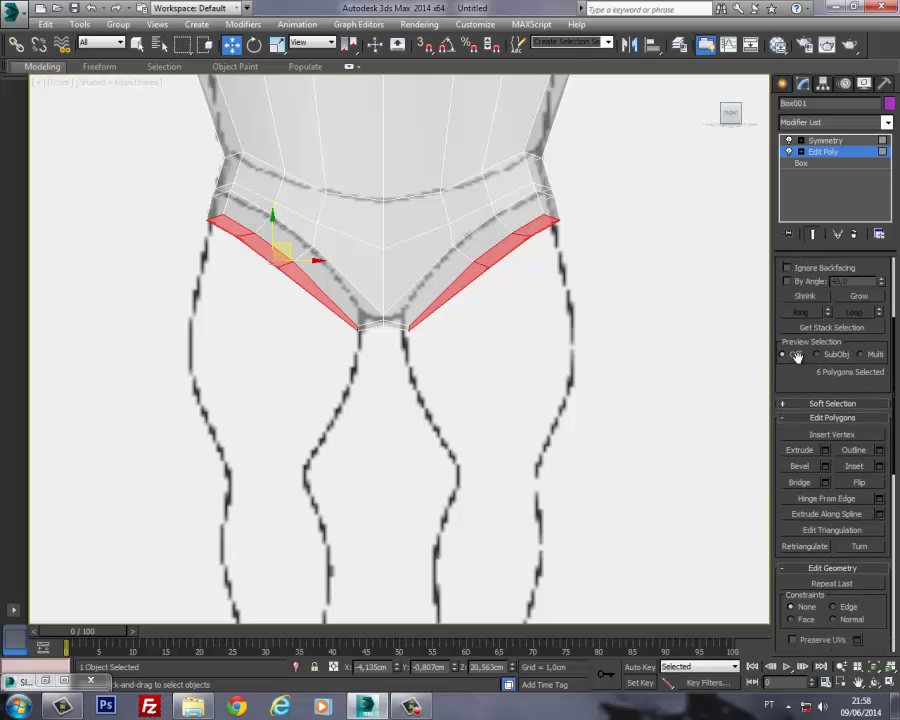
pyautogui.scroll(-3, 827, 355)
pyautogui.click(826, 373)
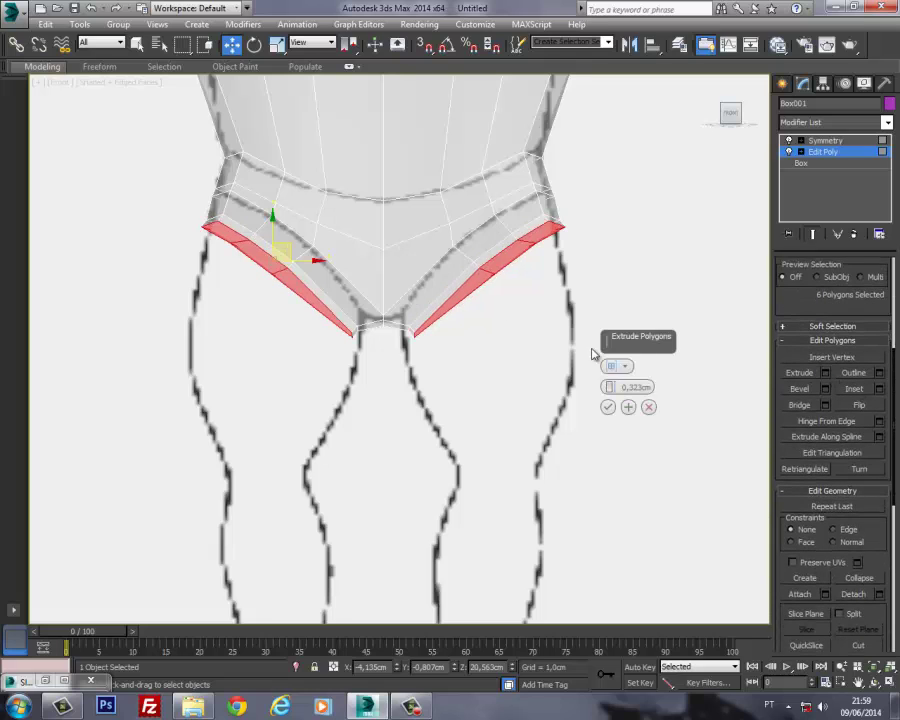
pyautogui.moveTo(608, 387); pyautogui.dragTo(601, 284)
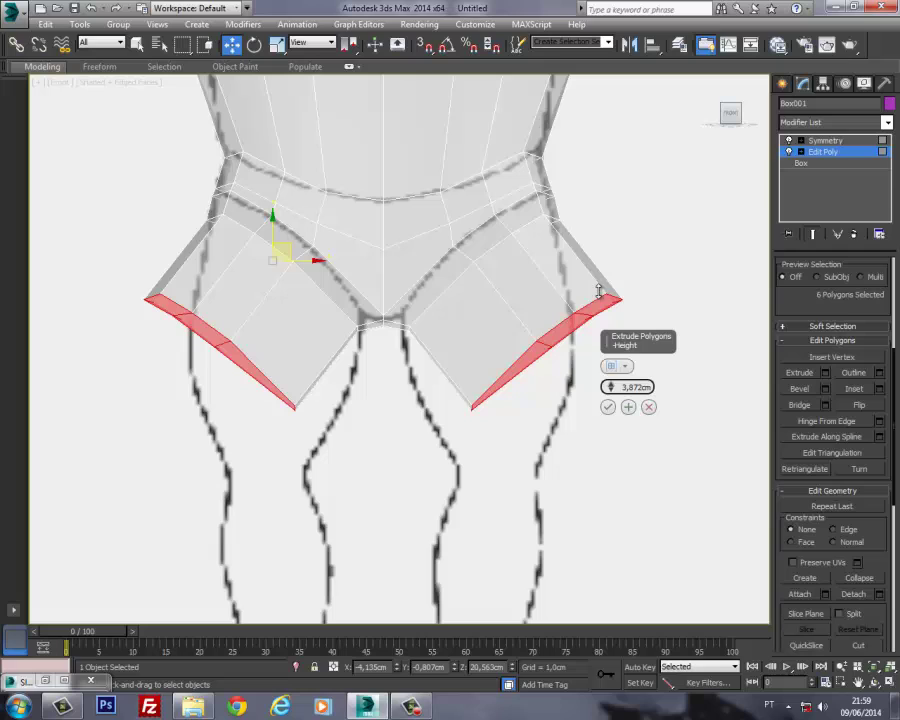
pyautogui.click(607, 407)
# Step: Fit the extruded leg end to the thigh outline: shift it about 1.8 cm inward, rotate it nearly level and scale X to 90%
pyautogui.moveTo(251, 339); pyautogui.dragTo(297, 335)
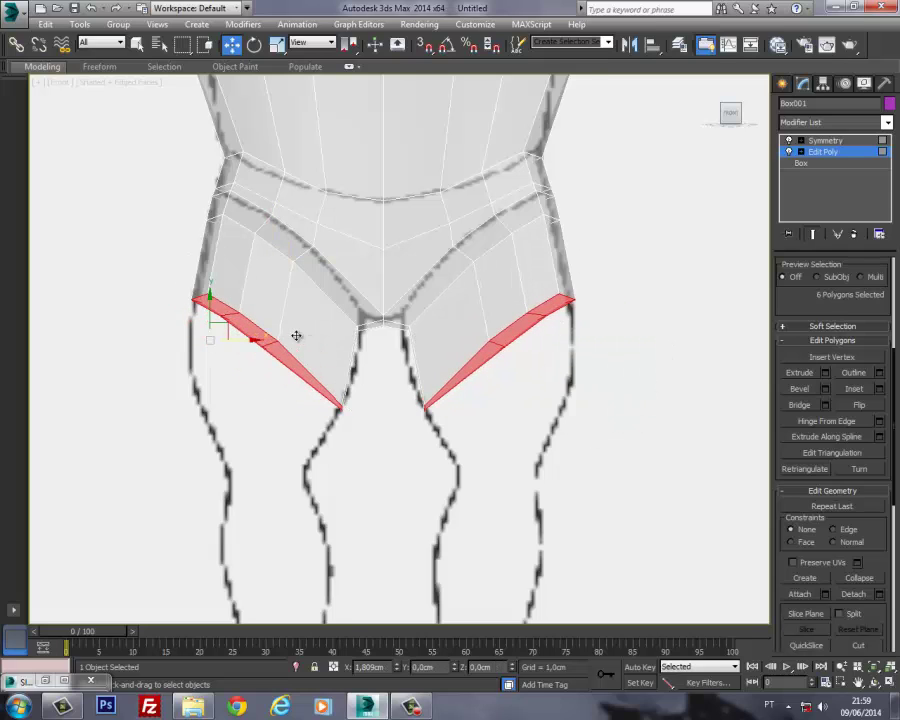
pyautogui.click(254, 44)
pyautogui.moveTo(296, 328); pyautogui.dragTo(292, 284)
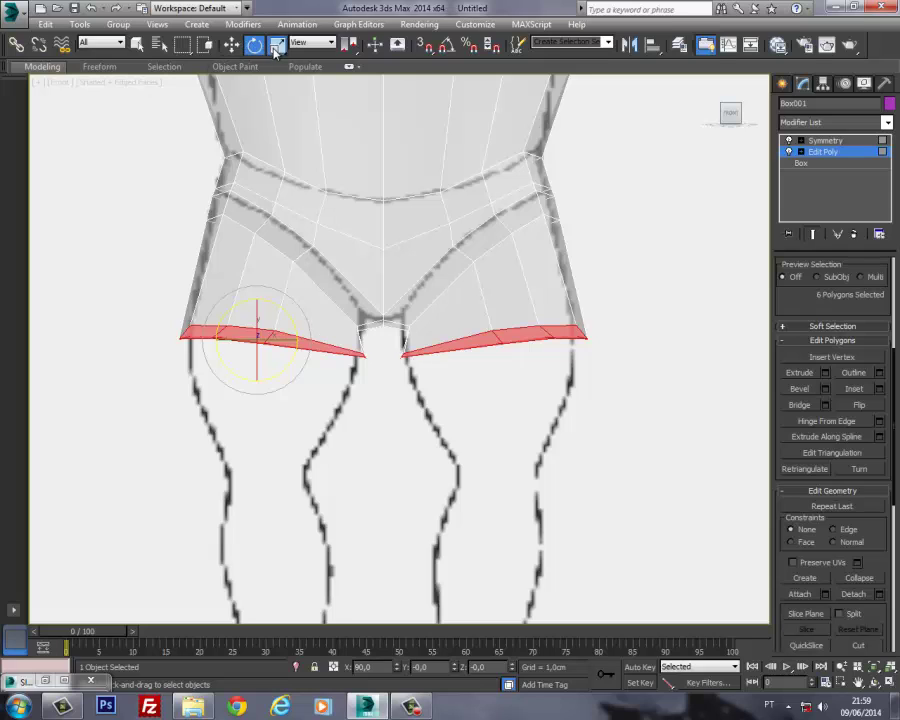
pyautogui.press('r')
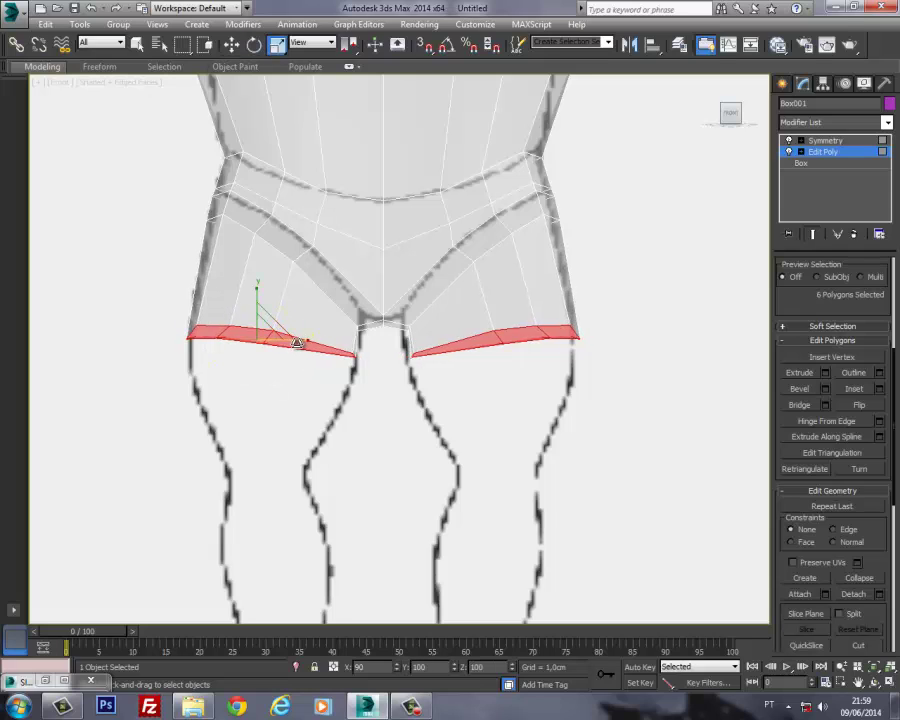
# Step: Try flattening the leg-end polygons with Make Planar on Y and on X, undoing each attempt
pyautogui.moveTo(265, 372); pyautogui.dragTo(280, 292, button='middle')
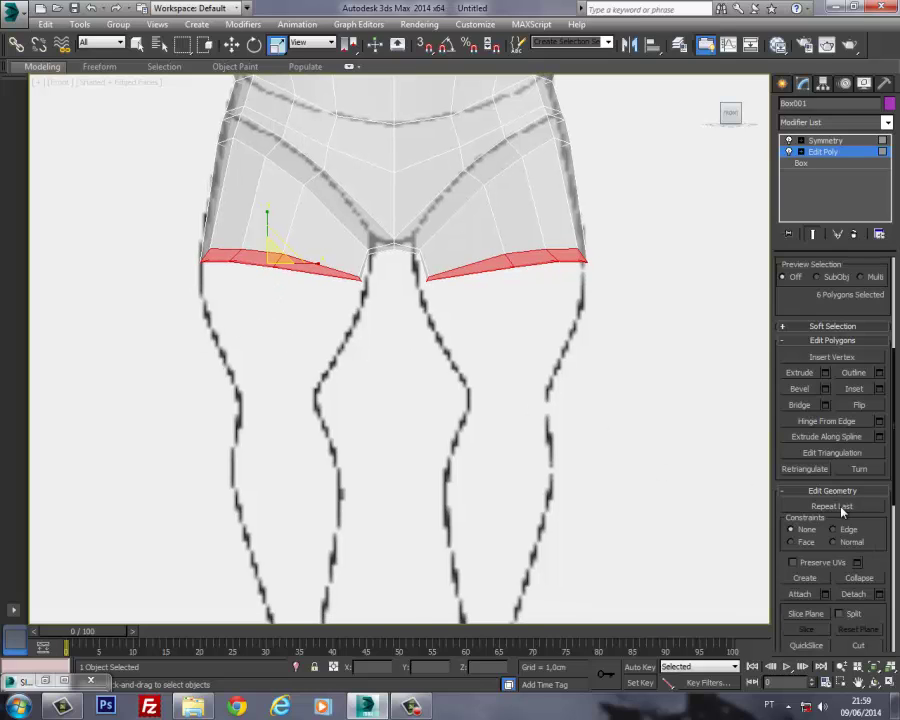
pyautogui.scroll(-5, 781, 363)
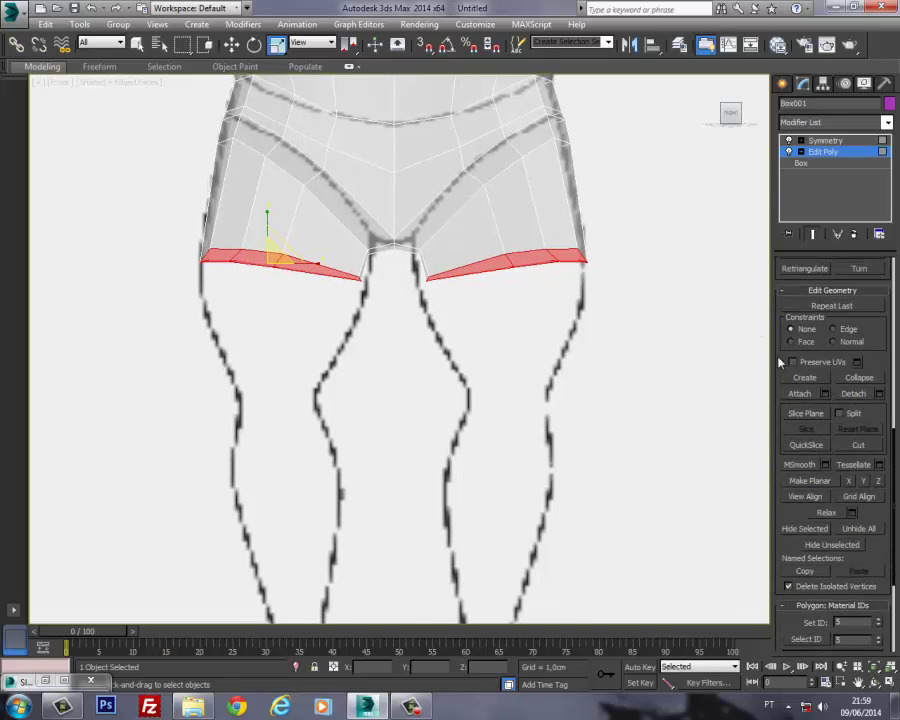
pyautogui.click(865, 481)
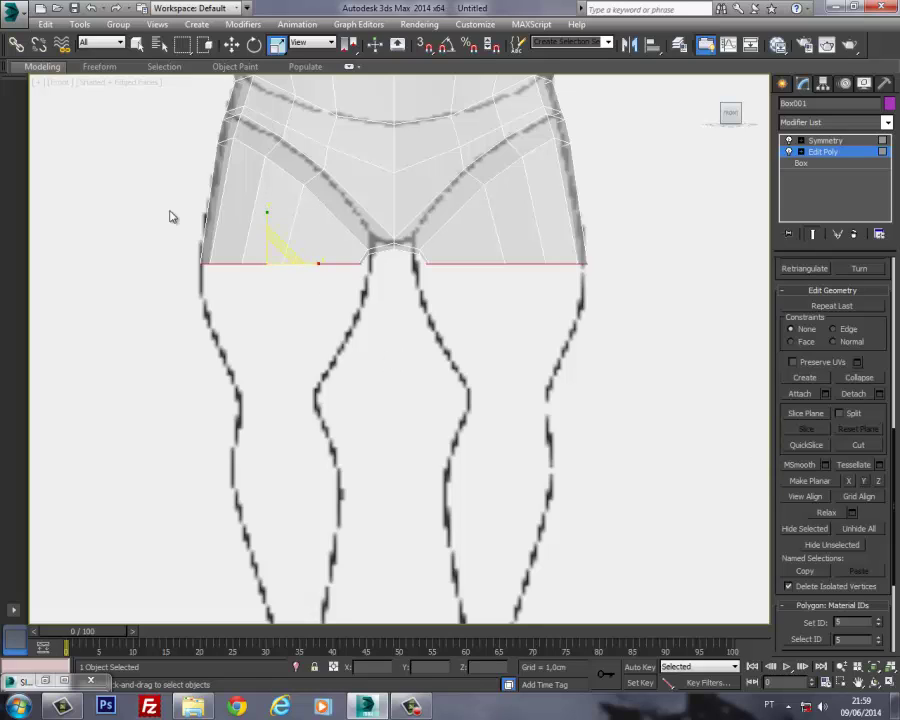
pyautogui.moveTo(271, 231); pyautogui.dragTo(272, 246)
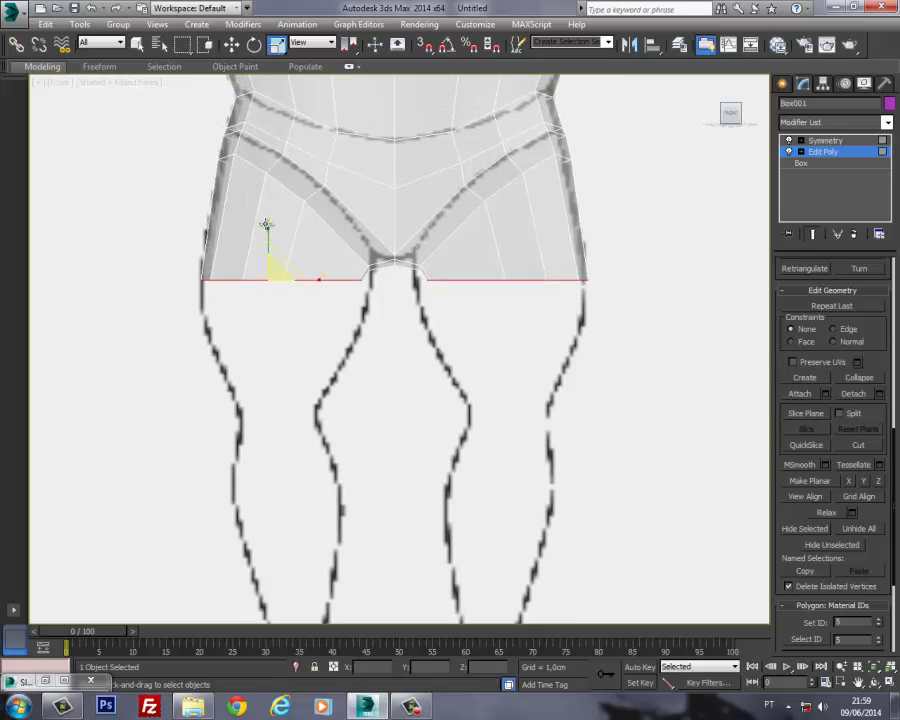
pyautogui.click(231, 45)
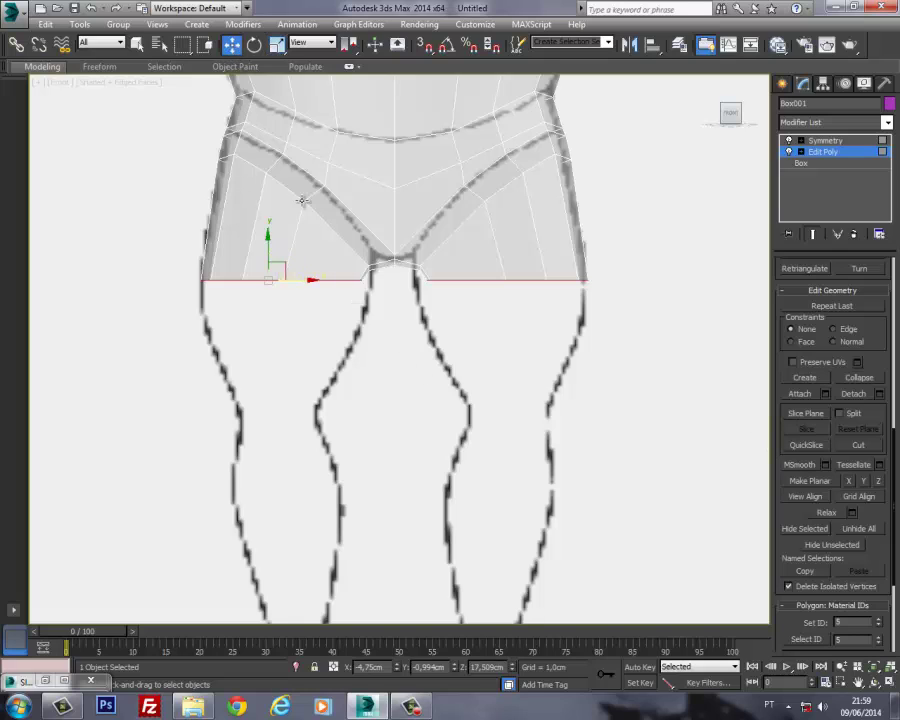
pyautogui.click(828, 513)
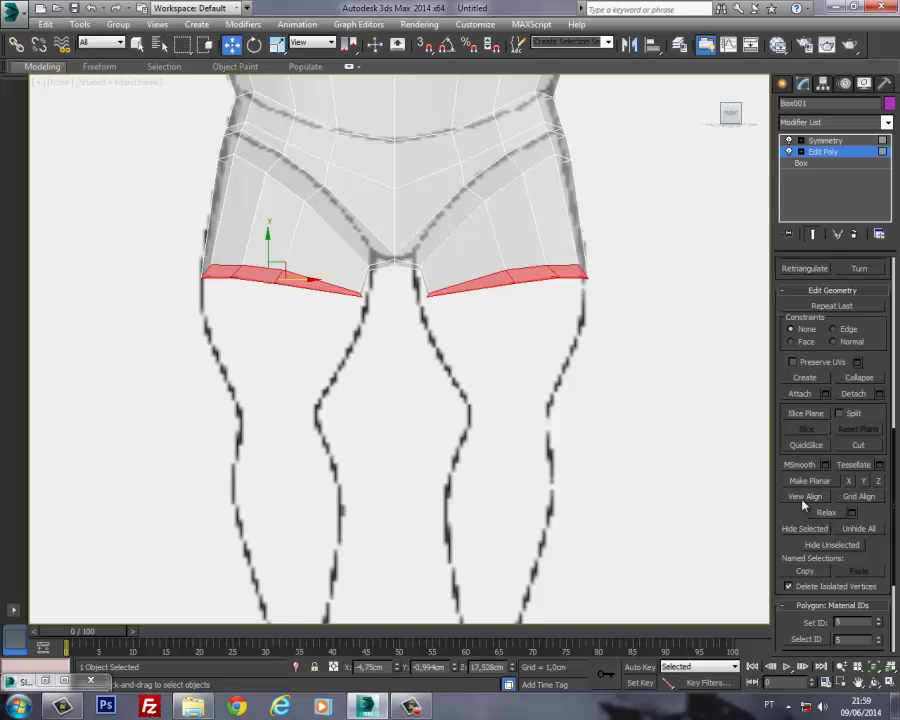
pyautogui.click(849, 482)
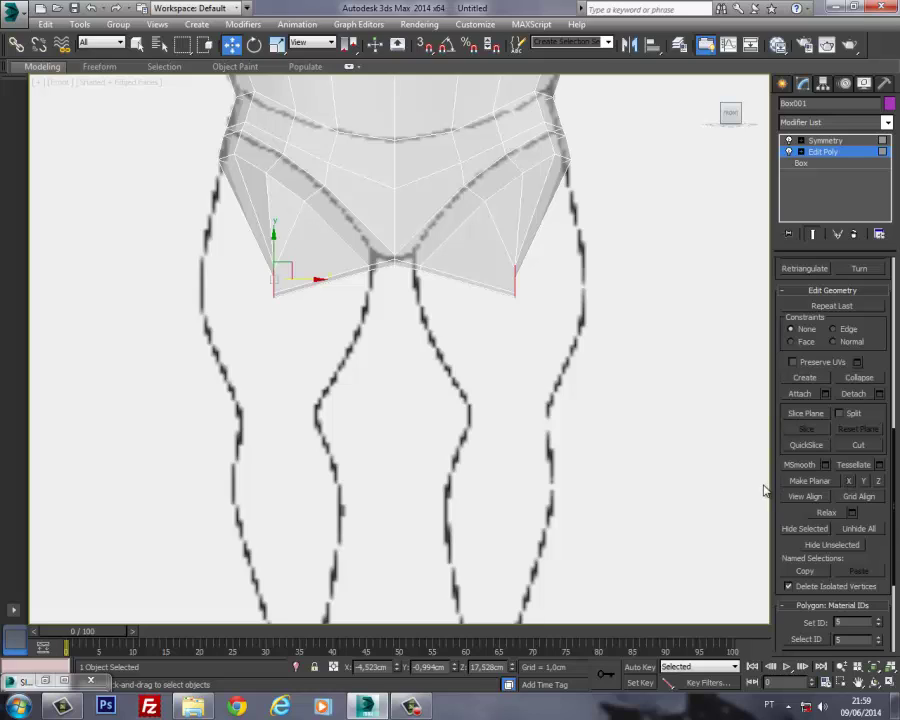
pyautogui.click(828, 512)
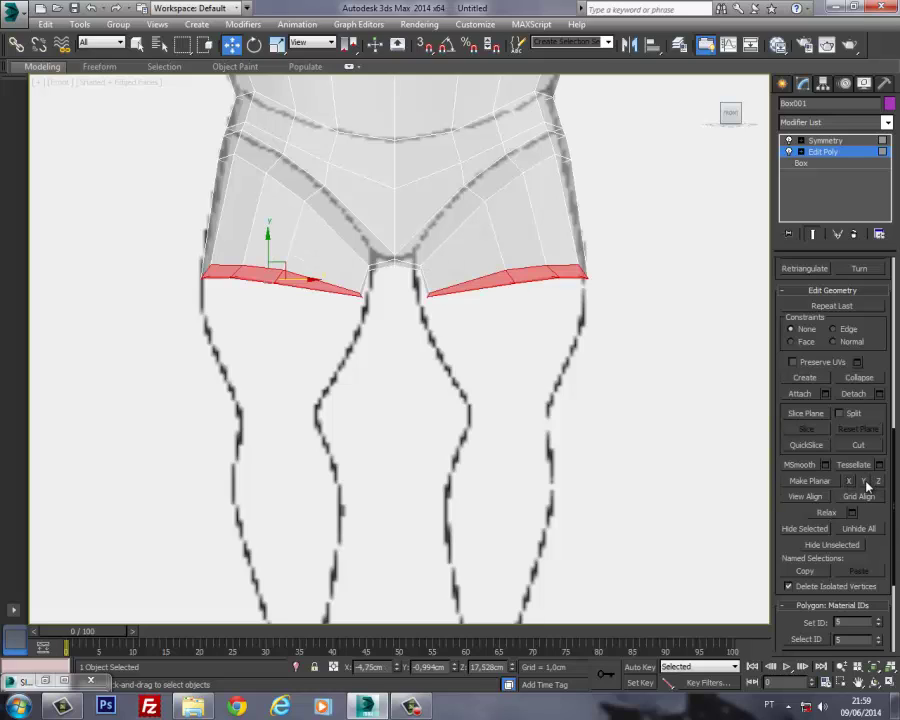
pyautogui.click(866, 482)
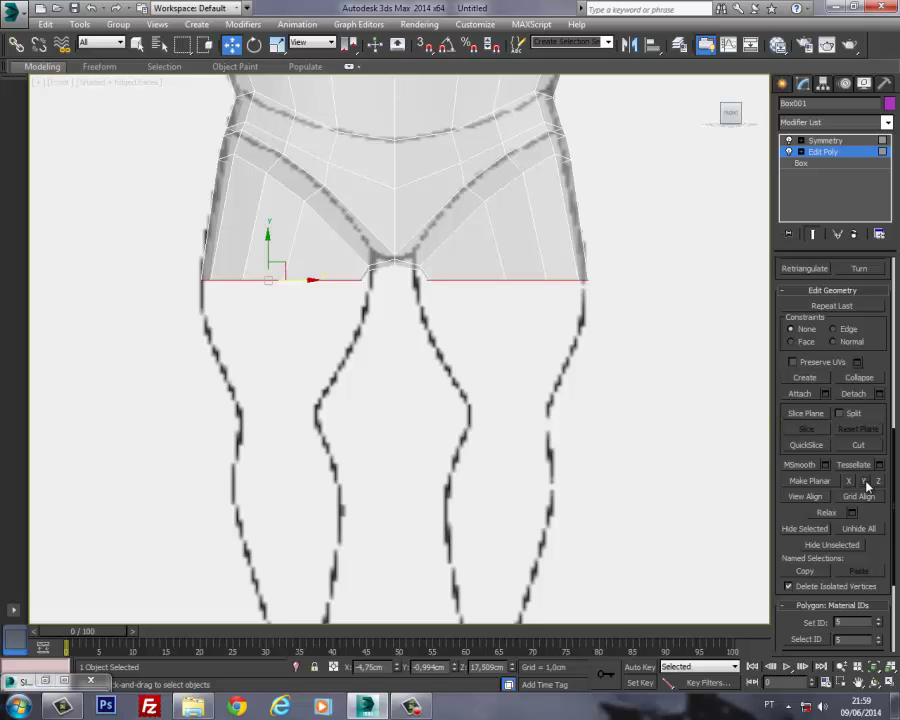
pyautogui.hotkey('ctrl', 'z')
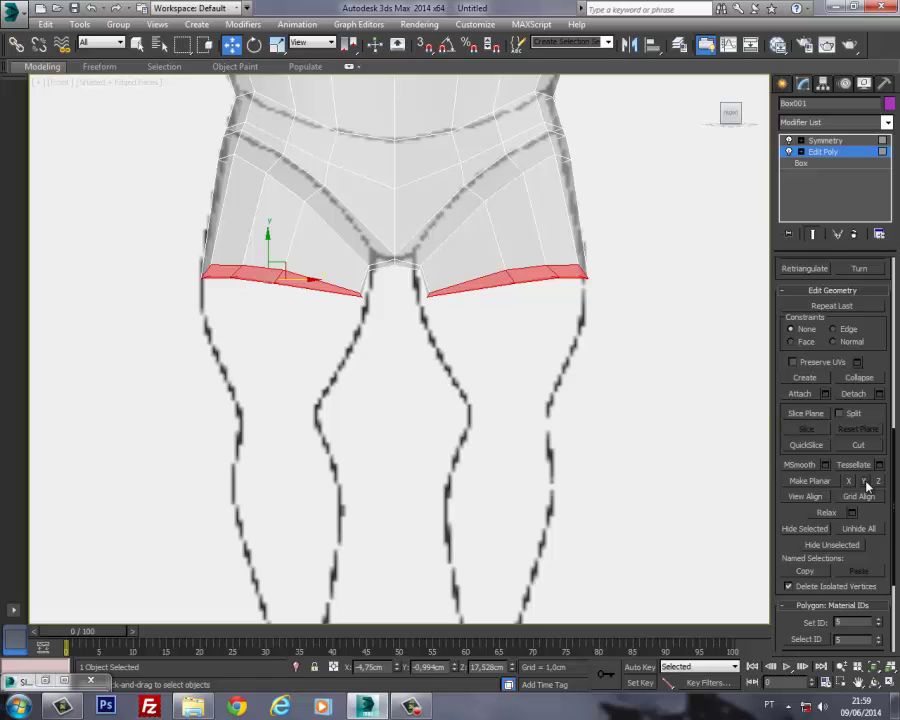
# Step: Flatten the leg-end polygons with Make Planar on Y and lower them to about Z 17.183 cm
pyautogui.click(866, 482)
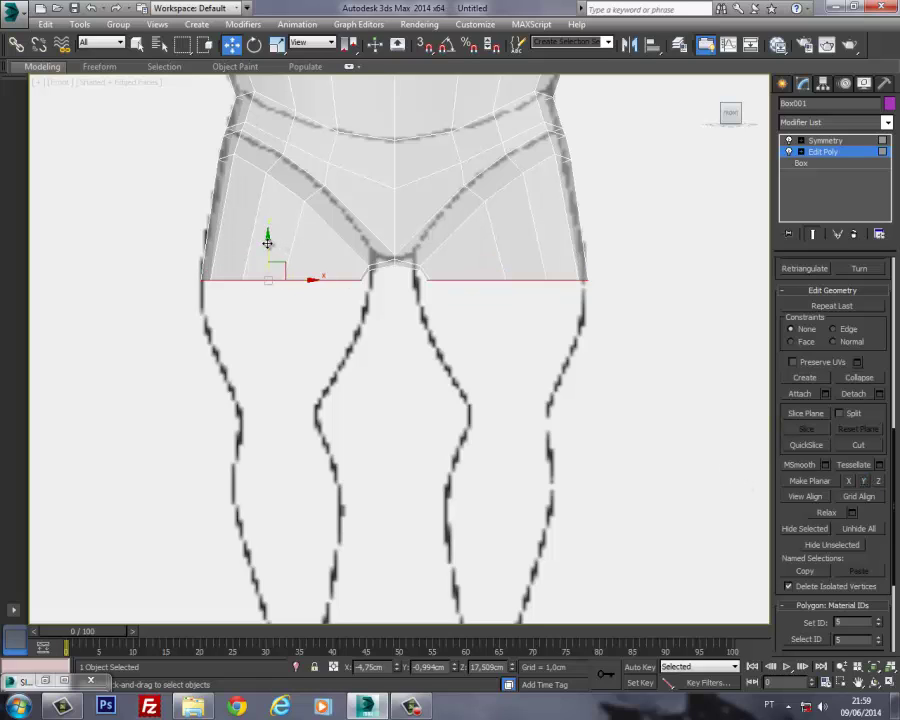
pyautogui.moveTo(269, 252); pyautogui.dragTo(269, 255)
pyautogui.moveTo(495, 366); pyautogui.dragTo(492, 353, button='middle')
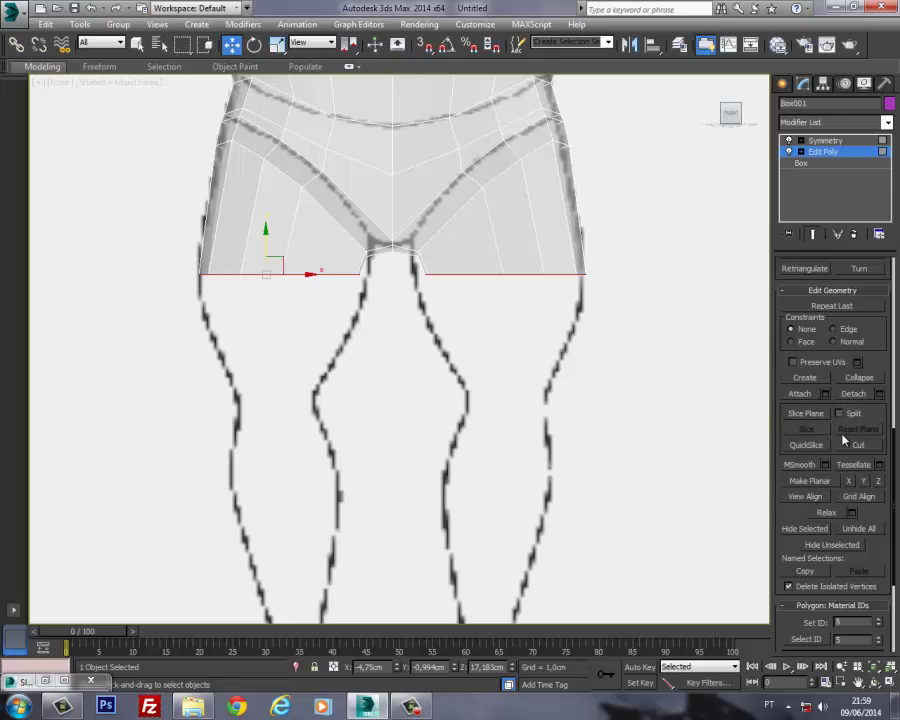
# Step: Extrude the flattened leg-end polygons by 3.872 cm toward the knee and scale the new end to about 60% in X
pyautogui.moveTo(785, 328); pyautogui.dragTo(785, 519)
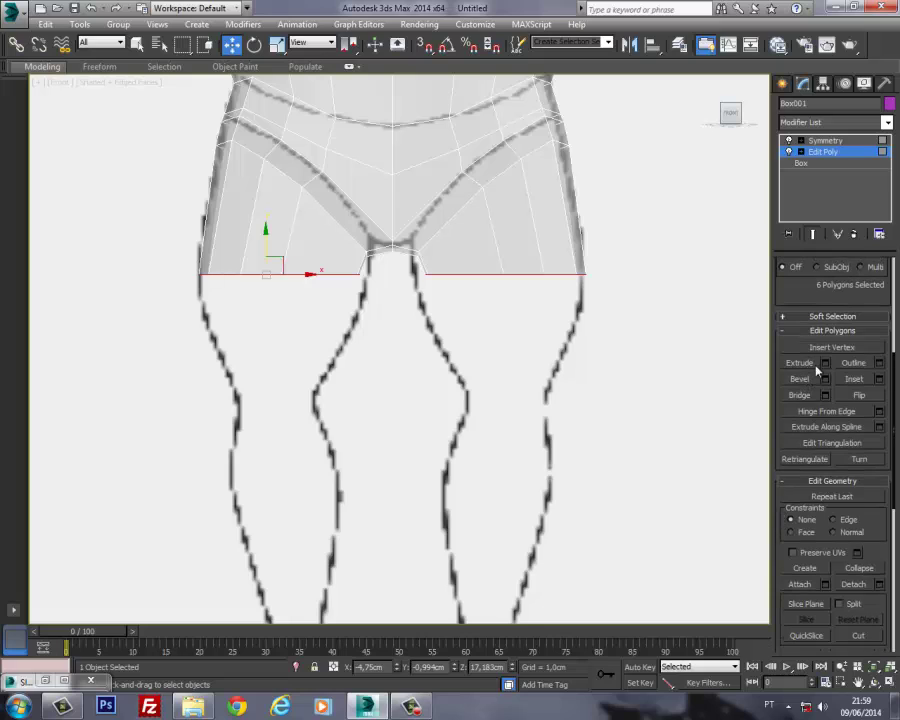
pyautogui.click(825, 363)
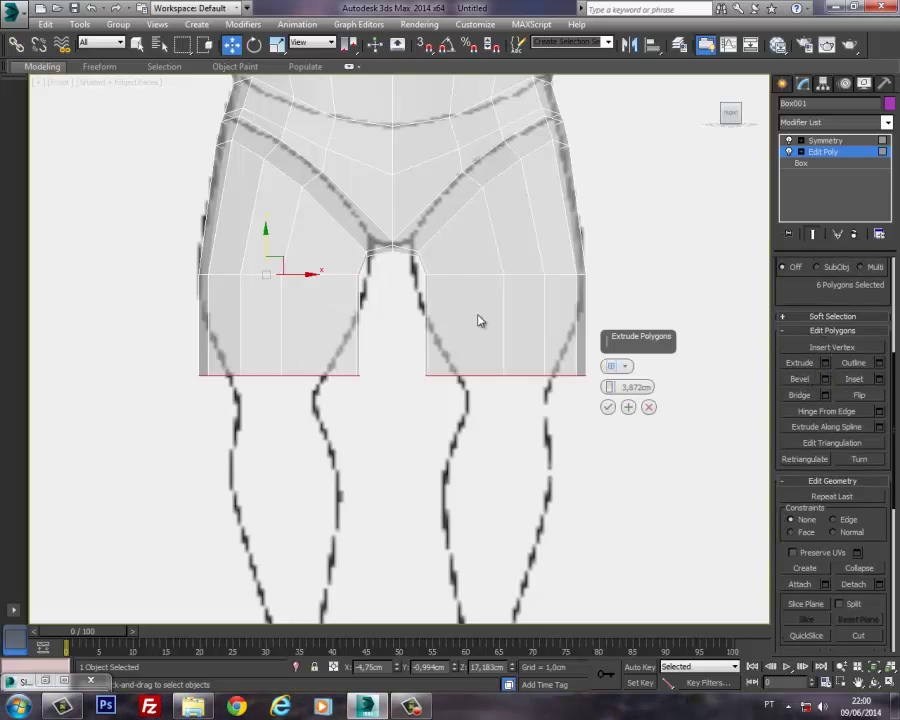
pyautogui.click(607, 407)
pyautogui.click(278, 45)
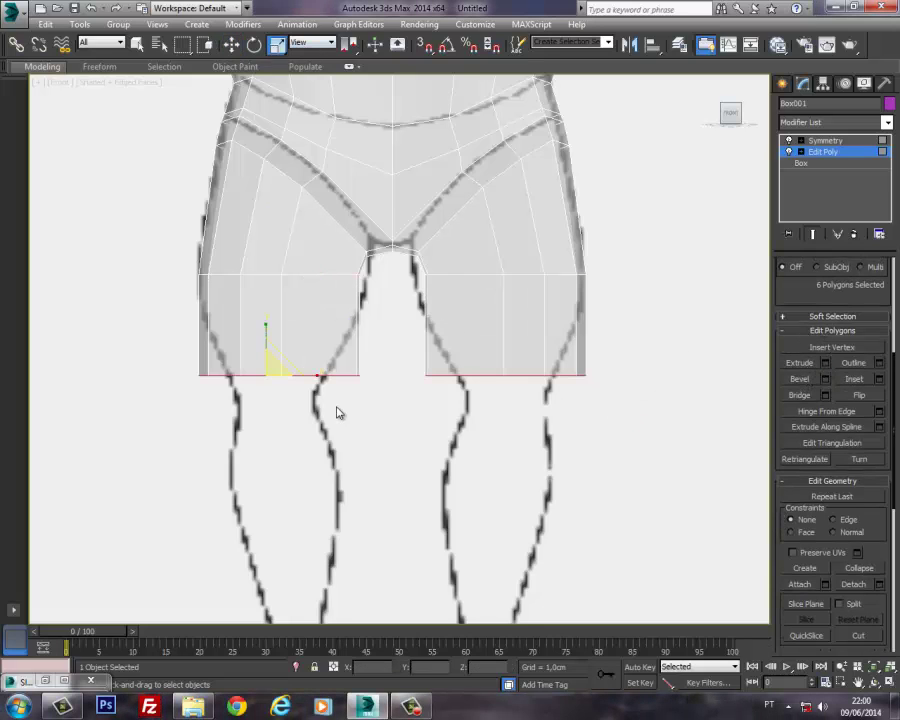
pyautogui.moveTo(269, 381); pyautogui.dragTo(259, 384)
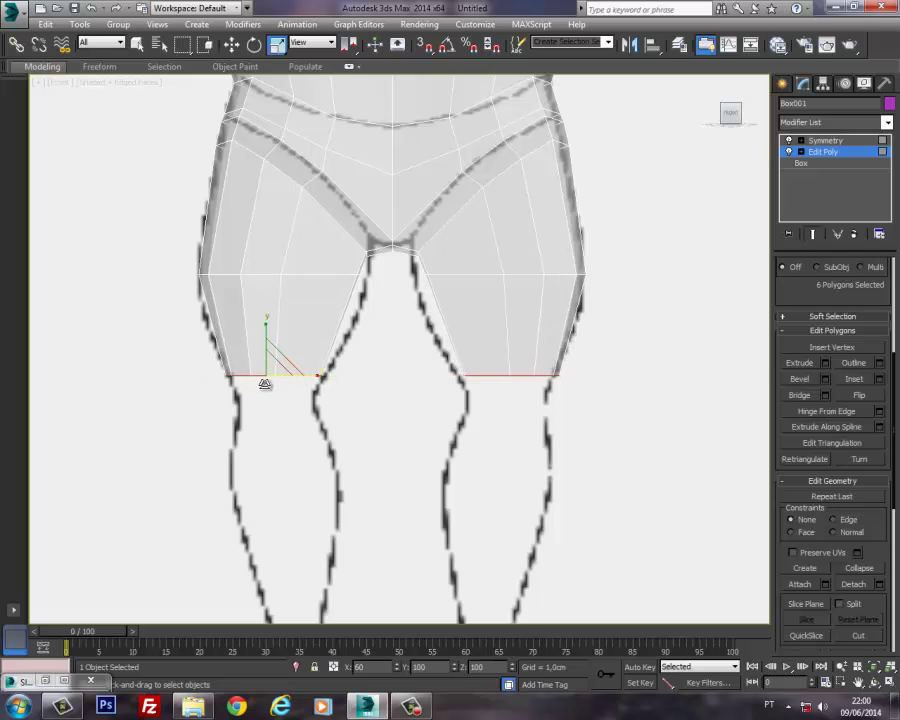
# Step: At Vertex level, select the three inner-thigh vertices of the middle loop and move them to about X -0.895, Z 16.509 cm
pyautogui.moveTo(317, 330); pyautogui.dragTo(319, 339, button='middle')
pyautogui.click(800, 152)
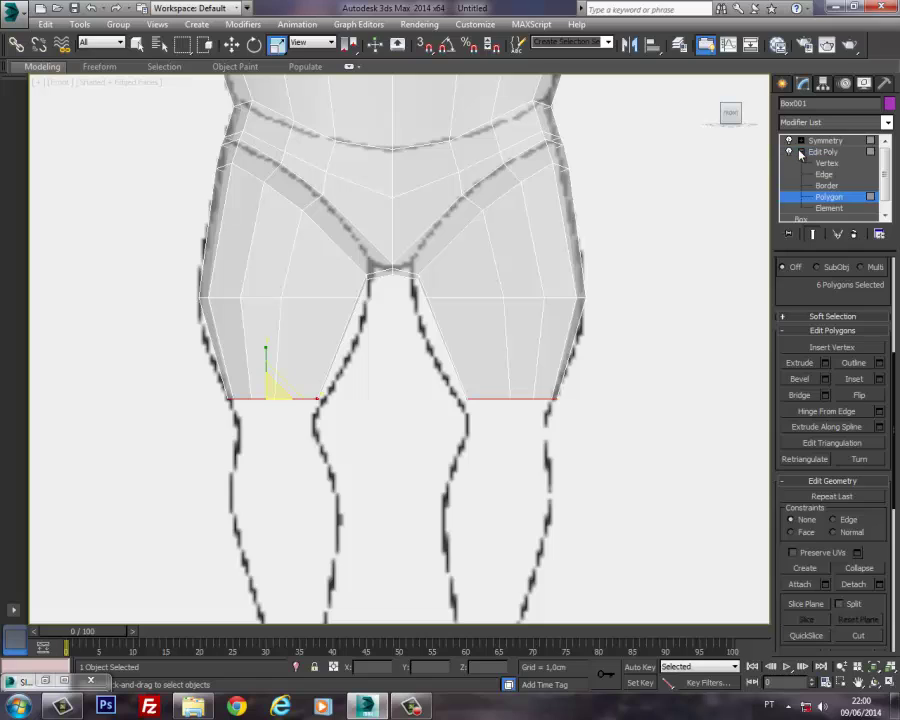
pyautogui.click(826, 164)
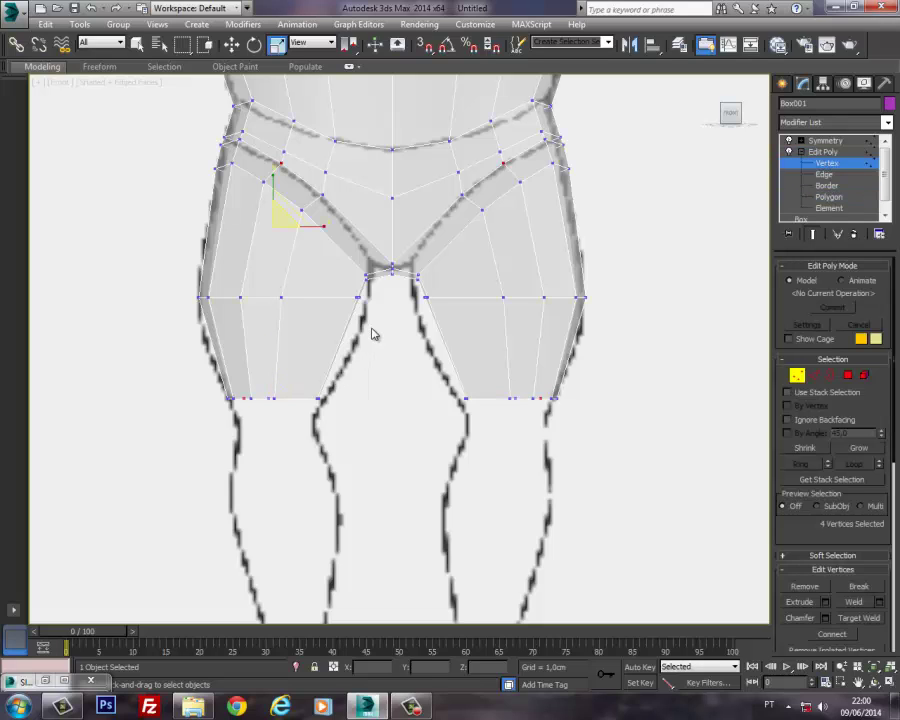
pyautogui.moveTo(375, 317); pyautogui.dragTo(337, 286)
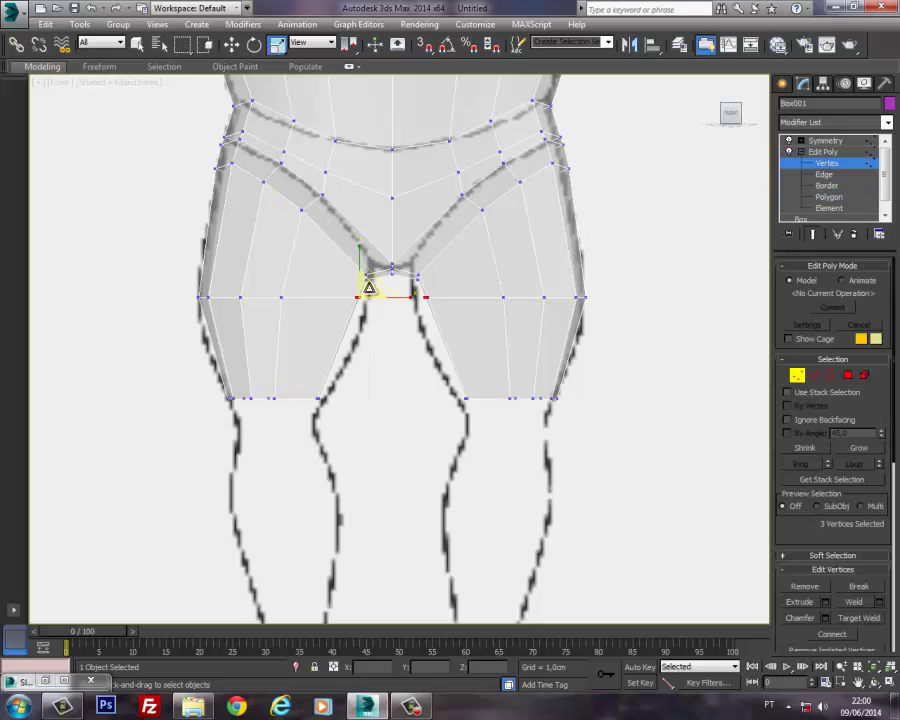
pyautogui.click(231, 44)
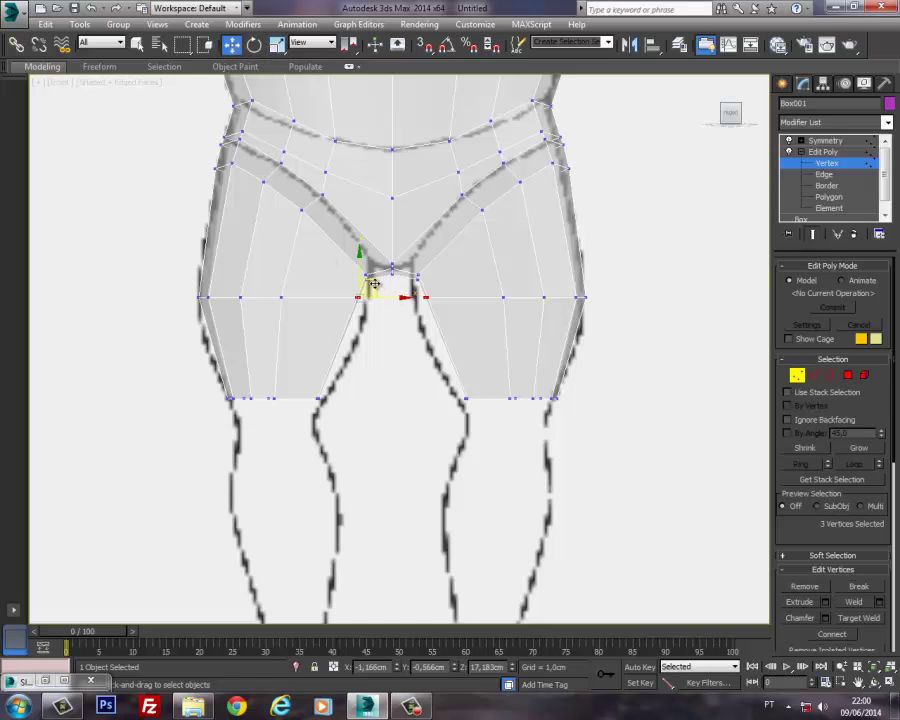
pyautogui.moveTo(372, 282); pyautogui.dragTo(389, 319)
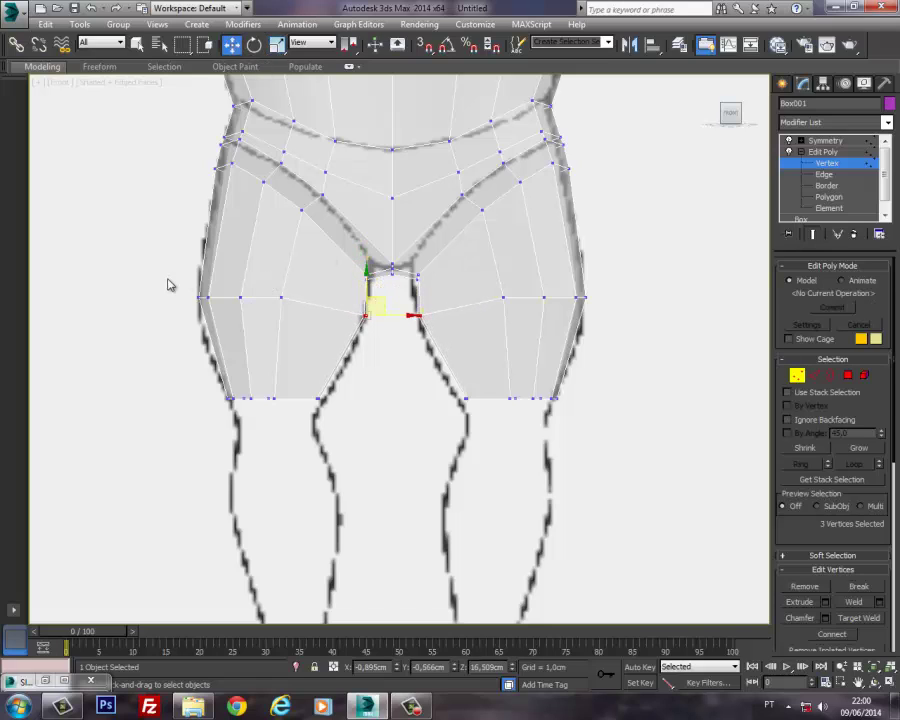
# Step: Lower the outer-thigh vertices of the middle loop, placing the two just inside the outermost ones at about X -6.771, Z 16.965 cm
pyautogui.moveTo(168, 284); pyautogui.dragTo(218, 338)
pyautogui.moveTo(218, 283)
pyautogui.mouseDown()
pyautogui.moveTo(217, 297)
pyautogui.moveTo(204, 288)
pyautogui.moveTo(230, 286)
pyautogui.mouseUp()
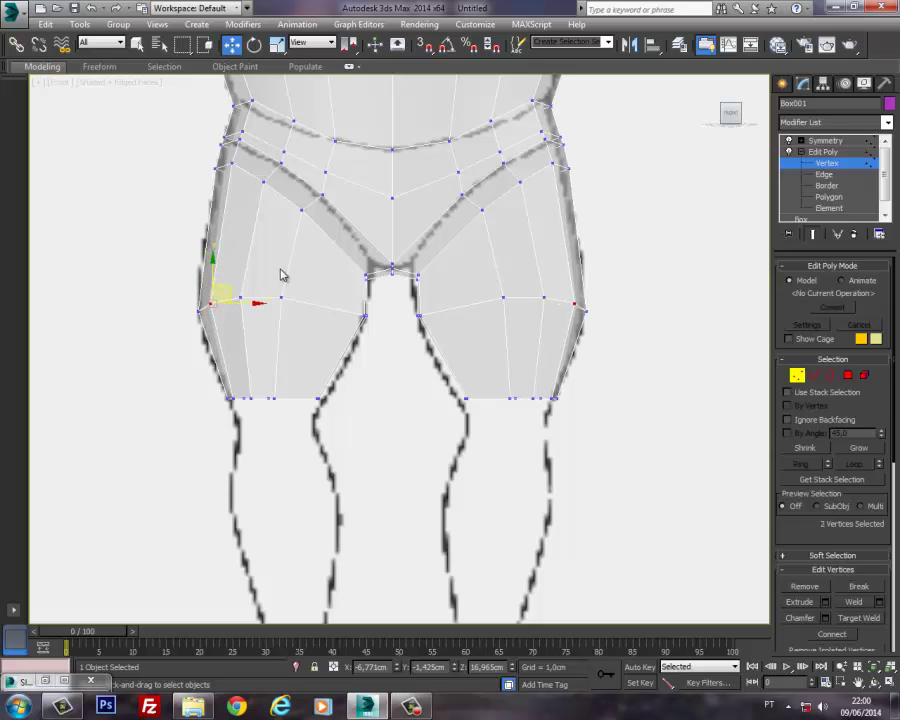
pyautogui.click(283, 272)
# Step: Return to Polygon level and shift the six leg-end polygons above the knee inward to about X -4.583 cm
pyautogui.moveTo(302, 311); pyautogui.dragTo(303, 272, button='middle')
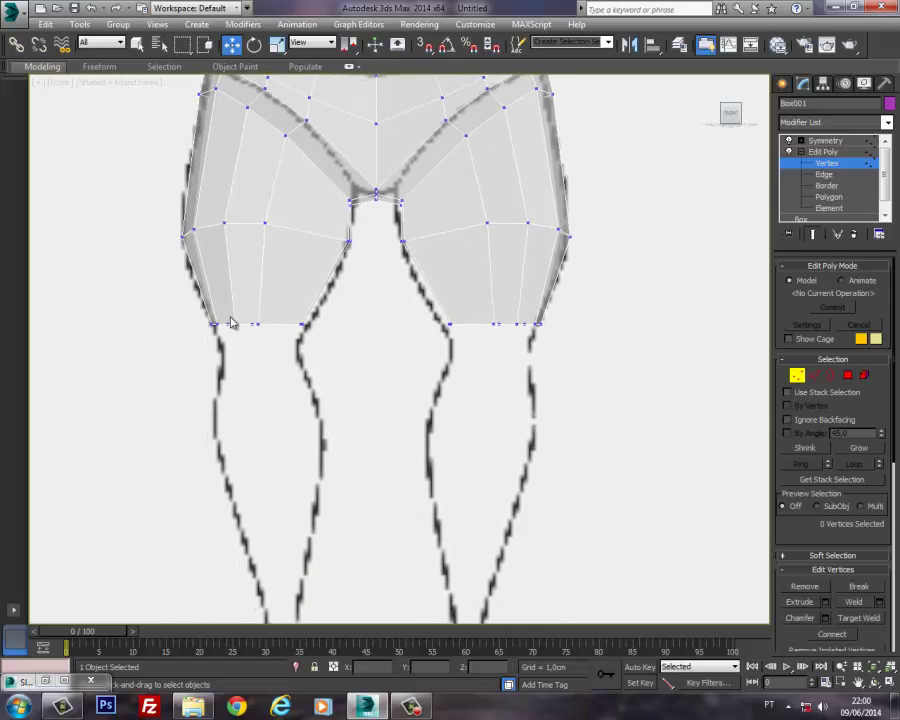
pyautogui.click(848, 375)
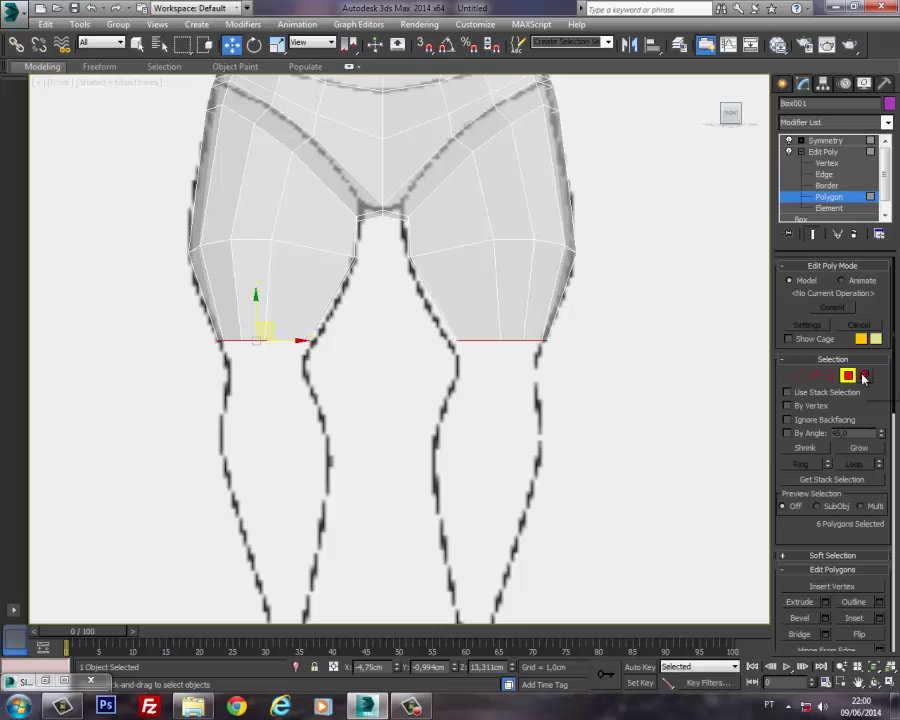
pyautogui.moveTo(298, 341); pyautogui.dragTo(304, 341)
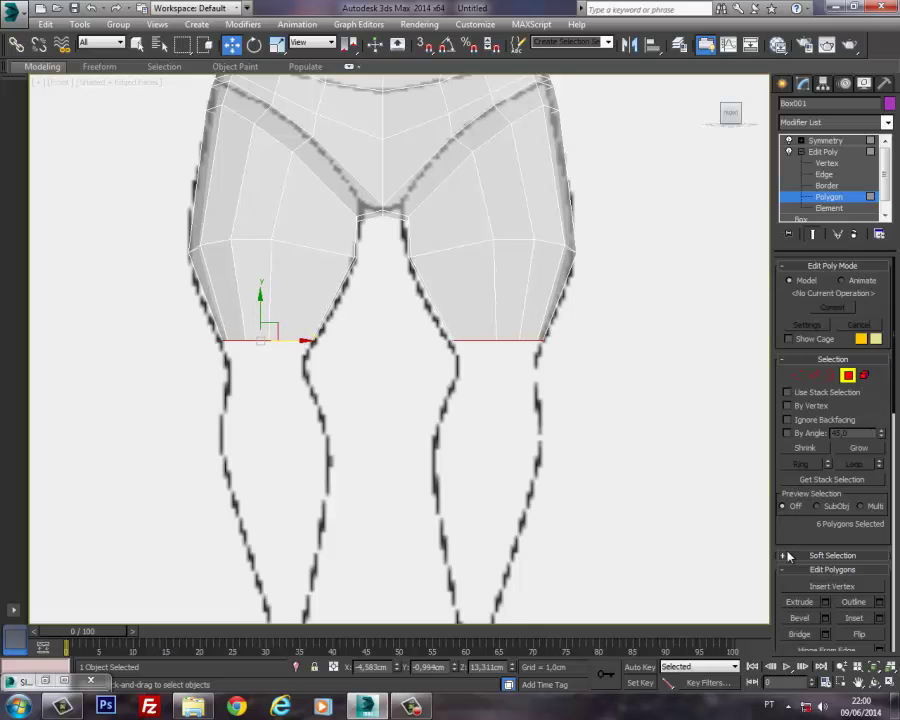
# Step: Extrude the six leg-end polygons down by 1.398 cm for the knee, and again by 2.796 cm to the widest part of the calf
pyautogui.moveTo(786, 536); pyautogui.dragTo(788, 432)
pyautogui.click(826, 499)
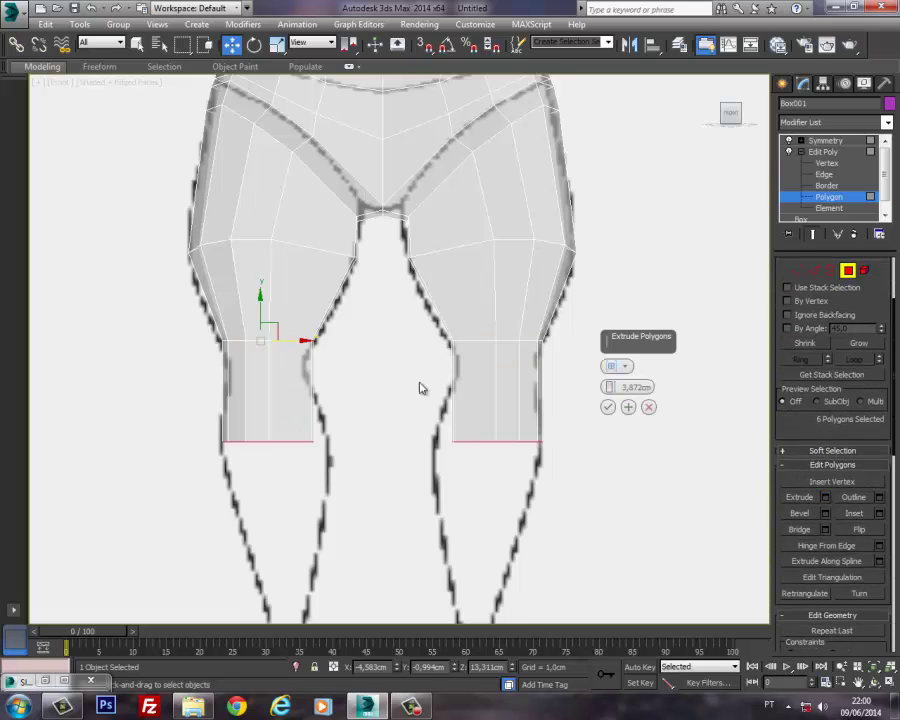
pyautogui.moveTo(607, 387); pyautogui.dragTo(593, 452)
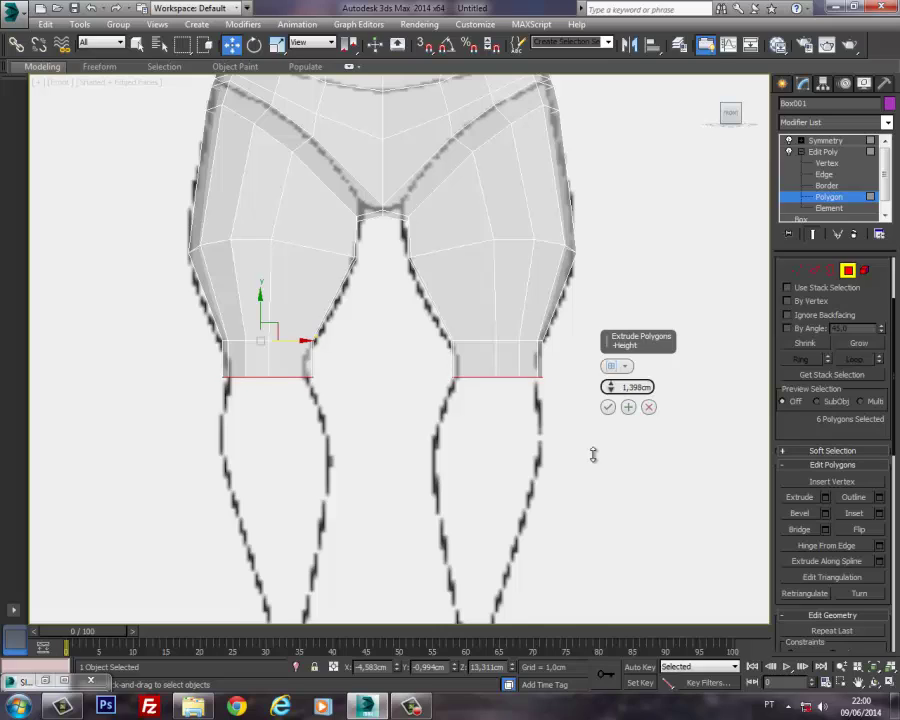
pyautogui.click(629, 408)
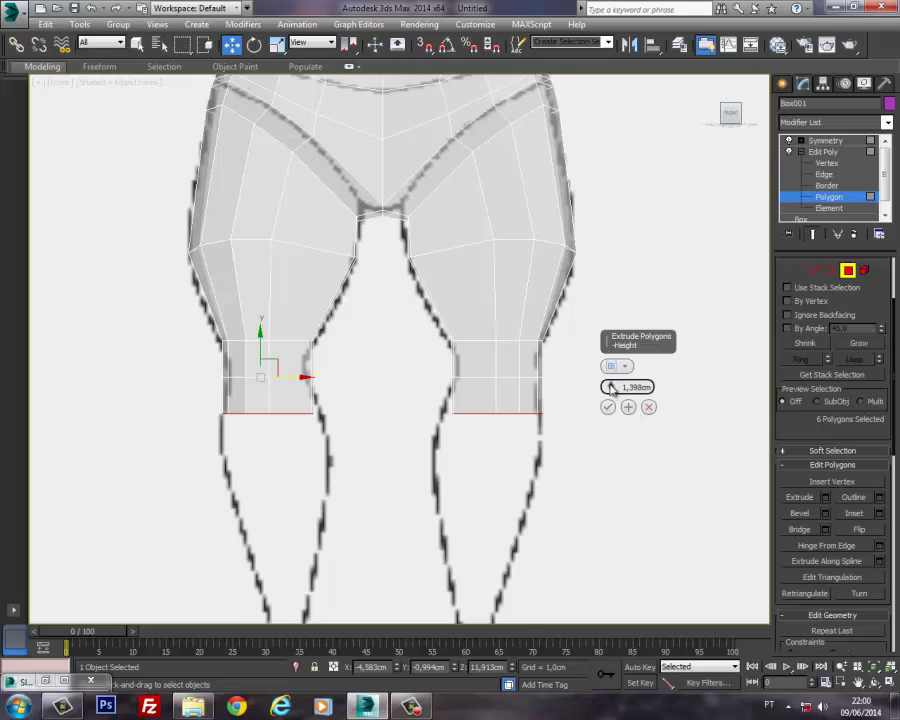
pyautogui.moveTo(612, 390); pyautogui.dragTo(611, 347)
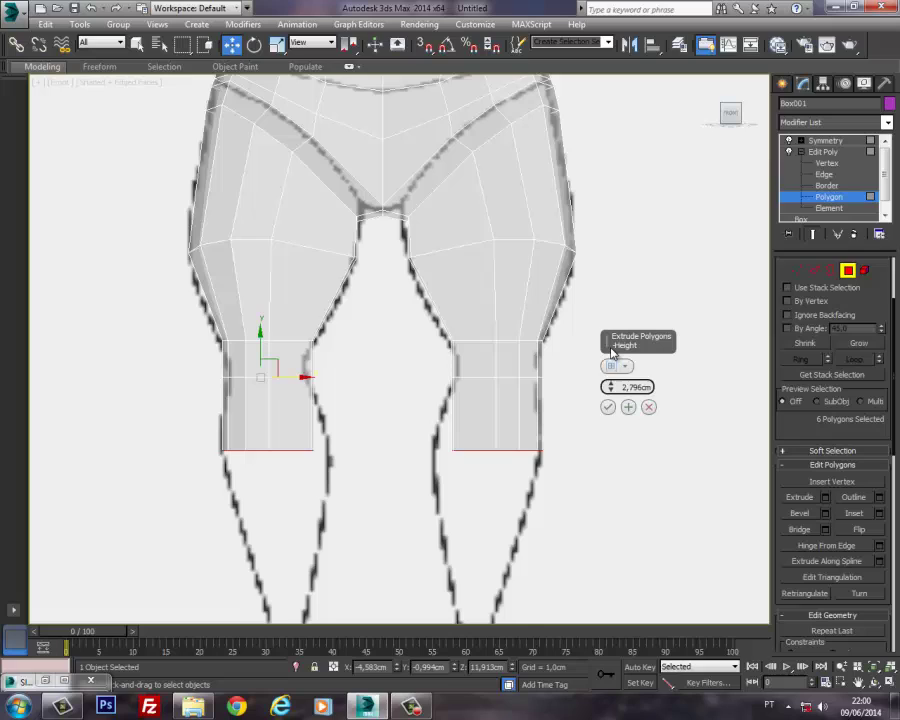
pyautogui.click(607, 407)
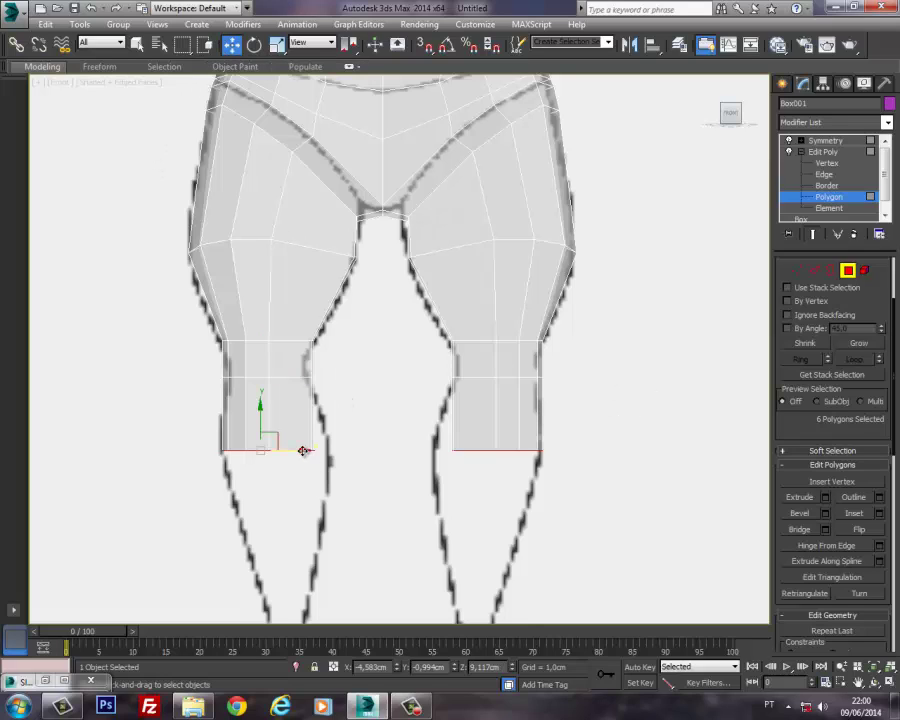
# Step: Widen the new leg end in X to the calf width and move it inward to about X -4.362 cm
pyautogui.click(277, 44)
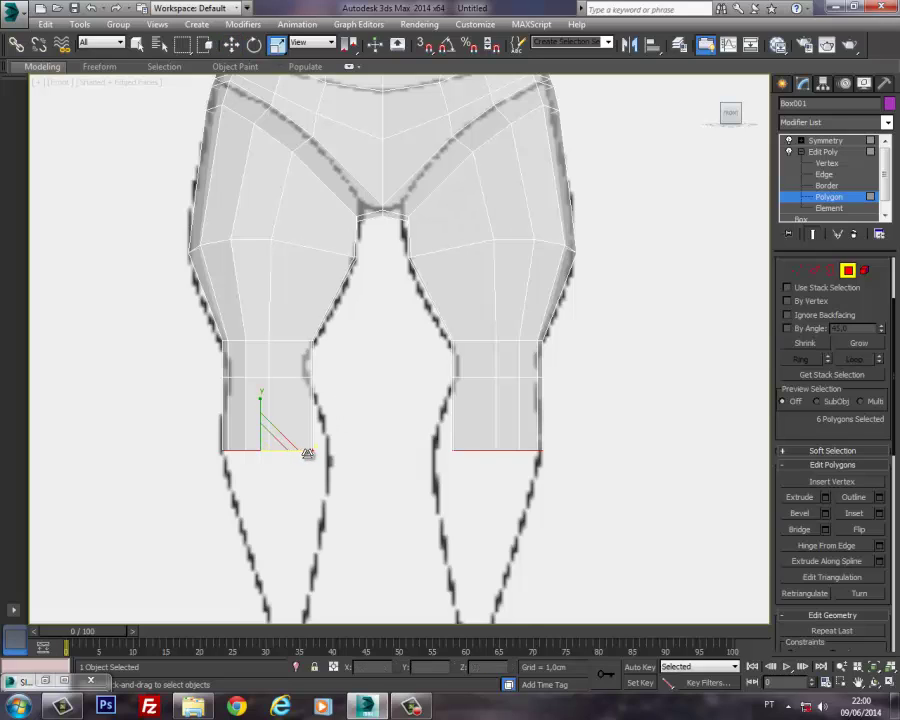
pyautogui.moveTo(316, 453); pyautogui.dragTo(309, 454)
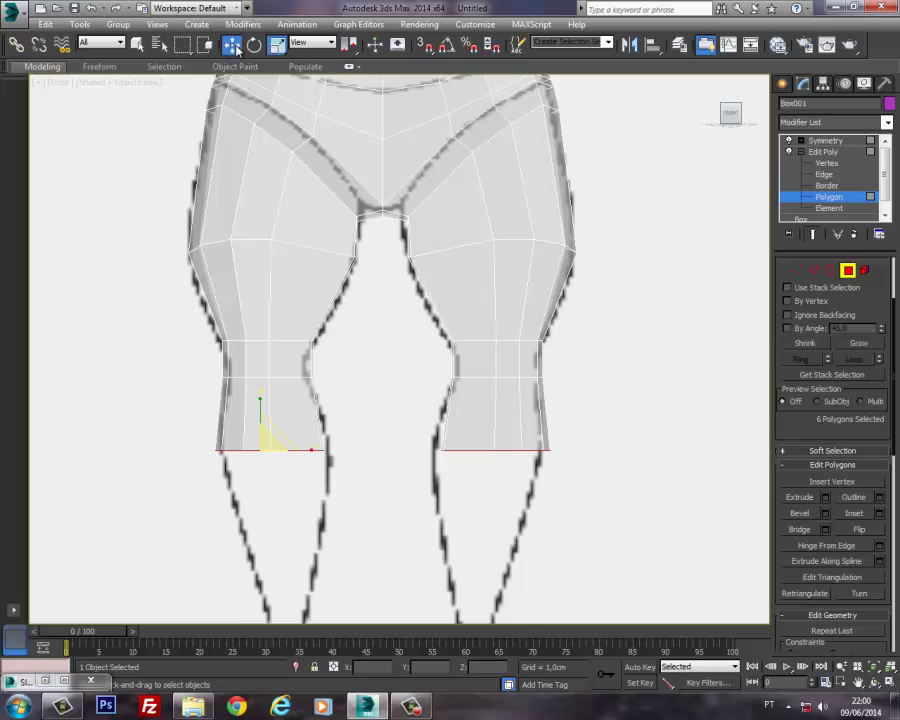
pyautogui.press('w')
pyautogui.moveTo(297, 451); pyautogui.dragTo(304, 451)
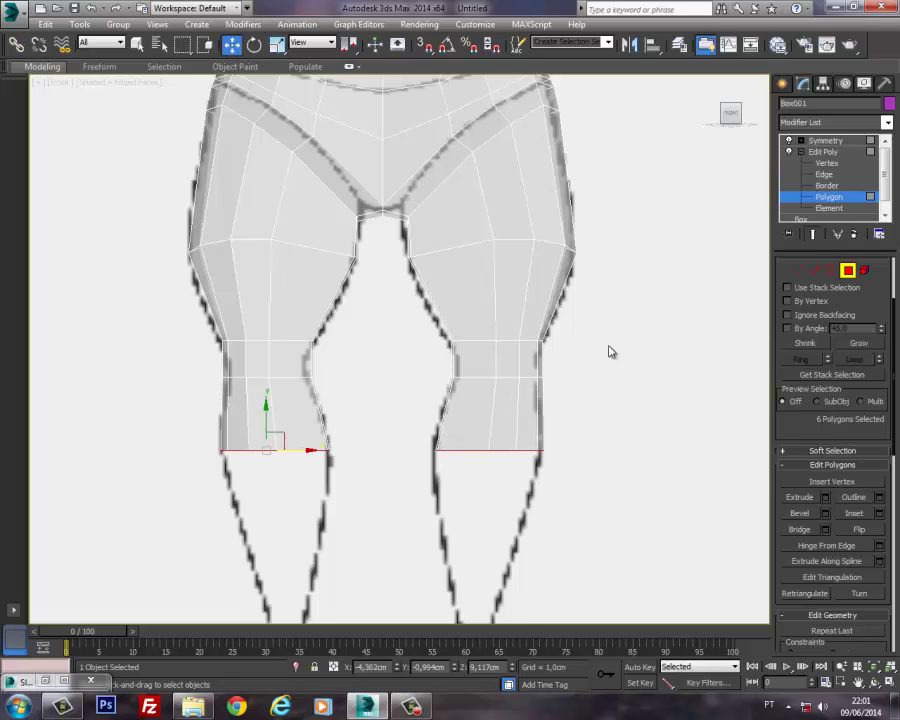
# Step: At Vertex level, select the three inner-knee vertices of the middle knee loop and move them outward to about X -2.926 cm
pyautogui.click(796, 272)
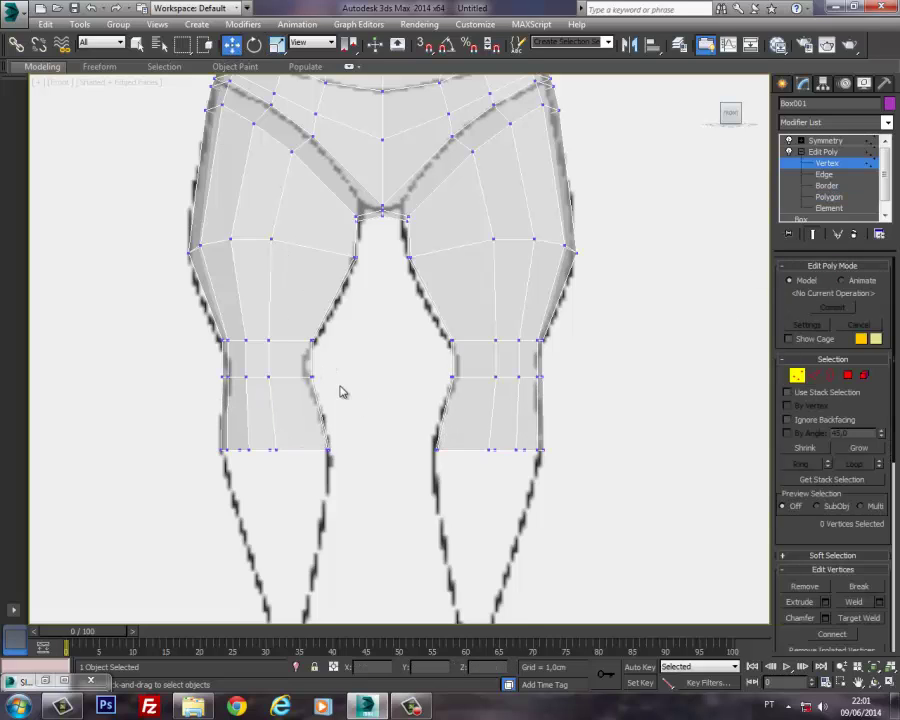
pyautogui.moveTo(305, 340); pyautogui.dragTo(331, 377)
pyautogui.moveTo(331, 377); pyautogui.dragTo(330, 280, button='middle')
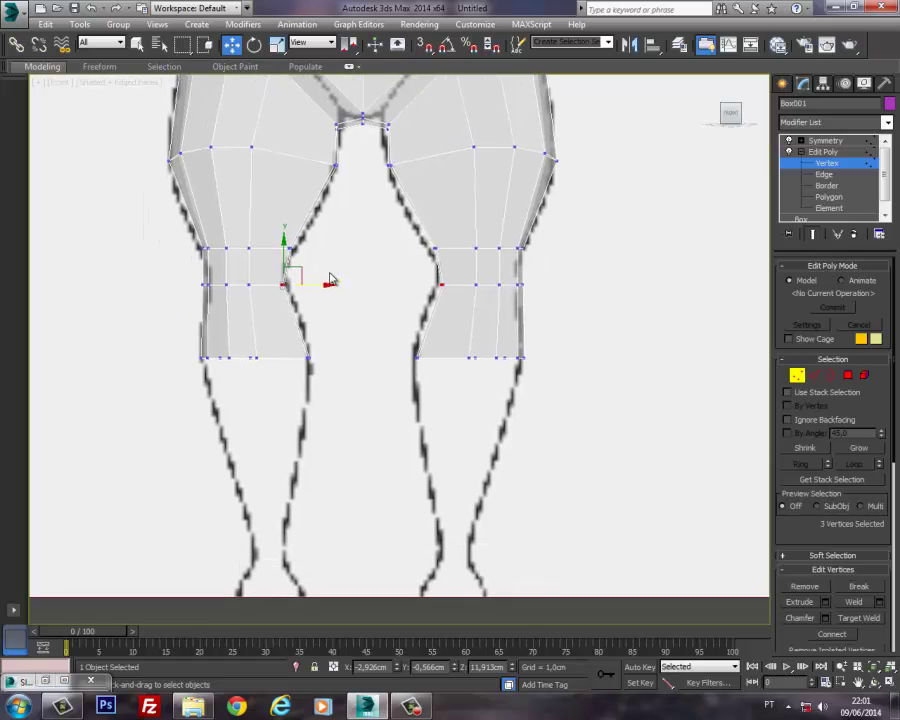
# Step: Extrude the legs' bottom polygons downward by 2.796 cm, then narrow and shift the new ends to match the calf outline in the front view
pyautogui.click(852, 378)
pyautogui.moveTo(445, 366); pyautogui.dragTo(468, 314, button='middle')
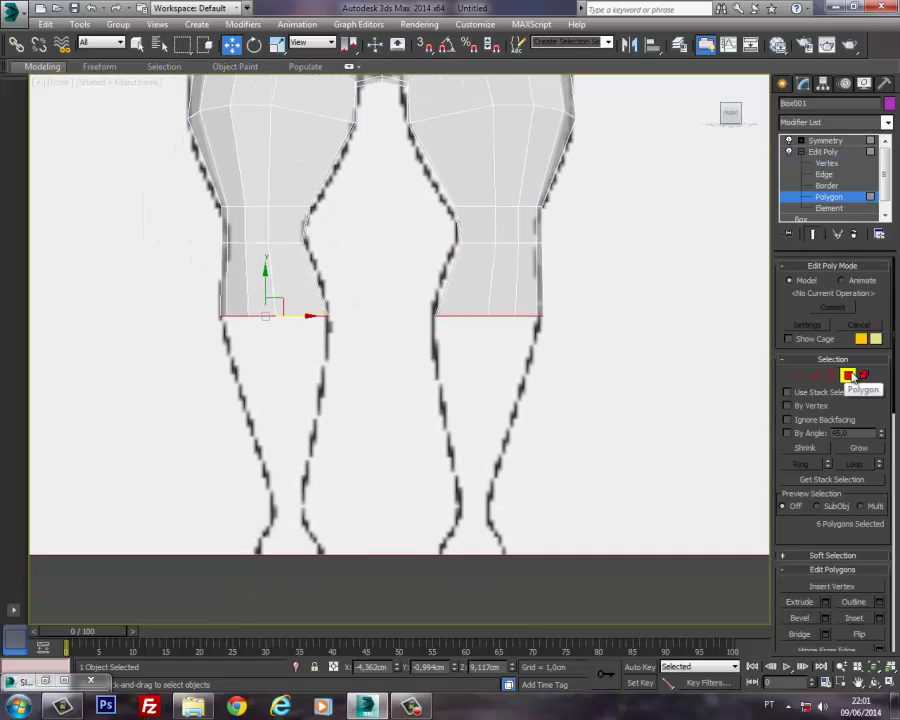
pyautogui.click(825, 602)
pyautogui.click(607, 409)
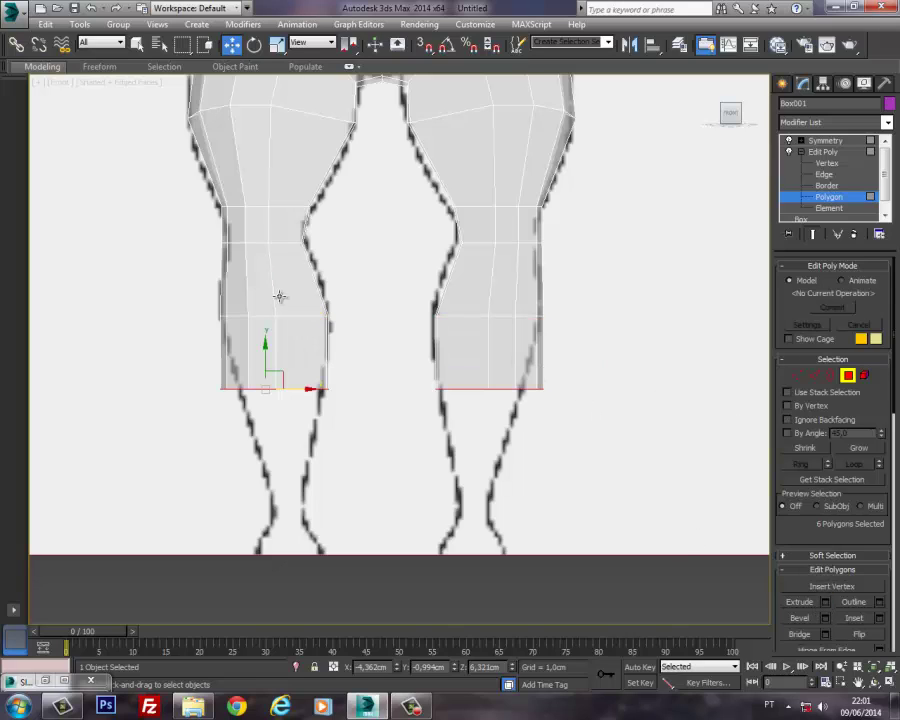
pyautogui.click(274, 46)
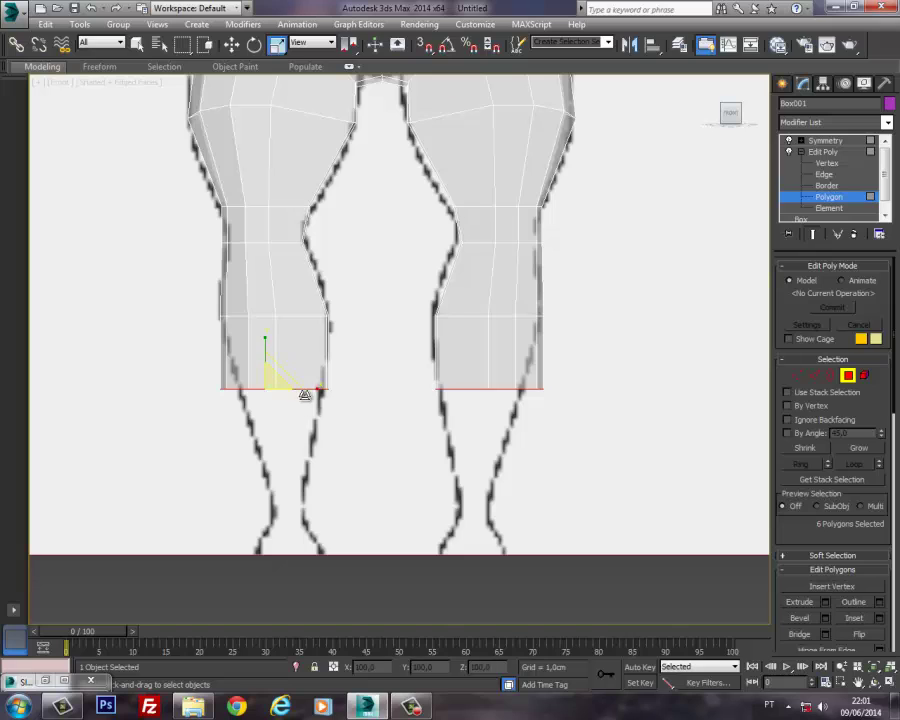
pyautogui.moveTo(307, 390); pyautogui.dragTo(294, 389)
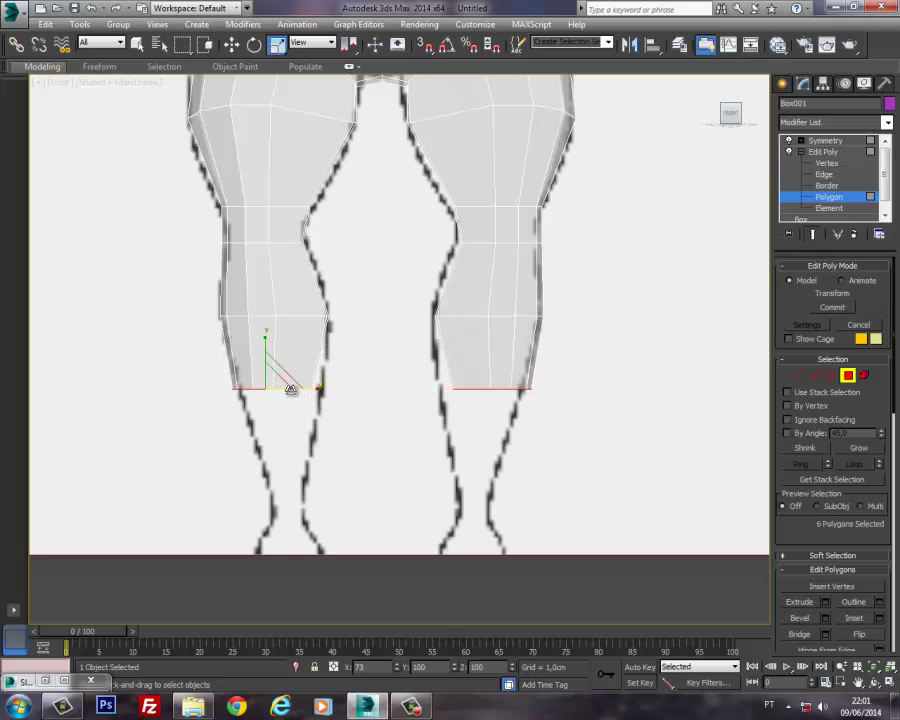
pyautogui.click(231, 44)
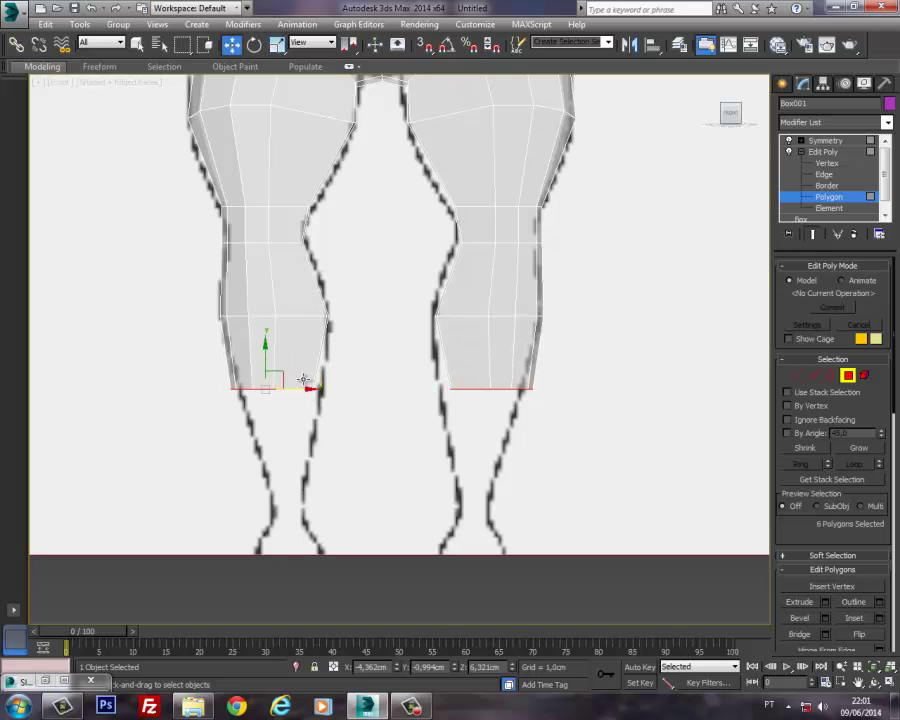
pyautogui.moveTo(300, 387); pyautogui.dragTo(307, 388)
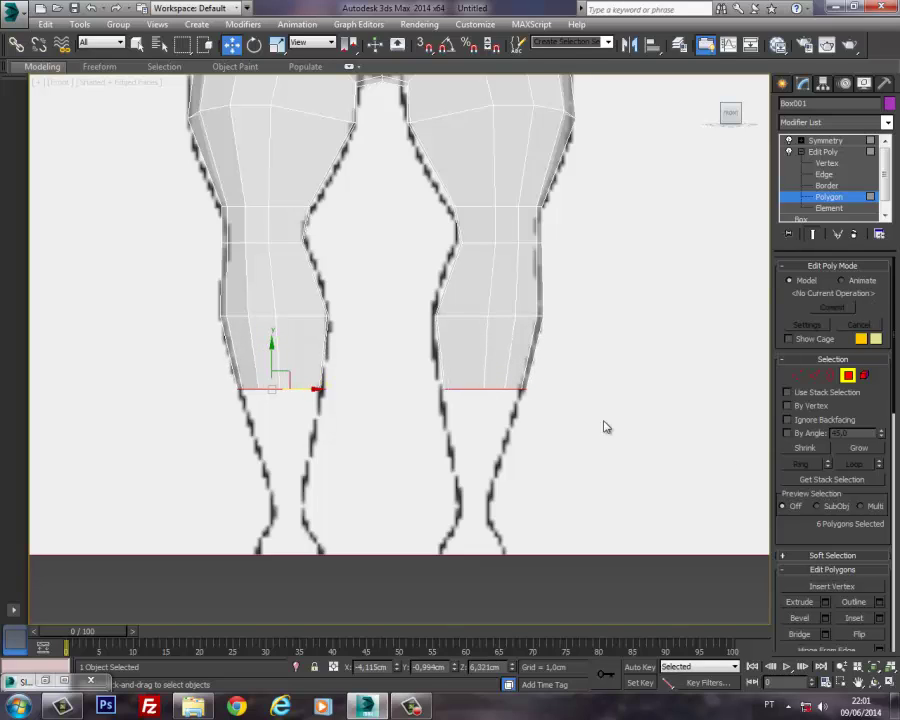
# Step: Extrude the legs' bottom polygons down to the ankles, then narrow and shift the ends to fit the ankle outline in the front view
pyautogui.click(826, 603)
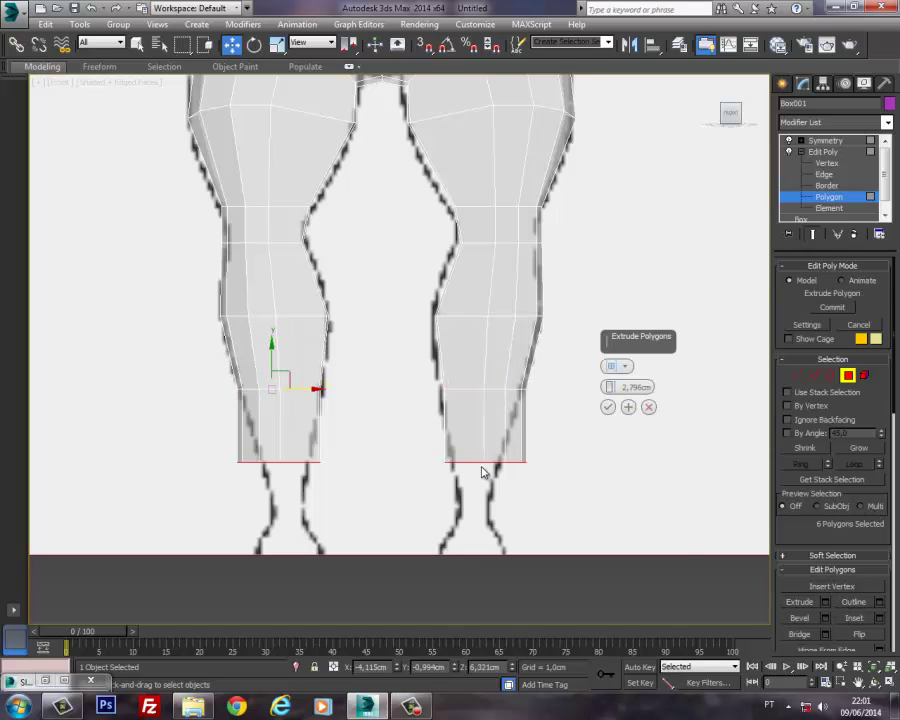
pyautogui.moveTo(610, 387); pyautogui.dragTo(611, 337)
pyautogui.click(607, 408)
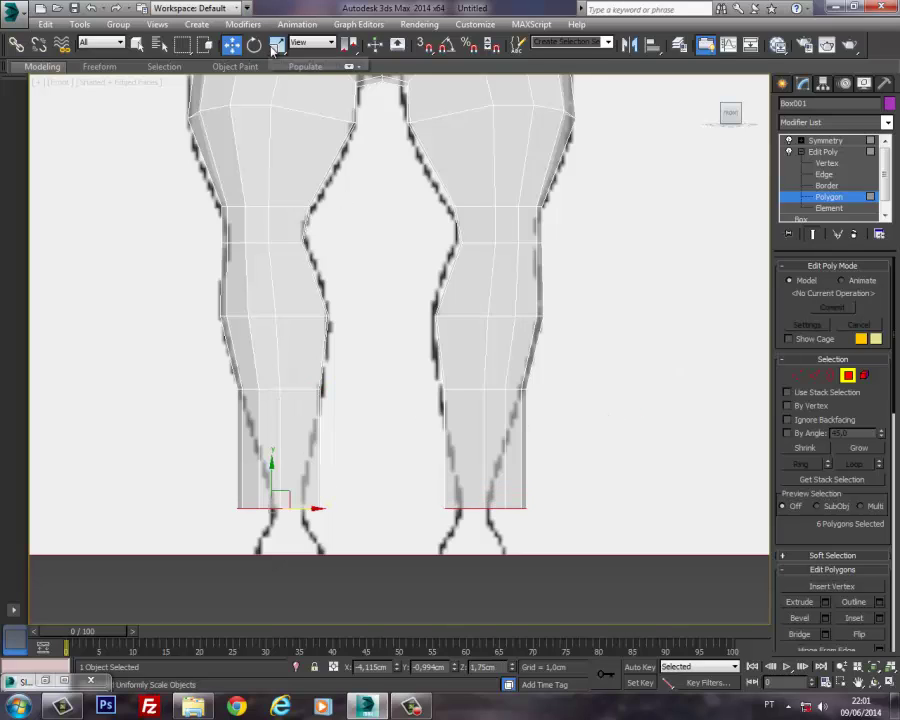
pyautogui.press('r')
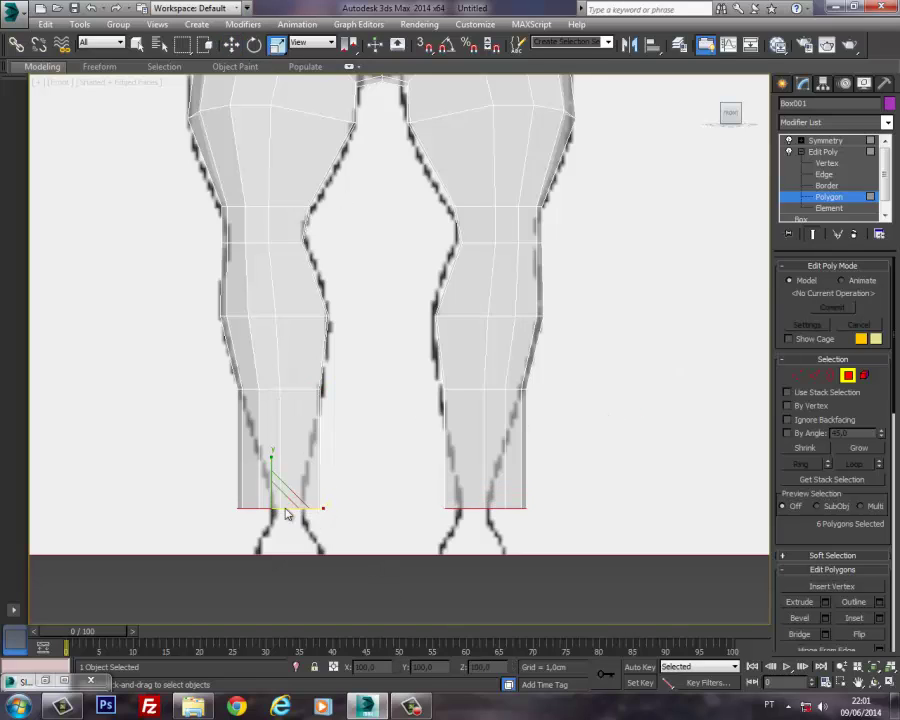
pyautogui.moveTo(321, 510); pyautogui.dragTo(241, 495)
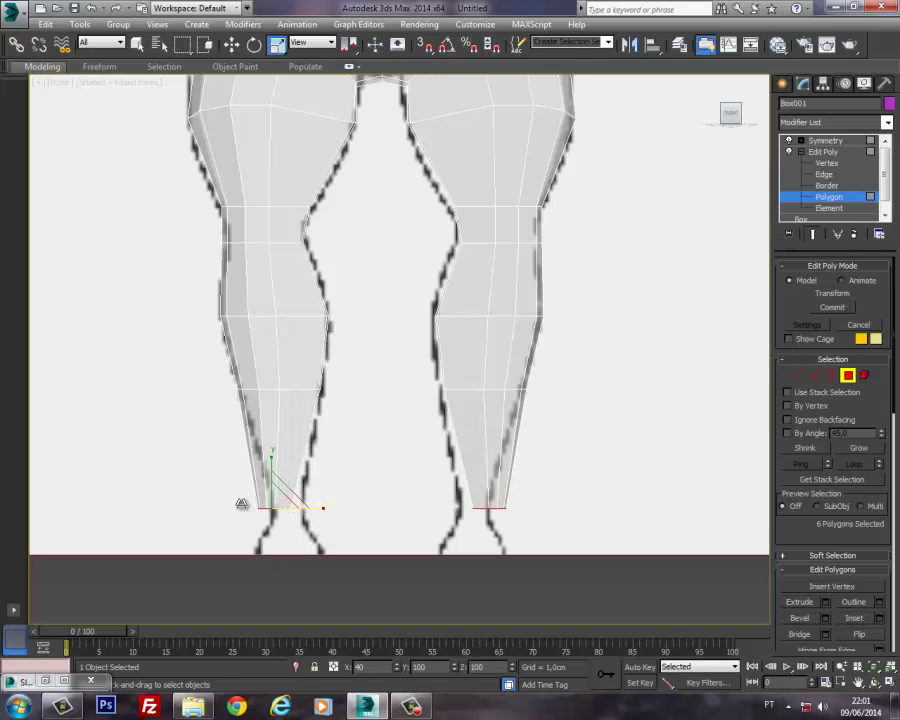
pyautogui.click(232, 45)
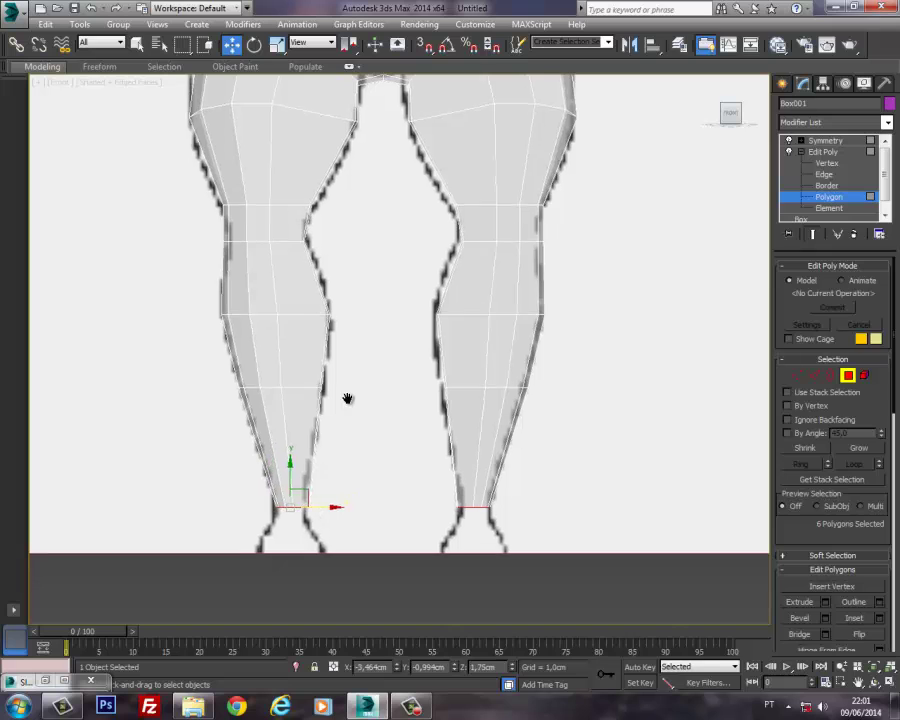
# Step: Examine the torso and leg mesh against the reference drawing in the front and perspective views
pyautogui.scroll(-3, 343, 386)
pyautogui.moveTo(343, 386); pyautogui.dragTo(325, 475, button='middle')
pyautogui.scroll(3, 262, 345)
pyautogui.moveTo(291, 329); pyautogui.dragTo(265, 322, button='middle')
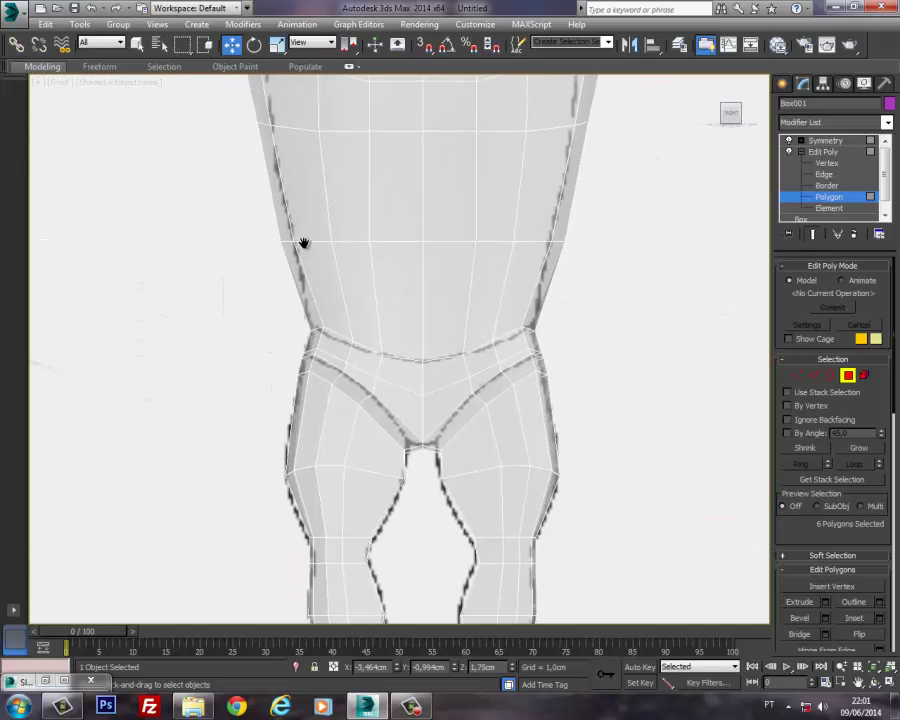
pyautogui.moveTo(304, 243); pyautogui.dragTo(345, 505, button='middle')
pyautogui.scroll(1, 277, 195)
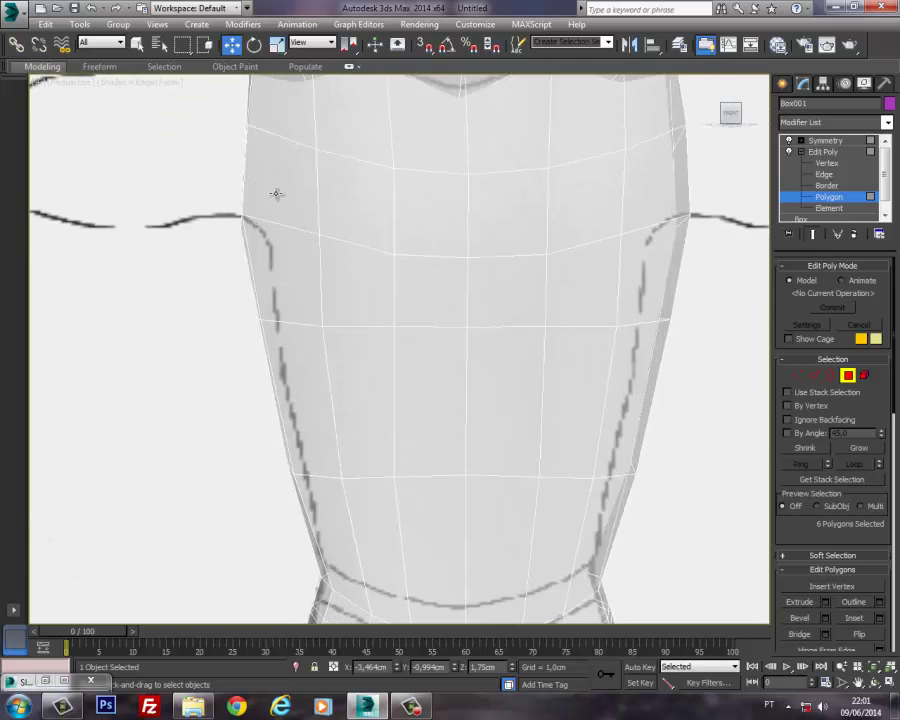
pyautogui.scroll(-4, 274, 195)
pyautogui.keyDown('alt'); pyautogui.moveTo(273, 195); pyautogui.dragTo(346, 285, button='middle'); pyautogui.keyUp('alt')
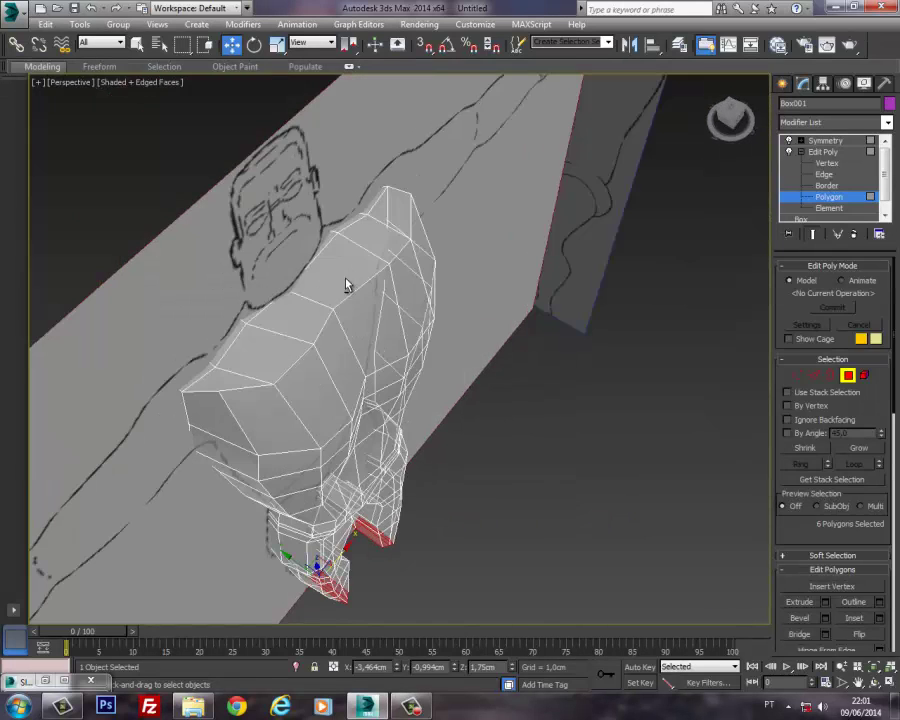
pyautogui.moveTo(244, 327); pyautogui.dragTo(254, 283, button='middle')
pyautogui.keyDown('alt'); pyautogui.moveTo(283, 332); pyautogui.dragTo(253, 225, button='middle'); pyautogui.keyUp('alt')
pyautogui.press('f')
pyautogui.moveTo(309, 400); pyautogui.dragTo(292, 263, button='middle')
pyautogui.moveTo(340, 511); pyautogui.dragTo(329, 440, button='middle')
pyautogui.moveTo(299, 324); pyautogui.dragTo(312, 483, button='middle')
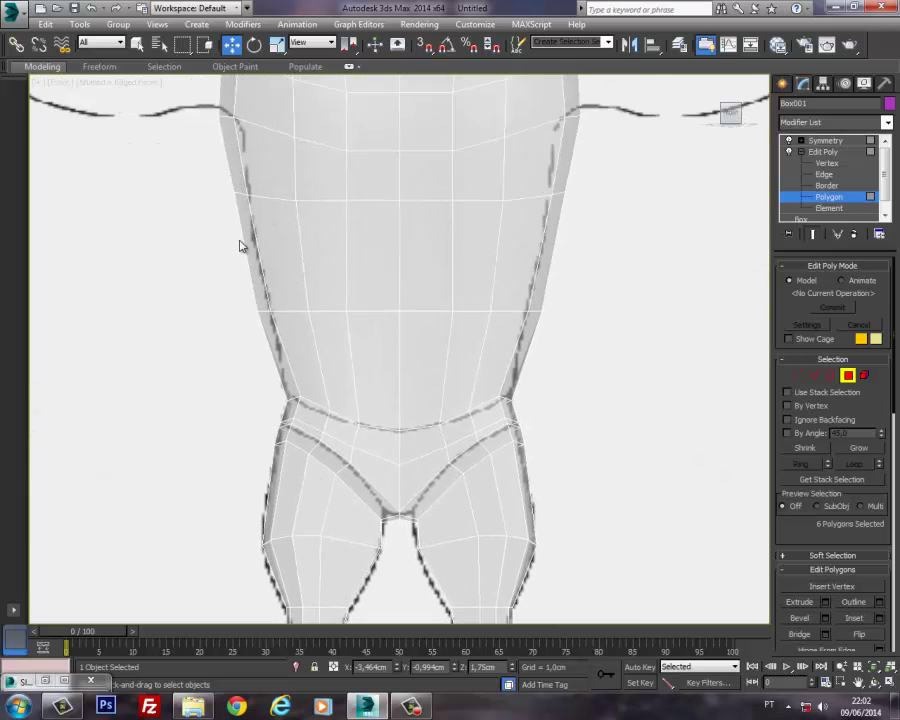
pyautogui.moveTo(277, 292); pyautogui.dragTo(252, 130, button='middle')
pyautogui.moveTo(281, 396); pyautogui.dragTo(255, 222, button='middle')
pyautogui.moveTo(261, 427); pyautogui.dragTo(251, 577, button='middle')
pyautogui.moveTo(307, 534); pyautogui.dragTo(335, 590, button='middle')
pyautogui.scroll(-2, 258, 338)
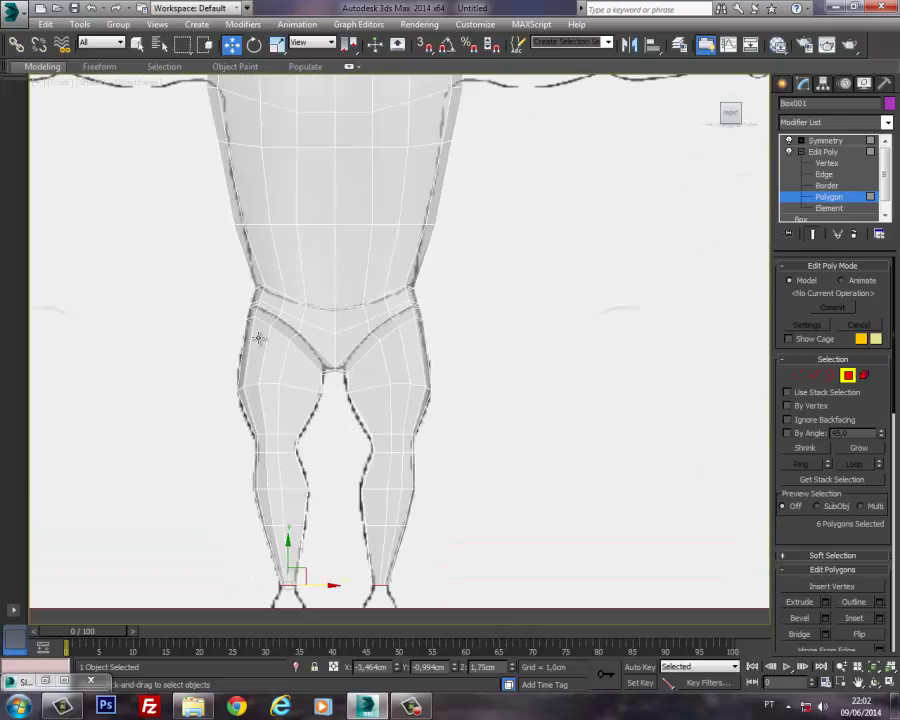
pyautogui.moveTo(258, 338); pyautogui.dragTo(243, 342, button='middle')
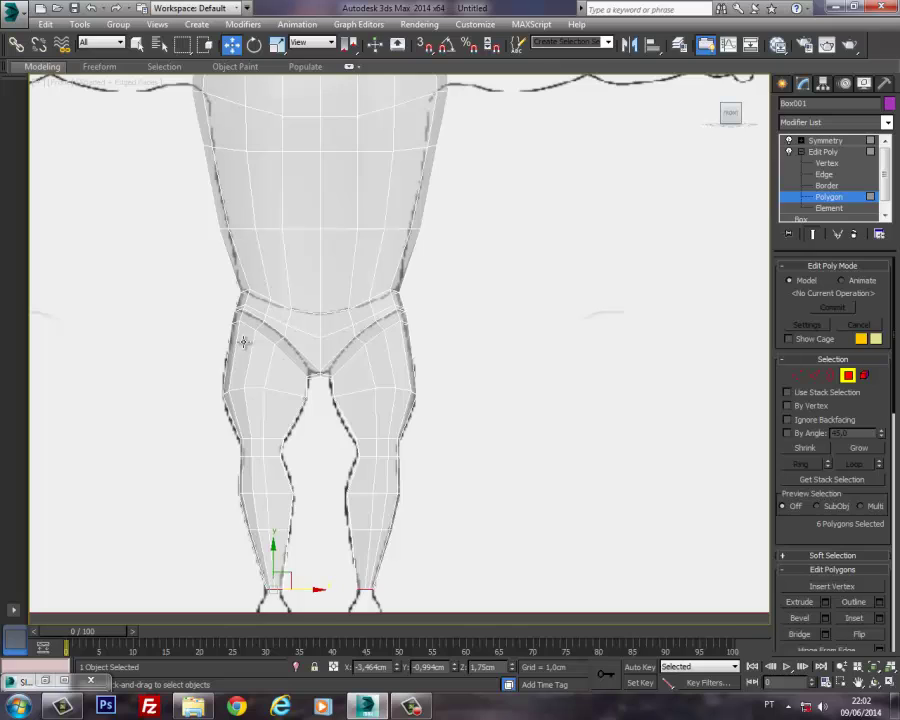
# Step: In the Left view, move the front thigh vertices outward to follow the reference outline
pyautogui.press('l')
pyautogui.moveTo(351, 411); pyautogui.dragTo(293, 319, button='middle')
pyautogui.scroll(3, 345, 363)
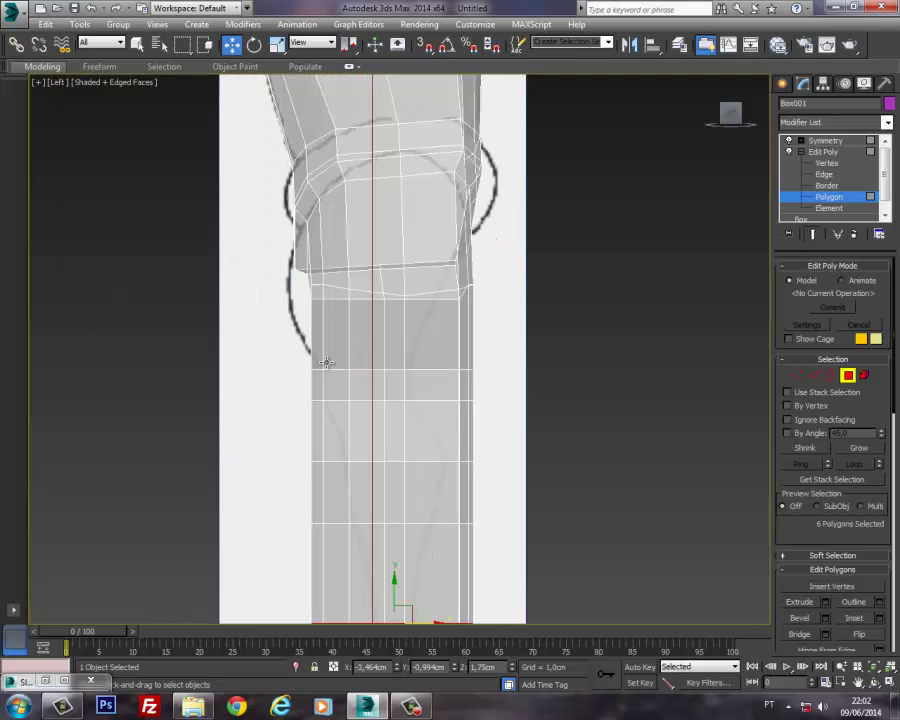
pyautogui.moveTo(357, 321); pyautogui.dragTo(330, 340, button='middle')
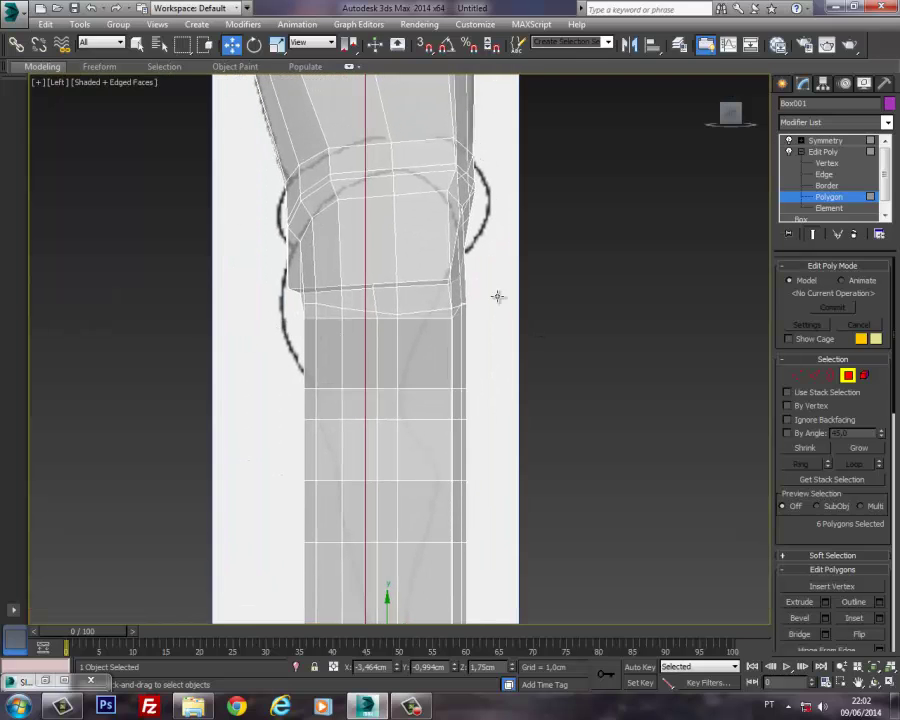
pyautogui.click(798, 375)
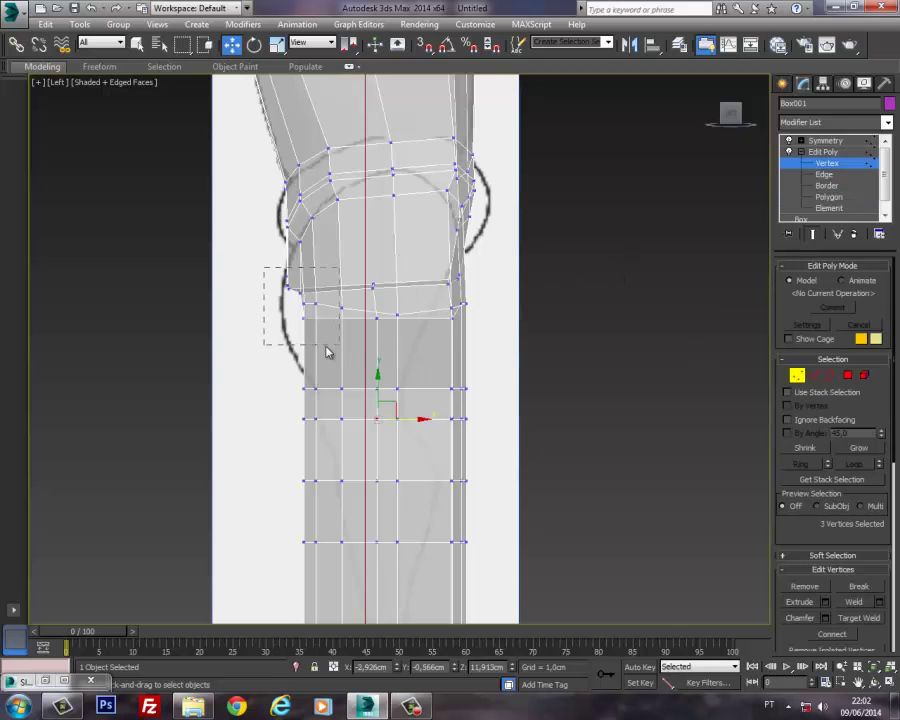
pyautogui.moveTo(326, 351); pyautogui.dragTo(287, 248)
# Step: Move the rear hip vertices backward to match the curve of the buttocks in the side reference
pyautogui.moveTo(469, 250); pyautogui.dragTo(460, 262, button='middle')
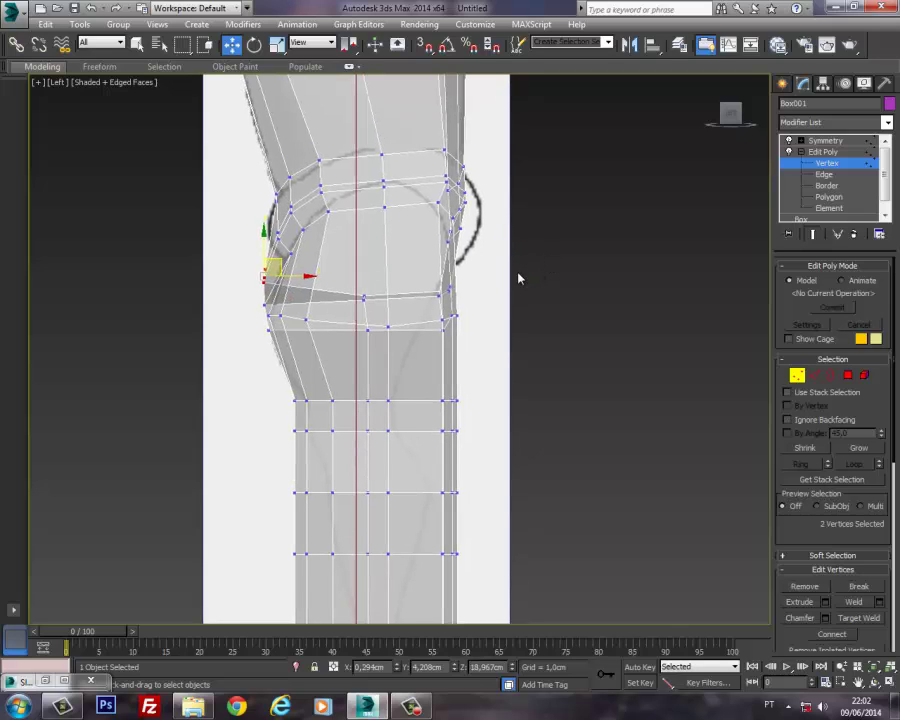
pyautogui.moveTo(508, 272); pyautogui.dragTo(434, 172)
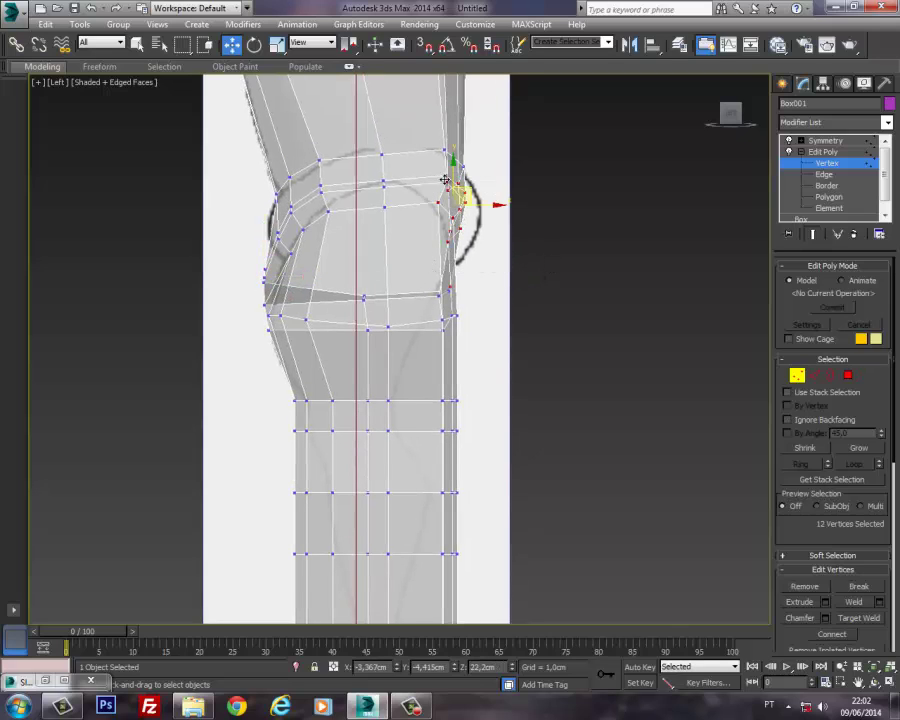
pyautogui.moveTo(492, 207); pyautogui.dragTo(496, 204)
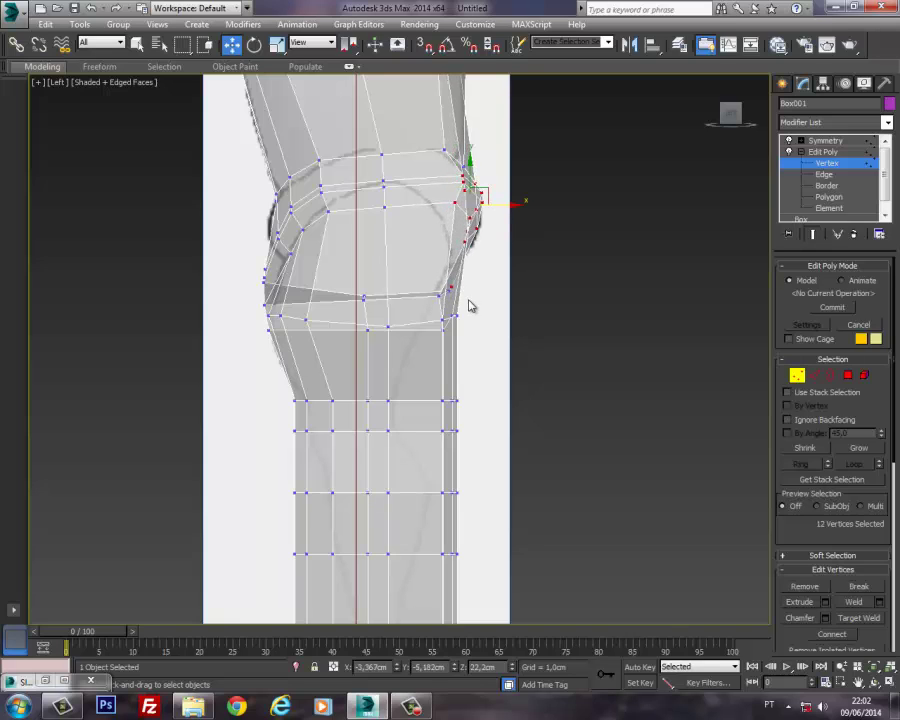
# Step: Scale the two knee vertex rows narrower along X and shift them forward onto the knee outline in the side reference
pyautogui.moveTo(470, 305); pyautogui.dragTo(542, 182, button='middle')
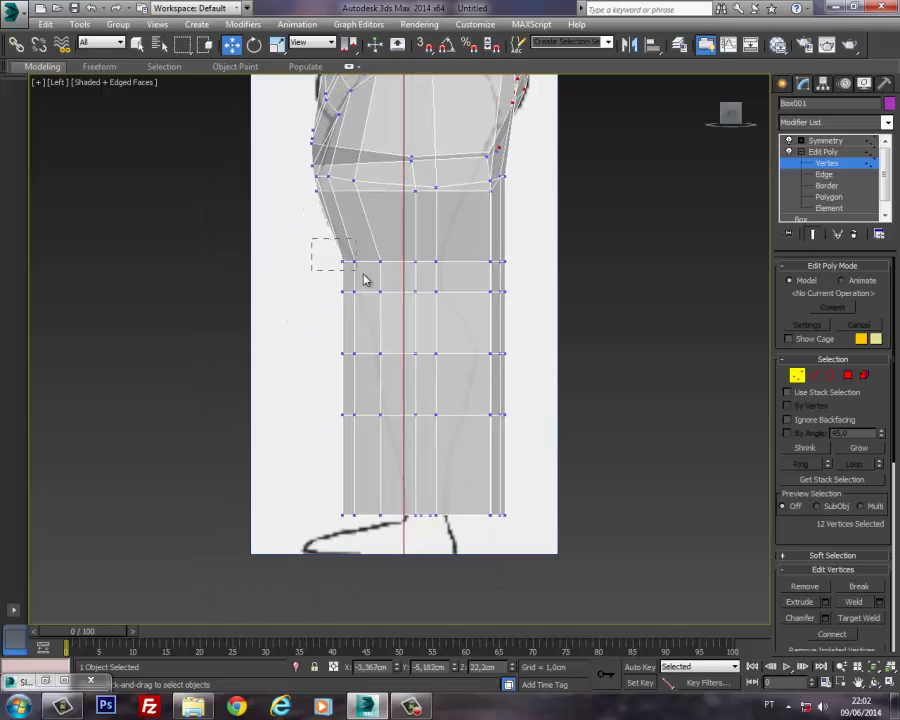
pyautogui.moveTo(364, 280); pyautogui.dragTo(405, 268)
pyautogui.moveTo(301, 226); pyautogui.dragTo(536, 286)
pyautogui.click(273, 45)
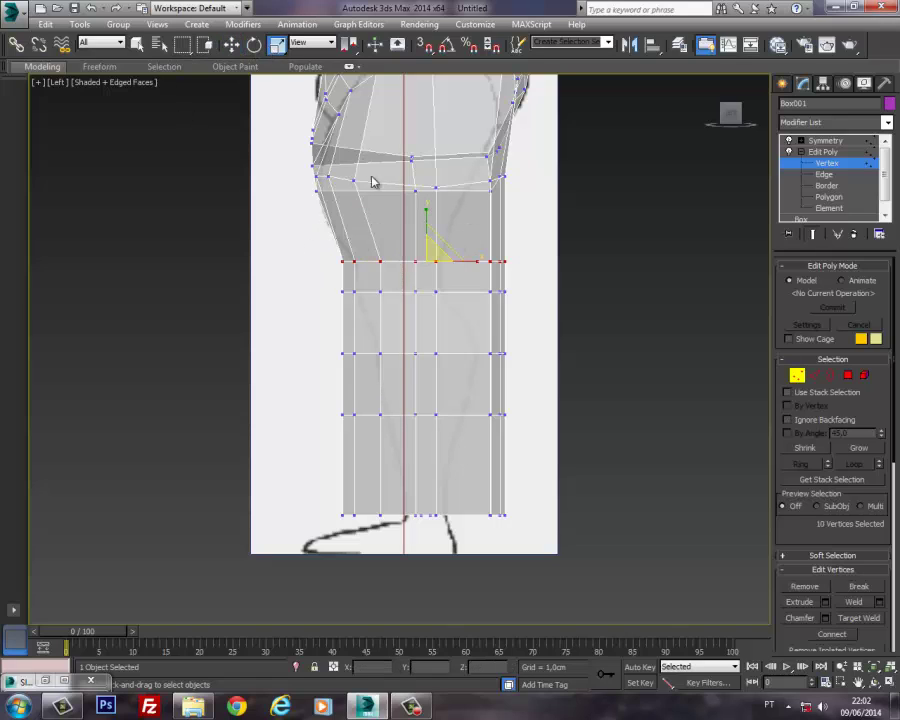
pyautogui.moveTo(545, 390); pyautogui.dragTo(546, 300)
pyautogui.moveTo(471, 280); pyautogui.dragTo(416, 326)
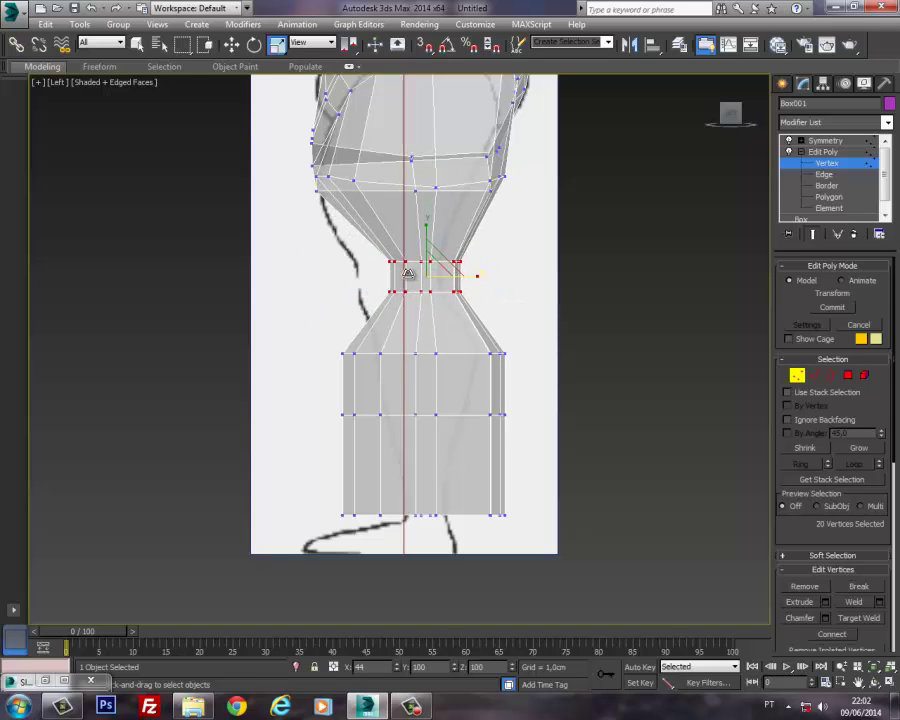
pyautogui.click(231, 45)
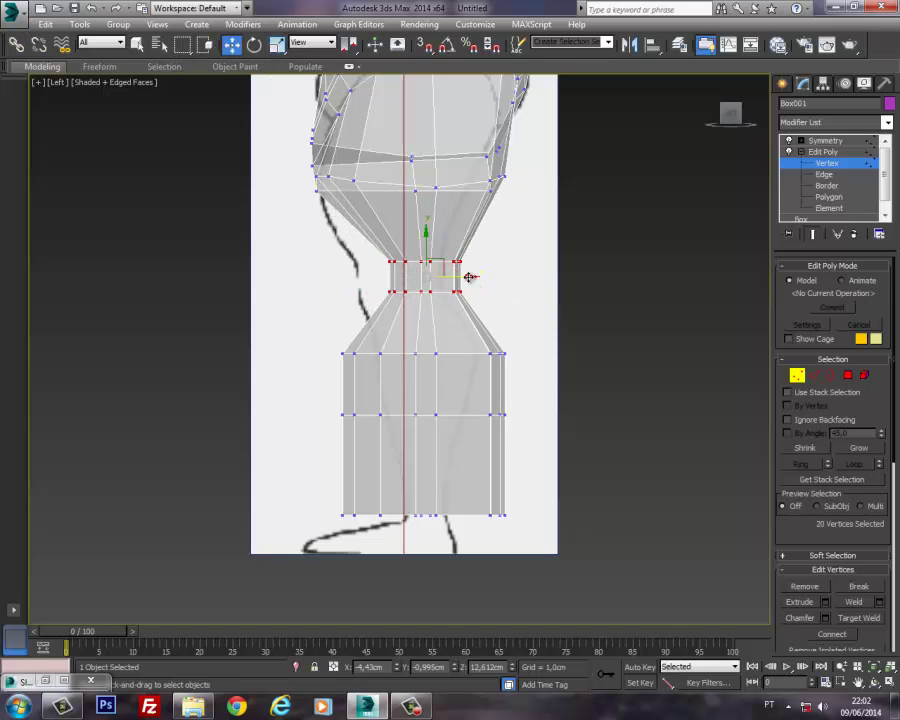
pyautogui.moveTo(461, 273); pyautogui.dragTo(437, 272)
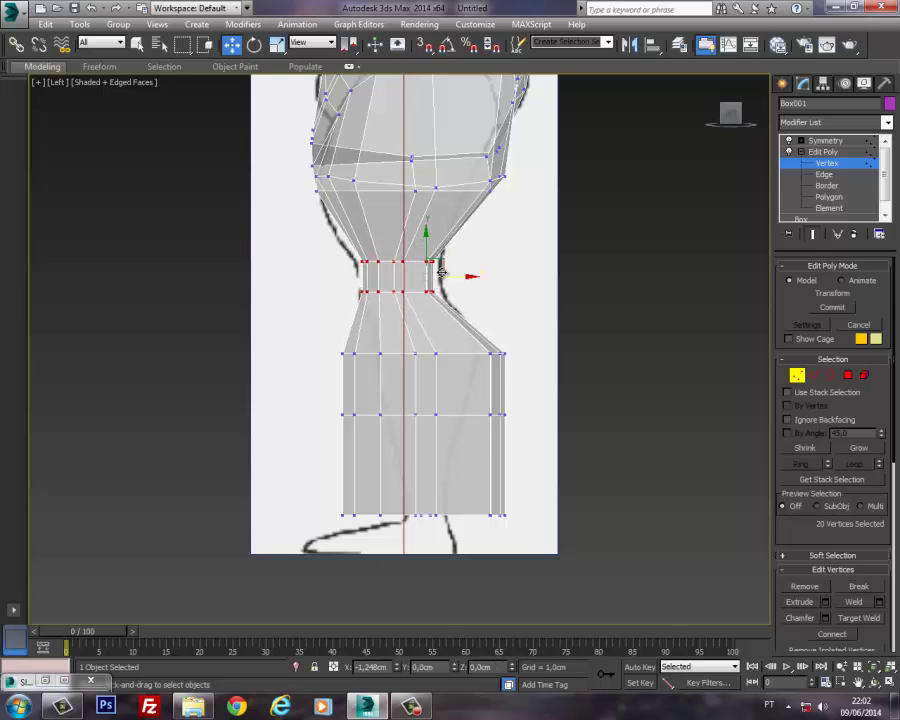
# Step: Reposition the vertices at the back of the upper thigh to follow the side reference outline
pyautogui.moveTo(478, 245); pyautogui.dragTo(440, 291, button='middle')
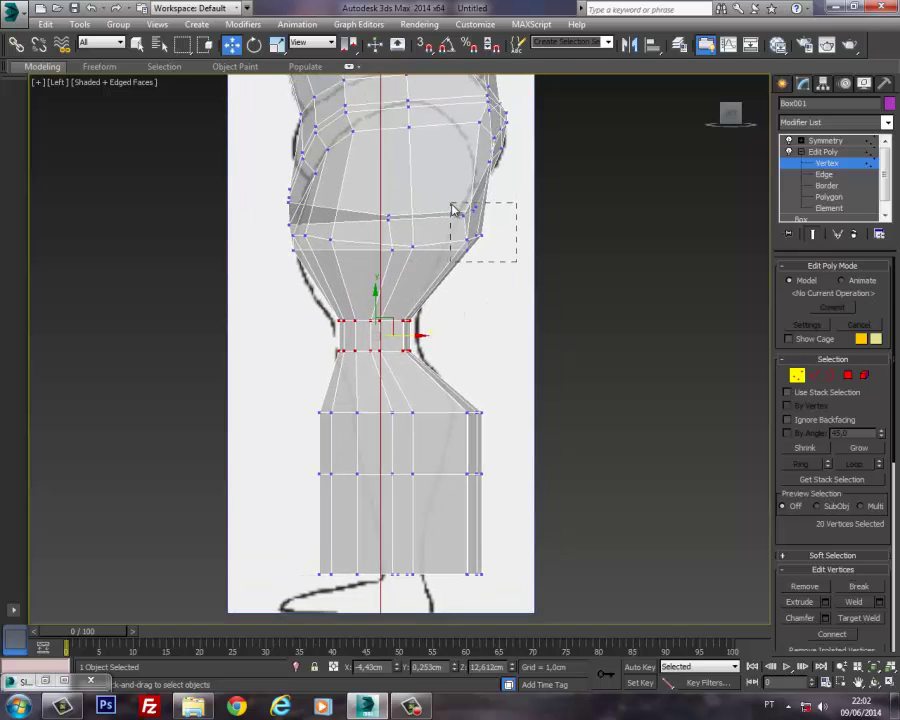
pyautogui.moveTo(453, 208); pyautogui.dragTo(481, 230)
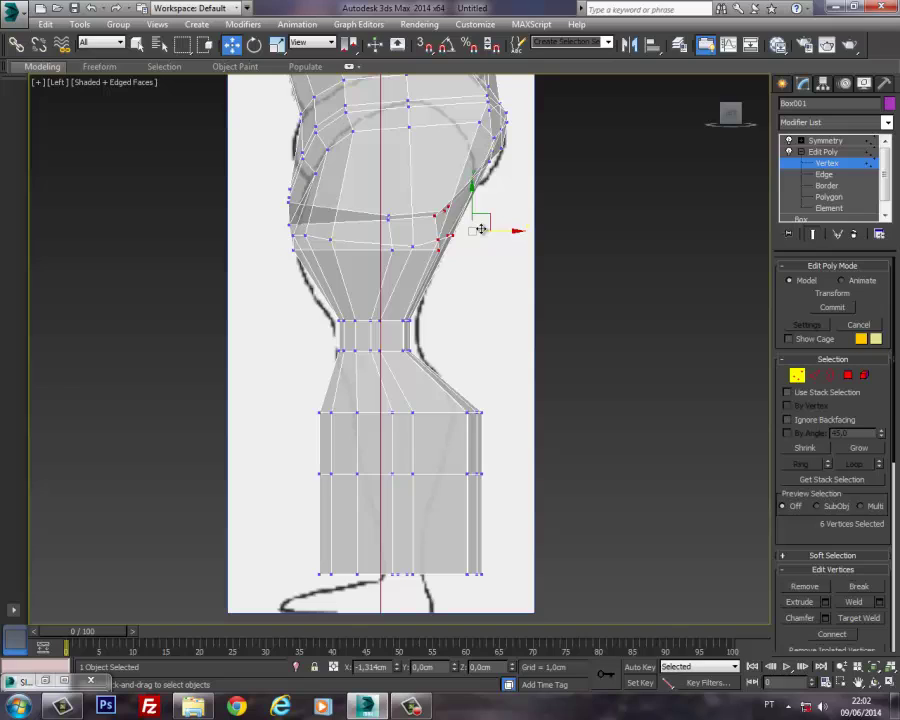
pyautogui.moveTo(424, 220); pyautogui.dragTo(476, 193)
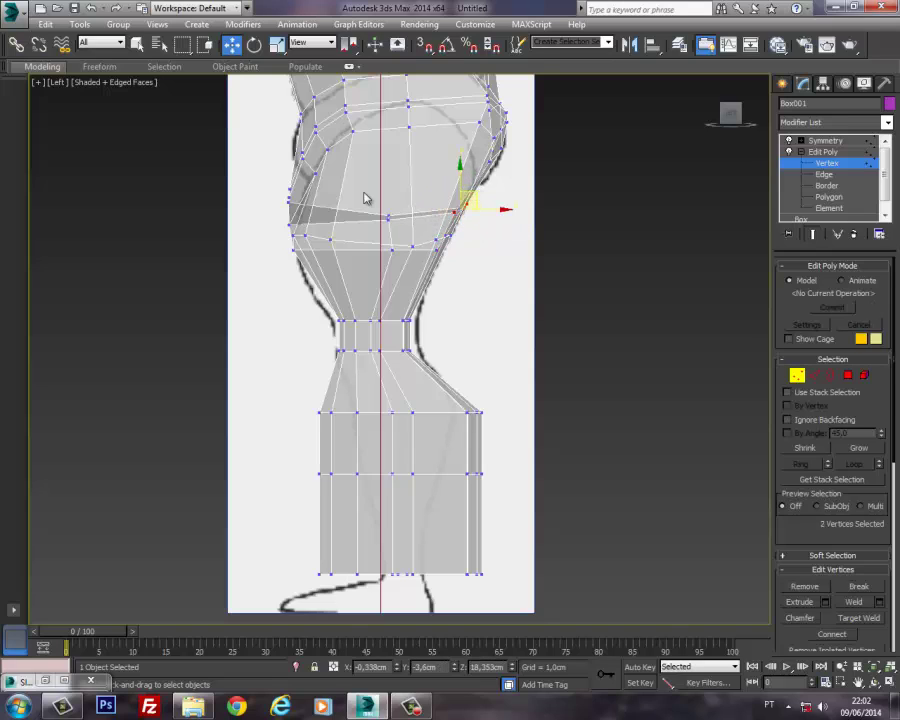
# Step: Move the back vertices of the two calf rows inward to fit the calf outline in the side reference
pyautogui.moveTo(327, 201); pyautogui.dragTo(345, 148, button='middle')
pyautogui.moveTo(484, 430); pyautogui.dragTo(476, 367, button='middle')
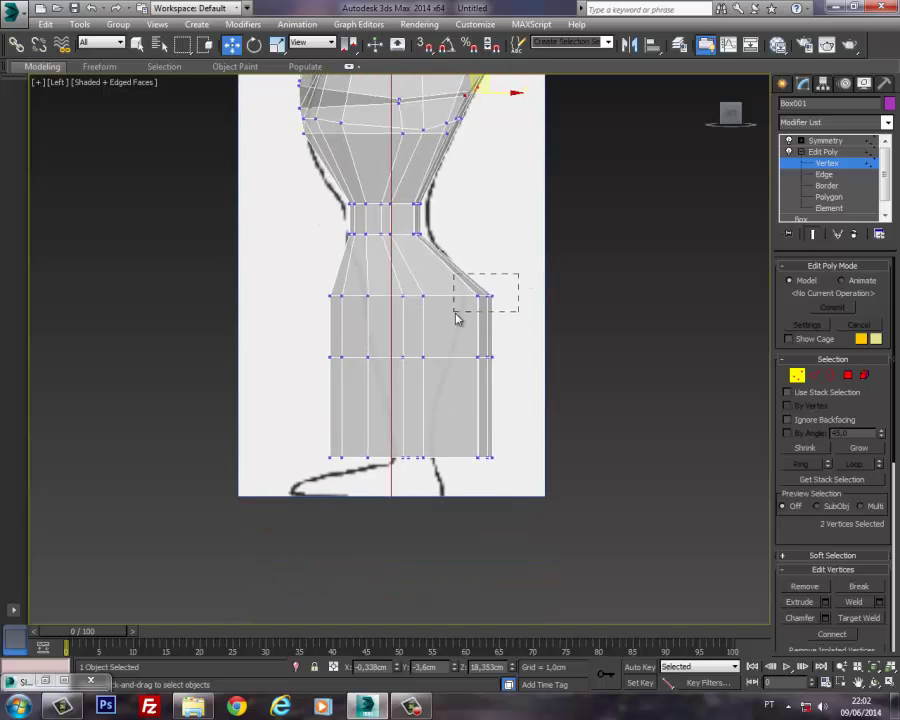
pyautogui.moveTo(456, 318); pyautogui.dragTo(481, 296)
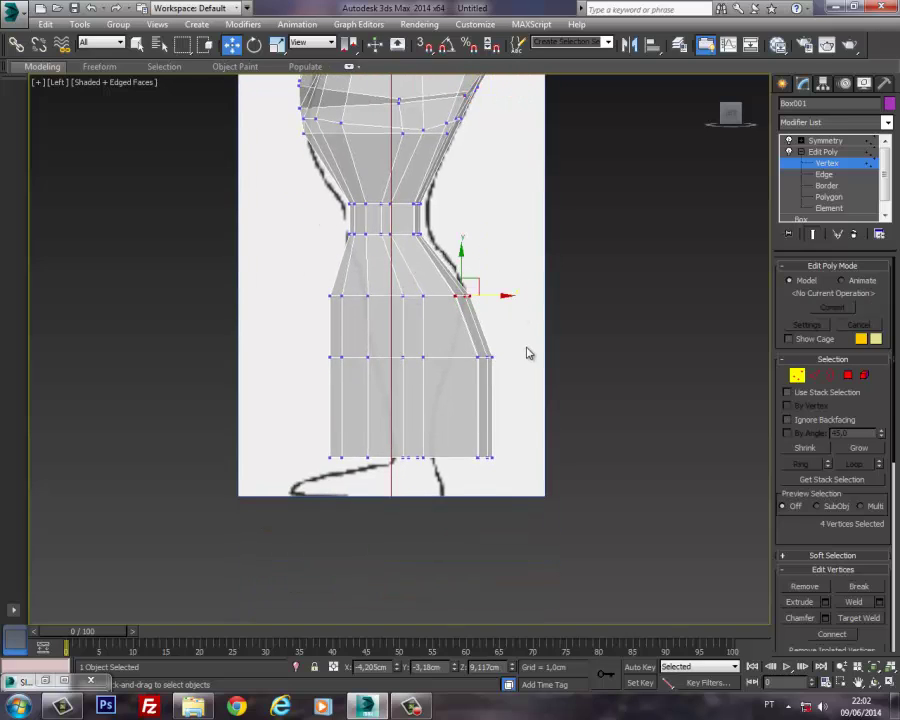
pyautogui.moveTo(478, 369); pyautogui.dragTo(480, 356)
# Step: Scale the bottom row of leg vertices narrower along X to match the ankle width in the side reference
pyautogui.moveTo(283, 483); pyautogui.dragTo(283, 483)
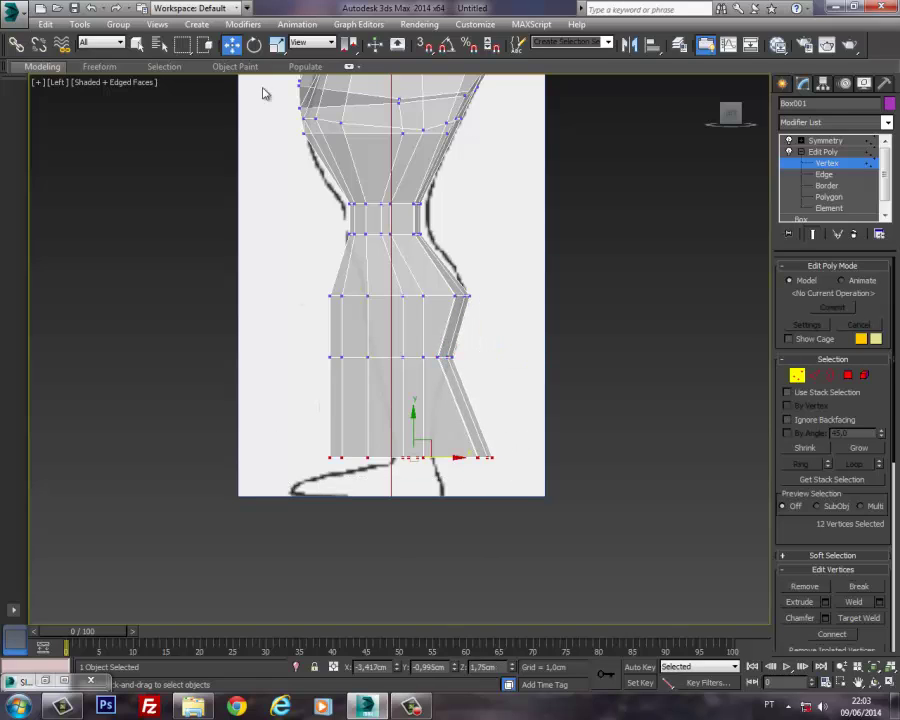
pyautogui.click(278, 48)
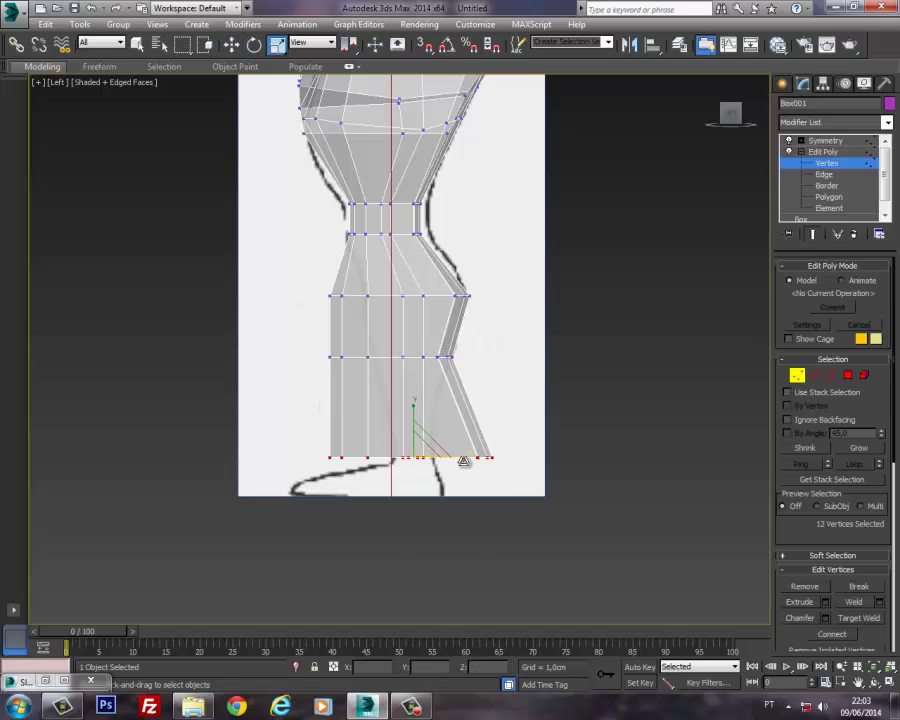
pyautogui.moveTo(464, 460); pyautogui.dragTo(248, 450)
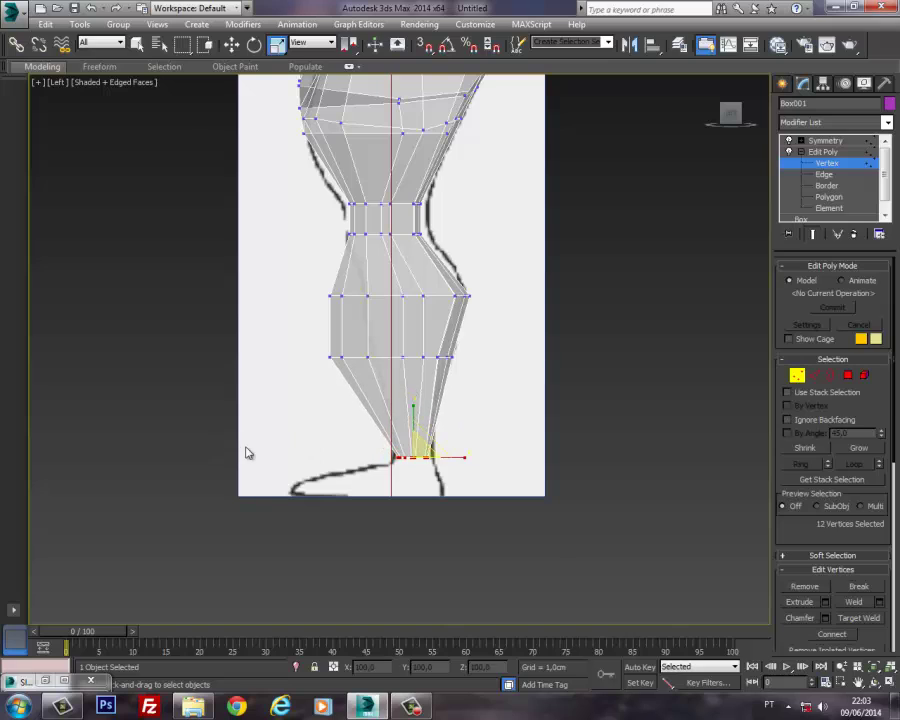
# Step: Move the front vertices of the two calf rows backward onto the shin outline in the side reference
pyautogui.click(231, 45)
pyautogui.moveTo(383, 322); pyautogui.dragTo(394, 295)
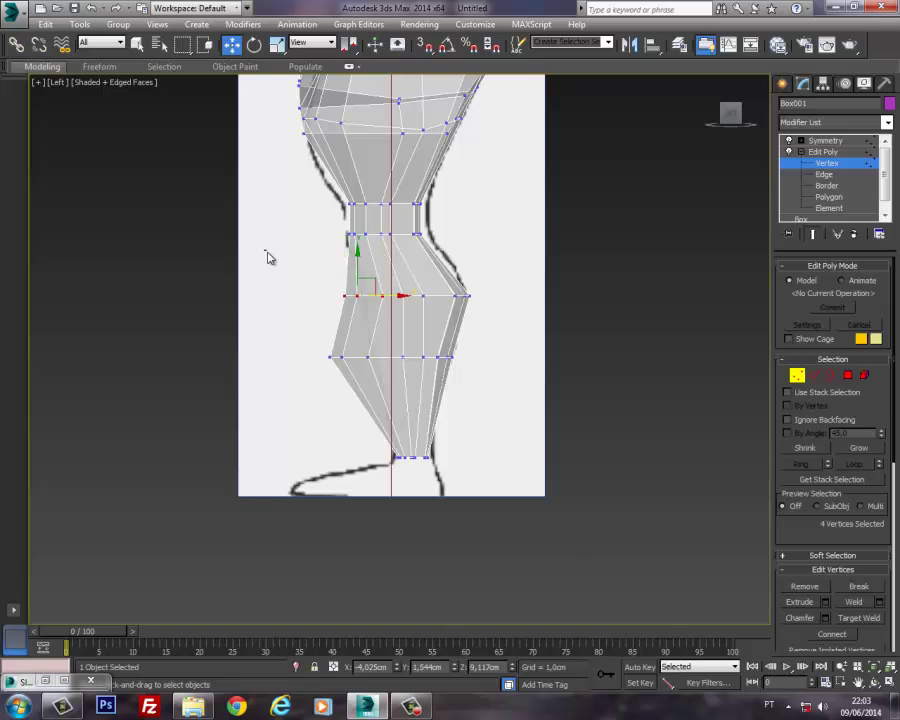
pyautogui.click(296, 339)
pyautogui.moveTo(296, 337); pyautogui.dragTo(414, 358)
pyautogui.moveTo(310, 323); pyautogui.dragTo(400, 357)
pyautogui.moveTo(320, 279); pyautogui.dragTo(395, 296)
# Step: Raise the back vertices of the upper calf row slightly and move the upper knee row's front vertices forward onto the side outline
pyautogui.moveTo(426, 275); pyautogui.dragTo(446, 331, button='middle')
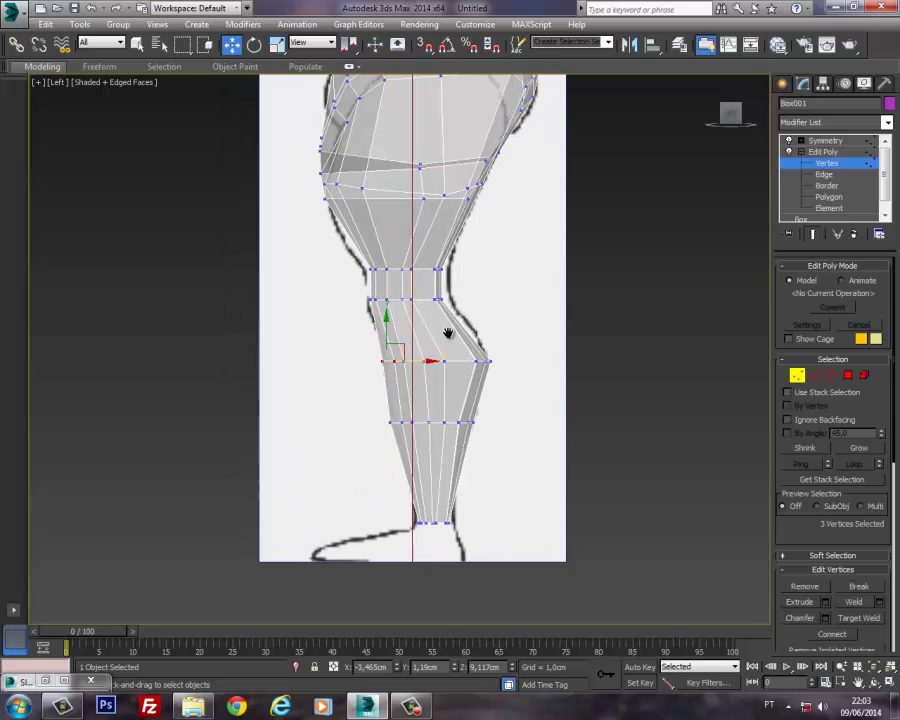
pyautogui.scroll(5, 383, 421)
pyautogui.moveTo(383, 421); pyautogui.dragTo(340, 367, button='middle')
pyautogui.moveTo(447, 426); pyautogui.dragTo(440, 394)
pyautogui.moveTo(494, 252); pyautogui.dragTo(545, 350, button='middle')
pyautogui.moveTo(590, 358); pyautogui.dragTo(528, 361)
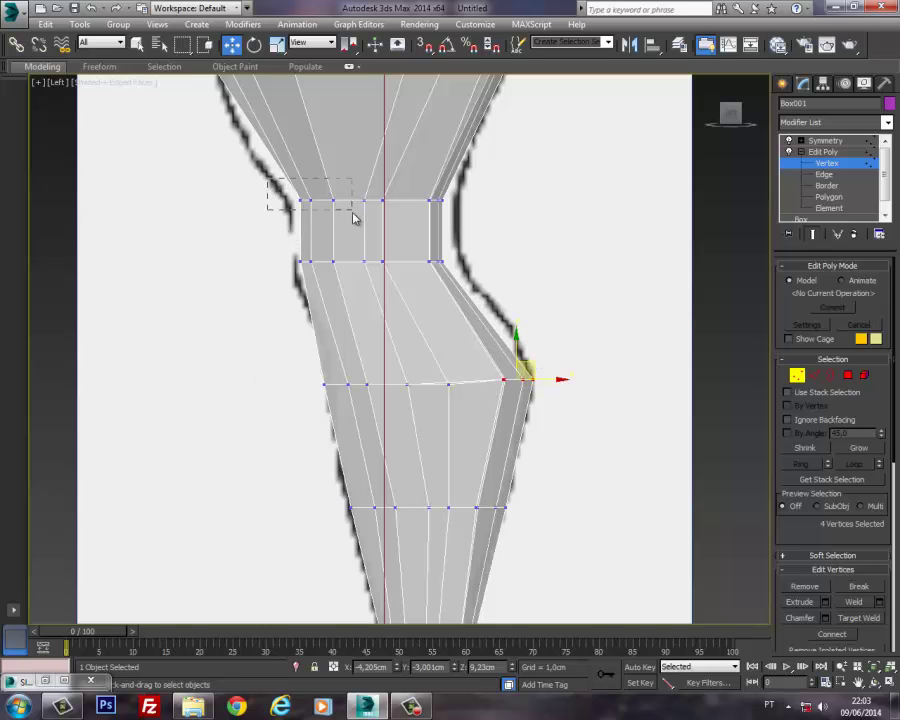
pyautogui.moveTo(352, 213); pyautogui.dragTo(338, 201)
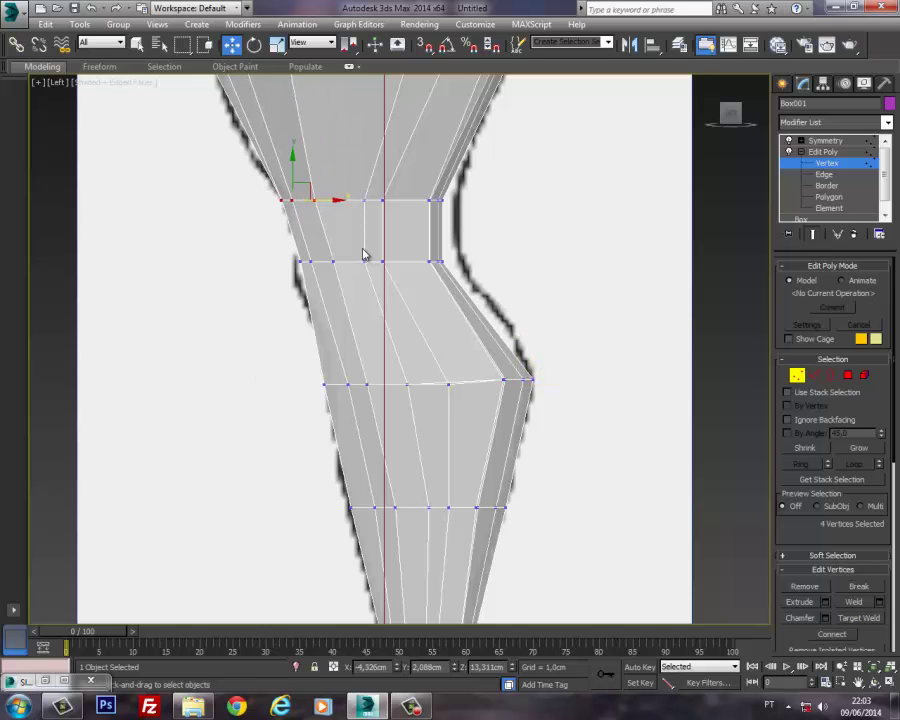
# Step: Select the ring of vertical edges between the lower torso and the hips and connect it with 1 segment
pyautogui.scroll(-2, 364, 255)
pyautogui.moveTo(340, 214); pyautogui.dragTo(340, 365, button='middle')
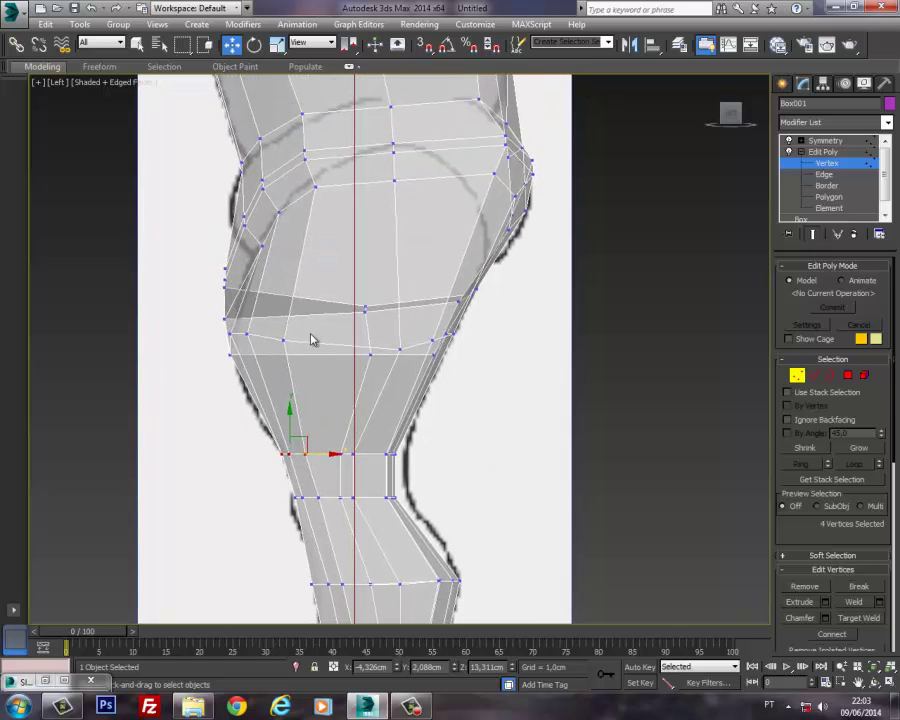
pyautogui.moveTo(499, 295); pyautogui.dragTo(478, 354, button='middle')
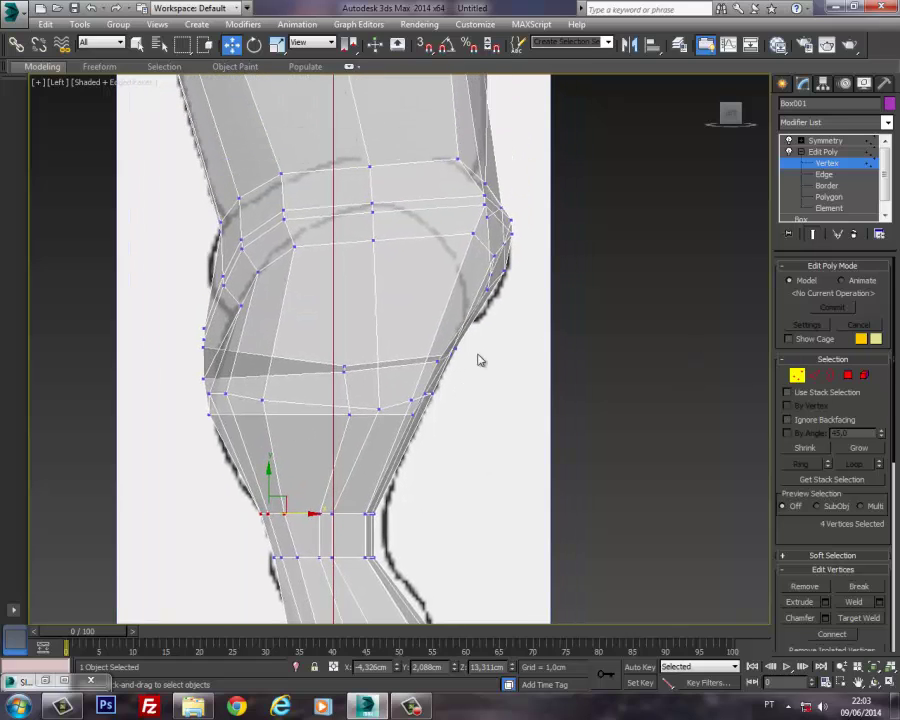
pyautogui.scroll(2, 482, 311)
pyautogui.moveTo(477, 297); pyautogui.dragTo(532, 477, button='middle')
pyautogui.scroll(-2, 506, 311)
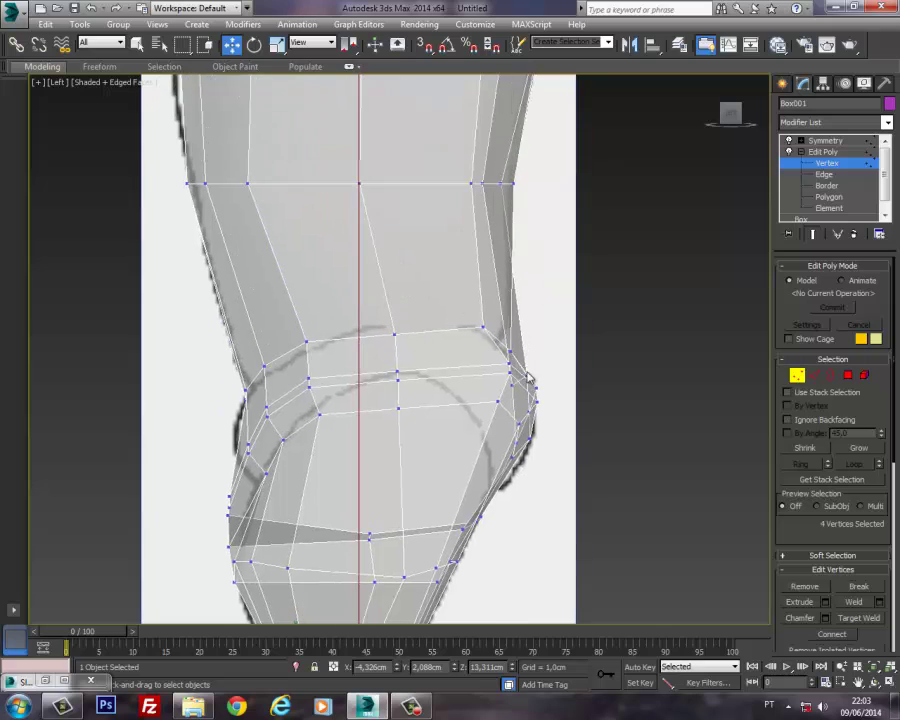
pyautogui.moveTo(409, 221); pyautogui.dragTo(469, 223, button='middle')
pyautogui.moveTo(639, 320); pyautogui.dragTo(543, 314, button='middle')
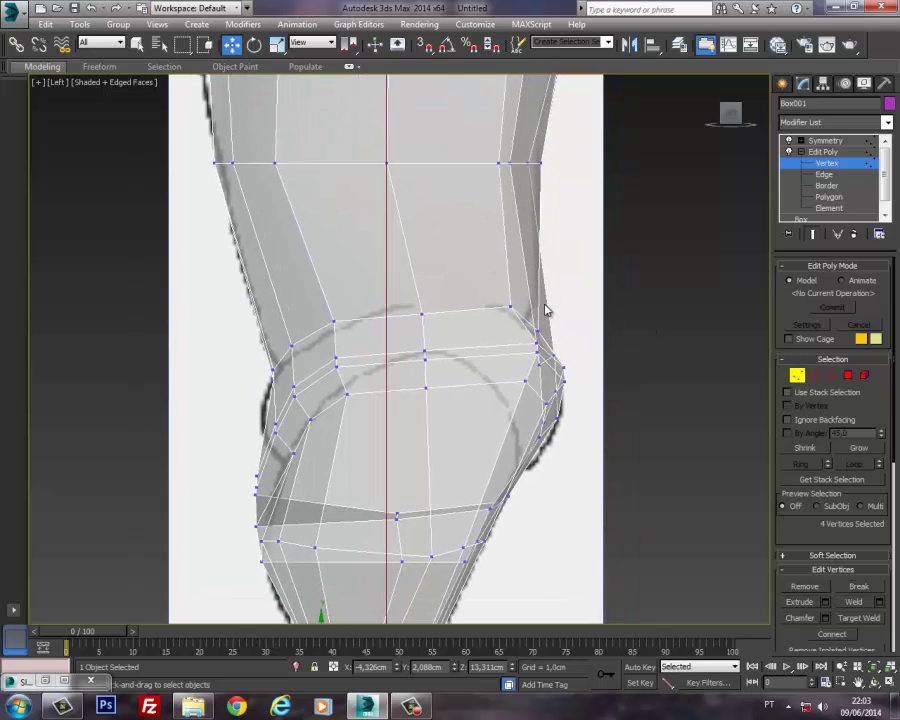
pyautogui.click(814, 375)
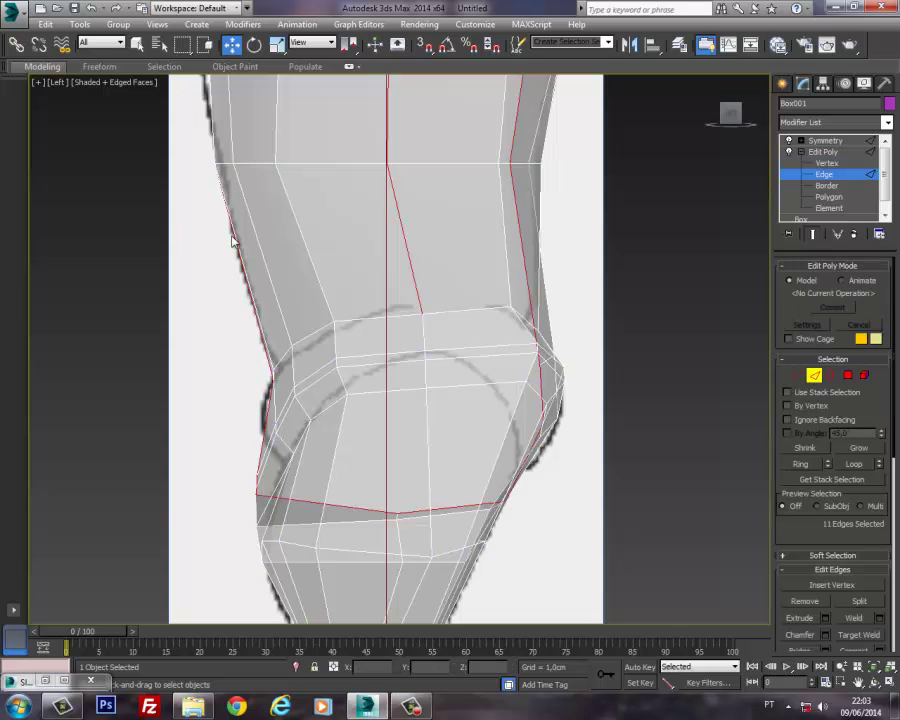
pyautogui.click(306, 243)
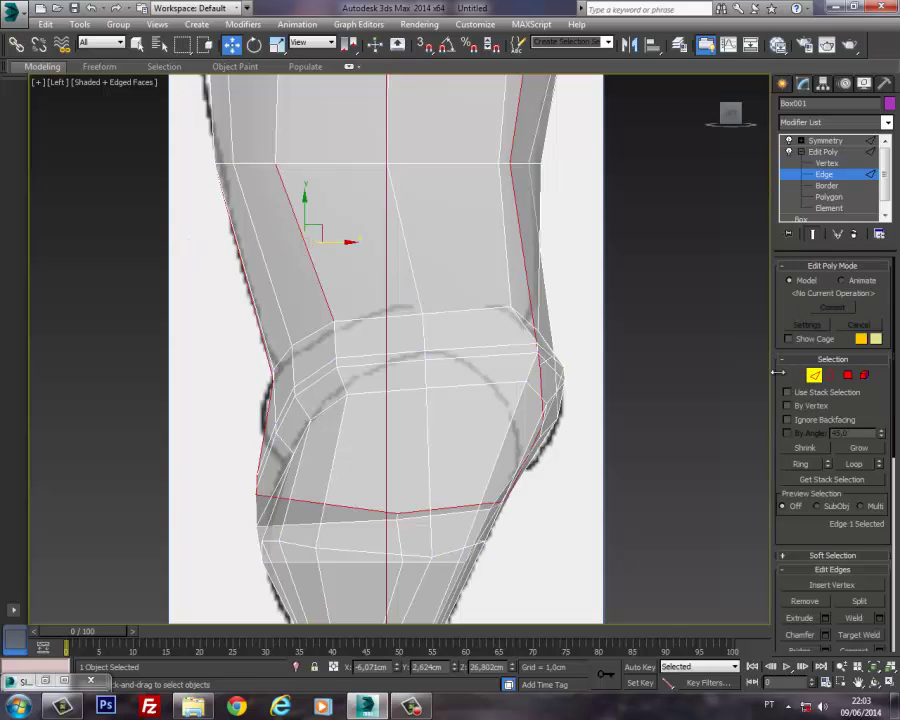
pyautogui.doubleClick(532, 268)
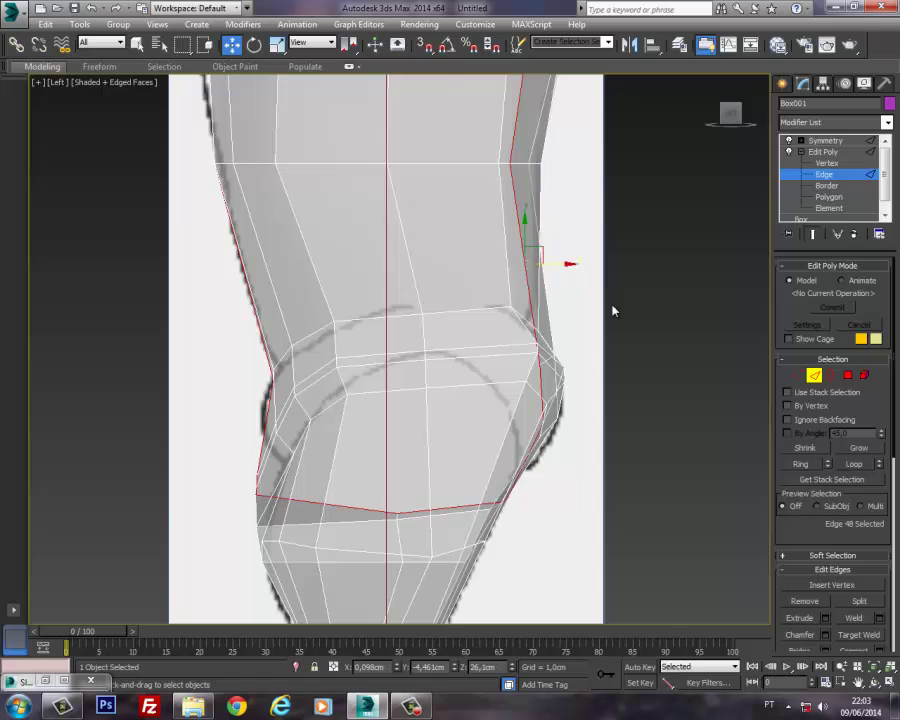
pyautogui.click(801, 464)
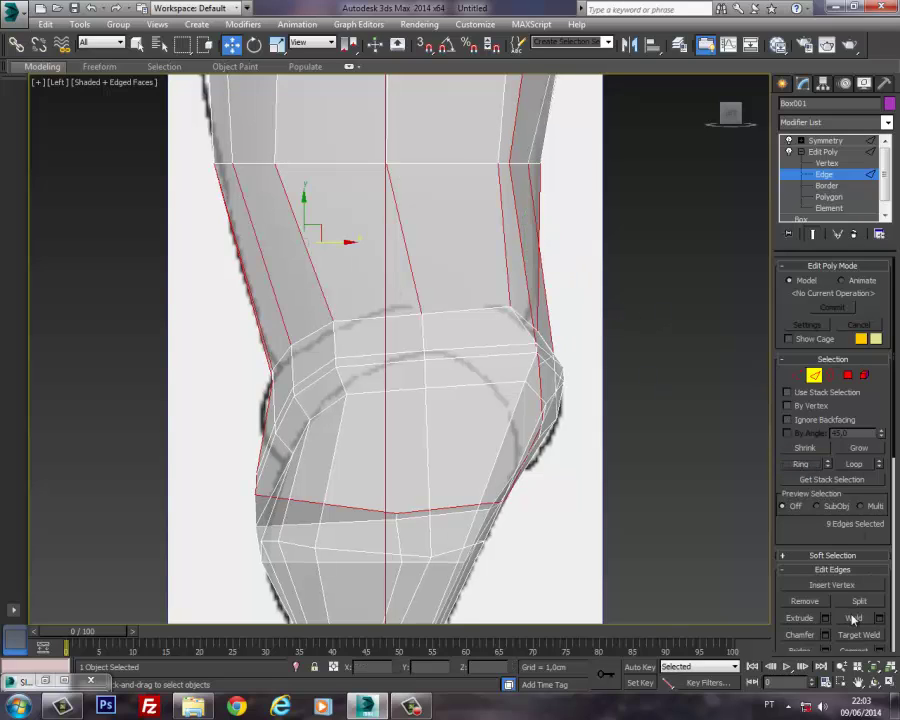
pyautogui.scroll(-2, 895, 557)
pyautogui.click(880, 556)
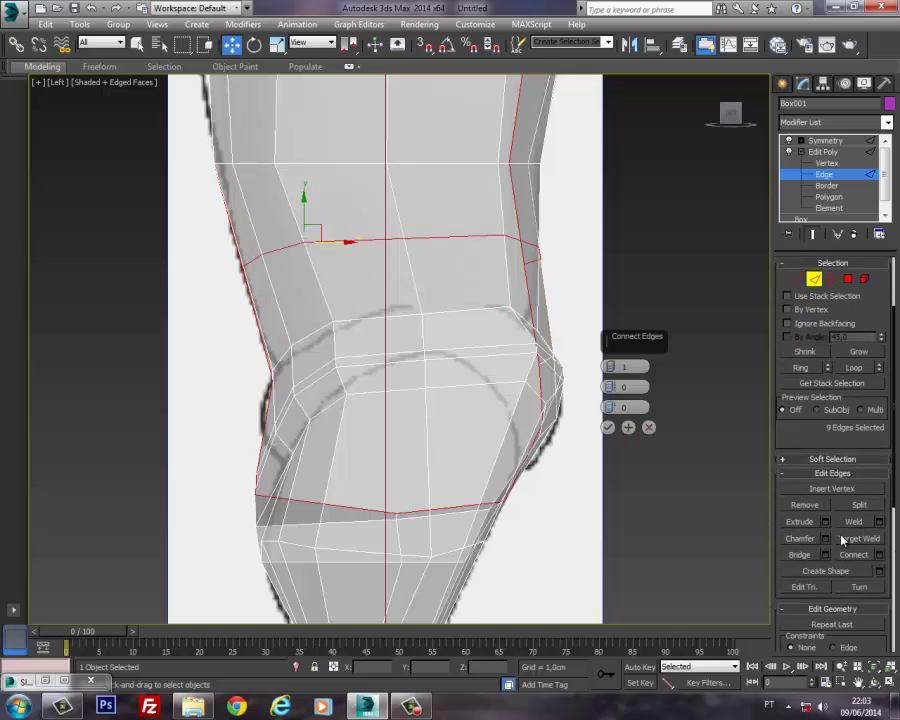
pyautogui.click(608, 428)
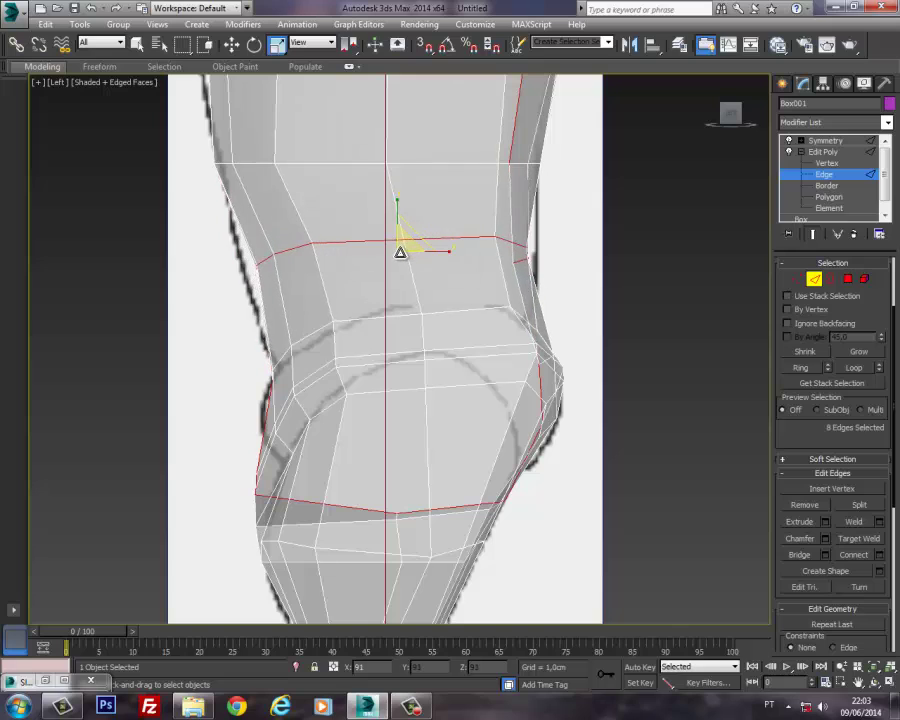
# Step: Shrink the new edge loop above the hips slightly and shift it forward onto the side reference outline
pyautogui.click(231, 44)
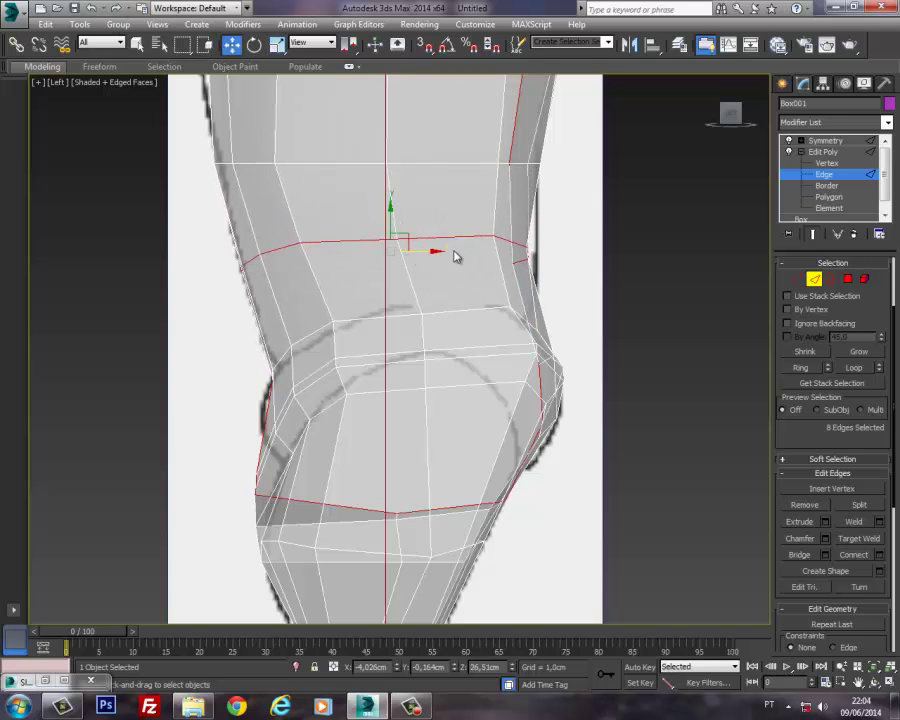
pyautogui.moveTo(454, 254); pyautogui.dragTo(349, 181, button='middle')
pyautogui.moveTo(488, 309); pyautogui.dragTo(486, 304, button='middle')
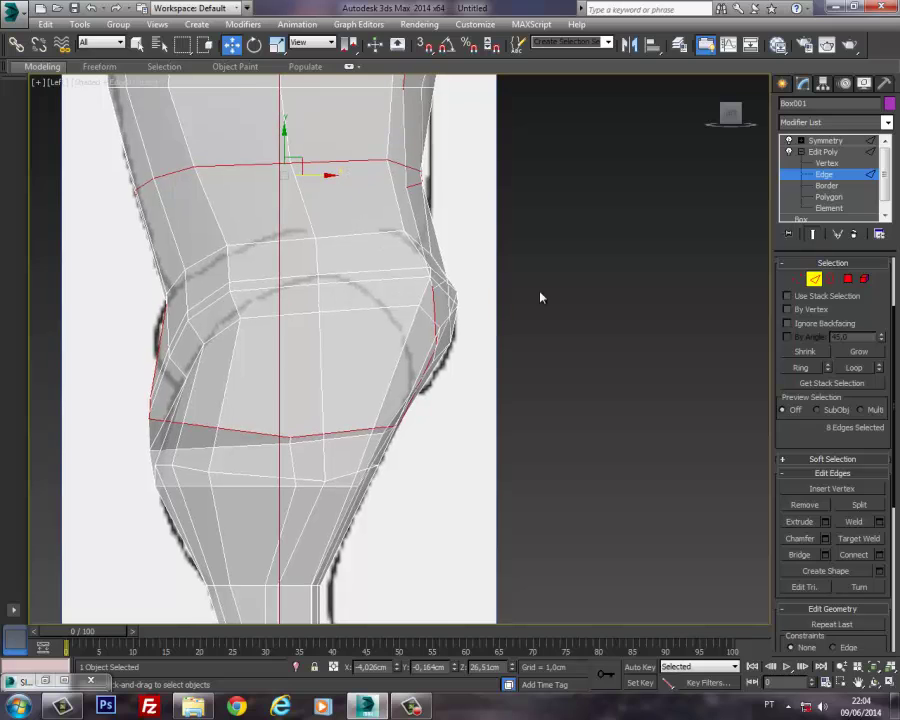
pyautogui.click(815, 279)
# Step: Examine the whole mirrored body in perspective with the Symmetry result shown
pyautogui.press('p')
pyautogui.keyDown('alt'); pyautogui.moveTo(376, 215); pyautogui.dragTo(381, 371, button='middle'); pyautogui.keyUp('alt')
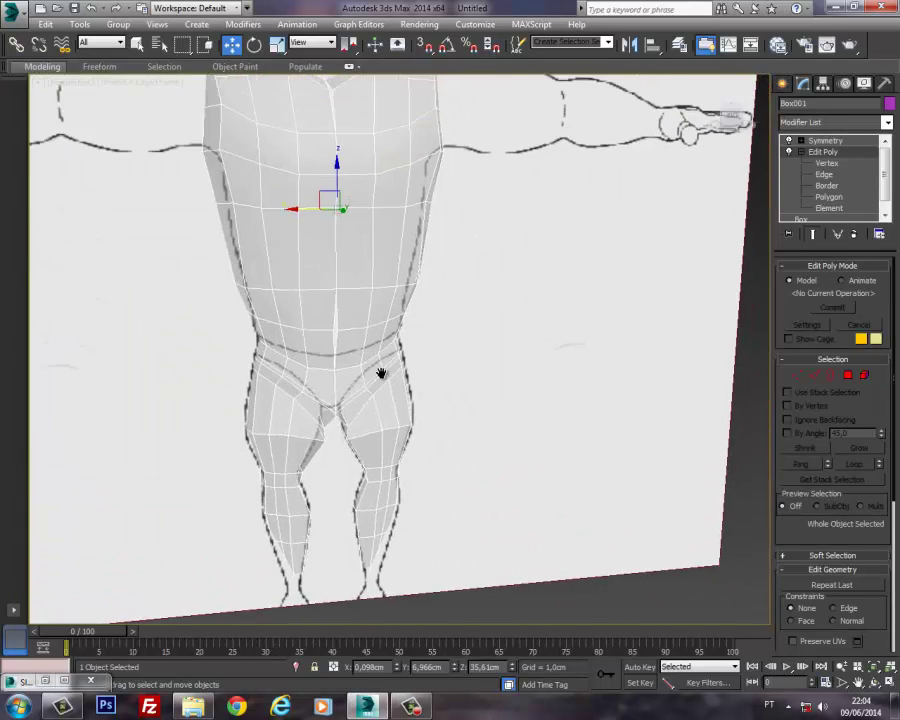
pyautogui.scroll(-4, 363, 321)
pyautogui.keyDown('alt'); pyautogui.moveTo(363, 321); pyautogui.dragTo(390, 374, button='middle'); pyautogui.keyUp('alt')
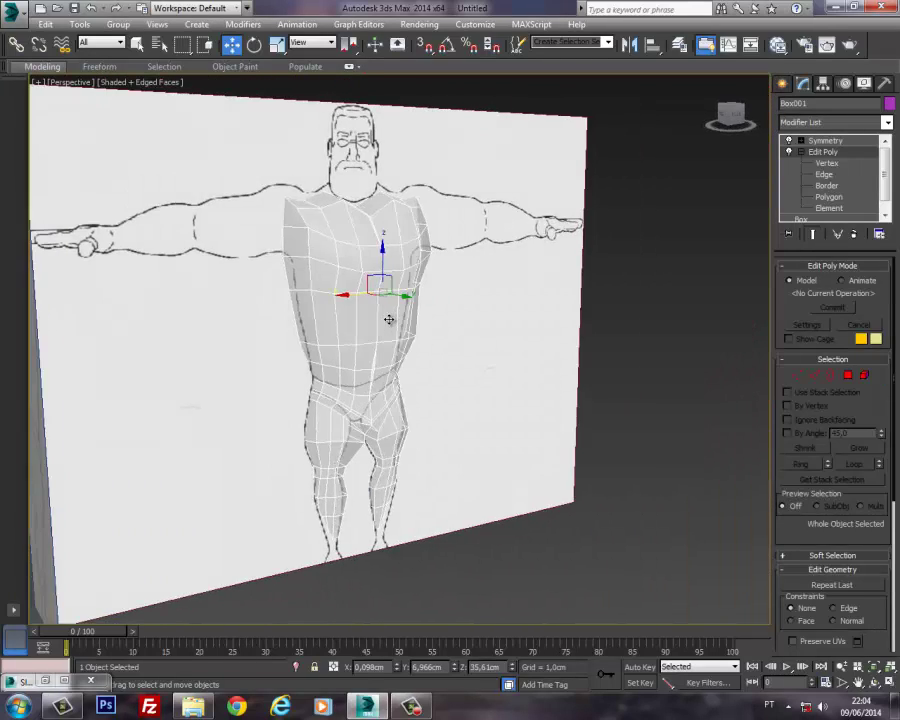
pyautogui.click(799, 151)
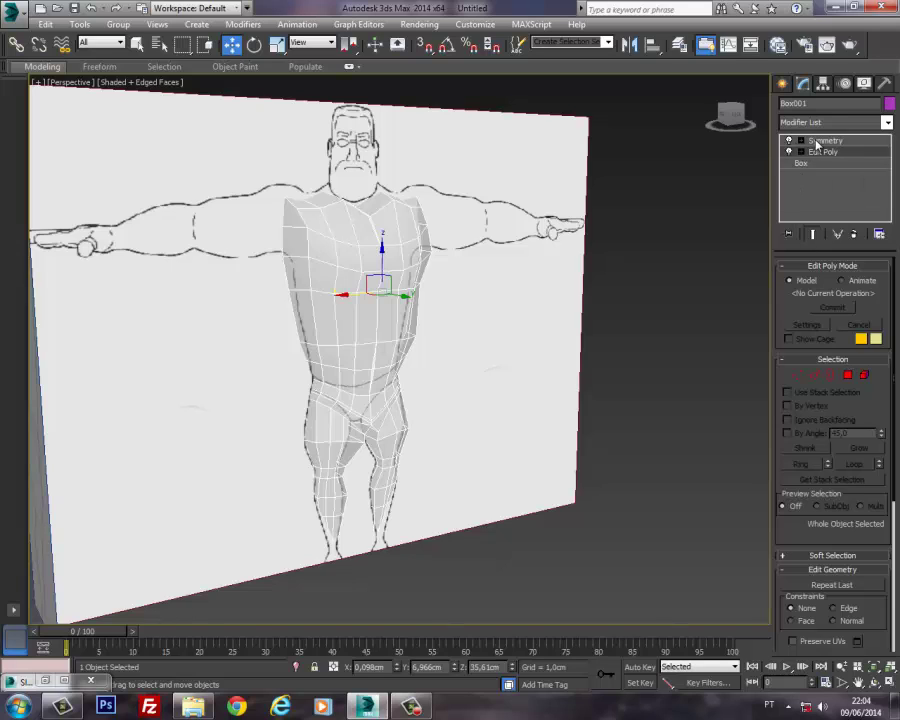
pyautogui.click(822, 141)
pyautogui.click(604, 288)
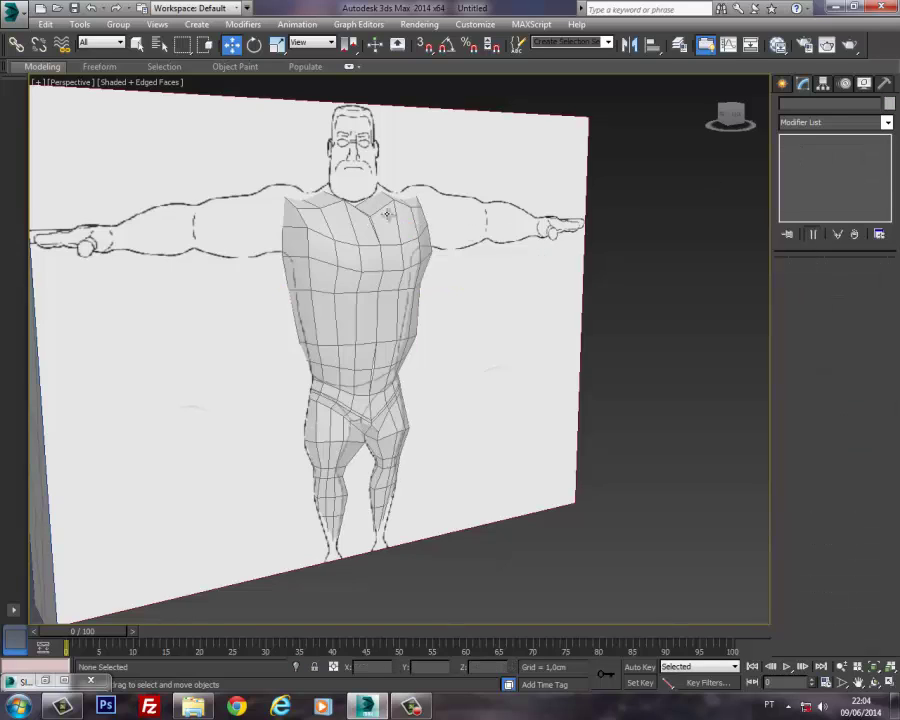
# Step: Add a TurboSmooth modifier to the body above Symmetry
pyautogui.moveTo(388, 213); pyautogui.dragTo(390, 221, button='middle')
pyautogui.click(379, 223)
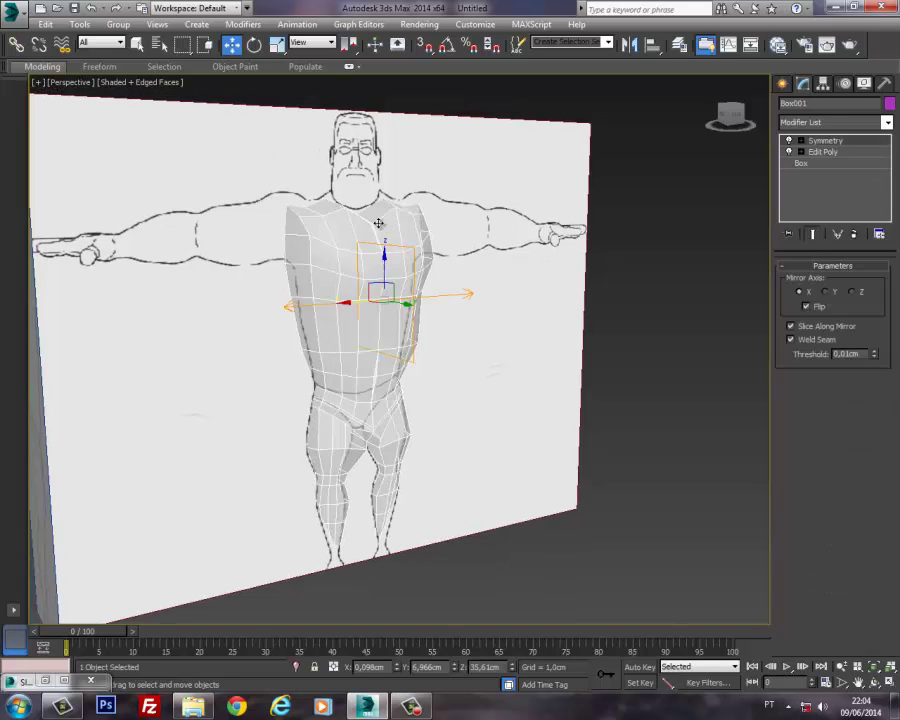
pyautogui.click(886, 123)
pyautogui.press('t')
pyautogui.press('u')
pyautogui.press('Return')
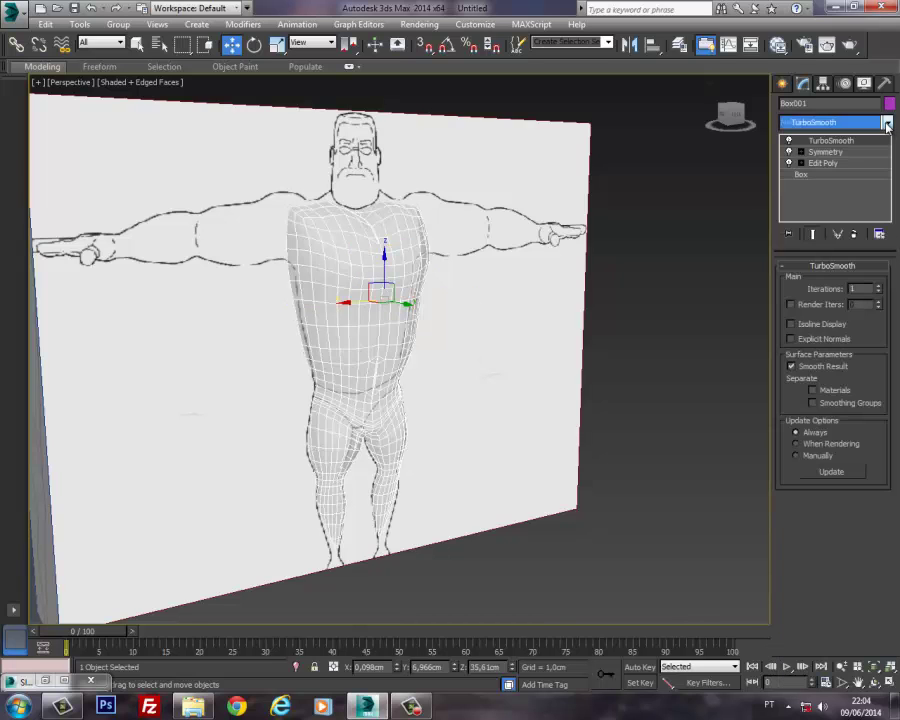
# Step: Inspect the smoothed body from behind in perspective and against the side reference
pyautogui.click(446, 317)
pyautogui.keyDown('alt'); pyautogui.moveTo(446, 317); pyautogui.dragTo(381, 370, button='middle'); pyautogui.keyUp('alt')
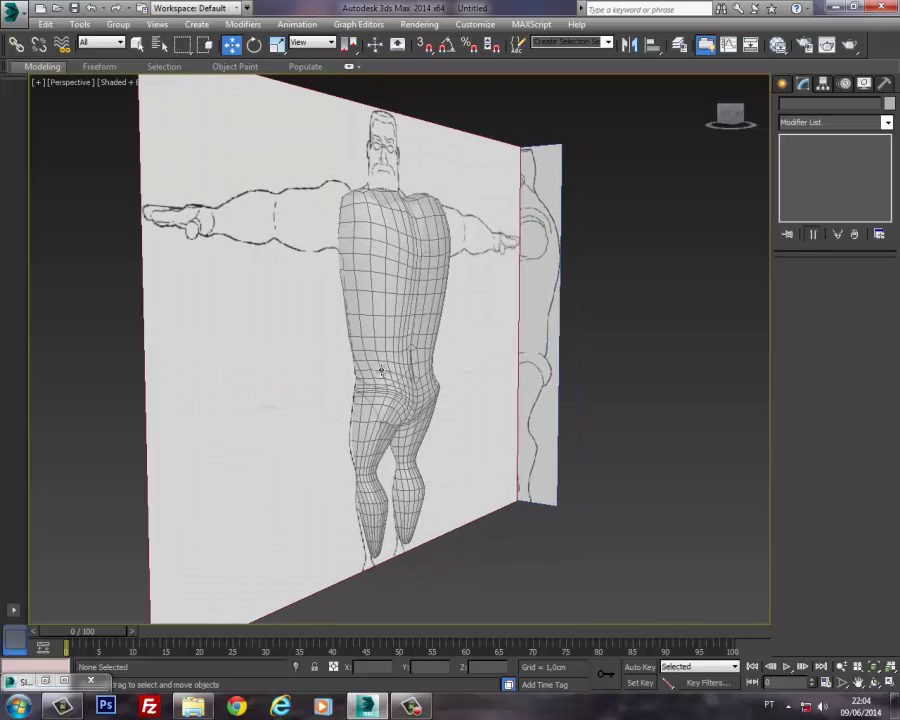
pyautogui.press('l')
pyautogui.moveTo(408, 301); pyautogui.dragTo(396, 371, button='middle')
# Step: Turn off the TurboSmooth display on the body and return to vertex editing in Edit Poly
pyautogui.click(406, 299)
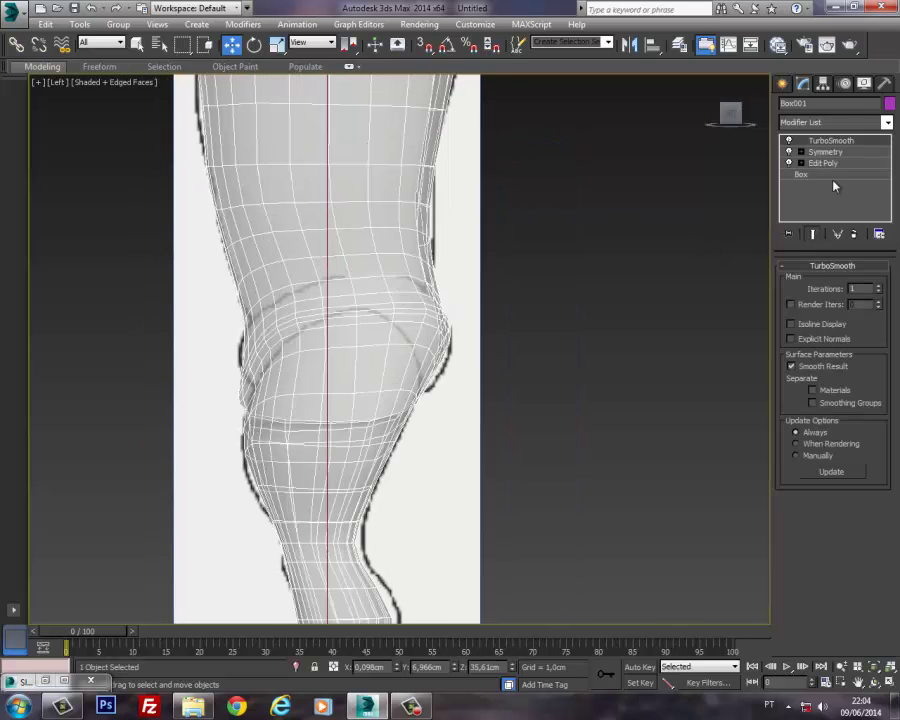
pyautogui.click(790, 141)
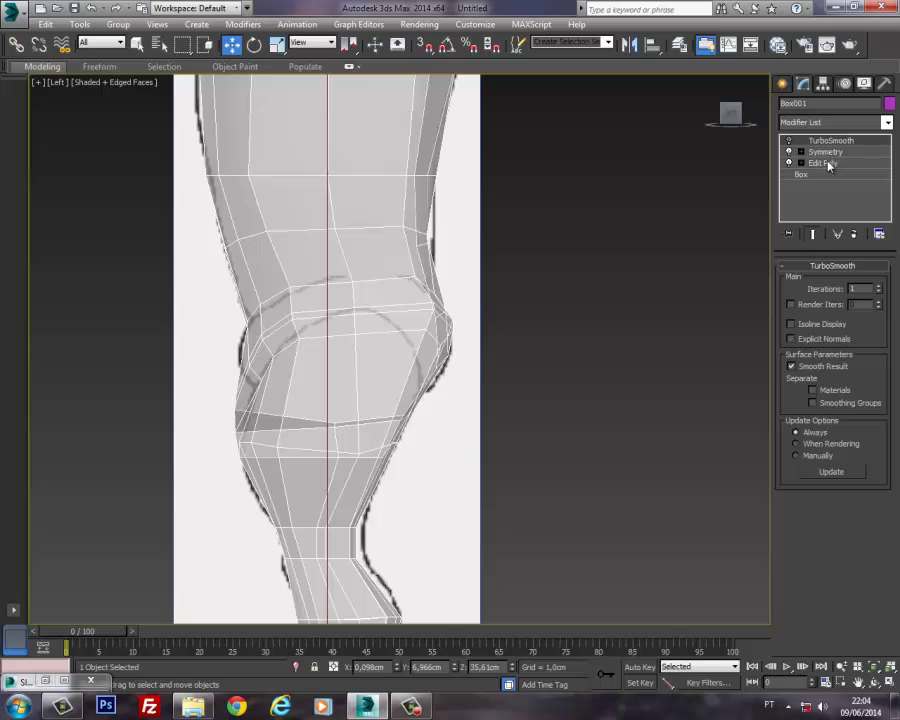
pyautogui.click(823, 163)
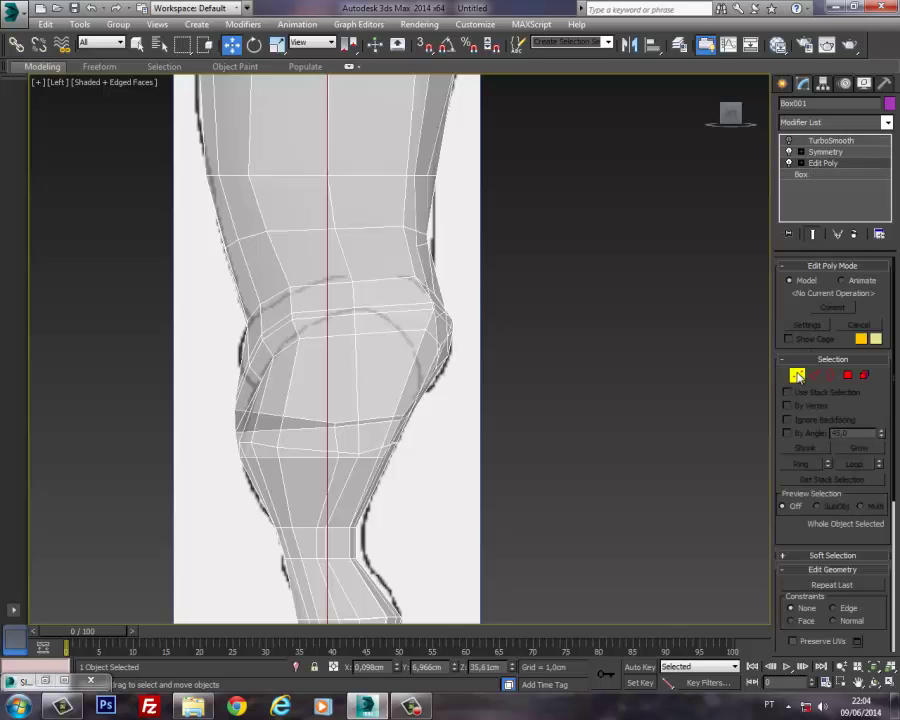
pyautogui.click(797, 375)
# Step: Select the vertices at the back of the hips and scale them slightly taller along Y to fit the buttocks curve
pyautogui.scroll(6, 518, 267)
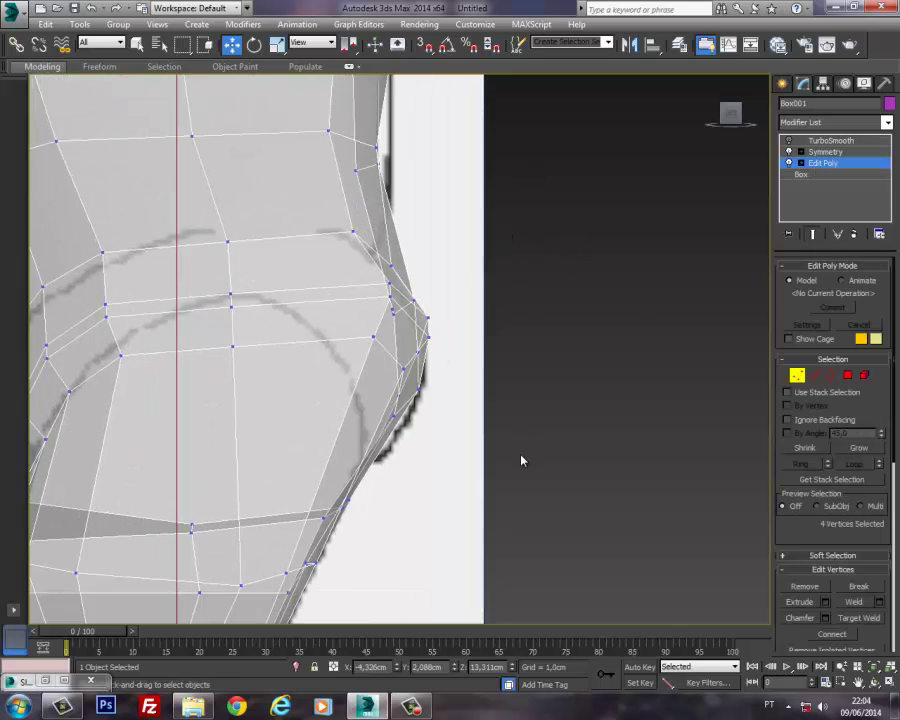
pyautogui.moveTo(372, 303); pyautogui.dragTo(366, 250)
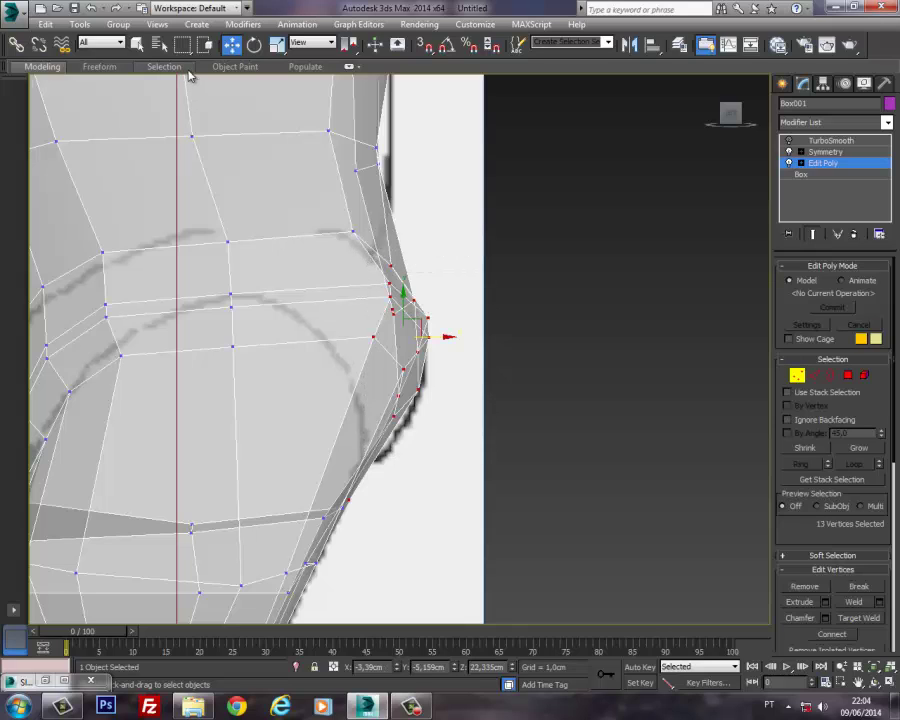
pyautogui.click(276, 47)
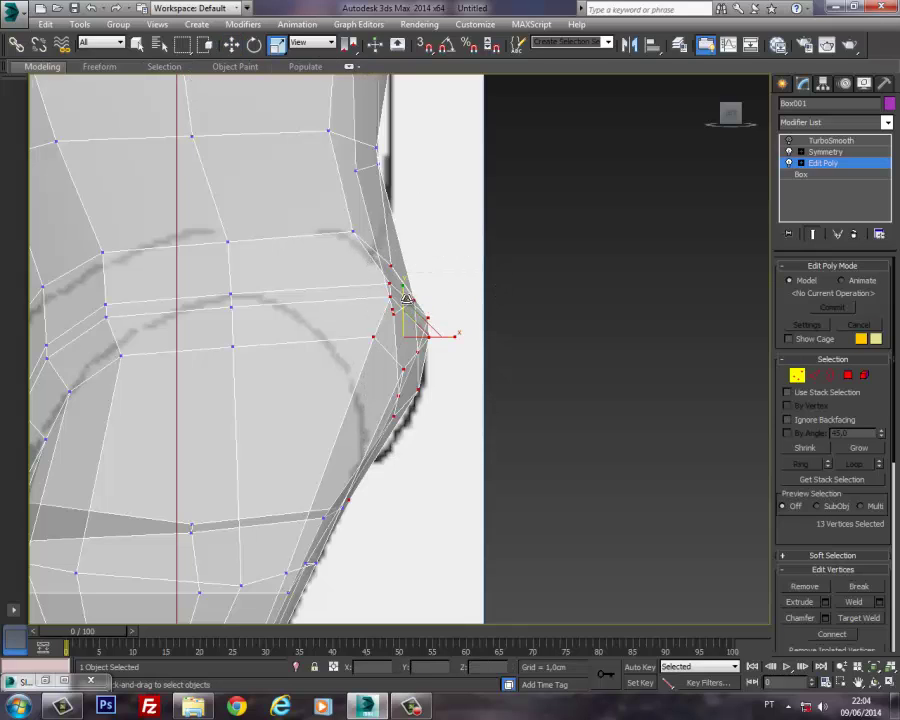
pyautogui.moveTo(405, 290); pyautogui.dragTo(412, 273)
pyautogui.scroll(-4, 412, 346)
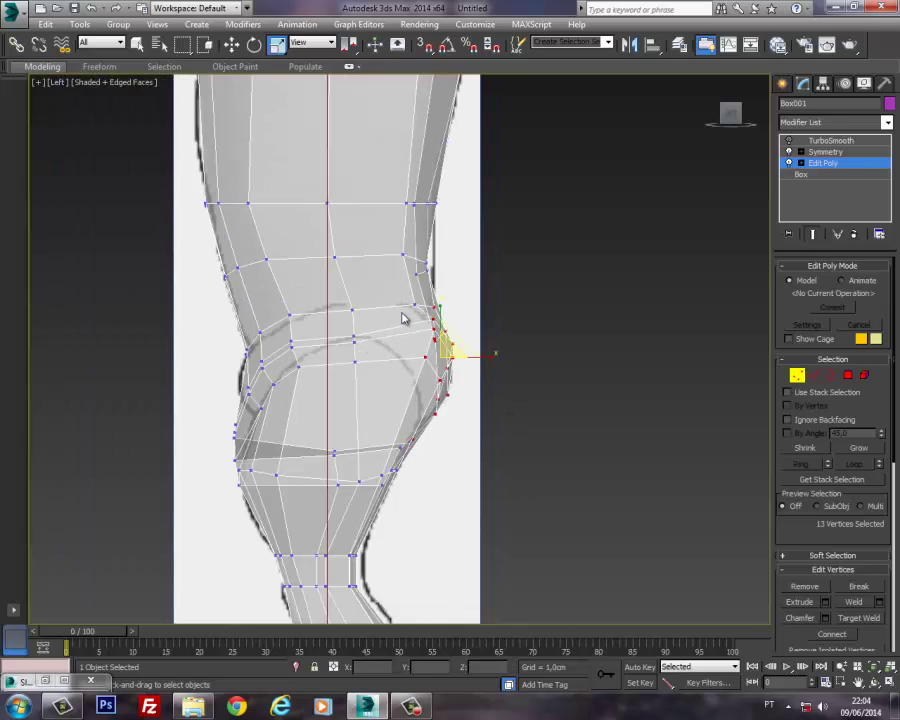
pyautogui.moveTo(532, 430); pyautogui.dragTo(532, 432)
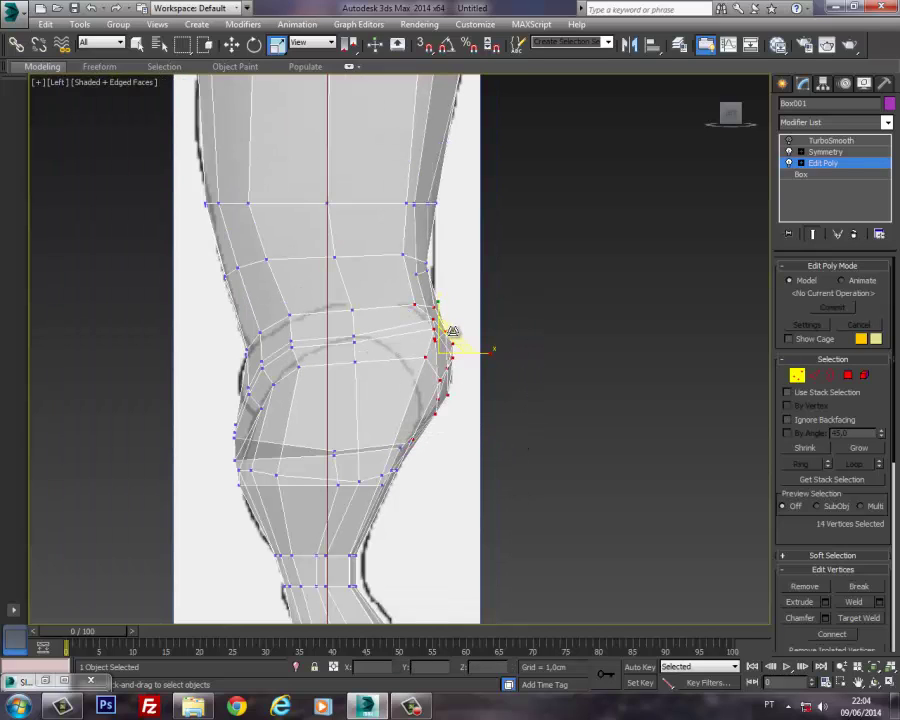
pyautogui.click(816, 170)
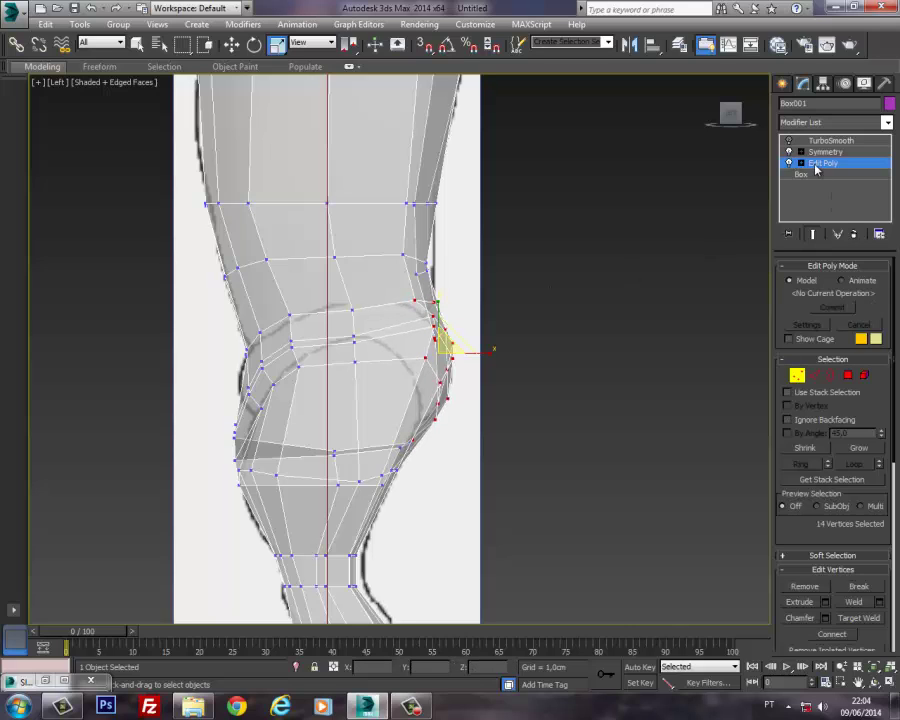
# Step: Turn on the TurboSmooth display and inspect the smoothed hips and legs in perspective and against the side reference
pyautogui.click(797, 377)
pyautogui.click(820, 140)
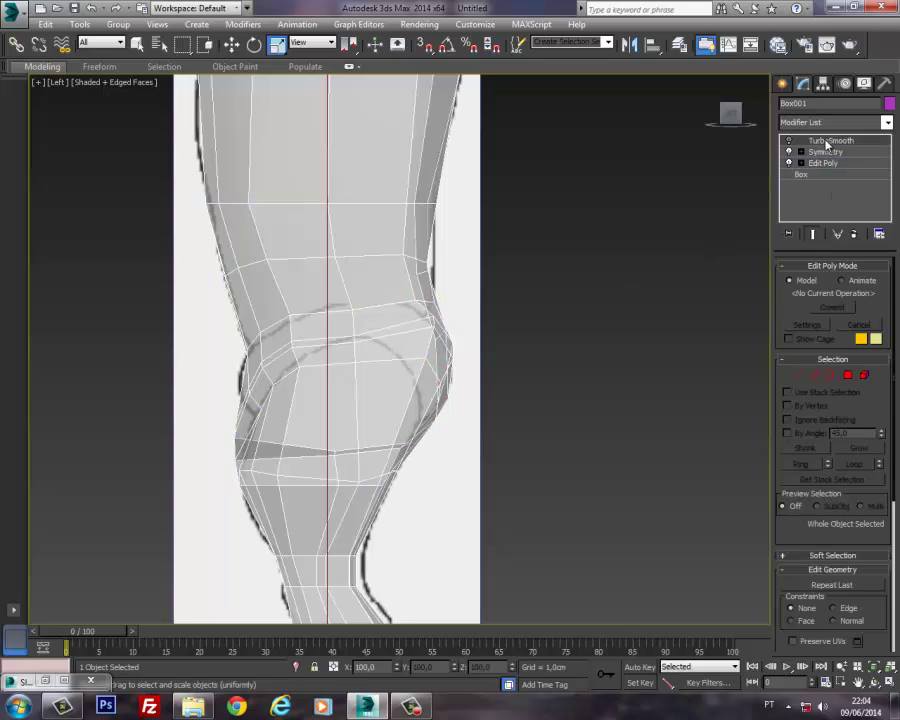
pyautogui.click(789, 141)
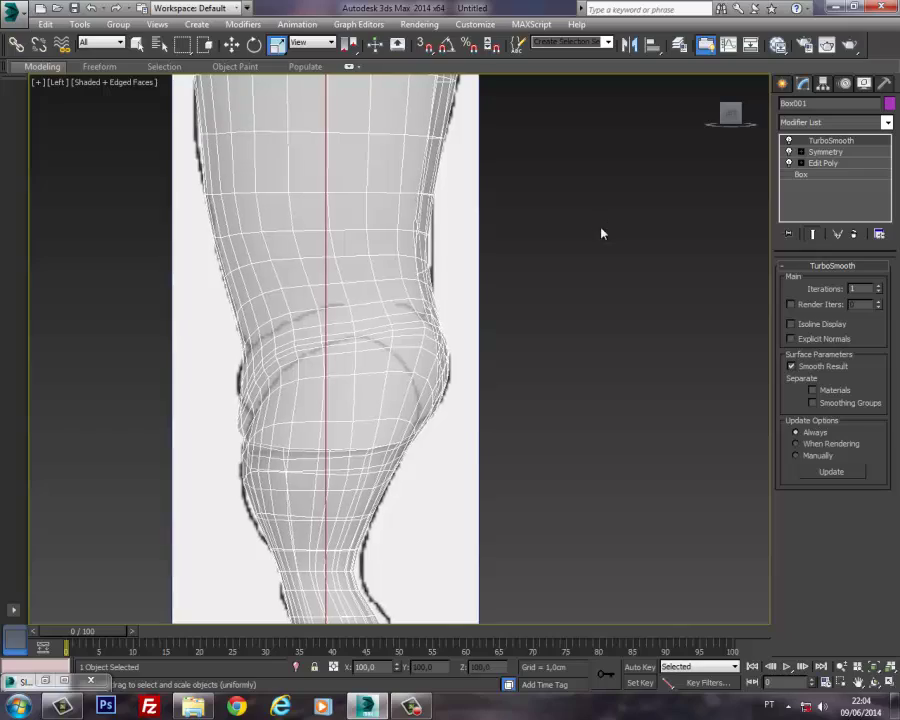
pyautogui.press('p')
pyautogui.keyDown('alt'); pyautogui.moveTo(574, 261); pyautogui.dragTo(554, 255, button='middle'); pyautogui.keyUp('alt')
pyautogui.keyDown('alt'); pyautogui.moveTo(502, 267); pyautogui.dragTo(537, 263, button='middle'); pyautogui.keyUp('alt')
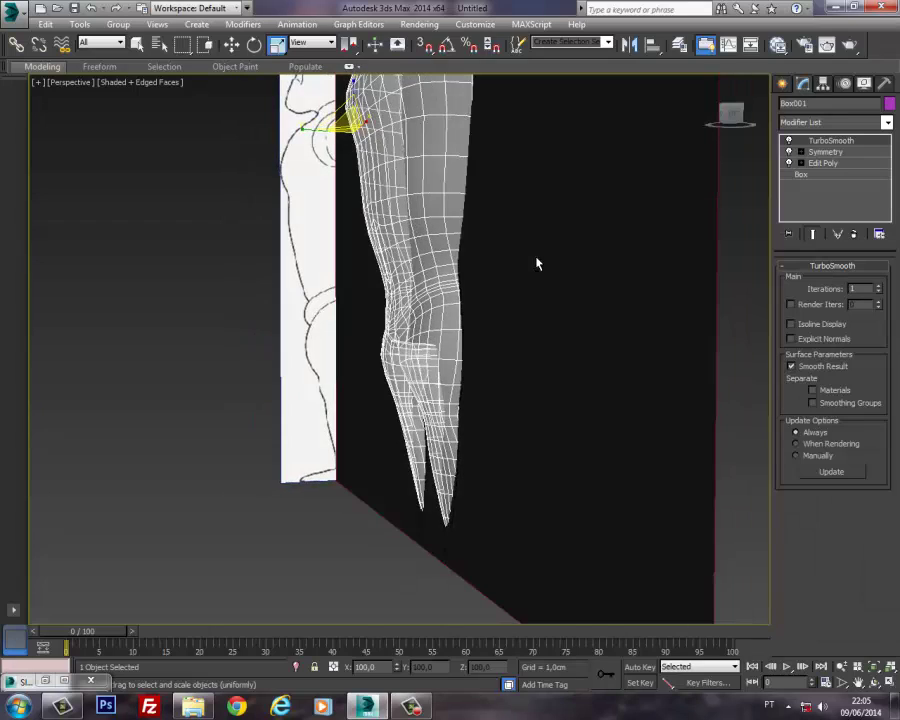
pyautogui.press('l')
pyautogui.moveTo(480, 271); pyautogui.dragTo(541, 185, button='middle')
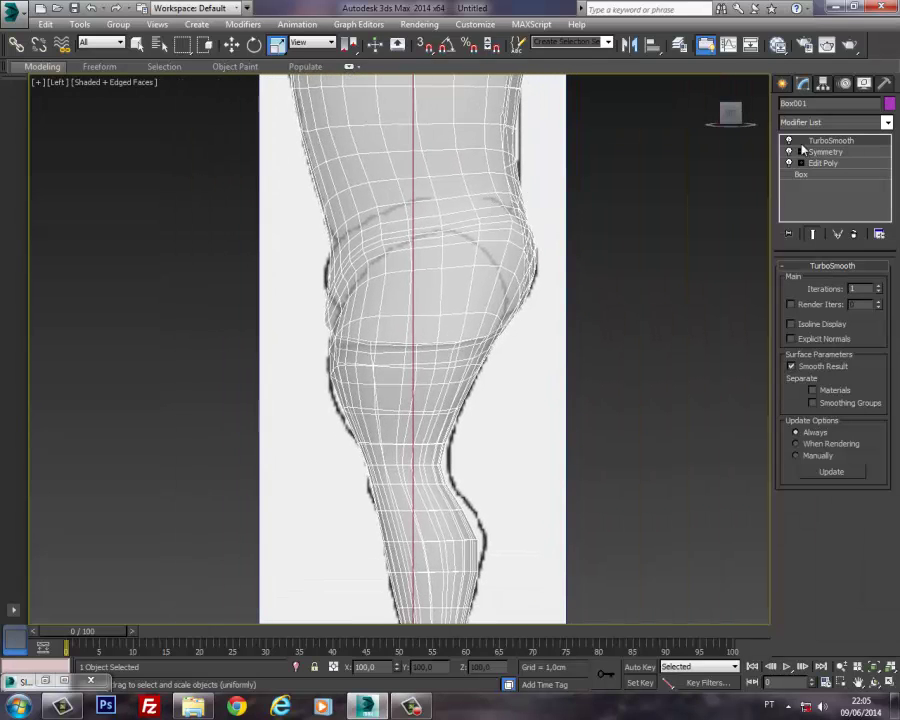
# Step: Turn off TurboSmooth and, in Edit Poly vertex mode, move the four front upper-thigh vertices back about 0.3 cm and lower to match the side outline
pyautogui.click(789, 140)
pyautogui.click(822, 162)
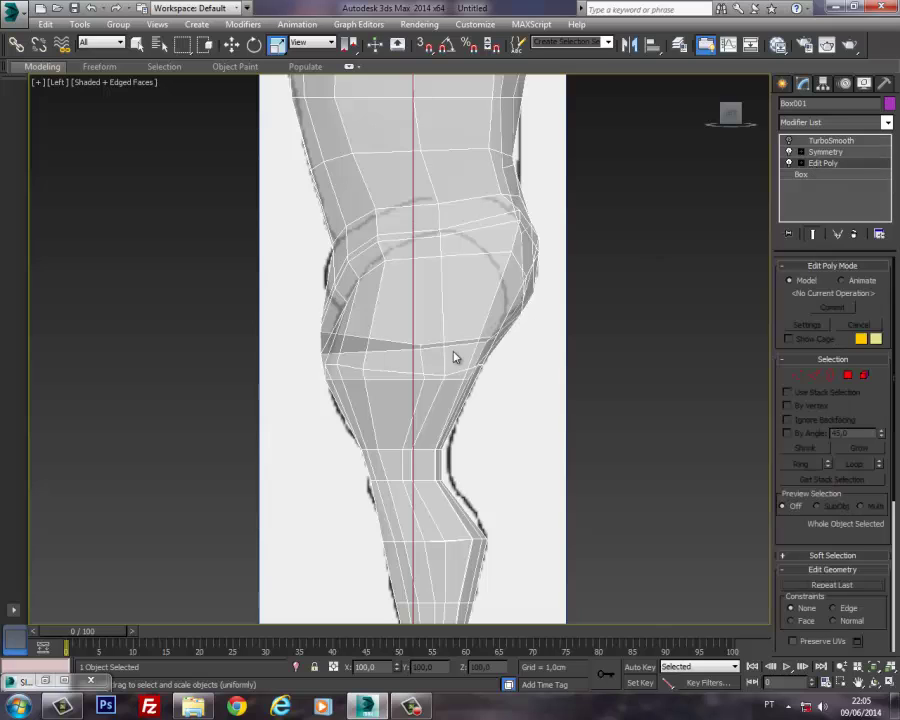
pyautogui.click(797, 375)
pyautogui.scroll(5, 290, 338)
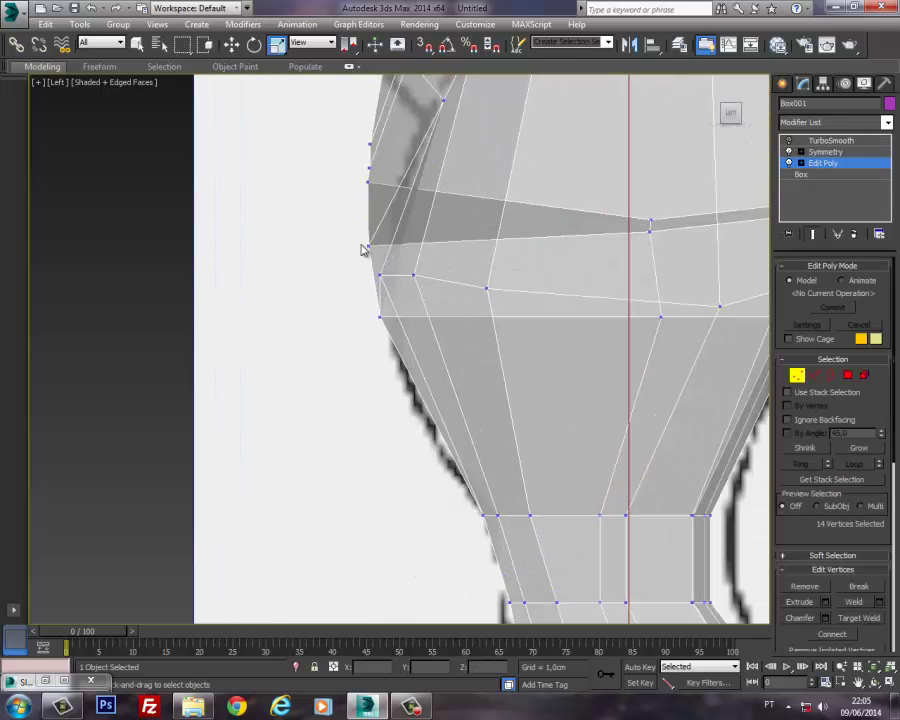
pyautogui.press('w')
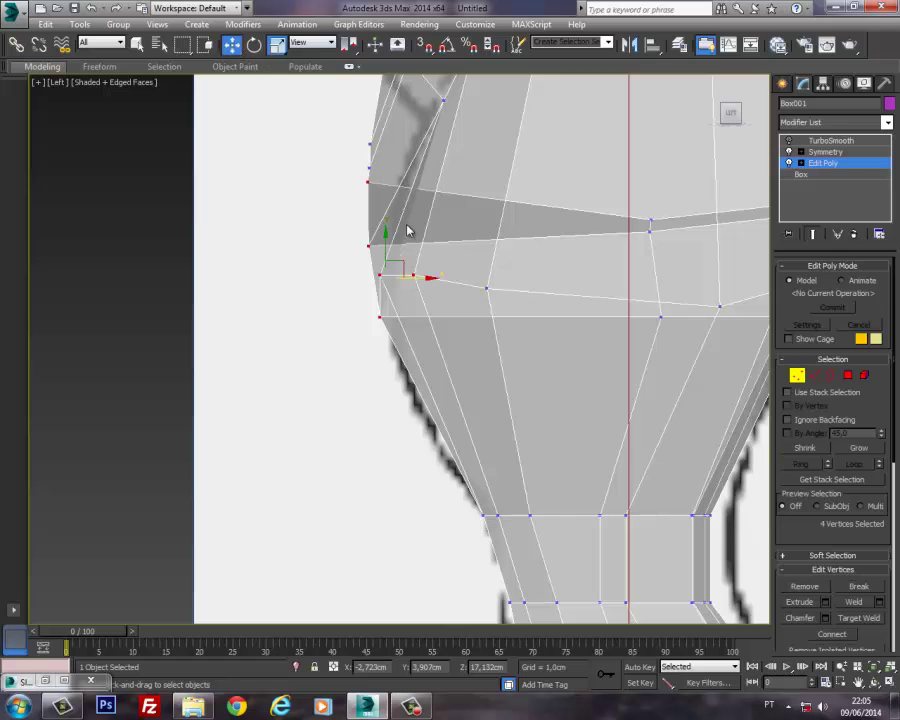
pyautogui.moveTo(426, 281)
pyautogui.mouseDown()
pyautogui.moveTo(452, 278)
pyautogui.moveTo(443, 278)
pyautogui.mouseUp()
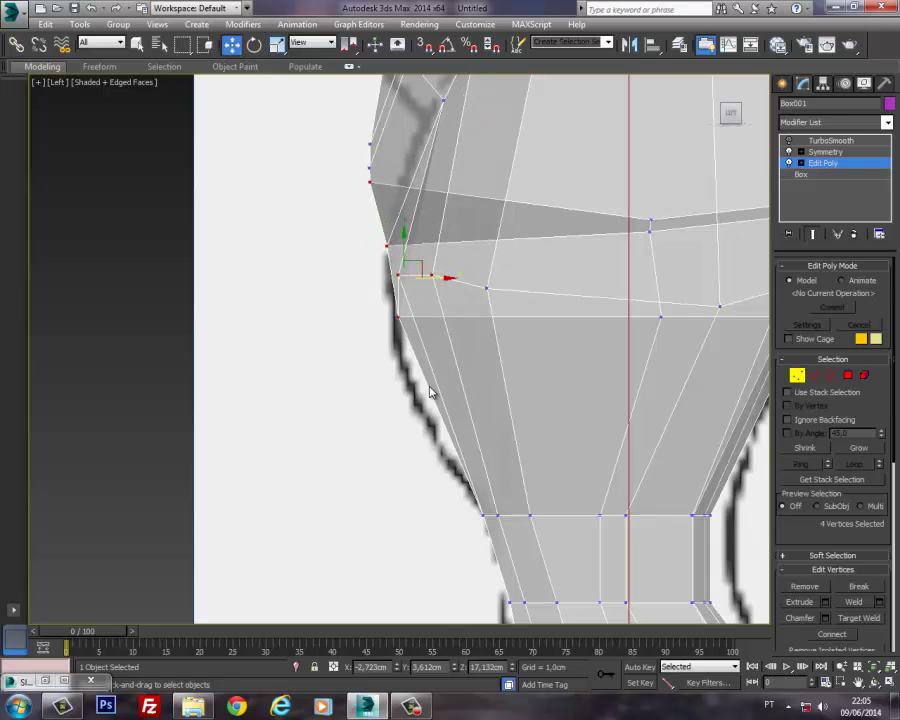
pyautogui.moveTo(430, 391); pyautogui.dragTo(413, 381, button='middle')
pyautogui.moveTo(404, 254); pyautogui.dragTo(406, 301)
# Step: Move the vertices at the front of the crotch back and the two front hip vertices above them forward to follow the side outline
pyautogui.moveTo(360, 248); pyautogui.dragTo(351, 331, button='middle')
pyautogui.moveTo(322, 193); pyautogui.dragTo(388, 214)
pyautogui.moveTo(387, 176); pyautogui.dragTo(404, 340, button='middle')
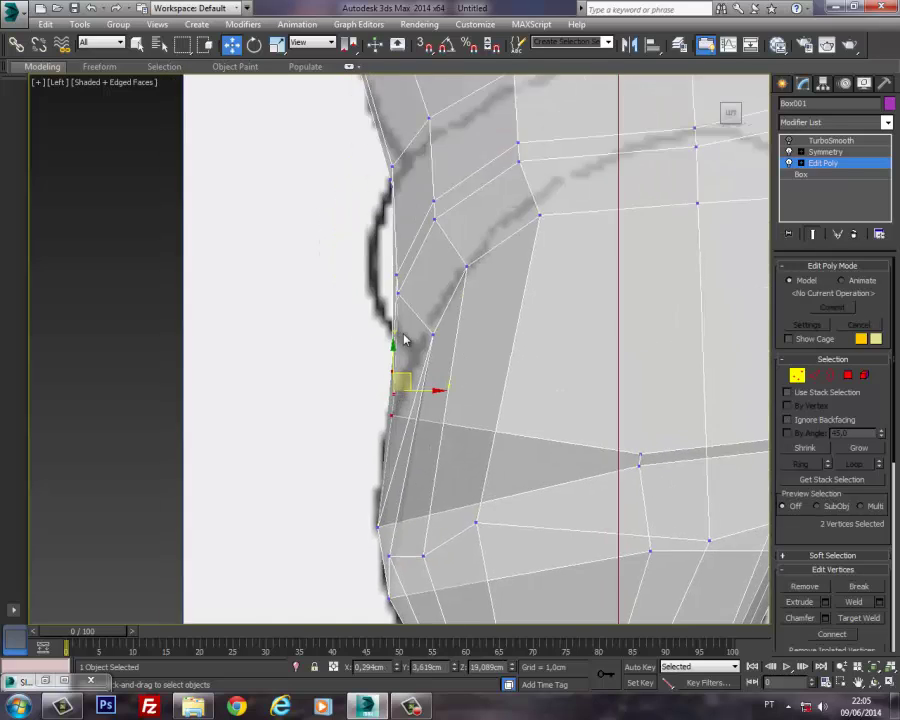
pyautogui.scroll(-3, 404, 340)
pyautogui.moveTo(409, 323)
pyautogui.mouseDown()
pyautogui.moveTo(421, 316)
pyautogui.moveTo(404, 317)
pyautogui.mouseUp()
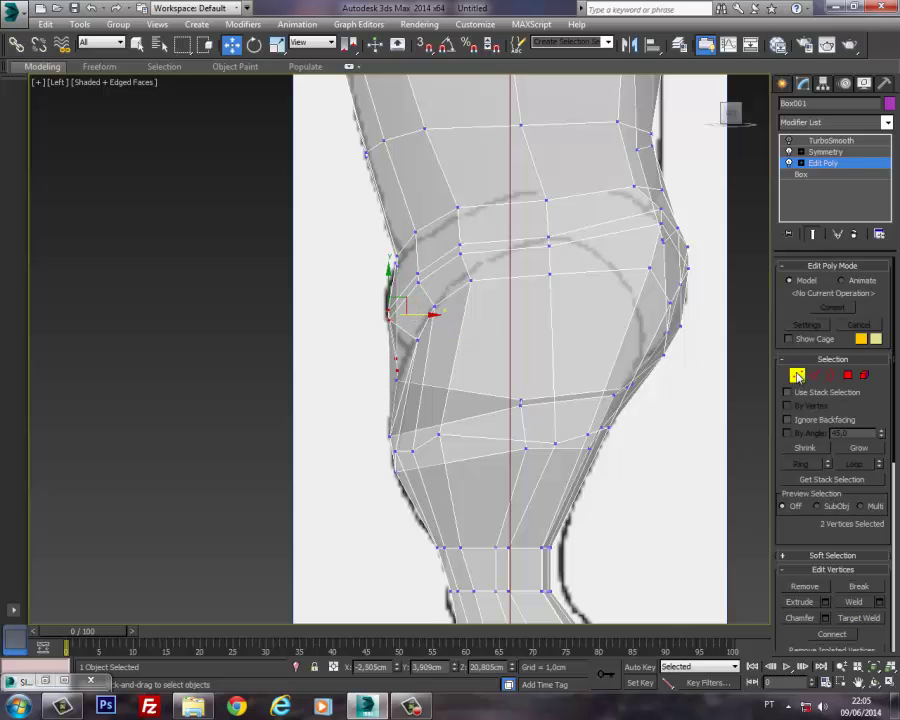
# Step: Leave vertex editing, turn on the TurboSmooth display and inspect the smoothed belly and hips in perspective
pyautogui.click(798, 377)
pyautogui.scroll(-2, 617, 321)
pyautogui.moveTo(667, 363); pyautogui.dragTo(598, 293, button='middle')
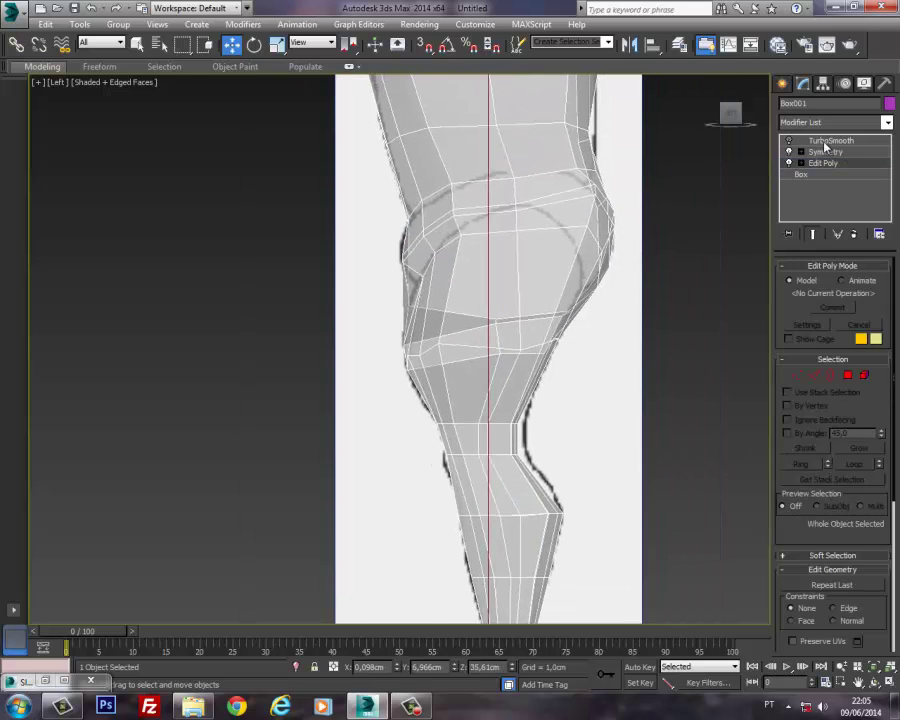
pyautogui.click(789, 142)
pyautogui.scroll(-2, 548, 255)
pyautogui.keyDown('alt'); pyautogui.moveTo(549, 253); pyautogui.dragTo(595, 301, button='middle'); pyautogui.keyUp('alt')
pyautogui.scroll(-2, 518, 316)
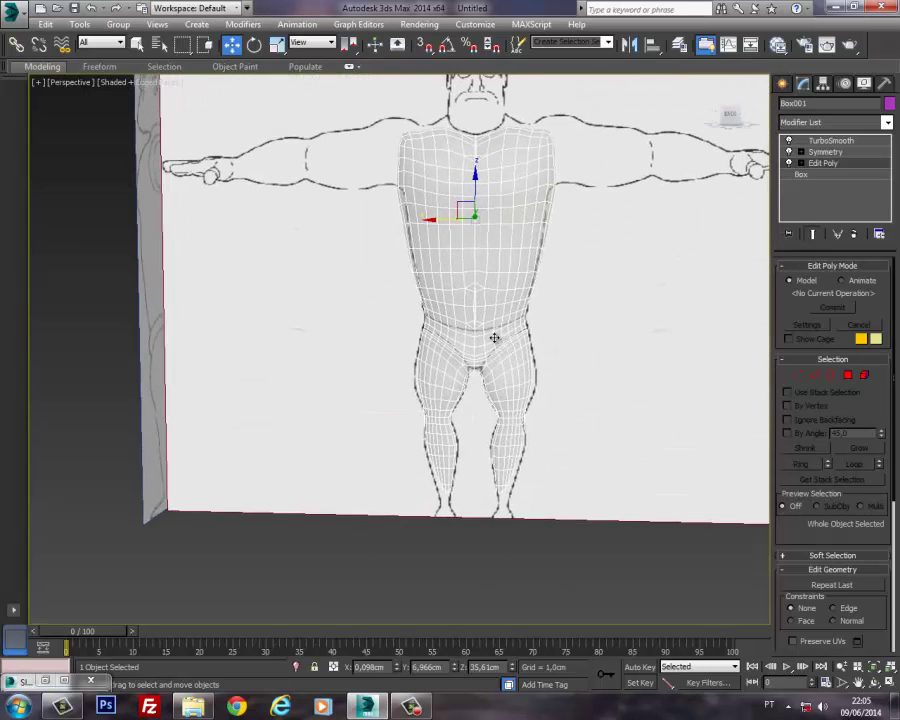
pyautogui.scroll(6, 498, 338)
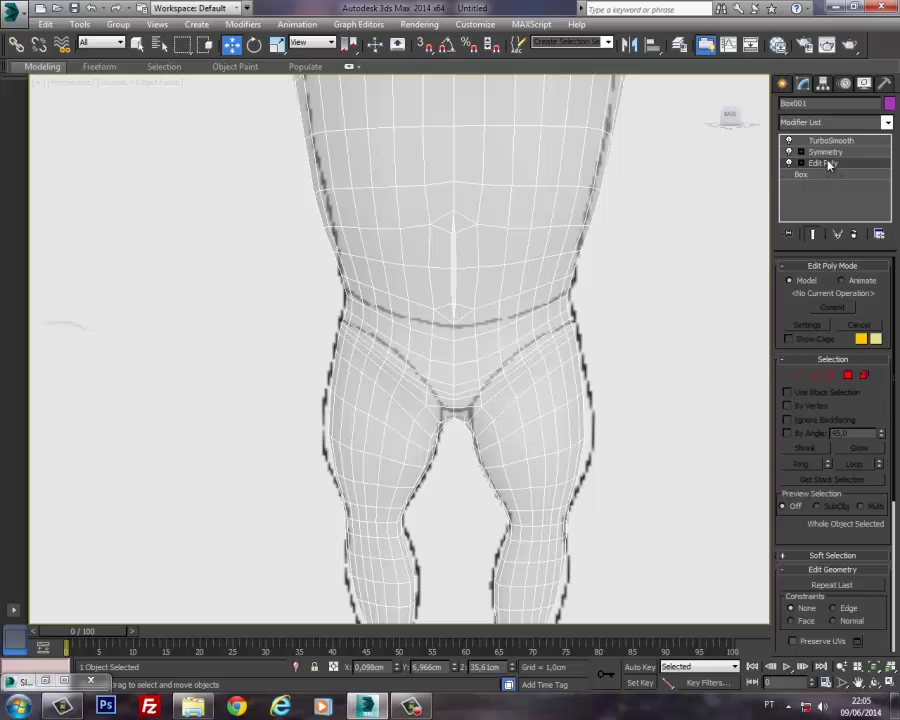
# Step: With TurboSmooth hidden, move the belly's centre vertex along X across the symmetry plane to close the gap in the mesh
pyautogui.click(789, 142)
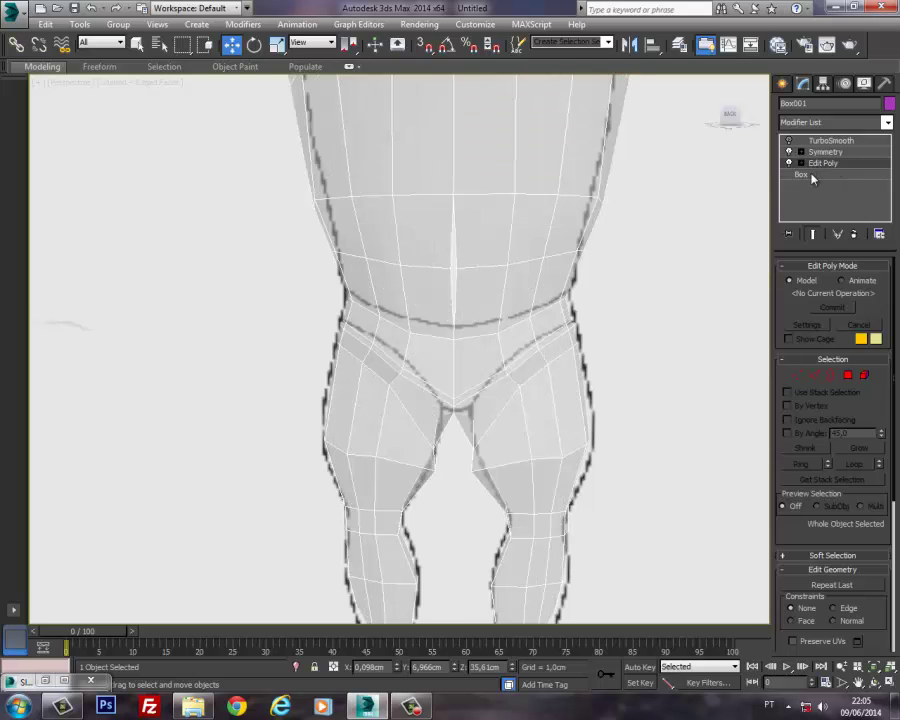
pyautogui.click(800, 374)
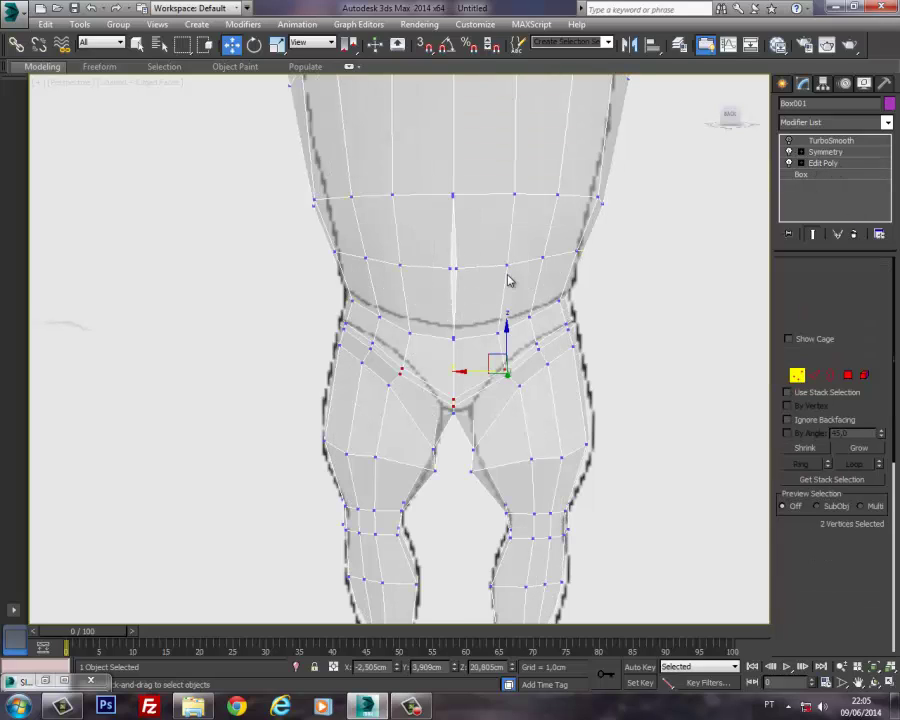
pyautogui.click(457, 270)
pyautogui.click(456, 268)
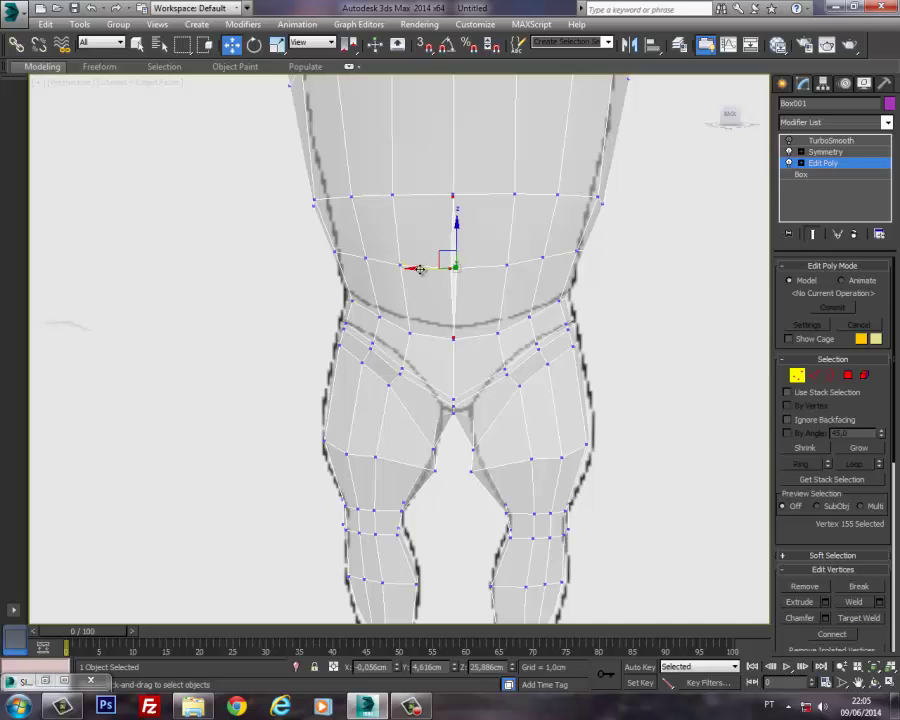
pyautogui.moveTo(420, 269); pyautogui.dragTo(404, 267)
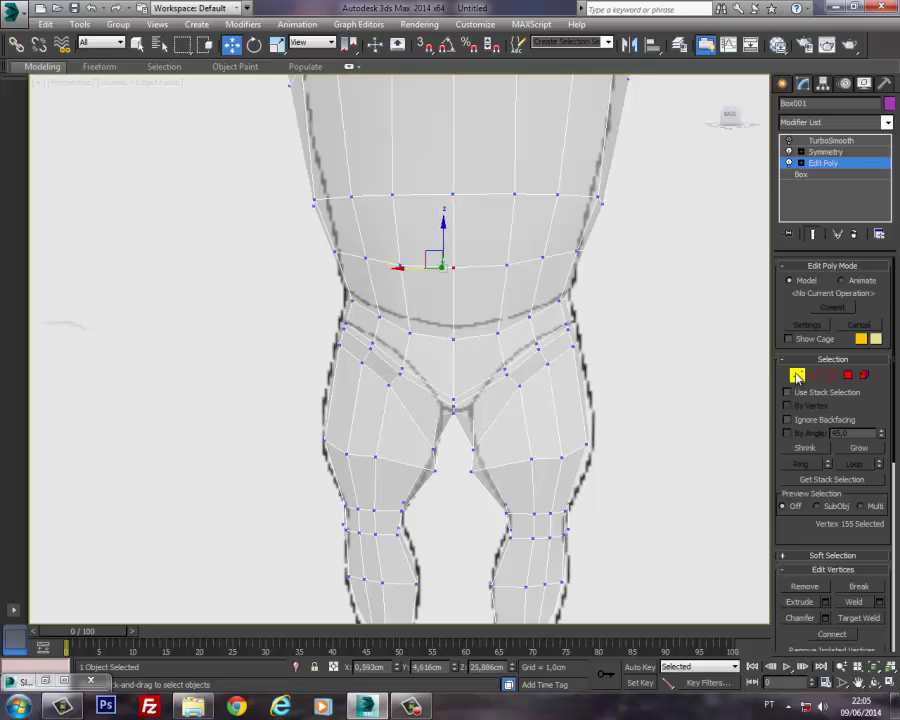
pyautogui.click(797, 376)
# Step: Turn on the TurboSmooth display and orbit to the character's back to examine the centre seam above the buttocks
pyautogui.click(790, 141)
pyautogui.scroll(-5, 553, 202)
pyautogui.keyDown('alt'); pyautogui.moveTo(514, 207); pyautogui.dragTo(410, 209, button='middle'); pyautogui.keyUp('alt')
pyautogui.keyDown('alt'); pyautogui.moveTo(572, 202); pyautogui.dragTo(463, 209, button='middle'); pyautogui.keyUp('alt')
pyautogui.scroll(2, 556, 213)
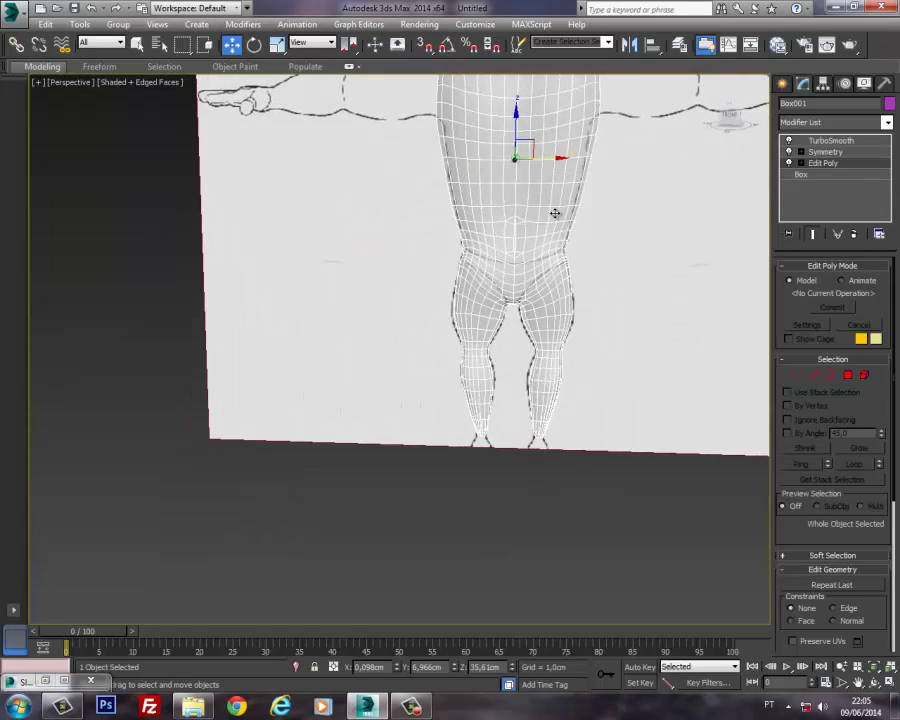
pyautogui.scroll(3, 520, 215)
pyautogui.moveTo(520, 215); pyautogui.dragTo(514, 187, button='middle')
pyautogui.scroll(4, 514, 187)
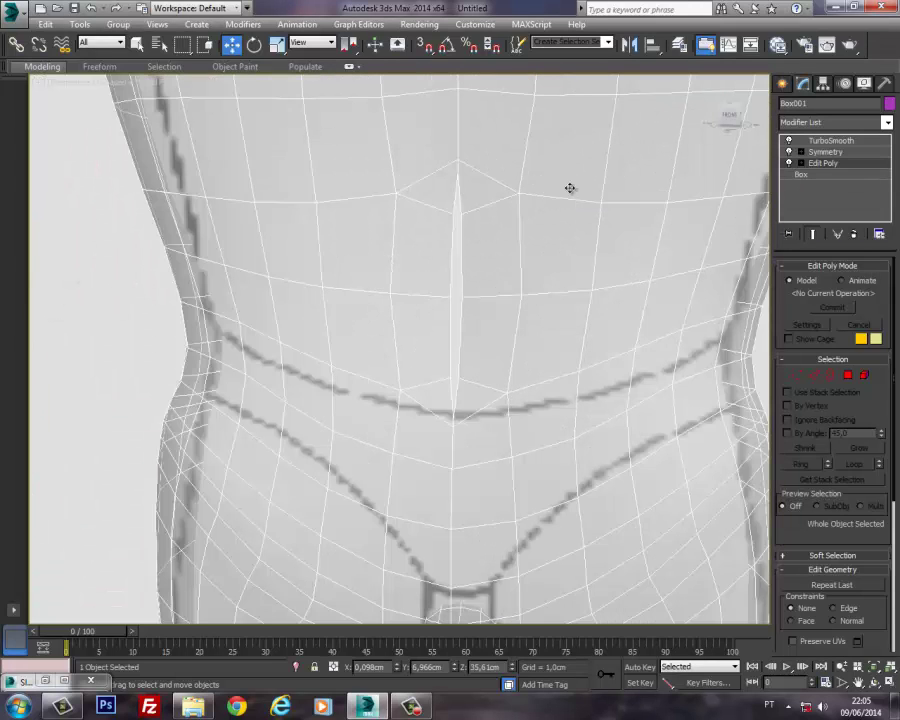
# Step: With TurboSmooth hidden, move the lower back's centre vertex along X across the symmetry plane to close the seam gap
pyautogui.click(790, 141)
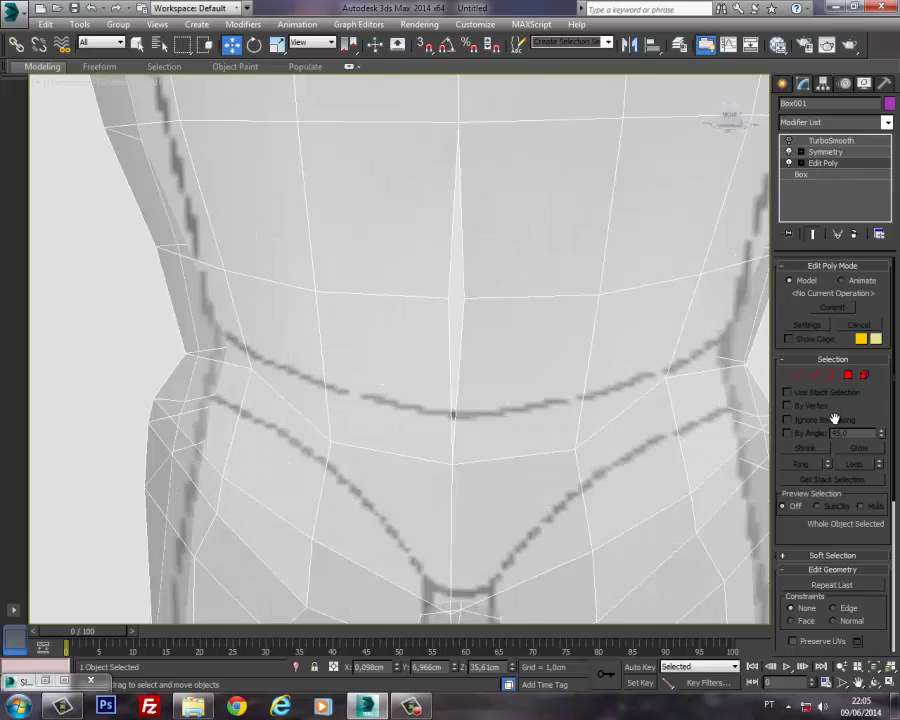
pyautogui.click(797, 376)
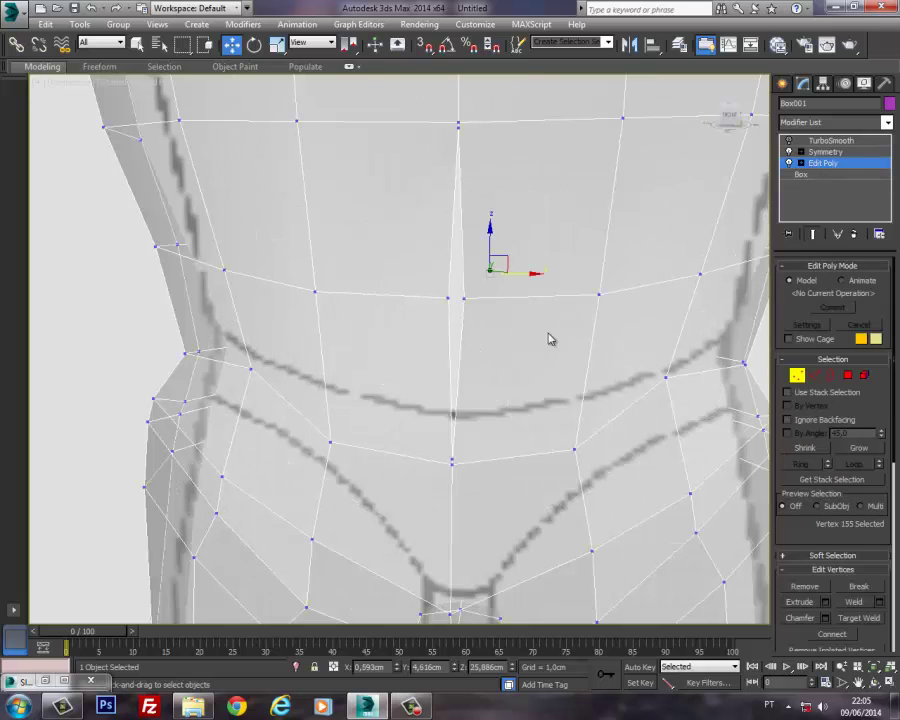
pyautogui.click(448, 298)
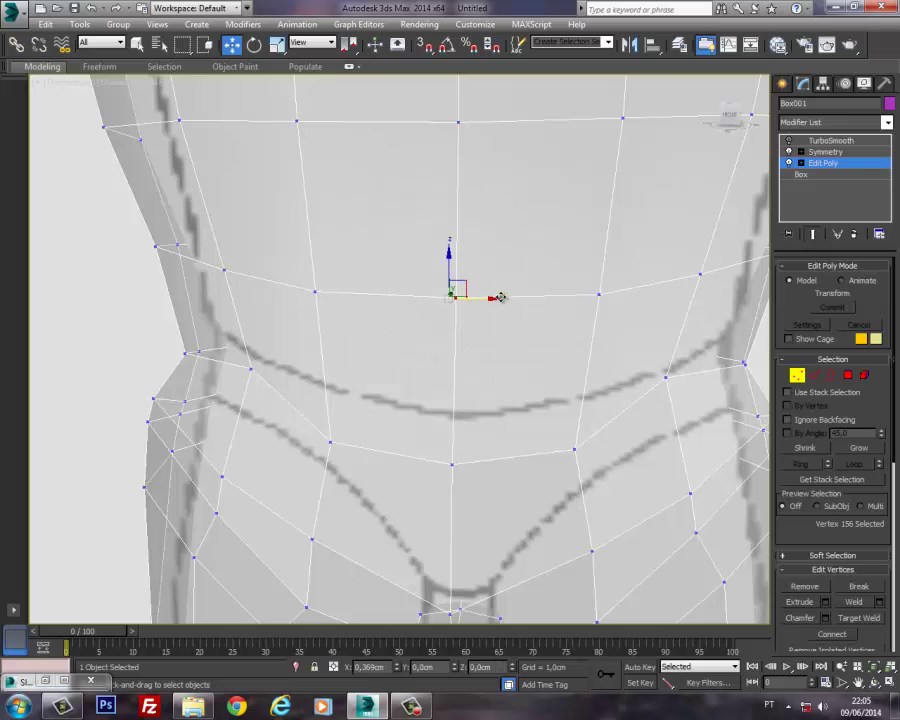
pyautogui.moveTo(496, 298); pyautogui.dragTo(510, 298)
pyautogui.click(797, 376)
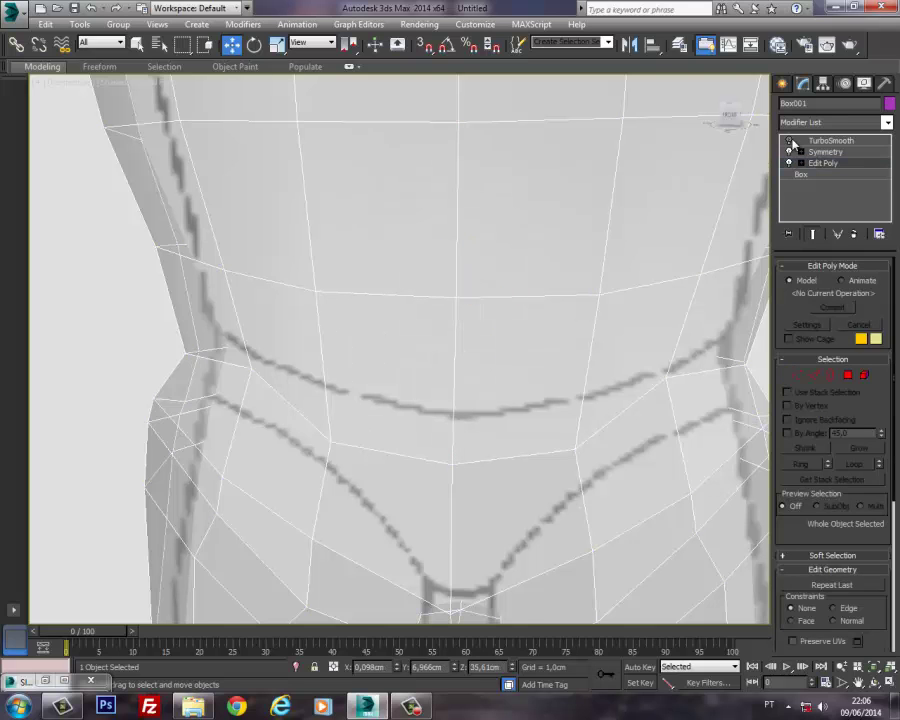
# Step: Turn on the TurboSmooth display and inspect the smoothed body from the character's back and front
pyautogui.click(790, 141)
pyautogui.scroll(-6, 507, 256)
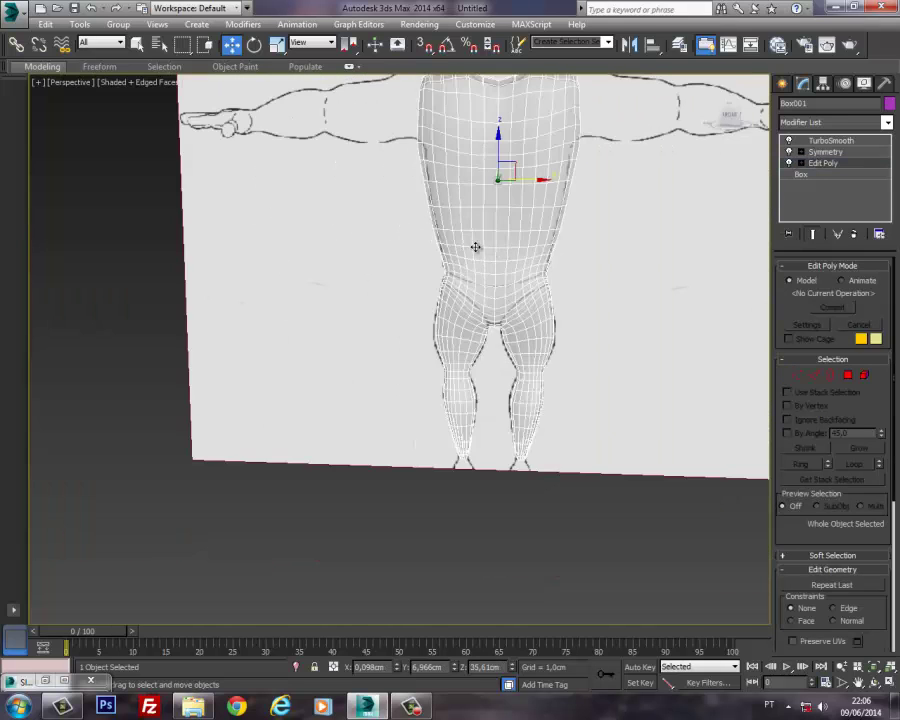
pyautogui.keyDown('alt'); pyautogui.moveTo(476, 247); pyautogui.dragTo(510, 316, button='middle'); pyautogui.keyUp('alt')
pyautogui.moveTo(520, 212); pyautogui.dragTo(505, 150, button='middle')
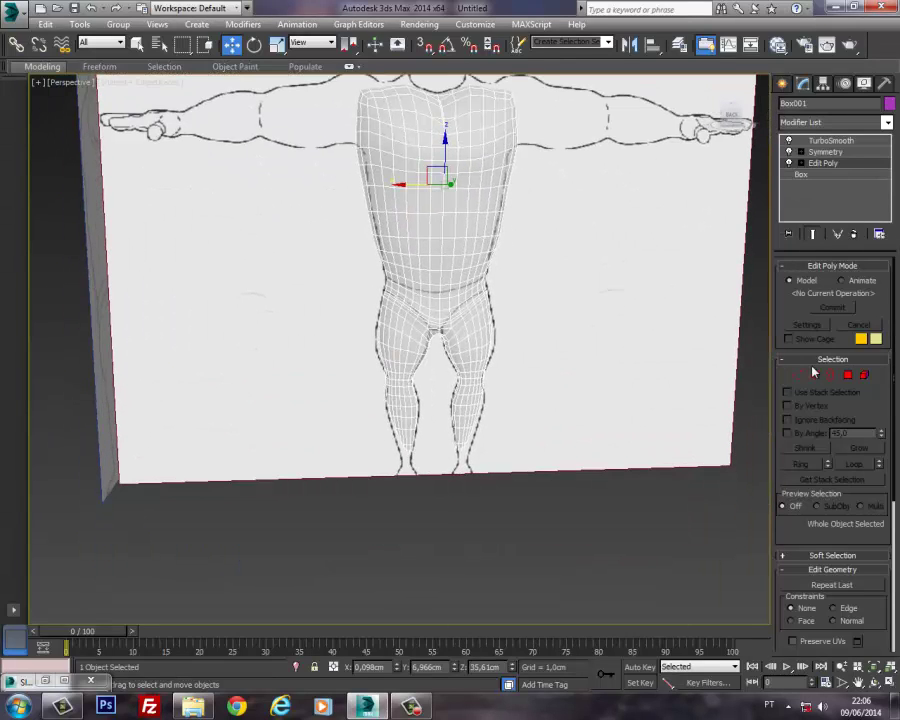
# Step: Turn off the TurboSmooth display and check the unsmoothed body from above
pyautogui.click(788, 141)
pyautogui.click(819, 141)
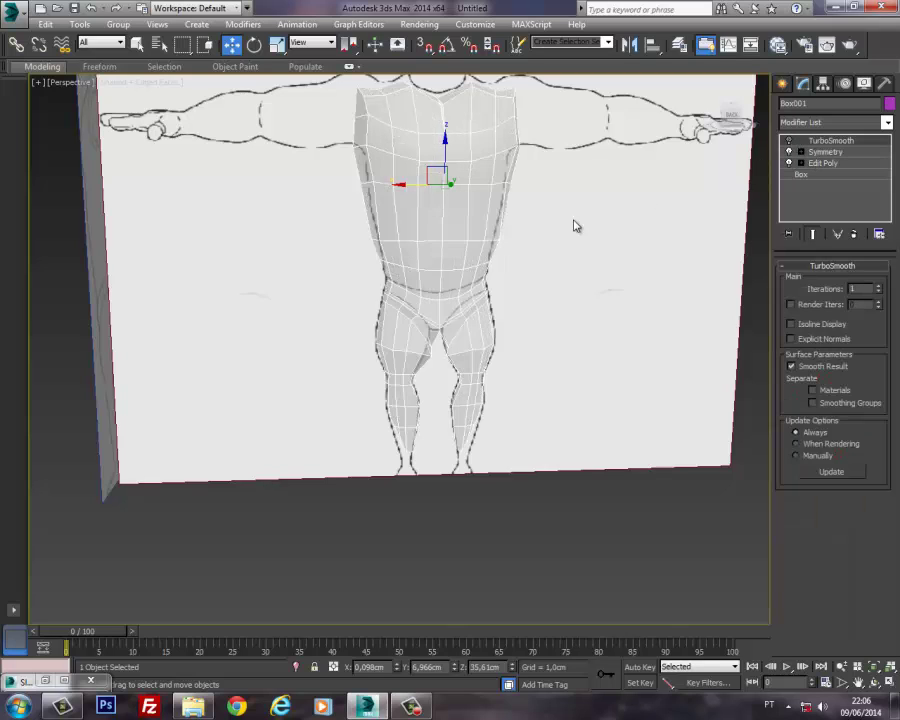
pyautogui.moveTo(575, 226); pyautogui.dragTo(534, 183, button='middle')
pyautogui.press('t')
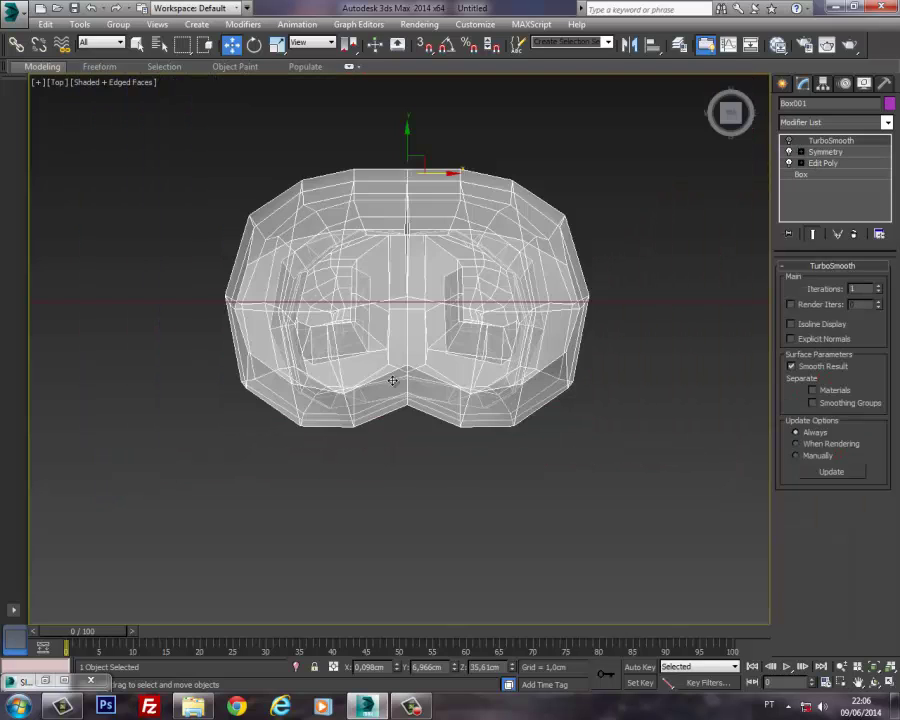
pyautogui.moveTo(392, 376)
pyautogui.mouseDown(button='middle')
pyautogui.moveTo(398, 348)
pyautogui.moveTo(387, 372)
pyautogui.mouseUp(button='middle')
# Step: In the side view, select the six end polygons at the ankle in Edit Poly and raise them to about Z 2.12 cm
pyautogui.press('l')
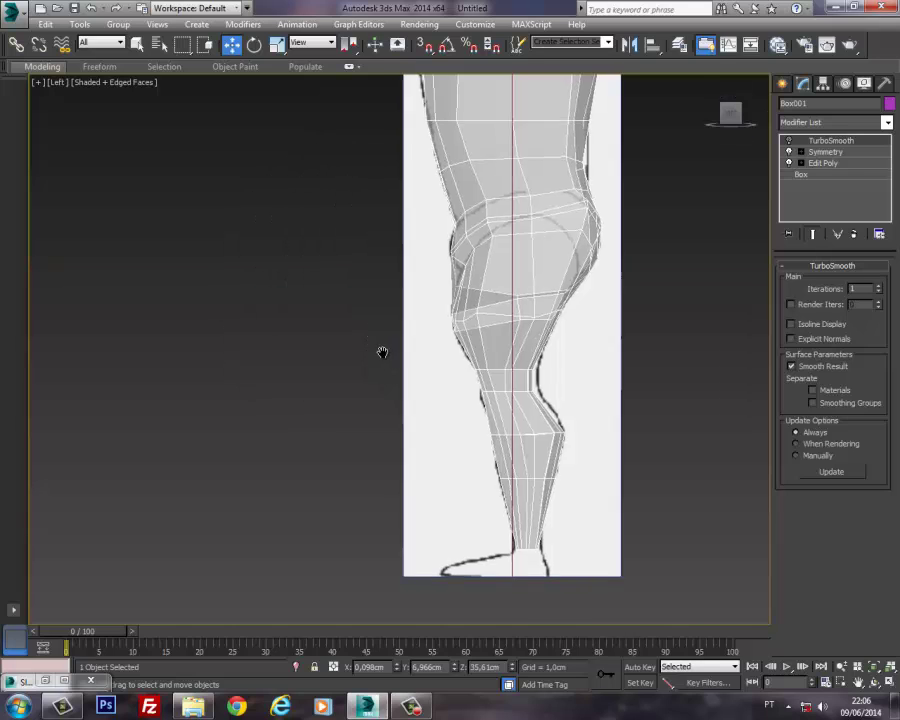
pyautogui.scroll(4, 436, 448)
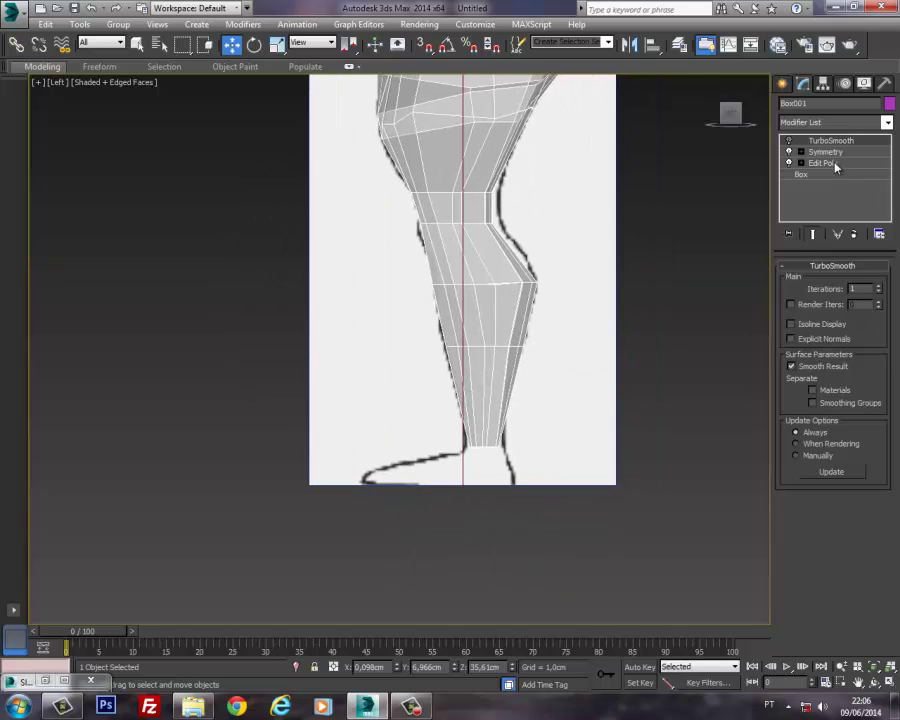
pyautogui.click(833, 164)
pyautogui.click(847, 375)
pyautogui.moveTo(430, 425); pyautogui.dragTo(545, 460)
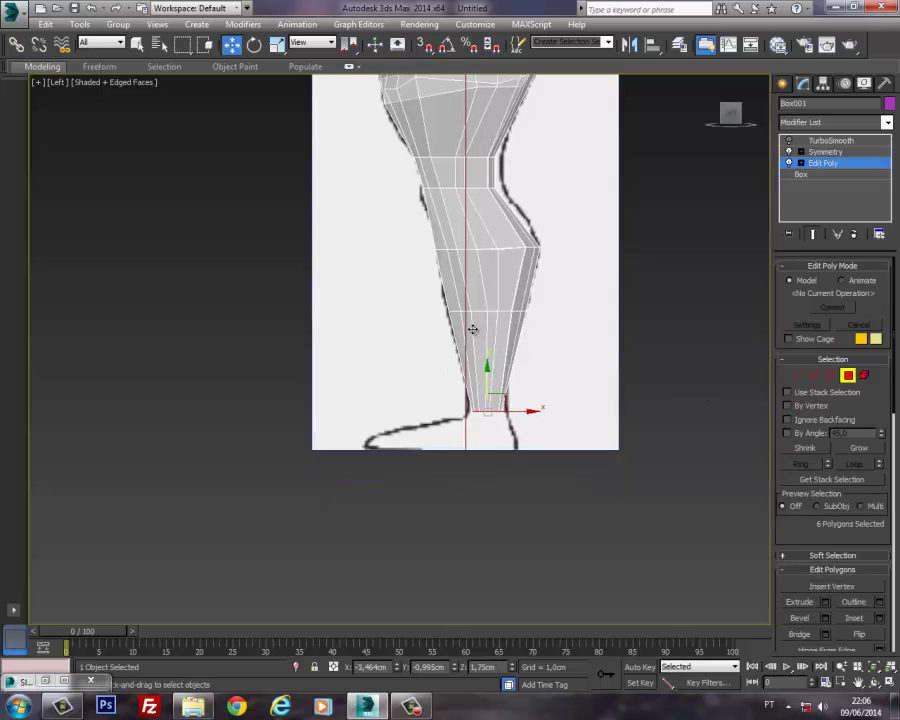
pyautogui.scroll(5, 503, 327)
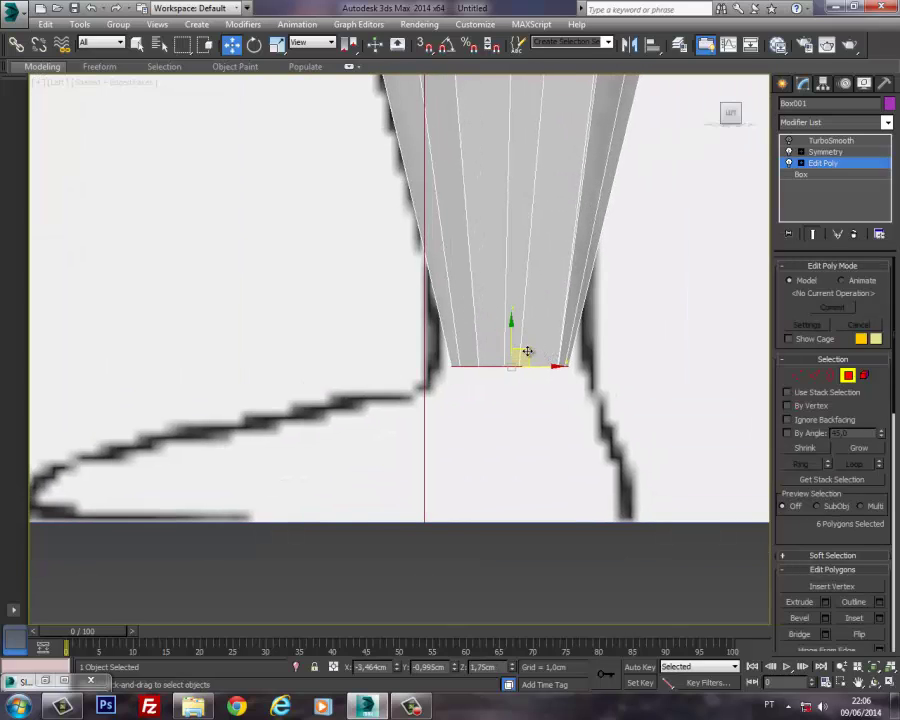
pyautogui.moveTo(511, 333); pyautogui.dragTo(511, 298)
# Step: Extrude the six ankle end polygons by 0.52 cm and again by 1.624 cm, down to the reference's ground line
pyautogui.moveTo(566, 378); pyautogui.dragTo(505, 353, button='middle')
pyautogui.click(825, 602)
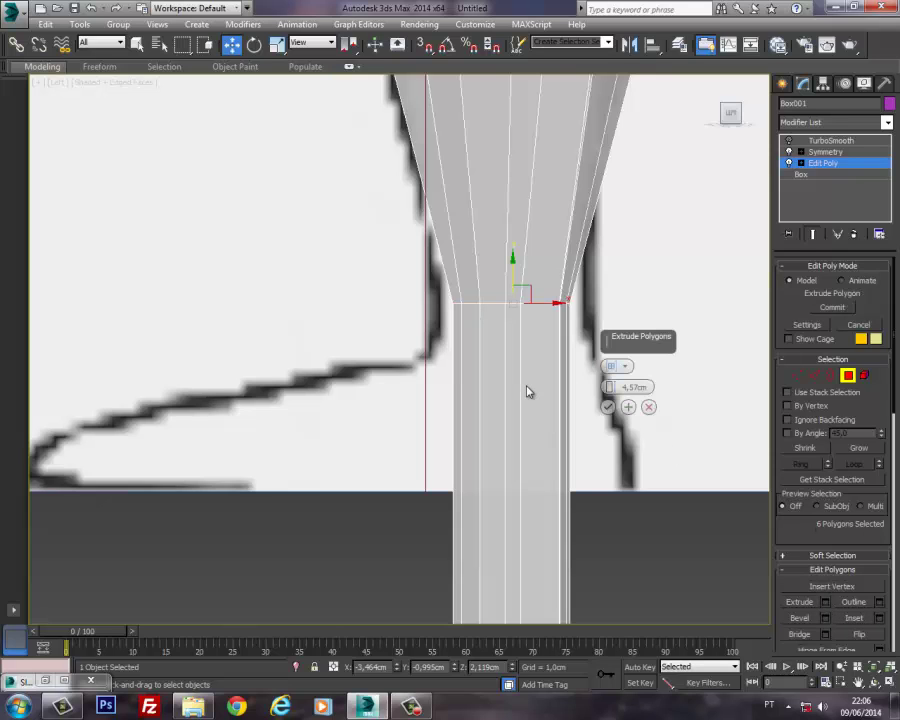
pyautogui.scroll(-5, 497, 311)
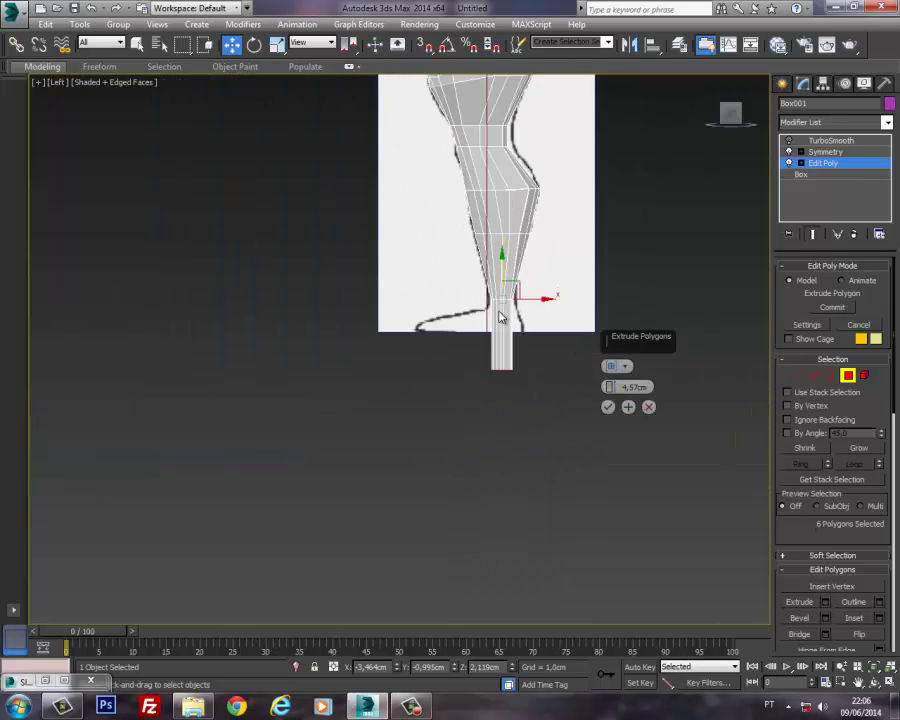
pyautogui.moveTo(500, 314); pyautogui.dragTo(499, 328, button='middle')
pyautogui.scroll(4, 498, 328)
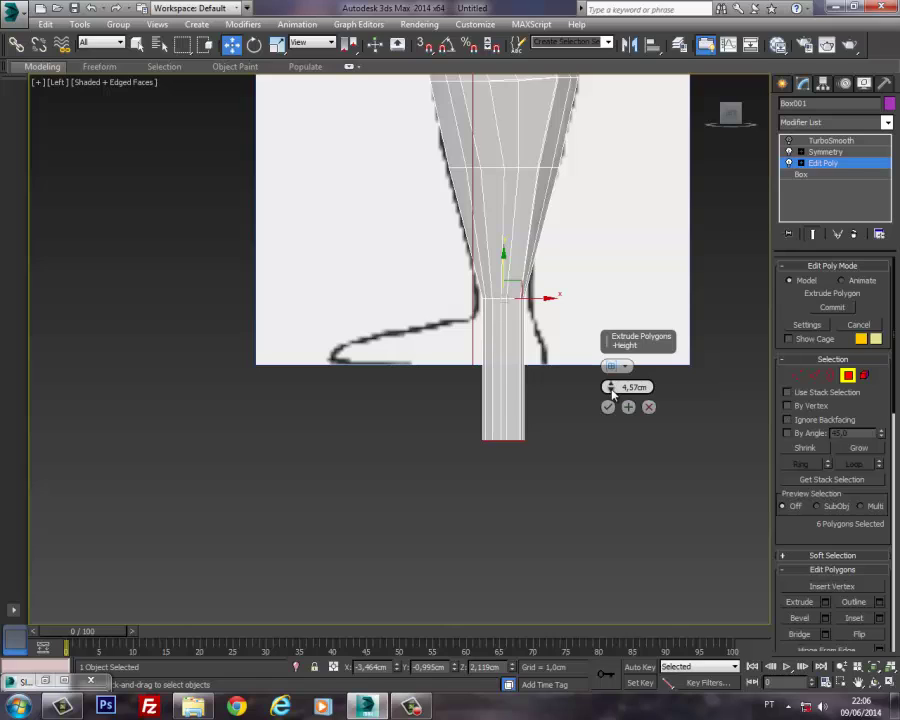
pyautogui.moveTo(610, 387); pyautogui.dragTo(610, 512)
pyautogui.scroll(6, 436, 290)
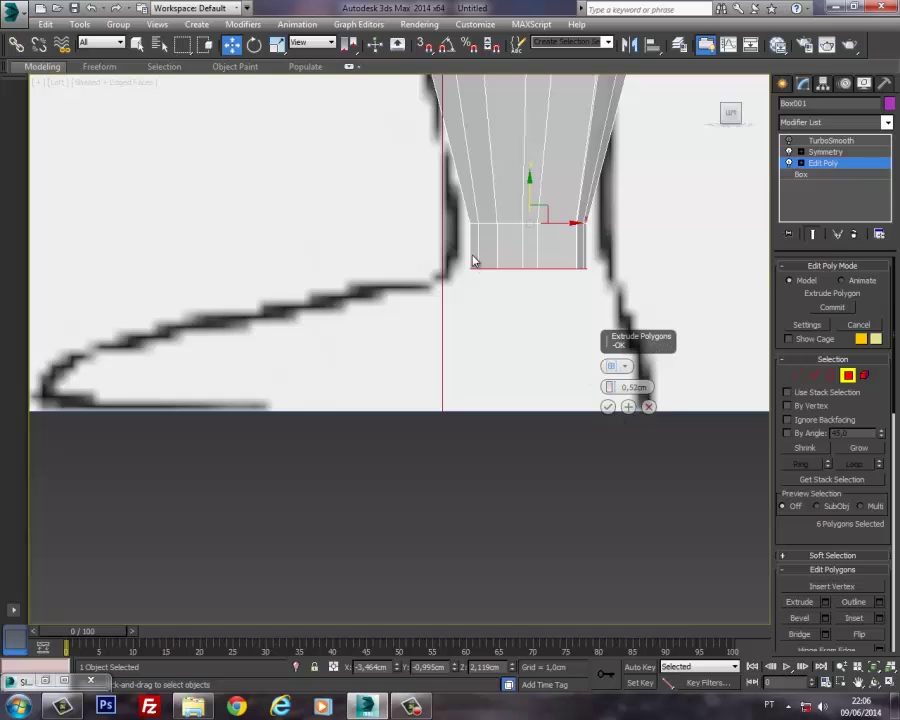
pyautogui.moveTo(474, 257); pyautogui.dragTo(502, 244, button='middle')
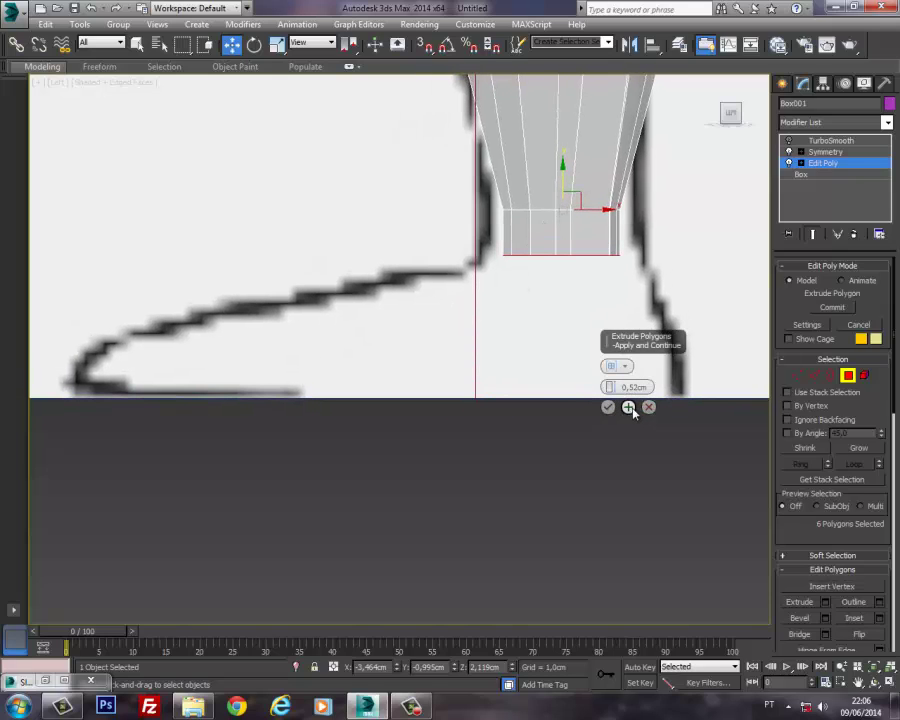
pyautogui.click(628, 407)
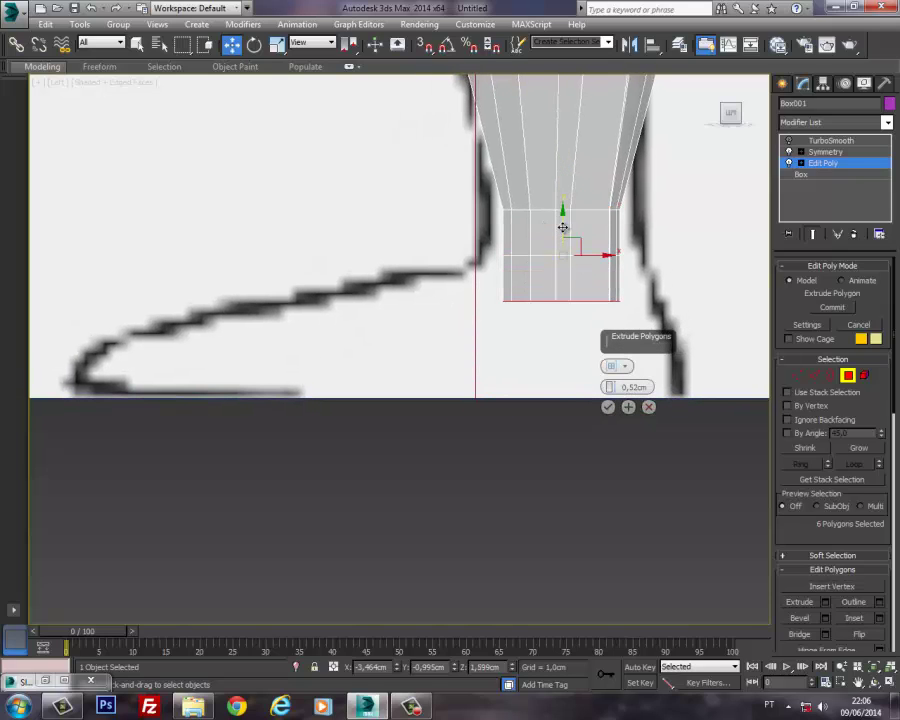
pyautogui.moveTo(609, 385); pyautogui.dragTo(622, 288)
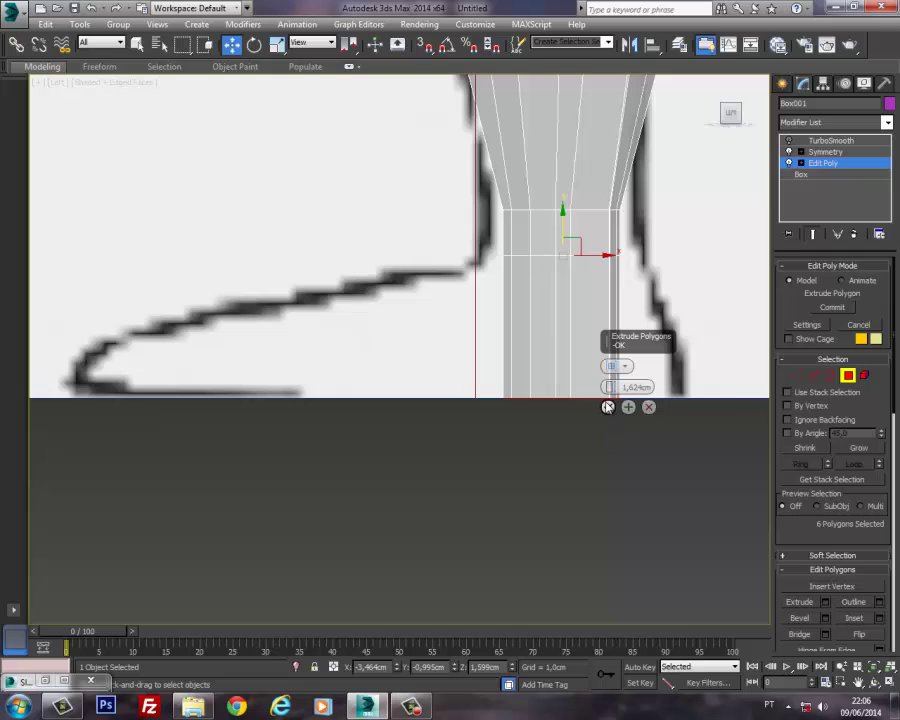
pyautogui.click(607, 407)
# Step: At sole level, move the four rear vertices back to Y -1.925 cm and the eight front vertices forward to Y -0.28 cm
pyautogui.click(797, 376)
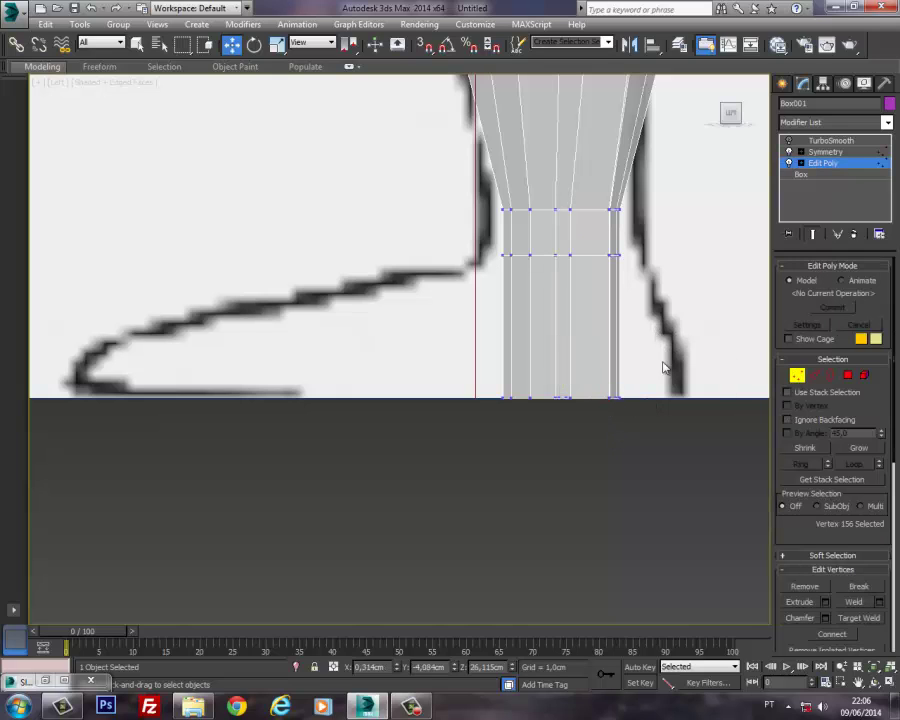
pyautogui.moveTo(672, 348); pyautogui.dragTo(589, 421)
pyautogui.press('F3')
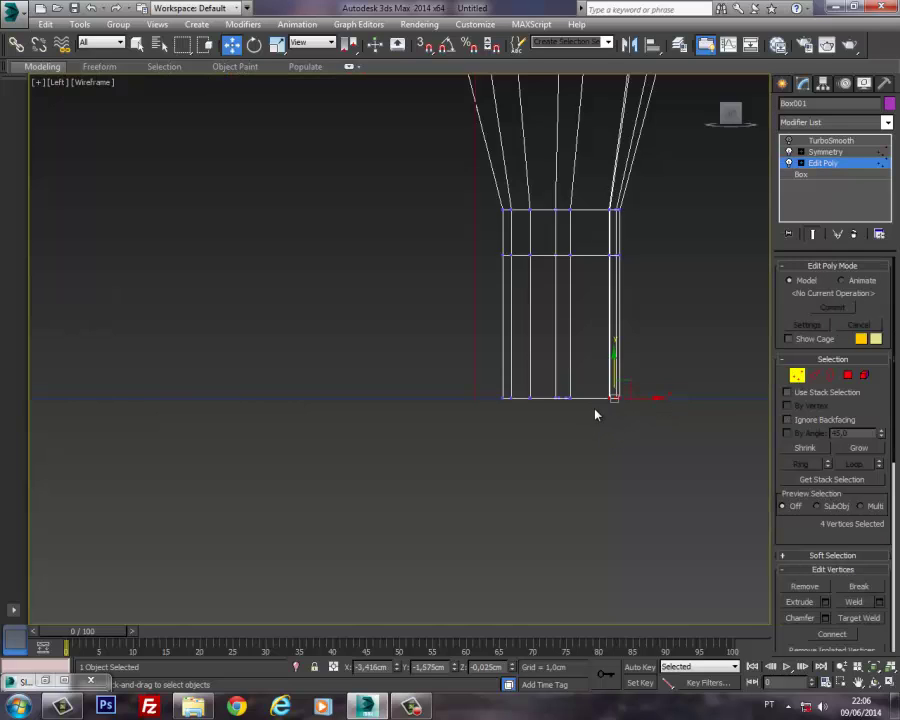
pyautogui.moveTo(595, 414); pyautogui.dragTo(575, 401, button='middle')
pyautogui.moveTo(624, 388); pyautogui.dragTo(654, 388)
pyautogui.moveTo(577, 420); pyautogui.dragTo(520, 385)
pyautogui.moveTo(593, 379)
pyautogui.mouseDown(button='middle')
pyautogui.moveTo(609, 381)
pyautogui.moveTo(584, 358)
pyautogui.moveTo(571, 370)
pyautogui.mouseUp(button='middle')
# Step: In the shaded side view, move the four rear sole vertices back to Y -2.275 cm at the heel outline
pyautogui.press('p')
pyautogui.press('l')
pyautogui.press('F3')
pyautogui.moveTo(663, 380); pyautogui.dragTo(615, 432)
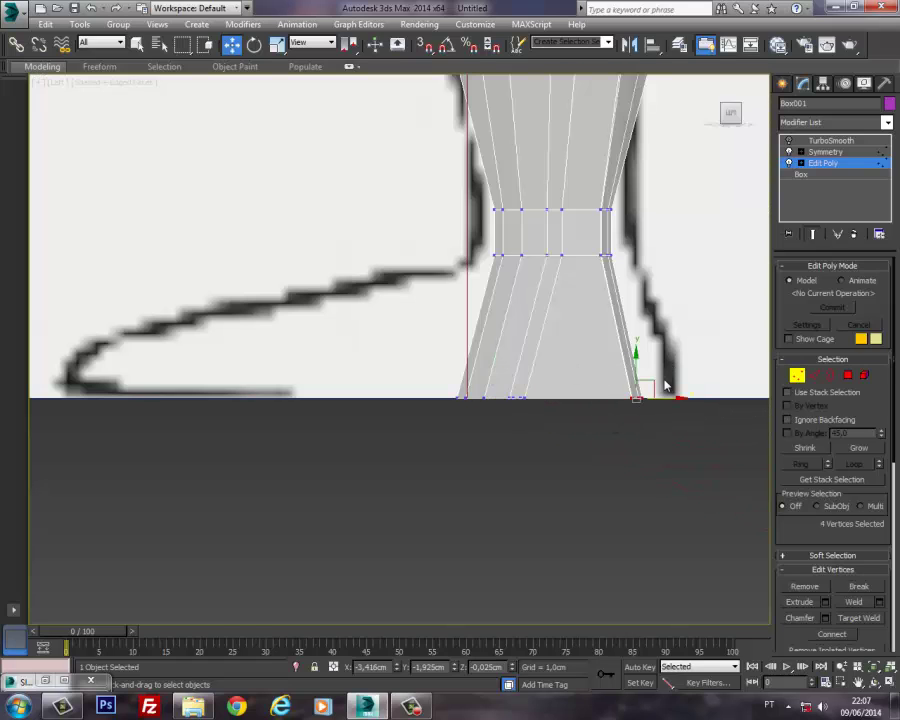
pyautogui.moveTo(668, 400); pyautogui.dragTo(698, 400)
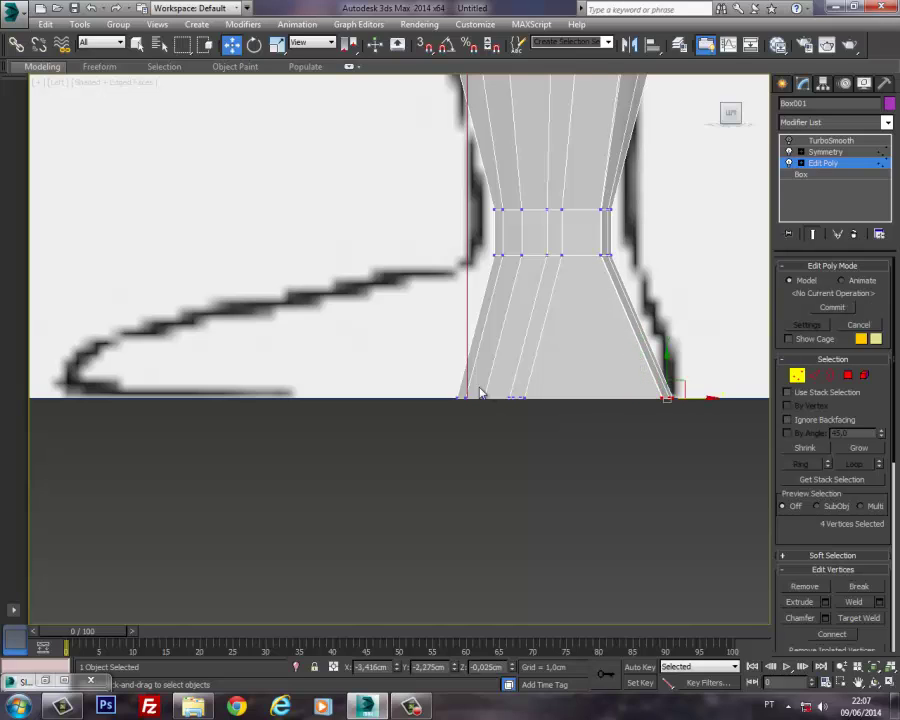
pyautogui.moveTo(545, 435); pyautogui.dragTo(545, 434)
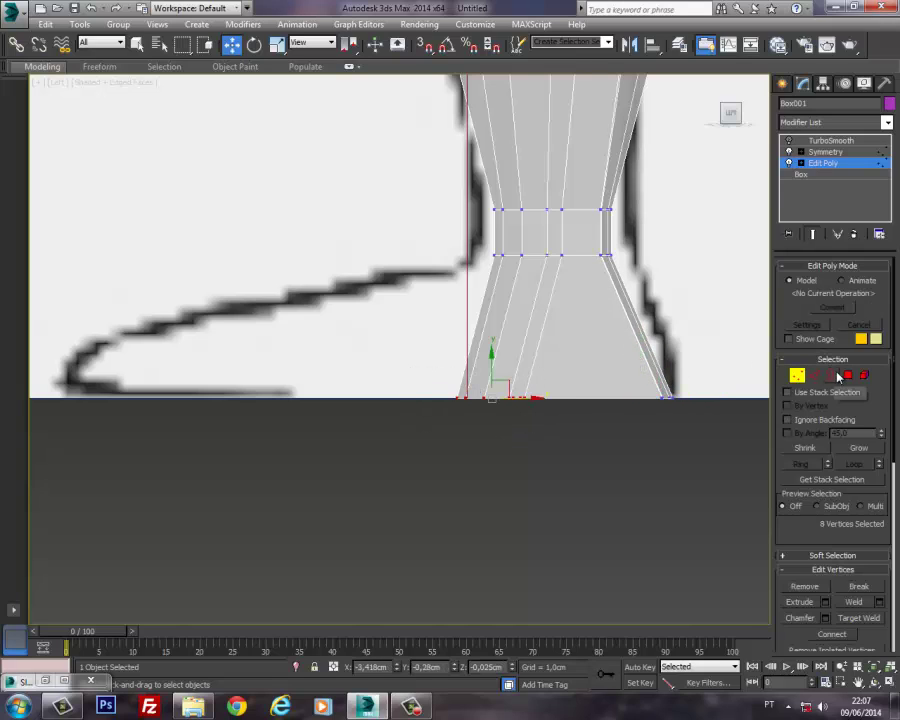
# Step: Examine the extended ankles and the whole legs in perspective and against the front reference
pyautogui.scroll(-5, 838, 375)
pyautogui.press('4')
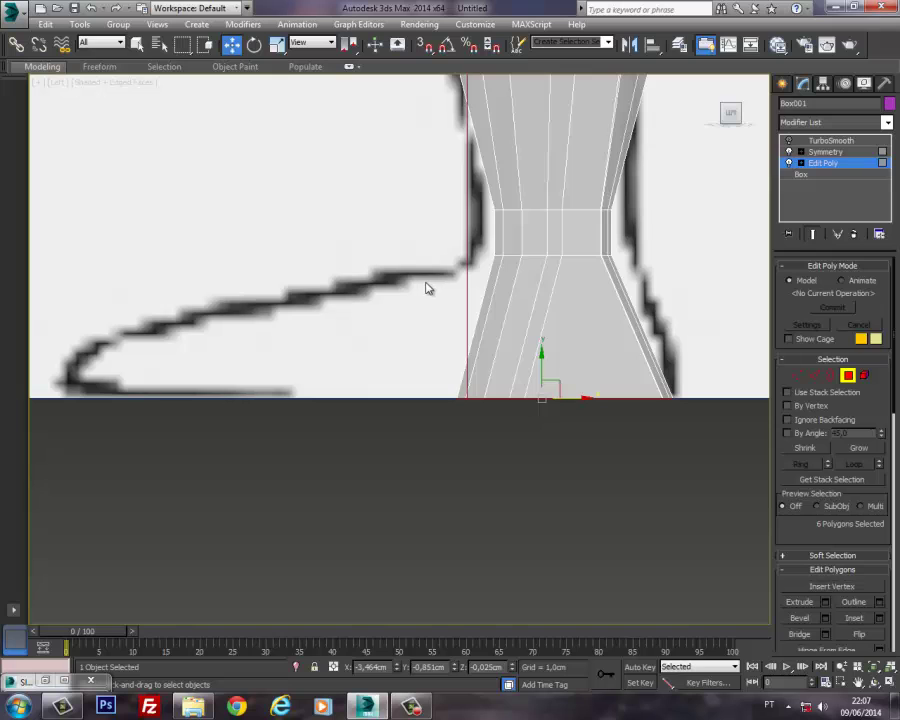
pyautogui.press('p')
pyautogui.scroll(-3, 426, 288)
pyautogui.keyDown('alt'); pyautogui.moveTo(426, 288); pyautogui.dragTo(342, 297, button='middle'); pyautogui.keyUp('alt')
pyautogui.scroll(5, 369, 299)
pyautogui.keyDown('alt'); pyautogui.moveTo(428, 368); pyautogui.dragTo(541, 361, button='middle'); pyautogui.keyUp('alt')
pyautogui.scroll(-6, 410, 364)
pyautogui.scroll(-5, 410, 365)
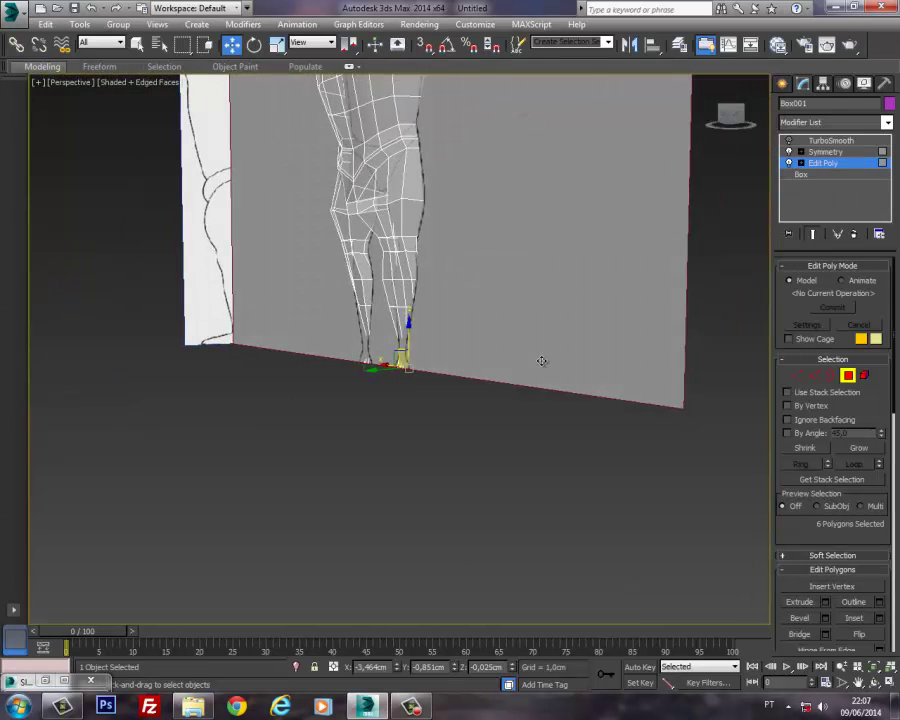
pyautogui.click(848, 375)
pyautogui.click(373, 400)
pyautogui.click(385, 188)
pyautogui.keyDown('alt'); pyautogui.moveTo(385, 188); pyautogui.dragTo(385, 260, button='middle'); pyautogui.keyUp('alt')
pyautogui.keyDown('alt'); pyautogui.moveTo(420, 210); pyautogui.dragTo(436, 249, button='middle'); pyautogui.keyUp('alt')
pyautogui.press('f')
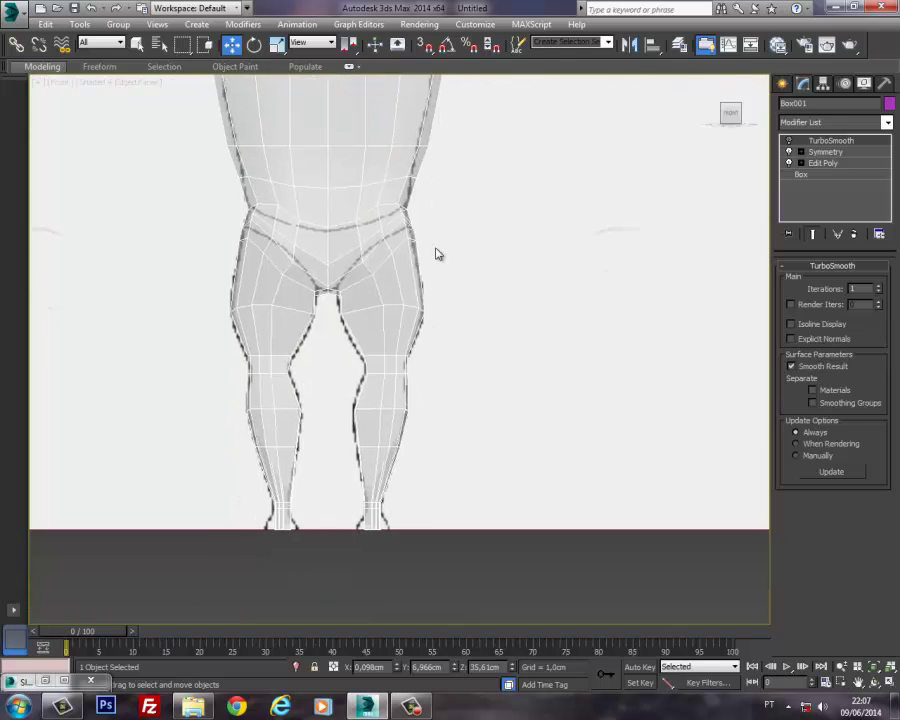
# Step: In the side view, select the three front polygons below the ankle and extrude them 1.624 cm towards the toes
pyautogui.press('l')
pyautogui.moveTo(410, 303); pyautogui.dragTo(340, 338, button='middle')
pyautogui.click(817, 164)
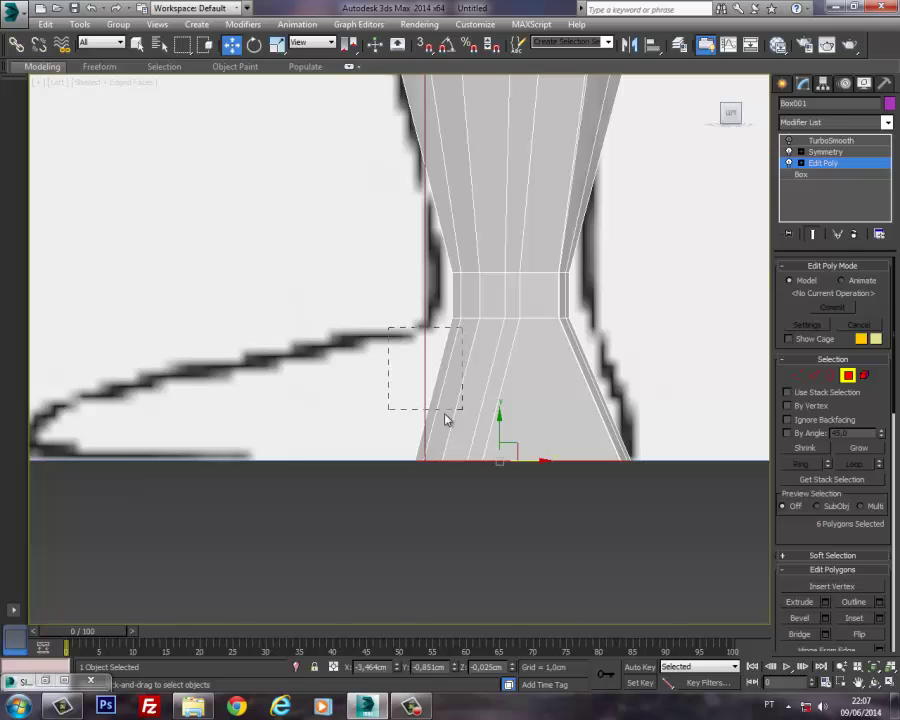
pyautogui.moveTo(432, 420); pyautogui.dragTo(432, 415)
pyautogui.click(790, 163)
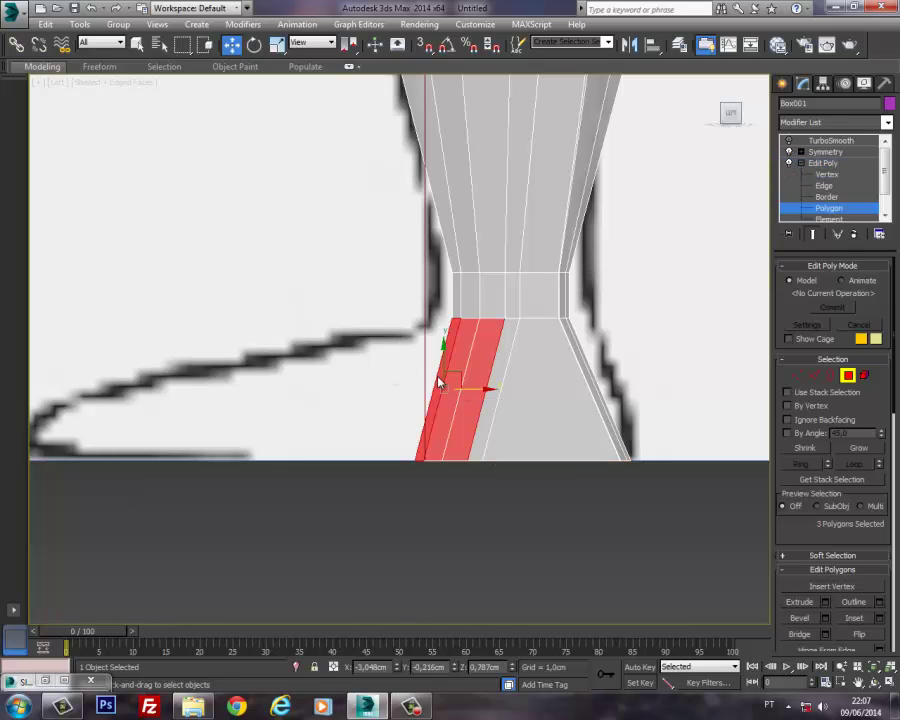
pyautogui.moveTo(537, 362); pyautogui.dragTo(562, 350, button='middle')
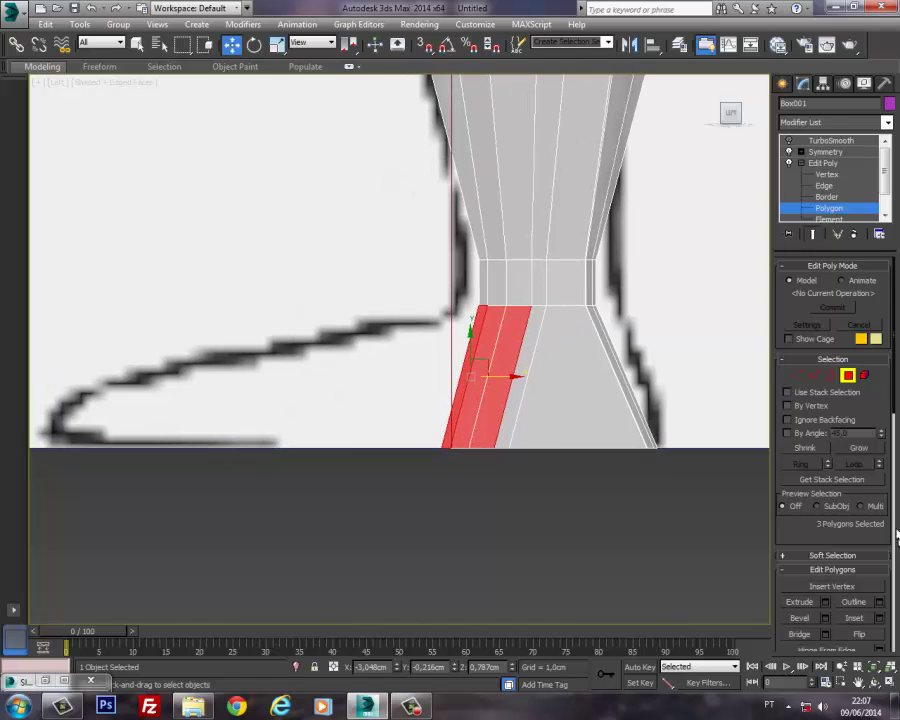
pyautogui.click(825, 602)
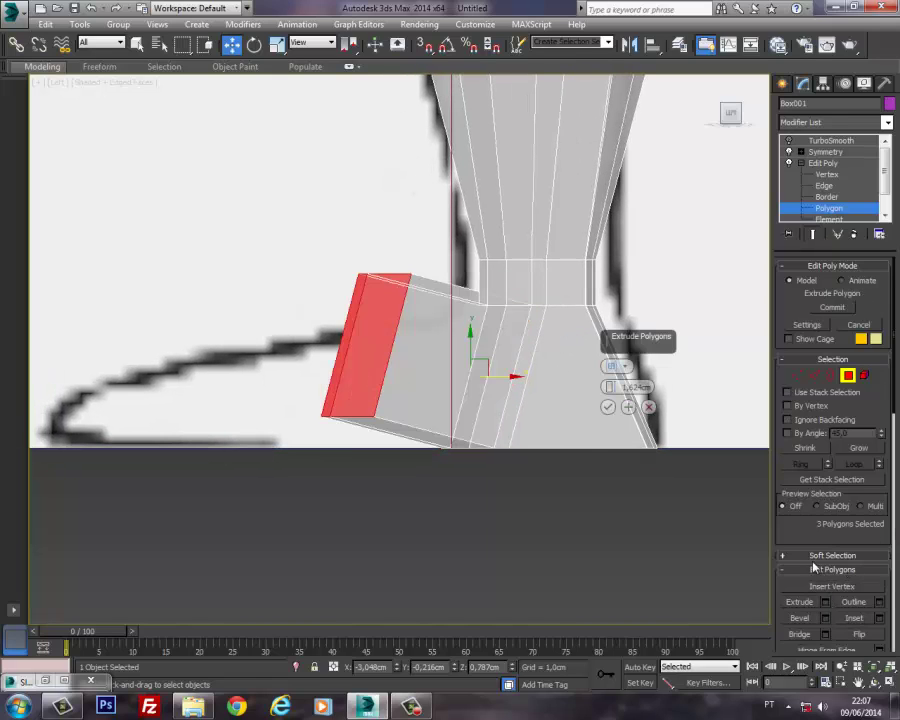
pyautogui.click(608, 408)
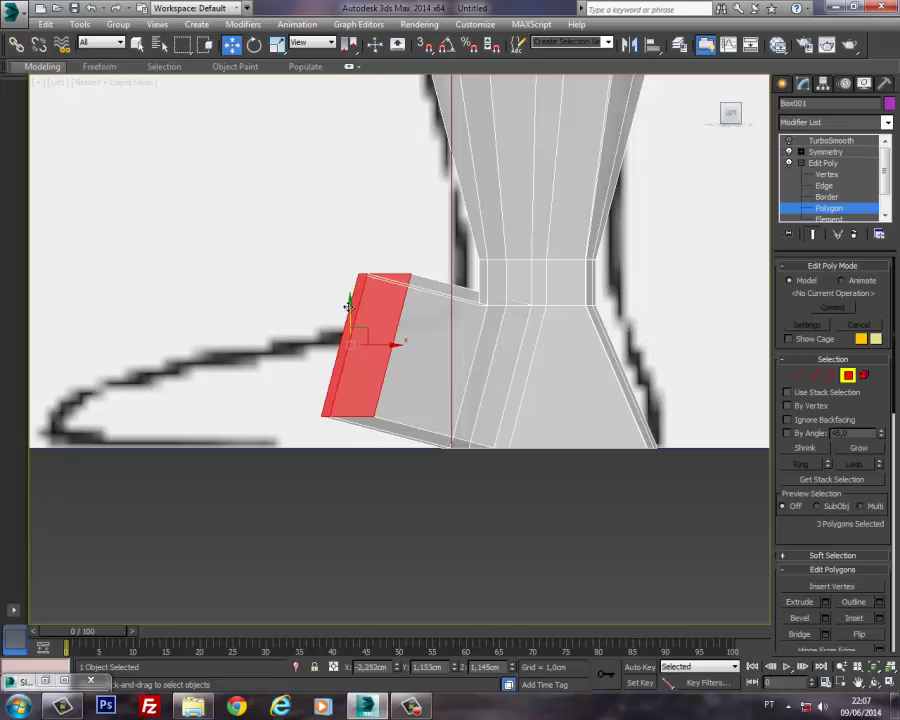
# Step: Lower the extruded foot front to sole level and bring its four upper vertices down to Z 1.309 cm on the instep outline
pyautogui.moveTo(348, 305); pyautogui.dragTo(394, 341)
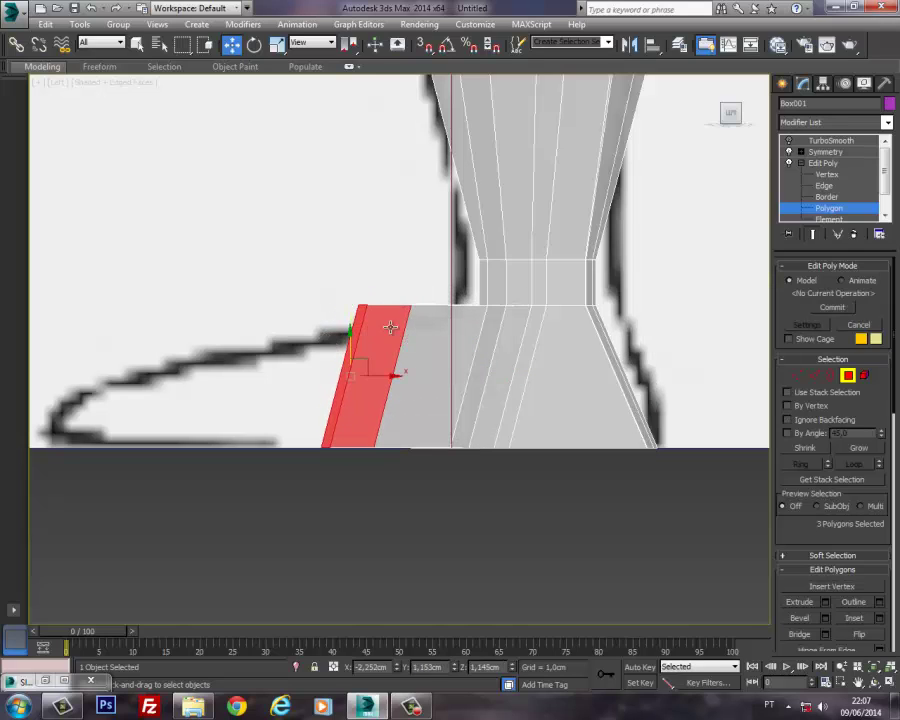
pyautogui.click(792, 378)
pyautogui.moveTo(317, 267); pyautogui.dragTo(426, 329)
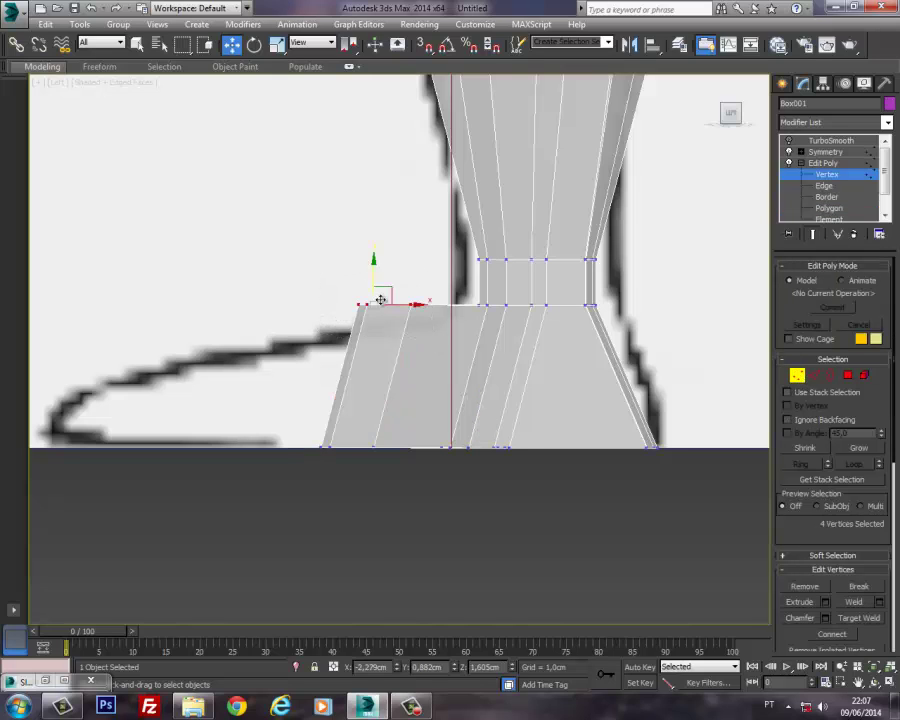
pyautogui.moveTo(374, 277); pyautogui.dragTo(368, 322)
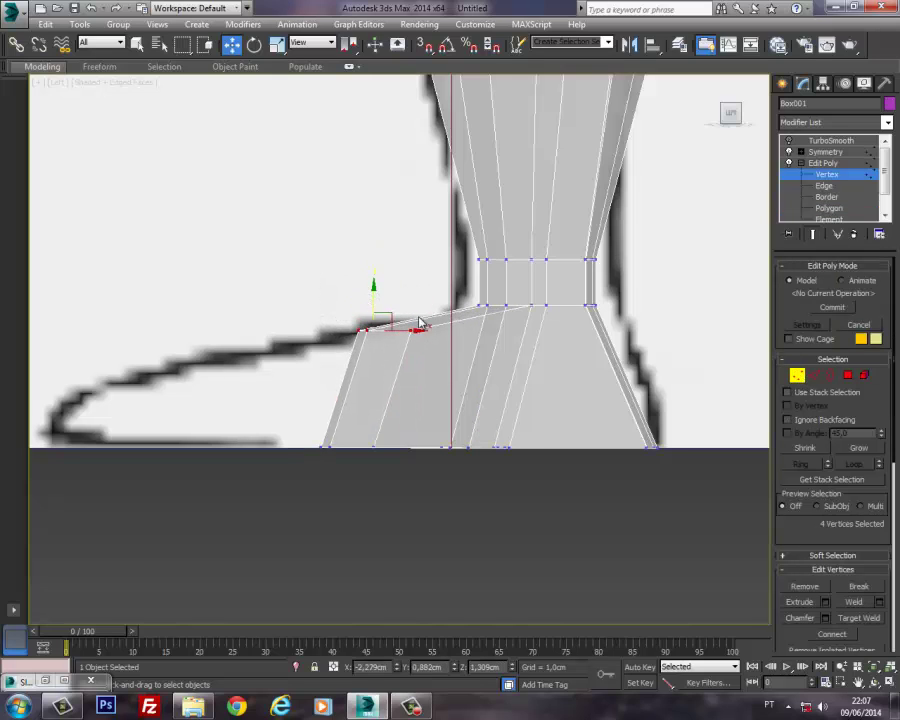
# Step: Extrude the three front foot polygons another 1.624 cm and lower them to sole level
pyautogui.moveTo(434, 327); pyautogui.dragTo(462, 285, button='middle')
pyautogui.click(848, 375)
pyautogui.click(372, 301)
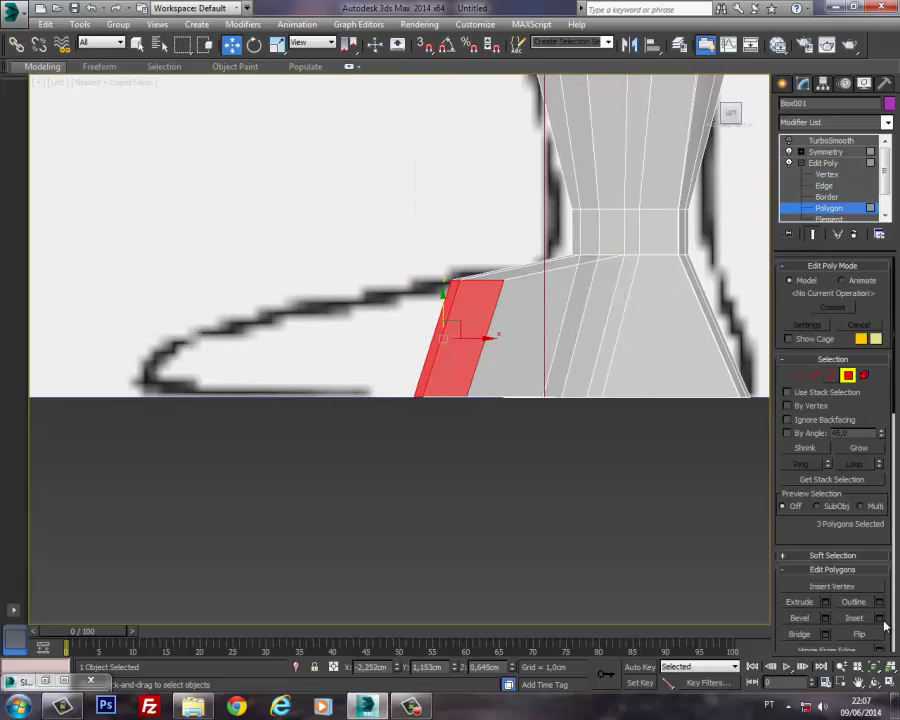
pyautogui.click(825, 602)
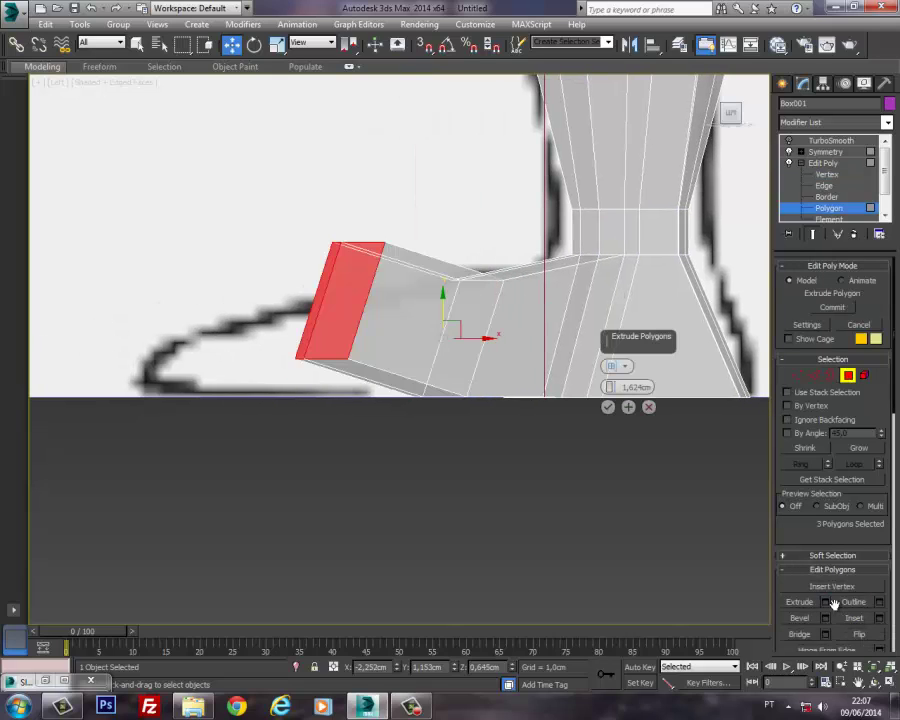
pyautogui.click(607, 408)
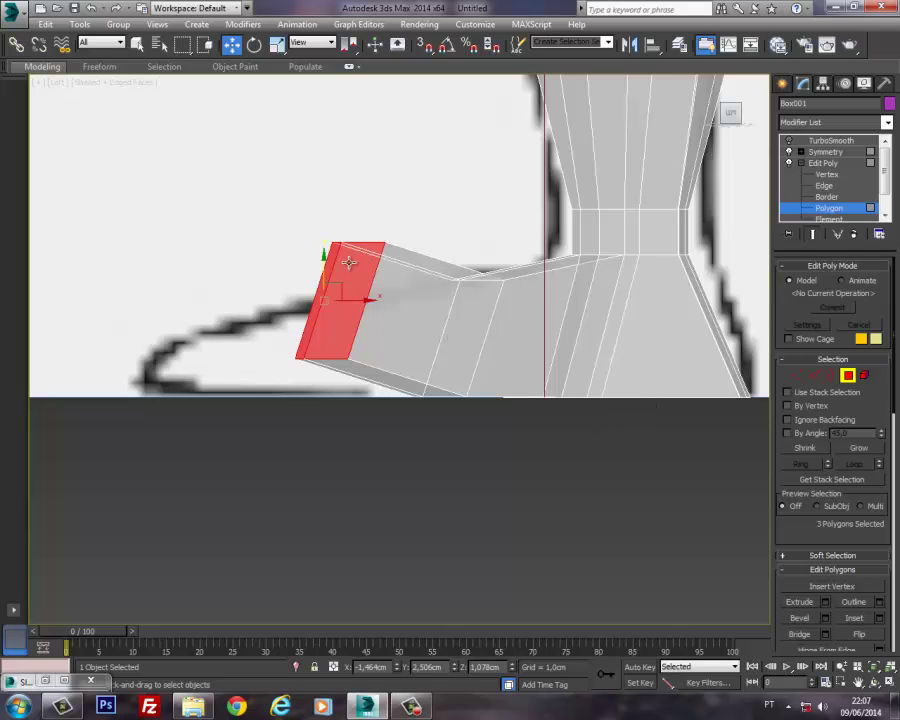
pyautogui.moveTo(321, 269); pyautogui.dragTo(314, 307)
# Step: Lower the four upper vertices of the newest foot section to about Z 1.037 cm to follow the reference outline
pyautogui.click(797, 376)
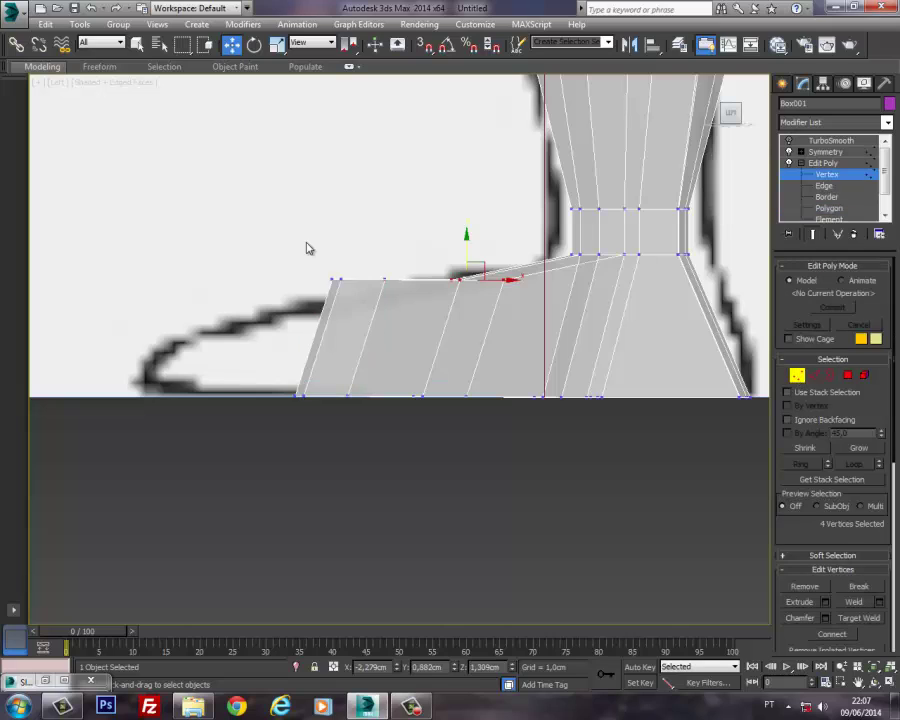
pyautogui.moveTo(307, 247); pyautogui.dragTo(400, 303)
pyautogui.moveTo(347, 249); pyautogui.dragTo(346, 273)
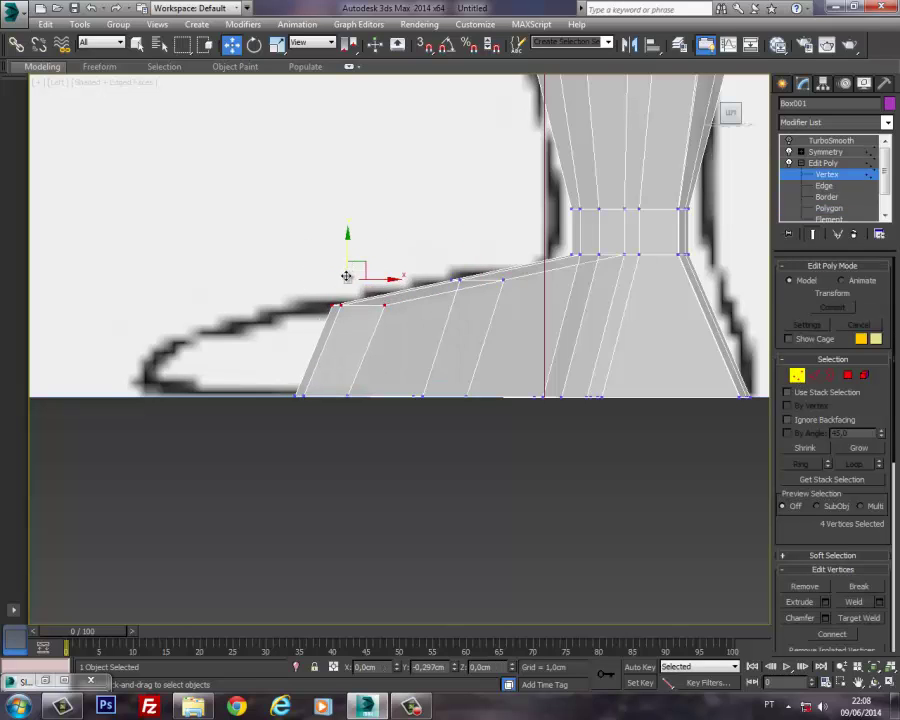
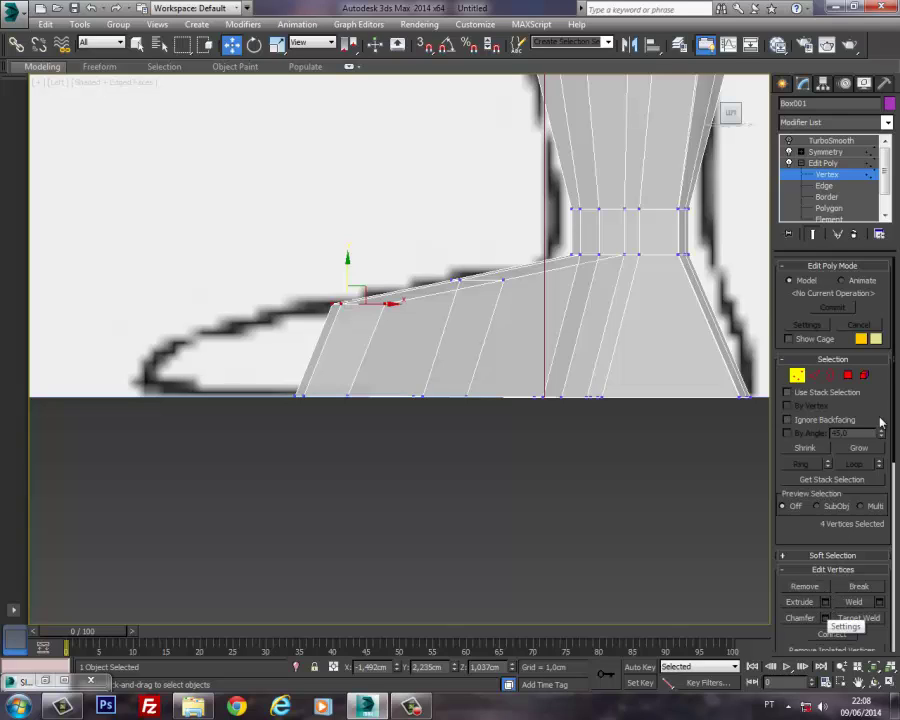
# Step: Extrude the three front polygons once more by 1.624 cm and move them to Y 4.228 cm, Z 0.491 cm at the toe tip
pyautogui.click(848, 375)
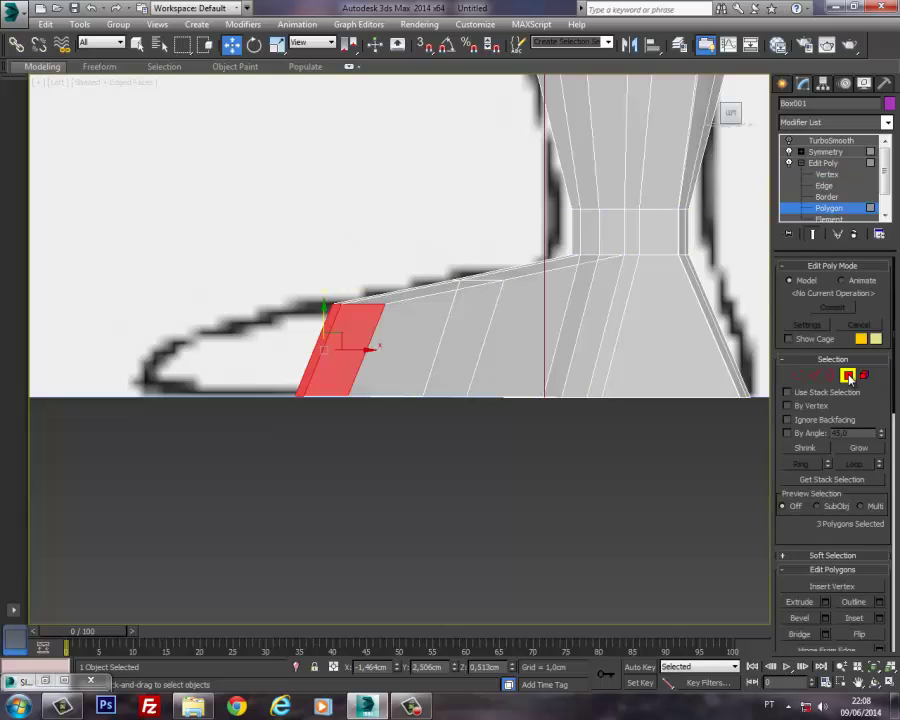
pyautogui.click(825, 602)
pyautogui.click(607, 408)
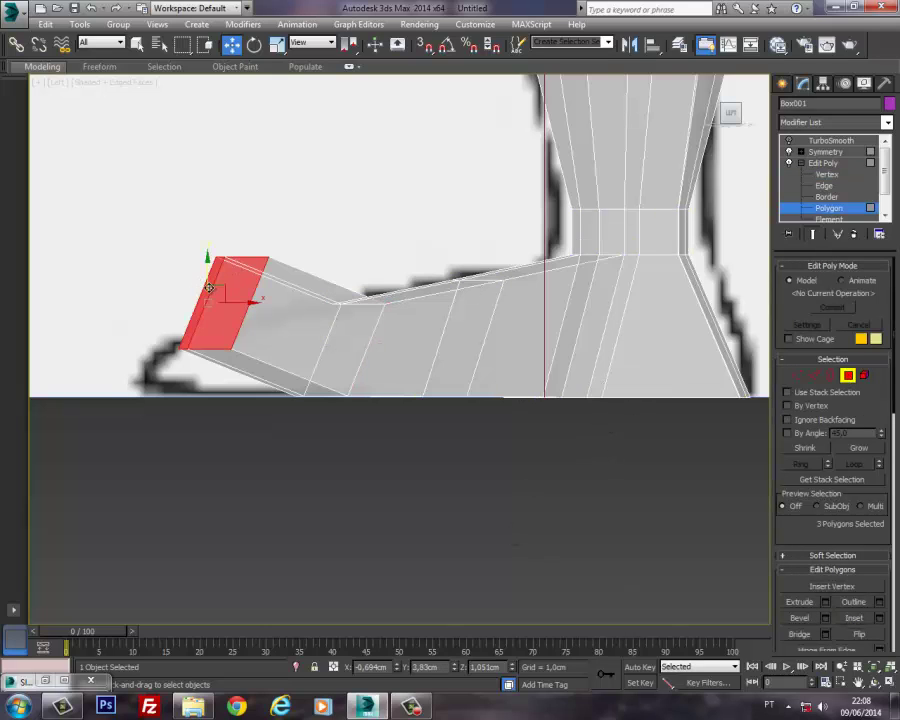
pyautogui.moveTo(220, 288); pyautogui.dragTo(188, 336)
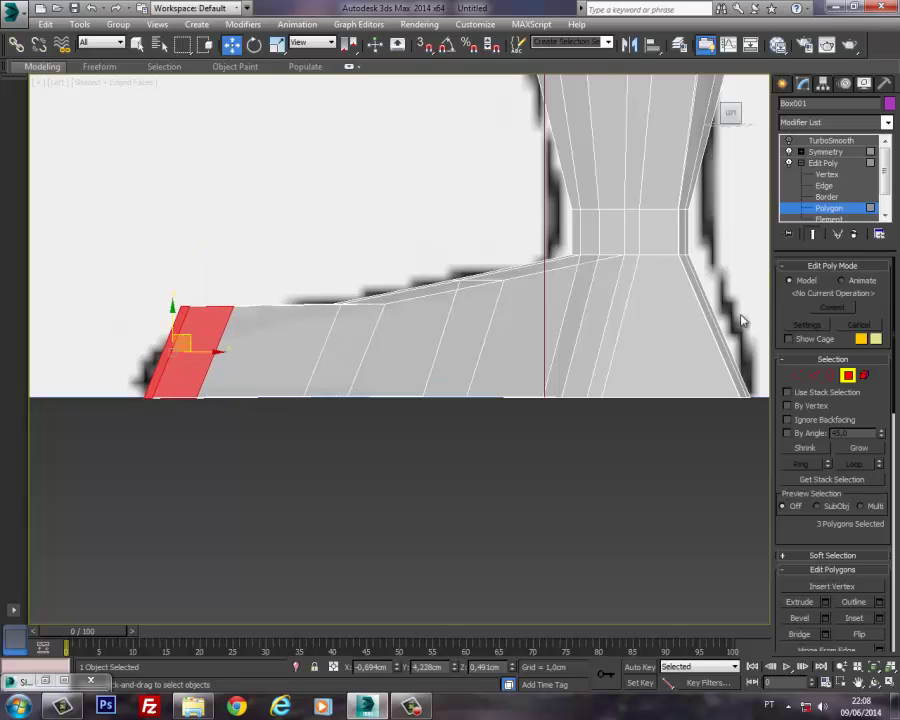
# Step: Lower the four upper toe vertices to Z 0.518 cm to match the toe outline
pyautogui.click(797, 376)
pyautogui.moveTo(123, 265); pyautogui.dragTo(262, 351)
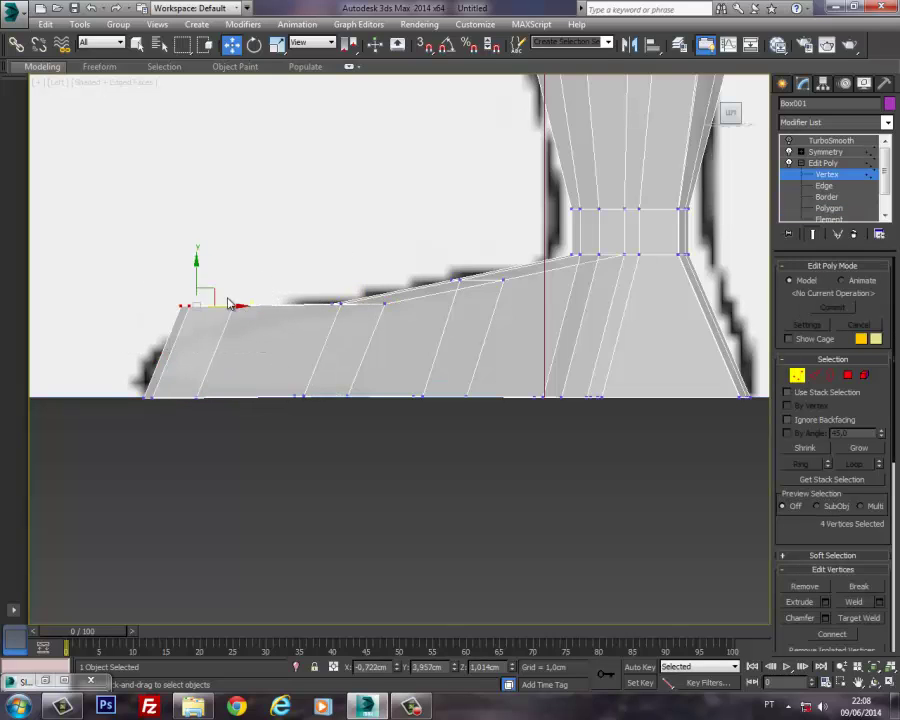
pyautogui.moveTo(196, 281); pyautogui.dragTo(186, 318)
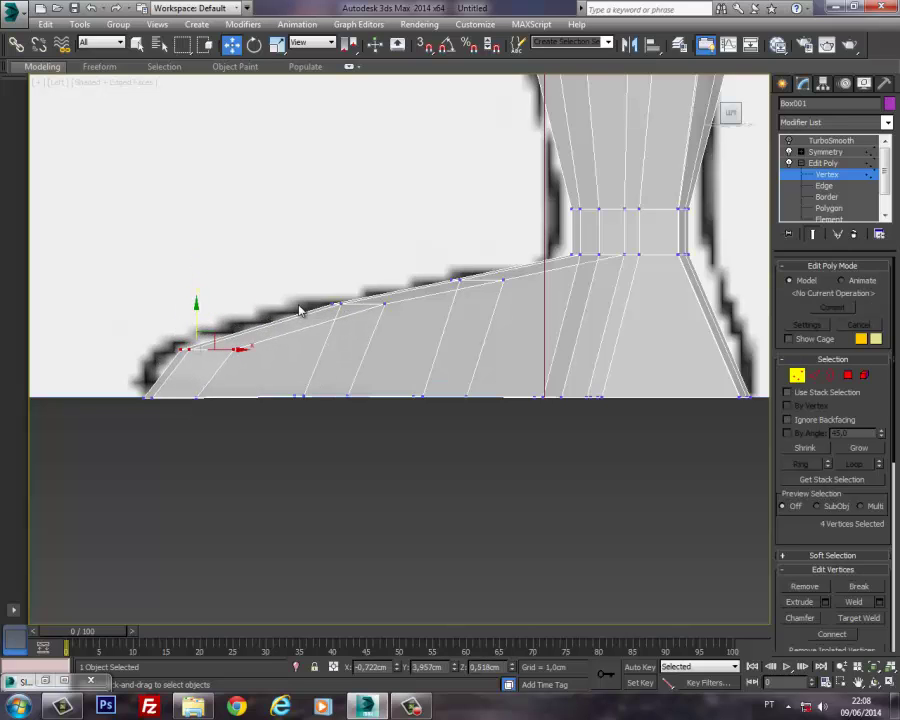
# Step: Move the extruded foot vertices in front of the ankle outward to about X -2.4 cm
pyautogui.moveTo(300, 306); pyautogui.dragTo(418, 357, button='middle')
pyautogui.press('p')
pyautogui.scroll(-4, 277, 314)
pyautogui.press('t')
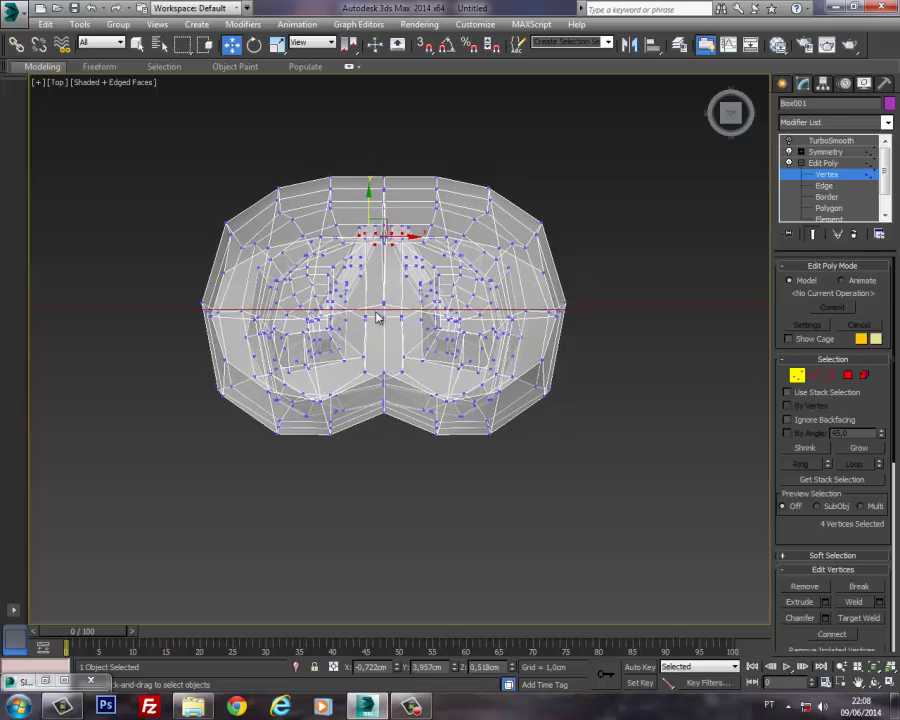
pyautogui.press('p')
pyautogui.keyDown('alt'); pyautogui.moveTo(374, 309); pyautogui.dragTo(323, 384, button='middle'); pyautogui.keyUp('alt')
pyautogui.scroll(4, 352, 342)
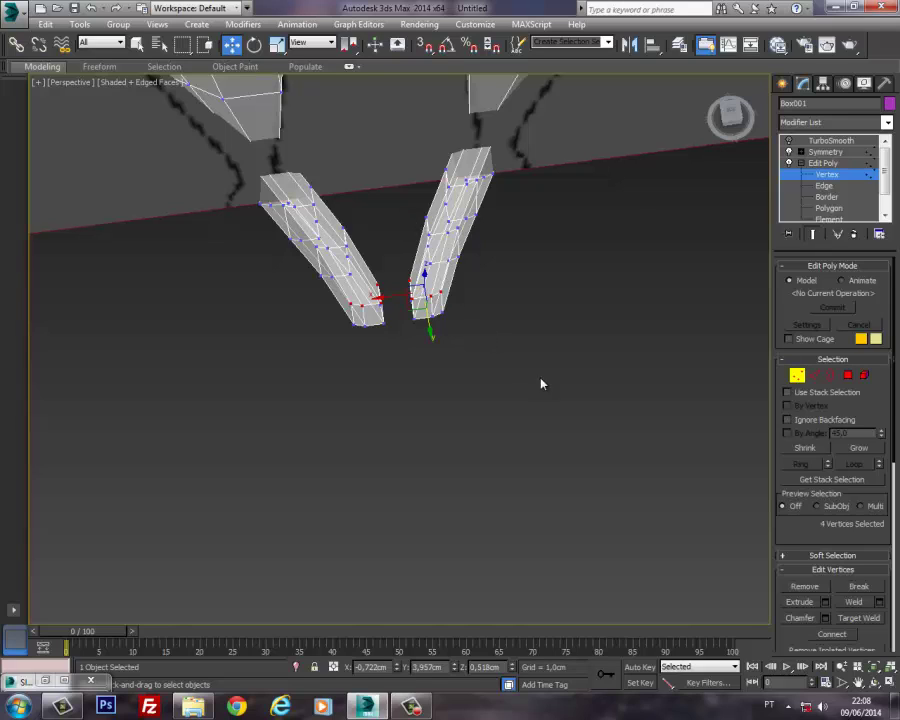
pyautogui.moveTo(412, 213); pyautogui.dragTo(436, 174)
pyautogui.moveTo(405, 244); pyautogui.dragTo(427, 202)
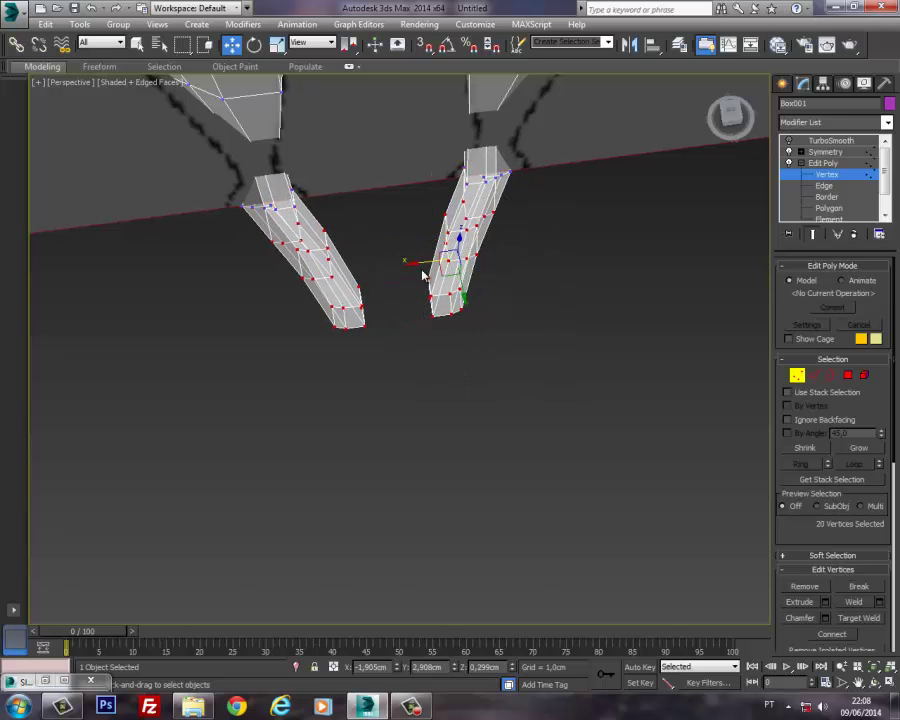
pyautogui.moveTo(424, 264); pyautogui.dragTo(441, 260)
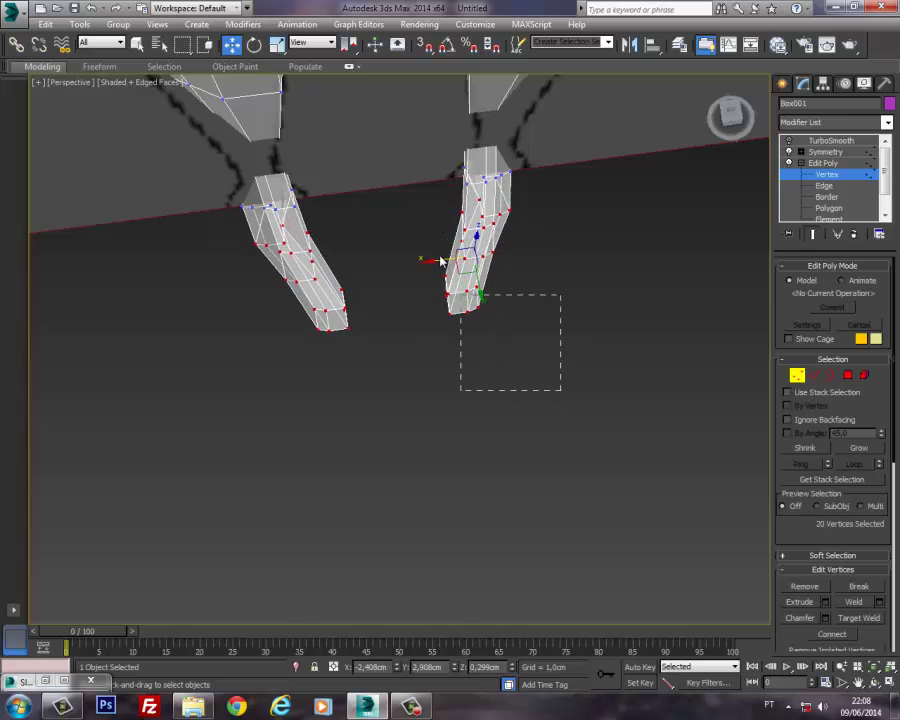
pyautogui.moveTo(422, 213); pyautogui.dragTo(421, 212)
pyautogui.keyDown('alt'); pyautogui.moveTo(421, 212); pyautogui.dragTo(402, 208, button='middle'); pyautogui.keyUp('alt')
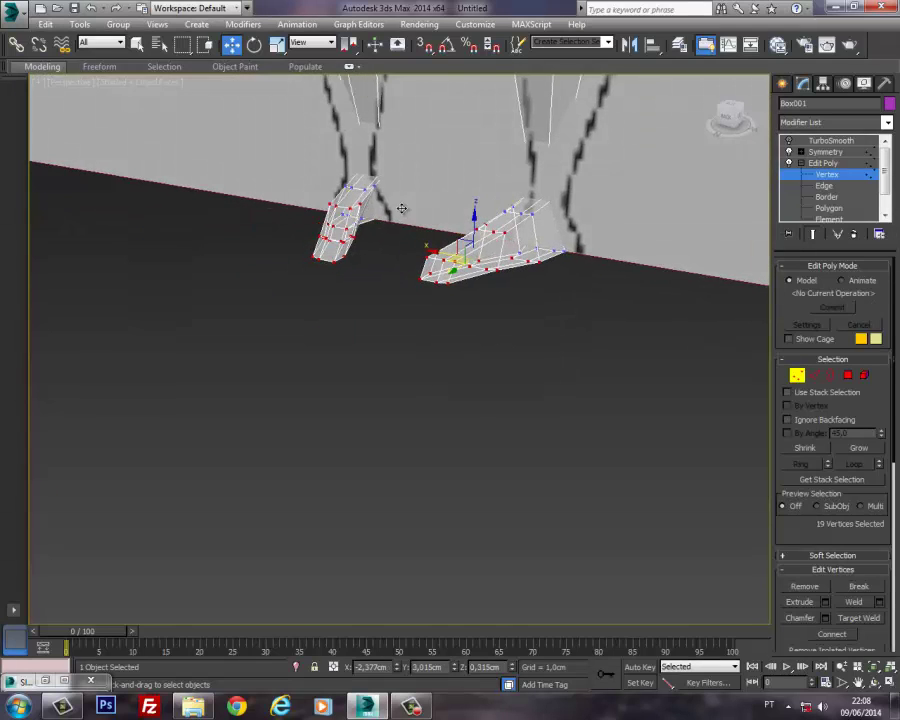
# Step: Select the foot's edge loop just in front of the ankle and move it outward to X -3.286 cm
pyautogui.click(815, 377)
pyautogui.click(536, 242)
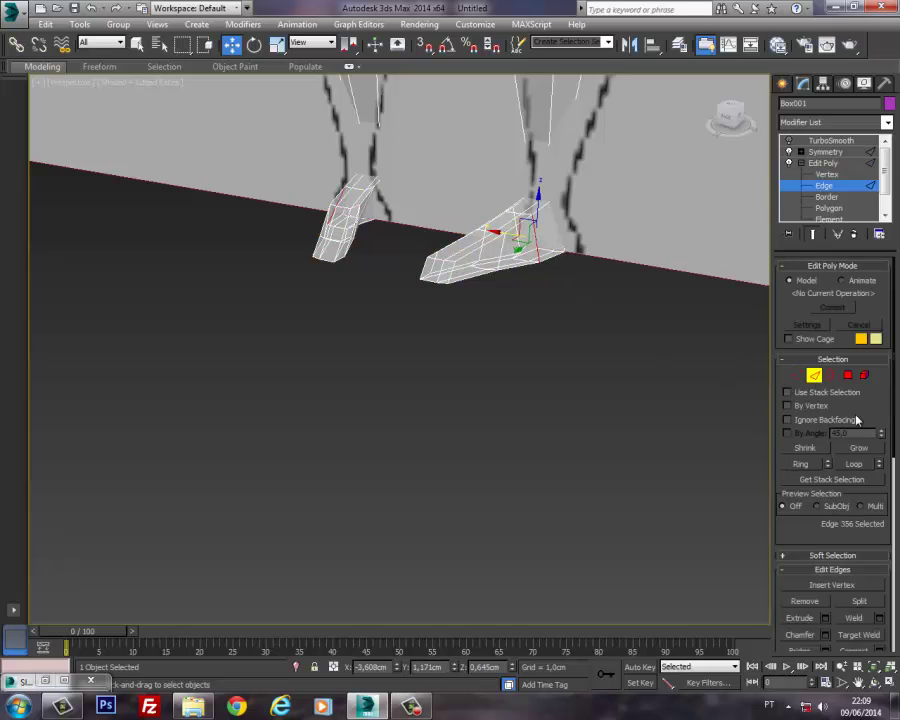
pyautogui.click(868, 457)
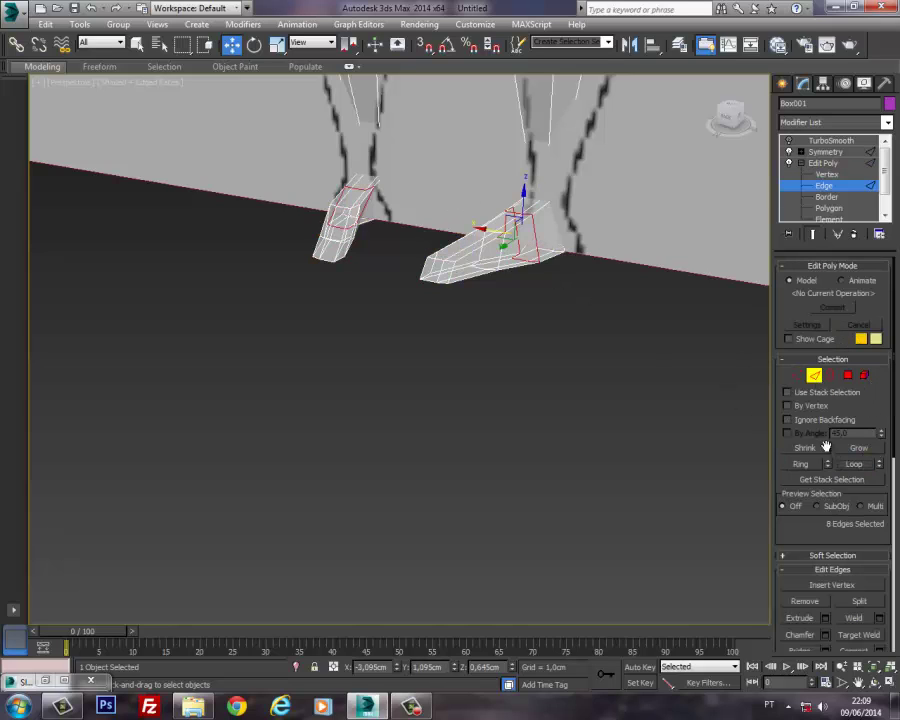
pyautogui.keyDown('alt'); pyautogui.moveTo(582, 314); pyautogui.dragTo(585, 273, button='middle'); pyautogui.keyUp('alt')
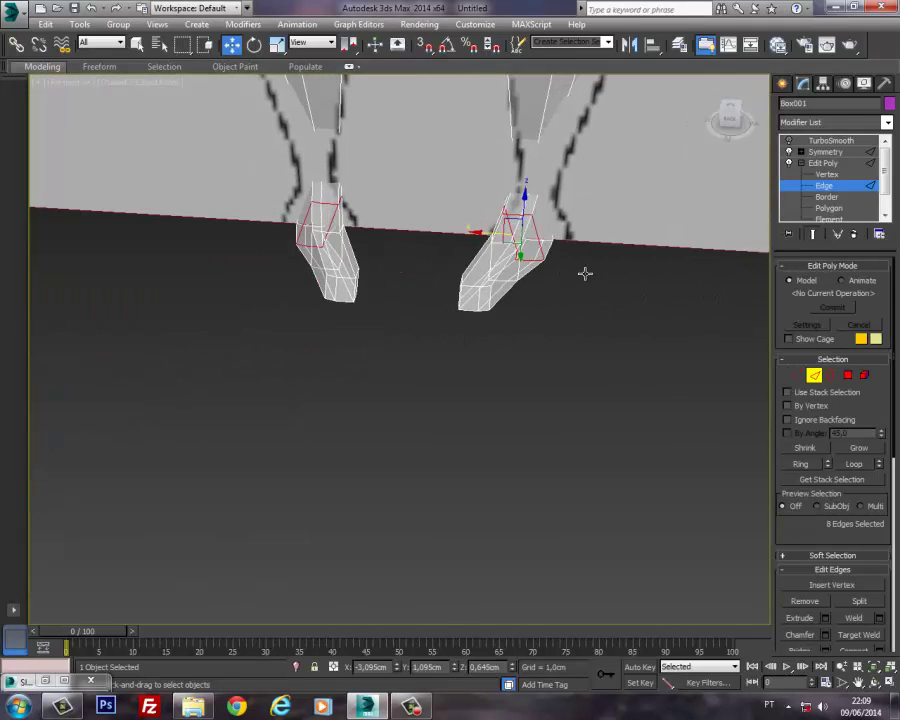
pyautogui.moveTo(484, 234); pyautogui.dragTo(515, 267)
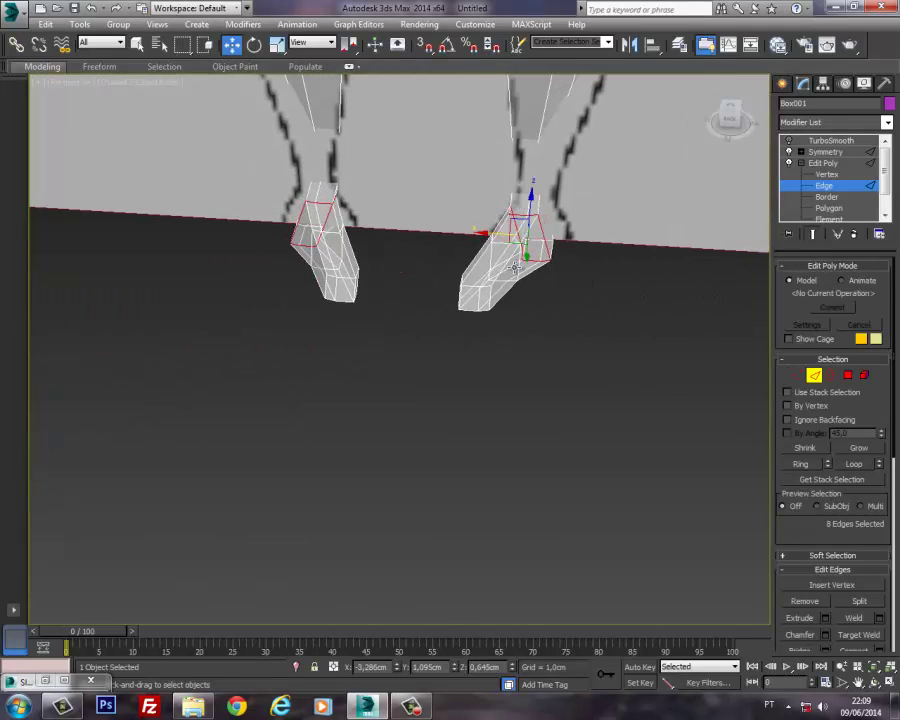
# Step: Select the edge loop around the middle of the foot and shift it outward along X
pyautogui.click(517, 268)
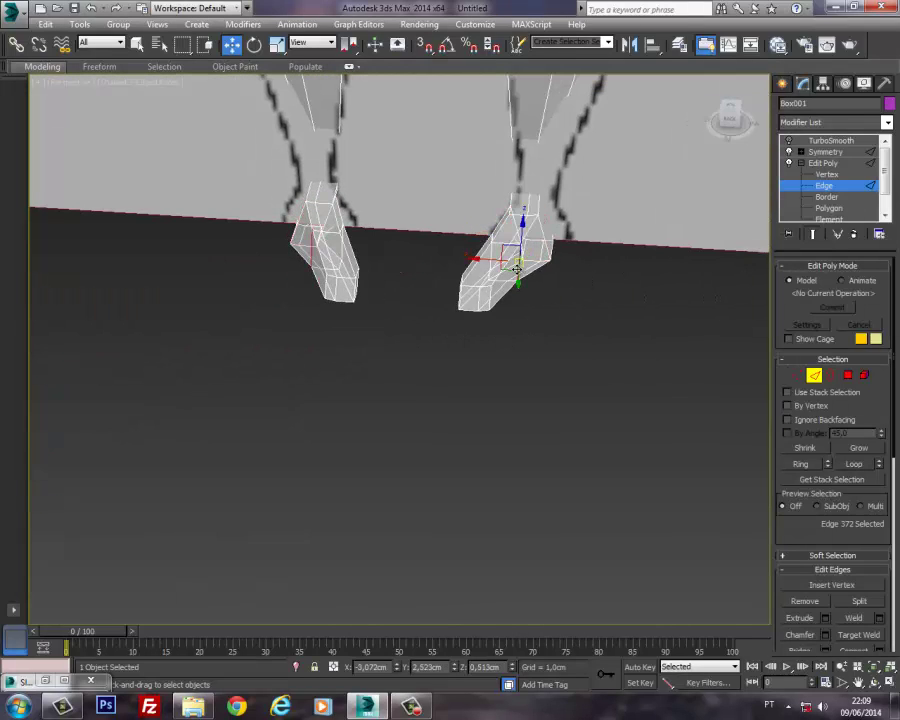
pyautogui.click(856, 463)
pyautogui.moveTo(463, 257); pyautogui.dragTo(501, 300)
# Step: Move the eight vertices at the toe end outward to X -3.4 cm to straighten the foot
pyautogui.click(490, 301)
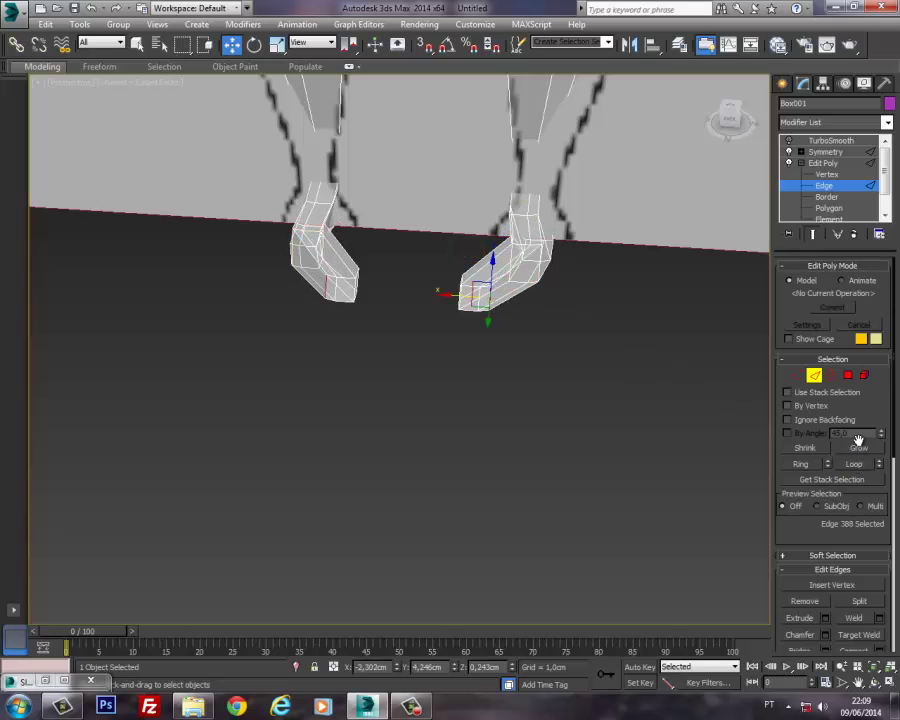
pyautogui.keyDown('alt'); pyautogui.moveTo(467, 354); pyautogui.dragTo(505, 356, button='middle'); pyautogui.keyUp('alt')
pyautogui.click(797, 375)
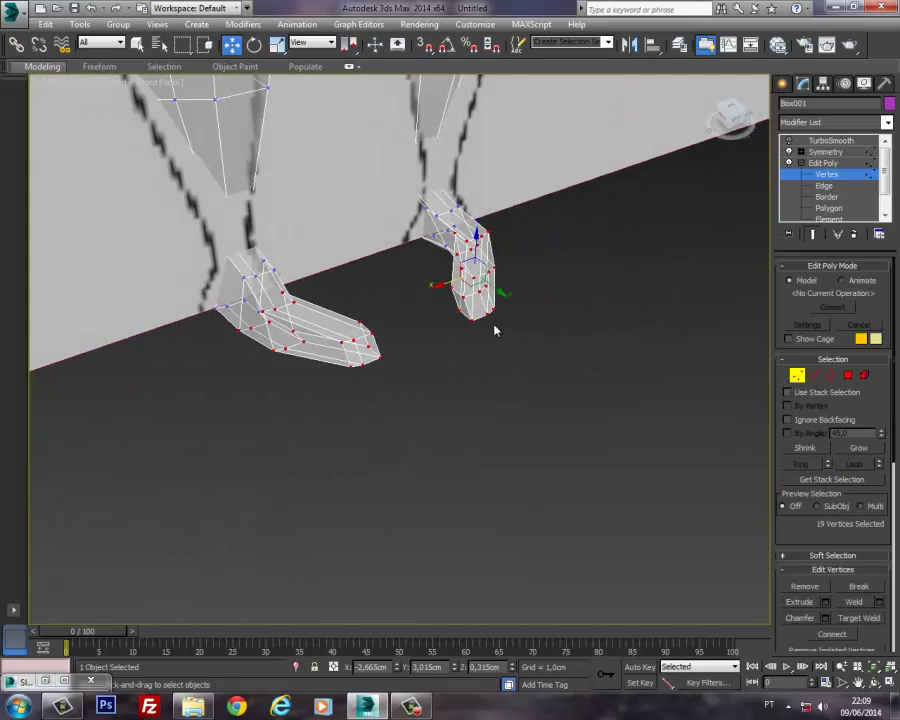
pyautogui.moveTo(431, 290); pyautogui.dragTo(431, 290)
pyautogui.keyDown('alt'); pyautogui.moveTo(431, 290); pyautogui.dragTo(453, 400, button='middle'); pyautogui.keyUp('alt')
pyautogui.scroll(8, 516, 388)
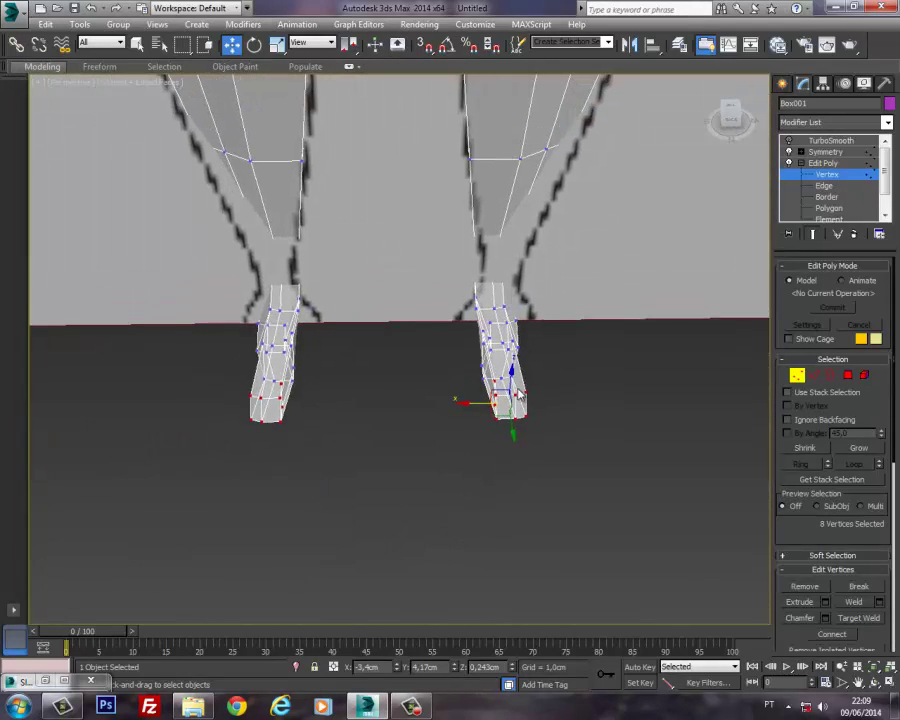
# Step: Adjust the paired vertices along the sole's edges sideways to even out the foot's contour
pyautogui.keyDown('alt'); pyautogui.moveTo(516, 388); pyautogui.dragTo(518, 404, button='middle'); pyautogui.keyUp('alt')
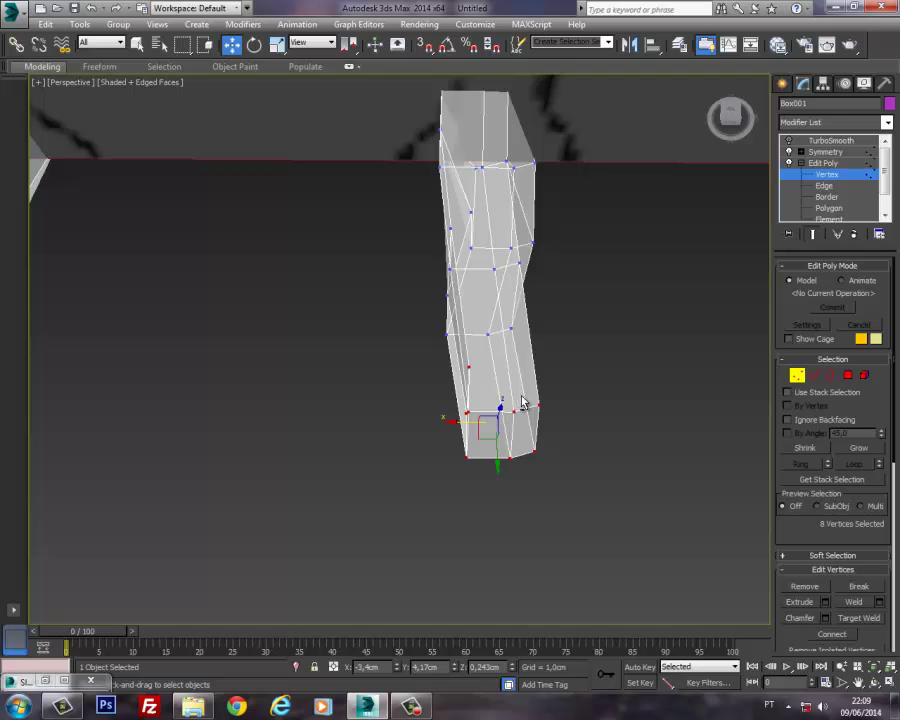
pyautogui.moveTo(476, 320); pyautogui.dragTo(492, 331)
pyautogui.keyDown('alt'); pyautogui.moveTo(428, 269); pyautogui.dragTo(511, 205, button='middle'); pyautogui.keyUp('alt')
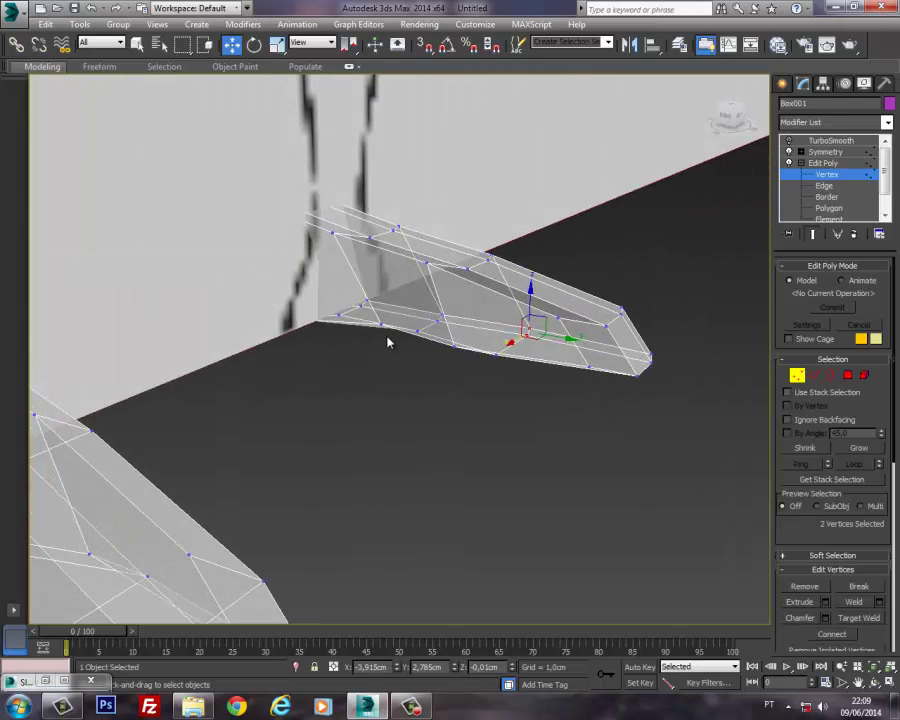
pyautogui.keyDown('alt'); pyautogui.moveTo(424, 333); pyautogui.dragTo(369, 344, button='middle'); pyautogui.keyUp('alt')
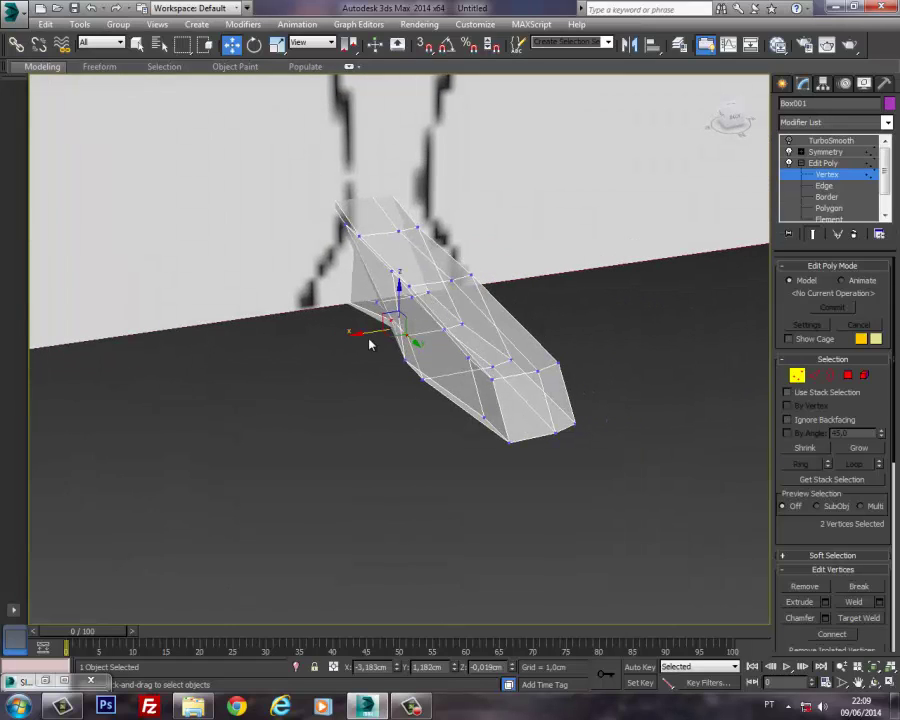
pyautogui.moveTo(359, 335); pyautogui.dragTo(337, 350)
pyautogui.click(337, 350)
# Step: Raise three vertices along the centre ridge of the instep to Z 1.064 cm
pyautogui.keyDown('alt'); pyautogui.moveTo(337, 350); pyautogui.dragTo(418, 415, button='middle'); pyautogui.keyUp('alt')
pyautogui.scroll(-5, 390, 353)
pyautogui.click(390, 360)
pyautogui.keyDown('ctrl'); pyautogui.click(406, 425); pyautogui.keyUp('ctrl')
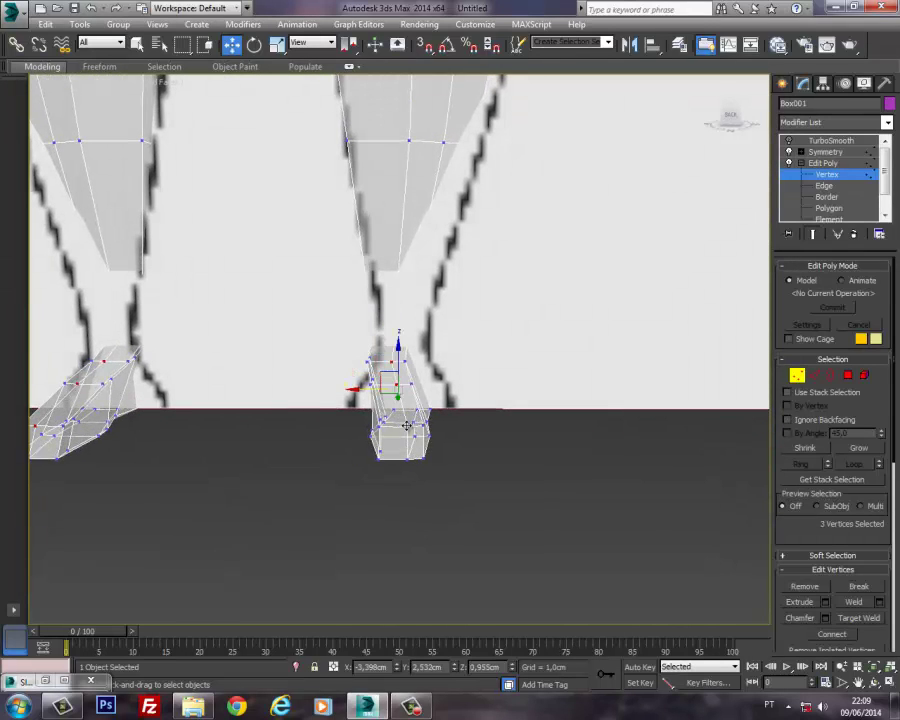
pyautogui.moveTo(400, 362); pyautogui.dragTo(401, 356)
pyautogui.moveTo(398, 352); pyautogui.dragTo(365, 376, button='middle')
pyautogui.scroll(-3, 401, 374)
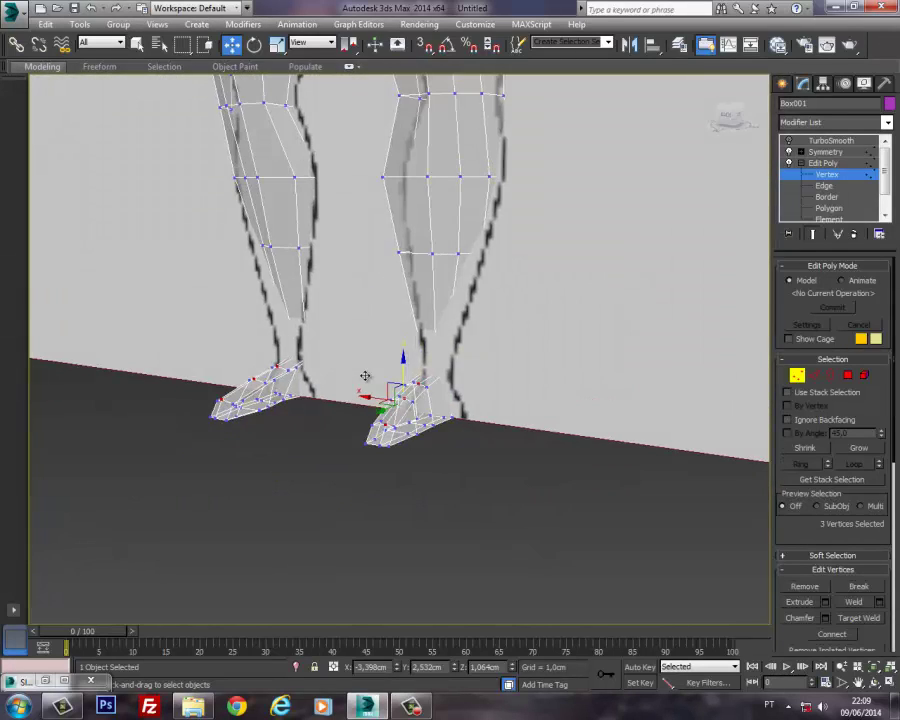
# Step: Preview the feet with TurboSmooth enabled, examine the smoothed shape and sole, and disable it again
pyautogui.click(798, 376)
pyautogui.moveTo(361, 425); pyautogui.dragTo(435, 405, button='middle')
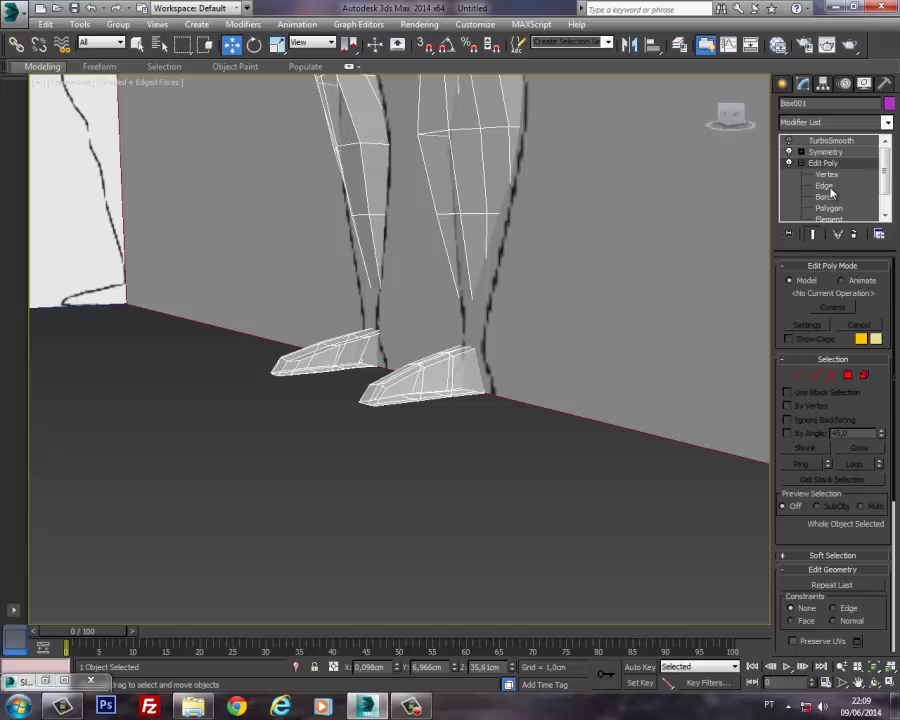
pyautogui.click(824, 186)
pyautogui.click(451, 377)
pyautogui.moveTo(431, 417); pyautogui.dragTo(389, 419, button='middle')
pyautogui.click(815, 381)
pyautogui.scroll(5, 394, 420)
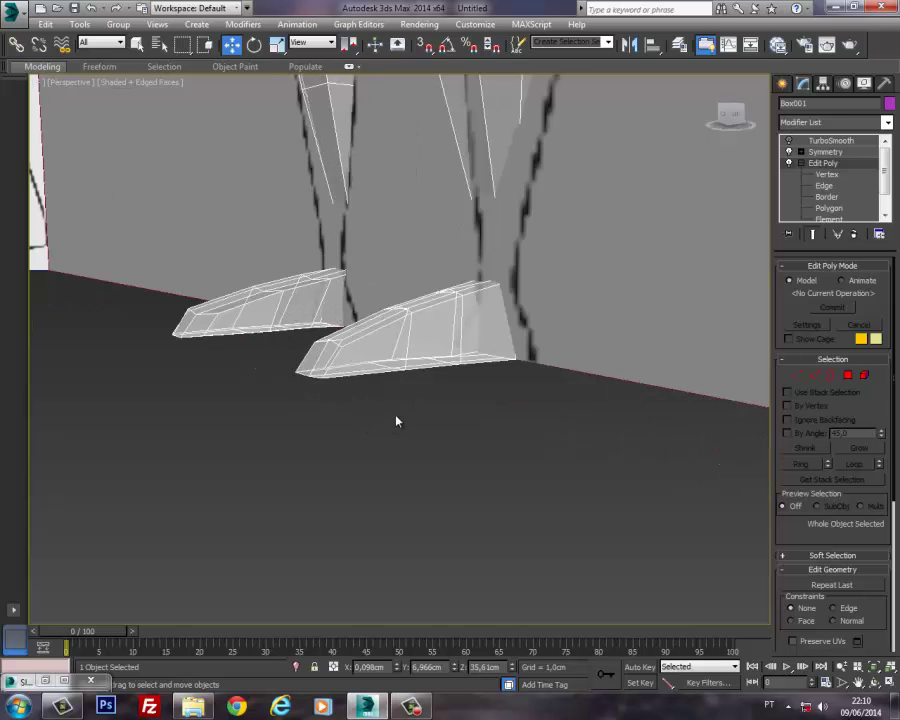
pyautogui.keyDown('alt'); pyautogui.moveTo(340, 409); pyautogui.dragTo(436, 408, button='middle'); pyautogui.keyUp('alt')
pyautogui.click(789, 142)
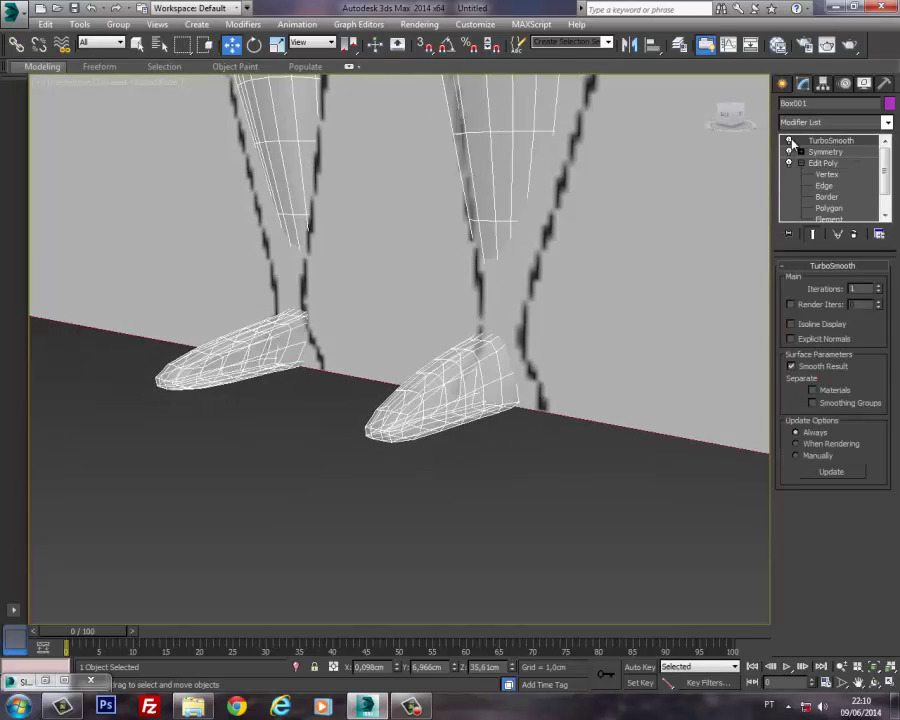
pyautogui.keyDown('alt'); pyautogui.moveTo(518, 326); pyautogui.dragTo(488, 352, button='middle'); pyautogui.keyUp('alt')
pyautogui.scroll(4, 488, 352)
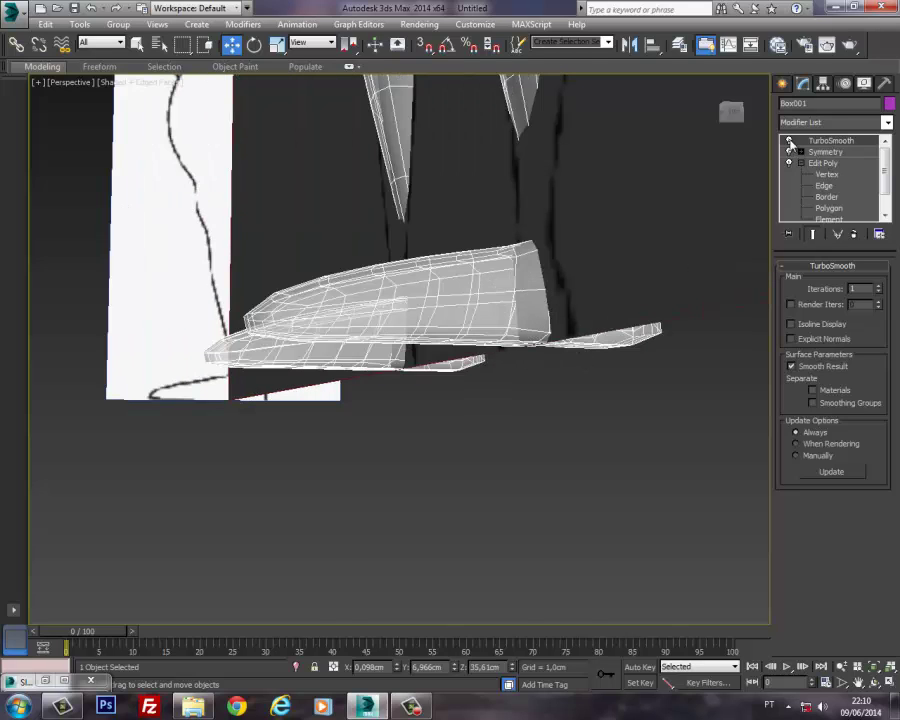
pyautogui.keyDown('alt'); pyautogui.moveTo(520, 396); pyautogui.dragTo(537, 408, button='middle'); pyautogui.keyUp('alt')
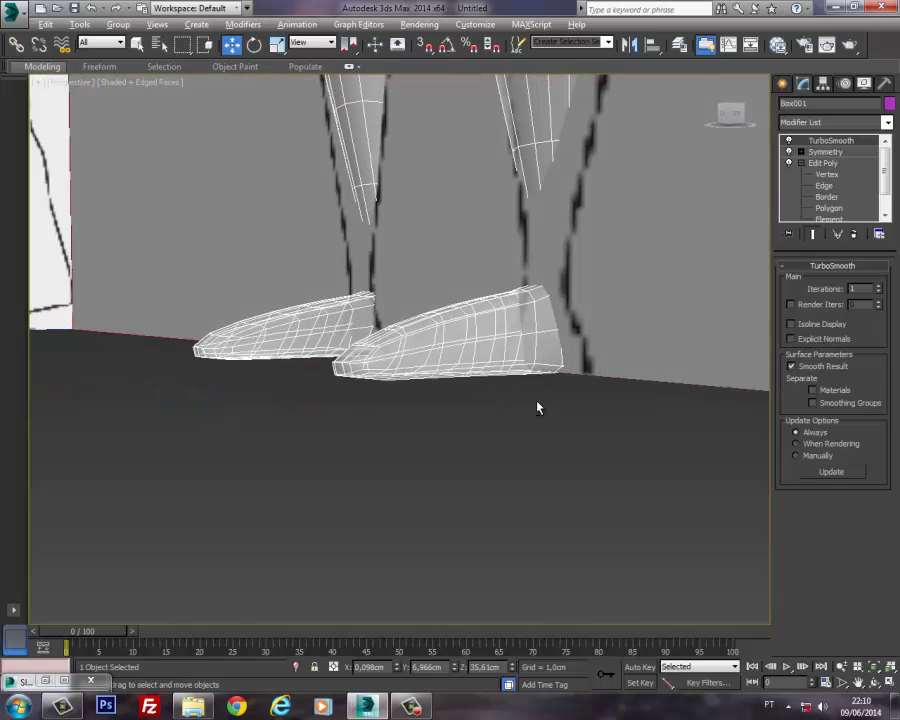
pyautogui.click(788, 141)
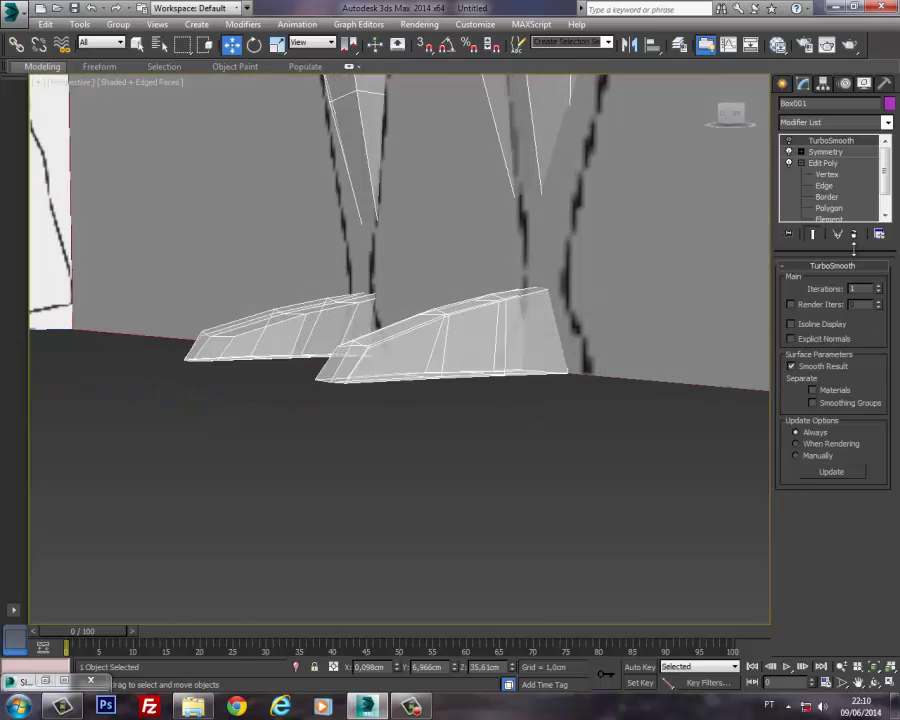
# Step: Connect the ring of vertical edges around the foot with one segment at slide -77, close to the sole
pyautogui.click(825, 186)
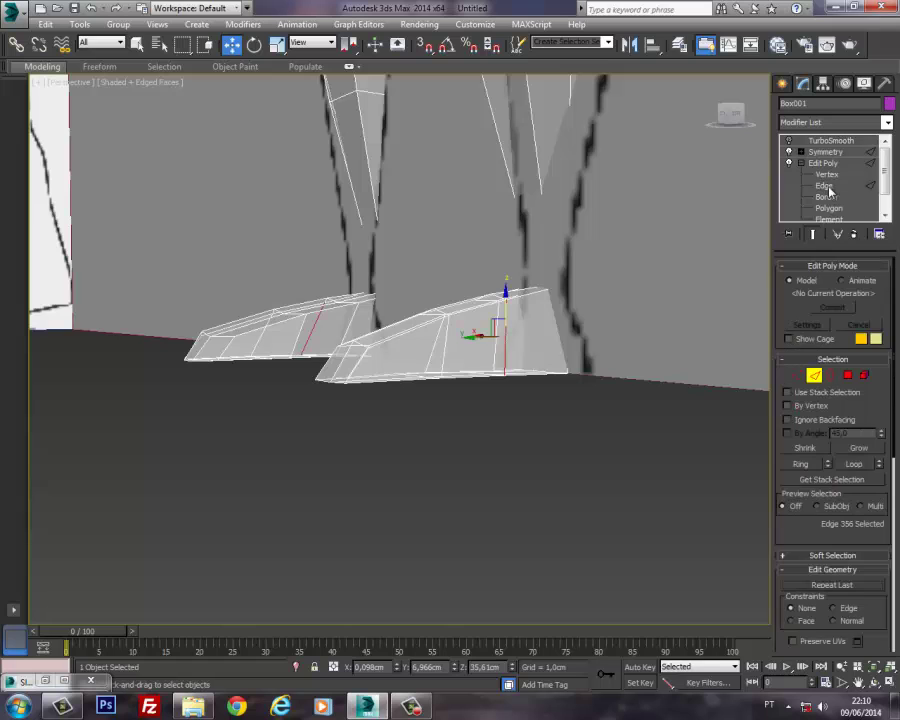
pyautogui.click(798, 464)
pyautogui.keyDown('alt'); pyautogui.moveTo(524, 336); pyautogui.dragTo(434, 328, button='middle'); pyautogui.keyUp('alt')
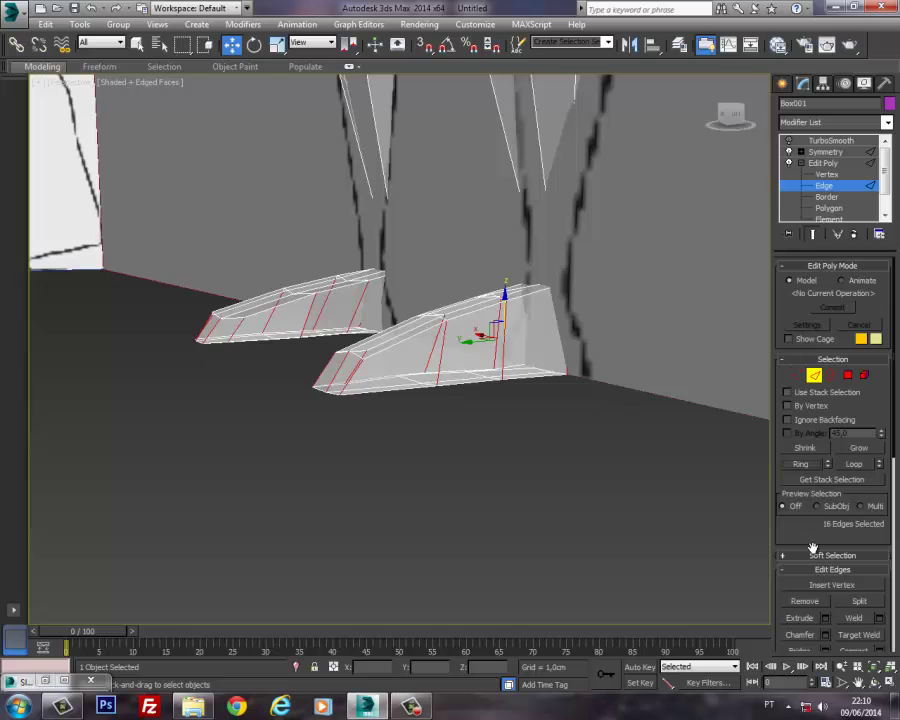
pyautogui.scroll(-3, 812, 548)
pyautogui.click(879, 571)
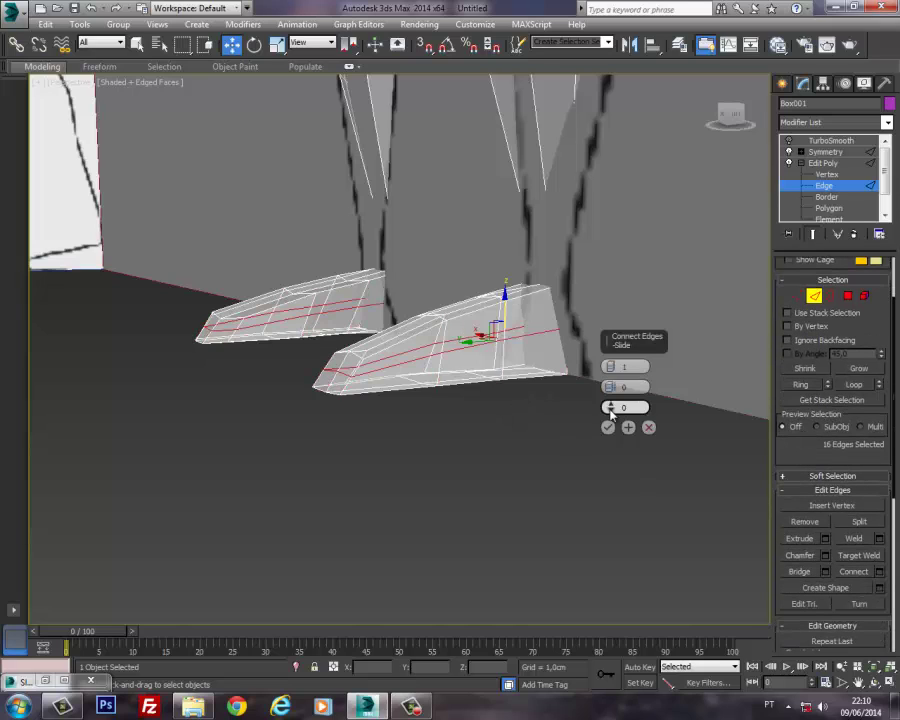
pyautogui.moveTo(612, 410); pyautogui.dragTo(604, 618)
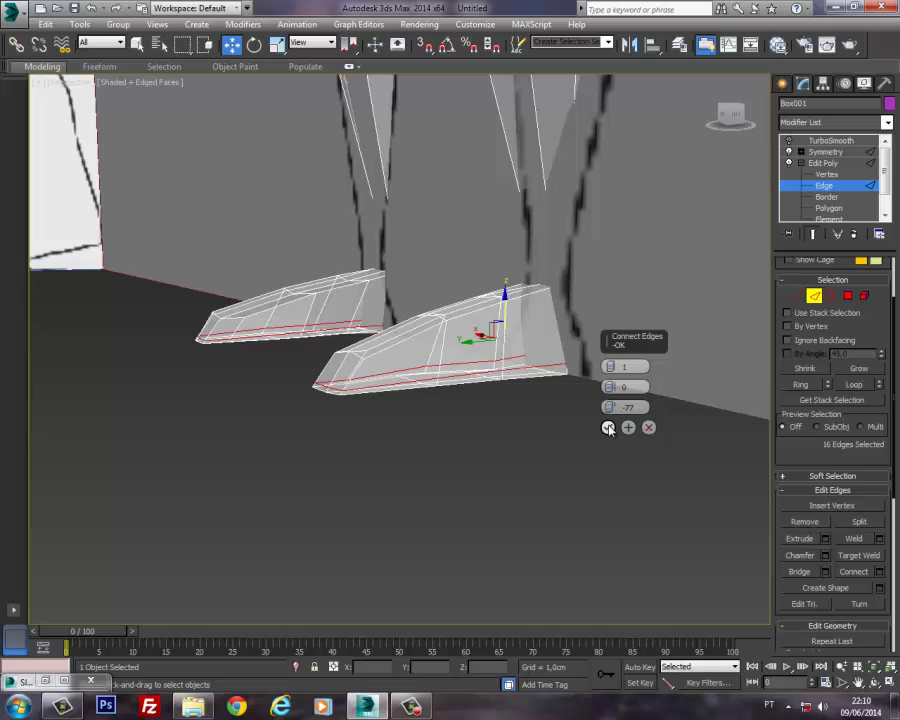
pyautogui.click(608, 428)
# Step: Raise the new loop's four heel vertices and push them slightly backward to round the heel in side view
pyautogui.moveTo(609, 428); pyautogui.dragTo(513, 448, button='middle')
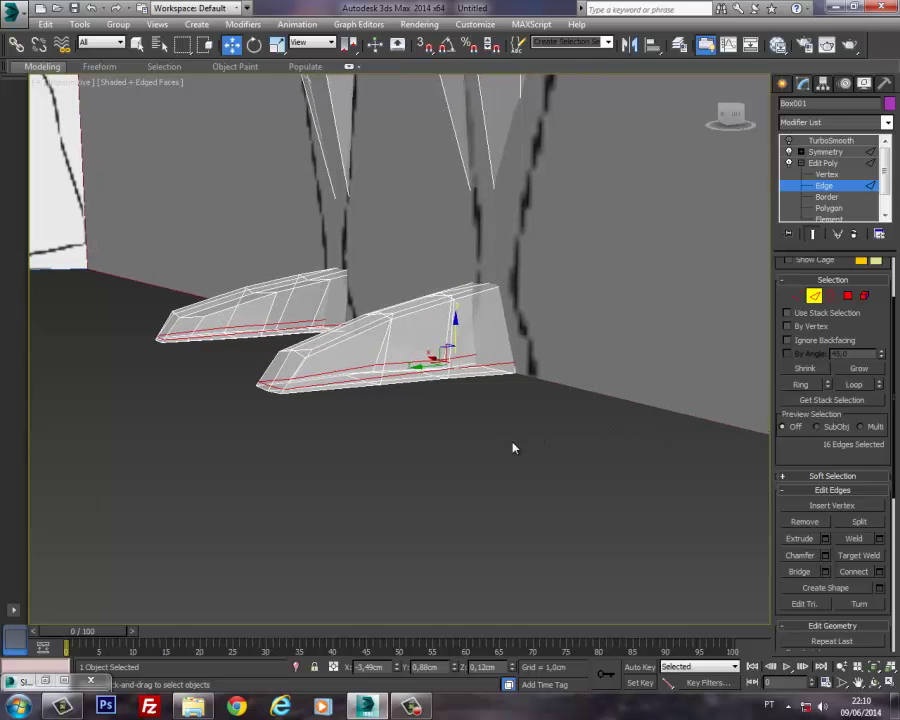
pyautogui.press('f')
pyautogui.moveTo(474, 414); pyautogui.dragTo(359, 444, button='middle')
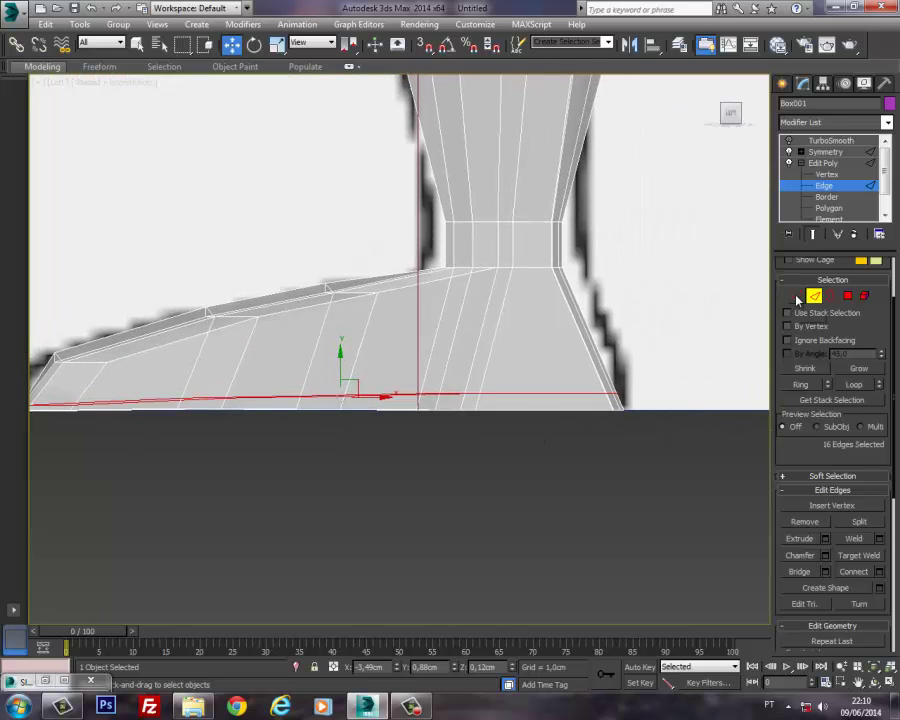
pyautogui.click(798, 297)
pyautogui.moveTo(575, 408); pyautogui.dragTo(576, 408)
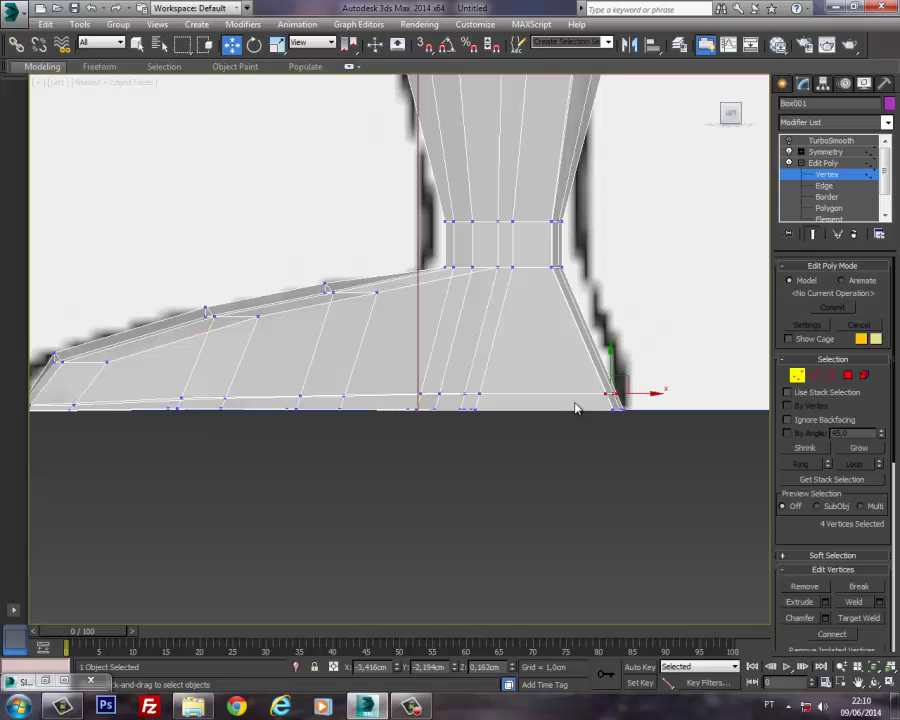
pyautogui.press('F3')
pyautogui.moveTo(633, 383); pyautogui.dragTo(648, 327)
# Step: Raise the loop's next four vertices below the ankle and rotate them to slope up toward the heel
pyautogui.moveTo(488, 401); pyautogui.dragTo(469, 370)
pyautogui.press('e')
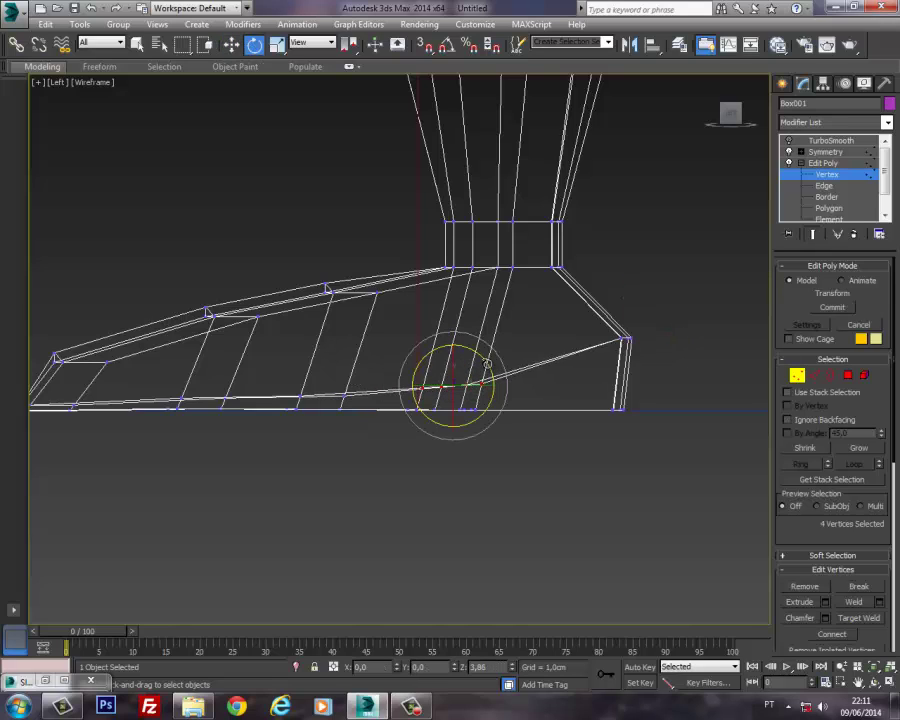
pyautogui.moveTo(453, 384); pyautogui.dragTo(576, 386, button='middle')
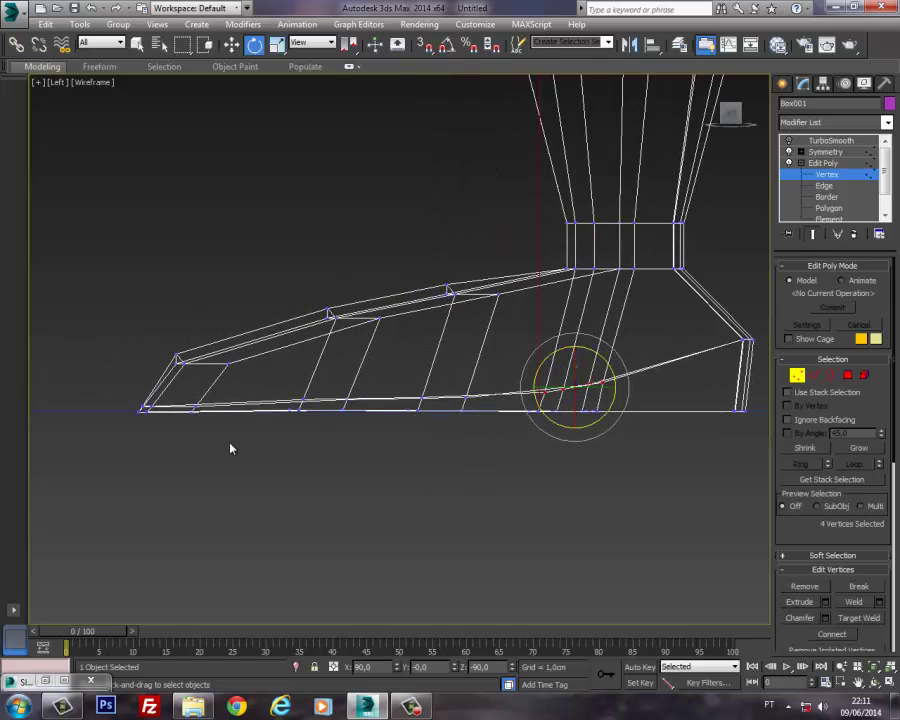
# Step: Shift the three lowest vertices at the tip of the toe slightly backward toward the heel
pyautogui.scroll(5, 116, 420)
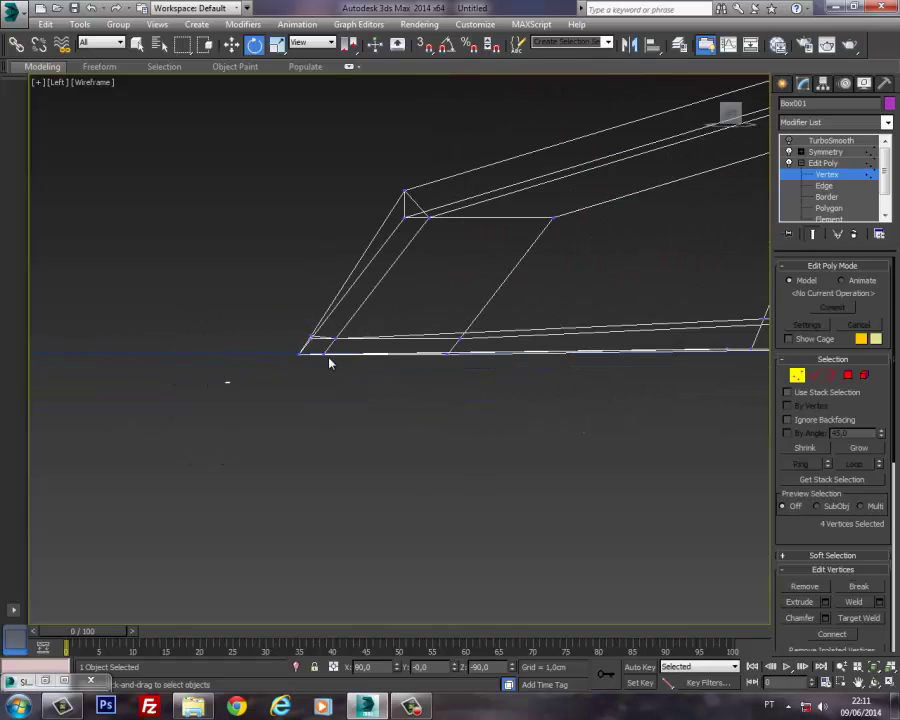
pyautogui.moveTo(330, 363); pyautogui.dragTo(292, 338)
pyautogui.press('r')
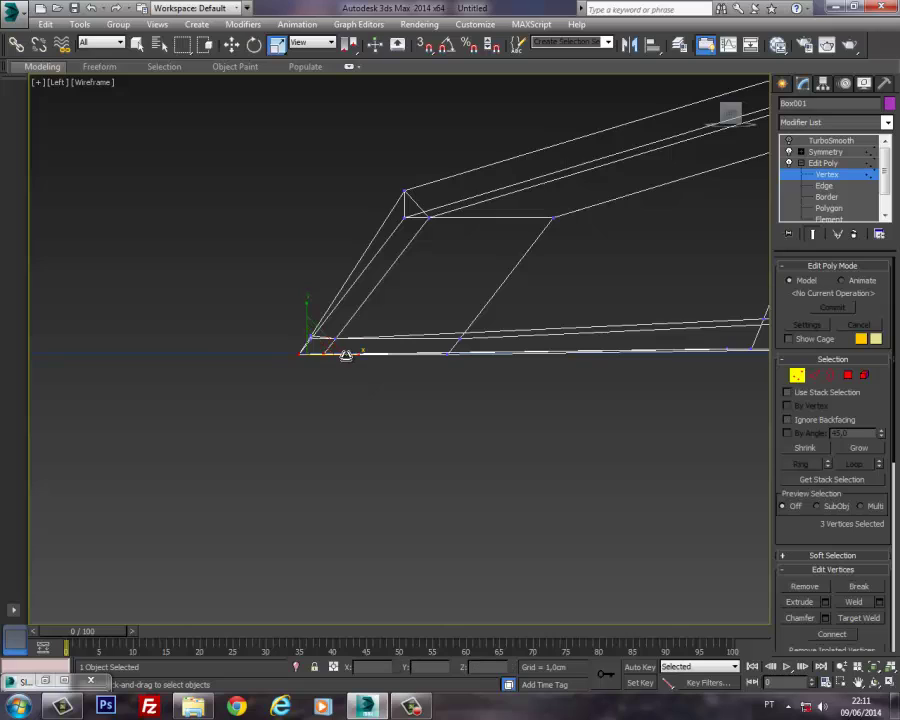
pyautogui.press('w')
pyautogui.moveTo(345, 356); pyautogui.dragTo(362, 356)
pyautogui.moveTo(284, 324); pyautogui.dragTo(252, 365, button='middle')
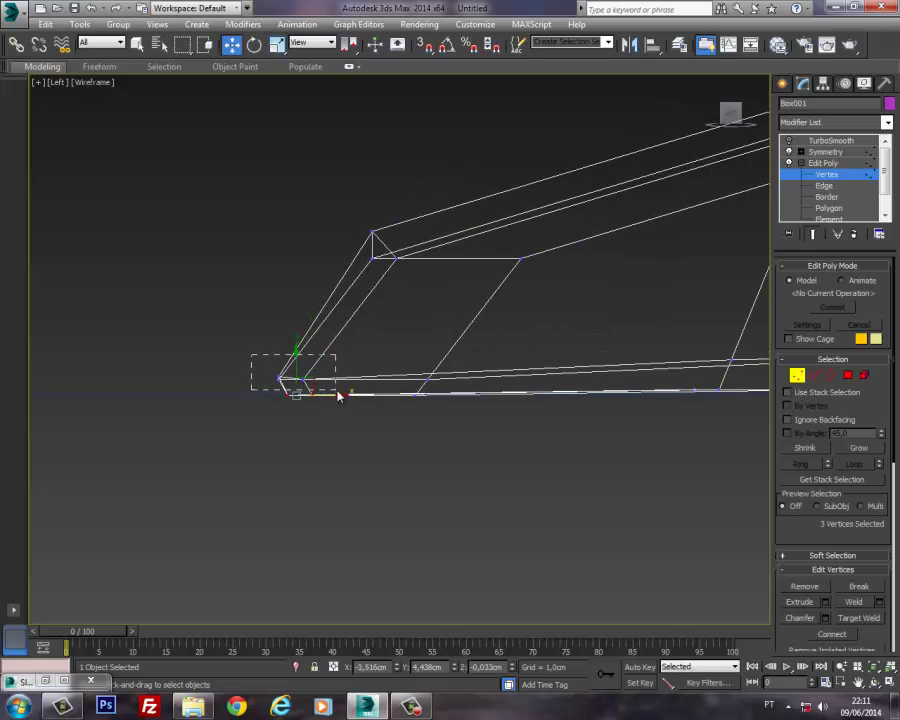
# Step: Raise the sole loop's three toe-tip vertices and the next vertex behind them to thicken the front of the sole
pyautogui.moveTo(337, 396); pyautogui.dragTo(338, 355)
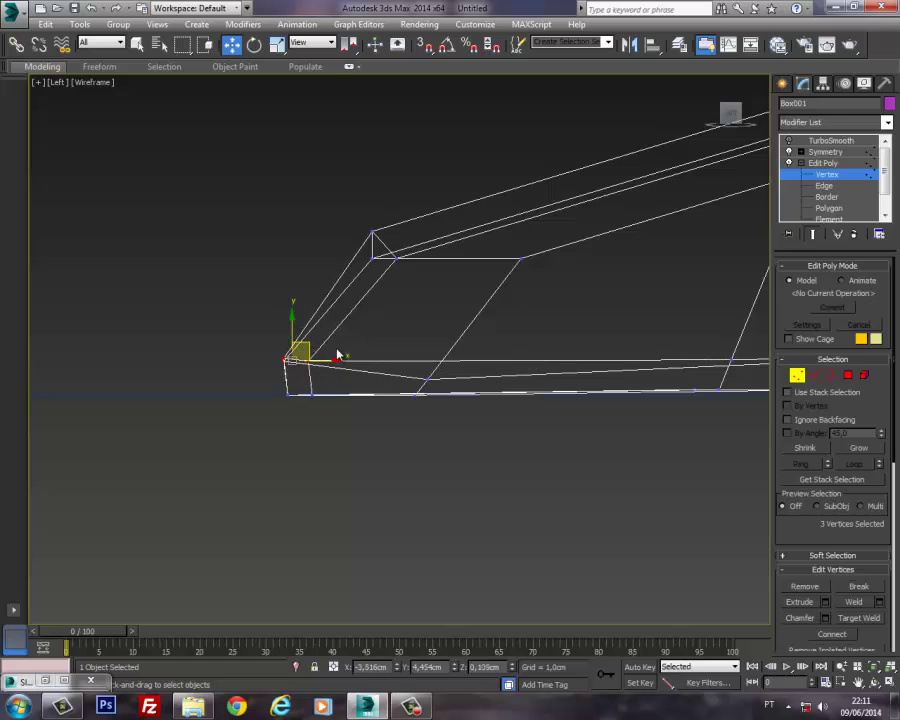
pyautogui.click(429, 379)
pyautogui.moveTo(428, 354); pyautogui.dragTo(429, 336)
pyautogui.scroll(-3, 447, 357)
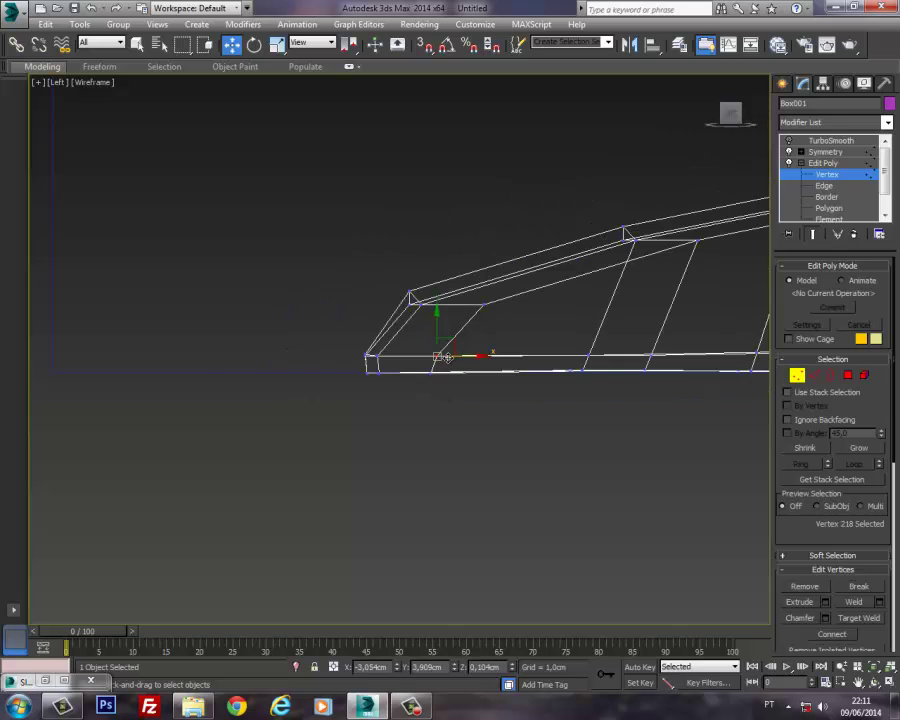
# Step: Raise the outer vertex on top of the instep and nudge it forward to round the upper foot
pyautogui.moveTo(600, 333); pyautogui.dragTo(270, 388, button='middle')
pyautogui.scroll(-3, 385, 382)
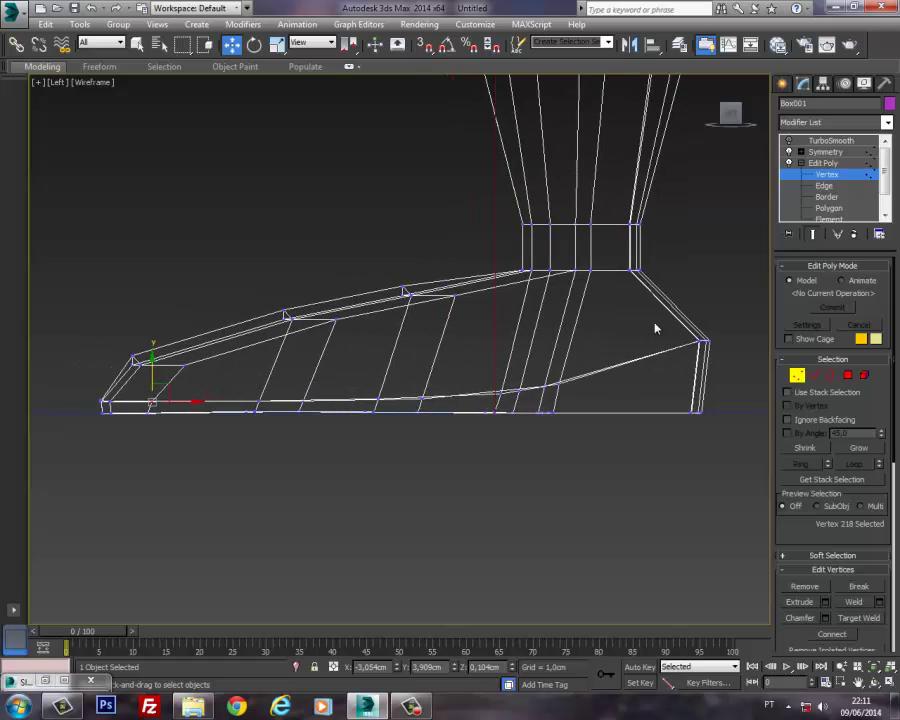
pyautogui.scroll(6, 397, 285)
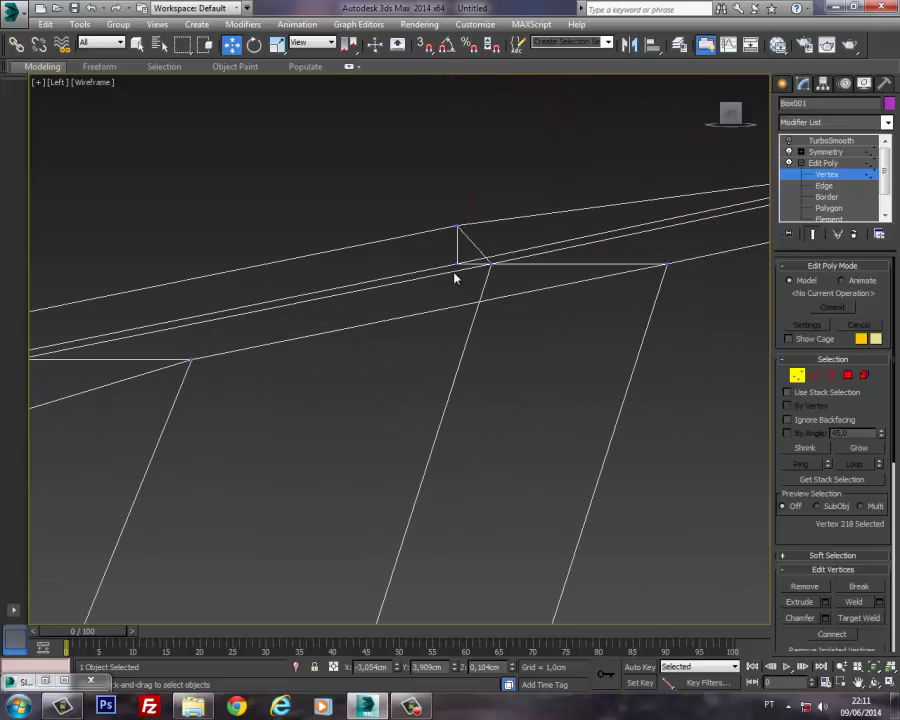
pyautogui.click(492, 264)
pyautogui.moveTo(491, 239)
pyautogui.mouseDown()
pyautogui.moveTo(491, 194)
pyautogui.moveTo(484, 216)
pyautogui.mouseUp()
pyautogui.scroll(-4, 472, 293)
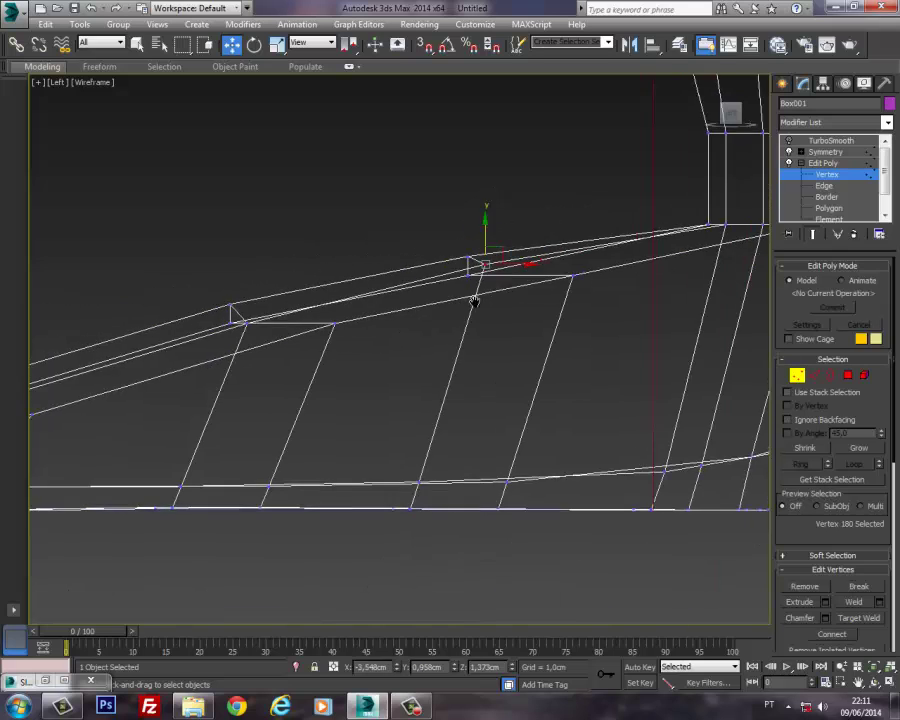
pyautogui.moveTo(474, 299); pyautogui.dragTo(607, 303, button='middle')
pyautogui.moveTo(443, 355); pyautogui.dragTo(410, 368, button='middle')
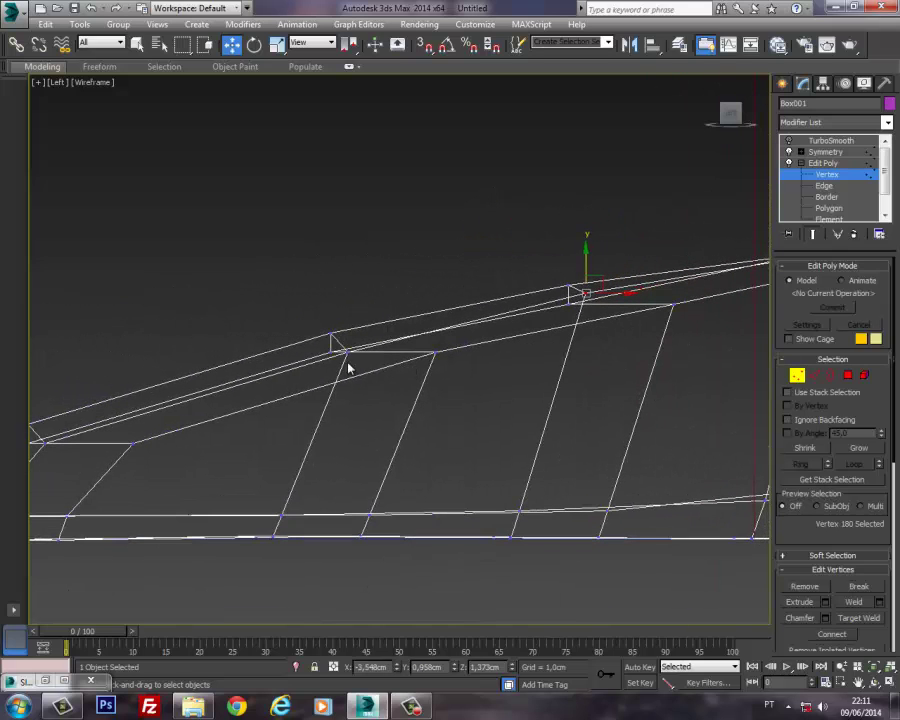
# Step: Preview the whole body with TurboSmooth enabled, examine the smoothed legs and torso in perspective, and disable it again
pyautogui.click(802, 379)
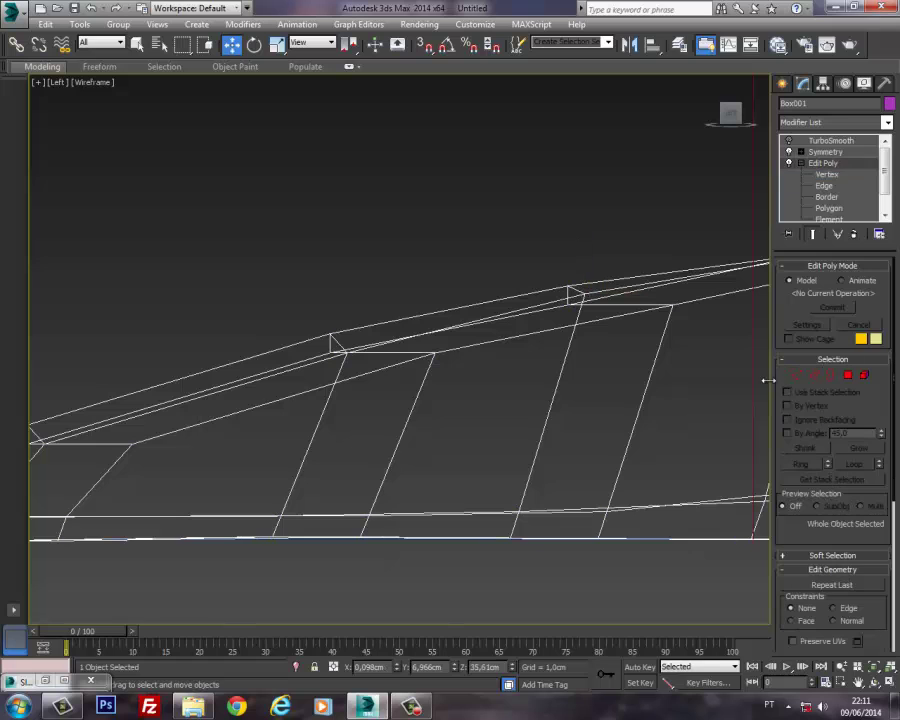
pyautogui.moveTo(569, 289); pyautogui.dragTo(621, 296, button='middle')
pyautogui.scroll(-3, 580, 276)
pyautogui.press('p')
pyautogui.scroll(-3, 558, 284)
pyautogui.press('F3')
pyautogui.scroll(-5, 476, 326)
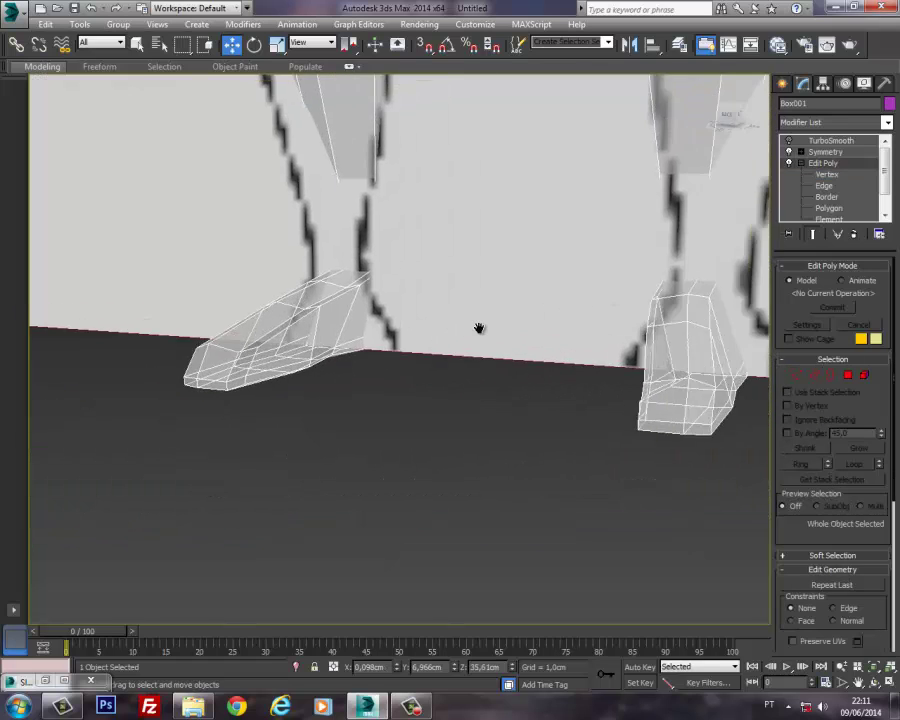
pyautogui.keyDown('alt'); pyautogui.moveTo(480, 333); pyautogui.dragTo(567, 324, button='middle'); pyautogui.keyUp('alt')
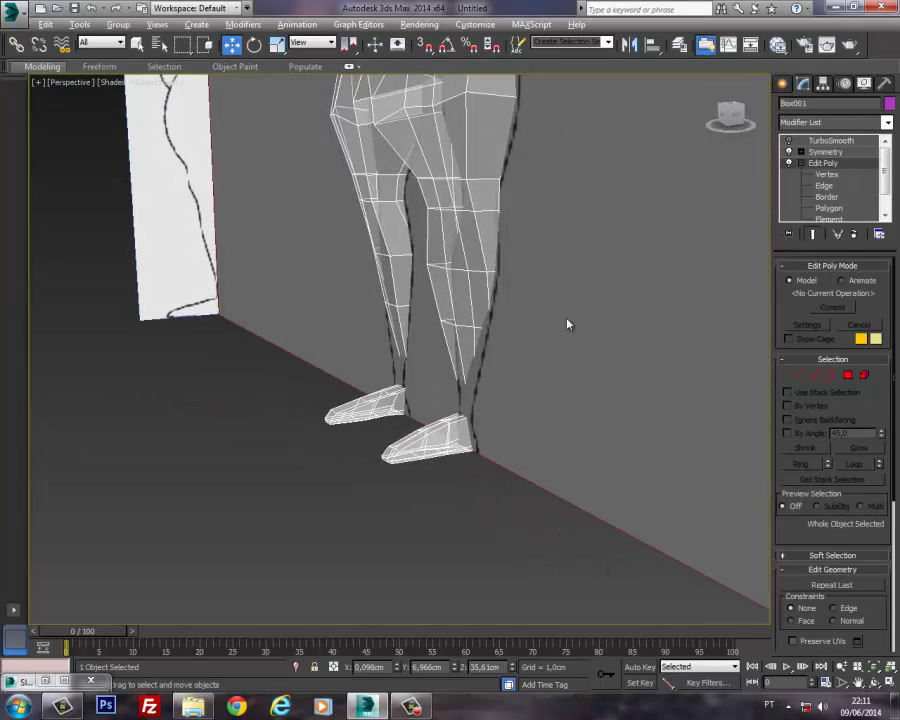
pyautogui.click(790, 142)
pyautogui.keyDown('alt'); pyautogui.moveTo(560, 200); pyautogui.dragTo(591, 371, button='middle'); pyautogui.keyUp('alt')
pyautogui.keyDown('alt'); pyautogui.moveTo(595, 259); pyautogui.dragTo(746, 273, button='middle'); pyautogui.keyUp('alt')
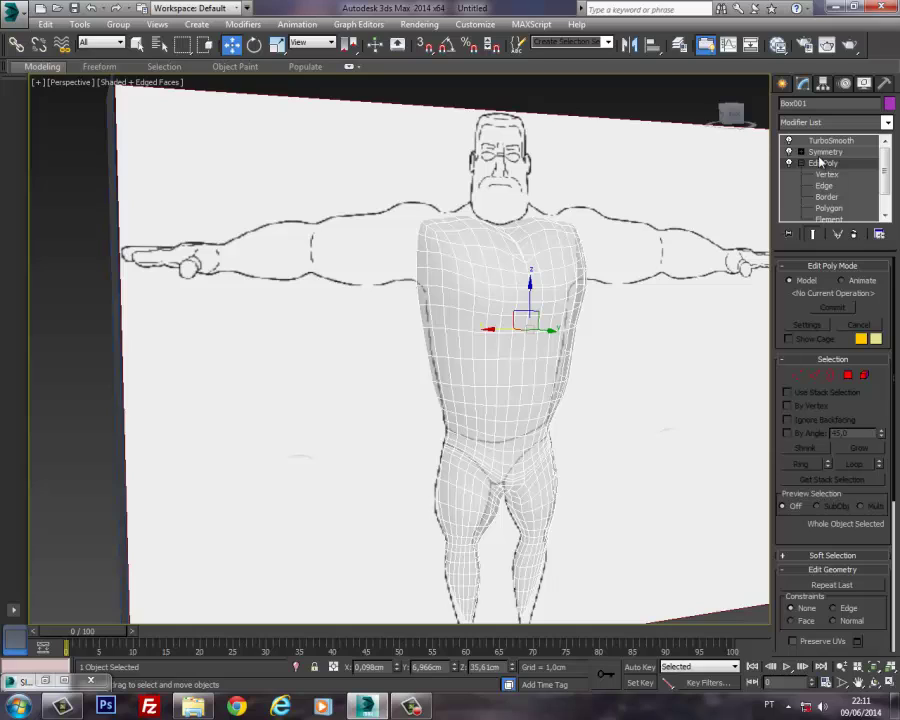
pyautogui.click(790, 143)
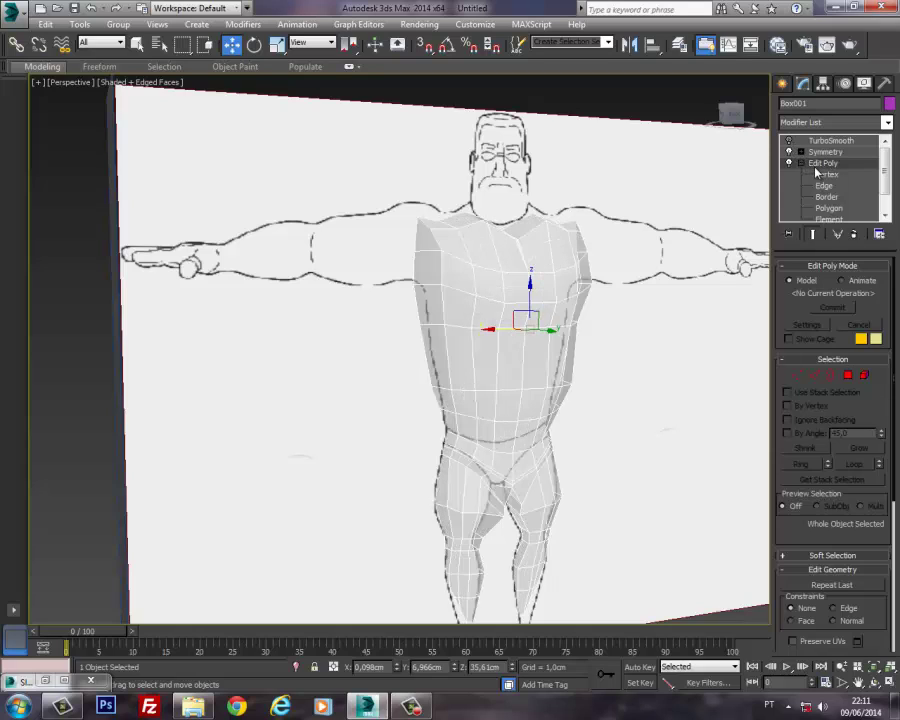
pyautogui.click(826, 174)
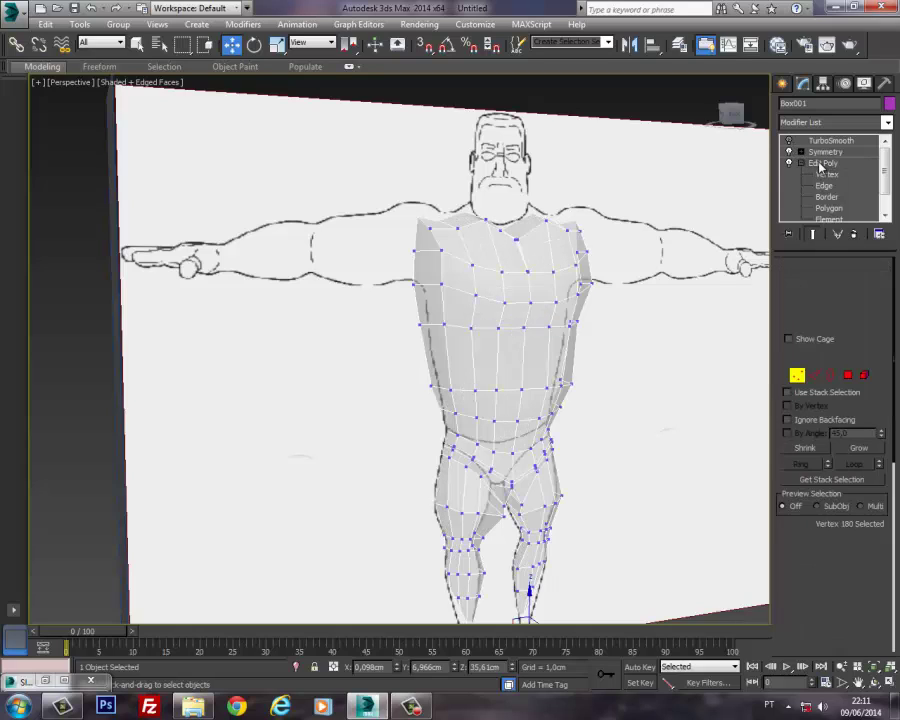
pyautogui.click(848, 375)
pyautogui.keyDown('alt'); pyautogui.moveTo(426, 268); pyautogui.dragTo(556, 243, button='middle'); pyautogui.keyUp('alt')
pyautogui.click(546, 264)
pyautogui.keyDown('ctrl'); pyautogui.click(548, 238); pyautogui.keyUp('ctrl')
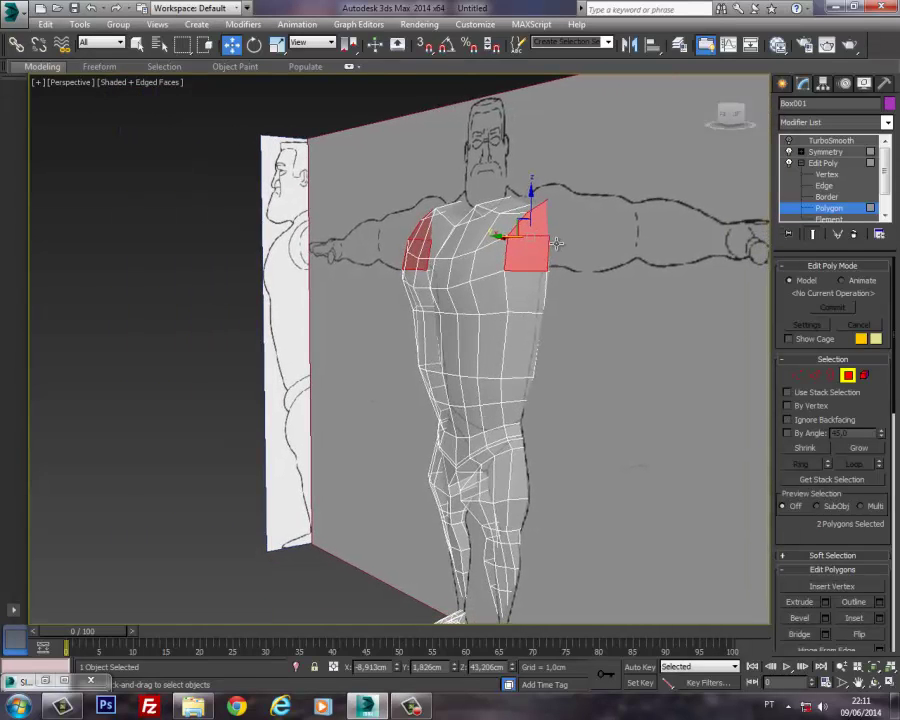
# Step: In side view, slide the torso vertex at the lower front of the shoulder circle backward
pyautogui.press('l')
pyautogui.scroll(-8, 490, 295)
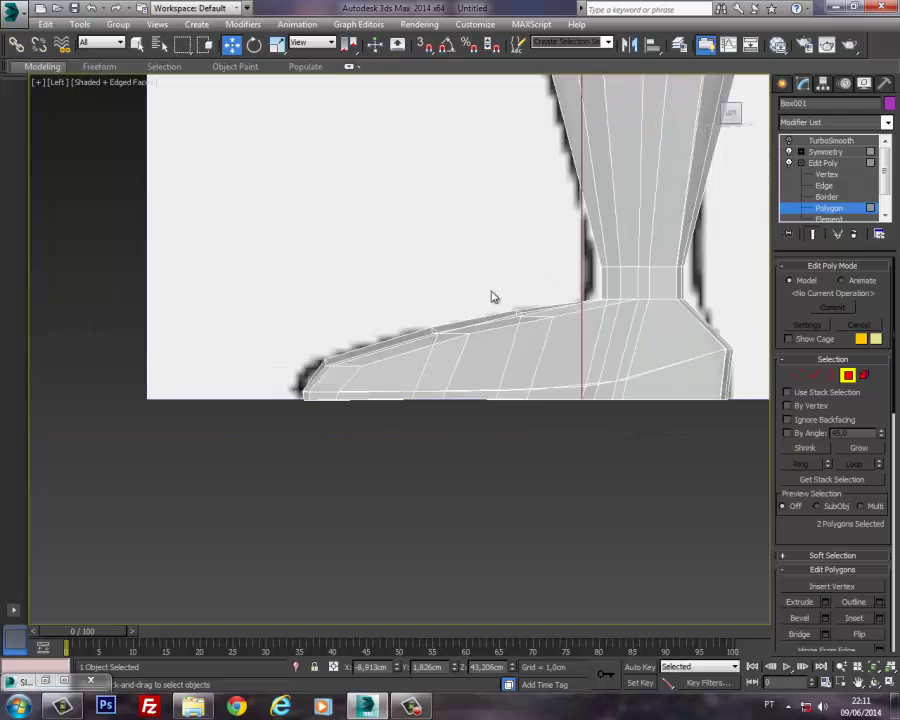
pyautogui.moveTo(496, 281); pyautogui.dragTo(512, 412, button='middle')
pyautogui.moveTo(514, 190); pyautogui.dragTo(516, 243, button='middle')
pyautogui.scroll(6, 508, 269)
pyautogui.click(797, 375)
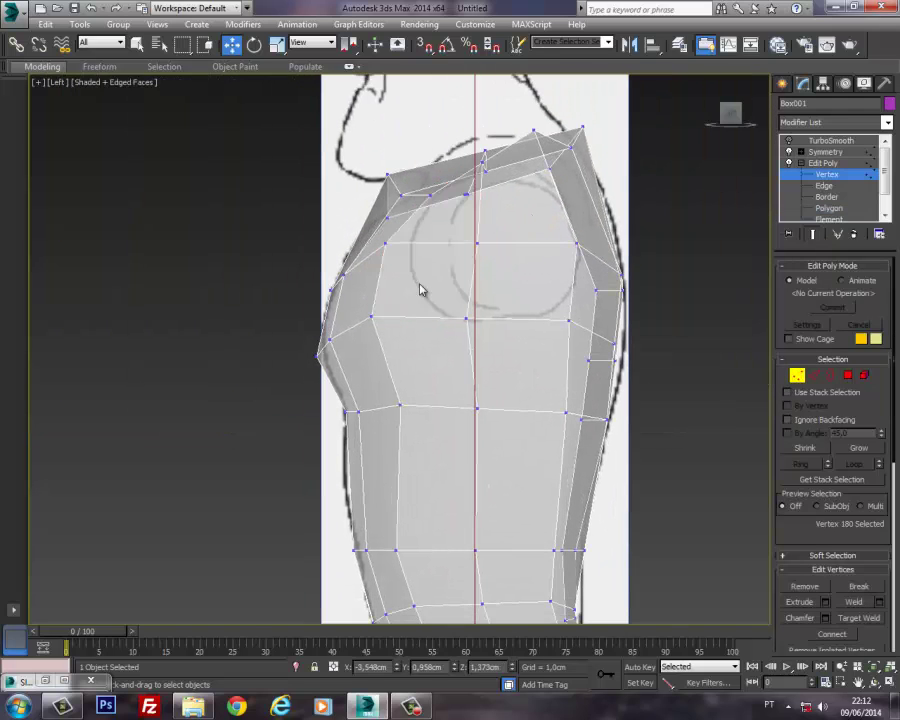
pyautogui.moveTo(435, 357); pyautogui.dragTo(426, 344)
pyautogui.press('F3')
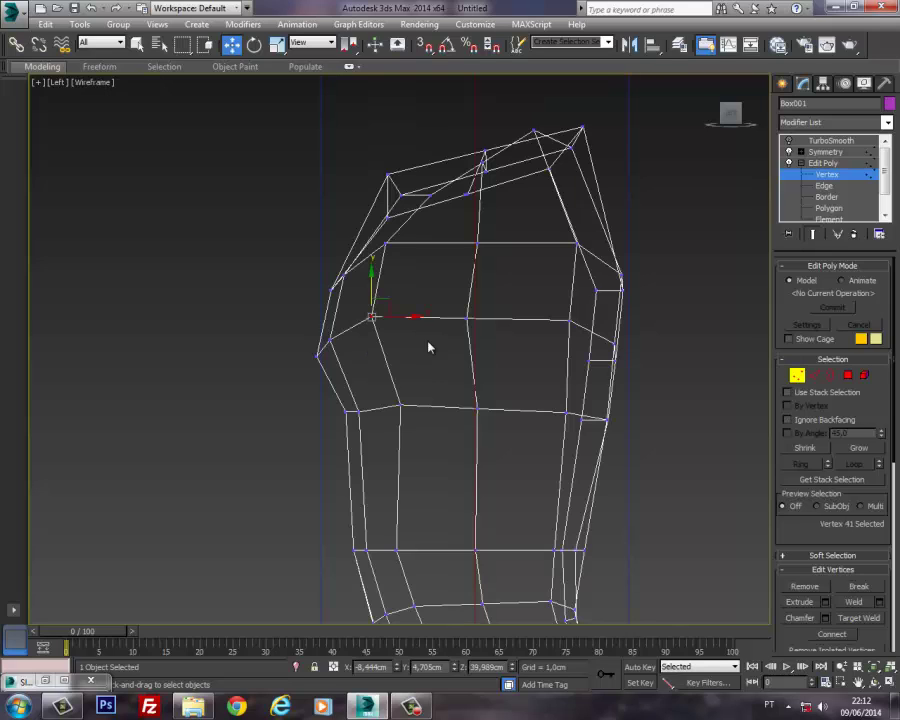
pyautogui.press('F3')
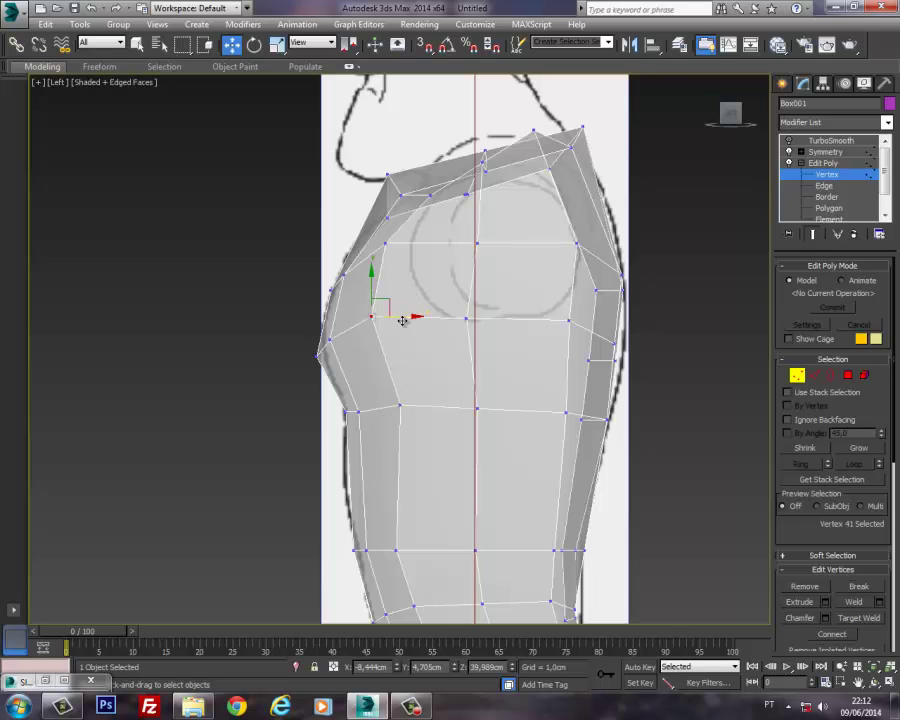
pyautogui.moveTo(402, 316); pyautogui.dragTo(440, 317)
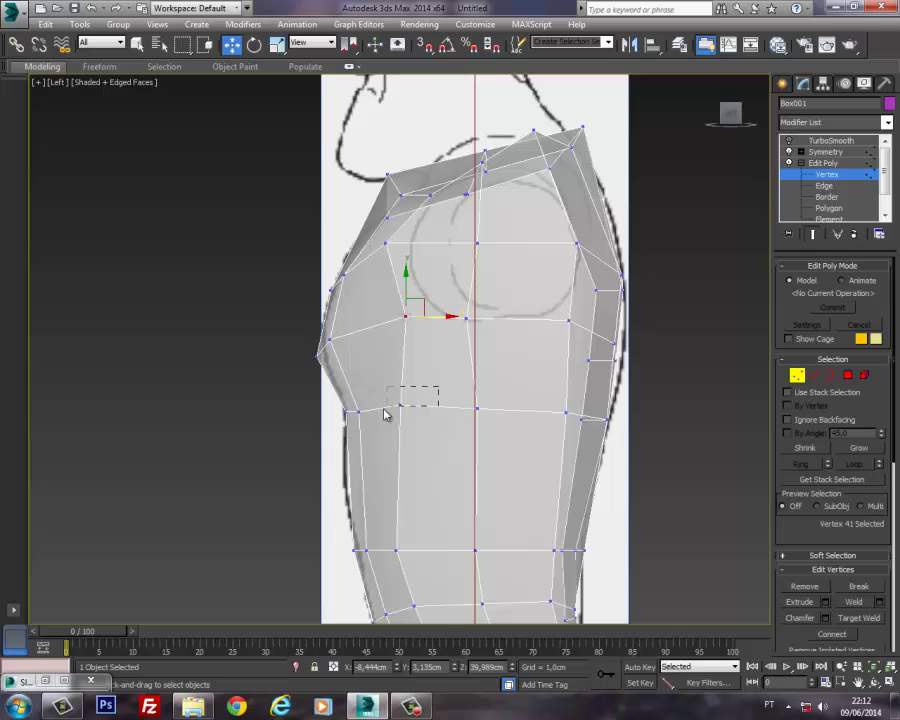
# Step: Move the vertex below the shoulder circle slightly forward and the vertex at the circle's front edge slightly backward
pyautogui.moveTo(385, 413); pyautogui.dragTo(424, 398)
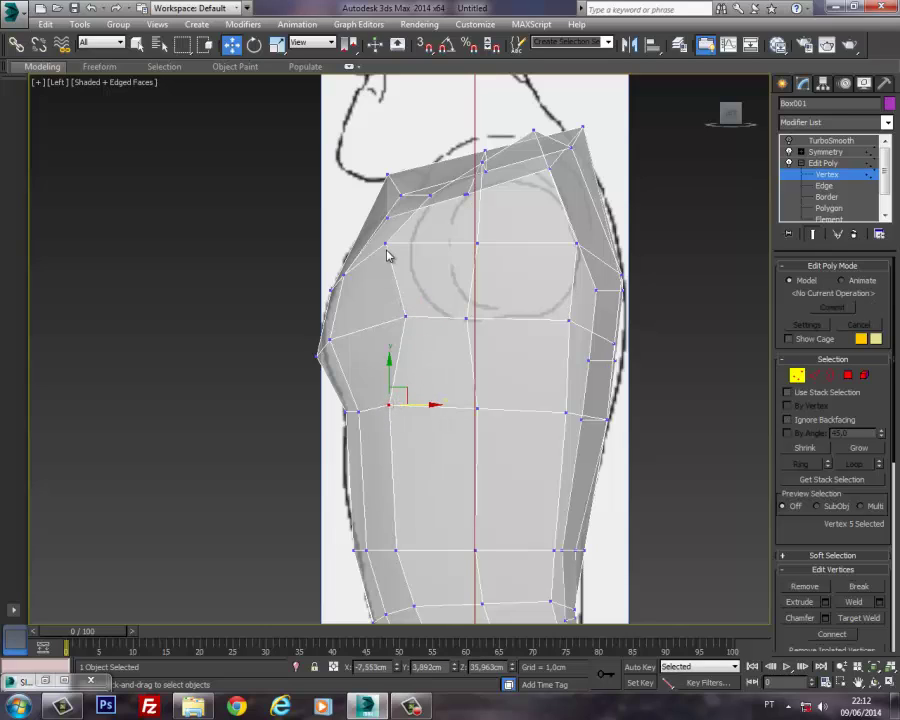
pyautogui.moveTo(450, 281); pyautogui.dragTo(450, 281)
pyautogui.moveTo(408, 243); pyautogui.dragTo(428, 243)
pyautogui.moveTo(517, 254); pyautogui.dragTo(489, 287, button='middle')
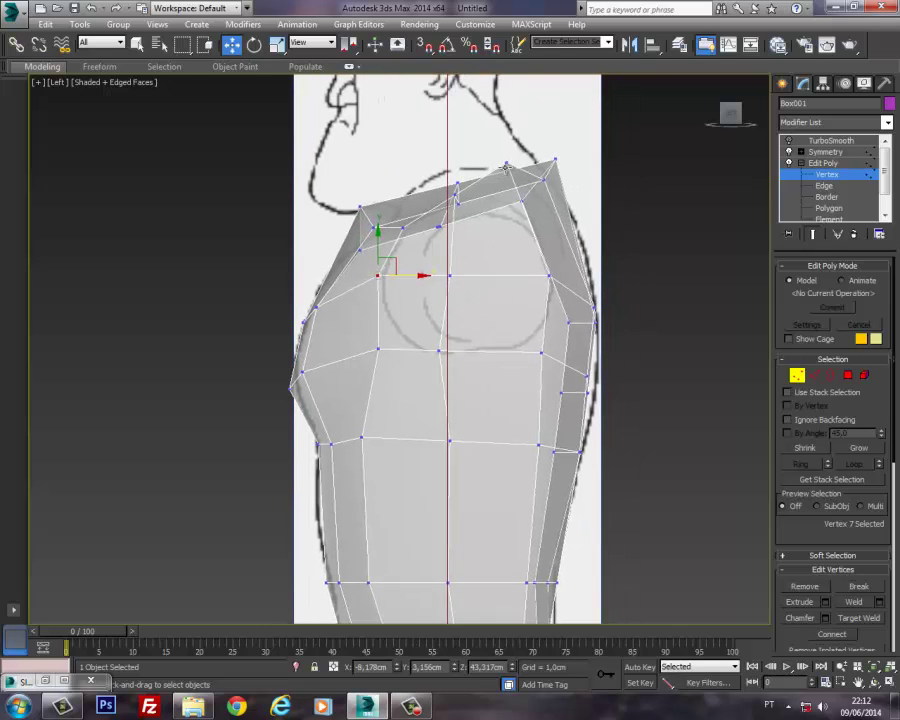
# Step: Move the upper rear, lower rear, lower middle and lower front vertices around the arm opening to follow the reference's shoulder circle
pyautogui.click(506, 162)
pyautogui.moveTo(508, 147); pyautogui.dragTo(516, 163)
pyautogui.click(541, 352)
pyautogui.moveTo(544, 333)
pyautogui.mouseDown()
pyautogui.moveTo(543, 318)
pyautogui.moveTo(535, 321)
pyautogui.mouseUp()
pyautogui.click(441, 348)
pyautogui.moveTo(450, 339); pyautogui.dragTo(476, 350)
pyautogui.moveTo(510, 302); pyautogui.dragTo(512, 327, button='middle')
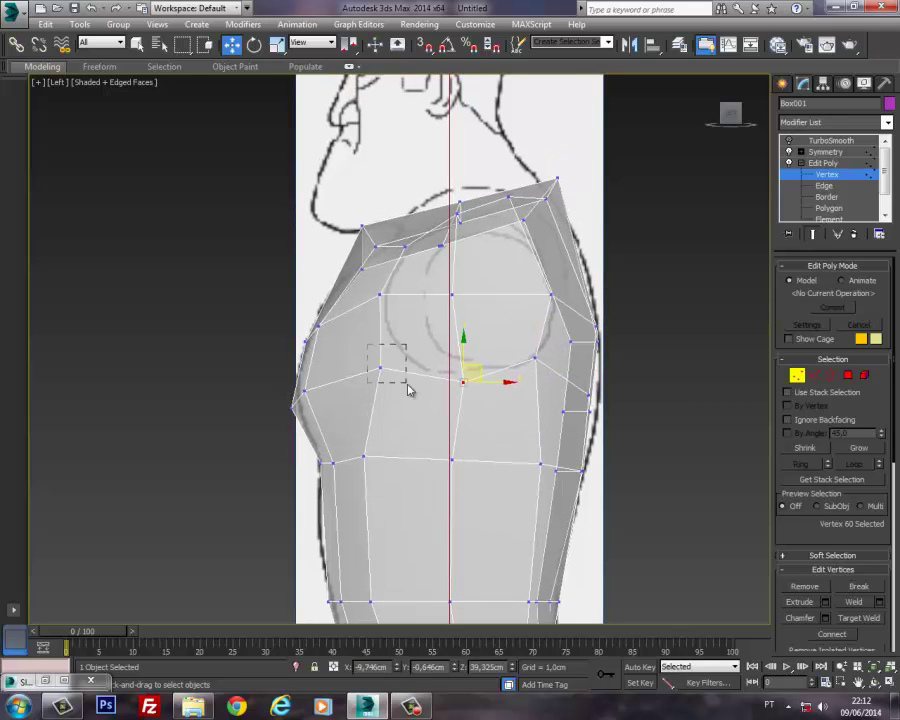
pyautogui.moveTo(367, 345); pyautogui.dragTo(406, 338)
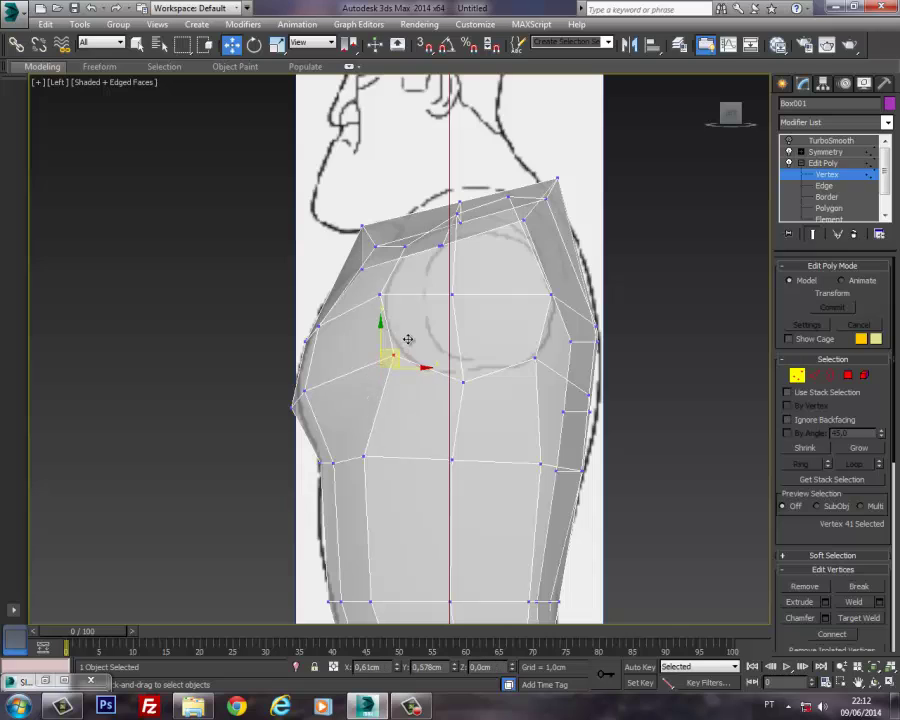
# Step: Select the four polygons on the side of the upper torso that form the arm opening
pyautogui.click(847, 377)
pyautogui.click(487, 267)
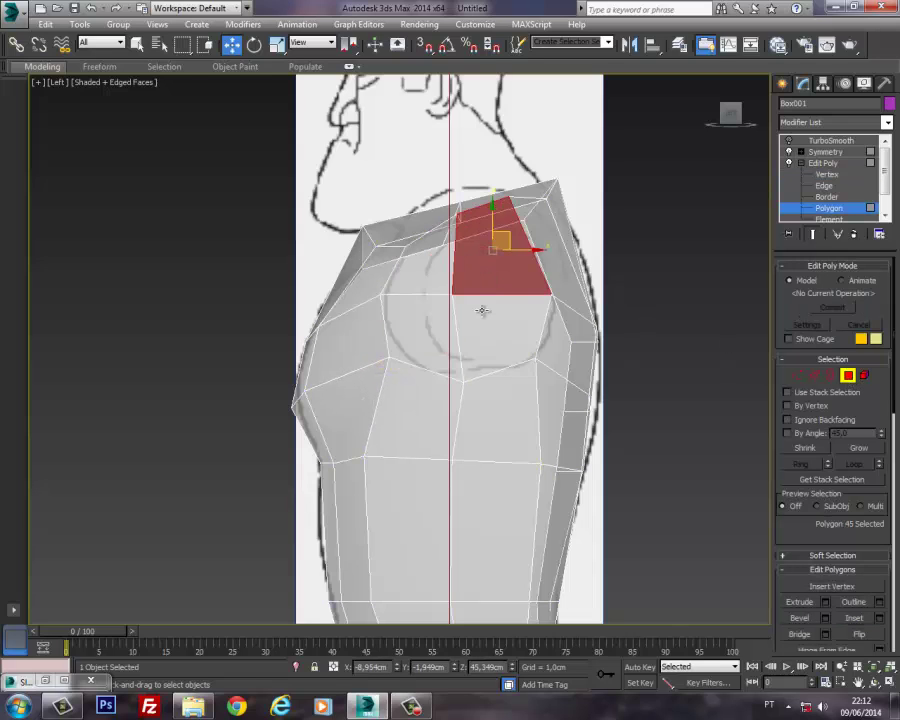
pyautogui.press('p')
pyautogui.keyDown('alt'); pyautogui.moveTo(482, 311); pyautogui.dragTo(502, 297, button='middle'); pyautogui.keyUp('alt')
pyautogui.keyDown('ctrl'); pyautogui.click(466, 252); pyautogui.keyUp('ctrl')
pyautogui.keyDown('alt'); pyautogui.moveTo(466, 252); pyautogui.dragTo(373, 297, button='middle'); pyautogui.keyUp('alt')
pyautogui.keyDown('ctrl'); pyautogui.click(512, 303); pyautogui.keyUp('ctrl')
pyautogui.keyDown('alt'); pyautogui.moveTo(512, 303); pyautogui.dragTo(662, 295, button='middle'); pyautogui.keyUp('alt')
# Step: Raise the selected arm-opening polygons about 0.64 cm to line up with the arm in the front reference
pyautogui.press('t')
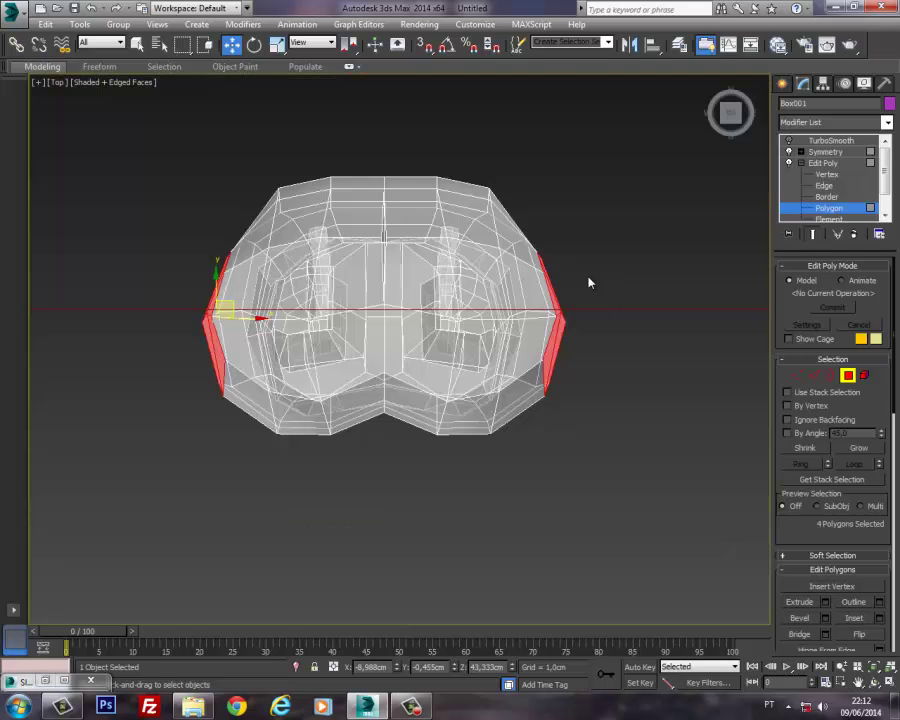
pyautogui.keyDown('alt'); pyautogui.moveTo(586, 280); pyautogui.dragTo(491, 331, button='middle'); pyautogui.keyUp('alt')
pyautogui.press('f')
pyautogui.press('F3')
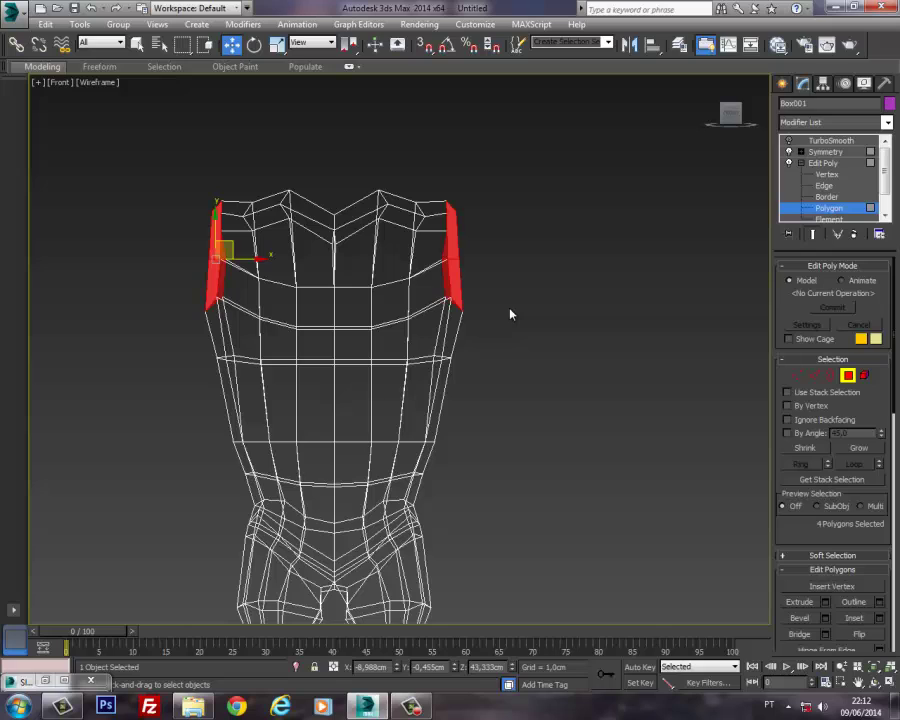
pyautogui.press('F3')
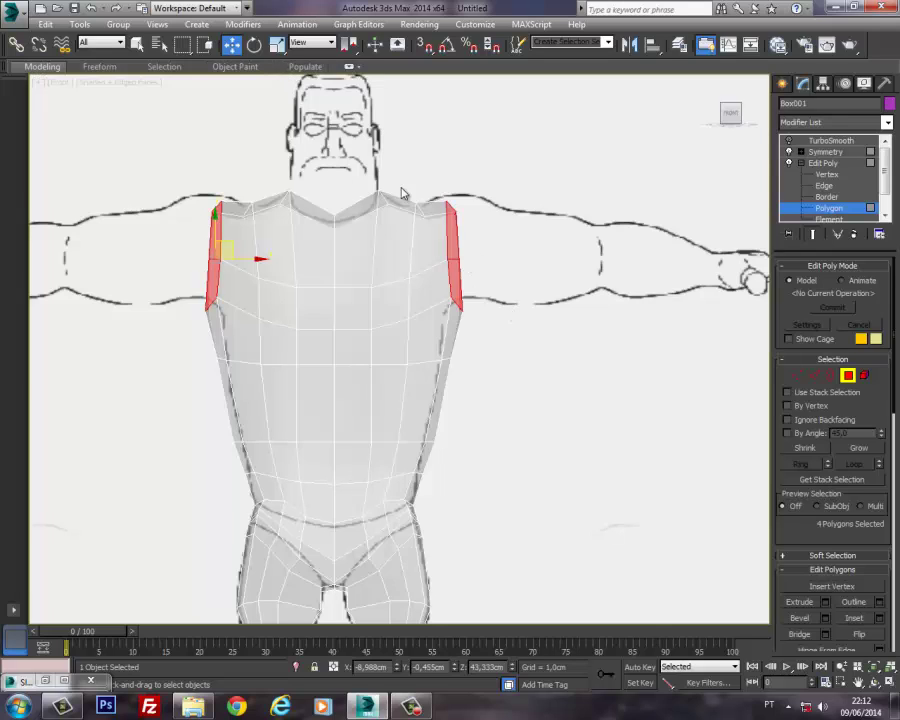
pyautogui.moveTo(244, 254); pyautogui.dragTo(342, 257, button='middle')
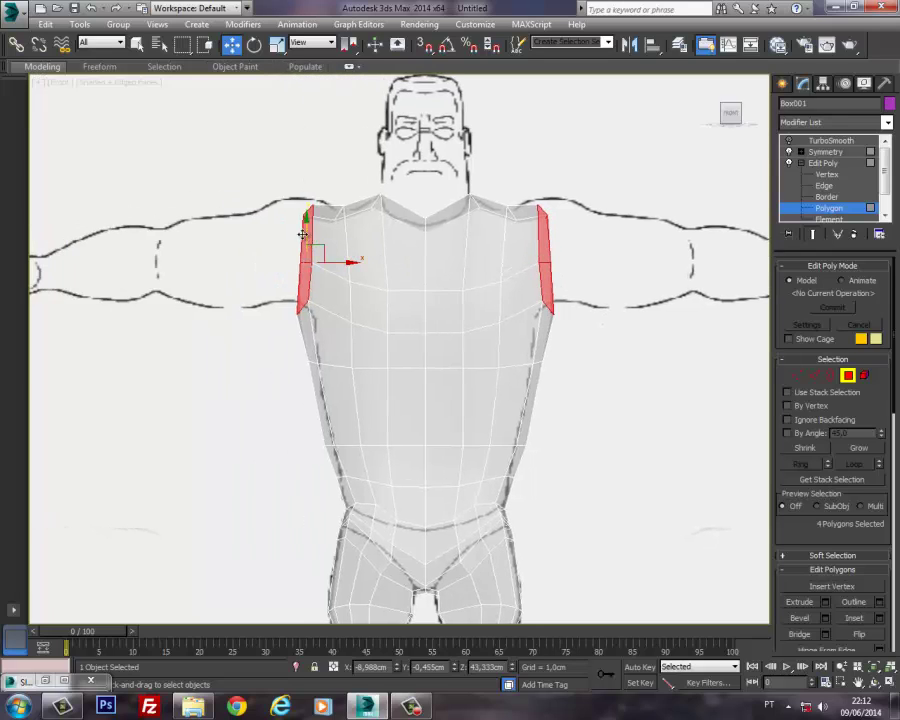
pyautogui.moveTo(308, 232); pyautogui.dragTo(311, 223)
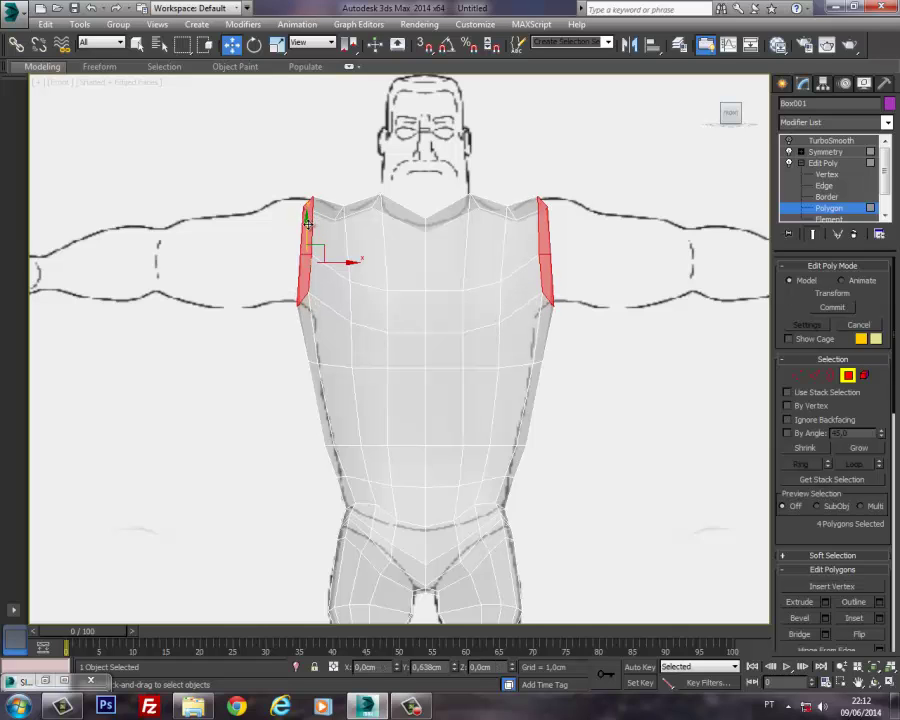
# Step: Extrude the four arm-opening polygons outward by 1.624 cm and nudge the new end to follow the front reference's shoulder
pyautogui.moveTo(308, 222); pyautogui.dragTo(392, 244, button='middle')
pyautogui.moveTo(399, 328)
pyautogui.mouseDown(button='middle')
pyautogui.moveTo(412, 340)
pyautogui.moveTo(396, 340)
pyautogui.mouseUp(button='middle')
pyautogui.moveTo(413, 240); pyautogui.dragTo(413, 232, button='middle')
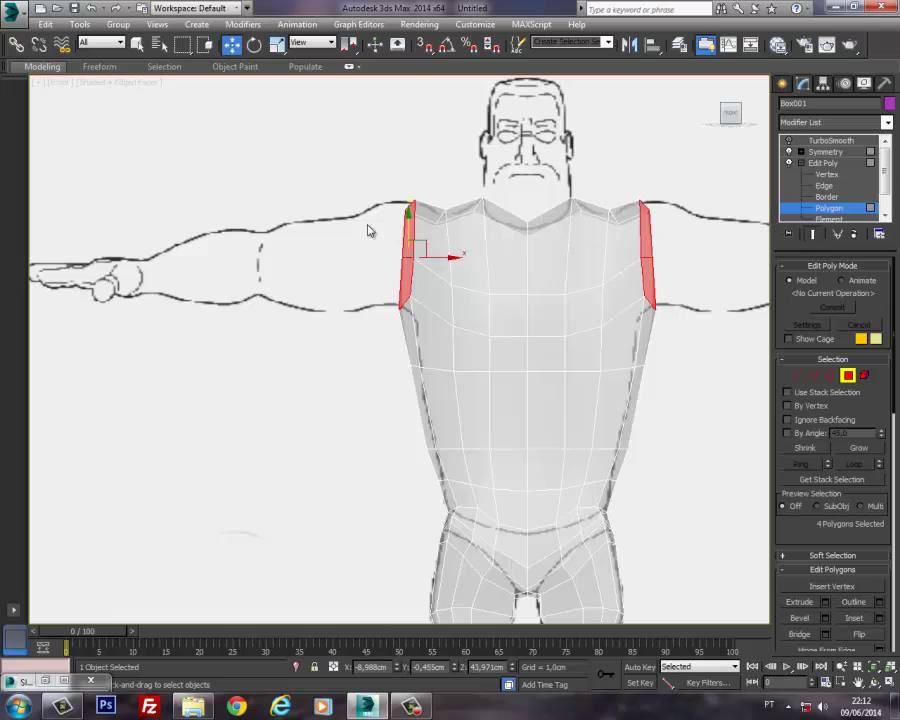
pyautogui.scroll(-3, 812, 515)
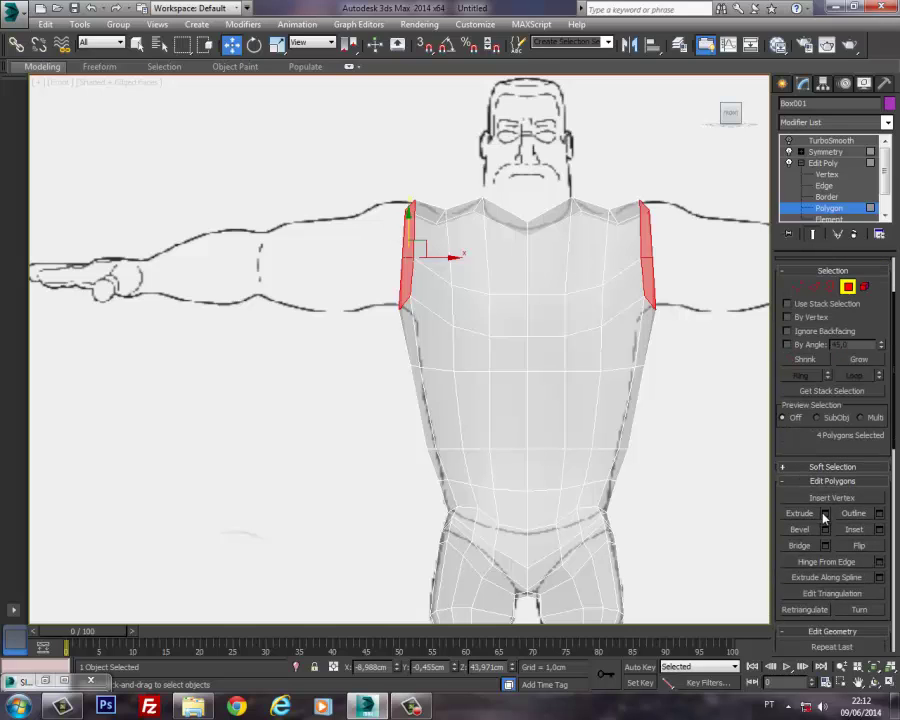
pyautogui.click(825, 513)
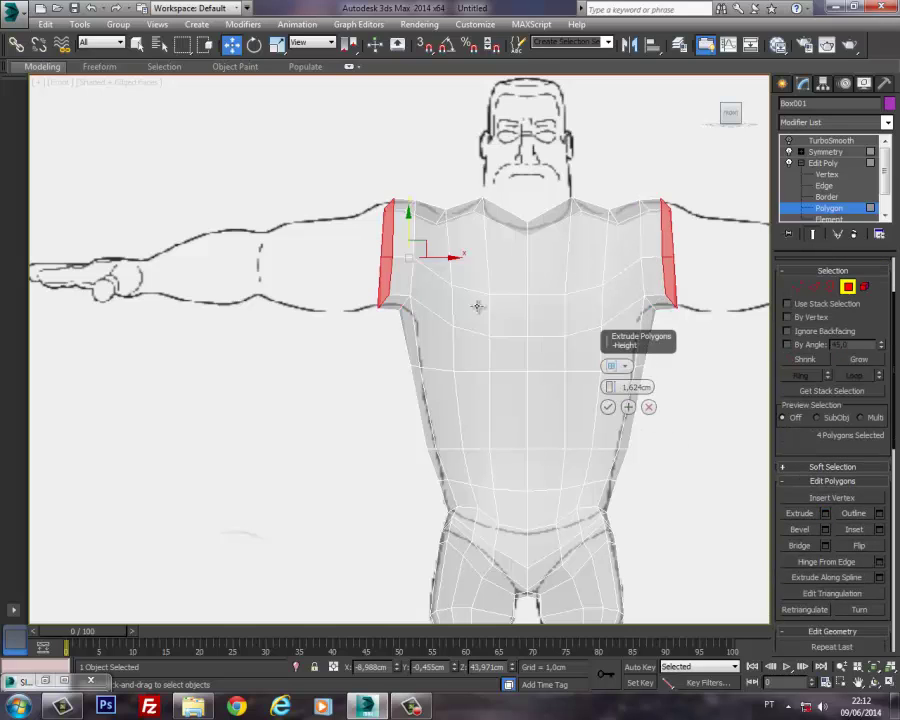
pyautogui.scroll(5, 426, 245)
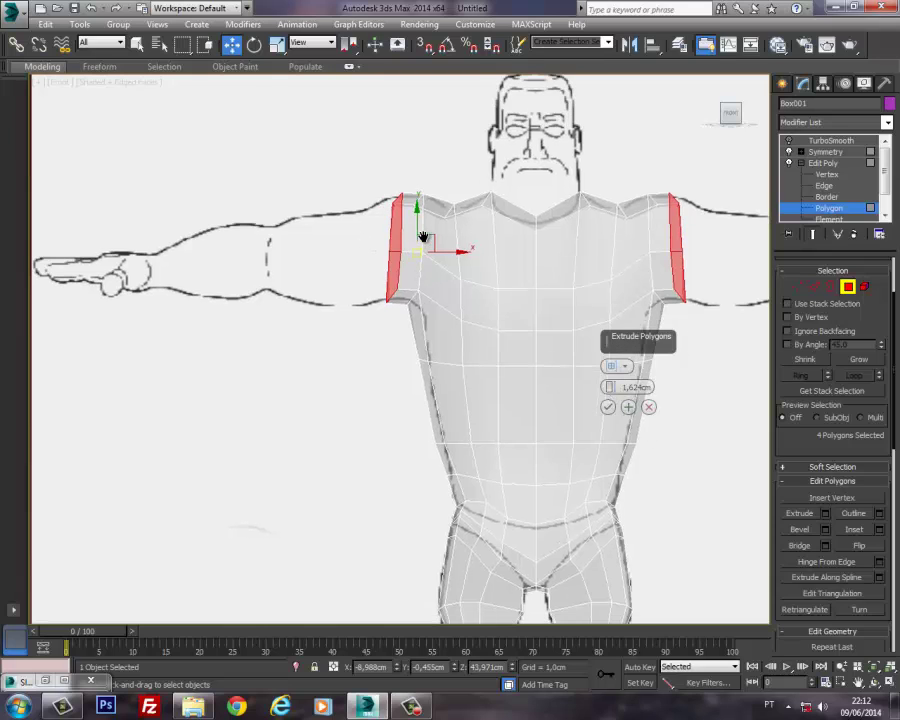
pyautogui.scroll(-3, 430, 250)
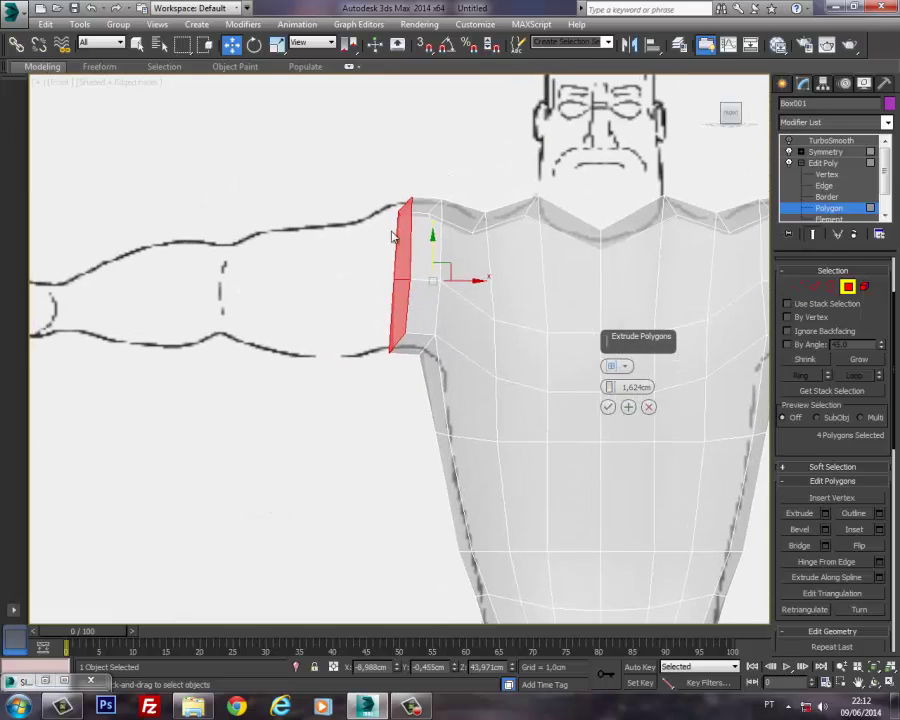
pyautogui.moveTo(452, 263); pyautogui.dragTo(449, 267)
pyautogui.moveTo(577, 332); pyautogui.dragTo(574, 331, button='middle')
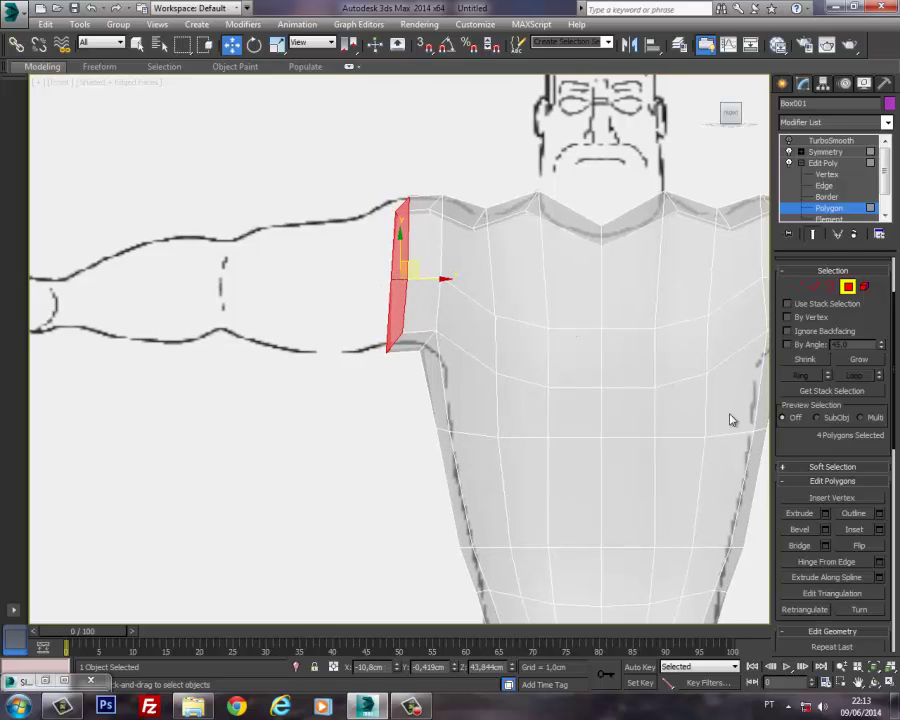
# Step: Extrude the arm end polygons another 4.362 cm and lower them to line up with the upper arm in the front reference
pyautogui.click(826, 514)
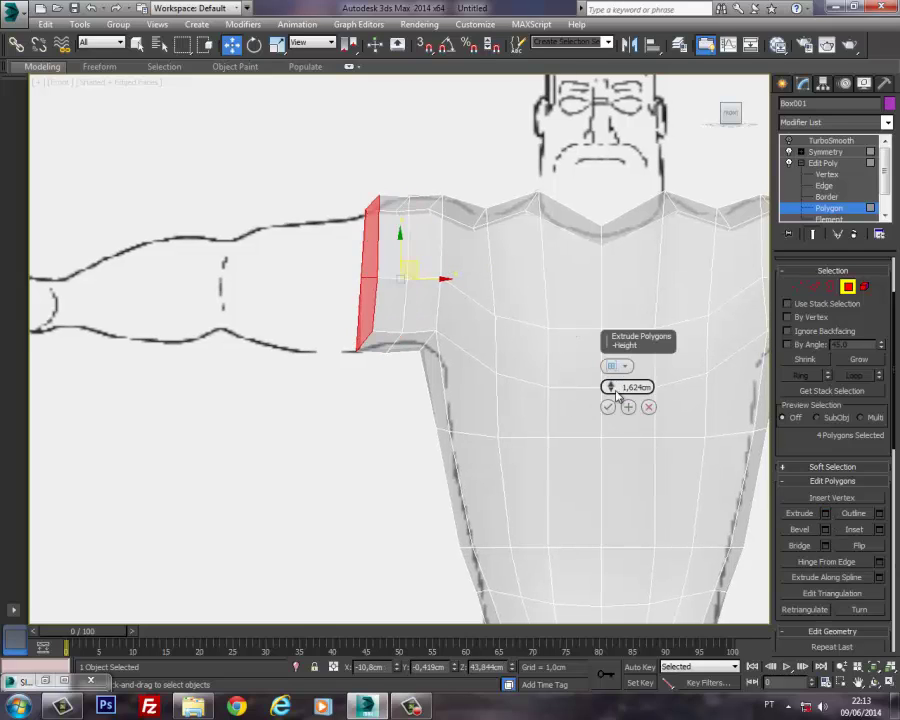
pyautogui.moveTo(613, 389); pyautogui.dragTo(600, 326)
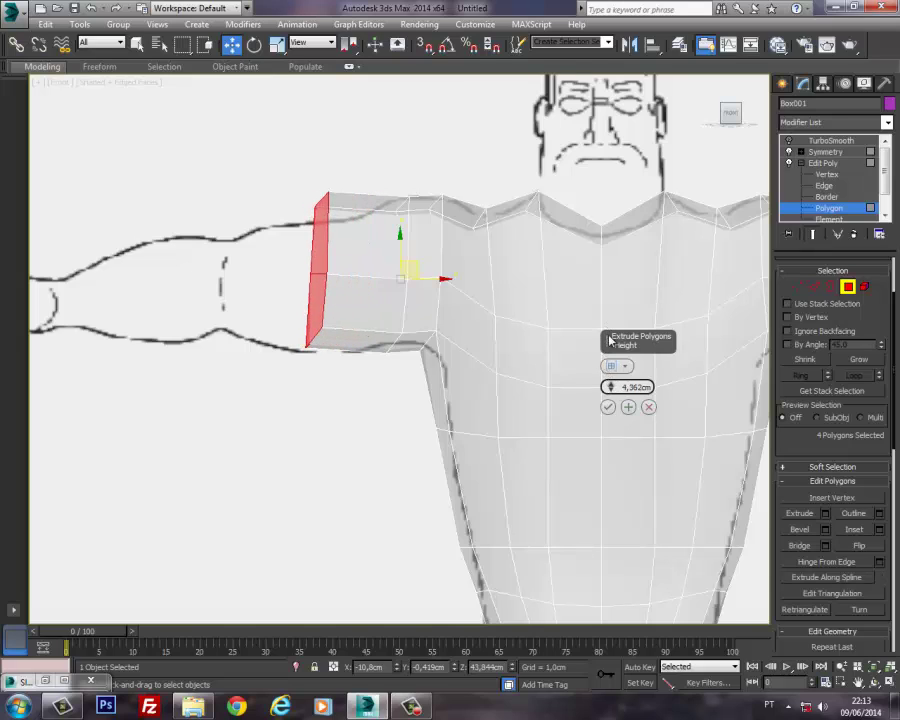
pyautogui.click(607, 407)
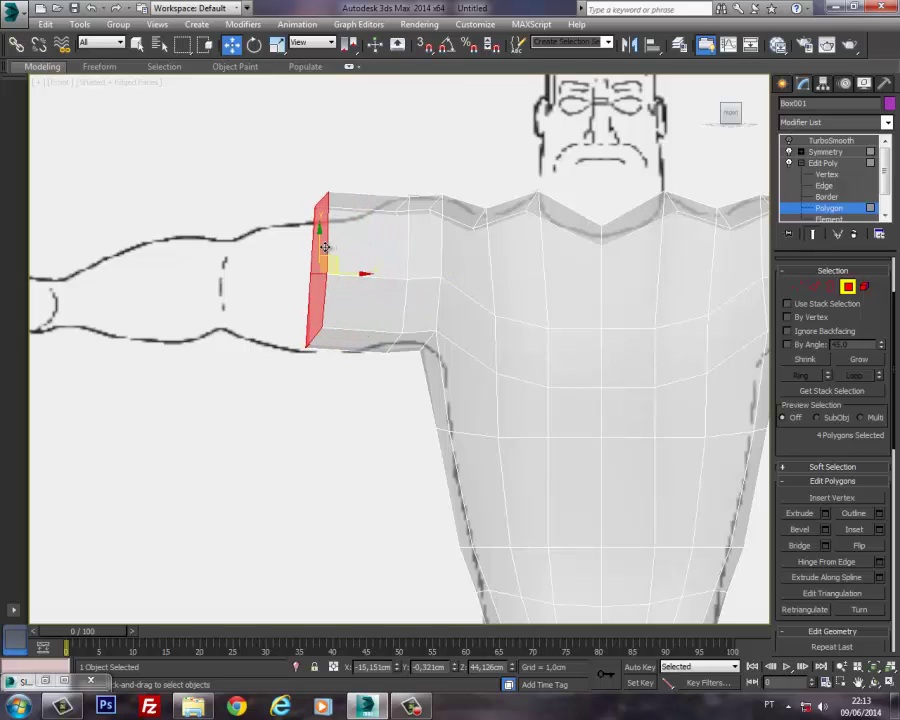
pyautogui.moveTo(325, 247); pyautogui.dragTo(318, 276)
# Step: Scale down the end polygons of the upper arm to match the arm's thickness in the front reference
pyautogui.click(277, 44)
pyautogui.moveTo(359, 262); pyautogui.dragTo(355, 256, button='middle')
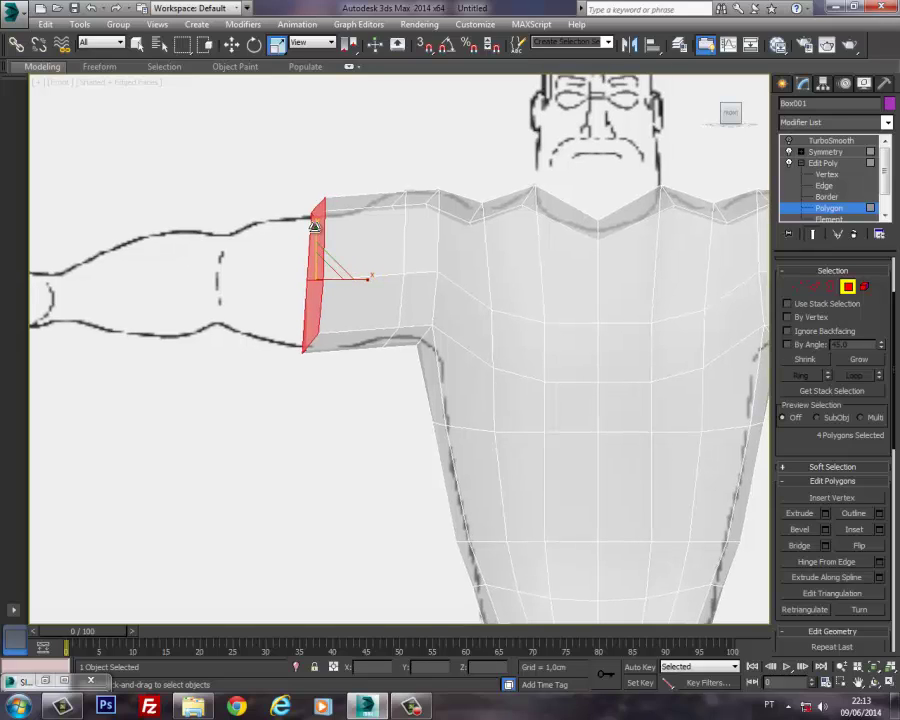
pyautogui.moveTo(314, 240)
pyautogui.mouseDown()
pyautogui.moveTo(317, 251)
pyautogui.moveTo(322, 245)
pyautogui.mouseUp()
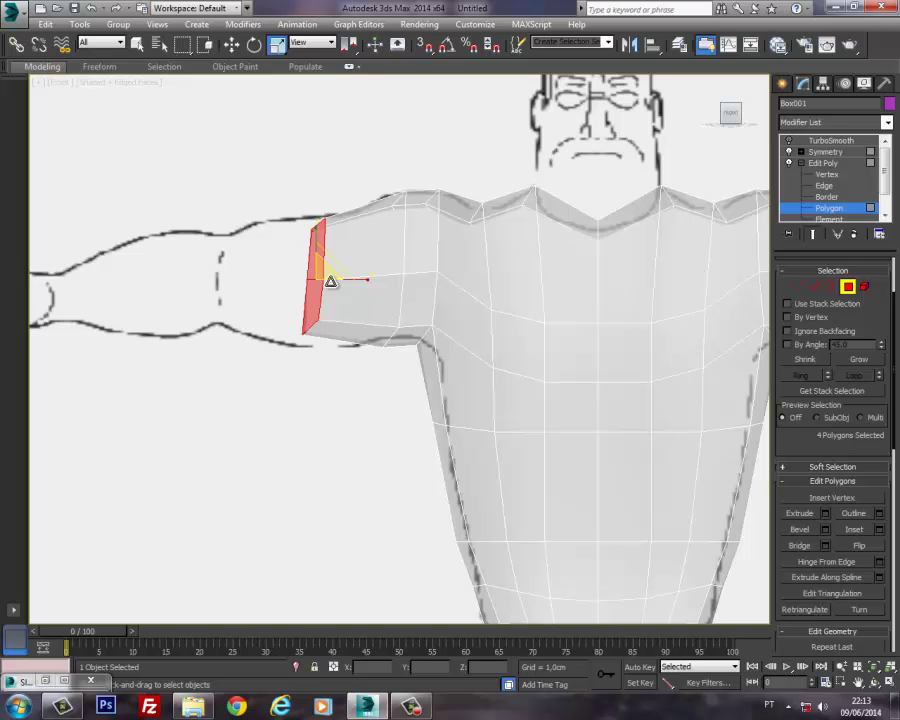
pyautogui.moveTo(349, 260); pyautogui.dragTo(329, 262, button='middle')
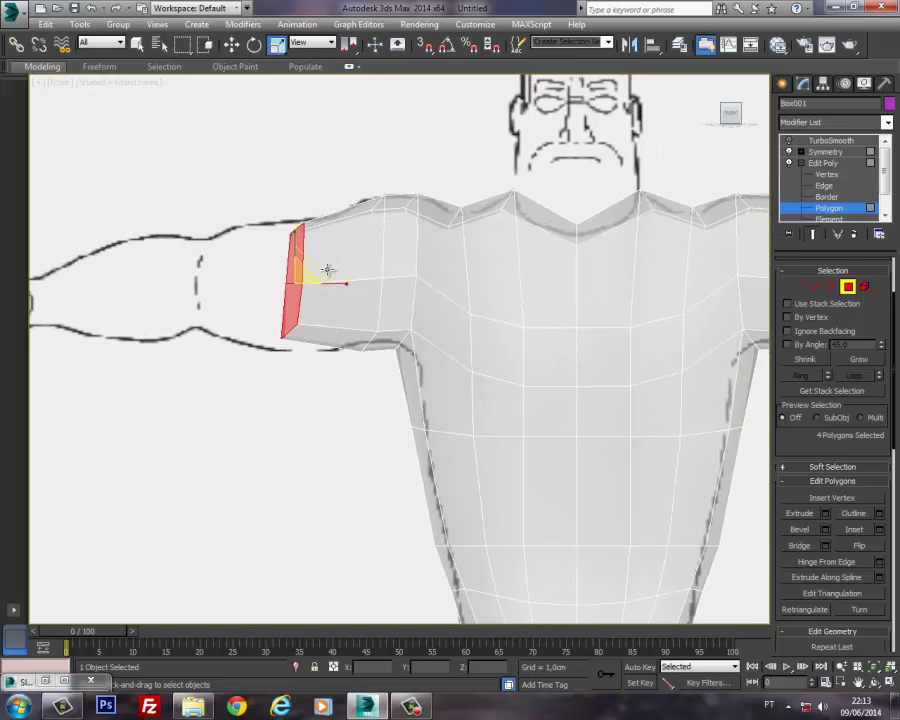
pyautogui.press('t')
pyautogui.moveTo(100, 242); pyautogui.dragTo(214, 242, button='middle')
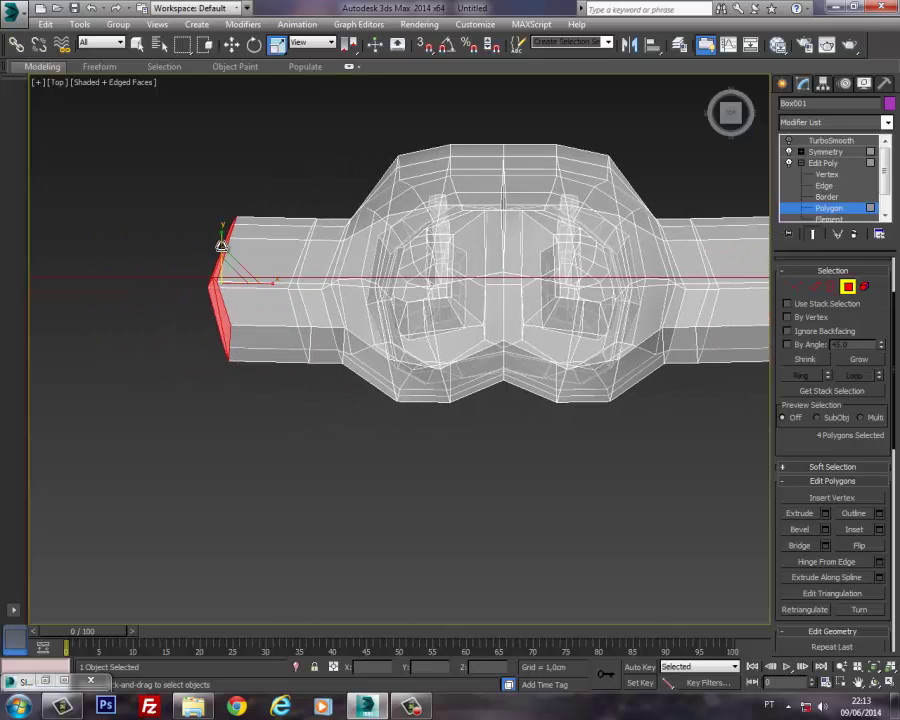
pyautogui.press('f')
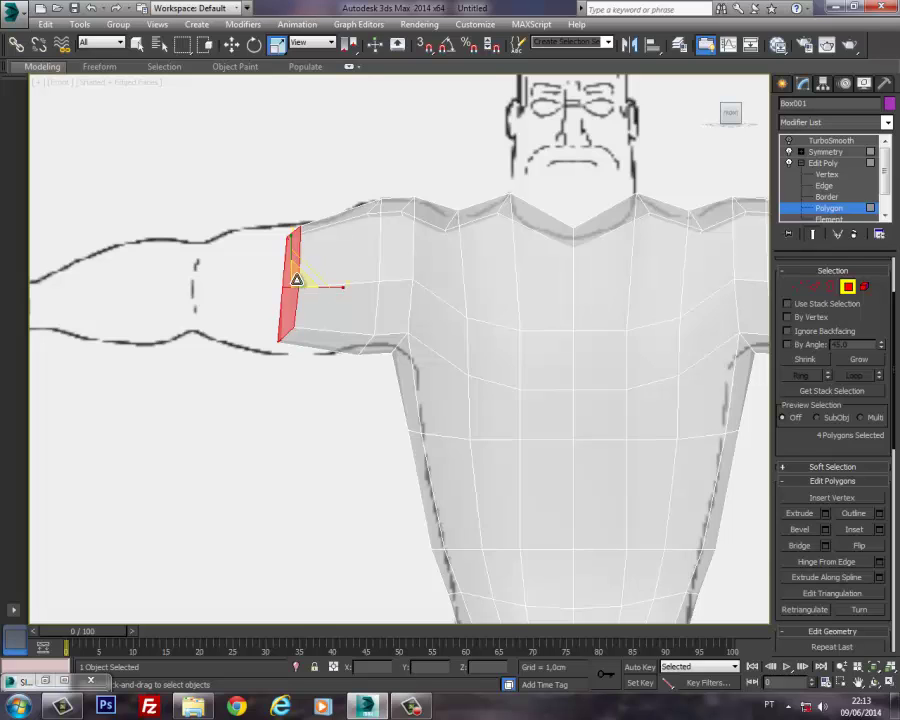
pyautogui.moveTo(296, 279); pyautogui.dragTo(307, 272, button='middle')
pyautogui.scroll(5, 307, 272)
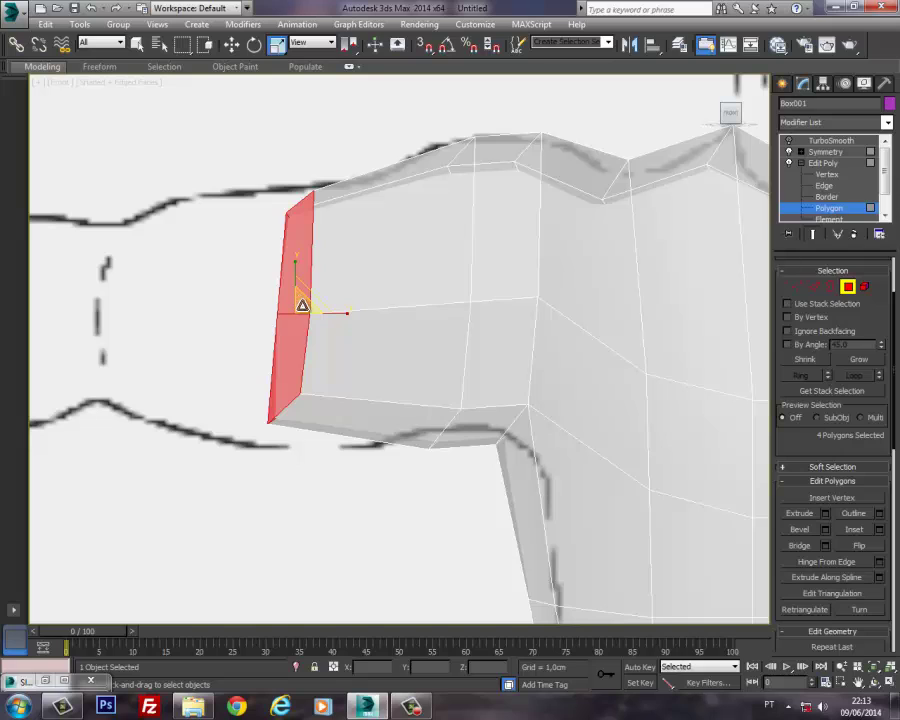
pyautogui.moveTo(302, 303)
pyautogui.mouseDown()
pyautogui.moveTo(296, 312)
pyautogui.moveTo(306, 294)
pyautogui.moveTo(302, 300)
pyautogui.mouseUp()
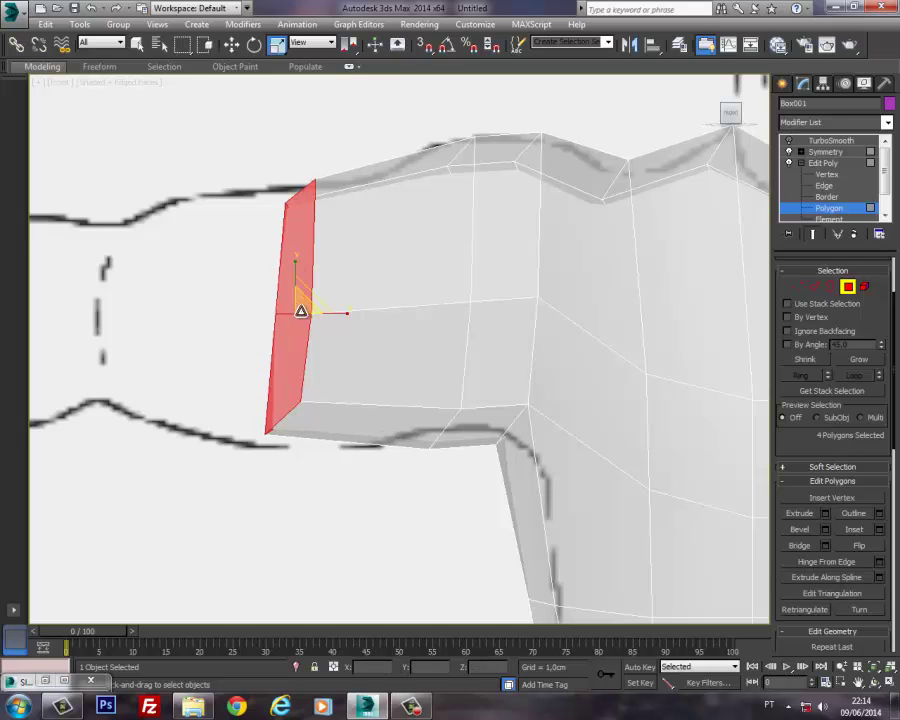
# Step: Make the arm's end polygons planar along X and lower them slightly onto the upper arm's reference outline
pyautogui.moveTo(313, 316); pyautogui.dragTo(365, 302, button='middle')
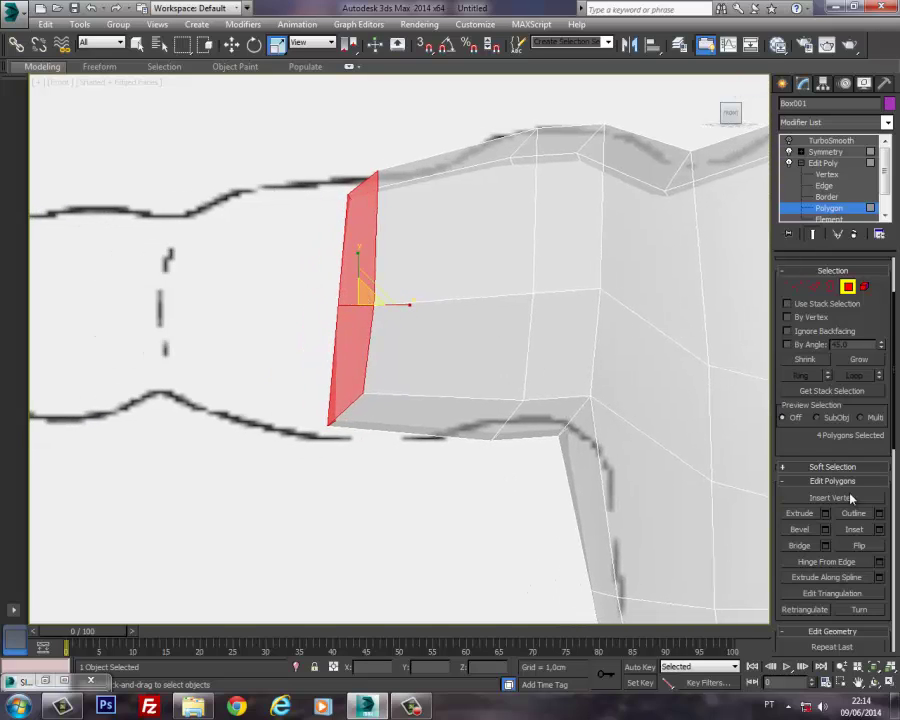
pyautogui.moveTo(791, 442); pyautogui.dragTo(809, 266)
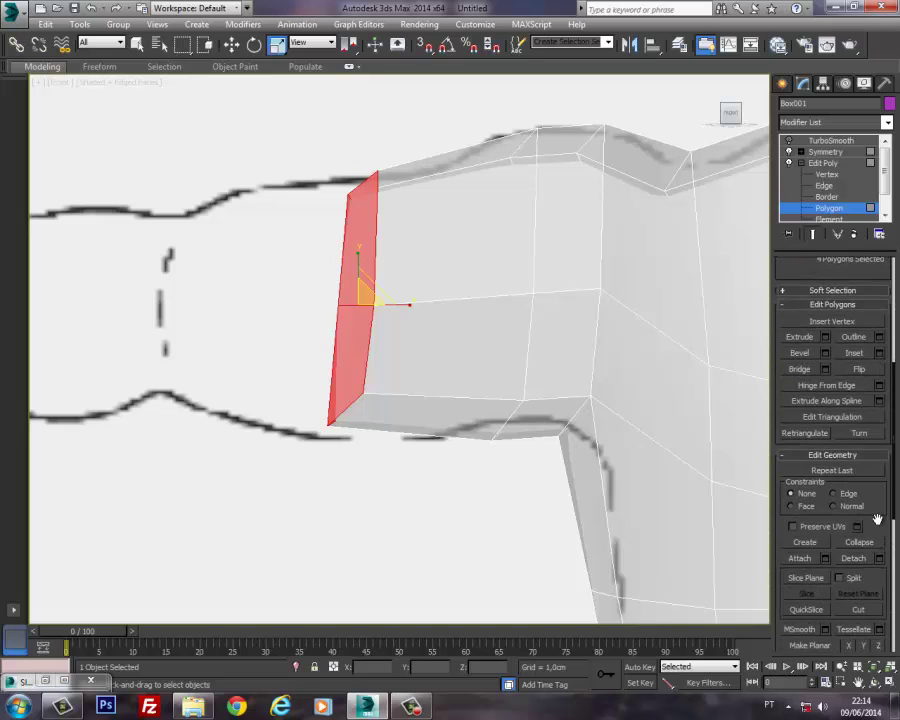
pyautogui.moveTo(877, 519); pyautogui.dragTo(856, 426)
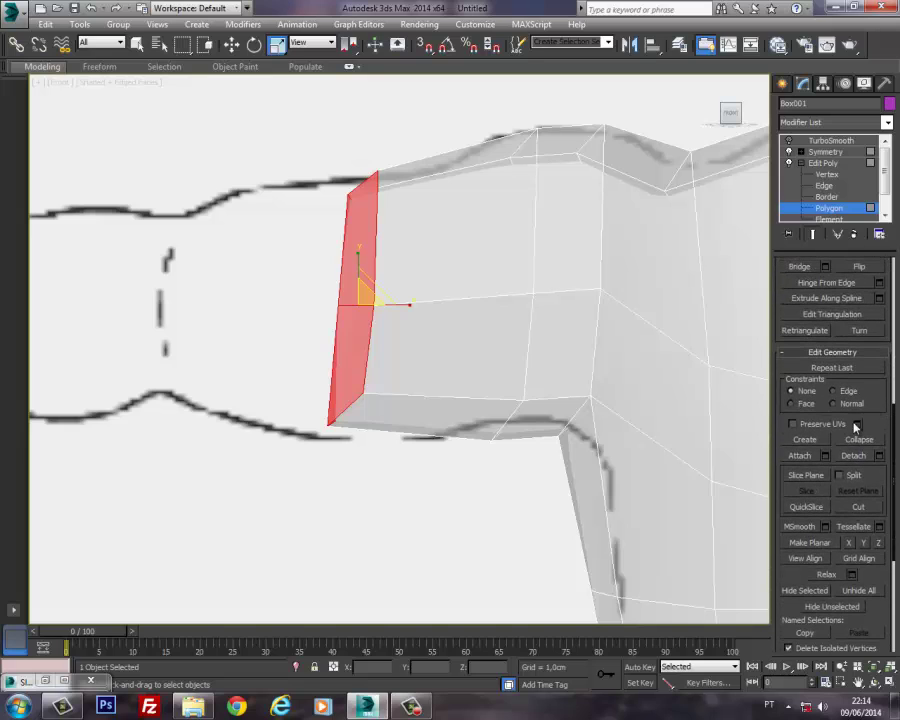
pyautogui.click(864, 543)
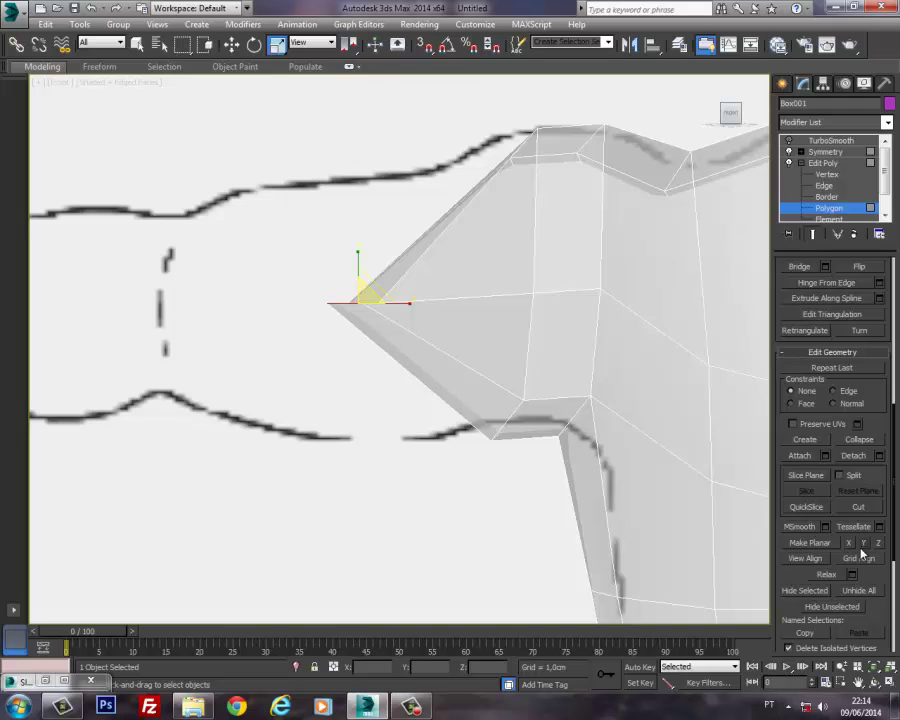
pyautogui.click(850, 543)
pyautogui.moveTo(418, 378); pyautogui.dragTo(443, 367, button='middle')
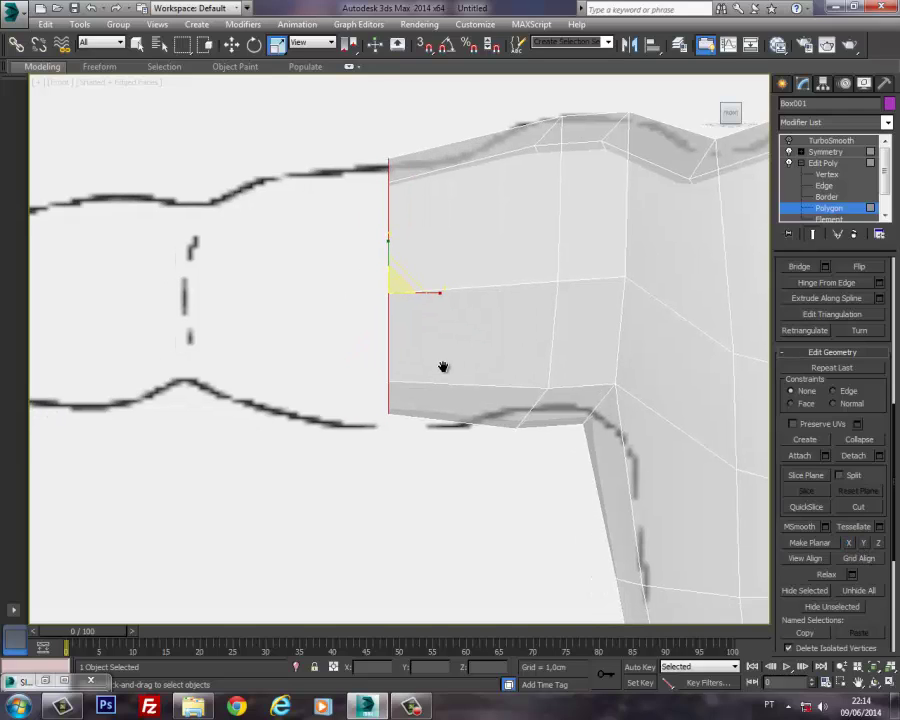
pyautogui.click(231, 45)
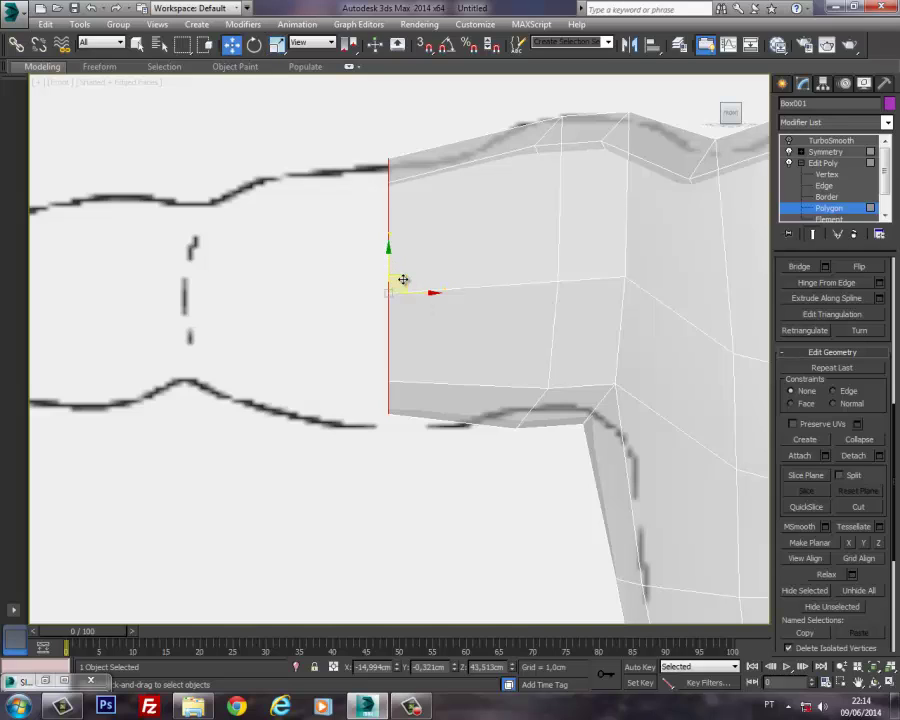
pyautogui.moveTo(403, 280)
pyautogui.mouseDown()
pyautogui.moveTo(404, 294)
pyautogui.moveTo(411, 288)
pyautogui.mouseUp()
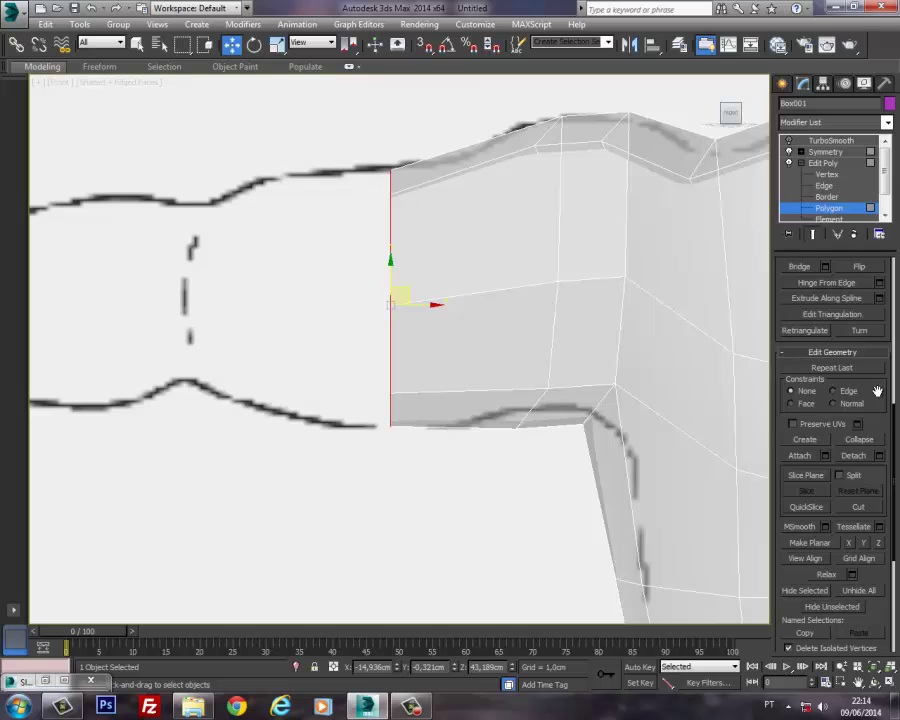
# Step: Extrude the flattened arm end 4.362 cm toward the elbow and scale it down to the reference outline
pyautogui.moveTo(880, 354); pyautogui.dragTo(871, 533)
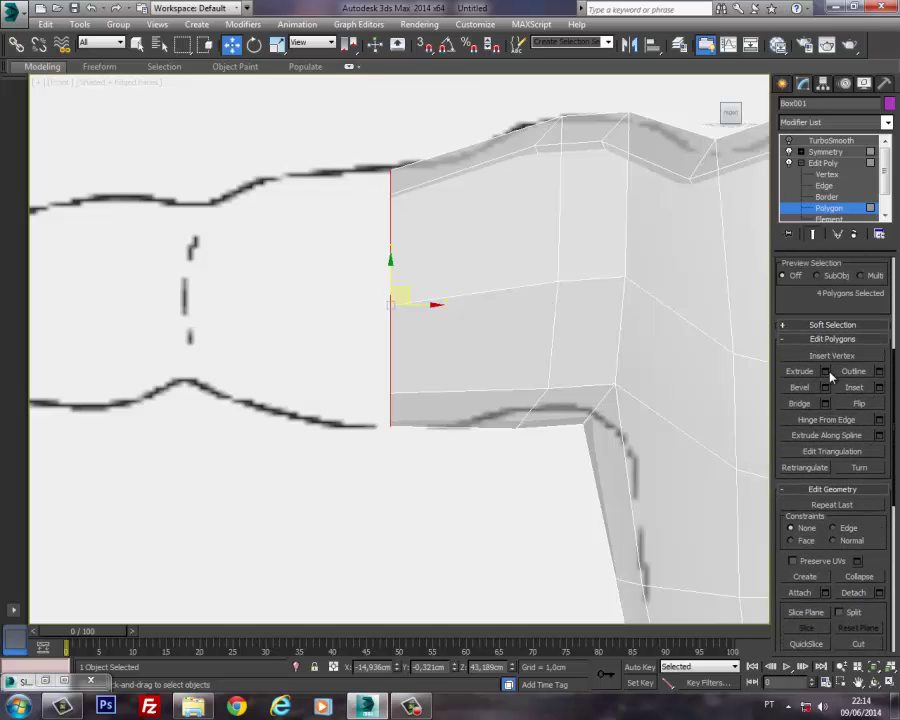
pyautogui.click(825, 371)
pyautogui.moveTo(354, 306); pyautogui.dragTo(586, 344, button='middle')
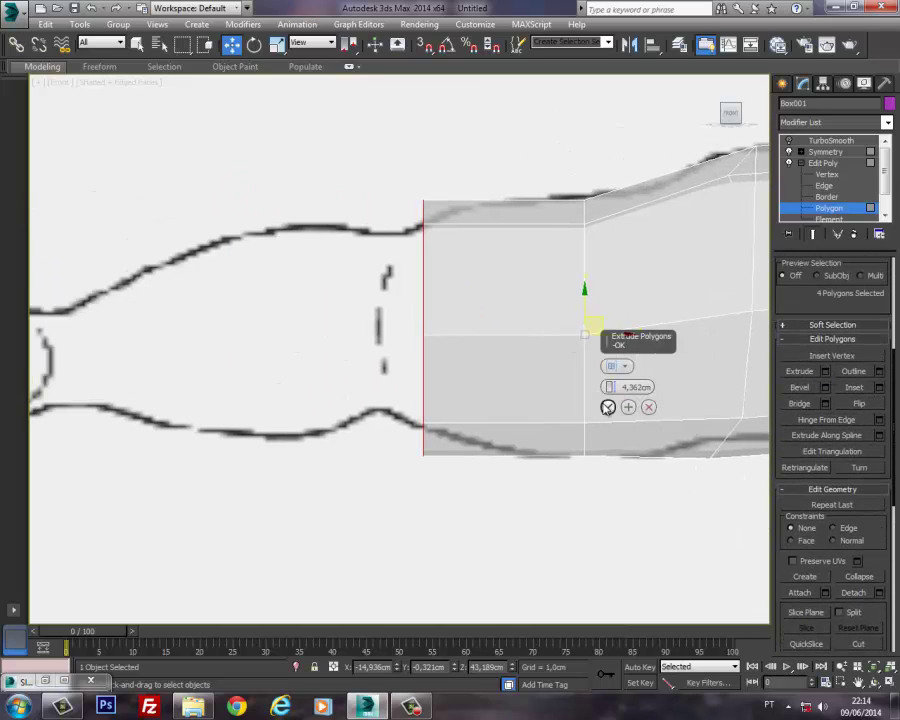
pyautogui.click(608, 408)
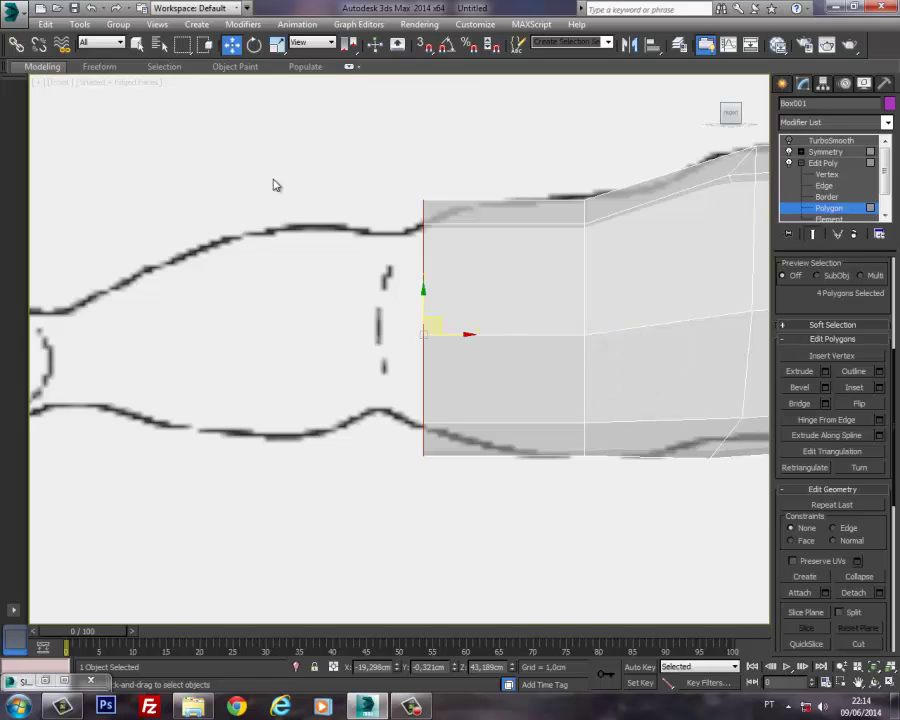
pyautogui.click(276, 45)
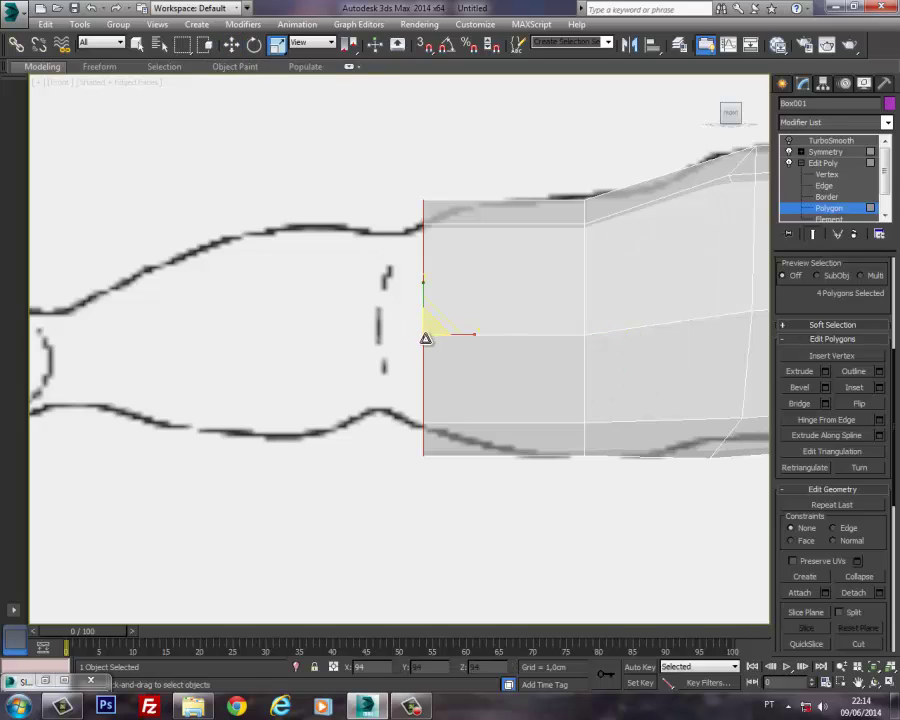
pyautogui.moveTo(424, 336); pyautogui.dragTo(419, 351)
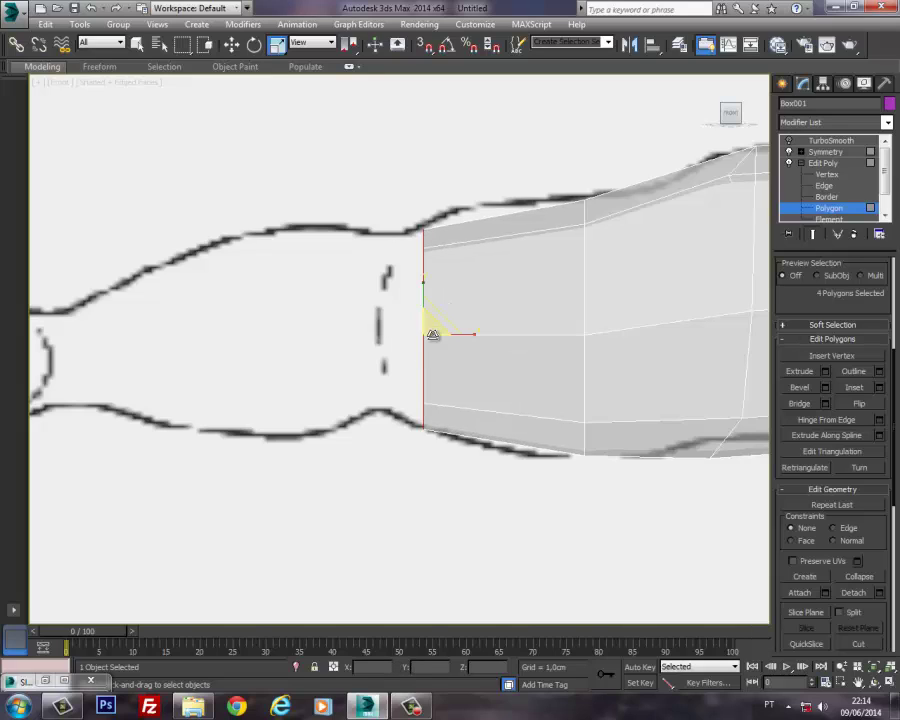
# Step: Extrude the arm end about 1 cm to the elbow line and scale it down to the elbow's narrowest thickness
pyautogui.click(826, 372)
pyautogui.moveTo(607, 388); pyautogui.dragTo(618, 482)
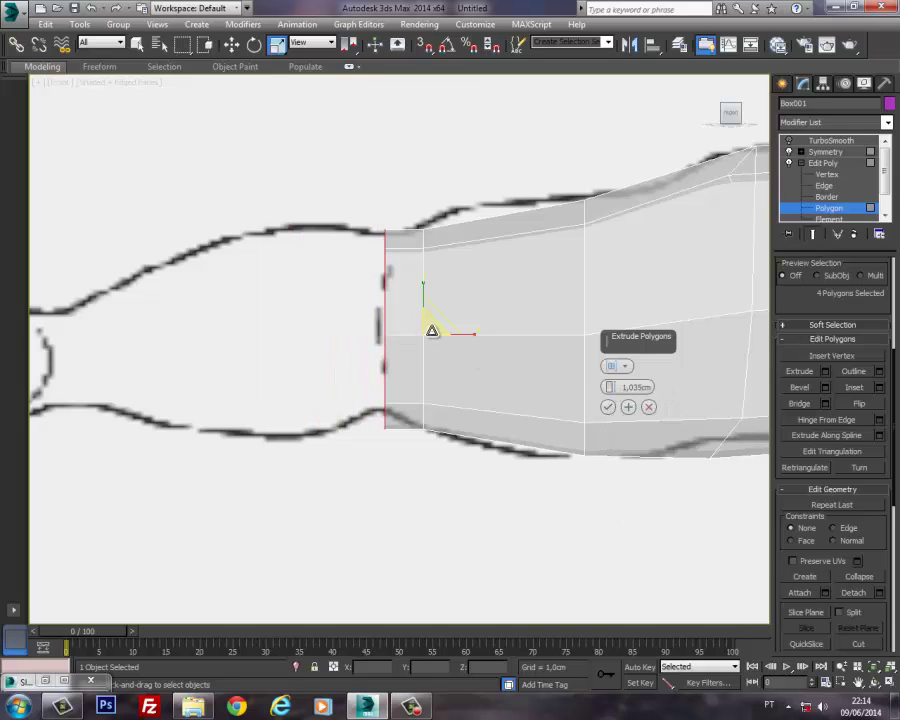
pyautogui.moveTo(432, 327)
pyautogui.mouseDown()
pyautogui.moveTo(422, 345)
pyautogui.moveTo(429, 341)
pyautogui.mouseUp()
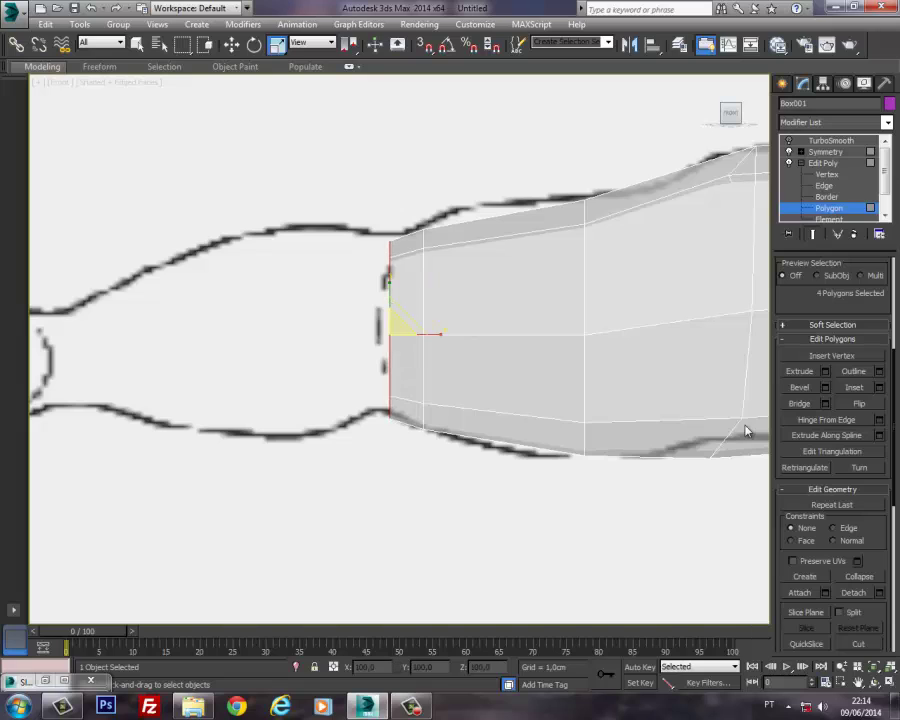
# Step: Extrude the elbow end 2.138 cm into the forearm and scale it up to about 126% to match the forearm's bulge
pyautogui.click(825, 371)
pyautogui.scroll(-2, 600, 345)
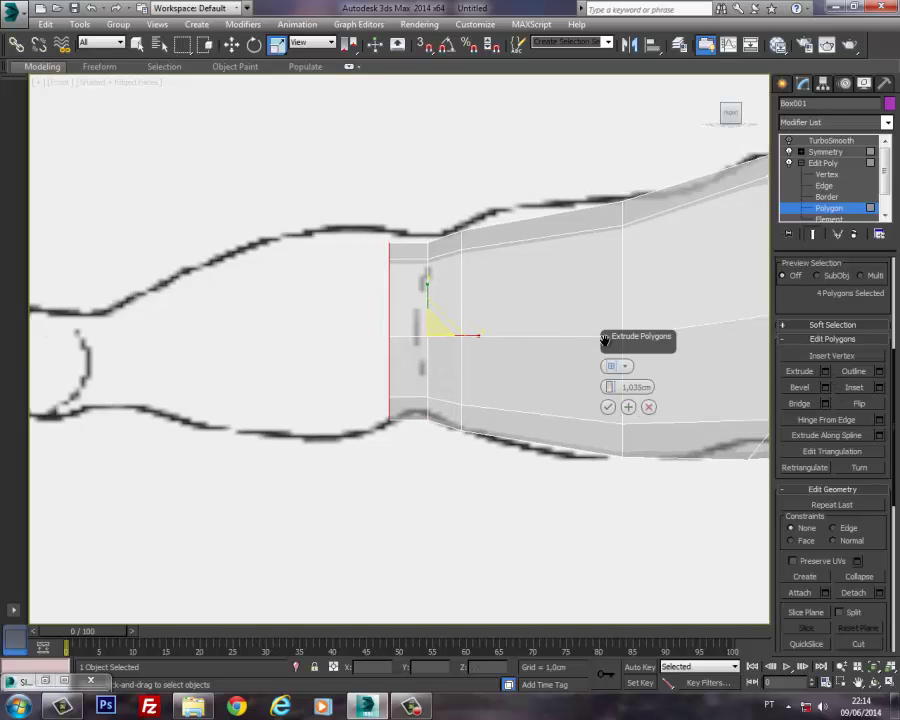
pyautogui.moveTo(617, 396)
pyautogui.mouseDown()
pyautogui.moveTo(613, 352)
pyautogui.moveTo(618, 399)
pyautogui.mouseUp()
pyautogui.click(607, 406)
pyautogui.moveTo(428, 378); pyautogui.dragTo(435, 346)
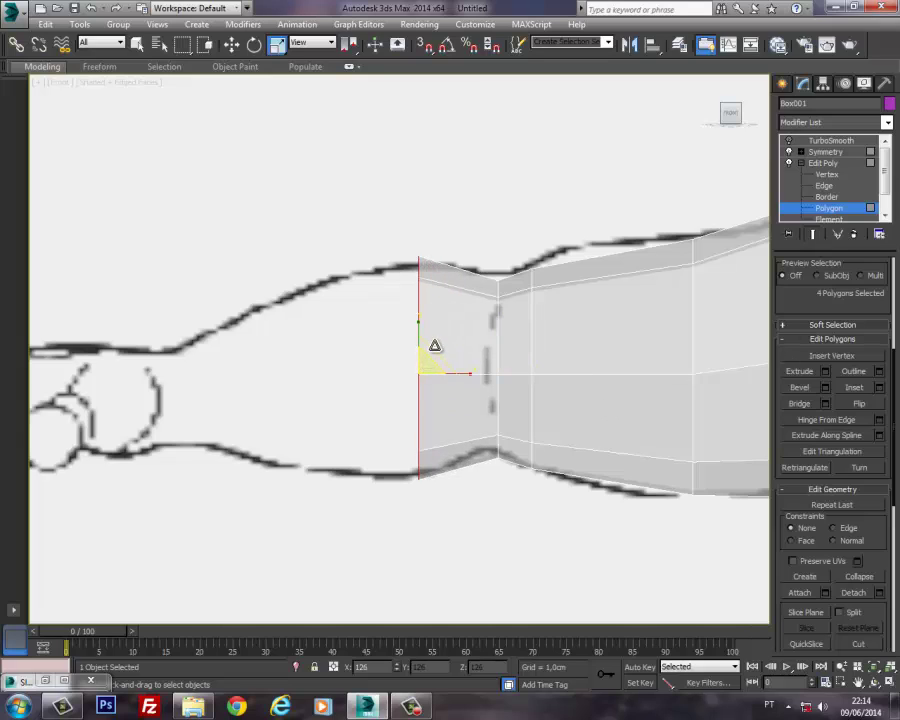
# Step: Extrude the forearm end another 2.138 cm and scale it down to follow the tapering reference outline
pyautogui.click(826, 372)
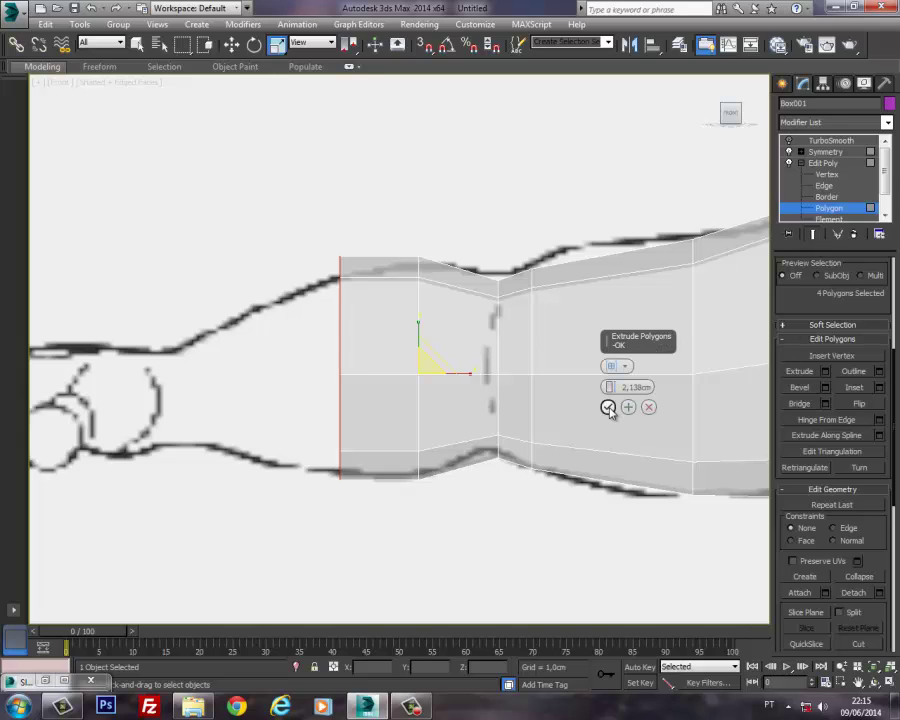
pyautogui.click(608, 407)
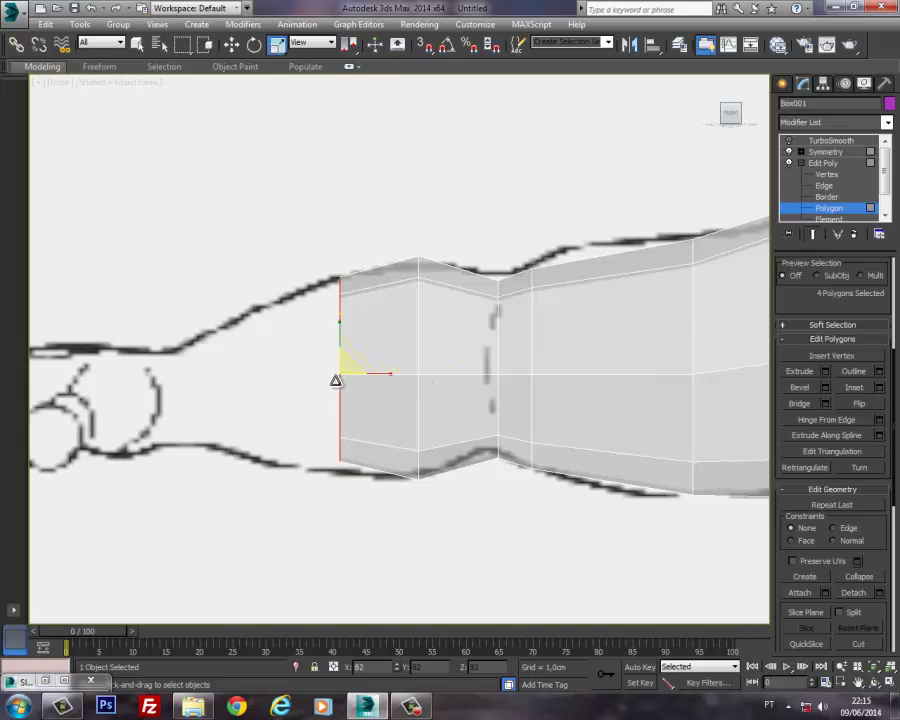
pyautogui.moveTo(336, 380)
pyautogui.mouseDown(button='middle')
pyautogui.moveTo(384, 338)
pyautogui.moveTo(456, 365)
pyautogui.moveTo(523, 362)
pyautogui.mouseUp(button='middle')
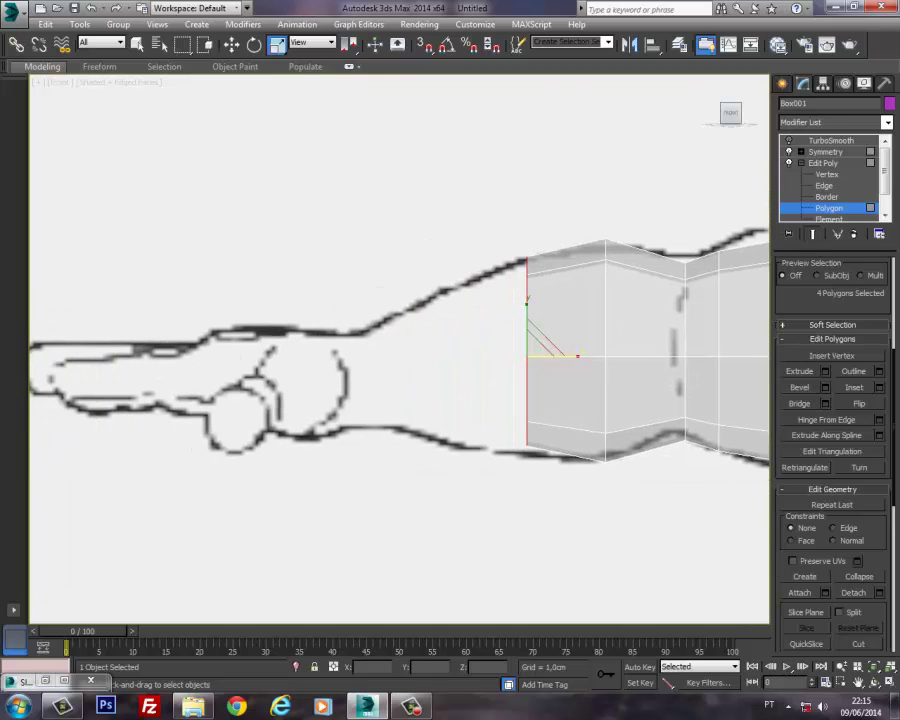
# Step: Extrude the forearm end 4.096 cm to the wrist, scaling it down and lowering it to fit the reference outline
pyautogui.click(826, 372)
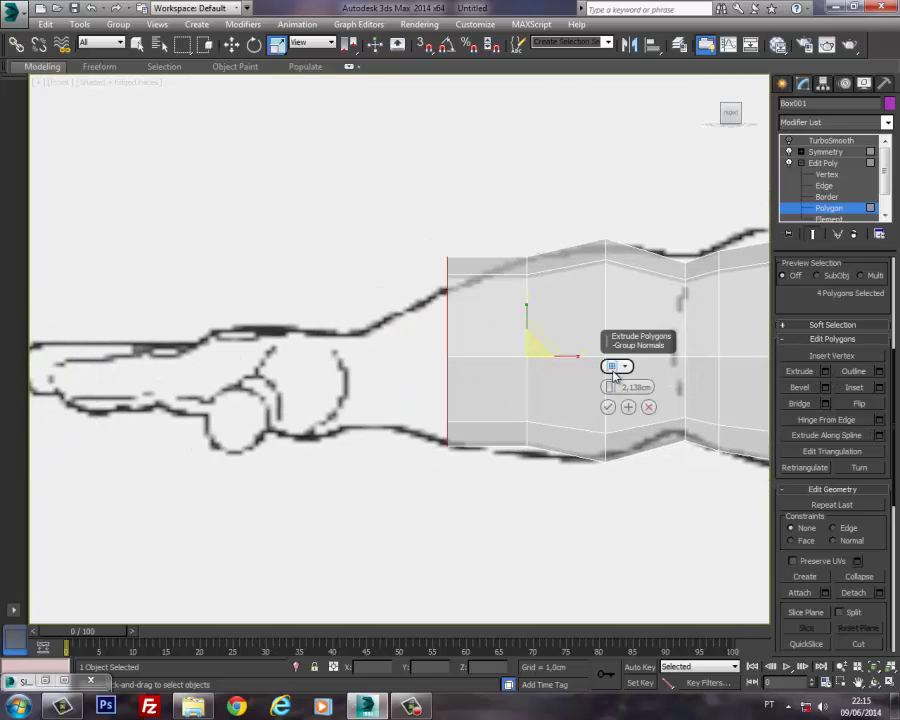
pyautogui.moveTo(611, 365); pyautogui.dragTo(605, 362)
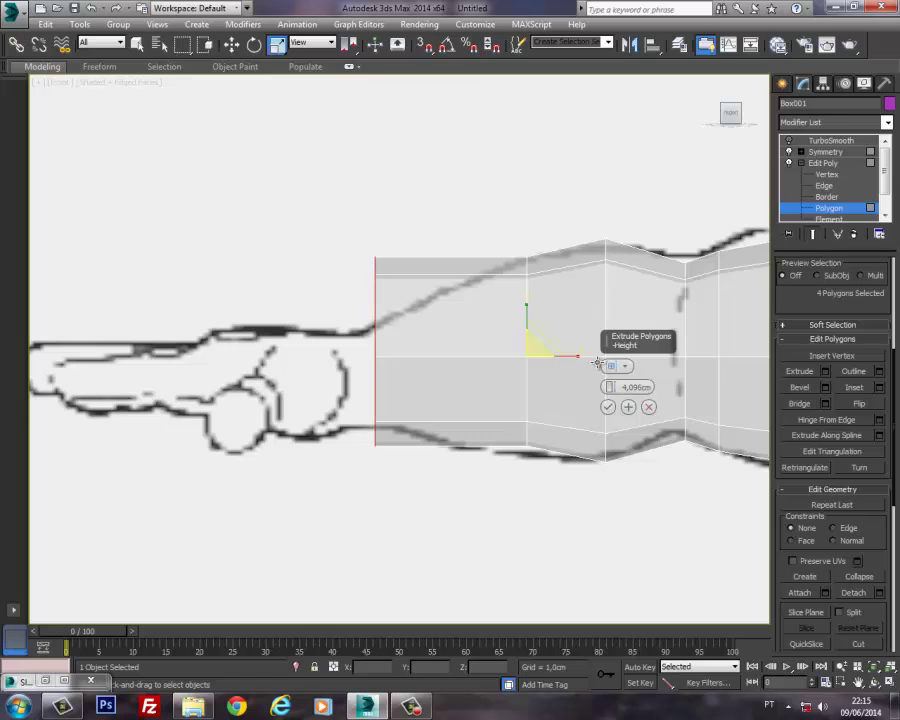
pyautogui.click(607, 406)
pyautogui.moveTo(372, 347); pyautogui.dragTo(367, 422)
pyautogui.press('e')
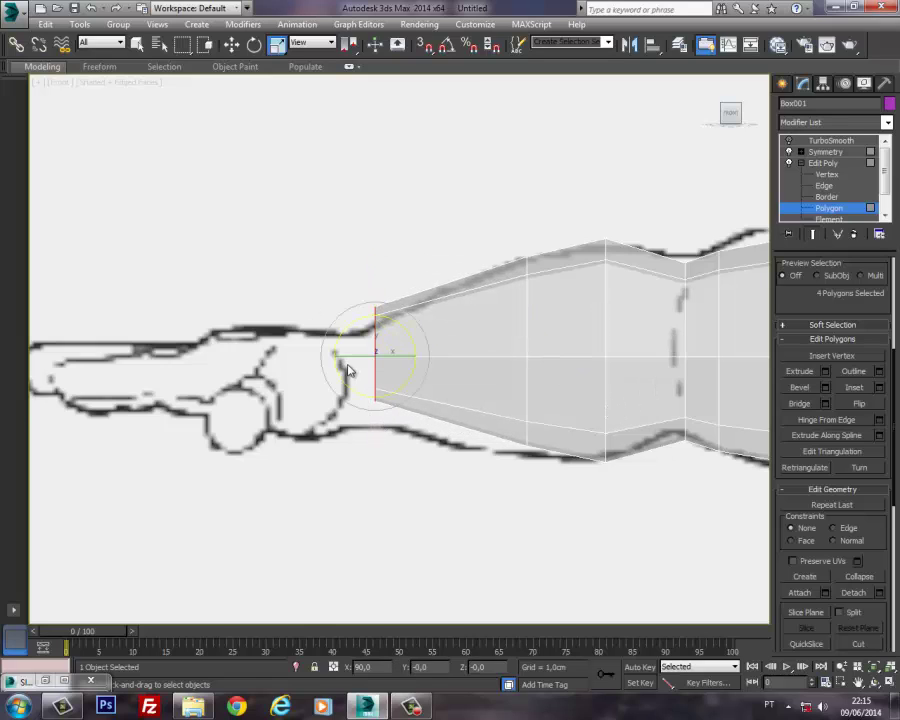
pyautogui.press('w')
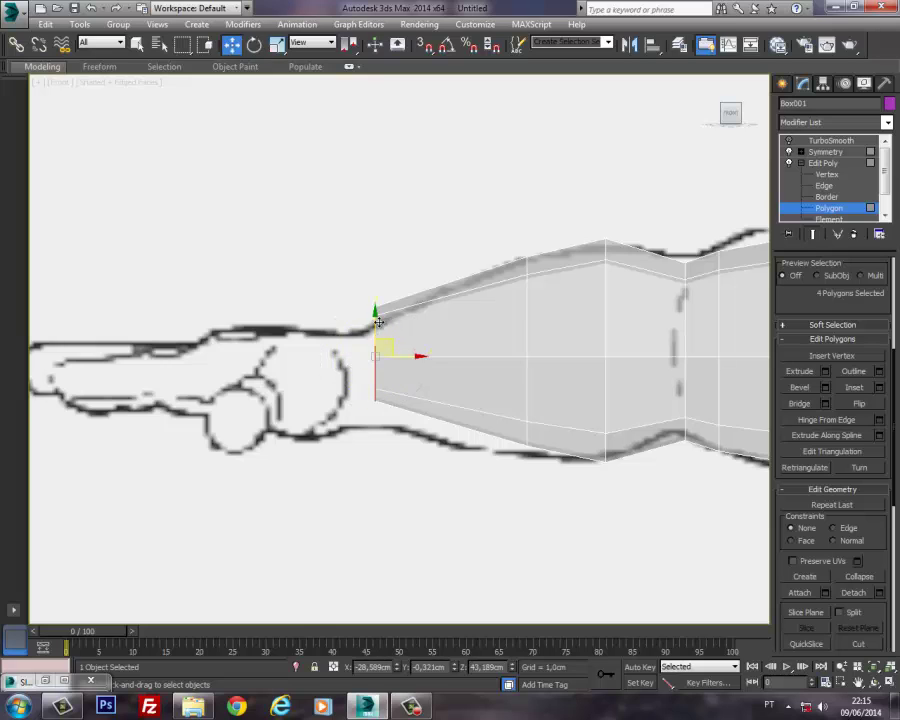
pyautogui.moveTo(372, 336); pyautogui.dragTo(370, 354)
pyautogui.moveTo(484, 487); pyautogui.dragTo(428, 476, button='middle')
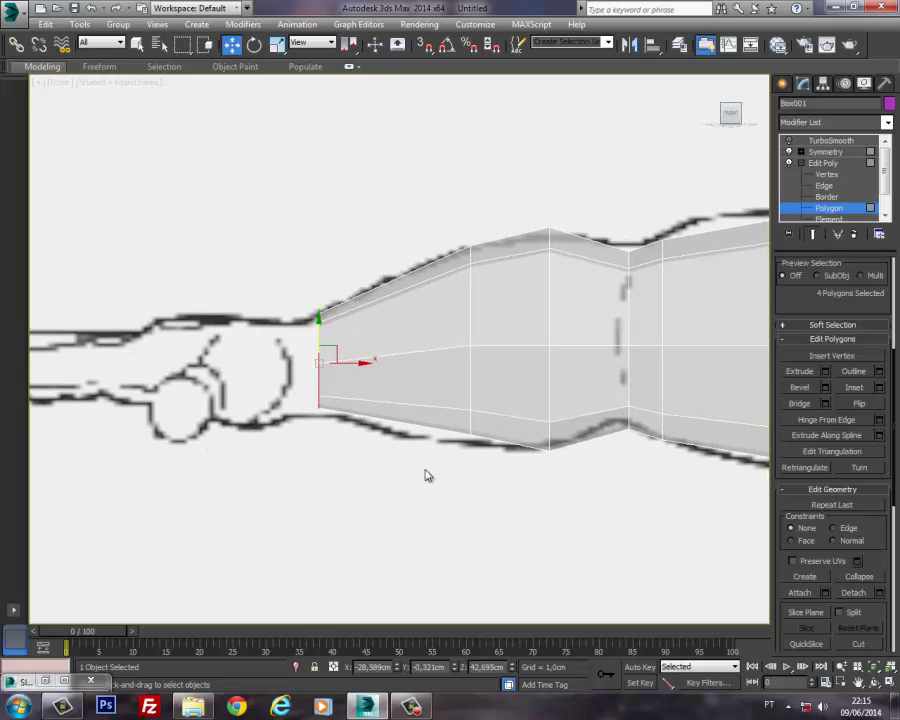
# Step: Move the upper-edge vertices beside the elbow and along the upper arm to follow the reference outline
pyautogui.moveTo(488, 397); pyautogui.dragTo(468, 392)
pyautogui.click(826, 175)
pyautogui.moveTo(652, 266); pyautogui.dragTo(470, 274, button='middle')
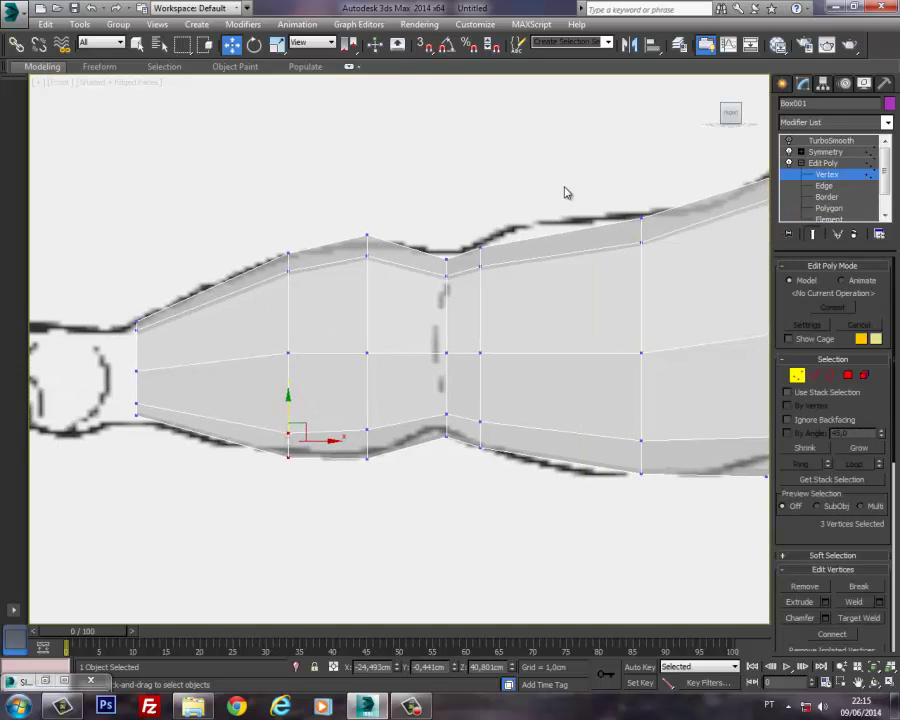
pyautogui.moveTo(612, 197); pyautogui.dragTo(660, 265)
pyautogui.moveTo(687, 253); pyautogui.dragTo(565, 286, button='middle')
pyautogui.moveTo(537, 248)
pyautogui.mouseDown()
pyautogui.moveTo(504, 231)
pyautogui.moveTo(492, 243)
pyautogui.moveTo(512, 240)
pyautogui.moveTo(528, 251)
pyautogui.moveTo(520, 250)
pyautogui.mouseUp()
pyautogui.moveTo(348, 250); pyautogui.dragTo(413, 322)
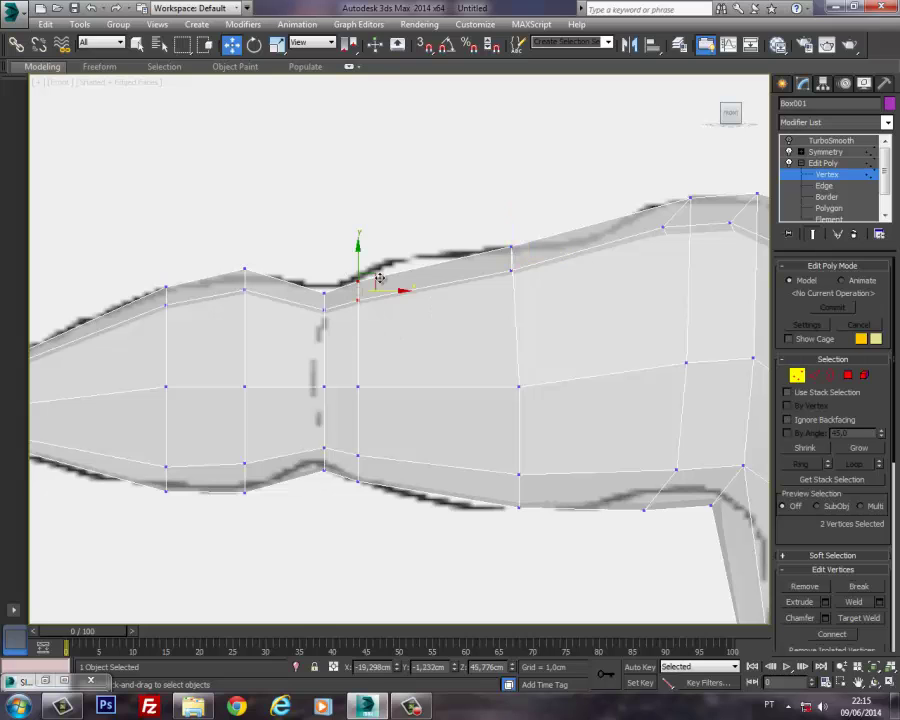
pyautogui.moveTo(361, 258); pyautogui.dragTo(363, 246)
# Step: Examine the arm's shape from above and in perspective, comparing the body with the TurboSmooth preview on and off
pyautogui.moveTo(428, 285); pyautogui.dragTo(310, 288, button='middle')
pyautogui.scroll(-3, 455, 285)
pyautogui.moveTo(459, 369); pyautogui.dragTo(477, 346, button='middle')
pyautogui.press('t')
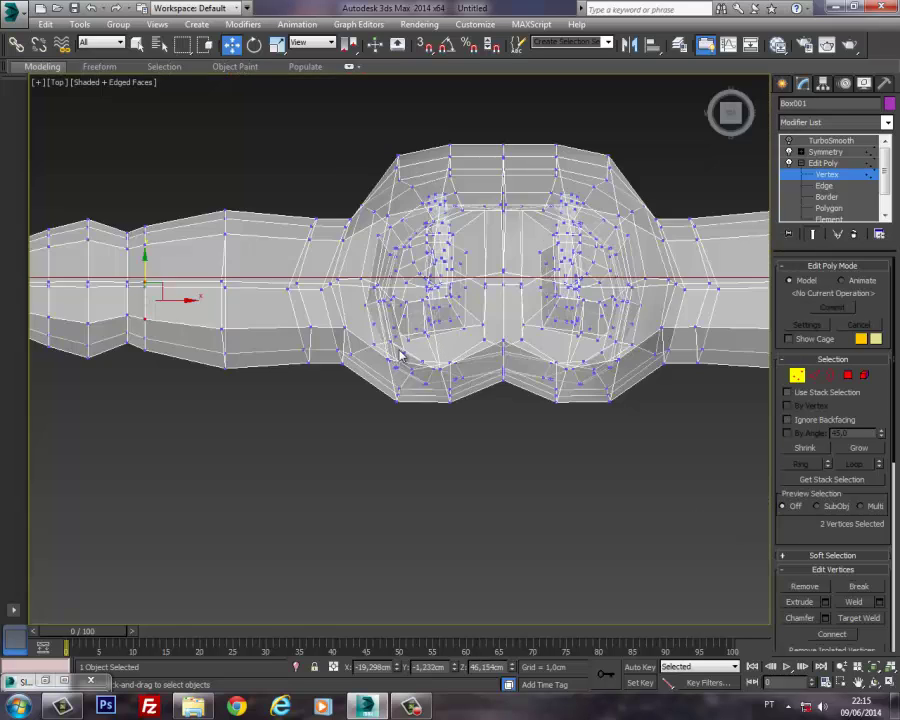
pyautogui.moveTo(400, 356); pyautogui.dragTo(444, 373, button='middle')
pyautogui.moveTo(238, 331); pyautogui.dragTo(147, 331, button='middle')
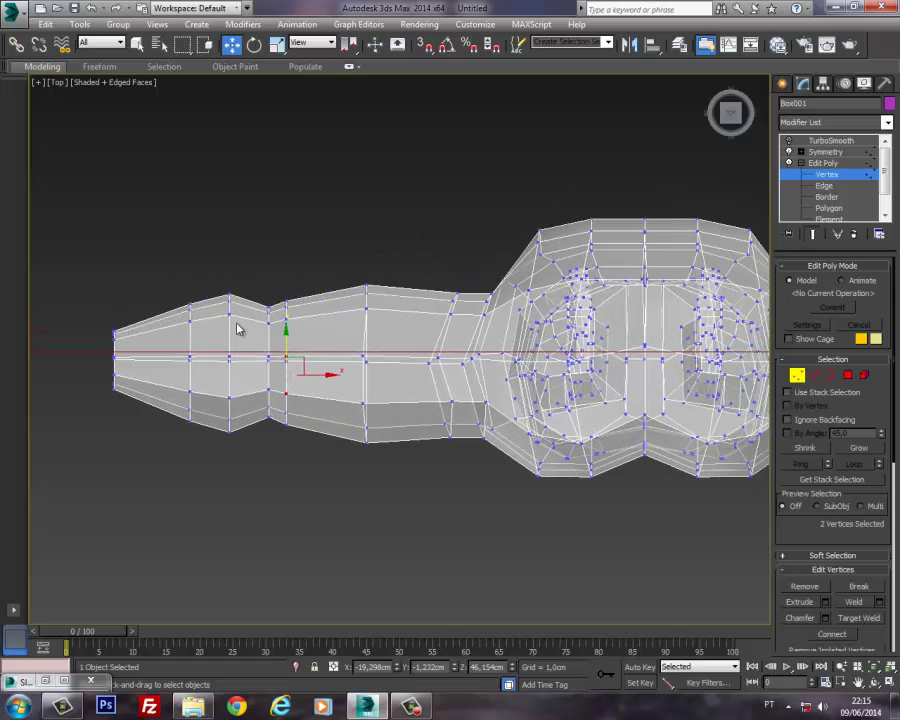
pyautogui.click(798, 374)
pyautogui.moveTo(450, 314); pyautogui.dragTo(429, 311, button='middle')
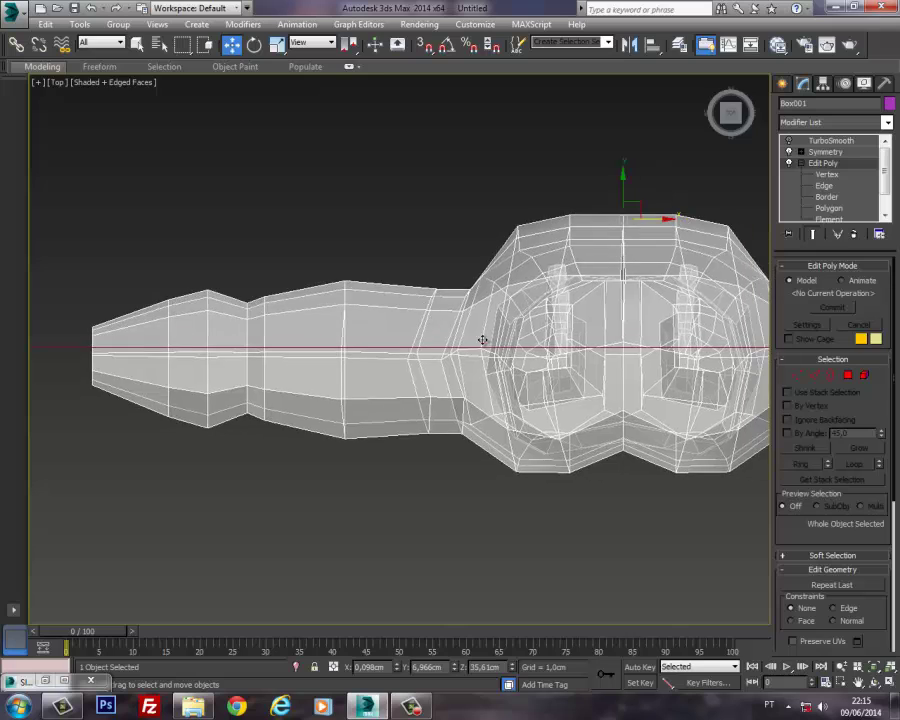
pyautogui.press('p')
pyautogui.keyDown('alt'); pyautogui.moveTo(488, 358); pyautogui.dragTo(536, 359, button='middle'); pyautogui.keyUp('alt')
pyautogui.scroll(5, 504, 361)
pyautogui.scroll(-4, 502, 362)
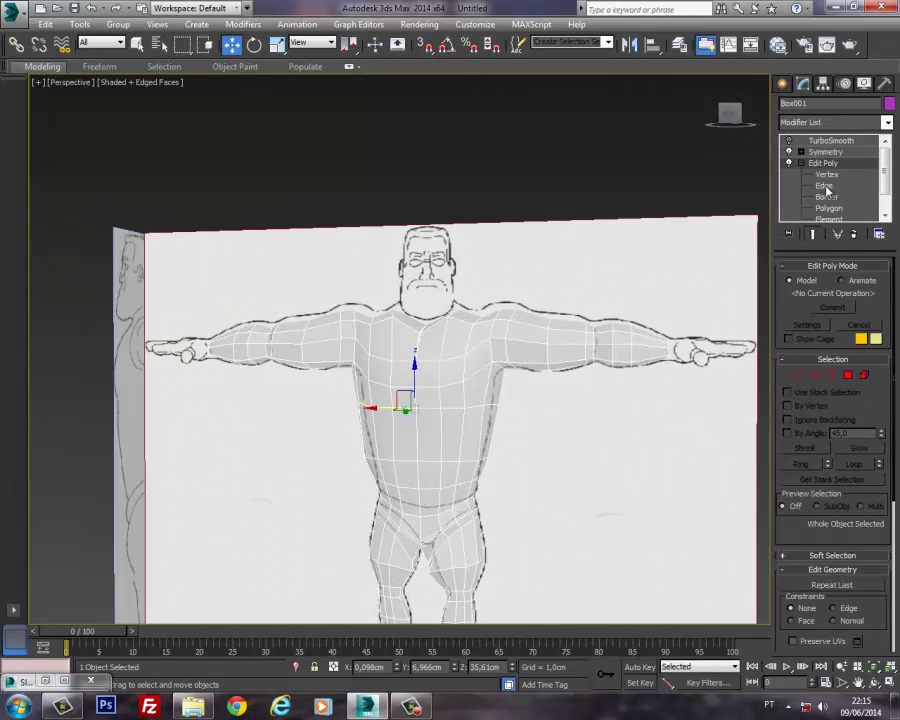
pyautogui.keyDown('alt'); pyautogui.moveTo(420, 364); pyautogui.dragTo(409, 343, button='middle'); pyautogui.keyUp('alt')
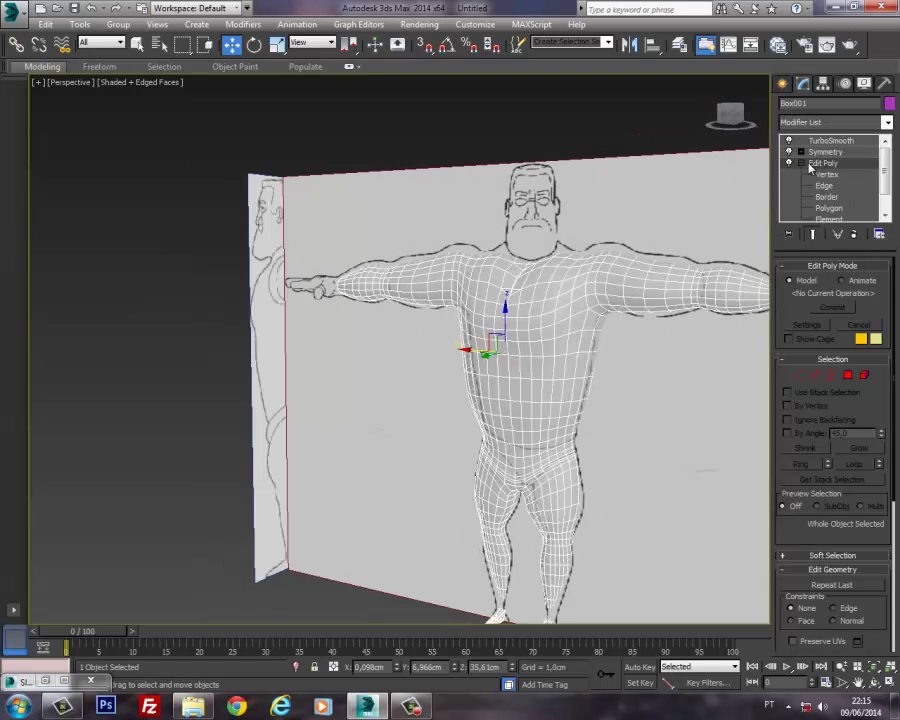
pyautogui.click(789, 141)
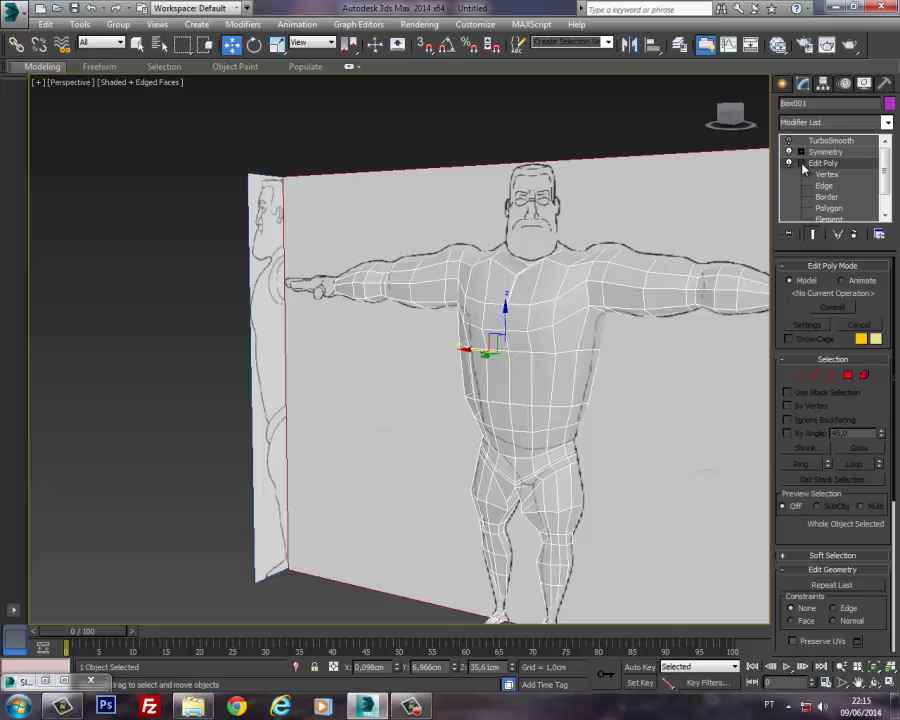
pyautogui.click(812, 151)
pyautogui.moveTo(540, 320); pyautogui.dragTo(544, 323, button='middle')
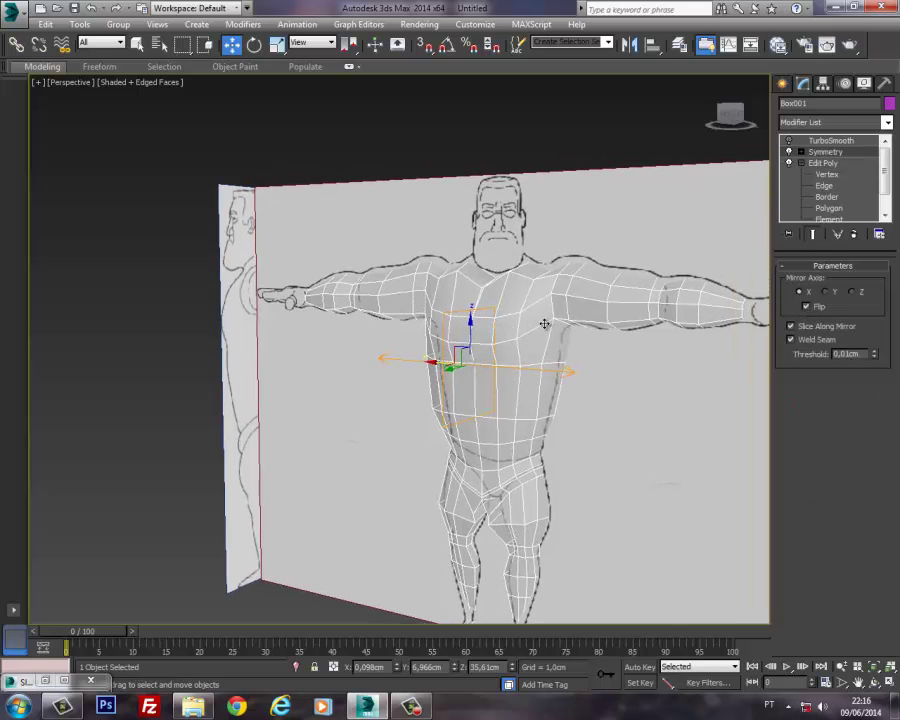
# Step: Return to polygon editing on the Edit Poly modifier and frame the arm in the front view
pyautogui.click(807, 165)
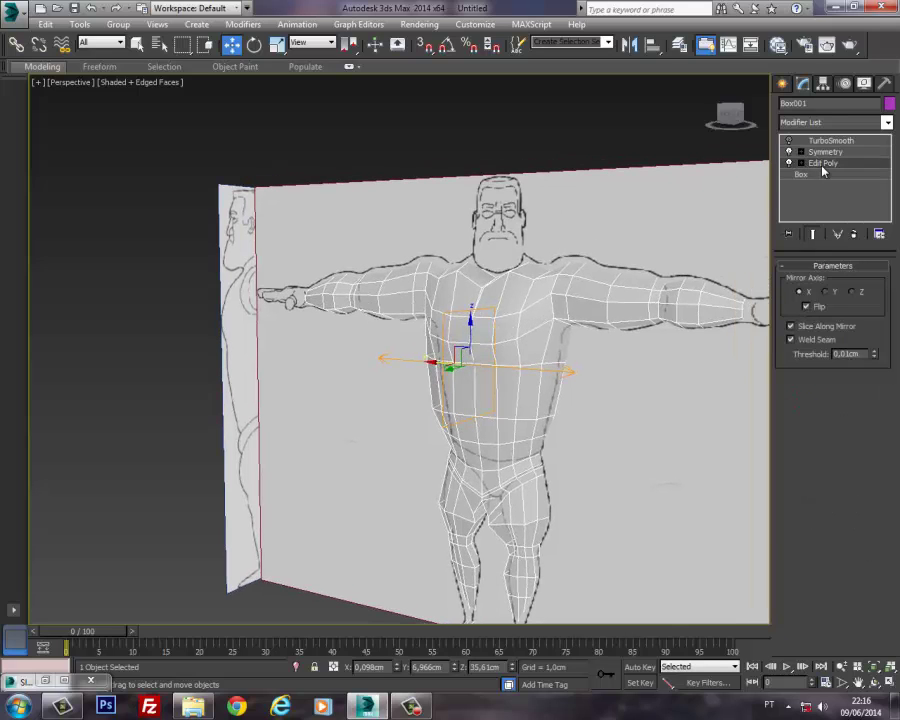
pyautogui.press('4')
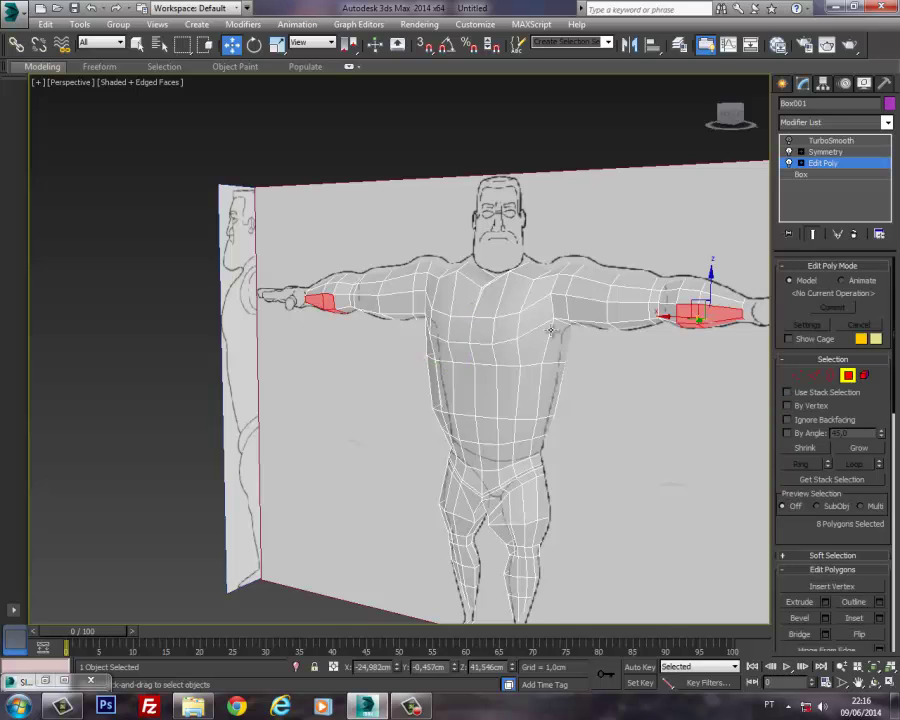
pyautogui.moveTo(556, 331); pyautogui.dragTo(566, 327, button='middle')
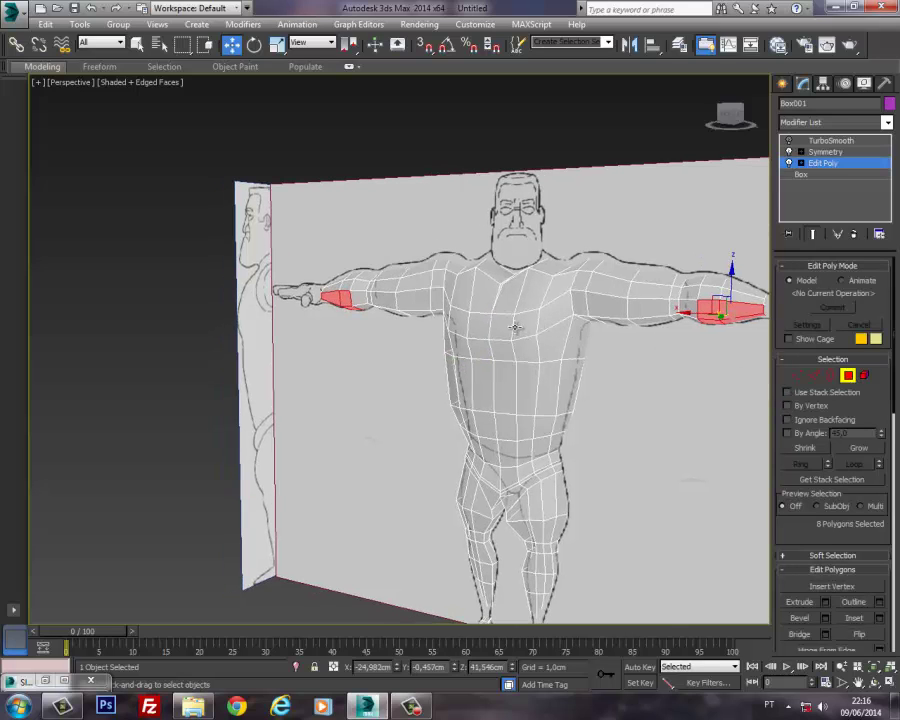
pyautogui.press('f')
pyautogui.press('z')
# Step: Try to select the forearm and wrist polygons with crossing region selections of different widths
pyautogui.moveTo(264, 271); pyautogui.dragTo(303, 374)
pyautogui.moveTo(269, 324); pyautogui.dragTo(312, 329, button='middle')
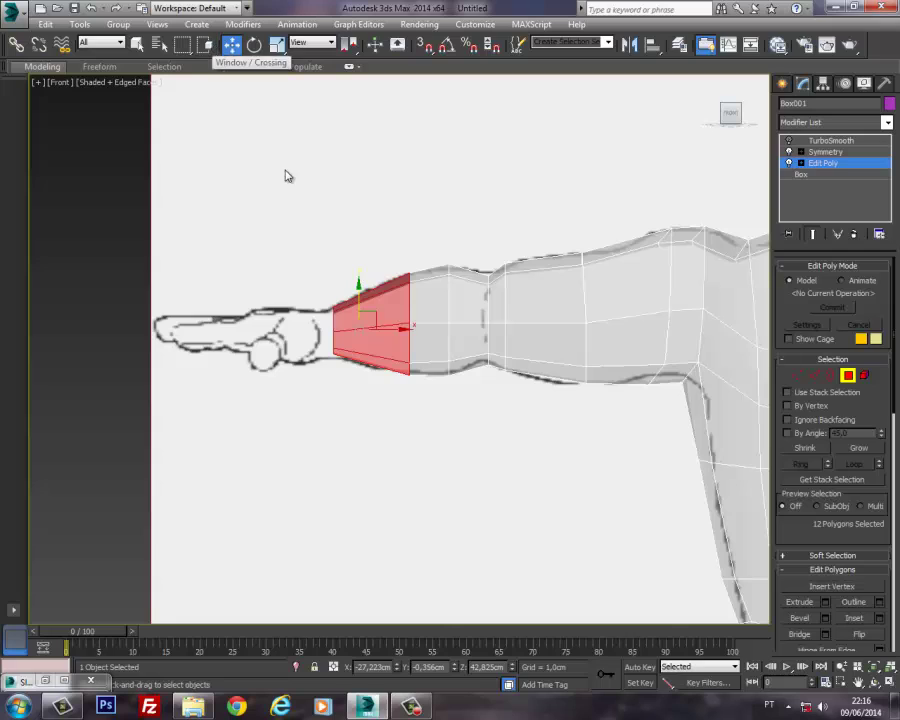
pyautogui.click(398, 212)
pyautogui.moveTo(327, 225); pyautogui.dragTo(425, 411)
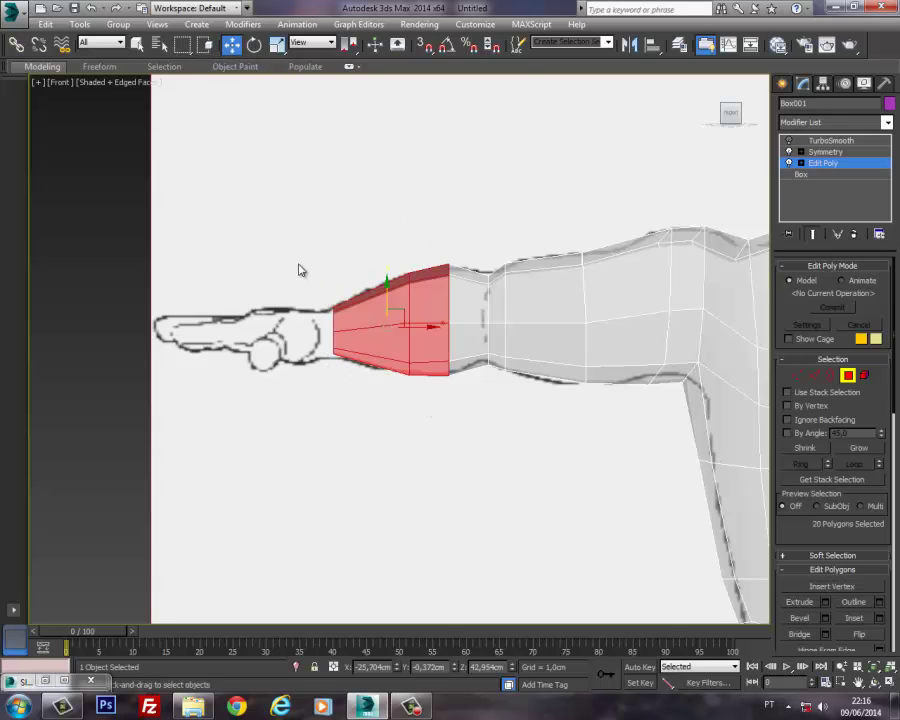
pyautogui.moveTo(483, 402); pyautogui.dragTo(477, 440)
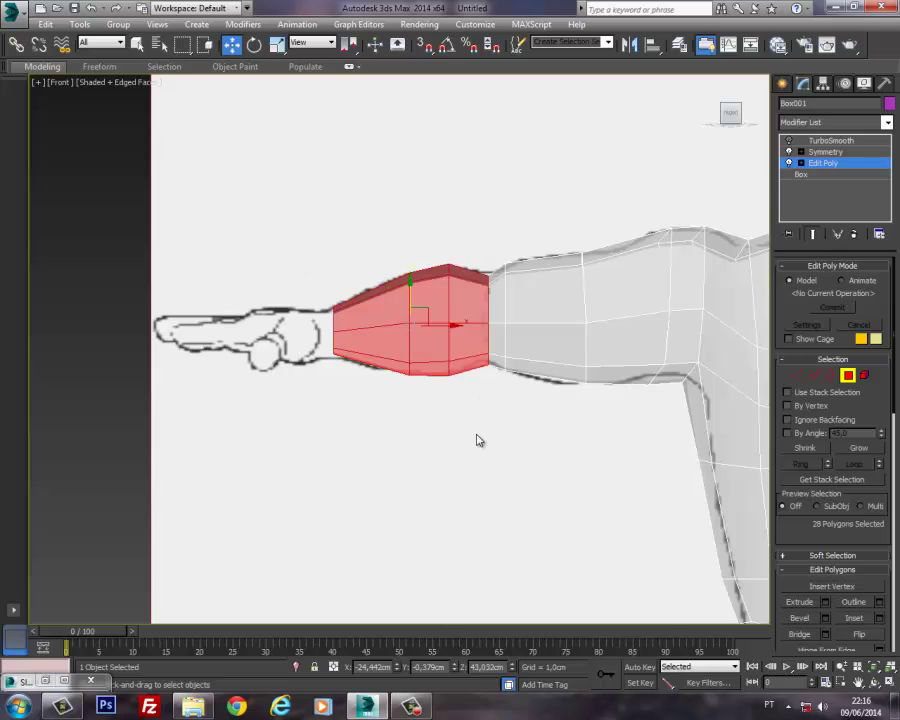
# Step: Switch region selection to window mode and select only the four polygons closing the wrist end
pyautogui.click(208, 46)
pyautogui.moveTo(462, 422); pyautogui.dragTo(500, 430)
pyautogui.moveTo(268, 193); pyautogui.dragTo(522, 441)
pyautogui.moveTo(570, 400); pyautogui.dragTo(549, 333)
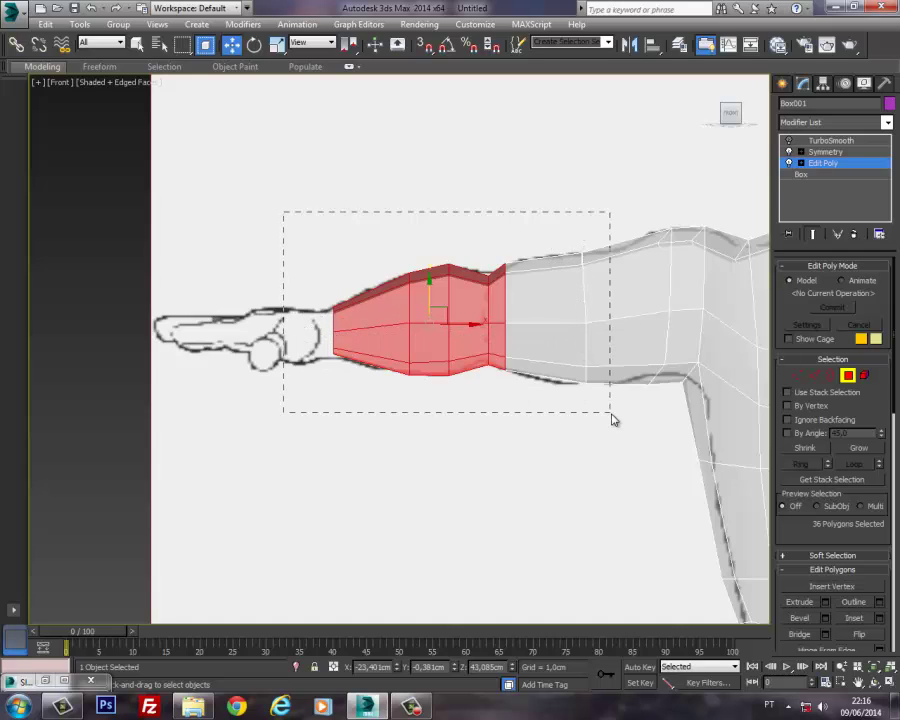
pyautogui.moveTo(613, 420); pyautogui.dragTo(614, 420)
pyautogui.click(305, 266)
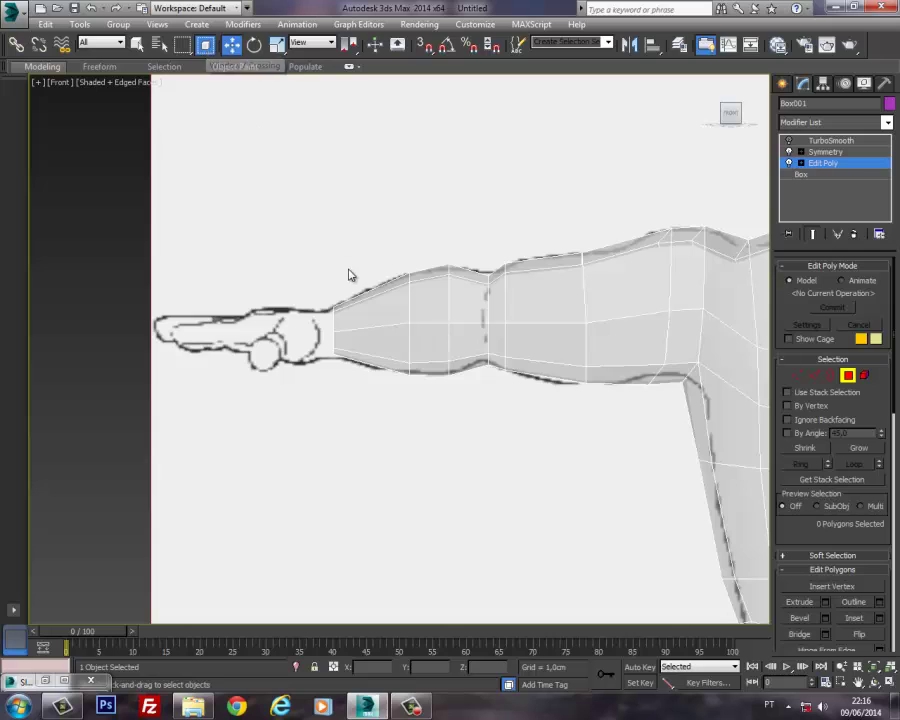
pyautogui.moveTo(311, 268); pyautogui.dragTo(347, 414)
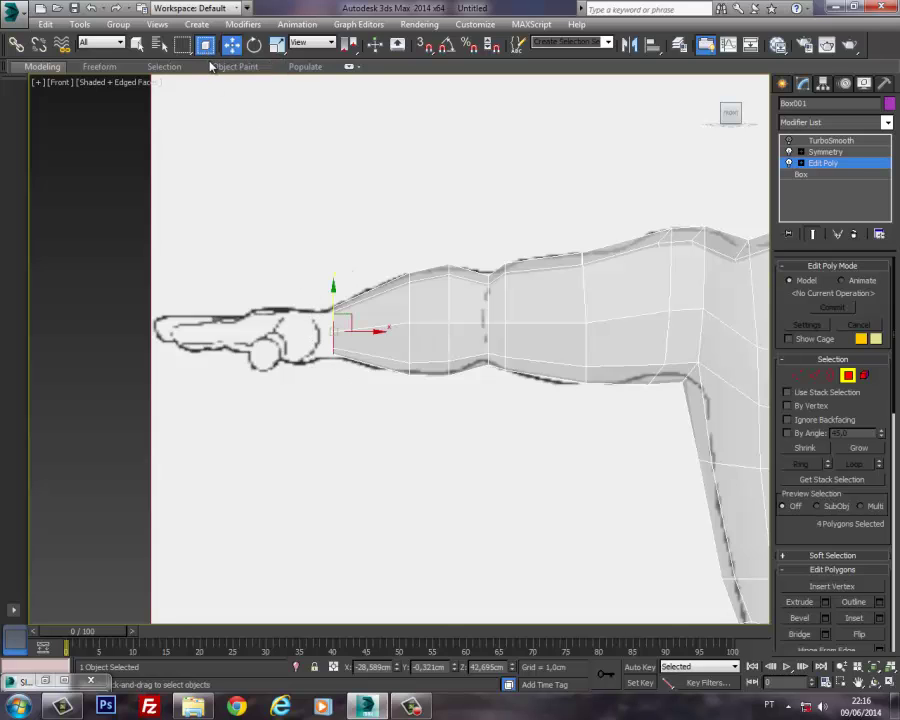
pyautogui.moveTo(358, 340); pyautogui.dragTo(397, 296, button='middle')
pyautogui.moveTo(325, 193); pyautogui.dragTo(400, 380)
# Step: Shift the wrist end slightly outward and down to line up with the reference outline
pyautogui.scroll(4, 370, 303)
pyautogui.moveTo(412, 256); pyautogui.dragTo(406, 262)
pyautogui.press('p')
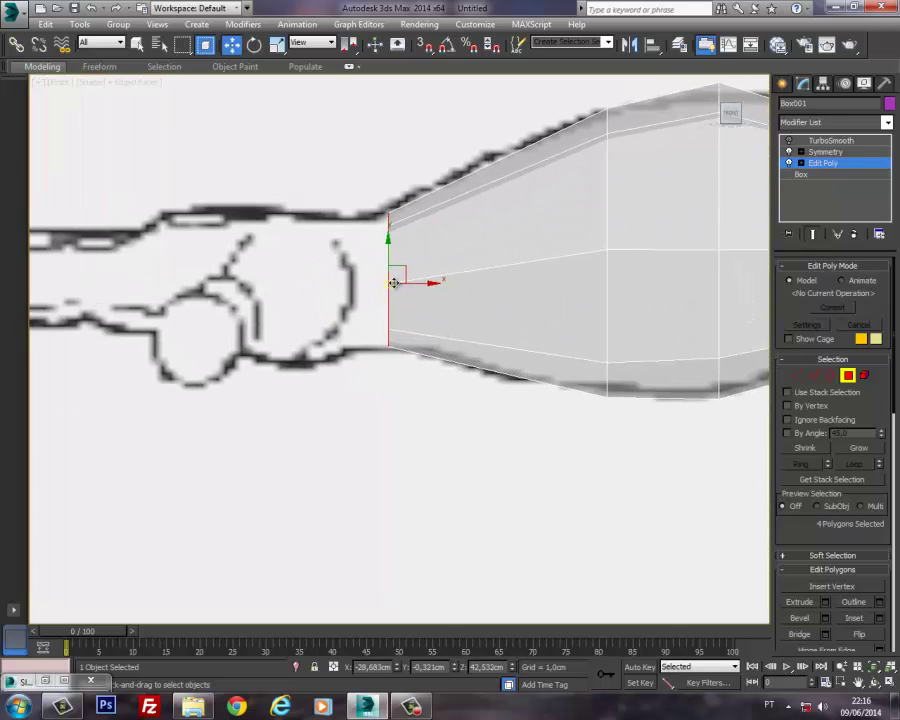
pyautogui.keyDown('alt'); pyautogui.moveTo(392, 283); pyautogui.dragTo(502, 298, button='middle'); pyautogui.keyUp('alt')
pyautogui.press('f')
# Step: Extrude the wrist end 0.52 cm and fit it to the narrowest part of the reference wrist by scaling and moving
pyautogui.click(825, 602)
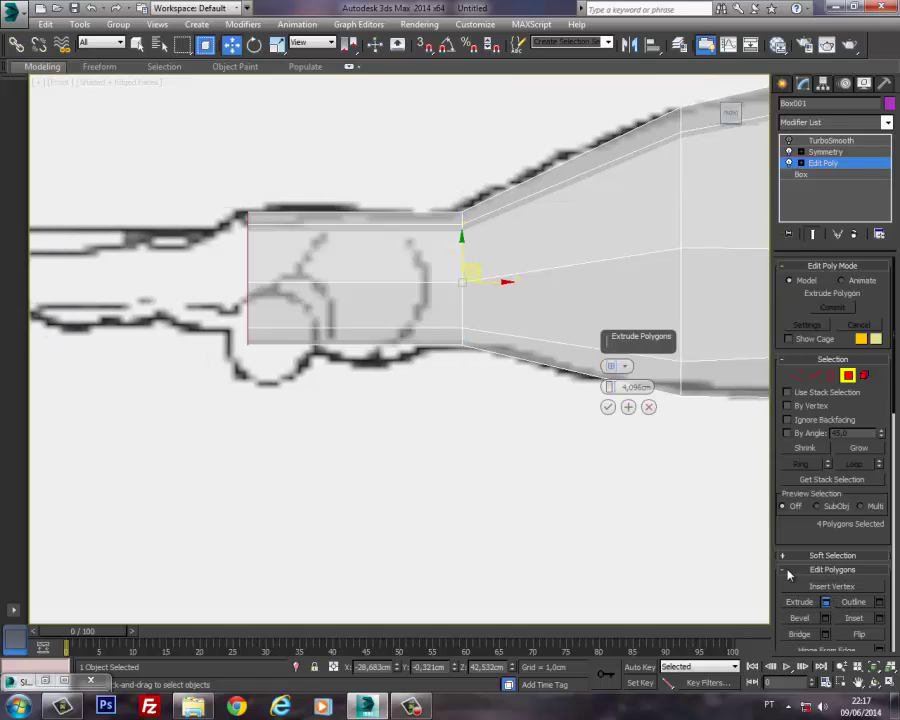
pyautogui.moveTo(611, 387); pyautogui.dragTo(629, 580)
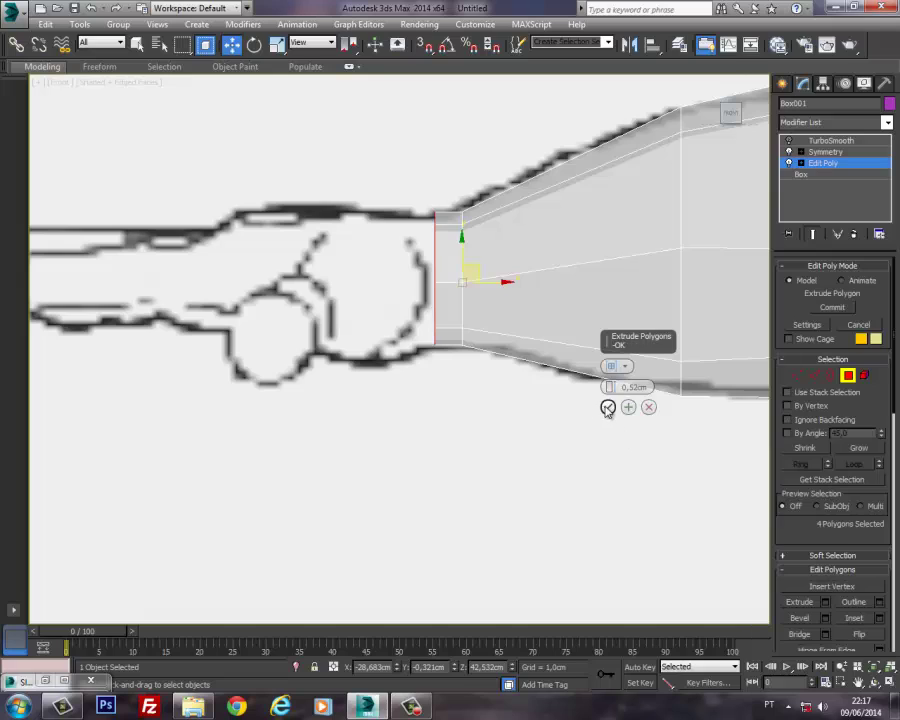
pyautogui.click(607, 407)
pyautogui.click(274, 48)
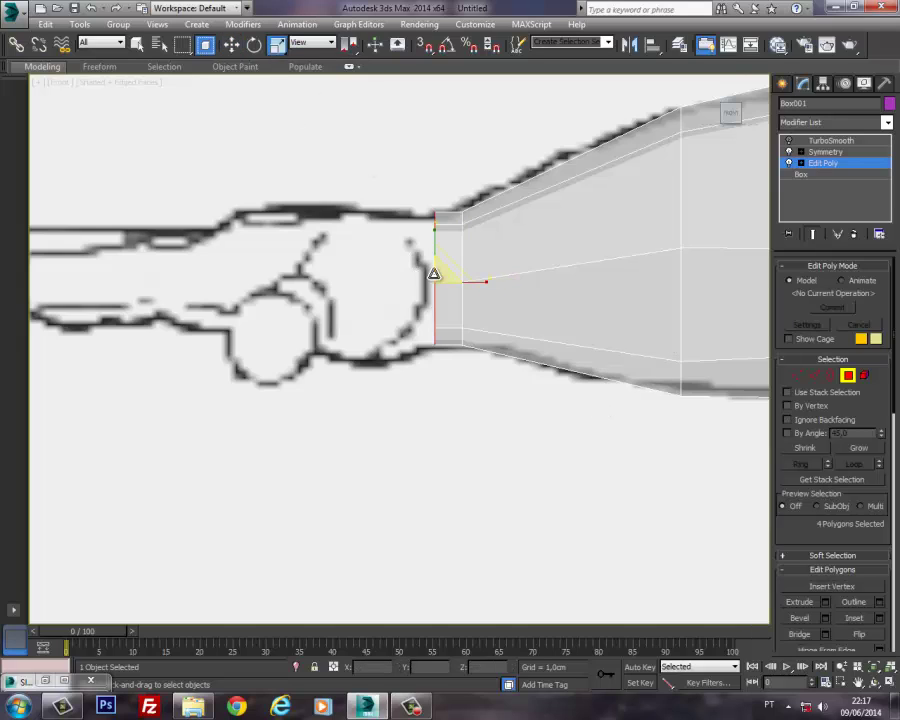
pyautogui.moveTo(434, 274)
pyautogui.mouseDown()
pyautogui.moveTo(428, 287)
pyautogui.moveTo(446, 276)
pyautogui.mouseUp()
pyautogui.click(234, 46)
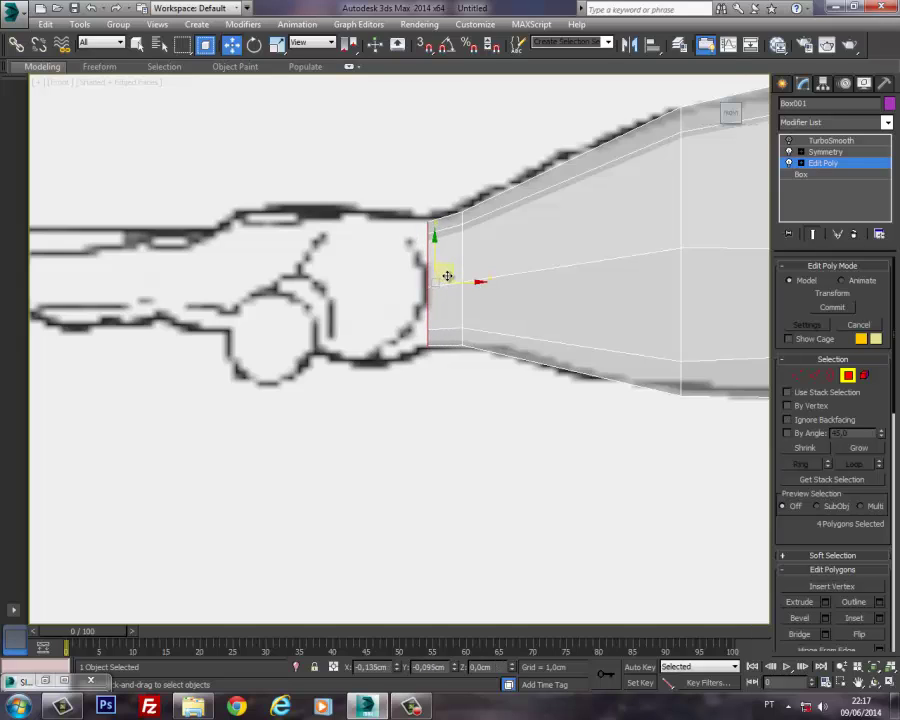
# Step: Extrude the wrist end 1.353 cm into the hand and scale it up to the palm's thickness
pyautogui.click(825, 602)
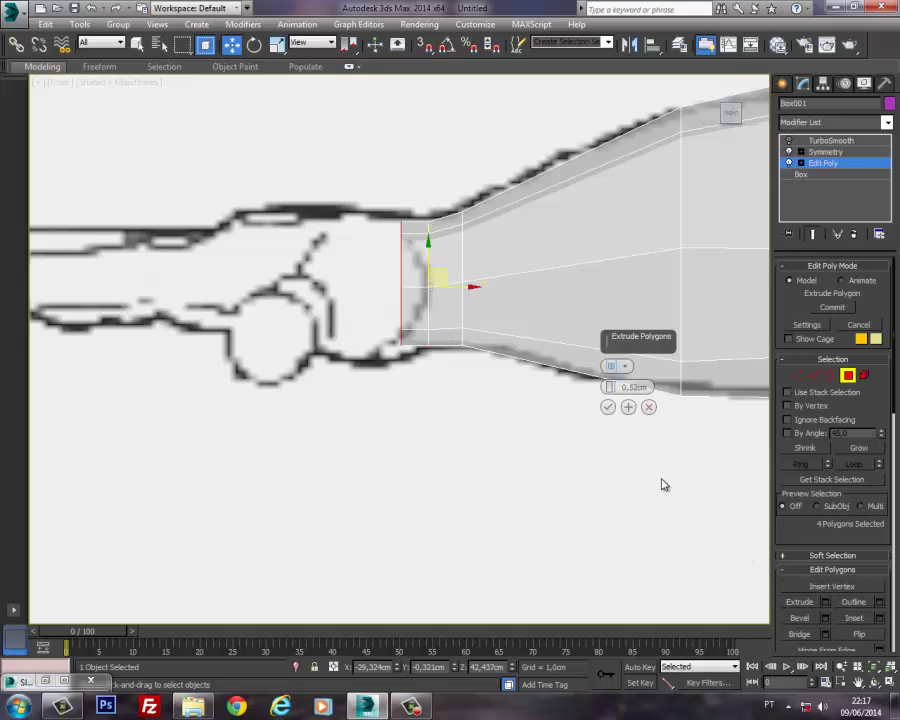
pyautogui.moveTo(610, 386); pyautogui.dragTo(610, 366)
pyautogui.click(607, 407)
pyautogui.moveTo(291, 186); pyautogui.dragTo(397, 190, button='middle')
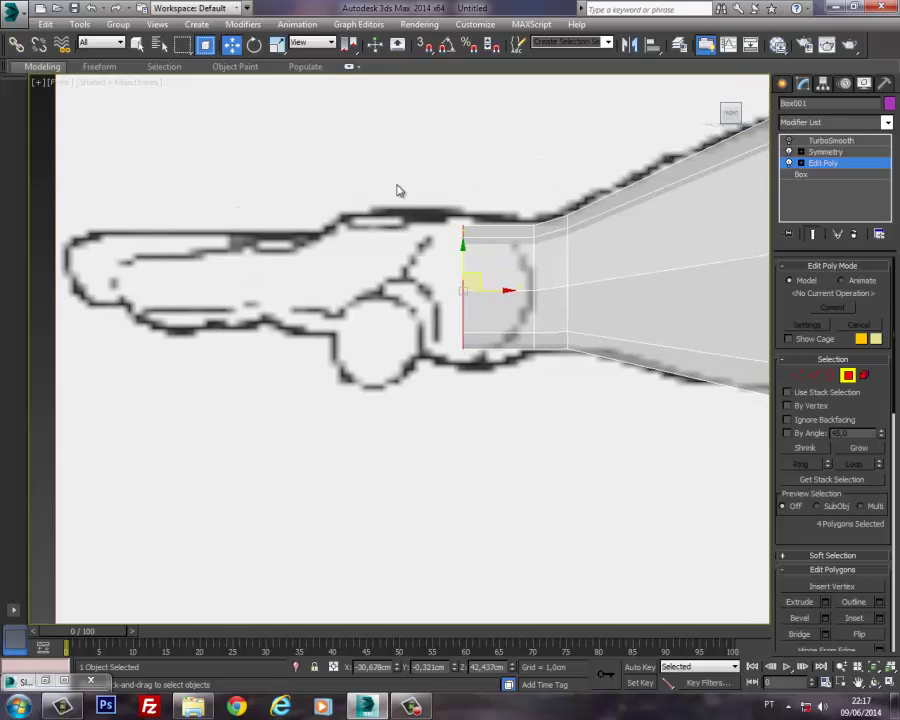
pyautogui.click(277, 44)
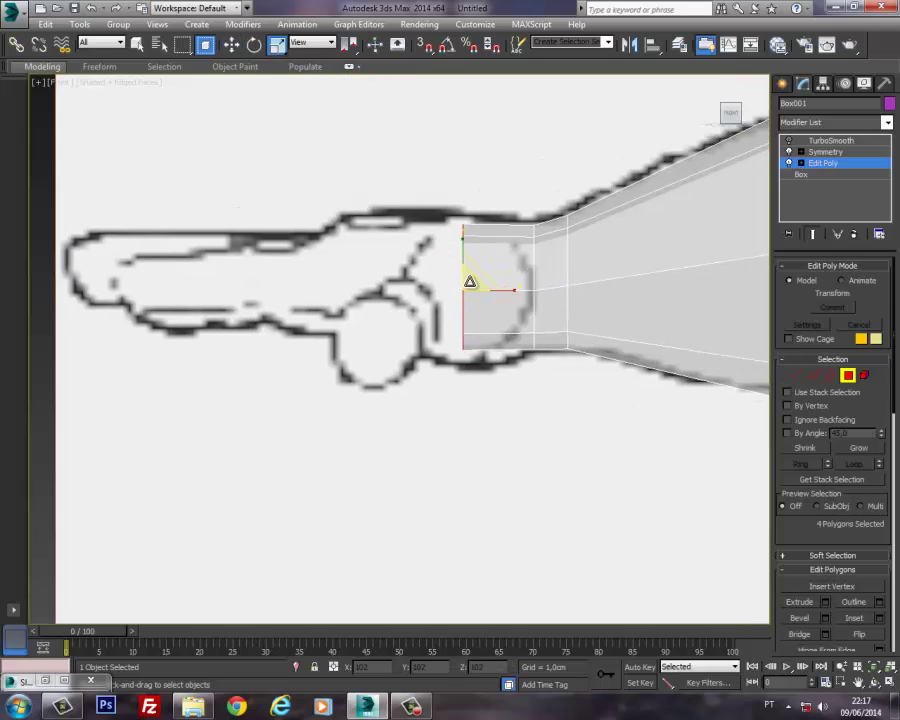
# Step: Extrude the palm end to the base of the fingers, scaling it down and raising it to fit the reference
pyautogui.click(824, 602)
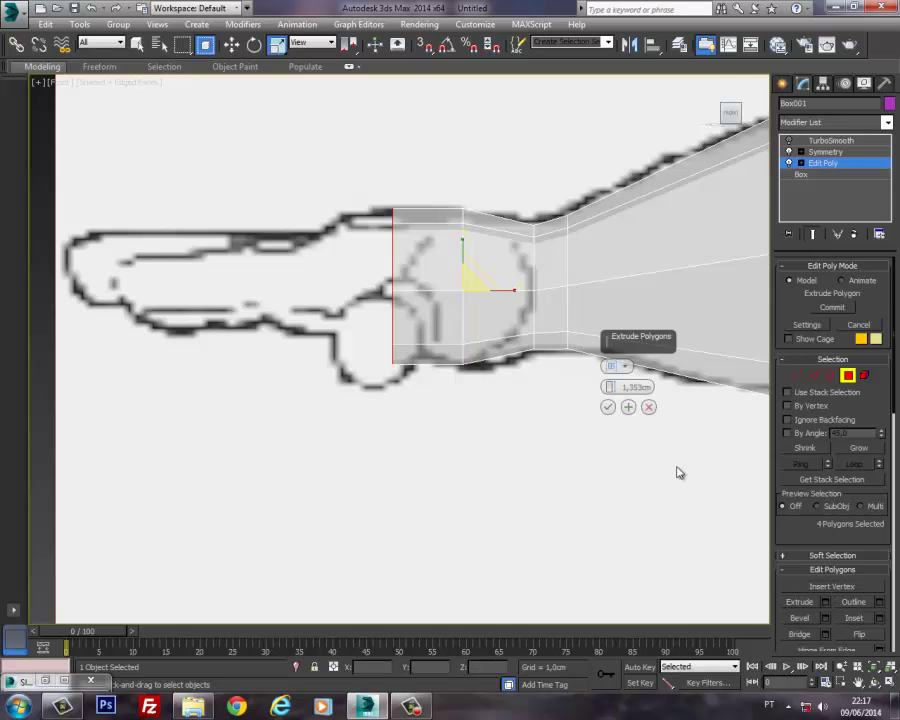
pyautogui.moveTo(608, 387); pyautogui.dragTo(622, 326)
pyautogui.click(609, 408)
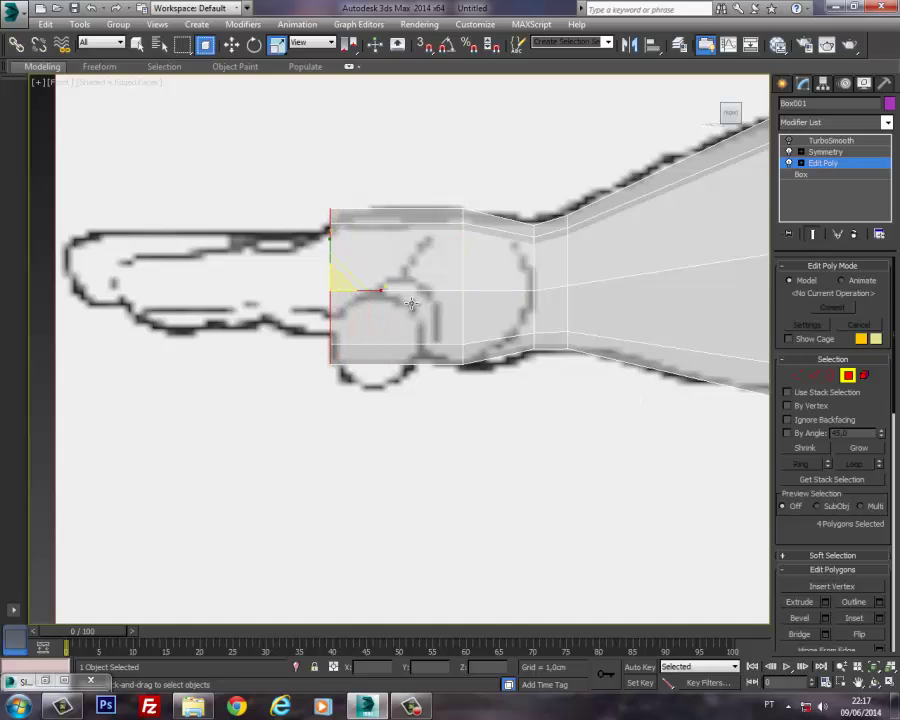
pyautogui.moveTo(337, 279); pyautogui.dragTo(335, 290)
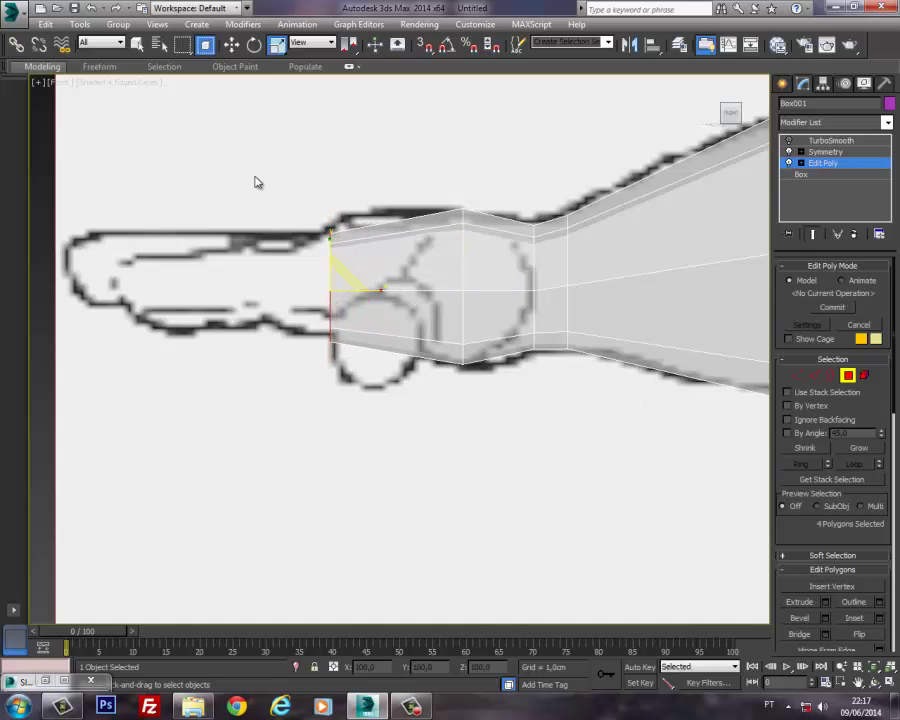
pyautogui.click(232, 44)
pyautogui.moveTo(341, 270); pyautogui.dragTo(340, 261)
pyautogui.press('t')
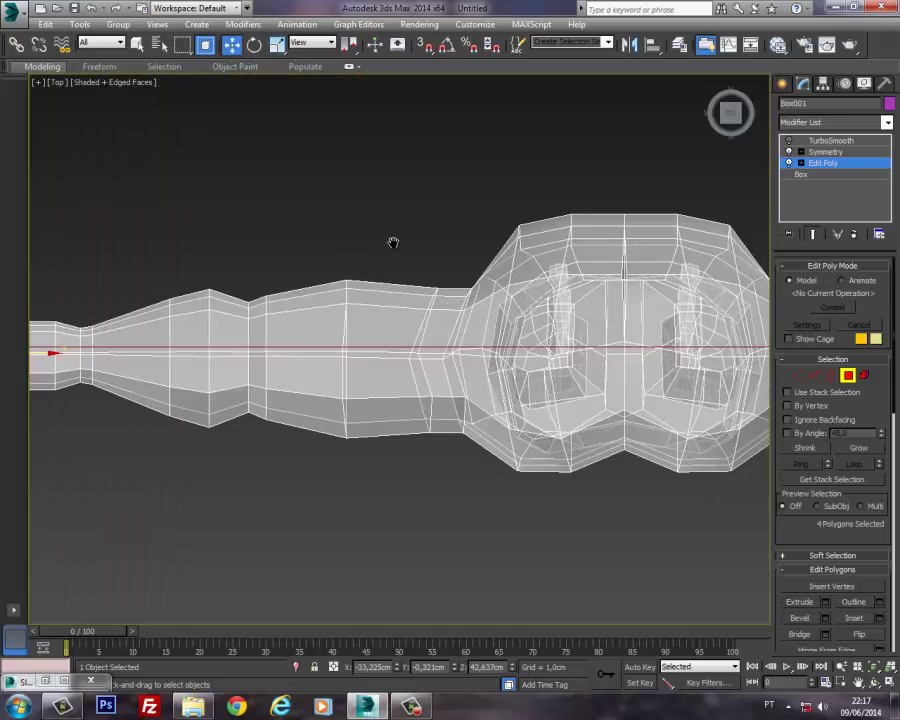
# Step: Widen the hand's end faces at the base of the fingers by scaling them along Y in the top view
pyautogui.scroll(5, 237, 292)
pyautogui.moveTo(304, 268); pyautogui.dragTo(321, 222, button='middle')
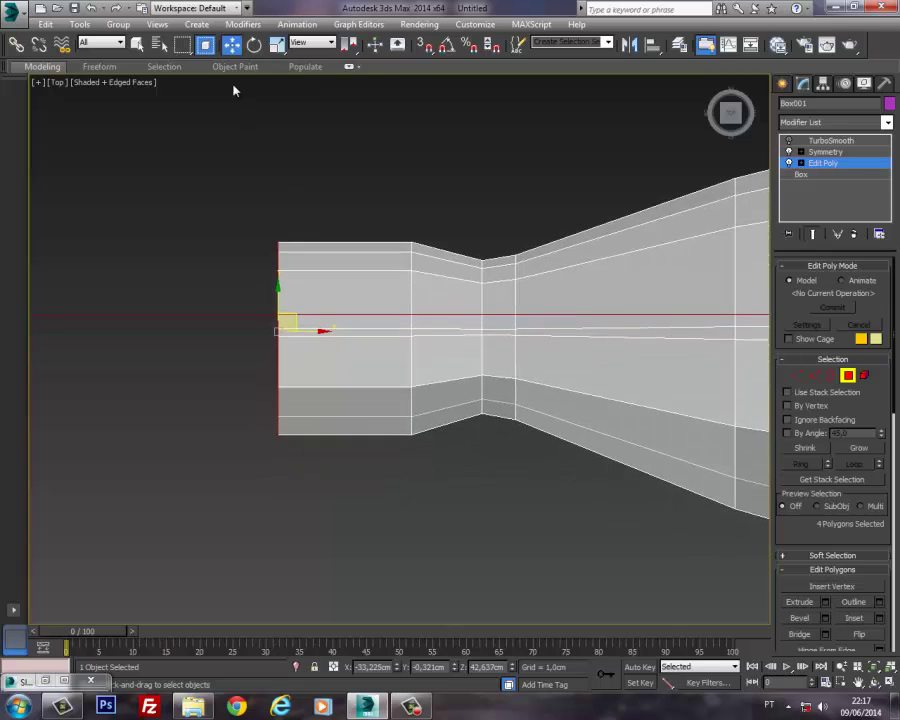
pyautogui.click(277, 46)
pyautogui.moveTo(281, 287); pyautogui.dragTo(282, 267)
# Step: Scale the eight-vertex ring between wrist and finger base along Y to match the width of the hand's end
pyautogui.moveTo(435, 495); pyautogui.dragTo(423, 477)
pyautogui.click(798, 376)
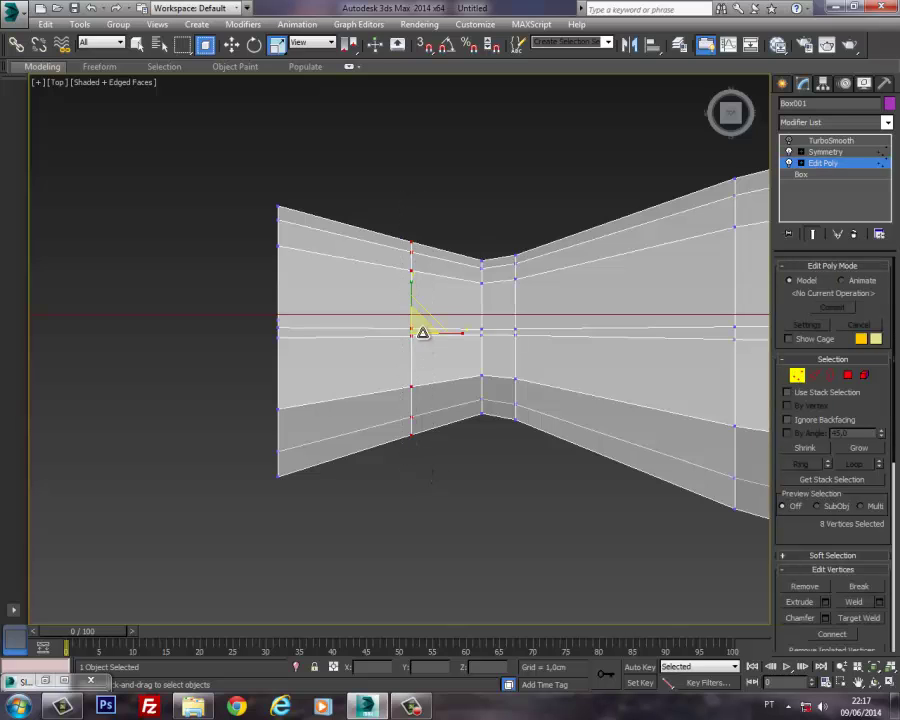
pyautogui.moveTo(412, 289); pyautogui.dragTo(406, 268)
pyautogui.press('p')
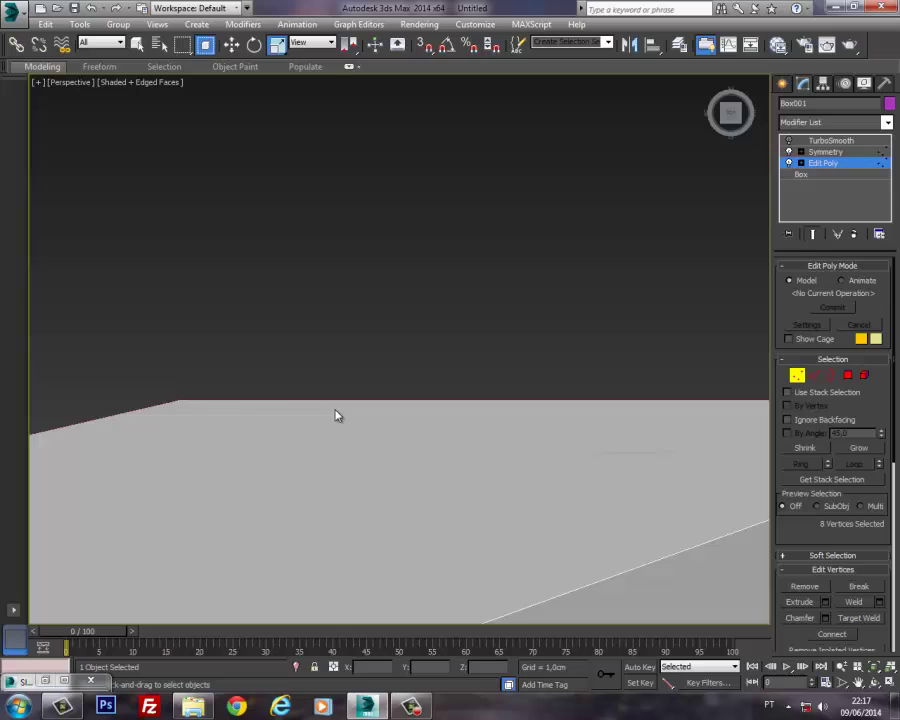
pyautogui.keyDown('alt'); pyautogui.moveTo(336, 415); pyautogui.dragTo(356, 404, button='middle'); pyautogui.keyUp('alt')
pyautogui.press('t')
pyautogui.scroll(-5, 321, 377)
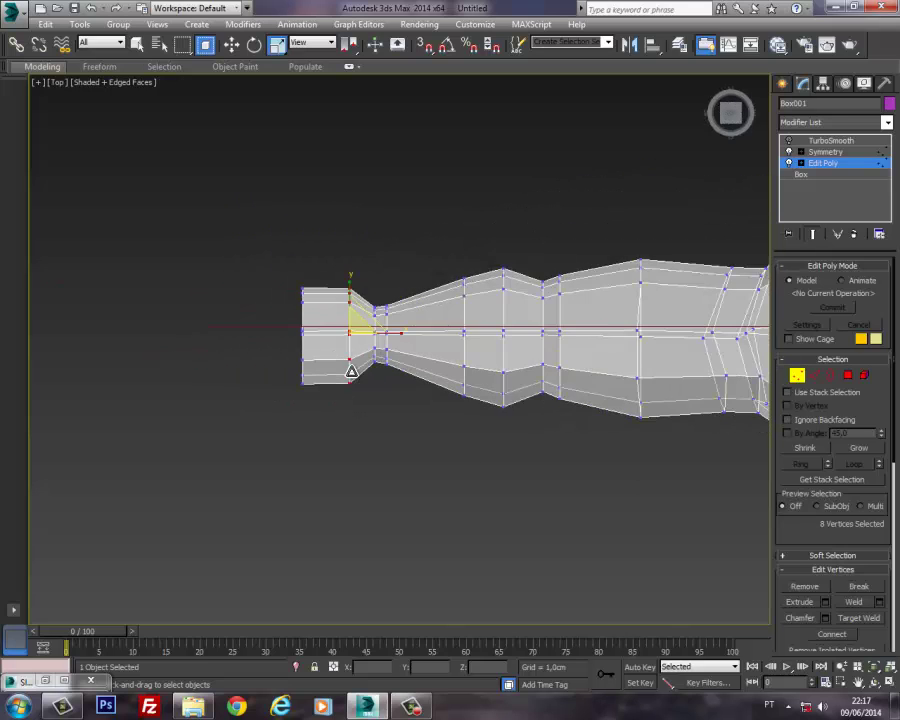
pyautogui.scroll(5, 330, 344)
pyautogui.moveTo(280, 378); pyautogui.dragTo(230, 464, button='middle')
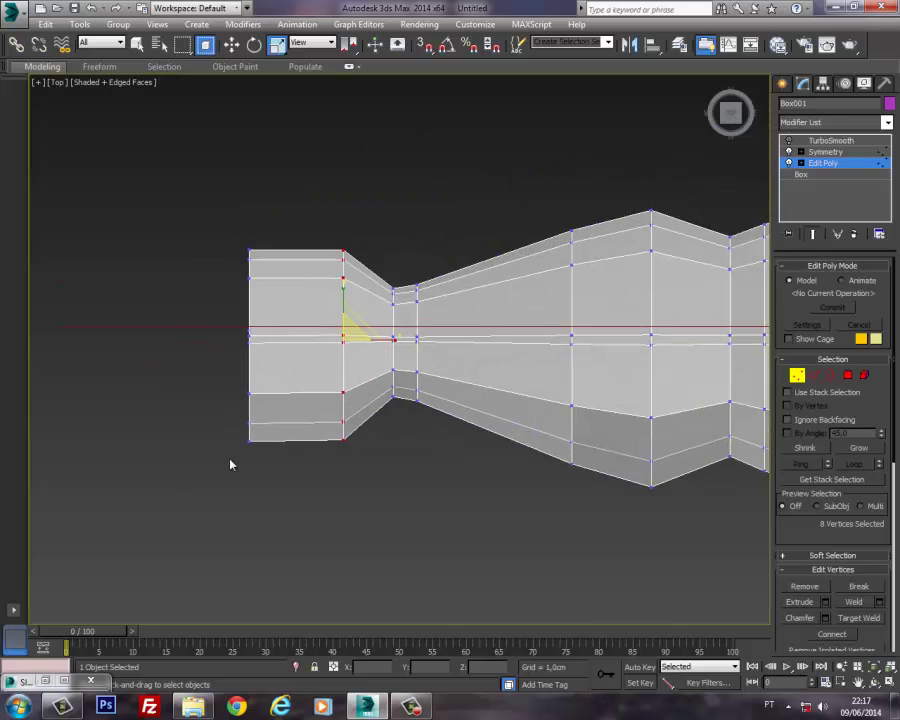
pyautogui.click(797, 374)
# Step: Move the centre vertex on the upper chest along X past the symmetry line to close the gap at the seam
pyautogui.moveTo(647, 371); pyautogui.dragTo(320, 430, button='middle')
pyautogui.scroll(-3, 502, 393)
pyautogui.press('p')
pyautogui.moveTo(583, 347); pyautogui.dragTo(374, 411, button='middle')
pyautogui.scroll(-5, 476, 395)
pyautogui.keyDown('alt'); pyautogui.moveTo(374, 411); pyautogui.dragTo(456, 401, button='middle'); pyautogui.keyUp('alt')
pyautogui.scroll(8, 408, 372)
pyautogui.scroll(-6, 412, 374)
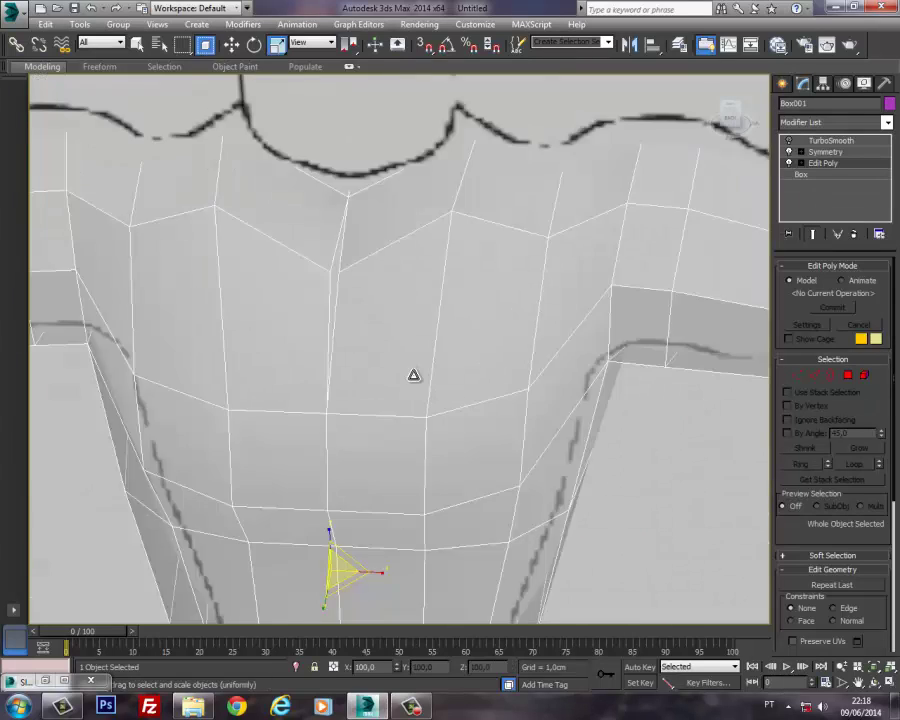
pyautogui.click(798, 375)
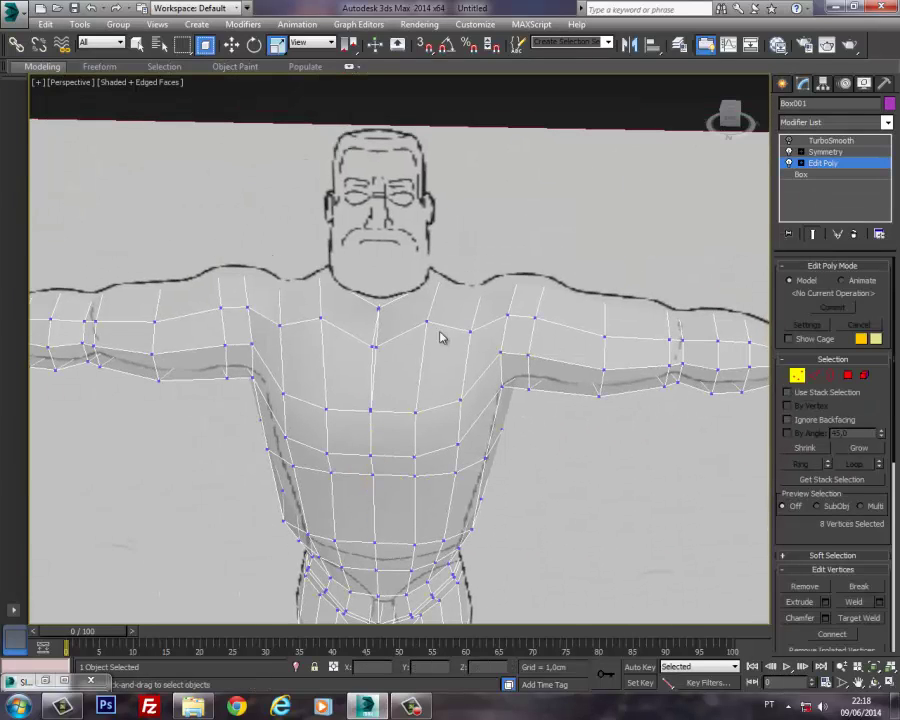
pyautogui.click(375, 347)
pyautogui.click(231, 45)
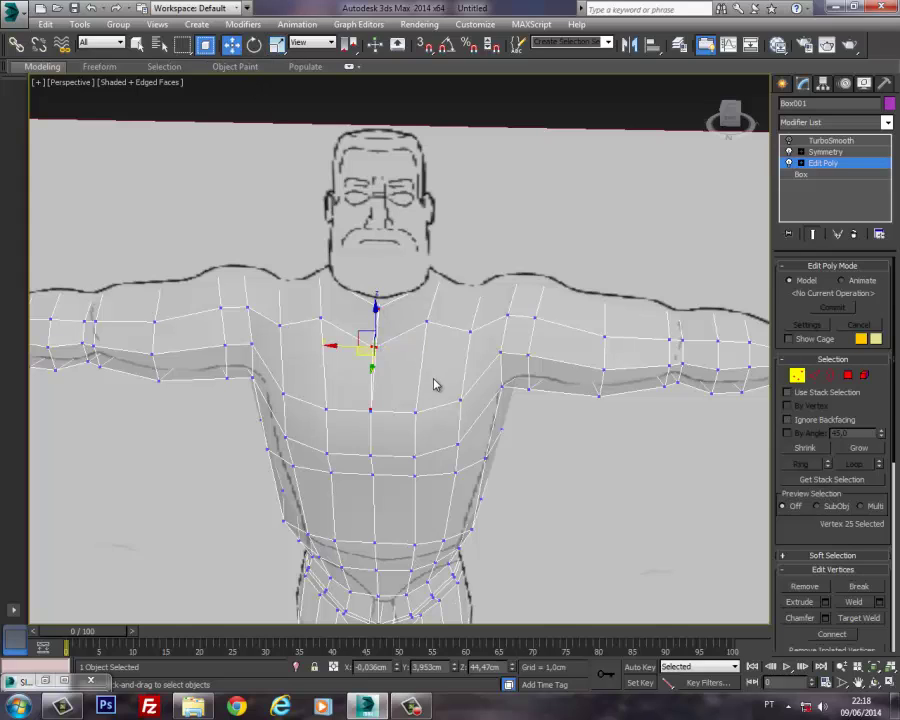
pyautogui.moveTo(339, 347); pyautogui.dragTo(320, 343)
pyautogui.click(793, 373)
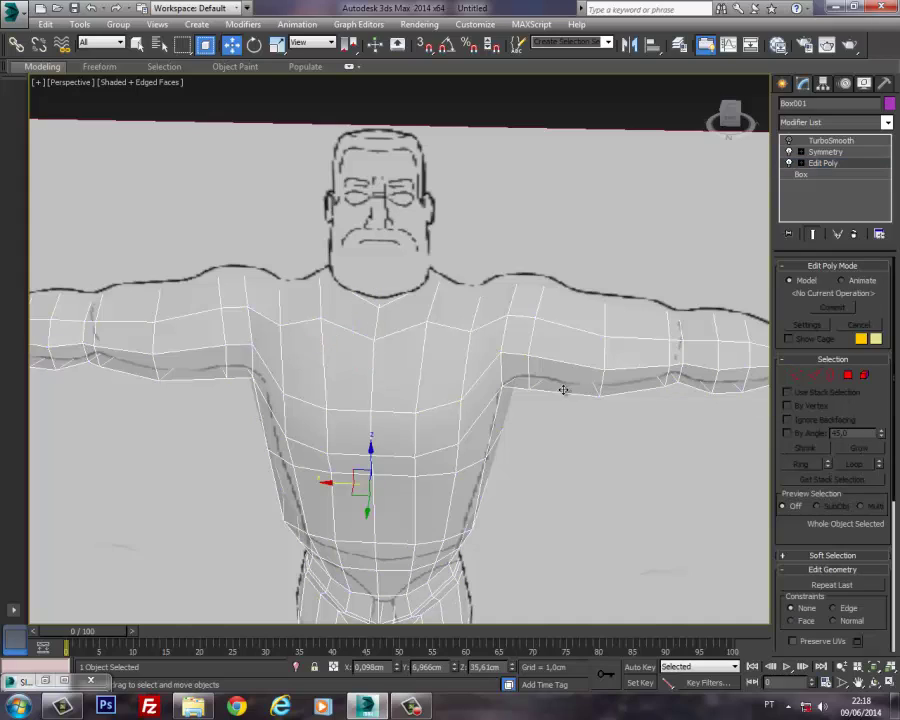
# Step: Select the four polygons that cap the end of the hand
pyautogui.moveTo(564, 388); pyautogui.dragTo(563, 249, button='middle')
pyautogui.keyDown('alt'); pyautogui.moveTo(480, 302); pyautogui.dragTo(508, 305, button='middle'); pyautogui.keyUp('alt')
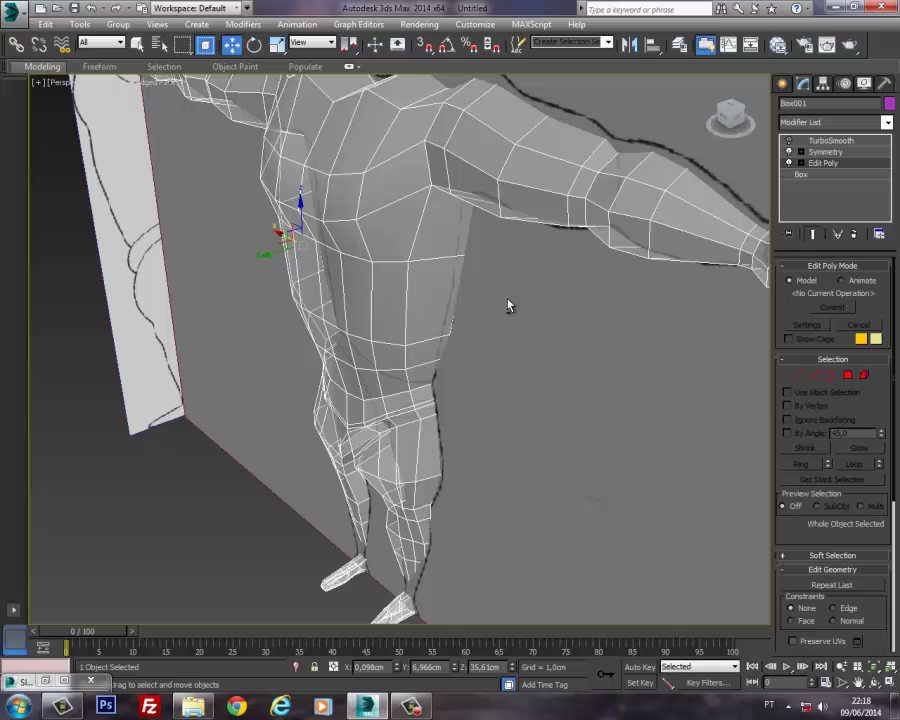
pyautogui.click(850, 377)
pyautogui.keyDown('alt'); pyautogui.moveTo(593, 329); pyautogui.dragTo(638, 344, button='middle'); pyautogui.keyUp('alt')
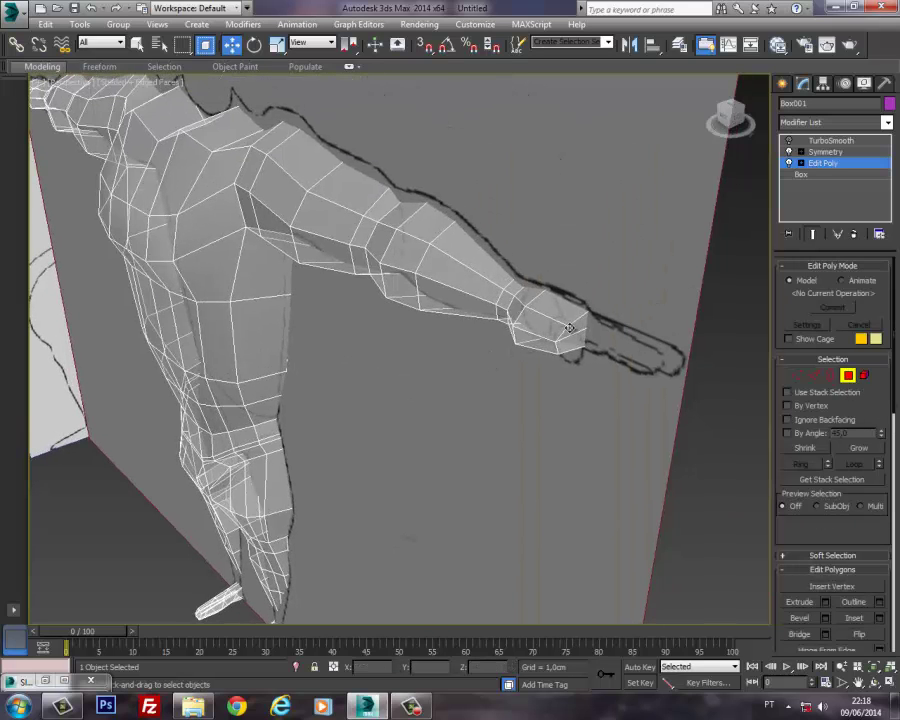
pyautogui.click(569, 328)
pyautogui.moveTo(570, 329)
pyautogui.keyDown('alt'); pyautogui.mouseDown(button='middle')
pyautogui.moveTo(498, 322)
pyautogui.moveTo(556, 334)
pyautogui.mouseUp(button='middle'); pyautogui.keyUp('alt')
pyautogui.keyDown('ctrl'); pyautogui.click(626, 336); pyautogui.keyUp('ctrl')
pyautogui.keyDown('ctrl'); pyautogui.click(621, 345); pyautogui.keyUp('ctrl')
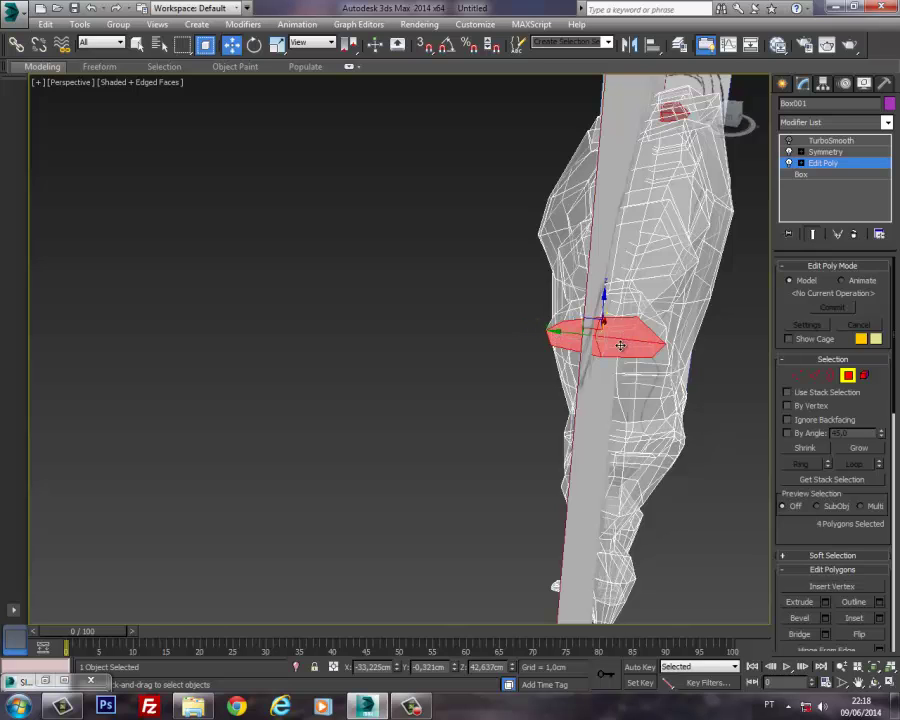
pyautogui.keyDown('alt'); pyautogui.moveTo(621, 345); pyautogui.dragTo(669, 337, button='middle'); pyautogui.keyUp('alt')
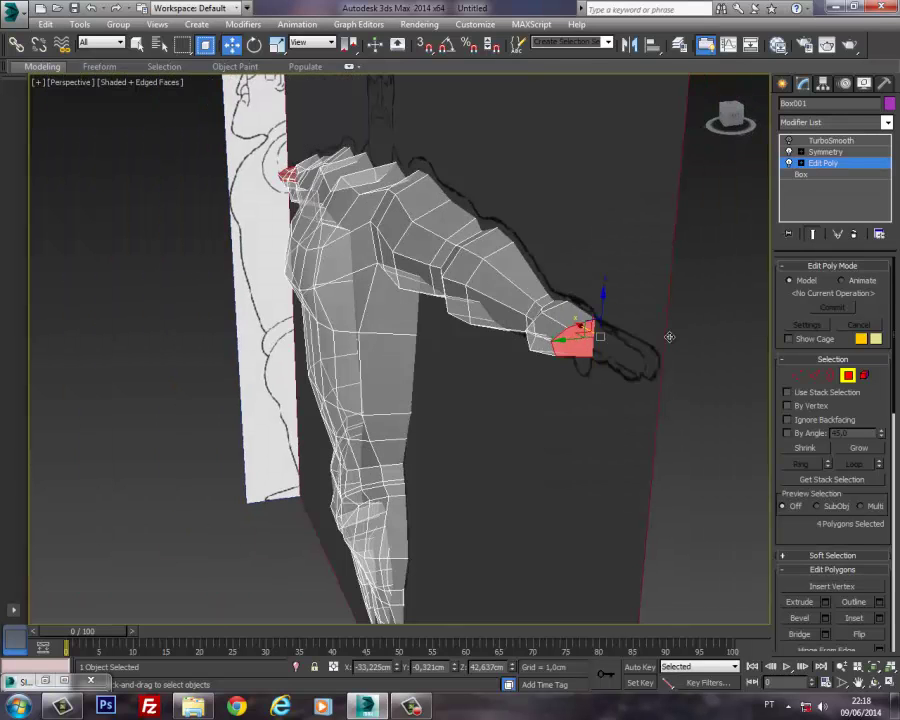
pyautogui.click(815, 376)
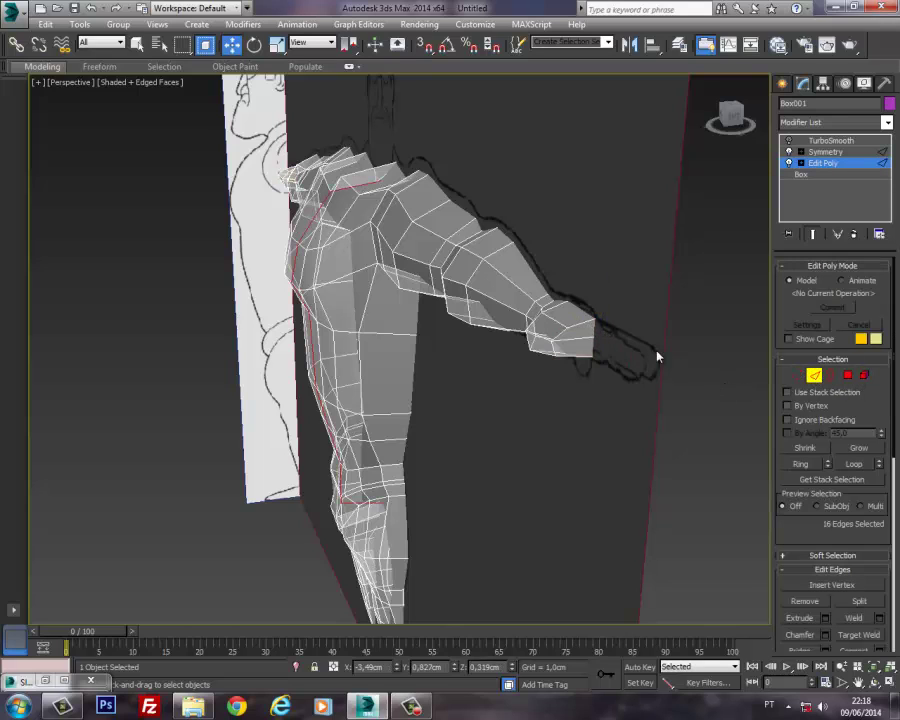
pyautogui.click(815, 376)
# Step: Hide the reference planes so that only the body remains, and inspect it from several sides
pyautogui.rightClick(573, 331)
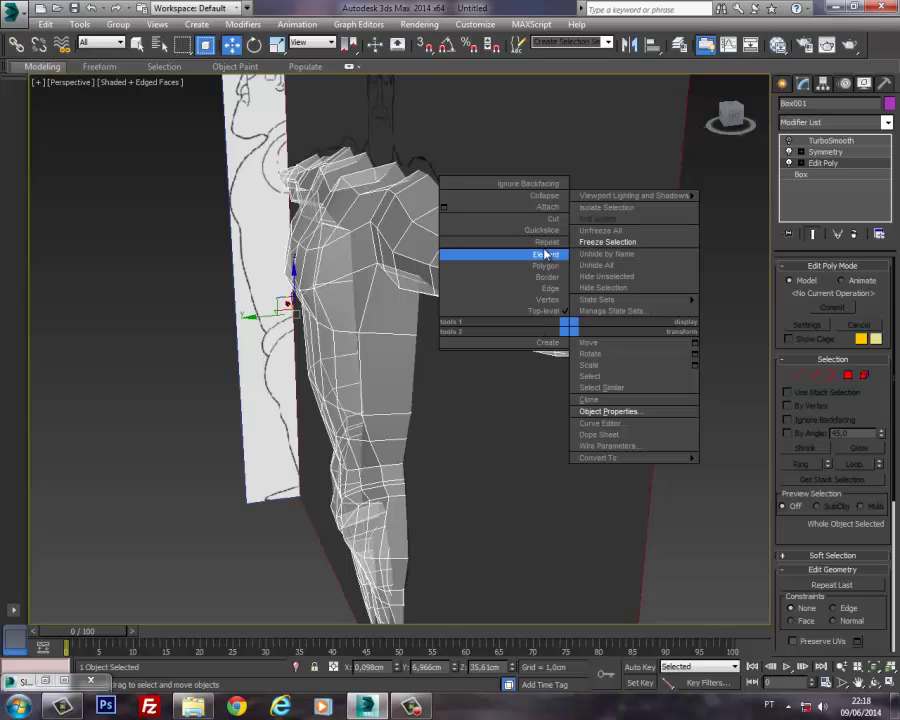
pyautogui.click(558, 354)
pyautogui.rightClick(553, 344)
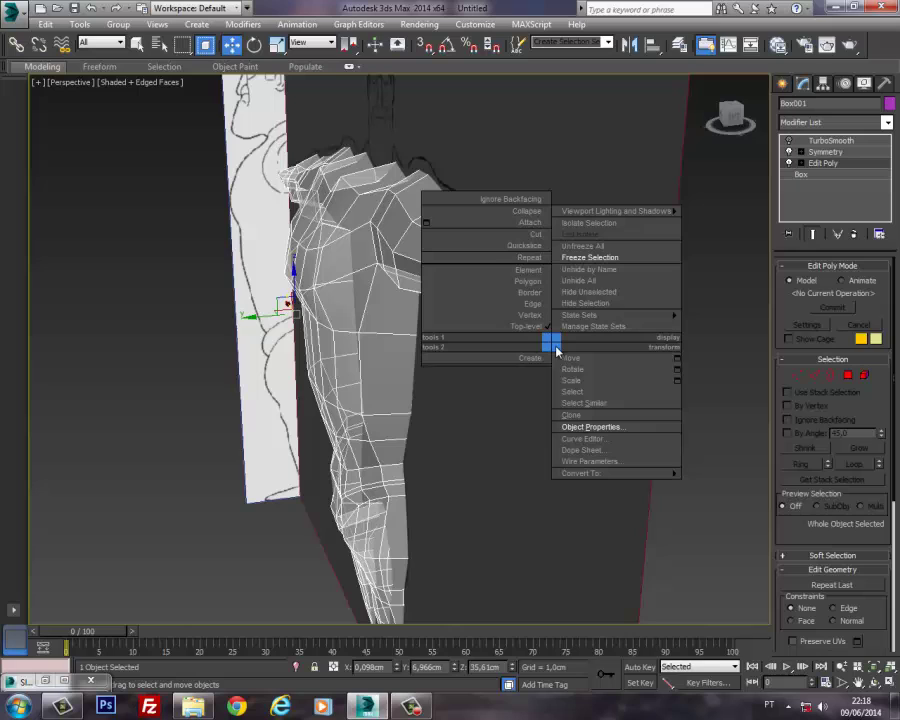
pyautogui.click(600, 296)
pyautogui.click(638, 290)
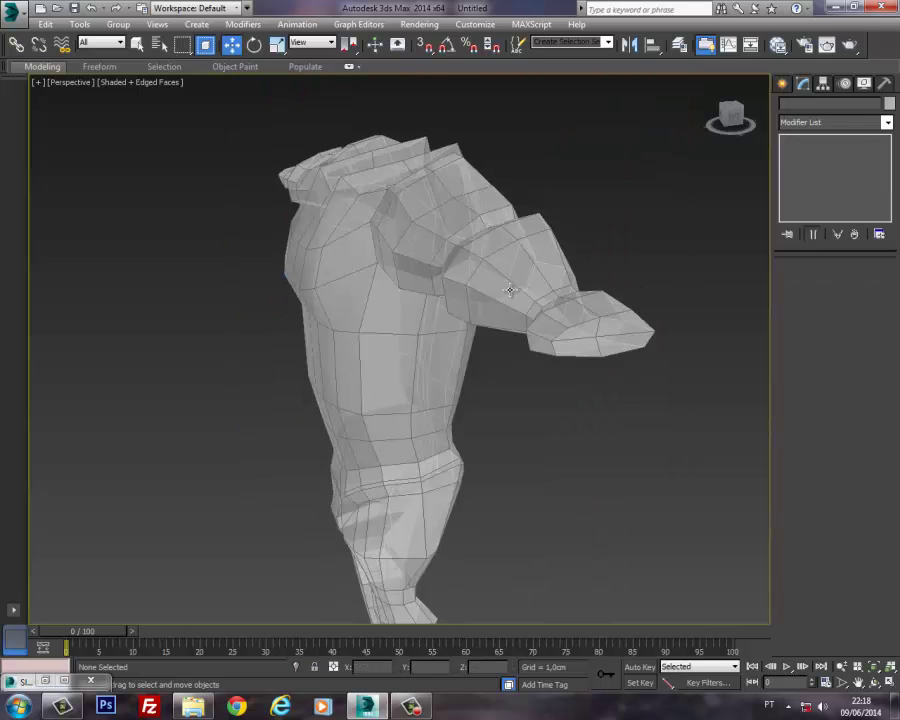
pyautogui.keyDown('alt'); pyautogui.moveTo(510, 290); pyautogui.dragTo(700, 283, button='middle'); pyautogui.keyUp('alt')
pyautogui.moveTo(594, 289); pyautogui.dragTo(420, 331, button='middle')
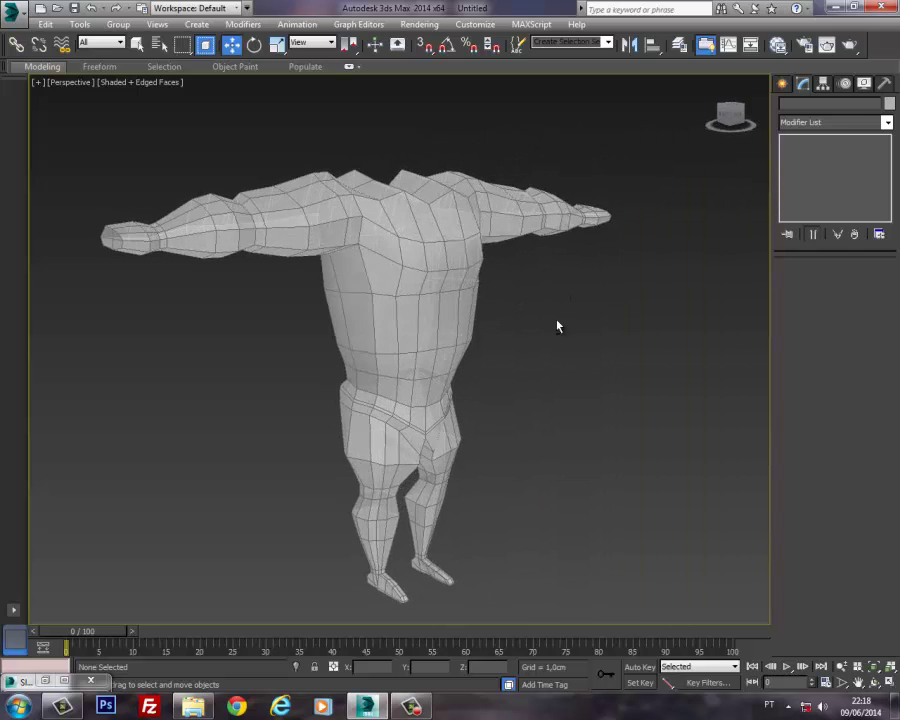
pyautogui.keyDown('alt'); pyautogui.moveTo(558, 326); pyautogui.dragTo(462, 293, button='middle'); pyautogui.keyUp('alt')
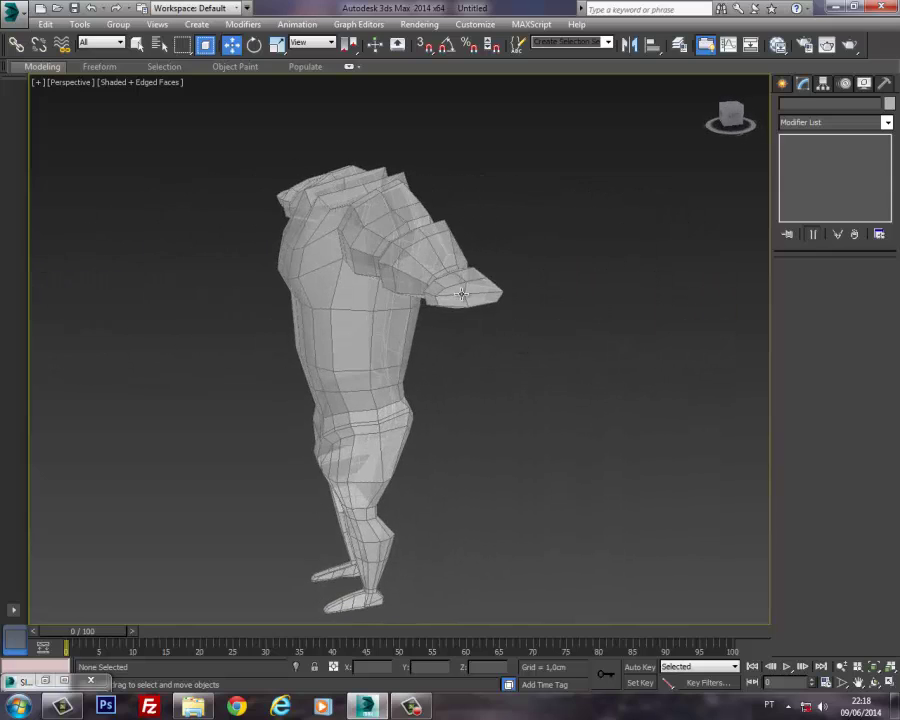
# Step: Shift the centre vertex of the hand's end cap along Y to even out the four end faces
pyautogui.click(462, 293)
pyautogui.scroll(6, 494, 302)
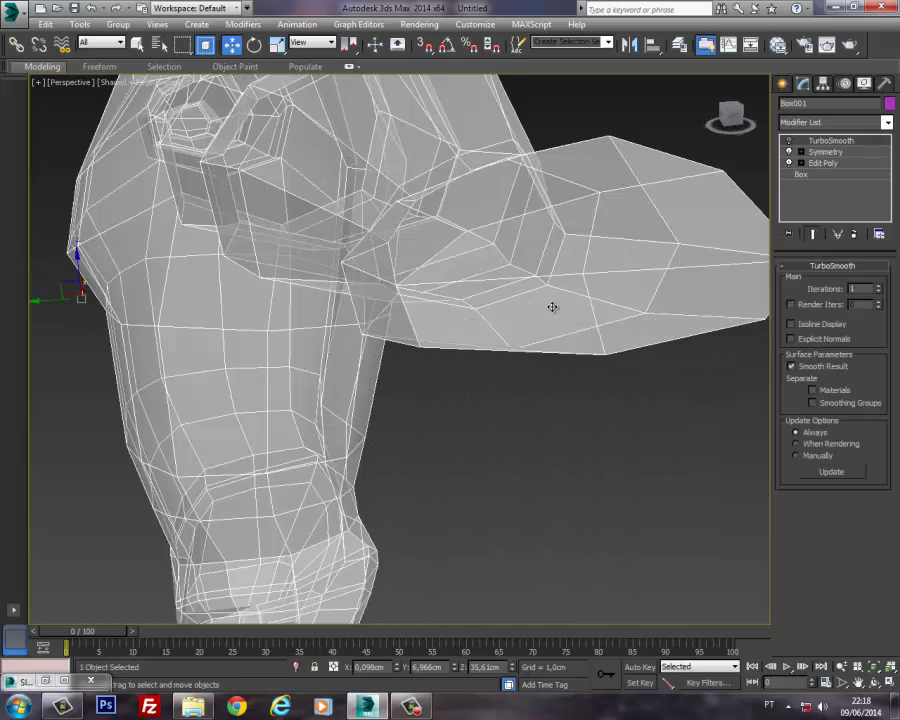
pyautogui.keyDown('alt'); pyautogui.moveTo(552, 307); pyautogui.dragTo(520, 345, button='middle'); pyautogui.keyUp('alt')
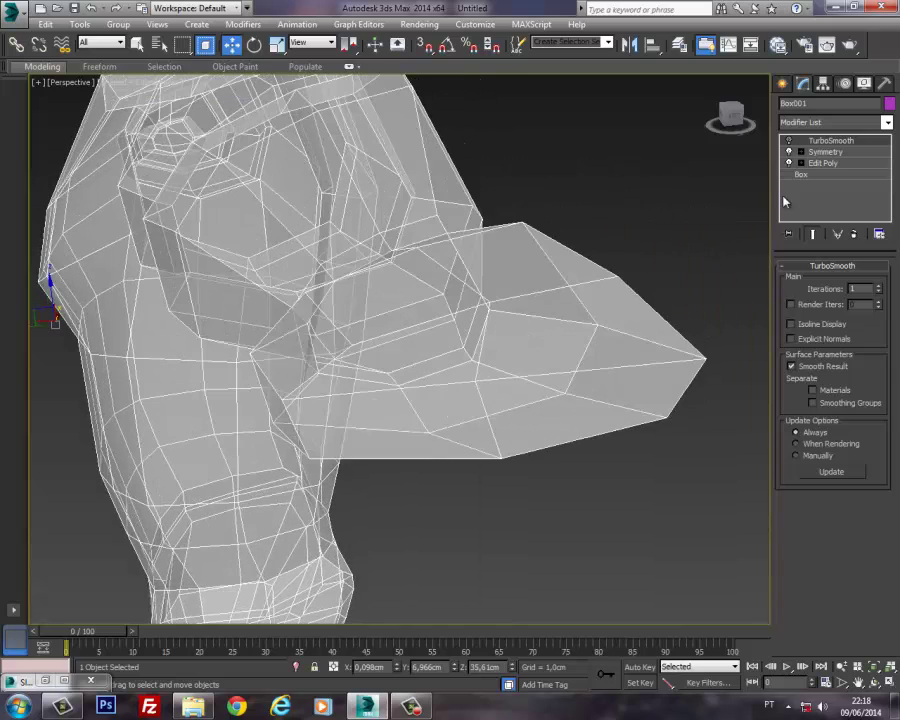
pyautogui.click(825, 162)
pyautogui.click(797, 376)
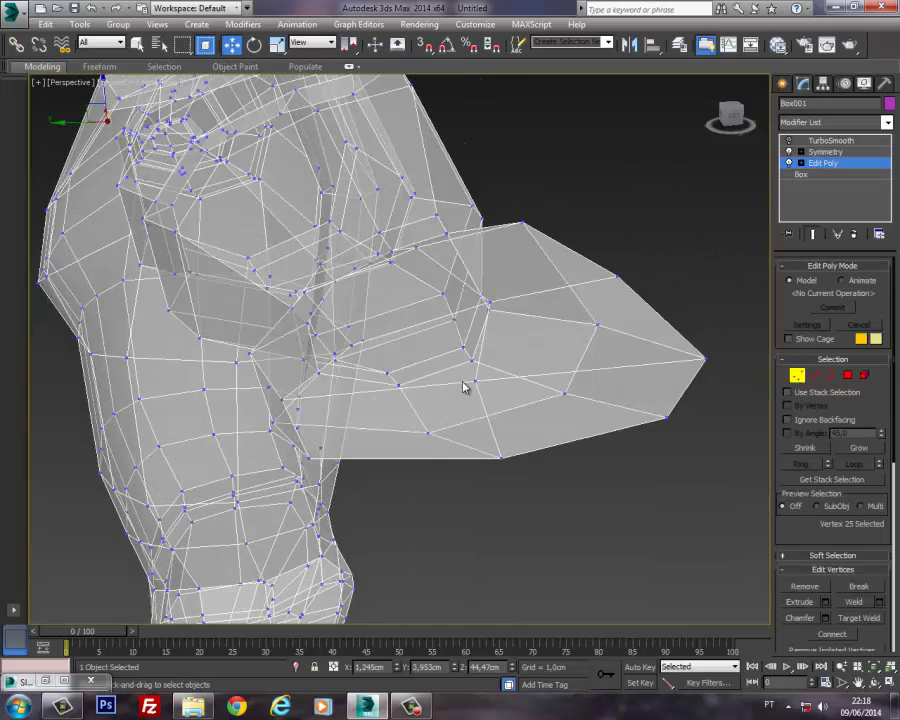
pyautogui.click(476, 382)
pyautogui.moveTo(435, 385); pyautogui.dragTo(464, 380)
pyautogui.scroll(-5, 489, 355)
pyautogui.moveTo(489, 355)
pyautogui.keyDown('alt'); pyautogui.mouseDown(button='middle')
pyautogui.moveTo(481, 346)
pyautogui.moveTo(522, 354)
pyautogui.moveTo(470, 376)
pyautogui.moveTo(480, 371)
pyautogui.mouseUp(button='middle'); pyautogui.keyUp('alt')
# Step: Connect the six widthwise edges of the hand's end cap with one segment, pinch 0 and slide 0
pyautogui.click(849, 376)
pyautogui.scroll(5, 490, 372)
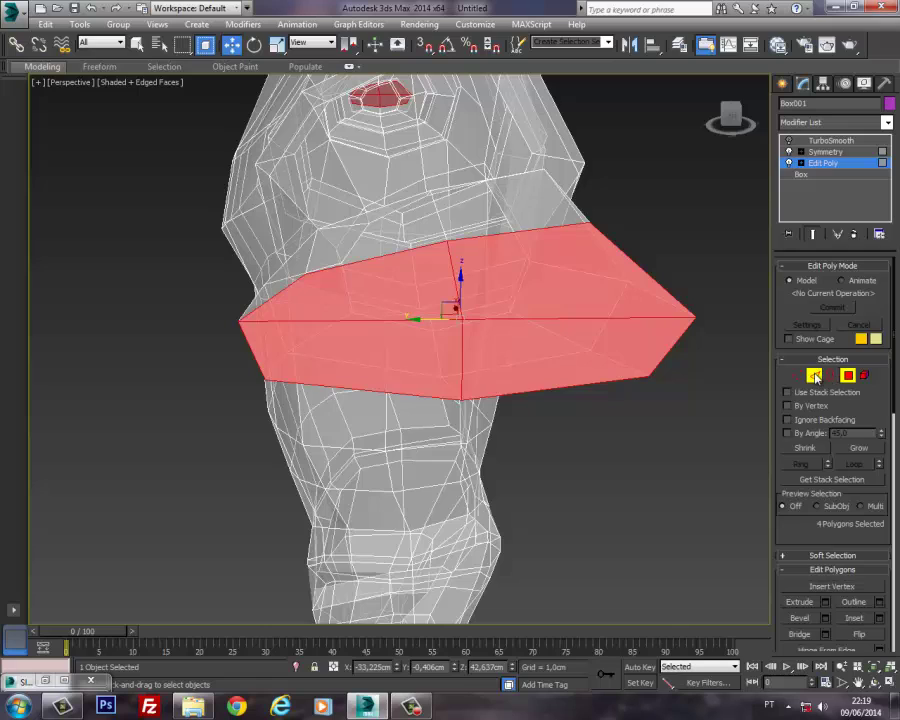
pyautogui.click(814, 375)
pyautogui.click(550, 238)
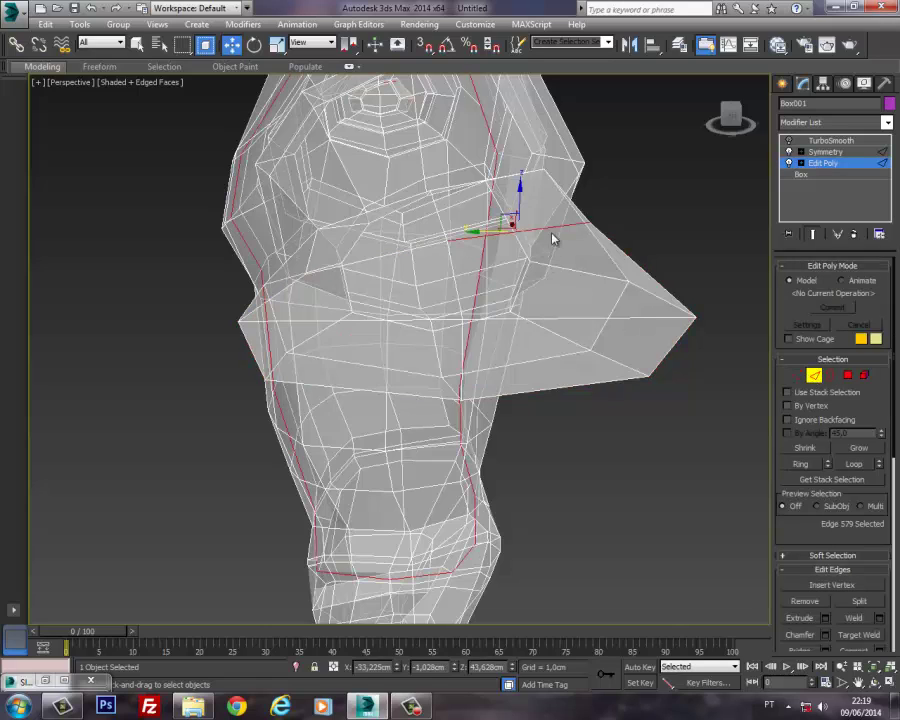
pyautogui.keyDown('ctrl'); pyautogui.click(586, 319); pyautogui.keyUp('ctrl')
pyautogui.keyDown('ctrl'); pyautogui.click(589, 382); pyautogui.keyUp('ctrl')
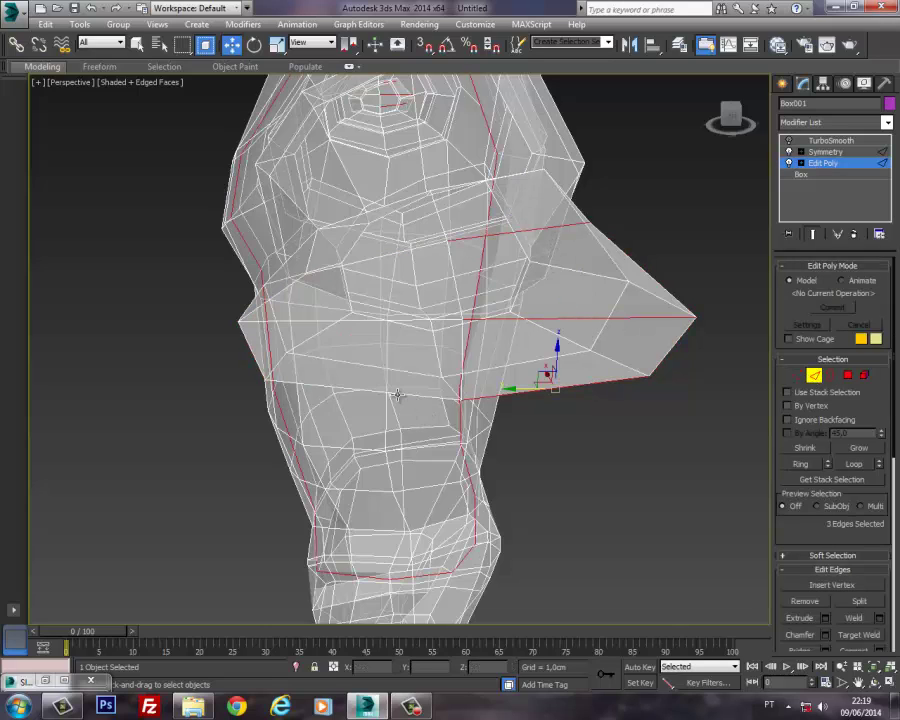
pyautogui.keyDown('ctrl'); pyautogui.click(397, 395); pyautogui.keyUp('ctrl')
pyautogui.keyDown('ctrl'); pyautogui.click(370, 316); pyautogui.keyUp('ctrl')
pyautogui.keyDown('ctrl'); pyautogui.click(362, 266); pyautogui.keyUp('ctrl')
pyautogui.press('z')
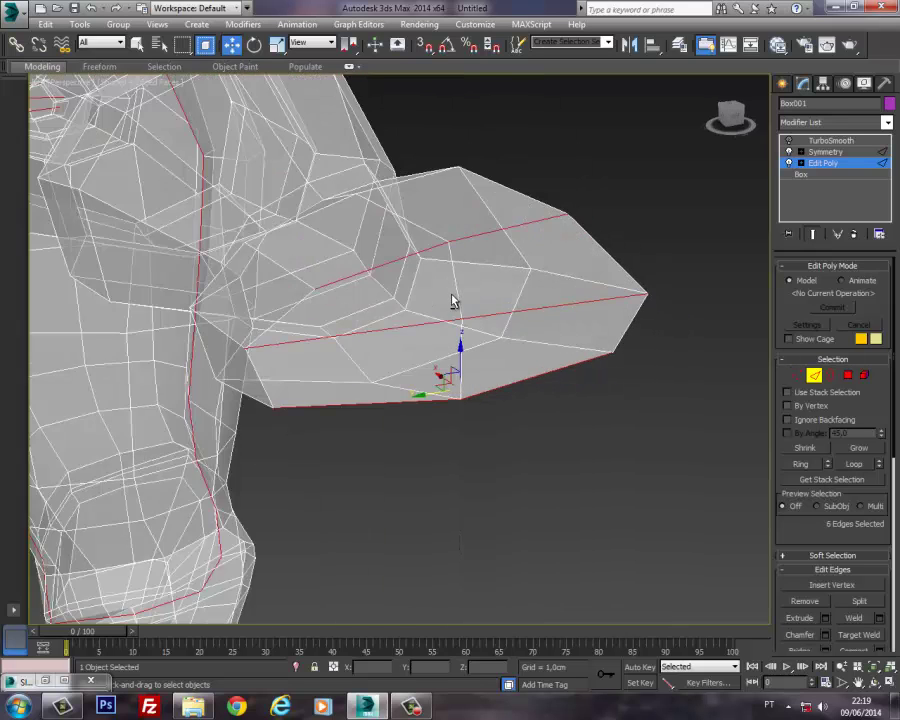
pyautogui.keyDown('alt'); pyautogui.moveTo(453, 300); pyautogui.dragTo(452, 299, button='middle'); pyautogui.keyUp('alt')
pyautogui.moveTo(398, 380); pyautogui.dragTo(481, 403, button='middle')
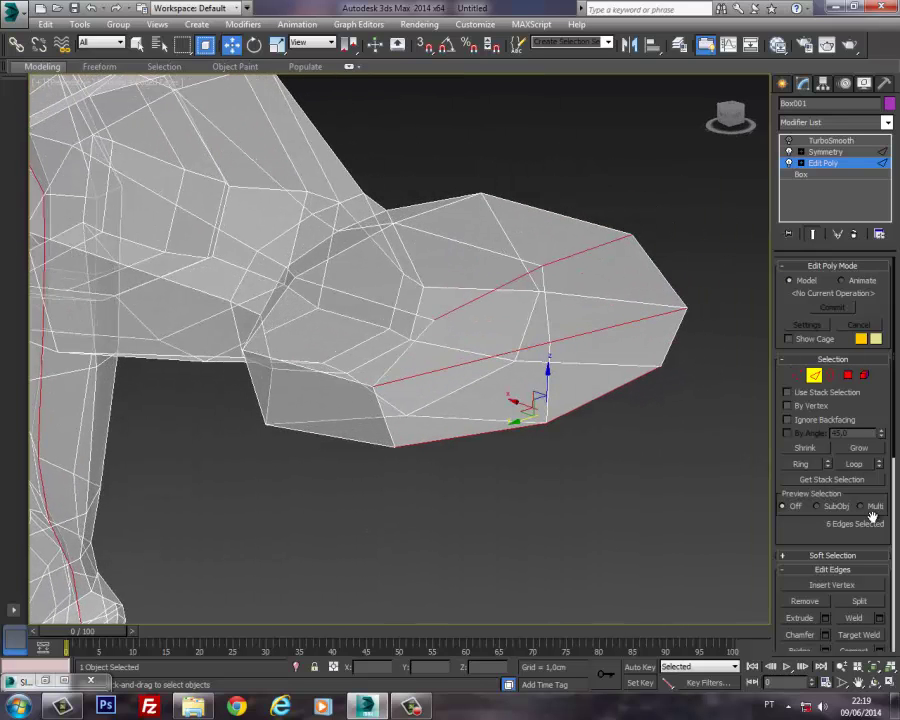
pyautogui.scroll(-3, 836, 540)
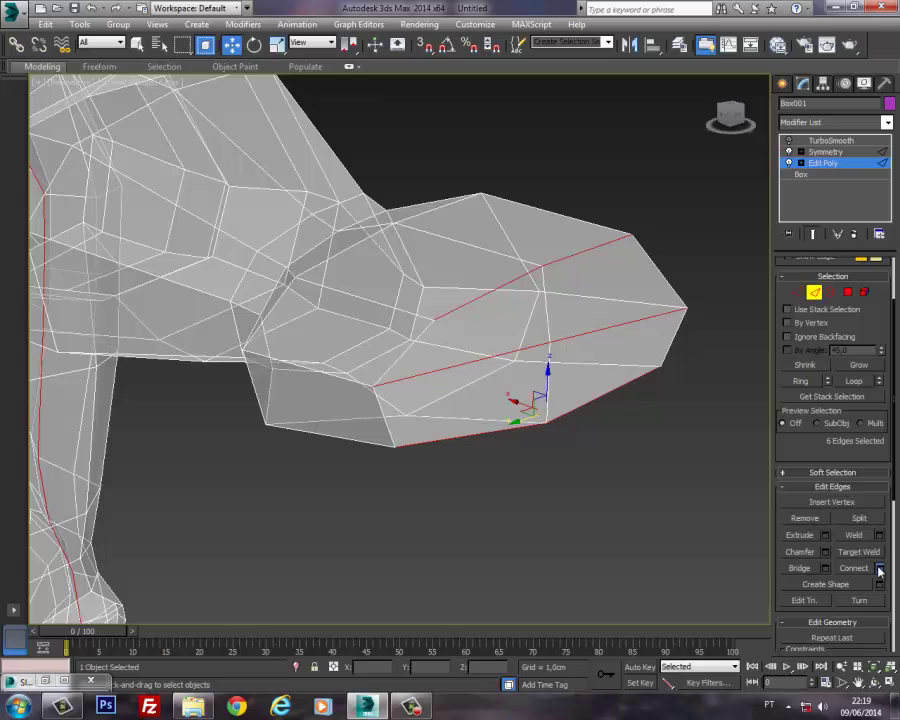
pyautogui.click(879, 568)
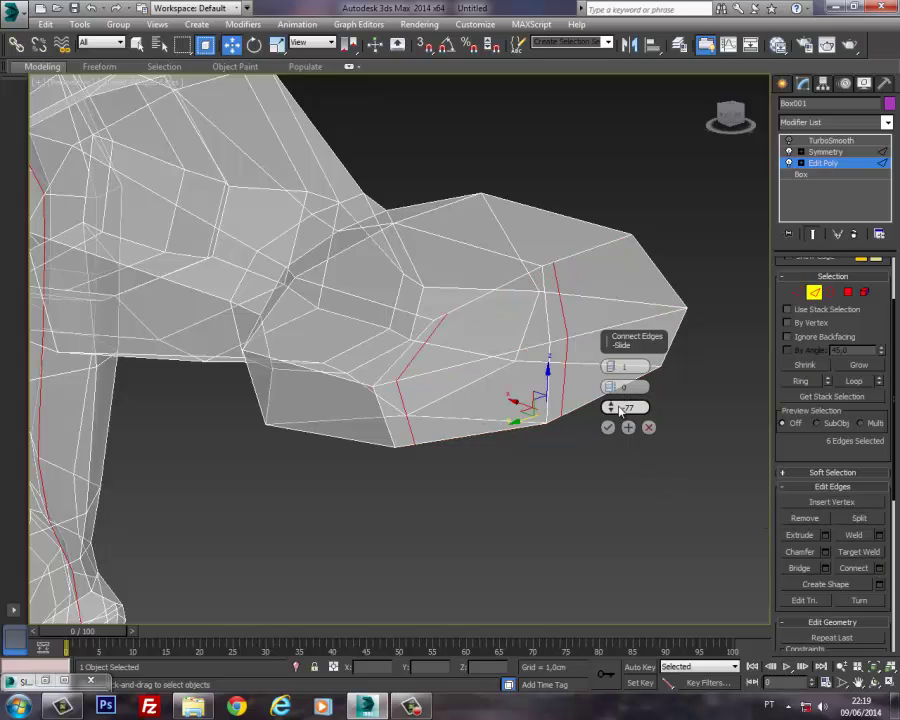
pyautogui.press('Return')
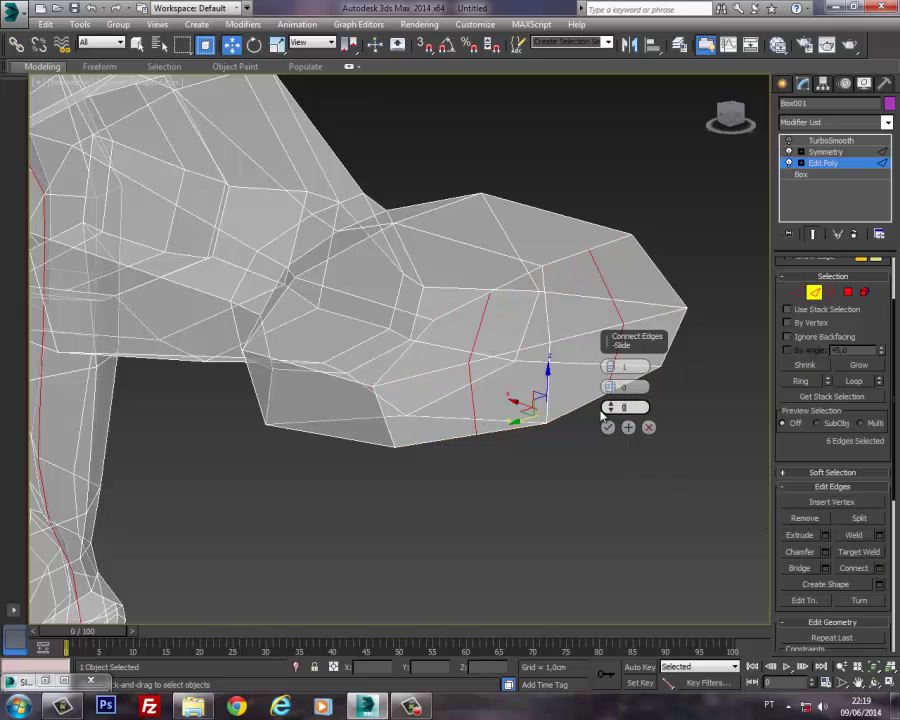
pyautogui.keyDown('alt'); pyautogui.moveTo(587, 426); pyautogui.dragTo(498, 413, button='middle'); pyautogui.keyUp('alt')
pyautogui.click(608, 427)
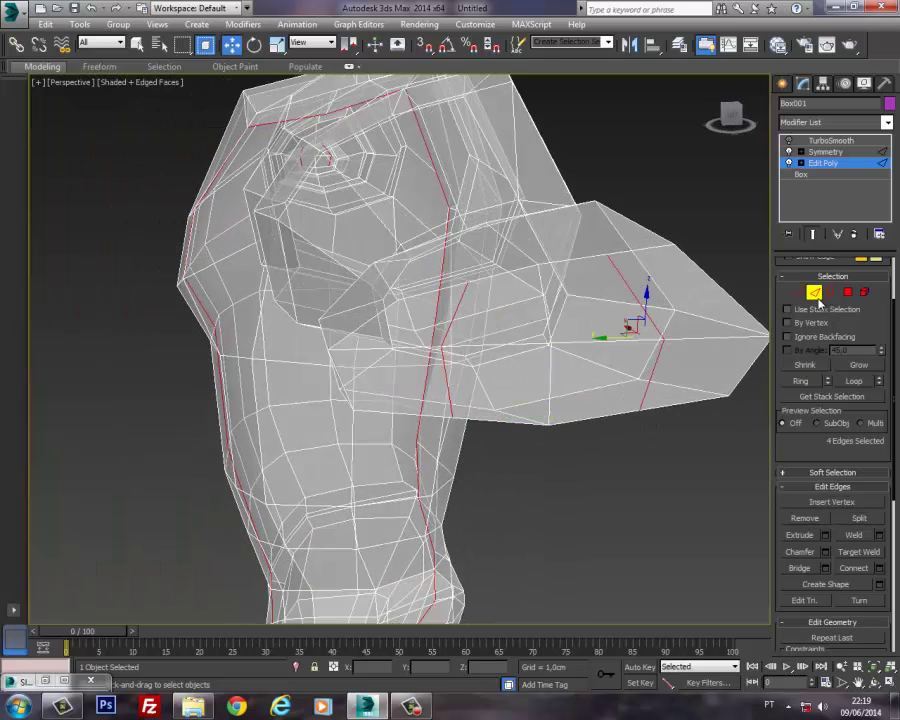
# Step: Move the middle vertices of the two new end-cap divisions along Y to straighten them, and return to polygon editing
pyautogui.click(796, 292)
pyautogui.click(665, 341)
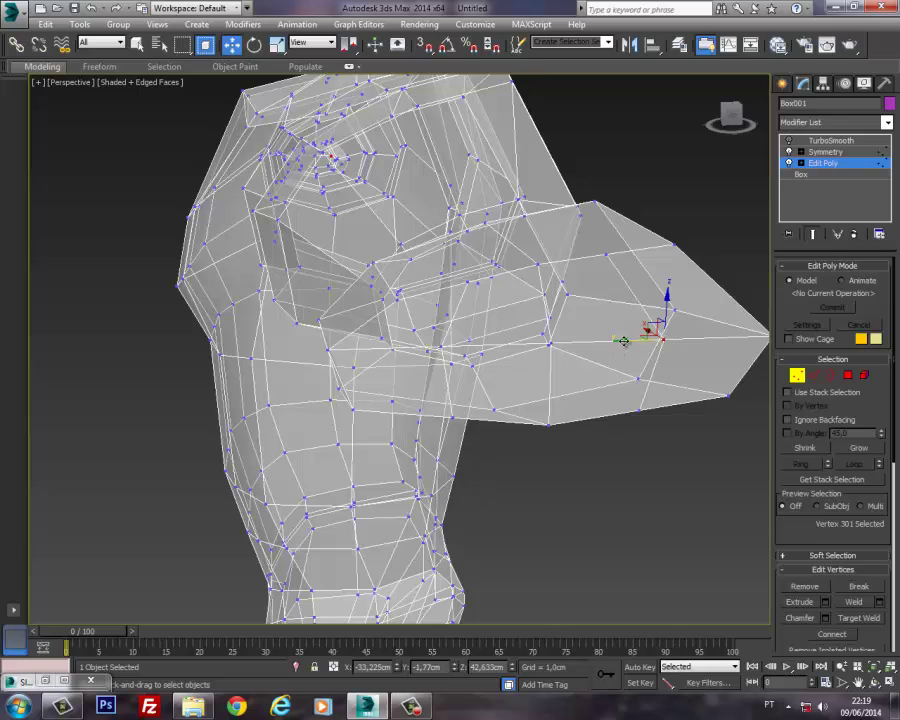
pyautogui.moveTo(650, 341); pyautogui.dragTo(622, 344)
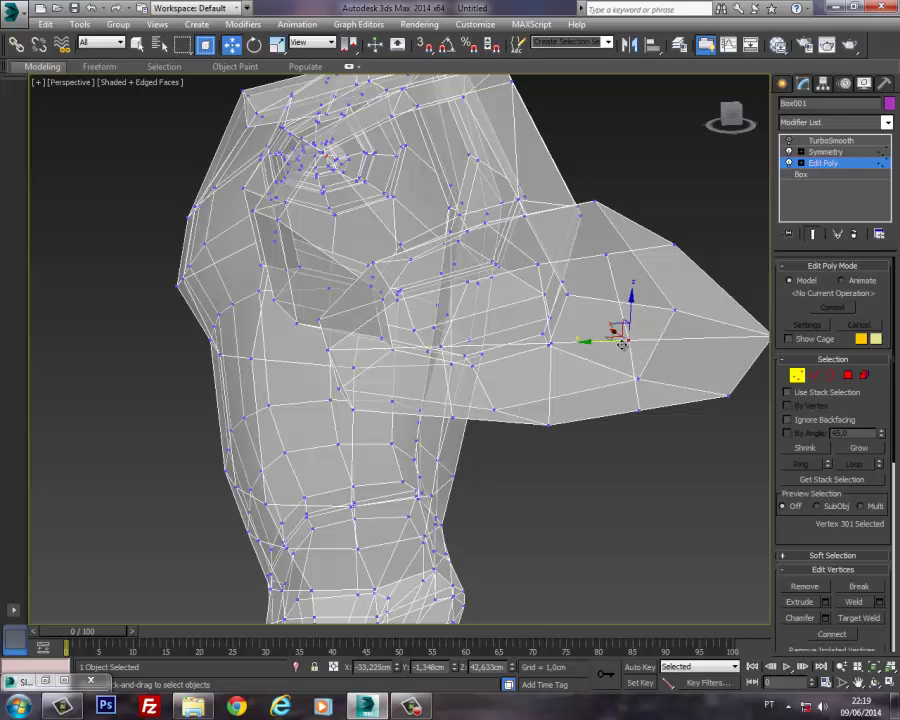
pyautogui.click(438, 348)
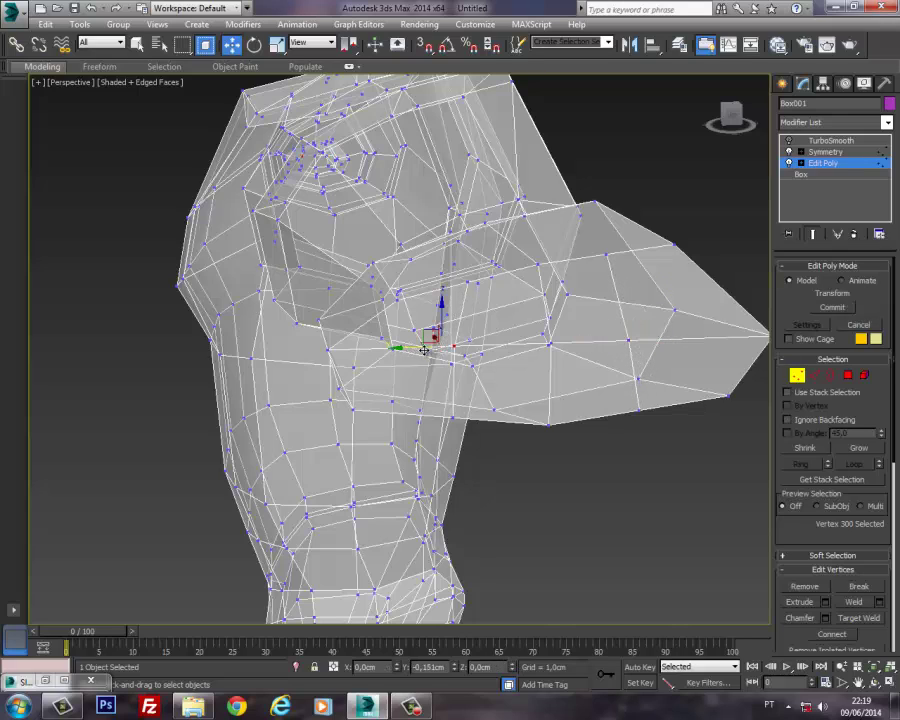
pyautogui.keyDown('alt'); pyautogui.moveTo(440, 358); pyautogui.dragTo(480, 372, button='middle'); pyautogui.keyUp('alt')
pyautogui.press('4')
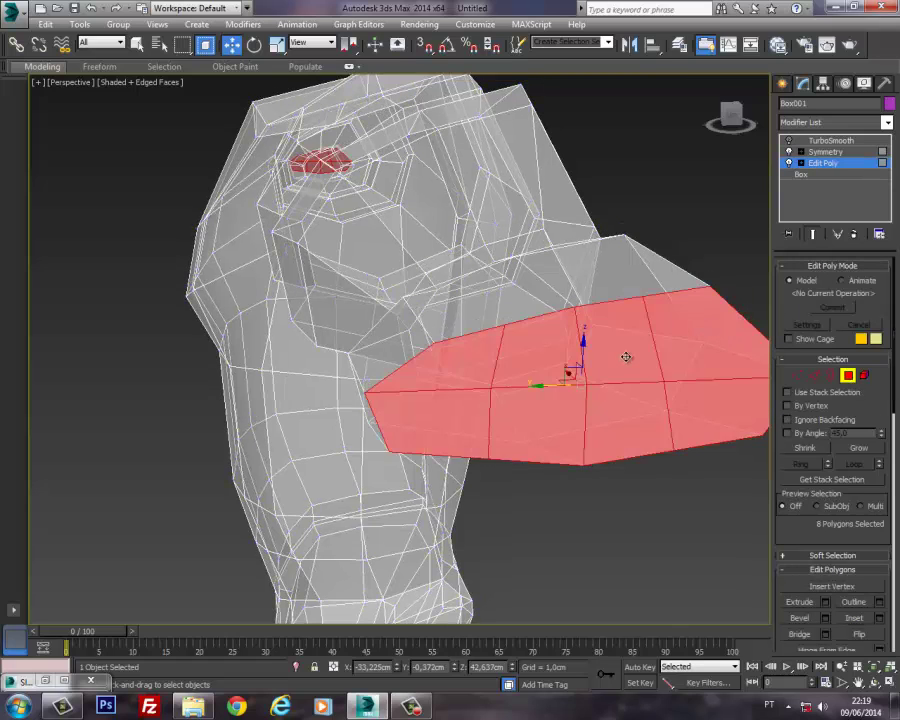
# Step: Move the upper and middle corner vertices at one side of the hand's end cap along Y to fill out its end face
pyautogui.keyDown('alt'); pyautogui.moveTo(624, 354); pyautogui.dragTo(712, 387, button='middle'); pyautogui.keyUp('alt')
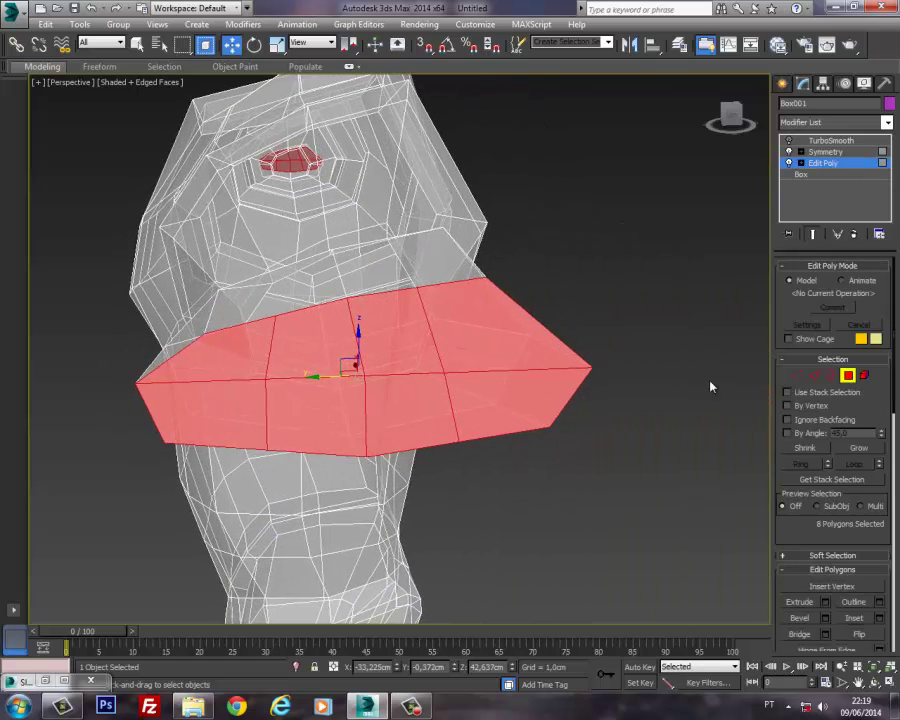
pyautogui.click(797, 375)
pyautogui.click(479, 271)
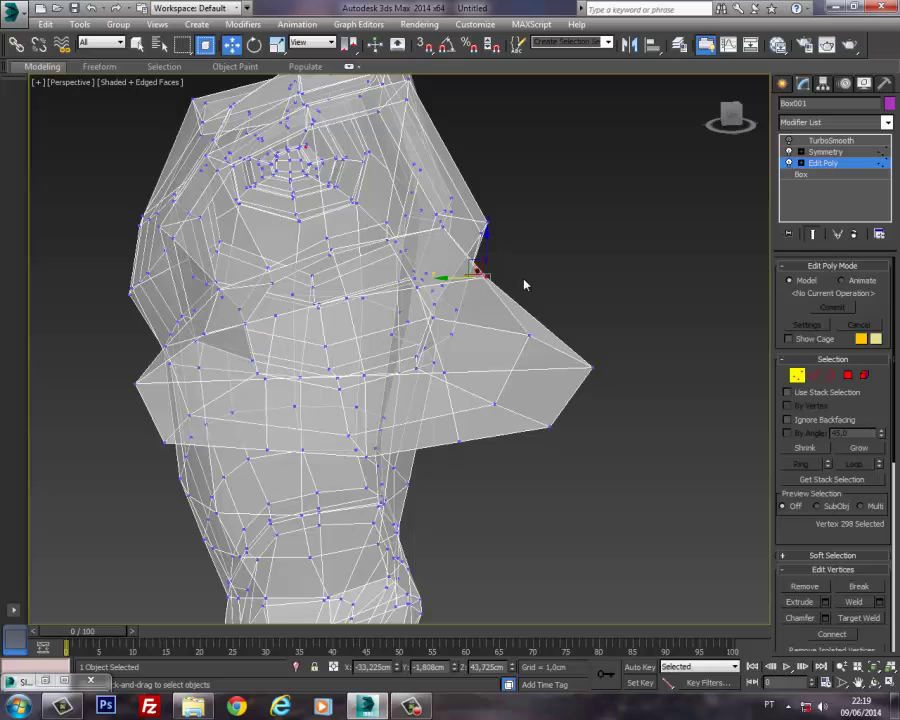
pyautogui.moveTo(502, 283); pyautogui.dragTo(563, 274)
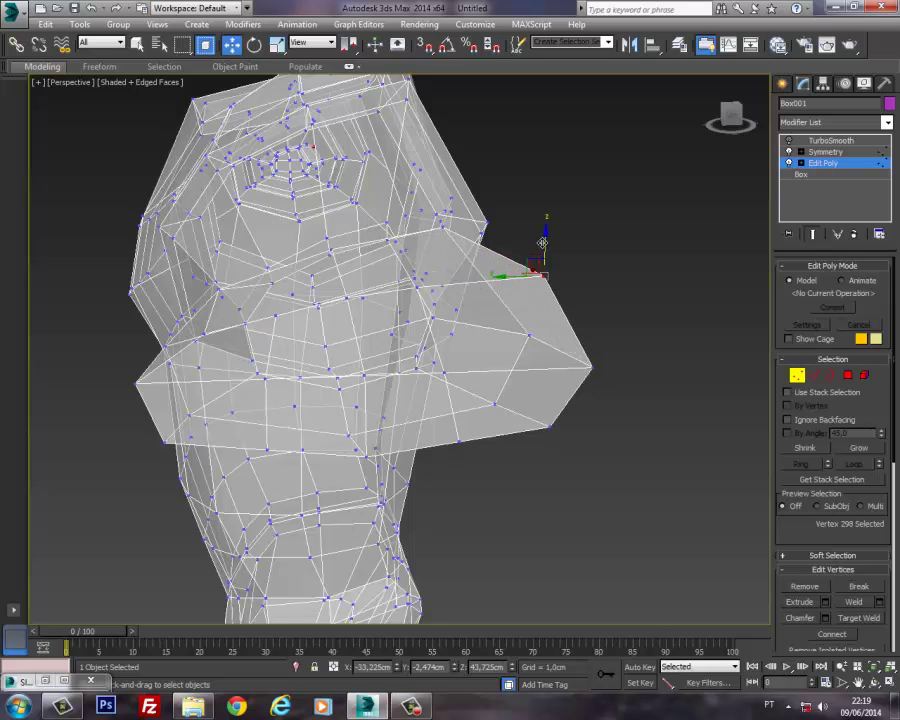
pyautogui.moveTo(626, 340); pyautogui.dragTo(516, 369)
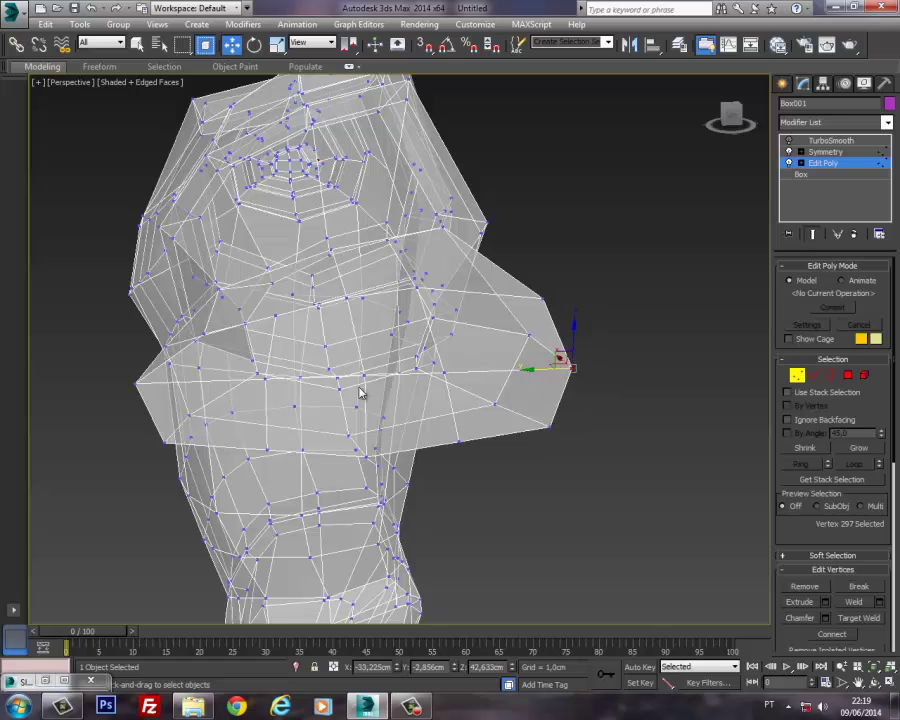
pyautogui.click(164, 440)
pyautogui.click(850, 377)
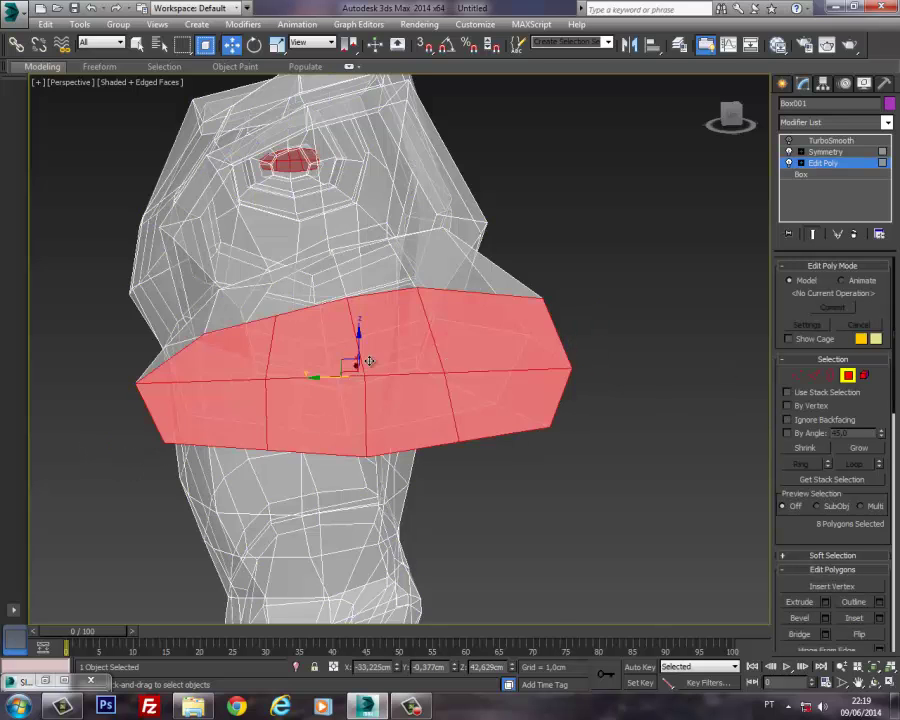
# Step: Inset the outermost pair of faces on the reshaped side of the hand's end cap by 0.205 cm
pyautogui.keyDown('alt'); pyautogui.moveTo(370, 361); pyautogui.dragTo(469, 293, button='middle'); pyautogui.keyUp('alt')
pyautogui.click(469, 293)
pyautogui.keyDown('ctrl'); pyautogui.click(506, 346); pyautogui.keyUp('ctrl')
pyautogui.keyDown('alt'); pyautogui.moveTo(510, 342); pyautogui.dragTo(540, 319, button='middle'); pyautogui.keyUp('alt')
pyautogui.scroll(-3, 874, 537)
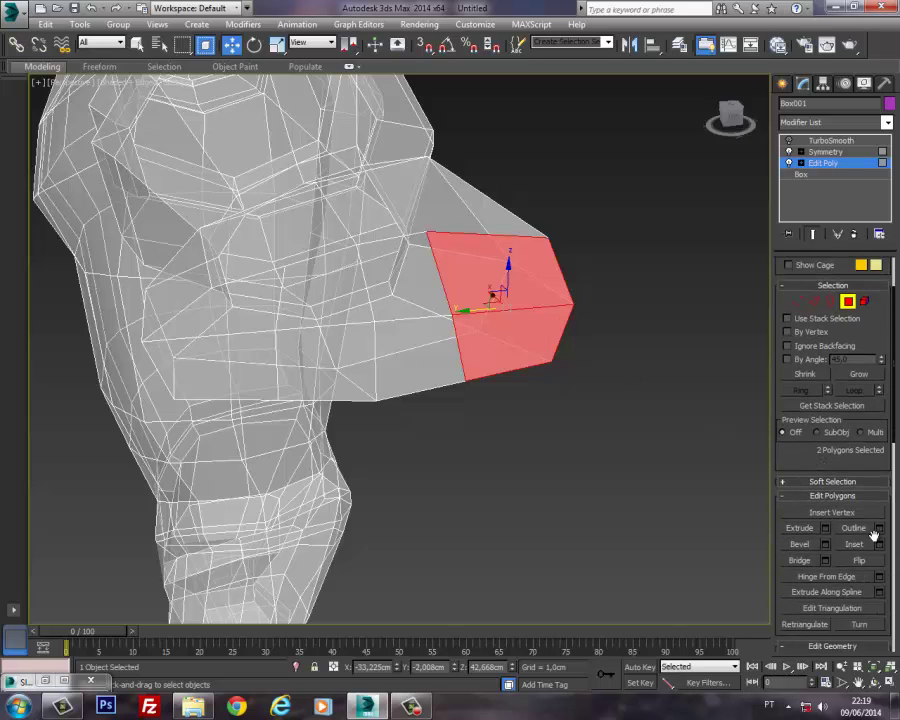
pyautogui.click(879, 544)
pyautogui.moveTo(610, 387); pyautogui.dragTo(607, 407)
pyautogui.click(607, 407)
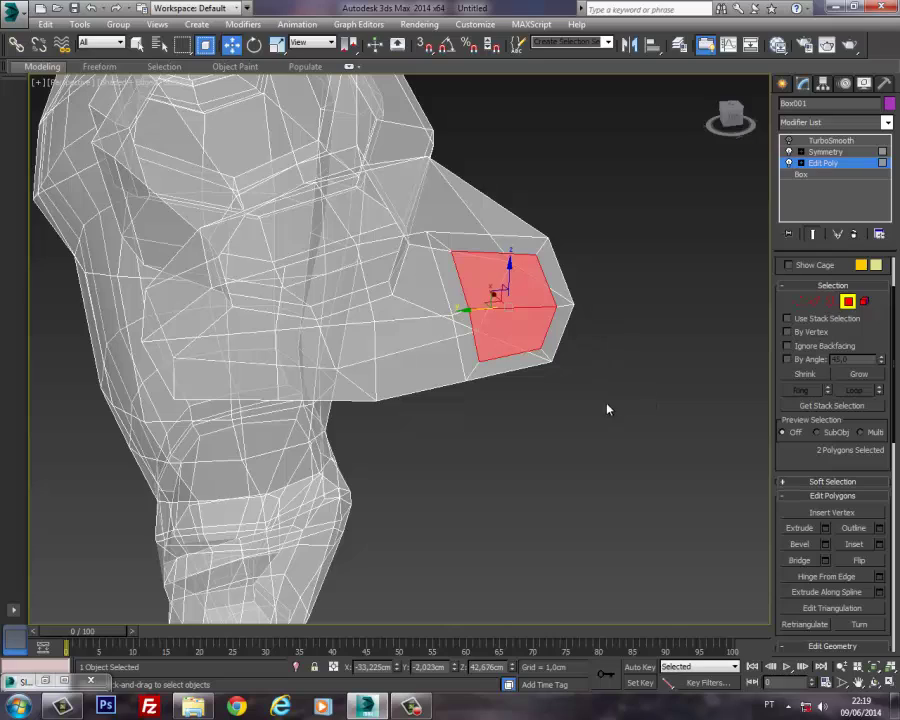
# Step: Inset each of the three remaining face pairs on the hand's end cap separately by 0.205 cm
pyautogui.click(398, 285)
pyautogui.keyDown('ctrl'); pyautogui.click(410, 349); pyautogui.keyUp('ctrl')
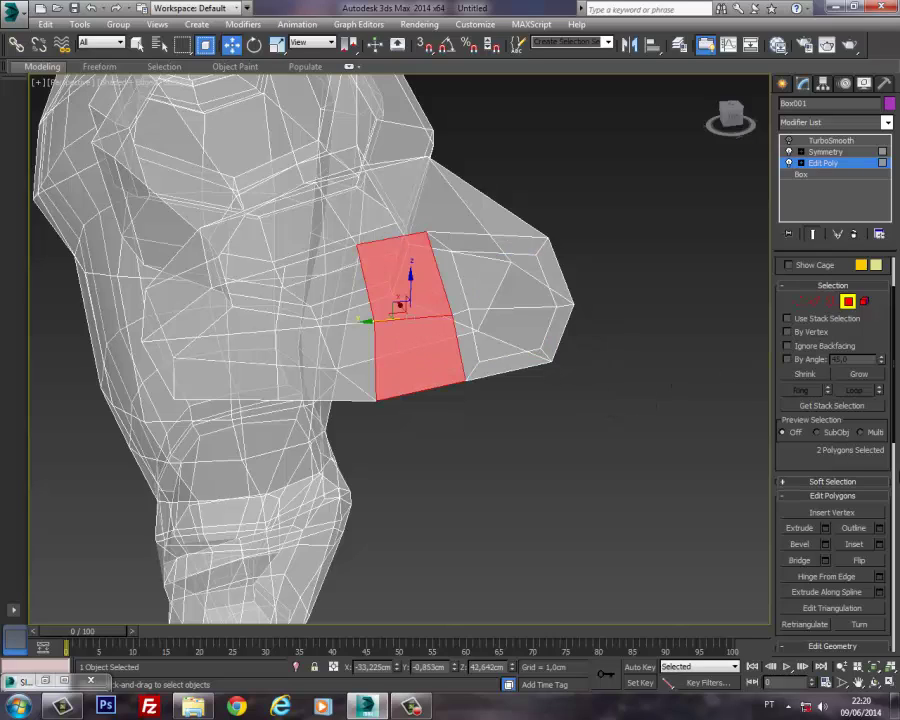
pyautogui.click(880, 546)
pyautogui.click(607, 407)
pyautogui.click(330, 290)
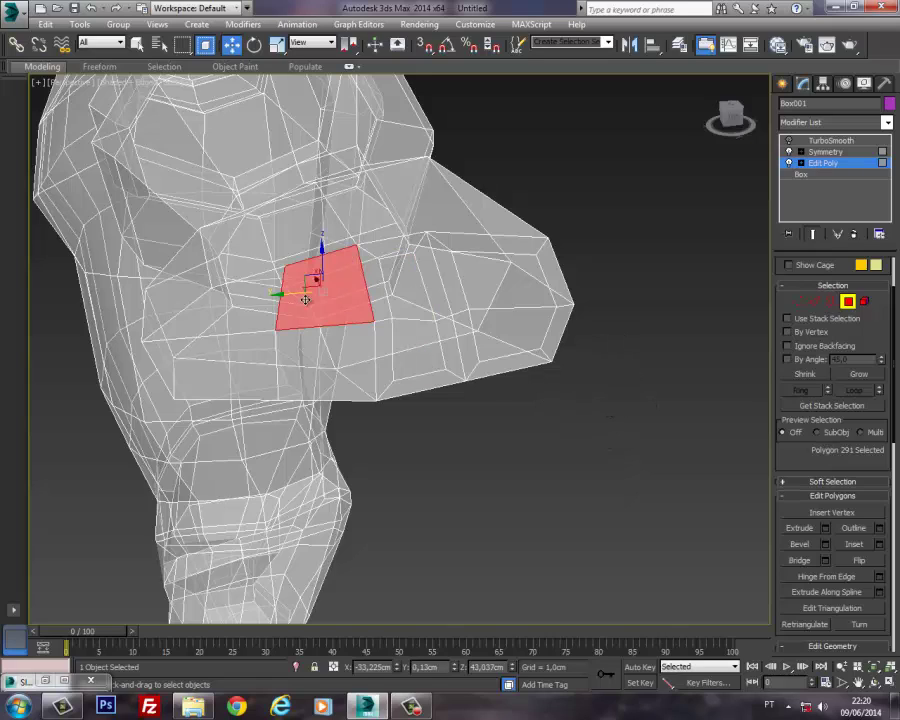
pyautogui.keyDown('ctrl'); pyautogui.click(330, 365); pyautogui.keyUp('ctrl')
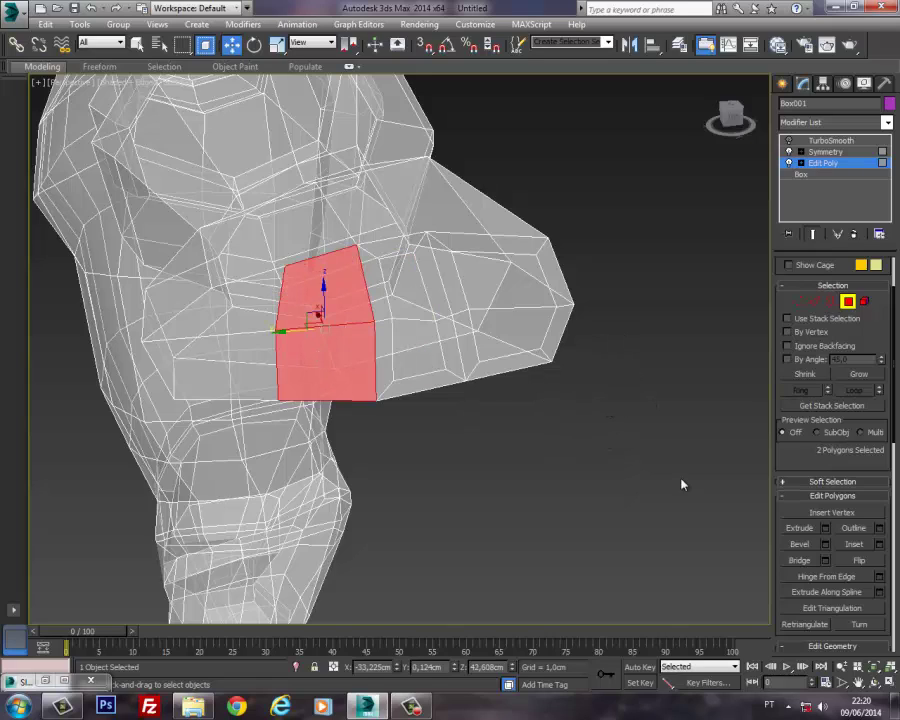
pyautogui.click(880, 546)
pyautogui.click(607, 406)
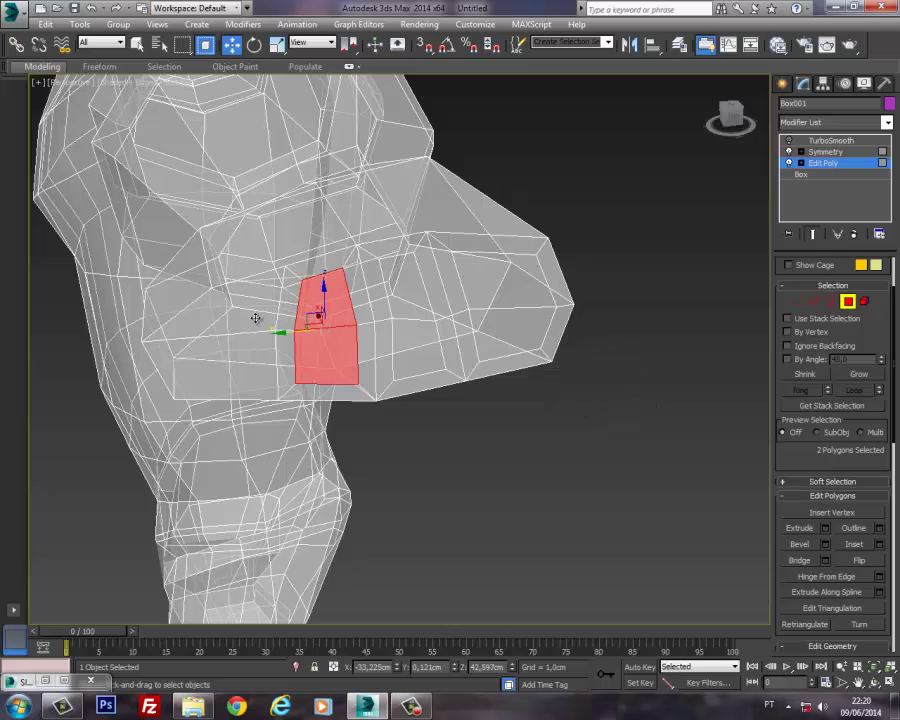
pyautogui.click(256, 318)
pyautogui.keyDown('ctrl'); pyautogui.click(241, 354); pyautogui.keyUp('ctrl')
pyautogui.click(880, 546)
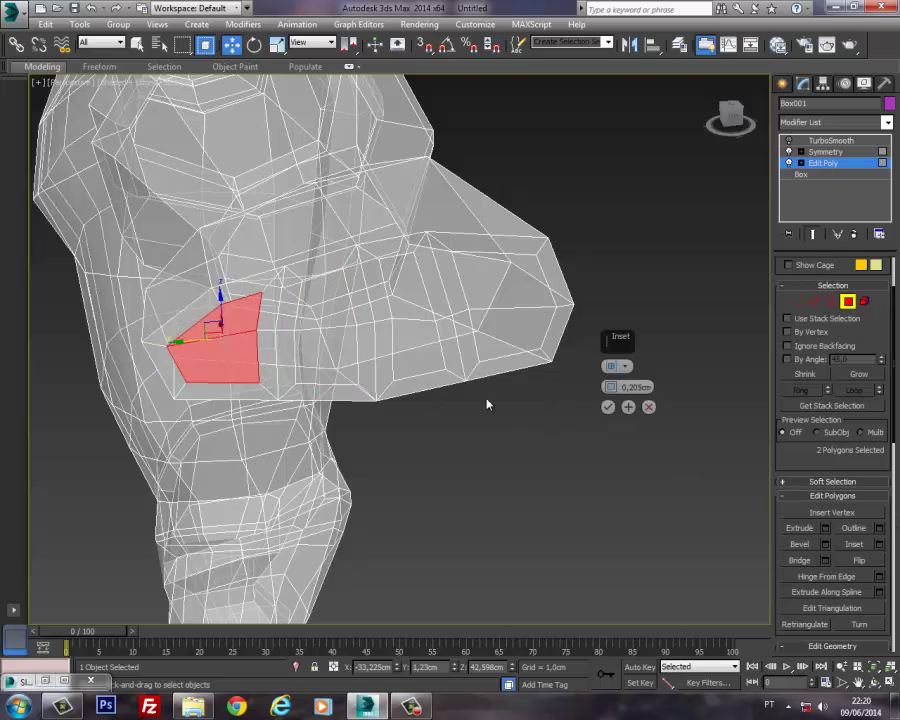
pyautogui.click(607, 406)
# Step: Select all eight inset faces on the hand's end cap together and check them from above the arm
pyautogui.keyDown('ctrl'); pyautogui.click(316, 311); pyautogui.keyUp('ctrl')
pyautogui.keyDown('ctrl'); pyautogui.click(315, 346); pyautogui.keyUp('ctrl')
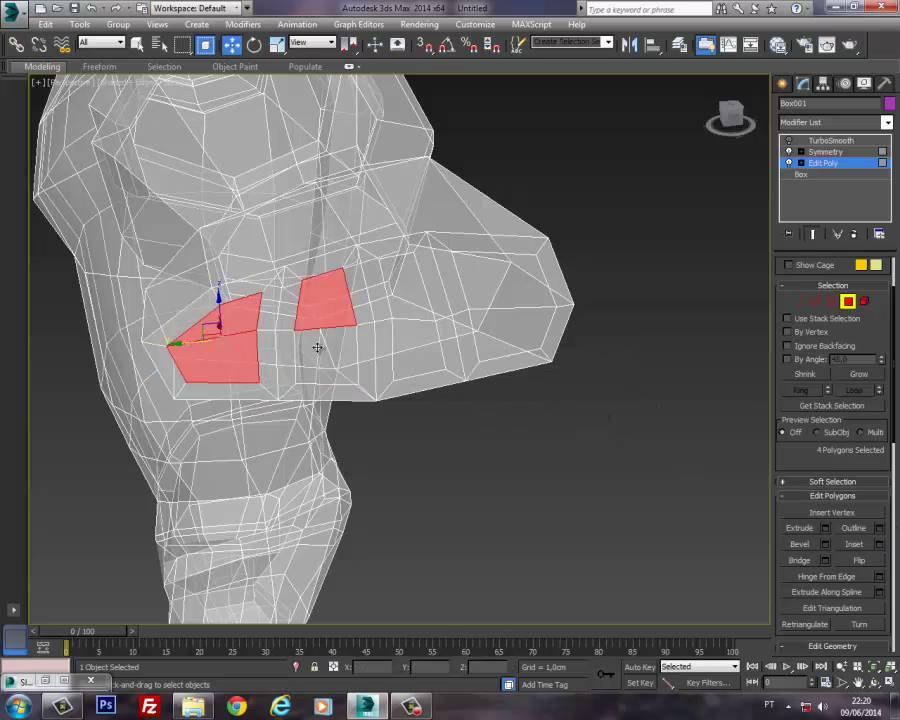
pyautogui.keyDown('ctrl'); pyautogui.click(416, 362); pyautogui.keyUp('ctrl')
pyautogui.keyDown('ctrl'); pyautogui.click(410, 288); pyautogui.keyUp('ctrl')
pyautogui.keyDown('ctrl'); pyautogui.click(505, 280); pyautogui.keyUp('ctrl')
pyautogui.keyDown('ctrl'); pyautogui.click(491, 324); pyautogui.keyUp('ctrl')
pyautogui.keyDown('alt'); pyautogui.moveTo(491, 324); pyautogui.dragTo(280, 226, button='middle'); pyautogui.keyUp('alt')
pyautogui.keyDown('alt'); pyautogui.moveTo(370, 280); pyautogui.dragTo(392, 336, button='middle'); pyautogui.keyUp('alt')
pyautogui.scroll(-5, 400, 285)
pyautogui.keyDown('alt'); pyautogui.moveTo(400, 285); pyautogui.dragTo(419, 330, button='middle'); pyautogui.keyUp('alt')
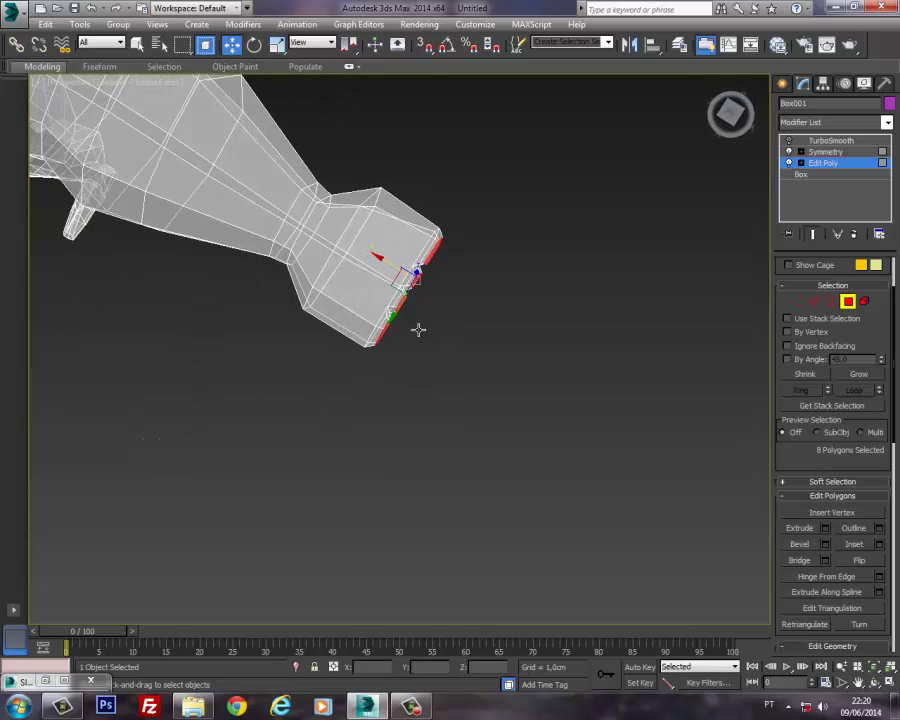
# Step: In the Top view, pull the outer vertex pairs on both sides of the hand's middle cross-section inward along Y
pyautogui.press('t')
pyautogui.scroll(5, 418, 287)
pyautogui.moveTo(383, 286); pyautogui.dragTo(394, 282, button='middle')
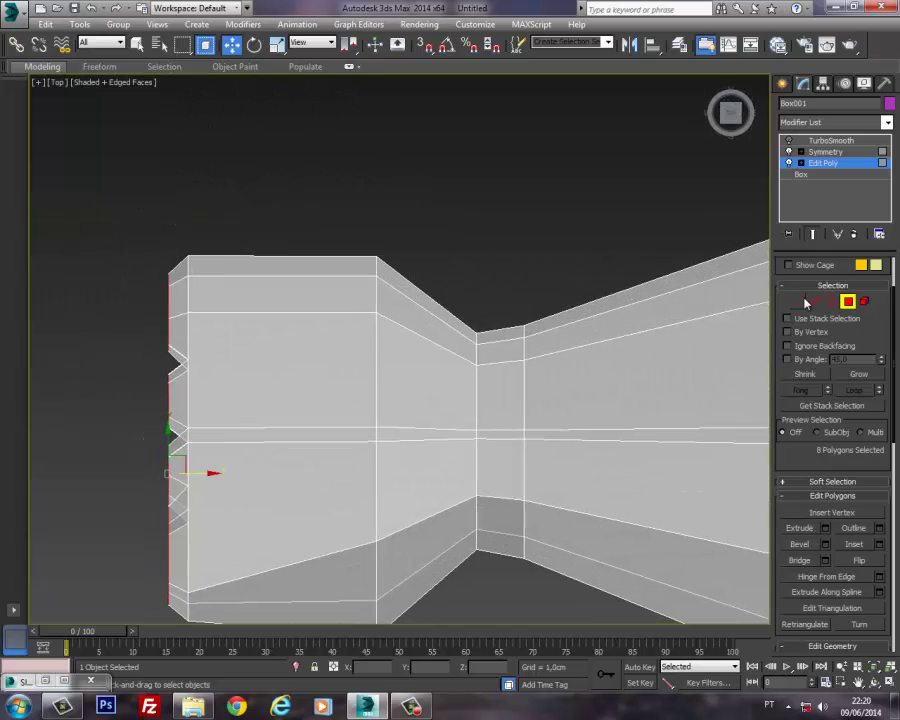
pyautogui.click(797, 301)
pyautogui.moveTo(366, 247); pyautogui.dragTo(416, 295)
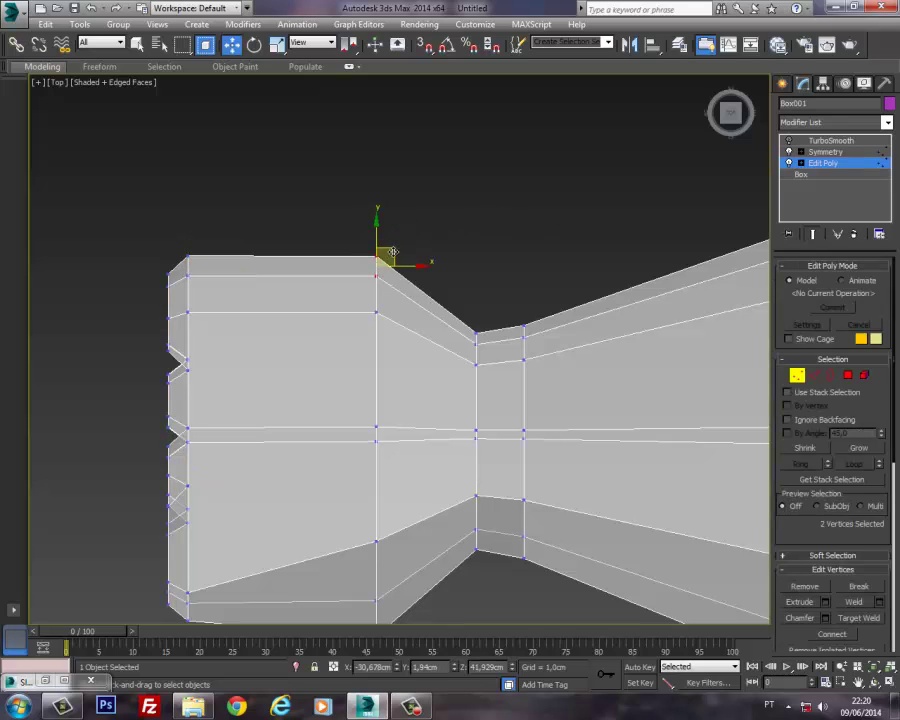
pyautogui.moveTo(393, 251); pyautogui.dragTo(394, 264)
pyautogui.moveTo(418, 457); pyautogui.dragTo(432, 307, button='middle')
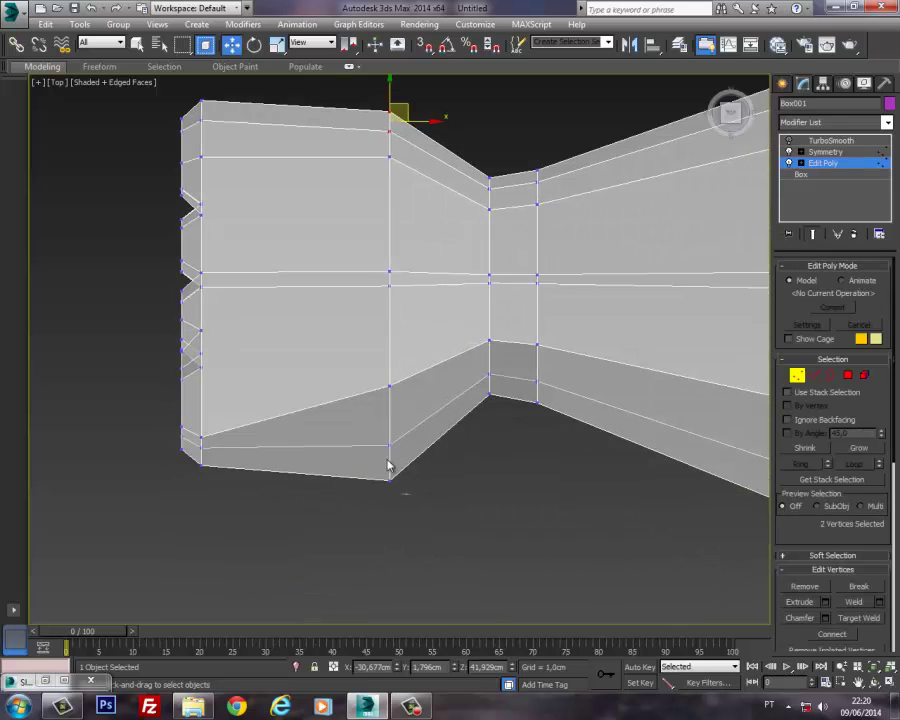
pyautogui.moveTo(388, 465); pyautogui.dragTo(392, 418)
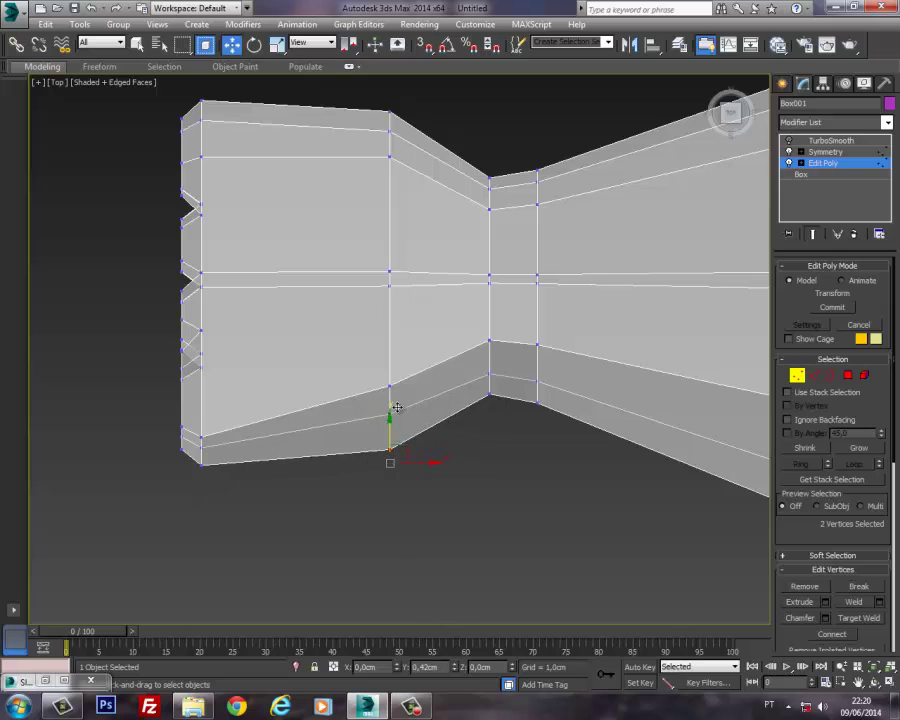
# Step: Spread the two centre vertices of the hand's middle cross-section apart along Y, and leave vertex editing
pyautogui.click(390, 286)
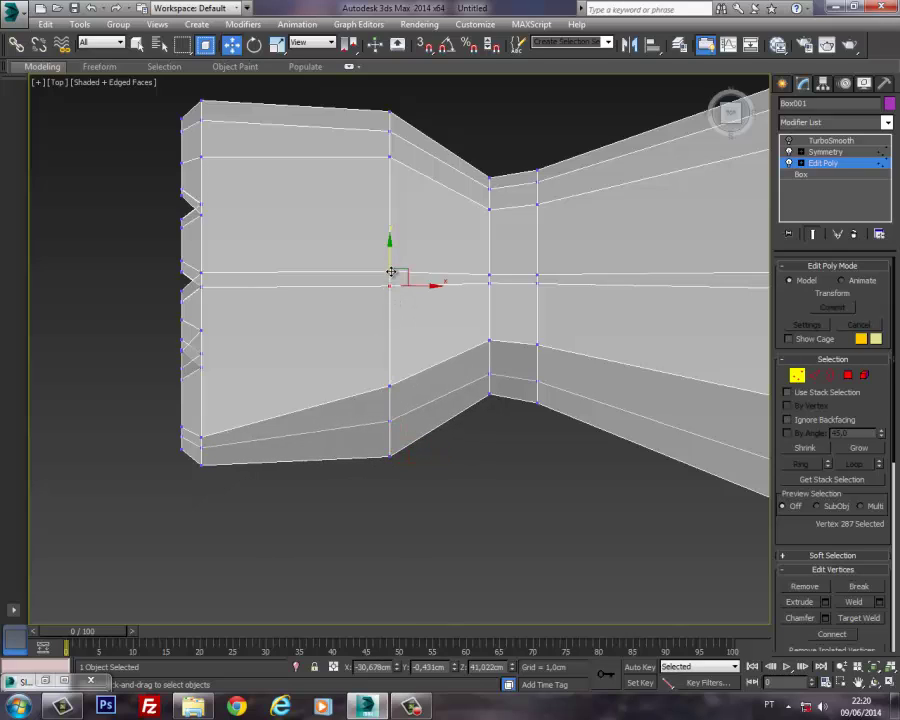
pyautogui.moveTo(391, 272)
pyautogui.mouseDown()
pyautogui.moveTo(392, 242)
pyautogui.moveTo(398, 260)
pyautogui.moveTo(390, 250)
pyautogui.mouseUp()
pyautogui.click(797, 375)
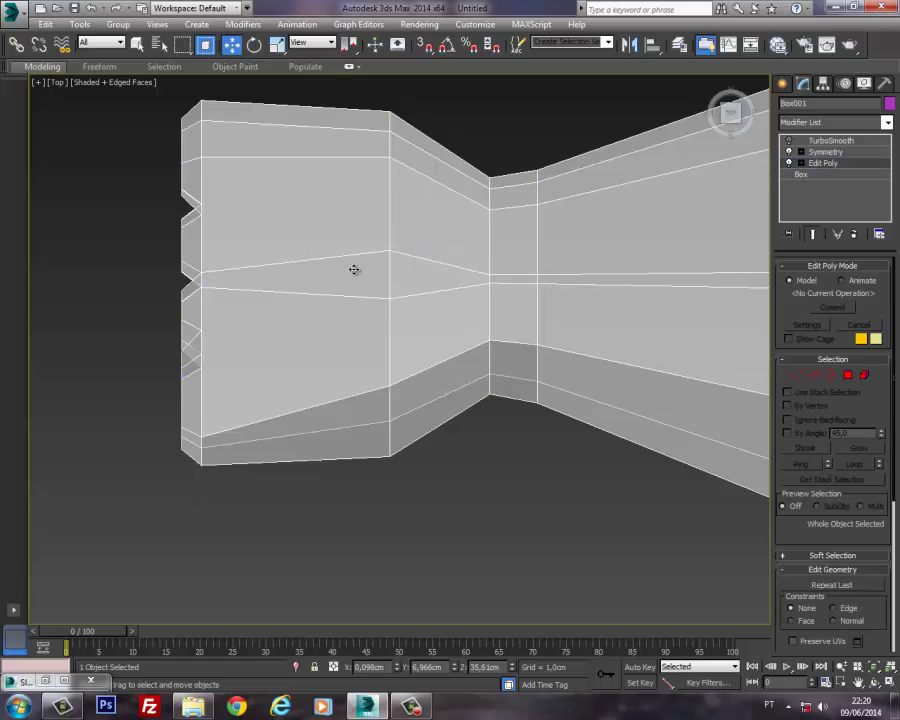
# Step: Shift the six vertices of the outermost finger base outward along Y and rotate them about 5 degrees around Z
pyautogui.moveTo(353, 269); pyautogui.dragTo(533, 412, button='middle')
pyautogui.click(797, 375)
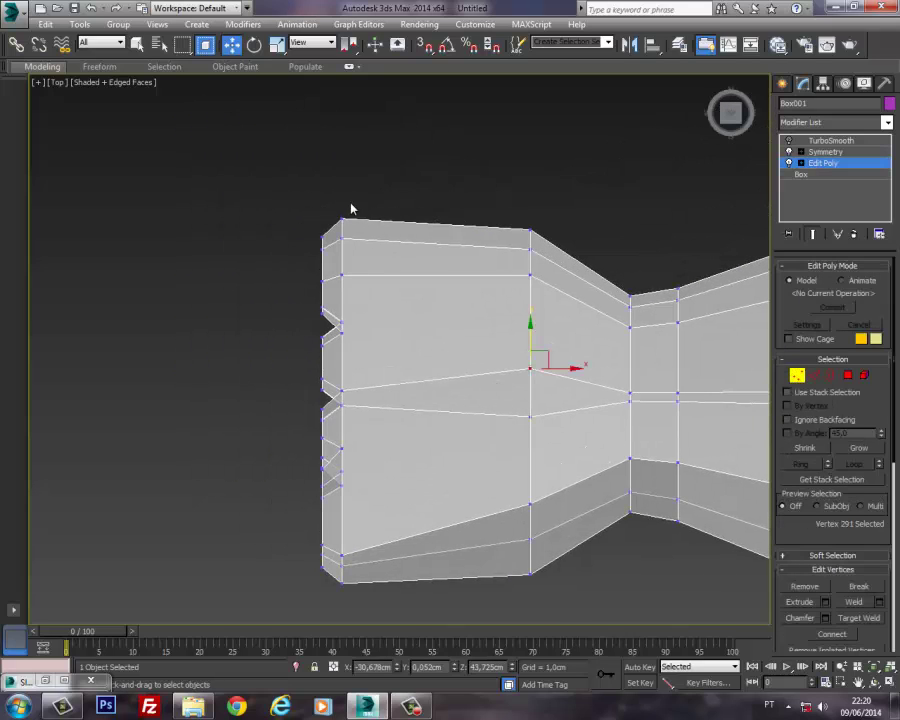
pyautogui.moveTo(298, 210); pyautogui.dragTo(318, 224, button='middle')
pyautogui.moveTo(301, 216); pyautogui.dragTo(350, 333)
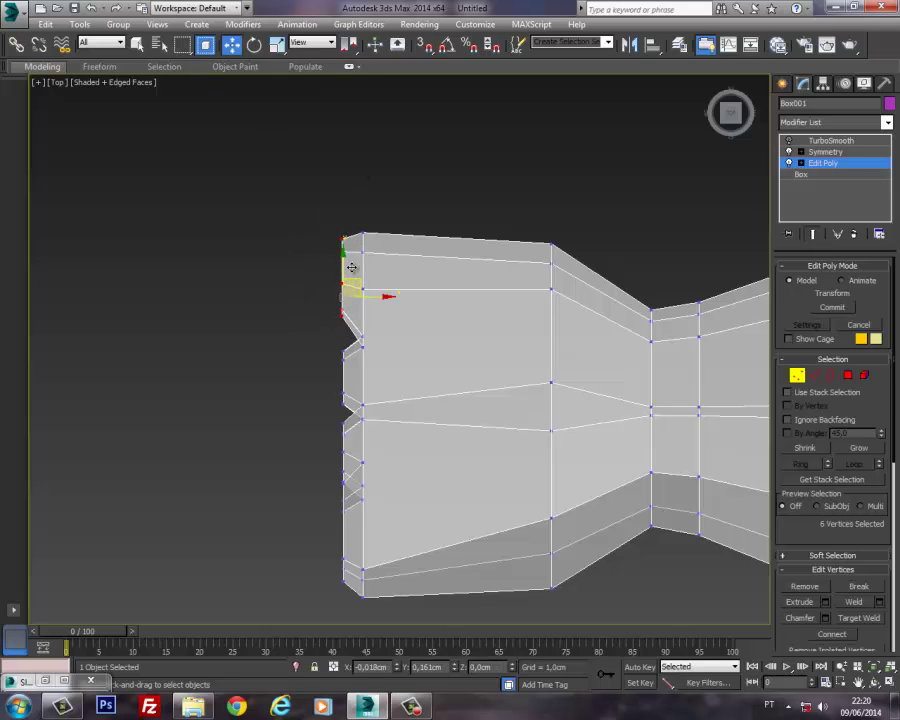
pyautogui.press('e')
pyautogui.moveTo(366, 248); pyautogui.dragTo(367, 249)
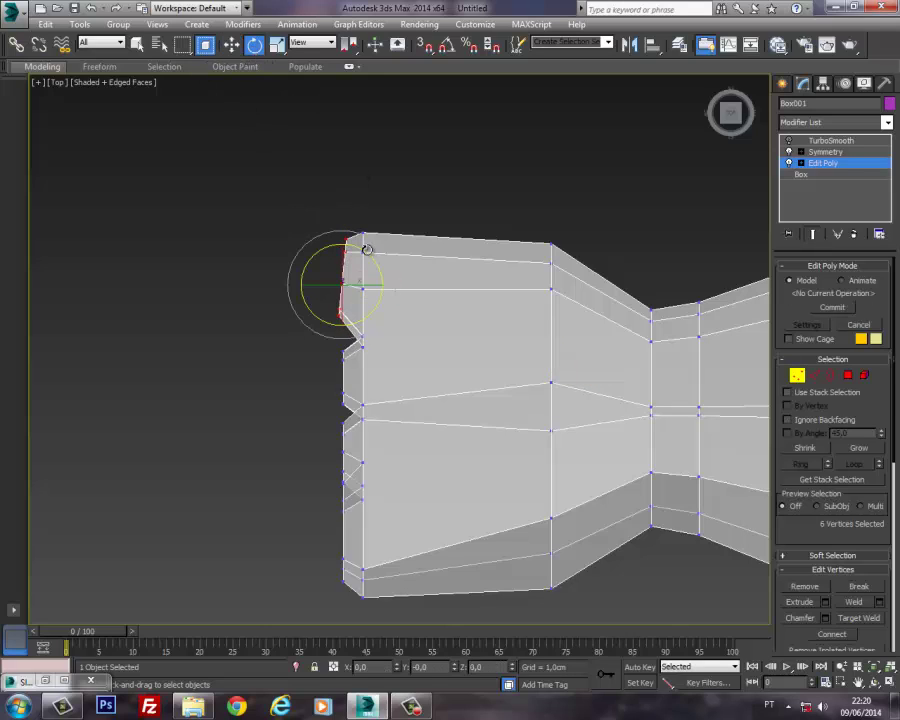
pyautogui.click(232, 46)
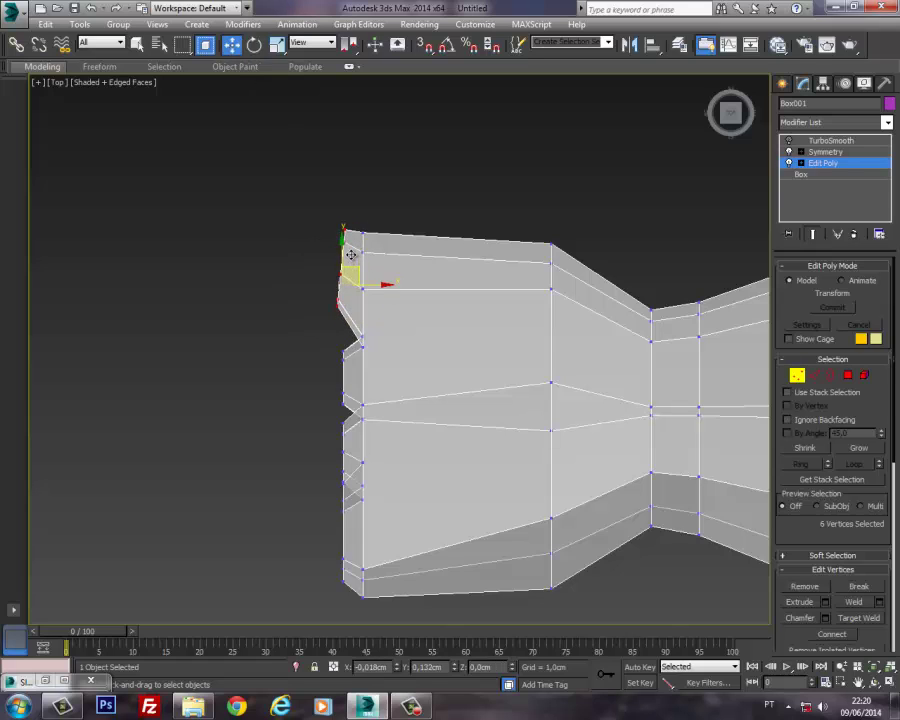
# Step: Examine the inset finger bases on the hand in the Perspective view, with one pair of inset faces selected
pyautogui.moveTo(341, 398); pyautogui.dragTo(302, 255, button='middle')
pyautogui.scroll(2, 302, 323)
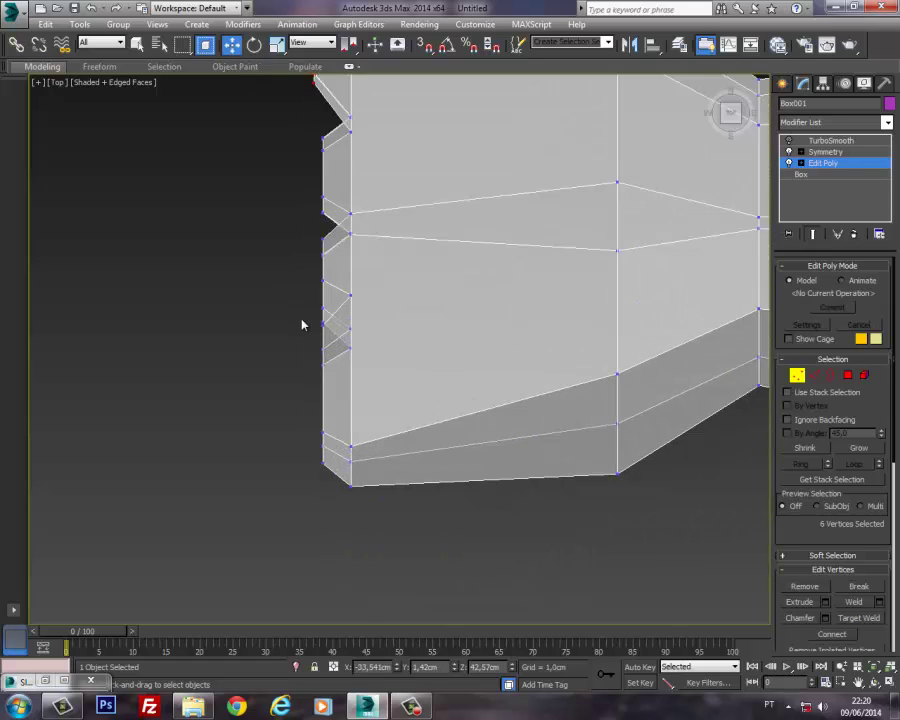
pyautogui.press('p')
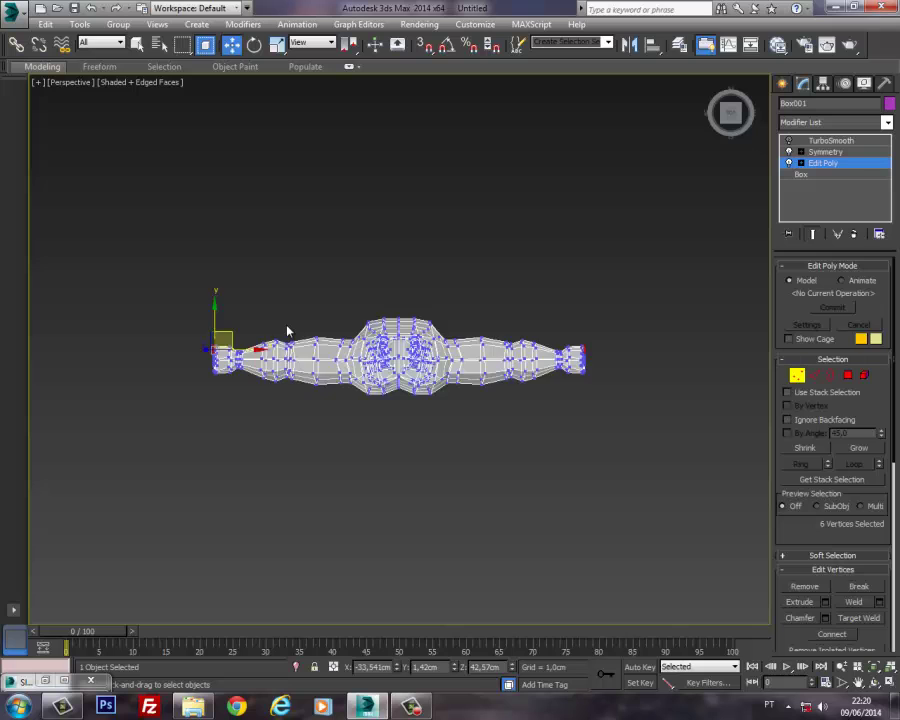
pyautogui.keyDown('alt'); pyautogui.moveTo(325, 325); pyautogui.dragTo(420, 230, button='middle'); pyautogui.keyUp('alt')
pyautogui.scroll(3, 250, 346)
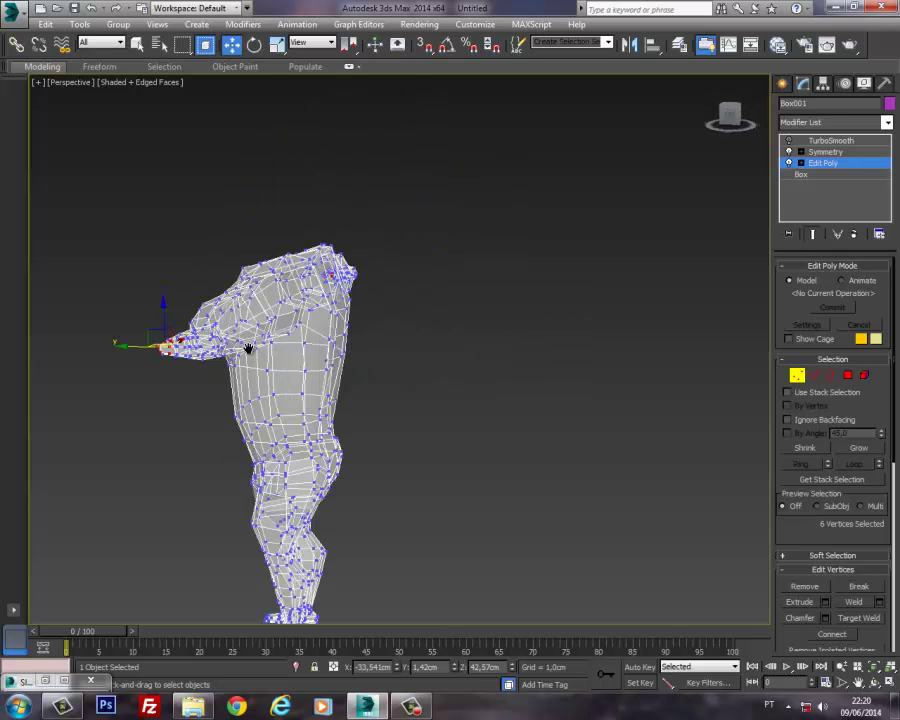
pyautogui.scroll(5, 354, 364)
pyautogui.scroll(-4, 345, 337)
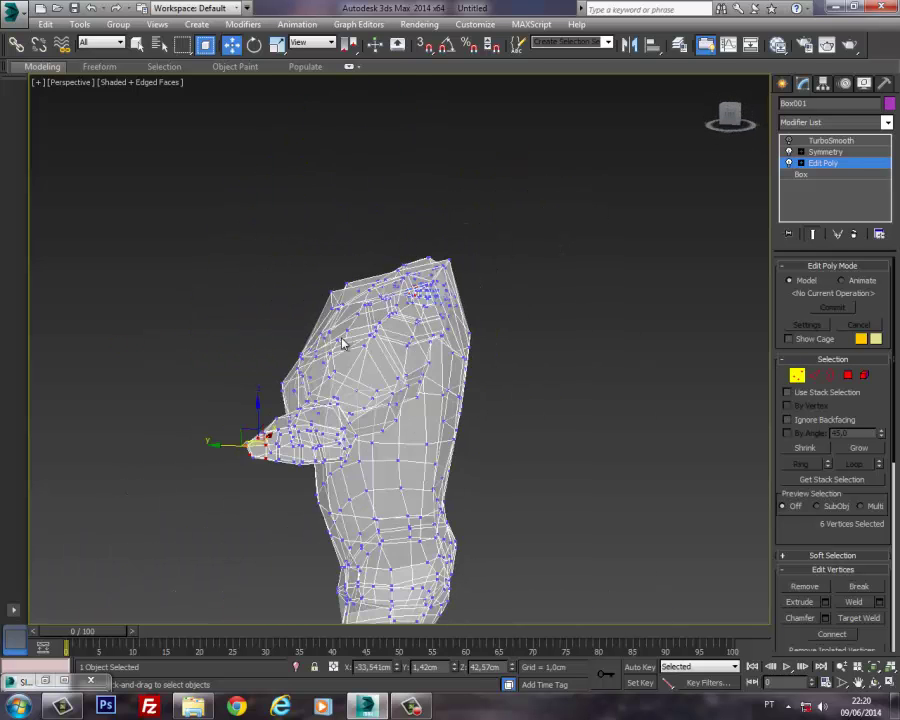
pyautogui.click(848, 375)
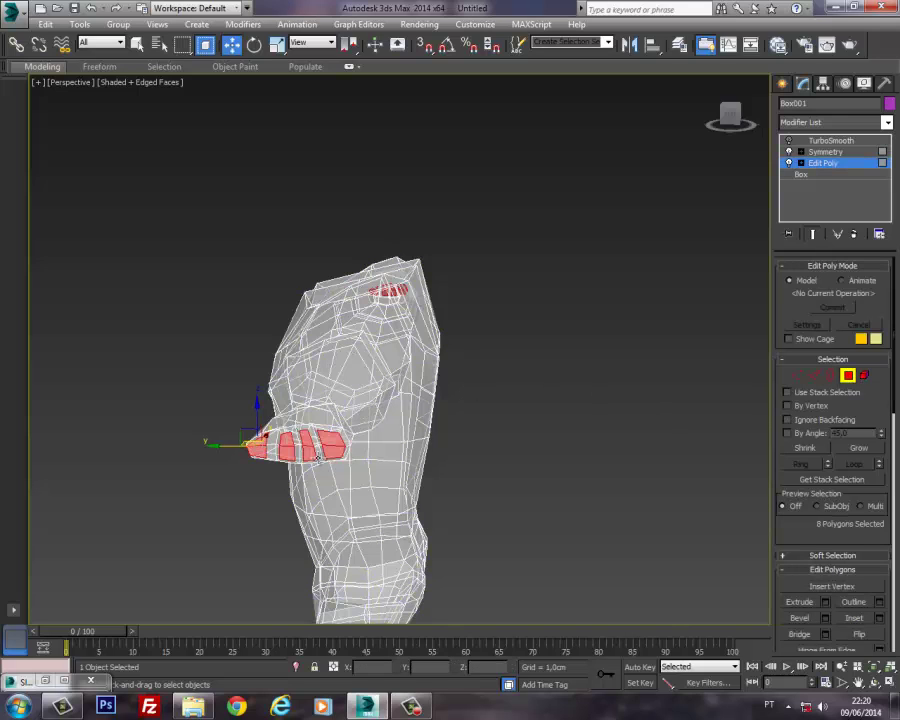
pyautogui.click(330, 447)
pyautogui.moveTo(307, 448); pyautogui.dragTo(308, 446)
pyautogui.keyDown('alt'); pyautogui.moveTo(308, 446); pyautogui.dragTo(321, 424, button='middle'); pyautogui.keyUp('alt')
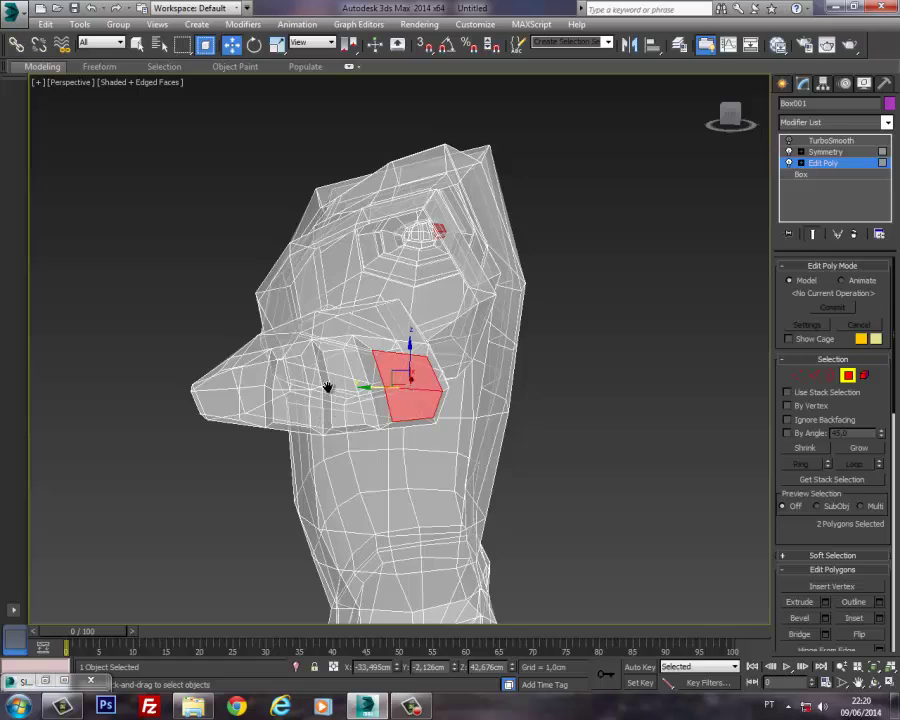
pyautogui.moveTo(328, 387); pyautogui.dragTo(318, 350, button='middle')
# Step: Lower an upper finger-base vertex about 0.12 cm along Z and shift two middle-row vertices about 0.135 cm along Y
pyautogui.click(796, 375)
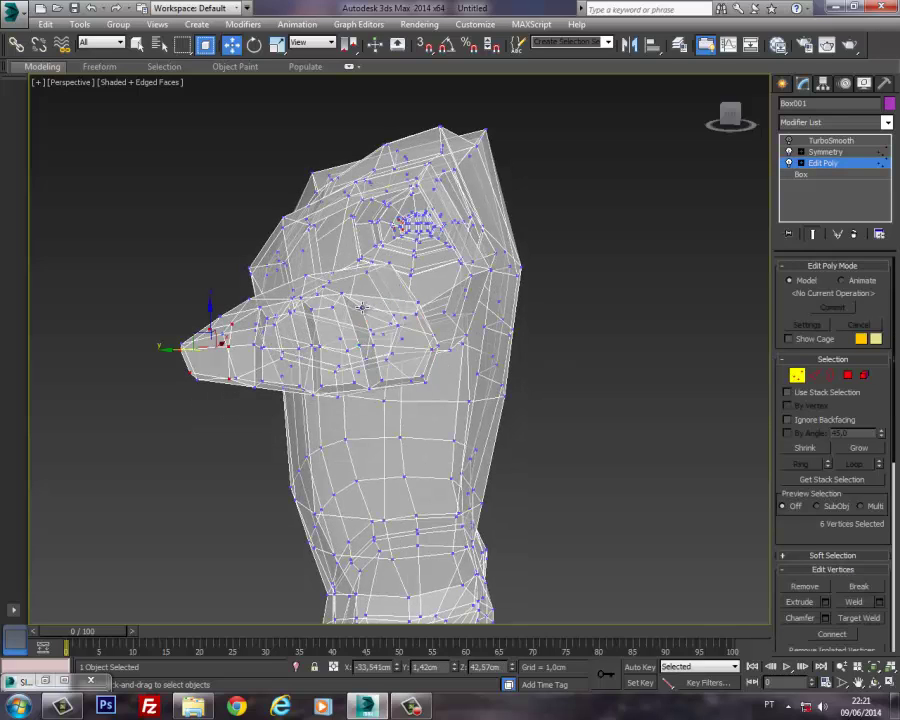
pyautogui.click(362, 307)
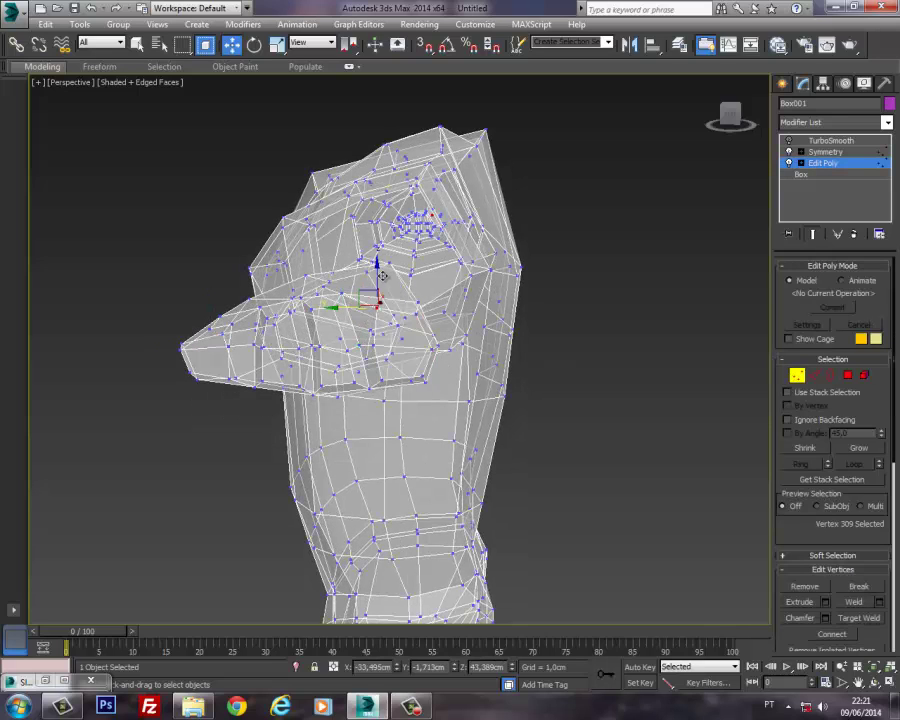
pyautogui.moveTo(378, 277); pyautogui.dragTo(364, 302)
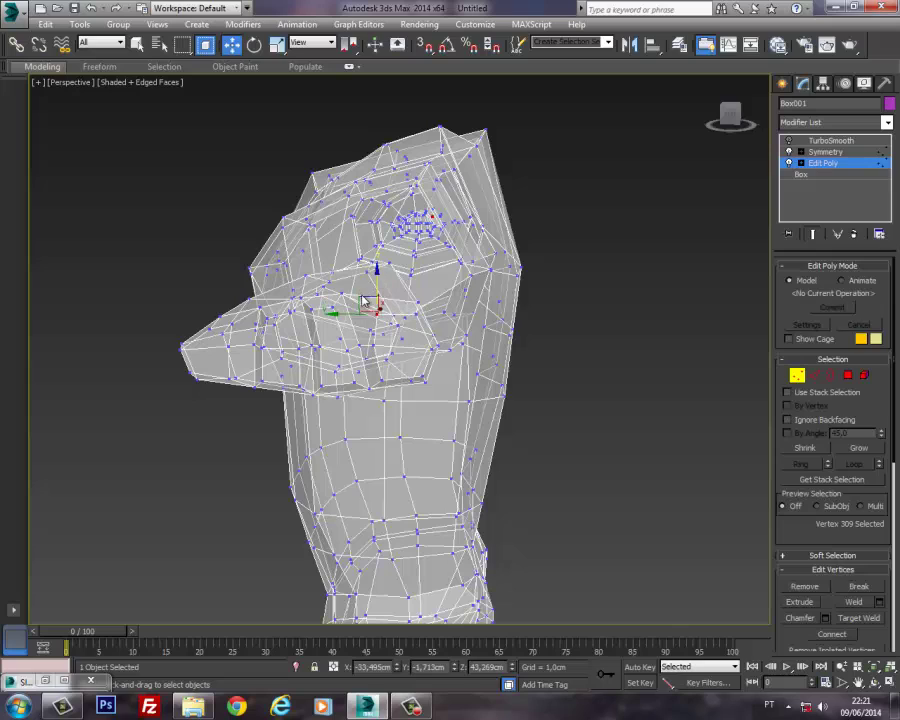
pyautogui.click(346, 351)
pyautogui.moveTo(329, 352); pyautogui.dragTo(362, 341)
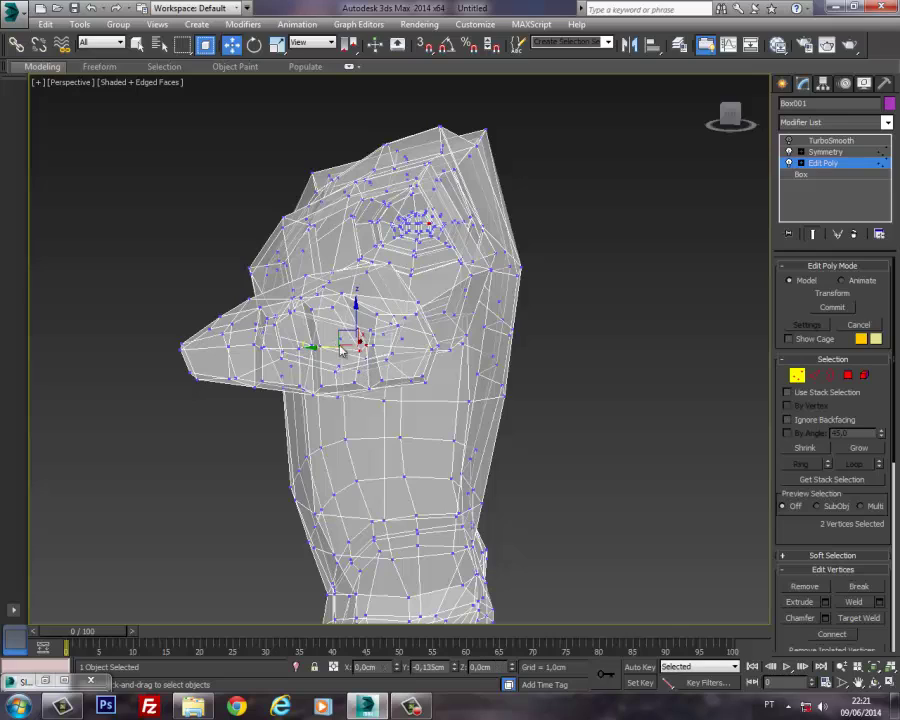
# Step: Shift the upper vertices of the finger bases in pairs along Y to even out their widths
pyautogui.click(340, 298)
pyautogui.keyDown('ctrl'); pyautogui.click(333, 301); pyautogui.keyUp('ctrl')
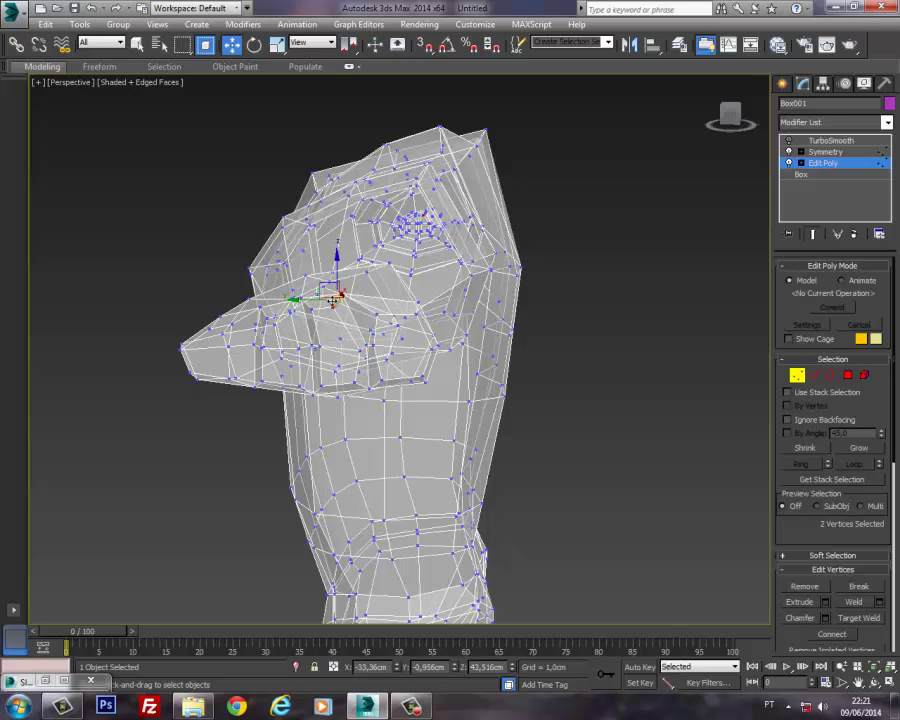
pyautogui.moveTo(319, 301); pyautogui.dragTo(296, 303)
pyautogui.click(303, 299)
pyautogui.keyDown('ctrl'); pyautogui.click(312, 308); pyautogui.keyUp('ctrl')
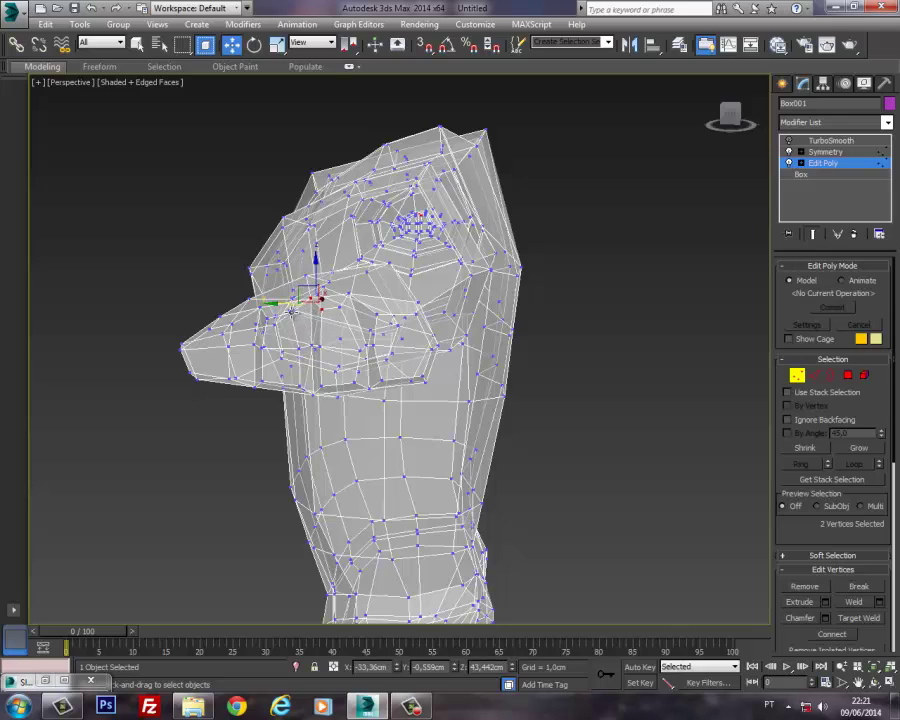
pyautogui.click(291, 308)
# Step: Rotate the two faces of the outermost finger base slightly and shift them about 0.107 cm outward along Y
pyautogui.click(848, 376)
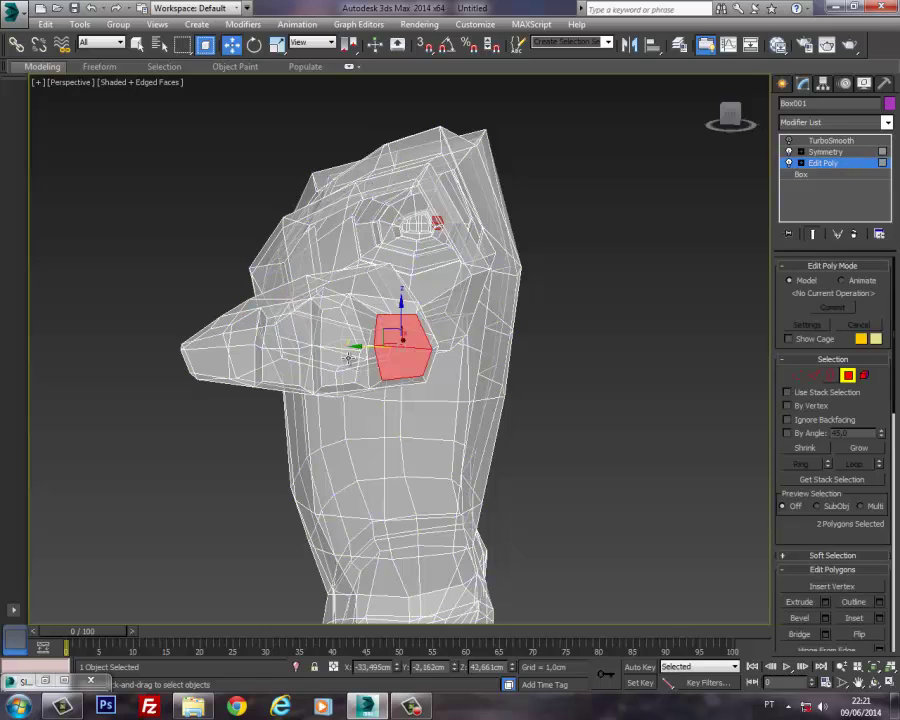
pyautogui.keyDown('alt'); pyautogui.moveTo(240, 348); pyautogui.dragTo(360, 420, button='middle'); pyautogui.keyUp('alt')
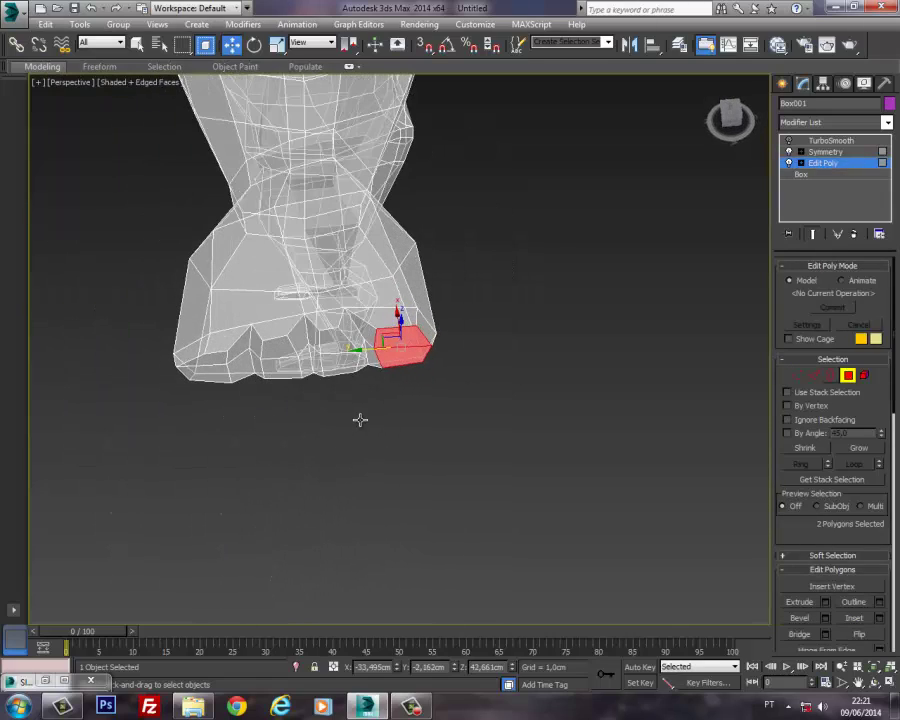
pyautogui.click(254, 44)
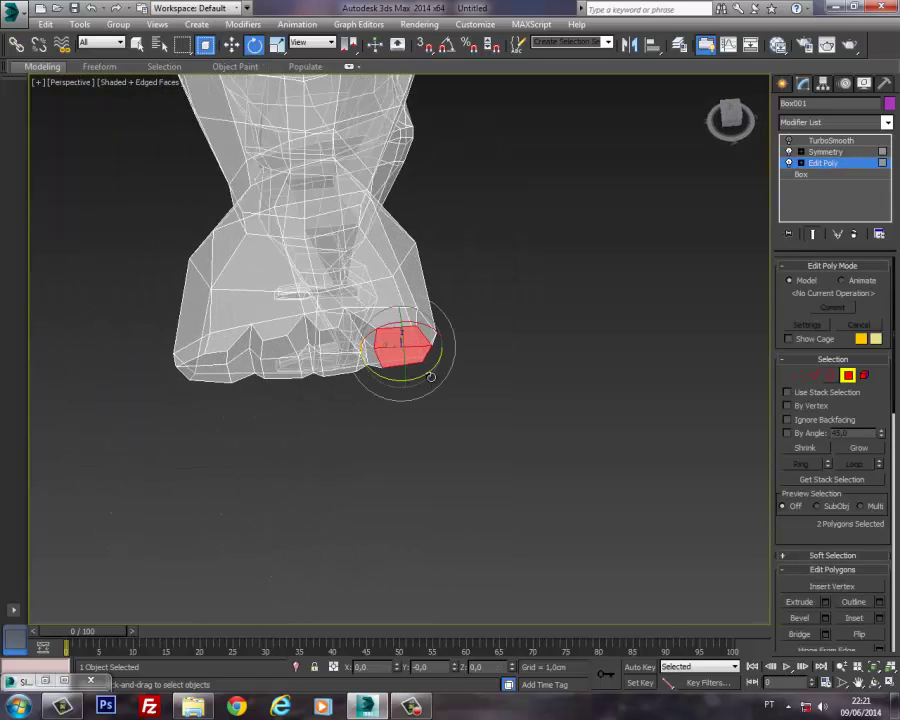
pyautogui.click(231, 44)
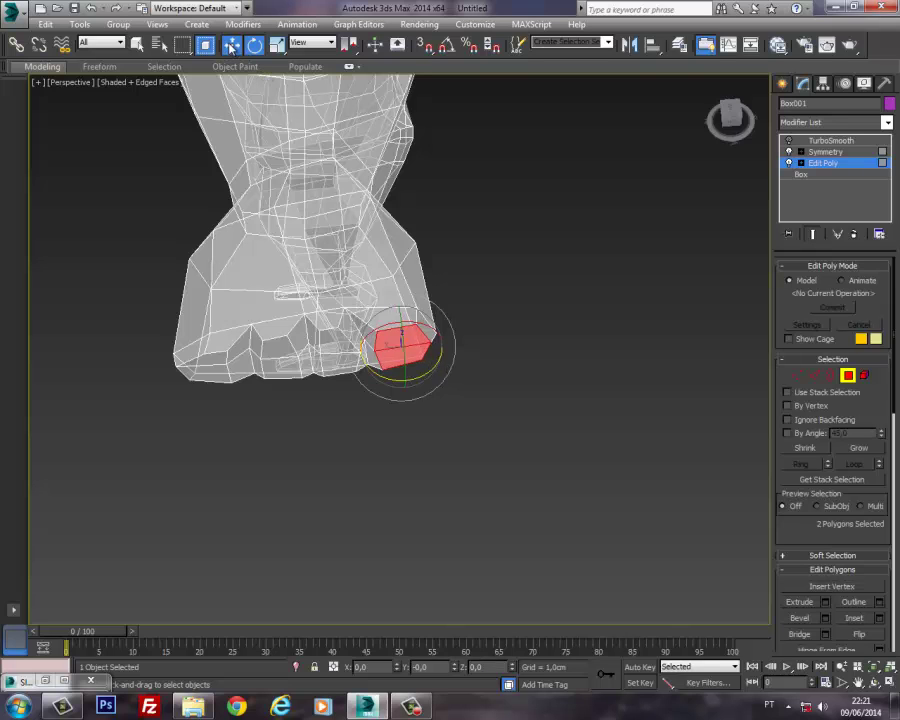
pyautogui.keyDown('alt'); pyautogui.moveTo(362, 350); pyautogui.dragTo(420, 326, button='middle'); pyautogui.keyUp('alt')
pyautogui.click(798, 376)
pyautogui.keyDown('alt'); pyautogui.moveTo(356, 348); pyautogui.dragTo(450, 340, button='middle'); pyautogui.keyUp('alt')
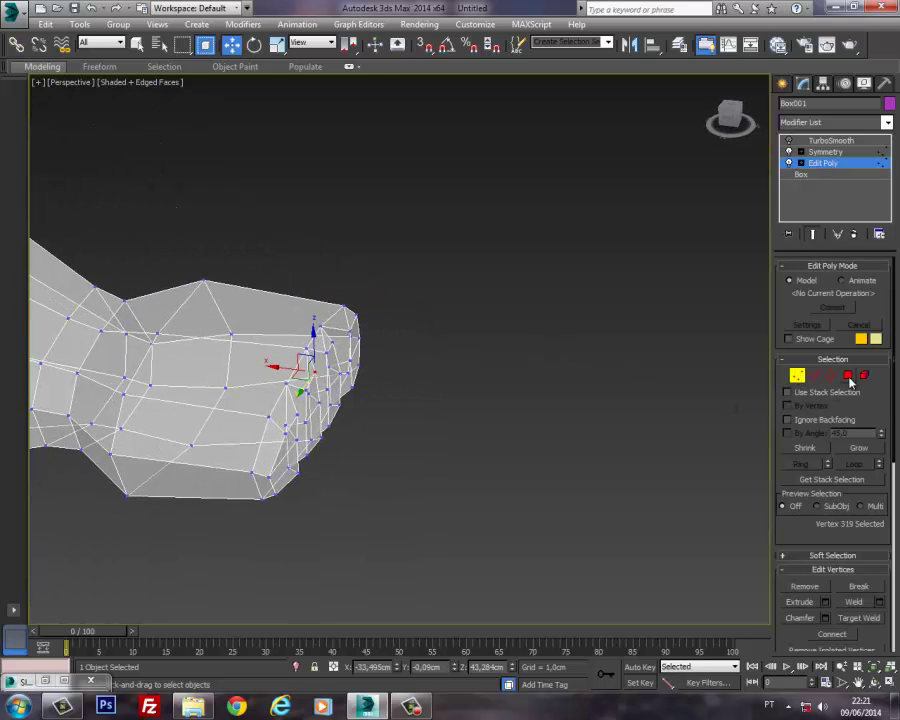
# Step: Select all eight polygons that make up the four finger bases on the hand's end
pyautogui.click(847, 375)
pyautogui.keyDown('alt'); pyautogui.moveTo(426, 422); pyautogui.dragTo(316, 352, button='middle'); pyautogui.keyUp('alt')
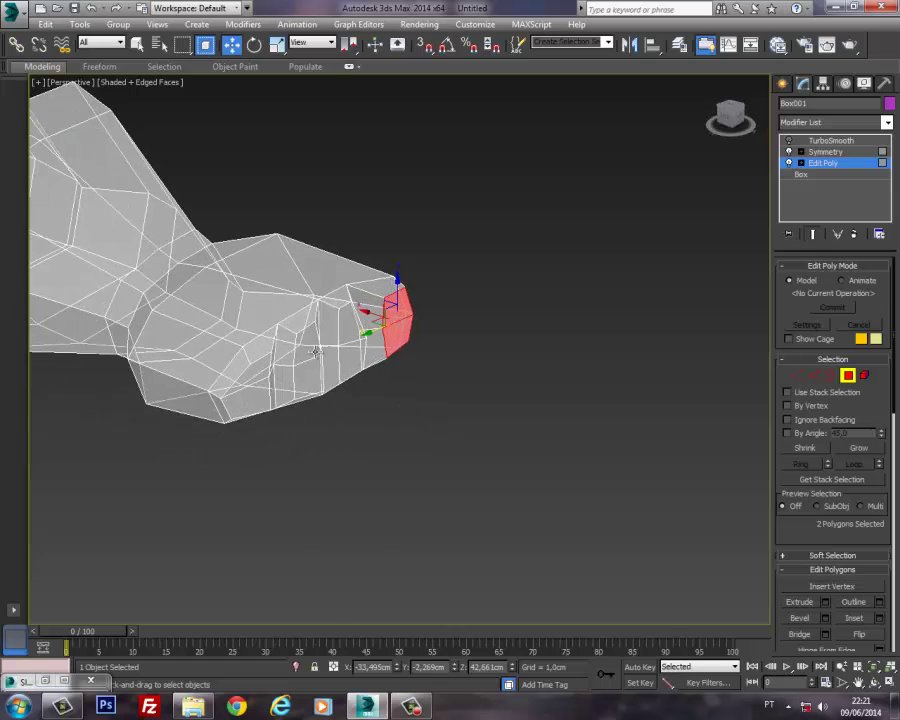
pyautogui.keyDown('ctrl'); pyautogui.click(351, 342); pyautogui.keyUp('ctrl')
pyautogui.keyDown('ctrl'); pyautogui.click(309, 360); pyautogui.keyUp('ctrl')
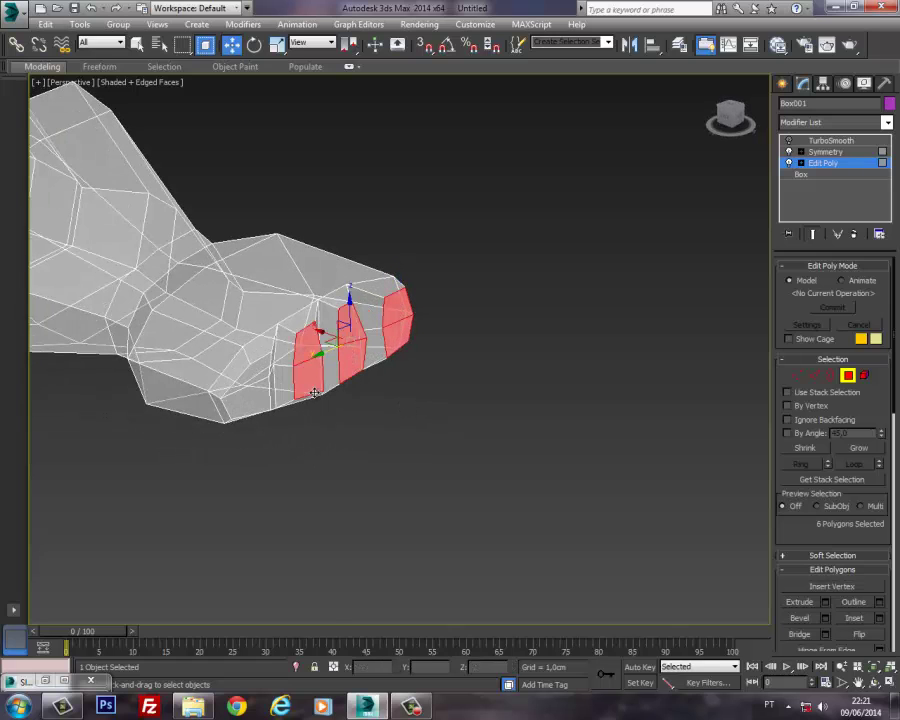
pyautogui.keyDown('ctrl'); pyautogui.click(250, 398); pyautogui.keyUp('ctrl')
pyautogui.keyDown('ctrl'); pyautogui.click(256, 373); pyautogui.keyUp('ctrl')
pyautogui.keyDown('alt'); pyautogui.moveTo(291, 386); pyautogui.dragTo(280, 360, button='middle'); pyautogui.keyUp('alt')
# Step: Widen the finger base at the hand's opposite edge by shifting its inner middle and upper vertices, and return to polygon editing
pyautogui.click(797, 375)
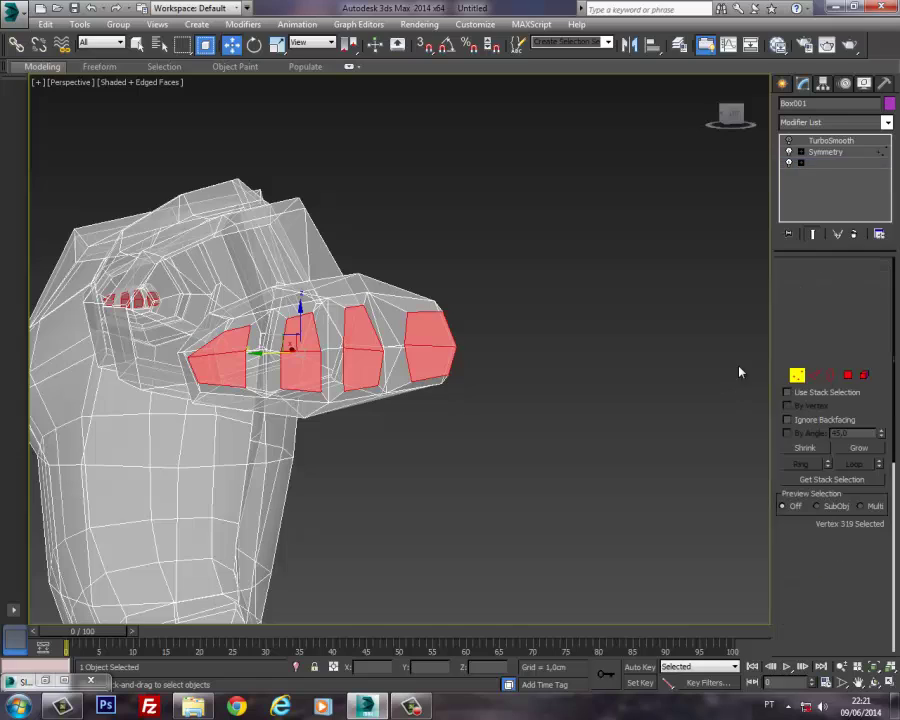
pyautogui.click(225, 331)
pyautogui.click(245, 351)
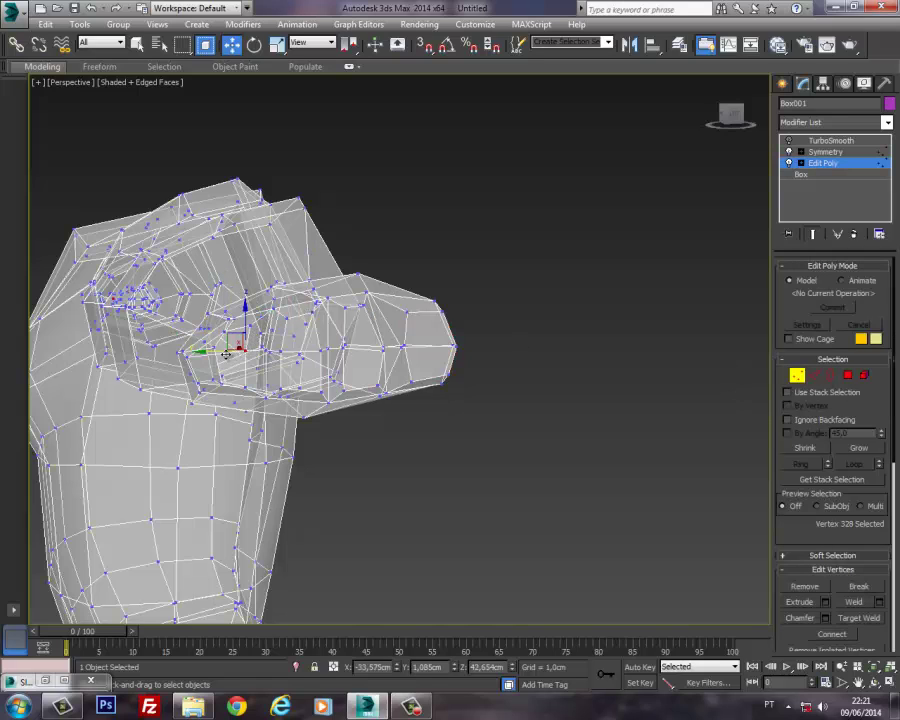
pyautogui.moveTo(225, 353); pyautogui.dragTo(194, 331)
pyautogui.click(248, 326)
pyautogui.keyDown('ctrl'); pyautogui.click(225, 331); pyautogui.keyUp('ctrl')
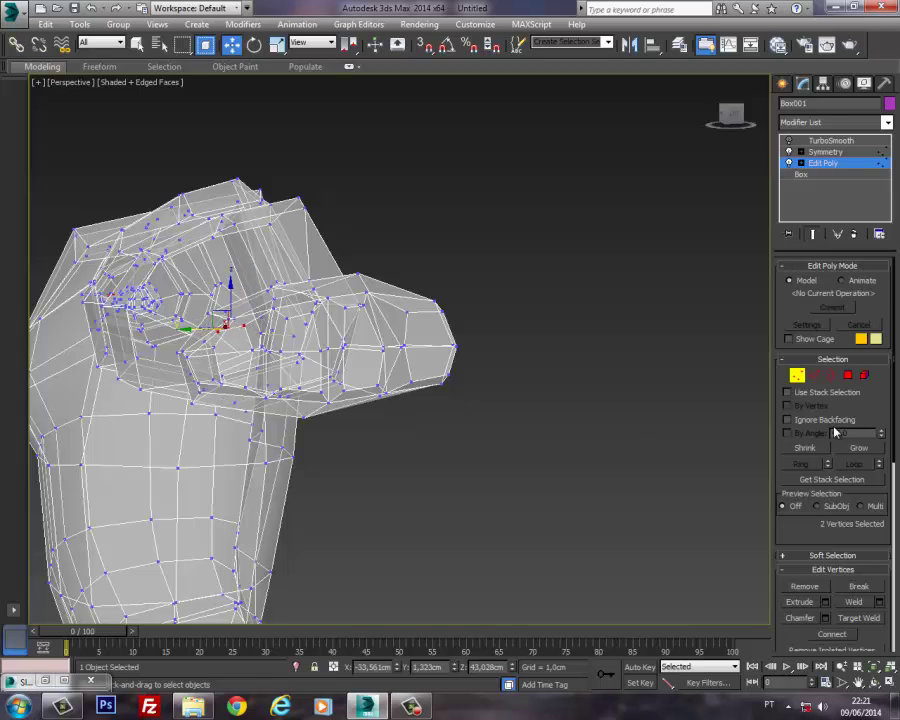
pyautogui.click(848, 376)
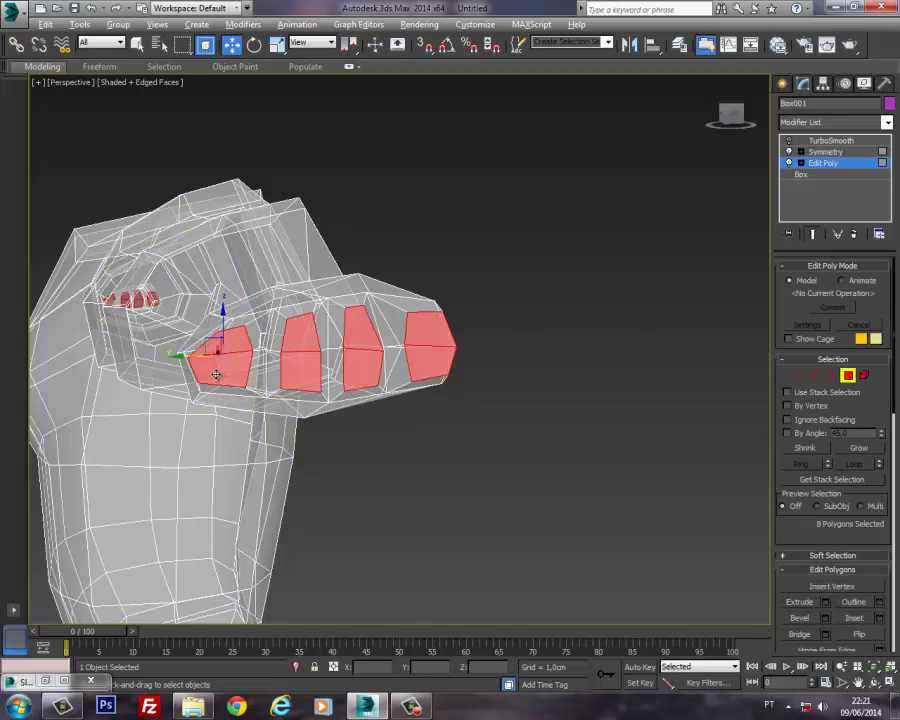
# Step: Spread the middle-row vertices of the adjacent inner finger base apart along Y, and return to polygon editing
pyautogui.keyDown('alt'); pyautogui.moveTo(216, 374); pyautogui.dragTo(290, 366, button='middle'); pyautogui.keyUp('alt')
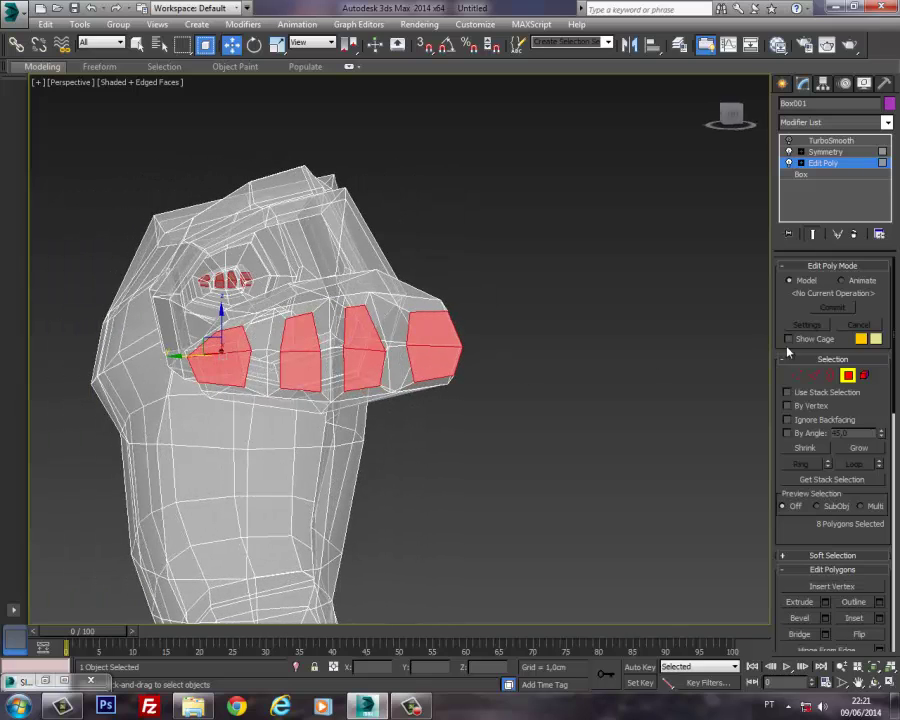
pyautogui.click(800, 376)
pyautogui.click(280, 351)
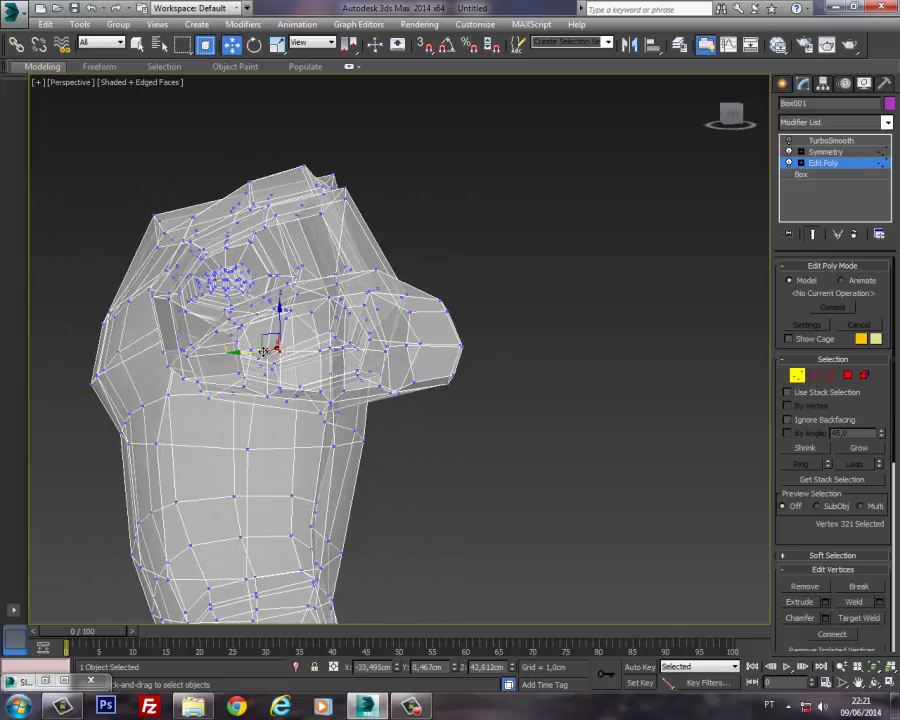
pyautogui.keyDown('ctrl'); pyautogui.click(264, 350); pyautogui.keyUp('ctrl')
pyautogui.moveTo(230, 351); pyautogui.dragTo(300, 348)
pyautogui.click(847, 376)
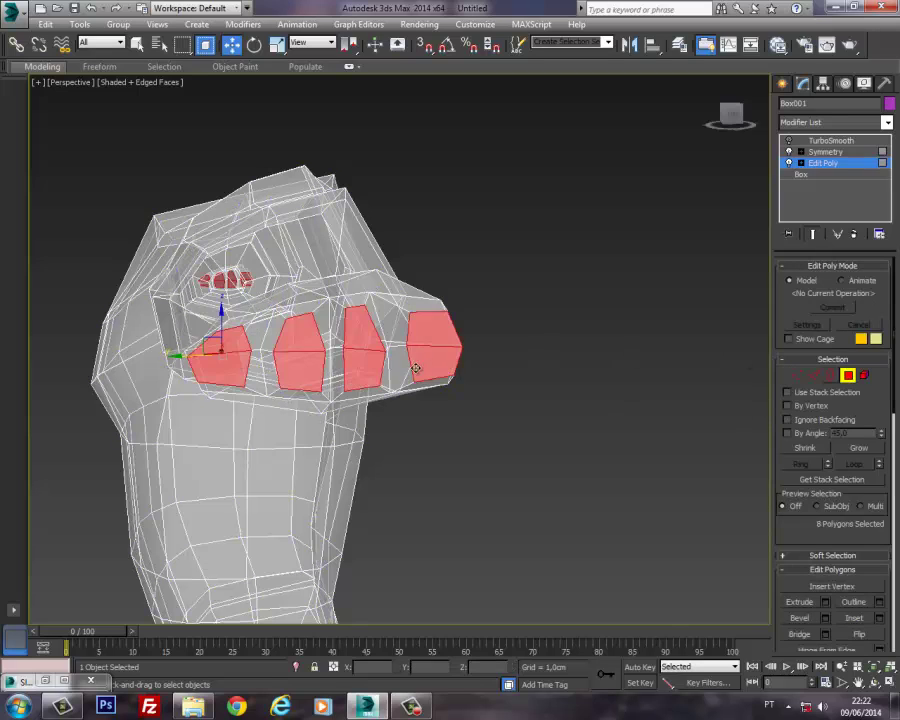
# Step: Extrude the eight finger-base faces outward from the hand in the Top view to form the first finger segments
pyautogui.keyDown('alt'); pyautogui.moveTo(416, 368); pyautogui.dragTo(465, 492, button='middle'); pyautogui.keyUp('alt')
pyautogui.press('t')
pyautogui.scroll(-3, 445, 414)
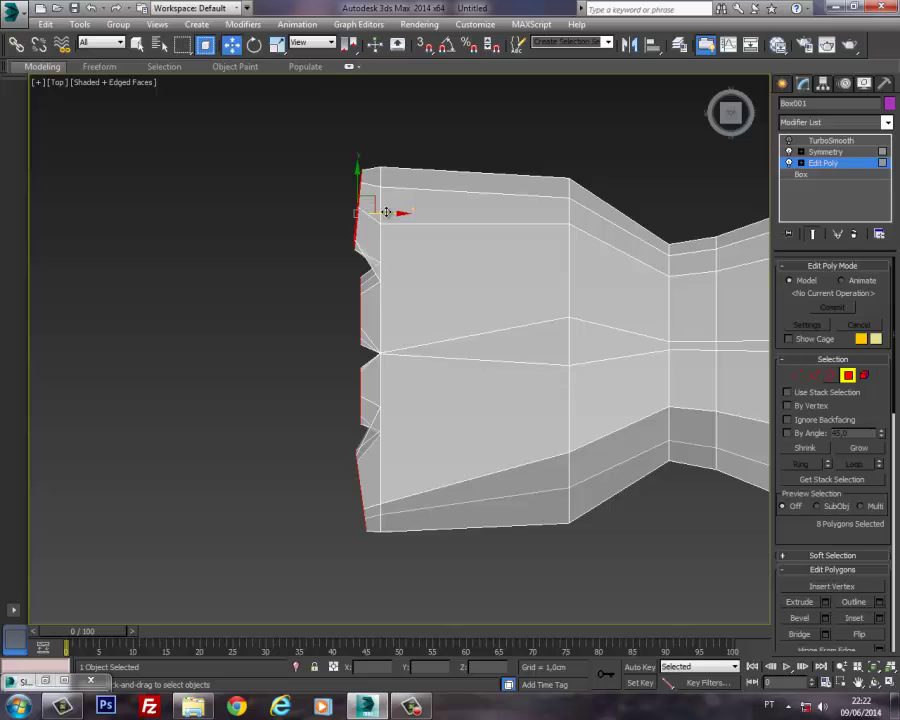
pyautogui.click(825, 602)
pyautogui.moveTo(608, 387); pyautogui.dragTo(643, 518)
pyautogui.click(608, 407)
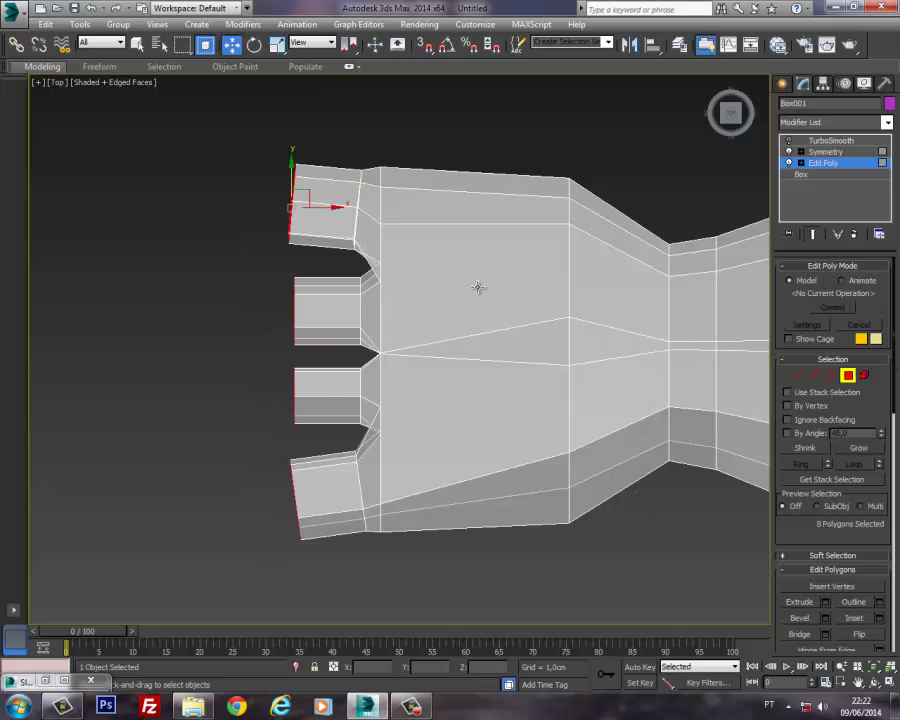
# Step: Splay the end faces of the two outer fingers by moving them outward in Y and slightly back toward the palm in X
pyautogui.click(234, 129)
pyautogui.moveTo(288, 234); pyautogui.dragTo(296, 240)
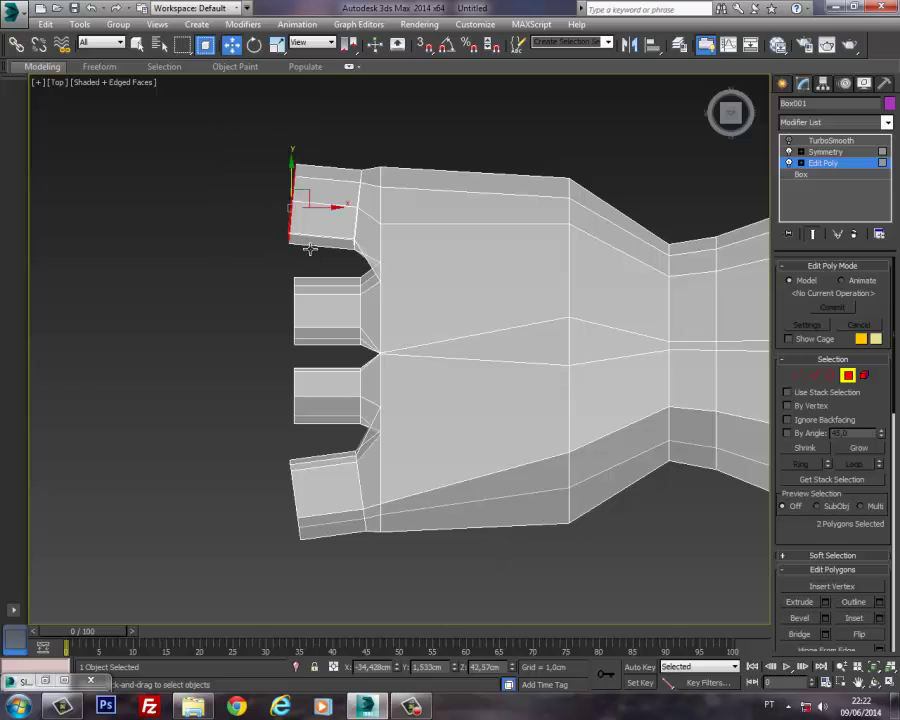
pyautogui.moveTo(303, 193); pyautogui.dragTo(309, 191)
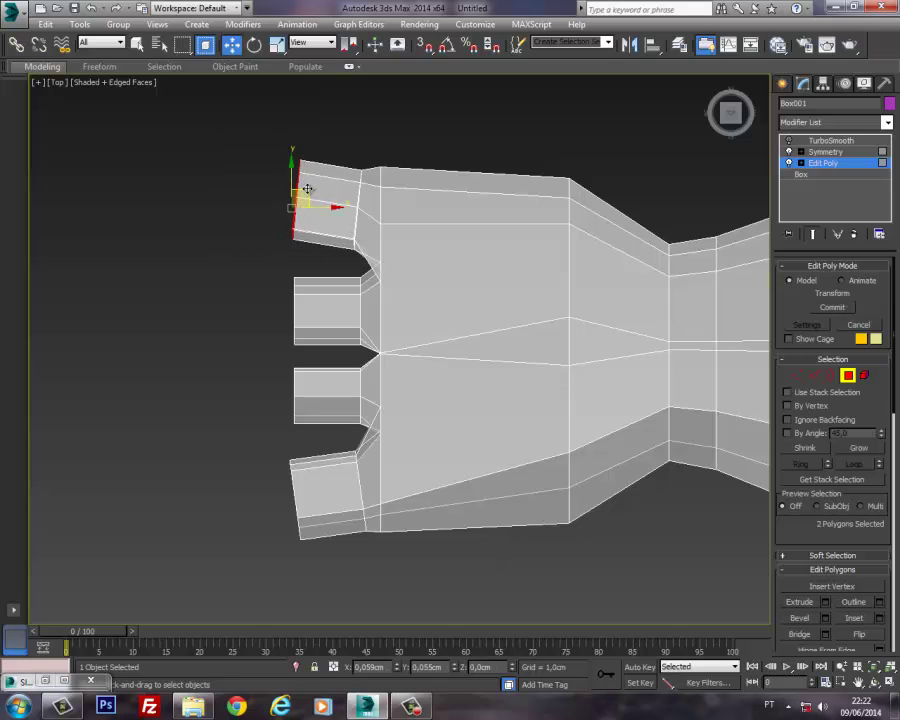
pyautogui.moveTo(263, 392); pyautogui.dragTo(307, 546)
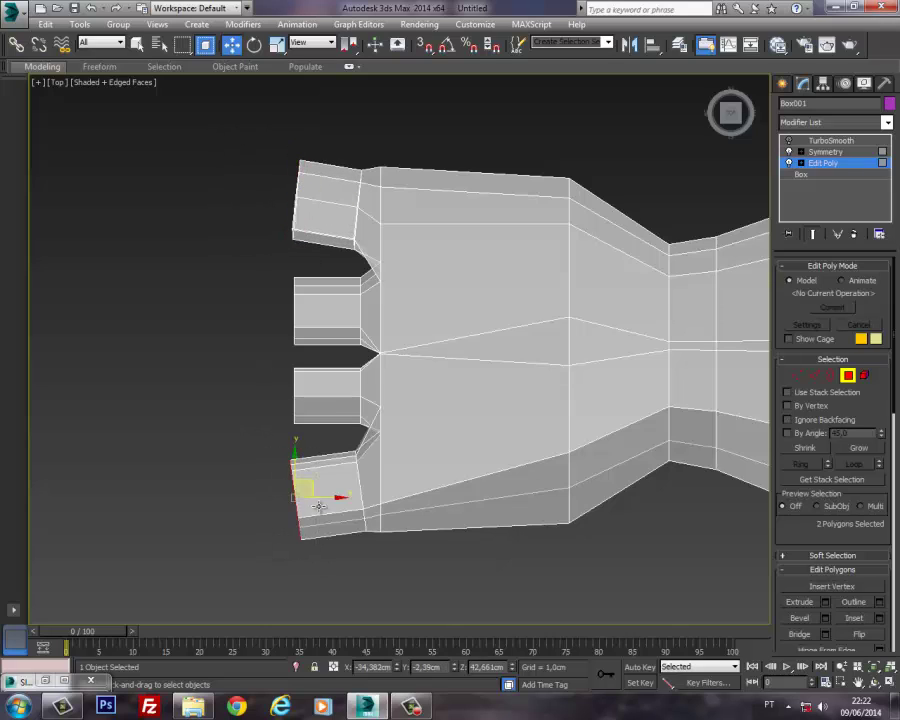
pyautogui.moveTo(319, 496); pyautogui.dragTo(324, 501)
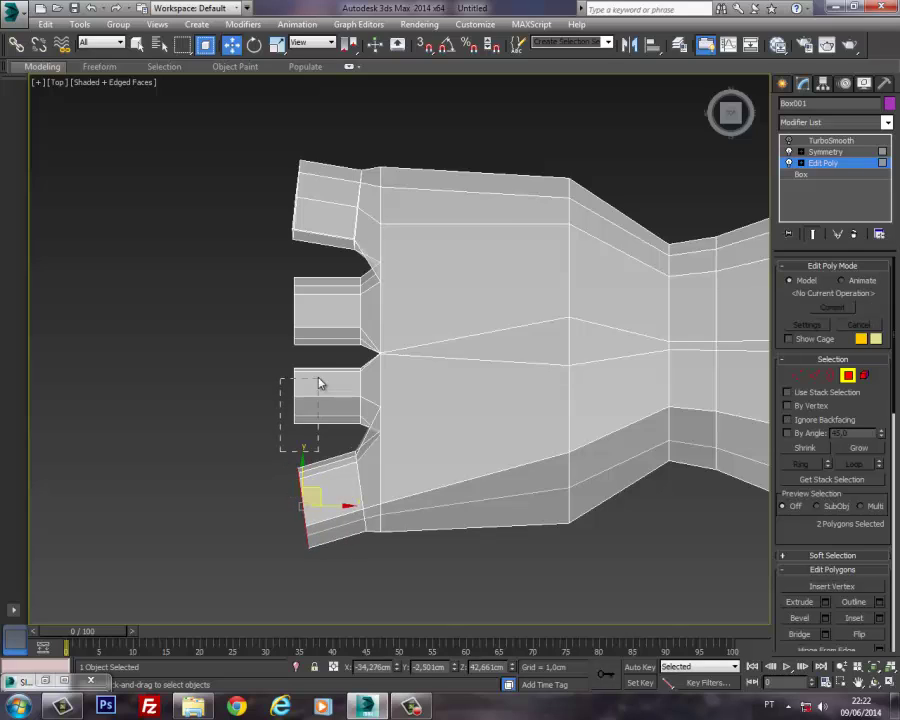
# Step: Spread the end faces of the two middle fingers apart and rotate them to match the fingers' fanned directions
pyautogui.moveTo(319, 383); pyautogui.dragTo(313, 358)
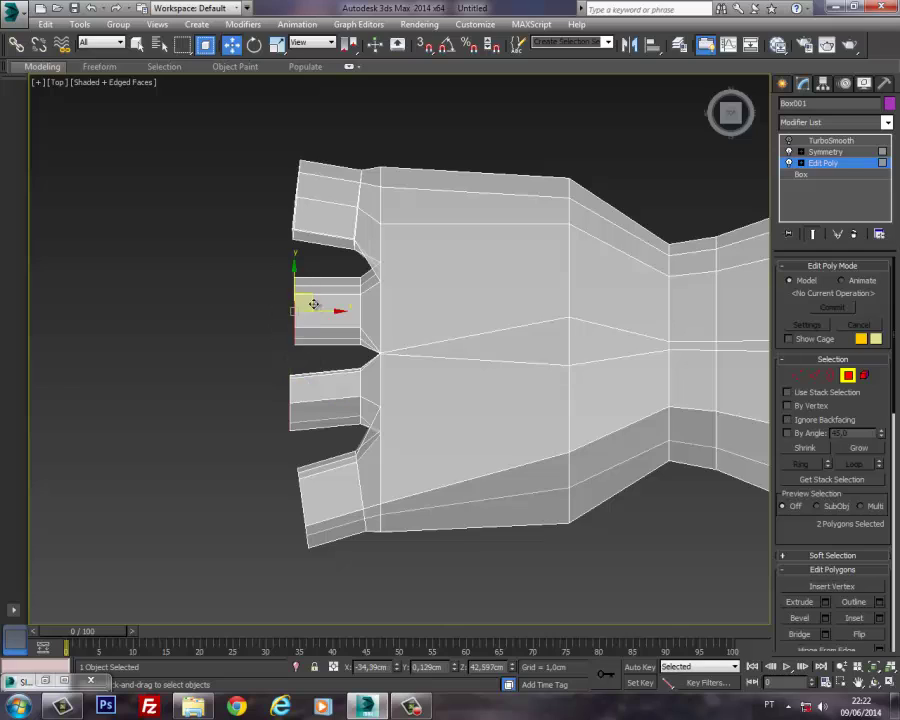
pyautogui.moveTo(314, 302); pyautogui.dragTo(304, 269)
pyautogui.click(255, 45)
pyautogui.moveTo(310, 420); pyautogui.dragTo(303, 388)
pyautogui.press('w')
pyautogui.click(850, 375)
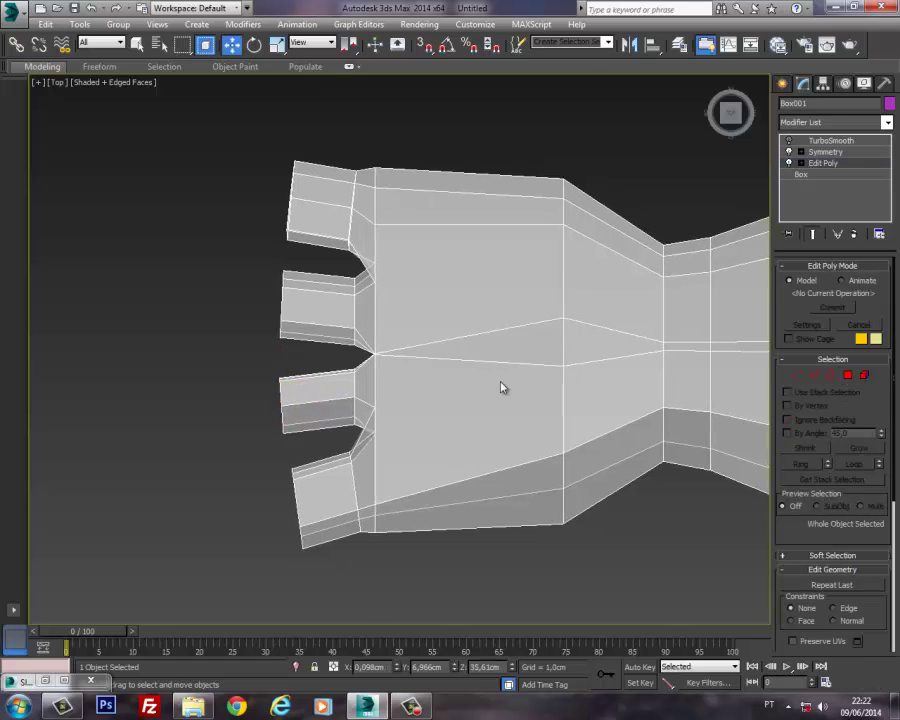
# Step: In the Perspective view, adjust the facing side edges of the two middle fingers along Y
pyautogui.press('p')
pyautogui.press('z')
pyautogui.keyDown('alt'); pyautogui.moveTo(454, 402); pyautogui.dragTo(792, 370, button='middle'); pyautogui.keyUp('alt')
pyautogui.click(845, 374)
pyautogui.keyDown('alt'); pyautogui.moveTo(508, 360); pyautogui.dragTo(364, 407, button='middle'); pyautogui.keyUp('alt')
pyautogui.scroll(4, 496, 337)
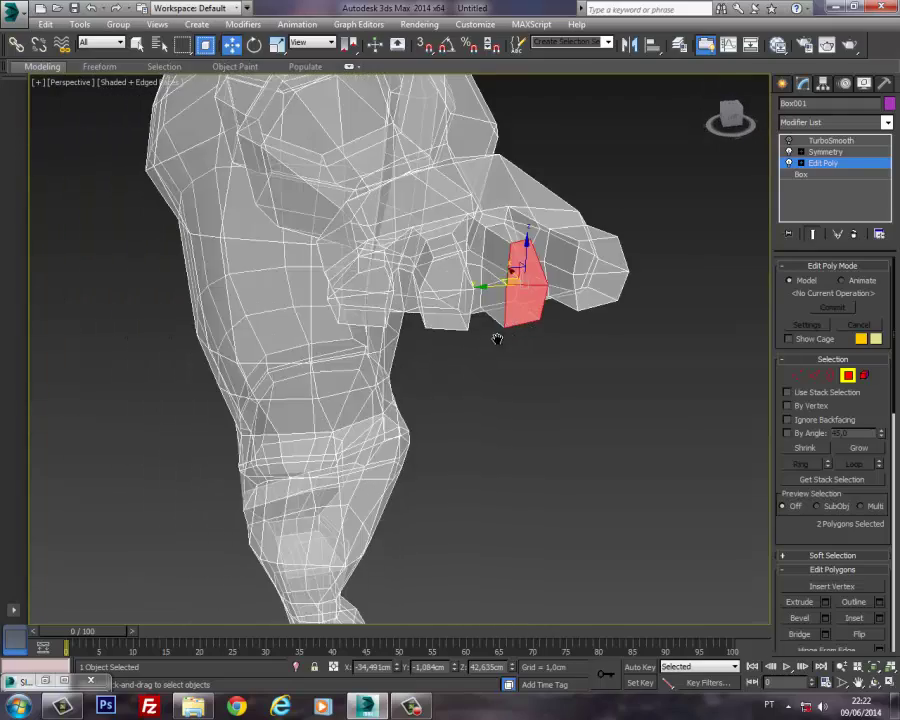
pyautogui.keyDown('alt'); pyautogui.moveTo(496, 337); pyautogui.dragTo(450, 352, button='middle'); pyautogui.keyUp('alt')
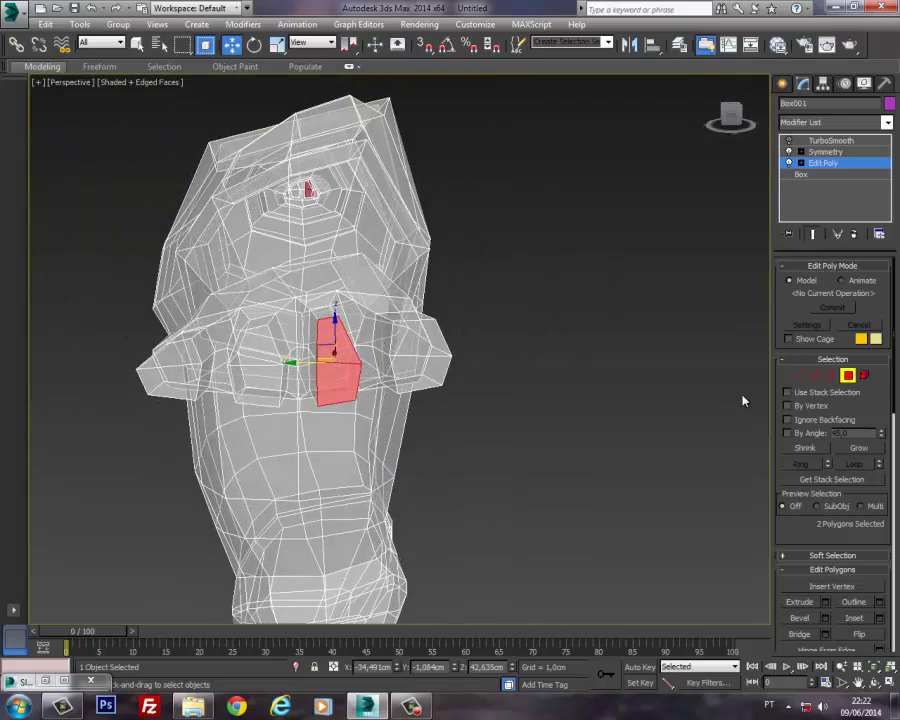
pyautogui.click(814, 375)
pyautogui.click(309, 354)
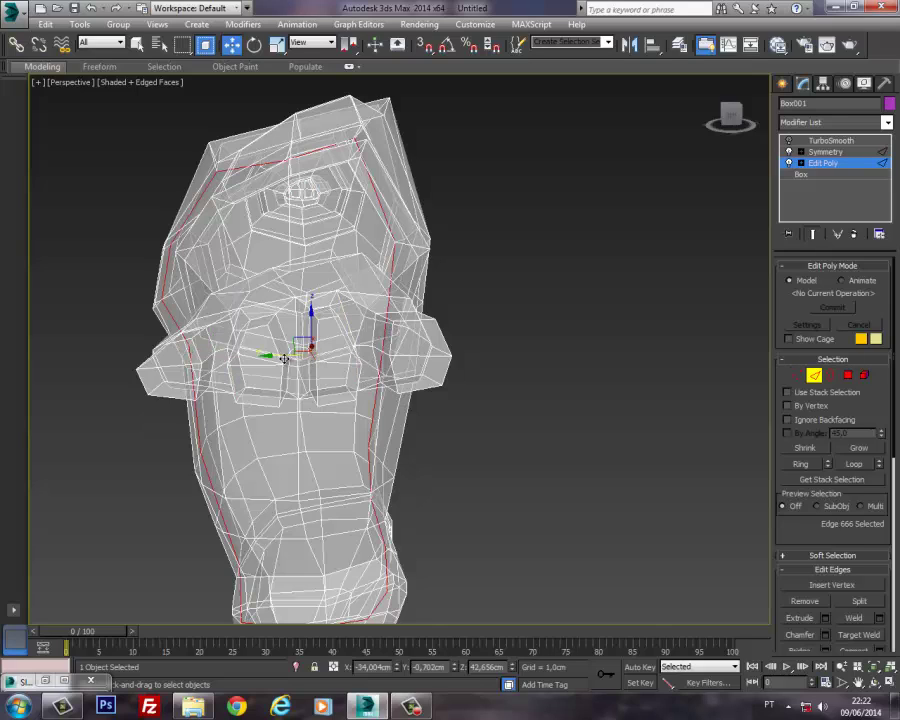
pyautogui.moveTo(285, 357); pyautogui.dragTo(280, 357)
pyautogui.click(264, 362)
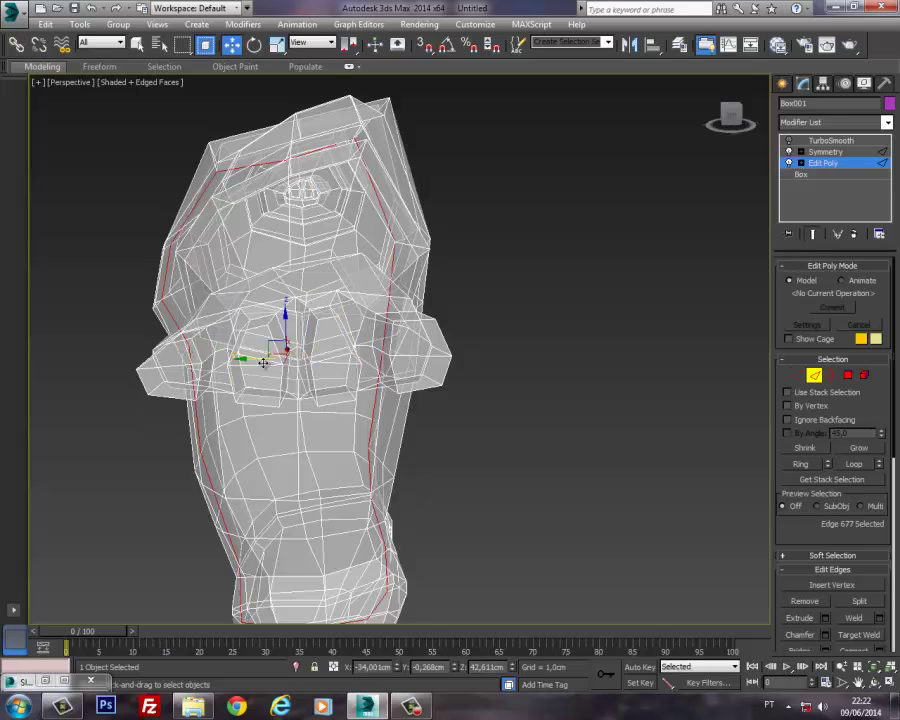
# Step: Lower the upper outer edge of the outermost finger along Z
pyautogui.keyDown('alt'); pyautogui.moveTo(256, 359); pyautogui.dragTo(407, 340, button='middle'); pyautogui.keyUp('alt')
pyautogui.click(444, 389)
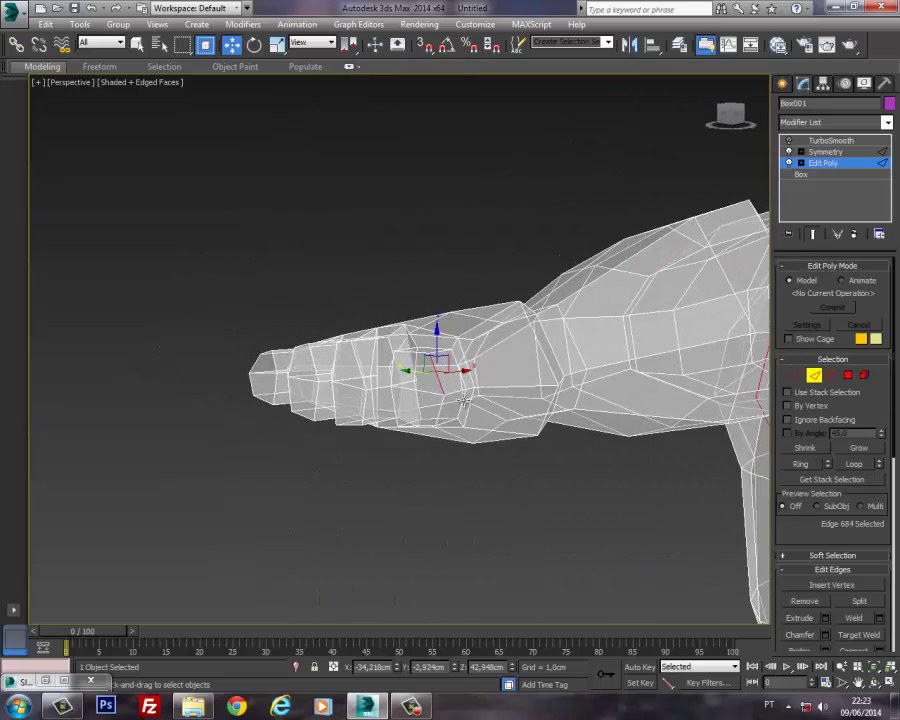
pyautogui.click(428, 406)
pyautogui.keyDown('alt'); pyautogui.moveTo(428, 406); pyautogui.dragTo(455, 388, button='middle'); pyautogui.keyUp('alt')
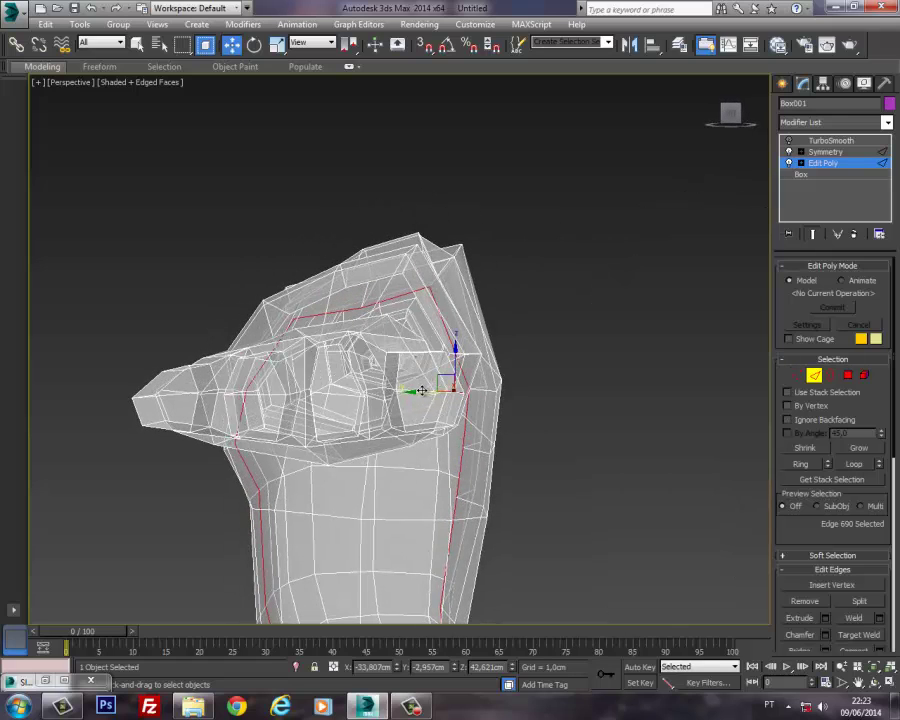
pyautogui.click(413, 338)
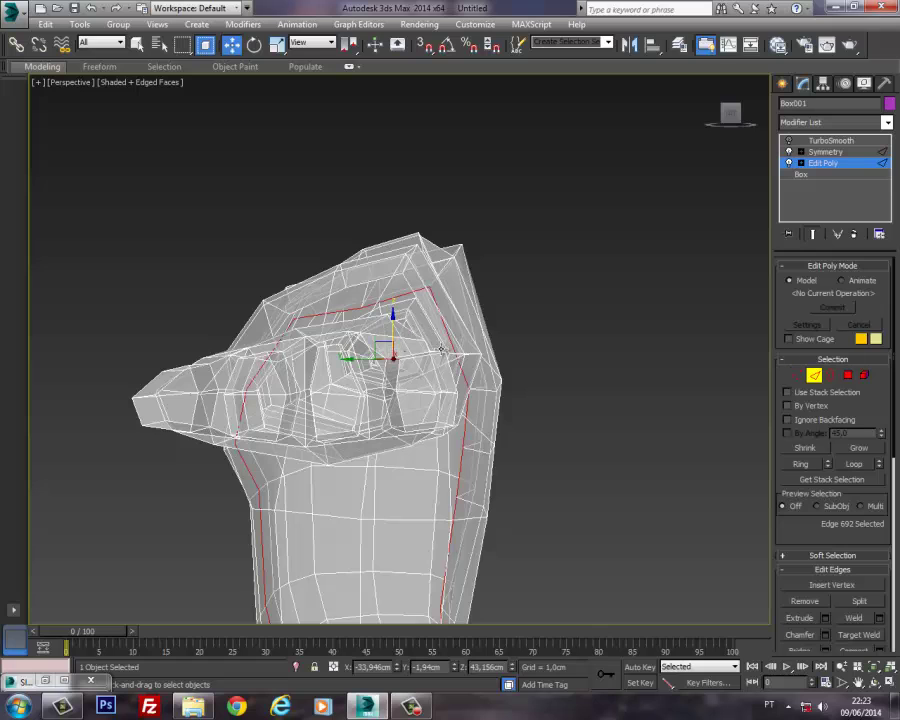
pyautogui.click(441, 353)
pyautogui.keyDown('alt'); pyautogui.moveTo(463, 365); pyautogui.dragTo(436, 343, button='middle'); pyautogui.keyUp('alt')
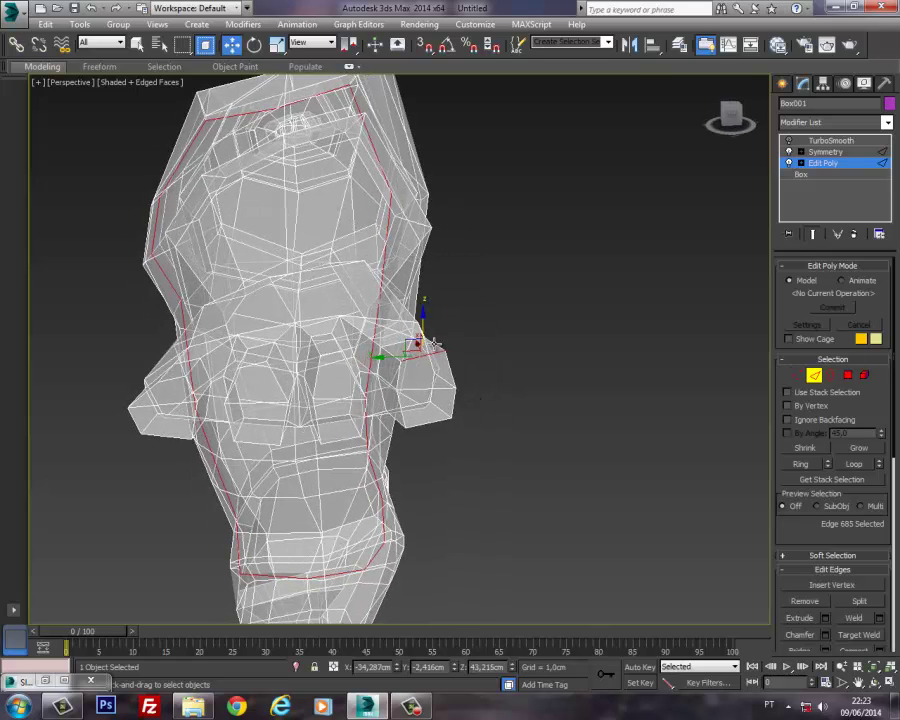
pyautogui.click(436, 343)
pyautogui.moveTo(437, 325); pyautogui.dragTo(441, 377)
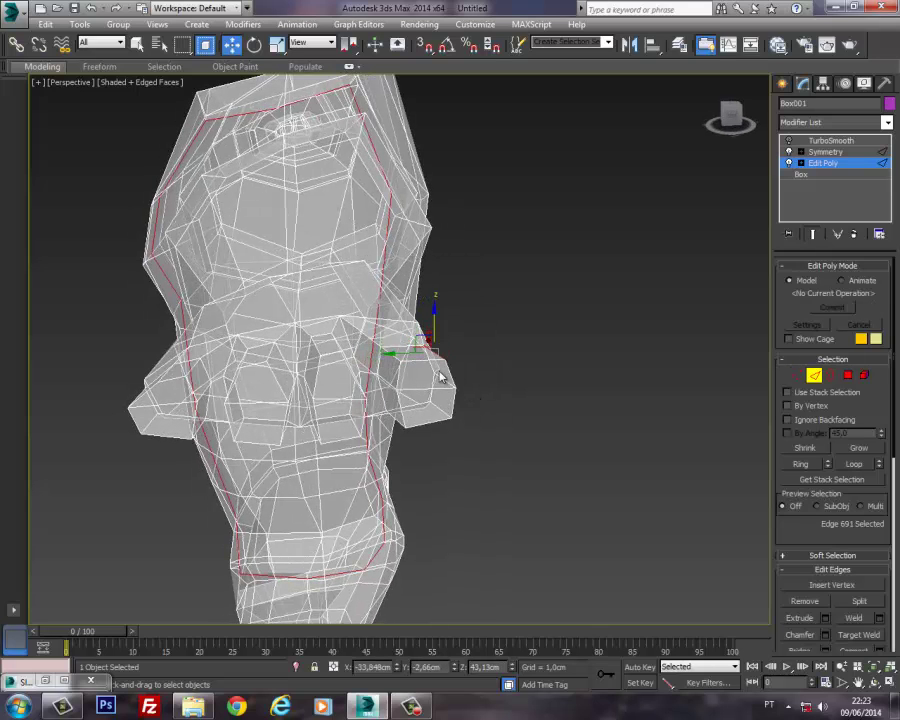
# Step: Raise the two lower corner vertices of the outermost finger's end slightly along Z
pyautogui.click(798, 375)
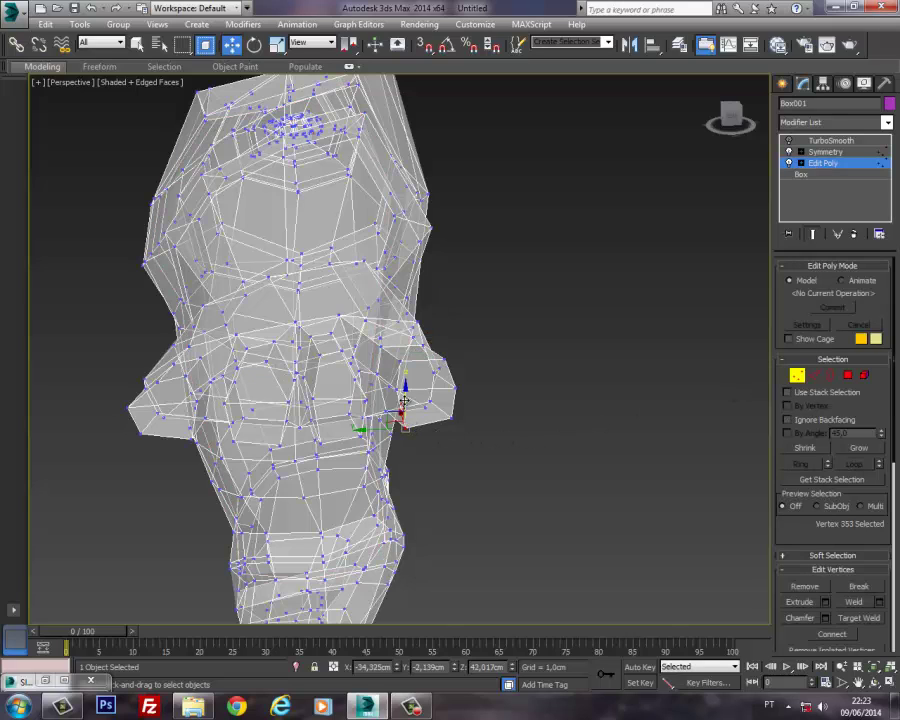
pyautogui.click(457, 426)
pyautogui.click(452, 417)
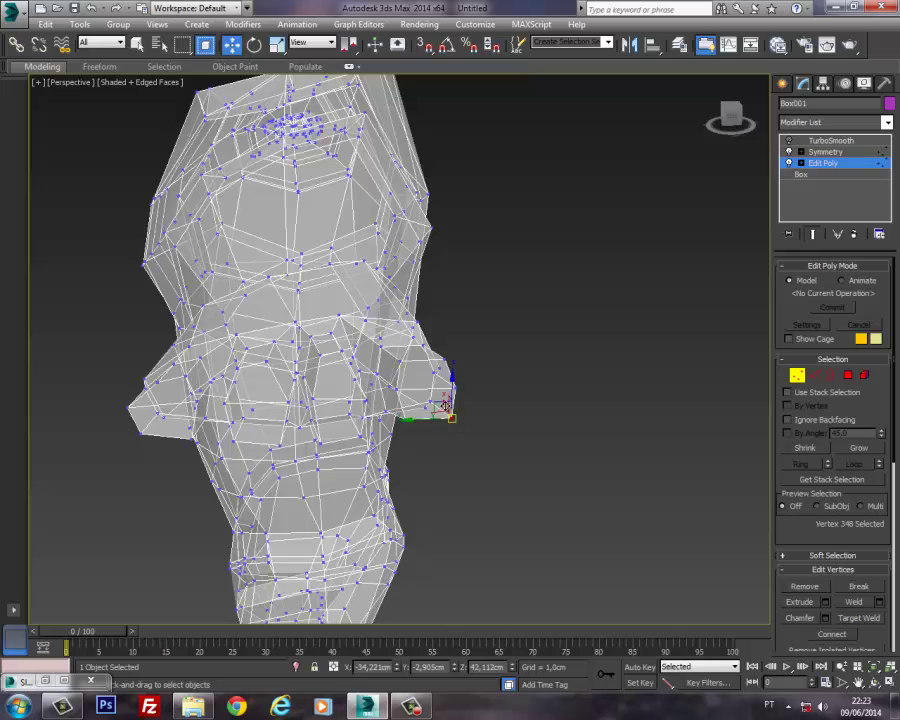
pyautogui.moveTo(451, 397); pyautogui.dragTo(451, 394)
pyautogui.keyDown('alt'); pyautogui.moveTo(451, 394); pyautogui.dragTo(472, 424, button='middle'); pyautogui.keyUp('alt')
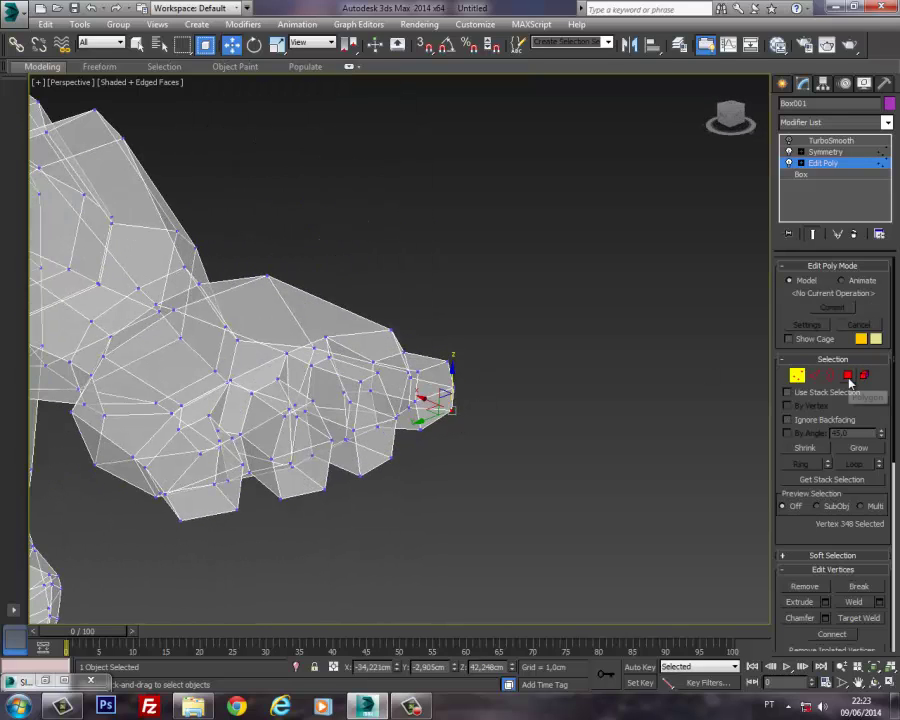
# Step: Select the end polygons of all four fingers and extrude them 0,895 cm to form the next finger segments
pyautogui.click(848, 375)
pyautogui.moveTo(335, 505); pyautogui.dragTo(520, 352, button='middle')
pyautogui.keyDown('alt'); pyautogui.moveTo(520, 352); pyautogui.dragTo(516, 378, button='middle'); pyautogui.keyUp('alt')
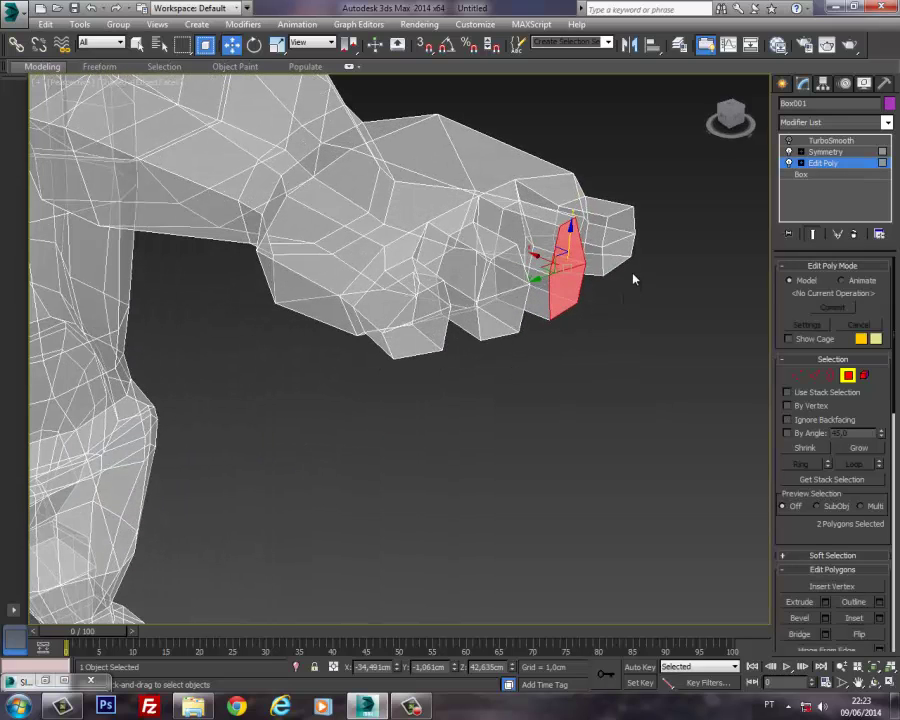
pyautogui.keyDown('ctrl'); pyautogui.click(620, 252); pyautogui.keyUp('ctrl')
pyautogui.keyDown('ctrl'); pyautogui.click(615, 217); pyautogui.keyUp('ctrl')
pyautogui.keyDown('ctrl'); pyautogui.click(505, 272); pyautogui.keyUp('ctrl')
pyautogui.keyDown('ctrl'); pyautogui.click(500, 315); pyautogui.keyUp('ctrl')
pyautogui.keyDown('ctrl'); pyautogui.click(428, 300); pyautogui.keyUp('ctrl')
pyautogui.keyDown('ctrl'); pyautogui.click(420, 335); pyautogui.keyUp('ctrl')
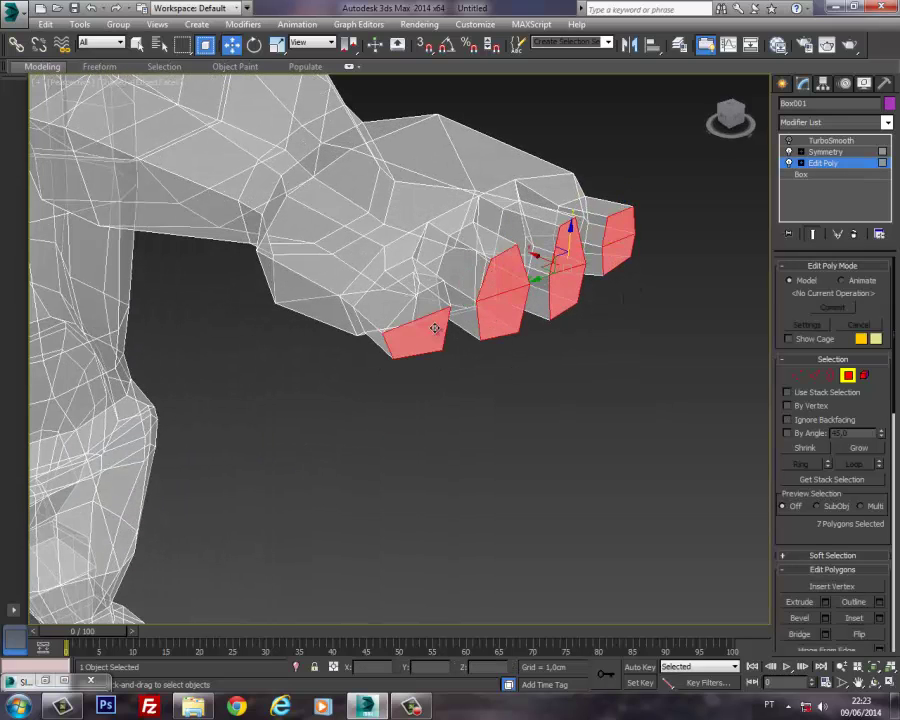
pyautogui.keyDown('alt'); pyautogui.moveTo(450, 319); pyautogui.dragTo(458, 331, button='middle'); pyautogui.keyUp('alt')
pyautogui.press('t')
pyautogui.moveTo(649, 410); pyautogui.dragTo(689, 384, button='middle')
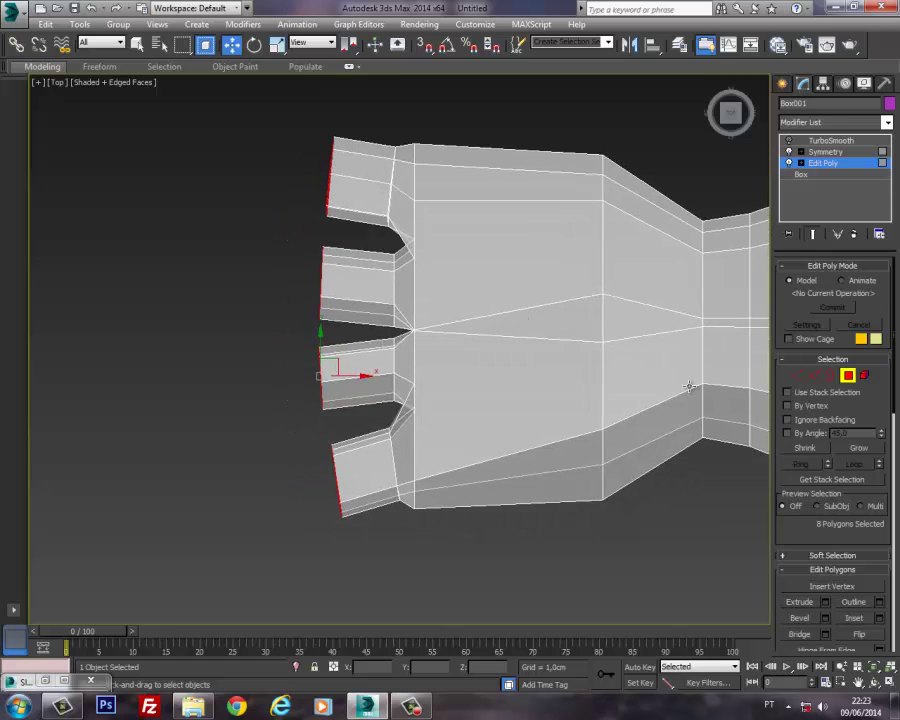
pyautogui.moveTo(472, 359); pyautogui.dragTo(516, 362, button='middle')
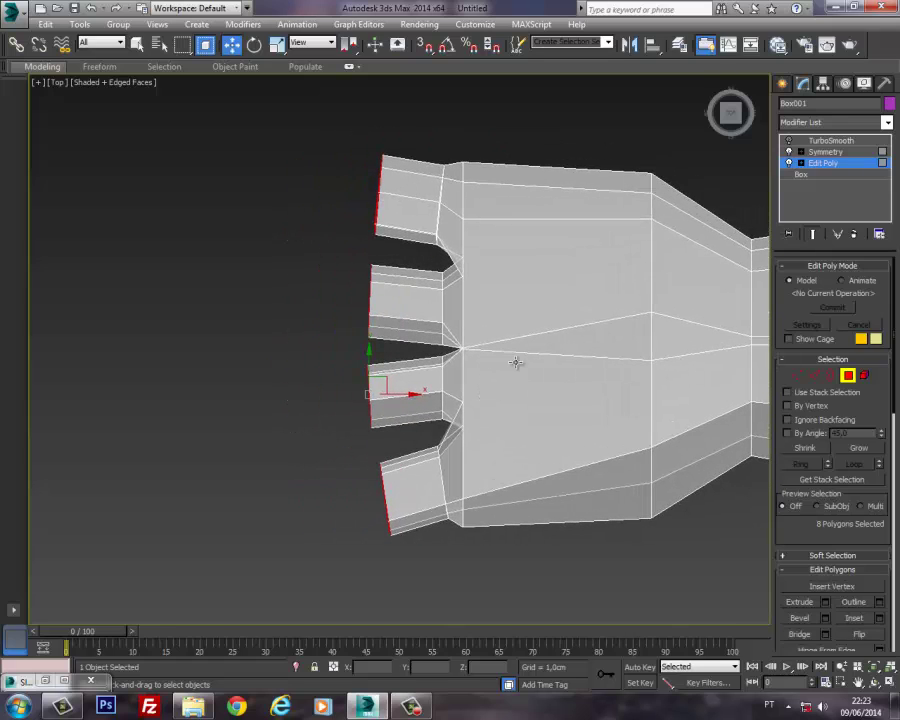
pyautogui.click(825, 603)
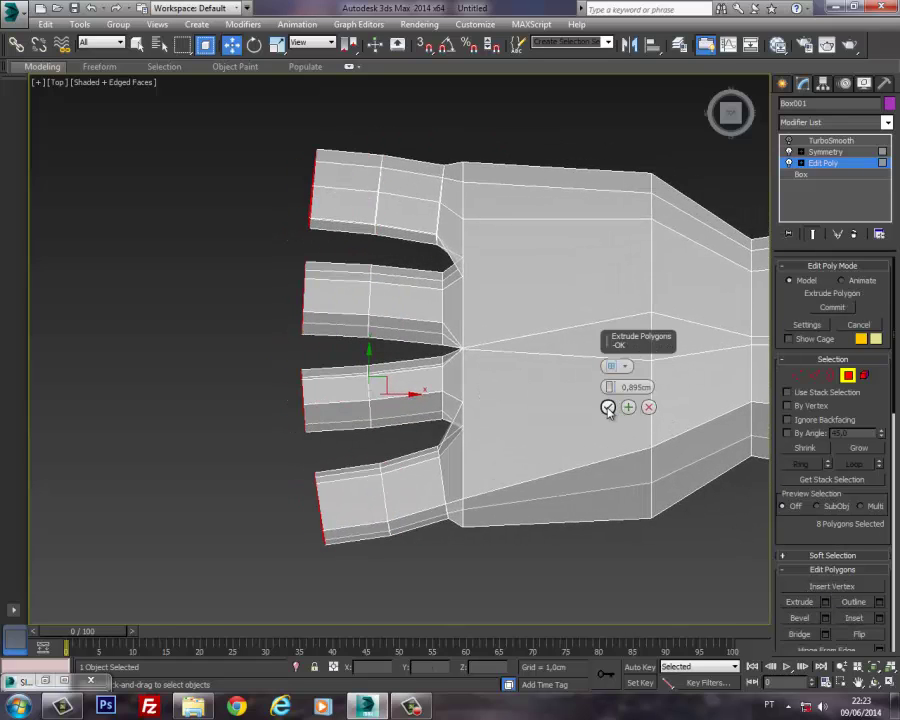
pyautogui.moveTo(315, 432); pyautogui.dragTo(370, 390, button='middle')
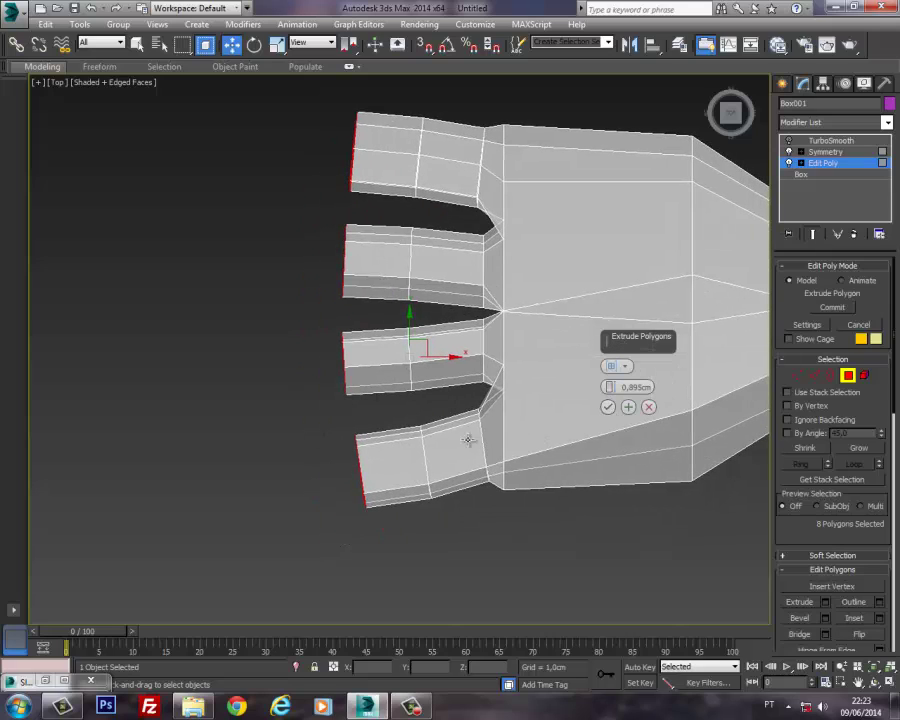
# Step: Finish the 0,895cm extrusion of the four finger ends and move the two outer fingers' end faces outward
pyautogui.click(607, 406)
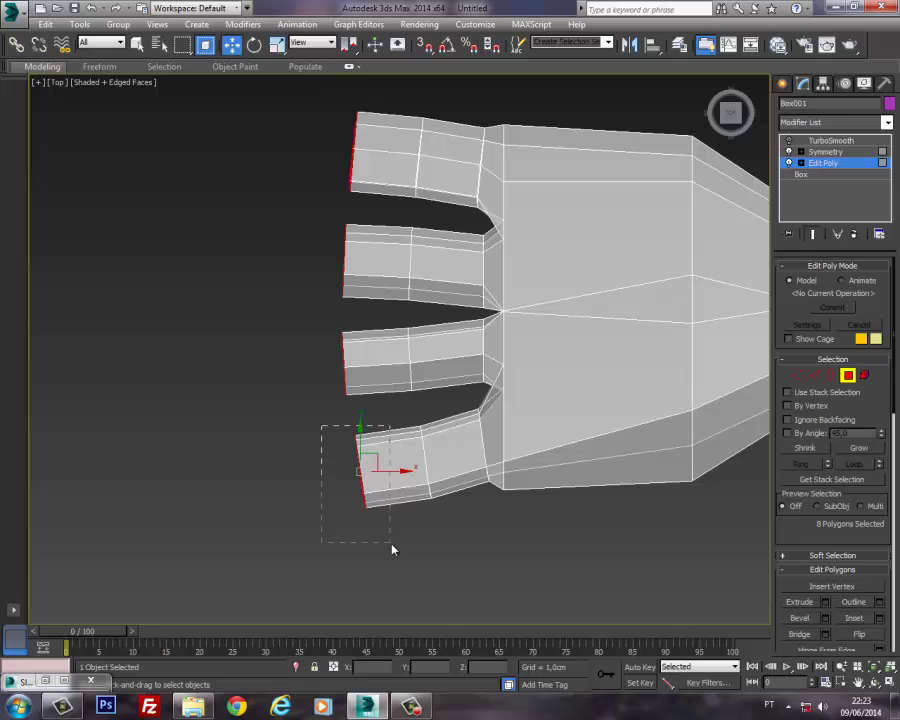
pyautogui.moveTo(391, 545); pyautogui.dragTo(392, 546)
pyautogui.moveTo(375, 458); pyautogui.dragTo(371, 465)
pyautogui.moveTo(409, 302); pyautogui.dragTo(440, 389, button='middle')
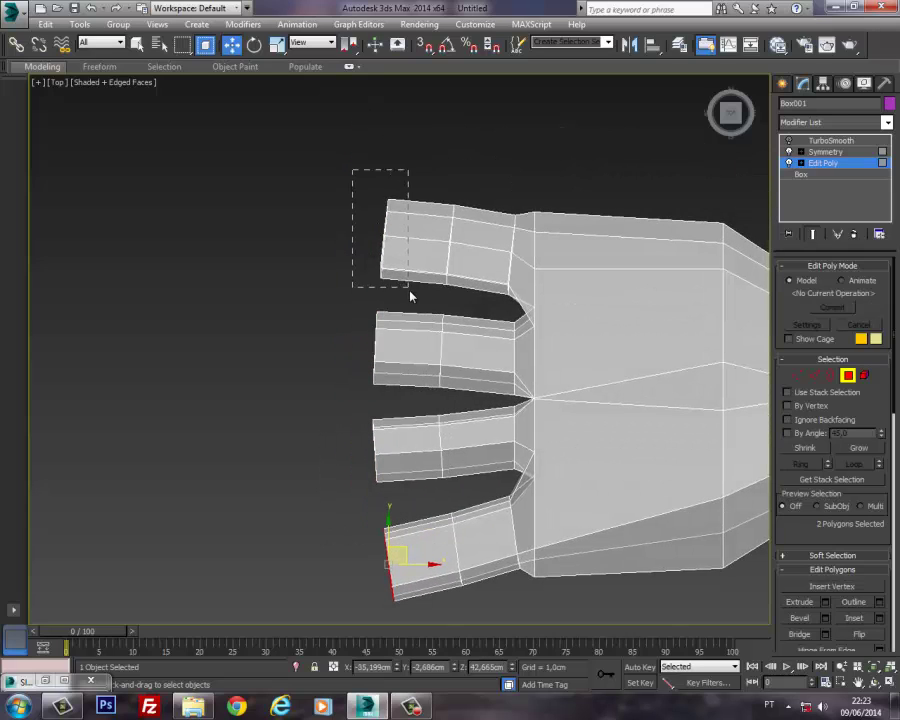
pyautogui.moveTo(410, 296); pyautogui.dragTo(409, 292)
pyautogui.moveTo(392, 229); pyautogui.dragTo(391, 224)
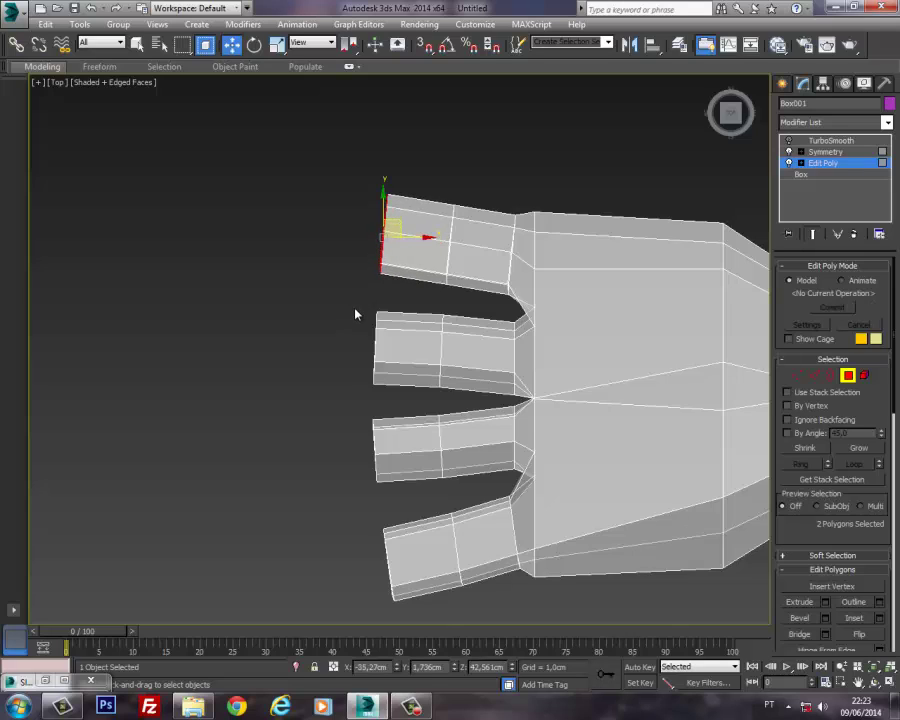
# Step: Move the end faces of the two middle fingers slightly apart to spread them
pyautogui.moveTo(355, 314); pyautogui.dragTo(398, 400)
pyautogui.moveTo(388, 336); pyautogui.dragTo(390, 333)
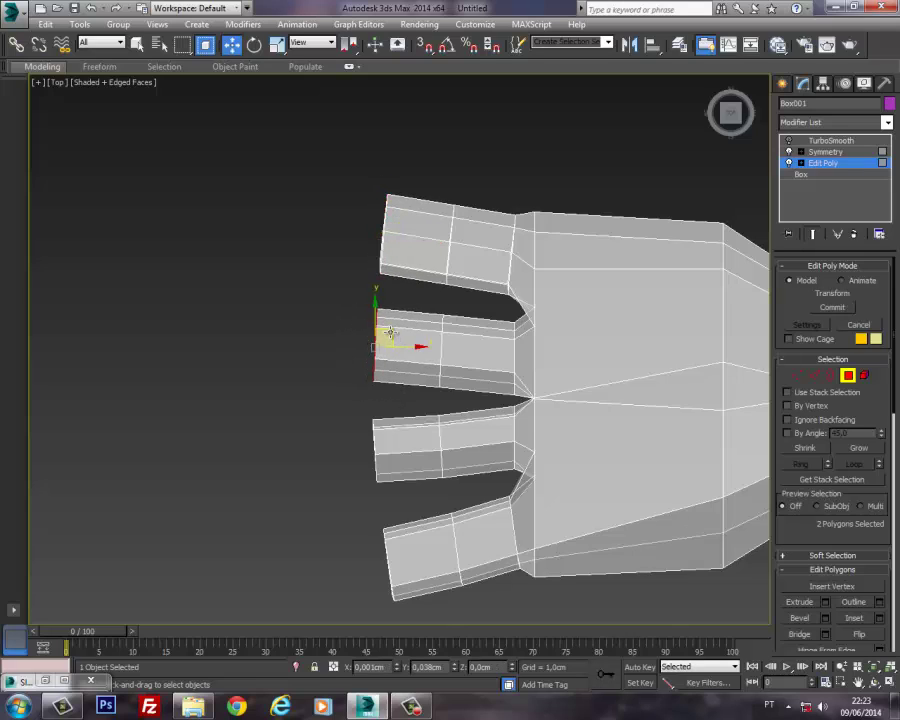
pyautogui.moveTo(352, 411); pyautogui.dragTo(398, 485)
pyautogui.moveTo(398, 436); pyautogui.dragTo(389, 444)
# Step: Pull the outline vertices along the palm's lower edge, near the knuckle and near the wrist, inward to slim the hand
pyautogui.click(799, 377)
pyautogui.moveTo(606, 362); pyautogui.dragTo(556, 305, button='middle')
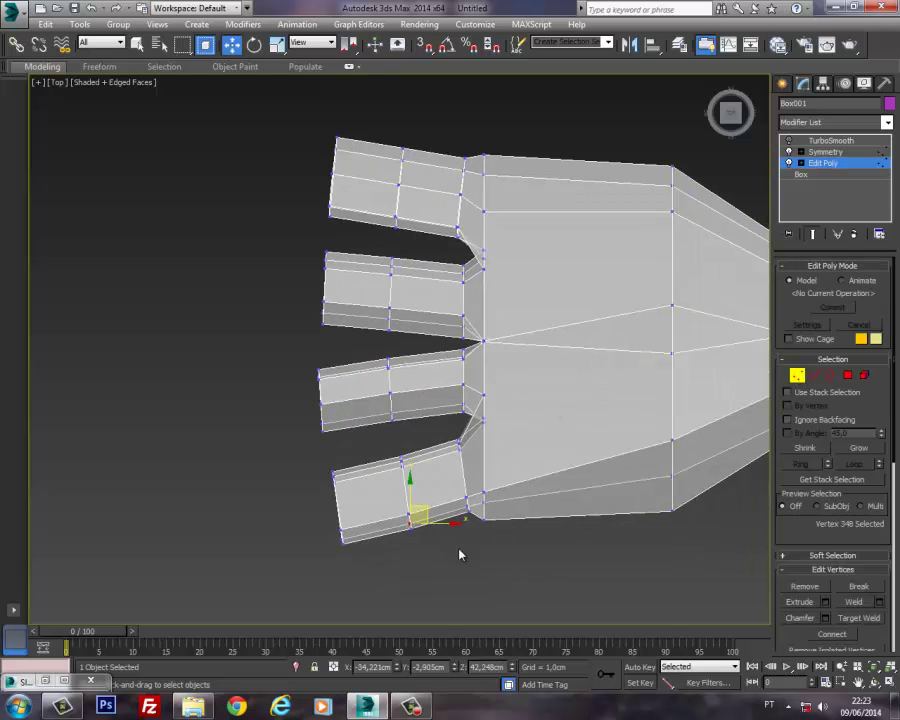
pyautogui.moveTo(507, 518); pyautogui.dragTo(529, 499)
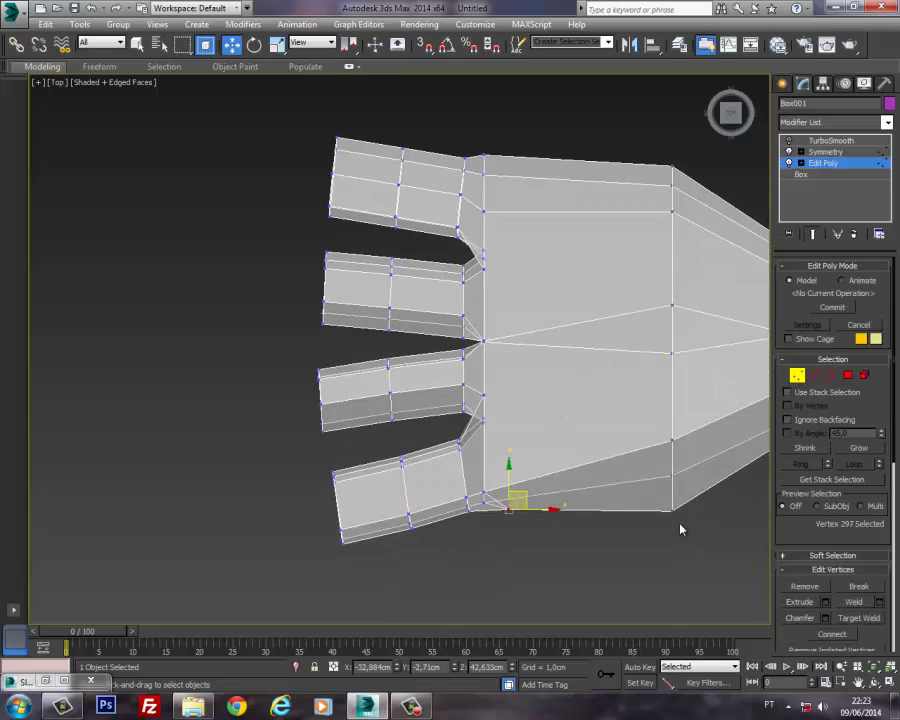
pyautogui.moveTo(719, 531); pyautogui.dragTo(678, 477)
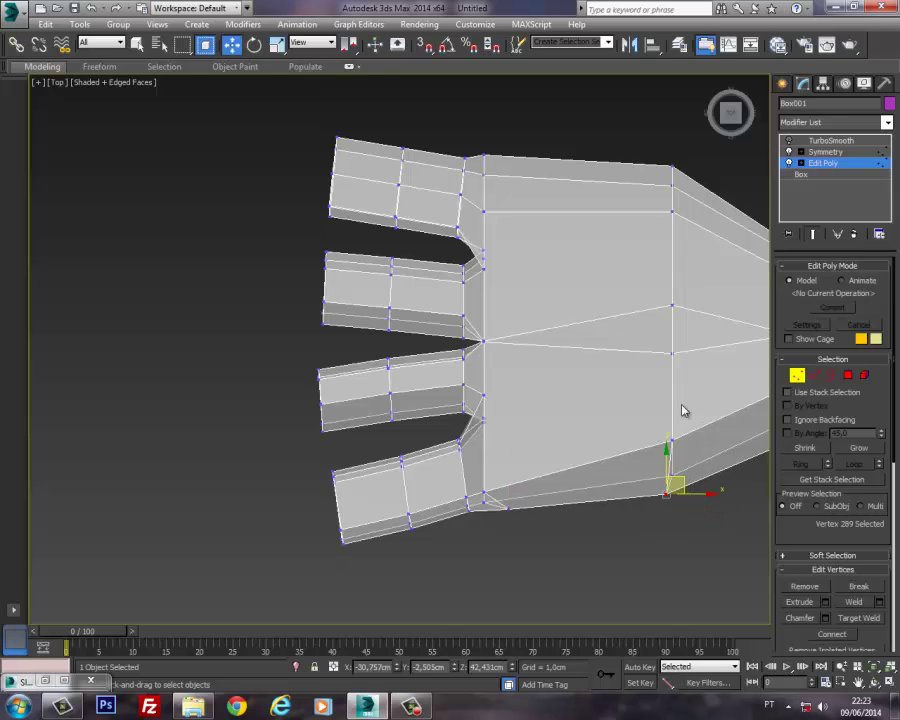
# Step: Lower the two outline vertices on the palm's upper edge slightly to smooth the hand's contour
pyautogui.moveTo(655, 180); pyautogui.dragTo(597, 257, button='middle')
pyautogui.moveTo(642, 287); pyautogui.dragTo(607, 268)
pyautogui.click(614, 251)
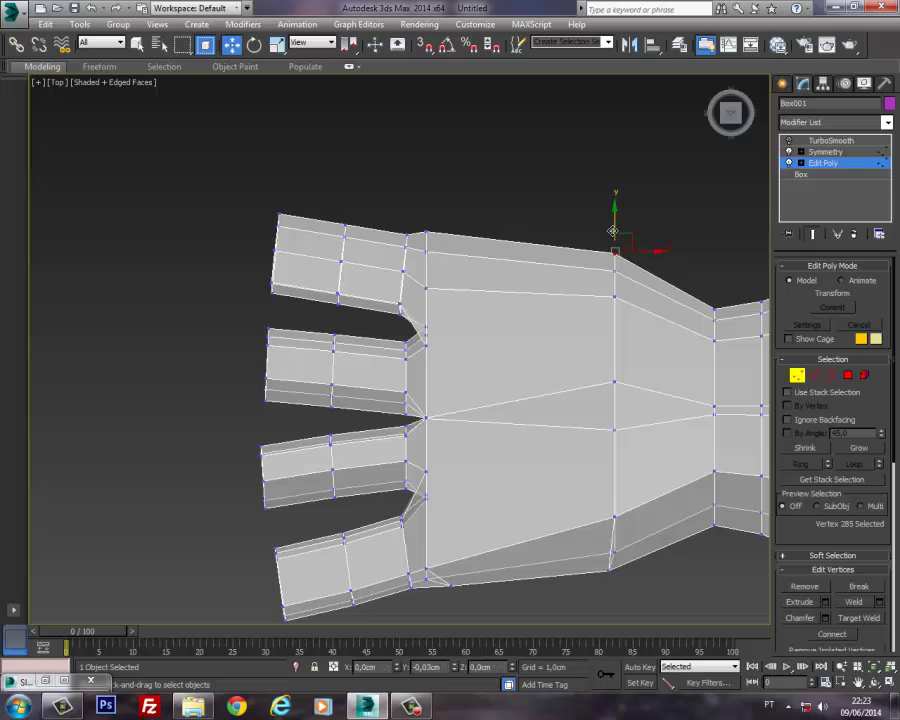
pyautogui.click(427, 236)
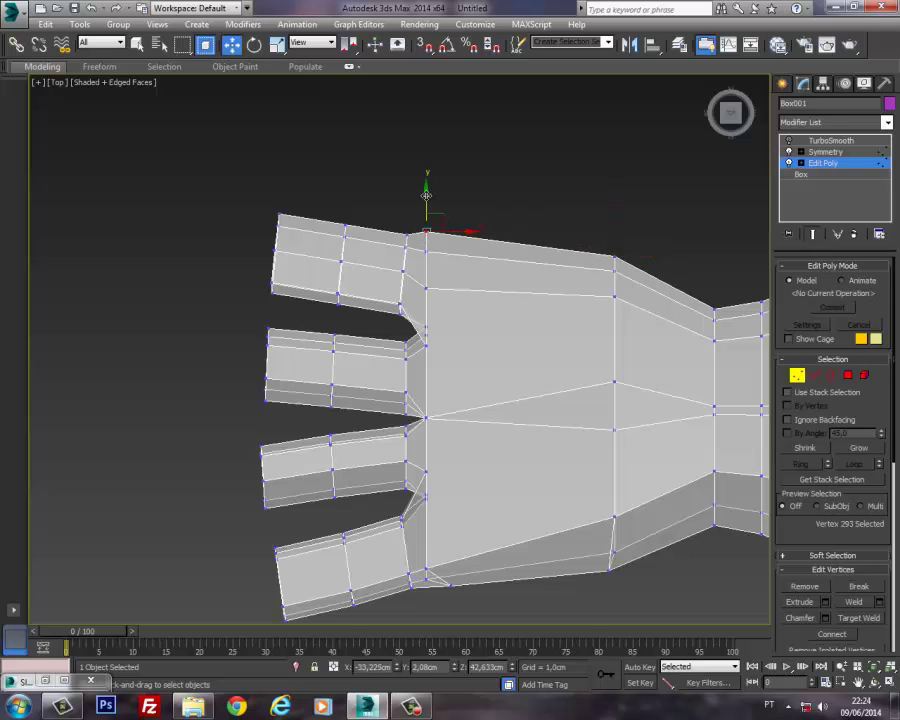
pyautogui.moveTo(475, 397); pyautogui.dragTo(493, 353, button='middle')
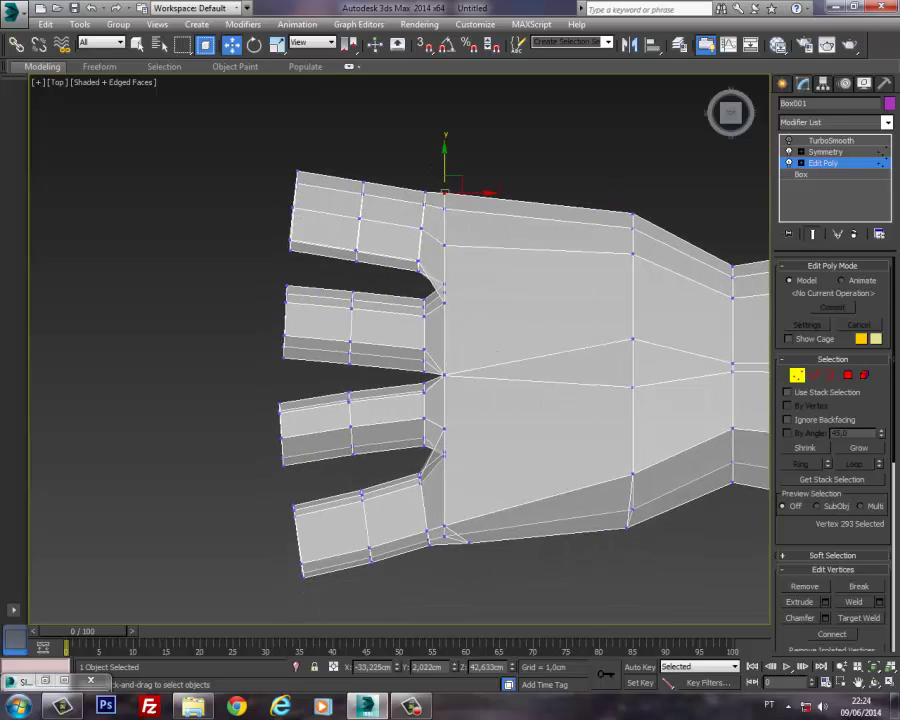
# Step: Select the end faces of all four fingers and extrude them by 0,895cm to add another segment
pyautogui.click(848, 376)
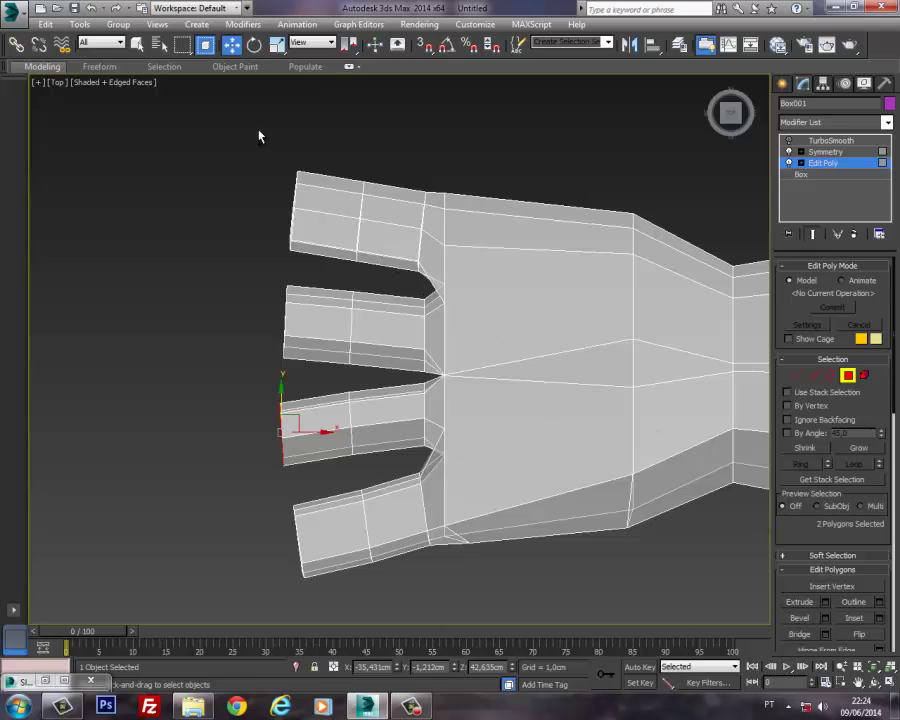
pyautogui.keyDown('ctrl'); pyautogui.moveTo(314, 268); pyautogui.dragTo(314, 268); pyautogui.keyUp('ctrl')
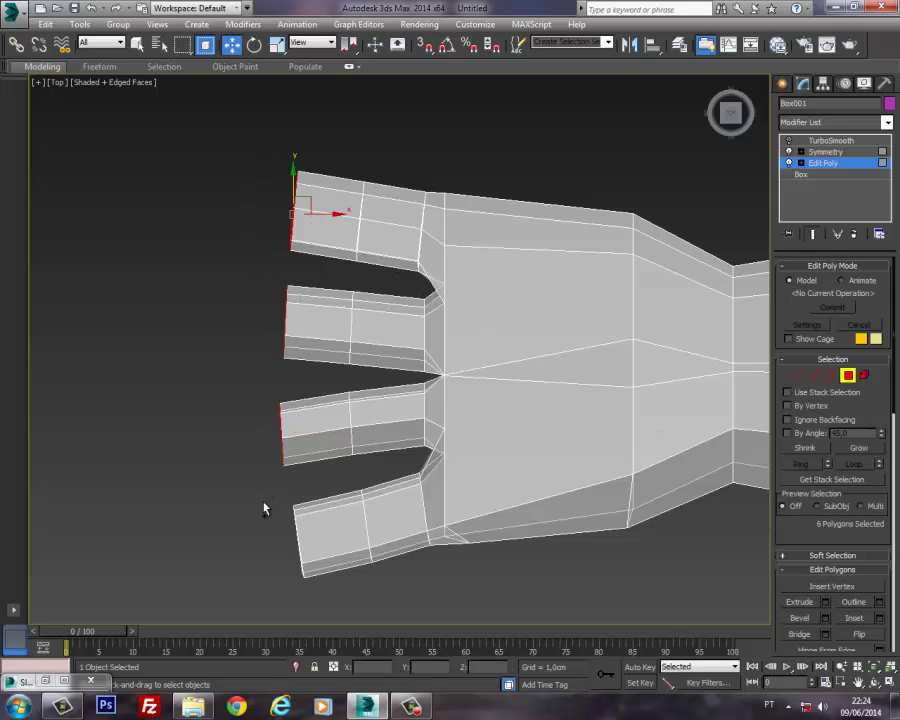
pyautogui.keyDown('ctrl'); pyautogui.moveTo(314, 511); pyautogui.dragTo(330, 503); pyautogui.keyUp('ctrl')
pyautogui.click(825, 601)
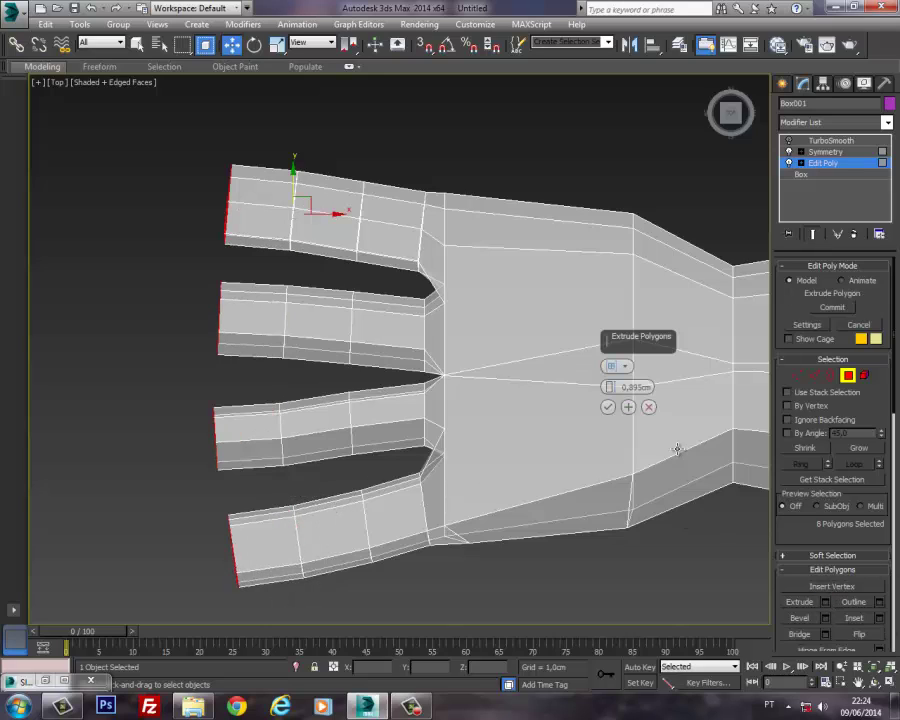
pyautogui.click(607, 407)
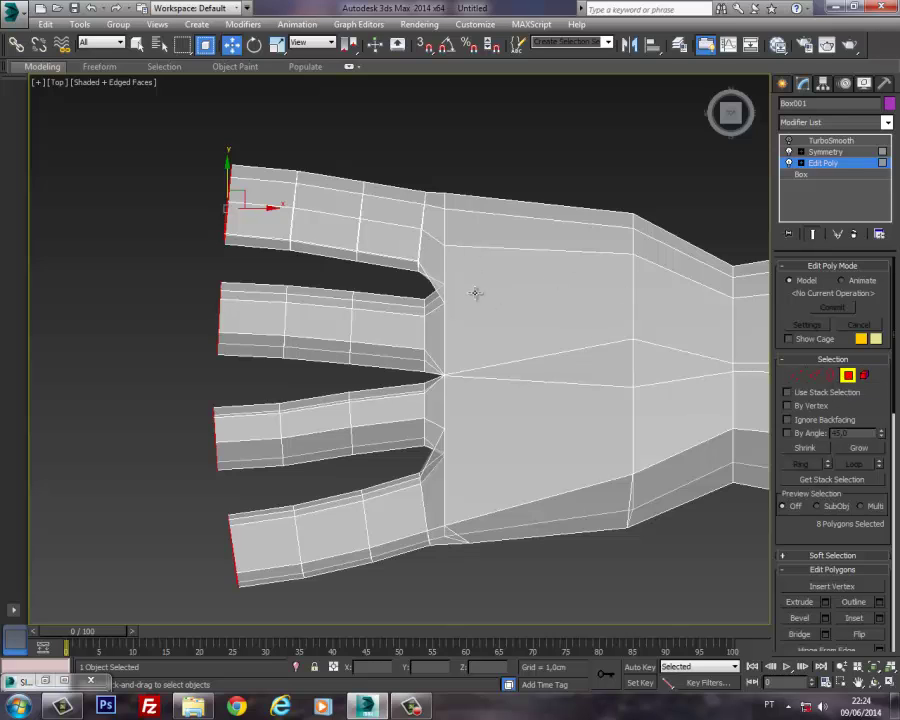
# Step: Angle the new segments of the two outer fingers outward by moving their end faces in the Top view
pyautogui.press('p')
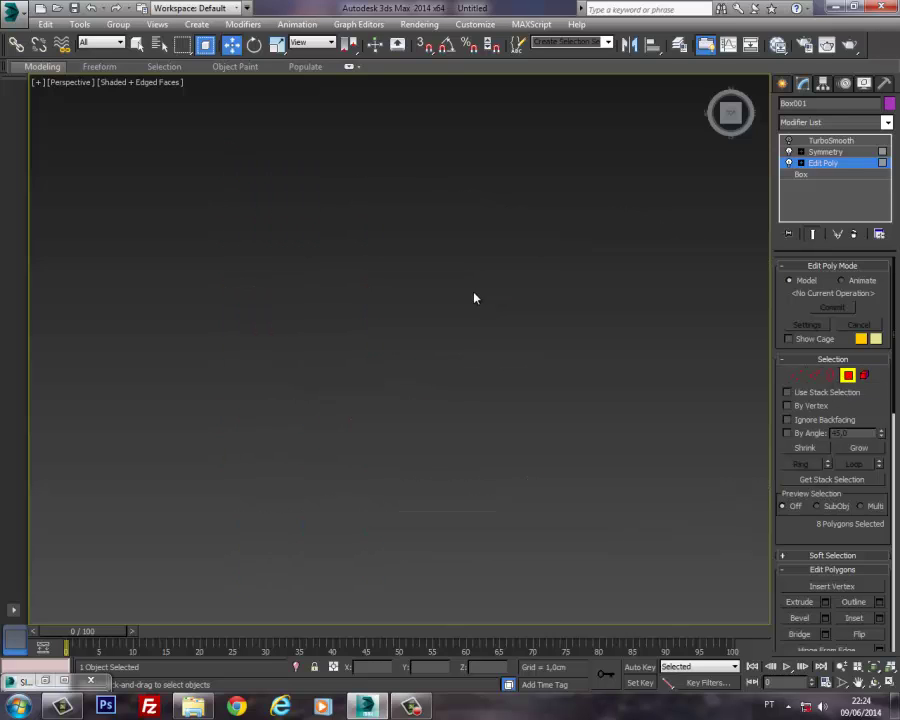
pyautogui.press('t')
pyautogui.moveTo(430, 257); pyautogui.dragTo(477, 275, button='middle')
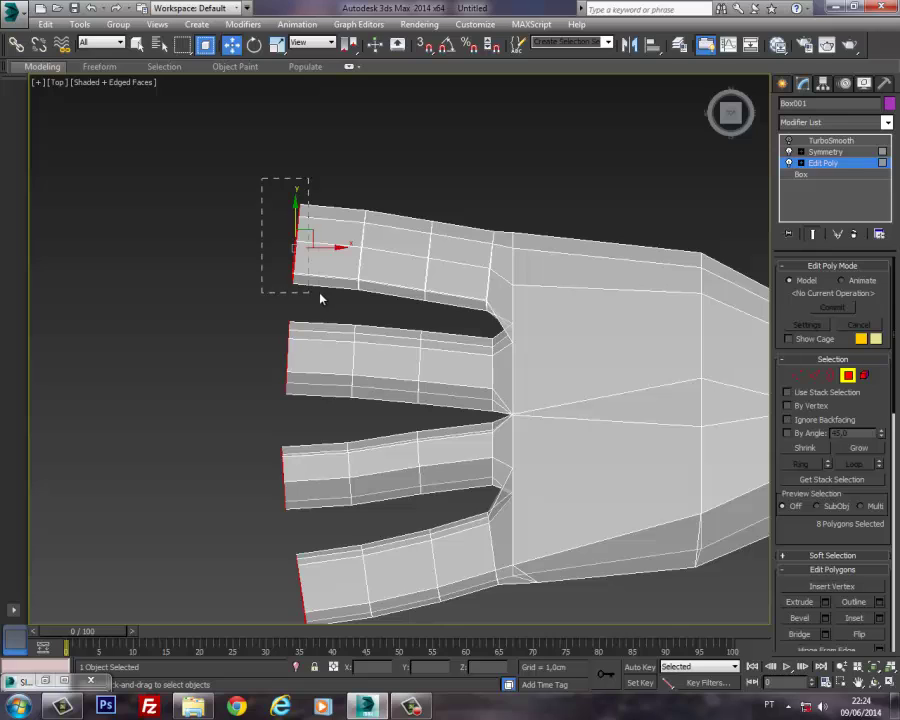
pyautogui.moveTo(320, 298); pyautogui.dragTo(320, 297)
pyautogui.moveTo(305, 229); pyautogui.dragTo(308, 226)
pyautogui.moveTo(302, 396); pyautogui.dragTo(329, 276, button='middle')
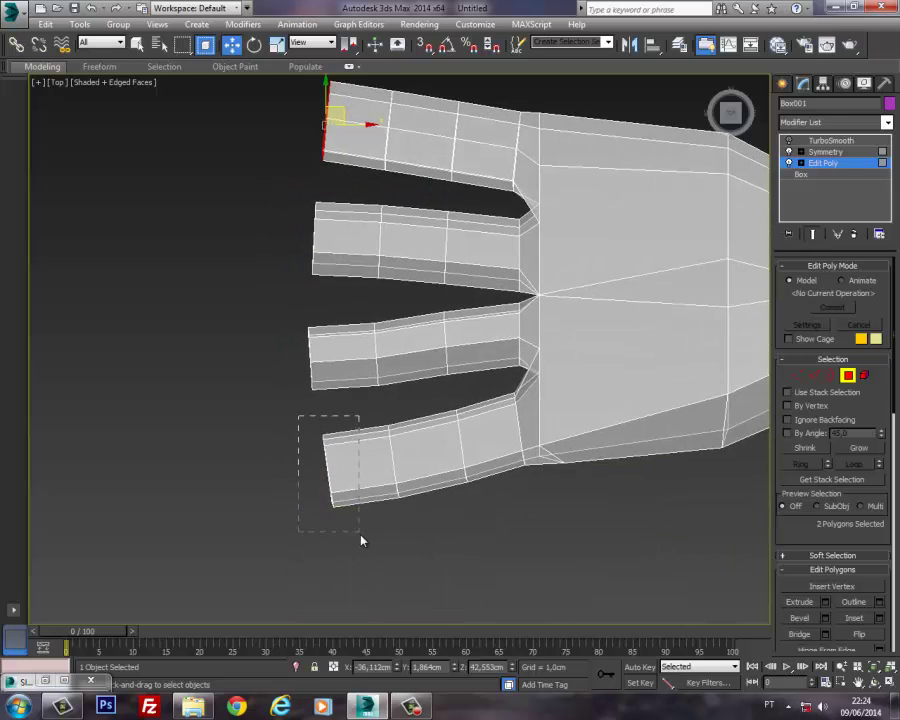
pyautogui.moveTo(361, 535); pyautogui.dragTo(361, 535)
pyautogui.moveTo(328, 443); pyautogui.dragTo(328, 450)
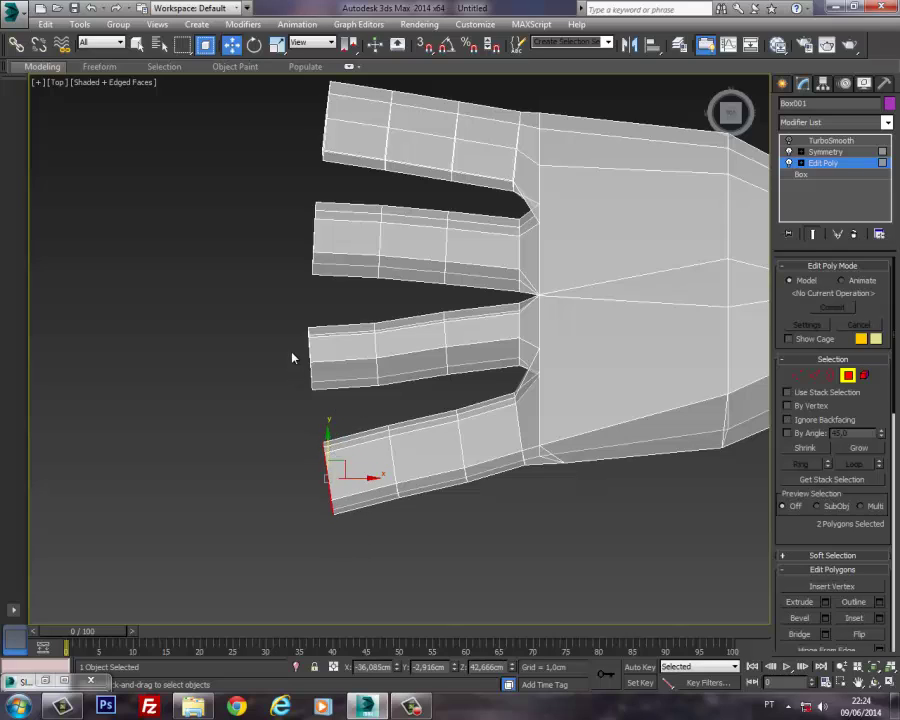
# Step: Move the new end faces of the two middle fingers to line up with the direction of each finger
pyautogui.moveTo(329, 393); pyautogui.dragTo(329, 393)
pyautogui.moveTo(311, 327)
pyautogui.mouseDown()
pyautogui.moveTo(305, 335)
pyautogui.moveTo(310, 323)
pyautogui.mouseUp()
pyautogui.moveTo(333, 196); pyautogui.dragTo(333, 196)
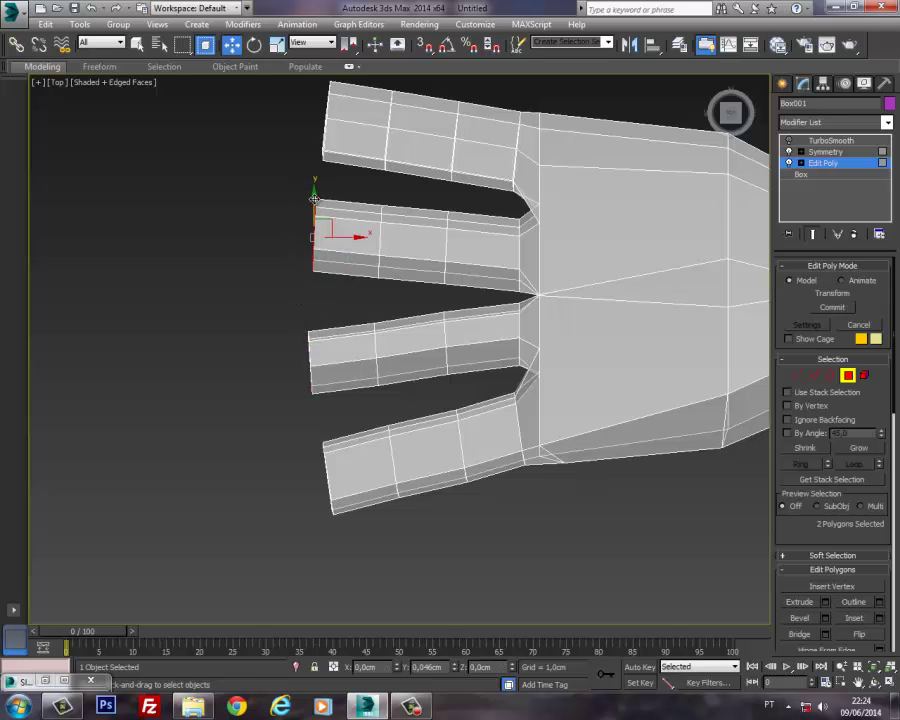
# Step: Select the eight end polygons of the four fingers and inset them slightly
pyautogui.moveTo(293, 88); pyautogui.dragTo(321, 146, button='middle')
pyautogui.keyDown('ctrl'); pyautogui.moveTo(376, 204); pyautogui.dragTo(370, 242); pyautogui.keyUp('ctrl')
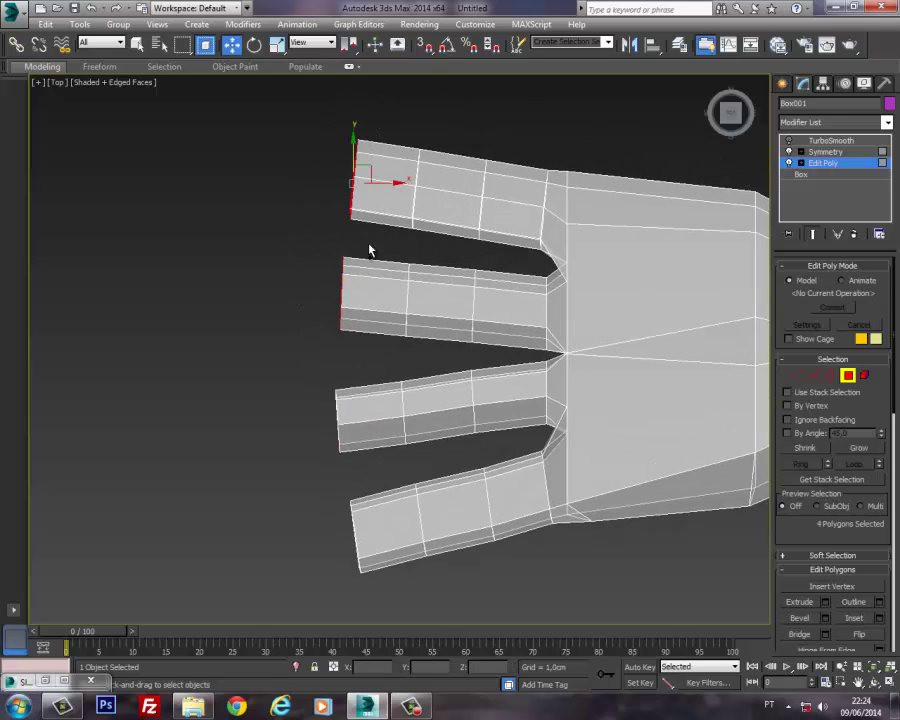
pyautogui.keyDown('ctrl'); pyautogui.moveTo(312, 377); pyautogui.dragTo(348, 480); pyautogui.keyUp('ctrl')
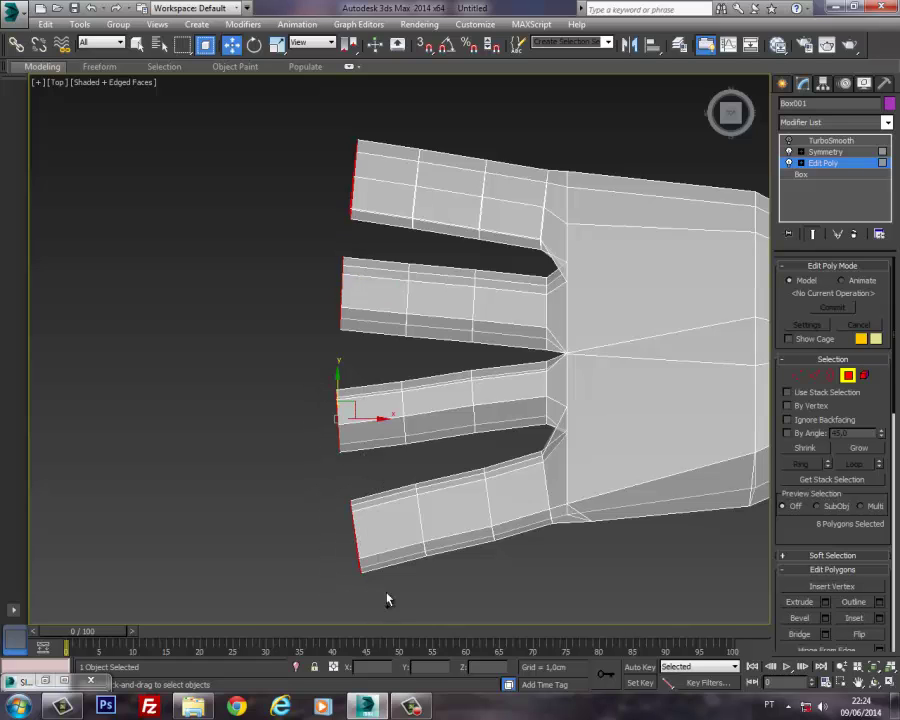
pyautogui.press('p')
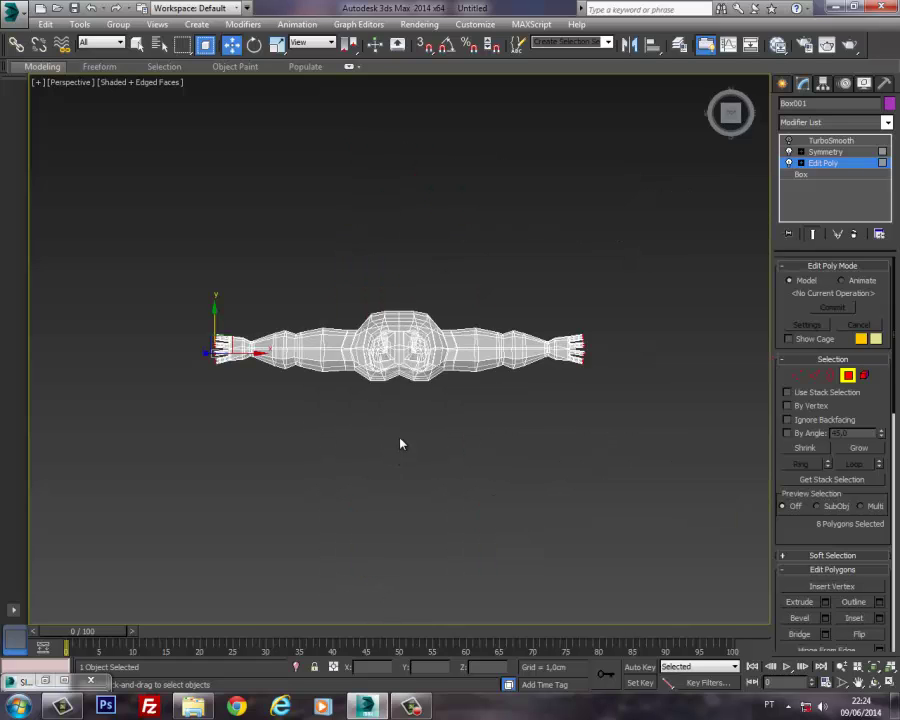
pyautogui.keyDown('alt'); pyautogui.moveTo(400, 440); pyautogui.dragTo(411, 406, button='middle'); pyautogui.keyUp('alt')
pyautogui.scroll(4, 226, 393)
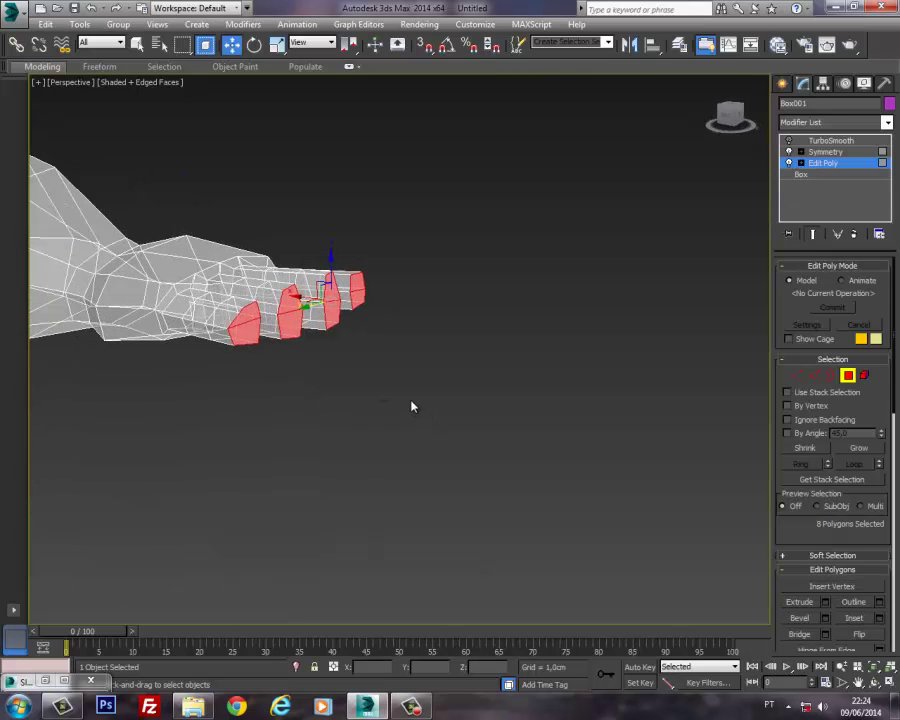
pyautogui.click(878, 618)
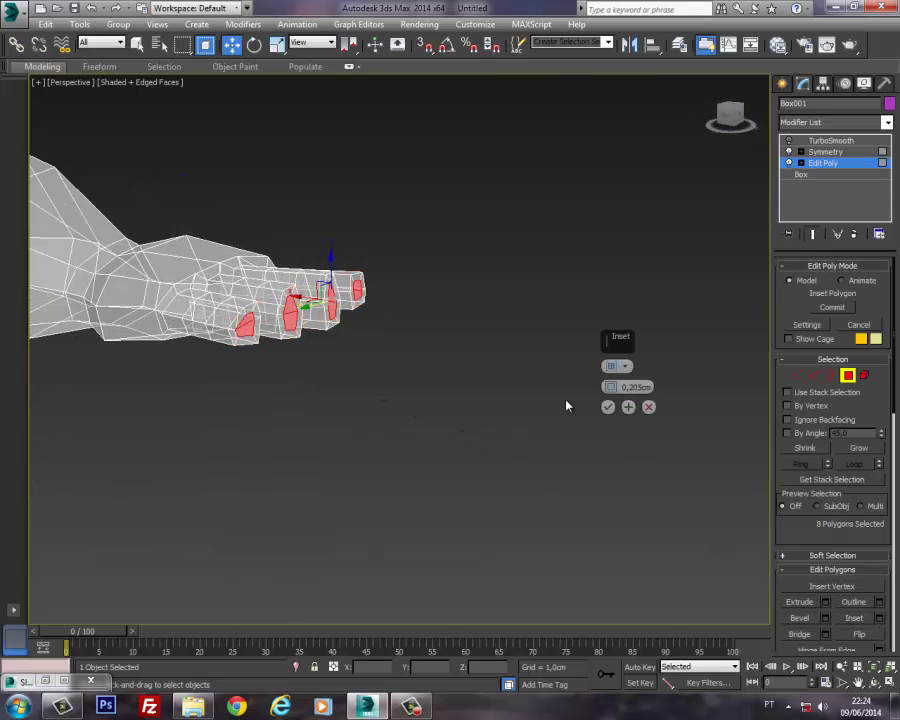
pyautogui.moveTo(611, 387); pyautogui.dragTo(611, 390)
pyautogui.click(607, 406)
# Step: Move the inset finger end faces outward to form tapered fingertips, and clear the selection
pyautogui.keyDown('alt'); pyautogui.moveTo(603, 408); pyautogui.dragTo(410, 318, button='middle'); pyautogui.keyUp('alt')
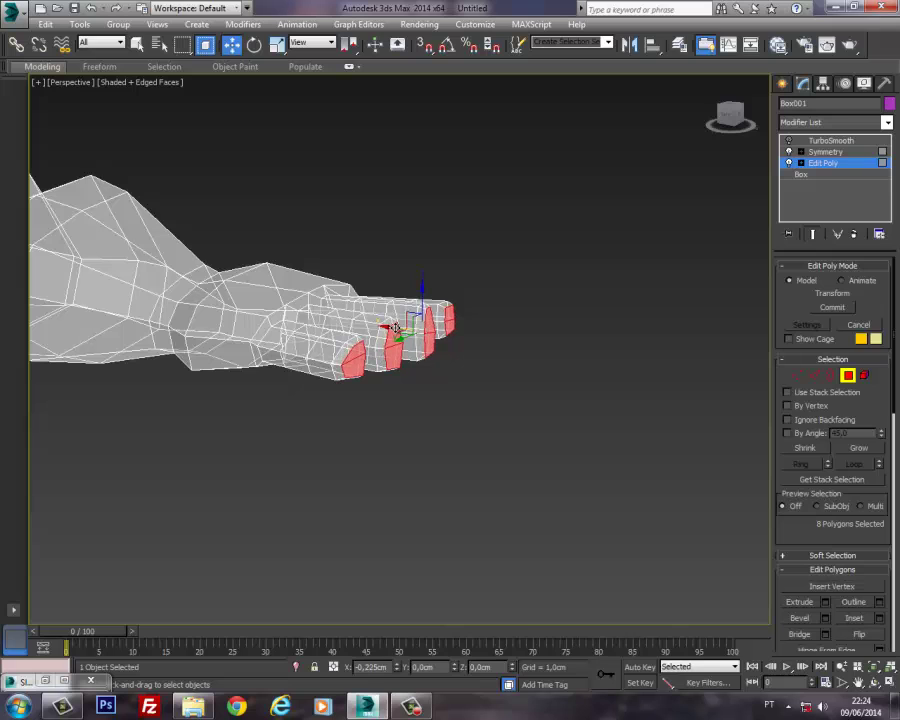
pyautogui.moveTo(416, 318); pyautogui.dragTo(426, 311)
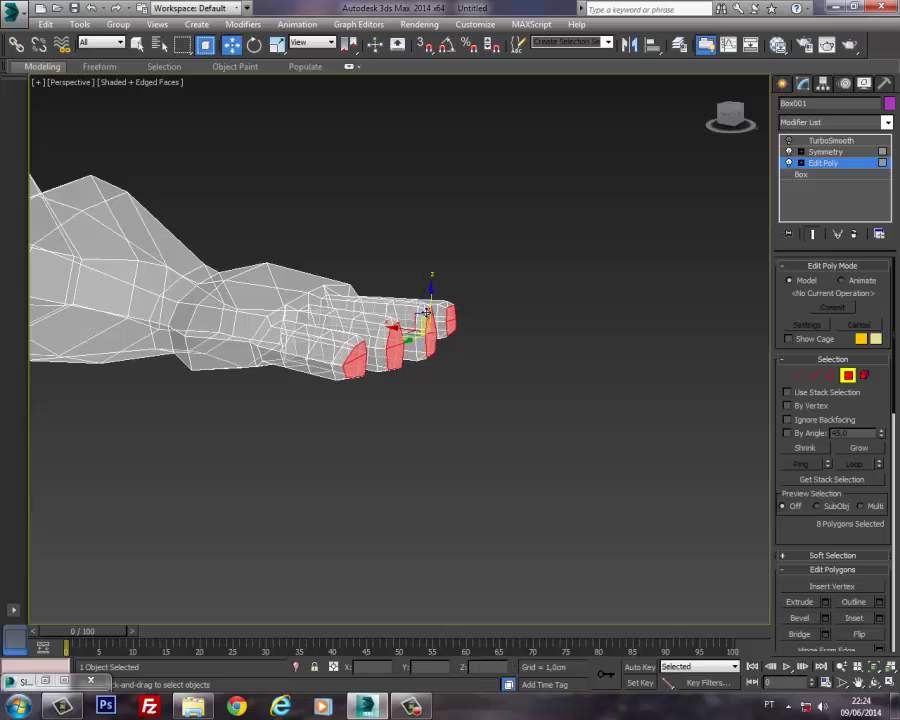
pyautogui.click(547, 380)
pyautogui.keyDown('alt'); pyautogui.moveTo(547, 380); pyautogui.dragTo(522, 378, button='middle'); pyautogui.keyUp('alt')
# Step: Select the upper polygons of each finger's last segment, two on the first finger and one on each of the other three
pyautogui.press('t')
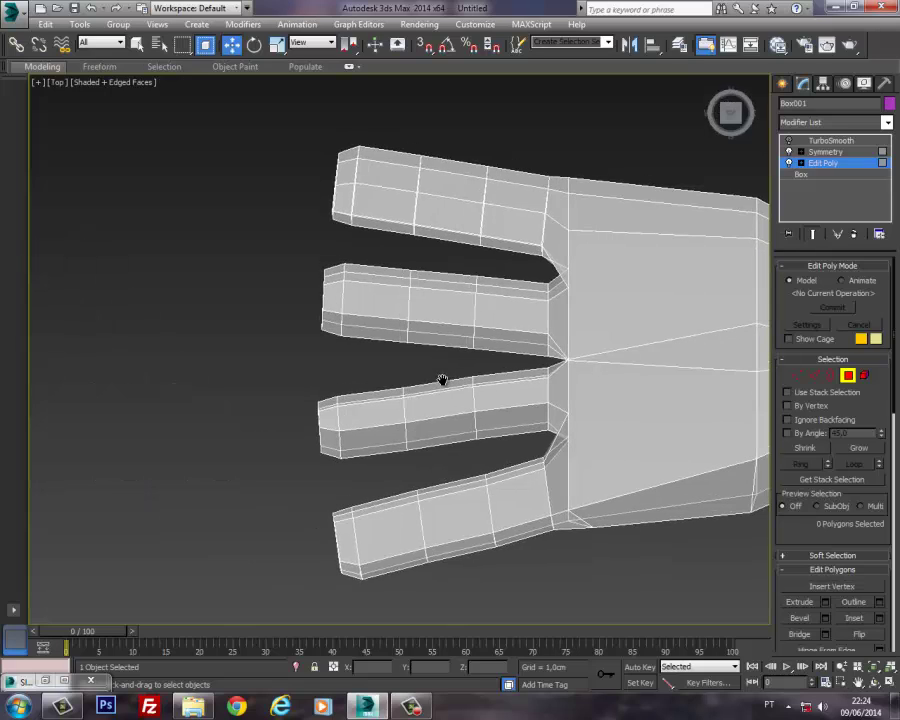
pyautogui.click(395, 188)
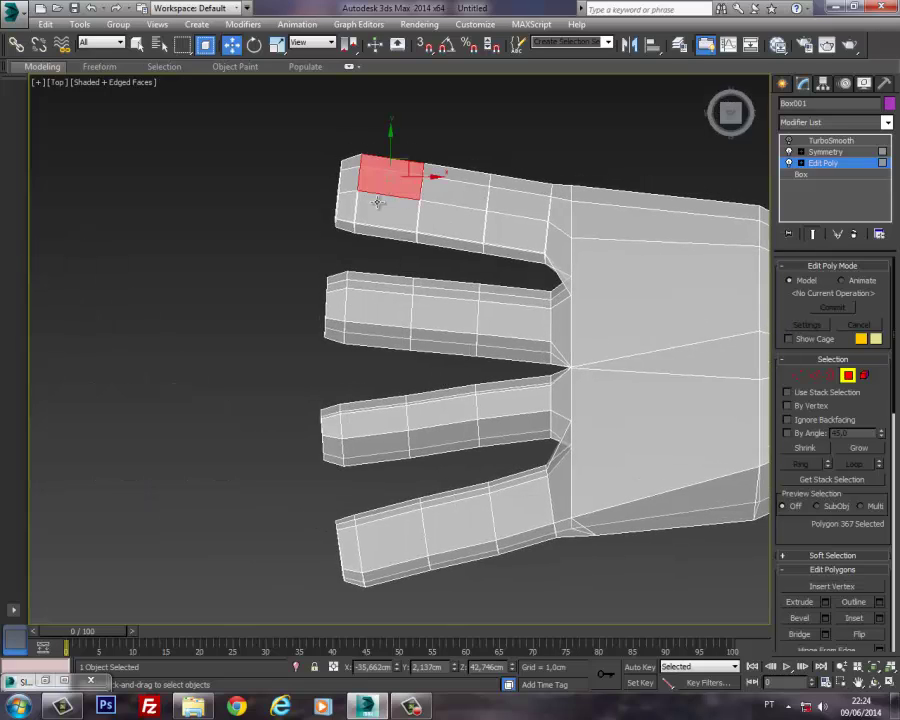
pyautogui.keyDown('ctrl'); pyautogui.click(372, 209); pyautogui.keyUp('ctrl')
pyautogui.keyDown('ctrl'); pyautogui.click(370, 293); pyautogui.keyUp('ctrl')
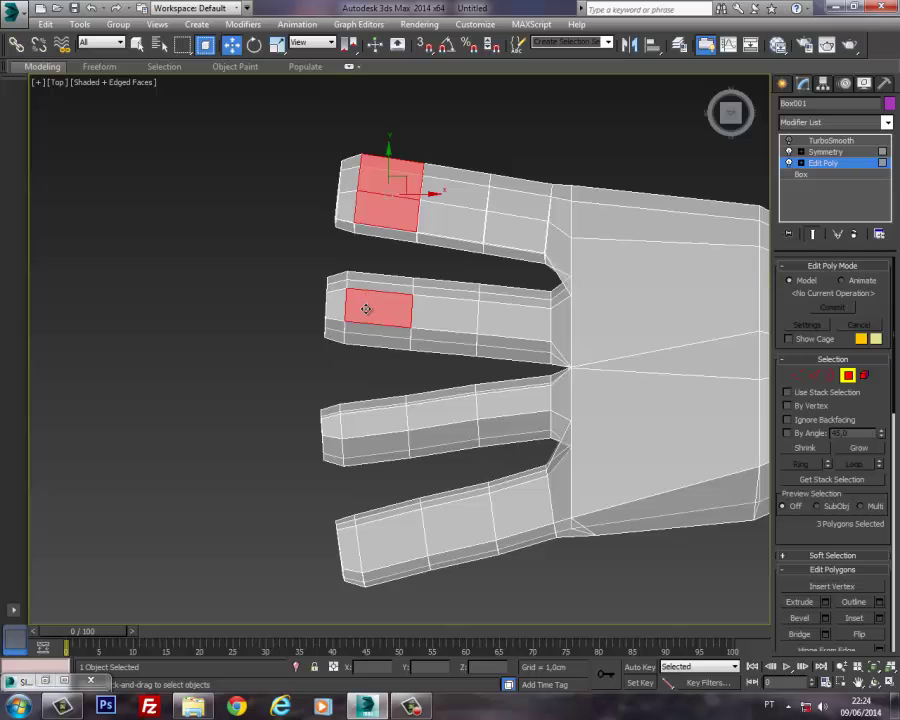
pyautogui.press('p')
pyautogui.press('z')
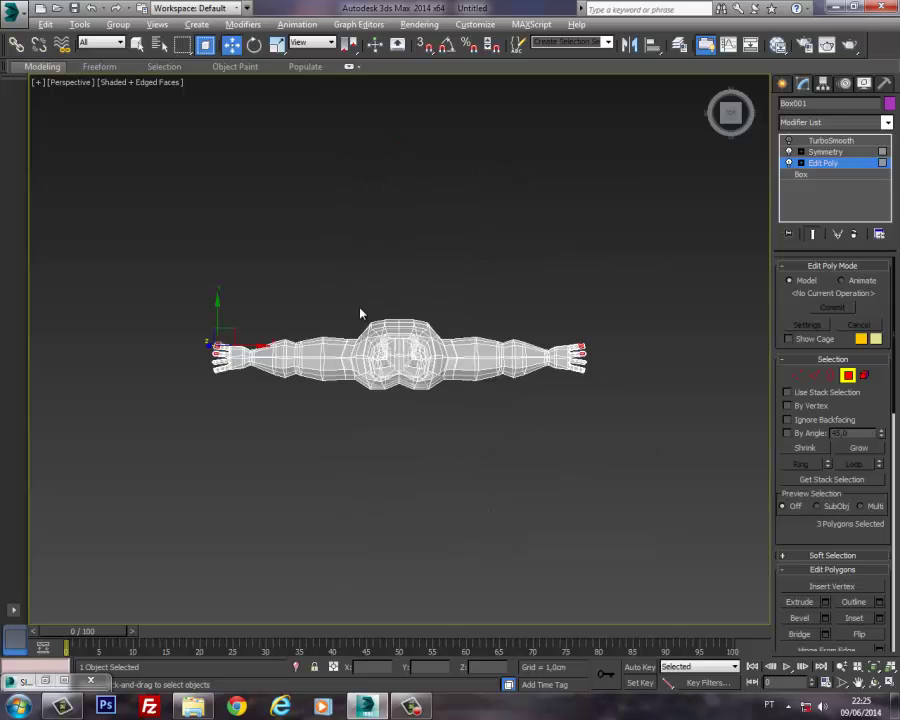
pyautogui.keyDown('alt'); pyautogui.moveTo(360, 310); pyautogui.dragTo(496, 204, button='middle'); pyautogui.keyUp('alt')
pyautogui.scroll(5, 230, 340)
pyautogui.scroll(6, 228, 340)
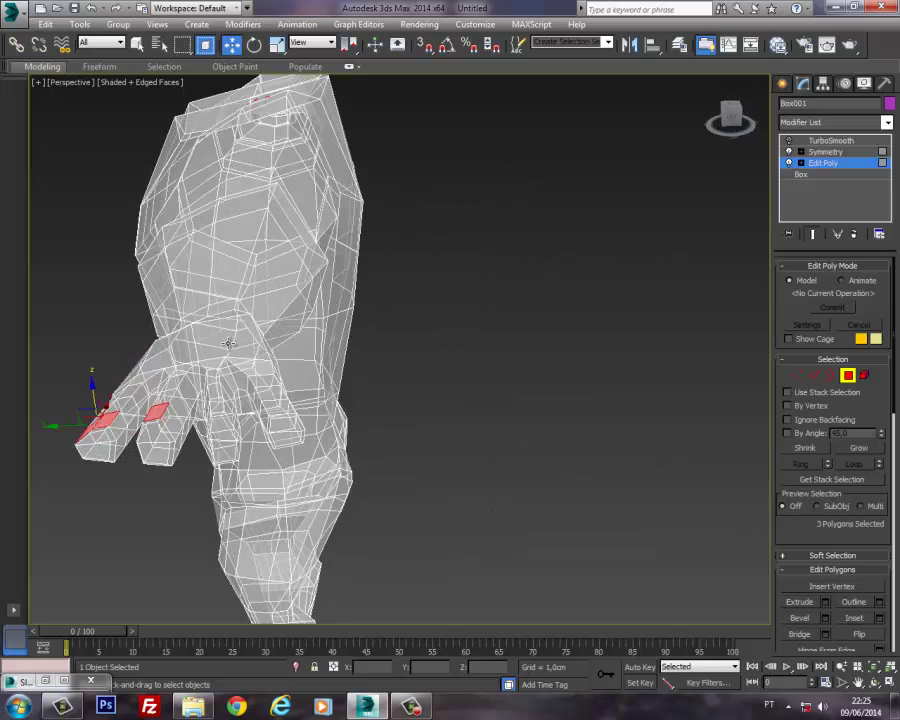
pyautogui.keyDown('ctrl'); pyautogui.click(213, 398); pyautogui.keyUp('ctrl')
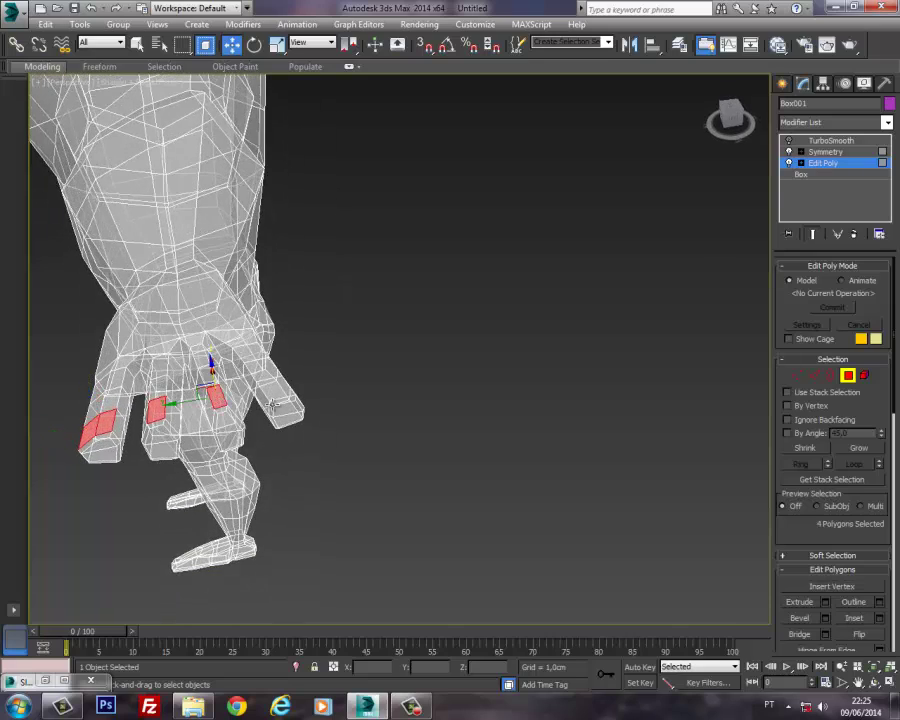
pyautogui.keyDown('ctrl'); pyautogui.click(282, 392); pyautogui.keyUp('ctrl')
pyautogui.moveTo(280, 398)
pyautogui.keyDown('alt'); pyautogui.mouseDown(button='middle')
pyautogui.moveTo(350, 378)
pyautogui.moveTo(291, 376)
pyautogui.moveTo(276, 406)
pyautogui.mouseUp(button='middle'); pyautogui.keyUp('alt')
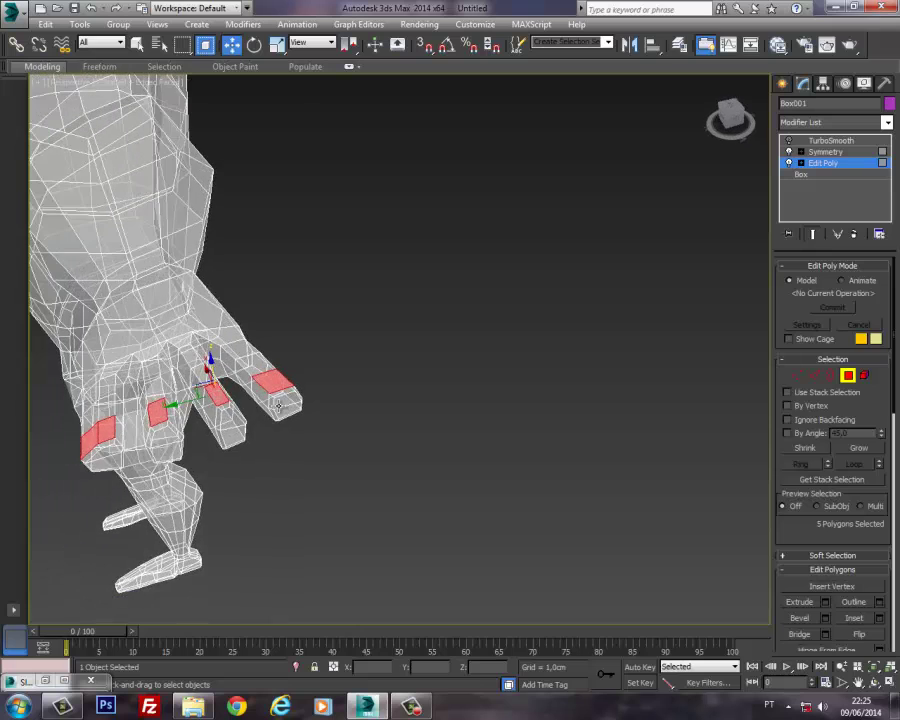
# Step: In a top wireframe view, move the outer side vertices of the first finger, including those at its base, inward to narrow the finger
pyautogui.press('t')
pyautogui.moveTo(188, 463); pyautogui.dragTo(108, 557, button='middle')
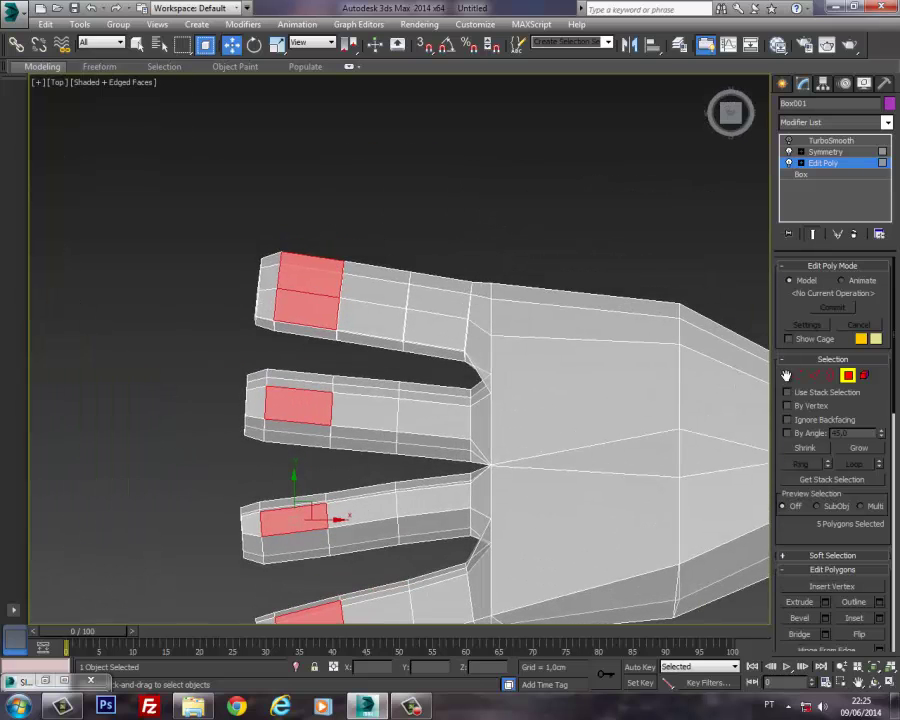
pyautogui.press('1')
pyautogui.scroll(3, 326, 282)
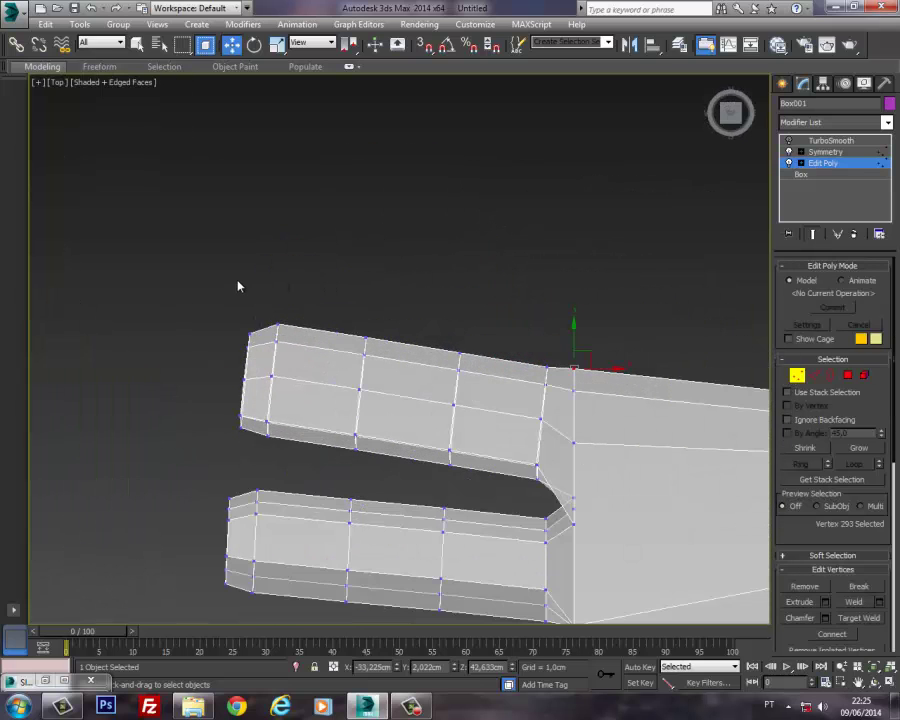
pyautogui.press('F3')
pyautogui.moveTo(169, 283)
pyautogui.mouseDown()
pyautogui.moveTo(398, 376)
pyautogui.moveTo(456, 333)
pyautogui.mouseUp()
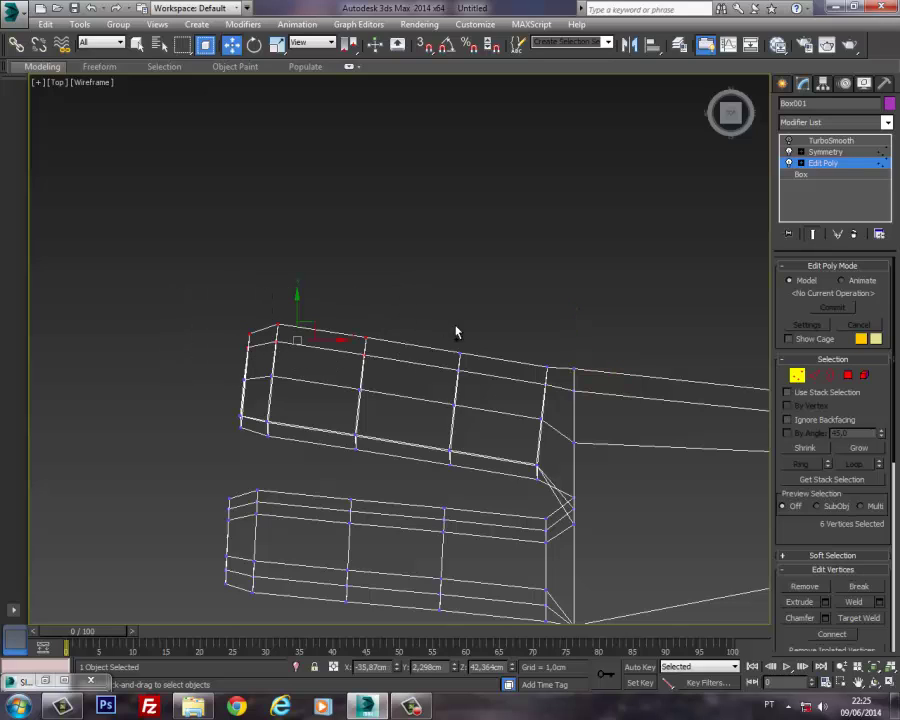
pyautogui.keyDown('ctrl'); pyautogui.moveTo(499, 386); pyautogui.dragTo(497, 384); pyautogui.keyUp('ctrl')
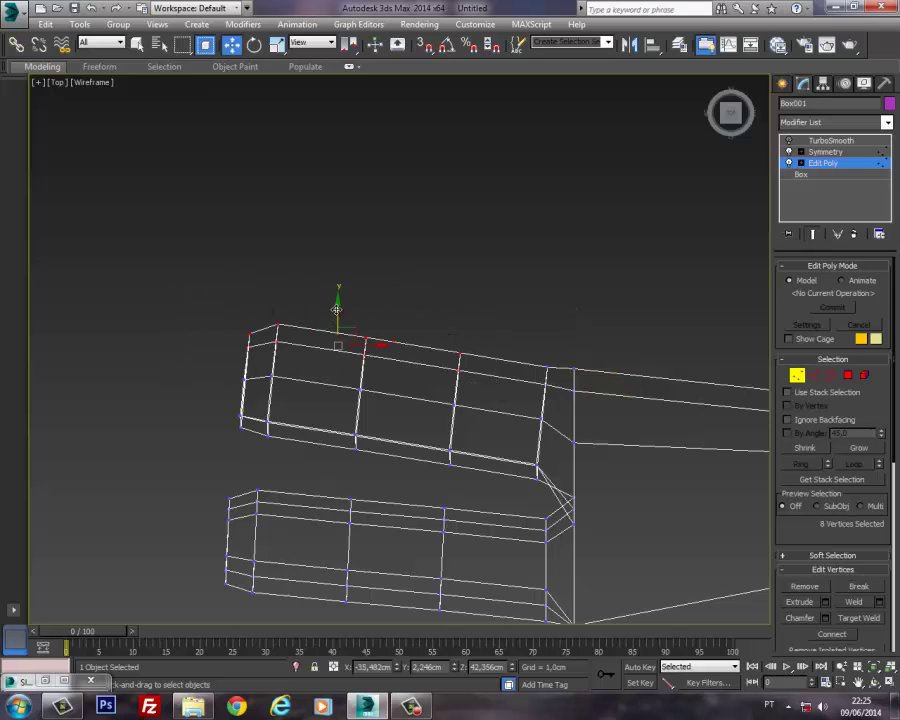
pyautogui.moveTo(337, 309); pyautogui.dragTo(490, 347)
pyautogui.moveTo(604, 401); pyautogui.dragTo(603, 397)
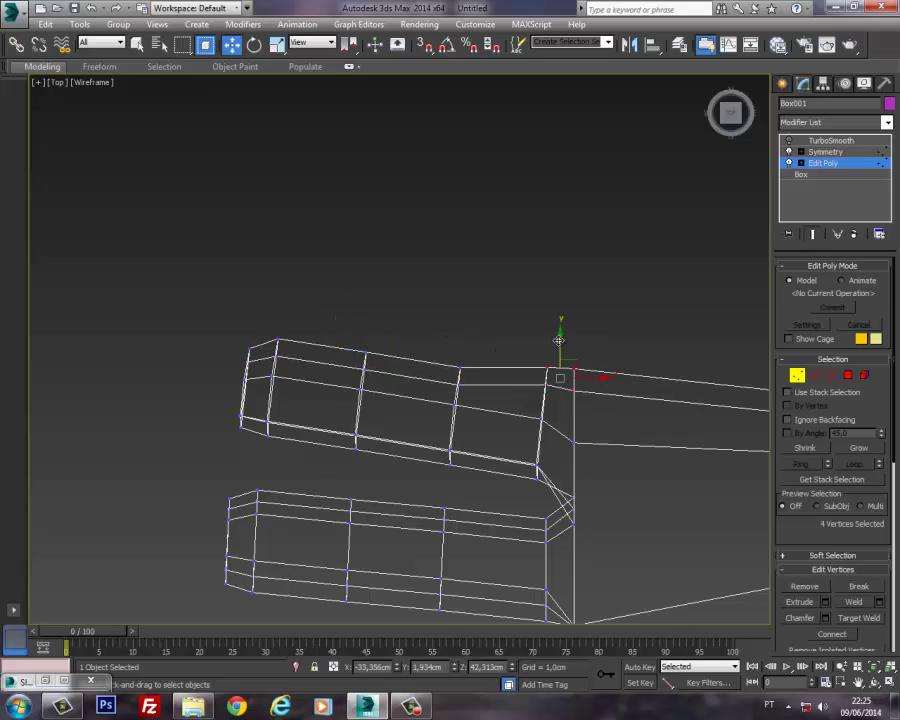
pyautogui.moveTo(558, 340); pyautogui.dragTo(558, 351)
# Step: Select the four consecutive lengthwise edges along the middle of the first finger's upper side and move them about 0.11 cm toward its outer side
pyautogui.click(848, 375)
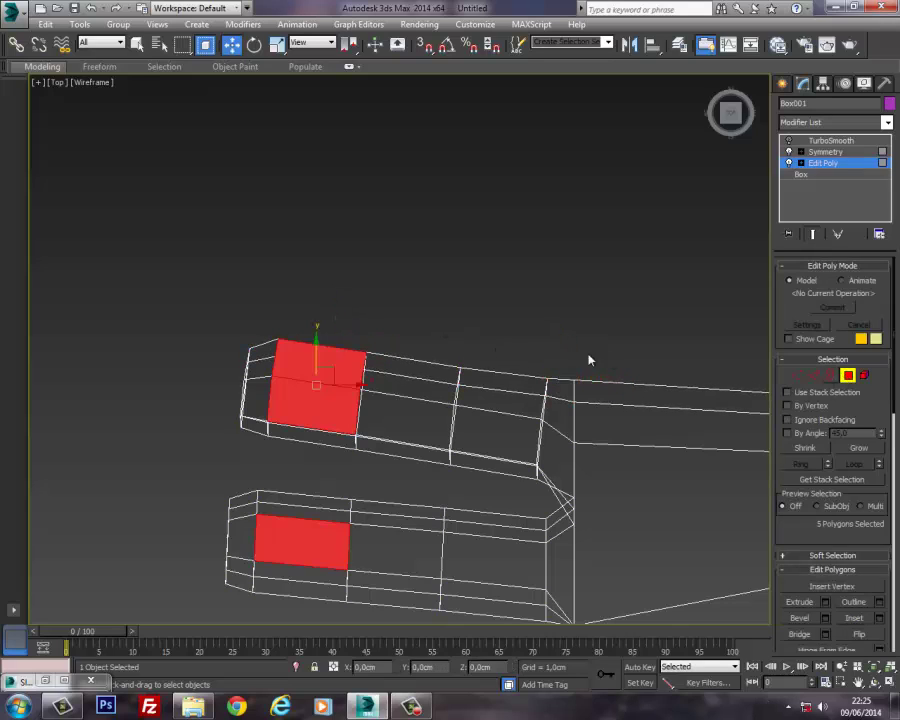
pyautogui.click(297, 390)
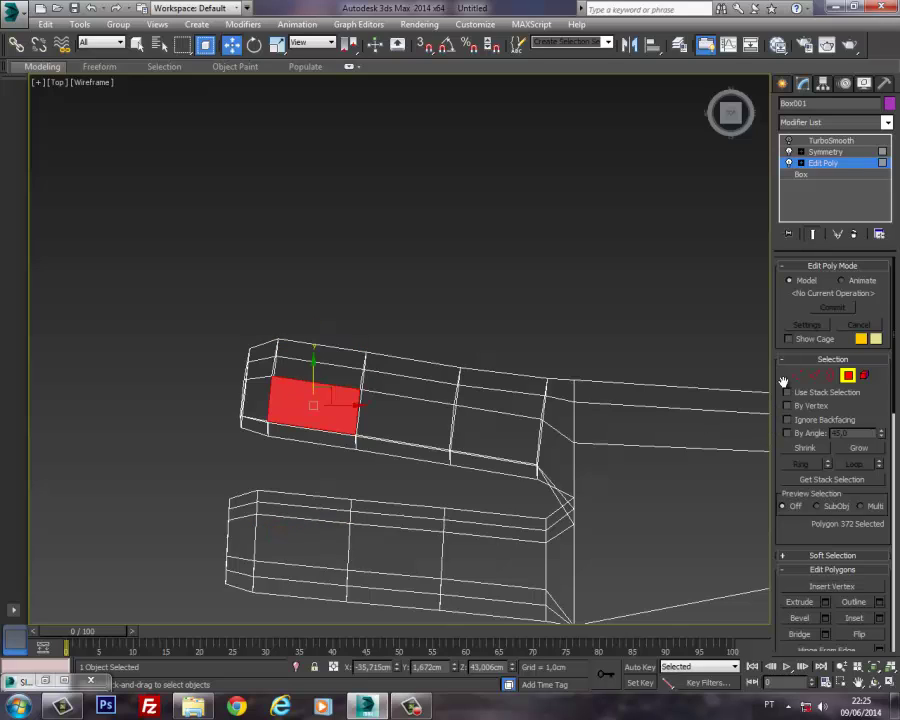
pyautogui.click(814, 376)
pyautogui.click(424, 398)
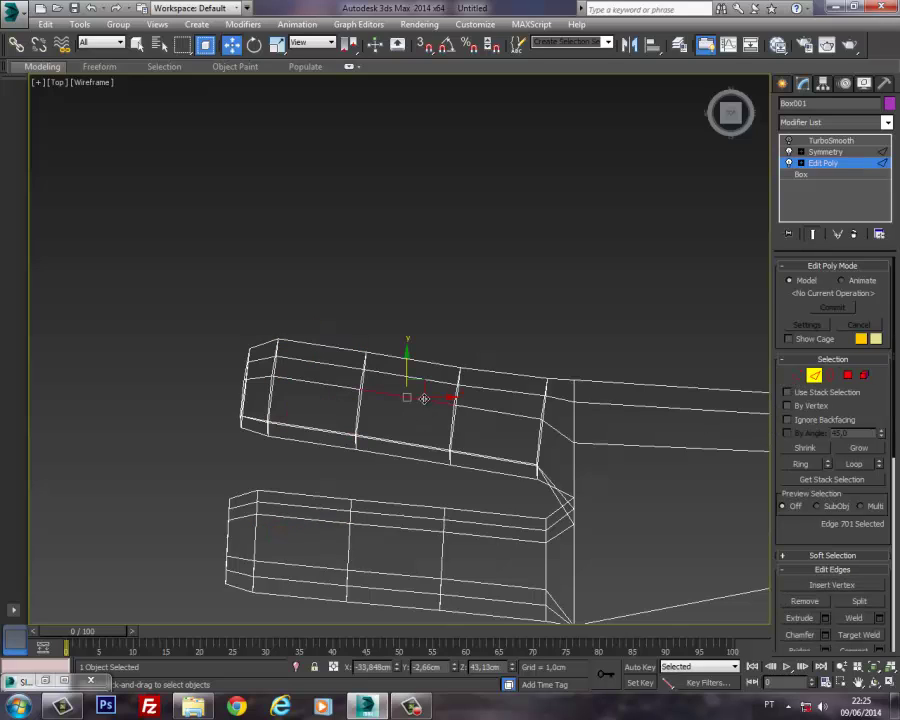
pyautogui.keyDown('ctrl'); pyautogui.click(342, 386); pyautogui.keyUp('ctrl')
pyautogui.keyDown('ctrl'); pyautogui.click(268, 375); pyautogui.keyUp('ctrl')
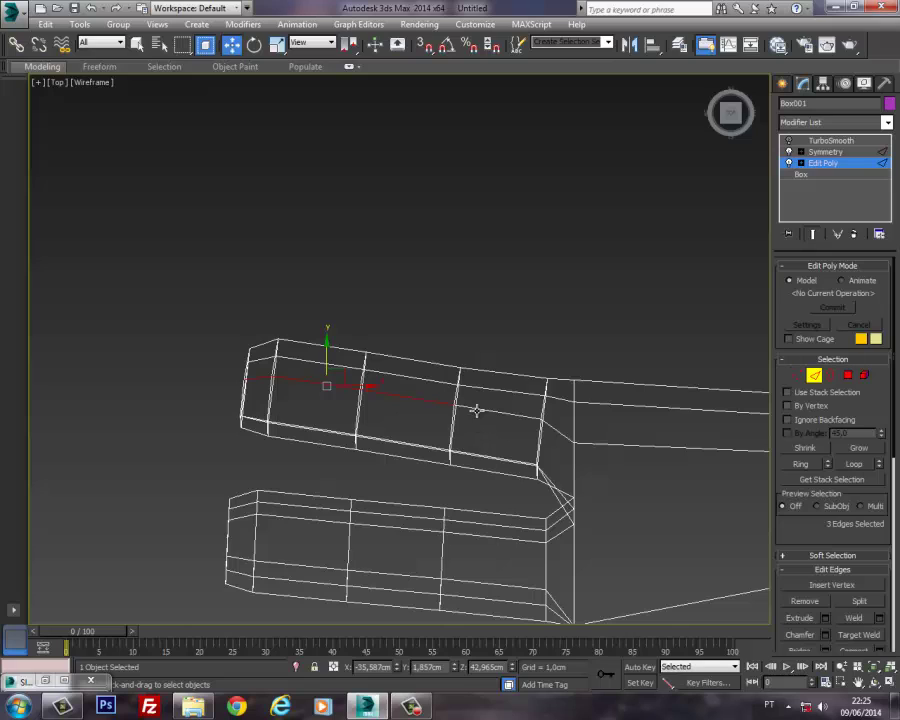
pyautogui.keyDown('ctrl'); pyautogui.click(476, 410); pyautogui.keyUp('ctrl')
pyautogui.moveTo(369, 353); pyautogui.dragTo(369, 341)
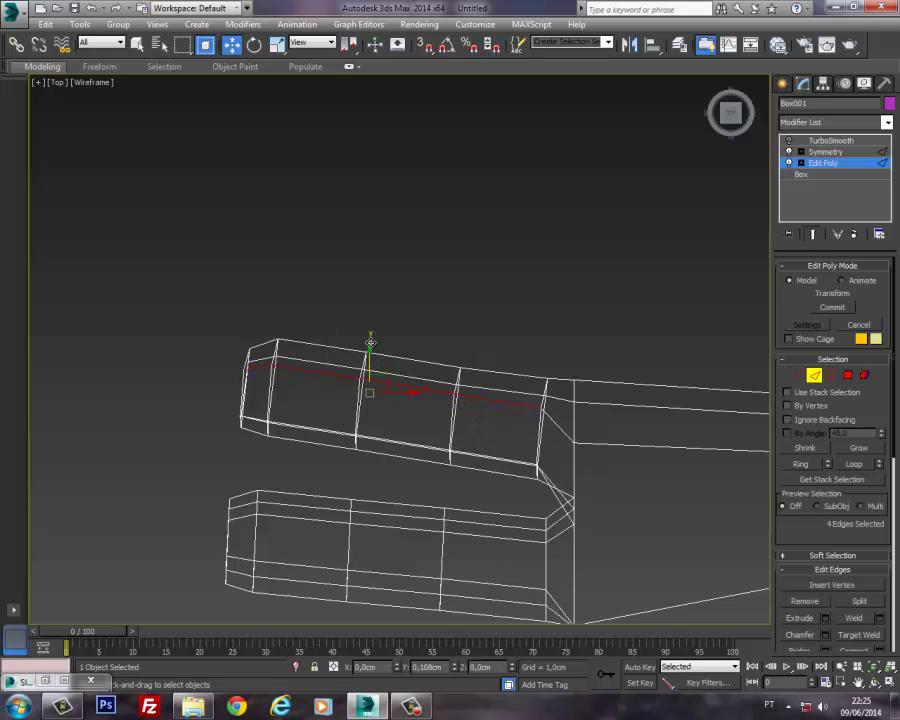
# Step: Select the widened upper polygon on the first finger's last segment, plus the matching upper polygon on each of the other three fingers
pyautogui.click(847, 375)
pyautogui.click(311, 387)
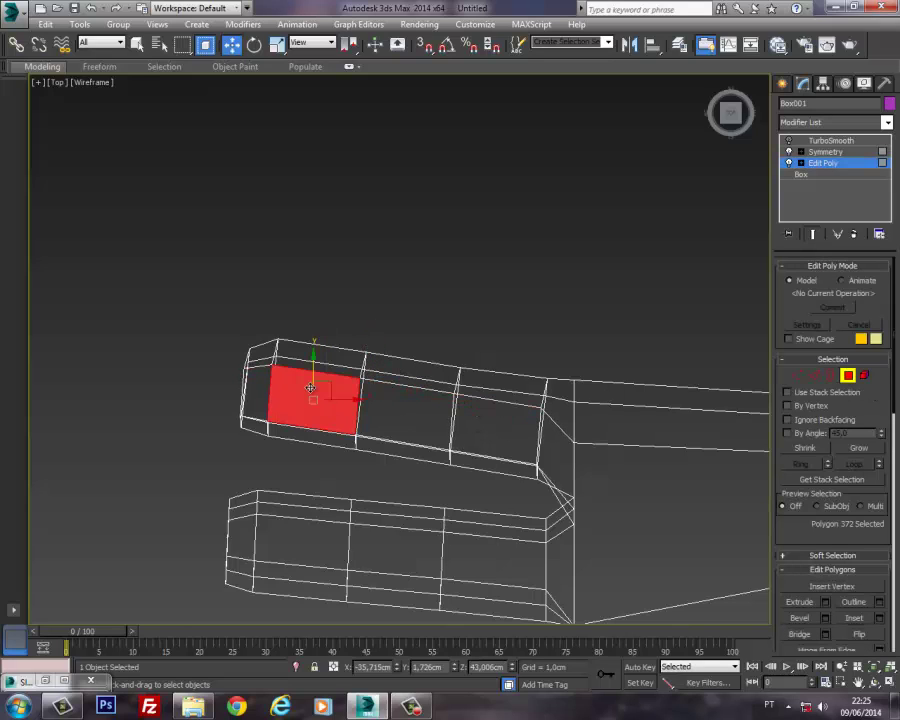
pyautogui.press('p')
pyautogui.scroll(-5, 310, 387)
pyautogui.keyDown('alt'); pyautogui.moveTo(310, 387); pyautogui.dragTo(457, 309, button='middle'); pyautogui.keyUp('alt')
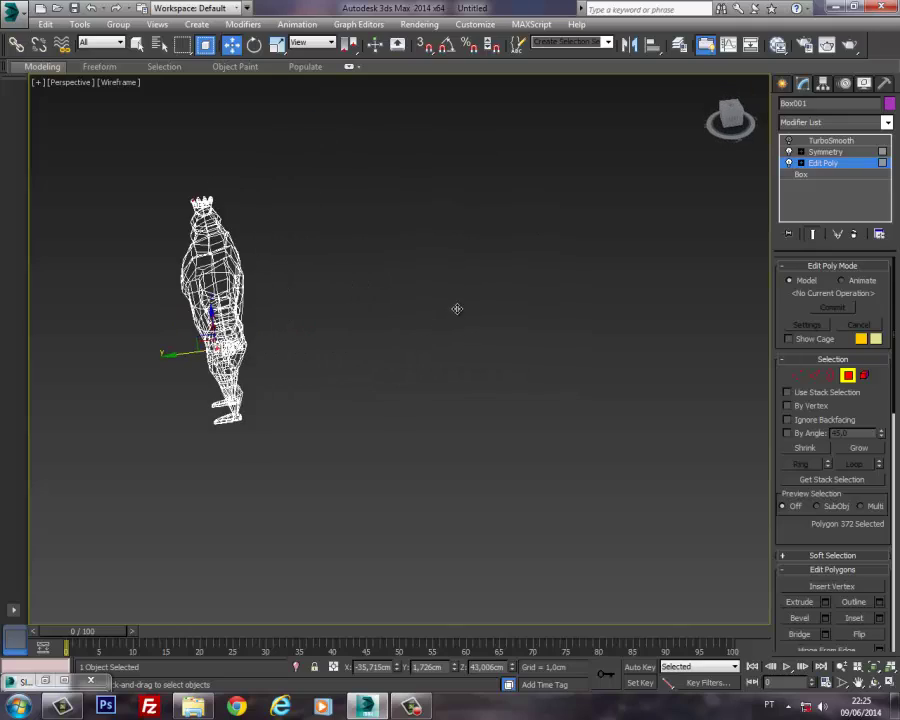
pyautogui.scroll(4, 345, 343)
pyautogui.moveTo(304, 360)
pyautogui.keyDown('alt'); pyautogui.mouseDown(button='middle')
pyautogui.moveTo(280, 329)
pyautogui.moveTo(382, 408)
pyautogui.moveTo(404, 370)
pyautogui.moveTo(421, 372)
pyautogui.mouseUp(button='middle'); pyautogui.keyUp('alt')
pyautogui.press('F3')
pyautogui.scroll(5, 468, 418)
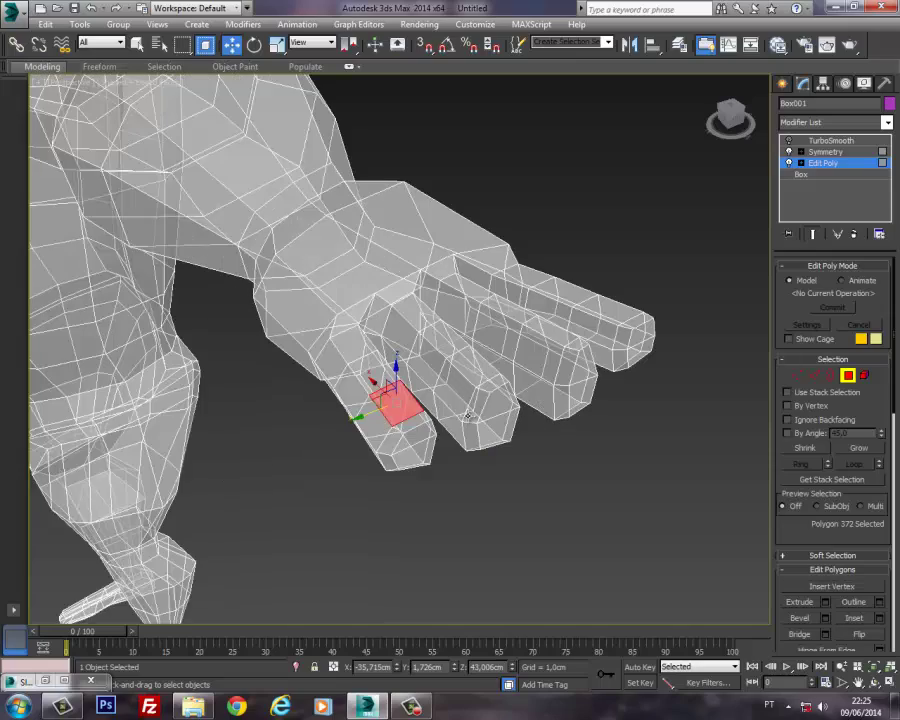
pyautogui.keyDown('ctrl'); pyautogui.click(475, 370); pyautogui.keyUp('ctrl')
pyautogui.keyDown('ctrl'); pyautogui.click(544, 327); pyautogui.keyUp('ctrl')
pyautogui.keyDown('ctrl'); pyautogui.click(603, 307); pyautogui.keyUp('ctrl')
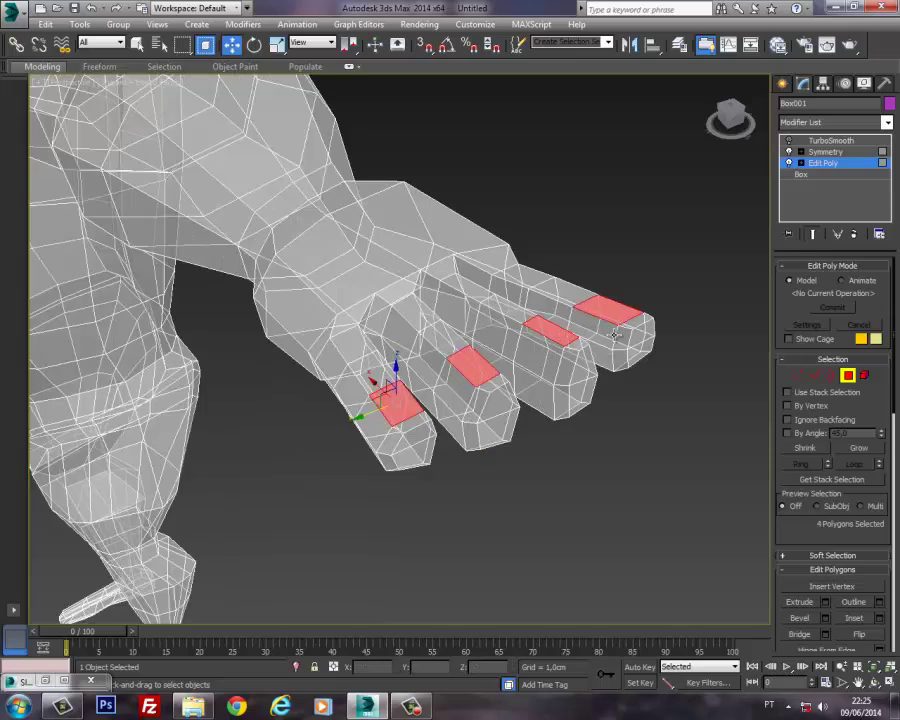
pyautogui.keyDown('alt'); pyautogui.moveTo(603, 307); pyautogui.dragTo(607, 338, button='middle'); pyautogui.keyUp('alt')
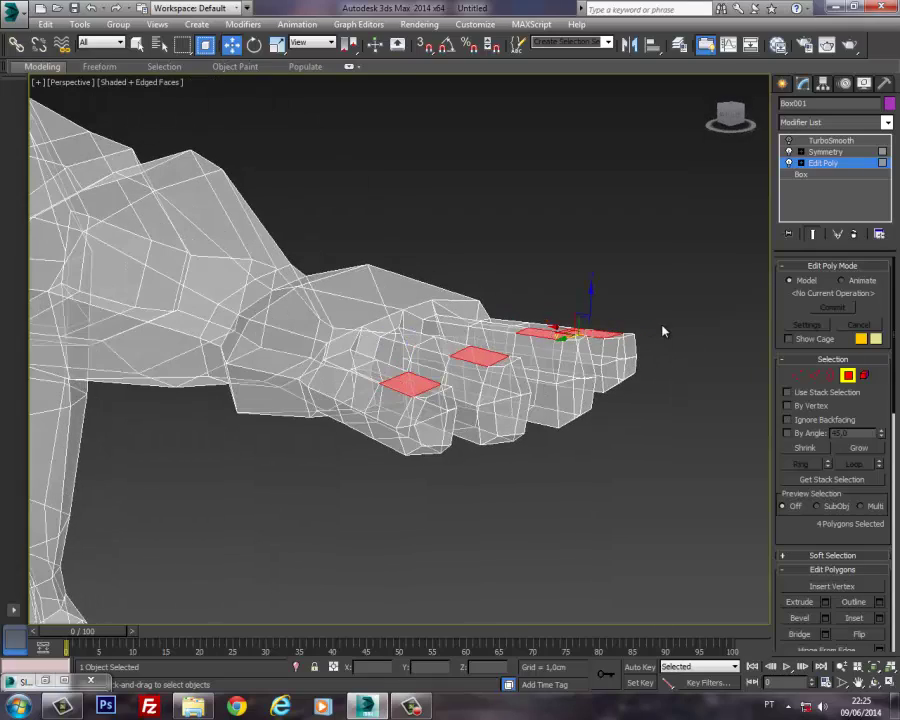
# Step: Clear the selection, reselect one upper polygon on each finger's last segment, and inset the four polygons by 0,079 cm
pyautogui.click(663, 331)
pyautogui.click(548, 330)
pyautogui.moveTo(548, 330)
pyautogui.keyDown('alt'); pyautogui.mouseDown(button='middle')
pyautogui.moveTo(515, 375)
pyautogui.moveTo(560, 340)
pyautogui.mouseUp(button='middle'); pyautogui.keyUp('alt')
pyautogui.keyDown('ctrl'); pyautogui.click(612, 318); pyautogui.keyUp('ctrl')
pyautogui.keyDown('ctrl'); pyautogui.click(456, 366); pyautogui.keyUp('ctrl')
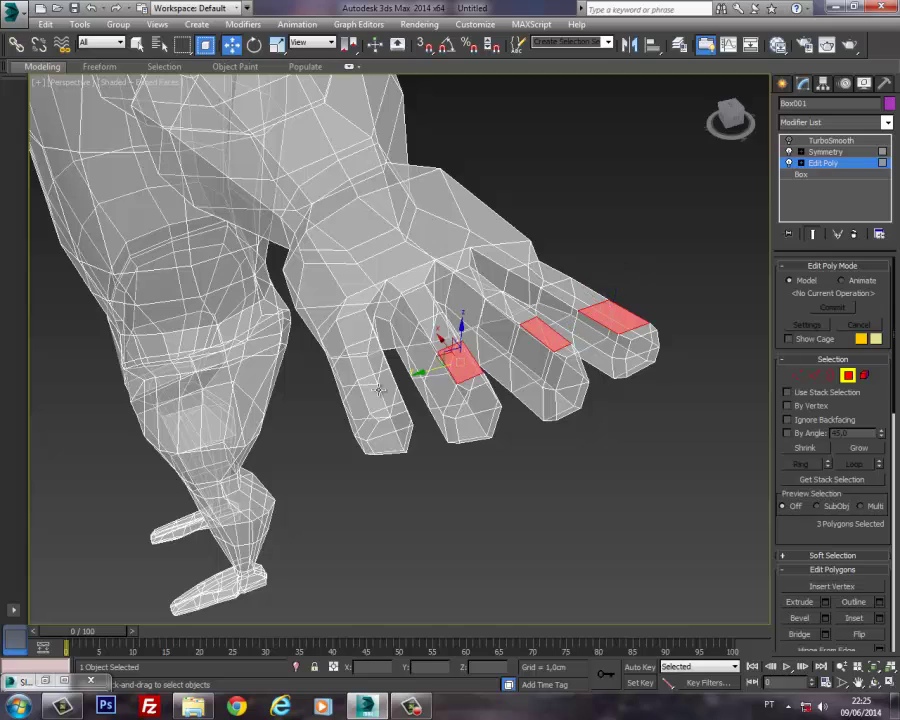
pyautogui.keyDown('ctrl'); pyautogui.click(378, 390); pyautogui.keyUp('ctrl')
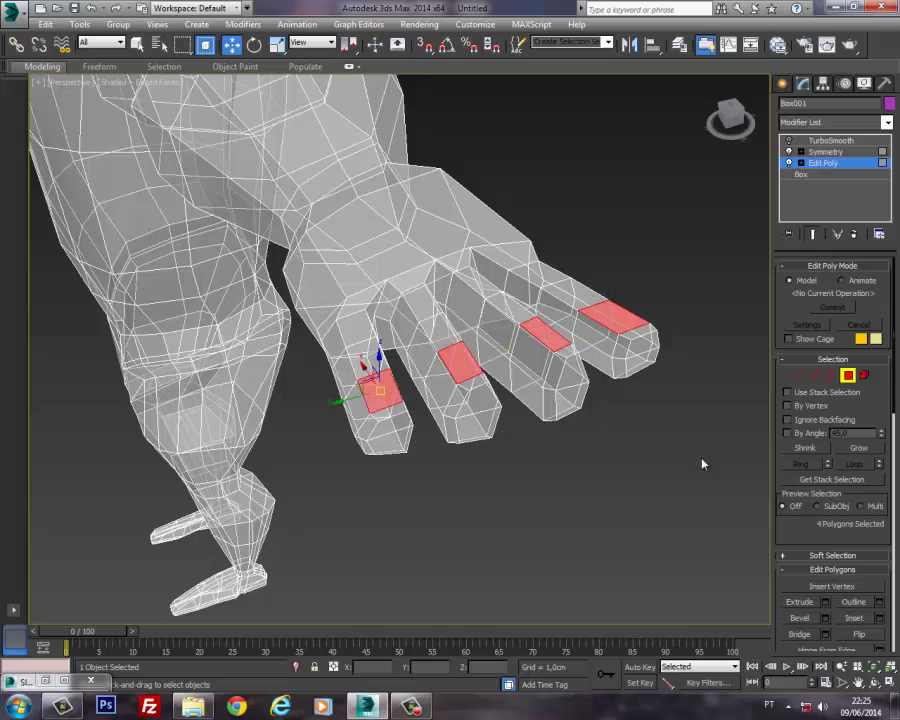
pyautogui.click(878, 618)
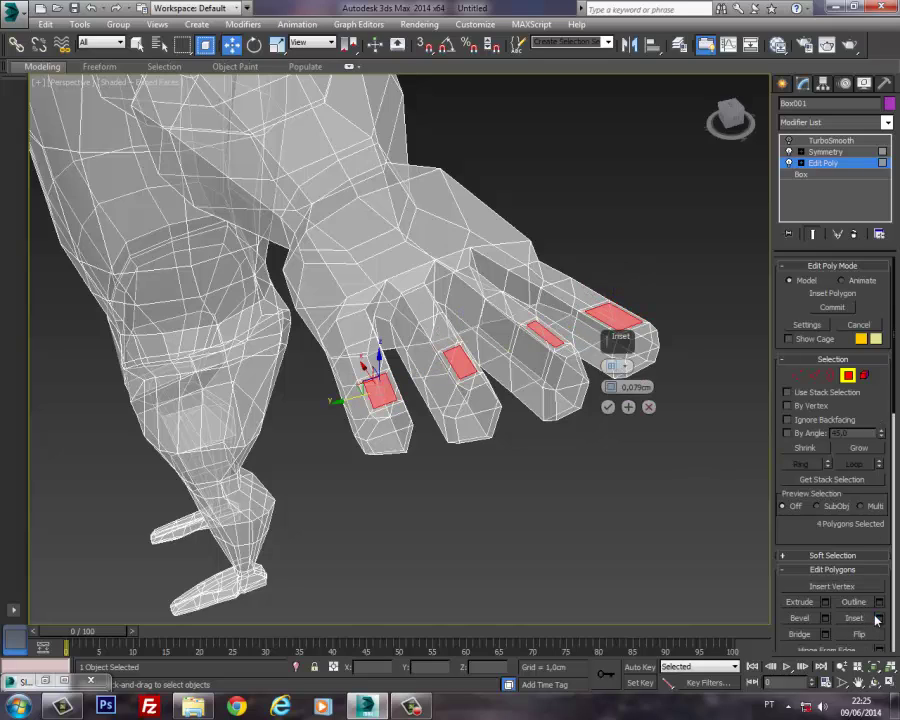
pyautogui.click(608, 407)
# Step: In the front view, lower the three upper vertices at the hand's thickest section before the wrist by about 0.32 cm
pyautogui.moveTo(685, 438); pyautogui.dragTo(677, 438, button='middle')
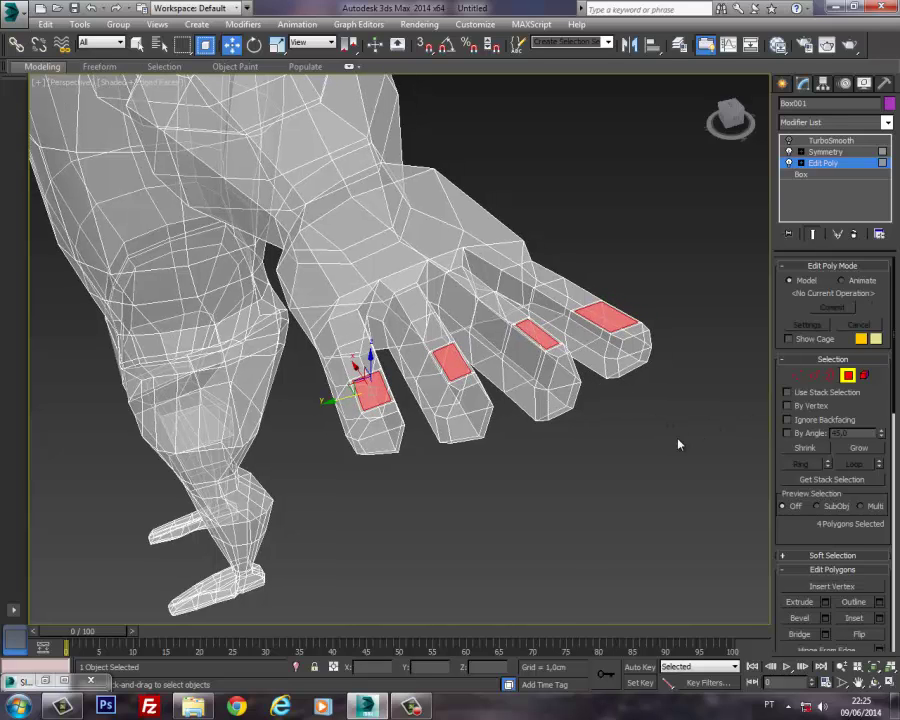
pyautogui.press('f')
pyautogui.scroll(5, 400, 381)
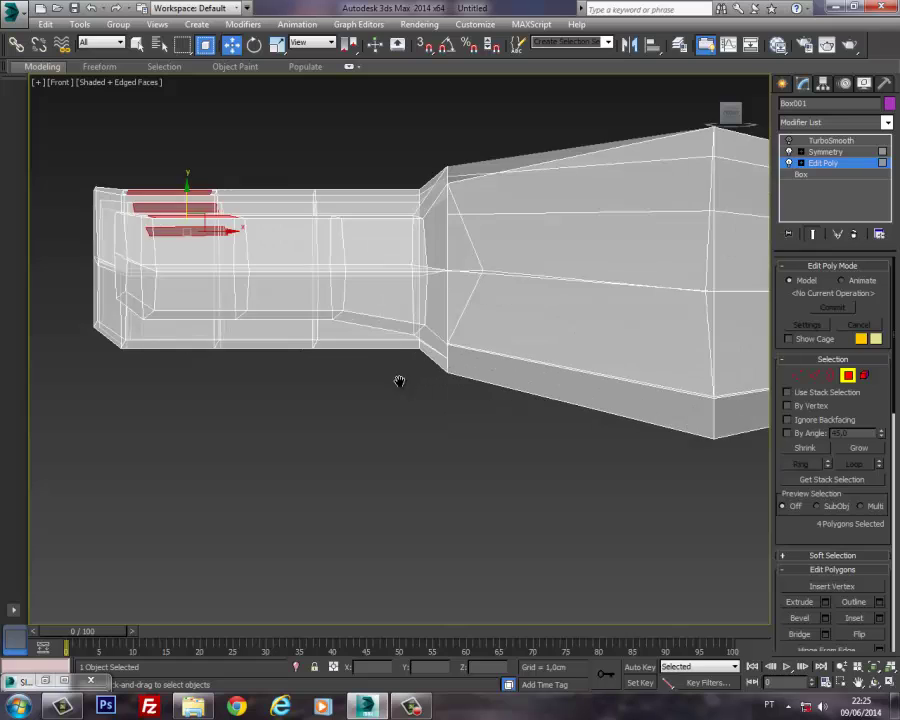
pyautogui.moveTo(400, 381); pyautogui.dragTo(465, 423, button='middle')
pyautogui.click(797, 375)
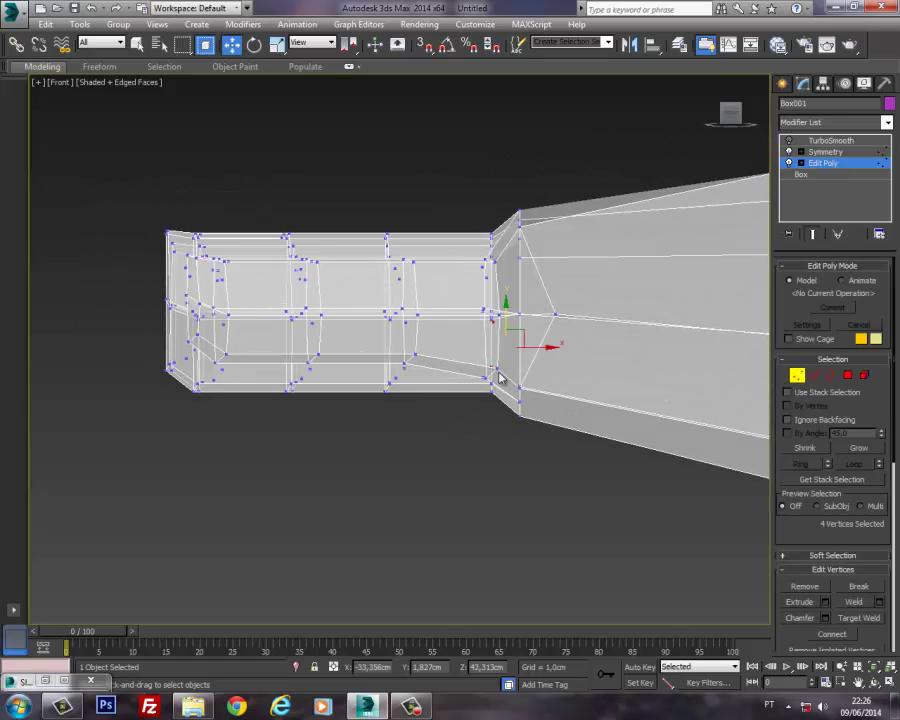
pyautogui.moveTo(496, 376); pyautogui.dragTo(362, 374, button='middle')
pyautogui.scroll(-3, 438, 362)
pyautogui.scroll(2, 410, 387)
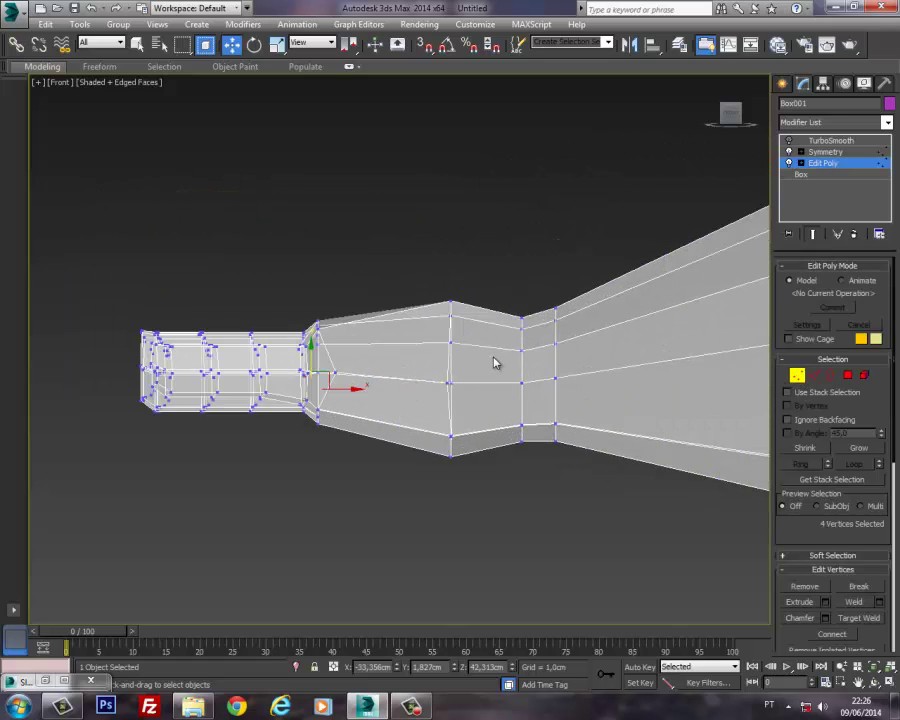
pyautogui.moveTo(493, 362); pyautogui.dragTo(451, 299)
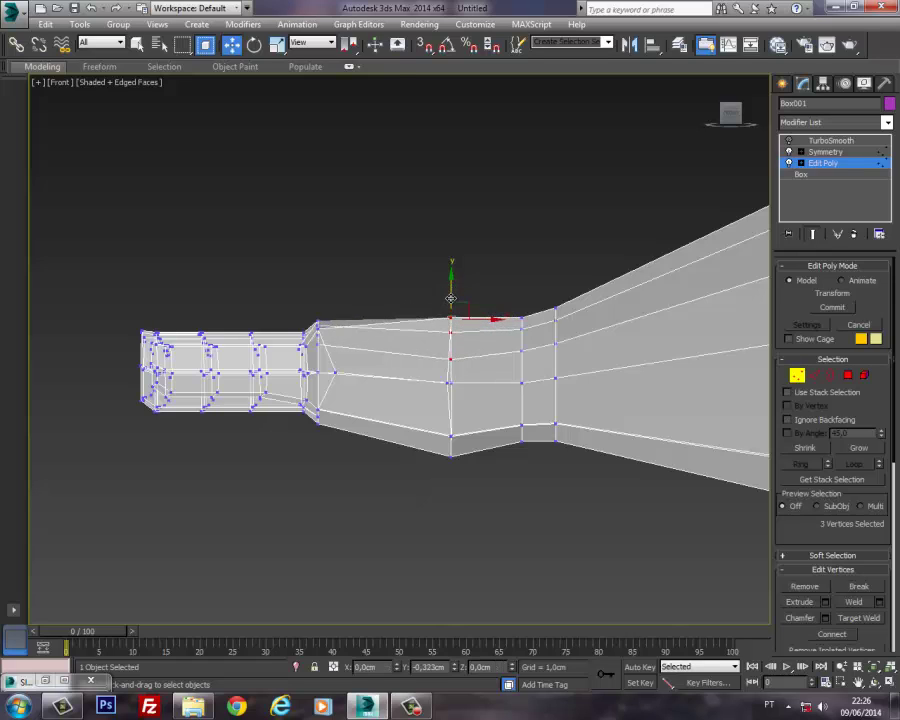
# Step: Raise the five underside vertices of the palm at the base of the fingers slightly
pyautogui.moveTo(354, 383); pyautogui.dragTo(445, 354, button='middle')
pyautogui.moveTo(563, 461); pyautogui.dragTo(520, 382)
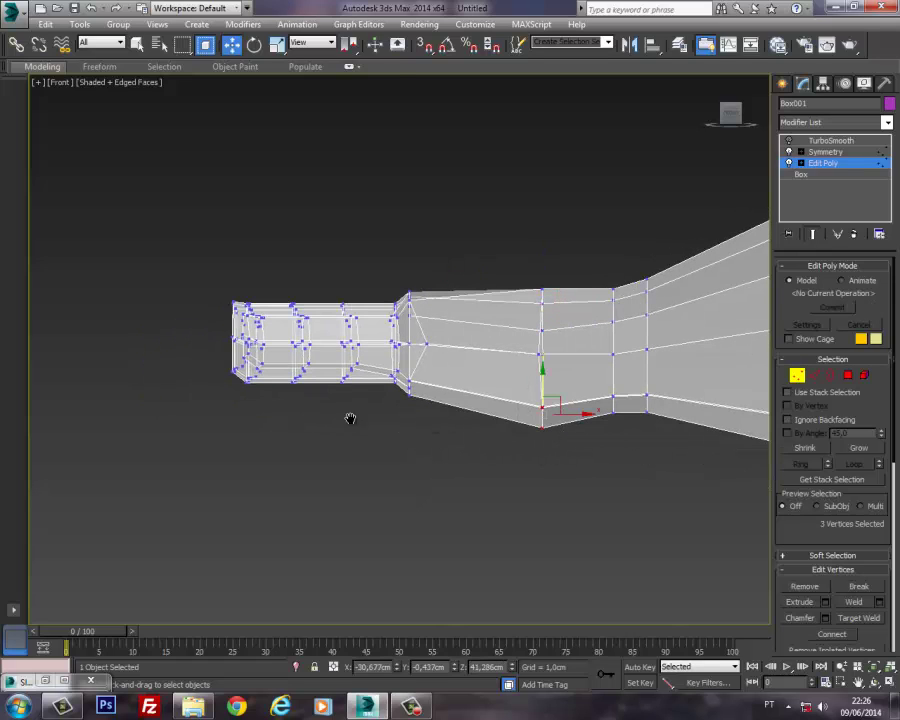
pyautogui.scroll(5, 350, 418)
pyautogui.moveTo(522, 313); pyautogui.dragTo(522, 313)
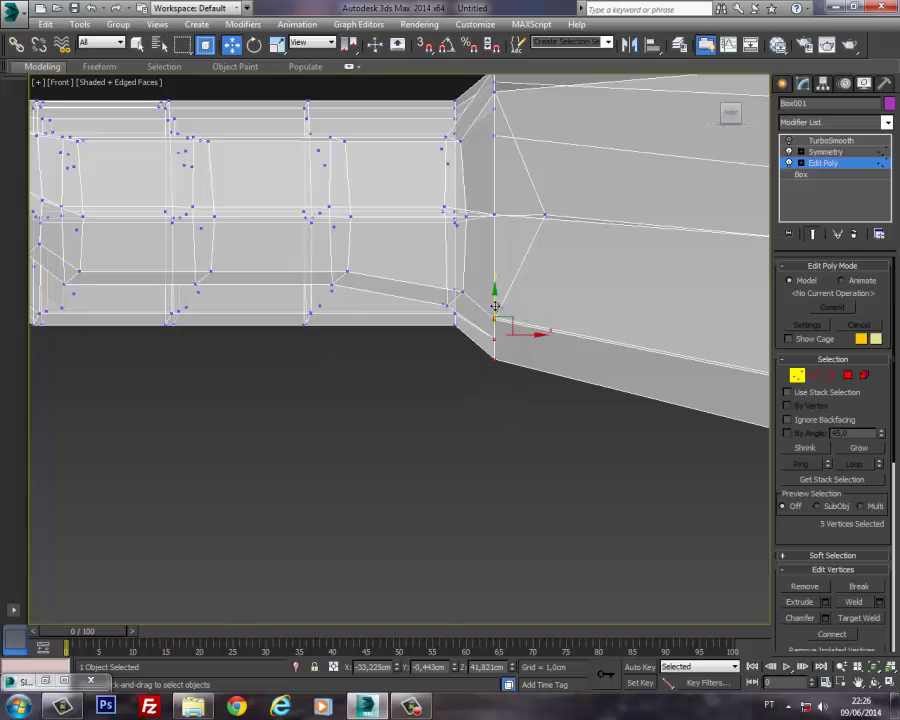
# Step: Raise the underside vertices at both joint sections of the fingers to thin the fingers from below
pyautogui.moveTo(352, 332); pyautogui.dragTo(449, 424, button='middle')
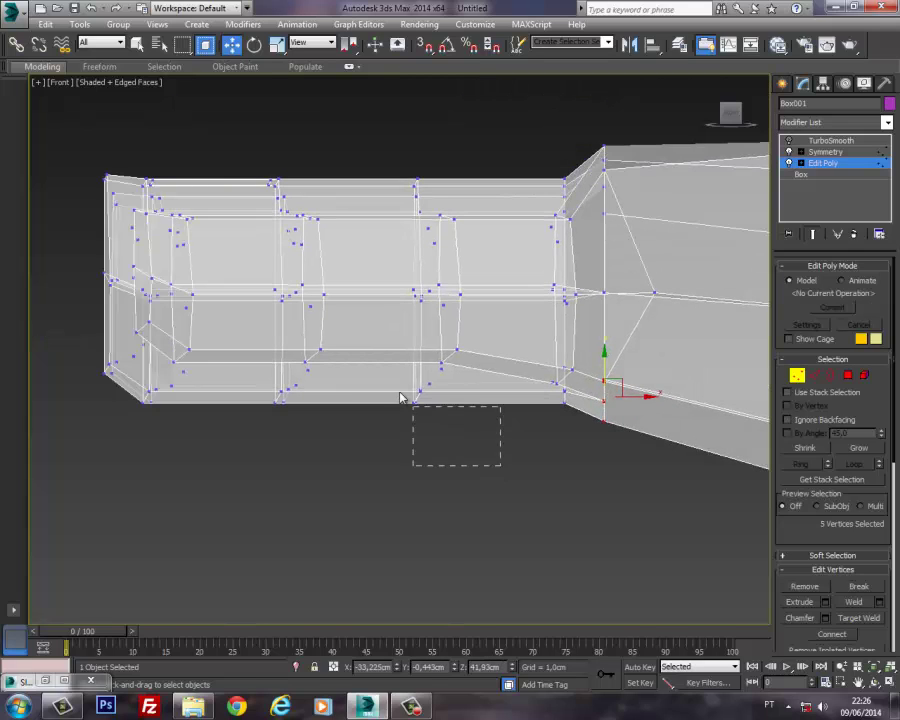
pyautogui.moveTo(400, 398); pyautogui.dragTo(424, 317)
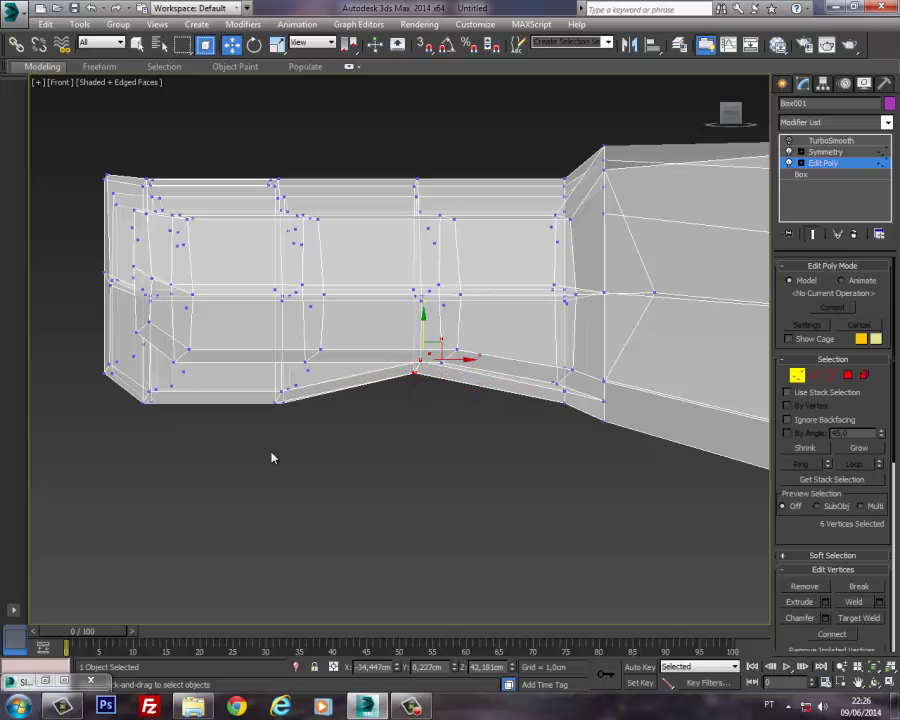
pyautogui.moveTo(297, 402); pyautogui.dragTo(293, 328)
# Step: Raise the underside vertices behind the fingertips, and move the lower vertices of the tip ends up and inward to round them
pyautogui.moveTo(271, 438); pyautogui.dragTo(320, 496, button='middle')
pyautogui.scroll(4, 300, 492)
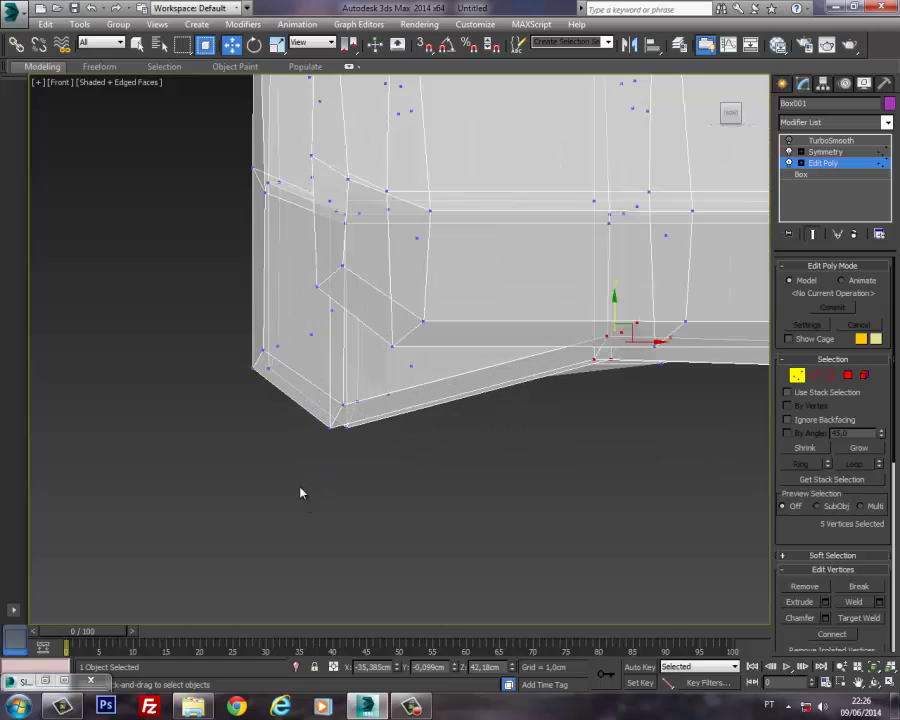
pyautogui.moveTo(398, 412); pyautogui.dragTo(399, 411)
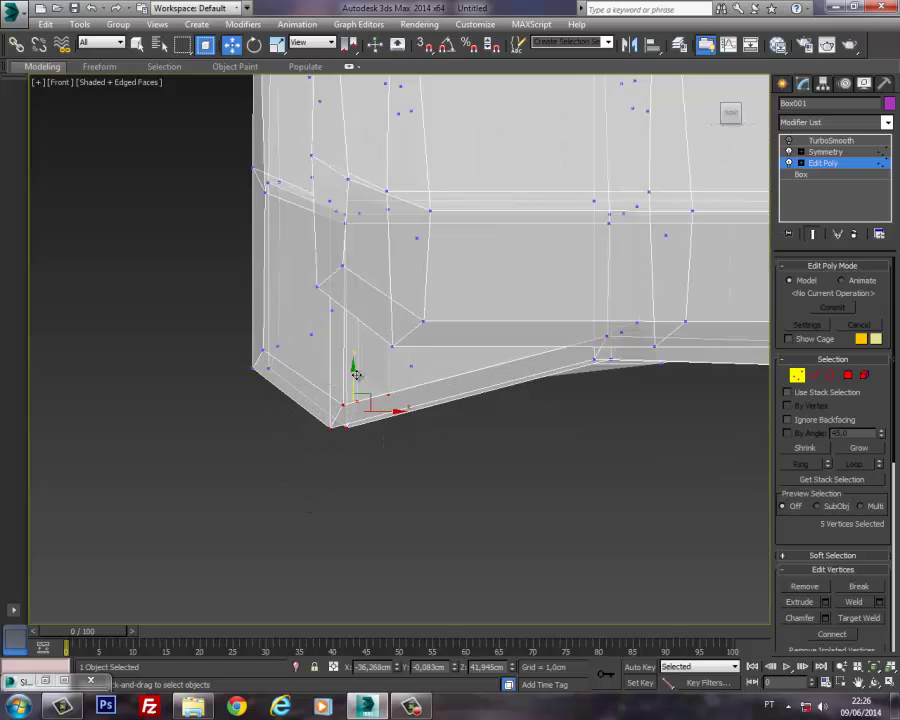
pyautogui.moveTo(355, 373); pyautogui.dragTo(370, 326)
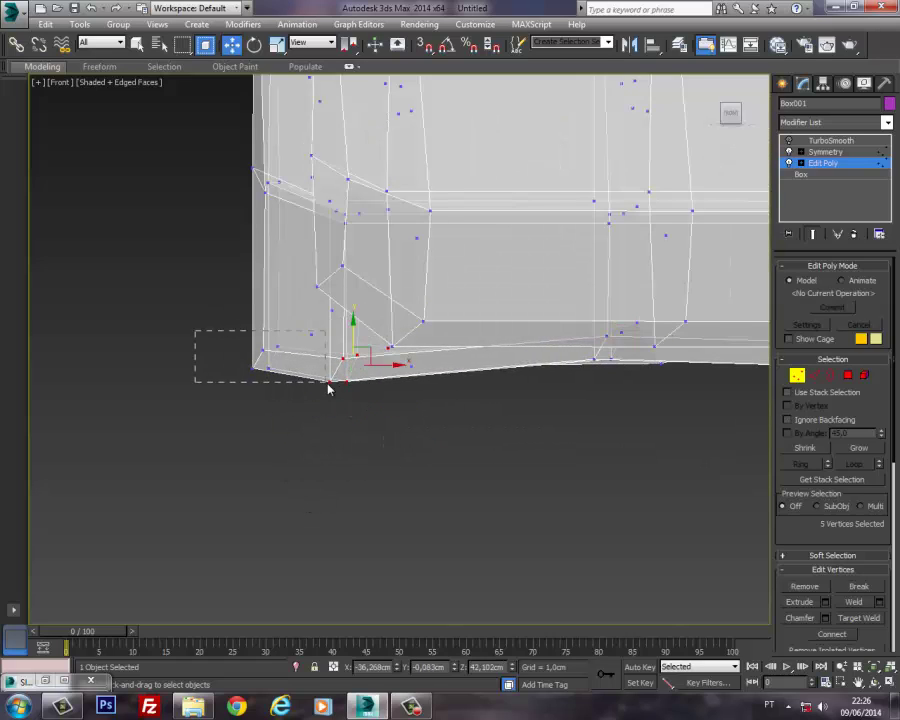
pyautogui.moveTo(328, 384); pyautogui.dragTo(318, 375)
pyautogui.moveTo(311, 331); pyautogui.dragTo(340, 332)
pyautogui.scroll(-5, 340, 332)
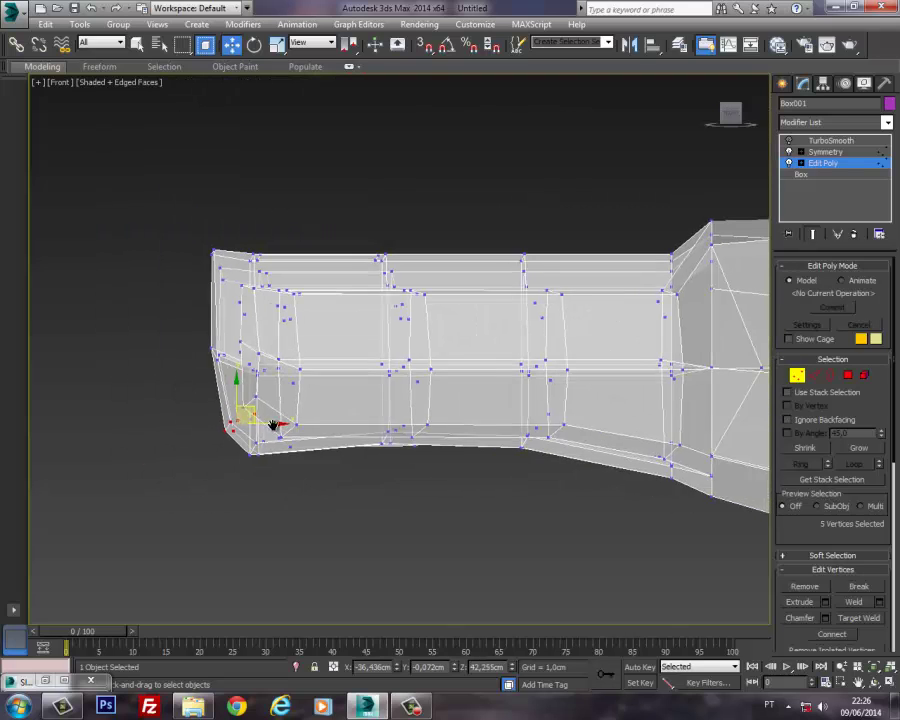
# Step: Chamfer the edge loops at both joint sections of all four fingers to double them
pyautogui.click(816, 375)
pyautogui.click(294, 235)
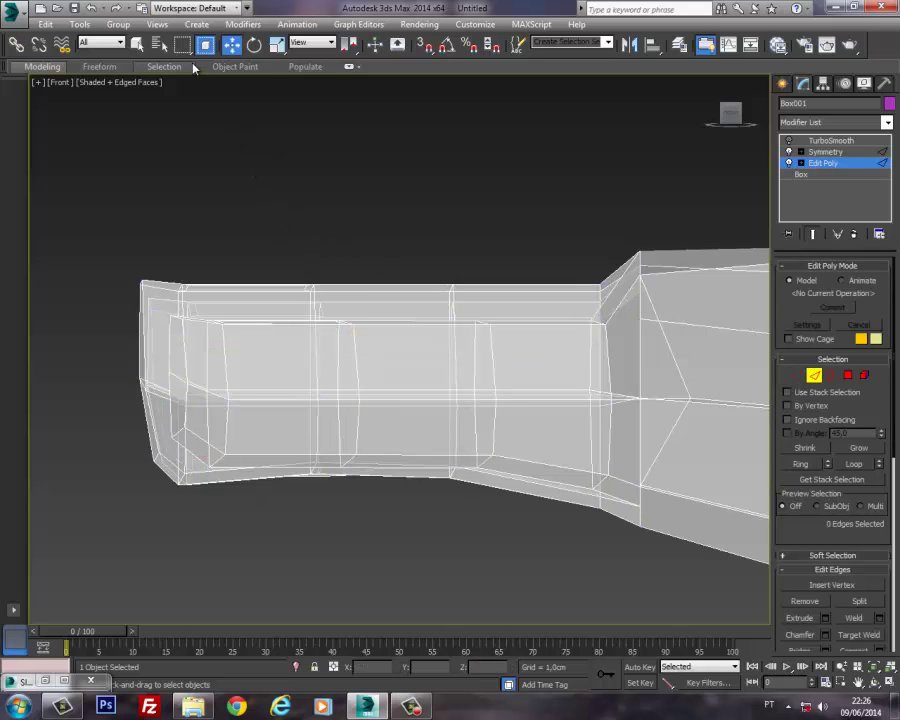
pyautogui.moveTo(282, 215); pyautogui.dragTo(394, 562)
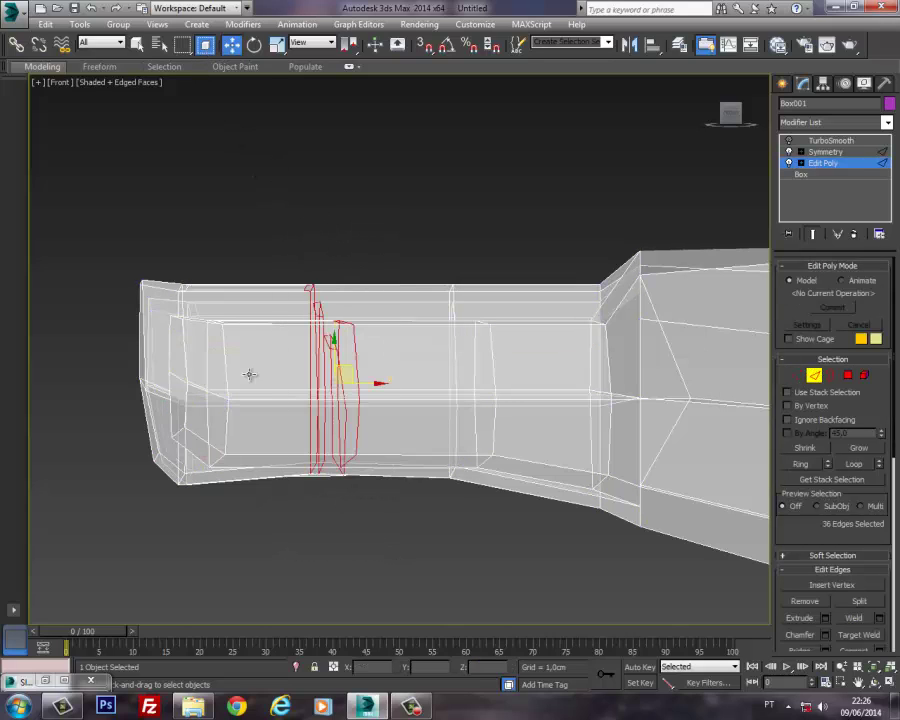
pyautogui.keyDown('ctrl'); pyautogui.moveTo(530, 591); pyautogui.dragTo(530, 590); pyautogui.keyUp('ctrl')
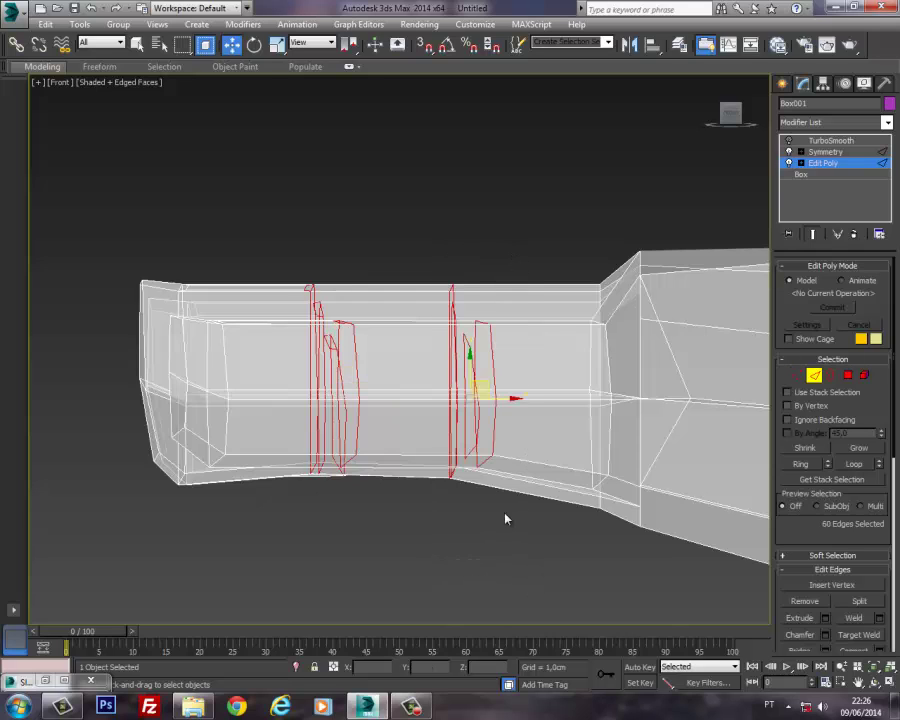
pyautogui.scroll(-5, 880, 490)
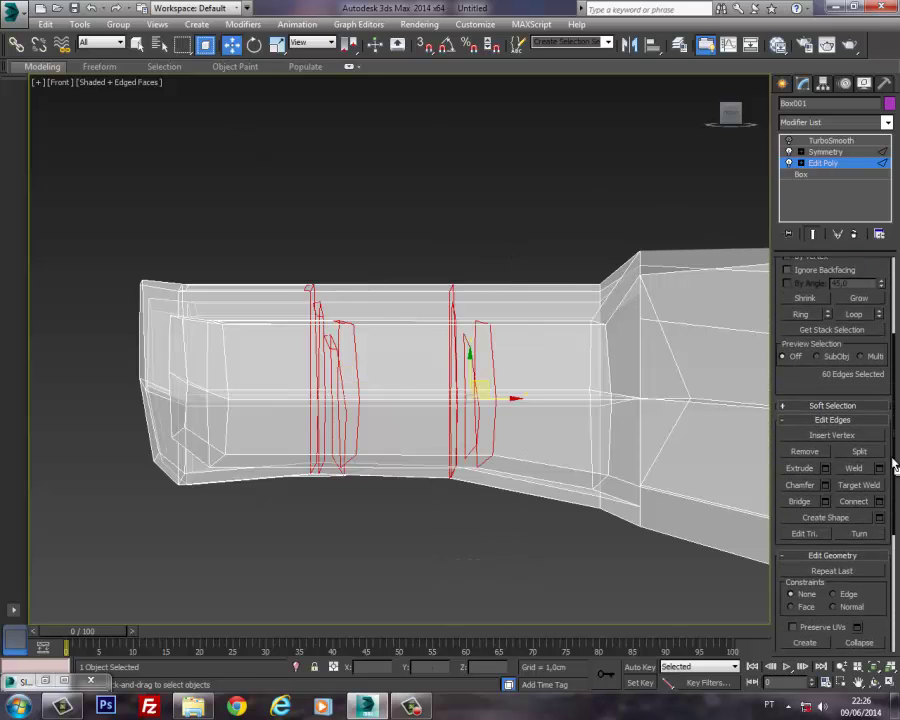
pyautogui.click(879, 501)
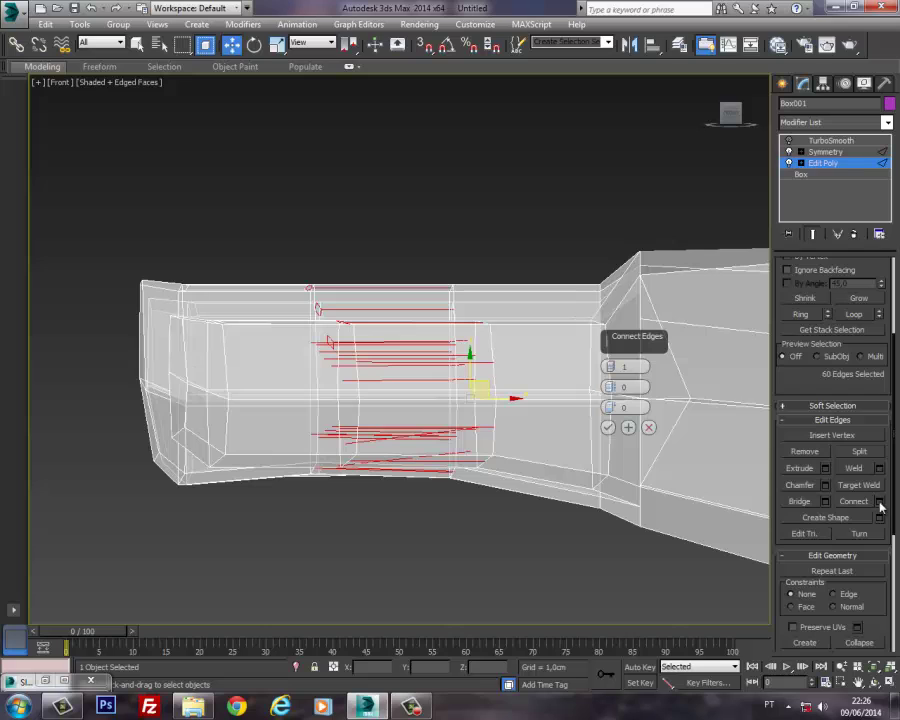
pyautogui.click(649, 427)
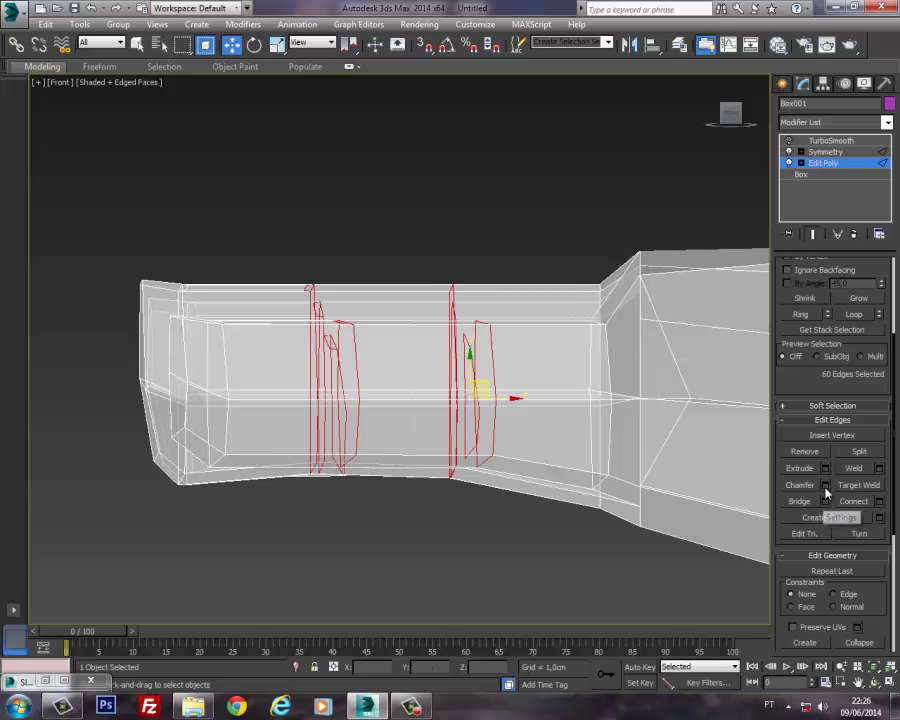
pyautogui.click(825, 485)
pyautogui.moveTo(330, 341); pyautogui.dragTo(336, 398, button='middle')
pyautogui.press('p')
pyautogui.scroll(-3, 319, 331)
pyautogui.click(608, 427)
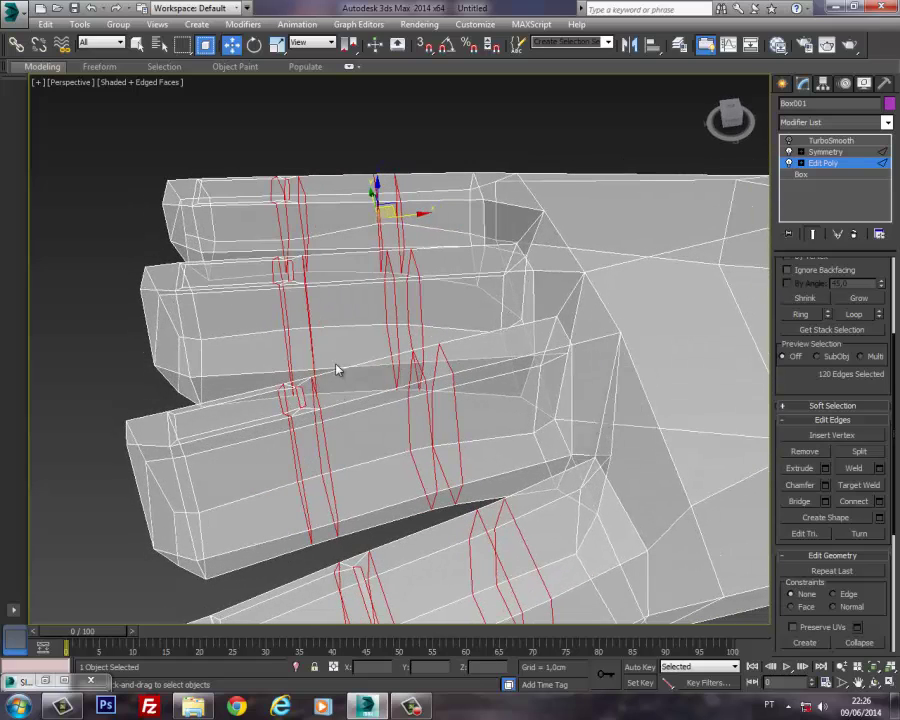
# Step: Turn TurboSmooth on and examine the smoothed hand and arm from several sides
pyautogui.click(832, 164)
pyautogui.click(562, 142)
pyautogui.scroll(-5, 542, 218)
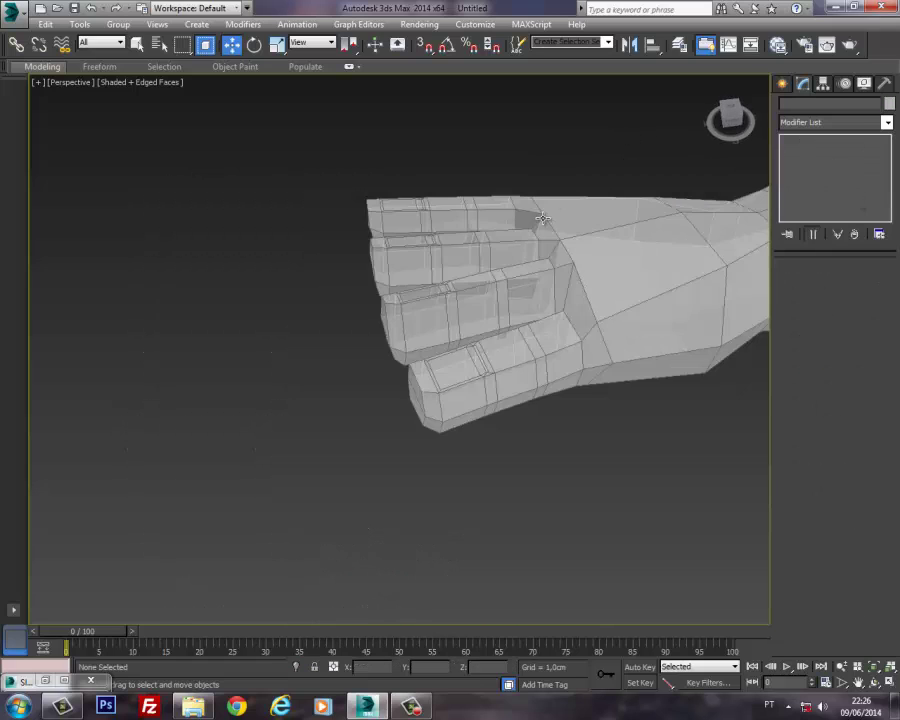
pyautogui.keyDown('alt'); pyautogui.moveTo(542, 219); pyautogui.dragTo(571, 201, button='middle'); pyautogui.keyUp('alt')
pyautogui.click(623, 227)
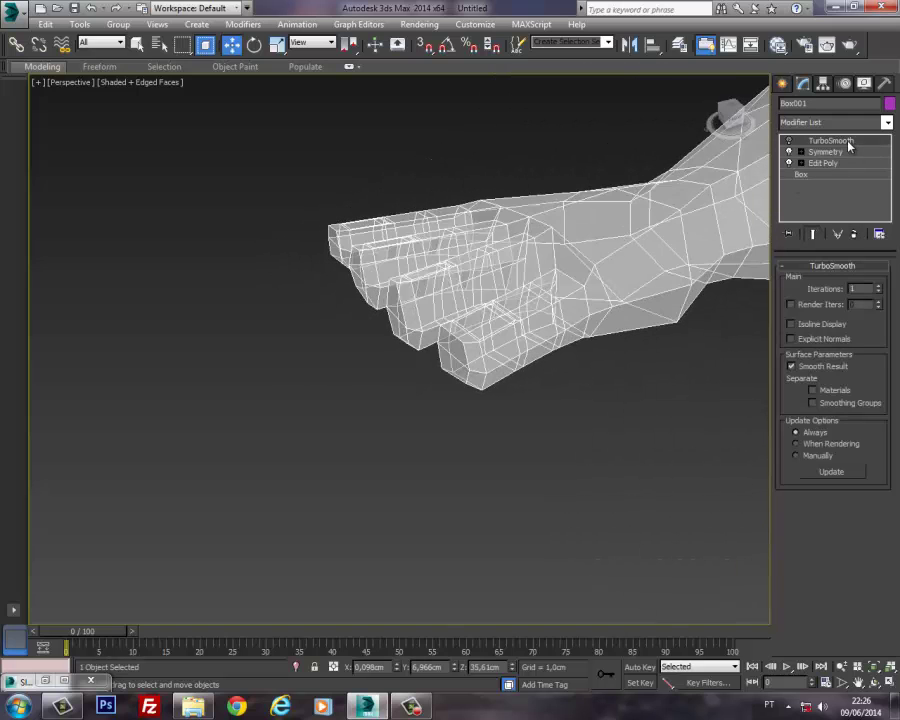
pyautogui.click(789, 141)
pyautogui.press('F3')
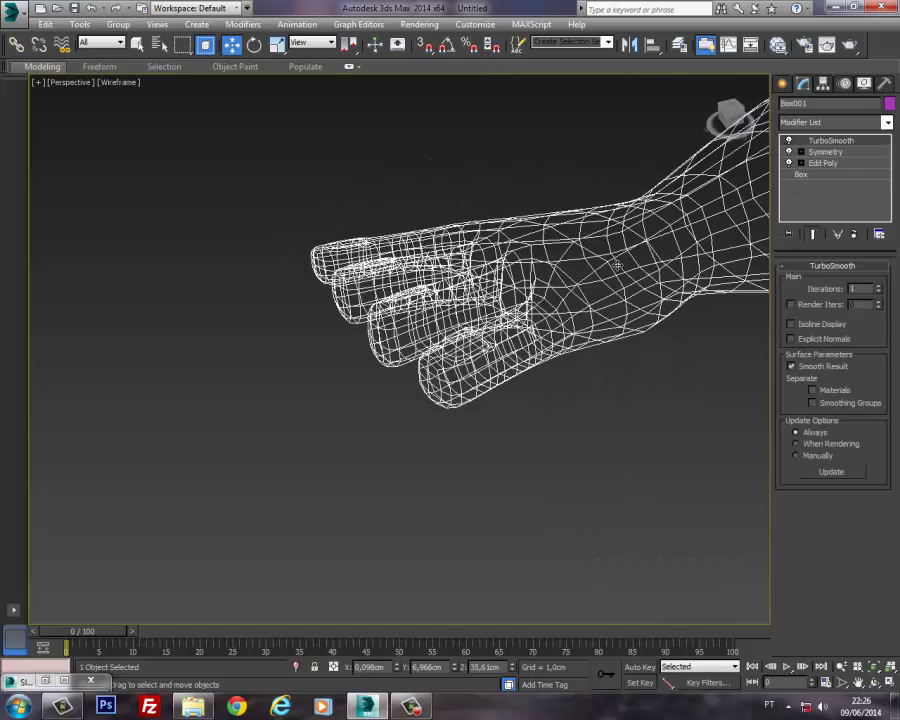
pyautogui.press('F3')
pyautogui.moveTo(602, 262)
pyautogui.keyDown('alt'); pyautogui.mouseDown(button='middle')
pyautogui.moveTo(526, 274)
pyautogui.moveTo(630, 276)
pyautogui.mouseUp(button='middle'); pyautogui.keyUp('alt')
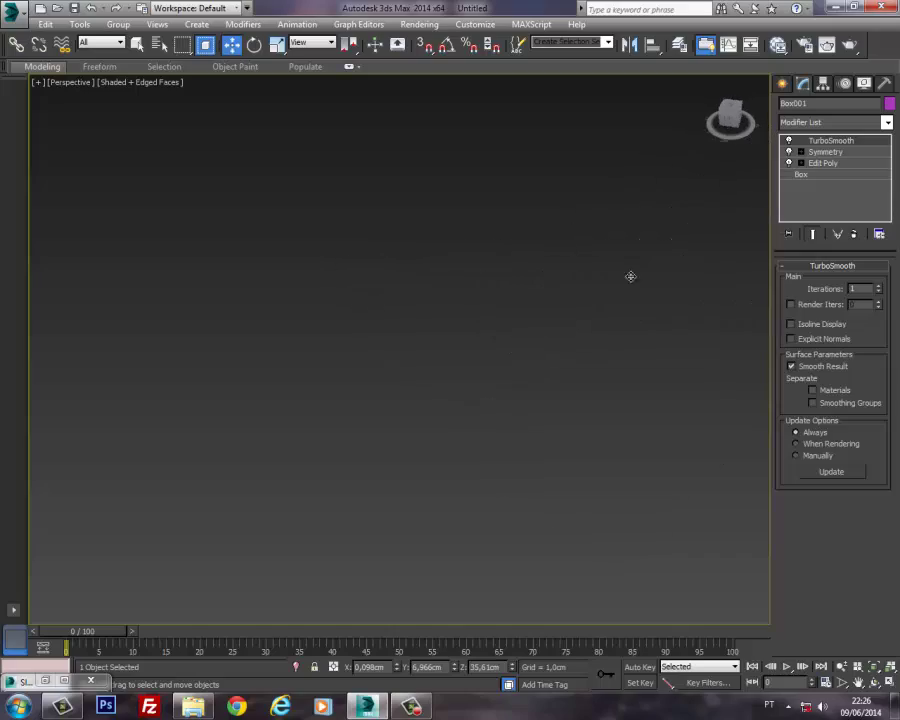
pyautogui.keyDown('alt'); pyautogui.moveTo(411, 326); pyautogui.dragTo(530, 341, button='middle'); pyautogui.keyUp('alt')
# Step: Turn off See-Through in the character's object properties so it displays solid
pyautogui.rightClick(363, 276)
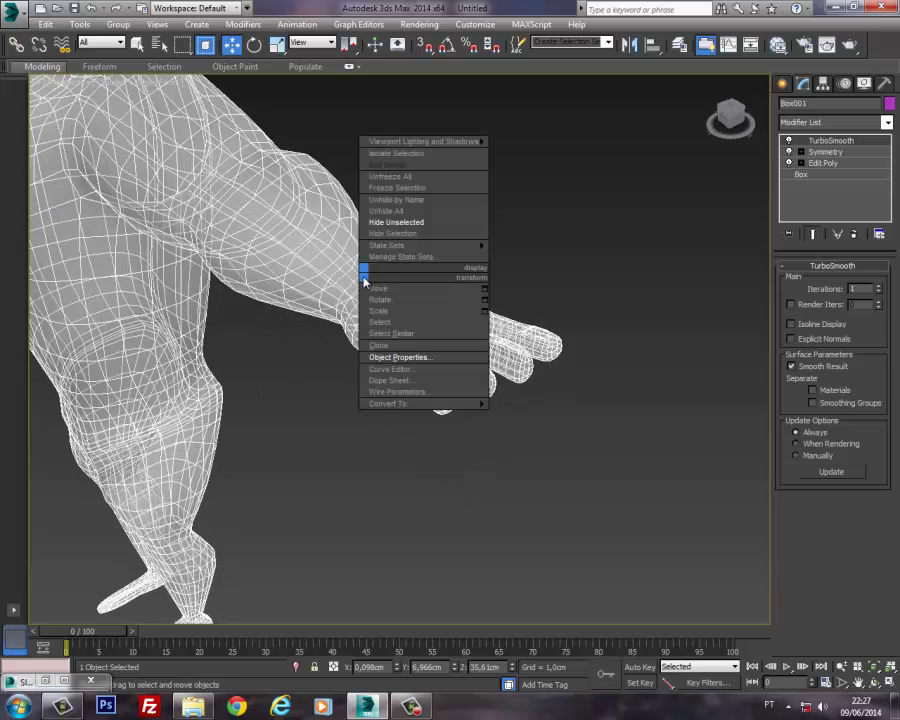
pyautogui.click(390, 357)
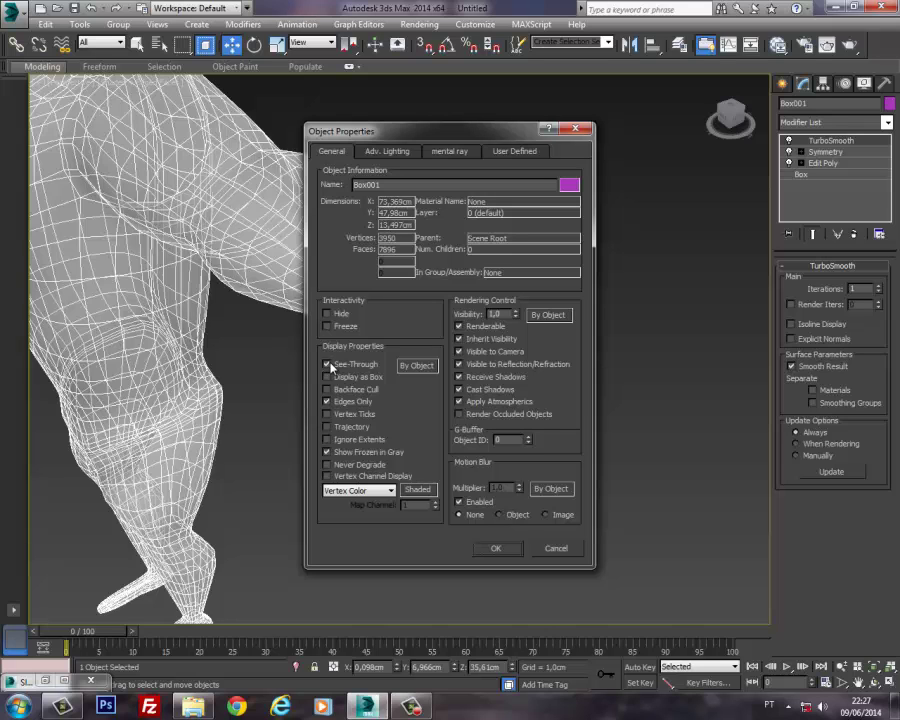
pyautogui.click(503, 551)
pyautogui.click(454, 424)
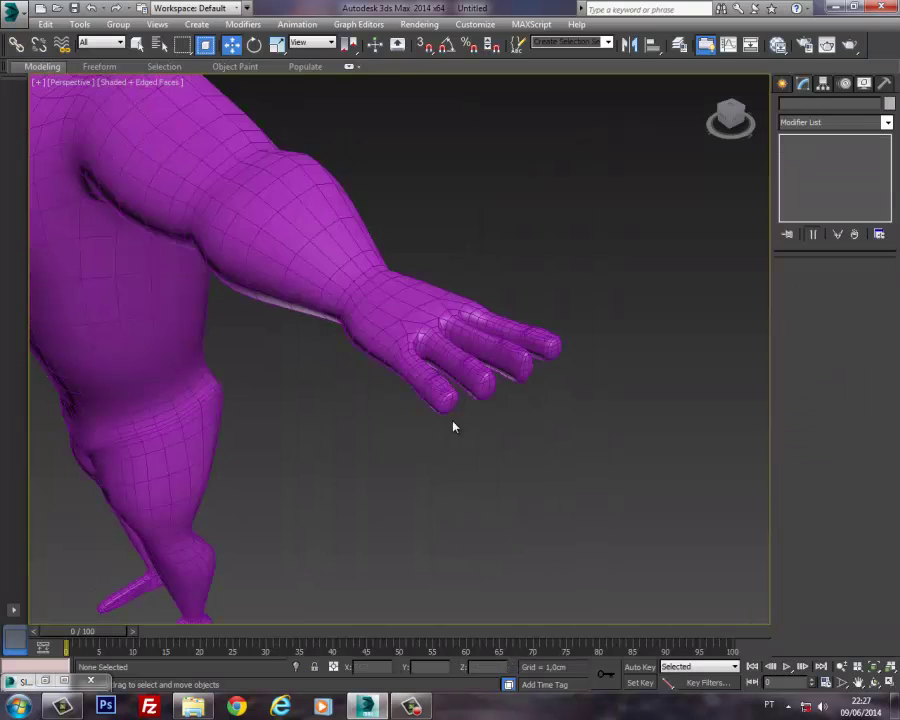
pyautogui.moveTo(454, 424); pyautogui.dragTo(482, 456, button='middle')
# Step: Change the character's object color to gray and turn off the edged-faces display in the perspective view
pyautogui.click(455, 409)
pyautogui.click(889, 103)
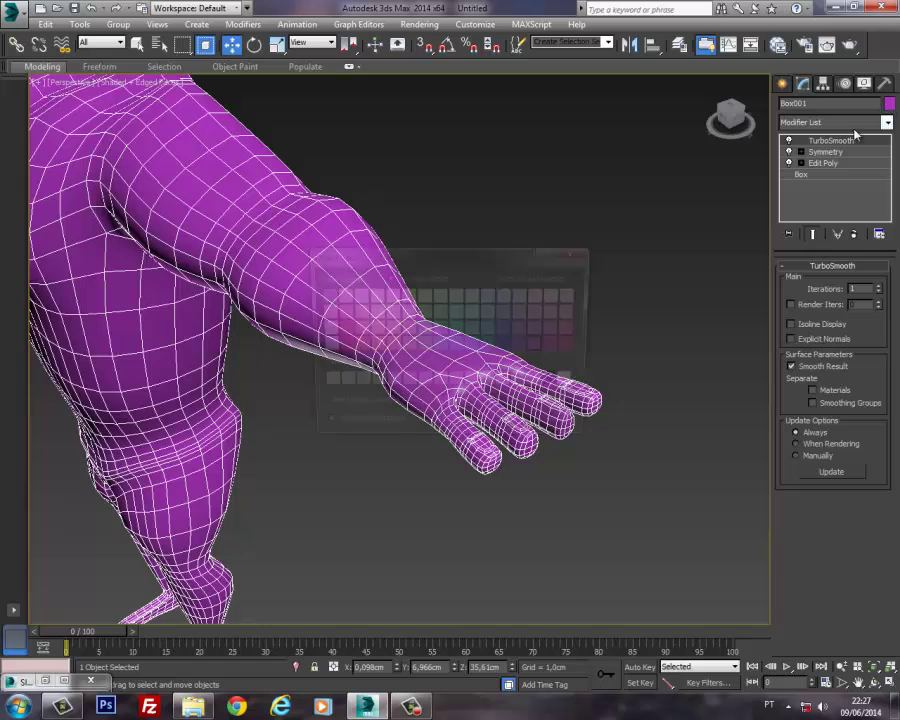
pyautogui.click(356, 330)
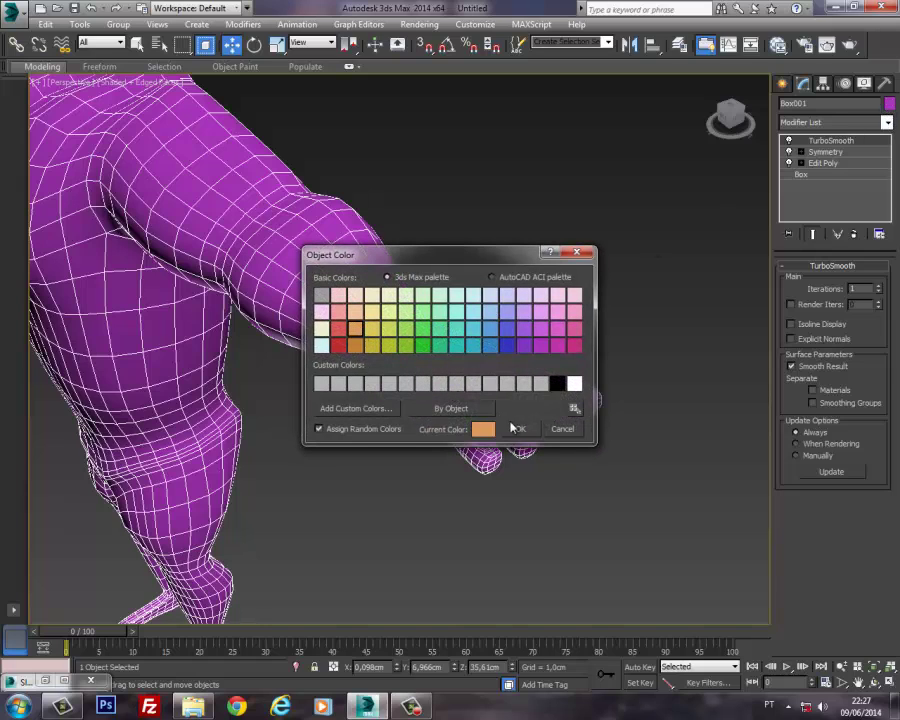
pyautogui.click(530, 385)
pyautogui.click(520, 428)
pyautogui.click(590, 340)
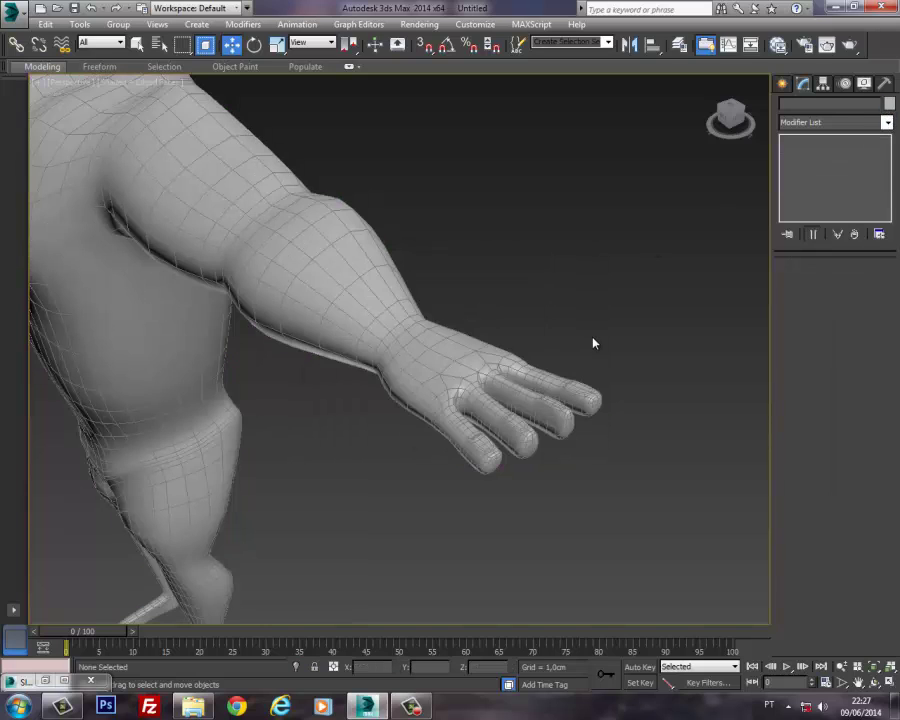
pyautogui.press('F4')
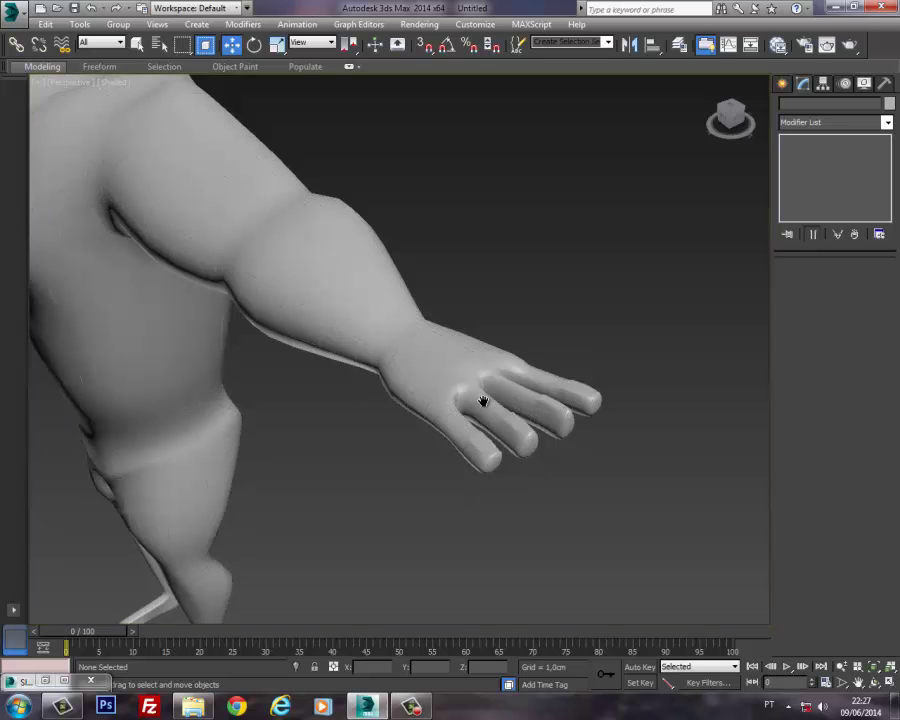
pyautogui.moveTo(484, 406)
pyautogui.mouseDown(button='middle')
pyautogui.moveTo(500, 405)
pyautogui.moveTo(530, 362)
pyautogui.moveTo(491, 381)
pyautogui.moveTo(627, 376)
pyautogui.moveTo(550, 378)
pyautogui.moveTo(528, 428)
pyautogui.moveTo(560, 421)
pyautogui.mouseUp(button='middle')
# Step: With TurboSmooth off, scale the eight nail polygons down slightly and move them about 0.06 cm along X toward the fingertips
pyautogui.click(540, 405)
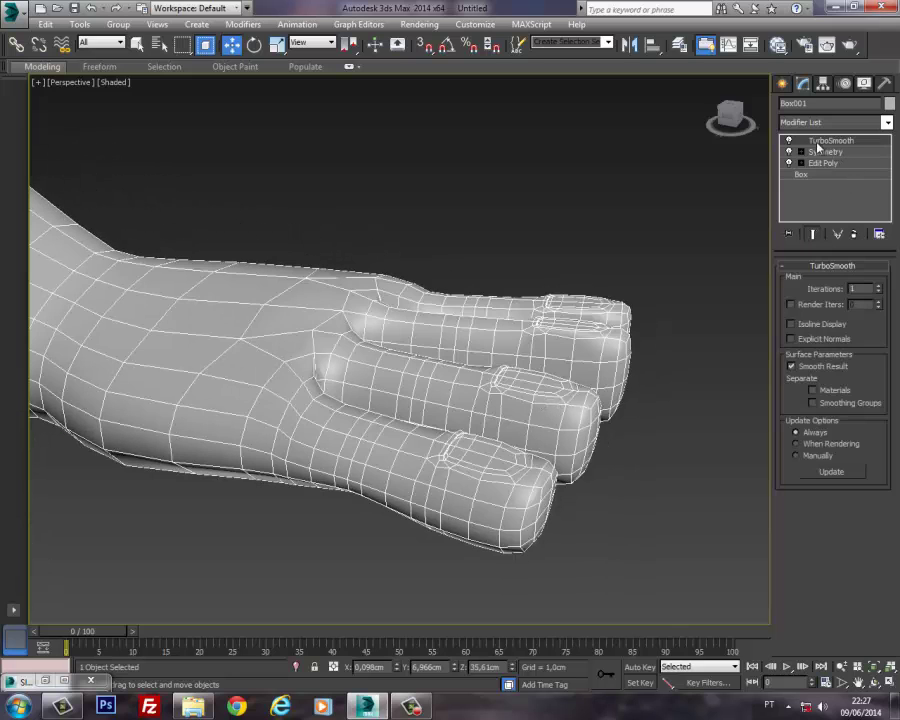
pyautogui.click(788, 141)
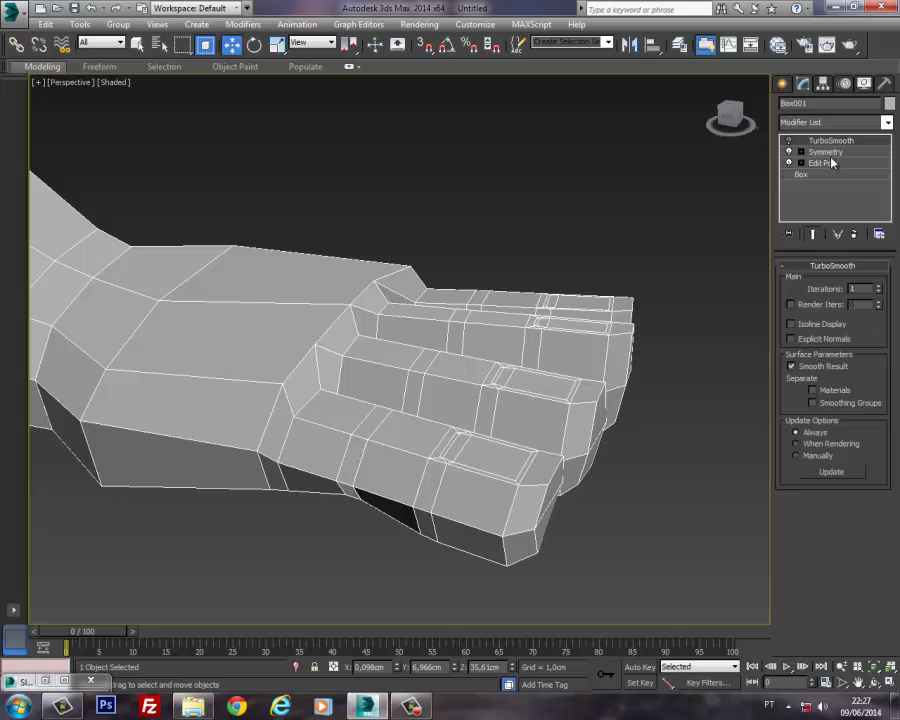
pyautogui.click(825, 163)
pyautogui.click(845, 375)
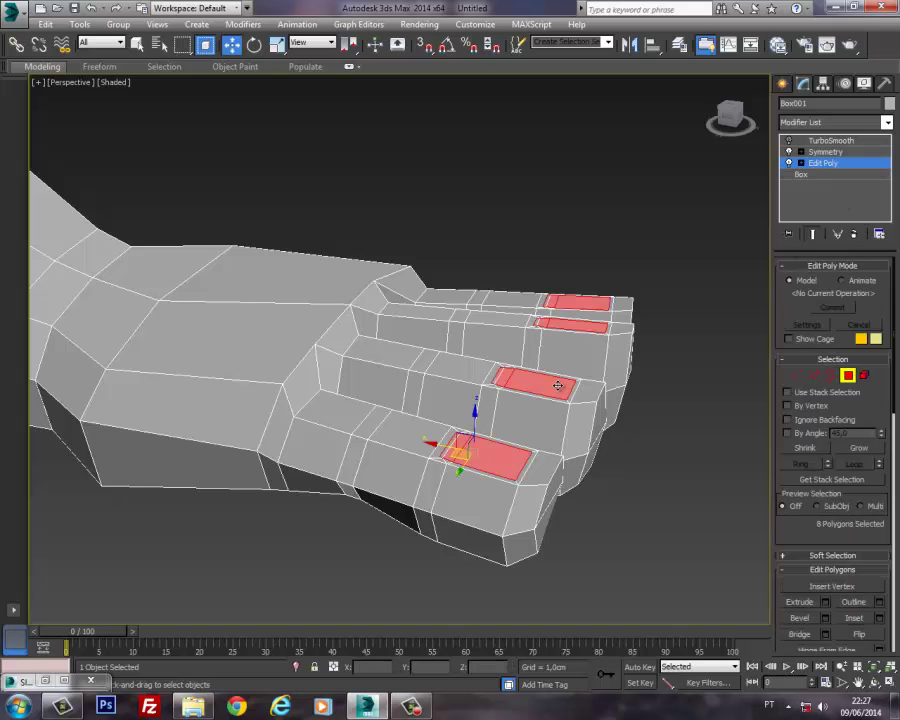
pyautogui.click(278, 44)
pyautogui.moveTo(516, 468); pyautogui.dragTo(506, 458)
pyautogui.press('w')
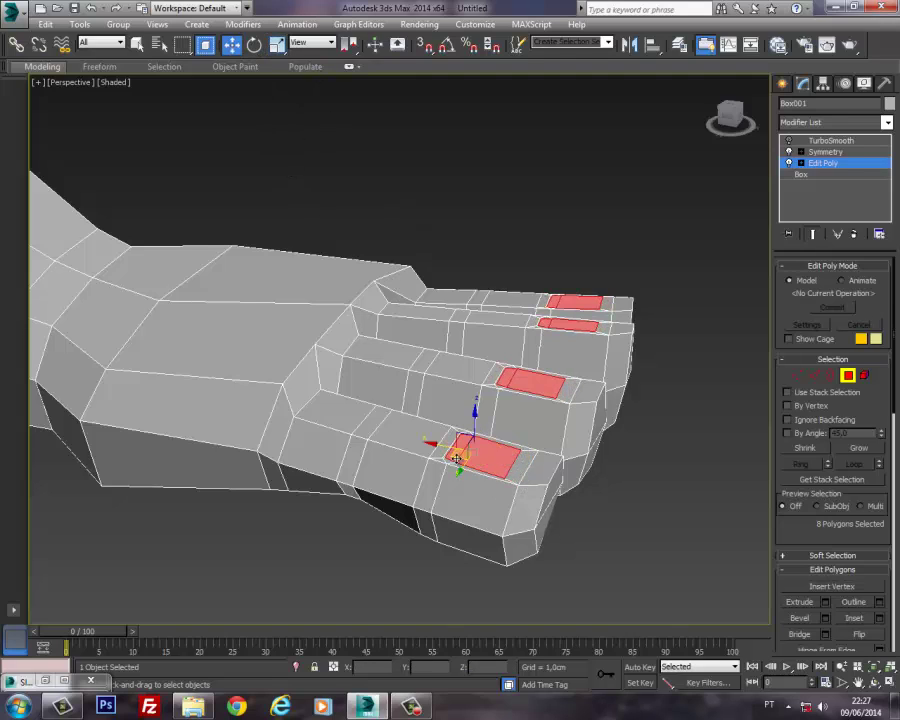
pyautogui.moveTo(444, 449)
pyautogui.mouseDown()
pyautogui.moveTo(437, 462)
pyautogui.moveTo(448, 451)
pyautogui.mouseUp()
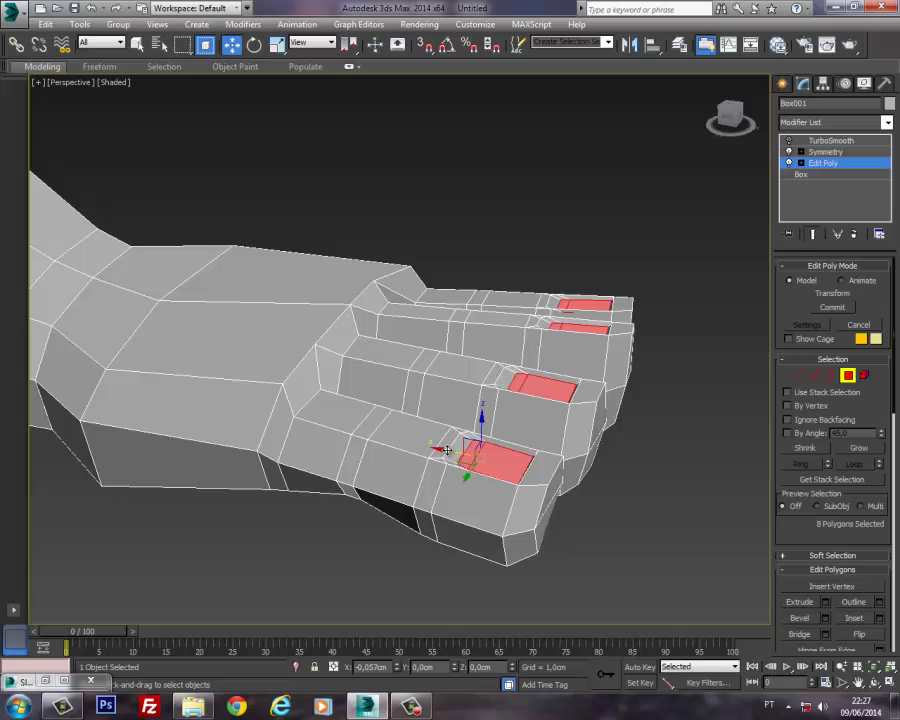
pyautogui.click(847, 376)
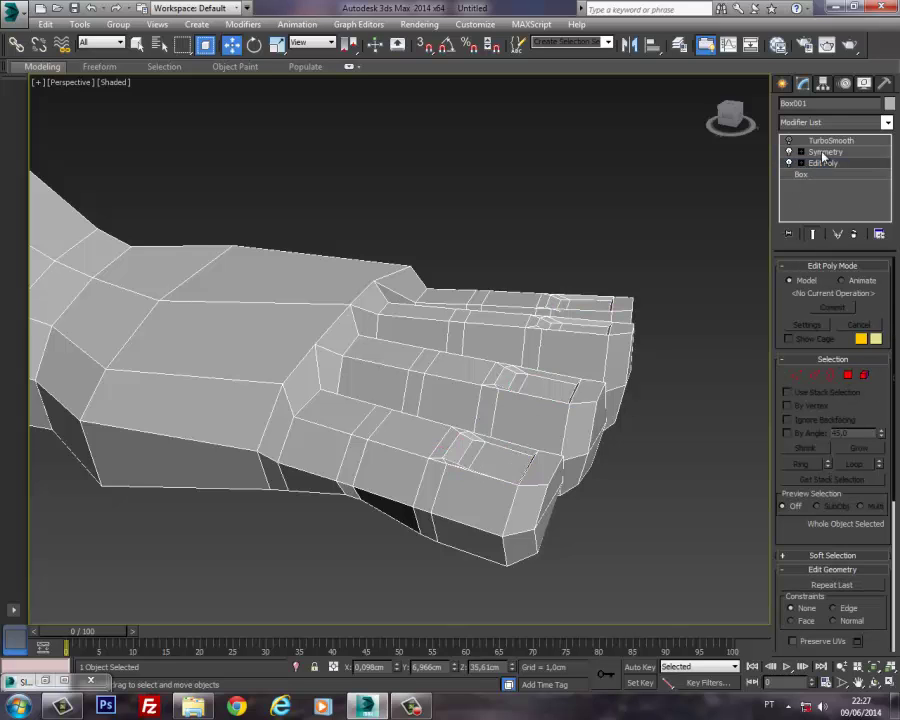
# Step: Turn TurboSmooth on and examine the shape of the smoothed nails and fingertips
pyautogui.click(789, 141)
pyautogui.click(574, 276)
pyautogui.moveTo(574, 276)
pyautogui.keyDown('alt'); pyautogui.mouseDown(button='middle')
pyautogui.moveTo(585, 238)
pyautogui.moveTo(569, 255)
pyautogui.moveTo(591, 241)
pyautogui.moveTo(569, 247)
pyautogui.moveTo(565, 268)
pyautogui.mouseUp(button='middle'); pyautogui.keyUp('alt')
pyautogui.keyDown('alt'); pyautogui.moveTo(655, 302); pyautogui.dragTo(548, 396, button='middle'); pyautogui.keyUp('alt')
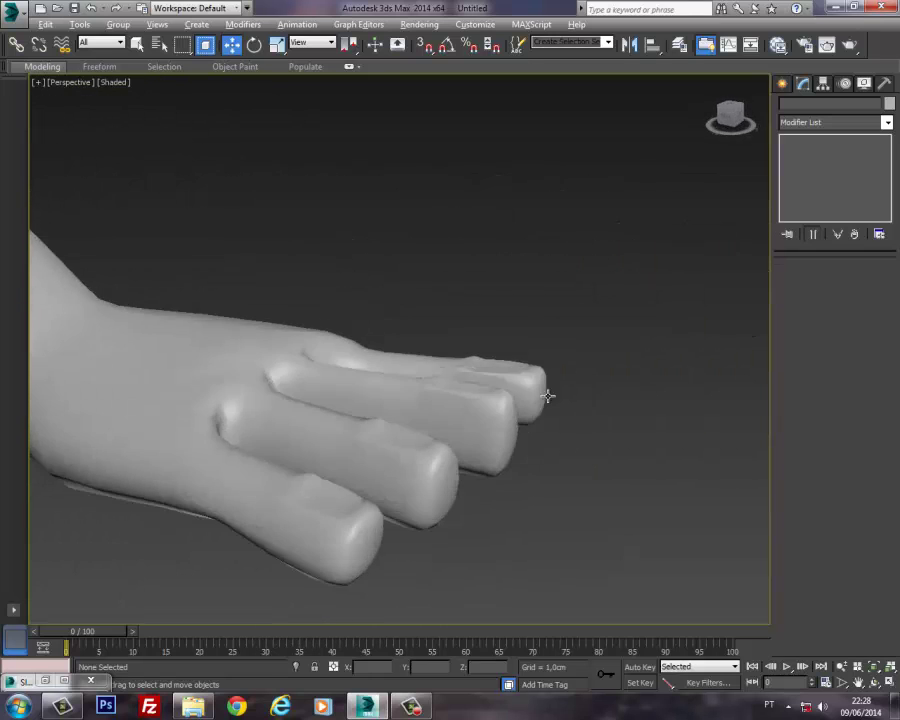
pyautogui.click(497, 400)
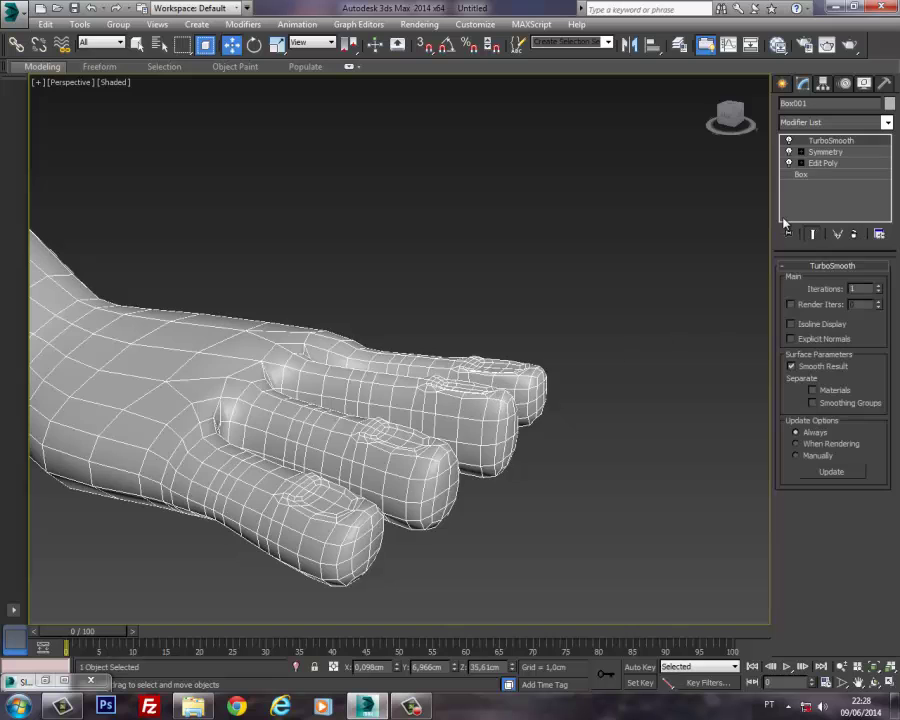
# Step: With TurboSmooth off, select the edge loop just behind the nail on each of the four fingers
pyautogui.click(789, 141)
pyautogui.keyDown('alt'); pyautogui.moveTo(560, 380); pyautogui.dragTo(606, 397, button='middle'); pyautogui.keyUp('alt')
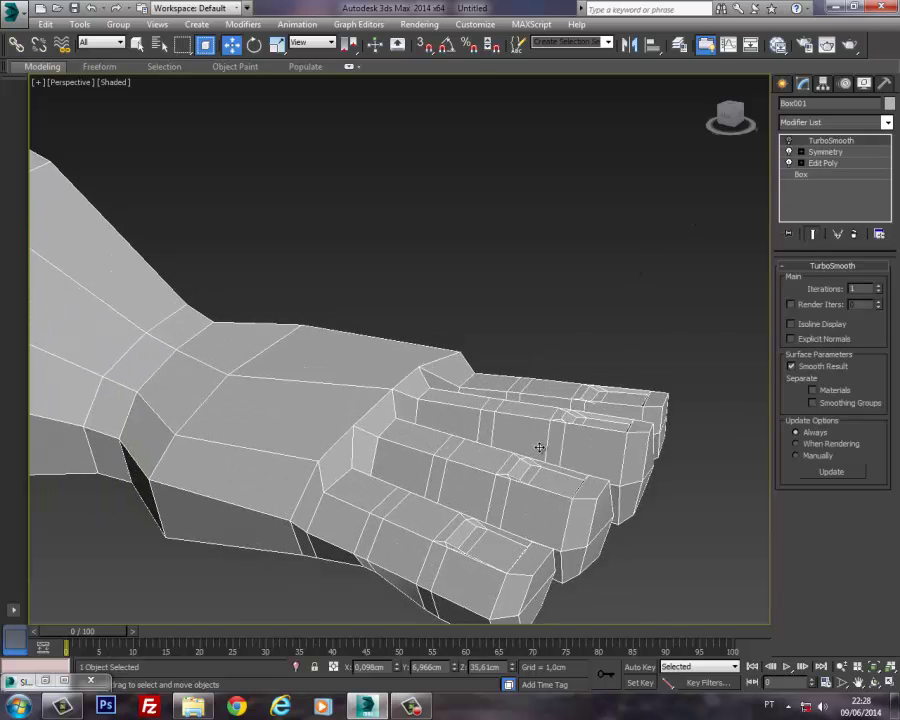
pyautogui.moveTo(538, 446); pyautogui.dragTo(559, 272, button='middle')
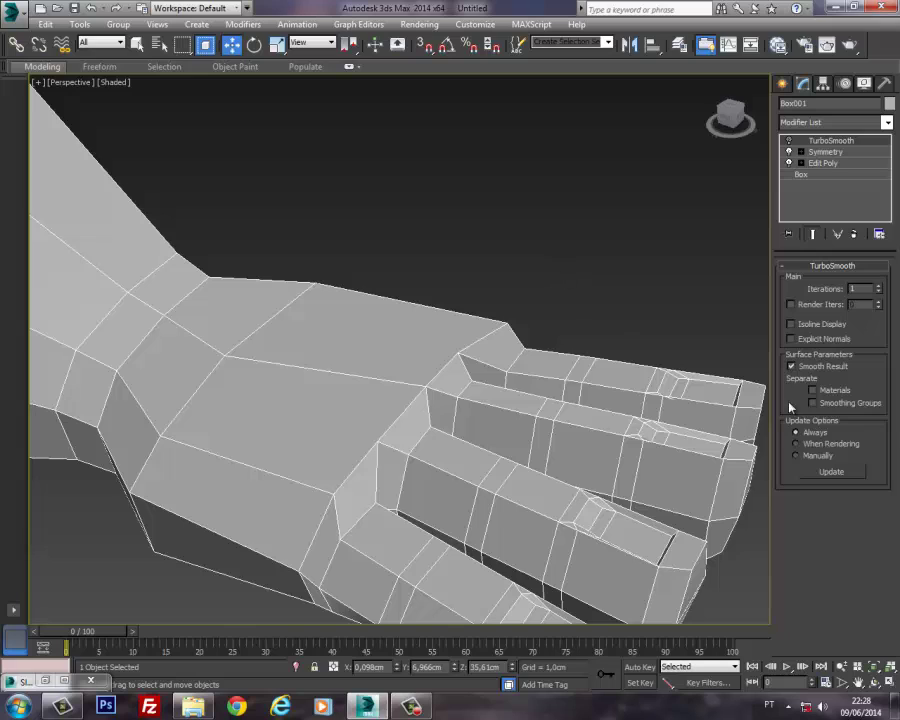
pyautogui.click(818, 163)
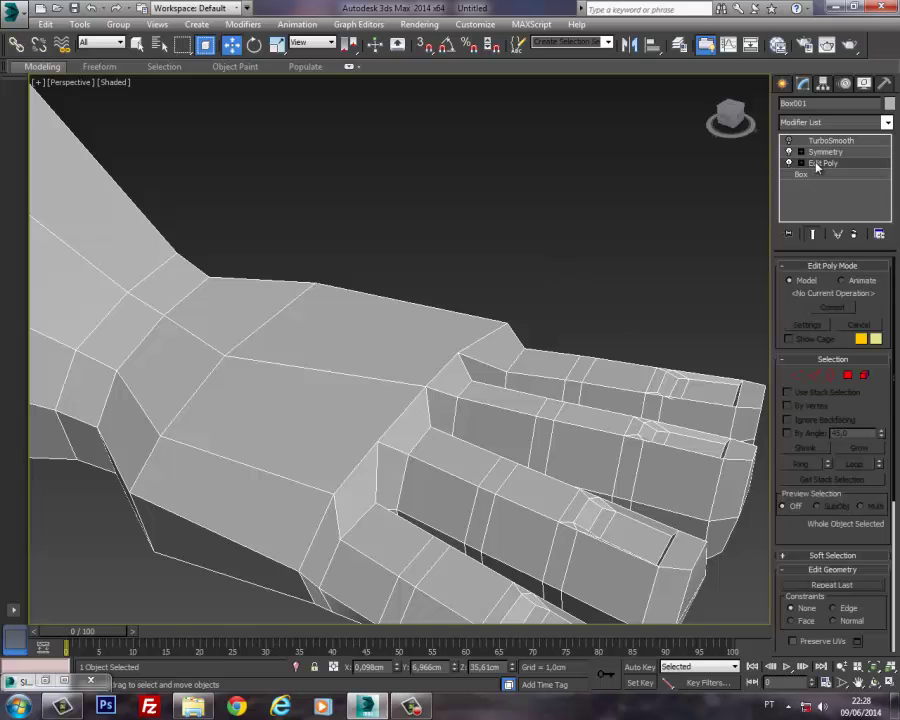
pyautogui.click(815, 376)
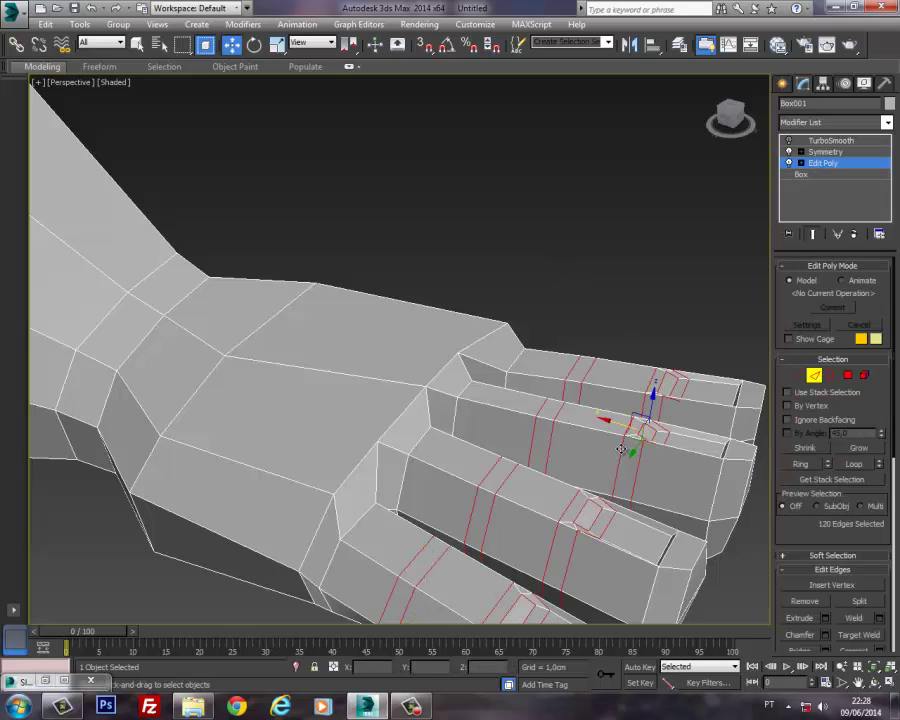
pyautogui.click(625, 443)
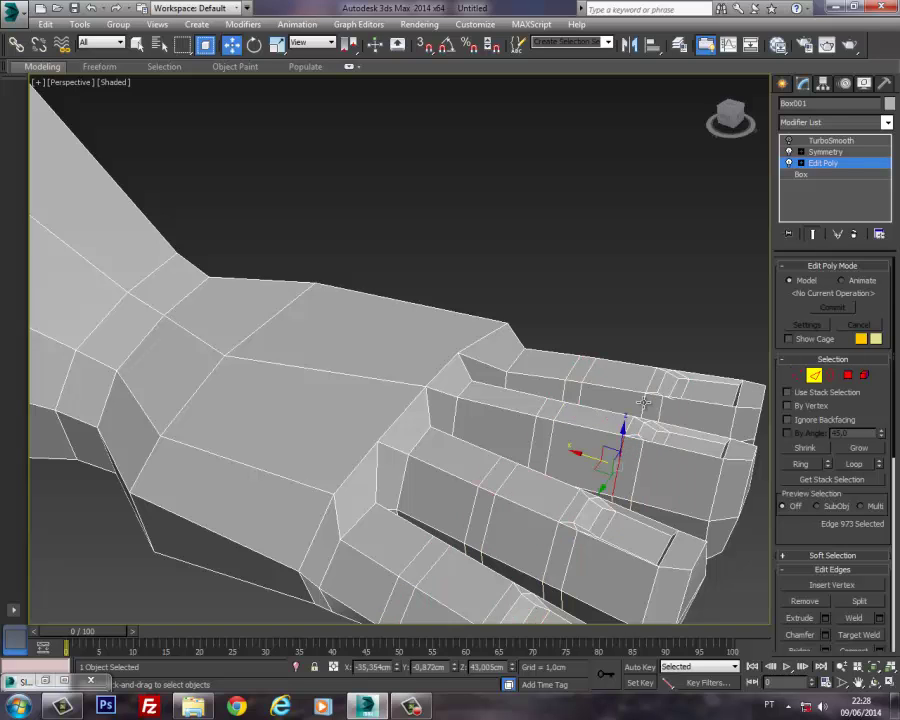
pyautogui.keyDown('ctrl'); pyautogui.click(643, 410); pyautogui.keyUp('ctrl')
pyautogui.keyDown('ctrl'); pyautogui.click(555, 534); pyautogui.keyUp('ctrl')
pyautogui.moveTo(594, 460); pyautogui.dragTo(680, 309, button='middle')
pyautogui.keyDown('ctrl'); pyautogui.click(585, 454); pyautogui.keyUp('ctrl')
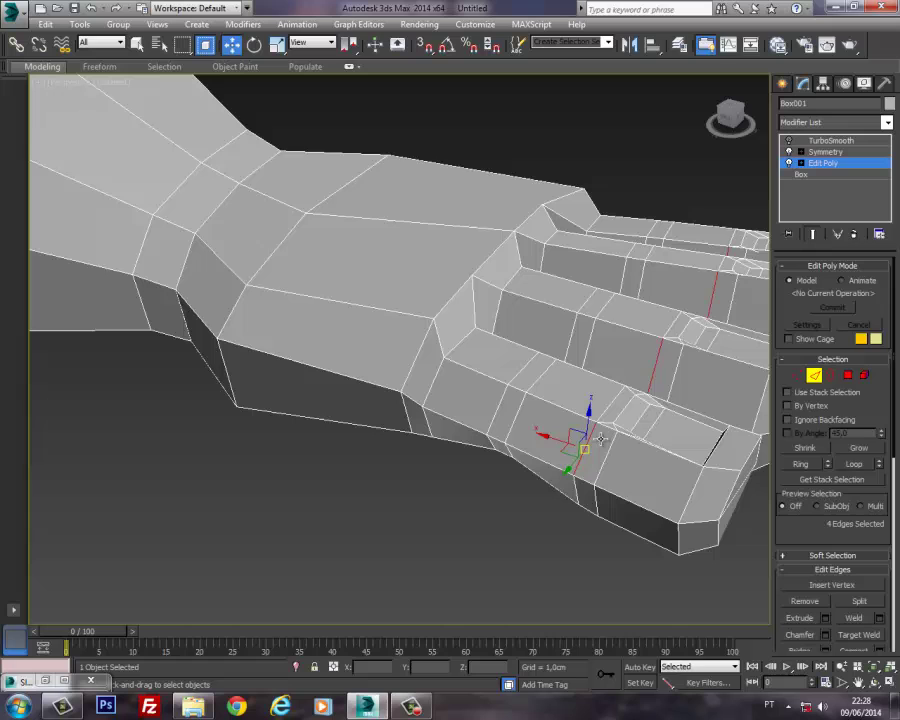
pyautogui.click(853, 464)
# Step: Add the top edges just behind the nails on all four fingers to the selected edge loops
pyautogui.moveTo(655, 416); pyautogui.dragTo(603, 420, button='middle')
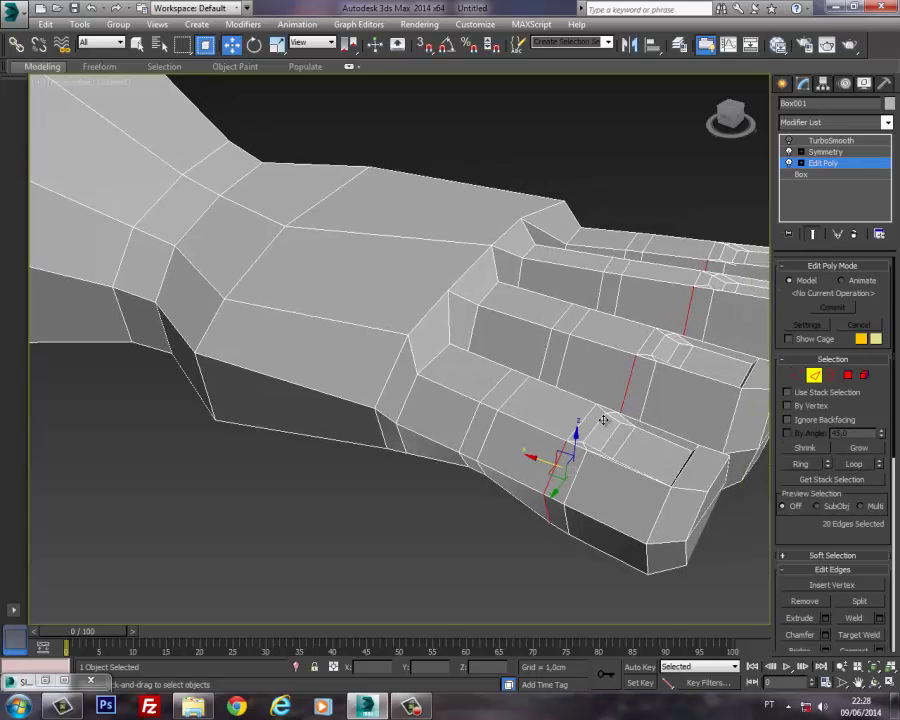
pyautogui.keyDown('ctrl'); pyautogui.click(588, 416); pyautogui.keyUp('ctrl')
pyautogui.keyDown('ctrl'); pyautogui.click(646, 344); pyautogui.keyUp('ctrl')
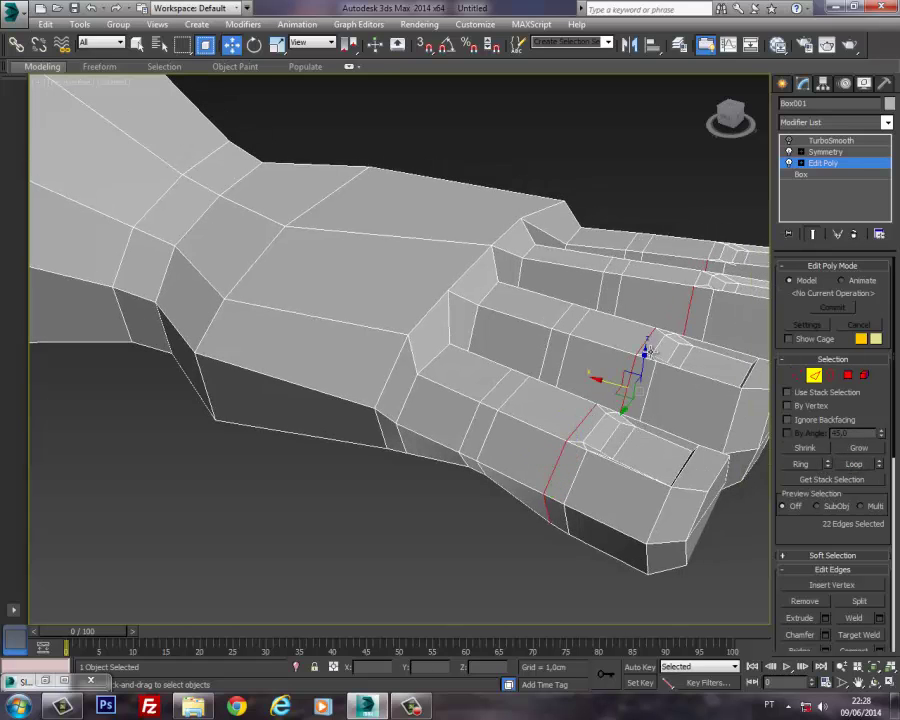
pyautogui.keyDown('alt'); pyautogui.moveTo(646, 346); pyautogui.dragTo(547, 384, button='middle'); pyautogui.keyUp('alt')
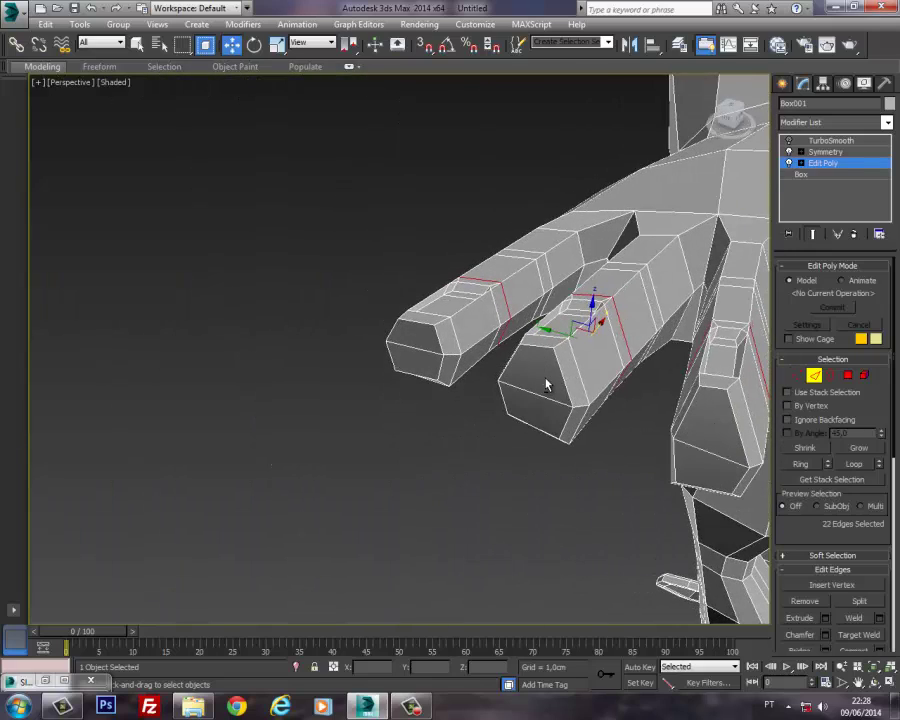
pyautogui.keyDown('ctrl'); pyautogui.click(731, 321); pyautogui.keyUp('ctrl')
pyautogui.keyDown('alt'); pyautogui.moveTo(652, 409); pyautogui.dragTo(565, 412, button='middle'); pyautogui.keyUp('alt')
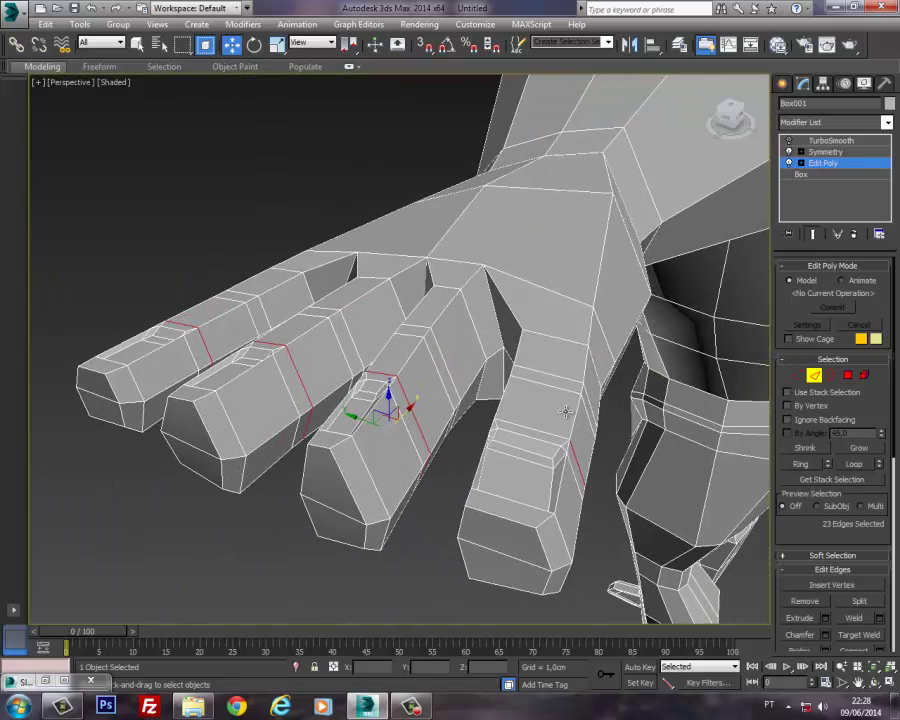
pyautogui.keyDown('alt'); pyautogui.moveTo(665, 480); pyautogui.dragTo(647, 471, button='middle'); pyautogui.keyUp('alt')
pyautogui.keyDown('ctrl'); pyautogui.click(508, 480); pyautogui.keyUp('ctrl')
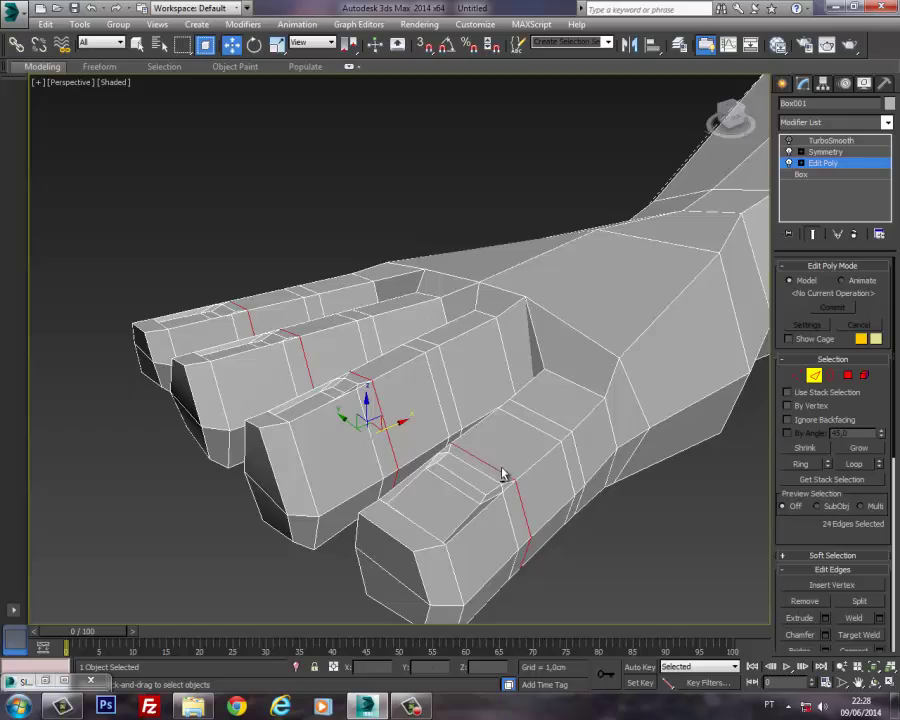
# Step: Move the selected loops behind the nails back toward the knuckles and raise them slightly
pyautogui.keyDown('alt'); pyautogui.moveTo(508, 480); pyautogui.dragTo(671, 456, button='middle'); pyautogui.keyUp('alt')
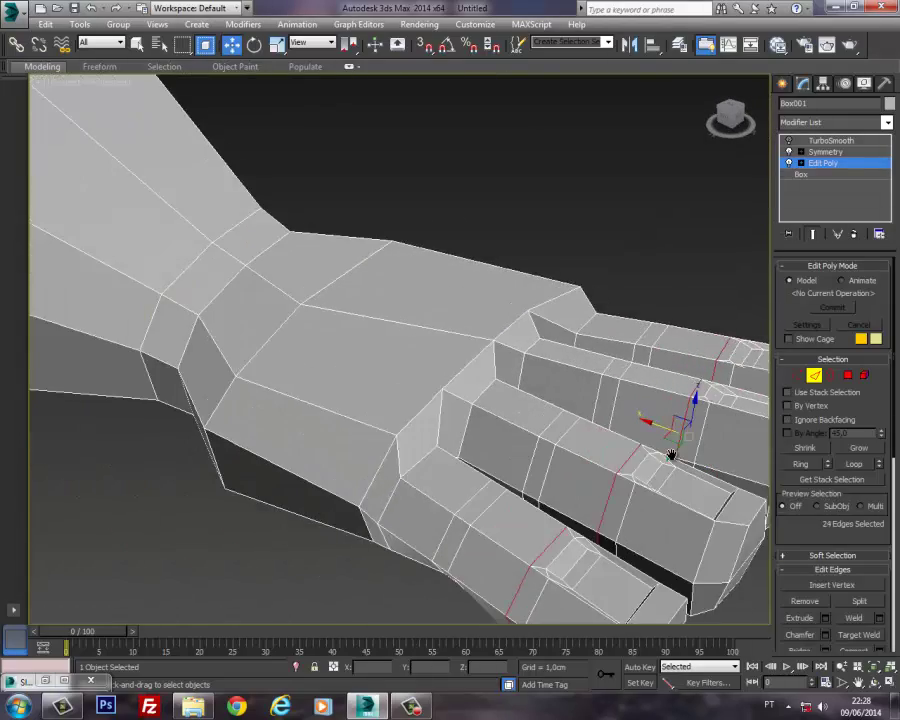
pyautogui.moveTo(680, 437); pyautogui.dragTo(662, 428)
pyautogui.moveTo(697, 428); pyautogui.dragTo(612, 420, button='middle')
pyautogui.moveTo(588, 430); pyautogui.dragTo(587, 428)
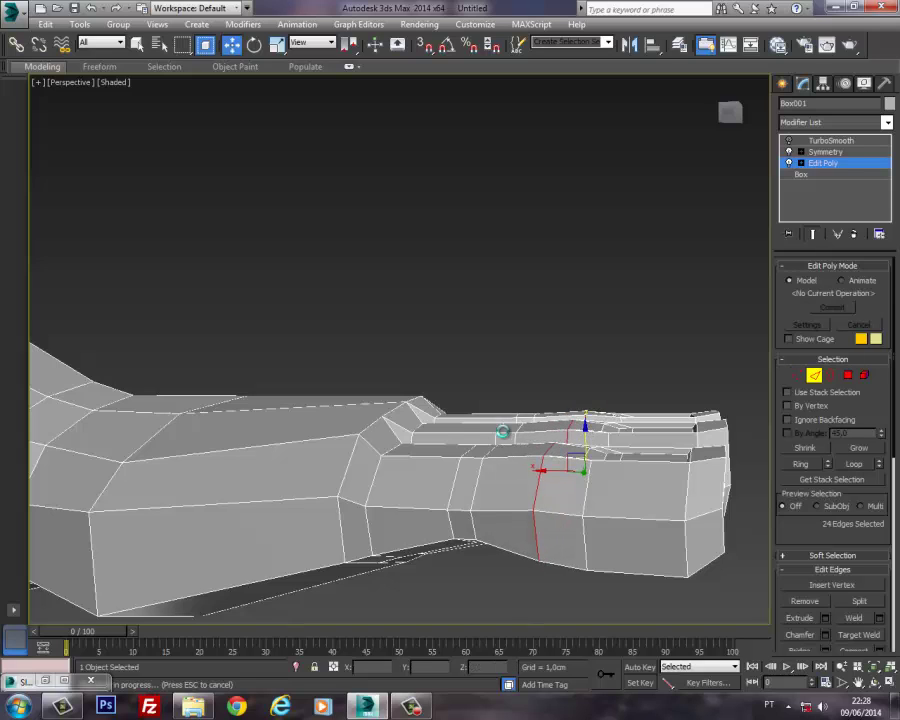
# Step: Select the short top edges between the two middle-joint loops of the fingers and raise them slightly along Z
pyautogui.click(449, 455)
pyautogui.keyDown('ctrl'); pyautogui.click(466, 456); pyautogui.keyUp('ctrl')
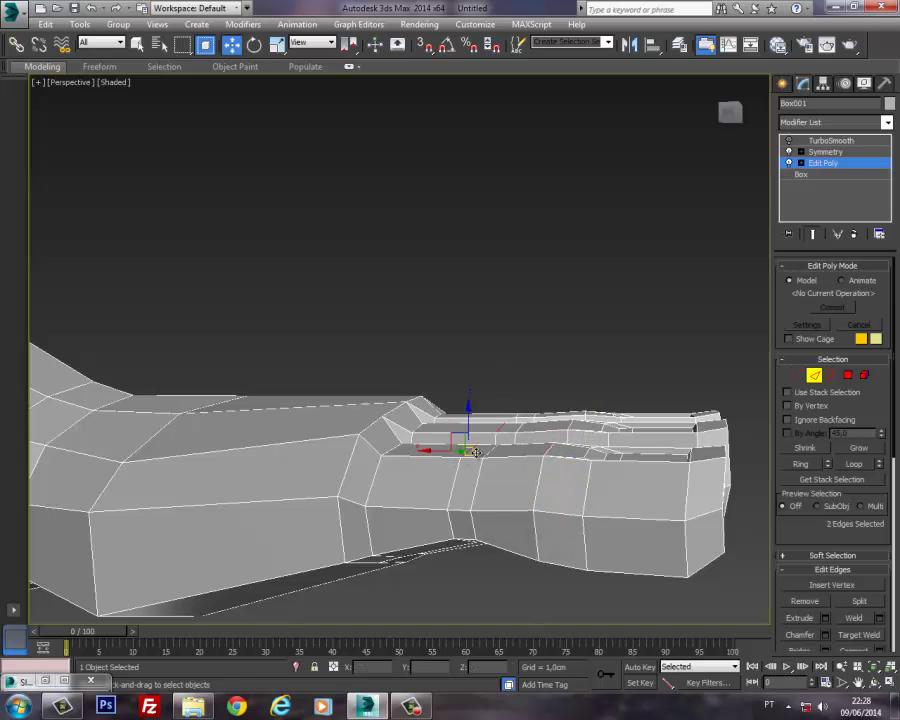
pyautogui.keyDown('alt'); pyautogui.moveTo(466, 456); pyautogui.dragTo(455, 507, button='middle'); pyautogui.keyUp('alt')
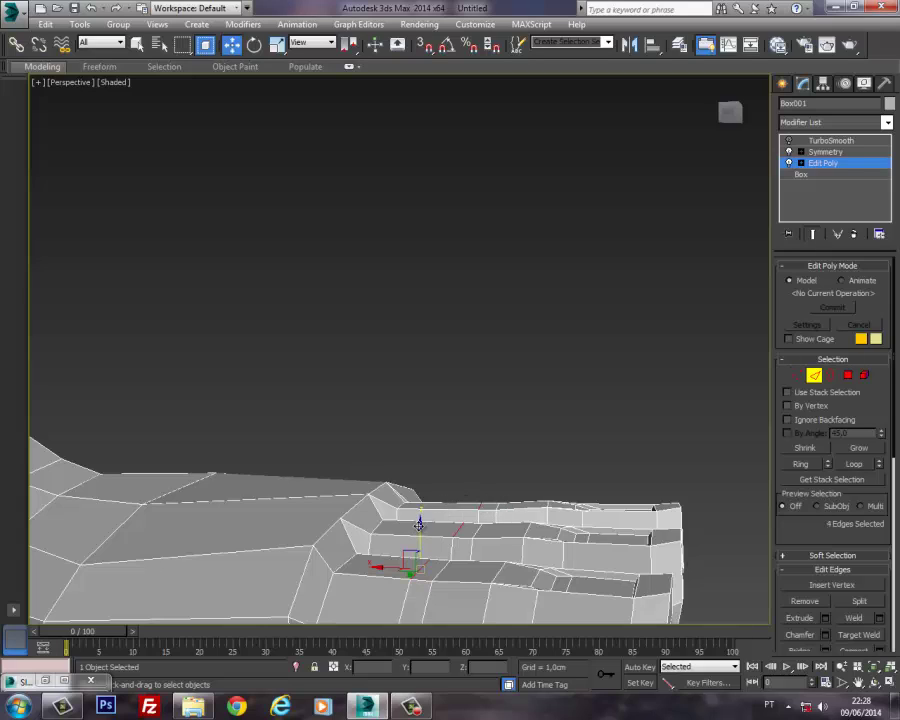
pyautogui.moveTo(420, 525); pyautogui.dragTo(420, 521)
pyautogui.moveTo(478, 492); pyautogui.dragTo(535, 428, button='middle')
pyautogui.keyDown('alt'); pyautogui.moveTo(531, 436); pyautogui.dragTo(497, 492, button='middle'); pyautogui.keyUp('alt')
pyautogui.click(585, 404)
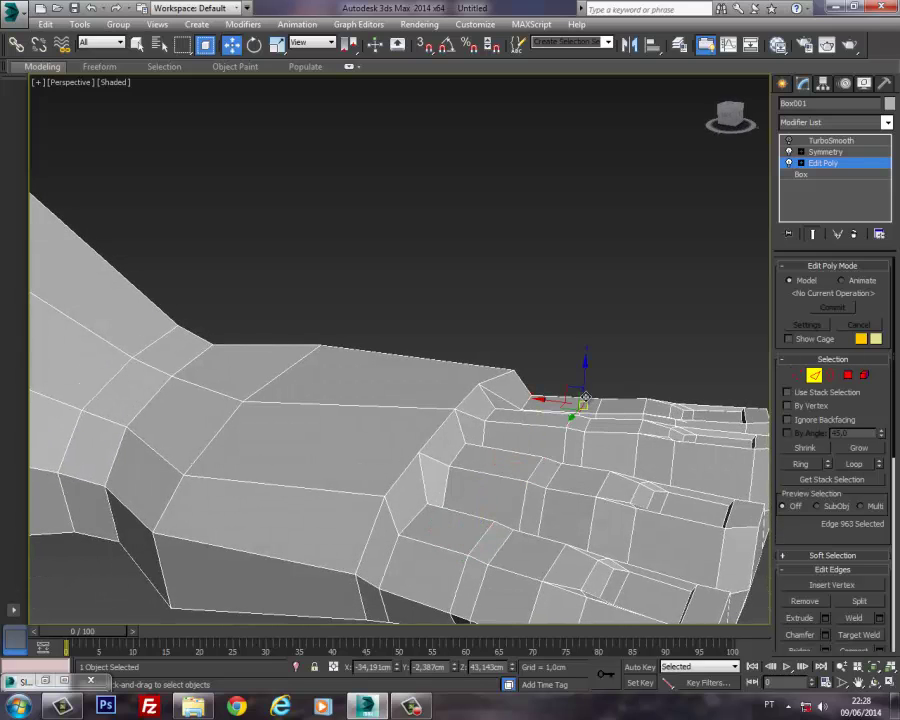
# Step: Leave edge editing, turn TurboSmooth on and examine the whole smoothed body and hands
pyautogui.click(817, 379)
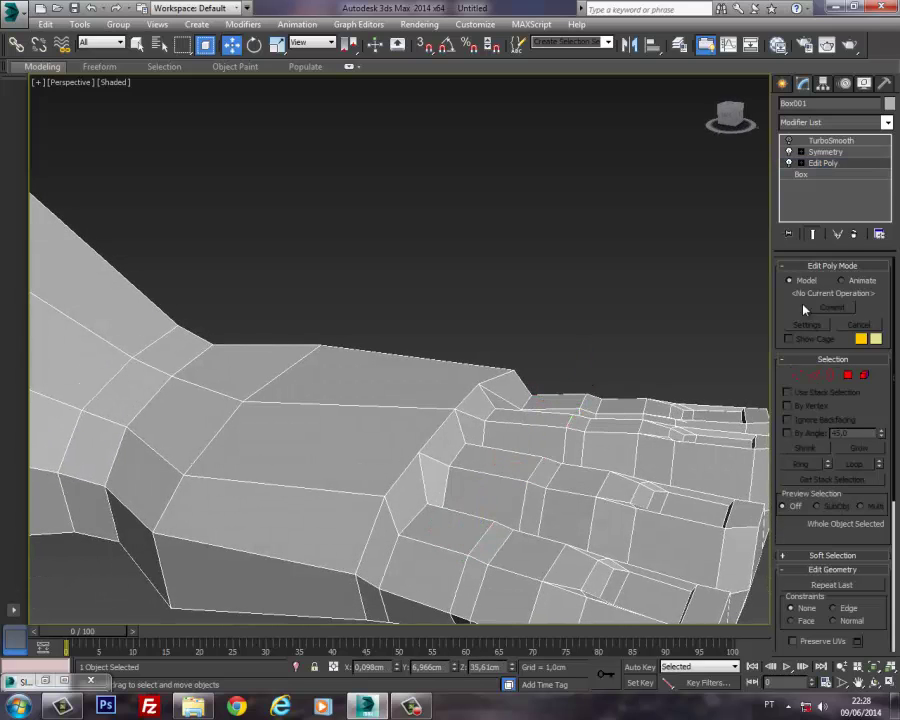
pyautogui.click(788, 141)
pyautogui.click(643, 284)
pyautogui.keyDown('alt'); pyautogui.moveTo(643, 284); pyautogui.dragTo(603, 368, button='middle'); pyautogui.keyUp('alt')
pyautogui.scroll(-5, 632, 323)
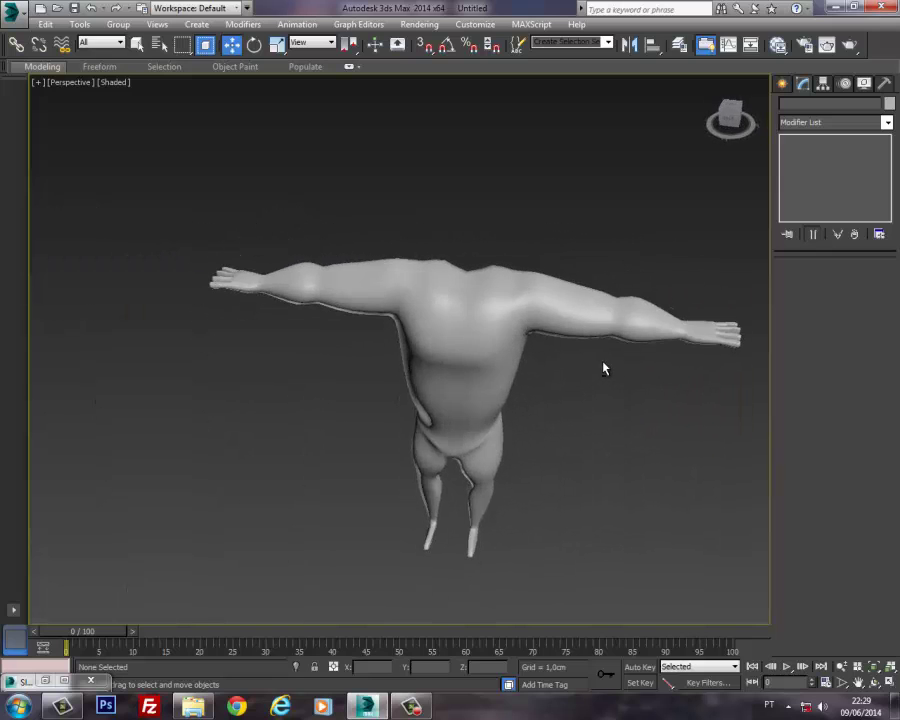
pyautogui.click(676, 334)
pyautogui.keyDown('alt'); pyautogui.moveTo(676, 334); pyautogui.dragTo(588, 355, button='middle'); pyautogui.keyUp('alt')
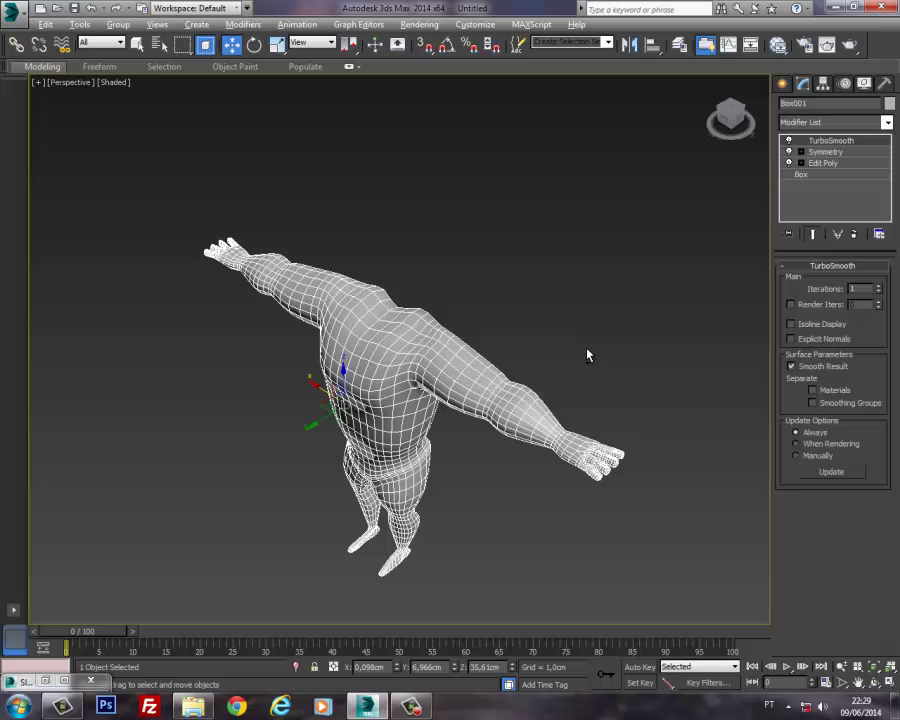
# Step: Turn TurboSmooth off, return to the Edit Poly level and frame the hand and forearm in the Top view
pyautogui.click(789, 141)
pyautogui.click(815, 163)
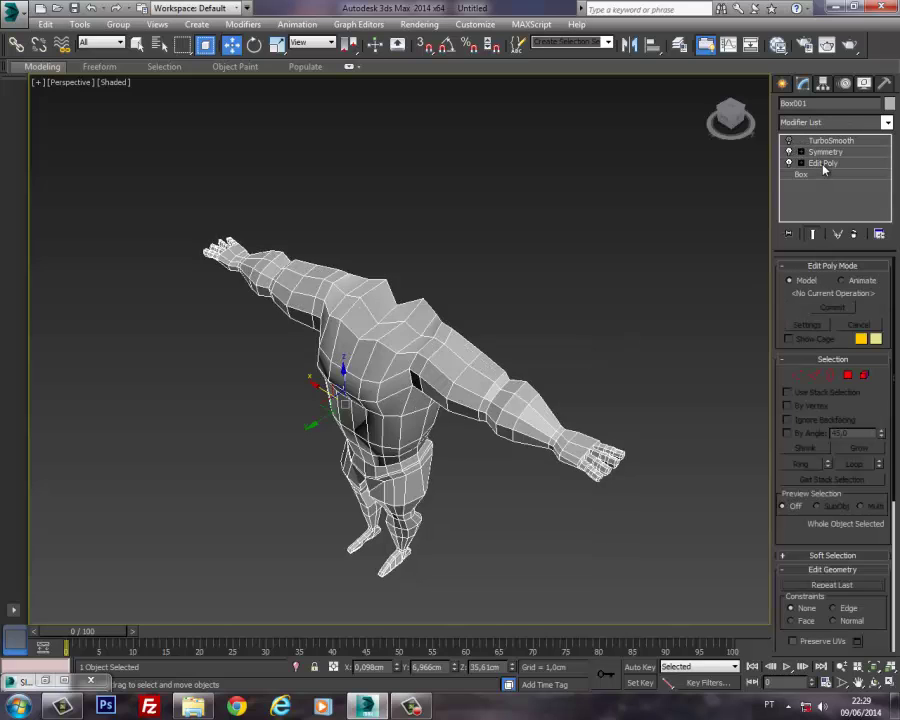
pyautogui.keyDown('alt'); pyautogui.moveTo(645, 360); pyautogui.dragTo(610, 336, button='middle'); pyautogui.keyUp('alt')
pyautogui.scroll(3, 578, 325)
pyautogui.scroll(3, 578, 325)
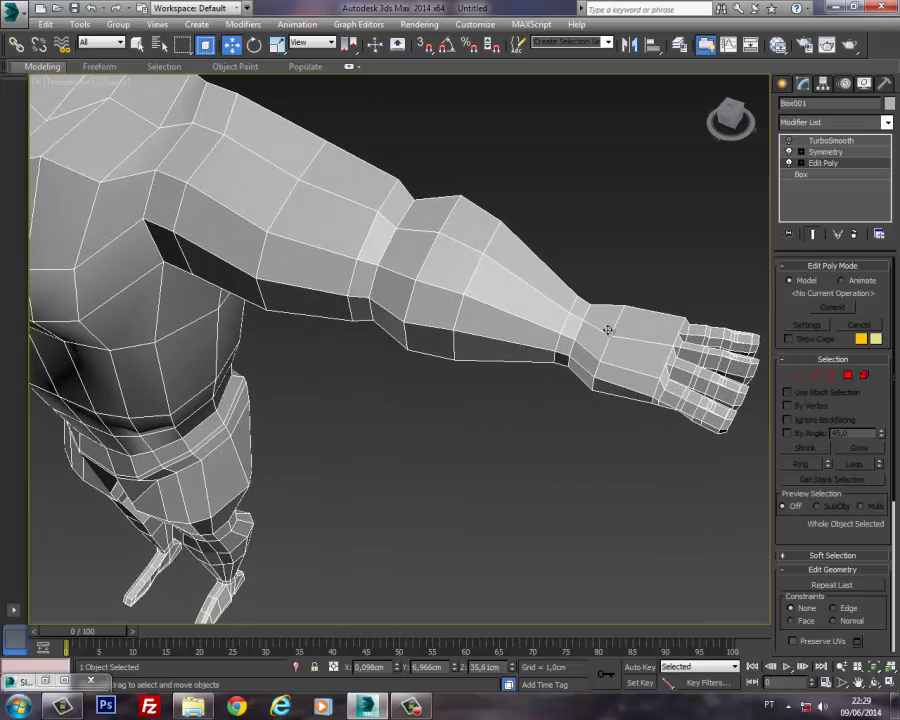
pyautogui.press('t')
pyautogui.scroll(-6, 585, 271)
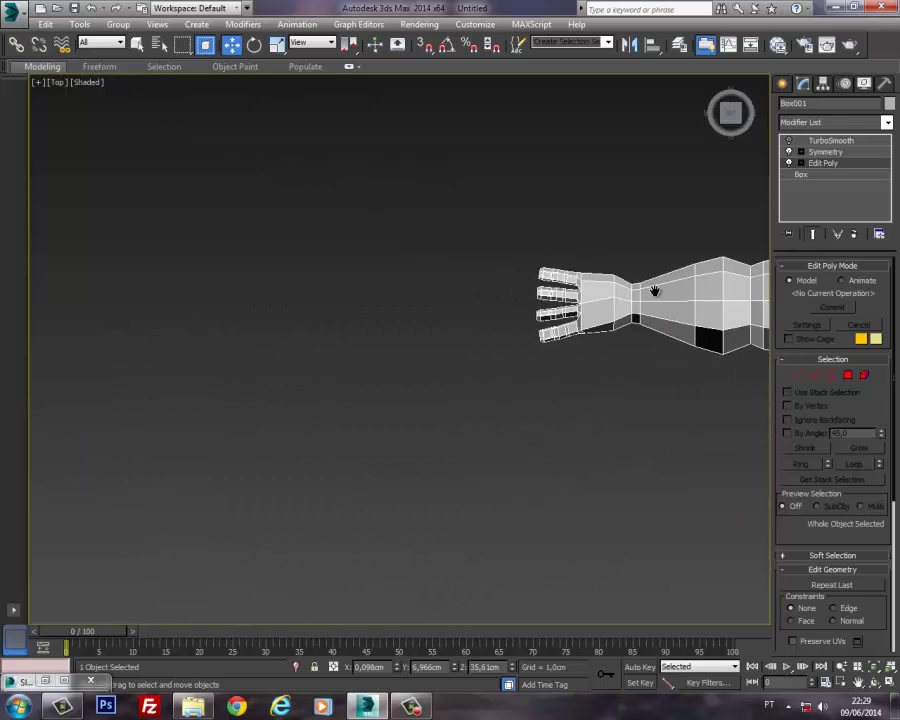
pyautogui.scroll(4, 655, 290)
pyautogui.moveTo(514, 327); pyautogui.dragTo(585, 372, button='middle')
pyautogui.scroll(2, 328, 403)
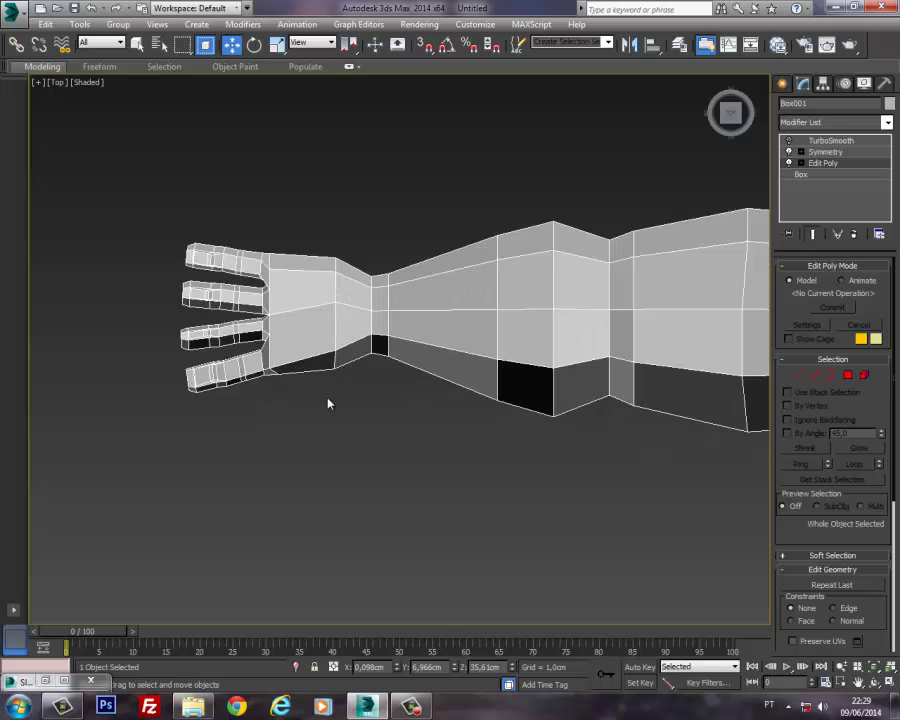
pyautogui.moveTo(328, 403); pyautogui.dragTo(427, 396, button='middle')
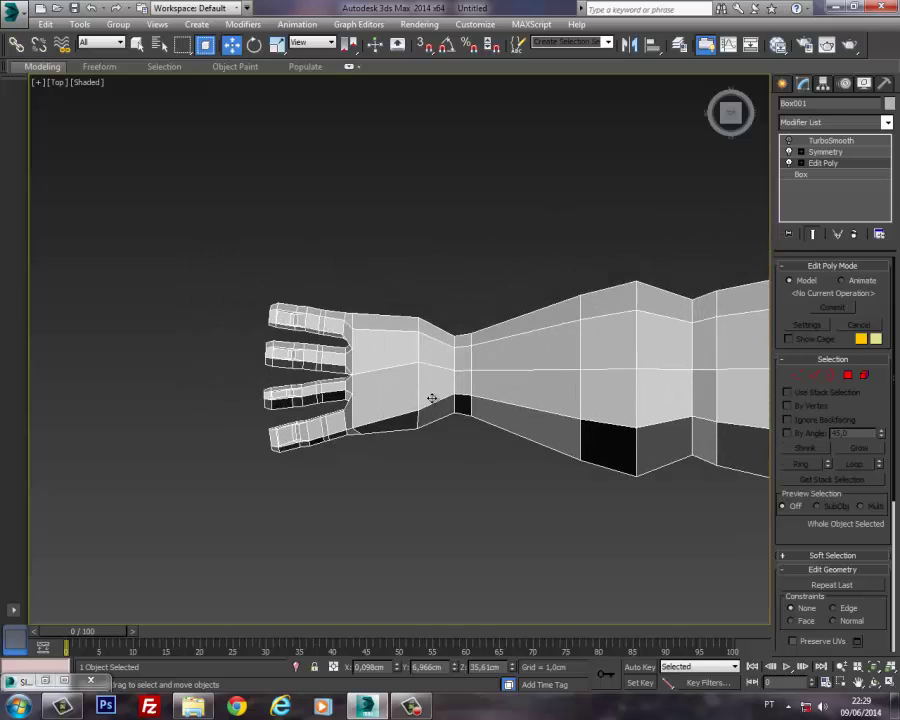
# Step: Select all vertices of the palm and fingers, move them about 0.325 cm along Y and rotate them slightly clockwise
pyautogui.click(797, 375)
pyautogui.moveTo(187, 261); pyautogui.dragTo(446, 470)
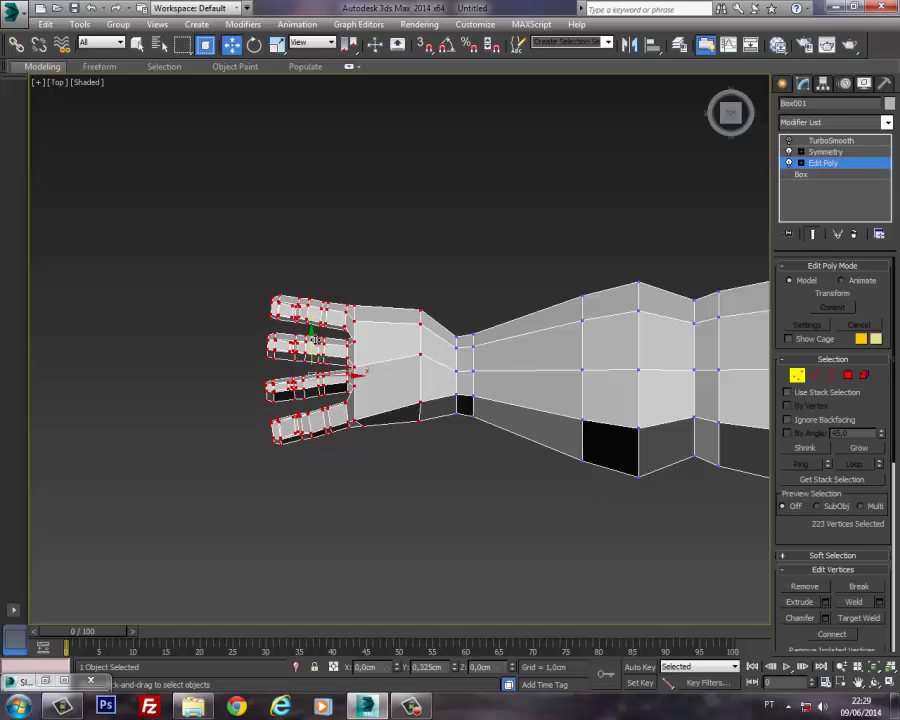
pyautogui.press('e')
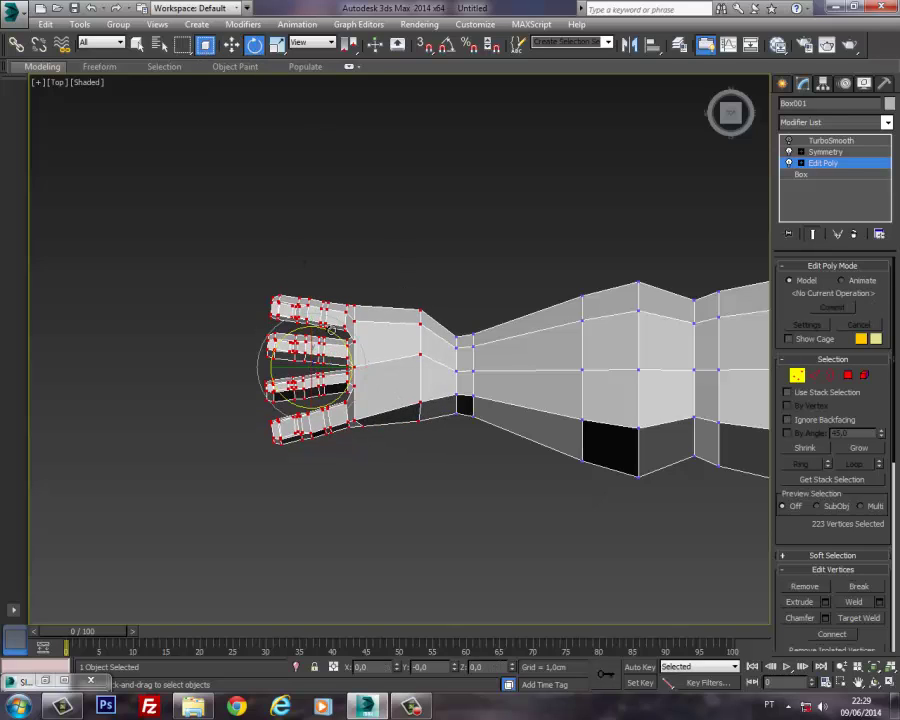
pyautogui.moveTo(332, 331); pyautogui.dragTo(336, 331)
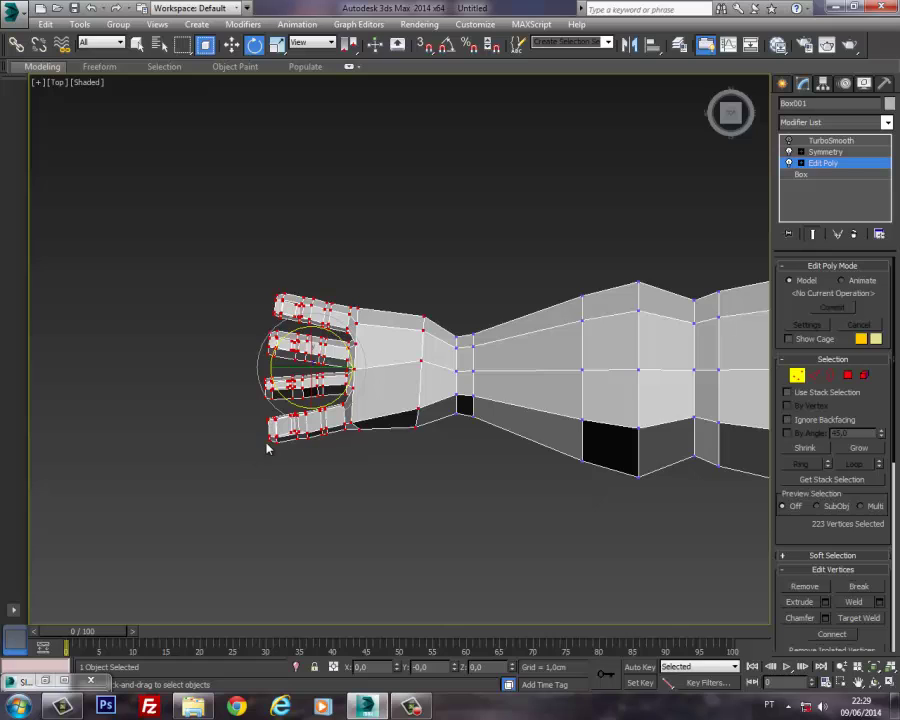
# Step: Shorten the outer finger on the front (-Y) side by moving its fingertip vertices slightly toward the palm
pyautogui.scroll(6, 260, 420)
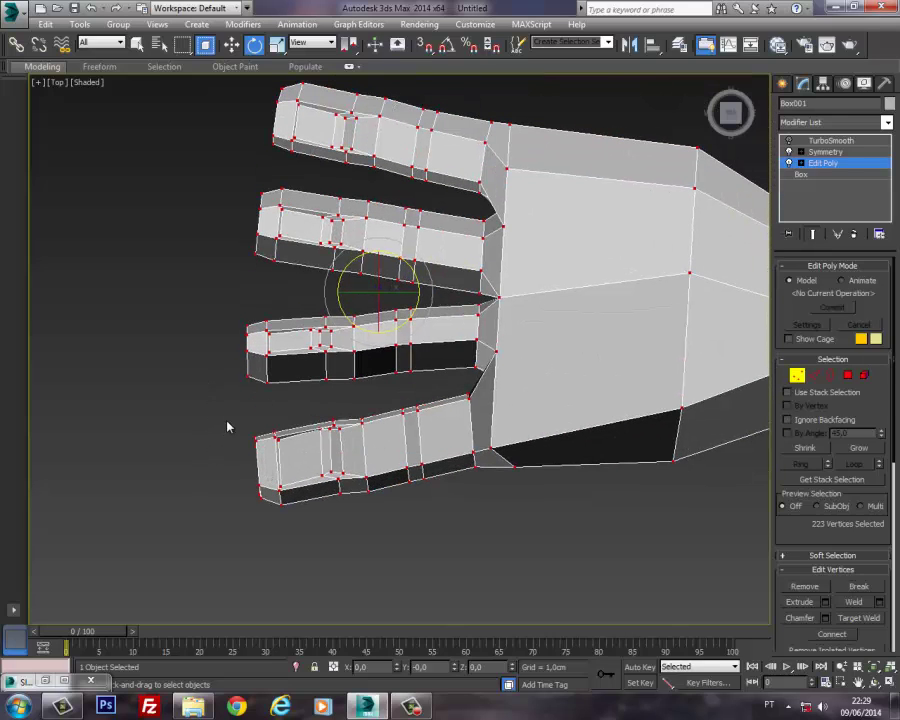
pyautogui.moveTo(395, 528); pyautogui.dragTo(366, 486)
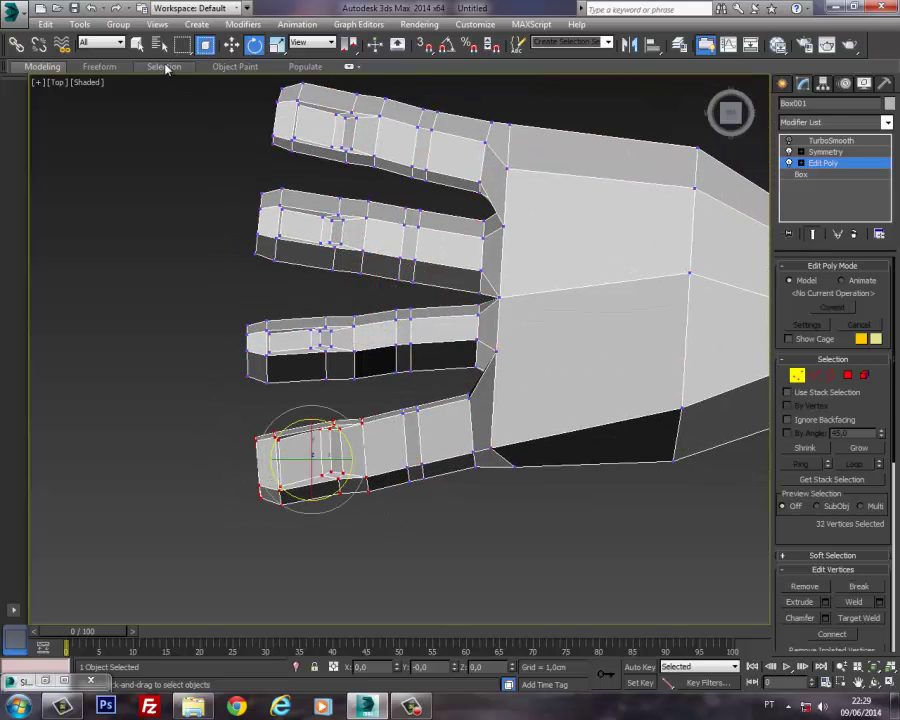
pyautogui.click(231, 44)
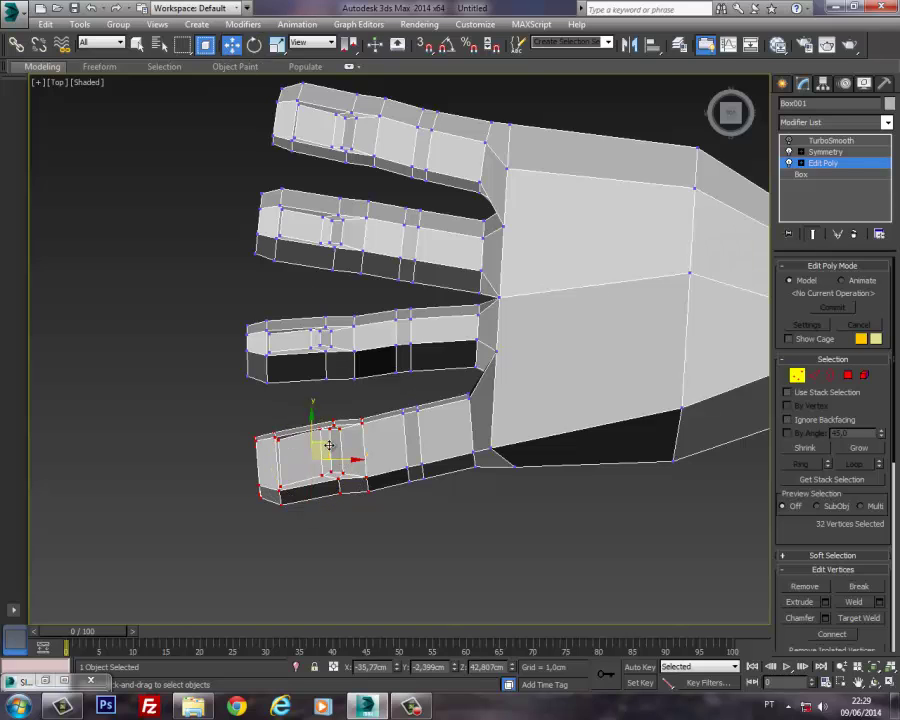
pyautogui.moveTo(329, 444)
pyautogui.mouseDown()
pyautogui.moveTo(322, 446)
pyautogui.moveTo(330, 442)
pyautogui.mouseUp()
# Step: Lengthen the two middle fingers by moving their fingertip vertices outward along X, about 0.13 cm and 0.19 cm
pyautogui.moveTo(368, 366); pyautogui.dragTo(381, 423, button='middle')
pyautogui.moveTo(369, 436); pyautogui.dragTo(360, 420)
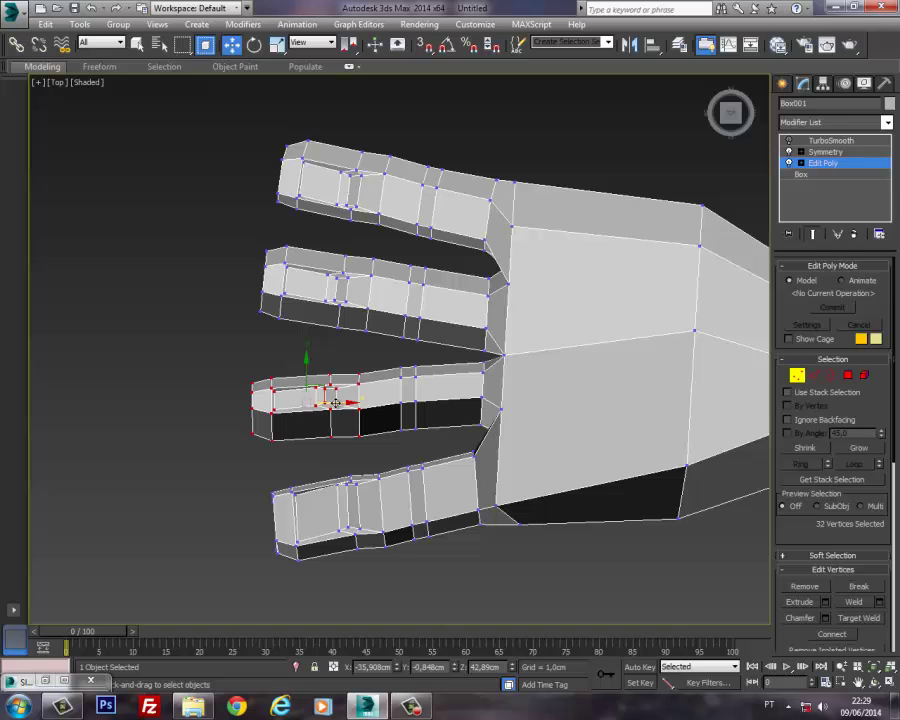
pyautogui.moveTo(227, 285); pyautogui.dragTo(237, 324, button='middle')
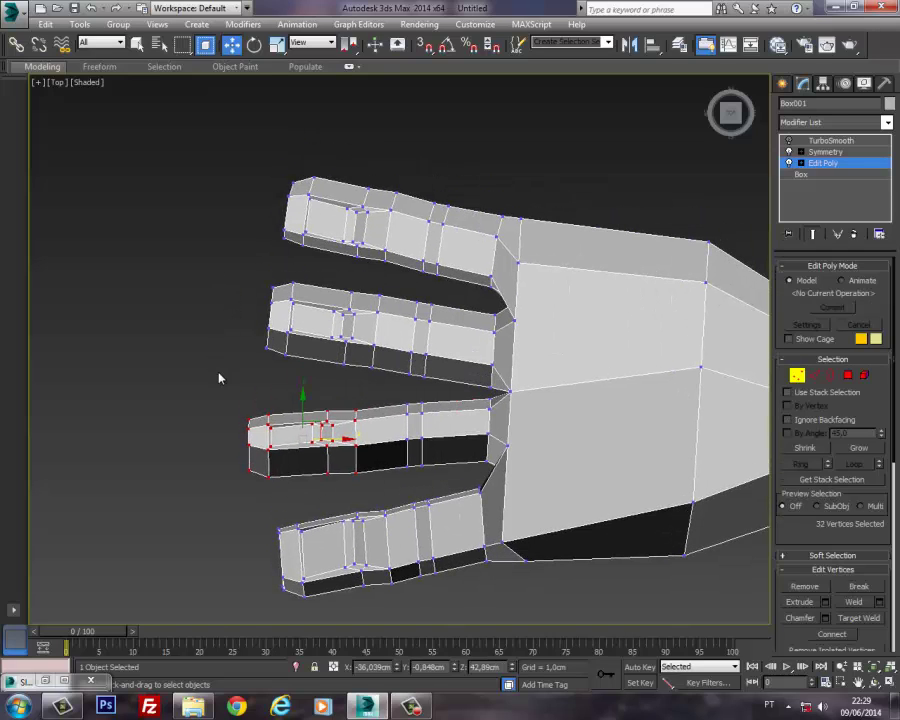
pyautogui.moveTo(403, 281); pyautogui.dragTo(401, 283)
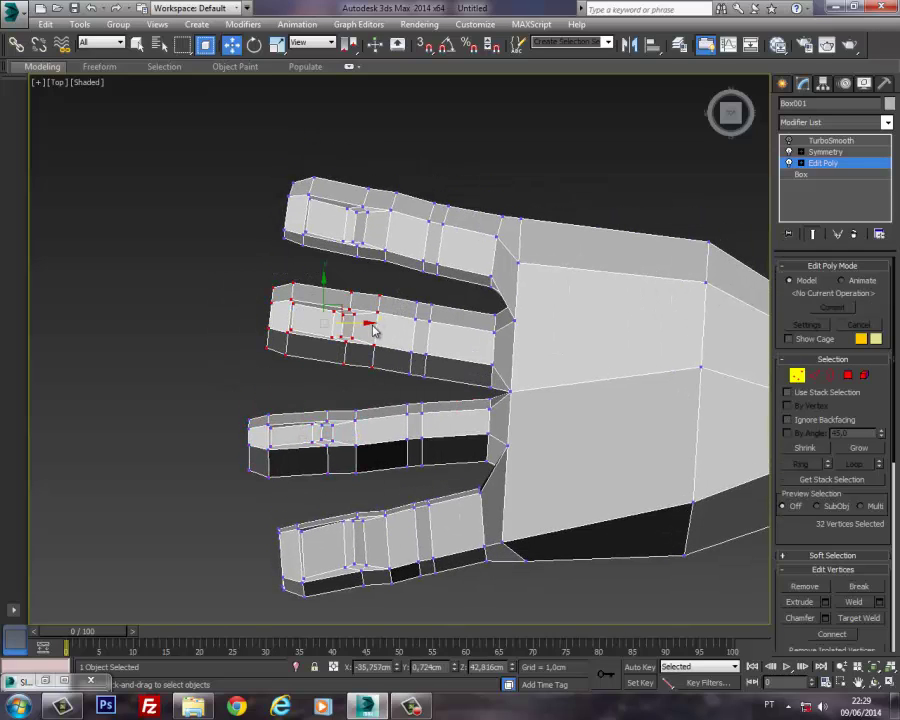
pyautogui.moveTo(366, 322); pyautogui.dragTo(300, 424, button='middle')
# Step: Select the full edge loop around the base of the palm near the wrist
pyautogui.keyDown('alt'); pyautogui.moveTo(268, 286); pyautogui.dragTo(380, 340, button='middle'); pyautogui.keyUp('alt')
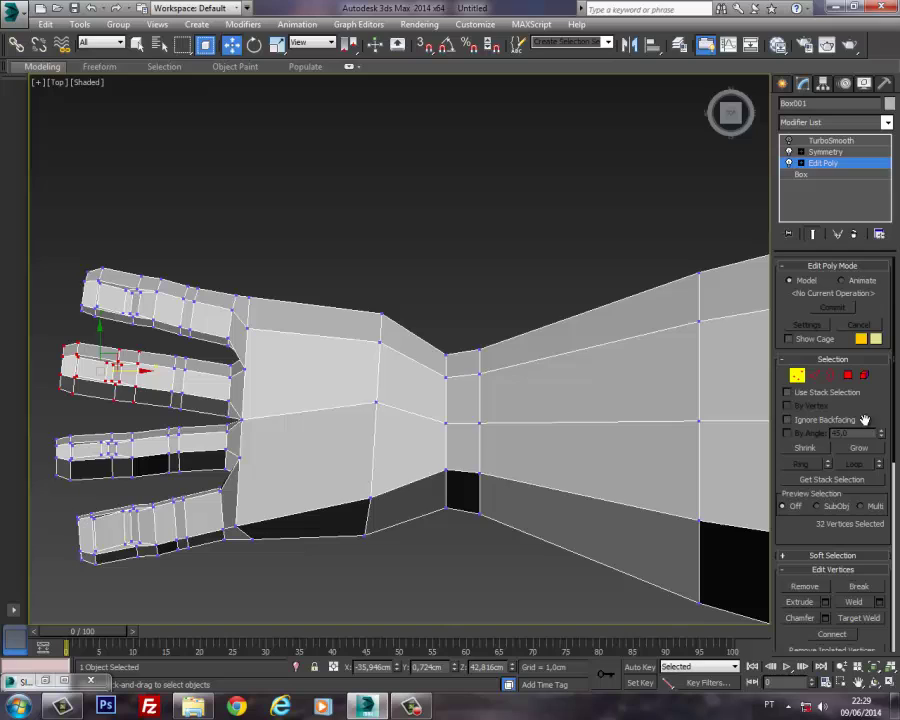
pyautogui.click(814, 375)
pyautogui.click(378, 379)
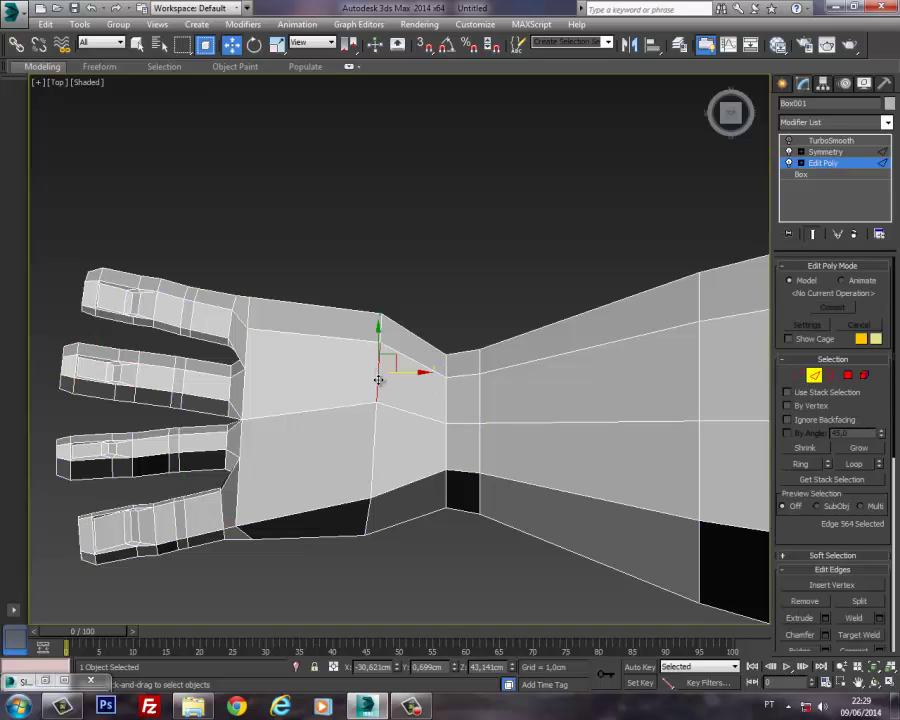
pyautogui.click(855, 464)
pyautogui.scroll(-5, 793, 540)
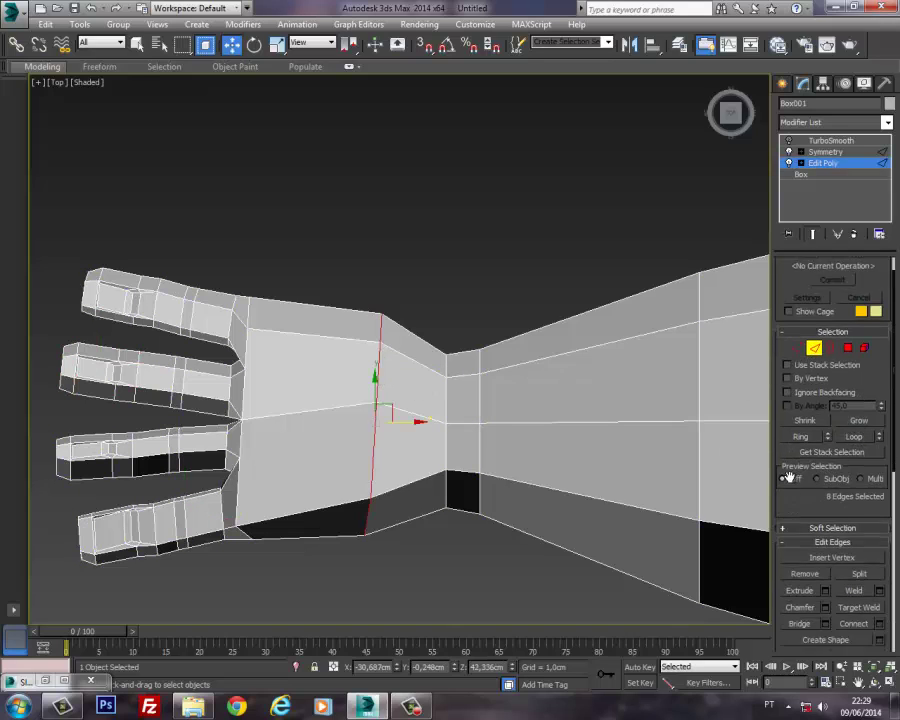
# Step: Chamfer the selected edge loop at the base of the palm by about 0.436 cm with 1 segment
pyautogui.click(825, 492)
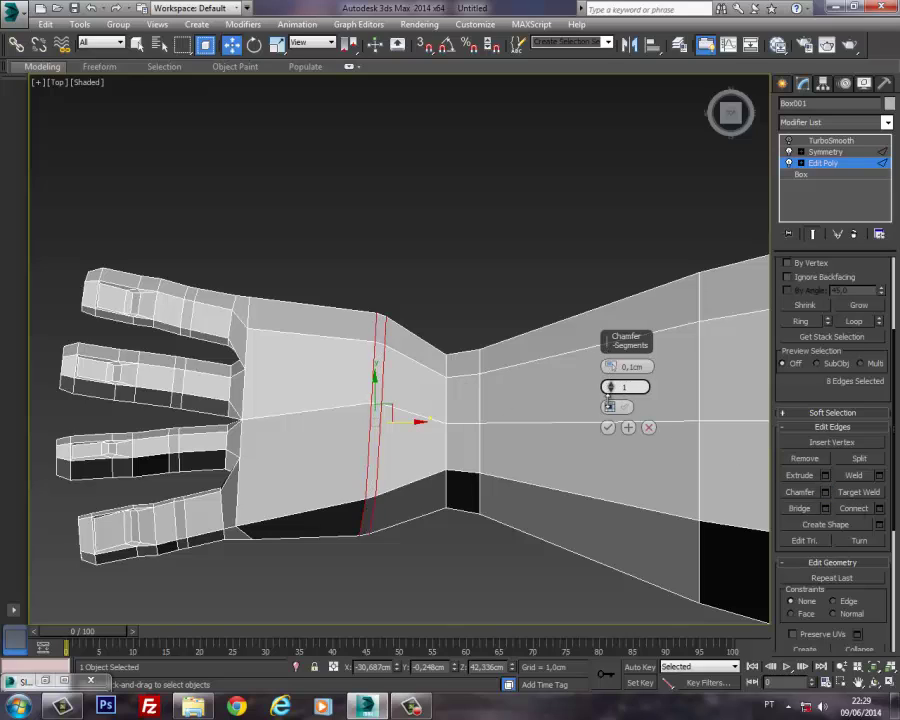
pyautogui.moveTo(607, 366); pyautogui.dragTo(608, 347)
pyautogui.press('p')
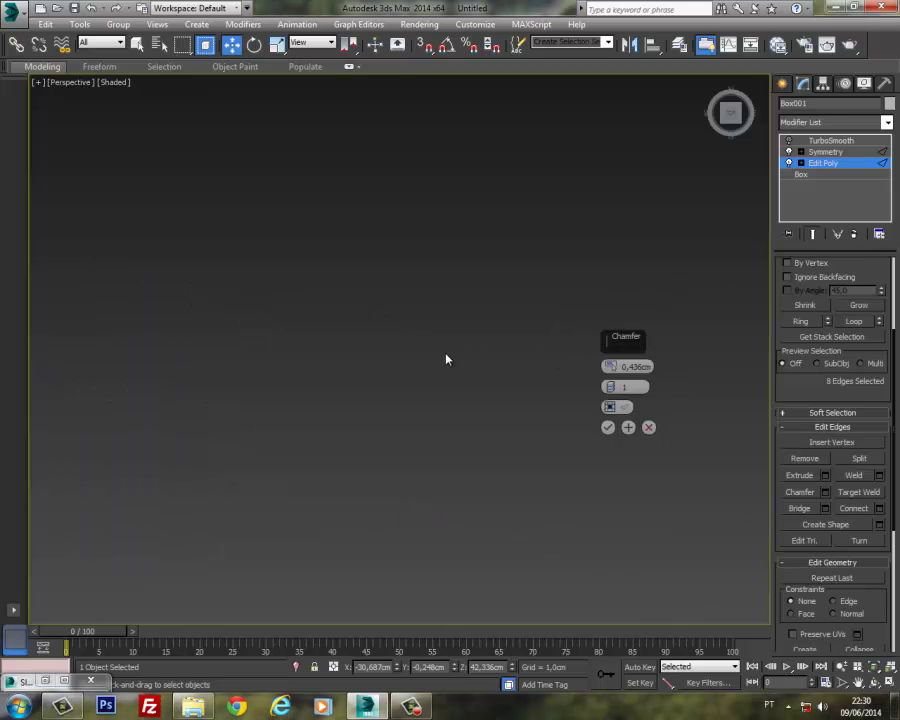
pyautogui.scroll(-5, 446, 359)
pyautogui.keyDown('alt'); pyautogui.moveTo(446, 359); pyautogui.dragTo(259, 281, button='middle'); pyautogui.keyUp('alt')
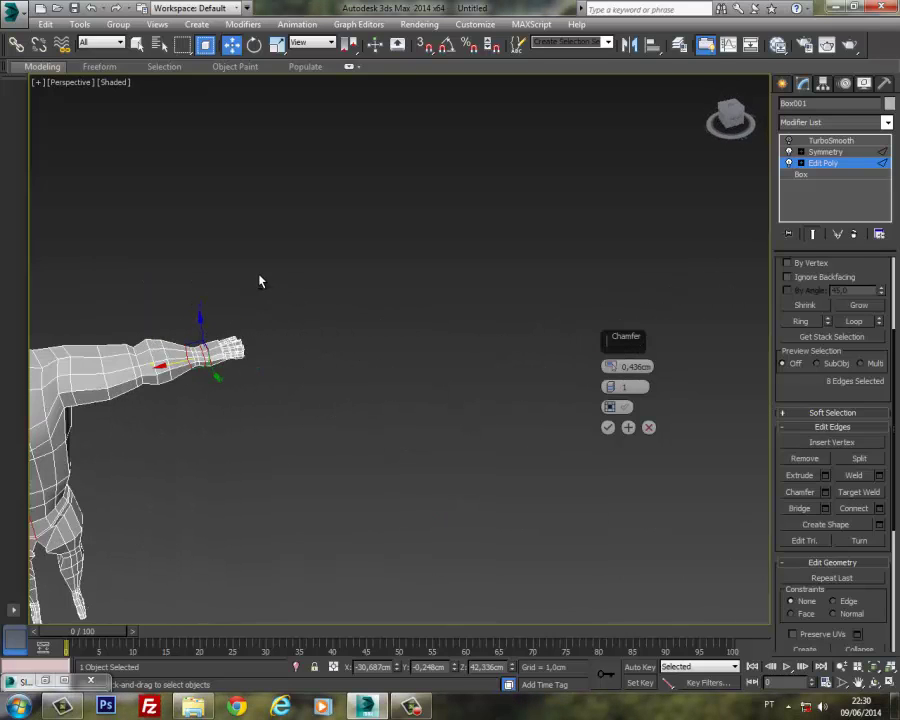
pyautogui.scroll(6, 372, 303)
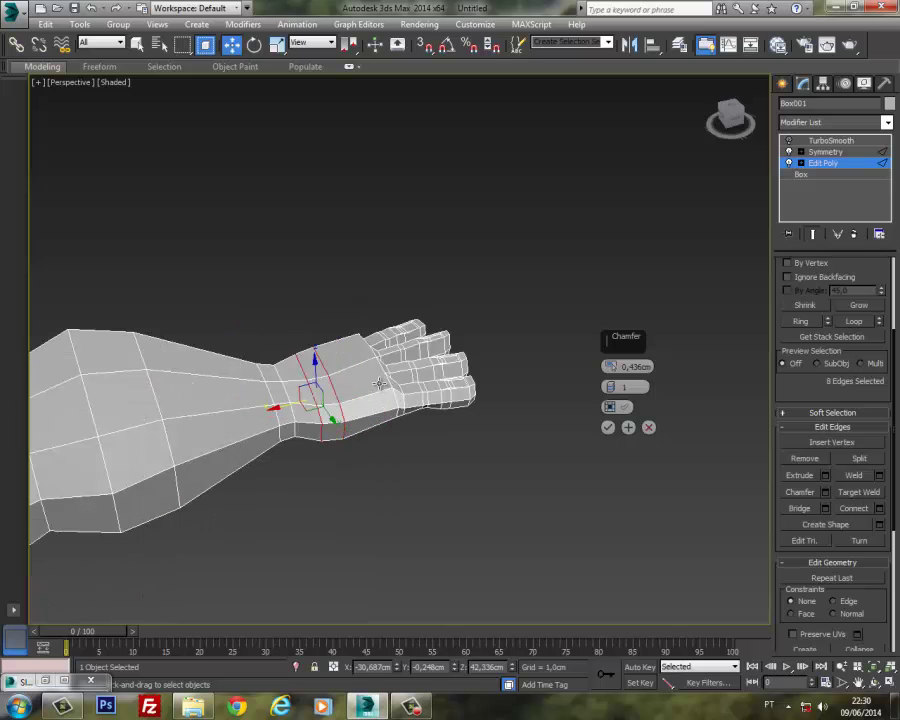
pyautogui.keyDown('alt'); pyautogui.moveTo(379, 383); pyautogui.dragTo(346, 377, button='middle'); pyautogui.keyUp('alt')
pyautogui.scroll(4, 333, 390)
pyautogui.scroll(-5, 333, 390)
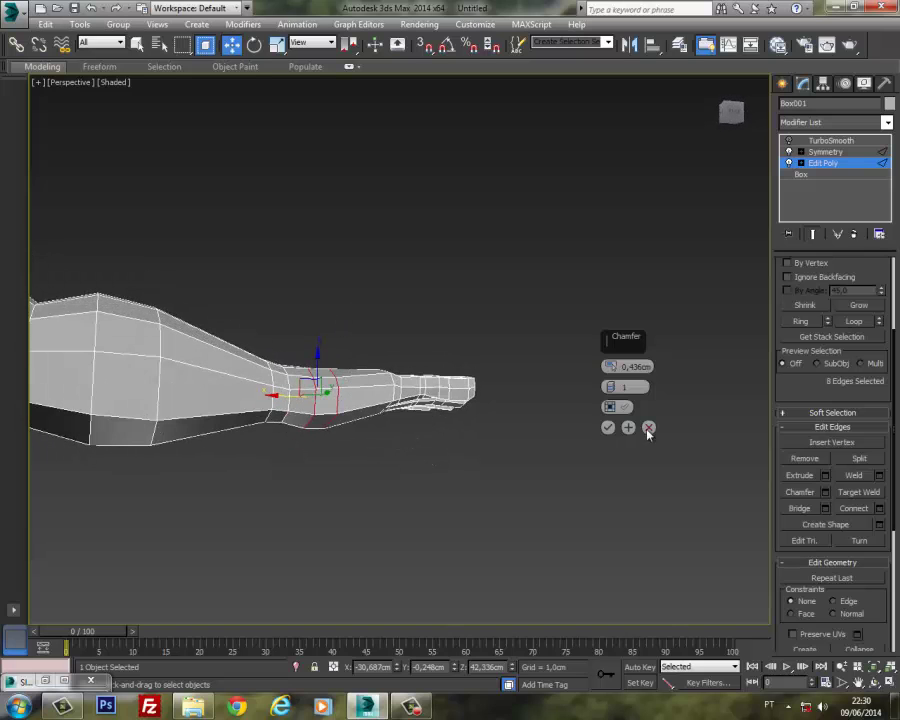
pyautogui.click(607, 428)
# Step: Move the short upper edge on the thumb side between the chamfered loops up about 0.27 cm in Z and 0.32 cm in Y
pyautogui.keyDown('alt'); pyautogui.moveTo(440, 400); pyautogui.dragTo(393, 442, button='middle'); pyautogui.keyUp('alt')
pyautogui.click(338, 380)
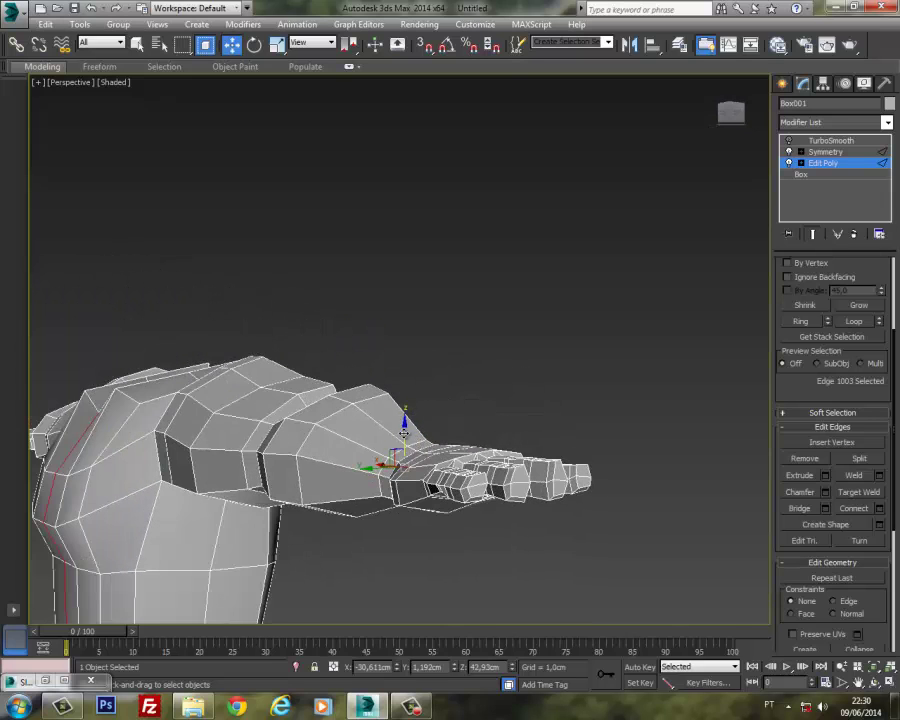
pyautogui.moveTo(404, 432); pyautogui.dragTo(404, 418)
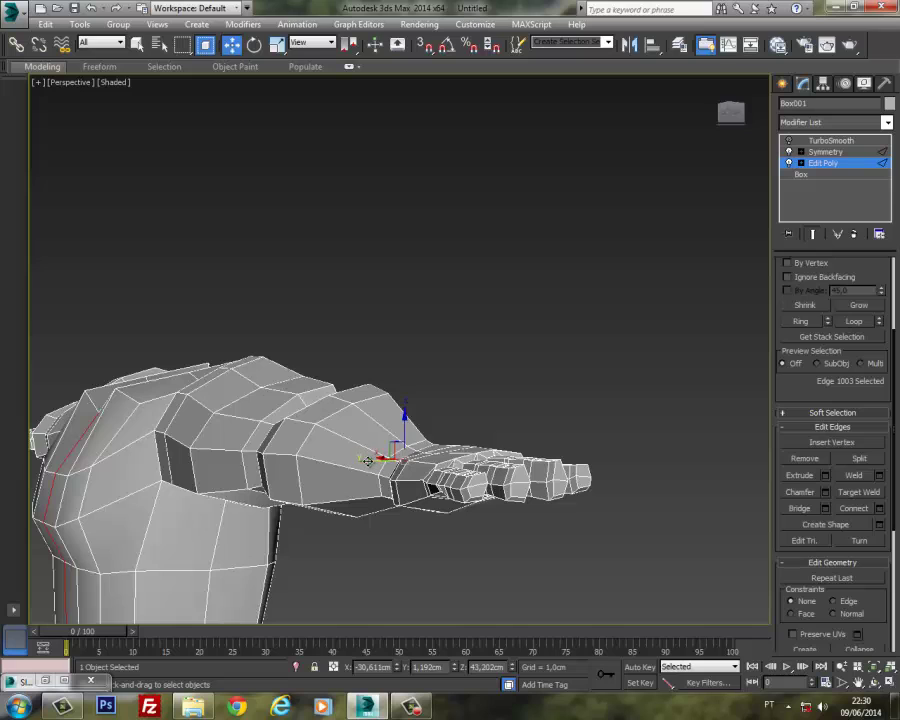
pyautogui.keyDown('alt'); pyautogui.moveTo(368, 460); pyautogui.dragTo(424, 470, button='middle'); pyautogui.keyUp('alt')
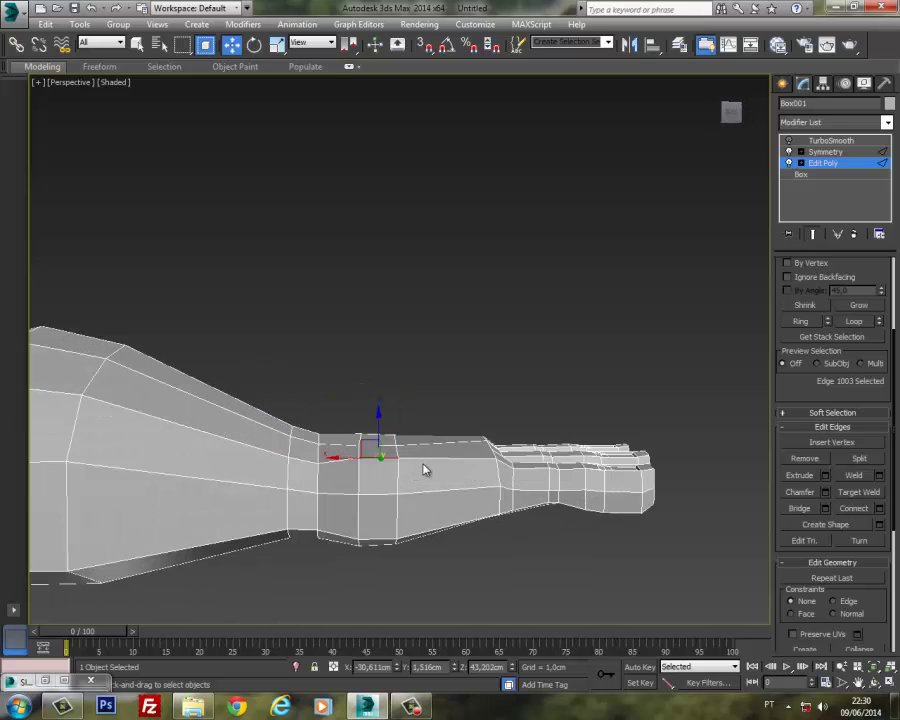
pyautogui.moveTo(498, 425); pyautogui.dragTo(561, 389, button='middle')
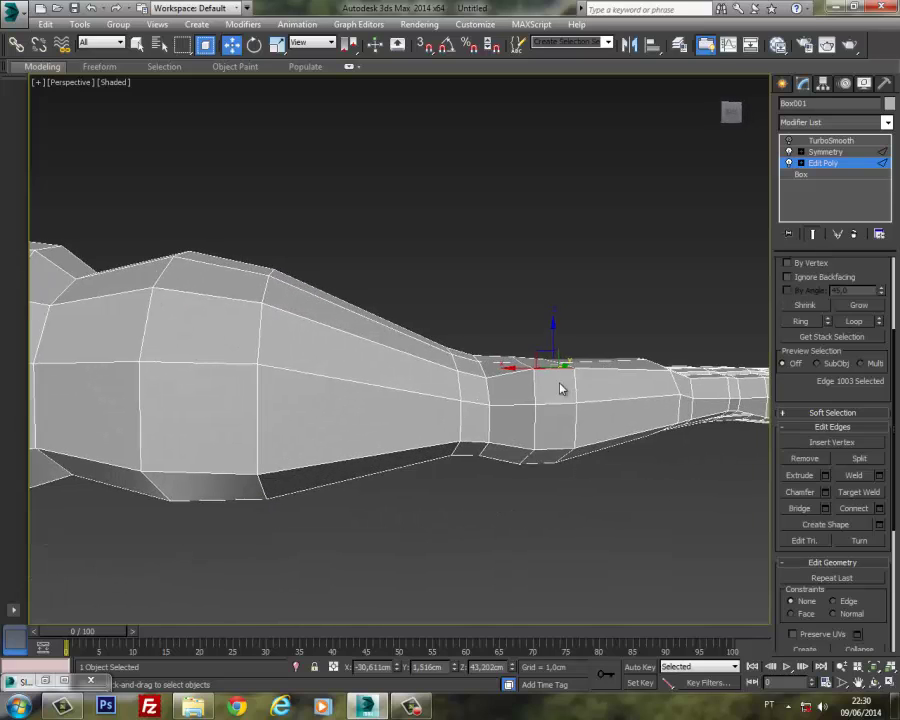
# Step: Spread the two middle vertices on the thumb side of the chamfered band apart along X to form a hexagonal outline
pyautogui.click(801, 163)
pyautogui.click(827, 175)
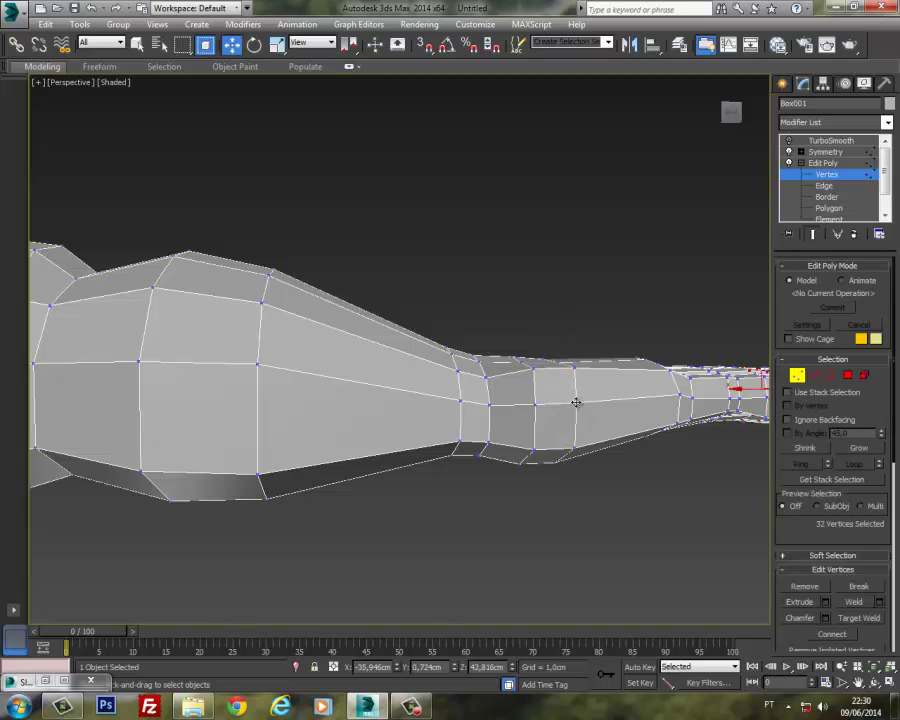
pyautogui.click(576, 402)
pyautogui.moveTo(543, 403); pyautogui.dragTo(508, 403)
pyautogui.click(535, 405)
# Step: Select the two polygons of the hexagon on the thumb side and inset them by 0.048 cm
pyautogui.click(847, 376)
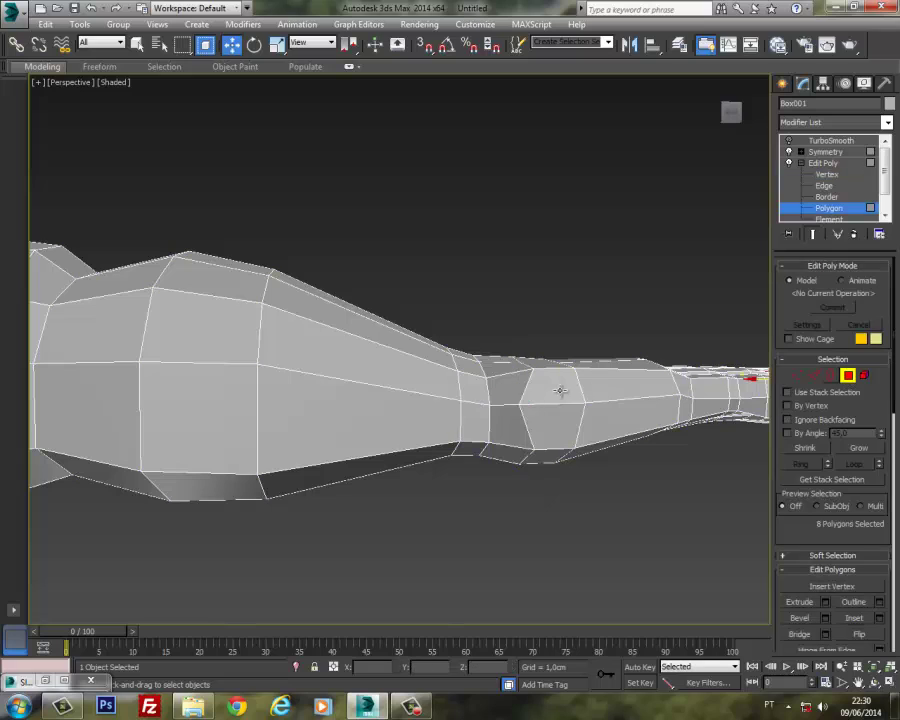
pyautogui.click(555, 431)
pyautogui.scroll(-2, 801, 532)
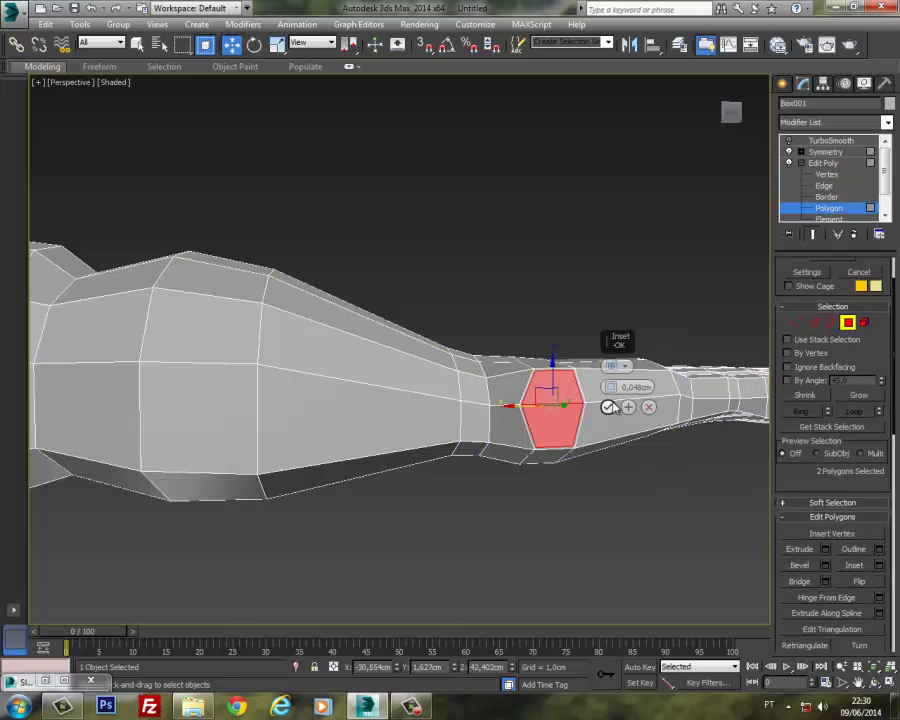
pyautogui.moveTo(611, 387); pyautogui.dragTo(611, 372)
pyautogui.click(608, 407)
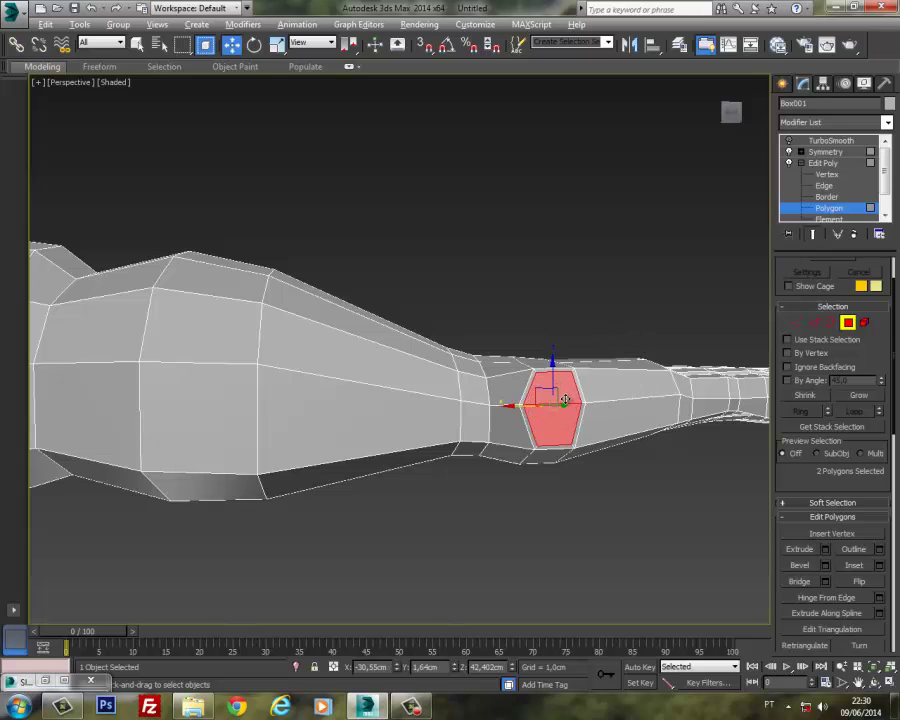
# Step: Pull the inset hexagon polygons outward about 0.5 cm along Y to start the thumb
pyautogui.keyDown('alt'); pyautogui.moveTo(565, 400); pyautogui.dragTo(626, 450, button='middle'); pyautogui.keyUp('alt')
pyautogui.moveTo(584, 423); pyautogui.dragTo(596, 433)
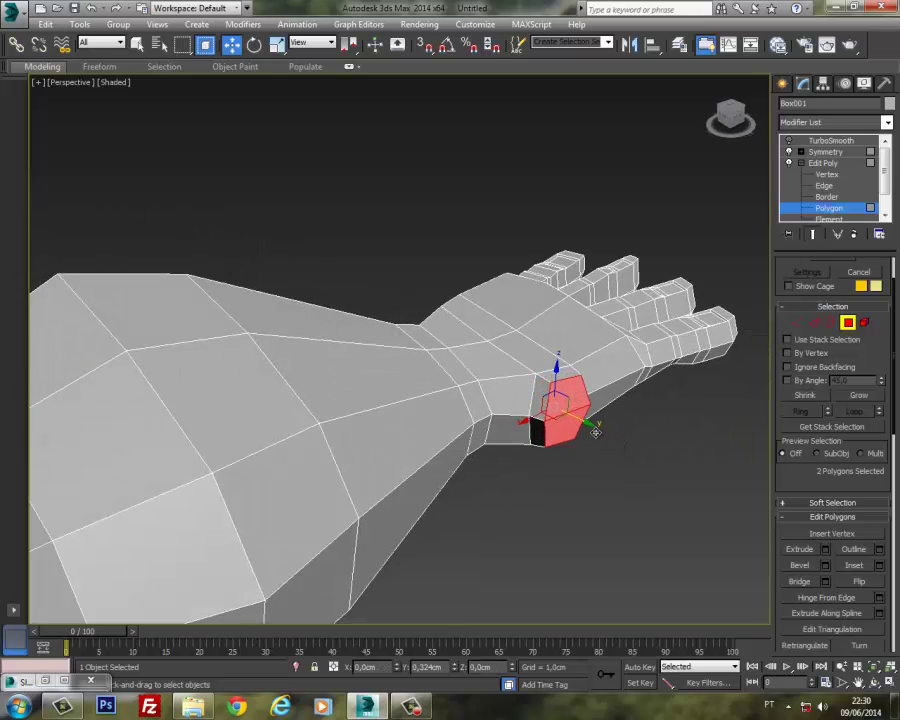
pyautogui.keyDown('alt'); pyautogui.moveTo(600, 437); pyautogui.dragTo(531, 448, button='middle'); pyautogui.keyUp('alt')
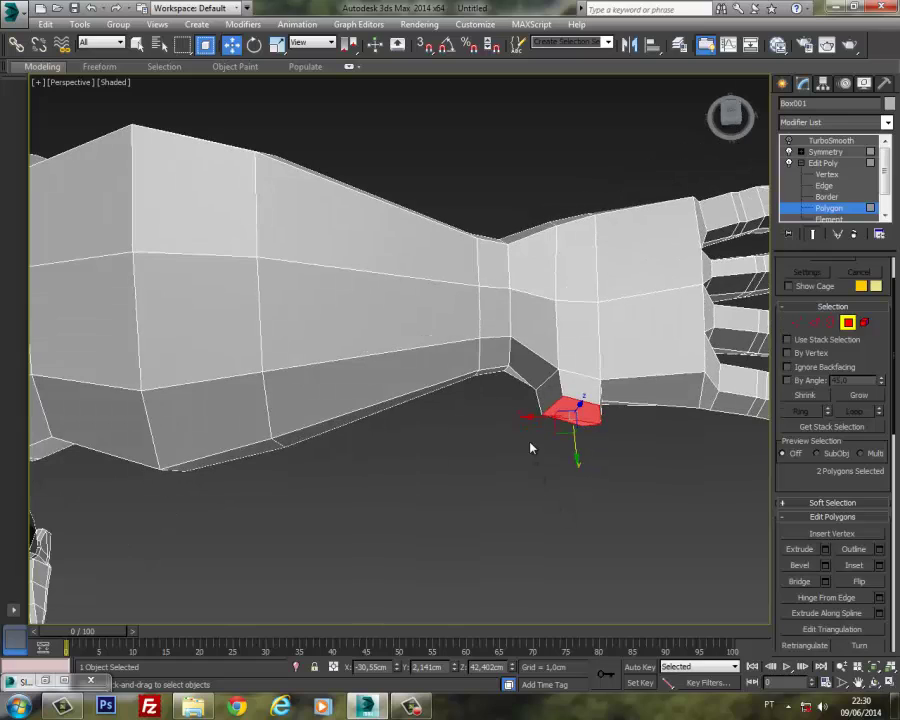
# Step: Rotate the thumb-base polygons about 10 degrees counterclockwise around Z in the Top view
pyautogui.press('t')
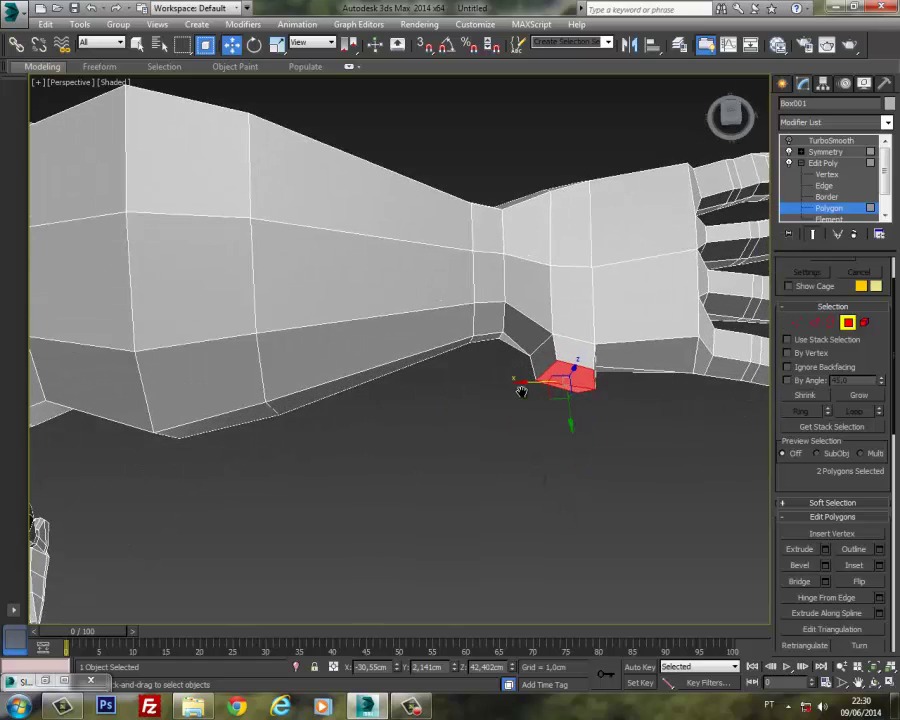
pyautogui.click(253, 45)
pyautogui.moveTo(471, 313); pyautogui.dragTo(470, 295)
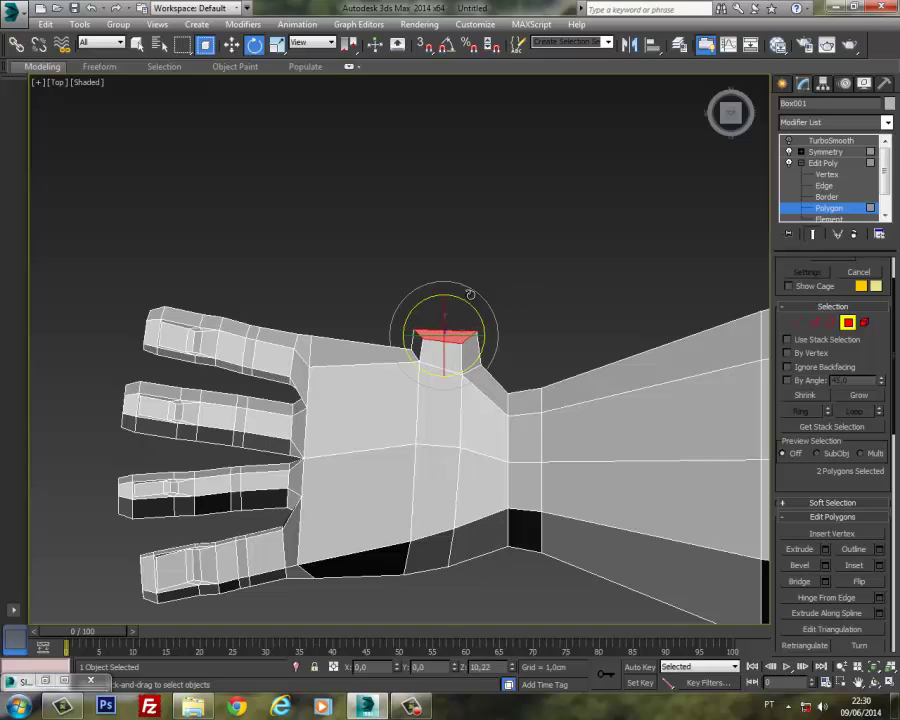
pyautogui.click(231, 45)
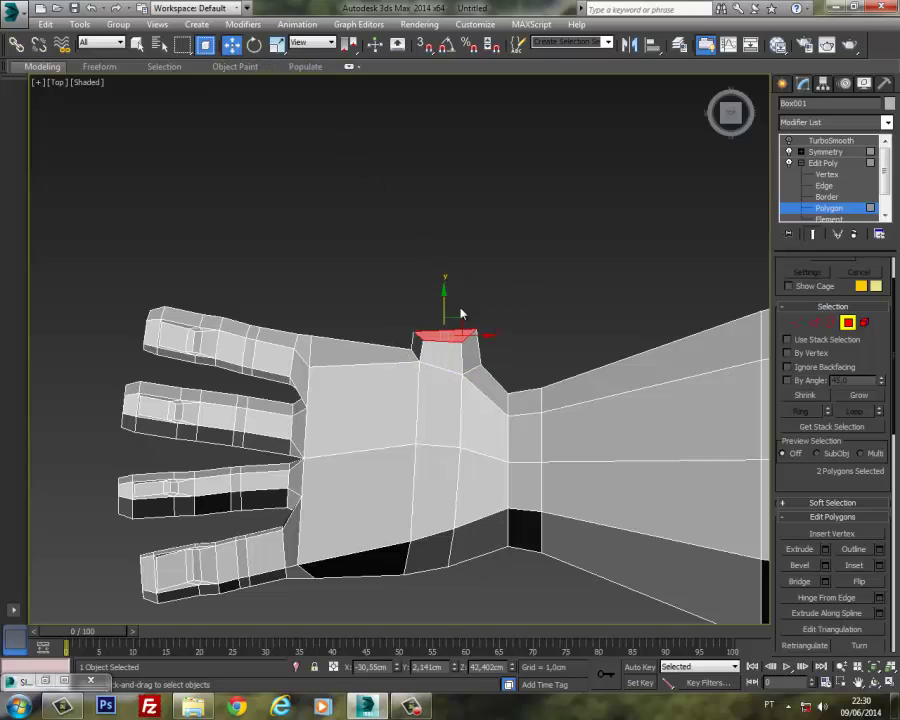
# Step: Try Make Planar on the thumb-base polygons along the different axes and keep them flattened along Y
pyautogui.moveTo(778, 480); pyautogui.dragTo(776, 303)
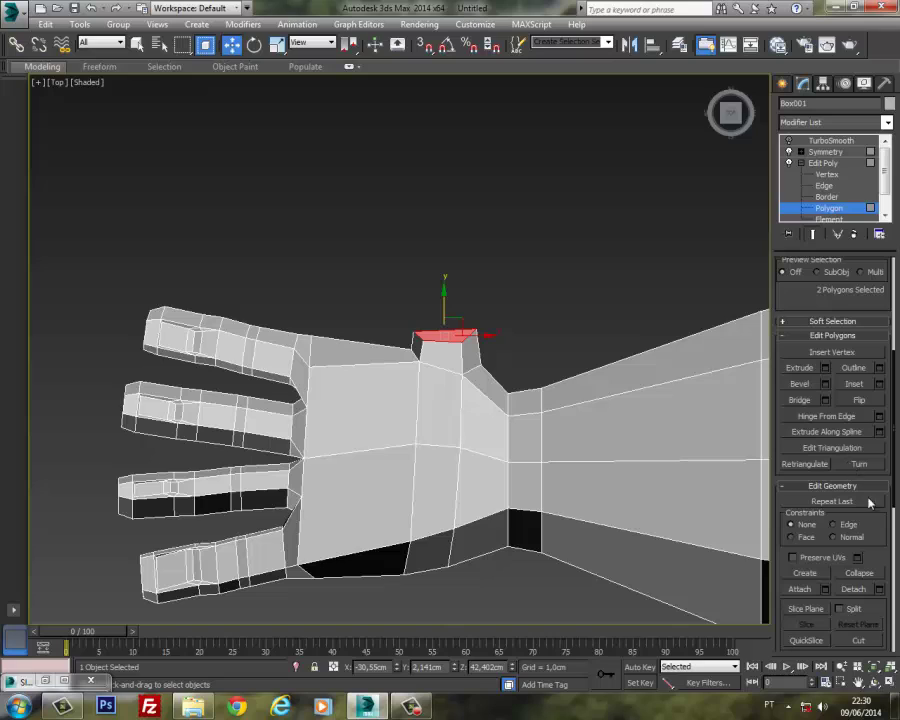
pyautogui.moveTo(878, 571); pyautogui.dragTo(866, 374)
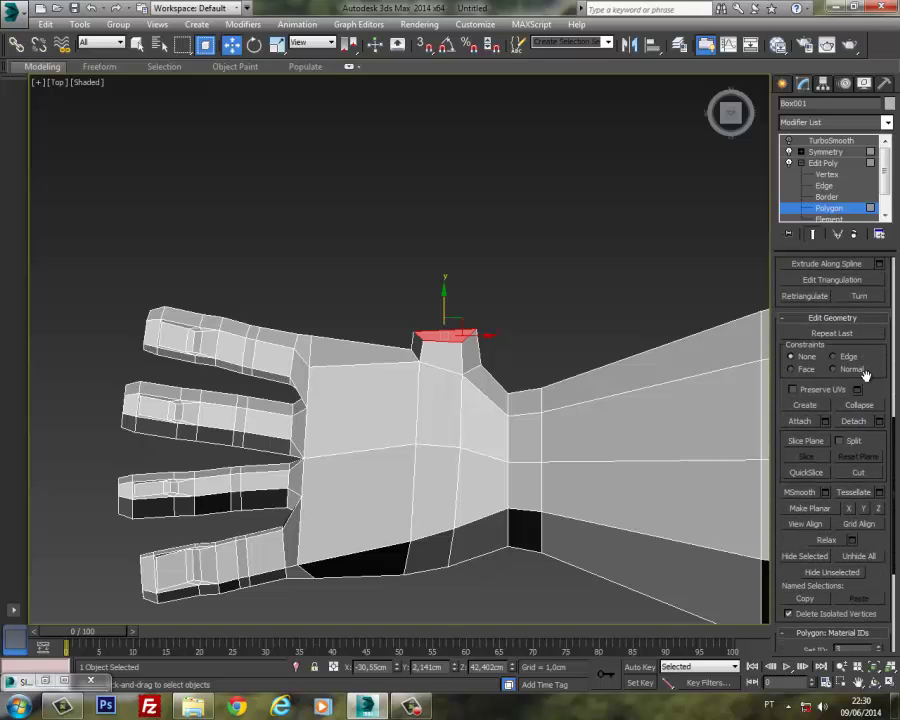
pyautogui.click(865, 509)
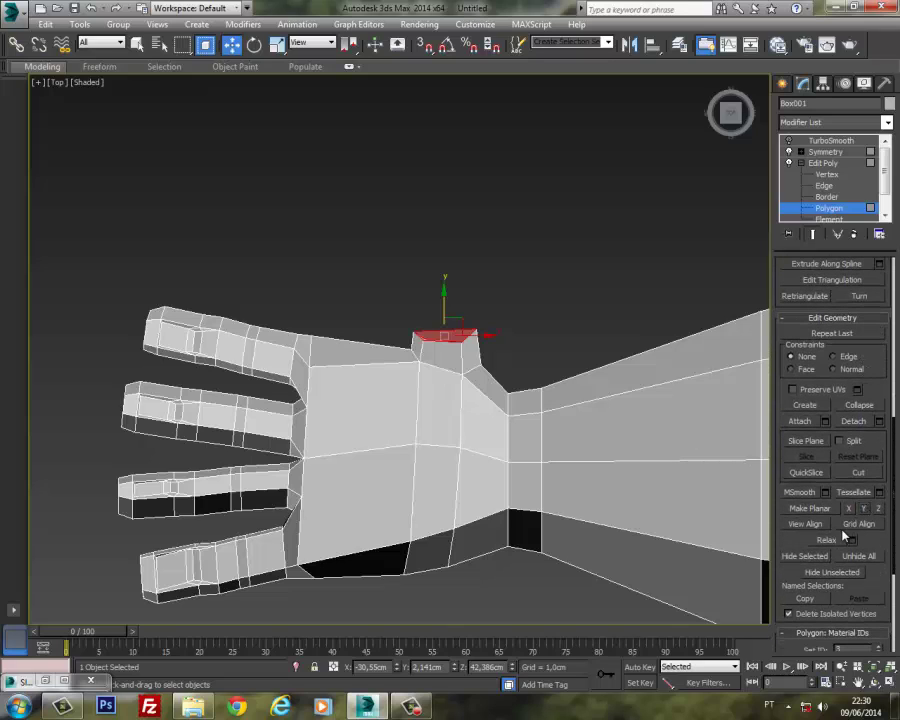
pyautogui.click(852, 509)
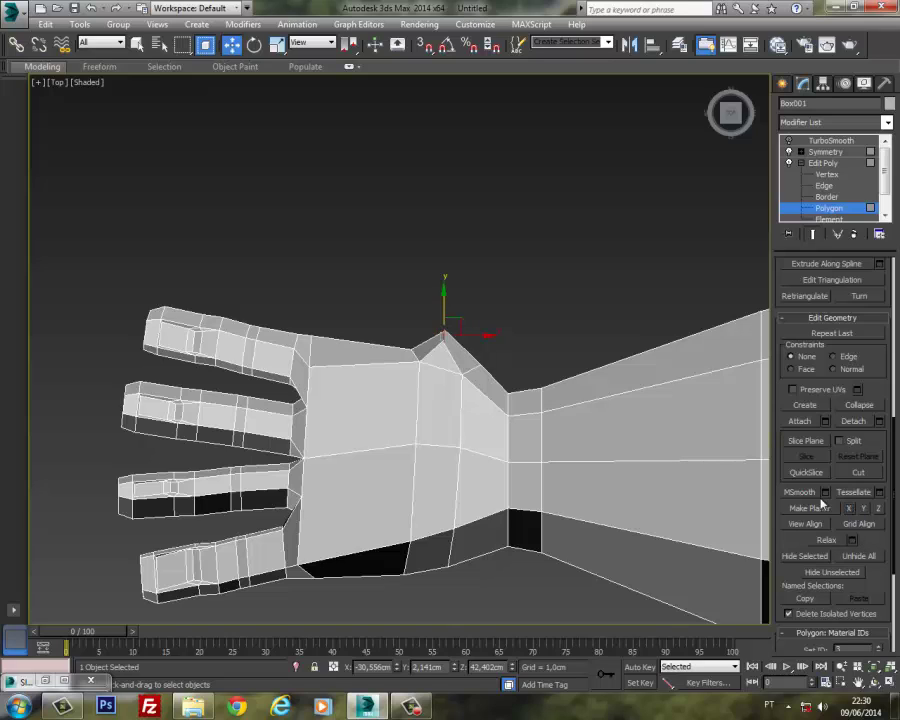
pyautogui.click(862, 509)
pyautogui.click(876, 509)
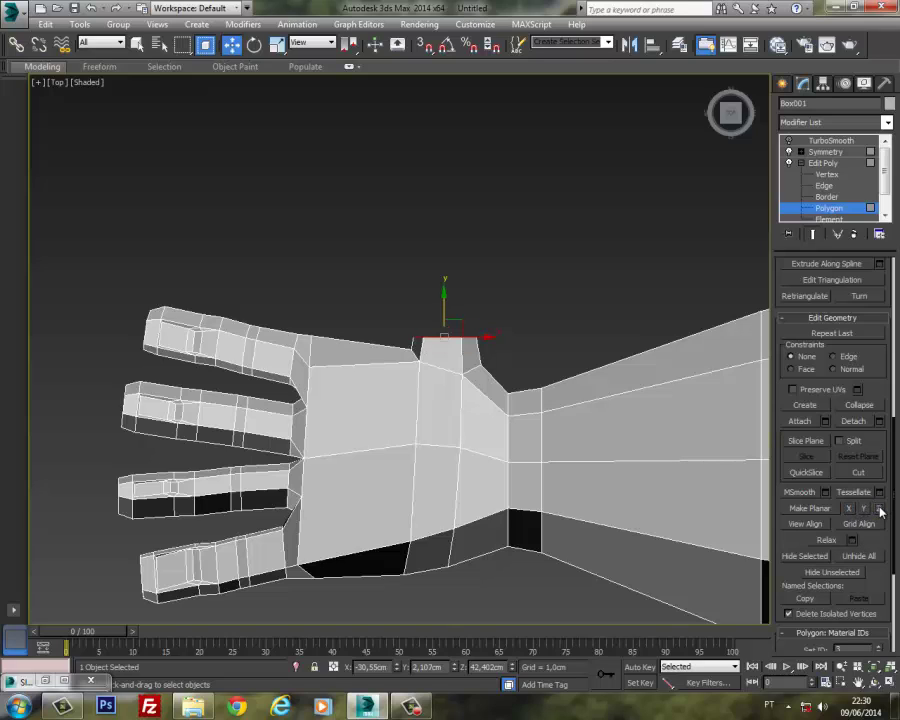
# Step: Move the flattened thumb-base polygons about 0.13 cm toward the fingers and 0.16 cm outward, and tilt them slightly counterclockwise
pyautogui.moveTo(501, 345); pyautogui.dragTo(501, 357, button='middle')
pyautogui.moveTo(458, 355)
pyautogui.mouseDown()
pyautogui.moveTo(450, 350)
pyautogui.moveTo(456, 340)
pyautogui.mouseUp()
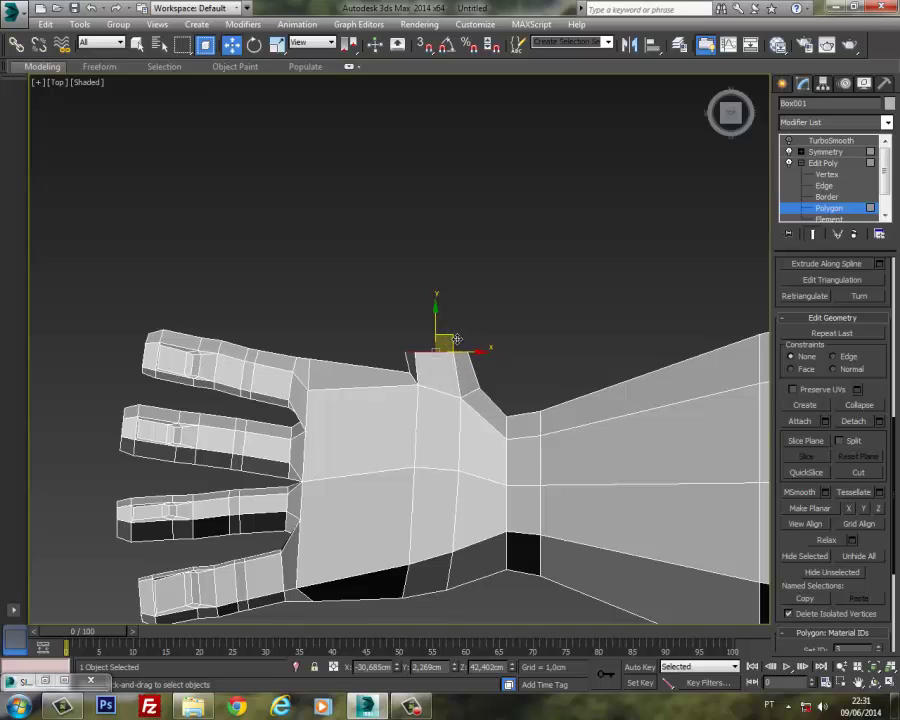
pyautogui.press('e')
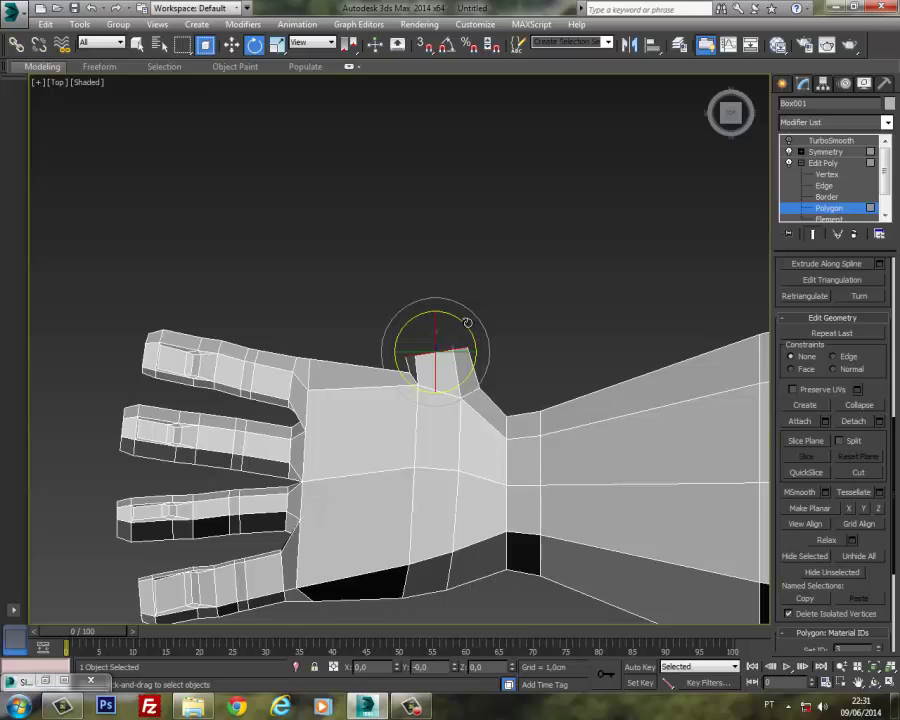
pyautogui.press('w')
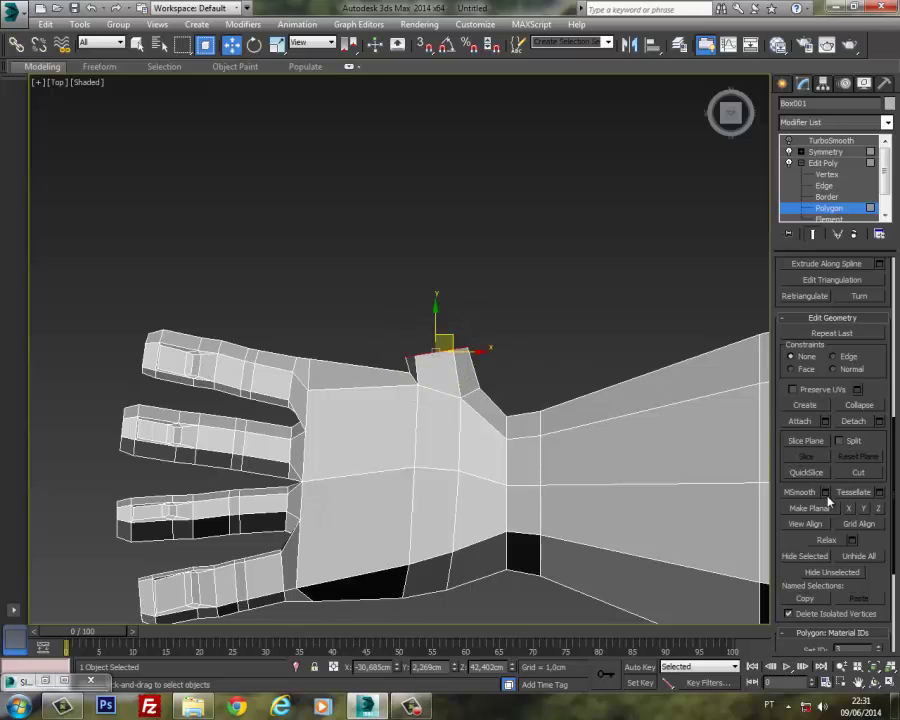
# Step: Extrude the thumb-base polygons twice by 0.895 cm each to form two thumb segments
pyautogui.scroll(5, 790, 380)
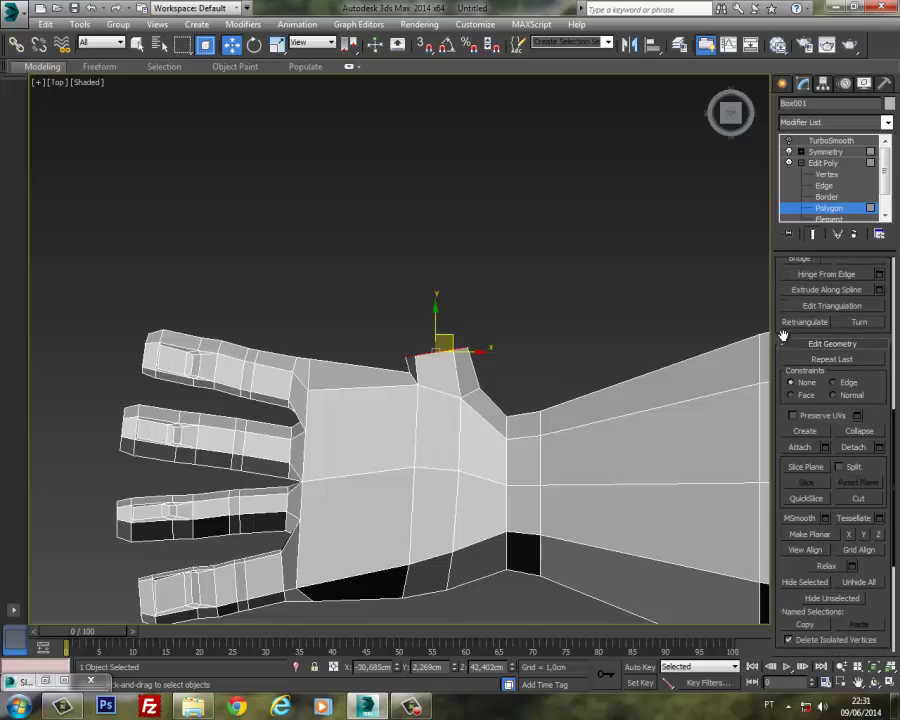
pyautogui.click(825, 420)
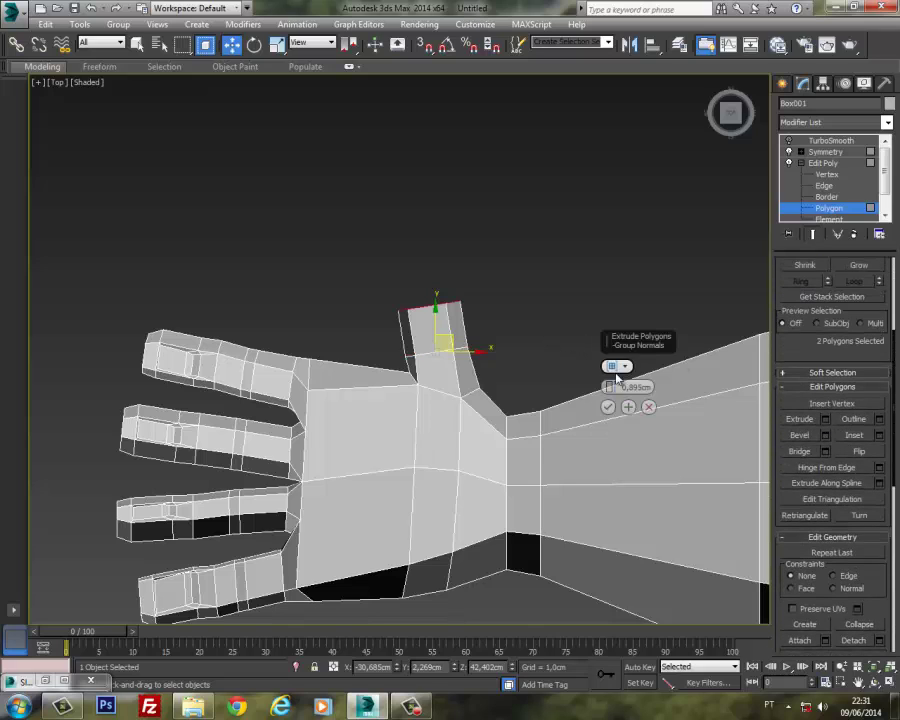
pyautogui.click(630, 407)
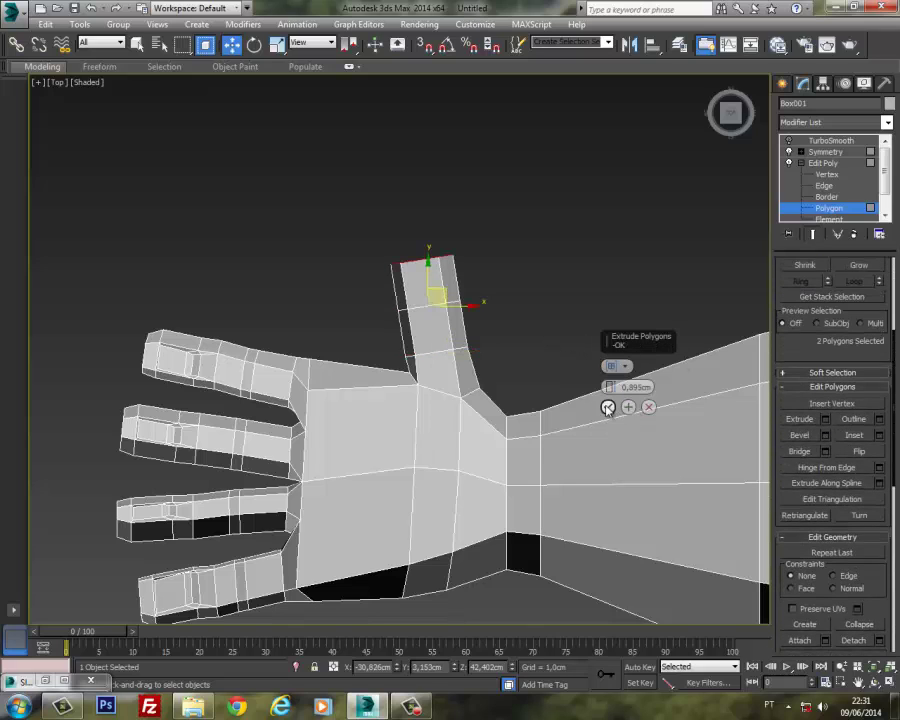
pyautogui.click(607, 406)
# Step: Move the thumb's end polygons about 0.08 cm toward the wrist and 0.12 cm back, and rotate them level with the X axis
pyautogui.moveTo(472, 310); pyautogui.dragTo(471, 324, button='middle')
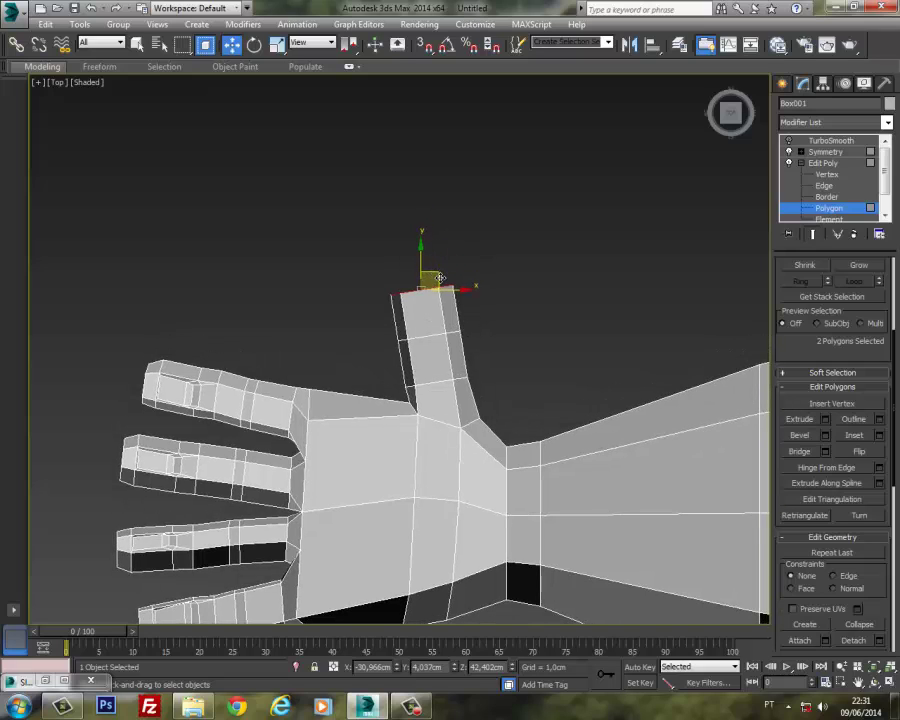
pyautogui.moveTo(440, 277); pyautogui.dragTo(441, 280)
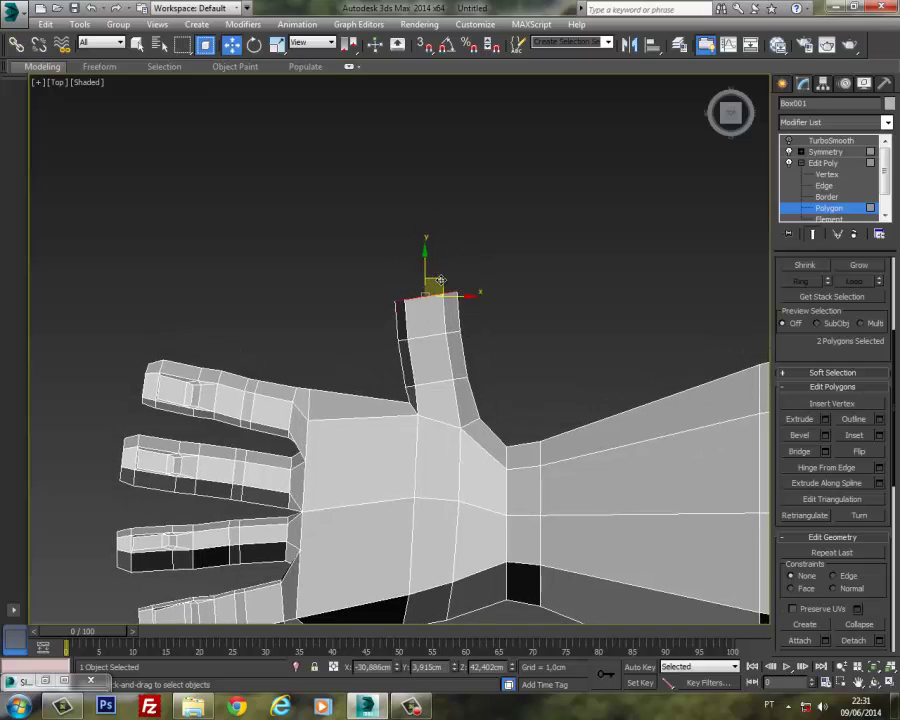
pyautogui.press('e')
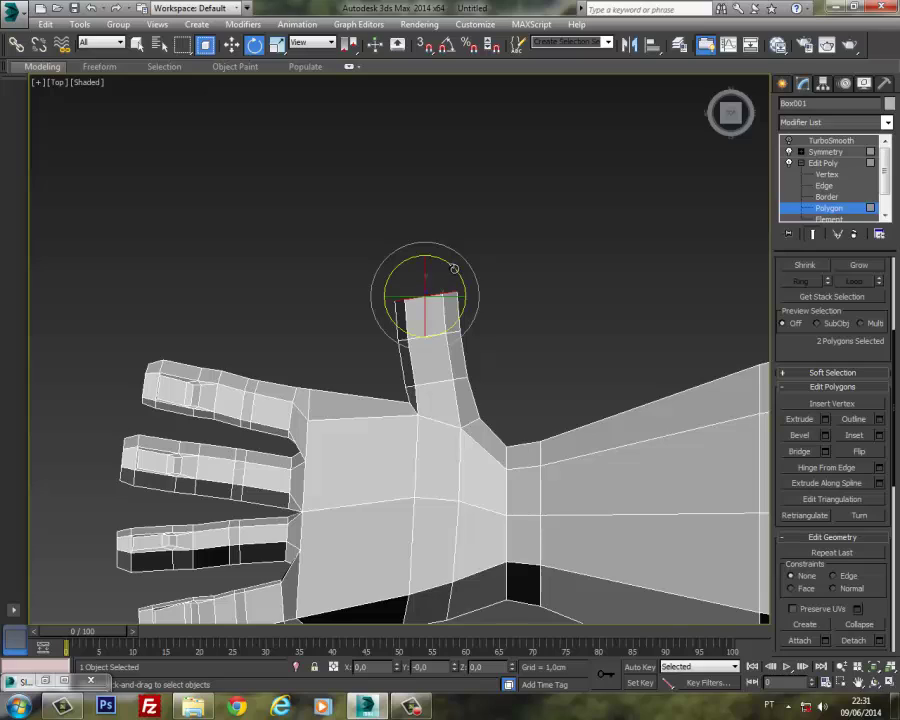
# Step: Inset the thumb's end polygons and move them about 0.21 cm outward along Y to taper the thumb tip
pyautogui.click(880, 440)
pyautogui.click(608, 408)
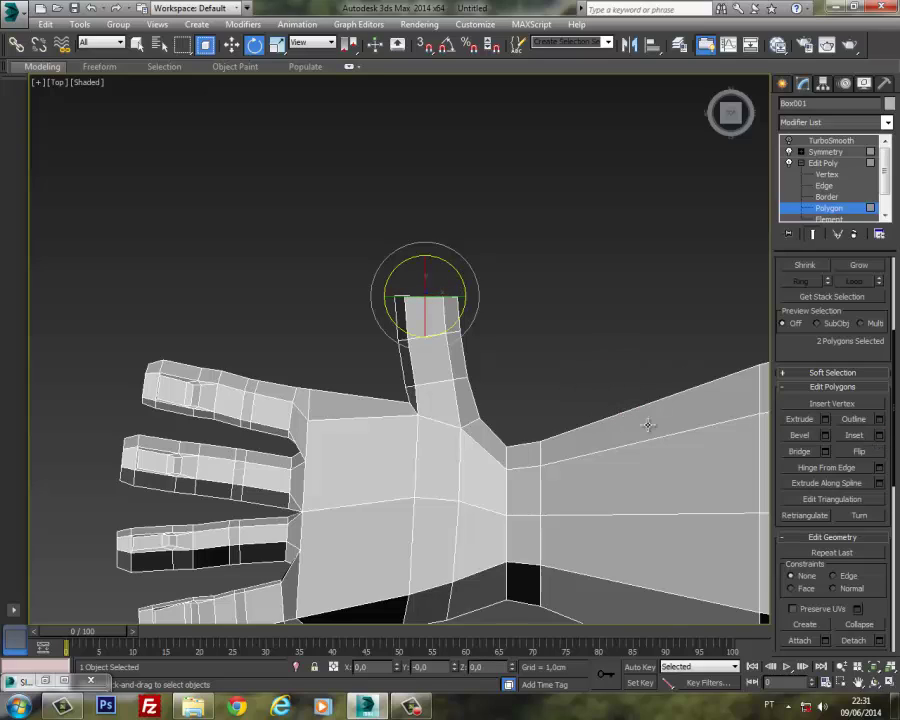
pyautogui.click(232, 48)
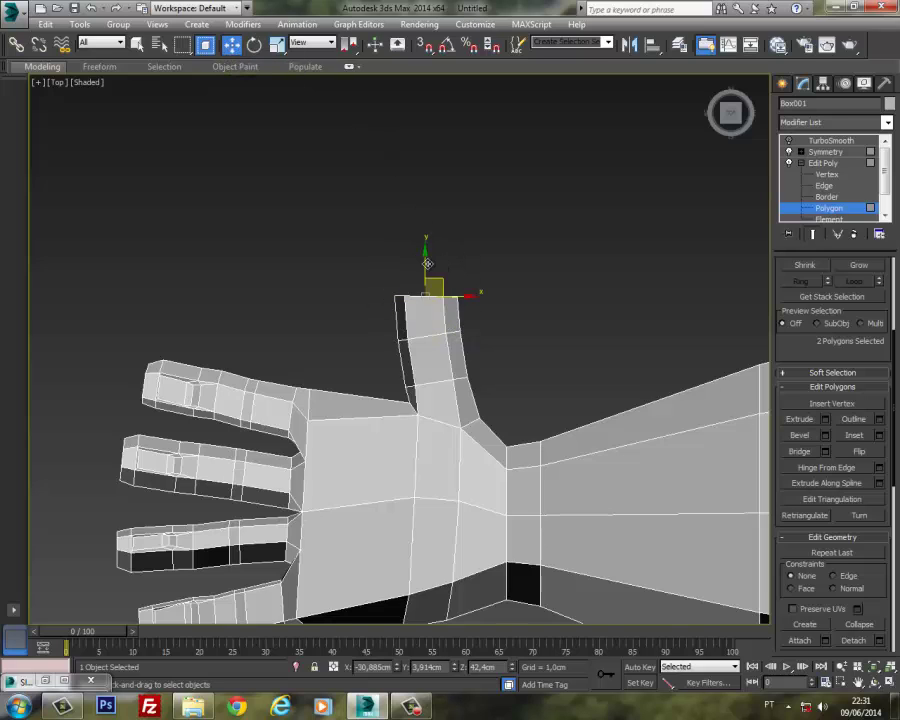
pyautogui.moveTo(427, 262); pyautogui.dragTo(430, 253)
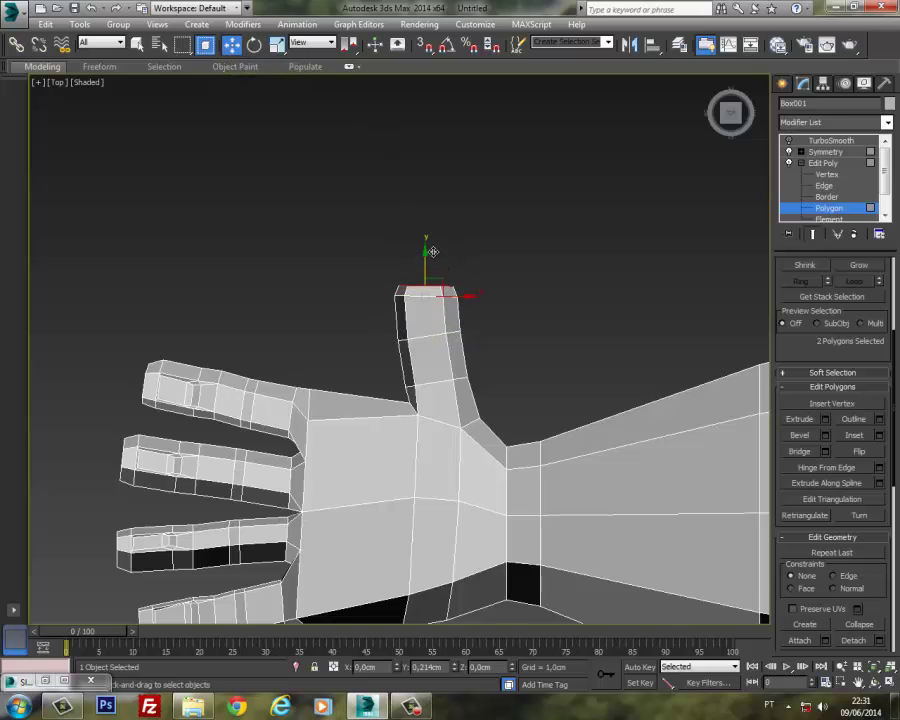
# Step: Select the two end polygons on the underside of the thumb and raise them slightly to thin the thumb
pyautogui.moveTo(434, 298); pyautogui.dragTo(581, 178, button='middle')
pyautogui.scroll(2, 407, 265)
pyautogui.press('p')
pyautogui.scroll(-3, 388, 282)
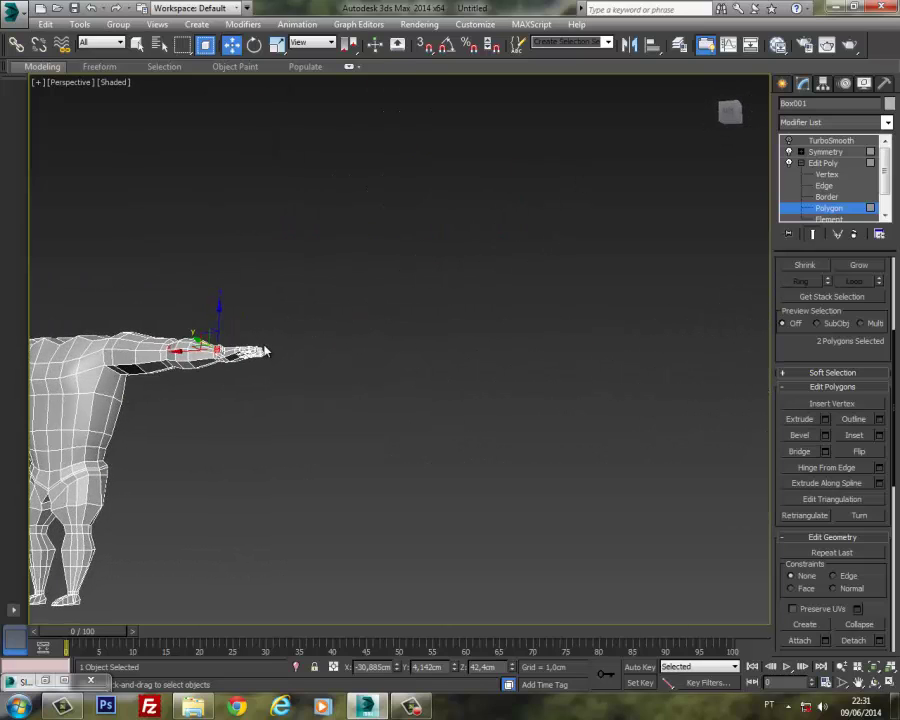
pyautogui.moveTo(236, 350); pyautogui.dragTo(352, 360, button='middle')
pyautogui.scroll(6, 353, 363)
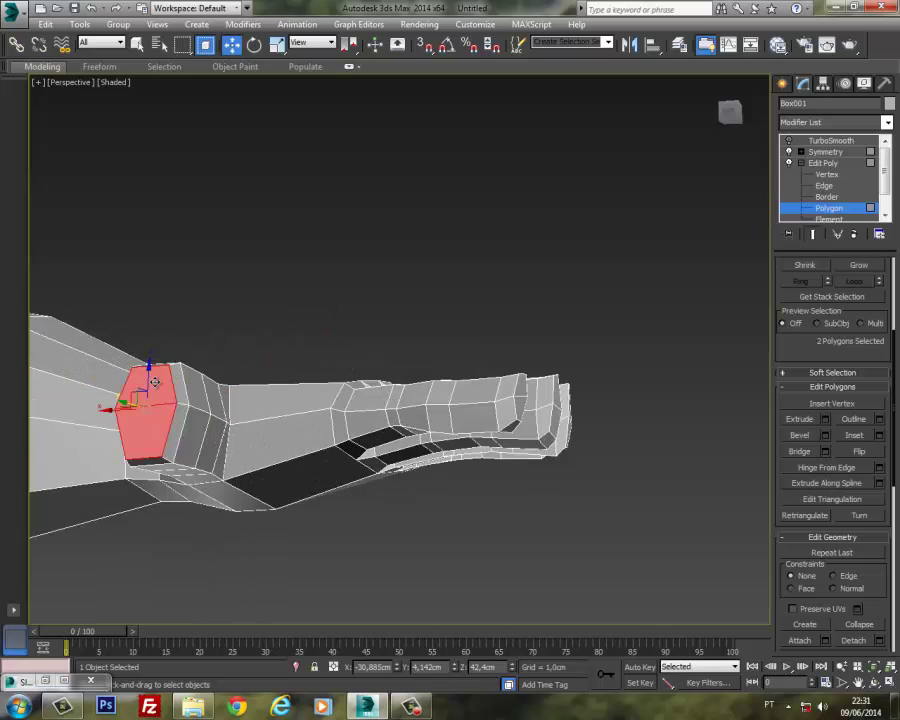
pyautogui.keyDown('alt'); pyautogui.moveTo(147, 369); pyautogui.dragTo(172, 489, button='middle'); pyautogui.keyUp('alt')
pyautogui.click(182, 477)
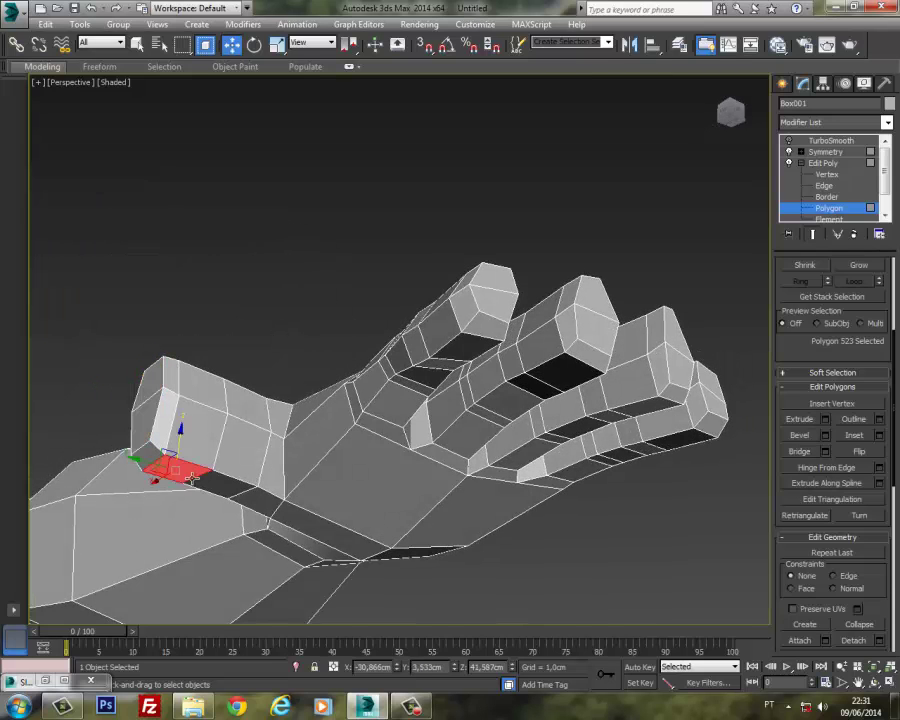
pyautogui.moveTo(203, 455); pyautogui.dragTo(213, 431)
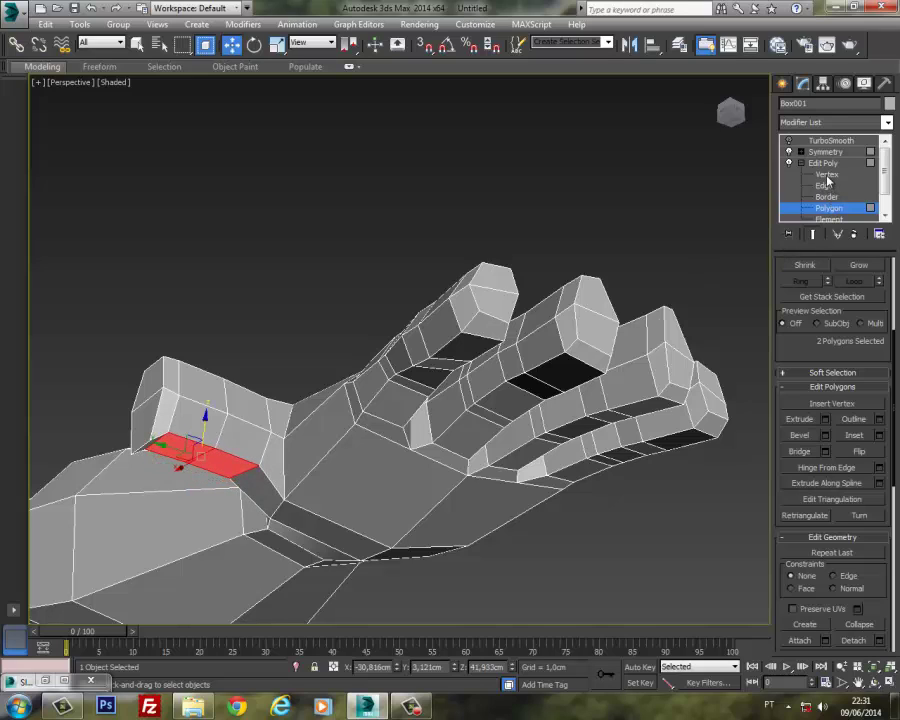
# Step: Raise the lower edge at the thumb's end about 0.15 cm to round off the underside of the tip
pyautogui.click(824, 185)
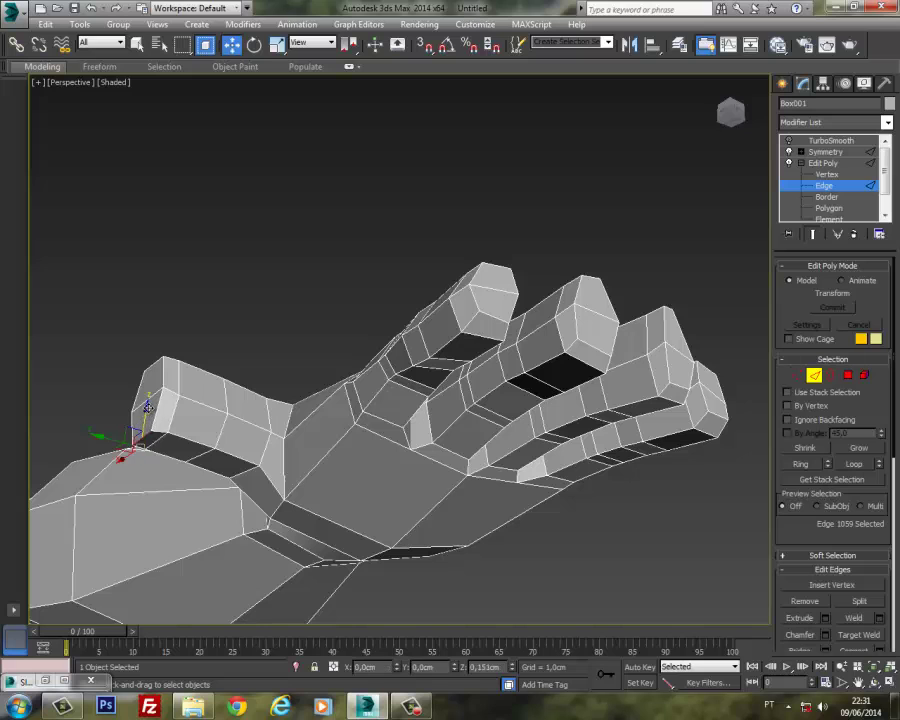
pyautogui.moveTo(147, 406); pyautogui.dragTo(153, 396)
pyautogui.keyDown('alt'); pyautogui.moveTo(150, 400); pyautogui.dragTo(147, 432, button='middle'); pyautogui.keyUp('alt')
pyautogui.click(145, 361)
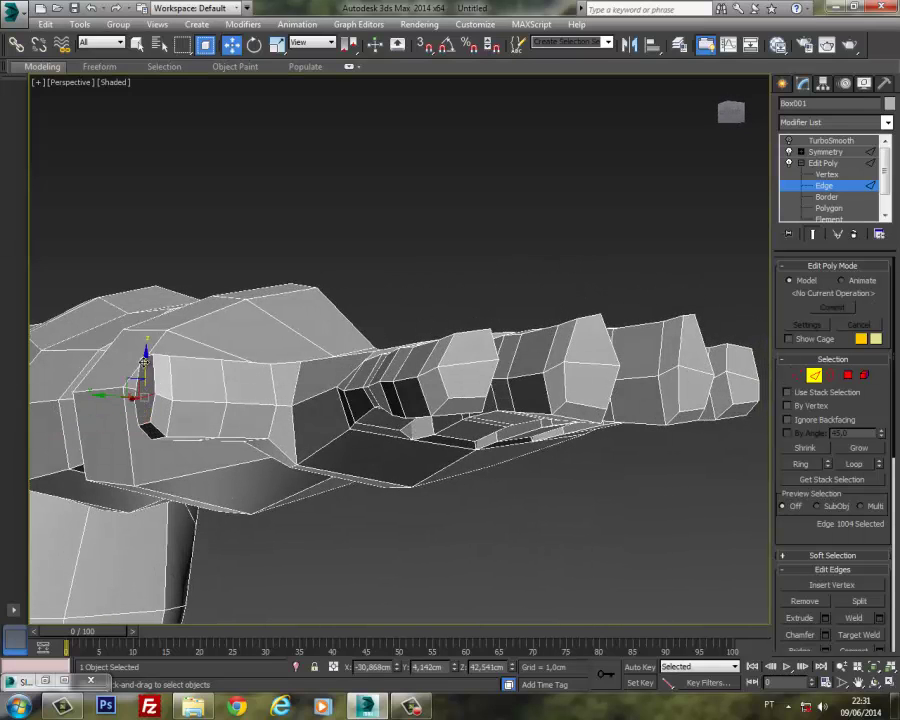
pyautogui.keyDown('ctrl'); pyautogui.click(121, 373); pyautogui.keyUp('ctrl')
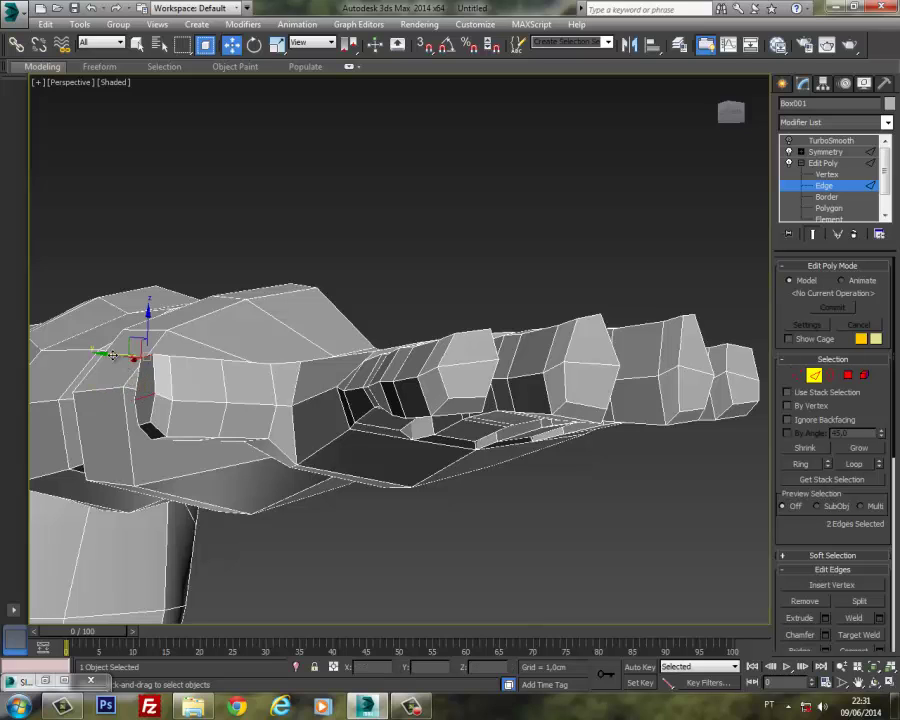
pyautogui.keyDown('alt'); pyautogui.moveTo(113, 355); pyautogui.dragTo(754, 354, button='middle'); pyautogui.keyUp('alt')
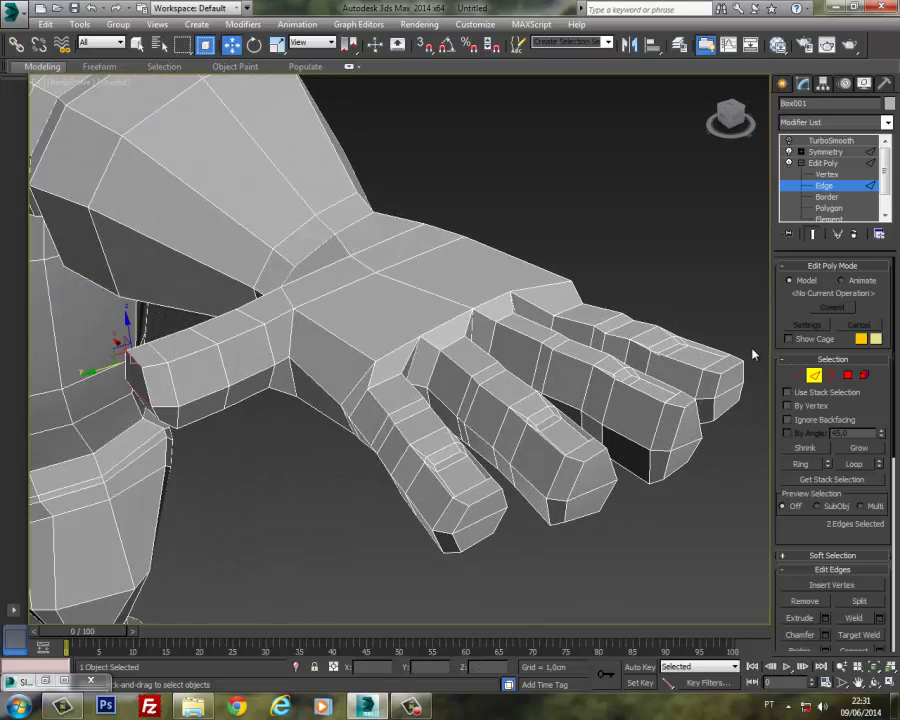
# Step: Inset the top polygon of the thumb's end segment by 0.079 cm and lower it about 0.06 cm to form the thumbnail
pyautogui.click(849, 376)
pyautogui.click(184, 347)
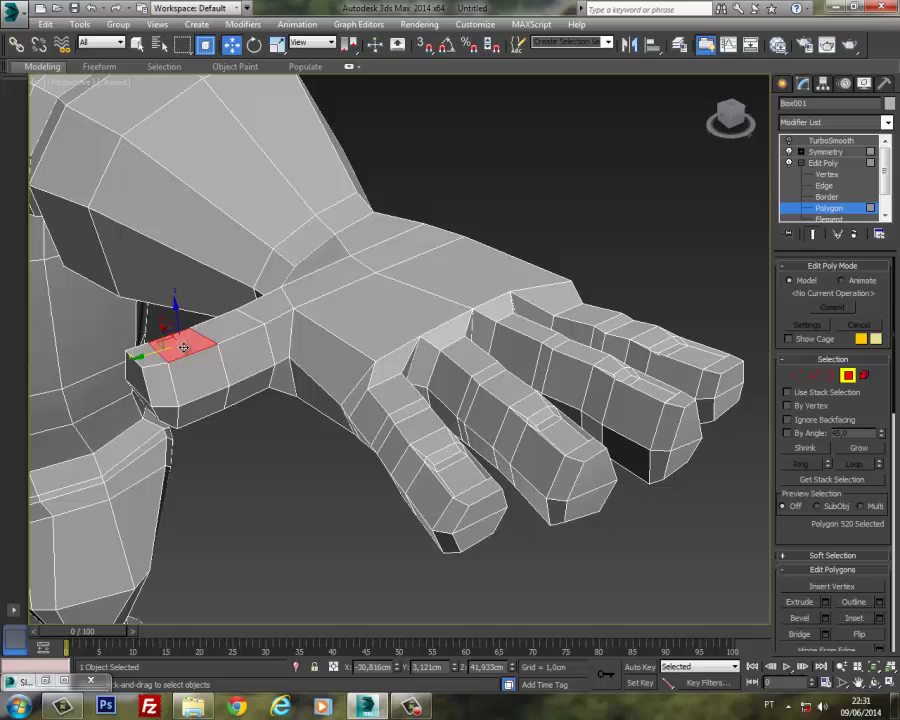
pyautogui.scroll(-3, 800, 535)
pyautogui.click(879, 545)
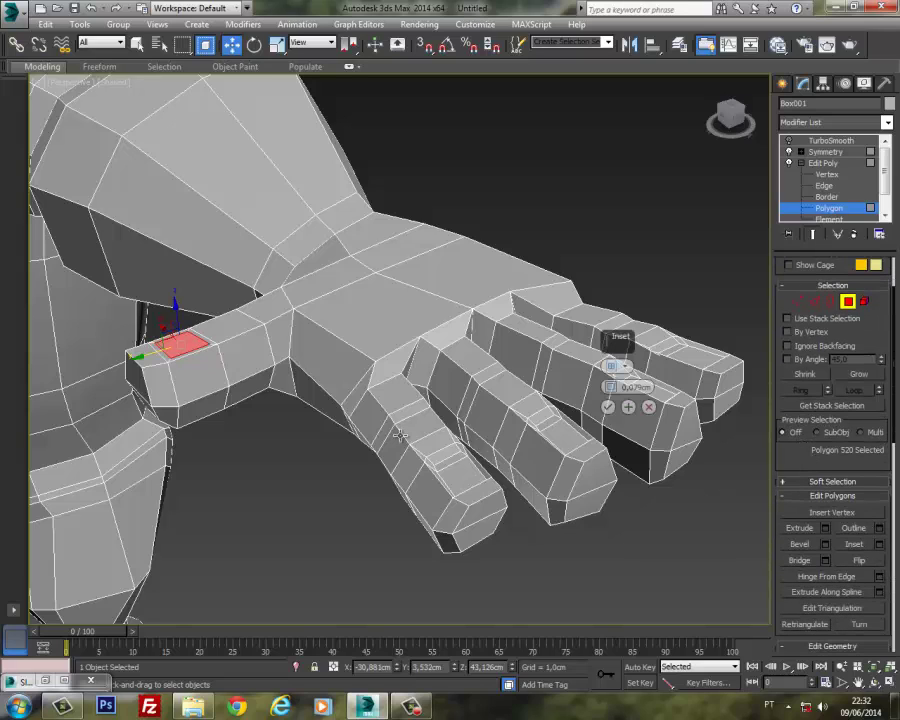
pyautogui.click(607, 406)
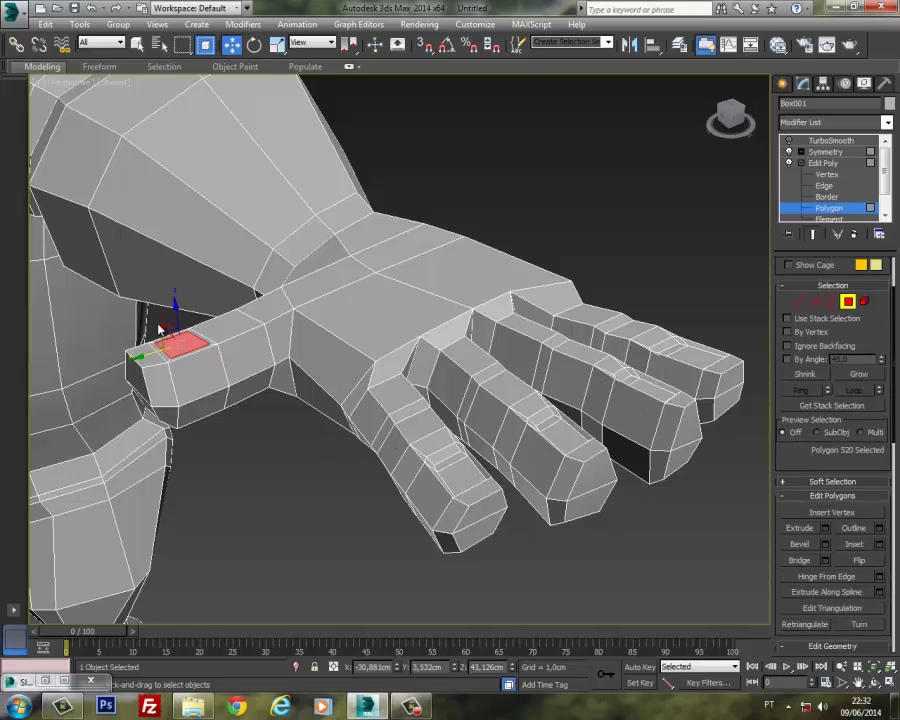
pyautogui.moveTo(178, 318); pyautogui.dragTo(178, 321)
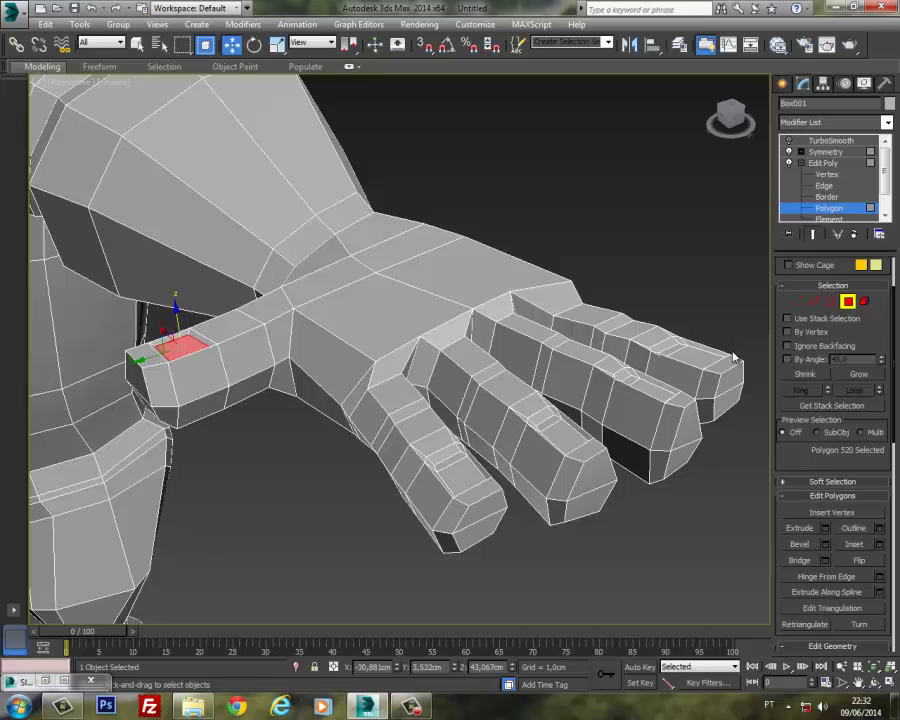
# Step: Chamfer the edge loop around the thumb's joint near the palm by 0.074 cm and raise the joint's top edge slightly
pyautogui.click(817, 302)
pyautogui.click(249, 317)
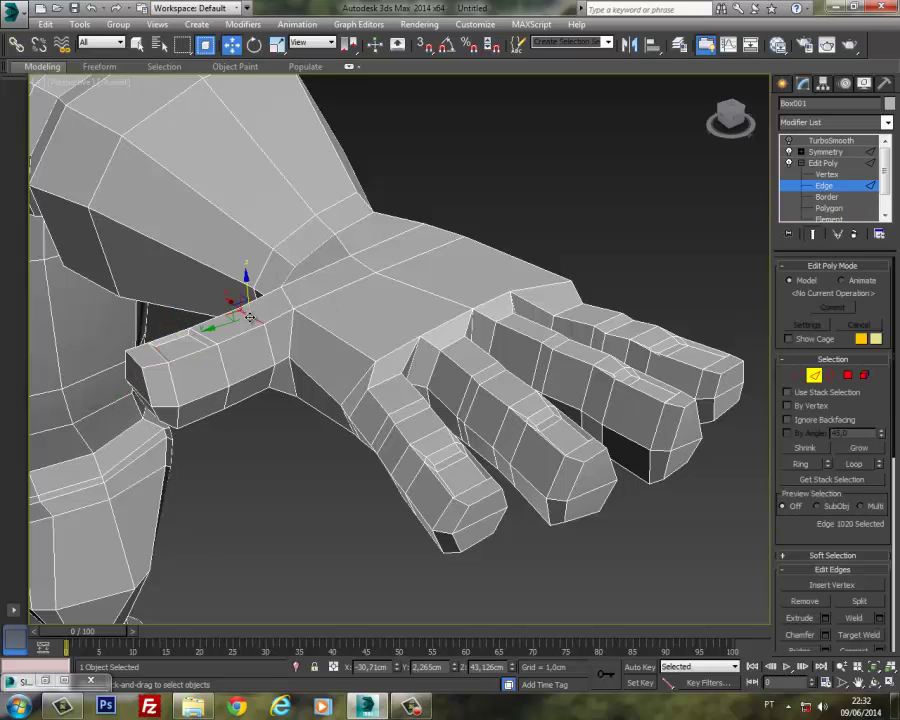
pyautogui.click(858, 465)
pyautogui.keyDown('alt'); pyautogui.moveTo(545, 300); pyautogui.dragTo(592, 333, button='middle'); pyautogui.keyUp('alt')
pyautogui.click(824, 634)
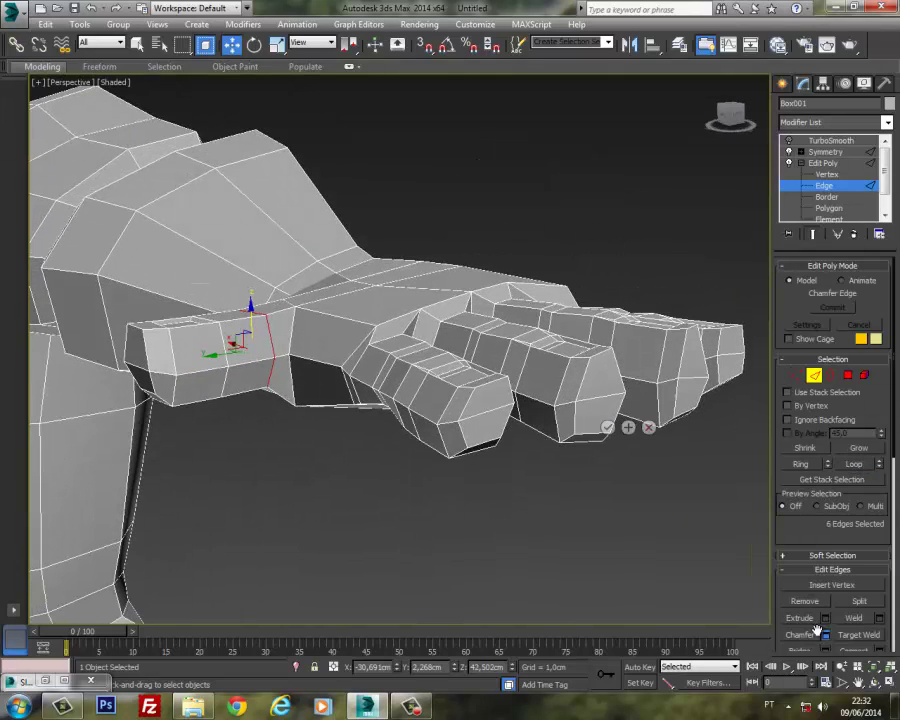
pyautogui.moveTo(613, 375); pyautogui.dragTo(612, 386)
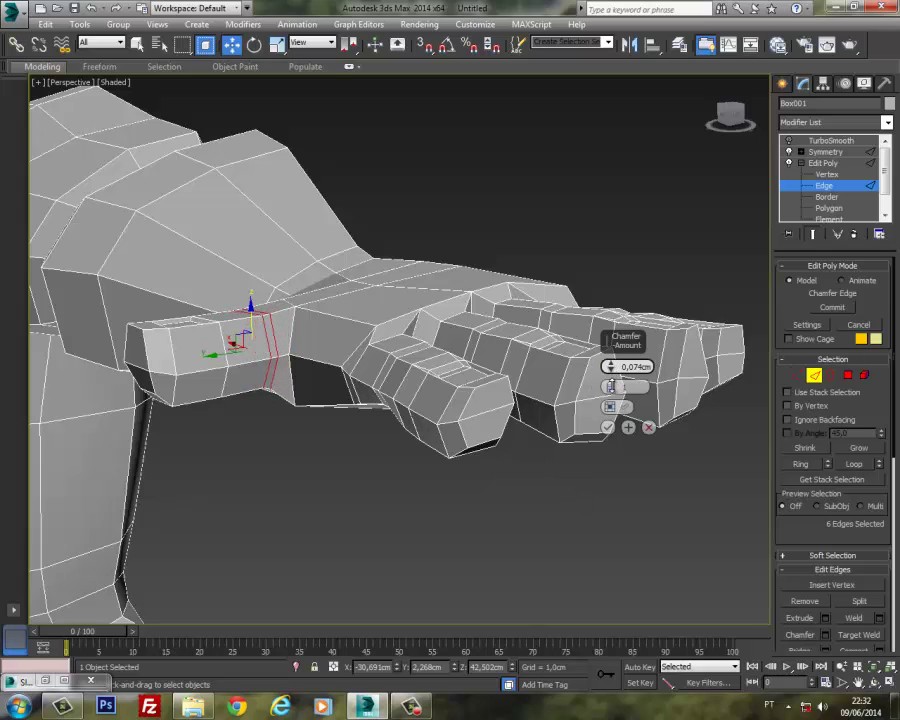
pyautogui.click(607, 427)
pyautogui.click(241, 312)
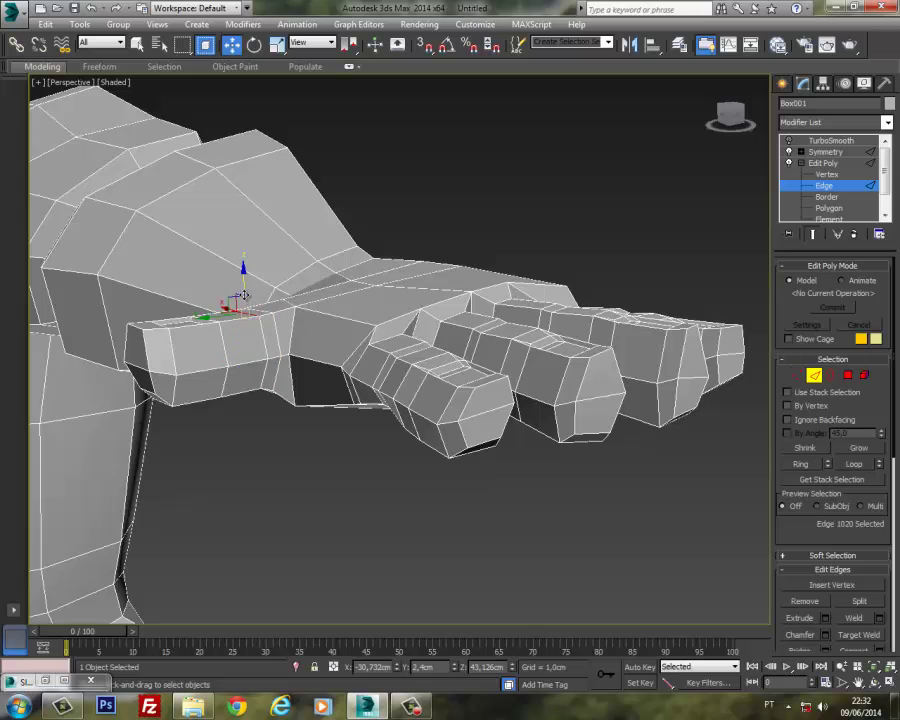
pyautogui.click(813, 377)
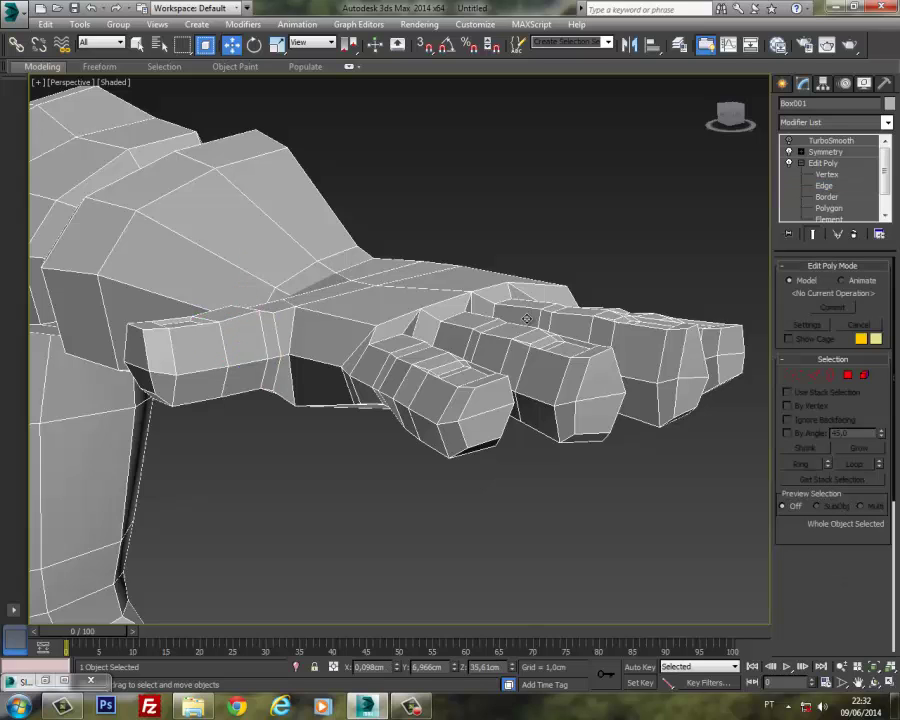
# Step: Preview the whole character with TurboSmooth enabled, examine the hand and the back of the body, and switch the smoothing off again
pyautogui.keyDown('alt'); pyautogui.moveTo(450, 322); pyautogui.dragTo(478, 318, button='middle'); pyautogui.keyUp('alt')
pyautogui.click(789, 141)
pyautogui.keyDown('alt'); pyautogui.moveTo(621, 275); pyautogui.dragTo(745, 311, button='middle'); pyautogui.keyUp('alt')
pyautogui.click(579, 272)
pyautogui.scroll(-4, 583, 267)
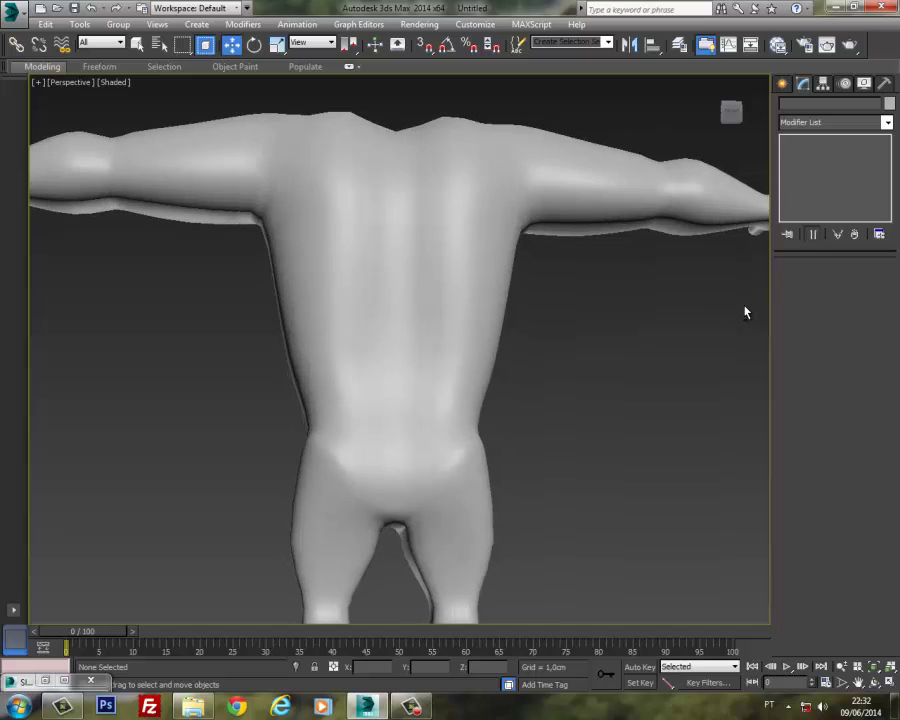
pyautogui.keyDown('alt'); pyautogui.moveTo(444, 372); pyautogui.dragTo(760, 222, button='middle'); pyautogui.keyUp('alt')
pyautogui.click(367, 476)
pyautogui.click(788, 141)
# Step: Move the two inner buttock vertices beside the center line about 1.4 cm along X toward the center
pyautogui.click(822, 163)
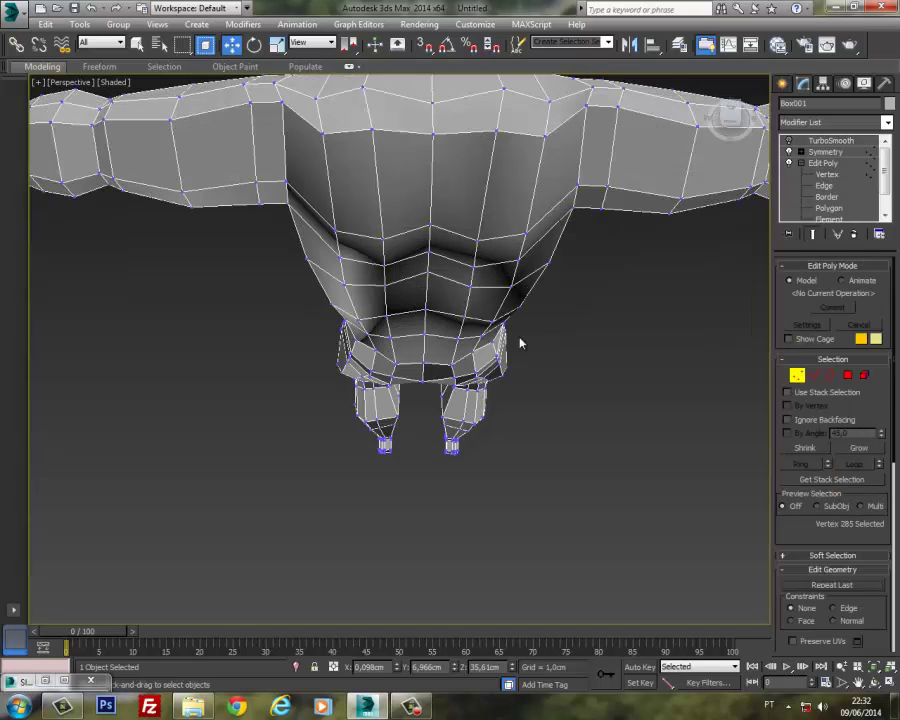
pyautogui.press('1')
pyautogui.keyDown('alt'); pyautogui.moveTo(516, 340); pyautogui.dragTo(503, 278, button='middle'); pyautogui.keyUp('alt')
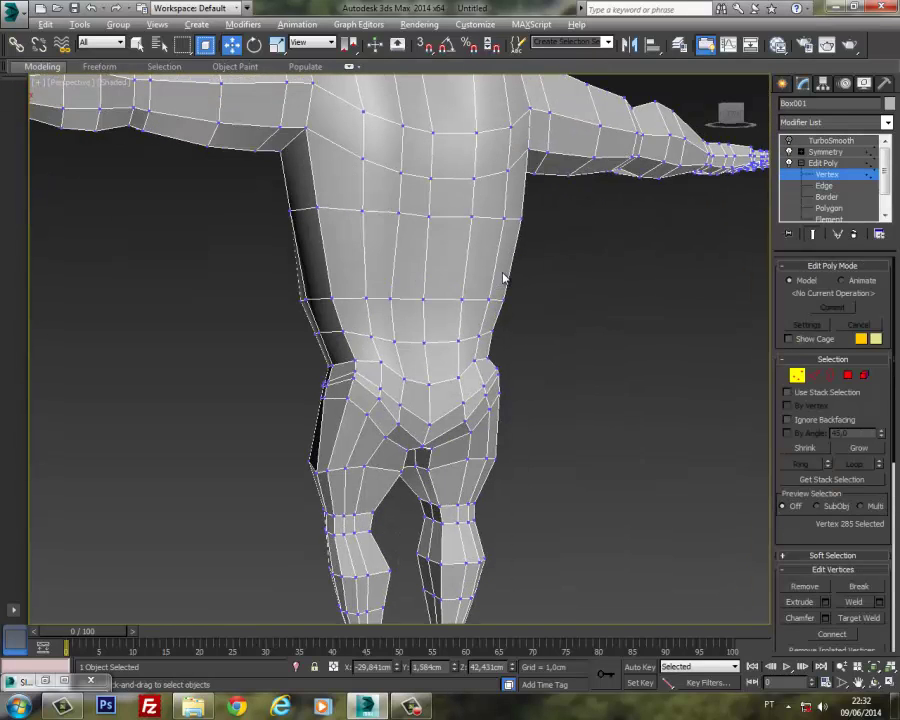
pyautogui.click(398, 402)
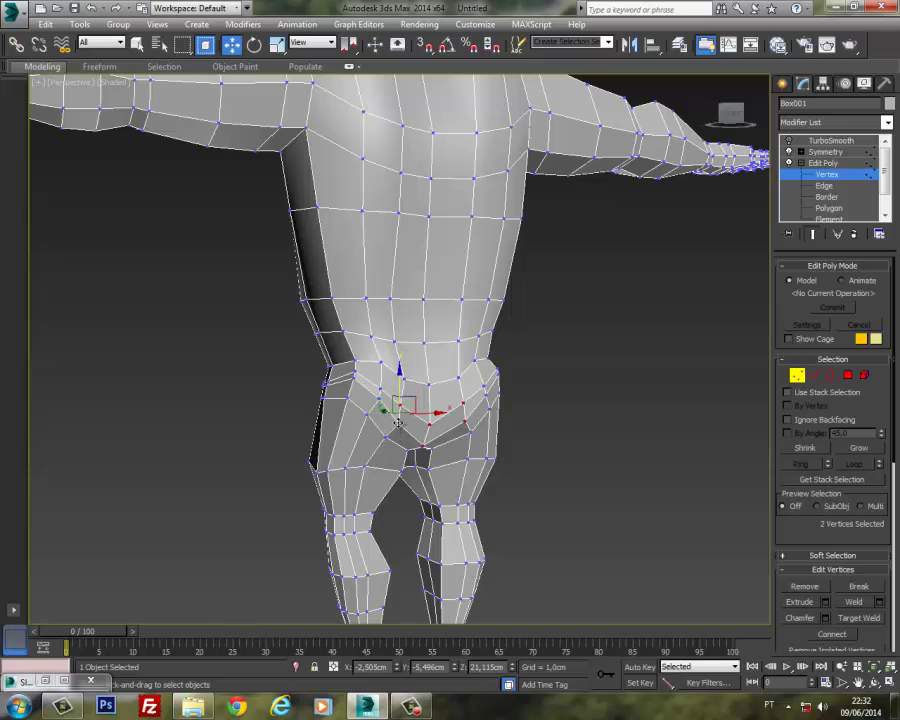
pyautogui.keyDown('alt'); pyautogui.moveTo(400, 433); pyautogui.dragTo(395, 487, button='middle'); pyautogui.keyUp('alt')
pyautogui.moveTo(422, 414)
pyautogui.keyDown('alt'); pyautogui.mouseDown(button='middle')
pyautogui.moveTo(420, 350)
pyautogui.moveTo(433, 430)
pyautogui.mouseUp(button='middle'); pyautogui.keyUp('alt')
pyautogui.moveTo(433, 415); pyautogui.dragTo(443, 415)
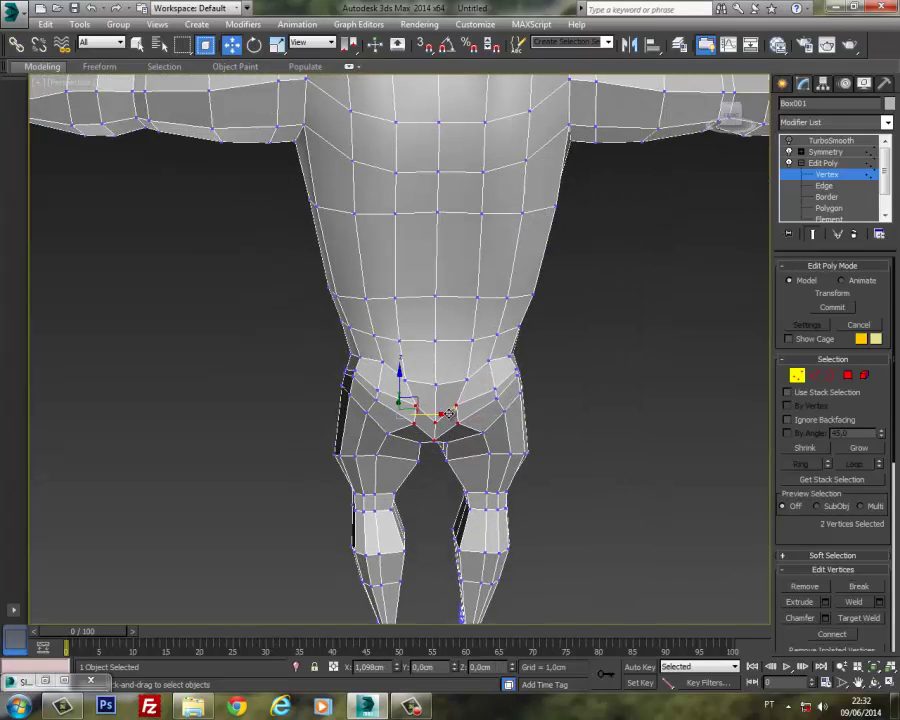
# Step: Move the two outer buttock vertices about 0.3 cm backward along Y and check the smoothed shape with TurboSmooth
pyautogui.keyDown('alt'); pyautogui.moveTo(453, 413); pyautogui.dragTo(420, 414, button='middle'); pyautogui.keyUp('alt')
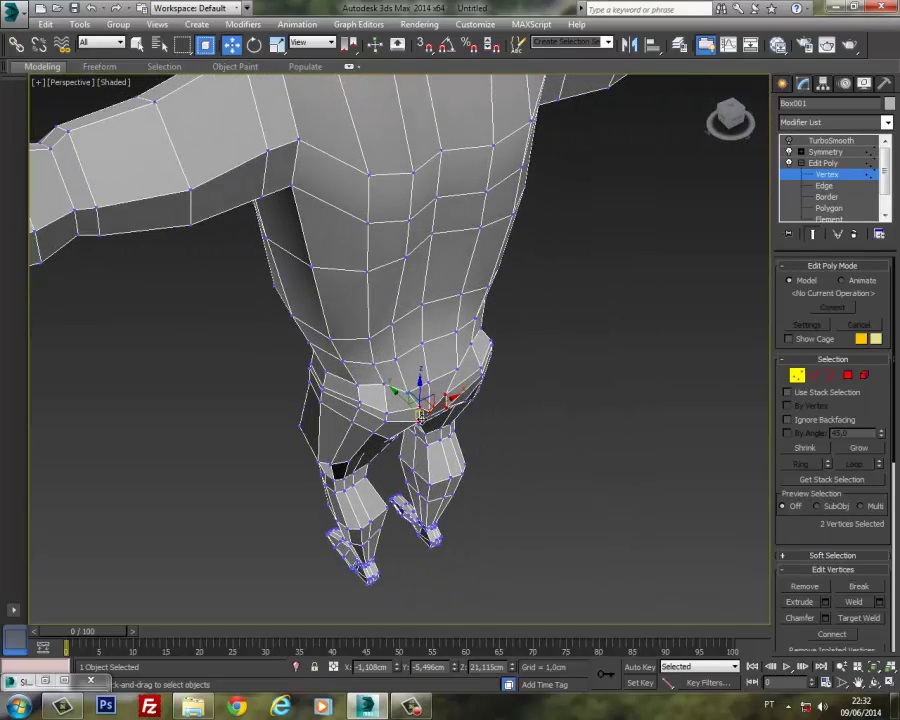
pyautogui.moveTo(440, 394); pyautogui.dragTo(400, 387)
pyautogui.keyDown('alt'); pyautogui.moveTo(400, 387); pyautogui.dragTo(407, 427, button='middle'); pyautogui.keyUp('alt')
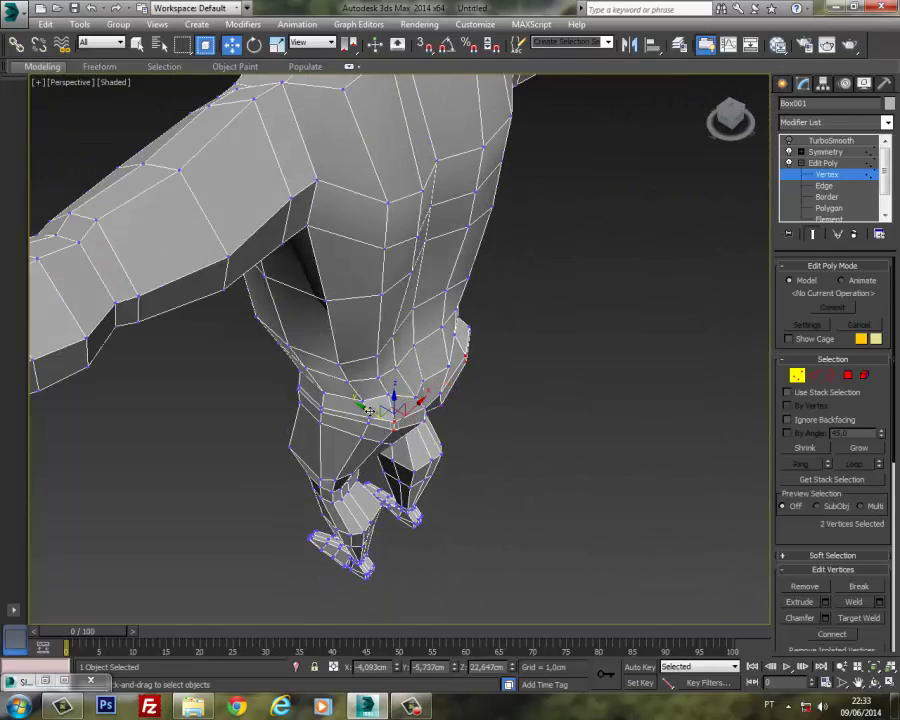
pyautogui.click(806, 174)
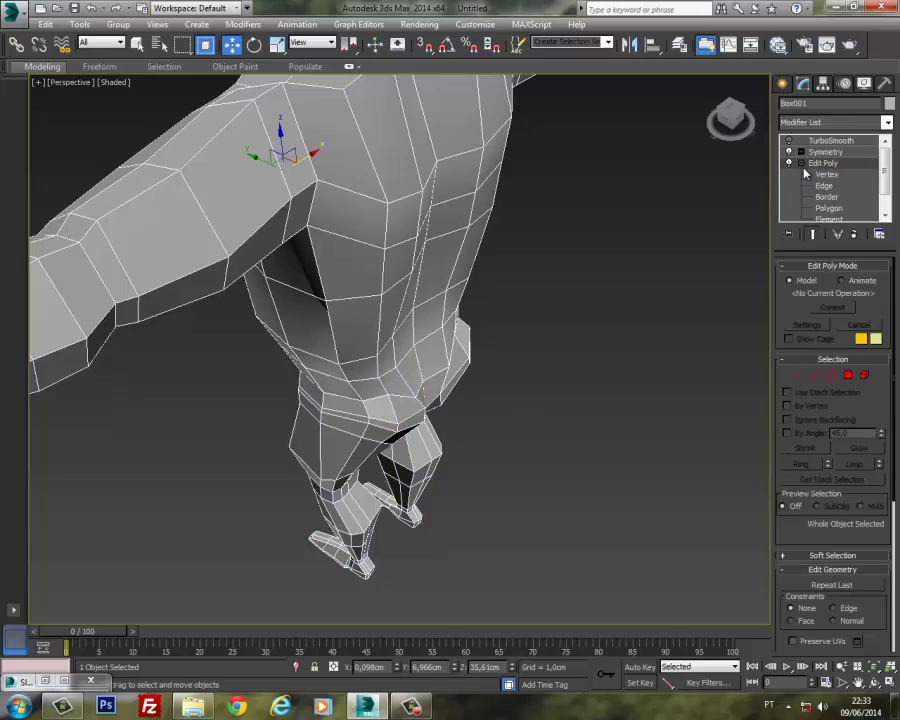
pyautogui.click(789, 141)
pyautogui.keyDown('alt'); pyautogui.moveTo(640, 300); pyautogui.dragTo(512, 290, button='middle'); pyautogui.keyUp('alt')
pyautogui.click(789, 141)
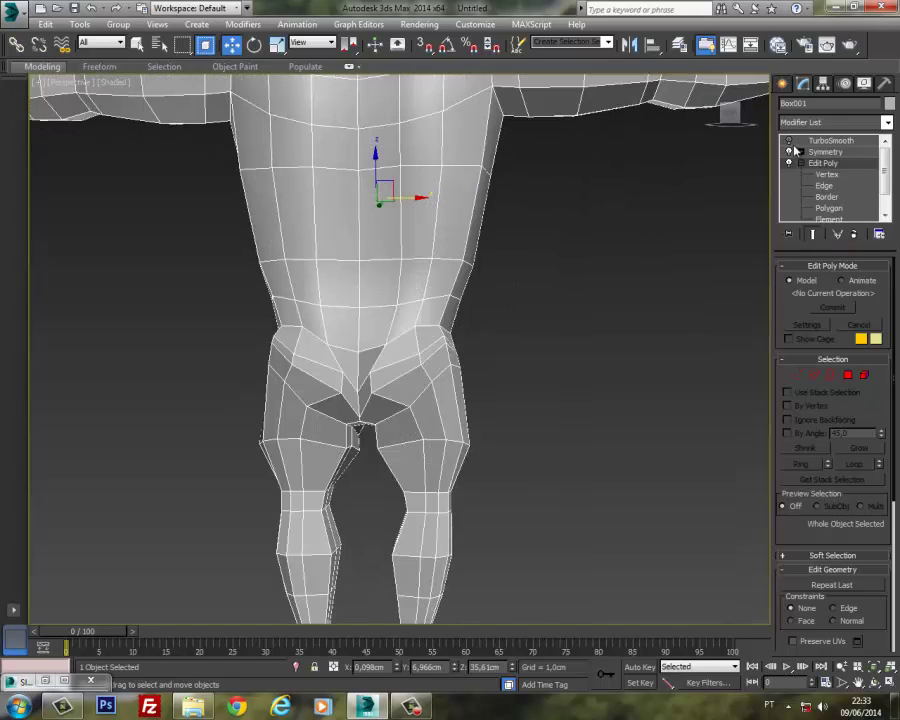
# Step: Raise the upper inner buttock vertex about 0.79 cm and the upper outer buttock vertex about 1.5 cm
pyautogui.moveTo(450, 418); pyautogui.dragTo(495, 430, button='middle')
pyautogui.click(797, 376)
pyautogui.moveTo(458, 366); pyautogui.dragTo(474, 388)
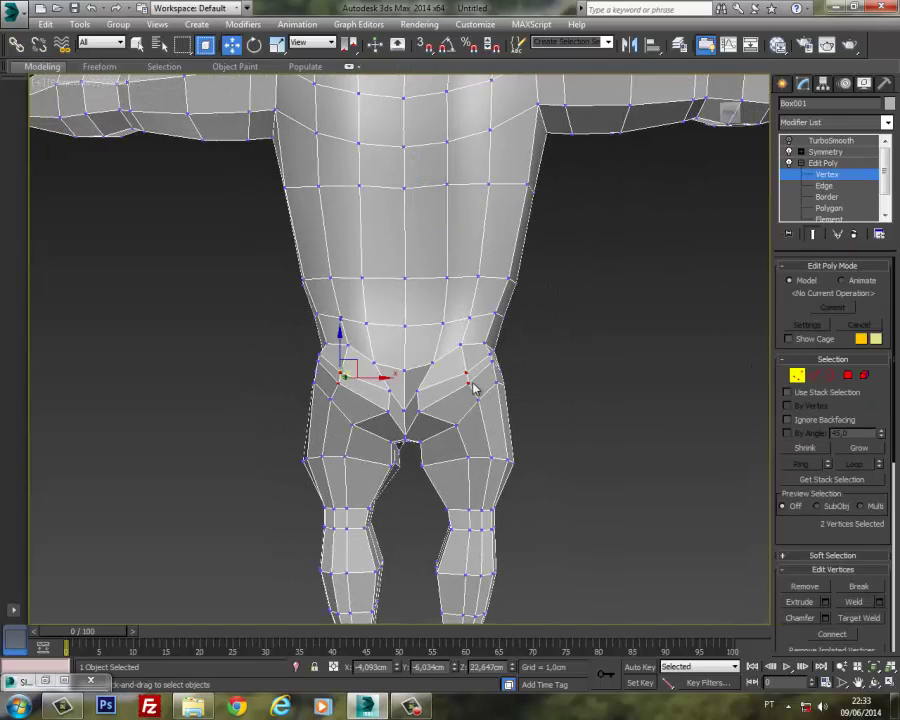
pyautogui.click(391, 389)
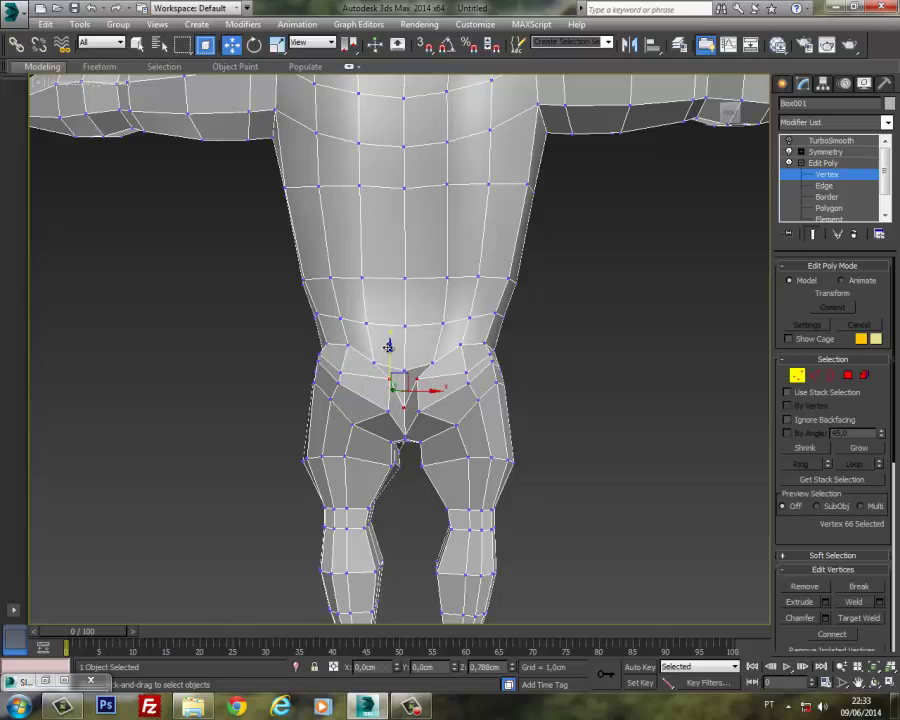
pyautogui.click(391, 368)
pyautogui.click(342, 370)
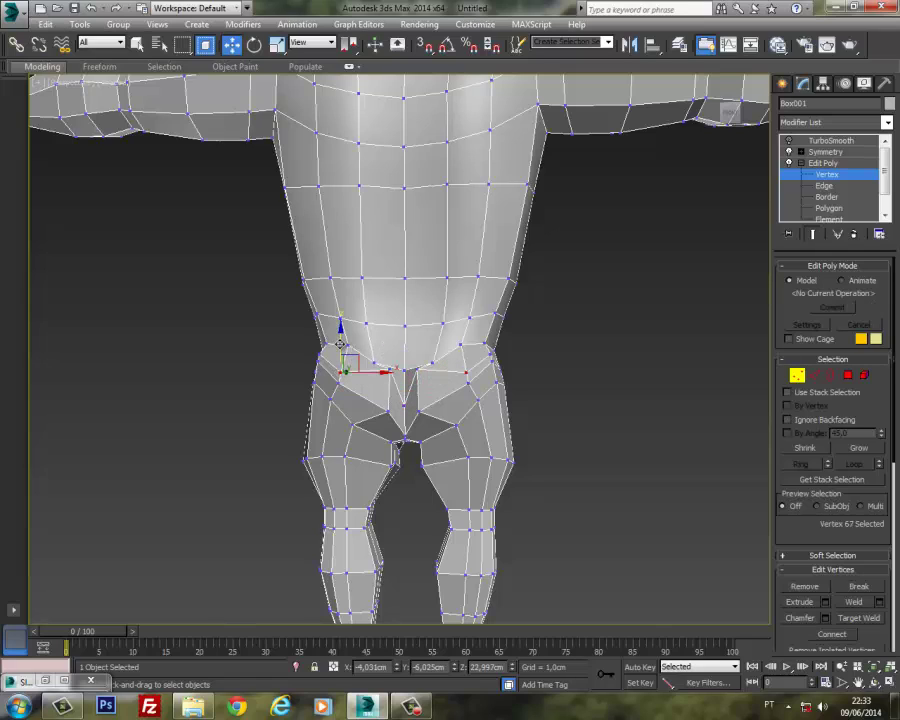
pyautogui.moveTo(342, 342); pyautogui.dragTo(345, 320)
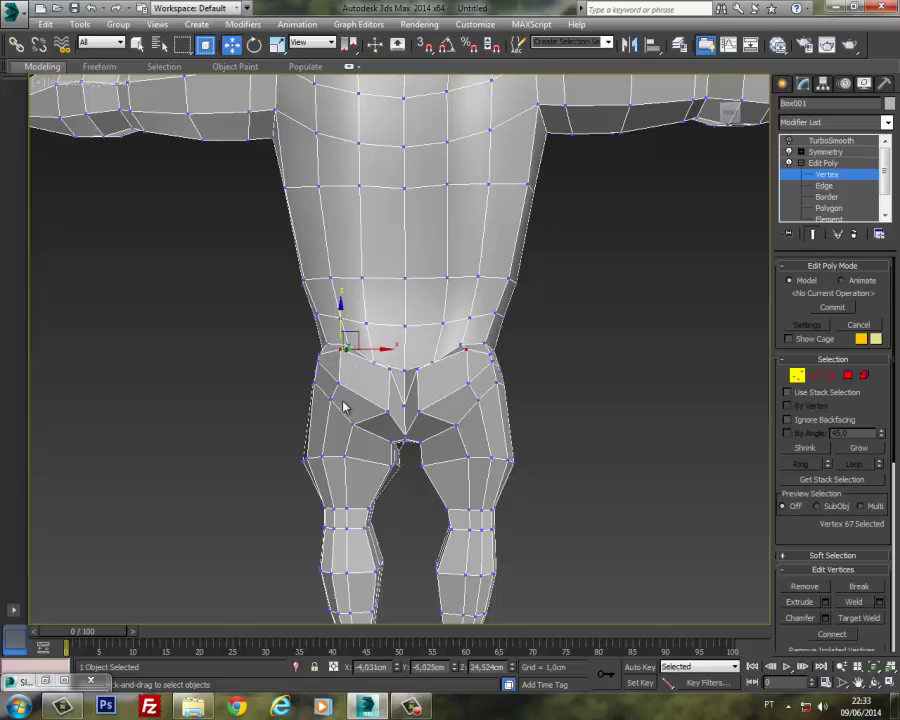
# Step: Lower the two vertices under the buttock slightly and the two lower buttock vertices above them about 0.78 cm, and leave vertex editing
pyautogui.click(332, 398)
pyautogui.keyDown('ctrl'); pyautogui.click(352, 426); pyautogui.keyUp('ctrl')
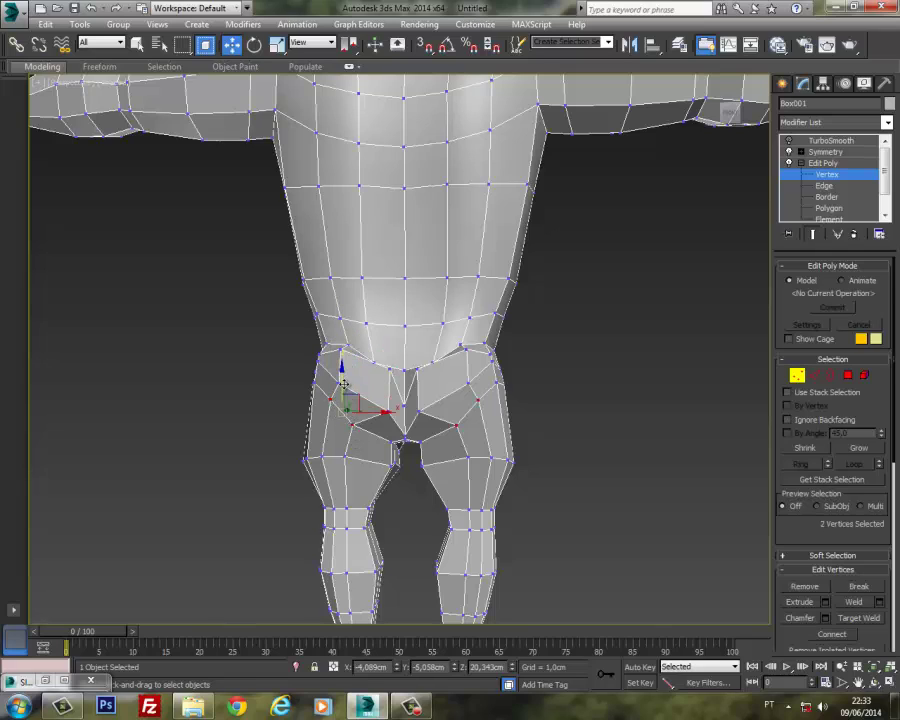
pyautogui.click(342, 383)
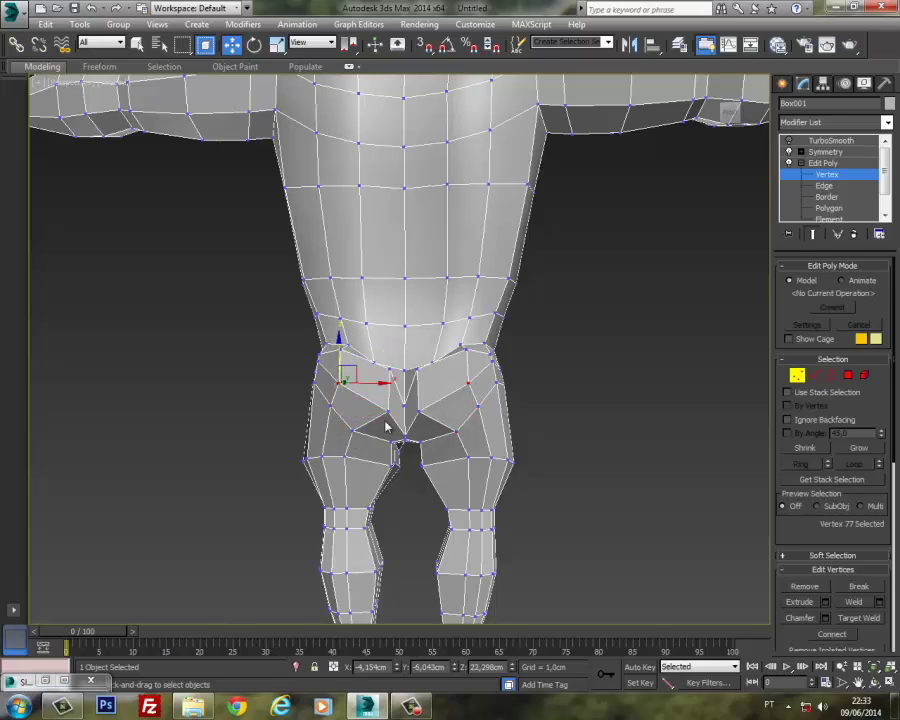
pyautogui.keyDown('ctrl'); pyautogui.click(388, 409); pyautogui.keyUp('ctrl')
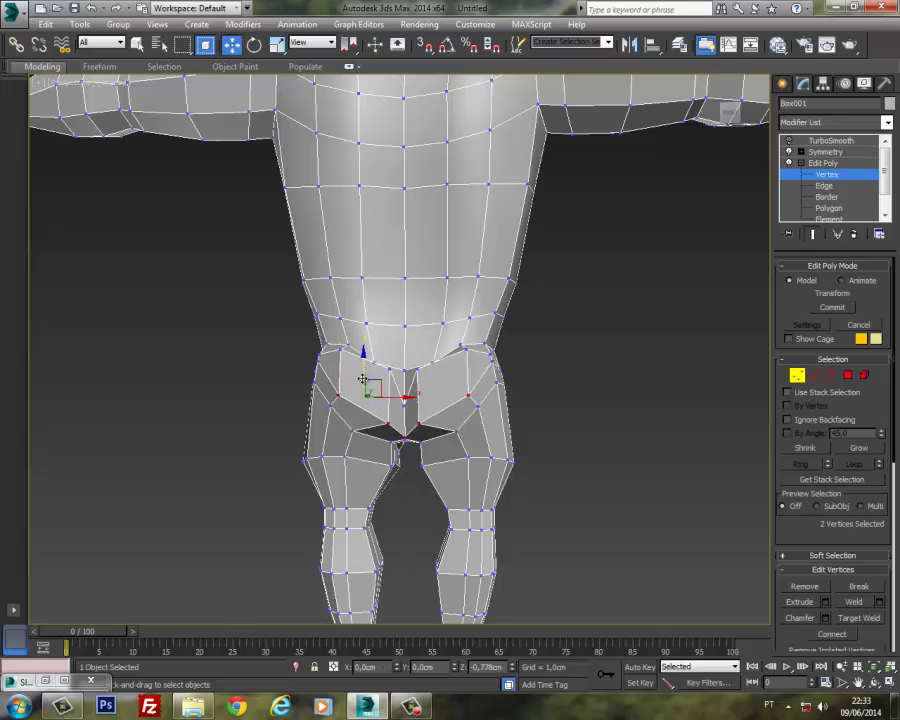
pyautogui.keyDown('alt'); pyautogui.moveTo(363, 369); pyautogui.dragTo(473, 336, button='middle'); pyautogui.keyUp('alt')
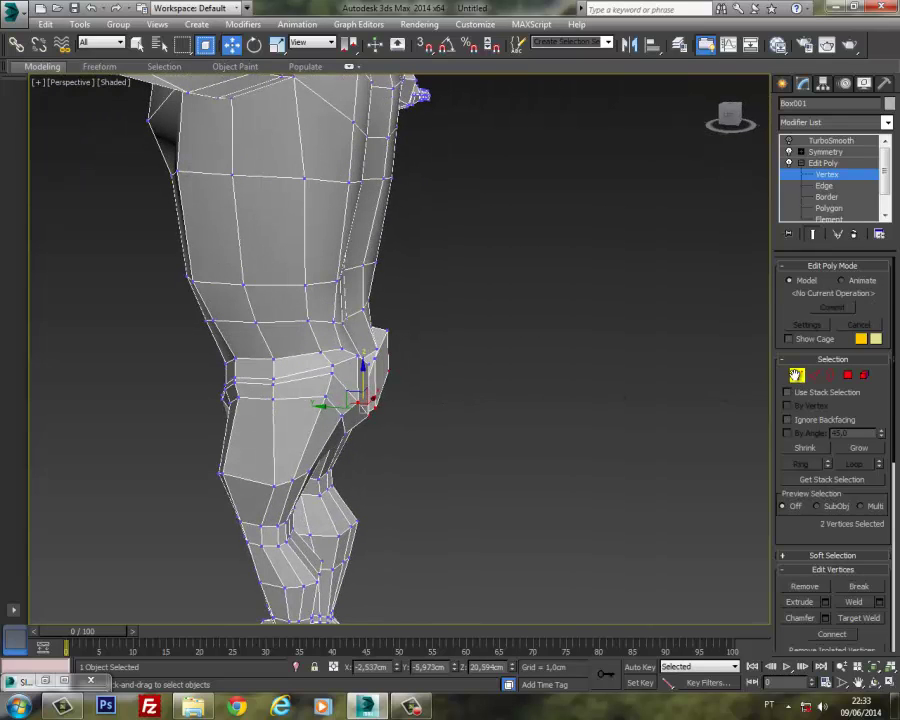
pyautogui.click(796, 375)
pyautogui.click(802, 163)
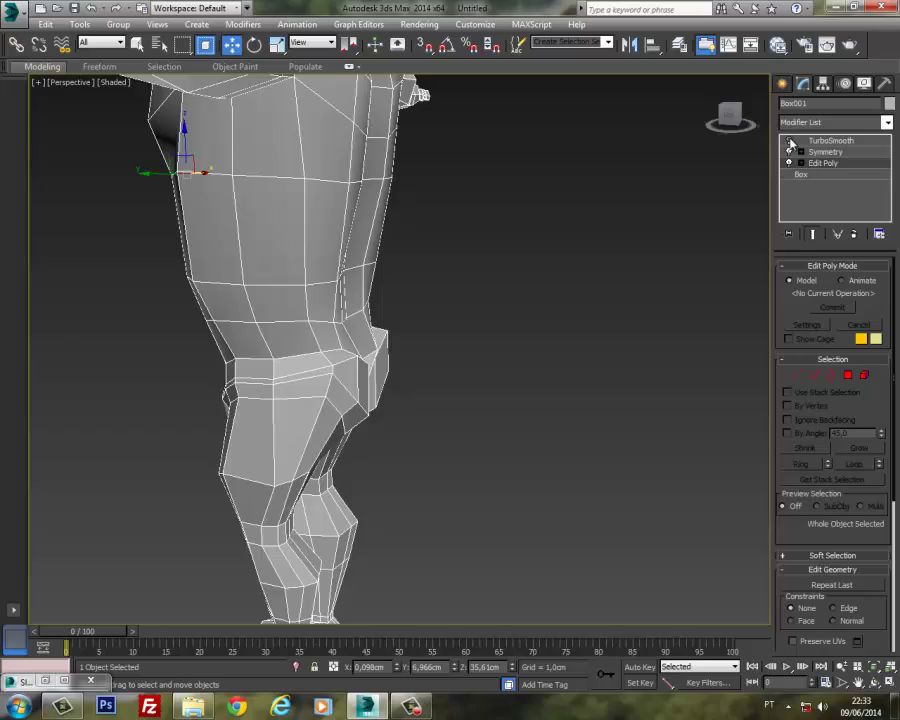
# Step: Check the smoothed hips and legs with TurboSmooth and view the whole character
pyautogui.click(788, 140)
pyautogui.keyDown('alt'); pyautogui.moveTo(480, 364); pyautogui.dragTo(330, 441, button='middle'); pyautogui.keyUp('alt')
pyautogui.moveTo(378, 283); pyautogui.dragTo(302, 336, button='middle')
pyautogui.scroll(-4, 404, 352)
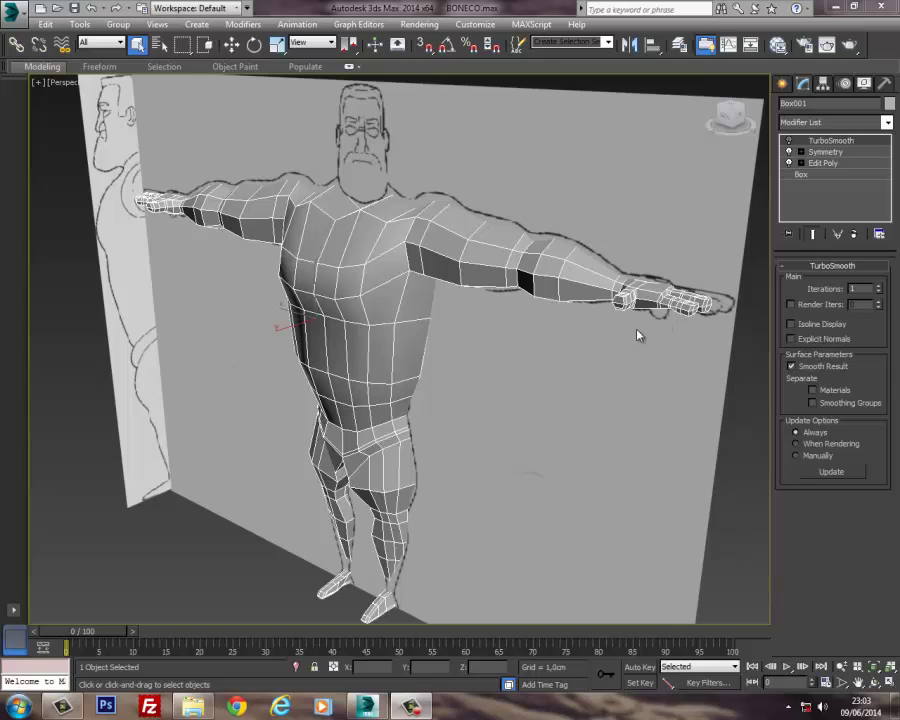
pyautogui.keyDown('alt'); pyautogui.moveTo(489, 347); pyautogui.dragTo(528, 363, button='middle'); pyautogui.keyUp('alt')
pyautogui.rightClick(411, 319)
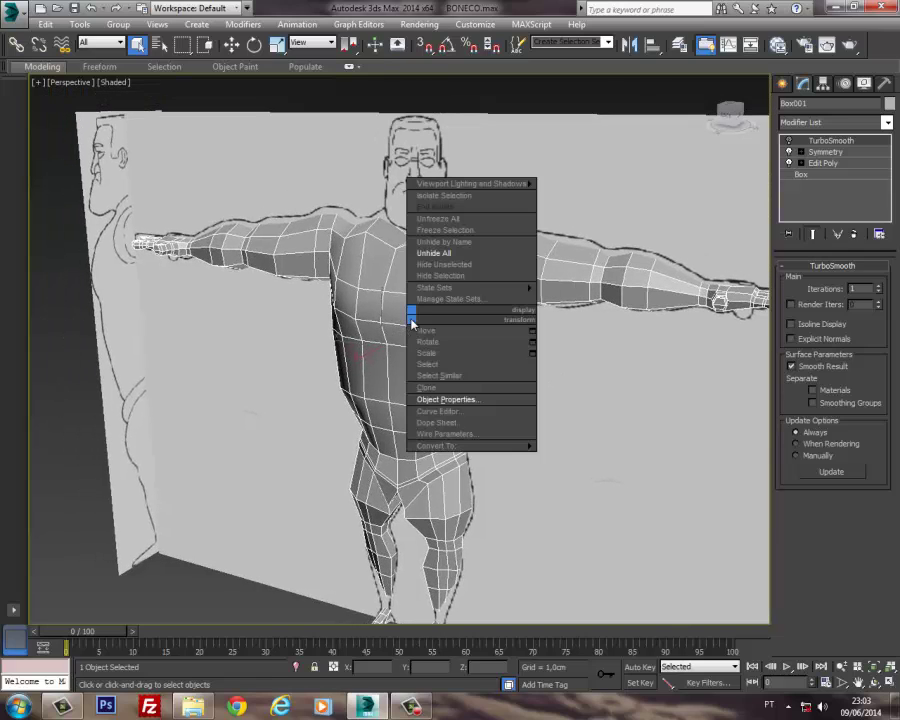
pyautogui.click(427, 266)
pyautogui.hotkey('ctrl', 'z')
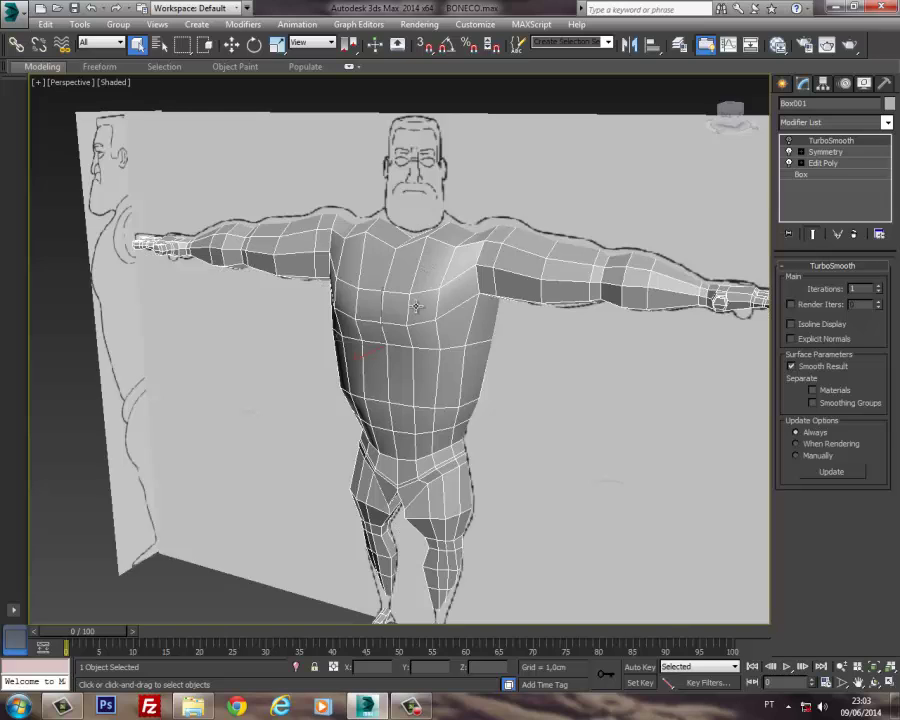
# Step: Hide the character's body mesh, keeping the reference planes in view
pyautogui.click(234, 45)
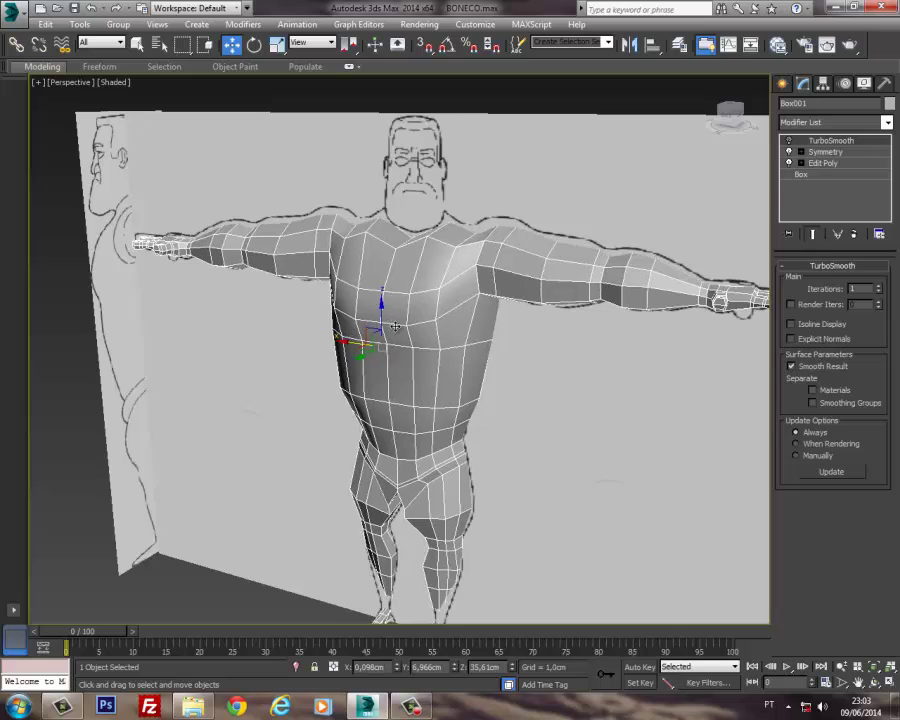
pyautogui.rightClick(396, 326)
pyautogui.click(422, 283)
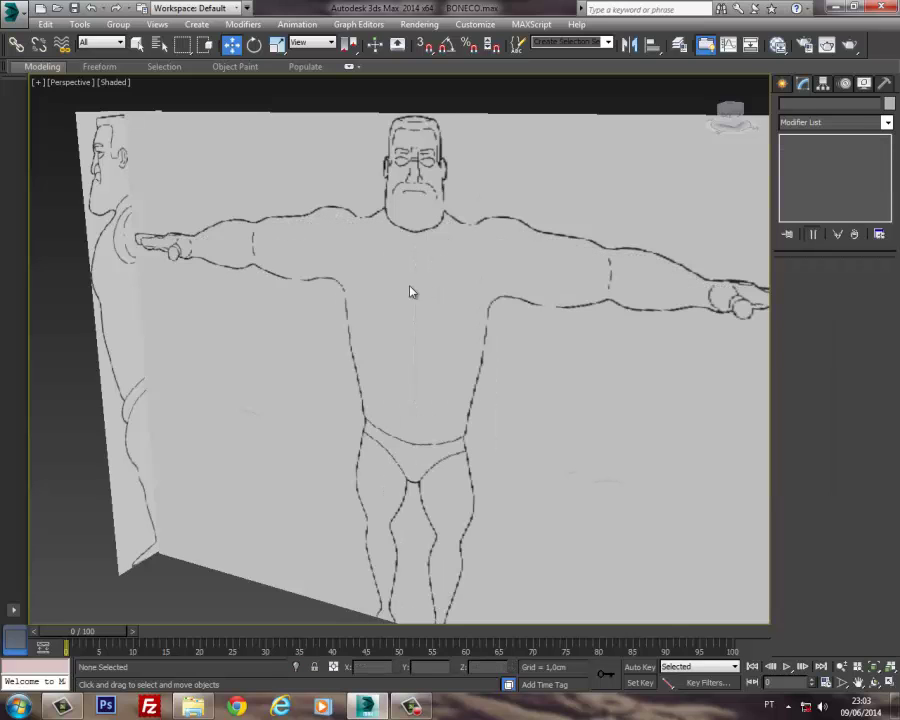
# Step: Create a box over the head drawing in the Front view, about 11.5 cm long, 7 cm wide and 1.5 cm high
pyautogui.keyDown('alt'); pyautogui.moveTo(435, 298); pyautogui.dragTo(391, 255, button='middle'); pyautogui.keyUp('alt')
pyautogui.press('f')
pyautogui.scroll(2, 306, 202)
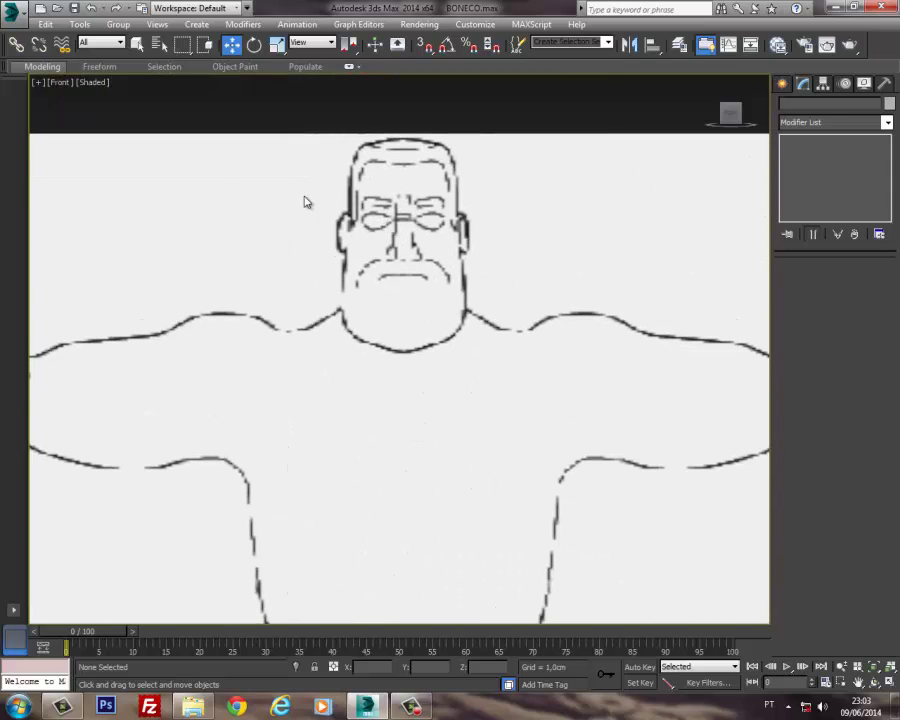
pyautogui.click(783, 85)
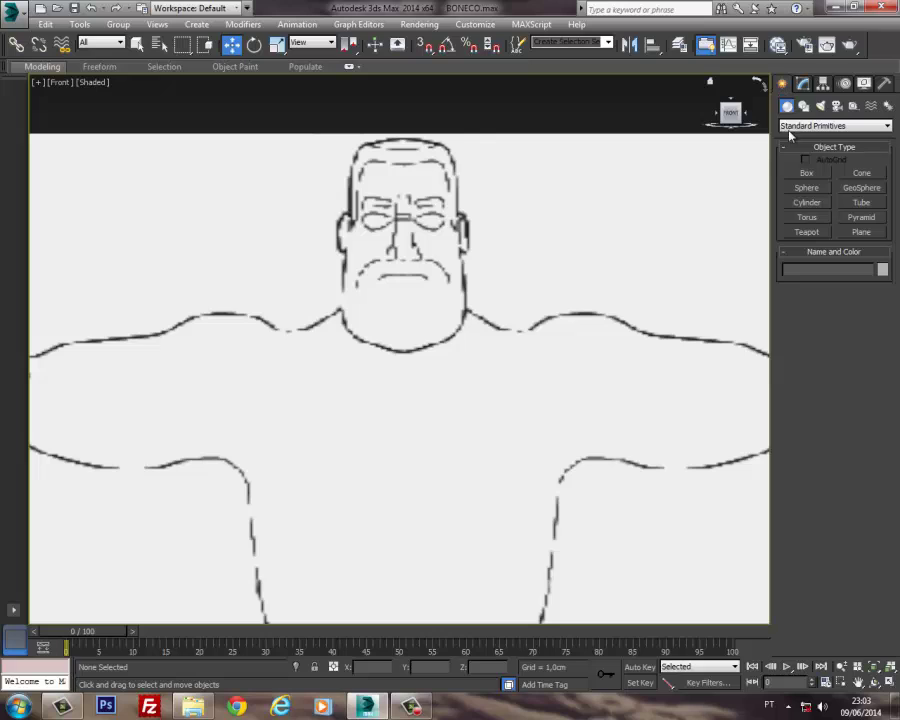
pyautogui.click(805, 177)
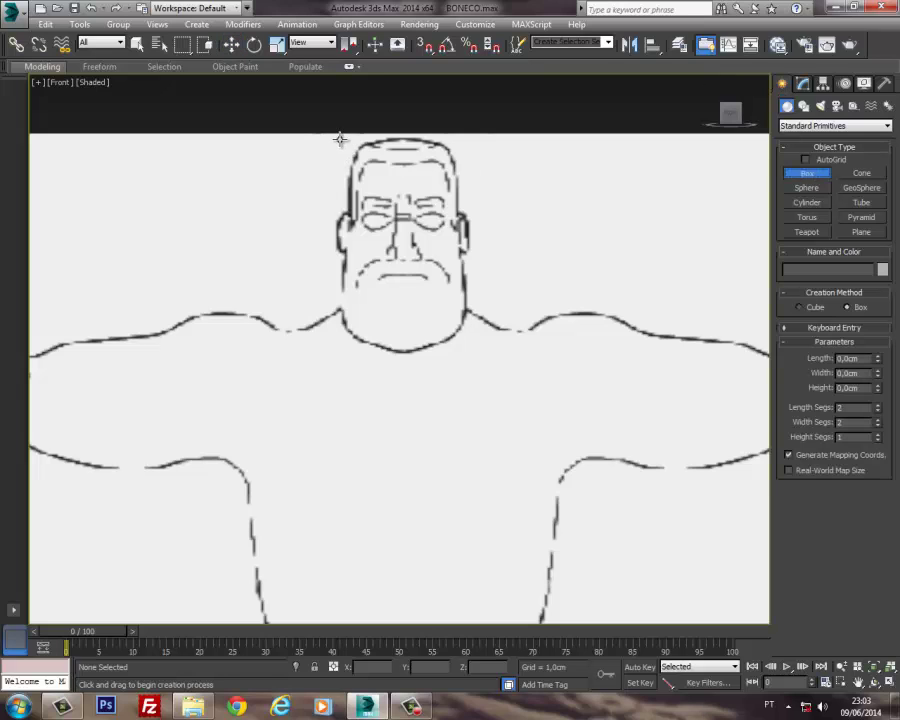
pyautogui.moveTo(340, 139); pyautogui.dragTo(469, 352)
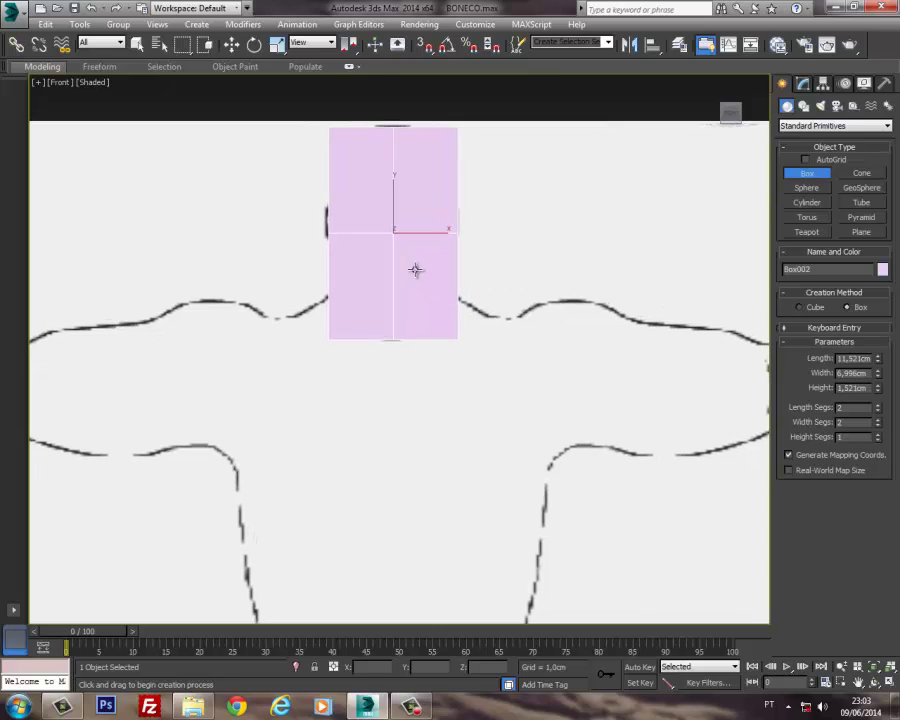
# Step: Move the head box about 6.3 cm forward along Y in the Left view to the front of the face drawing
pyautogui.press('l')
pyautogui.moveTo(354, 357)
pyautogui.mouseDown(button='middle')
pyautogui.moveTo(376, 249)
pyautogui.moveTo(378, 400)
pyautogui.mouseUp(button='middle')
pyautogui.click(231, 44)
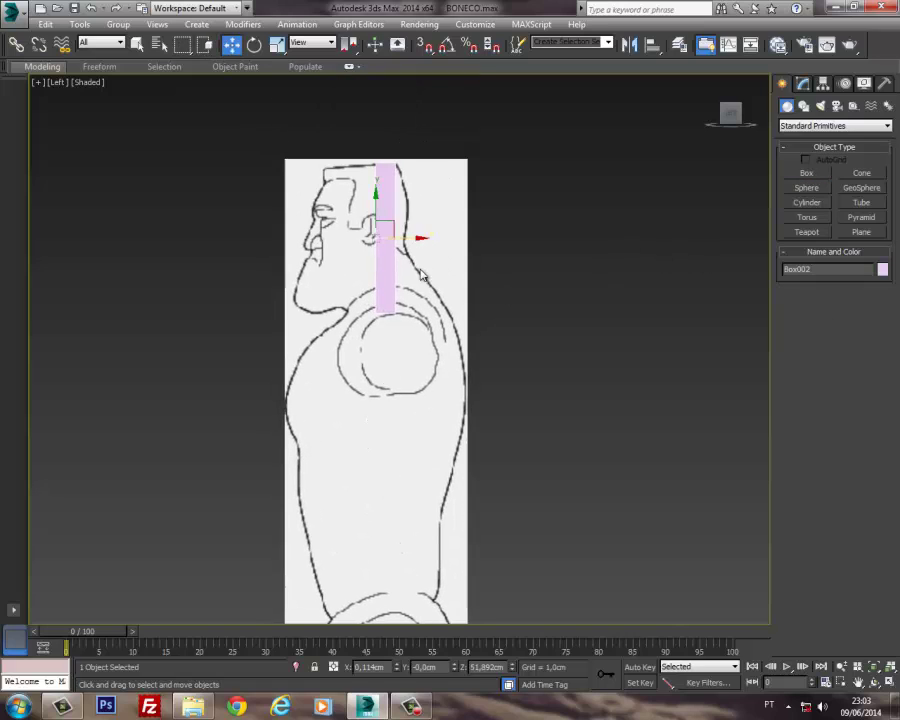
pyautogui.moveTo(412, 237); pyautogui.dragTo(323, 240)
# Step: Set the head box's height to about 8.9 cm to cover the depth of the head in the side drawing
pyautogui.click(803, 83)
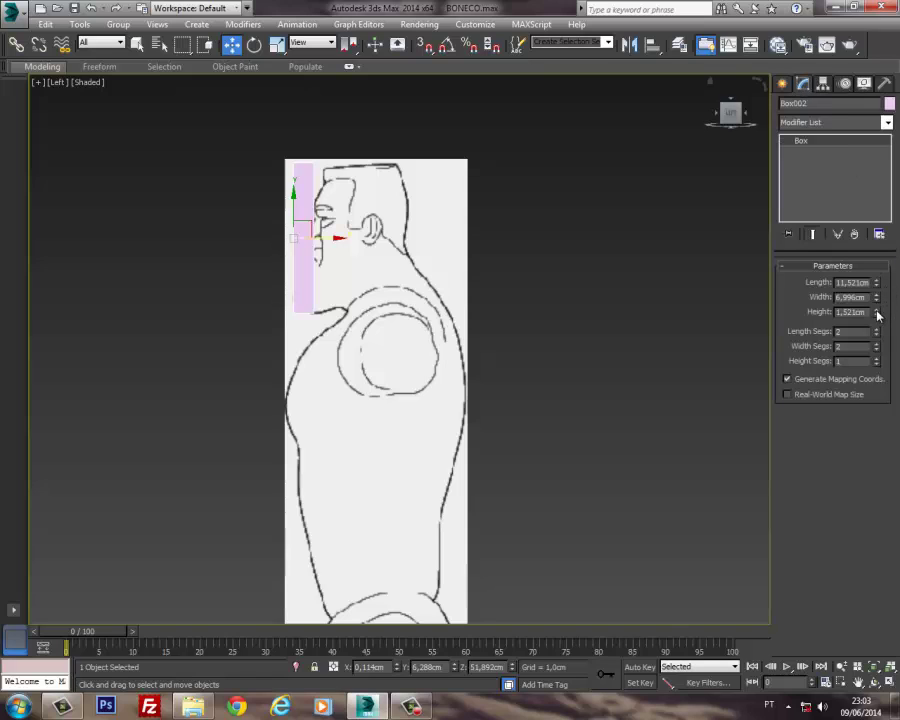
pyautogui.moveTo(878, 315); pyautogui.dragTo(878, 258)
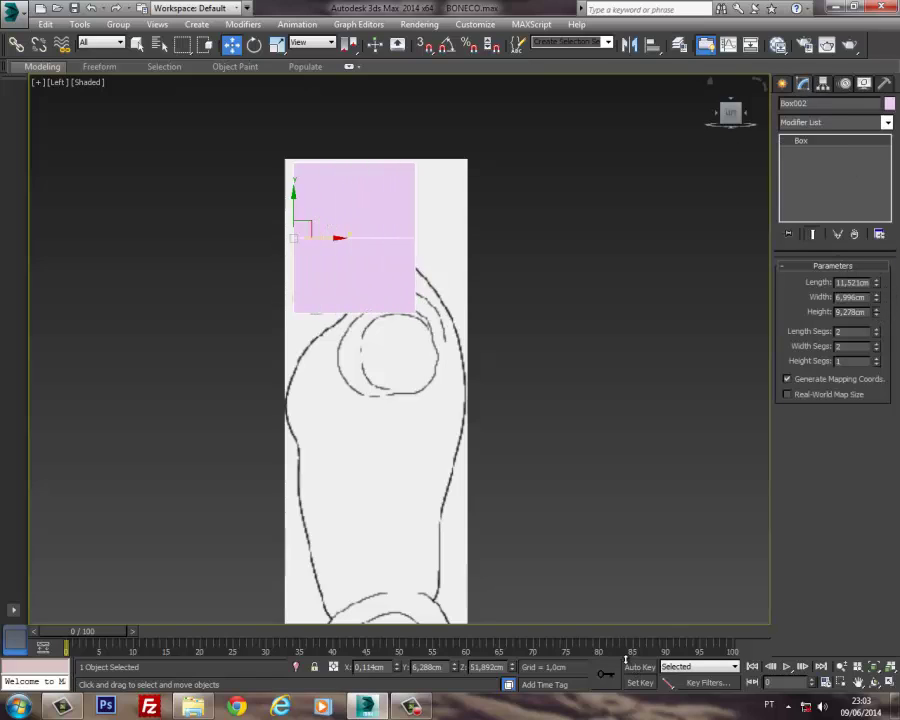
pyautogui.moveTo(626, 660); pyautogui.dragTo(694, 680)
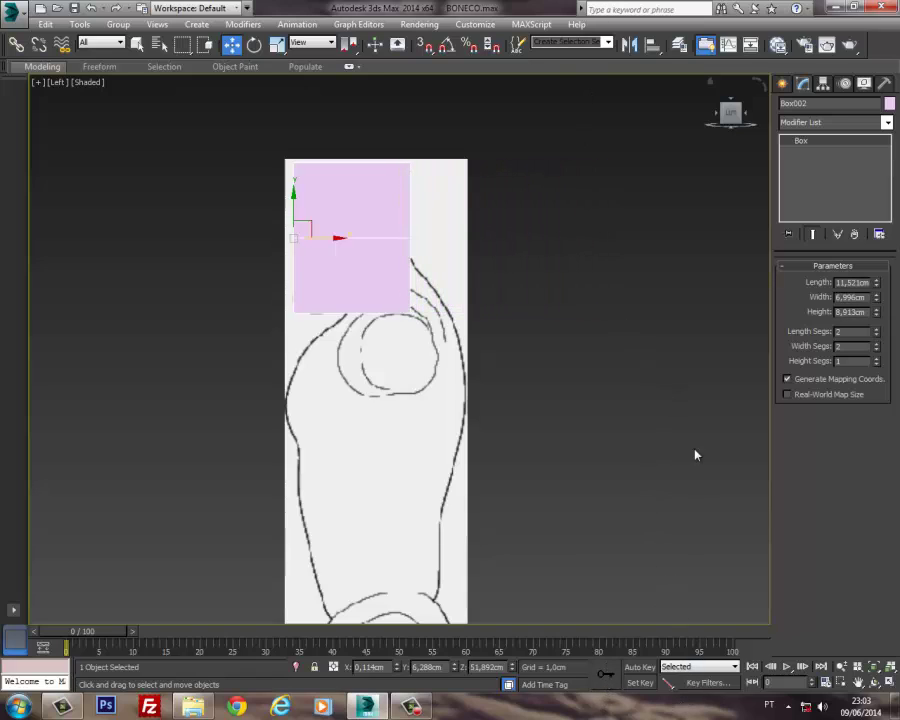
pyautogui.moveTo(556, 283); pyautogui.dragTo(571, 287, button='middle')
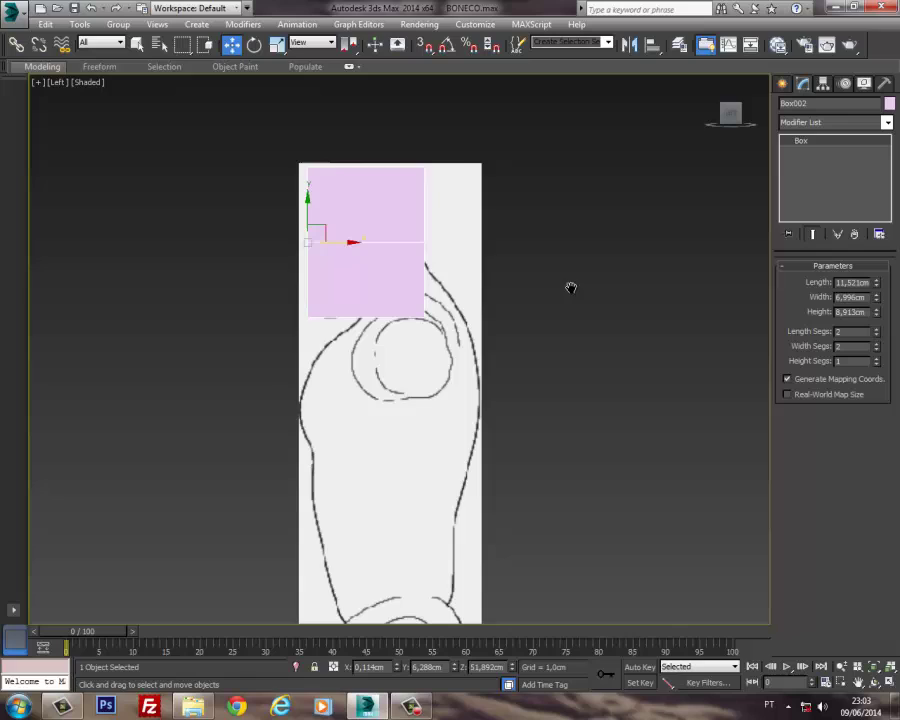
# Step: Set the head box's segments to 4 in length, 4 in width and 3 in height
pyautogui.click(877, 333)
pyautogui.click(877, 333)
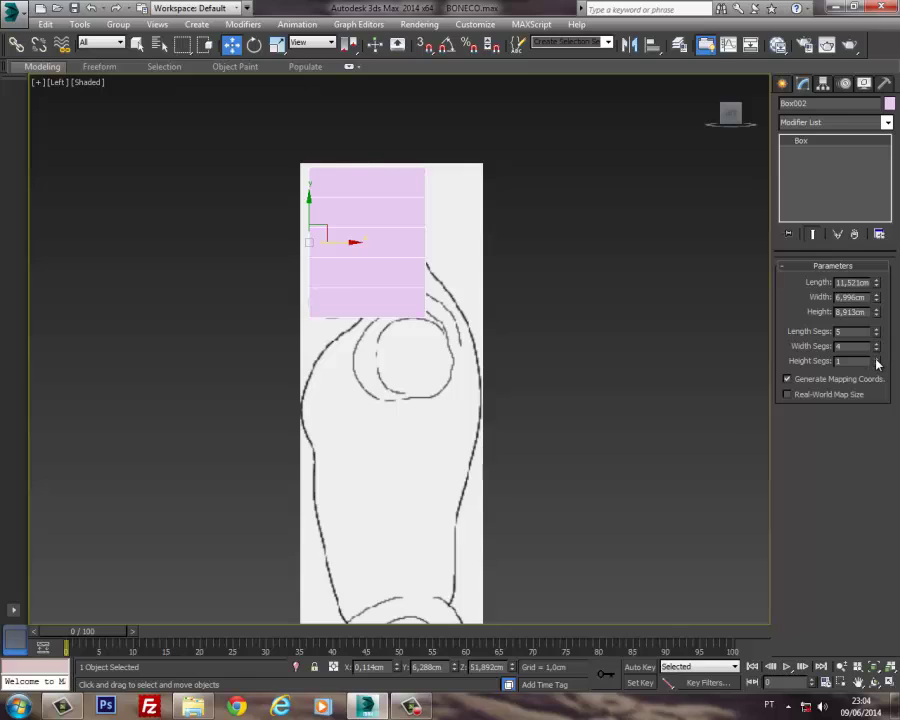
pyautogui.click(877, 360)
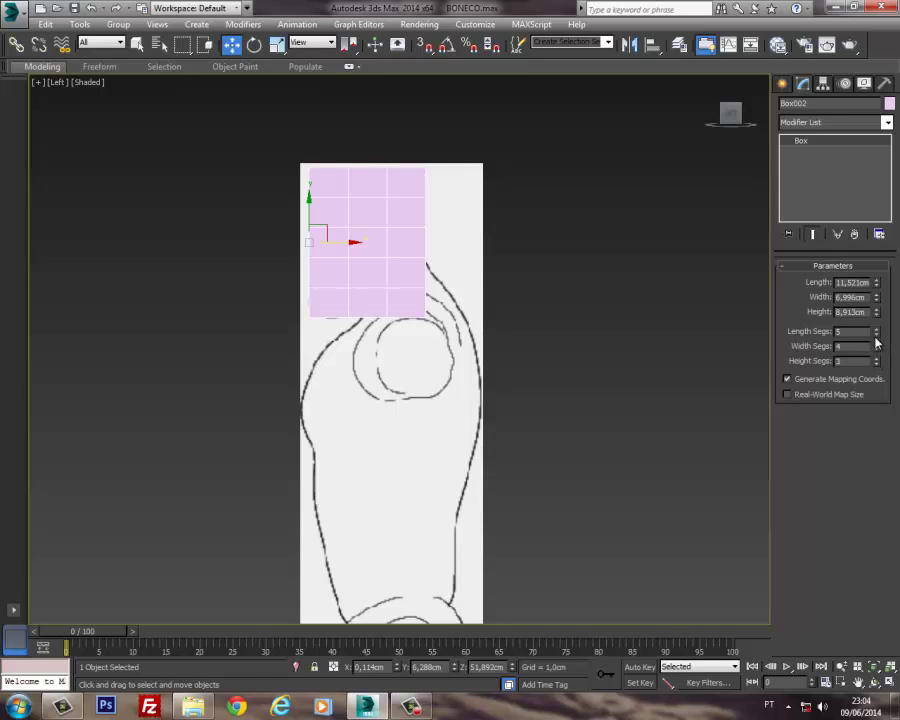
pyautogui.click(877, 334)
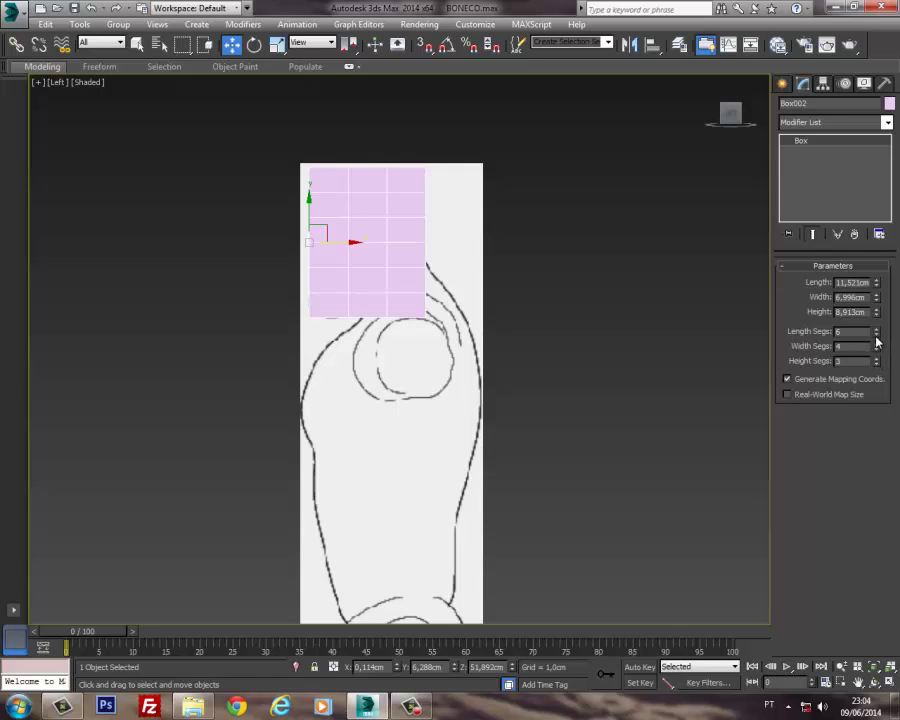
pyautogui.click(877, 336)
pyautogui.click(877, 336)
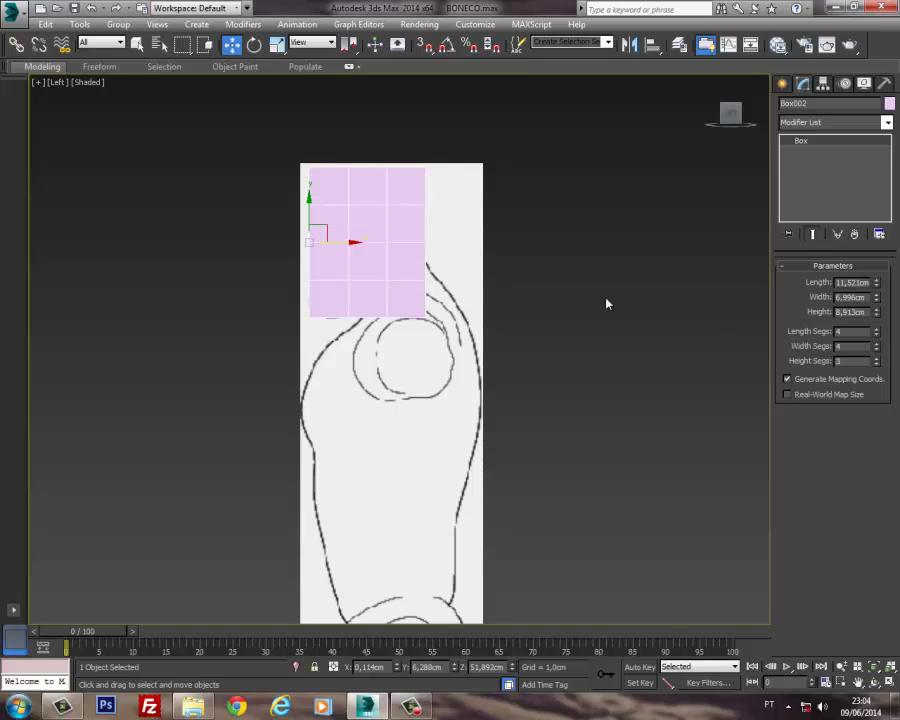
# Step: Turn on See-Through in the head box's object properties, working from the Front view
pyautogui.moveTo(471, 255); pyautogui.dragTo(553, 237, button='middle')
pyautogui.press('f')
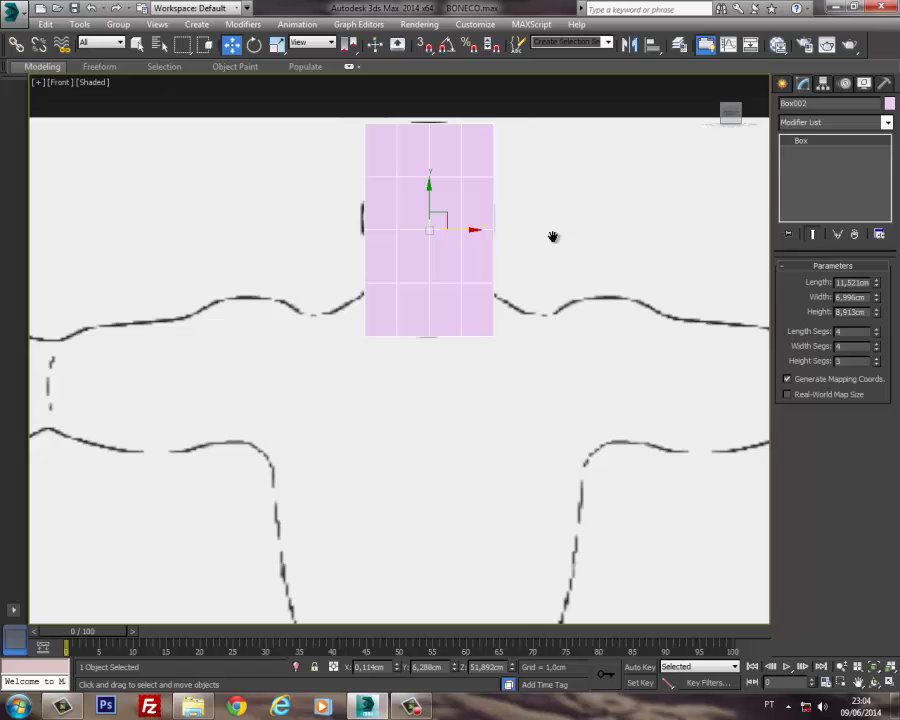
pyautogui.rightClick(450, 233)
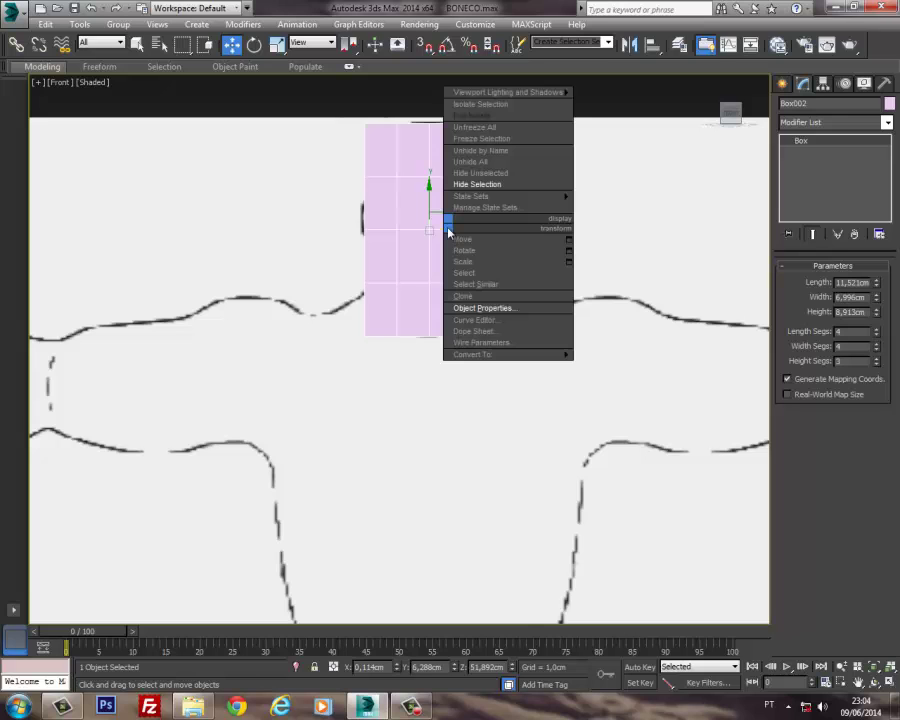
pyautogui.click(502, 309)
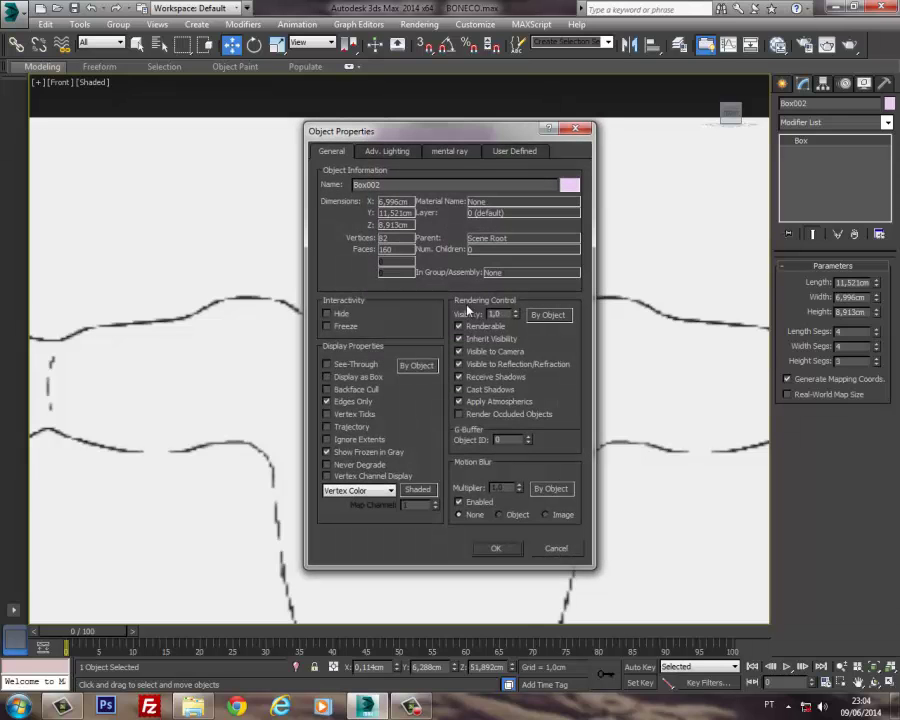
pyautogui.click(348, 365)
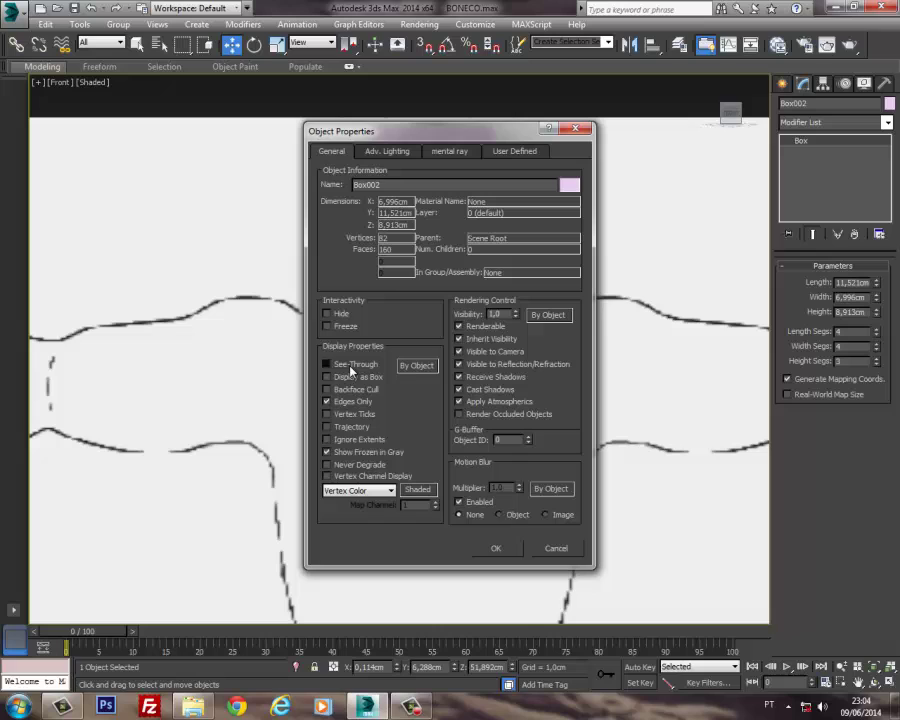
pyautogui.click(496, 549)
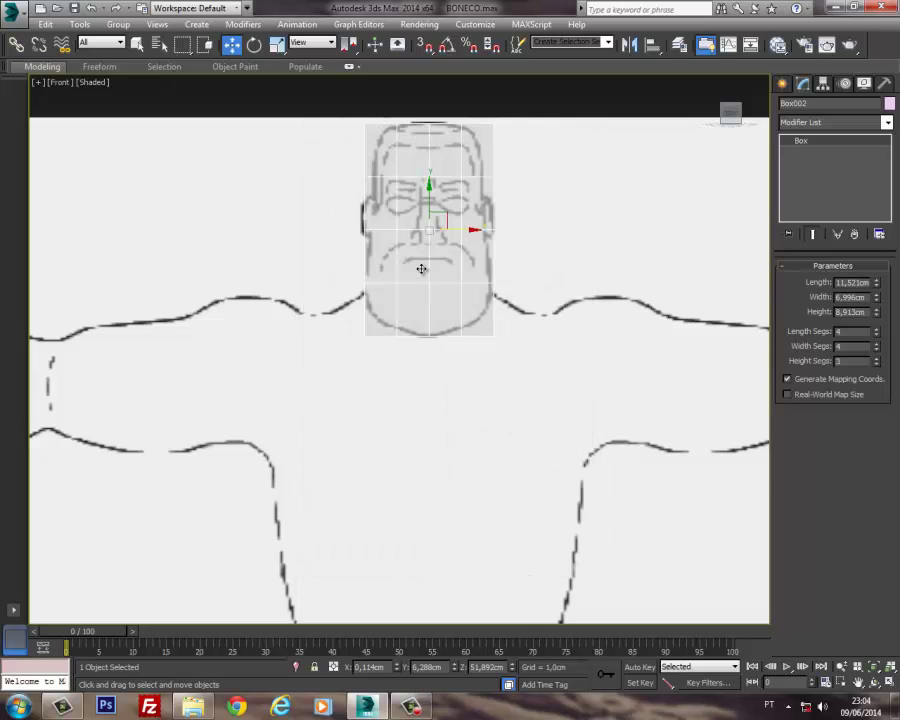
# Step: Add an Edit Poly modifier to the head box
pyautogui.moveTo(422, 269); pyautogui.dragTo(424, 309, button='middle')
pyautogui.moveTo(485, 262); pyautogui.dragTo(479, 258, button='middle')
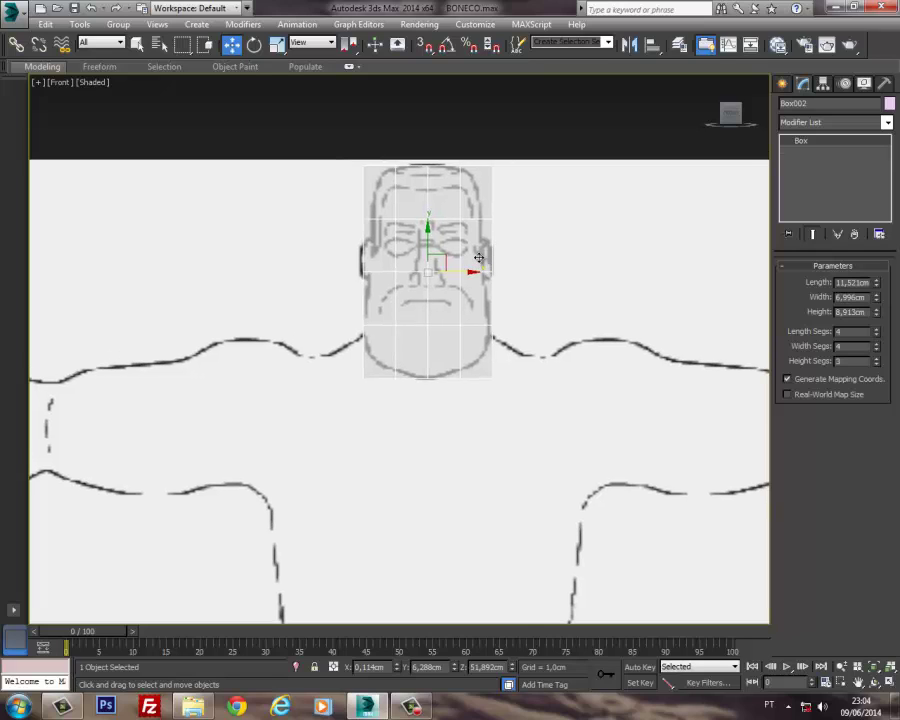
pyautogui.click(886, 122)
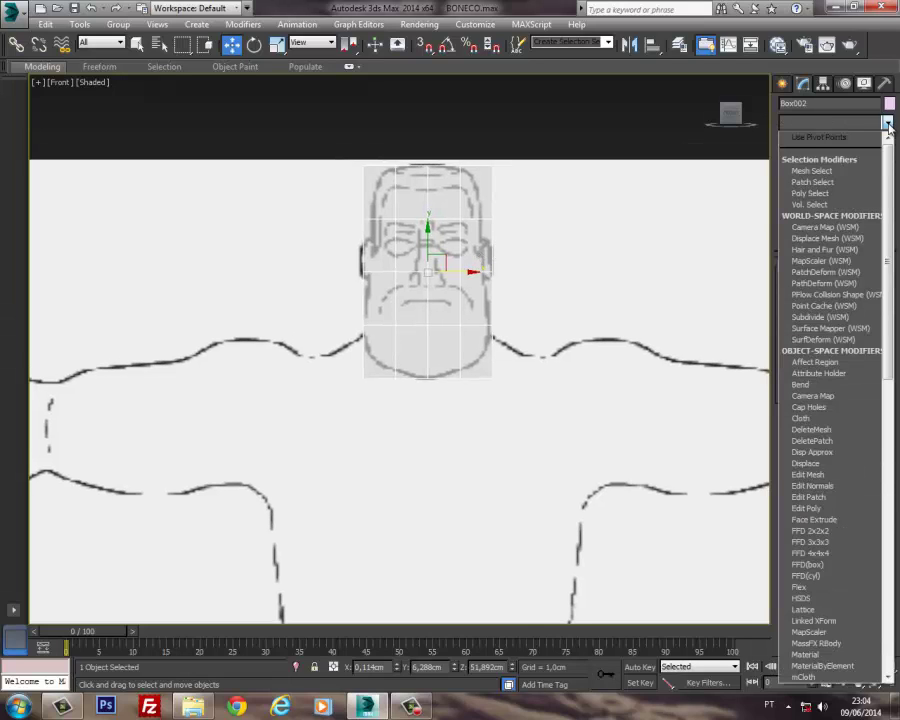
pyautogui.press('e')
pyautogui.press('e')
pyautogui.press('e')
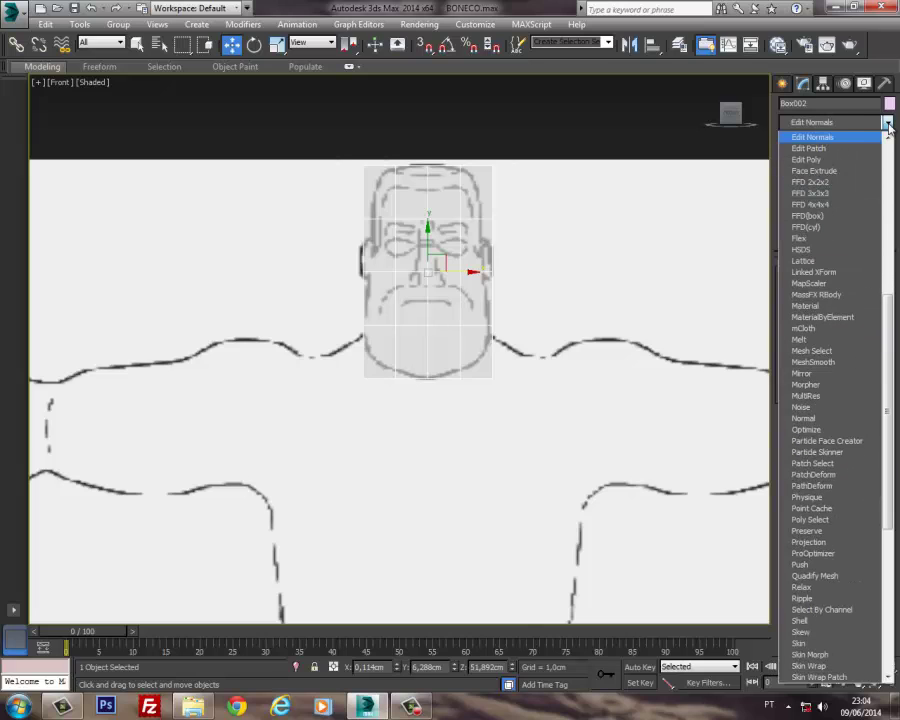
pyautogui.press('e')
pyautogui.press('Return')
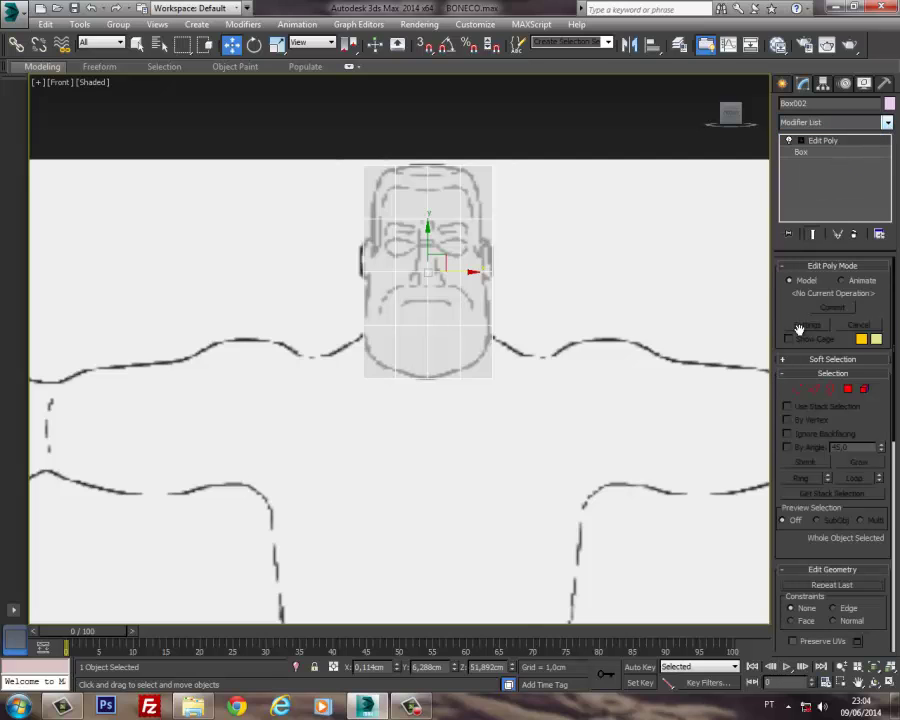
pyautogui.scroll(5, 530, 200)
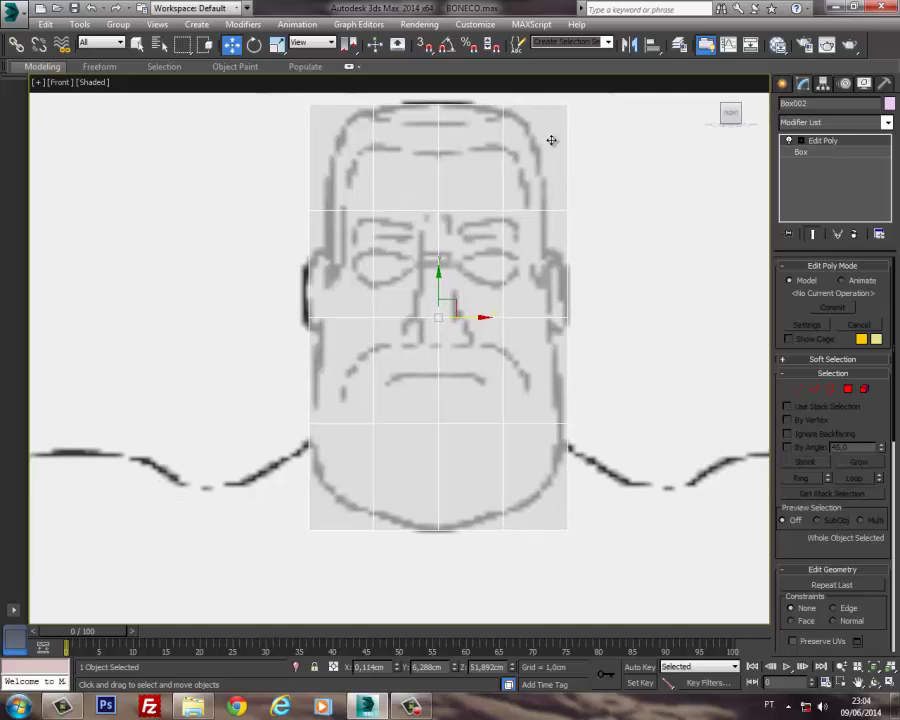
pyautogui.press('2')
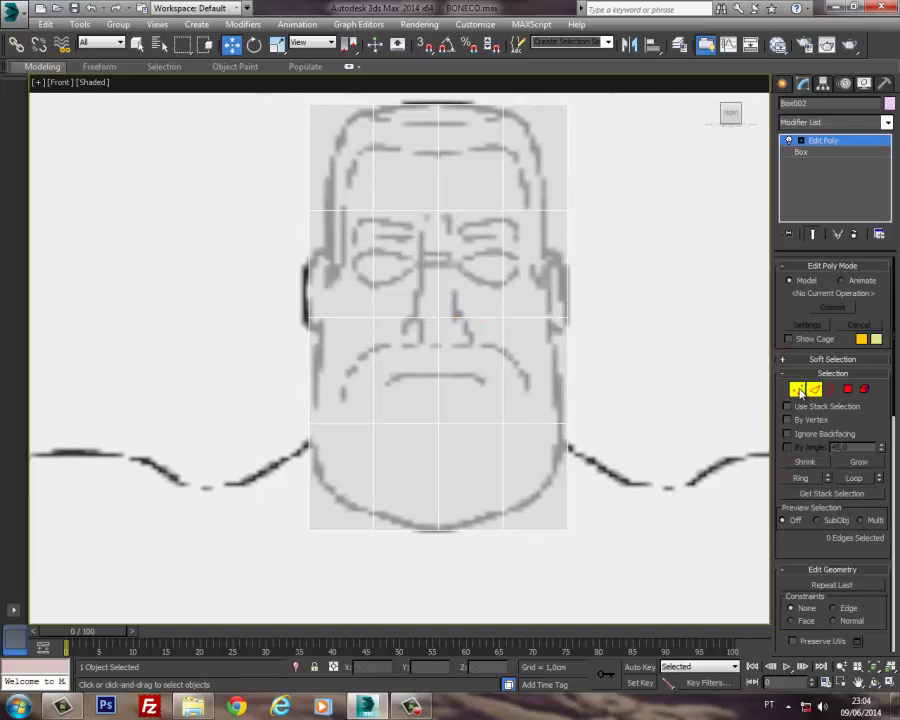
pyautogui.click(798, 389)
pyautogui.moveTo(273, 195); pyautogui.dragTo(304, 207)
pyautogui.hotkey('ctrl', 'z')
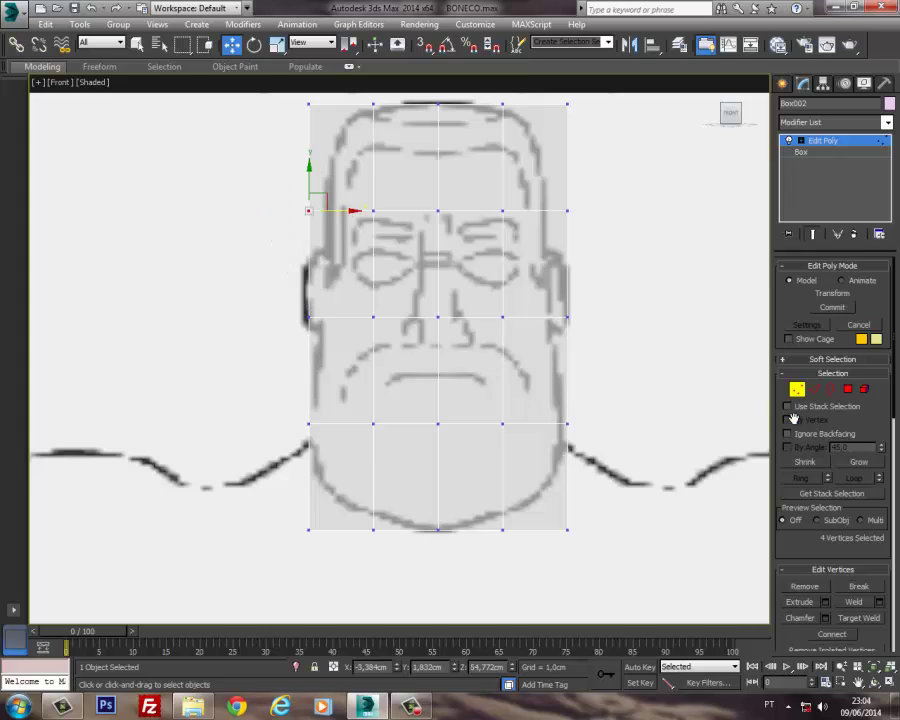
# Step: Delete all polygons of the head box on the positive X side of the center line
pyautogui.click(850, 391)
pyautogui.scroll(-3, 585, 316)
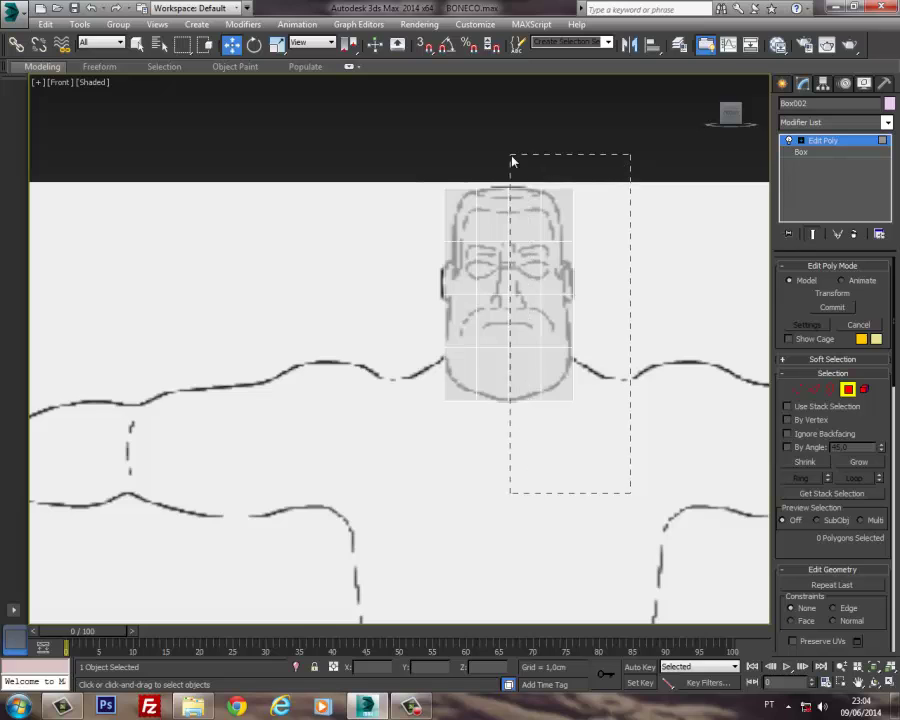
pyautogui.moveTo(512, 161); pyautogui.dragTo(512, 161)
pyautogui.scroll(5, 556, 193)
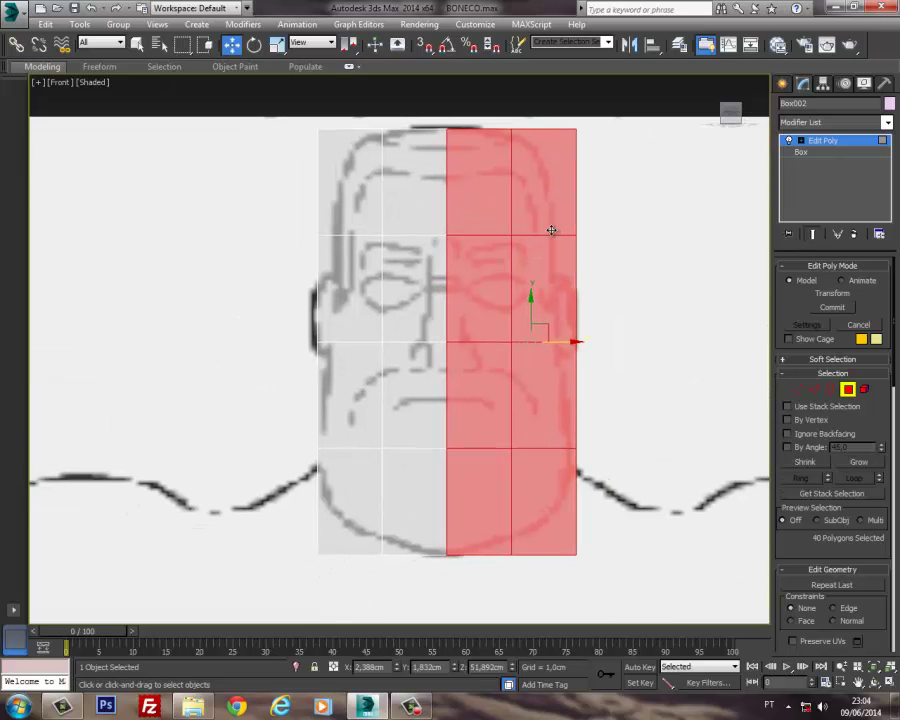
pyautogui.press('Delete')
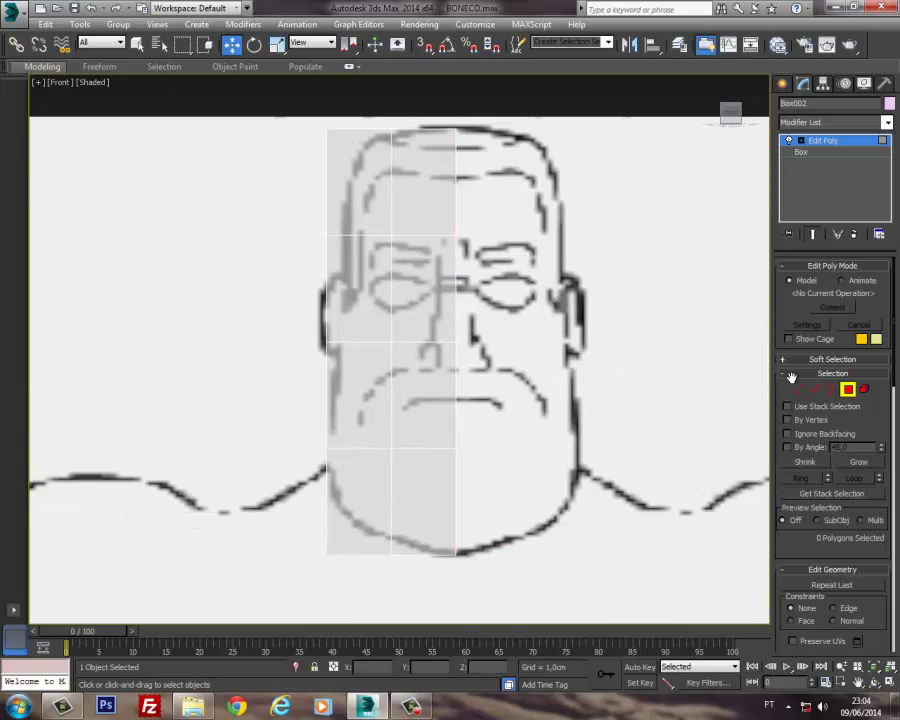
# Step: Add a Symmetry modifier mirrored on X with Flip enabled, and return to the Edit Poly's vertex level
pyautogui.click(886, 122)
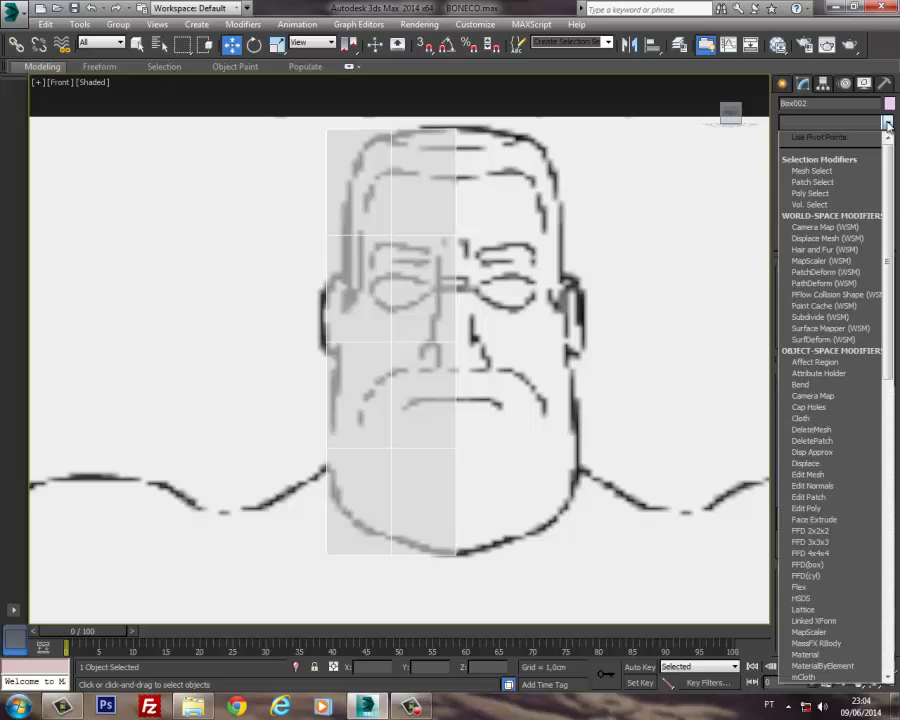
pyautogui.press('s')
pyautogui.press('s')
pyautogui.press('s')
pyautogui.press('s')
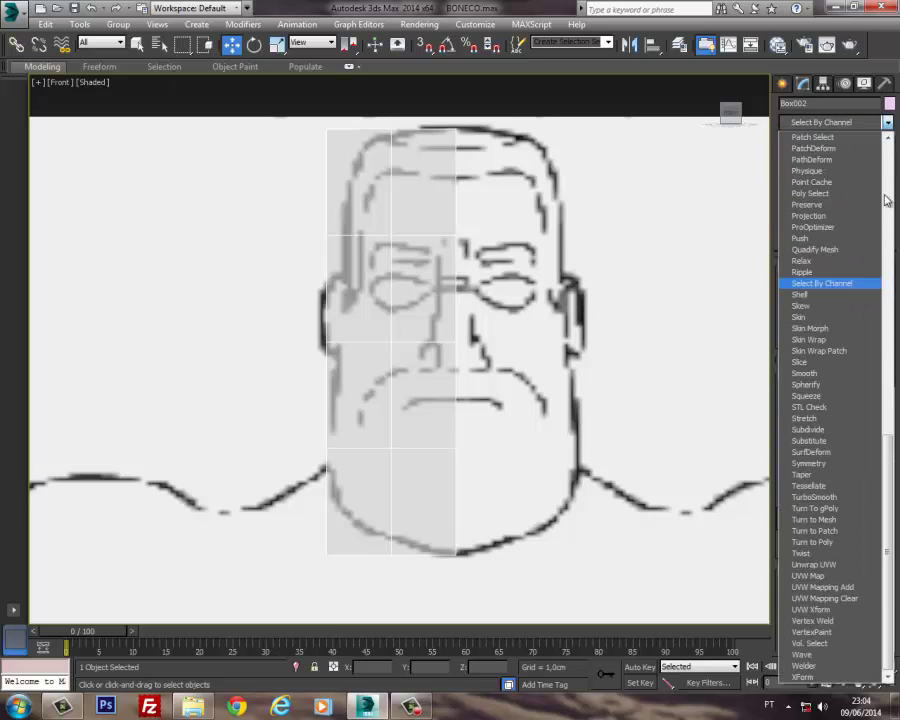
pyautogui.click(834, 463)
pyautogui.click(807, 307)
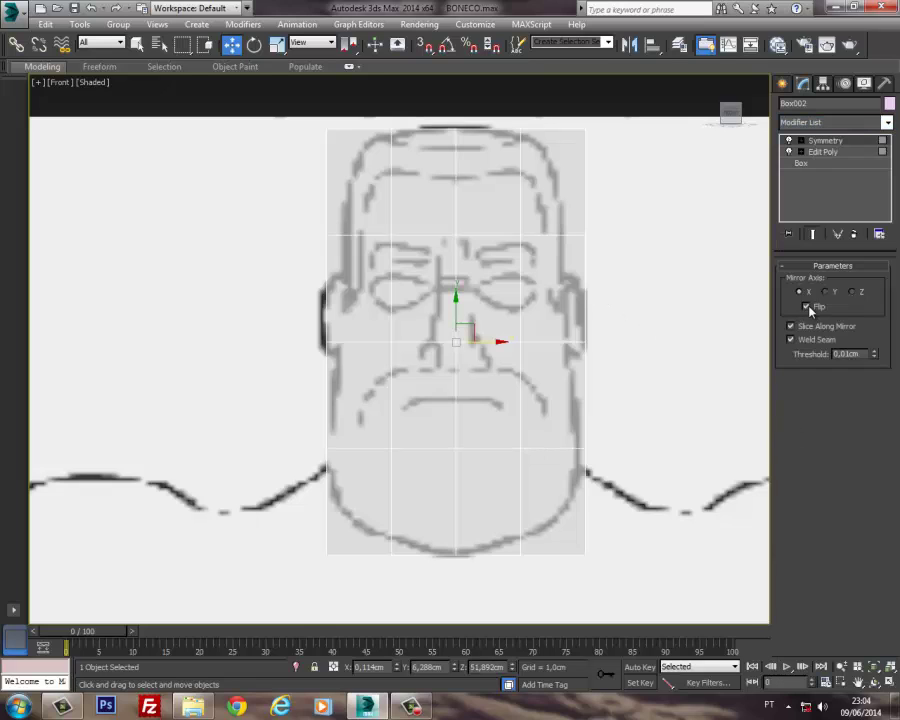
pyautogui.click(799, 151)
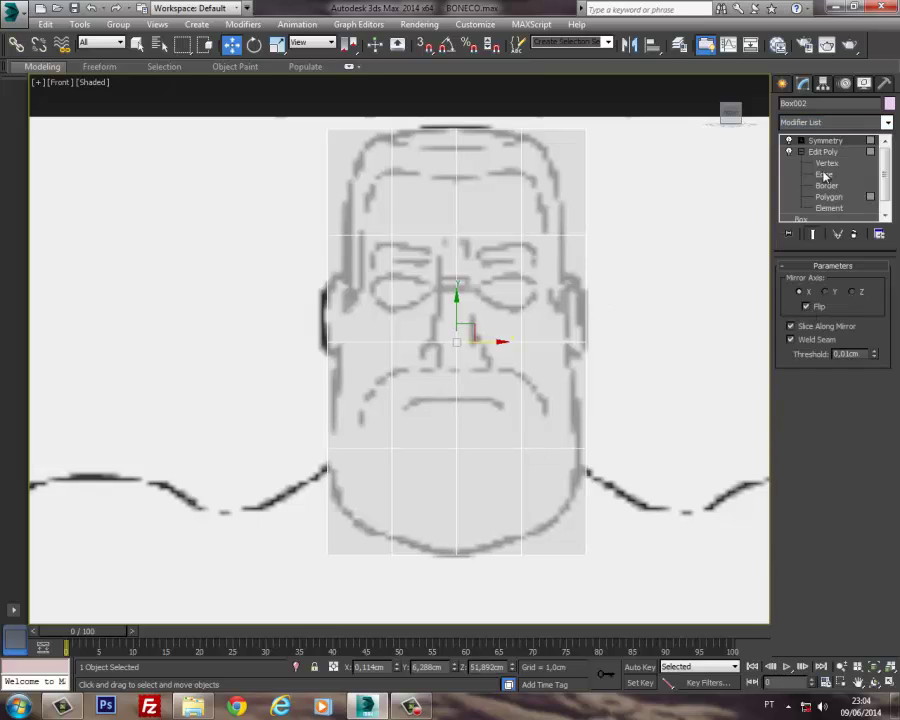
pyautogui.click(826, 163)
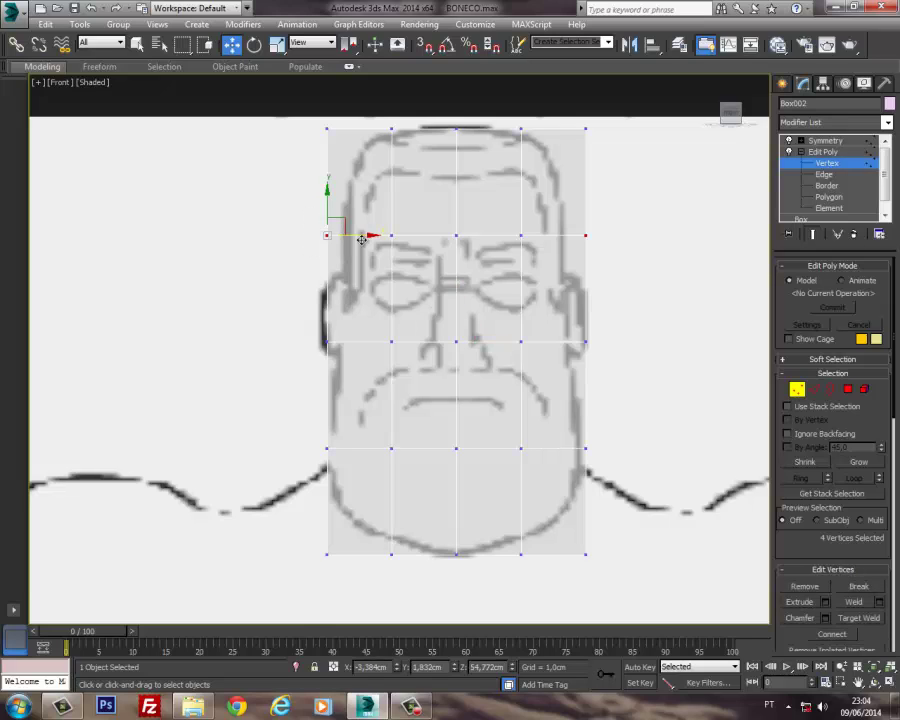
# Step: Try to fit the head's upper side and corner vertices to the outline of the front drawing
pyautogui.moveTo(362, 239)
pyautogui.mouseDown()
pyautogui.moveTo(382, 237)
pyautogui.moveTo(372, 235)
pyautogui.mouseUp()
pyautogui.moveTo(361, 154); pyautogui.dragTo(362, 153)
pyautogui.moveTo(342, 112); pyautogui.dragTo(380, 137)
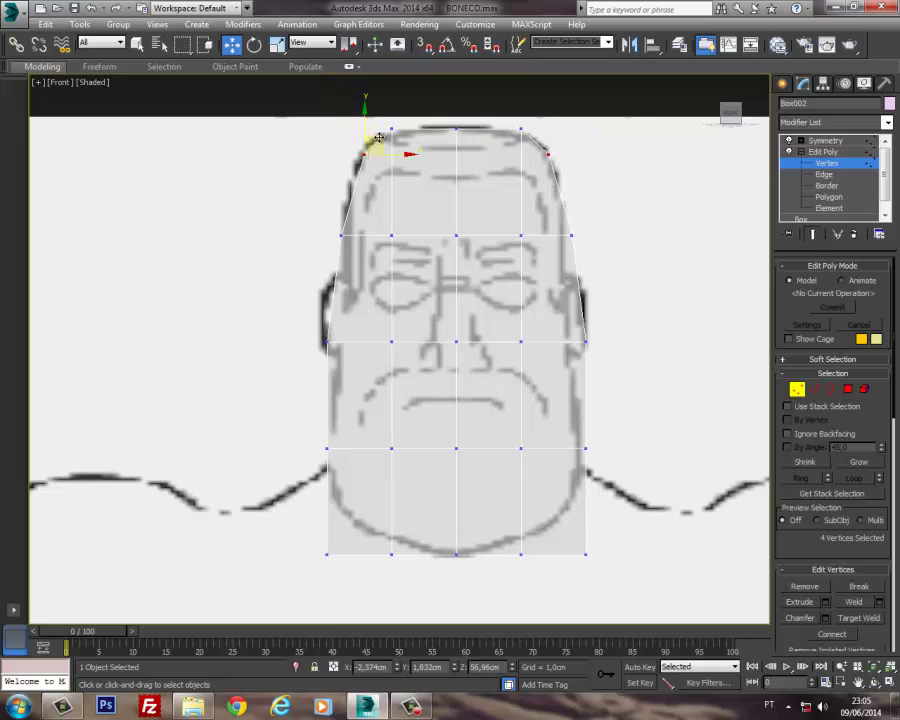
pyautogui.hotkey('ctrl', 'z')
pyautogui.hotkey('ctrl', 'z')
pyautogui.hotkey('ctrl', 'z')
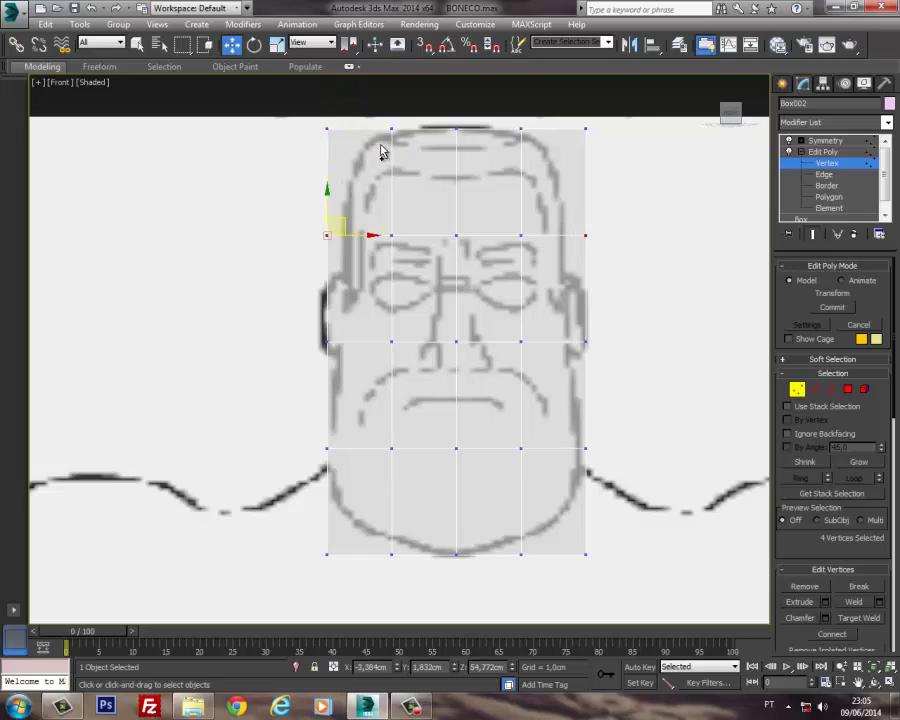
# Step: In the Top view, pull the face-side corner vertices inward and move the center vertices slightly outward to round the face side
pyautogui.moveTo(373, 165); pyautogui.dragTo(385, 195, button='middle')
pyautogui.press('t')
pyautogui.moveTo(300, 145); pyautogui.dragTo(316, 143, button='middle')
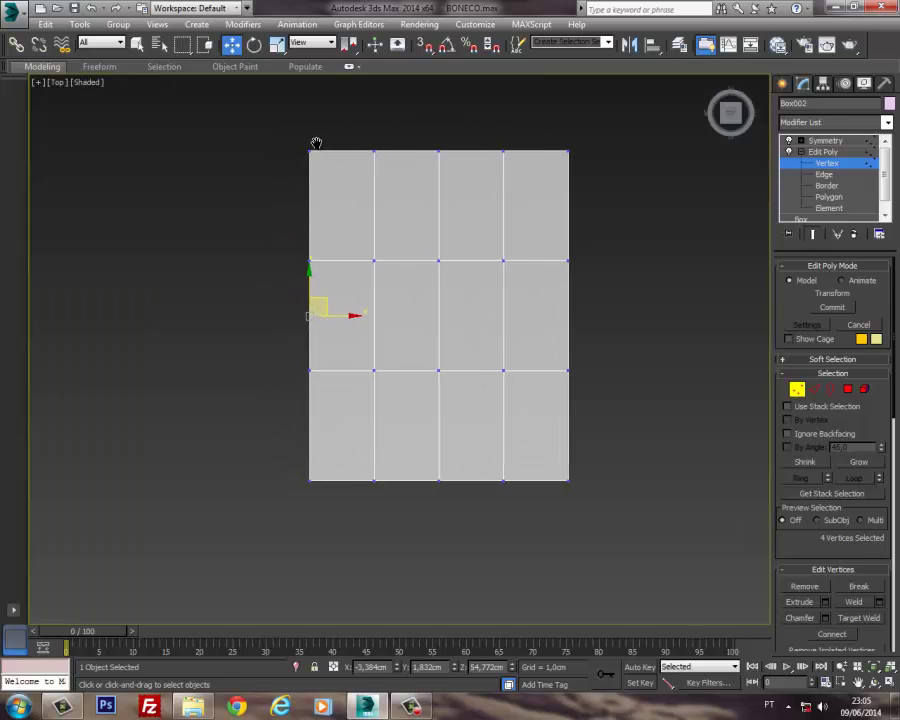
pyautogui.moveTo(309, 158); pyautogui.dragTo(343, 165)
pyautogui.click(438, 150)
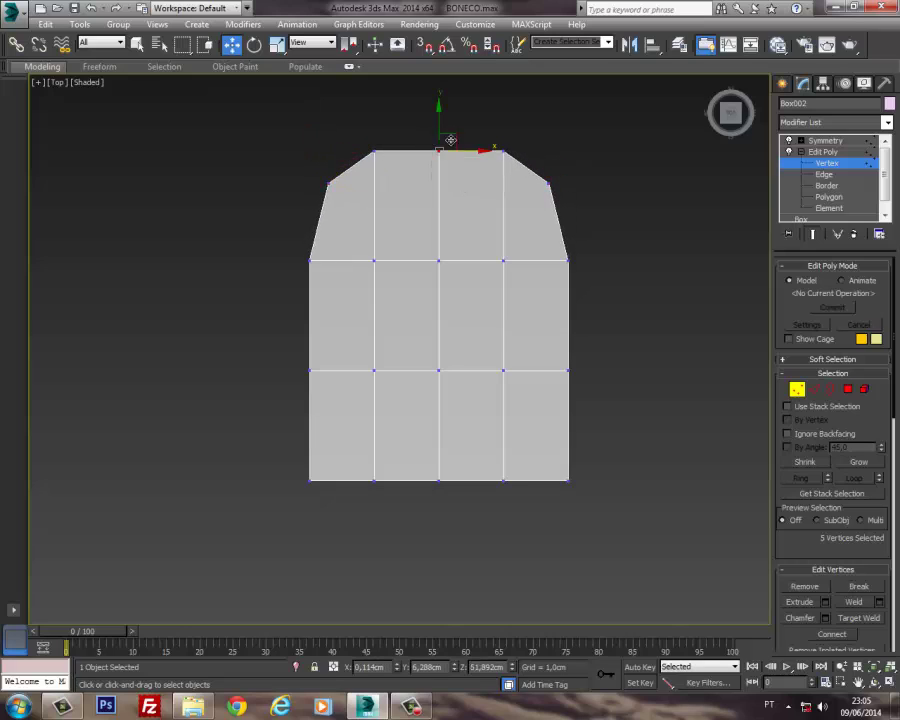
pyautogui.moveTo(439, 117); pyautogui.dragTo(439, 112)
pyautogui.click(234, 344)
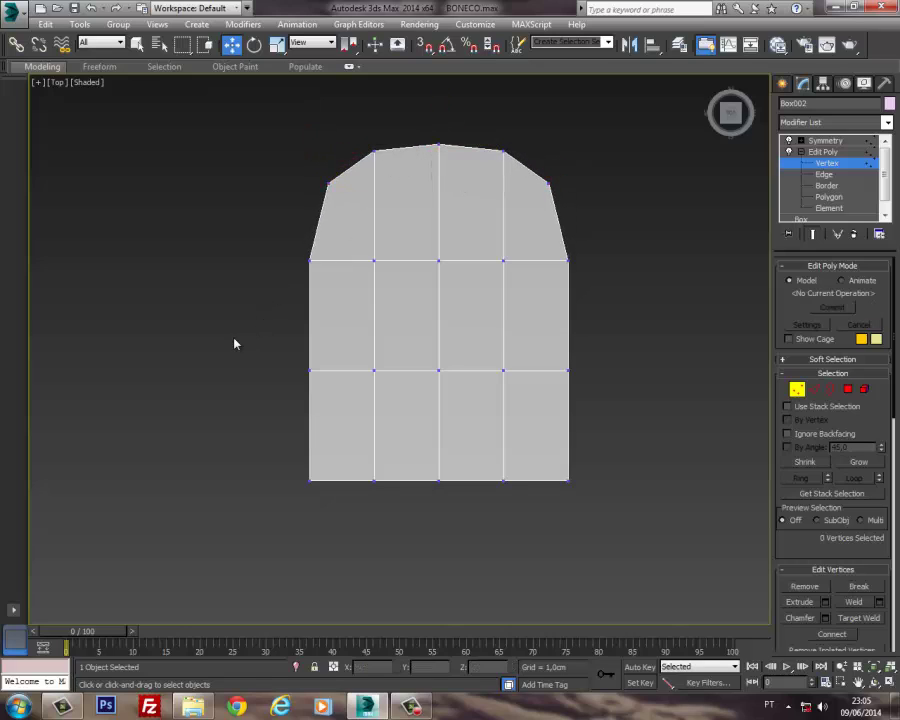
# Step: Round the back of the head in the Top view by moving its corner vertices inward and center vertices slightly outward
pyautogui.moveTo(288, 460); pyautogui.dragTo(330, 492)
pyautogui.moveTo(309, 444); pyautogui.dragTo(338, 416)
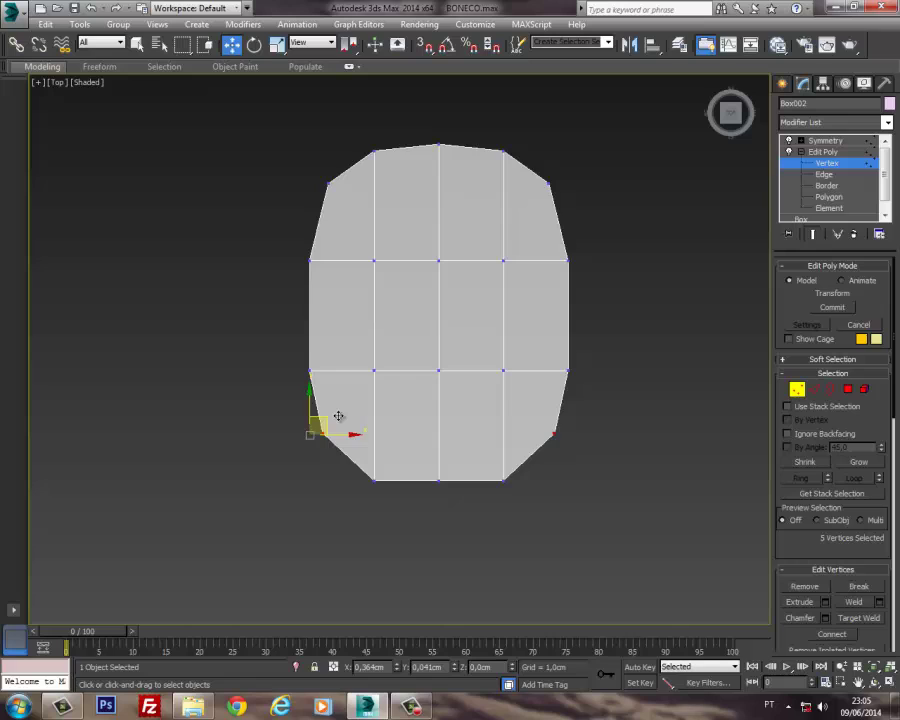
pyautogui.moveTo(338, 416); pyautogui.dragTo(351, 387, button='middle')
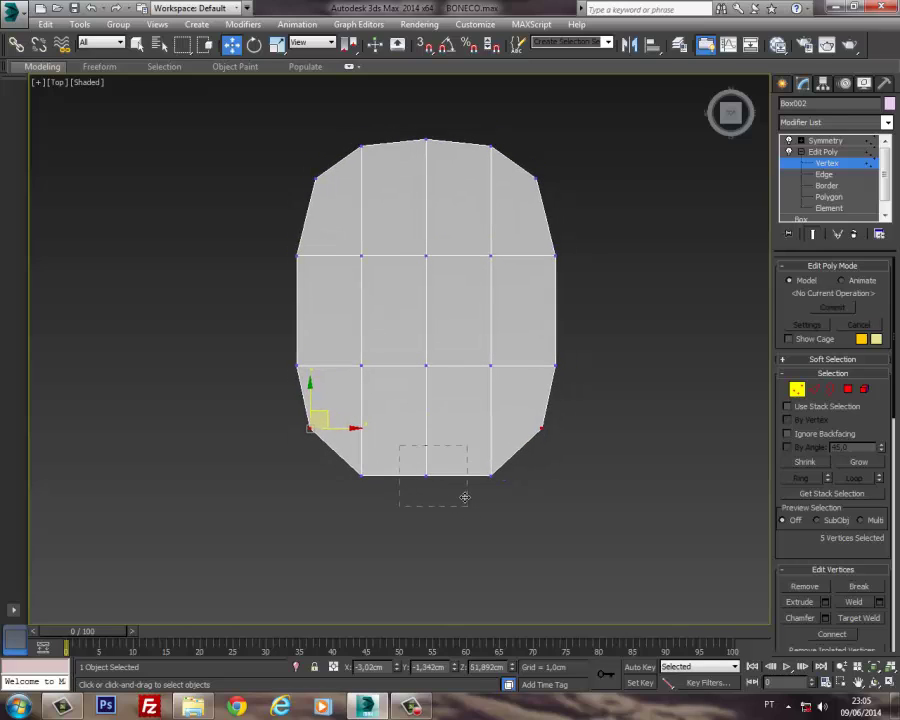
pyautogui.moveTo(465, 497); pyautogui.dragTo(465, 500)
pyautogui.moveTo(428, 434); pyautogui.dragTo(428, 450)
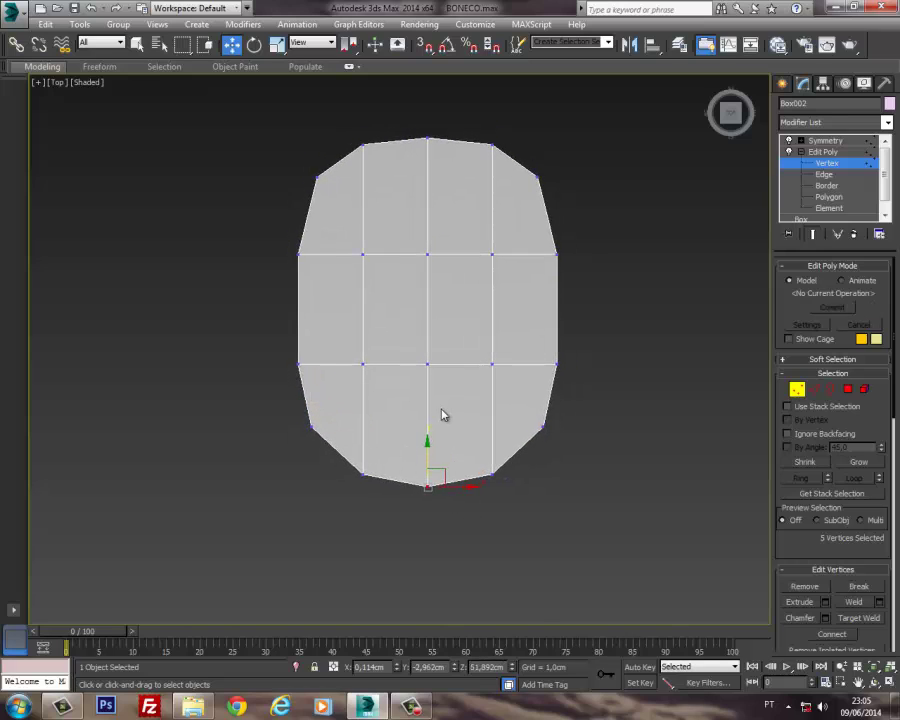
# Step: In the Left view, move the two lowest rows of head vertices up over the side drawing
pyautogui.press('l')
pyautogui.moveTo(440, 412); pyautogui.dragTo(499, 371, button='middle')
pyautogui.scroll(3, 474, 402)
pyautogui.scroll(-2, 467, 407)
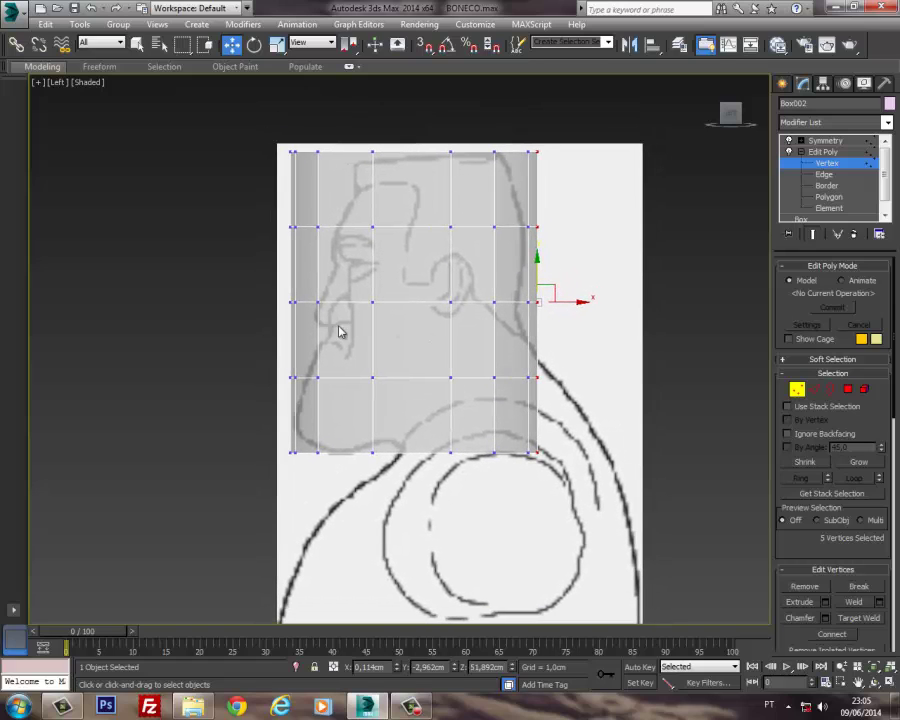
pyautogui.moveTo(299, 305); pyautogui.dragTo(286, 338, button='middle')
pyautogui.moveTo(295, 192); pyautogui.dragTo(267, 155, button='middle')
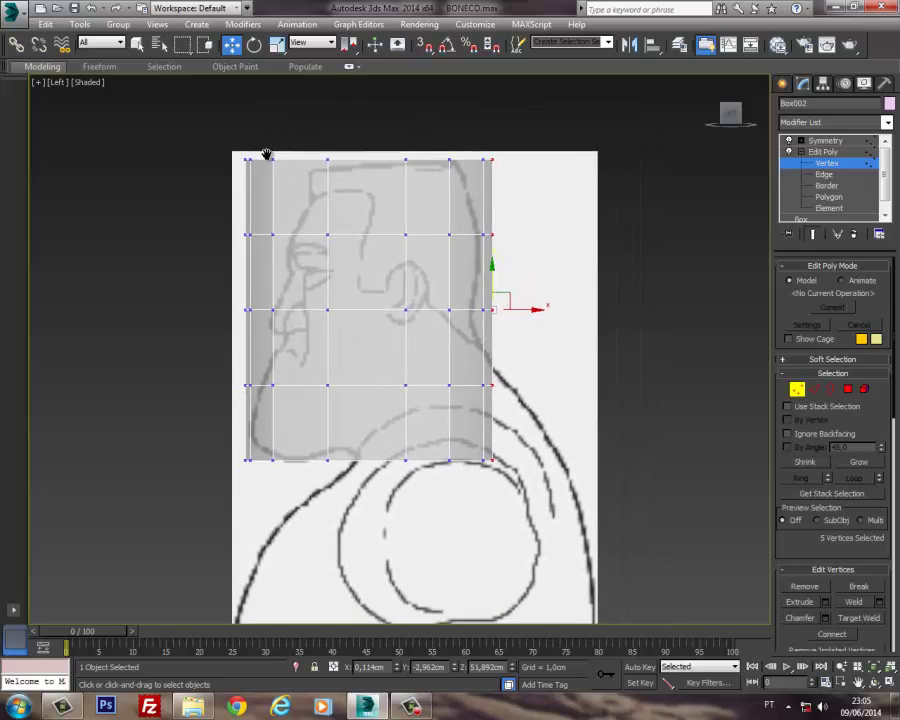
pyautogui.moveTo(540, 483); pyautogui.dragTo(424, 386, button='middle')
pyautogui.scroll(4, 416, 397)
pyautogui.scroll(-2, 424, 390)
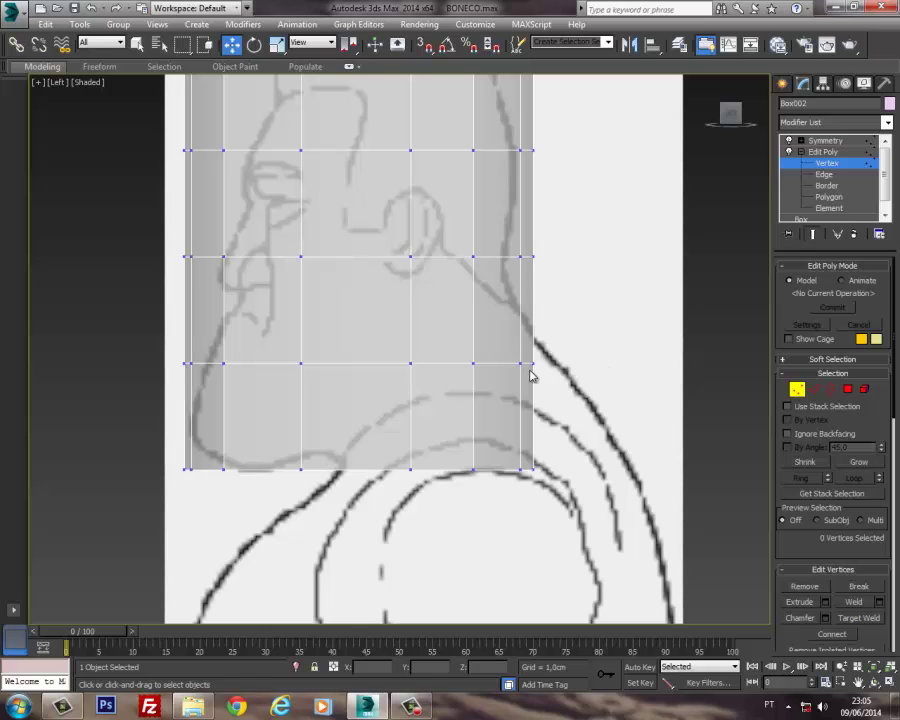
pyautogui.moveTo(535, 457); pyautogui.dragTo(532, 476)
pyautogui.moveTo(428, 433); pyautogui.dragTo(437, 420, button='middle')
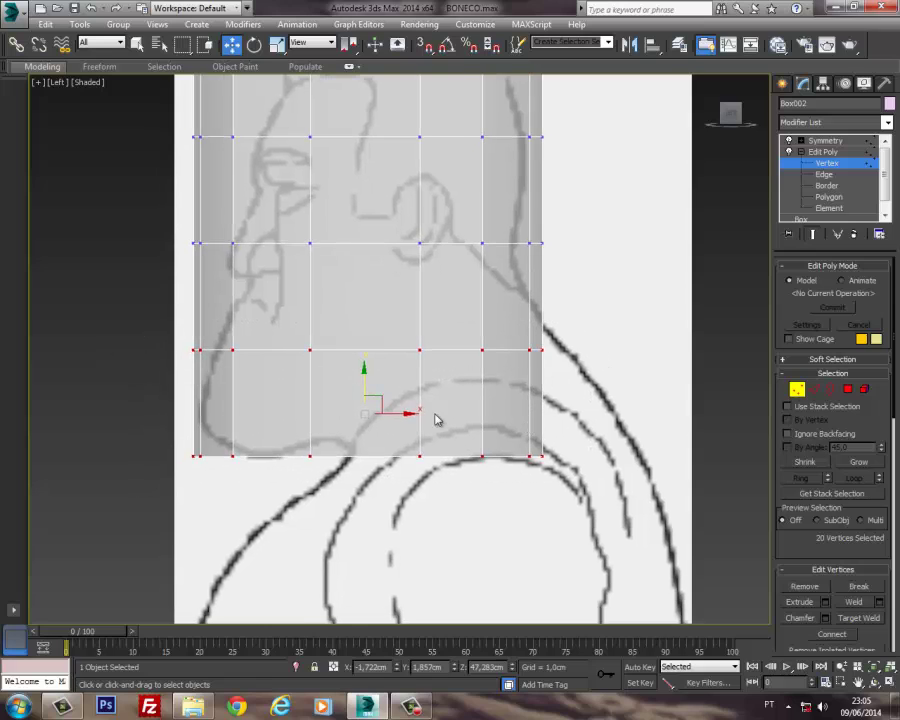
pyautogui.moveTo(378, 397)
pyautogui.mouseDown()
pyautogui.moveTo(402, 358)
pyautogui.moveTo(376, 372)
pyautogui.mouseUp()
# Step: Rotate the two lowest vertex rows so the chin end tilts down and the nape end up, and shift them slightly toward the nape
pyautogui.press('r')
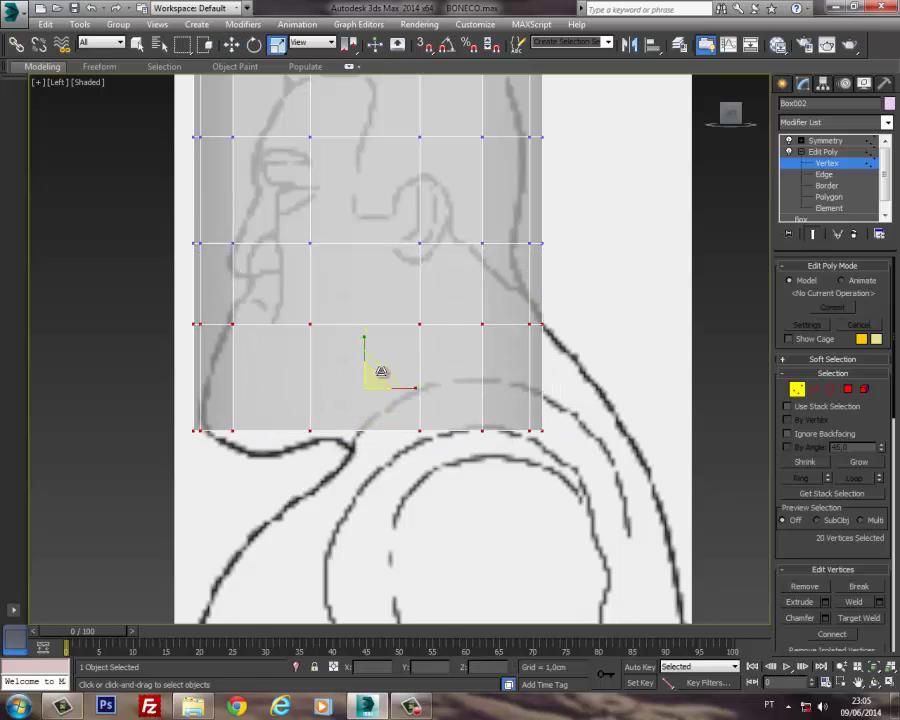
pyautogui.press('e')
pyautogui.moveTo(396, 366); pyautogui.dragTo(385, 343)
pyautogui.moveTo(387, 342); pyautogui.dragTo(386, 346, button='middle')
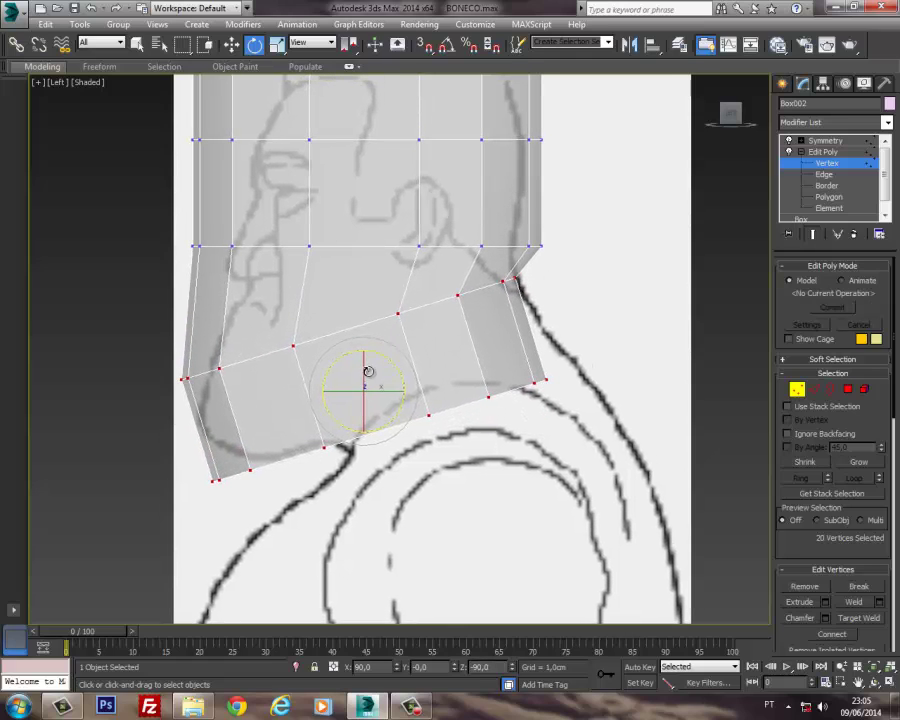
pyautogui.press('w')
pyautogui.moveTo(372, 372); pyautogui.dragTo(380, 372)
pyautogui.click(212, 512)
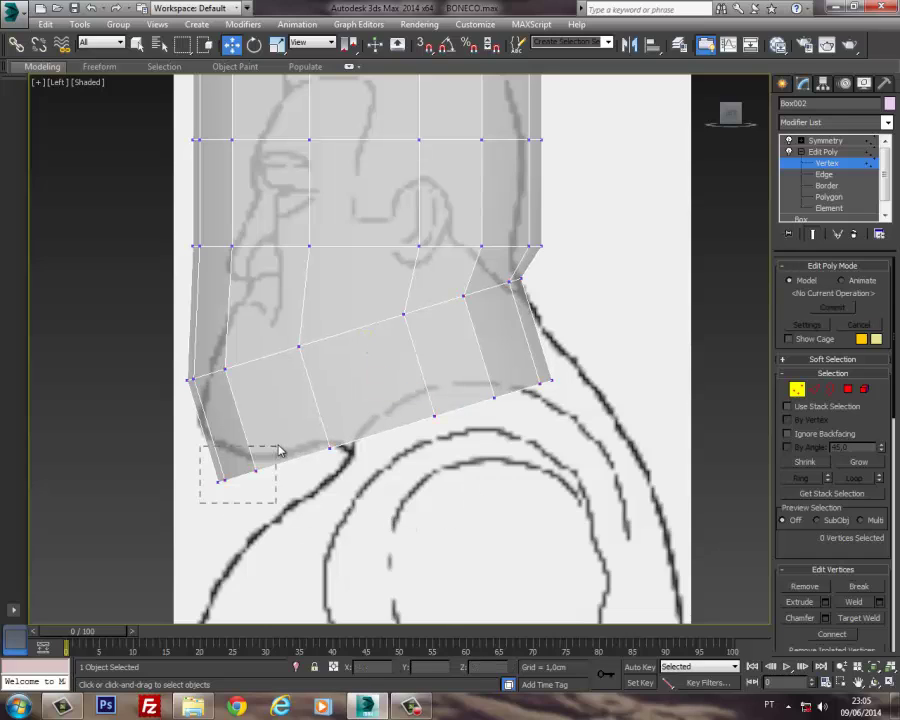
# Step: Move the lowest row's vertices to fit the chin, jaw underside and nape of the side drawing
pyautogui.moveTo(278, 451); pyautogui.dragTo(230, 434)
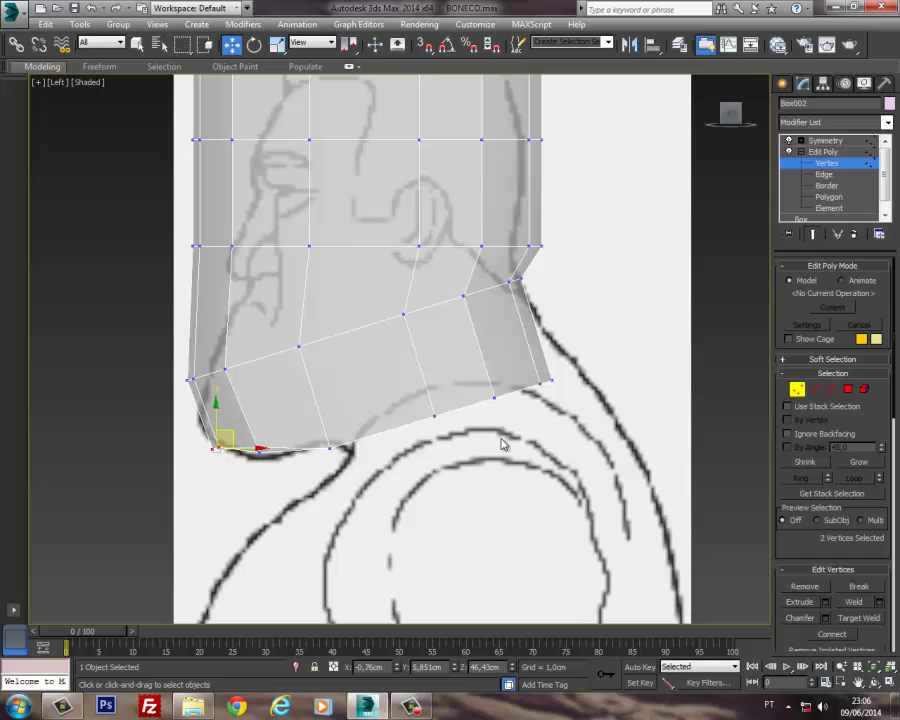
pyautogui.moveTo(436, 414); pyautogui.dragTo(410, 358)
pyautogui.click(330, 448)
pyautogui.moveTo(345, 431); pyautogui.dragTo(335, 420)
pyautogui.click(534, 373)
pyautogui.moveTo(548, 376); pyautogui.dragTo(526, 303)
# Step: Move the middle row's vertices inward at the base of the nose, cheek and back of the neck to follow the side drawing
pyautogui.moveTo(526, 303); pyautogui.dragTo(553, 390, button='middle')
pyautogui.click(226, 331)
pyautogui.moveTo(246, 316); pyautogui.dragTo(305, 349)
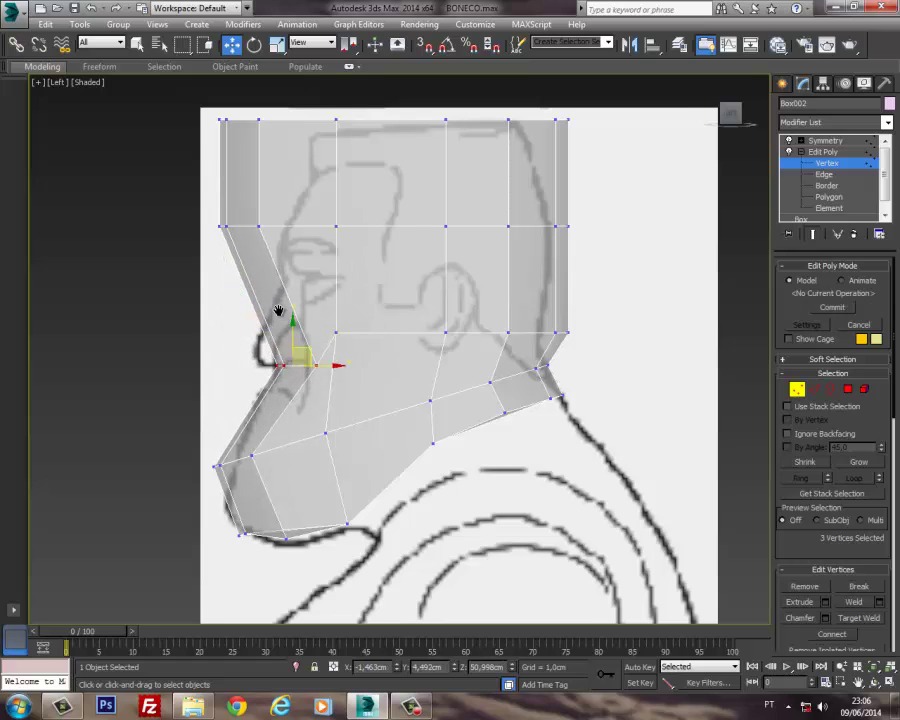
pyautogui.moveTo(182, 215); pyautogui.dragTo(174, 241, button='middle')
pyautogui.moveTo(307, 273); pyautogui.dragTo(434, 363)
pyautogui.moveTo(434, 363); pyautogui.dragTo(425, 367, button='middle')
pyautogui.moveTo(464, 335); pyautogui.dragTo(509, 361)
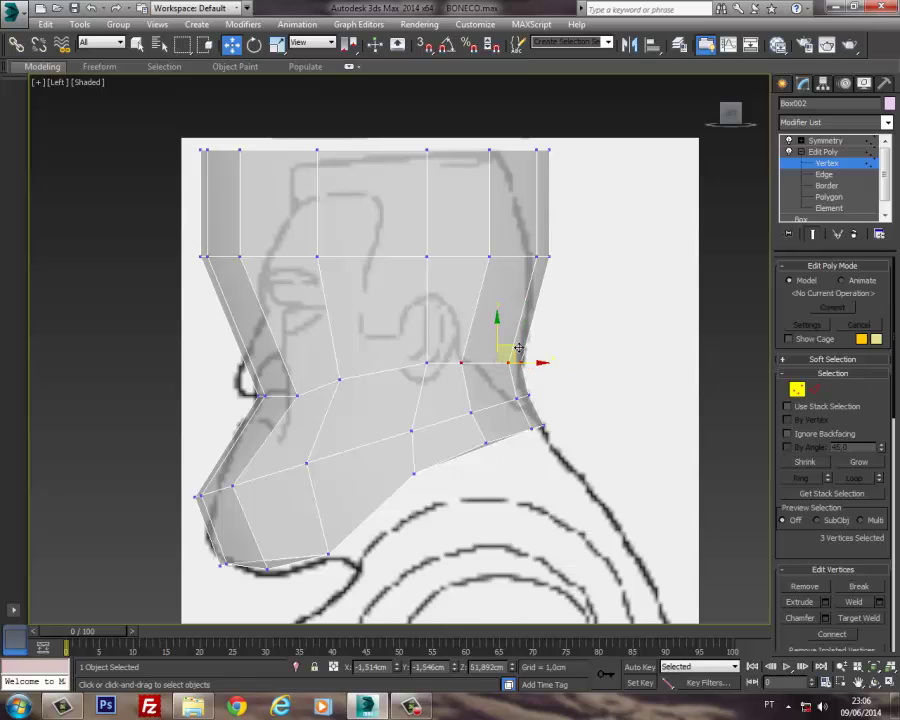
# Step: Move the back vertices of the two upper rows inward to match the back of the head in the side drawing
pyautogui.moveTo(509, 361); pyautogui.dragTo(511, 400, button='middle')
pyautogui.moveTo(491, 206); pyautogui.dragTo(480, 211)
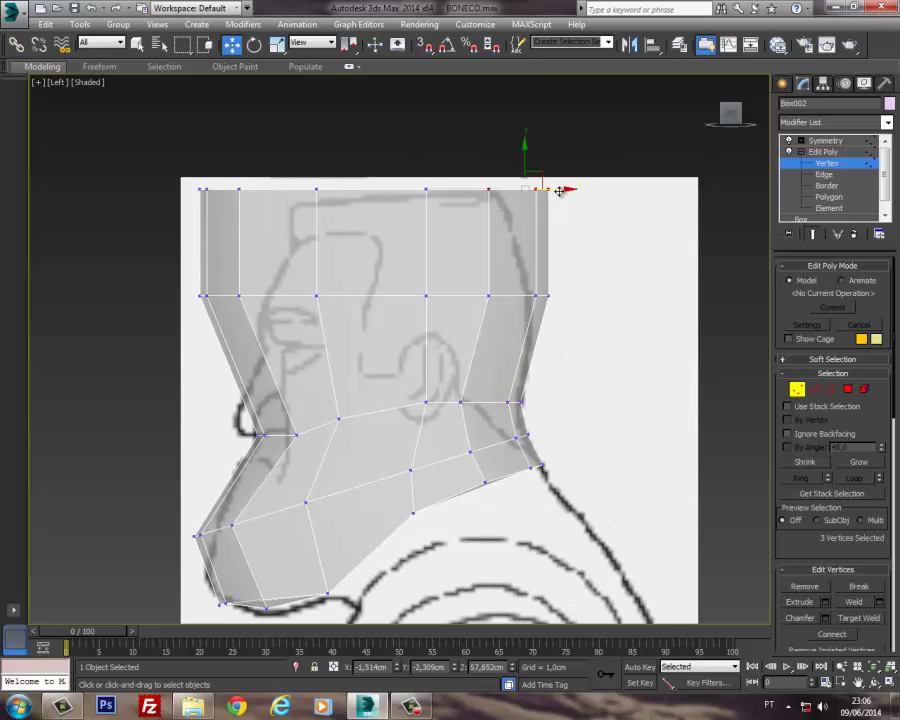
pyautogui.moveTo(559, 190); pyautogui.dragTo(526, 191)
pyautogui.moveTo(594, 248); pyautogui.dragTo(526, 324)
pyautogui.moveTo(574, 294); pyautogui.dragTo(546, 294)
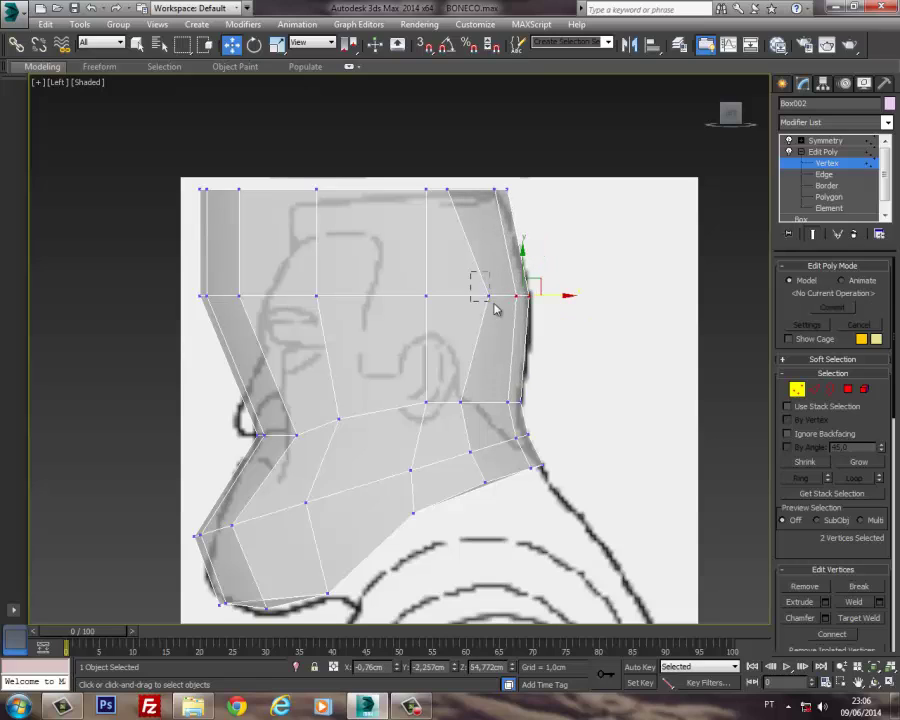
pyautogui.moveTo(495, 309); pyautogui.dragTo(496, 297)
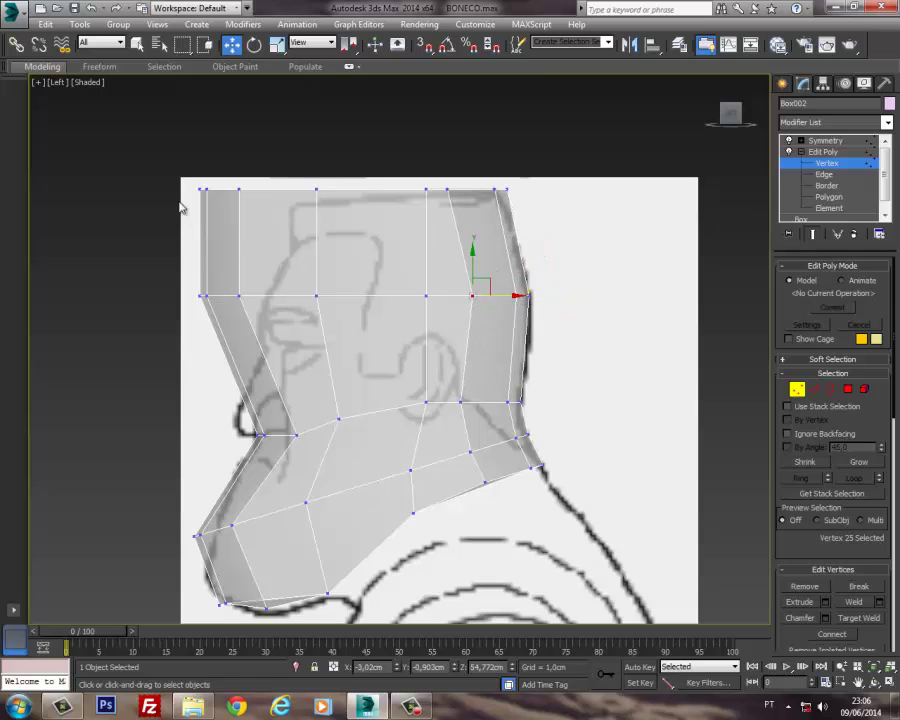
# Step: Move the front vertices of the two upper rows to fit the brow, forehead and top of the head in the side drawing
pyautogui.moveTo(228, 255); pyautogui.dragTo(355, 322)
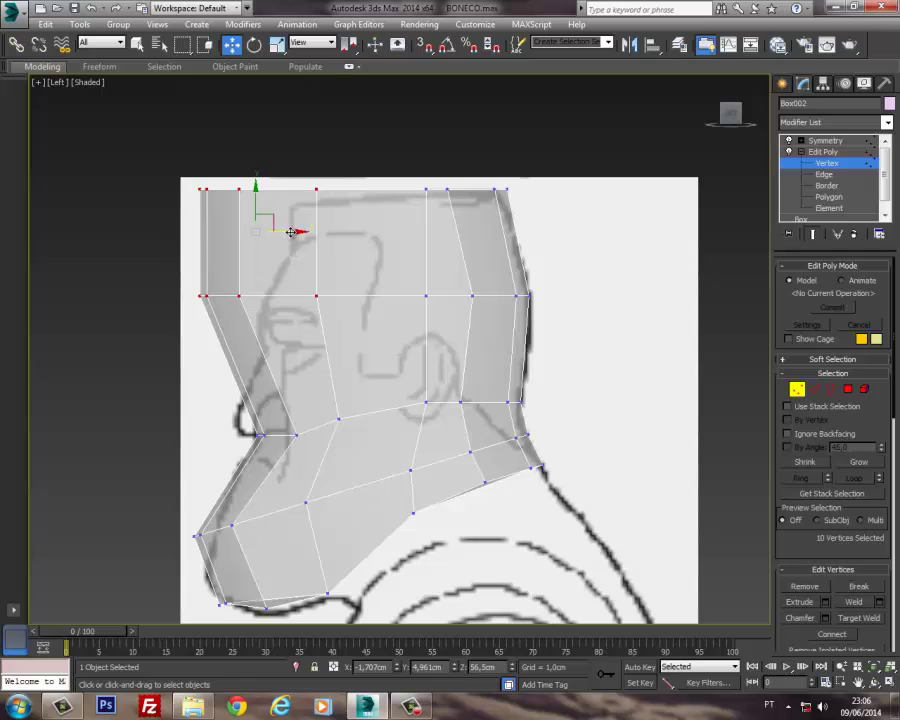
pyautogui.moveTo(297, 234); pyautogui.dragTo(353, 241)
pyautogui.moveTo(209, 269); pyautogui.dragTo(333, 325)
pyautogui.moveTo(295, 278); pyautogui.dragTo(294, 290)
pyautogui.moveTo(358, 268); pyautogui.dragTo(284, 333)
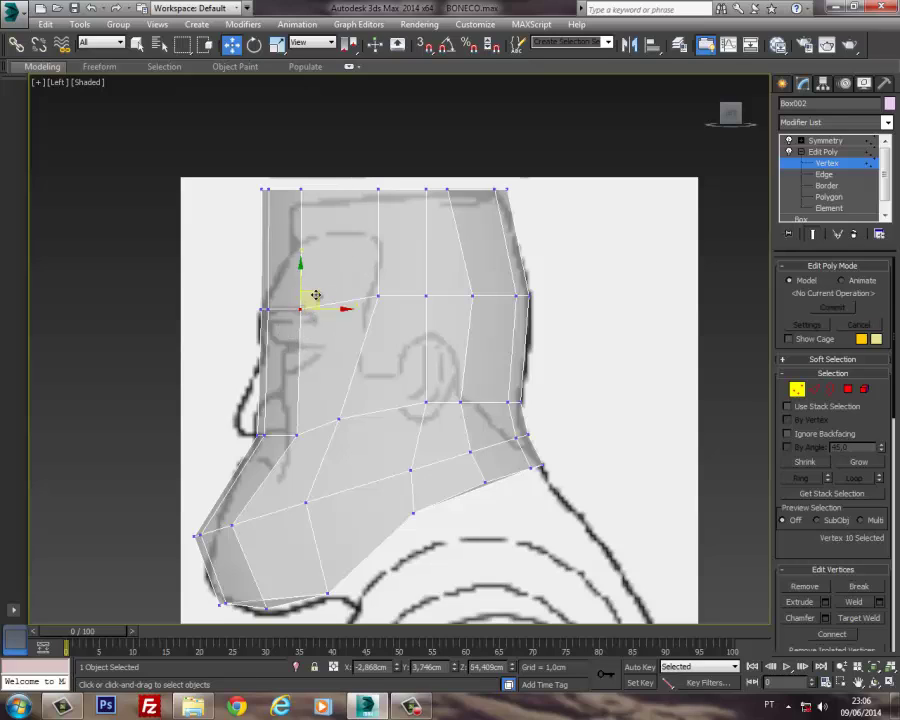
pyautogui.moveTo(315, 296); pyautogui.dragTo(317, 288)
pyautogui.moveTo(305, 210); pyautogui.dragTo(396, 181)
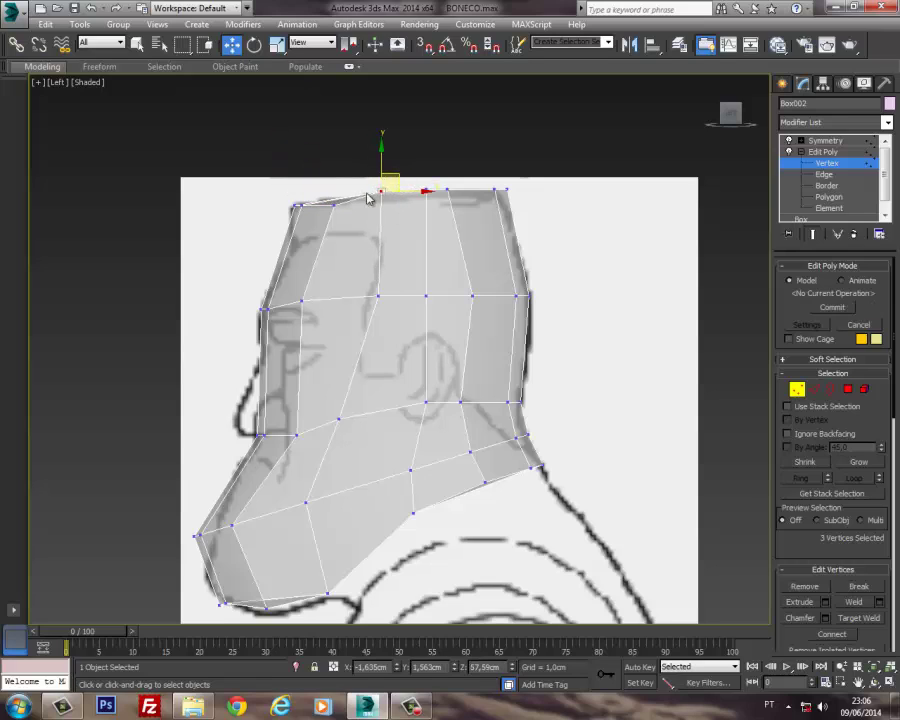
pyautogui.click(334, 203)
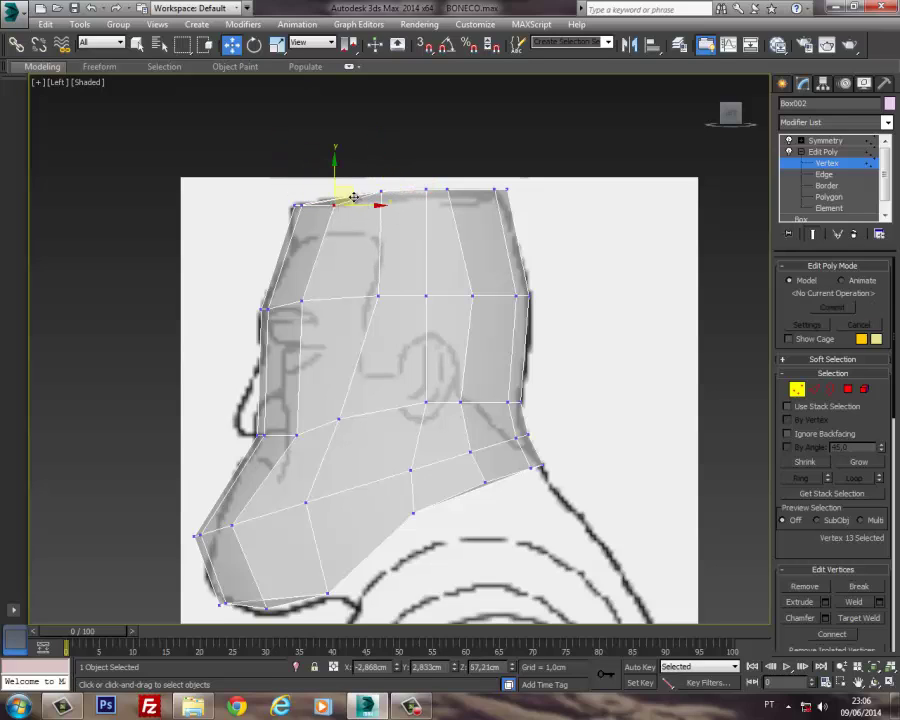
# Step: In the Back view, move the head's lower corner vertices up and inward to follow the rounded jaw outline
pyautogui.moveTo(424, 231); pyautogui.dragTo(433, 220, button='middle')
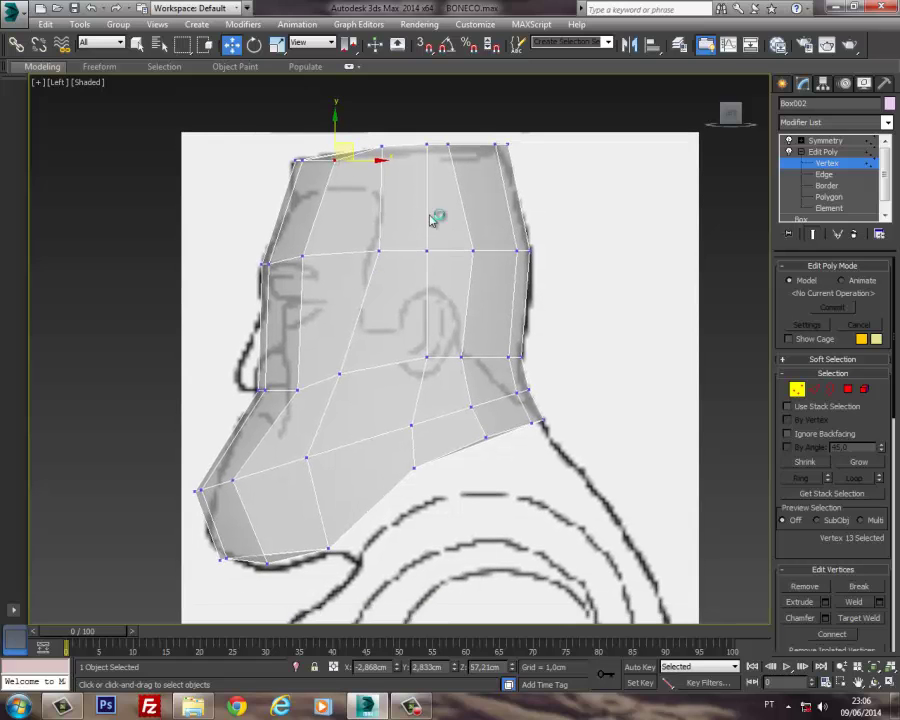
pyautogui.click(716, 122)
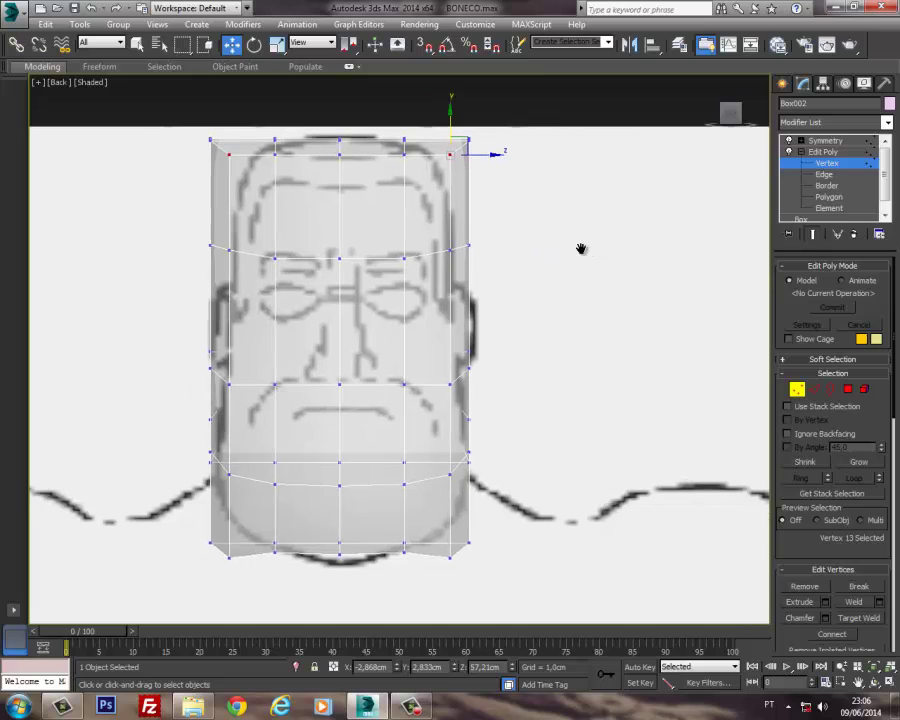
pyautogui.moveTo(287, 407); pyautogui.dragTo(283, 371, button='middle')
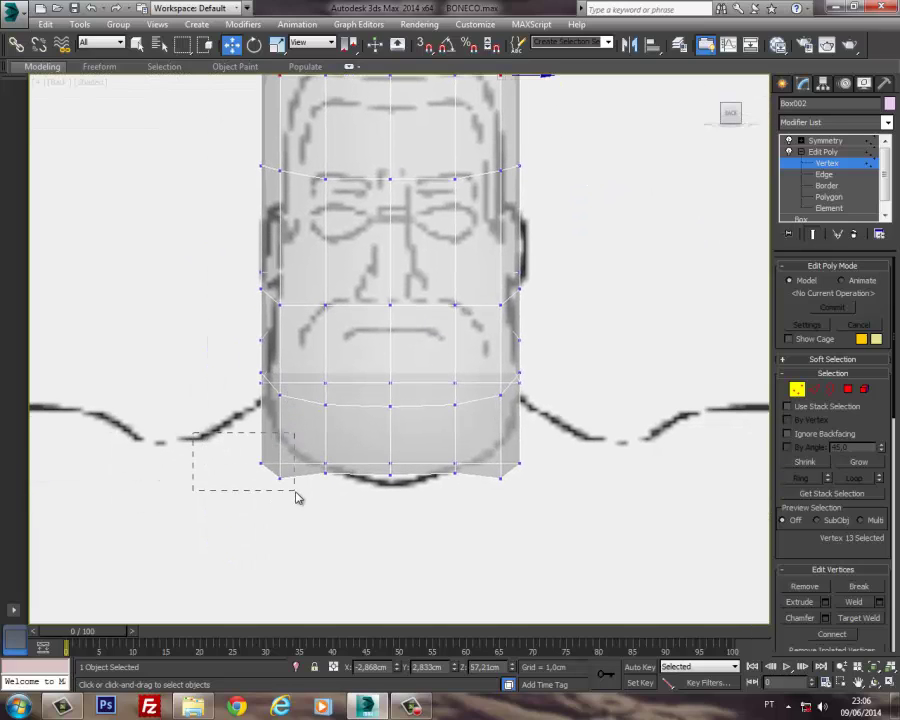
pyautogui.moveTo(296, 497); pyautogui.dragTo(270, 480)
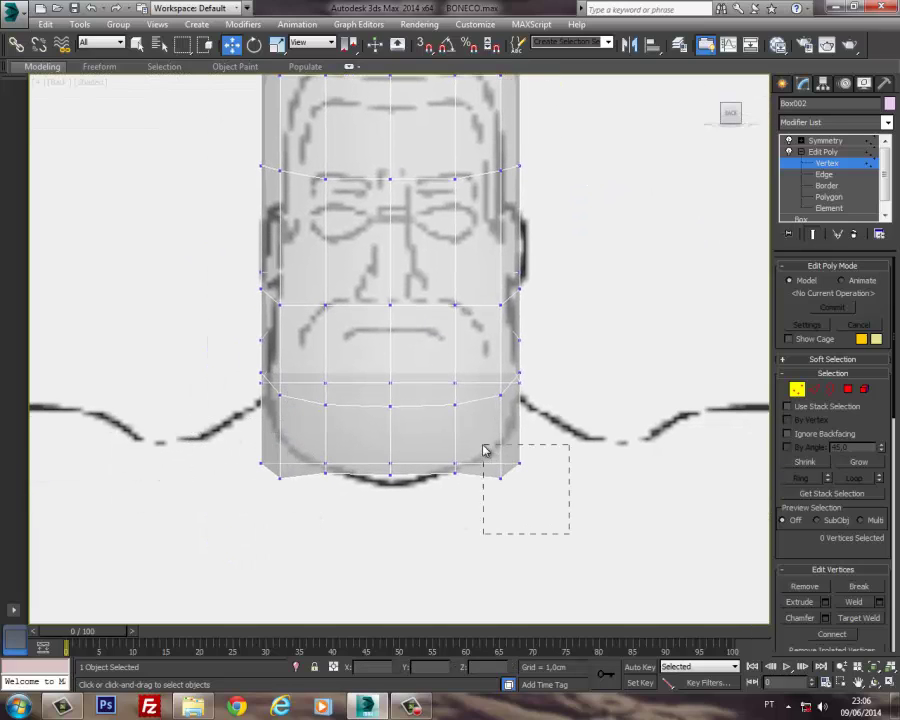
pyautogui.moveTo(483, 448); pyautogui.dragTo(518, 421)
pyautogui.moveTo(590, 352); pyautogui.dragTo(602, 431, button='middle')
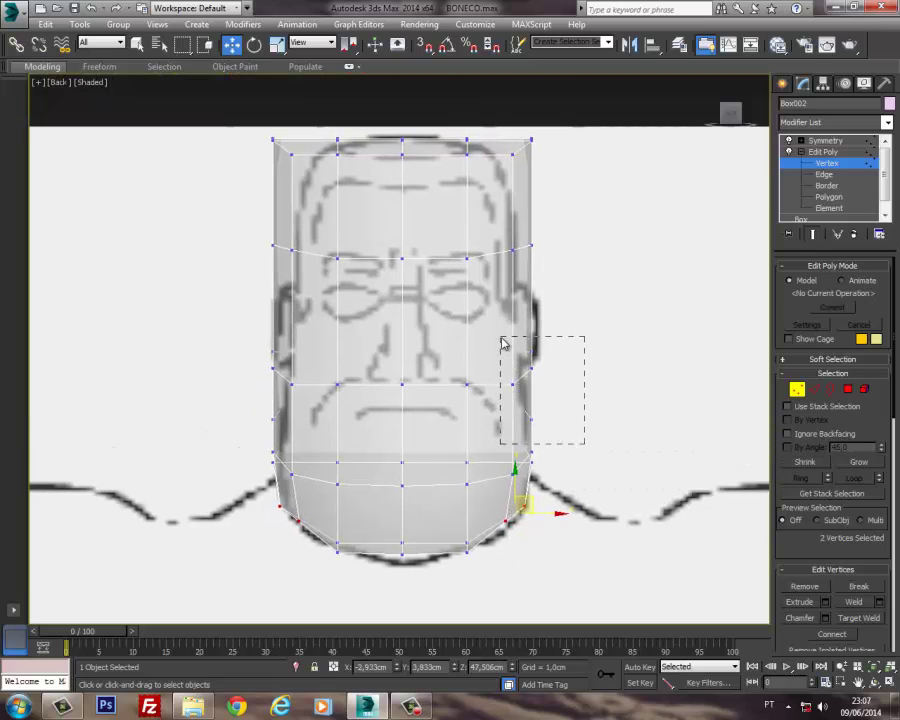
# Step: Move the outer side vertices of the nose-base row and the brow row inward to follow the sides of the face drawing
pyautogui.moveTo(503, 343); pyautogui.dragTo(502, 340)
pyautogui.moveTo(548, 387); pyautogui.dragTo(546, 387)
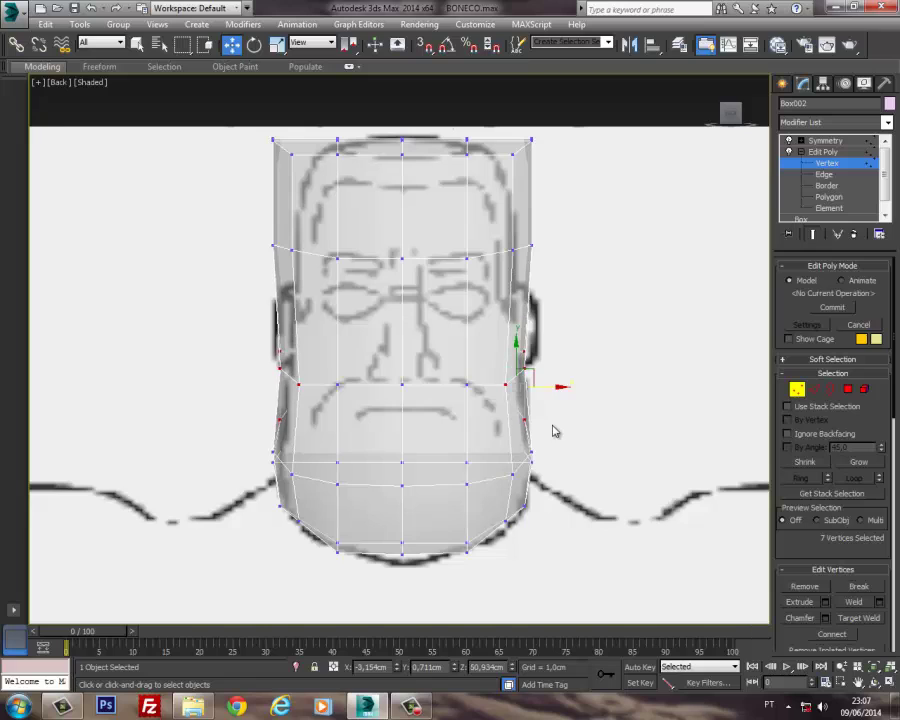
pyautogui.moveTo(521, 347); pyautogui.dragTo(523, 394, button='middle')
pyautogui.moveTo(567, 273); pyautogui.dragTo(495, 326)
pyautogui.moveTo(547, 297); pyautogui.dragTo(532, 292)
# Step: Move the head's top corner vertices inward and down to follow the rounded outline, and lower the centre vertex of the brow row
pyautogui.moveTo(556, 158); pyautogui.dragTo(490, 226)
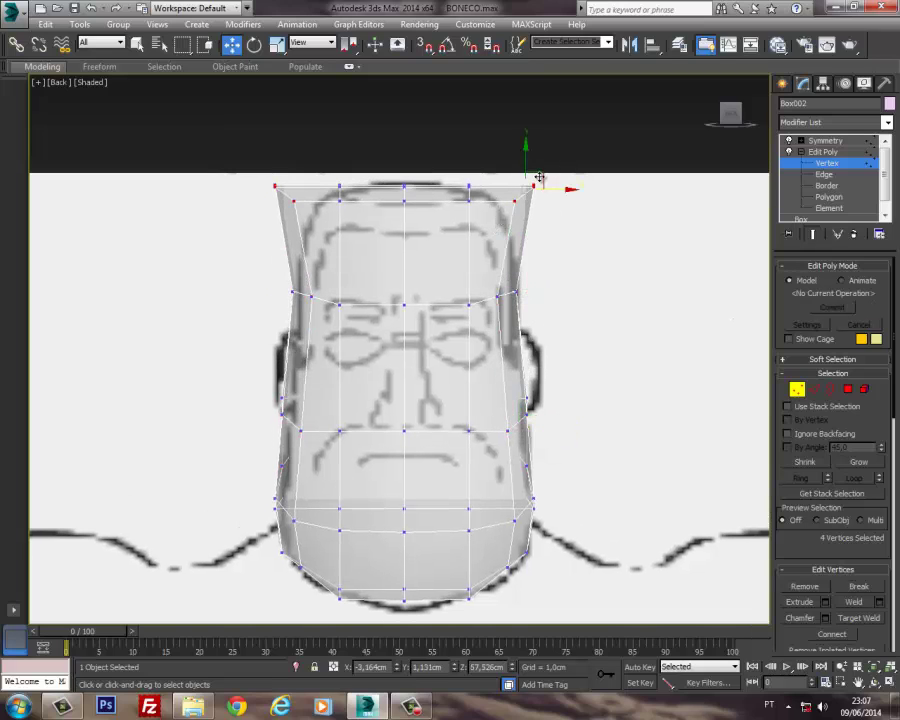
pyautogui.moveTo(536, 188); pyautogui.dragTo(513, 207)
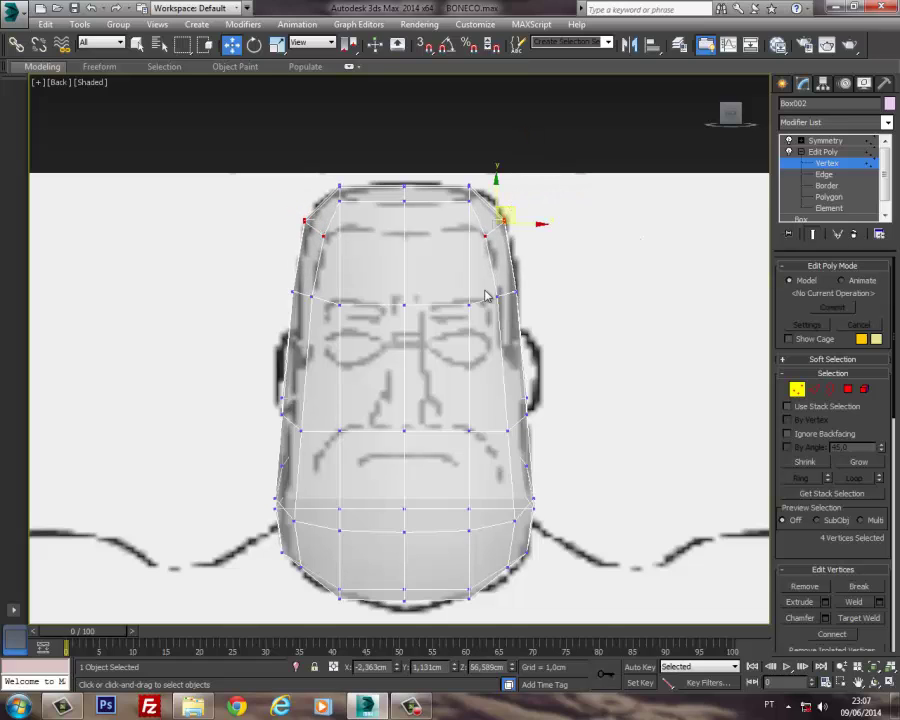
pyautogui.moveTo(490, 293); pyautogui.dragTo(477, 248, button='middle')
pyautogui.moveTo(374, 221); pyautogui.dragTo(394, 232)
pyautogui.moveTo(368, 276); pyautogui.dragTo(371, 254, button='middle')
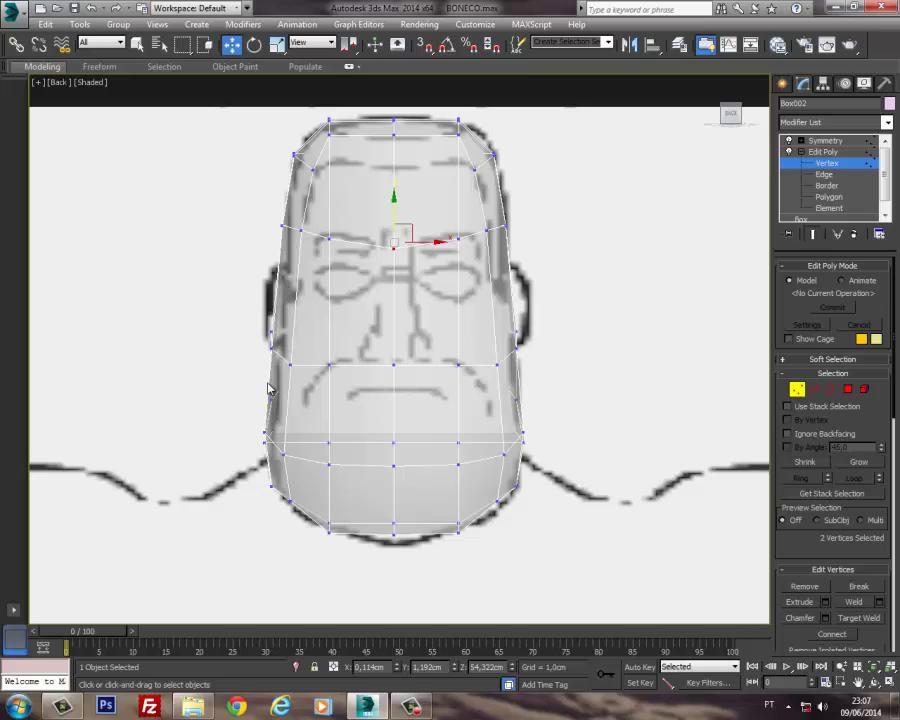
# Step: Move the nose-base row's side vertices inward and up, and raise them together with the neighbouring column to curve the row
pyautogui.moveTo(243, 305); pyautogui.dragTo(284, 362)
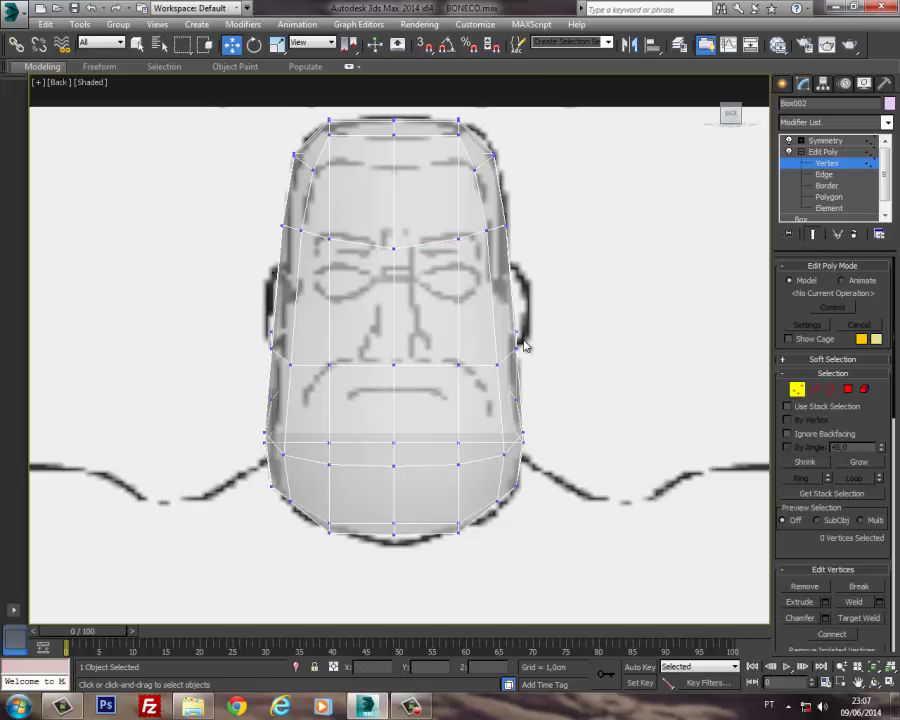
pyautogui.moveTo(611, 297); pyautogui.dragTo(476, 376)
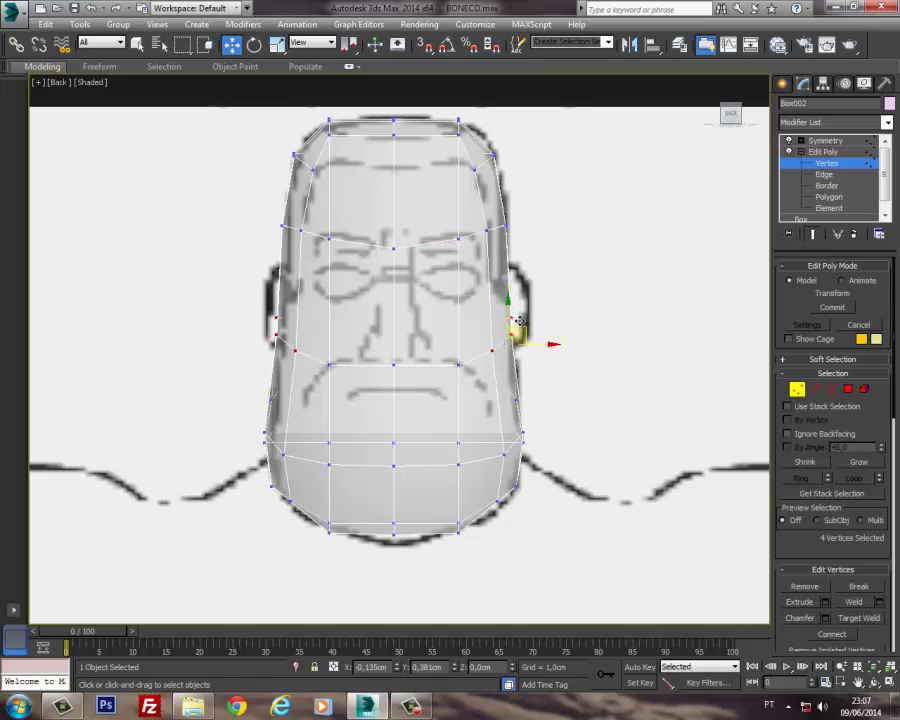
pyautogui.moveTo(519, 320); pyautogui.dragTo(442, 378)
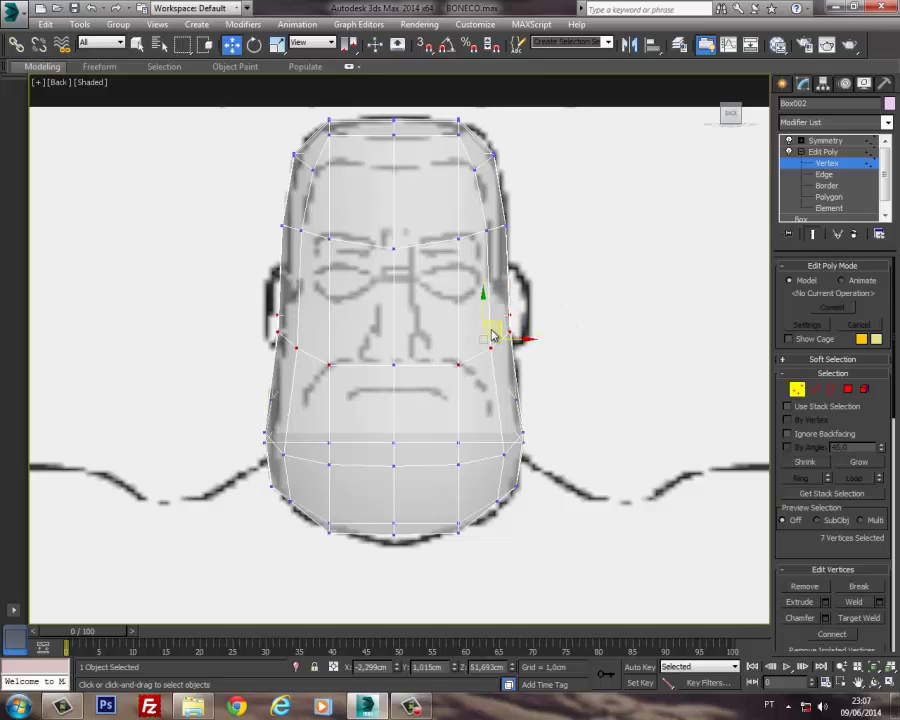
pyautogui.moveTo(499, 323); pyautogui.dragTo(500, 317)
pyautogui.moveTo(471, 352); pyautogui.dragTo(478, 365, button='middle')
pyautogui.moveTo(412, 260); pyautogui.dragTo(411, 266, button='middle')
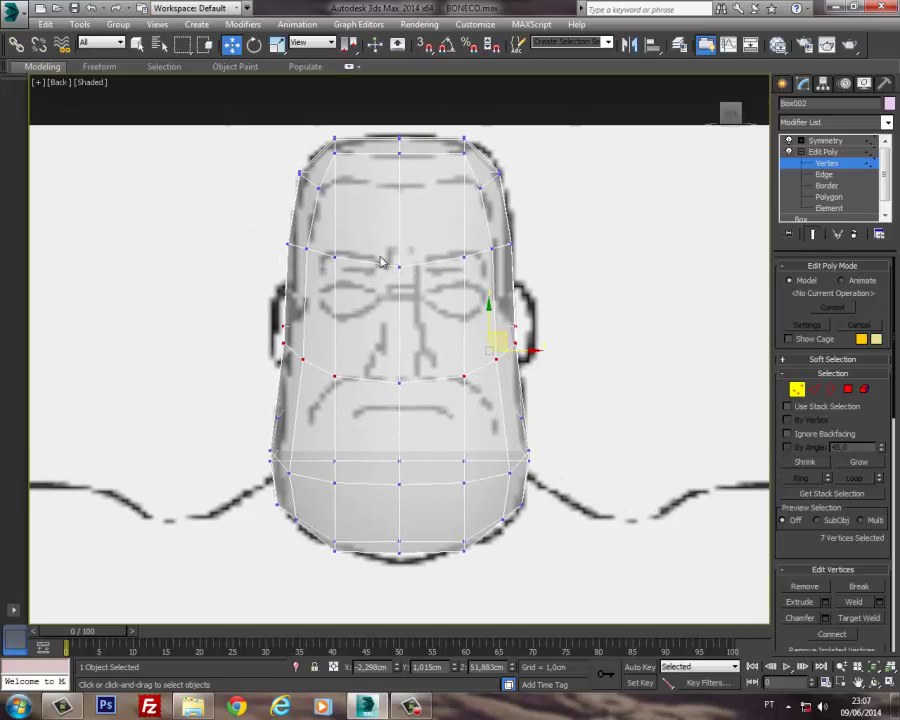
# Step: Raise the centre vertex of the brow row slightly to soften the row's curve
pyautogui.moveTo(433, 249); pyautogui.dragTo(368, 292)
pyautogui.moveTo(402, 237); pyautogui.dragTo(402, 228)
pyautogui.moveTo(425, 287); pyautogui.dragTo(445, 298, button='middle')
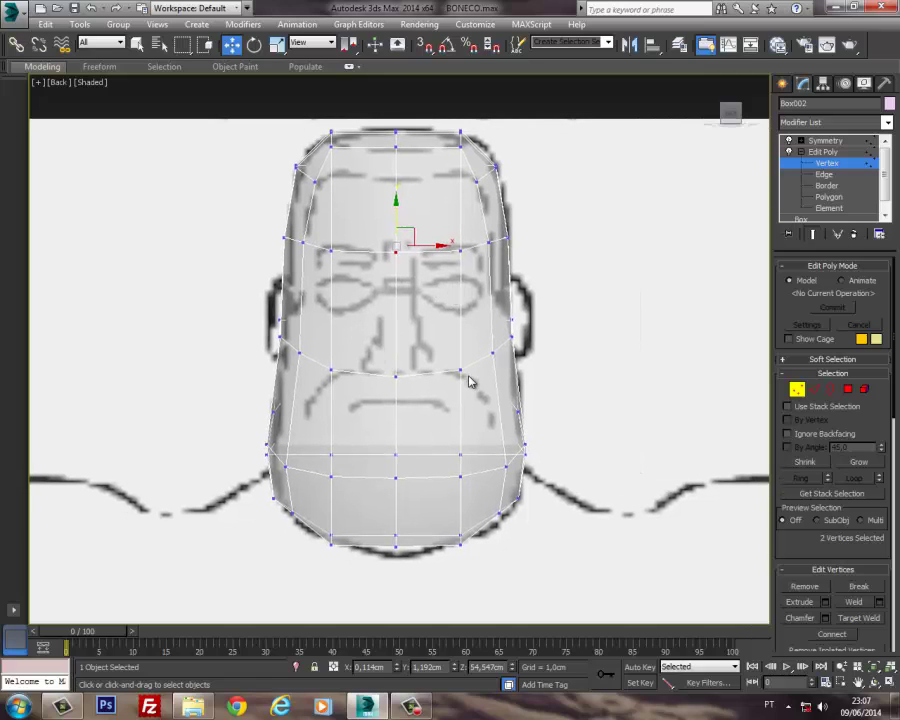
# Step: Select the ring of vertical edges running around the head between the brow row and the nose-base row
pyautogui.click(813, 389)
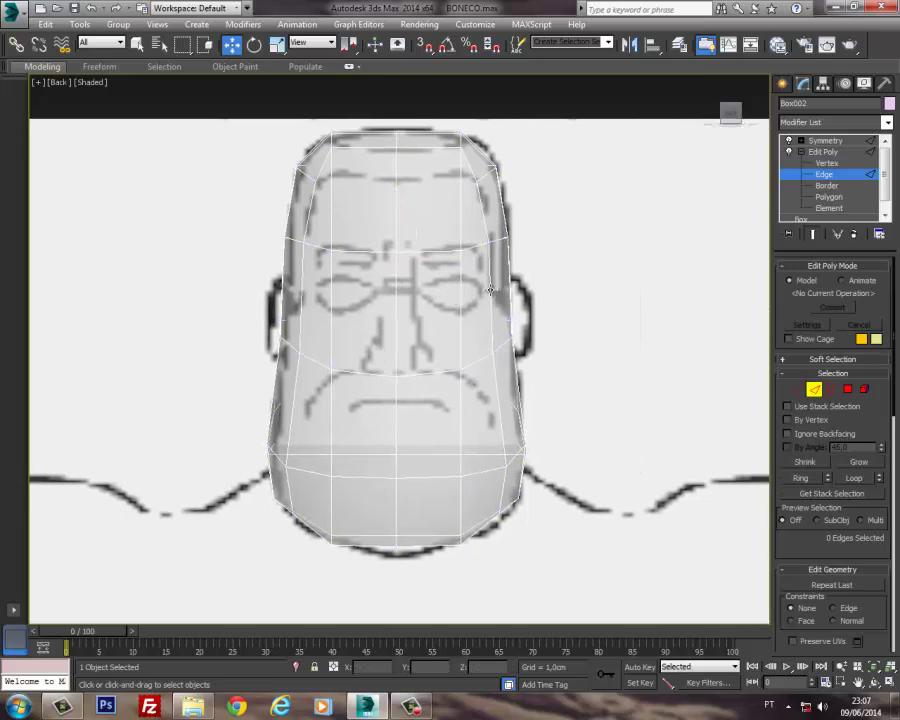
pyautogui.click(490, 290)
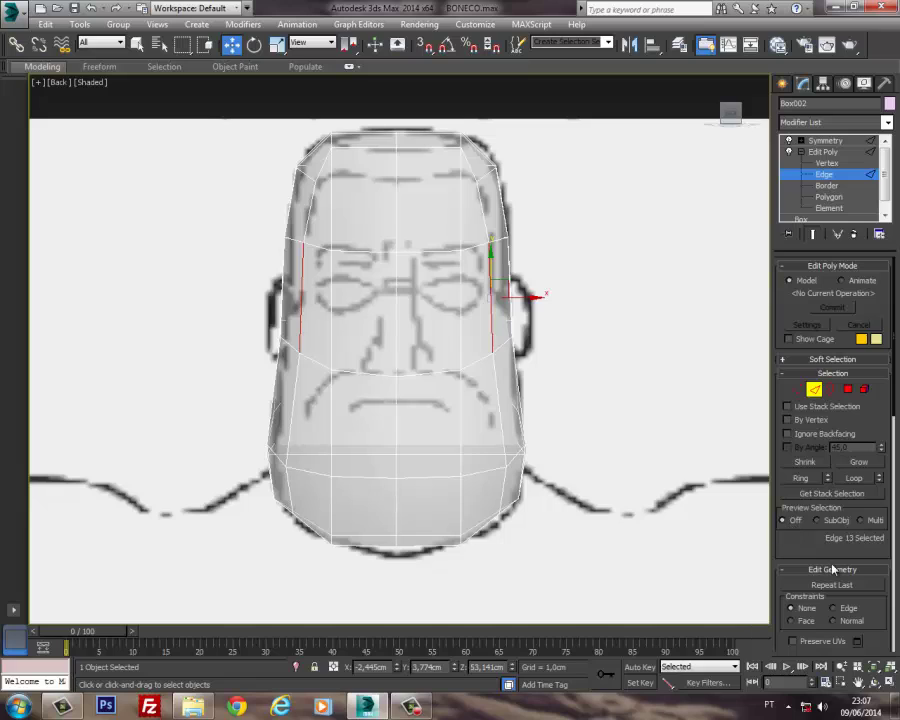
pyautogui.click(801, 478)
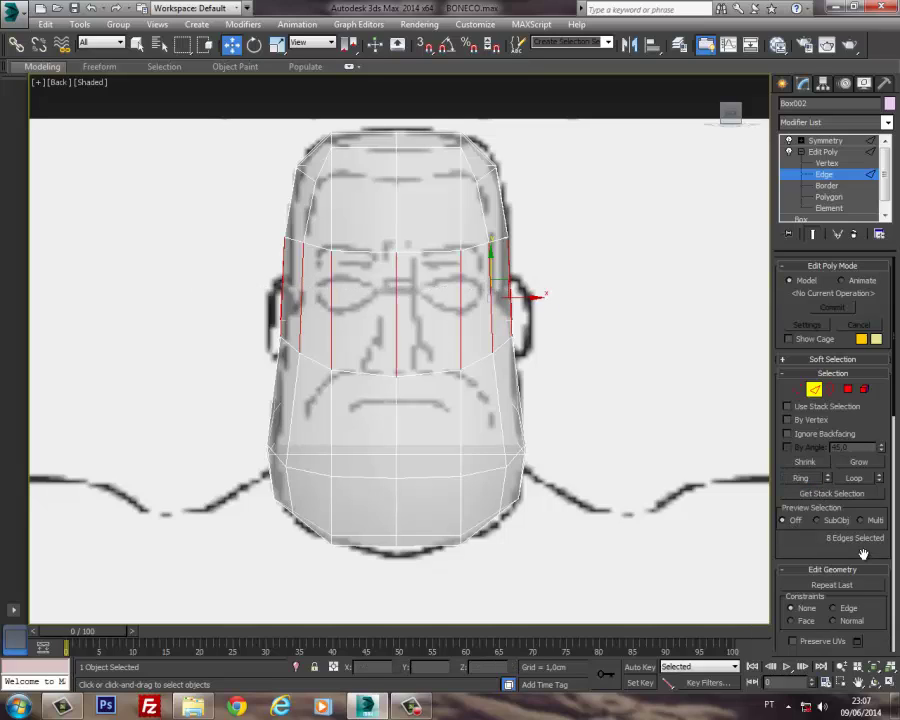
# Step: Rearrange the command panel into two columns with Paint Deformation collapsed and Edit Edges placed above Edit Geometry
pyautogui.scroll(-3, 862, 553)
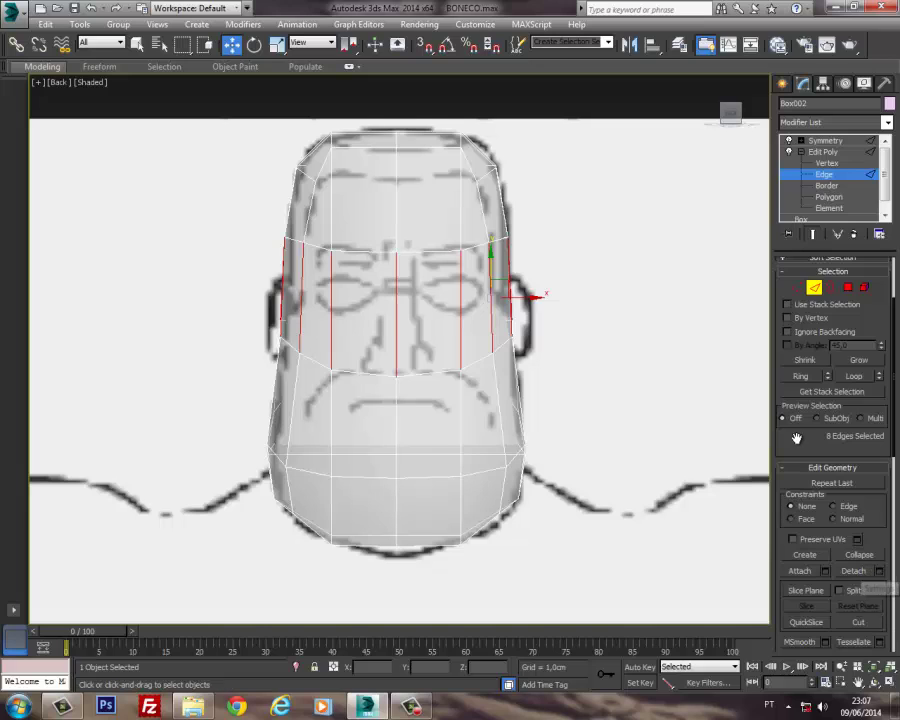
pyautogui.moveTo(797, 438); pyautogui.dragTo(783, 366)
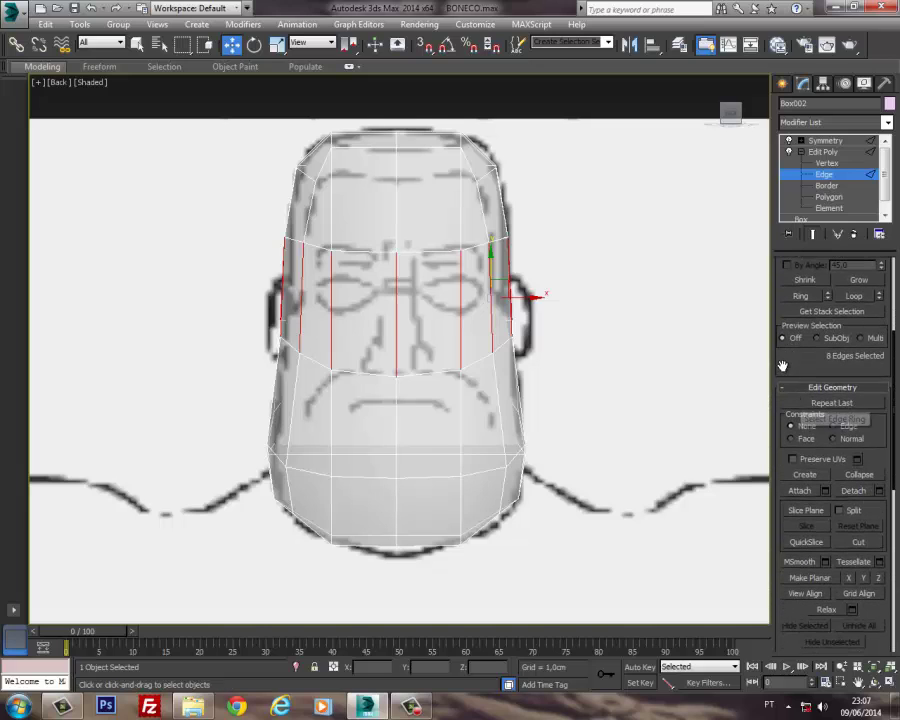
pyautogui.click(787, 390)
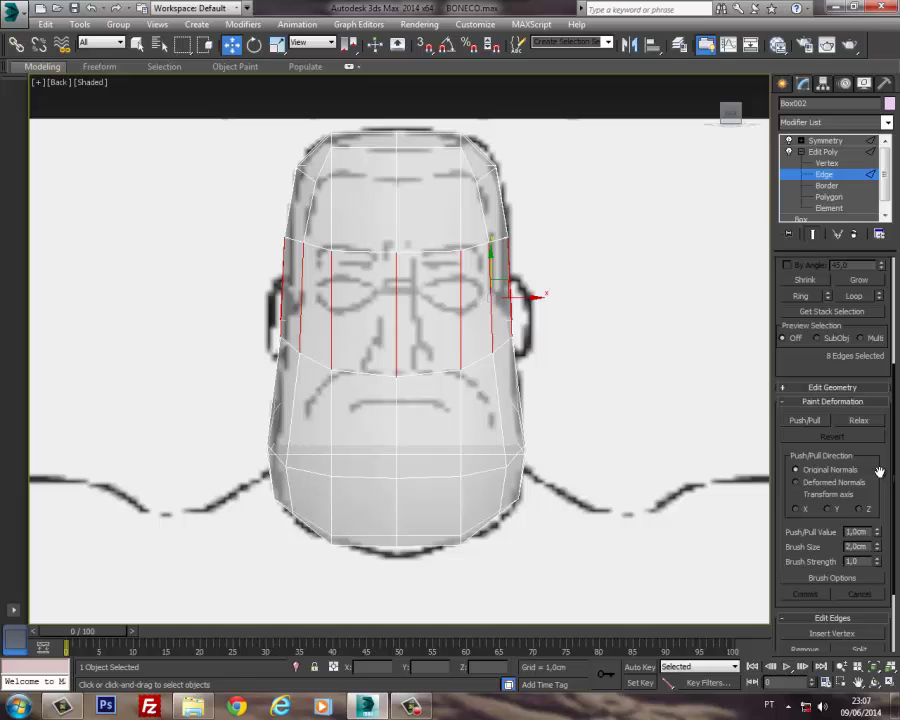
pyautogui.click(821, 388)
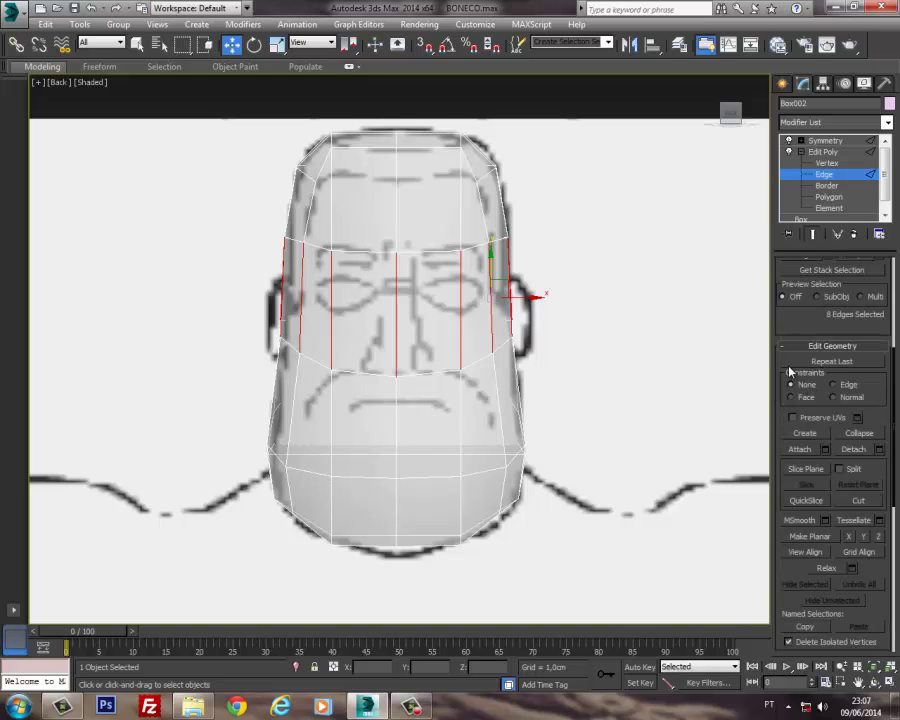
pyautogui.scroll(4, 782, 450)
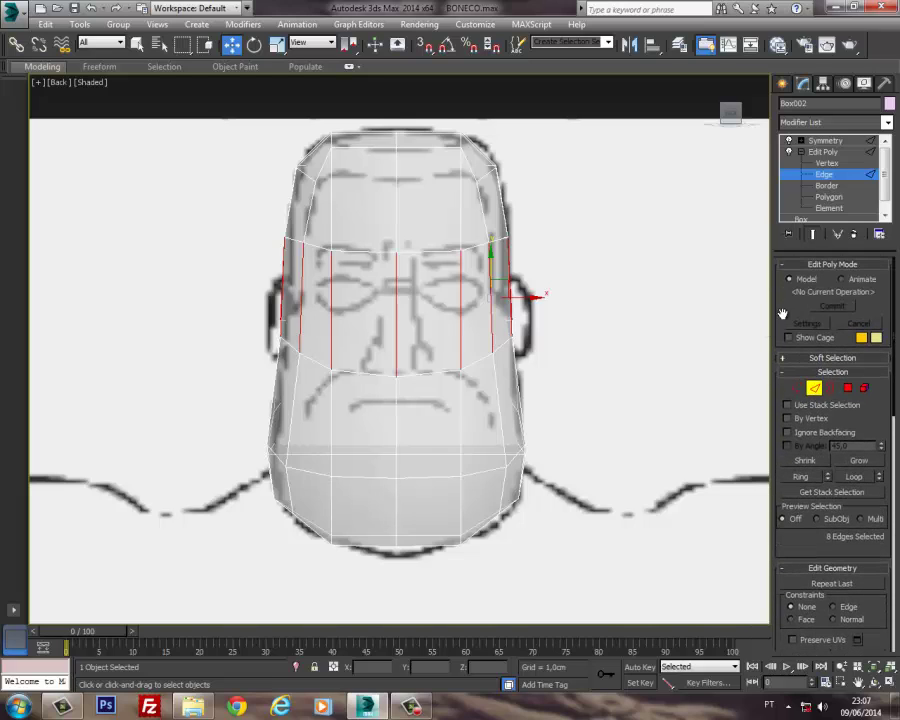
pyautogui.moveTo(797, 544); pyautogui.dragTo(793, 290)
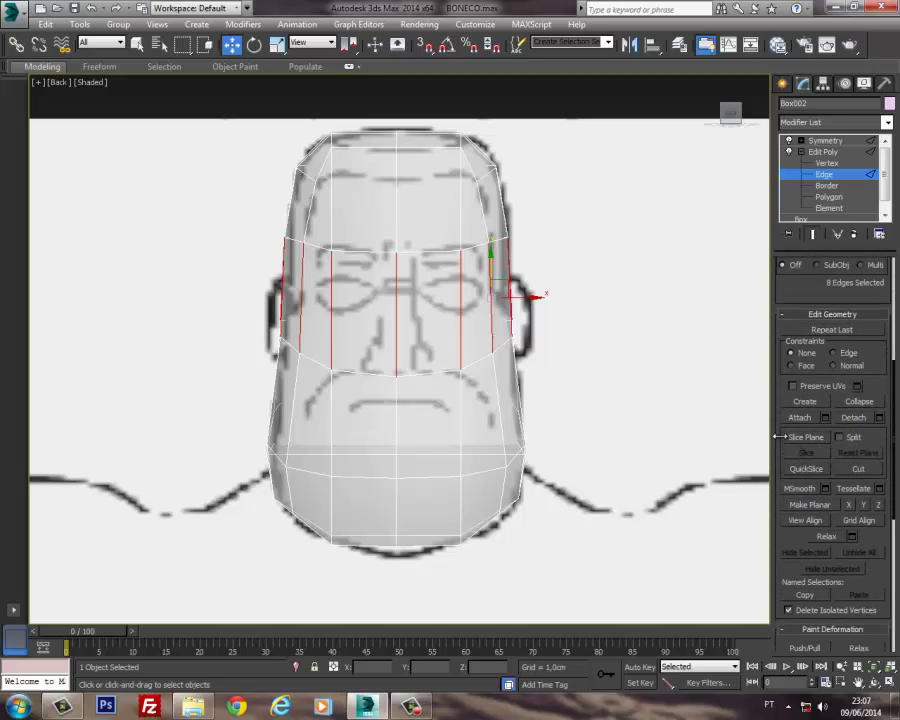
pyautogui.moveTo(773, 437); pyautogui.dragTo(643, 437)
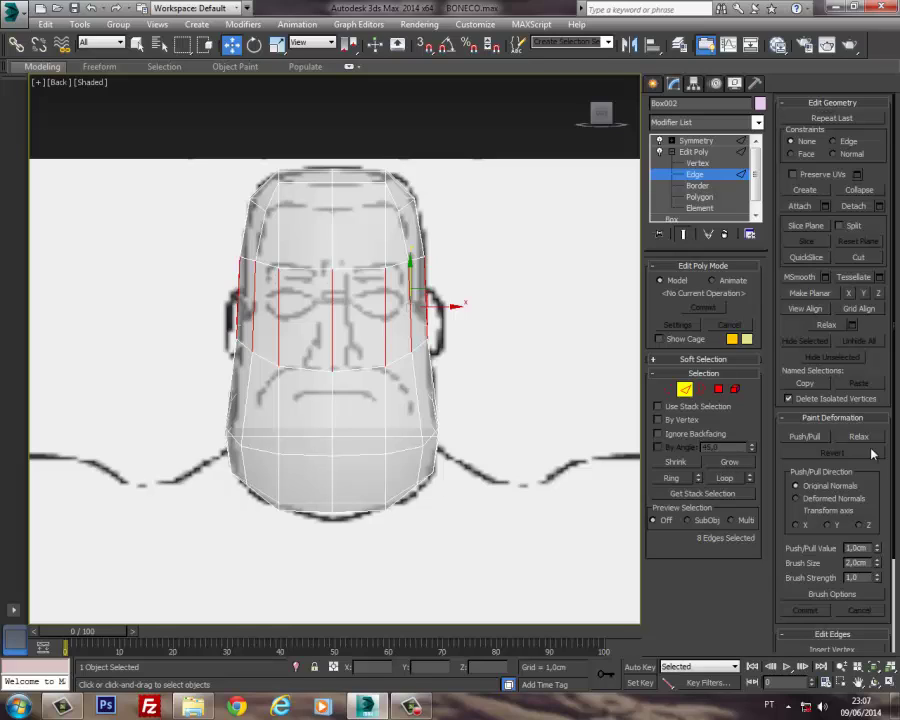
pyautogui.click(810, 419)
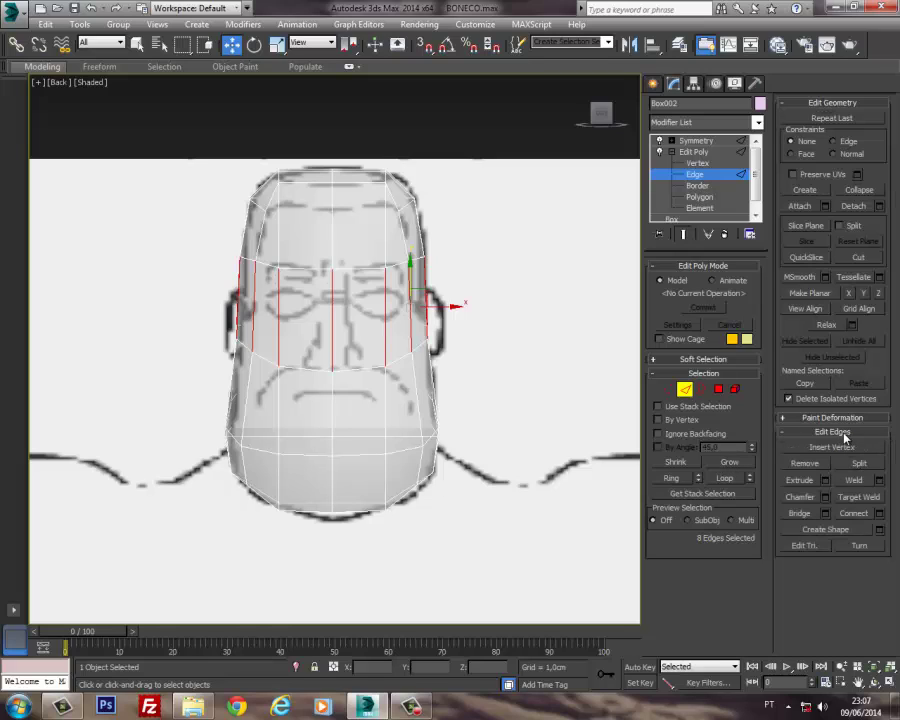
pyautogui.moveTo(787, 434); pyautogui.dragTo(783, 405)
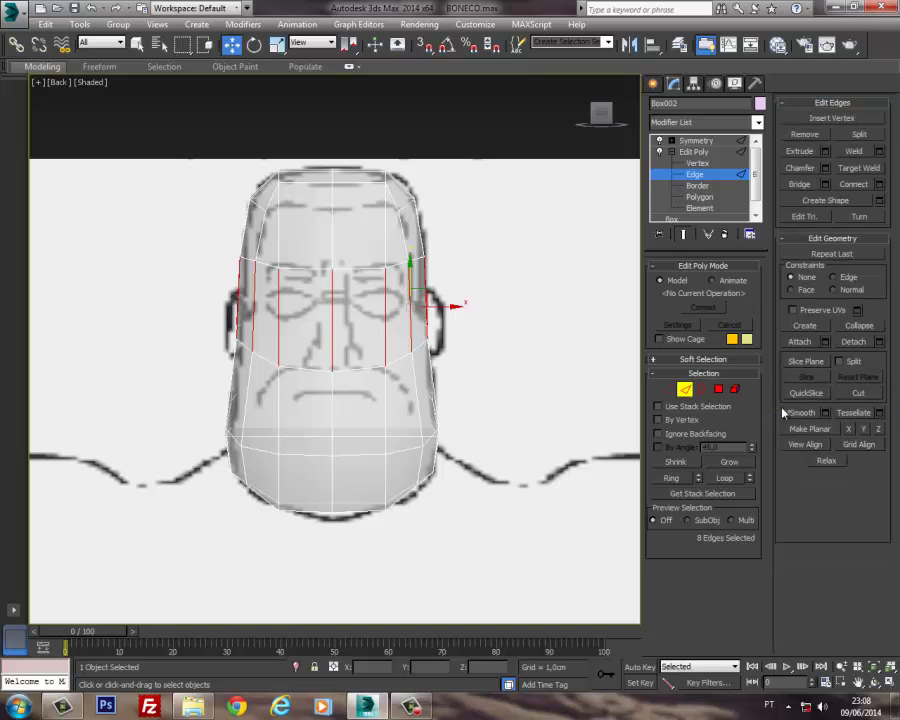
# Step: Connect the selected edge ring with 3 segments, pinch -51 and slide 114 to add edge loops across the eyes
pyautogui.click(879, 185)
pyautogui.scroll(2, 335, 351)
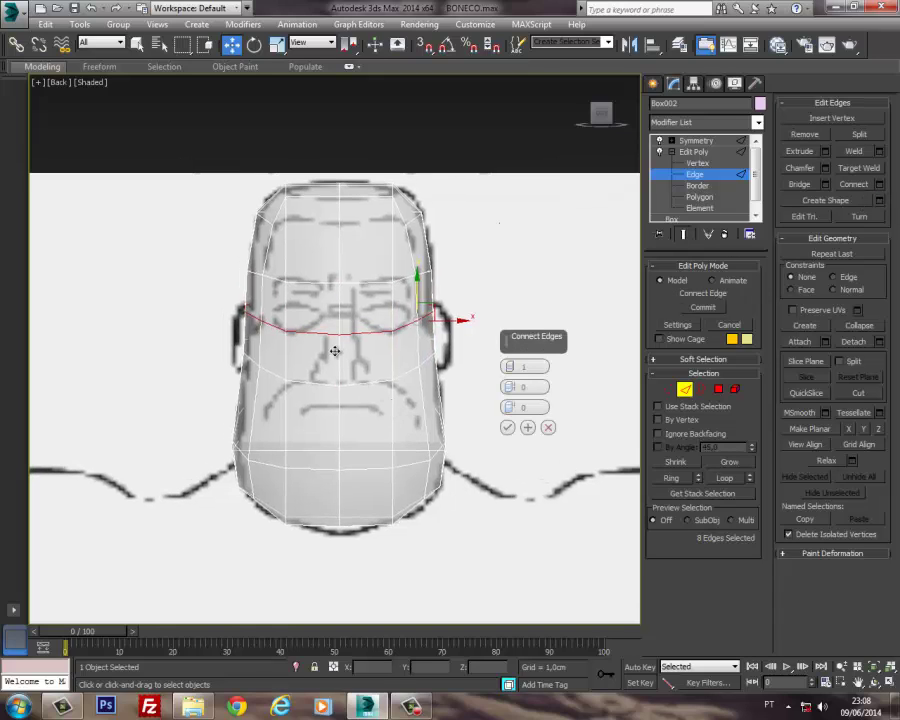
pyautogui.scroll(5, 336, 349)
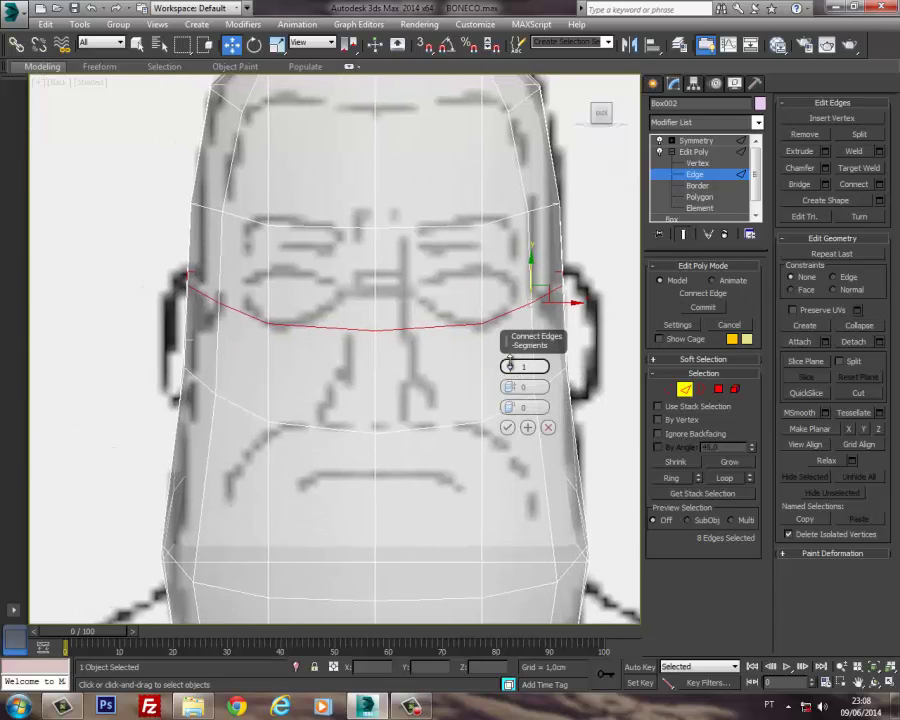
pyautogui.click(509, 363)
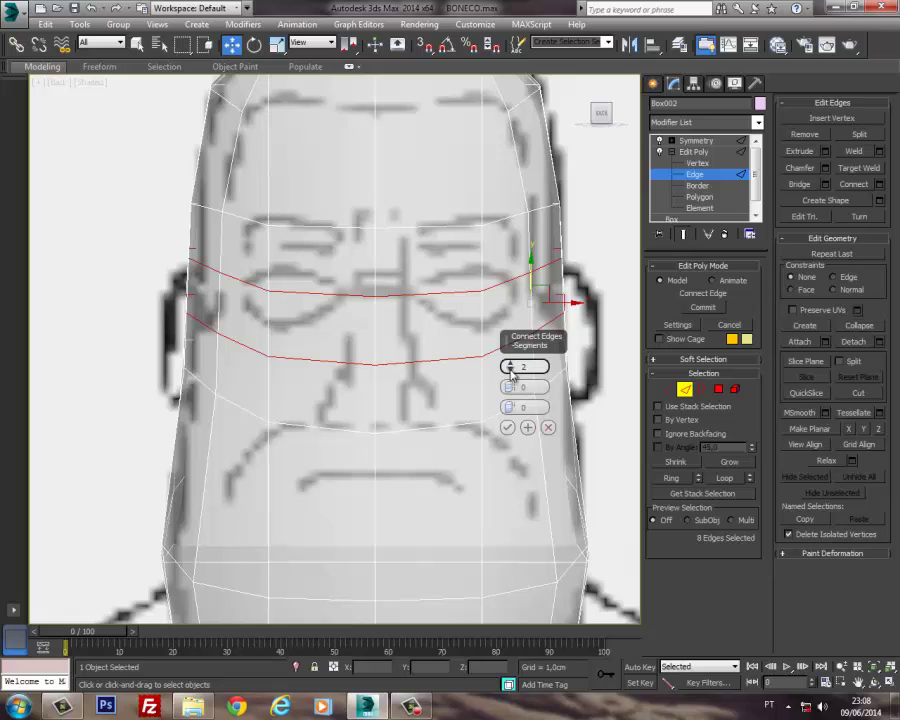
pyautogui.click(509, 365)
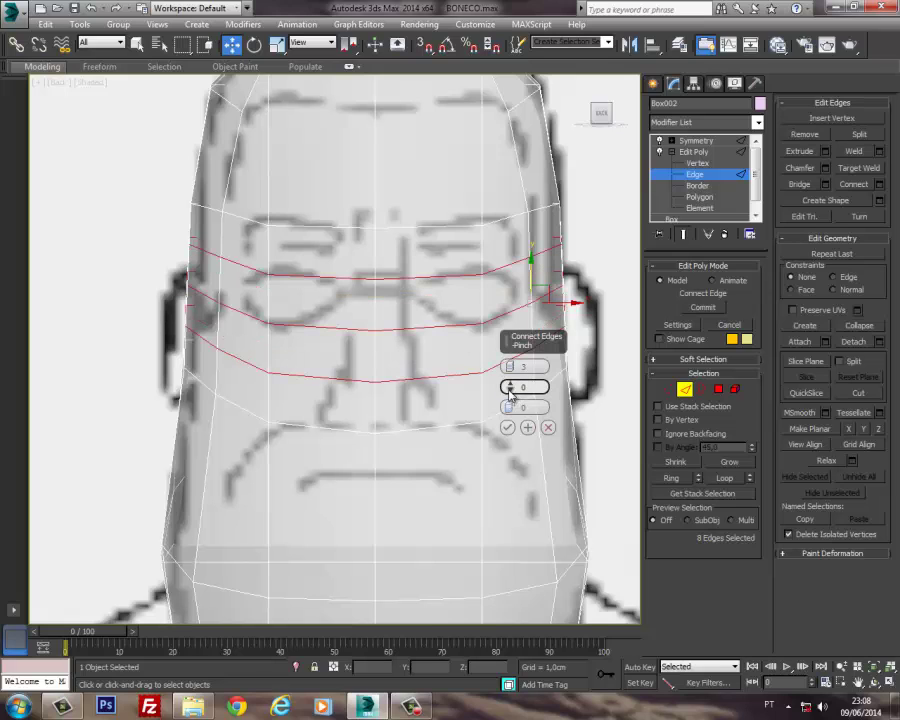
pyautogui.click(509, 391)
pyautogui.moveTo(509, 396); pyautogui.dragTo(454, 88)
pyautogui.moveTo(346, 424); pyautogui.dragTo(341, 389, button='middle')
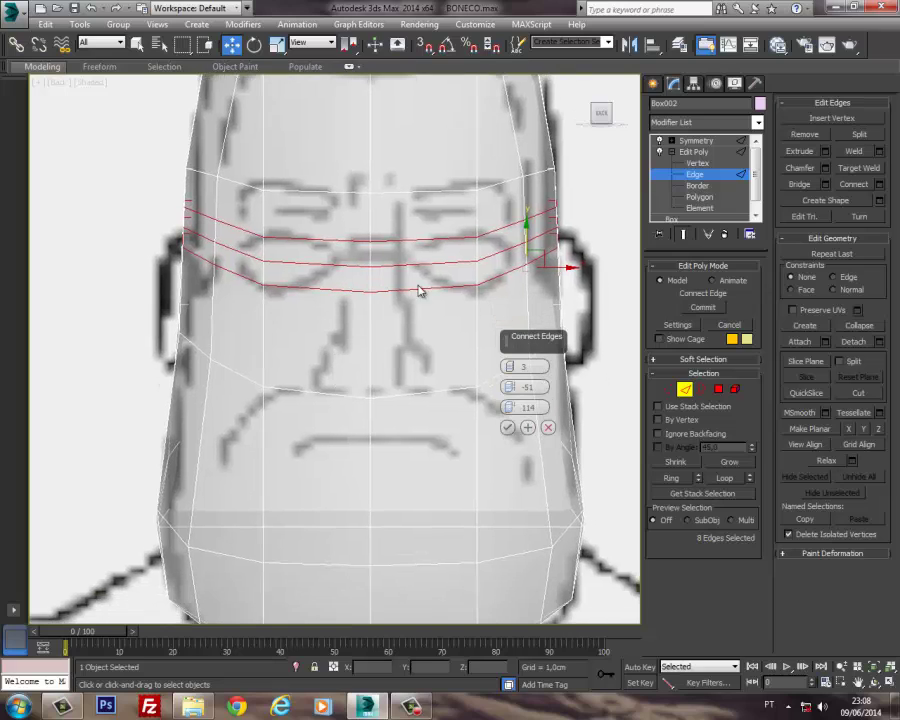
pyautogui.click(506, 427)
# Step: Connect the ring of vertical edges between the nose-base row and the chin with 2 segments, pinch 0 and slide 0
pyautogui.moveTo(466, 462); pyautogui.dragTo(536, 414, button='middle')
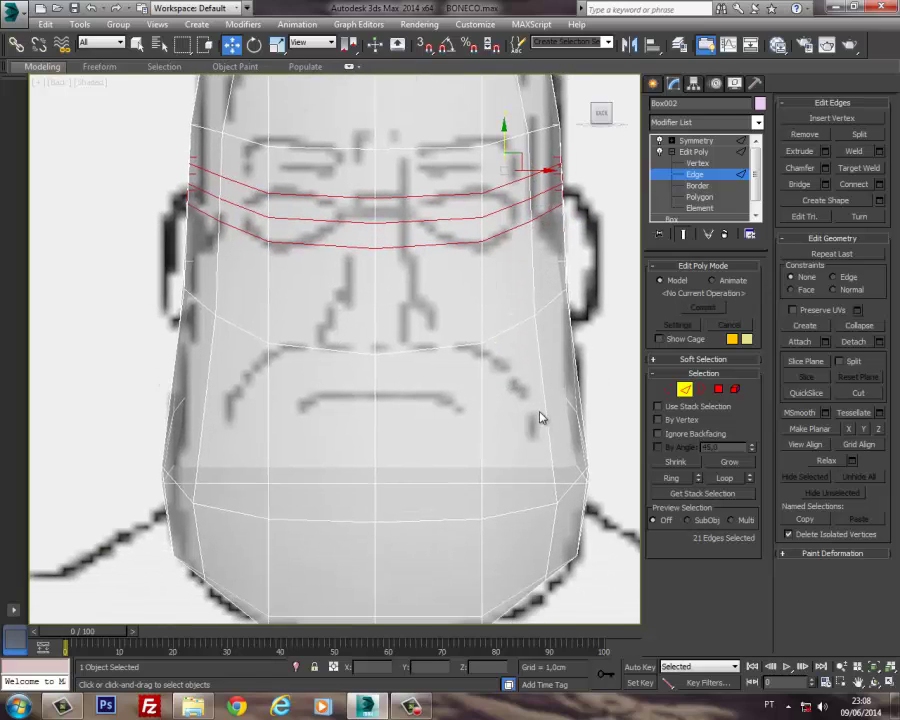
pyautogui.click(547, 410)
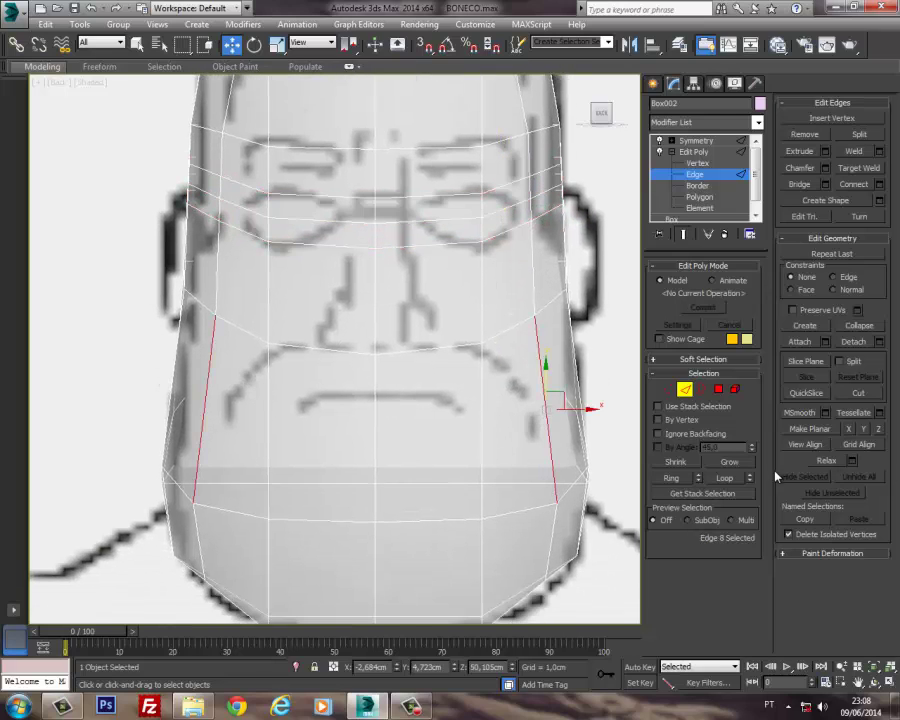
pyautogui.click(670, 478)
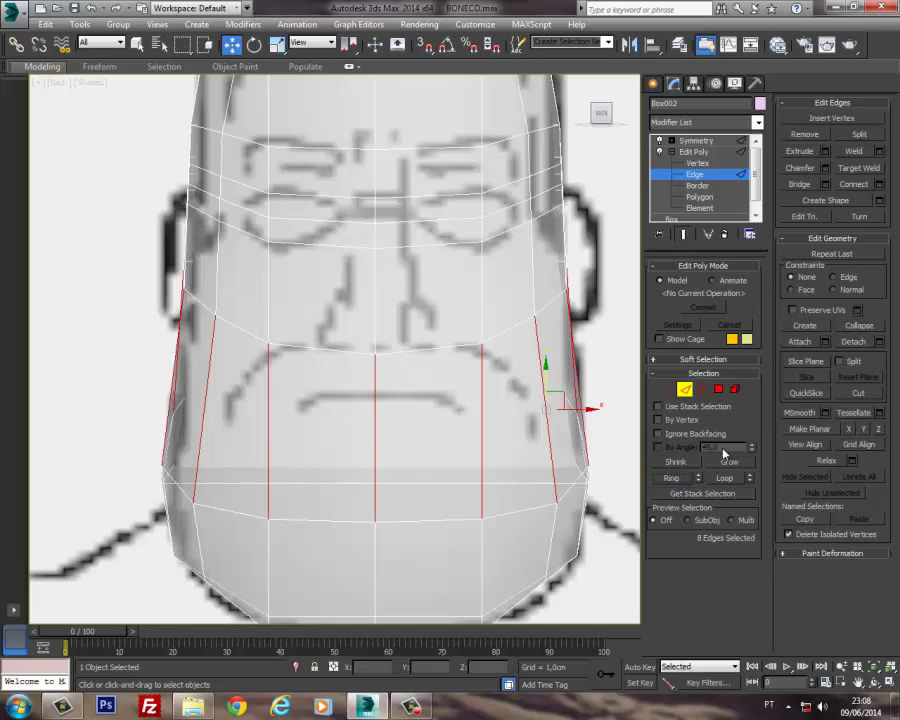
pyautogui.click(880, 183)
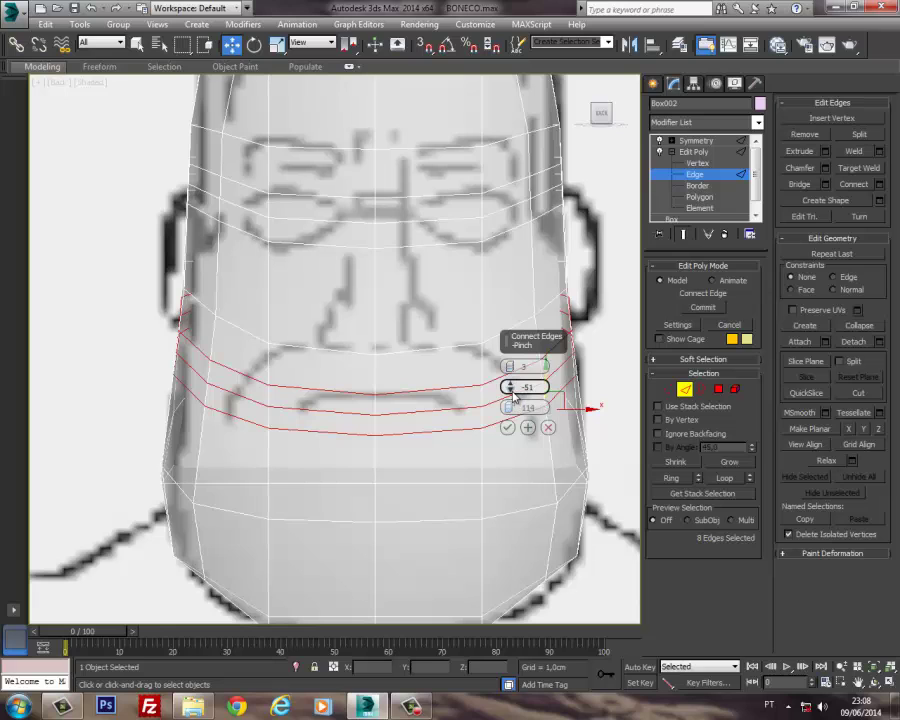
pyautogui.moveTo(509, 366)
pyautogui.mouseDown()
pyautogui.moveTo(509, 375)
pyautogui.moveTo(516, 355)
pyautogui.moveTo(512, 372)
pyautogui.mouseUp()
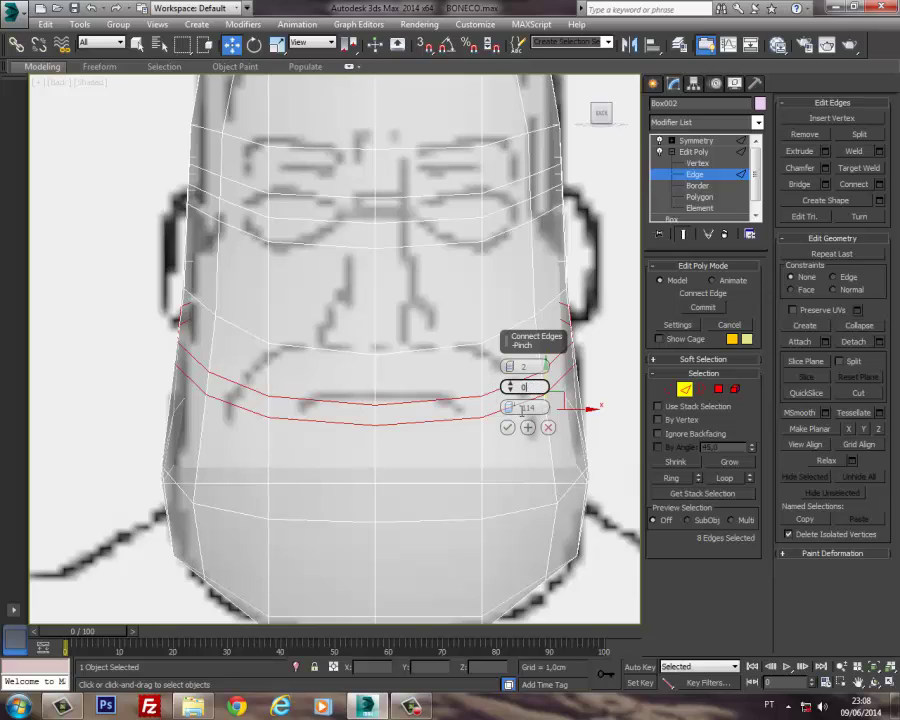
pyautogui.click(517, 410)
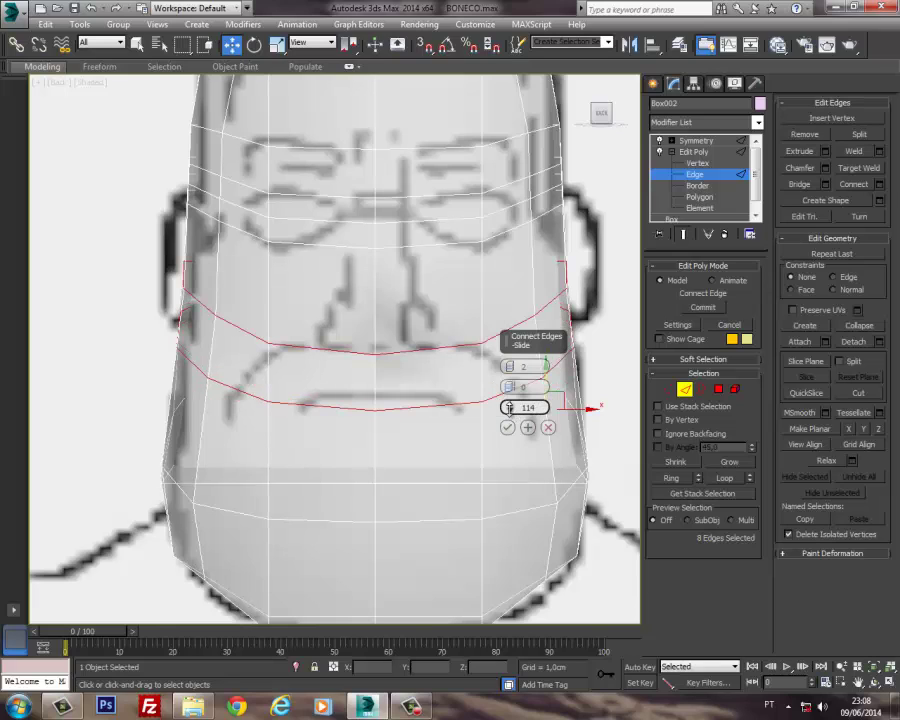
pyautogui.moveTo(509, 407); pyautogui.dragTo(437, 423)
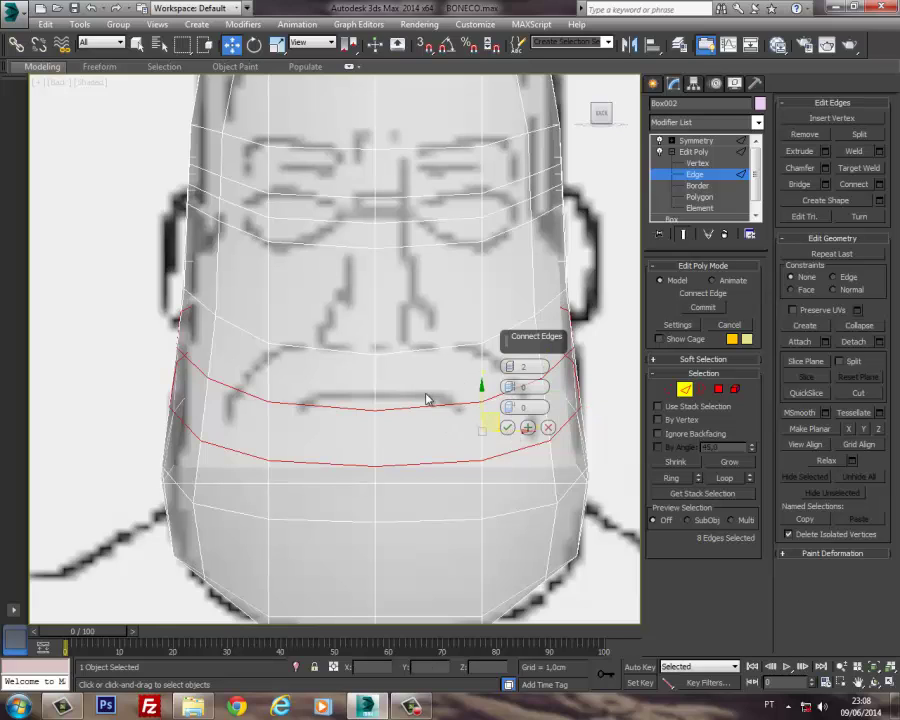
pyautogui.moveTo(426, 394); pyautogui.dragTo(425, 397, button='middle')
pyautogui.click(505, 428)
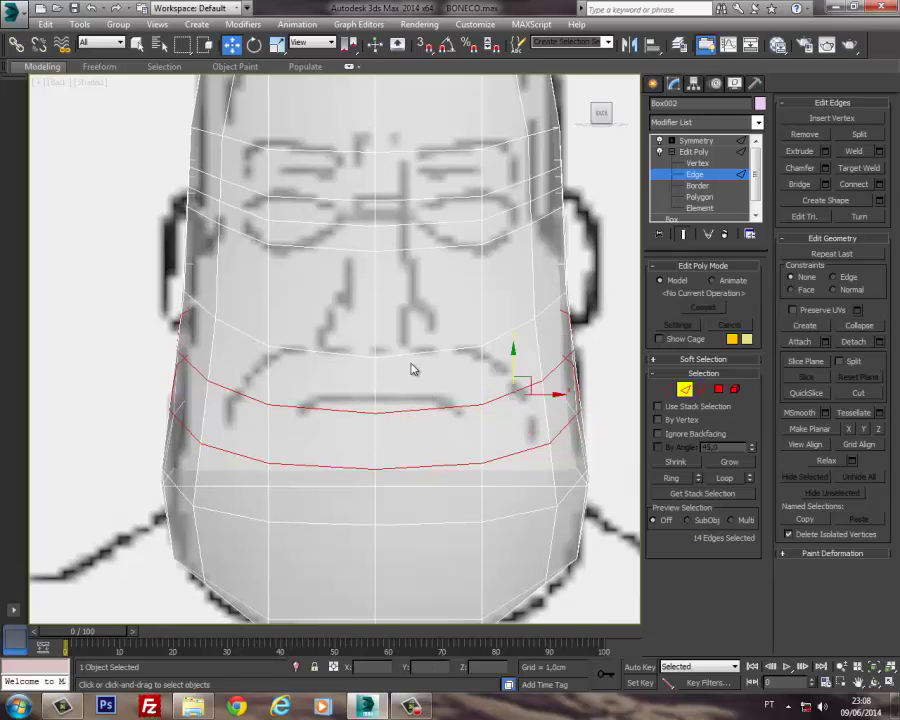
pyautogui.scroll(4, 416, 464)
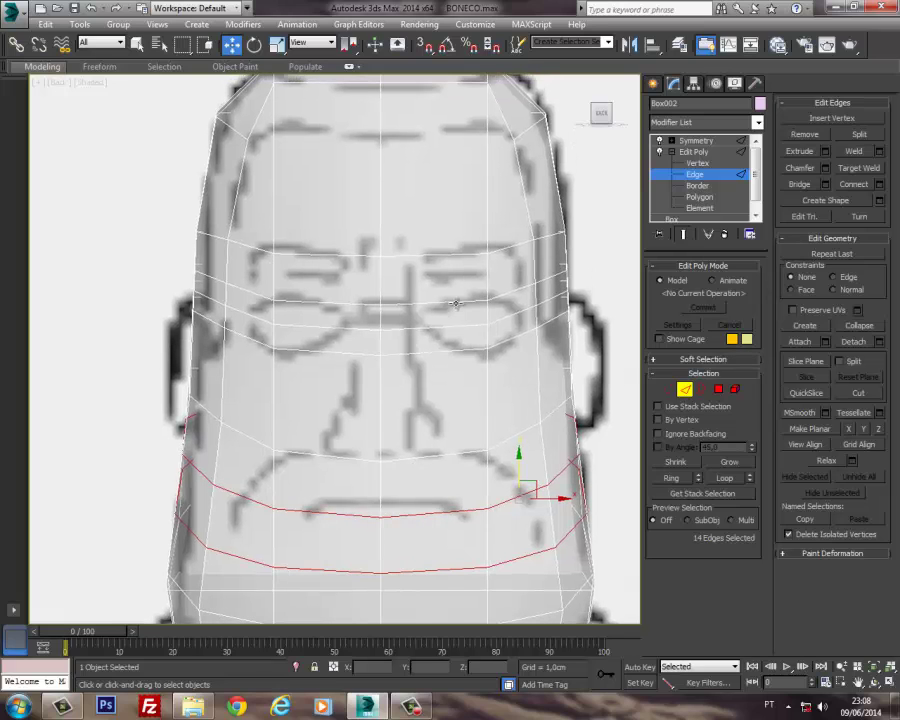
# Step: Connect the rings of horizontal edges across the face with 1 segment, pinch 0 and slide 0 to add vertical loops
pyautogui.click(456, 303)
pyautogui.moveTo(442, 359)
pyautogui.mouseDown(button='middle')
pyautogui.moveTo(426, 348)
pyautogui.moveTo(437, 343)
pyautogui.mouseUp(button='middle')
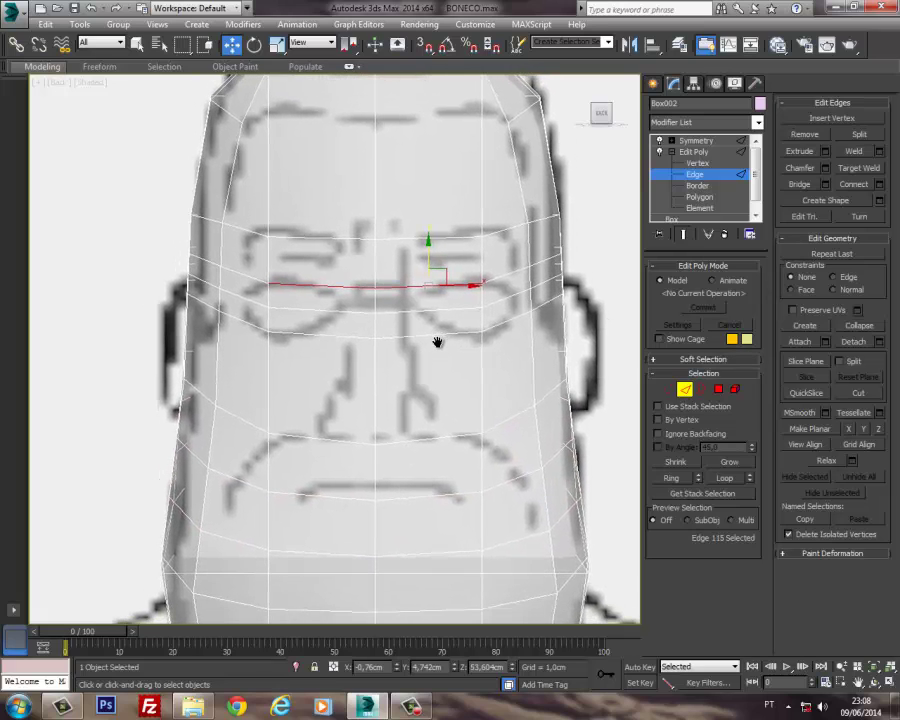
pyautogui.keyDown('ctrl'); pyautogui.click(507, 273); pyautogui.keyUp('ctrl')
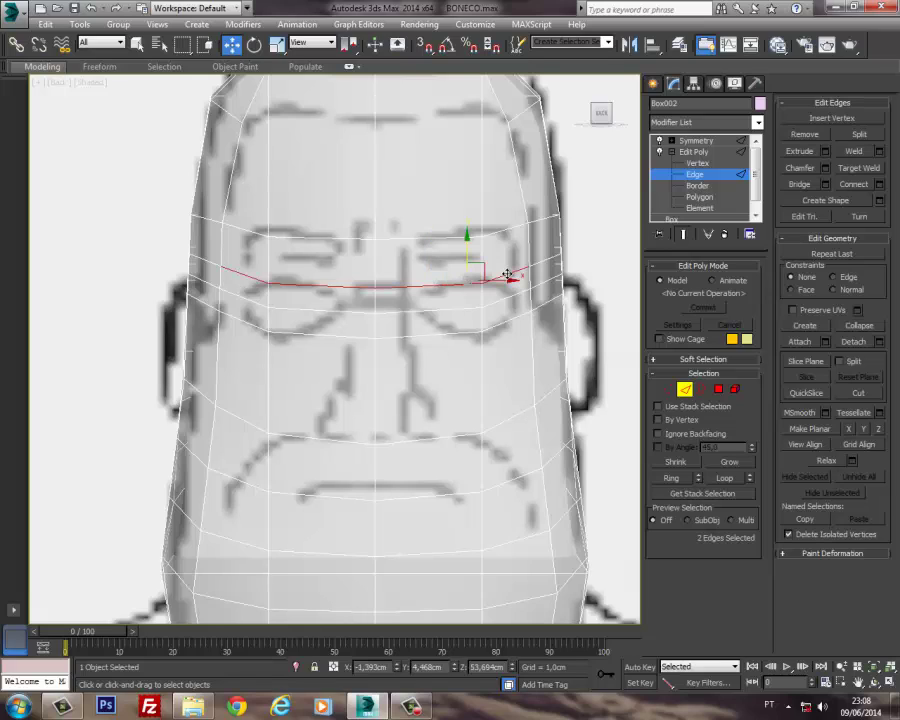
pyautogui.click(682, 480)
pyautogui.moveTo(464, 300); pyautogui.dragTo(412, 195, button='middle')
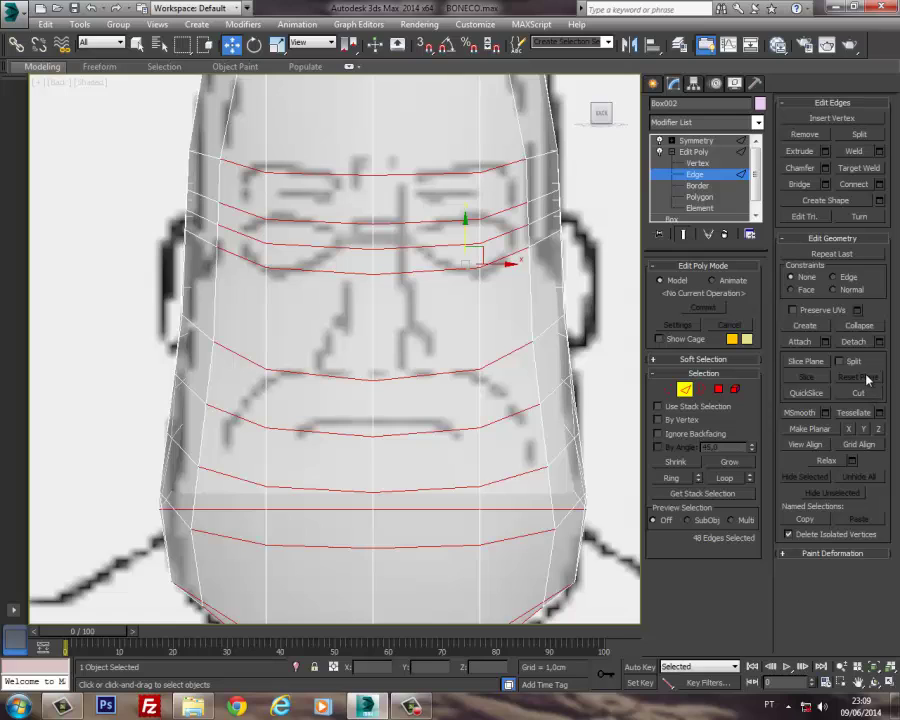
pyautogui.click(880, 185)
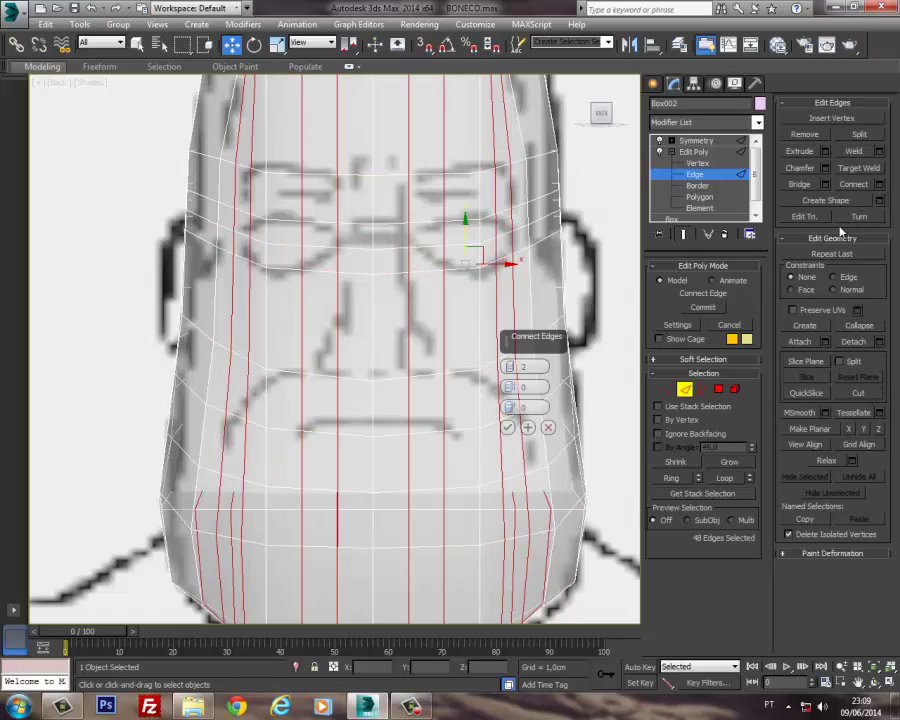
pyautogui.moveTo(510, 368); pyautogui.dragTo(512, 370)
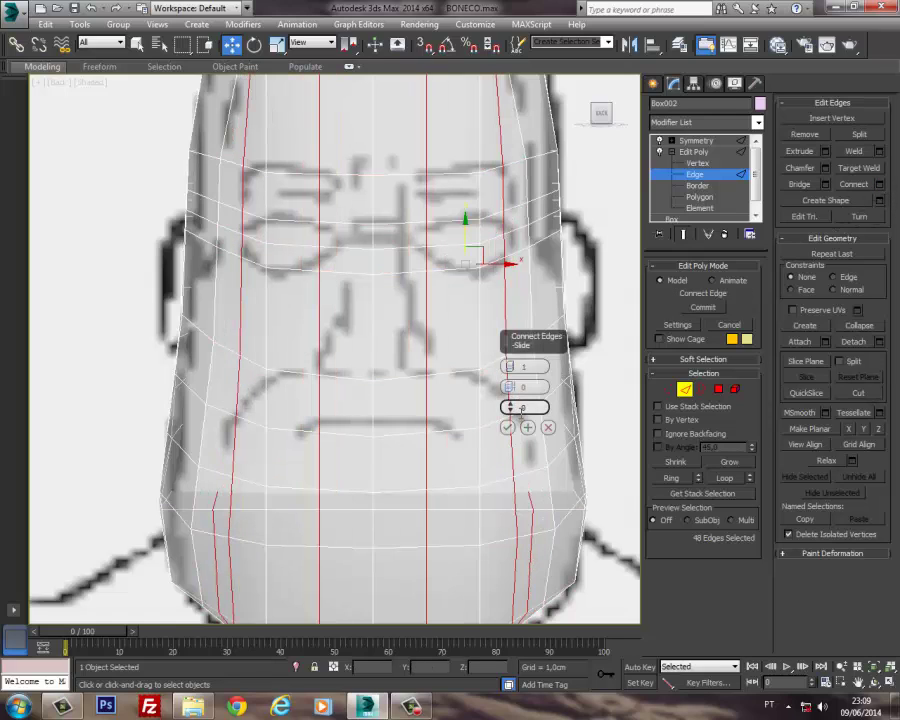
pyautogui.click(527, 427)
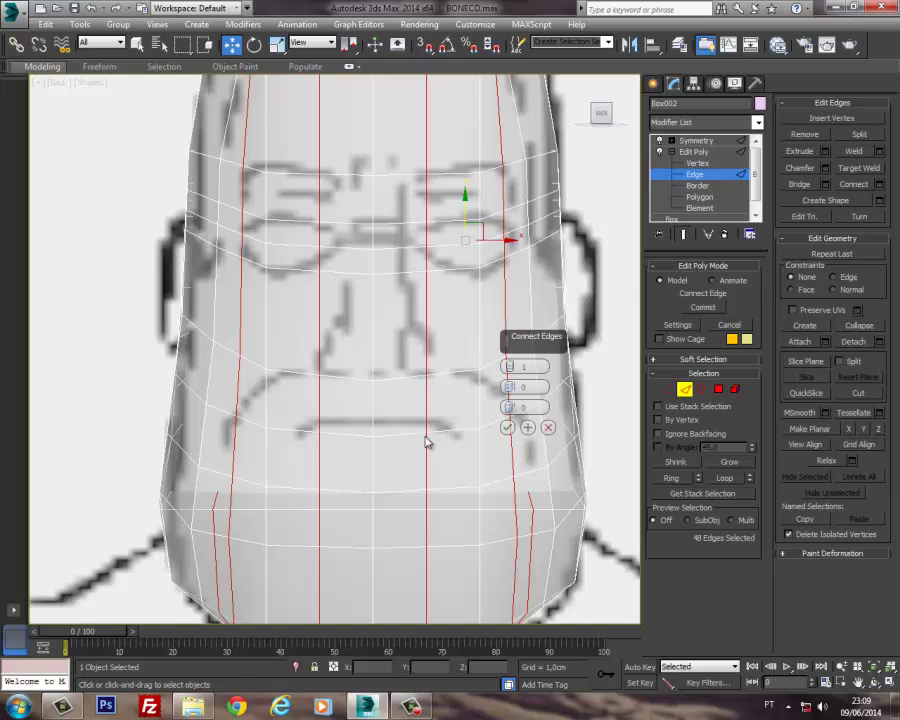
pyautogui.click(507, 427)
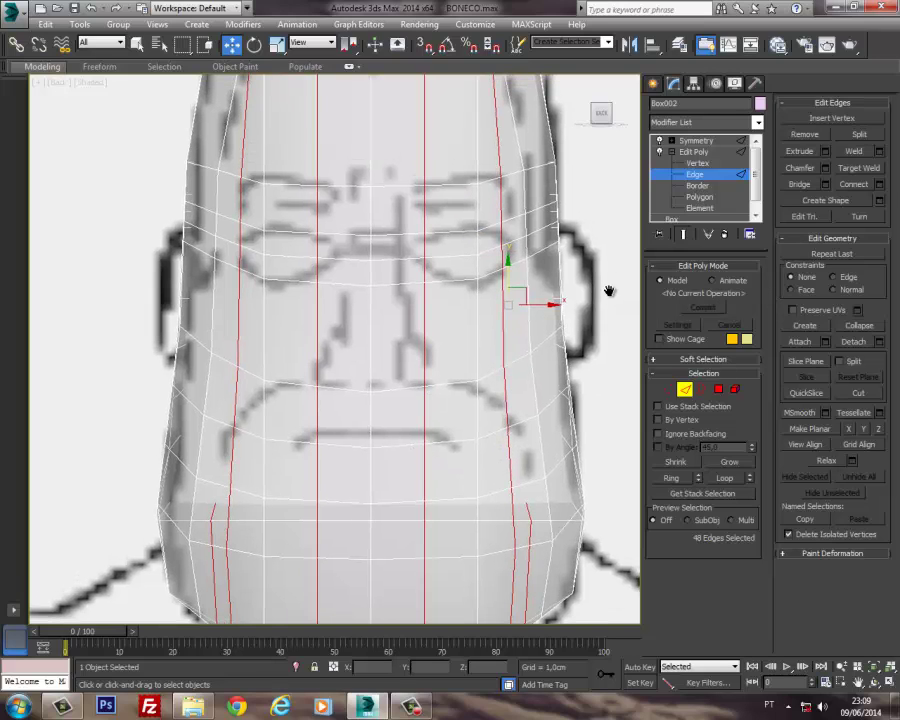
# Step: Move the upper and lower inner eye vertices outward onto the eye outline in the reference drawing
pyautogui.press('1')
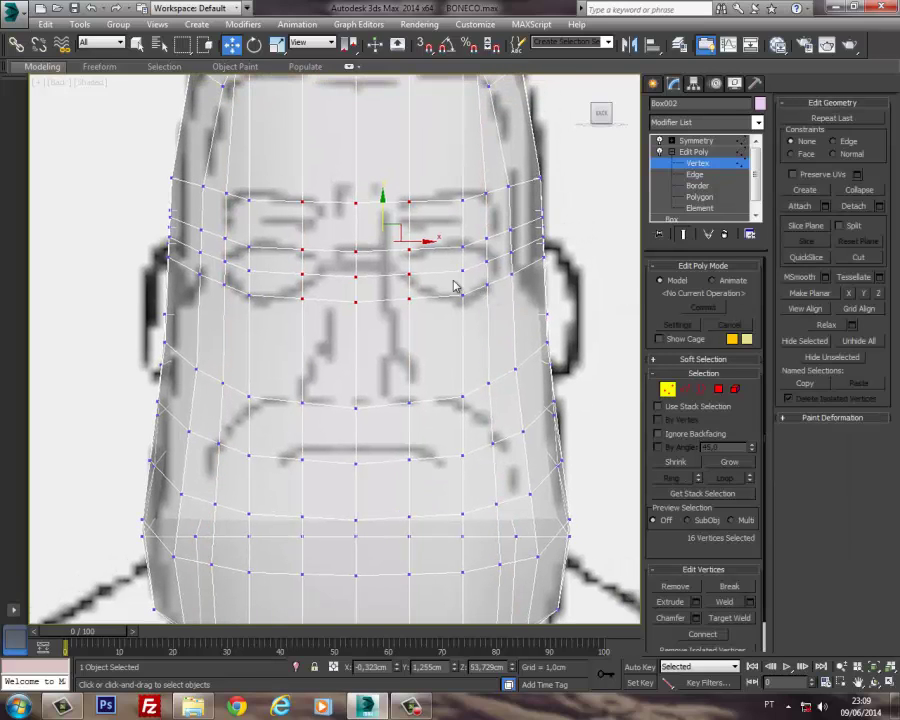
pyautogui.click(409, 251)
pyautogui.moveTo(438, 249); pyautogui.dragTo(456, 249)
pyautogui.click(409, 299)
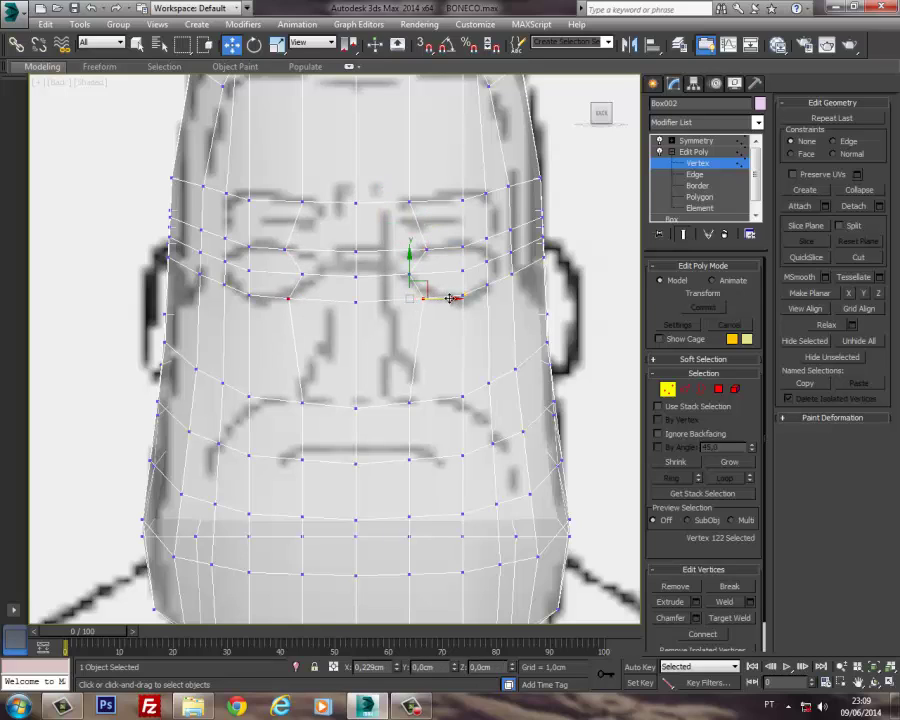
pyautogui.moveTo(440, 298); pyautogui.dragTo(460, 298)
# Step: Move the vertices around the outer eye corner down and outward to follow the drawn eye outline
pyautogui.click(486, 239)
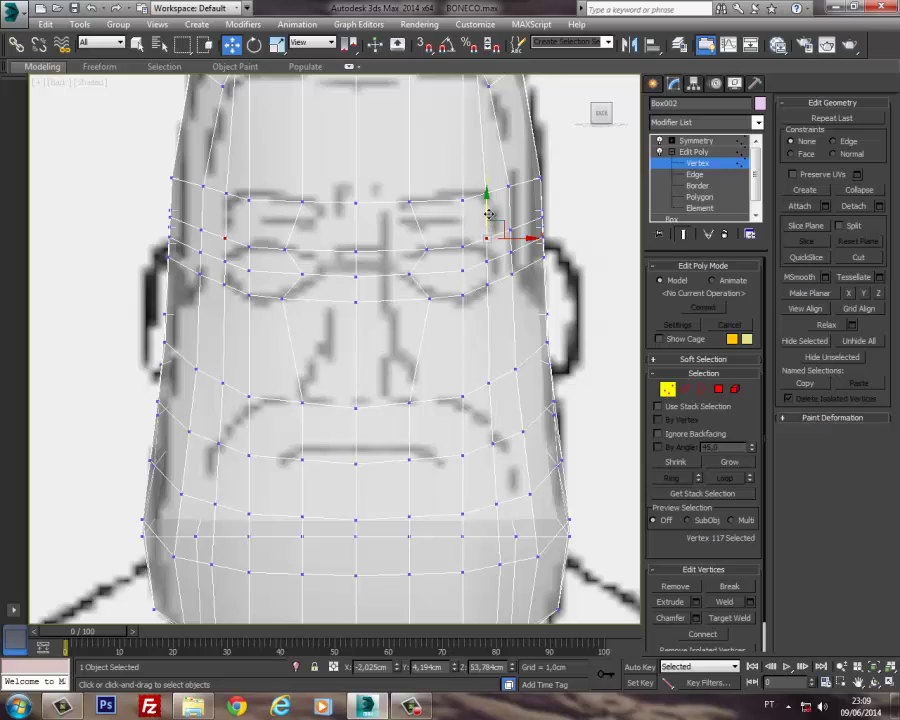
pyautogui.moveTo(488, 215); pyautogui.dragTo(507, 258)
pyautogui.click(488, 252)
pyautogui.moveTo(478, 249); pyautogui.dragTo(476, 235, button='middle')
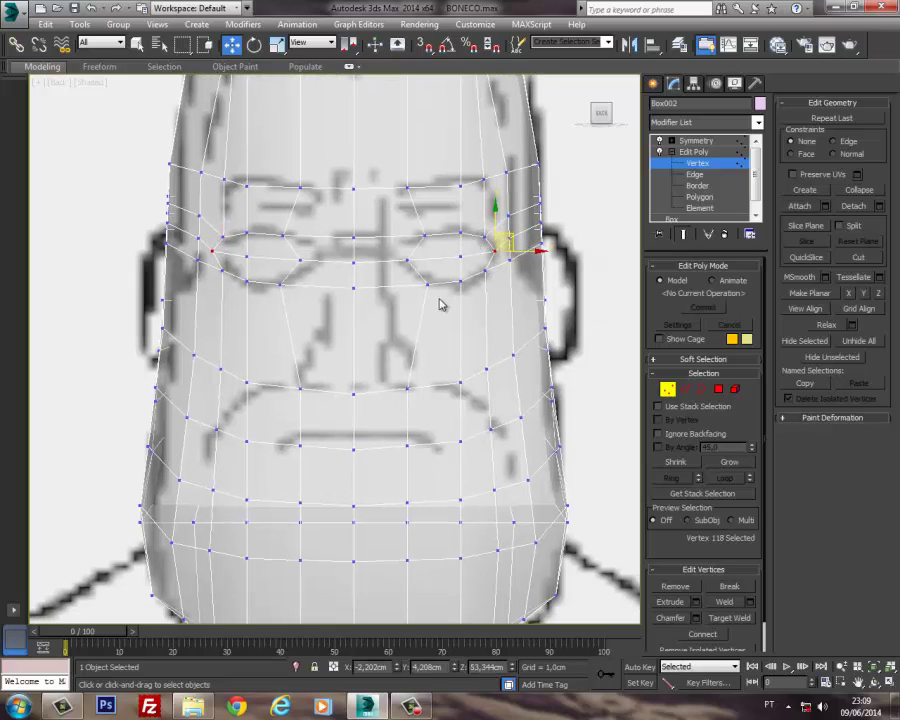
pyautogui.click(424, 239)
pyautogui.scroll(2, 448, 284)
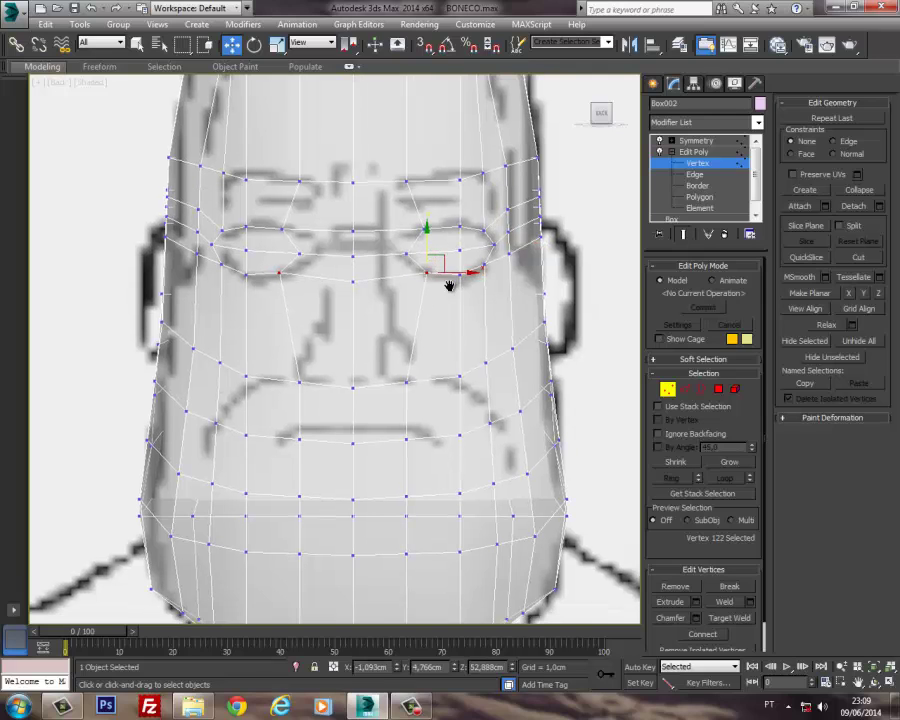
# Step: Move the mouth-corner vertex outward and raise the centre mouth vertex to match the drawn mouth line
pyautogui.moveTo(463, 257); pyautogui.dragTo(462, 196, button='middle')
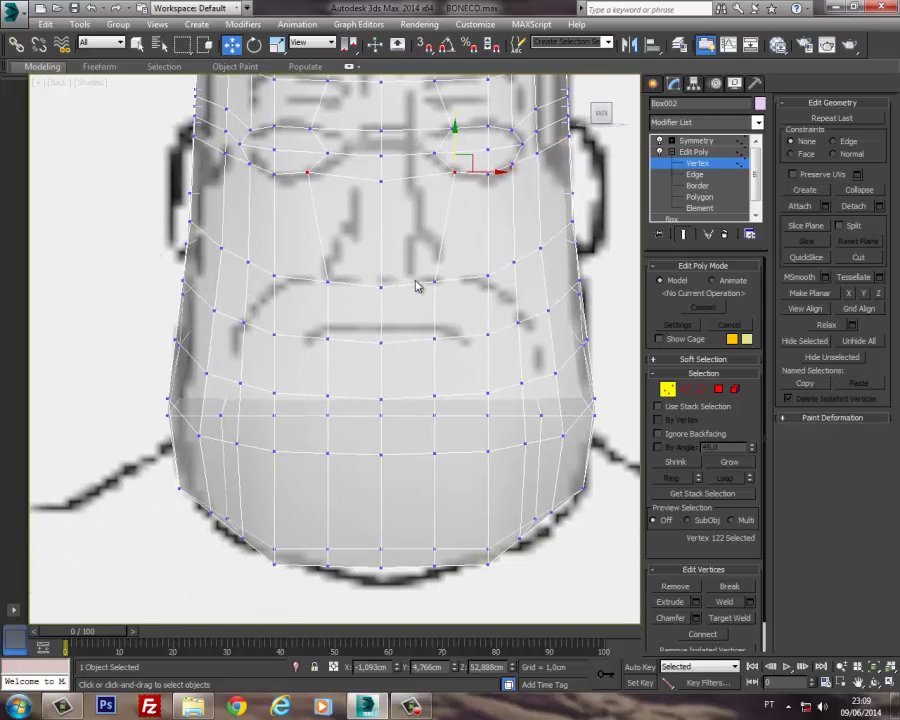
pyautogui.click(435, 337)
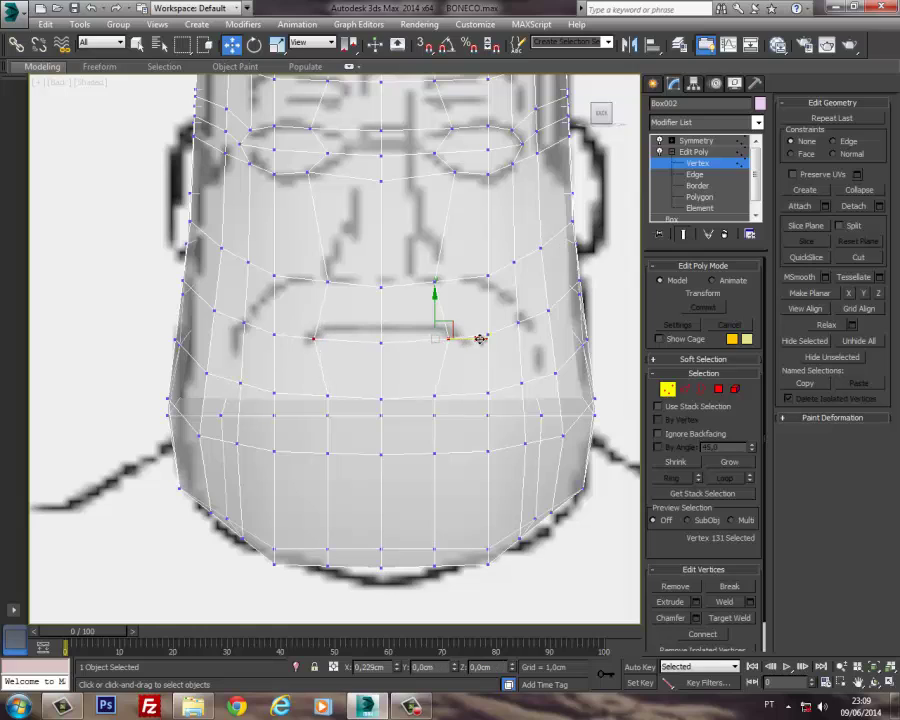
pyautogui.moveTo(480, 339); pyautogui.dragTo(484, 339)
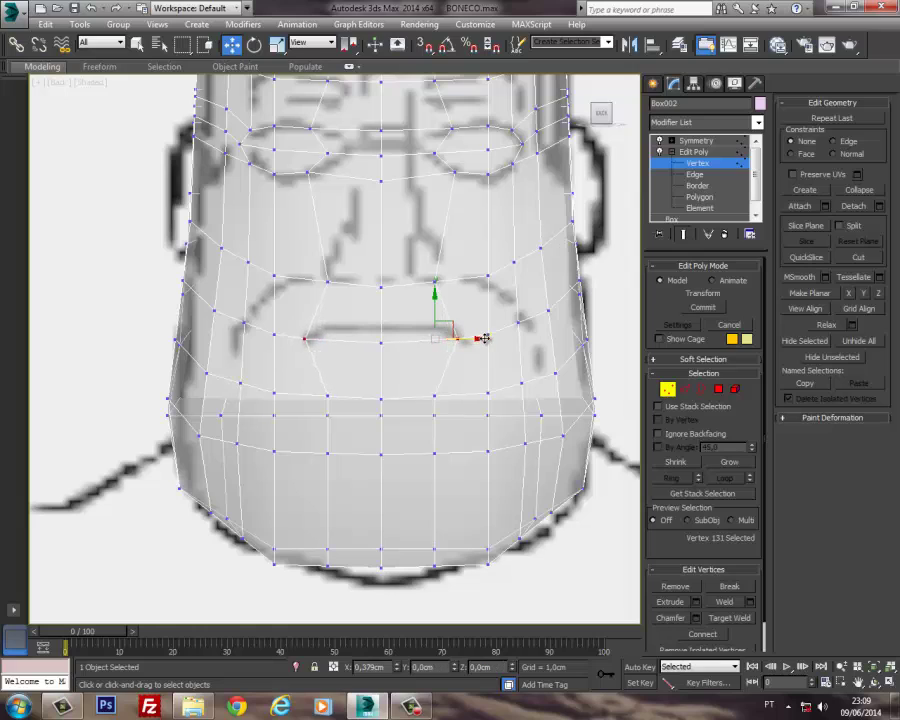
pyautogui.click(384, 341)
pyautogui.moveTo(384, 316); pyautogui.dragTo(383, 300)
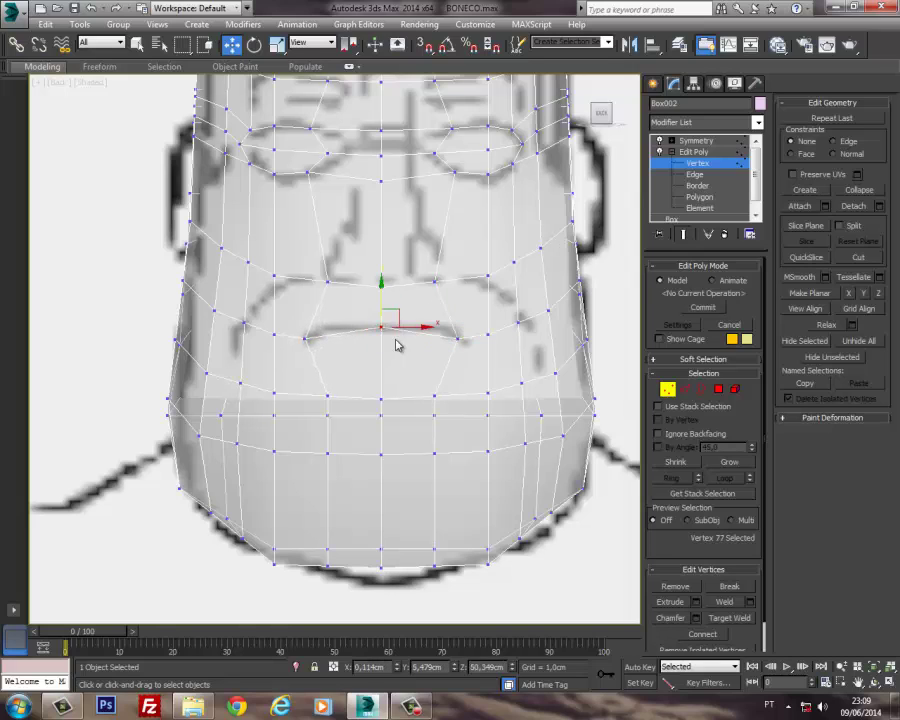
# Step: Adjust the vertices beside the mouth and below the nose to follow the drawn fold around the mouth
pyautogui.click(489, 334)
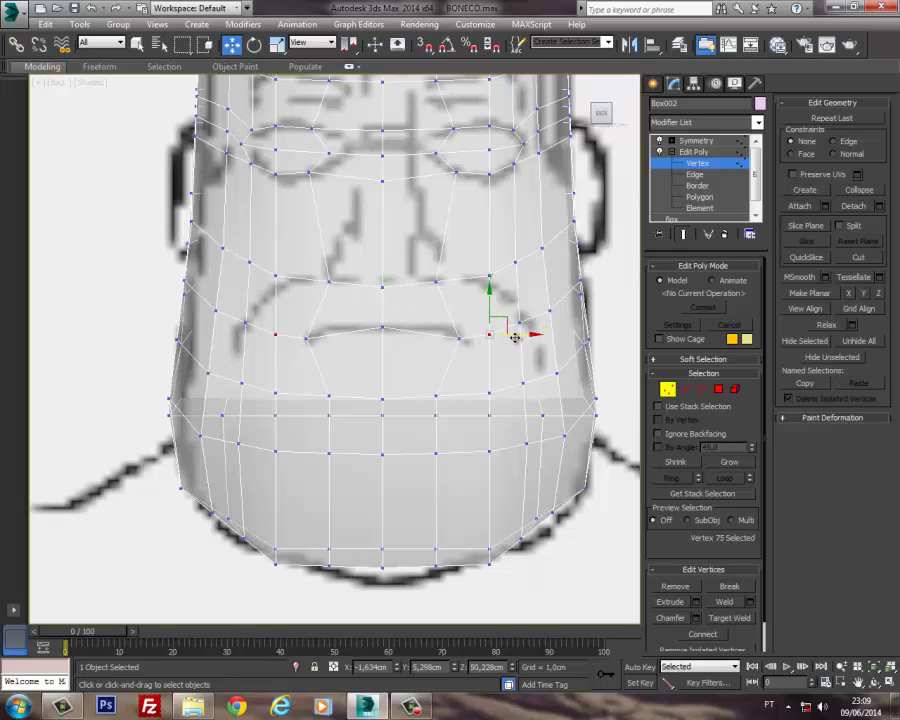
pyautogui.click(515, 262)
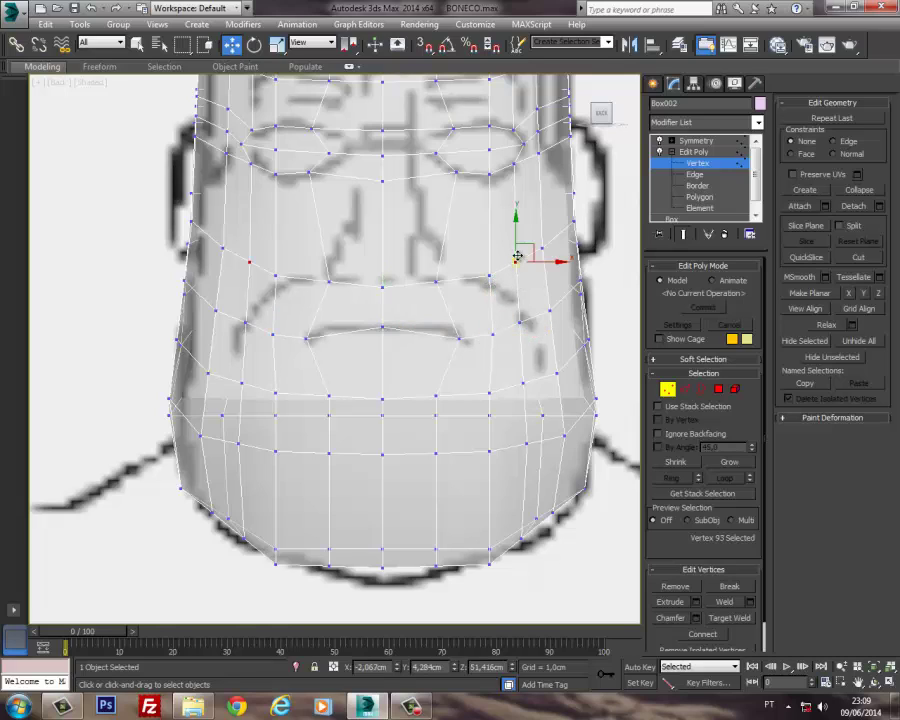
pyautogui.click(488, 276)
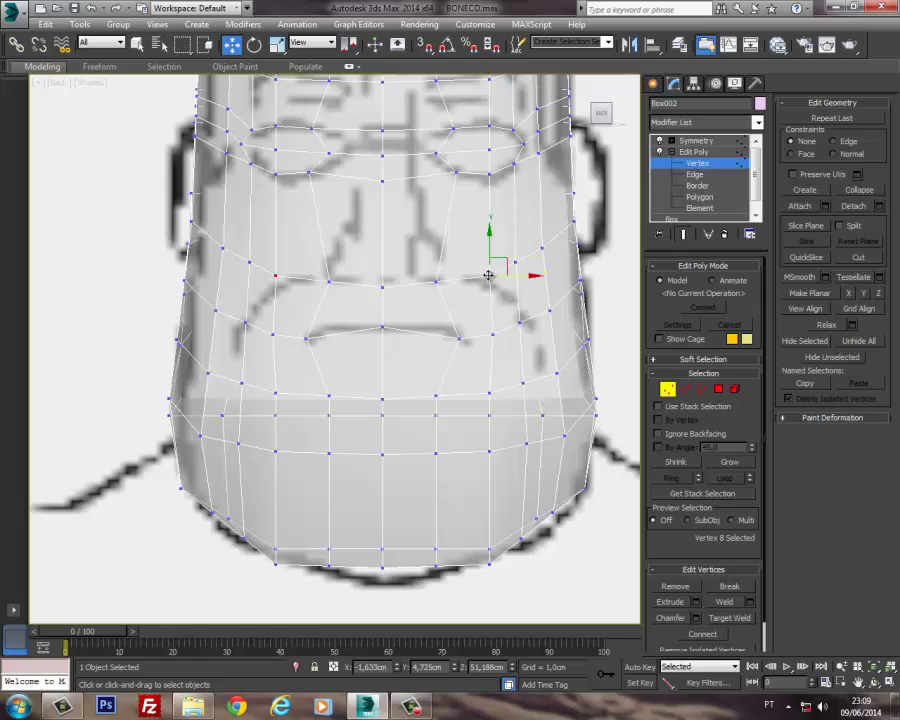
pyautogui.moveTo(496, 279)
pyautogui.mouseDown()
pyautogui.moveTo(496, 261)
pyautogui.moveTo(500, 271)
pyautogui.mouseUp()
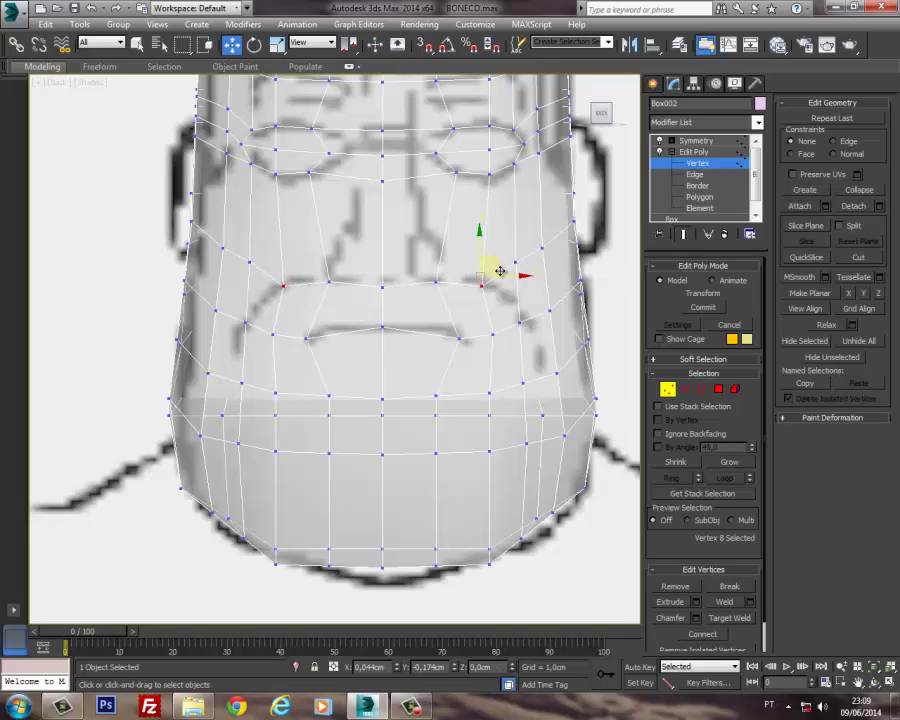
# Step: Lower the centre vertices and their neighbours in the two edge rows below the mouth to curve the chin downward
pyautogui.moveTo(474, 354); pyautogui.dragTo(478, 292, button='middle')
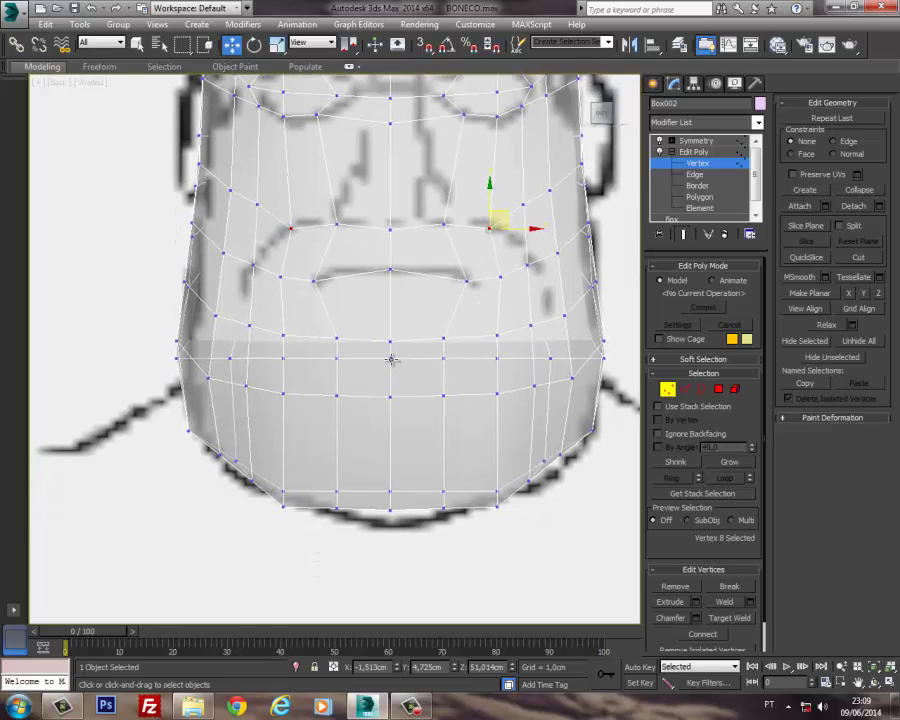
pyautogui.click(391, 358)
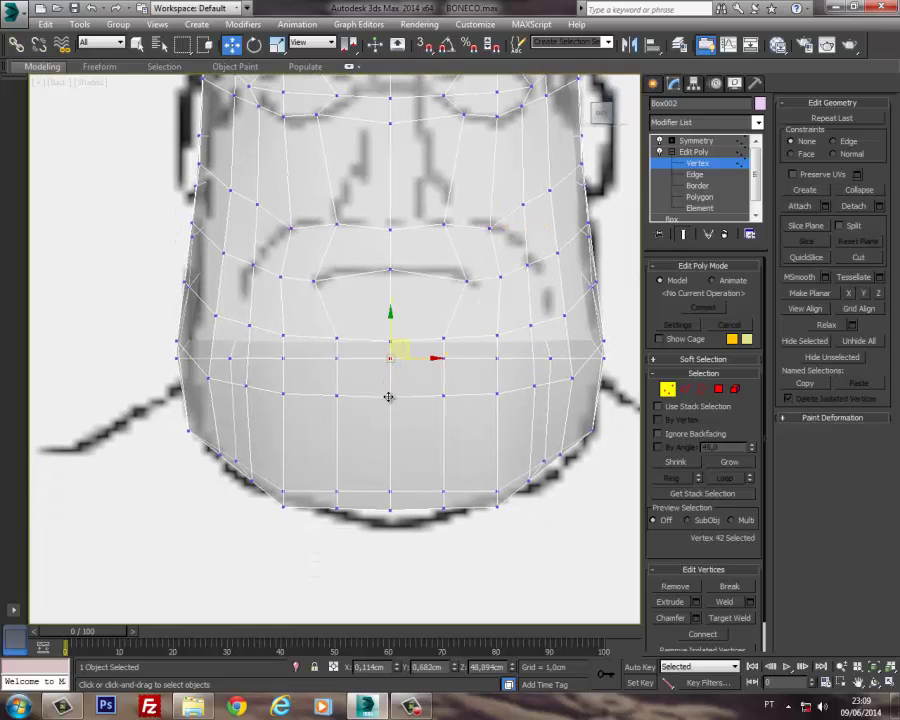
pyautogui.click(389, 397)
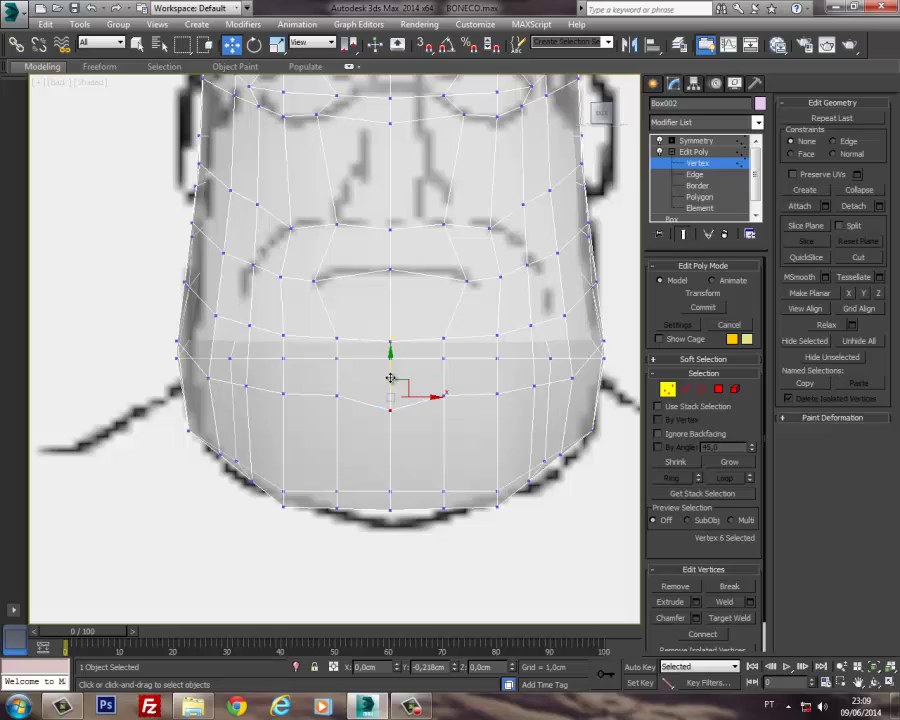
pyautogui.click(391, 352)
pyautogui.moveTo(393, 348); pyautogui.dragTo(390, 371)
pyautogui.click(446, 360)
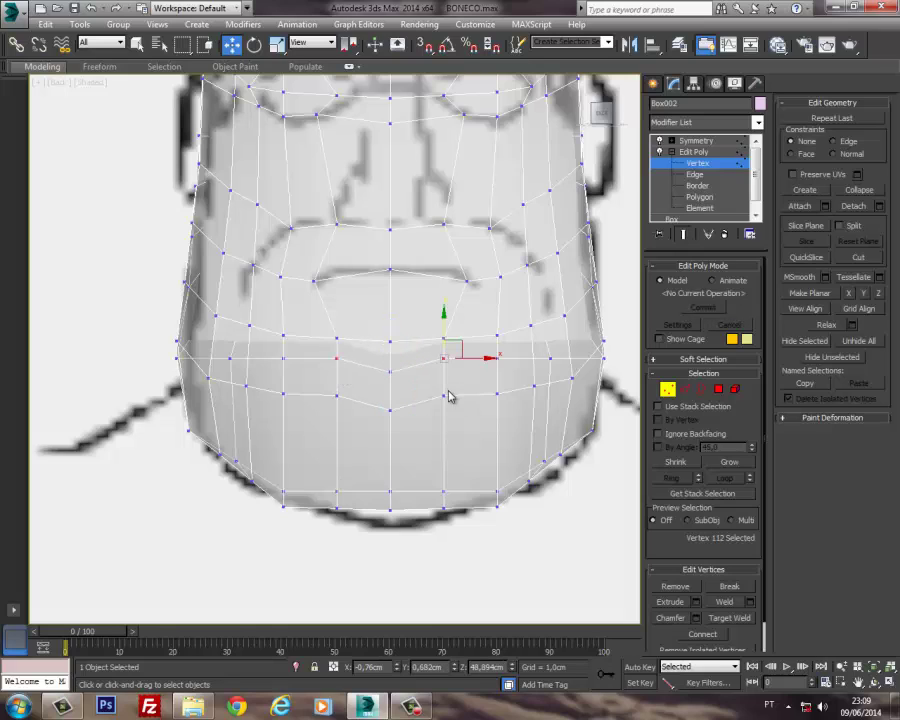
pyautogui.keyDown('ctrl'); pyautogui.click(445, 396); pyautogui.keyUp('ctrl')
pyautogui.moveTo(444, 339); pyautogui.dragTo(446, 349)
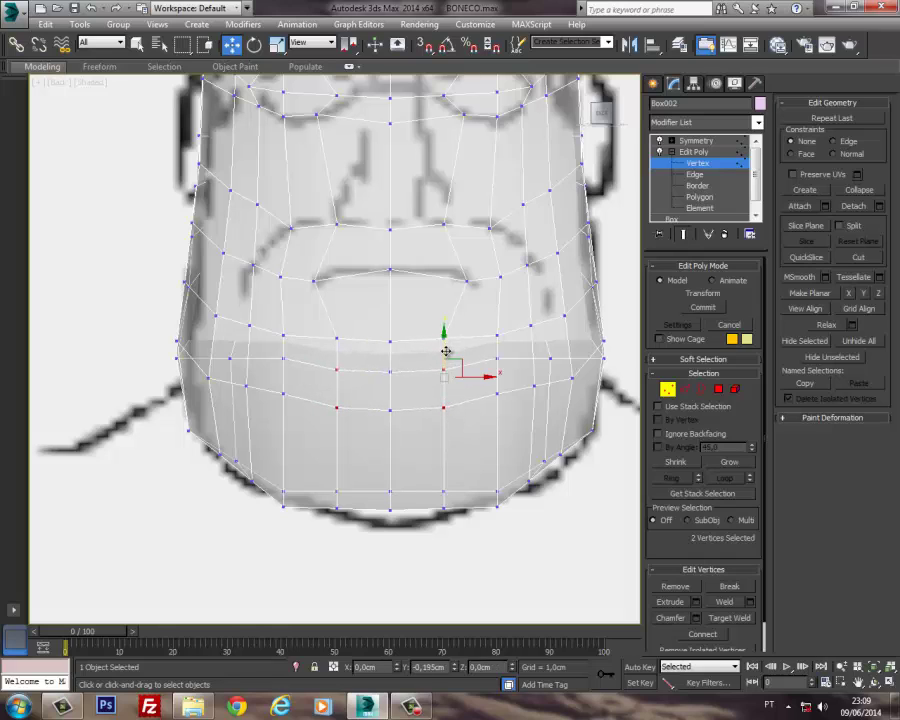
# Step: Raise the outer jaw vertices at the side of the lower face so the jaw rows curve upward
pyautogui.moveTo(520, 370); pyautogui.dragTo(503, 407, button='middle')
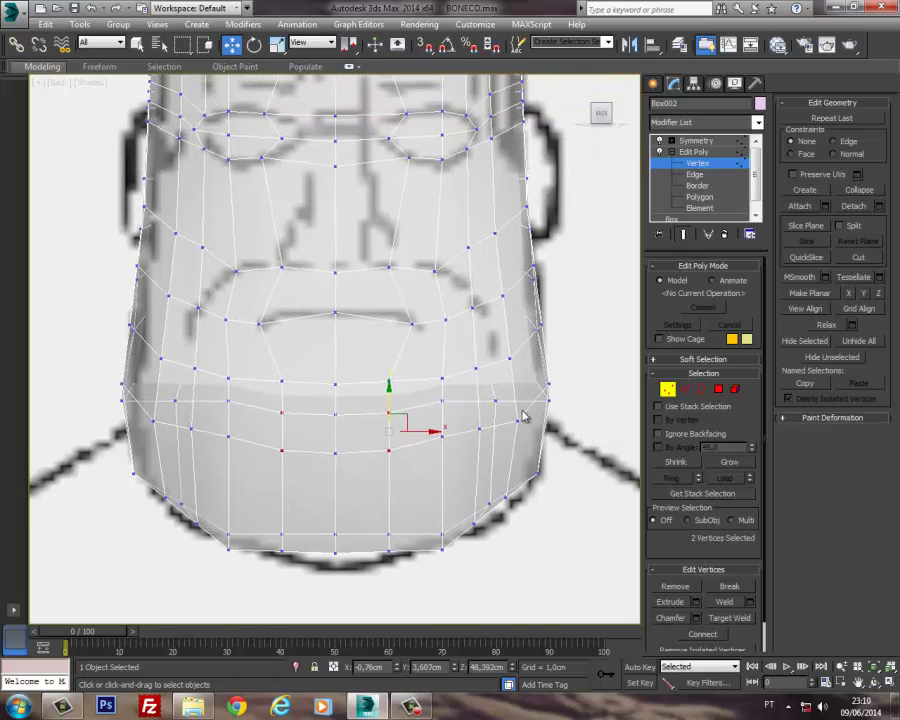
pyautogui.moveTo(580, 430); pyautogui.dragTo(558, 356)
pyautogui.click(497, 400)
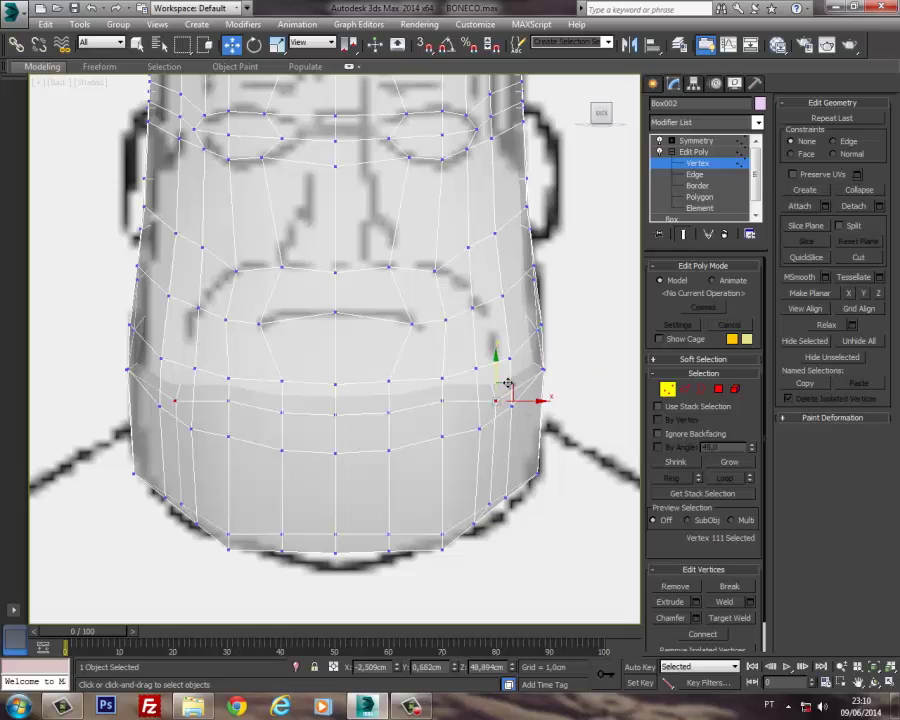
pyautogui.moveTo(509, 379); pyautogui.dragTo(506, 377)
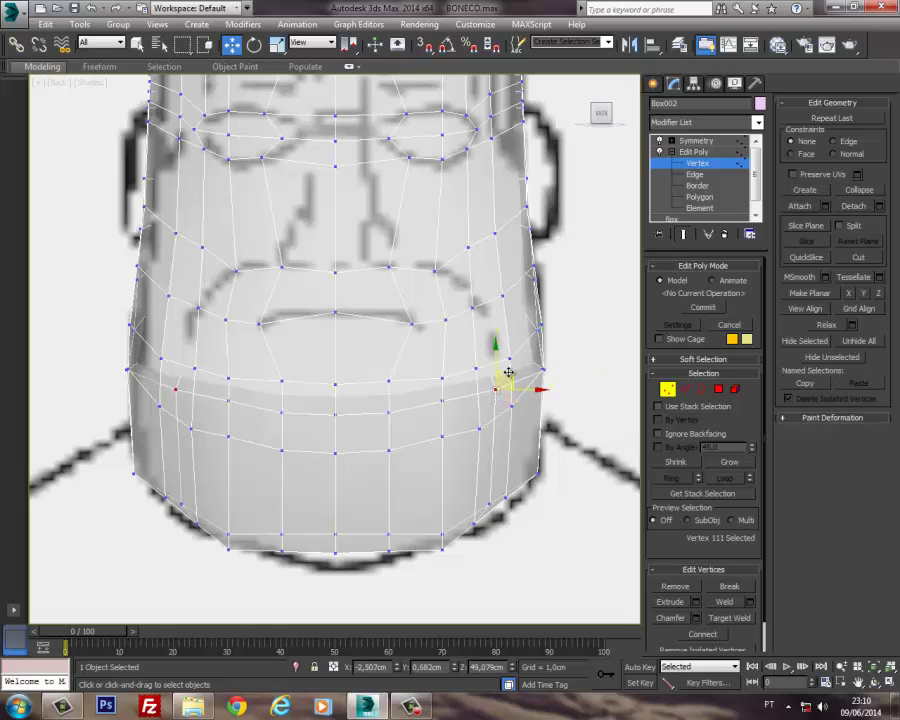
# Step: Examine the head from perspective, front and left views against the side reference, and return to vertex editing
pyautogui.moveTo(506, 377); pyautogui.dragTo(518, 408, button='middle')
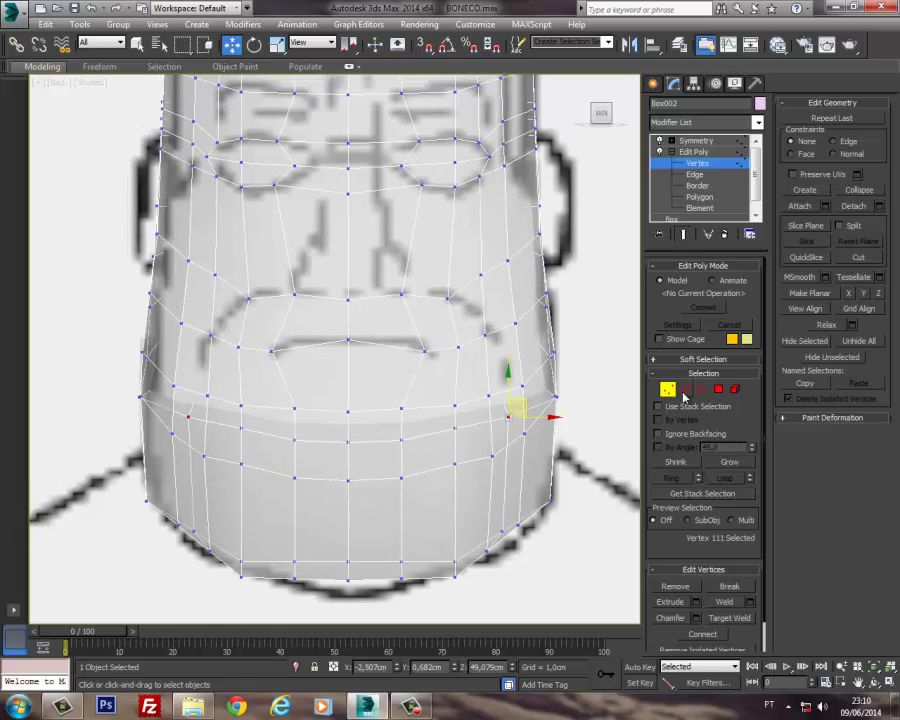
pyautogui.press('1')
pyautogui.press('p')
pyautogui.scroll(-10, 502, 385)
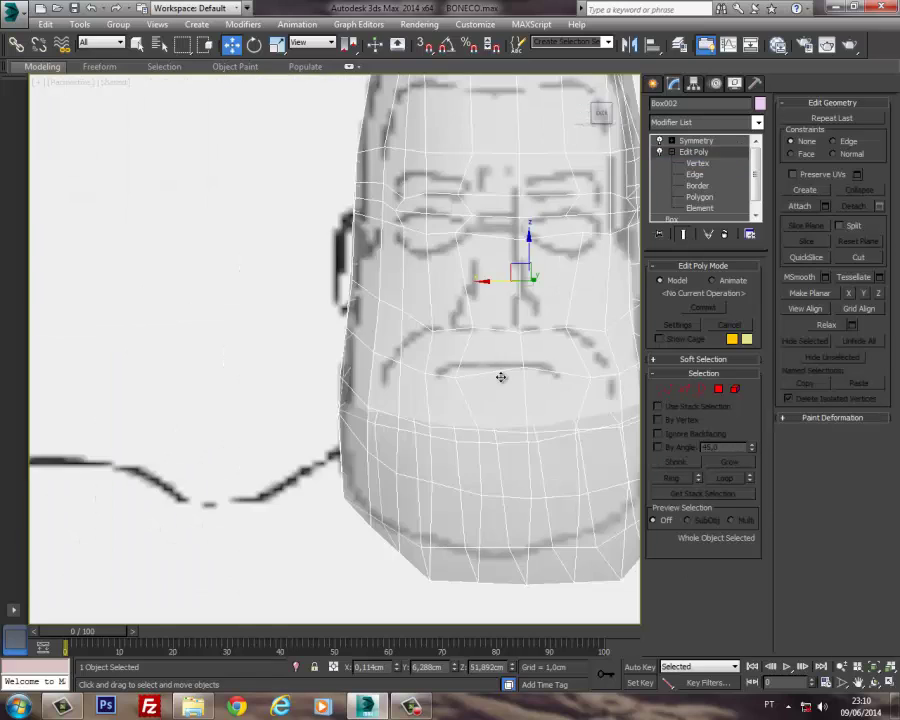
pyautogui.press('f')
pyautogui.moveTo(484, 376); pyautogui.dragTo(503, 374, button='middle')
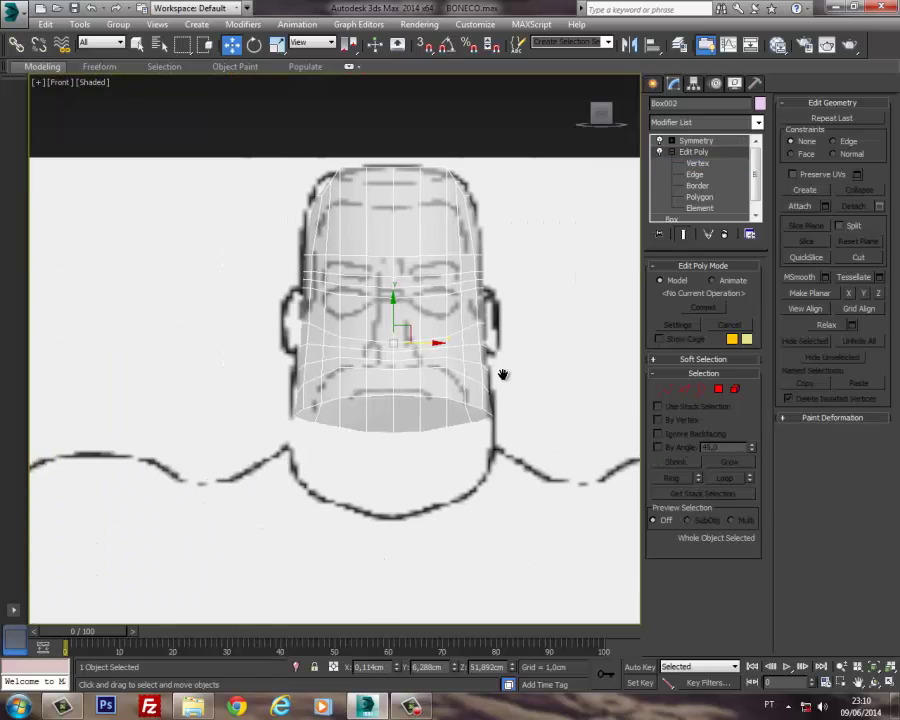
pyautogui.press('l')
pyautogui.scroll(5, 342, 306)
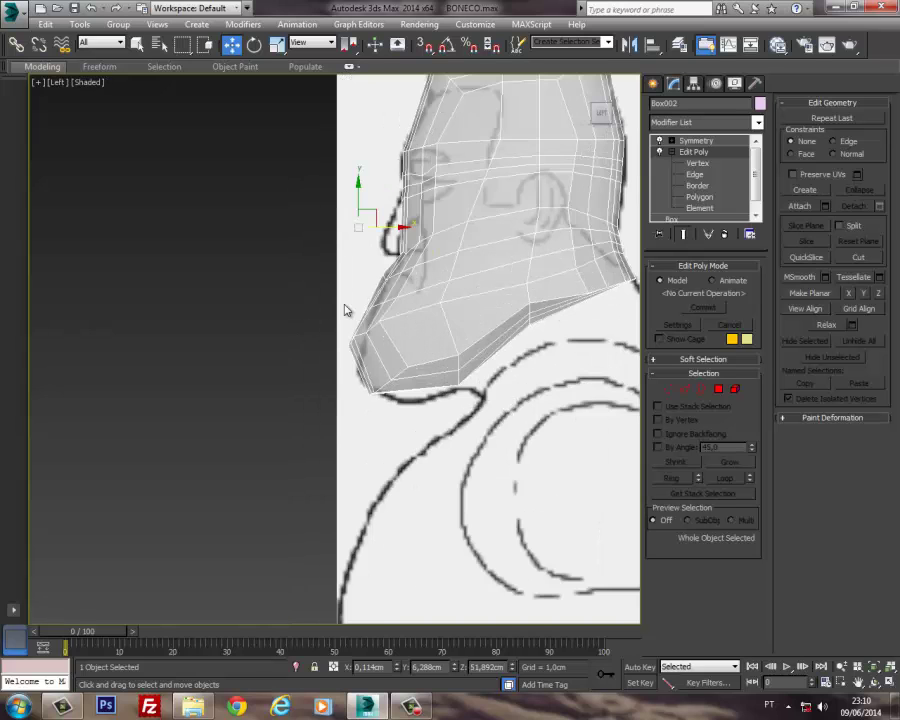
pyautogui.scroll(8, 383, 338)
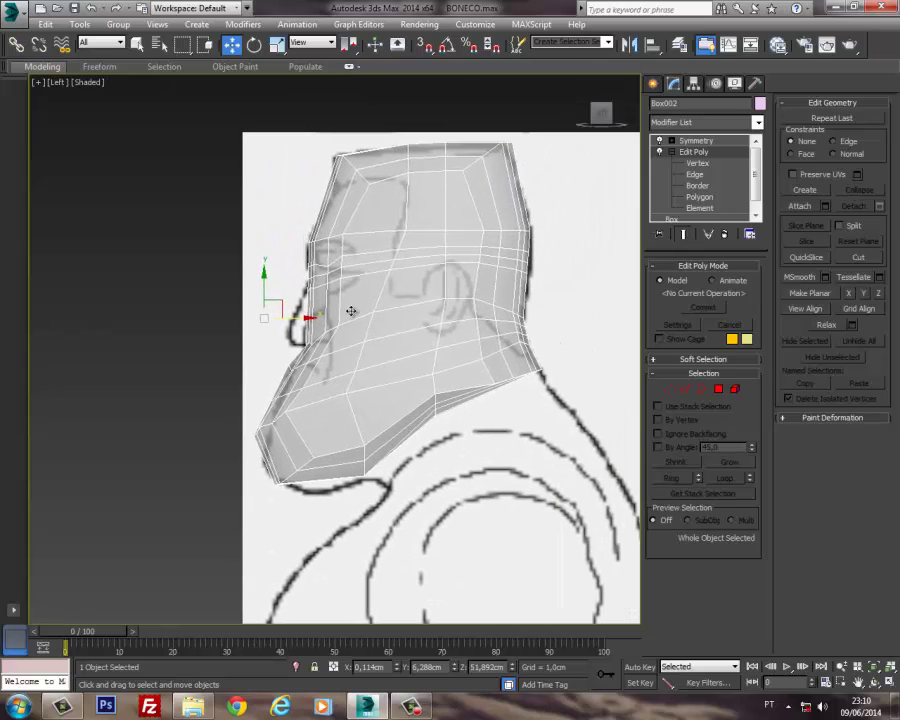
pyautogui.scroll(-4, 367, 337)
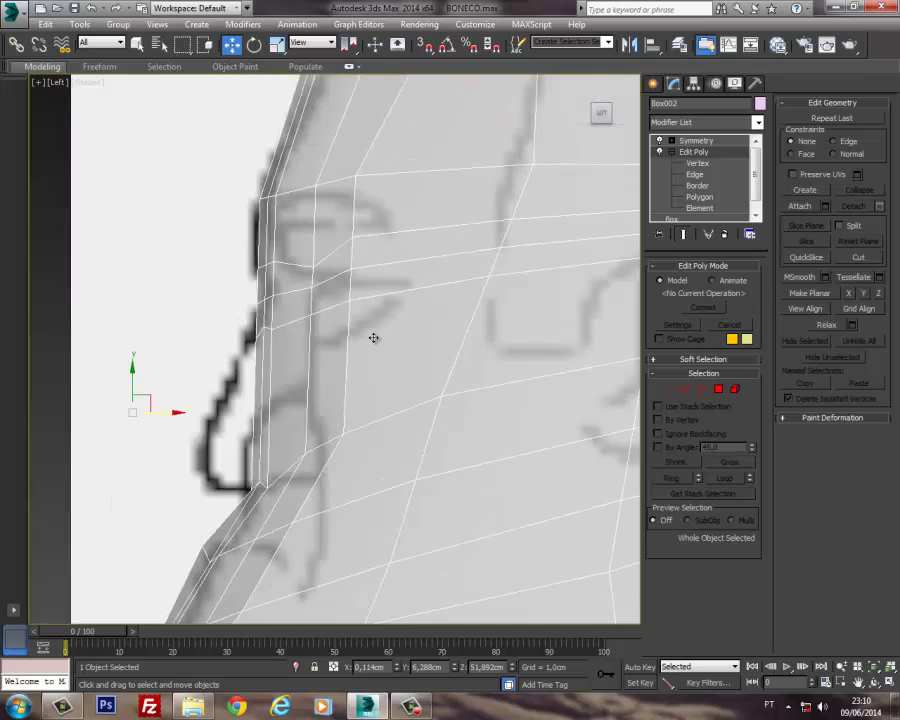
pyautogui.click(676, 391)
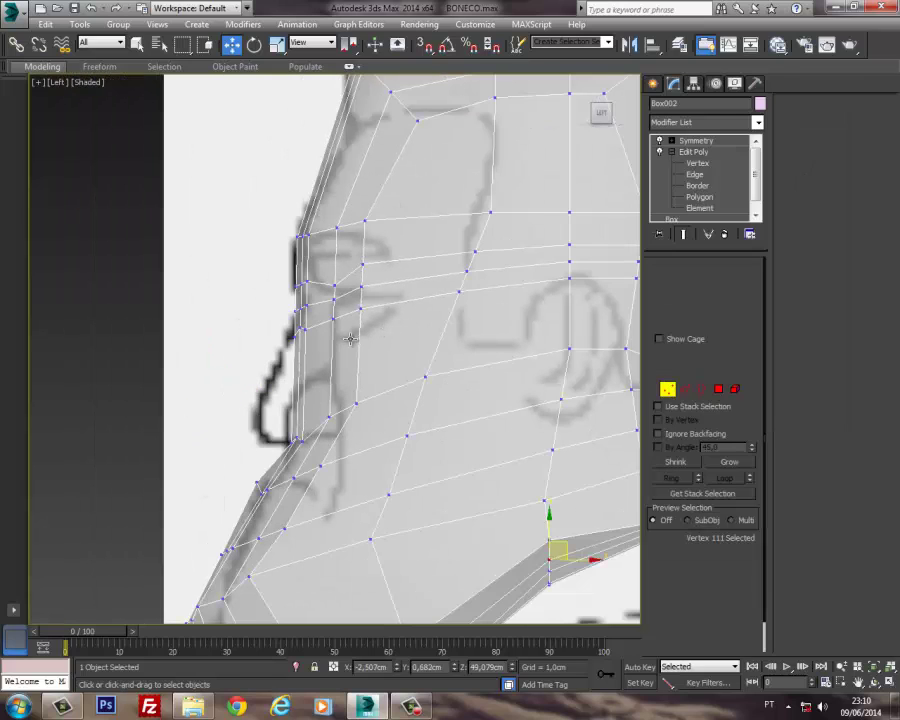
# Step: Move the profile vertices at the brow and eye rows to push the brow forward and recess the area above the nose
pyautogui.moveTo(330, 333); pyautogui.dragTo(355, 341, button='middle')
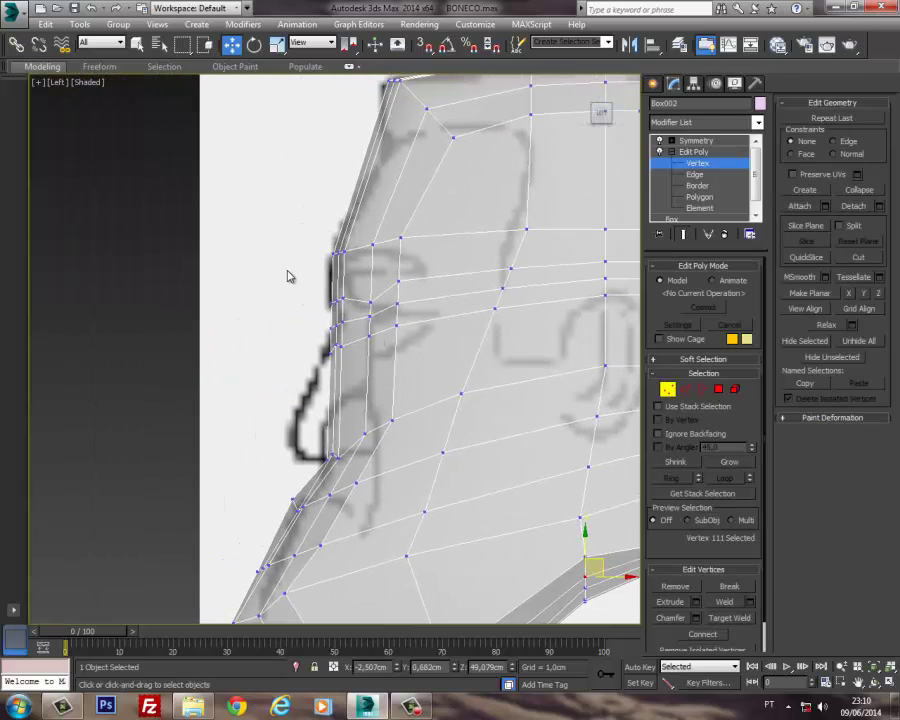
pyautogui.moveTo(300, 285); pyautogui.dragTo(389, 351)
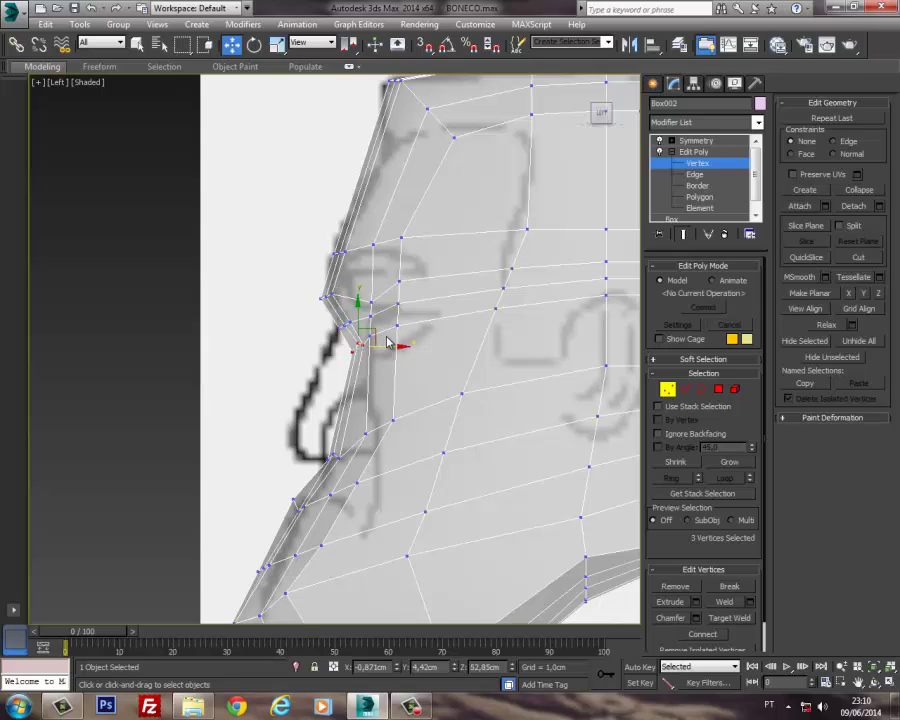
# Step: Try to lower the three vertices in the column beside the eye to follow the side reference
pyautogui.click(399, 281)
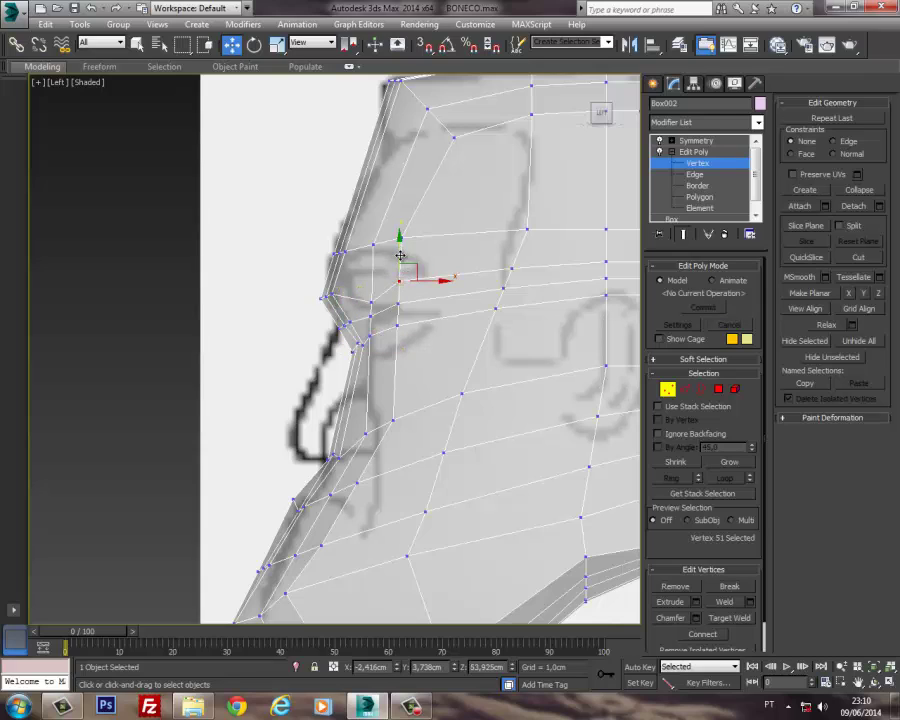
pyautogui.click(398, 323)
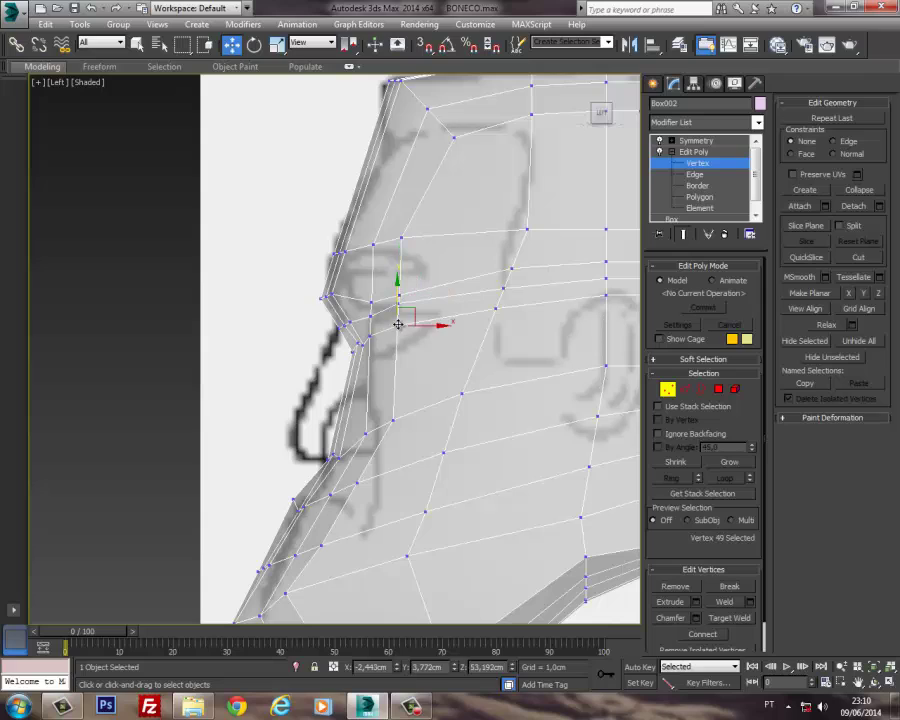
pyautogui.keyDown('ctrl'); pyautogui.click(399, 305); pyautogui.keyUp('ctrl')
pyautogui.keyDown('ctrl'); pyautogui.click(399, 296); pyautogui.keyUp('ctrl')
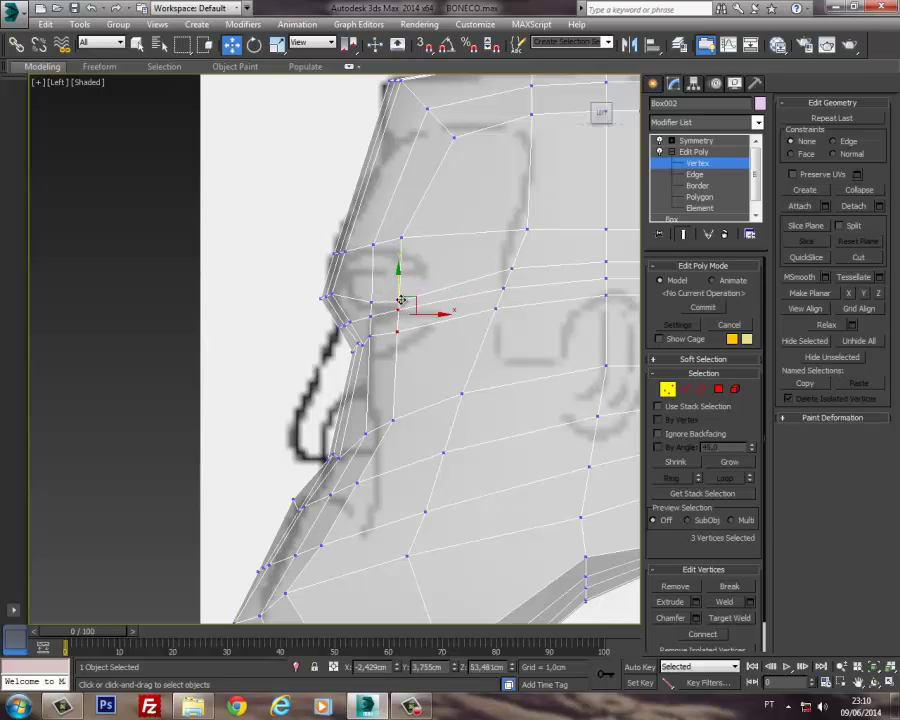
pyautogui.click(405, 360)
pyautogui.moveTo(405, 360); pyautogui.dragTo(385, 354, button='middle')
pyautogui.press('f')
pyautogui.scroll(5, 402, 349)
pyautogui.scroll(-4, 387, 378)
pyautogui.scroll(3, 390, 358)
pyautogui.scroll(-1, 405, 350)
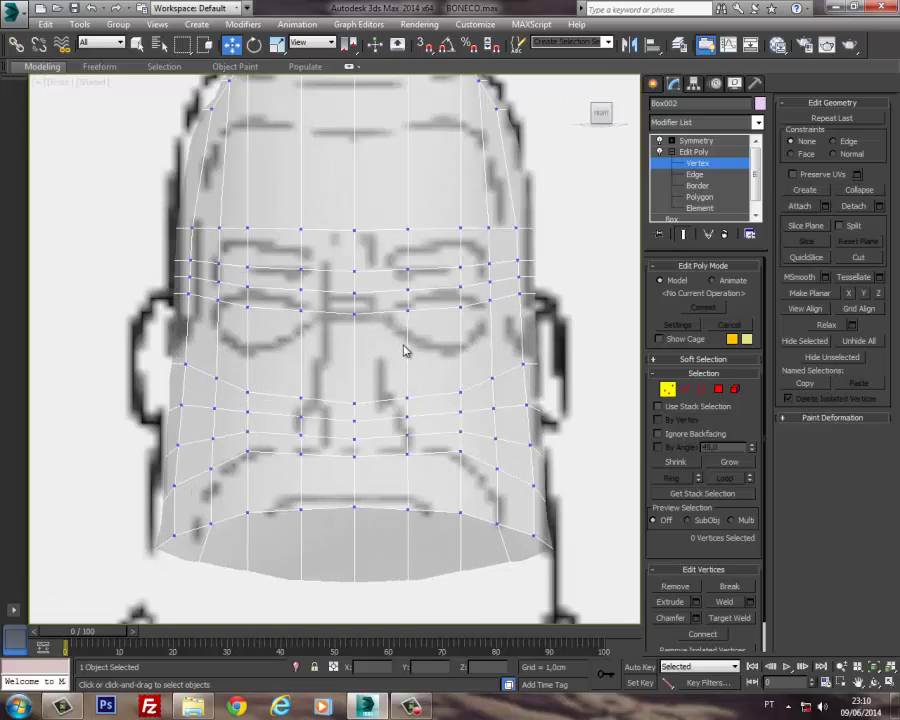
# Step: Undo the latest vertex moves around the eye
pyautogui.hotkey('ctrl', 'z')
pyautogui.hotkey('ctrl', 'z')
pyautogui.hotkey('ctrl', 'z')
pyautogui.hotkey('ctrl', 'z')
pyautogui.hotkey('ctrl', 'z')
pyautogui.hotkey('ctrl', 'z')
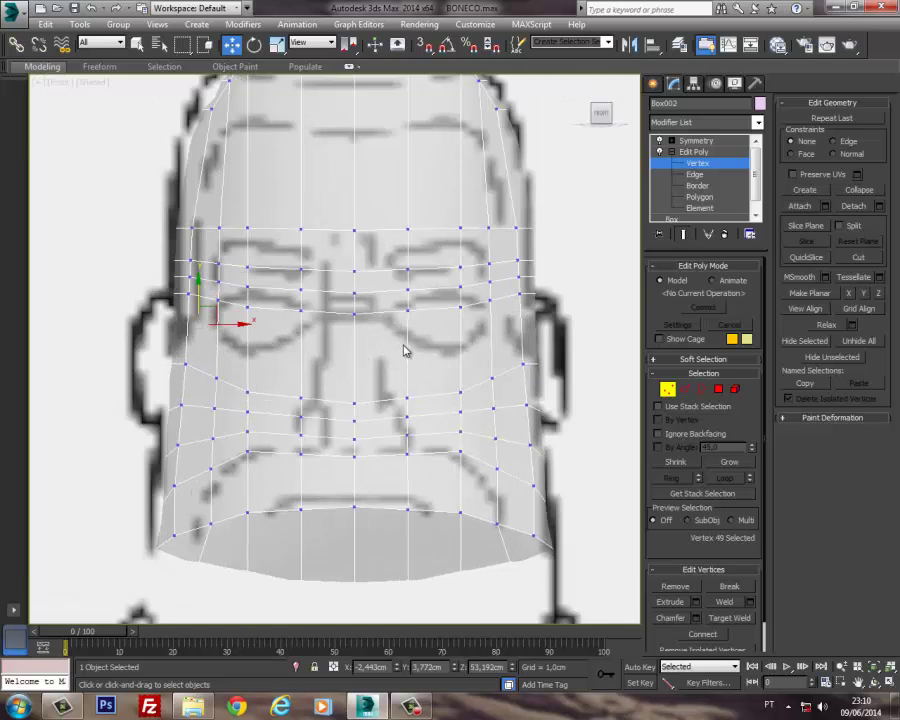
pyautogui.hotkey('ctrl', 'z')
pyautogui.hotkey('ctrl', 'z')
pyautogui.hotkey('ctrl', 'z')
pyautogui.hotkey('ctrl', 'z')
pyautogui.hotkey('ctrl', 'z')
pyautogui.hotkey('ctrl', 'z')
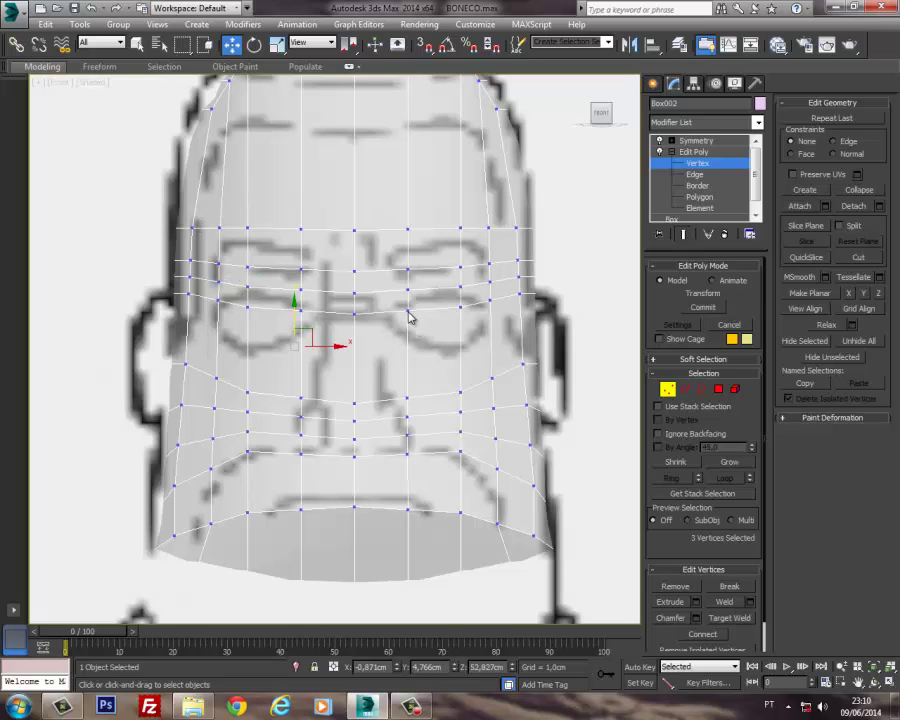
# Step: Inset the four polygons of the eye on the face by 0.173 cm
pyautogui.click(667, 390)
pyautogui.scroll(-4, 430, 445)
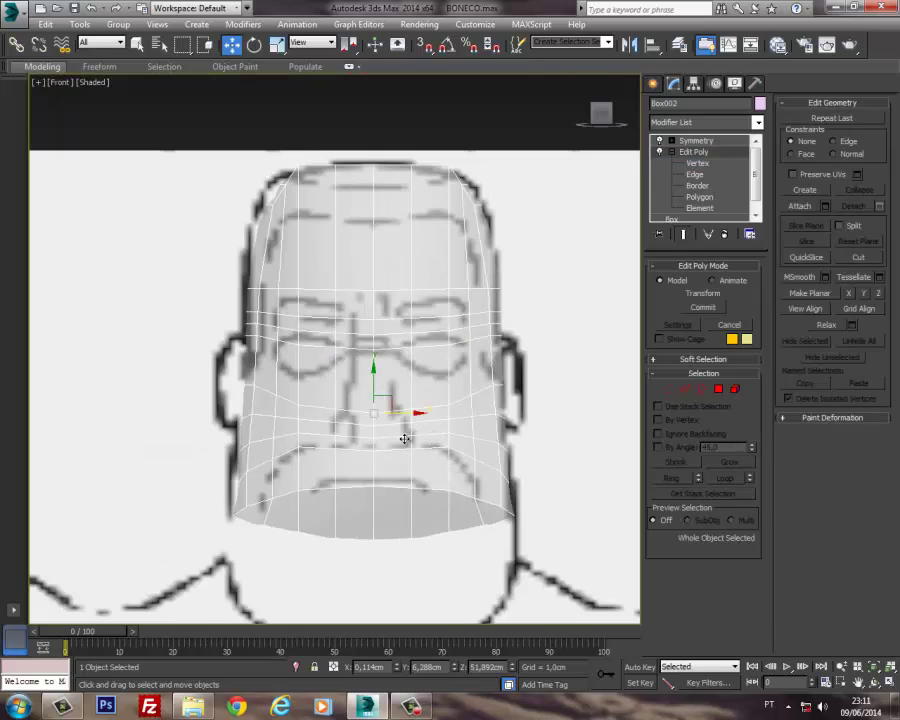
pyautogui.click(617, 113)
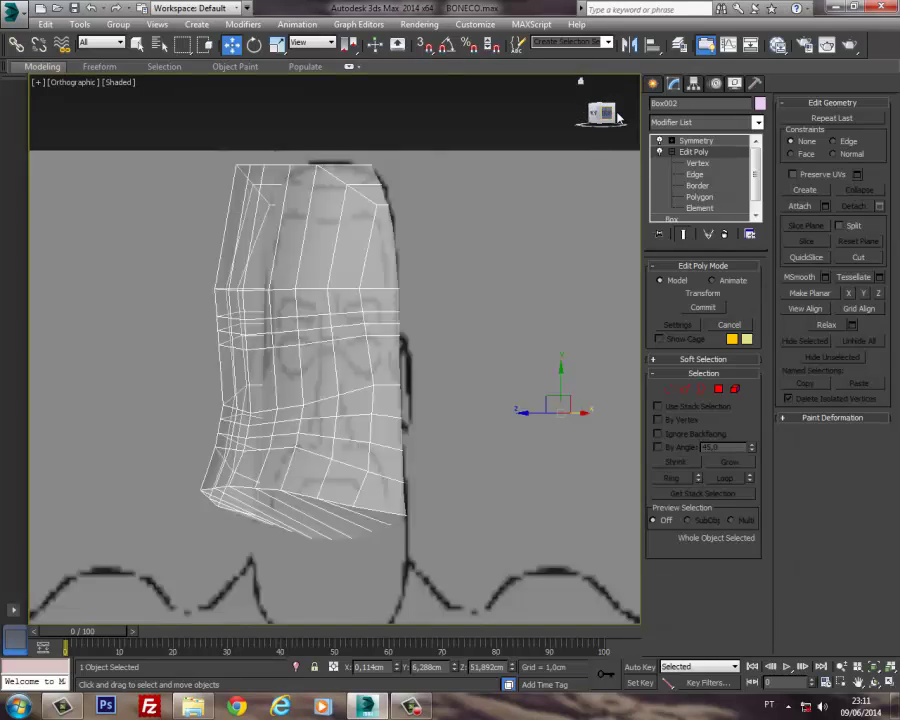
pyautogui.click(617, 113)
pyautogui.scroll(5, 480, 225)
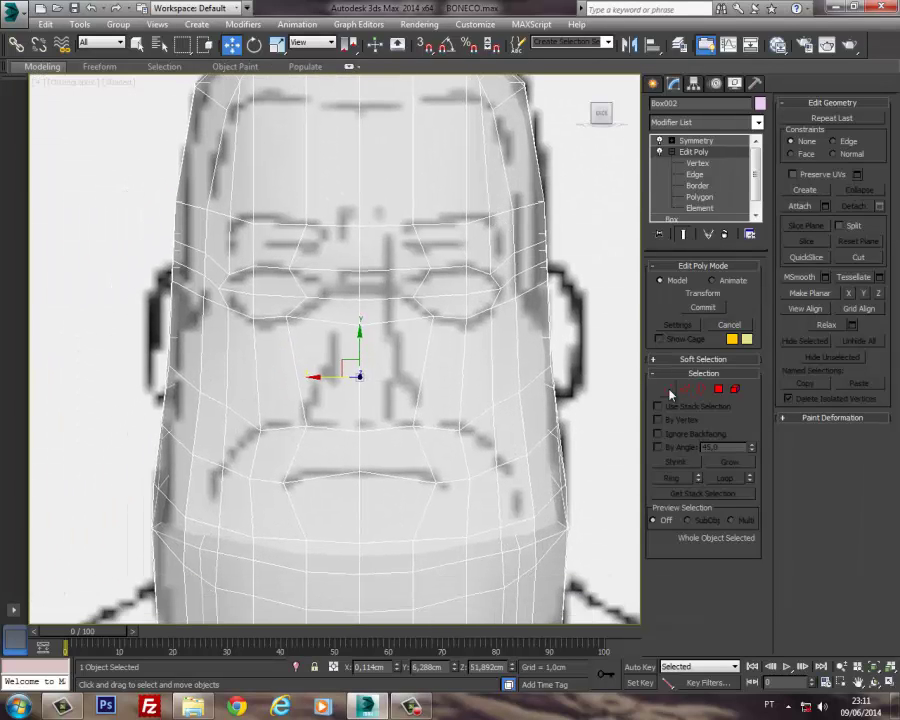
pyautogui.click(668, 390)
pyautogui.click(718, 389)
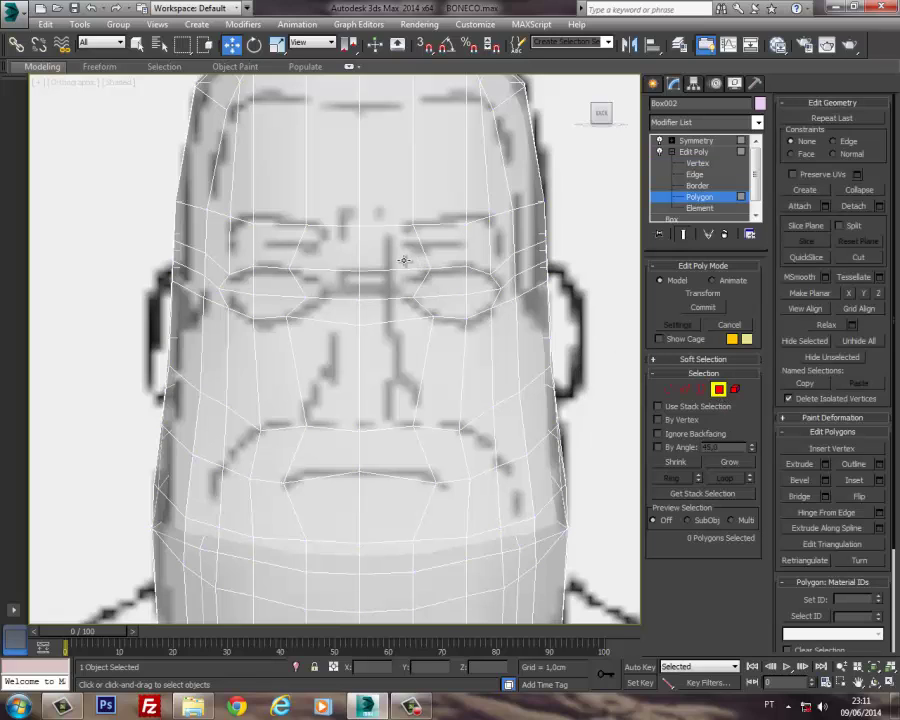
pyautogui.moveTo(411, 255); pyautogui.dragTo(458, 283)
pyautogui.keyDown('ctrl'); pyautogui.click(478, 300); pyautogui.keyUp('ctrl')
pyautogui.keyDown('ctrl'); pyautogui.click(448, 303); pyautogui.keyUp('ctrl')
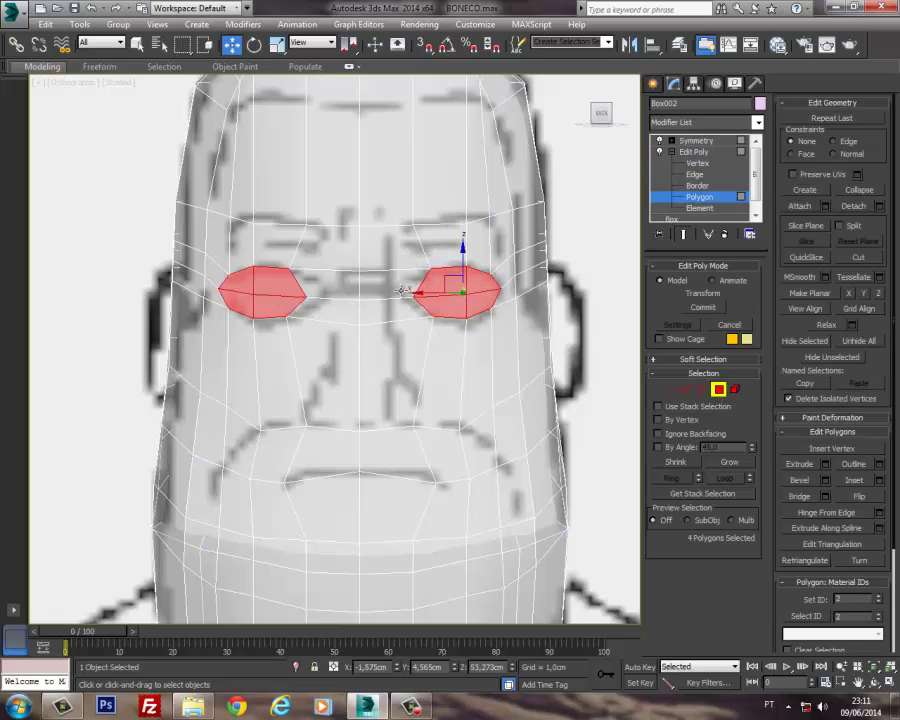
pyautogui.click(878, 484)
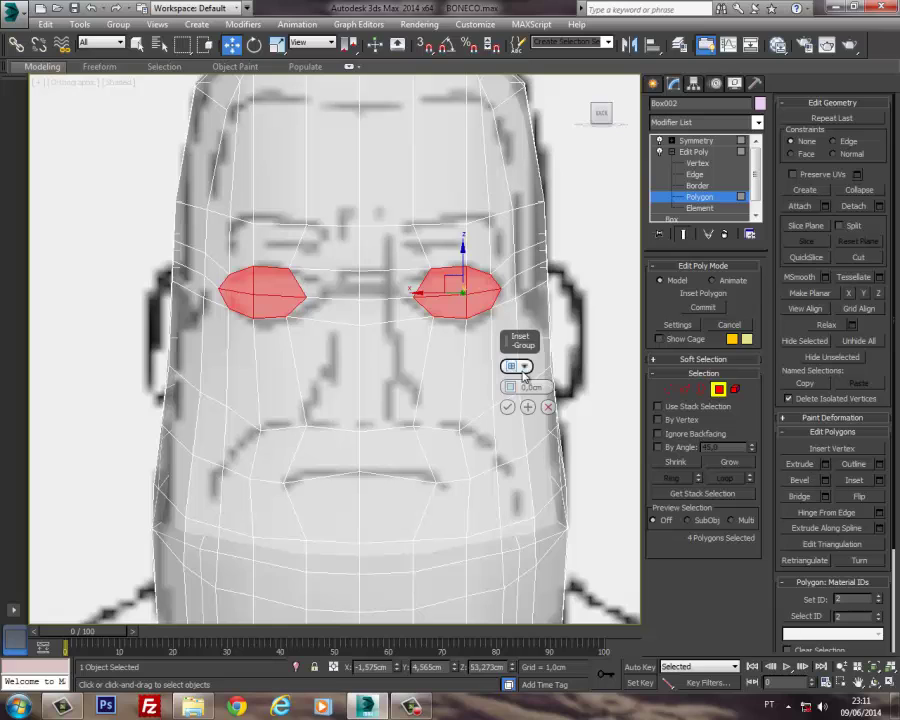
pyautogui.moveTo(511, 388); pyautogui.dragTo(510, 383)
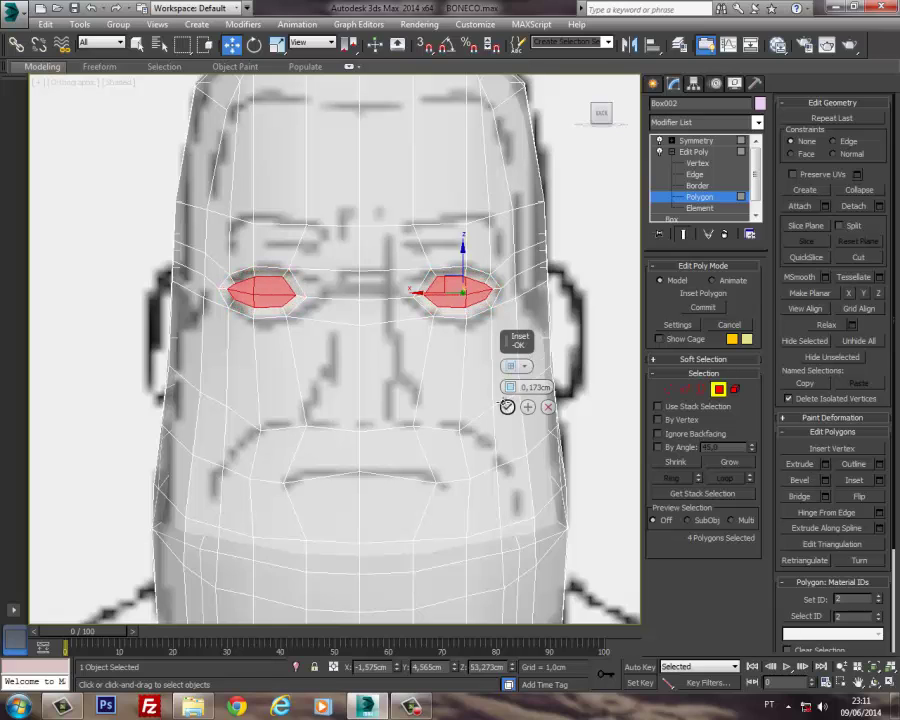
pyautogui.click(507, 407)
# Step: Move the vertex at the inner corner of the eye outline toward the bridge of the nose
pyautogui.press('p')
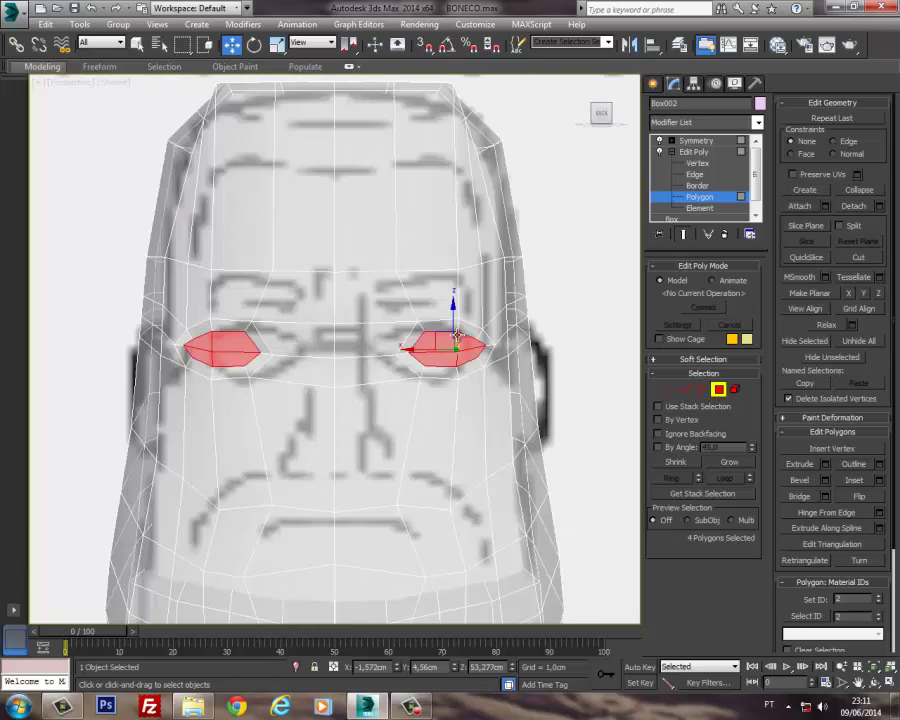
pyautogui.keyDown('alt'); pyautogui.moveTo(456, 332); pyautogui.dragTo(470, 273, button='middle'); pyautogui.keyUp('alt')
pyautogui.press('1')
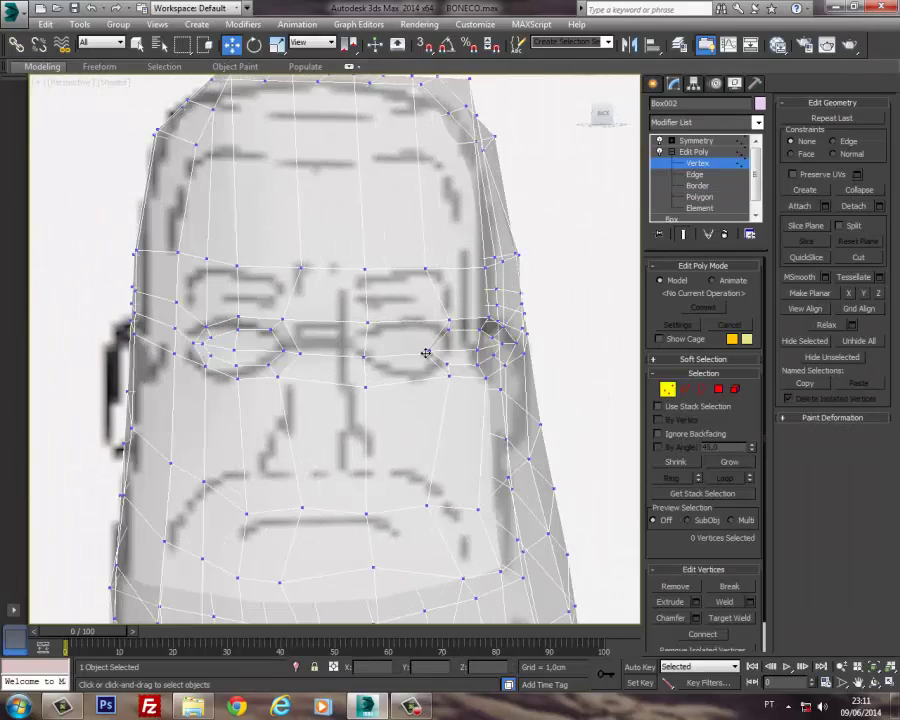
pyautogui.click(408, 353)
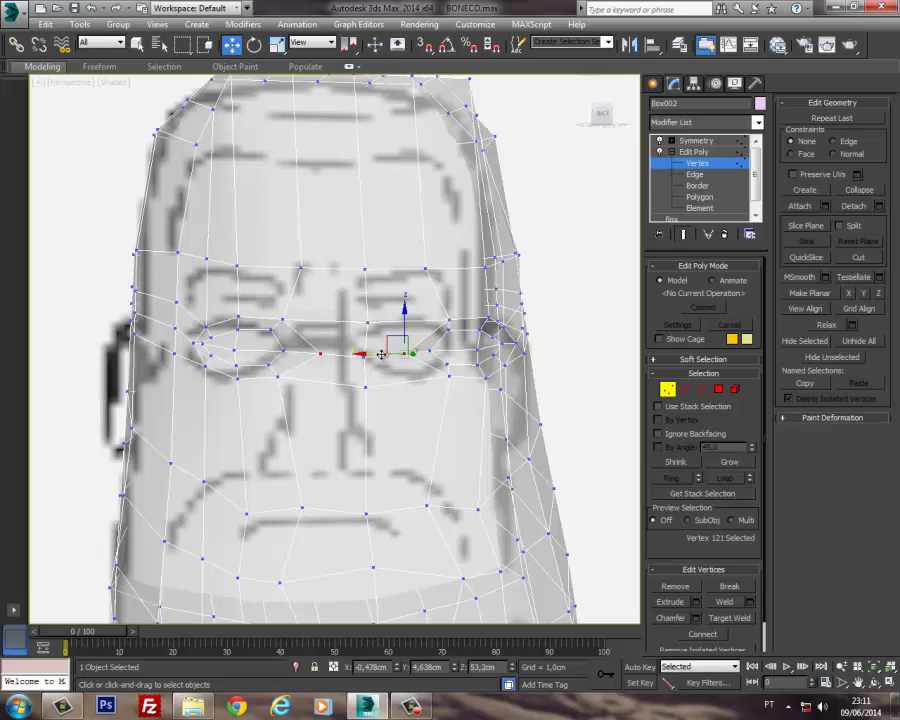
# Step: Examine the eye area and overall head shape from several angles against the reference drawing
pyautogui.keyDown('alt'); pyautogui.moveTo(381, 354); pyautogui.dragTo(465, 383, button='middle'); pyautogui.keyUp('alt')
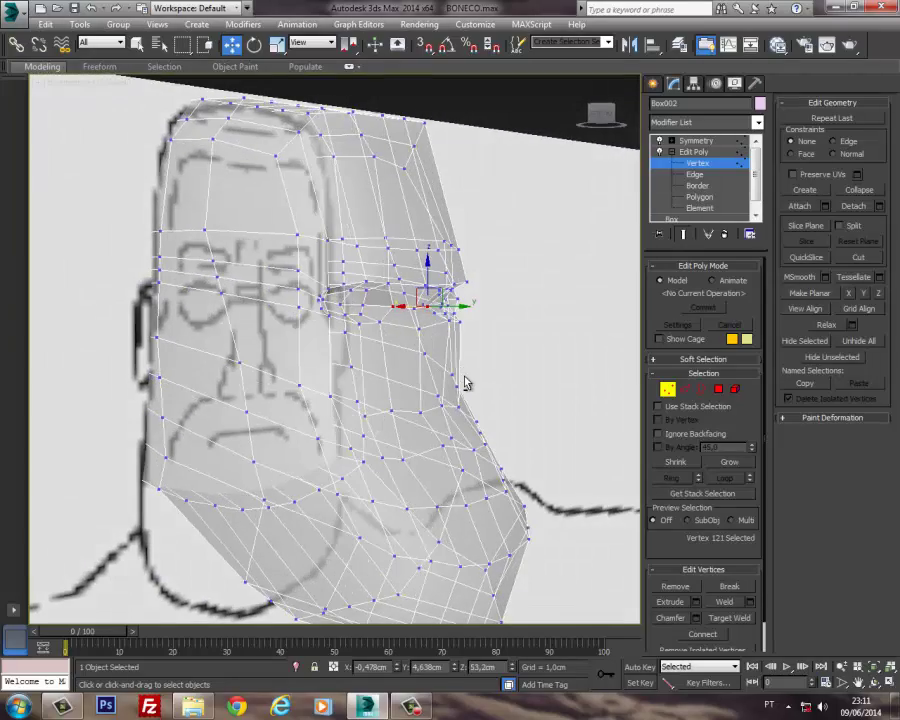
pyautogui.keyDown('alt'); pyautogui.moveTo(323, 209); pyautogui.dragTo(197, 206, button='middle'); pyautogui.keyUp('alt')
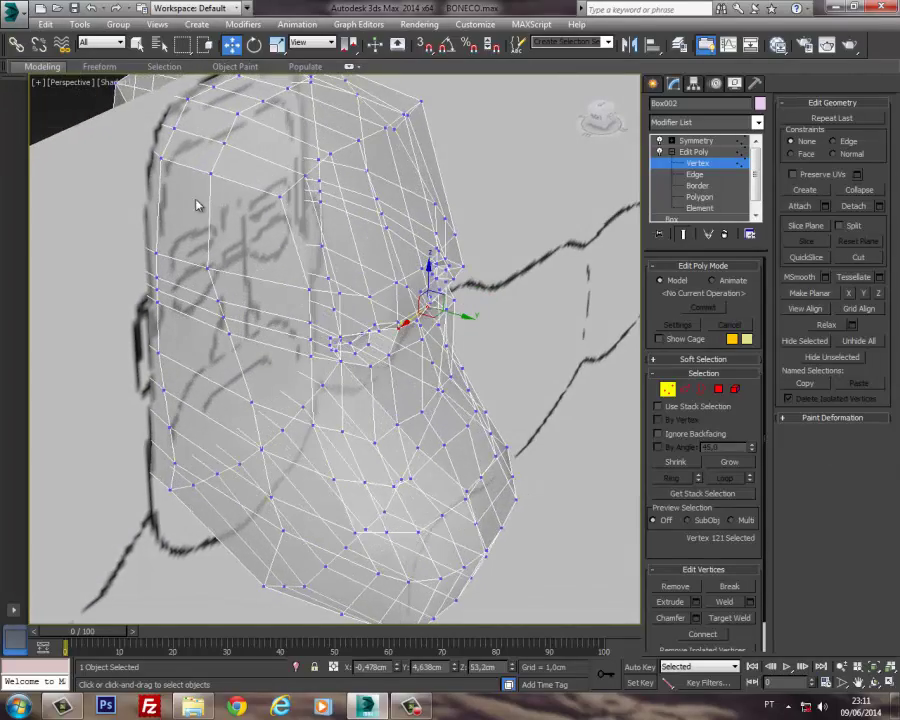
pyautogui.keyDown('alt'); pyautogui.moveTo(328, 200); pyautogui.dragTo(256, 231, button='middle'); pyautogui.keyUp('alt')
pyautogui.press('f')
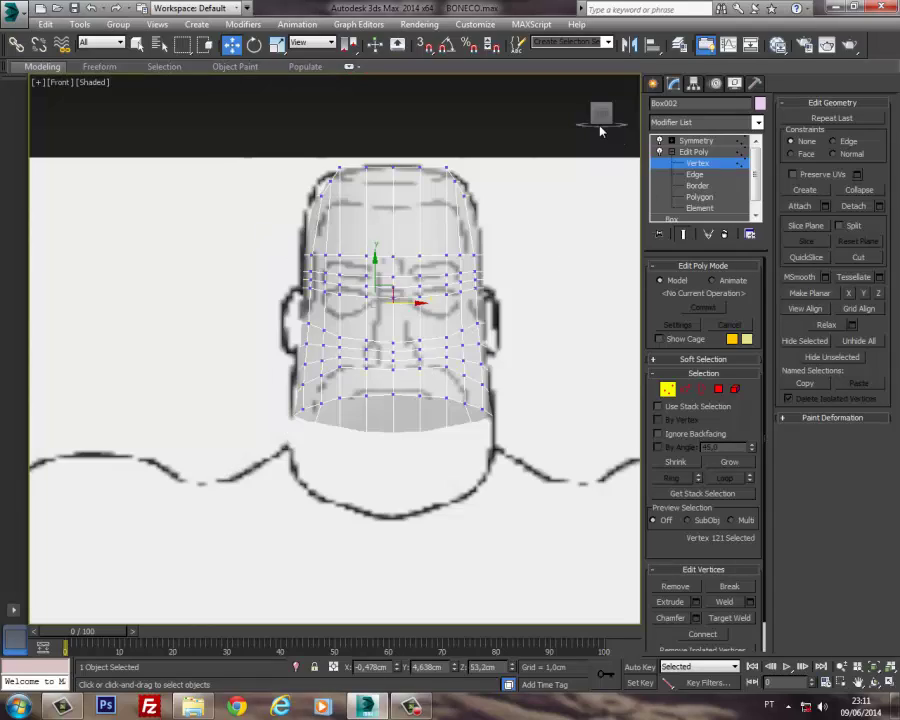
pyautogui.moveTo(601, 131); pyautogui.dragTo(570, 146)
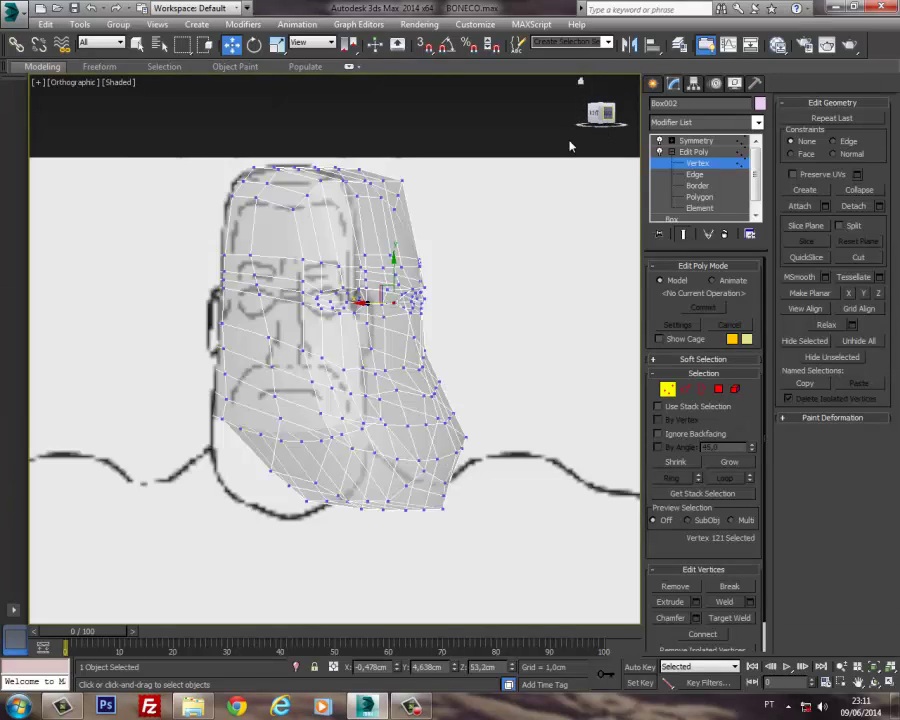
pyautogui.keyDown('alt'); pyautogui.moveTo(570, 146); pyautogui.dragTo(378, 237, button='middle'); pyautogui.keyUp('alt')
pyautogui.scroll(10, 447, 177)
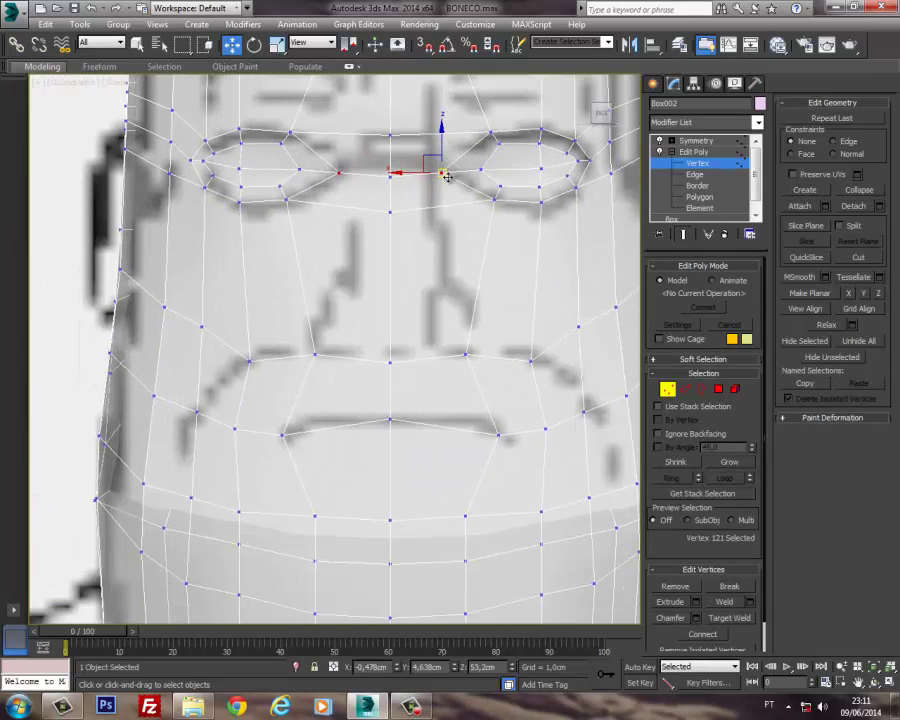
# Step: Chamfer the edge along the mouth line by 0.222 cm
pyautogui.click(694, 391)
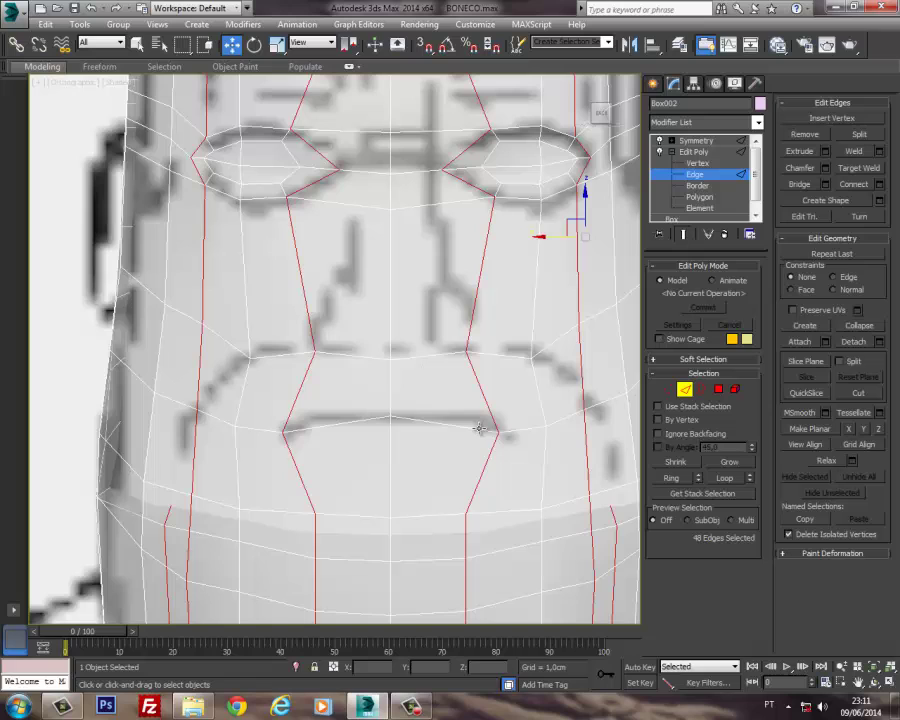
pyautogui.click(415, 420)
pyautogui.moveTo(440, 420); pyautogui.dragTo(430, 385, button='middle')
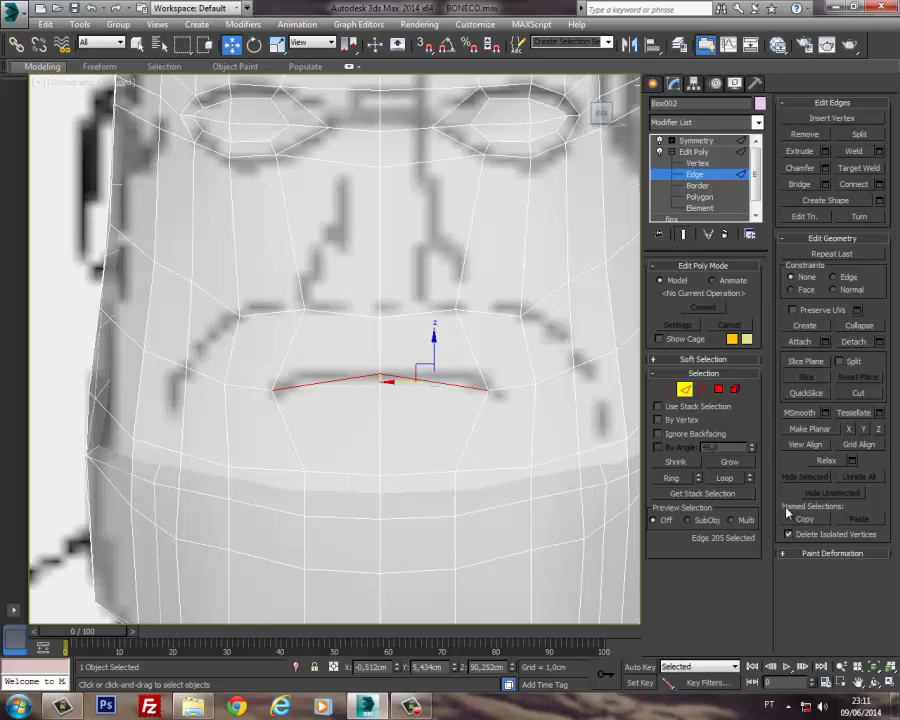
pyautogui.click(826, 168)
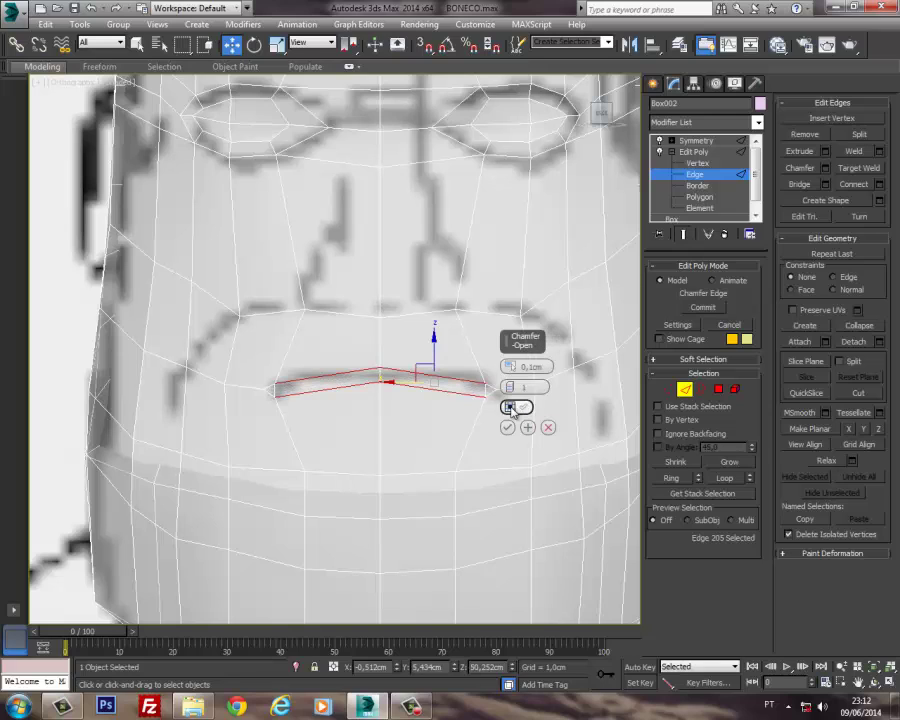
pyautogui.moveTo(509, 366); pyautogui.dragTo(515, 354)
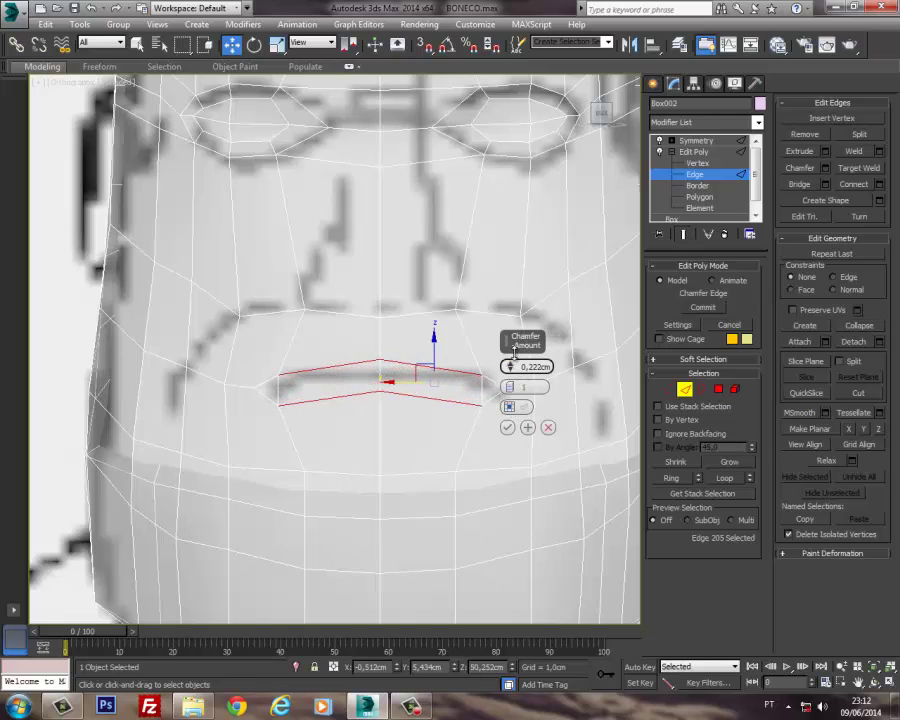
pyautogui.click(507, 427)
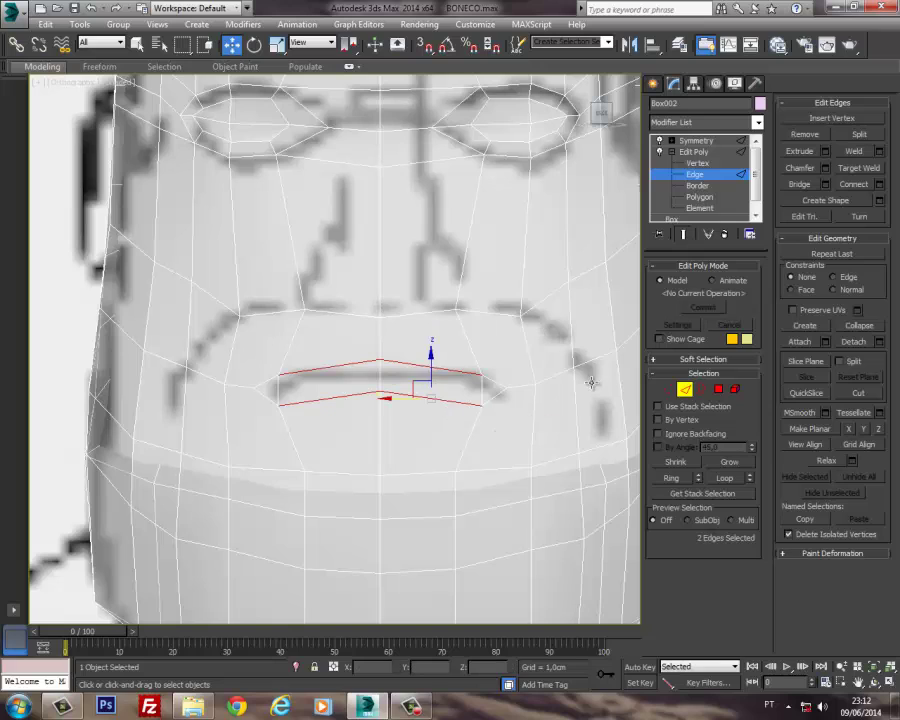
# Step: Lower the upper and lower centre vertices of the mouth and raise the lower vertex near its corner to match the drawn lips
pyautogui.click(667, 389)
pyautogui.click(507, 387)
pyautogui.click(379, 387)
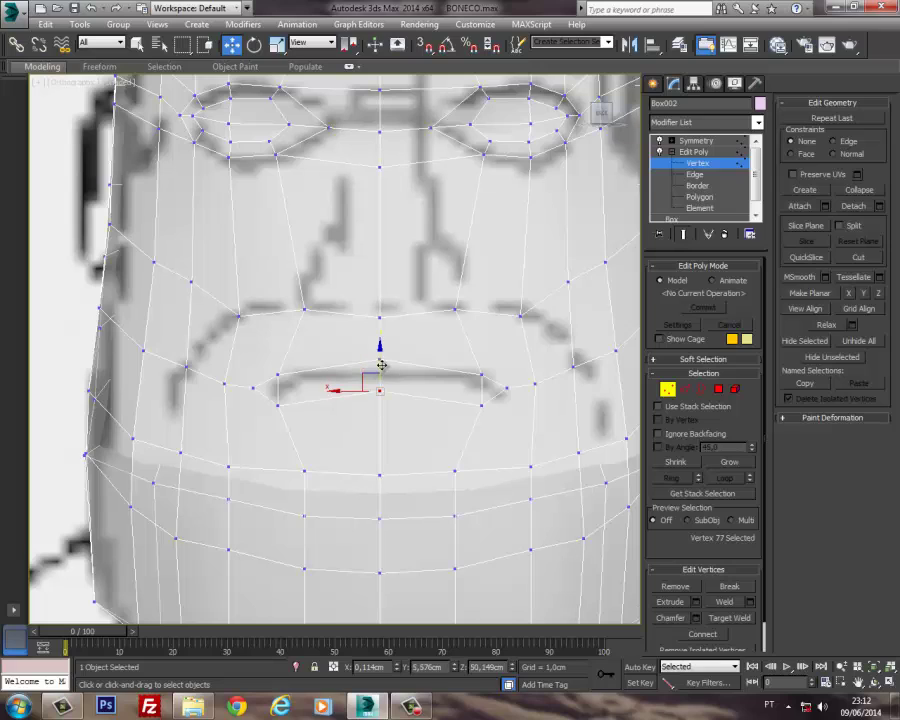
pyautogui.click(380, 358)
pyautogui.moveTo(382, 351); pyautogui.dragTo(382, 364)
pyautogui.click(277, 409)
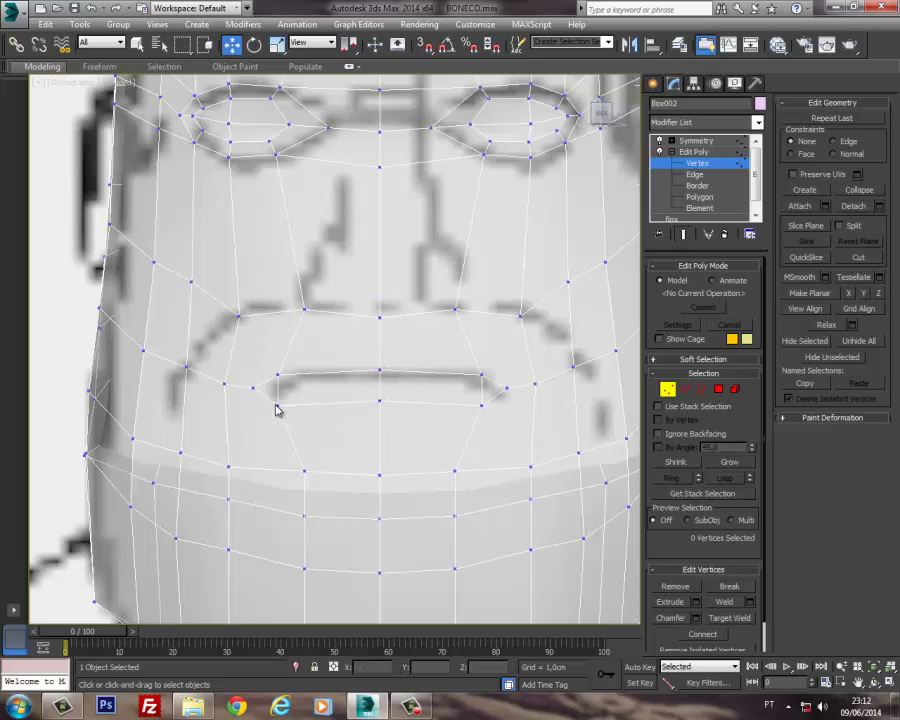
pyautogui.moveTo(481, 408); pyautogui.dragTo(482, 362)
pyautogui.moveTo(426, 373); pyautogui.dragTo(410, 385, button='middle')
pyautogui.moveTo(479, 386); pyautogui.dragTo(479, 394, button='middle')
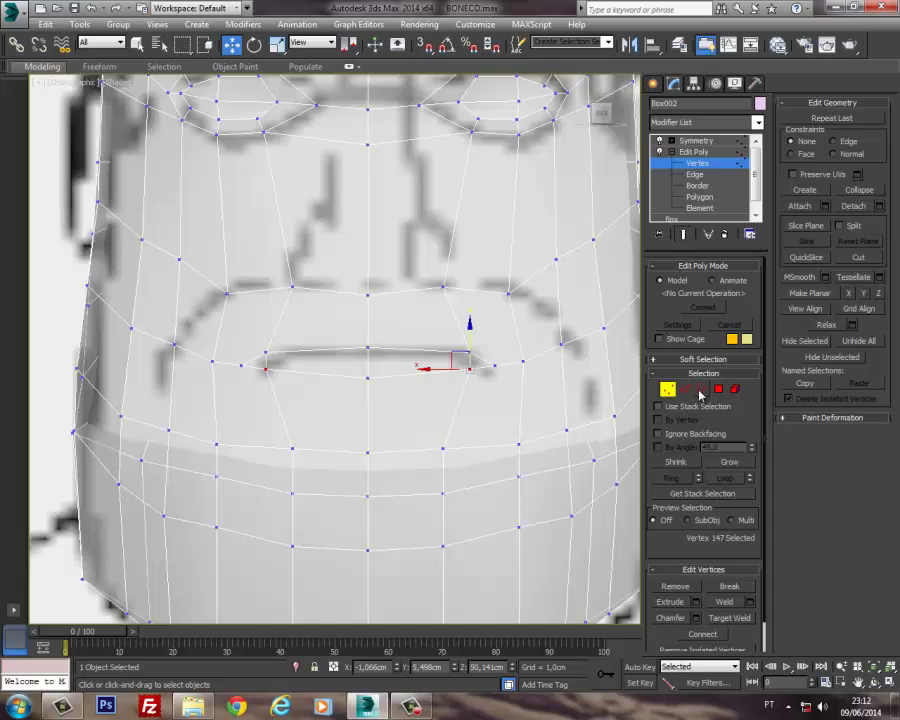
# Step: Connect the edges radiating from the mouth with one segment to add an edge loop around the lips
pyautogui.click(686, 390)
pyautogui.click(514, 364)
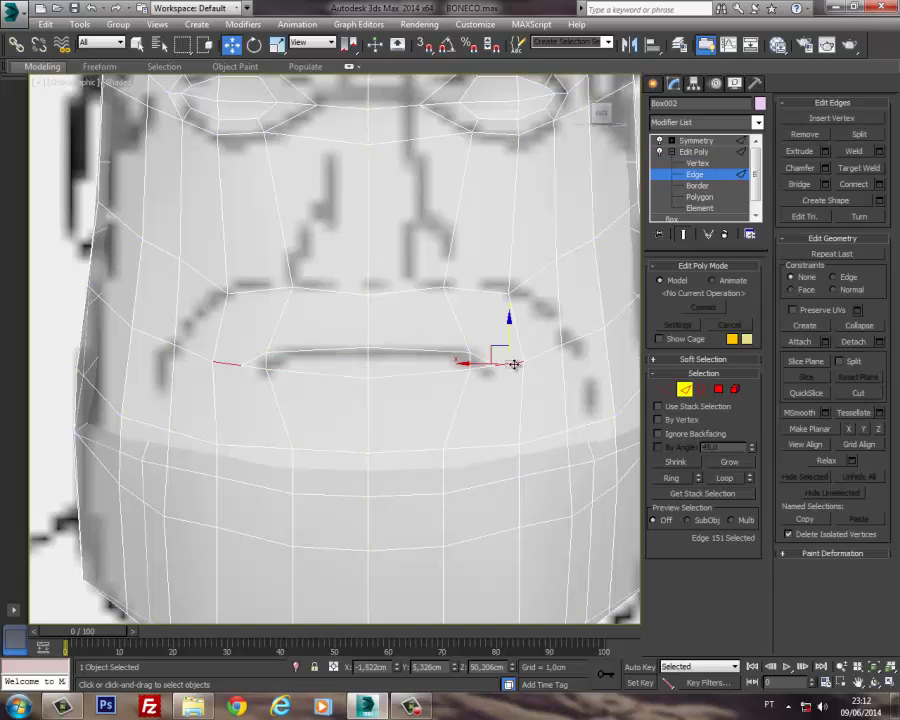
pyautogui.keyDown('ctrl'); pyautogui.click(456, 318); pyautogui.keyUp('ctrl')
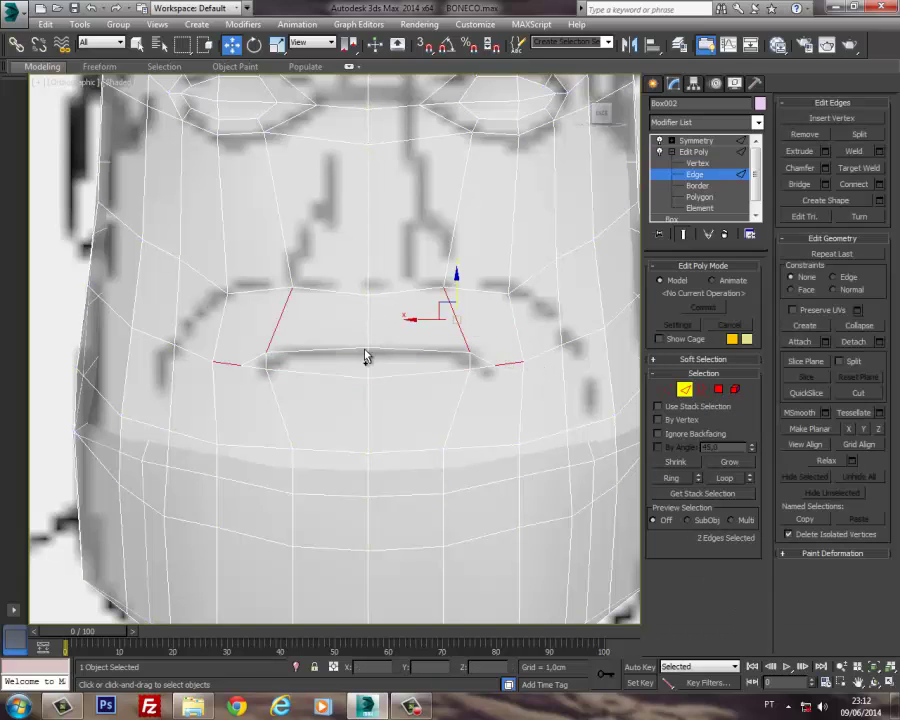
pyautogui.keyDown('ctrl'); pyautogui.click(452, 426); pyautogui.keyUp('ctrl')
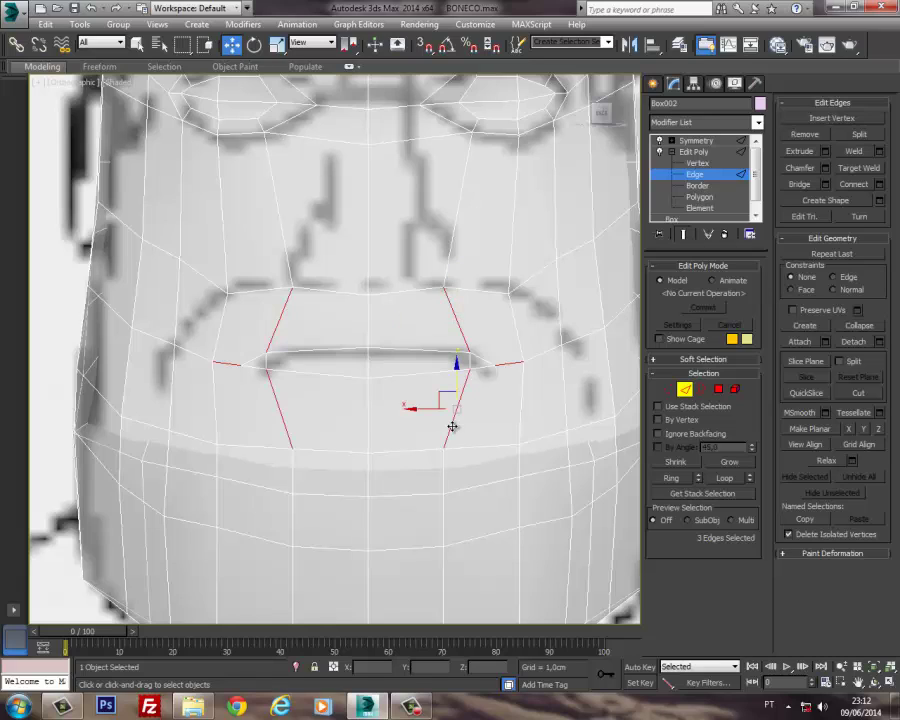
pyautogui.keyDown('ctrl'); pyautogui.click(369, 420); pyautogui.keyUp('ctrl')
pyautogui.keyDown('ctrl'); pyautogui.click(369, 333); pyautogui.keyUp('ctrl')
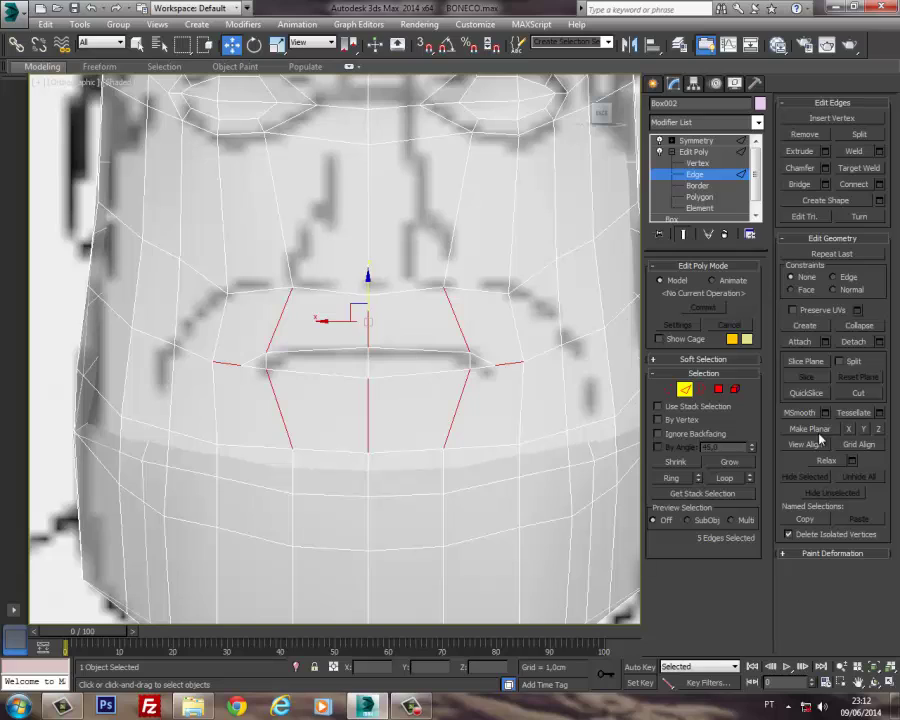
pyautogui.click(880, 185)
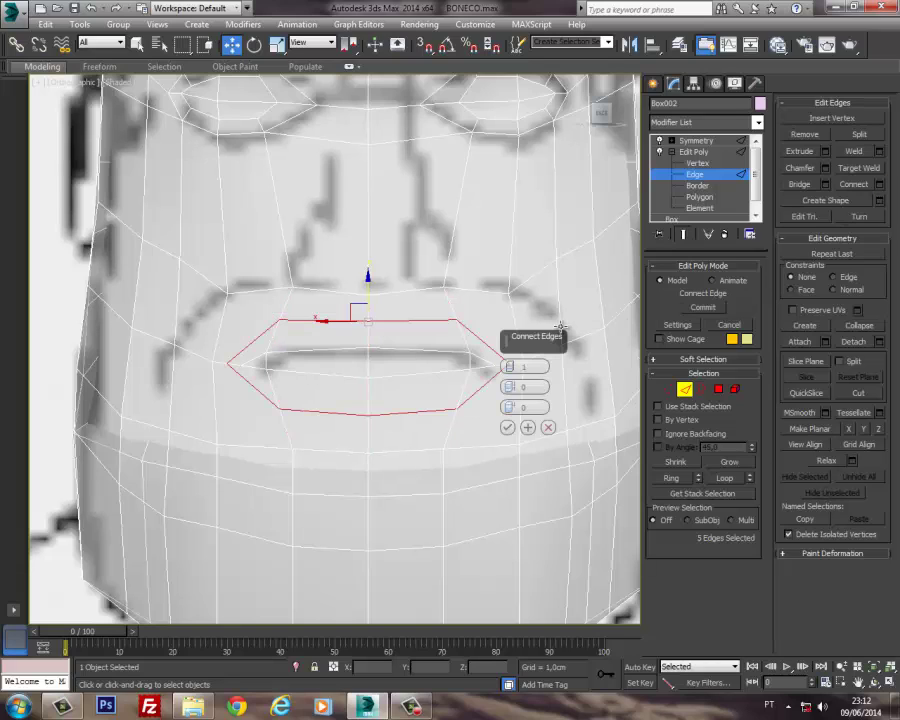
pyautogui.click(507, 427)
# Step: Lower the new loop's upper vertex and raise its lower vertex near the mouth corner, bringing both closer to the lips
pyautogui.press('1')
pyautogui.moveTo(462, 380); pyautogui.dragTo(456, 311)
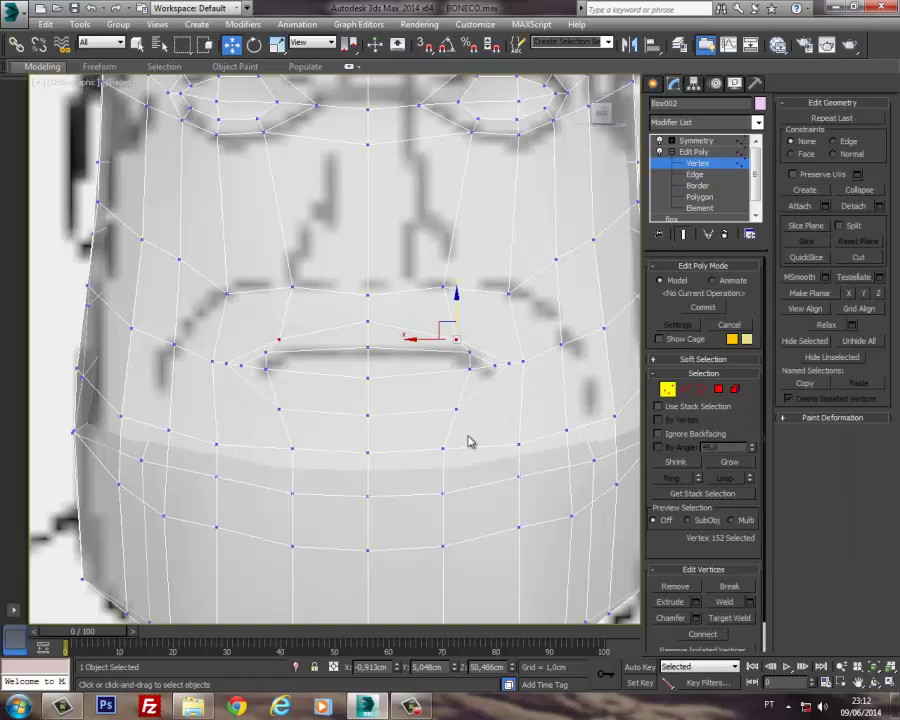
pyautogui.hotkey('ctrl', 'z')
pyautogui.moveTo(456, 368); pyautogui.dragTo(458, 332)
pyautogui.scroll(-5, 424, 362)
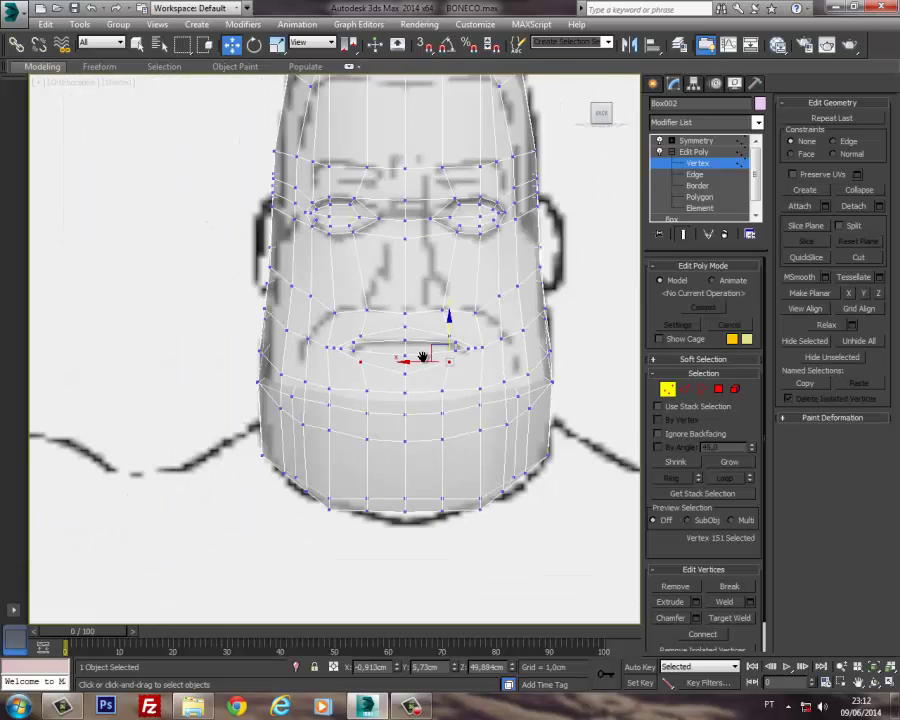
pyautogui.scroll(4, 408, 364)
pyautogui.scroll(-2, 408, 362)
pyautogui.moveTo(408, 362); pyautogui.dragTo(408, 456, button='middle')
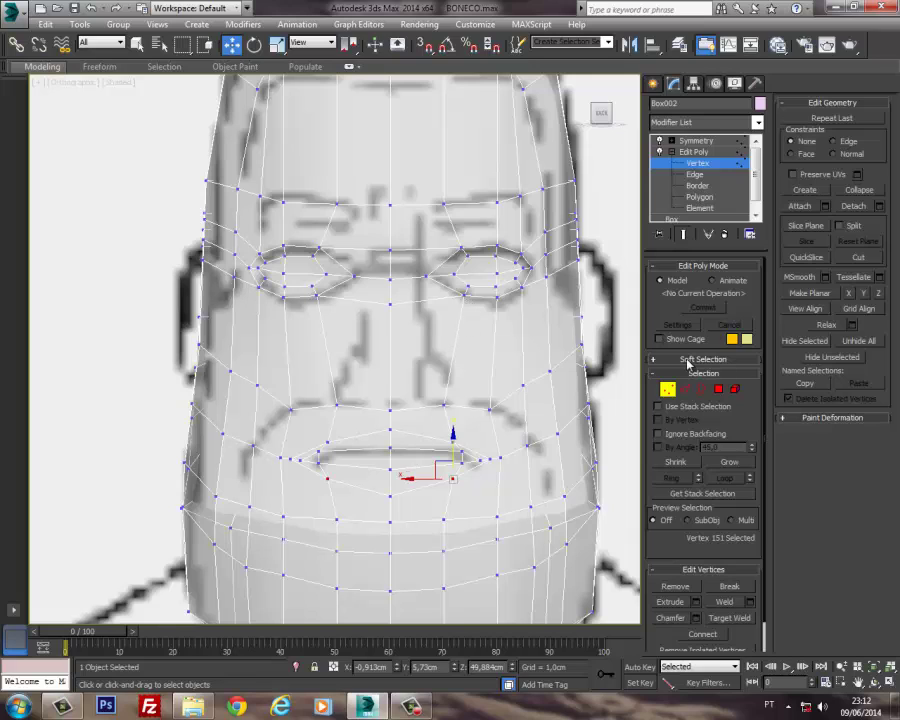
# Step: Connect the ring of vertical edges between the eyes and mouth with one segment, adding an edge line across the cheeks and nose
pyautogui.press('2')
pyautogui.click(548, 342)
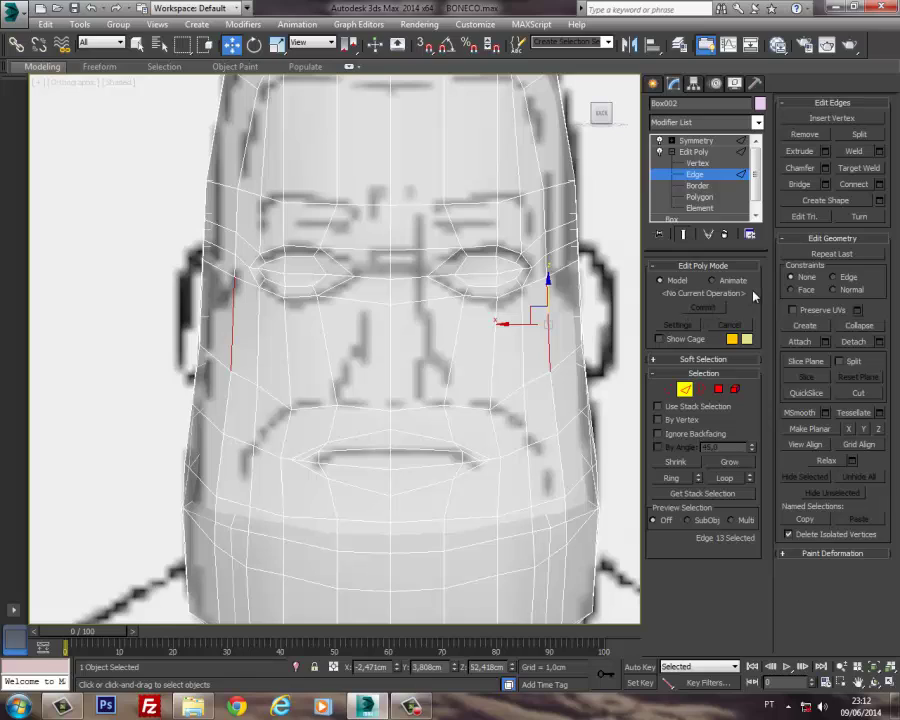
pyautogui.click(654, 361)
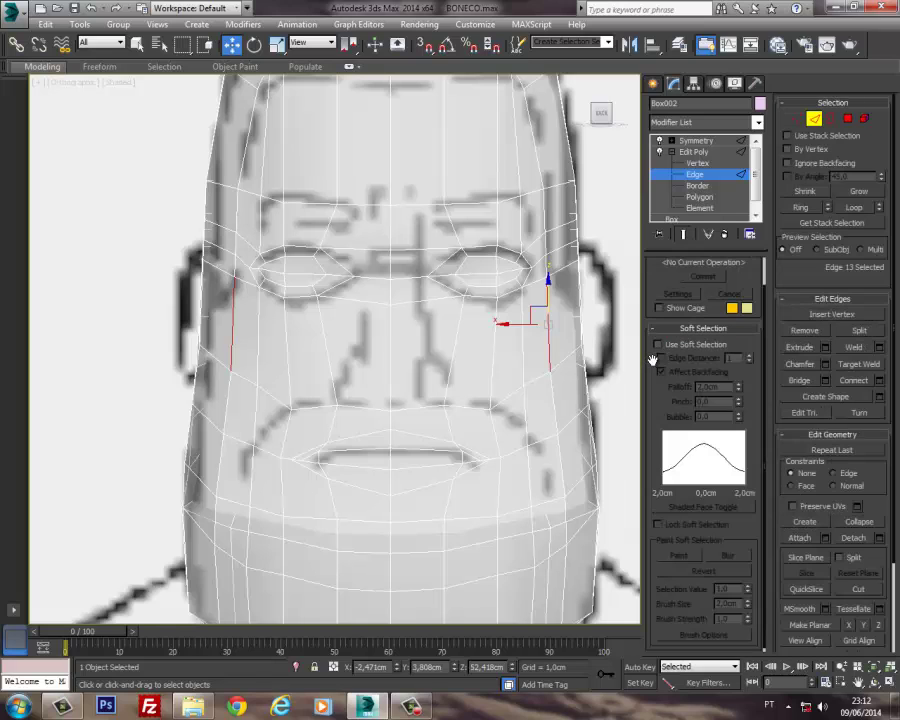
pyautogui.click(656, 329)
pyautogui.click(659, 266)
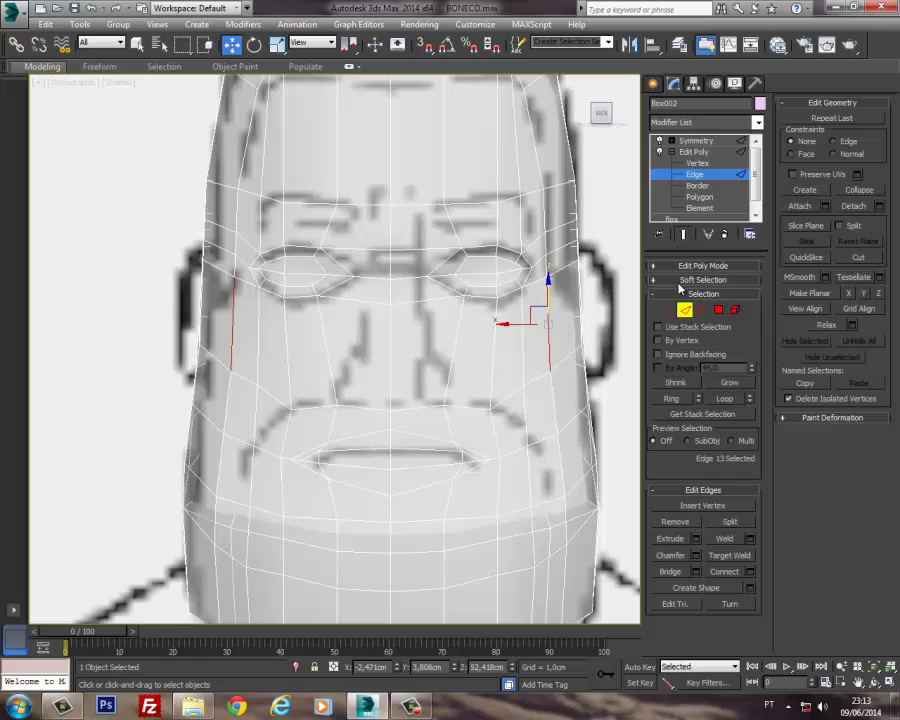
pyautogui.click(673, 398)
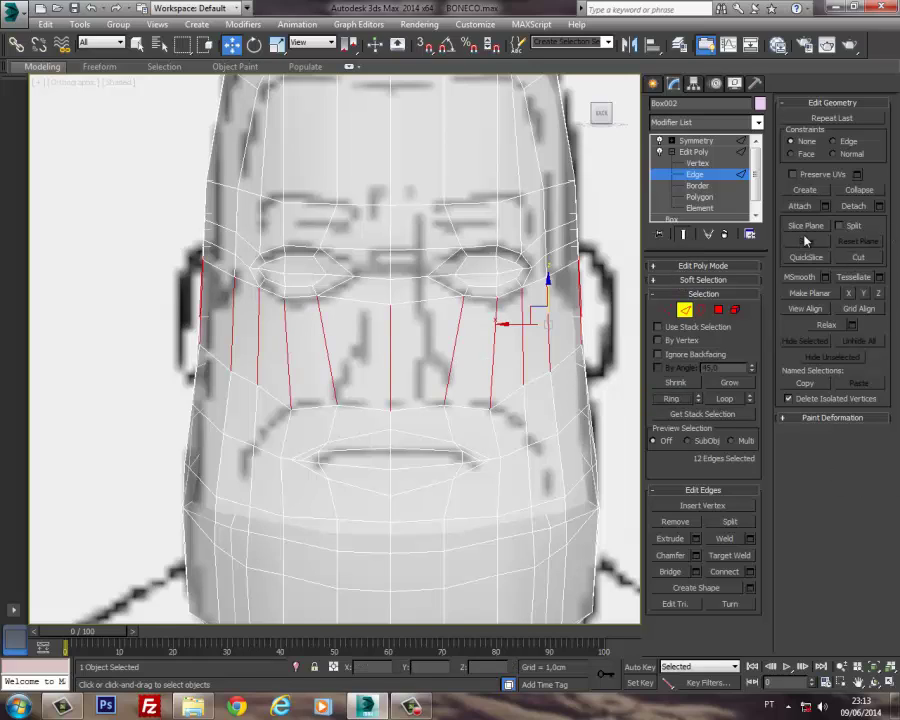
pyautogui.click(750, 571)
pyautogui.click(510, 425)
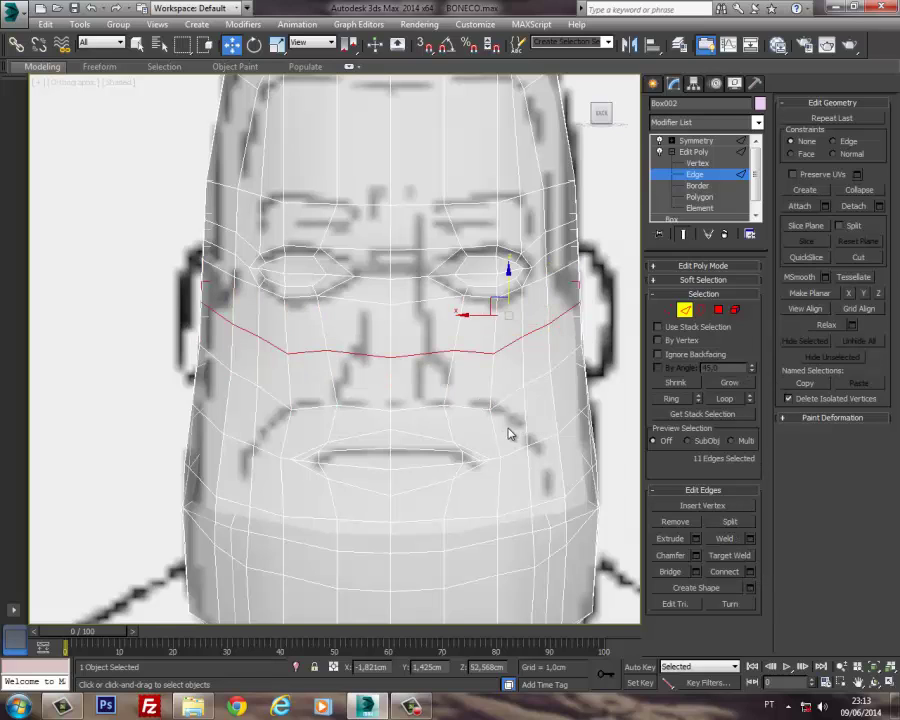
pyautogui.moveTo(441, 353); pyautogui.dragTo(442, 330, button='middle')
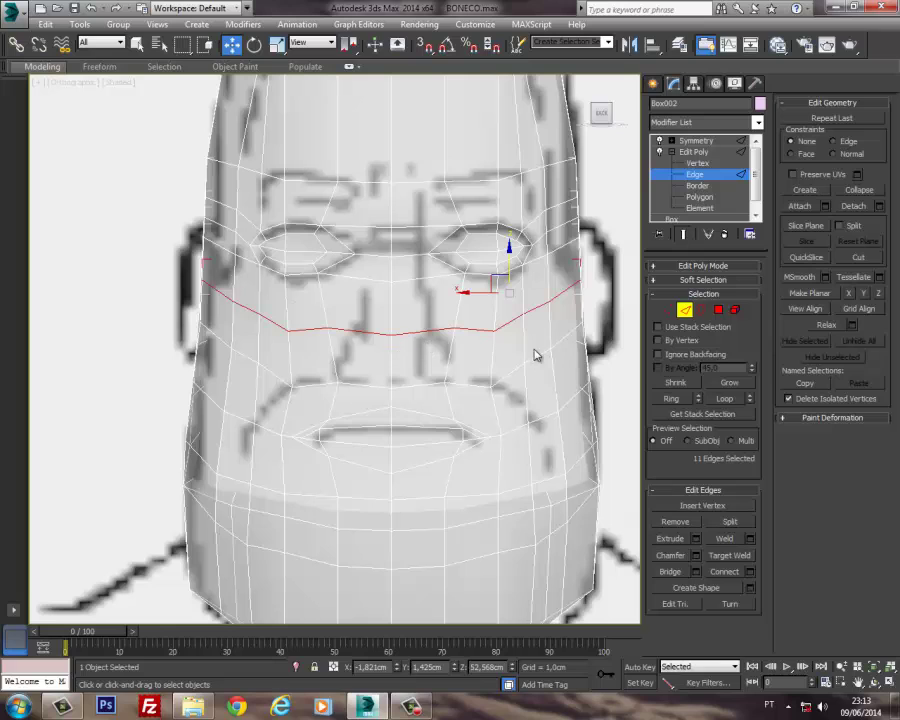
# Step: In the left view, move the three front vertices of the nose loop outward and upward to follow the reference profile
pyautogui.moveTo(566, 308); pyautogui.dragTo(562, 309, button='middle')
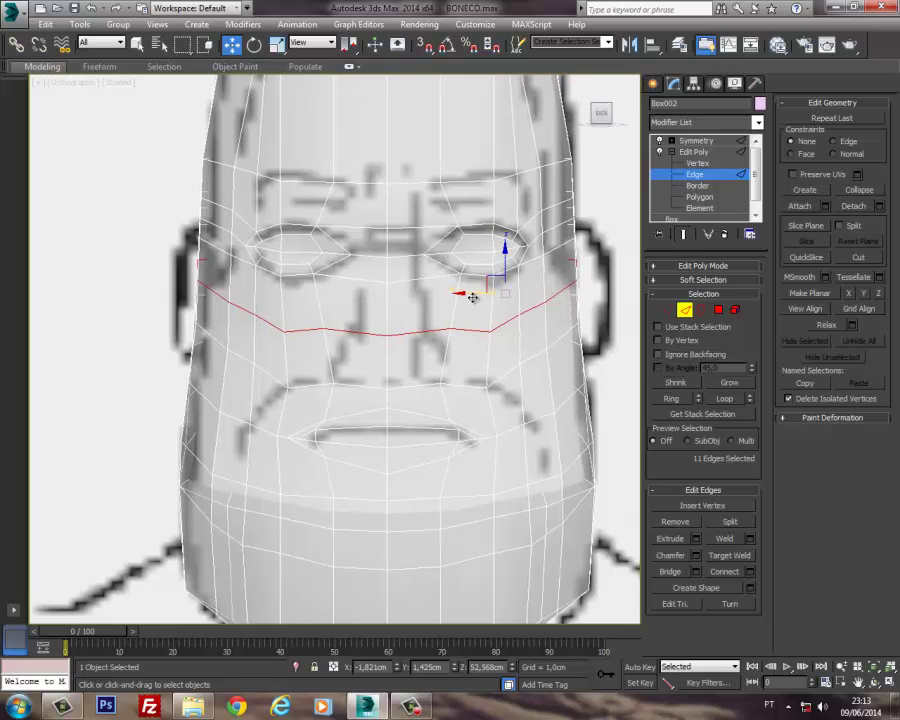
pyautogui.press('l')
pyautogui.moveTo(462, 295); pyautogui.dragTo(481, 256, button='middle')
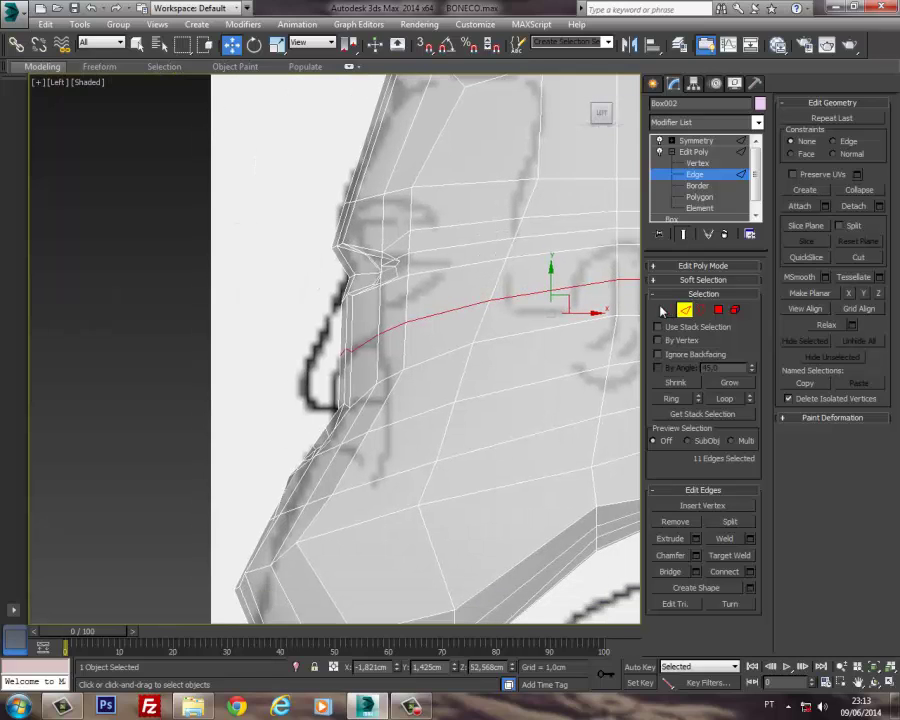
pyautogui.click(667, 310)
pyautogui.moveTo(358, 370); pyautogui.dragTo(356, 368)
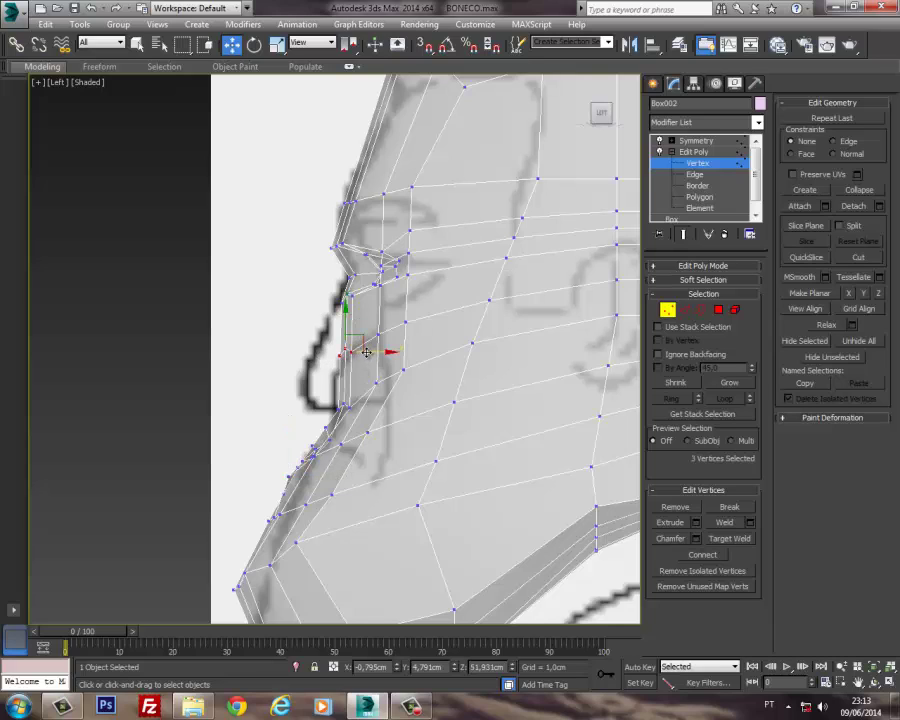
pyautogui.moveTo(368, 318); pyautogui.dragTo(338, 302)
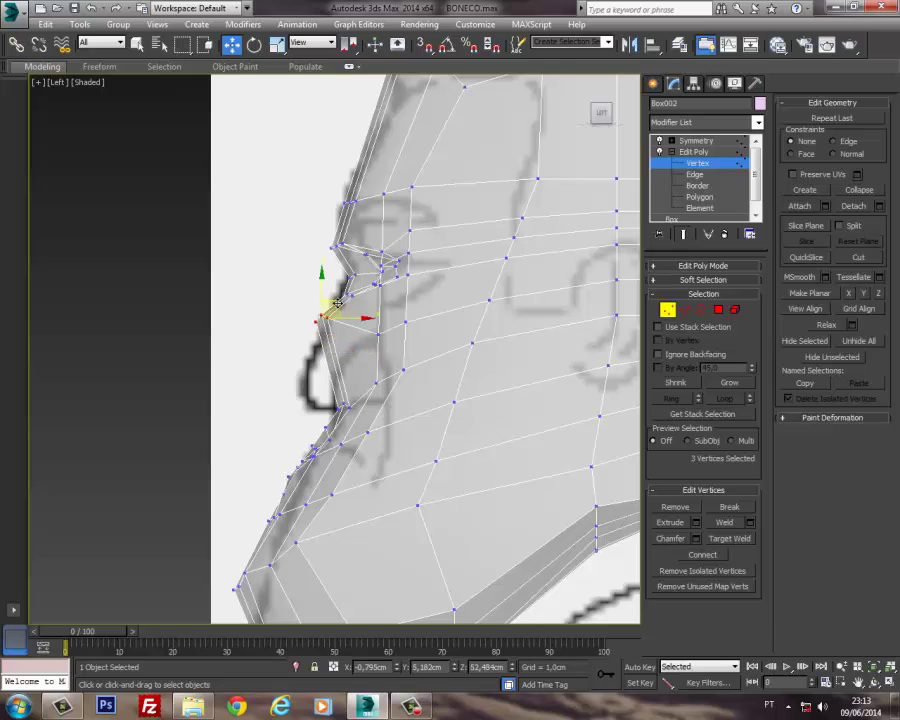
pyautogui.moveTo(338, 304); pyautogui.dragTo(342, 310, button='middle')
pyautogui.moveTo(342, 310); pyautogui.dragTo(347, 312)
# Step: Raise the two cheek vertices behind the nose and fine-tune the position of a vertex at the nose front in the side view
pyautogui.click(380, 323)
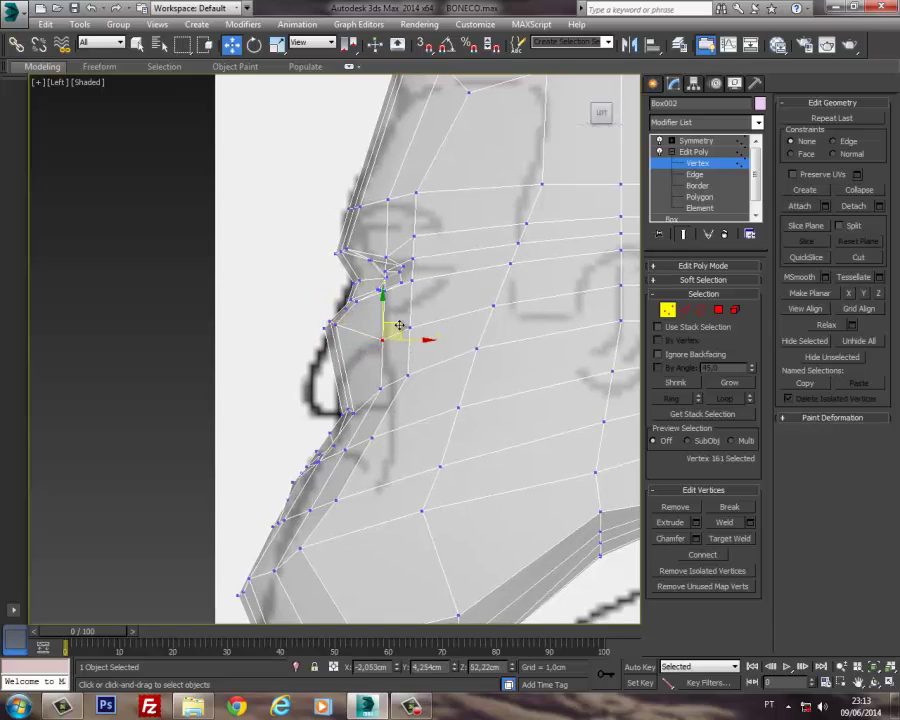
pyautogui.click(410, 323)
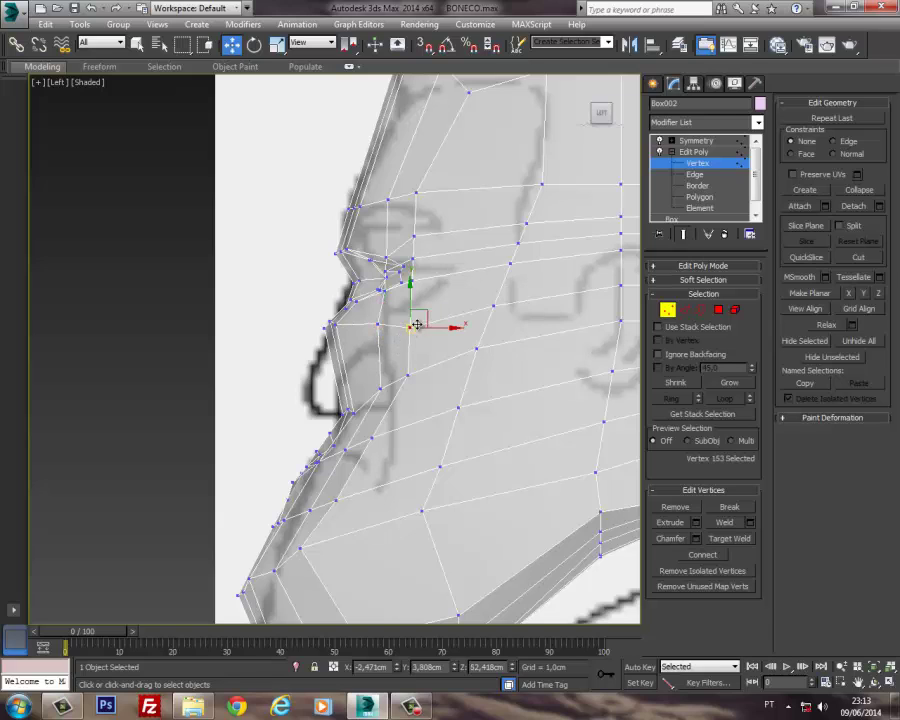
pyautogui.moveTo(462, 325); pyautogui.dragTo(499, 334, button='middle')
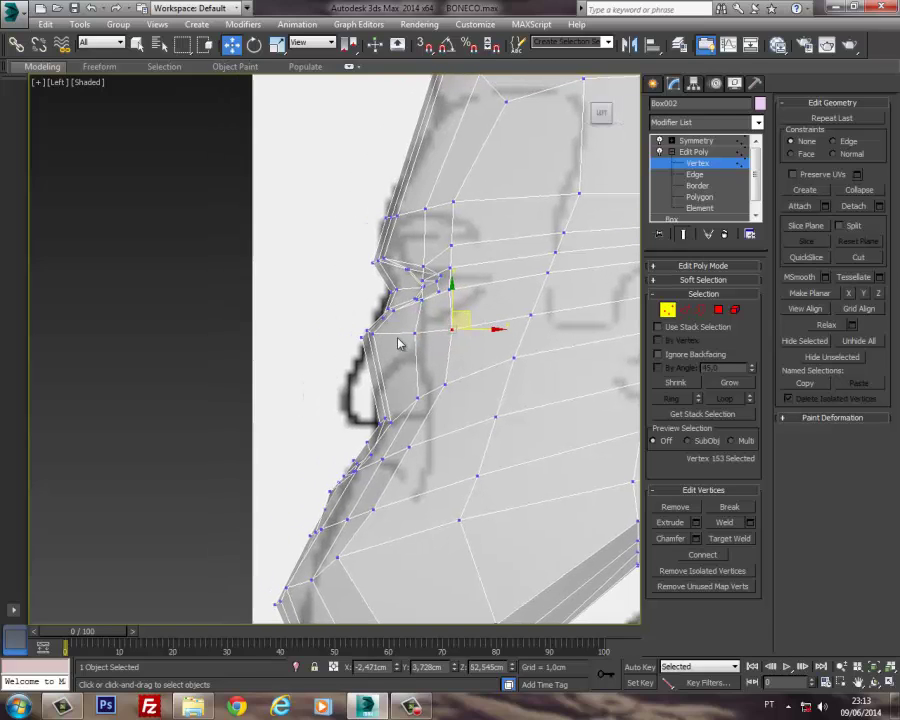
pyautogui.click(365, 332)
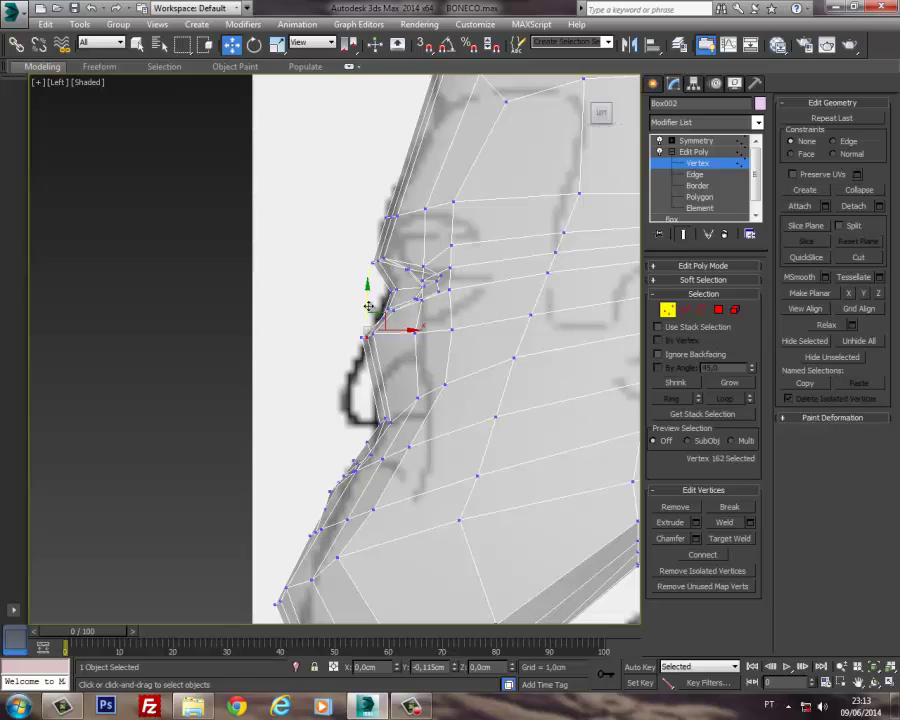
# Step: In perspective, adjust the depth of individual vertices along the nose and cheek loop to smooth the profile
pyautogui.moveTo(370, 307)
pyautogui.keyDown('alt'); pyautogui.mouseDown(button='middle')
pyautogui.moveTo(510, 349)
pyautogui.moveTo(556, 392)
pyautogui.moveTo(468, 381)
pyautogui.moveTo(262, 327)
pyautogui.mouseUp(button='middle'); pyautogui.keyUp('alt')
pyautogui.press('F3')
pyautogui.press('F3')
pyautogui.scroll(3, 300, 320)
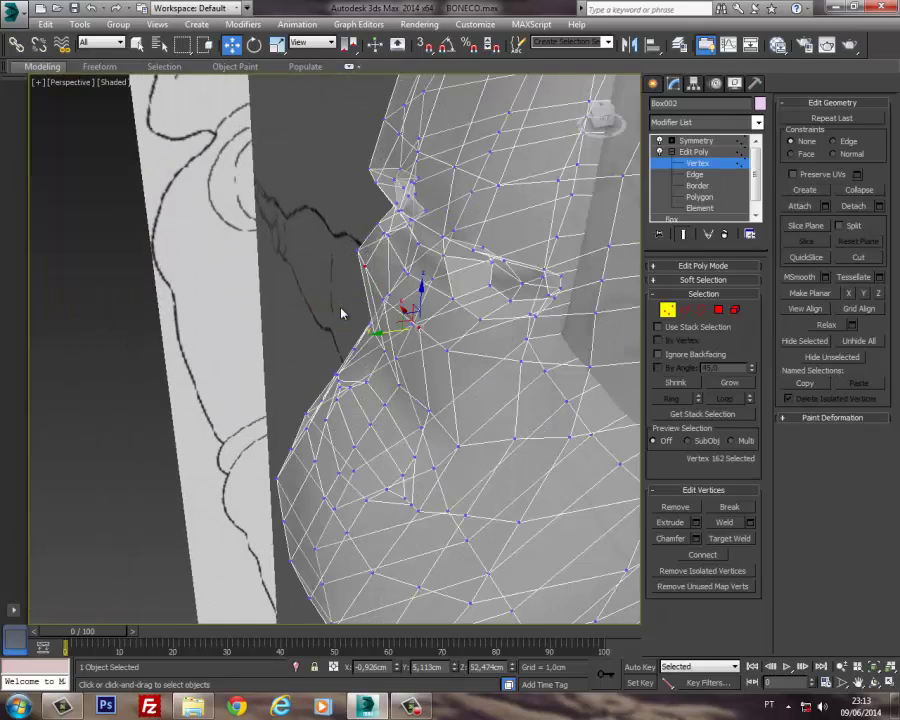
pyautogui.moveTo(361, 333); pyautogui.dragTo(388, 313)
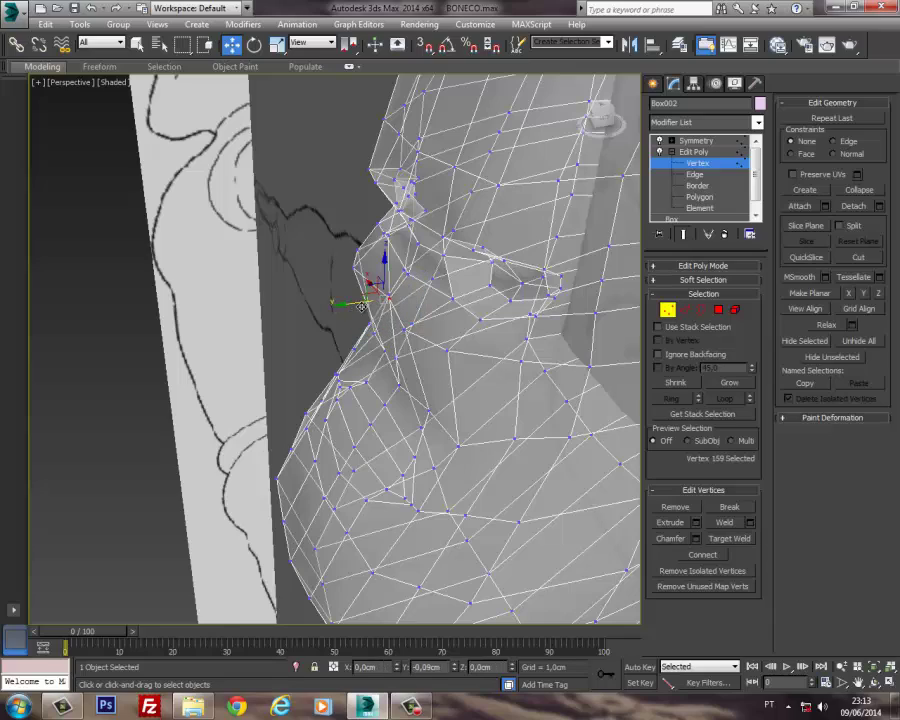
pyautogui.keyDown('alt'); pyautogui.moveTo(361, 306); pyautogui.dragTo(380, 328, button='middle'); pyautogui.keyUp('alt')
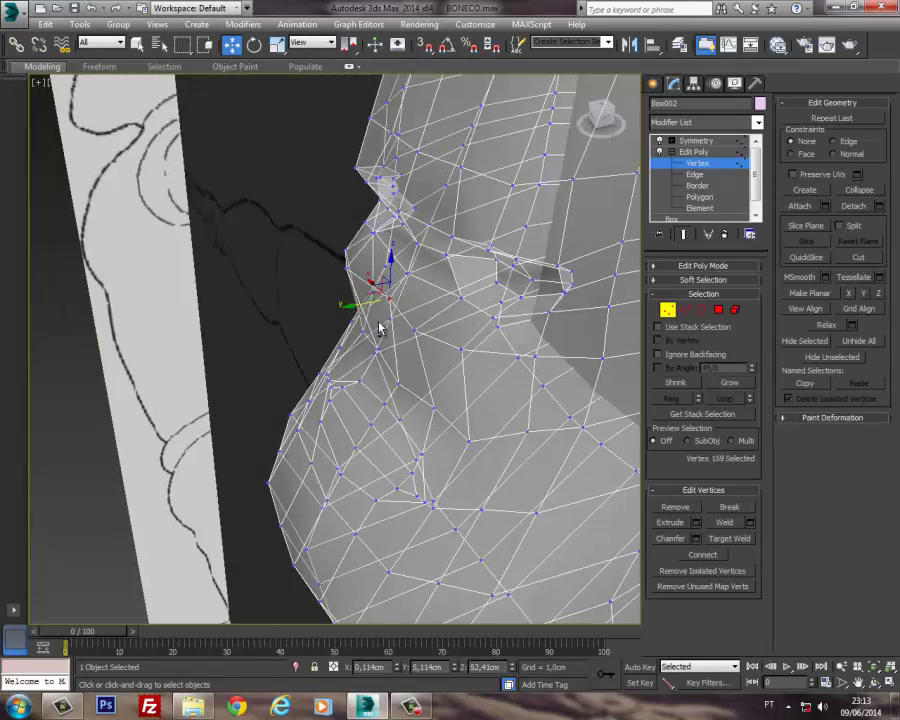
pyautogui.moveTo(440, 360); pyautogui.dragTo(545, 378)
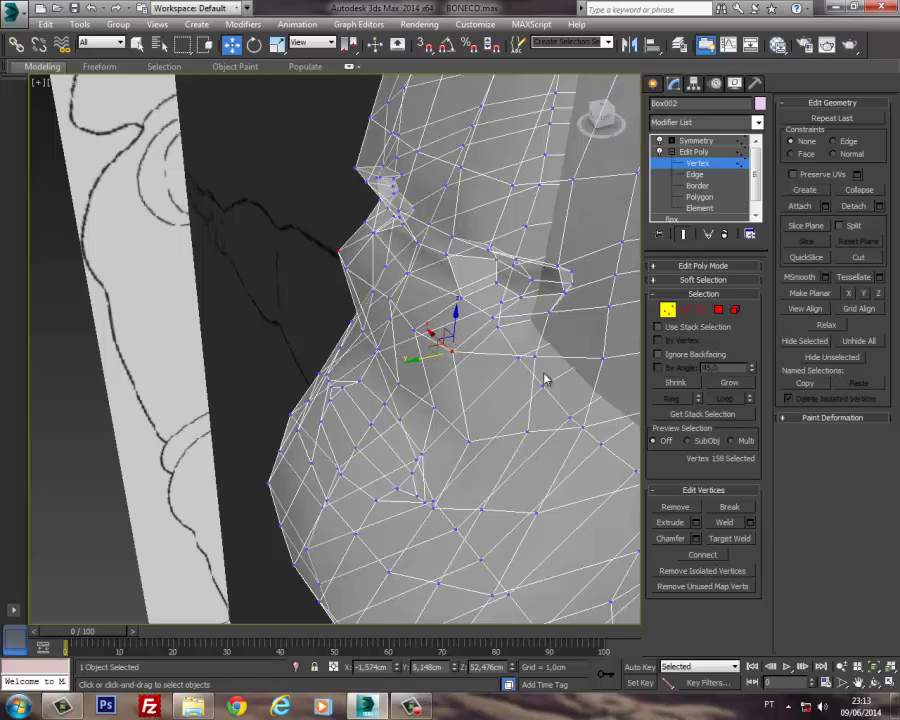
# Step: Lower a corner vertex slightly at the top of the head and check the head's shape from the side and face-on
pyautogui.keyDown('alt'); pyautogui.moveTo(491, 369); pyautogui.dragTo(513, 300, button='middle'); pyautogui.keyUp('alt')
pyautogui.scroll(-6, 455, 300)
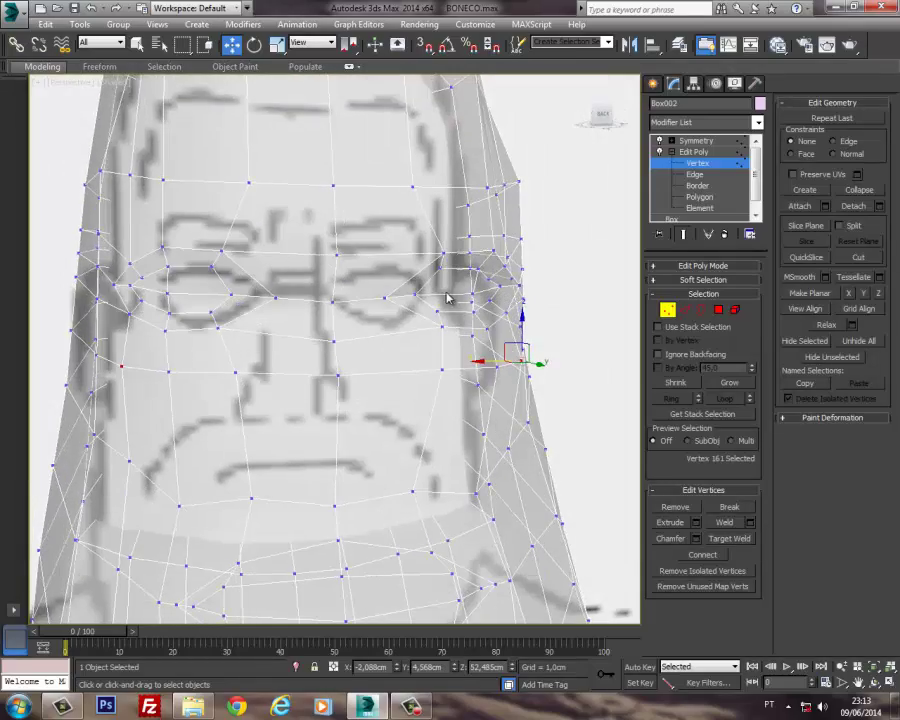
pyautogui.keyDown('alt'); pyautogui.moveTo(455, 308); pyautogui.dragTo(470, 331, button='middle'); pyautogui.keyUp('alt')
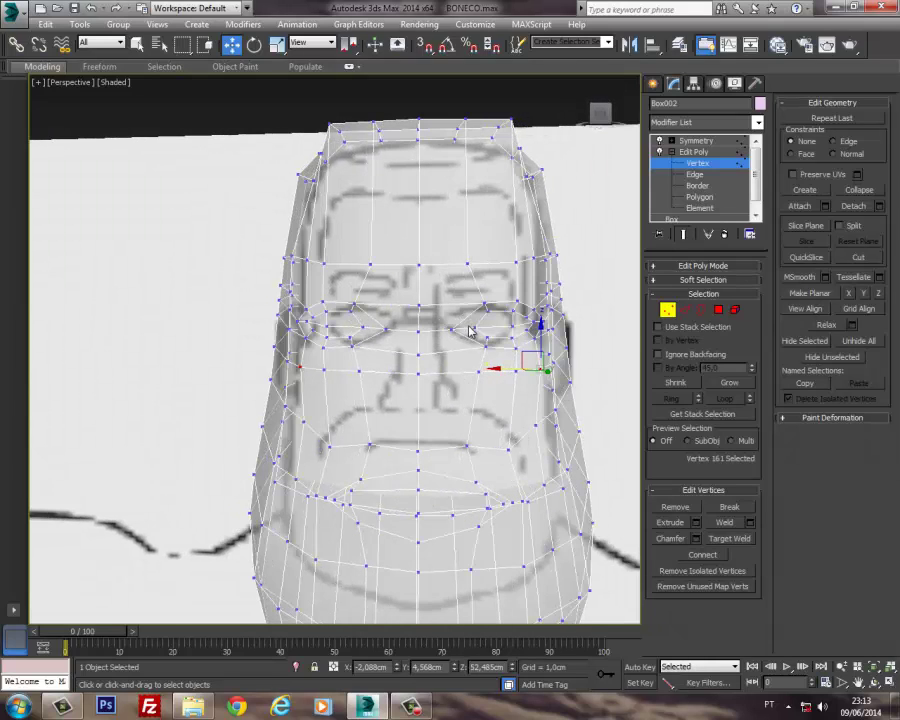
pyautogui.moveTo(512, 91); pyautogui.dragTo(514, 106)
pyautogui.keyDown('alt'); pyautogui.moveTo(460, 181); pyautogui.dragTo(327, 221, button='middle'); pyautogui.keyUp('alt')
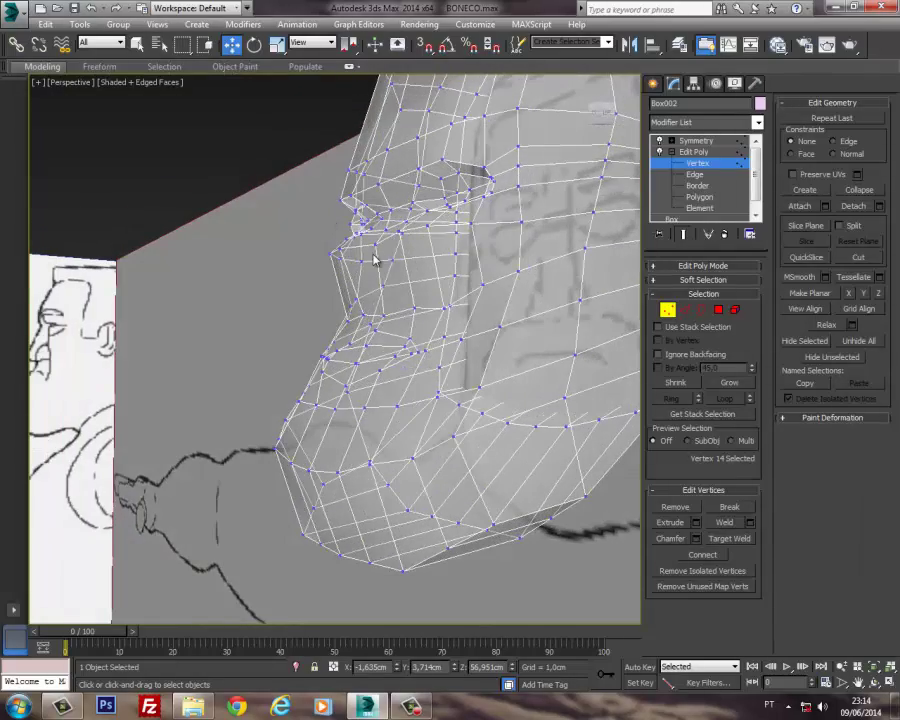
pyautogui.keyDown('alt'); pyautogui.moveTo(374, 260); pyautogui.dragTo(529, 288, button='middle'); pyautogui.keyUp('alt')
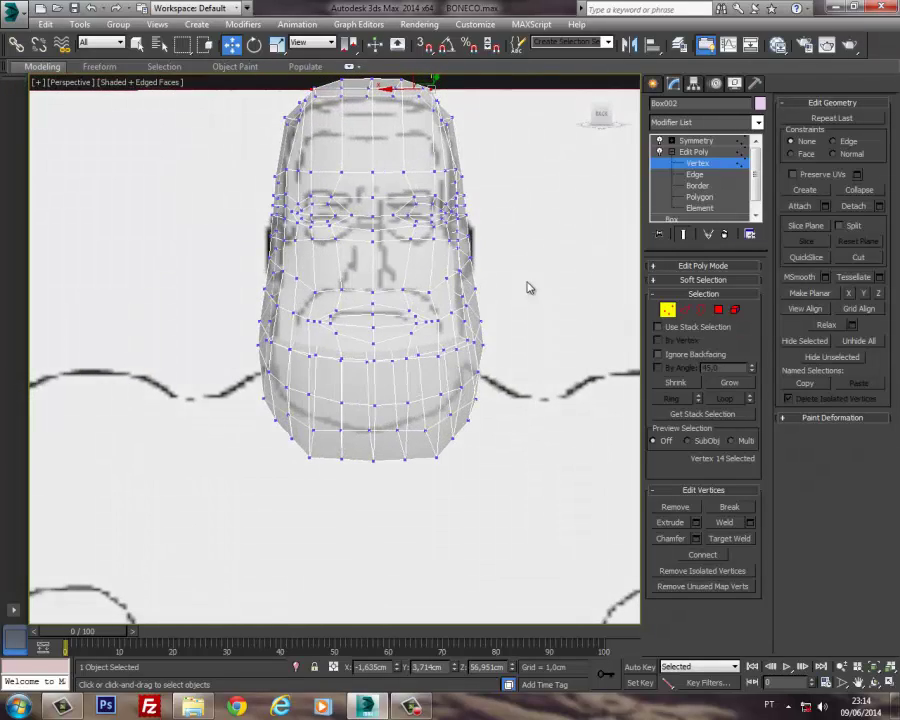
pyautogui.keyDown('alt'); pyautogui.moveTo(480, 340); pyautogui.dragTo(471, 308, button='middle'); pyautogui.keyUp('alt')
# Step: From the back view, connect the edge ring running through the center of the upper lip with one segment to add a vertical loop
pyautogui.press('f')
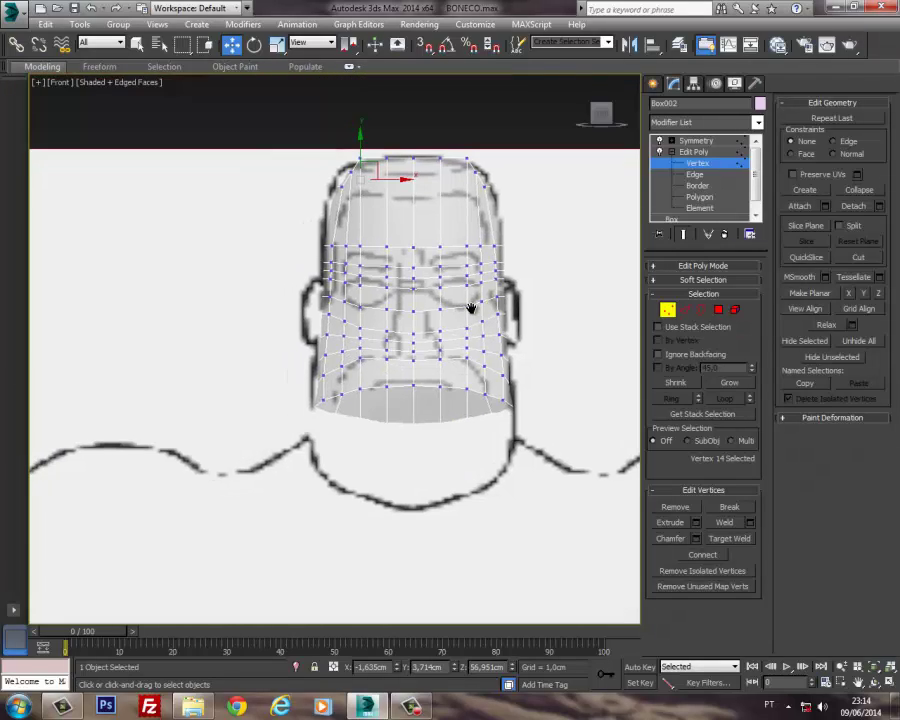
pyautogui.click(617, 116)
pyautogui.click(617, 116)
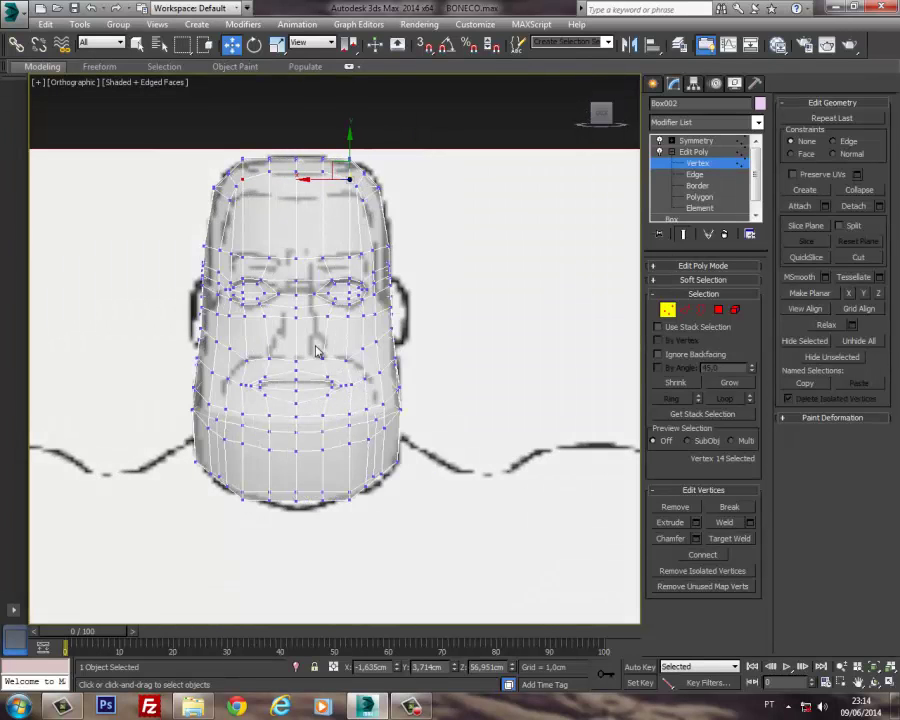
pyautogui.scroll(8, 316, 350)
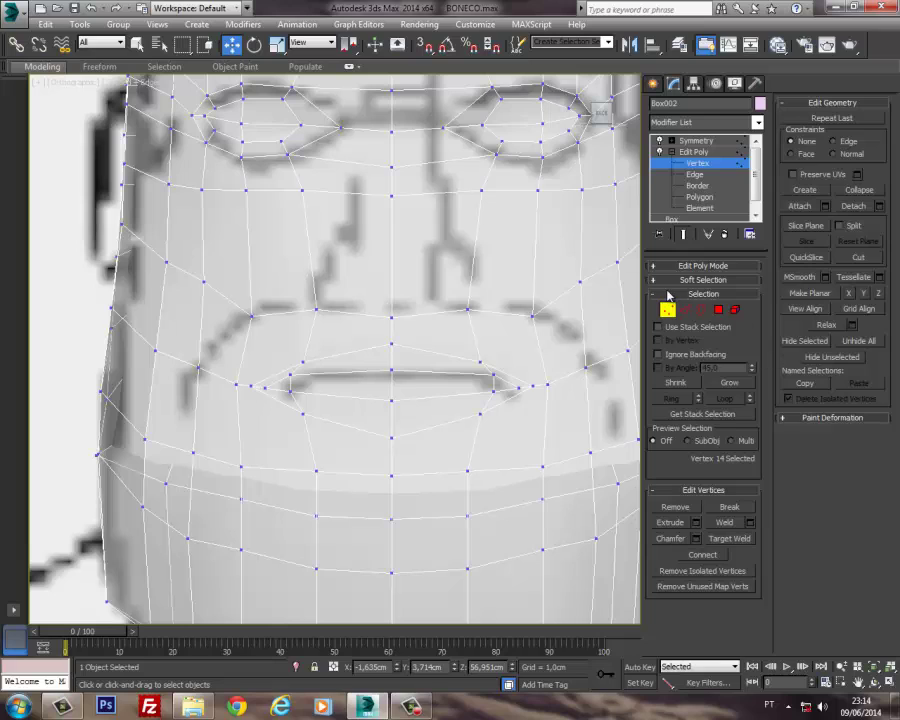
pyautogui.click(685, 310)
pyautogui.click(494, 384)
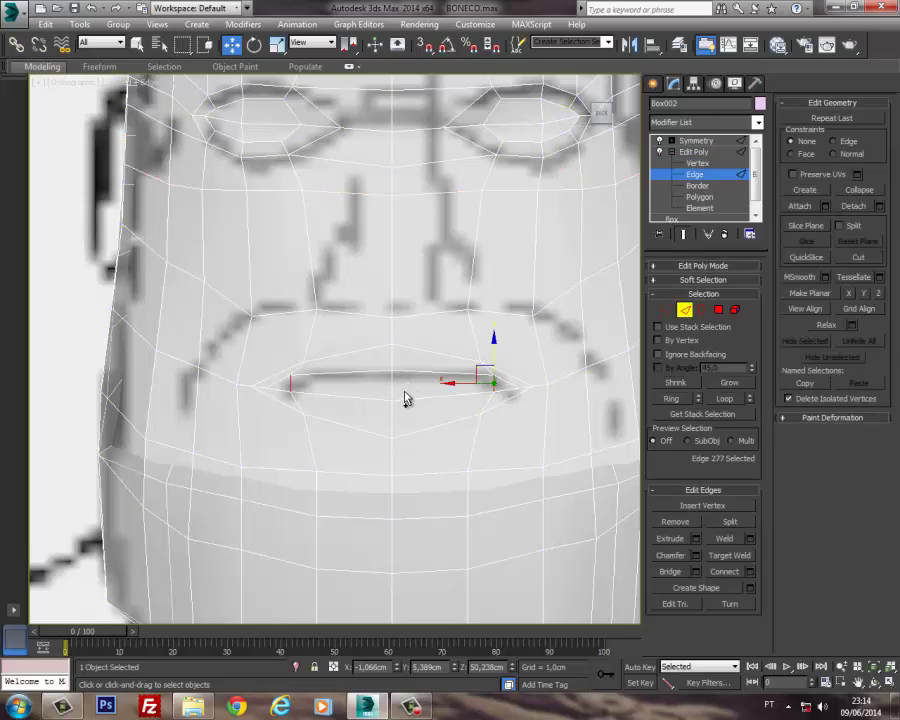
pyautogui.keyDown('ctrl'); pyautogui.click(391, 388); pyautogui.keyUp('ctrl')
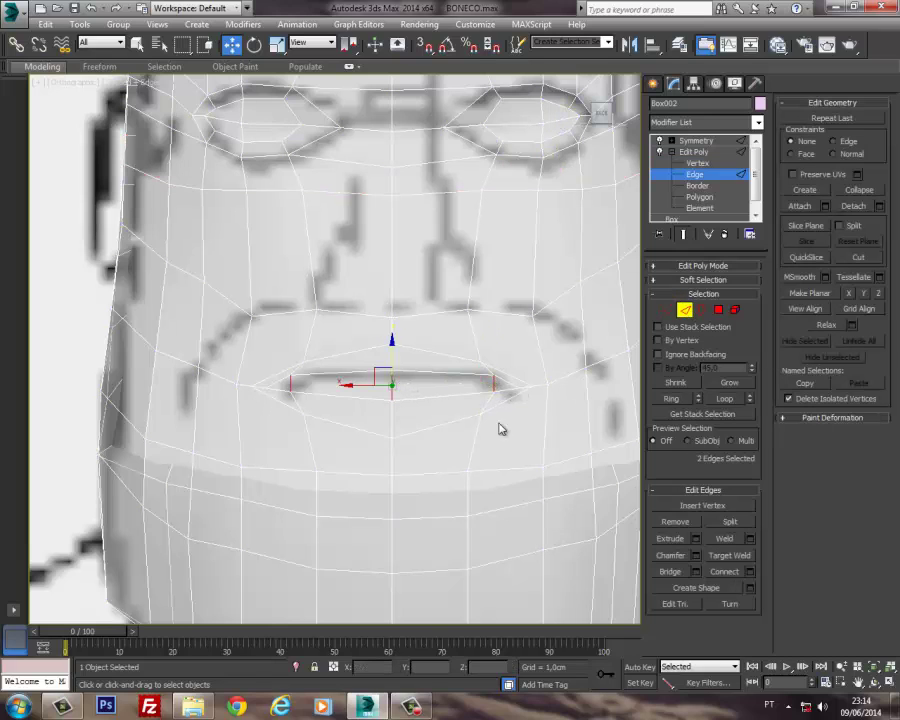
pyautogui.scroll(5, 462, 416)
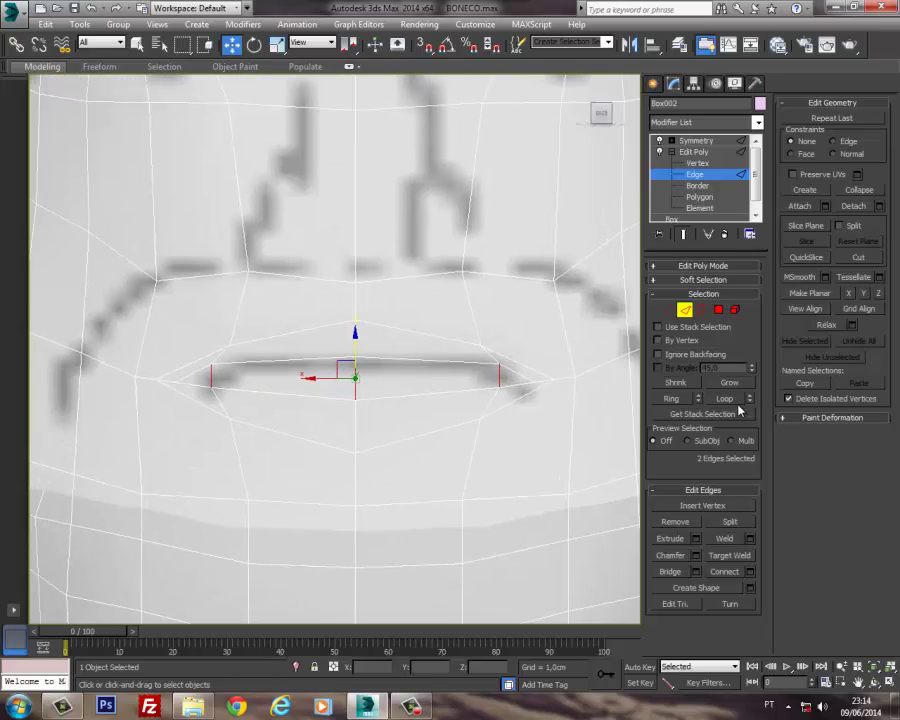
pyautogui.click(368, 326)
pyautogui.scroll(-5, 360, 325)
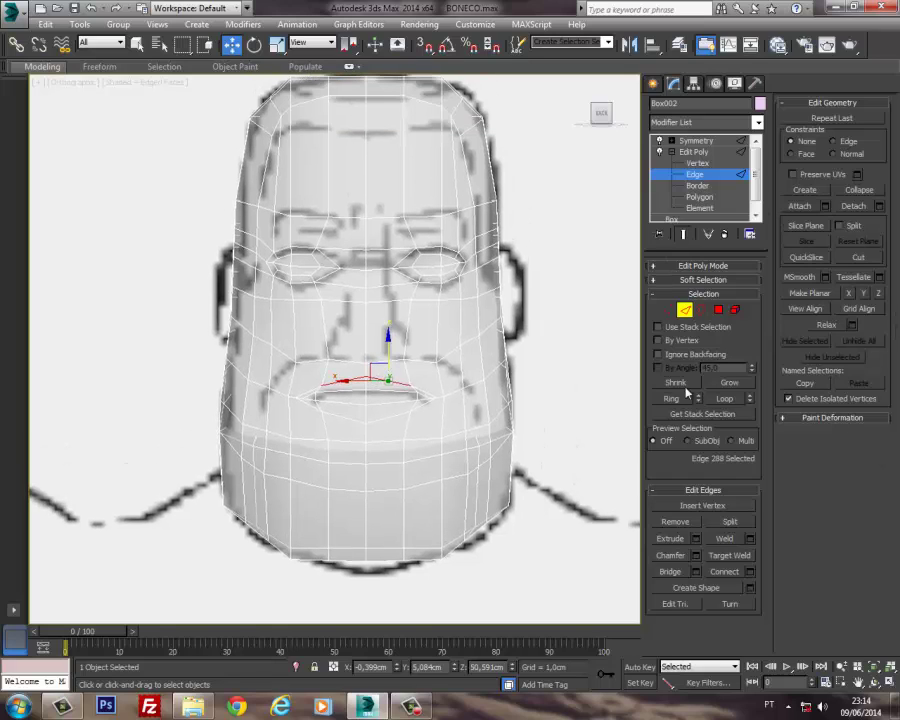
pyautogui.click(669, 398)
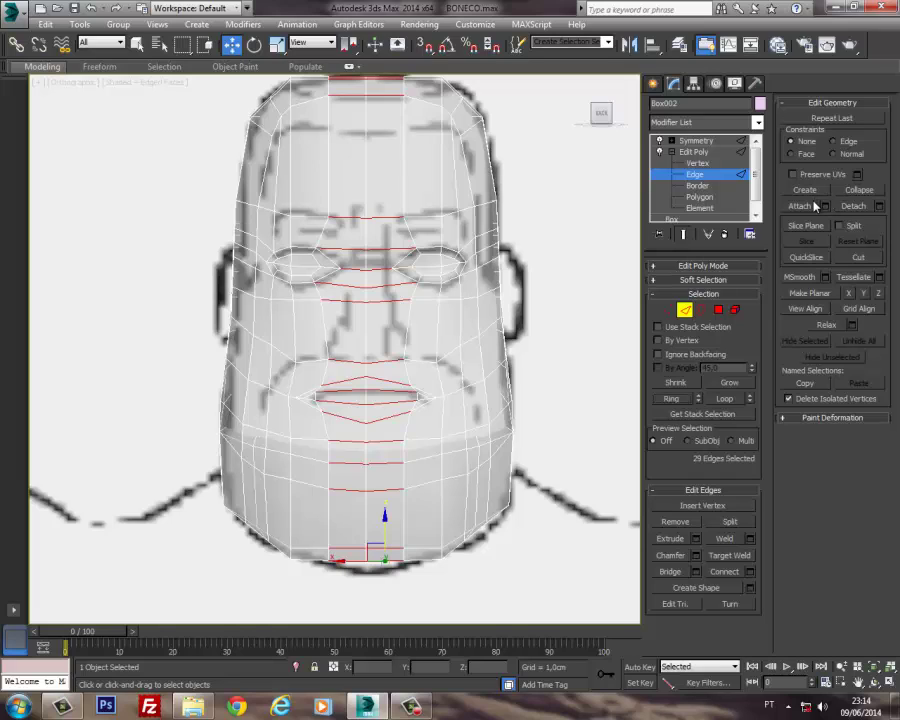
pyautogui.click(750, 572)
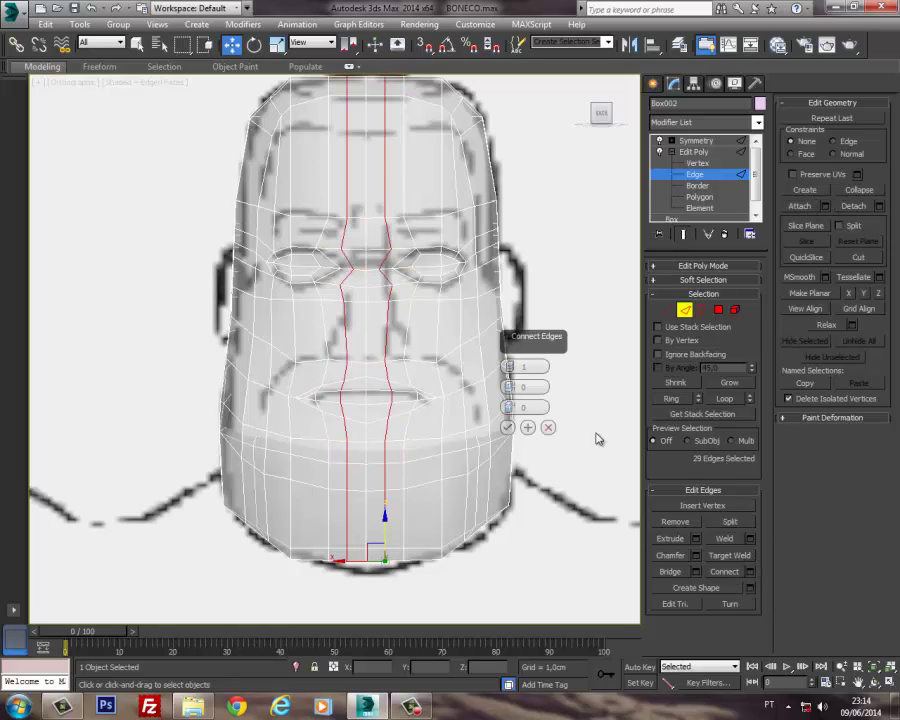
pyautogui.click(508, 428)
# Step: Move the new vertical loop's vertex below the inner eye corner closer to the face's center line
pyautogui.click(667, 310)
pyautogui.scroll(4, 443, 304)
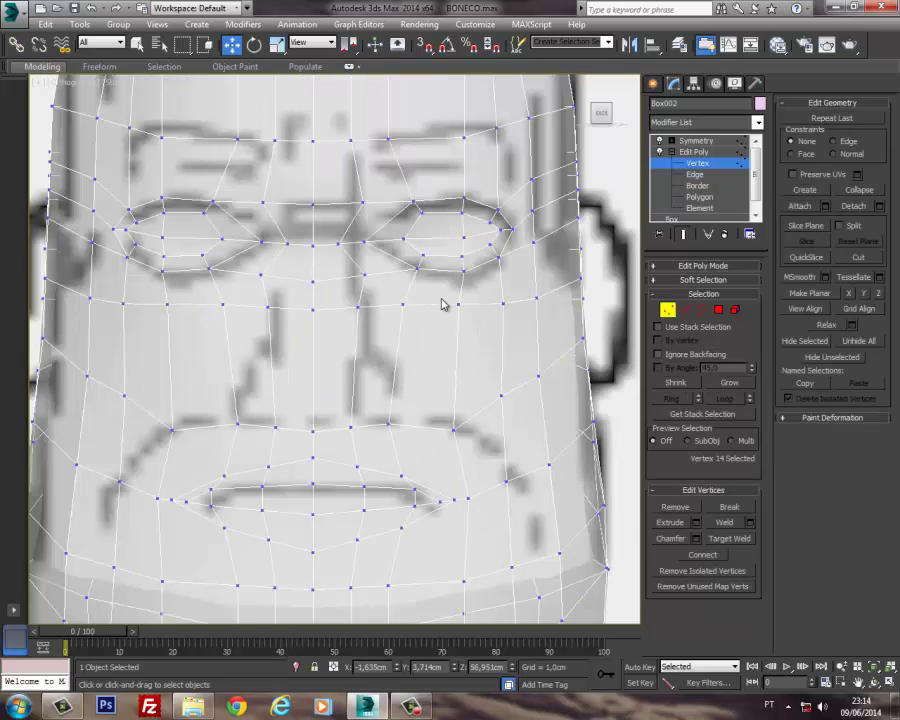
pyautogui.click(366, 273)
pyautogui.moveTo(332, 276); pyautogui.dragTo(313, 275)
pyautogui.moveTo(308, 339); pyautogui.dragTo(327, 306, button='middle')
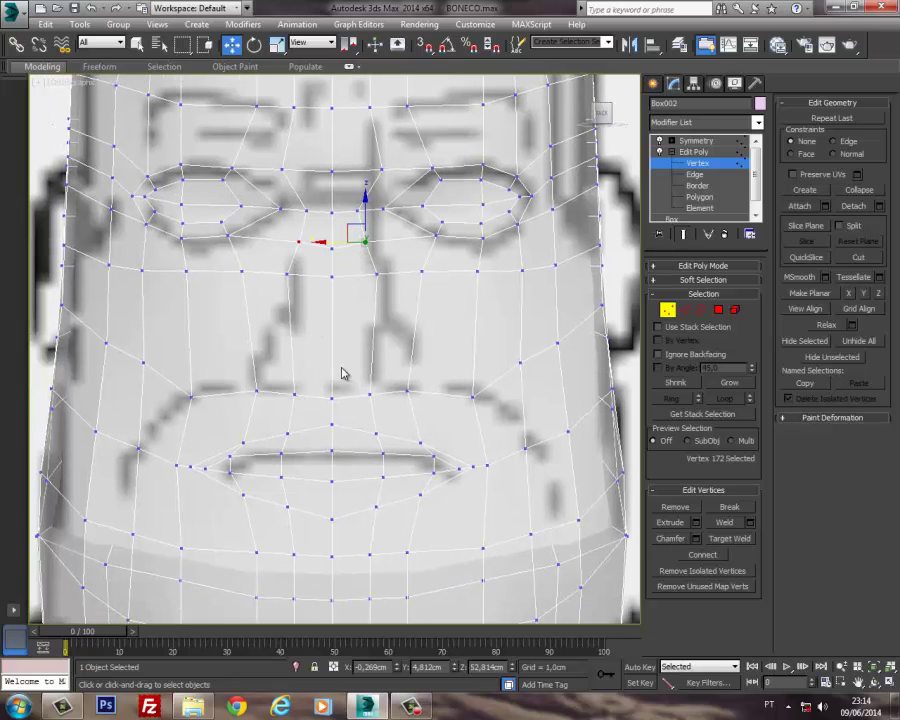
# Step: Connect the ring of vertical edges across the nose and cheeks with one segment to add a horizontal edge loop
pyautogui.click(683, 310)
pyautogui.click(473, 334)
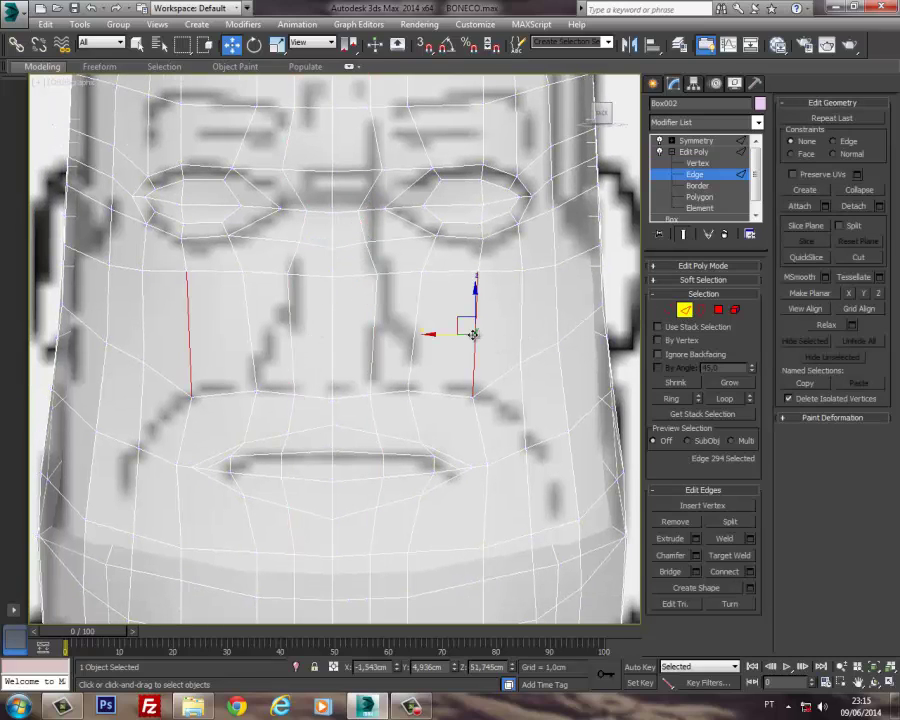
pyautogui.click(672, 397)
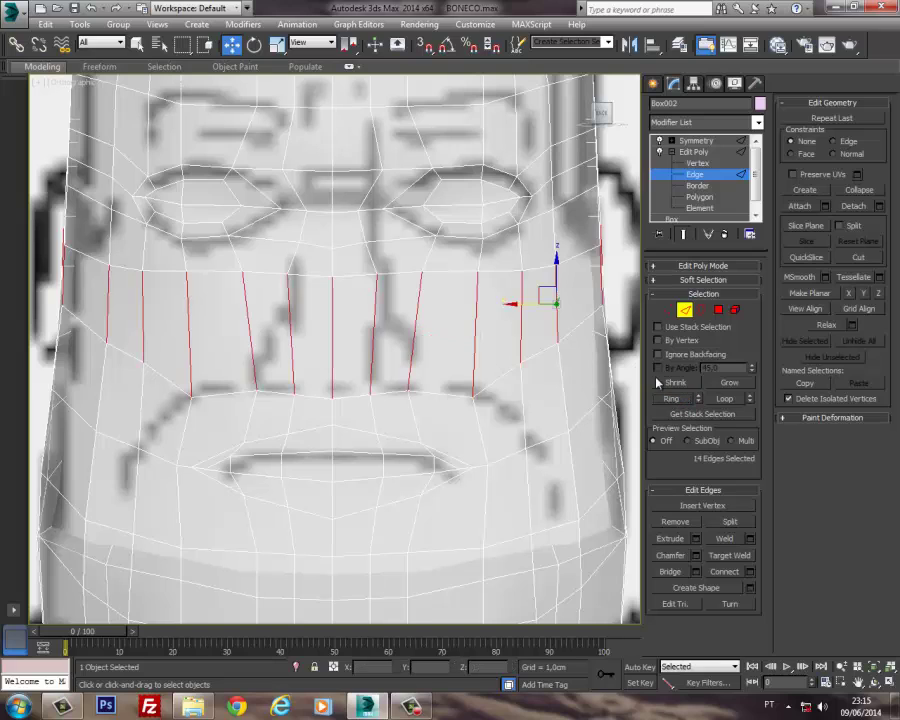
pyautogui.click(750, 571)
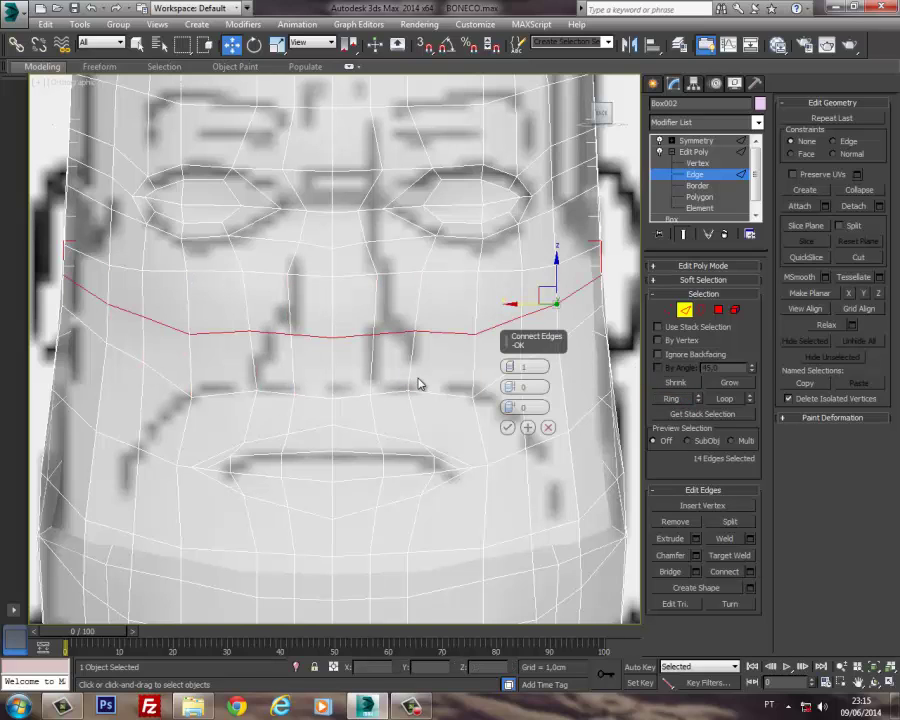
pyautogui.click(508, 428)
# Step: Pull the new horizontal loop's vertex at the side of the nose slightly forward, out from the face
pyautogui.moveTo(473, 337); pyautogui.dragTo(478, 331, button='middle')
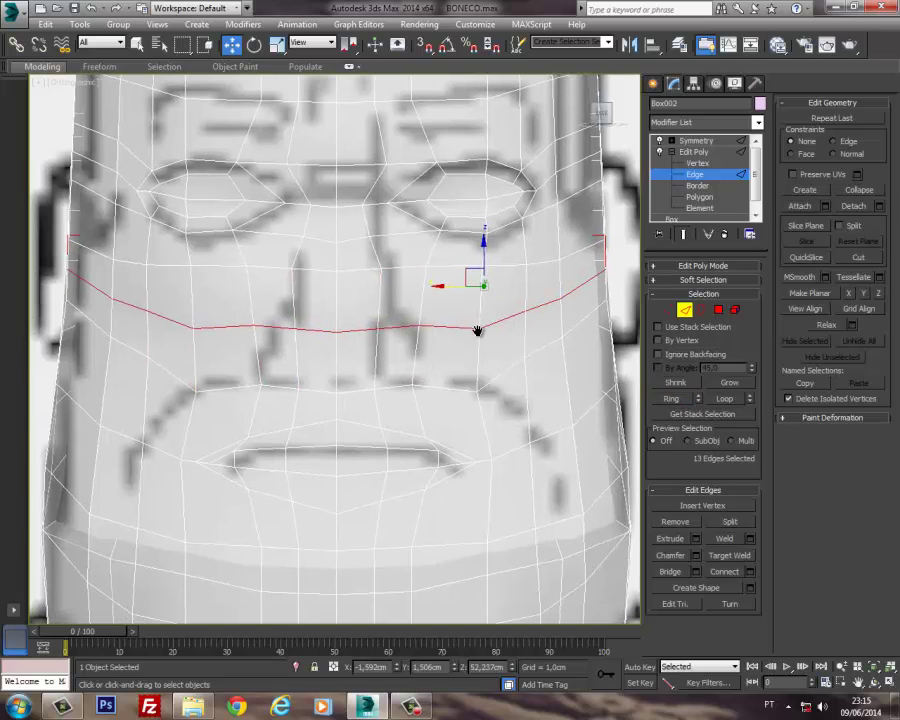
pyautogui.press('p')
pyautogui.press('z')
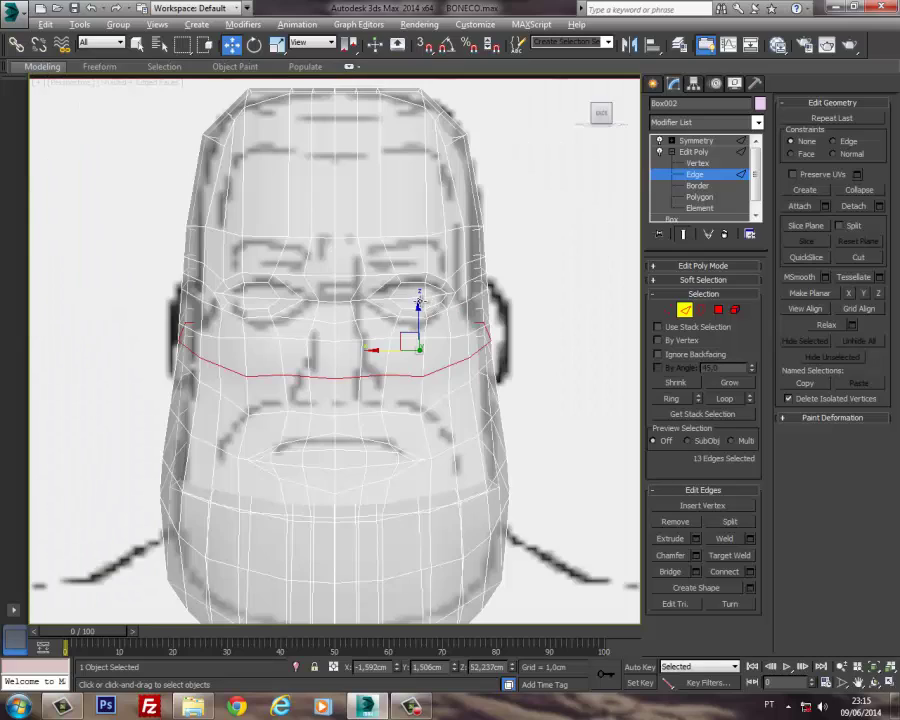
pyautogui.keyDown('alt'); pyautogui.moveTo(428, 304); pyautogui.dragTo(551, 305, button='middle'); pyautogui.keyUp('alt')
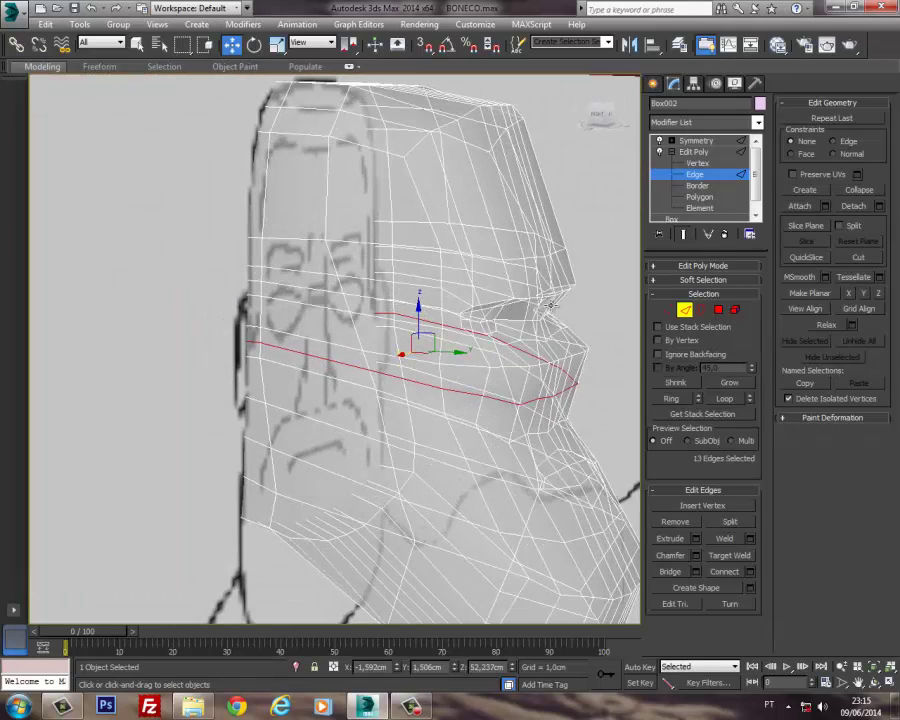
pyautogui.click(667, 310)
pyautogui.click(570, 398)
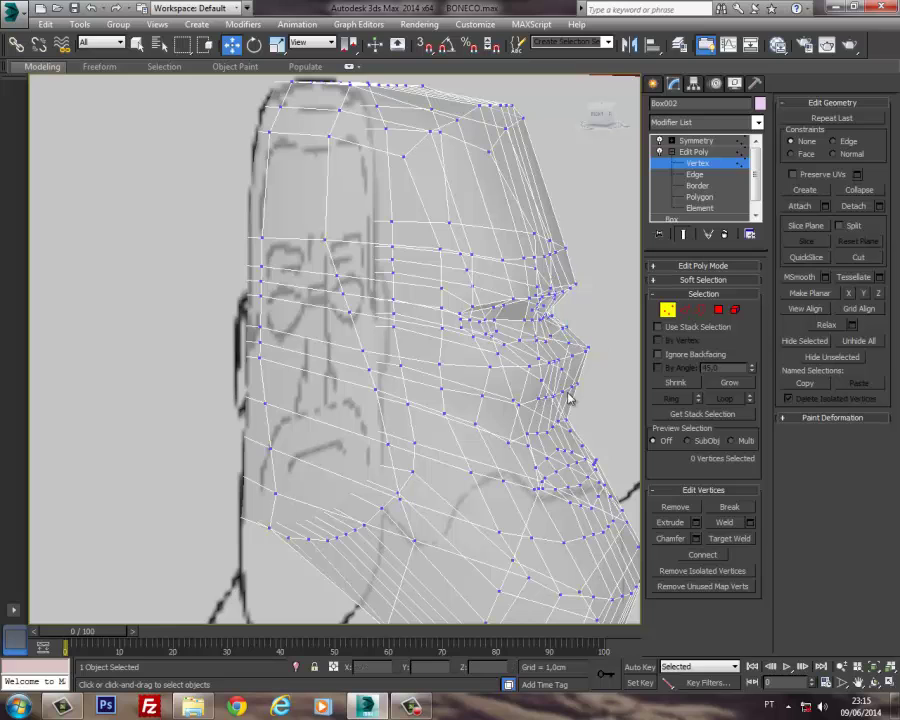
pyautogui.click(573, 386)
pyautogui.keyDown('alt'); pyautogui.moveTo(573, 386); pyautogui.dragTo(425, 388, button='middle'); pyautogui.keyUp('alt')
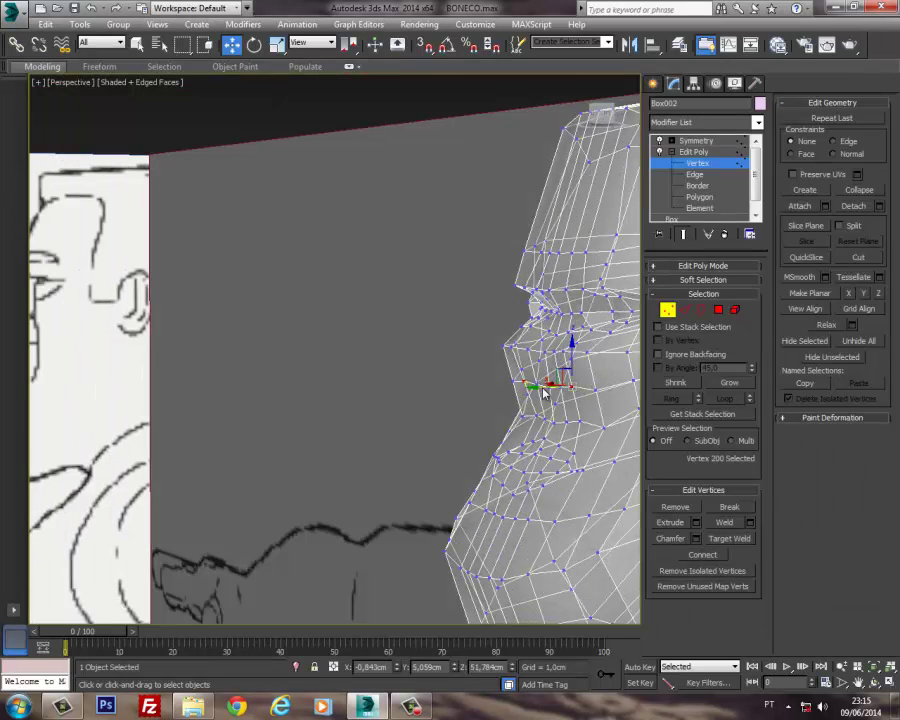
pyautogui.click(576, 402)
pyautogui.click(568, 387)
pyautogui.keyDown('alt'); pyautogui.moveTo(568, 387); pyautogui.dragTo(534, 424, button='middle'); pyautogui.keyUp('alt')
pyautogui.moveTo(537, 393); pyautogui.dragTo(525, 397)
pyautogui.keyDown('alt'); pyautogui.moveTo(525, 397); pyautogui.dragTo(658, 328, button='middle'); pyautogui.keyUp('alt')
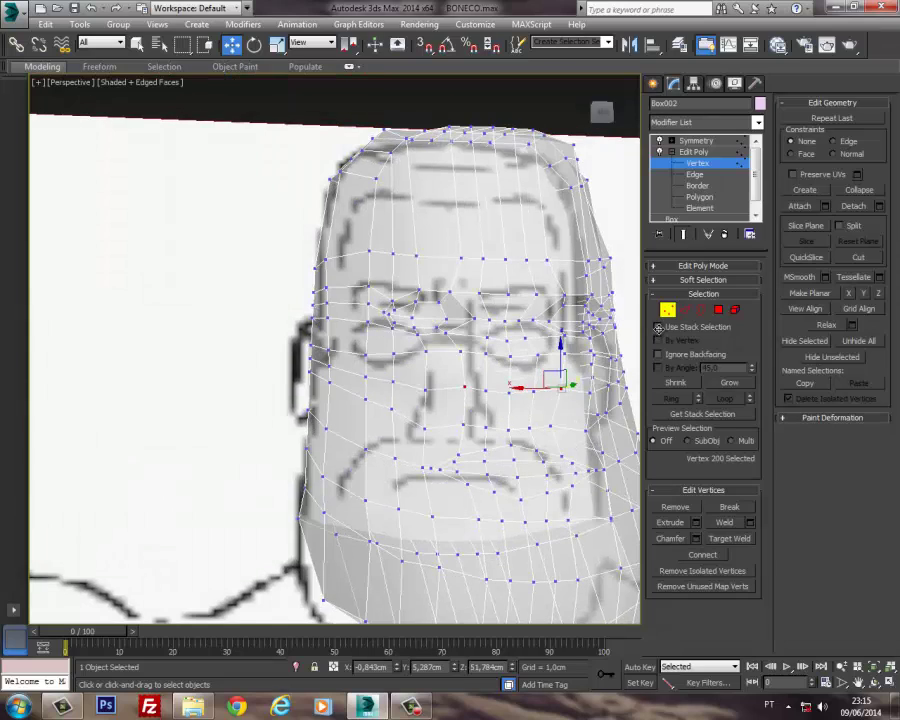
# Step: Examine the head's shape from behind, from the side and face-on
pyautogui.keyDown('alt'); pyautogui.moveTo(537, 392); pyautogui.dragTo(444, 402, button='middle'); pyautogui.keyUp('alt')
pyautogui.press('f')
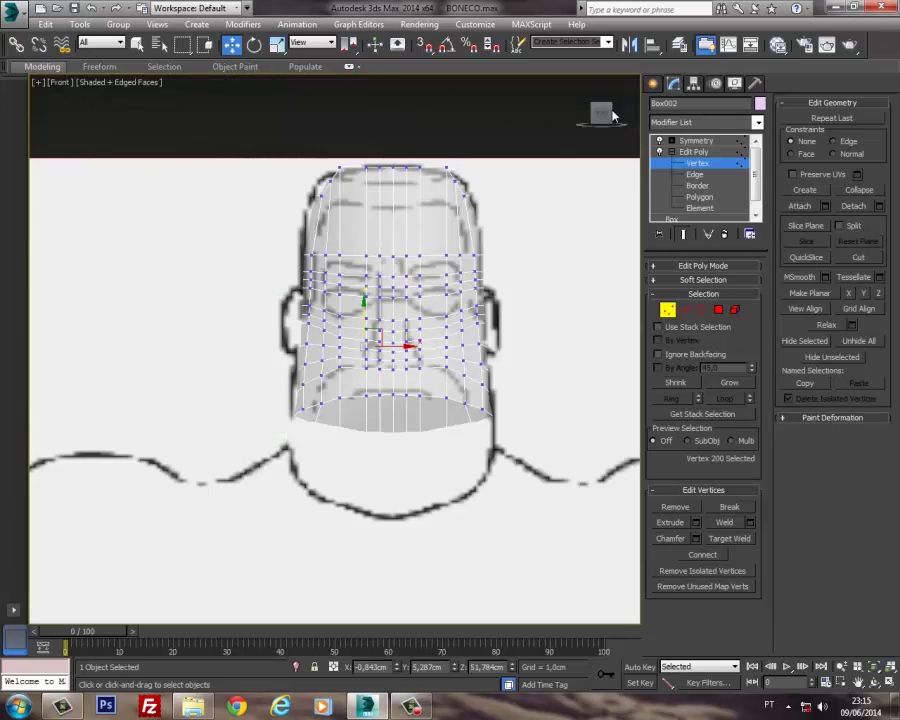
pyautogui.moveTo(617, 118)
pyautogui.mouseDown()
pyautogui.moveTo(604, 119)
pyautogui.moveTo(617, 118)
pyautogui.mouseUp()
pyautogui.press('l')
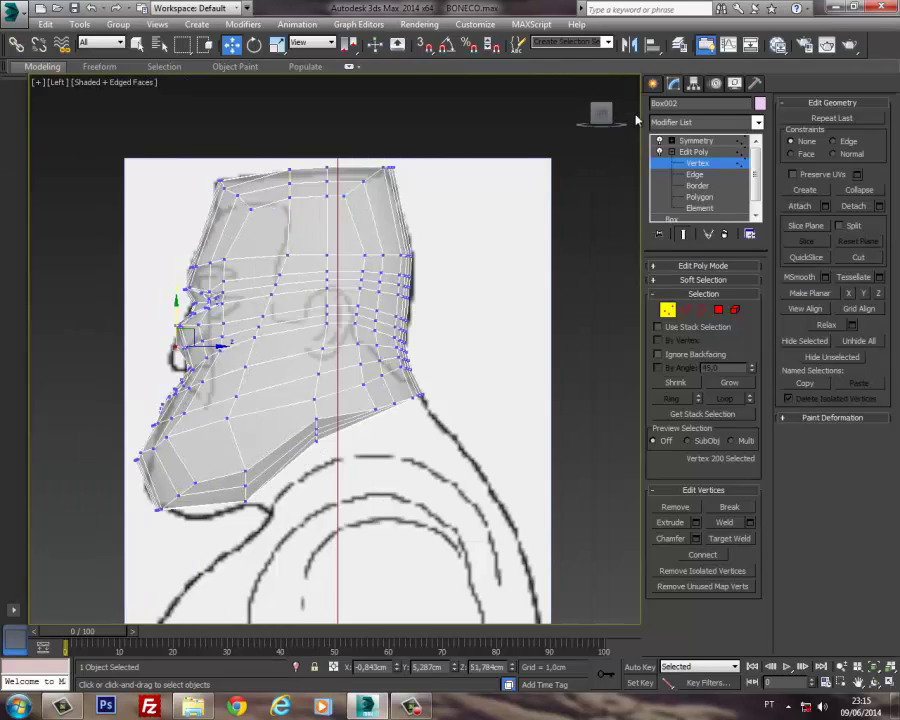
pyautogui.keyDown('alt'); pyautogui.moveTo(636, 118); pyautogui.dragTo(463, 267, button='middle'); pyautogui.keyUp('alt')
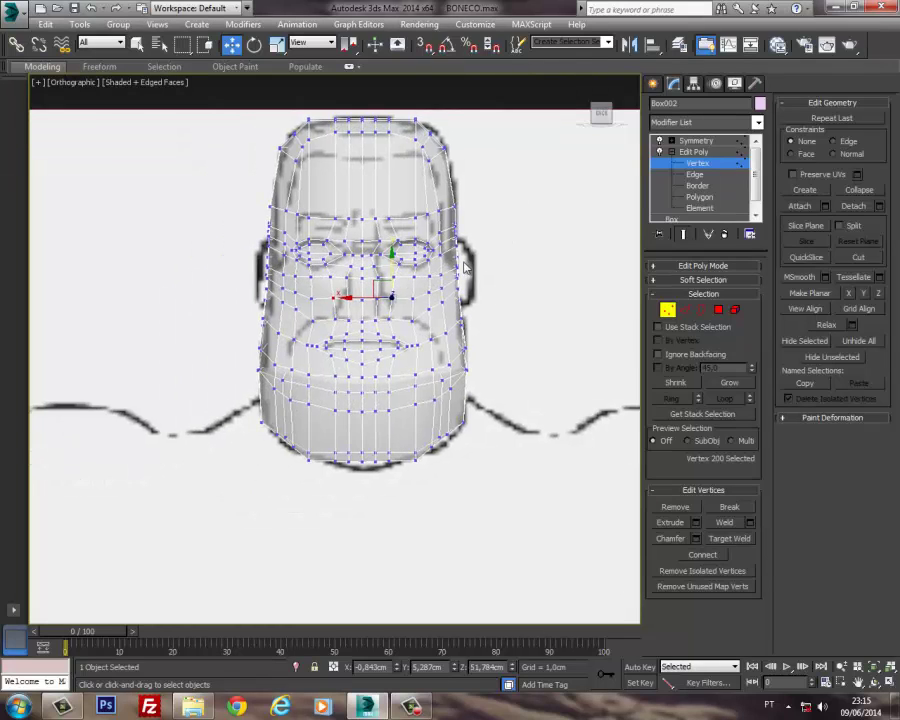
pyautogui.scroll(3, 463, 267)
pyautogui.scroll(-1, 464, 256)
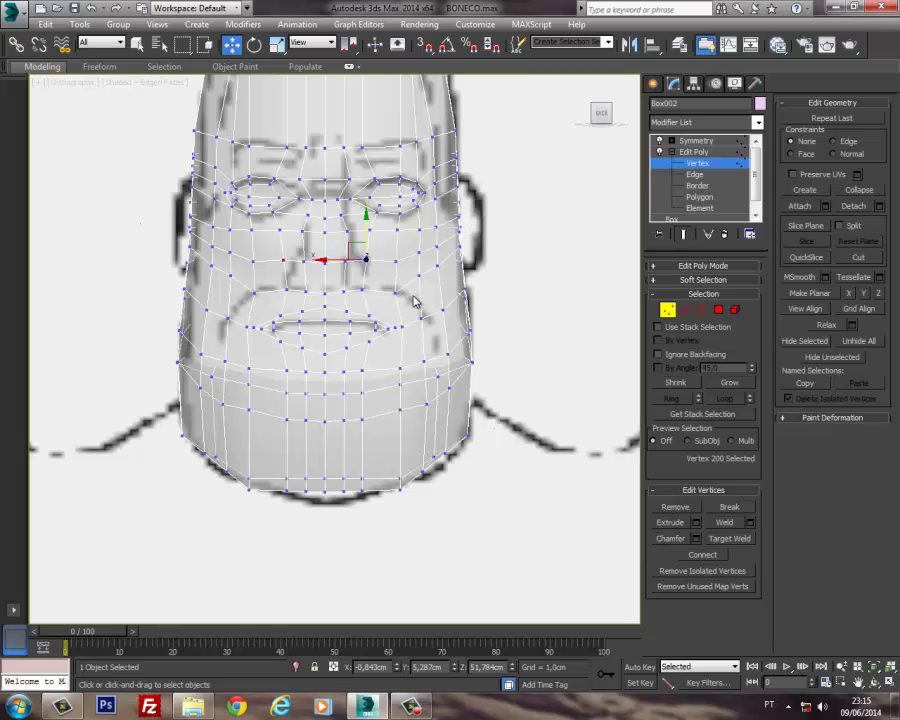
pyautogui.keyDown('alt'); pyautogui.moveTo(415, 302); pyautogui.dragTo(422, 312, button='middle'); pyautogui.keyUp('alt')
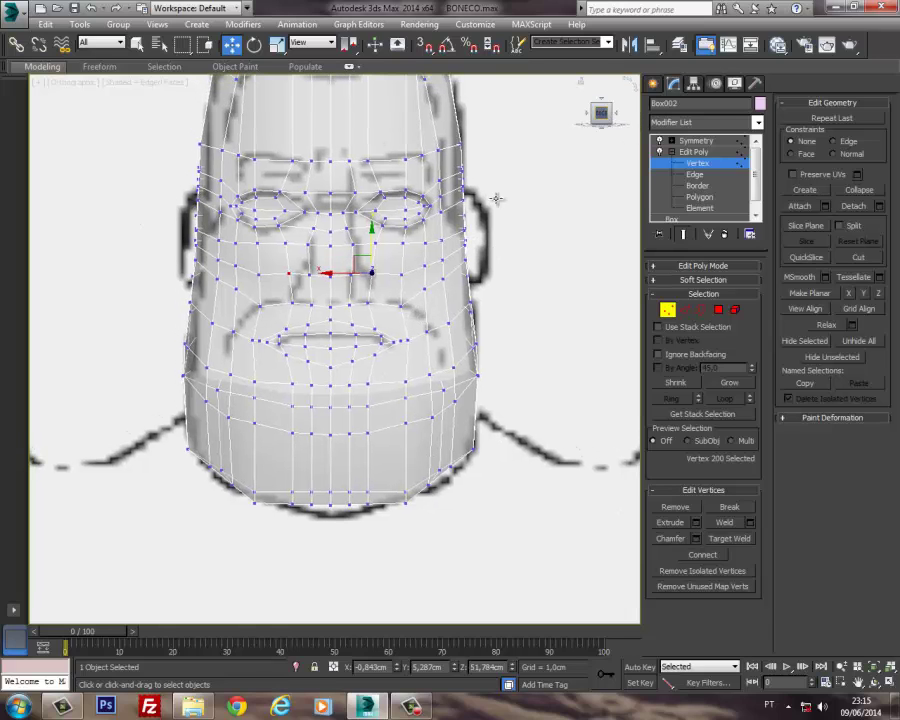
# Step: Lower the center vertex of the upper lip's outer contour and raise the matching center vertex below the lower lip
pyautogui.scroll(5, 388, 284)
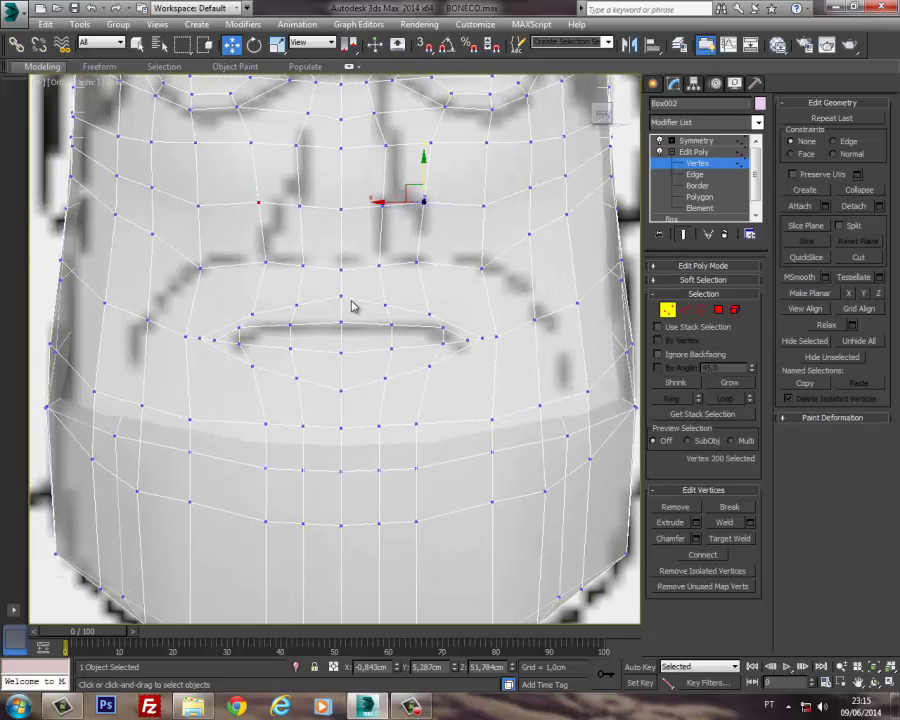
pyautogui.click(341, 295)
pyautogui.moveTo(340, 261); pyautogui.dragTo(341, 384)
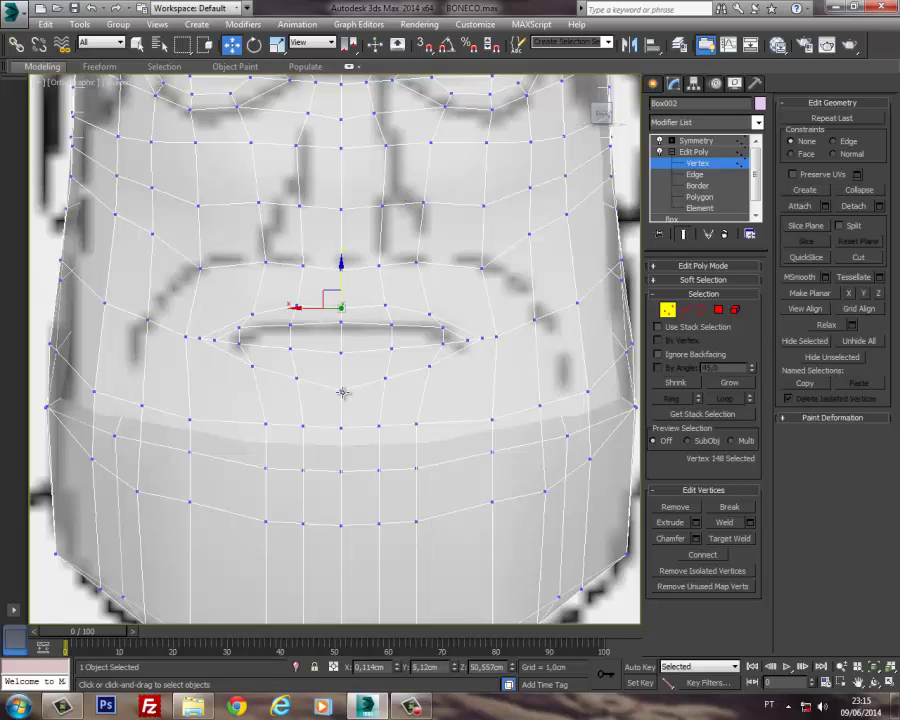
pyautogui.click(341, 379)
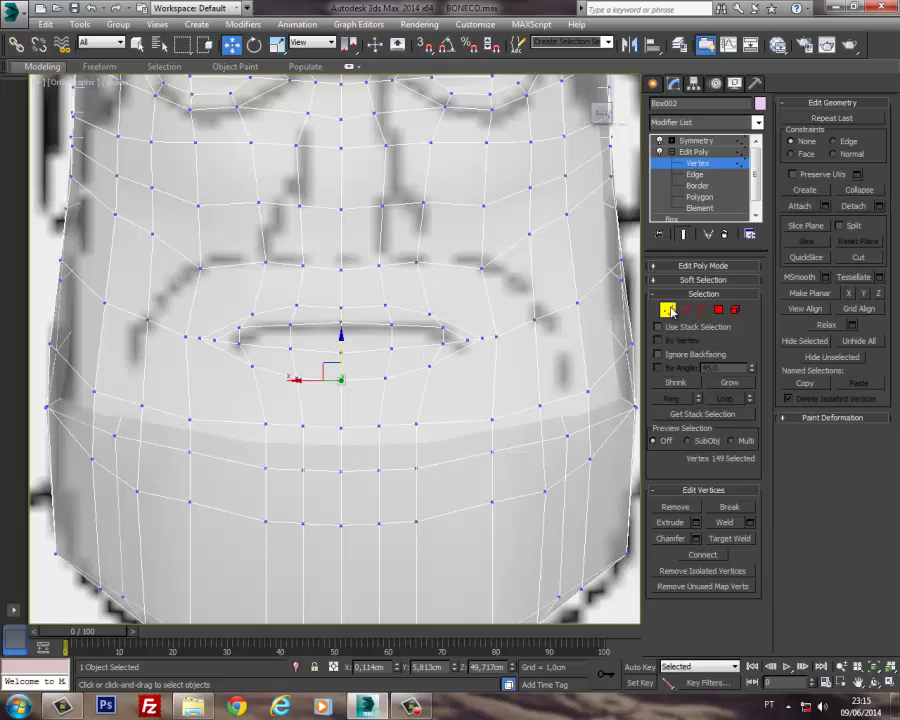
pyautogui.click(684, 310)
pyautogui.click(443, 337)
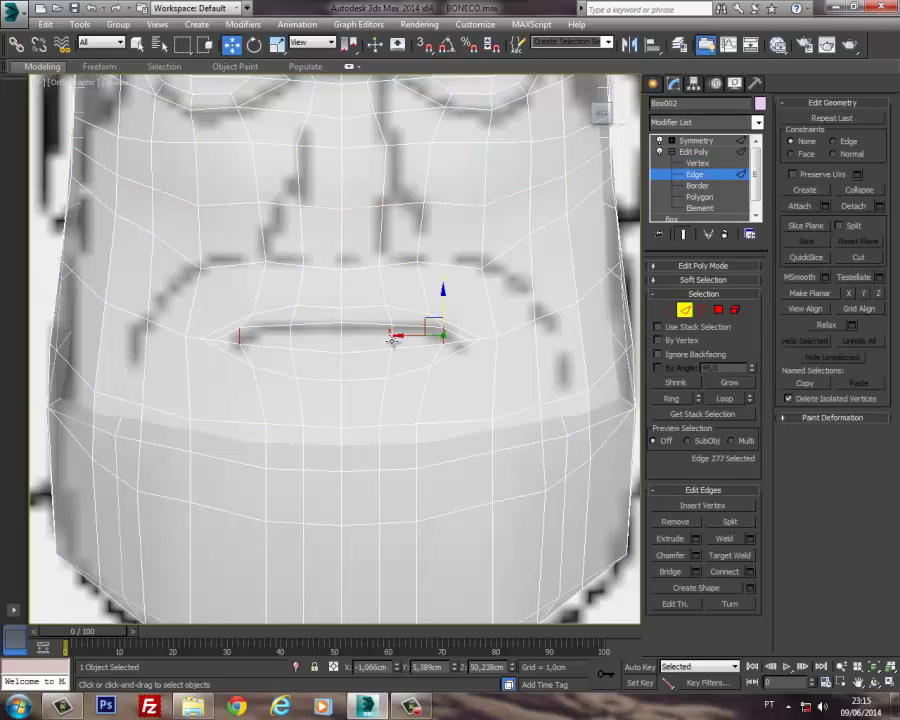
pyautogui.keyDown('ctrl'); pyautogui.click(358, 341); pyautogui.keyUp('ctrl')
pyautogui.keyDown('ctrl'); pyautogui.click(341, 341); pyautogui.keyUp('ctrl')
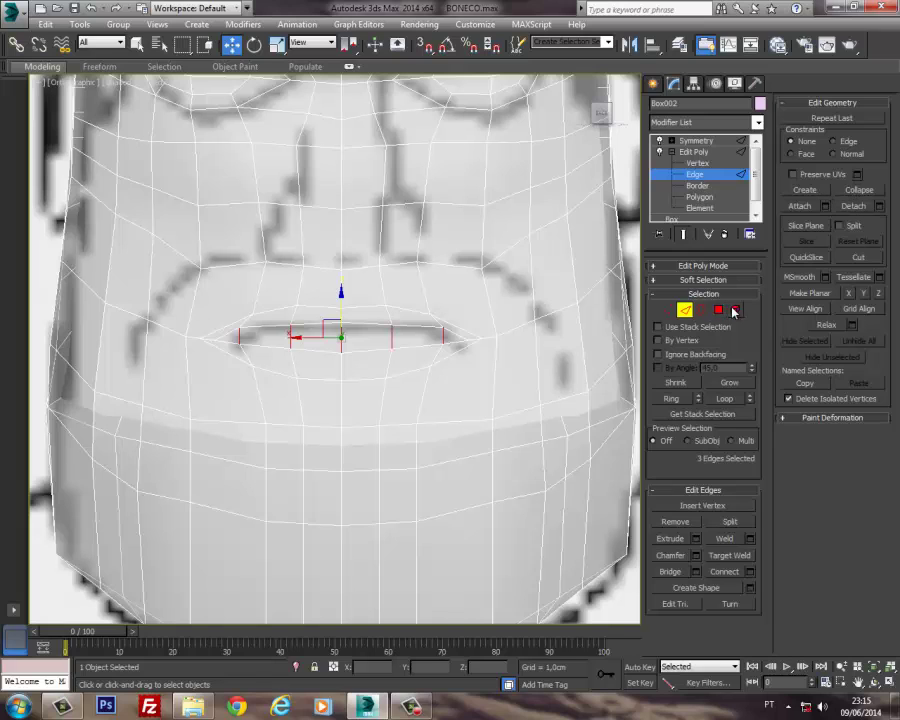
pyautogui.click(735, 310)
pyautogui.click(446, 336)
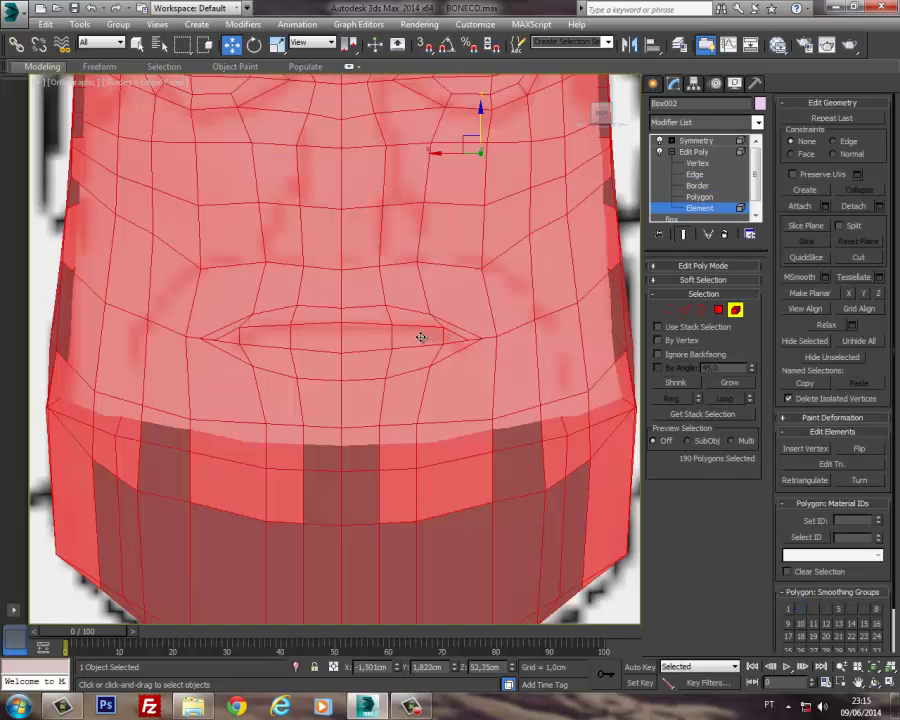
# Step: Delete the polygons between the upper and lower lips to open the mouth
pyautogui.click(718, 311)
pyautogui.click(410, 332)
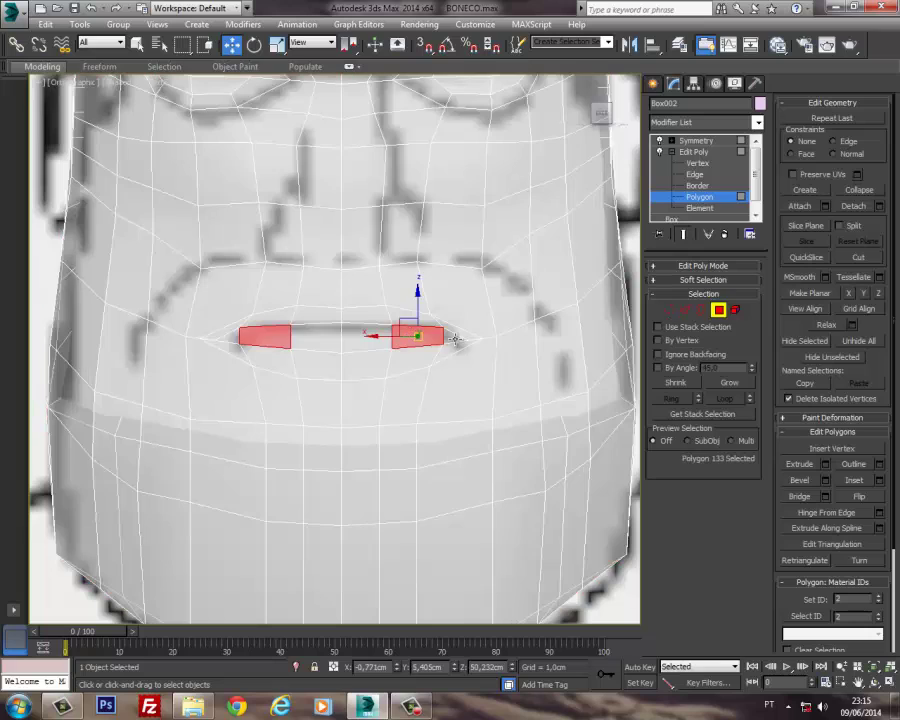
pyautogui.keyDown('ctrl'); pyautogui.click(362, 340); pyautogui.keyUp('ctrl')
pyautogui.press('Delete')
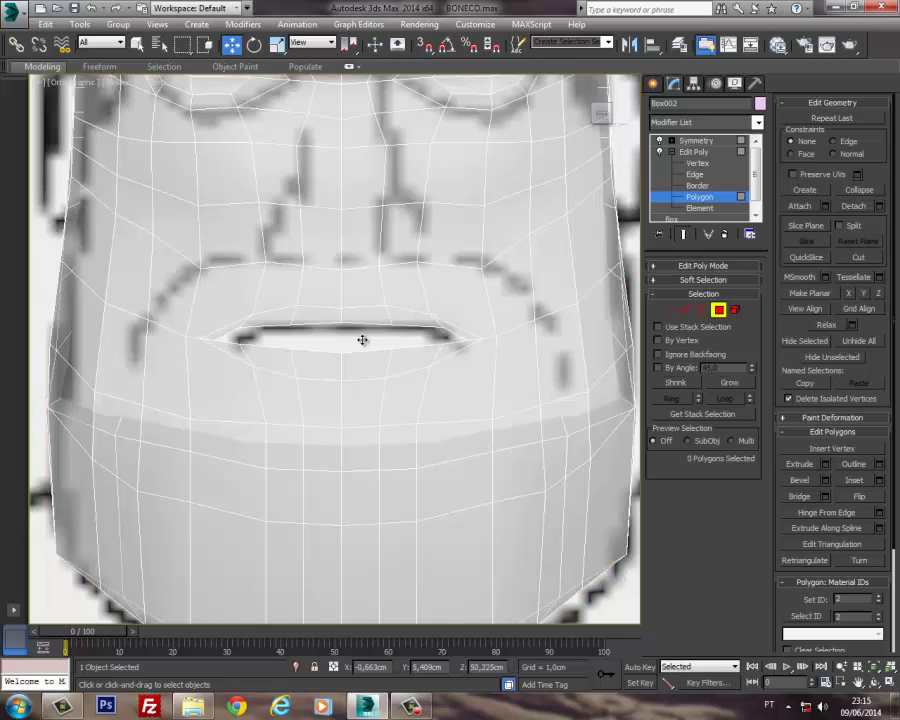
pyautogui.click(672, 151)
pyautogui.scroll(-6, 391, 320)
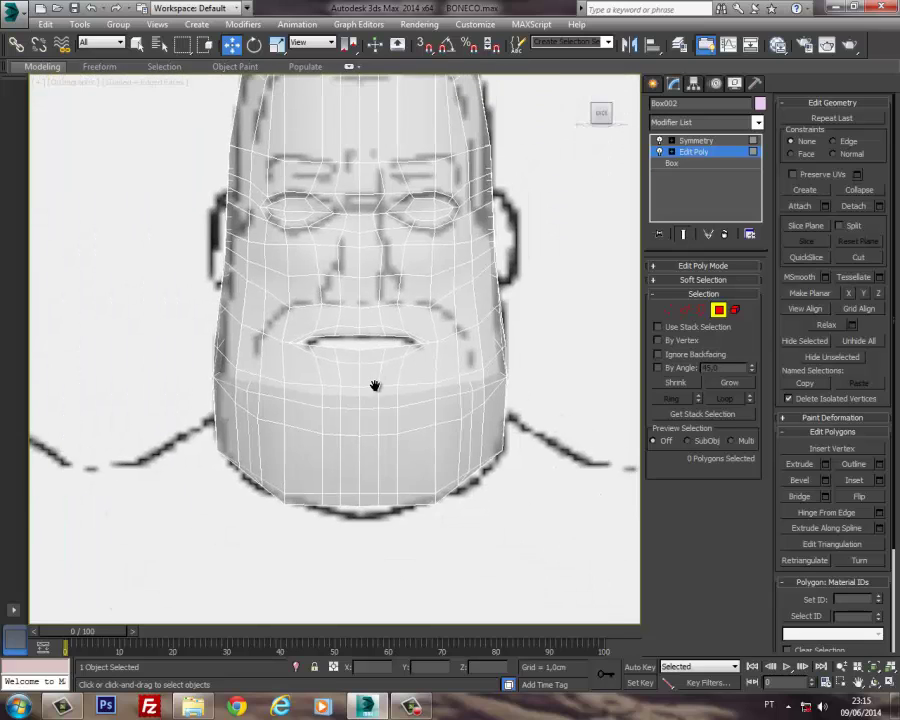
pyautogui.moveTo(399, 337)
pyautogui.mouseDown(button='middle')
pyautogui.moveTo(348, 375)
pyautogui.moveTo(356, 418)
pyautogui.moveTo(380, 337)
pyautogui.moveTo(394, 327)
pyautogui.mouseUp(button='middle')
# Step: Lower the vertices along the upper lip's inner edge, near the mouth corner, halfway along and at the center, to narrow the opening
pyautogui.scroll(5, 380, 337)
pyautogui.scroll(3, 408, 329)
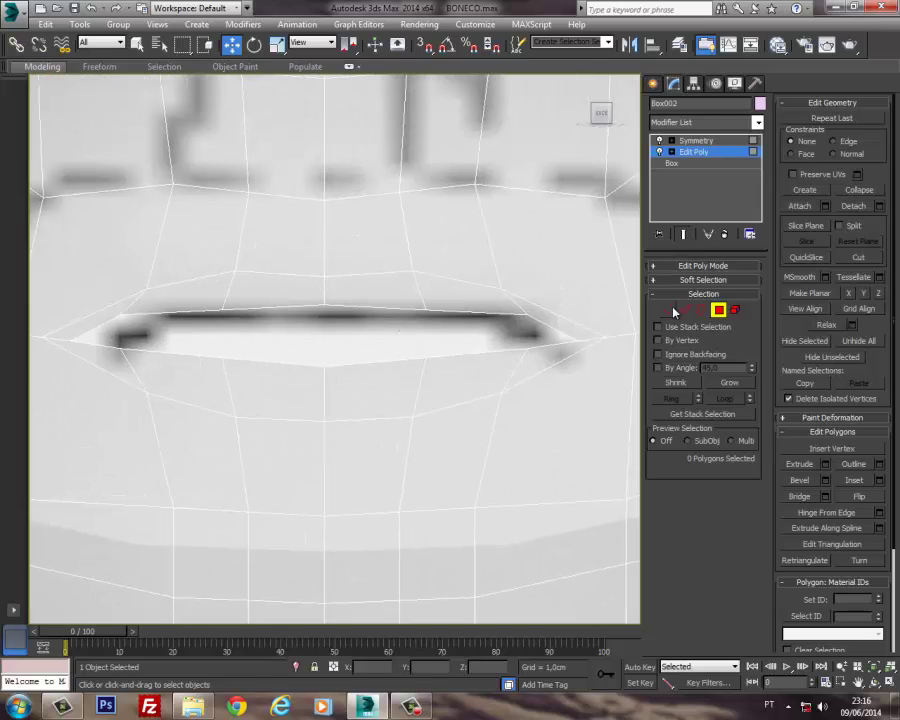
pyautogui.click(668, 310)
pyautogui.click(425, 309)
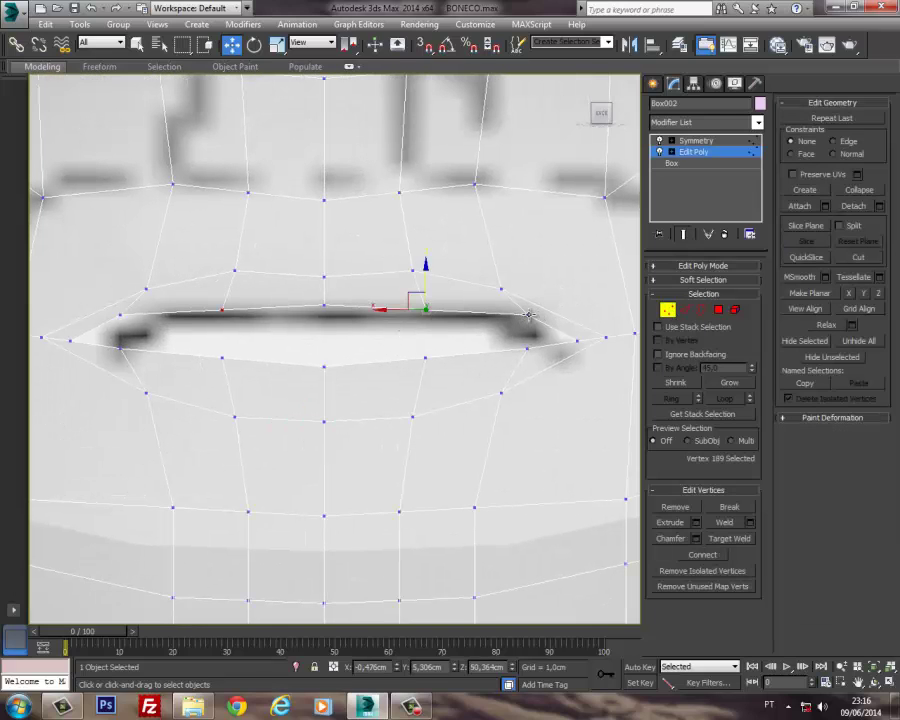
pyautogui.click(527, 313)
pyautogui.moveTo(528, 291); pyautogui.dragTo(528, 310)
pyautogui.click(425, 309)
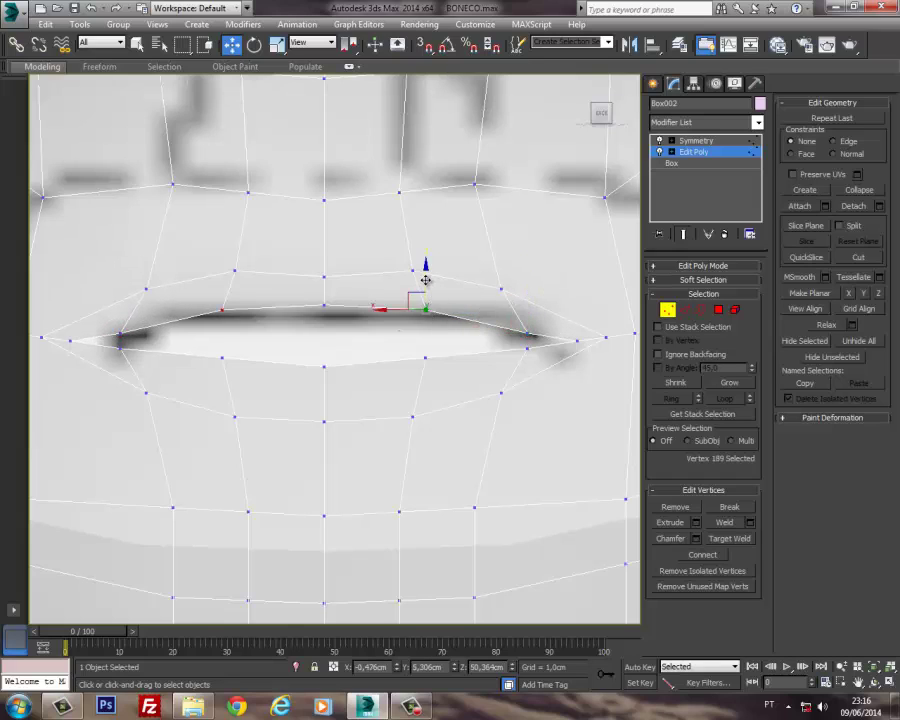
pyautogui.moveTo(425, 280); pyautogui.dragTo(425, 299)
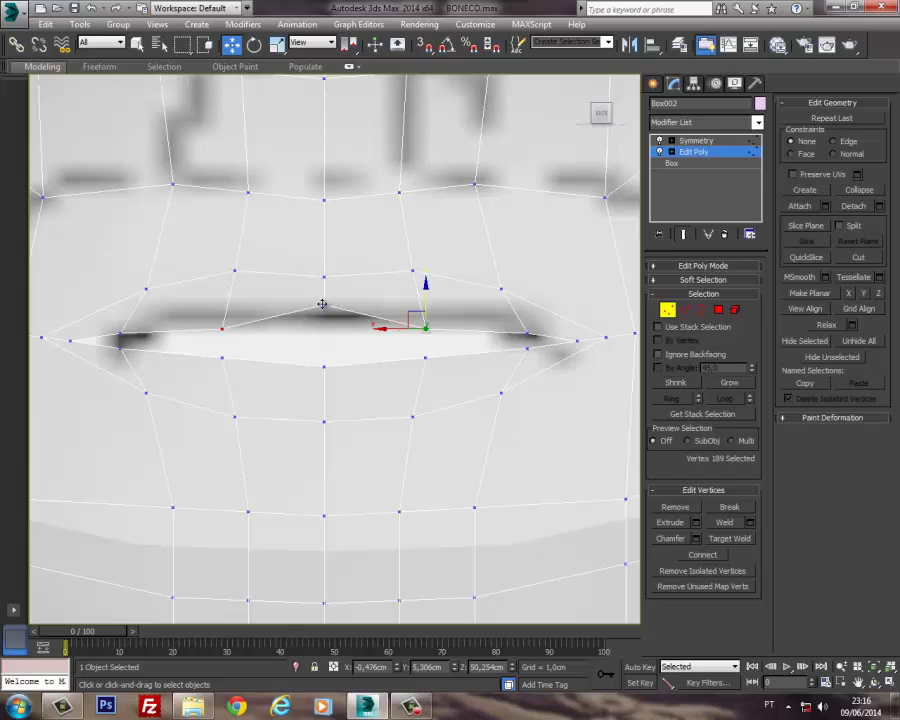
pyautogui.click(323, 305)
pyautogui.moveTo(324, 286); pyautogui.dragTo(323, 303)
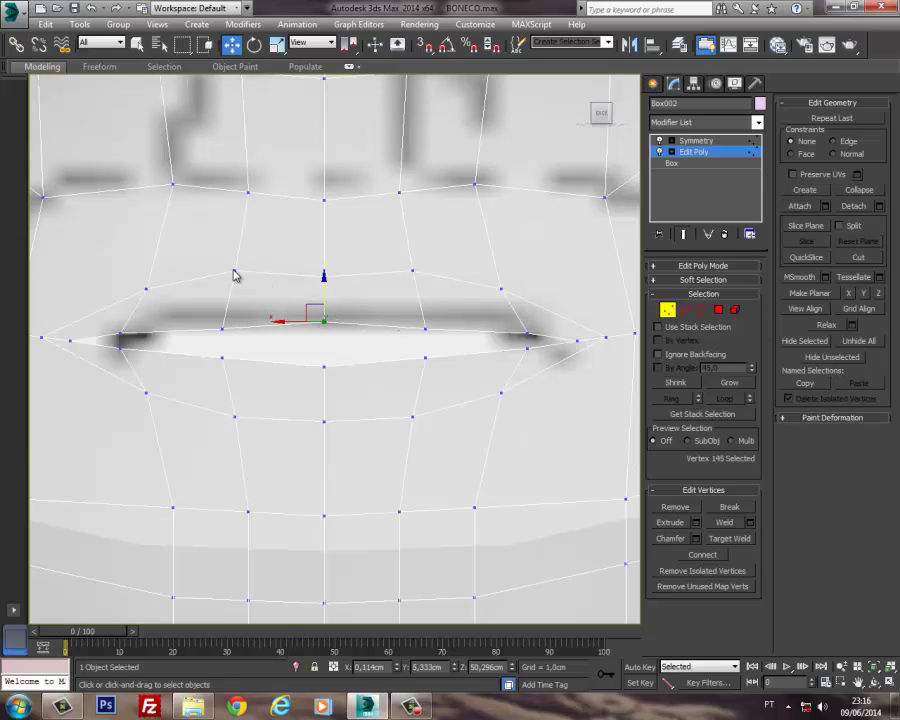
# Step: Raise the upper lip's outer contour vertex beside the center and move the lower lip's inner center vertex slightly up
pyautogui.click(236, 276)
pyautogui.click(412, 270)
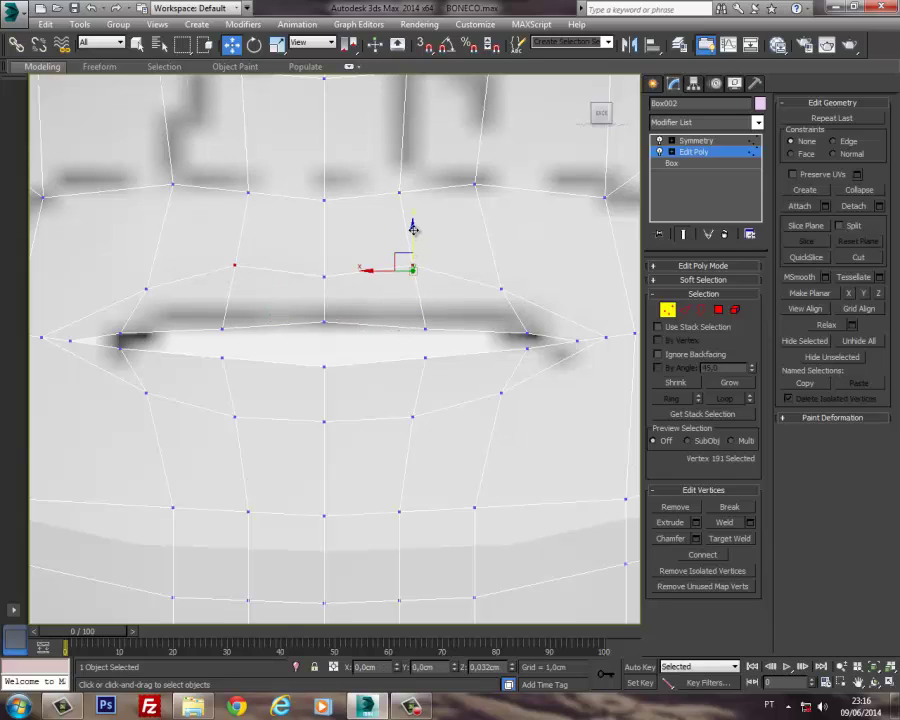
pyautogui.moveTo(413, 251); pyautogui.dragTo(413, 224)
pyautogui.click(323, 367)
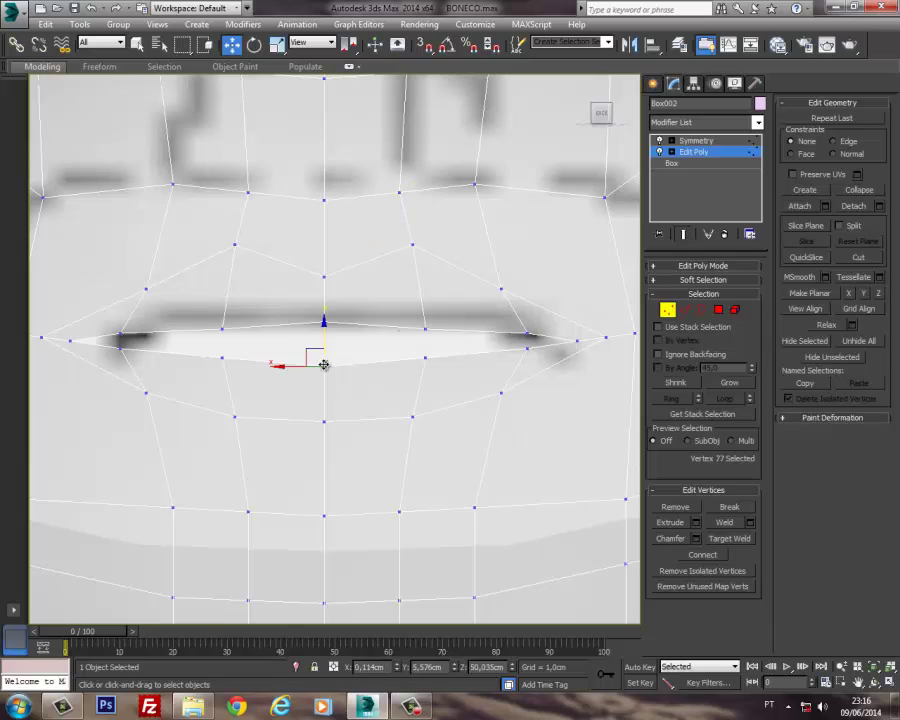
pyautogui.moveTo(324, 350); pyautogui.dragTo(324, 333)
pyautogui.moveTo(366, 421); pyautogui.dragTo(353, 441, button='middle')
# Step: Turn off the Symmetry modifier's effect and hide the unselected reference planes, leaving only the half head in view
pyautogui.click(672, 141)
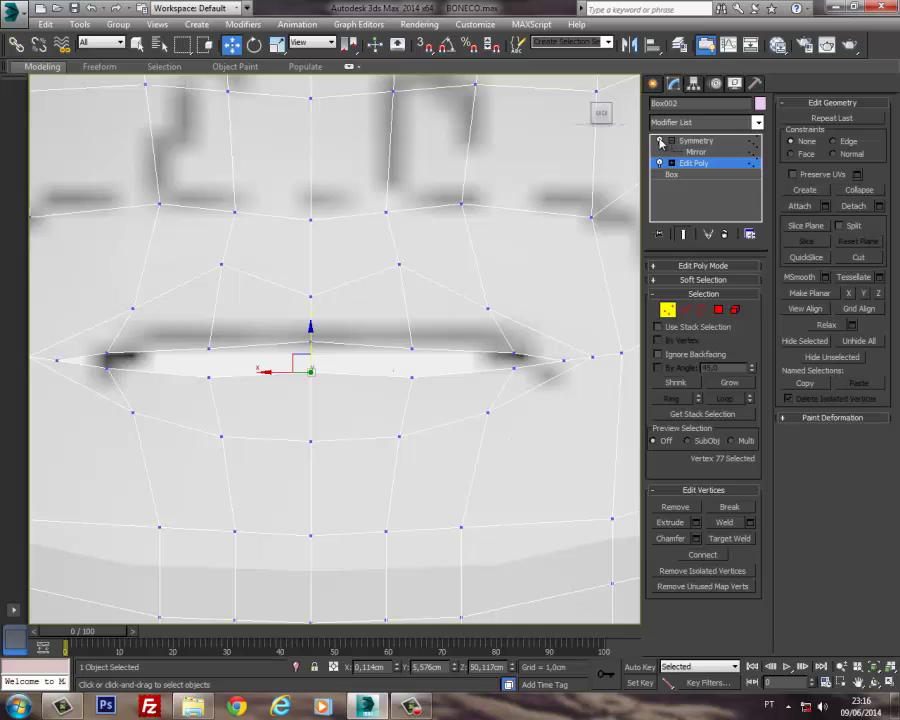
pyautogui.click(660, 142)
pyautogui.scroll(-4, 510, 283)
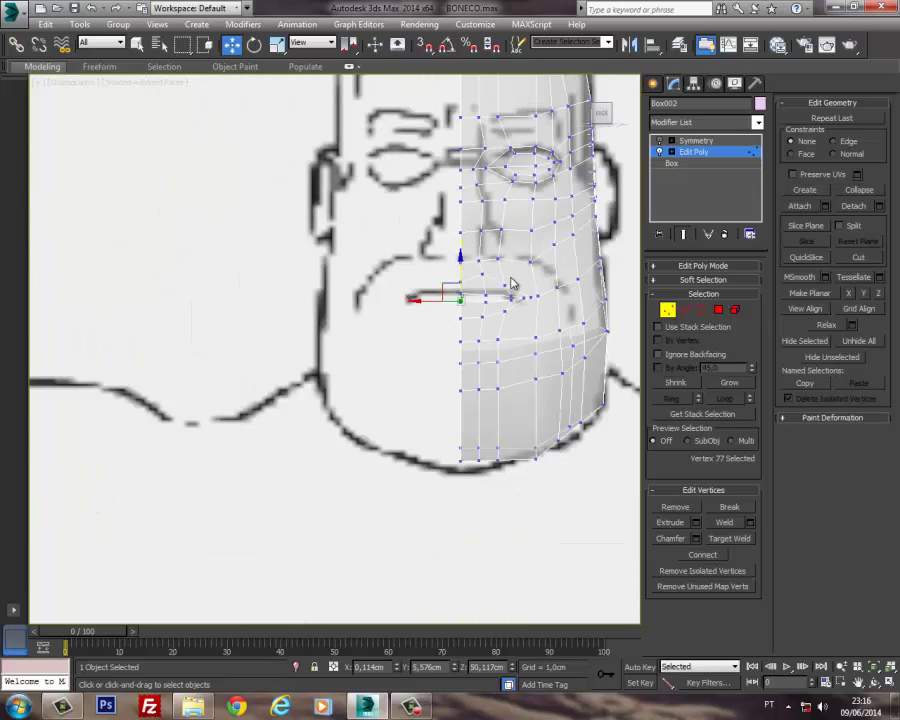
pyautogui.moveTo(511, 284); pyautogui.dragTo(505, 293, button='middle')
pyautogui.click(667, 311)
pyautogui.rightClick(526, 276)
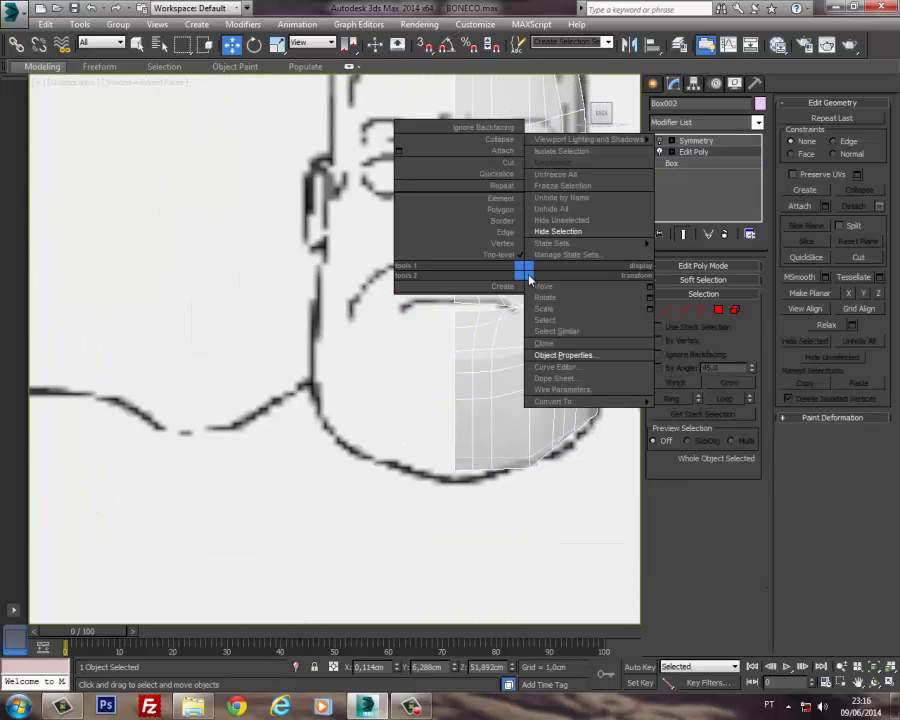
pyautogui.click(557, 231)
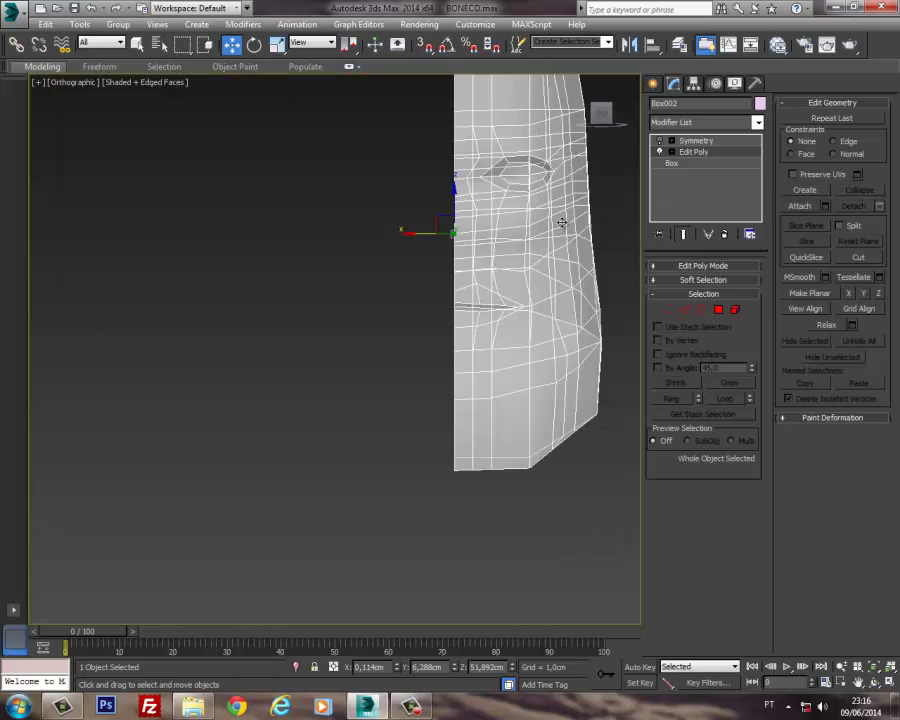
# Step: In the left view, move the vertices at the head's top back corner slightly down and toward the face
pyautogui.moveTo(541, 302); pyautogui.dragTo(658, 372, button='middle')
pyautogui.press('p')
pyautogui.press('l')
pyautogui.moveTo(472, 364); pyautogui.dragTo(352, 454, button='middle')
pyautogui.scroll(-4, 352, 454)
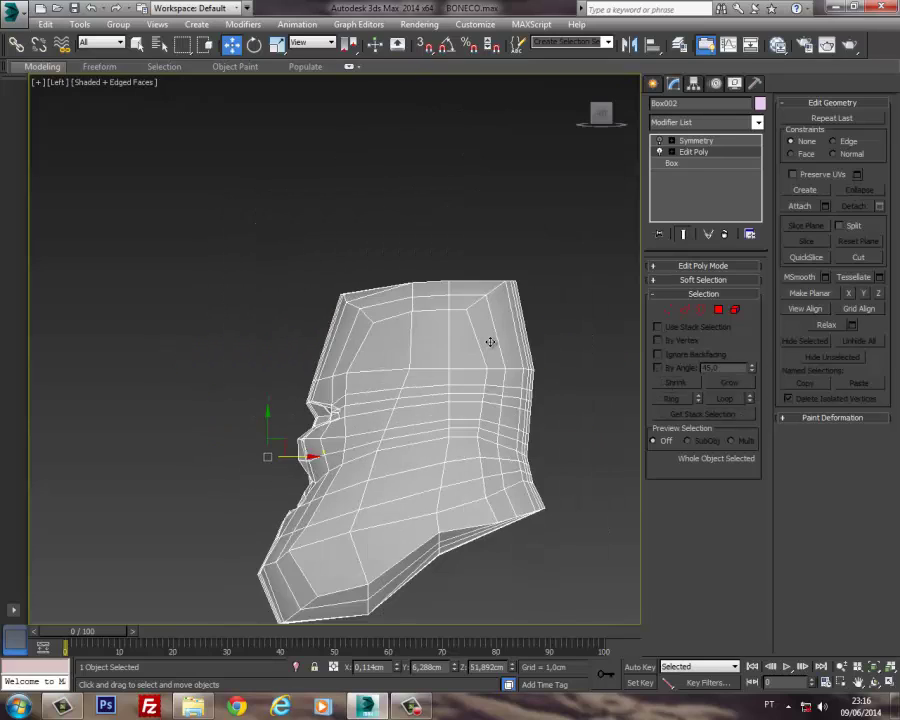
pyautogui.moveTo(551, 317); pyautogui.dragTo(506, 333, button='middle')
pyautogui.scroll(5, 506, 333)
pyautogui.click(668, 310)
pyautogui.moveTo(436, 250); pyautogui.dragTo(364, 205)
pyautogui.moveTo(412, 225); pyautogui.dragTo(430, 232)
# Step: Move the single vertex beside the top back corner group slightly down and toward the face to round the crown
pyautogui.keyDown('alt'); pyautogui.click(356, 250); pyautogui.keyUp('alt')
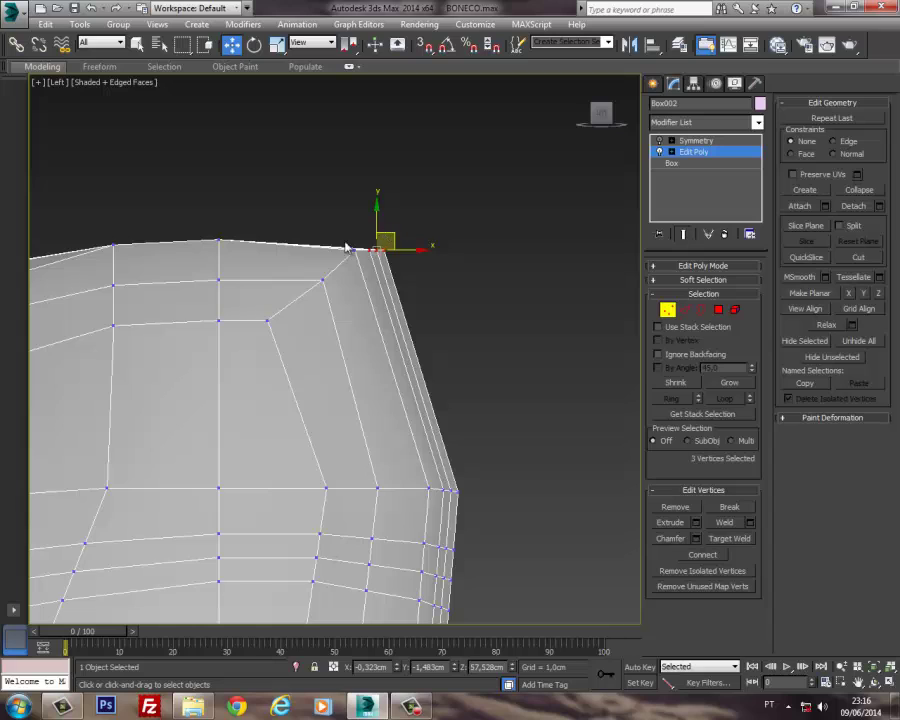
pyautogui.click(351, 254)
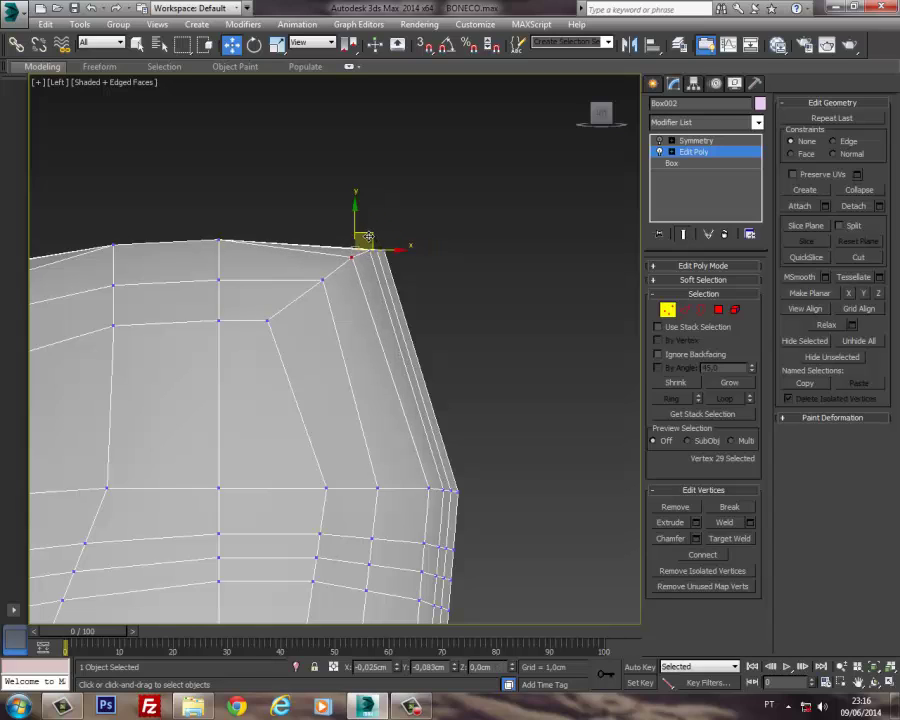
pyautogui.click(388, 235)
pyautogui.scroll(2, 384, 248)
pyautogui.moveTo(384, 248); pyautogui.dragTo(433, 237, button='middle')
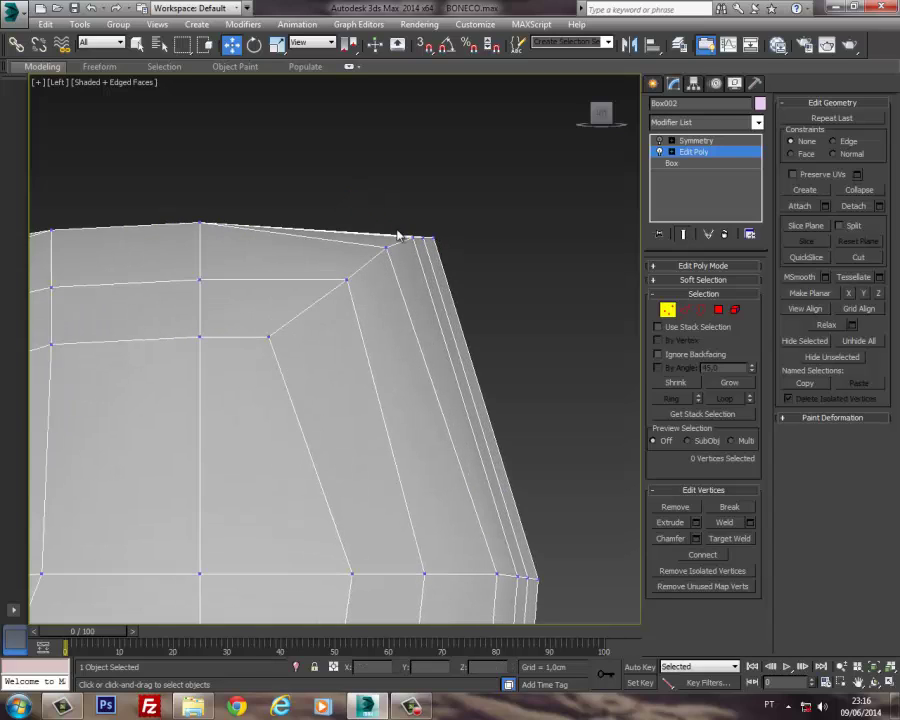
# Step: In the left view, nudge the remaining vertices at the crown's back corner one by one to even out its curve
pyautogui.click(416, 240)
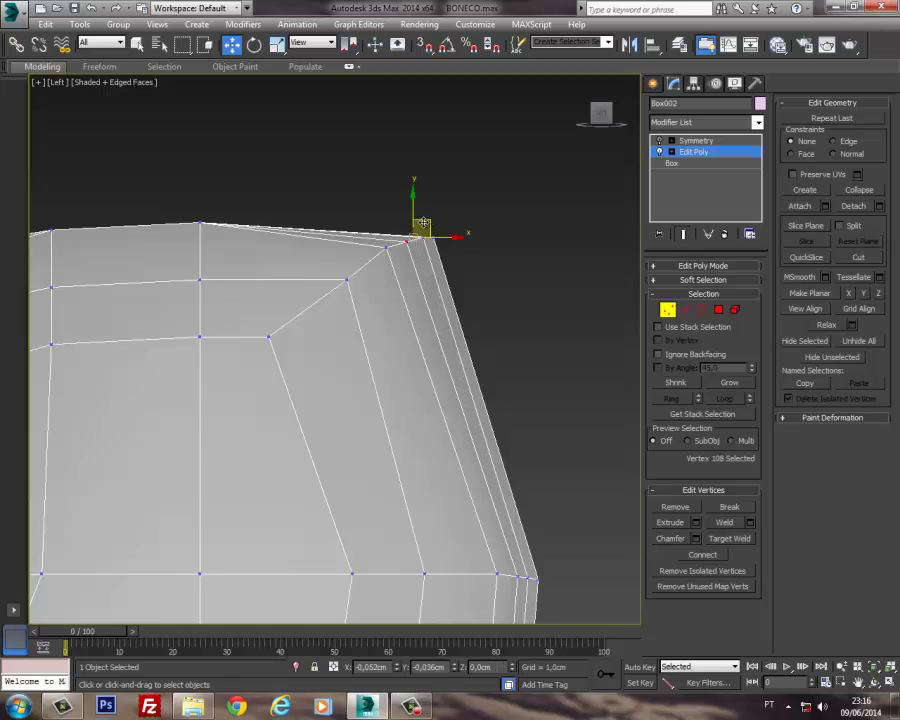
pyautogui.click(440, 215)
pyautogui.moveTo(423, 214); pyautogui.dragTo(444, 240)
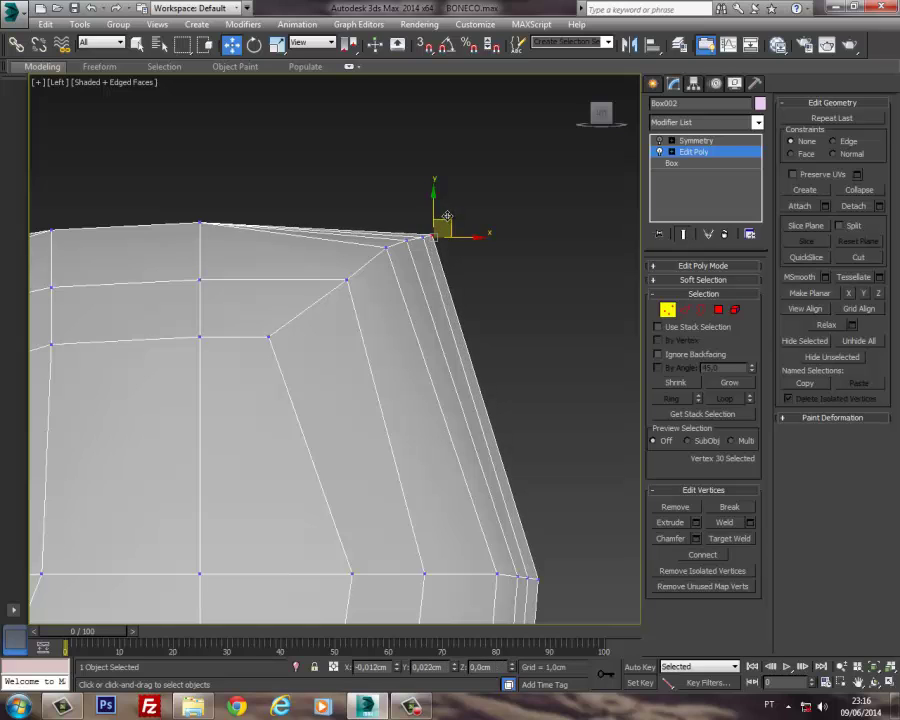
pyautogui.moveTo(413, 295); pyautogui.dragTo(434, 292, button='middle')
pyautogui.scroll(-6, 348, 291)
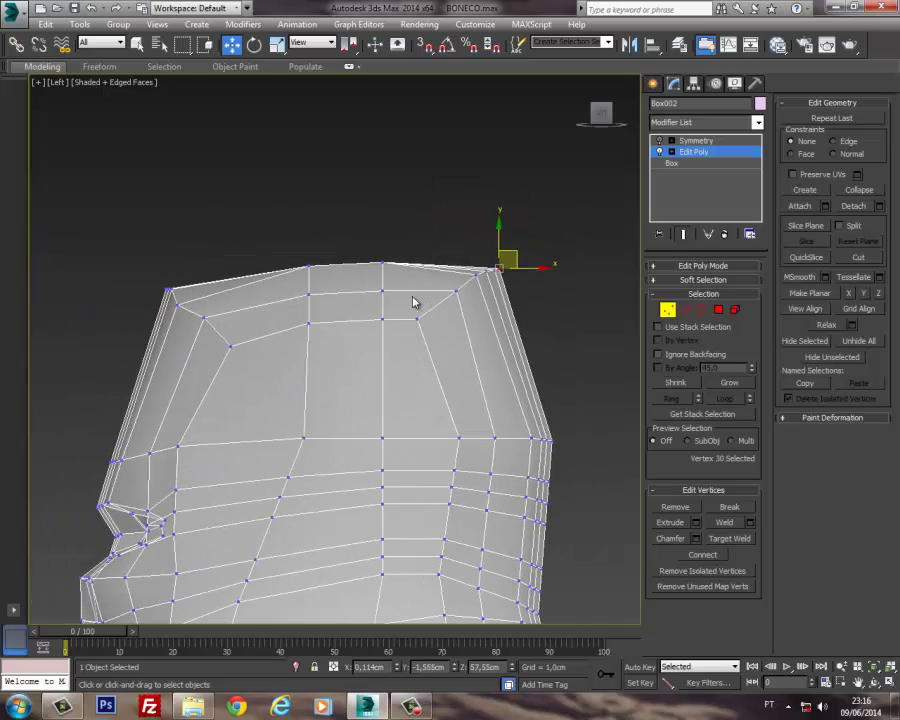
# Step: In the front view, select the nine crown vertices nearest the head's center and move them slightly up
pyautogui.press('f')
pyautogui.scroll(5, 345, 266)
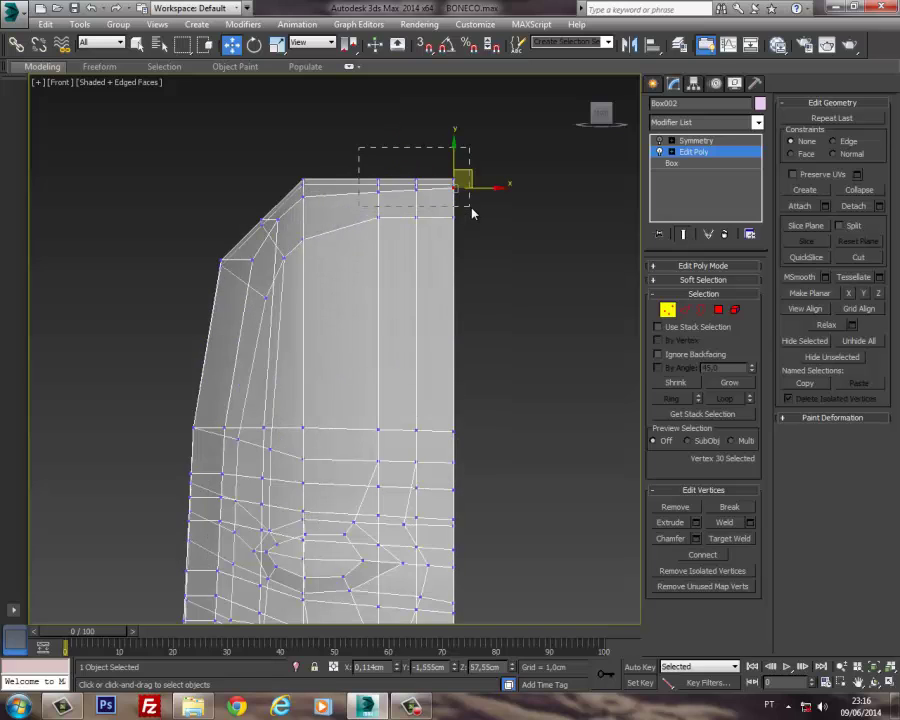
pyautogui.moveTo(471, 208); pyautogui.dragTo(470, 206)
pyautogui.moveTo(417, 155); pyautogui.dragTo(417, 147)
# Step: In the perspective view, select the six open edges around the half mouth and extend them inward into the head
pyautogui.moveTo(444, 251); pyautogui.dragTo(424, 173, button='middle')
pyautogui.press('p')
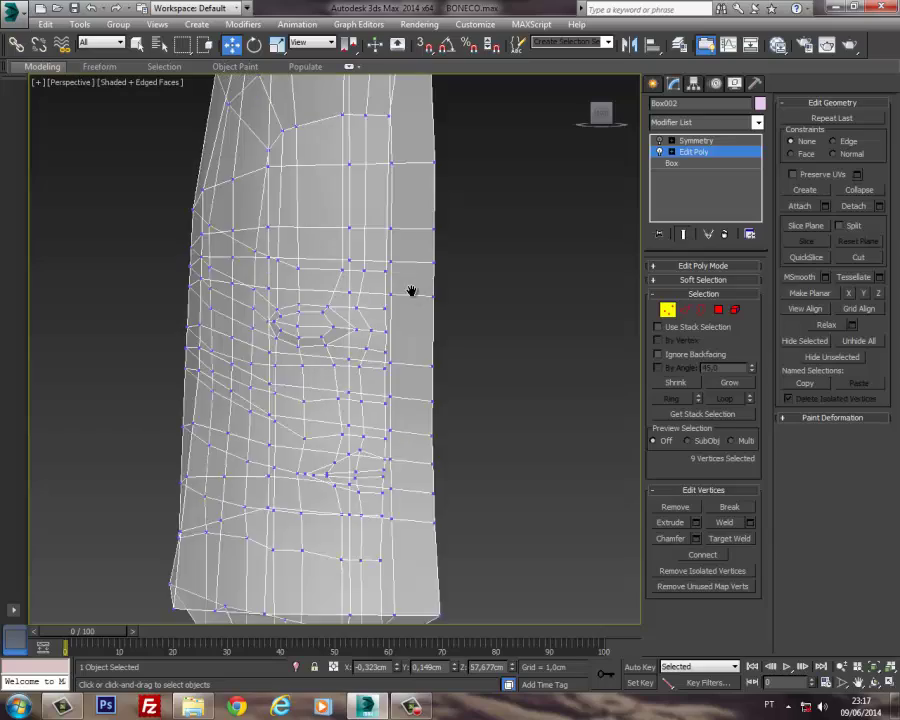
pyautogui.scroll(-5, 412, 291)
pyautogui.keyDown('alt'); pyautogui.moveTo(412, 281); pyautogui.dragTo(460, 370, button='middle'); pyautogui.keyUp('alt')
pyautogui.scroll(5, 445, 358)
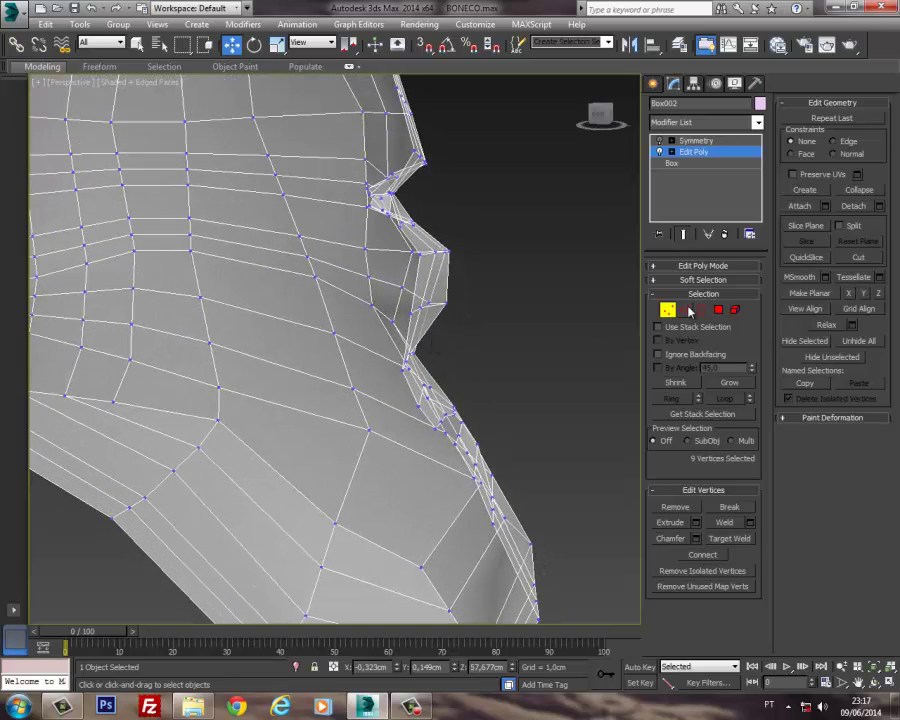
pyautogui.click(687, 311)
pyautogui.click(446, 417)
pyautogui.keyDown('alt'); pyautogui.moveTo(446, 417); pyautogui.dragTo(383, 428, button='middle'); pyautogui.keyUp('alt')
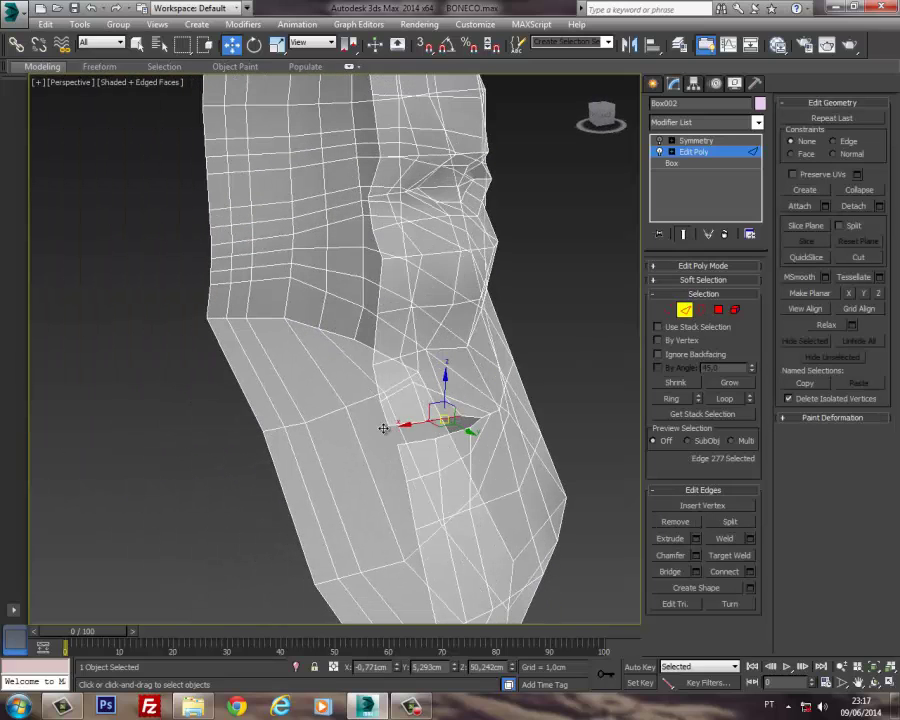
pyautogui.keyDown('ctrl'); pyautogui.click(462, 419); pyautogui.keyUp('ctrl')
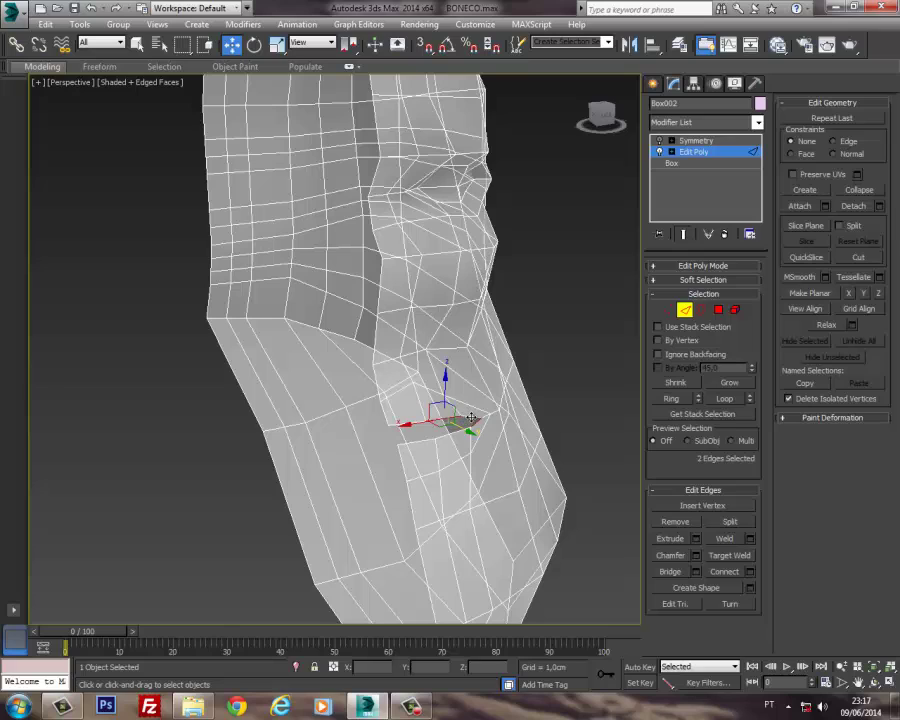
pyautogui.moveTo(471, 417); pyautogui.dragTo(467, 425)
pyautogui.keyDown('ctrl'); pyautogui.click(446, 418); pyautogui.keyUp('ctrl')
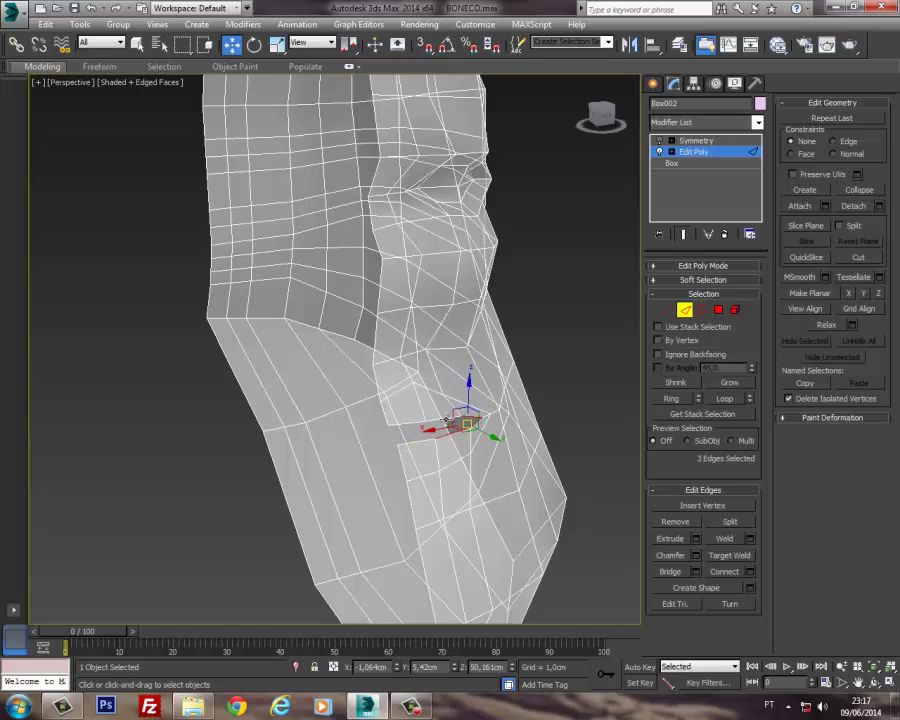
pyautogui.keyDown('ctrl'); pyautogui.click(446, 419); pyautogui.keyUp('ctrl')
pyautogui.keyDown('ctrl'); pyautogui.click(411, 442); pyautogui.keyUp('ctrl')
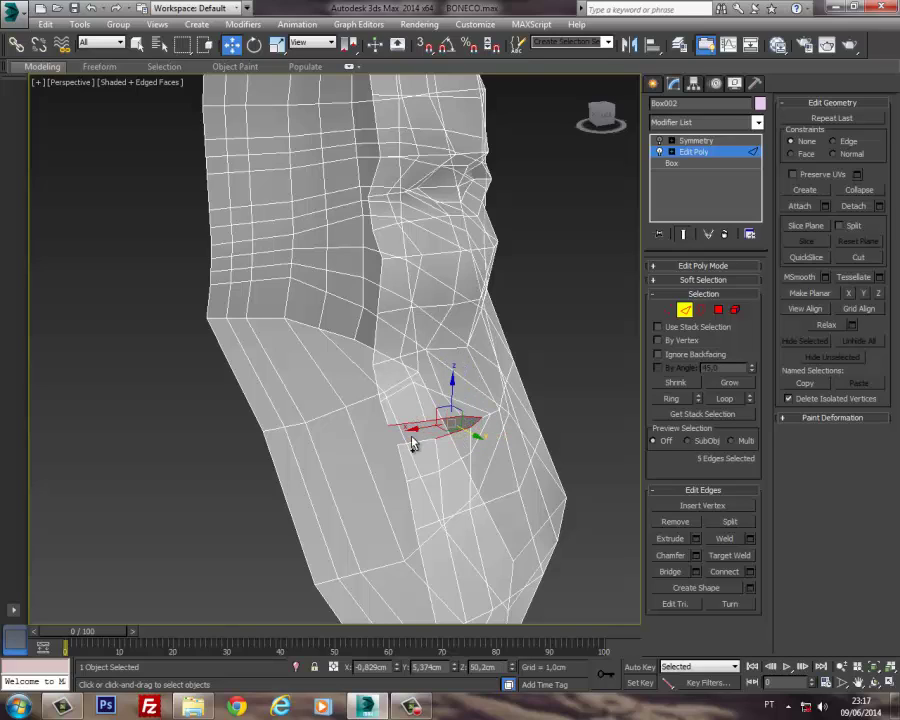
pyautogui.keyDown('ctrl'); pyautogui.click(413, 438); pyautogui.keyUp('ctrl')
pyautogui.keyDown('alt'); pyautogui.moveTo(413, 438); pyautogui.dragTo(504, 424, button='middle'); pyautogui.keyUp('alt')
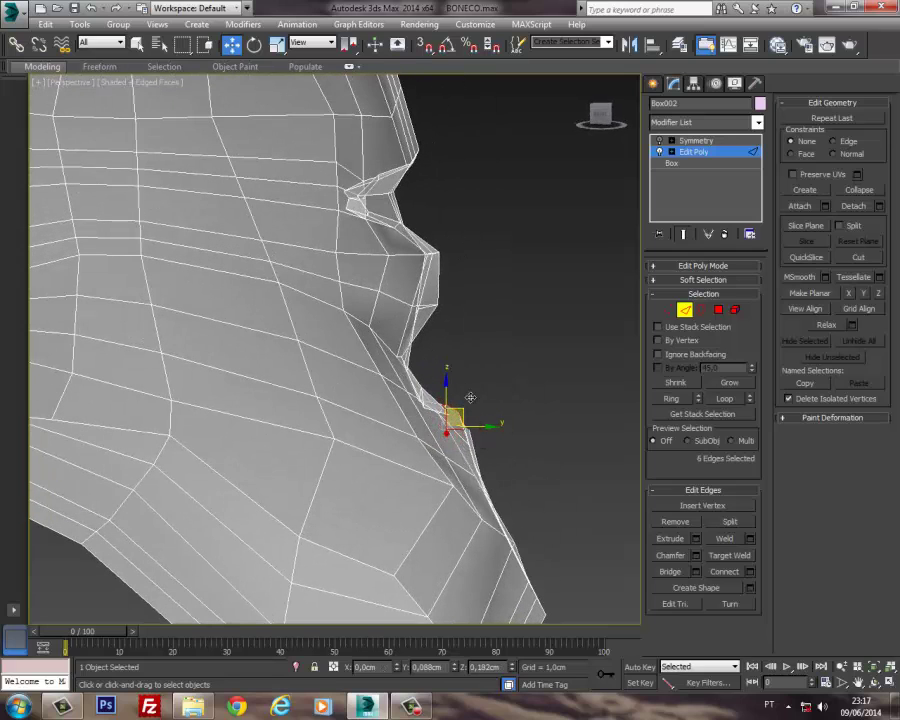
pyautogui.moveTo(465, 411); pyautogui.dragTo(436, 406)
# Step: Turn off the head's See-Through display property and set its object color to light gray
pyautogui.keyDown('alt'); pyautogui.moveTo(436, 404); pyautogui.dragTo(435, 393, button='middle'); pyautogui.keyUp('alt')
pyautogui.keyDown('alt'); pyautogui.moveTo(472, 434); pyautogui.dragTo(523, 445, button='middle'); pyautogui.keyUp('alt')
pyautogui.rightClick(407, 302)
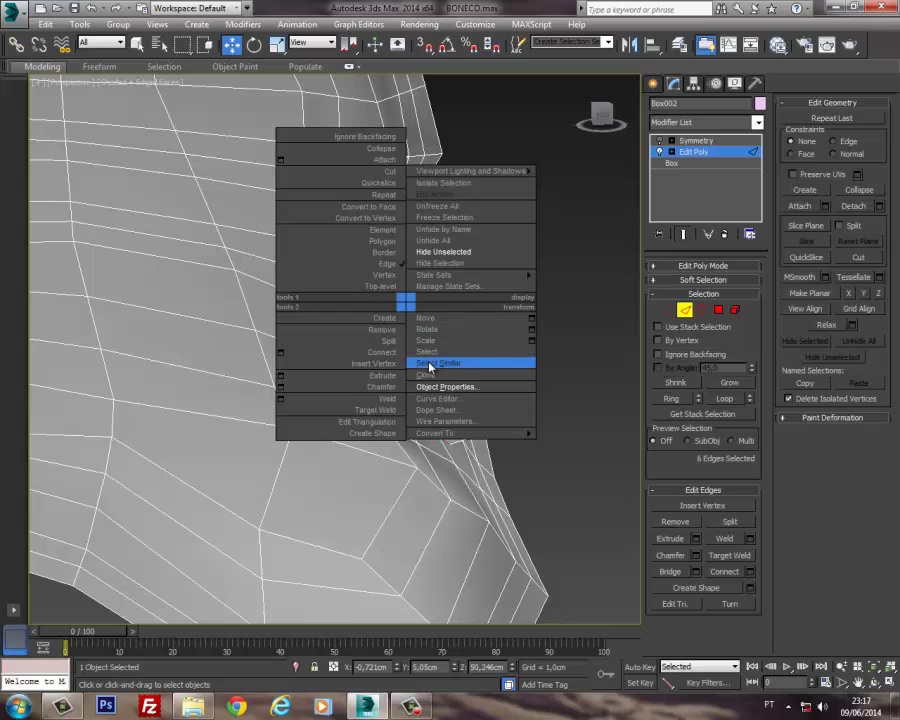
pyautogui.click(447, 386)
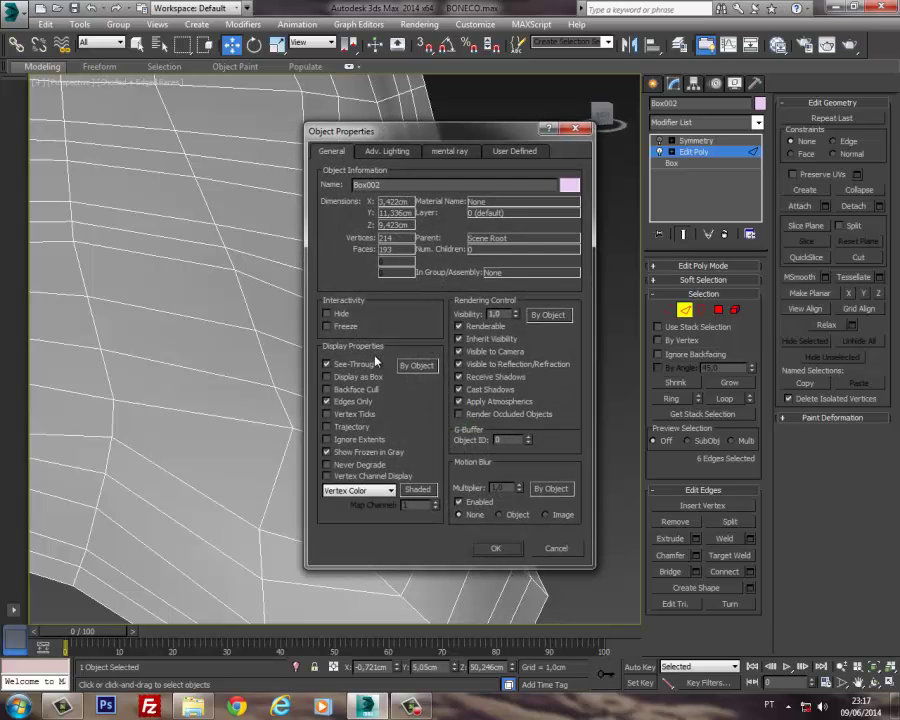
pyautogui.click(507, 551)
pyautogui.keyDown('alt'); pyautogui.moveTo(618, 322); pyautogui.dragTo(559, 303, button='middle'); pyautogui.keyUp('alt')
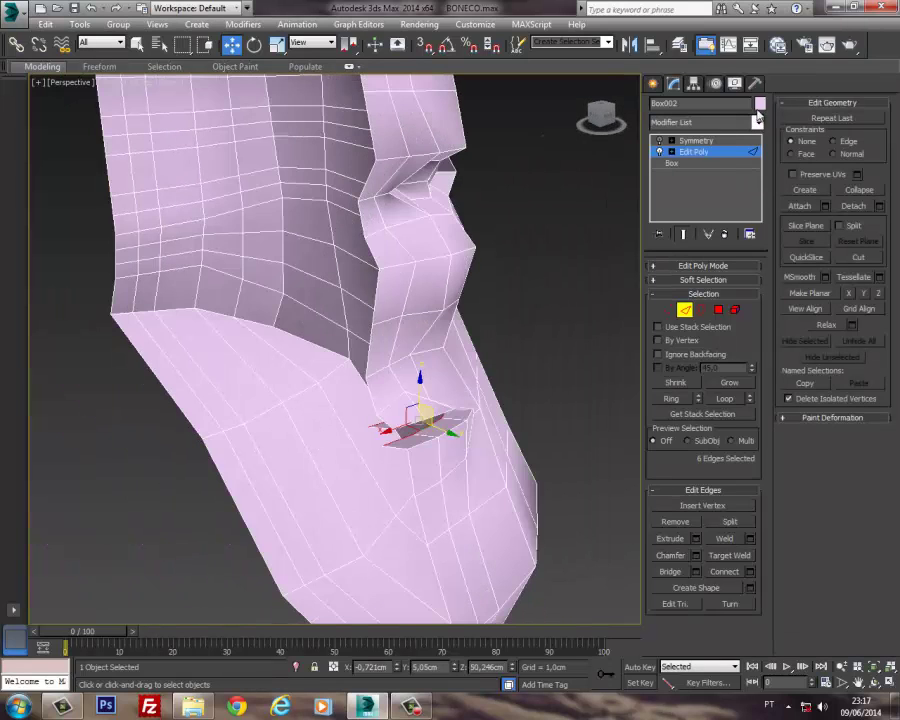
pyautogui.click(760, 105)
pyautogui.click(539, 384)
pyautogui.click(520, 427)
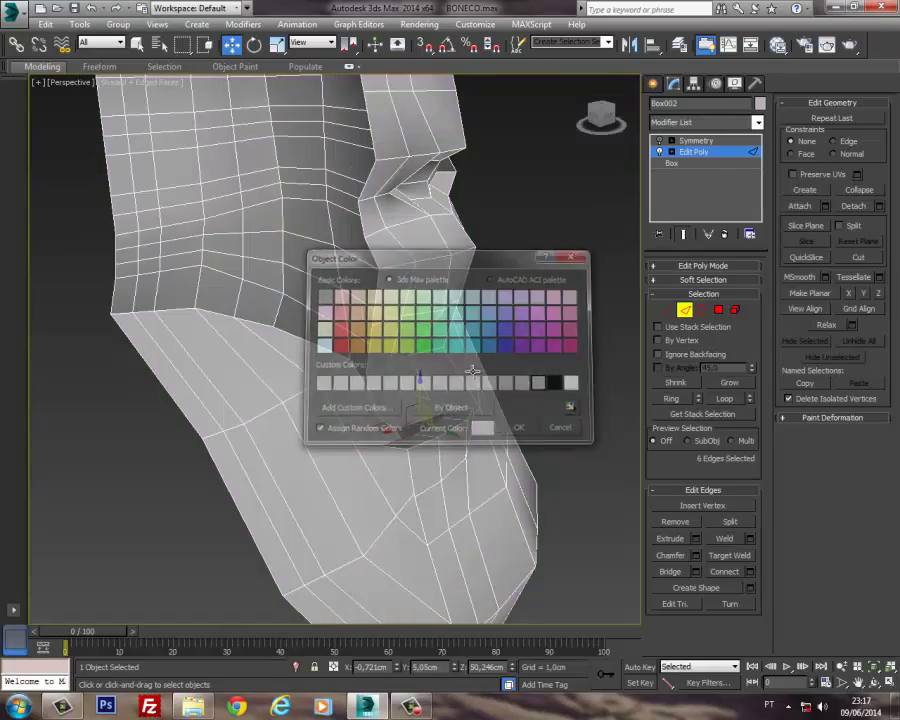
# Step: Push the six inner mouth edges slightly back, flatten them with Make Planar along Y, and pull them toward the lips
pyautogui.keyDown('alt'); pyautogui.moveTo(472, 372); pyautogui.dragTo(506, 374, button='middle'); pyautogui.keyUp('alt')
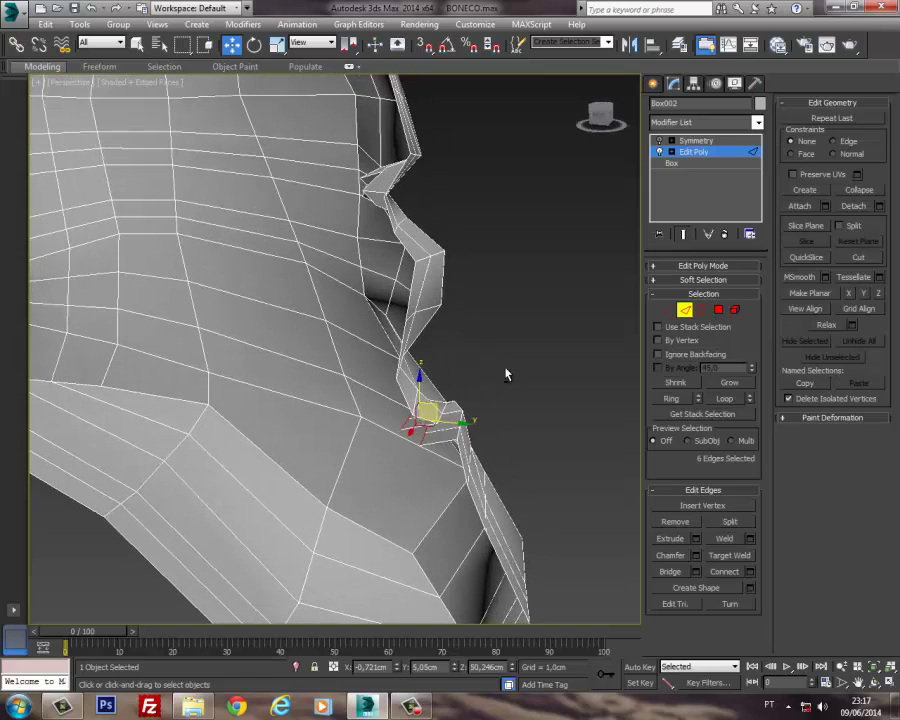
pyautogui.moveTo(463, 425); pyautogui.dragTo(455, 424)
pyautogui.keyDown('alt'); pyautogui.moveTo(455, 424); pyautogui.dragTo(470, 402, button='middle'); pyautogui.keyUp('alt')
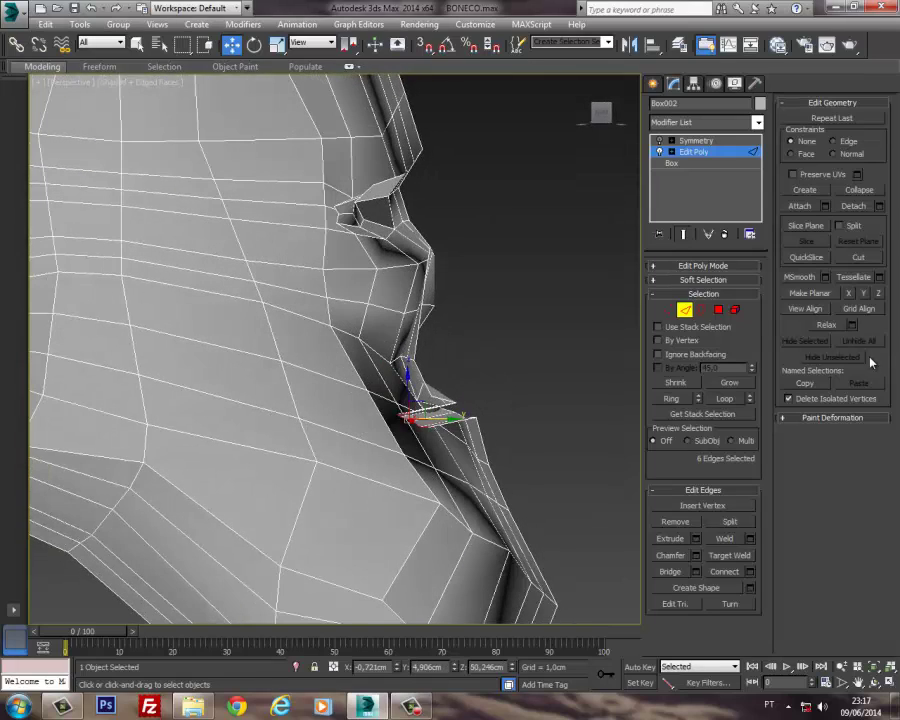
pyautogui.click(864, 294)
pyautogui.click(879, 294)
pyautogui.keyDown('alt'); pyautogui.moveTo(592, 352); pyautogui.dragTo(462, 437, button='middle'); pyautogui.keyUp('alt')
pyautogui.moveTo(460, 418); pyautogui.dragTo(467, 418)
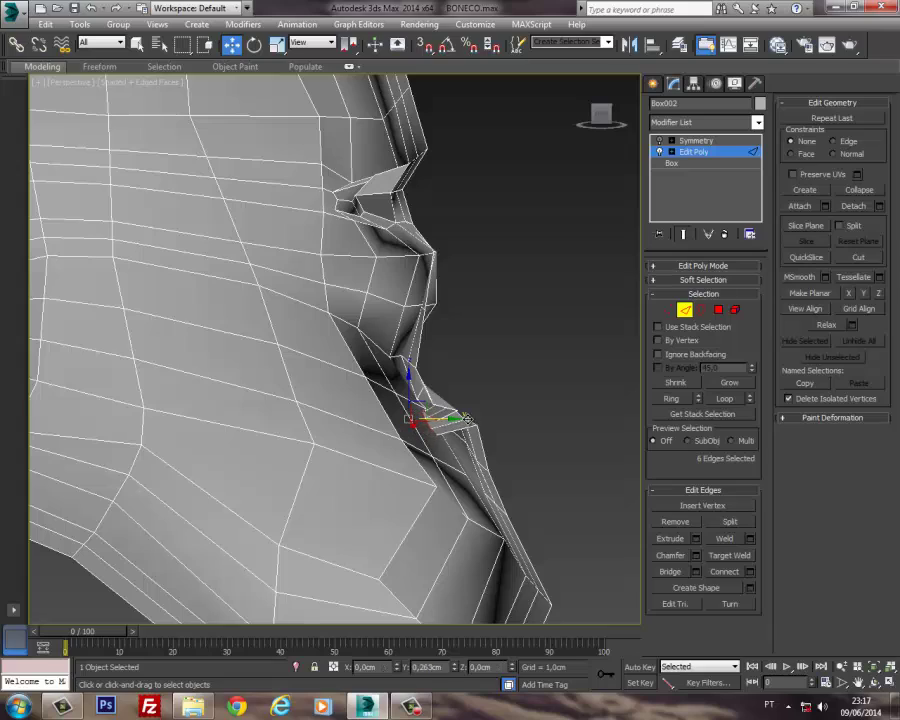
pyautogui.keyDown('alt'); pyautogui.moveTo(472, 418); pyautogui.dragTo(452, 408, button='middle'); pyautogui.keyUp('alt')
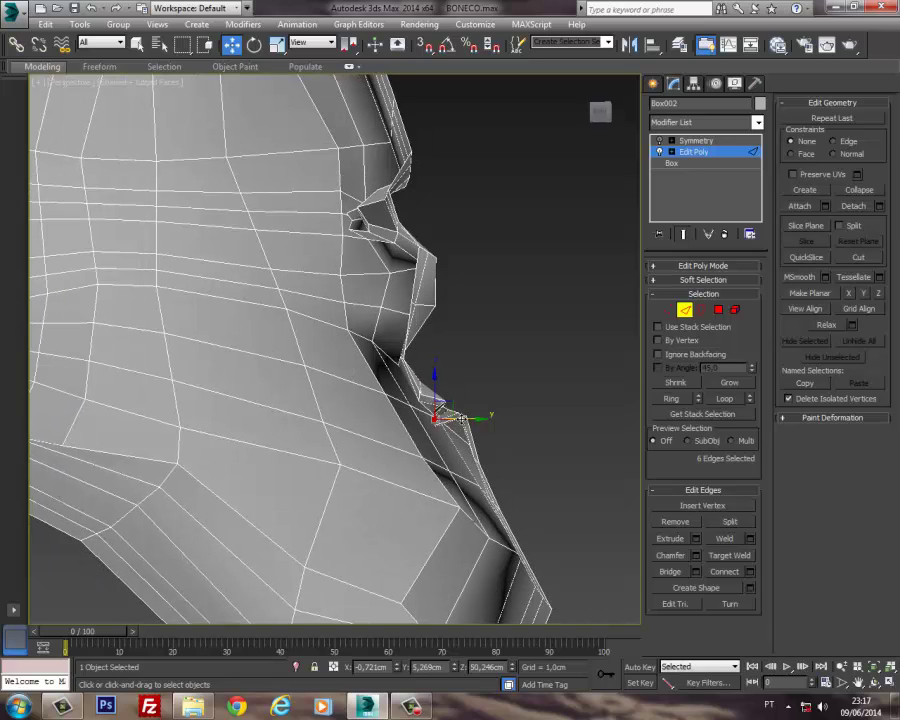
# Step: Extend the six flattened inner mouth edges back into the head to add another ring of faces
pyautogui.moveTo(461, 417); pyautogui.dragTo(412, 417)
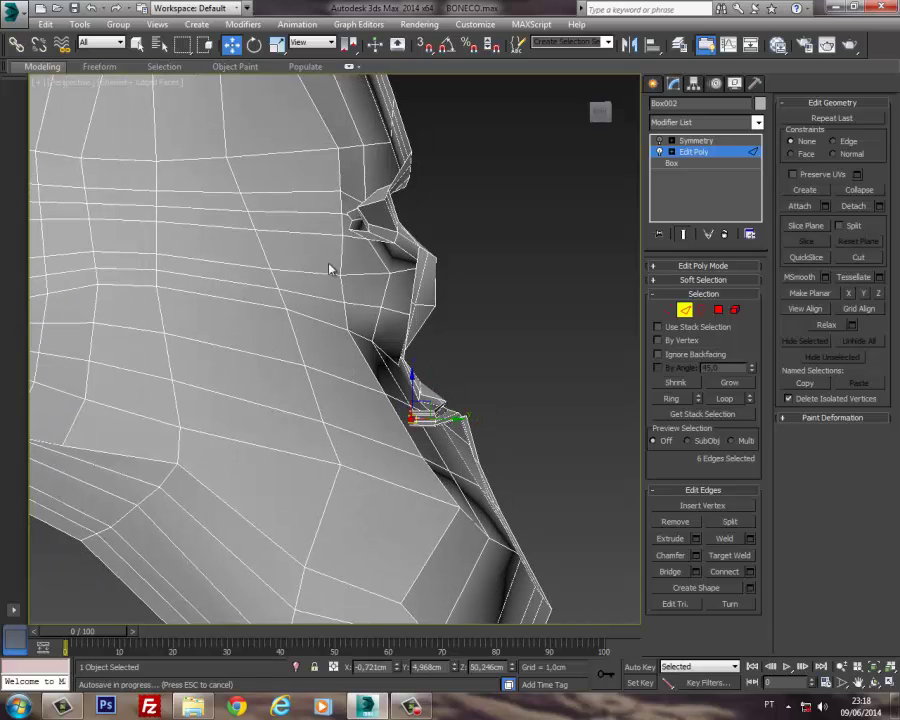
pyautogui.click(272, 46)
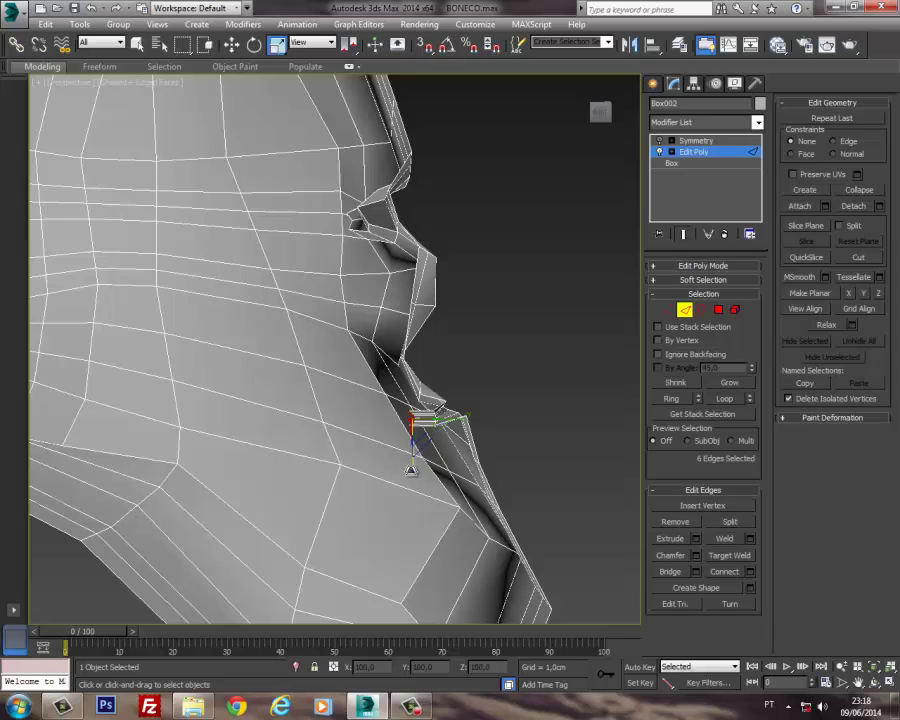
pyautogui.scroll(8, 490, 440)
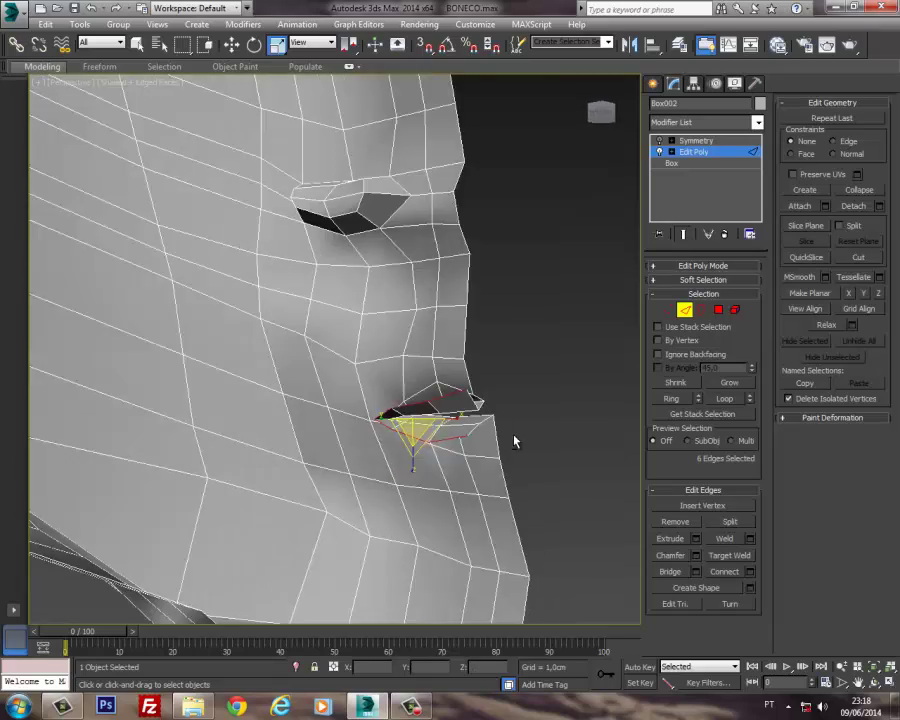
pyautogui.scroll(-5, 491, 440)
pyautogui.keyDown('alt'); pyautogui.moveTo(491, 440); pyautogui.dragTo(344, 429, button='middle'); pyautogui.keyUp('alt')
# Step: Raise the two upper vertices of the inner mouth ring near the corner and move its lower corner vertex slightly down
pyautogui.click(685, 310)
pyautogui.click(345, 428)
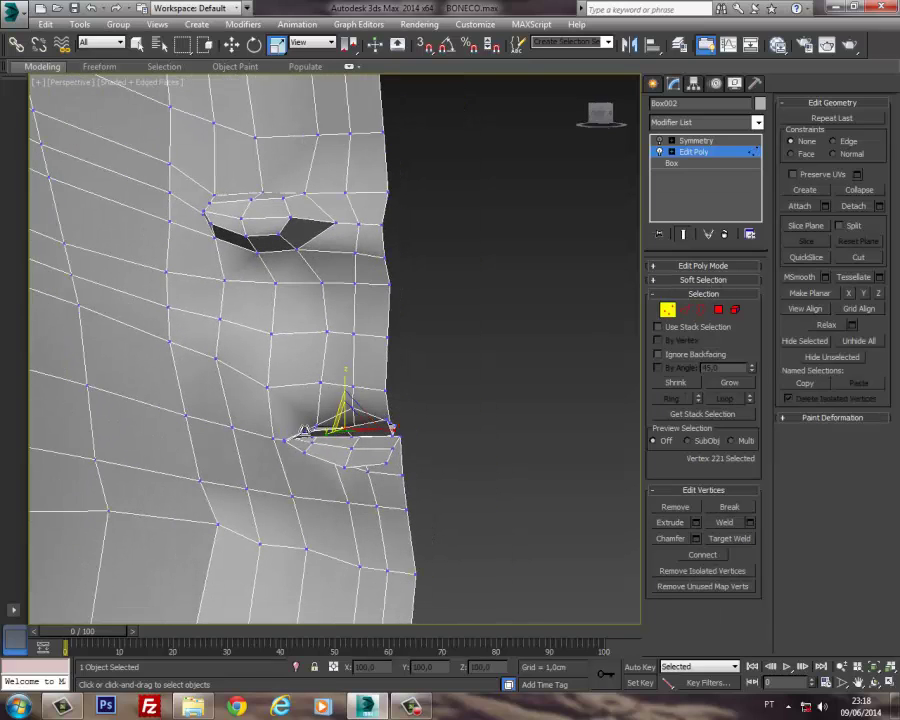
pyautogui.keyDown('ctrl'); pyautogui.click(305, 431); pyautogui.keyUp('ctrl')
pyautogui.press('w')
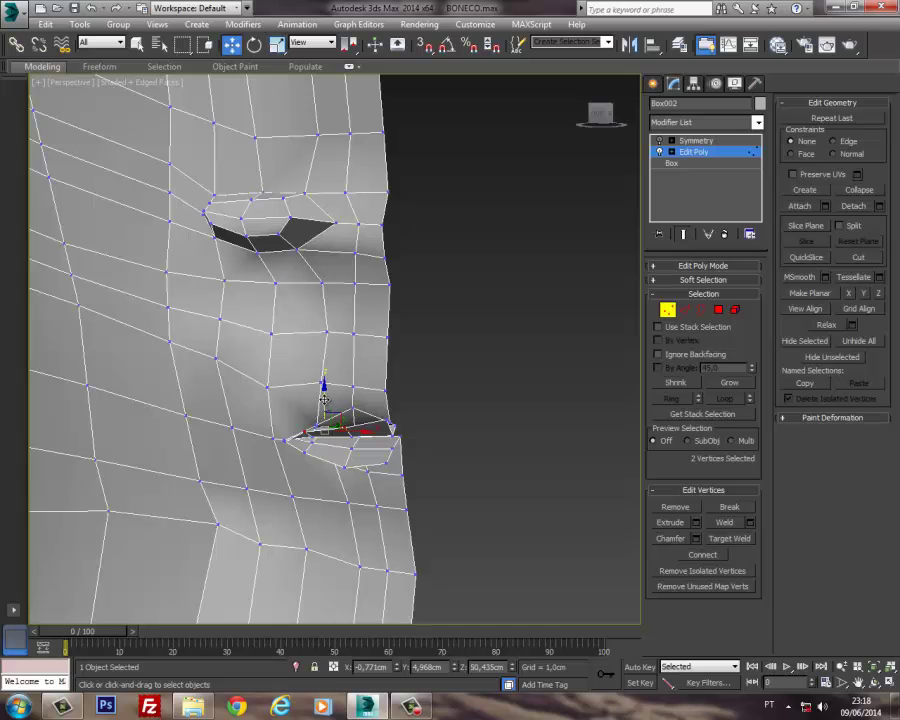
pyautogui.moveTo(323, 401); pyautogui.dragTo(322, 390)
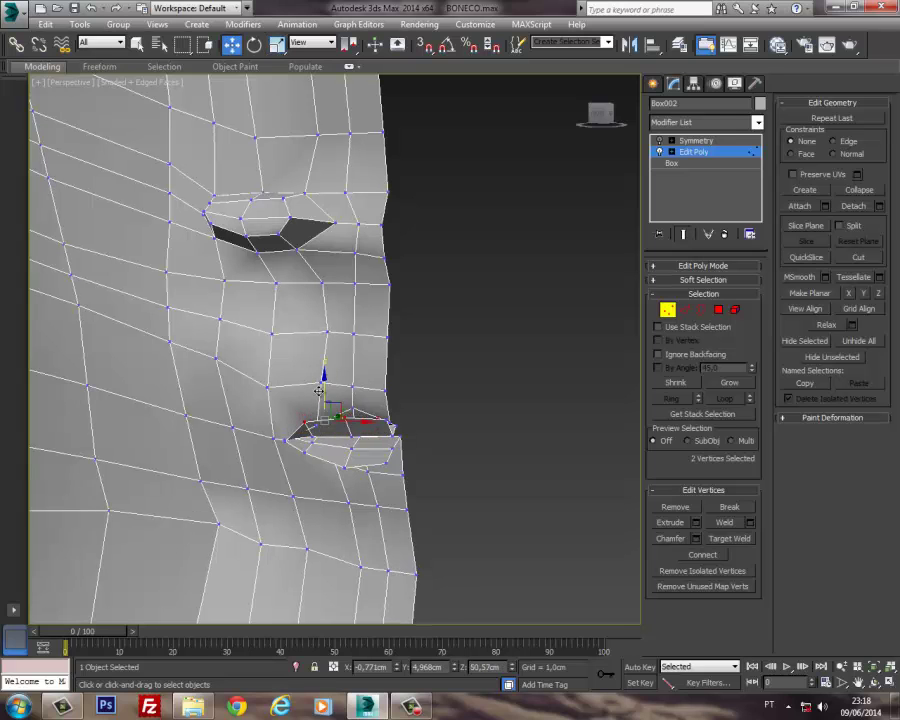
pyautogui.moveTo(320, 391)
pyautogui.keyDown('alt'); pyautogui.mouseDown(button='middle')
pyautogui.moveTo(366, 414)
pyautogui.moveTo(325, 405)
pyautogui.mouseUp(button='middle'); pyautogui.keyUp('alt')
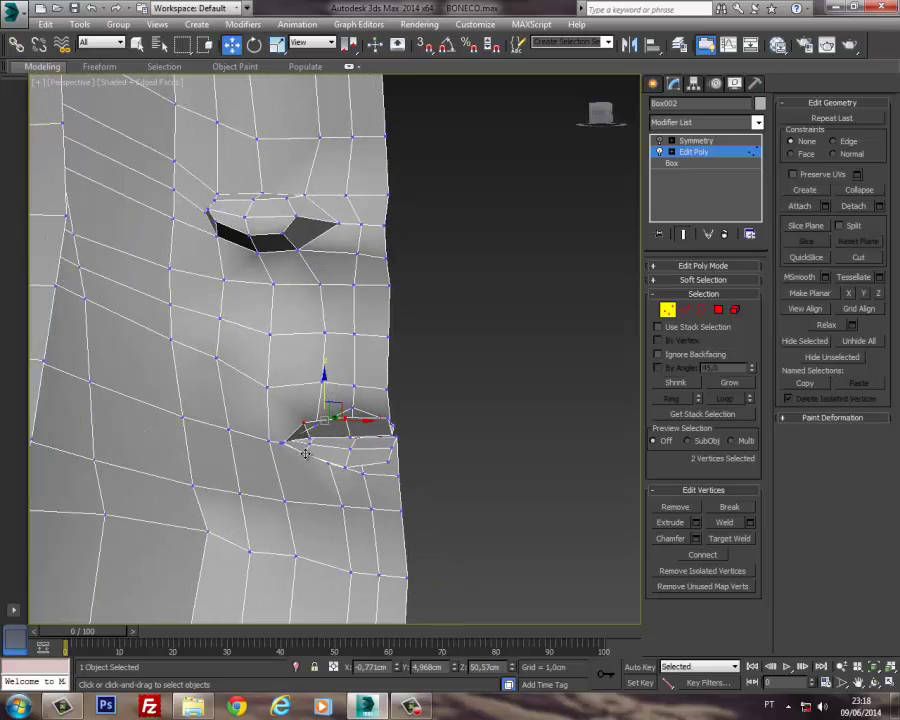
pyautogui.moveTo(303, 441); pyautogui.dragTo(310, 432)
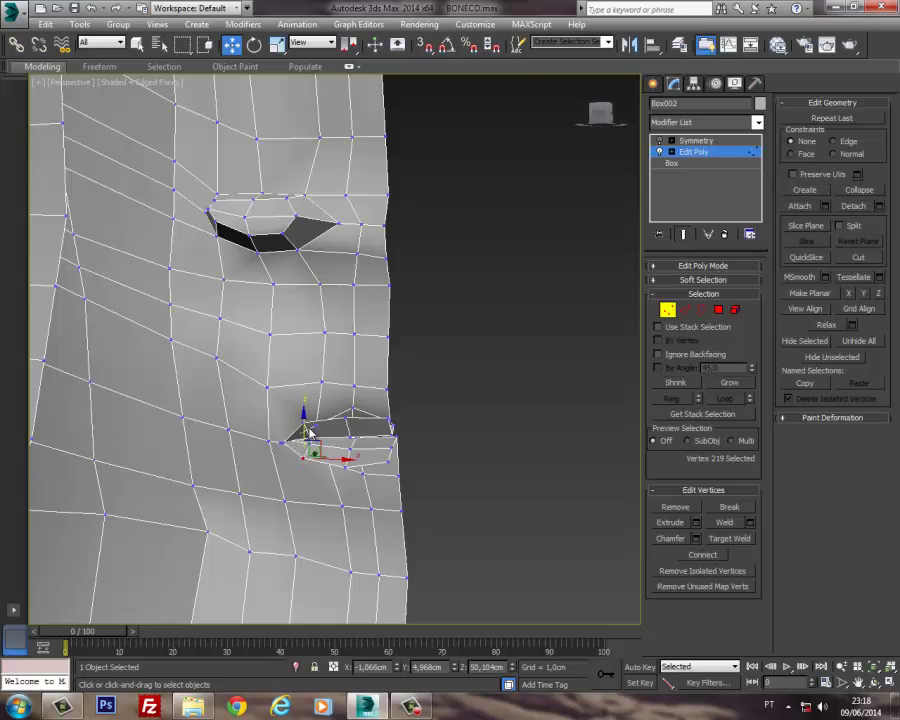
# Step: Push the six inner mouth edges deeper, extend them to Y 4,318 cm, and scale the new ring up vertically
pyautogui.click(692, 312)
pyautogui.keyDown('alt'); pyautogui.moveTo(566, 370); pyautogui.dragTo(389, 432, button='middle'); pyautogui.keyUp('alt')
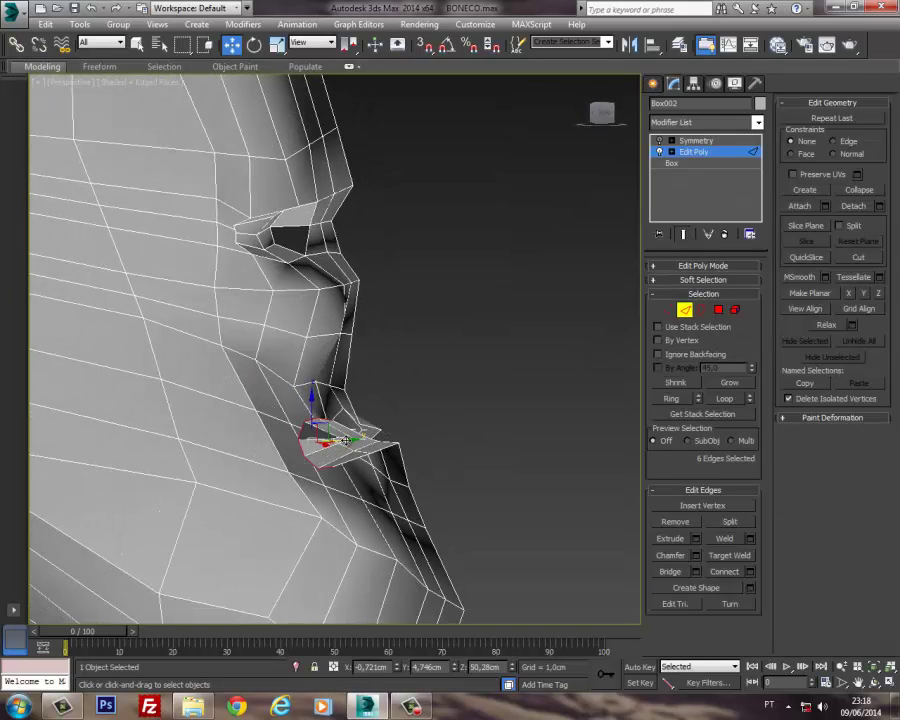
pyautogui.moveTo(345, 440); pyautogui.dragTo(376, 431)
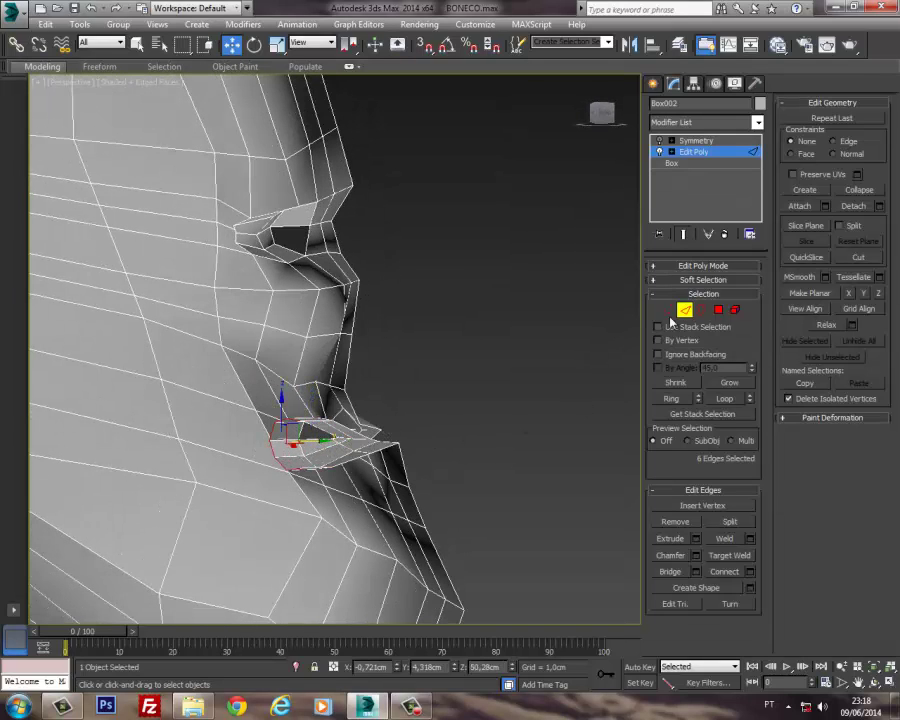
pyautogui.click(276, 44)
pyautogui.moveTo(282, 493); pyautogui.dragTo(294, 594)
pyautogui.keyDown('alt'); pyautogui.moveTo(286, 446); pyautogui.dragTo(369, 424, button='middle'); pyautogui.keyUp('alt')
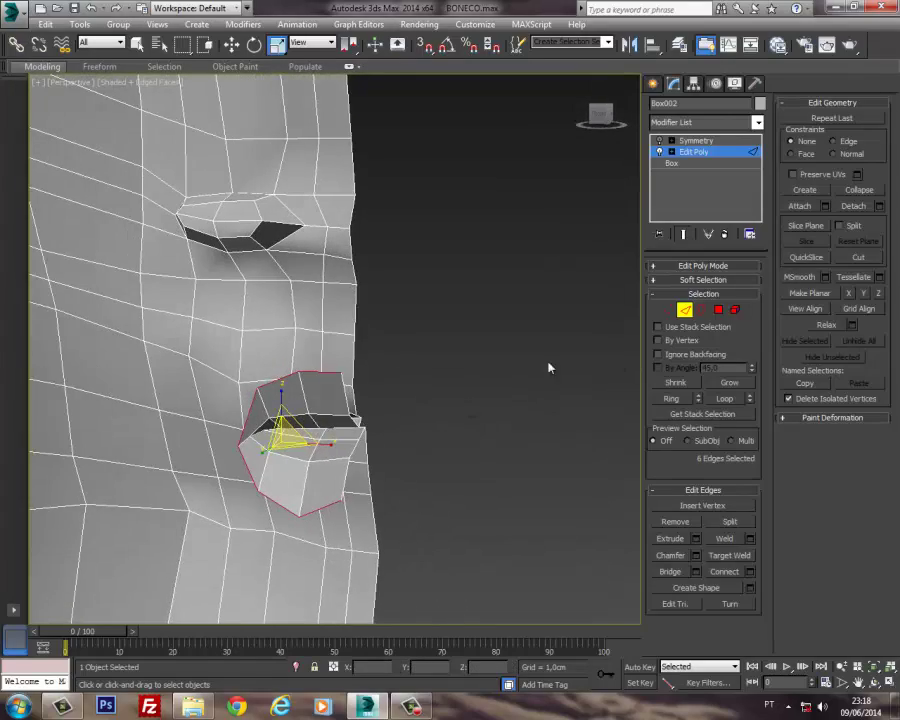
# Step: Select the two edges at the corner of the innermost mouth ring and move them outward, away from the face's center
pyautogui.click(249, 407)
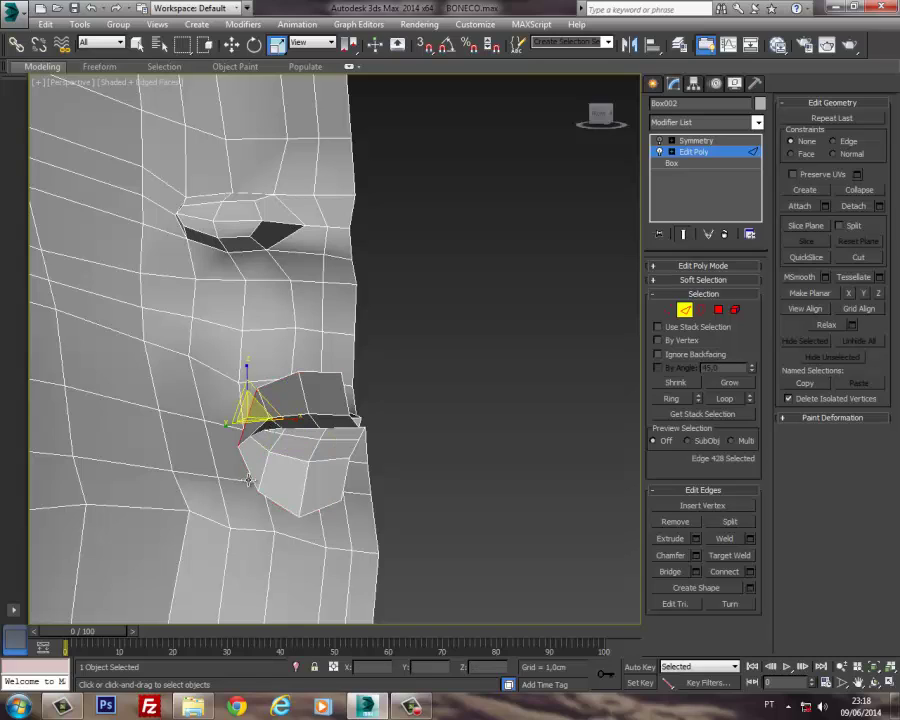
pyautogui.press('w')
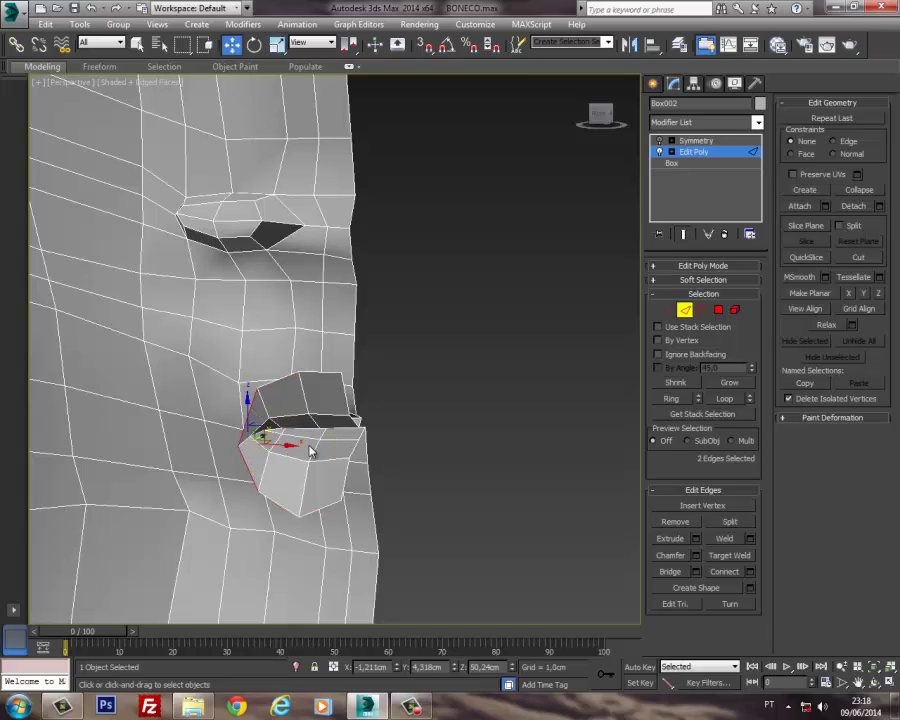
pyautogui.click(248, 423)
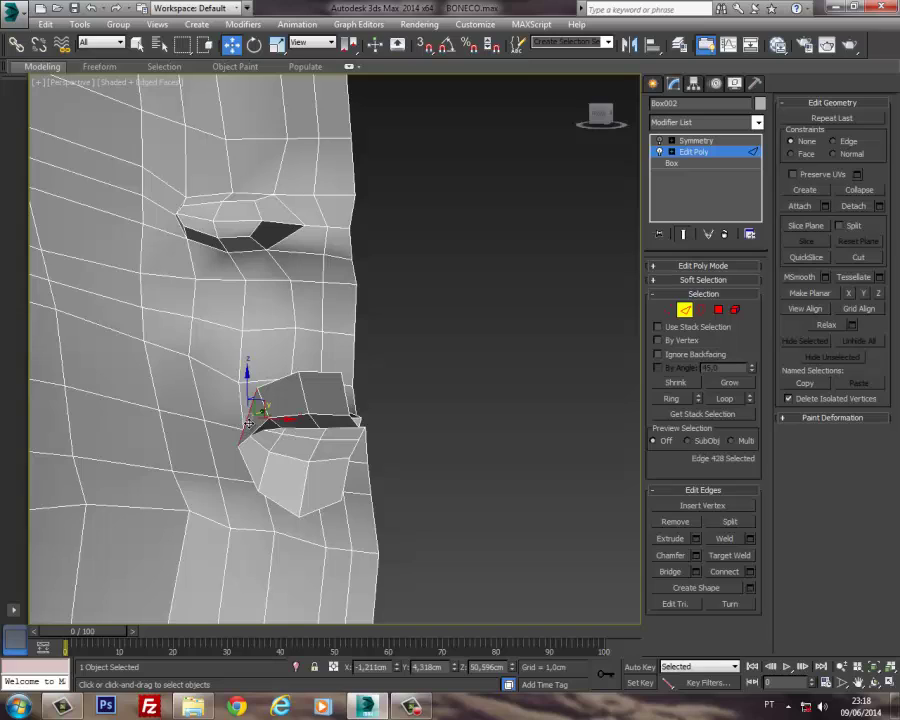
pyautogui.keyDown('ctrl'); pyautogui.click(242, 453); pyautogui.keyUp('ctrl')
pyautogui.moveTo(265, 445); pyautogui.dragTo(247, 445)
# Step: Raise the upper corner vertex of the innermost mouth ring to Z 51,162 cm
pyautogui.click(668, 311)
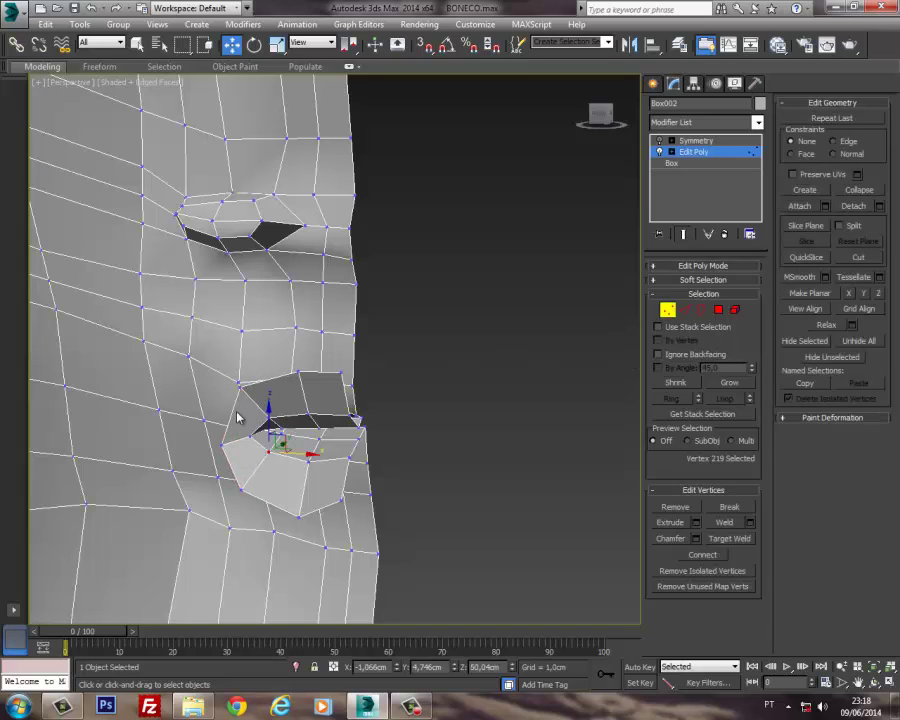
pyautogui.click(238, 386)
pyautogui.moveTo(239, 356); pyautogui.dragTo(245, 336)
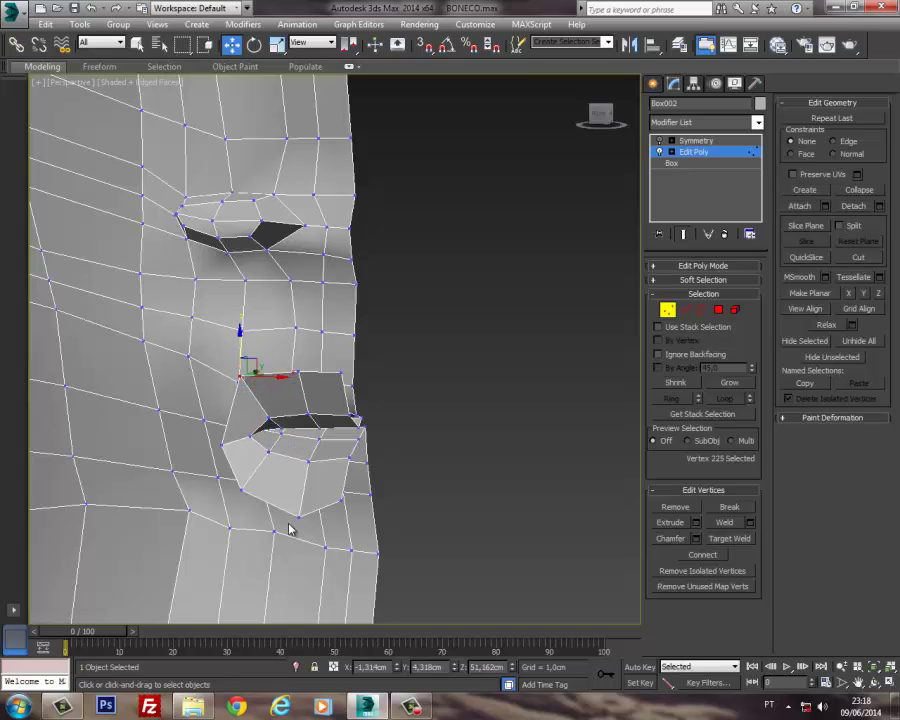
# Step: Lower the innermost mouth ring's bottom corner vertex and its bottom vertex nearest the face's center by about 0,25 cm each
pyautogui.click(241, 489)
pyautogui.moveTo(241, 451); pyautogui.dragTo(243, 474)
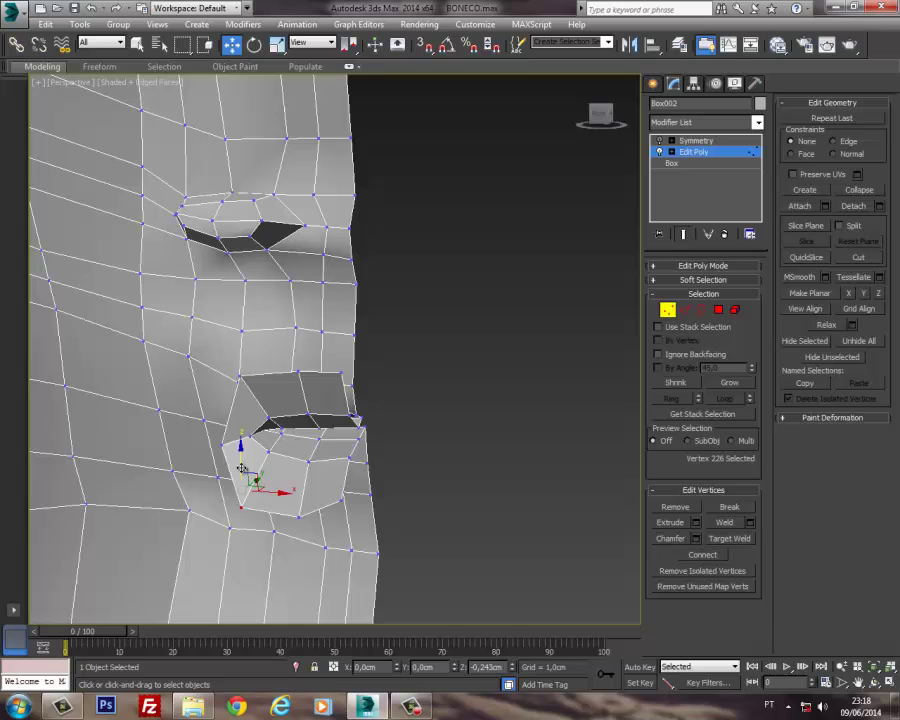
pyautogui.click(343, 482)
pyautogui.moveTo(343, 482); pyautogui.dragTo(343, 490)
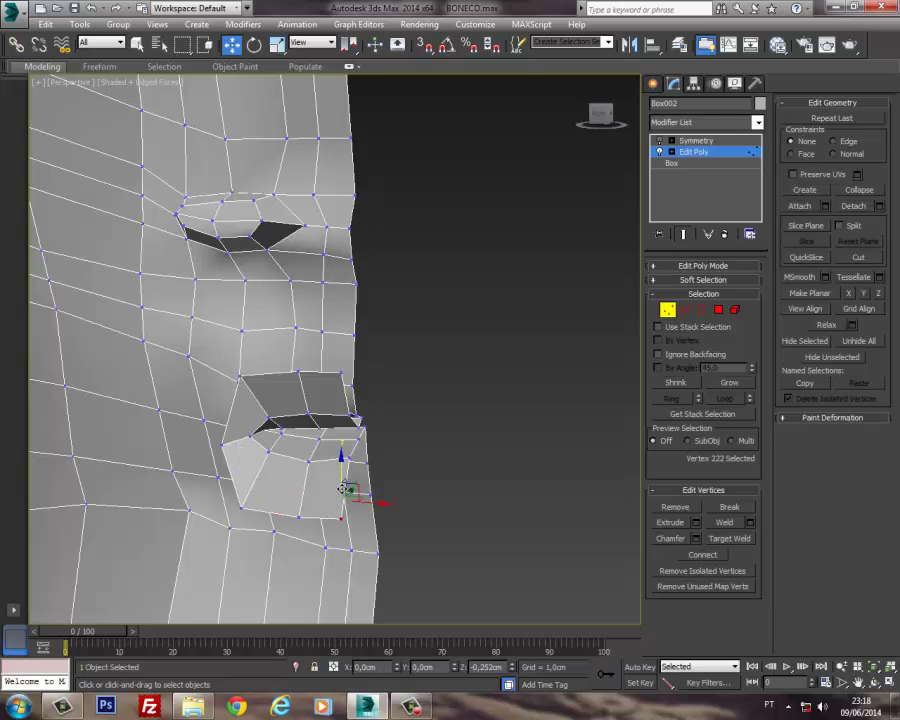
# Step: Select the six edges of the innermost mouth ring and extend them deeper in two segments to Y 2,177 cm
pyautogui.moveTo(343, 489)
pyautogui.keyDown('alt'); pyautogui.mouseDown(button='middle')
pyautogui.moveTo(287, 478)
pyautogui.moveTo(341, 470)
pyautogui.mouseUp(button='middle'); pyautogui.keyUp('alt')
pyautogui.click(684, 309)
pyautogui.keyDown('alt'); pyautogui.moveTo(600, 350); pyautogui.dragTo(528, 358, button='middle'); pyautogui.keyUp('alt')
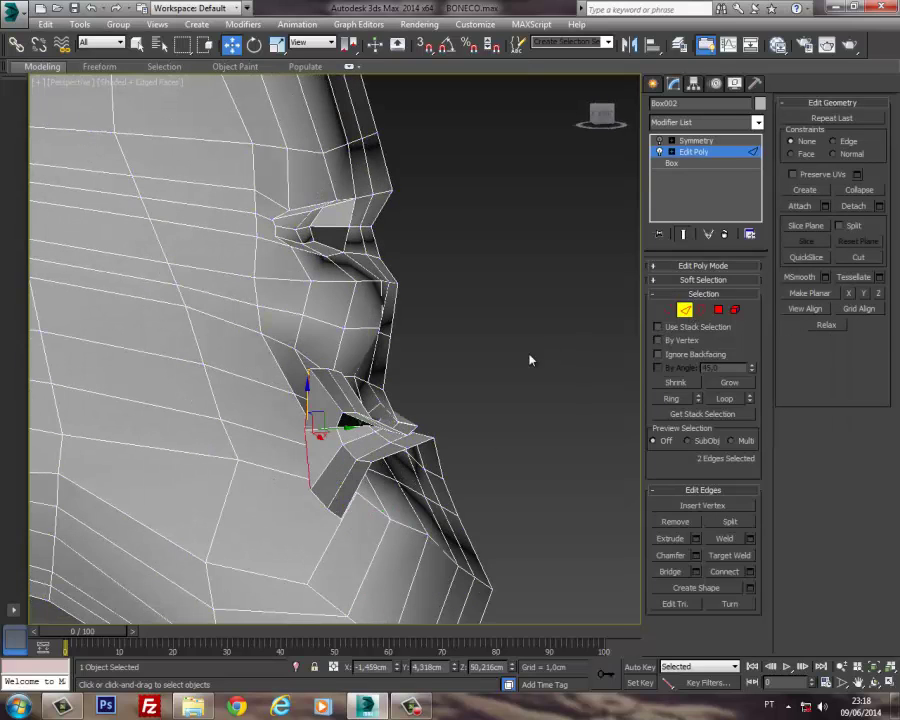
pyautogui.keyDown('ctrl'); pyautogui.click(356, 367); pyautogui.keyUp('ctrl')
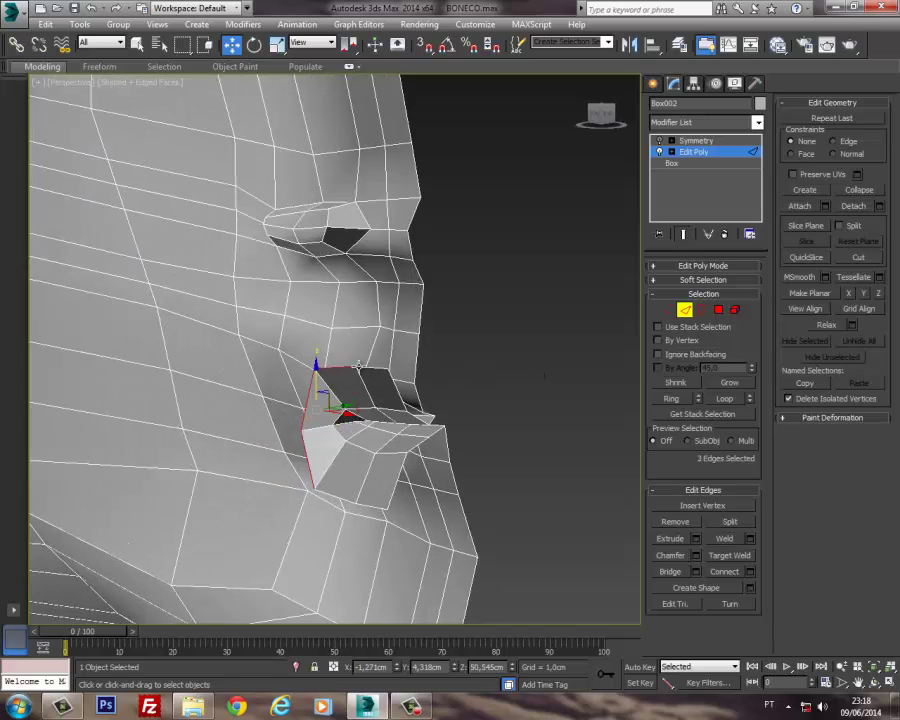
pyautogui.keyDown('ctrl'); pyautogui.click(345, 478); pyautogui.keyUp('ctrl')
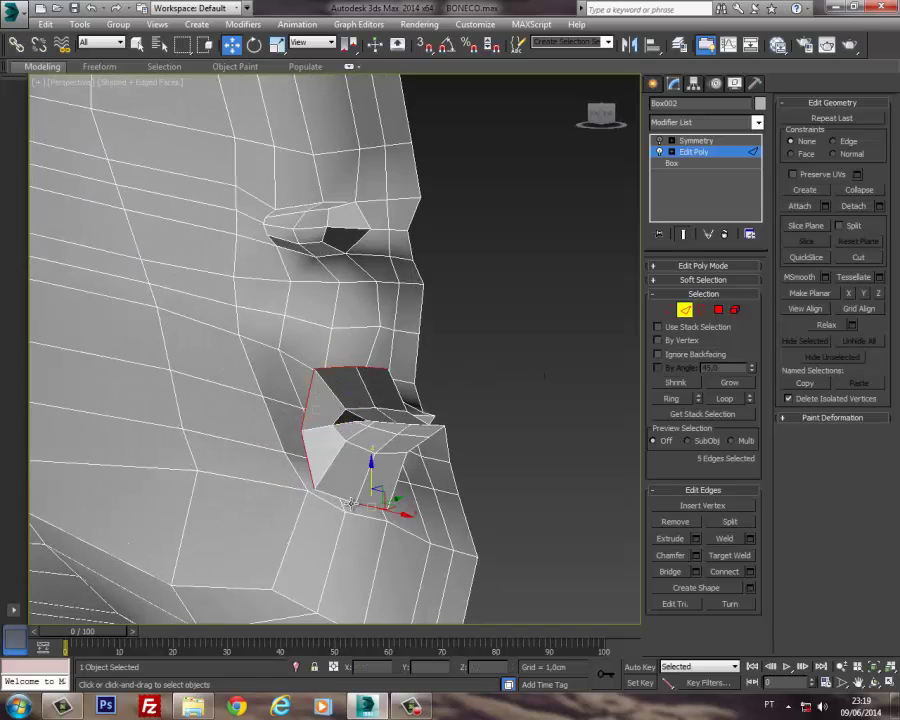
pyautogui.keyDown('ctrl'); pyautogui.click(352, 456); pyautogui.keyUp('ctrl')
pyautogui.keyDown('alt'); pyautogui.moveTo(352, 456); pyautogui.dragTo(330, 456, button='middle'); pyautogui.keyUp('alt')
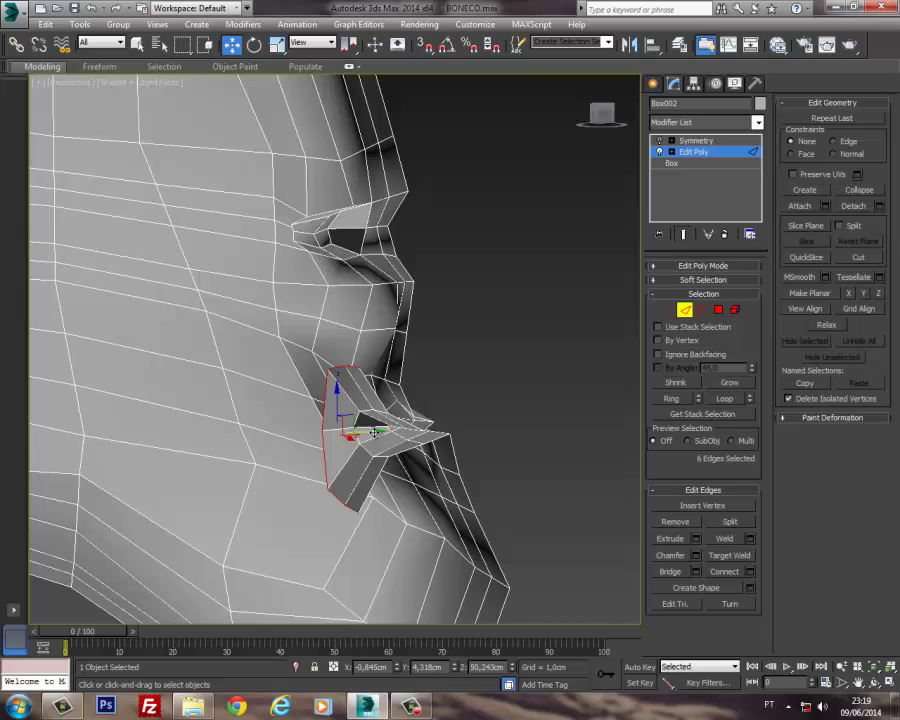
pyautogui.moveTo(373, 432)
pyautogui.keyDown('shift'); pyautogui.mouseDown()
pyautogui.moveTo(261, 460)
pyautogui.moveTo(261, 447)
pyautogui.moveTo(297, 437)
pyautogui.mouseUp(); pyautogui.keyUp('shift')
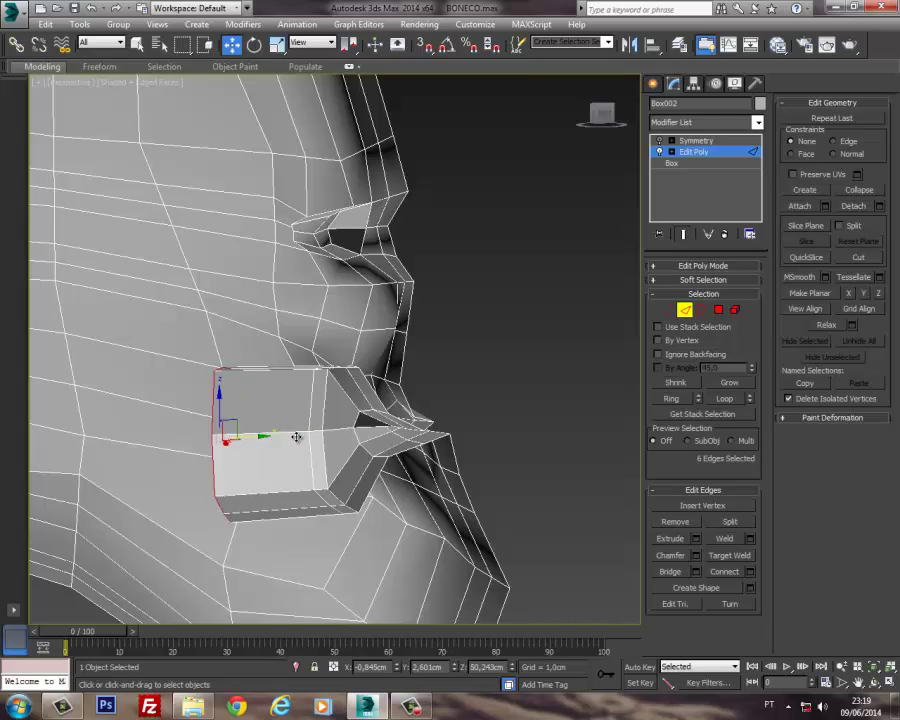
pyautogui.rightClick(297, 437)
pyautogui.keyDown('shift'); pyautogui.moveTo(357, 433); pyautogui.dragTo(231, 446); pyautogui.keyUp('shift')
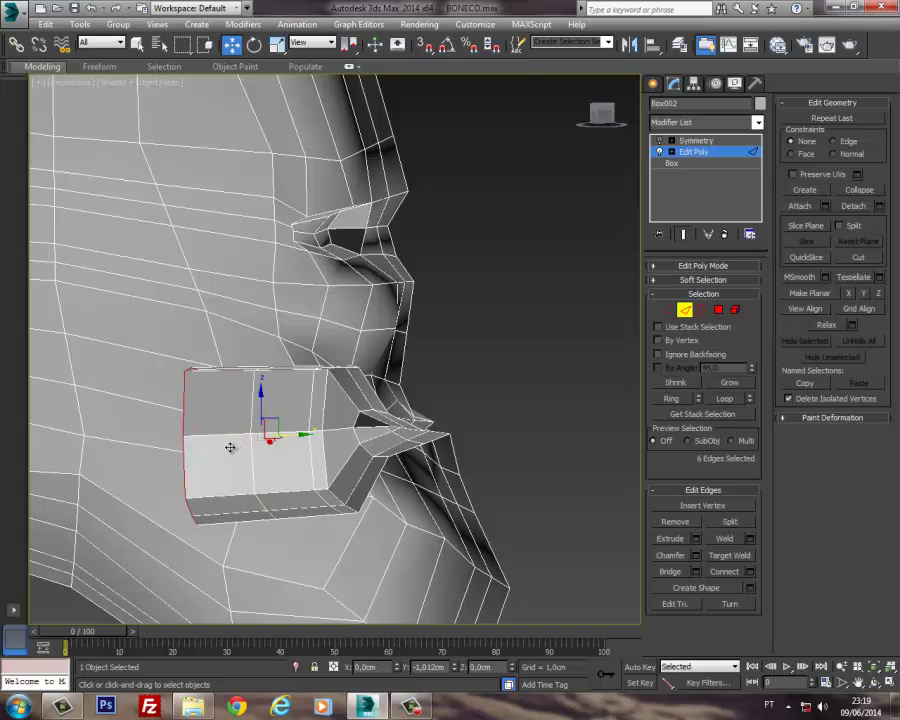
pyautogui.keyDown('alt'); pyautogui.moveTo(231, 446); pyautogui.dragTo(350, 398, button='middle'); pyautogui.keyUp('alt')
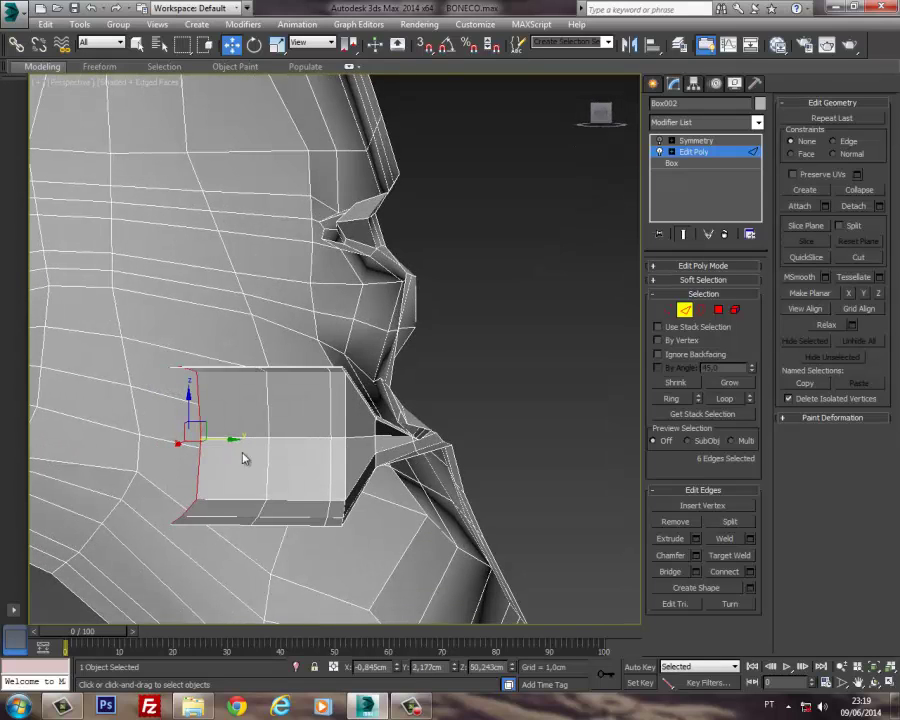
# Step: Extend the six edges into another segment at Y 1,622 cm and scale the new ring down vertically
pyautogui.moveTo(229, 440); pyautogui.dragTo(205, 441)
pyautogui.keyDown('alt'); pyautogui.moveTo(205, 441); pyautogui.dragTo(322, 415, button='middle'); pyautogui.keyUp('alt')
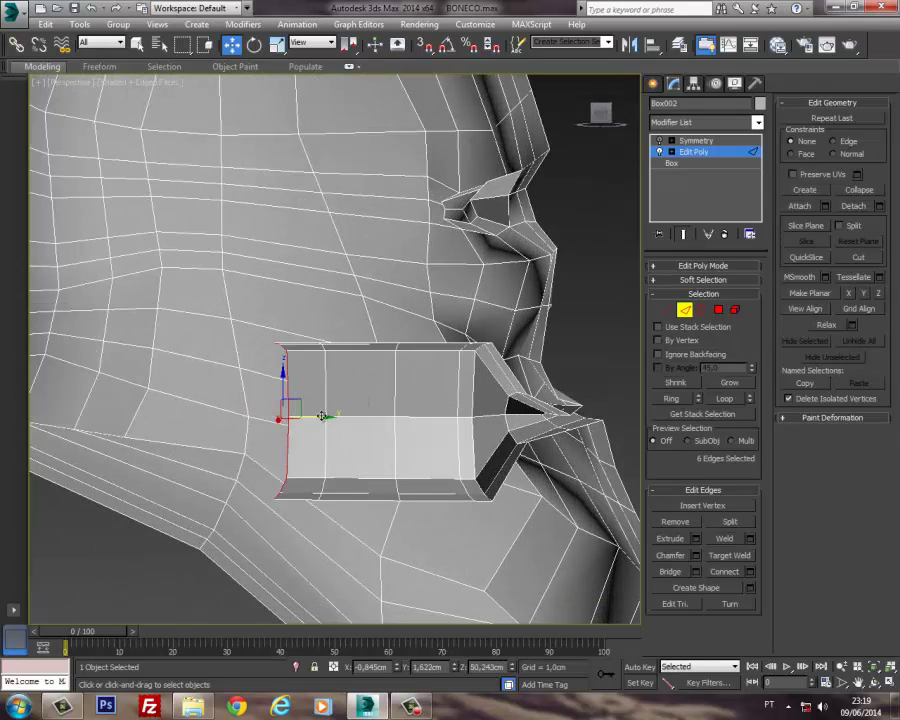
pyautogui.click(277, 46)
pyautogui.moveTo(278, 465); pyautogui.dragTo(289, 388)
pyautogui.keyDown('alt'); pyautogui.moveTo(289, 388); pyautogui.dragTo(414, 388, button='middle'); pyautogui.keyUp('alt')
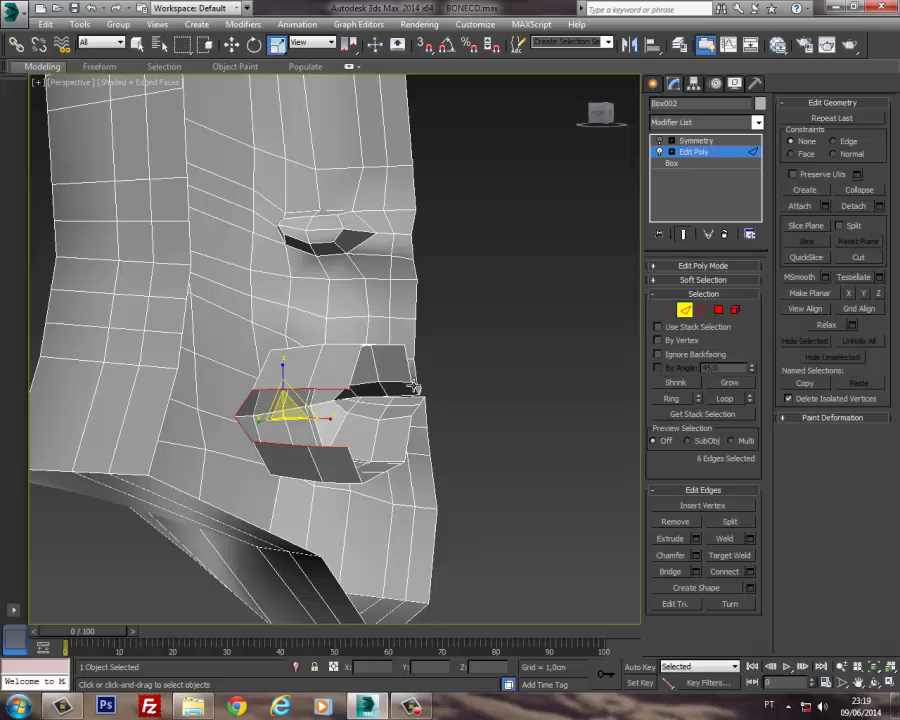
# Step: Move the outer corner vertex of the rearmost ring toward the face's center, to X -1,344 cm
pyautogui.click(668, 310)
pyautogui.click(235, 416)
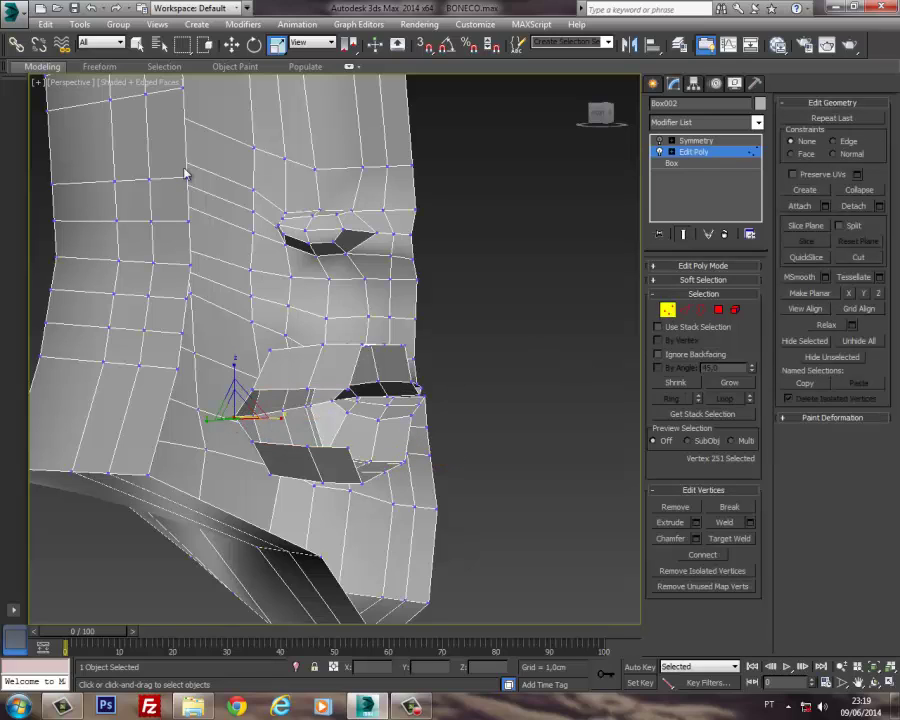
pyautogui.press('w')
pyautogui.press('w')
pyautogui.moveTo(274, 417); pyautogui.dragTo(291, 416)
# Step: Select the two upper edges of the rearmost ring and extend them downward in two segments to form the cavity's back wall
pyautogui.click(688, 310)
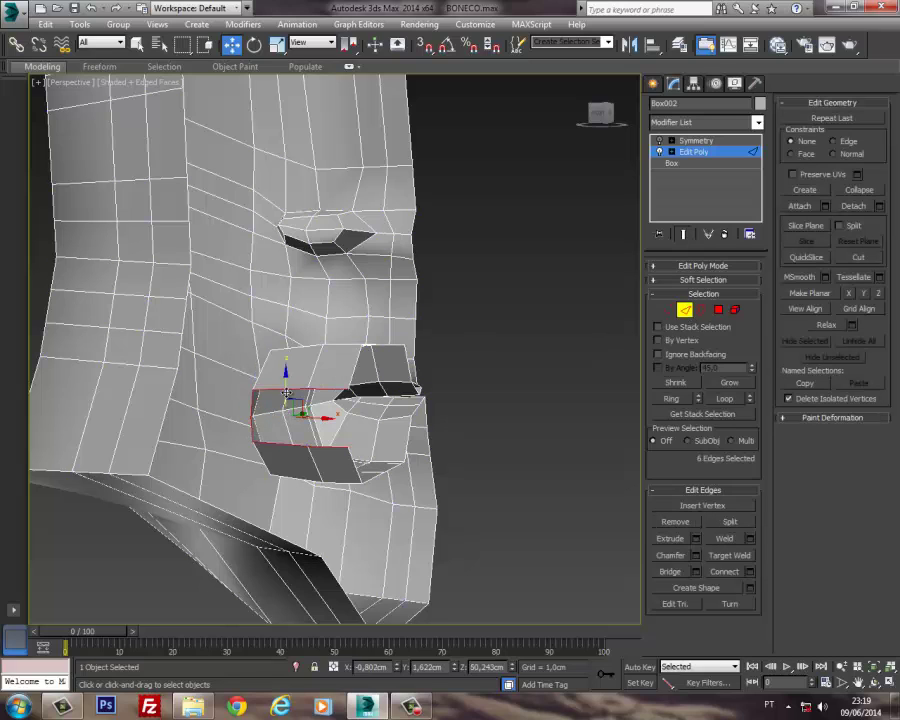
pyautogui.click(336, 395)
pyautogui.keyDown('ctrl'); pyautogui.click(331, 390); pyautogui.keyUp('ctrl')
pyautogui.keyDown('alt'); pyautogui.moveTo(510, 392); pyautogui.dragTo(354, 386, button='middle'); pyautogui.keyUp('alt')
pyautogui.scroll(4, 305, 386)
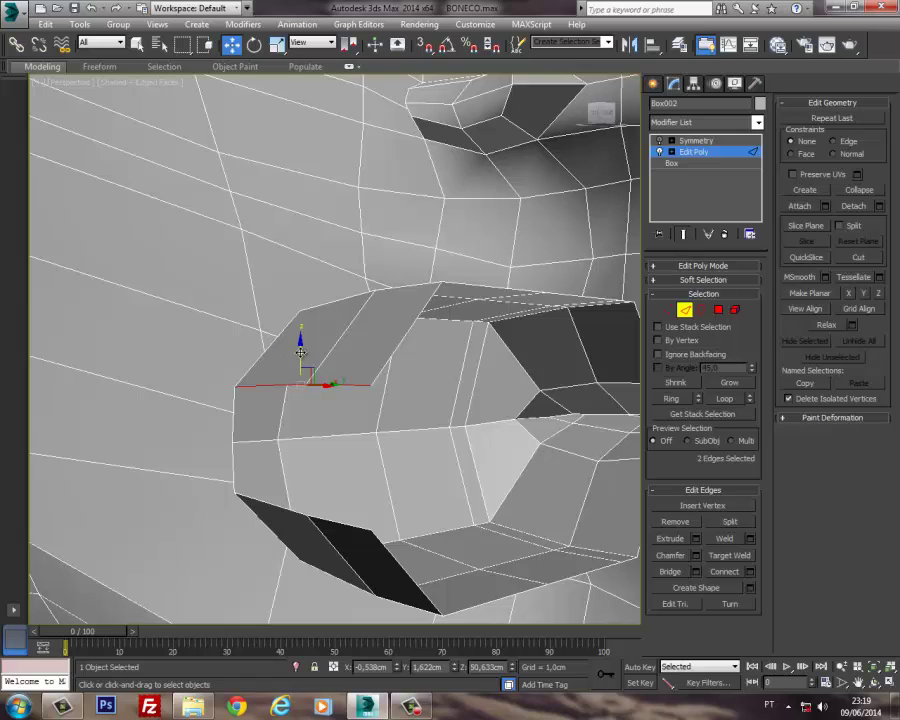
pyautogui.keyDown('shift'); pyautogui.moveTo(300, 352); pyautogui.dragTo(297, 460); pyautogui.keyUp('shift')
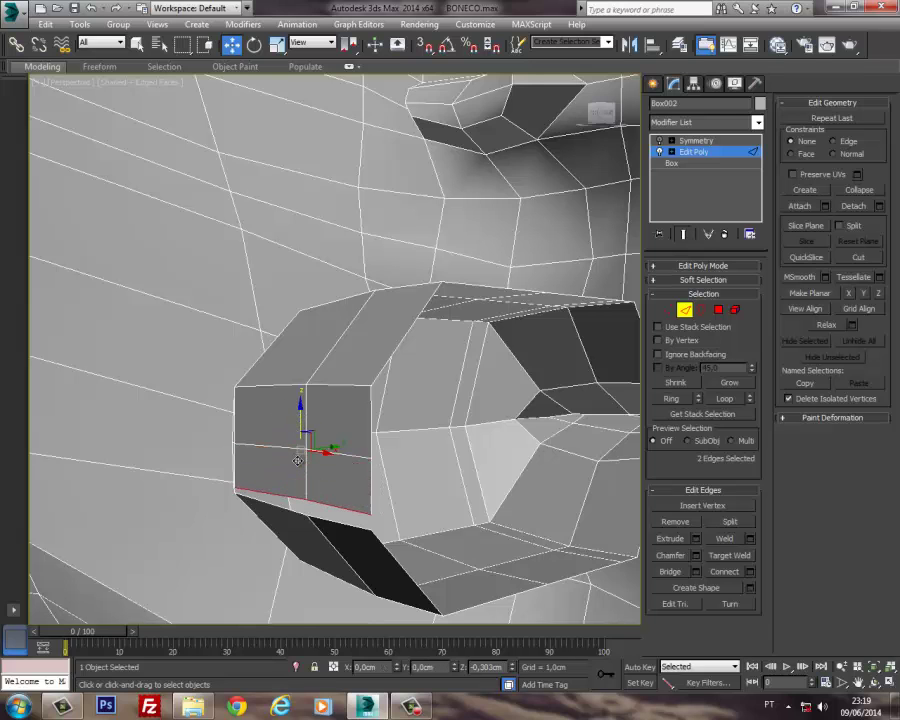
pyautogui.keyDown('alt'); pyautogui.moveTo(366, 427); pyautogui.dragTo(265, 430, button='middle'); pyautogui.keyUp('alt')
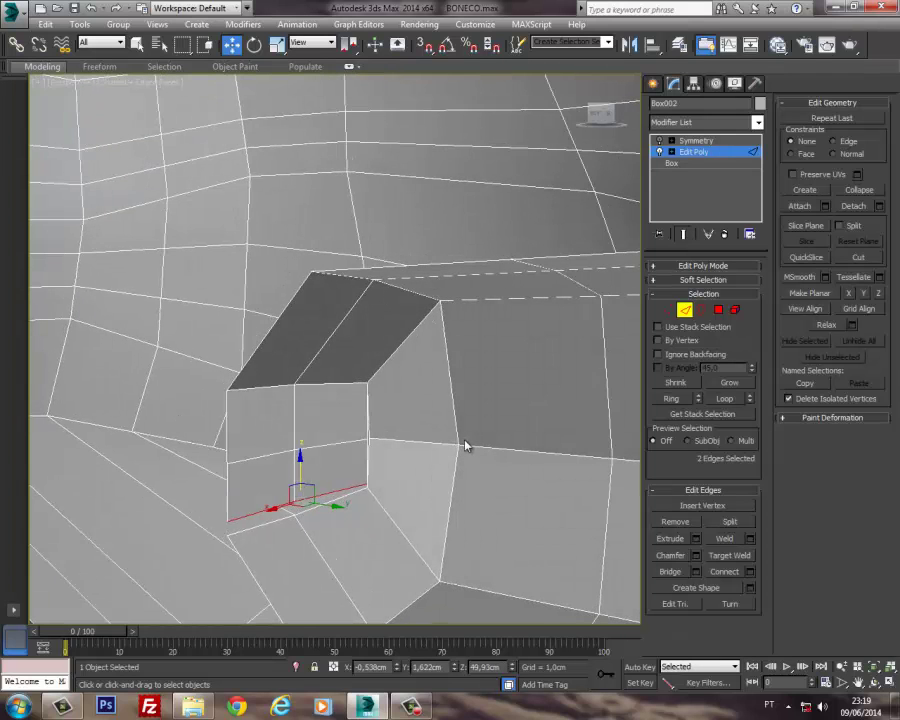
# Step: Target-weld the new back wall's loose side and bottom vertices to the matching vertices of the oral cavity
pyautogui.moveTo(466, 442); pyautogui.dragTo(376, 354, button='middle')
pyautogui.scroll(4, 340, 364)
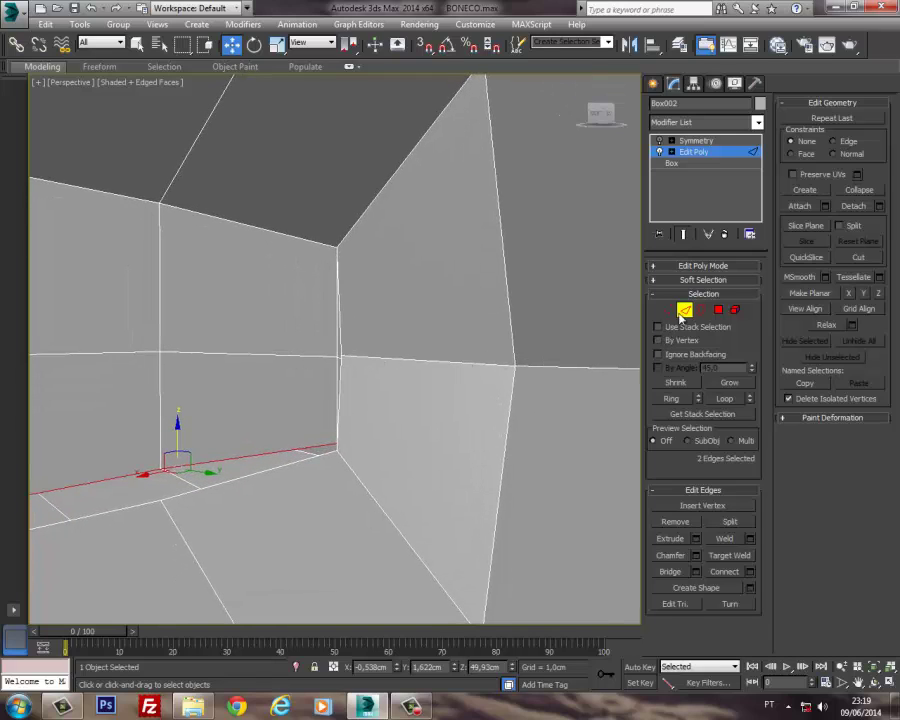
pyautogui.click(667, 152)
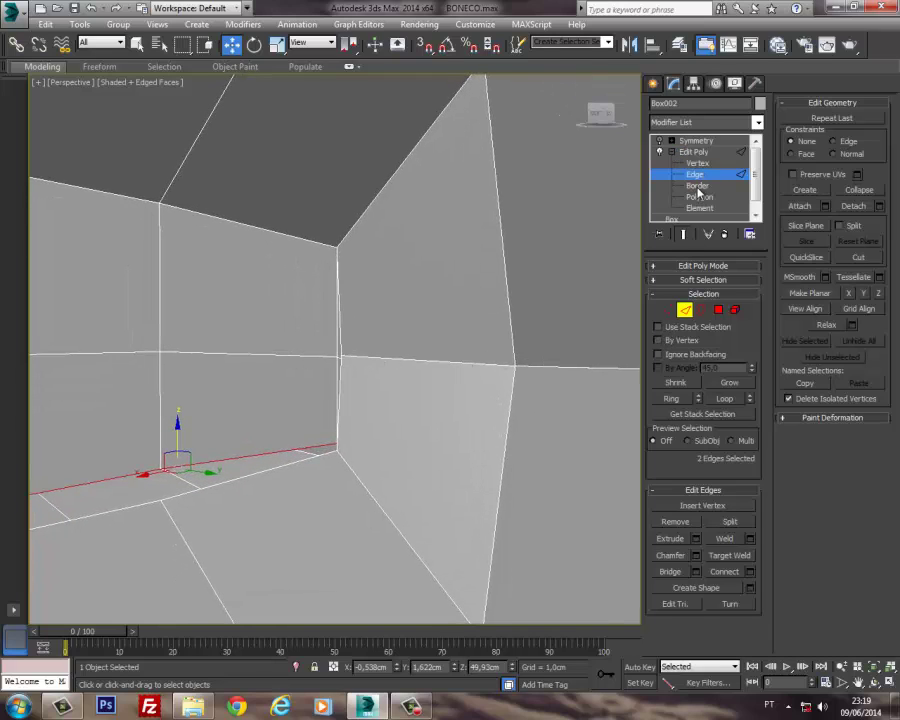
pyautogui.click(694, 162)
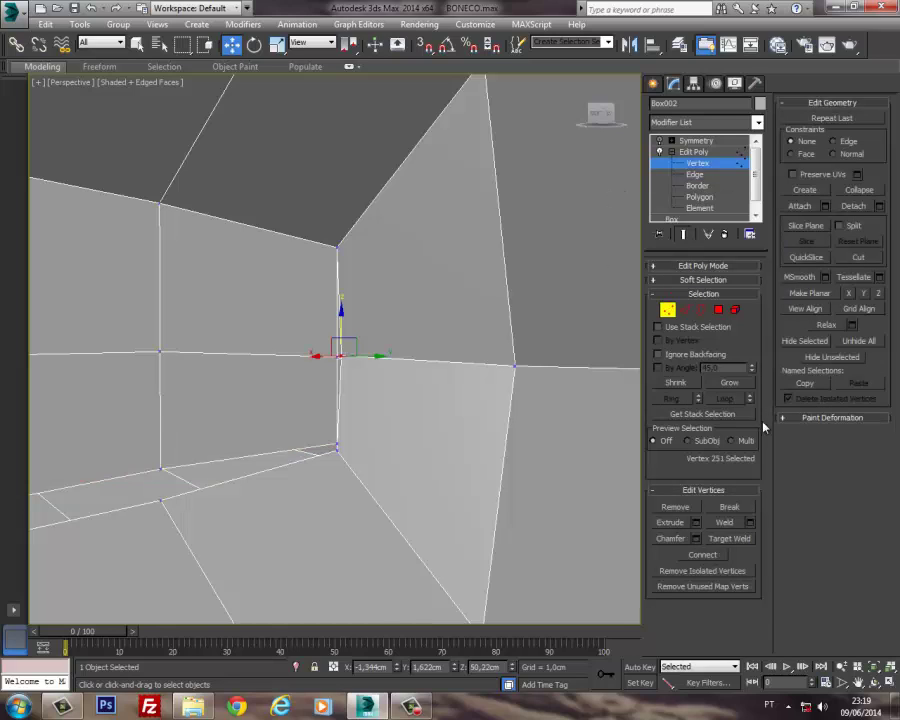
pyautogui.click(741, 541)
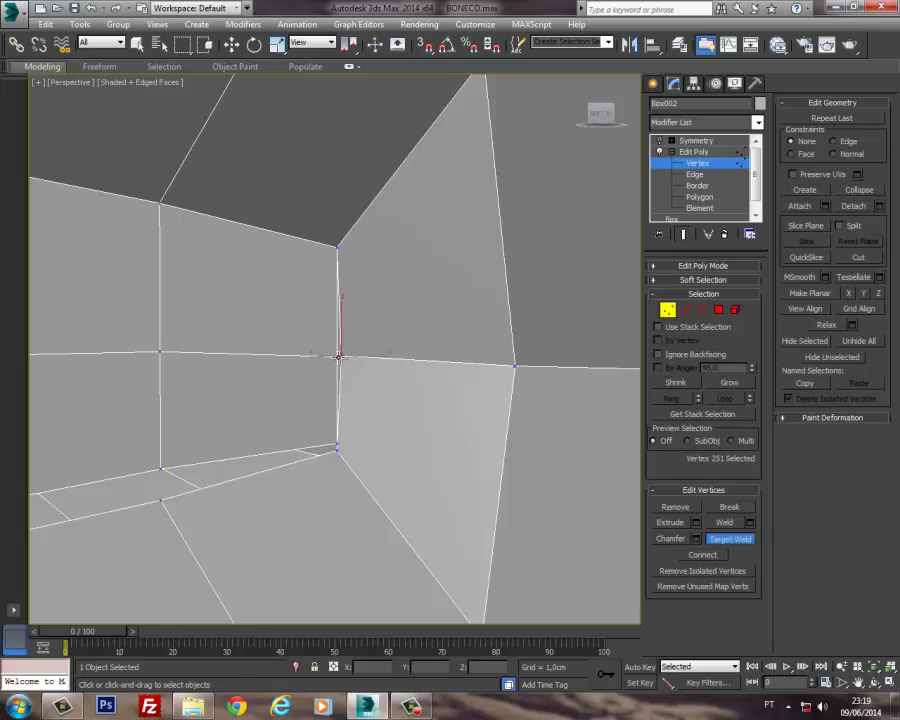
pyautogui.moveTo(327, 374); pyautogui.dragTo(336, 330, button='middle')
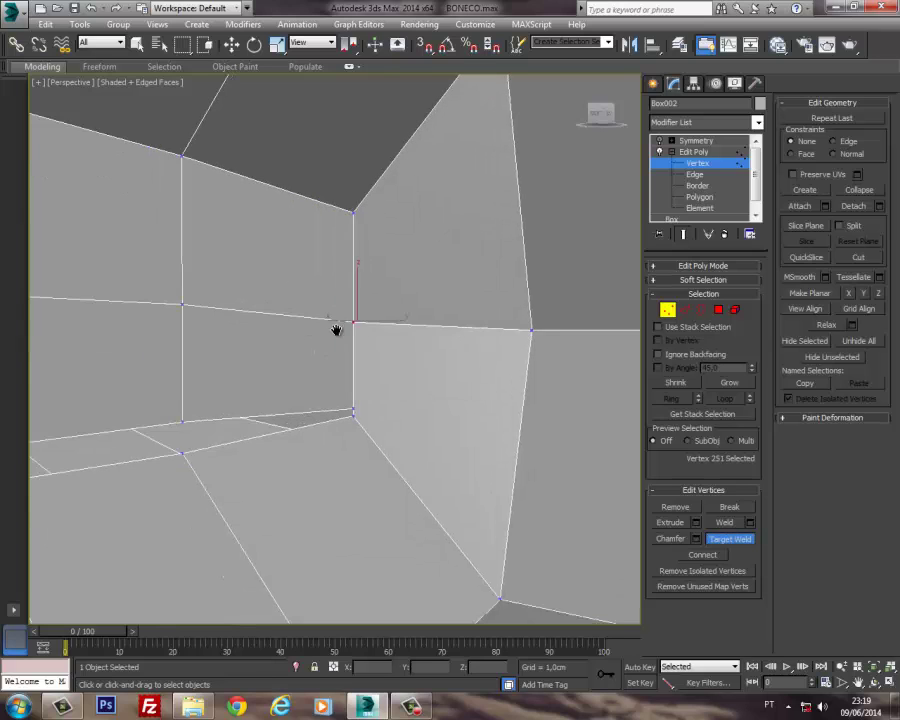
pyautogui.click(358, 411)
pyautogui.moveTo(358, 412); pyautogui.dragTo(439, 364, button='middle')
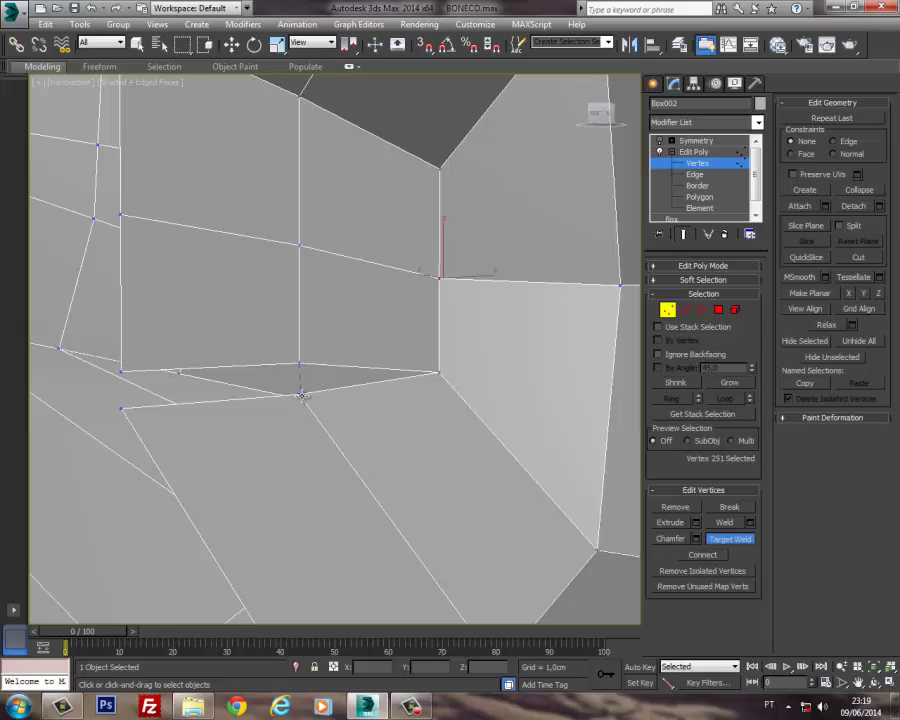
pyautogui.click(300, 395)
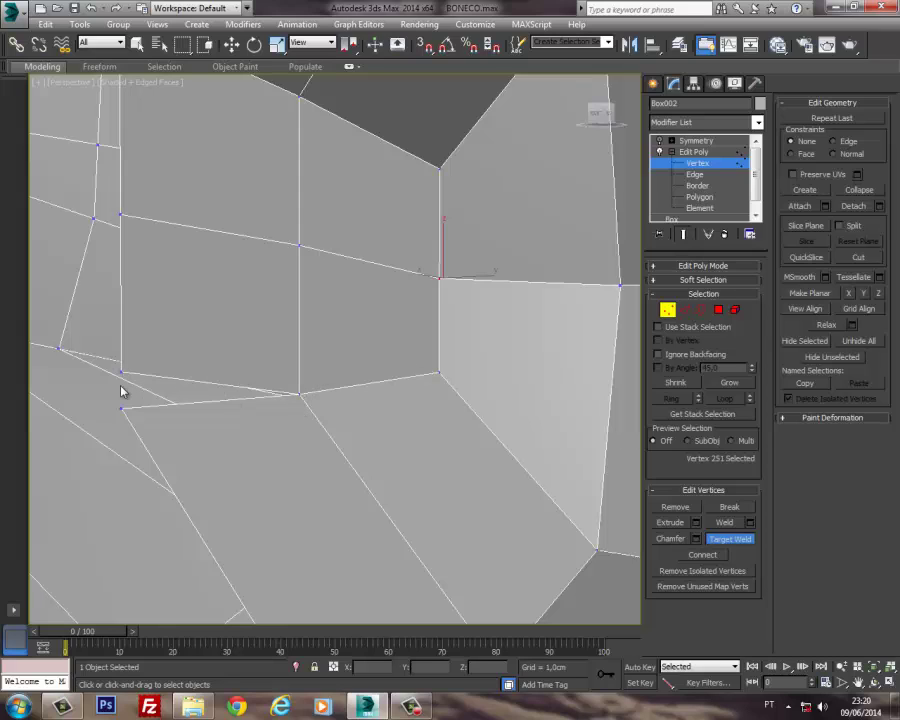
pyautogui.scroll(-5, 207, 360)
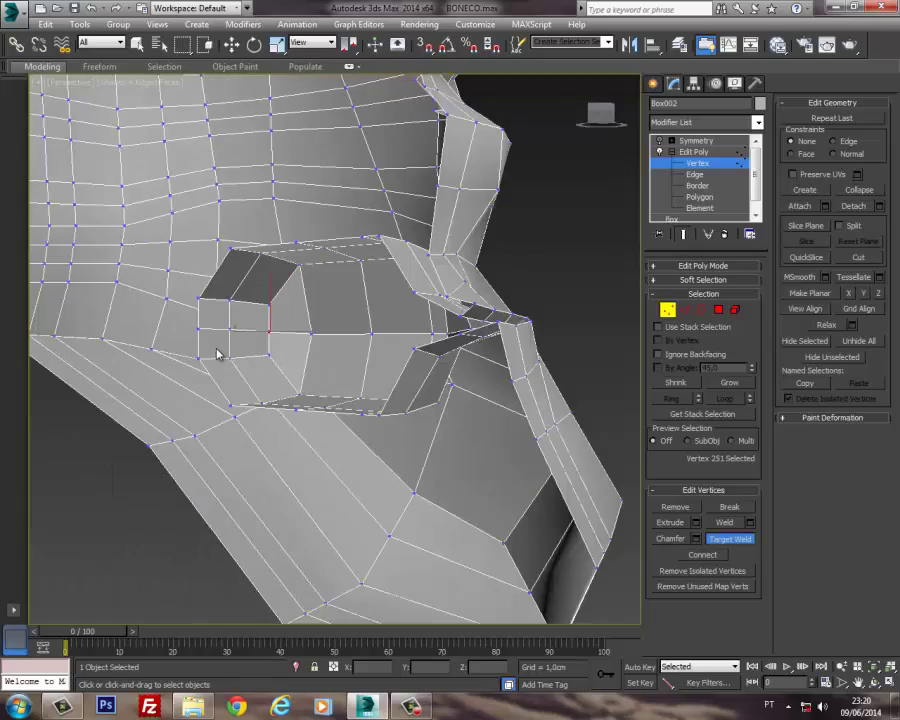
pyautogui.moveTo(217, 354); pyautogui.dragTo(152, 369, button='middle')
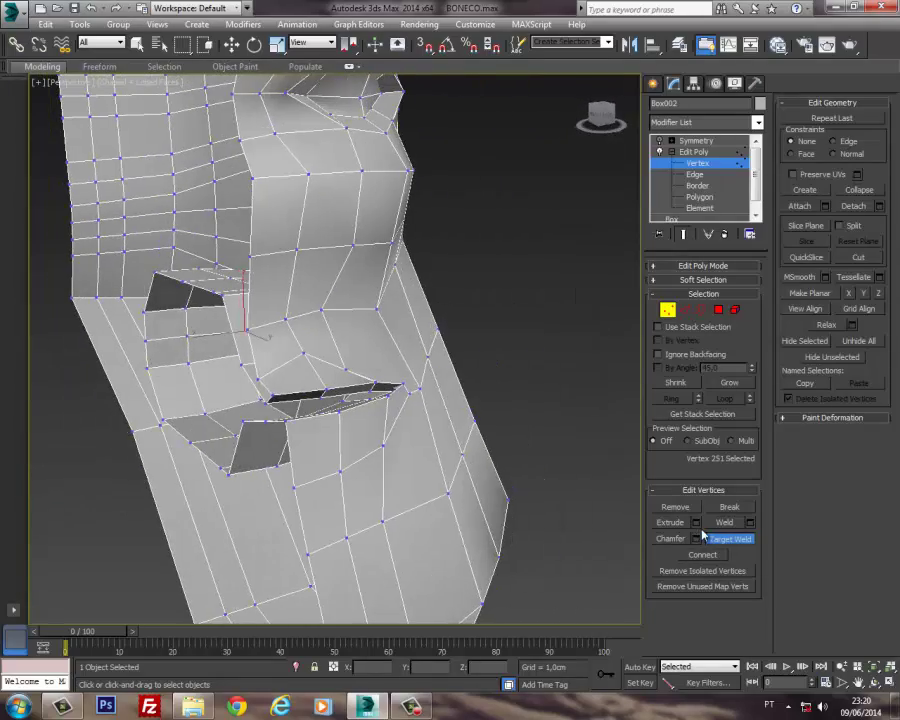
# Step: Examine the mouth and the whole head with the Symmetry modifier displayed, and switch its display off again
pyautogui.press('w')
pyautogui.click(677, 152)
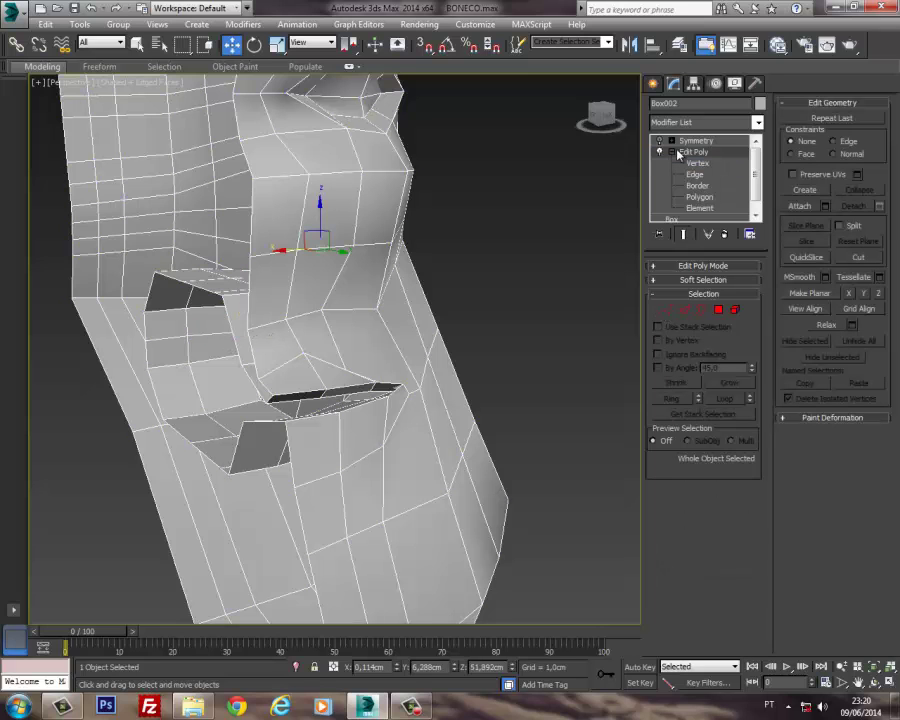
pyautogui.scroll(8, 390, 305)
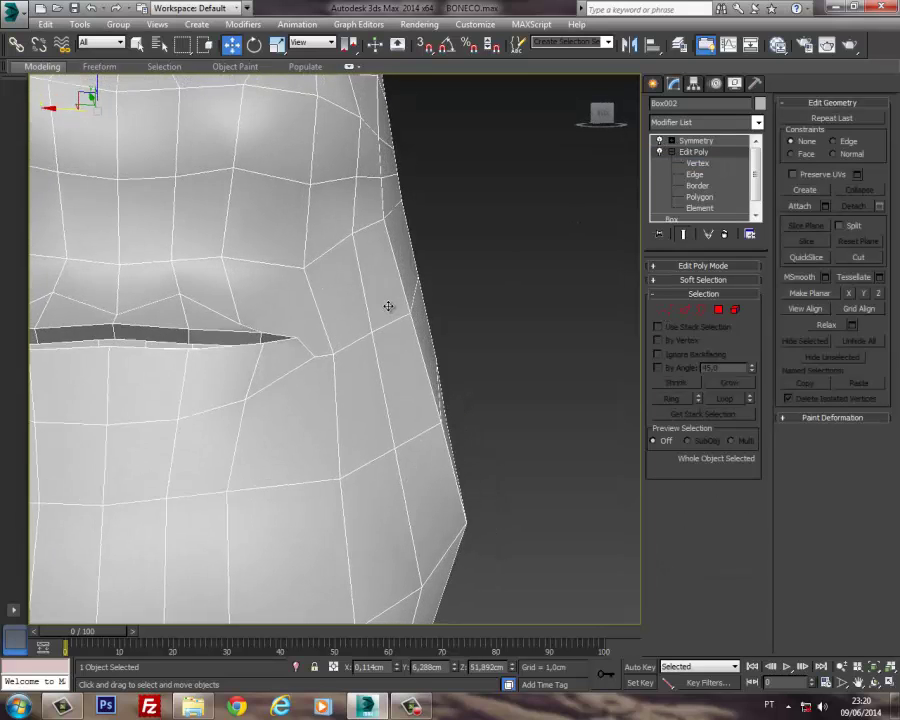
pyautogui.keyDown('alt'); pyautogui.moveTo(423, 312); pyautogui.dragTo(493, 292, button='middle'); pyautogui.keyUp('alt')
pyautogui.scroll(-8, 418, 315)
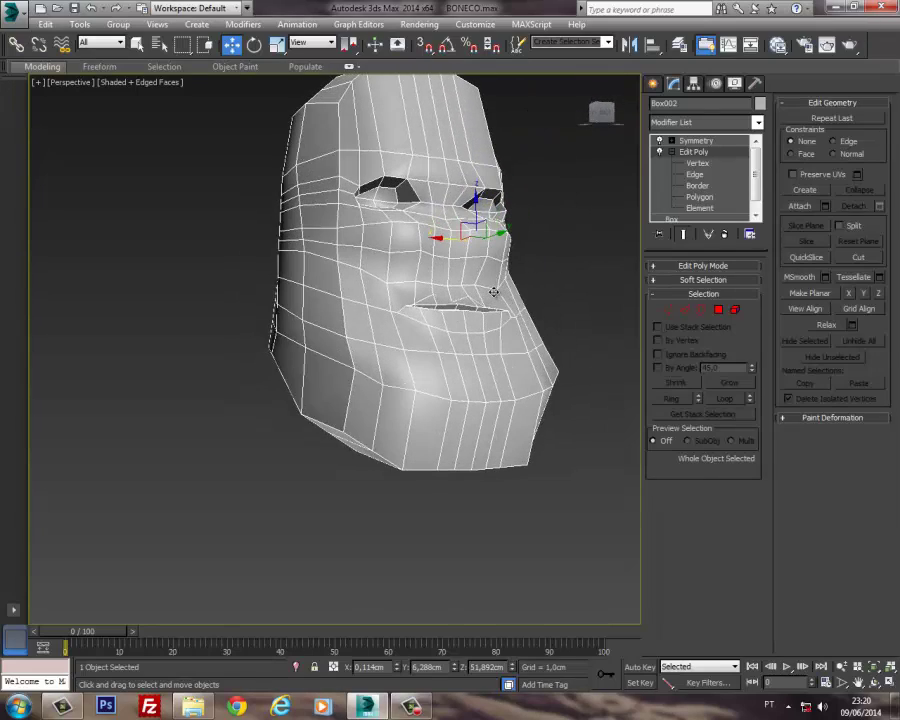
pyautogui.keyDown('alt'); pyautogui.moveTo(357, 305); pyautogui.dragTo(687, 332, button='middle'); pyautogui.keyUp('alt')
pyautogui.click(660, 142)
pyautogui.scroll(5, 509, 367)
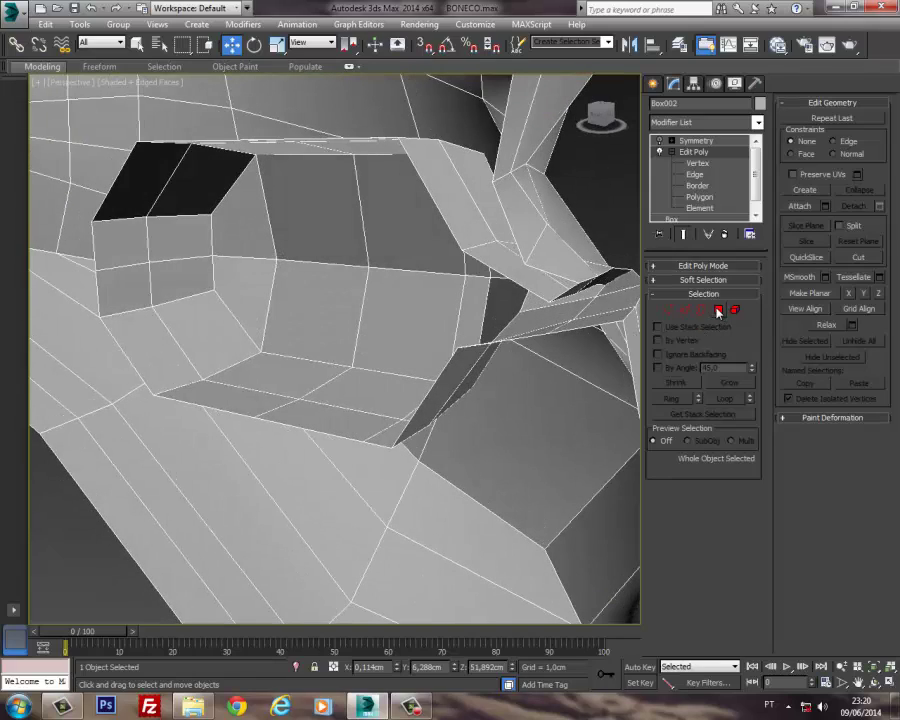
pyautogui.click(718, 311)
pyautogui.moveTo(280, 303)
pyautogui.keyDown('alt'); pyautogui.mouseDown(button='middle')
pyautogui.moveTo(324, 326)
pyautogui.moveTo(320, 312)
pyautogui.moveTo(287, 307)
pyautogui.mouseUp(button='middle'); pyautogui.keyUp('alt')
pyautogui.click(287, 305)
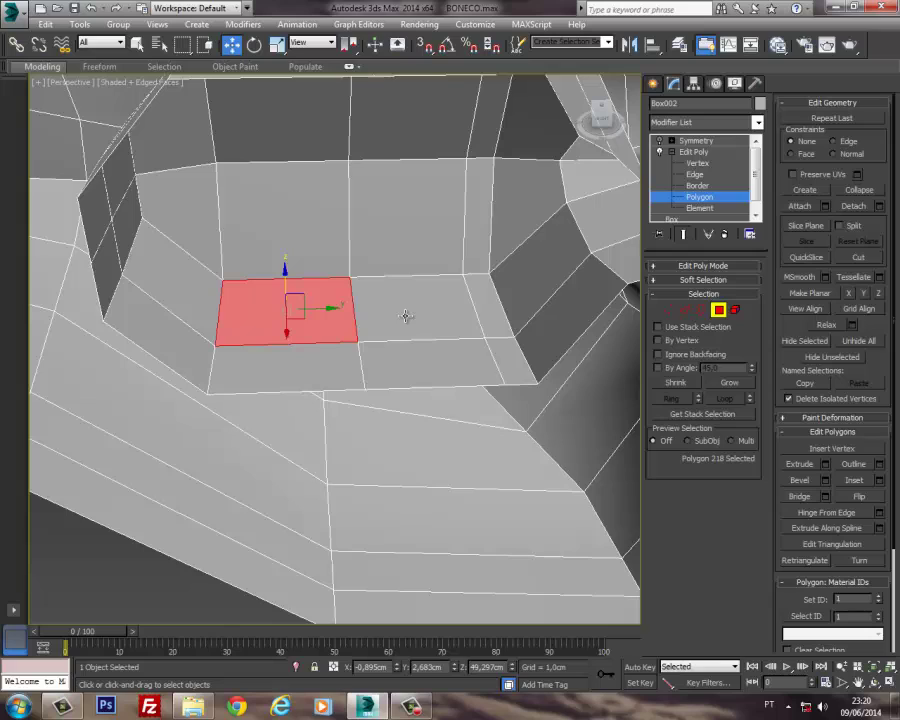
# Step: Connect the nine front-to-back edges around the oral cavity's floor, outer side and roof with 2 segments
pyautogui.click(684, 310)
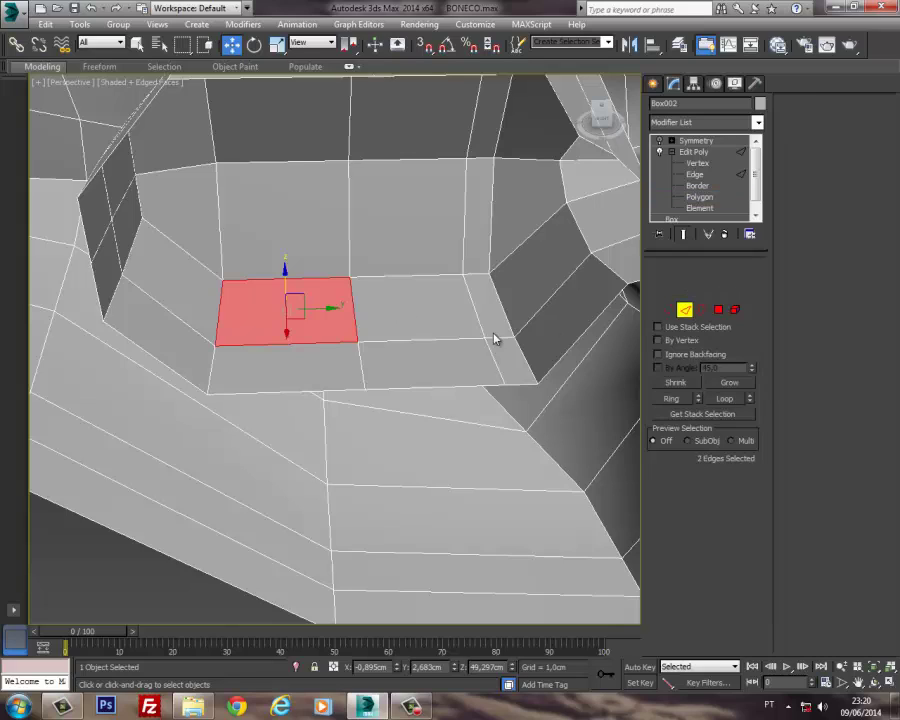
pyautogui.click(220, 305)
pyautogui.keyDown('ctrl'); pyautogui.click(352, 316); pyautogui.keyUp('ctrl')
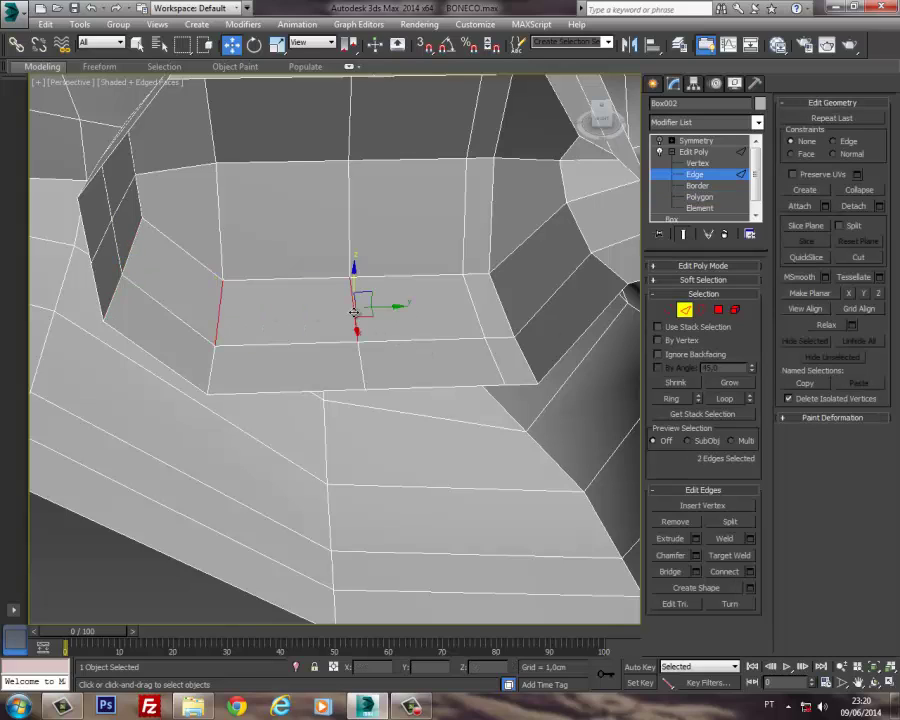
pyautogui.keyDown('ctrl'); pyautogui.click(477, 315); pyautogui.keyUp('ctrl')
pyautogui.keyDown('ctrl'); pyautogui.click(133, 247); pyautogui.keyUp('ctrl')
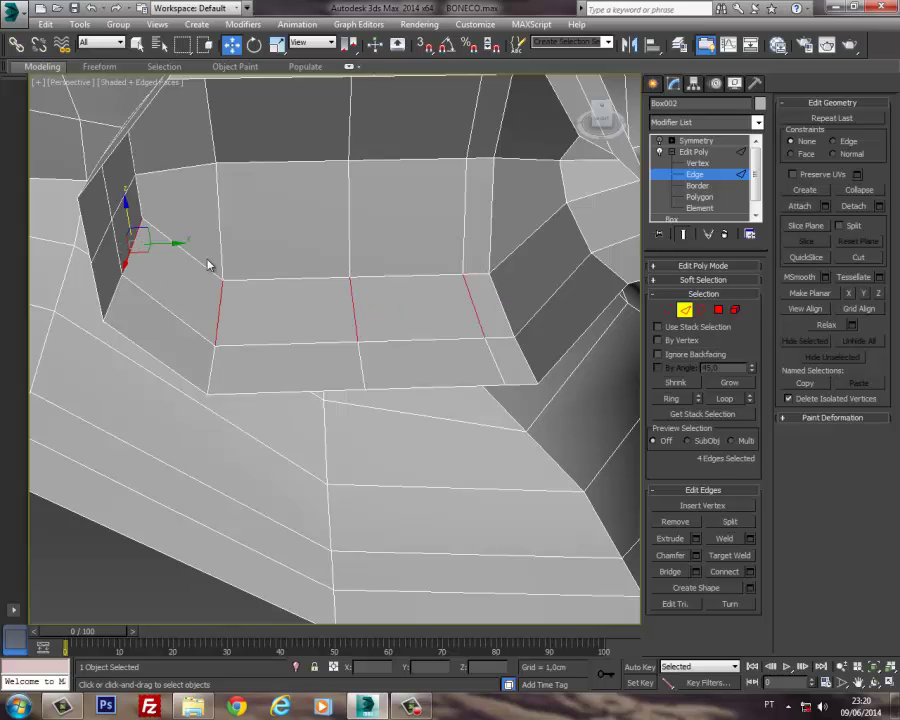
pyautogui.keyDown('alt'); pyautogui.moveTo(207, 261); pyautogui.dragTo(183, 293, button='middle'); pyautogui.keyUp('alt')
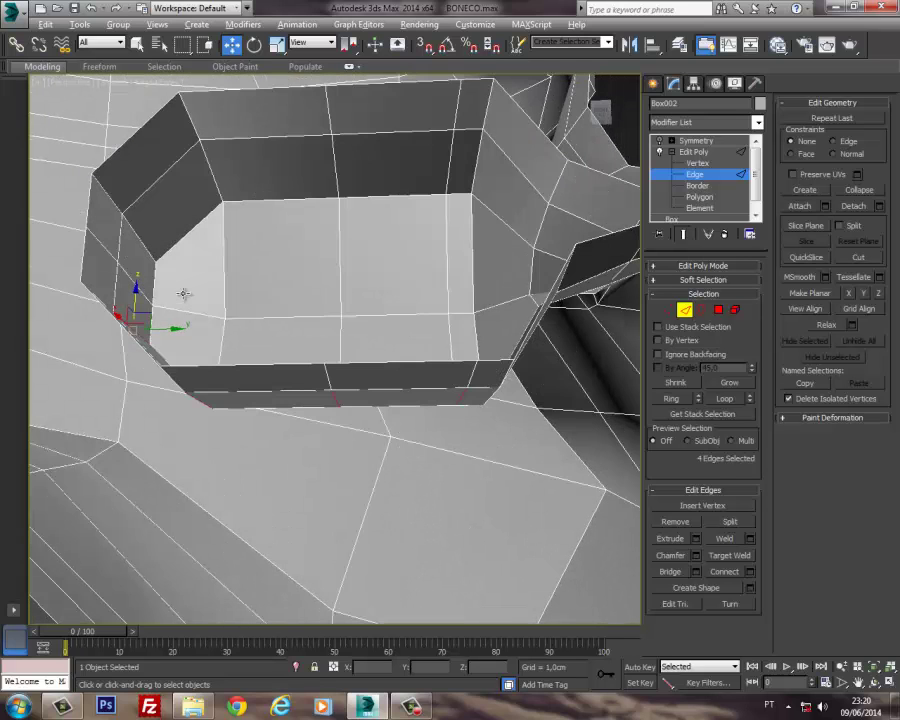
pyautogui.keyDown('ctrl'); pyautogui.click(134, 284); pyautogui.keyUp('ctrl')
pyautogui.keyDown('ctrl'); pyautogui.click(142, 242); pyautogui.keyUp('ctrl')
pyautogui.keyDown('ctrl'); pyautogui.click(218, 190); pyautogui.keyUp('ctrl')
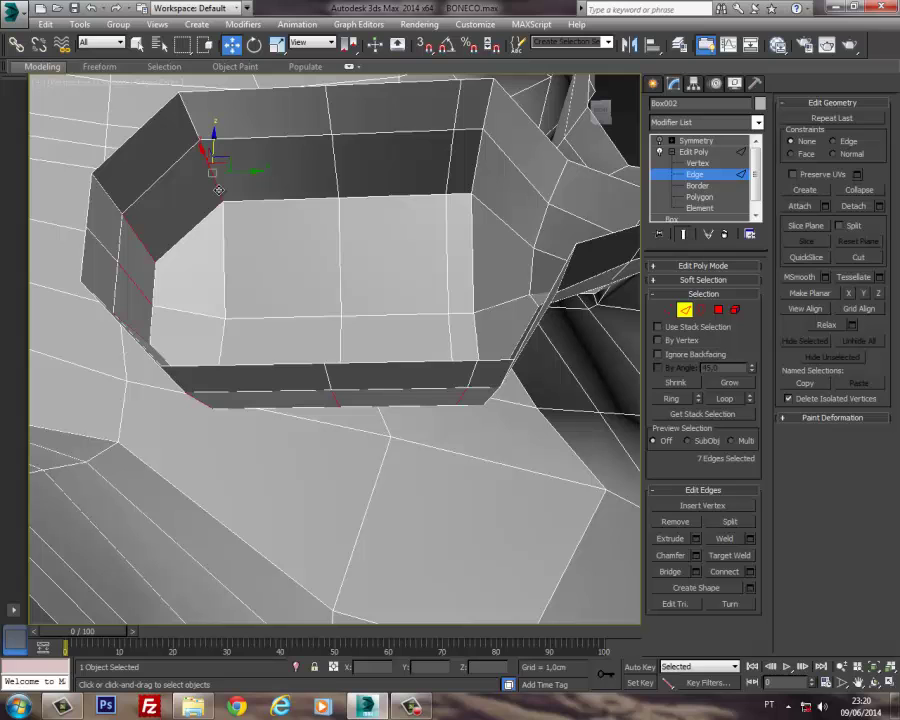
pyautogui.keyDown('ctrl'); pyautogui.click(334, 173); pyautogui.keyUp('ctrl')
pyautogui.keyDown('ctrl'); pyautogui.click(447, 174); pyautogui.keyUp('ctrl')
pyautogui.keyDown('alt'); pyautogui.moveTo(448, 174); pyautogui.dragTo(424, 241, button='middle'); pyautogui.keyUp('alt')
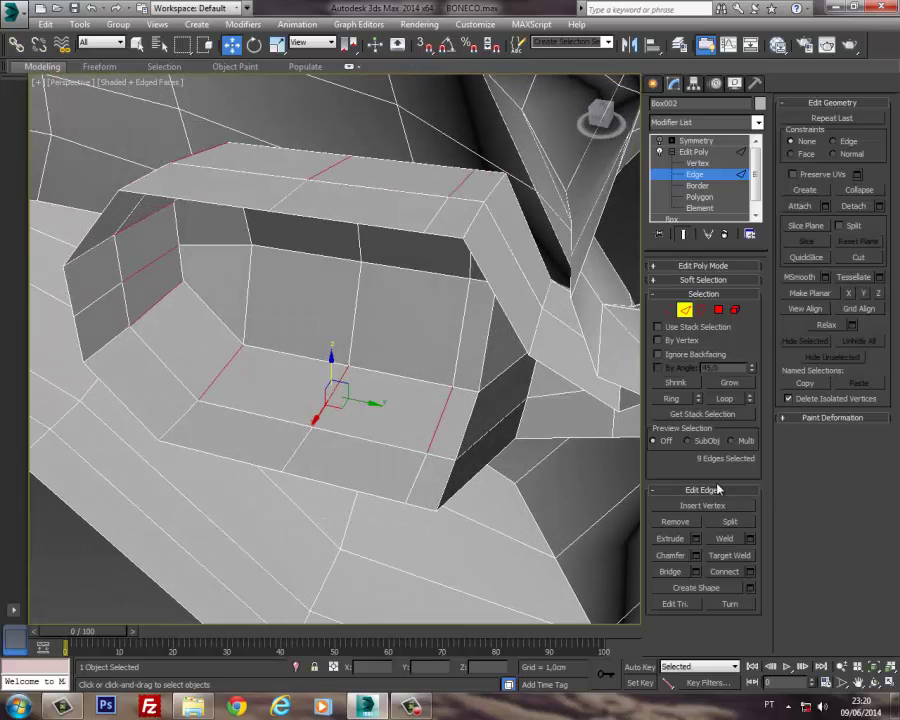
pyautogui.click(750, 571)
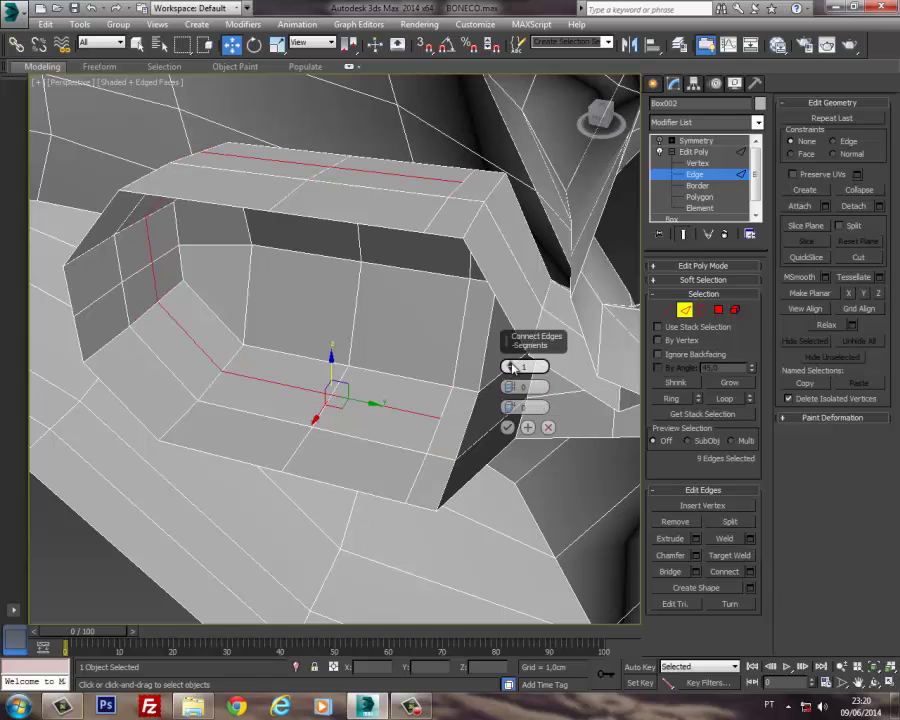
pyautogui.moveTo(511, 370); pyautogui.dragTo(511, 366)
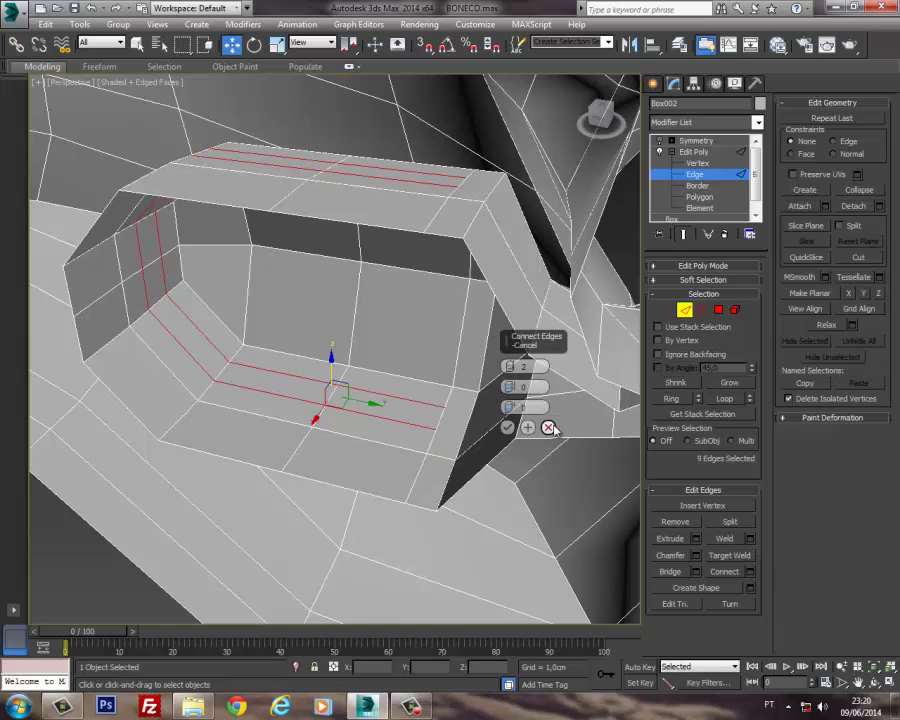
pyautogui.keyDown('alt'); pyautogui.moveTo(406, 344); pyautogui.dragTo(465, 313, button='middle'); pyautogui.keyUp('alt')
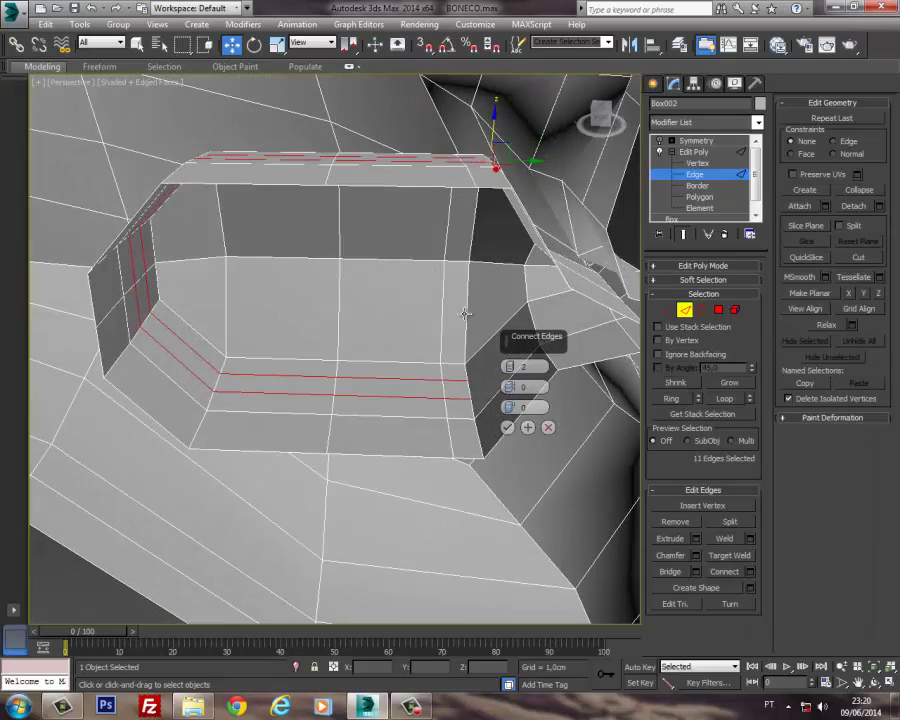
pyautogui.click(507, 427)
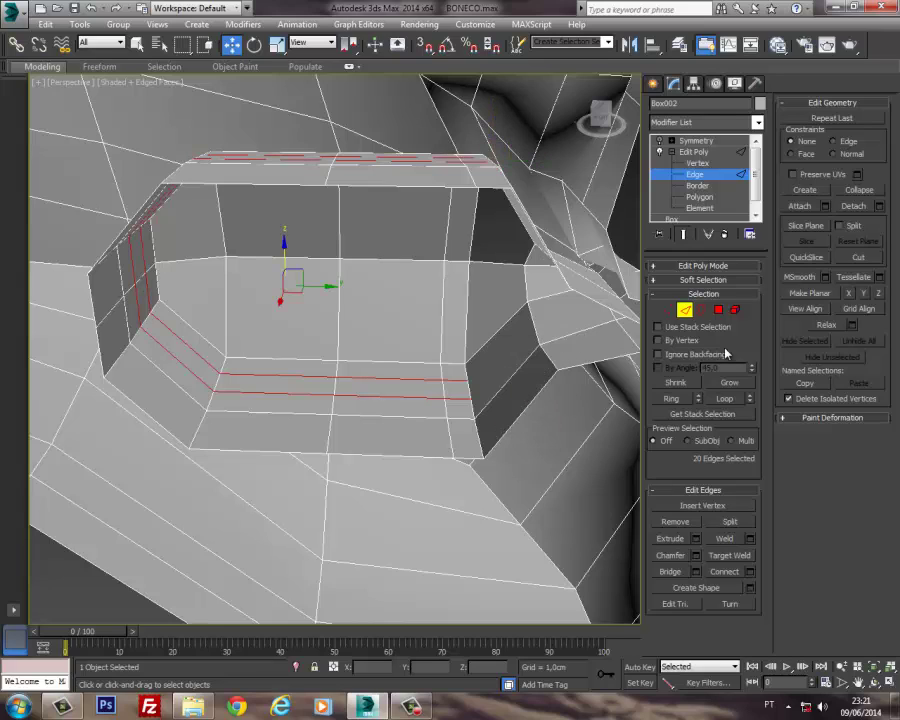
# Step: Select matching L-shaped polygon strips, five polygons each, on the oral cavity's floor and roof
pyautogui.click(719, 311)
pyautogui.click(466, 443)
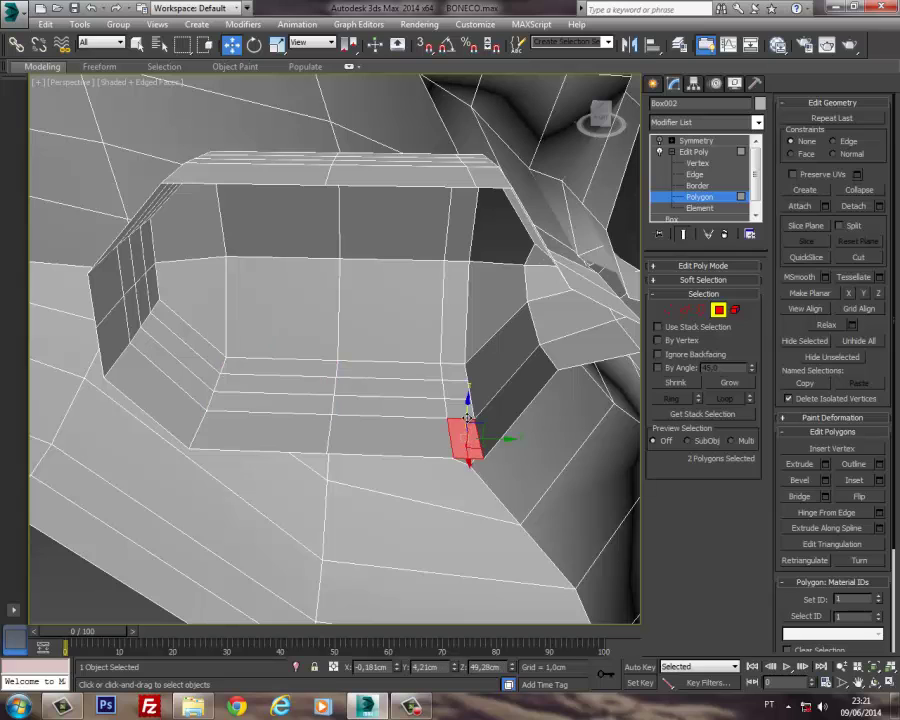
pyautogui.keyDown('ctrl'); pyautogui.click(459, 409); pyautogui.keyUp('ctrl')
pyautogui.keyDown('ctrl'); pyautogui.click(452, 391); pyautogui.keyUp('ctrl')
pyautogui.keyDown('ctrl'); pyautogui.click(418, 390); pyautogui.keyUp('ctrl')
pyautogui.keyDown('ctrl'); pyautogui.click(287, 385); pyautogui.keyUp('ctrl')
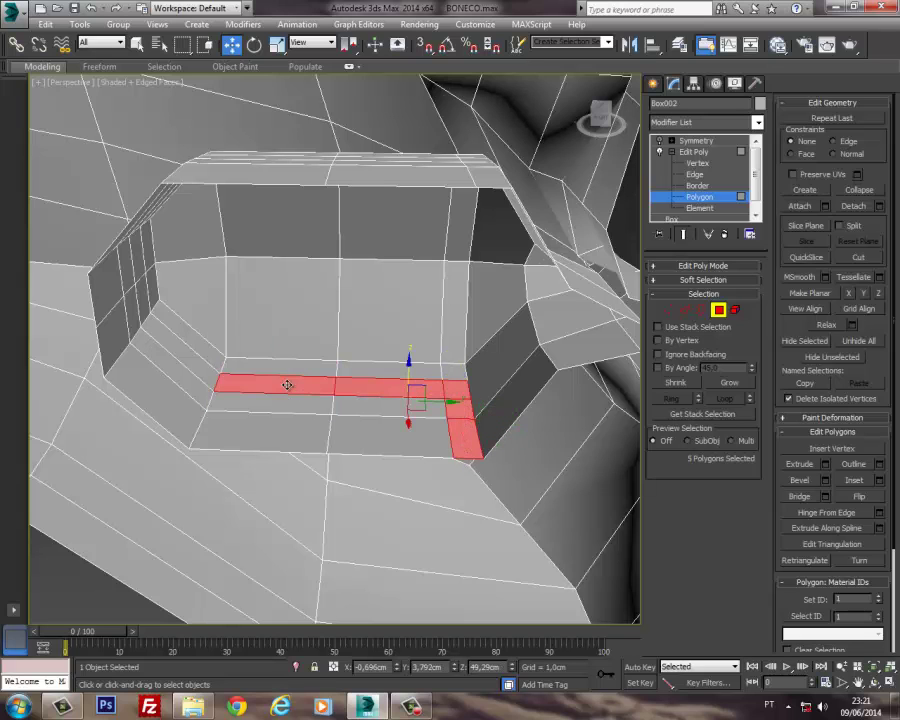
pyautogui.keyDown('alt'); pyautogui.moveTo(276, 344); pyautogui.dragTo(280, 297, button='middle'); pyautogui.keyUp('alt')
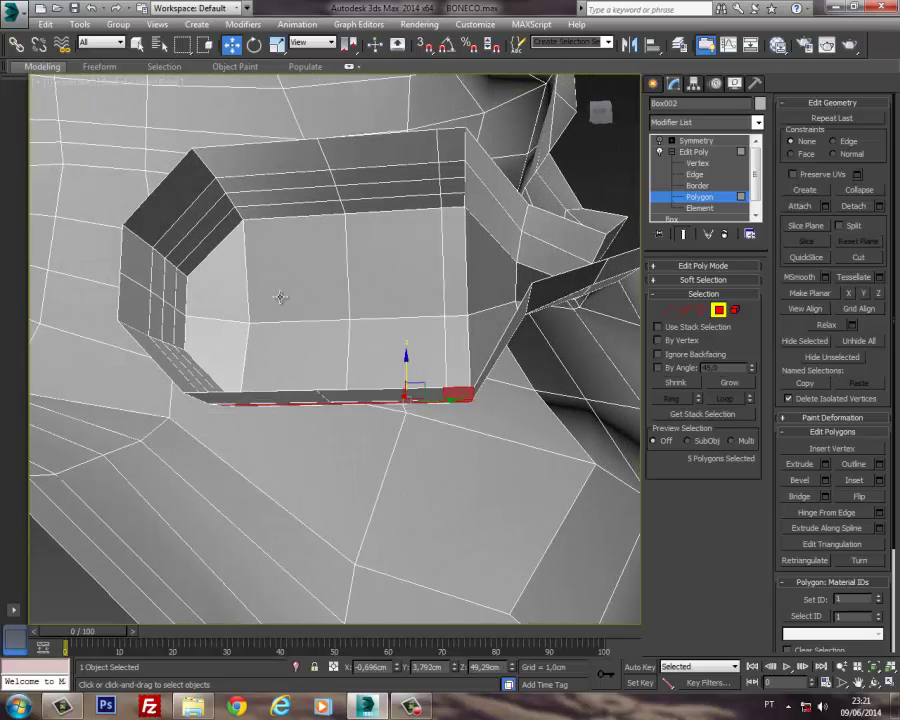
pyautogui.keyDown('ctrl'); pyautogui.click(281, 197); pyautogui.keyUp('ctrl')
pyautogui.keyDown('ctrl'); pyautogui.click(410, 190); pyautogui.keyUp('ctrl')
pyautogui.keyDown('ctrl'); pyautogui.click(451, 187); pyautogui.keyUp('ctrl')
pyautogui.keyDown('ctrl'); pyautogui.click(450, 171); pyautogui.keyUp('ctrl')
pyautogui.keyDown('ctrl'); pyautogui.click(447, 154); pyautogui.keyUp('ctrl')
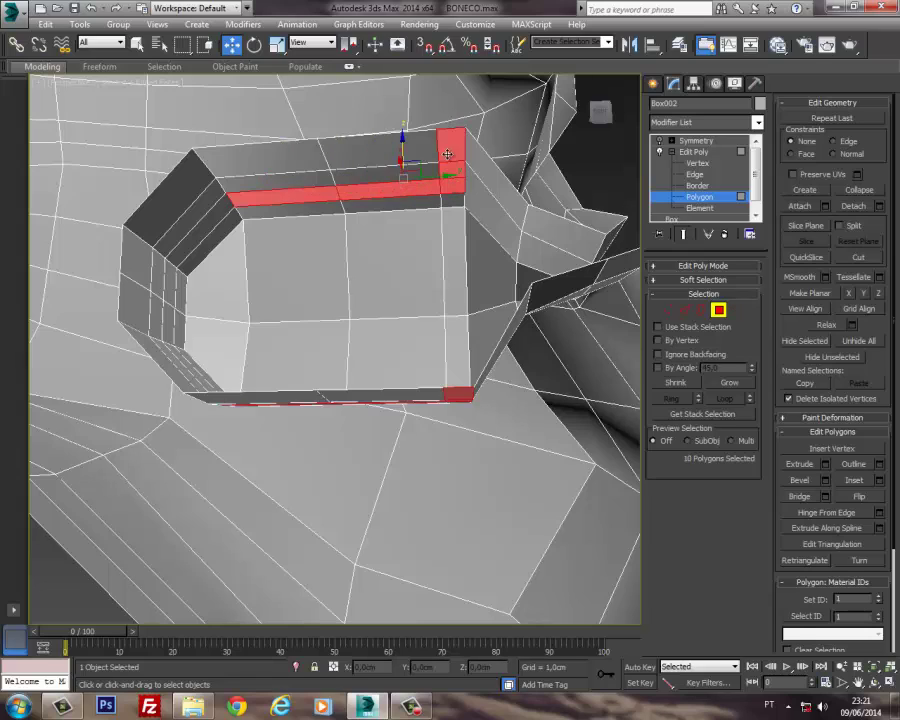
pyautogui.keyDown('alt'); pyautogui.moveTo(447, 154); pyautogui.dragTo(491, 316, button='middle'); pyautogui.keyUp('alt')
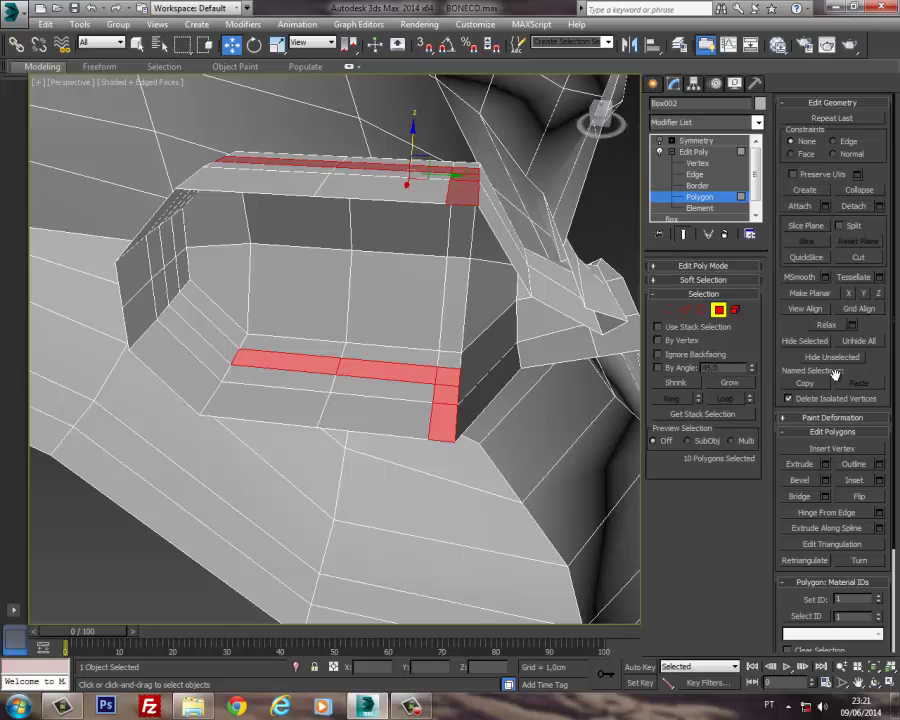
# Step: Inset the floor and roof polygon strips by 0,02 cm
pyautogui.scroll(3, 440, 335)
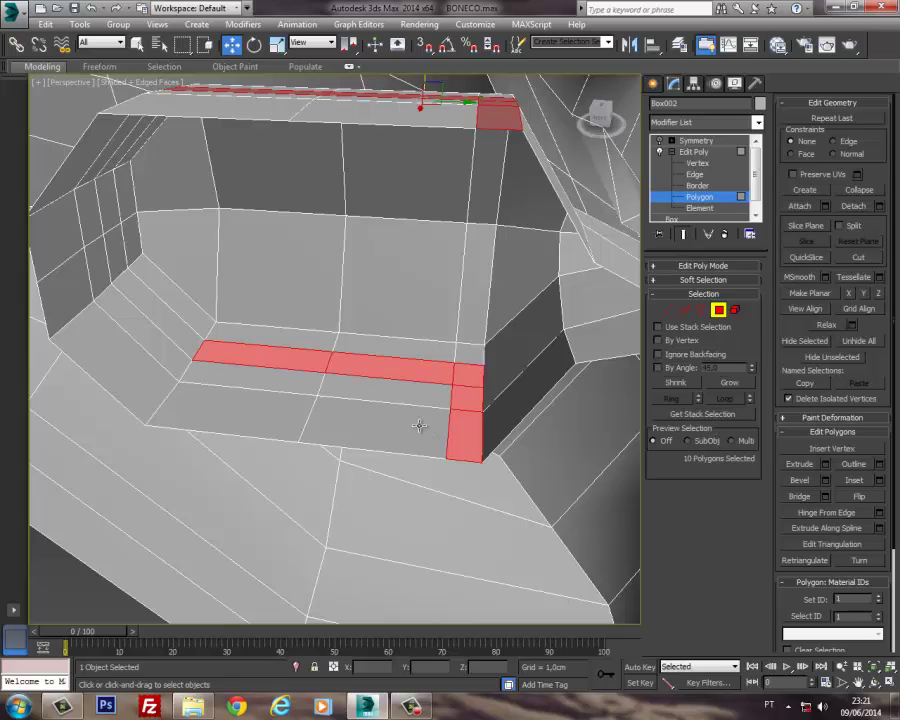
pyautogui.moveTo(217, 362); pyautogui.dragTo(240, 359, button='middle')
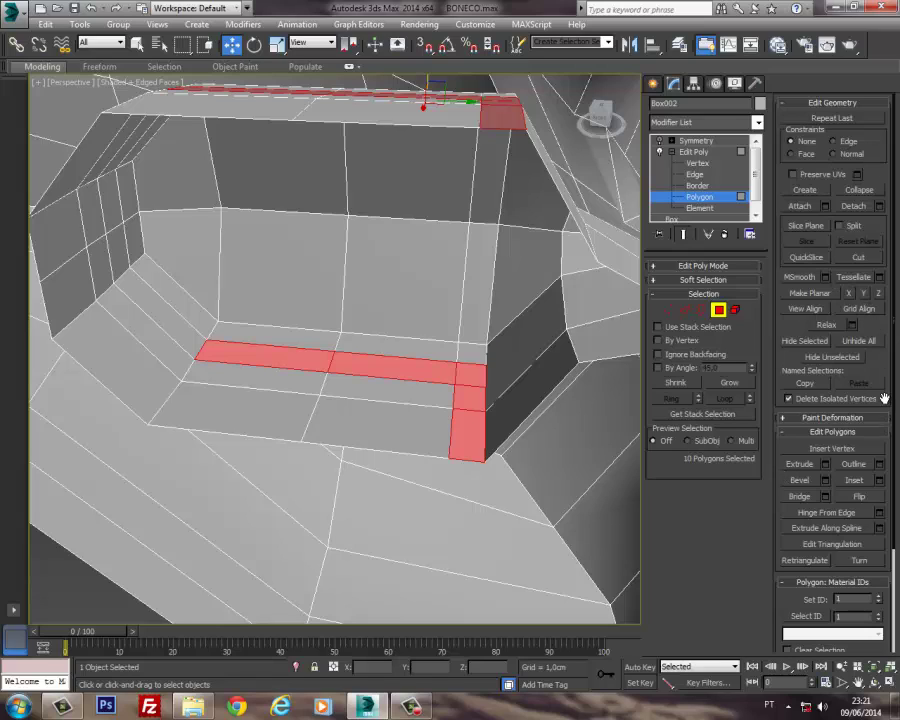
pyautogui.moveTo(884, 398); pyautogui.dragTo(884, 338)
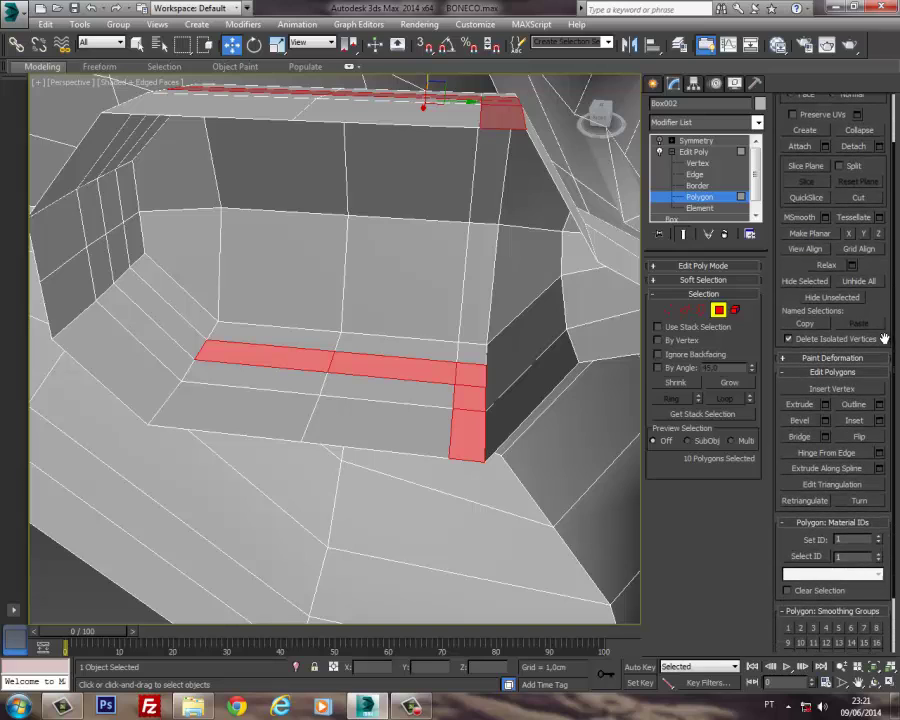
pyautogui.click(879, 420)
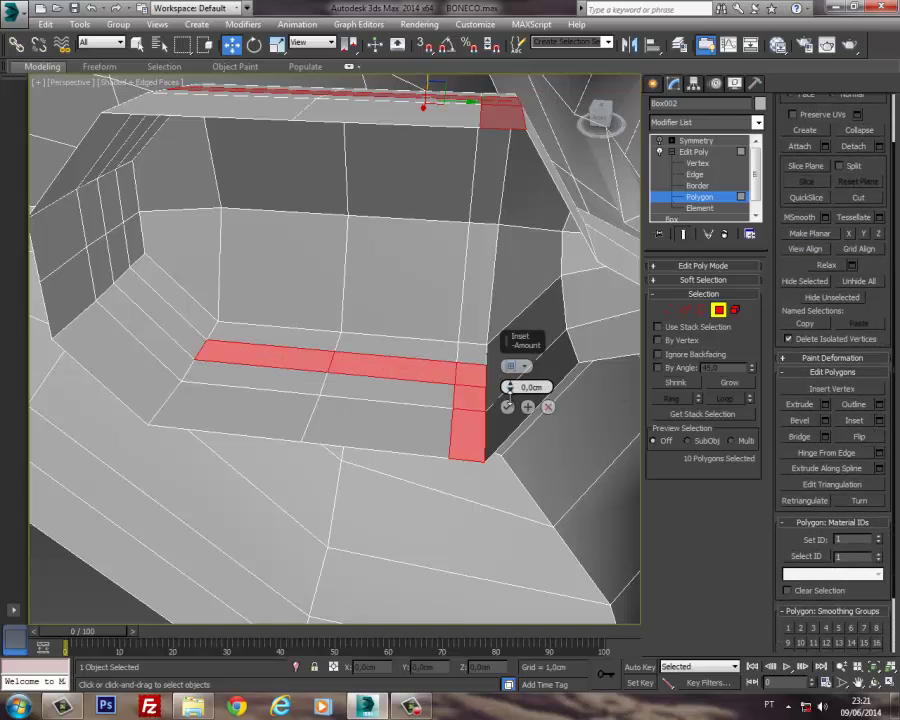
pyautogui.moveTo(509, 388); pyautogui.dragTo(510, 390)
pyautogui.click(508, 406)
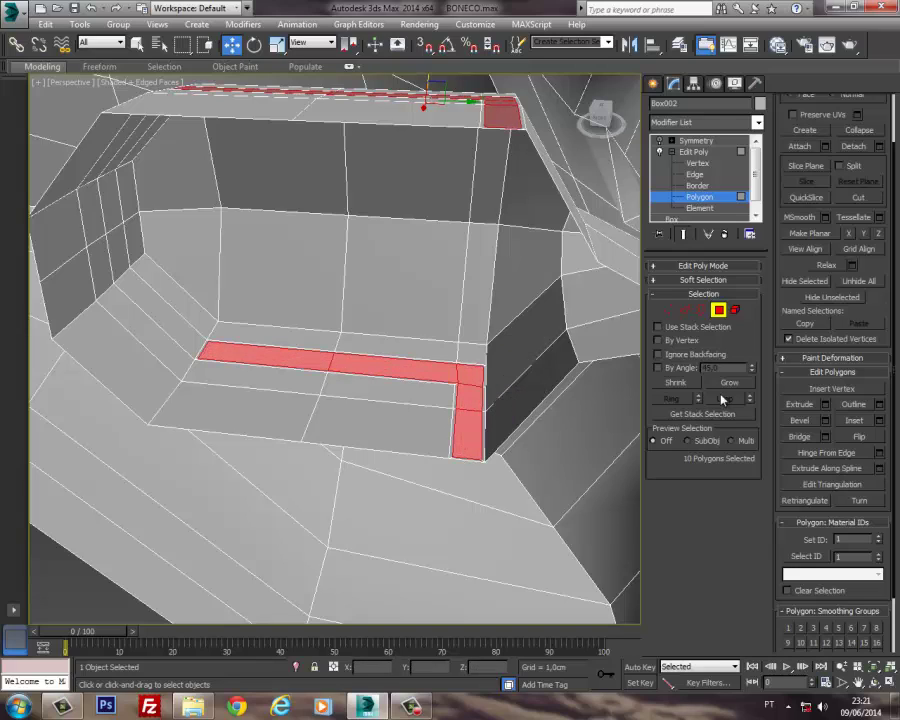
# Step: Extrude both inset strips 0,305 cm into the mouth and inset their end faces by 0,02 cm
pyautogui.click(826, 404)
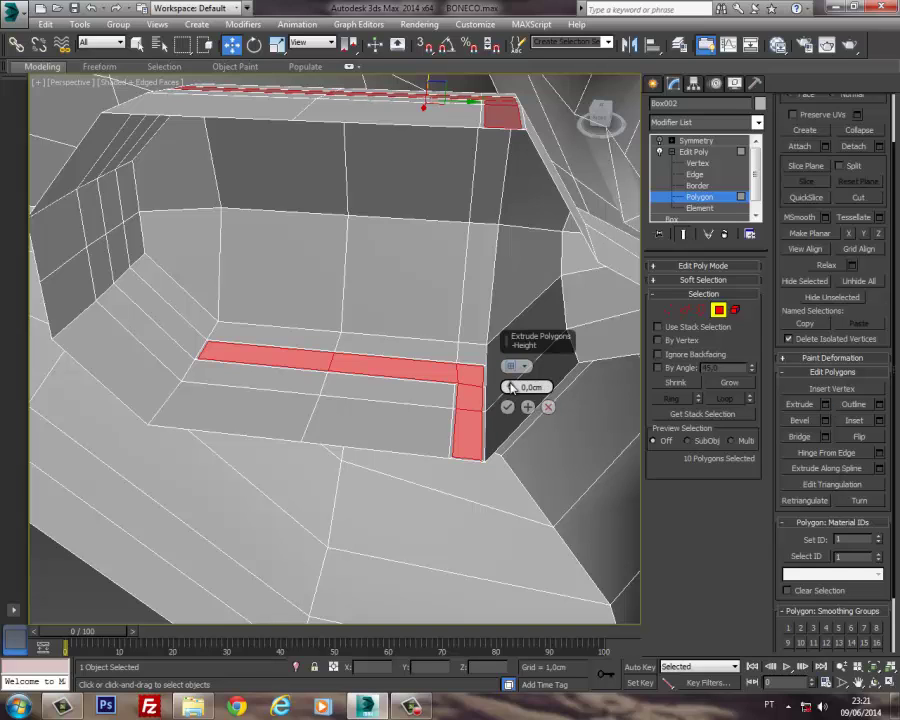
pyautogui.moveTo(511, 388); pyautogui.dragTo(511, 385)
pyautogui.click(507, 406)
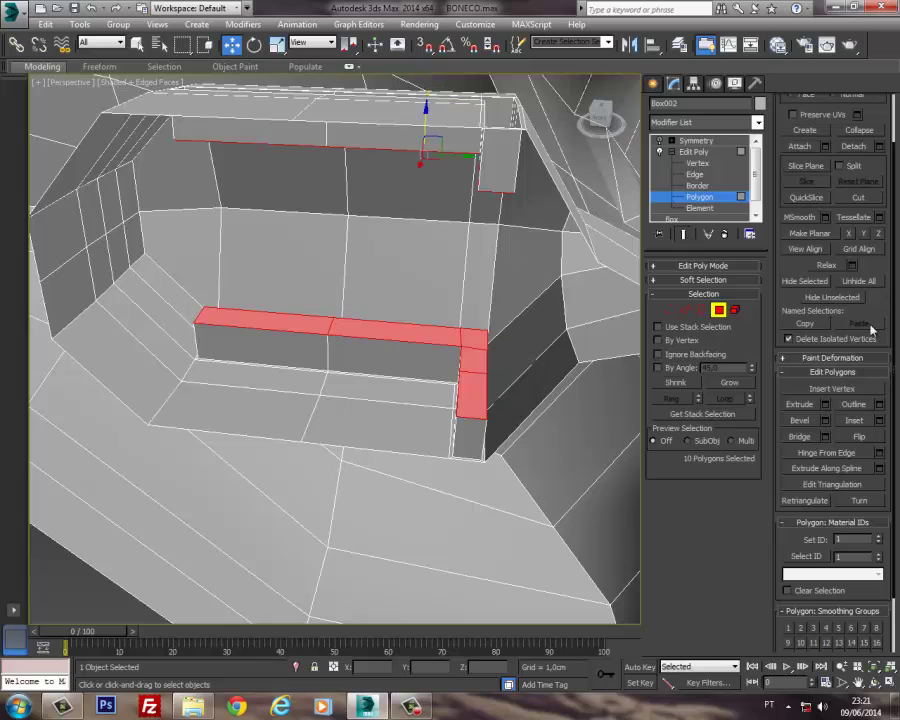
pyautogui.click(880, 422)
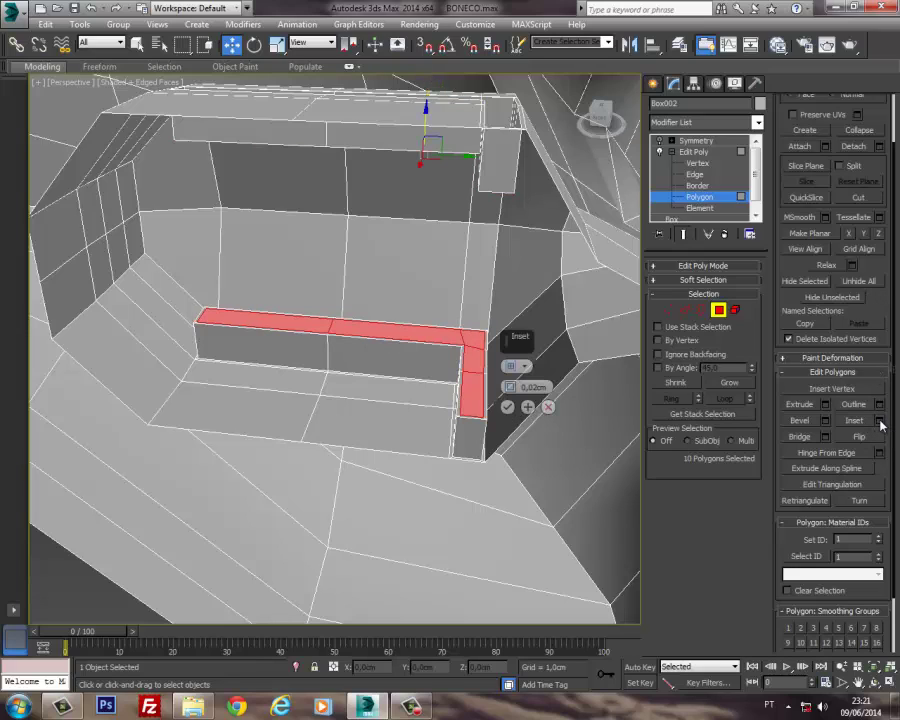
pyautogui.click(509, 406)
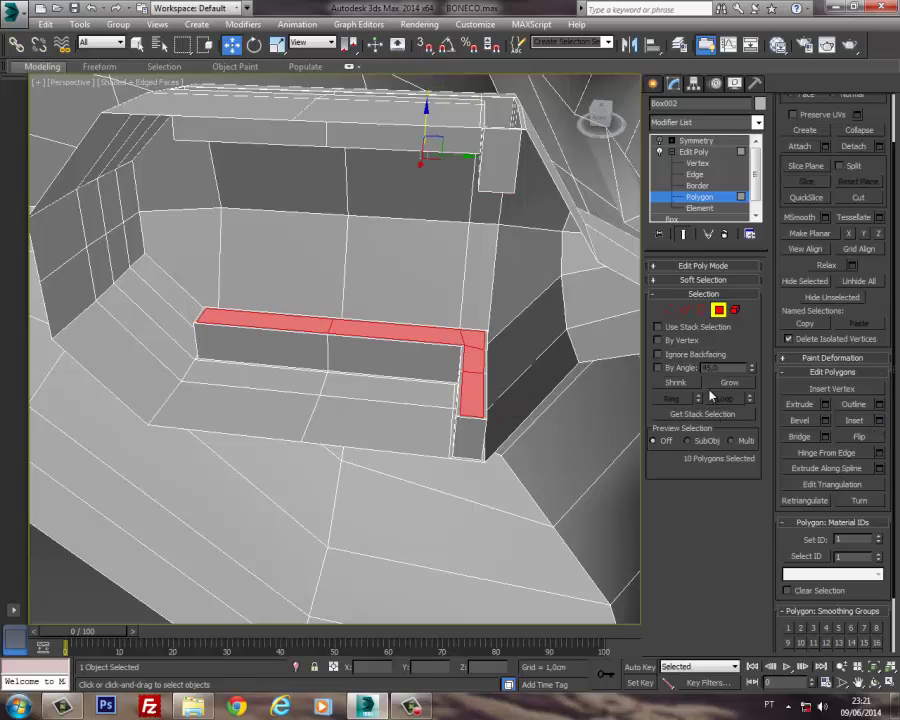
# Step: Extrude the inset end faces of both blocks a further 0,381 cm toward each other
pyautogui.click(826, 405)
pyautogui.keyDown('alt'); pyautogui.moveTo(352, 226); pyautogui.dragTo(458, 264, button='middle'); pyautogui.keyUp('alt')
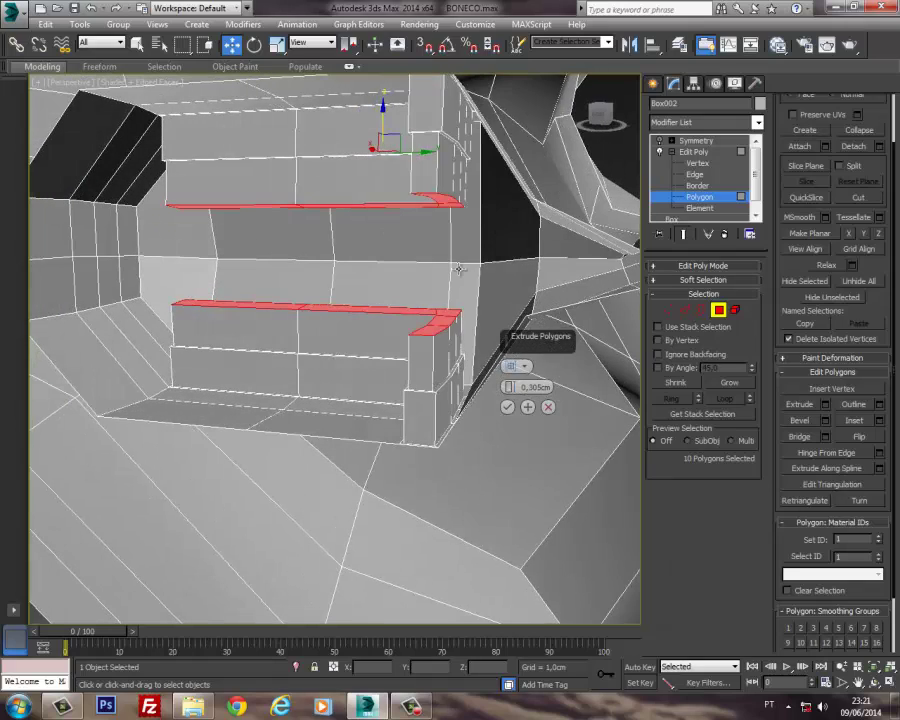
pyautogui.moveTo(513, 389); pyautogui.dragTo(509, 386)
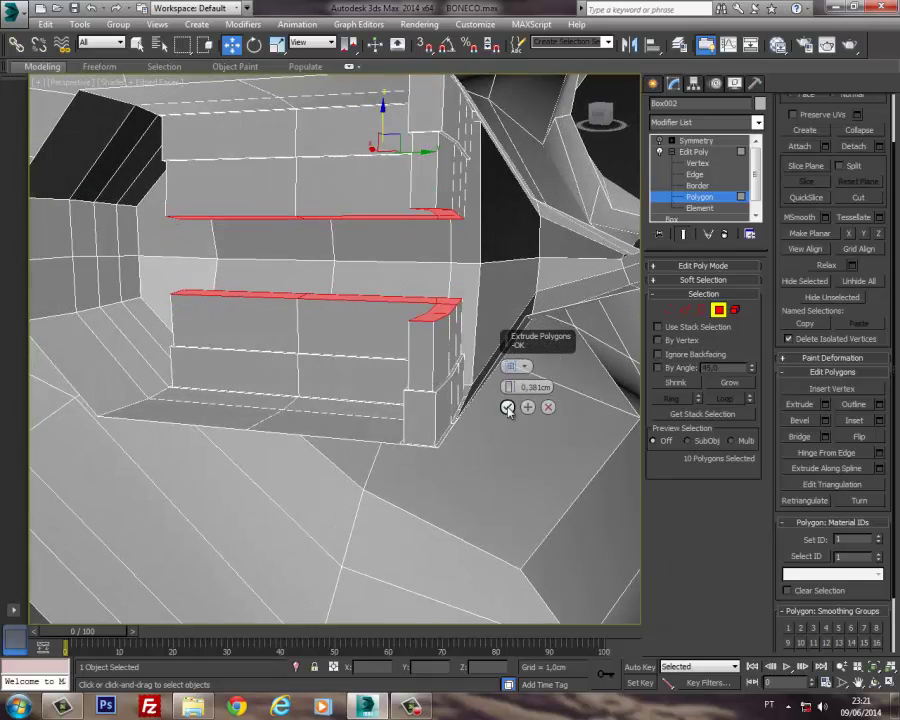
pyautogui.click(507, 406)
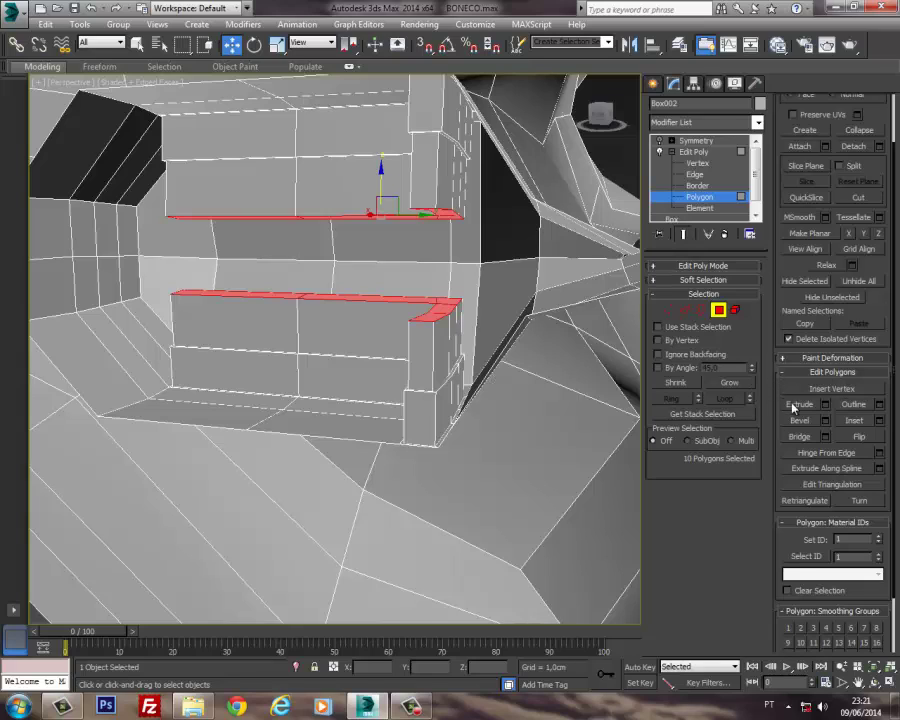
# Step: Inset the end faces of both blocks once more and try scaling them vertically
pyautogui.click(879, 421)
pyautogui.click(506, 405)
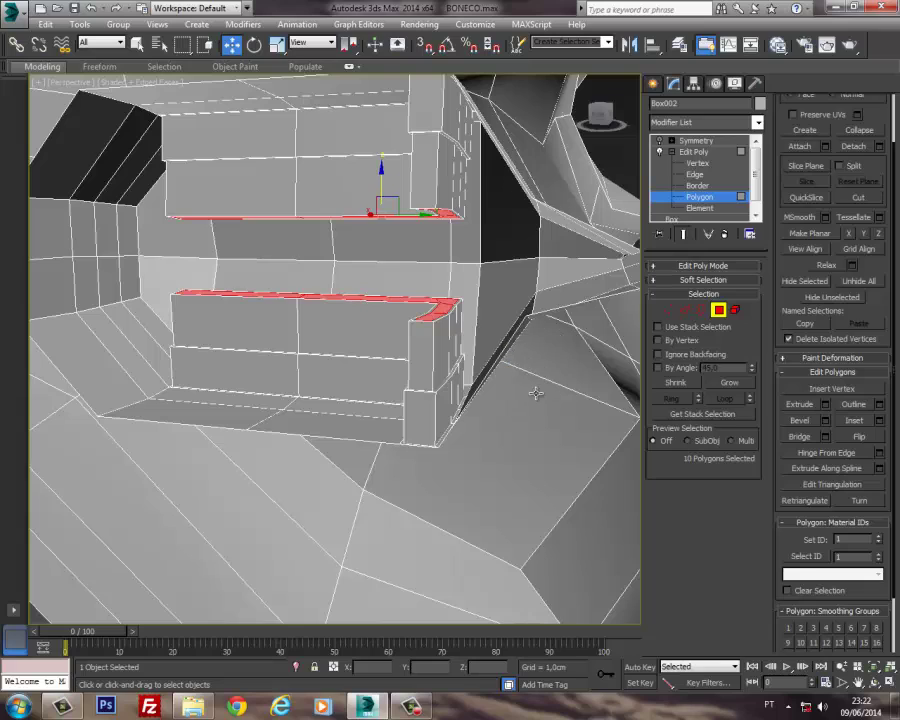
pyautogui.press('r')
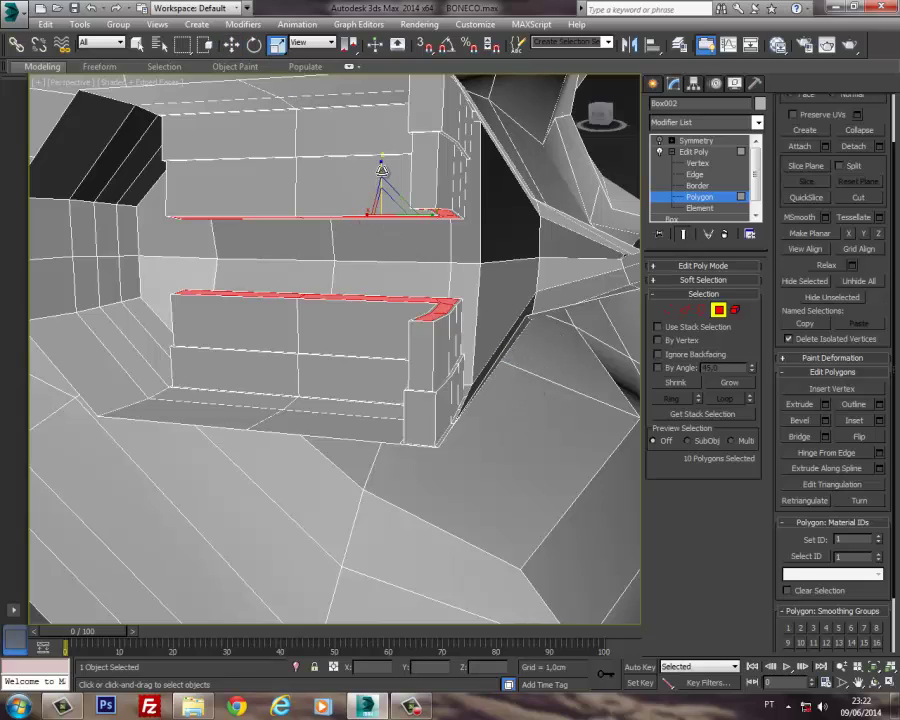
pyautogui.moveTo(381, 175); pyautogui.dragTo(371, 251)
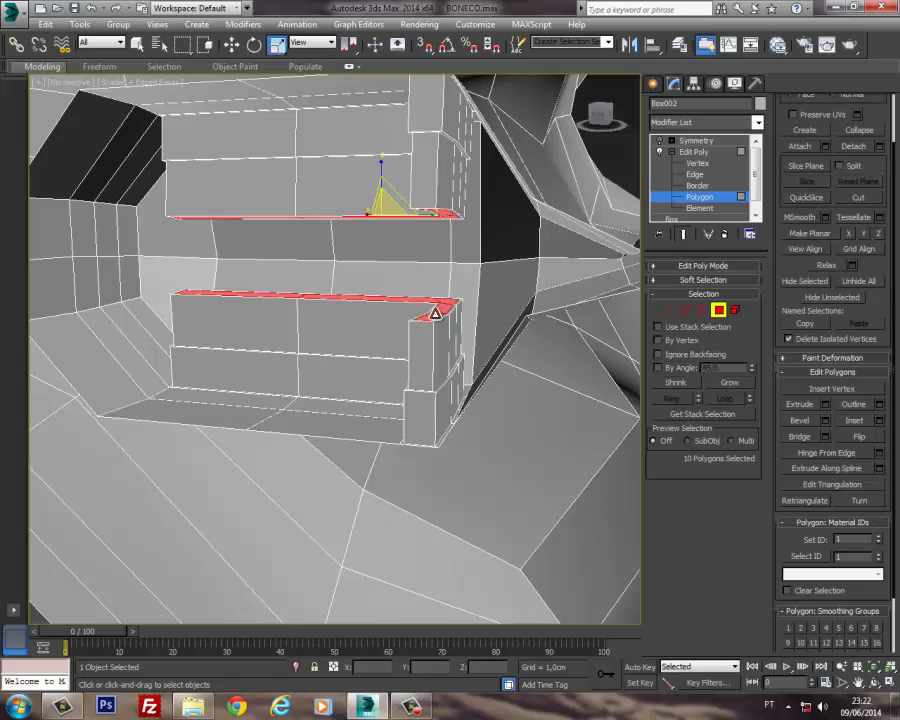
# Step: Select the five inset faces on top of the lower block and raise them slightly
pyautogui.click(432, 313)
pyautogui.keyDown('alt'); pyautogui.moveTo(432, 313); pyautogui.dragTo(460, 326, button='middle'); pyautogui.keyUp('alt')
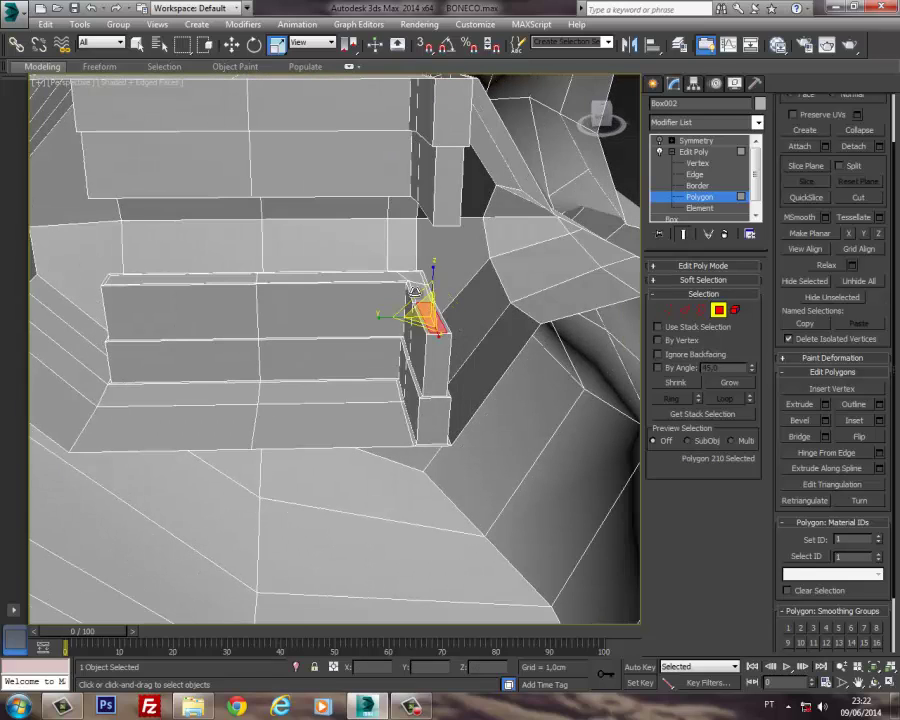
pyautogui.keyDown('ctrl'); pyautogui.click(433, 318); pyautogui.keyUp('ctrl')
pyautogui.keyDown('ctrl'); pyautogui.click(415, 277); pyautogui.keyUp('ctrl')
pyautogui.keyDown('ctrl'); pyautogui.click(330, 278); pyautogui.keyUp('ctrl')
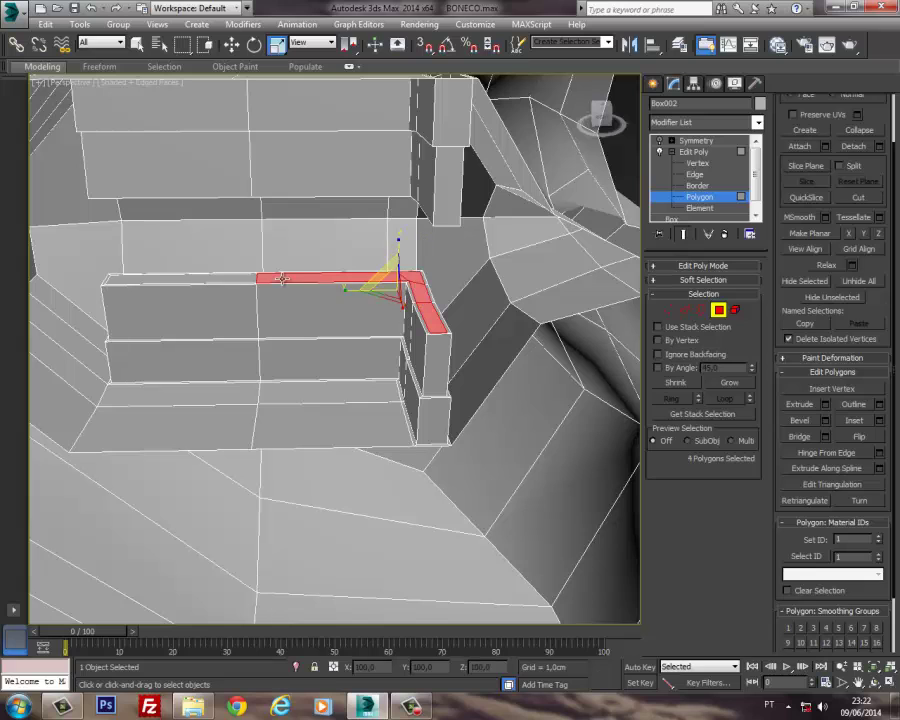
pyautogui.keyDown('ctrl'); pyautogui.click(180, 279); pyautogui.keyUp('ctrl')
pyautogui.click(232, 45)
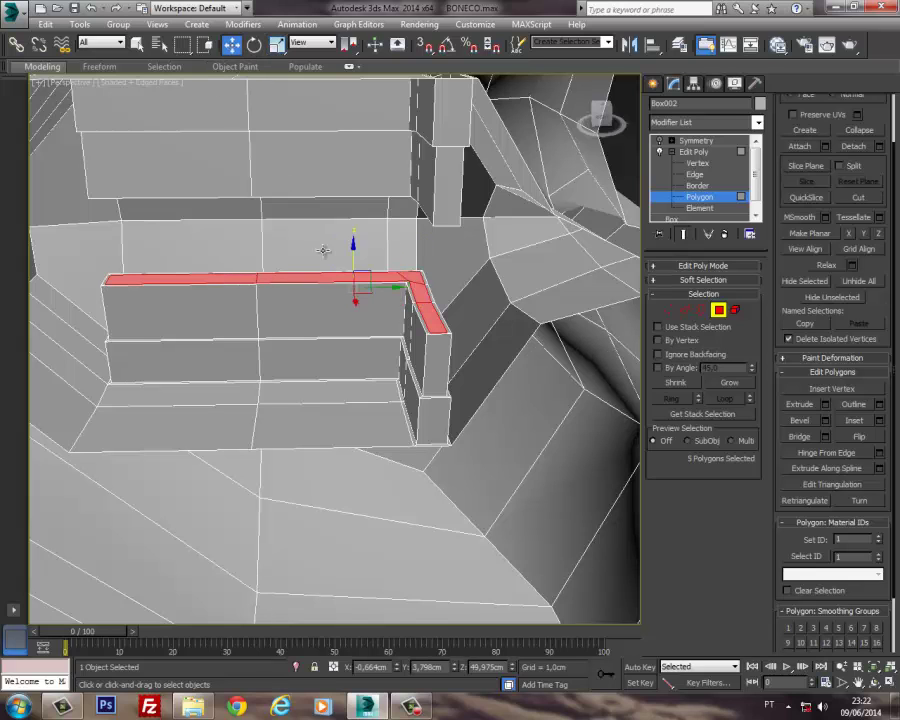
# Step: Select the five inset faces on the underside of the upper block and lower them slightly
pyautogui.keyDown('alt'); pyautogui.moveTo(352, 257); pyautogui.dragTo(416, 163, button='middle'); pyautogui.keyUp('alt')
pyautogui.click(415, 163)
pyautogui.keyDown('ctrl'); pyautogui.click(414, 182); pyautogui.keyUp('ctrl')
pyautogui.keyDown('ctrl'); pyautogui.click(417, 201); pyautogui.keyUp('ctrl')
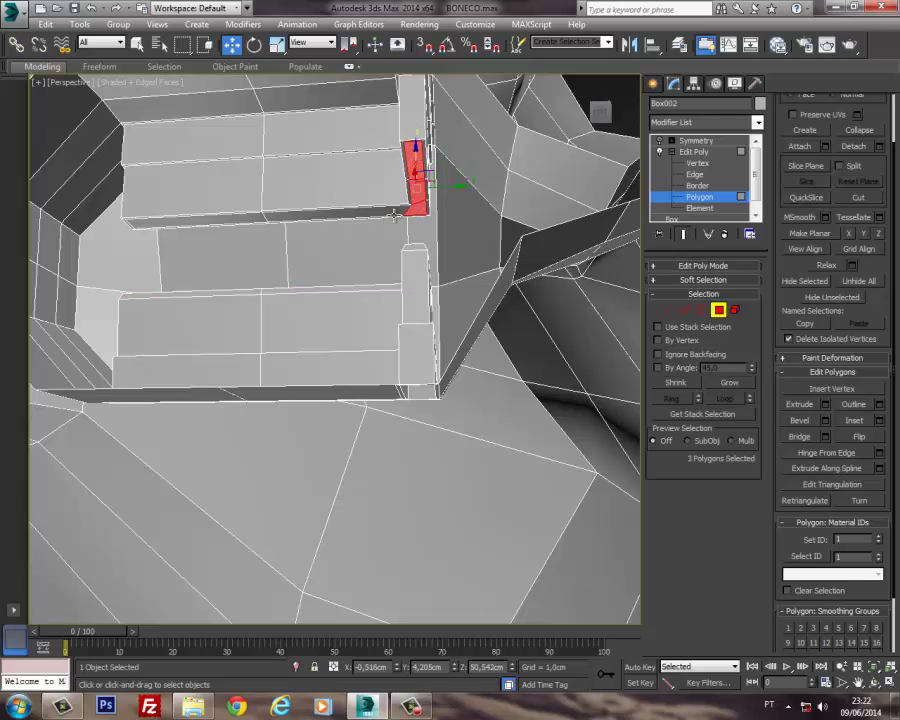
pyautogui.keyDown('ctrl'); pyautogui.click(310, 213); pyautogui.keyUp('ctrl')
pyautogui.keyDown('ctrl'); pyautogui.click(254, 223); pyautogui.keyUp('ctrl')
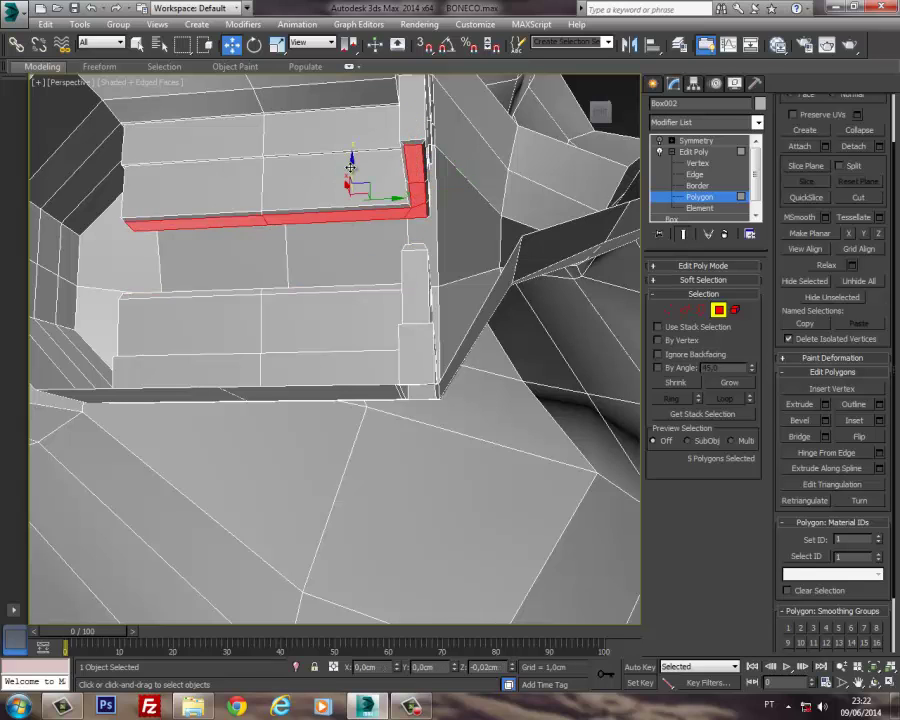
pyautogui.keyDown('alt'); pyautogui.moveTo(356, 188); pyautogui.dragTo(425, 206, button='middle'); pyautogui.keyUp('alt')
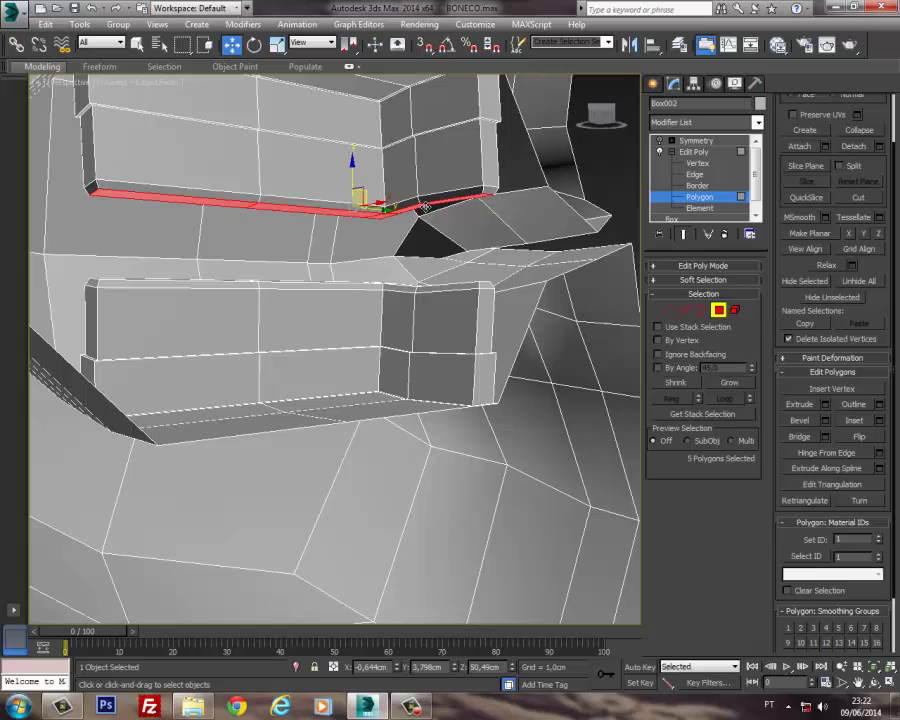
pyautogui.click(718, 311)
# Step: Add a TurboSmooth modifier above Edit Poly and inspect the smoothed tooth blocks and mouth cavity
pyautogui.keyDown('alt'); pyautogui.moveTo(470, 330); pyautogui.dragTo(490, 382, button='middle'); pyautogui.keyUp('alt')
pyautogui.scroll(-5, 438, 331)
pyautogui.scroll(3, 458, 345)
pyautogui.scroll(3, 456, 343)
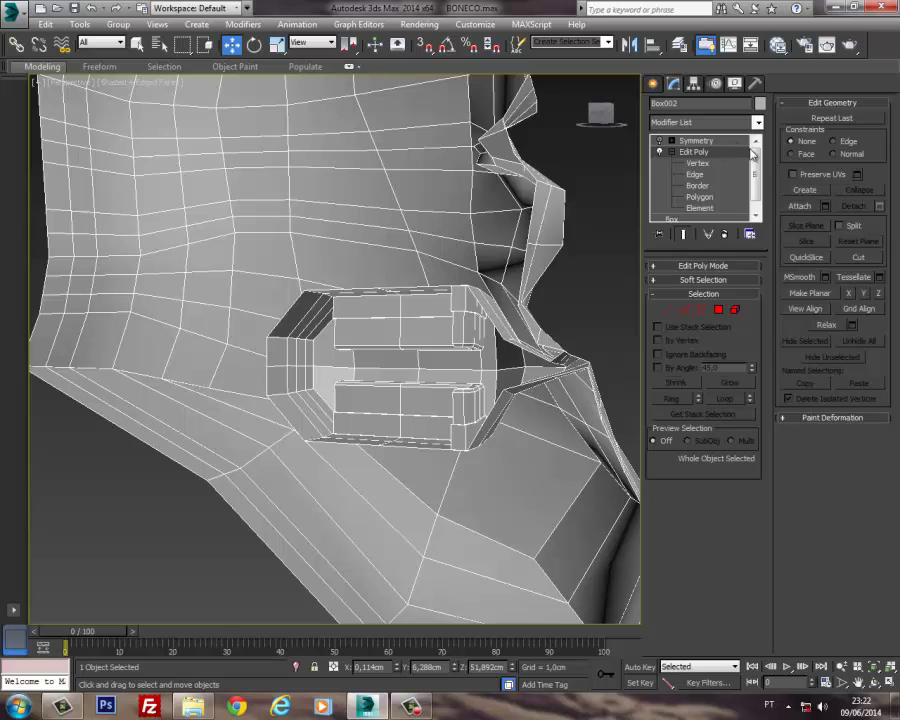
pyautogui.click(671, 153)
pyautogui.click(757, 122)
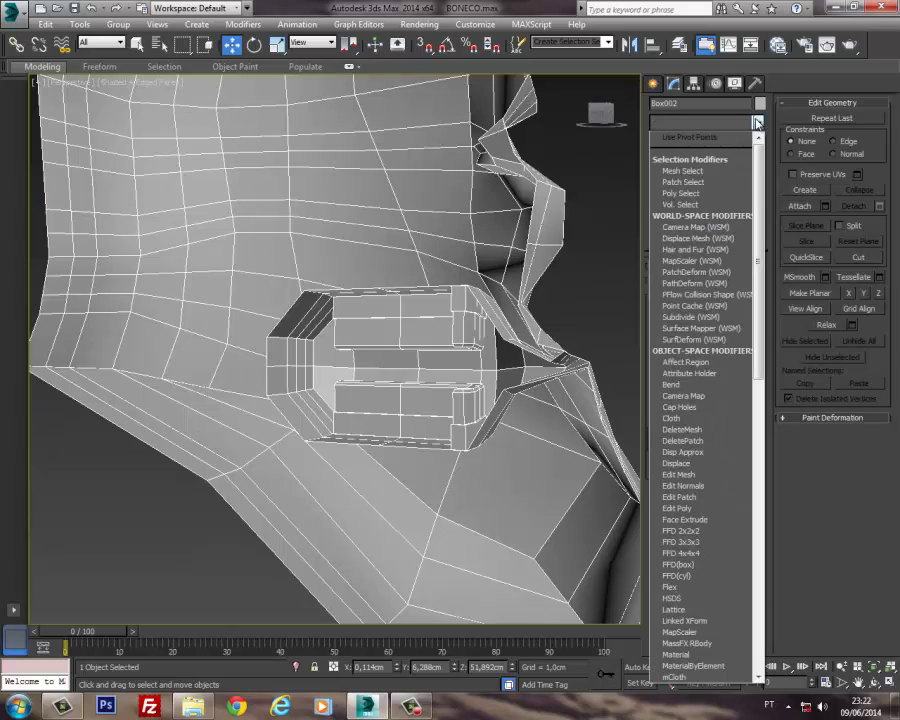
pyautogui.scroll(-15, 757, 123)
pyautogui.click(684, 497)
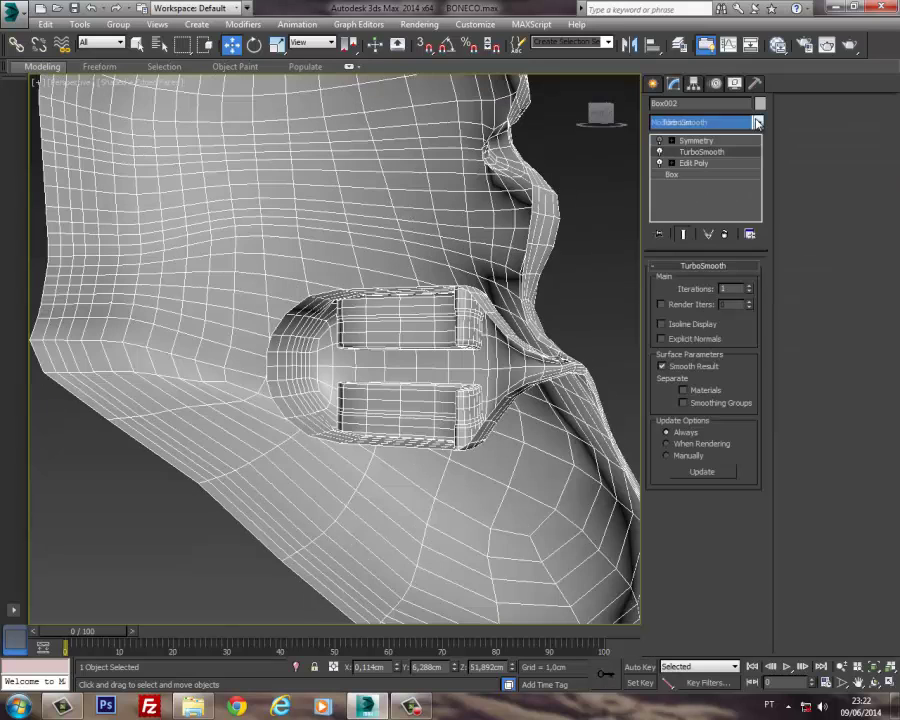
pyautogui.keyDown('alt'); pyautogui.moveTo(414, 348); pyautogui.dragTo(265, 347, button='middle'); pyautogui.keyUp('alt')
pyautogui.scroll(2, 431, 314)
pyautogui.scroll(2, 434, 305)
pyautogui.scroll(-4, 442, 333)
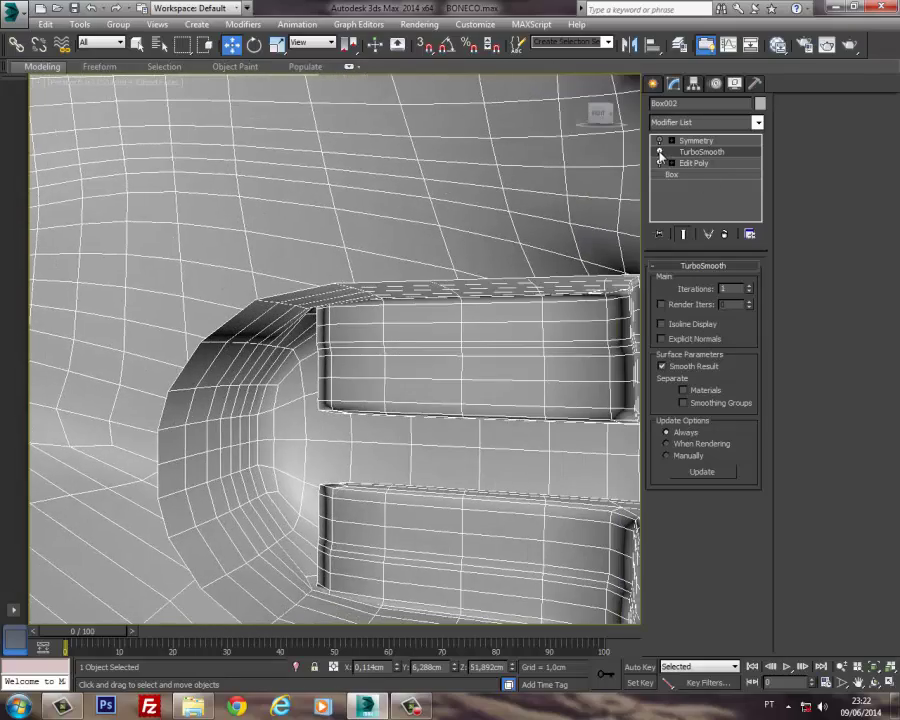
# Step: Turn off the TurboSmooth result and inset the two adjacent lower faces of the mouth's back wall by 0,02 cm
pyautogui.click(659, 152)
pyautogui.click(690, 163)
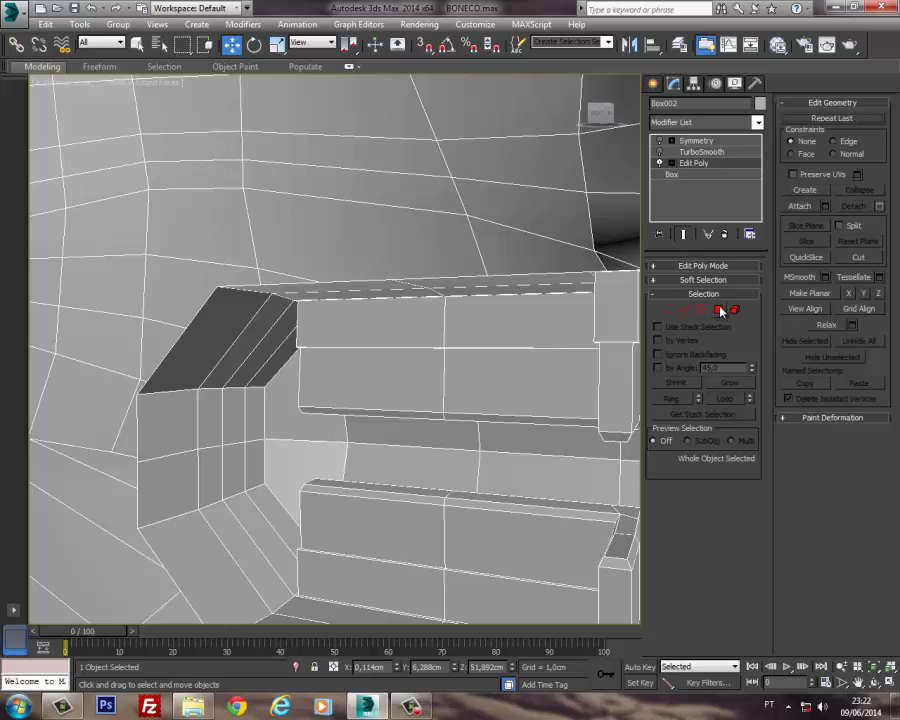
pyautogui.click(719, 310)
pyautogui.click(186, 484)
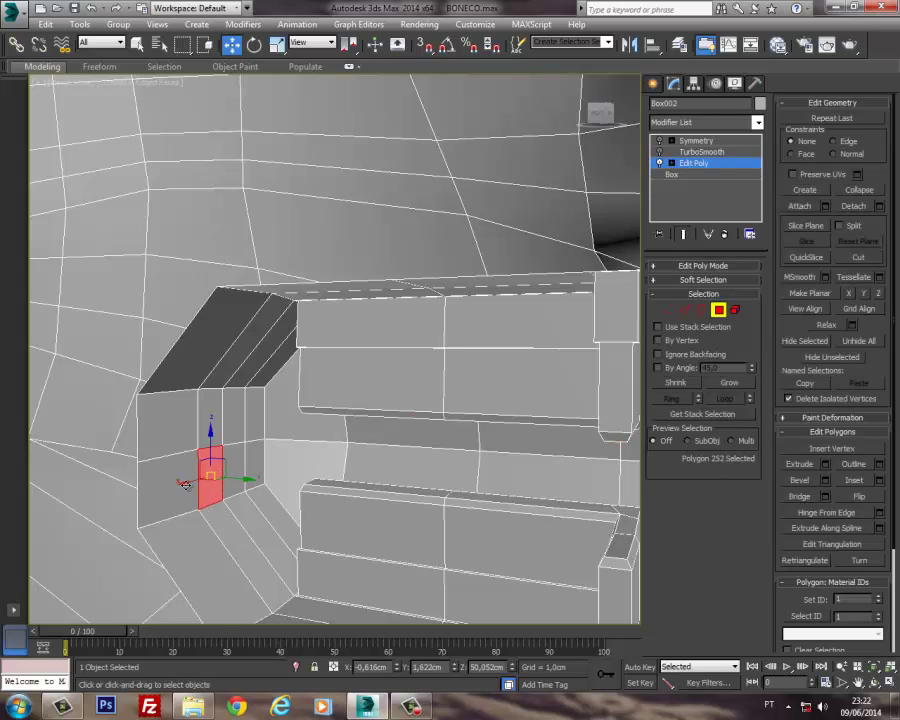
pyautogui.keyDown('ctrl'); pyautogui.click(181, 483); pyautogui.keyUp('ctrl')
pyautogui.keyDown('alt'); pyautogui.moveTo(226, 474); pyautogui.dragTo(275, 480, button='middle'); pyautogui.keyUp('alt')
pyautogui.moveTo(555, 509); pyautogui.dragTo(512, 458, button='middle')
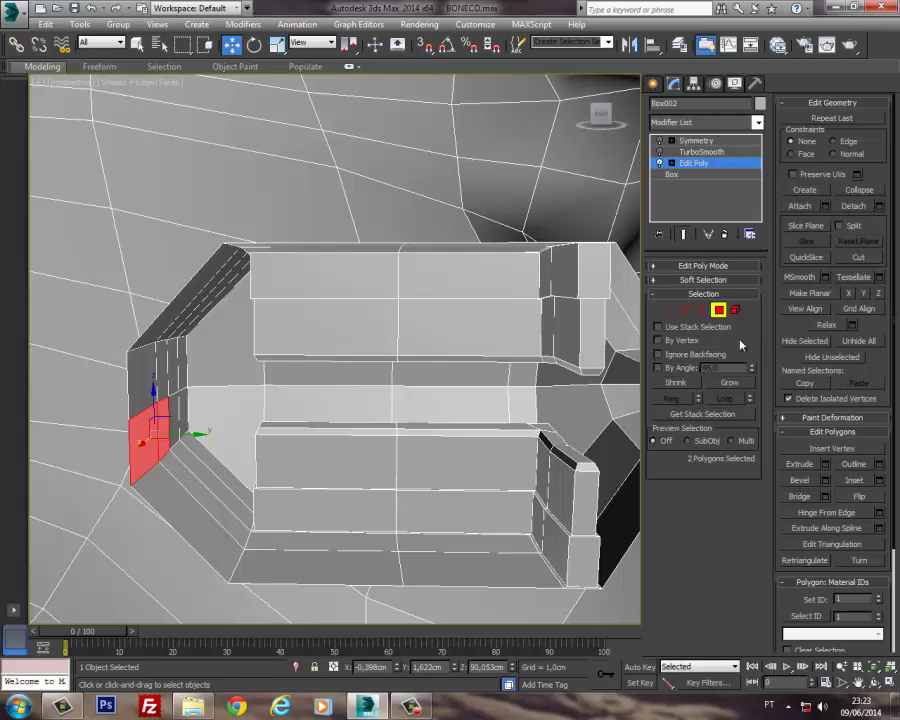
pyautogui.click(879, 479)
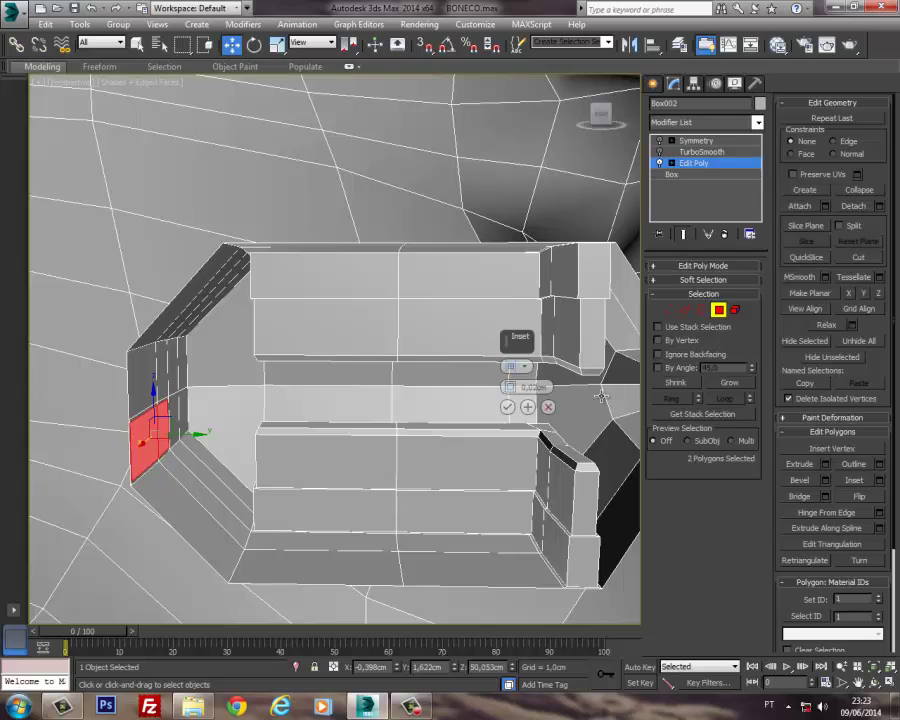
pyautogui.click(506, 407)
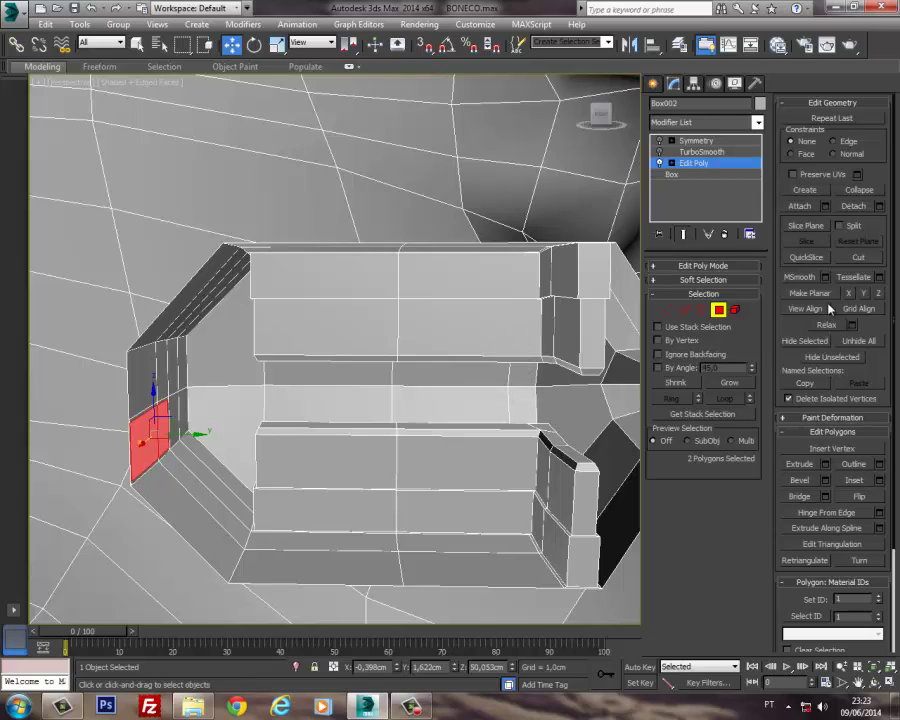
# Step: Extrude the two inset back-wall faces forward through the mouth in six segments of 0,381 cm to form the tongue
pyautogui.click(825, 464)
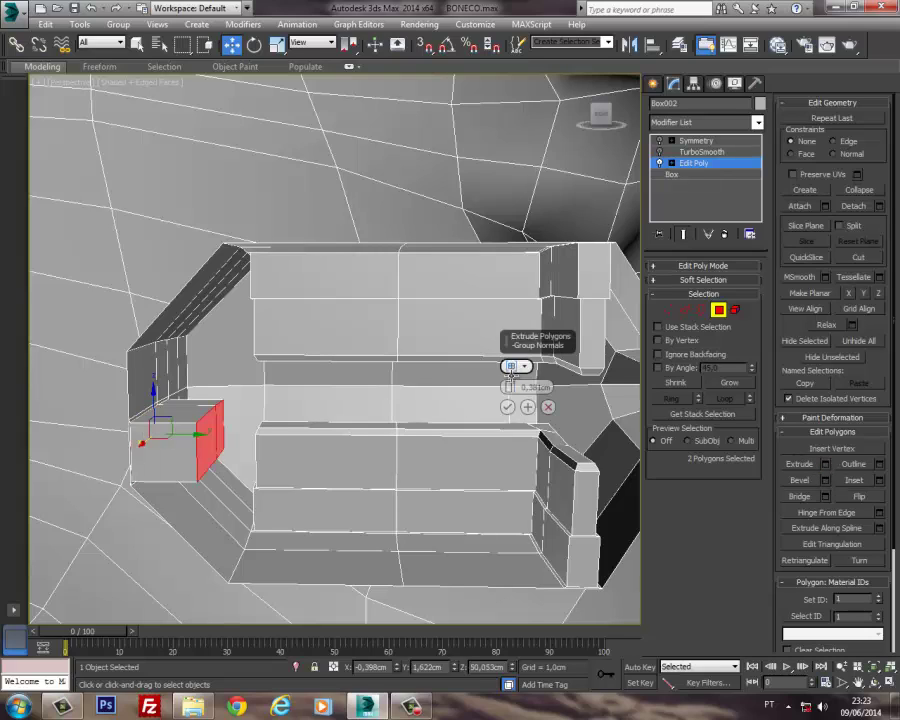
pyautogui.click(528, 407)
pyautogui.click(528, 407)
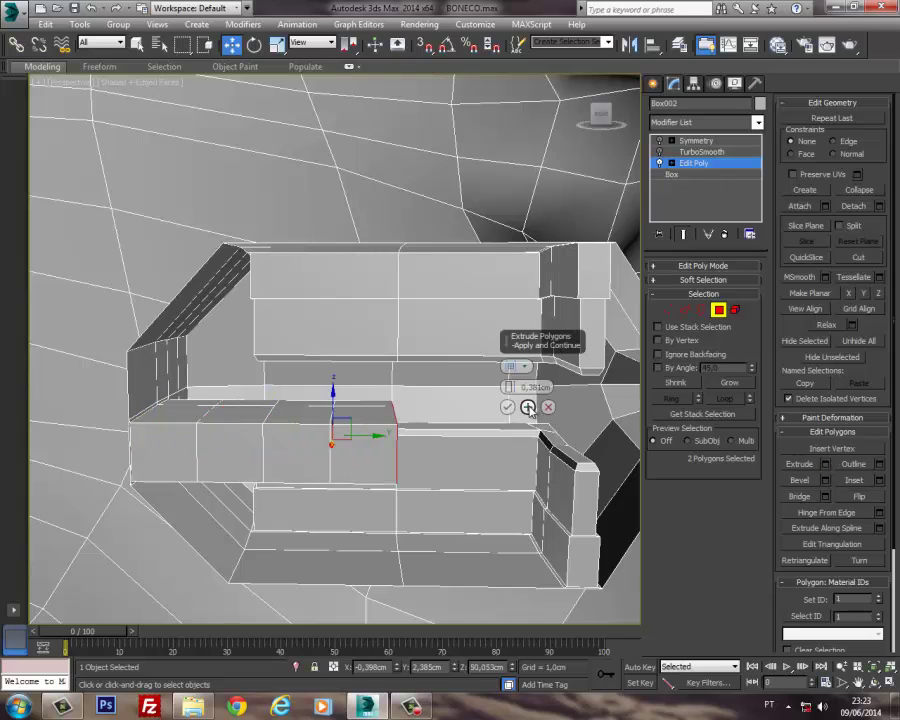
pyautogui.click(528, 407)
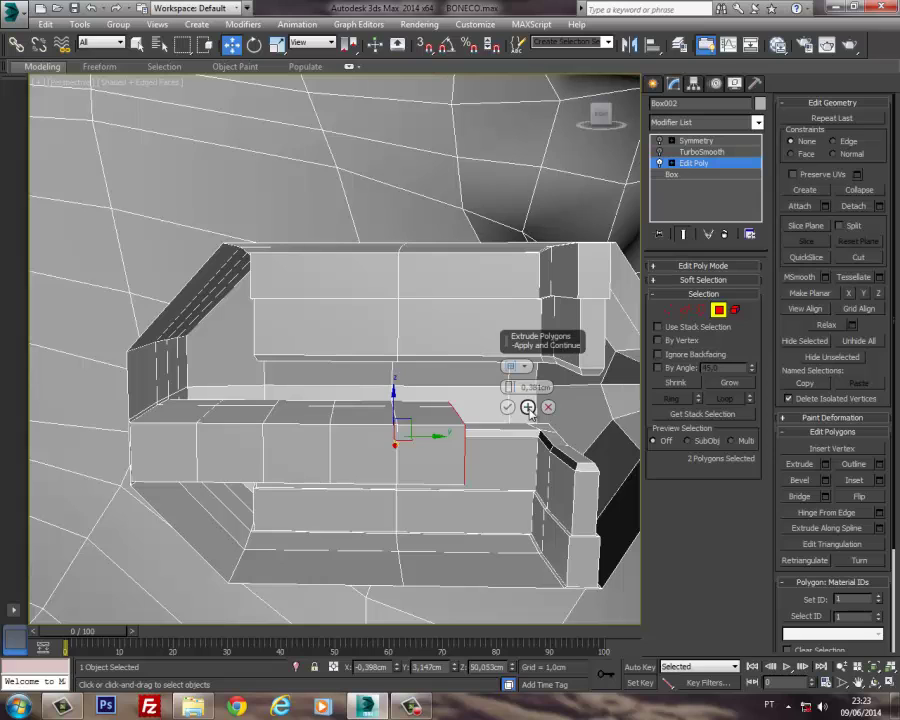
pyautogui.click(527, 407)
pyautogui.click(508, 407)
# Step: Scale down the two end faces of the tongue to taper its tip
pyautogui.keyDown('alt'); pyautogui.moveTo(500, 410); pyautogui.dragTo(520, 410, button='middle'); pyautogui.keyUp('alt')
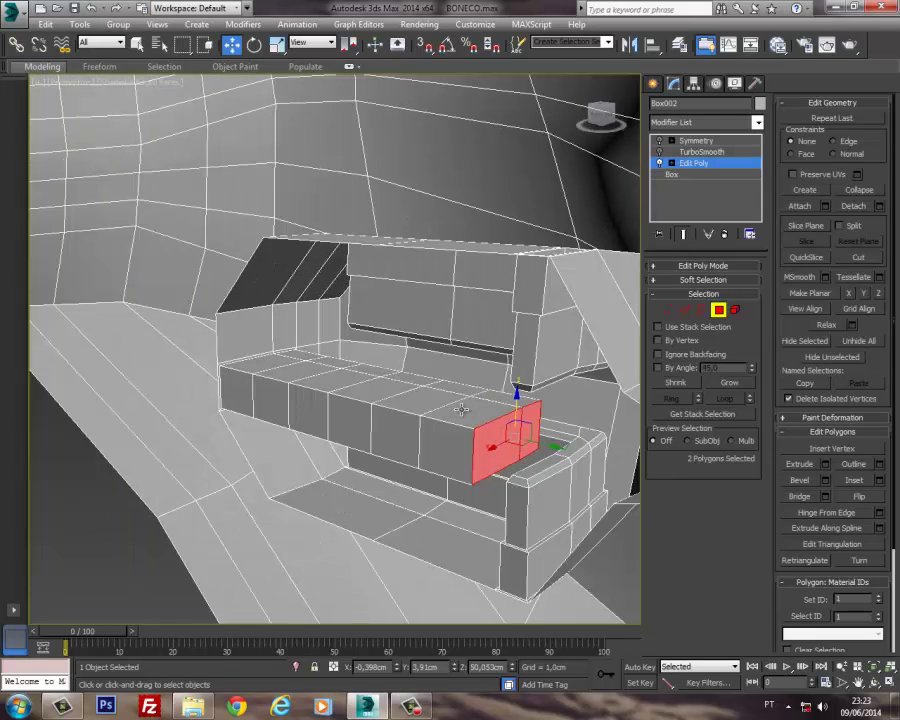
pyautogui.press('r')
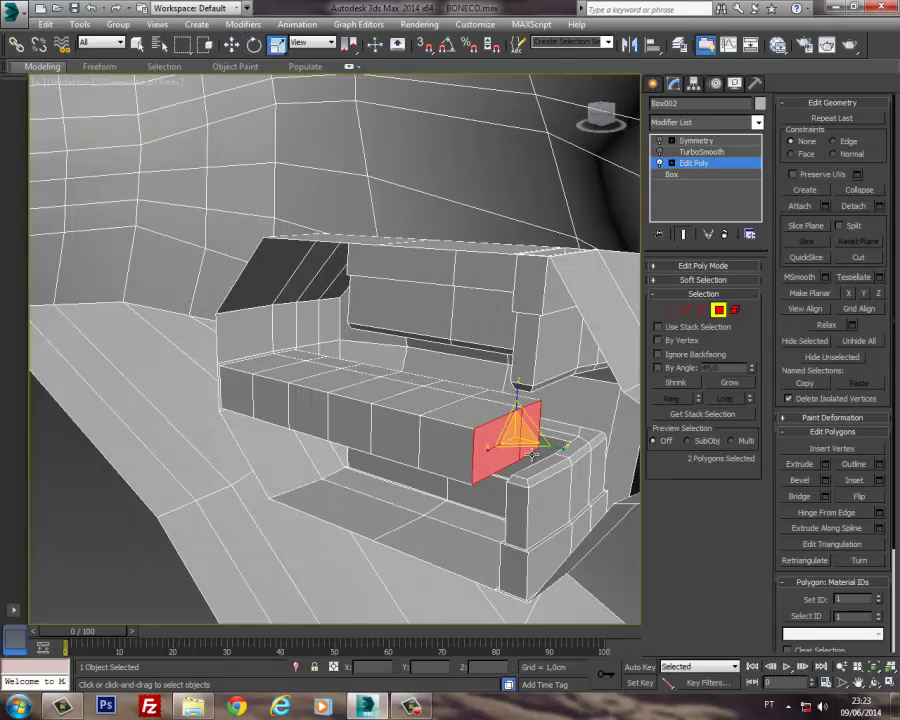
pyautogui.moveTo(521, 446); pyautogui.dragTo(486, 454)
pyautogui.press('w')
# Step: Select the six side faces of the tongue that face the head's symmetry plane
pyautogui.keyDown('alt'); pyautogui.moveTo(494, 446); pyautogui.dragTo(509, 530, button='middle'); pyautogui.keyUp('alt')
pyautogui.click(545, 455)
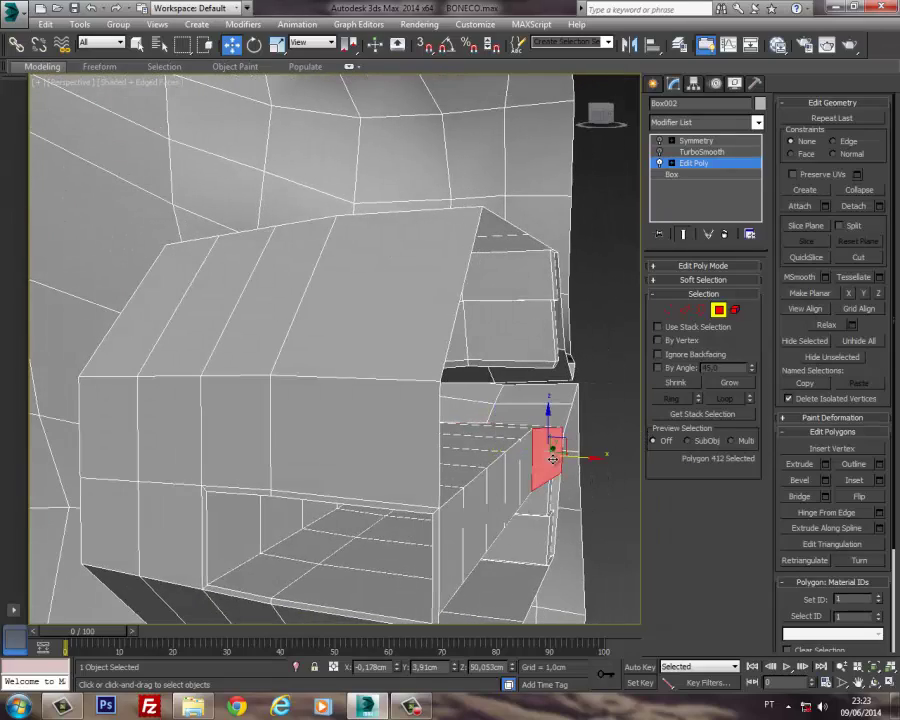
pyautogui.keyDown('alt'); pyautogui.moveTo(545, 455); pyautogui.dragTo(490, 464, button='middle'); pyautogui.keyUp('alt')
pyautogui.keyDown('ctrl'); pyautogui.click(490, 464); pyautogui.keyUp('ctrl')
pyautogui.keyDown('ctrl'); pyautogui.click(402, 480); pyautogui.keyUp('ctrl')
pyautogui.keyDown('ctrl'); pyautogui.click(398, 480); pyautogui.keyUp('ctrl')
pyautogui.keyDown('ctrl'); pyautogui.click(297, 490); pyautogui.keyUp('ctrl')
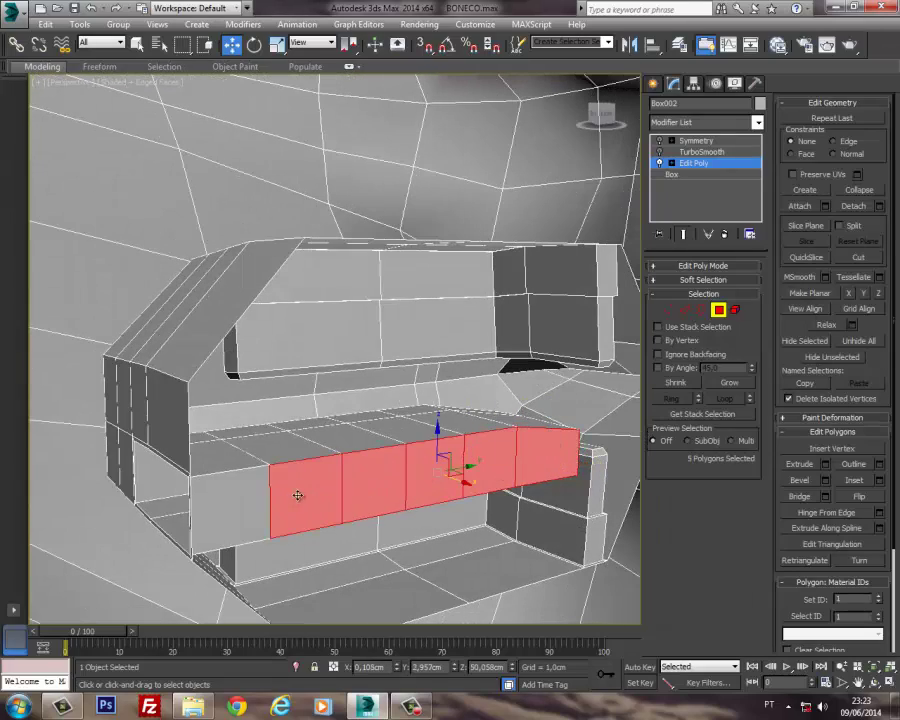
pyautogui.keyDown('ctrl'); pyautogui.click(209, 494); pyautogui.keyUp('ctrl')
# Step: Add the eight end faces of the upper and lower tooth blocks on the symmetry side to the selection
pyautogui.keyDown('alt'); pyautogui.moveTo(209, 494); pyautogui.dragTo(454, 351, button='middle'); pyautogui.keyUp('alt')
pyautogui.keyDown('ctrl'); pyautogui.click(490, 310); pyautogui.keyUp('ctrl')
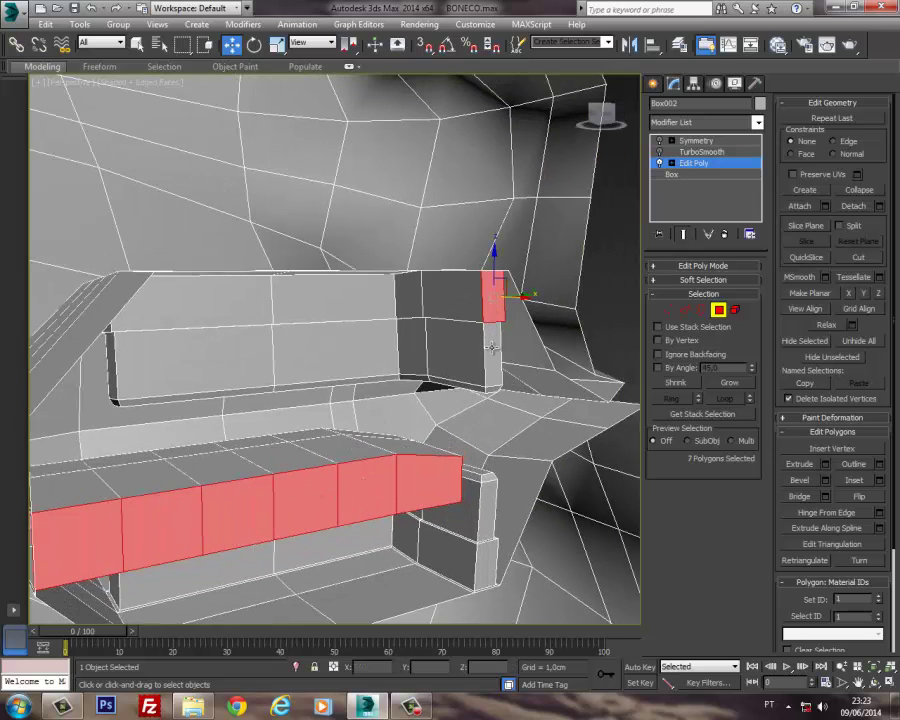
pyautogui.keyDown('alt'); pyautogui.moveTo(490, 310); pyautogui.dragTo(487, 358, button='middle'); pyautogui.keyUp('alt')
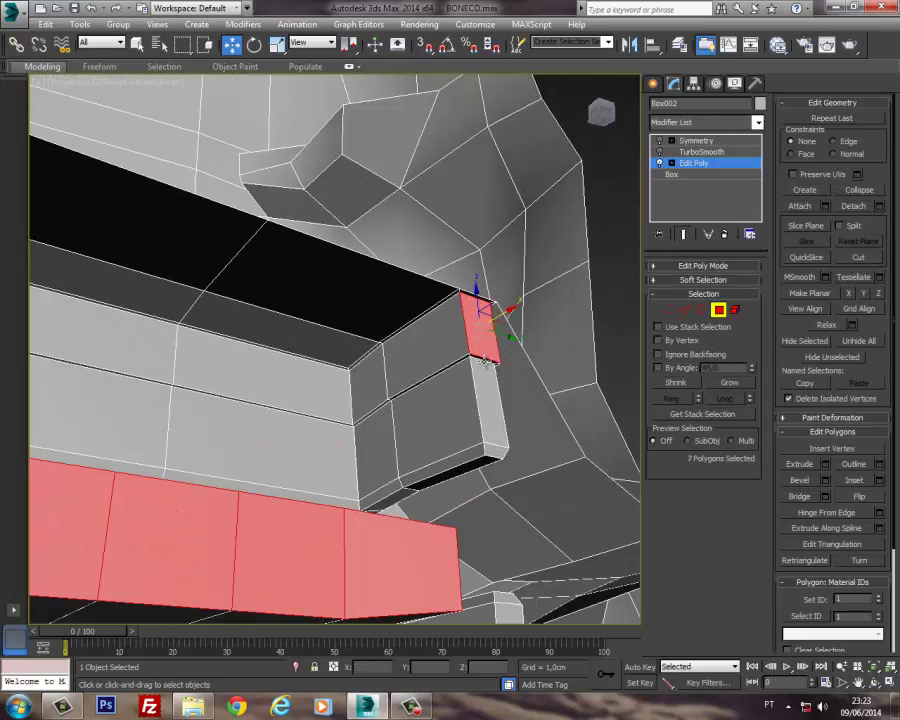
pyautogui.keyDown('ctrl'); pyautogui.click(488, 403); pyautogui.keyUp('ctrl')
pyautogui.scroll(3, 484, 362)
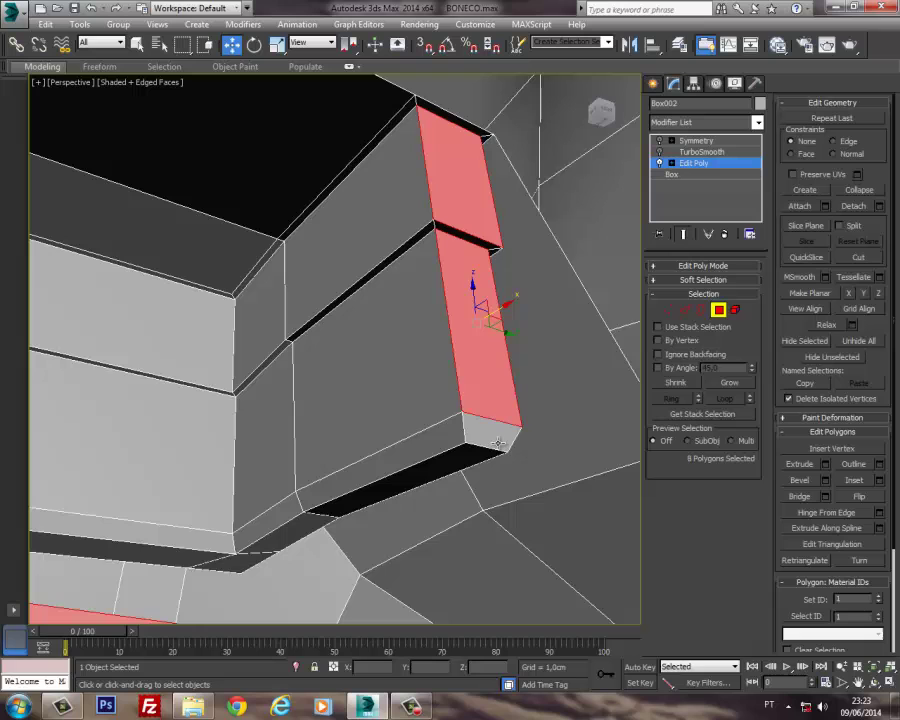
pyautogui.keyDown('ctrl'); pyautogui.click(454, 234); pyautogui.keyUp('ctrl')
pyautogui.keyDown('alt'); pyautogui.moveTo(454, 234); pyautogui.dragTo(481, 463, button='middle'); pyautogui.keyUp('alt')
pyautogui.keyDown('ctrl'); pyautogui.click(494, 428); pyautogui.keyUp('ctrl')
pyautogui.keyDown('ctrl'); pyautogui.click(490, 458); pyautogui.keyUp('ctrl')
pyautogui.keyDown('alt'); pyautogui.moveTo(494, 569); pyautogui.dragTo(451, 412, button='middle'); pyautogui.keyUp('alt')
pyautogui.keyDown('ctrl'); pyautogui.click(450, 411); pyautogui.keyUp('ctrl')
pyautogui.scroll(2, 451, 375)
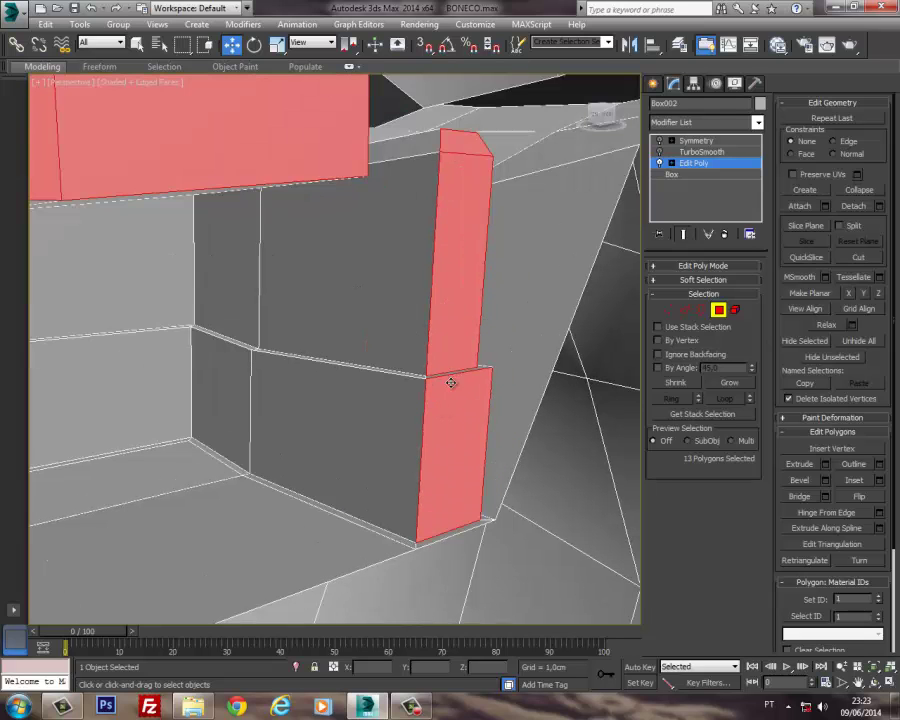
pyautogui.scroll(-6, 451, 379)
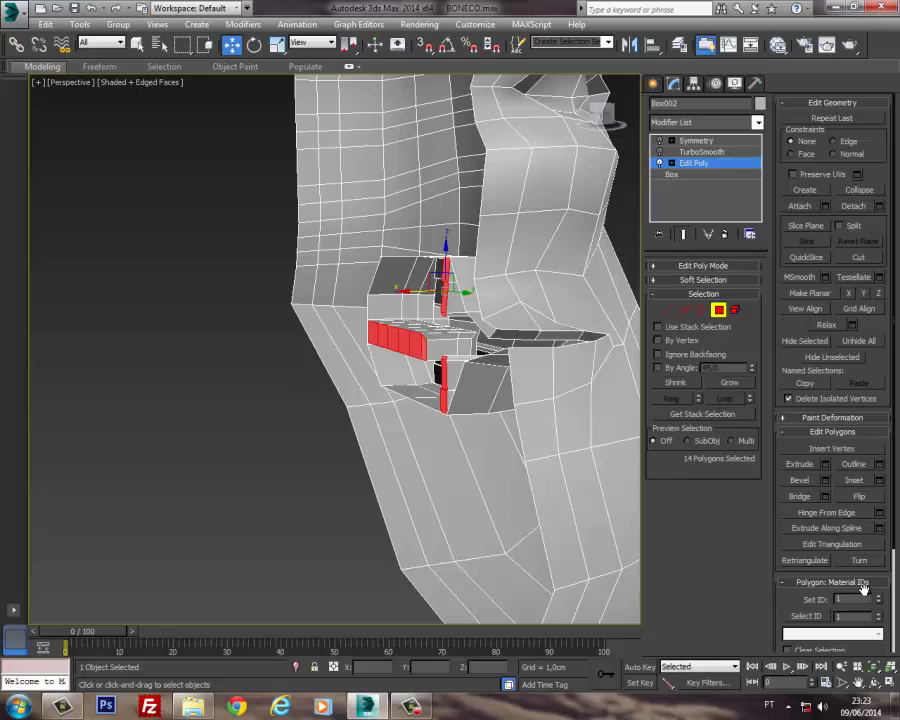
# Step: Make the 14 selected tongue and tooth faces planar in X and shift them slightly along X toward the symmetry plane
pyautogui.moveTo(881, 565); pyautogui.dragTo(833, 558)
pyautogui.moveTo(465, 287); pyautogui.dragTo(465, 293, button='middle')
pyautogui.click(848, 295)
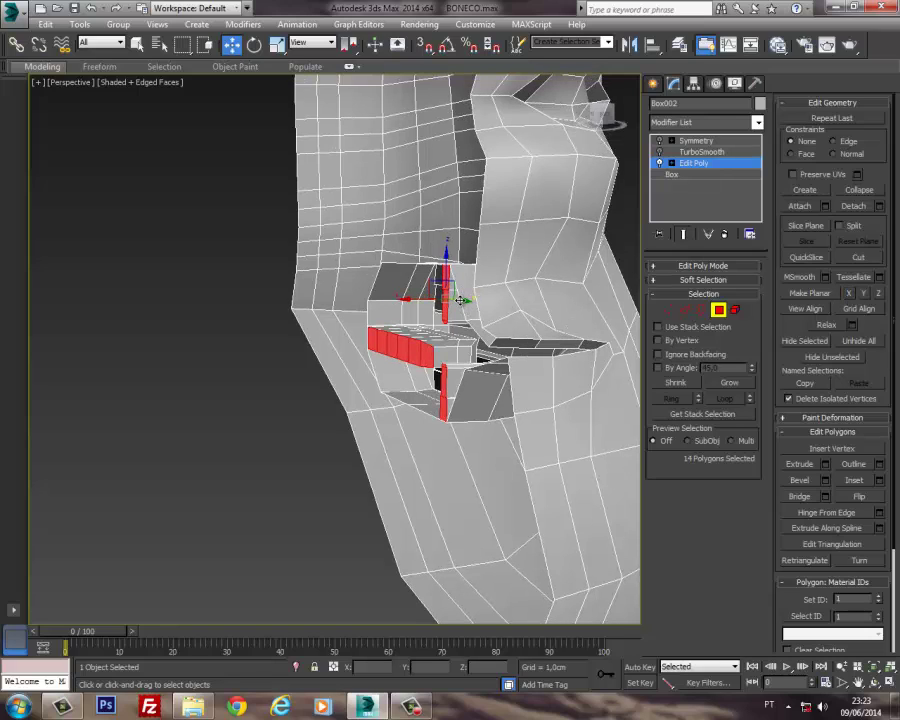
pyautogui.moveTo(460, 300); pyautogui.dragTo(460, 300)
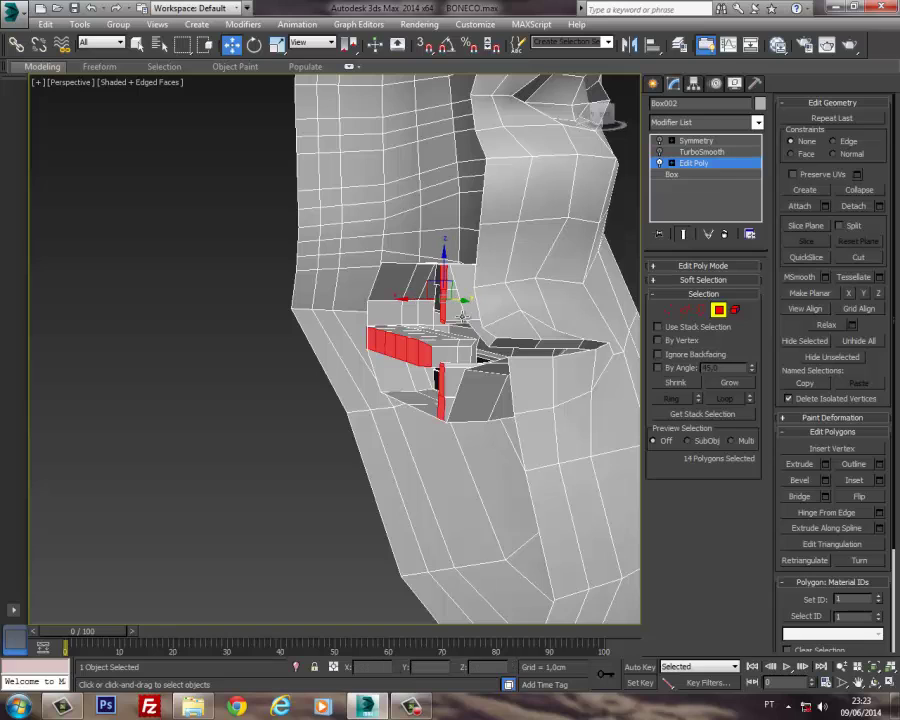
pyautogui.keyDown('alt'); pyautogui.moveTo(463, 314); pyautogui.dragTo(393, 331, button='middle'); pyautogui.keyUp('alt')
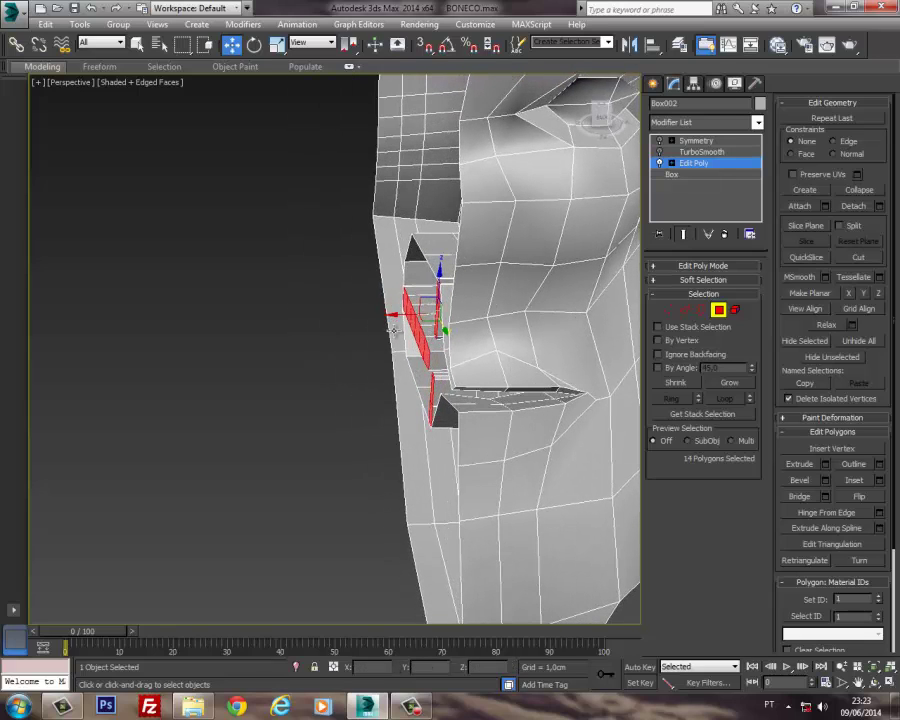
pyautogui.moveTo(397, 316); pyautogui.dragTo(393, 316)
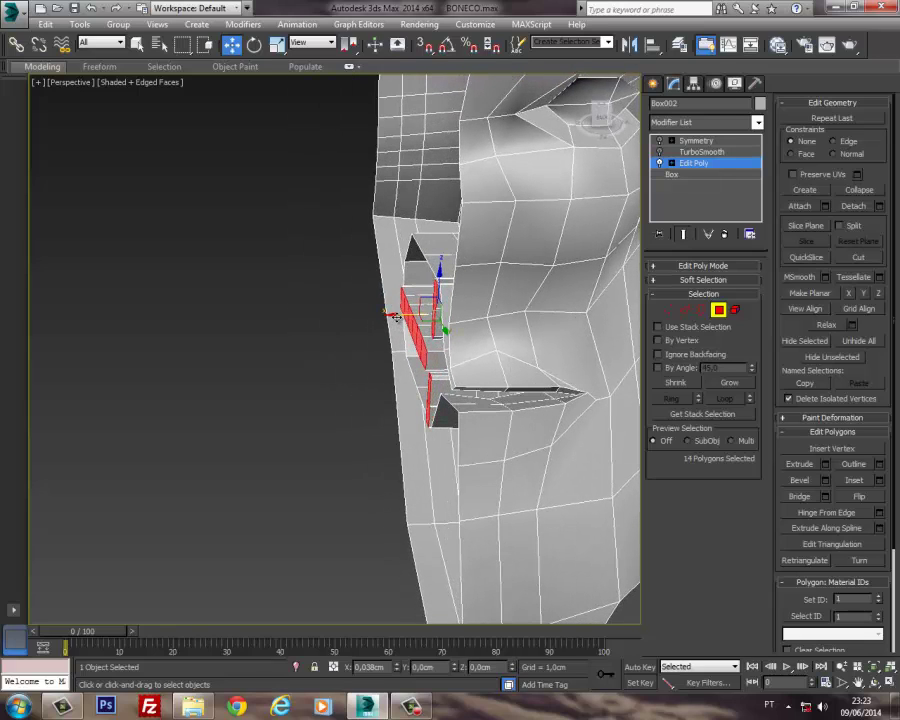
# Step: Finish polygon editing, turn the Symmetry result on and inspect the mirrored teeth and tongue inside the mouth
pyautogui.click(720, 311)
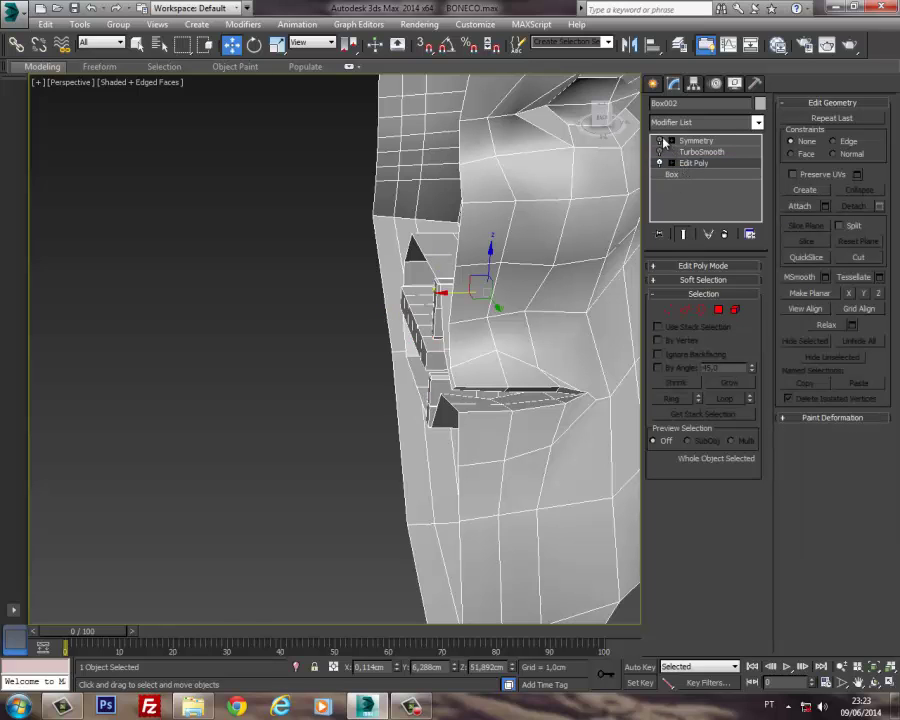
pyautogui.click(660, 141)
pyautogui.scroll(3, 438, 249)
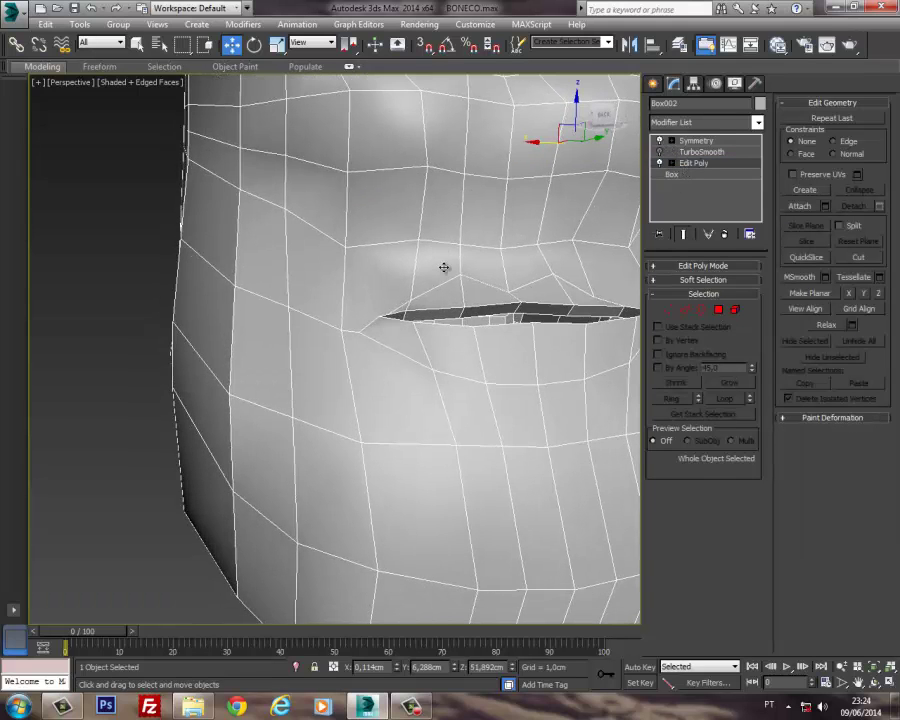
pyautogui.scroll(6, 464, 305)
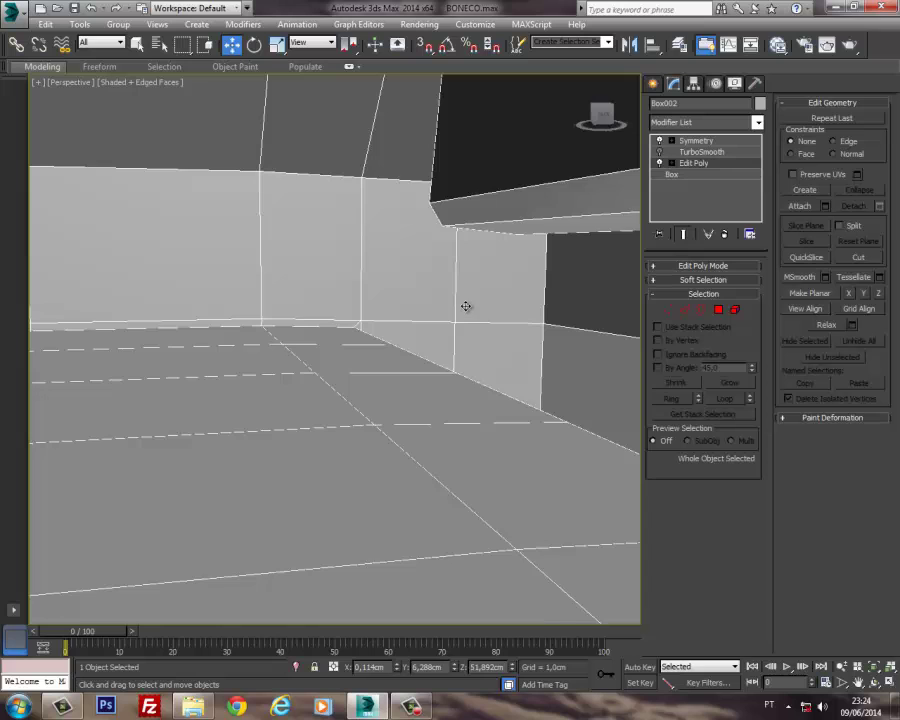
pyautogui.keyDown('alt'); pyautogui.moveTo(465, 306); pyautogui.dragTo(335, 500, button='middle'); pyautogui.keyUp('alt')
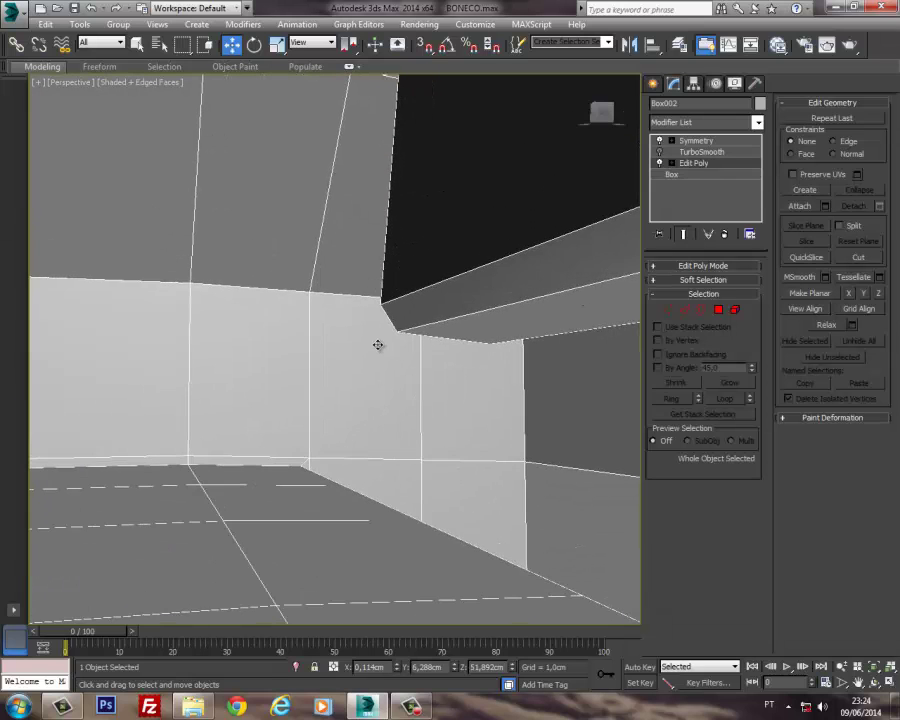
pyautogui.keyDown('alt'); pyautogui.moveTo(378, 345); pyautogui.dragTo(193, 469, button='middle'); pyautogui.keyUp('alt')
pyautogui.keyDown('alt'); pyautogui.moveTo(202, 193); pyautogui.dragTo(357, 323, button='middle'); pyautogui.keyUp('alt')
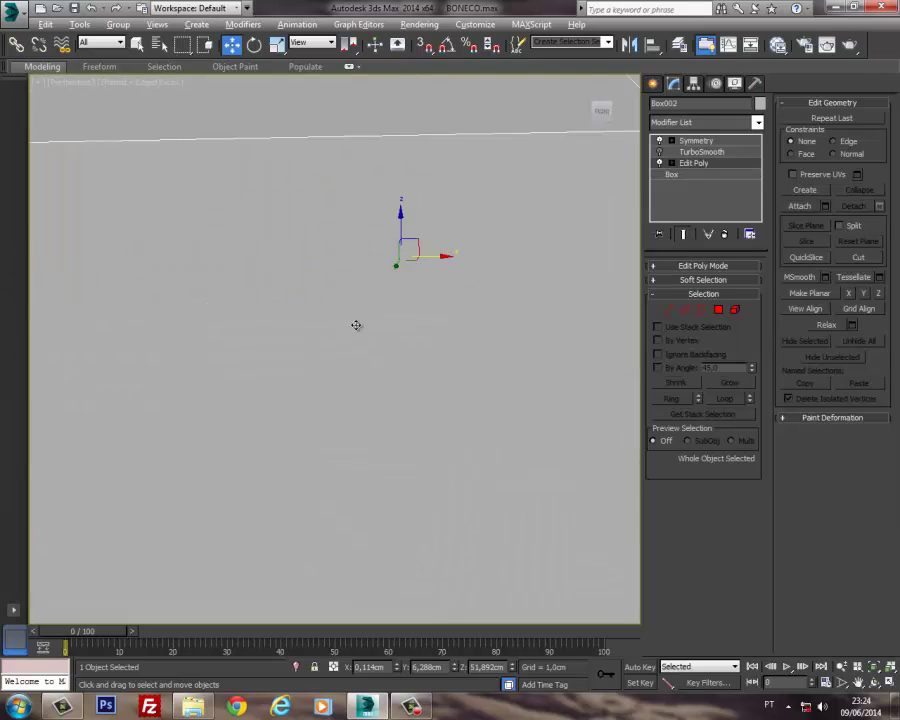
pyautogui.scroll(2, 362, 325)
pyautogui.moveTo(475, 371); pyautogui.dragTo(467, 368, button='middle')
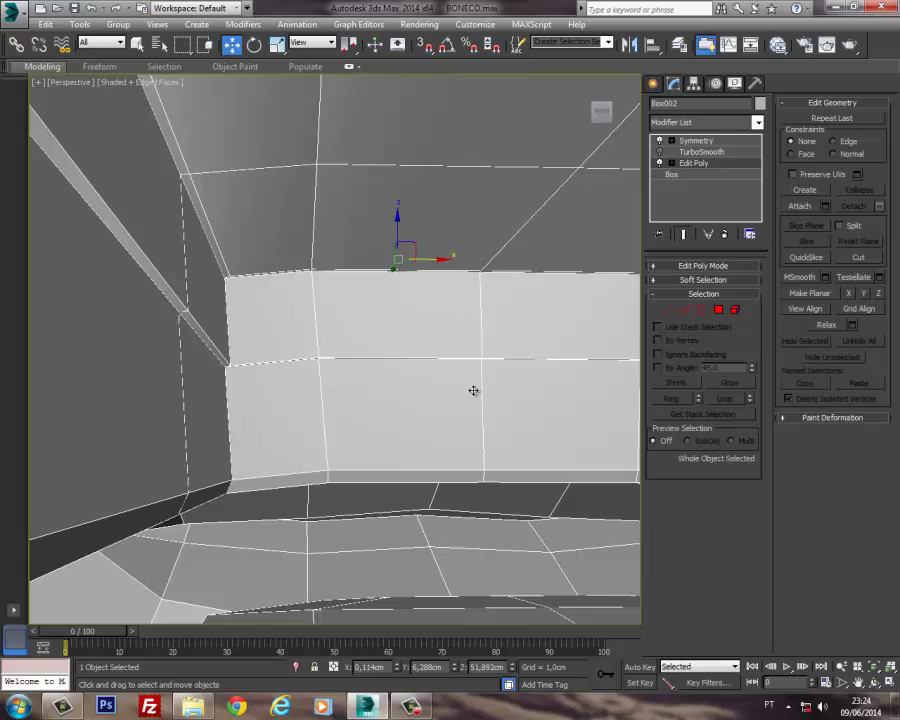
pyautogui.scroll(-5, 456, 362)
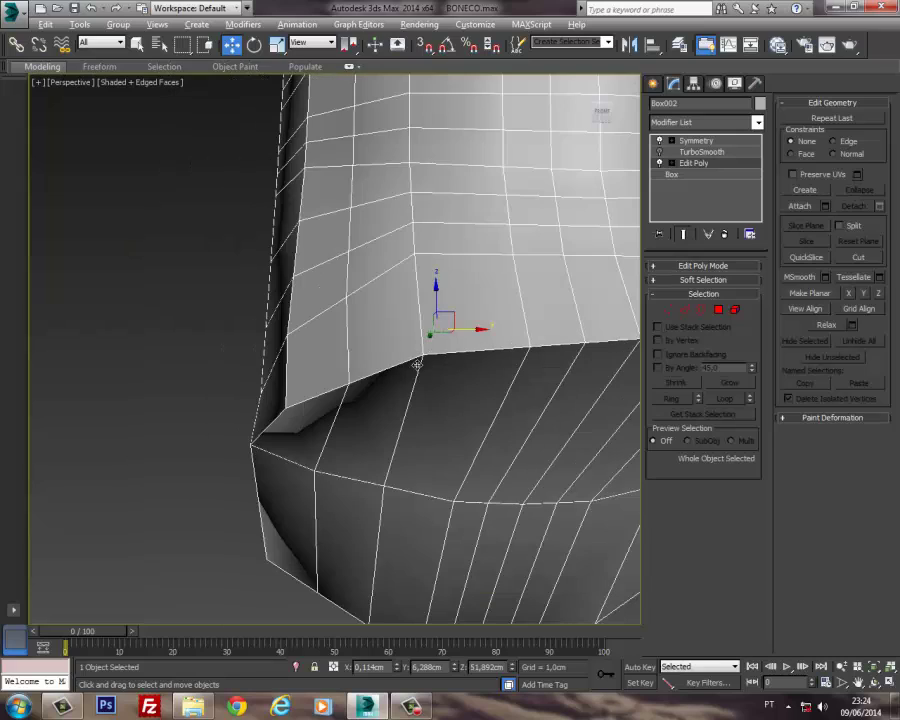
# Step: Target-weld the mouth-corner vertex onto the neighbouring vertex just outside it on the cheek
pyautogui.keyDown('alt'); pyautogui.moveTo(416, 364); pyautogui.dragTo(653, 376, button='middle'); pyautogui.keyUp('alt')
pyautogui.keyDown('alt'); pyautogui.moveTo(368, 387); pyautogui.dragTo(457, 411, button='middle'); pyautogui.keyUp('alt')
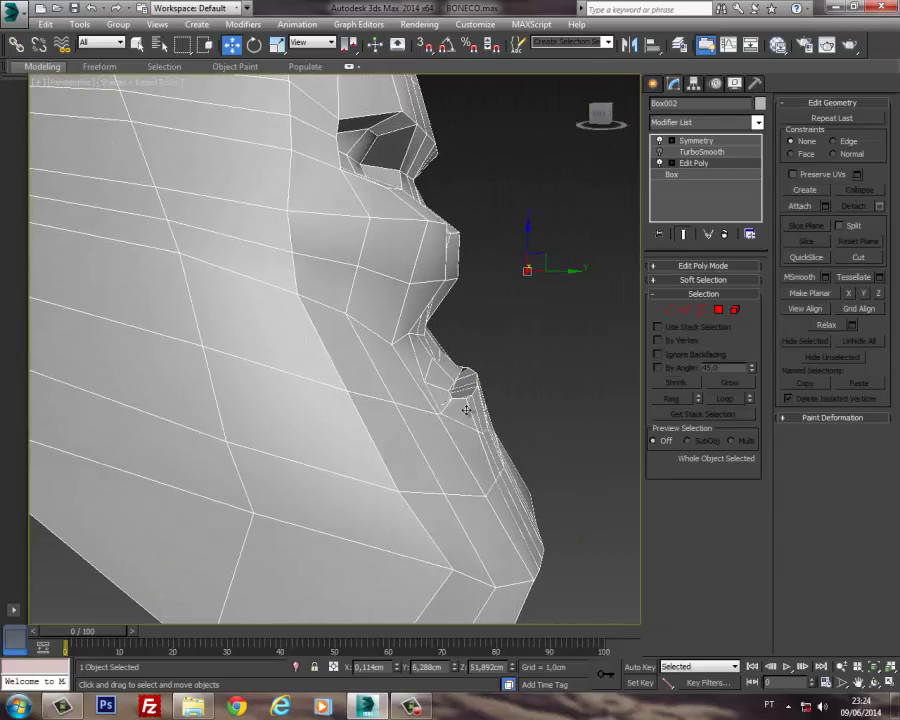
pyautogui.scroll(4, 466, 410)
pyautogui.click(668, 313)
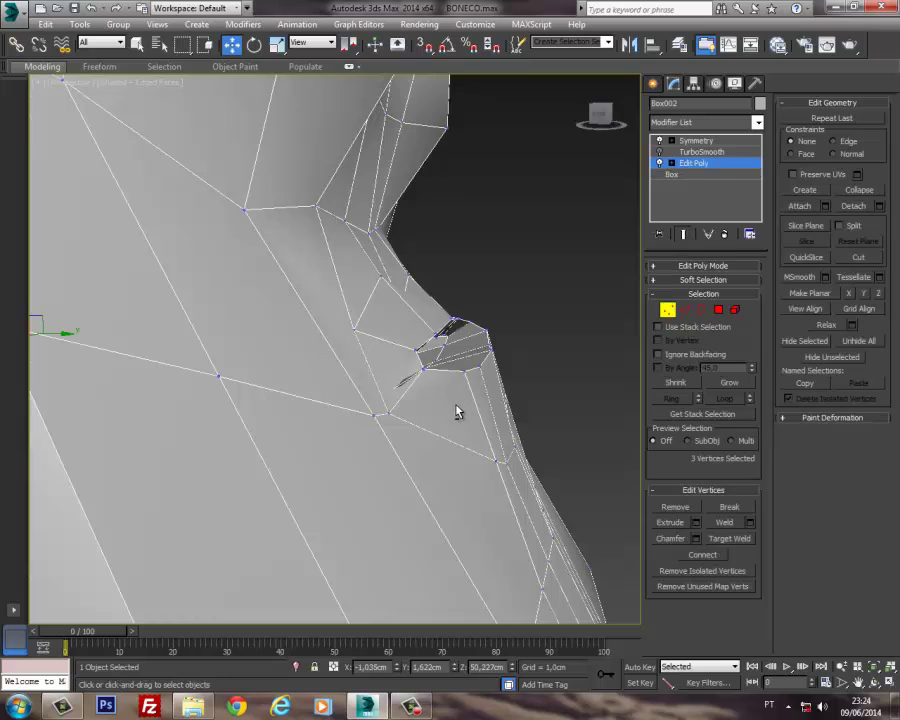
pyautogui.keyDown('alt'); pyautogui.moveTo(456, 412); pyautogui.dragTo(625, 362, button='middle'); pyautogui.keyUp('alt')
pyautogui.moveTo(380, 427); pyautogui.dragTo(433, 398, button='middle')
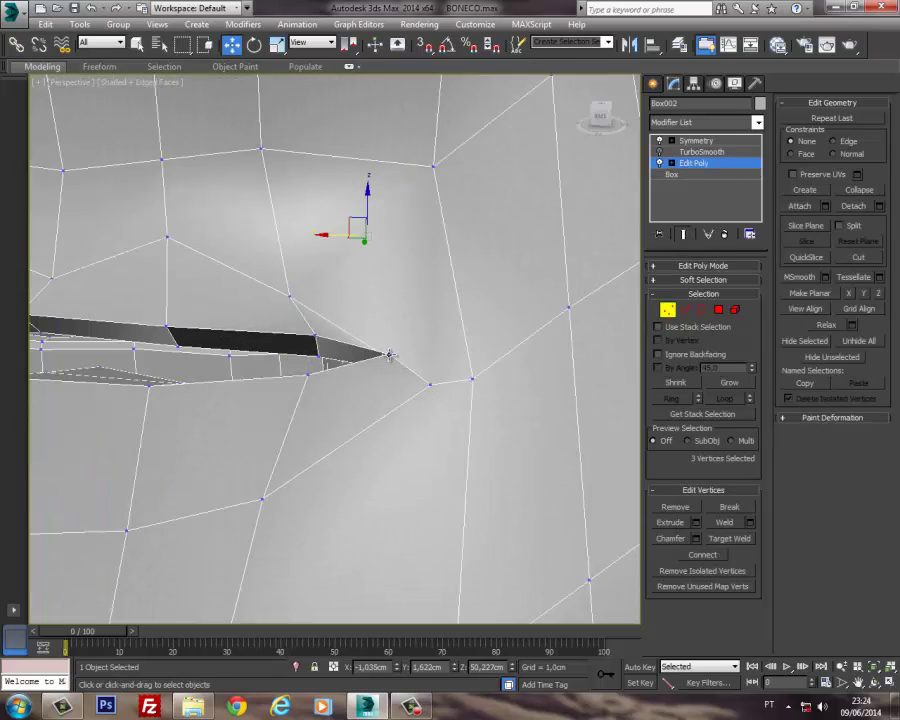
pyautogui.click(735, 539)
pyautogui.click(430, 388)
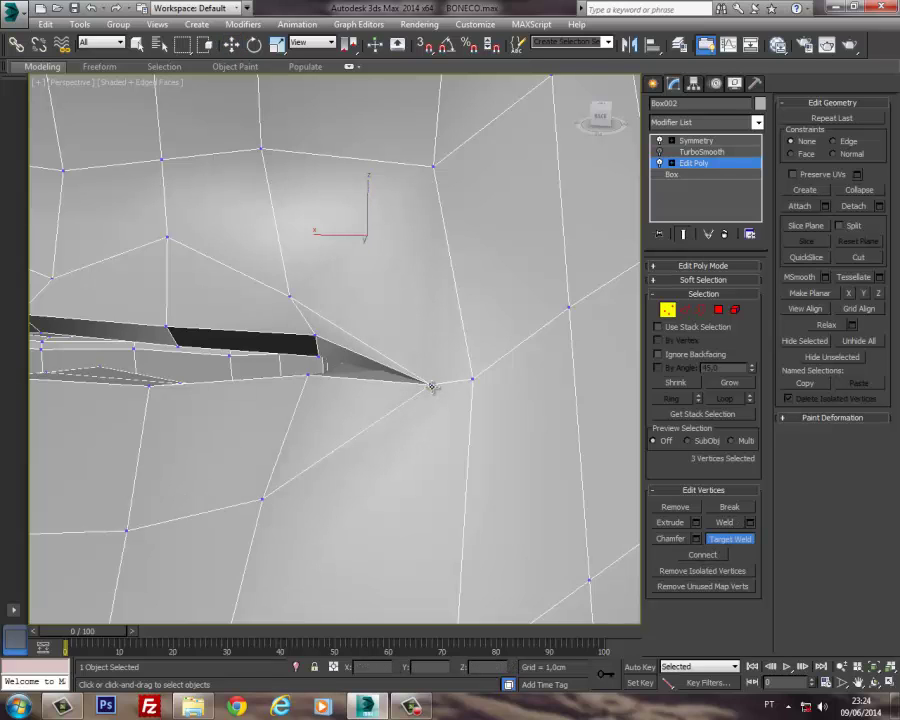
pyautogui.scroll(-6, 458, 402)
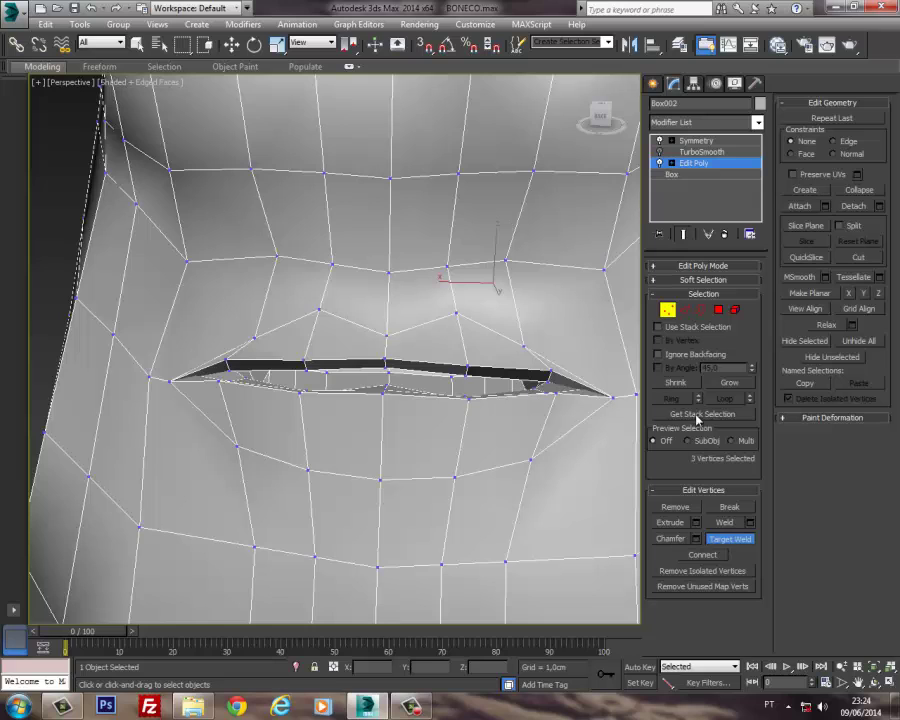
pyautogui.rightClick(502, 480)
# Step: Select the seven edges radiating around the upper lip, mouth corner and lower lip, and connect them with one segment
pyautogui.moveTo(502, 480); pyautogui.dragTo(420, 476, button='middle')
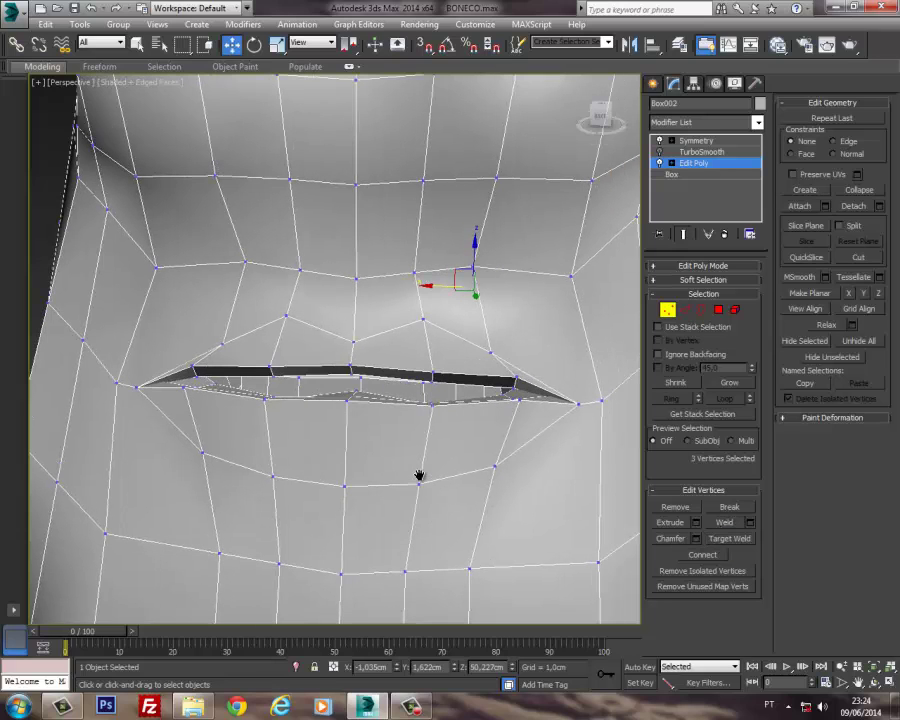
pyautogui.moveTo(514, 415); pyautogui.dragTo(520, 412, button='middle')
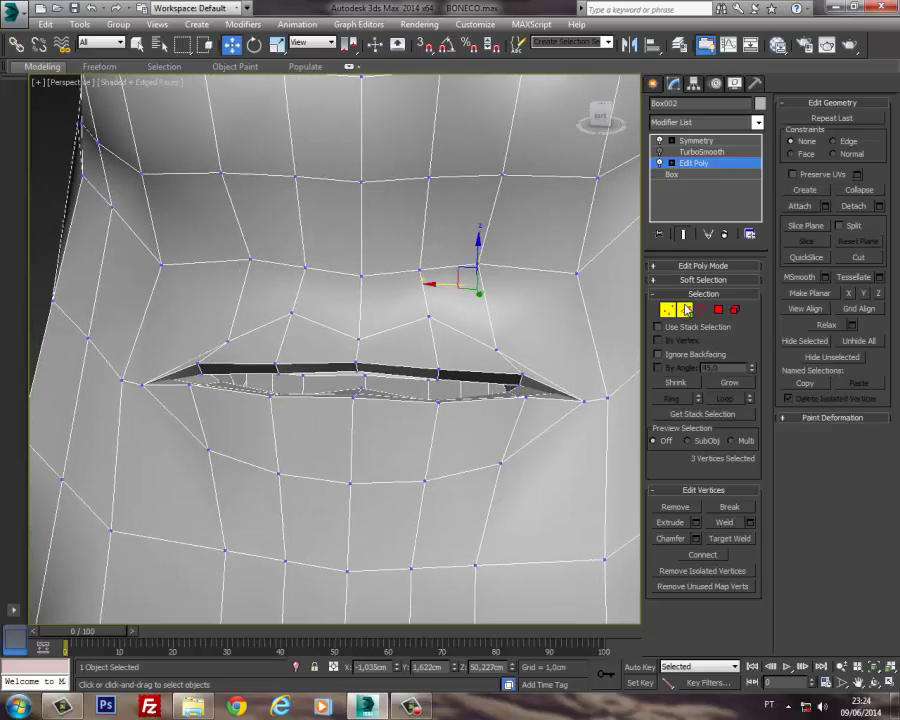
pyautogui.click(686, 310)
pyautogui.click(490, 318)
pyautogui.keyDown('ctrl'); pyautogui.click(416, 303); pyautogui.keyUp('ctrl')
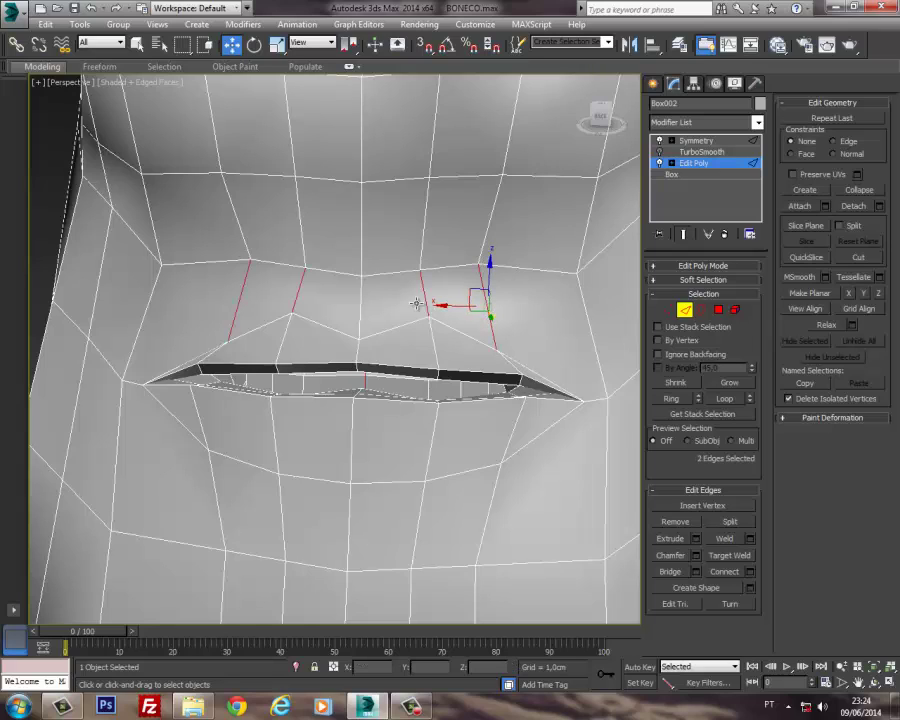
pyautogui.keyDown('ctrl'); pyautogui.click(361, 306); pyautogui.keyUp('ctrl')
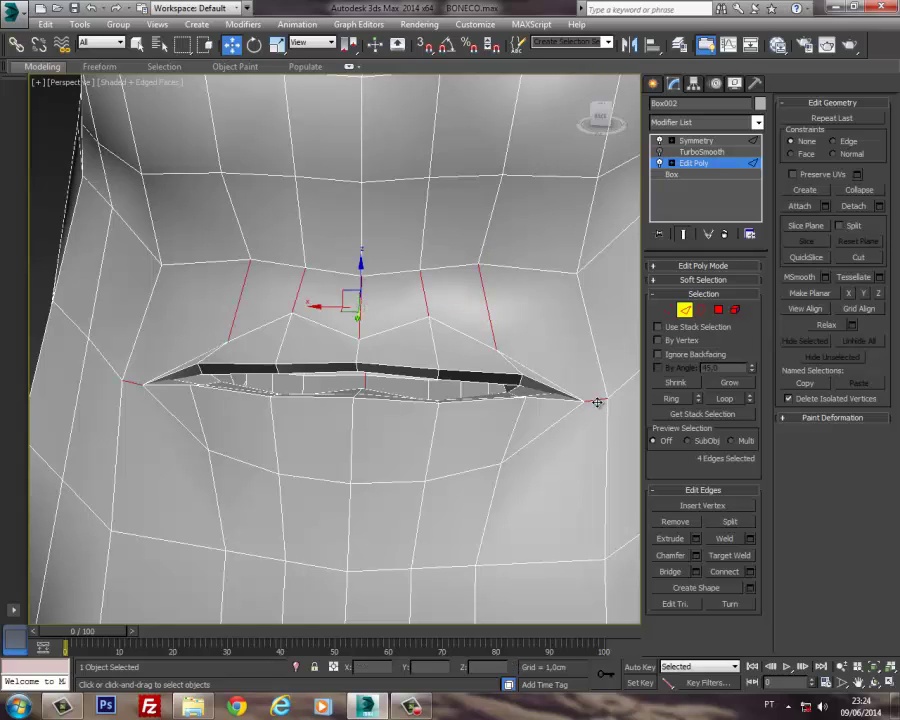
pyautogui.keyDown('ctrl'); pyautogui.click(490, 498); pyautogui.keyUp('ctrl')
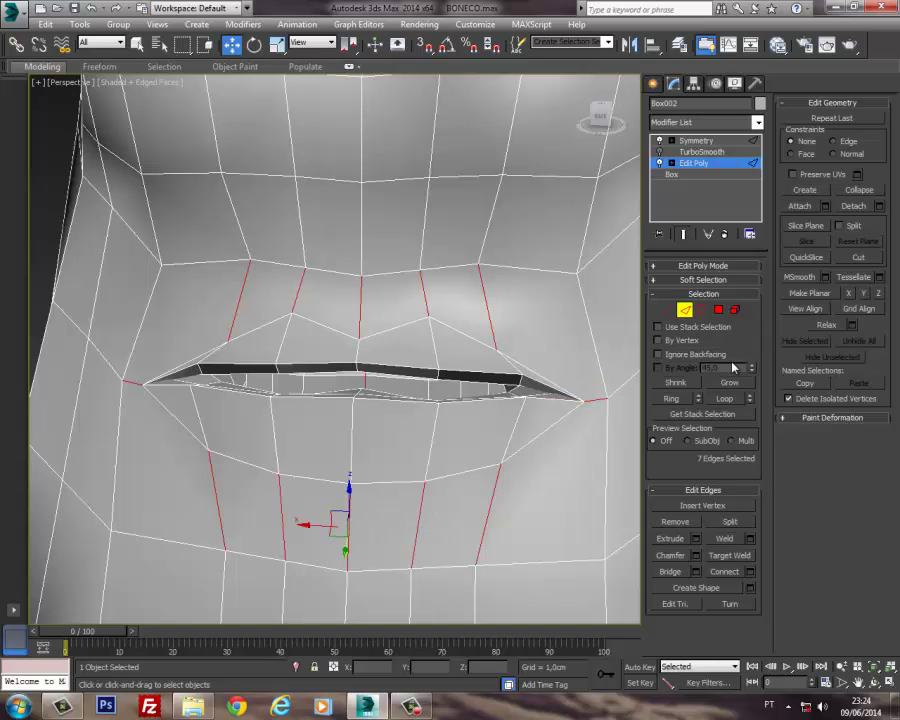
pyautogui.click(750, 571)
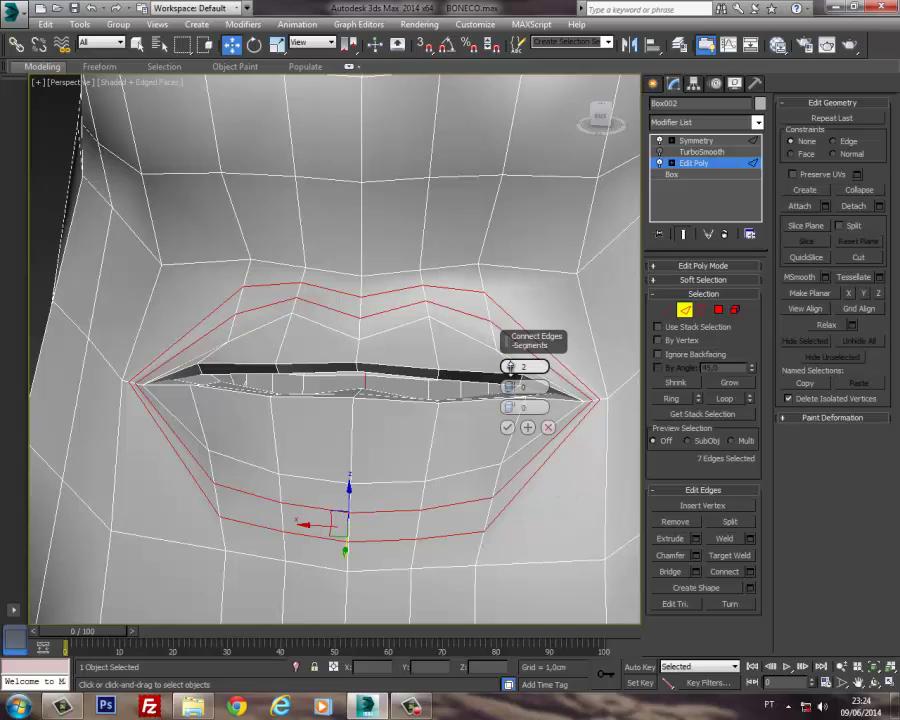
pyautogui.click(509, 370)
pyautogui.click(507, 427)
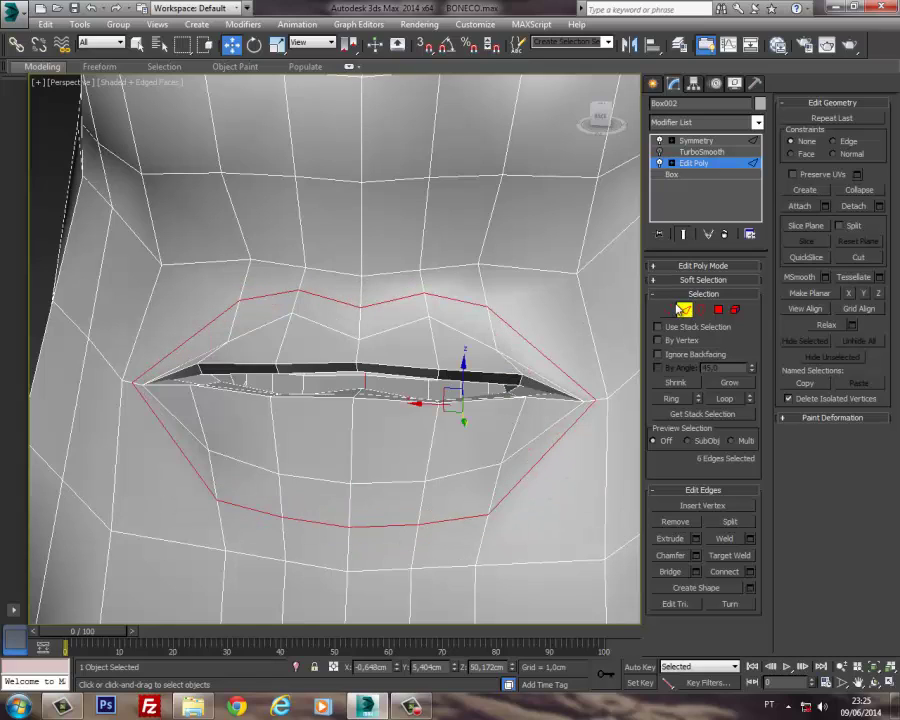
# Step: Lower the outer upper-lip vertex of the new edge loop so it sits close to the lip line near the mouth corner
pyautogui.click(667, 309)
pyautogui.click(489, 294)
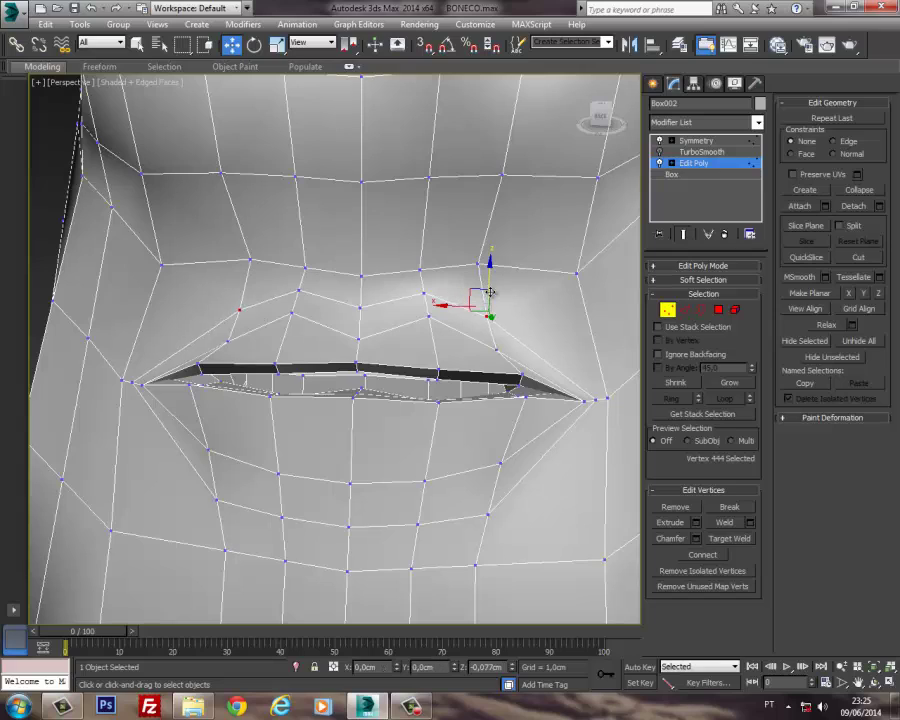
pyautogui.moveTo(489, 291); pyautogui.dragTo(491, 347)
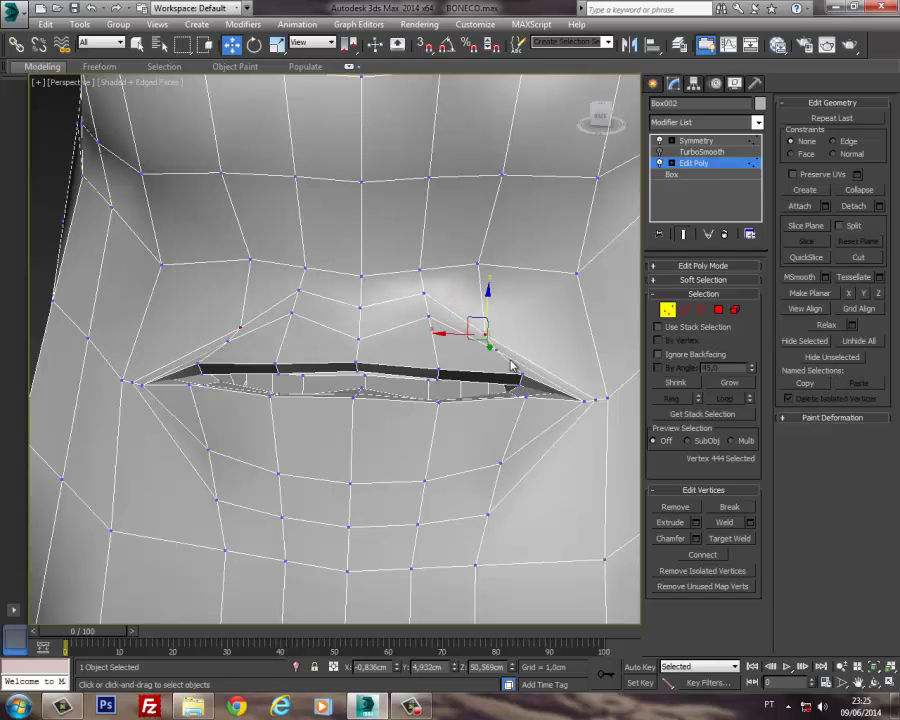
# Step: Select the three vertices along the upper lip's inner edge and raise them slightly along Z
pyautogui.click(522, 377)
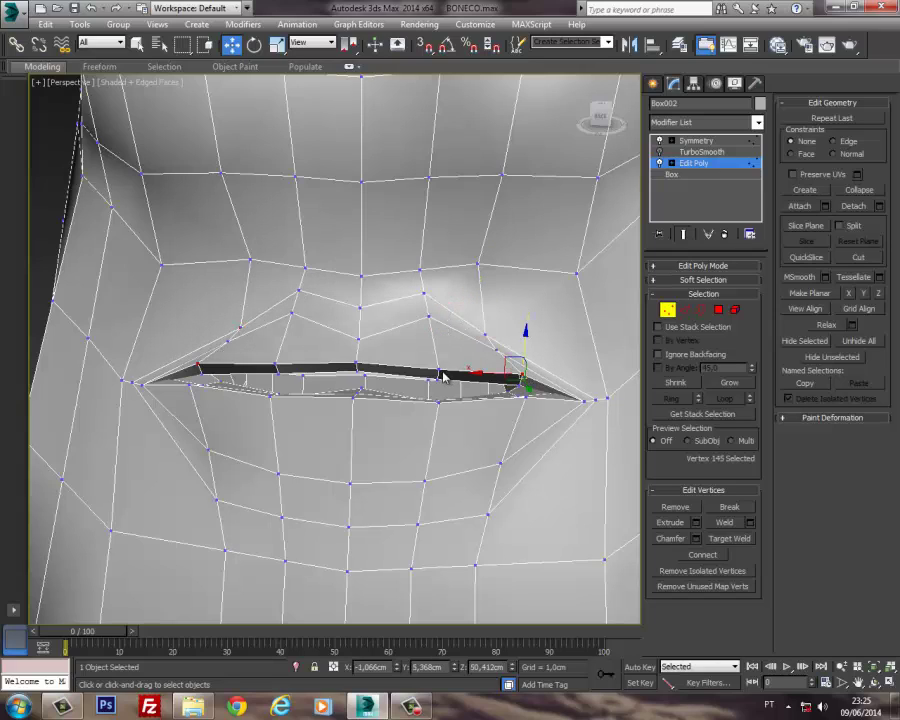
pyautogui.keyDown('ctrl'); pyautogui.click(438, 373); pyautogui.keyUp('ctrl')
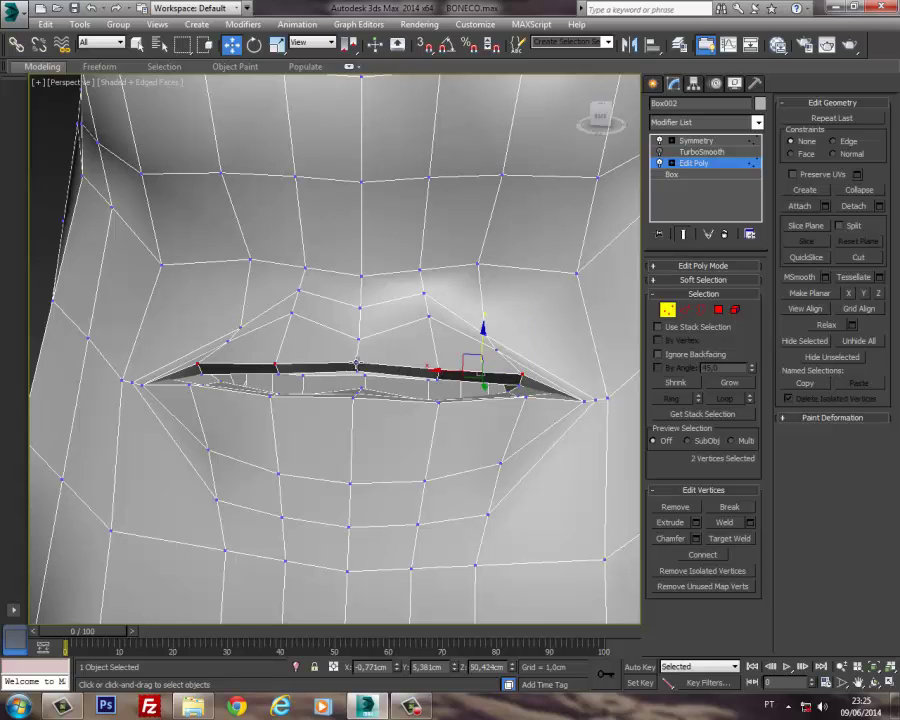
pyautogui.keyDown('ctrl'); pyautogui.click(357, 364); pyautogui.keyUp('ctrl')
pyautogui.moveTo(441, 340); pyautogui.dragTo(440, 332)
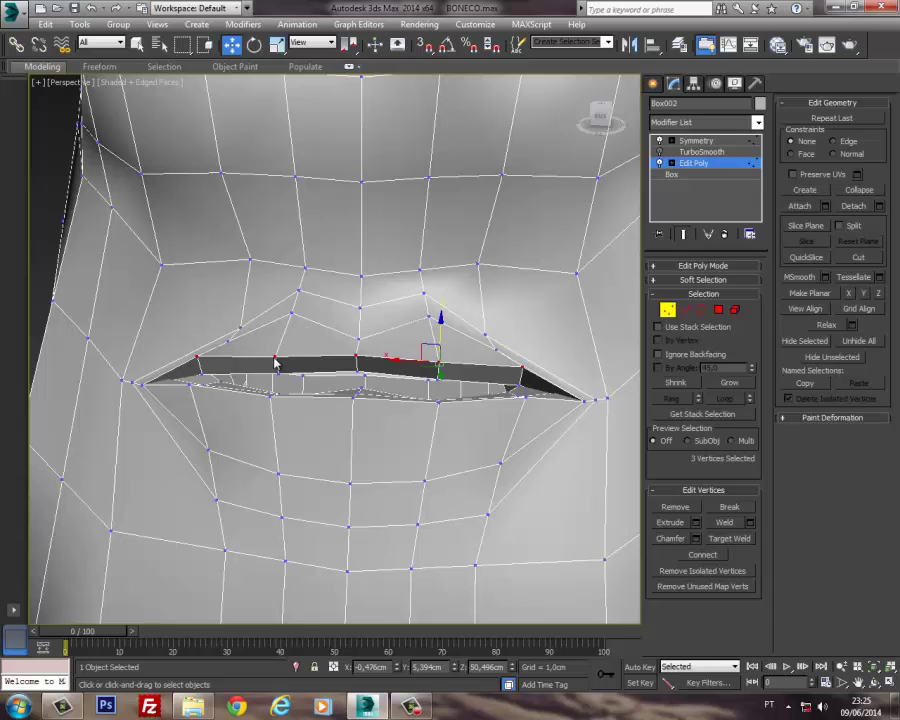
# Step: Raise the middle vertices of the upper lip's inner edge further along Z to arch the mouth opening, then clear the selection
pyautogui.click(443, 375)
pyautogui.click(438, 363)
pyautogui.moveTo(441, 326); pyautogui.dragTo(442, 311)
pyautogui.click(357, 351)
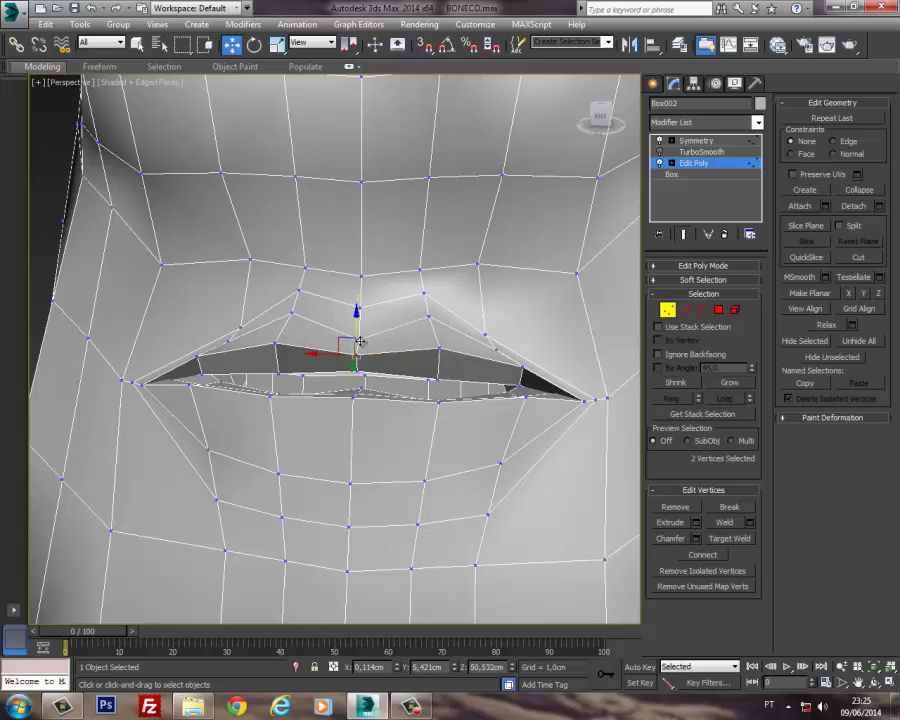
pyautogui.moveTo(360, 317); pyautogui.dragTo(360, 302)
pyautogui.keyDown('alt'); pyautogui.moveTo(350, 345); pyautogui.dragTo(503, 321, button='middle'); pyautogui.keyUp('alt')
pyautogui.click(367, 418)
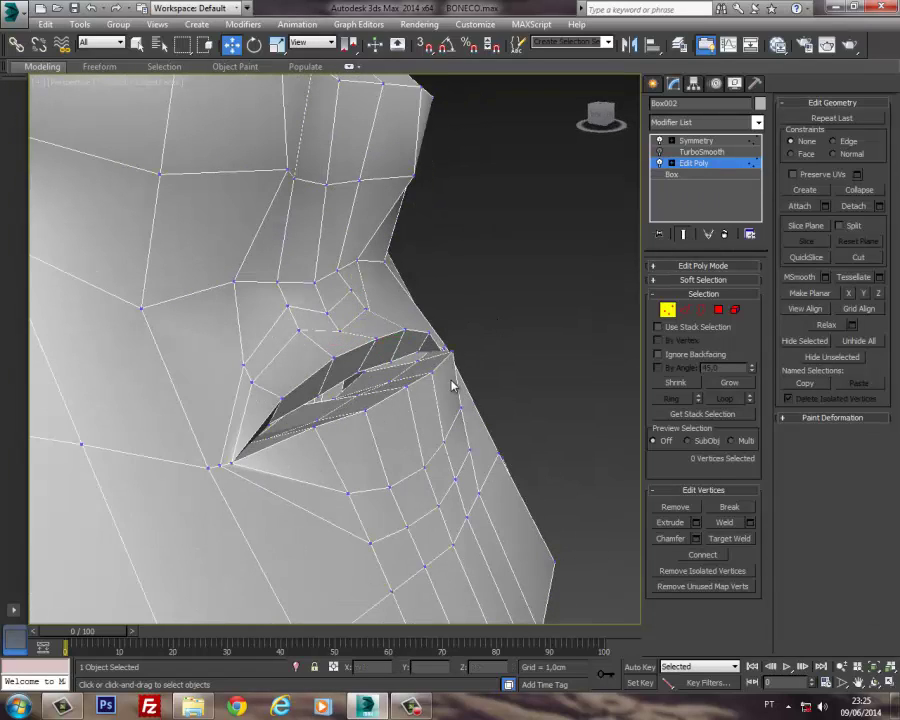
# Step: Select the three vertices along the lower lip's inner edge and lower them along Z to open the mouth
pyautogui.moveTo(452, 383)
pyautogui.keyDown('alt'); pyautogui.mouseDown(button='middle')
pyautogui.moveTo(366, 334)
pyautogui.moveTo(368, 386)
pyautogui.moveTo(476, 380)
pyautogui.moveTo(456, 392)
pyautogui.mouseUp(button='middle'); pyautogui.keyUp('alt')
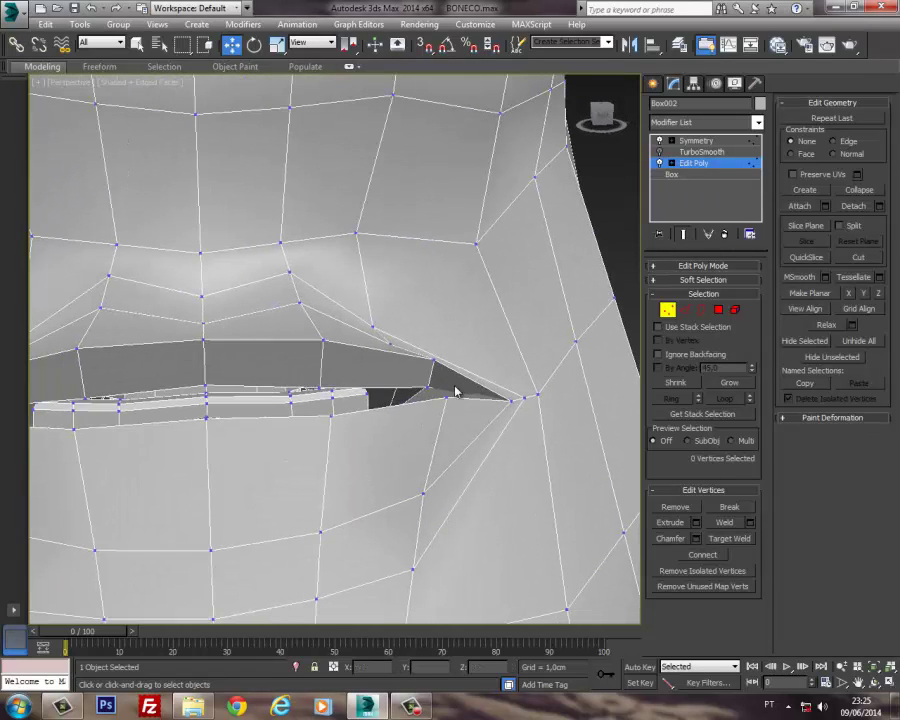
pyautogui.click(447, 398)
pyautogui.keyDown('ctrl'); pyautogui.click(331, 414); pyautogui.keyUp('ctrl')
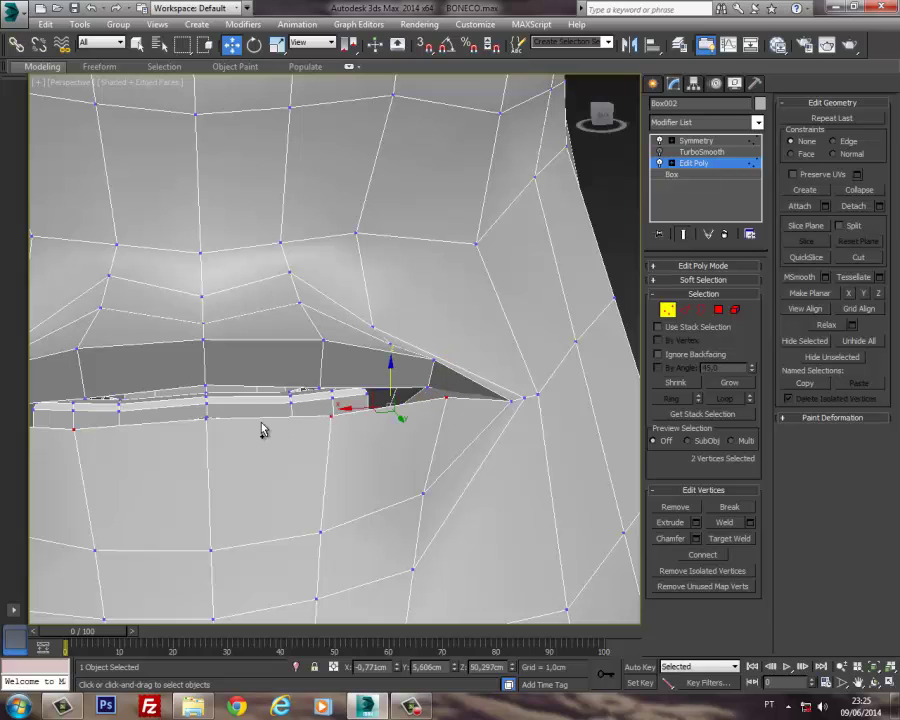
pyautogui.keyDown('ctrl'); pyautogui.click(204, 418); pyautogui.keyUp('ctrl')
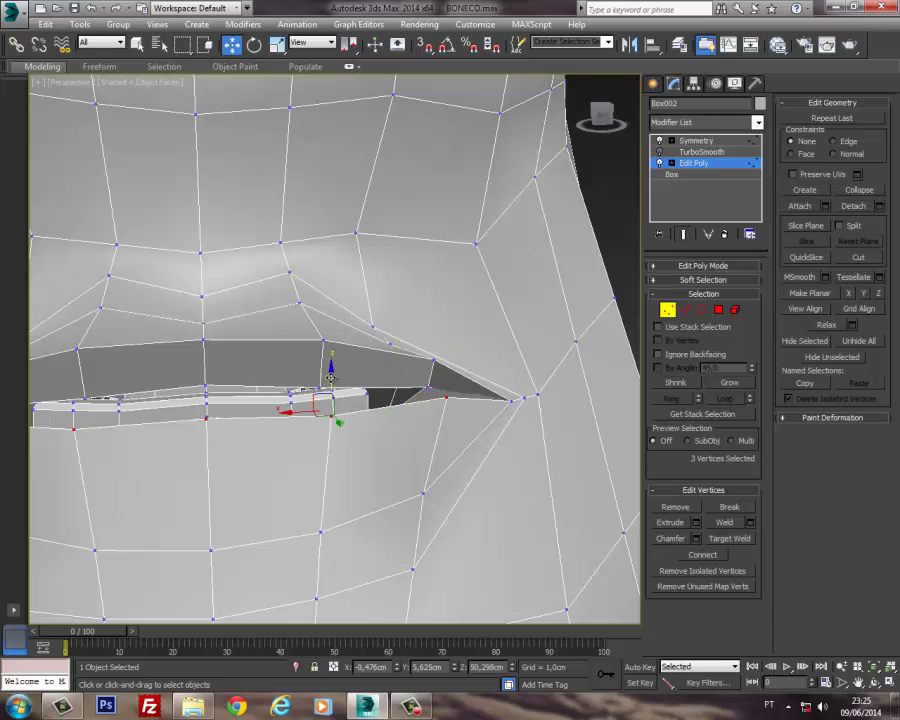
pyautogui.keyDown('alt'); pyautogui.moveTo(331, 375); pyautogui.dragTo(337, 400, button='middle'); pyautogui.keyUp('alt')
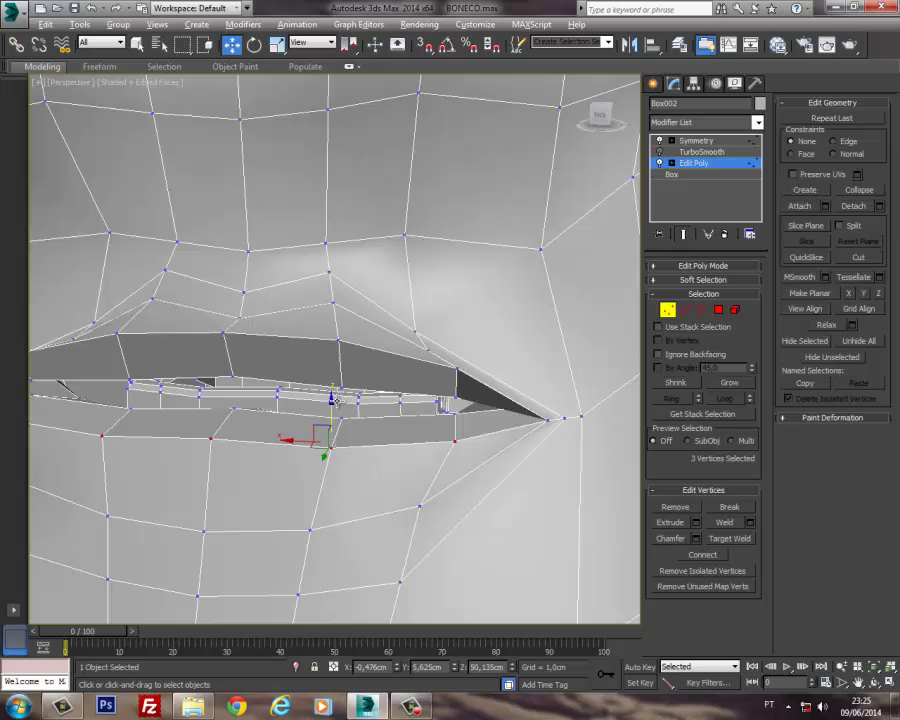
# Step: Finish vertex editing and move the TurboSmooth modifier above Symmetry in the stack
pyautogui.click(684, 310)
pyautogui.click(680, 312)
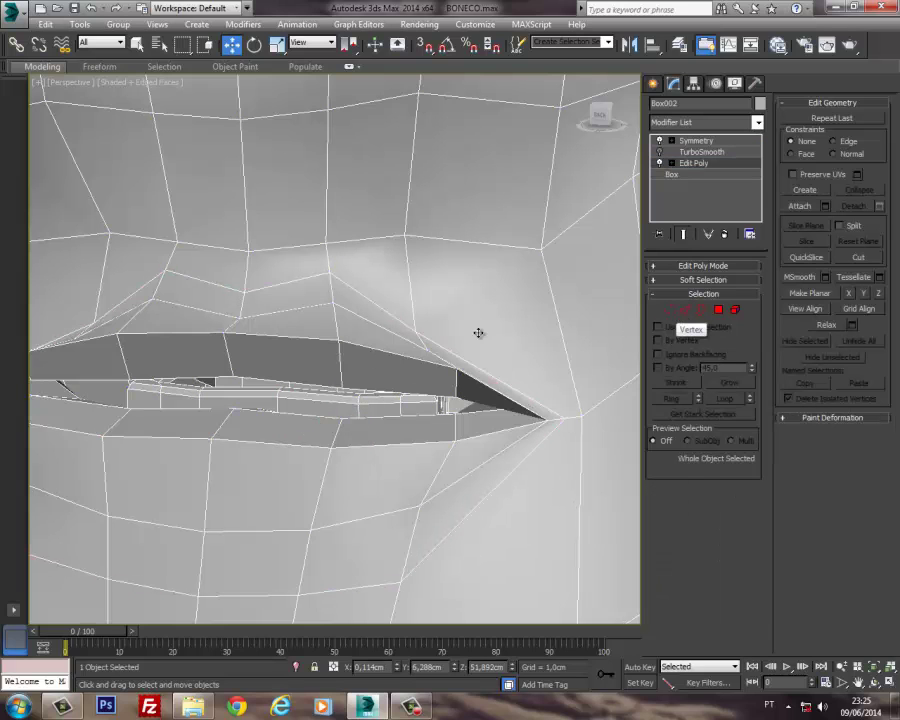
pyautogui.scroll(-5, 479, 333)
pyautogui.keyDown('alt'); pyautogui.moveTo(378, 358); pyautogui.dragTo(360, 390, button='middle'); pyautogui.keyUp('alt')
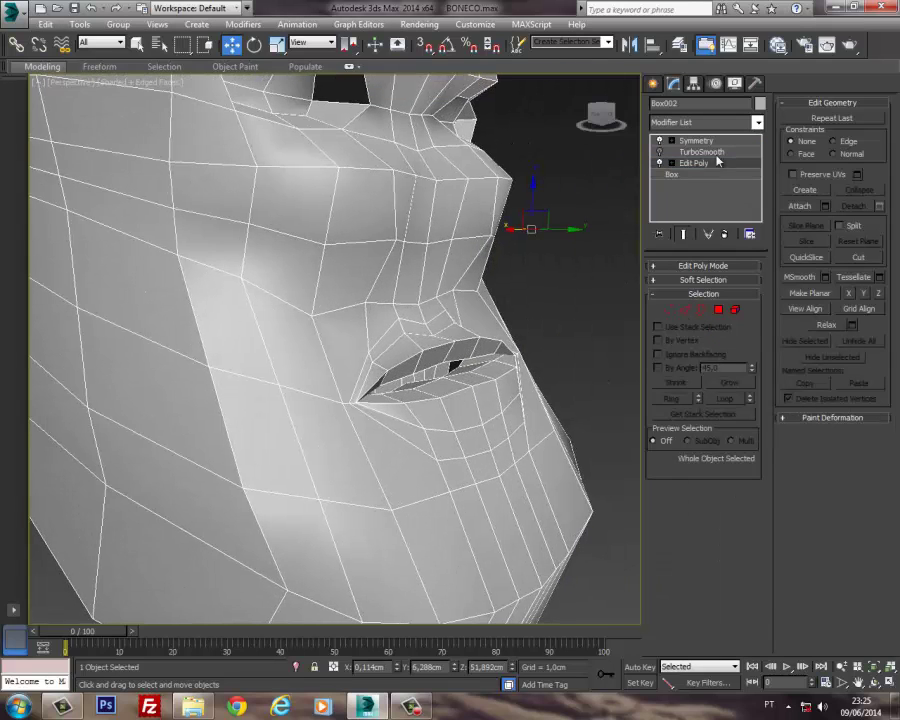
pyautogui.click(702, 152)
pyautogui.moveTo(708, 150); pyautogui.dragTo(694, 143)
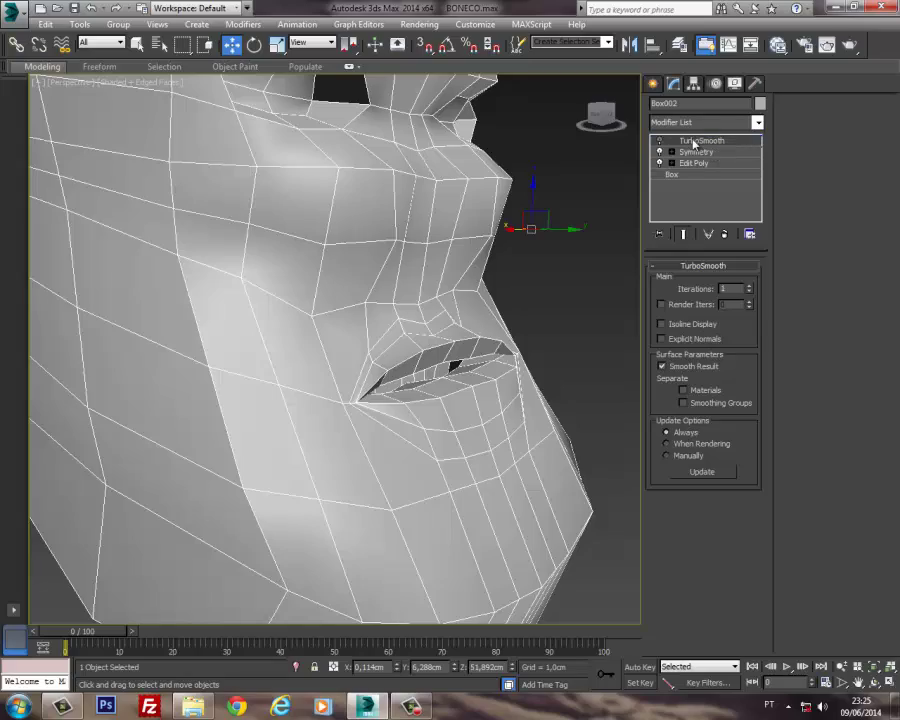
# Step: Turn the TurboSmooth result on, inspect the smoothed lips, teeth and tongue from the front, and turn it off again
pyautogui.keyDown('alt'); pyautogui.moveTo(546, 263); pyautogui.dragTo(430, 352, button='middle'); pyautogui.keyUp('alt')
pyautogui.scroll(-5, 461, 357)
pyautogui.scroll(5, 484, 374)
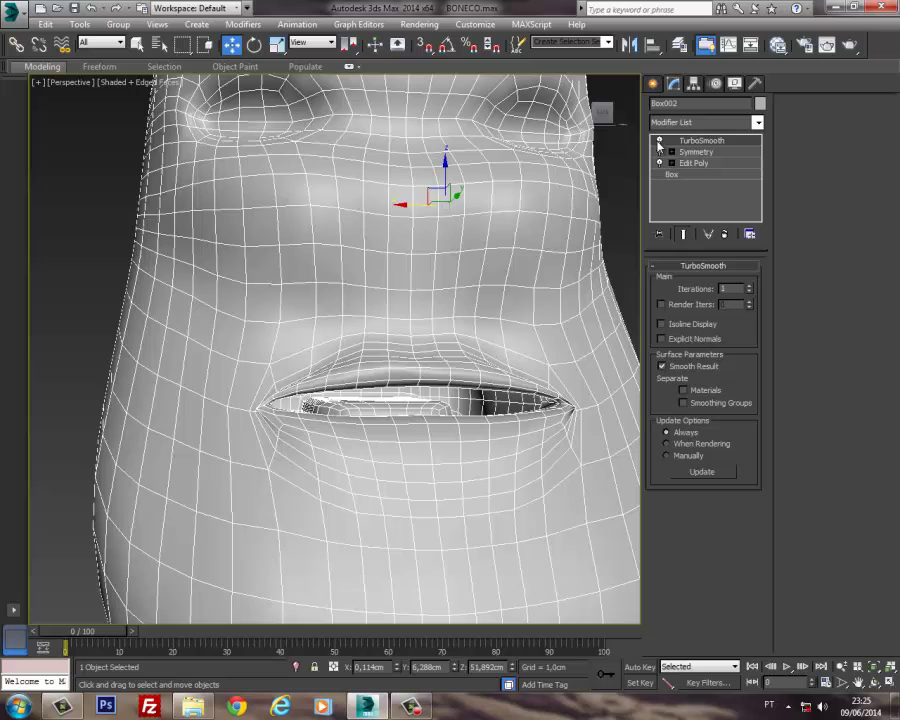
pyautogui.moveTo(465, 430); pyautogui.dragTo(426, 430, button='middle')
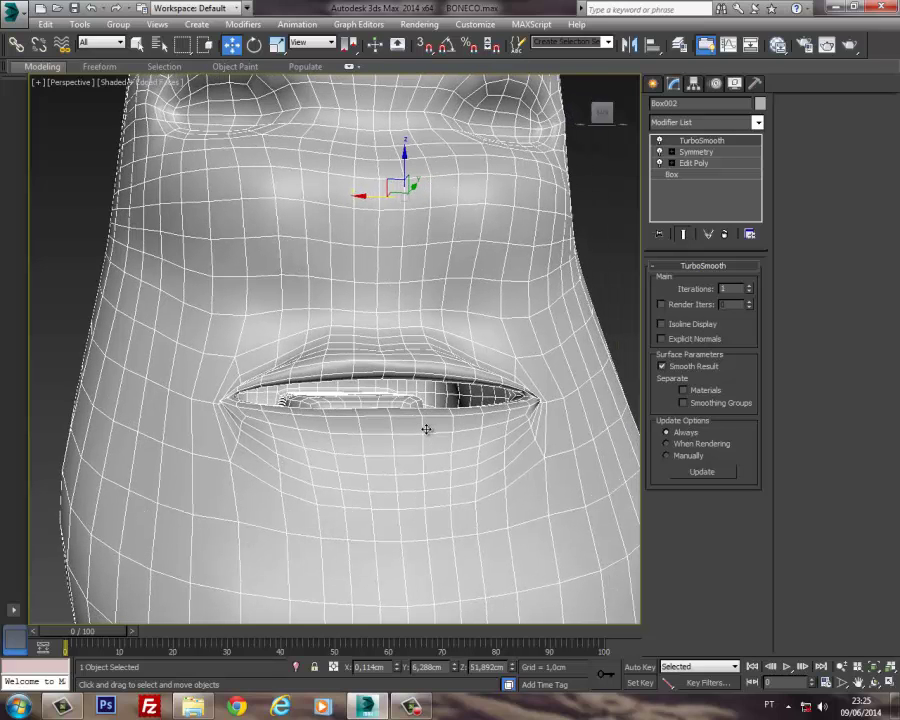
pyautogui.scroll(5, 443, 405)
pyautogui.scroll(-2, 449, 393)
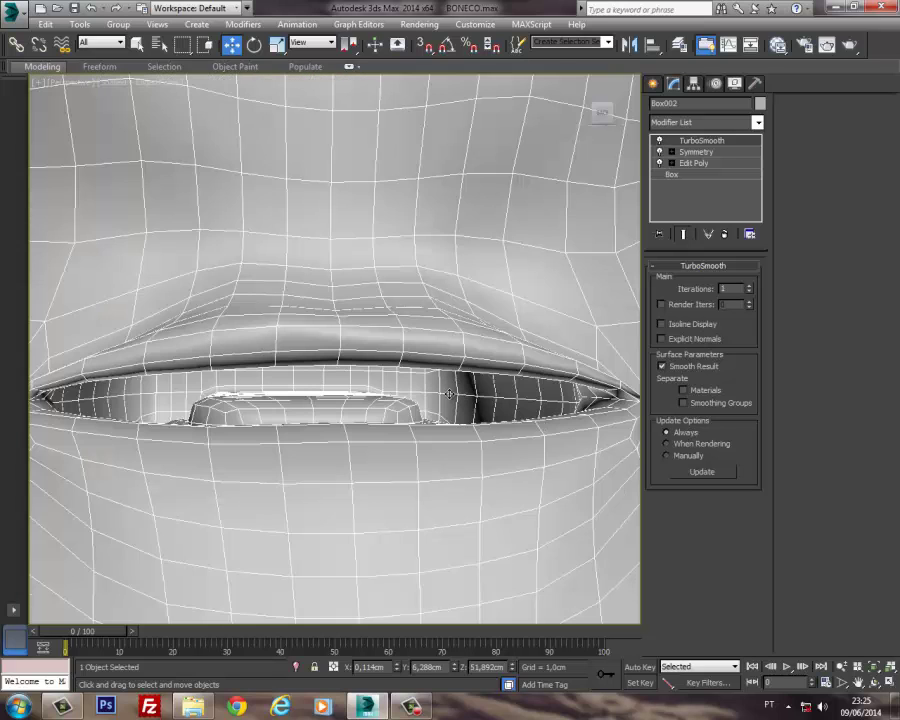
pyautogui.scroll(-4, 449, 393)
pyautogui.keyDown('alt'); pyautogui.moveTo(449, 393); pyautogui.dragTo(483, 419, button='middle'); pyautogui.keyUp('alt')
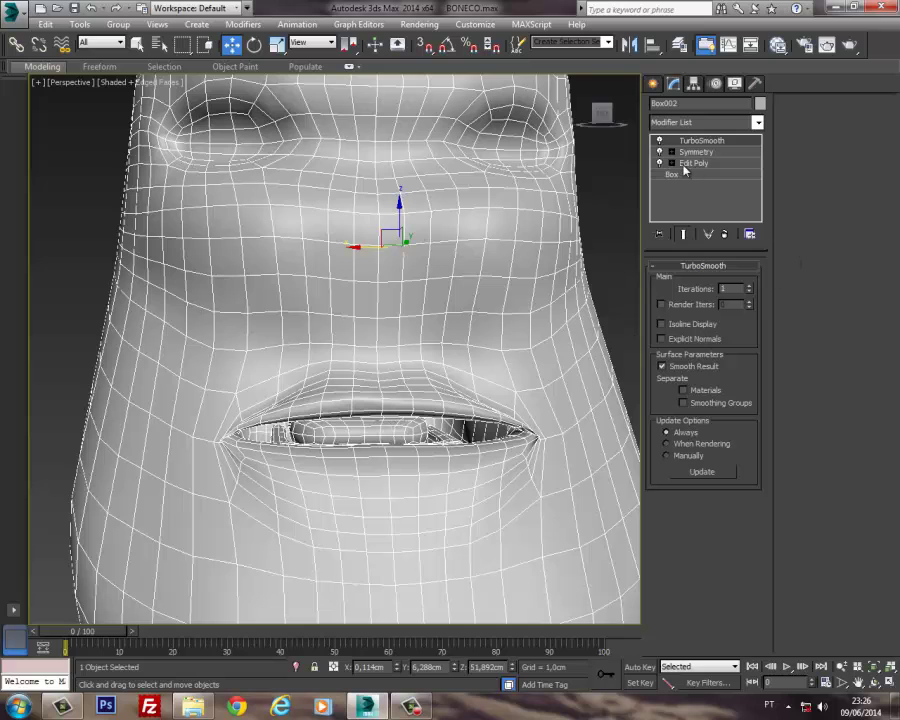
pyautogui.click(658, 141)
# Step: Return to vertex editing on the head's Edit Poly and adjust a vertex on the upper lip's outer contour along Z
pyautogui.moveTo(511, 425)
pyautogui.keyDown('alt'); pyautogui.mouseDown(button='middle')
pyautogui.moveTo(550, 437)
pyautogui.moveTo(510, 426)
pyautogui.mouseUp(button='middle'); pyautogui.keyUp('alt')
pyautogui.scroll(4, 550, 433)
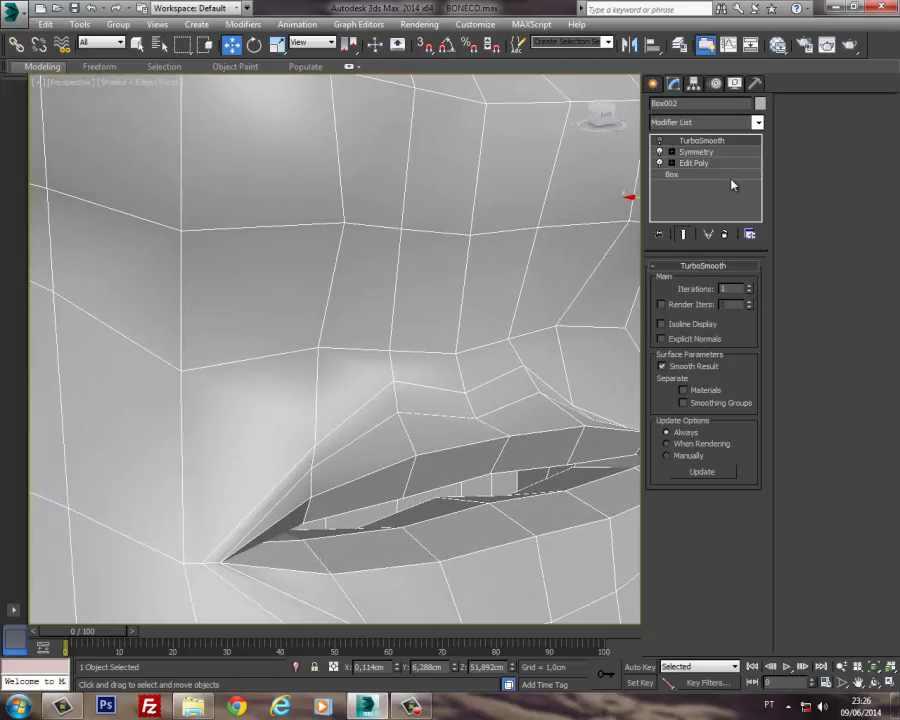
pyautogui.click(694, 163)
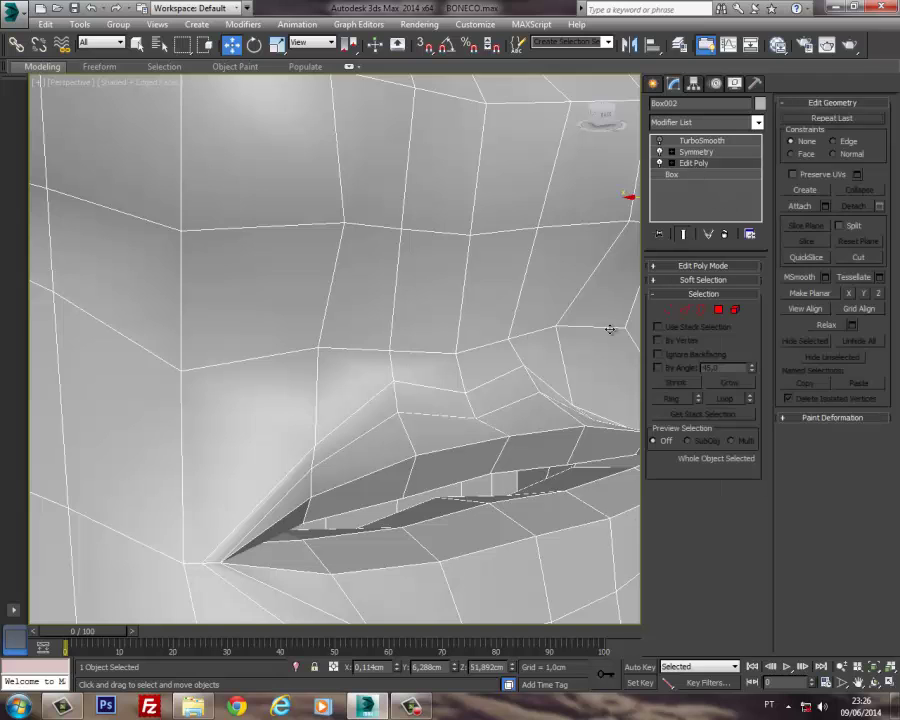
pyautogui.click(668, 310)
pyautogui.scroll(-3, 490, 314)
pyautogui.keyDown('alt'); pyautogui.moveTo(490, 314); pyautogui.dragTo(418, 374, button='middle'); pyautogui.keyUp('alt')
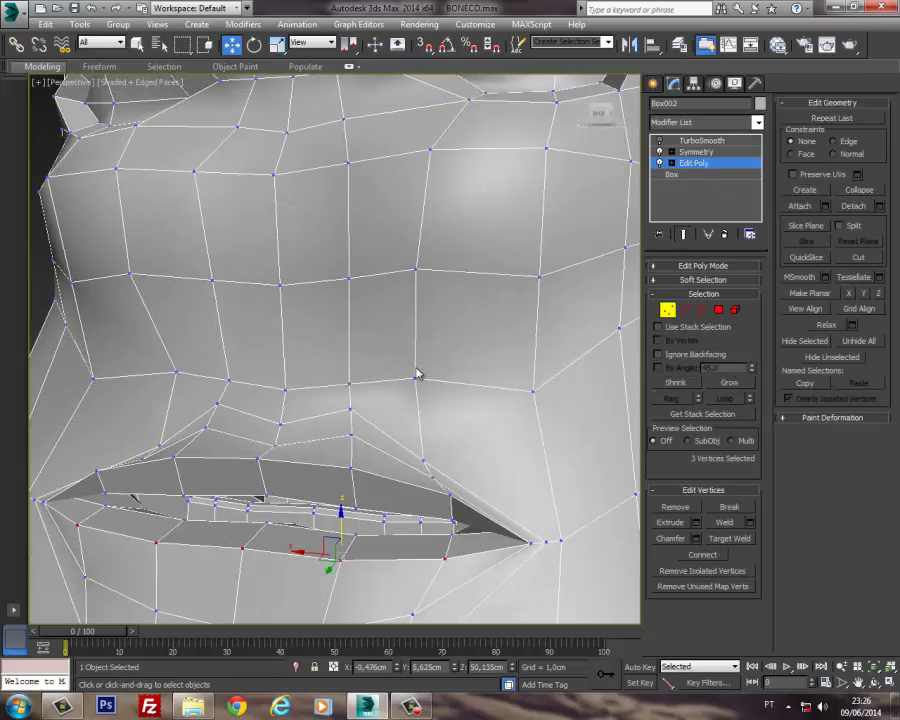
pyautogui.click(350, 413)
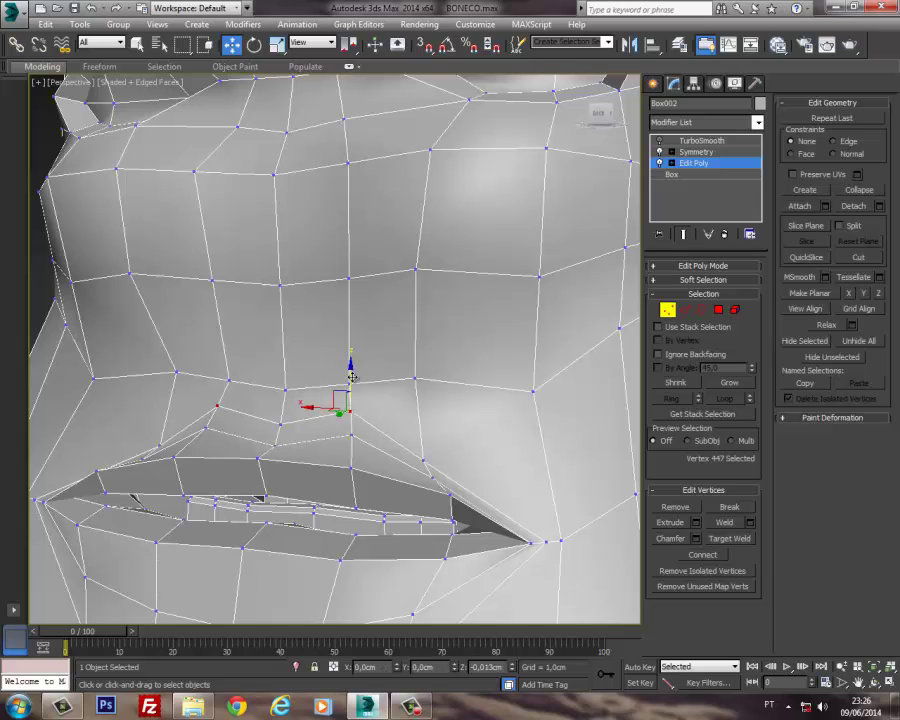
pyautogui.click(312, 420)
# Step: Adjust the centre vertex of the upper lip's outer contour along Z, then select the two middle vertices of the row below
pyautogui.keyDown('alt'); pyautogui.moveTo(312, 420); pyautogui.dragTo(400, 448, button='middle'); pyautogui.keyUp('alt')
pyautogui.keyDown('alt'); pyautogui.moveTo(434, 506); pyautogui.dragTo(379, 474, button='middle'); pyautogui.keyUp('alt')
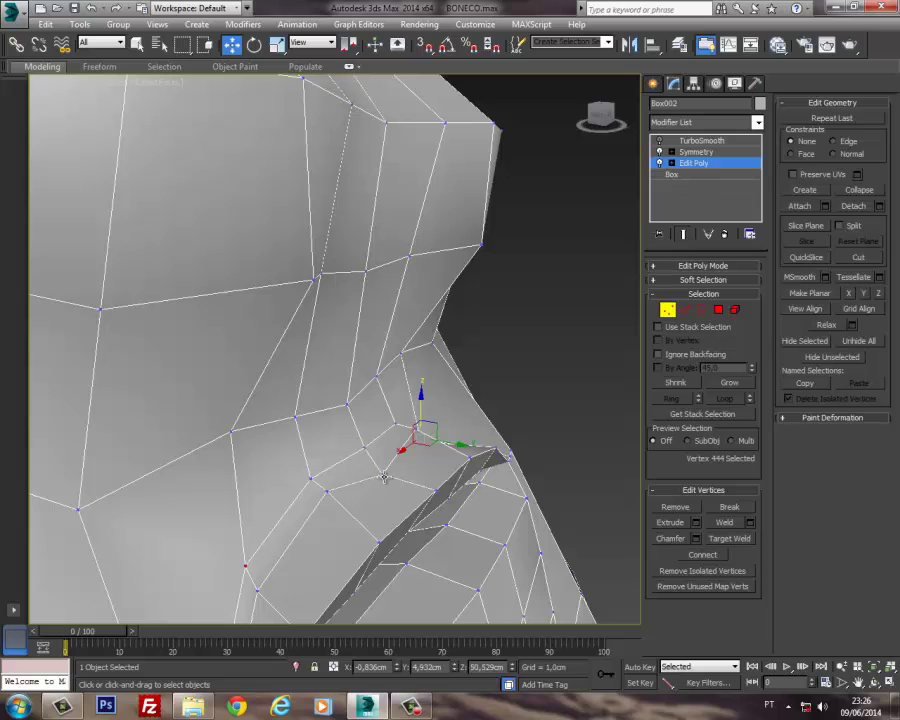
pyautogui.click(385, 465)
pyautogui.moveTo(382, 440); pyautogui.dragTo(382, 420)
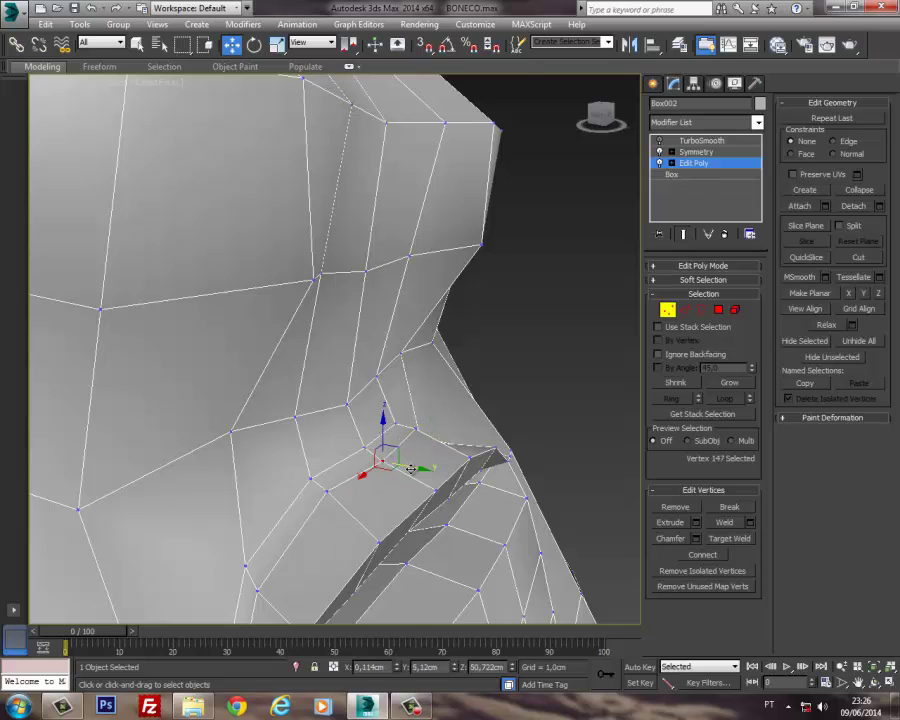
pyautogui.keyDown('alt'); pyautogui.moveTo(407, 468); pyautogui.dragTo(443, 446, button='middle'); pyautogui.keyUp('alt')
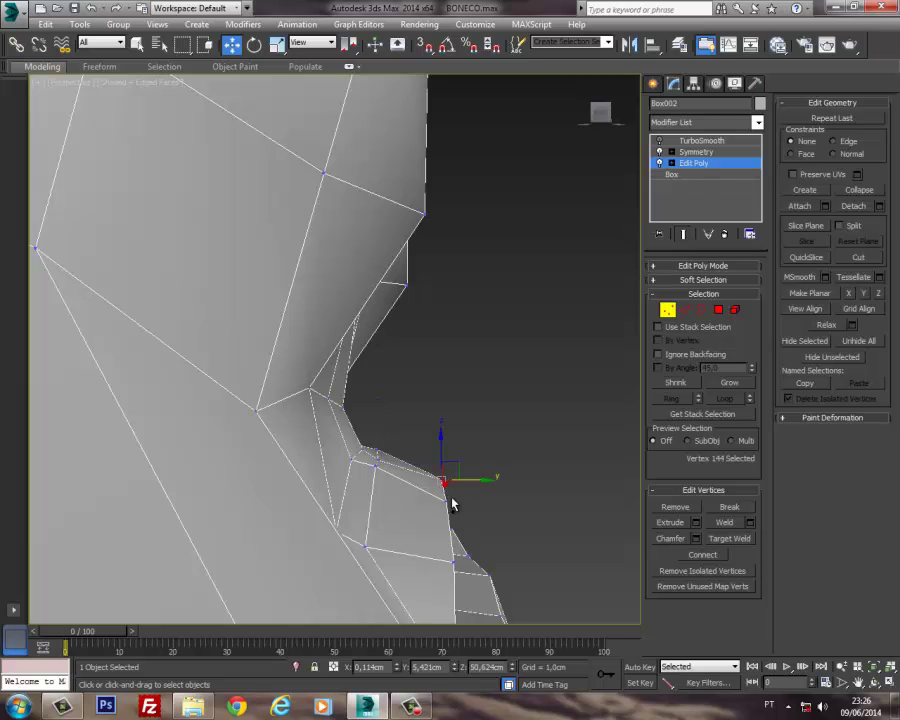
pyautogui.keyDown('alt'); pyautogui.moveTo(451, 505); pyautogui.dragTo(521, 488, button='middle'); pyautogui.keyUp('alt')
pyautogui.keyDown('ctrl'); pyautogui.click(540, 481); pyautogui.keyUp('ctrl')
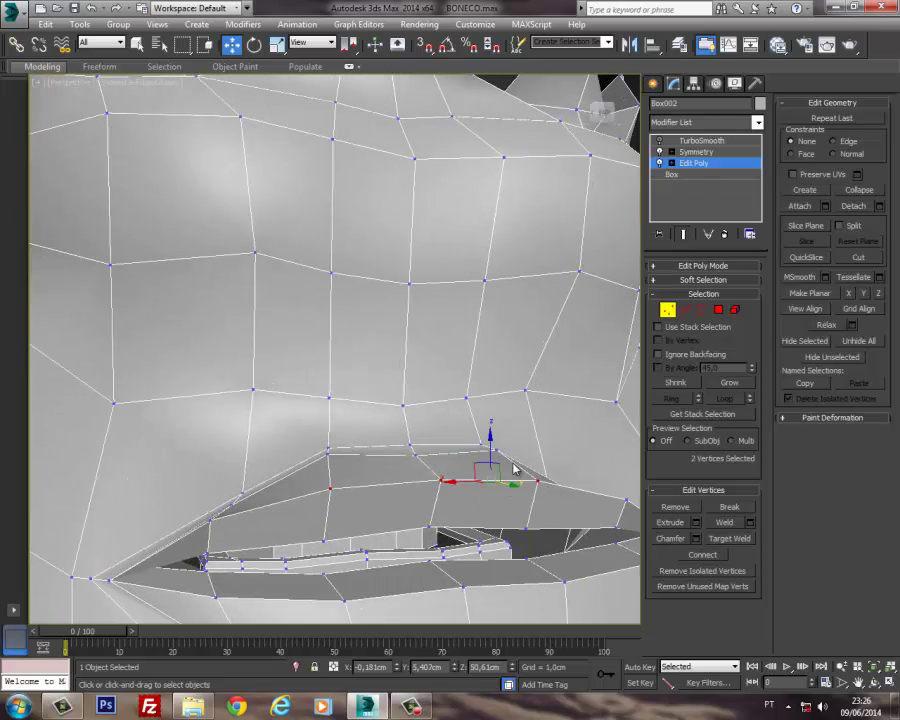
# Step: Select the two adjacent centre vertices on the upper lip's outer contour and raise them slightly along Z
pyautogui.keyDown('alt'); pyautogui.moveTo(446, 458); pyautogui.dragTo(417, 468, button='middle'); pyautogui.keyUp('alt')
pyautogui.click(411, 460)
pyautogui.keyDown('ctrl'); pyautogui.click(397, 446); pyautogui.keyUp('ctrl')
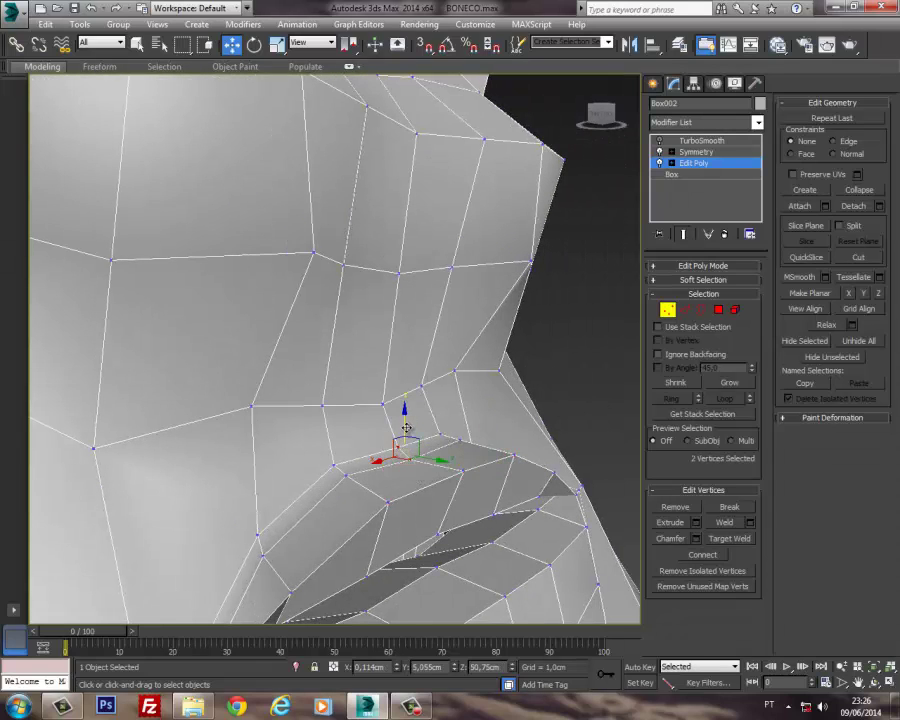
pyautogui.moveTo(406, 427); pyautogui.dragTo(403, 429)
# Step: Finish vertex editing, turn TurboSmooth on to inspect the smoothed lips and whole head, and turn it off again
pyautogui.click(667, 311)
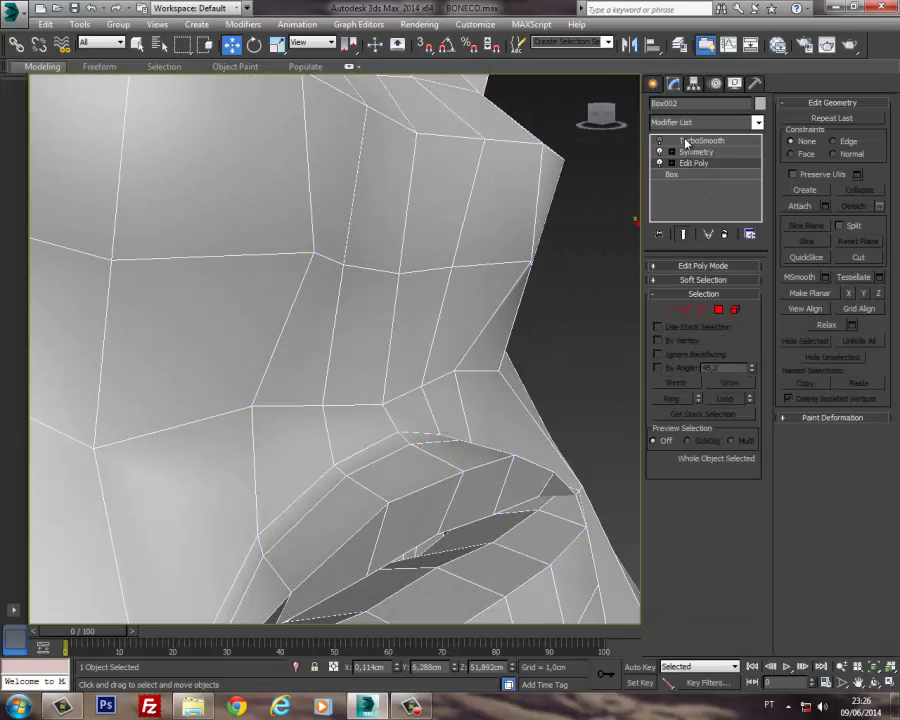
pyautogui.click(660, 141)
pyautogui.moveTo(444, 388); pyautogui.dragTo(356, 351, button='middle')
pyautogui.scroll(-3, 460, 372)
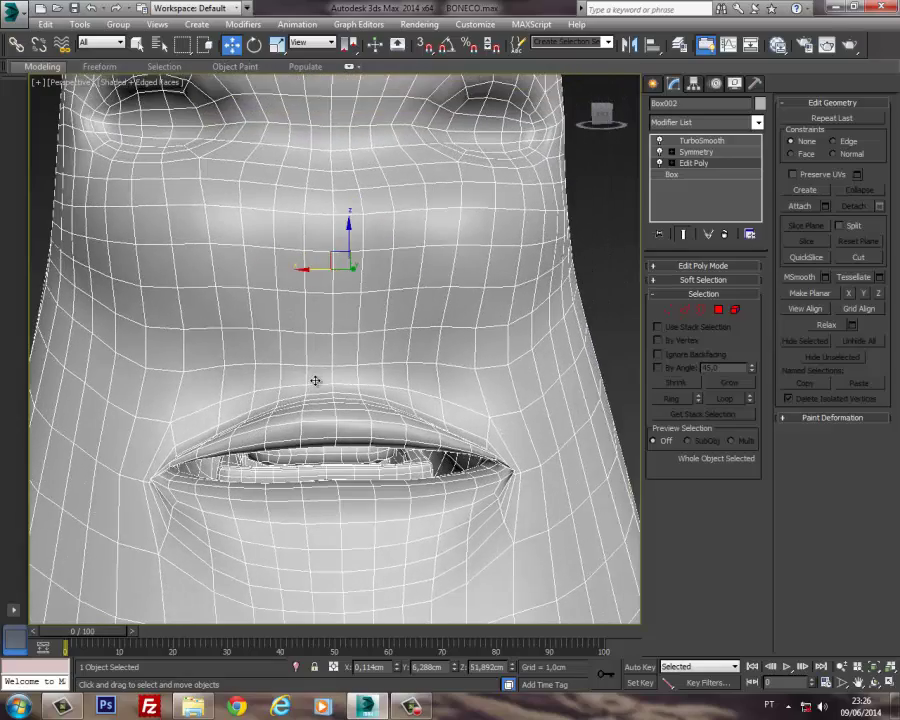
pyautogui.keyDown('alt'); pyautogui.moveTo(315, 381); pyautogui.dragTo(418, 378, button='middle'); pyautogui.keyUp('alt')
pyautogui.scroll(-10, 327, 374)
pyautogui.click(660, 141)
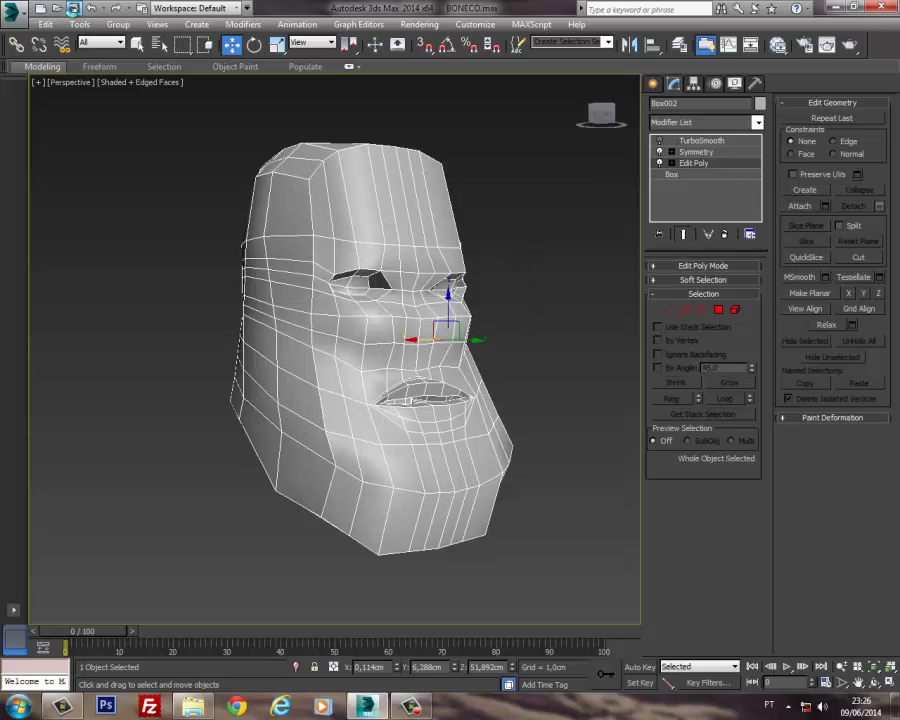
# Step: Show the head in the shaded Back view and unhide all objects to bring back the reference drawing
pyautogui.press('f')
pyautogui.press('F3')
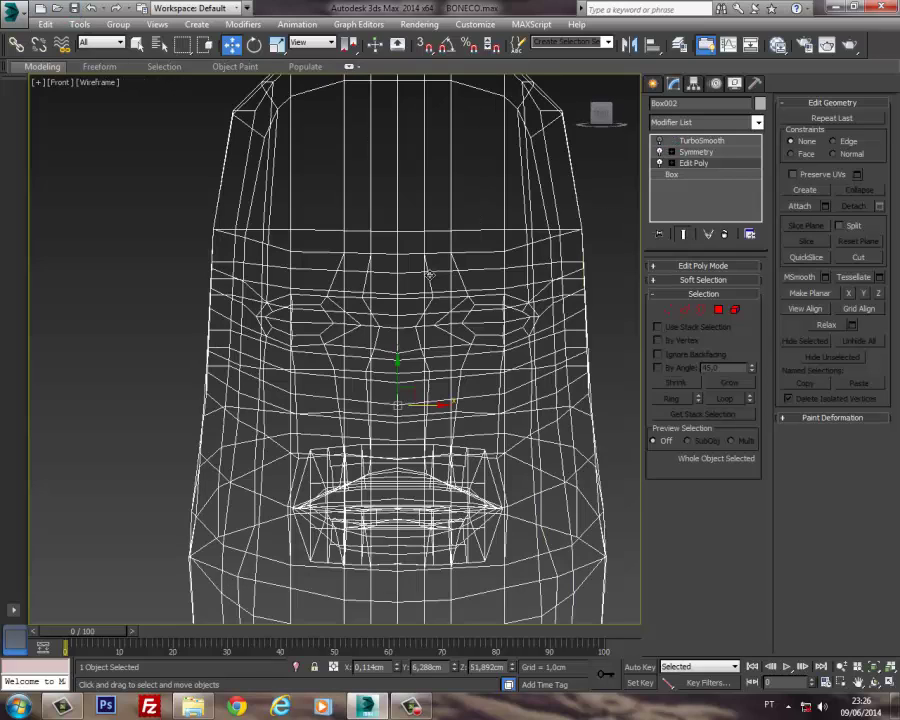
pyautogui.click(618, 113)
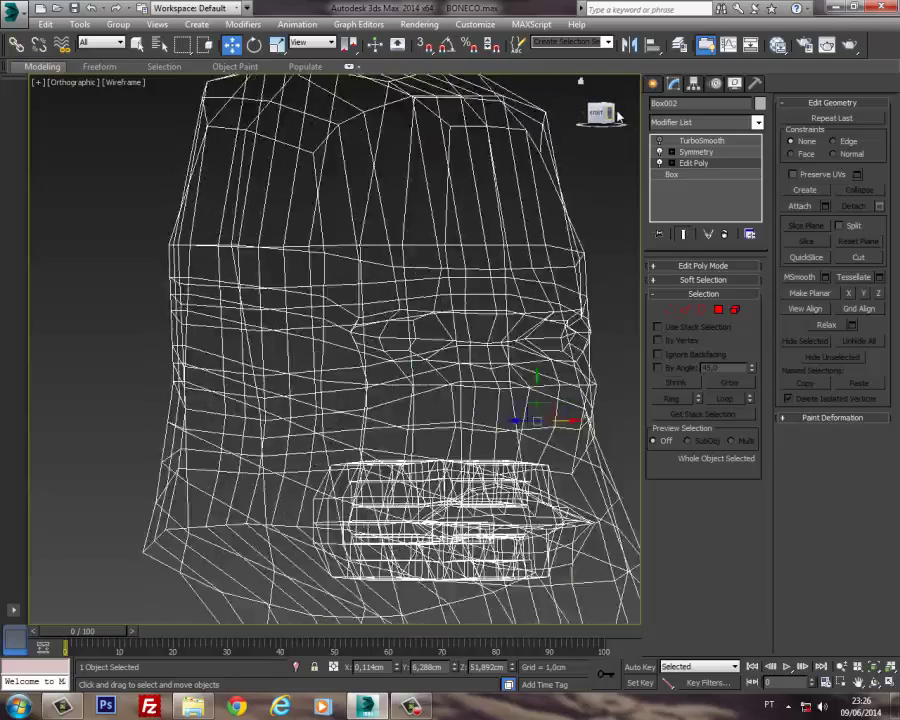
pyautogui.click(617, 113)
pyautogui.click(618, 113)
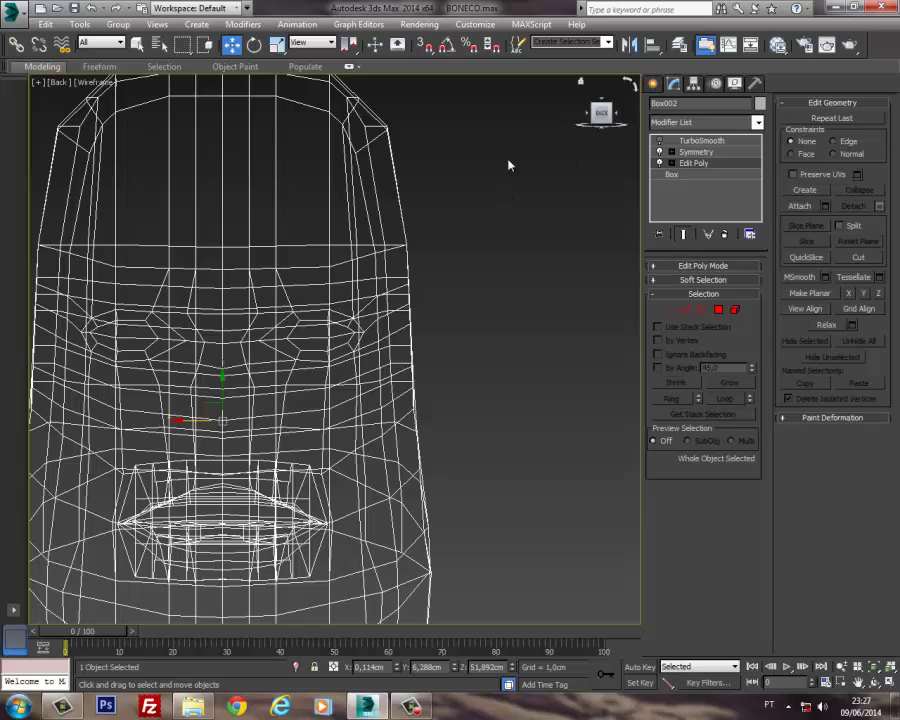
pyautogui.moveTo(508, 165); pyautogui.dragTo(460, 199, button='middle')
pyautogui.rightClick(454, 189)
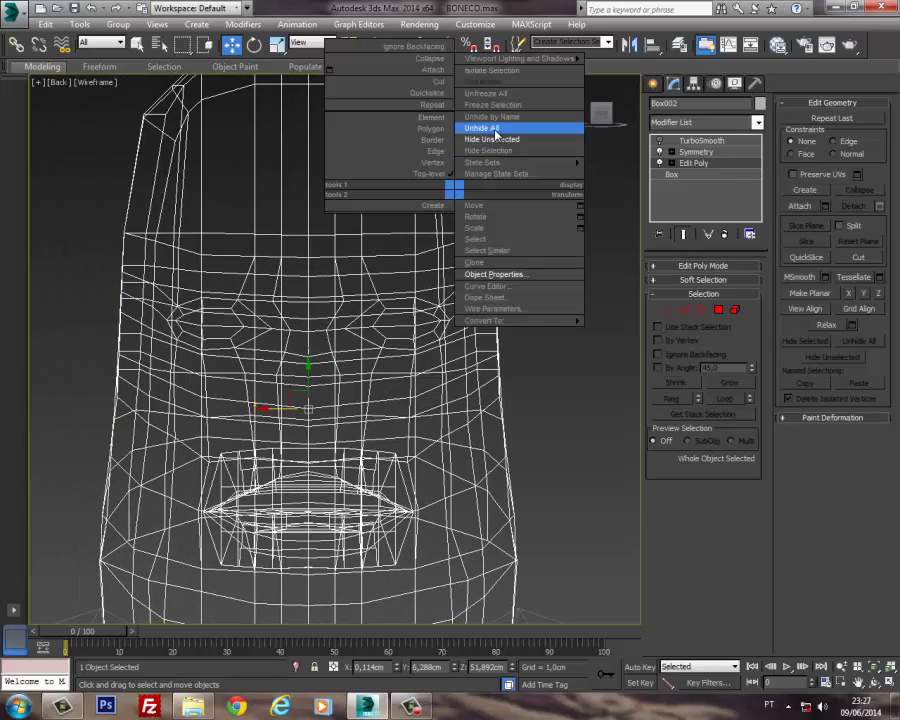
pyautogui.click(484, 128)
pyautogui.press('F3')
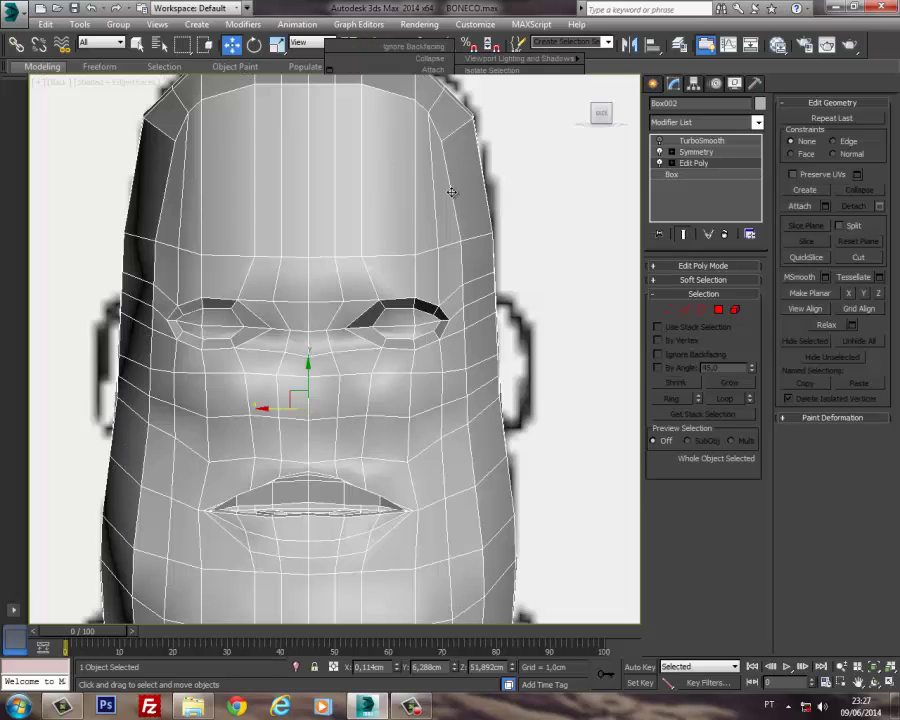
pyautogui.scroll(-3, 448, 216)
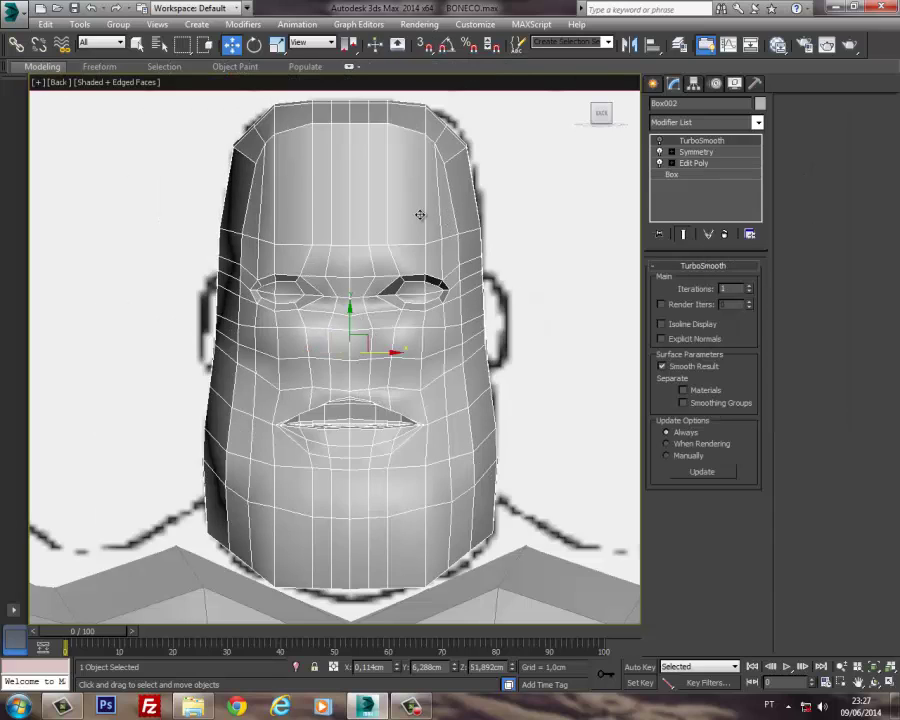
# Step: Enable See-Through in the head's object properties so the reference drawing can be traced through the mesh
pyautogui.rightClick(420, 214)
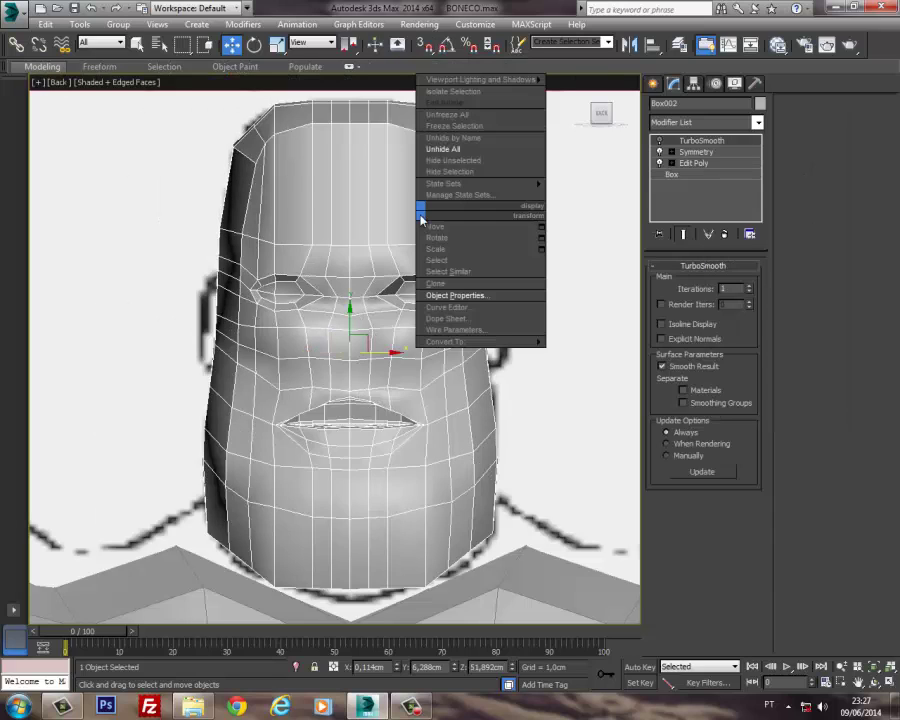
pyautogui.click(486, 297)
pyautogui.click(327, 364)
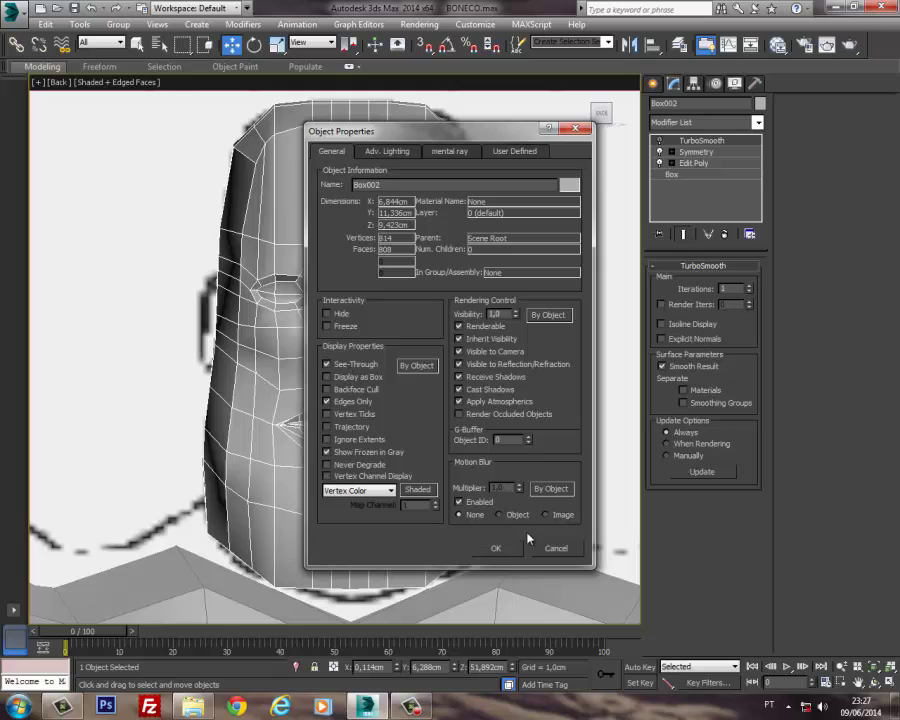
pyautogui.click(495, 548)
pyautogui.scroll(5, 358, 243)
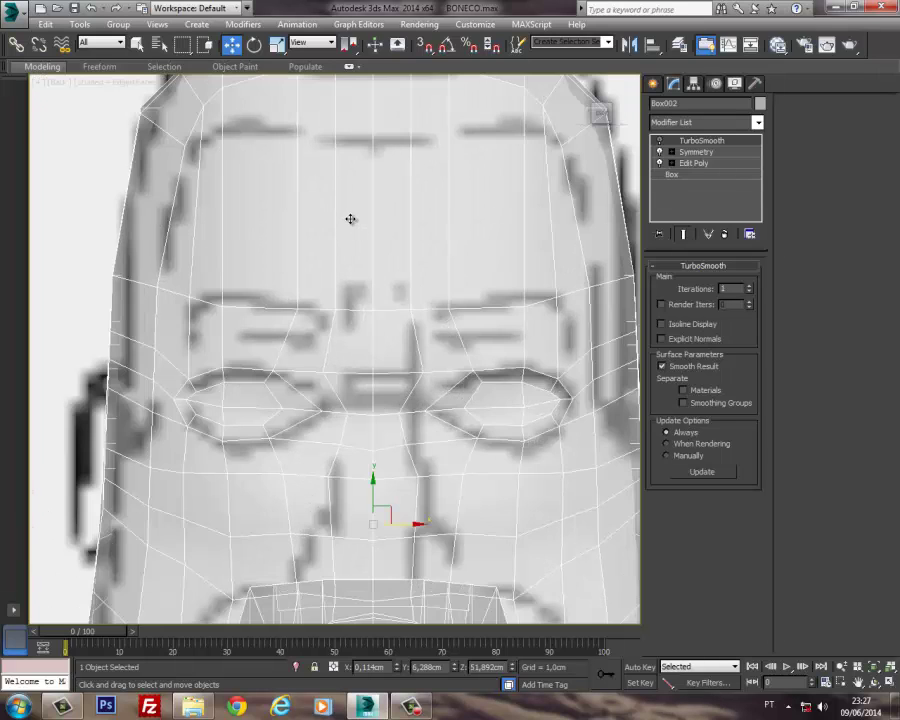
pyautogui.scroll(-2, 350, 219)
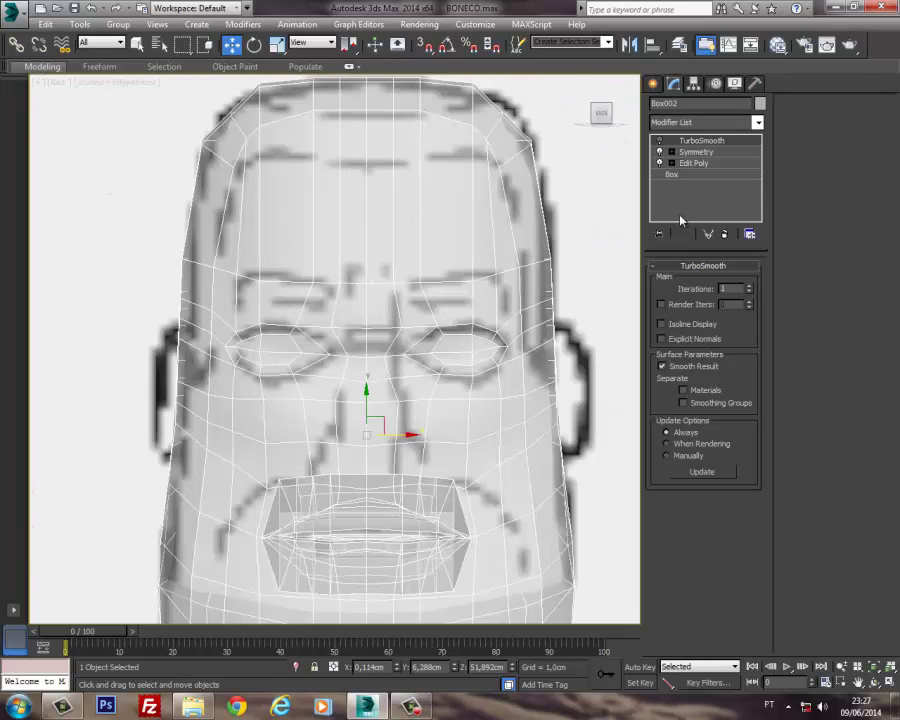
# Step: Select the ring of vertical forehead edges and connect them with 1 segment at a slide of 46
pyautogui.click(691, 163)
pyautogui.press('2')
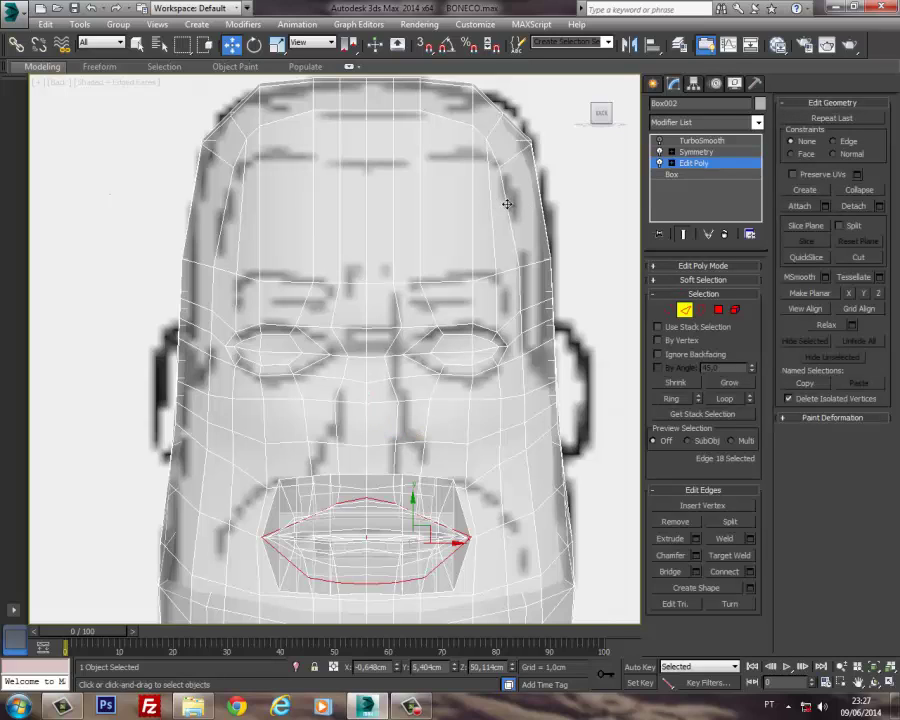
pyautogui.click(507, 204)
pyautogui.click(672, 398)
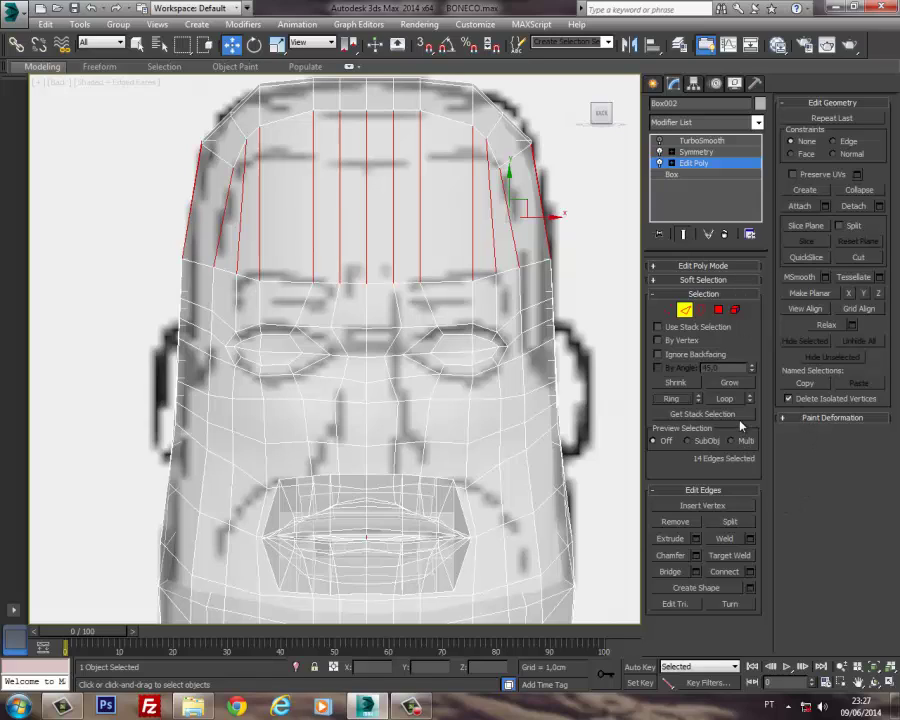
pyautogui.click(750, 571)
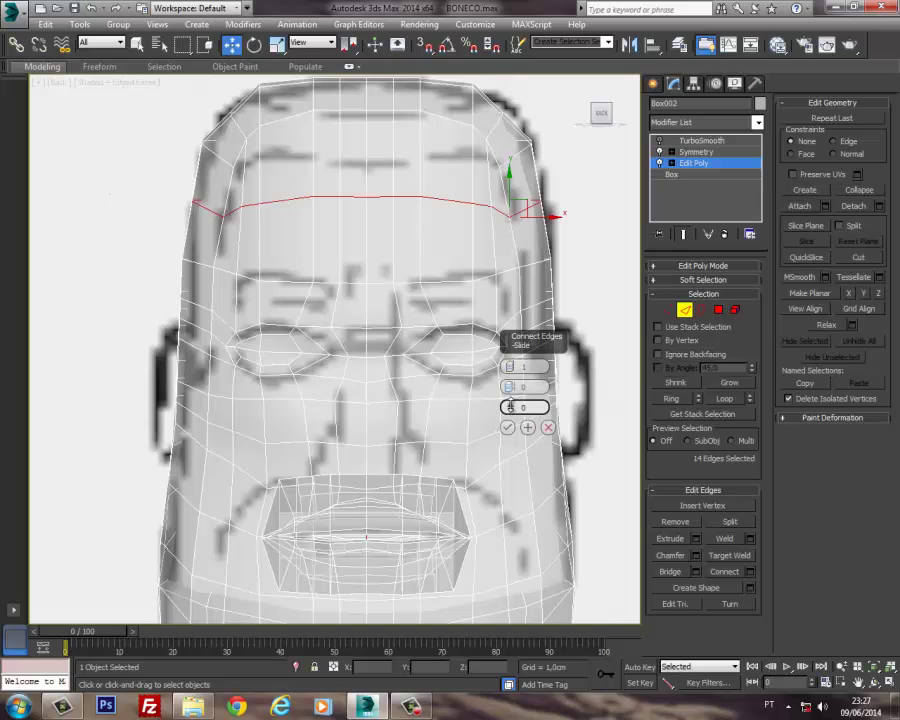
pyautogui.moveTo(511, 407); pyautogui.dragTo(517, 276)
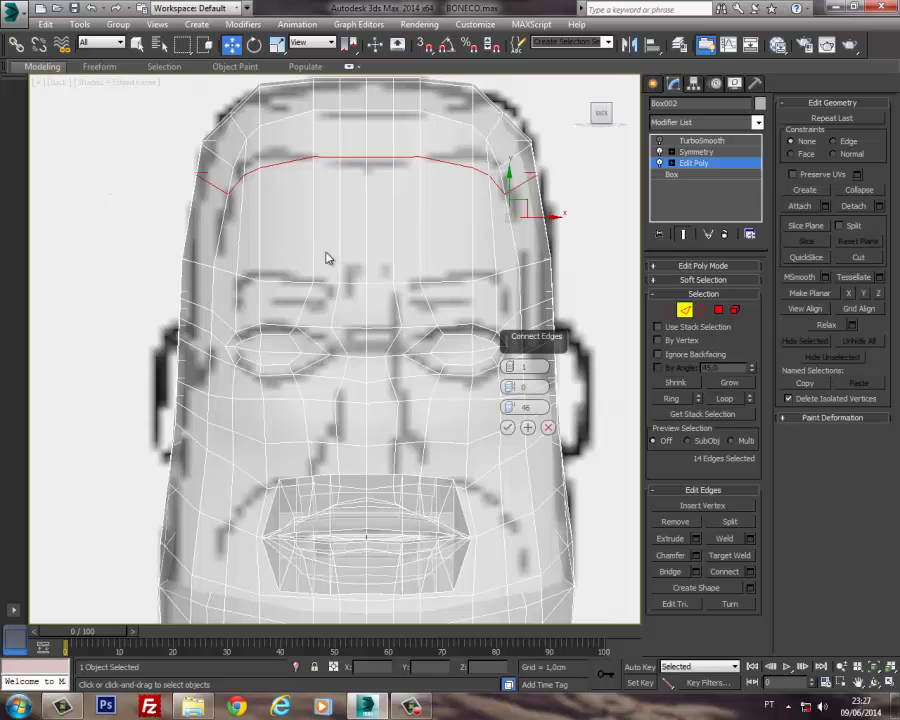
pyautogui.click(507, 428)
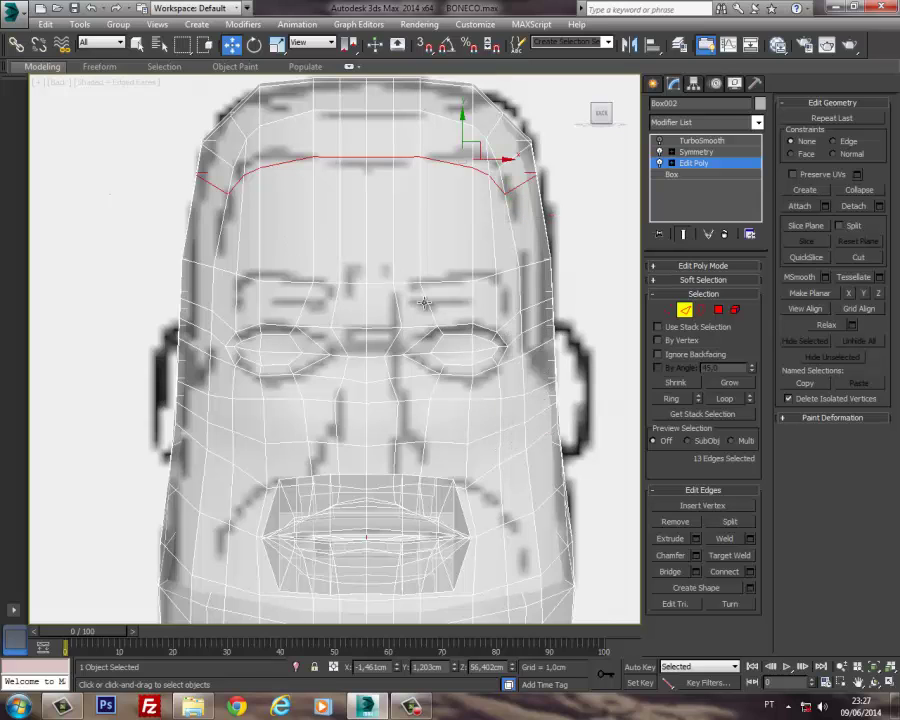
# Step: Bring up the Left view of the head, framed over the side reference drawing around the ear
pyautogui.scroll(-3, 380, 218)
pyautogui.moveTo(384, 206); pyautogui.dragTo(353, 182, button='middle')
pyautogui.press('p')
pyautogui.scroll(-3, 408, 256)
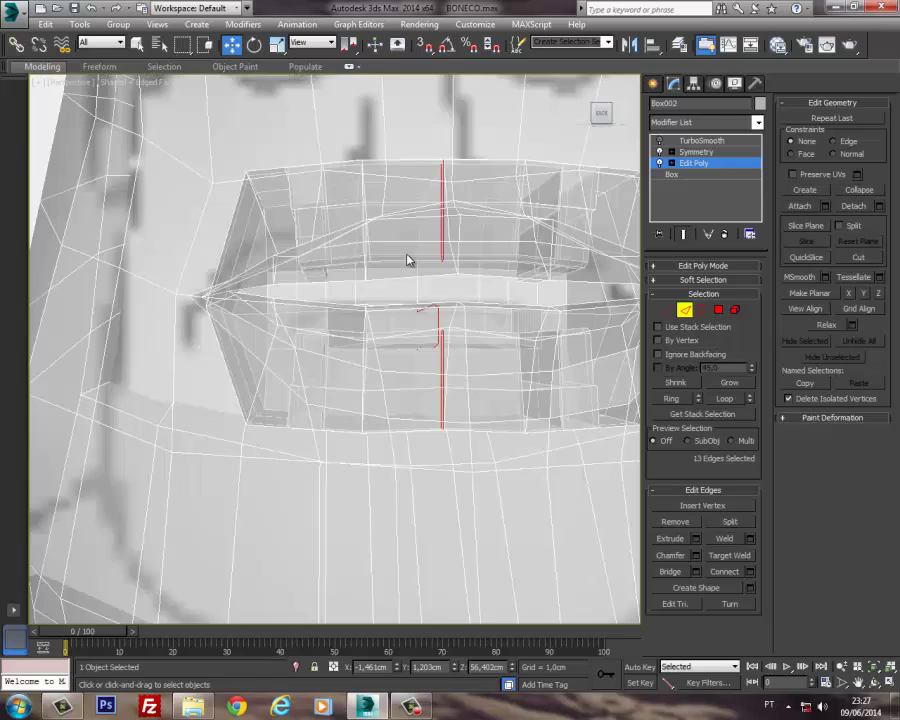
pyautogui.keyDown('alt'); pyautogui.moveTo(418, 251); pyautogui.dragTo(290, 252, button='middle'); pyautogui.keyUp('alt')
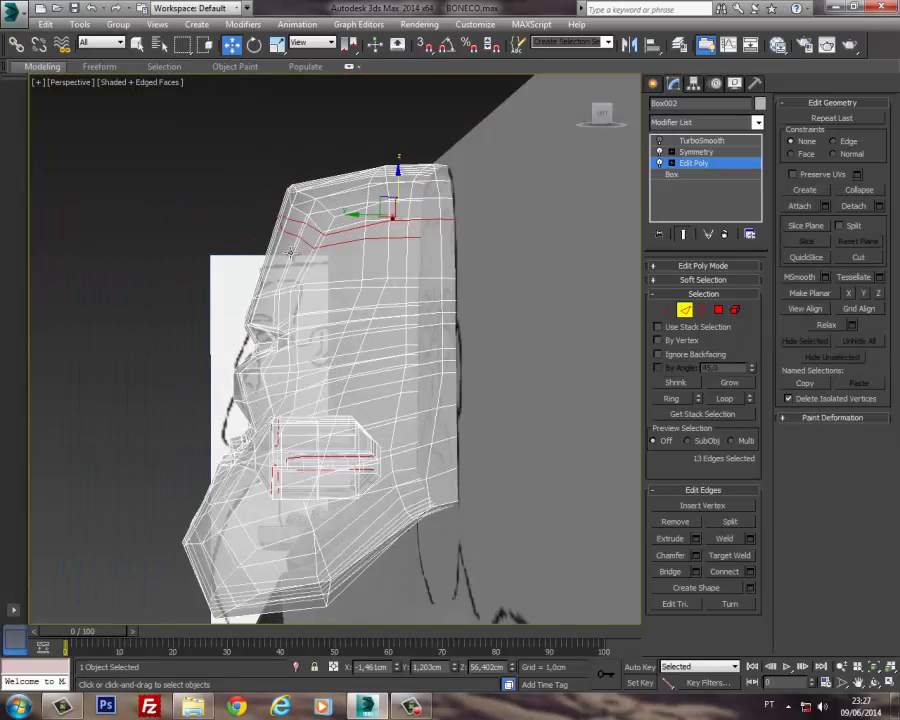
pyautogui.click(428, 350)
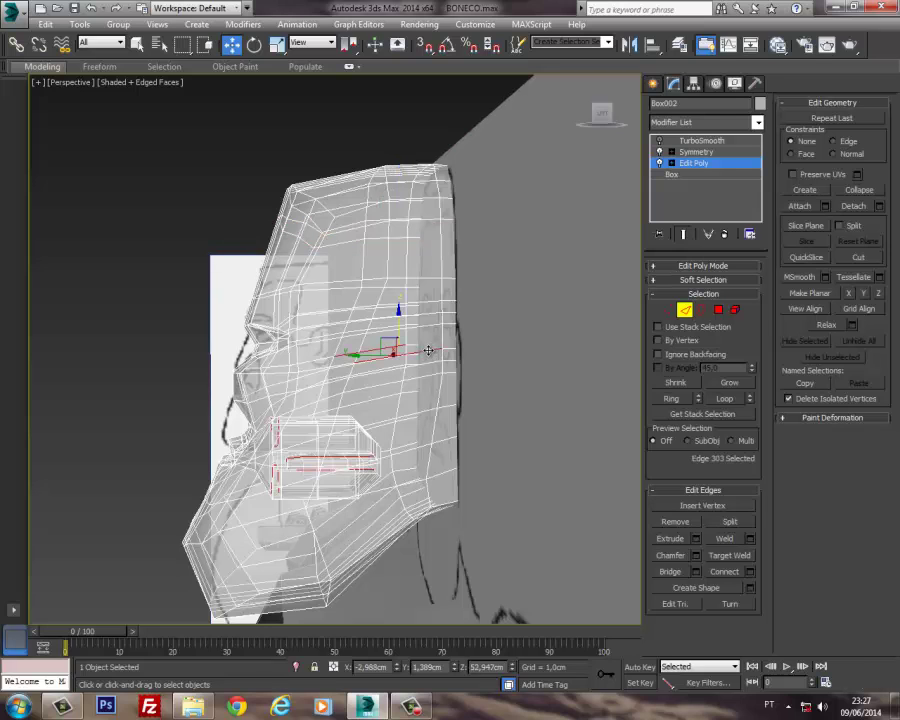
pyautogui.press('l')
pyautogui.scroll(-4, 432, 316)
pyautogui.scroll(8, 432, 316)
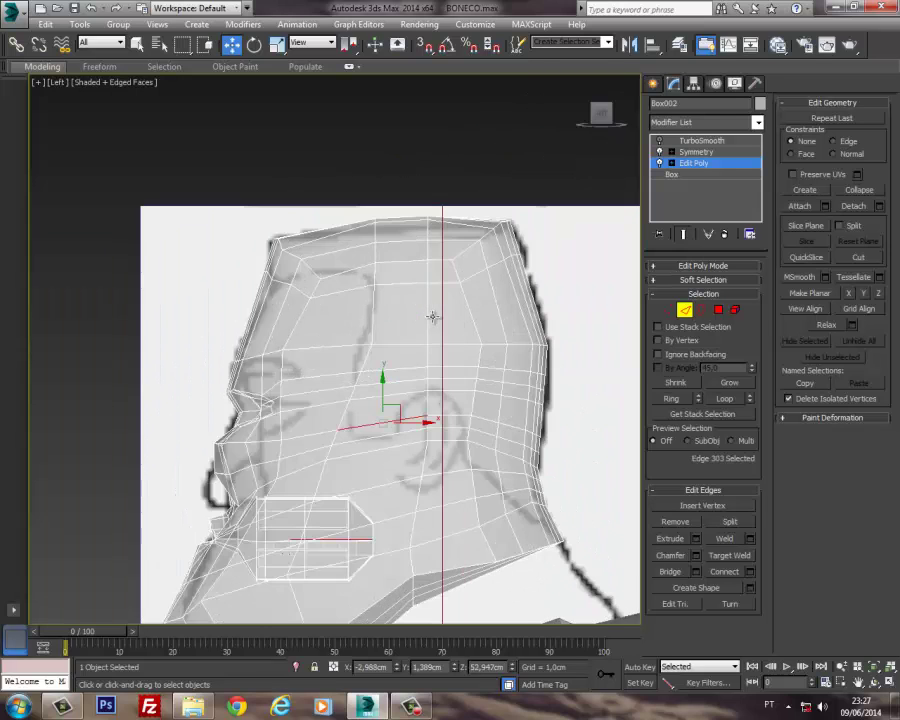
pyautogui.moveTo(434, 315); pyautogui.dragTo(450, 233, button='middle')
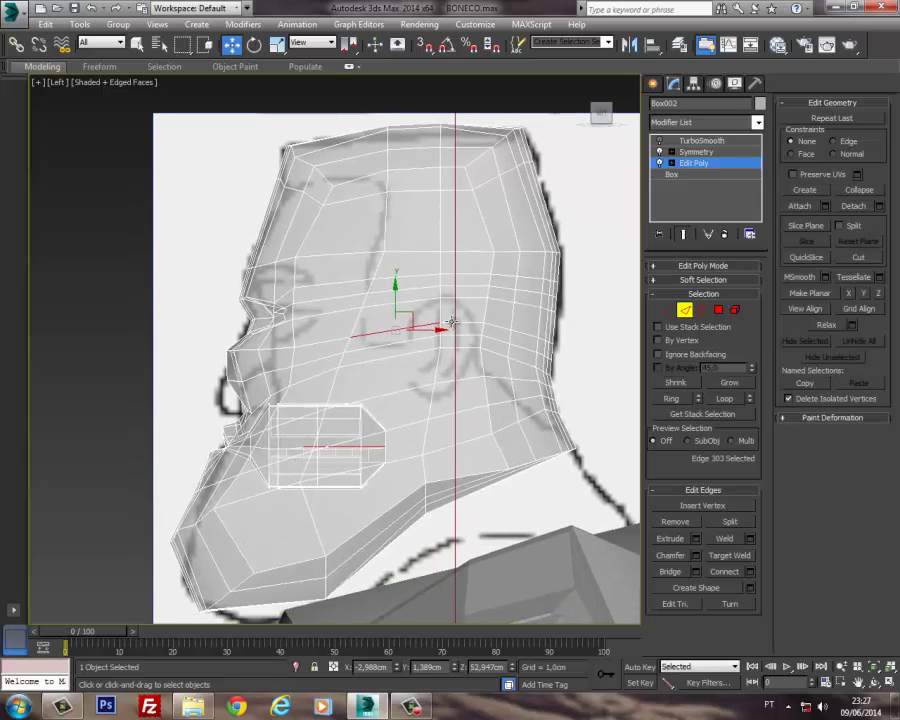
# Step: Select the ring of horizontal edges just in front of the ear and connect them with 1 segment at a slide of 46
pyautogui.click(451, 323)
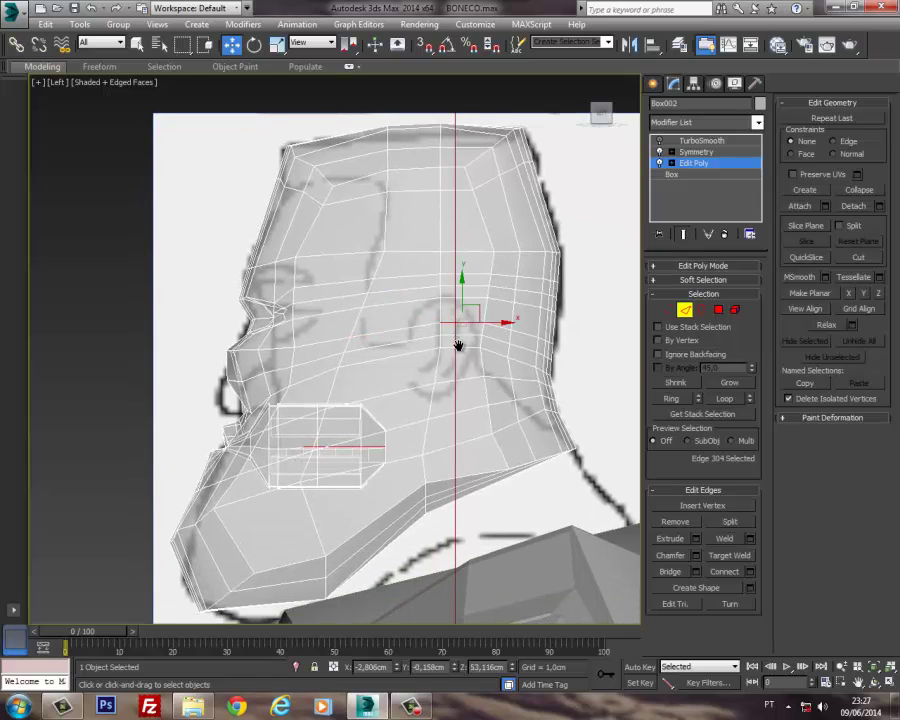
pyautogui.moveTo(458, 345); pyautogui.dragTo(461, 322, button='middle')
pyautogui.click(422, 303)
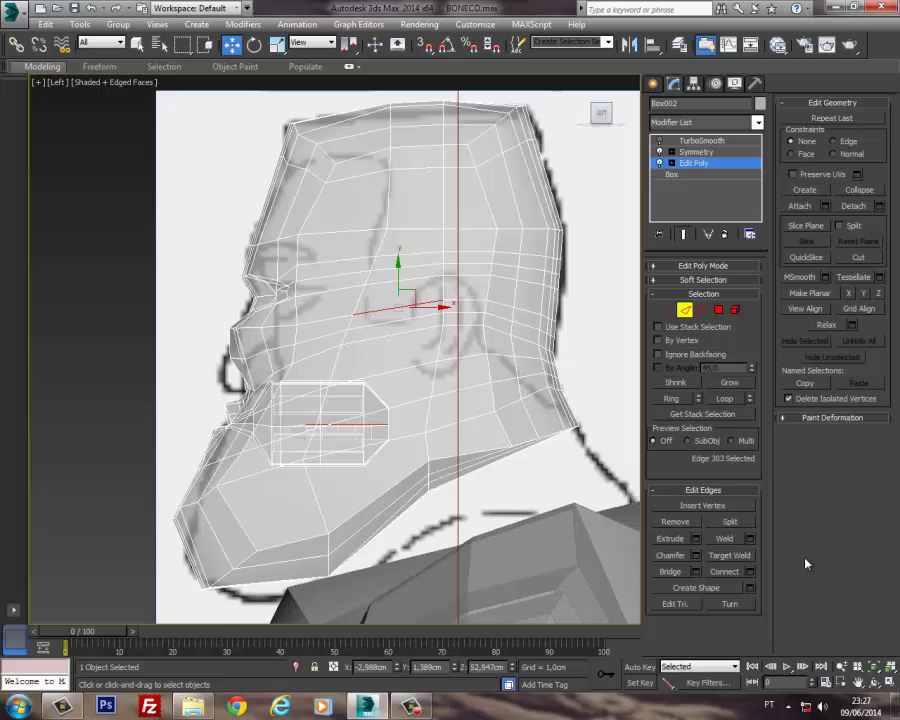
pyautogui.click(675, 399)
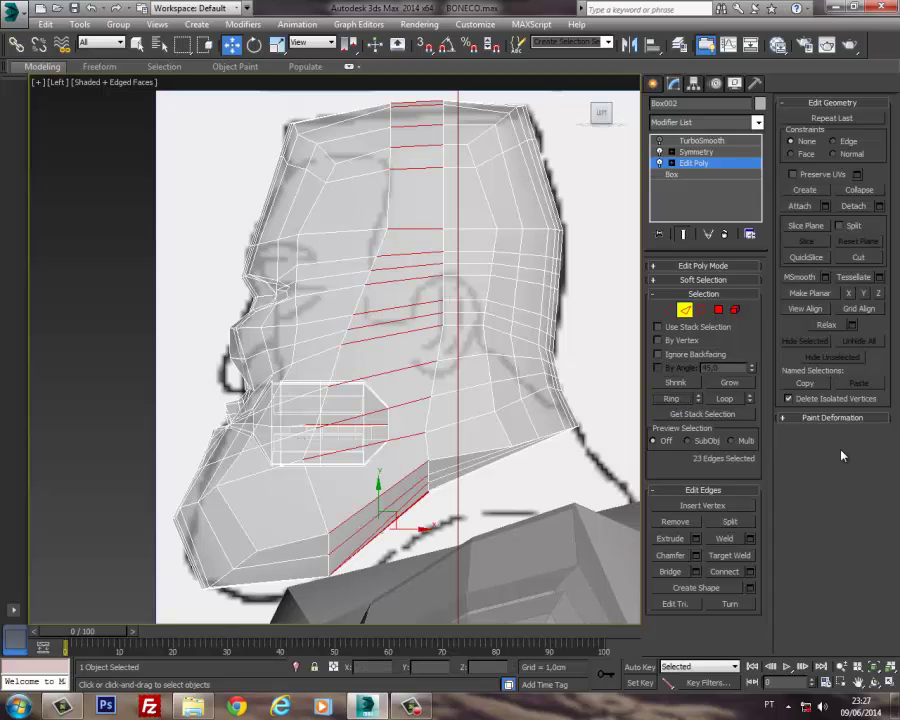
pyautogui.click(751, 572)
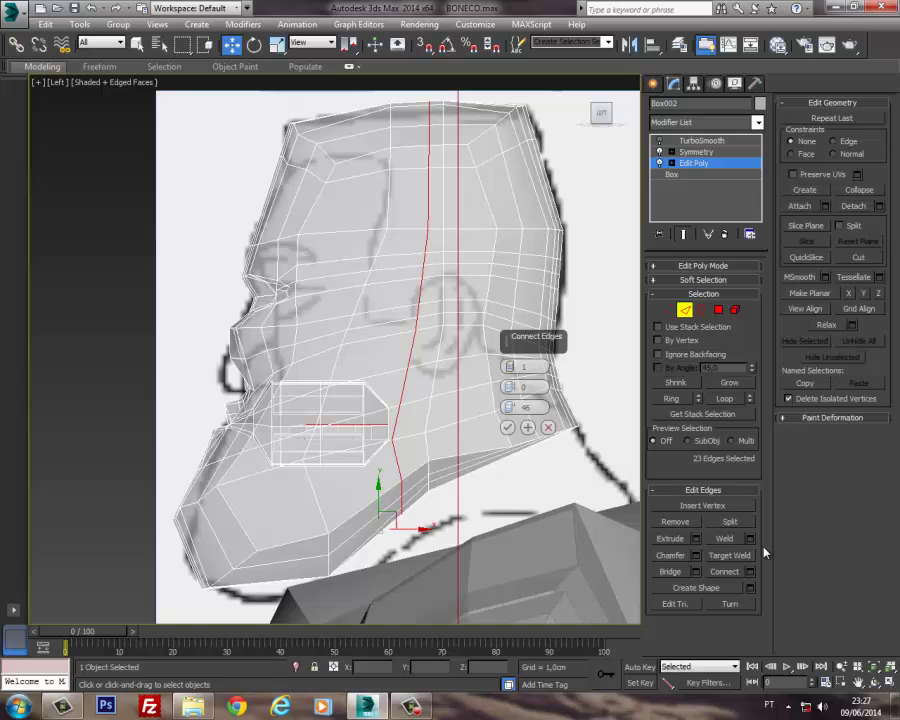
pyautogui.click(507, 428)
# Step: Move the vertices above and behind the ear to follow the upper curve of the drawn ear and even out the mesh above it
pyautogui.press('1')
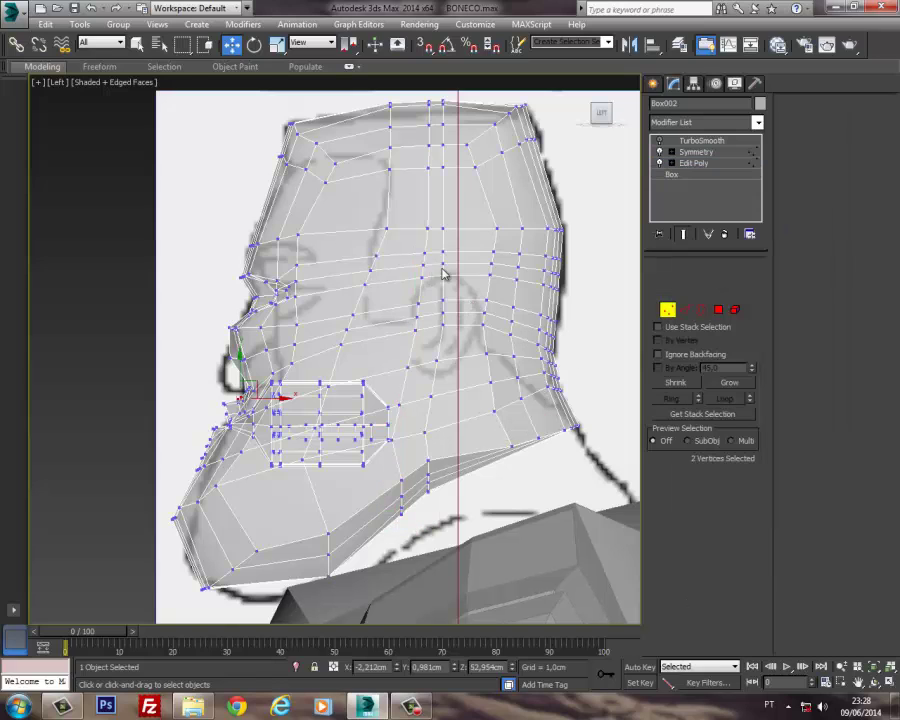
pyautogui.scroll(1, 445, 262)
pyautogui.scroll(3, 443, 262)
pyautogui.moveTo(472, 277); pyautogui.dragTo(453, 280)
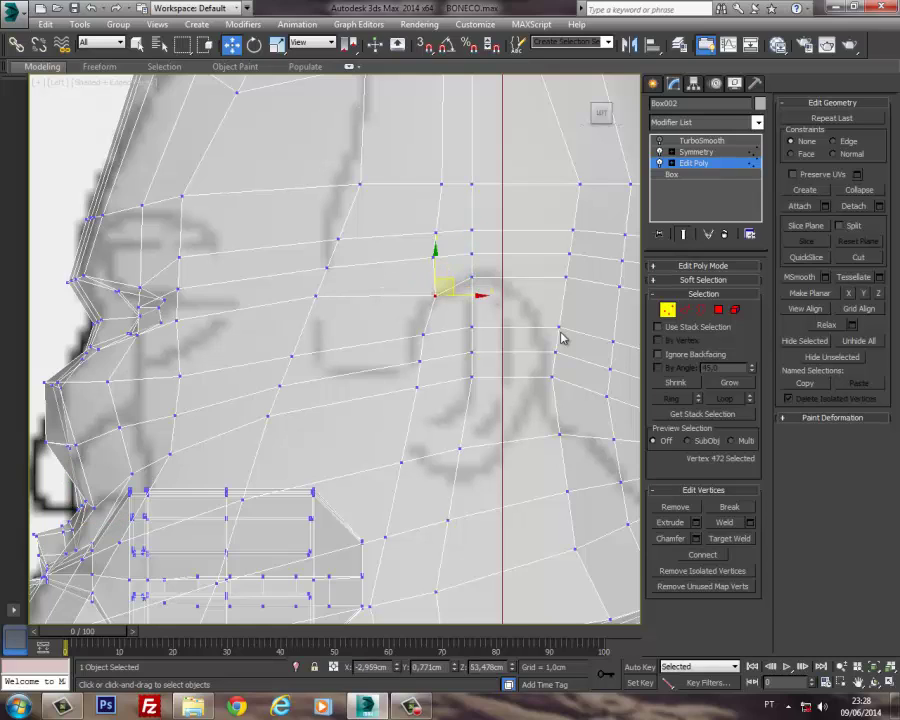
pyautogui.click(560, 326)
pyautogui.click(566, 278)
pyautogui.moveTo(577, 277); pyautogui.dragTo(541, 279)
pyautogui.click(572, 253)
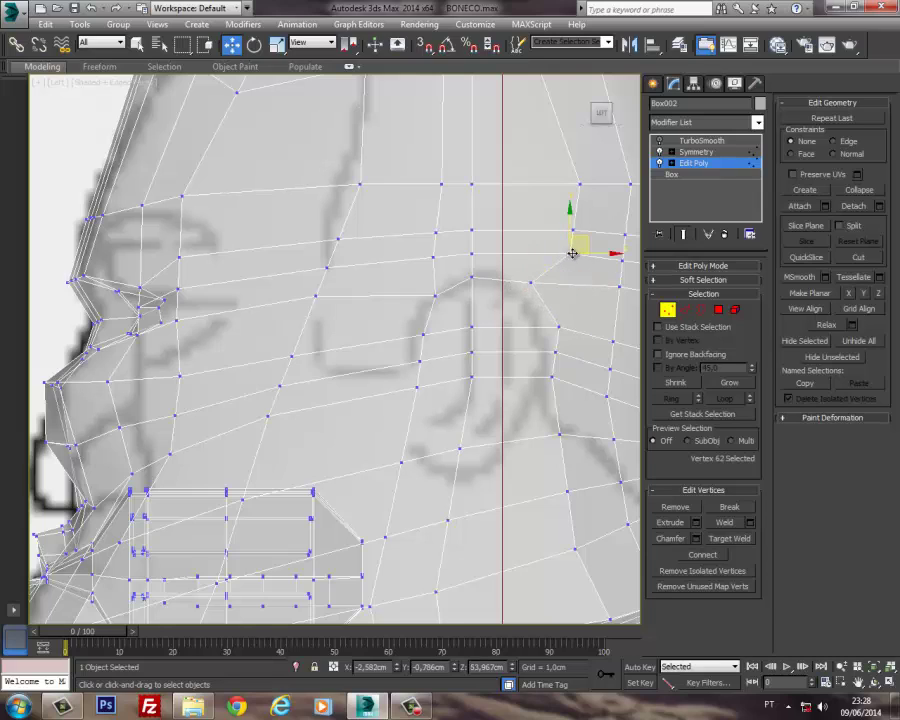
pyautogui.moveTo(589, 245); pyautogui.dragTo(588, 232)
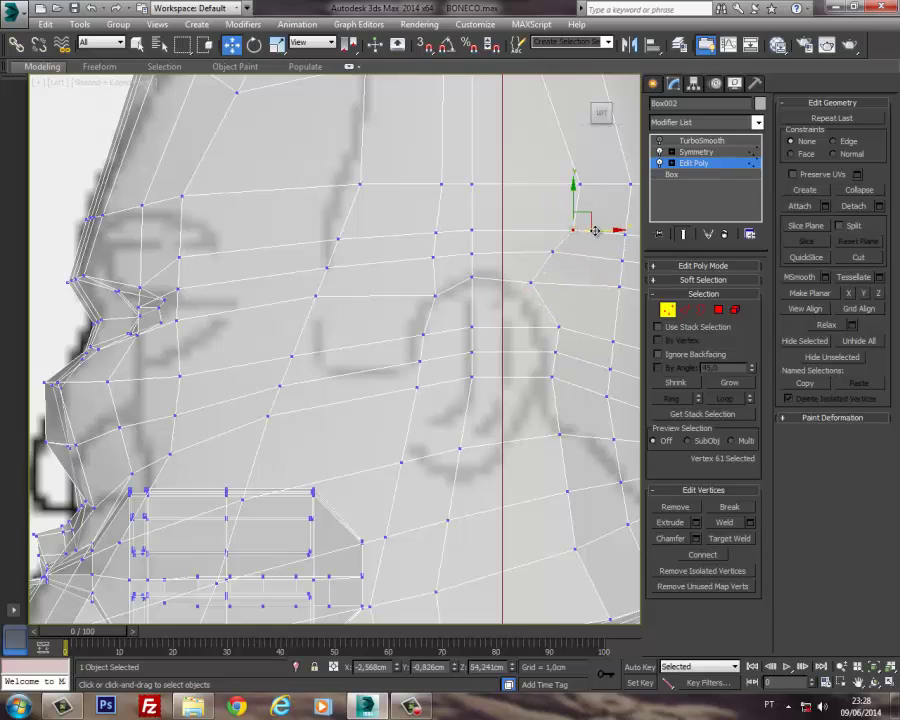
pyautogui.click(581, 184)
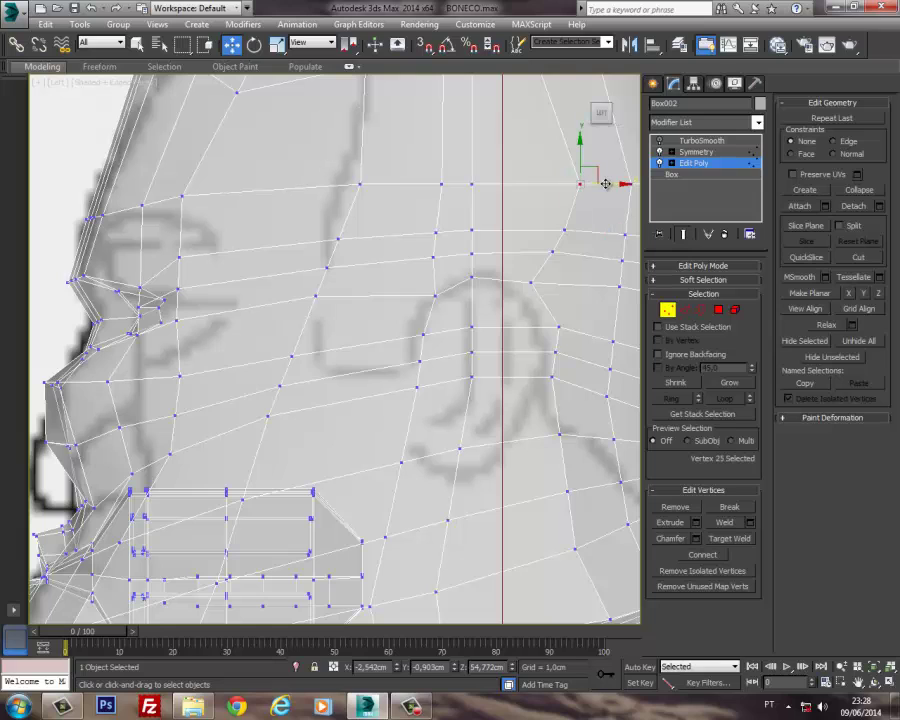
# Step: Shift the vertices at the lower rear of the ear forward to follow the drawn outline down to the lobe
pyautogui.moveTo(551, 340); pyautogui.dragTo(550, 242, button='middle')
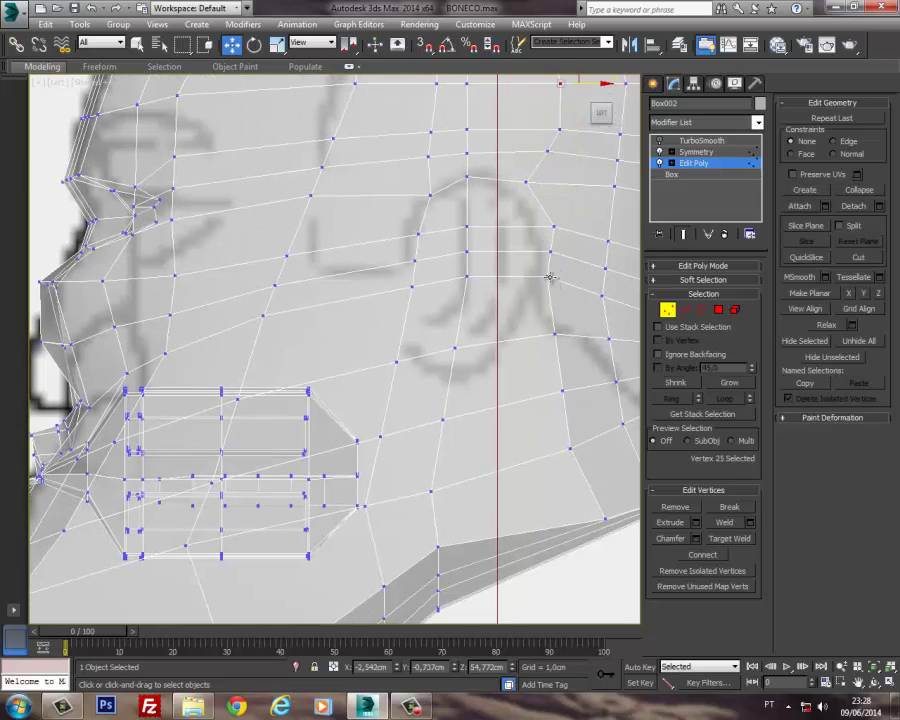
pyautogui.click(538, 275)
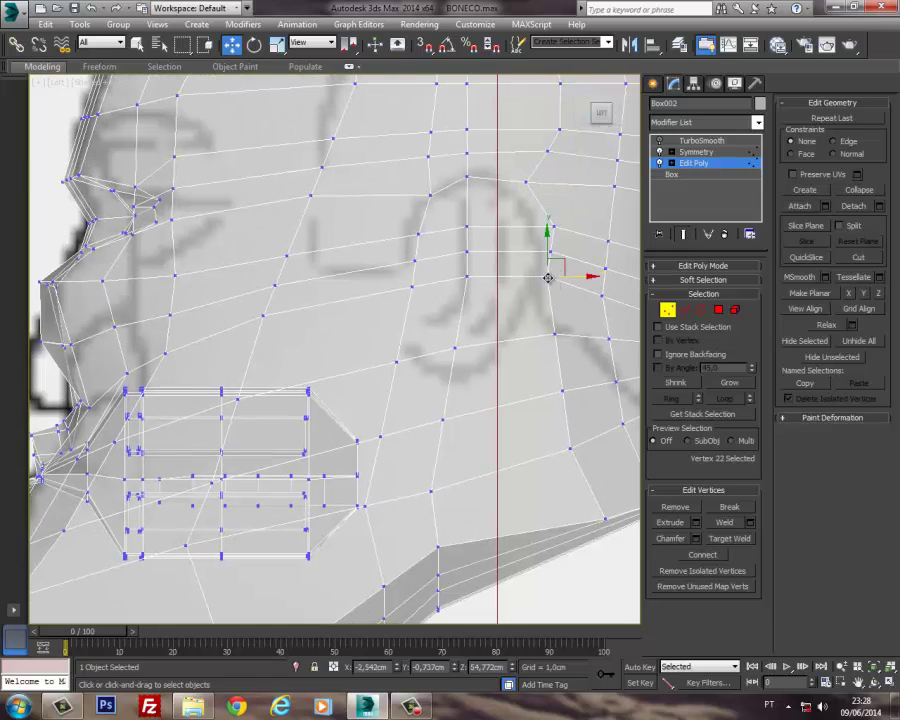
pyautogui.click(556, 334)
pyautogui.moveTo(574, 336); pyautogui.dragTo(532, 335)
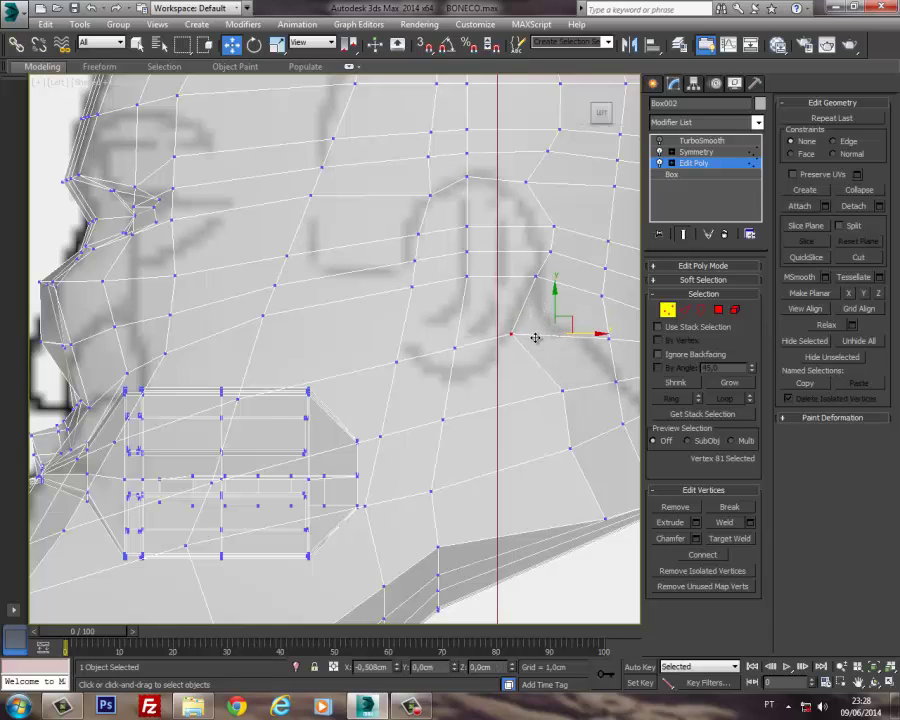
pyautogui.click(563, 390)
pyautogui.moveTo(584, 388); pyautogui.dragTo(552, 394)
# Step: Reposition the vertices below and at the lower front of the ear to match the drawn earlobe
pyautogui.scroll(-2, 553, 376)
pyautogui.scroll(3, 437, 349)
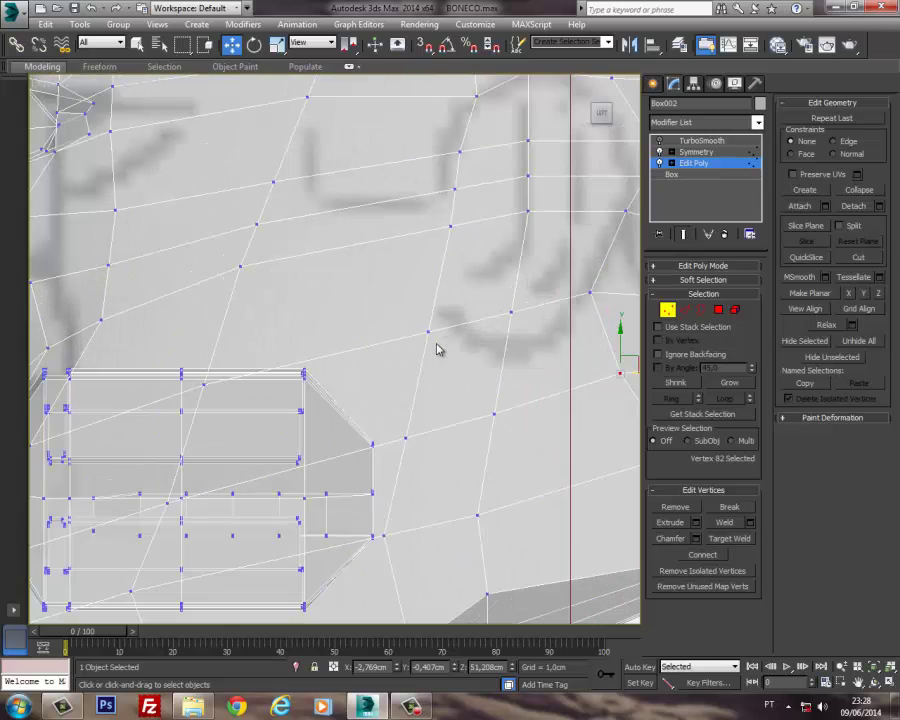
pyautogui.click(428, 332)
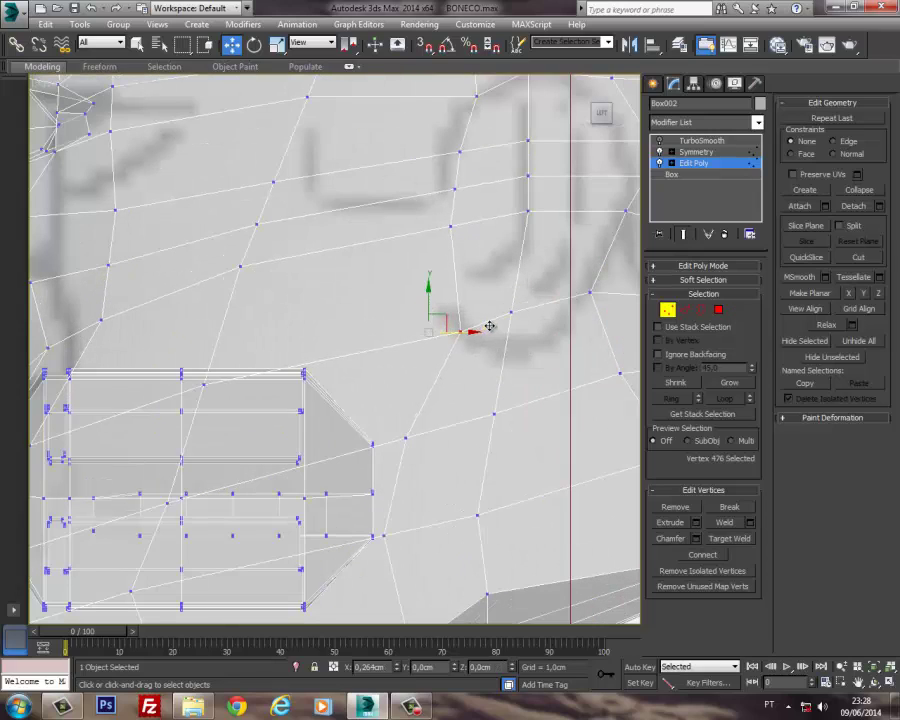
pyautogui.moveTo(480, 326); pyautogui.dragTo(511, 327)
pyautogui.click(406, 437)
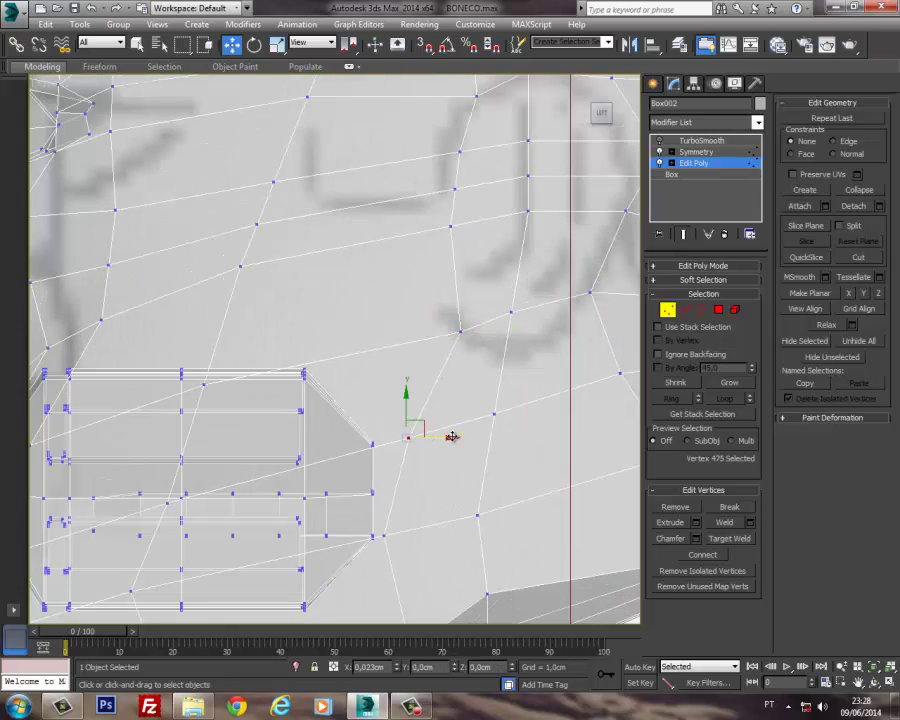
pyautogui.moveTo(452, 436); pyautogui.dragTo(476, 436)
pyautogui.click(512, 312)
pyautogui.moveTo(520, 297); pyautogui.dragTo(524, 327)
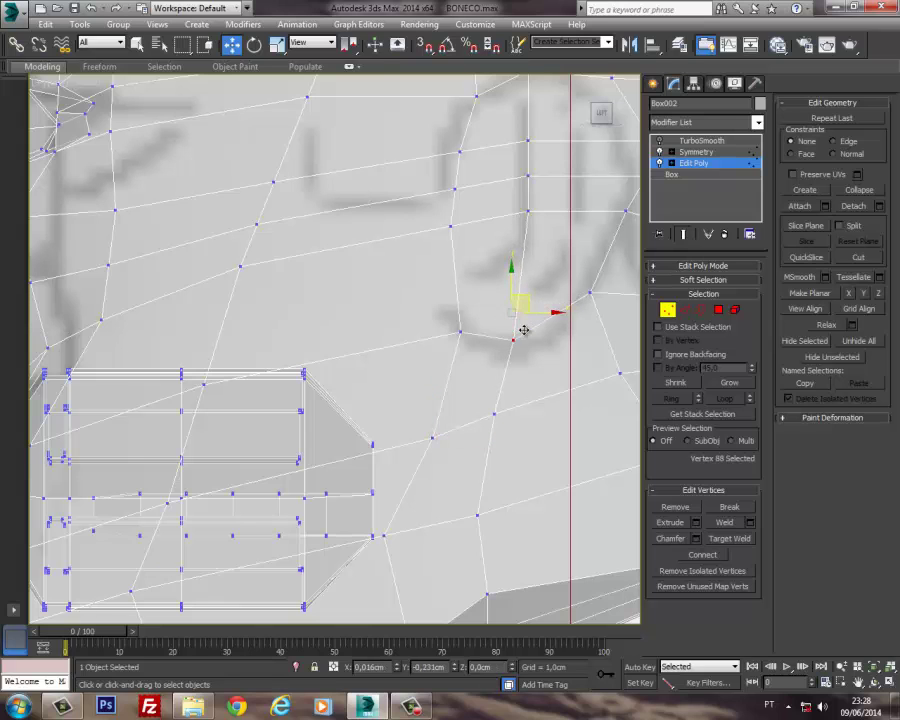
# Step: Select the eight polygons that fill the ear outline on the side of the head
pyautogui.scroll(-3, 548, 326)
pyautogui.moveTo(548, 326); pyautogui.dragTo(464, 378, button='middle')
pyautogui.click(718, 310)
pyautogui.click(395, 345)
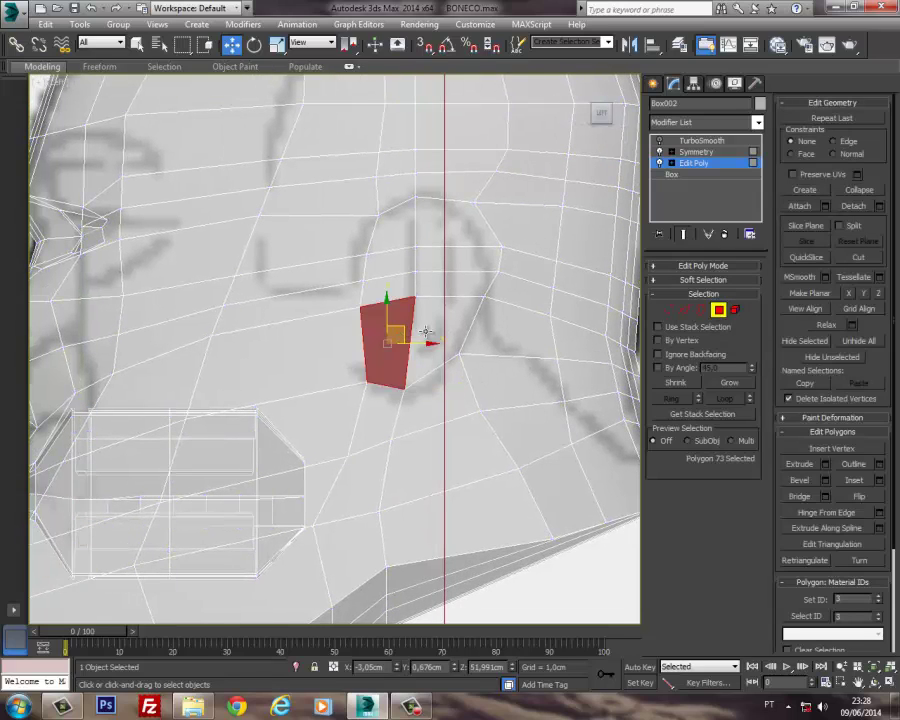
pyautogui.click(428, 345)
pyautogui.keyDown('ctrl'); pyautogui.click(460, 290); pyautogui.keyUp('ctrl')
pyautogui.keyDown('ctrl'); pyautogui.click(403, 290); pyautogui.keyUp('ctrl')
pyautogui.keyDown('ctrl'); pyautogui.click(410, 258); pyautogui.keyUp('ctrl')
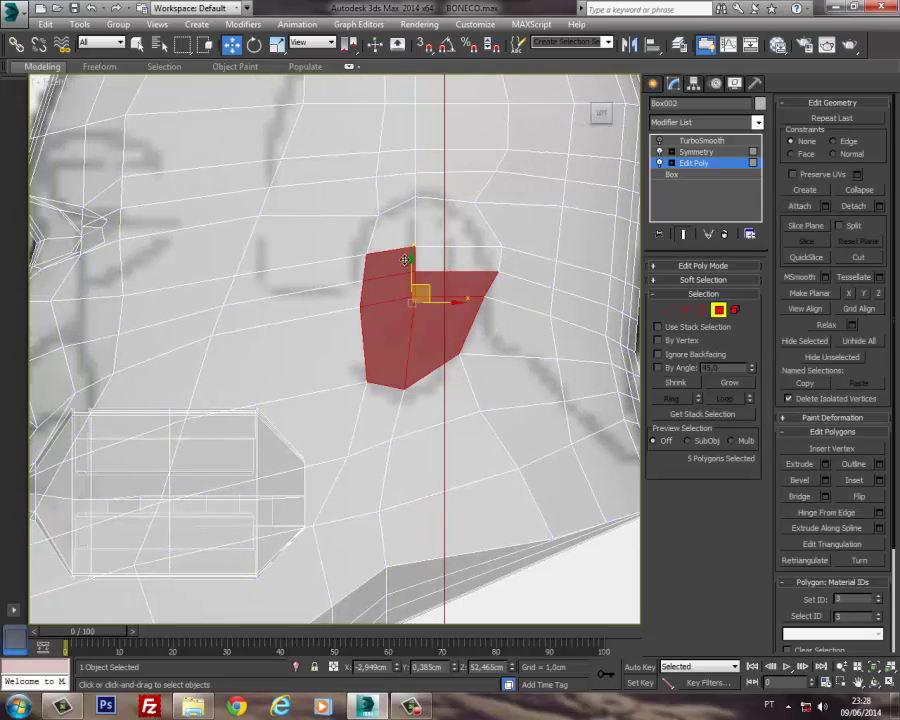
pyautogui.keyDown('ctrl'); pyautogui.click(428, 237); pyautogui.keyUp('ctrl')
pyautogui.keyDown('ctrl'); pyautogui.click(403, 232); pyautogui.keyUp('ctrl')
# Step: Inset the selected ear polygons slightly as a group
pyautogui.scroll(-3, 462, 331)
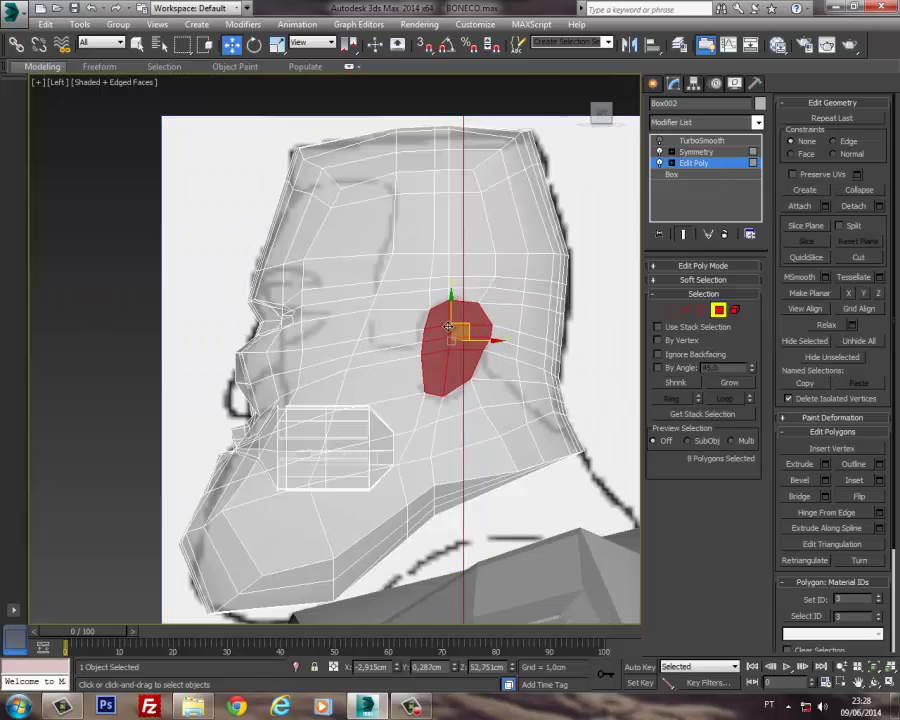
pyautogui.keyDown('alt'); pyautogui.moveTo(462, 331); pyautogui.dragTo(445, 309, button='middle'); pyautogui.keyUp('alt')
pyautogui.scroll(2, 445, 309)
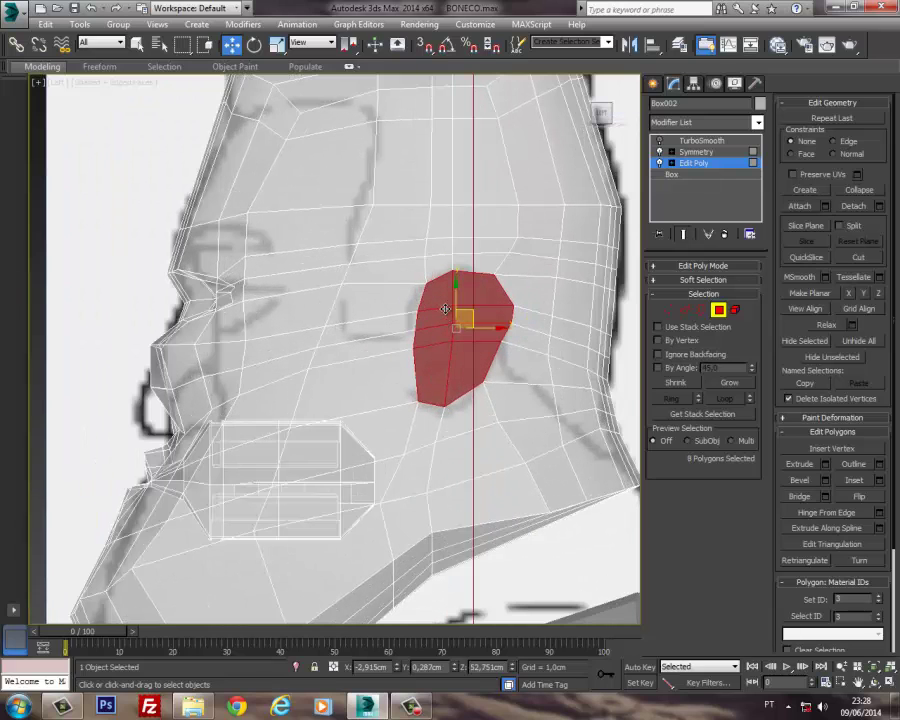
pyautogui.click(879, 480)
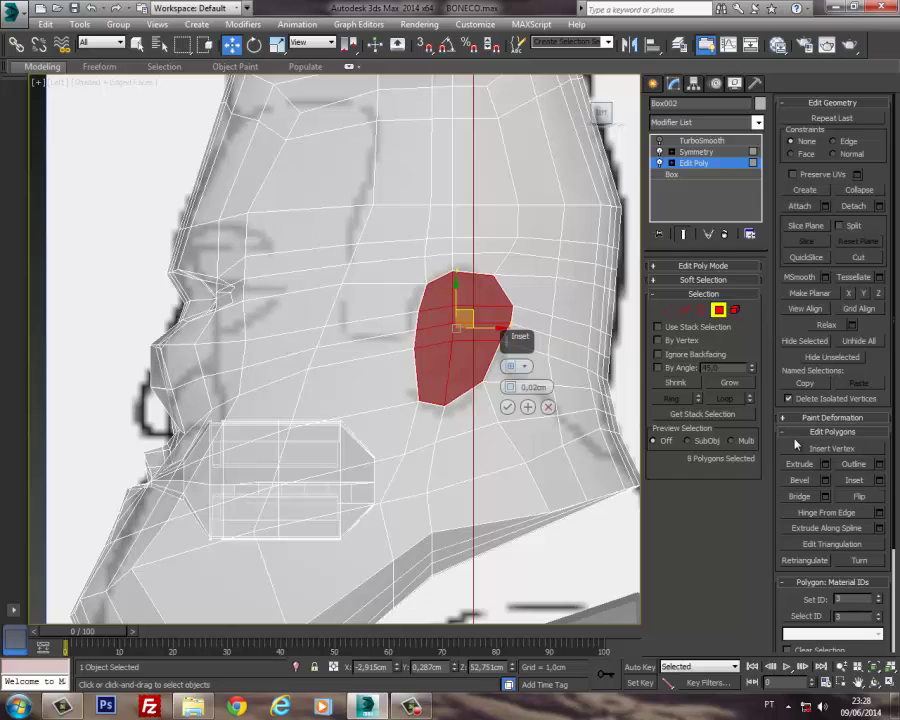
pyautogui.moveTo(512, 388); pyautogui.dragTo(511, 381)
pyautogui.click(508, 407)
# Step: In the Perspective view, make the ear polygons planar on X and pull them outward from the head
pyautogui.moveTo(488, 359); pyautogui.dragTo(564, 330, button='middle')
pyautogui.press('p')
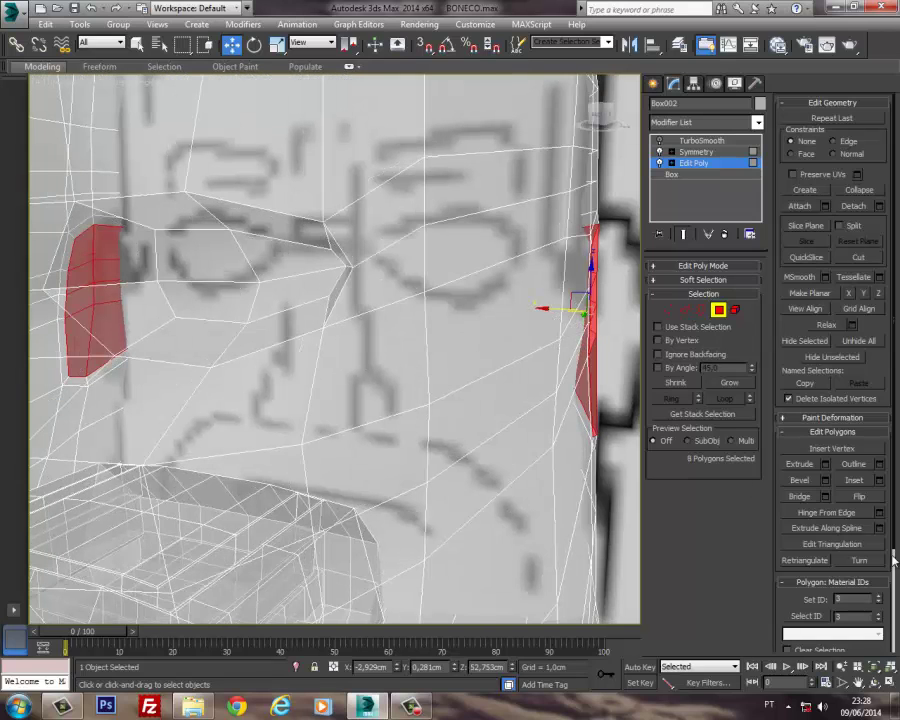
pyautogui.moveTo(547, 428); pyautogui.dragTo(475, 435, button='middle')
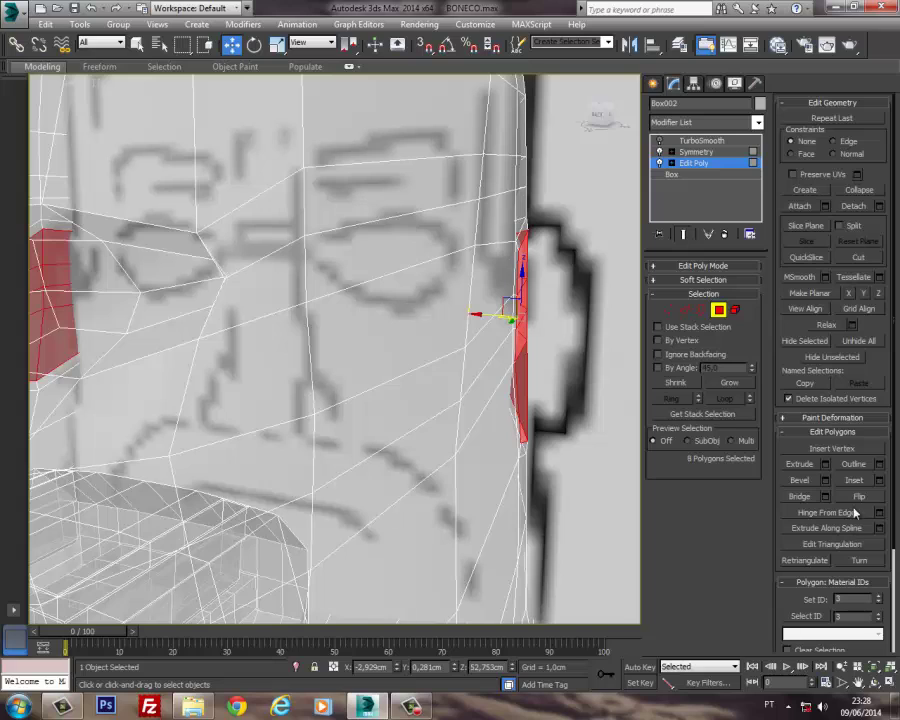
pyautogui.click(849, 294)
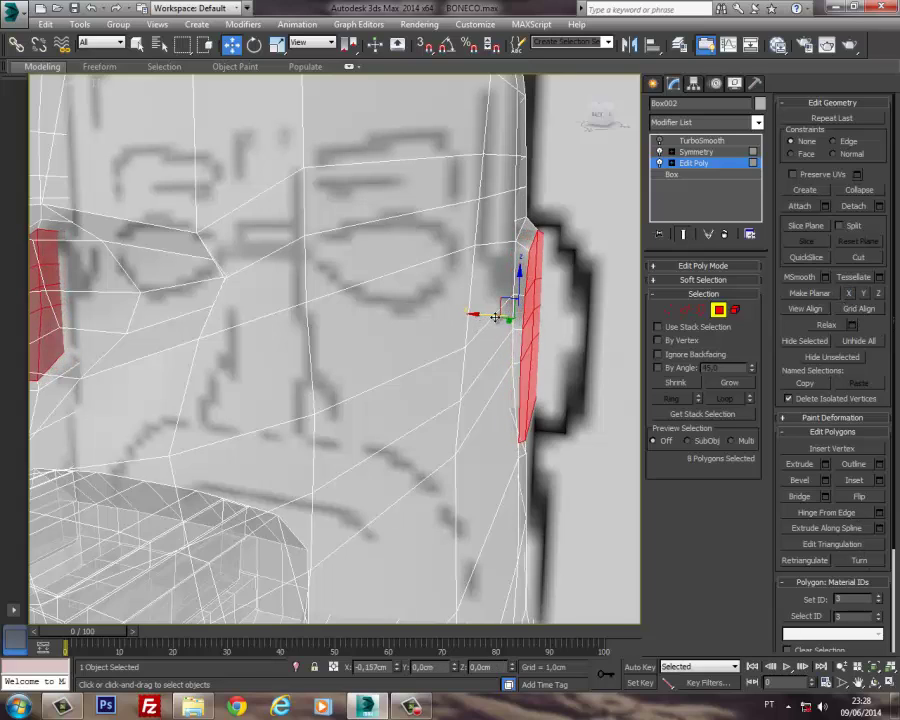
# Step: Rotate the ear polygons to angle them away from the head, and pull them farther out along X
pyautogui.keyDown('alt'); pyautogui.moveTo(484, 315); pyautogui.dragTo(494, 354, button='middle'); pyautogui.keyUp('alt')
pyautogui.press('e')
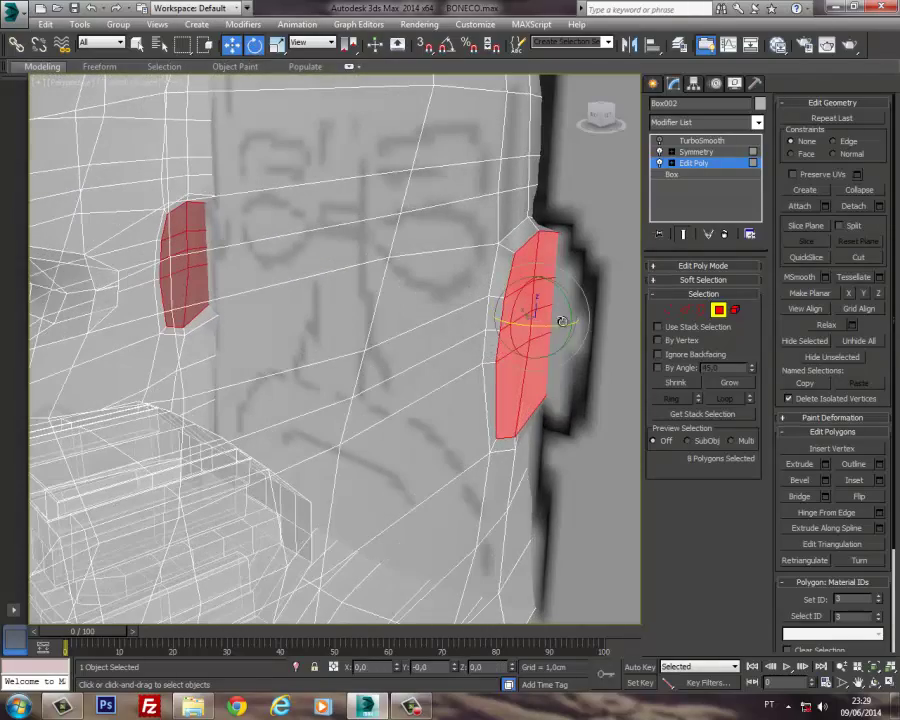
pyautogui.moveTo(558, 321); pyautogui.dragTo(561, 291)
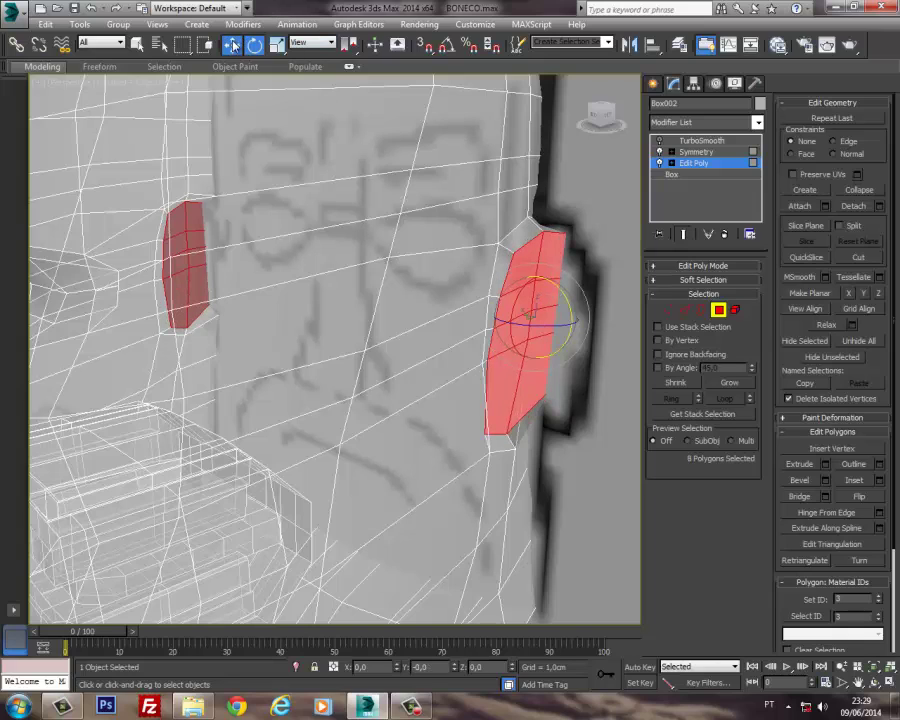
pyautogui.press('w')
pyautogui.moveTo(504, 313); pyautogui.dragTo(519, 316)
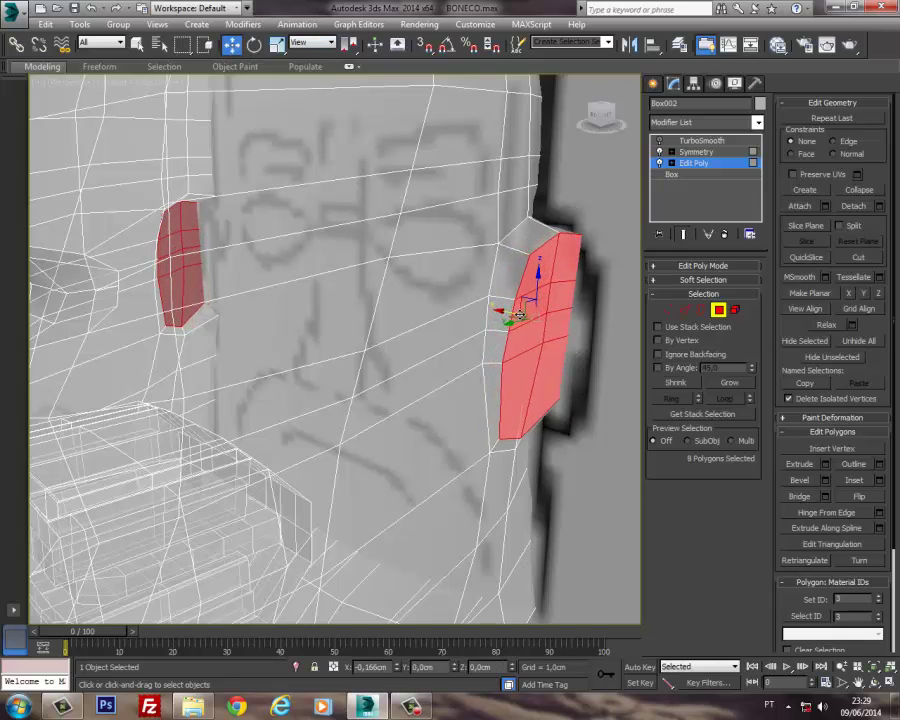
# Step: Raise the top edge of the ear and scale it to about 65% along Y
pyautogui.click(687, 310)
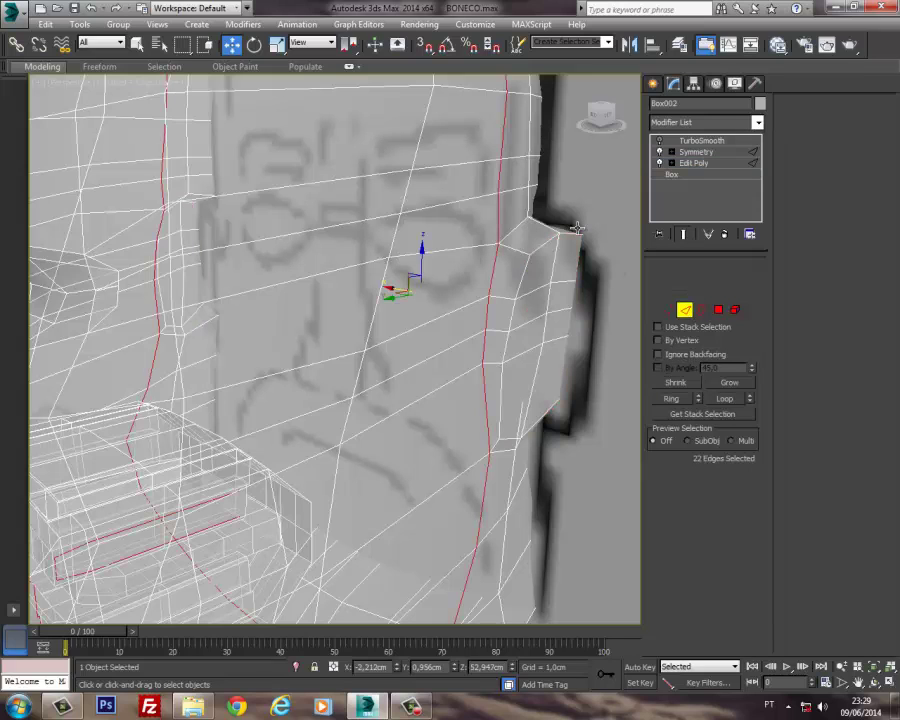
pyautogui.click(578, 220)
pyautogui.moveTo(584, 207); pyautogui.dragTo(584, 188)
pyautogui.keyDown('alt'); pyautogui.moveTo(581, 236); pyautogui.dragTo(346, 143, button='middle'); pyautogui.keyUp('alt')
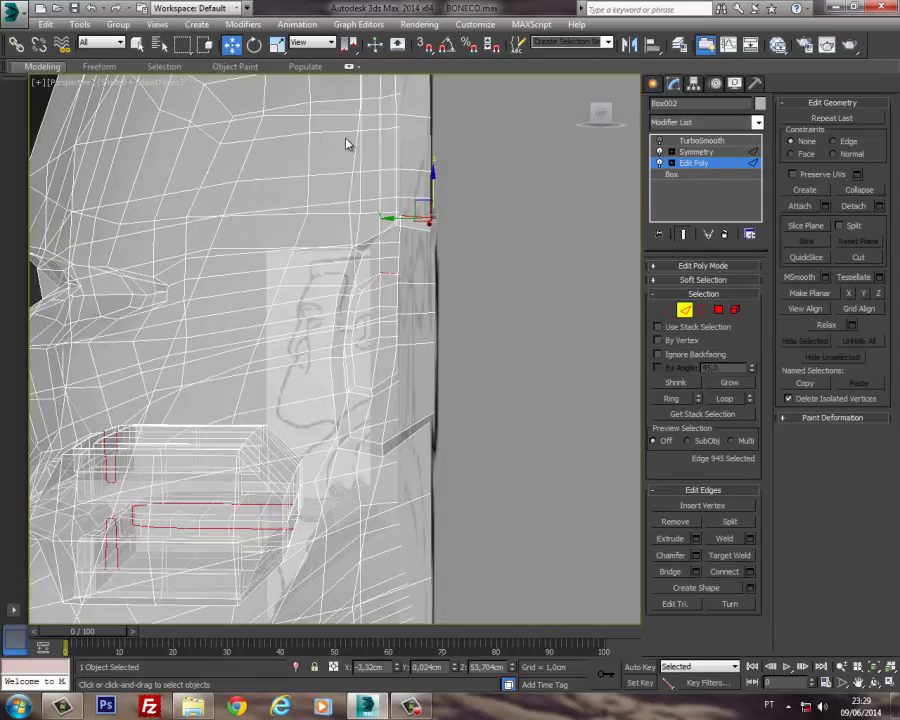
pyautogui.click(277, 46)
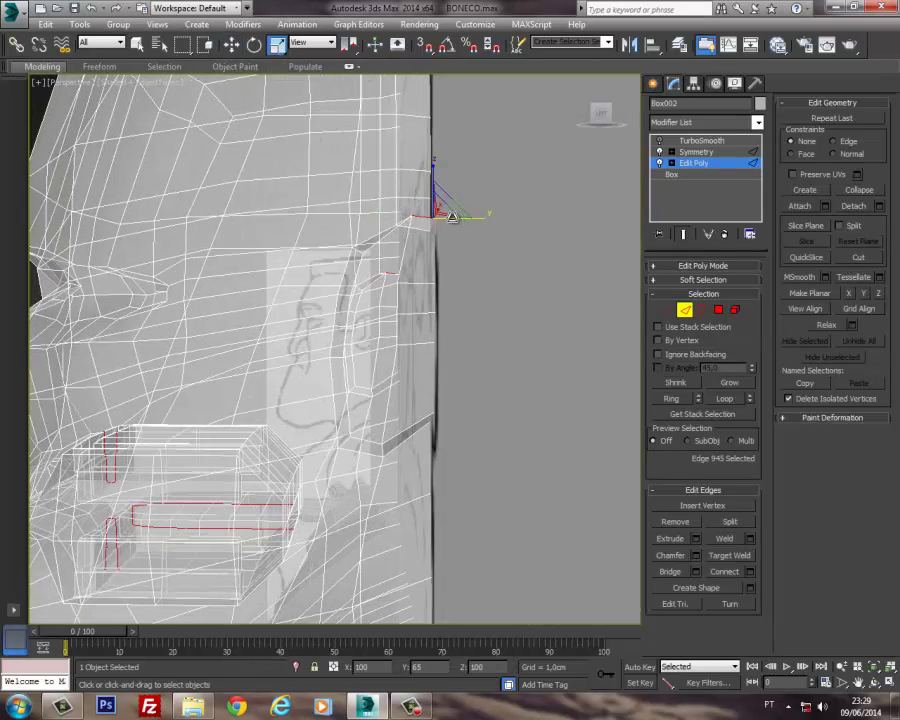
pyautogui.click(452, 215)
# Step: Inset the eight outer ear polygons by 0.124 cm as a group
pyautogui.click(718, 311)
pyautogui.keyDown('alt'); pyautogui.moveTo(450, 245); pyautogui.dragTo(537, 257, button='middle'); pyautogui.keyUp('alt')
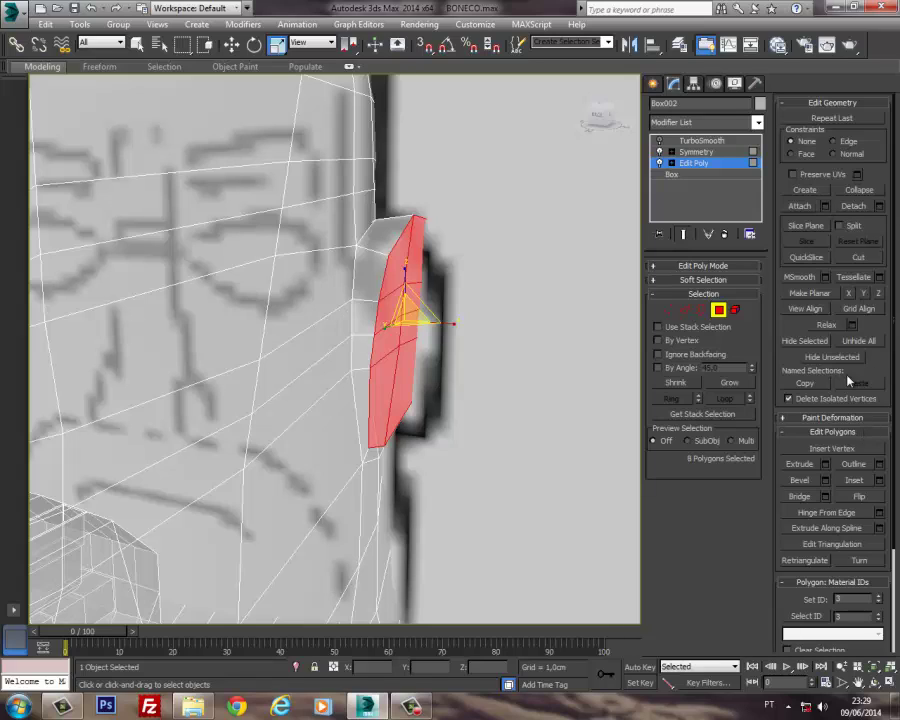
pyautogui.click(880, 484)
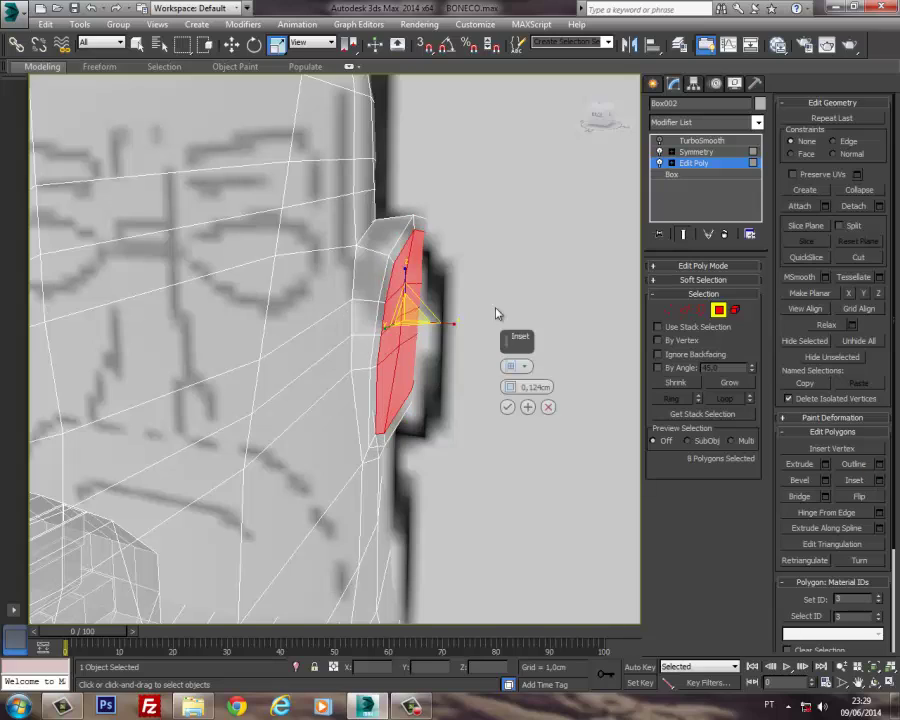
pyautogui.click(506, 404)
# Step: Scale the inset ear polygons down slightly and move them a little outward along X
pyautogui.moveTo(406, 305); pyautogui.dragTo(410, 323)
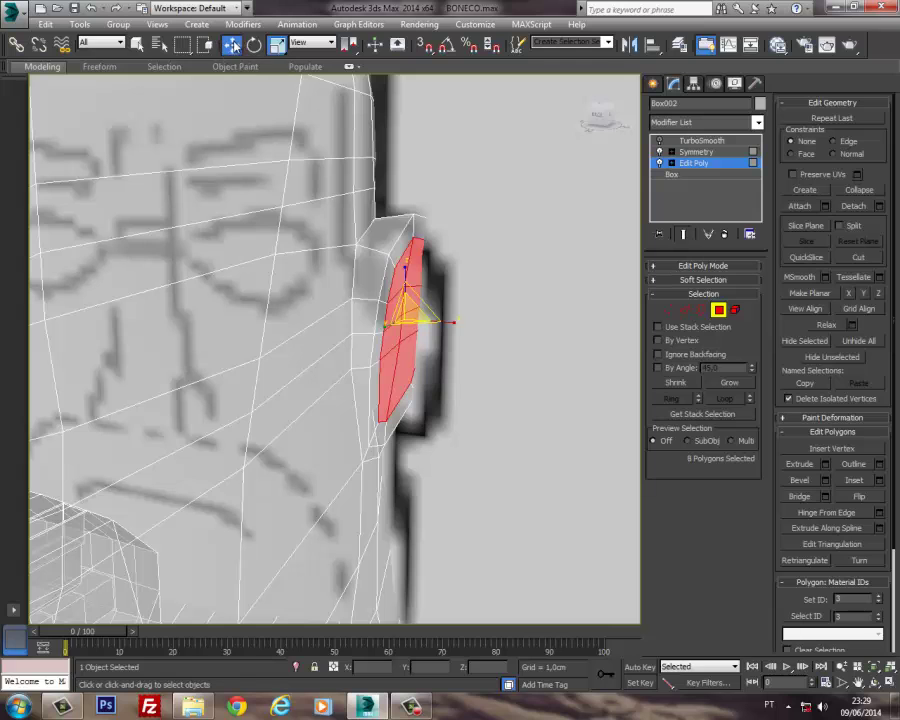
pyautogui.press('w')
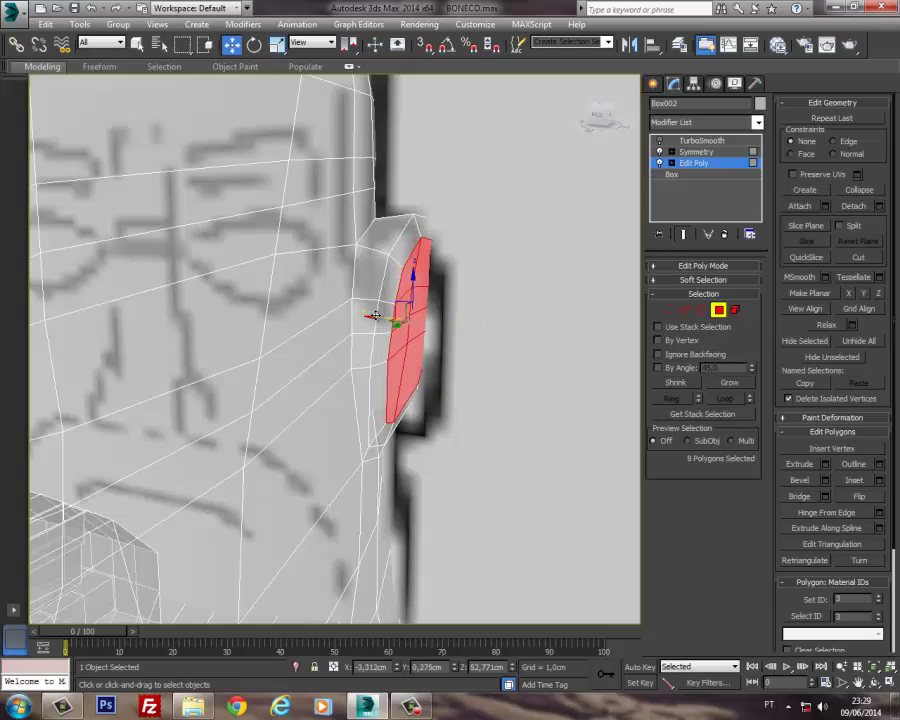
pyautogui.keyDown('alt'); pyautogui.moveTo(380, 312); pyautogui.dragTo(346, 290, button='middle'); pyautogui.keyUp('alt')
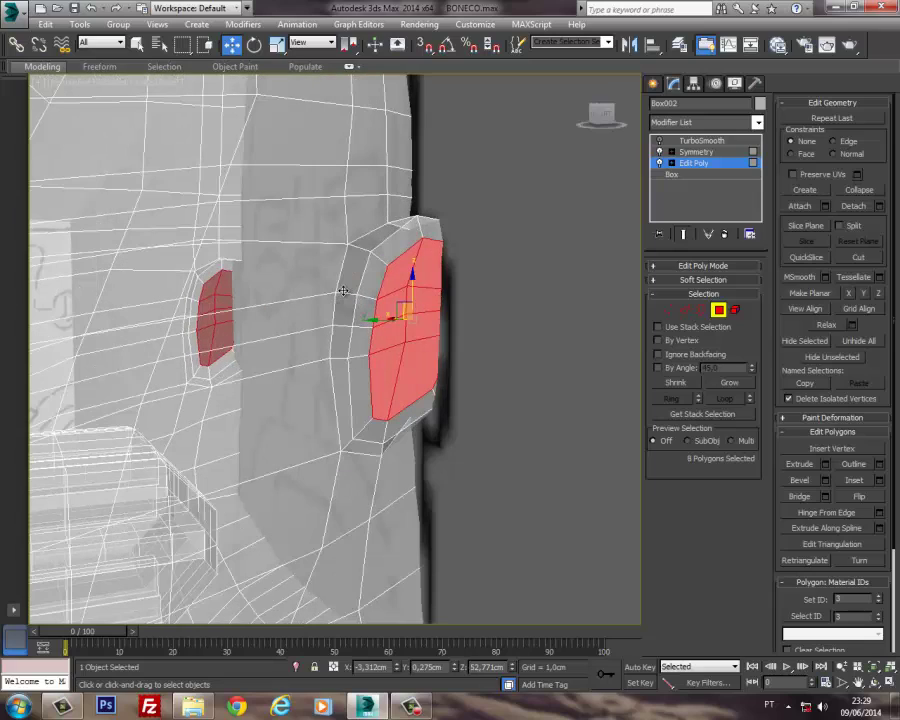
pyautogui.click(668, 310)
pyautogui.keyDown('alt'); pyautogui.moveTo(420, 350); pyautogui.dragTo(432, 345, button='middle'); pyautogui.keyUp('alt')
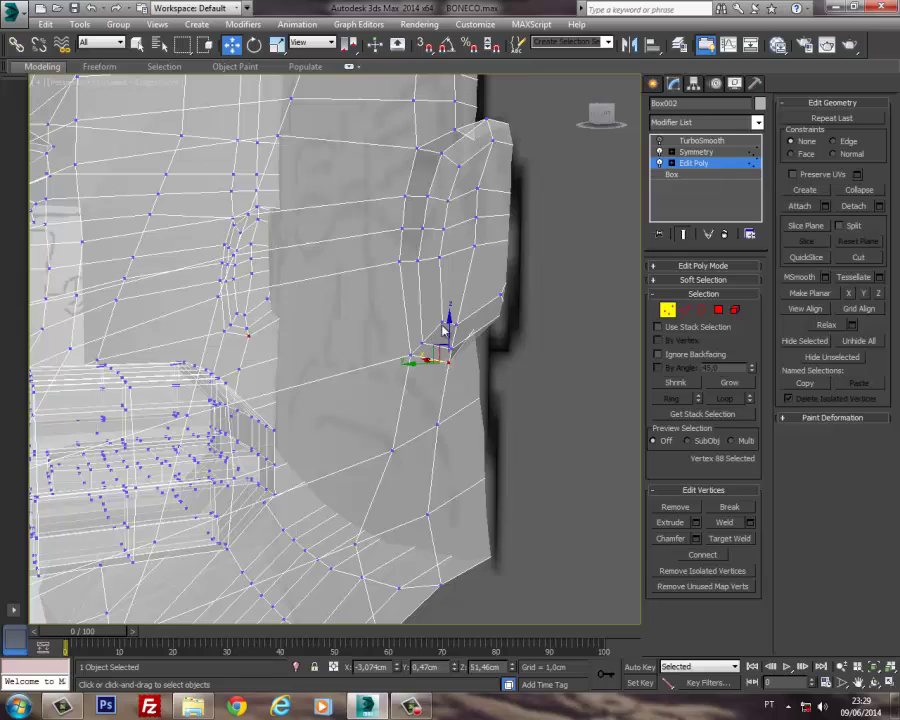
pyautogui.click(437, 321)
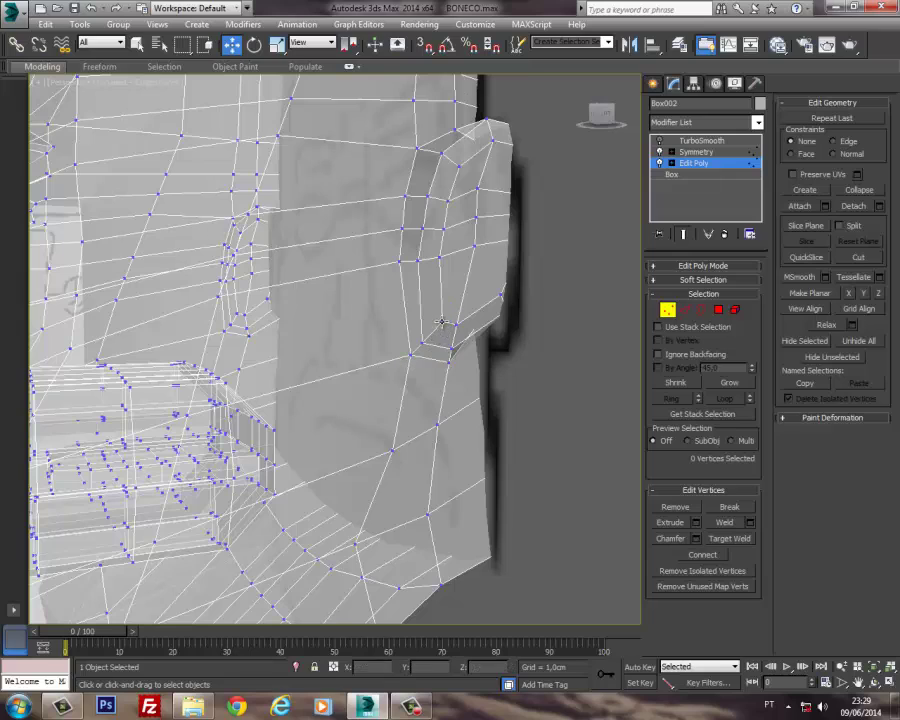
pyautogui.click(730, 538)
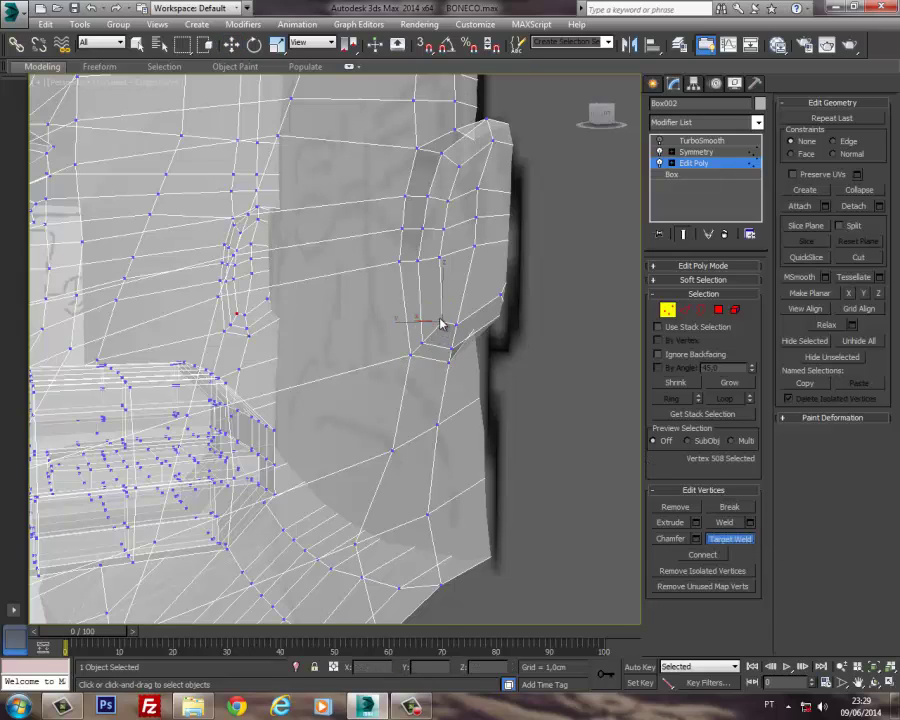
pyautogui.click(735, 539)
pyautogui.click(668, 311)
# Step: Turn on the TurboSmooth result and examine the smoothed head and ears from several angles
pyautogui.click(659, 141)
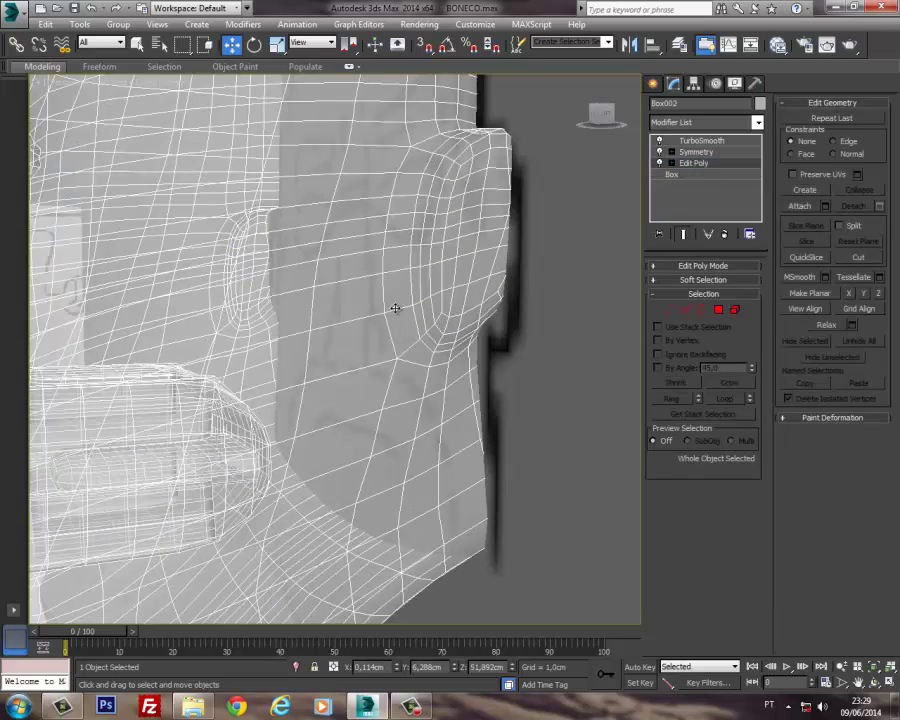
pyautogui.press('F3')
pyautogui.press('F3')
pyautogui.scroll(-10, 397, 311)
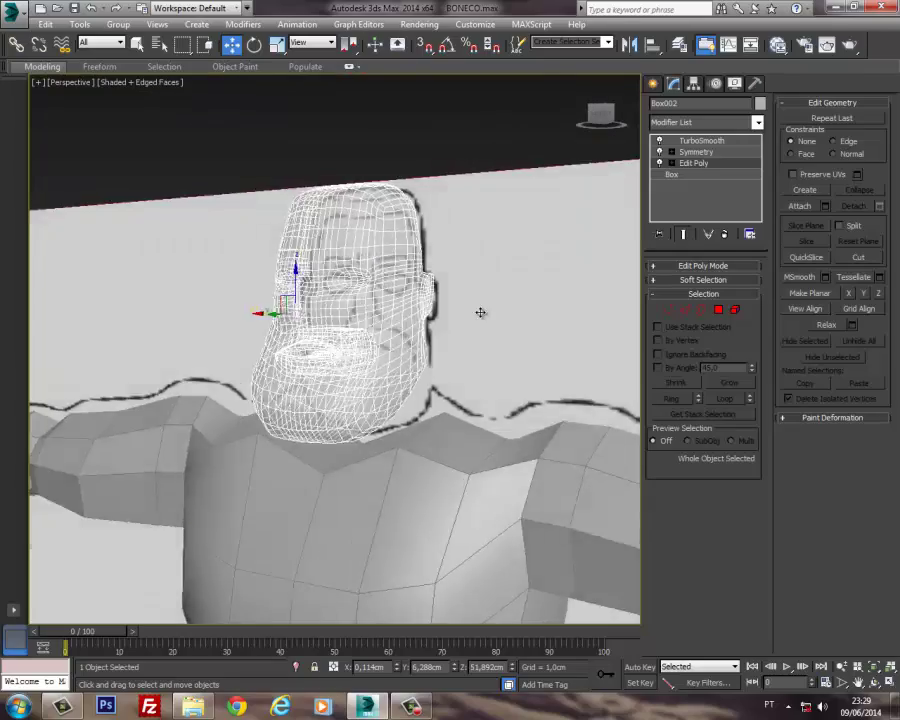
pyautogui.keyDown('alt'); pyautogui.moveTo(480, 313); pyautogui.dragTo(652, 222, button='middle'); pyautogui.keyUp('alt')
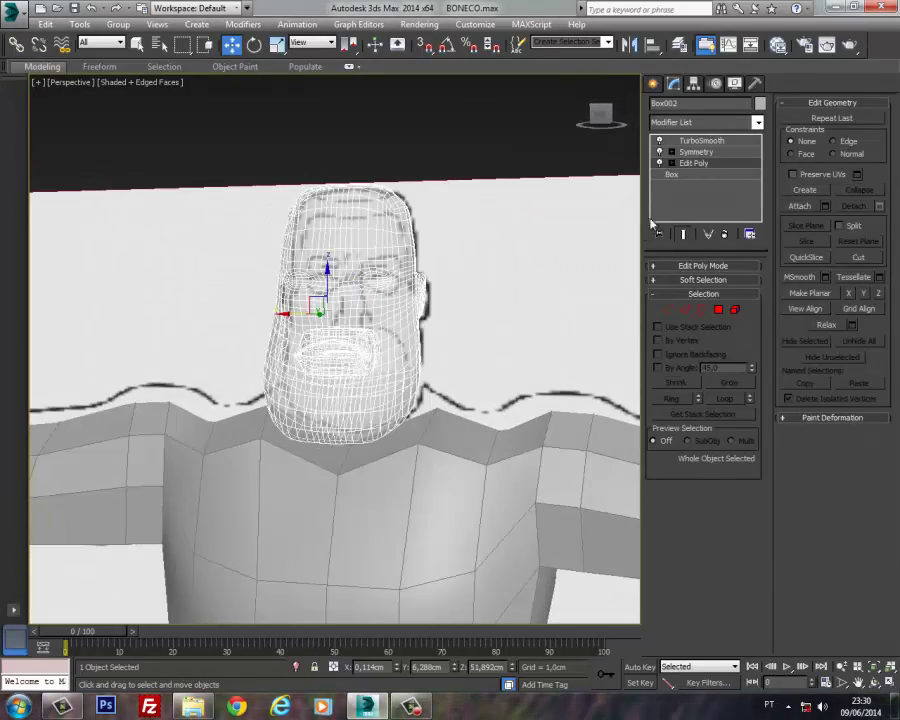
pyautogui.keyDown('alt'); pyautogui.moveTo(525, 250); pyautogui.dragTo(416, 296, button='middle'); pyautogui.keyUp('alt')
# Step: In the Left view without smoothing, move two vertices in front of the ear to fit the sideburn corner of the reference drawing
pyautogui.press('f')
pyautogui.press('l')
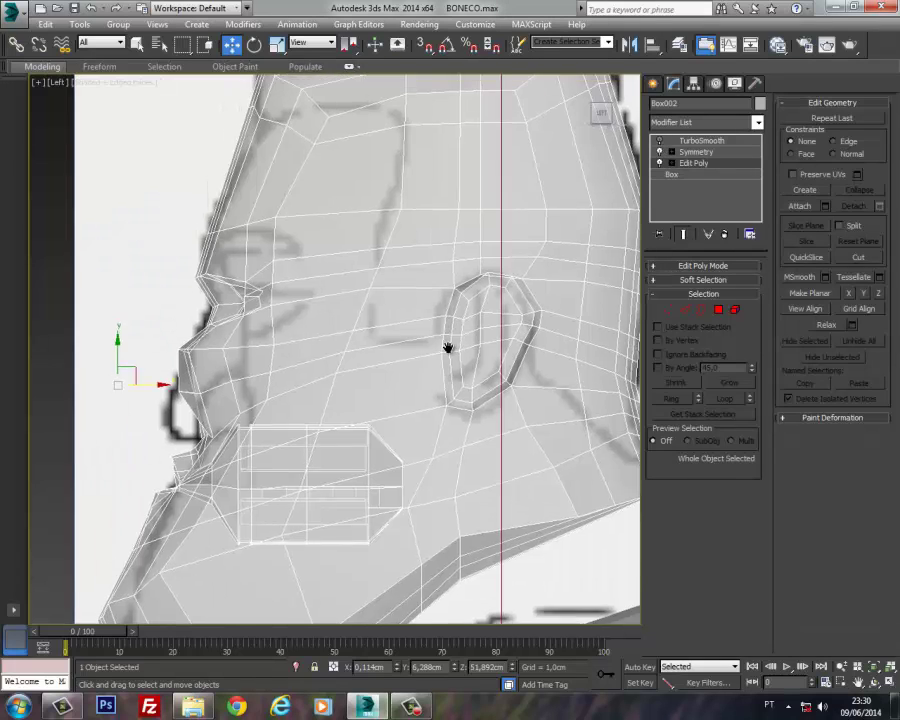
pyautogui.scroll(-4, 440, 328)
pyautogui.scroll(4, 438, 303)
pyautogui.moveTo(436, 298); pyautogui.dragTo(432, 283, button='middle')
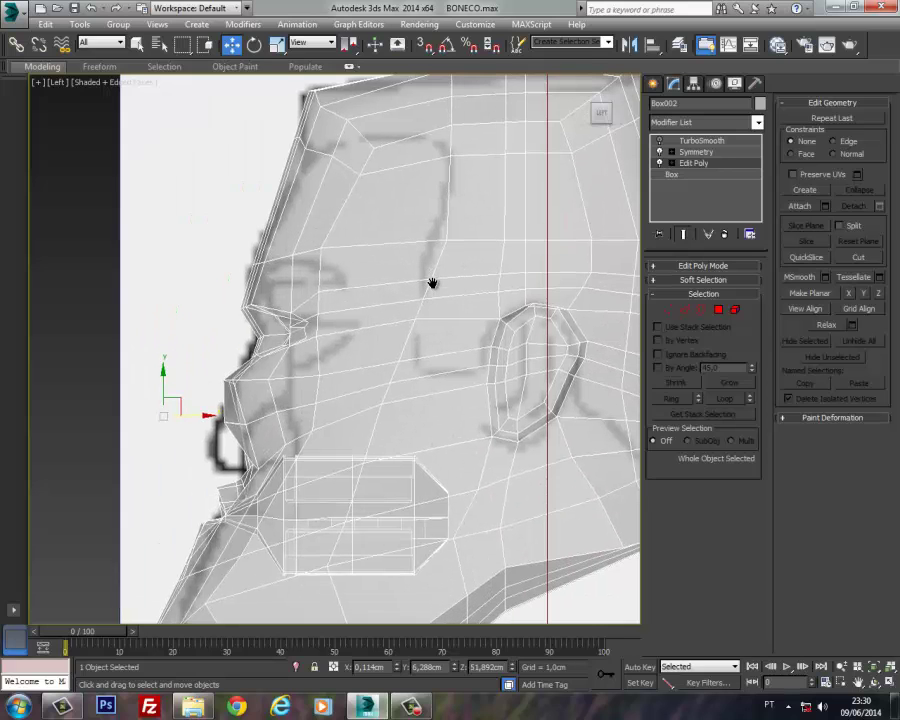
pyautogui.click(668, 310)
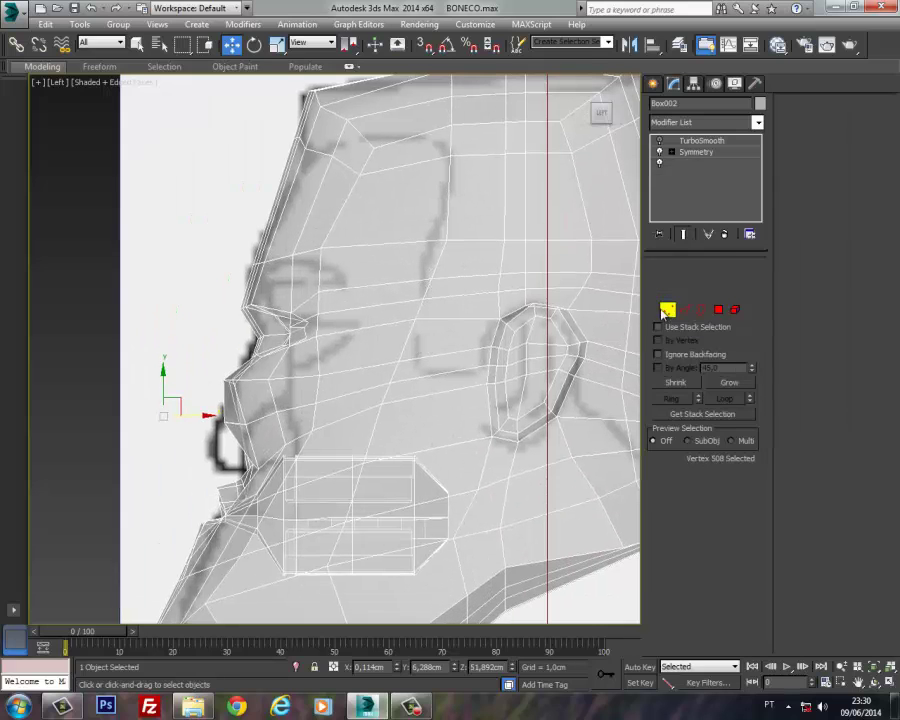
pyautogui.moveTo(478, 293); pyautogui.dragTo(457, 318, button='middle')
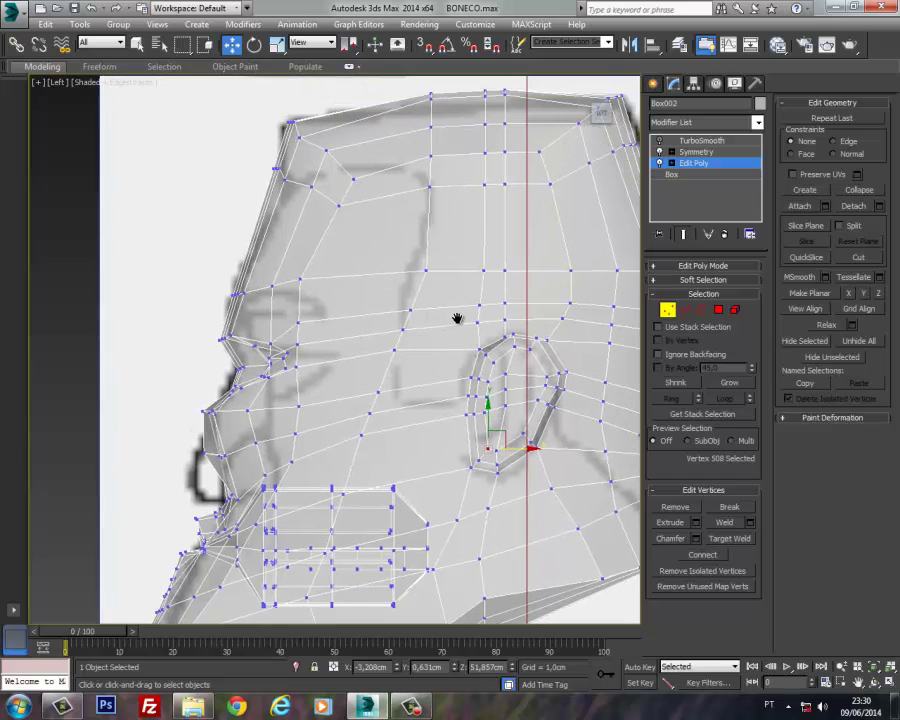
pyautogui.click(379, 393)
pyautogui.moveTo(420, 394)
pyautogui.mouseDown()
pyautogui.moveTo(416, 415)
pyautogui.moveTo(435, 415)
pyautogui.moveTo(418, 390)
pyautogui.mouseUp()
pyautogui.click(370, 414)
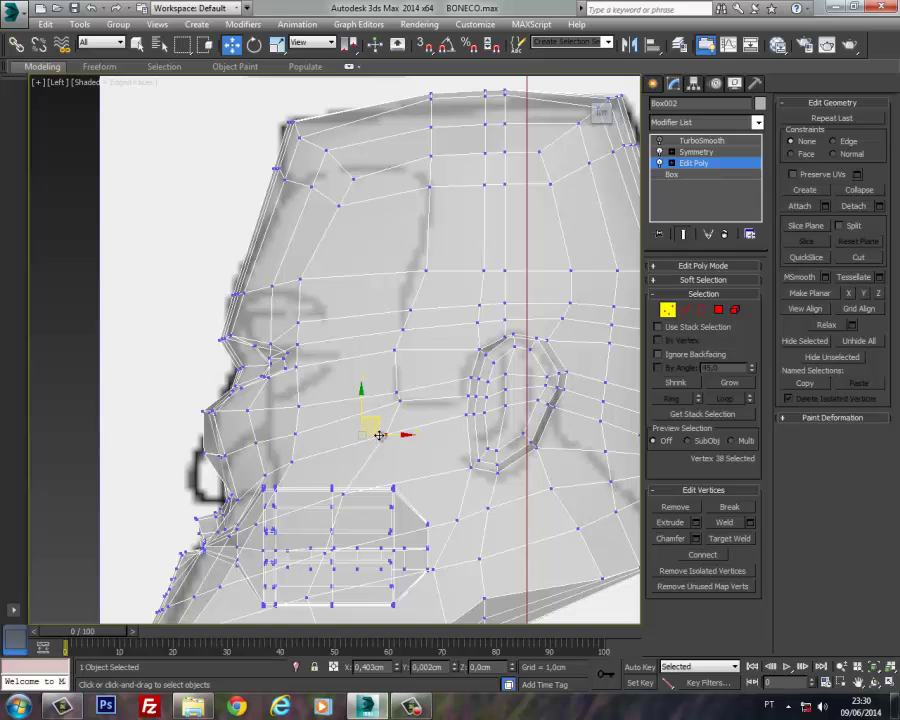
pyautogui.moveTo(431, 410); pyautogui.dragTo(367, 447, button='middle')
# Step: Select the column of side polygons from the sideburn in front of the ear up to the top of the head
pyautogui.click(718, 310)
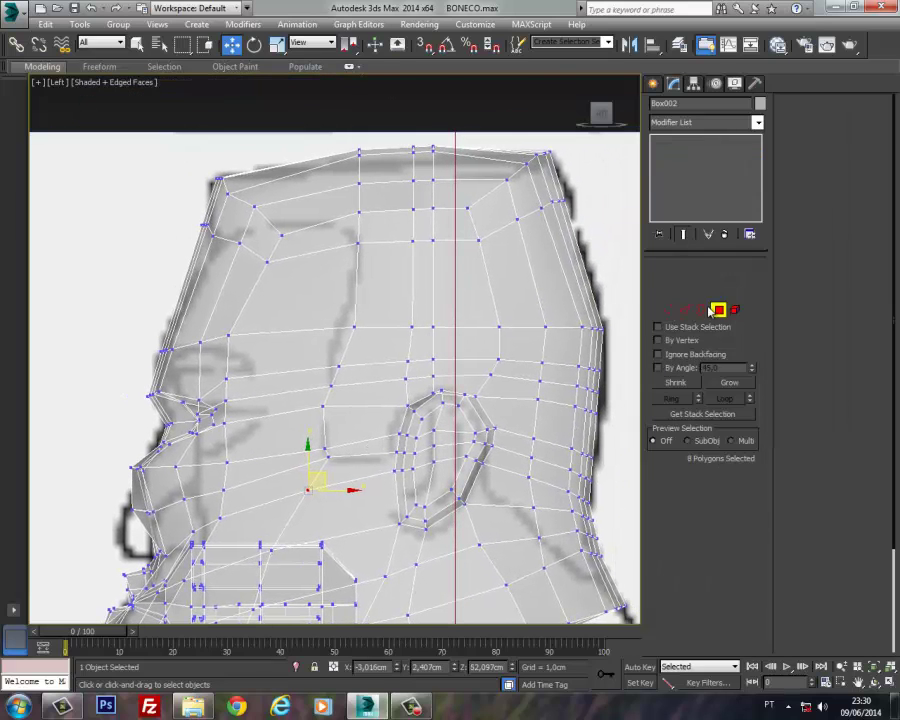
pyautogui.click(350, 446)
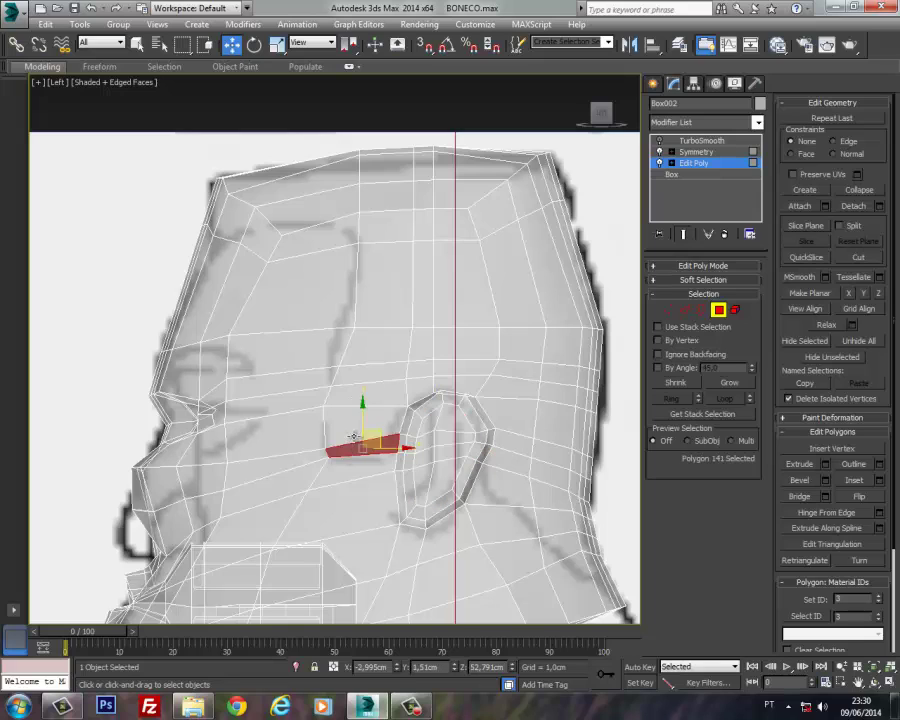
pyautogui.keyDown('ctrl'); pyautogui.click(355, 421); pyautogui.keyUp('ctrl')
pyautogui.keyDown('ctrl'); pyautogui.click(363, 392); pyautogui.keyUp('ctrl')
pyautogui.keyDown('ctrl'); pyautogui.click(370, 371); pyautogui.keyUp('ctrl')
pyautogui.keyDown('ctrl'); pyautogui.click(377, 342); pyautogui.keyUp('ctrl')
pyautogui.keyDown('ctrl'); pyautogui.click(385, 300); pyautogui.keyUp('ctrl')
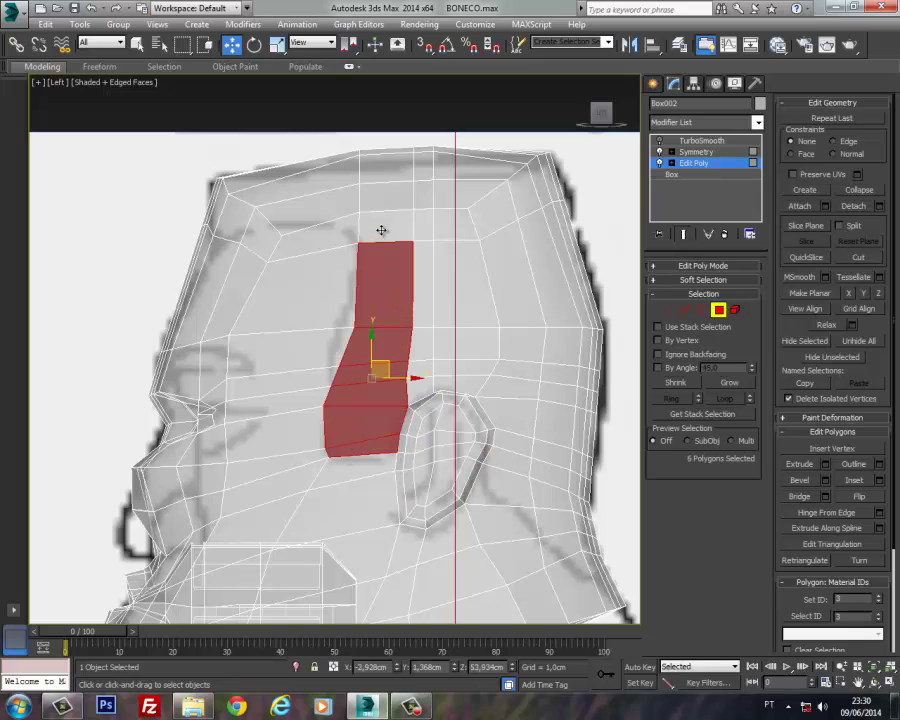
pyautogui.keyDown('ctrl'); pyautogui.click(381, 228); pyautogui.keyUp('ctrl')
pyautogui.keyDown('ctrl'); pyautogui.click(390, 198); pyautogui.keyUp('ctrl')
pyautogui.keyDown('ctrl'); pyautogui.click(385, 168); pyautogui.keyUp('ctrl')
# Step: Add the two polygon columns directly above the ear, up toward the top of the head, to the selection
pyautogui.keyDown('ctrl'); pyautogui.click(424, 168); pyautogui.keyUp('ctrl')
pyautogui.keyDown('ctrl'); pyautogui.click(423, 198); pyautogui.keyUp('ctrl')
pyautogui.keyDown('ctrl'); pyautogui.click(423, 226); pyautogui.keyUp('ctrl')
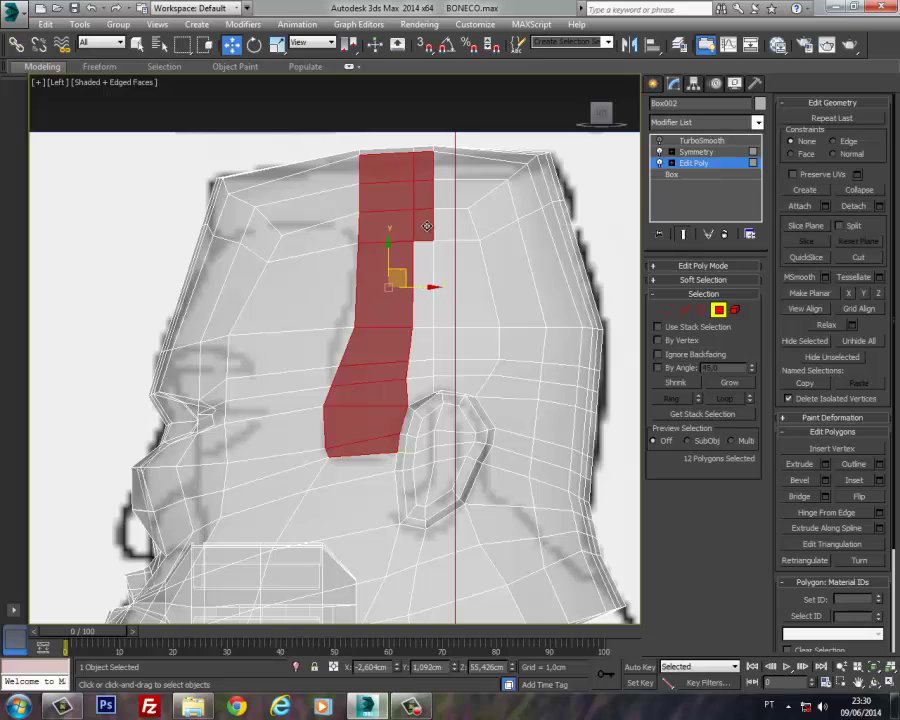
pyautogui.keyDown('ctrl'); pyautogui.click(423, 282); pyautogui.keyUp('ctrl')
pyautogui.keyDown('ctrl'); pyautogui.click(423, 340); pyautogui.keyUp('ctrl')
pyautogui.keyDown('ctrl'); pyautogui.click(427, 369); pyautogui.keyUp('ctrl')
pyautogui.keyDown('ctrl'); pyautogui.click(415, 390); pyautogui.keyUp('ctrl')
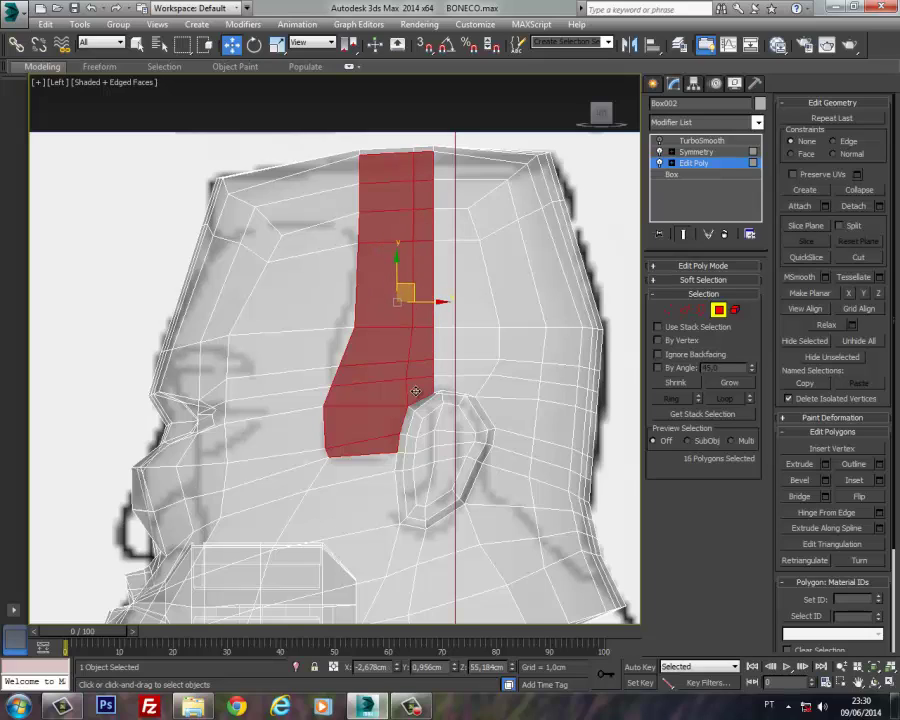
pyautogui.keyDown('ctrl'); pyautogui.click(457, 380); pyautogui.keyUp('ctrl')
pyautogui.keyDown('ctrl'); pyautogui.click(473, 366); pyautogui.keyUp('ctrl')
pyautogui.keyDown('ctrl'); pyautogui.click(475, 347); pyautogui.keyUp('ctrl')
pyautogui.keyDown('ctrl'); pyautogui.click(465, 285); pyautogui.keyUp('ctrl')
pyautogui.keyDown('ctrl'); pyautogui.click(450, 222); pyautogui.keyUp('ctrl')
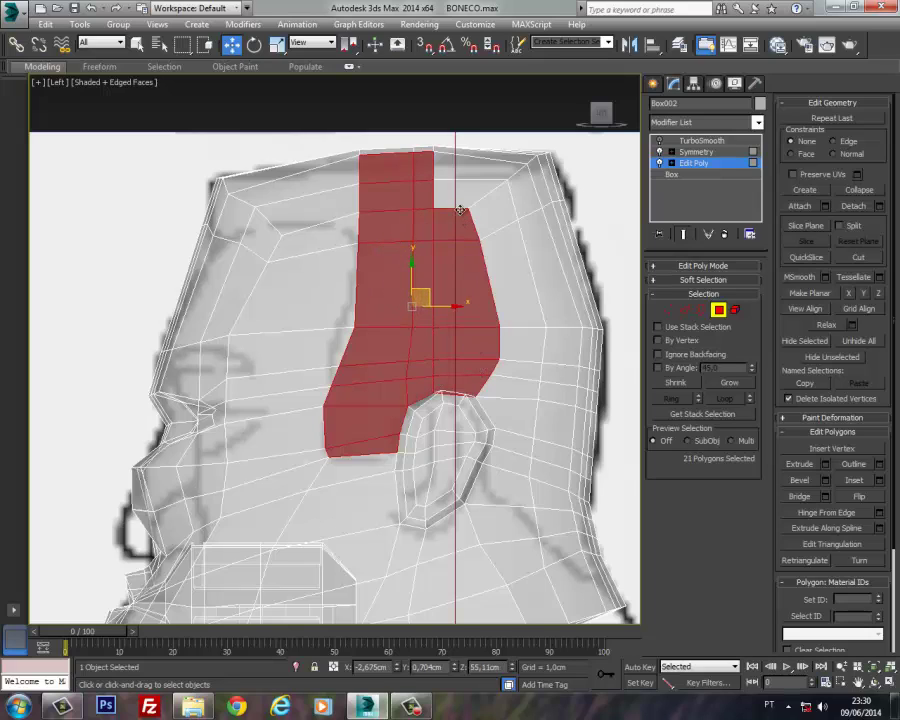
pyautogui.keyDown('ctrl'); pyautogui.click(450, 190); pyautogui.keyUp('ctrl')
# Step: Extend the selection over the polygons at the rear side of the head and fill the gap between the selected columns
pyautogui.keyDown('ctrl'); pyautogui.click(495, 158); pyautogui.keyUp('ctrl')
pyautogui.keyDown('ctrl'); pyautogui.click(528, 192); pyautogui.keyUp('ctrl')
pyautogui.keyDown('ctrl'); pyautogui.click(543, 272); pyautogui.keyUp('ctrl')
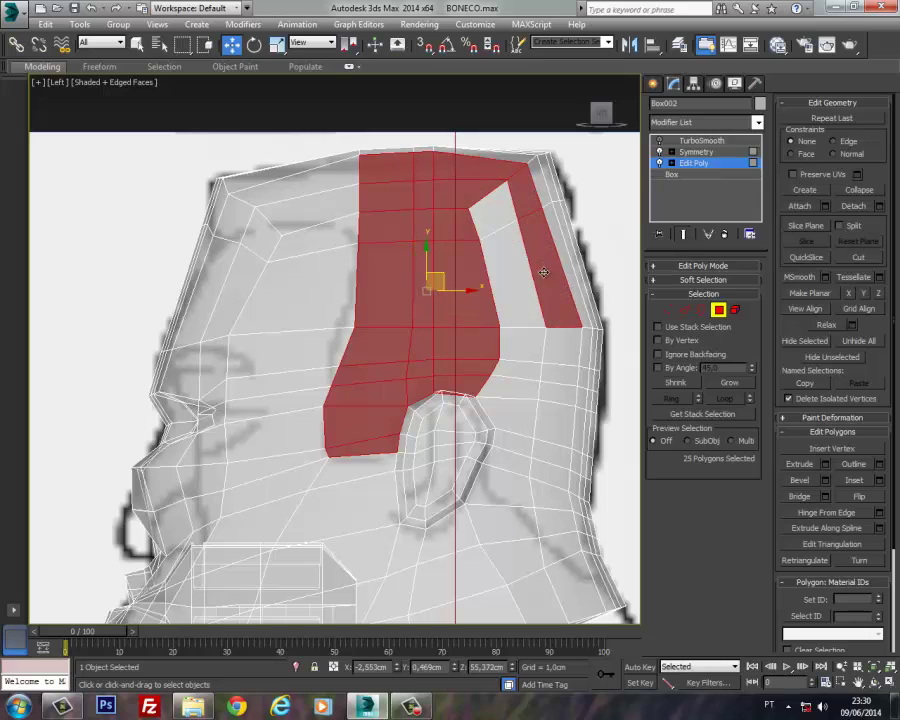
pyautogui.keyDown('ctrl'); pyautogui.click(550, 352); pyautogui.keyUp('ctrl')
pyautogui.keyDown('ctrl'); pyautogui.click(554, 396); pyautogui.keyUp('ctrl')
pyautogui.keyDown('ctrl'); pyautogui.click(556, 420); pyautogui.keyUp('ctrl')
pyautogui.keyDown('ctrl'); pyautogui.click(549, 458); pyautogui.keyUp('ctrl')
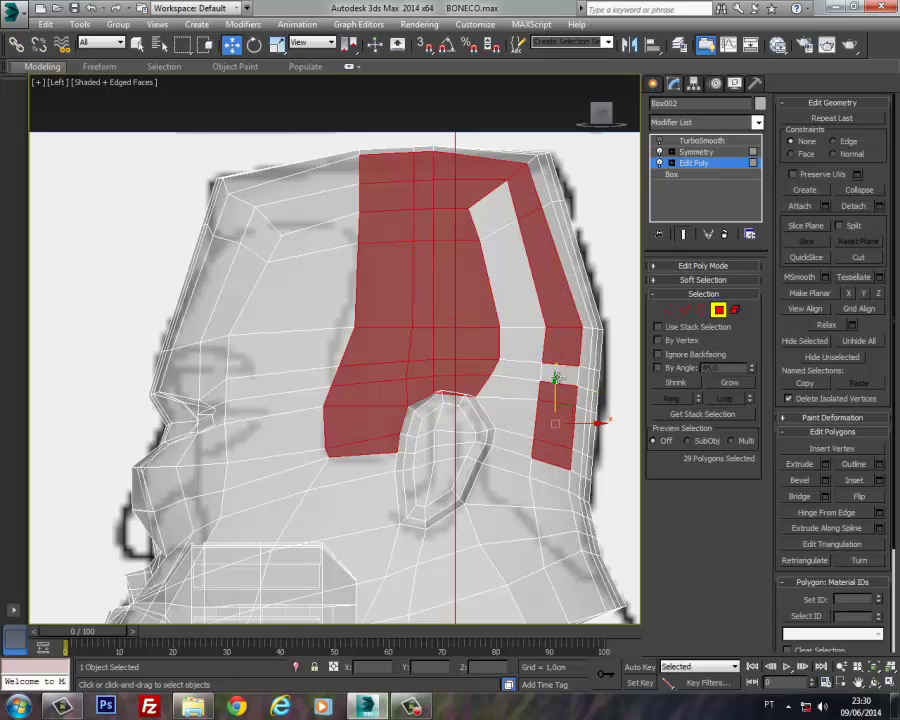
pyautogui.keyDown('ctrl'); pyautogui.click(530, 368); pyautogui.keyUp('ctrl')
pyautogui.keyDown('ctrl'); pyautogui.click(518, 318); pyautogui.keyUp('ctrl')
pyautogui.keyDown('ctrl'); pyautogui.click(505, 275); pyautogui.keyUp('ctrl')
pyautogui.keyDown('ctrl'); pyautogui.click(495, 240); pyautogui.keyUp('ctrl')
pyautogui.keyDown('ctrl'); pyautogui.click(488, 210); pyautogui.keyUp('ctrl')
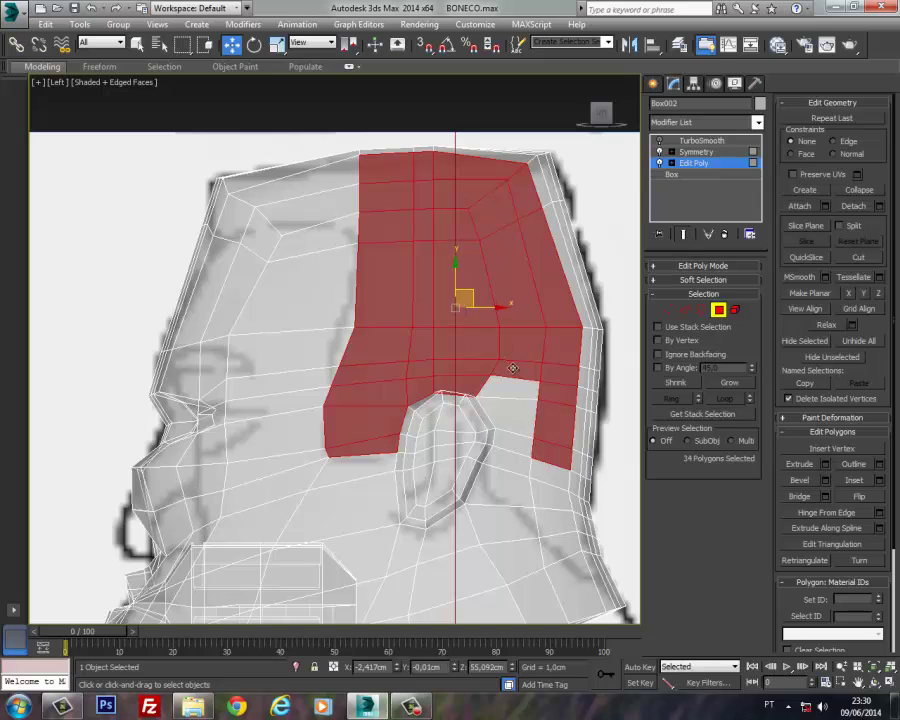
# Step: Add the polygons directly behind the ear, down toward the nape hairline, to the selection
pyautogui.keyDown('ctrl'); pyautogui.click(495, 392); pyautogui.keyUp('ctrl')
pyautogui.keyDown('ctrl'); pyautogui.click(508, 416); pyautogui.keyUp('ctrl')
pyautogui.keyDown('ctrl'); pyautogui.click(518, 442); pyautogui.keyUp('ctrl')
pyautogui.keyDown('ctrl'); pyautogui.click(530, 463); pyautogui.keyUp('ctrl')
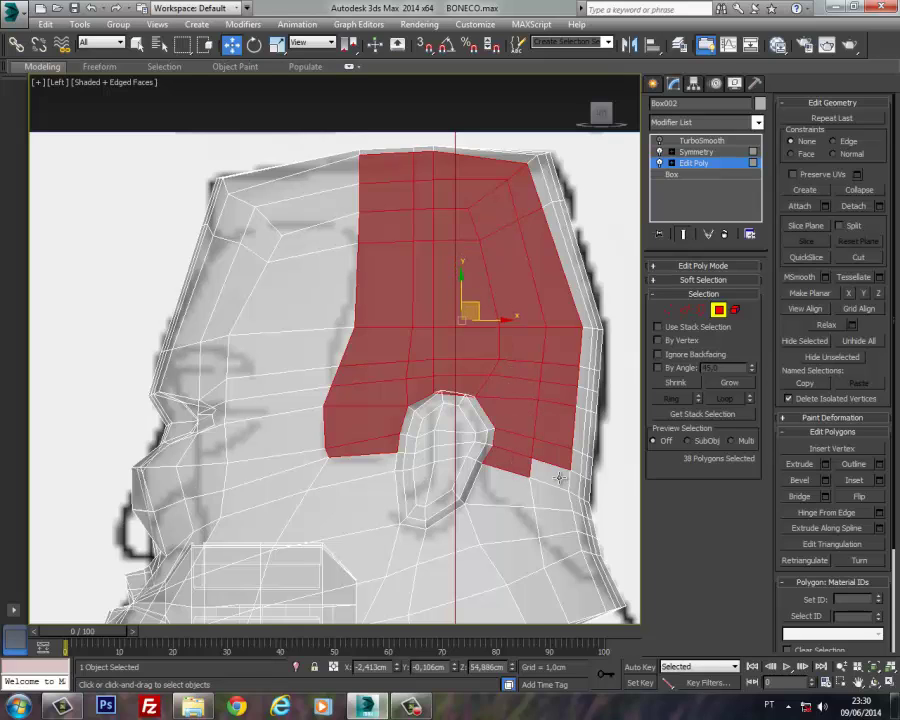
pyautogui.keyDown('ctrl'); pyautogui.click(560, 478); pyautogui.keyUp('ctrl')
pyautogui.moveTo(560, 478); pyautogui.dragTo(496, 348, button='middle')
pyautogui.keyDown('ctrl'); pyautogui.click(454, 361); pyautogui.keyUp('ctrl')
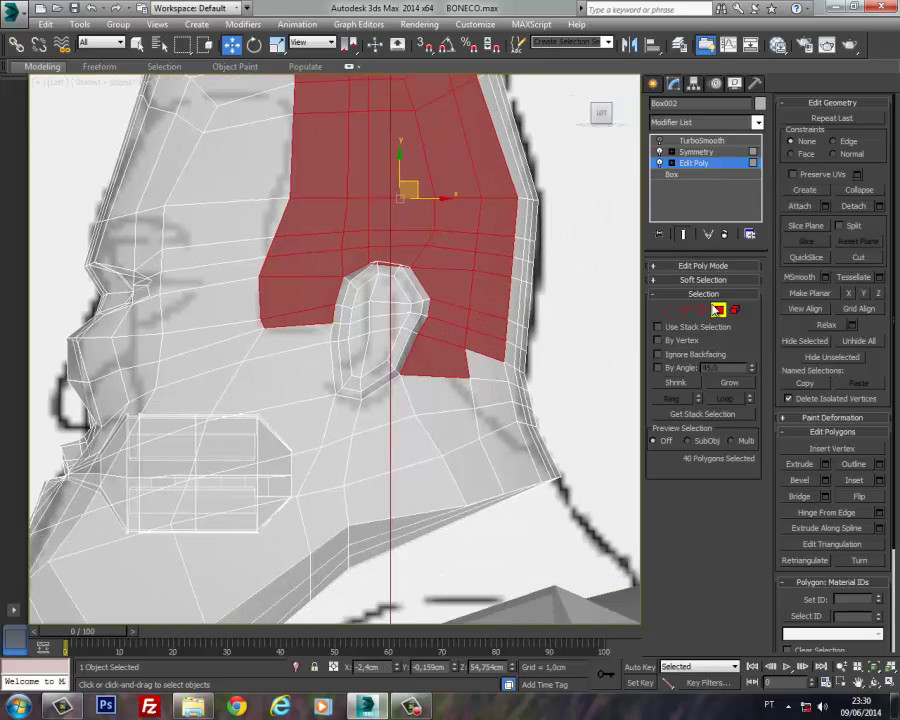
# Step: Move the two lower vertices behind the ear onto the drawn nape hairline
pyautogui.click(668, 311)
pyautogui.click(470, 376)
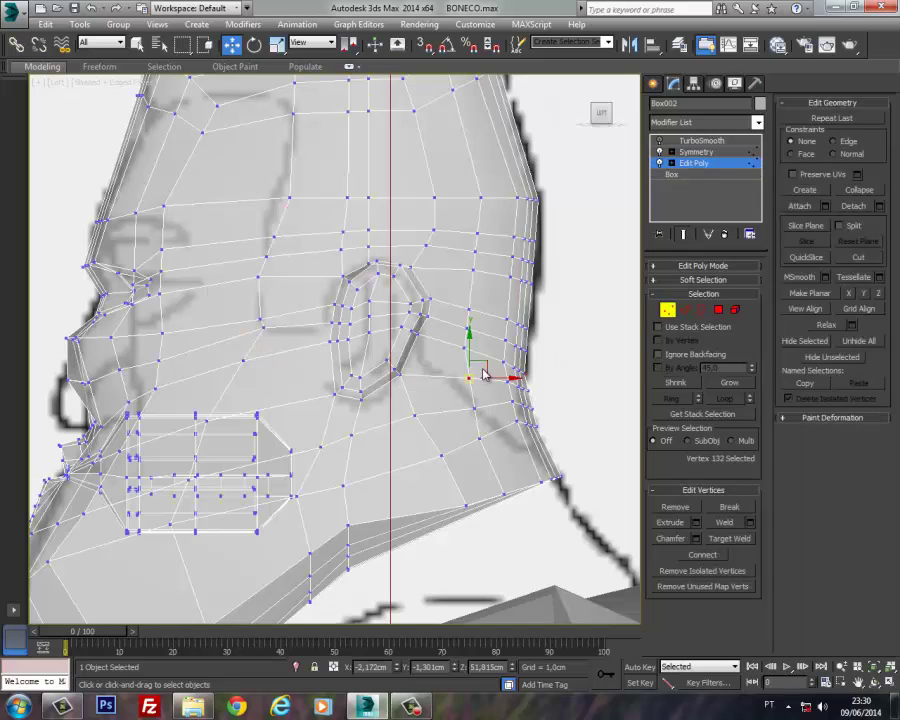
pyautogui.moveTo(477, 374); pyautogui.dragTo(475, 377)
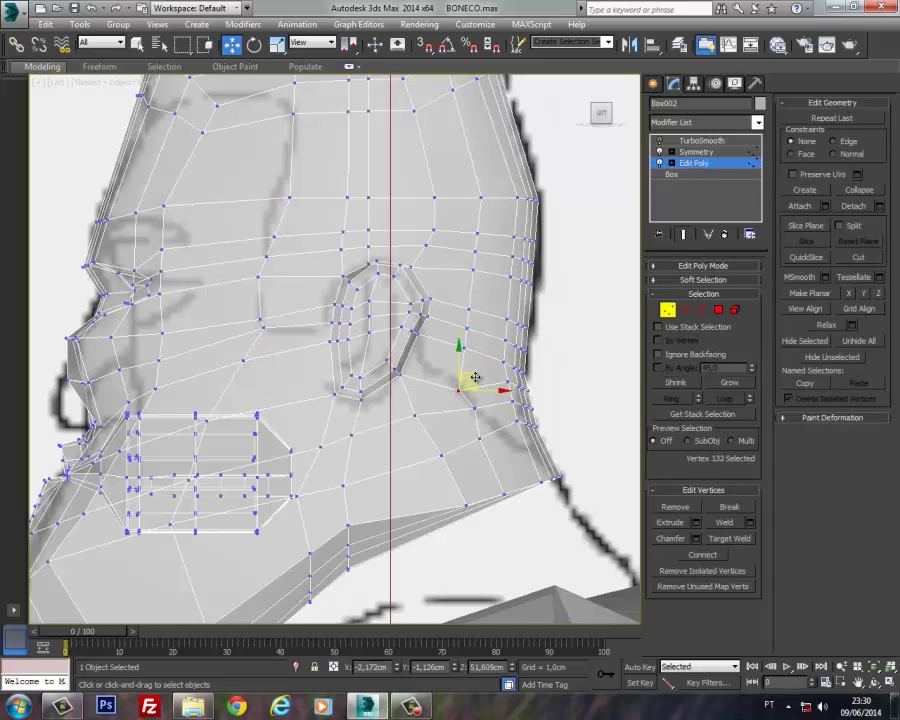
pyautogui.click(481, 431)
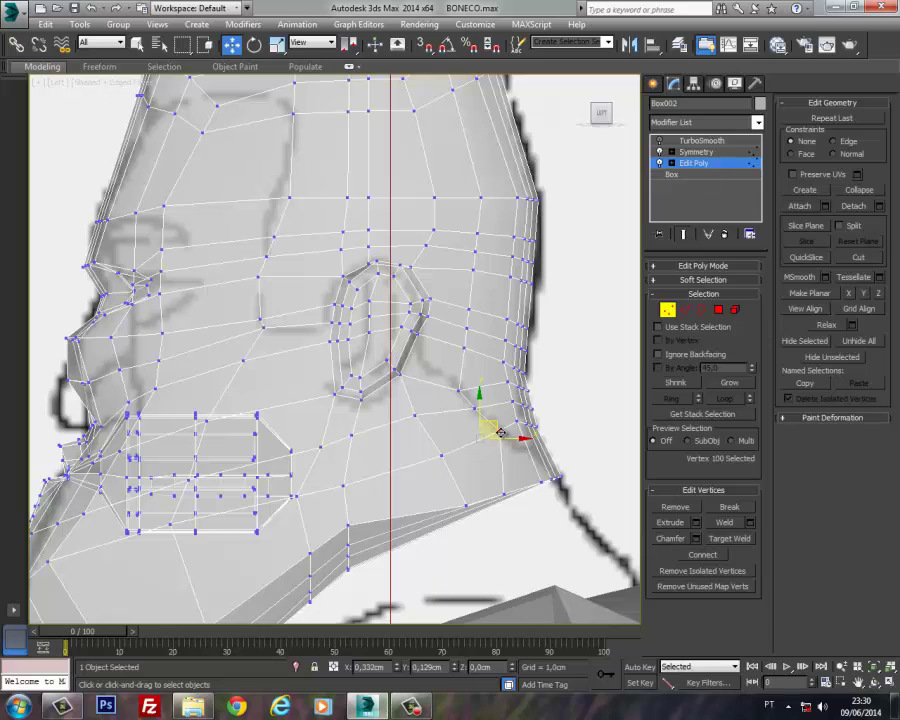
pyautogui.moveTo(500, 432); pyautogui.dragTo(527, 428)
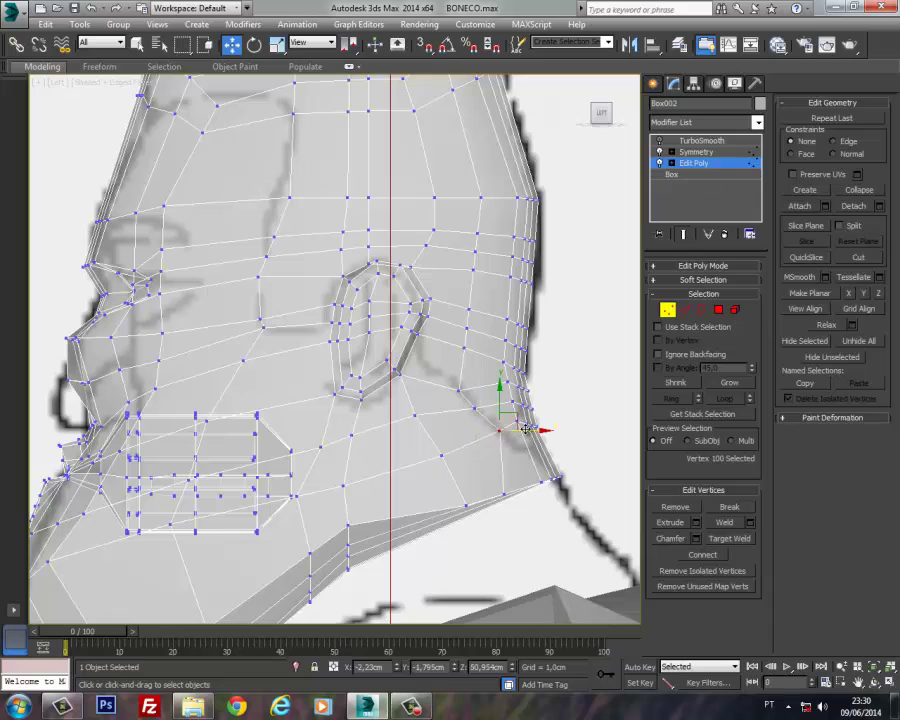
# Step: Add the small polygons at the nape, along the back edge of the neck hairline, to the hair selection
pyautogui.click(718, 310)
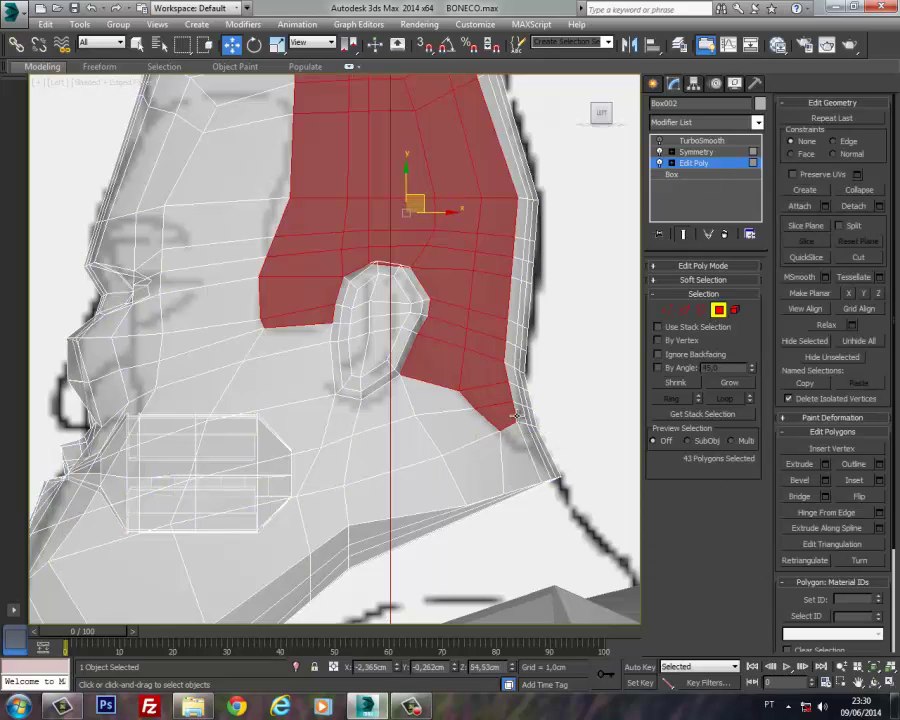
pyautogui.keyDown('ctrl'); pyautogui.click(527, 410); pyautogui.keyUp('ctrl')
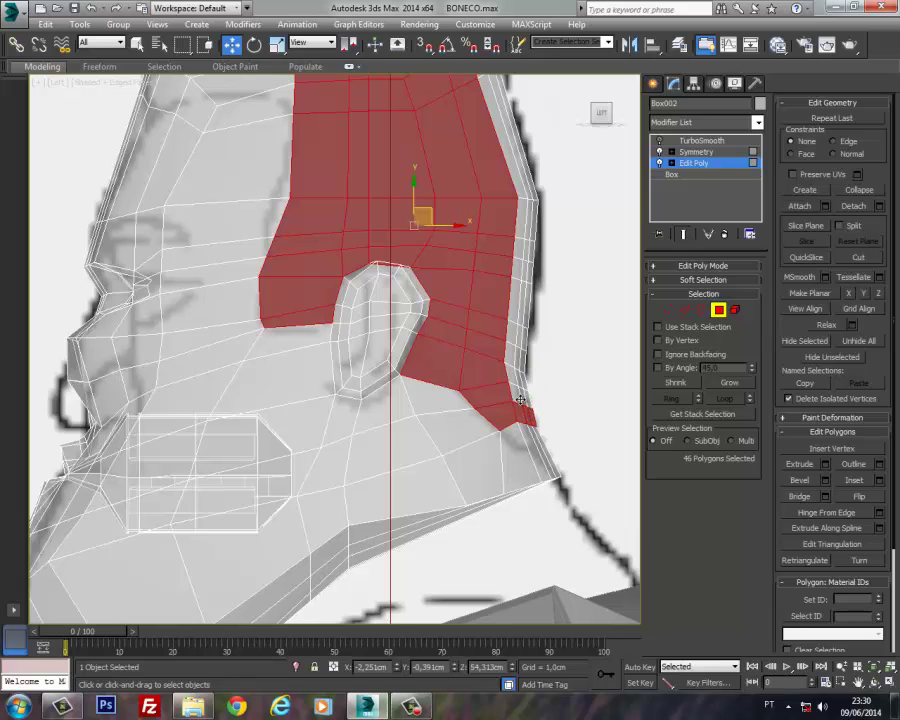
pyautogui.keyDown('ctrl'); pyautogui.click(520, 399); pyautogui.keyUp('ctrl')
pyautogui.keyDown('ctrl'); pyautogui.click(525, 396); pyautogui.keyUp('ctrl')
pyautogui.keyDown('ctrl'); pyautogui.click(511, 388); pyautogui.keyUp('ctrl')
pyautogui.keyDown('ctrl'); pyautogui.click(513, 374); pyautogui.keyUp('ctrl')
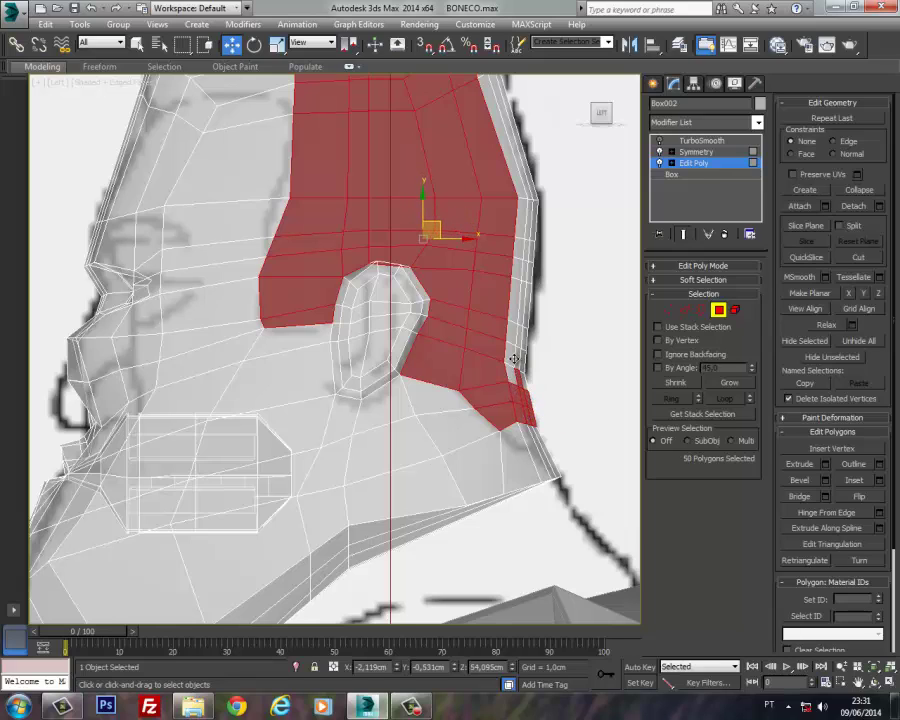
pyautogui.keyDown('ctrl'); pyautogui.click(512, 354); pyautogui.keyUp('ctrl')
pyautogui.keyDown('ctrl'); pyautogui.click(521, 356); pyautogui.keyUp('ctrl')
pyautogui.keyDown('ctrl'); pyautogui.click(521, 368); pyautogui.keyUp('ctrl')
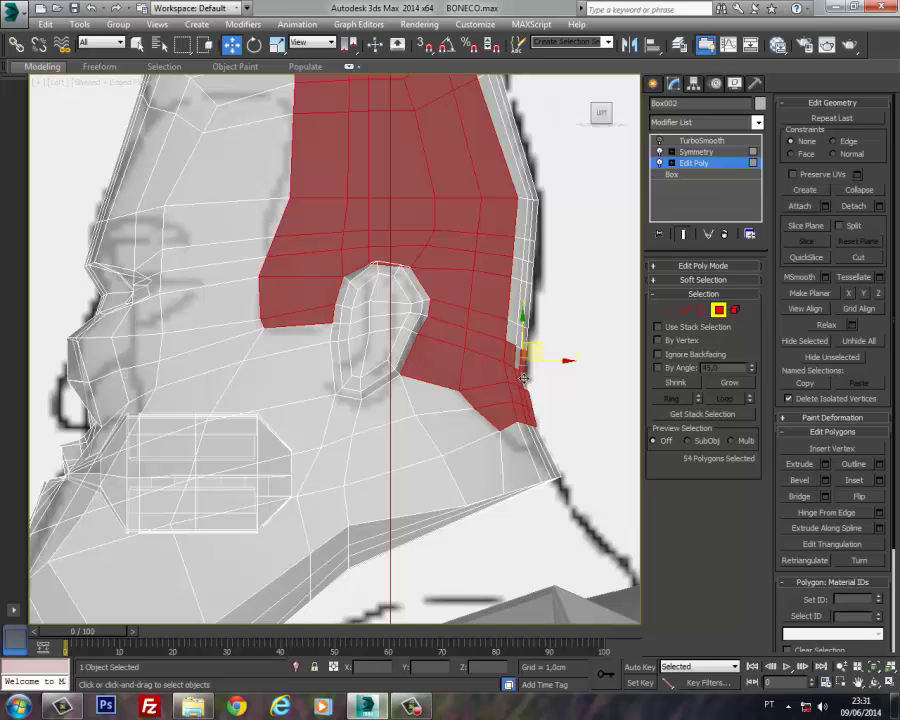
# Step: Extend the polygon selection up the back of the head to about the ear's upper half
pyautogui.keyDown('ctrl'); pyautogui.click(518, 356); pyautogui.keyUp('ctrl')
pyautogui.keyDown('ctrl'); pyautogui.click(522, 341); pyautogui.keyUp('ctrl')
pyautogui.keyDown('ctrl'); pyautogui.click(518, 336); pyautogui.keyUp('ctrl')
pyautogui.keyDown('ctrl'); pyautogui.click(512, 329); pyautogui.keyUp('ctrl')
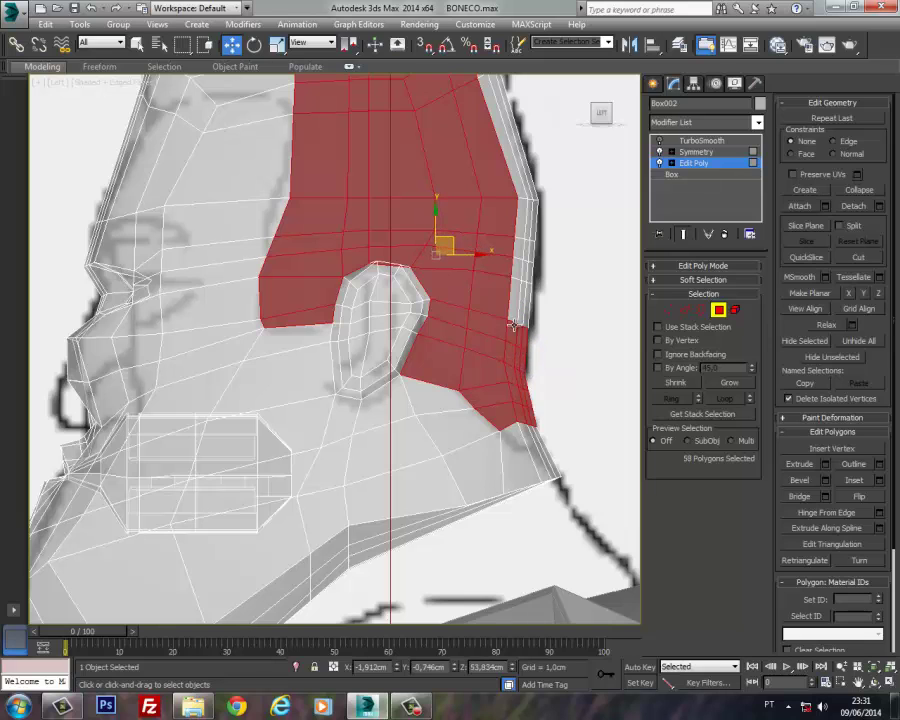
pyautogui.keyDown('ctrl'); pyautogui.click(513, 314); pyautogui.keyUp('ctrl')
pyautogui.keyDown('ctrl'); pyautogui.click(522, 314); pyautogui.keyUp('ctrl')
pyautogui.keyDown('ctrl'); pyautogui.click(529, 313); pyautogui.keyUp('ctrl')
# Step: Add the narrow back-of-head polygons above ear level, up to the head's rearmost corner, filling the gaps between them
pyautogui.moveTo(517, 395); pyautogui.dragTo(509, 483, button='middle')
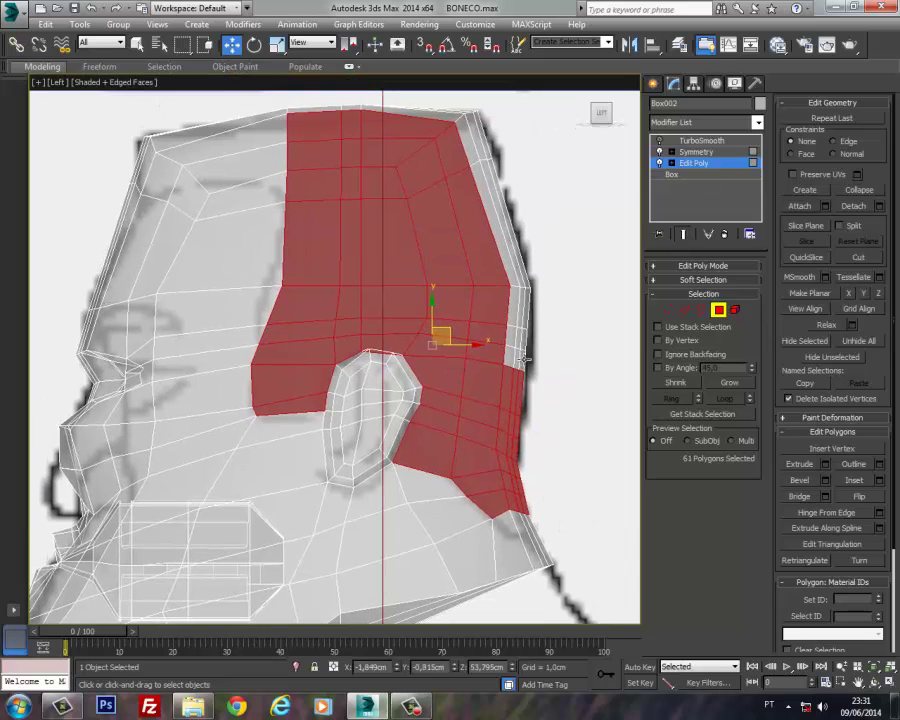
pyautogui.keyDown('ctrl'); pyautogui.click(512, 355); pyautogui.keyUp('ctrl')
pyautogui.keyDown('ctrl'); pyautogui.click(512, 336); pyautogui.keyUp('ctrl')
pyautogui.keyDown('ctrl'); pyautogui.click(515, 313); pyautogui.keyUp('ctrl')
pyautogui.keyDown('ctrl'); pyautogui.click(526, 312); pyautogui.keyUp('ctrl')
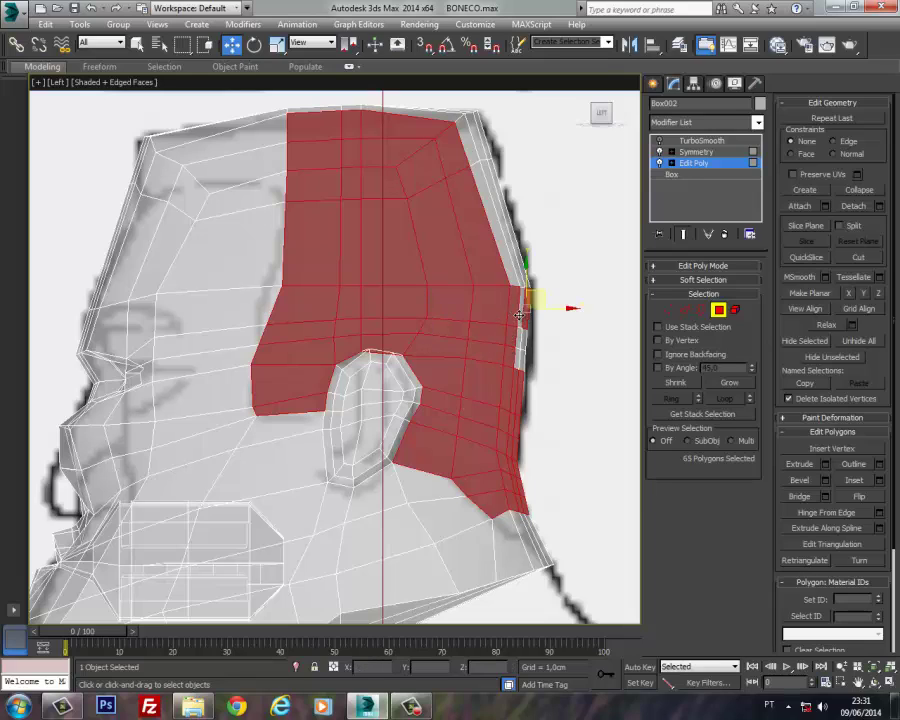
pyautogui.keyDown('ctrl'); pyautogui.click(519, 315); pyautogui.keyUp('ctrl')
pyautogui.keyDown('ctrl'); pyautogui.click(519, 338); pyautogui.keyUp('ctrl')
pyautogui.keyDown('ctrl'); pyautogui.click(525, 338); pyautogui.keyUp('ctrl')
pyautogui.keyDown('ctrl'); pyautogui.click(516, 362); pyautogui.keyUp('ctrl')
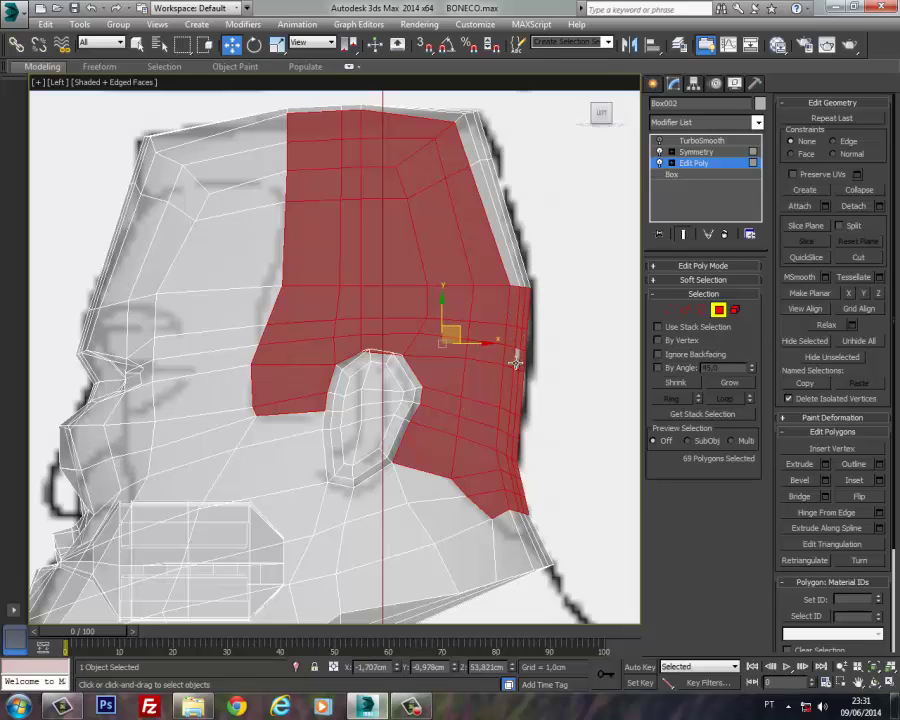
# Step: Add the sloping polygons on the upper back of the head, up to the rear top corner, to the selection
pyautogui.keyDown('ctrl'); pyautogui.click(497, 190); pyautogui.keyUp('ctrl')
pyautogui.keyDown('ctrl'); pyautogui.click(508, 230); pyautogui.keyUp('ctrl')
pyautogui.keyDown('ctrl'); pyautogui.click(516, 270); pyautogui.keyUp('ctrl')
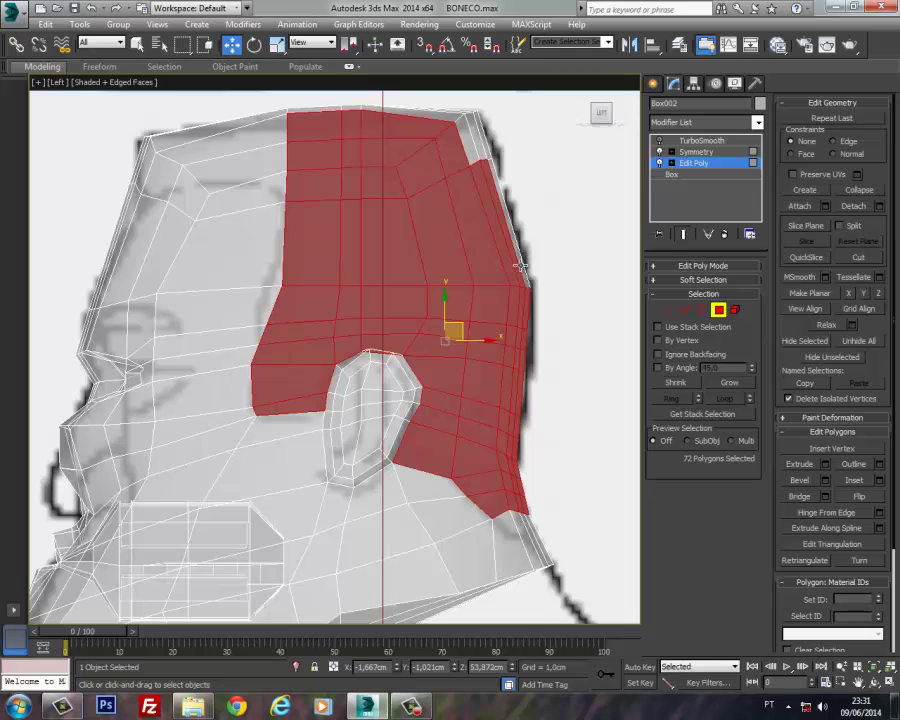
pyautogui.keyDown('ctrl'); pyautogui.click(520, 265); pyautogui.keyUp('ctrl')
pyautogui.moveTo(462, 167); pyautogui.dragTo(502, 261, button='middle')
pyautogui.keyDown('ctrl'); pyautogui.click(513, 244); pyautogui.keyUp('ctrl')
pyautogui.keyDown('ctrl'); pyautogui.click(508, 216); pyautogui.keyUp('ctrl')
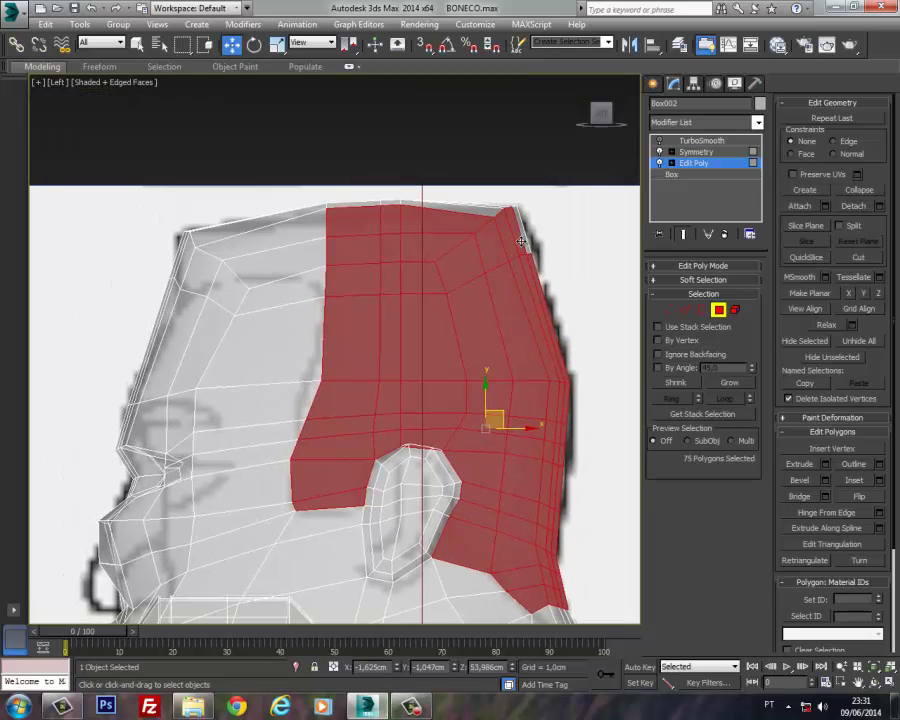
pyautogui.keyDown('ctrl'); pyautogui.click(505, 244); pyautogui.keyUp('ctrl')
# Step: Add the strip of polygons along the forehead hairline and around the front top corner to the selection
pyautogui.keyDown('ctrl'); pyautogui.click(287, 291); pyautogui.keyUp('ctrl')
pyautogui.keyDown('ctrl'); pyautogui.click(229, 288); pyautogui.keyUp('ctrl')
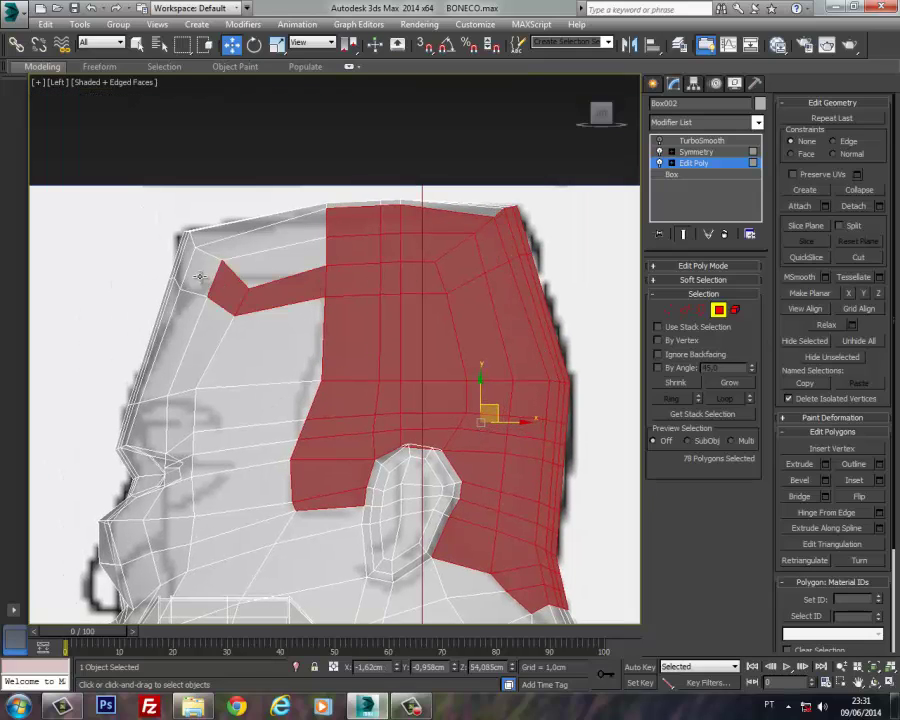
pyautogui.keyDown('ctrl'); pyautogui.click(200, 274); pyautogui.keyUp('ctrl')
pyautogui.keyDown('ctrl'); pyautogui.click(184, 267); pyautogui.keyUp('ctrl')
pyautogui.keyDown('ctrl'); pyautogui.click(176, 259); pyautogui.keyUp('ctrl')
pyautogui.keyDown('ctrl'); pyautogui.click(180, 249); pyautogui.keyUp('ctrl')
pyautogui.keyDown('ctrl'); pyautogui.click(195, 236); pyautogui.keyUp('ctrl')
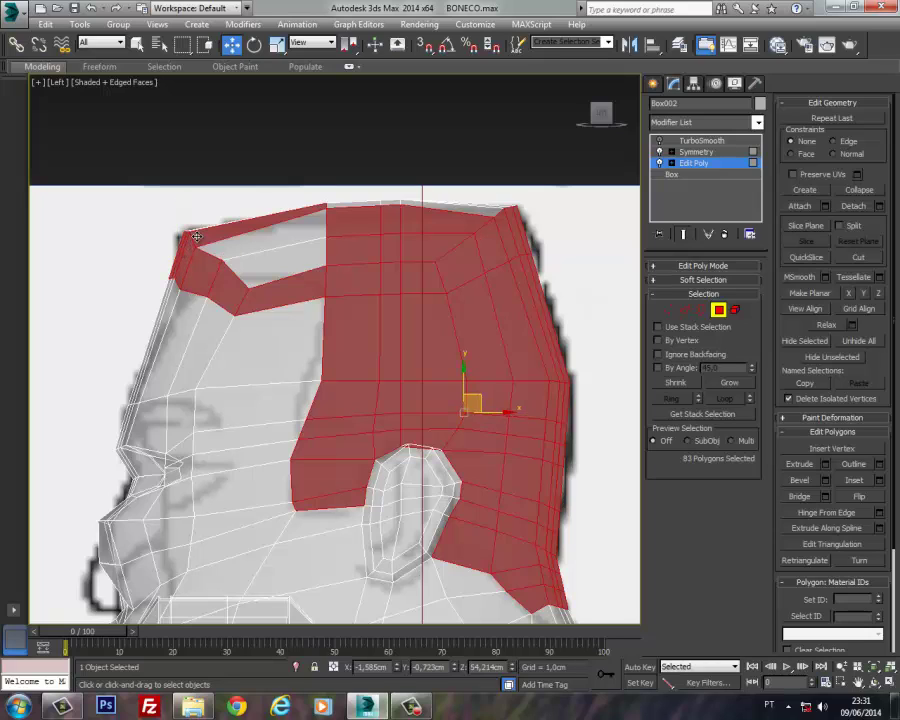
# Step: Fill the unselected area above the forehead strip and add the polygons along the top edge of the head
pyautogui.keyDown('ctrl'); pyautogui.click(228, 248); pyautogui.keyUp('ctrl')
pyautogui.keyDown('ctrl'); pyautogui.click(256, 268); pyautogui.keyUp('ctrl')
pyautogui.keyDown('ctrl'); pyautogui.click(360, 207); pyautogui.keyUp('ctrl')
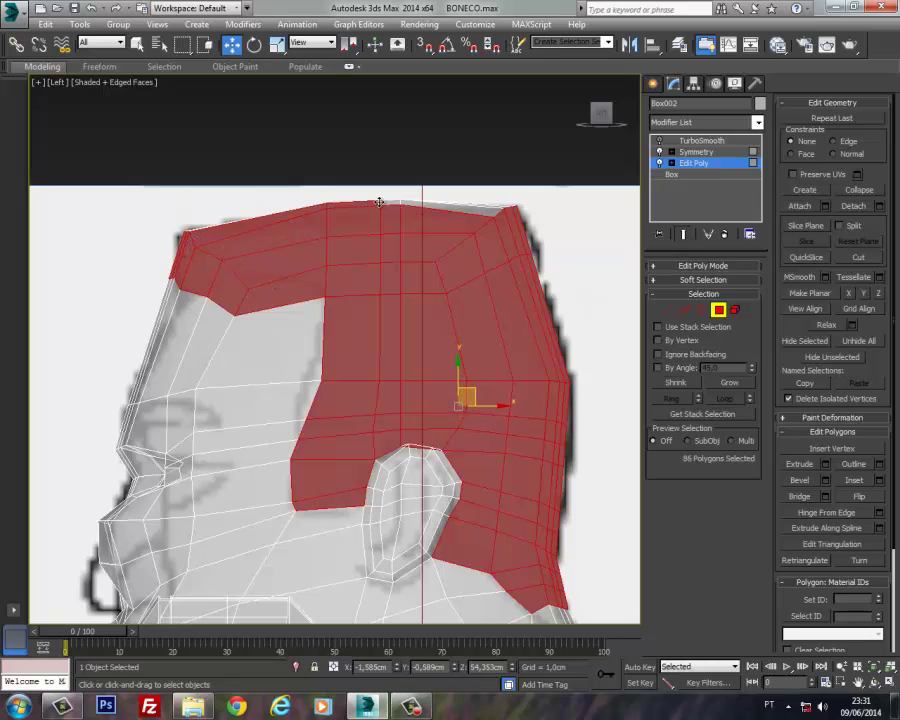
pyautogui.keyDown('ctrl'); pyautogui.click(387, 203); pyautogui.keyUp('ctrl')
pyautogui.keyDown('ctrl'); pyautogui.click(430, 205); pyautogui.keyUp('ctrl')
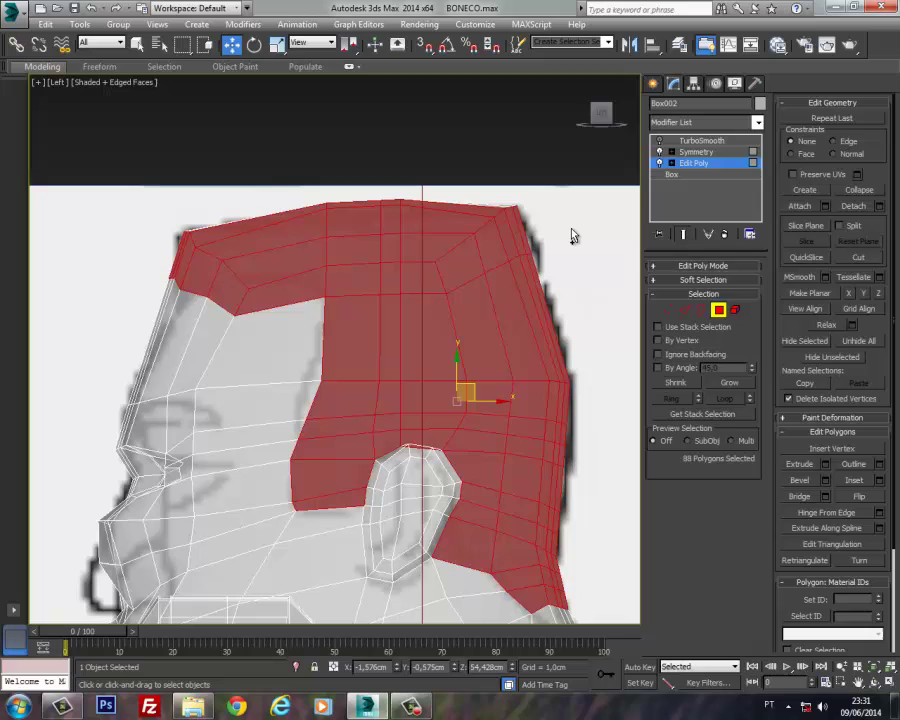
# Step: Reposition the vertices of the forehead hairline and the front top corner to match the hair in the side drawing
pyautogui.click(670, 310)
pyautogui.click(242, 298)
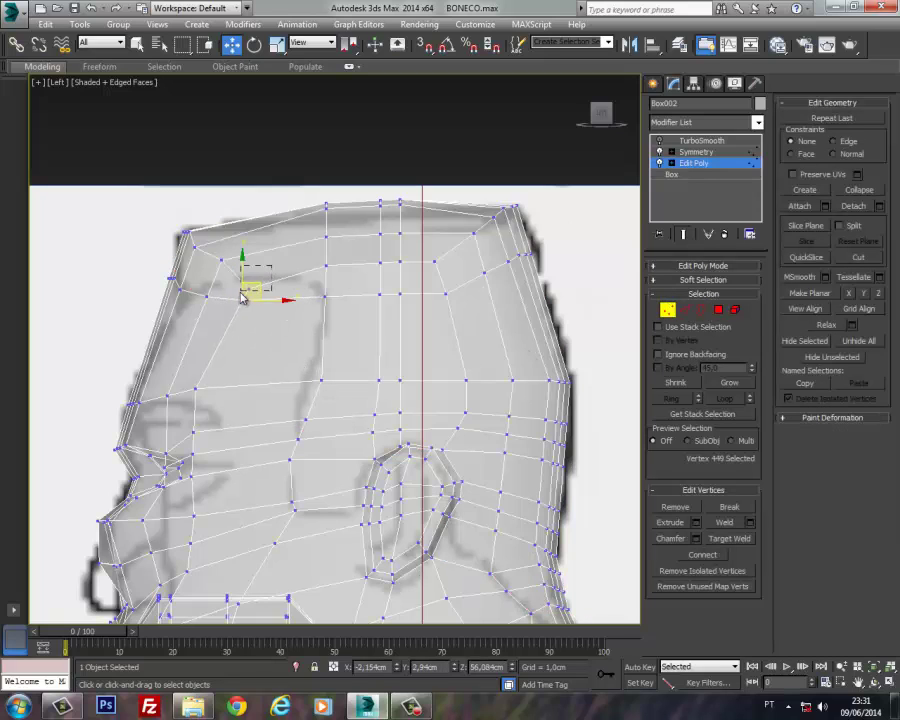
pyautogui.click(249, 291)
pyautogui.moveTo(271, 268); pyautogui.dragTo(290, 240)
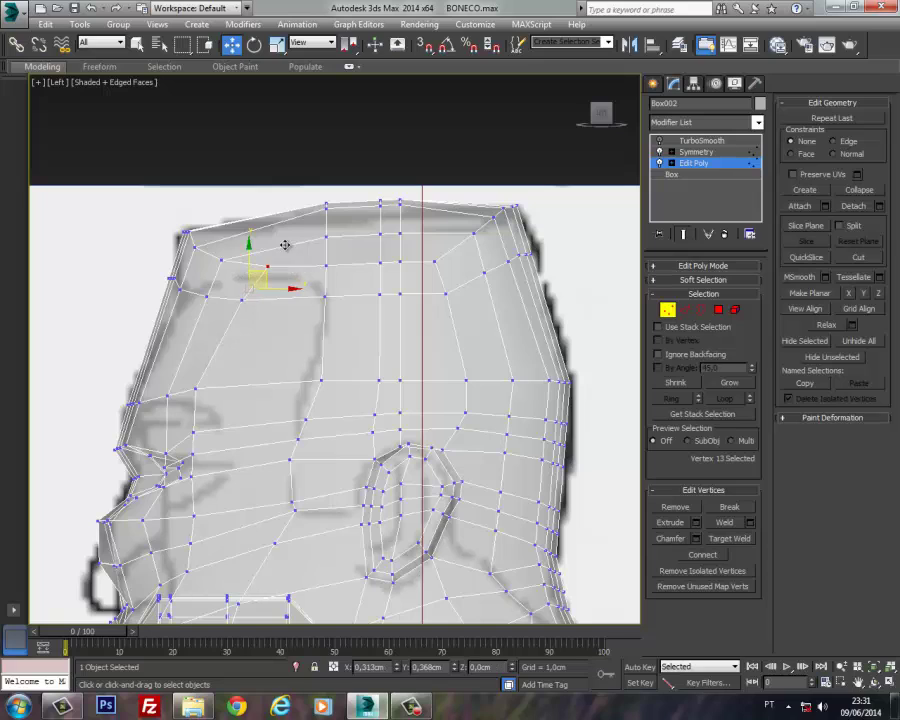
pyautogui.click(240, 297)
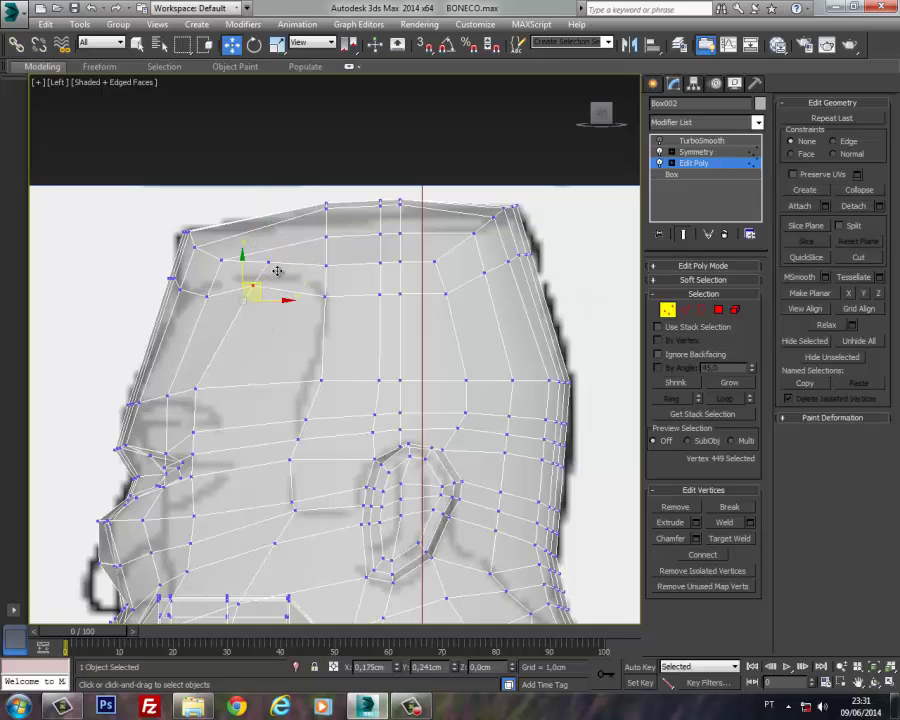
pyautogui.click(270, 264)
pyautogui.click(201, 290)
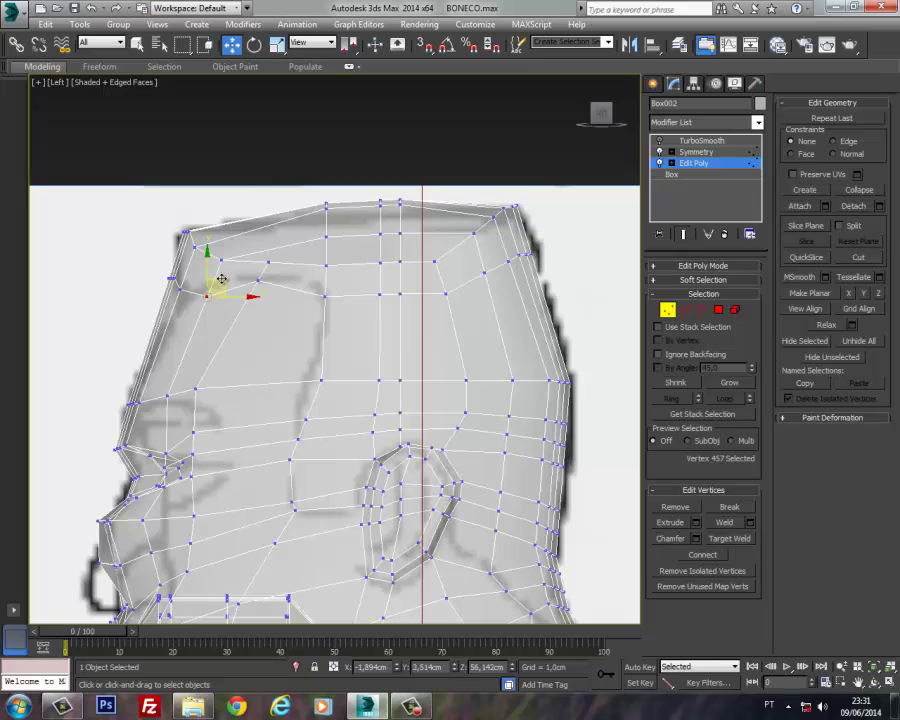
pyautogui.click(180, 288)
pyautogui.moveTo(198, 282); pyautogui.dragTo(194, 227)
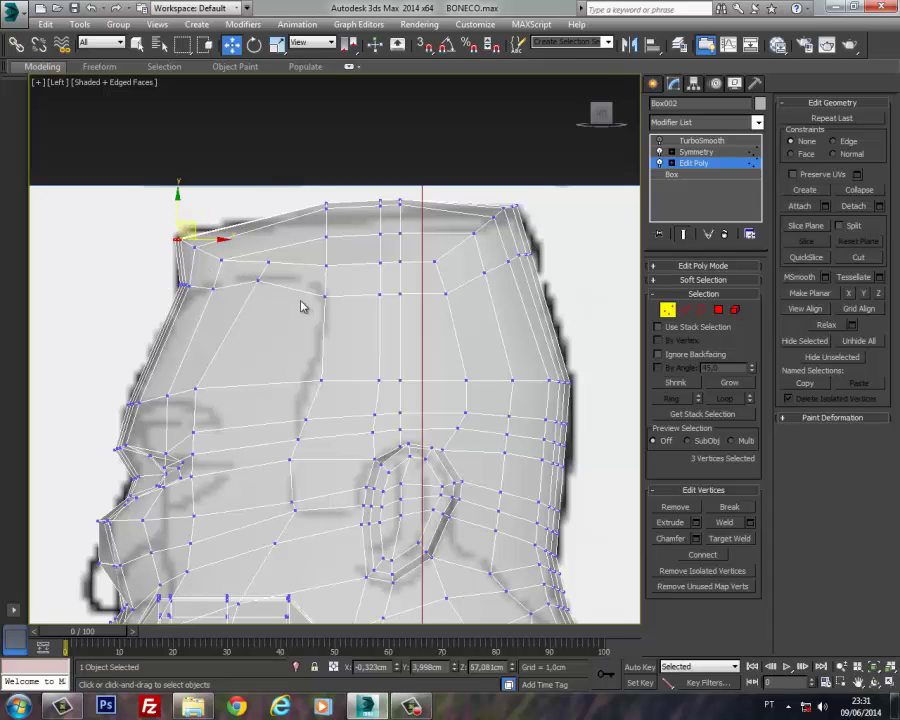
# Step: Add the remaining unselected polygons on the crown of the head to the hair selection in the perspective view
pyautogui.click(717, 311)
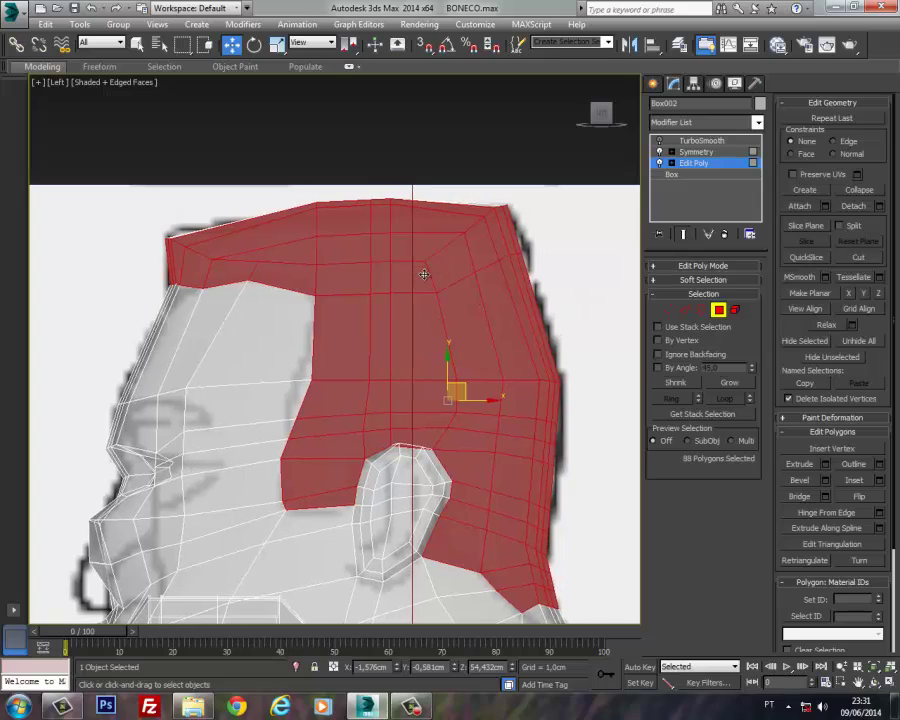
pyautogui.press('p')
pyautogui.scroll(-4, 410, 266)
pyautogui.keyDown('alt'); pyautogui.moveTo(361, 271); pyautogui.dragTo(410, 265, button='middle'); pyautogui.keyUp('alt')
pyautogui.keyDown('ctrl'); pyautogui.click(406, 252); pyautogui.keyUp('ctrl')
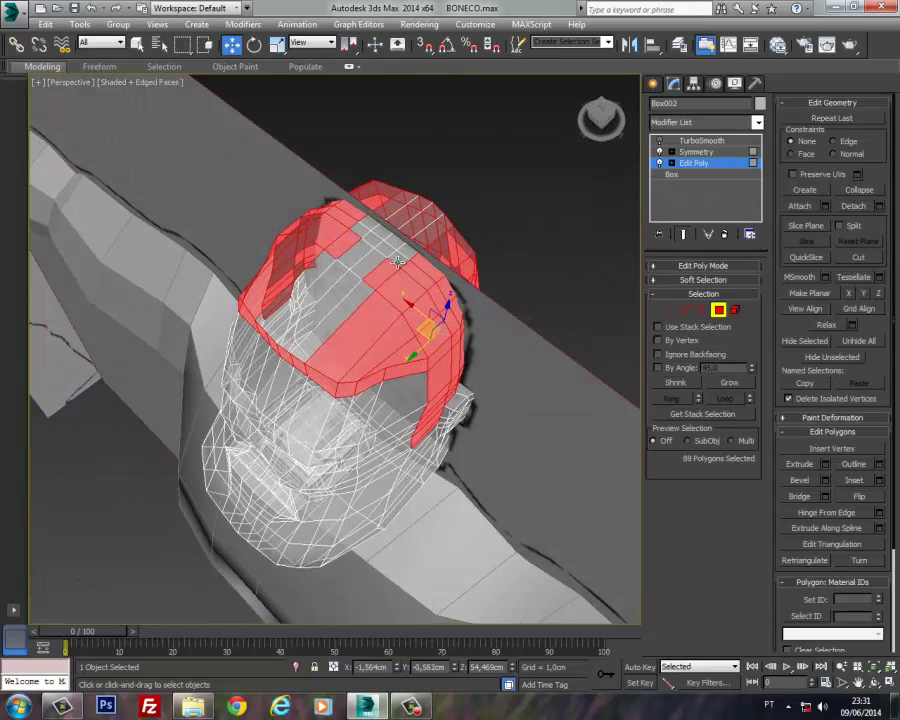
pyautogui.keyDown('ctrl'); pyautogui.click(398, 256); pyautogui.keyUp('ctrl')
pyautogui.keyDown('ctrl'); pyautogui.click(390, 254); pyautogui.keyUp('ctrl')
pyautogui.keyDown('ctrl'); pyautogui.click(378, 258); pyautogui.keyUp('ctrl')
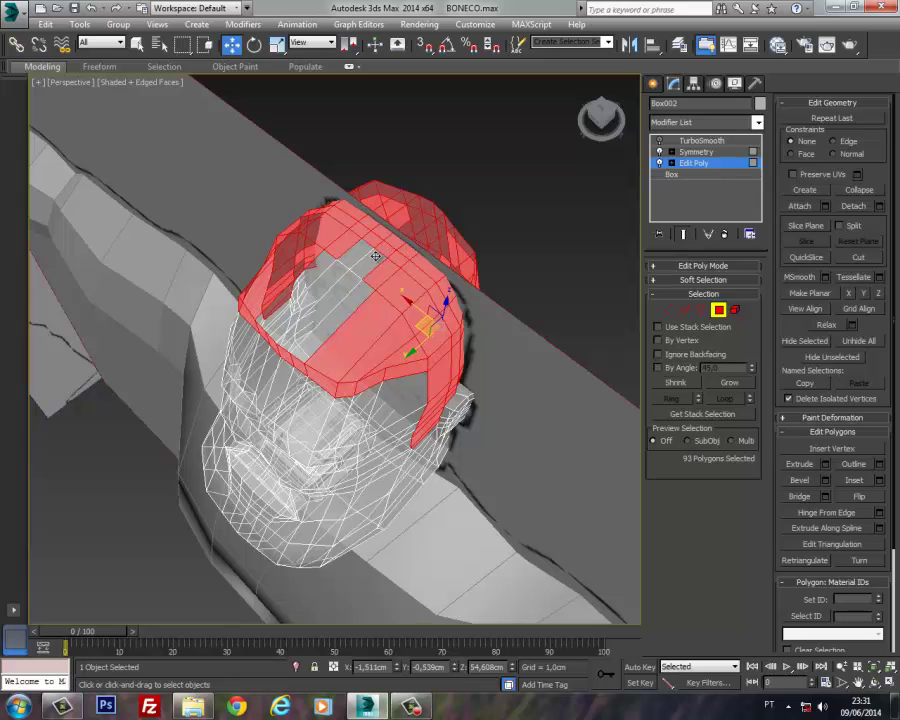
pyautogui.keyDown('ctrl'); pyautogui.click(362, 270); pyautogui.keyUp('ctrl')
pyautogui.keyDown('ctrl'); pyautogui.click(346, 302); pyautogui.keyUp('ctrl')
pyautogui.keyDown('ctrl'); pyautogui.click(346, 293); pyautogui.keyUp('ctrl')
# Step: Shift the nape hairline vertex slightly inward and up at the back of the head
pyautogui.keyDown('alt'); pyautogui.moveTo(346, 293); pyautogui.dragTo(245, 243, button='middle'); pyautogui.keyUp('alt')
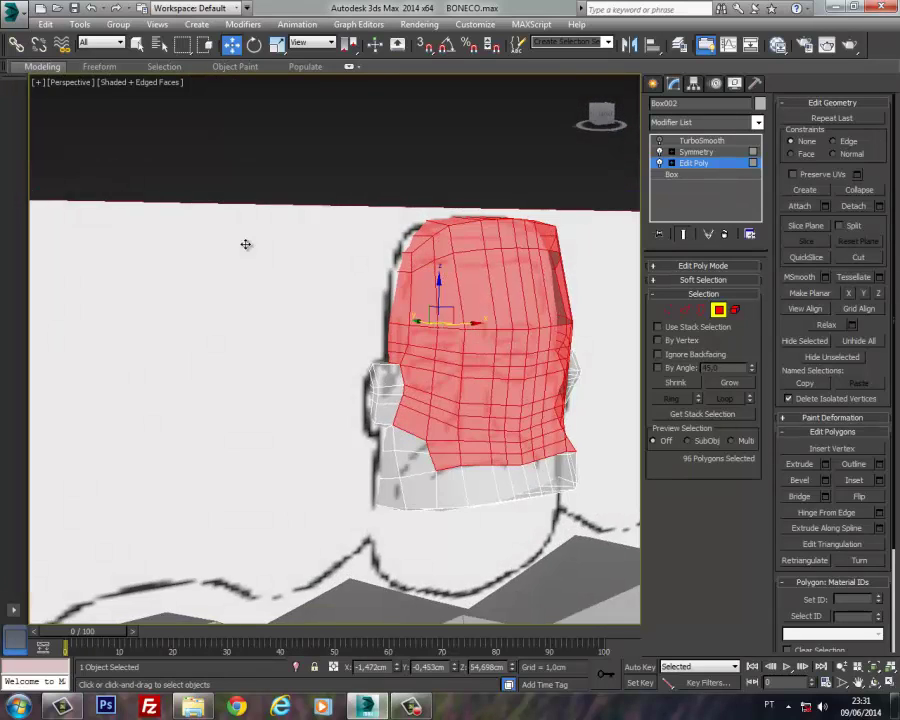
pyautogui.click(667, 311)
pyautogui.scroll(4, 354, 393)
pyautogui.click(340, 372)
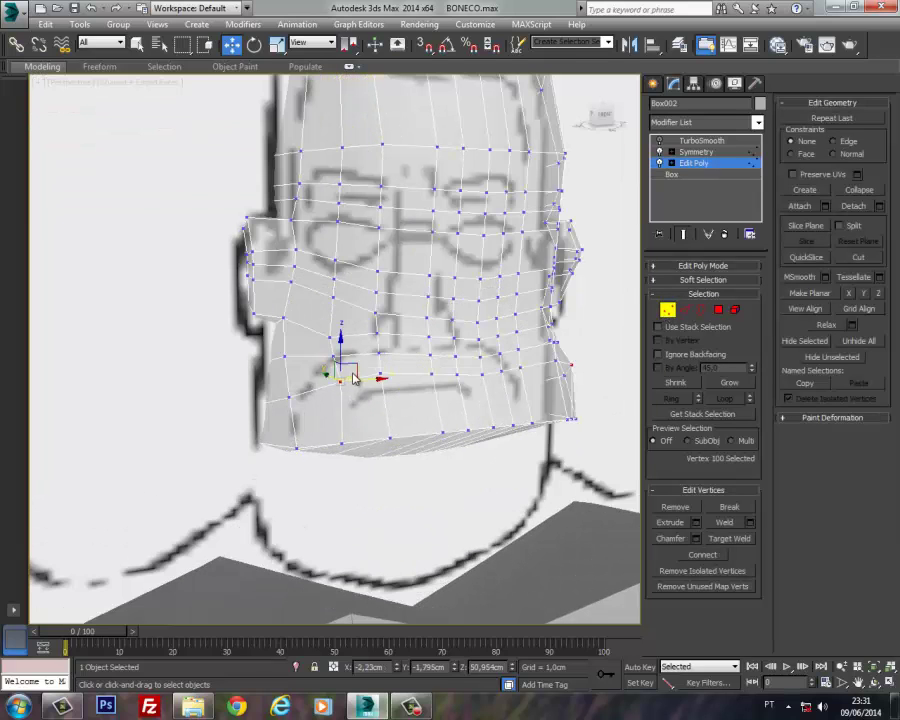
pyautogui.moveTo(353, 364); pyautogui.dragTo(361, 356)
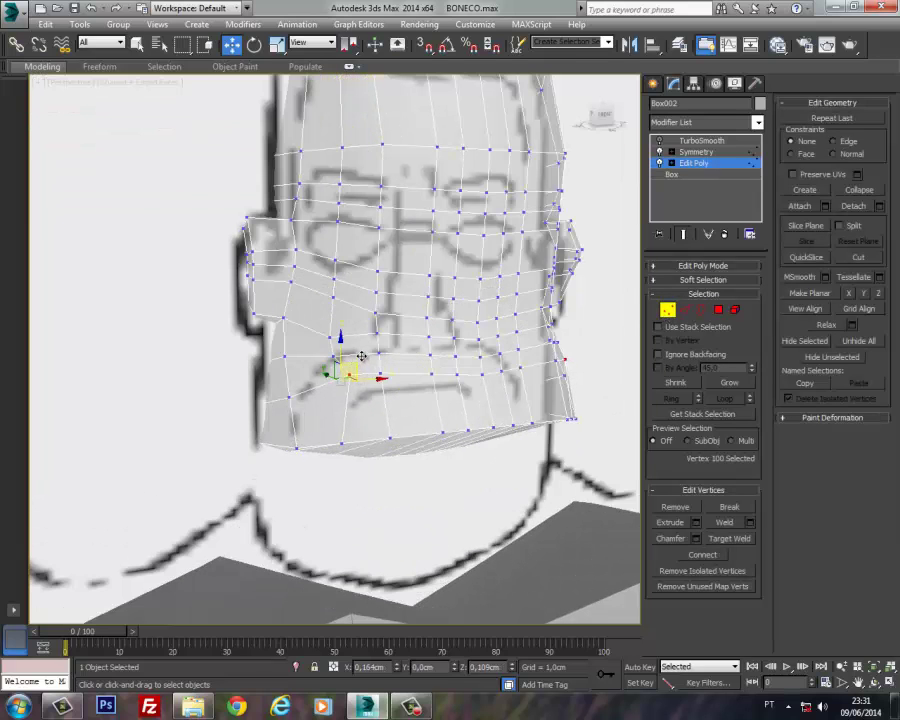
# Step: Hide the viewport's edged faces and turn off See-Through for the head in its object properties
pyautogui.click(718, 310)
pyautogui.scroll(-3, 497, 345)
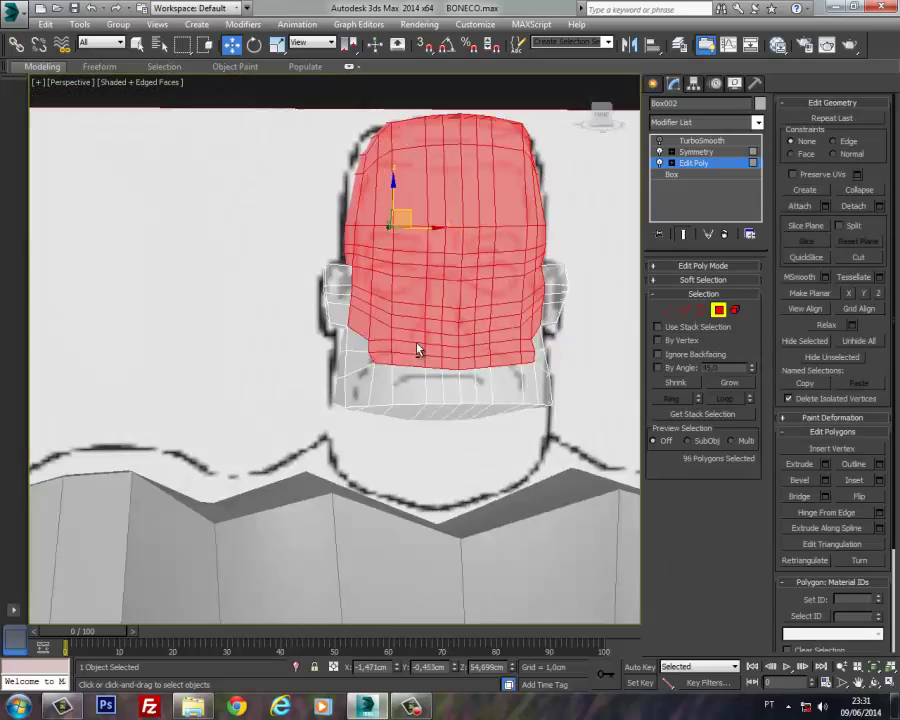
pyautogui.keyDown('alt'); pyautogui.moveTo(422, 350); pyautogui.dragTo(642, 350, button='middle'); pyautogui.keyUp('alt')
pyautogui.press('F4')
pyautogui.press('F3')
pyautogui.moveTo(527, 327)
pyautogui.keyDown('alt'); pyautogui.mouseDown(button='middle')
pyautogui.moveTo(538, 317)
pyautogui.moveTo(663, 305)
pyautogui.moveTo(581, 317)
pyautogui.moveTo(546, 374)
pyautogui.moveTo(565, 329)
pyautogui.moveTo(502, 309)
pyautogui.mouseUp(button='middle'); pyautogui.keyUp('alt')
pyautogui.press('F3')
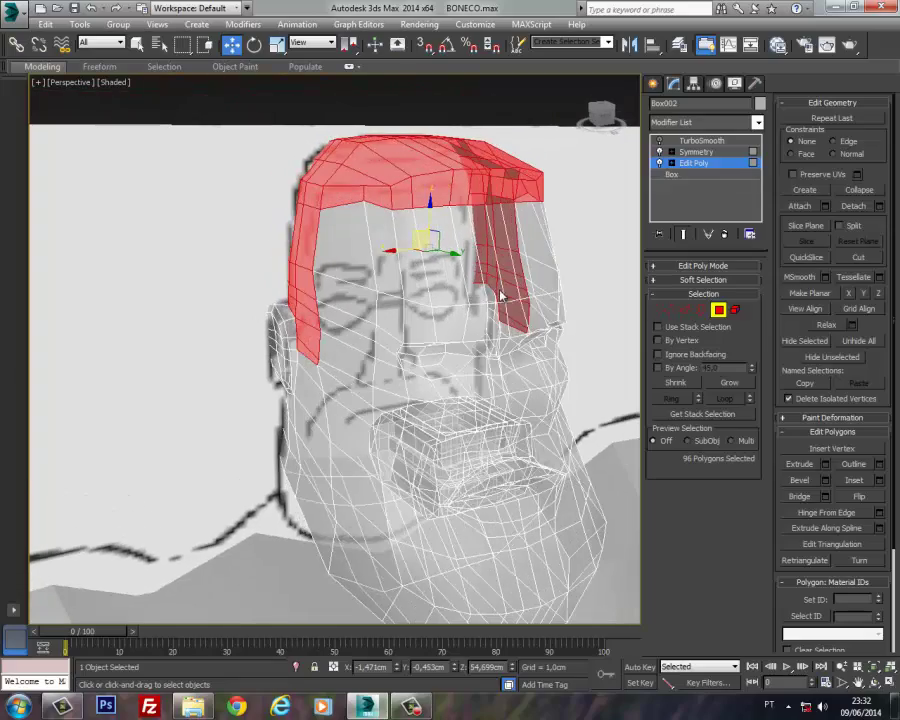
pyautogui.rightClick(501, 296)
pyautogui.click(537, 373)
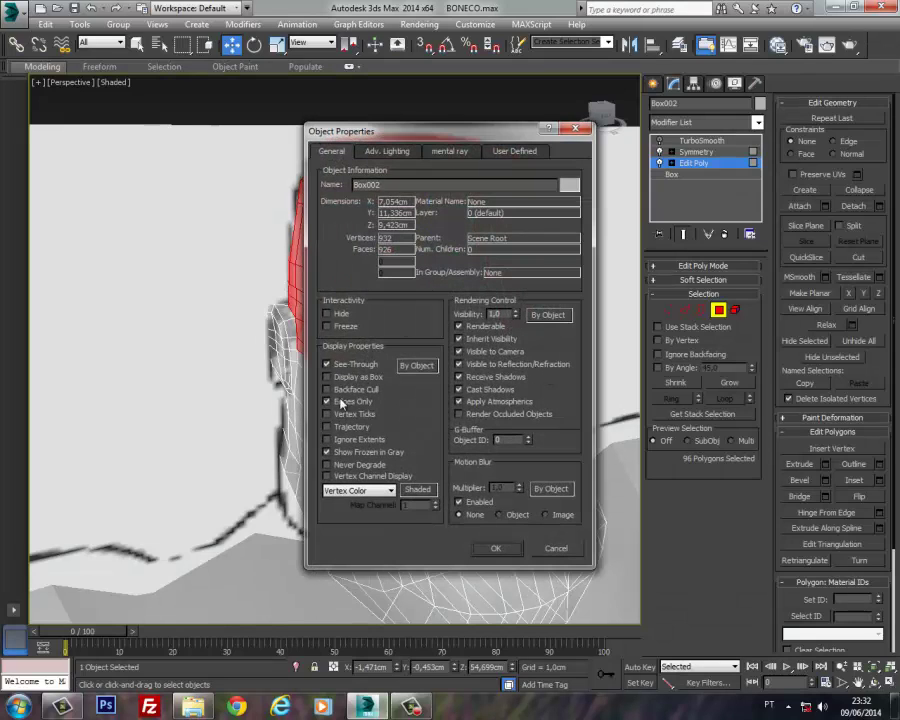
pyautogui.click(497, 550)
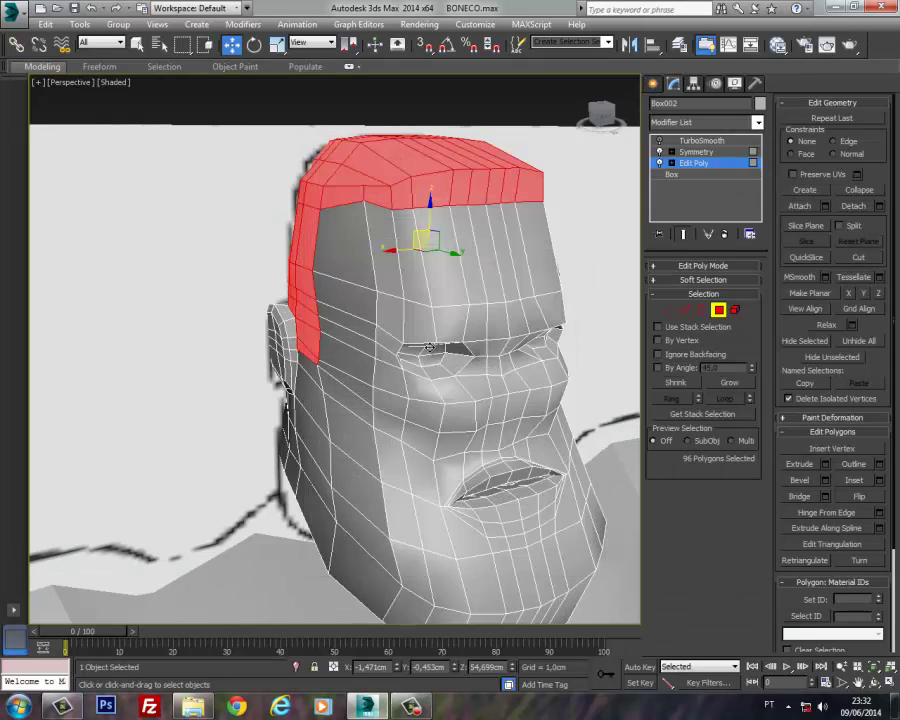
# Step: Set up an extrusion of the selected hair polygons with a height of 0.133 cm
pyautogui.keyDown('alt'); pyautogui.moveTo(505, 352); pyautogui.dragTo(384, 341, button='middle'); pyautogui.keyUp('alt')
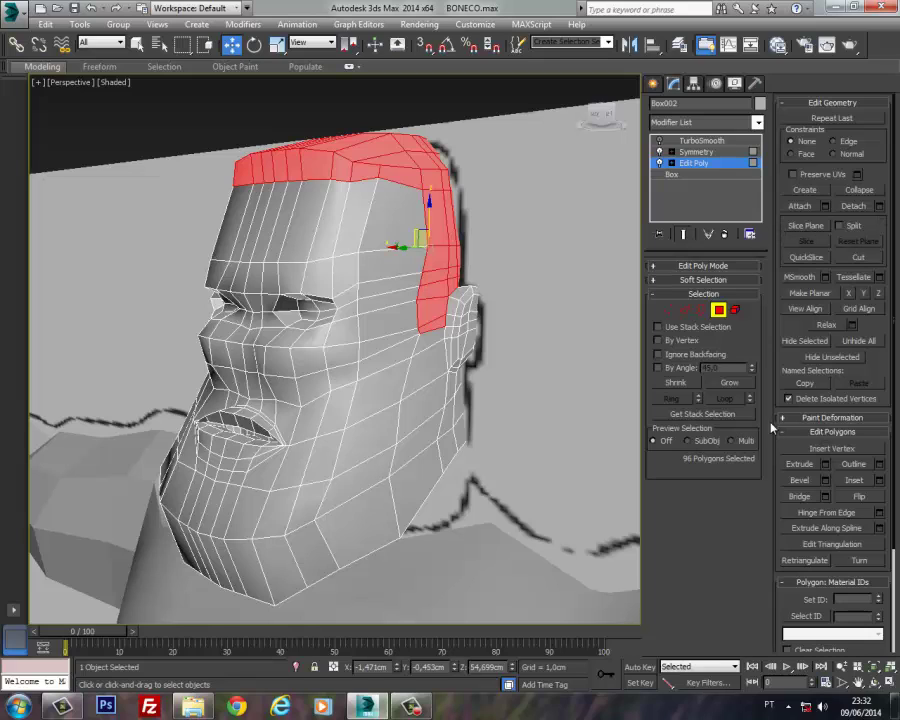
pyautogui.click(825, 464)
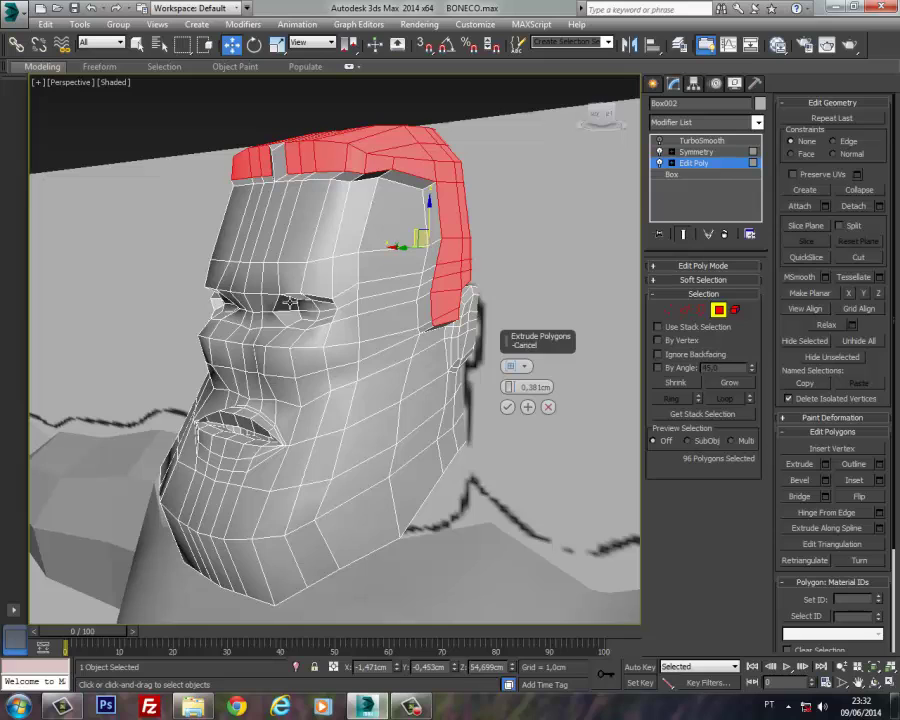
pyautogui.keyDown('alt'); pyautogui.moveTo(290, 300); pyautogui.dragTo(341, 310, button='middle'); pyautogui.keyUp('alt')
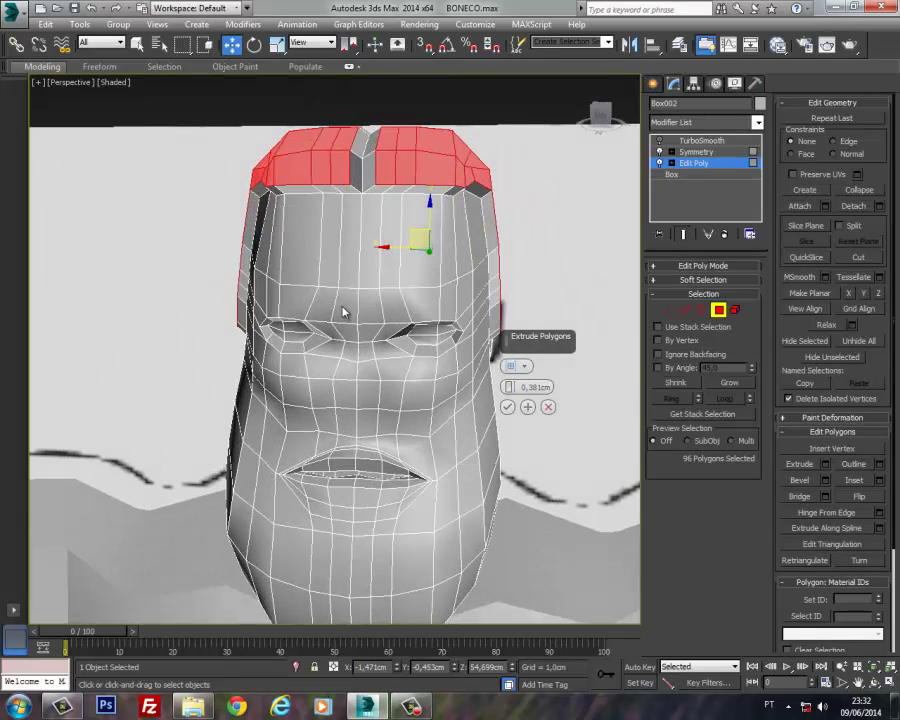
pyautogui.scroll(3, 343, 312)
pyautogui.scroll(-2, 348, 309)
pyautogui.moveTo(513, 393); pyautogui.dragTo(508, 403)
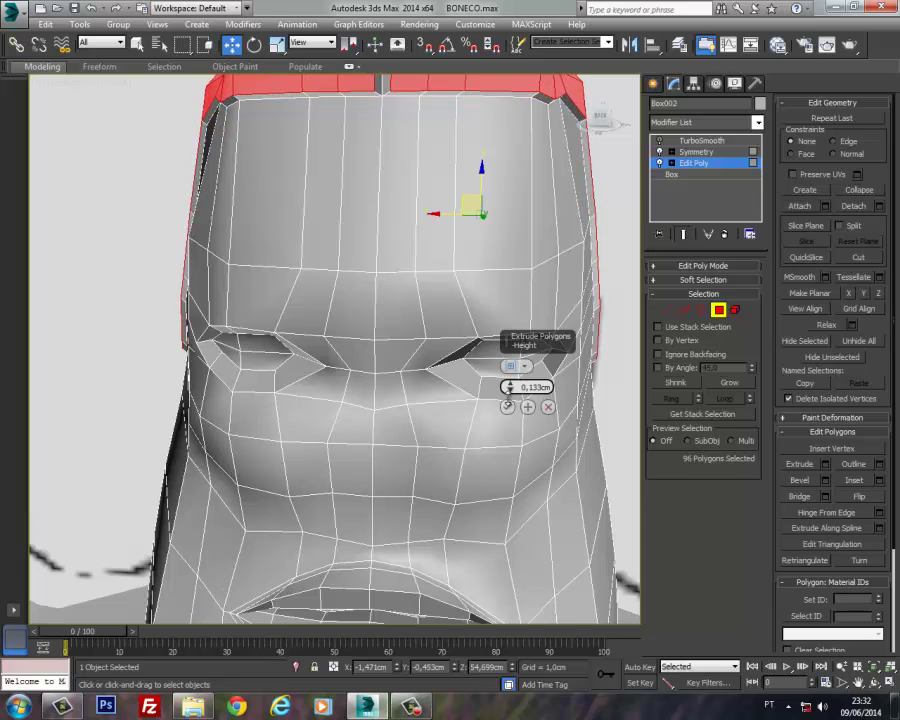
pyautogui.keyDown('alt'); pyautogui.moveTo(368, 309); pyautogui.dragTo(339, 433, button='middle'); pyautogui.keyUp('alt')
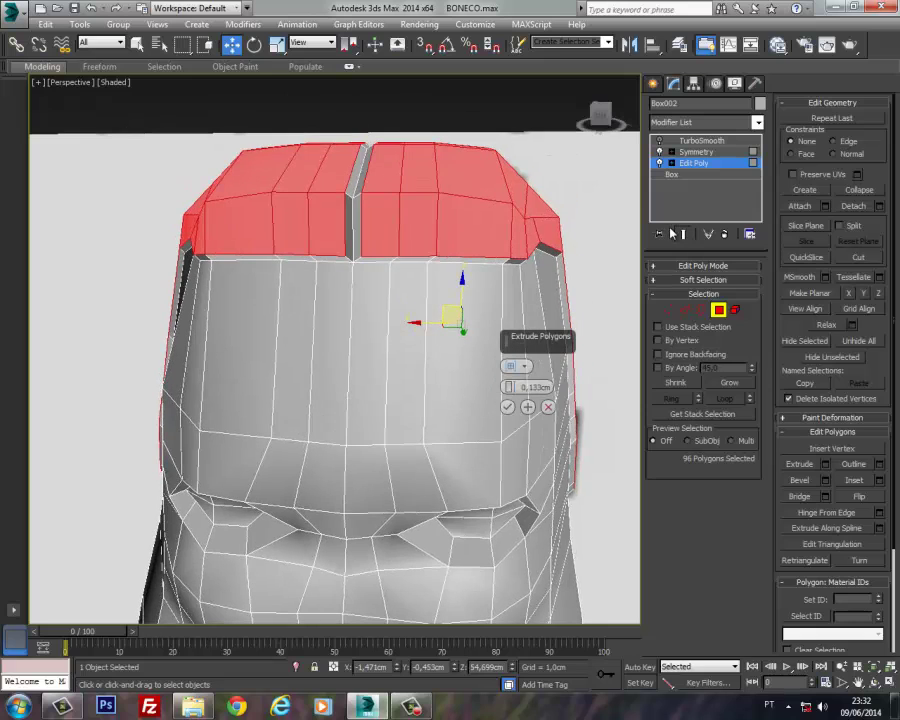
pyautogui.click(668, 310)
pyautogui.moveTo(363, 204)
pyautogui.keyDown('alt'); pyautogui.mouseDown(button='middle')
pyautogui.moveTo(345, 193)
pyautogui.moveTo(402, 181)
pyautogui.moveTo(358, 187)
pyautogui.moveTo(372, 211)
pyautogui.moveTo(374, 261)
pyautogui.moveTo(399, 280)
pyautogui.moveTo(488, 257)
pyautogui.moveTo(398, 223)
pyautogui.moveTo(368, 200)
pyautogui.mouseUp(button='middle'); pyautogui.keyUp('alt')
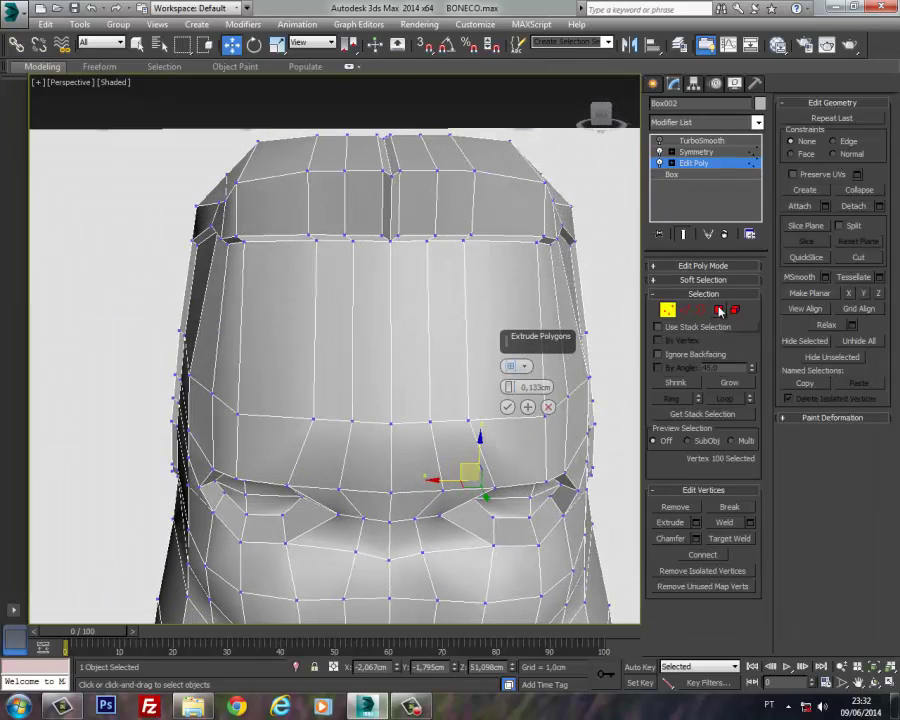
pyautogui.scroll(4, 428, 235)
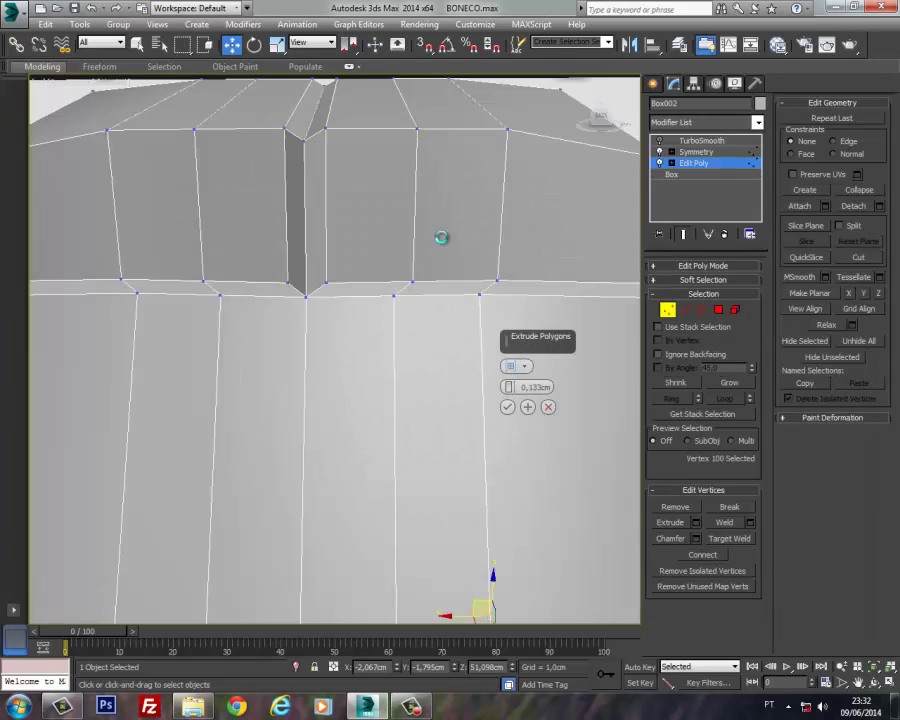
pyautogui.click(718, 312)
pyautogui.press('Delete')
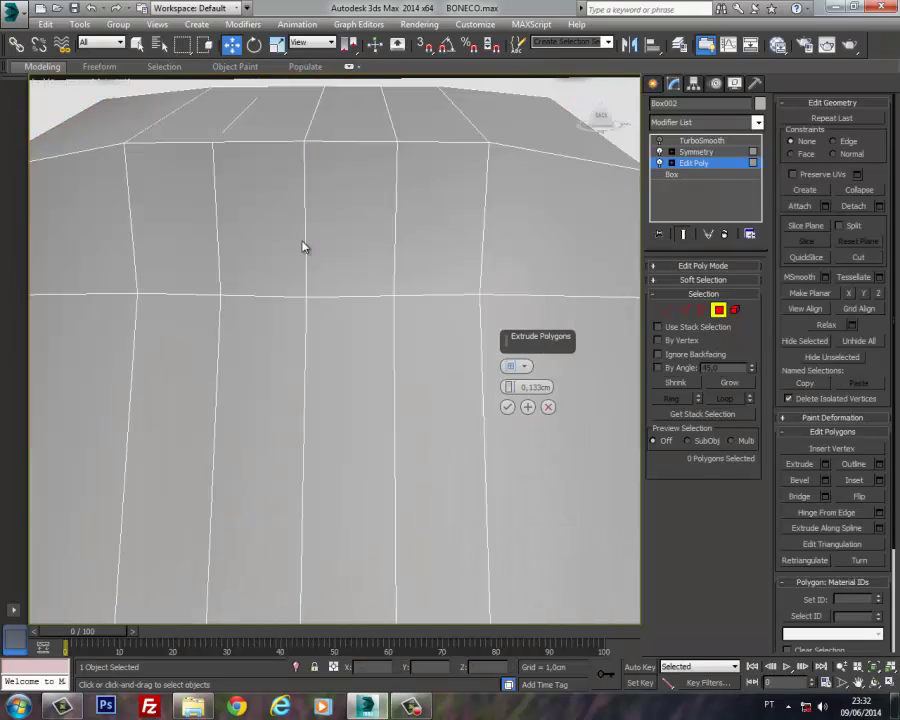
pyautogui.click(547, 407)
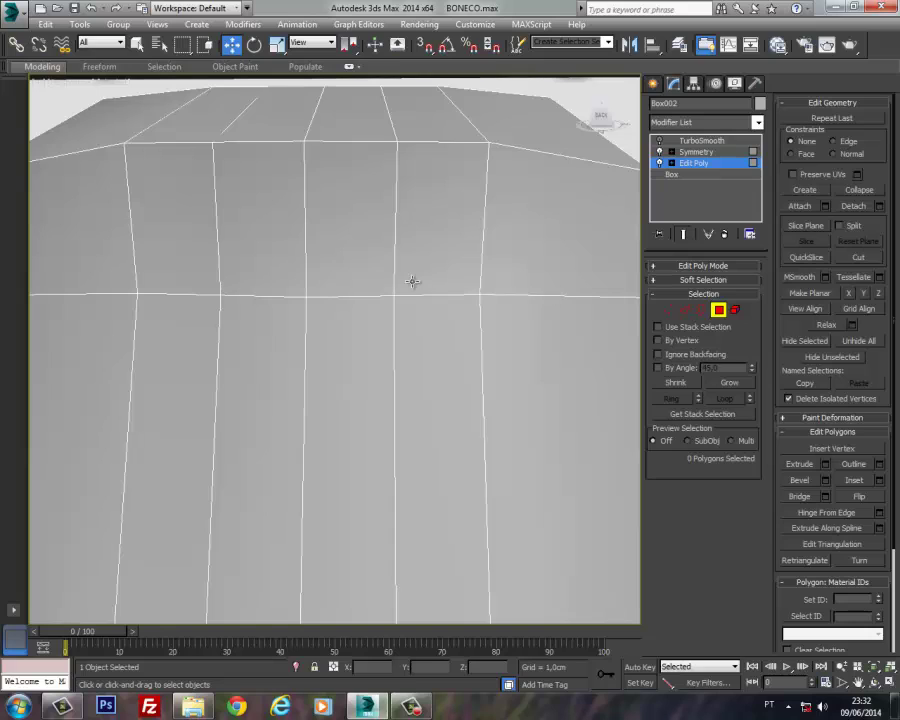
pyautogui.hotkey('ctrl', 'z')
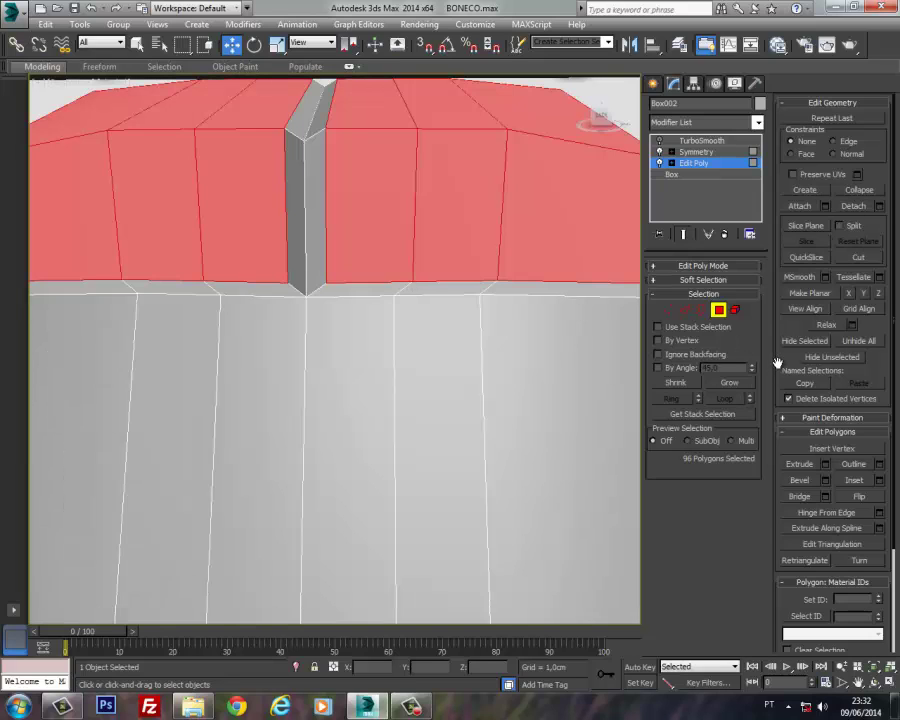
# Step: Extrude the selected hair polygons by 0.133 cm and accept the operation
pyautogui.click(825, 464)
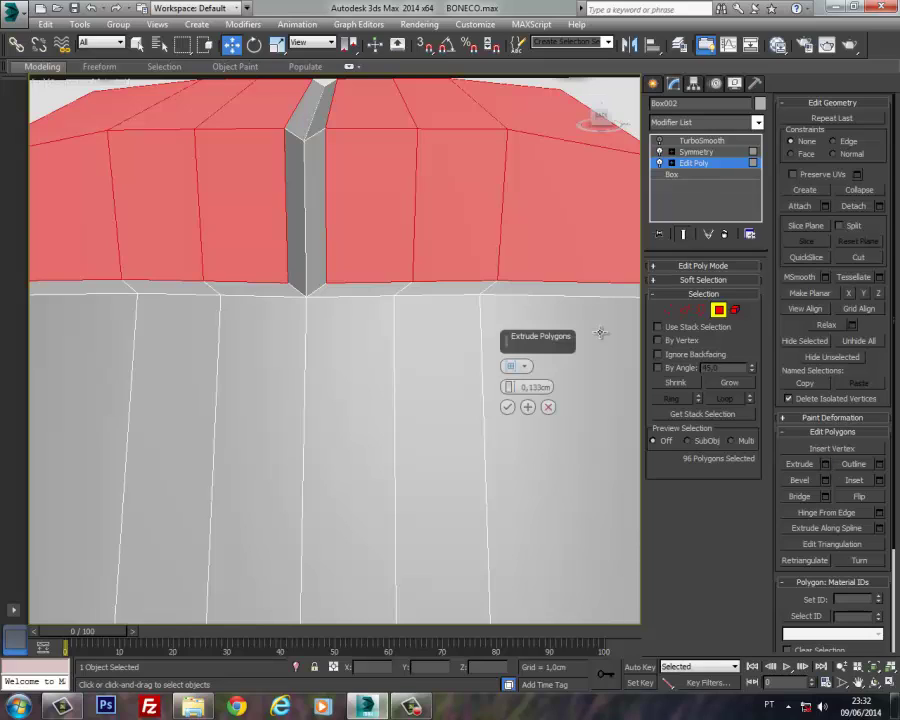
pyautogui.click(508, 407)
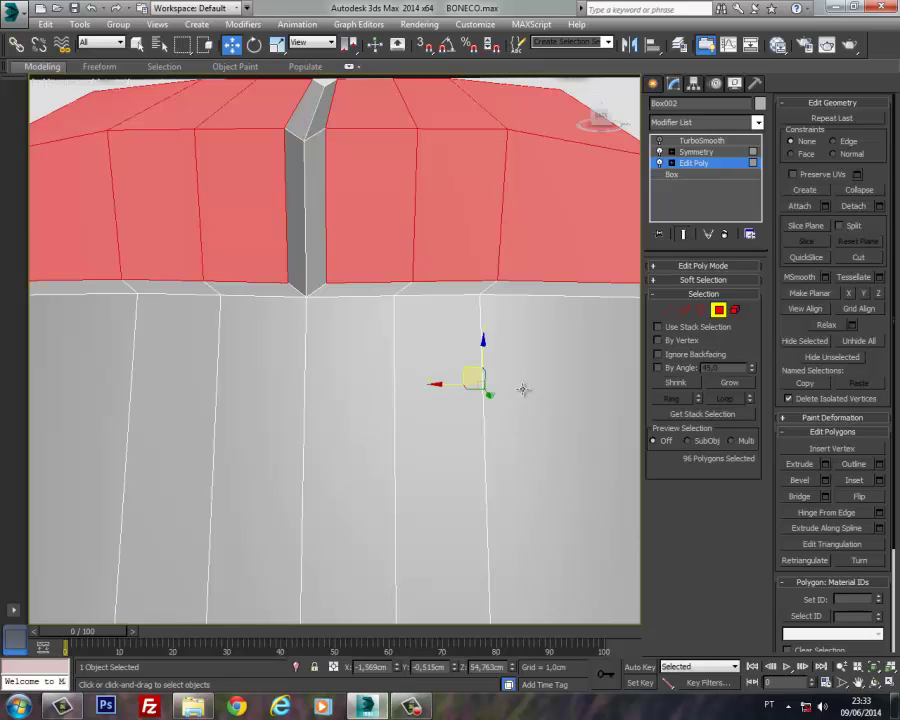
# Step: Try to select all inner wall polygons of the hair's centre groove as a loop from the forehead over the crown
pyautogui.click(320, 203)
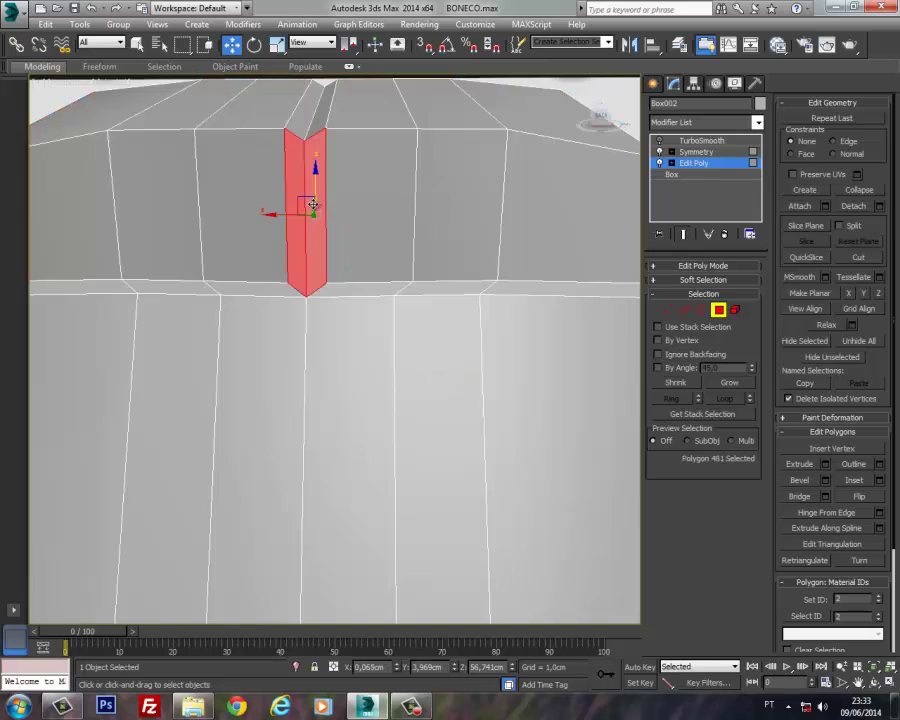
pyautogui.click(318, 117)
pyautogui.keyDown('ctrl'); pyautogui.click(316, 181); pyautogui.keyUp('ctrl')
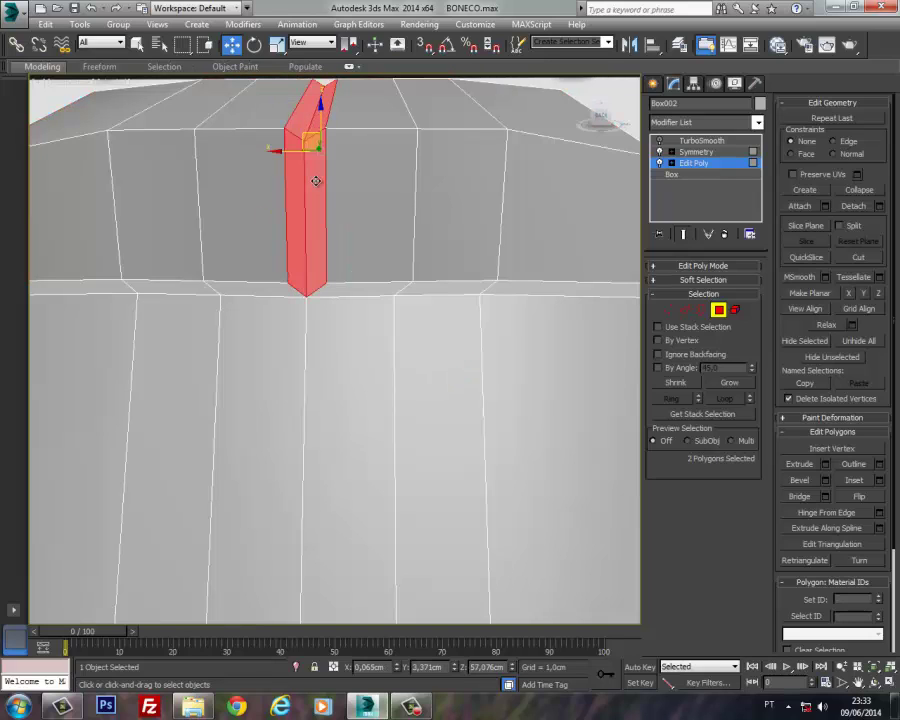
pyautogui.keyDown('alt'); pyautogui.moveTo(316, 181); pyautogui.dragTo(338, 335, button='middle'); pyautogui.keyUp('alt')
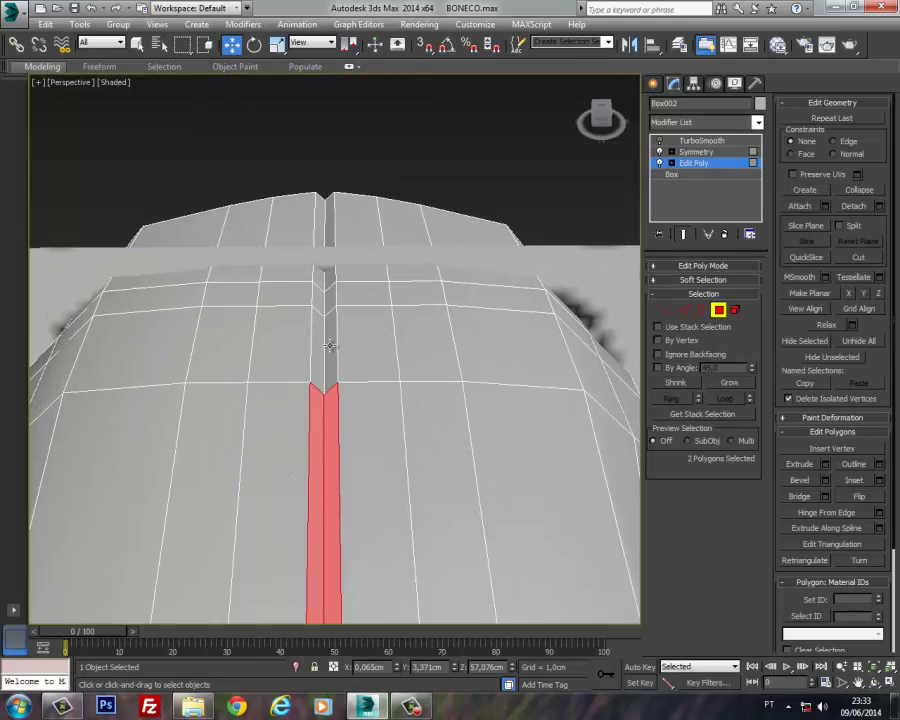
pyautogui.keyDown('shift'); pyautogui.click(330, 345); pyautogui.keyUp('shift')
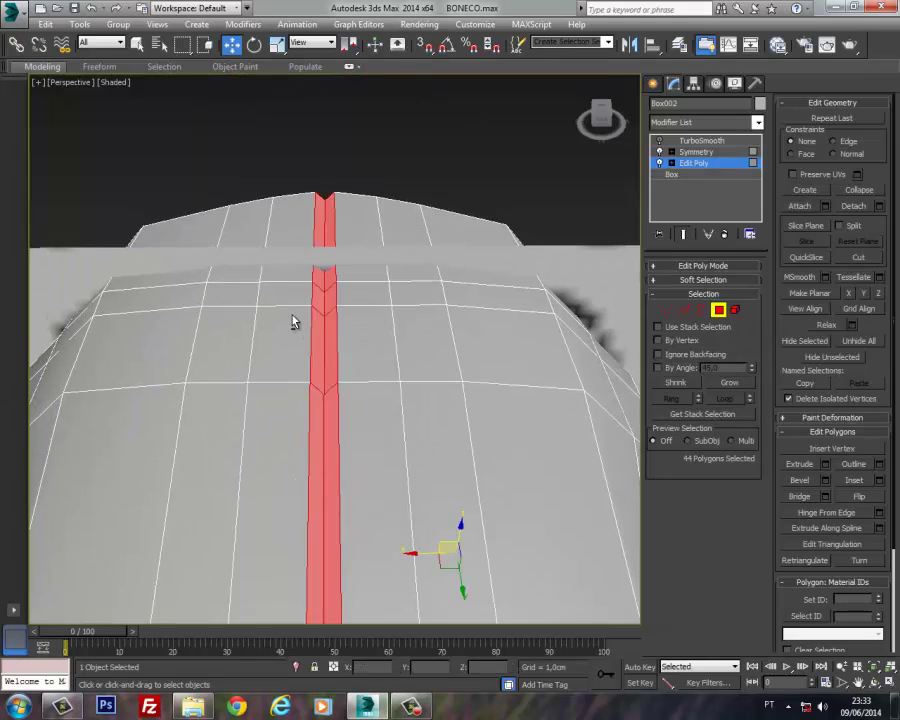
pyautogui.keyDown('alt'); pyautogui.moveTo(422, 296); pyautogui.dragTo(422, 295, button='middle'); pyautogui.keyUp('alt')
pyautogui.keyDown('alt'); pyautogui.moveTo(267, 354); pyautogui.dragTo(380, 305, button='middle'); pyautogui.keyUp('alt')
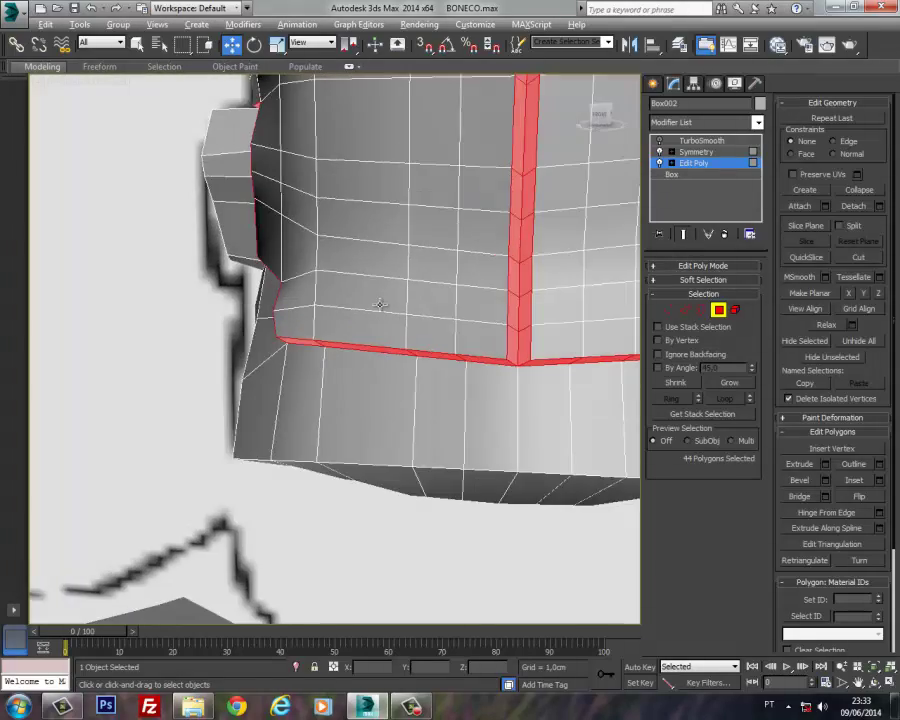
# Step: Delete the inner wall polygons along the hair's centre groove, from the nape over the crown to the forehead hairline
pyautogui.click(515, 345)
pyautogui.keyDown('ctrl'); pyautogui.click(514, 313); pyautogui.keyUp('ctrl')
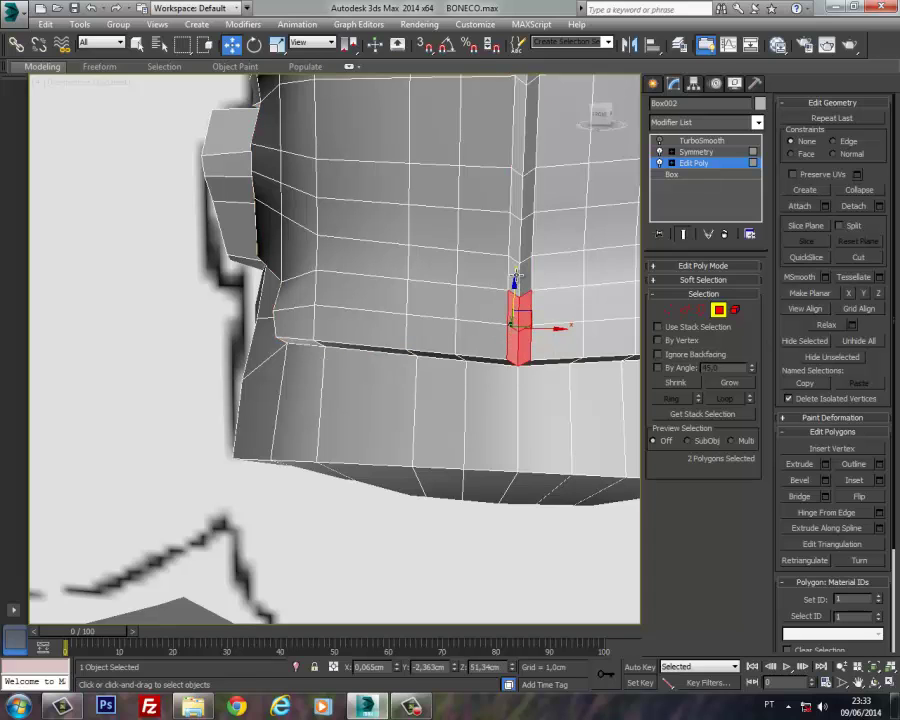
pyautogui.keyDown('ctrl'); pyautogui.click(515, 276); pyautogui.keyUp('ctrl')
pyautogui.keyDown('ctrl'); pyautogui.click(515, 243); pyautogui.keyUp('ctrl')
pyautogui.keyDown('ctrl'); pyautogui.click(517, 211); pyautogui.keyUp('ctrl')
pyautogui.keyDown('ctrl'); pyautogui.click(520, 150); pyautogui.keyUp('ctrl')
pyautogui.keyDown('alt'); pyautogui.moveTo(522, 165); pyautogui.dragTo(458, 345, button='middle'); pyautogui.keyUp('alt')
pyautogui.keyDown('ctrl'); pyautogui.click(447, 341); pyautogui.keyUp('ctrl')
pyautogui.keyDown('ctrl'); pyautogui.click(454, 301); pyautogui.keyUp('ctrl')
pyautogui.keyDown('ctrl'); pyautogui.click(453, 259); pyautogui.keyUp('ctrl')
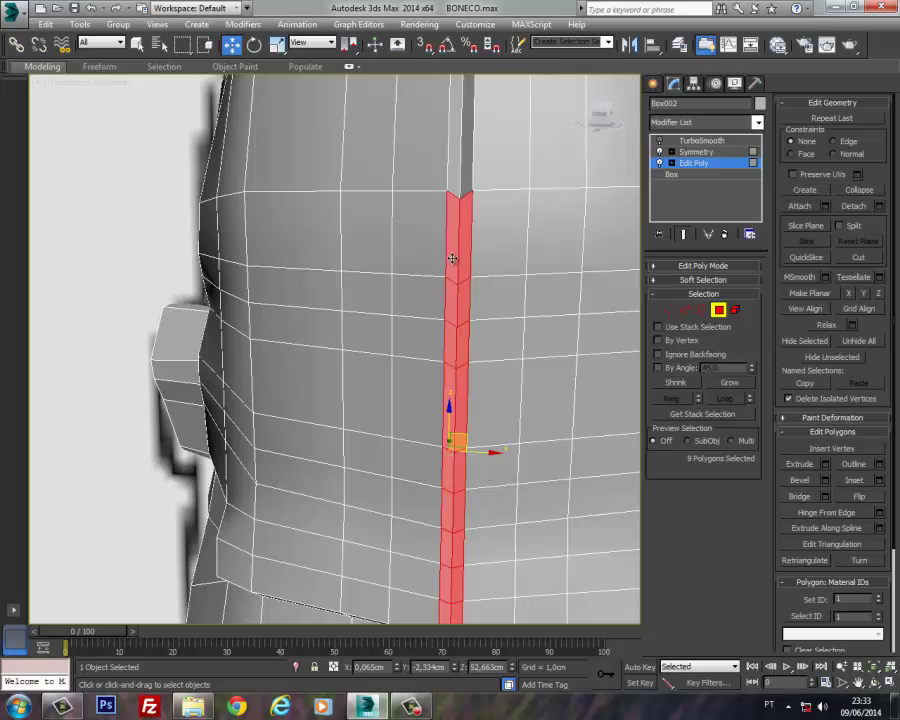
pyautogui.keyDown('ctrl'); pyautogui.click(455, 177); pyautogui.keyUp('ctrl')
pyautogui.moveTo(456, 180); pyautogui.dragTo(400, 598, button='middle')
pyautogui.keyDown('ctrl'); pyautogui.click(389, 336); pyautogui.keyUp('ctrl')
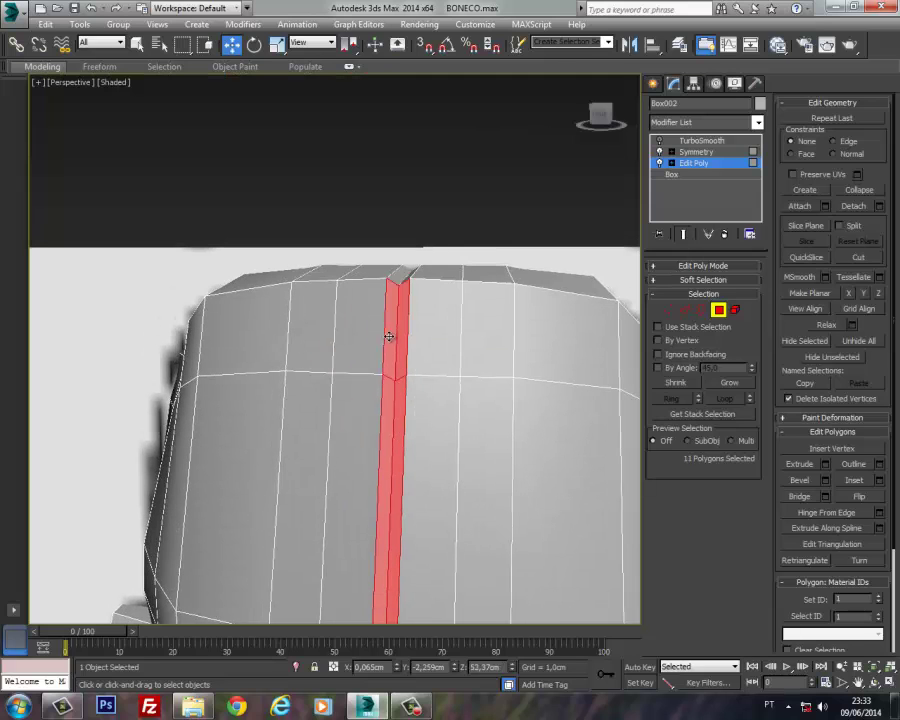
pyautogui.keyDown('alt'); pyautogui.moveTo(397, 280); pyautogui.dragTo(461, 324, button='middle'); pyautogui.keyUp('alt')
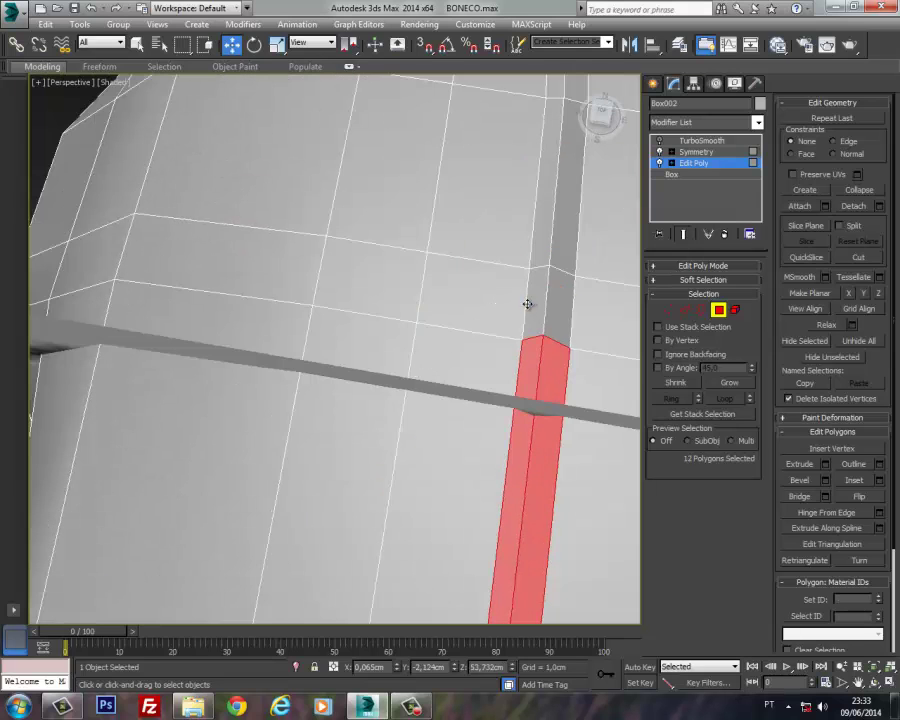
pyautogui.keyDown('alt'); pyautogui.moveTo(527, 304); pyautogui.dragTo(522, 287, button='middle'); pyautogui.keyUp('alt')
pyautogui.scroll(-4, 522, 287)
pyautogui.keyDown('alt'); pyautogui.moveTo(380, 486); pyautogui.dragTo(269, 335, button='middle'); pyautogui.keyUp('alt')
pyautogui.keyDown('ctrl'); pyautogui.click(340, 505); pyautogui.keyUp('ctrl')
pyautogui.scroll(3, 421, 512)
pyautogui.keyDown('ctrl'); pyautogui.click(421, 512); pyautogui.keyUp('ctrl')
pyautogui.keyDown('ctrl'); pyautogui.click(212, 342); pyautogui.keyUp('ctrl')
pyautogui.press('Delete')
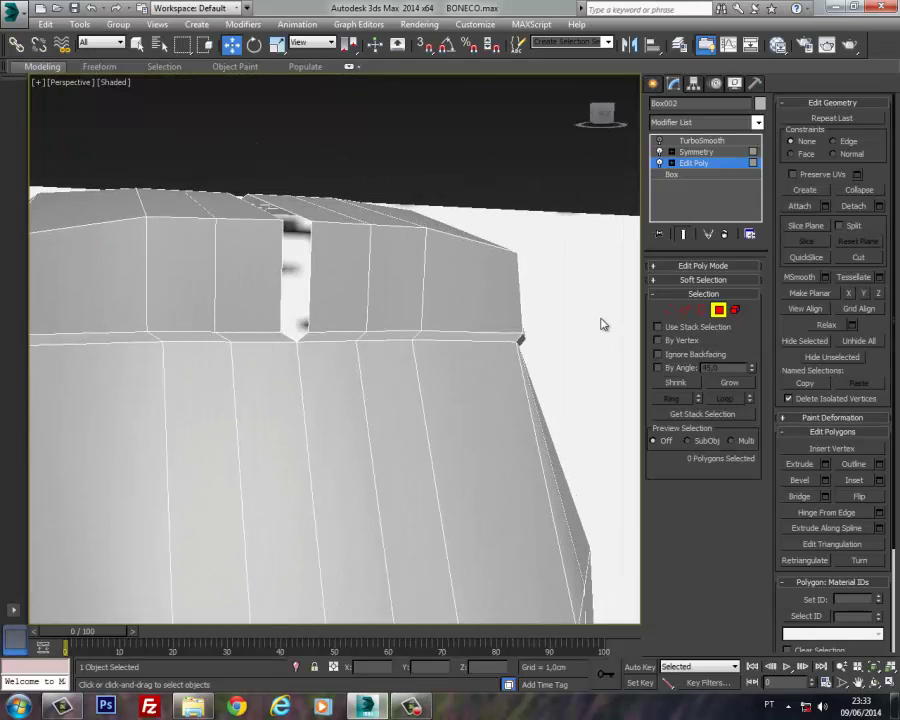
# Step: Select the edge loop along the hair's centre gap and the face midline and shift it about 0.049 cm along X
pyautogui.click(686, 311)
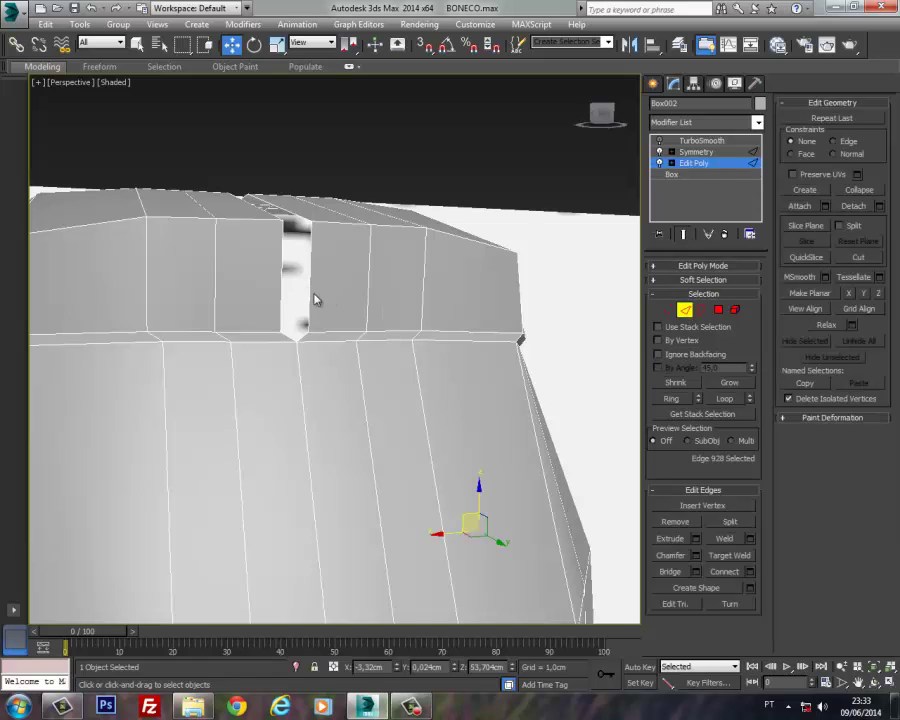
pyautogui.click(308, 293)
pyautogui.keyDown('alt'); pyautogui.moveTo(322, 279); pyautogui.dragTo(326, 312, button='middle'); pyautogui.keyUp('alt')
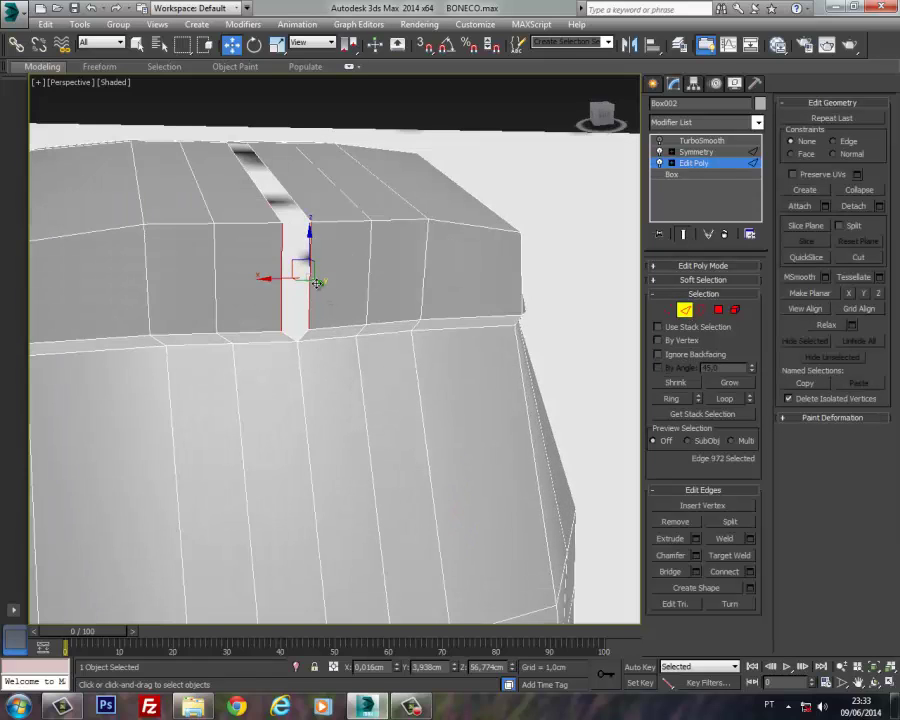
pyautogui.click(724, 398)
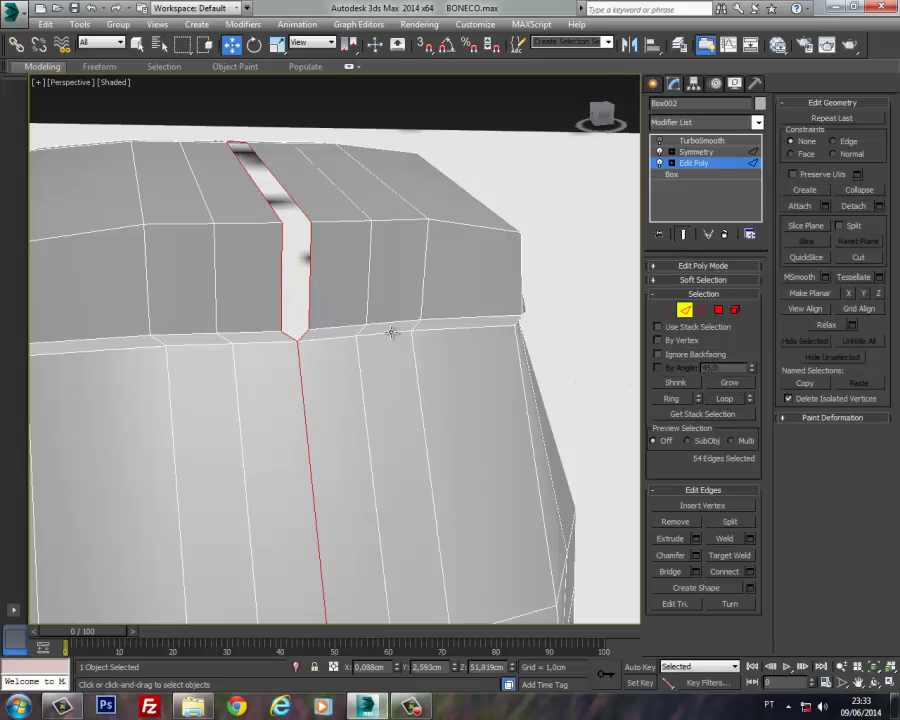
pyautogui.scroll(-5, 391, 332)
pyautogui.moveTo(315, 532); pyautogui.dragTo(323, 454, button='middle')
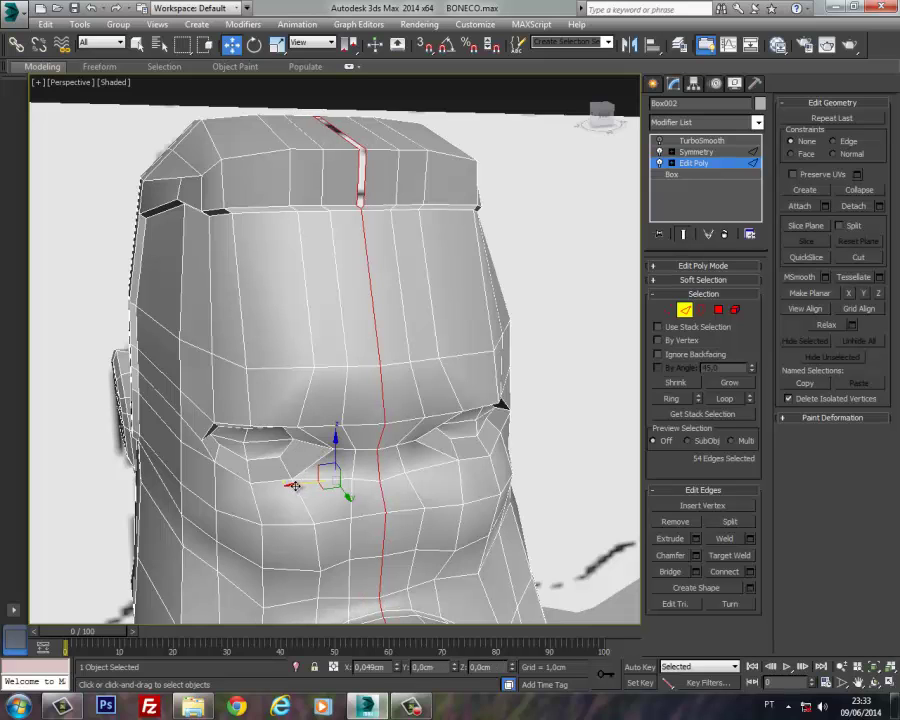
# Step: Pull the side edge of the open central hole in to the symmetry line to close the gap, and leave edge editing
pyautogui.keyDown('alt'); pyautogui.moveTo(304, 347); pyautogui.dragTo(412, 360, button='middle'); pyautogui.keyUp('alt')
pyautogui.scroll(5, 408, 327)
pyautogui.scroll(4, 368, 440)
pyautogui.scroll(-5, 410, 409)
pyautogui.scroll(-3, 409, 411)
pyautogui.click(537, 294)
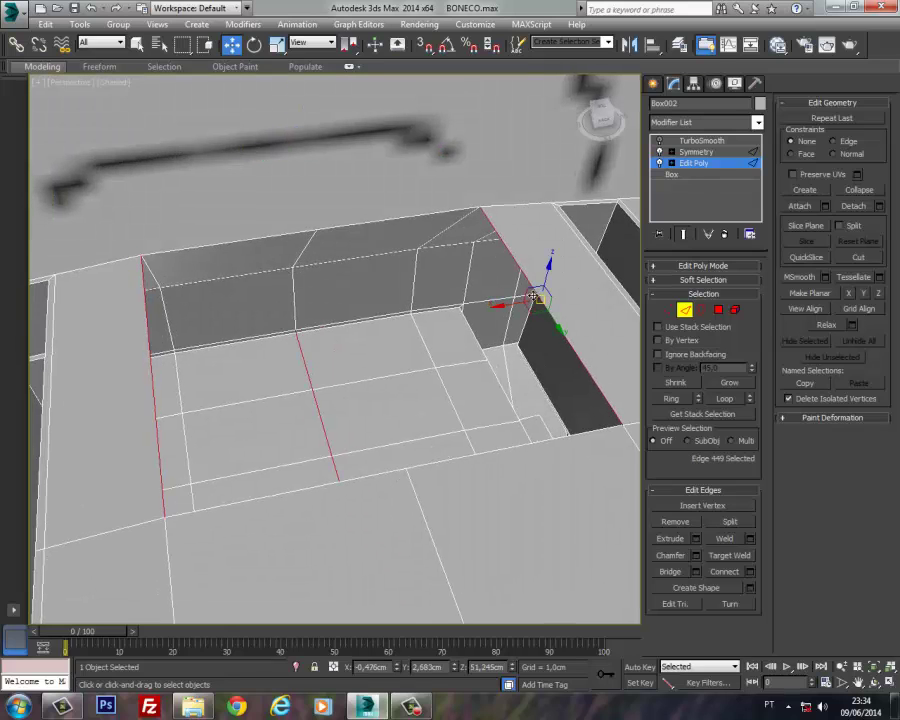
pyautogui.keyDown('alt'); pyautogui.moveTo(537, 294); pyautogui.dragTo(510, 301, button='middle'); pyautogui.keyUp('alt')
pyautogui.moveTo(497, 305); pyautogui.dragTo(293, 317)
pyautogui.click(688, 312)
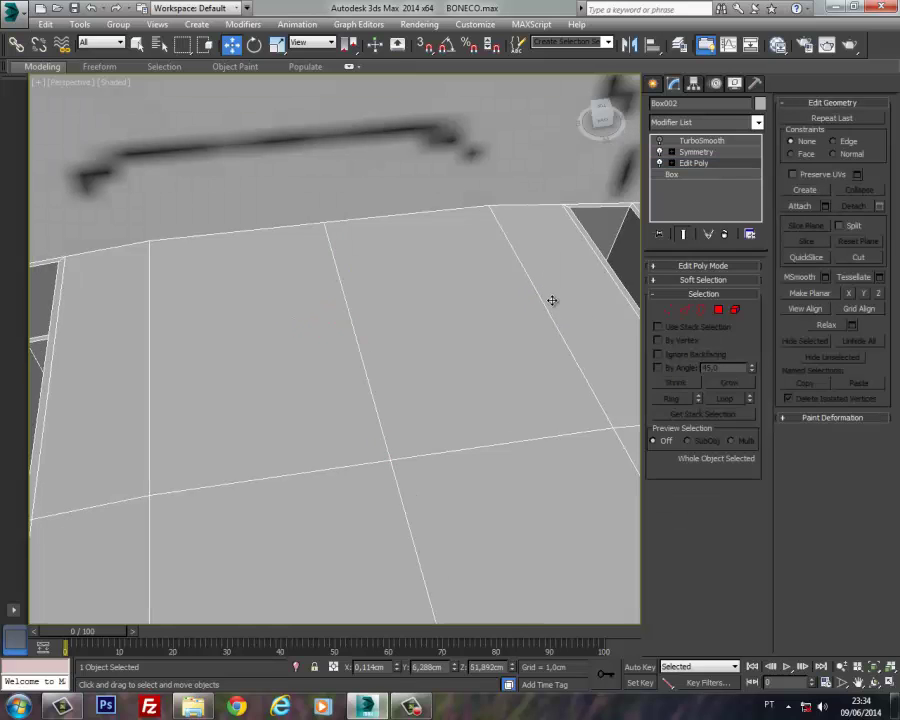
# Step: In the left wireframe view, pull the hair's front top vertices forward and up, and raise the neighbouring vertices above the forehead
pyautogui.keyDown('alt'); pyautogui.moveTo(550, 300); pyautogui.dragTo(544, 262, button='middle'); pyautogui.keyUp('alt')
pyautogui.moveTo(492, 300); pyautogui.dragTo(457, 279, button='middle')
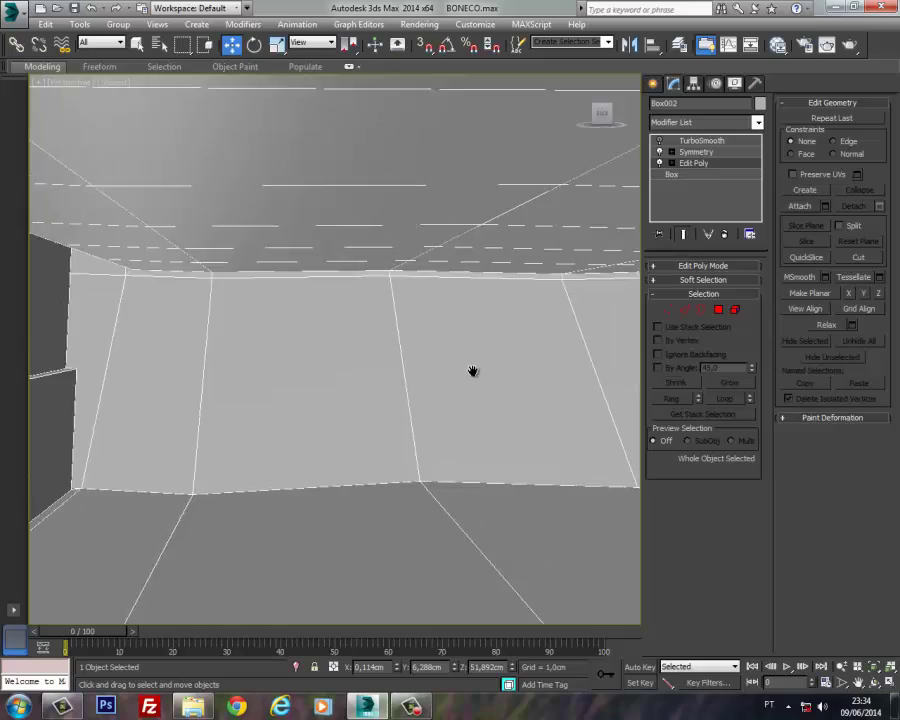
pyautogui.scroll(-5, 472, 370)
pyautogui.keyDown('alt'); pyautogui.moveTo(462, 346); pyautogui.dragTo(628, 373, button='middle'); pyautogui.keyUp('alt')
pyautogui.press('l')
pyautogui.scroll(4, 307, 370)
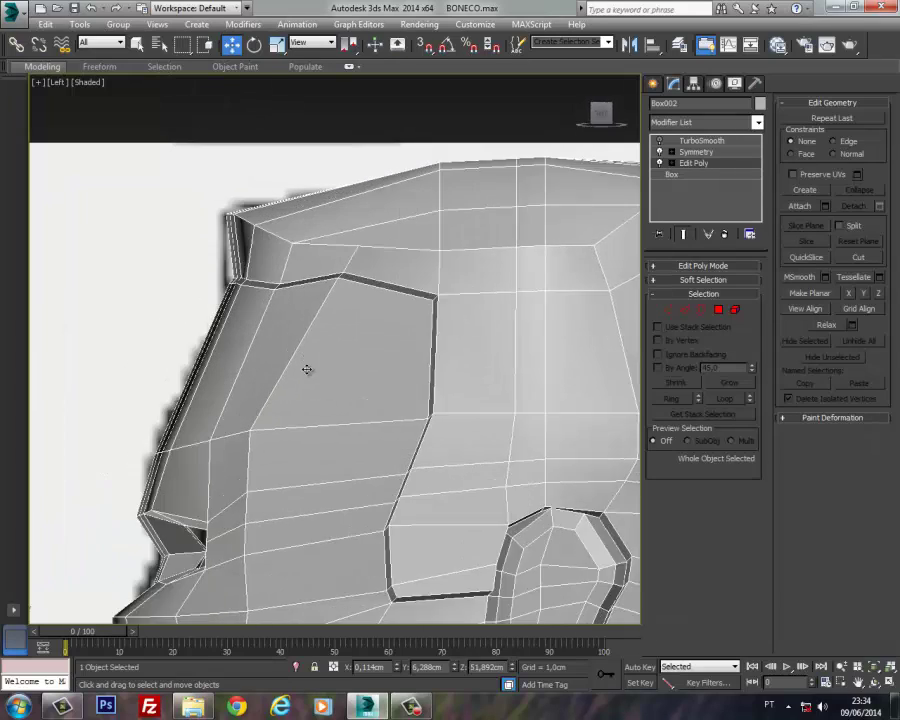
pyautogui.moveTo(353, 386); pyautogui.dragTo(445, 451, button='middle')
pyautogui.click(667, 309)
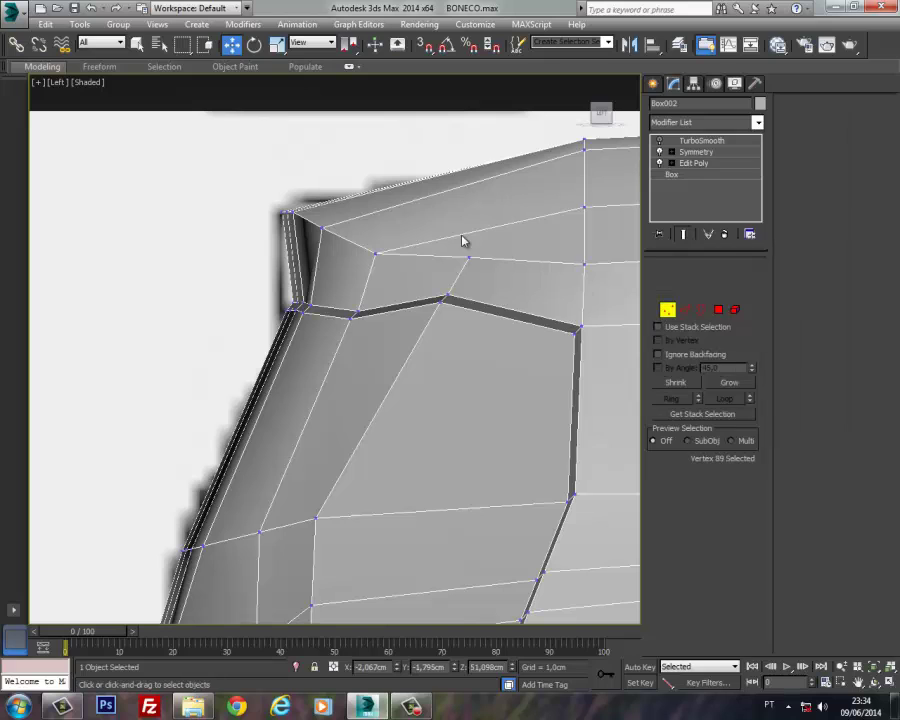
pyautogui.press('F3')
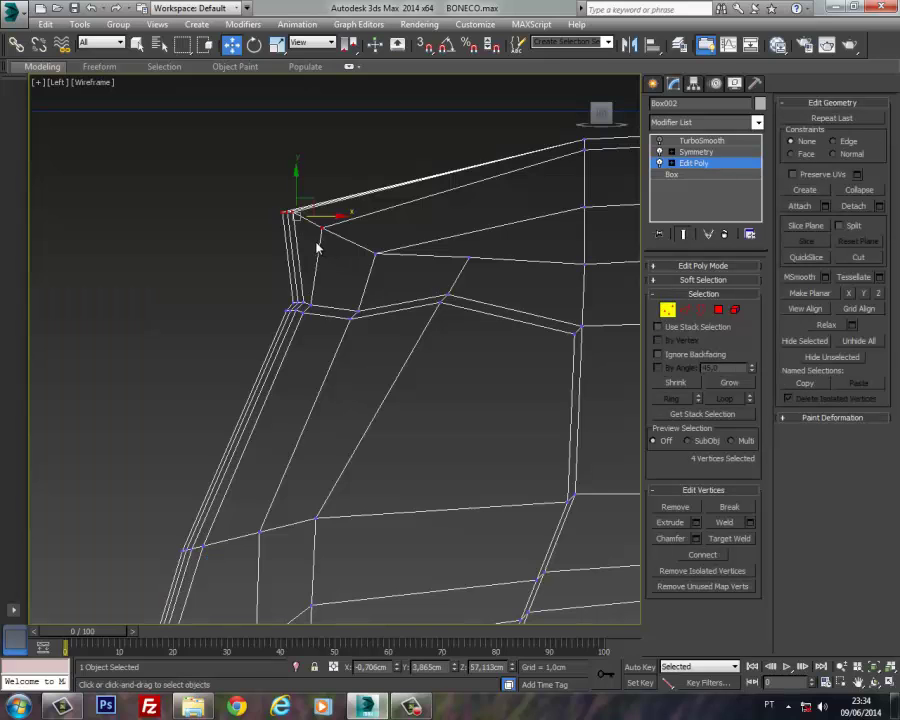
pyautogui.moveTo(313, 204); pyautogui.dragTo(245, 134)
pyautogui.moveTo(410, 222); pyautogui.dragTo(360, 196)
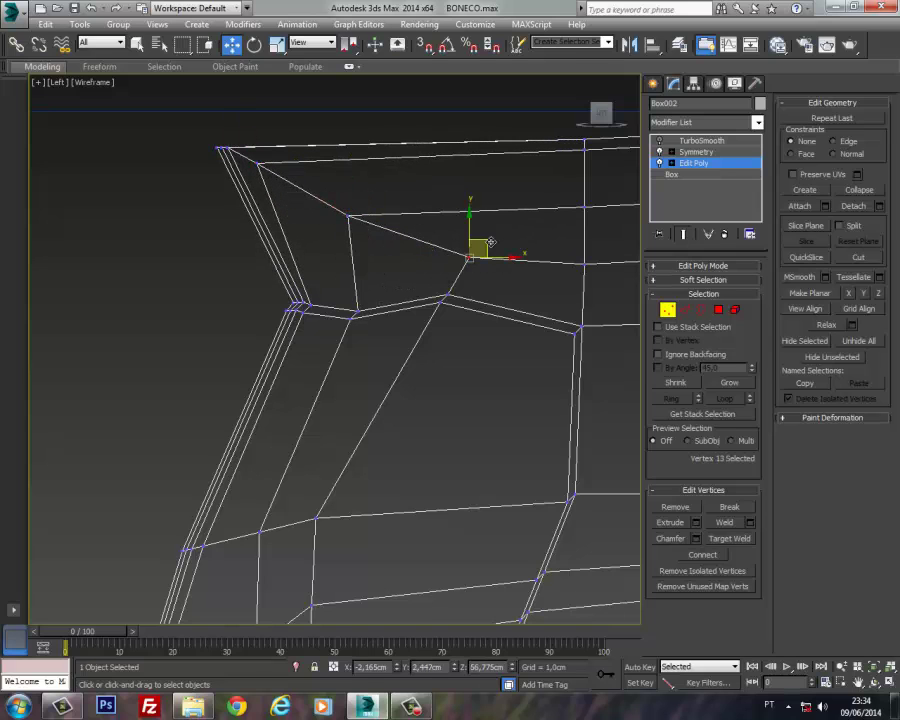
pyautogui.moveTo(491, 242)
pyautogui.mouseDown()
pyautogui.moveTo(484, 227)
pyautogui.moveTo(487, 235)
pyautogui.mouseUp()
# Step: Raise the four upper edge vertices of the hairline at the nape and the adjacent vertex beside them
pyautogui.scroll(-5, 476, 242)
pyautogui.moveTo(459, 248); pyautogui.dragTo(338, 230, button='middle')
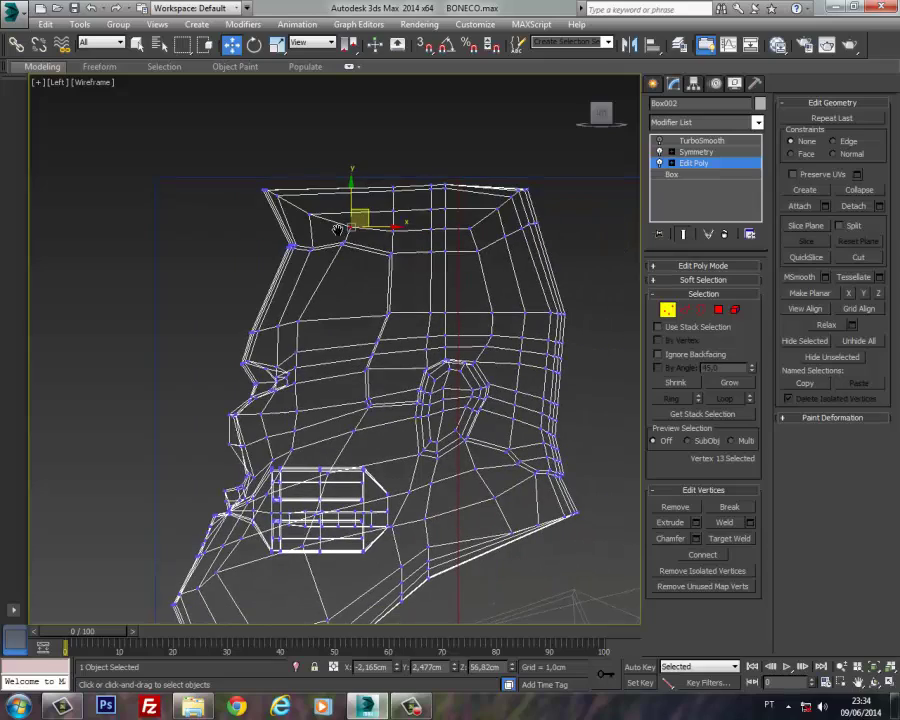
pyautogui.scroll(10, 571, 437)
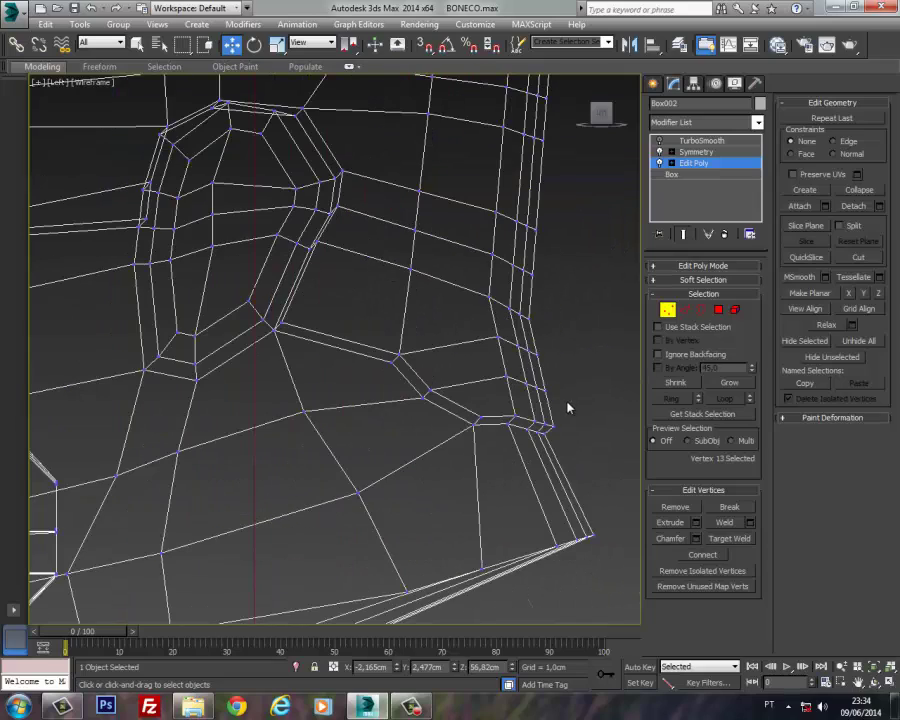
pyautogui.moveTo(588, 406); pyautogui.dragTo(490, 445)
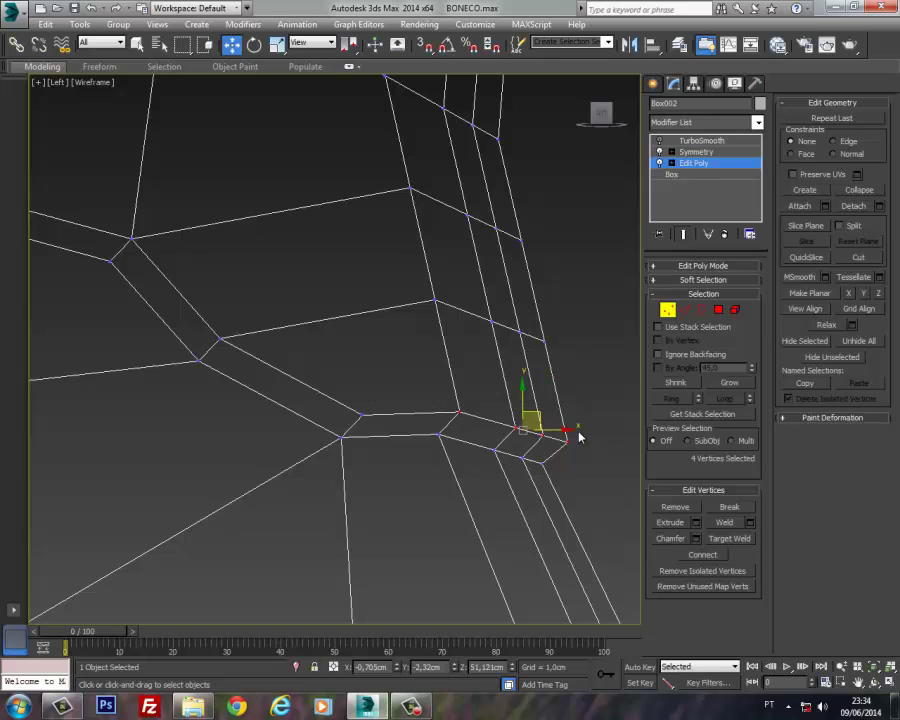
pyautogui.moveTo(537, 416); pyautogui.dragTo(525, 389)
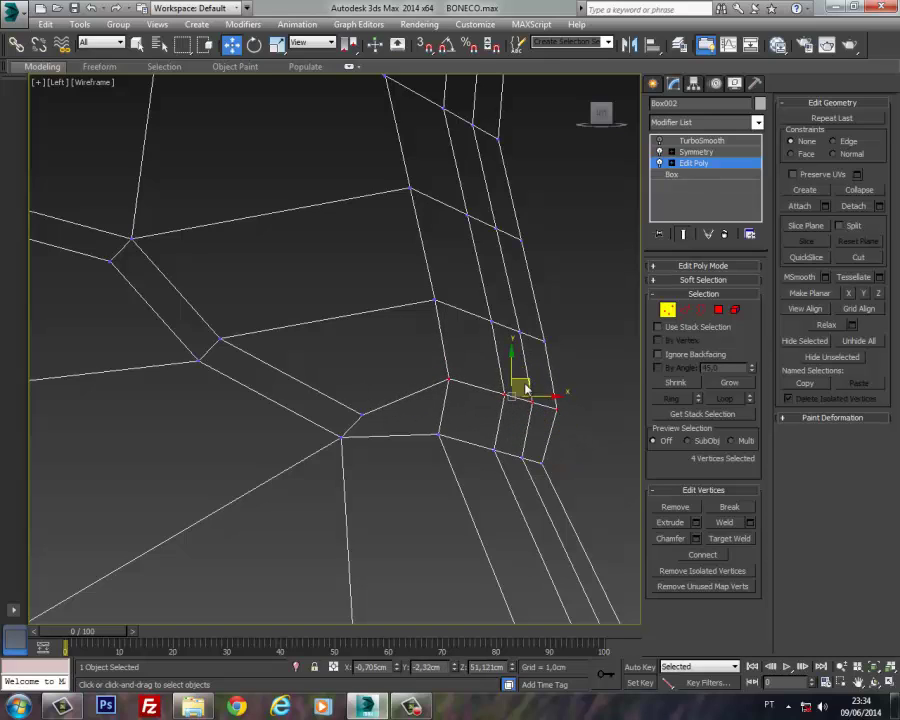
pyautogui.moveTo(385, 427); pyautogui.dragTo(385, 363)
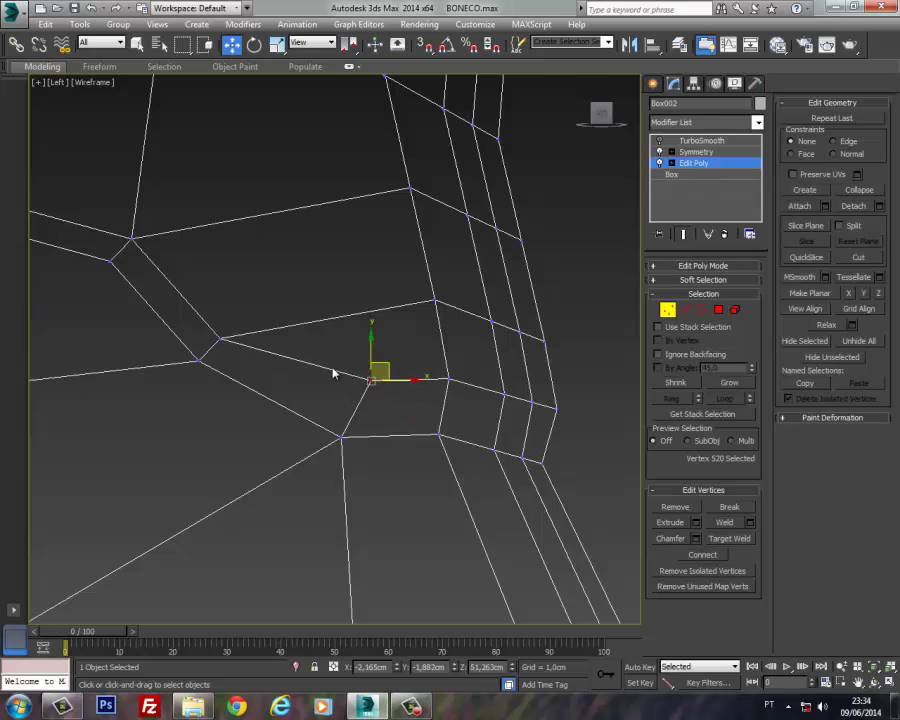
# Step: Move the inner hairline vertices between the nape and the ear up and back to widen the border strip
pyautogui.moveTo(335, 370); pyautogui.dragTo(466, 443, button='middle')
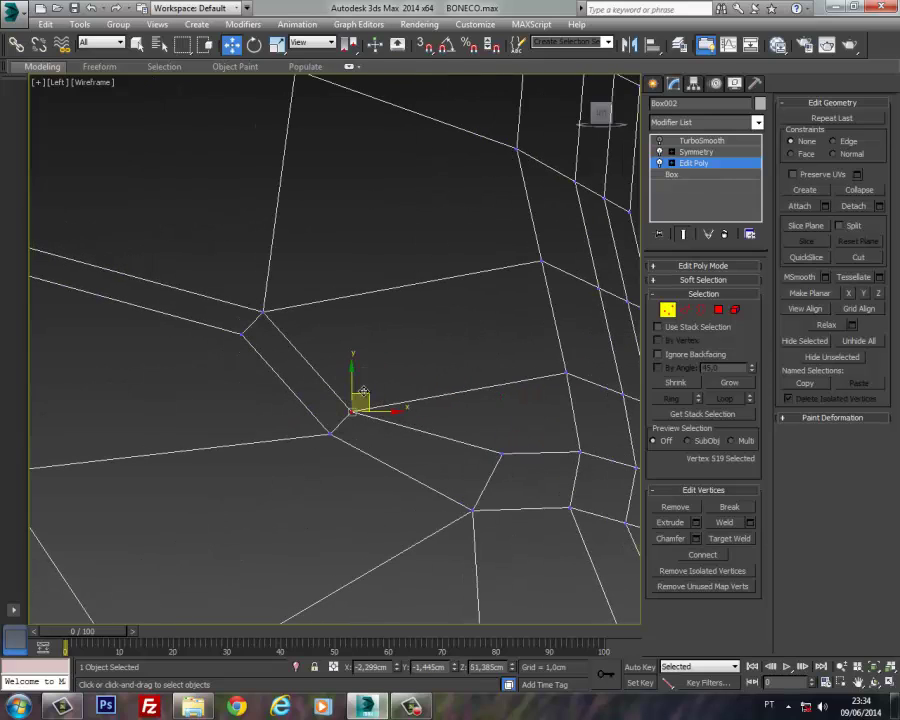
pyautogui.moveTo(363, 392); pyautogui.dragTo(377, 360)
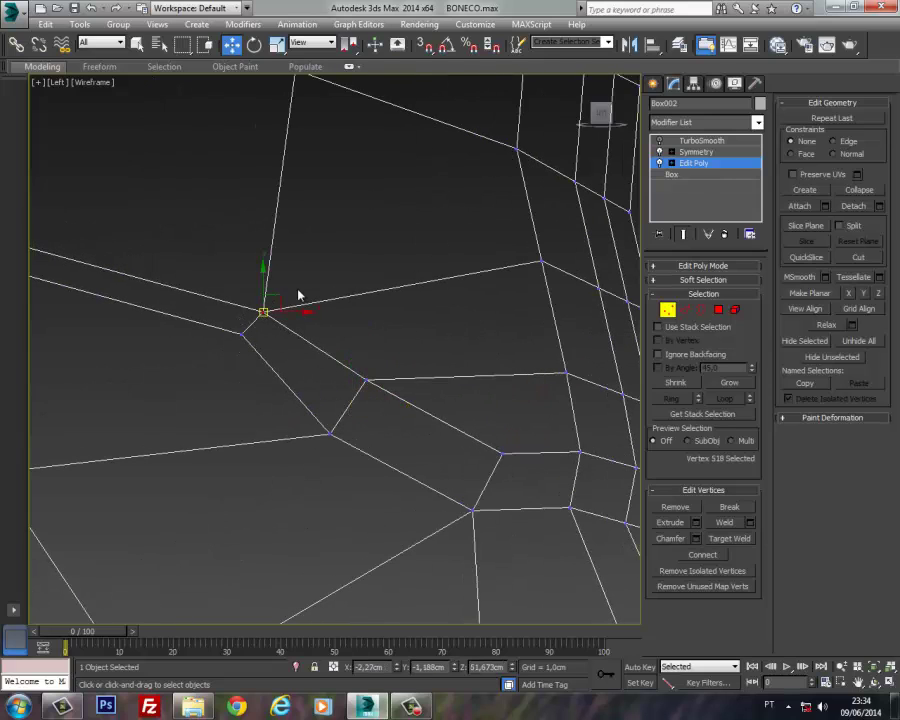
pyautogui.moveTo(283, 294); pyautogui.dragTo(313, 263)
pyautogui.moveTo(269, 307); pyautogui.dragTo(494, 392, button='middle')
pyautogui.moveTo(155, 306); pyautogui.dragTo(212, 290)
# Step: Pull the hairline vertices directly behind the ear backward, away from the ear's rim
pyautogui.moveTo(252, 184); pyautogui.dragTo(257, 380, button='middle')
pyautogui.moveTo(259, 272); pyautogui.dragTo(342, 286)
pyautogui.moveTo(343, 194); pyautogui.dragTo(393, 284, button='middle')
pyautogui.click(367, 265)
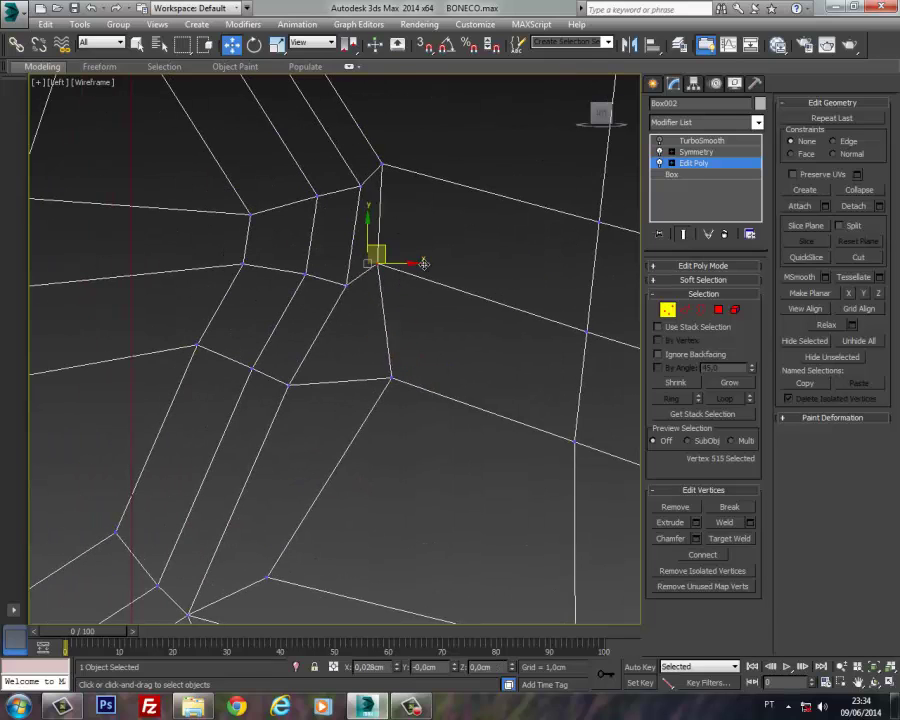
pyautogui.moveTo(367, 265); pyautogui.dragTo(435, 262)
pyautogui.moveTo(381, 165); pyautogui.dragTo(436, 115)
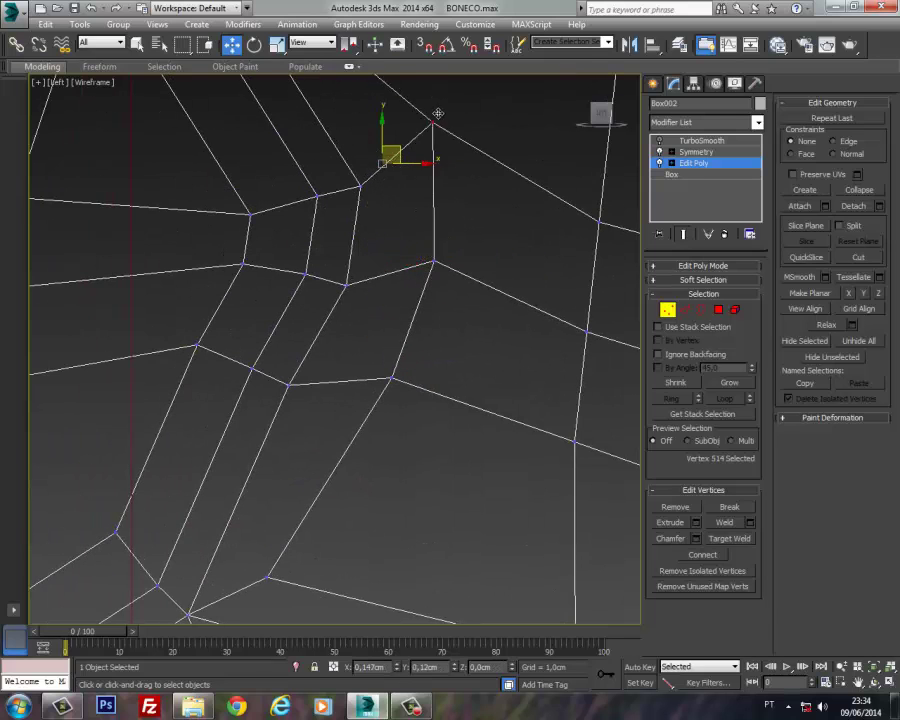
# Step: Spread the hairline vertices above and in front of the ear outward so the border follows the ear's outline
pyautogui.moveTo(370, 150); pyautogui.dragTo(480, 385, button='middle')
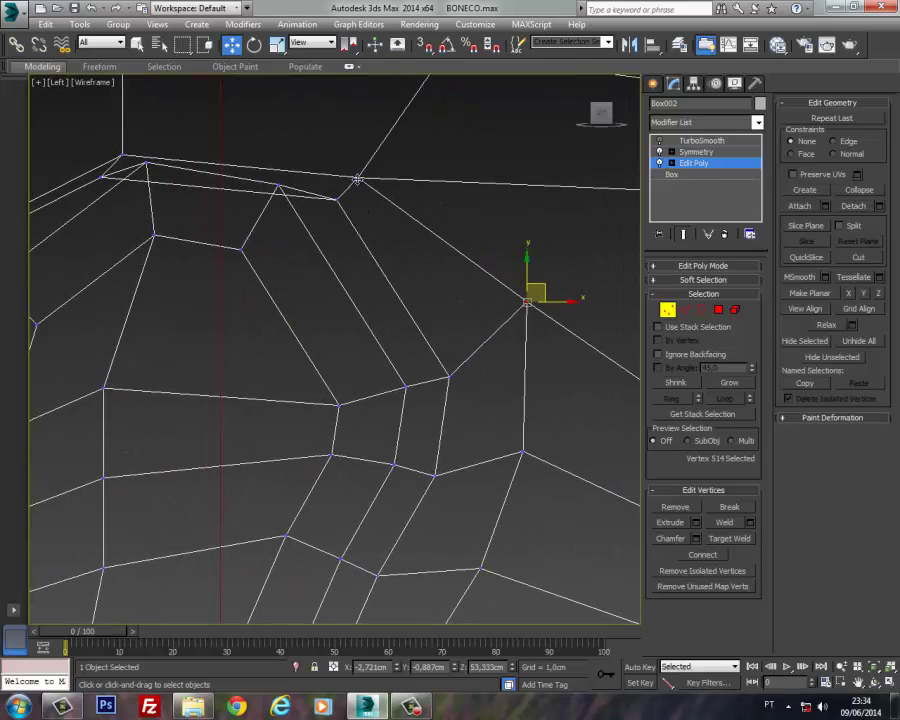
pyautogui.moveTo(357, 179); pyautogui.dragTo(378, 107)
pyautogui.moveTo(277, 199); pyautogui.dragTo(432, 268, button='middle')
pyautogui.moveTo(372, 251); pyautogui.dragTo(350, 207)
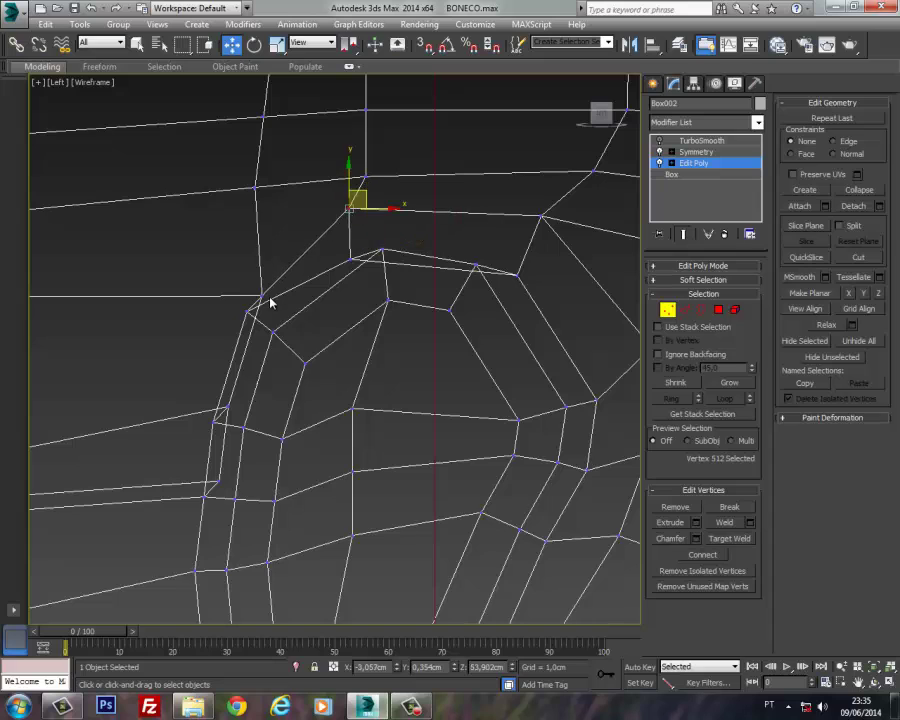
pyautogui.moveTo(263, 298); pyautogui.dragTo(228, 278)
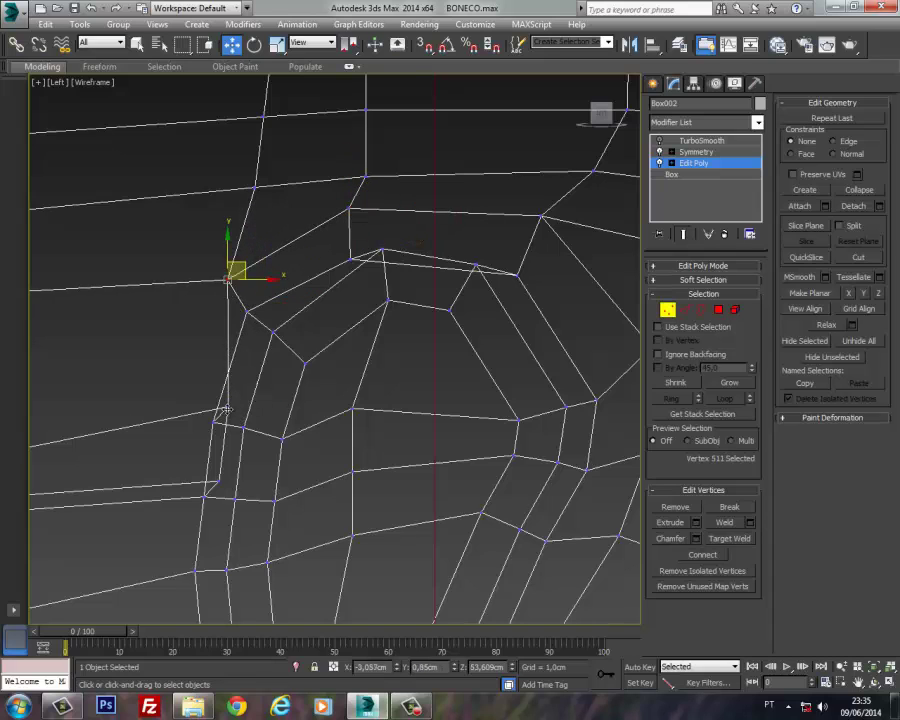
pyautogui.moveTo(227, 410); pyautogui.dragTo(185, 401)
pyautogui.moveTo(218, 482); pyautogui.dragTo(185, 468)
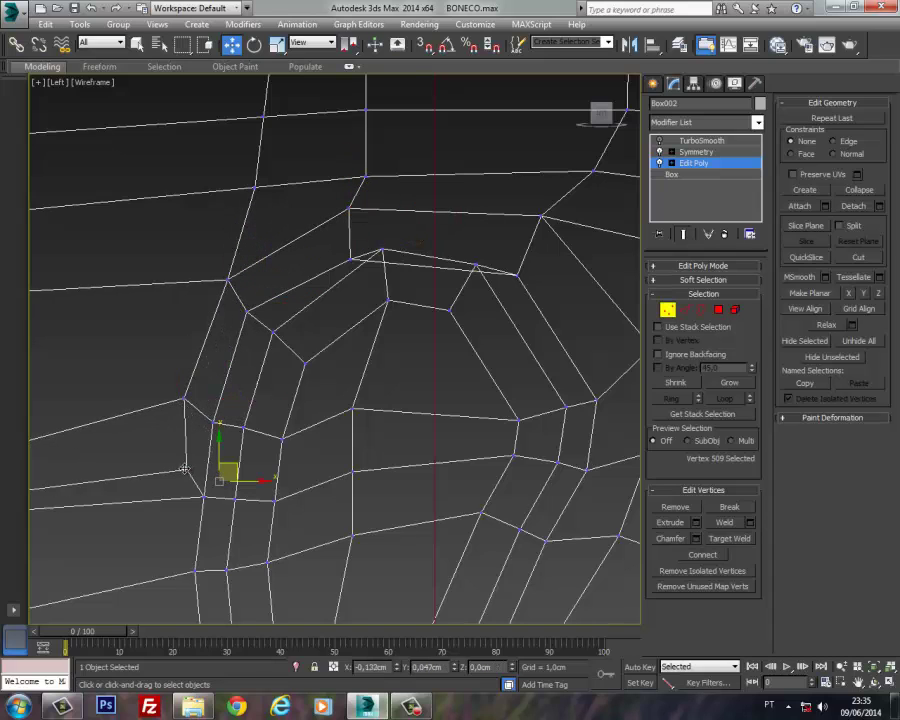
# Step: Shift the sideburn's front edge vertices inward toward the ear to widen its border
pyautogui.moveTo(162, 451); pyautogui.dragTo(352, 406, button='middle')
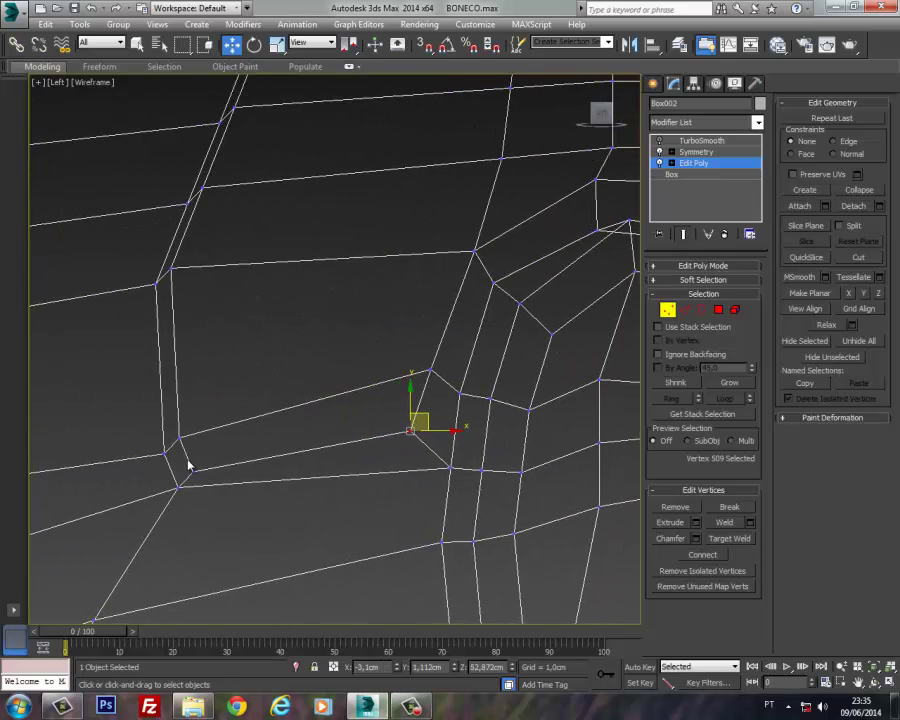
pyautogui.click(190, 470)
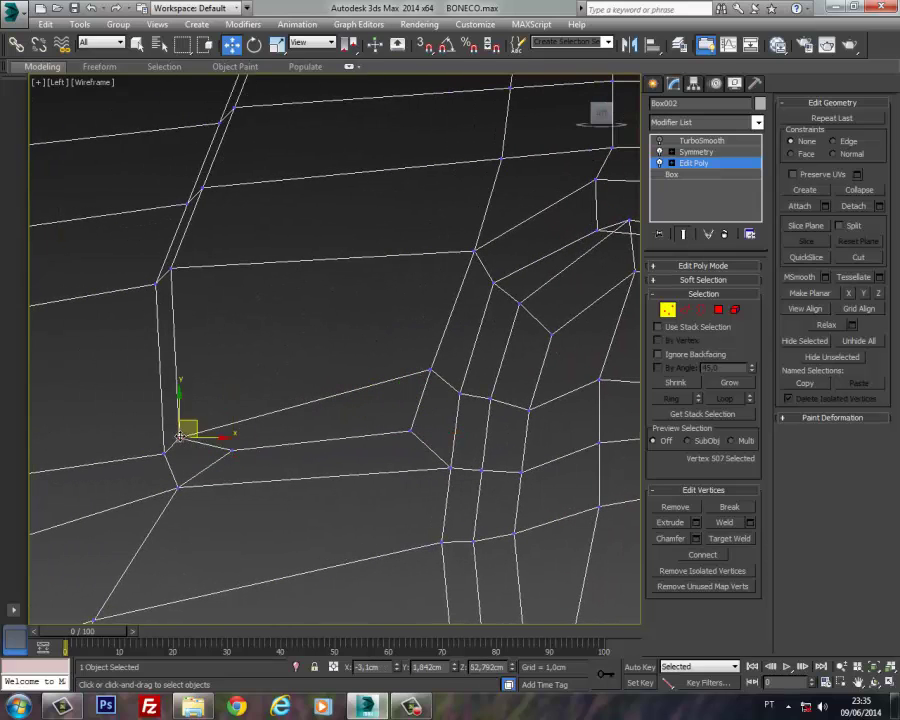
pyautogui.moveTo(180, 436); pyautogui.dragTo(233, 380)
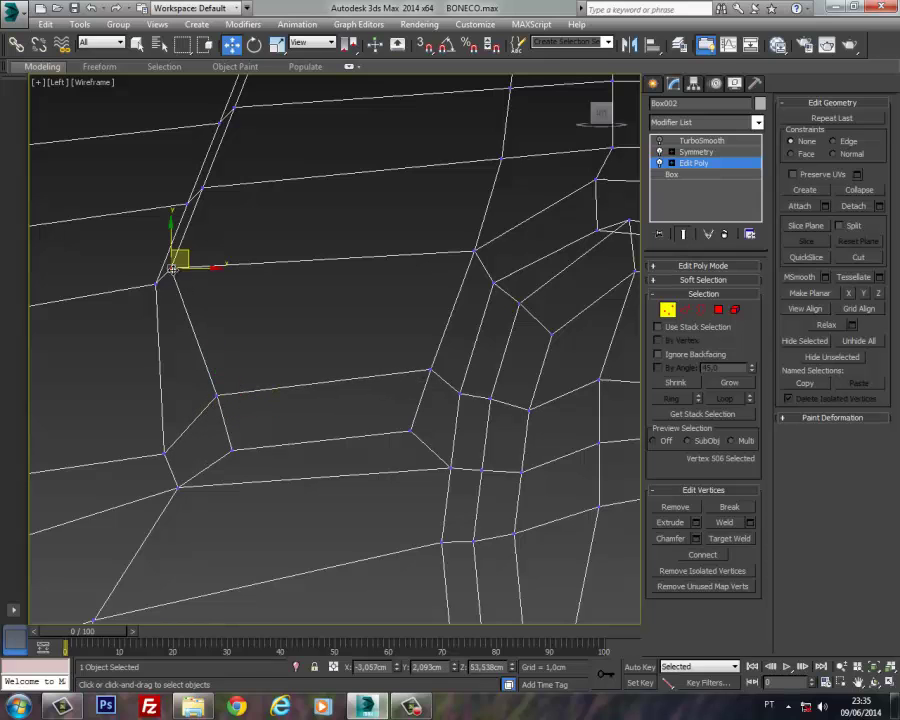
pyautogui.moveTo(172, 268); pyautogui.dragTo(204, 260)
# Step: Move the inner hairline vertices along the temple toward the back of the head, up to the temple corner
pyautogui.moveTo(225, 288); pyautogui.dragTo(209, 430, button='middle')
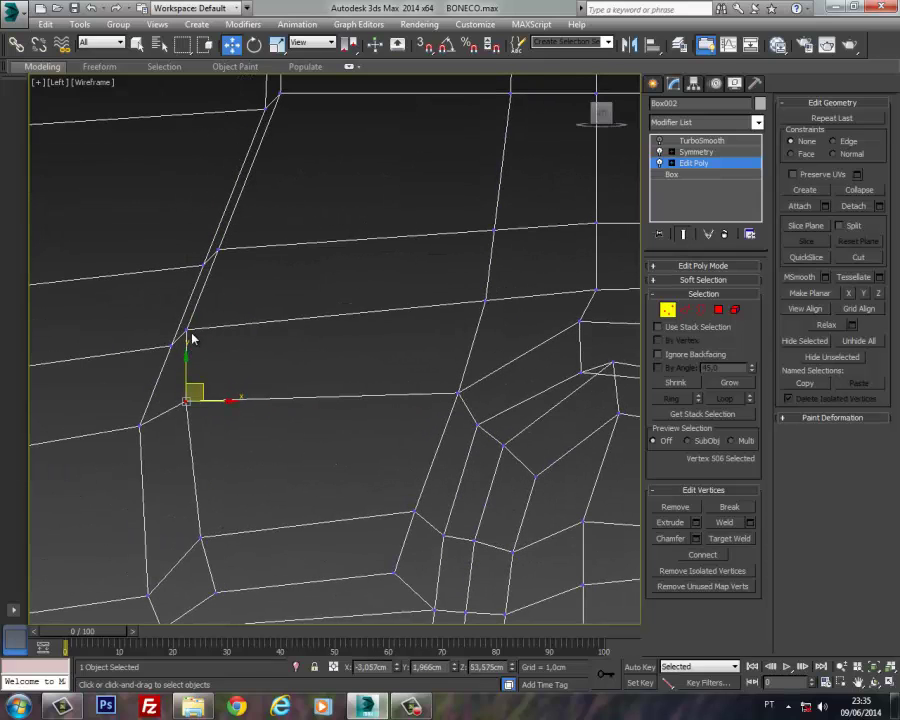
pyautogui.moveTo(192, 338); pyautogui.dragTo(213, 327)
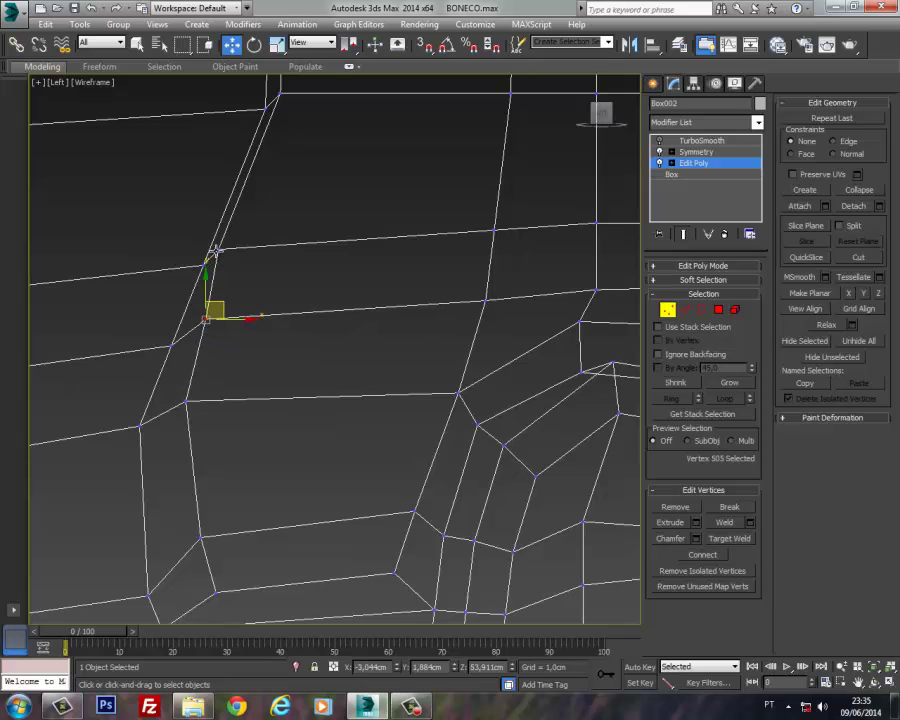
pyautogui.moveTo(215, 250); pyautogui.dragTo(240, 249)
pyautogui.moveTo(262, 285); pyautogui.dragTo(253, 456, button='middle')
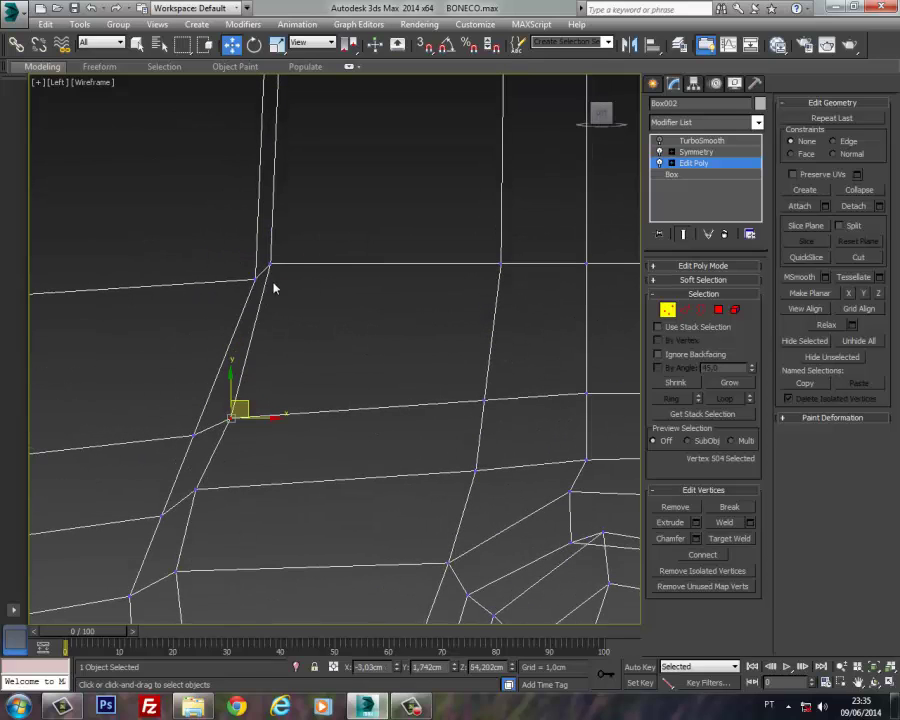
pyautogui.click(268, 263)
# Step: Leave vertex editing and turn on TurboSmooth in shaded display to inspect the smoothed head and hairline
pyautogui.scroll(-3, 285, 280)
pyautogui.moveTo(291, 300)
pyautogui.mouseDown(button='middle')
pyautogui.moveTo(293, 360)
pyautogui.moveTo(275, 305)
pyautogui.mouseUp(button='middle')
pyautogui.scroll(-2, 275, 305)
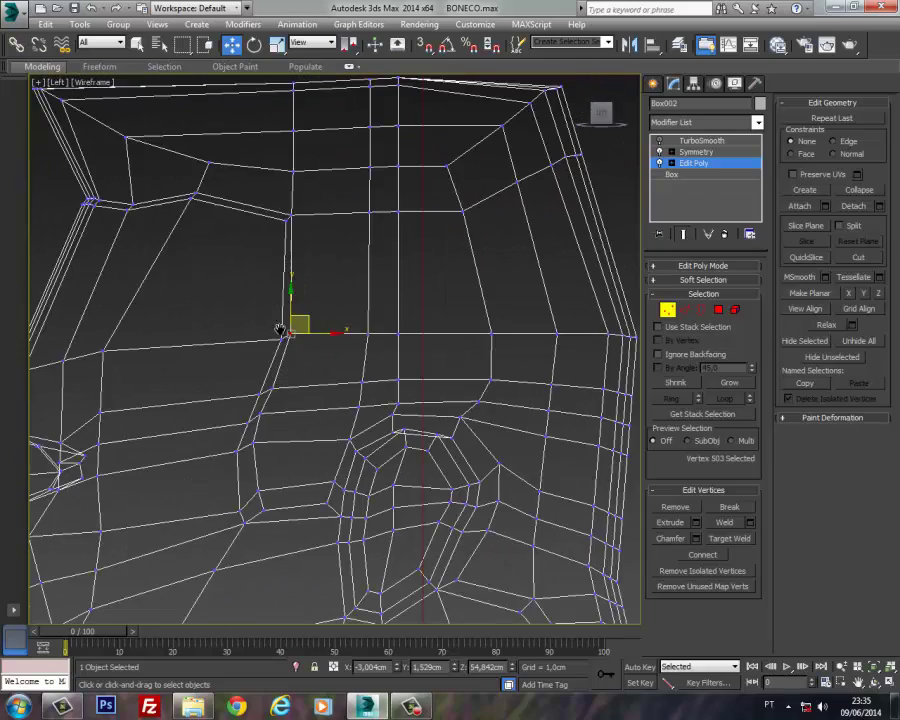
pyautogui.moveTo(281, 381); pyautogui.dragTo(325, 372, button='middle')
pyautogui.scroll(2, 108, 295)
pyautogui.scroll(2, 92, 317)
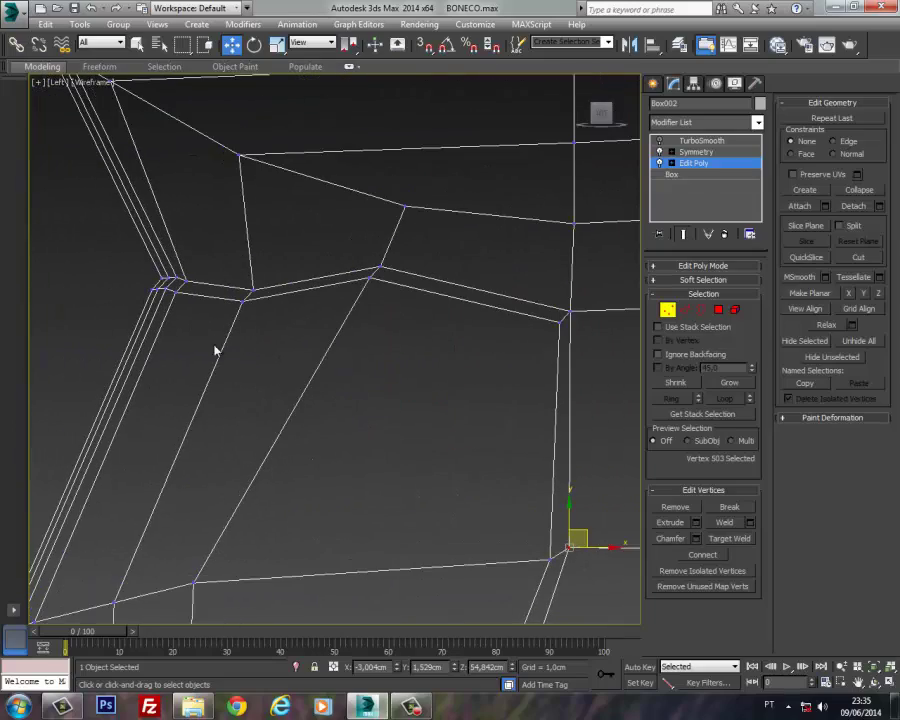
pyautogui.scroll(-1, 166, 332)
pyautogui.press('1')
pyautogui.scroll(-3, 458, 260)
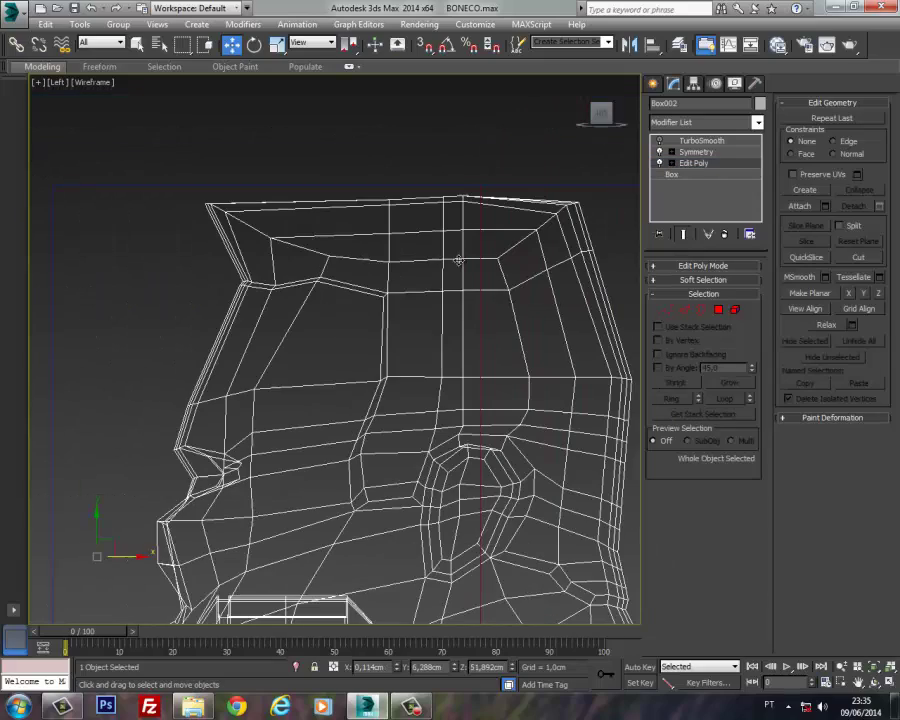
pyautogui.click(660, 141)
pyautogui.press('F3')
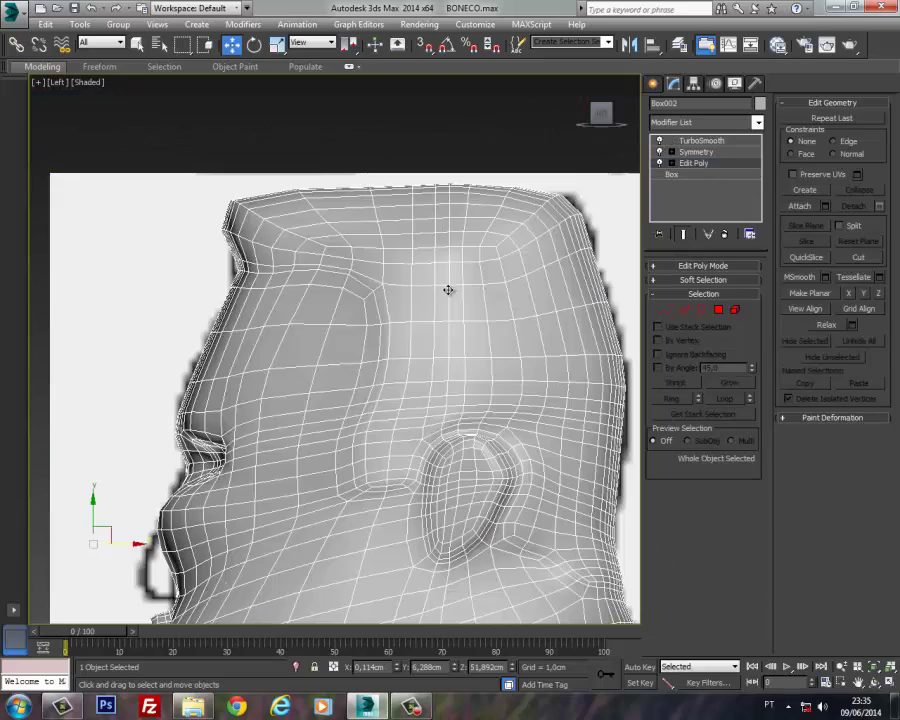
pyautogui.keyDown('alt'); pyautogui.moveTo(400, 298); pyautogui.dragTo(410, 350, button='middle'); pyautogui.keyUp('alt')
# Step: Remove the TurboSmooth modifier from the head
pyautogui.click(705, 141)
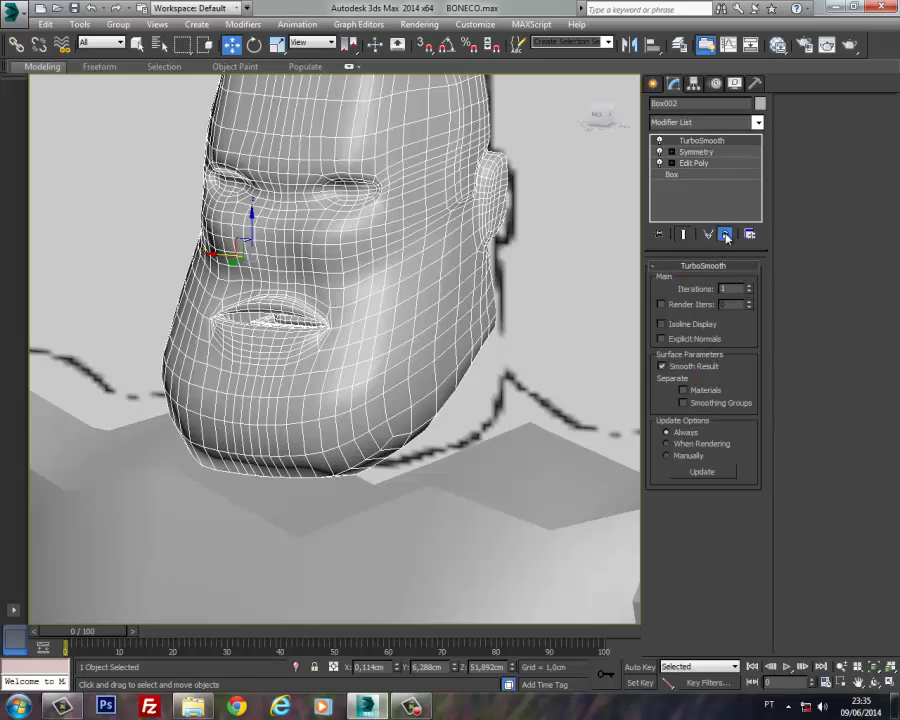
pyautogui.click(726, 236)
pyautogui.keyDown('alt'); pyautogui.moveTo(600, 250); pyautogui.dragTo(583, 265, button='middle'); pyautogui.keyUp('alt')
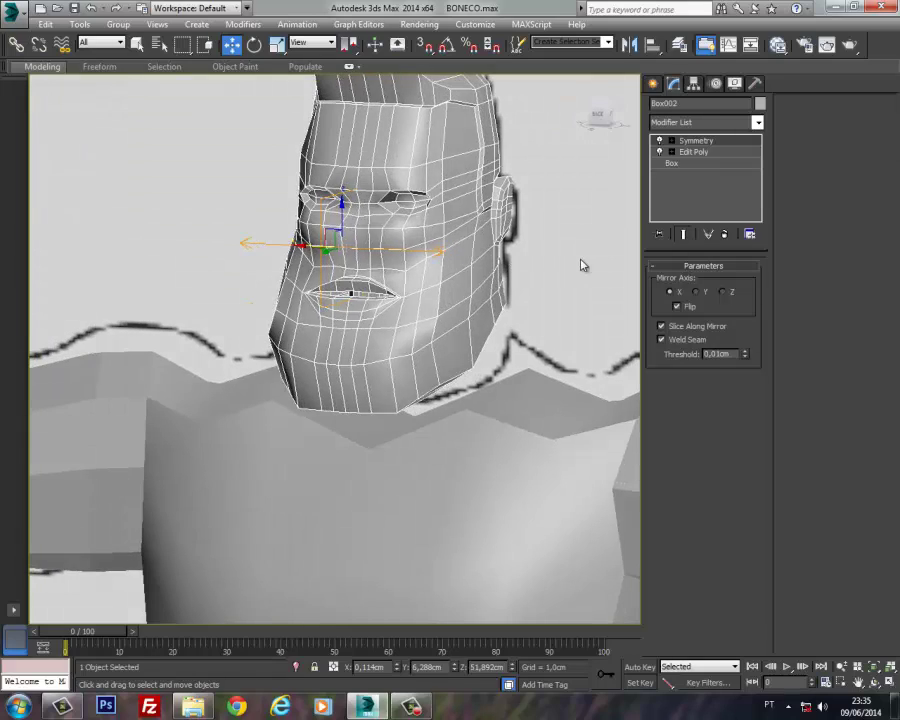
pyautogui.click(583, 265)
pyautogui.scroll(-2, 488, 319)
# Step: Select the head and body meshes together and hide all unselected objects
pyautogui.click(415, 275)
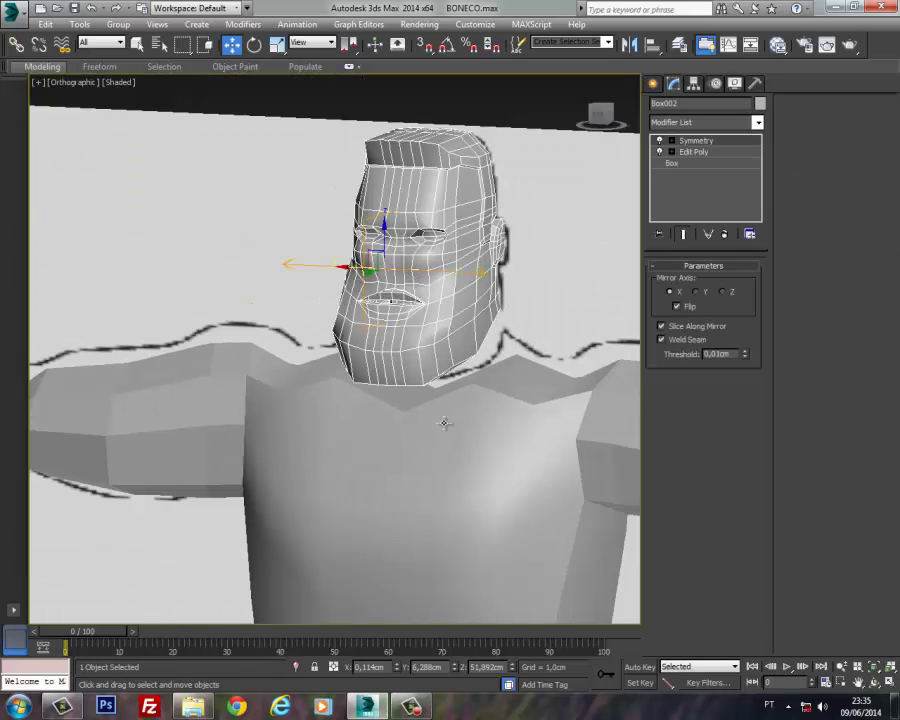
pyautogui.keyDown('ctrl'); pyautogui.click(446, 422); pyautogui.keyUp('ctrl')
pyautogui.rightClick(446, 422)
pyautogui.moveTo(492, 396)
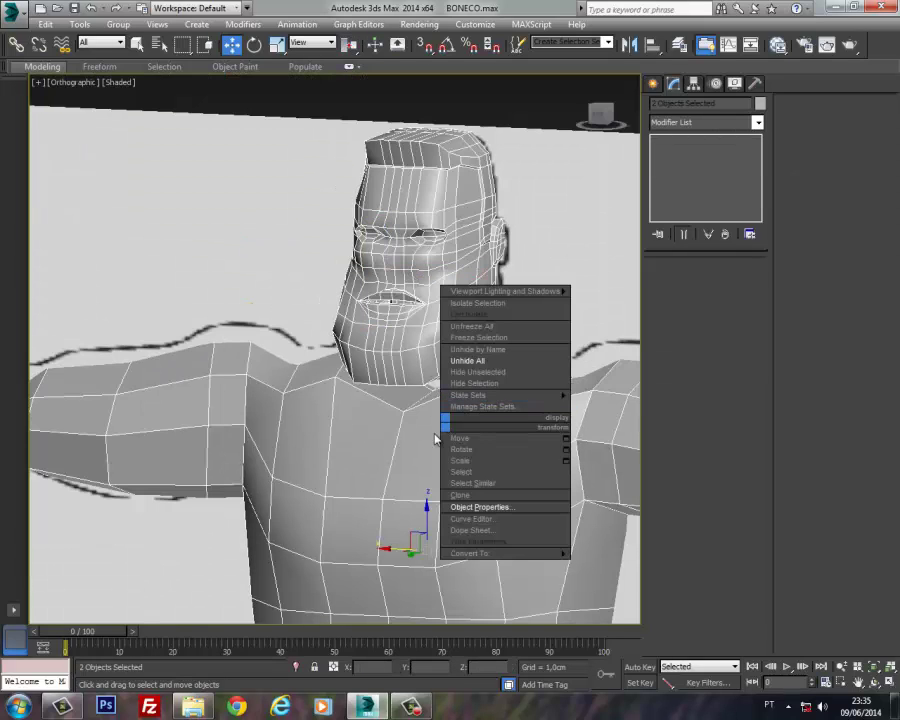
pyautogui.click(476, 373)
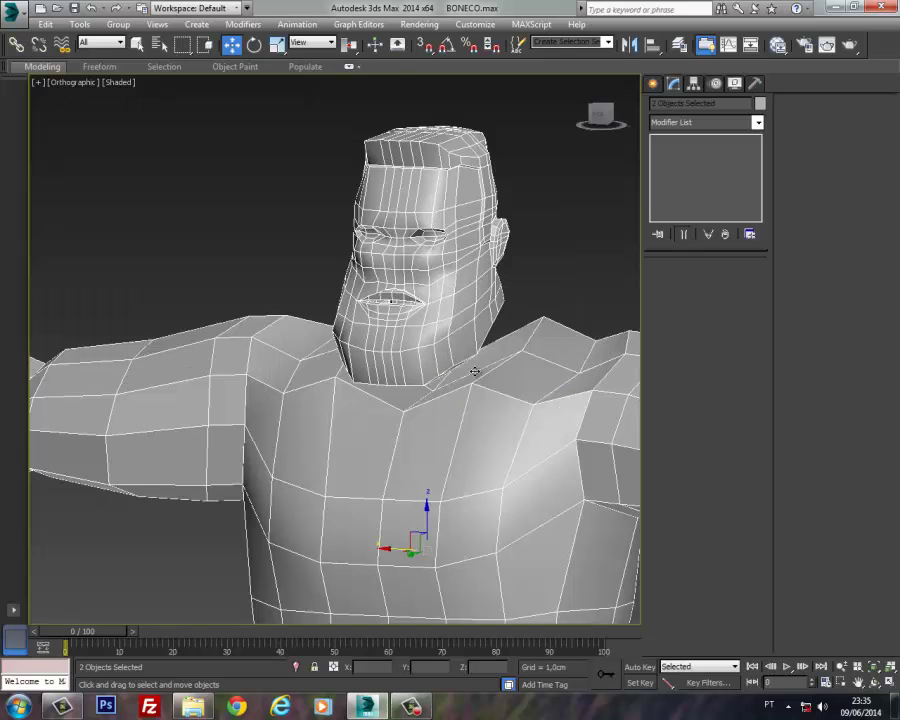
# Step: Switch the viewport to perspective and open the body's Edit Poly modifier at edge level
pyautogui.click(512, 257)
pyautogui.keyDown('alt'); pyautogui.moveTo(470, 385); pyautogui.dragTo(500, 356, button='middle'); pyautogui.keyUp('alt')
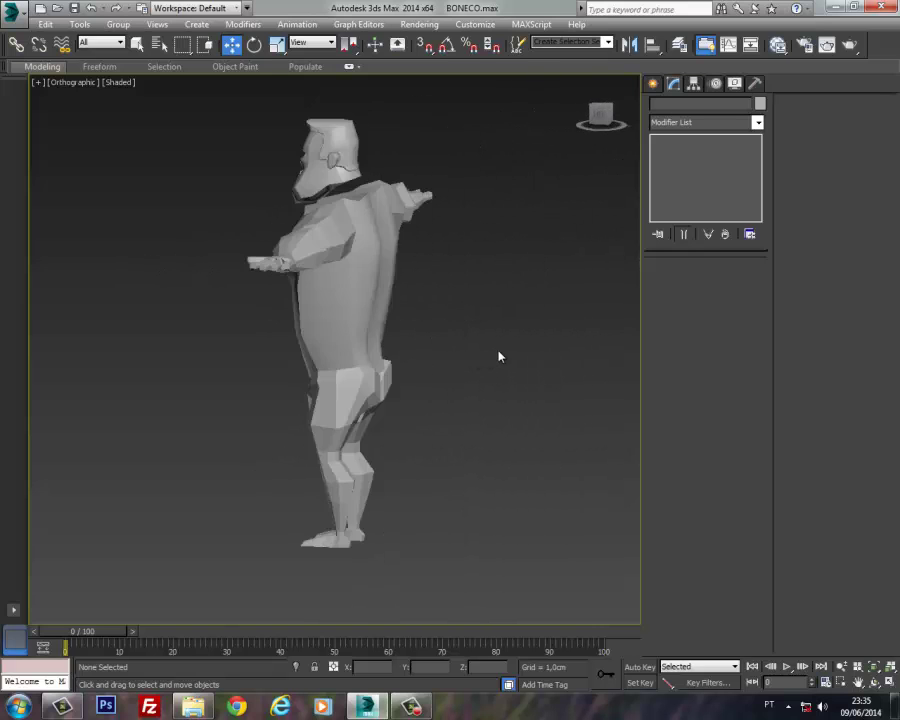
pyautogui.press('p')
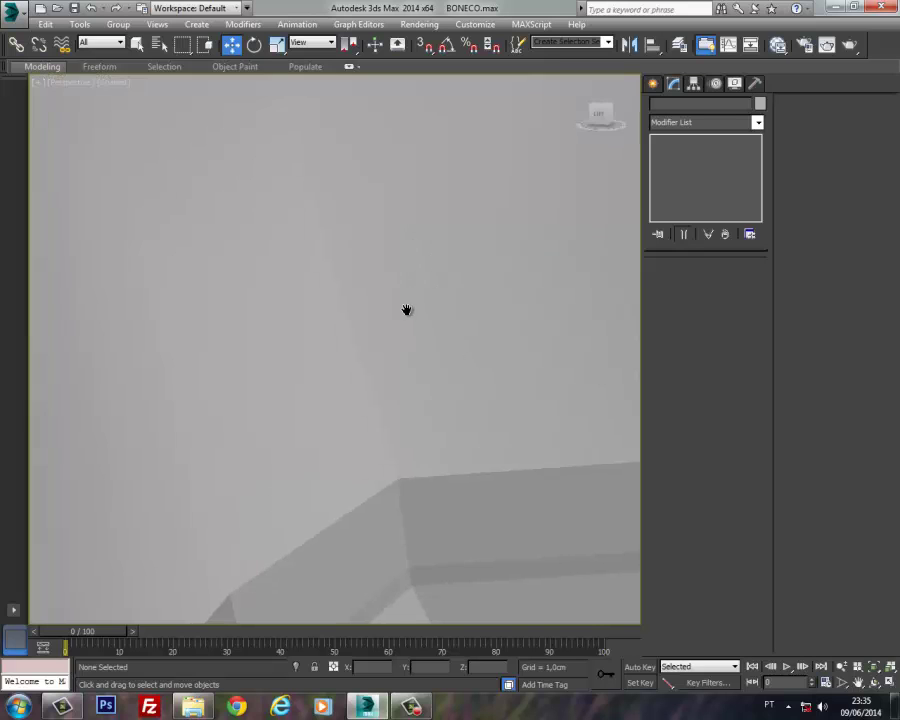
pyautogui.scroll(-5, 404, 308)
pyautogui.keyDown('alt'); pyautogui.moveTo(412, 317); pyautogui.dragTo(437, 317, button='middle'); pyautogui.keyUp('alt')
pyautogui.click(378, 301)
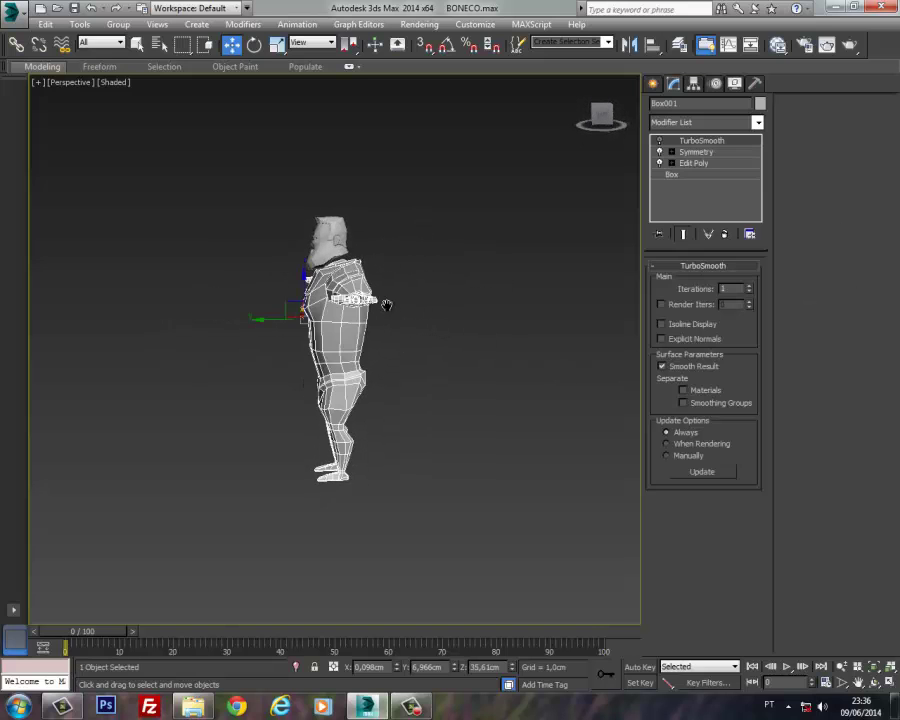
pyautogui.scroll(5, 373, 344)
pyautogui.moveTo(373, 344); pyautogui.dragTo(447, 355, button='middle')
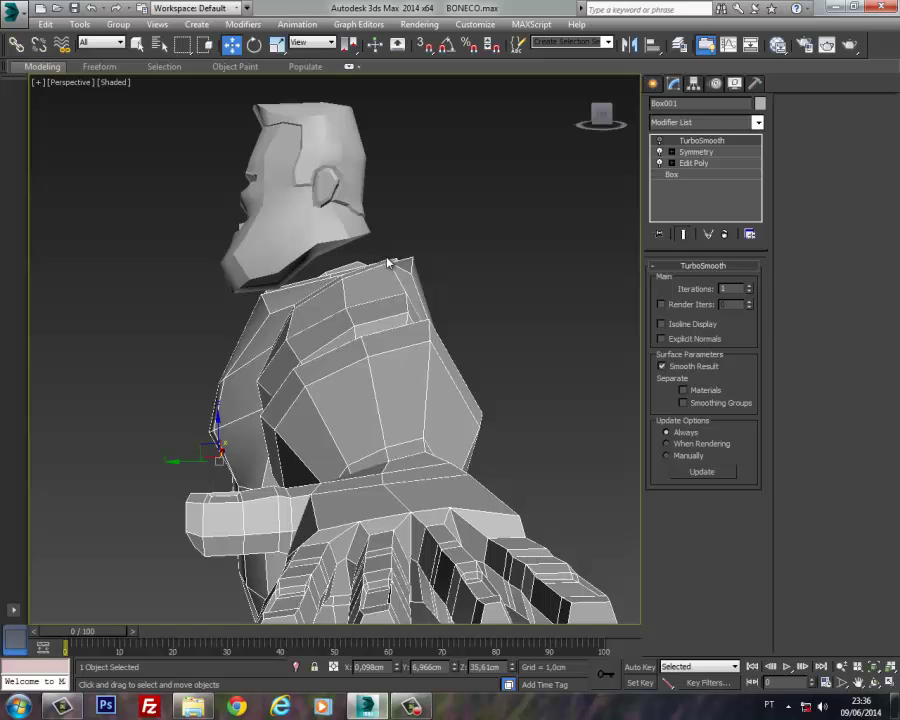
pyautogui.keyDown('alt'); pyautogui.moveTo(401, 313); pyautogui.dragTo(392, 345, button='middle'); pyautogui.keyUp('alt')
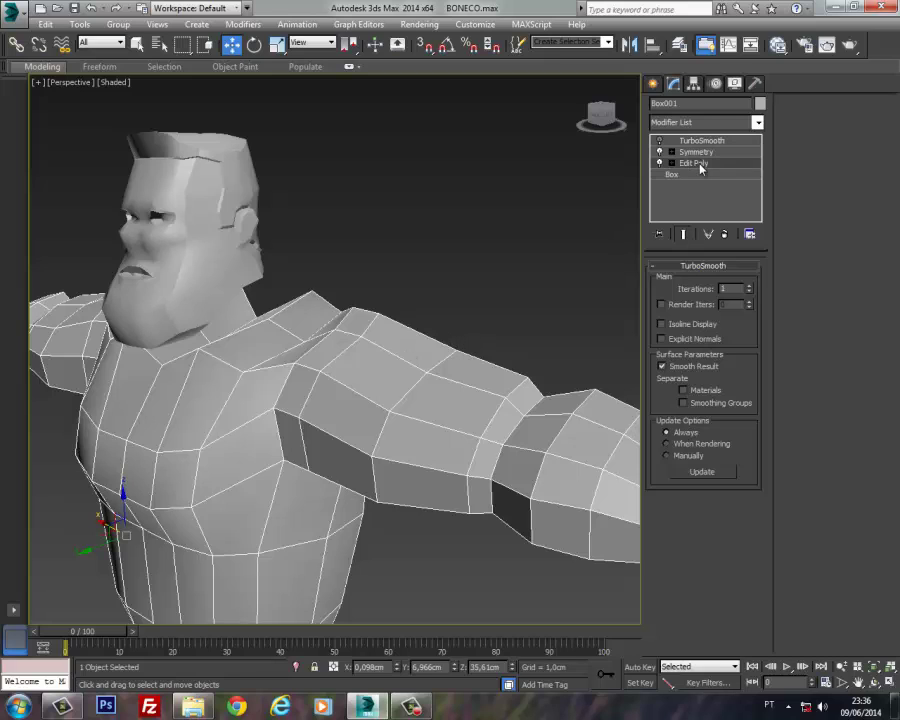
pyautogui.click(701, 164)
pyautogui.click(685, 310)
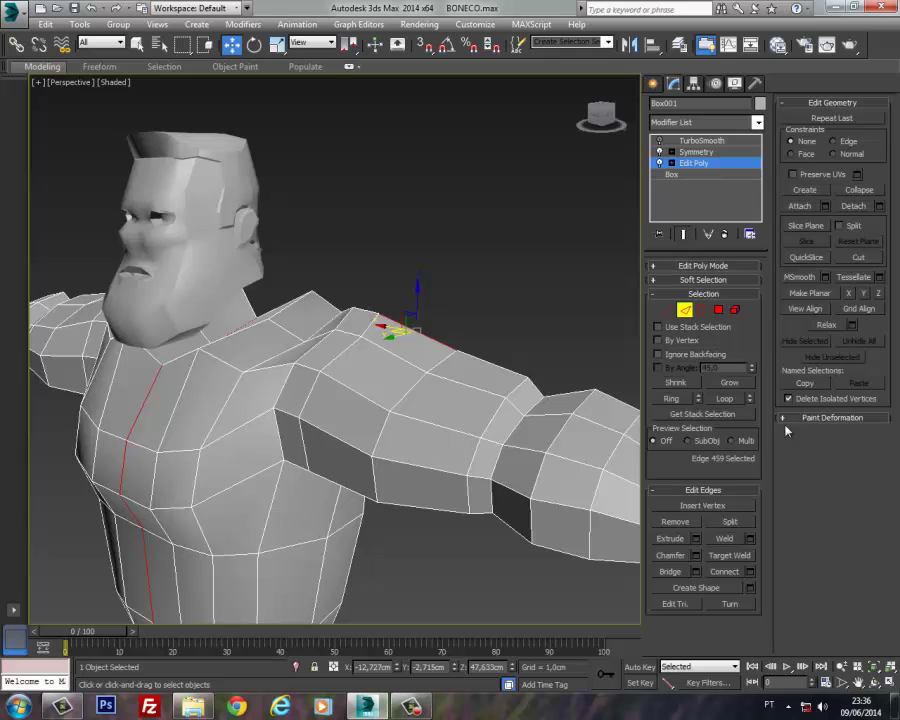
# Step: Try lowering the complete edge loop along the top of the arm, and undo the move
pyautogui.click(727, 401)
pyautogui.moveTo(455, 308); pyautogui.dragTo(352, 295, button='middle')
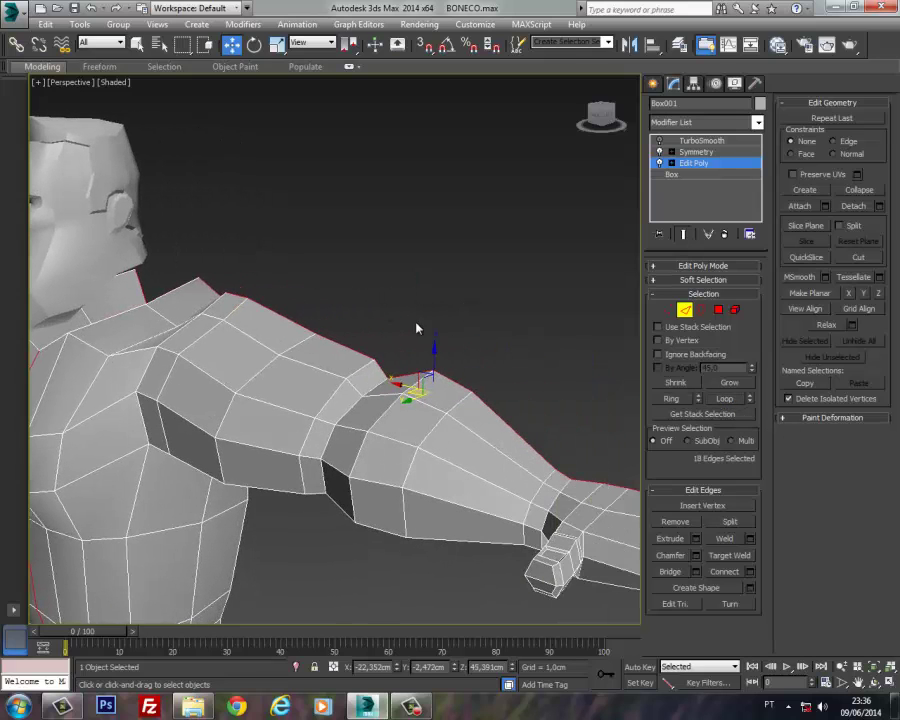
pyautogui.moveTo(437, 355); pyautogui.dragTo(427, 375)
pyautogui.scroll(-5, 455, 365)
pyautogui.keyDown('alt'); pyautogui.moveTo(455, 365); pyautogui.dragTo(318, 326, button='middle'); pyautogui.keyUp('alt')
pyautogui.scroll(6, 327, 317)
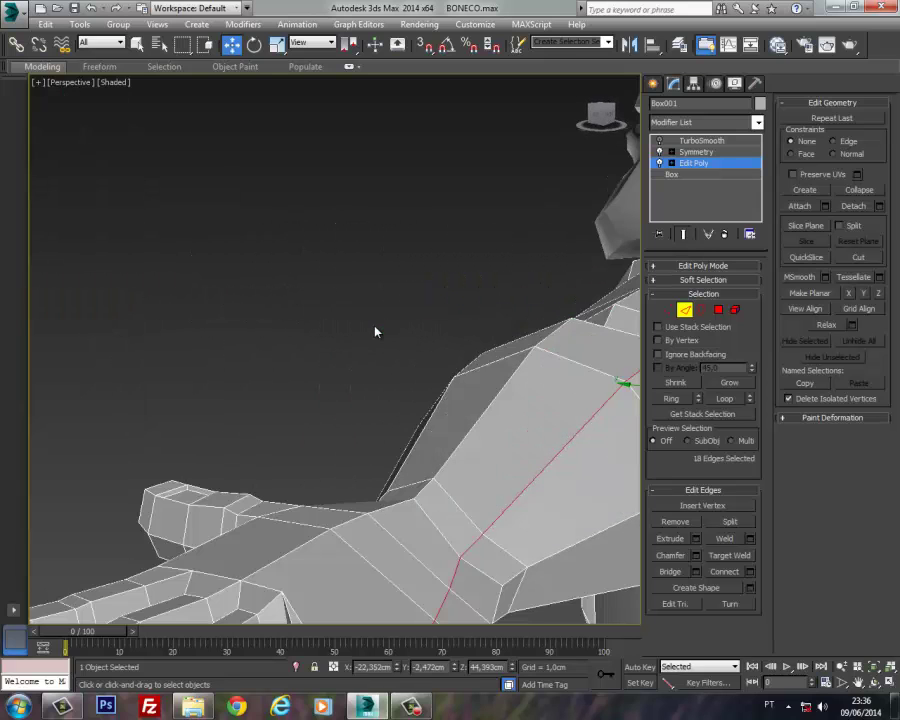
pyautogui.moveTo(402, 337); pyautogui.dragTo(397, 290, button='middle')
pyautogui.hotkey('ctrl', 'z')
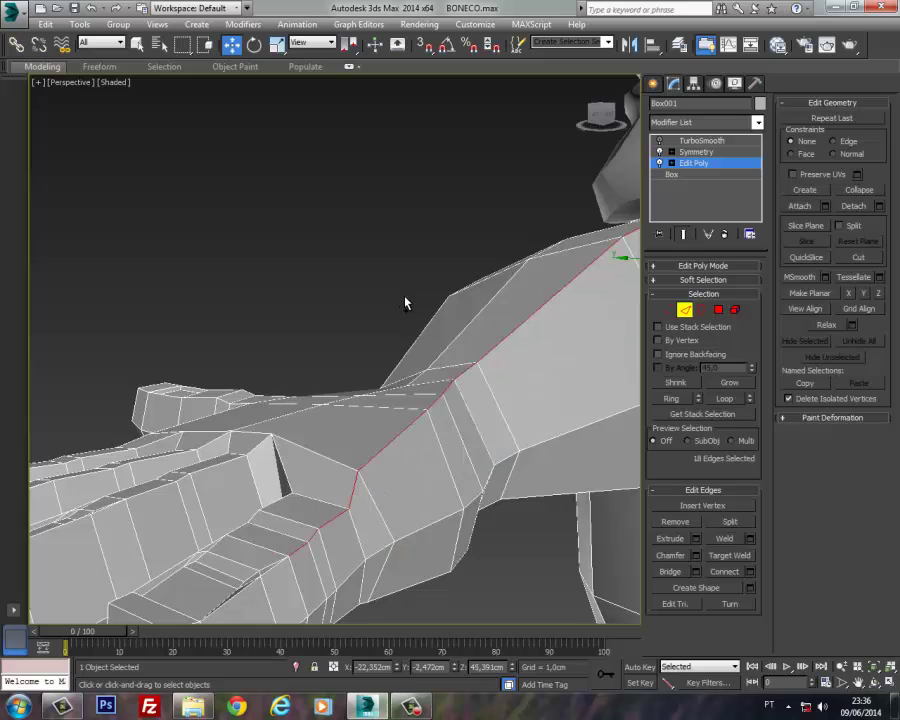
# Step: Select only the loop edges along the upper arm and forearm, from wrist to shoulder, and lower them about 1 cm
pyautogui.click(490, 352)
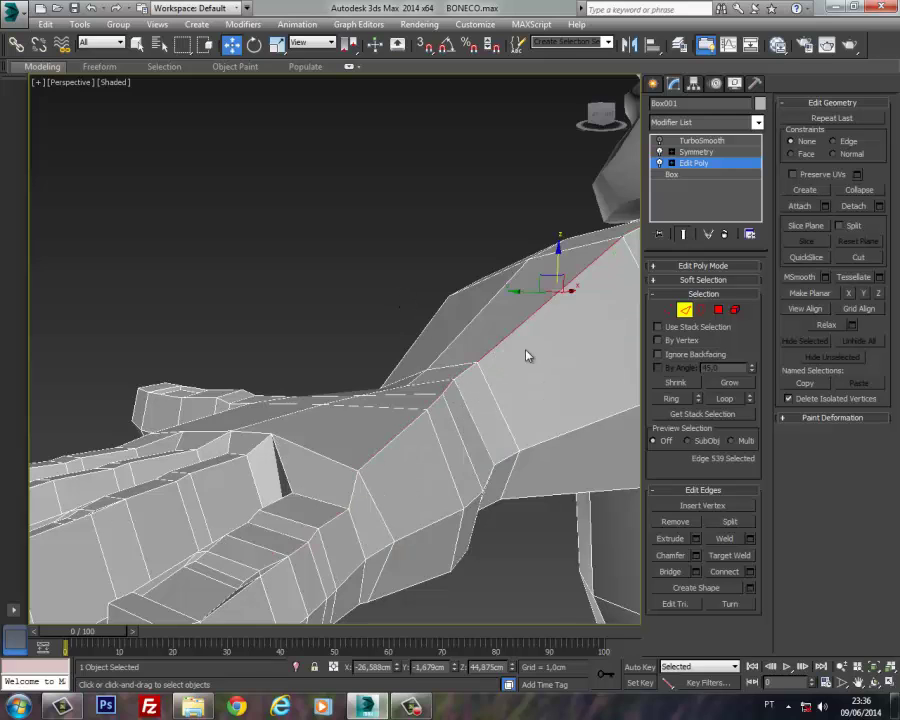
pyautogui.moveTo(525, 350); pyautogui.dragTo(472, 368, button='middle')
pyautogui.scroll(-5, 472, 368)
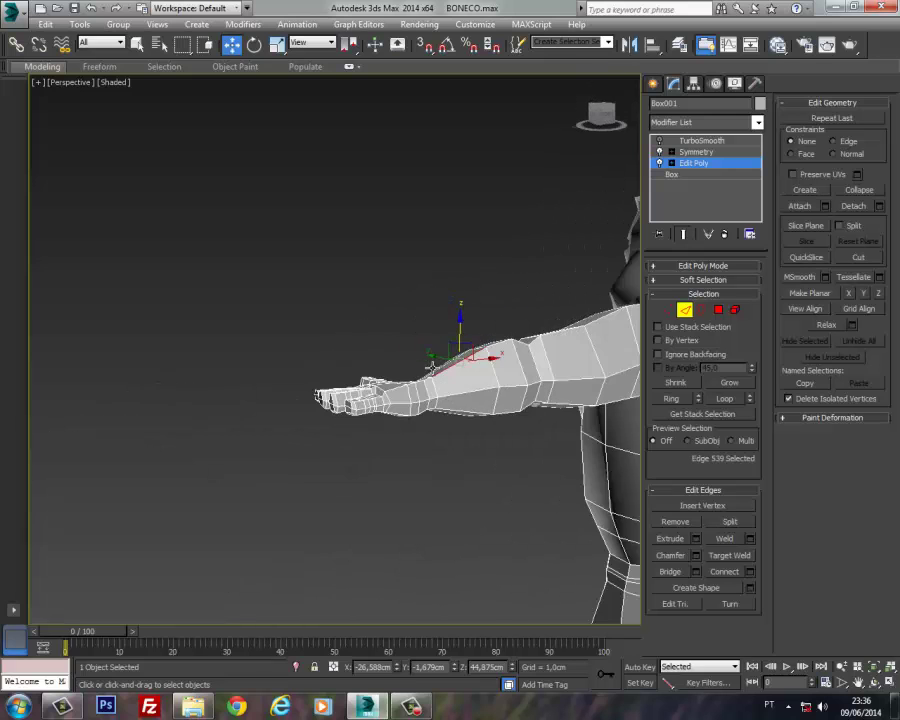
pyautogui.keyDown('ctrl'); pyautogui.click(498, 347); pyautogui.keyUp('ctrl')
pyautogui.scroll(4, 480, 360)
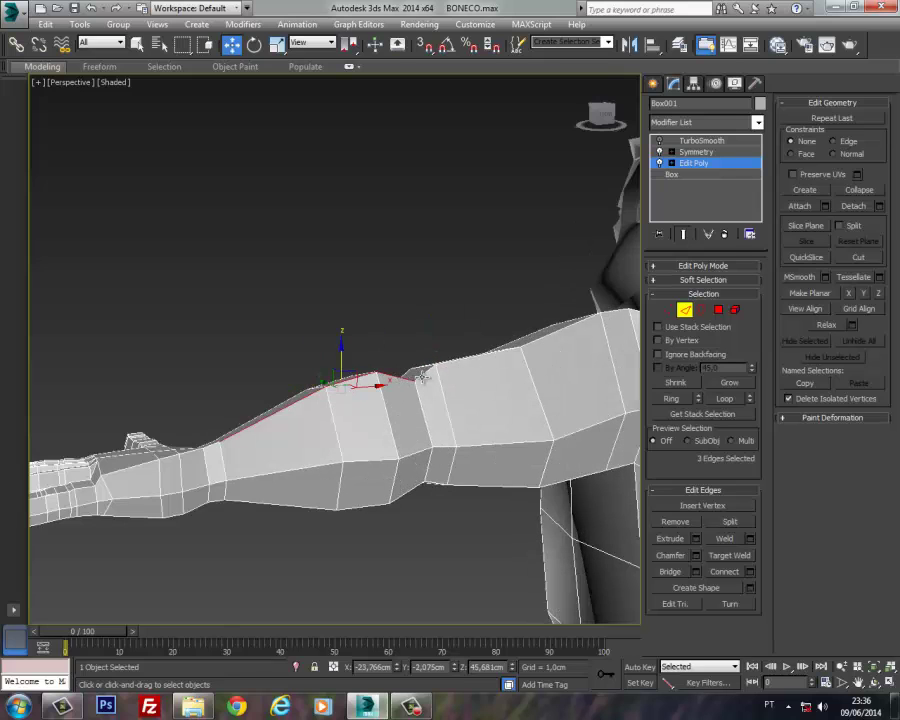
pyautogui.keyDown('ctrl'); pyautogui.click(547, 337); pyautogui.keyUp('ctrl')
pyautogui.moveTo(547, 337); pyautogui.dragTo(442, 420, button='middle')
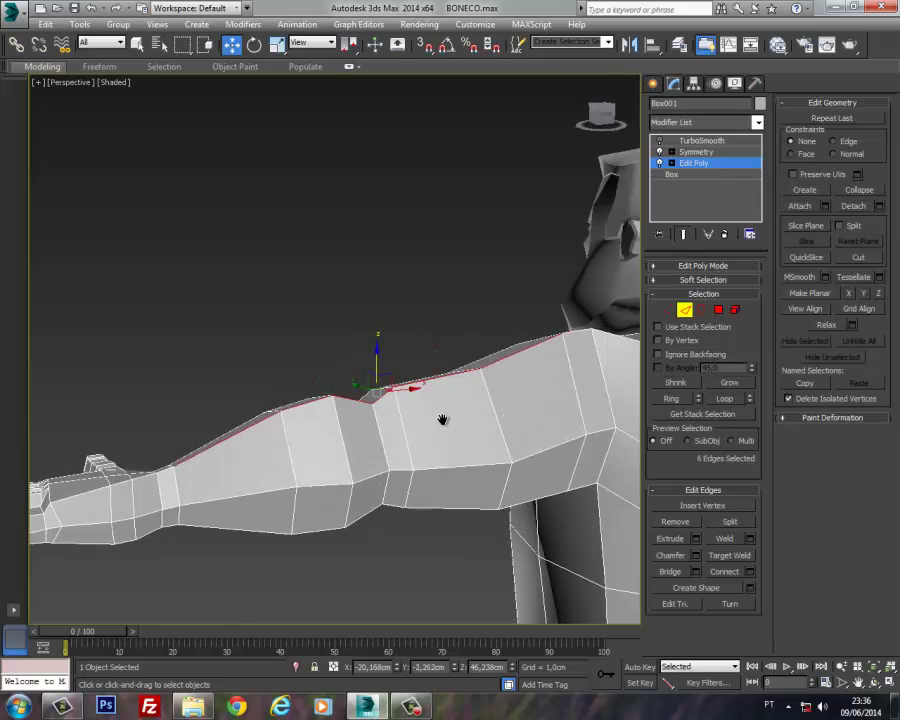
pyautogui.scroll(2, 442, 420)
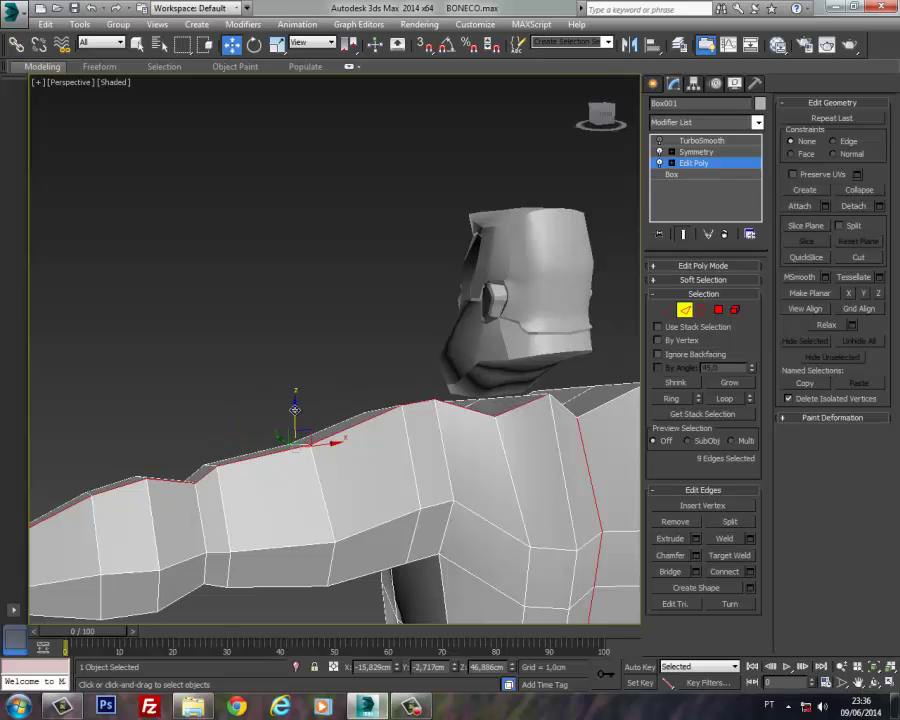
pyautogui.keyDown('alt'); pyautogui.moveTo(292, 412); pyautogui.dragTo(349, 377, button='middle'); pyautogui.keyUp('alt')
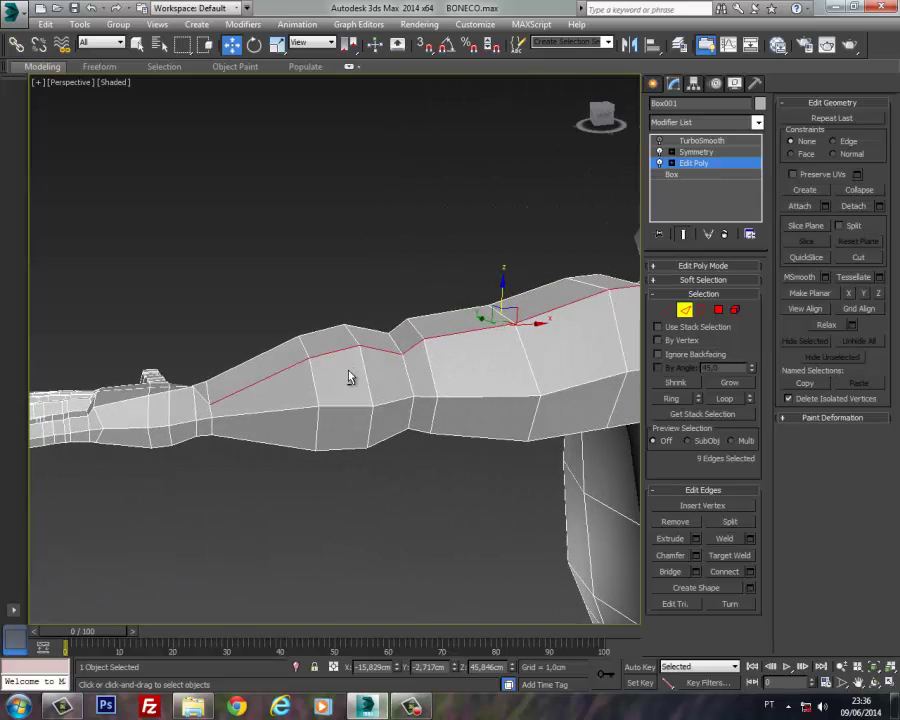
# Step: Adjust the vertices on the top of the wrist at vertex level, and leave vertex editing
pyautogui.click(667, 310)
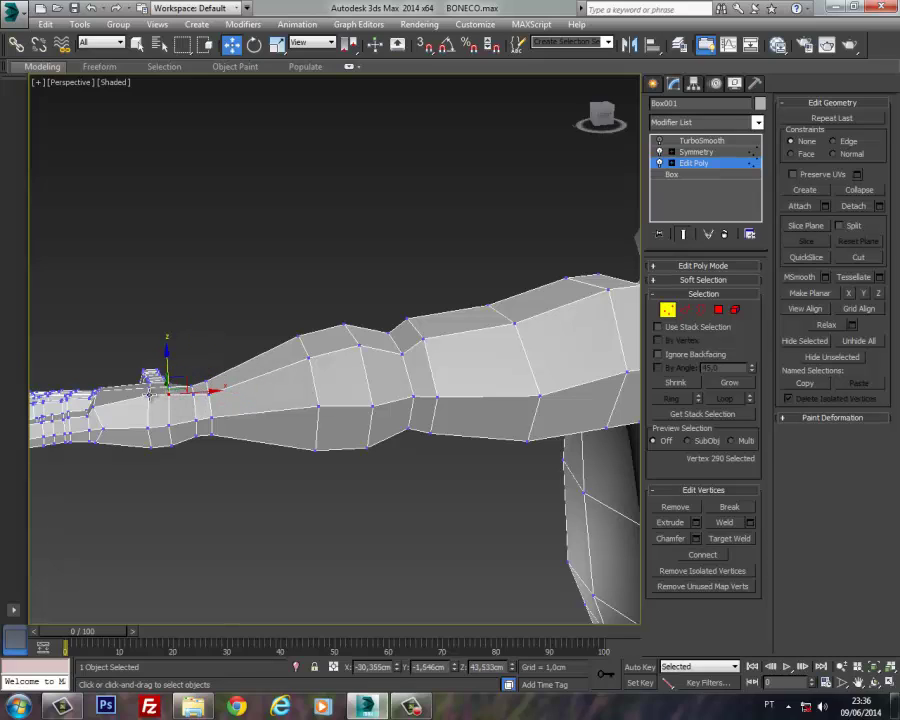
pyautogui.click(150, 395)
pyautogui.keyDown('alt'); pyautogui.moveTo(150, 395); pyautogui.dragTo(367, 410, button='middle'); pyautogui.keyUp('alt')
pyautogui.keyDown('alt'); pyautogui.moveTo(432, 417); pyautogui.dragTo(192, 430, button='middle'); pyautogui.keyUp('alt')
pyautogui.scroll(5, 328, 438)
pyautogui.scroll(-5, 365, 436)
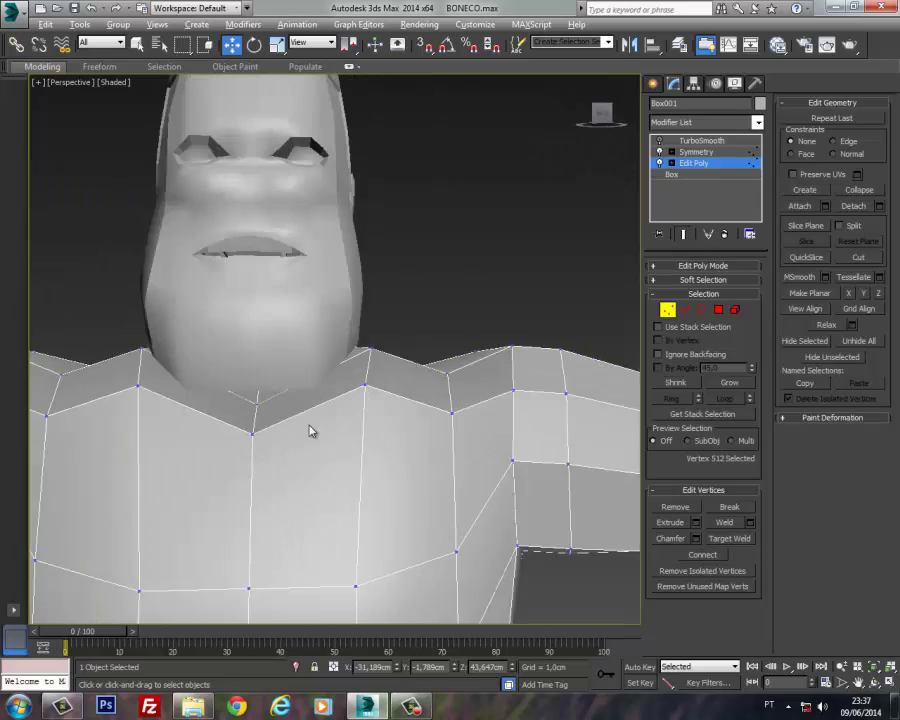
pyautogui.click(667, 312)
# Step: Examine the head's underside and the body's neck and shoulder area from the front and back, selecting each mesh in turn
pyautogui.click(303, 300)
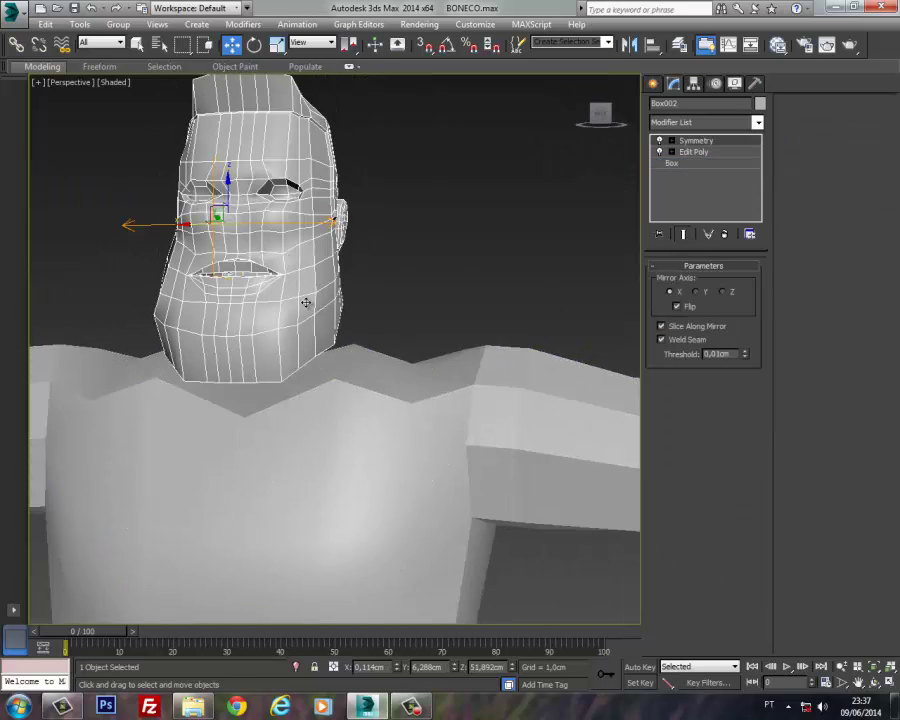
pyautogui.moveTo(305, 303); pyautogui.dragTo(153, 401, button='middle')
pyautogui.click(266, 430)
pyautogui.keyDown('alt'); pyautogui.moveTo(266, 430); pyautogui.dragTo(319, 393, button='middle'); pyautogui.keyUp('alt')
pyautogui.click(293, 293)
pyautogui.click(305, 458)
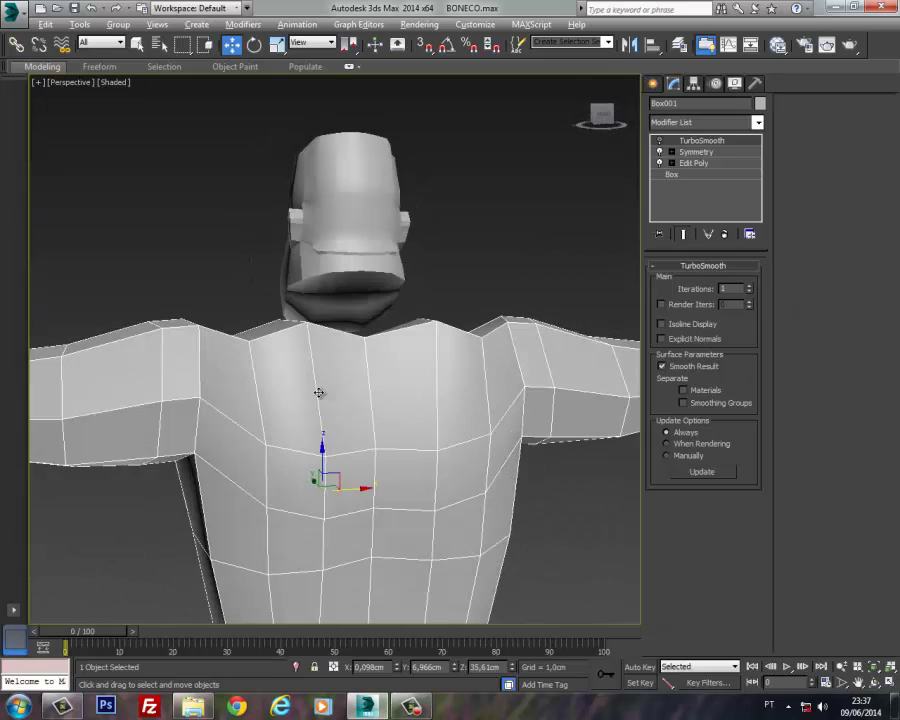
pyautogui.click(353, 291)
pyautogui.scroll(8, 352, 354)
pyautogui.scroll(-3, 353, 355)
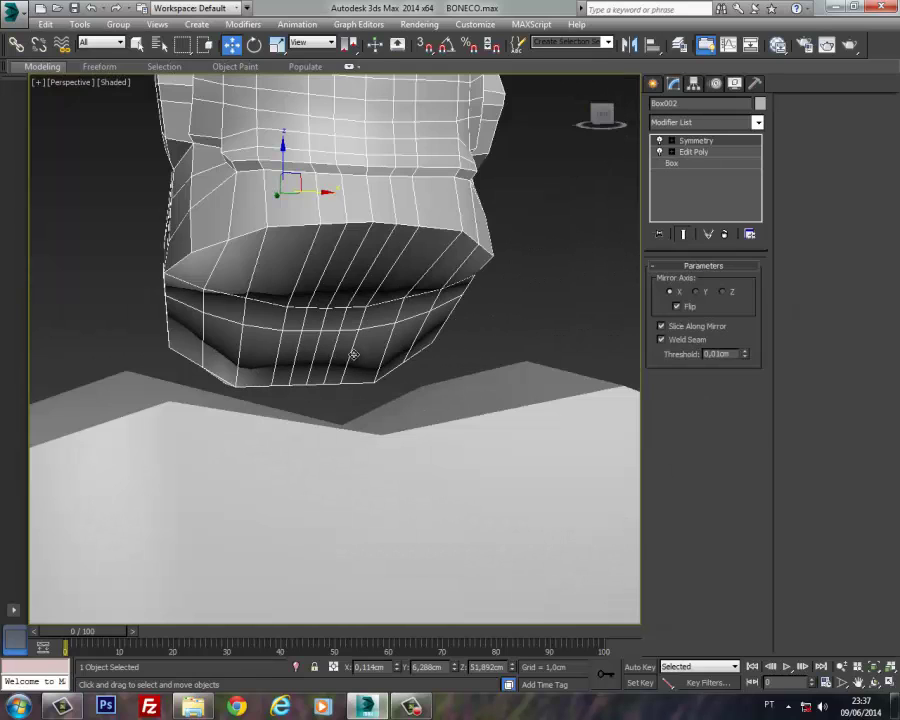
pyautogui.keyDown('alt'); pyautogui.moveTo(353, 354); pyautogui.dragTo(357, 391, button='middle'); pyautogui.keyUp('alt')
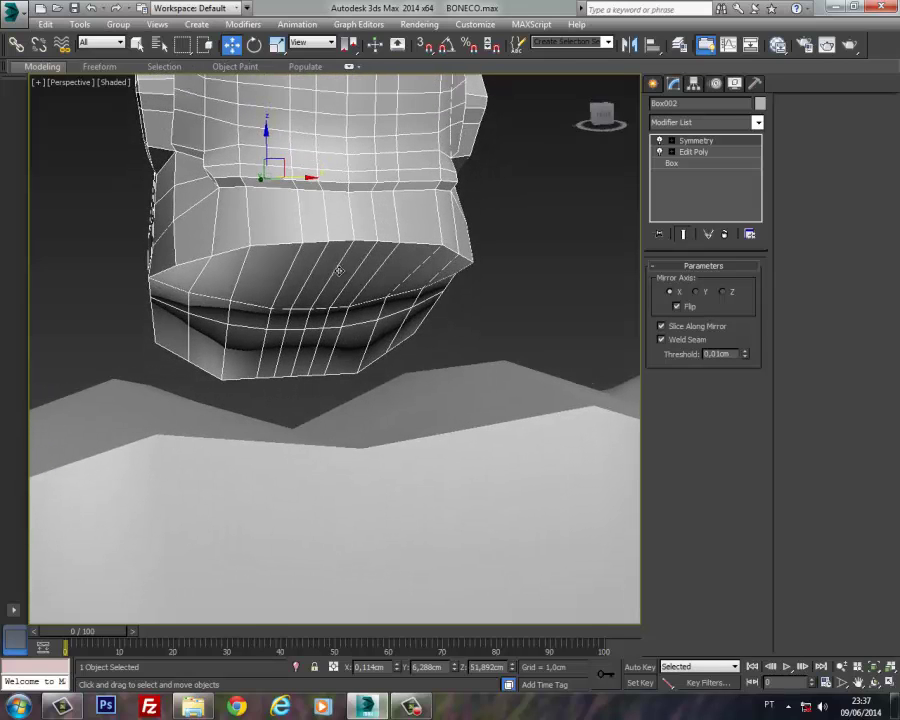
pyautogui.scroll(-5, 365, 256)
pyautogui.keyDown('alt'); pyautogui.moveTo(352, 248); pyautogui.dragTo(532, 270, button='middle'); pyautogui.keyUp('alt')
pyautogui.click(485, 382)
pyautogui.scroll(-3, 476, 338)
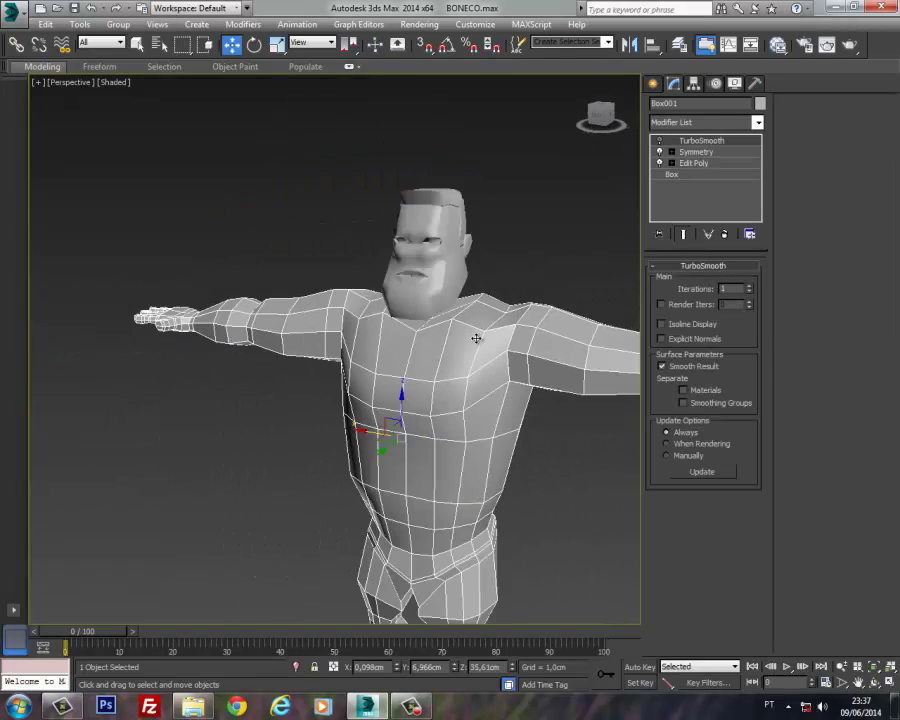
pyautogui.moveTo(477, 337)
pyautogui.keyDown('alt'); pyautogui.mouseDown(button='middle')
pyautogui.moveTo(615, 326)
pyautogui.moveTo(461, 331)
pyautogui.mouseUp(button='middle'); pyautogui.keyUp('alt')
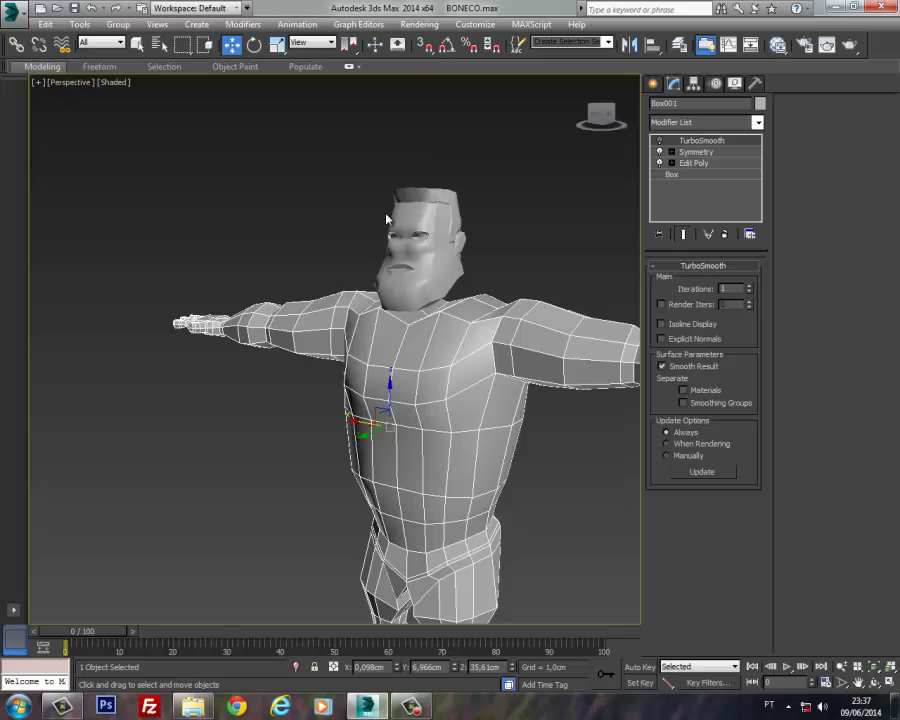
# Step: Save the scene as a new file named BONECO_FINAL in the AULA_MODELAGEM folder
pyautogui.click(20, 14)
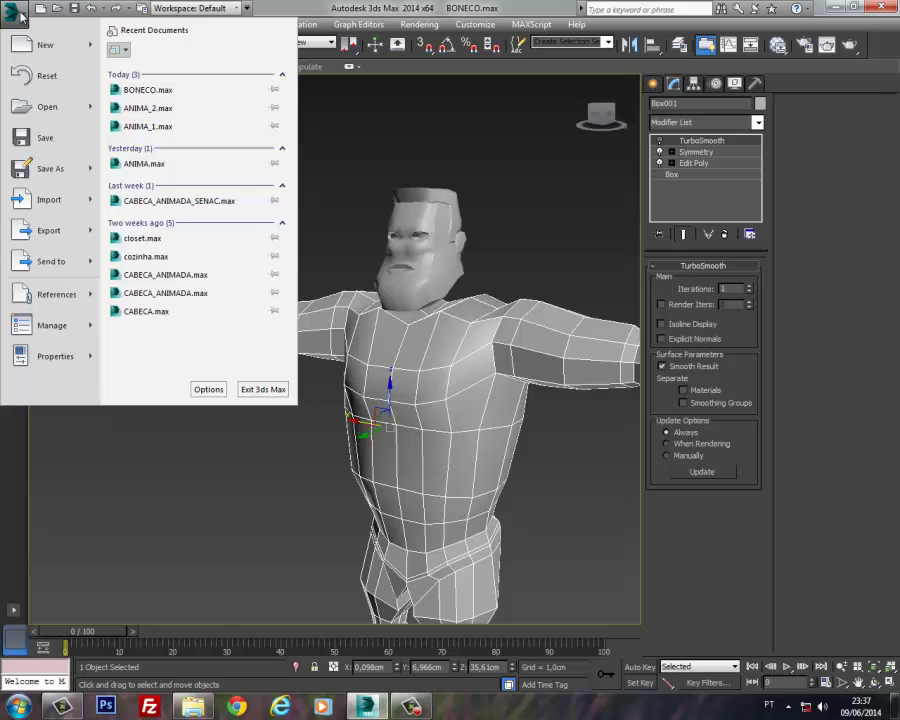
pyautogui.click(55, 168)
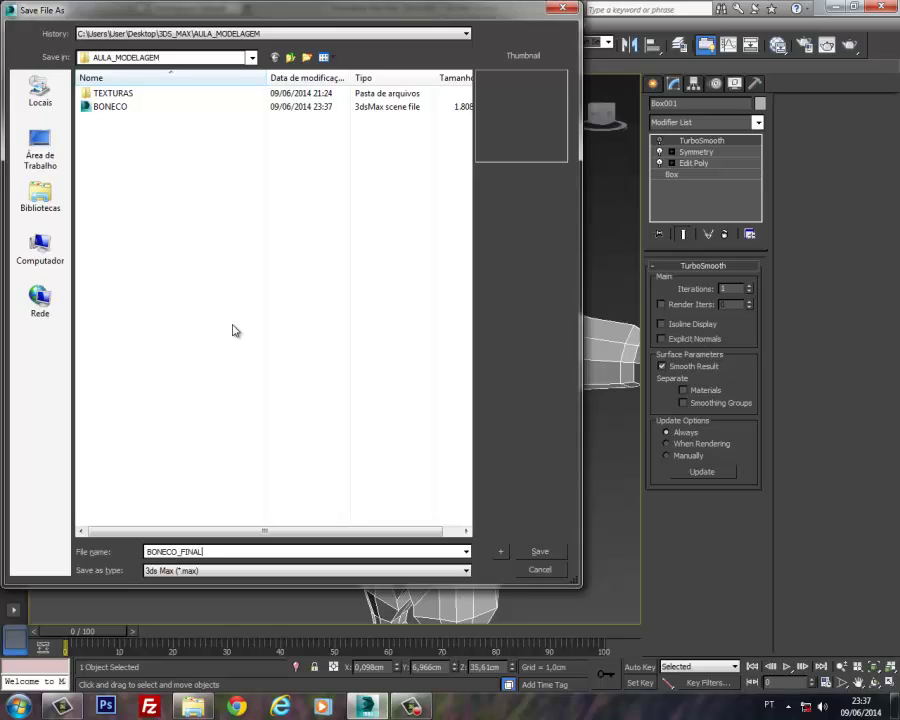
pyautogui.click(540, 551)
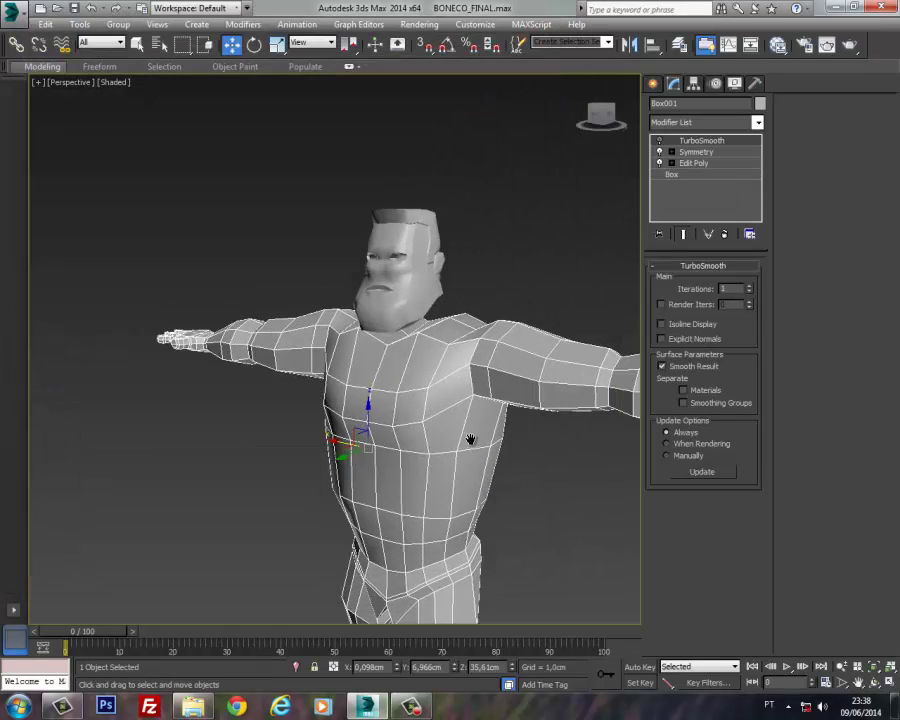
# Step: Collapse the head's modifier stack down from its Symmetry modifier
pyautogui.scroll(5, 434, 392)
pyautogui.click(343, 232)
pyautogui.keyDown('alt'); pyautogui.moveTo(343, 232); pyautogui.dragTo(296, 307, button='middle'); pyautogui.keyUp('alt')
pyautogui.rightClick(694, 143)
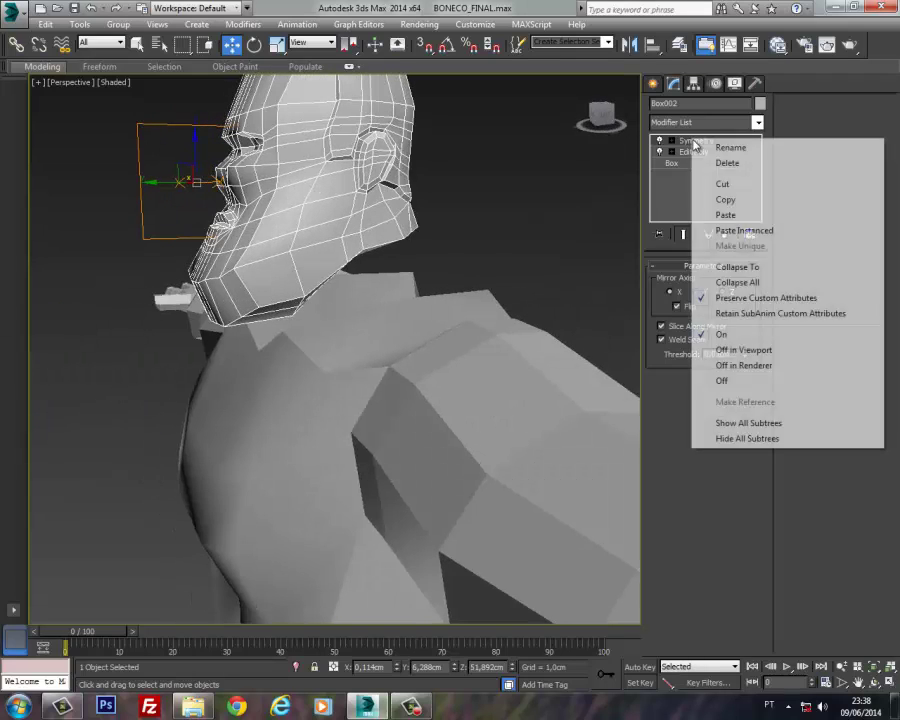
pyautogui.click(753, 265)
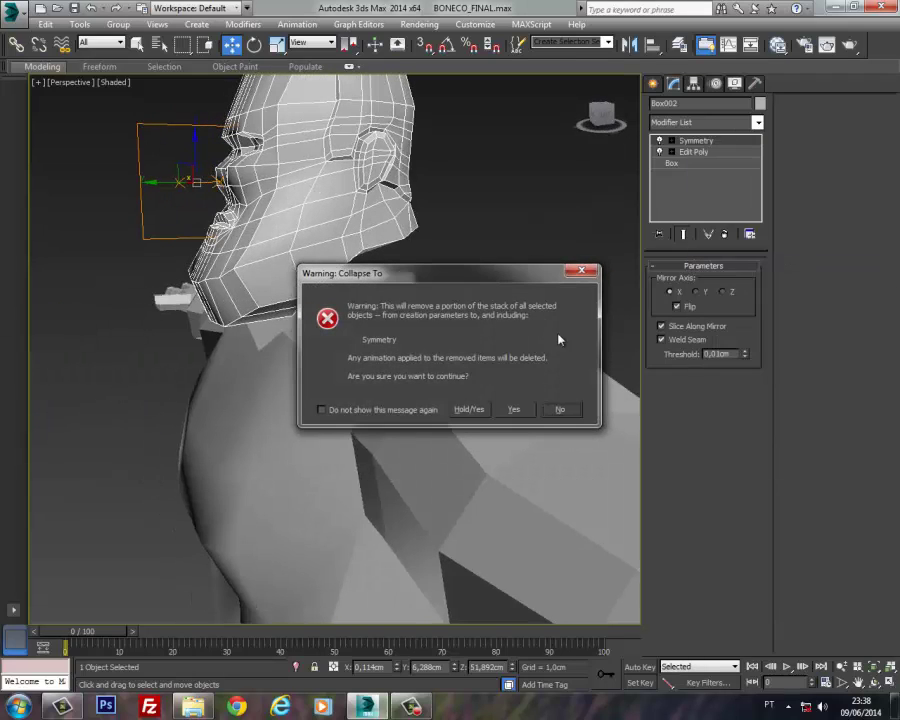
pyautogui.click(520, 412)
pyautogui.click(566, 279)
pyautogui.click(350, 215)
# Step: Collapse the body's modifier stack down from its TurboSmooth modifier, and deselect the body
pyautogui.click(395, 351)
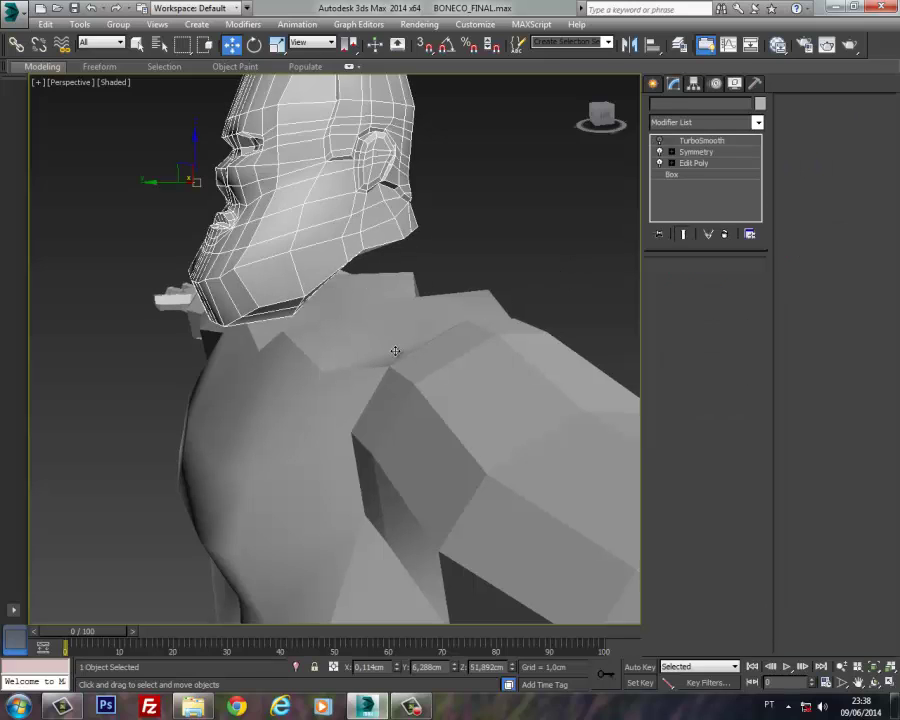
pyautogui.rightClick(704, 143)
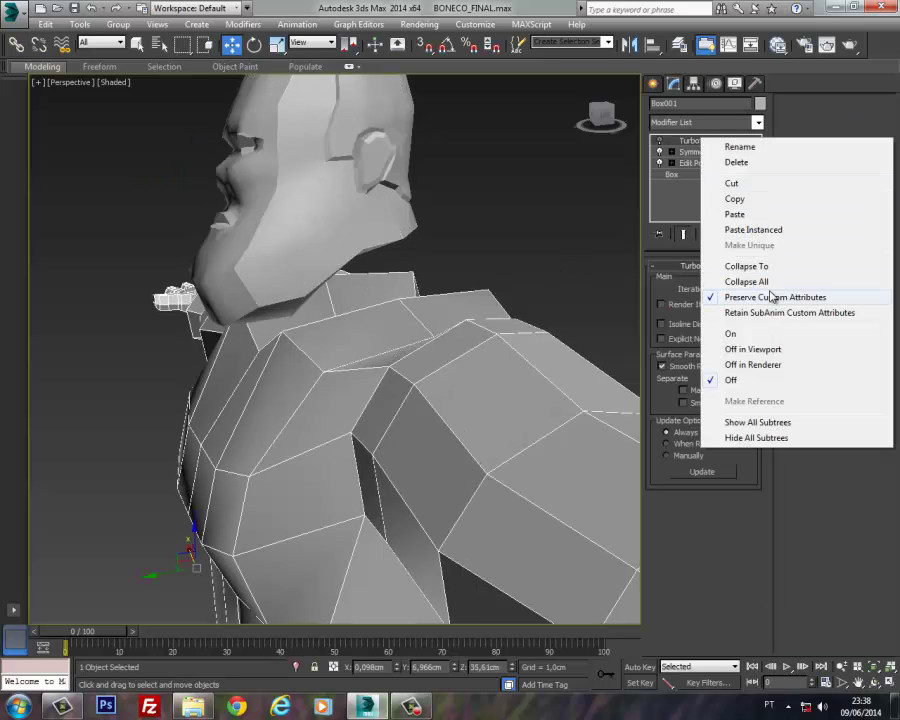
pyautogui.click(713, 266)
pyautogui.click(511, 411)
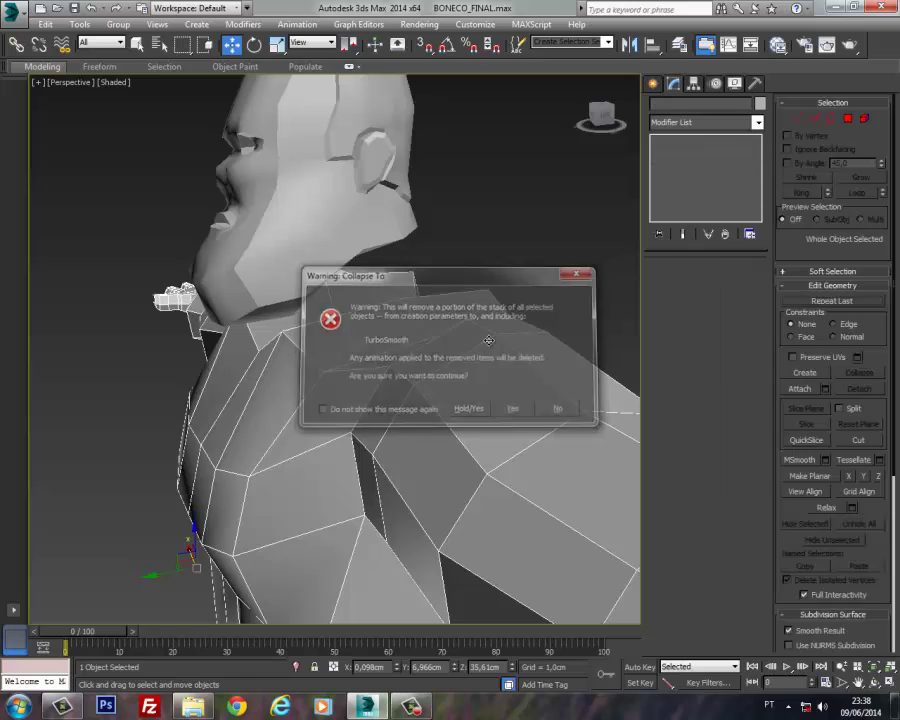
pyautogui.click(499, 275)
# Step: Select the collapsed body and examine the gap between its upper back and the head from behind
pyautogui.keyDown('alt'); pyautogui.moveTo(499, 275); pyautogui.dragTo(404, 283, button='middle'); pyautogui.keyUp('alt')
pyautogui.click(390, 221)
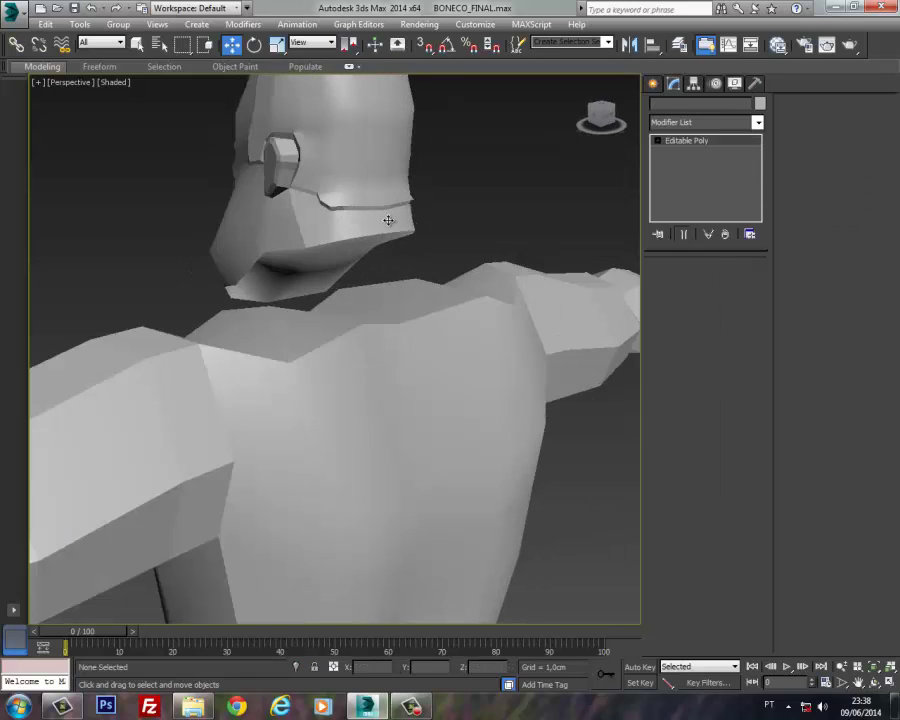
pyautogui.keyDown('alt'); pyautogui.moveTo(390, 221); pyautogui.dragTo(424, 235, button='middle'); pyautogui.keyUp('alt')
pyautogui.click(440, 382)
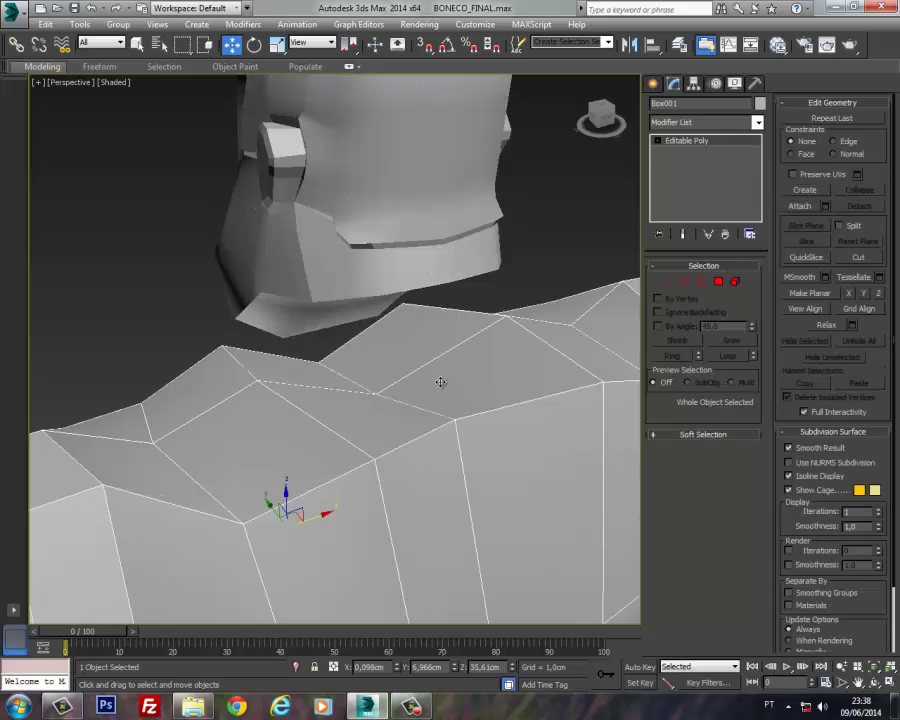
pyautogui.keyDown('alt'); pyautogui.moveTo(440, 382); pyautogui.dragTo(359, 393, button='middle'); pyautogui.keyUp('alt')
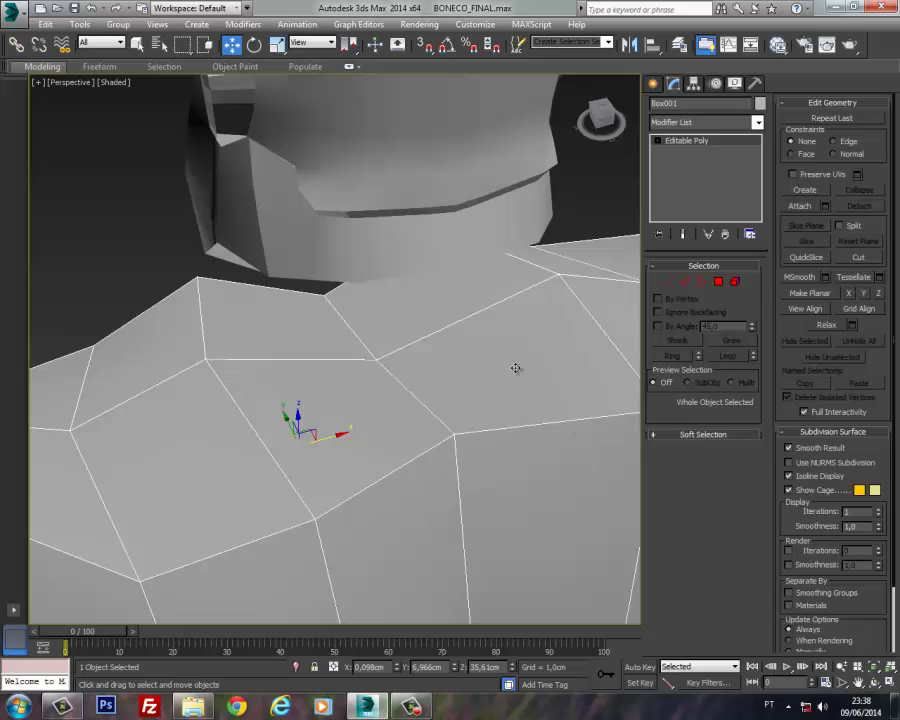
pyautogui.keyDown('alt'); pyautogui.moveTo(209, 441); pyautogui.dragTo(216, 400, button='middle'); pyautogui.keyUp('alt')
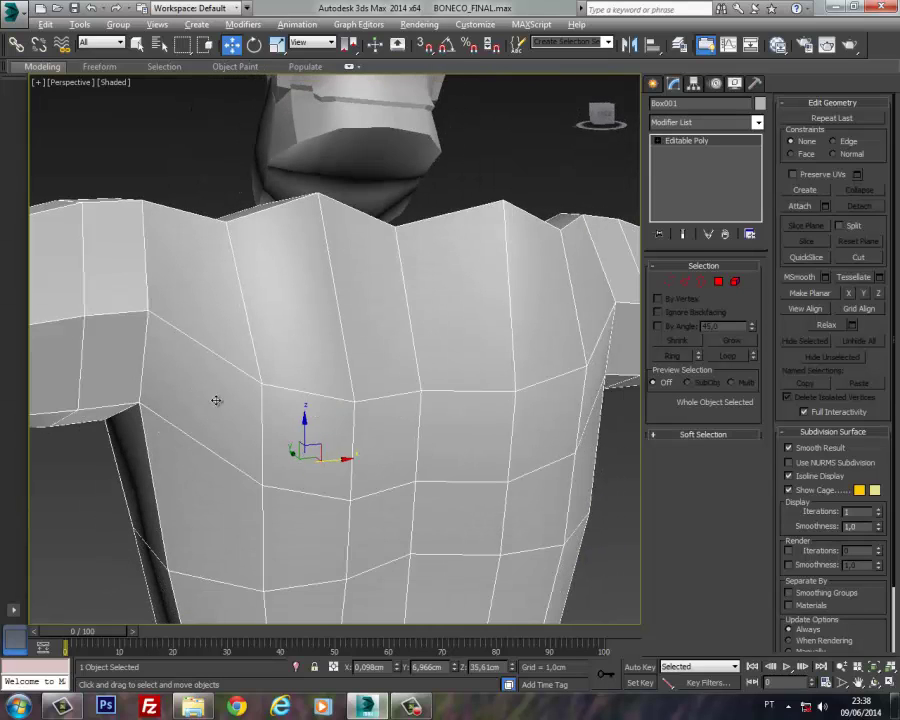
# Step: Select the head mesh and hide all unselected objects so that only the head is displayed
pyautogui.click(391, 146)
pyautogui.keyDown('alt'); pyautogui.moveTo(404, 257); pyautogui.dragTo(402, 261, button='middle'); pyautogui.keyUp('alt')
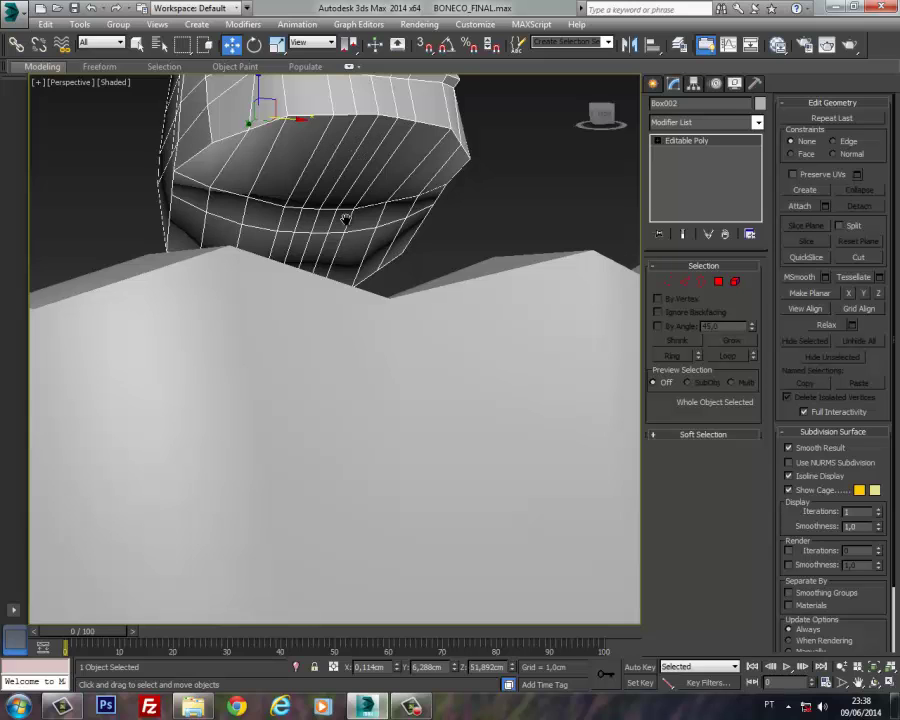
pyautogui.keyDown('alt'); pyautogui.moveTo(345, 219); pyautogui.dragTo(372, 242, button='middle'); pyautogui.keyUp('alt')
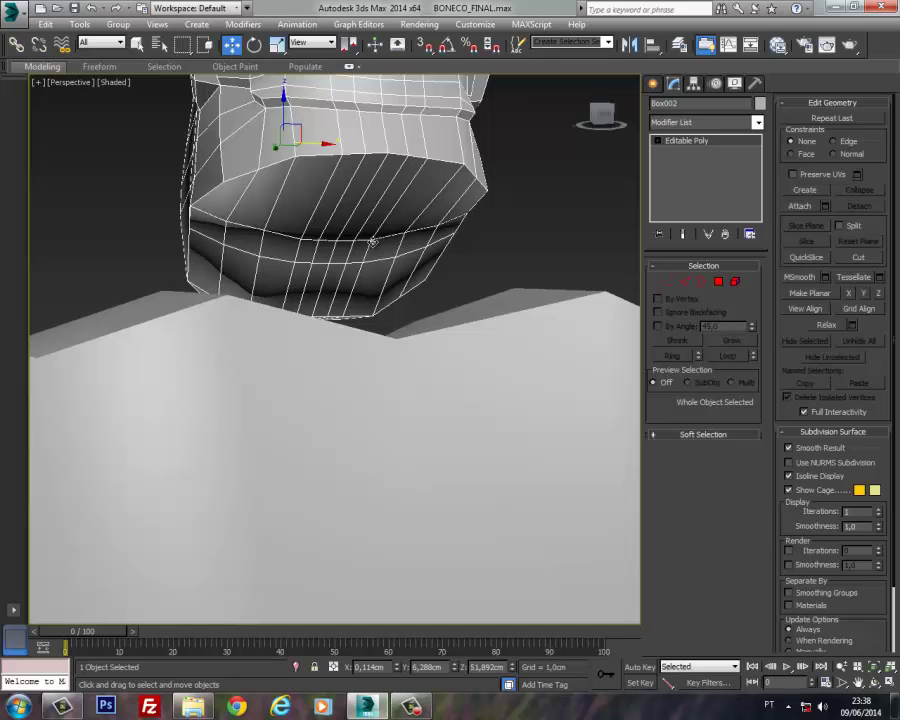
pyautogui.rightClick(351, 182)
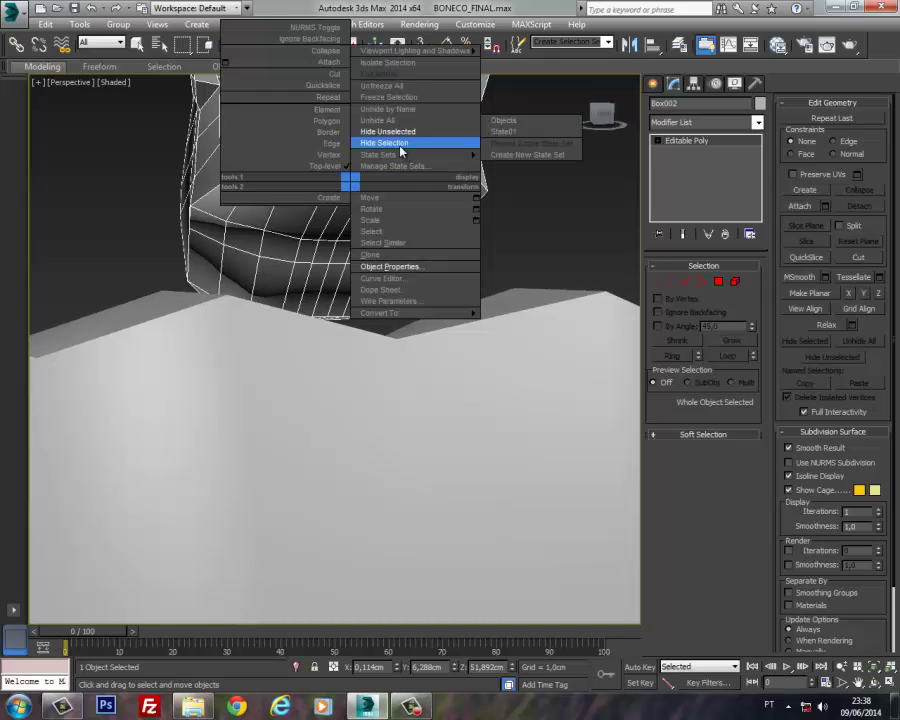
pyautogui.click(388, 131)
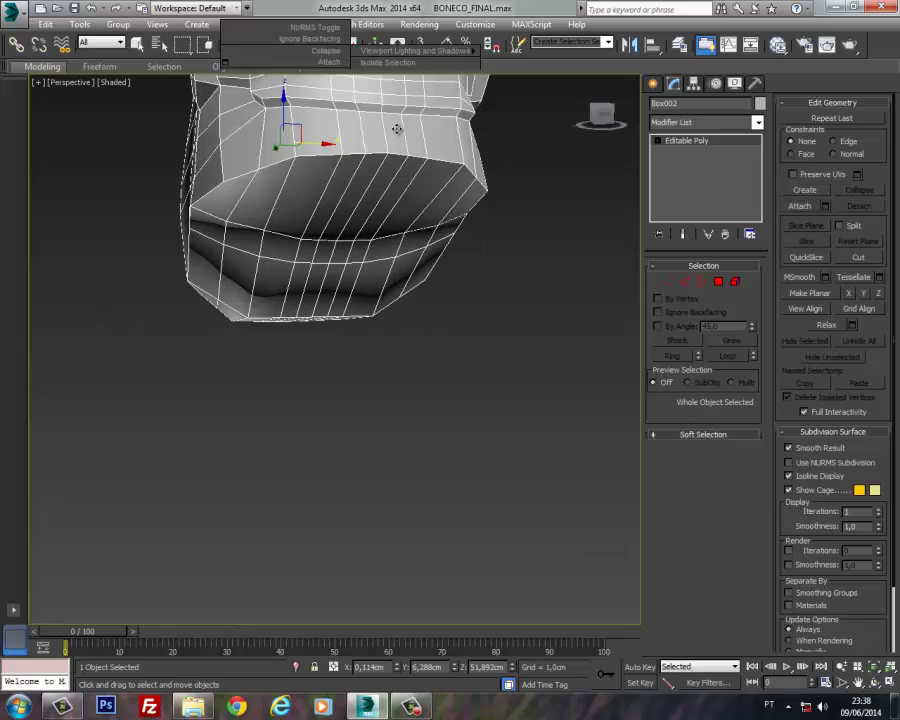
# Step: Delete the two long central polygons on the underside of the head to open a neck hole
pyautogui.keyDown('alt'); pyautogui.moveTo(394, 128); pyautogui.dragTo(380, 334, button='middle'); pyautogui.keyUp('alt')
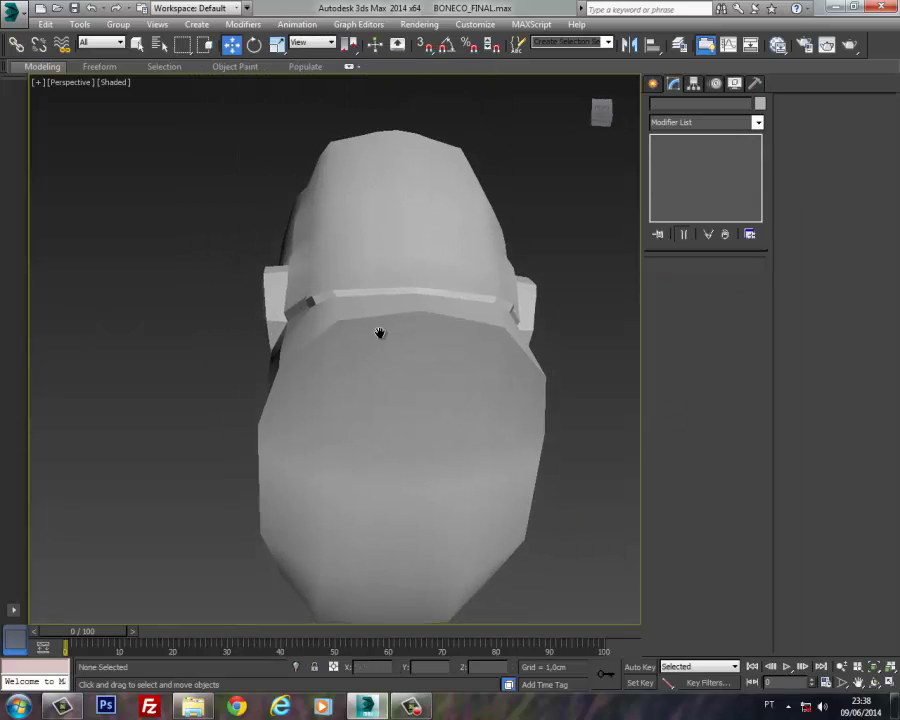
pyautogui.click(394, 421)
pyautogui.keyDown('alt'); pyautogui.moveTo(394, 421); pyautogui.dragTo(437, 430, button='middle'); pyautogui.keyUp('alt')
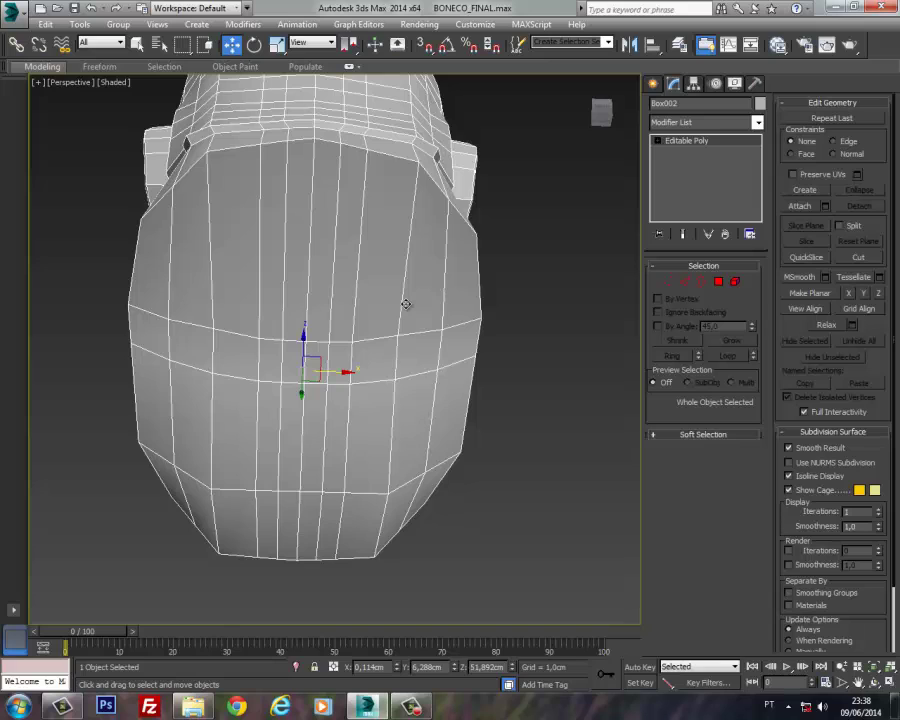
pyautogui.click(717, 282)
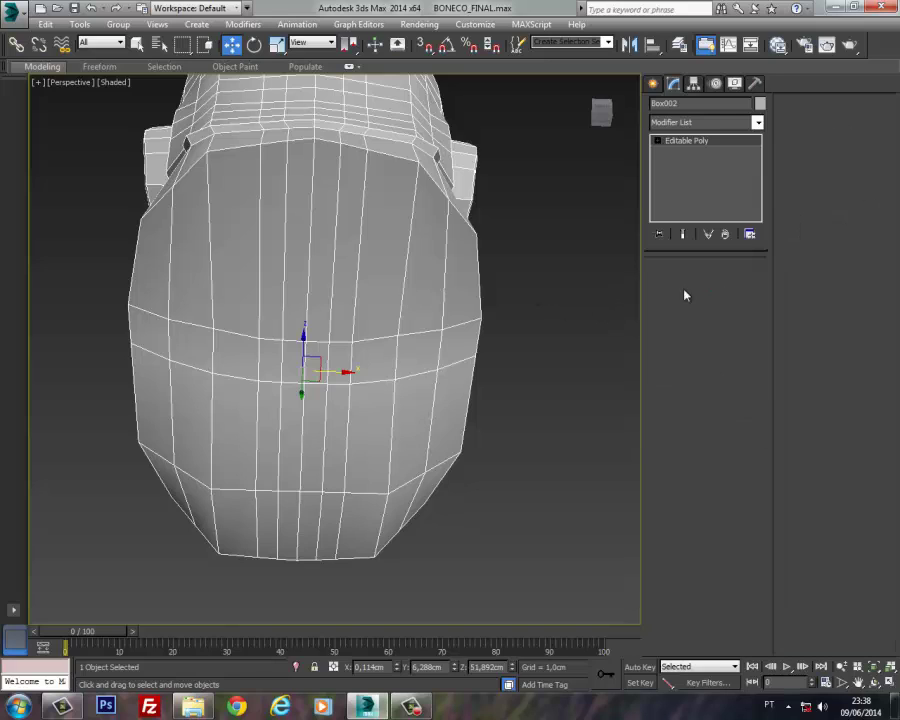
pyautogui.click(292, 355)
pyautogui.keyDown('ctrl'); pyautogui.click(318, 355); pyautogui.keyUp('ctrl')
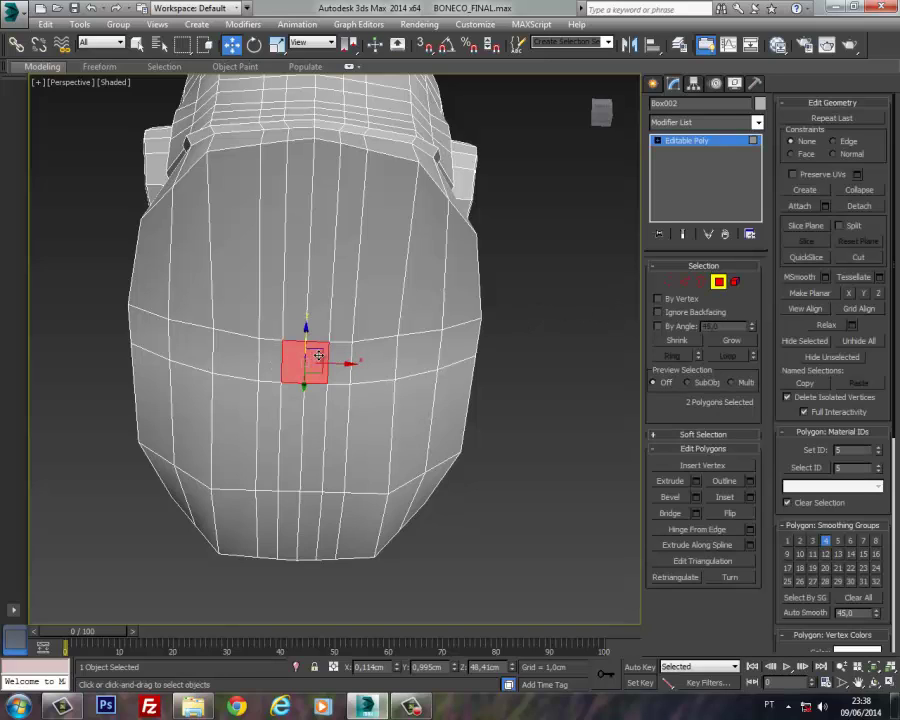
pyautogui.click(298, 246)
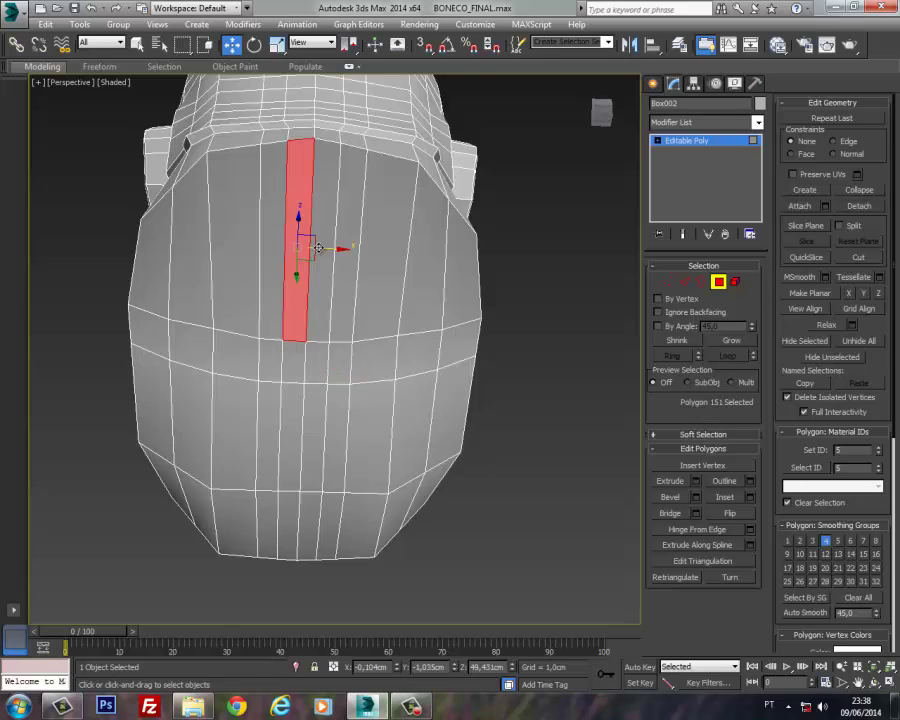
pyautogui.keyDown('ctrl'); pyautogui.click(324, 247); pyautogui.keyUp('ctrl')
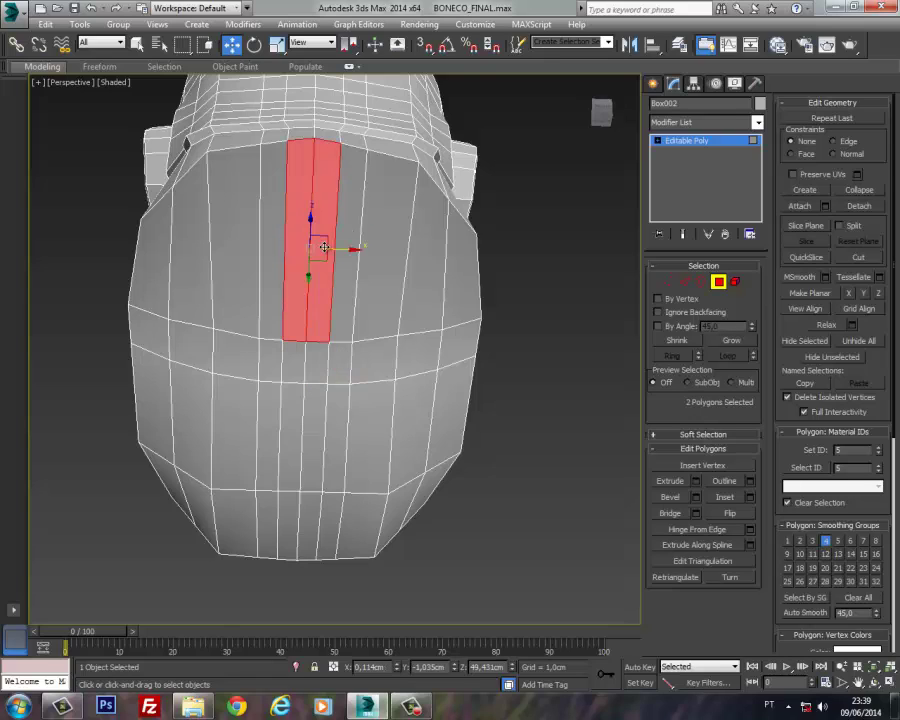
pyautogui.press('Delete')
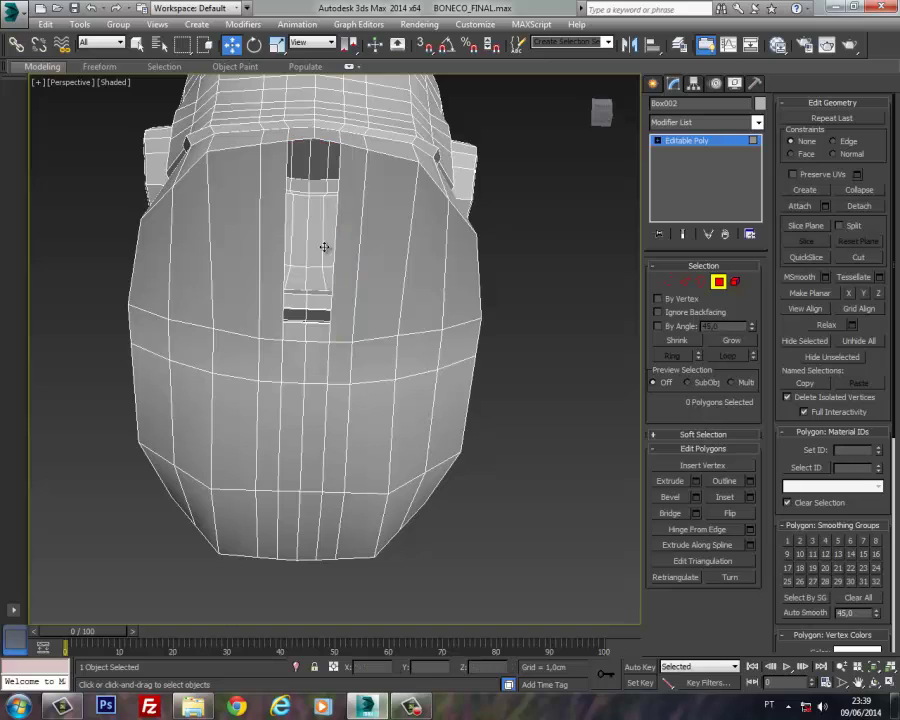
# Step: Select the vertices on the chin-side edge of the head's neck opening and move them along the depth axis
pyautogui.click(669, 281)
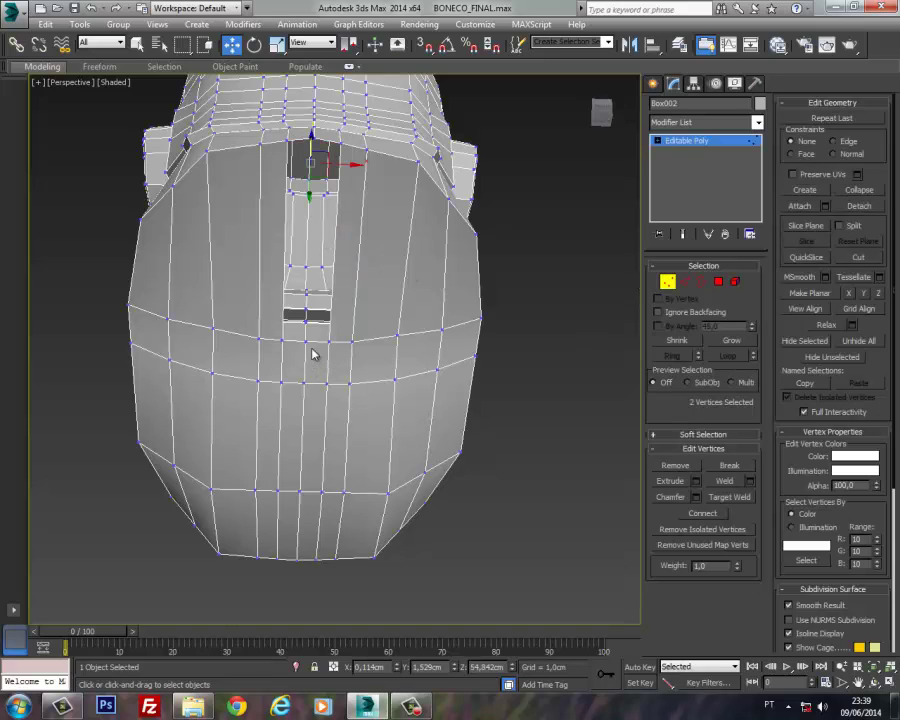
pyautogui.click(306, 343)
pyautogui.keyDown('ctrl'); pyautogui.click(328, 342); pyautogui.keyUp('ctrl')
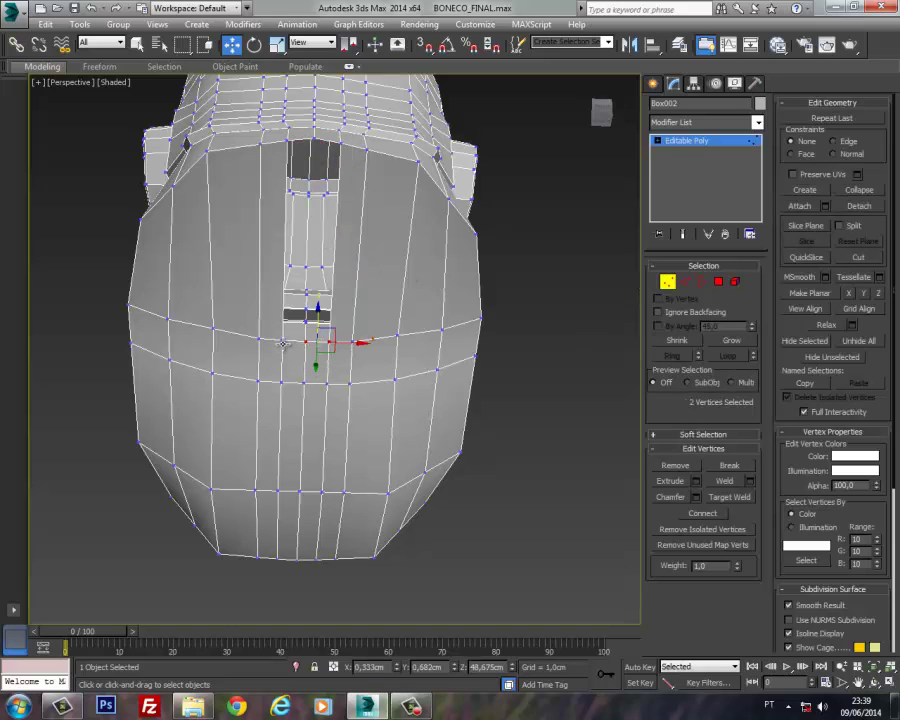
pyautogui.keyDown('ctrl'); pyautogui.click(283, 343); pyautogui.keyUp('ctrl')
pyautogui.keyDown('ctrl'); pyautogui.click(295, 338); pyautogui.keyUp('ctrl')
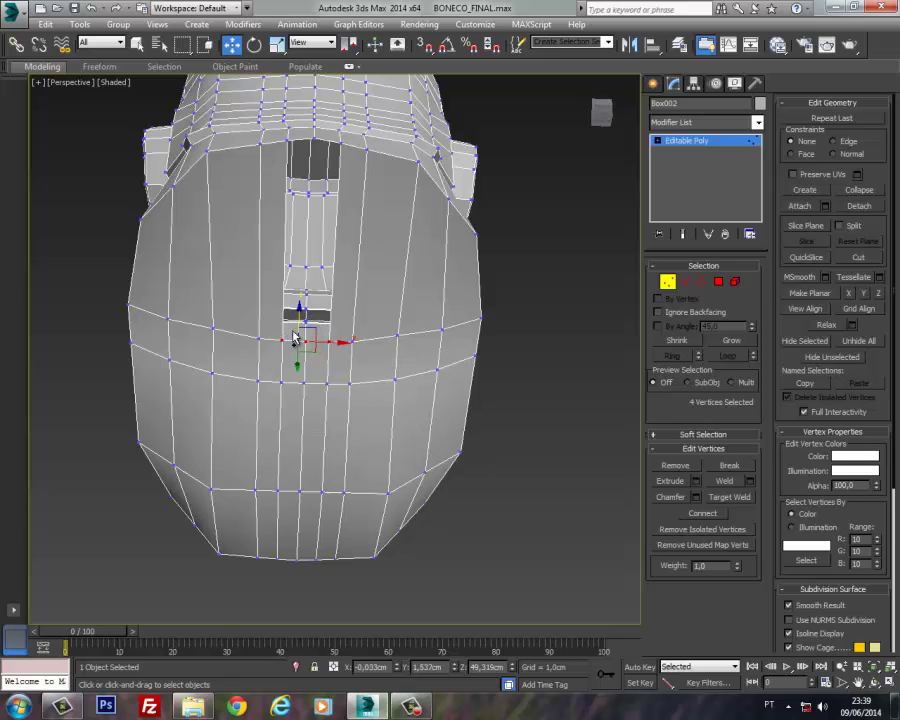
pyautogui.moveTo(296, 362); pyautogui.dragTo(295, 380)
pyautogui.keyDown('alt'); pyautogui.moveTo(295, 382); pyautogui.dragTo(366, 415, button='middle'); pyautogui.keyUp('alt')
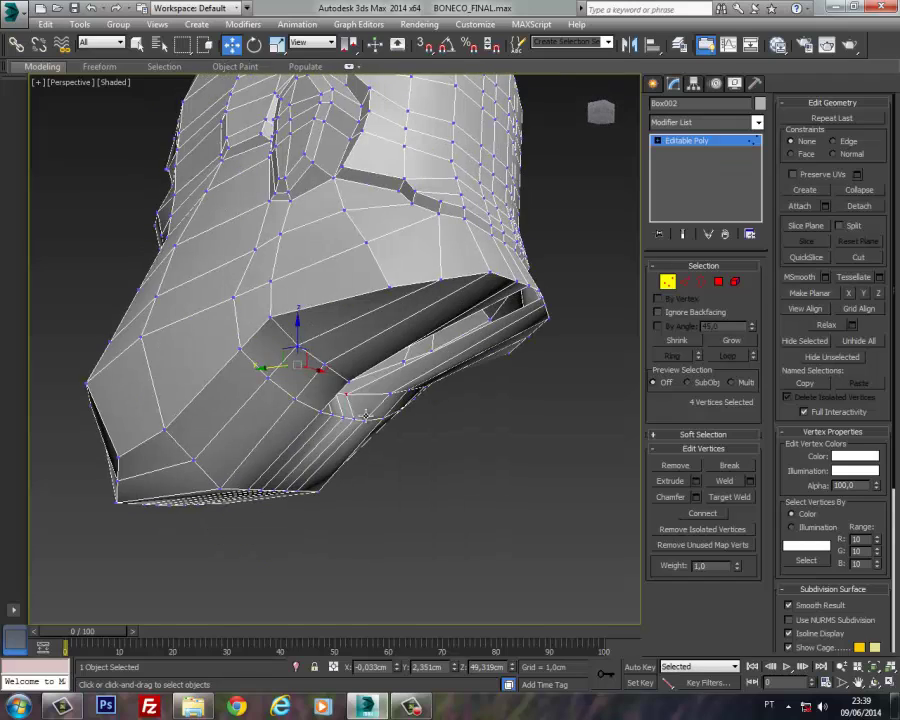
pyautogui.moveTo(277, 368); pyautogui.dragTo(326, 349)
# Step: Add the neighbouring row to make seven vertices at the opening's chin-side edge, then lower them about 0.45 cm and shift them about 0.47 cm toward the chin
pyautogui.press('super')
pyautogui.keyDown('alt'); pyautogui.moveTo(335, 372); pyautogui.dragTo(318, 352, button='middle'); pyautogui.keyUp('alt')
pyautogui.keyDown('ctrl'); pyautogui.click(343, 408); pyautogui.keyUp('ctrl')
pyautogui.keyDown('ctrl'); pyautogui.click(361, 412); pyautogui.keyUp('ctrl')
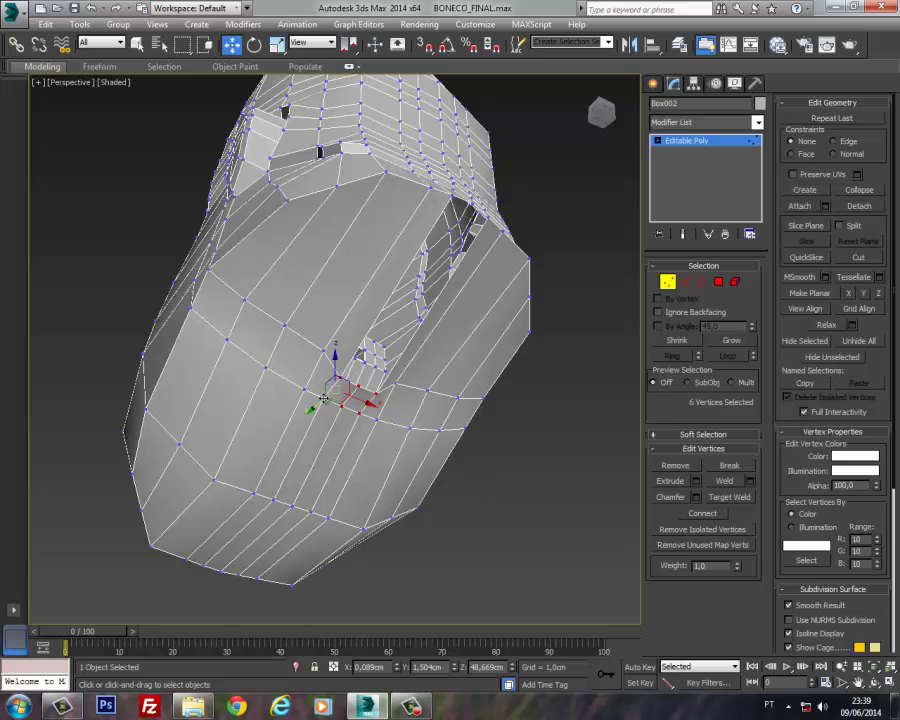
pyautogui.keyDown('ctrl'); pyautogui.click(324, 398); pyautogui.keyUp('ctrl')
pyautogui.keyDown('alt'); pyautogui.moveTo(324, 398); pyautogui.dragTo(347, 381, button='middle'); pyautogui.keyUp('alt')
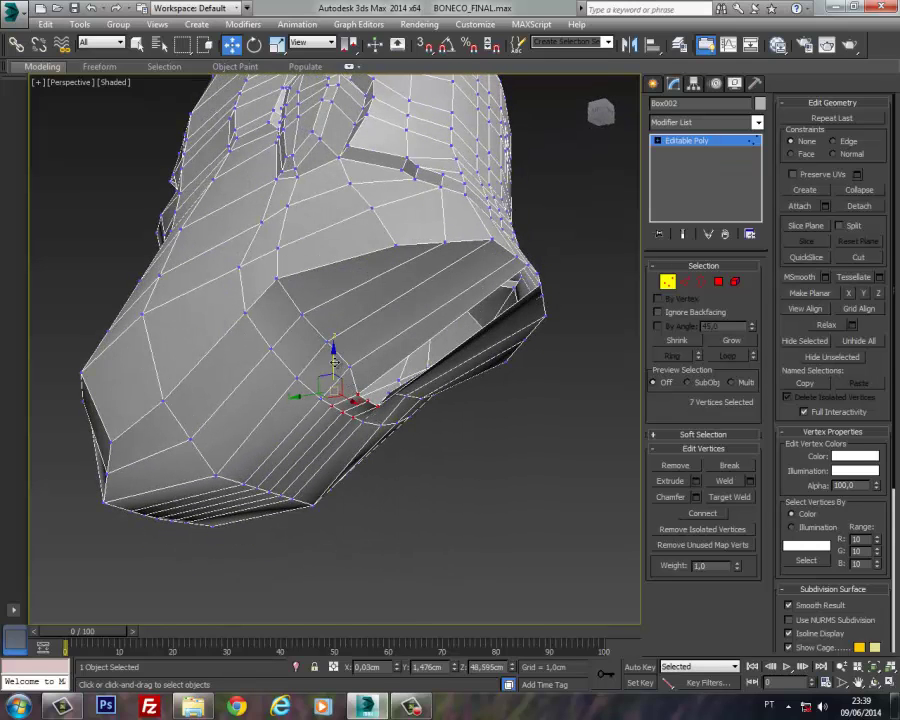
pyautogui.moveTo(335, 362); pyautogui.dragTo(337, 387)
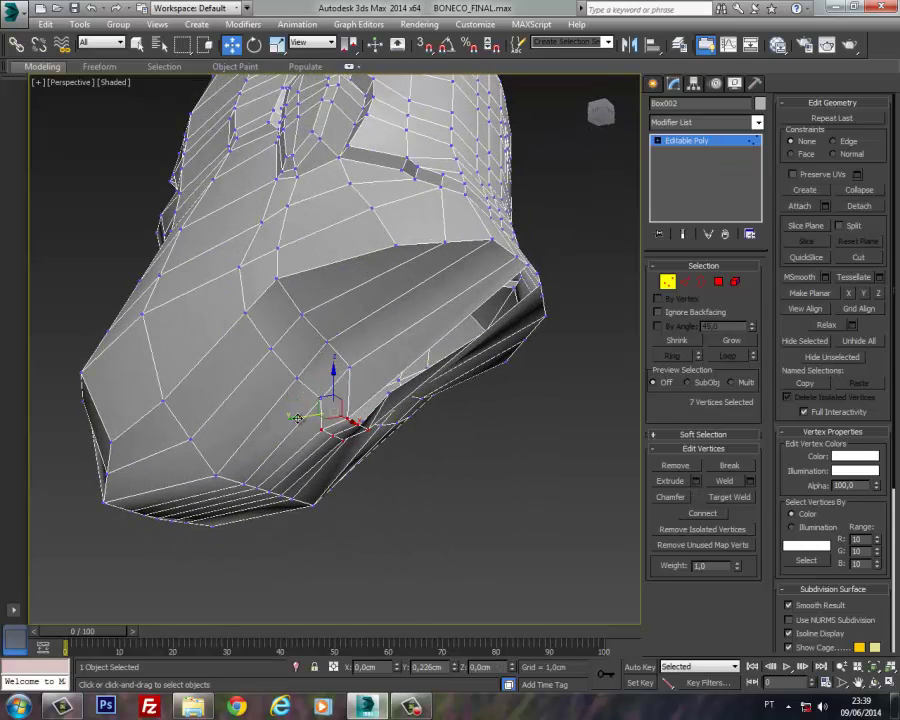
pyautogui.keyDown('alt'); pyautogui.moveTo(307, 418); pyautogui.dragTo(282, 383, button='middle'); pyautogui.keyUp('alt')
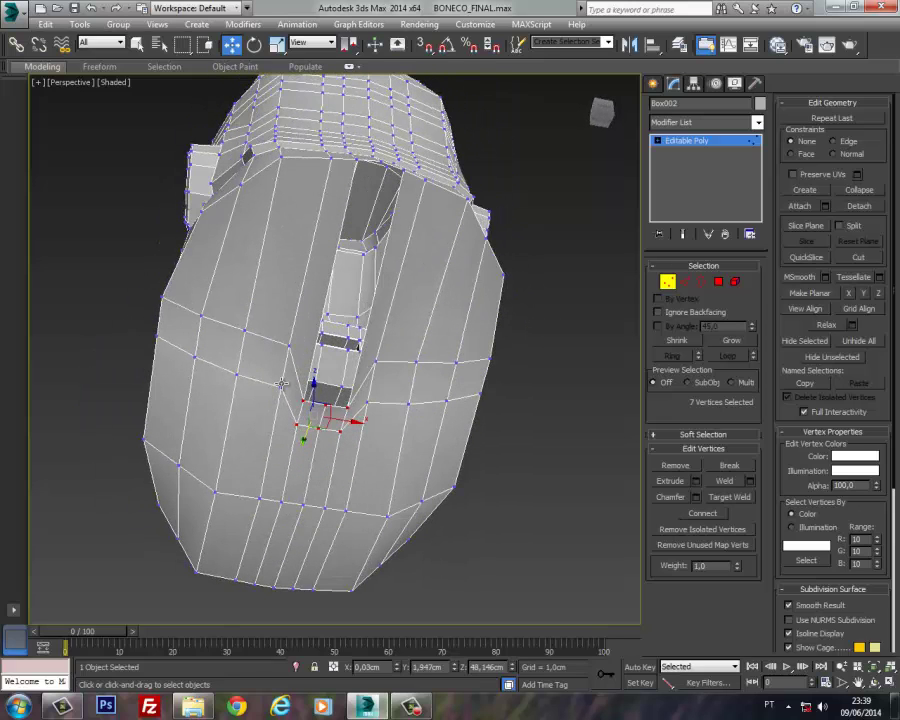
# Step: Select the four vertices flanking the chin-side end of the opening and lower them about 0.15 cm
pyautogui.click(282, 382)
pyautogui.keyDown('ctrl'); pyautogui.click(286, 353); pyautogui.keyUp('ctrl')
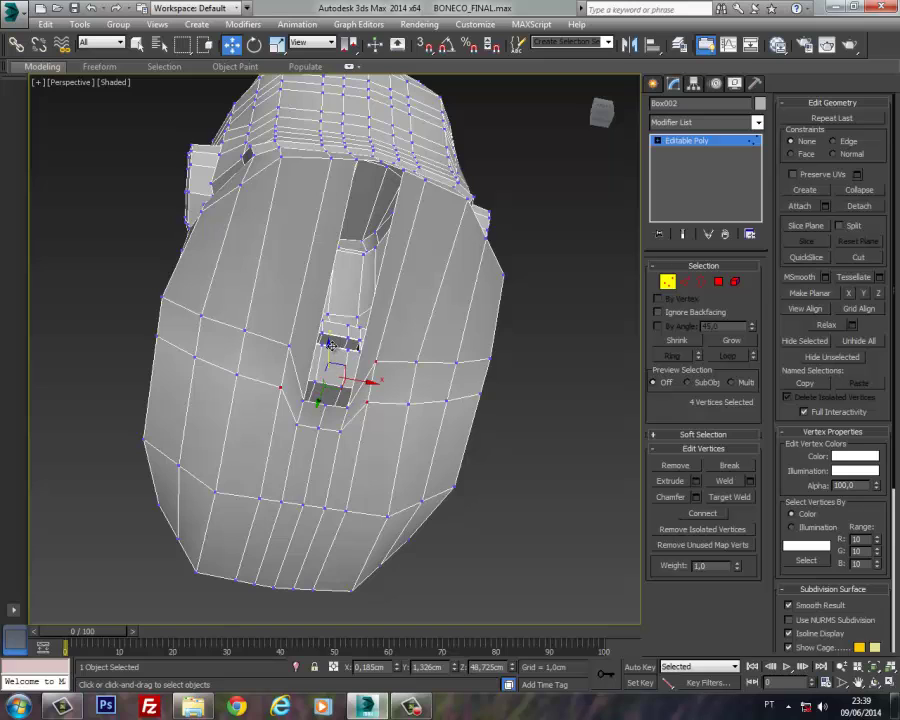
pyautogui.moveTo(330, 345)
pyautogui.keyDown('alt'); pyautogui.mouseDown(button='middle')
pyautogui.moveTo(402, 428)
pyautogui.moveTo(340, 360)
pyautogui.mouseUp(button='middle'); pyautogui.keyUp('alt')
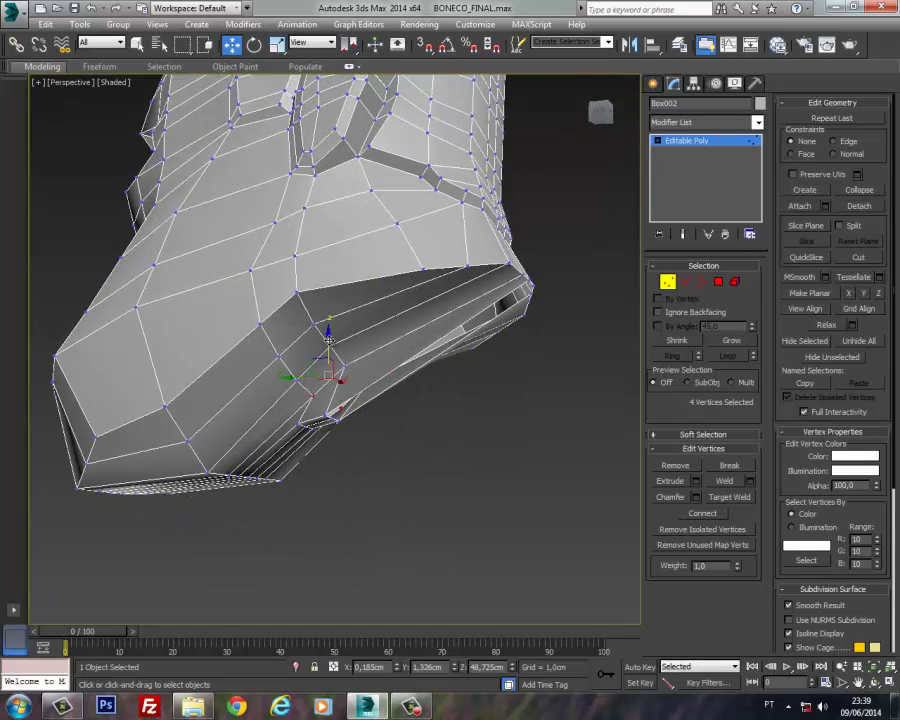
pyautogui.moveTo(328, 340); pyautogui.dragTo(330, 347)
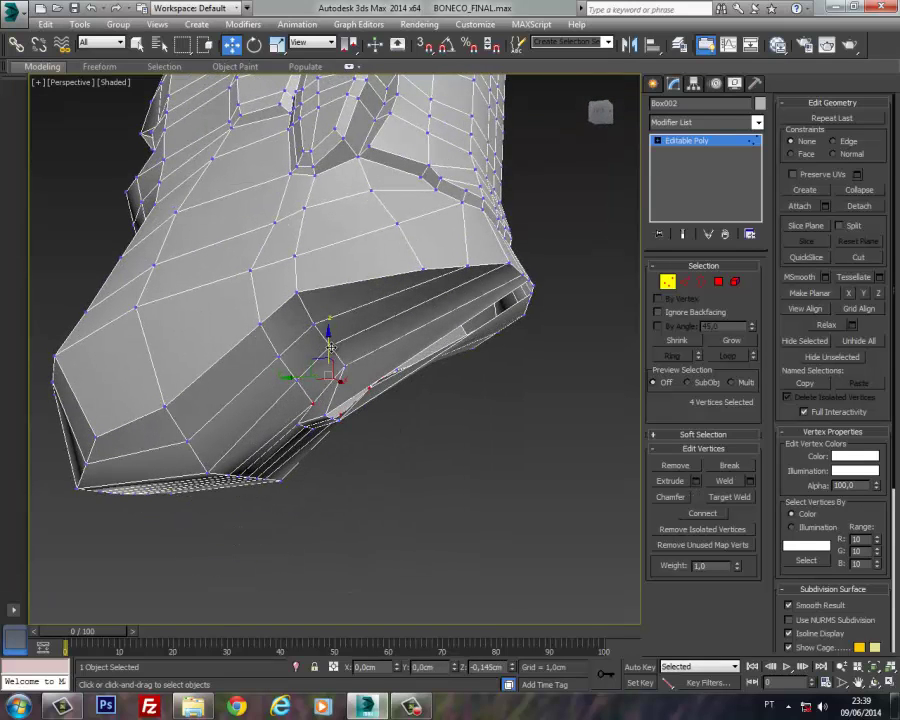
# Step: Lower the pair of outer vertices on either side of the neck opening so they follow a rounded contour
pyautogui.keyDown('alt'); pyautogui.moveTo(330, 352); pyautogui.dragTo(274, 347, button='middle'); pyautogui.keyUp('alt')
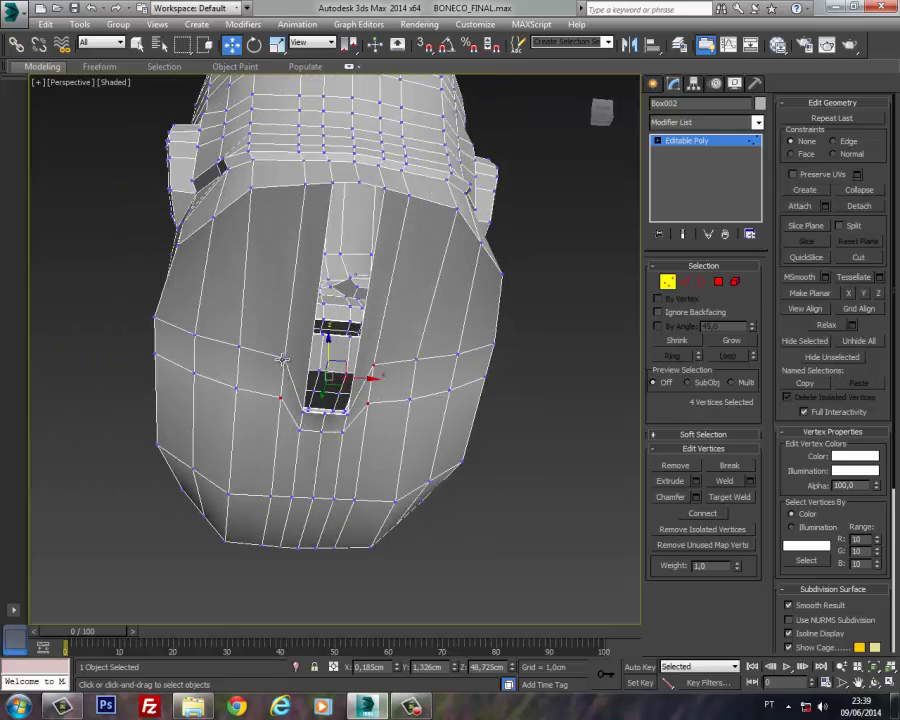
pyautogui.keyDown('ctrl'); pyautogui.click(282, 359); pyautogui.keyUp('ctrl')
pyautogui.keyDown('alt'); pyautogui.moveTo(282, 360); pyautogui.dragTo(340, 382, button='middle'); pyautogui.keyUp('alt')
pyautogui.moveTo(318, 339); pyautogui.dragTo(319, 357)
pyautogui.keyDown('alt'); pyautogui.moveTo(318, 357); pyautogui.dragTo(322, 383, button='middle'); pyautogui.keyUp('alt')
pyautogui.keyDown('ctrl'); pyautogui.click(408, 392); pyautogui.keyUp('ctrl')
pyautogui.keyDown('alt'); pyautogui.moveTo(408, 392); pyautogui.dragTo(356, 362, button='middle'); pyautogui.keyUp('alt')
pyautogui.moveTo(359, 358); pyautogui.dragTo(360, 377)
pyautogui.keyDown('alt'); pyautogui.moveTo(358, 377); pyautogui.dragTo(320, 360, button='middle'); pyautogui.keyUp('alt')
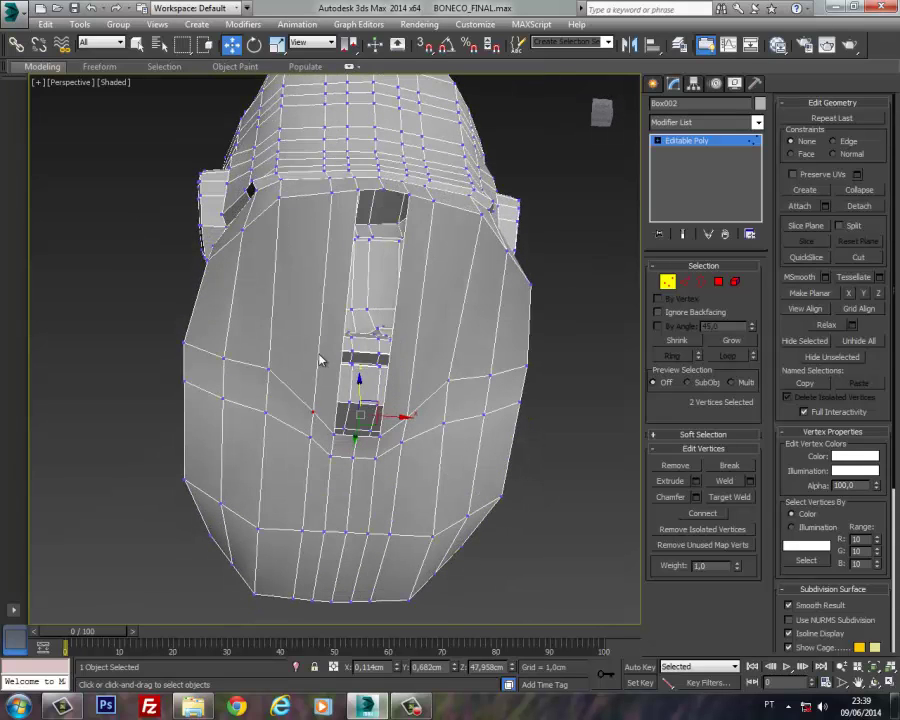
# Step: Scale the outer vertex pair to about 131% in X and the opening's chin-side corner vertices to about 163% in X
pyautogui.click(277, 44)
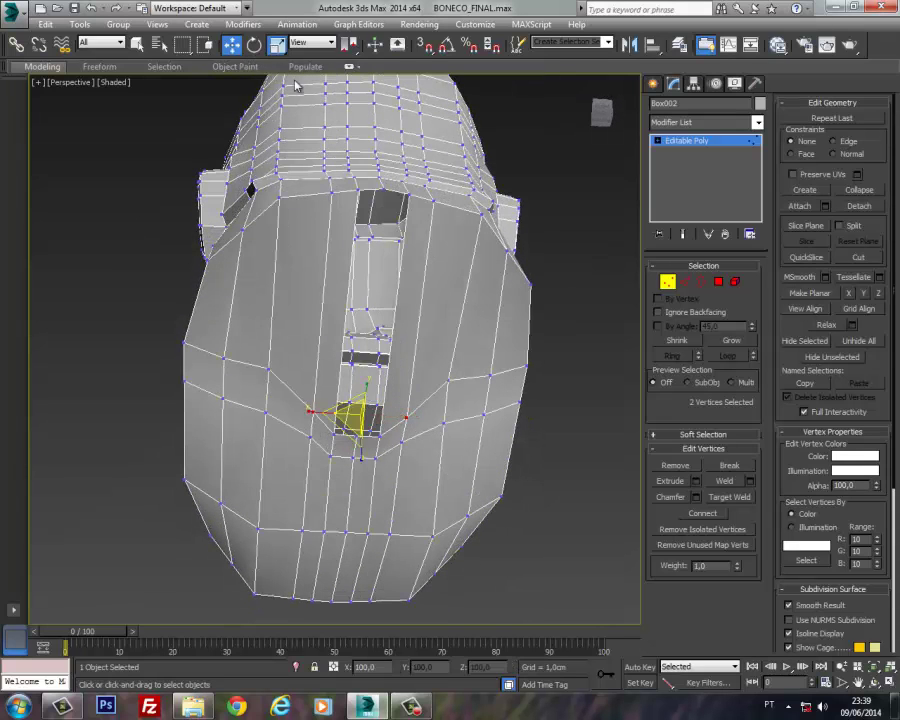
pyautogui.moveTo(350, 414); pyautogui.dragTo(297, 410)
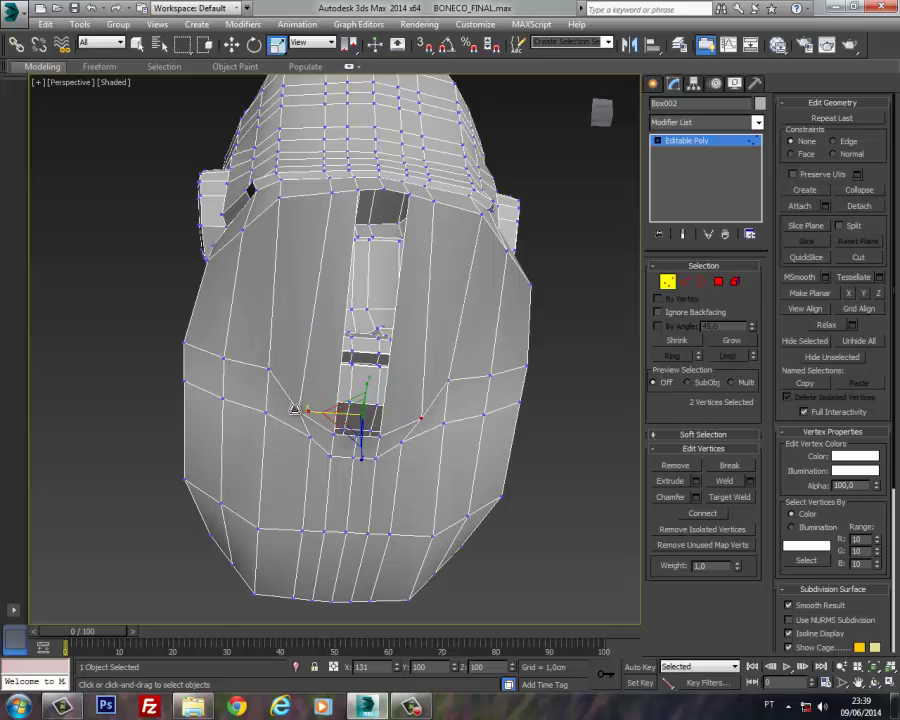
pyautogui.click(336, 430)
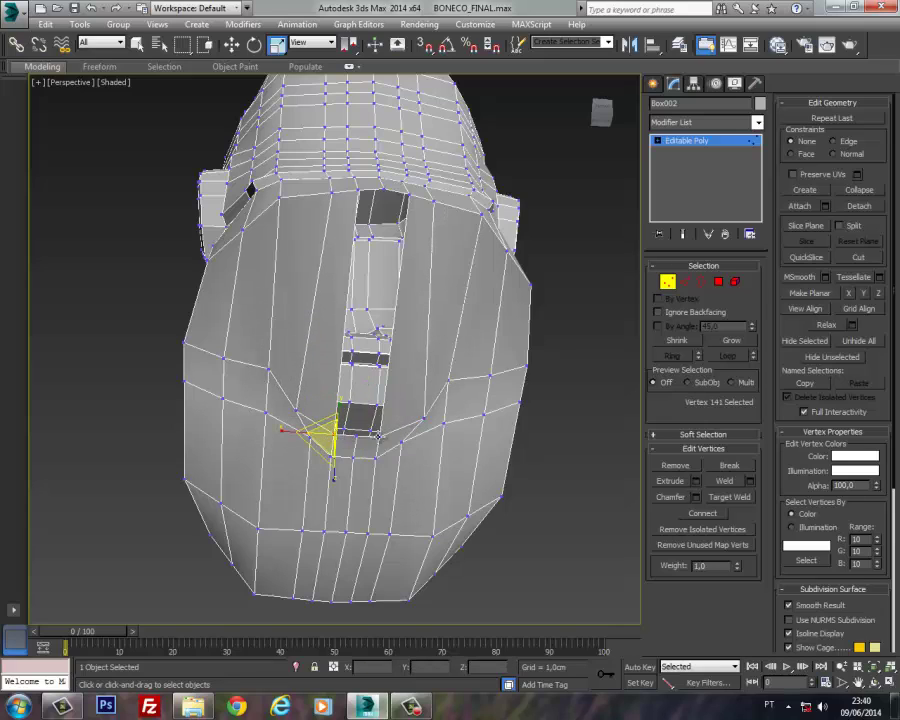
pyautogui.keyDown('ctrl'); pyautogui.click(378, 436); pyautogui.keyUp('ctrl')
pyautogui.moveTo(319, 433); pyautogui.dragTo(278, 433)
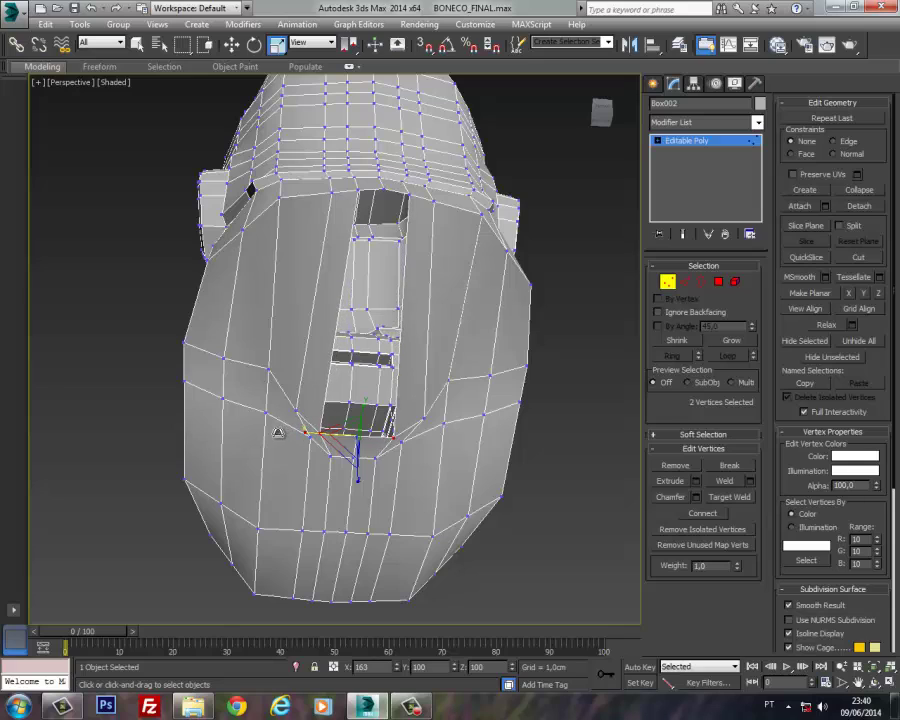
# Step: Scale the four vertices at the opening's rear edge to about 165% in X, and spread the inner pair further apart
pyautogui.click(331, 191)
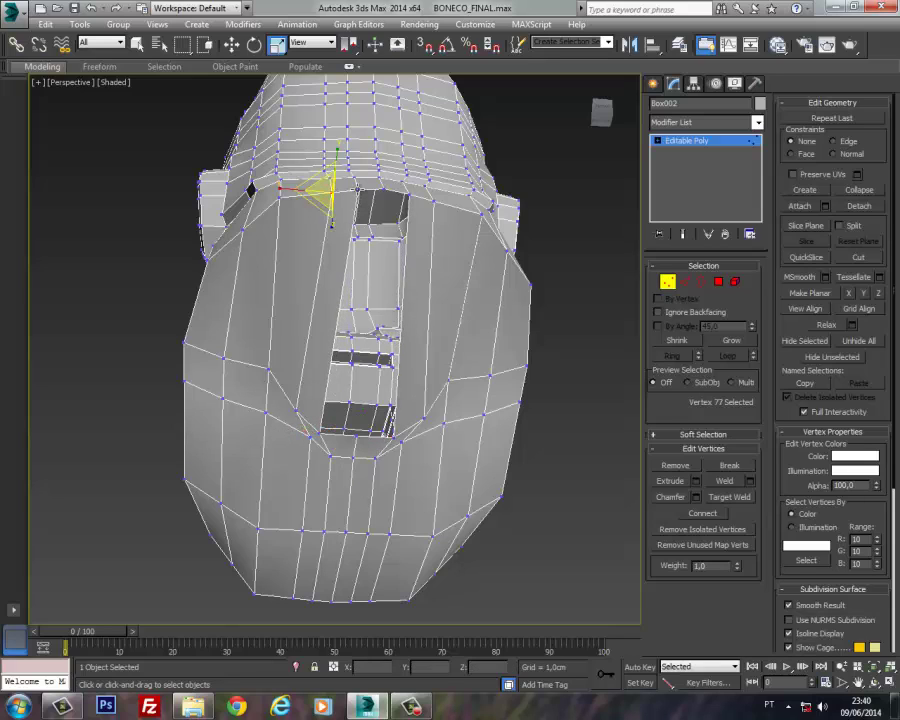
pyautogui.keyDown('ctrl'); pyautogui.click(357, 190); pyautogui.keyUp('ctrl')
pyautogui.keyDown('ctrl'); pyautogui.click(409, 196); pyautogui.keyUp('ctrl')
pyautogui.keyDown('ctrl'); pyautogui.click(434, 202); pyautogui.keyUp('ctrl')
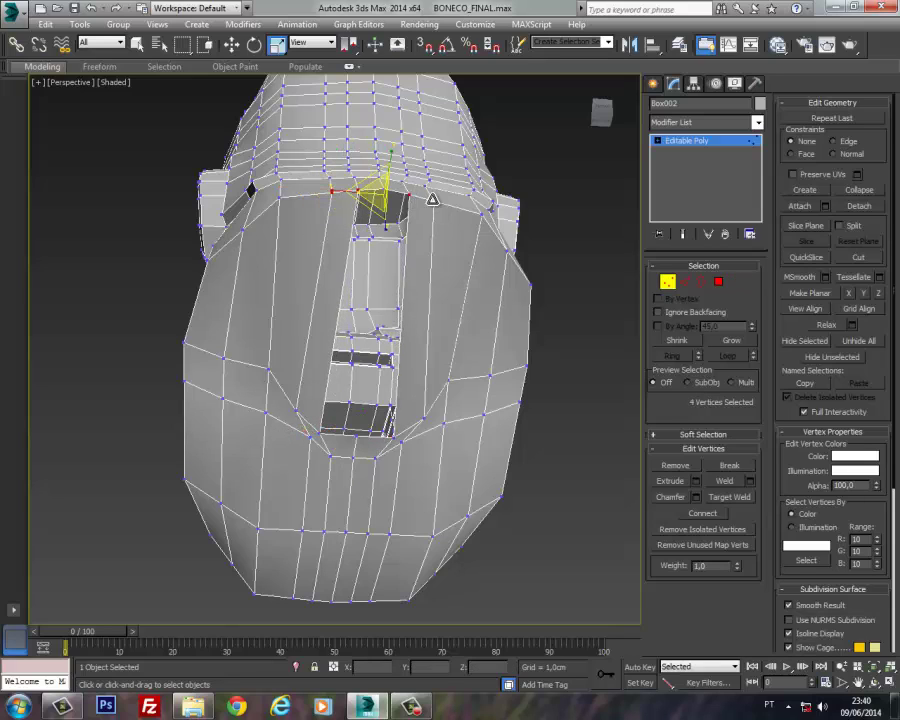
pyautogui.moveTo(337, 190); pyautogui.dragTo(291, 193)
pyautogui.click(290, 186)
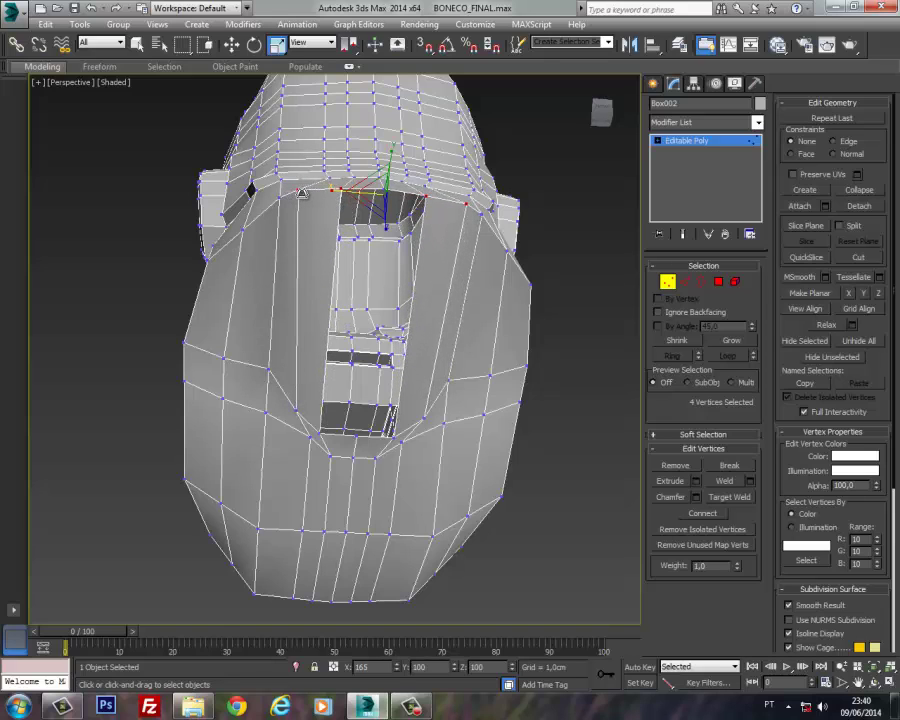
pyautogui.keyDown('ctrl'); pyautogui.click(421, 197); pyautogui.keyUp('ctrl')
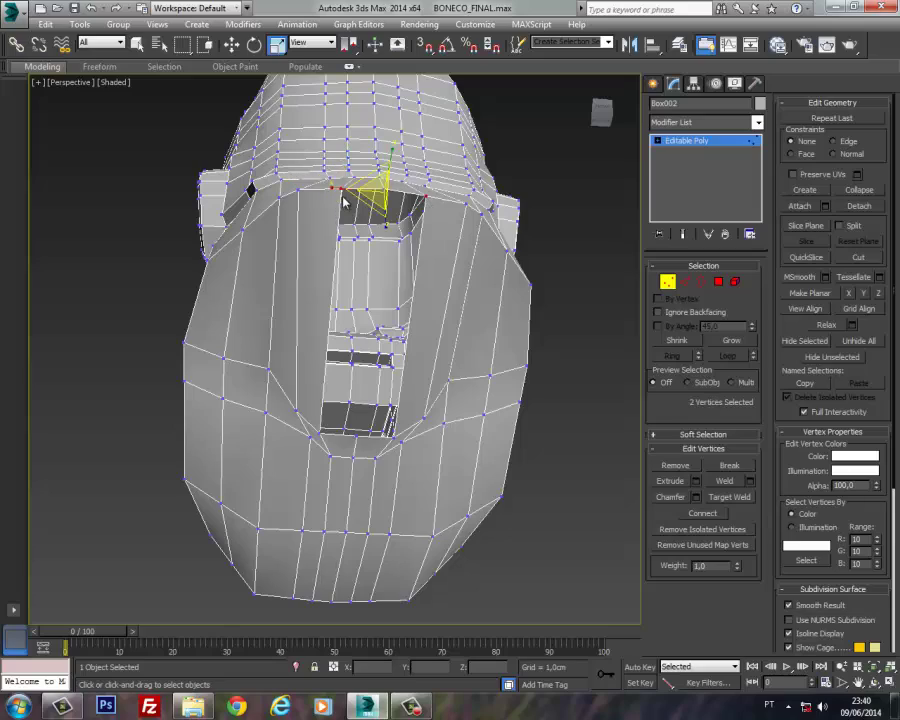
pyautogui.moveTo(340, 190); pyautogui.dragTo(305, 192)
pyautogui.keyDown('alt'); pyautogui.moveTo(305, 192); pyautogui.dragTo(275, 274, button='middle'); pyautogui.keyUp('alt')
pyautogui.press('1')
# Step: Delete the two long strip polygons flanking the neck opening on the underside of the head
pyautogui.moveTo(356, 382); pyautogui.dragTo(374, 390, button='middle')
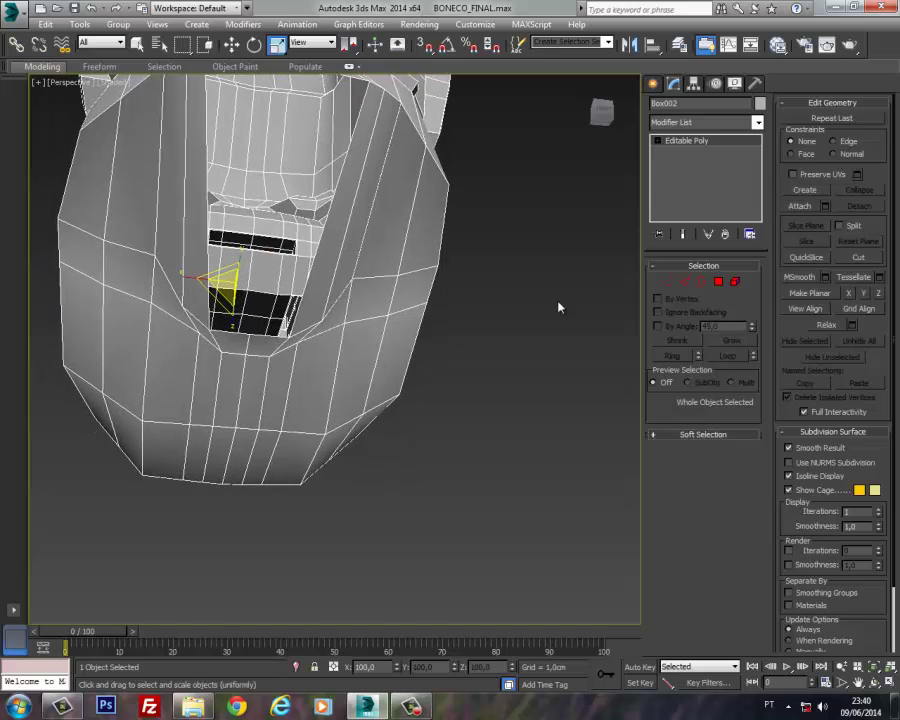
pyautogui.click(718, 281)
pyautogui.click(191, 161)
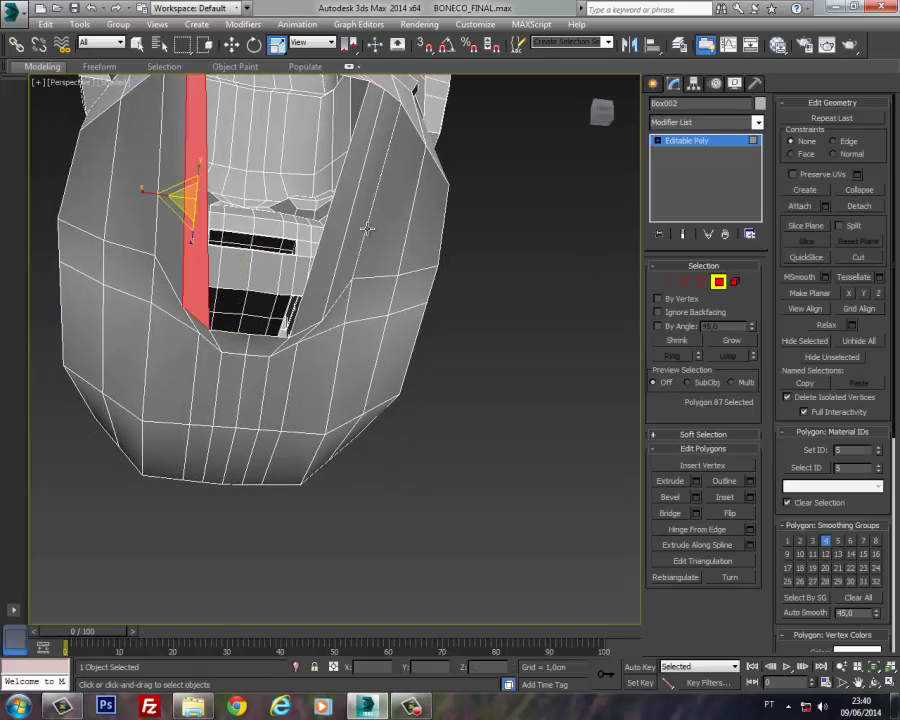
pyautogui.keyDown('ctrl'); pyautogui.click(335, 225); pyautogui.keyUp('ctrl')
pyautogui.keyDown('alt'); pyautogui.moveTo(335, 225); pyautogui.dragTo(308, 385, button='middle'); pyautogui.keyUp('alt')
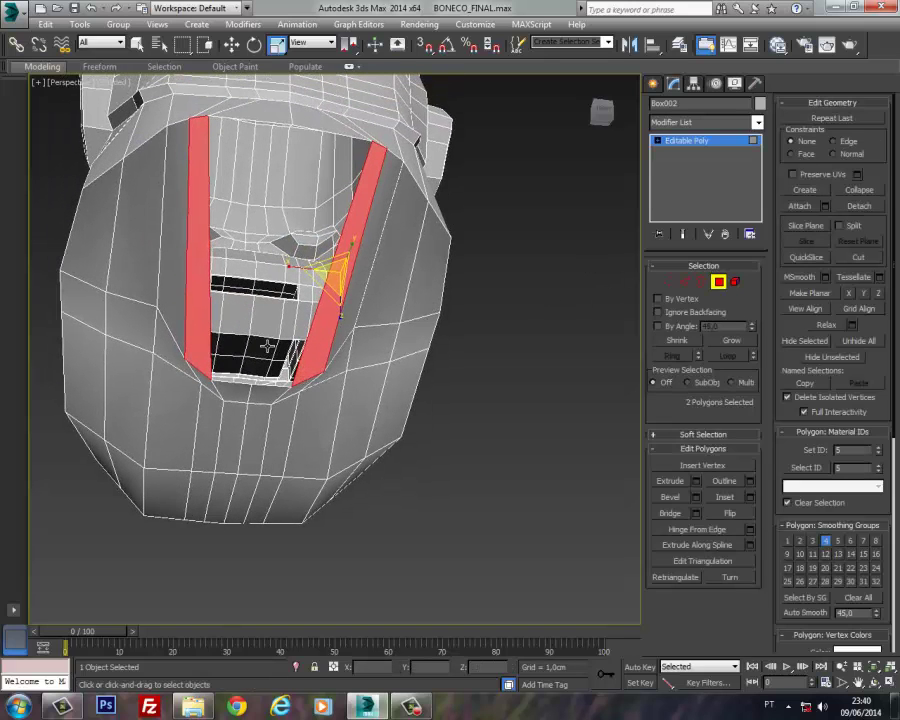
pyautogui.click(268, 345)
pyautogui.keyDown('alt'); pyautogui.moveTo(264, 342); pyautogui.dragTo(222, 428, button='middle'); pyautogui.keyUp('alt')
pyautogui.click(718, 283)
# Step: Unhide all objects, and hide everything except the head and body meshes
pyautogui.rightClick(334, 405)
pyautogui.click(382, 344)
pyautogui.scroll(-5, 300, 420)
pyautogui.click(357, 406)
pyautogui.click(231, 344)
pyautogui.keyDown('ctrl'); pyautogui.click(233, 520); pyautogui.keyUp('ctrl')
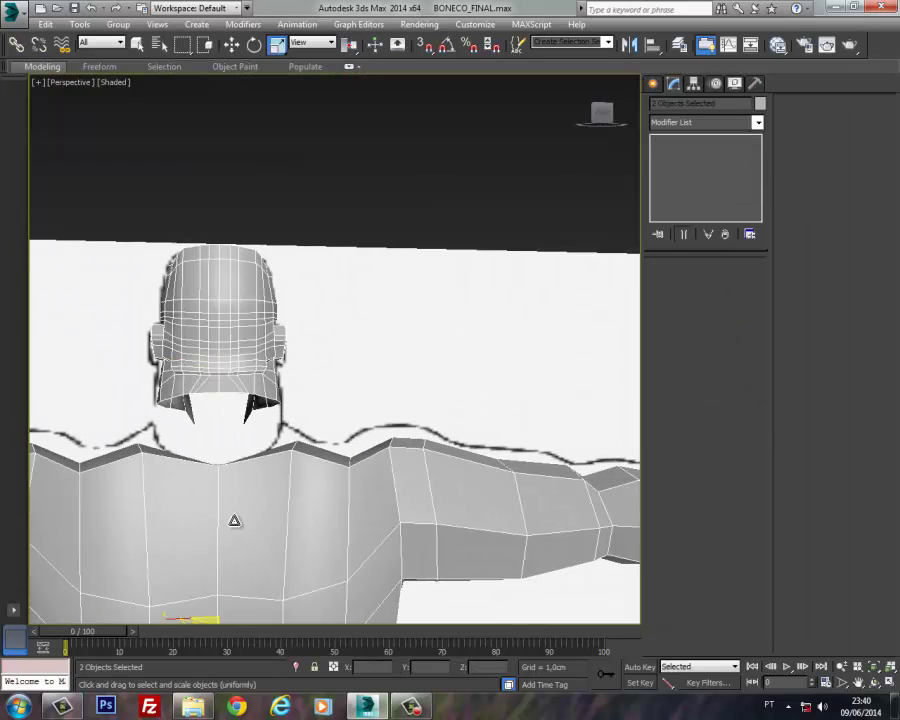
pyautogui.rightClick(235, 518)
pyautogui.click(281, 477)
pyautogui.keyDown('alt'); pyautogui.moveTo(216, 498); pyautogui.dragTo(258, 477, button='middle'); pyautogui.keyUp('alt')
# Step: Connect the four crosswise edges beside the spine at the body's neck base with one segment
pyautogui.click(278, 473)
pyautogui.scroll(3, 272, 412)
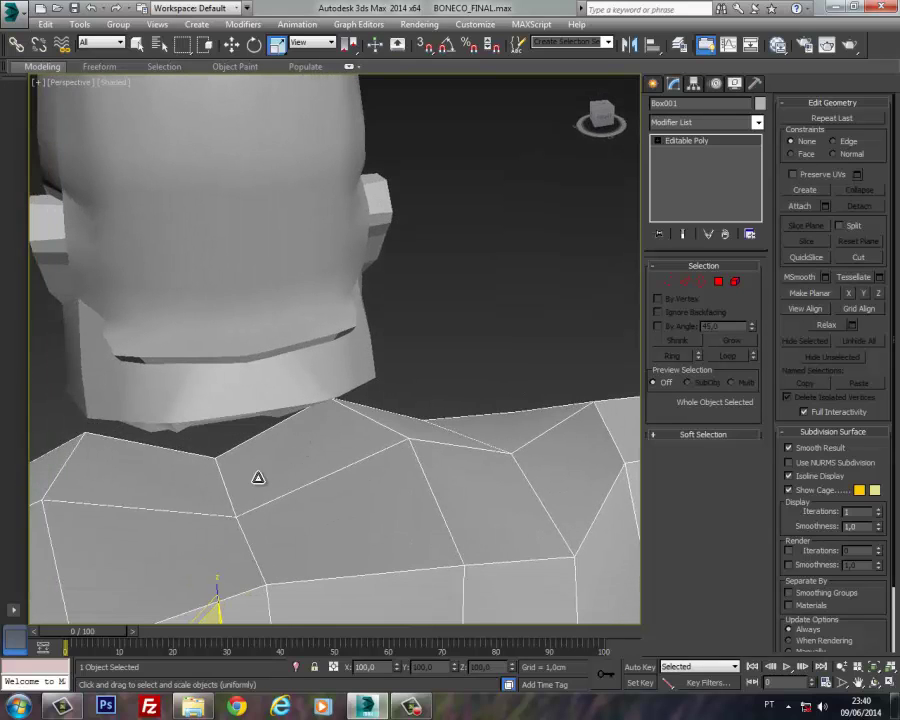
pyautogui.press('2')
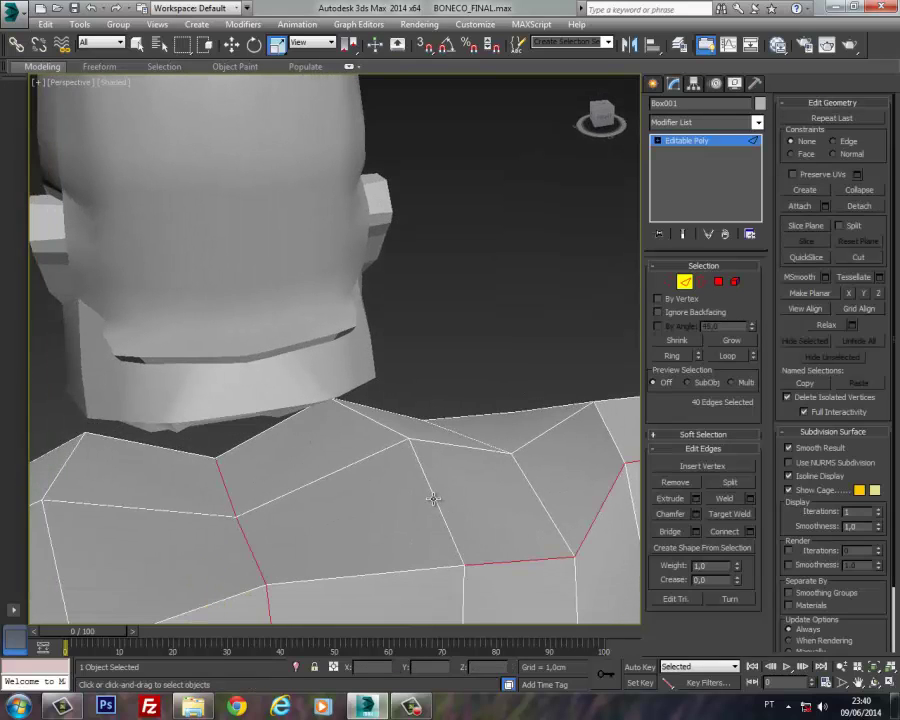
pyautogui.click(336, 473)
pyautogui.keyDown('ctrl'); pyautogui.click(368, 577); pyautogui.keyUp('ctrl')
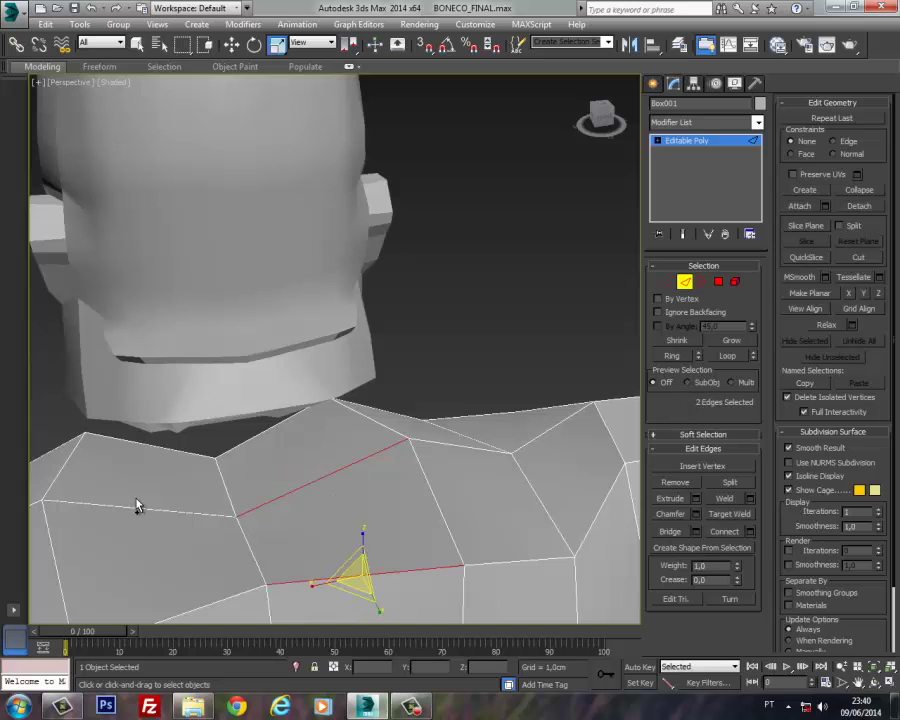
pyautogui.keyDown('ctrl'); pyautogui.click(130, 510); pyautogui.keyUp('ctrl')
pyautogui.keyDown('ctrl'); pyautogui.click(185, 609); pyautogui.keyUp('ctrl')
pyautogui.moveTo(267, 529); pyautogui.dragTo(286, 498, button='middle')
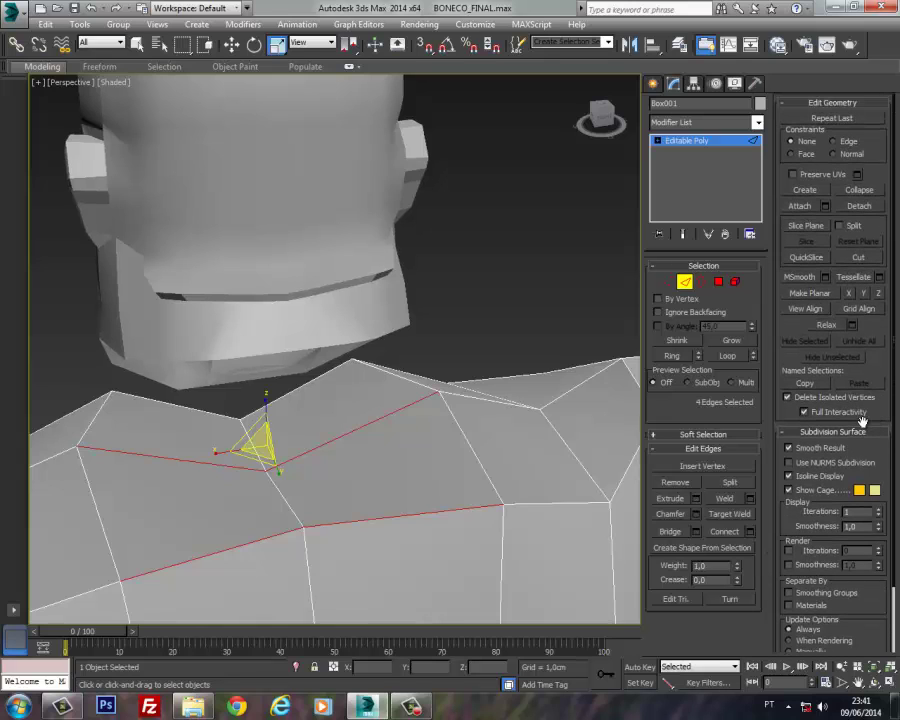
pyautogui.click(750, 531)
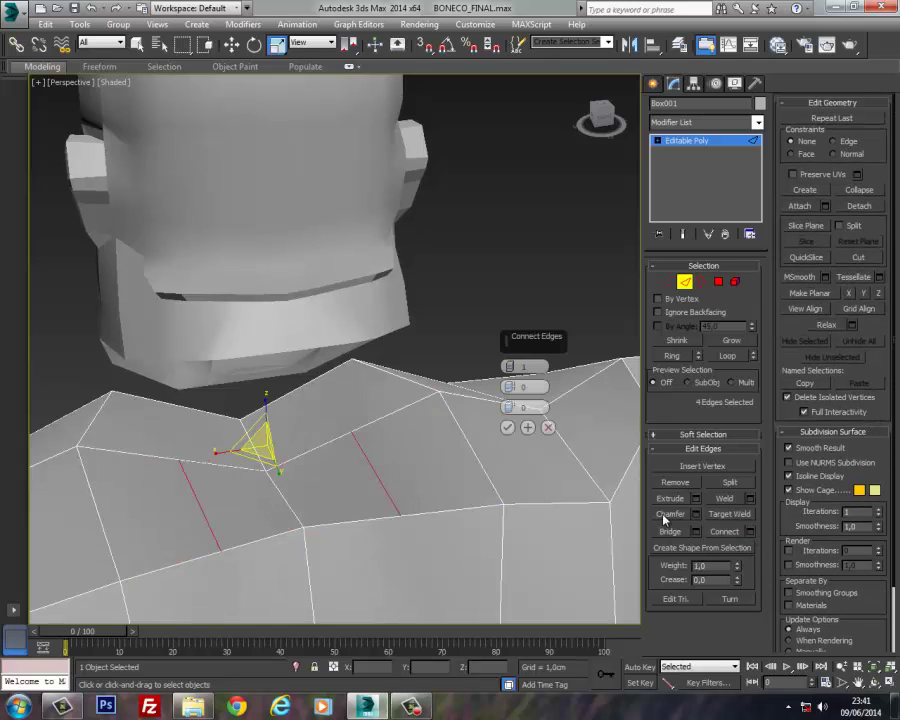
pyautogui.click(508, 428)
# Step: Connect the lengthwise edges across the neck-base patch with one segment, forming an extra crosswise row
pyautogui.keyDown('ctrl'); pyautogui.click(466, 444); pyautogui.keyUp('ctrl')
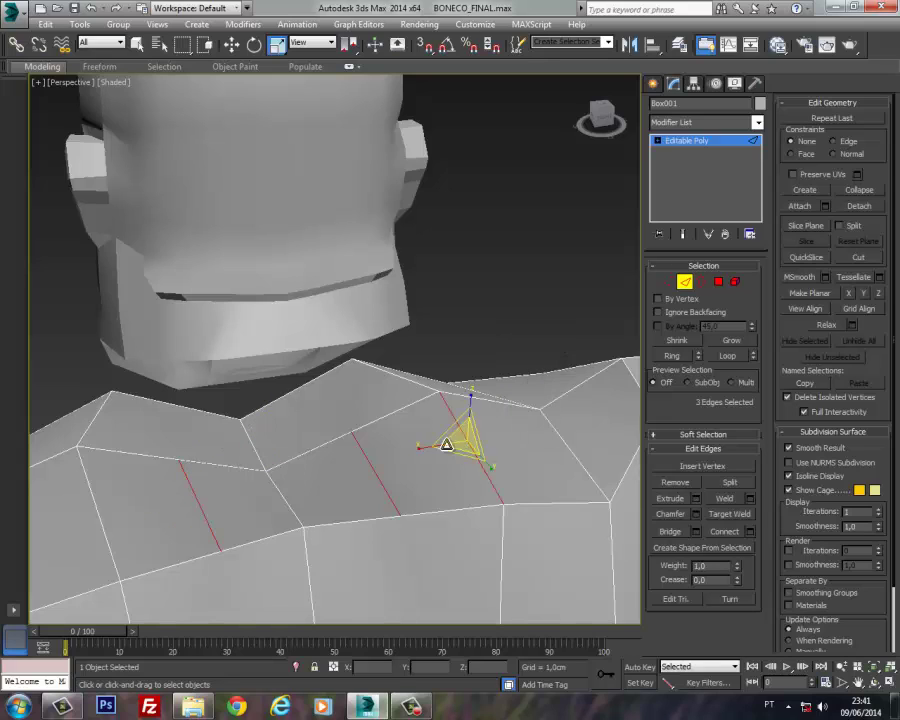
pyautogui.keyDown('ctrl'); pyautogui.click(100, 522); pyautogui.keyUp('ctrl')
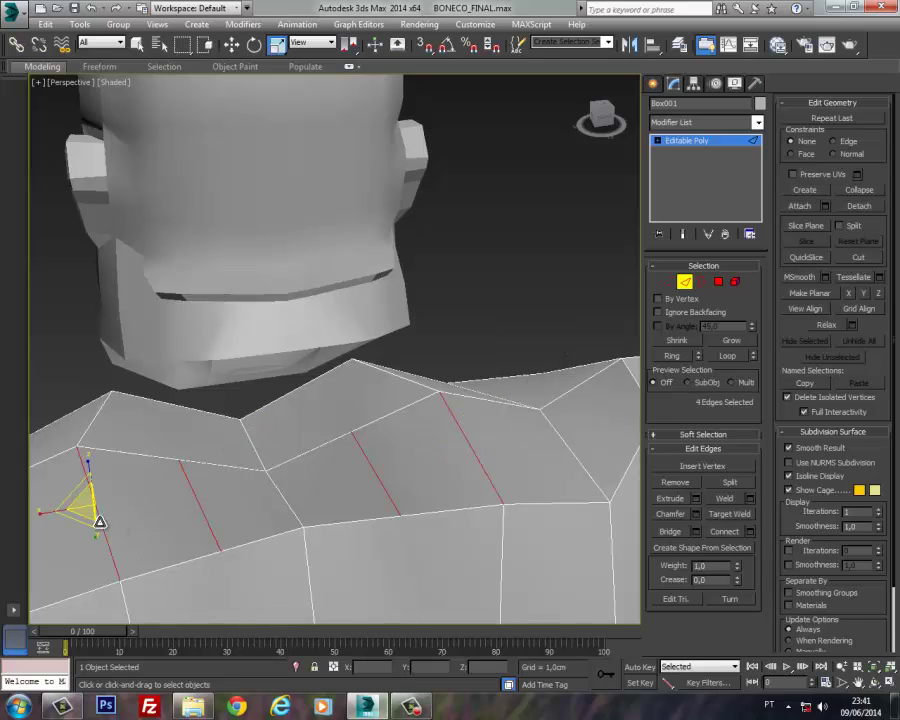
pyautogui.click(750, 531)
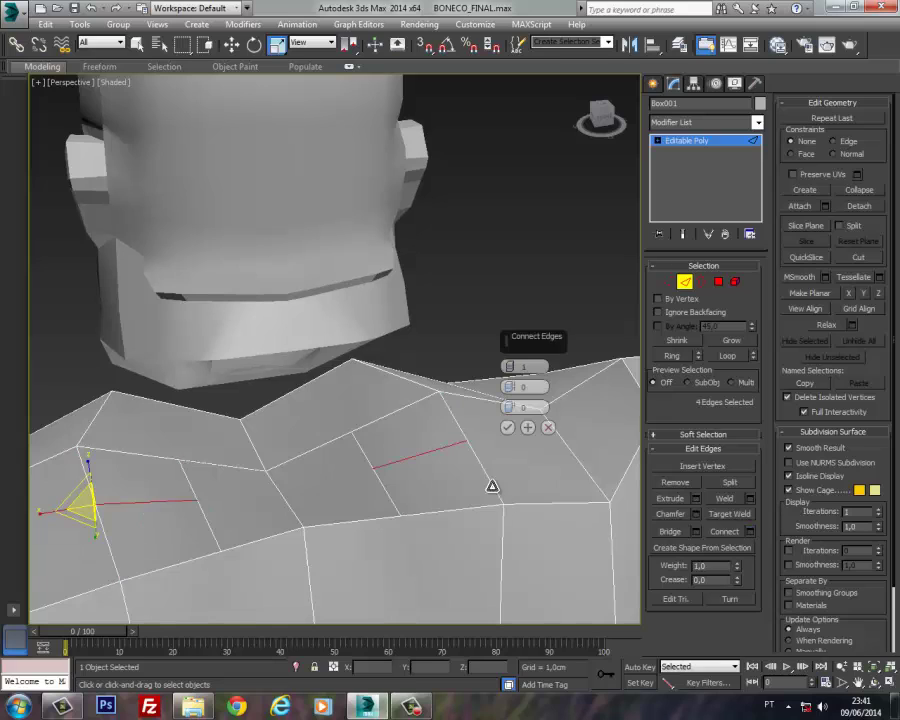
pyautogui.keyDown('ctrl'); pyautogui.click(287, 500); pyautogui.keyUp('ctrl')
pyautogui.click(507, 427)
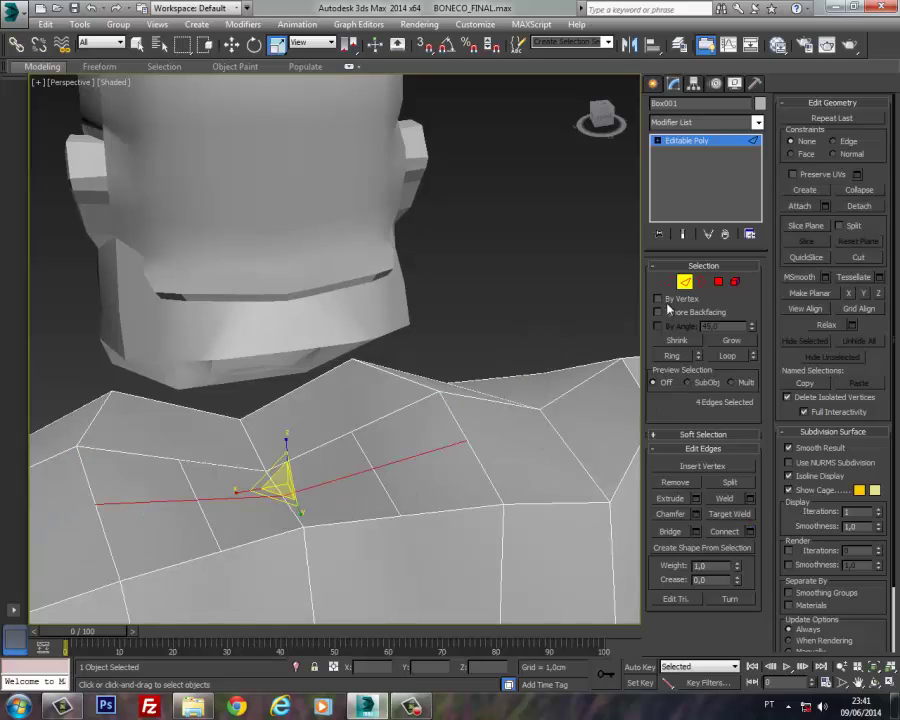
# Step: Move the centre vertex of the neck-base patch's rear row about 0.59 cm backward in Y
pyautogui.click(718, 283)
pyautogui.click(391, 457)
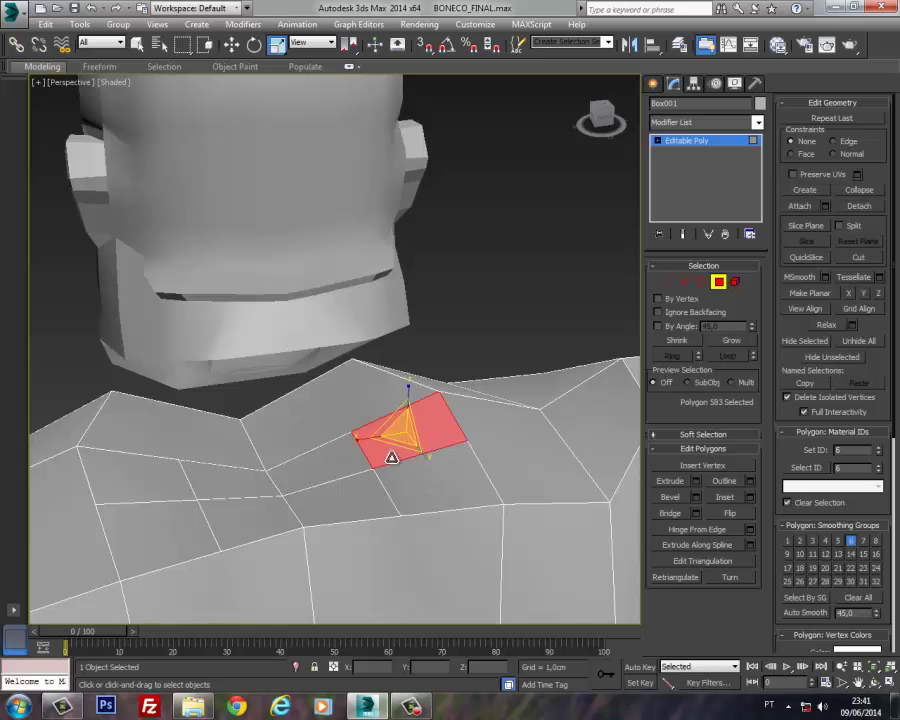
pyautogui.keyDown('alt'); pyautogui.moveTo(330, 468); pyautogui.dragTo(420, 432, button='middle'); pyautogui.keyUp('alt')
pyautogui.click(669, 283)
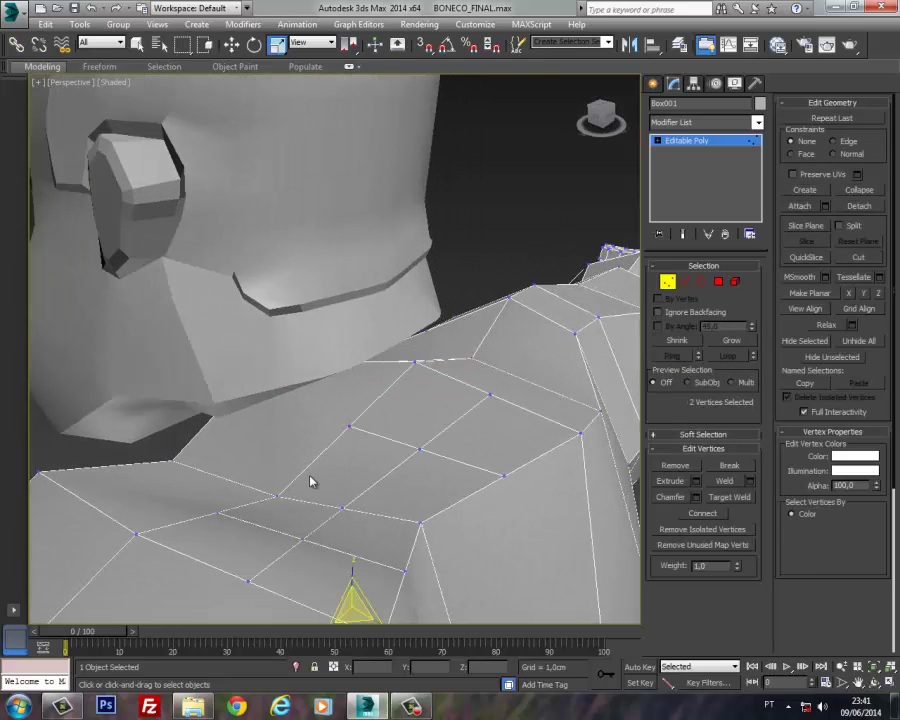
pyautogui.click(421, 523)
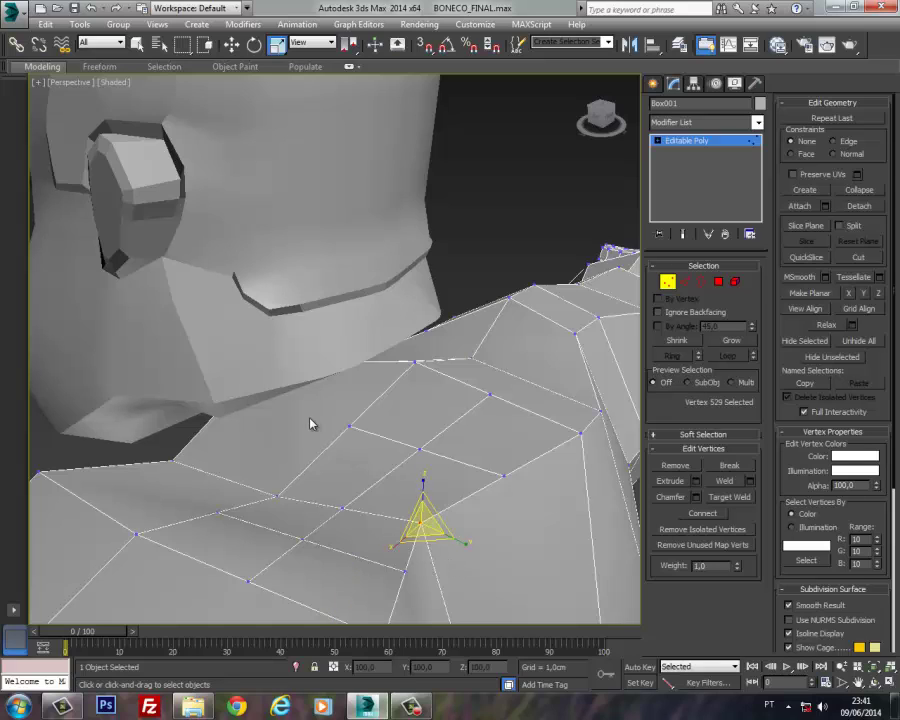
pyautogui.click(231, 44)
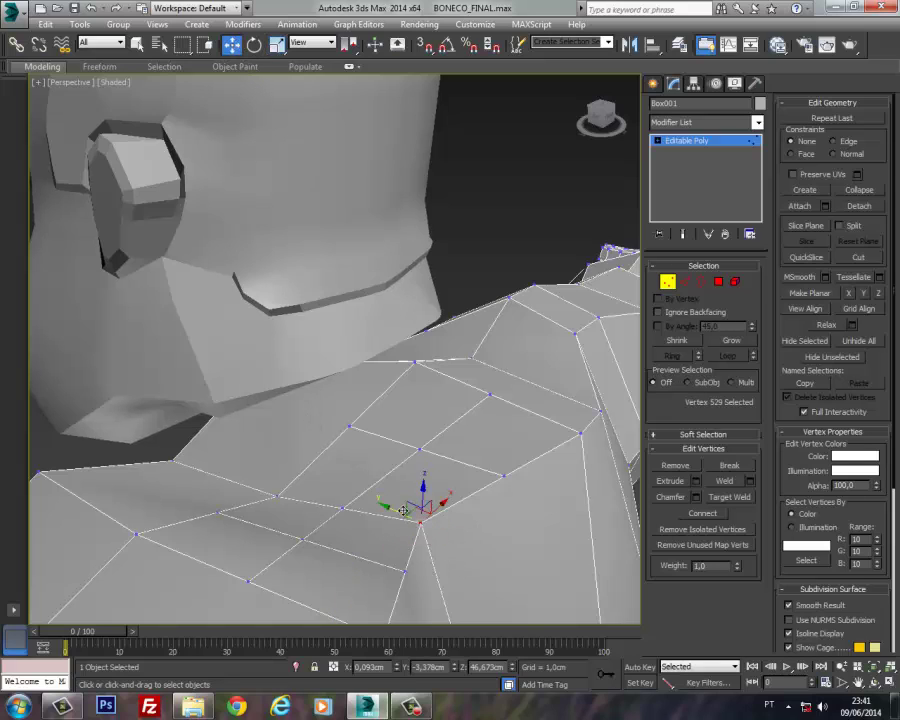
pyautogui.moveTo(403, 511); pyautogui.dragTo(402, 580)
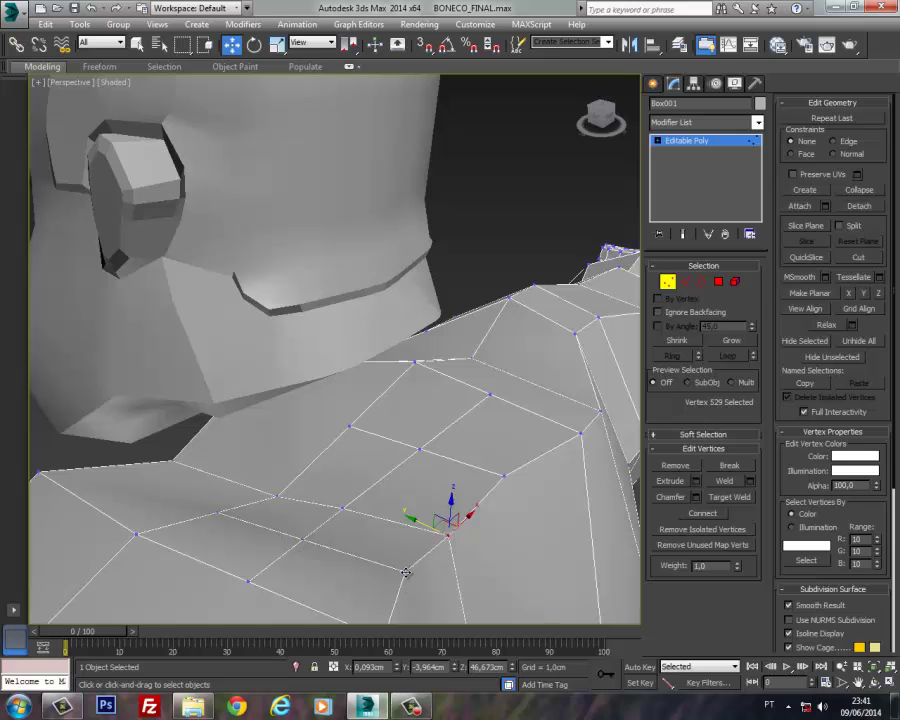
# Step: Add the two neighbouring rear-row vertices to the selection and move all three further backward in Y
pyautogui.keyDown('ctrl'); pyautogui.click(405, 573); pyautogui.keyUp('ctrl')
pyautogui.keyDown('ctrl'); pyautogui.click(504, 476); pyautogui.keyUp('ctrl')
pyautogui.scroll(-5, 496, 475)
pyautogui.moveTo(496, 475); pyautogui.dragTo(475, 420, button='middle')
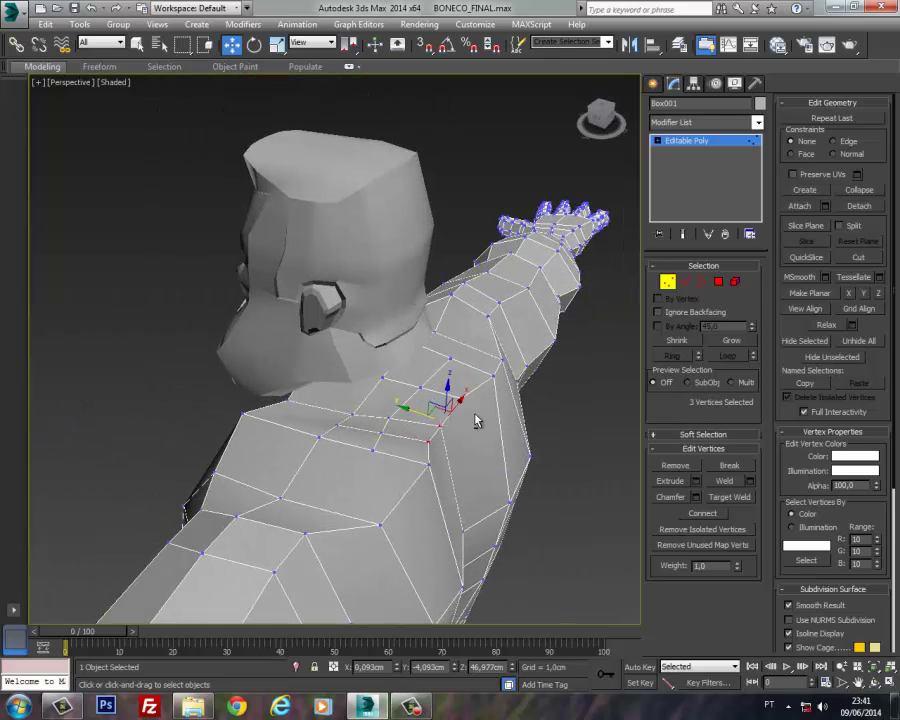
pyautogui.moveTo(411, 408); pyautogui.dragTo(312, 404)
# Step: Select the middle three vertices of the neck-base patch's front row and move them about 1 cm forward in Y
pyautogui.click(354, 416)
pyautogui.keyDown('ctrl'); pyautogui.click(337, 426); pyautogui.keyUp('ctrl')
pyautogui.keyDown('ctrl'); pyautogui.click(380, 377); pyautogui.keyUp('ctrl')
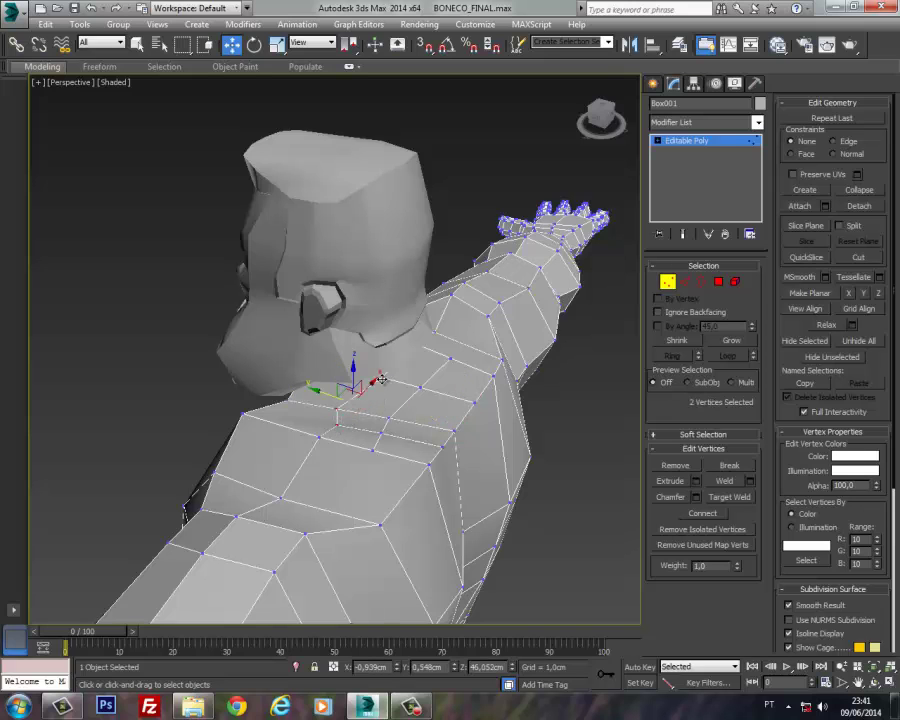
pyautogui.keyDown('alt'); pyautogui.moveTo(365, 376); pyautogui.dragTo(437, 403, button='middle'); pyautogui.keyUp('alt')
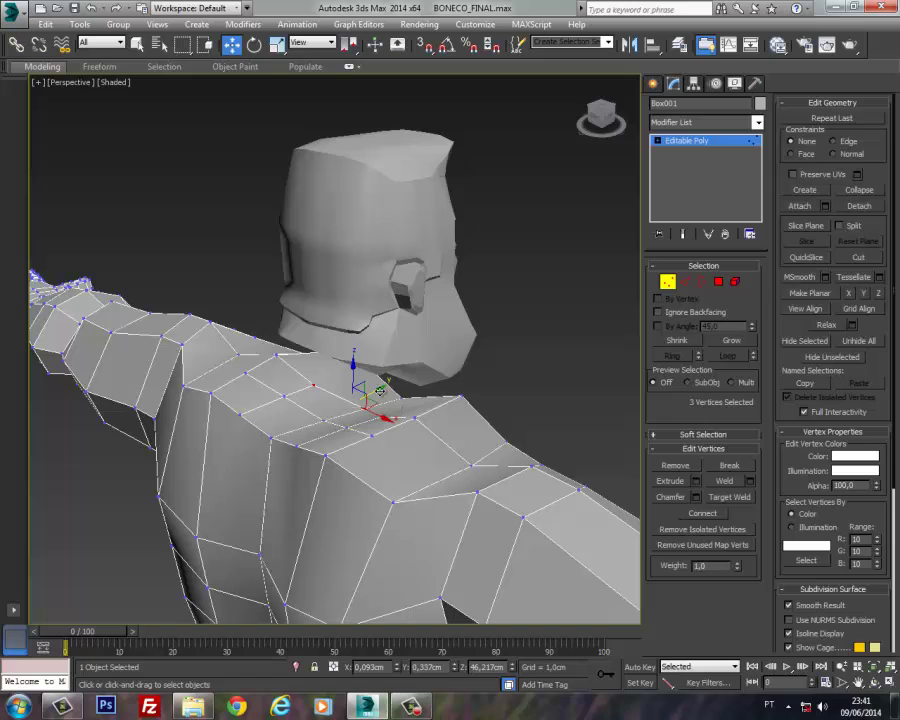
pyautogui.keyDown('alt'); pyautogui.moveTo(358, 418); pyautogui.dragTo(409, 433, button='middle'); pyautogui.keyUp('alt')
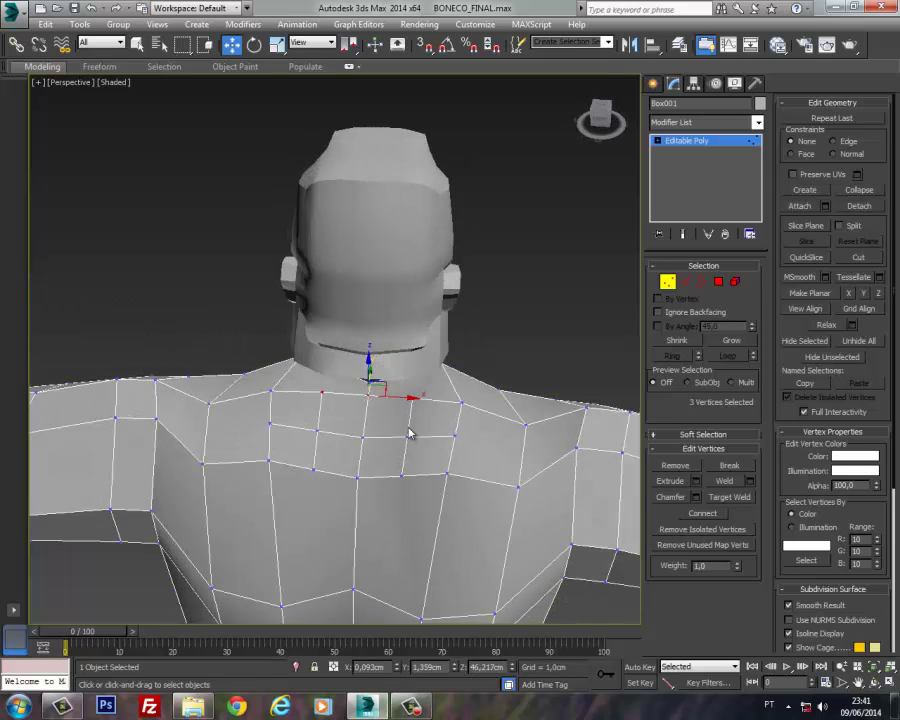
# Step: Scale the two outer vertices of the neck-base patch's middle row slightly apart in X
pyautogui.click(455, 437)
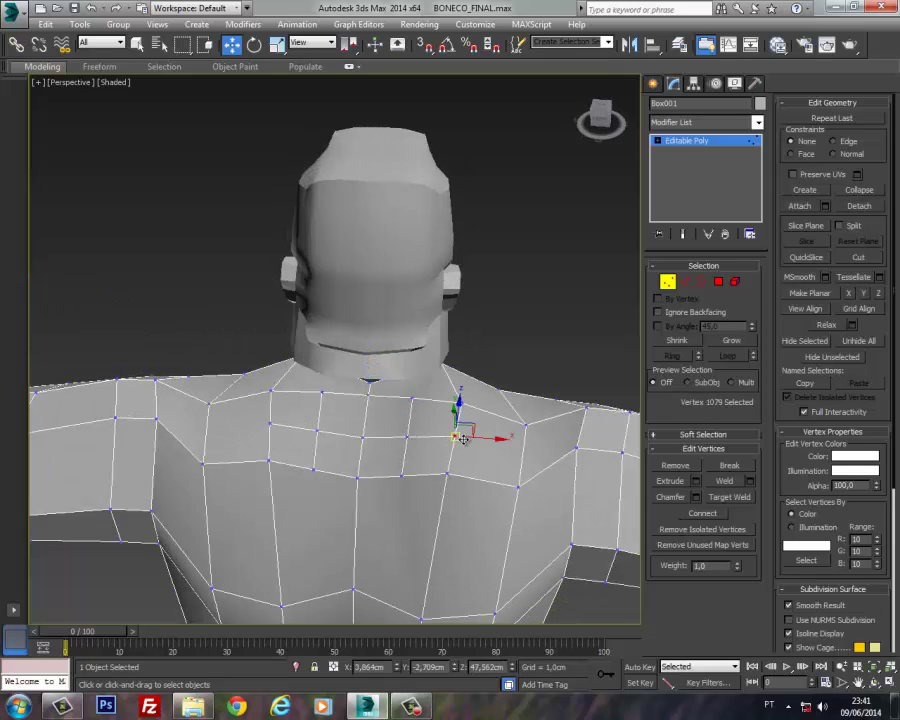
pyautogui.keyDown('ctrl'); pyautogui.click(270, 423); pyautogui.keyUp('ctrl')
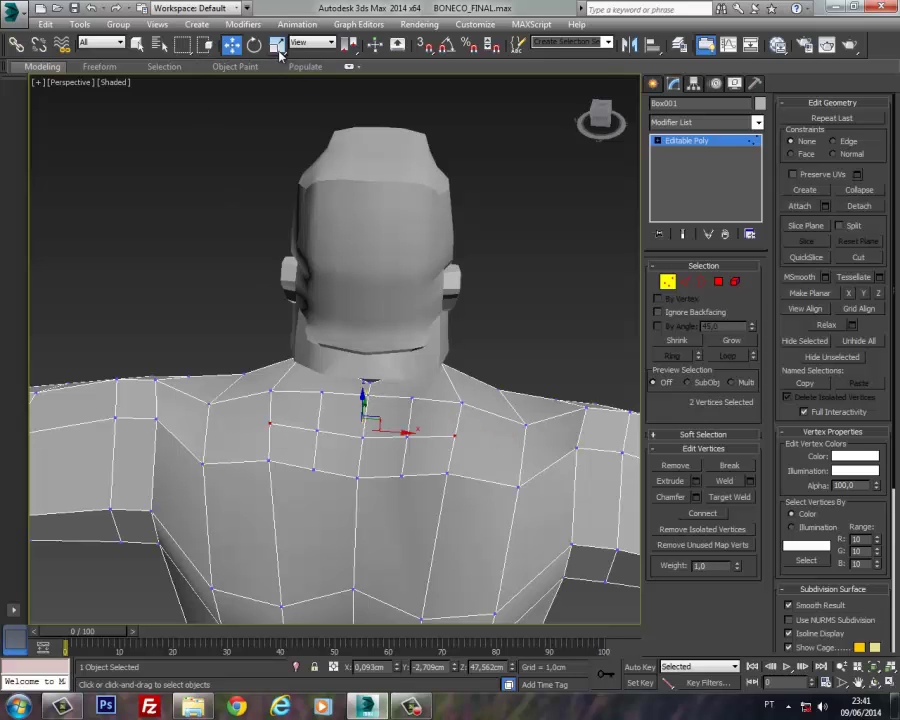
pyautogui.press('r')
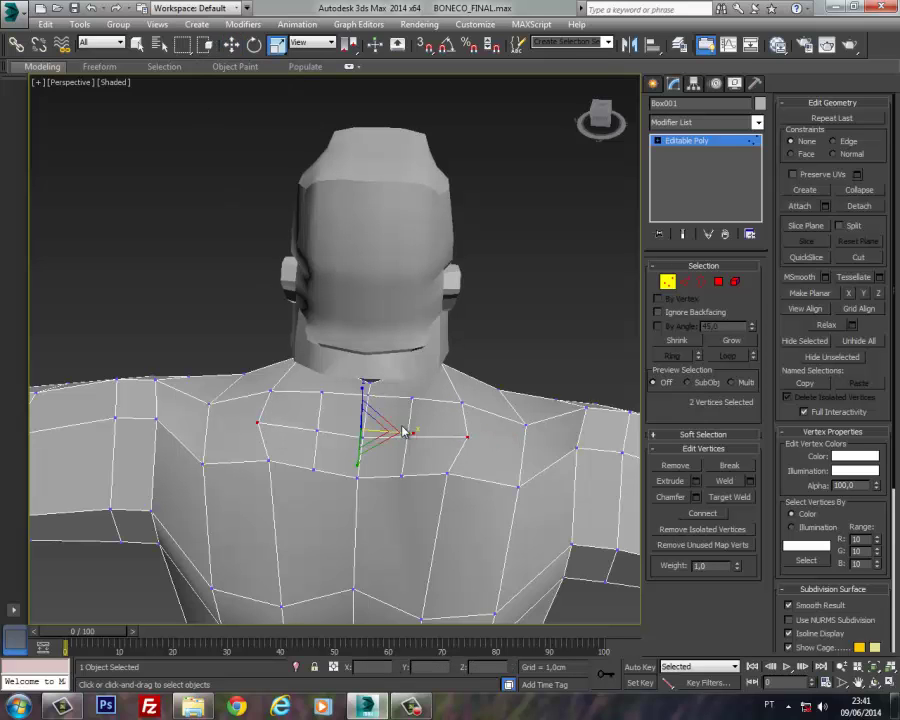
# Step: Select the eight polygons of the rounded neck-base patch and delete them to open the body's neck hole
pyautogui.keyDown('alt'); pyautogui.moveTo(402, 427); pyautogui.dragTo(430, 404, button='middle'); pyautogui.keyUp('alt')
pyautogui.click(718, 282)
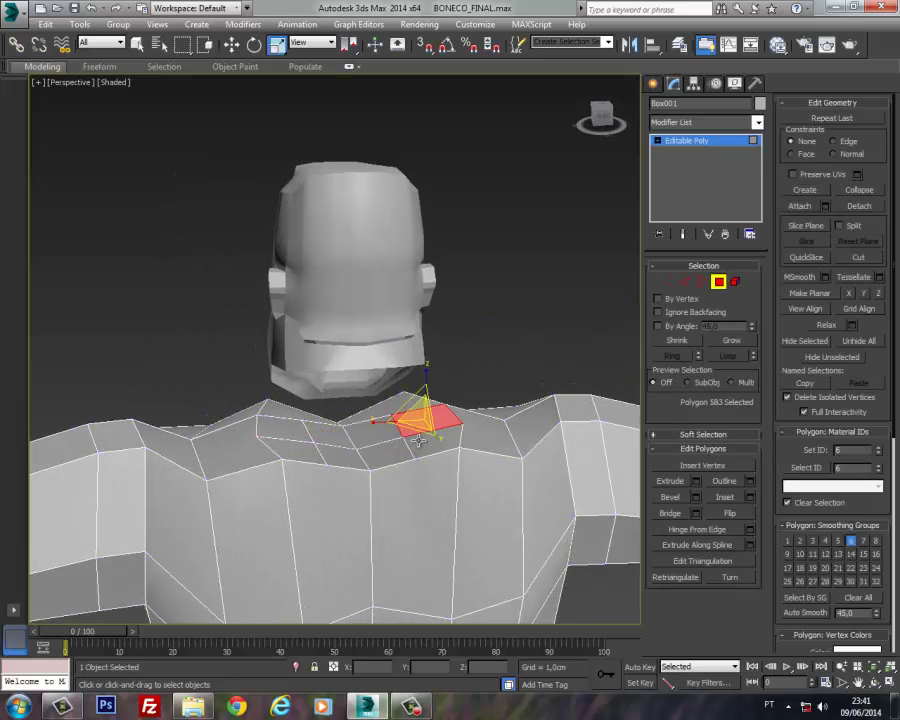
pyautogui.keyDown('ctrl'); pyautogui.click(366, 430); pyautogui.keyUp('ctrl')
pyautogui.keyDown('ctrl'); pyautogui.click(335, 440); pyautogui.keyUp('ctrl')
pyautogui.keyDown('ctrl'); pyautogui.click(311, 444); pyautogui.keyUp('ctrl')
pyautogui.keyDown('ctrl'); pyautogui.click(292, 432); pyautogui.keyUp('ctrl')
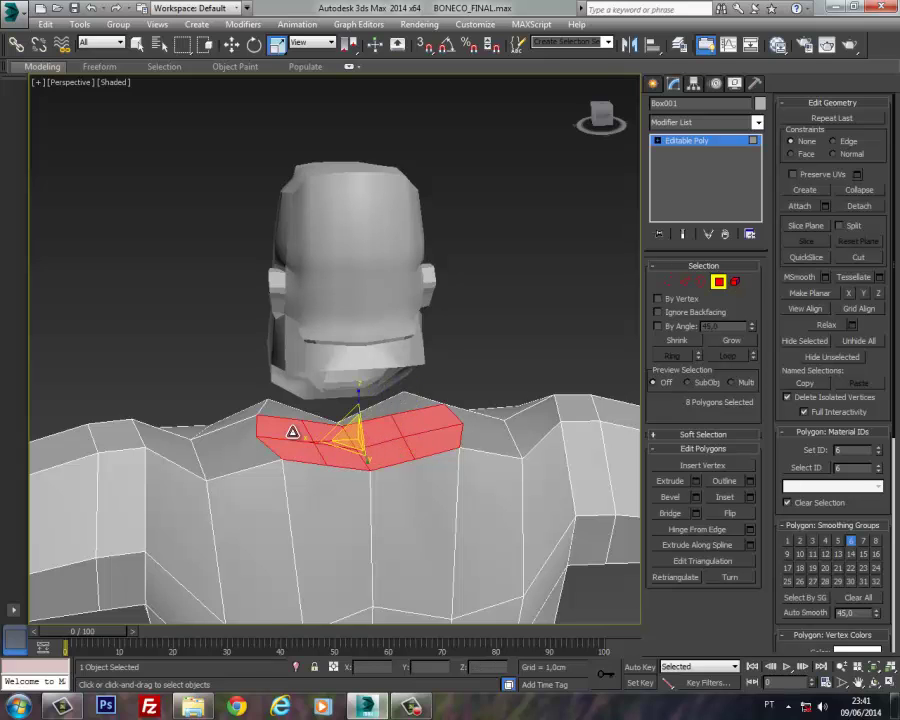
pyautogui.keyDown('alt'); pyautogui.moveTo(400, 420); pyautogui.dragTo(365, 315, button='middle'); pyautogui.keyUp('alt')
pyautogui.click(495, 408)
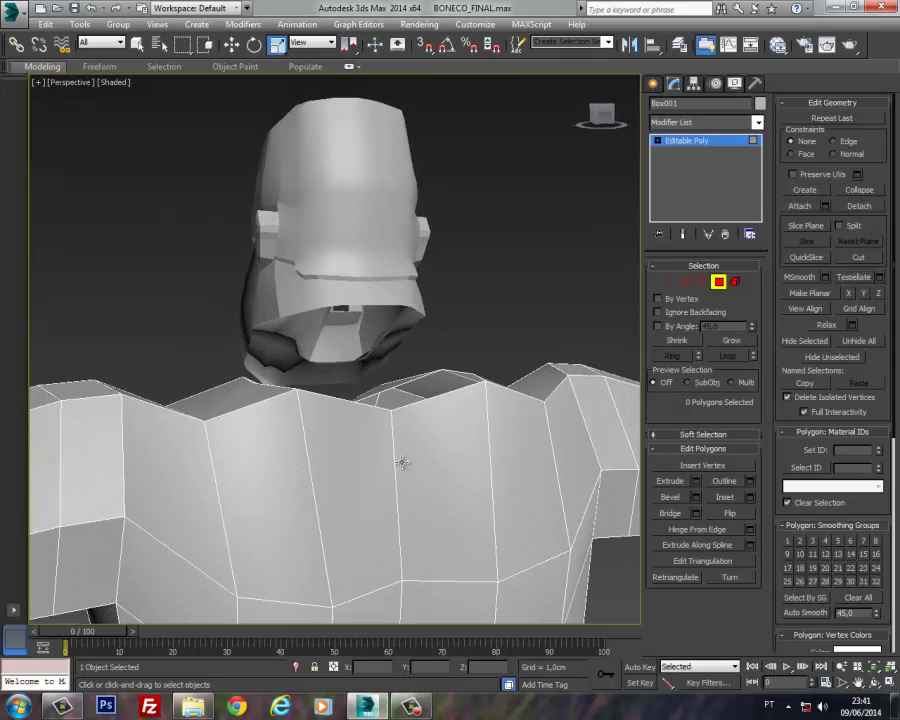
# Step: Delete the four thin polygons along the chin-side edge of the head's neck opening
pyautogui.keyDown('alt'); pyautogui.moveTo(401, 462); pyautogui.dragTo(345, 397, button='middle'); pyautogui.keyUp('alt')
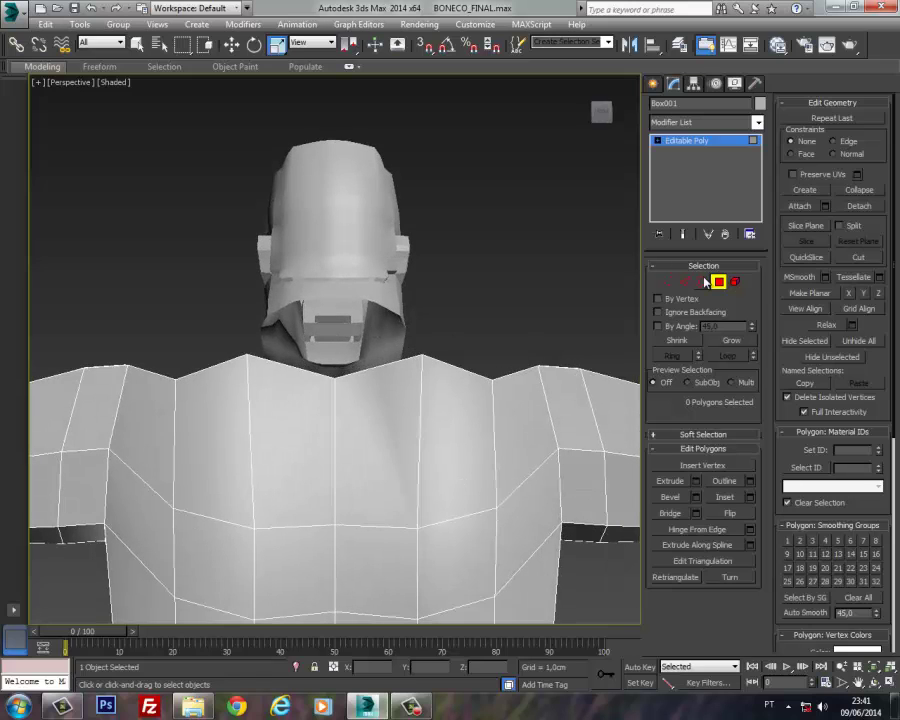
pyautogui.click(720, 284)
pyautogui.click(723, 287)
pyautogui.click(405, 275)
pyautogui.scroll(6, 390, 290)
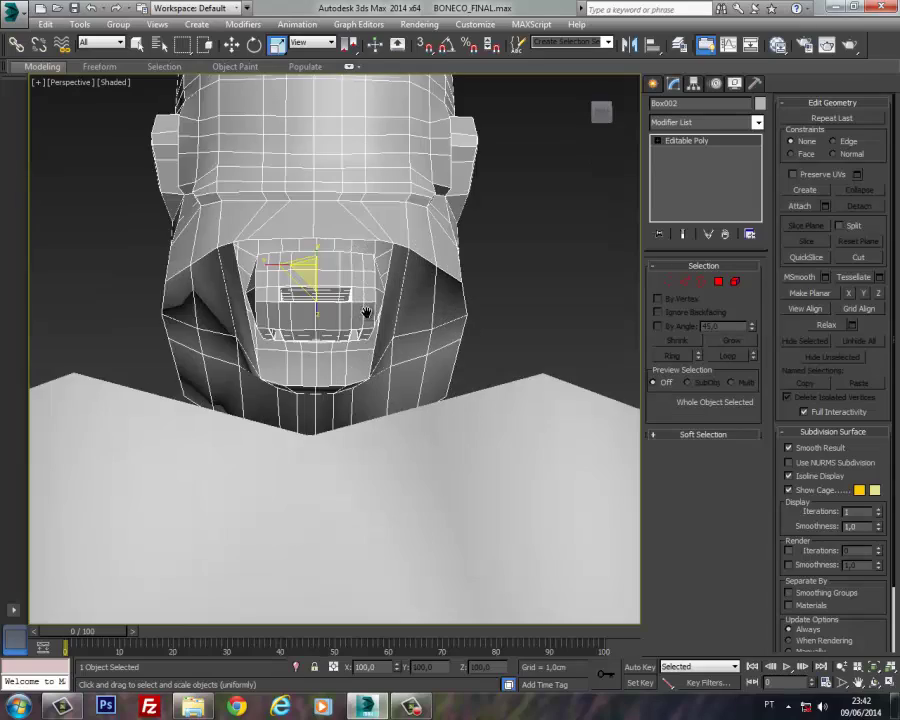
pyautogui.keyDown('alt'); pyautogui.moveTo(367, 313); pyautogui.dragTo(442, 316, button='middle'); pyautogui.keyUp('alt')
pyautogui.press('4')
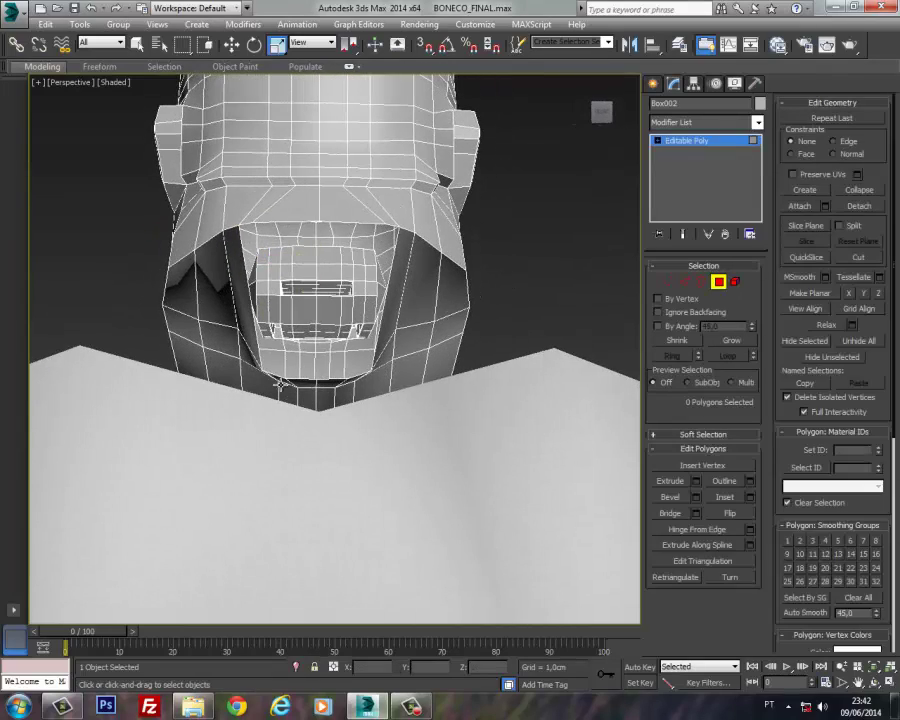
pyautogui.click(285, 390)
pyautogui.keyDown('ctrl'); pyautogui.click(329, 381); pyautogui.keyUp('ctrl')
pyautogui.keyDown('ctrl'); pyautogui.click(350, 379); pyautogui.keyUp('ctrl')
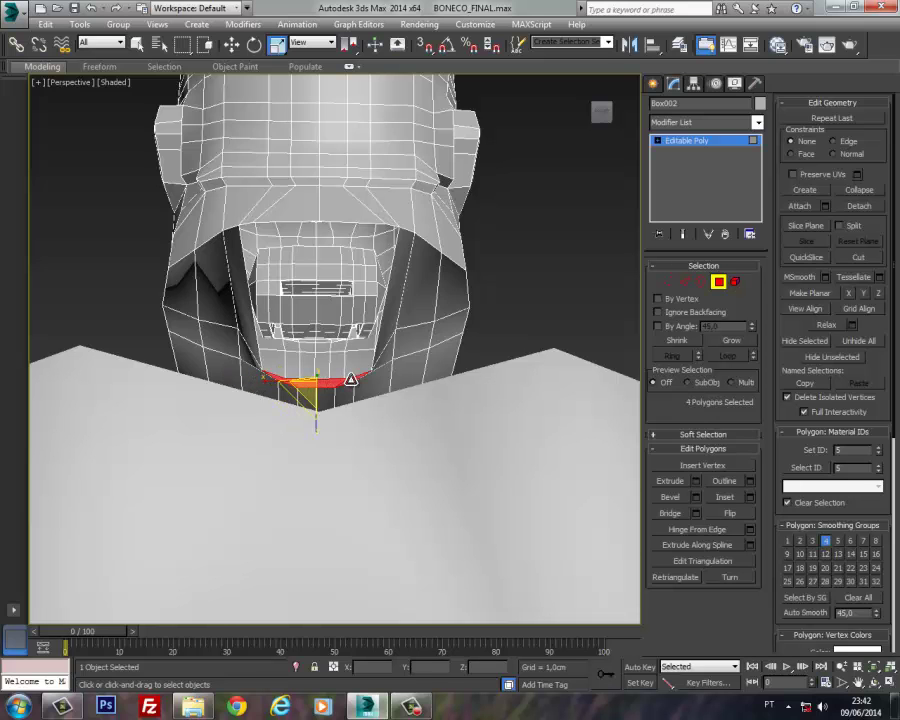
pyautogui.press('Delete')
# Step: Attach the body mesh to the head mesh
pyautogui.keyDown('alt'); pyautogui.moveTo(352, 377); pyautogui.dragTo(310, 416, button='middle'); pyautogui.keyUp('alt')
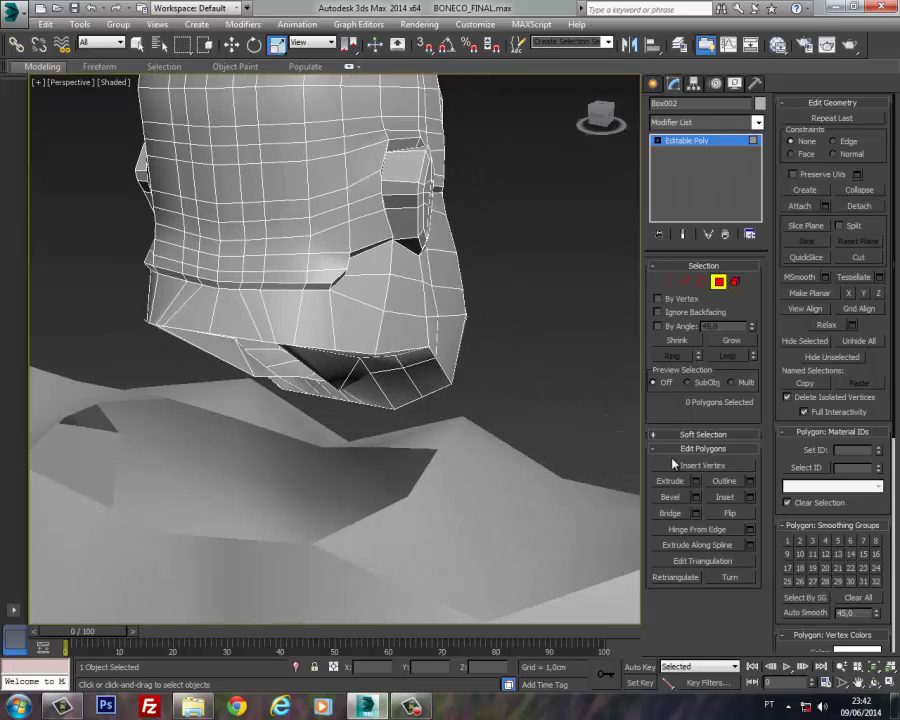
pyautogui.click(813, 208)
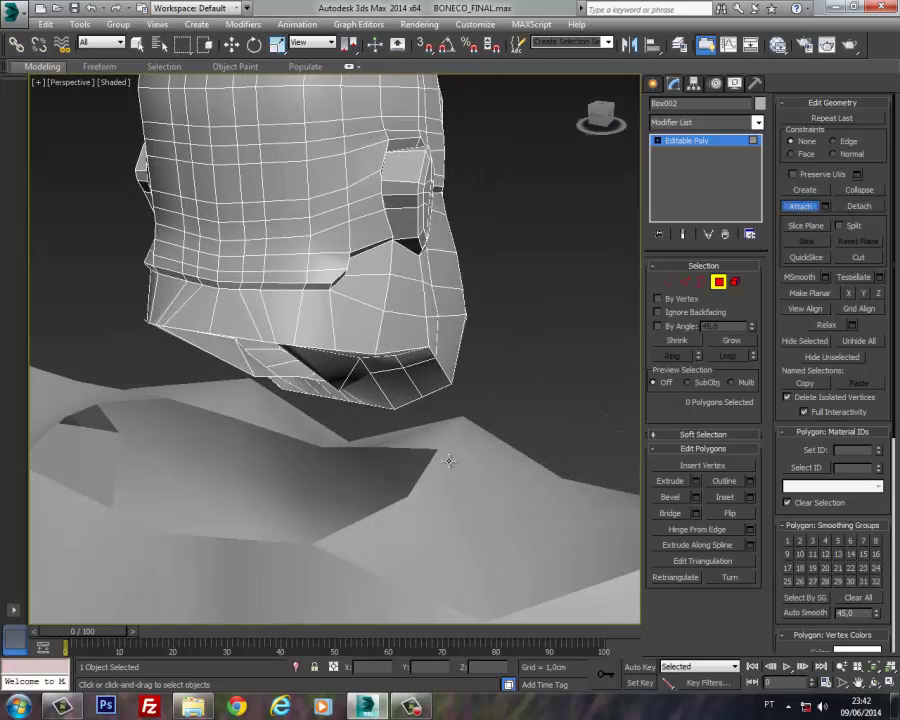
pyautogui.keyDown('alt'); pyautogui.moveTo(466, 469); pyautogui.dragTo(633, 412, button='middle'); pyautogui.keyUp('alt')
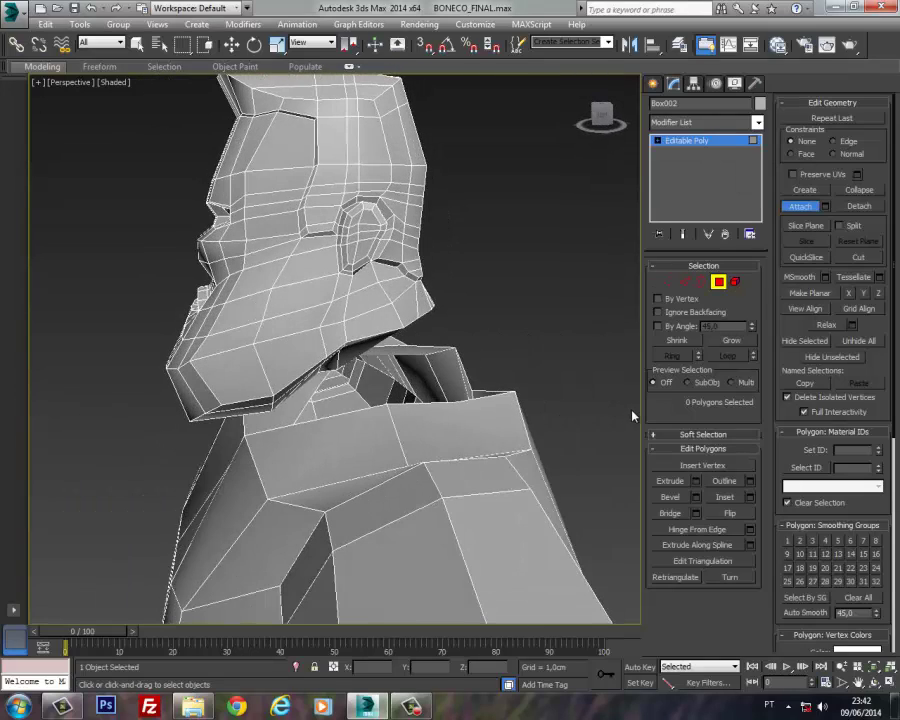
# Step: Extrude the open border of the body's neck hole slightly upward and scale the new rim a little inward
pyautogui.click(402, 231)
pyautogui.click(446, 460)
pyautogui.keyDown('alt'); pyautogui.moveTo(446, 460); pyautogui.dragTo(380, 470, button='middle'); pyautogui.keyUp('alt')
pyautogui.click(669, 282)
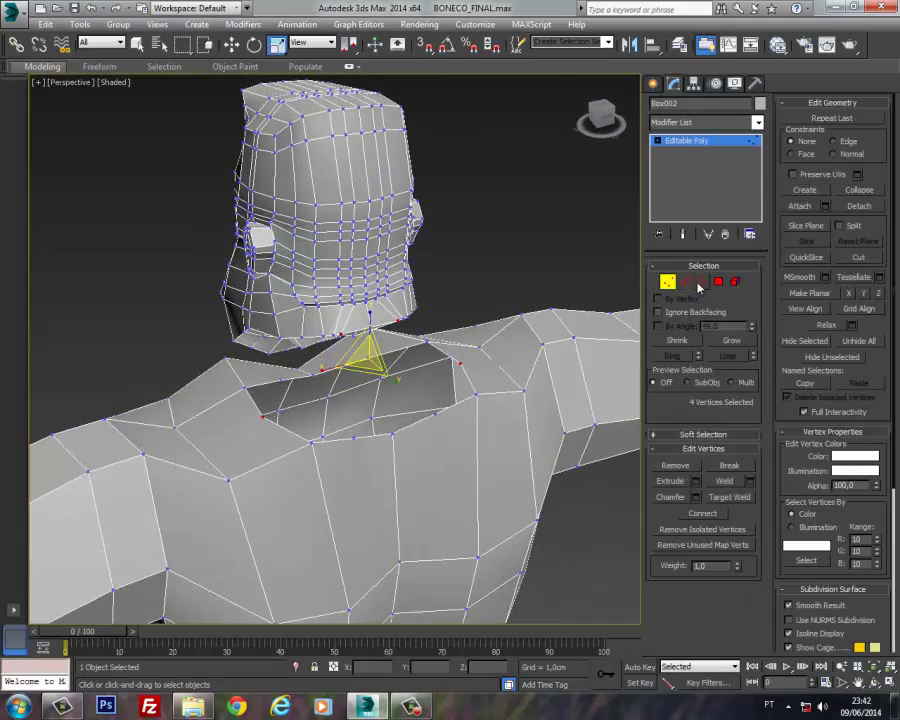
pyautogui.click(701, 282)
pyautogui.click(463, 372)
pyautogui.keyDown('alt'); pyautogui.moveTo(463, 372); pyautogui.dragTo(456, 450, button='middle'); pyautogui.keyUp('alt')
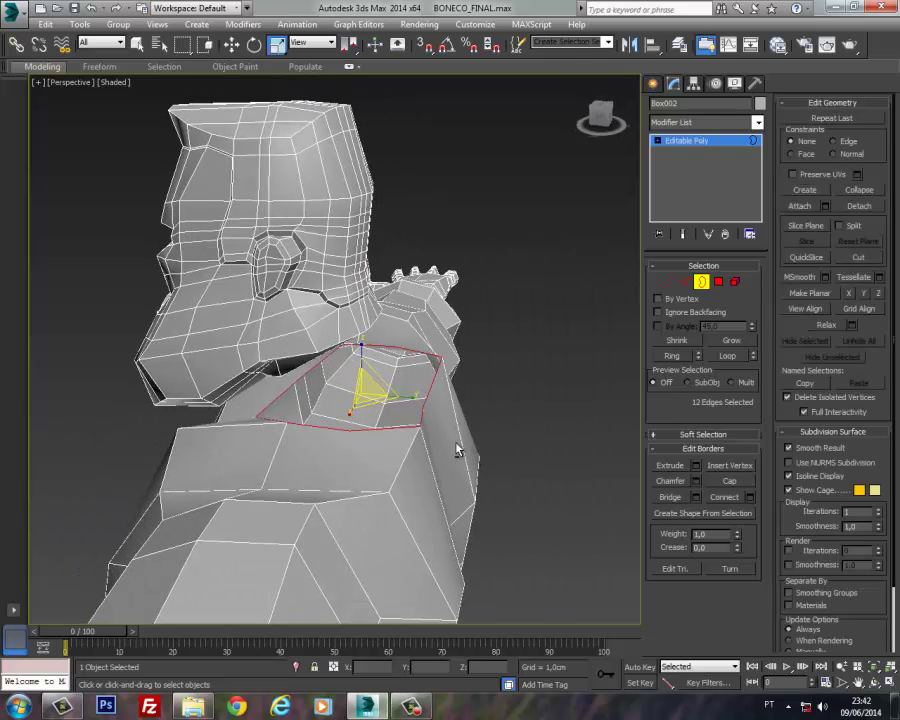
pyautogui.click(231, 44)
pyautogui.keyDown('shift'); pyautogui.moveTo(361, 364); pyautogui.dragTo(361, 349); pyautogui.keyUp('shift')
pyautogui.keyDown('alt'); pyautogui.moveTo(361, 349); pyautogui.dragTo(323, 350, button='middle'); pyautogui.keyUp('alt')
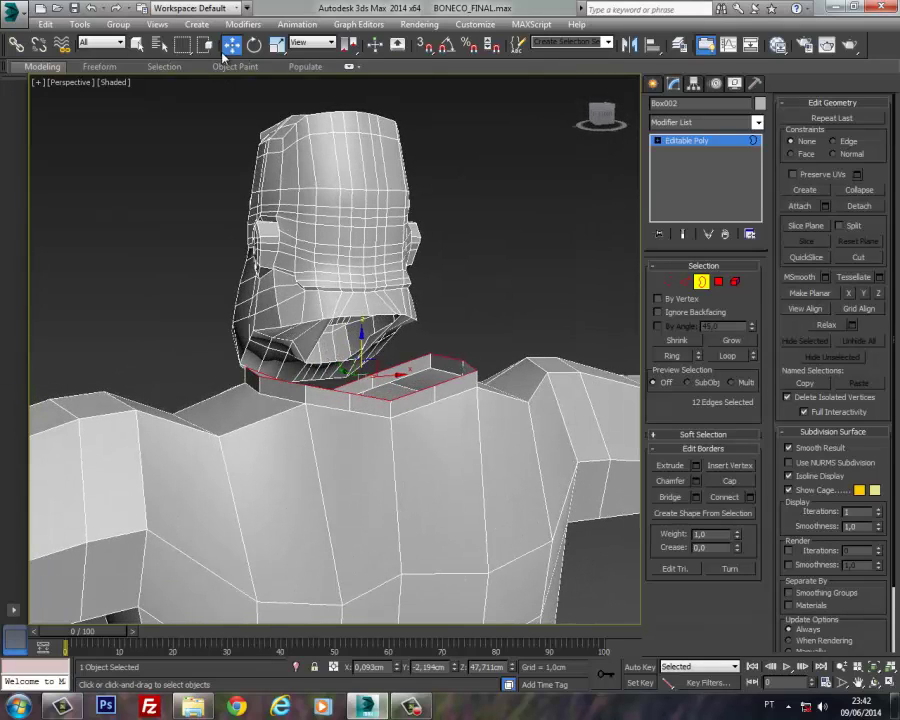
pyautogui.click(277, 44)
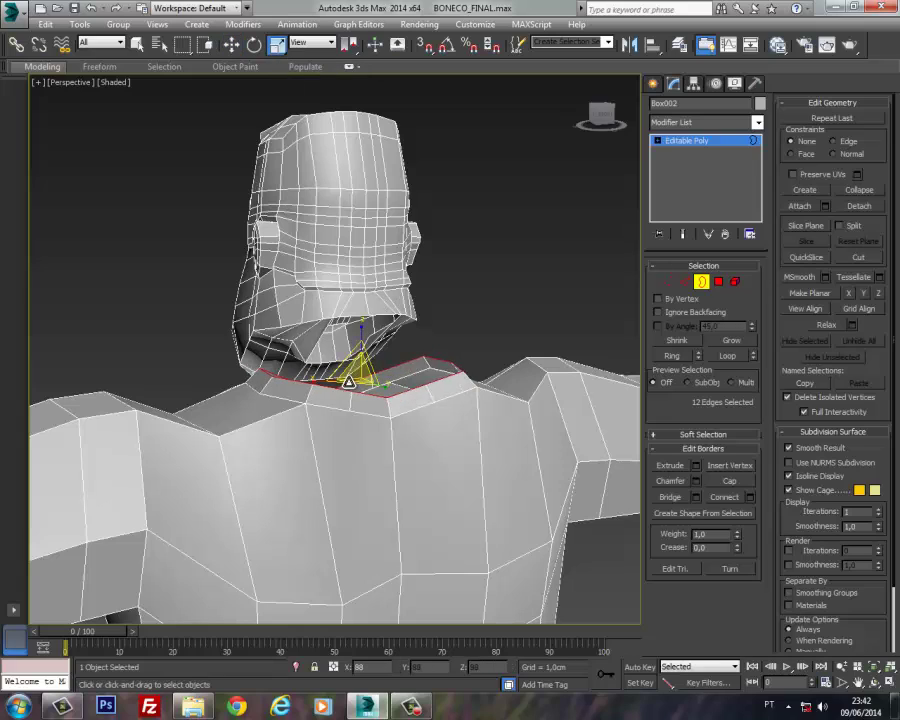
# Step: Extrude the open border of the head's neck opening slightly downward
pyautogui.keyDown('alt'); pyautogui.moveTo(424, 396); pyautogui.dragTo(341, 333, button='middle'); pyautogui.keyUp('alt')
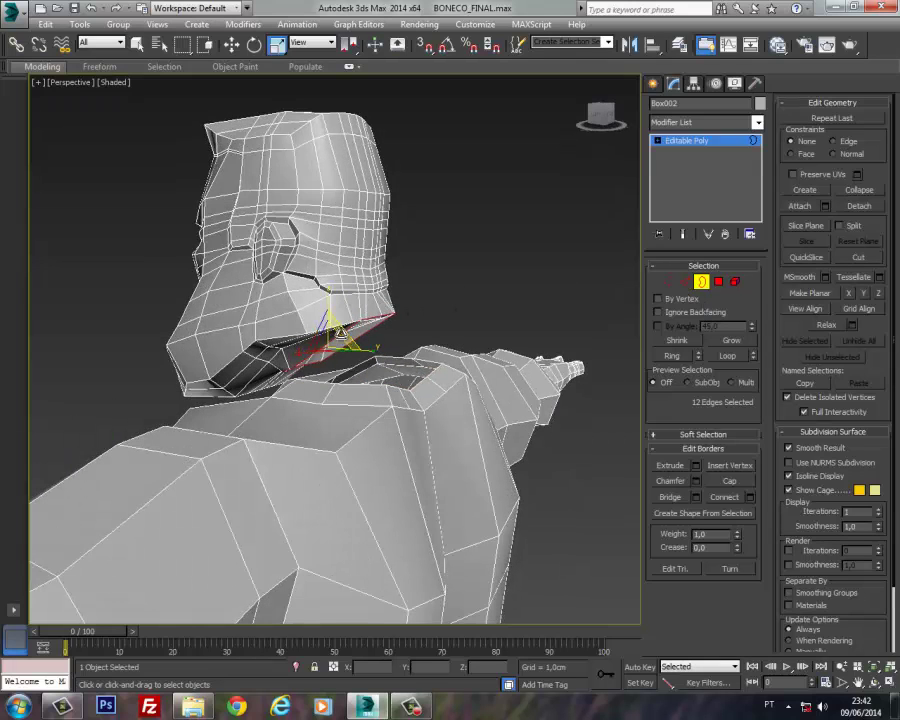
pyautogui.click(232, 44)
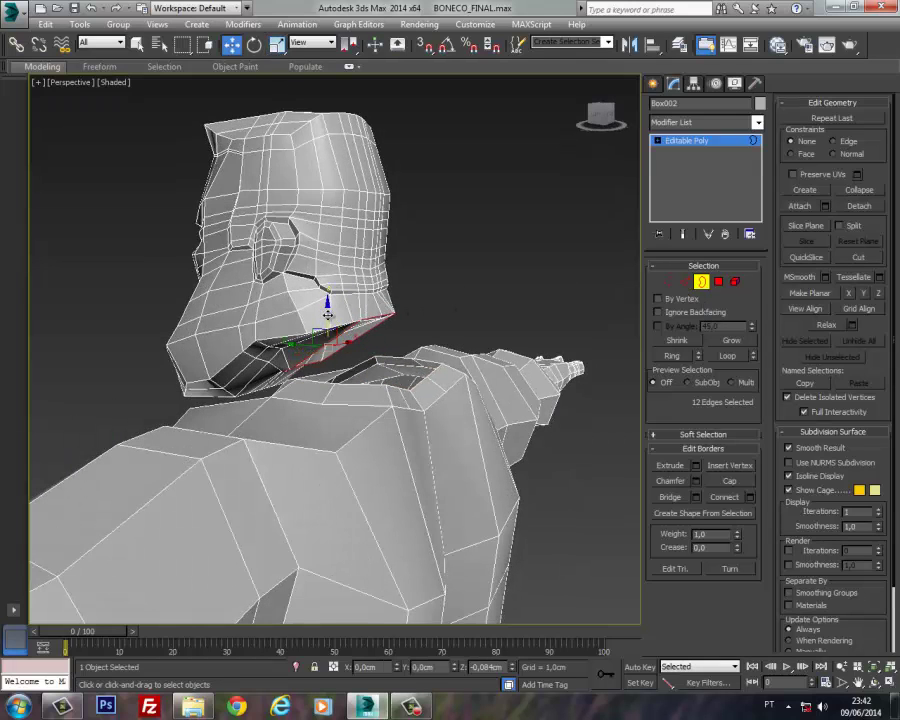
pyautogui.keyDown('alt'); pyautogui.moveTo(328, 317); pyautogui.dragTo(425, 100, button='middle'); pyautogui.keyUp('alt')
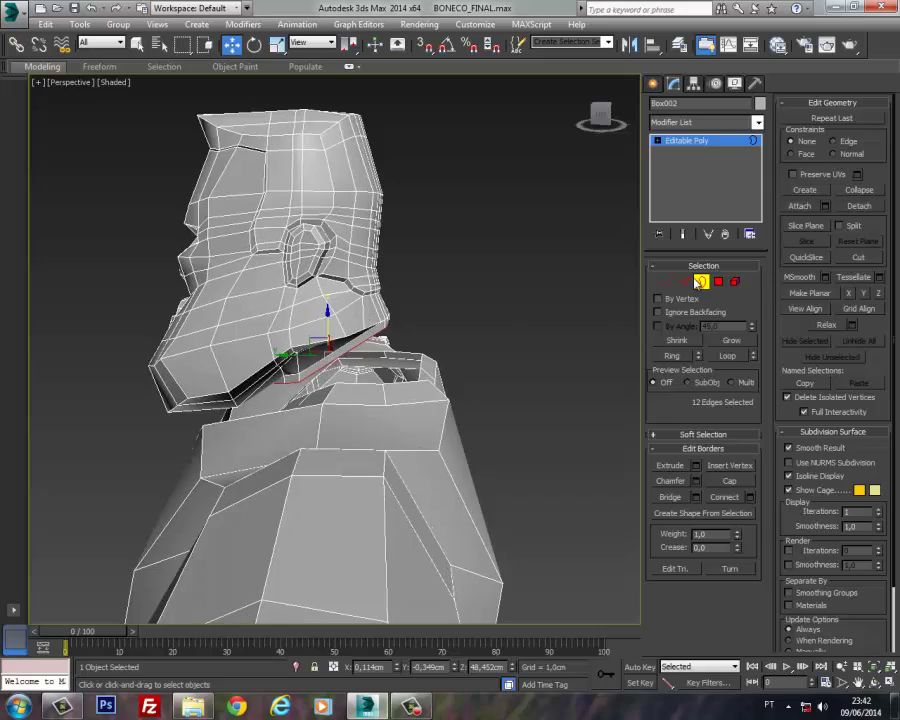
# Step: Target-weld the back-centre vertices of the head's neck rim to the matching vertices of the body's neck rim
pyautogui.keyDown('alt'); pyautogui.moveTo(480, 373); pyautogui.dragTo(423, 380, button='middle'); pyautogui.keyUp('alt')
pyautogui.scroll(4, 393, 370)
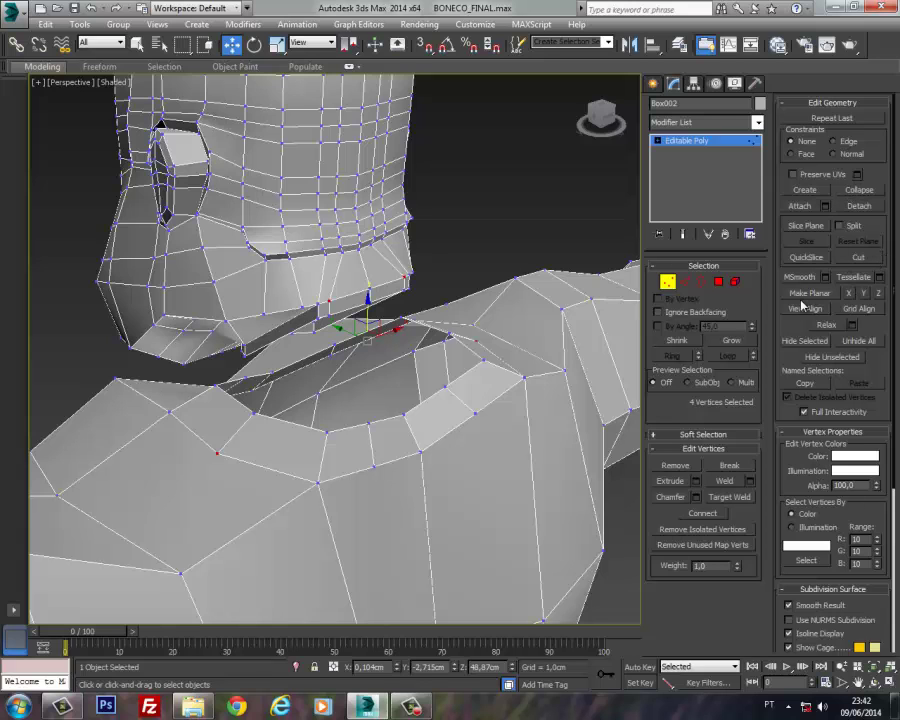
pyautogui.keyDown('alt'); pyautogui.moveTo(362, 320); pyautogui.dragTo(357, 312, button='middle'); pyautogui.keyUp('alt')
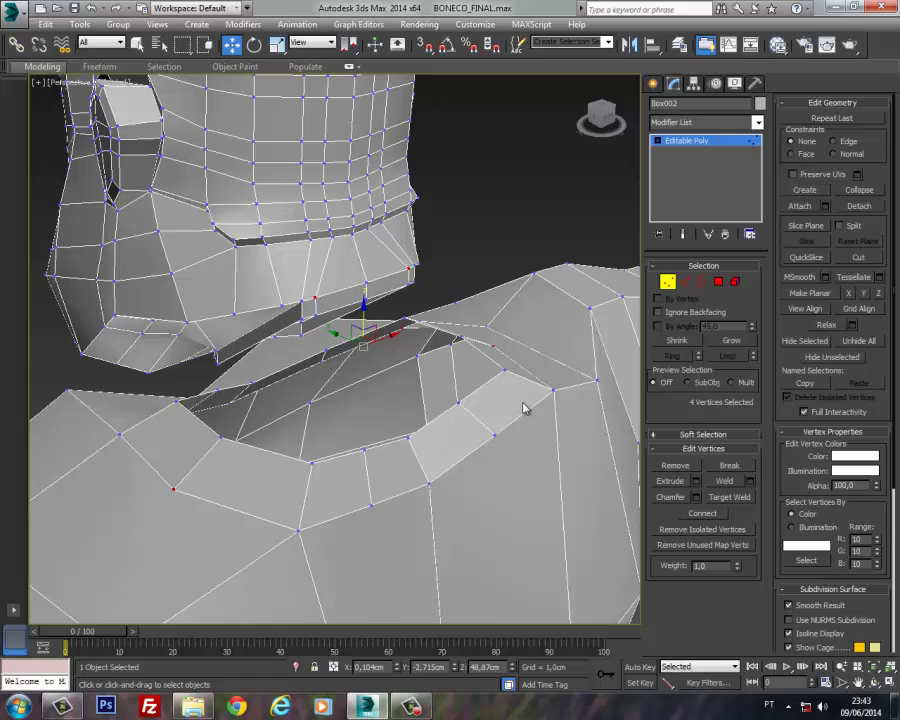
pyautogui.click(736, 497)
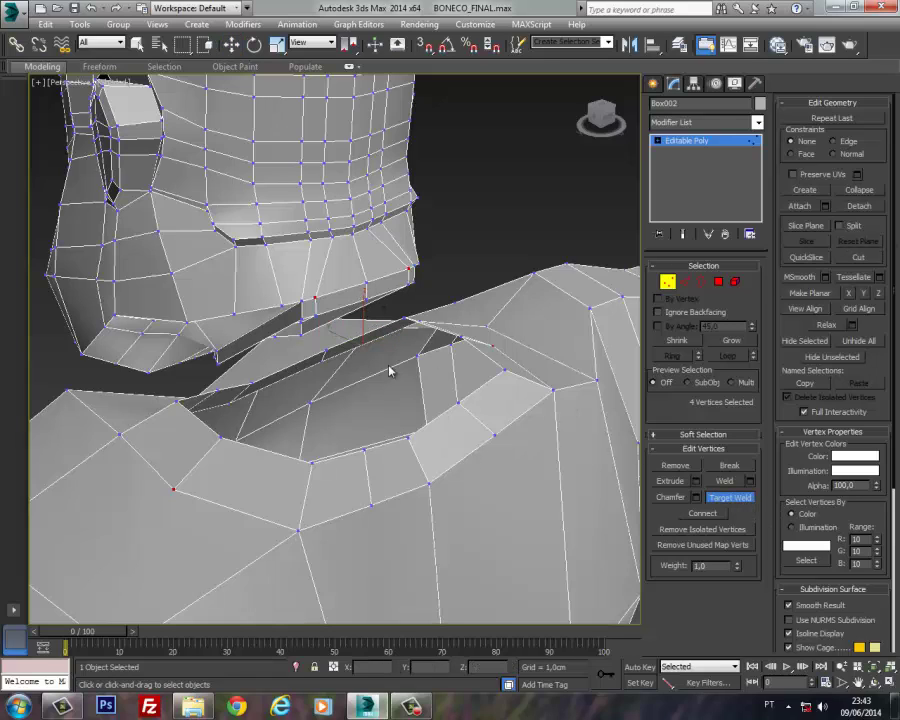
pyautogui.click(407, 440)
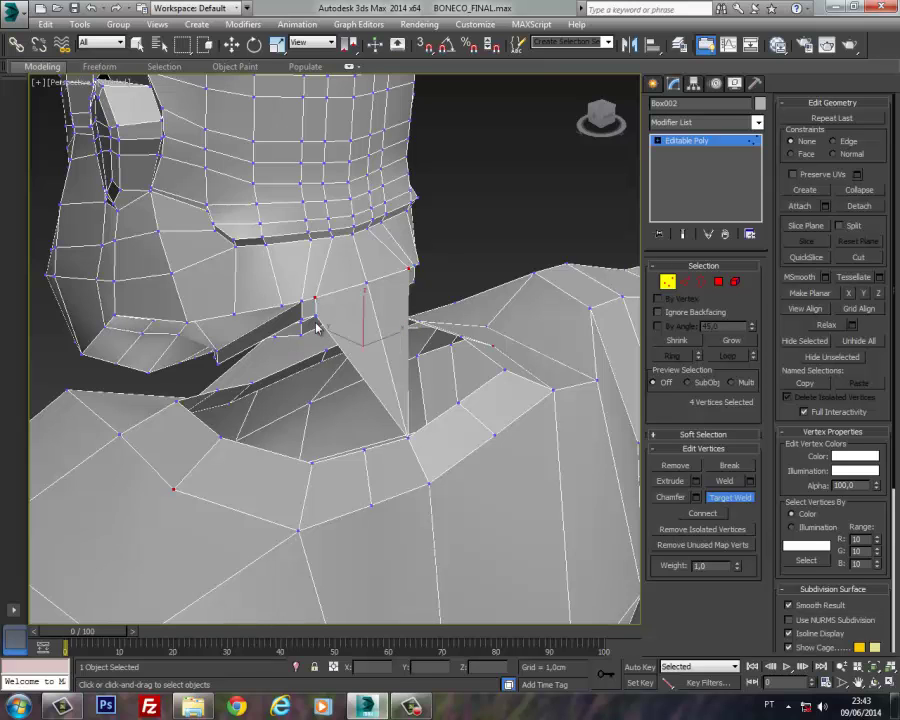
pyautogui.click(406, 436)
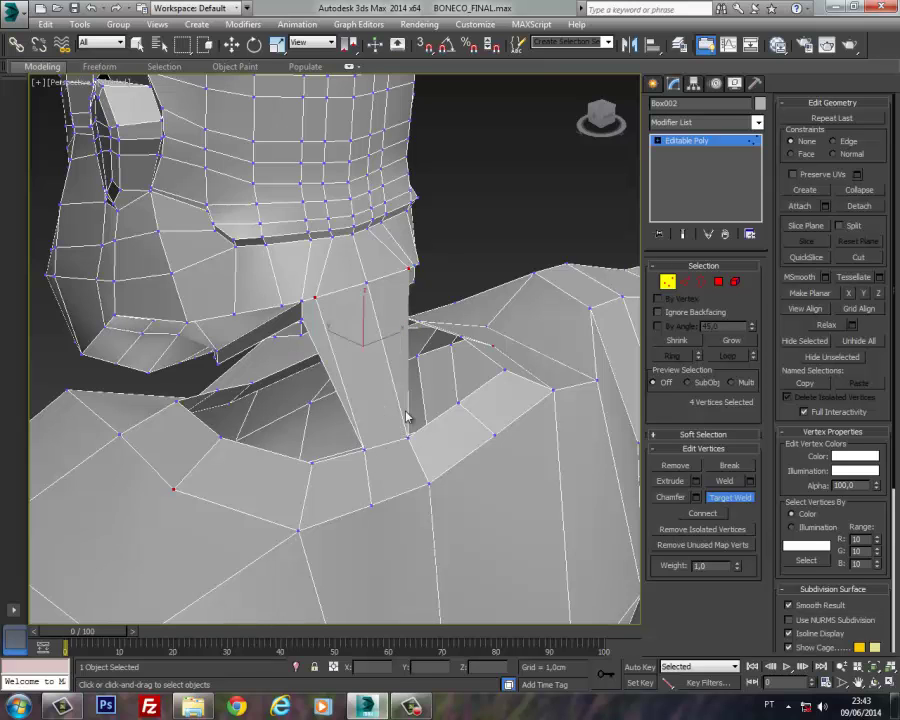
pyautogui.keyDown('alt'); pyautogui.moveTo(412, 408); pyautogui.dragTo(373, 402, button='middle'); pyautogui.keyUp('alt')
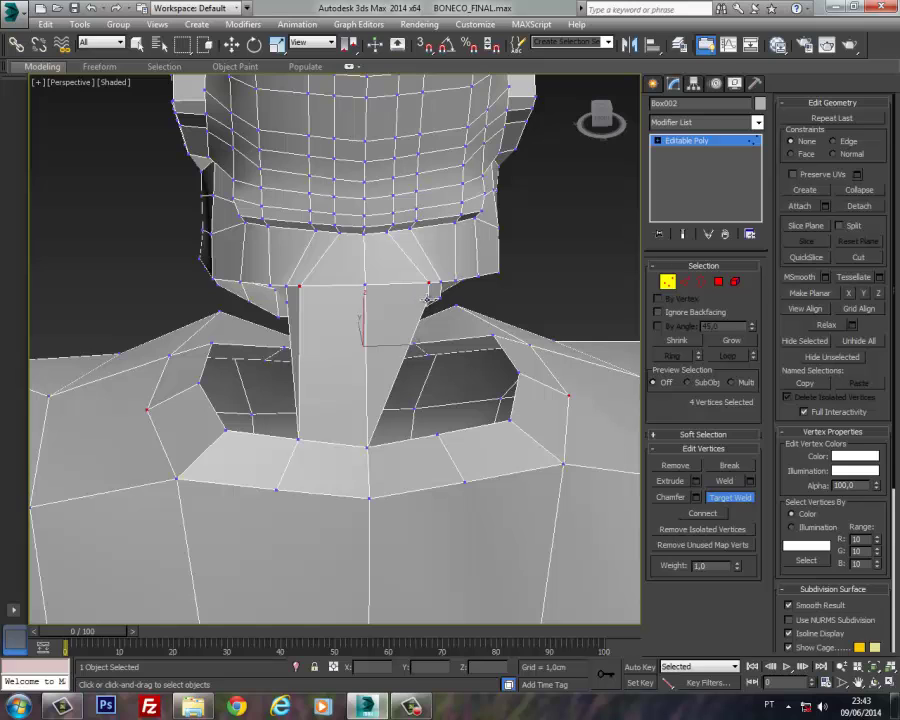
# Step: Target-weld the neck rim vertices on the character's right side to the corresponding body rim vertices
pyautogui.keyDown('alt'); pyautogui.moveTo(308, 310); pyautogui.dragTo(373, 400, button='middle'); pyautogui.keyUp('alt')
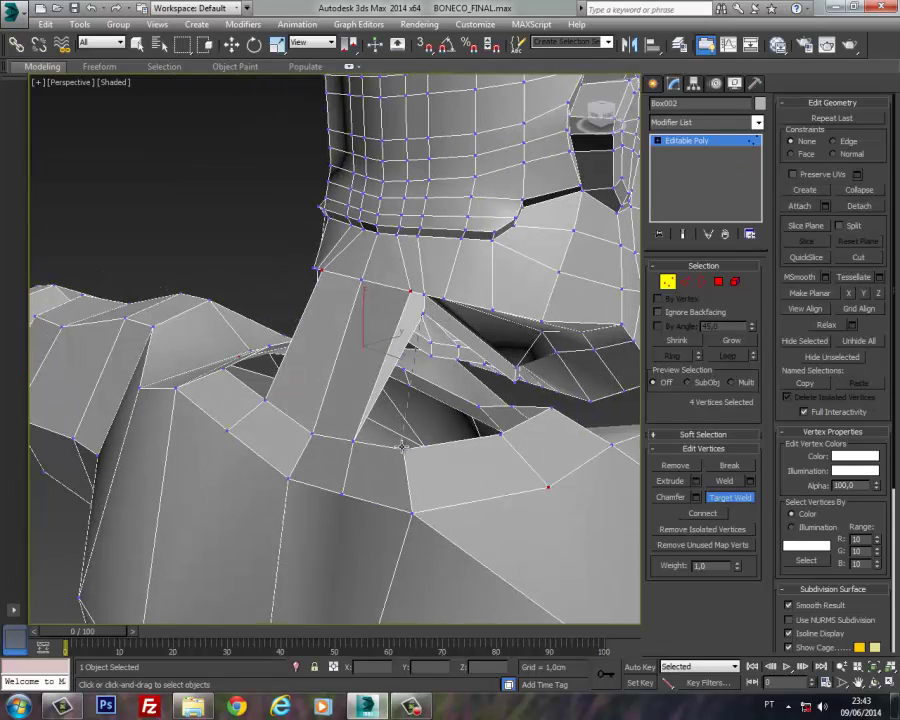
pyautogui.keyDown('alt'); pyautogui.moveTo(436, 410); pyautogui.dragTo(397, 412, button='middle'); pyautogui.keyUp('alt')
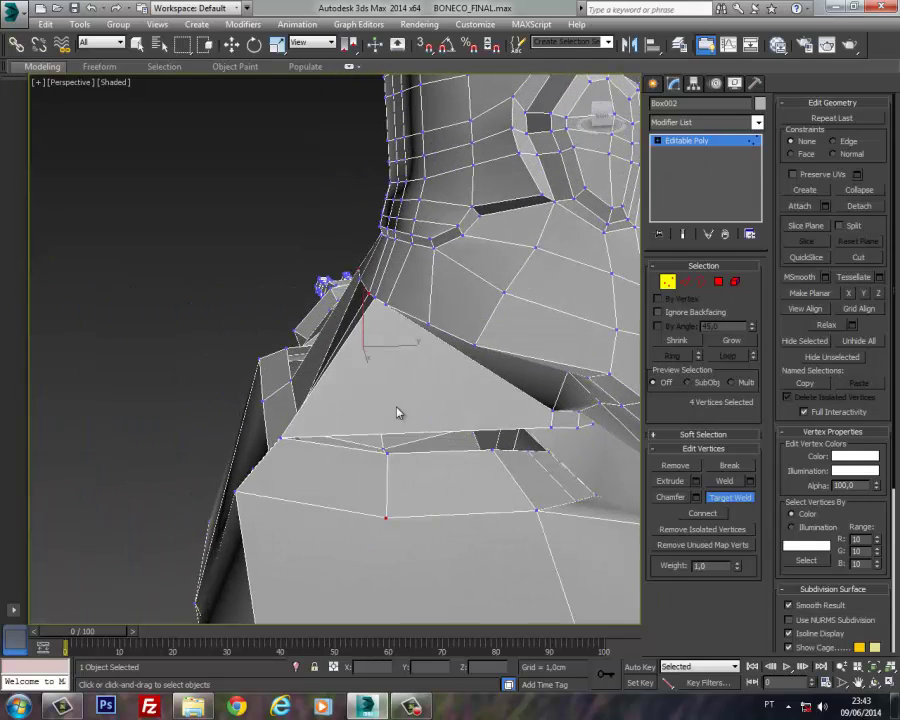
pyautogui.click(388, 452)
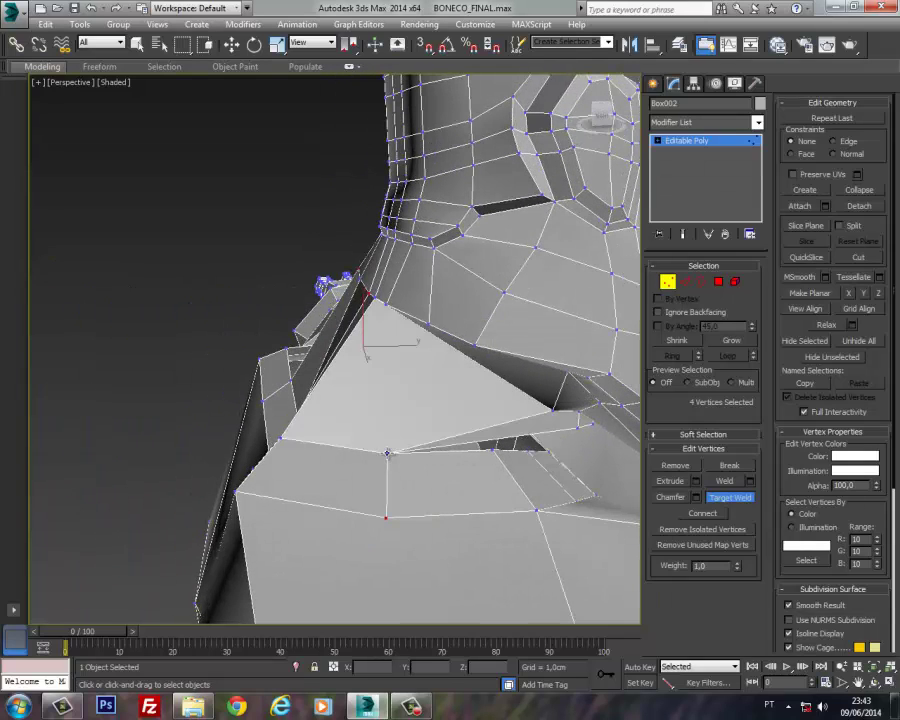
pyautogui.keyDown('alt'); pyautogui.moveTo(460, 377); pyautogui.dragTo(494, 438, button='middle'); pyautogui.keyUp('alt')
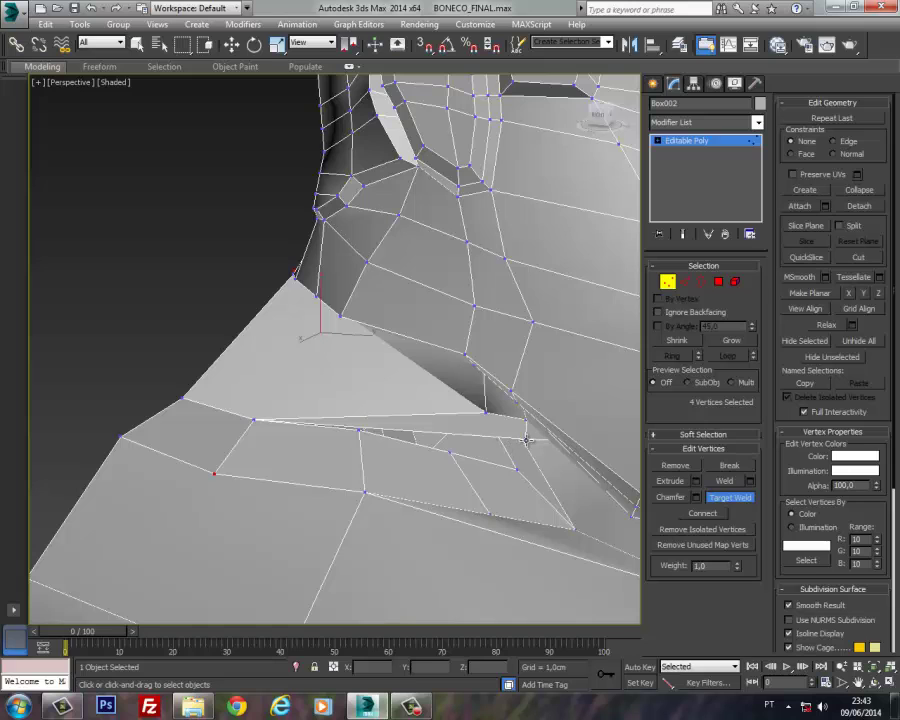
# Step: Target-weld the neck rim vertices on the character's left side to the corresponding body rim vertices
pyautogui.keyDown('alt'); pyautogui.moveTo(362, 441); pyautogui.dragTo(441, 425, button='middle'); pyautogui.keyUp('alt')
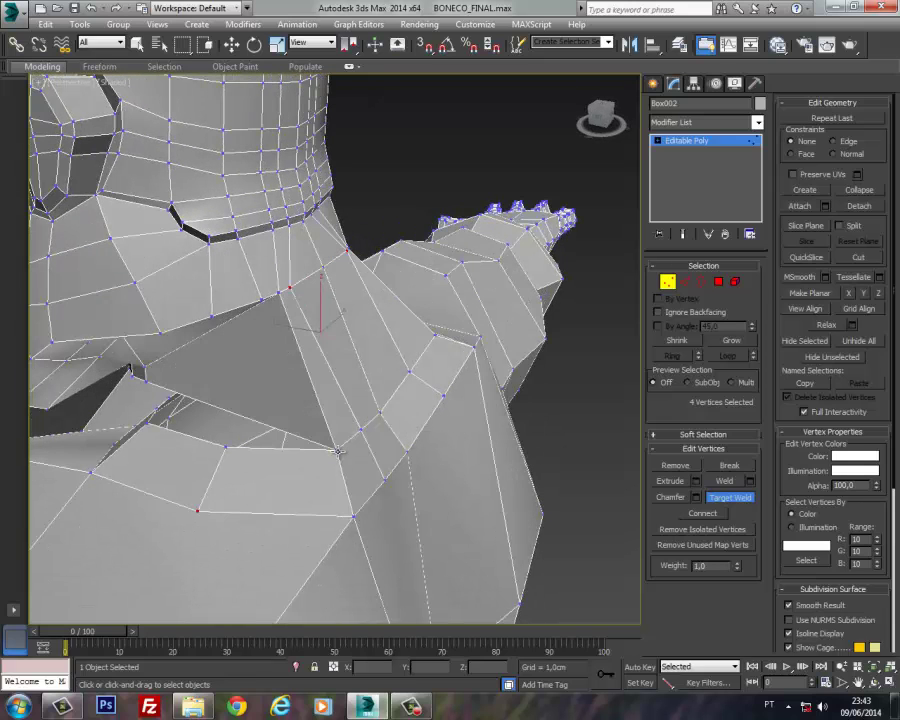
pyautogui.keyDown('alt'); pyautogui.moveTo(337, 462); pyautogui.dragTo(310, 400, button='middle'); pyautogui.keyUp('alt')
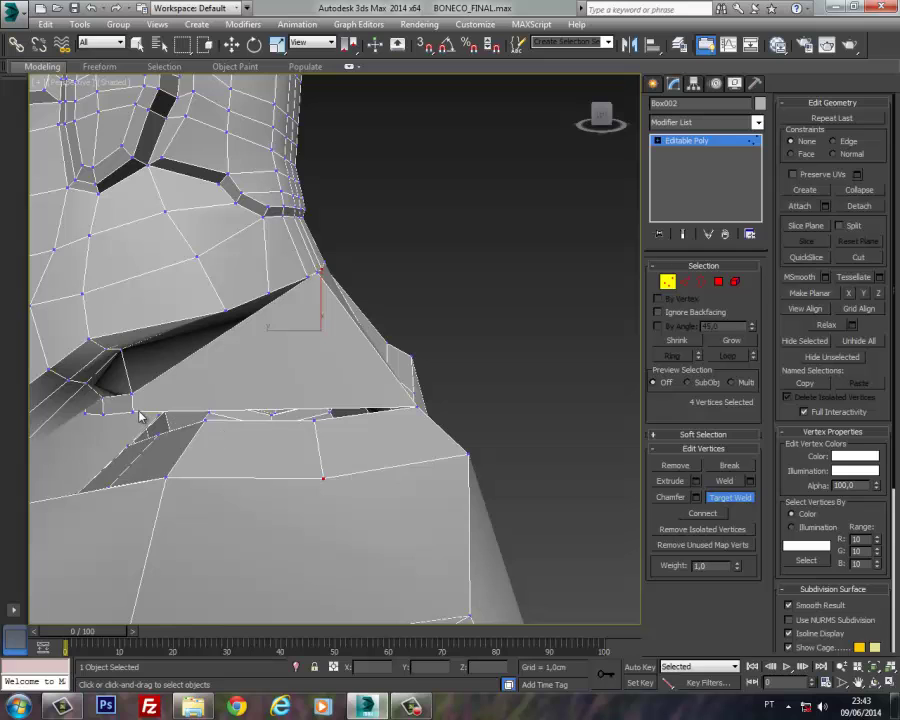
pyautogui.keyDown('alt'); pyautogui.moveTo(315, 418); pyautogui.dragTo(342, 364, button='middle'); pyautogui.keyUp('alt')
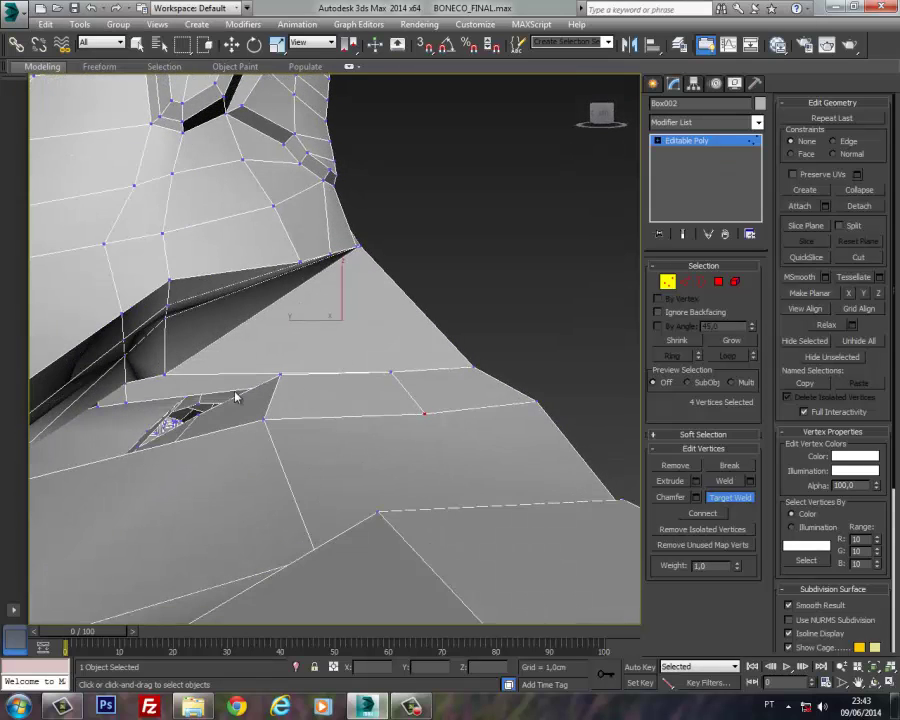
pyautogui.keyDown('alt'); pyautogui.moveTo(236, 397); pyautogui.dragTo(221, 405, button='middle'); pyautogui.keyUp('alt')
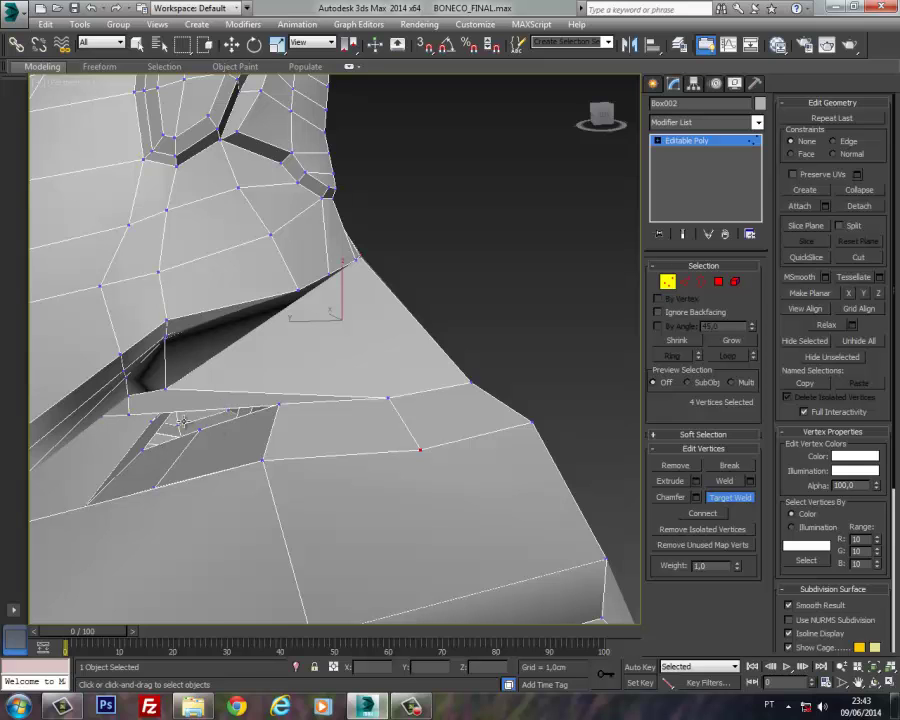
pyautogui.keyDown('alt'); pyautogui.moveTo(284, 410); pyautogui.dragTo(262, 355, button='middle'); pyautogui.keyUp('alt')
# Step: Target-weld the remaining rim vertices toward the throat on both sides to close the front of the neck
pyautogui.keyDown('alt'); pyautogui.moveTo(297, 333); pyautogui.dragTo(371, 353, button='middle'); pyautogui.keyUp('alt')
pyautogui.moveTo(503, 364); pyautogui.dragTo(545, 371, button='middle')
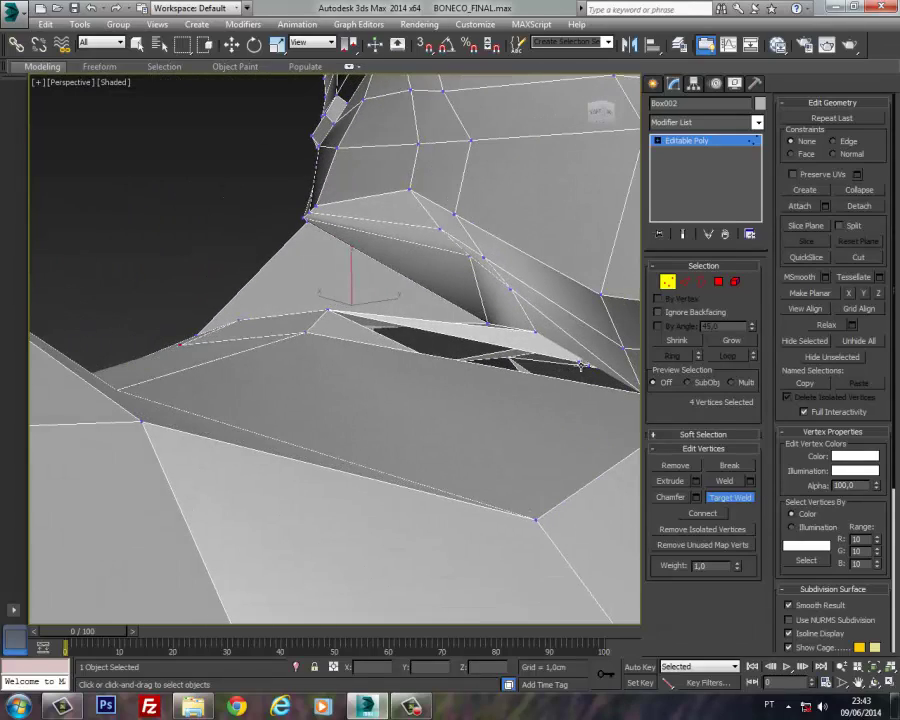
pyautogui.keyDown('alt'); pyautogui.moveTo(450, 367); pyautogui.dragTo(363, 341, button='middle'); pyautogui.keyUp('alt')
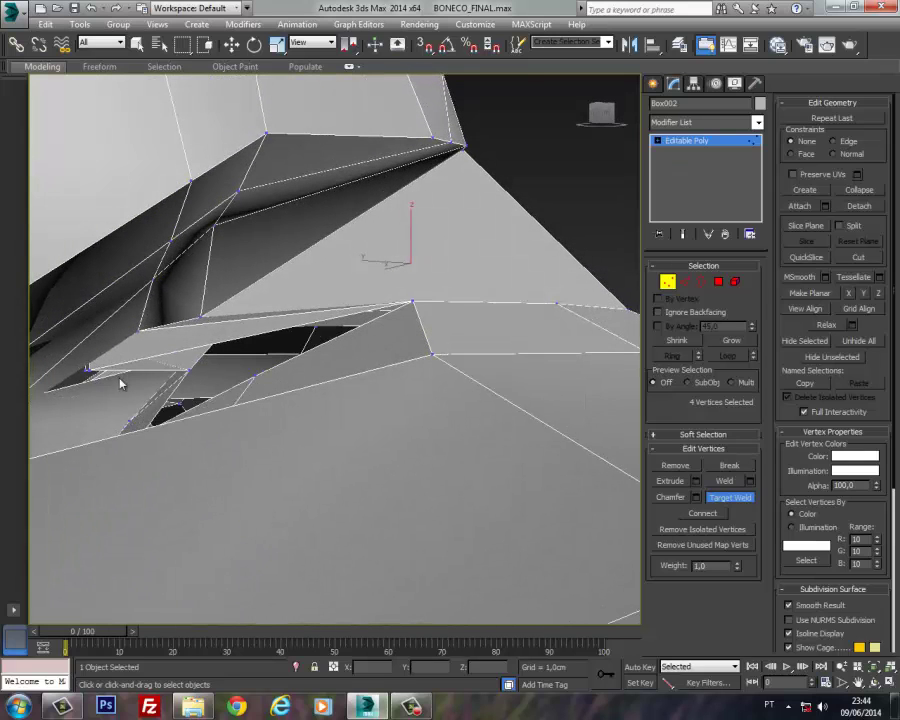
pyautogui.keyDown('alt'); pyautogui.moveTo(261, 385); pyautogui.dragTo(111, 381, button='middle'); pyautogui.keyUp('alt')
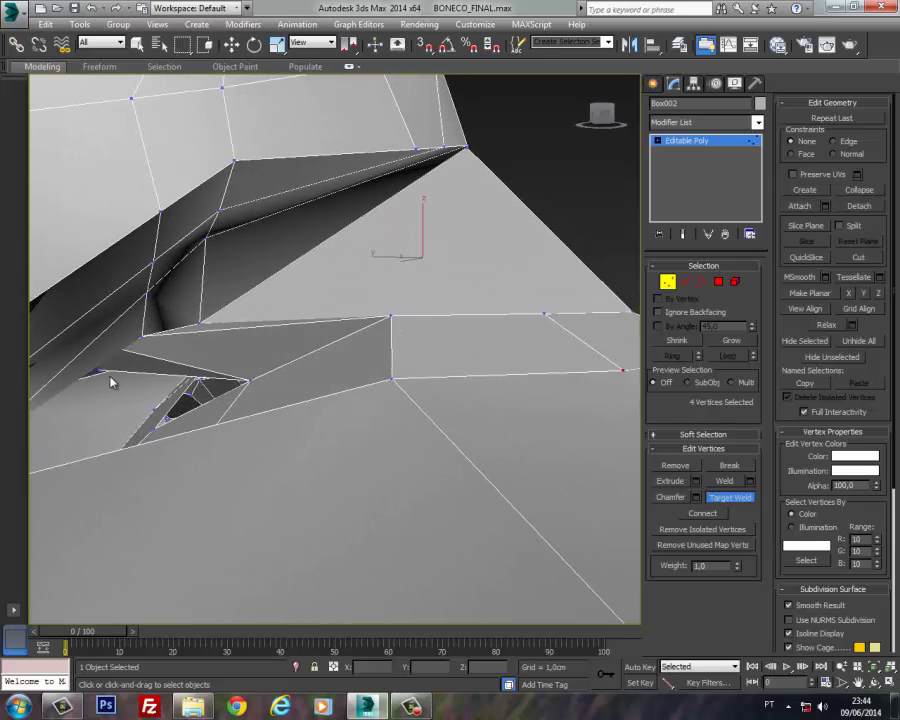
pyautogui.click(154, 428)
pyautogui.scroll(-1, 213, 410)
pyautogui.keyDown('alt'); pyautogui.moveTo(213, 410); pyautogui.dragTo(168, 406, button='middle'); pyautogui.keyUp('alt')
pyautogui.scroll(-4, 168, 410)
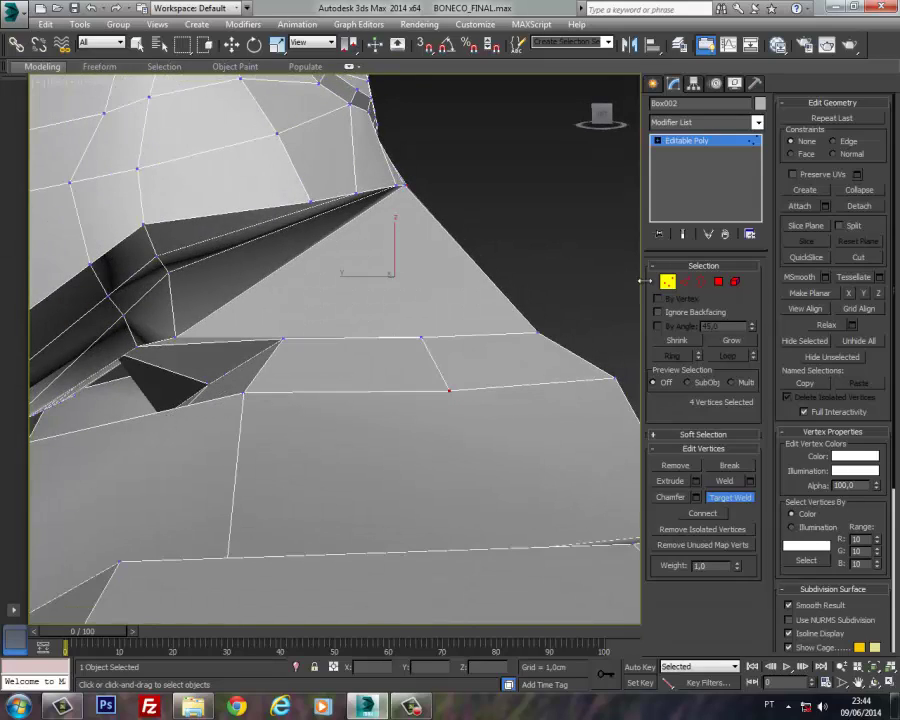
# Step: In the wireframe Left view, move the two frontmost neck-base vertices down and back
pyautogui.click(668, 282)
pyautogui.press('w')
pyautogui.press('f')
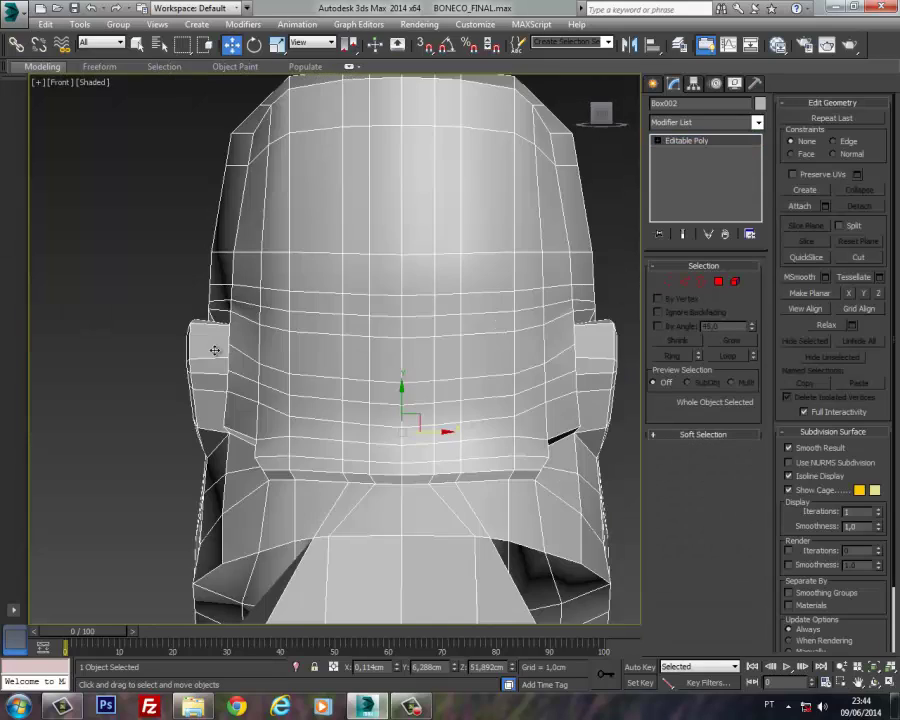
pyautogui.press('F3')
pyautogui.moveTo(214, 350); pyautogui.dragTo(224, 280, button='middle')
pyautogui.press('l')
pyautogui.scroll(-2, 224, 275)
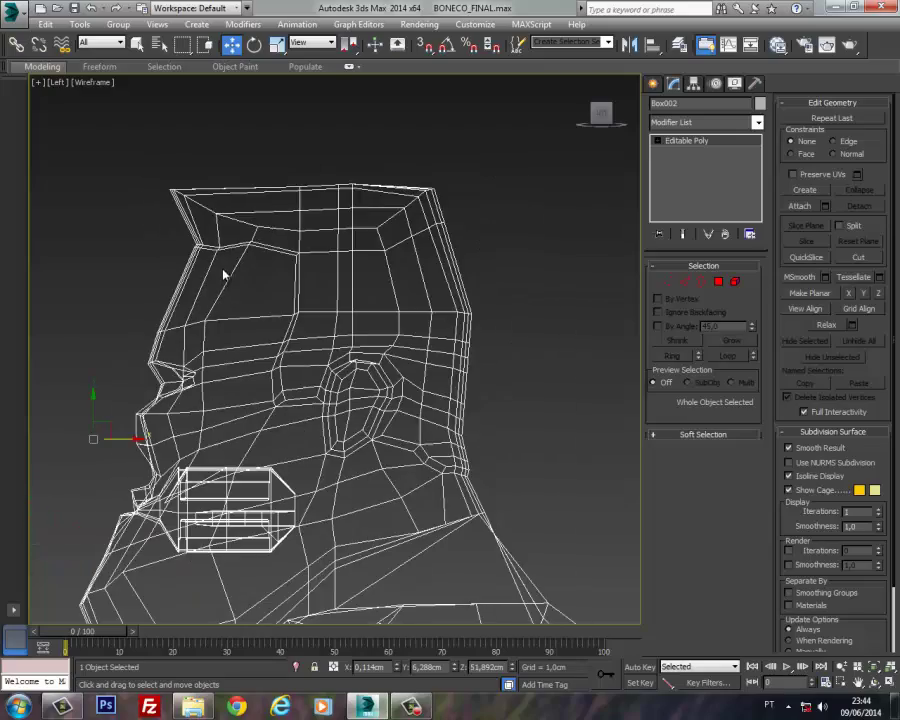
pyautogui.moveTo(334, 497); pyautogui.dragTo(345, 264, button='middle')
pyautogui.scroll(5, 344, 398)
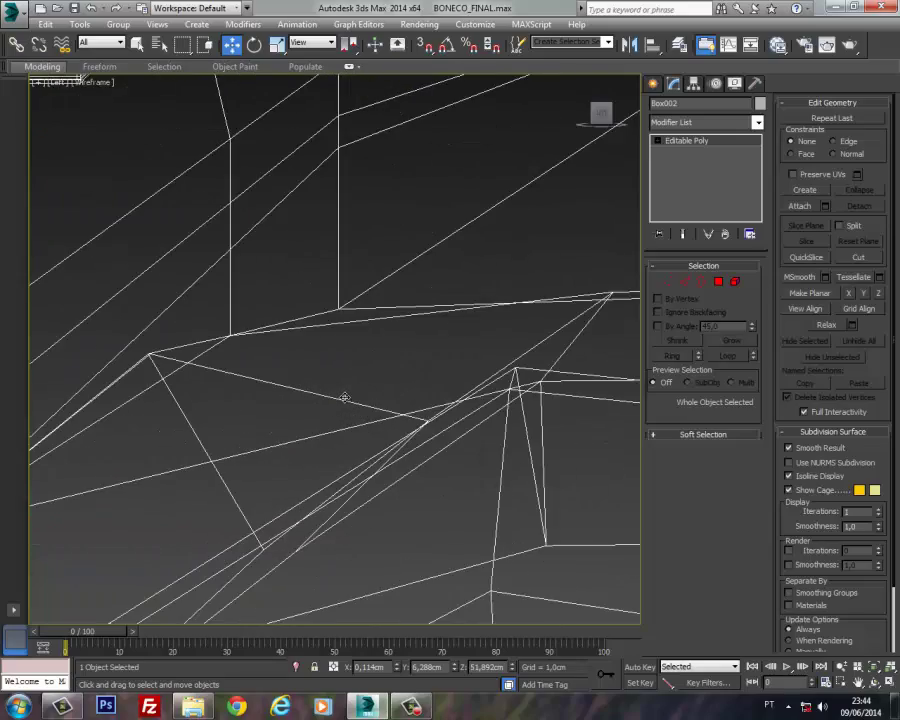
pyautogui.scroll(-7, 344, 398)
pyautogui.moveTo(325, 402)
pyautogui.mouseDown(button='middle')
pyautogui.moveTo(322, 443)
pyautogui.moveTo(319, 402)
pyautogui.moveTo(338, 393)
pyautogui.mouseUp(button='middle')
pyautogui.click(669, 282)
pyautogui.scroll(5, 271, 427)
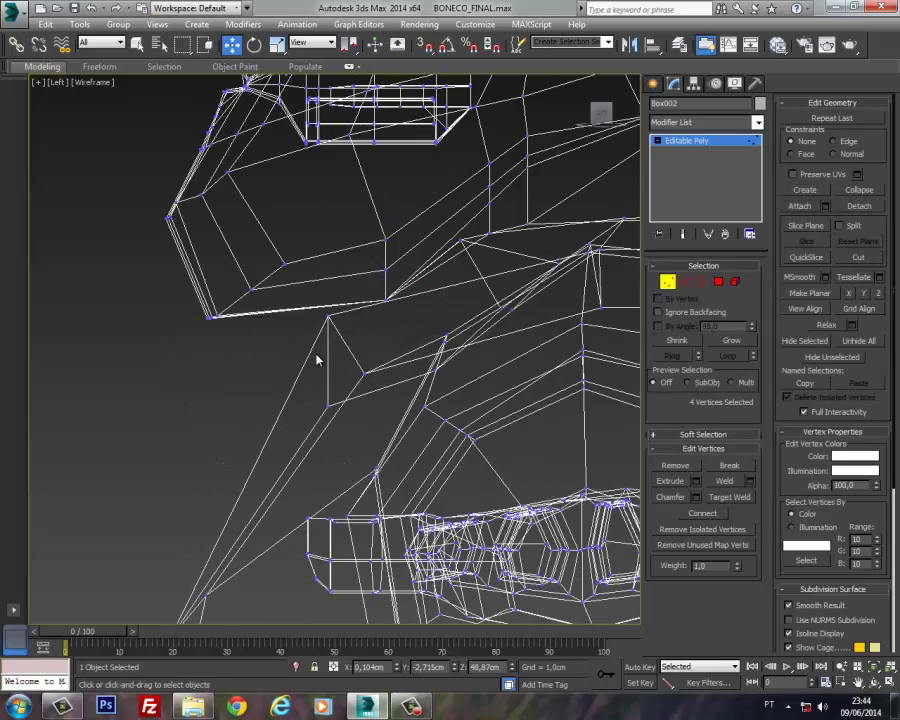
pyautogui.moveTo(348, 302); pyautogui.dragTo(379, 357)
# Step: Move the three overlapping neck-base vertices just below the jaw slightly back and down
pyautogui.moveTo(380, 358); pyautogui.dragTo(83, 473, button='middle')
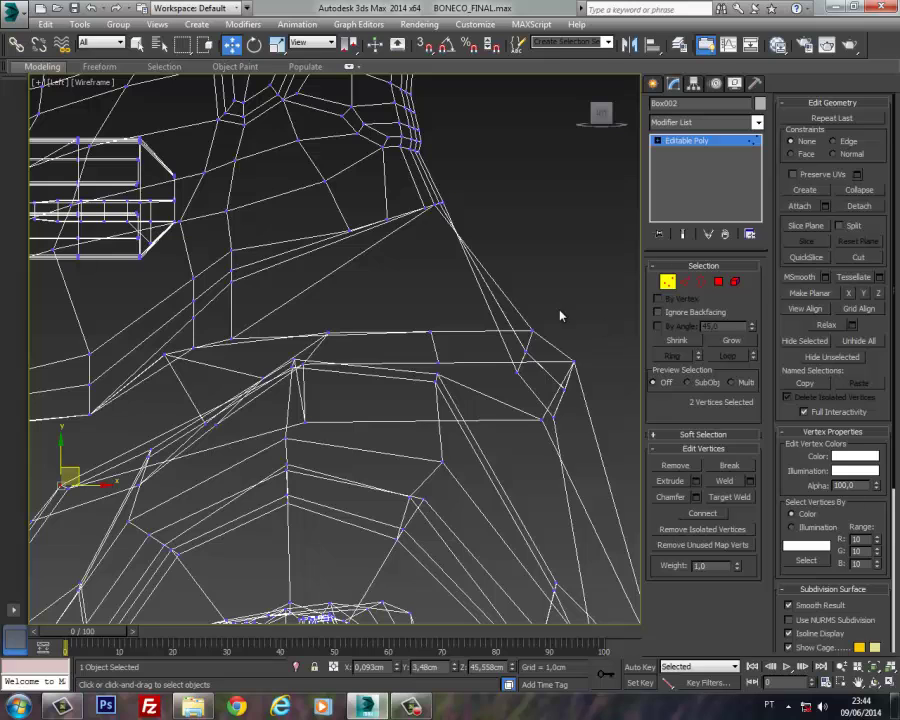
pyautogui.scroll(3, 358, 337)
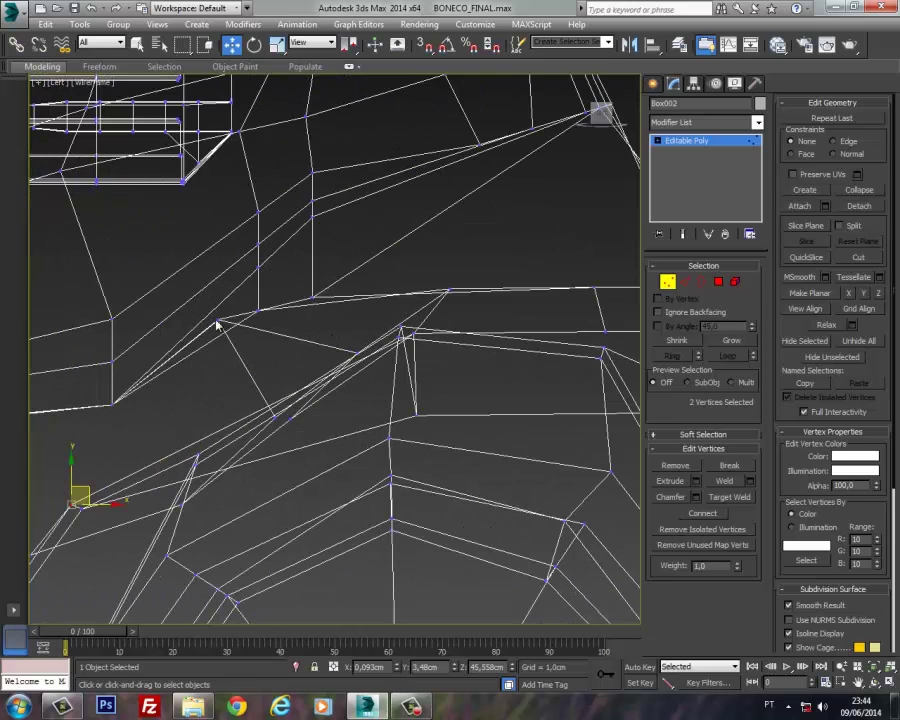
pyautogui.moveTo(233, 303); pyautogui.dragTo(239, 311)
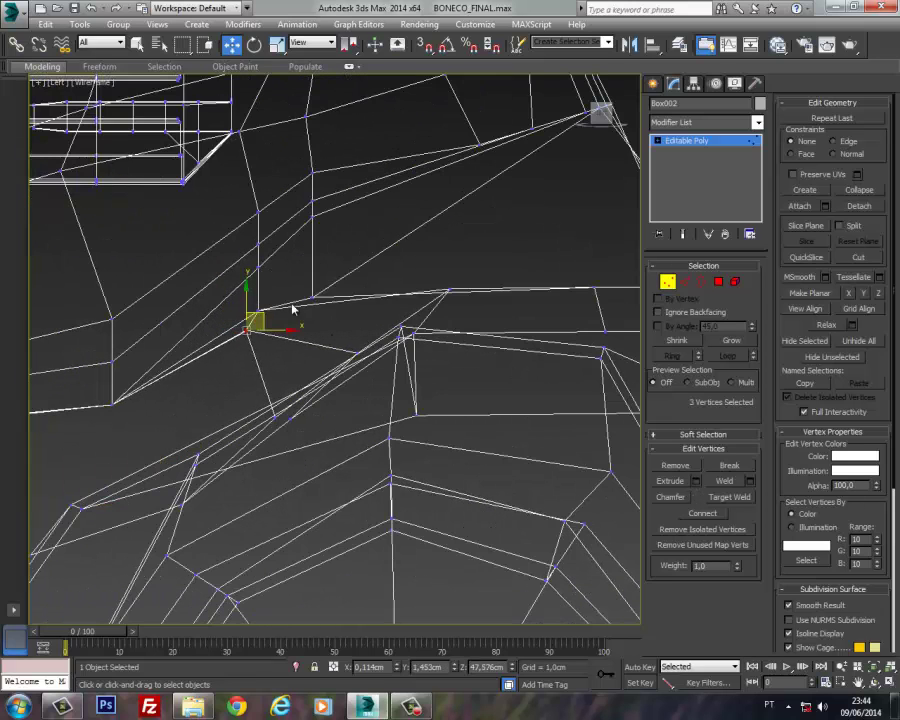
# Step: Reposition three vertex pairs on the side of the neck: two up and back, the third slightly forward and down
pyautogui.keyDown('alt'); pyautogui.moveTo(293, 310); pyautogui.dragTo(271, 376, button='middle'); pyautogui.keyUp('alt')
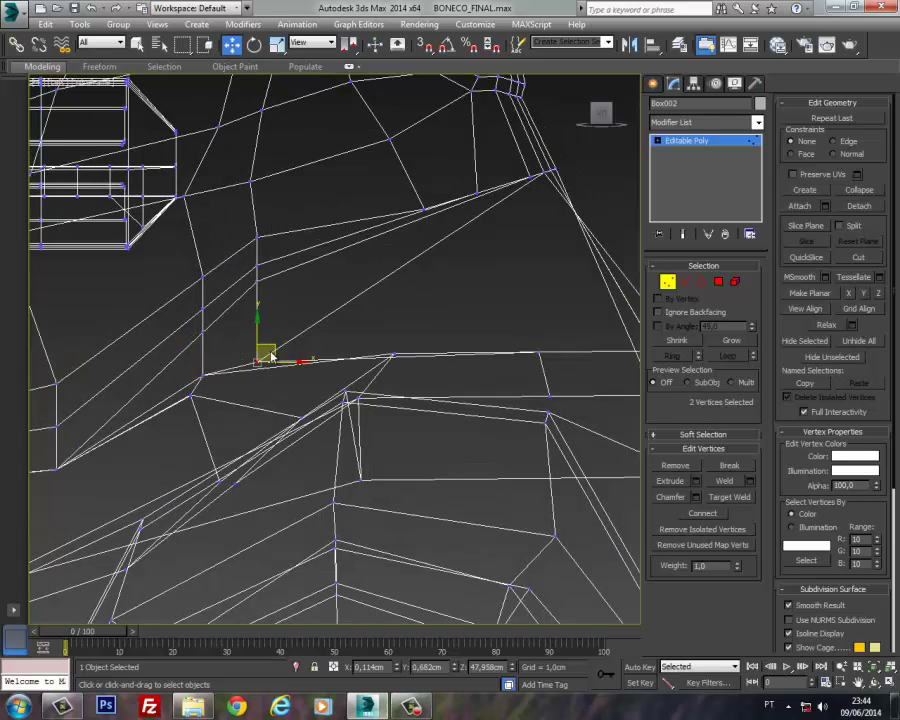
pyautogui.moveTo(271, 347); pyautogui.dragTo(406, 259)
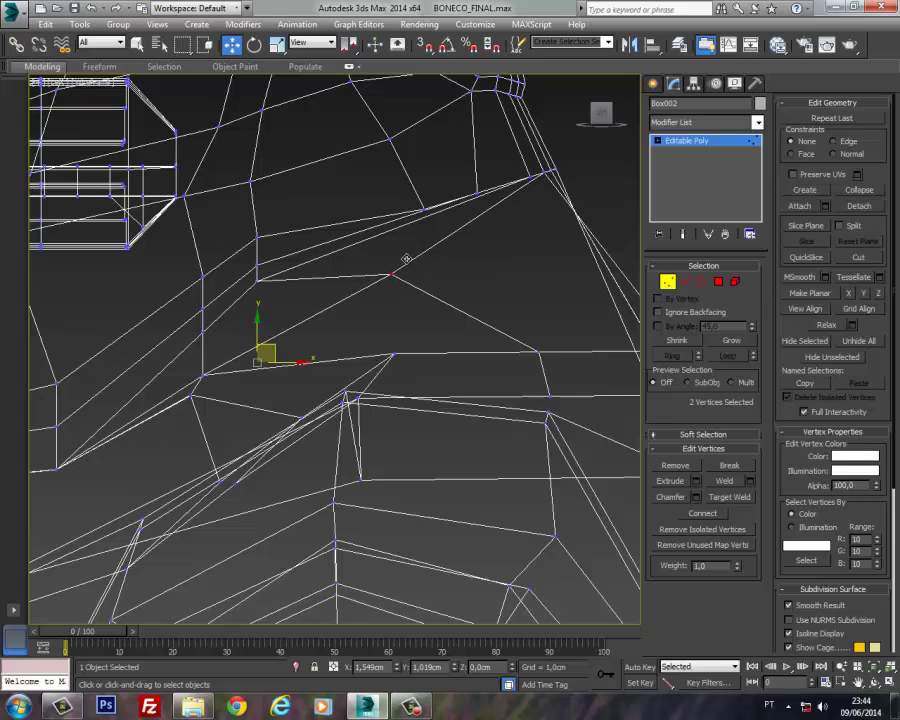
pyautogui.moveTo(188, 391); pyautogui.dragTo(187, 389)
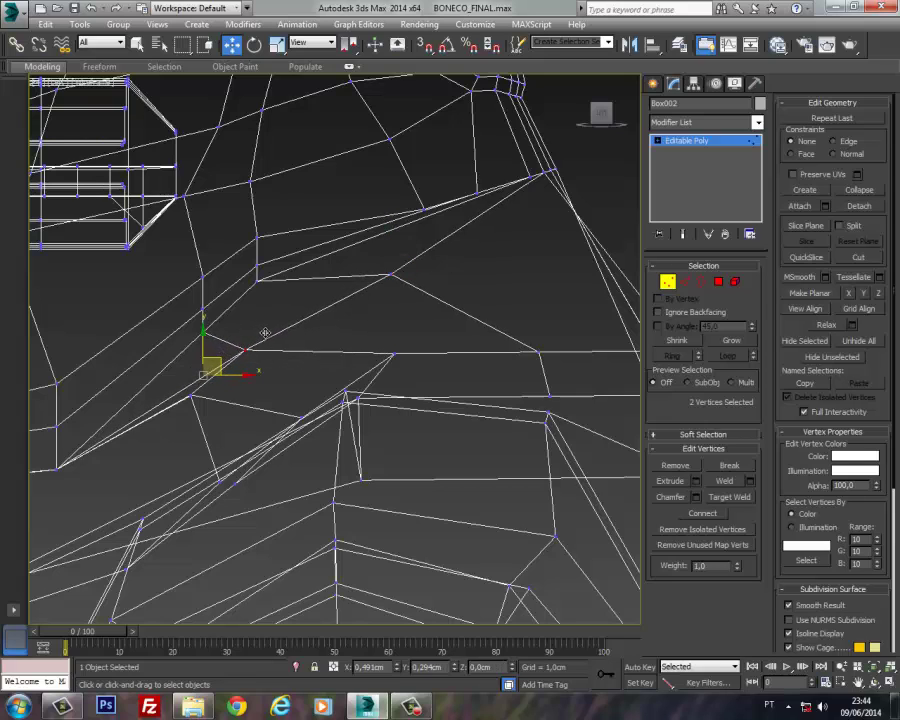
pyautogui.moveTo(275, 321); pyautogui.dragTo(354, 335)
pyautogui.moveTo(373, 377); pyautogui.dragTo(372, 376)
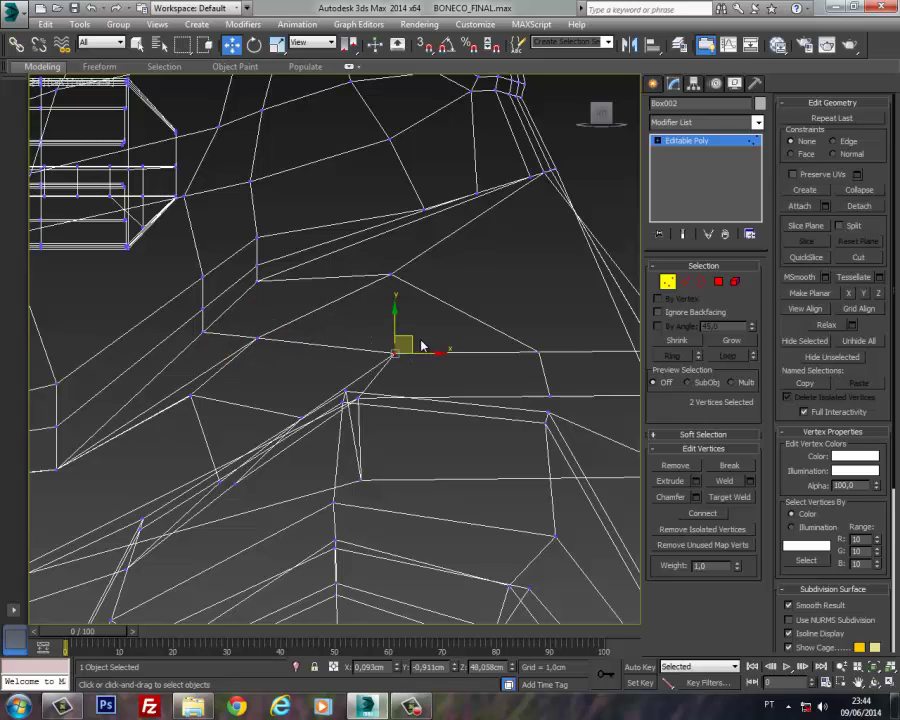
pyautogui.moveTo(411, 336); pyautogui.dragTo(371, 349)
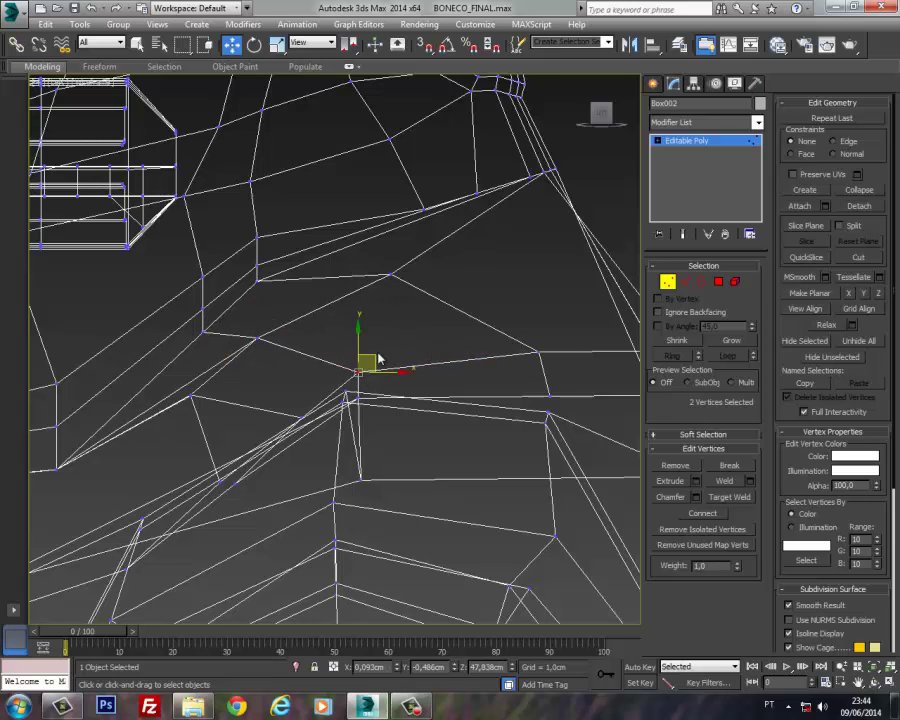
pyautogui.moveTo(409, 345); pyautogui.dragTo(313, 367, button='middle')
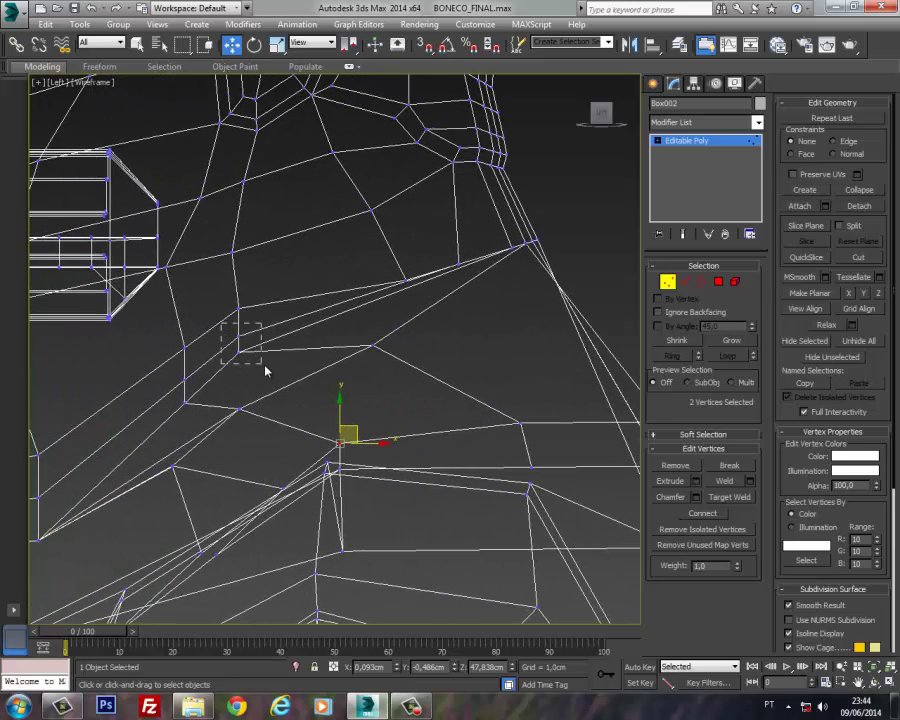
# Step: Shift the neck vertex pairs beneath the jaw back and up, and nudge the pair below the ear slightly up and forward
pyautogui.moveTo(264, 366); pyautogui.dragTo(313, 330)
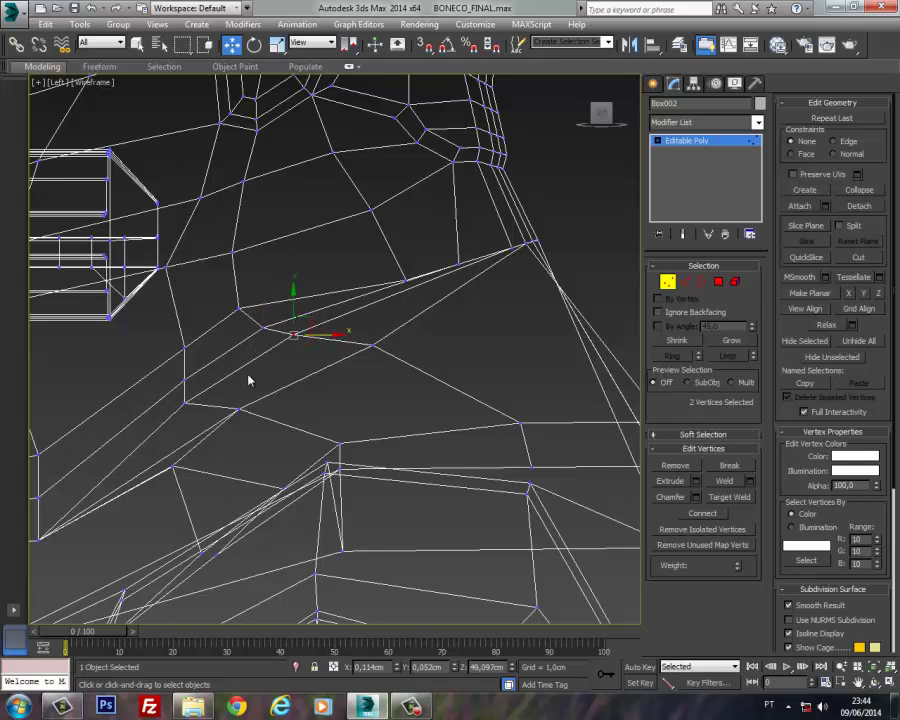
pyautogui.moveTo(205, 391); pyautogui.dragTo(224, 365)
pyautogui.moveTo(397, 269); pyautogui.dragTo(345, 348, button='middle')
pyautogui.moveTo(371, 378); pyautogui.dragTo(350, 328)
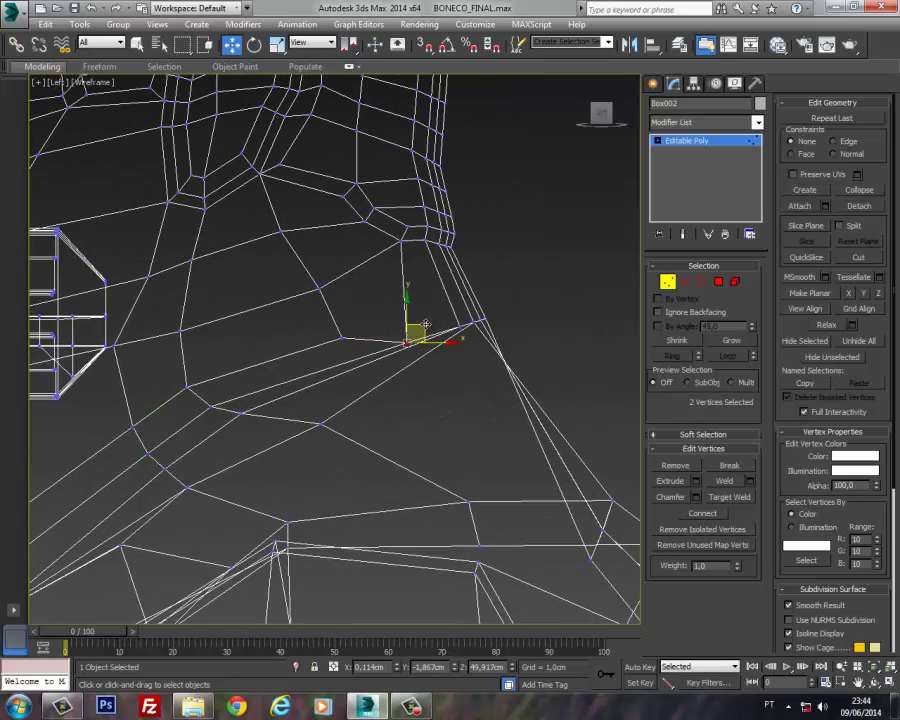
pyautogui.moveTo(426, 324); pyautogui.dragTo(411, 308)
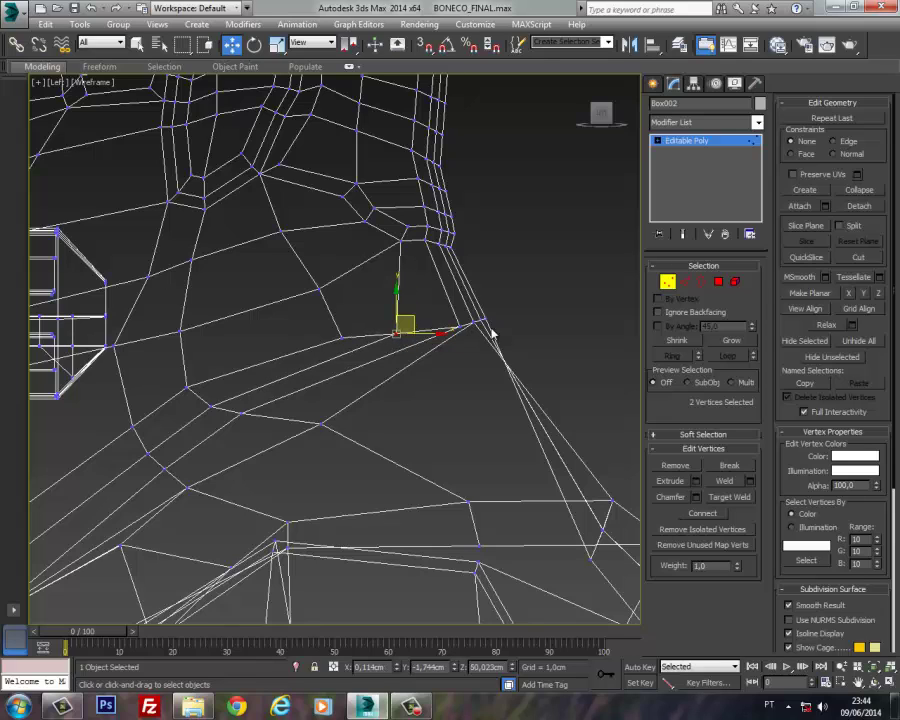
pyautogui.click(473, 321)
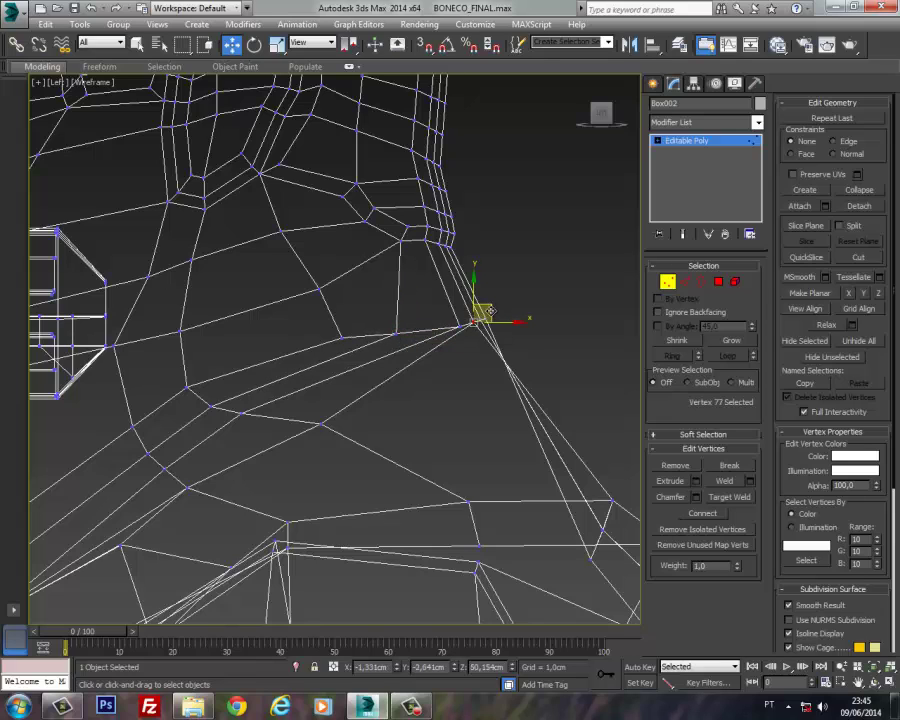
pyautogui.moveTo(492, 311); pyautogui.dragTo(492, 315)
pyautogui.hotkey('ctrl', 'z')
# Step: Move the two inner vertices at the lower nape up and back so their edges run parallel to the neck's rear contour
pyautogui.moveTo(526, 447); pyautogui.dragTo(438, 411, button='middle')
pyautogui.click(503, 519)
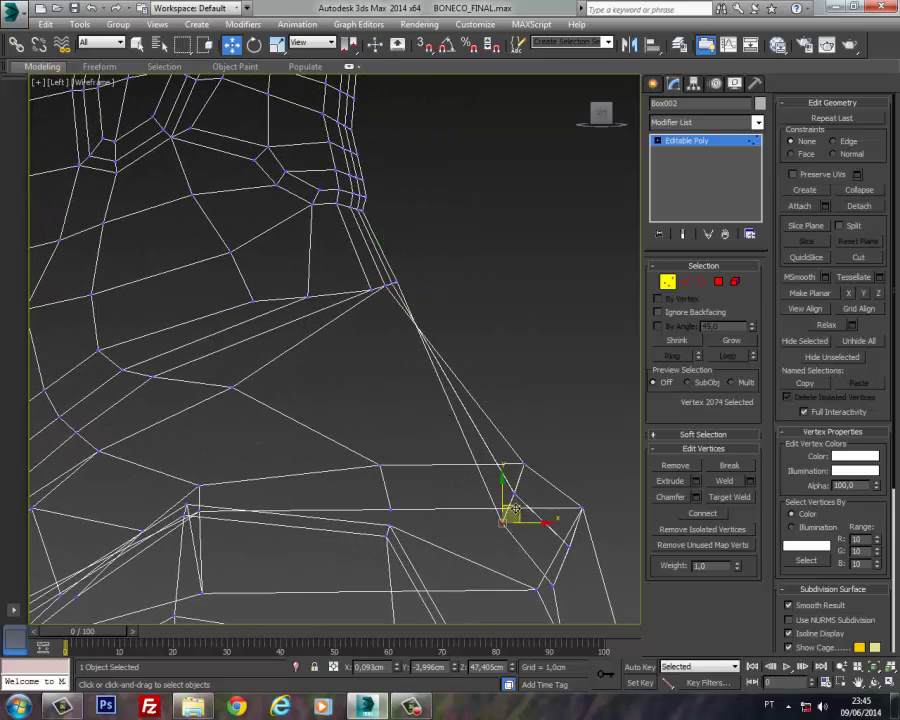
pyautogui.moveTo(511, 511); pyautogui.dragTo(548, 440)
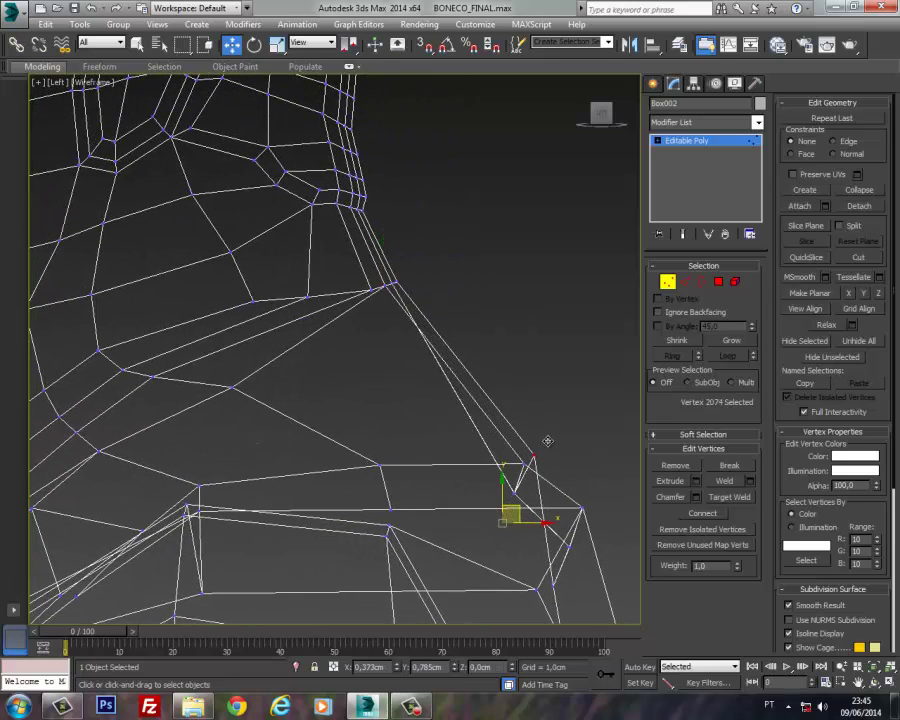
pyautogui.keyDown('ctrl'); pyautogui.click(518, 484); pyautogui.keyUp('ctrl')
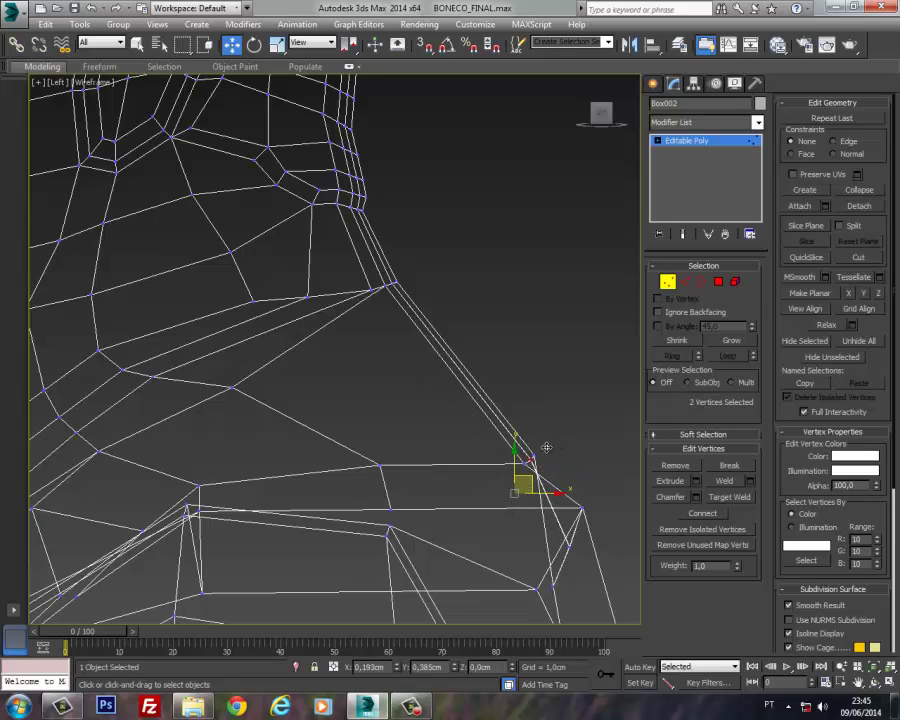
# Step: Move two vertex pairs at the back of the neck base forward and down to follow the neck's rear contour
pyautogui.hotkey('ctrl', 'alt', 'c')
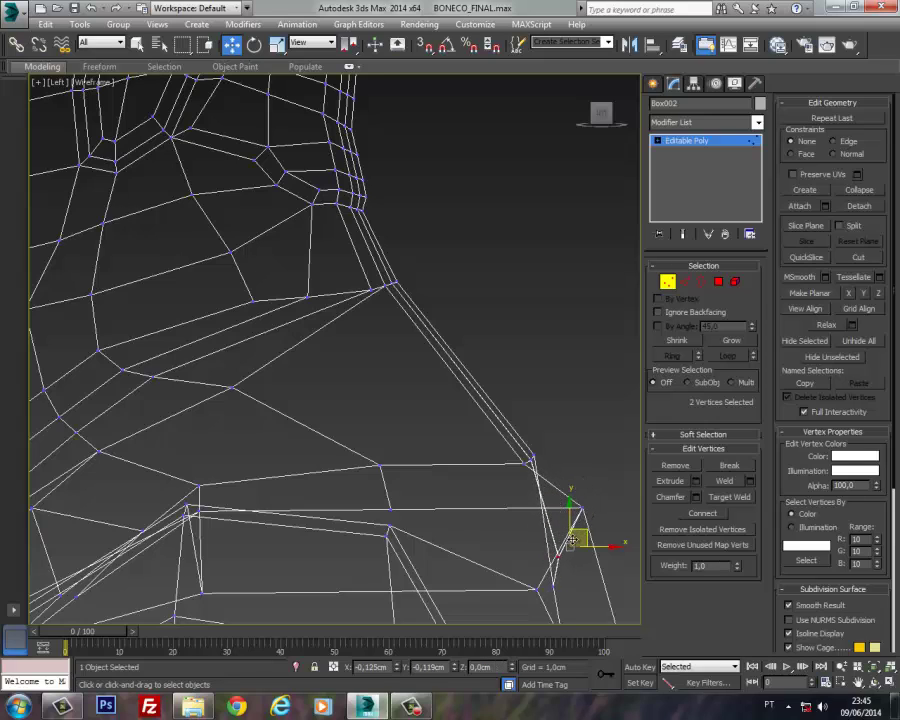
pyautogui.moveTo(568, 543); pyautogui.dragTo(552, 554)
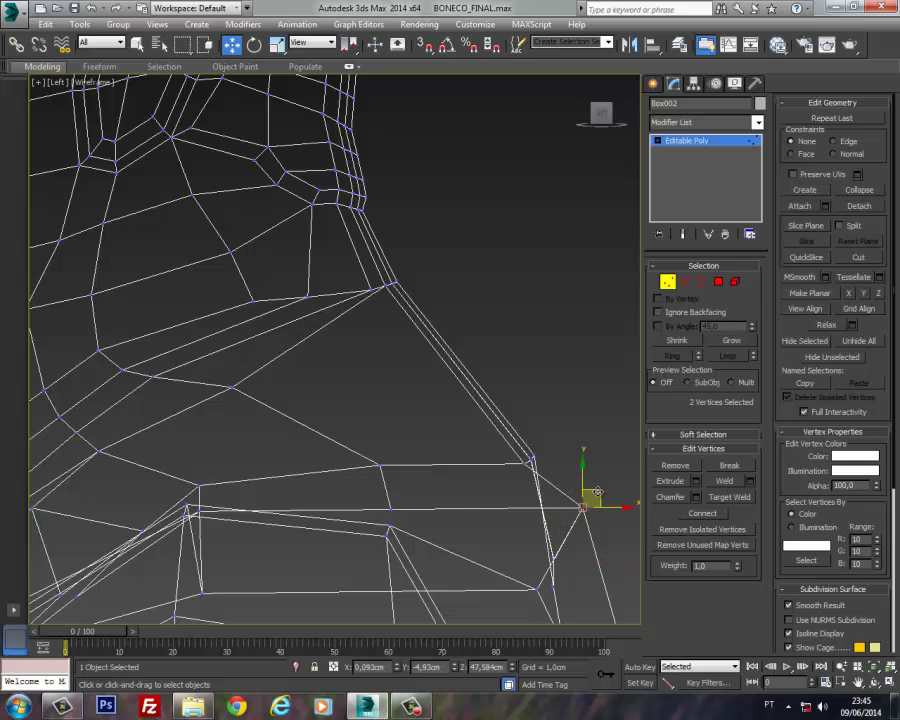
pyautogui.moveTo(597, 492); pyautogui.dragTo(542, 528)
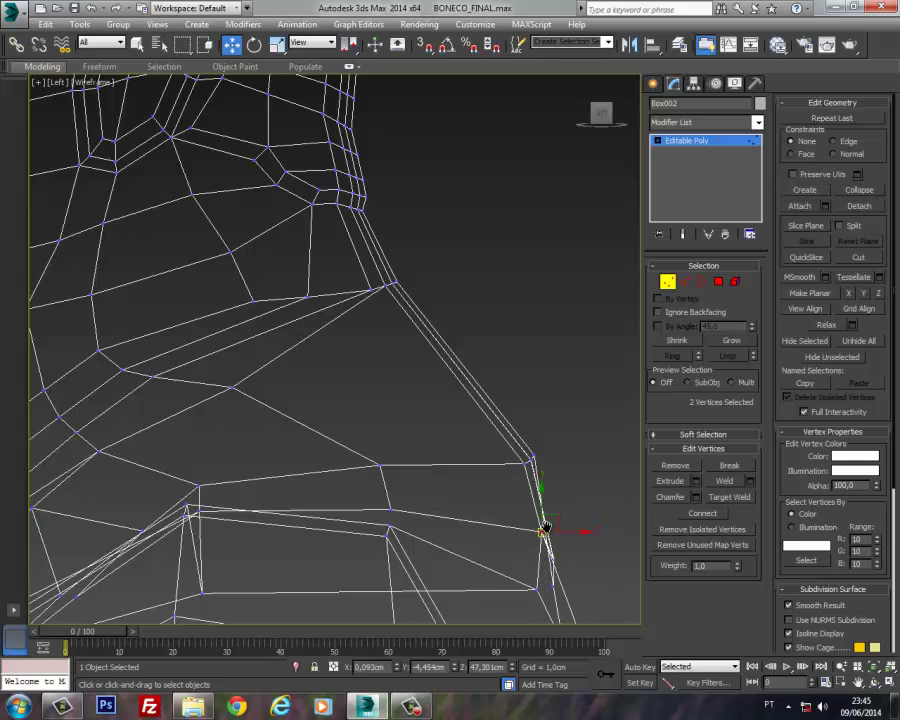
# Step: Move the group of seven vertices at the rear base of the neck slightly back
pyautogui.scroll(-6, 542, 528)
pyautogui.click(484, 418)
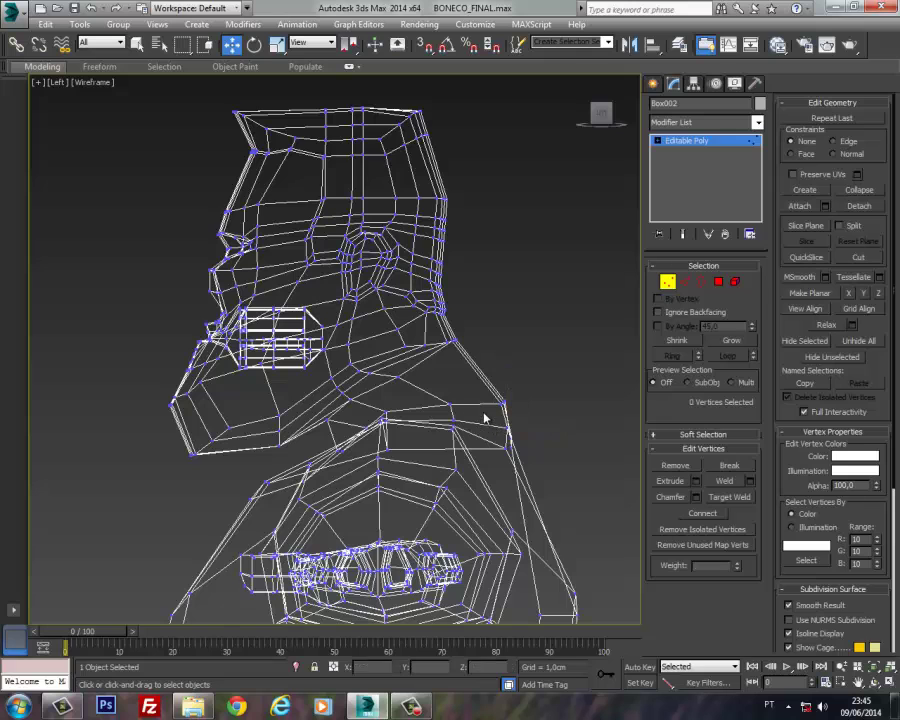
pyautogui.moveTo(536, 473); pyautogui.dragTo(534, 468)
pyautogui.scroll(4, 530, 464)
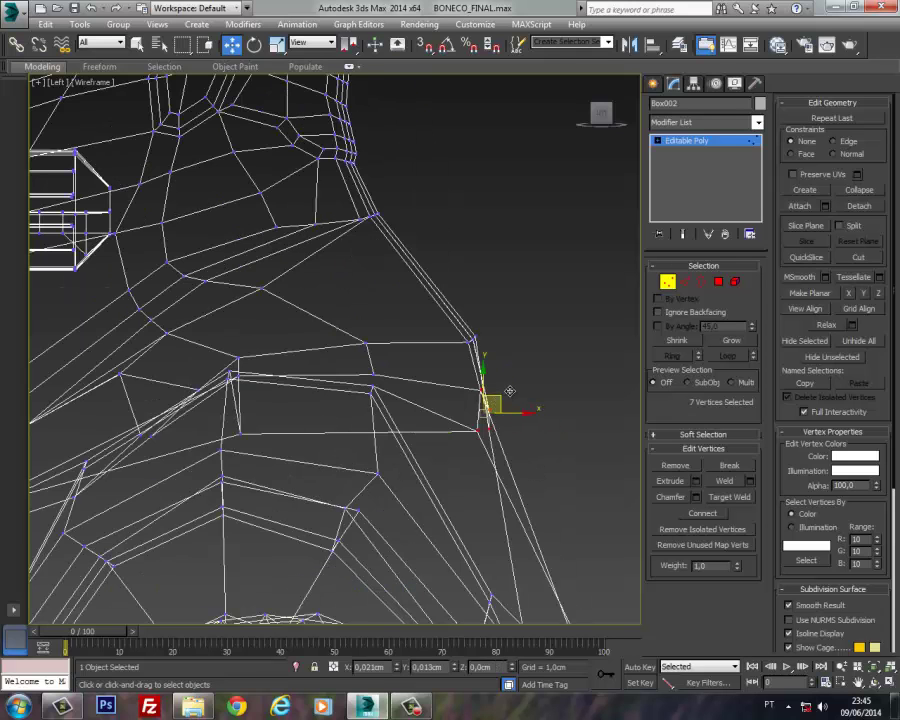
pyautogui.scroll(-4, 468, 425)
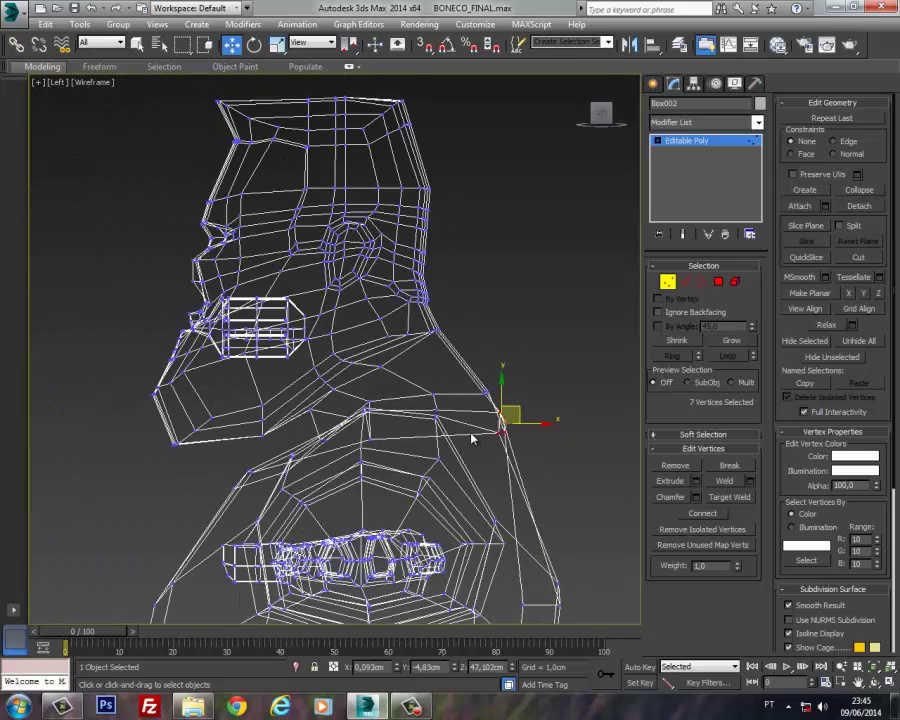
# Step: In a shaded perspective view, widen the neck by scaling a symmetric pair of upper rim vertices to about 150% along X
pyautogui.moveTo(630, 295)
pyautogui.keyDown('alt'); pyautogui.mouseDown(button='middle')
pyautogui.moveTo(506, 311)
pyautogui.moveTo(500, 348)
pyautogui.moveTo(432, 322)
pyautogui.moveTo(381, 356)
pyautogui.moveTo(617, 364)
pyautogui.moveTo(297, 368)
pyautogui.moveTo(263, 372)
pyautogui.moveTo(249, 394)
pyautogui.moveTo(272, 396)
pyautogui.moveTo(346, 362)
pyautogui.moveTo(328, 365)
pyautogui.moveTo(436, 331)
pyautogui.mouseUp(button='middle'); pyautogui.keyUp('alt')
pyautogui.press('F3')
pyautogui.scroll(5, 280, 380)
pyautogui.click(436, 331)
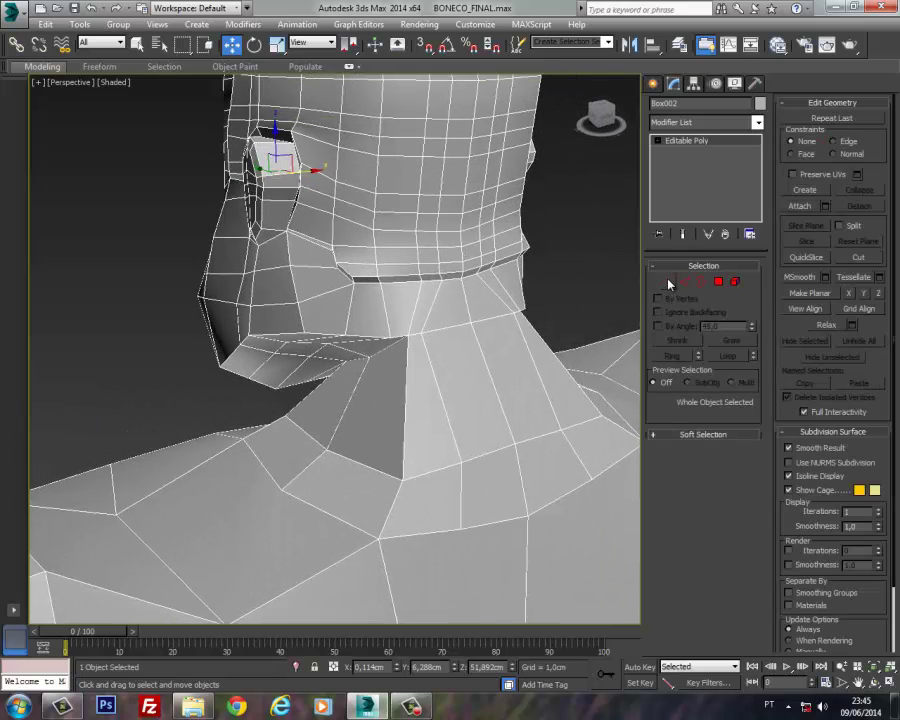
pyautogui.click(668, 282)
pyautogui.click(368, 357)
pyautogui.keyDown('alt'); pyautogui.moveTo(368, 357); pyautogui.dragTo(284, 375, button='middle'); pyautogui.keyUp('alt')
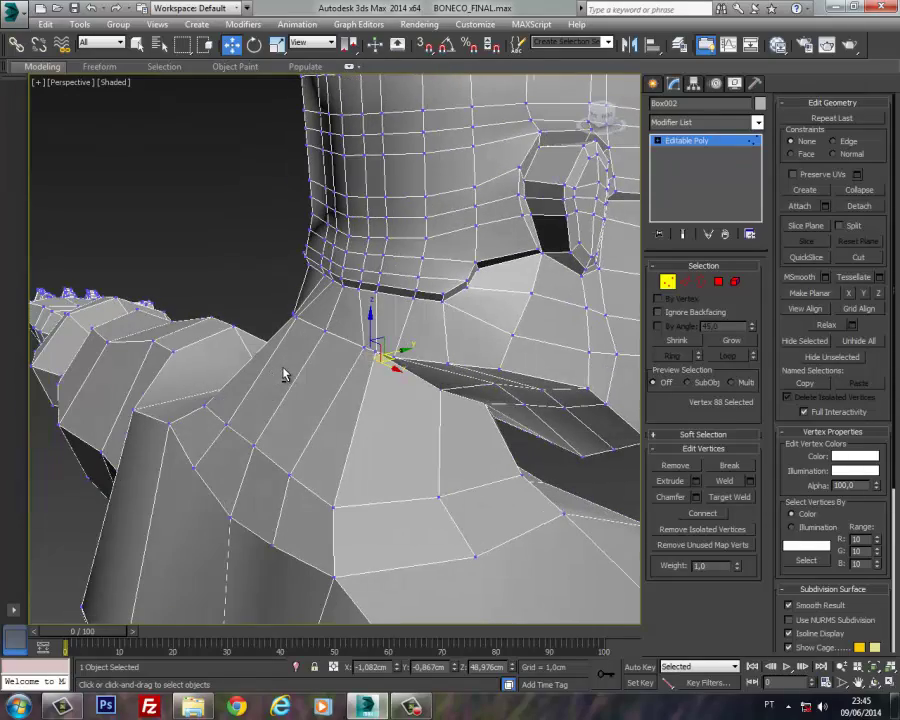
pyautogui.keyDown('alt'); pyautogui.moveTo(415, 416); pyautogui.dragTo(505, 400, button='middle'); pyautogui.keyUp('alt')
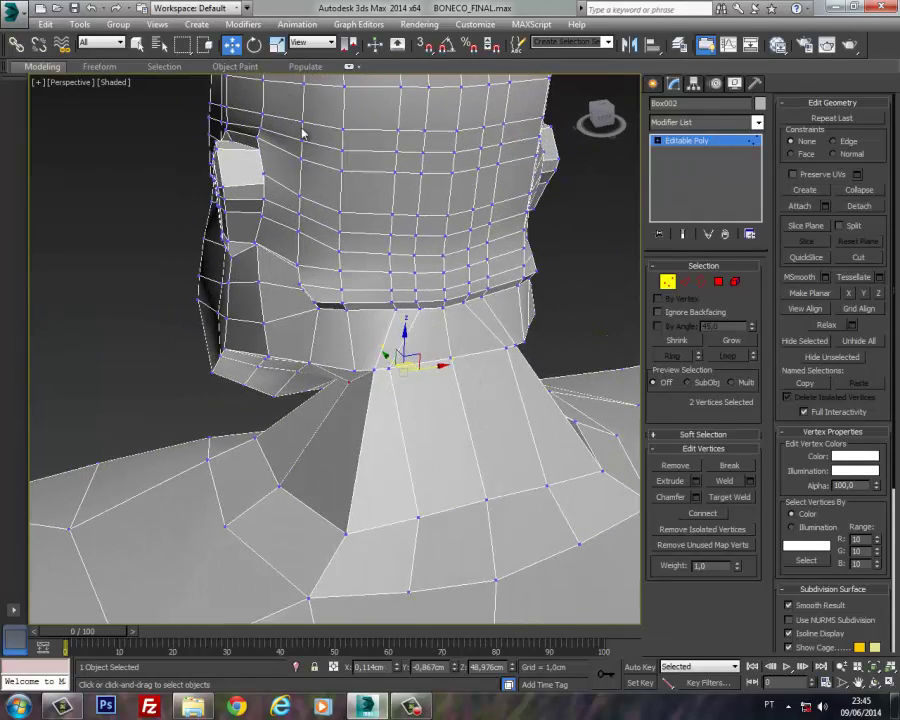
pyautogui.click(274, 47)
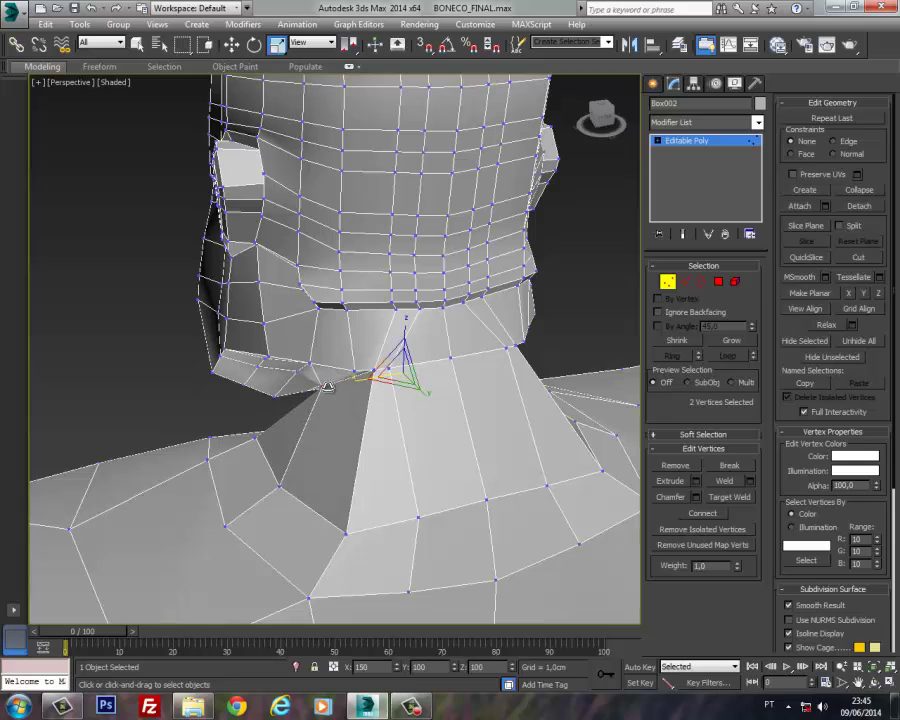
pyautogui.moveTo(327, 388); pyautogui.dragTo(375, 380)
# Step: Scale two more symmetric neck rim vertex pairs outward along X, to about 177% at the back and about 122% under the jaw
pyautogui.keyDown('alt'); pyautogui.moveTo(362, 390); pyautogui.dragTo(329, 422, button='middle'); pyautogui.keyUp('alt')
pyautogui.keyDown('alt'); pyautogui.moveTo(231, 413); pyautogui.dragTo(192, 444, button='middle'); pyautogui.keyUp('alt')
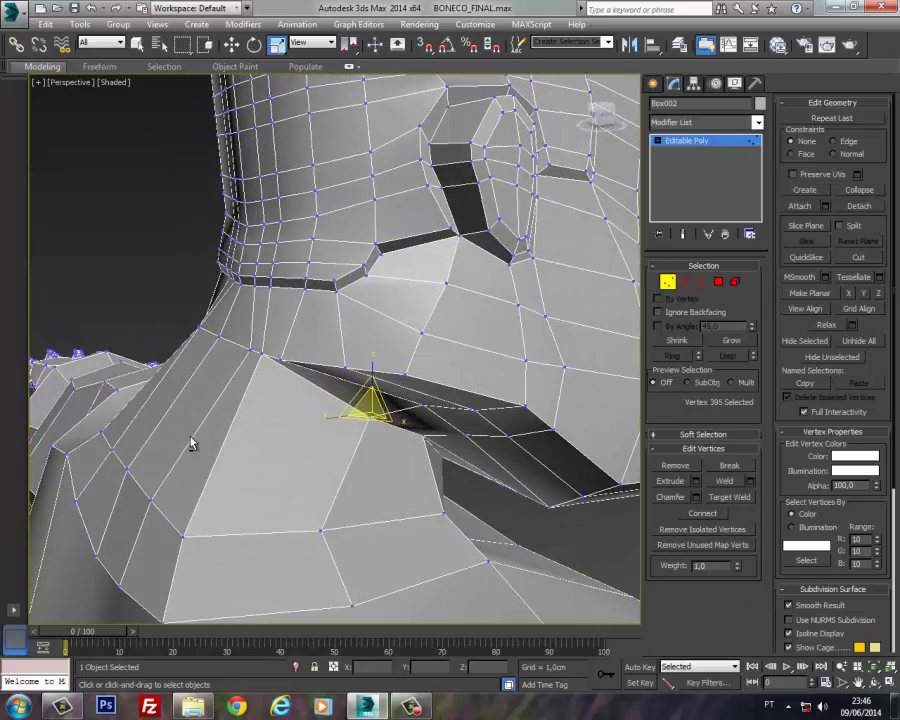
pyautogui.keyDown('alt'); pyautogui.moveTo(417, 462); pyautogui.dragTo(497, 481, button='middle'); pyautogui.keyUp('alt')
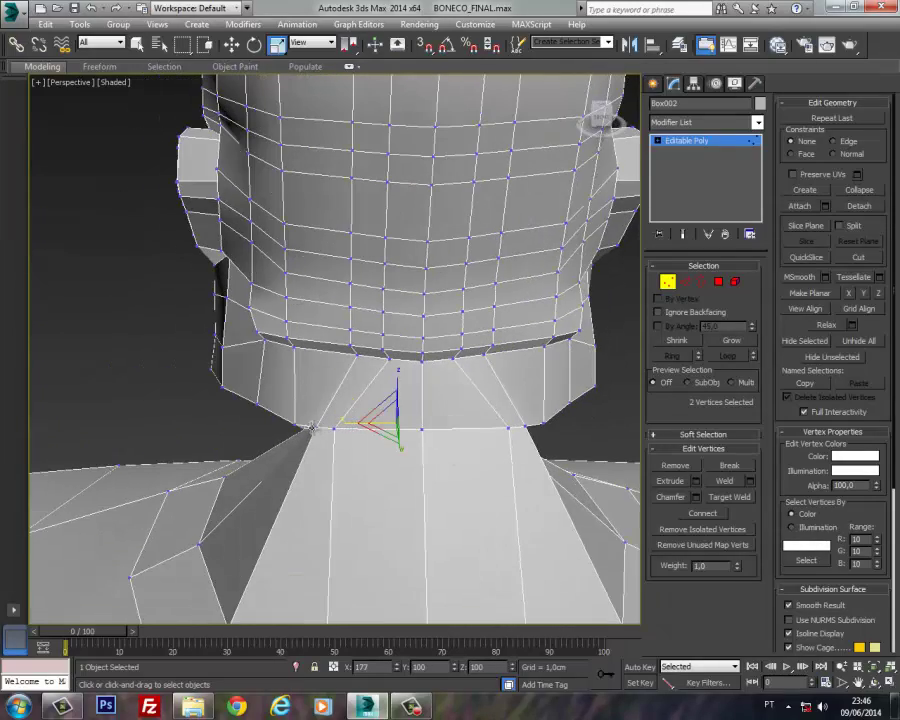
pyautogui.keyDown('alt'); pyautogui.moveTo(312, 428); pyautogui.dragTo(380, 432, button='middle'); pyautogui.keyUp('alt')
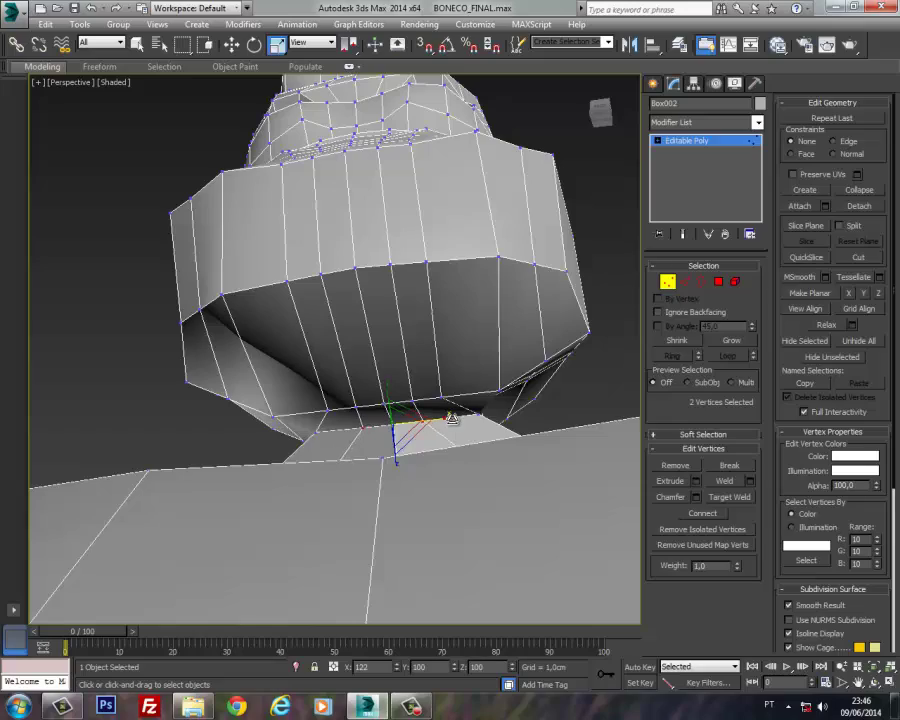
pyautogui.scroll(-5, 433, 420)
pyautogui.keyDown('alt'); pyautogui.moveTo(390, 410); pyautogui.dragTo(638, 503, button='middle'); pyautogui.keyUp('alt')
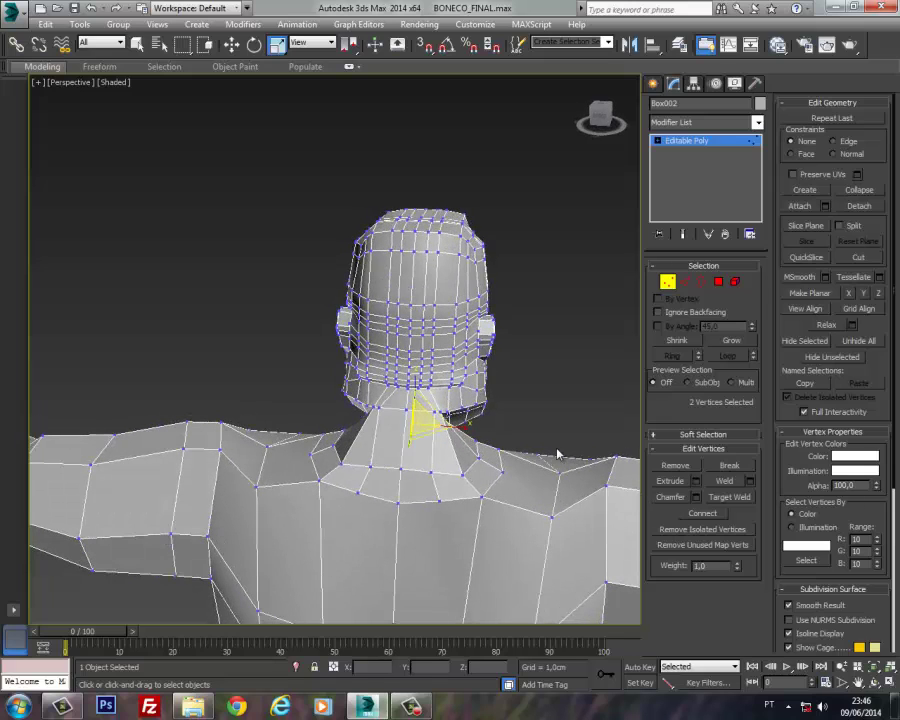
# Step: Leave vertex editing and apply a TurboSmooth modifier to the whole character
pyautogui.click(668, 282)
pyautogui.keyDown('alt'); pyautogui.moveTo(518, 396); pyautogui.dragTo(300, 380, button='middle'); pyautogui.keyUp('alt')
pyautogui.click(758, 124)
pyautogui.press('t')
pyautogui.press('t')
pyautogui.press('t')
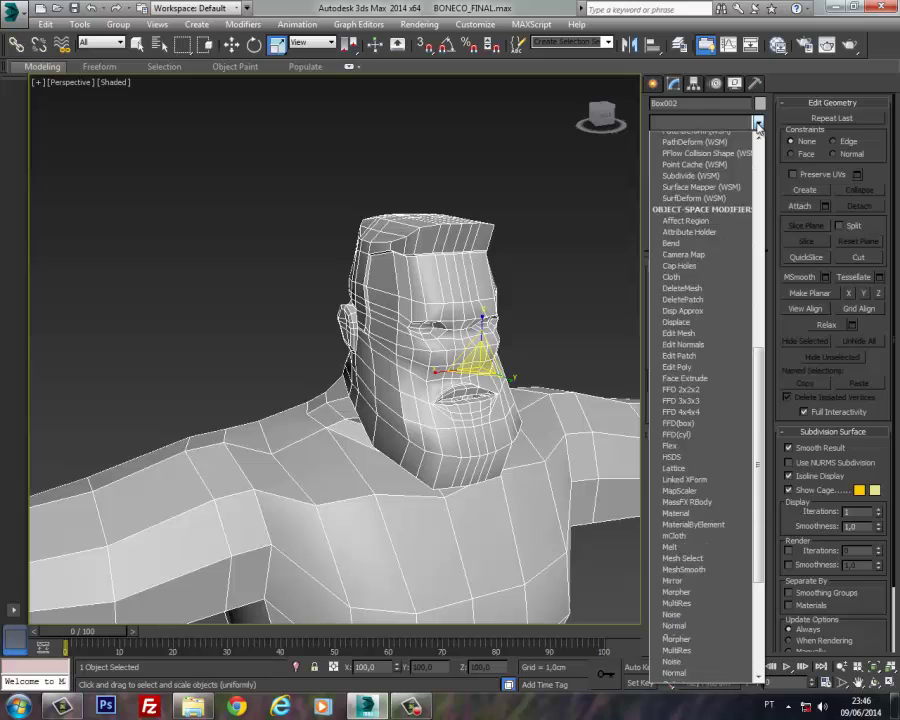
pyautogui.press('Return')
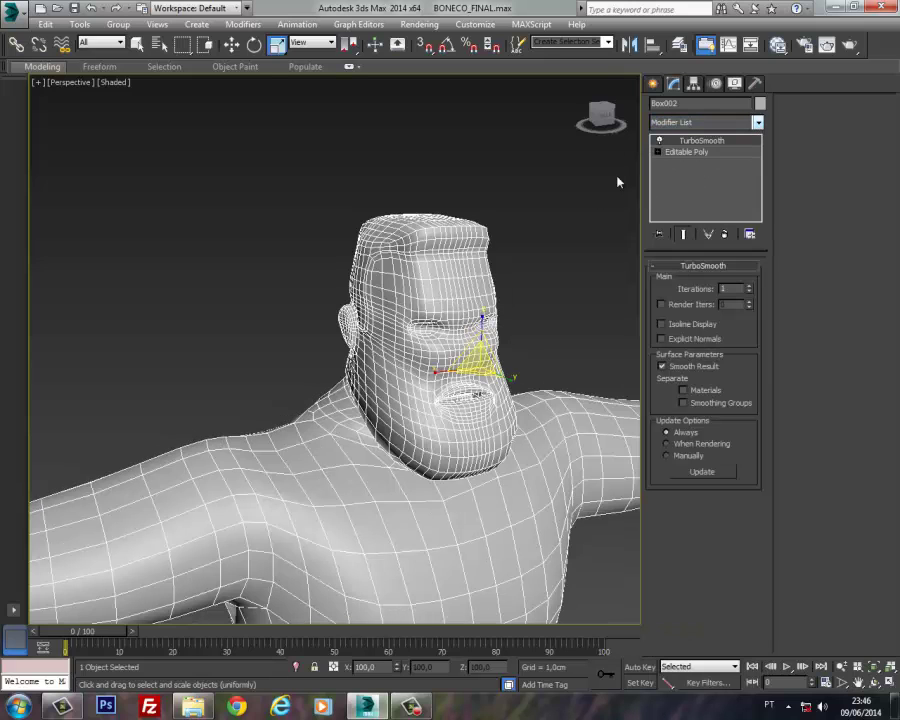
# Step: Deselect the character and examine the smoothed neck, back and torso from behind and from the front
pyautogui.click(618, 182)
pyautogui.keyDown('alt'); pyautogui.moveTo(500, 355); pyautogui.dragTo(388, 386, button='middle'); pyautogui.keyUp('alt')
pyautogui.scroll(5, 291, 338)
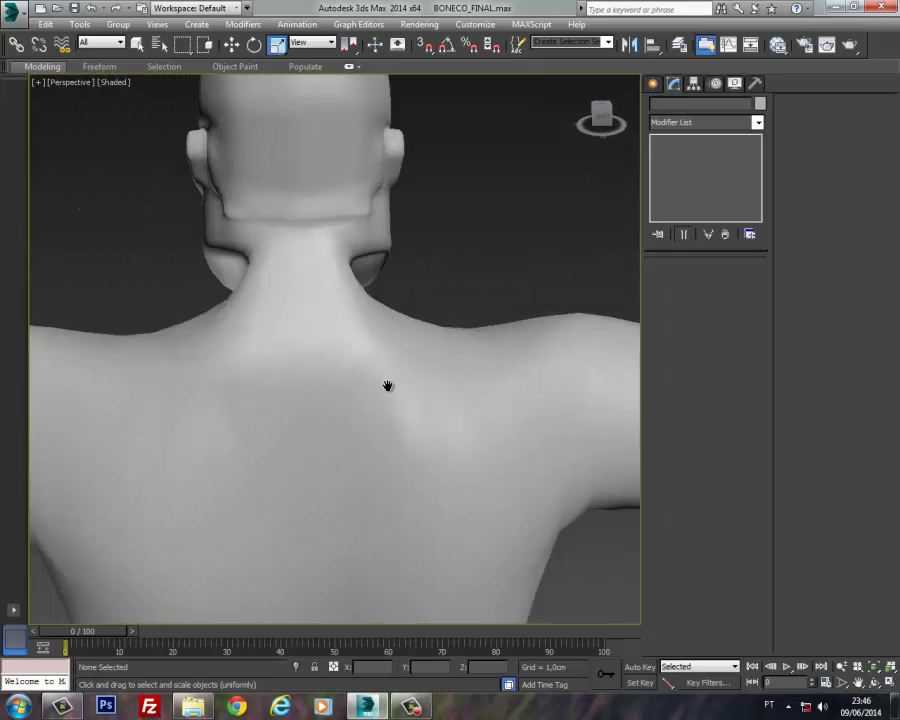
pyautogui.scroll(-8, 388, 386)
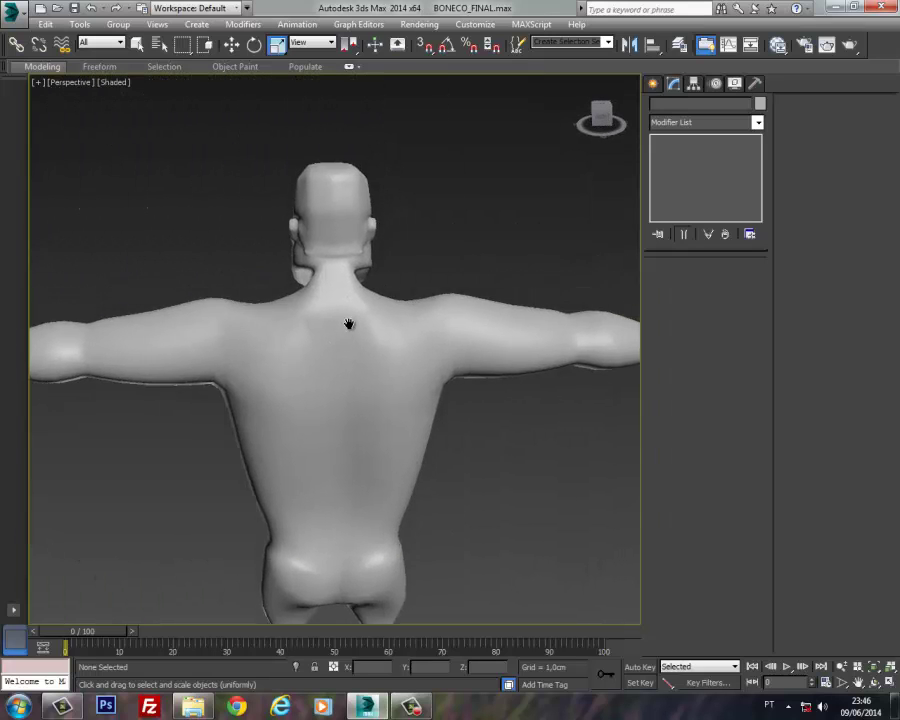
pyautogui.moveTo(349, 324)
pyautogui.keyDown('alt'); pyautogui.mouseDown(button='middle')
pyautogui.moveTo(595, 297)
pyautogui.moveTo(587, 309)
pyautogui.moveTo(386, 318)
pyautogui.moveTo(384, 305)
pyautogui.mouseUp(button='middle'); pyautogui.keyUp('alt')
pyautogui.moveTo(354, 404); pyautogui.dragTo(351, 362, button='middle')
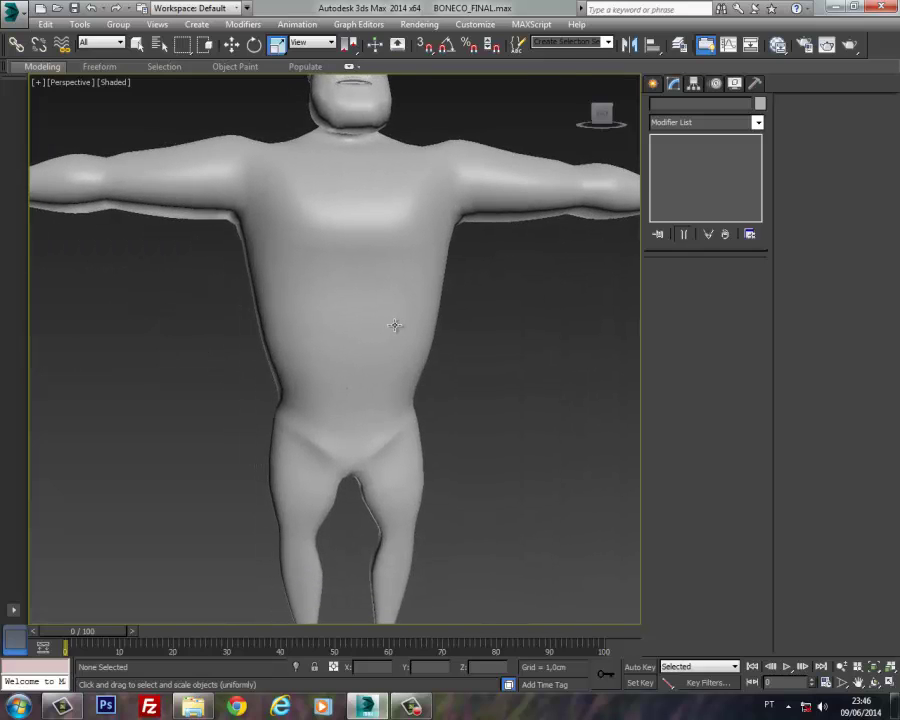
pyautogui.press('f')
pyautogui.scroll(-5, 370, 313)
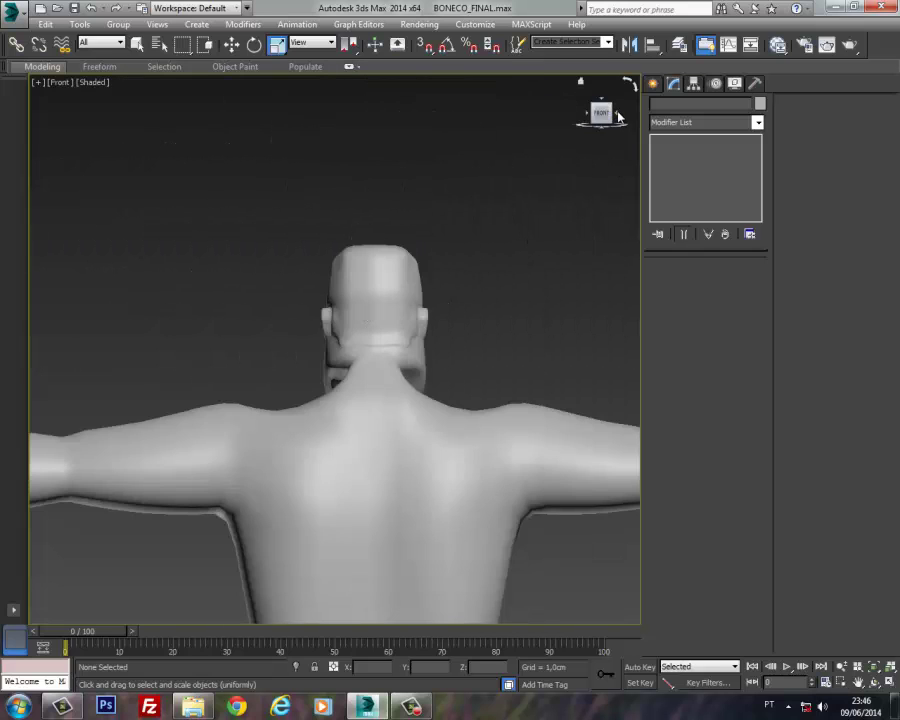
# Step: Show the character's chest side in wireframe, select the mesh and turn off its TurboSmooth effect
pyautogui.moveTo(268, 228)
pyautogui.keyDown('alt'); pyautogui.mouseDown(button='middle')
pyautogui.moveTo(330, 380)
pyautogui.moveTo(314, 429)
pyautogui.moveTo(368, 296)
pyautogui.mouseUp(button='middle'); pyautogui.keyUp('alt')
pyautogui.press('F3')
pyautogui.scroll(2, 364, 418)
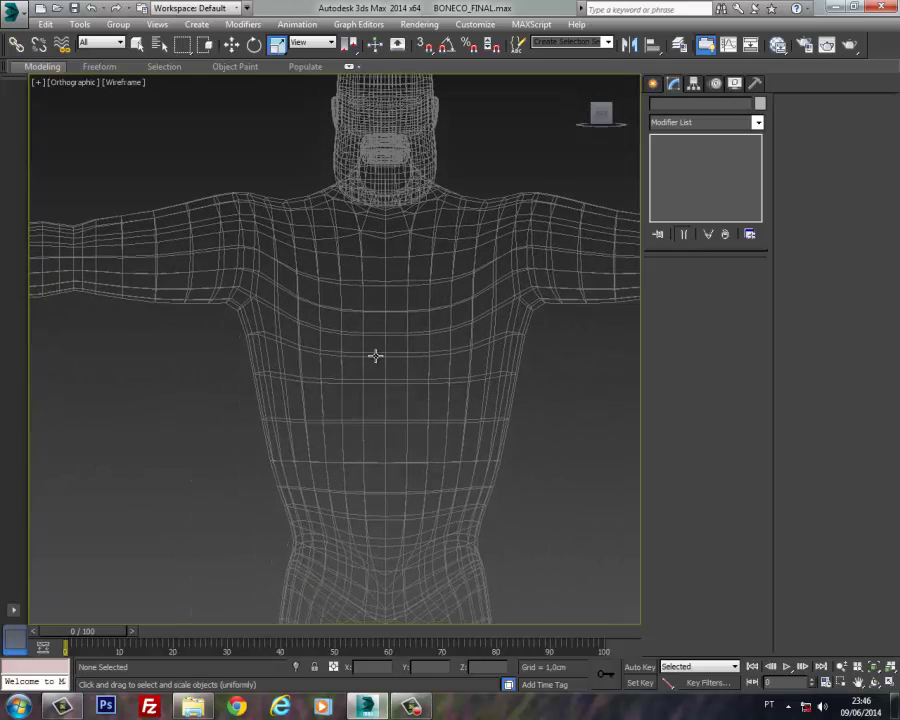
pyautogui.click(422, 248)
pyautogui.click(658, 140)
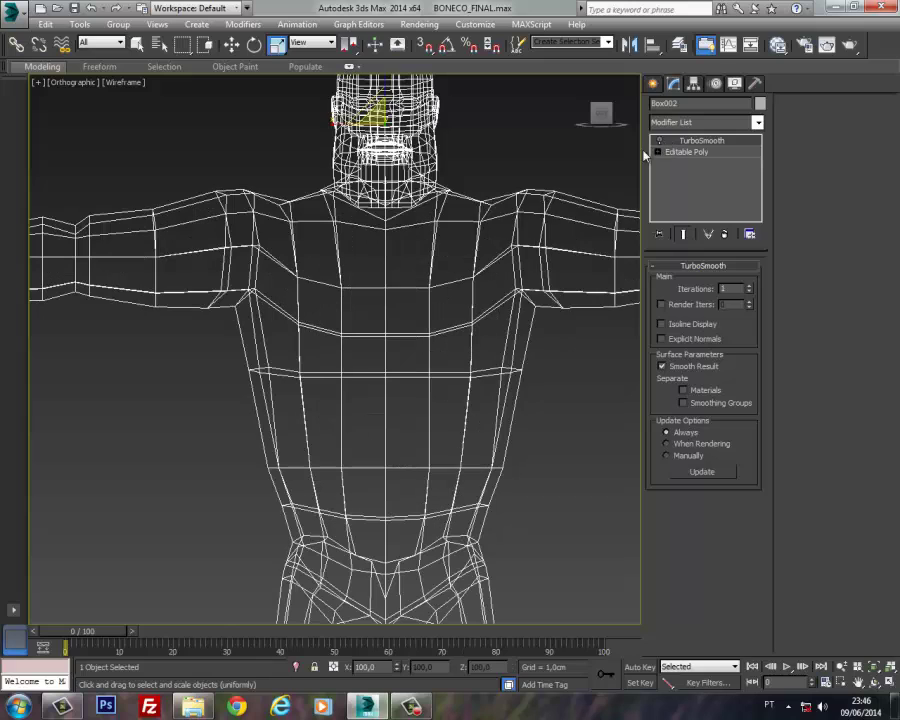
# Step: Unhide the hidden reference planes and return the character to shaded display
pyautogui.rightClick(457, 282)
pyautogui.click(465, 234)
pyautogui.press('F3')
pyautogui.scroll(-3, 420, 340)
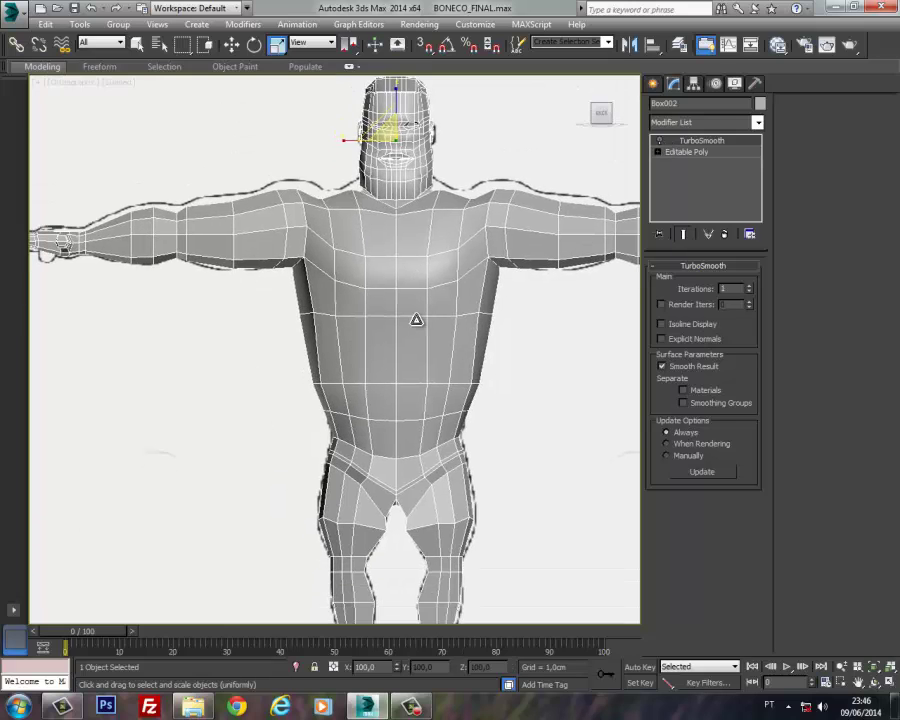
# Step: Turn on See-Through display in the character's object properties
pyautogui.rightClick(418, 320)
pyautogui.moveTo(470, 448)
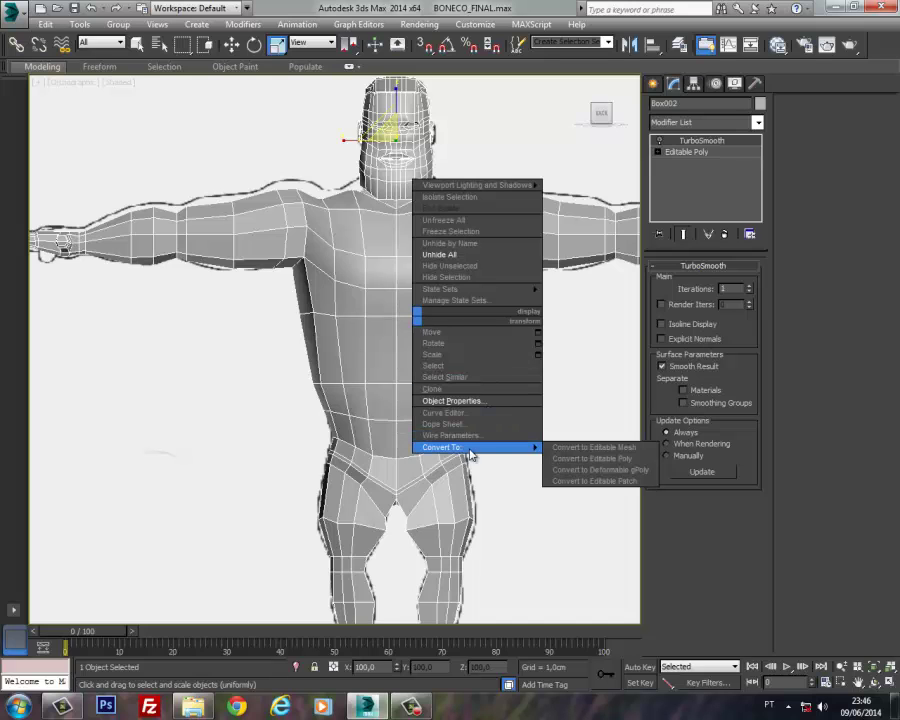
pyautogui.click(478, 401)
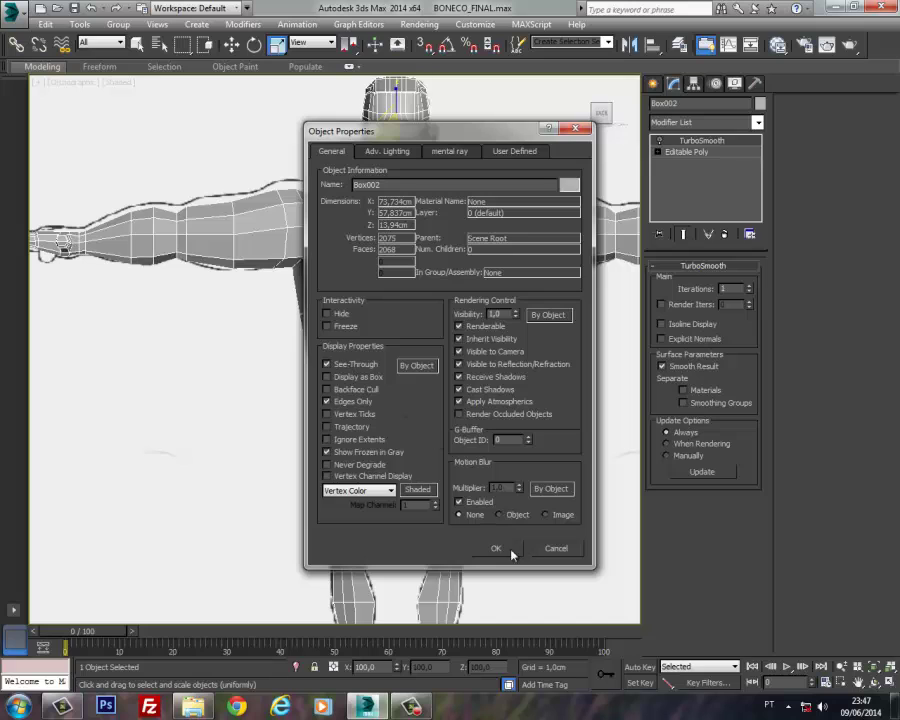
pyautogui.click(510, 552)
# Step: Select the two lower torso vertex rows and the outer waist vertices, and scale them slightly inward along X to fit the reference outline
pyautogui.scroll(6, 400, 392)
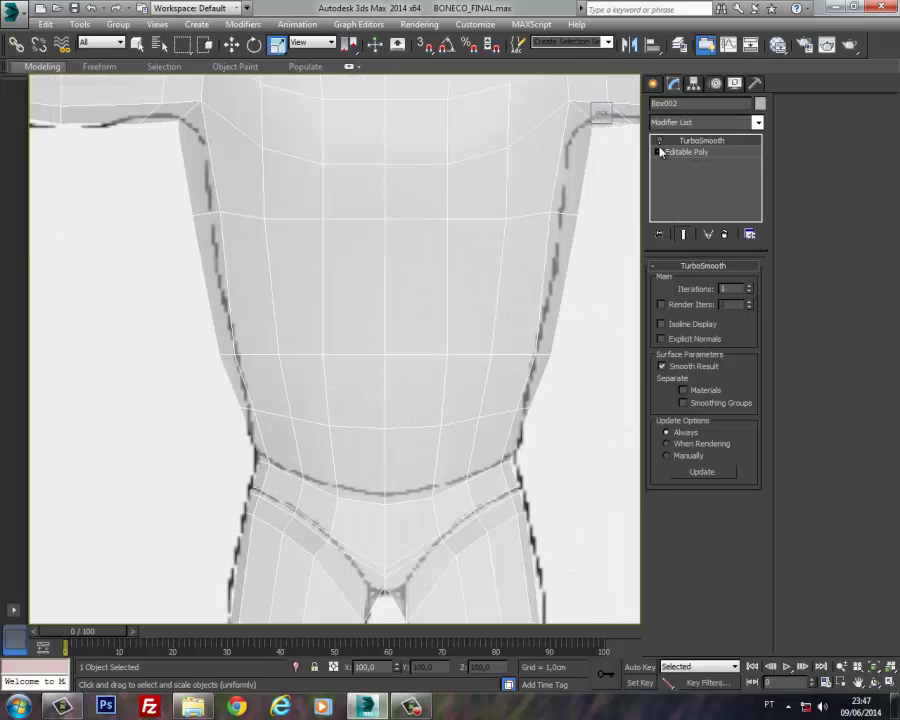
pyautogui.click(680, 152)
pyautogui.click(668, 282)
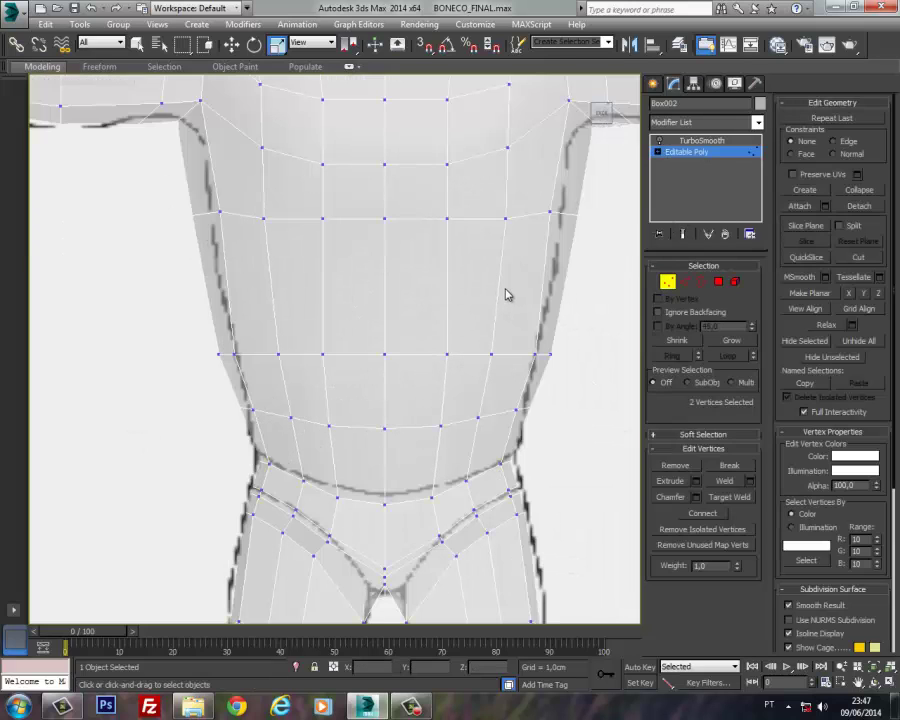
pyautogui.press('F3')
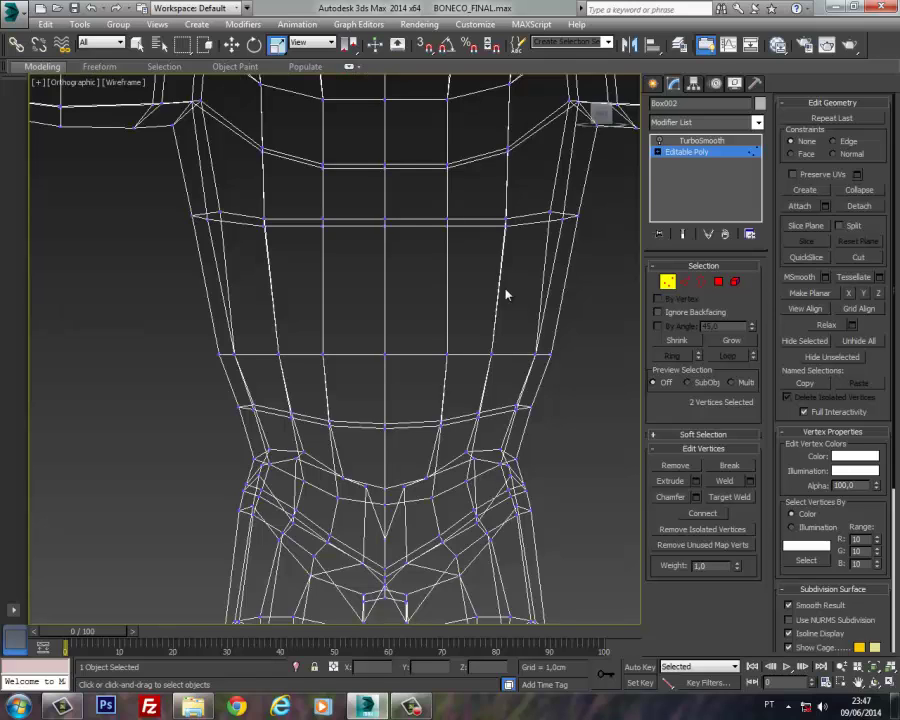
pyautogui.press('F3')
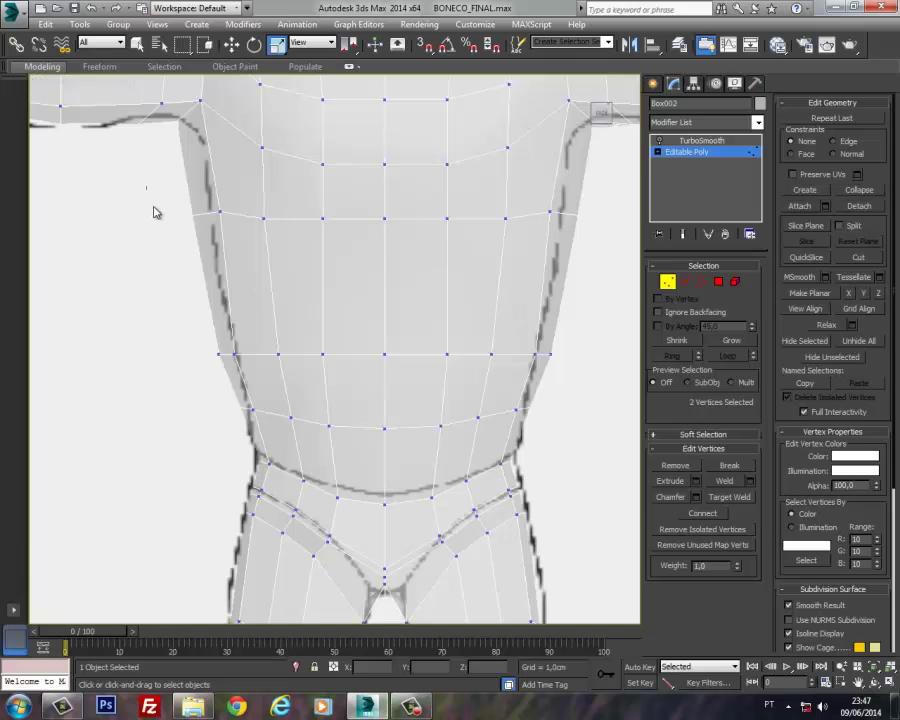
pyautogui.moveTo(503, 411); pyautogui.dragTo(600, 420)
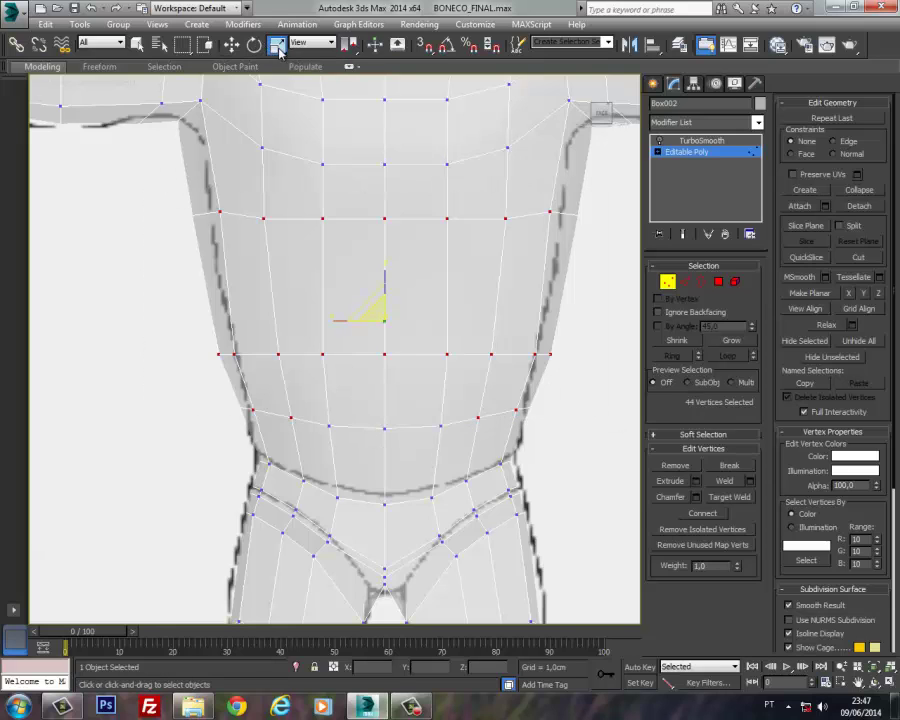
pyautogui.moveTo(336, 320); pyautogui.dragTo(341, 320)
# Step: Connect the ring of vertical edges around the waist with 1 segment, pinch -5 and slide -80, to add a loop along the drawn waistline
pyautogui.moveTo(340, 337); pyautogui.dragTo(337, 215, button='middle')
pyautogui.moveTo(320, 384); pyautogui.dragTo(315, 364, button='middle')
pyautogui.scroll(4, 315, 363)
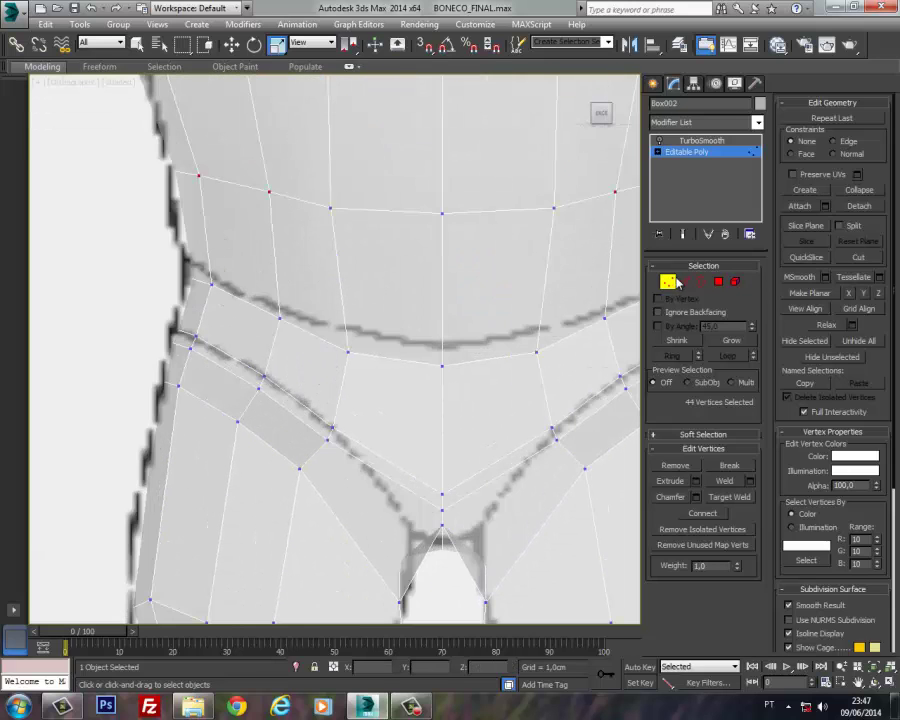
pyautogui.click(682, 282)
pyautogui.click(544, 286)
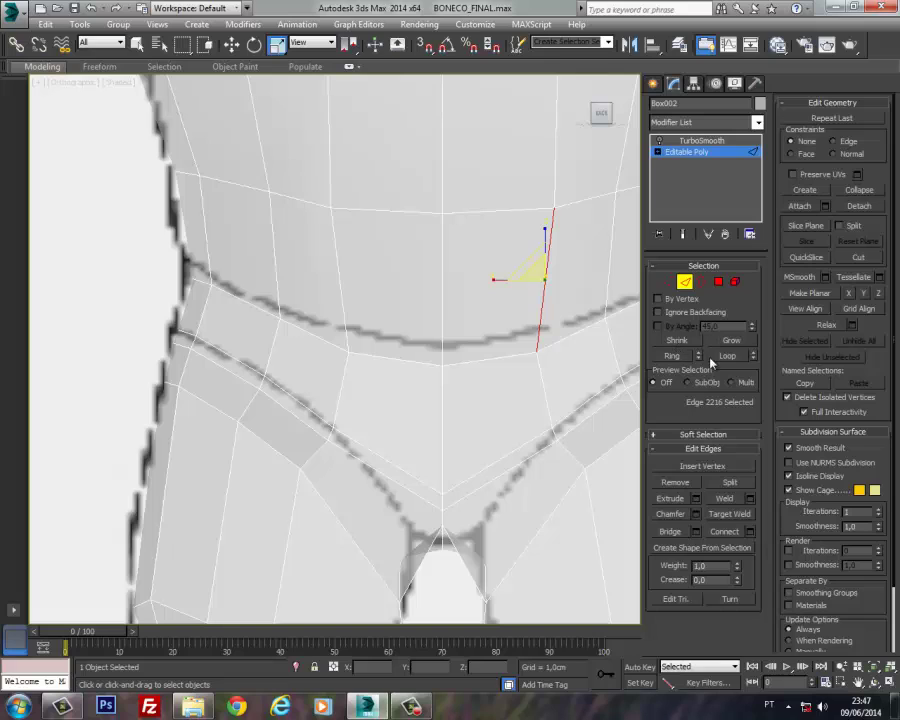
pyautogui.click(677, 356)
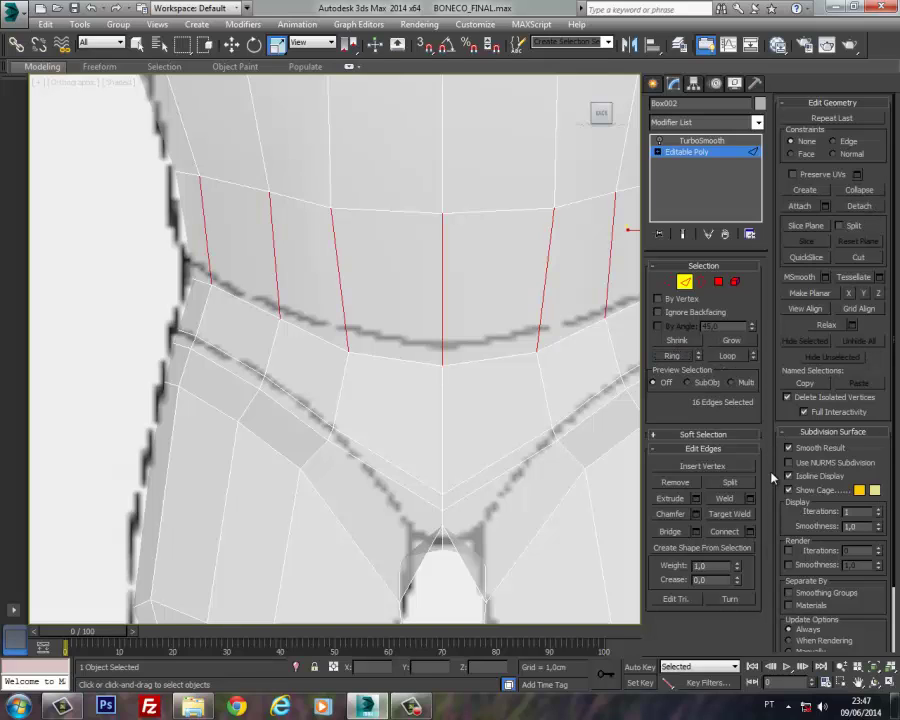
pyautogui.click(750, 531)
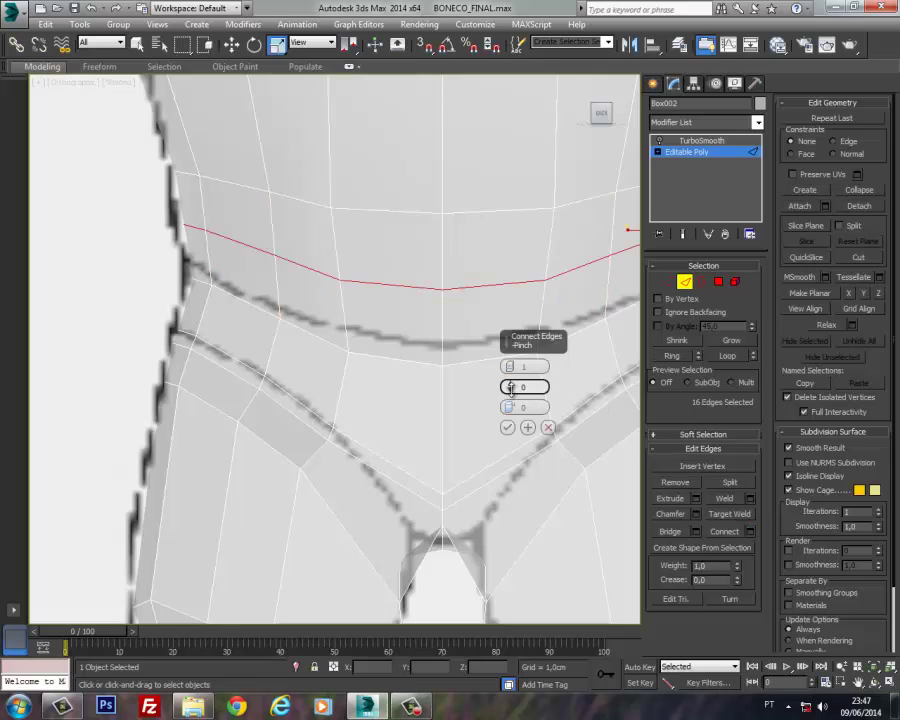
pyautogui.moveTo(504, 430); pyautogui.dragTo(539, 633)
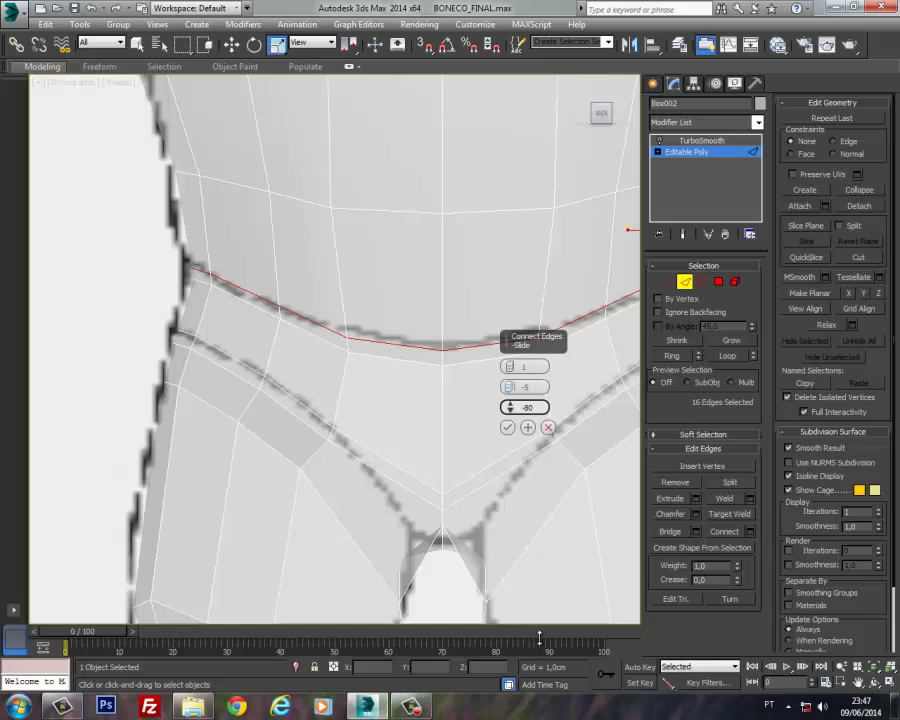
pyautogui.click(507, 427)
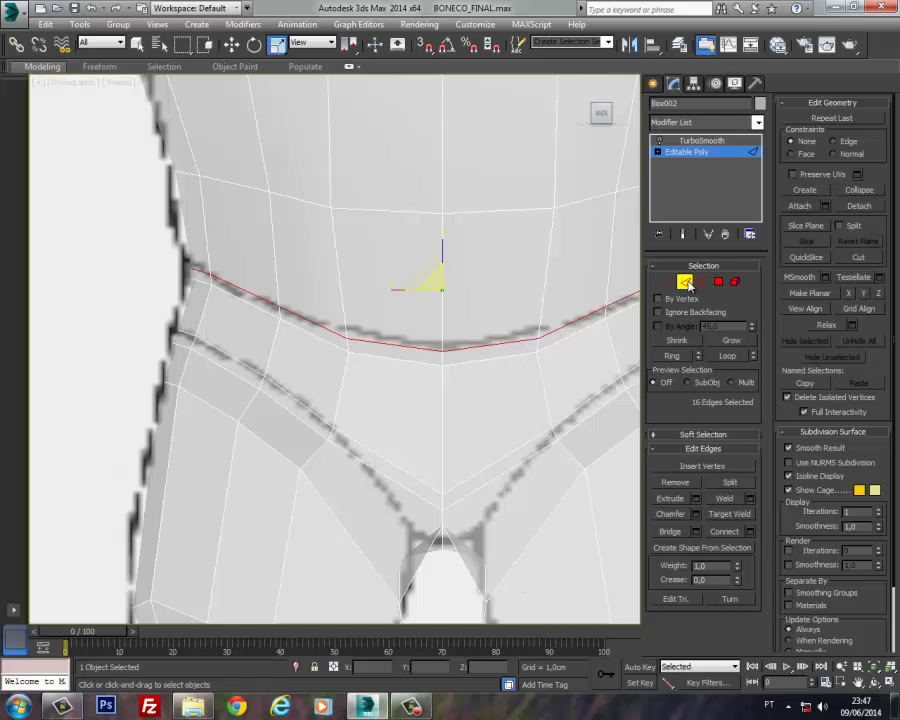
pyautogui.click(688, 285)
# Step: Turn the TurboSmooth effect back on and check the smoothed waist and hips in wireframe and shaded display
pyautogui.moveTo(547, 290); pyautogui.dragTo(525, 325, button='middle')
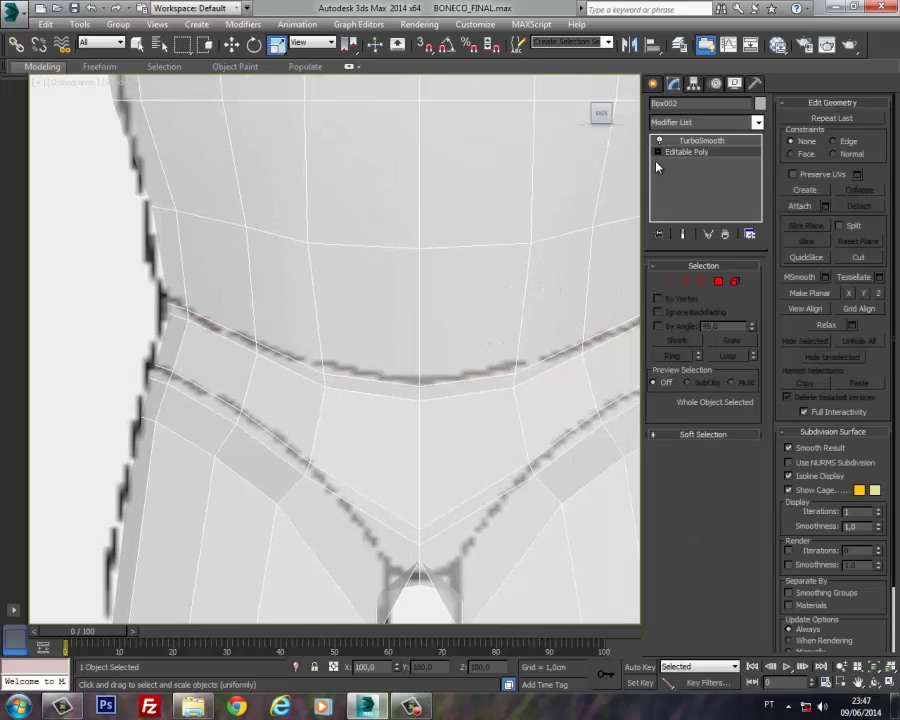
pyautogui.click(700, 140)
pyautogui.scroll(-4, 482, 292)
pyautogui.press('F3')
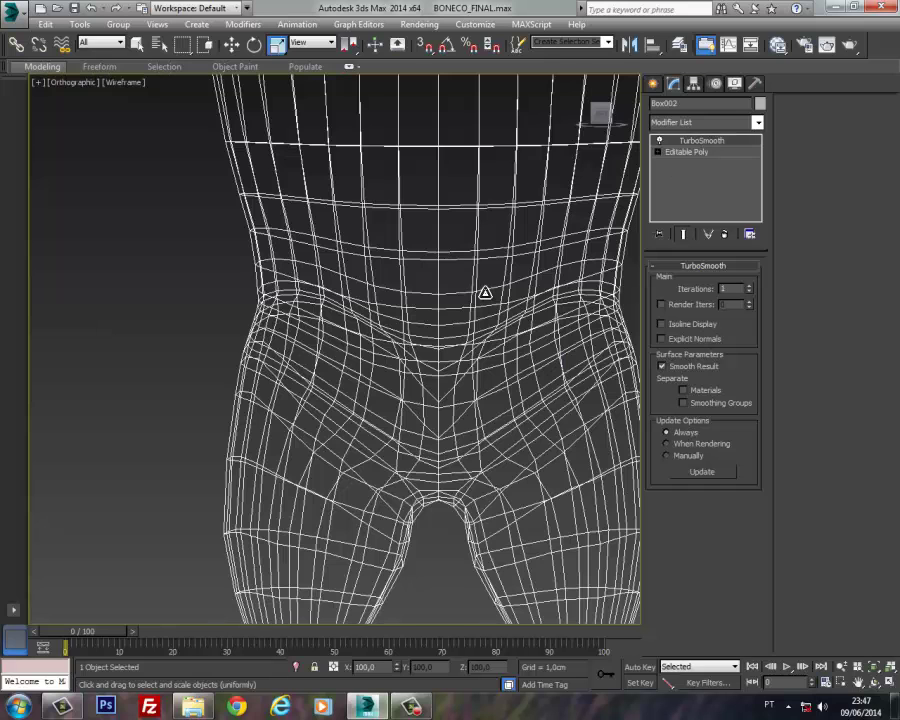
pyautogui.press('F3')
pyautogui.scroll(-6, 485, 292)
pyautogui.keyDown('alt'); pyautogui.moveTo(449, 299); pyautogui.dragTo(499, 410, button='middle'); pyautogui.keyUp('alt')
# Step: Hide everything except the character and deselect it
pyautogui.rightClick(435, 371)
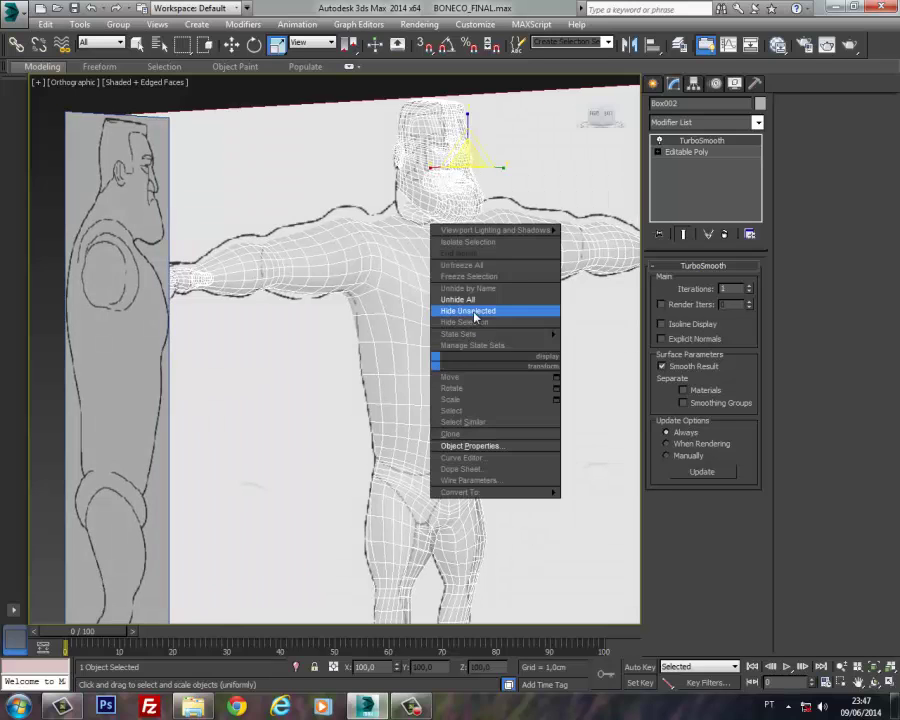
pyautogui.click(474, 306)
pyautogui.click(536, 368)
pyautogui.rightClick(468, 346)
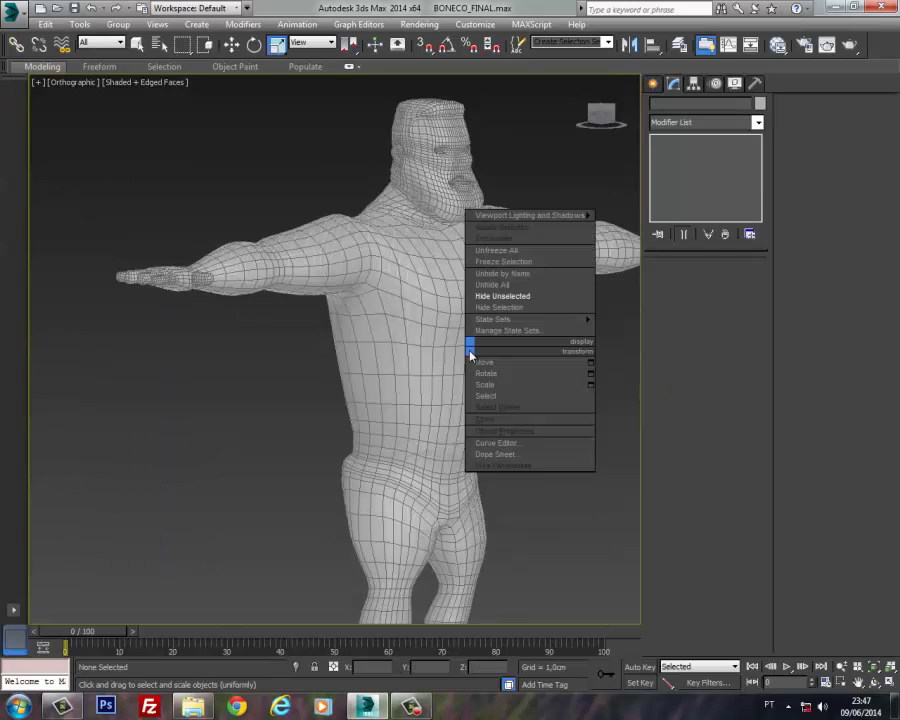
pyautogui.click(512, 439)
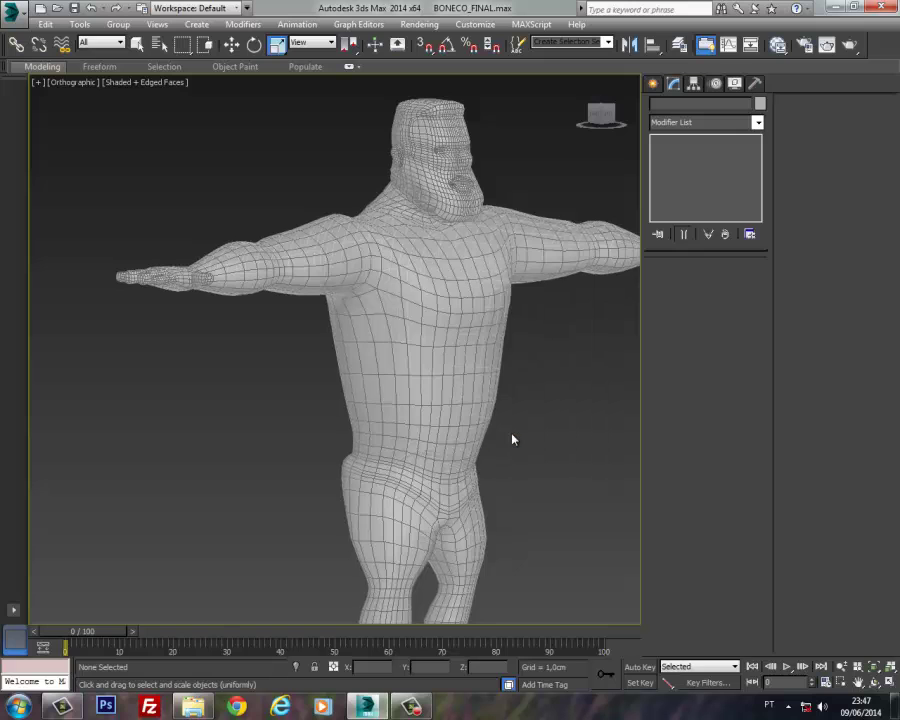
# Step: Show the whole character in perspective, select it and narrow the command panel to a single column
pyautogui.press('p')
pyautogui.press('z')
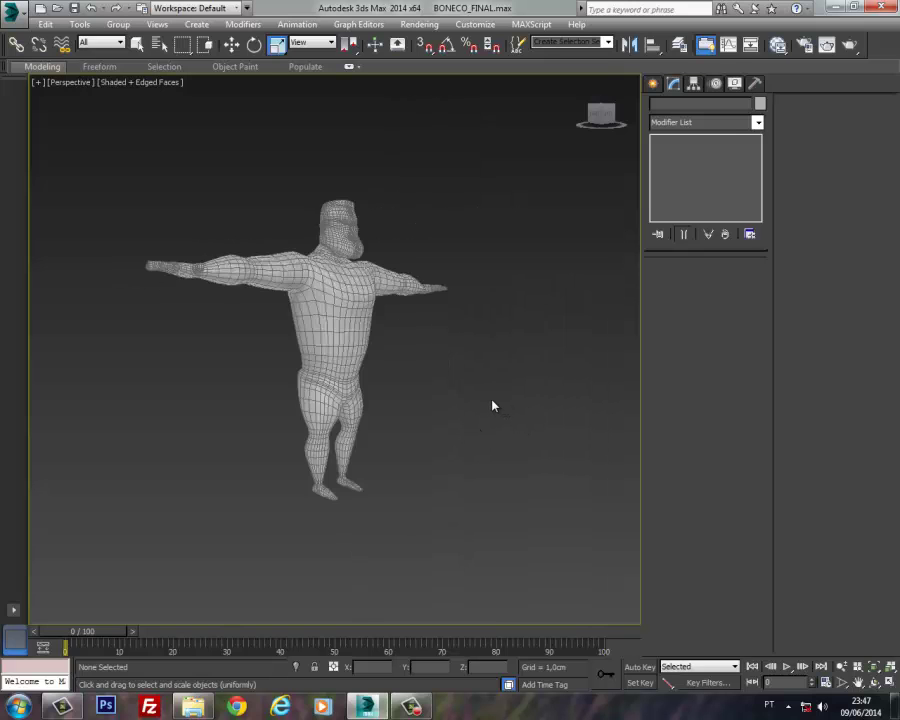
pyautogui.keyDown('alt'); pyautogui.moveTo(492, 404); pyautogui.dragTo(350, 405, button='middle'); pyautogui.keyUp('alt')
pyautogui.click(355, 332)
pyautogui.keyDown('alt'); pyautogui.moveTo(404, 368); pyautogui.dragTo(351, 376, button='middle'); pyautogui.keyUp('alt')
pyautogui.scroll(3, 365, 363)
pyautogui.scroll(-2, 364, 363)
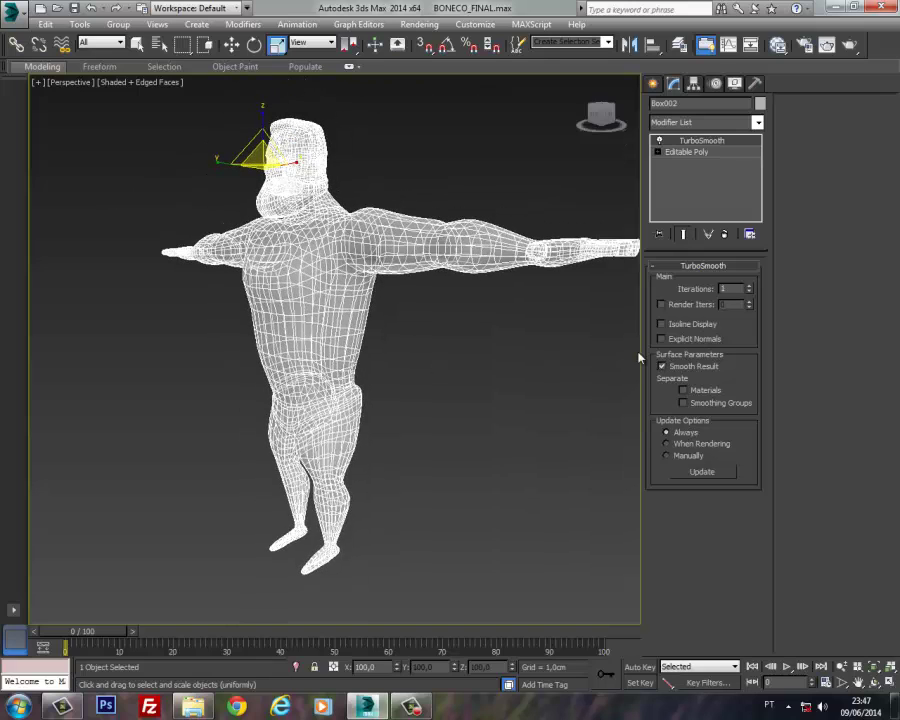
pyautogui.moveTo(779, 340); pyautogui.dragTo(776, 341)
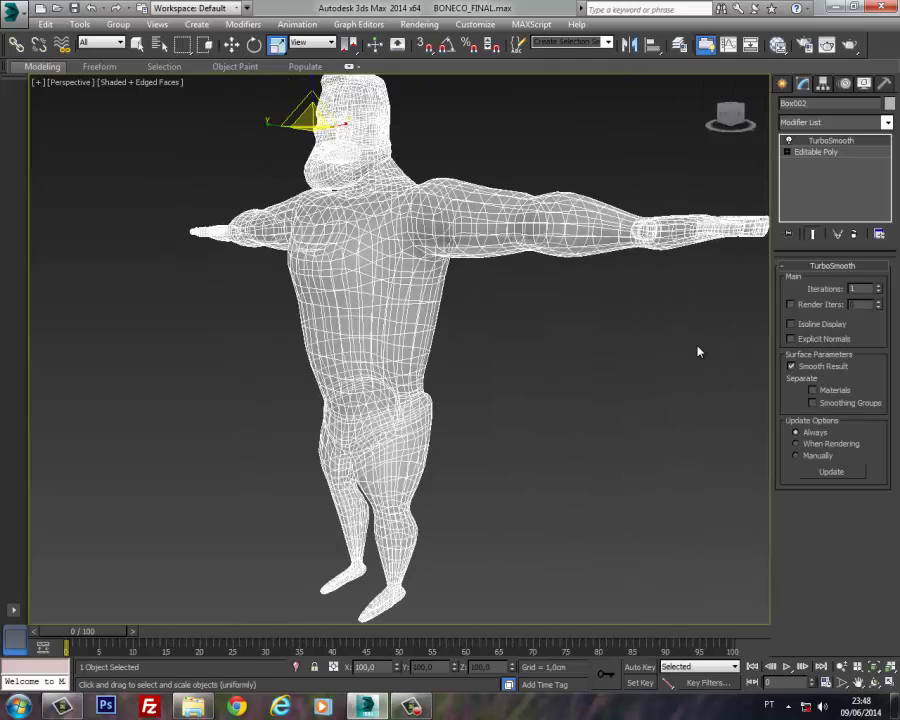
# Step: Turn off See-Through display in the character's object properties and deselect the character
pyautogui.keyDown('alt'); pyautogui.moveTo(510, 381); pyautogui.dragTo(480, 389, button='middle'); pyautogui.keyUp('alt')
pyautogui.rightClick(346, 366)
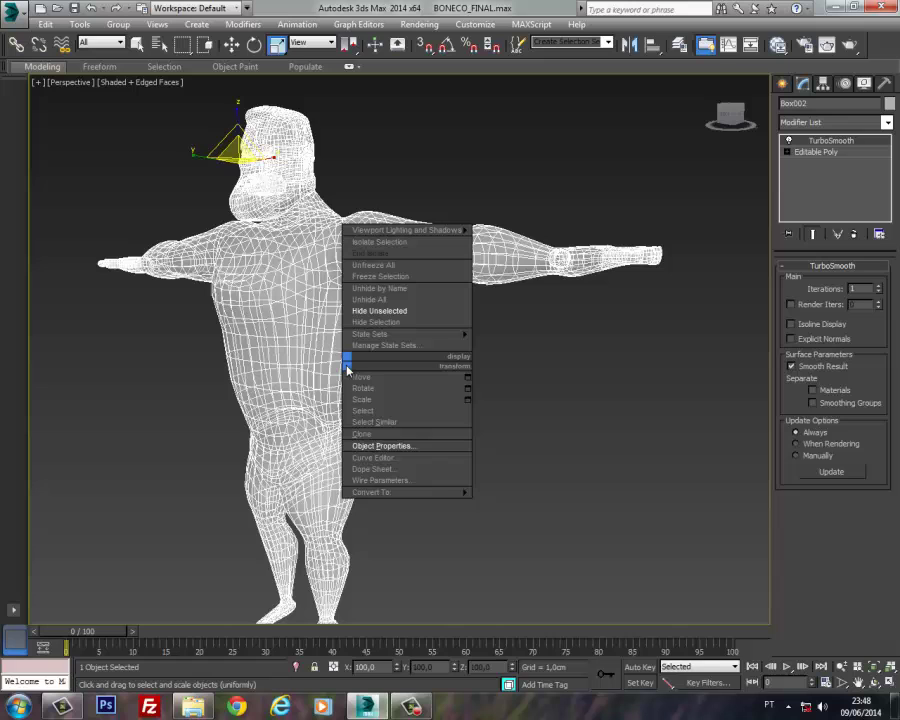
pyautogui.click(380, 446)
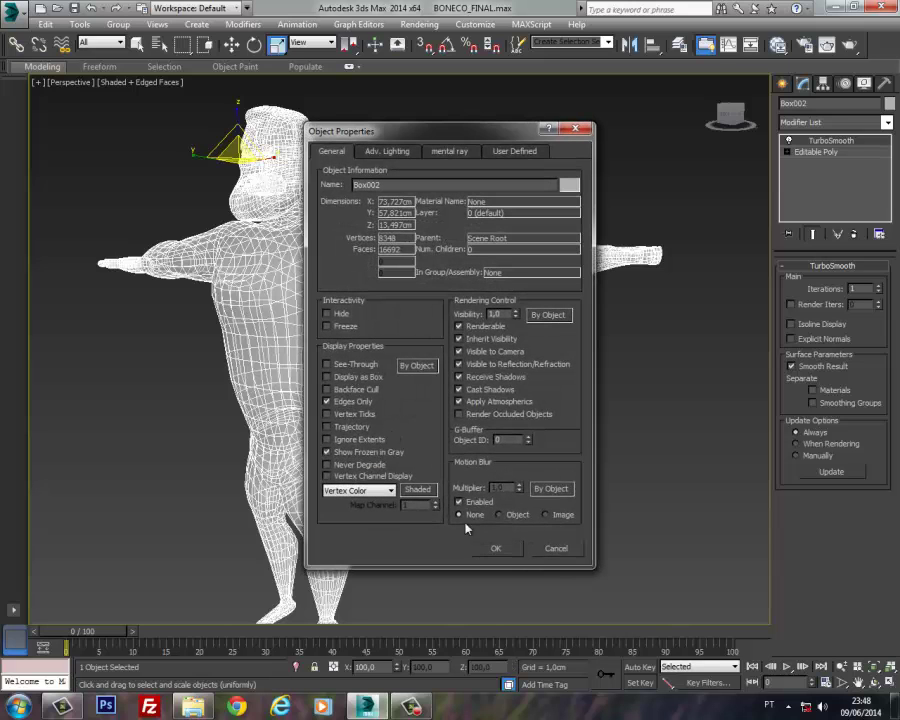
pyautogui.click(500, 553)
pyautogui.click(454, 476)
# Step: Hide the mesh edges and examine the smoothed body, neck and head from the front, back and side
pyautogui.moveTo(419, 425); pyautogui.dragTo(461, 433, button='middle')
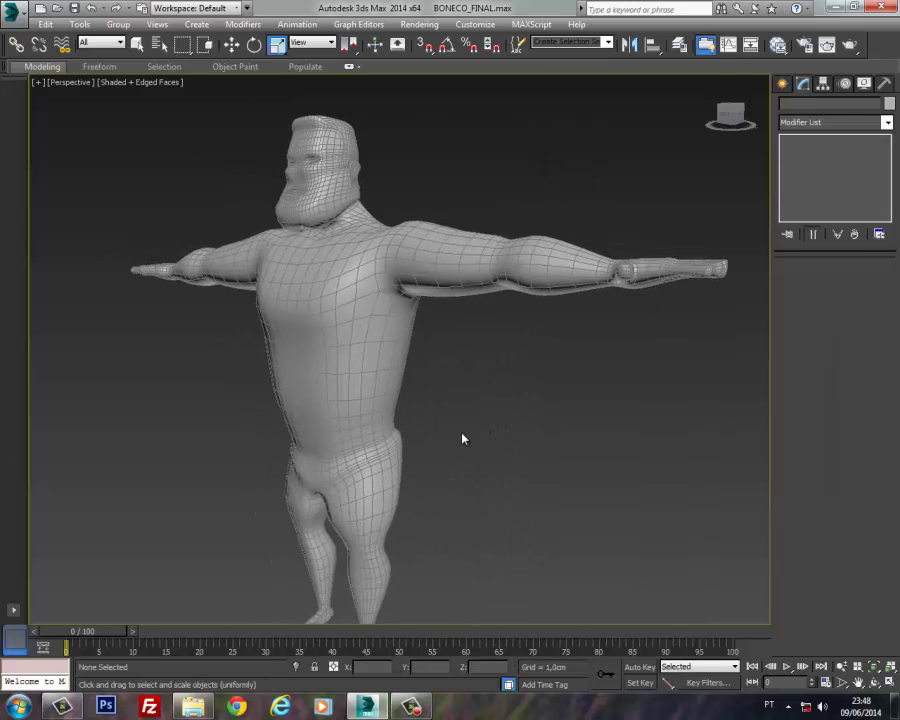
pyautogui.press('F4')
pyautogui.keyDown('alt'); pyautogui.moveTo(407, 426); pyautogui.dragTo(511, 419, button='middle'); pyautogui.keyUp('alt')
pyautogui.moveTo(382, 483); pyautogui.dragTo(351, 434, button='middle')
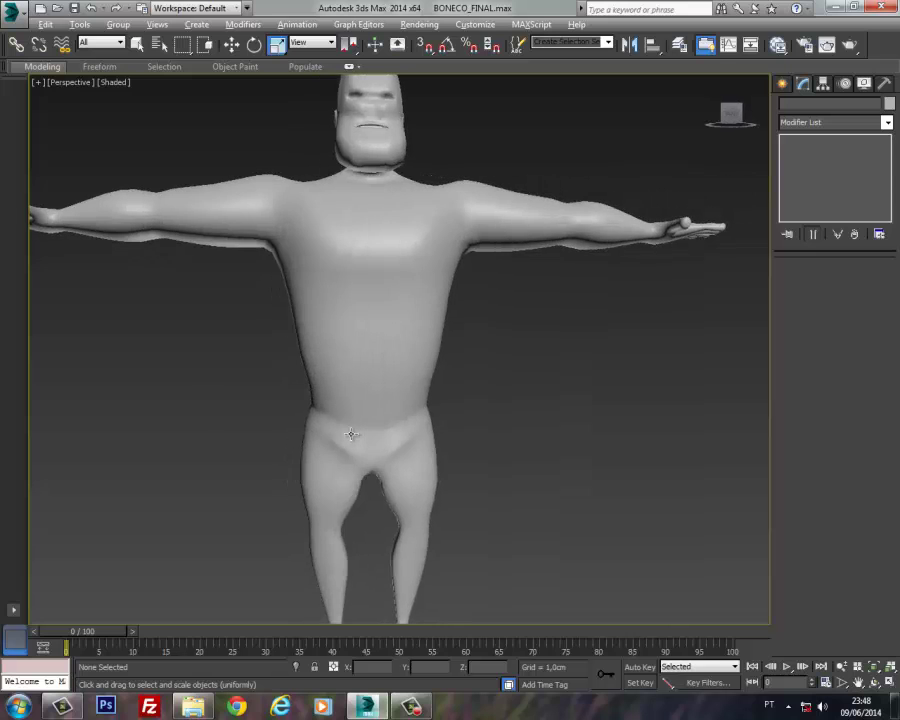
pyautogui.moveTo(401, 352); pyautogui.dragTo(386, 486, button='middle')
pyautogui.scroll(5, 361, 324)
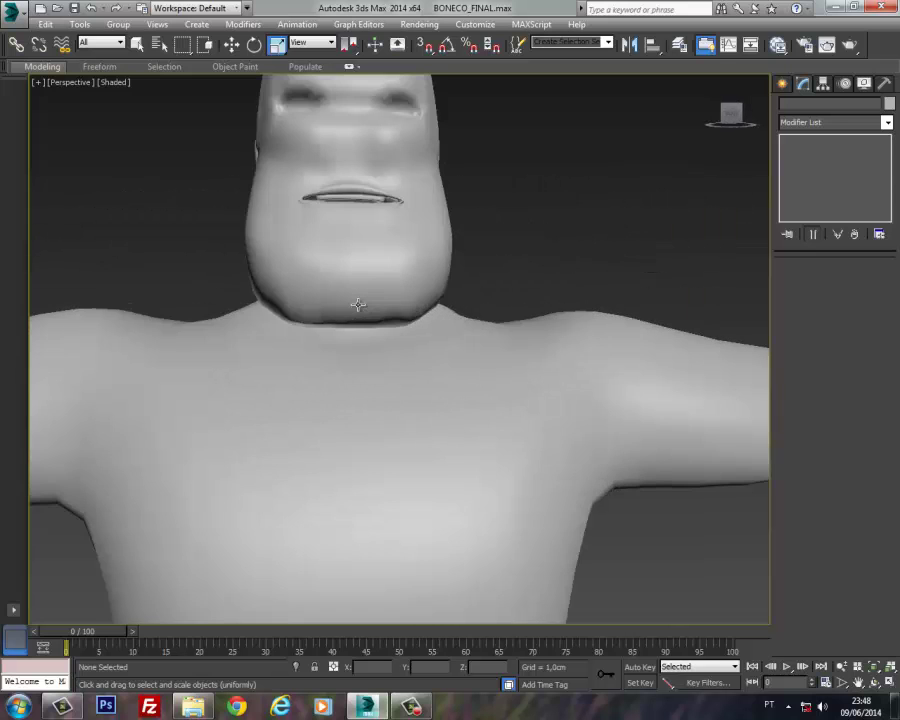
pyautogui.moveTo(358, 303); pyautogui.dragTo(335, 495, button='middle')
pyautogui.keyDown('alt'); pyautogui.moveTo(352, 408); pyautogui.dragTo(347, 359, button='middle'); pyautogui.keyUp('alt')
pyautogui.press('f')
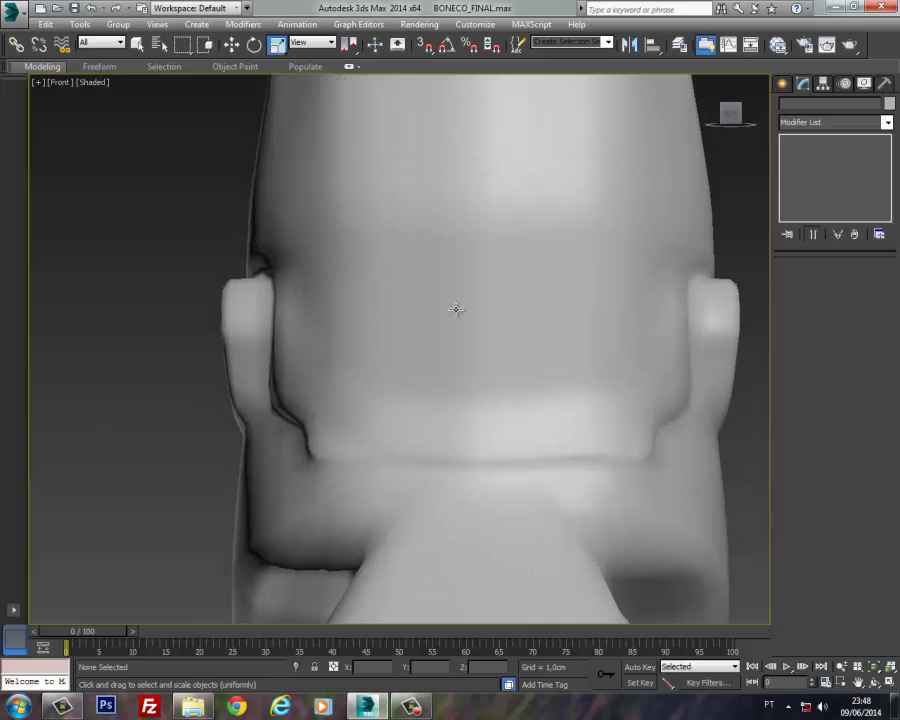
pyautogui.scroll(-2, 347, 359)
pyautogui.click(748, 118)
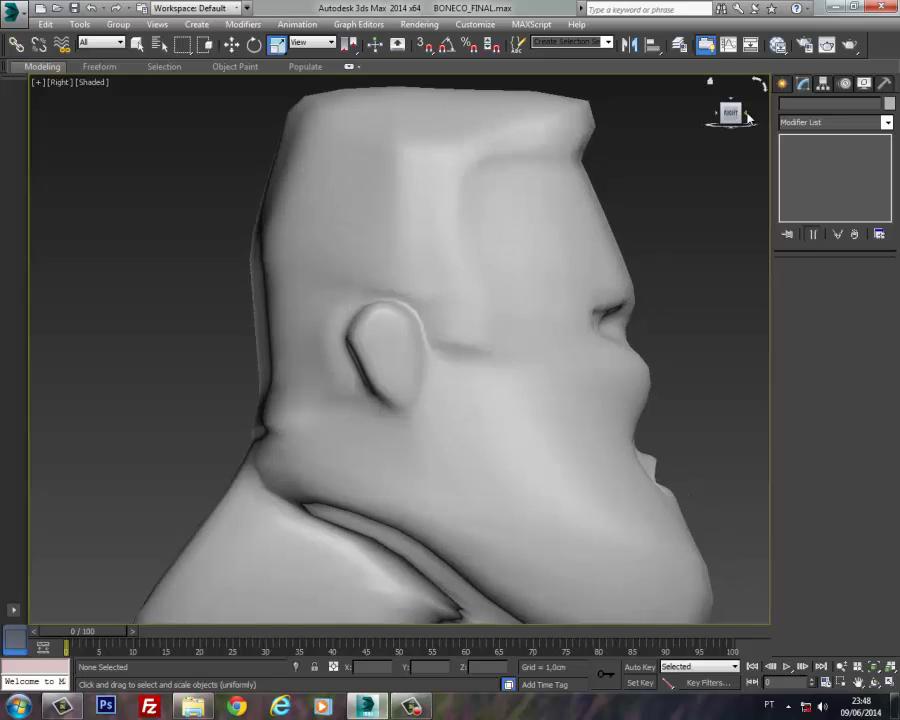
pyautogui.click(748, 118)
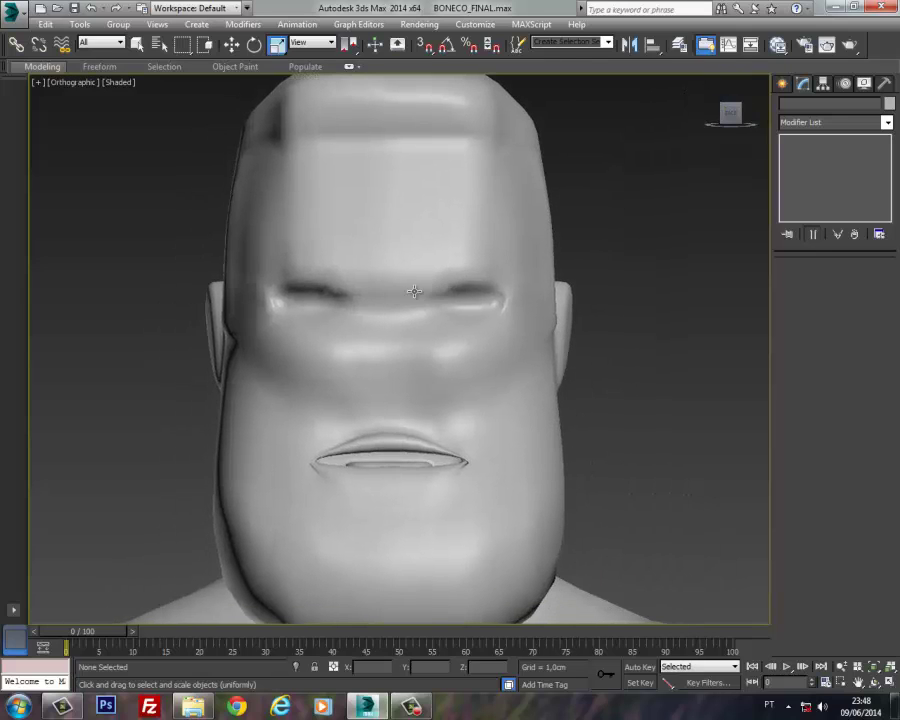
# Step: Select the character, show its mesh edges and turn off its TurboSmooth effect
pyautogui.click(386, 286)
pyautogui.press('F4')
pyautogui.click(789, 141)
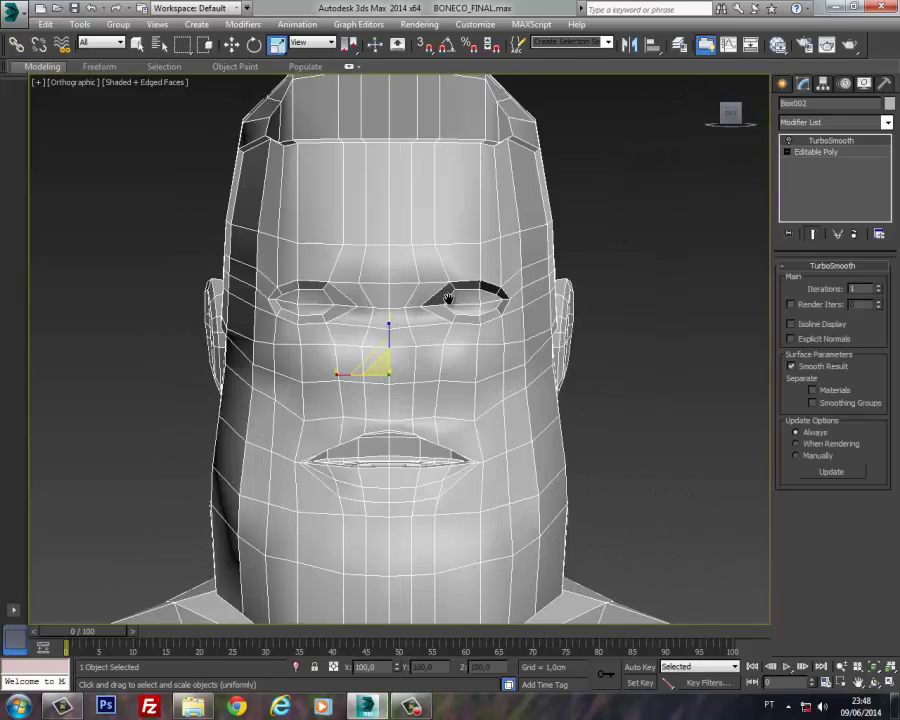
# Step: Unhide the reference planes behind the character's head and keep the shaded display with edges
pyautogui.moveTo(449, 297); pyautogui.dragTo(504, 277, button='middle')
pyautogui.press('F3')
pyautogui.rightClick(455, 287)
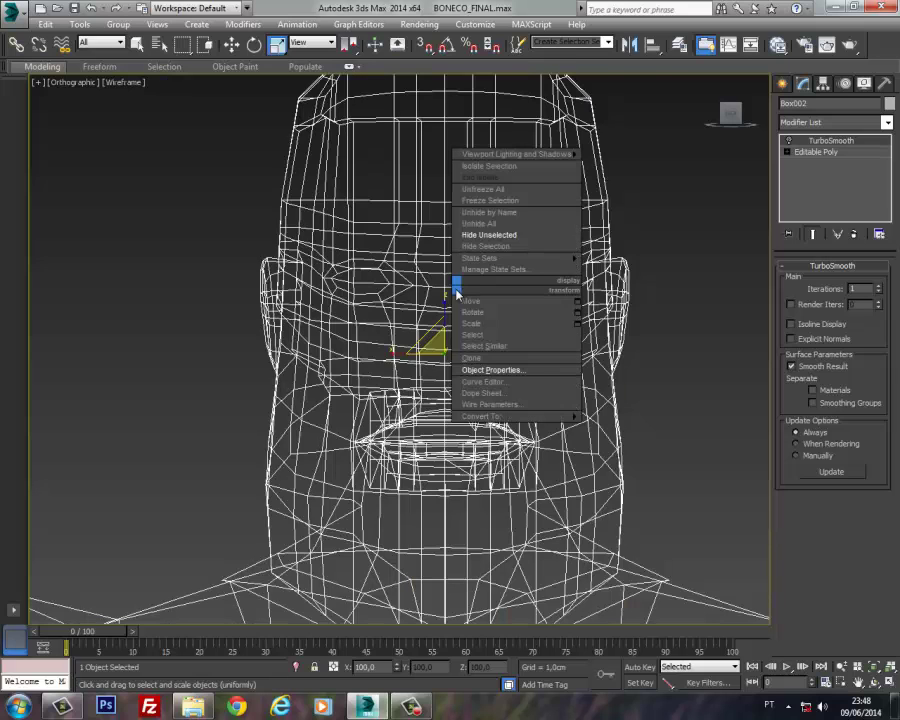
pyautogui.click(493, 224)
pyautogui.press('F3')
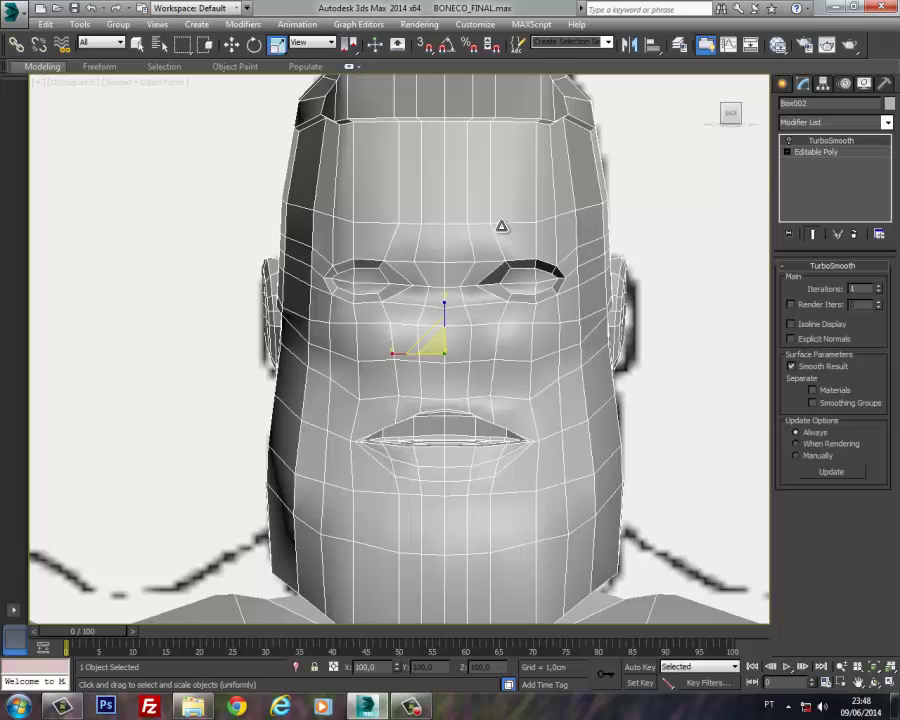
# Step: Turn on See-Through display in the character's object properties
pyautogui.moveTo(463, 339); pyautogui.dragTo(464, 333, button='middle')
pyautogui.rightClick(455, 334)
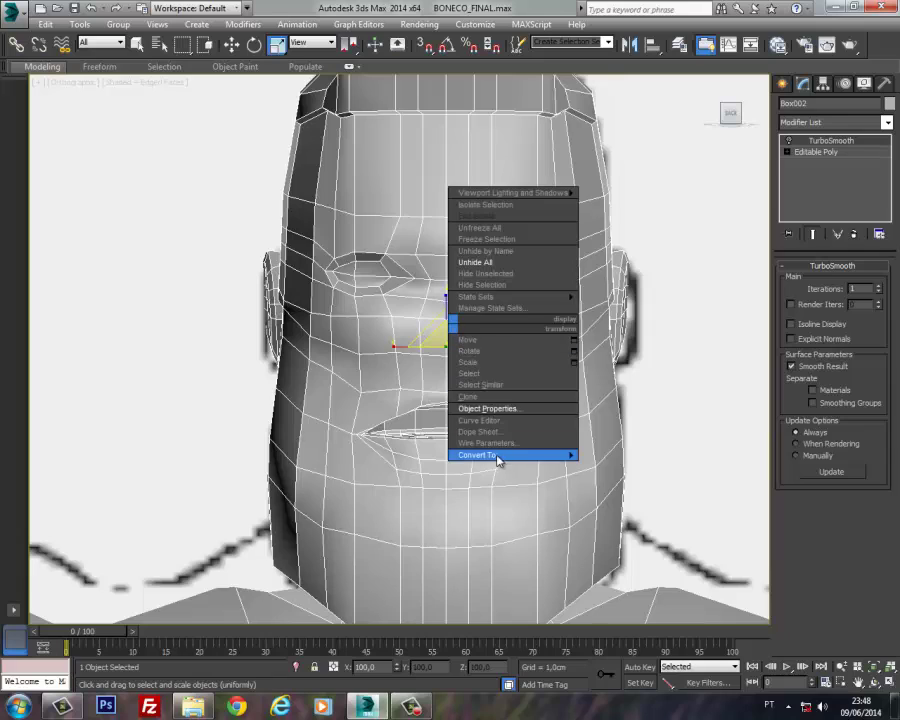
pyautogui.moveTo(560, 455)
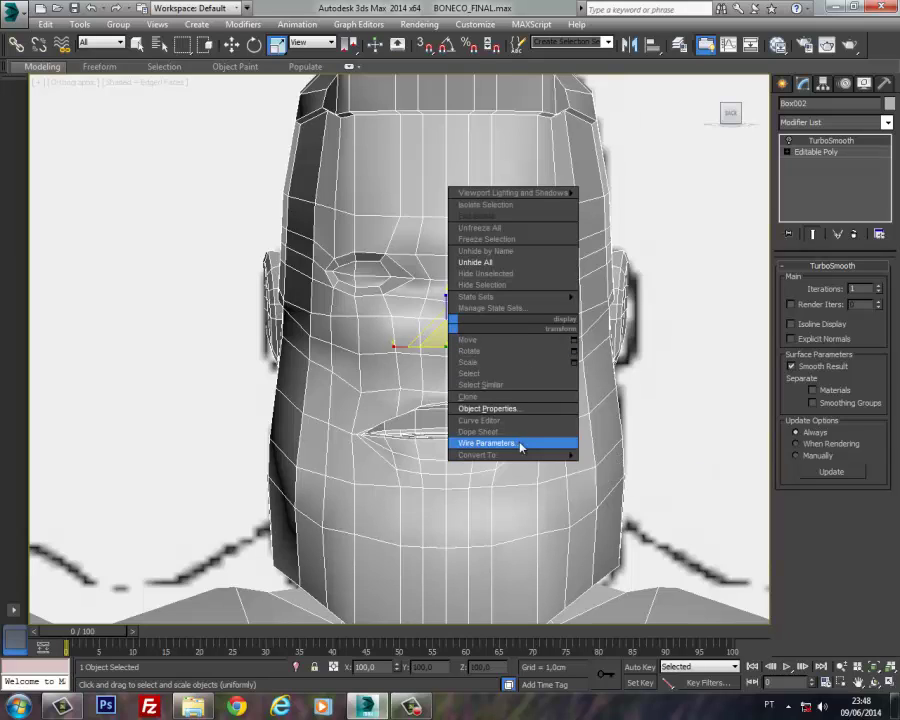
pyautogui.click(505, 409)
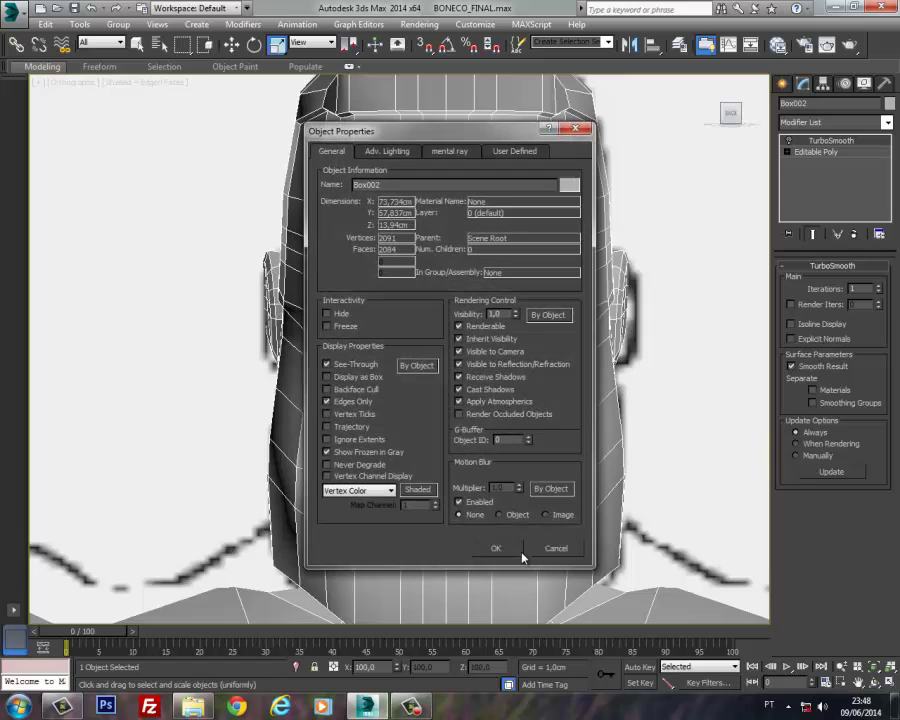
pyautogui.click(519, 552)
# Step: Extrude the twelve nose polygons by 1 cm, from the bridge between the eyes down to the flared base above the mouth
pyautogui.click(818, 151)
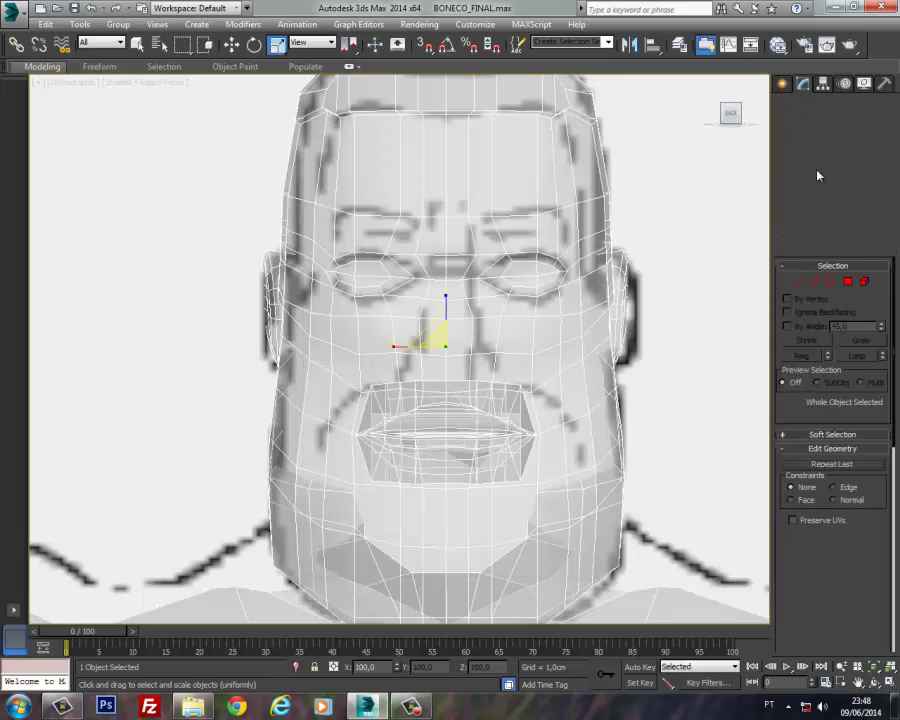
pyautogui.click(848, 282)
pyautogui.click(437, 365)
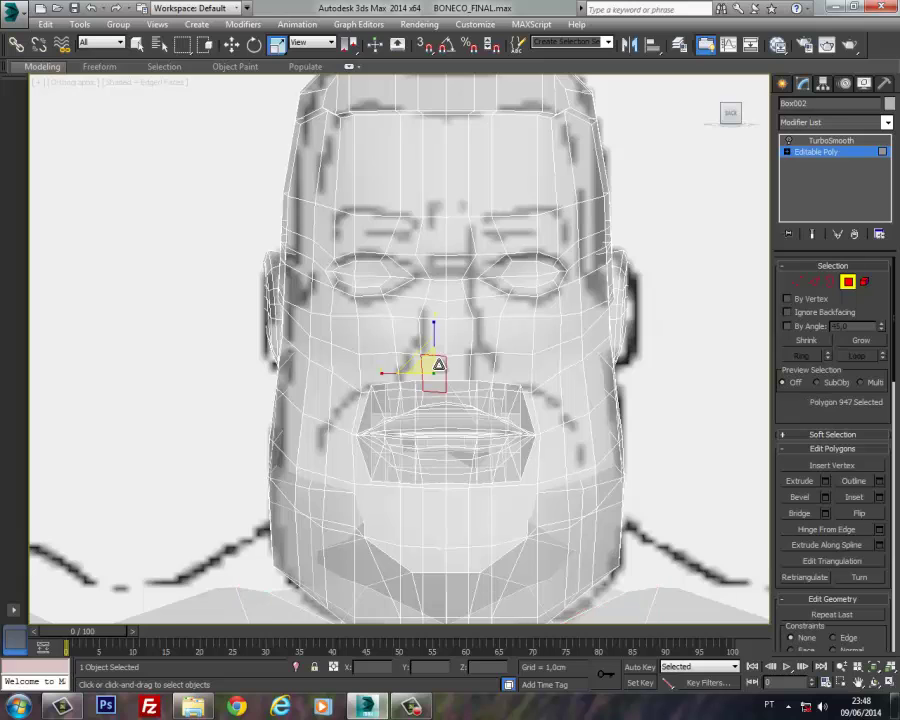
pyautogui.scroll(2, 435, 366)
pyautogui.scroll(2, 435, 366)
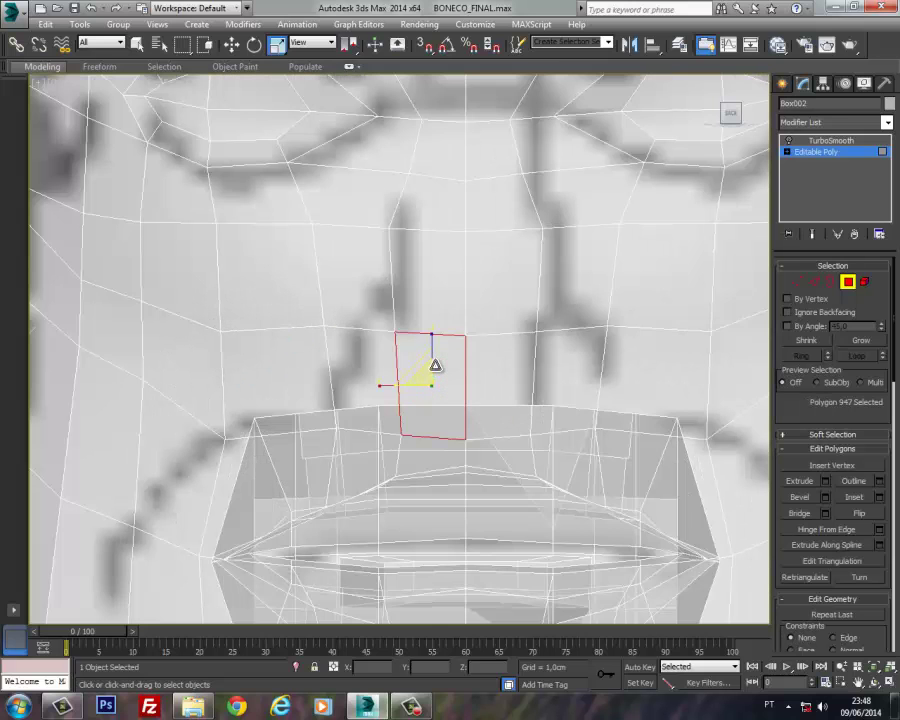
pyautogui.keyDown('ctrl'); pyautogui.click(376, 372); pyautogui.keyUp('ctrl')
pyautogui.keyDown('ctrl'); pyautogui.click(500, 374); pyautogui.keyUp('ctrl')
pyautogui.keyDown('ctrl'); pyautogui.click(559, 373); pyautogui.keyUp('ctrl')
pyautogui.keyDown('ctrl'); pyautogui.click(486, 304); pyautogui.keyUp('ctrl')
pyautogui.keyDown('ctrl'); pyautogui.click(440, 265); pyautogui.keyUp('ctrl')
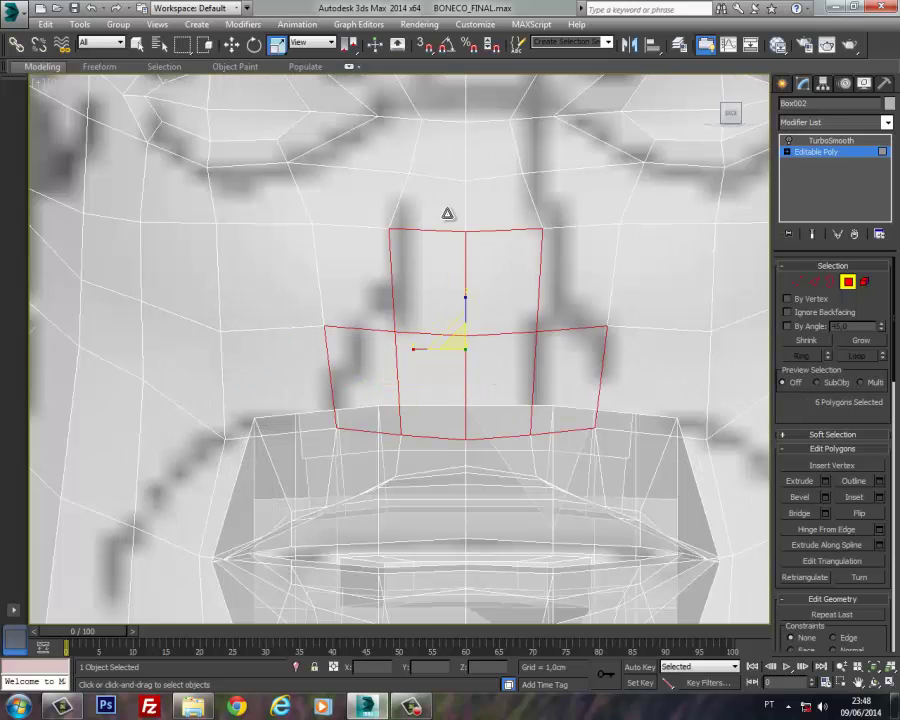
pyautogui.keyDown('ctrl'); pyautogui.click(448, 210); pyautogui.keyUp('ctrl')
pyautogui.keyDown('ctrl'); pyautogui.click(490, 200); pyautogui.keyUp('ctrl')
pyautogui.keyDown('ctrl'); pyautogui.click(450, 152); pyautogui.keyUp('ctrl')
pyautogui.moveTo(489, 151); pyautogui.dragTo(467, 328, button='middle')
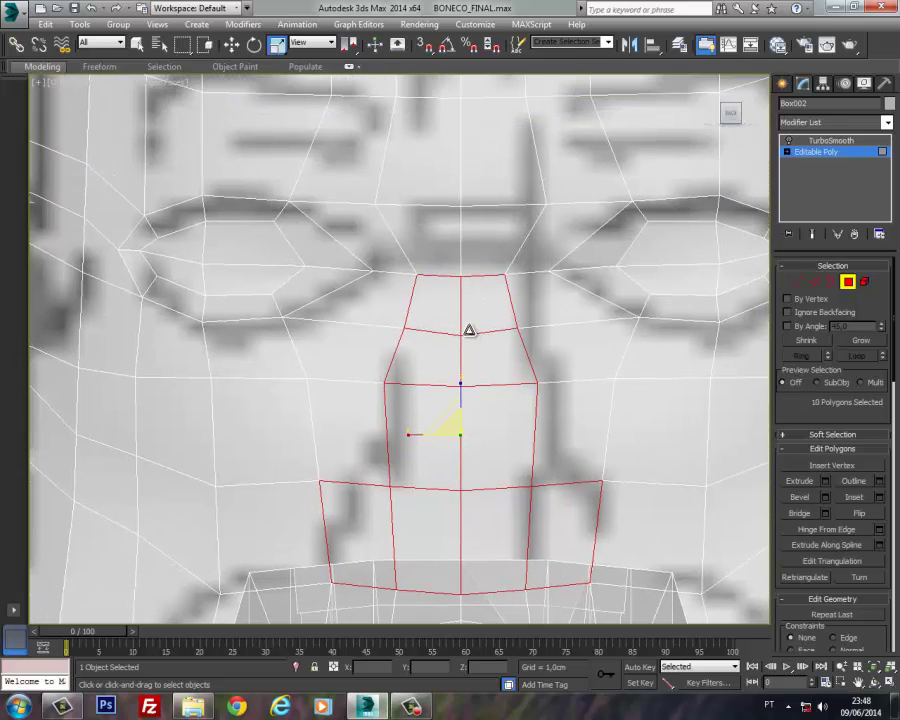
pyautogui.keyDown('ctrl'); pyautogui.click(474, 227); pyautogui.keyUp('ctrl')
pyautogui.keyDown('ctrl'); pyautogui.click(448, 252); pyautogui.keyUp('ctrl')
pyautogui.scroll(-3, 462, 277)
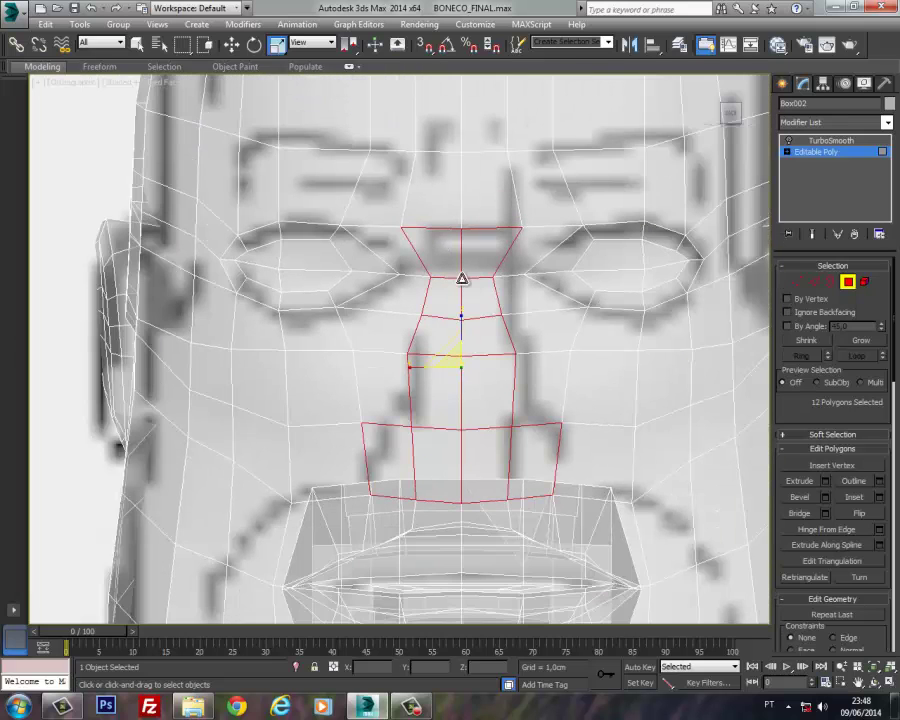
pyautogui.moveTo(458, 254); pyautogui.dragTo(458, 250, button='middle')
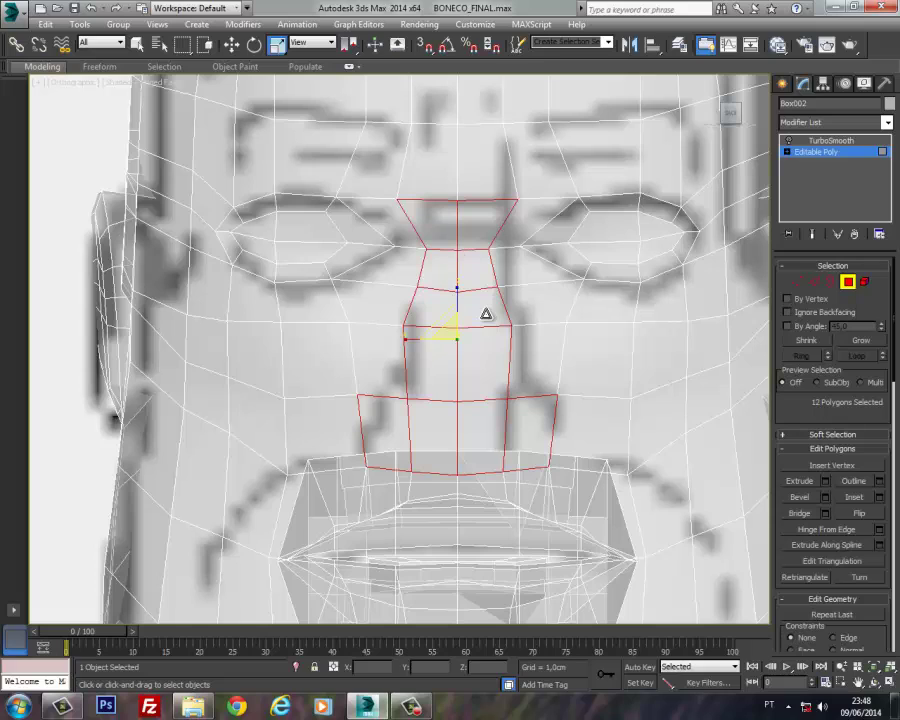
pyautogui.press('p')
pyautogui.keyDown('alt'); pyautogui.moveTo(465, 314); pyautogui.dragTo(521, 317, button='middle'); pyautogui.keyUp('alt')
pyautogui.press('F3')
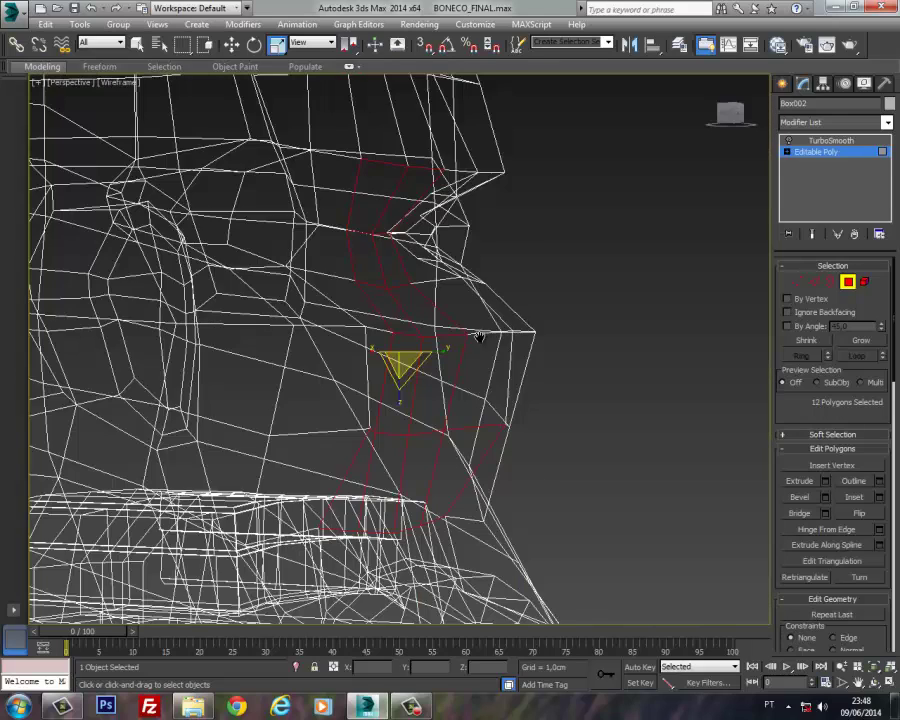
pyautogui.scroll(-5, 480, 332)
pyautogui.moveTo(482, 333)
pyautogui.keyDown('alt'); pyautogui.mouseDown(button='middle')
pyautogui.moveTo(464, 342)
pyautogui.moveTo(480, 340)
pyautogui.mouseUp(button='middle'); pyautogui.keyUp('alt')
pyautogui.press('F3')
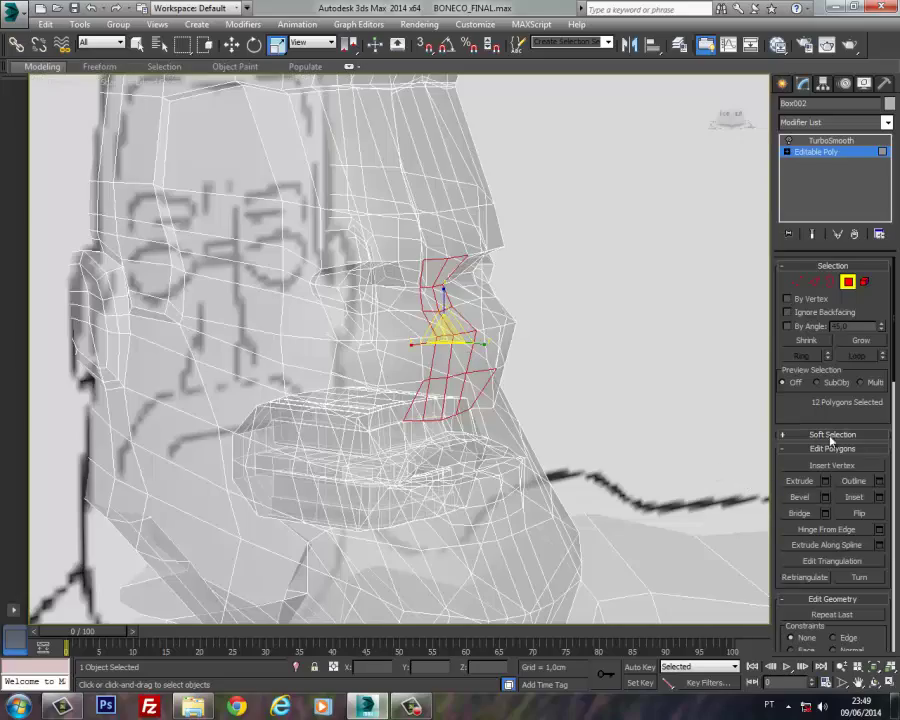
pyautogui.click(826, 482)
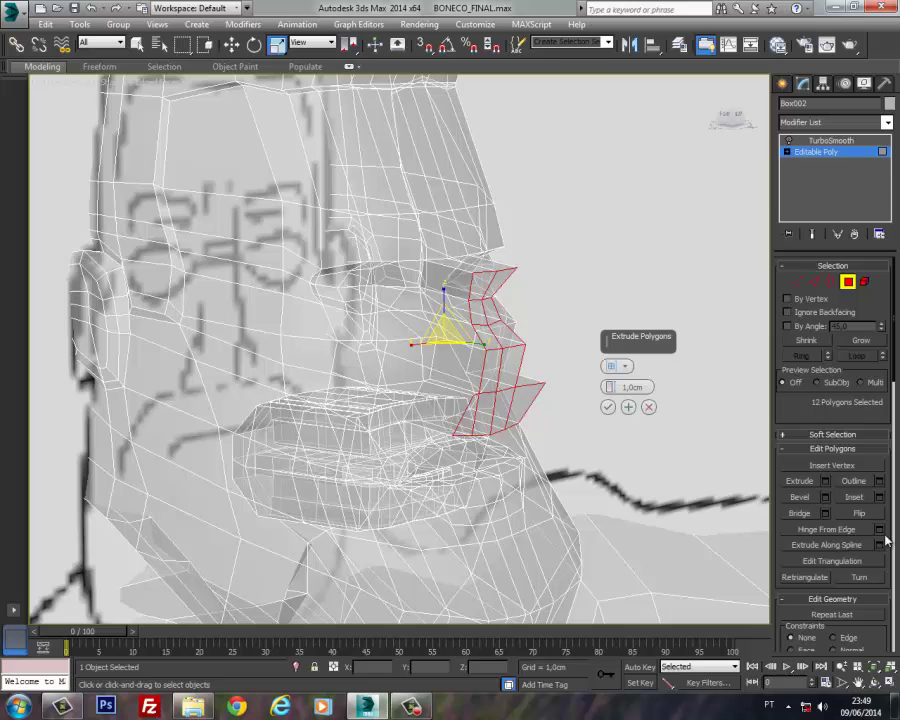
pyautogui.click(608, 408)
# Step: In the left view, move the top row of extruded nose vertices back to the brow
pyautogui.press('l')
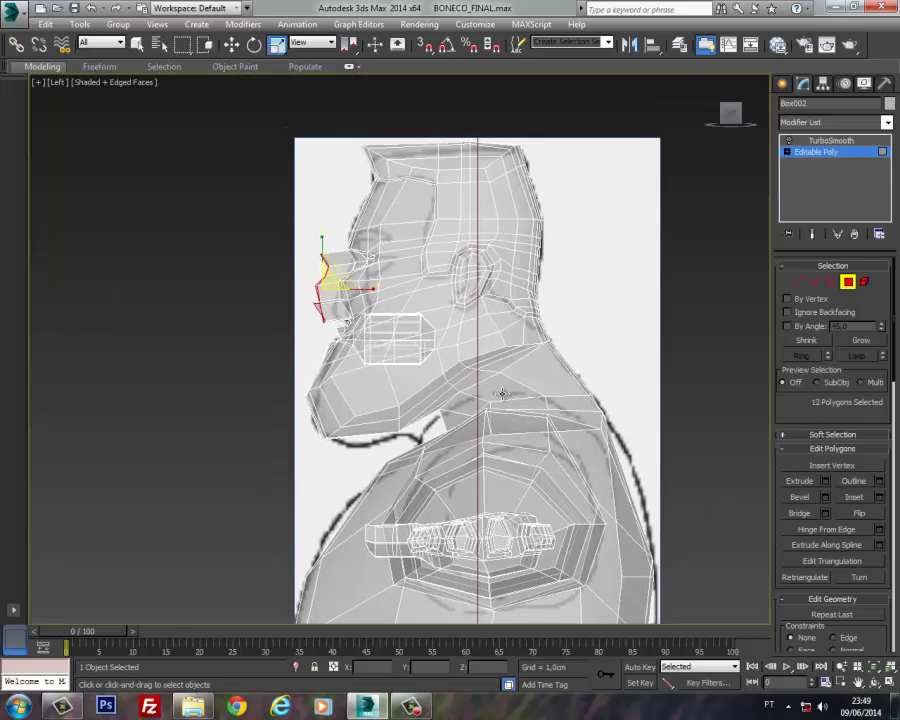
pyautogui.scroll(5, 502, 393)
pyautogui.scroll(2, 488, 392)
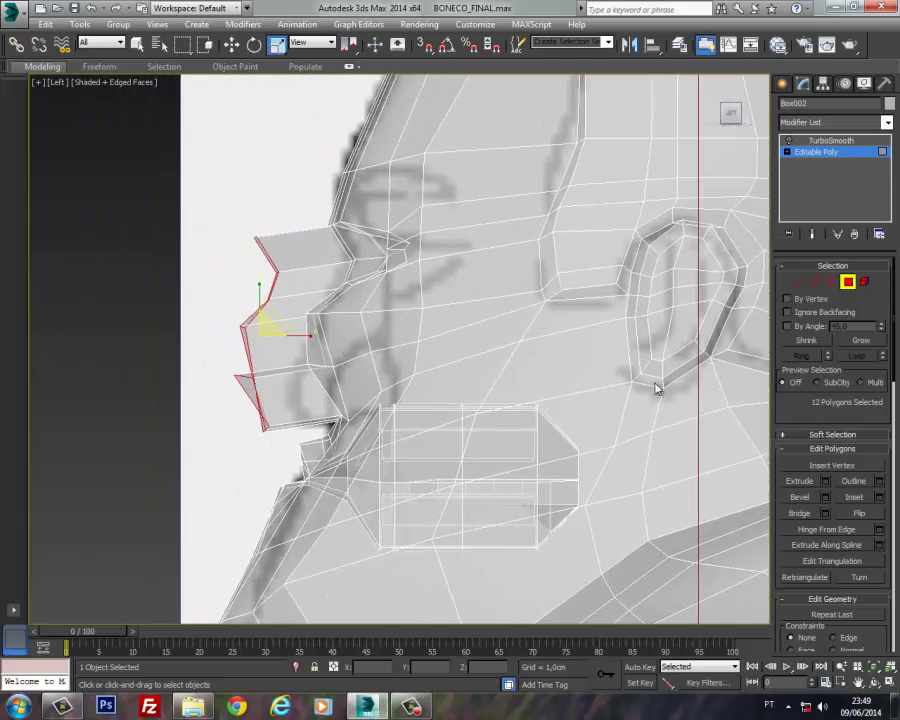
pyautogui.scroll(-1, 657, 389)
pyautogui.click(797, 282)
pyautogui.scroll(5, 330, 281)
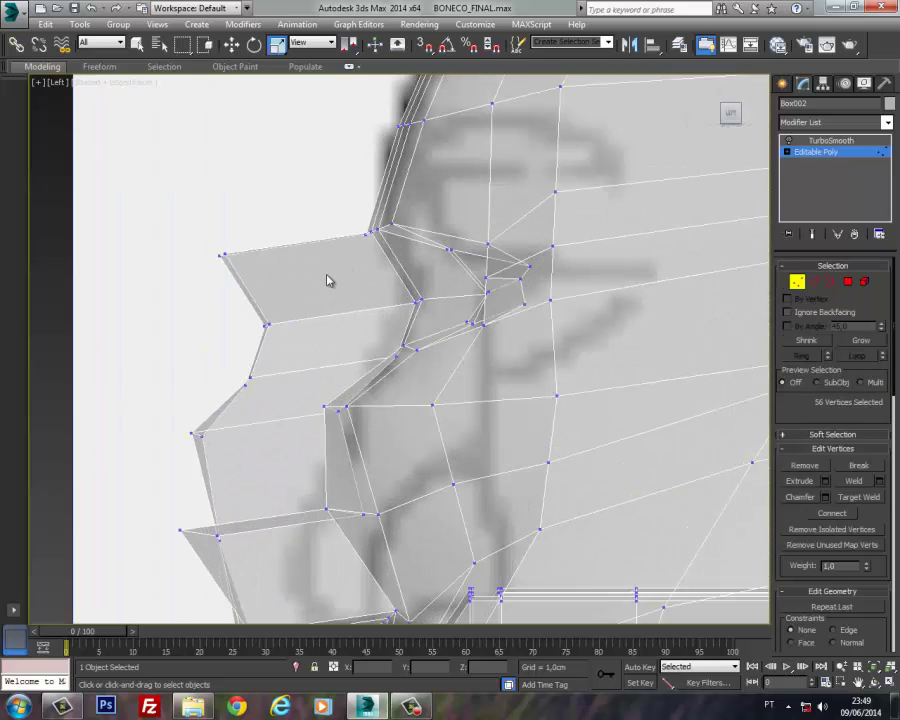
pyautogui.scroll(-3, 335, 275)
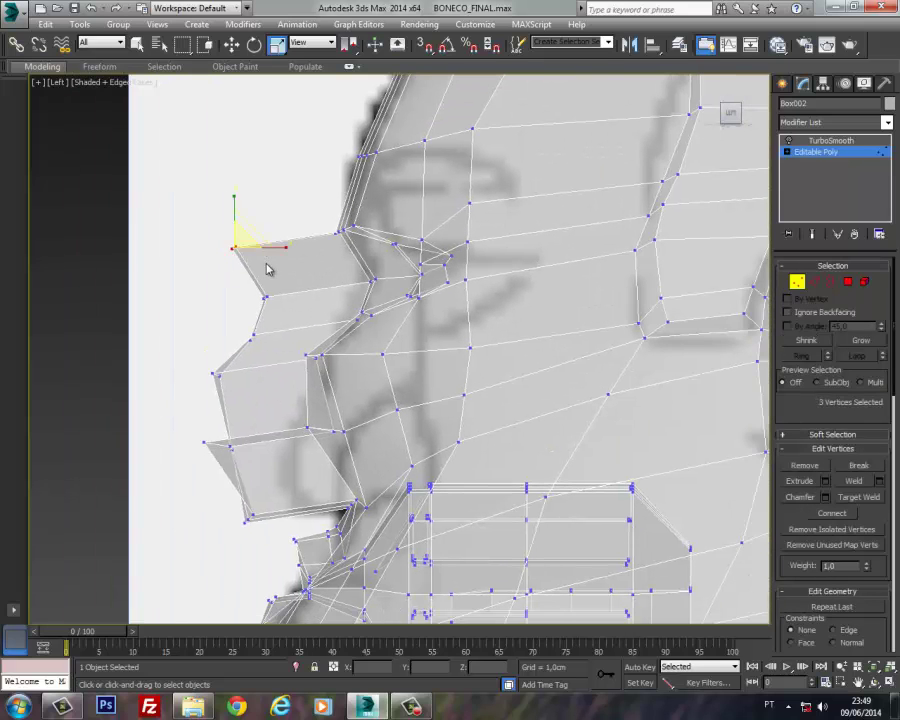
pyautogui.press('w')
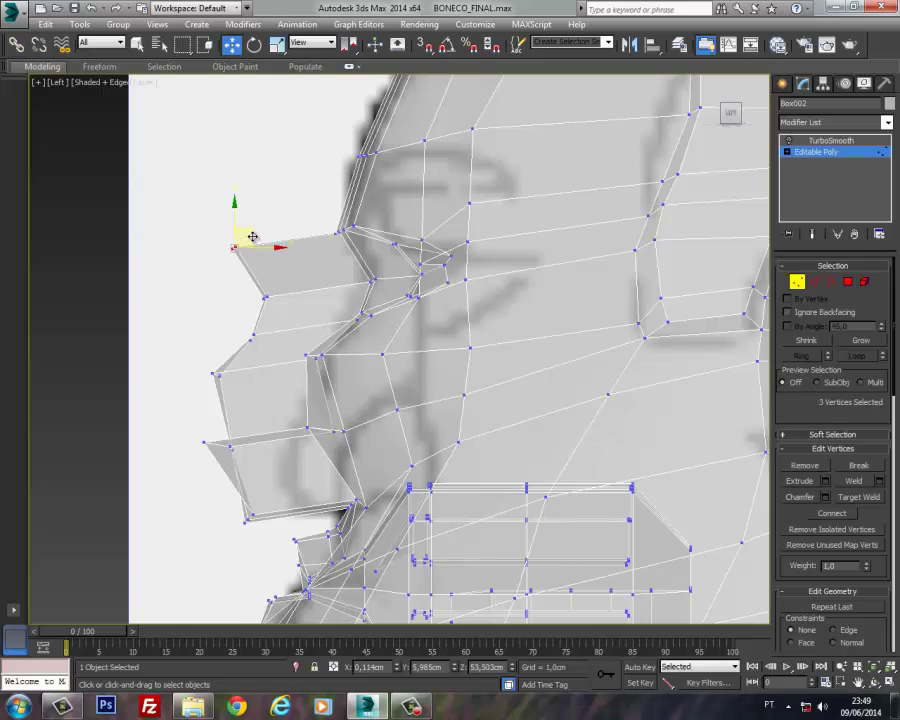
pyautogui.moveTo(253, 236); pyautogui.dragTo(351, 237)
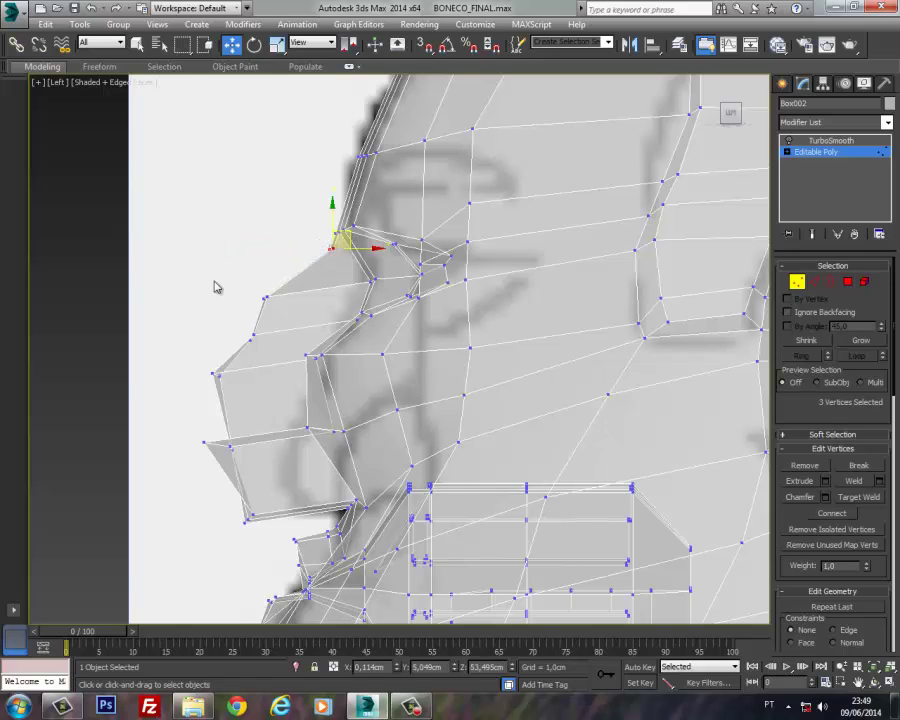
# Step: Move the vertex rows along the nose bridge back toward the face to form a smooth sloping profile
pyautogui.moveTo(279, 352); pyautogui.dragTo(279, 350)
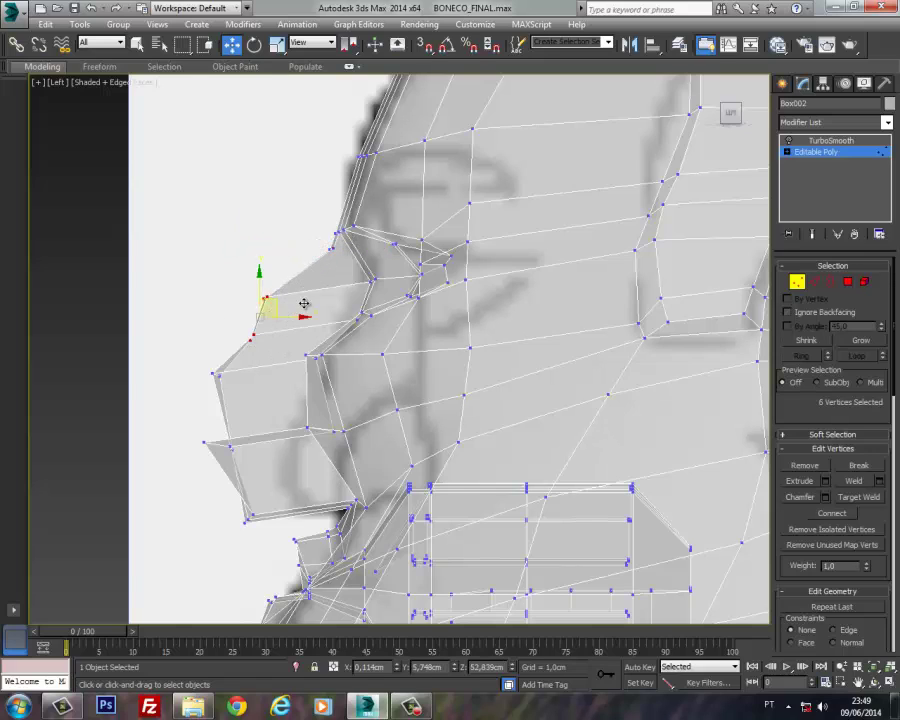
pyautogui.moveTo(304, 303); pyautogui.dragTo(365, 295)
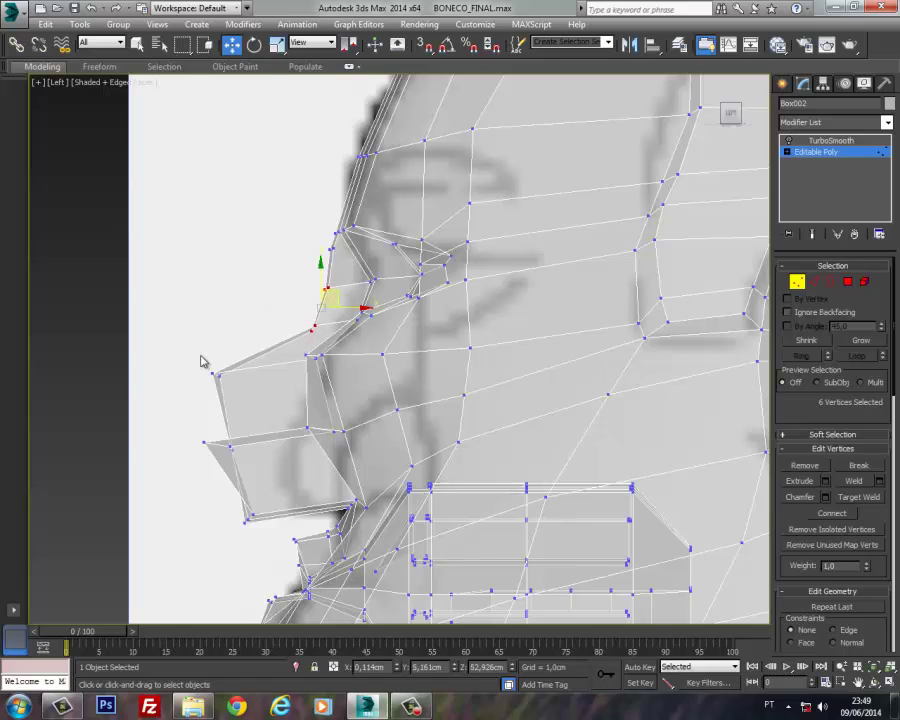
pyautogui.moveTo(201, 361); pyautogui.dragTo(336, 373)
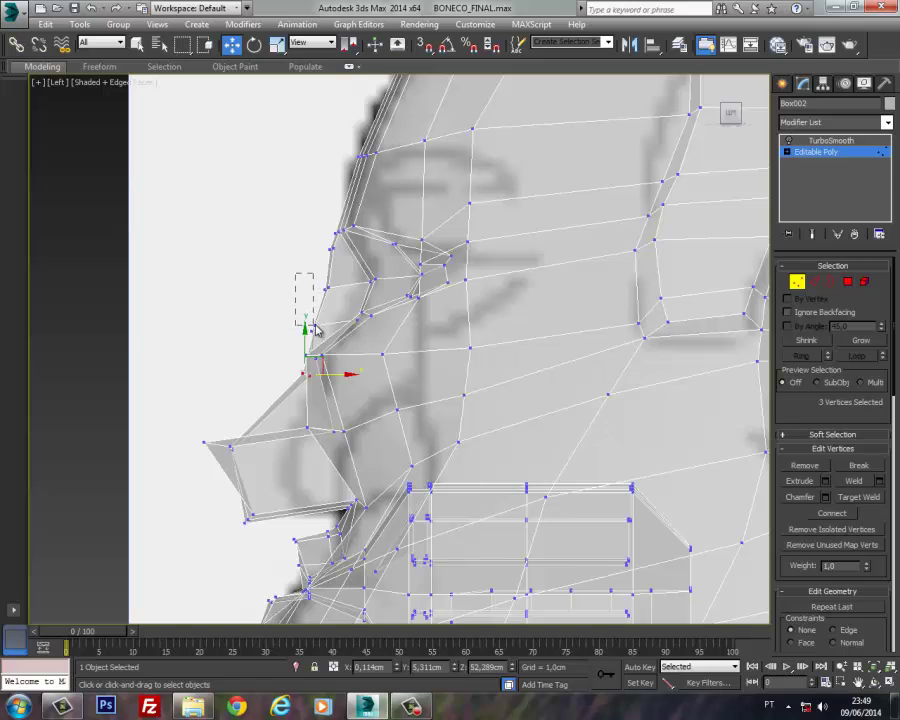
pyautogui.moveTo(343, 310); pyautogui.dragTo(345, 305)
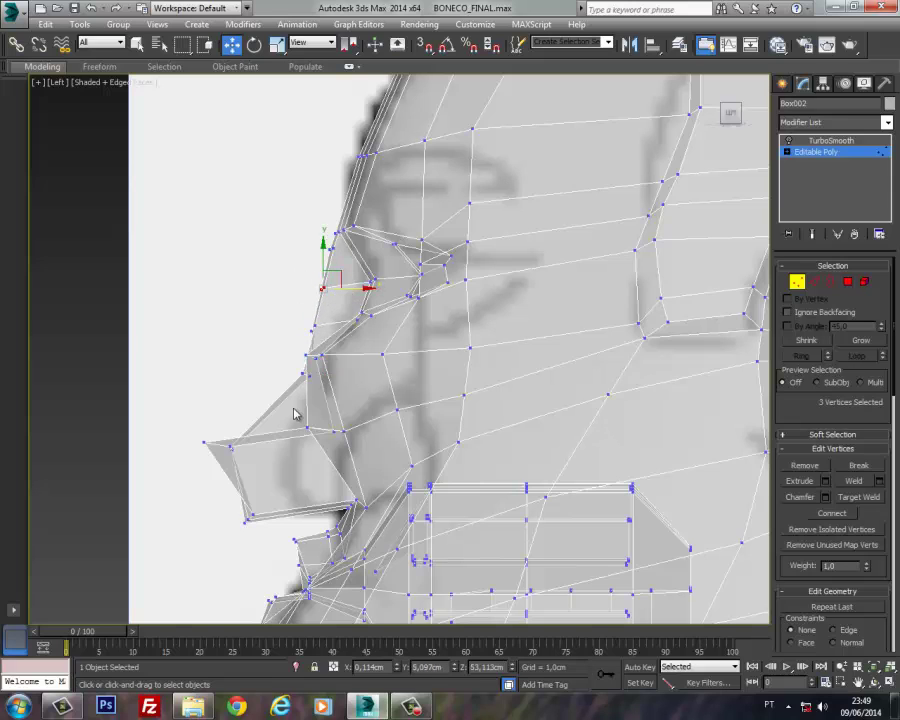
# Step: Pull the nose tip and base vertices back and adjust them to the nose outline in the side reference
pyautogui.moveTo(280, 400); pyautogui.dragTo(282, 311, button='middle')
pyautogui.moveTo(181, 295); pyautogui.dragTo(285, 447)
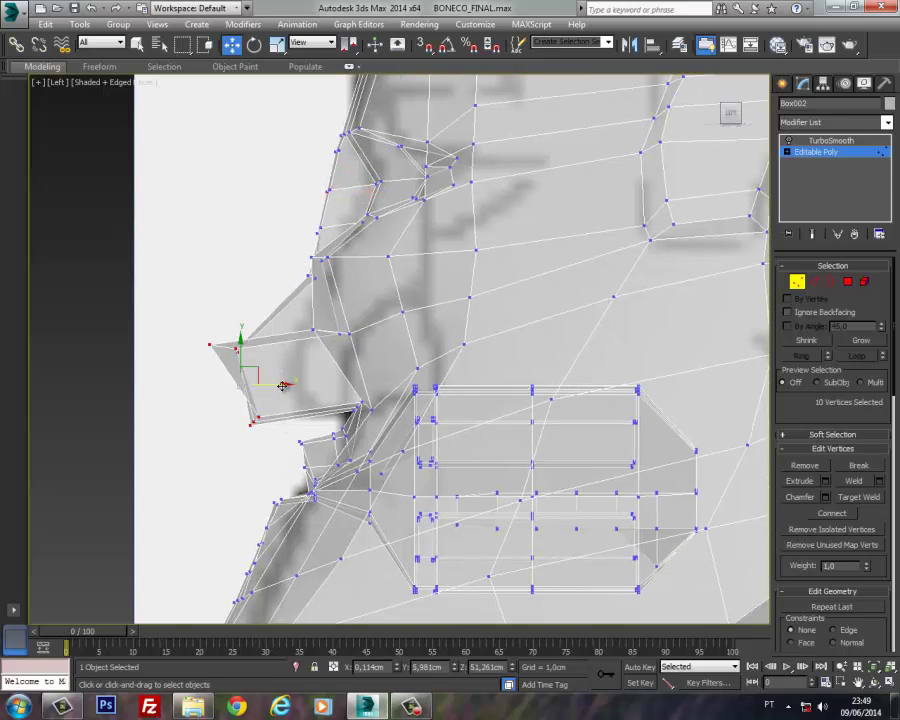
pyautogui.moveTo(284, 385); pyautogui.dragTo(325, 385)
pyautogui.moveTo(205, 308); pyautogui.dragTo(285, 343)
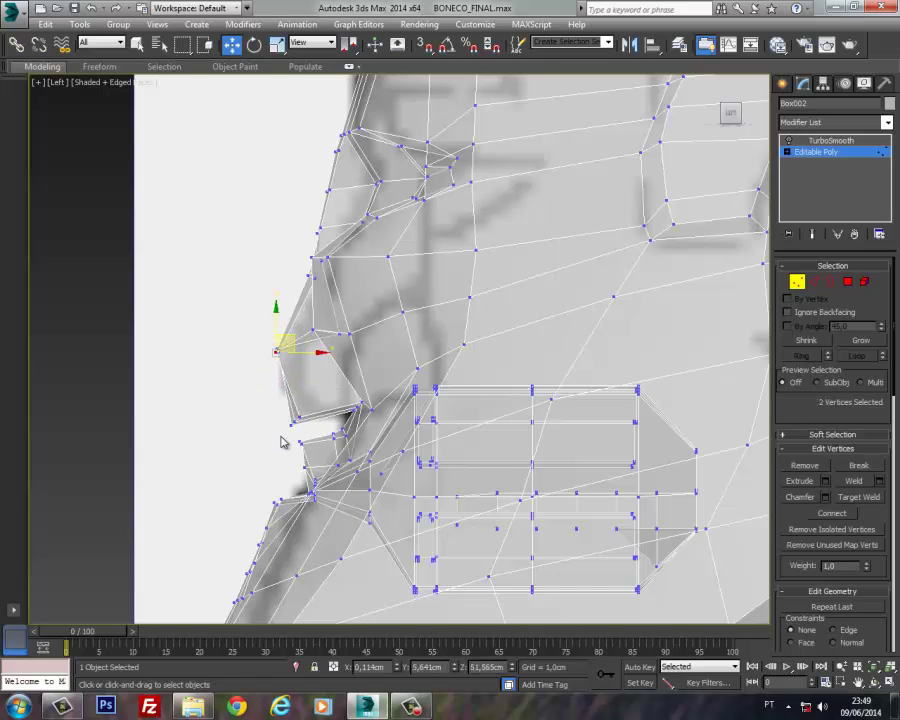
pyautogui.moveTo(297, 423); pyautogui.dragTo(297, 424)
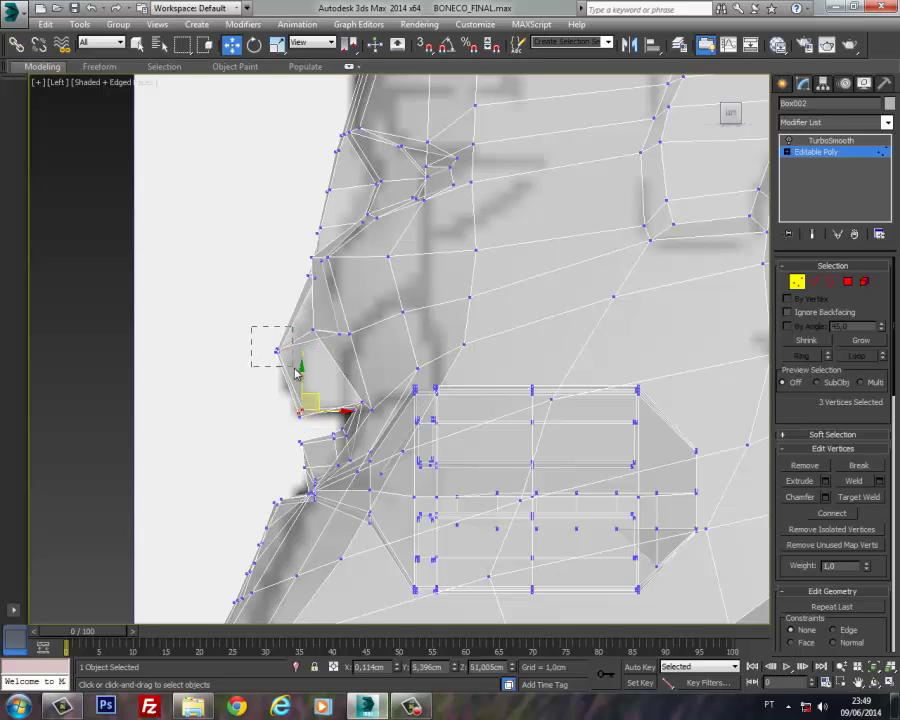
pyautogui.moveTo(296, 372); pyautogui.dragTo(283, 336)
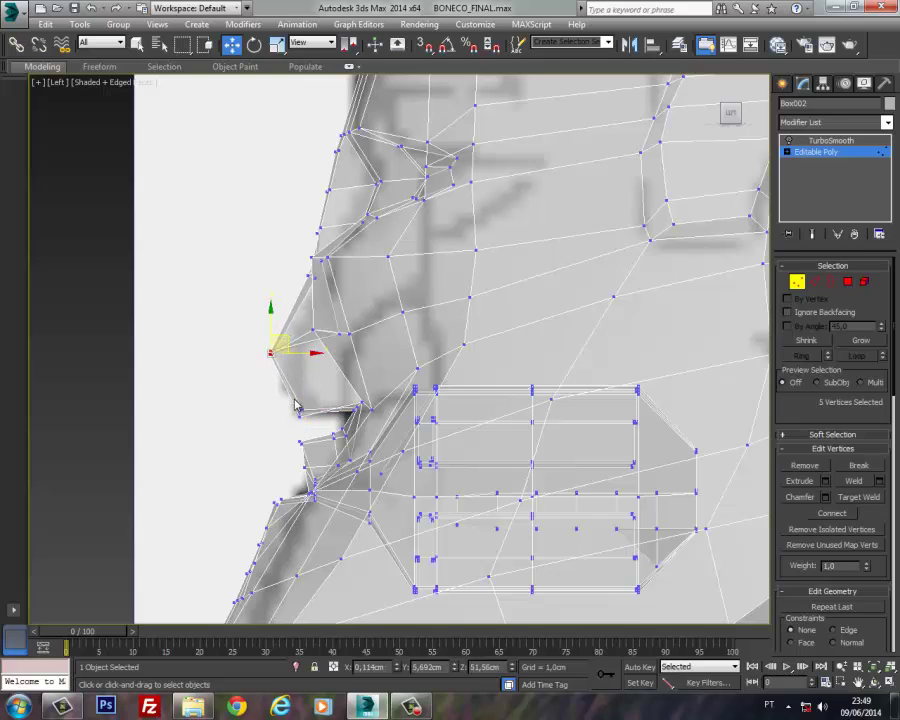
# Step: Leave vertex editing and turn off See-Through display for the character, viewing the face in perspective
pyautogui.press('p')
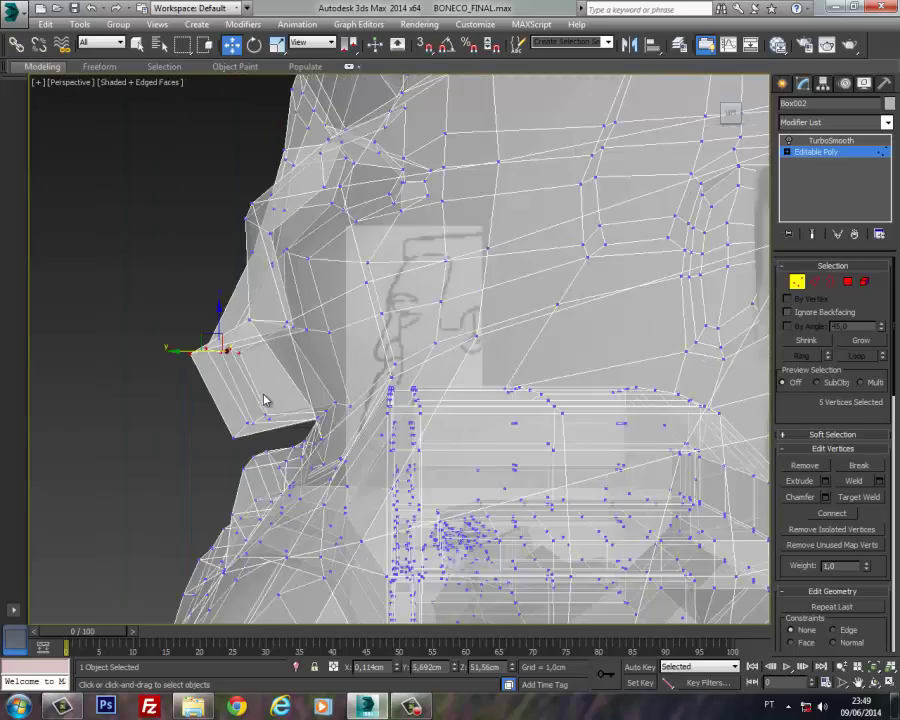
pyautogui.moveTo(264, 400)
pyautogui.keyDown('alt'); pyautogui.mouseDown(button='middle')
pyautogui.moveTo(246, 388)
pyautogui.moveTo(410, 394)
pyautogui.moveTo(446, 402)
pyautogui.moveTo(446, 434)
pyautogui.mouseUp(button='middle'); pyautogui.keyUp('alt')
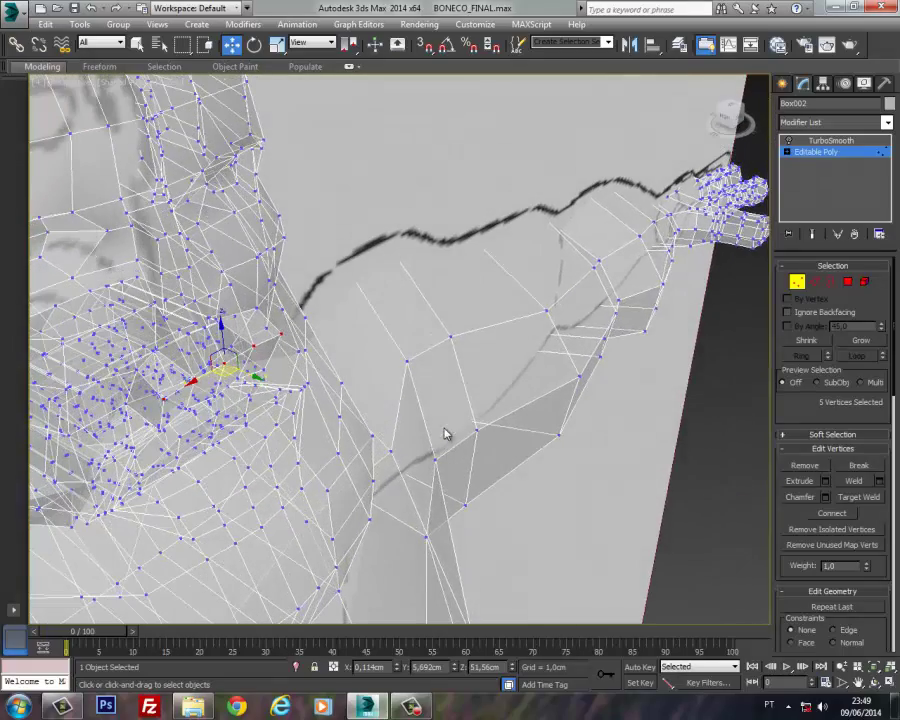
pyautogui.click(800, 283)
pyautogui.keyDown('alt'); pyautogui.moveTo(262, 382); pyautogui.dragTo(454, 370, button='middle'); pyautogui.keyUp('alt')
pyautogui.rightClick(380, 363)
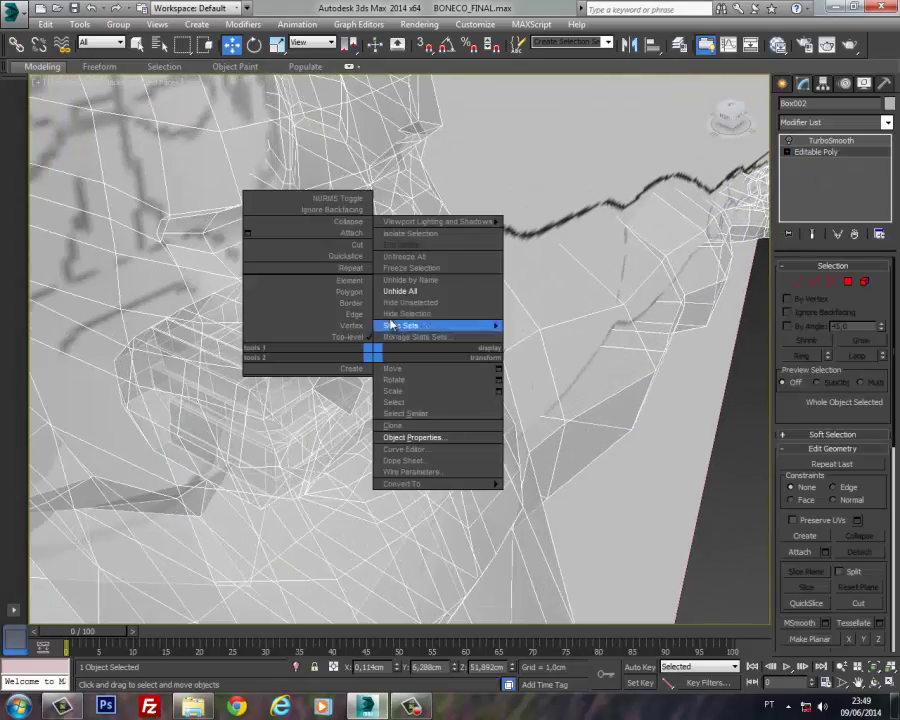
pyautogui.click(402, 433)
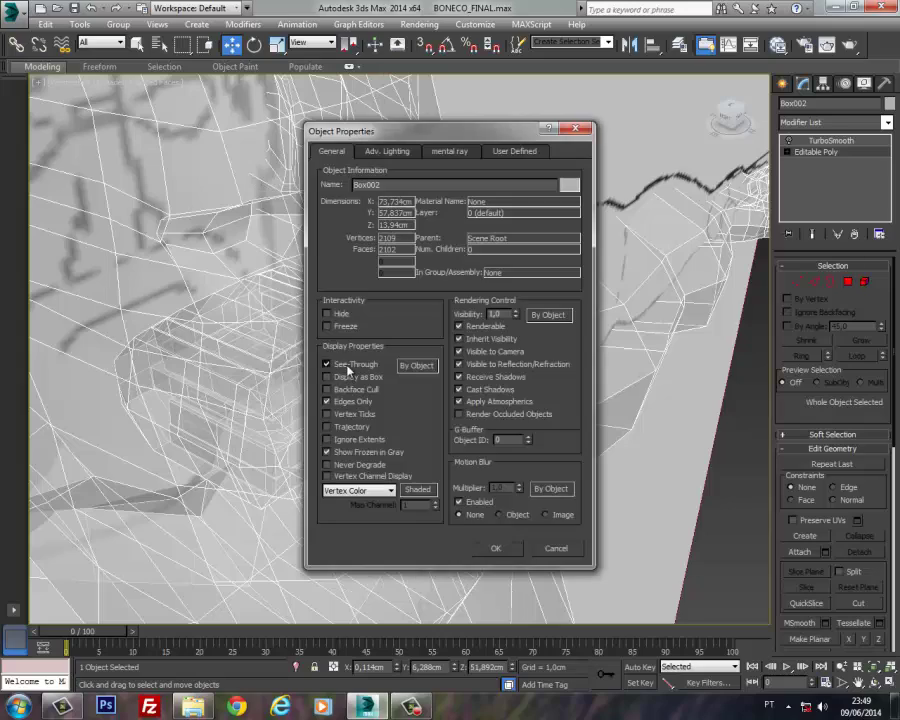
pyautogui.click(326, 364)
pyautogui.click(495, 548)
pyautogui.keyDown('alt'); pyautogui.moveTo(411, 447); pyautogui.dragTo(376, 435, button='middle'); pyautogui.keyUp('alt')
pyautogui.moveTo(295, 408); pyautogui.dragTo(474, 541, button='middle')
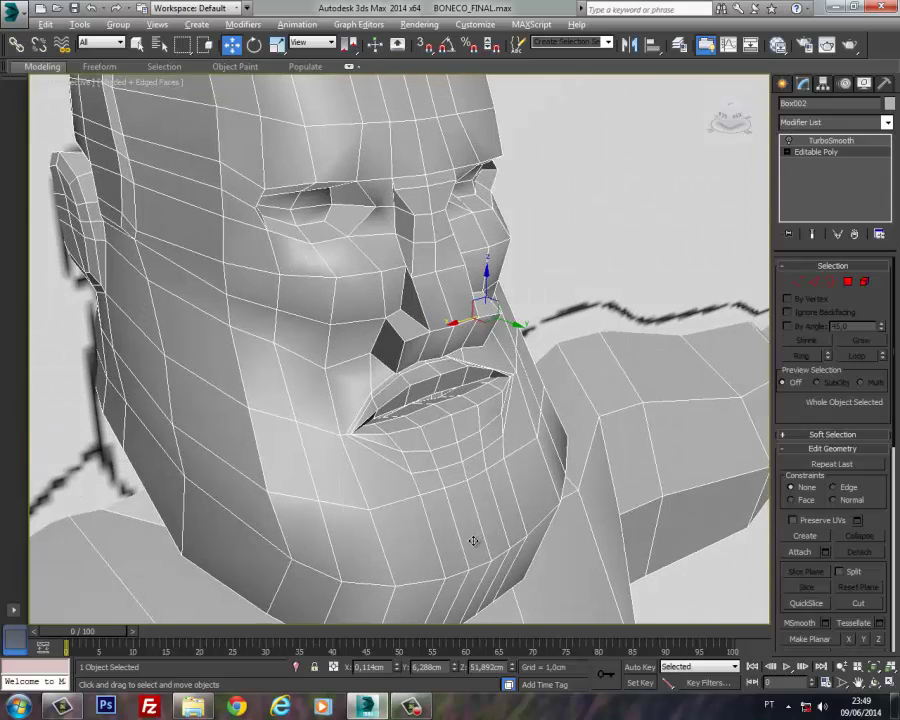
# Step: Move the two outer lower edges of the nose base back toward the face to slant the underside
pyautogui.doubleClick(424, 374)
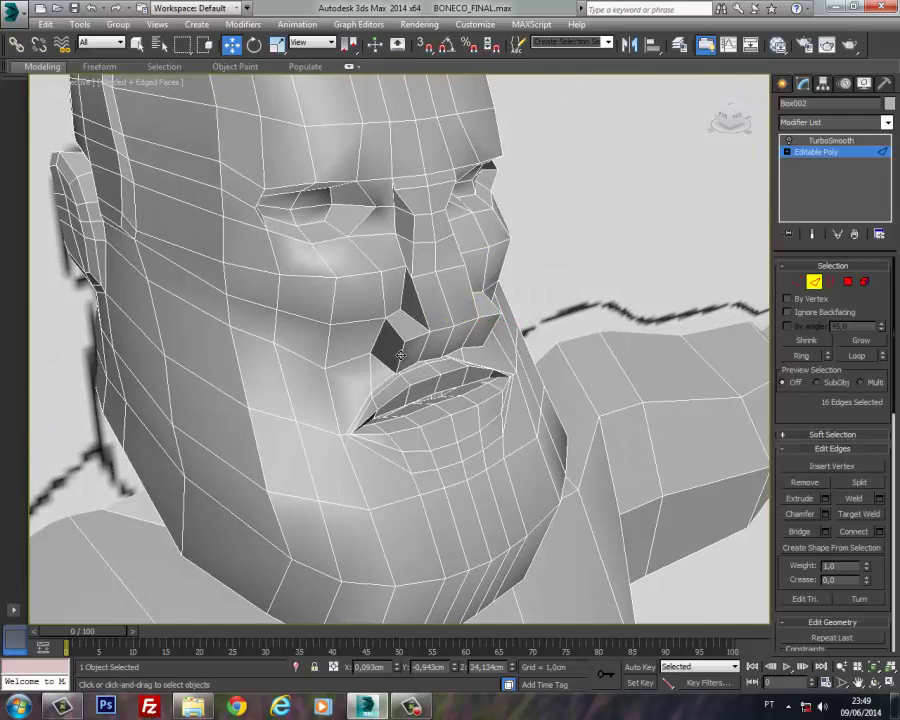
pyautogui.click(400, 355)
pyautogui.keyDown('ctrl'); pyautogui.click(492, 335); pyautogui.keyUp('ctrl')
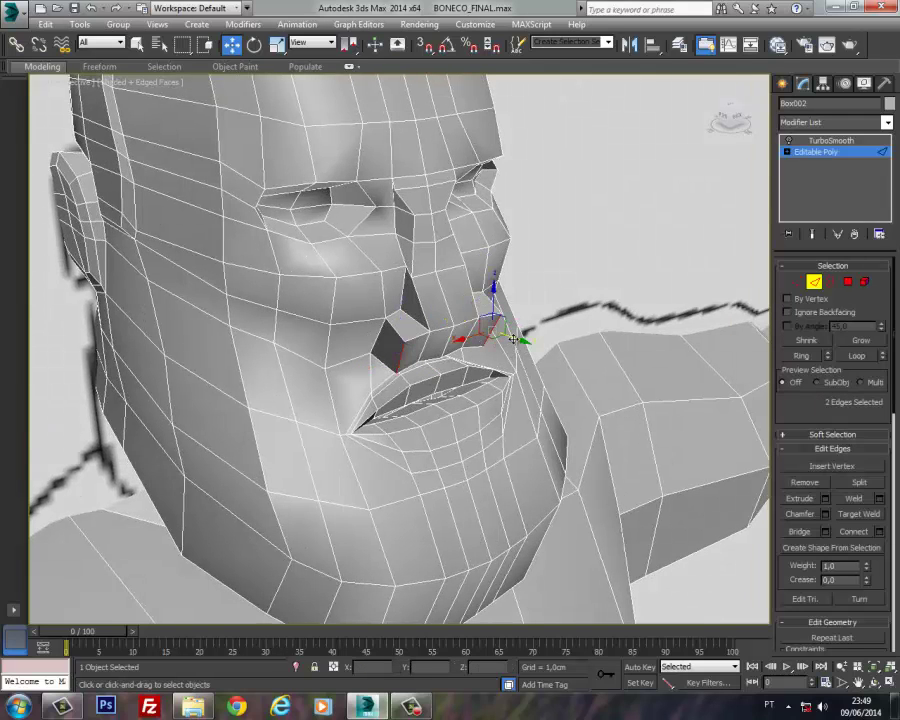
pyautogui.moveTo(512, 339); pyautogui.dragTo(505, 350)
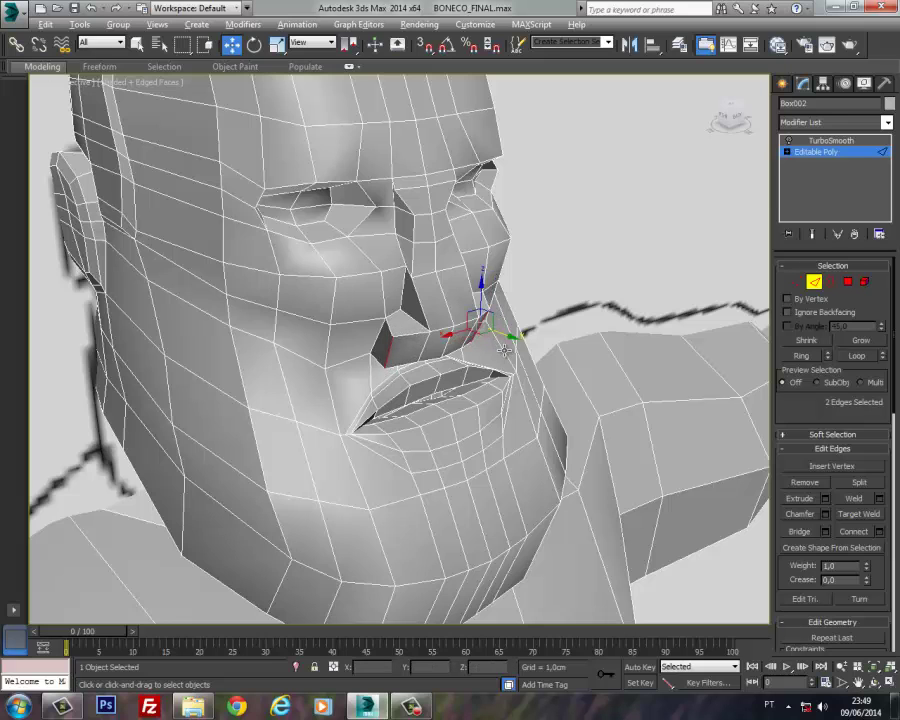
# Step: Scale the two outer lower edges of the nose base vertically to about 79%
pyautogui.keyDown('alt'); pyautogui.moveTo(505, 350); pyautogui.dragTo(484, 327, button='middle'); pyautogui.keyUp('alt')
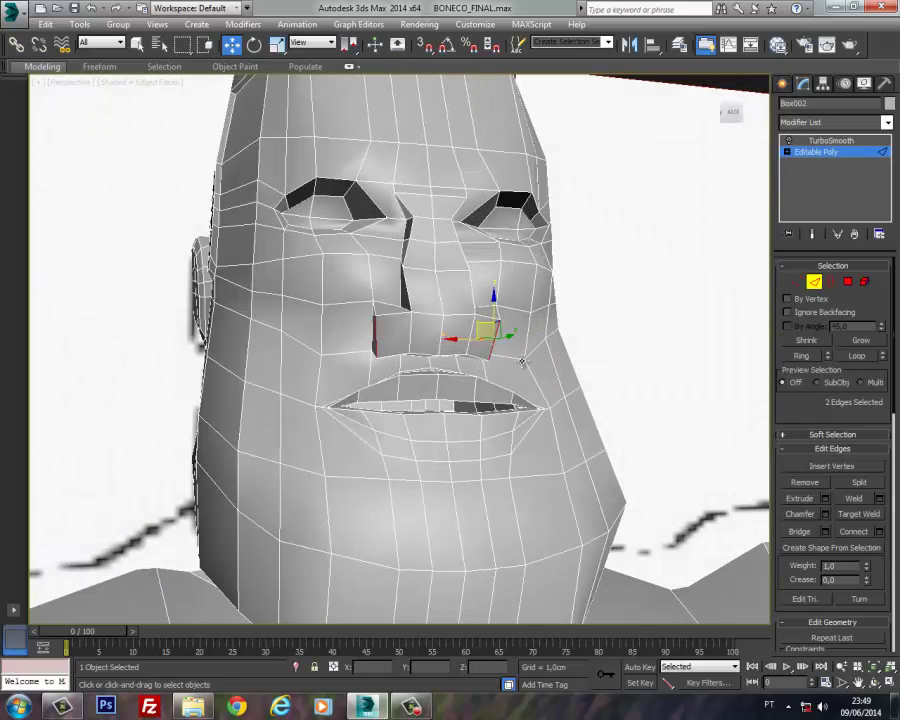
pyautogui.click(276, 45)
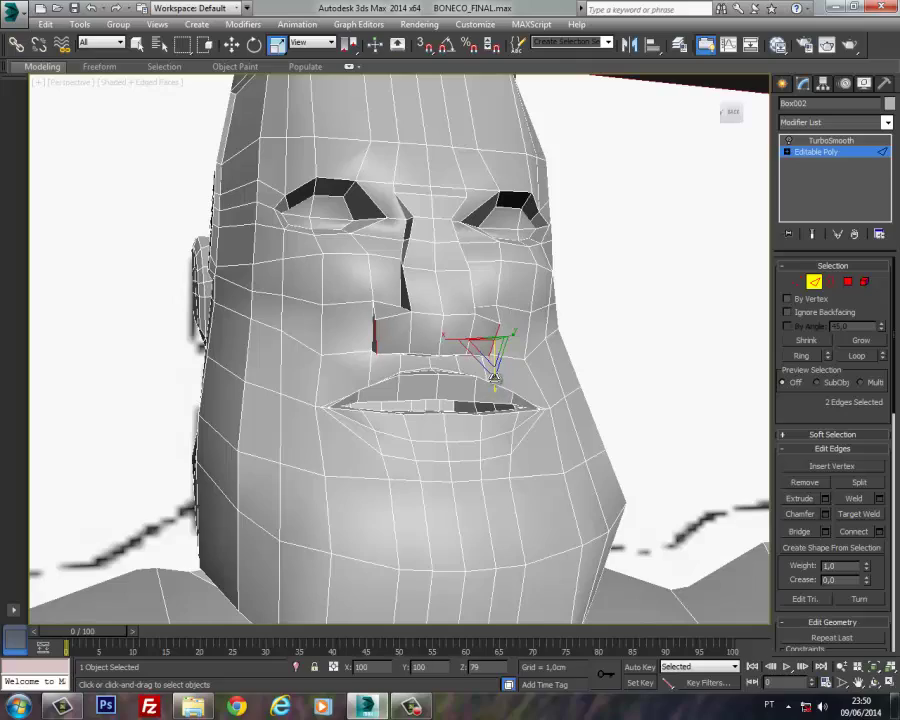
pyautogui.keyDown('alt'); pyautogui.moveTo(486, 348); pyautogui.dragTo(411, 334, button='middle'); pyautogui.keyUp('alt')
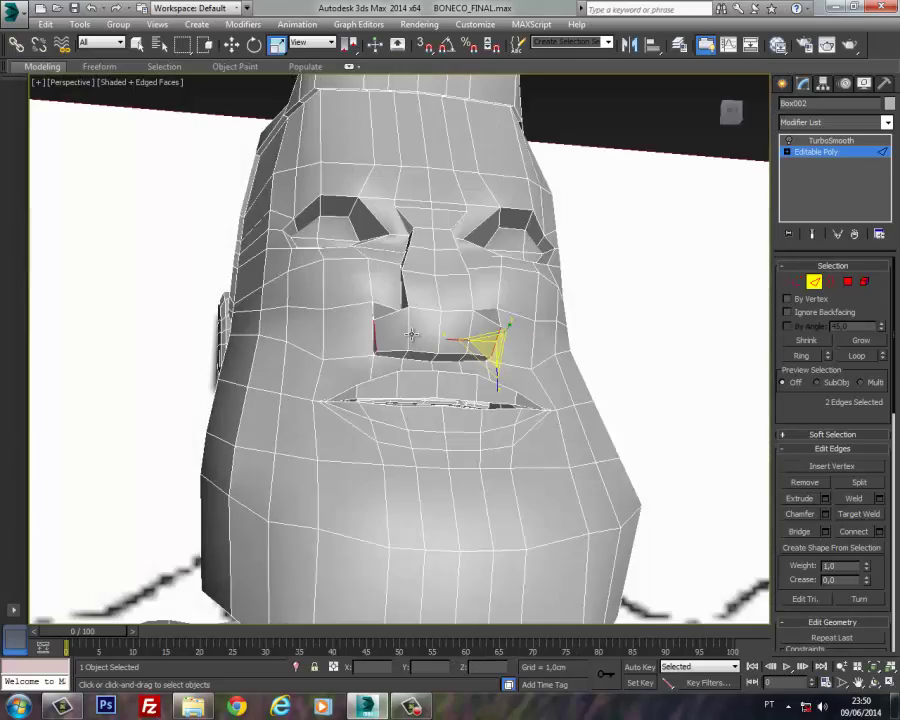
# Step: Inset the two pairs of polygons on the nose underside by 0.1 cm, one pair per nostril
pyautogui.scroll(8, 411, 334)
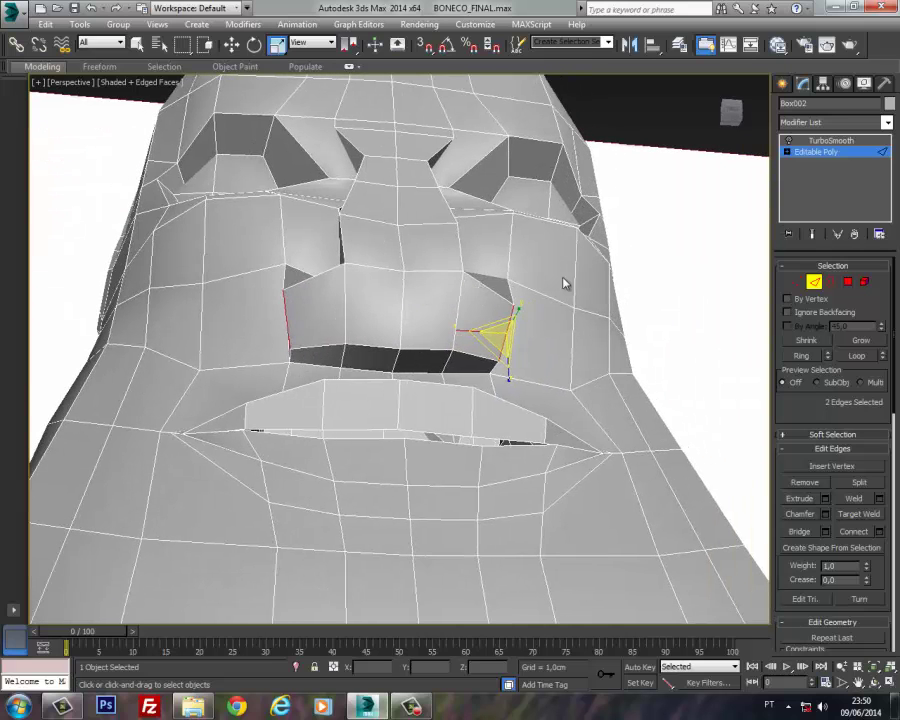
pyautogui.press('4')
pyautogui.moveTo(427, 362); pyautogui.dragTo(460, 367)
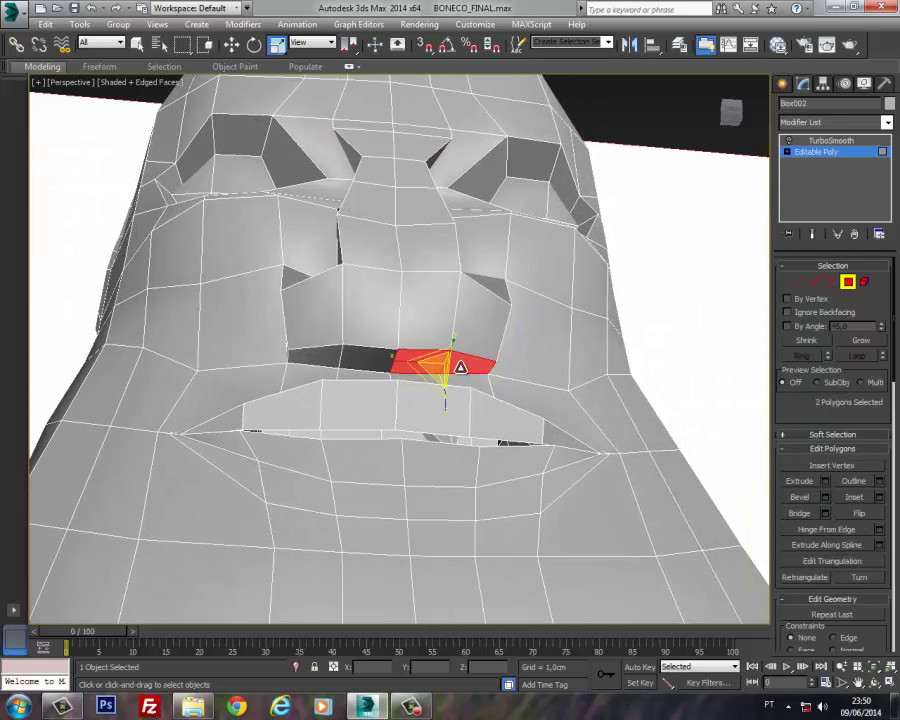
pyautogui.click(879, 497)
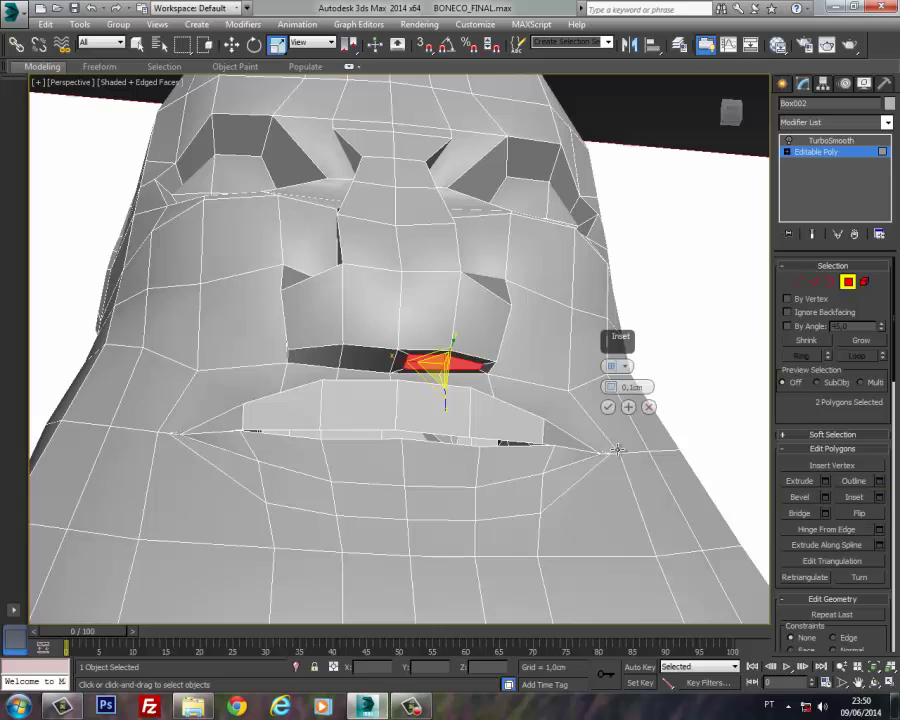
pyautogui.click(608, 408)
pyautogui.moveTo(395, 362); pyautogui.dragTo(290, 356)
pyautogui.click(879, 497)
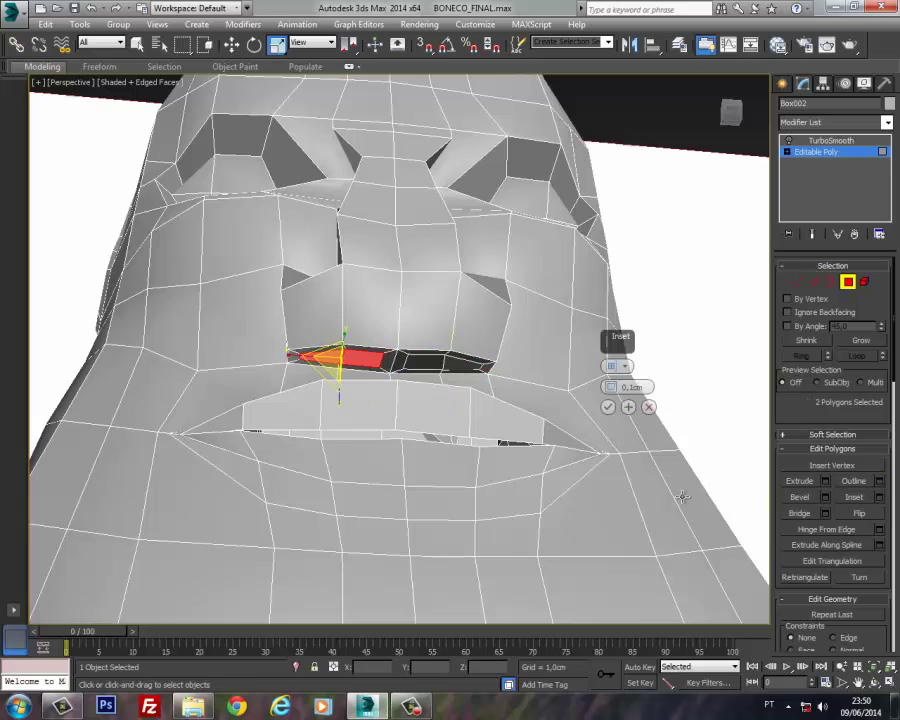
pyautogui.click(607, 408)
# Step: Scale the four inset nostril polygons down and move them up into the nose to hollow out both nostrils
pyautogui.keyDown('ctrl'); pyautogui.moveTo(436, 366); pyautogui.dragTo(452, 366); pyautogui.keyUp('ctrl')
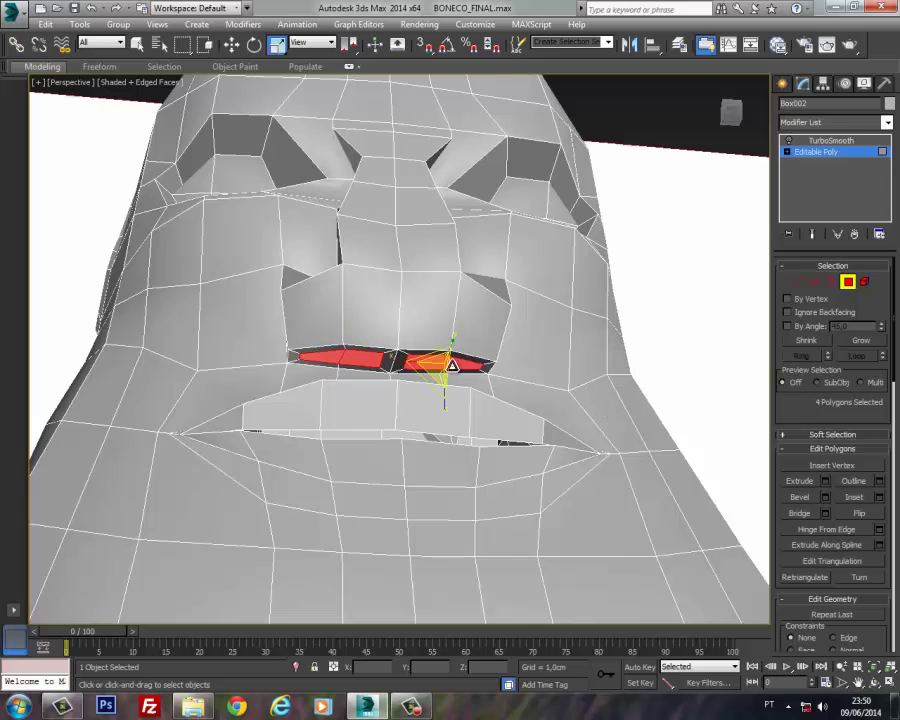
pyautogui.moveTo(452, 366)
pyautogui.keyDown('alt'); pyautogui.mouseDown(button='middle')
pyautogui.moveTo(504, 382)
pyautogui.moveTo(445, 377)
pyautogui.mouseUp(button='middle'); pyautogui.keyUp('alt')
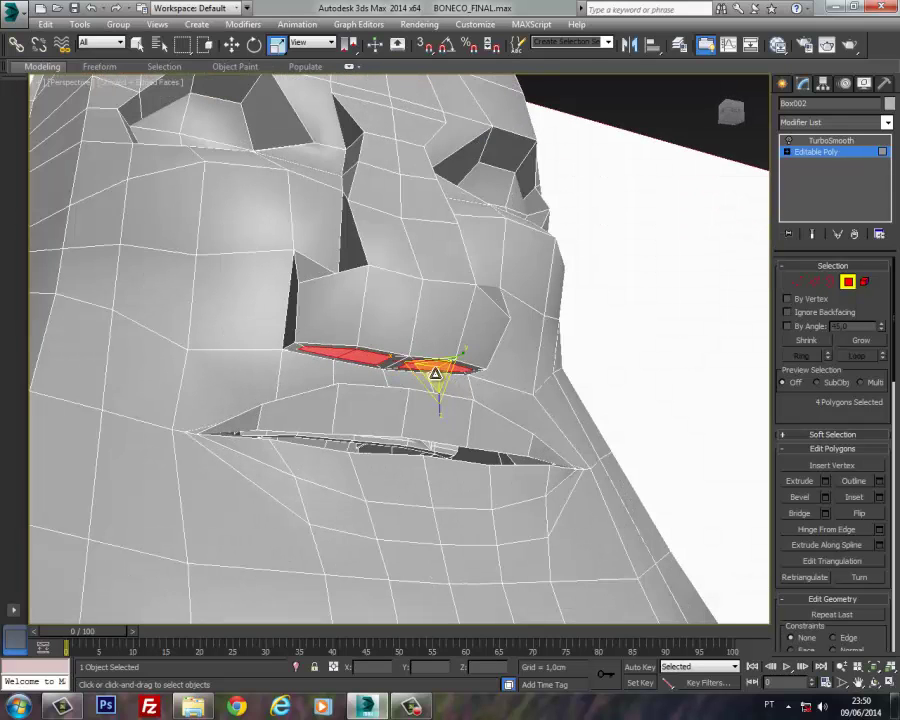
pyautogui.moveTo(436, 374); pyautogui.dragTo(432, 397)
pyautogui.moveTo(465, 383)
pyautogui.keyDown('alt'); pyautogui.mouseDown(button='middle')
pyautogui.moveTo(460, 352)
pyautogui.moveTo(464, 359)
pyautogui.mouseUp(button='middle'); pyautogui.keyUp('alt')
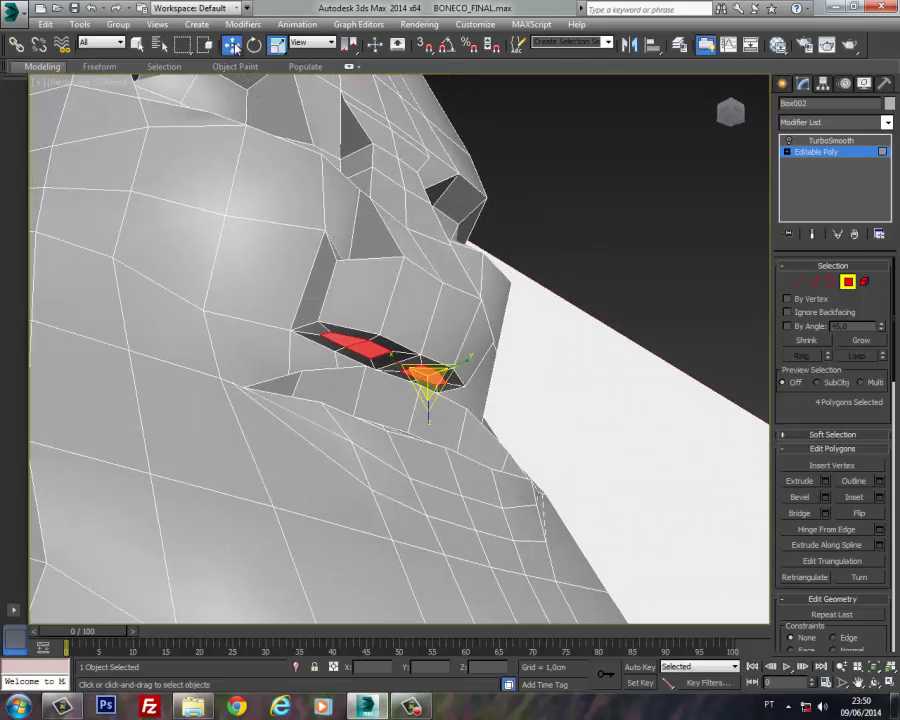
pyautogui.press('w')
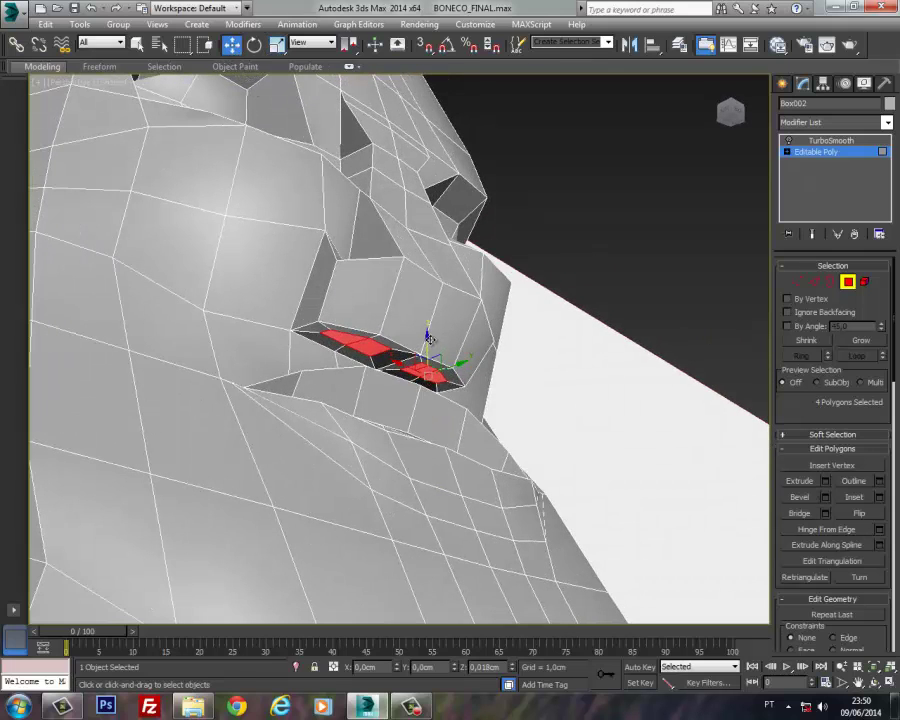
pyautogui.moveTo(424, 343); pyautogui.dragTo(438, 350)
# Step: Preview the head with TurboSmooth and examine the smoothed nose, nostrils and eye area from several angles
pyautogui.click(847, 283)
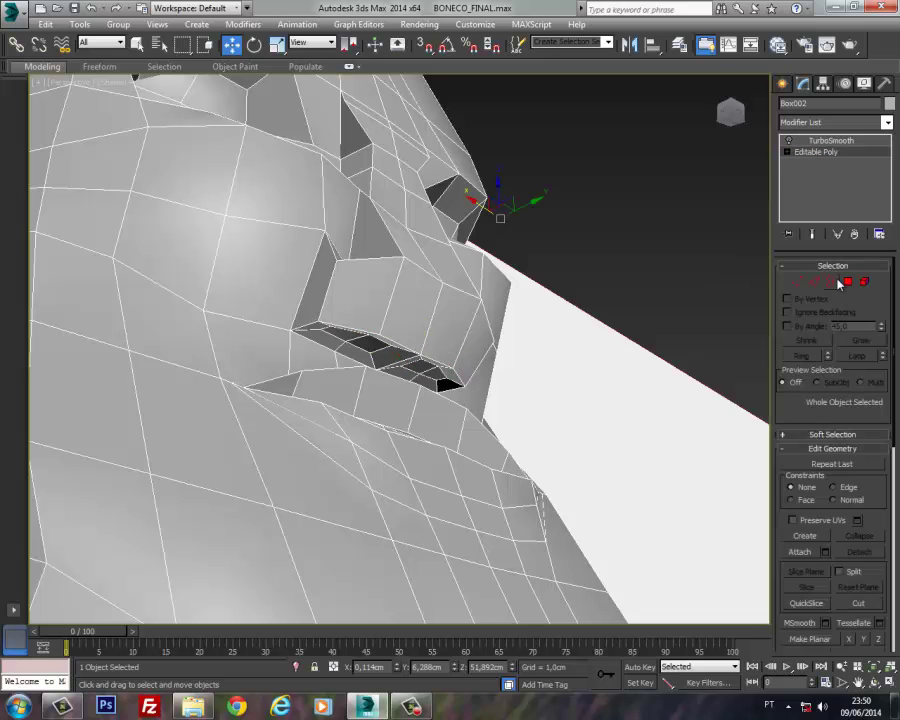
pyautogui.click(801, 145)
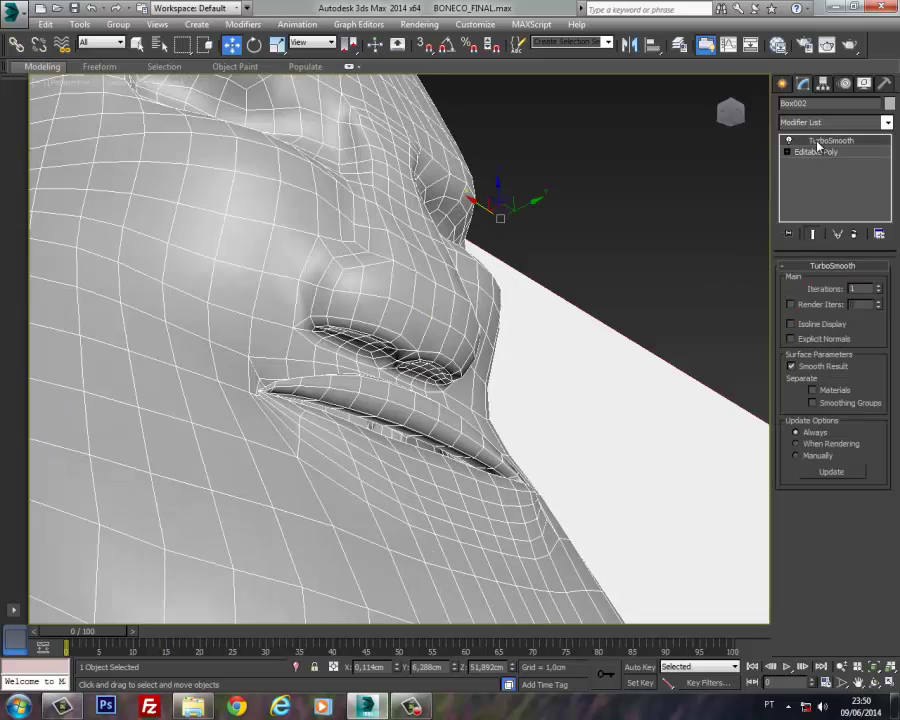
pyautogui.scroll(-3, 422, 316)
pyautogui.scroll(8, 389, 353)
pyautogui.scroll(-10, 389, 353)
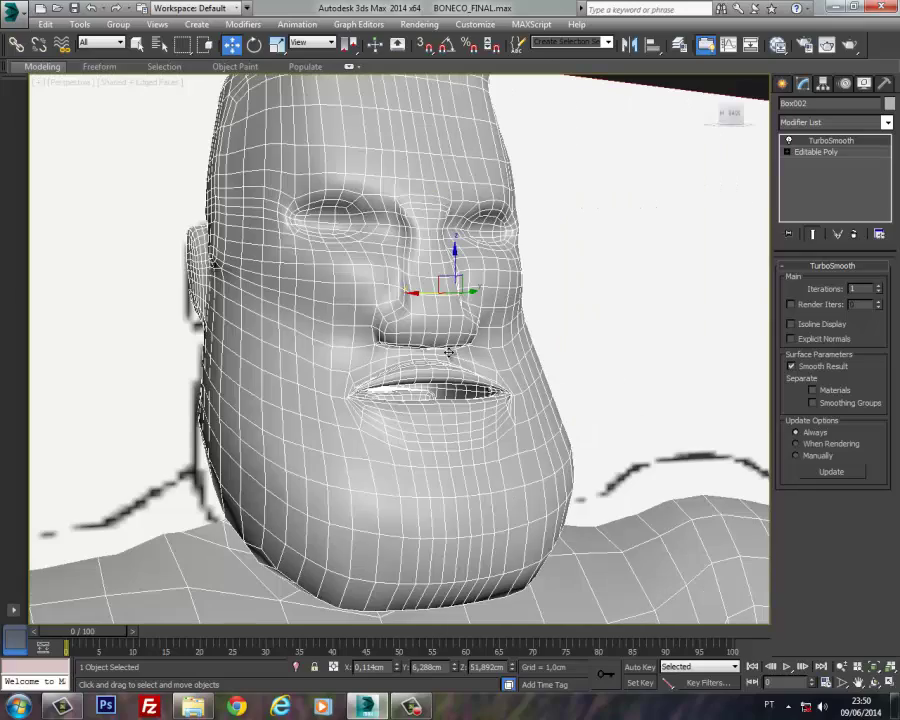
pyautogui.moveTo(449, 352)
pyautogui.keyDown('alt'); pyautogui.mouseDown(button='middle')
pyautogui.moveTo(426, 357)
pyautogui.moveTo(462, 353)
pyautogui.moveTo(434, 345)
pyautogui.mouseUp(button='middle'); pyautogui.keyUp('alt')
pyautogui.scroll(-4, 432, 351)
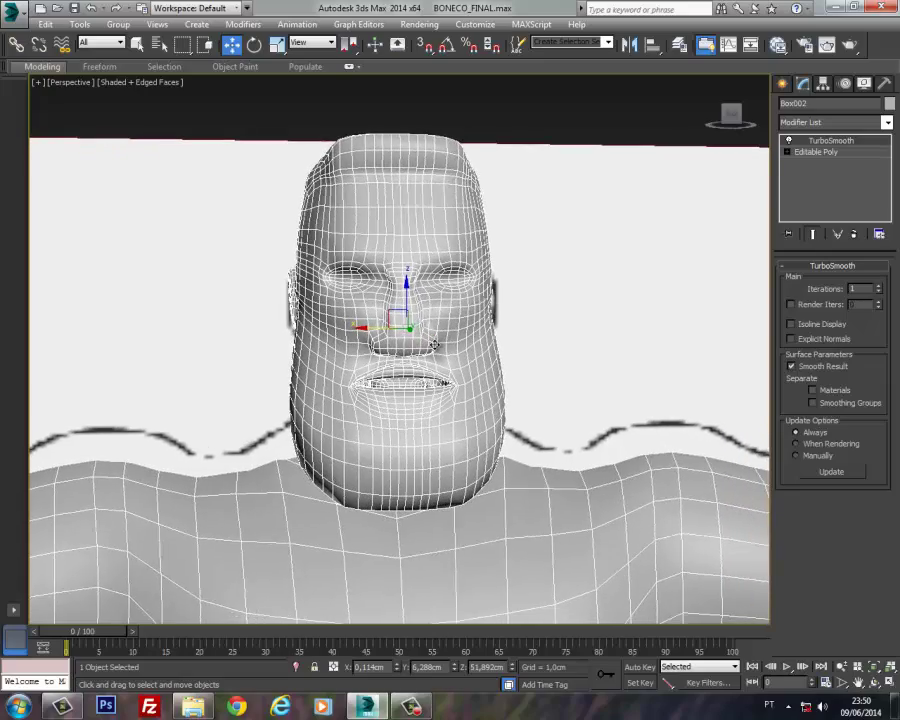
pyautogui.scroll(8, 434, 345)
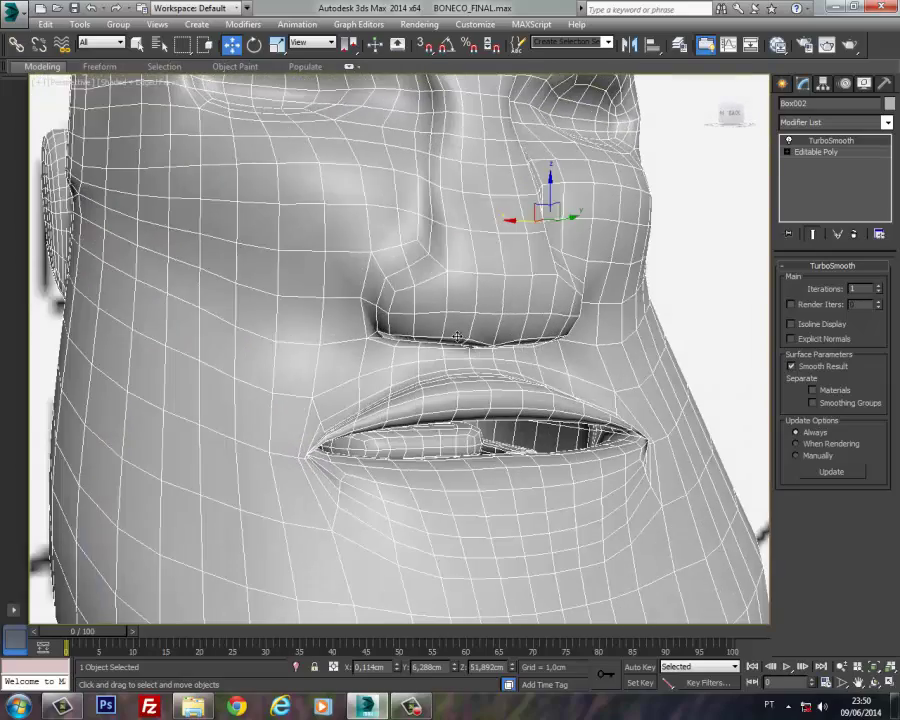
pyautogui.moveTo(457, 336); pyautogui.dragTo(434, 412, button='middle')
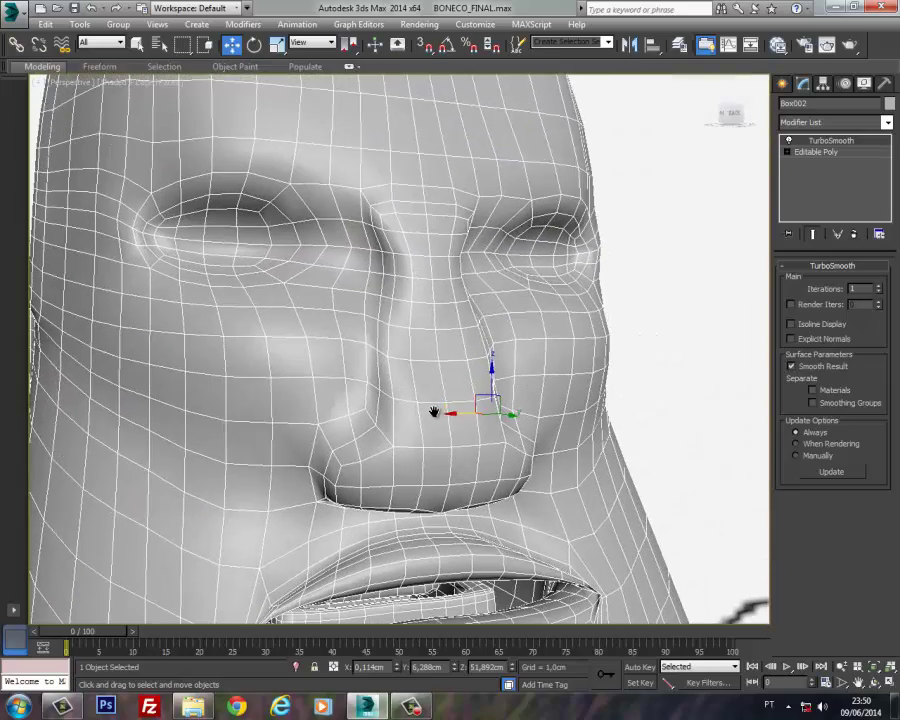
pyautogui.click(791, 141)
# Step: Delete the four inner polygons in each eye socket to open both eyes
pyautogui.click(815, 151)
pyautogui.click(846, 283)
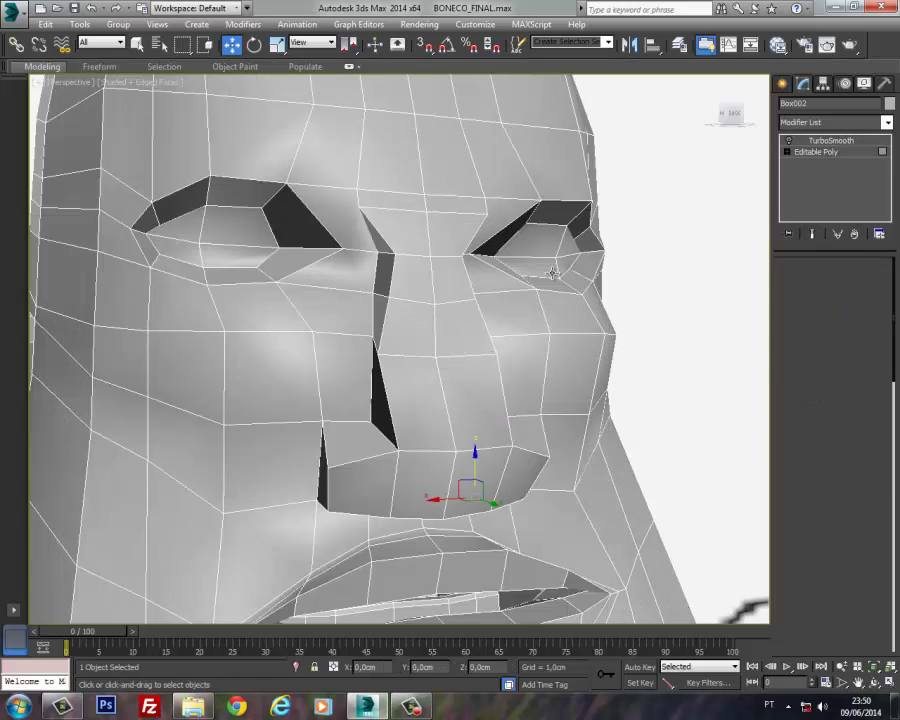
pyautogui.click(541, 238)
pyautogui.keyDown('ctrl'); pyautogui.click(566, 265); pyautogui.keyUp('ctrl')
pyautogui.keyDown('ctrl'); pyautogui.click(568, 247); pyautogui.keyUp('ctrl')
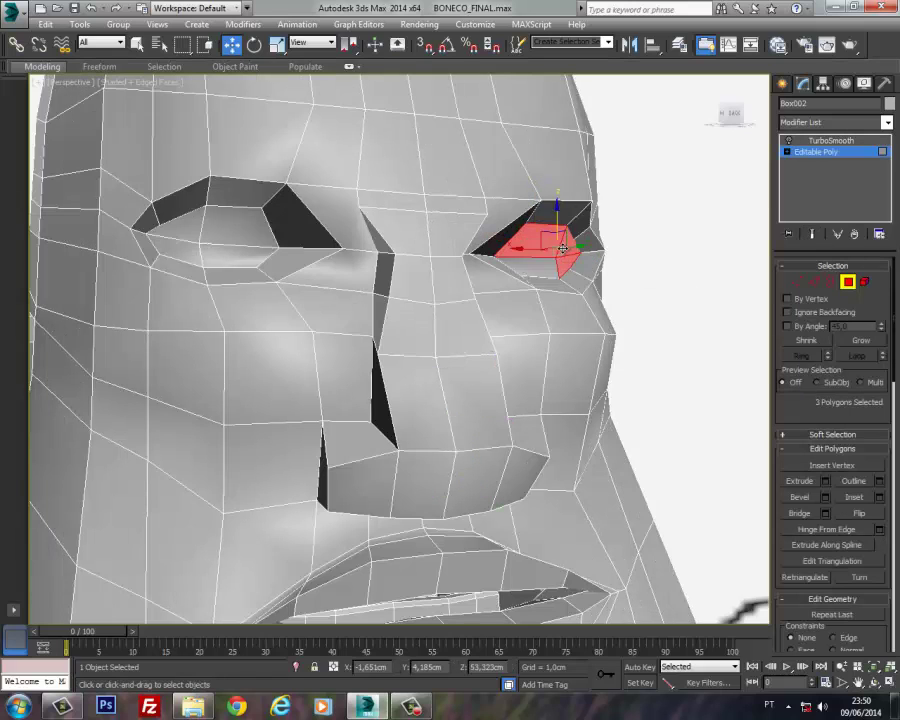
pyautogui.keyDown('ctrl'); pyautogui.click(535, 268); pyautogui.keyUp('ctrl')
pyautogui.keyDown('ctrl'); pyautogui.click(232, 250); pyautogui.keyUp('ctrl')
pyautogui.keyDown('ctrl'); pyautogui.click(187, 250); pyautogui.keyUp('ctrl')
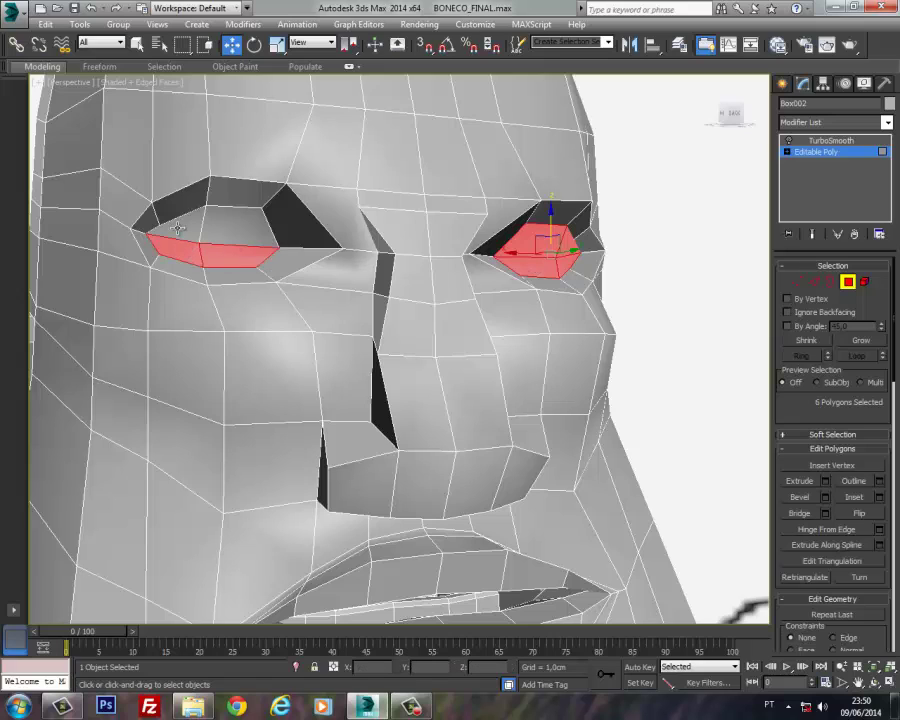
pyautogui.keyDown('ctrl'); pyautogui.click(180, 227); pyautogui.keyUp('ctrl')
pyautogui.keyDown('ctrl'); pyautogui.click(227, 231); pyautogui.keyUp('ctrl')
pyautogui.press('Delete')
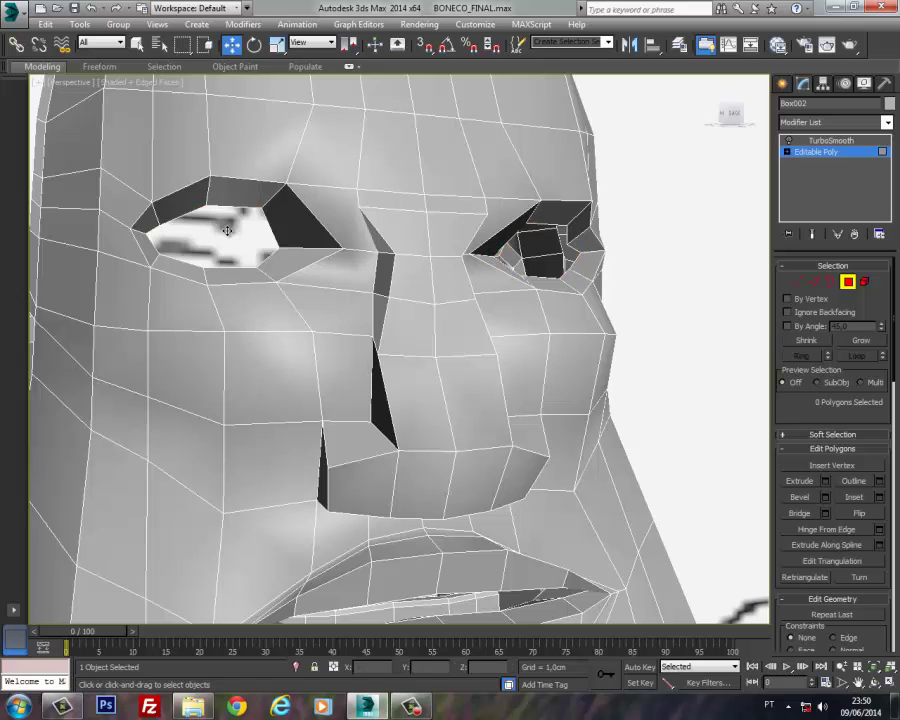
# Step: Extend the four upper border edges of each eye opening forward and lower them slightly to form upper eyelid strips
pyautogui.click(815, 282)
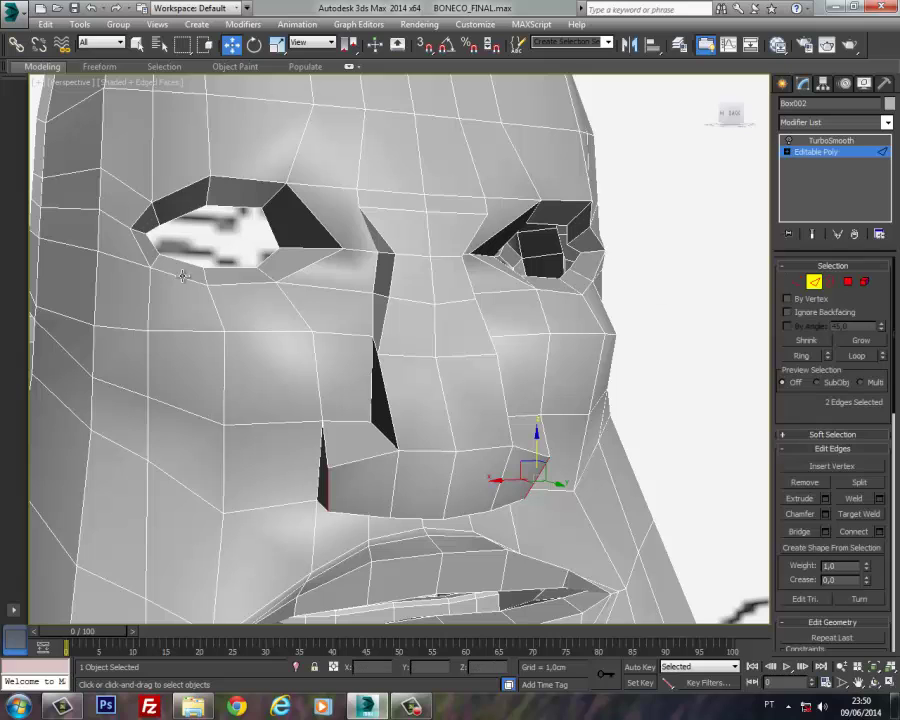
pyautogui.click(156, 229)
pyautogui.keyDown('ctrl'); pyautogui.click(173, 219); pyautogui.keyUp('ctrl')
pyautogui.keyDown('ctrl'); pyautogui.click(222, 207); pyautogui.keyUp('ctrl')
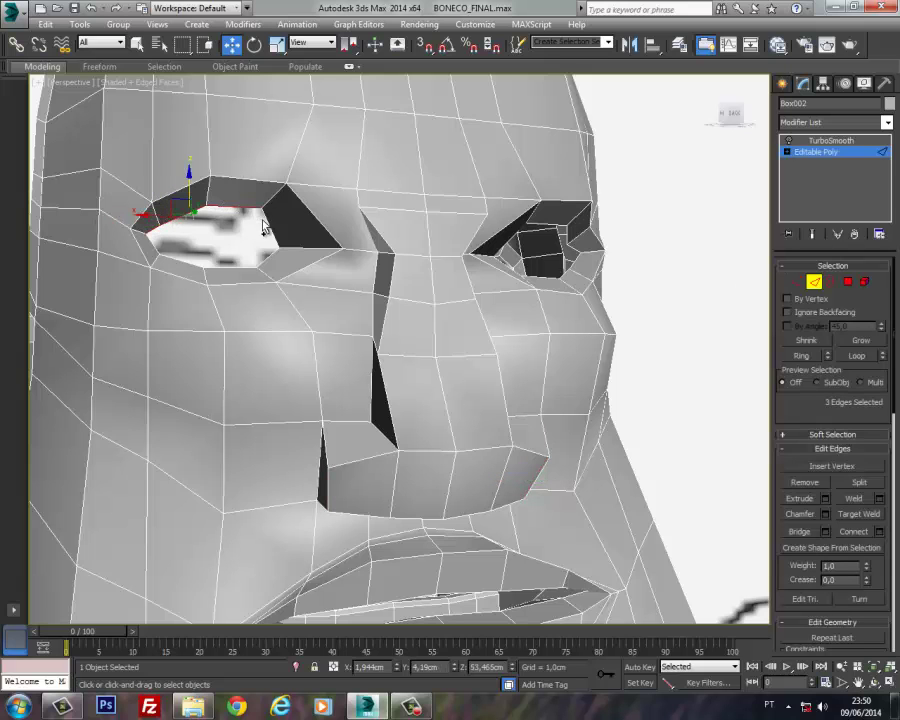
pyautogui.keyDown('ctrl'); pyautogui.click(268, 222); pyautogui.keyUp('ctrl')
pyautogui.keyDown('alt'); pyautogui.moveTo(268, 220); pyautogui.dragTo(455, 225, button='middle'); pyautogui.keyUp('alt')
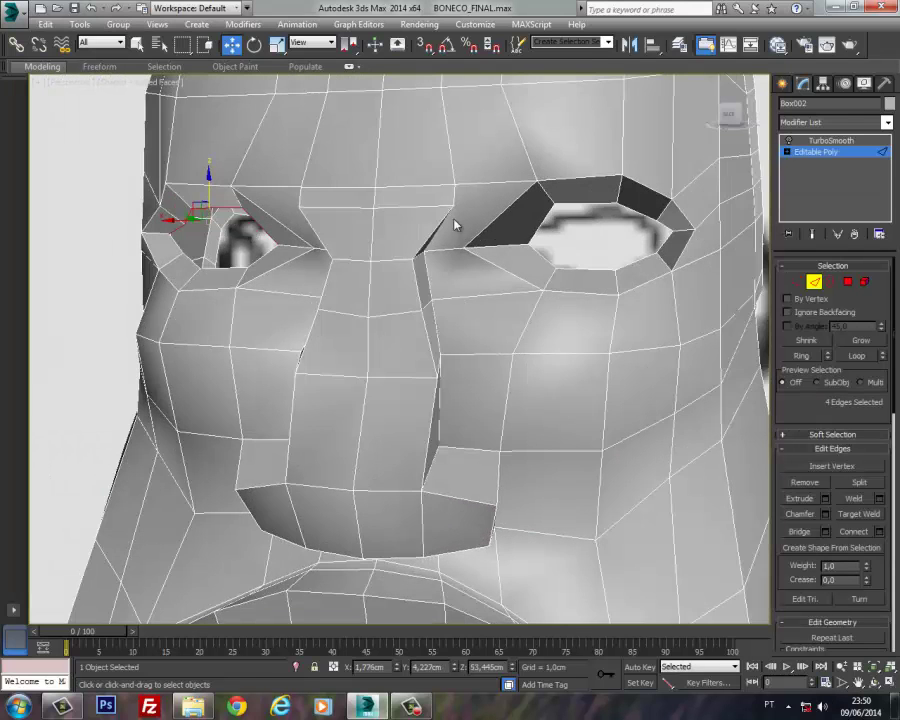
pyautogui.keyDown('ctrl'); pyautogui.click(540, 214); pyautogui.keyUp('ctrl')
pyautogui.keyDown('ctrl'); pyautogui.click(602, 205); pyautogui.keyUp('ctrl')
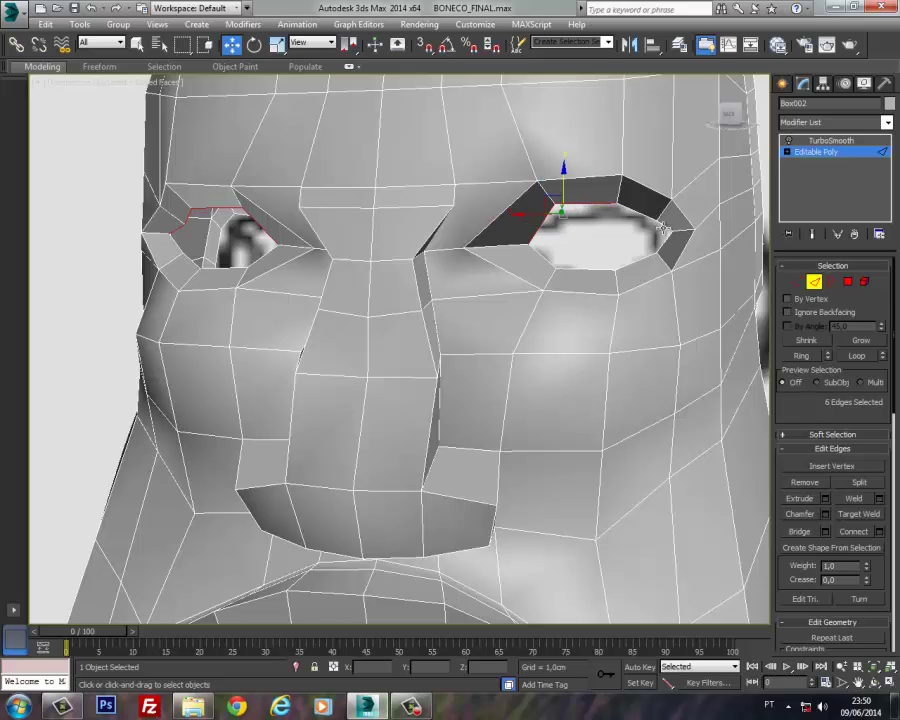
pyautogui.keyDown('ctrl'); pyautogui.click(643, 215); pyautogui.keyUp('ctrl')
pyautogui.keyDown('ctrl'); pyautogui.click(661, 227); pyautogui.keyUp('ctrl')
pyautogui.keyDown('alt'); pyautogui.moveTo(642, 235); pyautogui.dragTo(590, 242, button='middle'); pyautogui.keyUp('alt')
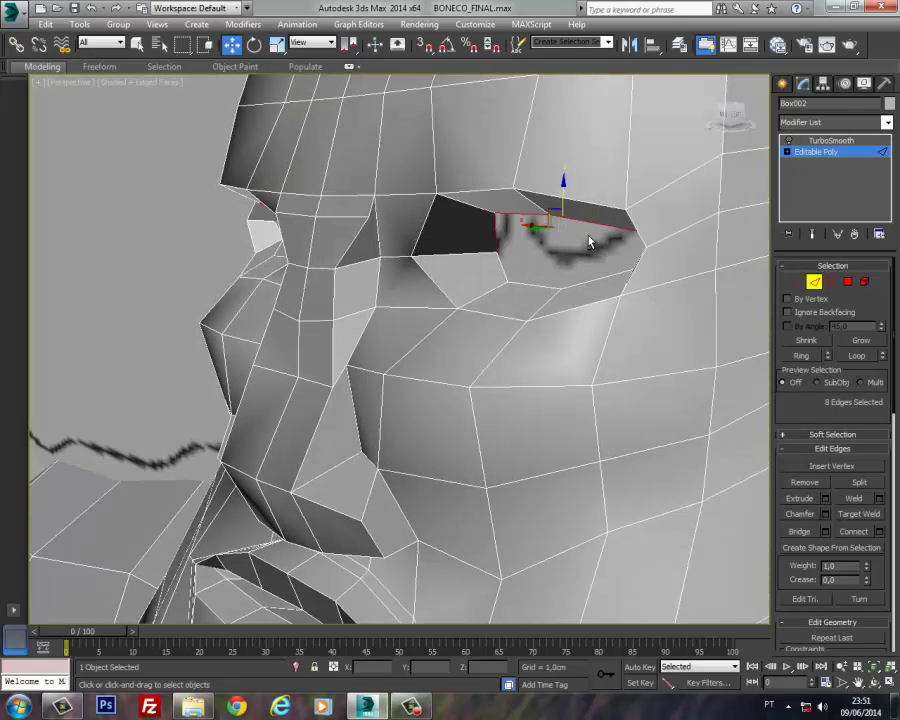
pyautogui.keyDown('alt'); pyautogui.moveTo(527, 233); pyautogui.dragTo(488, 240, button='middle'); pyautogui.keyUp('alt')
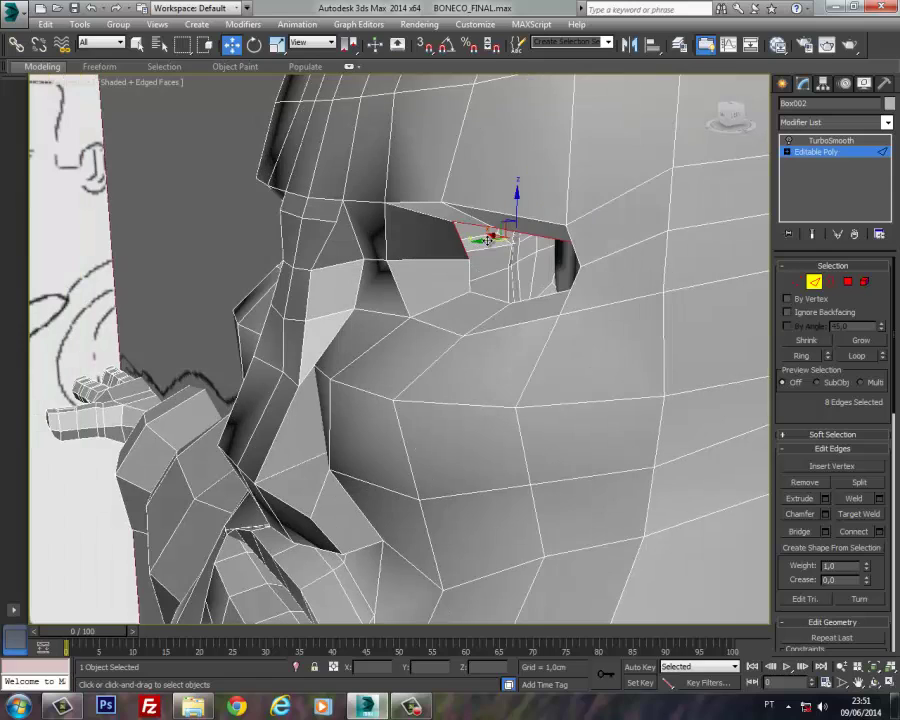
pyautogui.moveTo(486, 244); pyautogui.dragTo(451, 254)
pyautogui.moveTo(488, 215); pyautogui.dragTo(476, 227)
# Step: Target-weld the loose end vertices of the upper eyelid strip to the inner and outer corners of the eye opening
pyautogui.click(797, 282)
pyautogui.scroll(10, 458, 284)
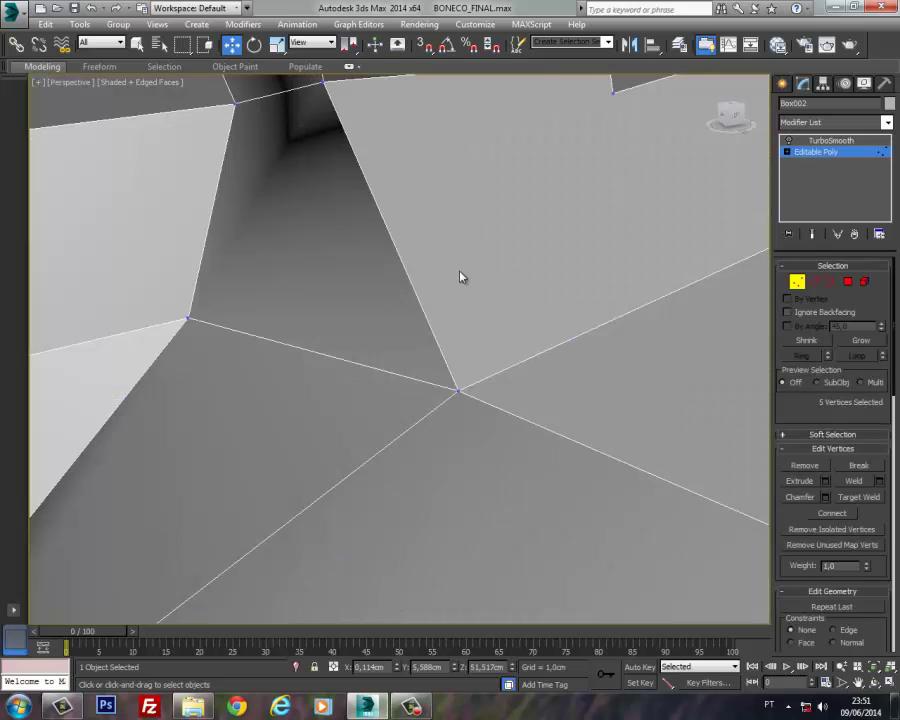
pyautogui.scroll(-8, 488, 261)
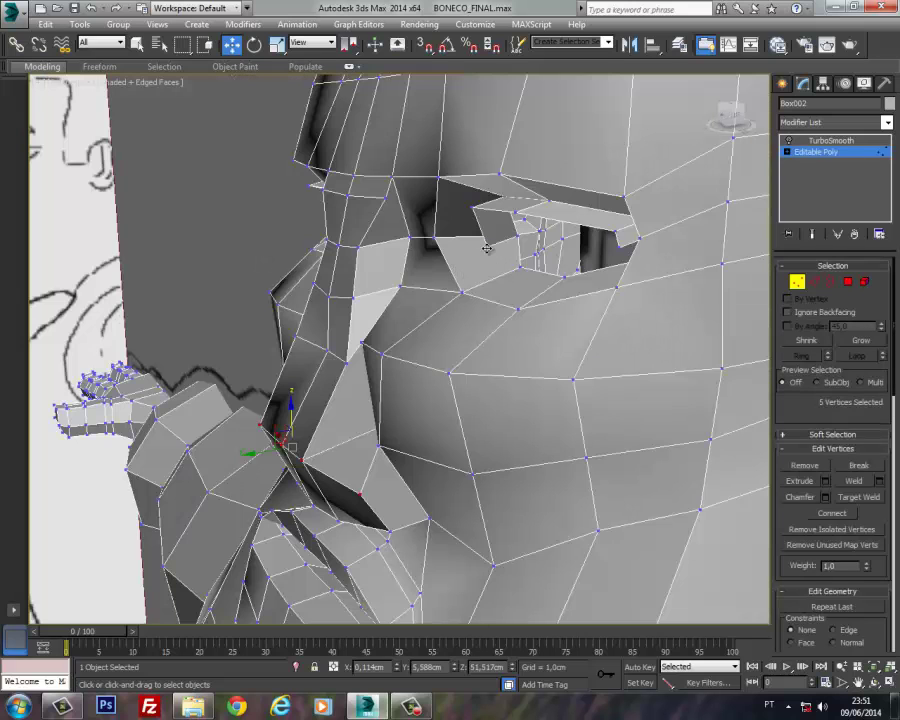
pyautogui.click(486, 246)
pyautogui.click(878, 497)
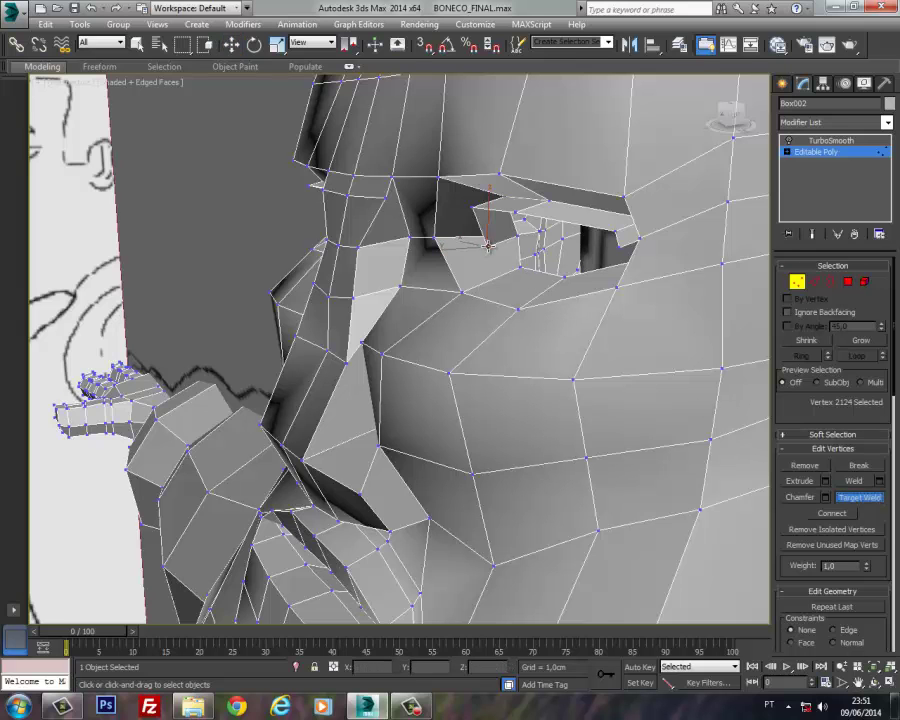
pyautogui.keyDown('alt'); pyautogui.moveTo(450, 268); pyautogui.dragTo(668, 379, button='middle'); pyautogui.keyUp('alt')
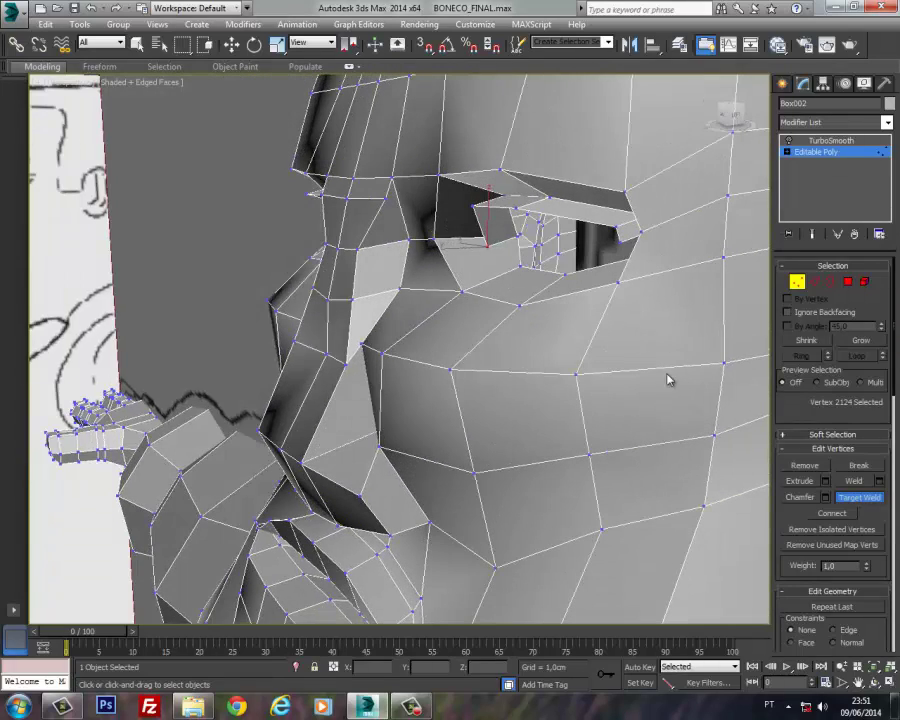
pyautogui.click(520, 238)
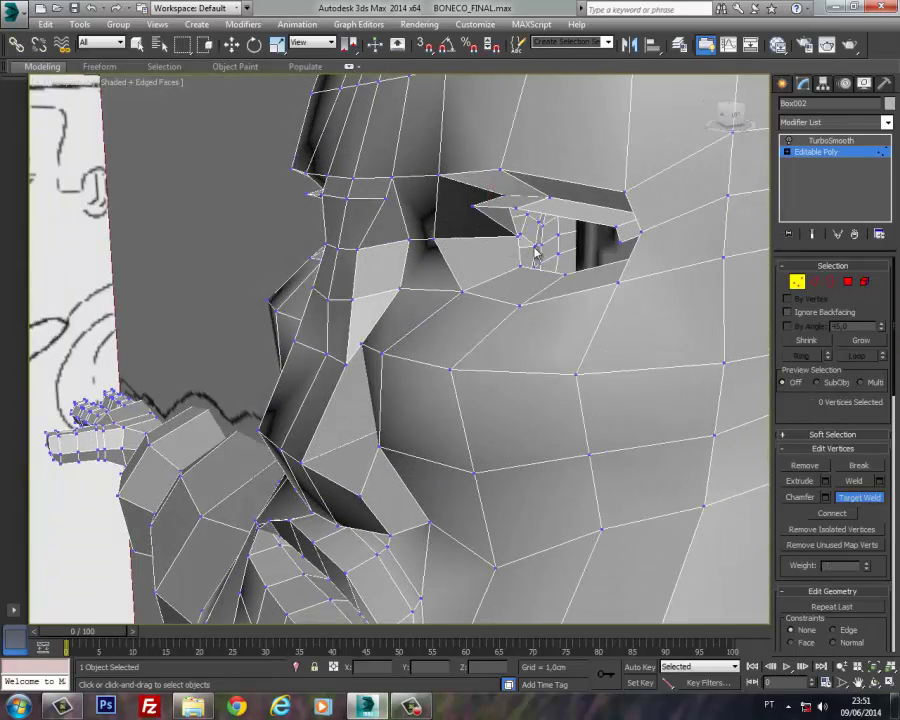
pyautogui.keyDown('alt'); pyautogui.moveTo(535, 252); pyautogui.dragTo(583, 262, button='middle'); pyautogui.keyUp('alt')
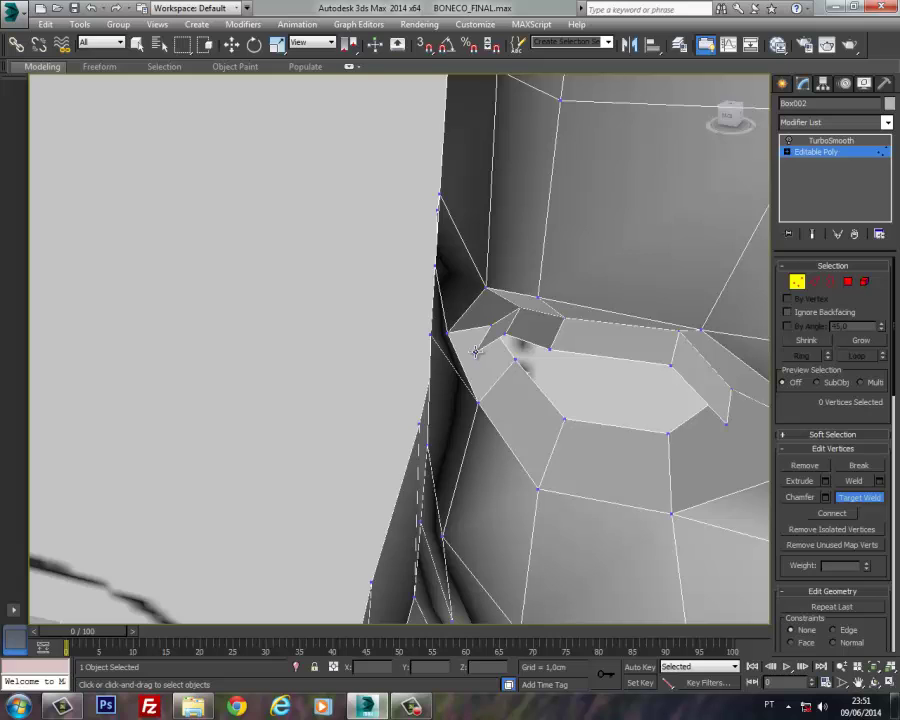
pyautogui.click(492, 325)
pyautogui.click(731, 391)
# Step: Adjust the depth of both upper eyelids by shifting their eight lower border edges slightly forward and back
pyautogui.keyDown('alt'); pyautogui.moveTo(660, 380); pyautogui.dragTo(716, 392, button='middle'); pyautogui.keyUp('alt')
pyautogui.click(818, 285)
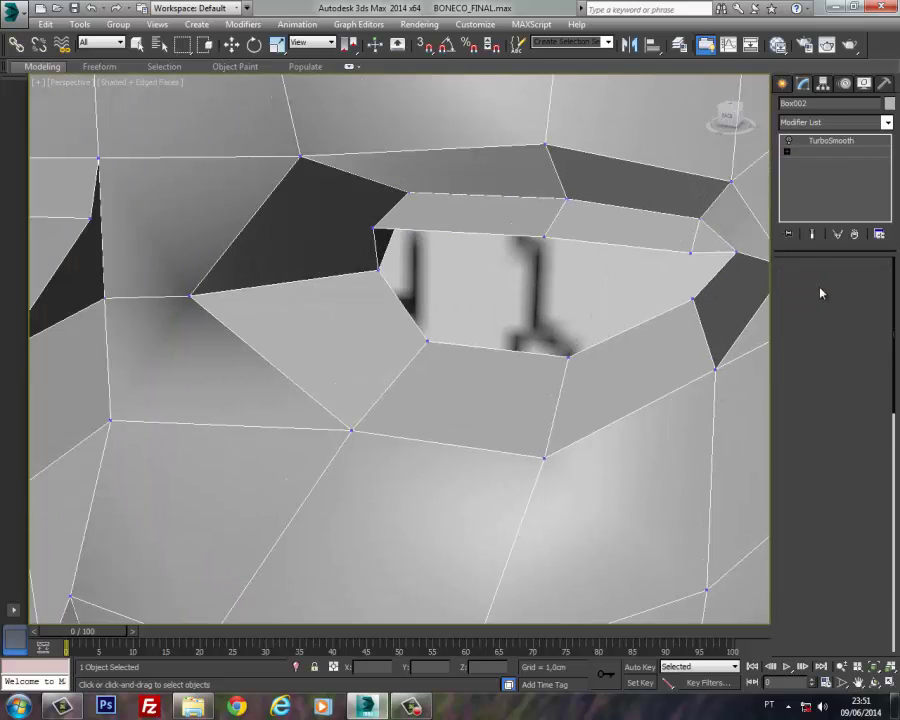
pyautogui.moveTo(524, 262); pyautogui.dragTo(428, 309, button='middle')
pyautogui.scroll(-5, 484, 299)
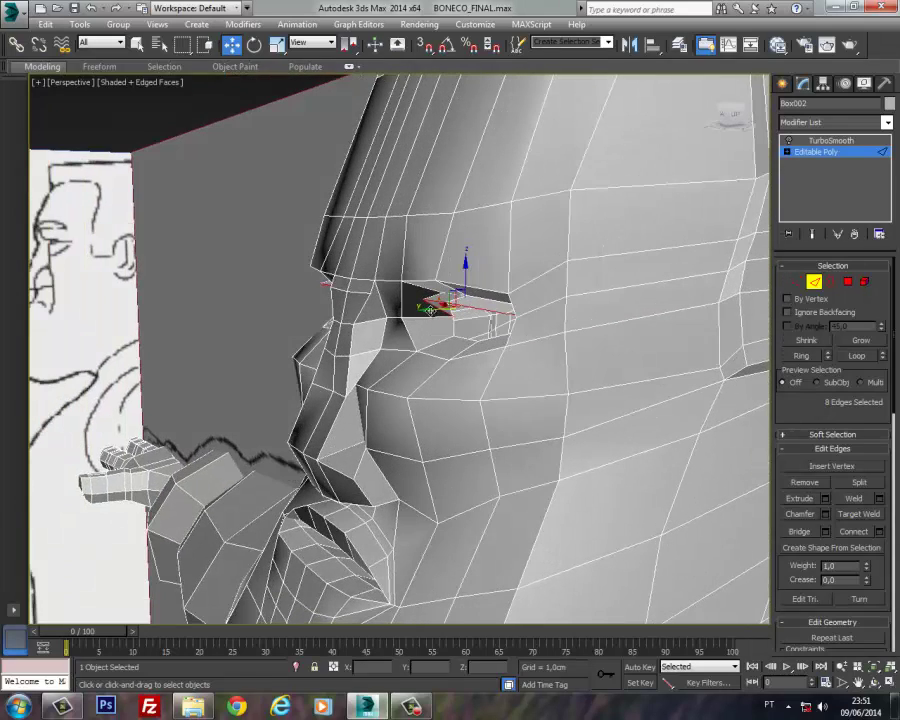
pyautogui.moveTo(430, 310)
pyautogui.mouseDown()
pyautogui.moveTo(444, 305)
pyautogui.moveTo(421, 311)
pyautogui.mouseUp()
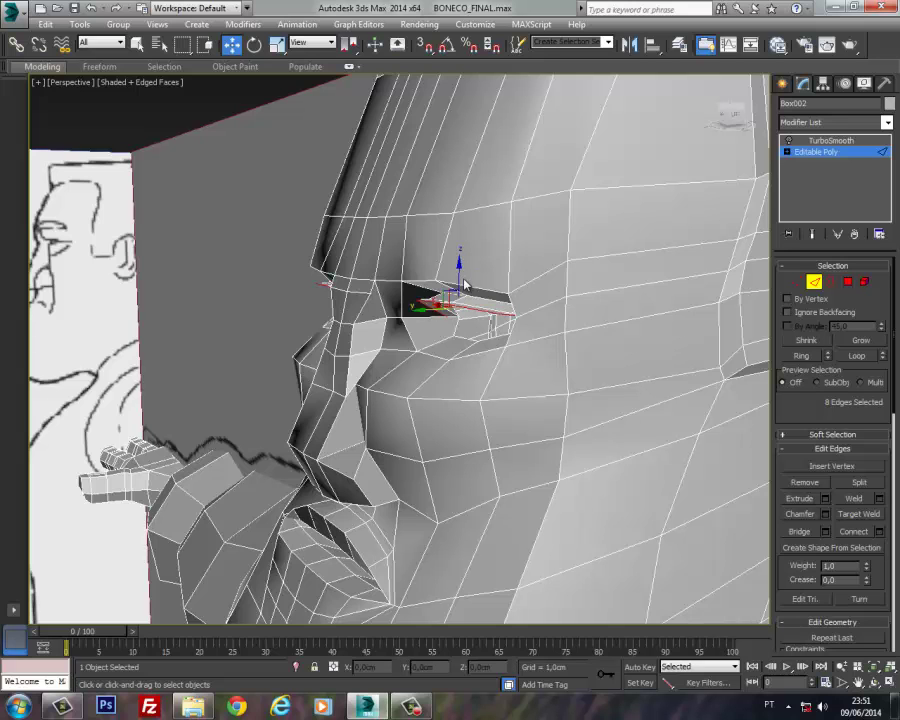
pyautogui.keyDown('alt'); pyautogui.moveTo(459, 270); pyautogui.dragTo(623, 279, button='middle'); pyautogui.keyUp('alt')
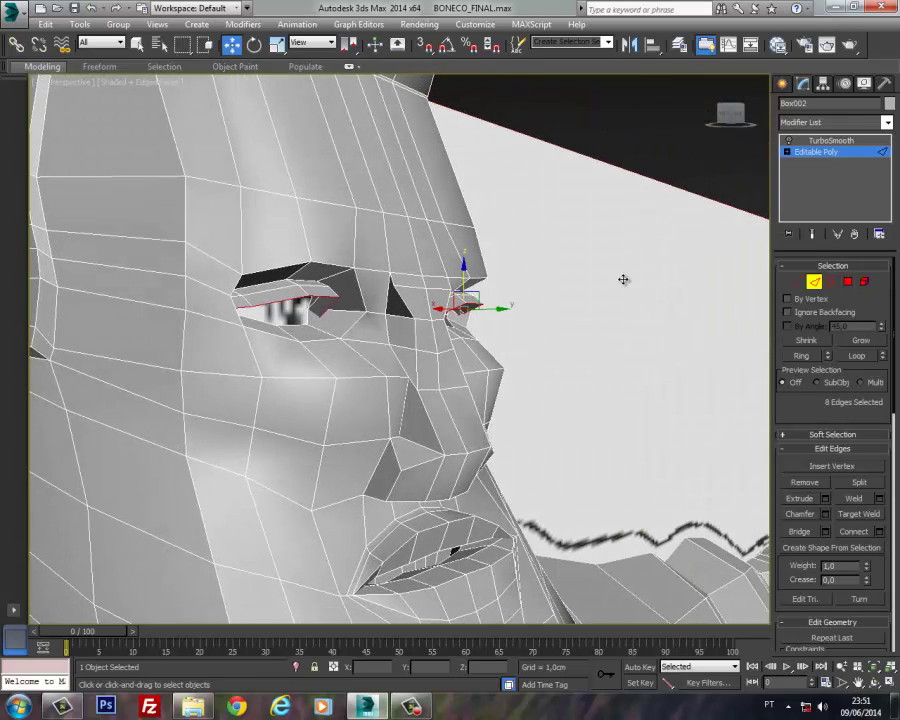
pyautogui.moveTo(489, 308); pyautogui.dragTo(481, 308)
pyautogui.keyDown('alt'); pyautogui.moveTo(461, 277); pyautogui.dragTo(275, 291, button='middle'); pyautogui.keyUp('alt')
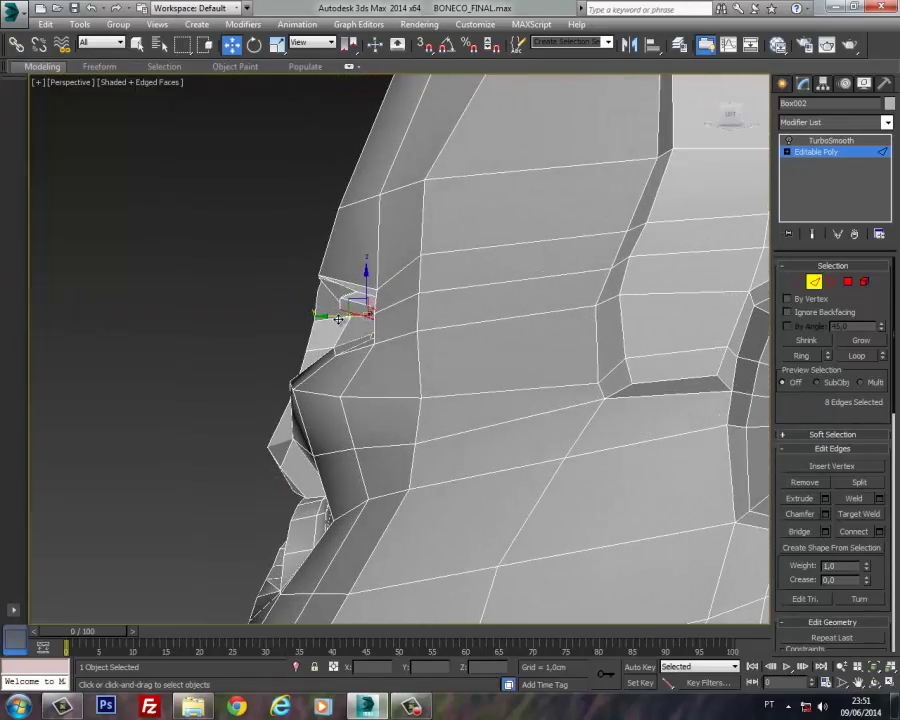
pyautogui.keyDown('alt'); pyautogui.moveTo(345, 312); pyautogui.dragTo(383, 311, button='middle'); pyautogui.keyUp('alt')
pyautogui.scroll(5, 383, 314)
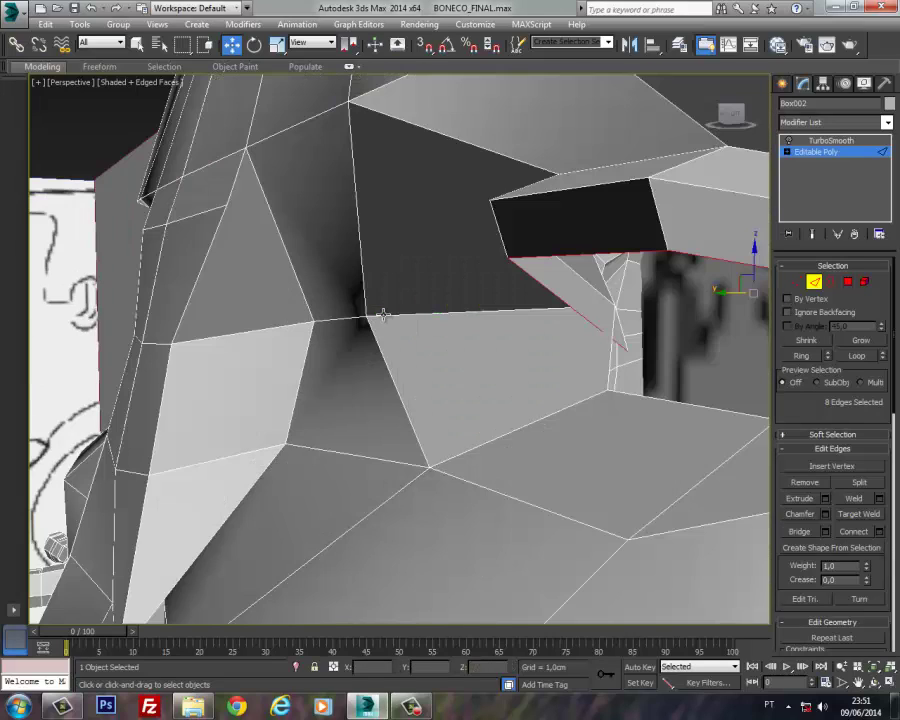
# Step: Select the matching crease edge at the inner end of each upper eyelid and shift the pair slightly along the depth axis
pyautogui.click(528, 195)
pyautogui.scroll(-5, 470, 282)
pyautogui.keyDown('alt'); pyautogui.moveTo(470, 282); pyautogui.dragTo(415, 296, button='middle'); pyautogui.keyUp('alt')
pyautogui.keyDown('ctrl'); pyautogui.click(362, 289); pyautogui.keyUp('ctrl')
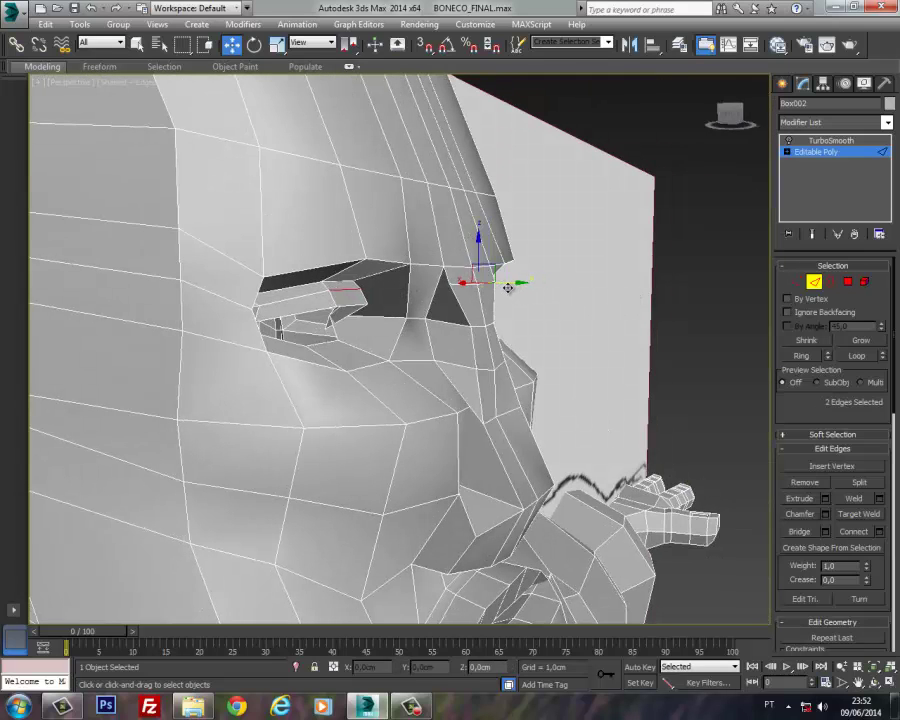
pyautogui.keyDown('alt'); pyautogui.moveTo(508, 285); pyautogui.dragTo(320, 290, button='middle'); pyautogui.keyUp('alt')
# Step: Target-weld the loose end vertex of one upper eyelid to the corner of its eye opening, checking the overlapping vertices in wireframe
pyautogui.click(796, 283)
pyautogui.moveTo(540, 300)
pyautogui.keyDown('alt'); pyautogui.mouseDown(button='middle')
pyautogui.moveTo(482, 310)
pyautogui.moveTo(494, 331)
pyautogui.mouseUp(button='middle'); pyautogui.keyUp('alt')
pyautogui.click(486, 328)
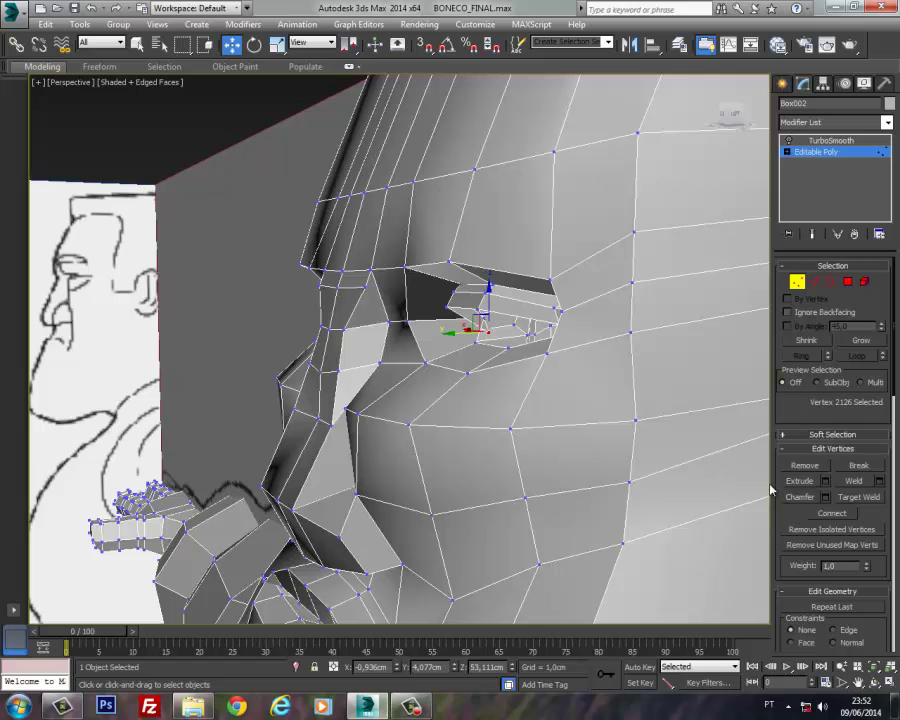
pyautogui.click(859, 498)
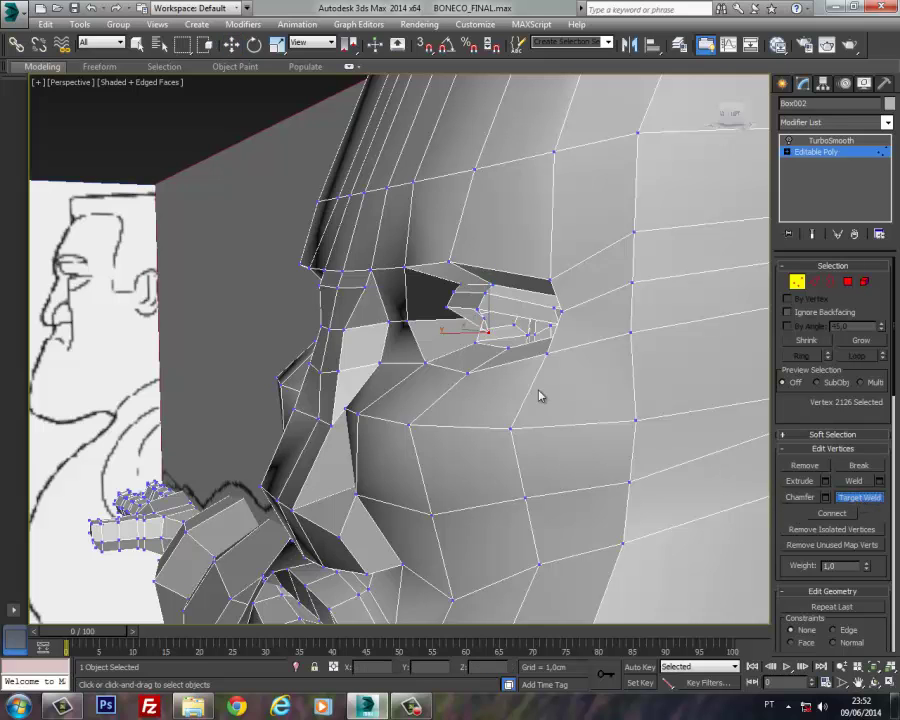
pyautogui.click(487, 327)
pyautogui.scroll(3, 448, 343)
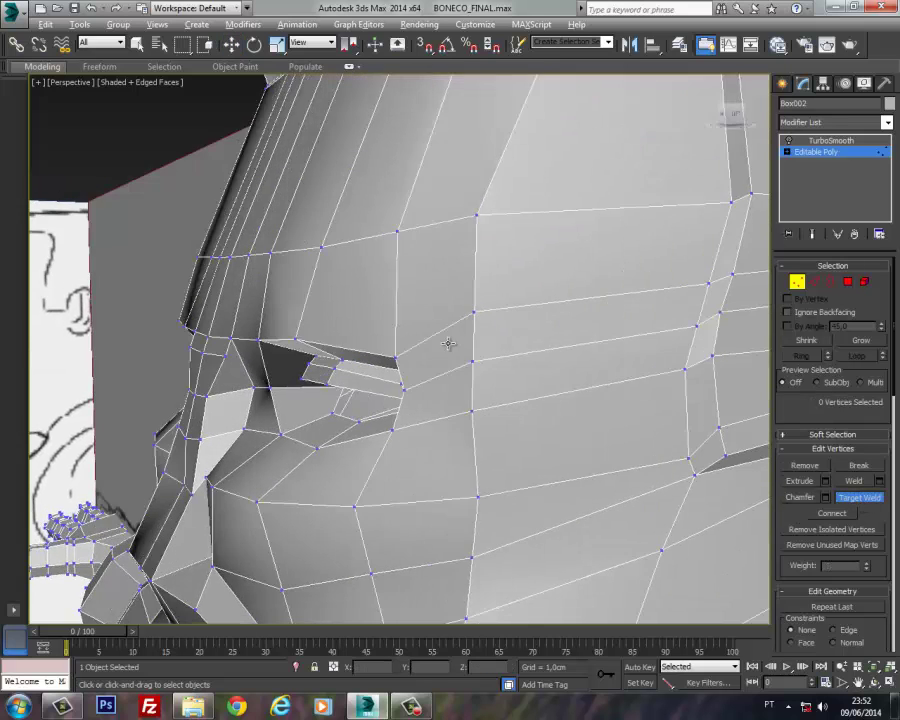
pyautogui.keyDown('alt'); pyautogui.moveTo(448, 343); pyautogui.dragTo(466, 414, button='middle'); pyautogui.keyUp('alt')
pyautogui.scroll(-3, 466, 414)
pyautogui.scroll(5, 420, 396)
pyautogui.scroll(-3, 370, 383)
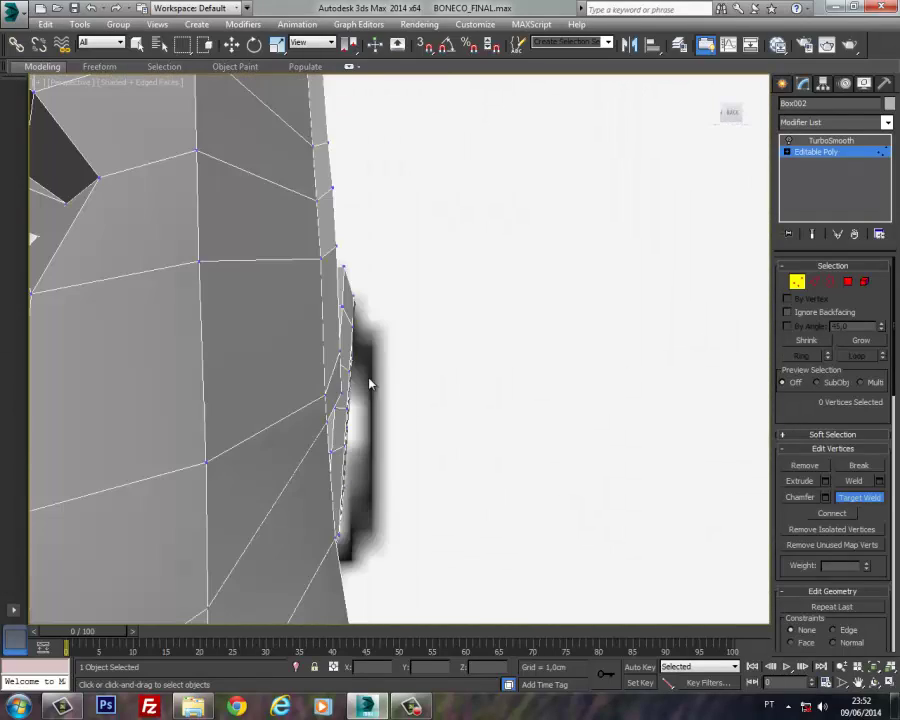
pyautogui.keyDown('alt'); pyautogui.moveTo(369, 383); pyautogui.dragTo(398, 389, button='middle'); pyautogui.keyUp('alt')
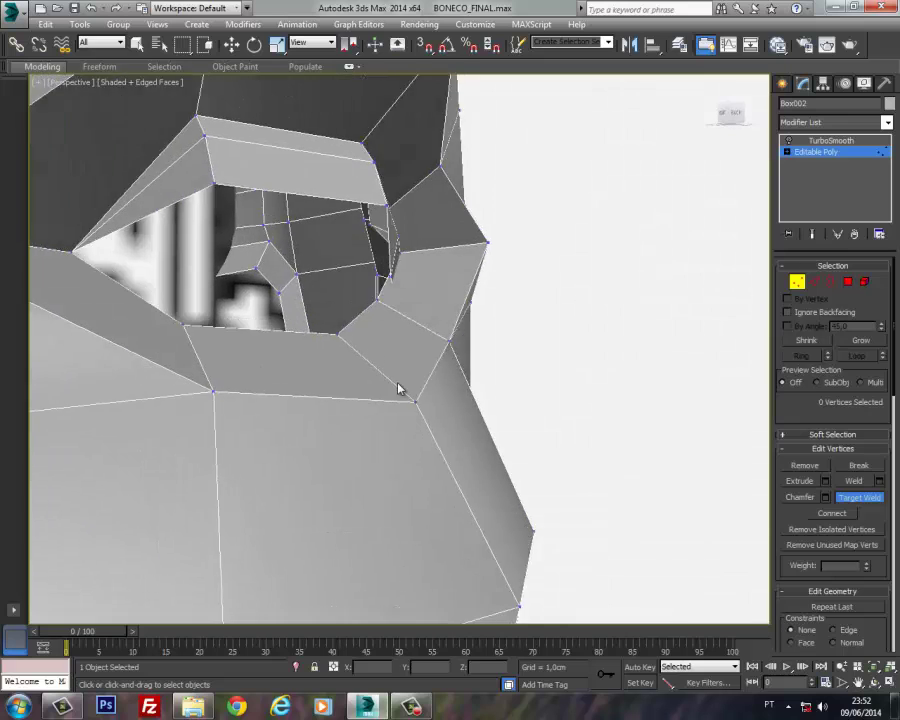
pyautogui.scroll(4, 401, 390)
pyautogui.scroll(-2, 484, 358)
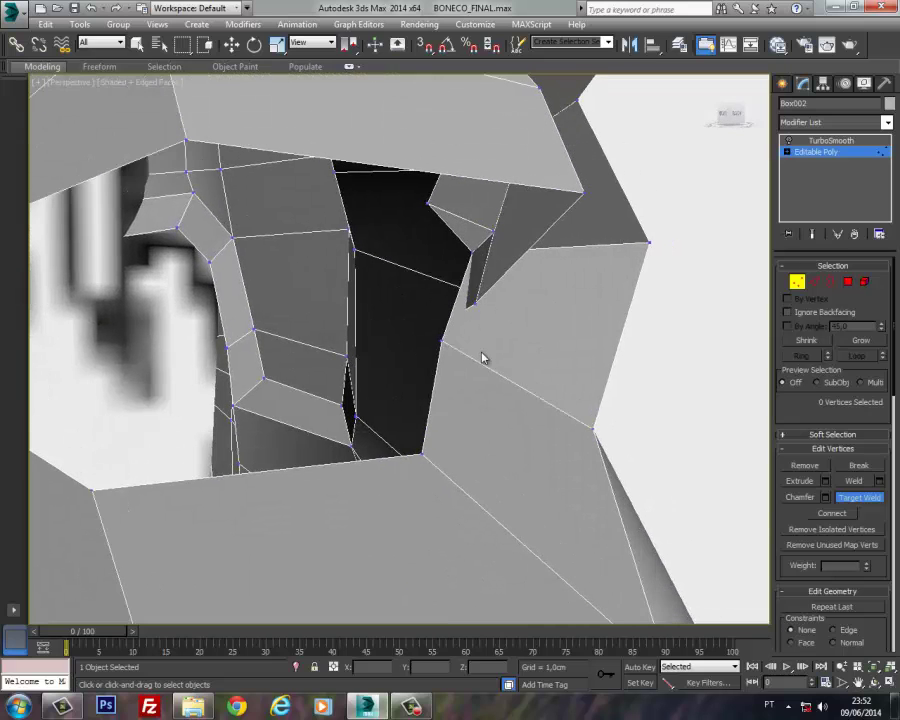
pyautogui.press('F3')
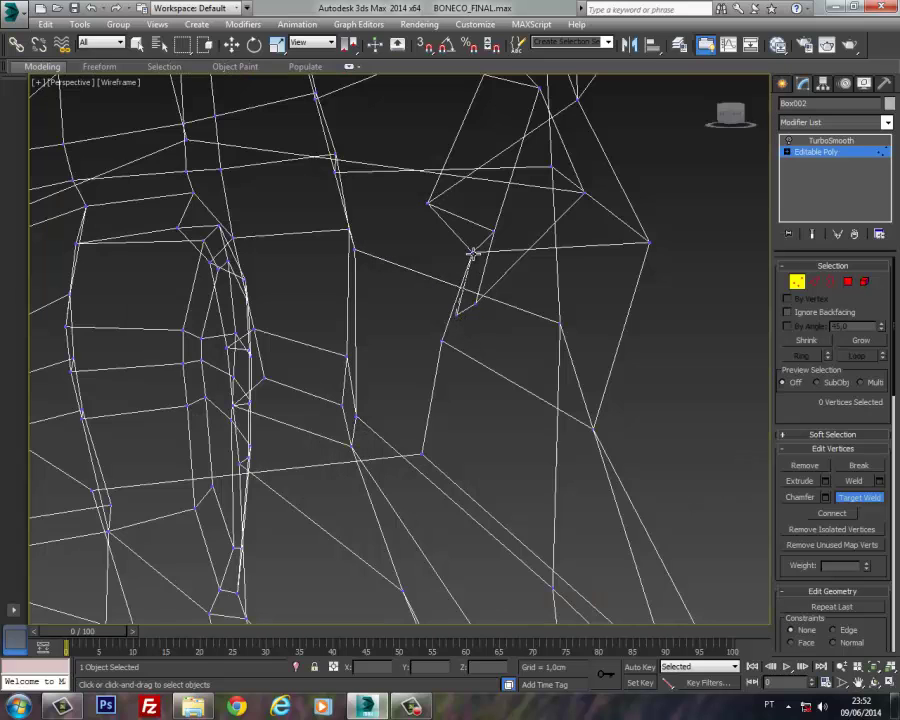
pyautogui.press('F3')
pyautogui.press('F3')
pyautogui.click(475, 305)
pyautogui.click(472, 252)
pyautogui.scroll(5, 477, 305)
pyautogui.press('F3')
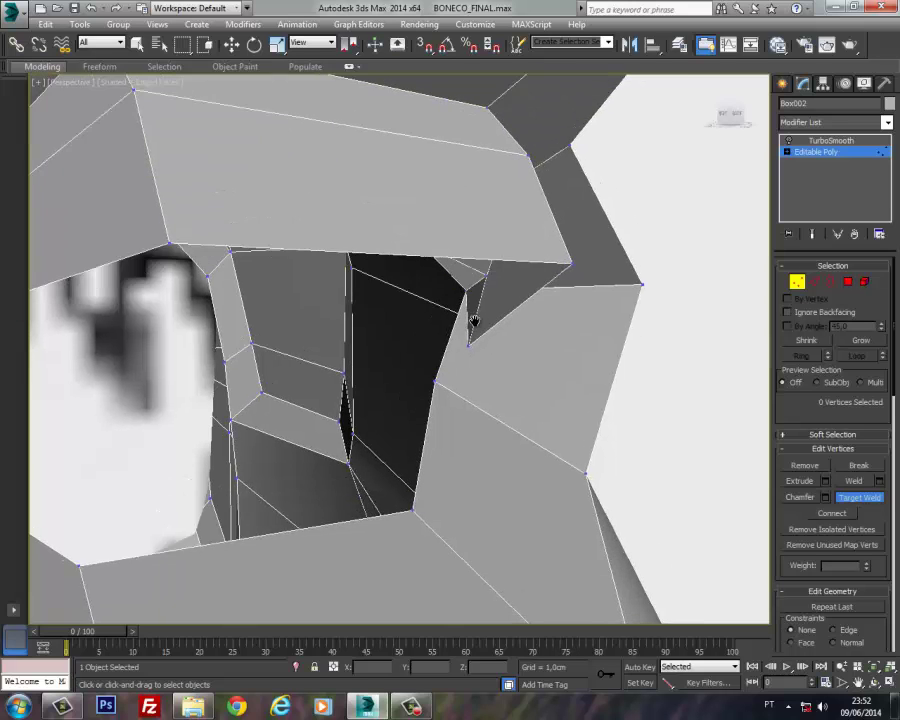
# Step: Raise the low outer-end vertex of that upper eyelid slightly toward the corner of the eye
pyautogui.moveTo(474, 320); pyautogui.dragTo(478, 316, button='middle')
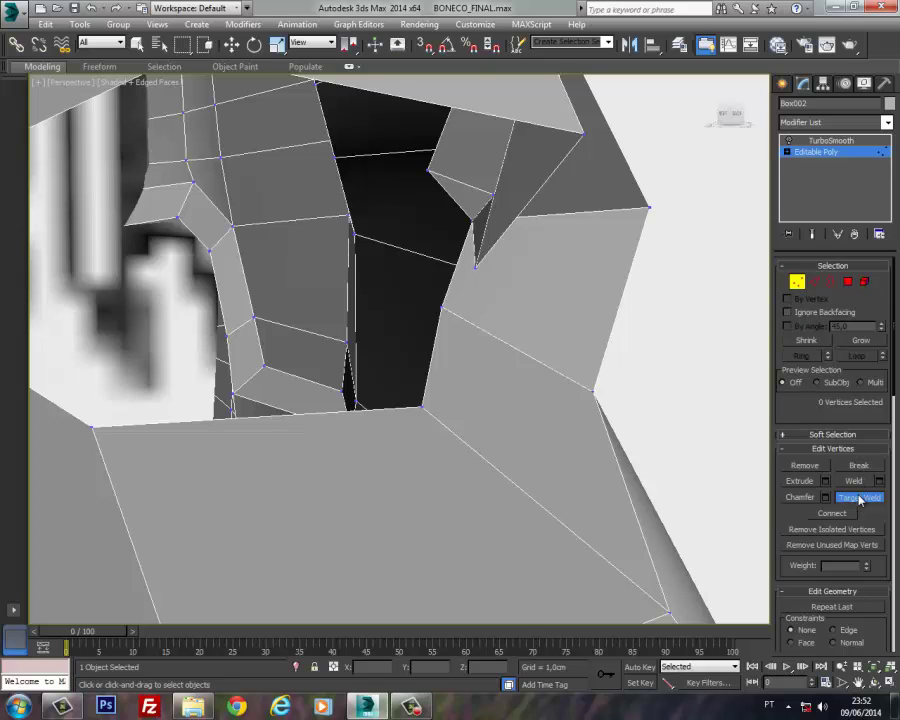
pyautogui.press('w')
pyautogui.click(475, 265)
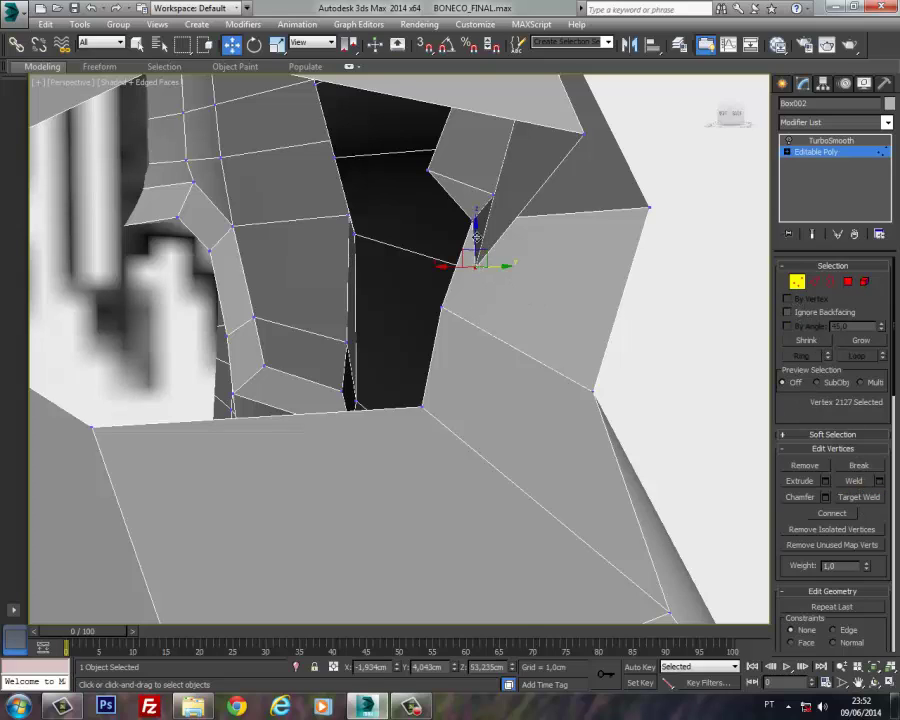
pyautogui.keyDown('alt'); pyautogui.moveTo(475, 262); pyautogui.dragTo(428, 228, button='middle'); pyautogui.keyUp('alt')
pyautogui.moveTo(473, 197); pyautogui.dragTo(474, 178)
pyautogui.scroll(-5, 467, 220)
pyautogui.moveTo(469, 222); pyautogui.dragTo(437, 301, button='middle')
# Step: Move the matching outer-end eyelid vertex of the opposite eye up to Z 53,304 cm and forward to Y 4,08 cm
pyautogui.click(496, 248)
pyautogui.press('z')
pyautogui.scroll(-5, 440, 302)
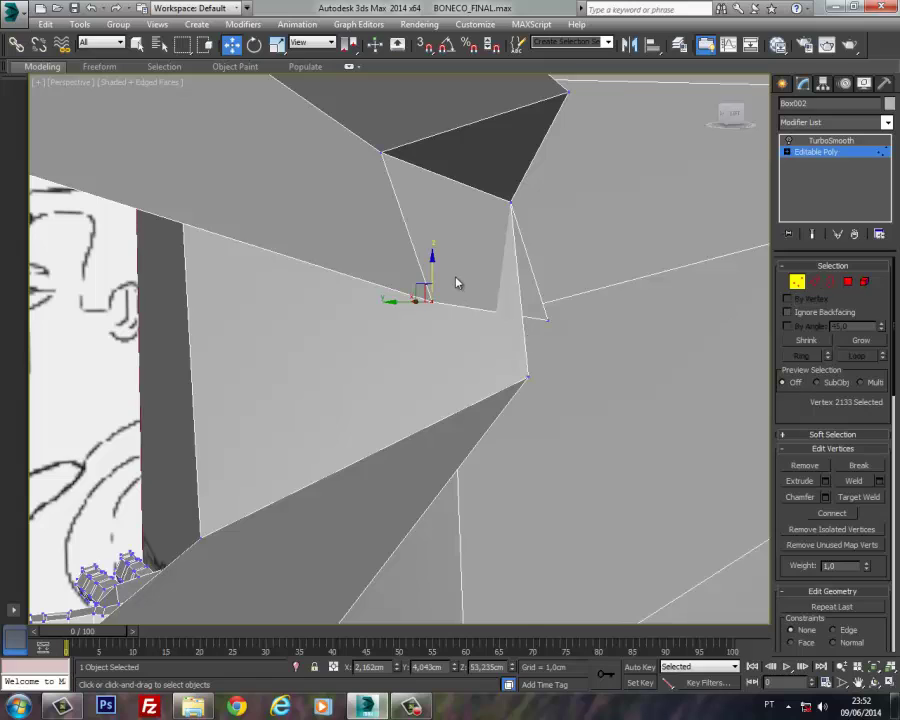
pyautogui.moveTo(433, 261); pyautogui.dragTo(350, 218)
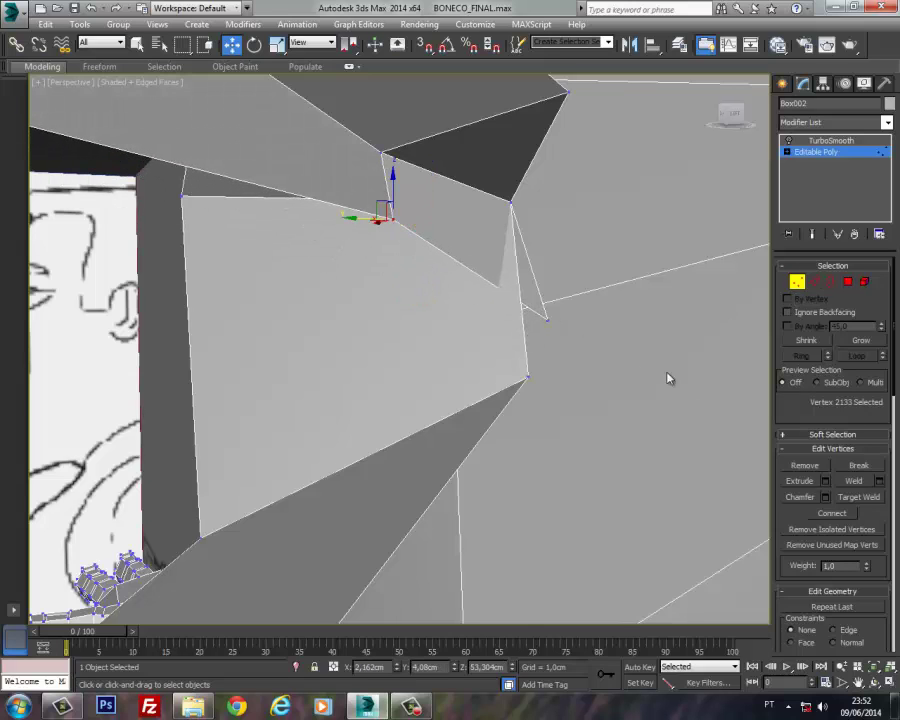
# Step: Target-weld the remaining loose end vertices of the opposite upper eyelid to the corners of its eye opening
pyautogui.click(868, 497)
pyautogui.click(547, 319)
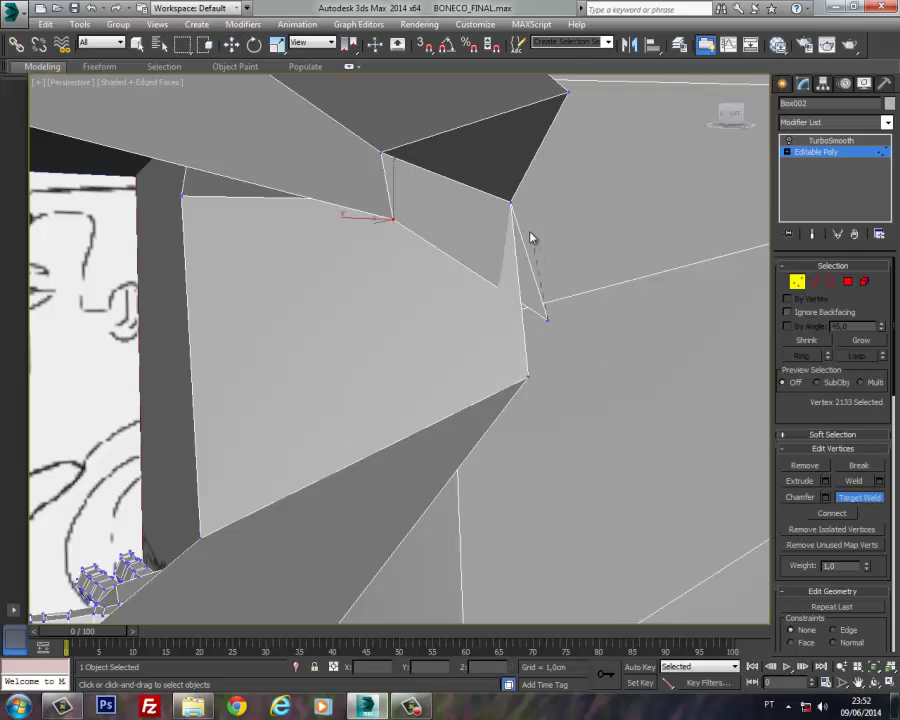
pyautogui.click(510, 201)
pyautogui.keyDown('alt'); pyautogui.moveTo(538, 305); pyautogui.dragTo(292, 342, button='middle'); pyautogui.keyUp('alt')
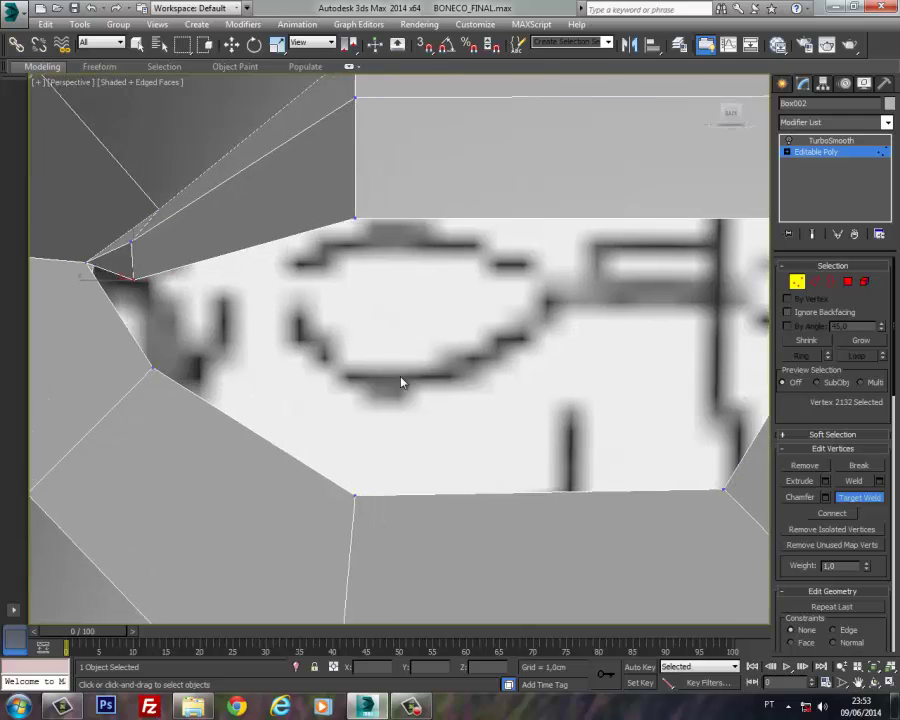
pyautogui.moveTo(740, 378); pyautogui.dragTo(493, 385, button='middle')
pyautogui.scroll(-6, 493, 385)
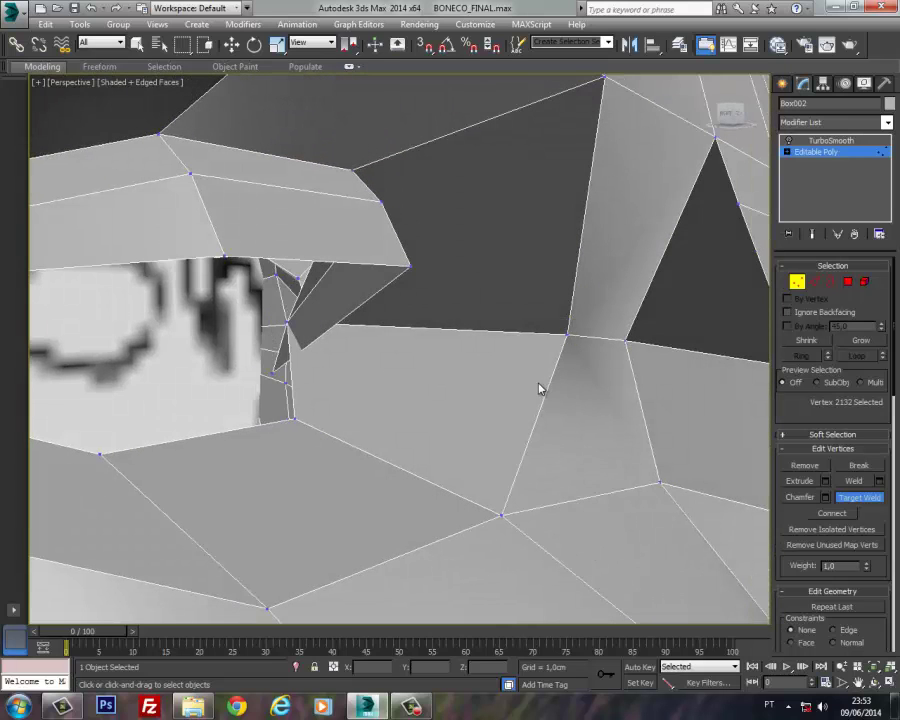
pyautogui.click(286, 320)
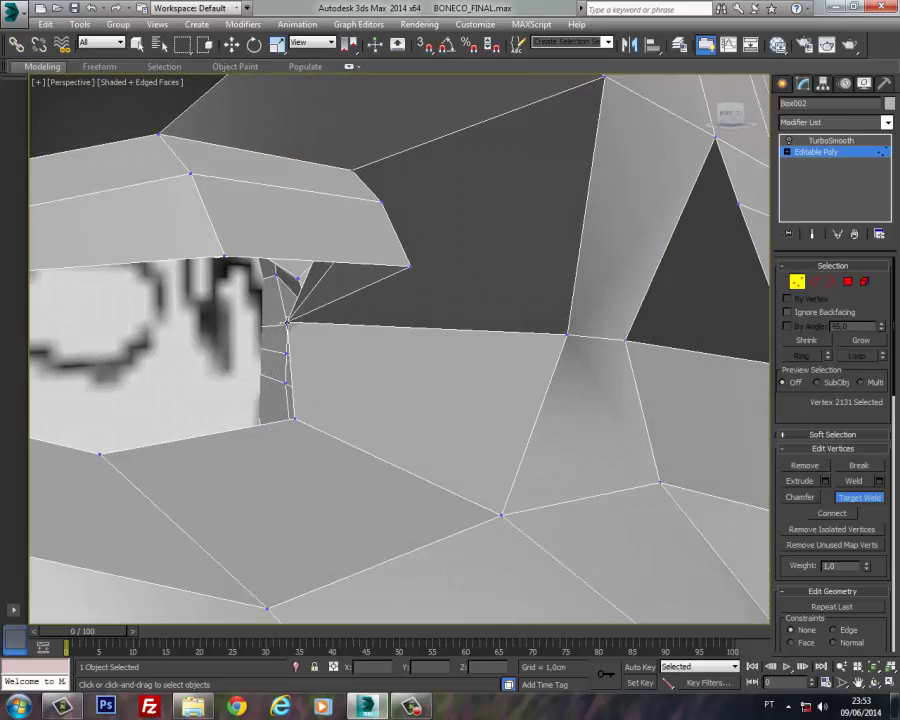
pyautogui.click(859, 499)
# Step: Scale the two outer vertices at the top of the nose bridge horizontally closer together
pyautogui.scroll(-5, 395, 386)
pyautogui.scroll(-5, 395, 386)
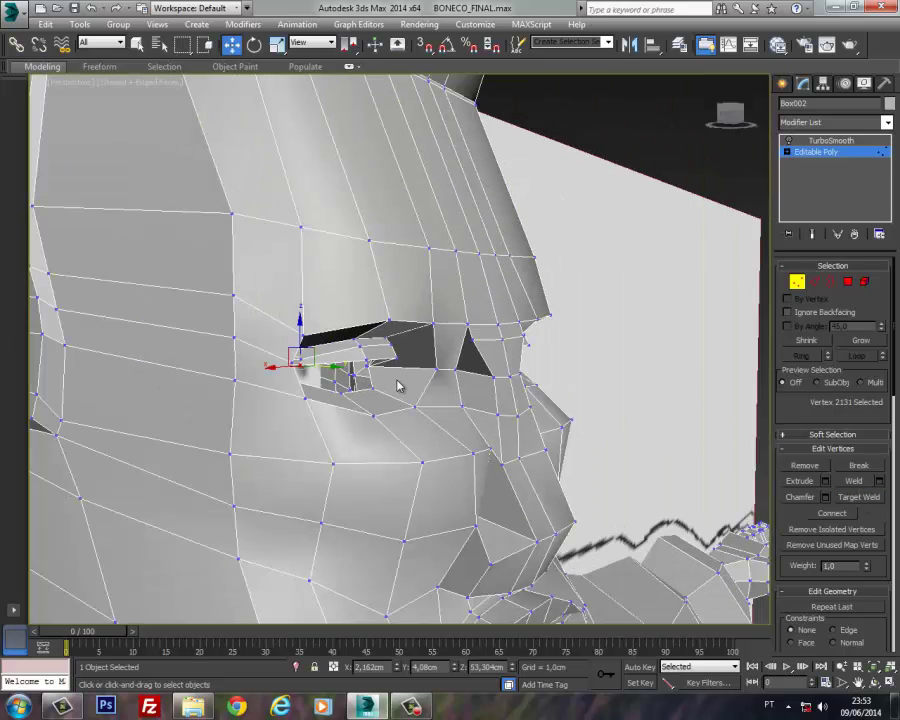
pyautogui.keyDown('alt'); pyautogui.moveTo(398, 386); pyautogui.dragTo(323, 380, button='middle'); pyautogui.keyUp('alt')
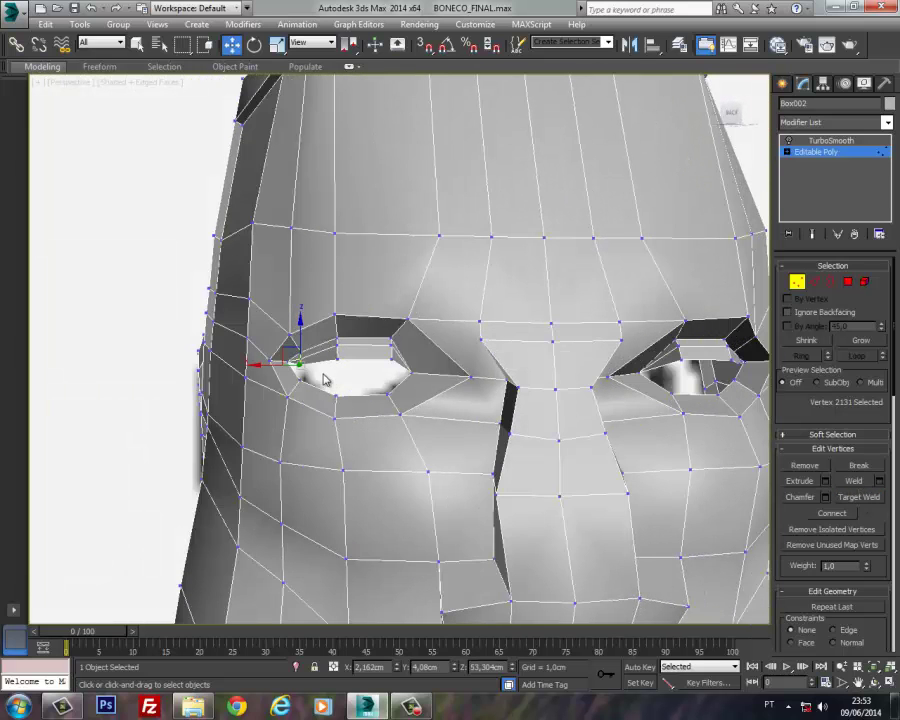
pyautogui.click(481, 340)
pyautogui.keyDown('ctrl'); pyautogui.click(621, 340); pyautogui.keyUp('ctrl')
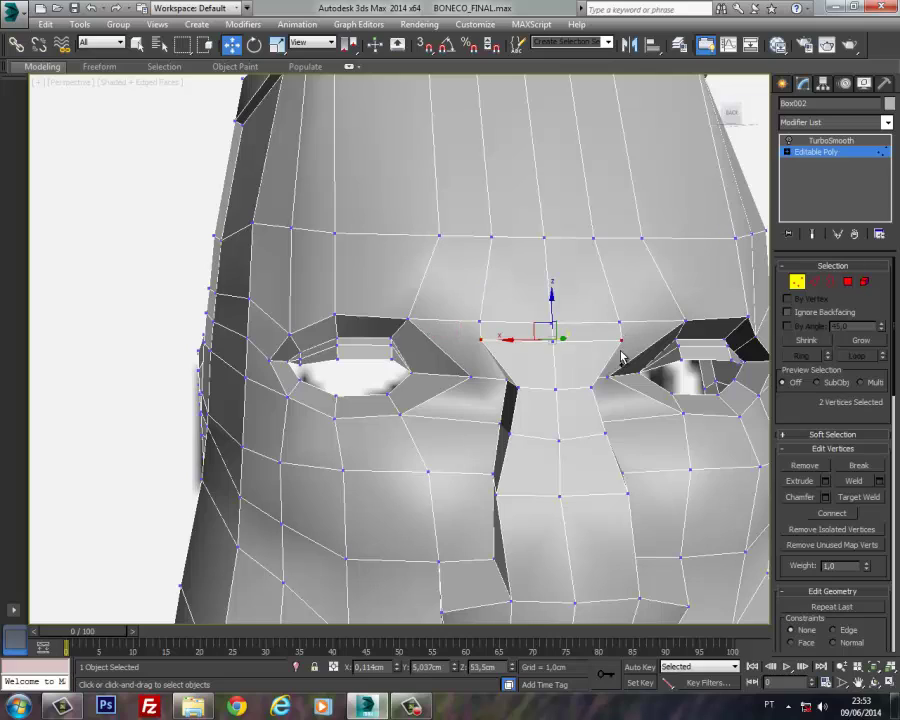
pyautogui.press('r')
pyautogui.moveTo(515, 360); pyautogui.dragTo(518, 336)
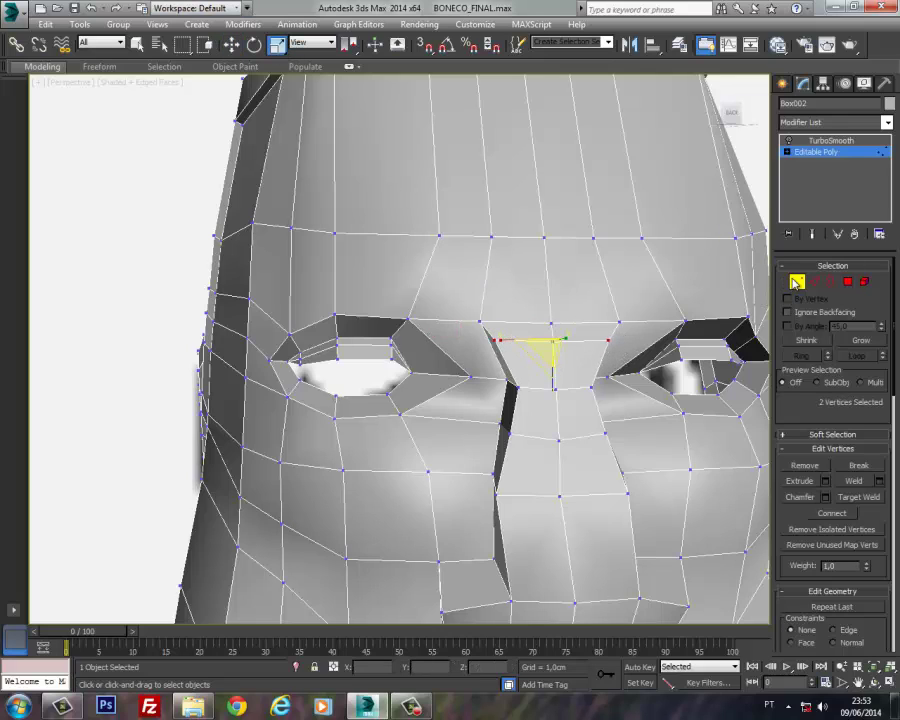
pyautogui.press('1')
# Step: Connect the vertical edge ring around the forehead with 1 segment, pinch 0 and slide 0, and lower the new loop slightly
pyautogui.moveTo(464, 279); pyautogui.dragTo(388, 295, button='middle')
pyautogui.scroll(-5, 400, 293)
pyautogui.press('2')
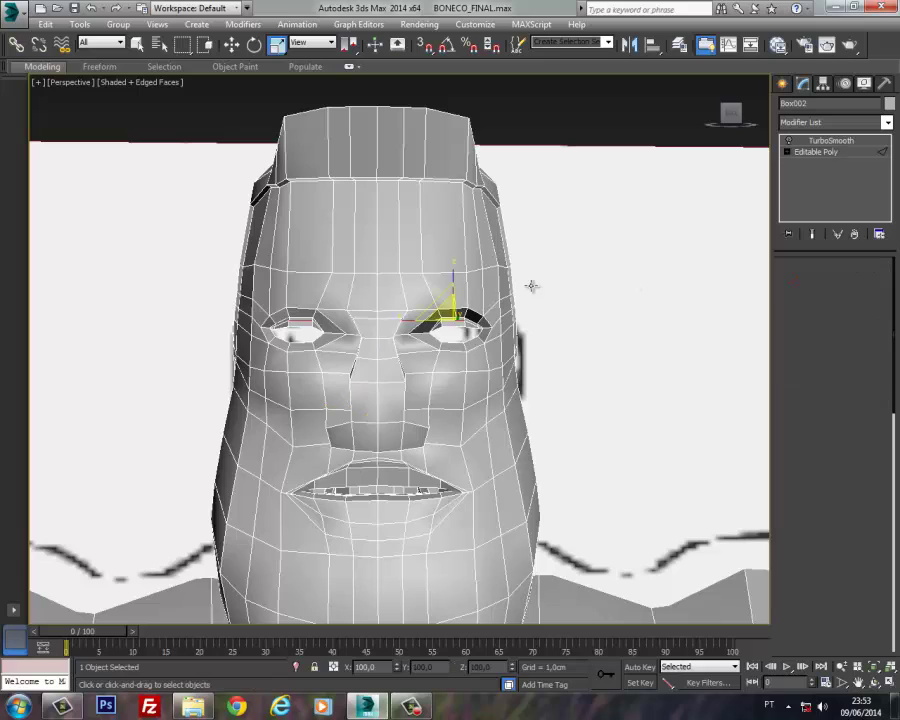
pyautogui.click(464, 250)
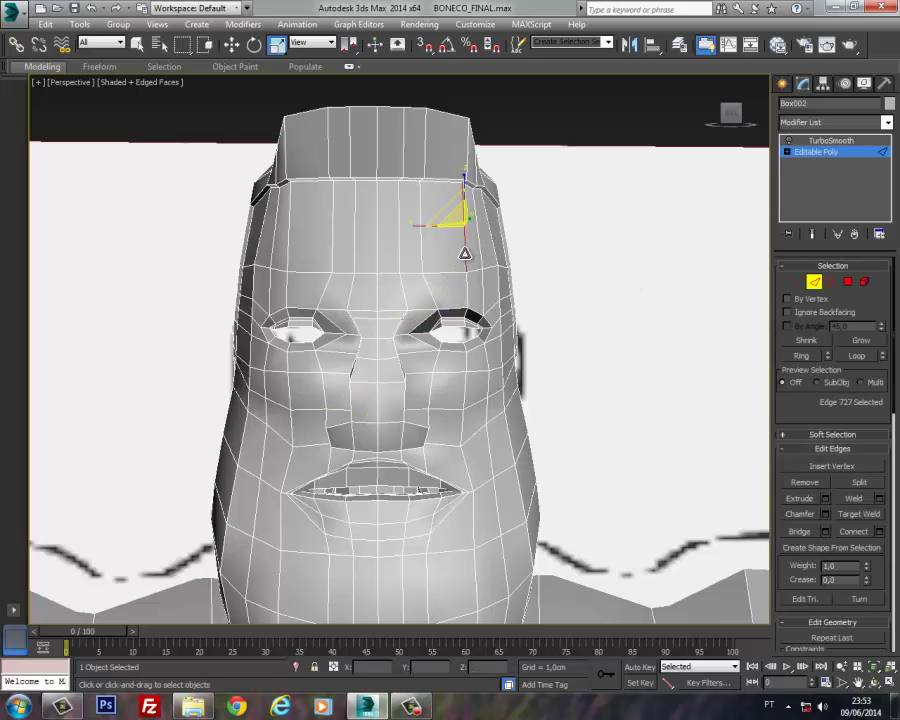
pyautogui.click(800, 356)
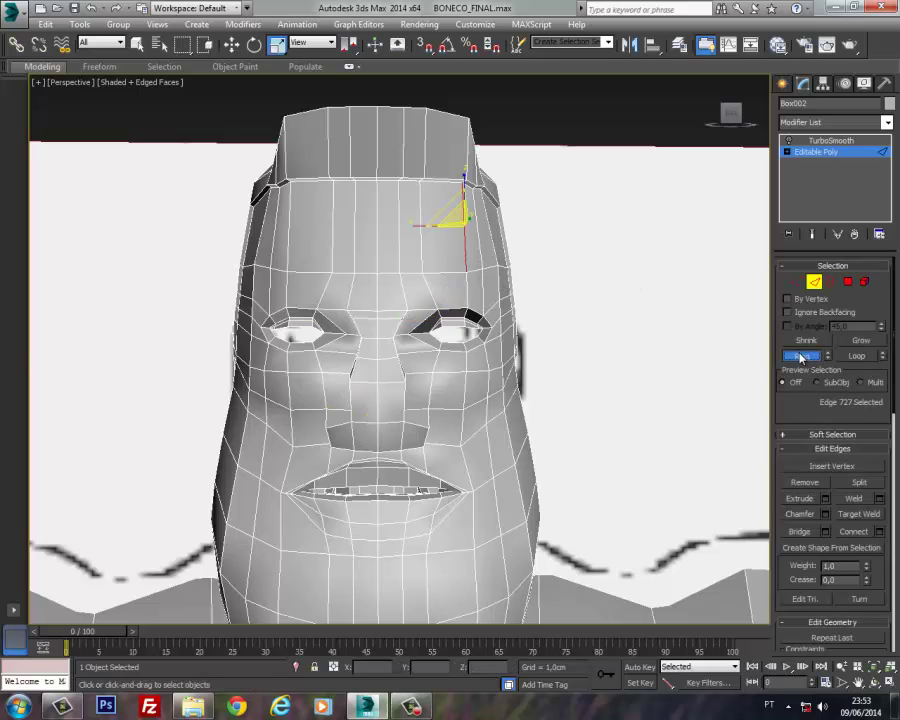
pyautogui.click(879, 532)
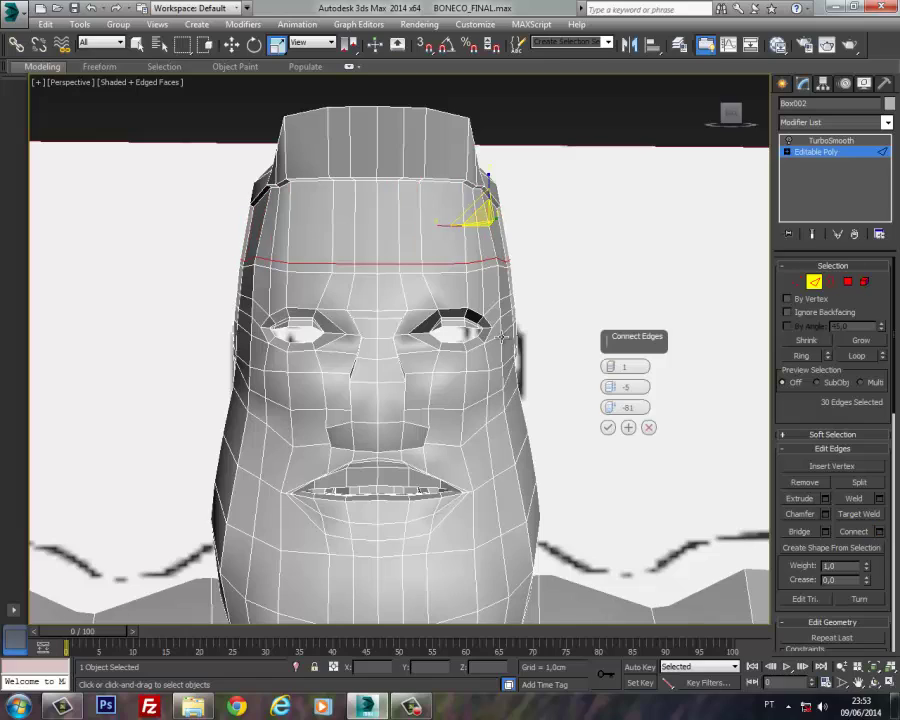
pyautogui.rightClick(606, 391)
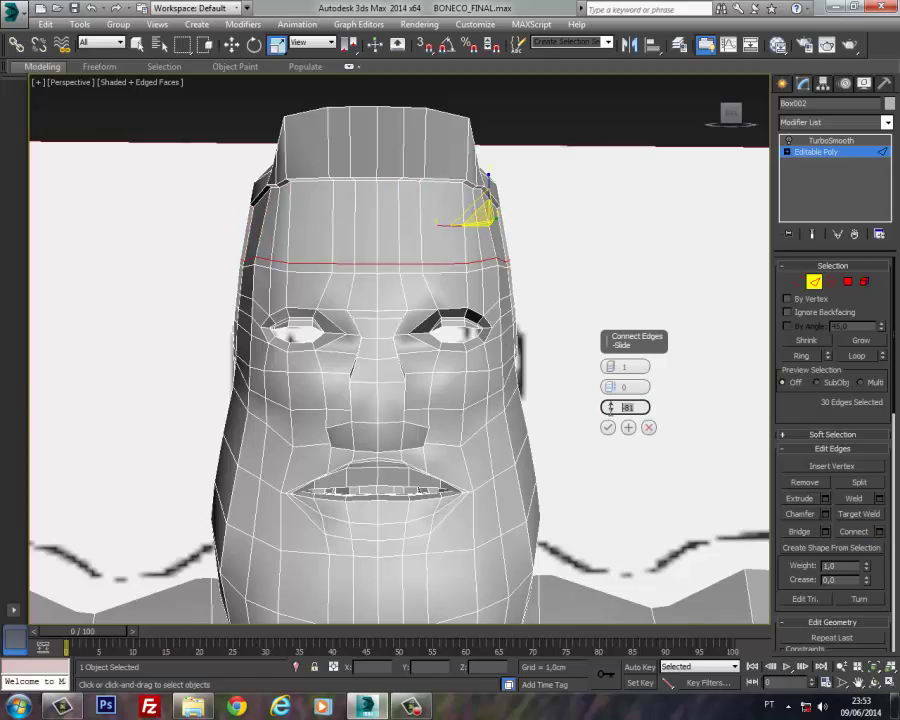
pyautogui.press('Return')
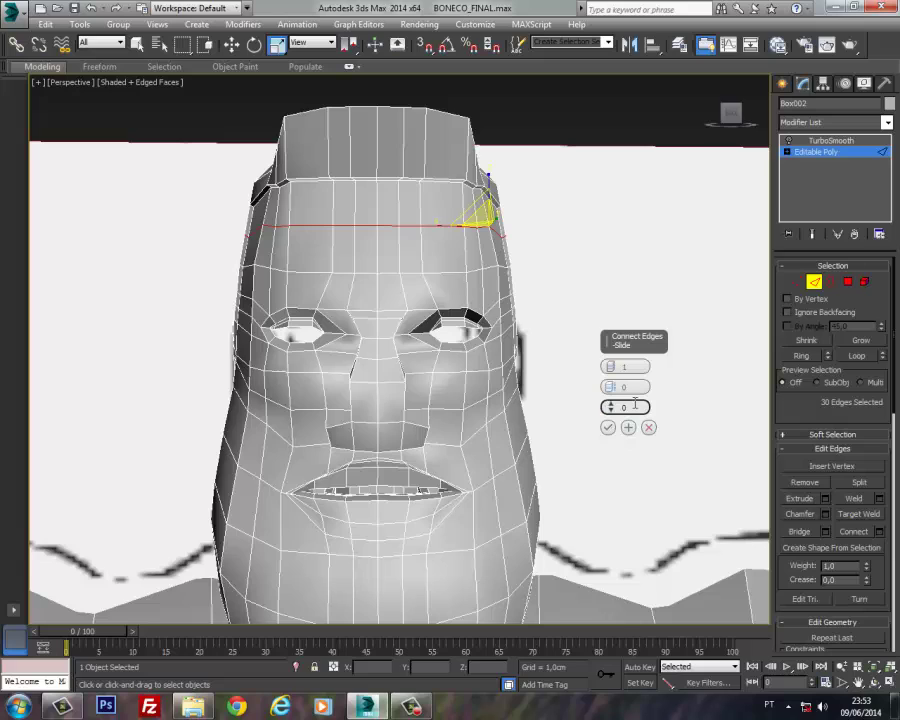
pyautogui.click(608, 428)
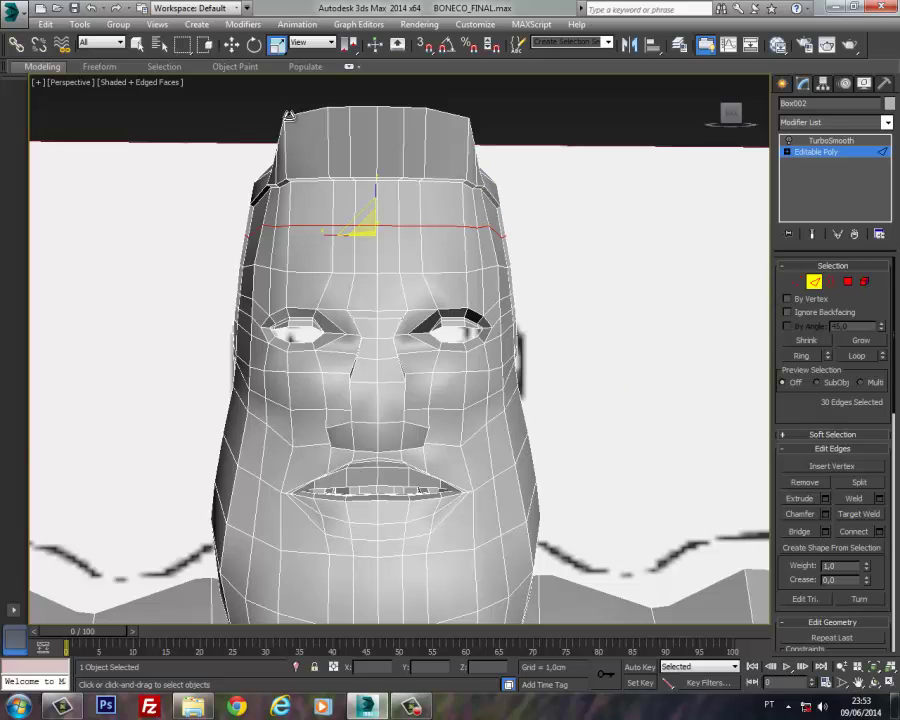
pyautogui.press('w')
pyautogui.moveTo(377, 199); pyautogui.dragTo(377, 210)
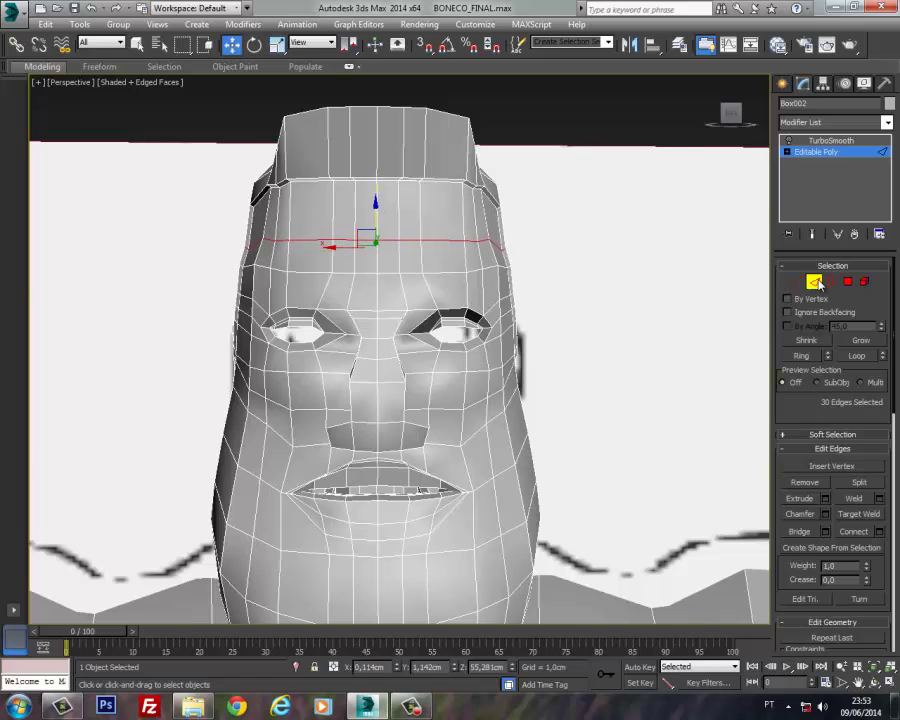
# Step: Undo the last forehead loop and reconnect the edge ring with 1 segment and pinch 0, sliding the loop slightly downward
pyautogui.hotkey('ctrl', 'z')
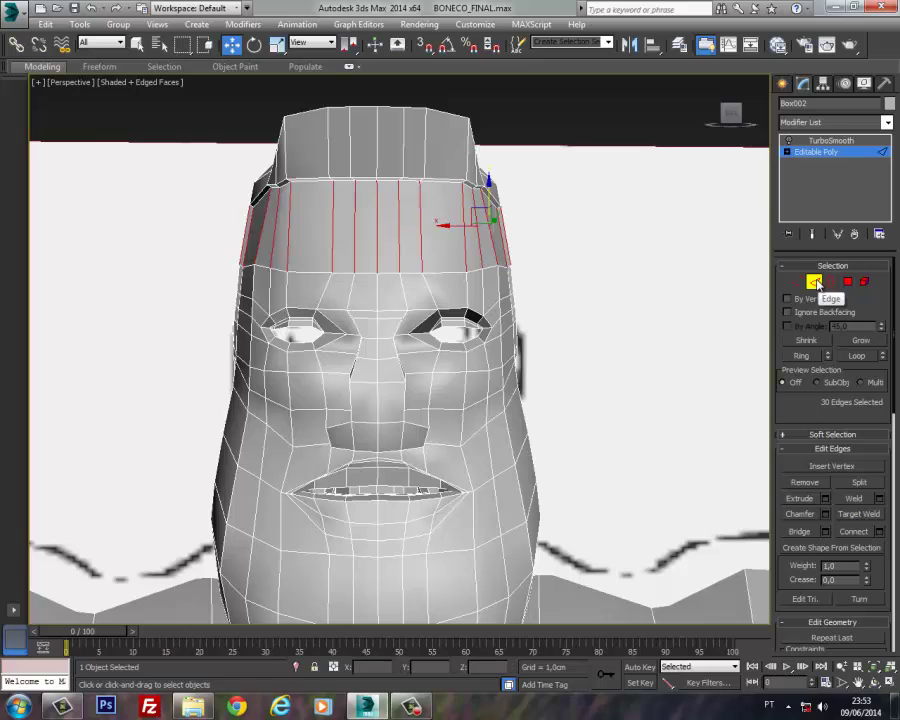
pyautogui.click(880, 532)
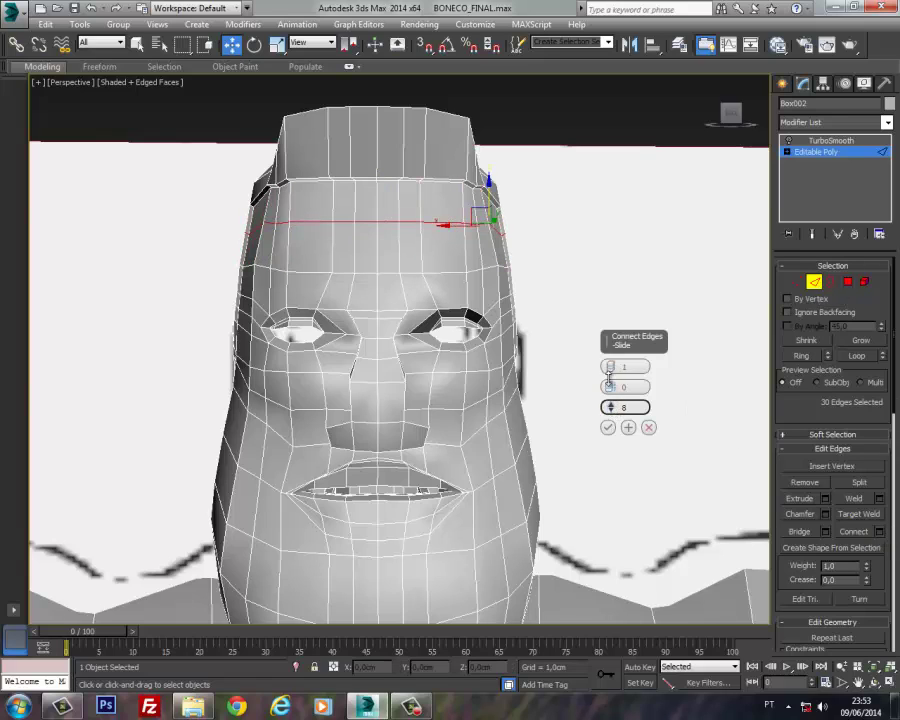
pyautogui.moveTo(609, 376); pyautogui.dragTo(621, 500)
pyautogui.click(608, 427)
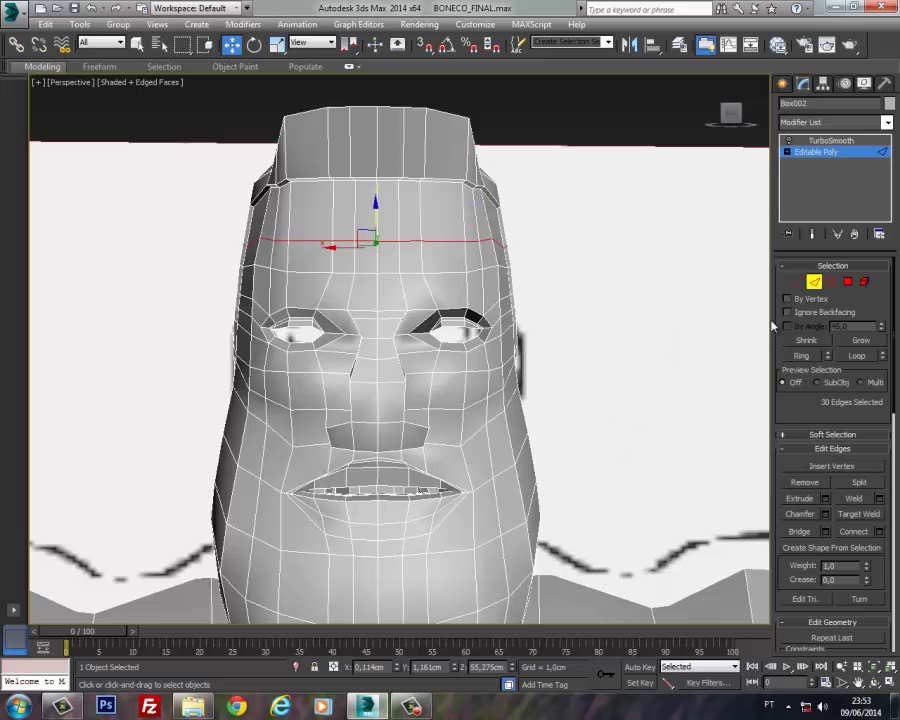
pyautogui.click(817, 287)
pyautogui.click(617, 133)
# Step: Scale the two outermost nostril vertices horizontally closer together to narrow the nose wings
pyautogui.scroll(-3, 488, 262)
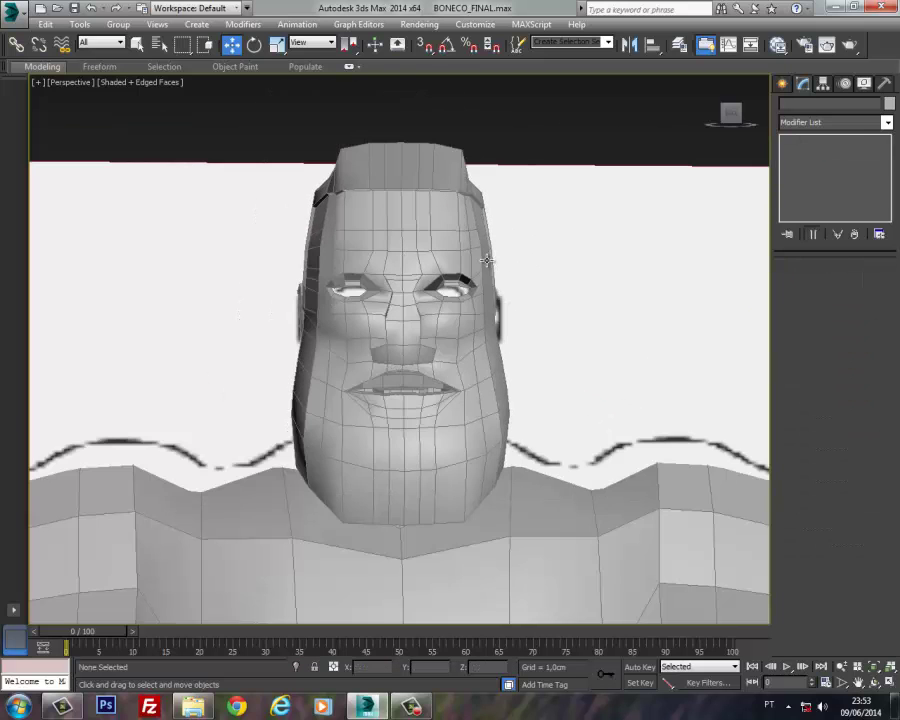
pyautogui.moveTo(488, 262)
pyautogui.keyDown('alt'); pyautogui.mouseDown(button='middle')
pyautogui.moveTo(613, 261)
pyautogui.moveTo(482, 267)
pyautogui.mouseUp(button='middle'); pyautogui.keyUp('alt')
pyautogui.click(392, 344)
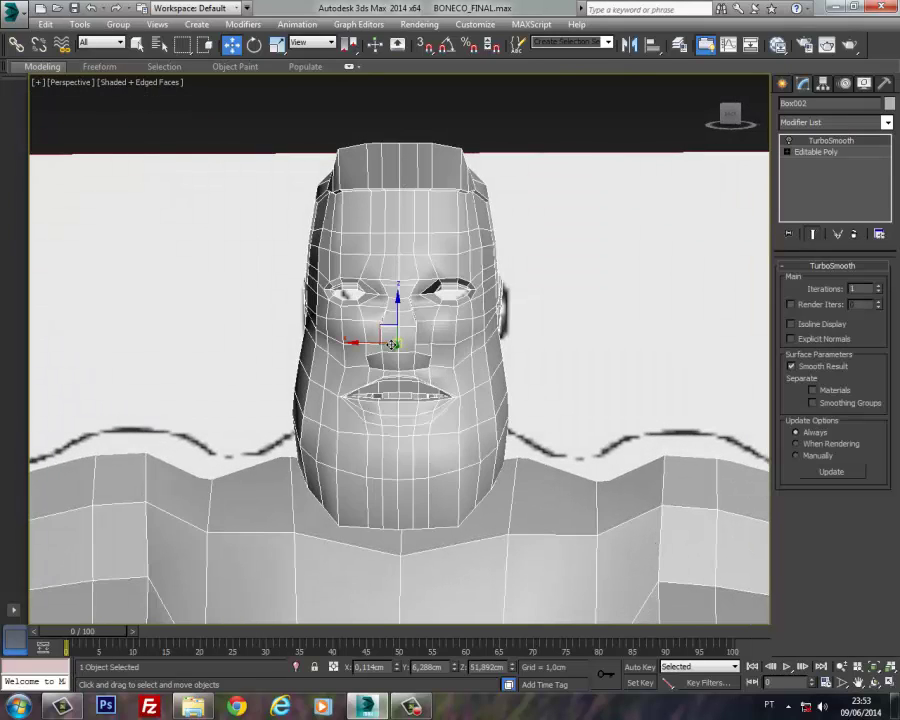
pyautogui.moveTo(391, 344); pyautogui.dragTo(411, 343, button='middle')
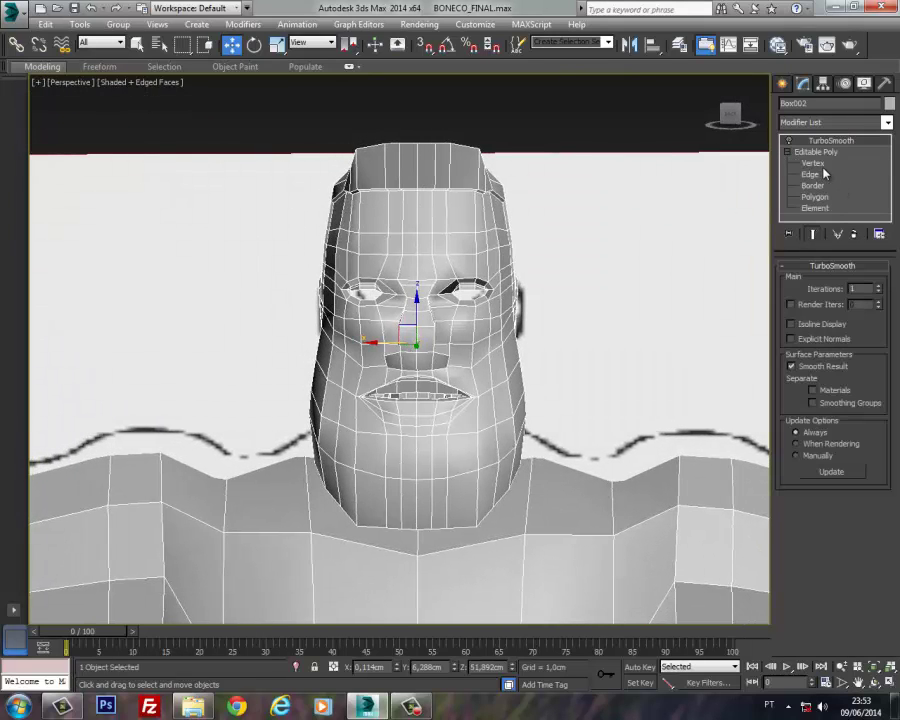
pyautogui.click(813, 163)
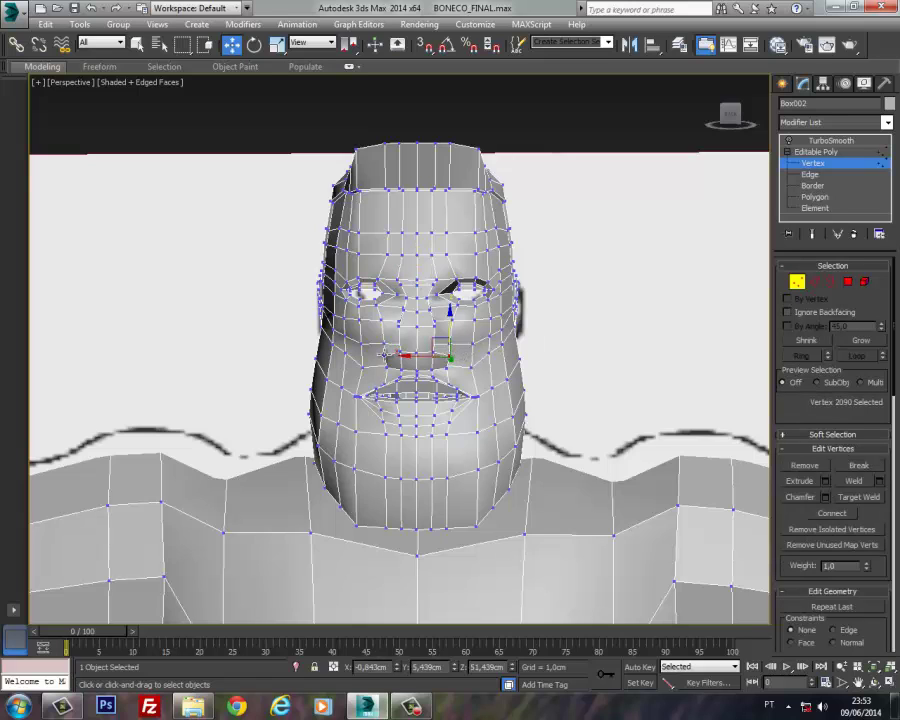
pyautogui.keyDown('ctrl'); pyautogui.click(387, 356); pyautogui.keyUp('ctrl')
pyautogui.press('z')
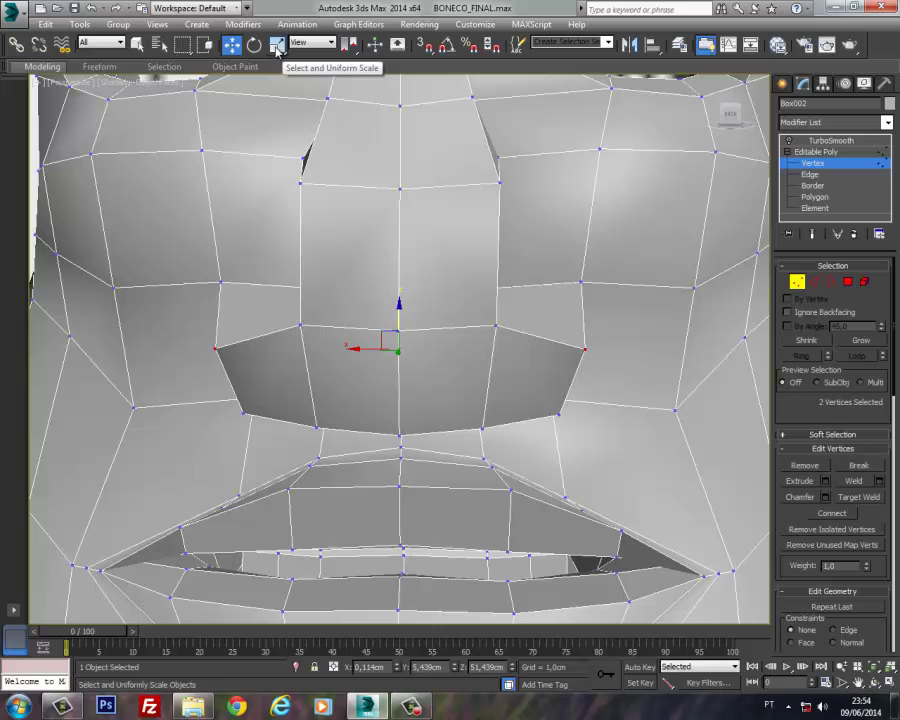
pyautogui.click(277, 44)
pyautogui.moveTo(442, 350); pyautogui.dragTo(270, 308)
# Step: Scale the two cheek vertices just above the nostrils horizontally closer together and lower them to Z 51,735 cm
pyautogui.click(220, 283)
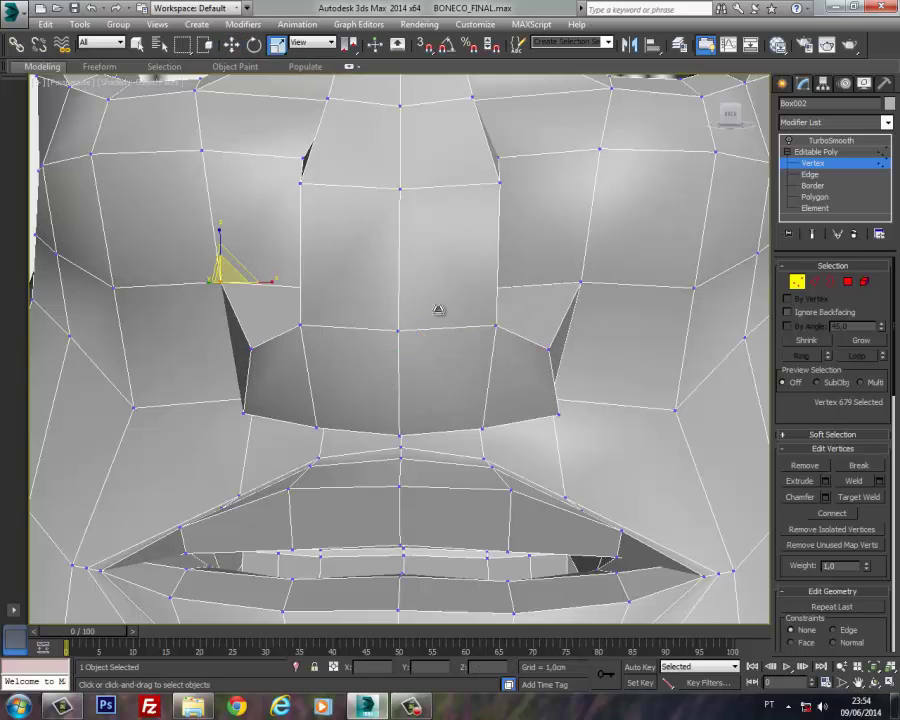
pyautogui.keyDown('ctrl'); pyautogui.click(580, 283); pyautogui.keyUp('ctrl')
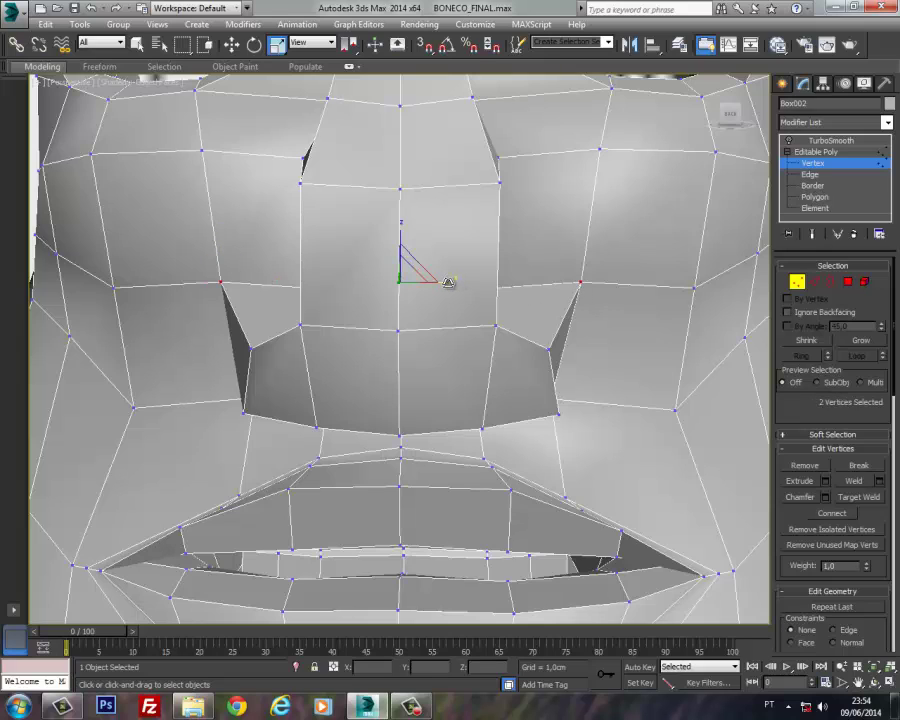
pyautogui.moveTo(448, 284); pyautogui.dragTo(424, 286)
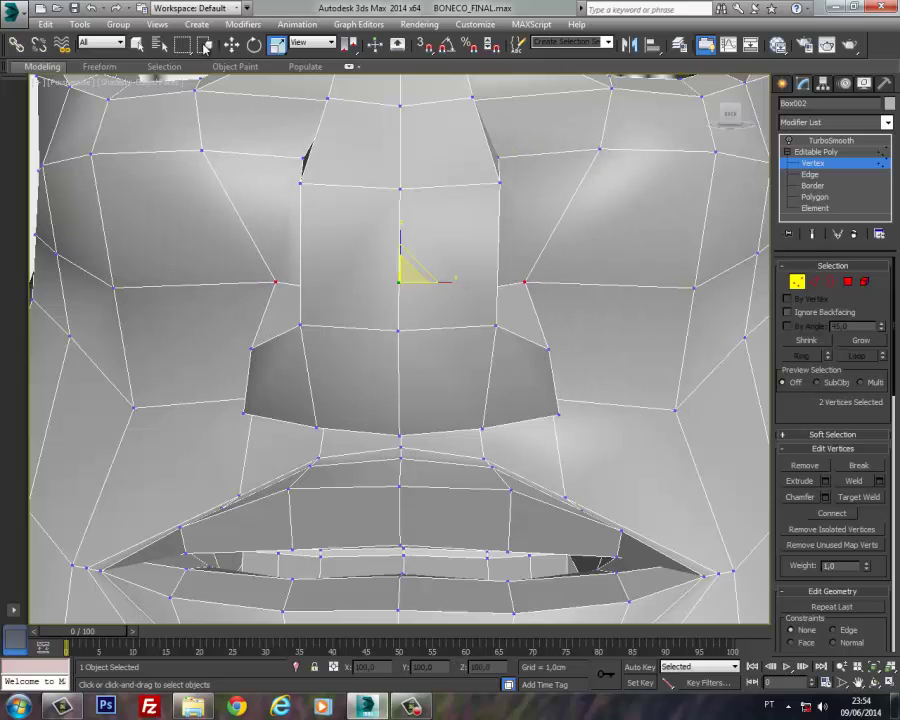
pyautogui.press('w')
pyautogui.moveTo(400, 245); pyautogui.dragTo(401, 253)
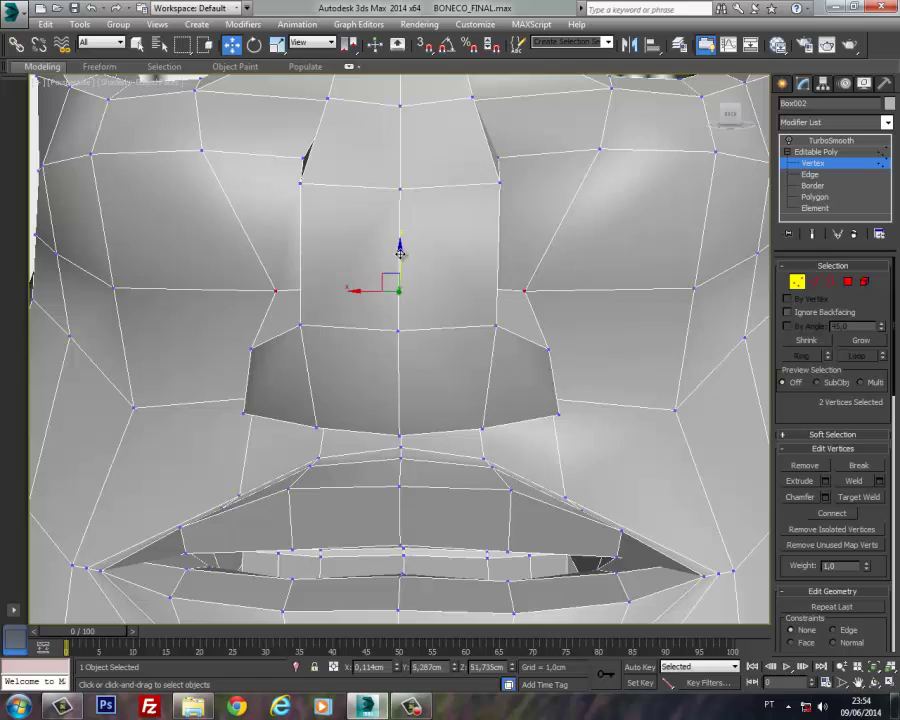
# Step: Lower the two vertices above the nostrils further to Z 51,579 cm and push them back to Y 4,968 cm
pyautogui.scroll(-3, 401, 247)
pyautogui.keyDown('alt'); pyautogui.moveTo(402, 241); pyautogui.dragTo(436, 238, button='middle'); pyautogui.keyUp('alt')
pyautogui.moveTo(401, 229); pyautogui.dragTo(397, 245)
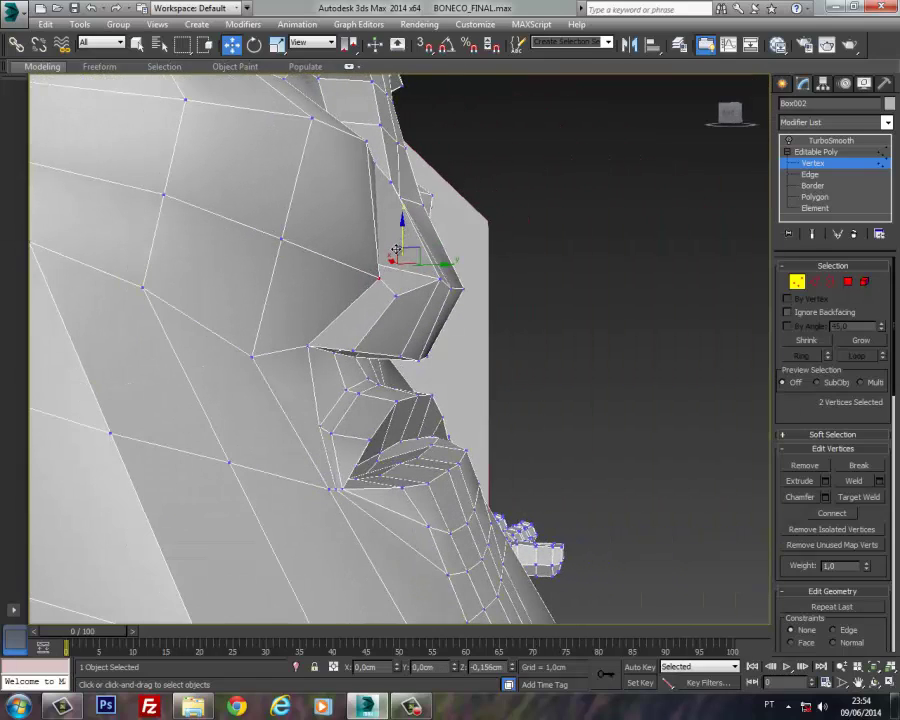
pyautogui.moveTo(436, 287); pyautogui.dragTo(386, 284)
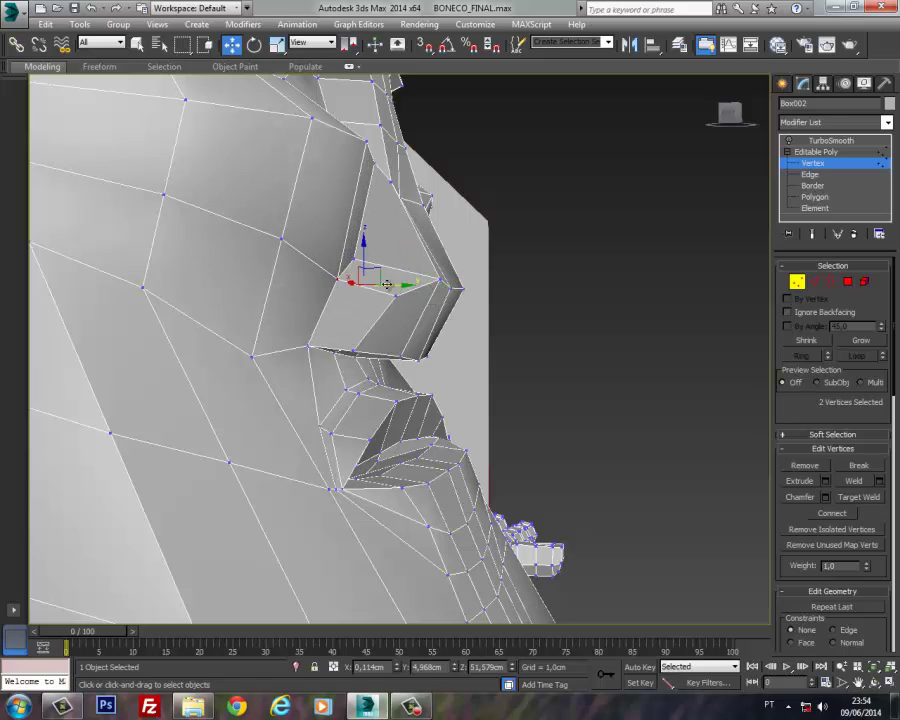
# Step: Pull the vertices along the nose's centre line forward, placing the one on the bridge at Y 5,313 cm
pyautogui.keyDown('alt'); pyautogui.moveTo(386, 282); pyautogui.dragTo(297, 283, button='middle'); pyautogui.keyUp('alt')
pyautogui.keyDown('alt'); pyautogui.moveTo(686, 280); pyautogui.dragTo(406, 370, button='middle'); pyautogui.keyUp('alt')
pyautogui.click(403, 370)
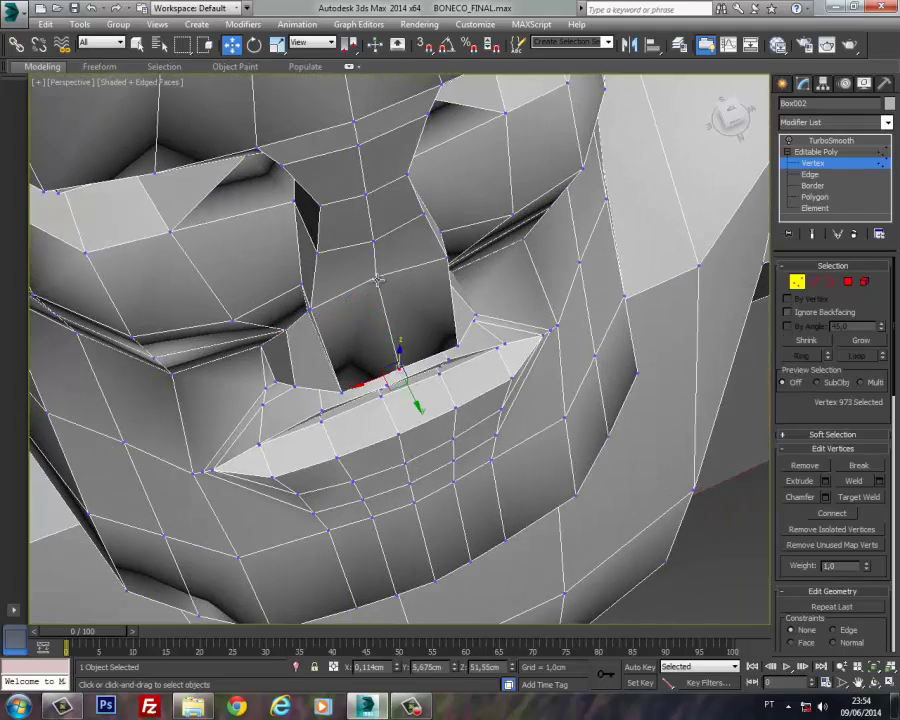
pyautogui.moveTo(403, 359); pyautogui.dragTo(415, 379)
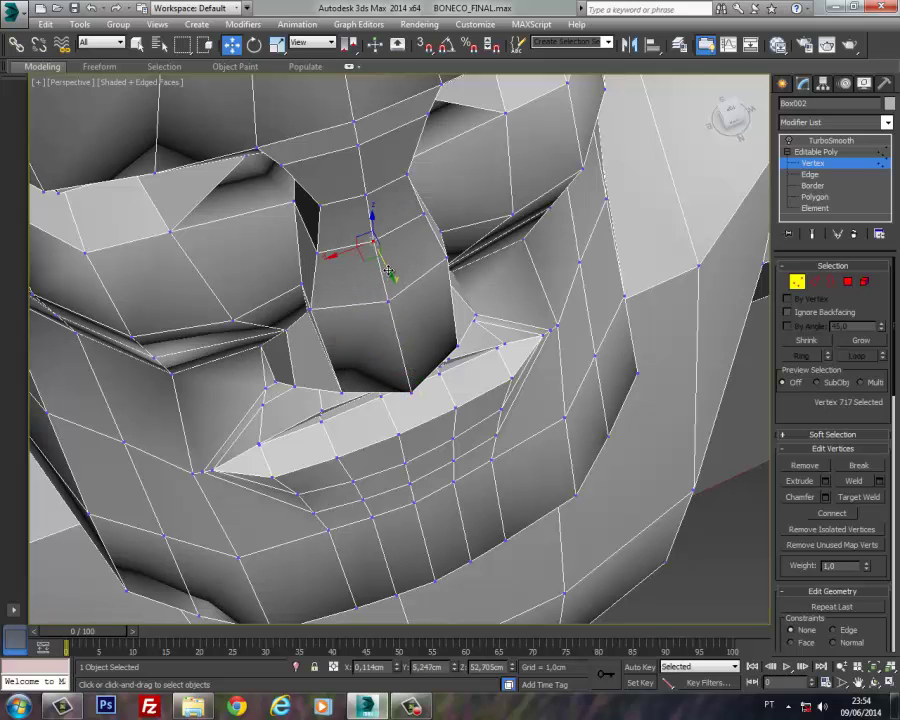
pyautogui.keyDown('alt'); pyautogui.moveTo(393, 277); pyautogui.dragTo(390, 185, button='middle'); pyautogui.keyUp('alt')
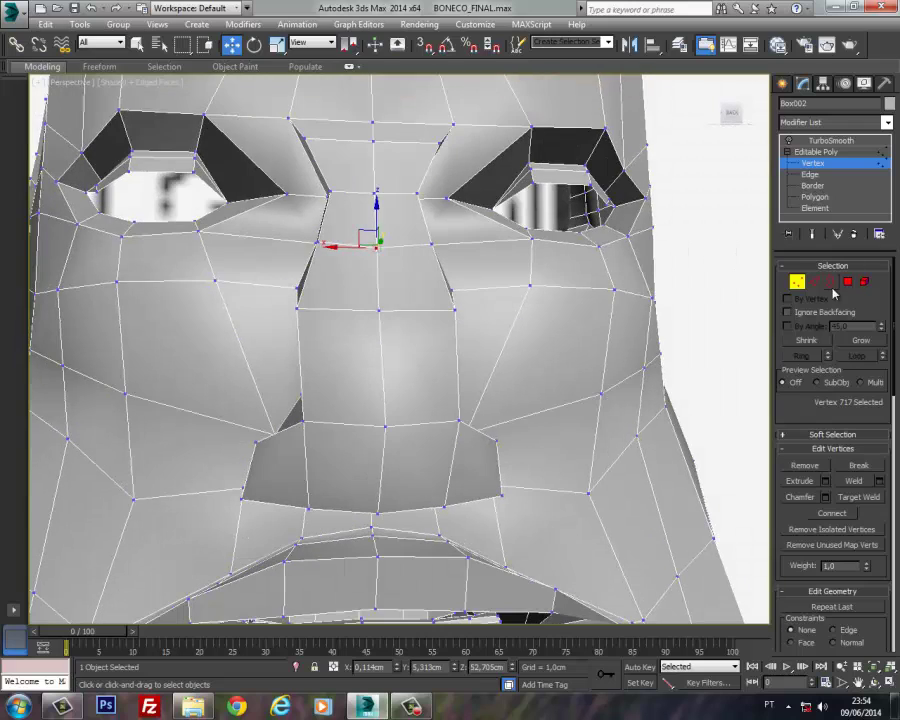
pyautogui.click(797, 282)
# Step: Hide the reference planes so only the character mesh remains displayed, and deselect the mesh
pyautogui.scroll(-6, 617, 301)
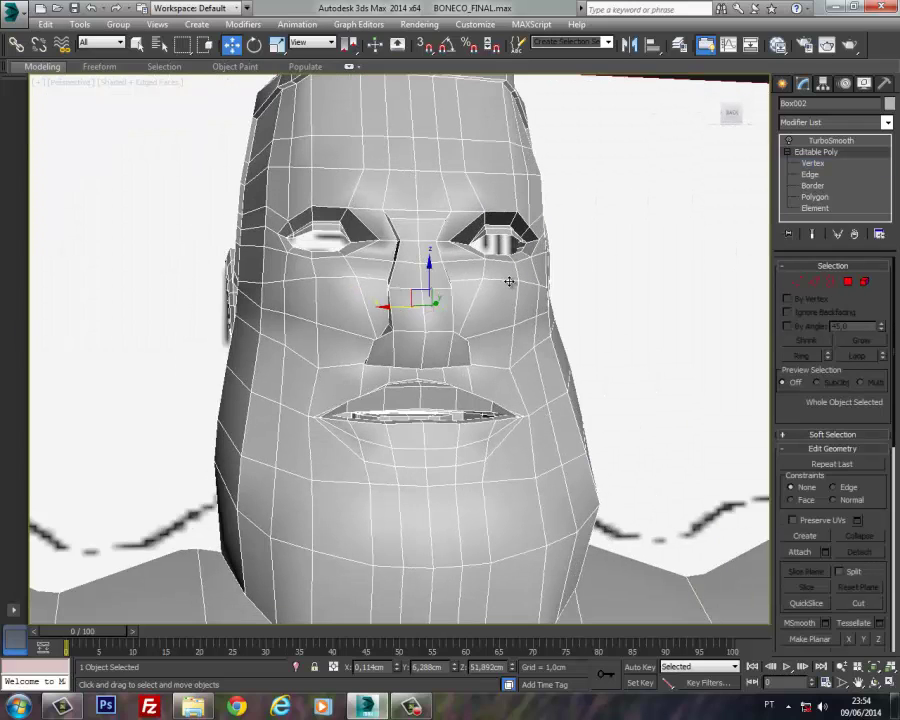
pyautogui.moveTo(458, 299)
pyautogui.keyDown('alt'); pyautogui.mouseDown(button='middle')
pyautogui.moveTo(472, 290)
pyautogui.moveTo(408, 287)
pyautogui.moveTo(445, 292)
pyautogui.mouseUp(button='middle'); pyautogui.keyUp('alt')
pyautogui.click(788, 152)
pyautogui.scroll(-6, 498, 311)
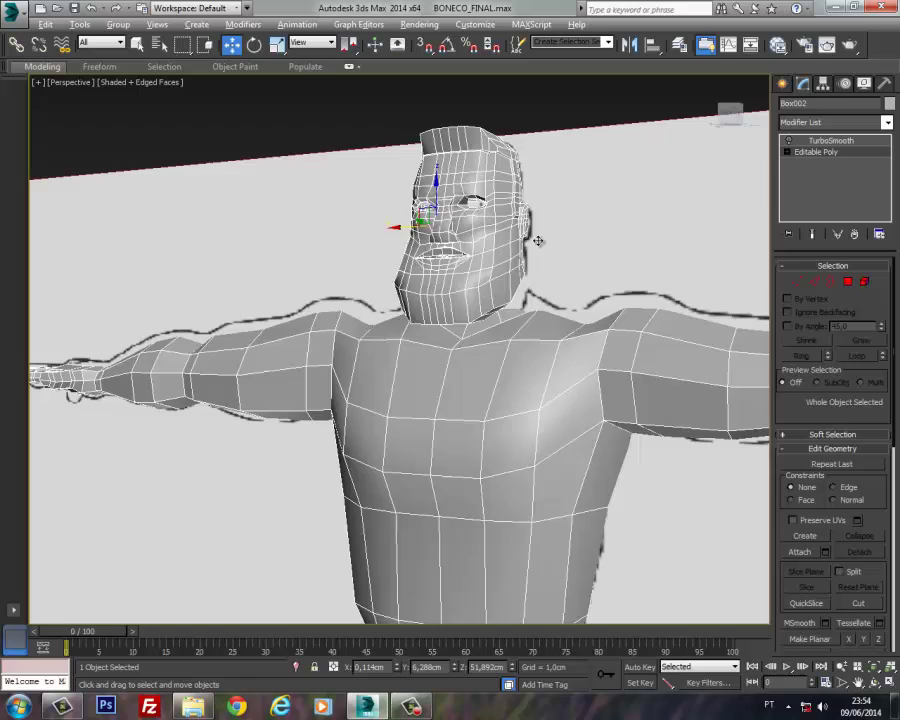
pyautogui.keyDown('alt'); pyautogui.moveTo(538, 241); pyautogui.dragTo(528, 408, button='middle'); pyautogui.keyUp('alt')
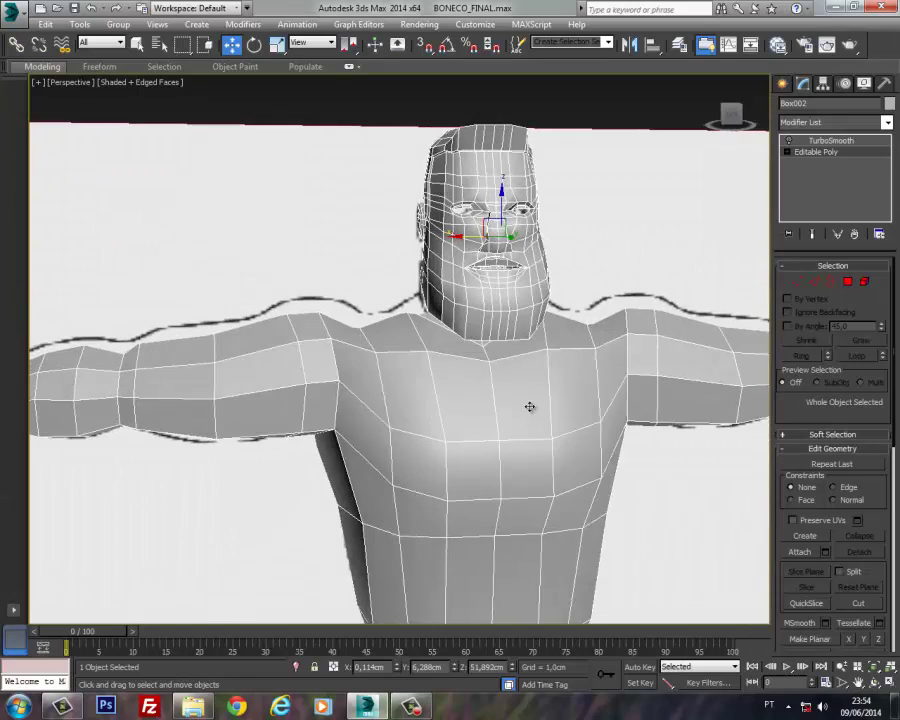
pyautogui.scroll(-5, 504, 374)
pyautogui.scroll(-2, 476, 265)
pyautogui.rightClick(474, 256)
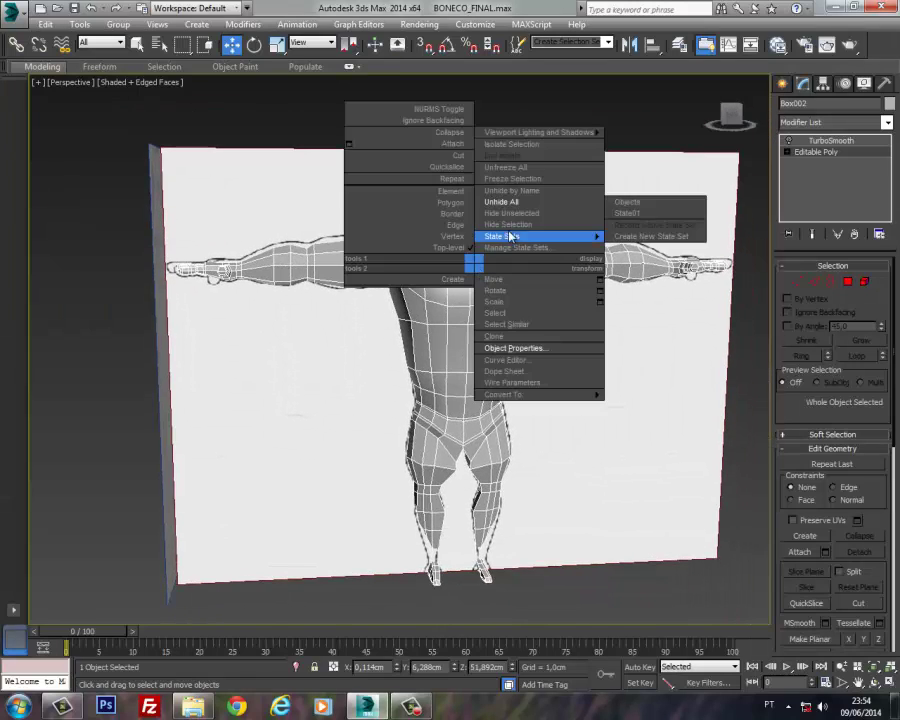
pyautogui.click(530, 213)
pyautogui.keyDown('alt'); pyautogui.moveTo(502, 326); pyautogui.dragTo(519, 335, button='middle'); pyautogui.keyUp('alt')
pyautogui.click(573, 366)
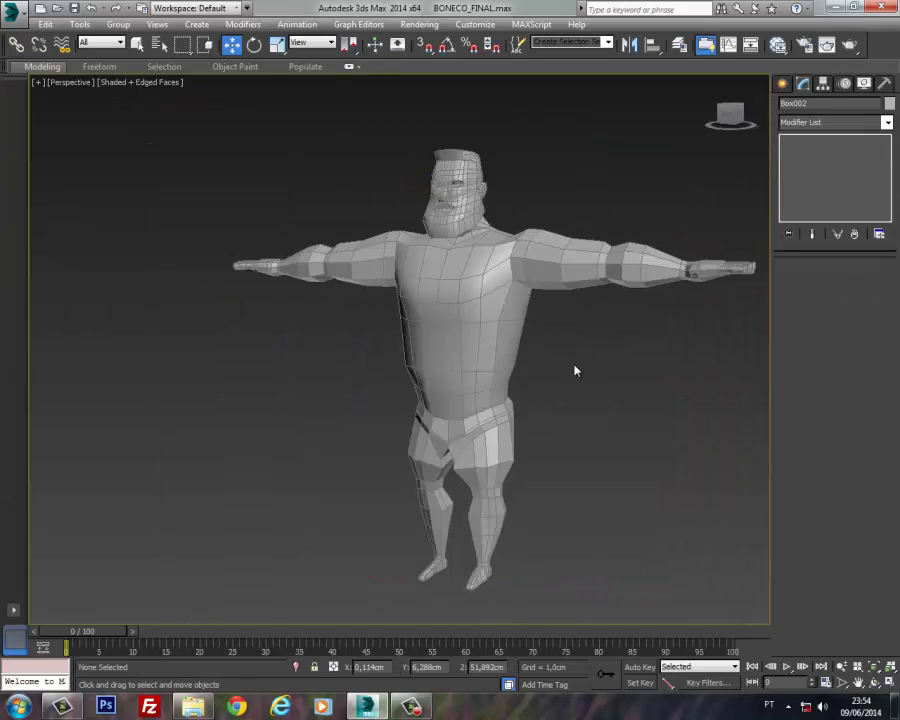
# Step: Switch off the edged-faces display and inspect the shaded low-poly character from behind and from the side
pyautogui.moveTo(573, 366)
pyautogui.keyDown('alt'); pyautogui.mouseDown(button='middle')
pyautogui.moveTo(563, 377)
pyautogui.moveTo(492, 388)
pyautogui.moveTo(552, 400)
pyautogui.moveTo(621, 396)
pyautogui.moveTo(406, 400)
pyautogui.moveTo(373, 411)
pyautogui.mouseUp(button='middle'); pyautogui.keyUp('alt')
pyautogui.press('F4')
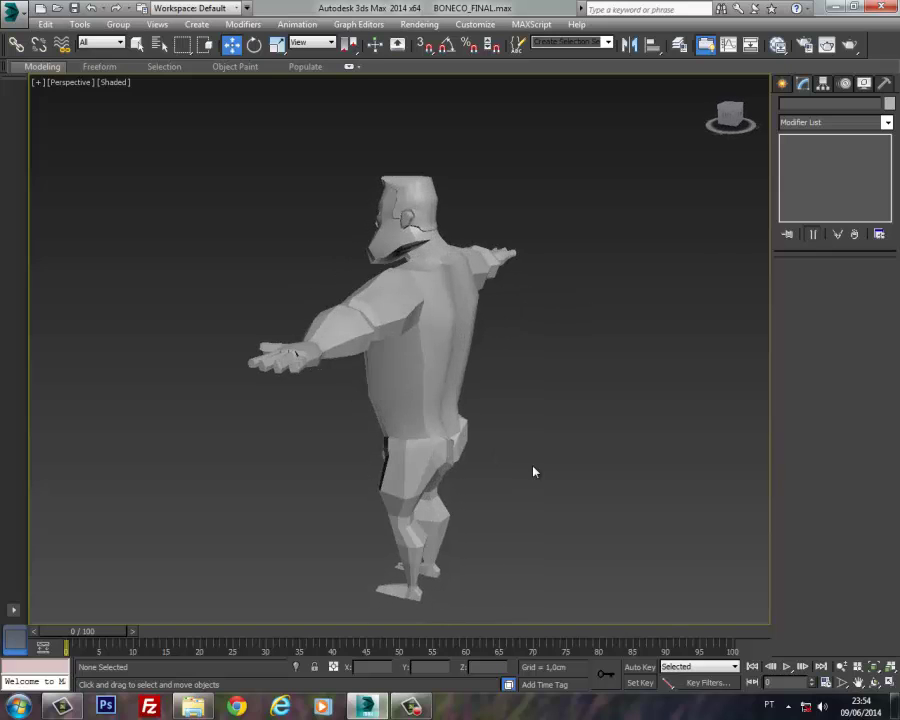
pyautogui.scroll(8, 464, 396)
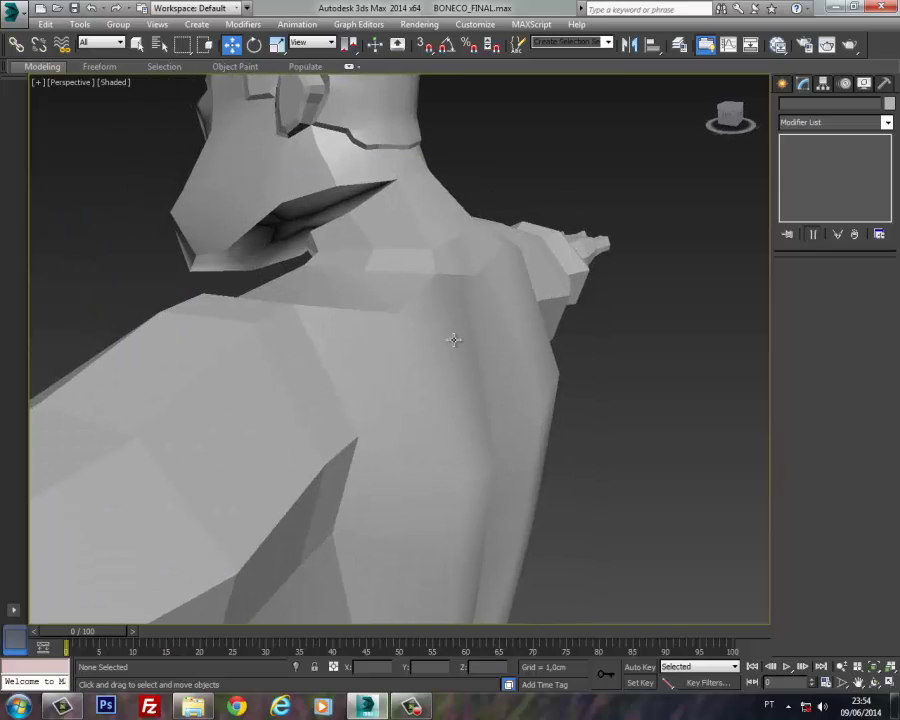
pyautogui.scroll(-8, 453, 340)
pyautogui.keyDown('alt'); pyautogui.moveTo(453, 340); pyautogui.dragTo(672, 329, button='middle'); pyautogui.keyUp('alt')
pyautogui.moveTo(502, 418); pyautogui.dragTo(561, 351, button='middle')
pyautogui.scroll(-1, 502, 390)
# Step: Turn on the TurboSmooth result for the character mesh and inspect the smoothed body
pyautogui.click(446, 380)
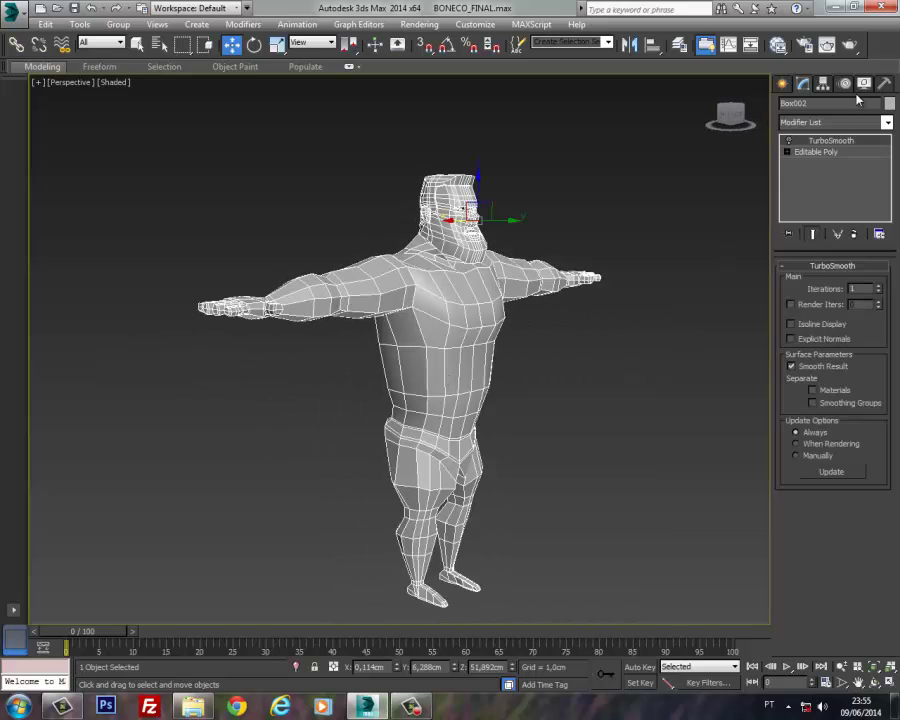
pyautogui.click(601, 341)
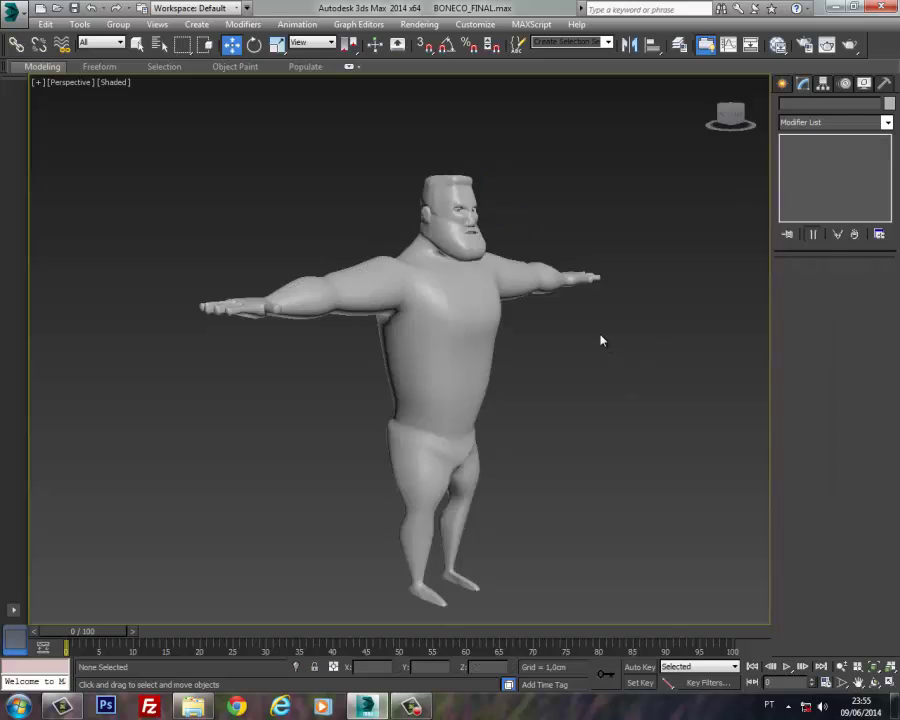
pyautogui.keyDown('alt'); pyautogui.moveTo(596, 339); pyautogui.dragTo(554, 361, button='middle'); pyautogui.keyUp('alt')
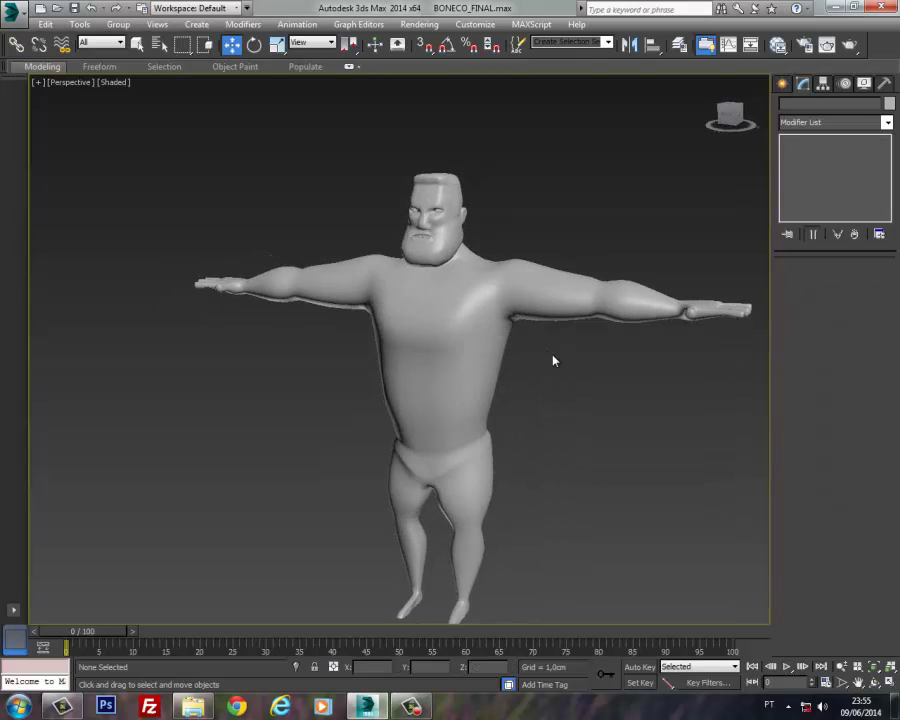
# Step: Bring up the FRENTE drawing in the photo viewer and shift the character aside in the 3ds Max viewport for comparison
pyautogui.click(207, 712)
pyautogui.click(417, 212)
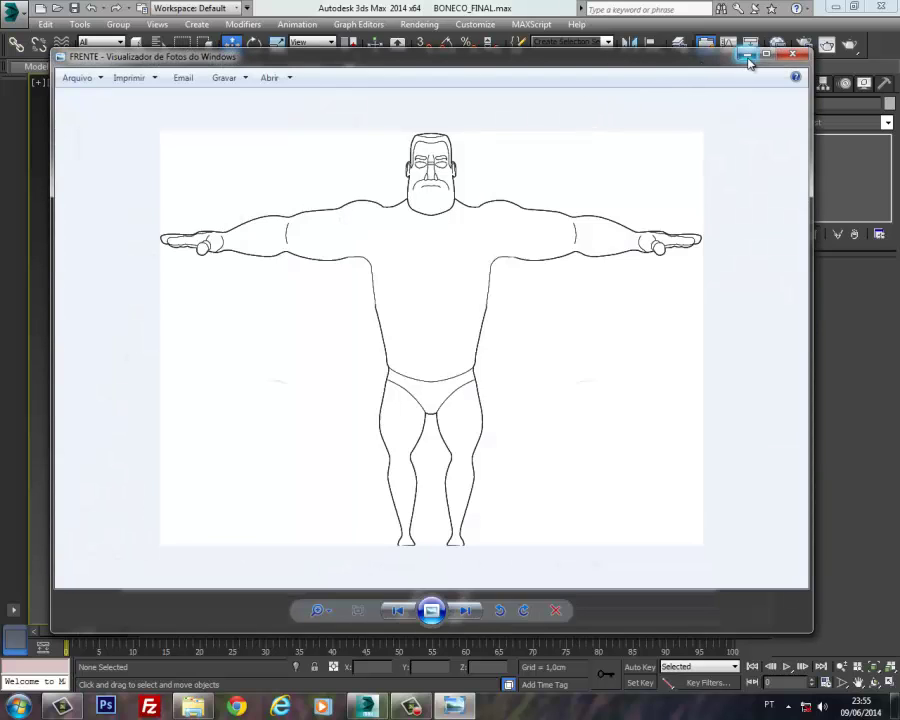
pyautogui.moveTo(688, 72); pyautogui.dragTo(628, 148)
pyautogui.click(653, 110)
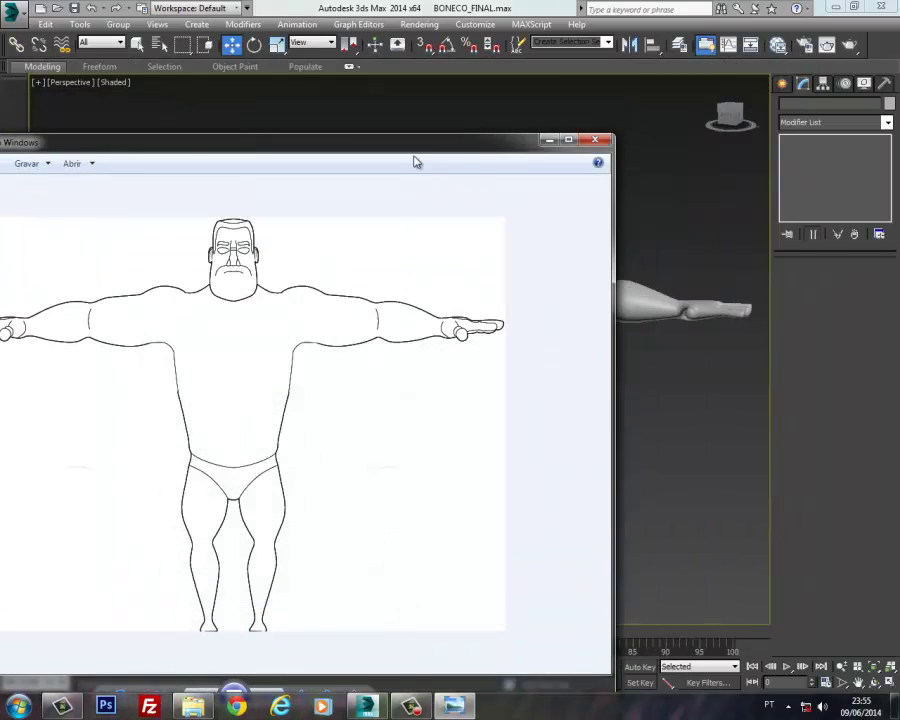
pyautogui.moveTo(414, 160); pyautogui.dragTo(462, 258)
pyautogui.moveTo(436, 237); pyautogui.dragTo(304, 213, button='middle')
# Step: Reopen the FRENTE drawing from the TEXTURAS folder and place its window for comparing the model's front
pyautogui.click(193, 707)
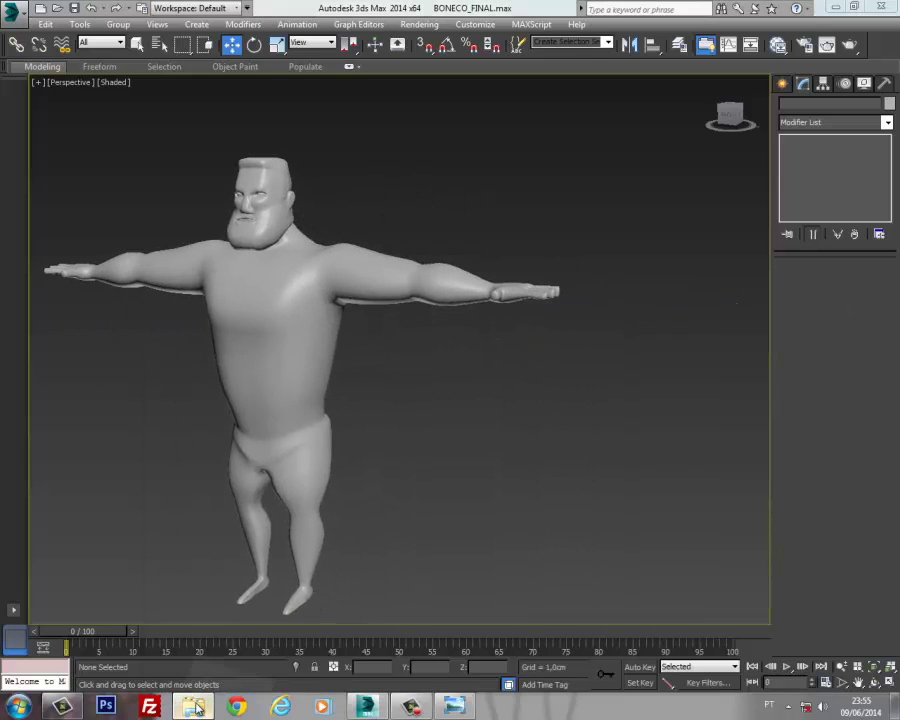
pyautogui.moveTo(290, 104); pyautogui.dragTo(515, 184)
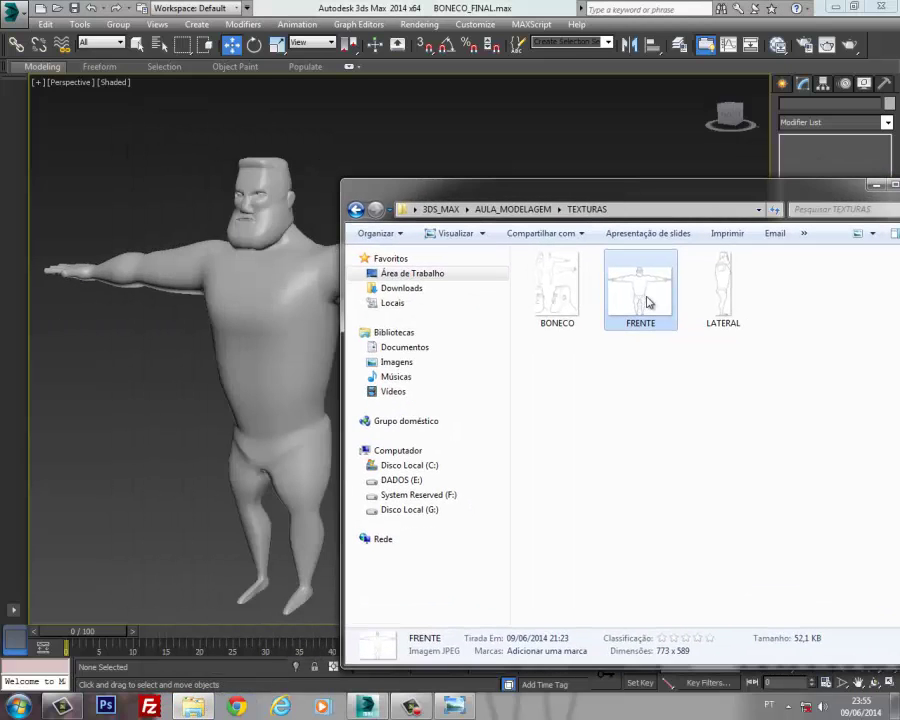
pyautogui.doubleClick(644, 296)
pyautogui.moveTo(378, 68); pyautogui.dragTo(376, 274)
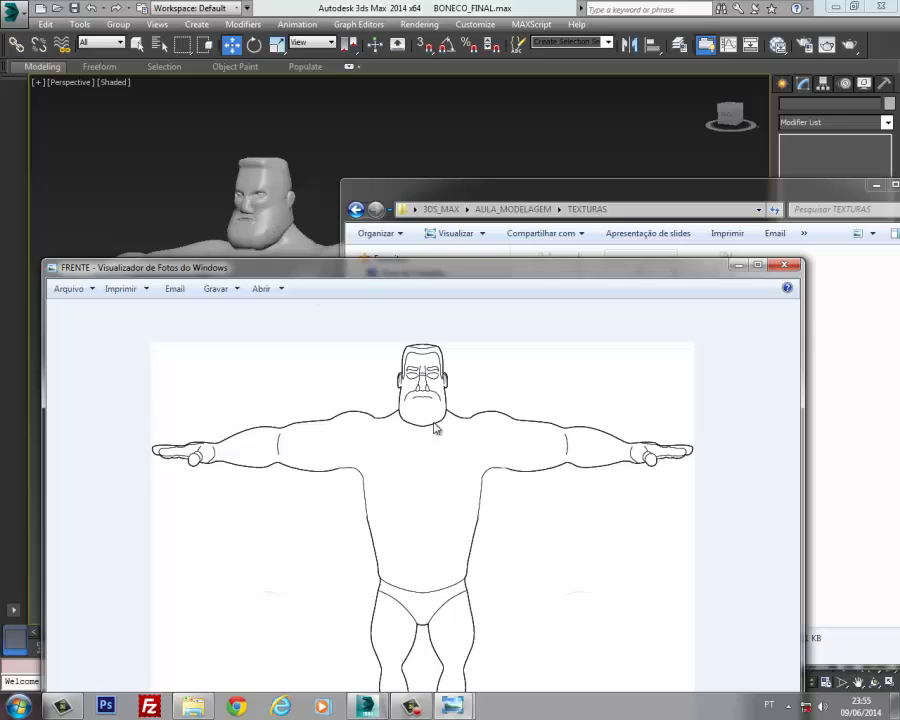
pyautogui.moveTo(446, 274); pyautogui.dragTo(581, 112)
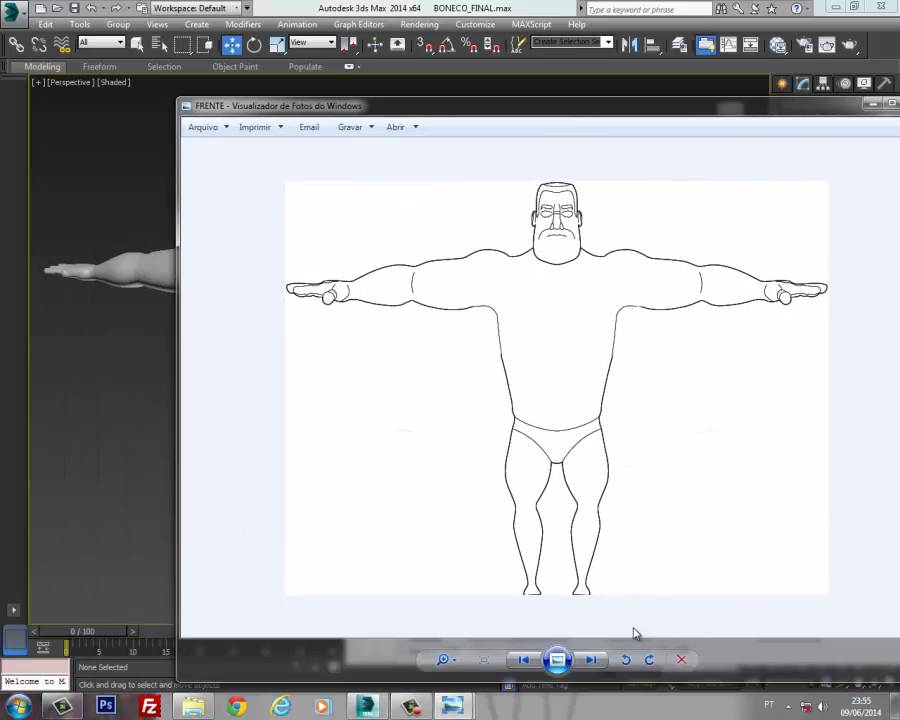
# Step: Show the LATERAL drawing, then return to 3ds Max and examine the smoothed character's head and torso in profile
pyautogui.click(591, 660)
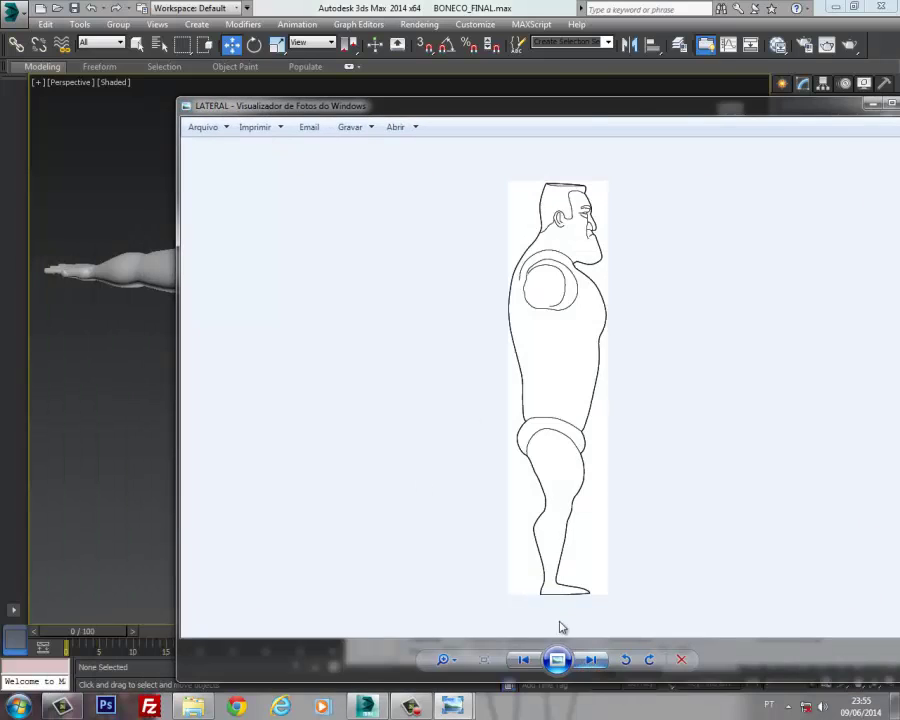
pyautogui.moveTo(600, 108); pyautogui.dragTo(462, 297)
pyautogui.click(262, 226)
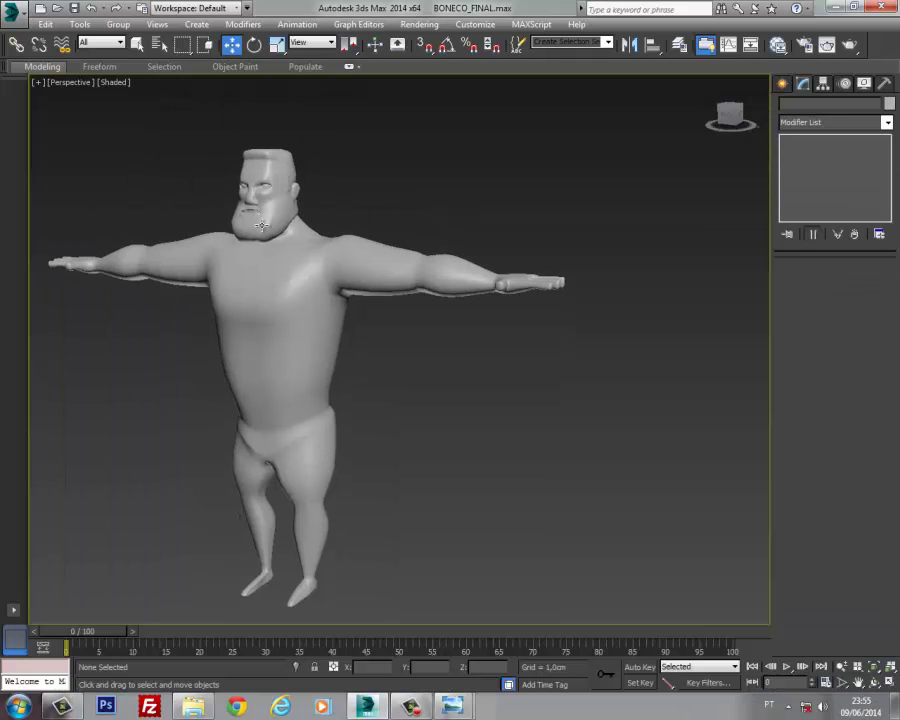
pyautogui.keyDown('alt'); pyautogui.moveTo(243, 273); pyautogui.dragTo(300, 267, button='middle'); pyautogui.keyUp('alt')
pyautogui.scroll(5, 300, 267)
pyautogui.keyDown('alt'); pyautogui.moveTo(412, 227); pyautogui.dragTo(435, 240, button='middle'); pyautogui.keyUp('alt')
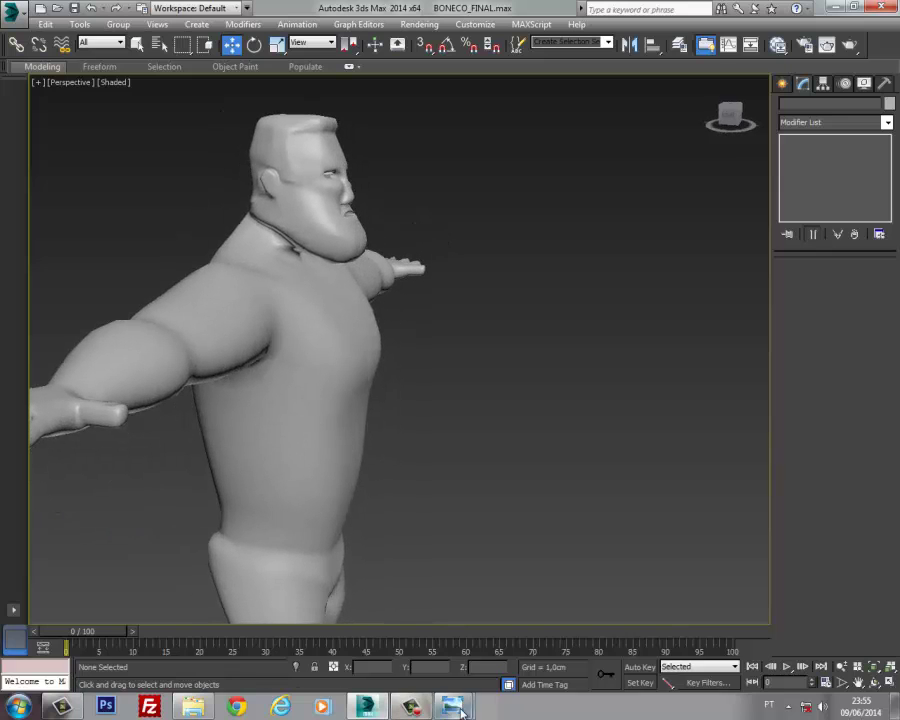
# Step: Compare the LATERAL drawing with the model's head profile by placing it below the head, and close the photo viewer
pyautogui.moveTo(458, 709)
pyautogui.click(514, 647)
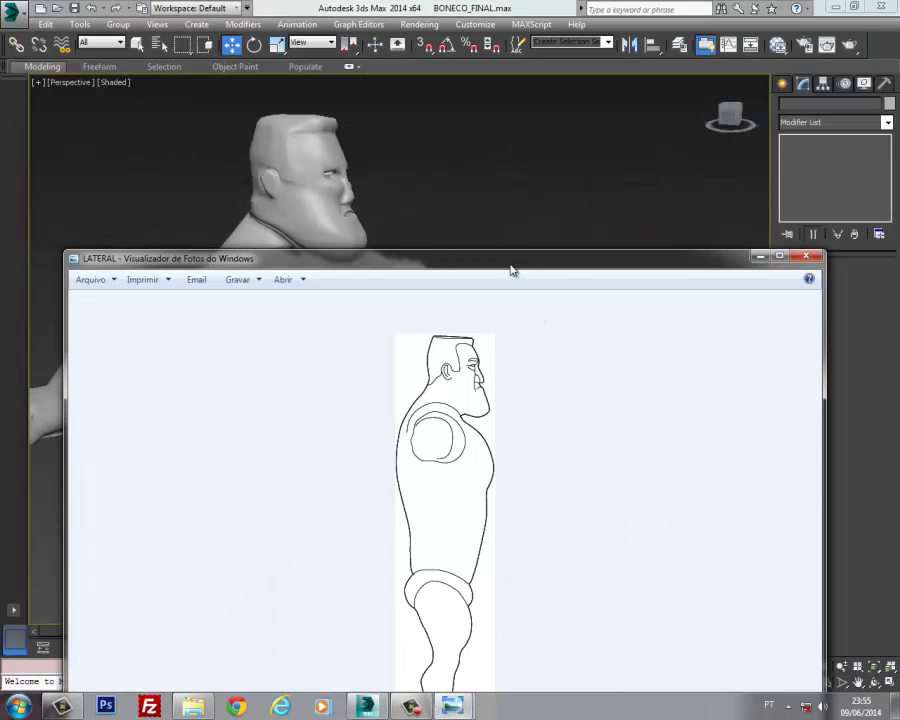
pyautogui.moveTo(510, 270); pyautogui.dragTo(425, 252)
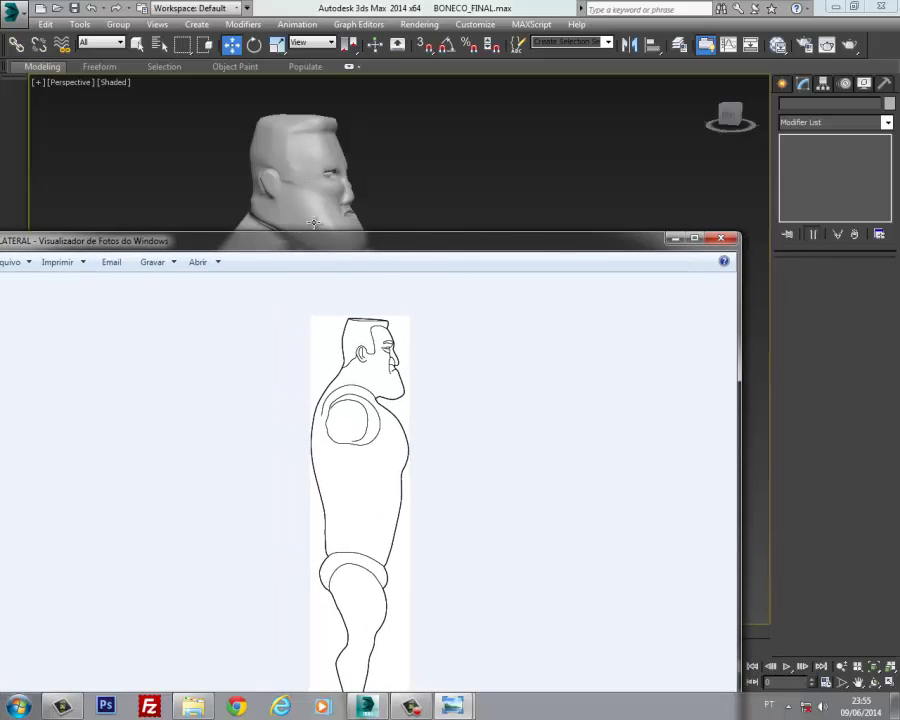
pyautogui.moveTo(422, 247); pyautogui.dragTo(421, 283)
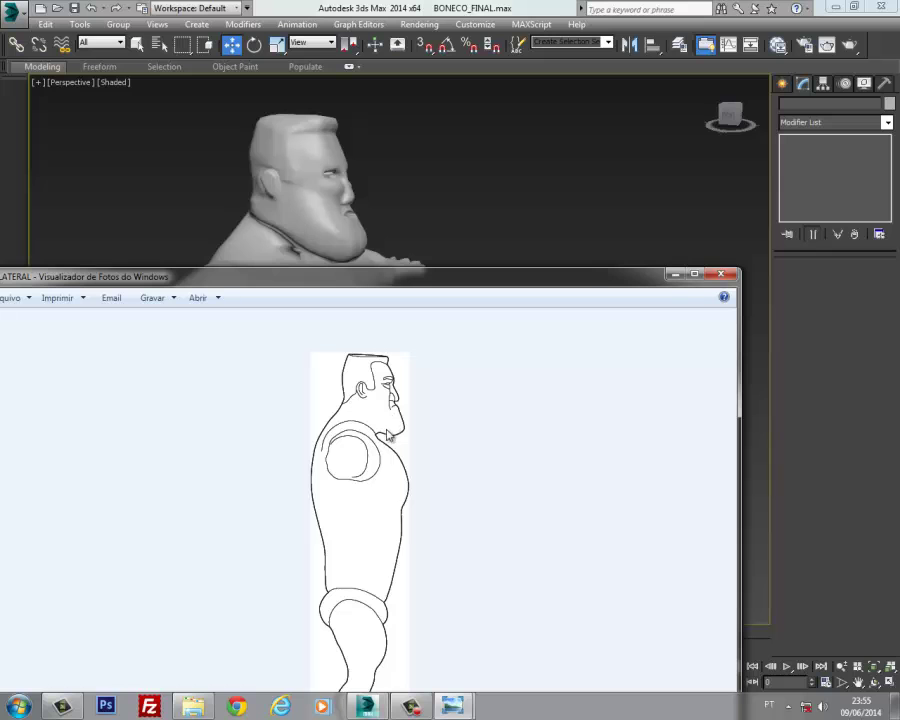
pyautogui.click(733, 280)
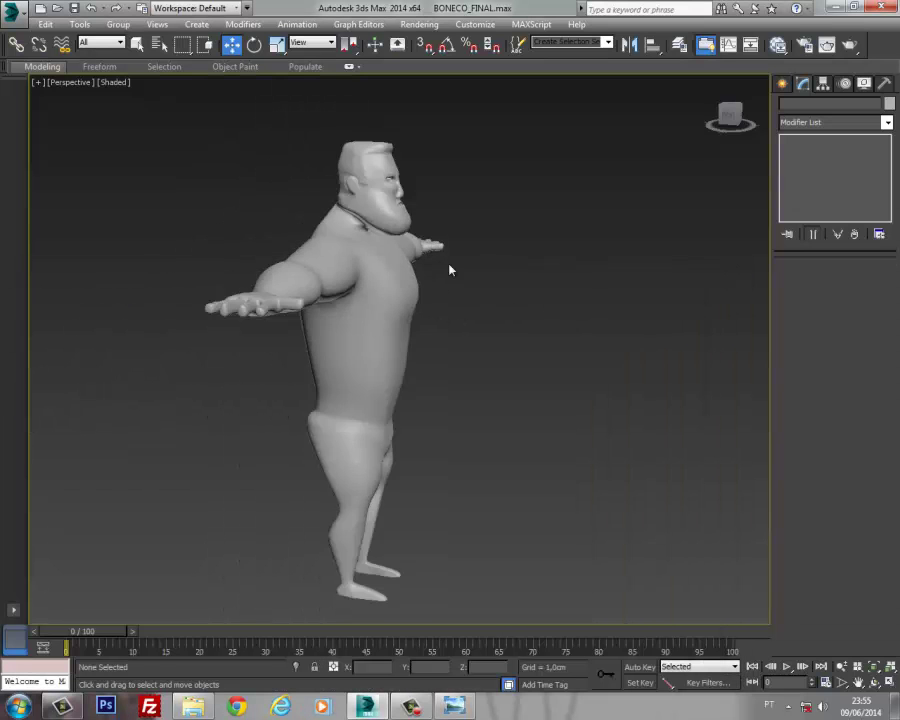